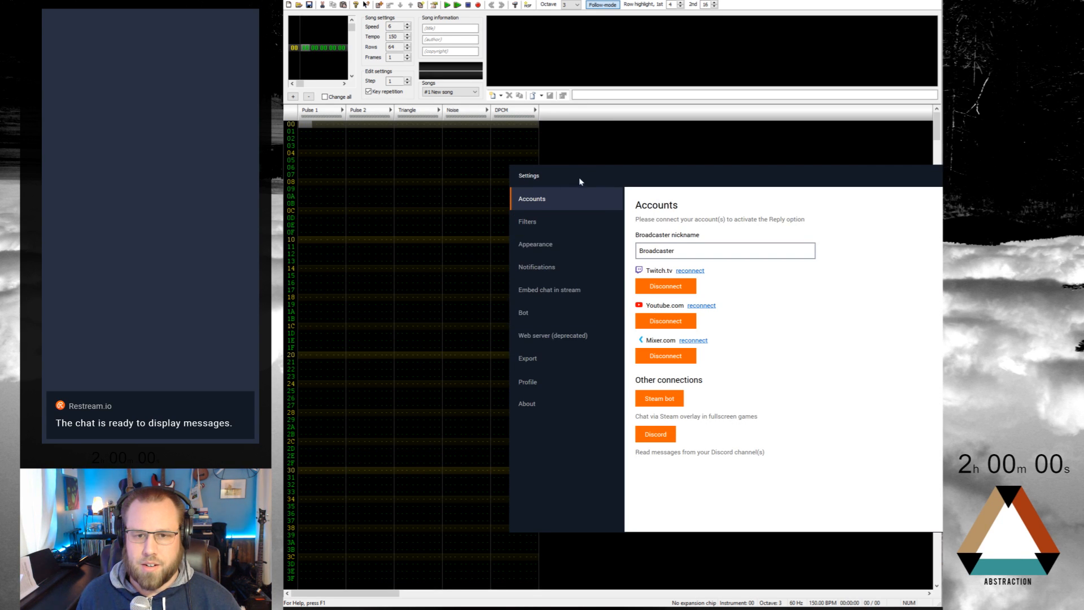
Step: Move the chat settings window off the tracker so the pattern editor is uncovered
left_click_drag(580, 181, 421, 194)
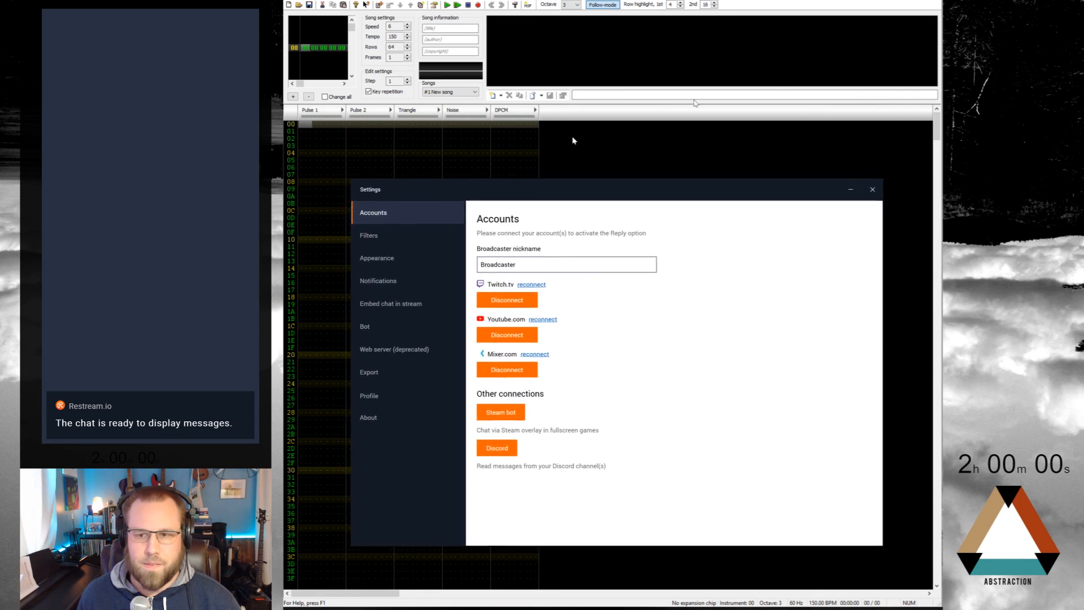
left_click_drag(571, 137, 937, 34)
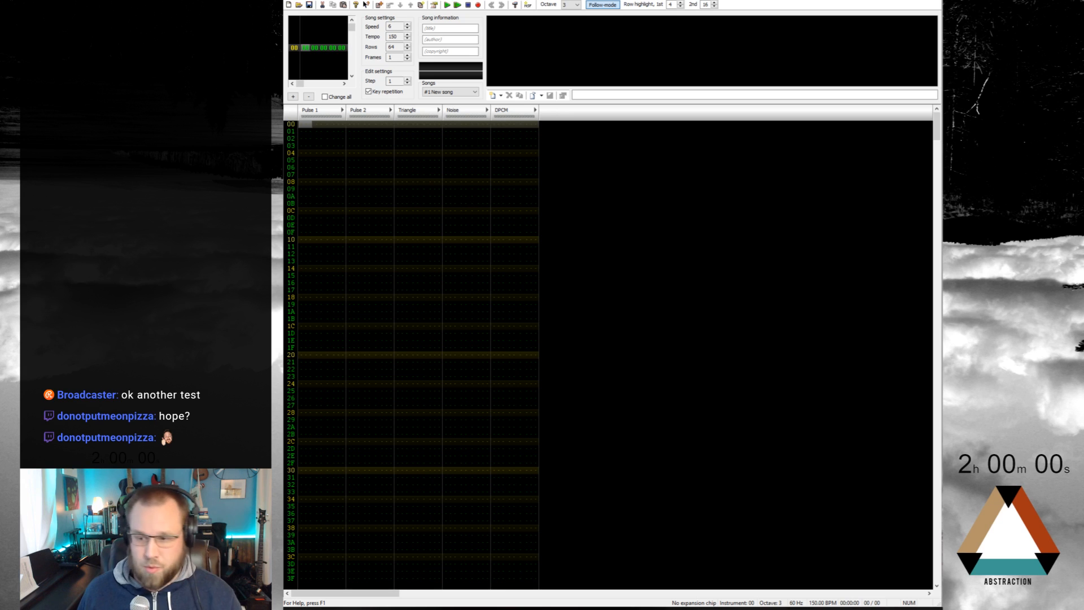
Step: Switch to the browser, start the two-hour countdown timer, and return to FamiTracker
key("alt+Tab")
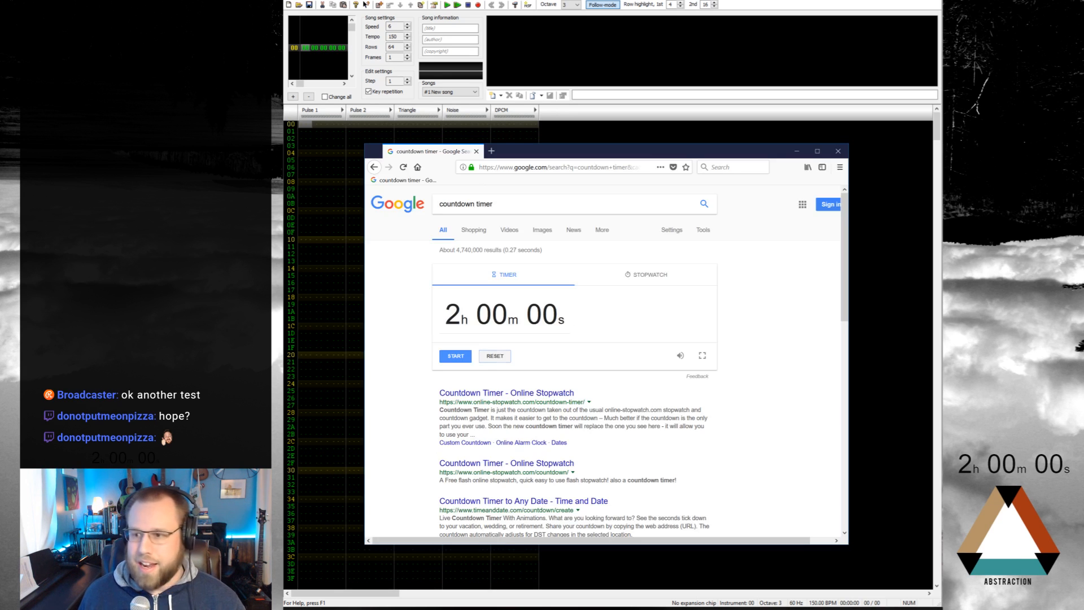
left_click(456, 358)
left_click(587, 111)
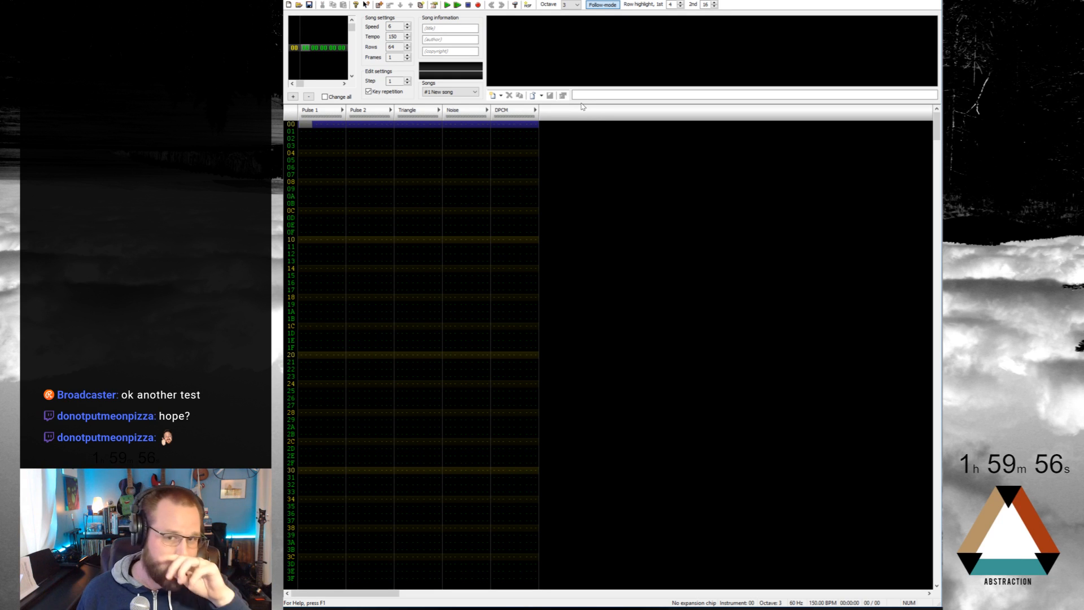
Step: Add a new instrument and name it Empty
left_click(492, 96)
type("Empty")
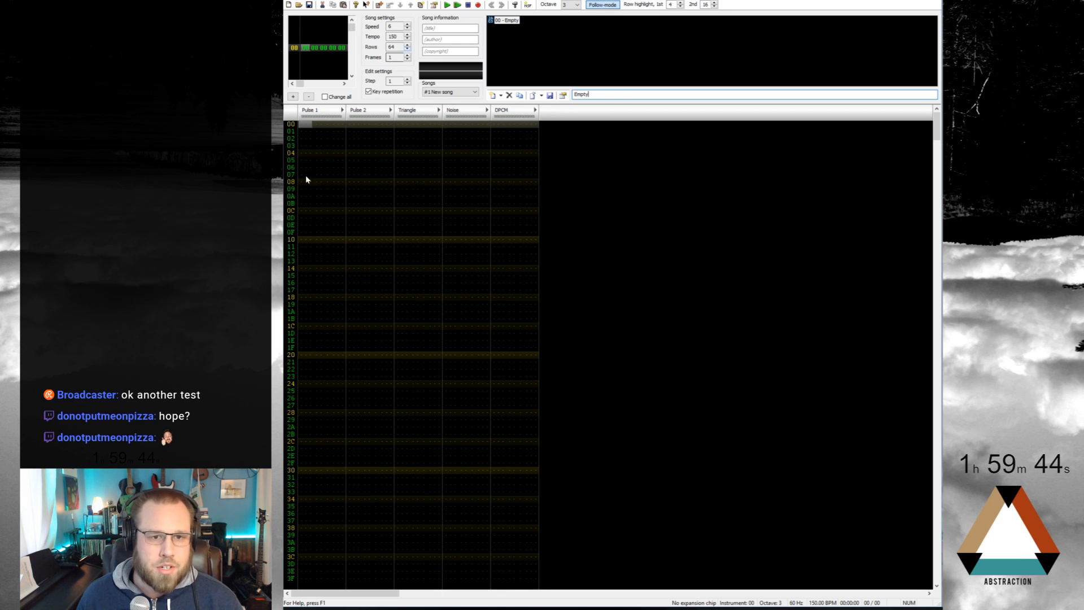
Step: Examine the empty pattern's length and how its rows are grouped between rows 00 and 10 across all channels
left_click_drag(304, 125, 534, 564)
scroll(486, 444, "down", 9)
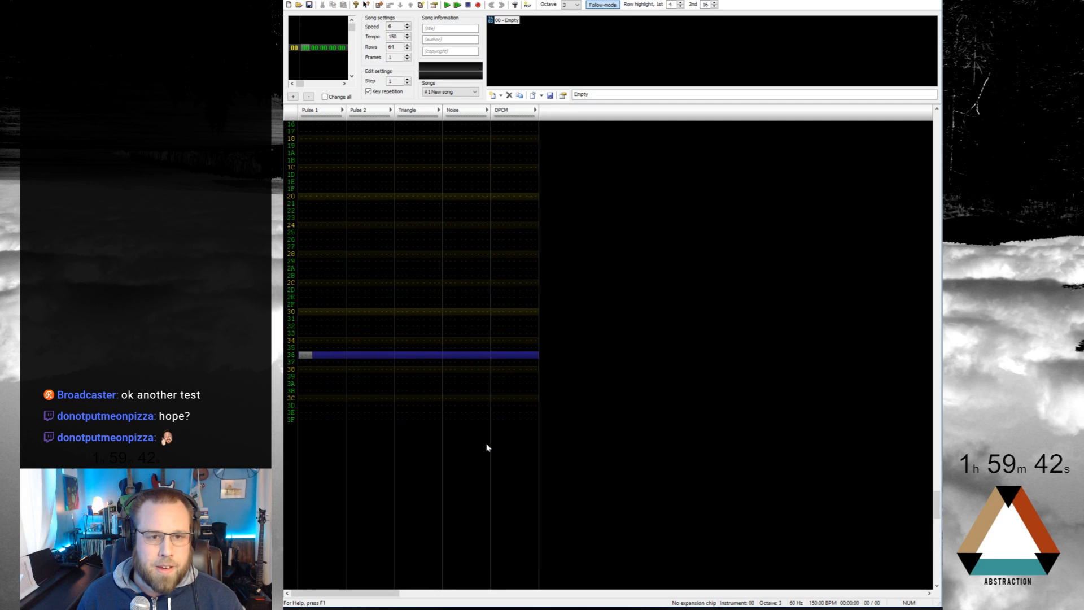
scroll(488, 446, "up", 10)
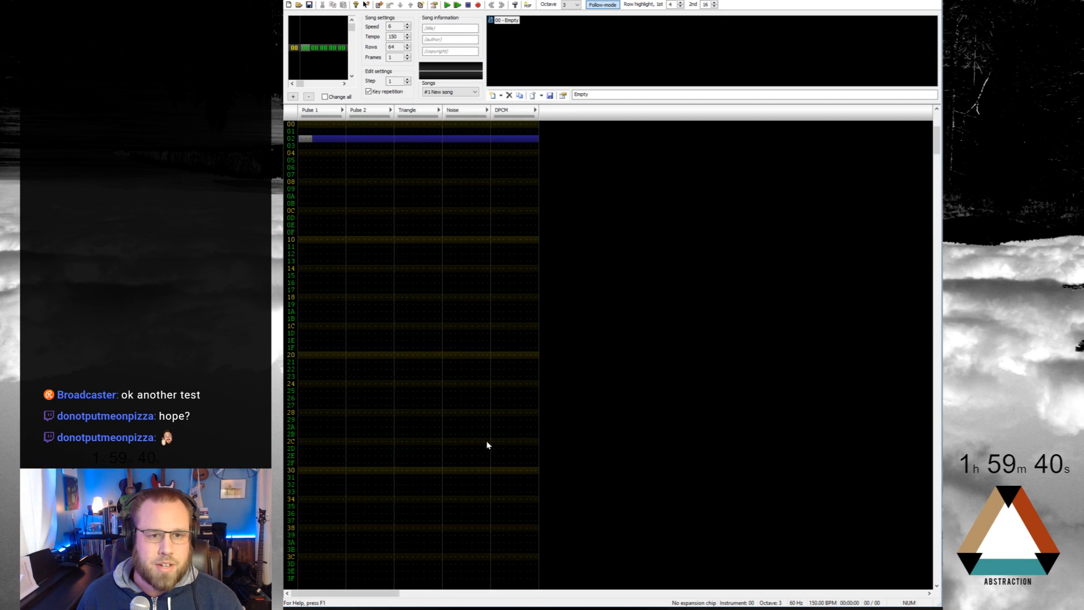
left_click(308, 125)
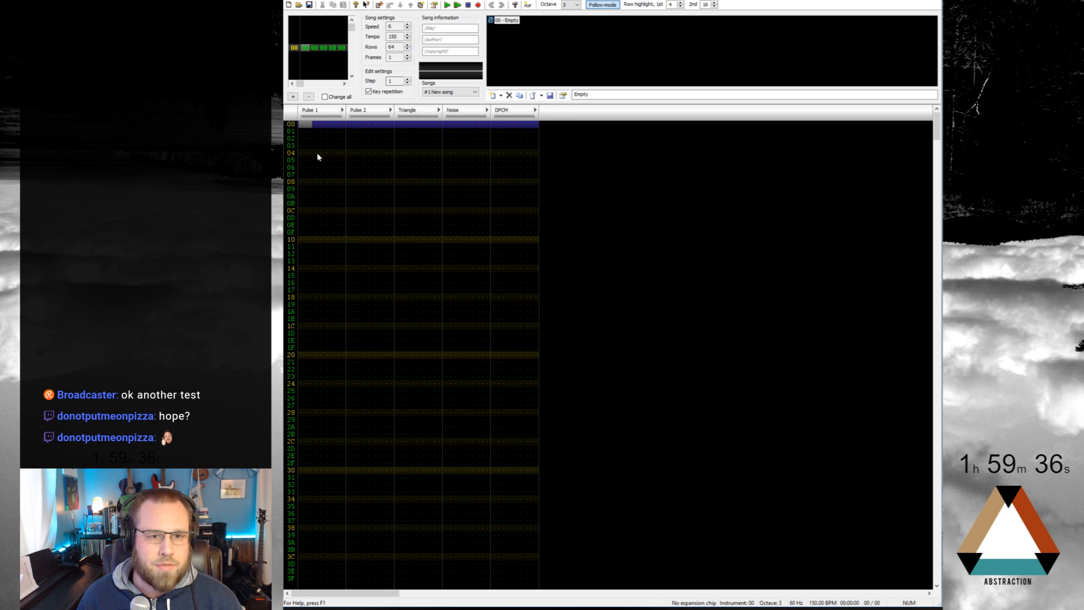
left_click_drag(302, 122, 565, 244)
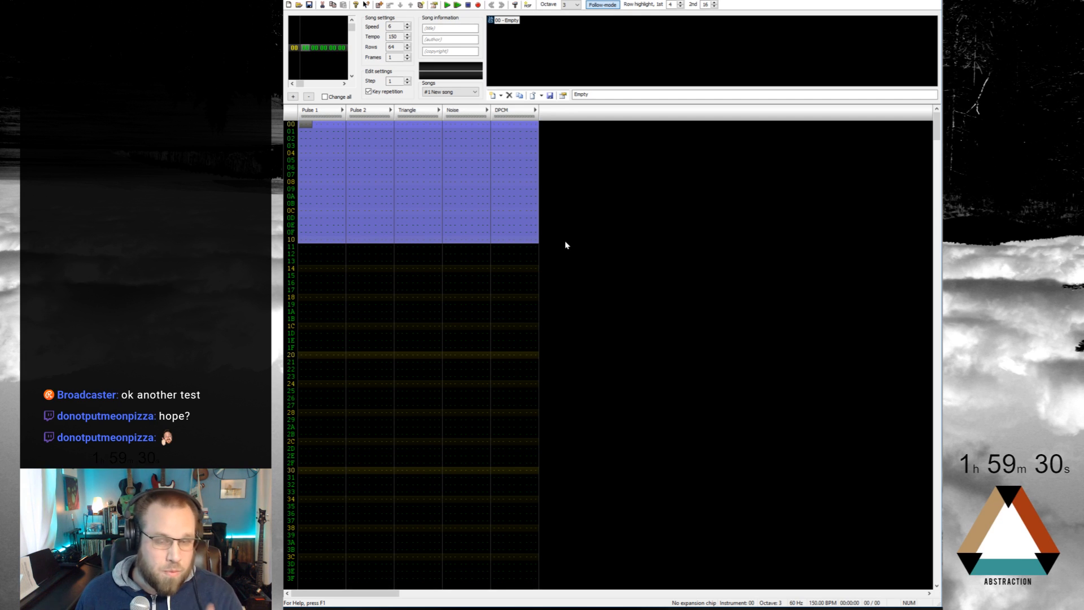
left_click_drag(567, 245, 570, 223)
left_click(617, 218)
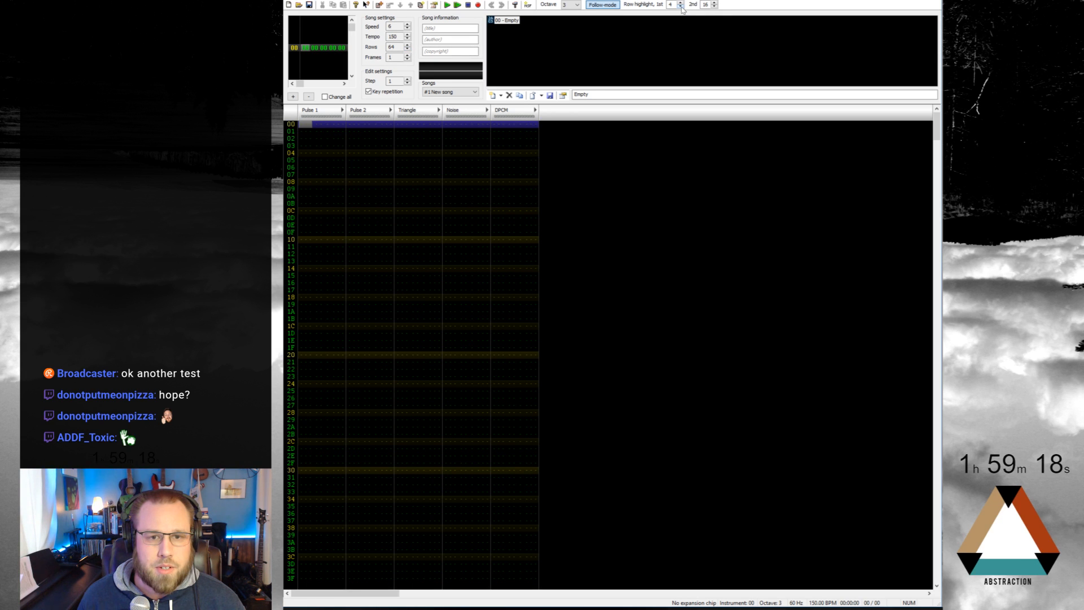
Step: Set the second row highlight to 14 and the first row highlight to 2
left_click(714, 7)
left_click(715, 7)
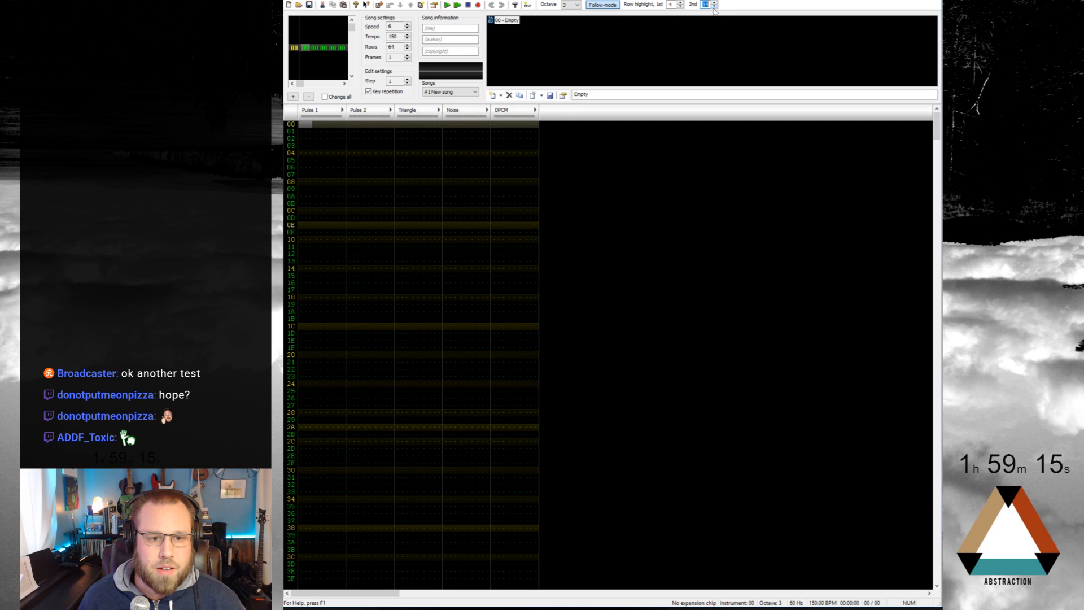
left_click(681, 7)
left_click(680, 7)
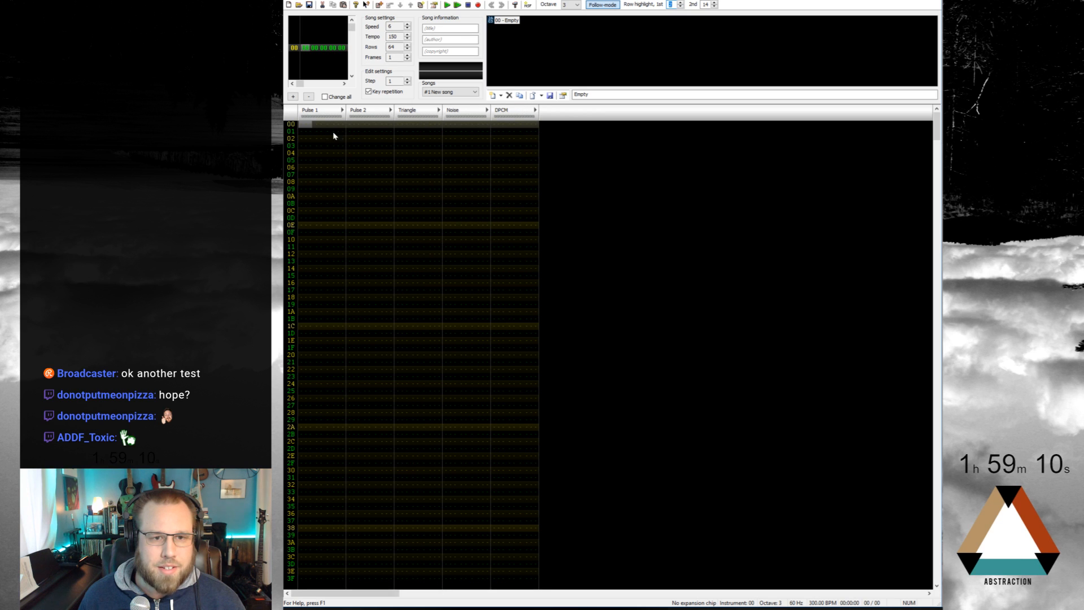
Step: Count the two-row beats in Pulse 1 from row 00 through row 0C against the 14-row highlight
left_click_drag(306, 125, 308, 229)
left_click(305, 124)
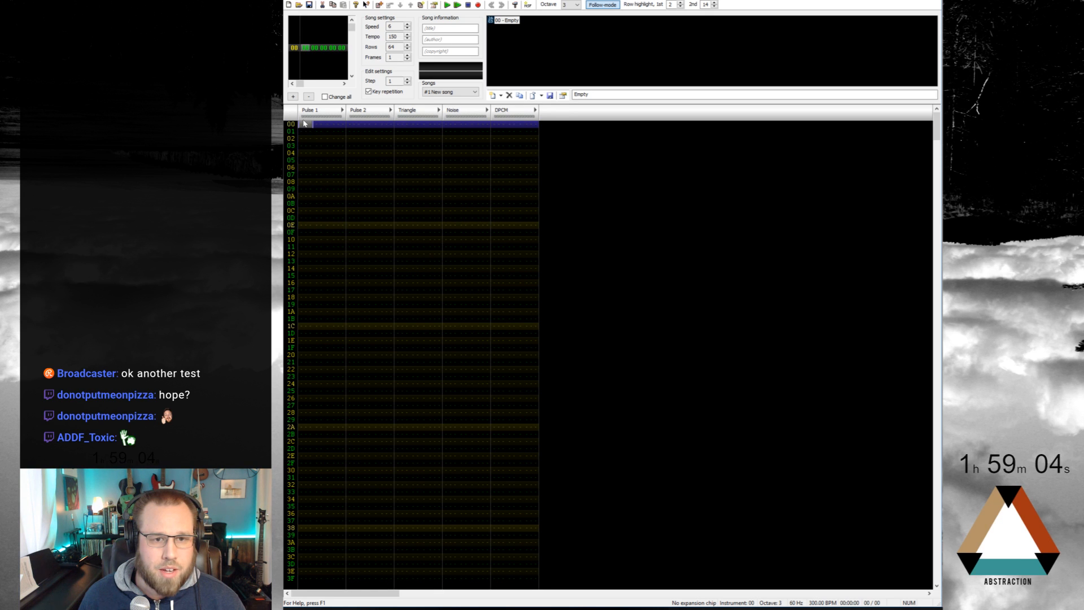
left_click_drag(304, 124, 306, 140)
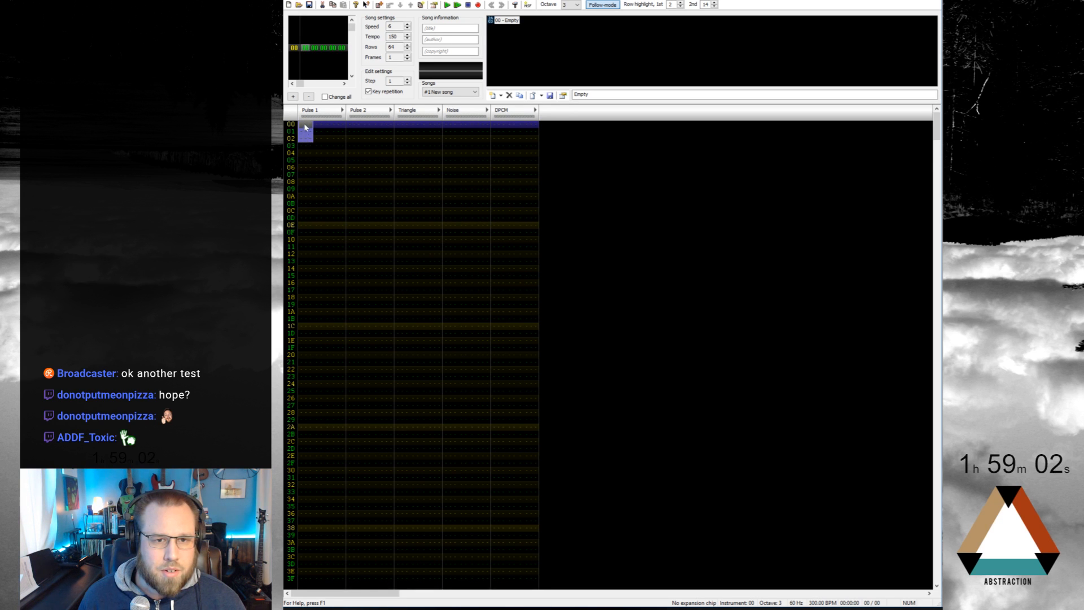
left_click(304, 124)
left_click(305, 140)
left_click(306, 153)
left_click(306, 168)
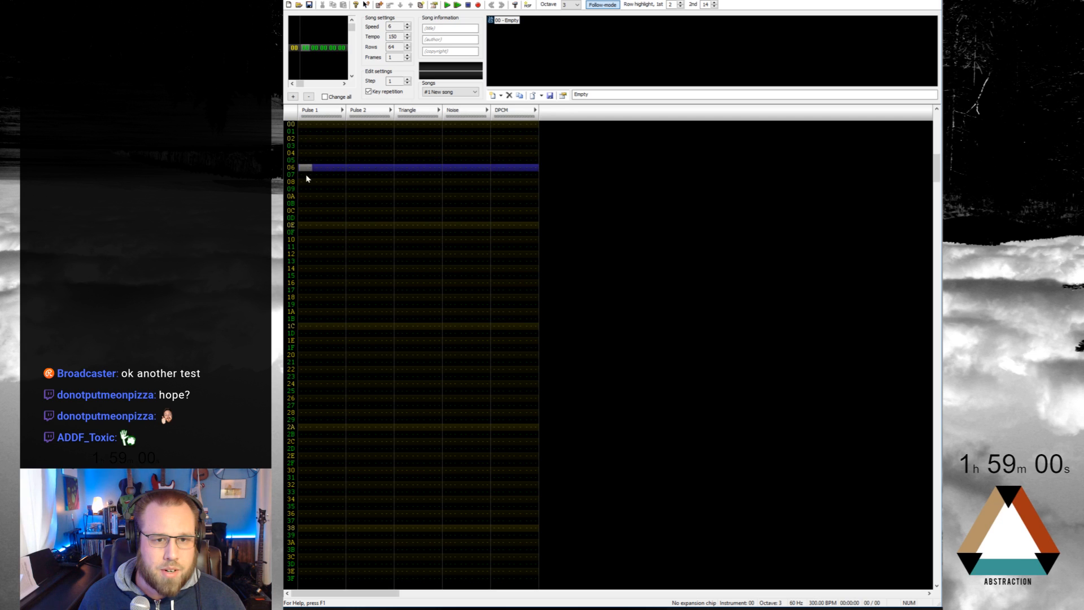
left_click(306, 175)
left_click(307, 196)
left_click(307, 211)
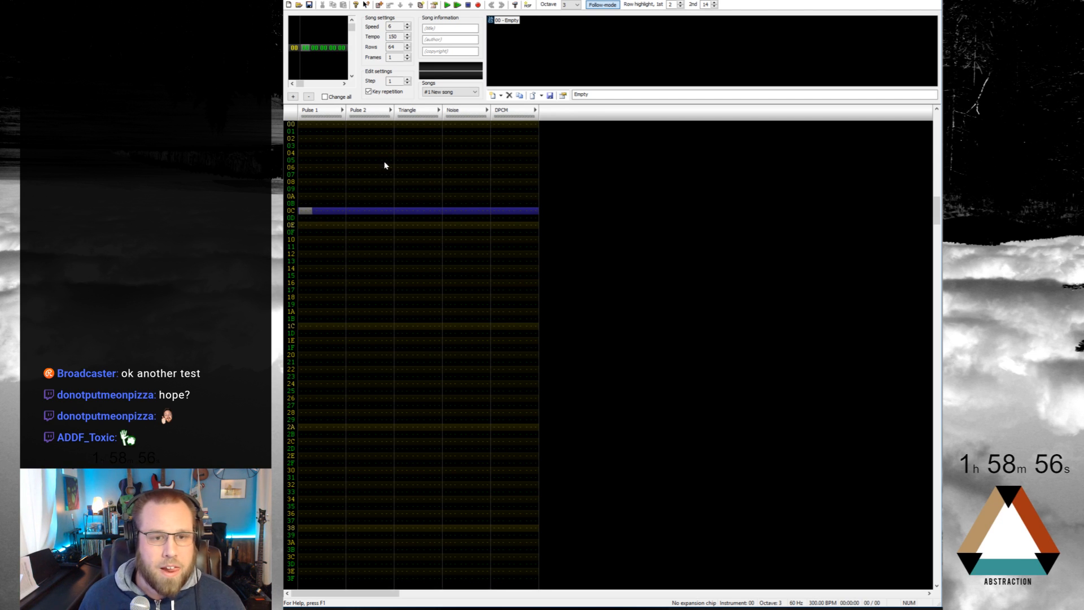
Step: Try a second row highlight of 16 and count through the pattern rows to compare the grouping
left_click(715, 3)
left_click(715, 3)
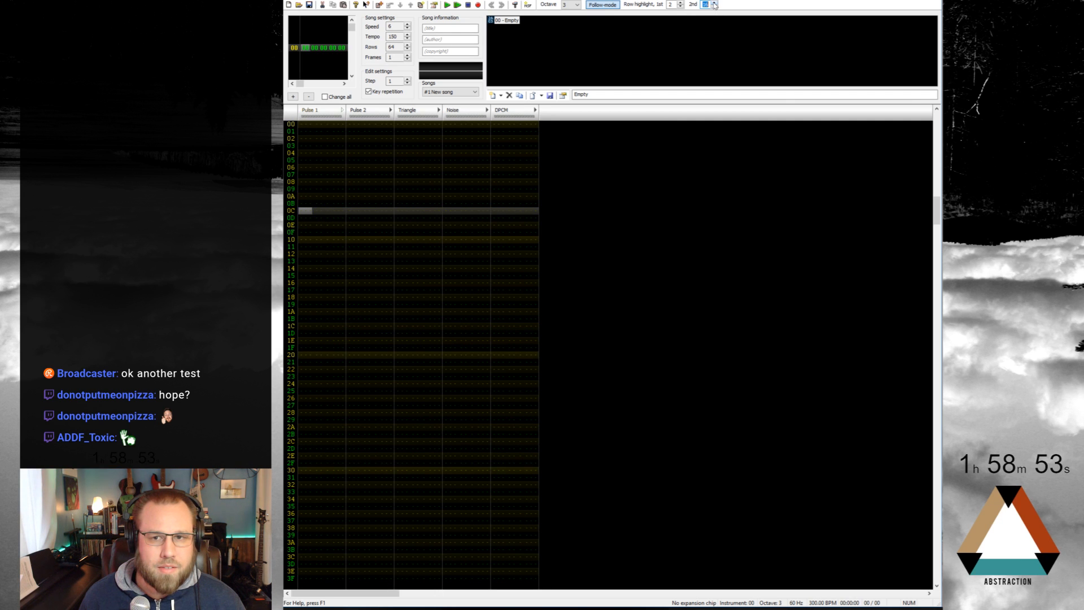
left_click(323, 181)
left_click(305, 128)
scroll(306, 168, "down", 4)
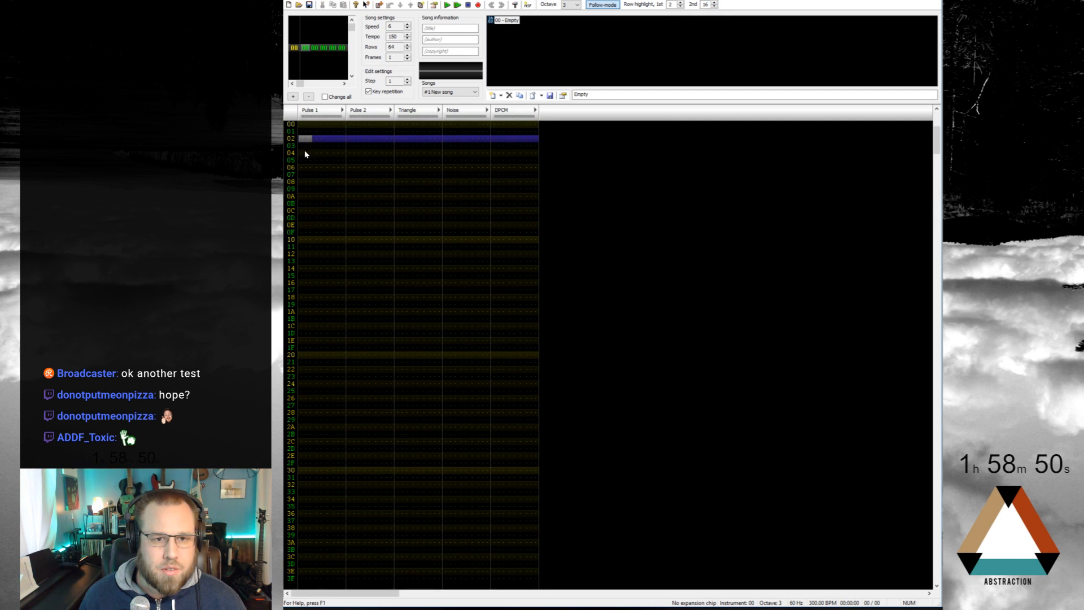
scroll(307, 194, "down", 5)
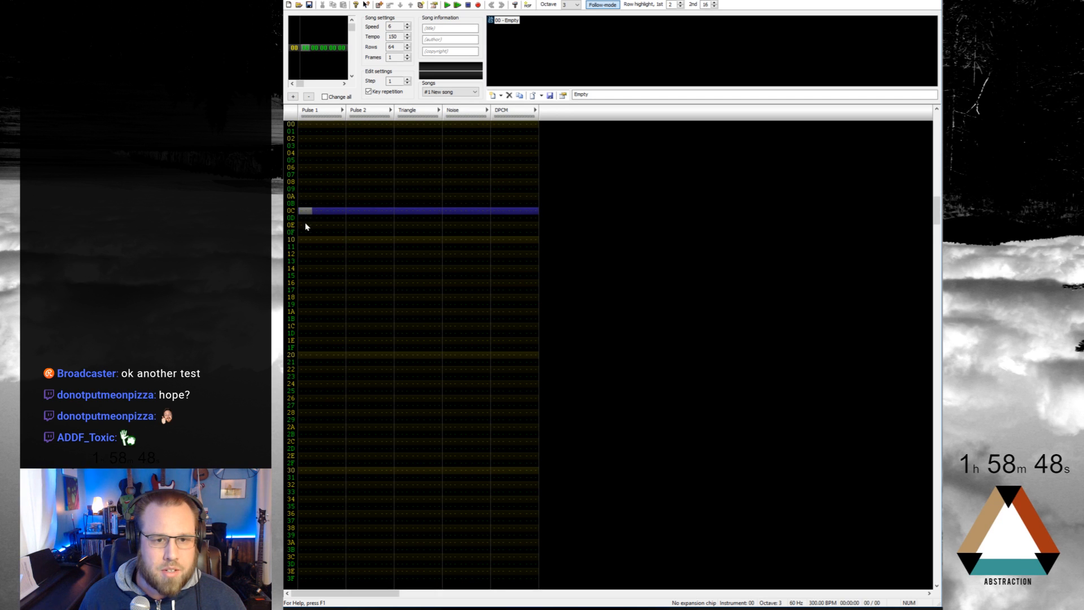
scroll(305, 268, "down", 1)
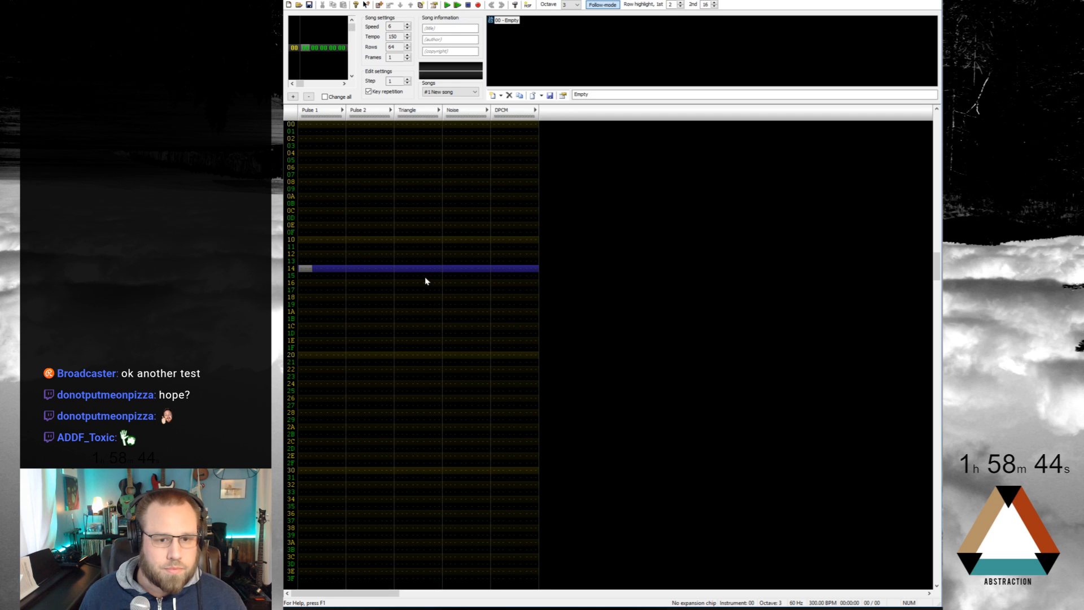
scroll(449, 327, "down", 6)
scroll(463, 336, "up", 12)
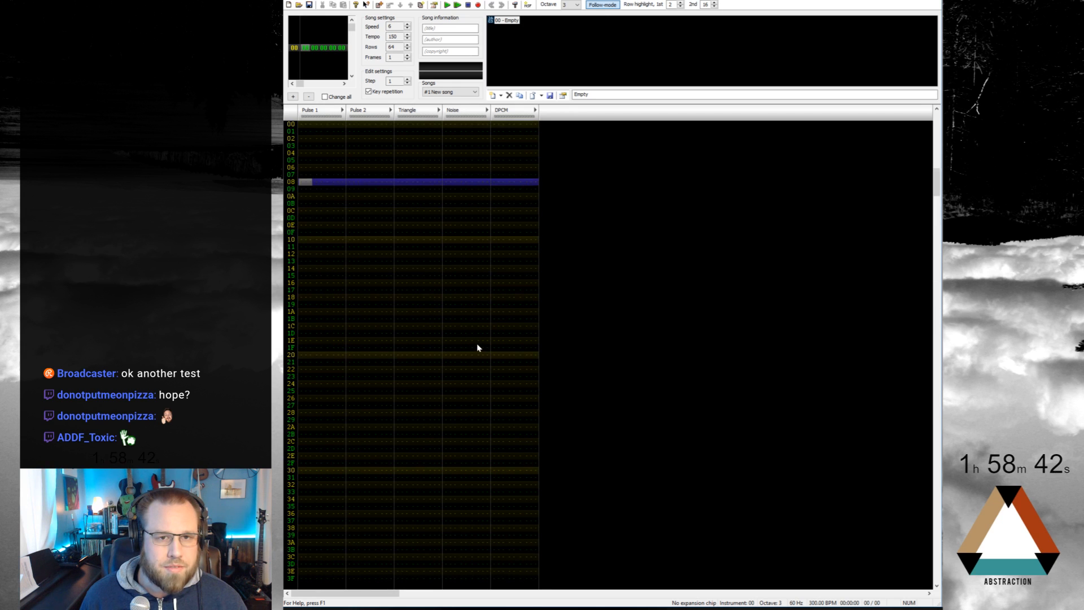
scroll(477, 347, "up", 8)
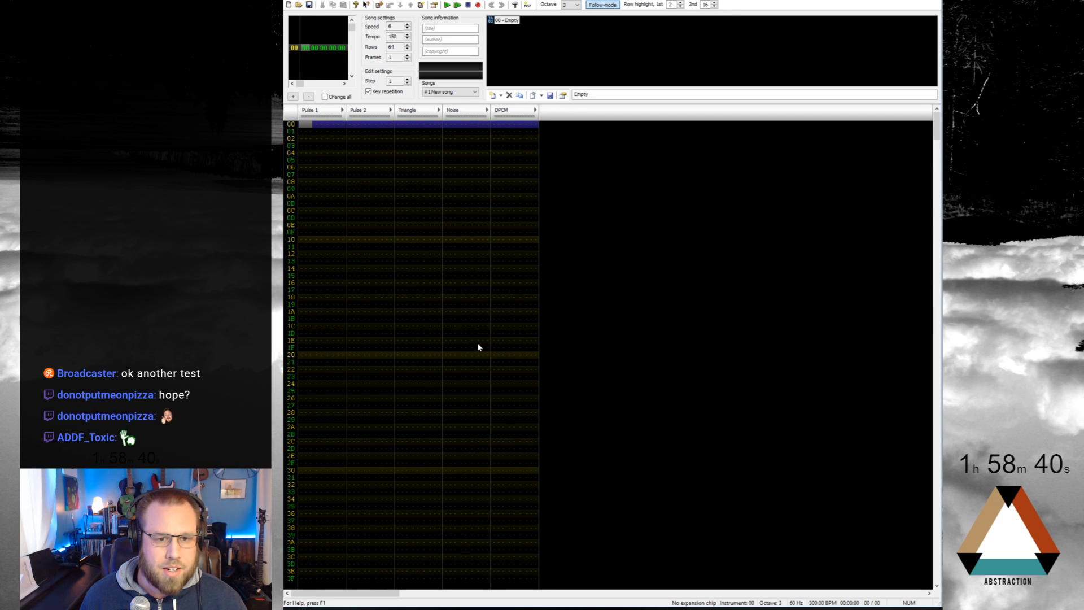
left_click(407, 45)
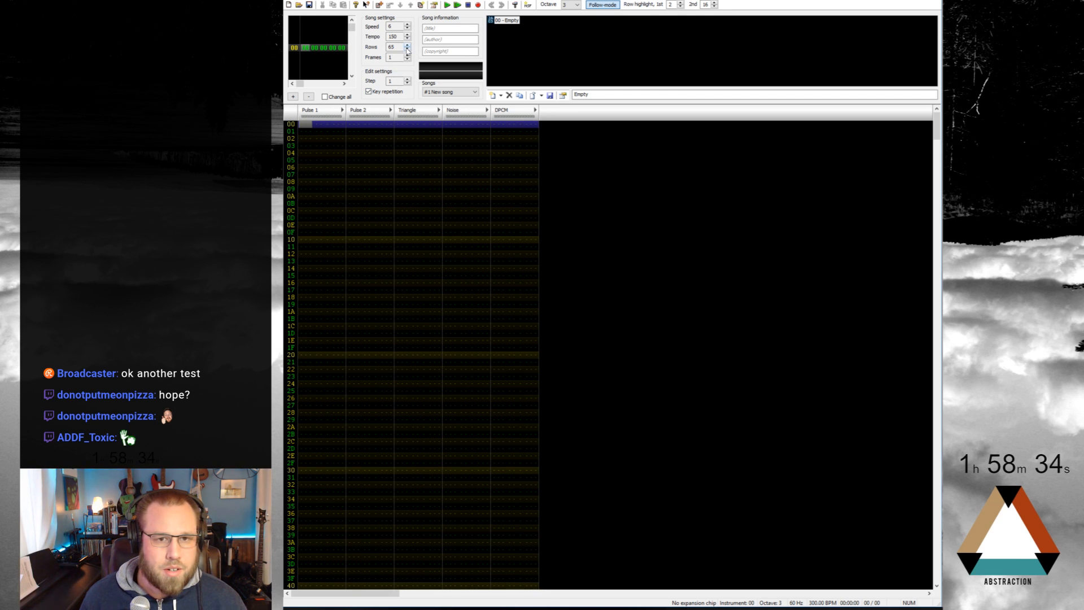
left_click(407, 49)
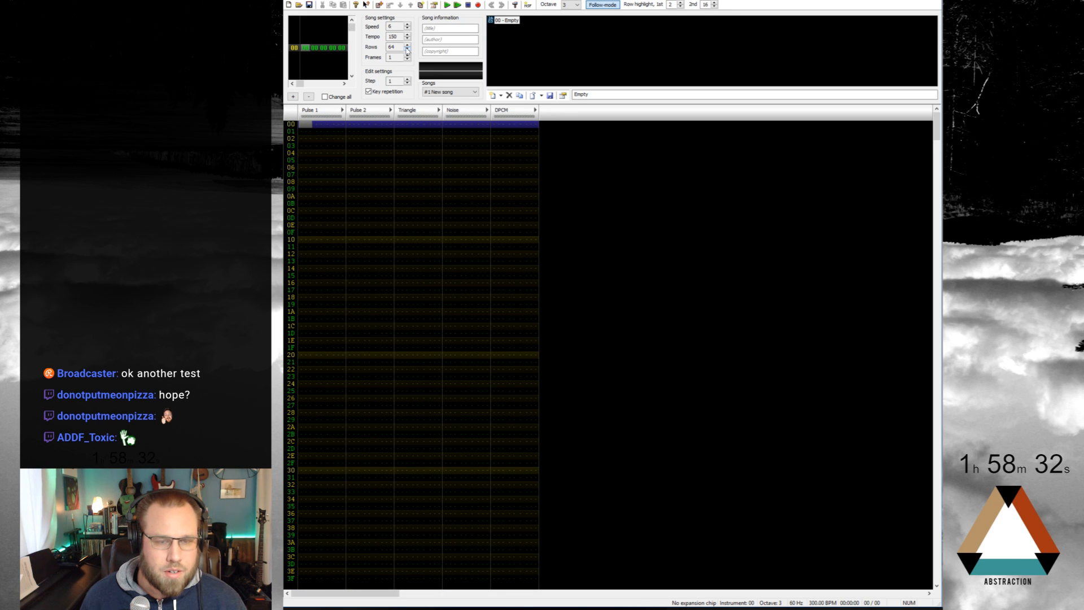
key("q")
key("Down")
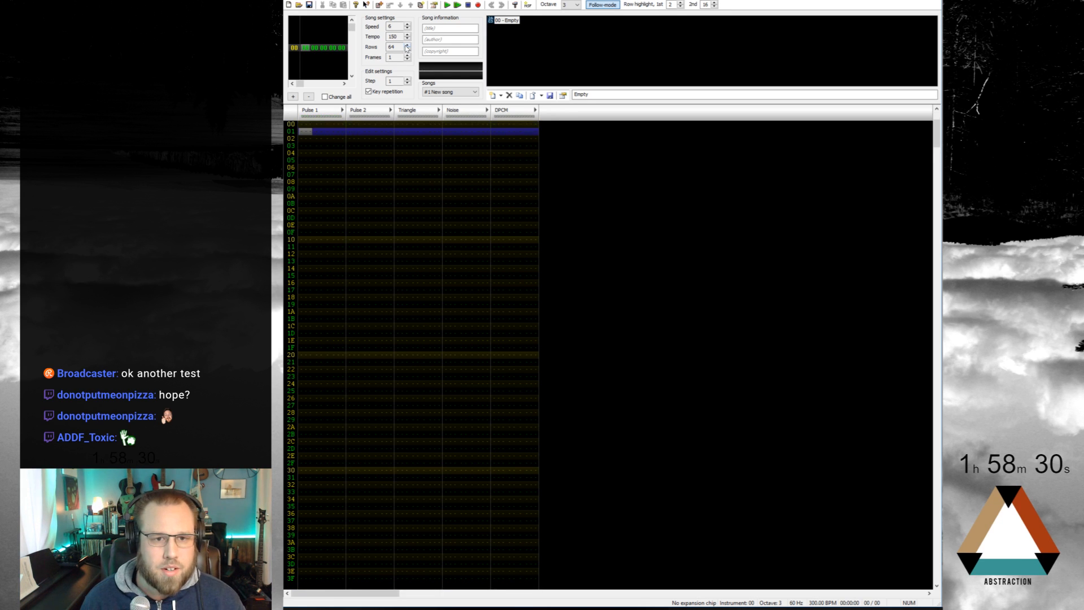
key("Up")
Step: Turn on edit mode and enter test notes C-4, D-4 and E-4 on rows 00, 02 and 04 of Pulse 1
key("space")
key("q")
key("Down")
key("w")
key("Down")
key("e")
key("Down")
Step: Replace the Pulse 1 note on row 04 with D#4 and enter C-4 on row 06
key("Up")
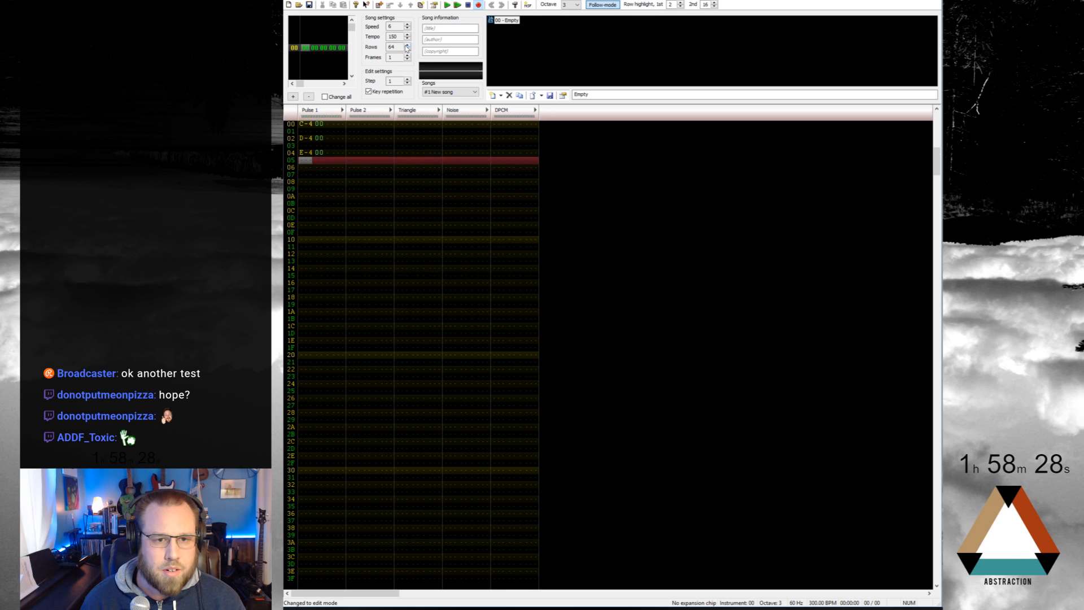
key("Up")
key("3")
key("Down")
key("q")
key("Down")
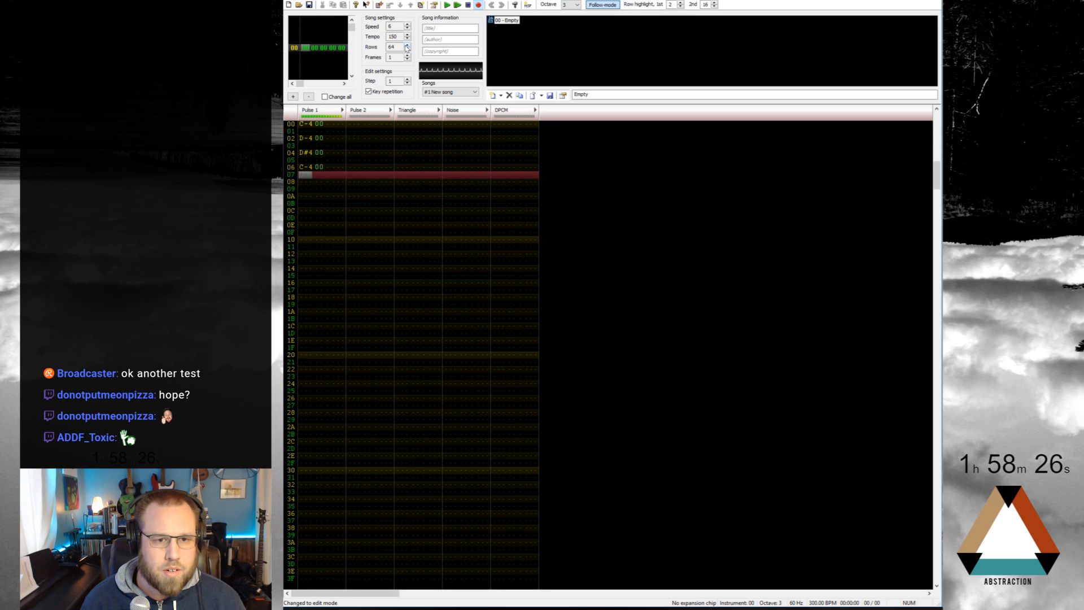
Step: Continue the Pulse 1 test notes with D-4, D#4, C-4 and D-4 on rows 08, 0A, 0C and 0E
key("w")
key("Down")
key("3")
key("Down")
key("q")
key("Down")
key("w")
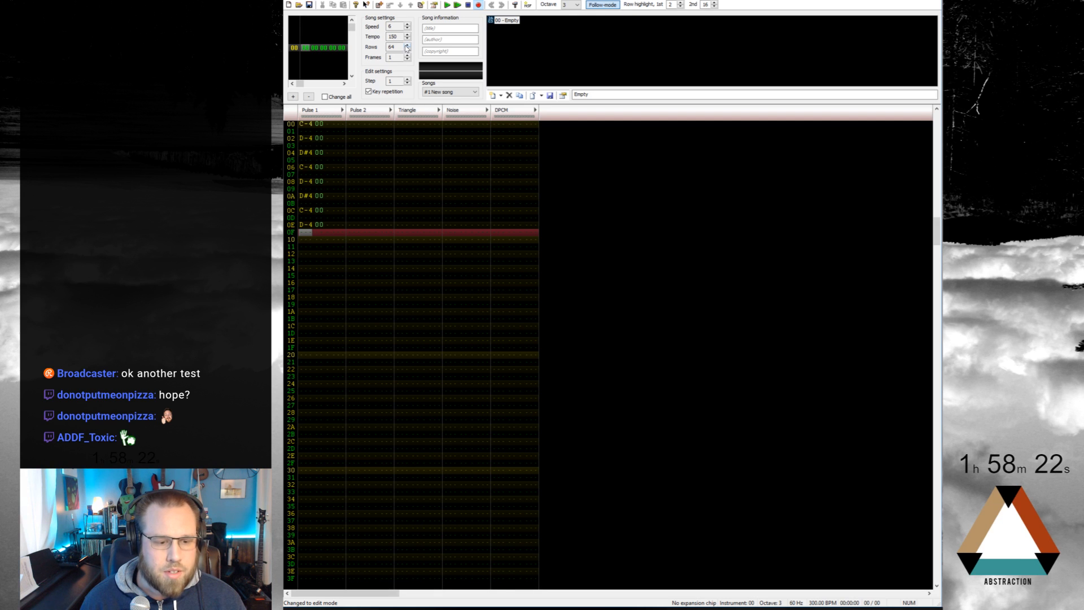
Step: Delete the D-4 note on row 0E of Pulse 1, leaving a seven-note test phrase
key("Up")
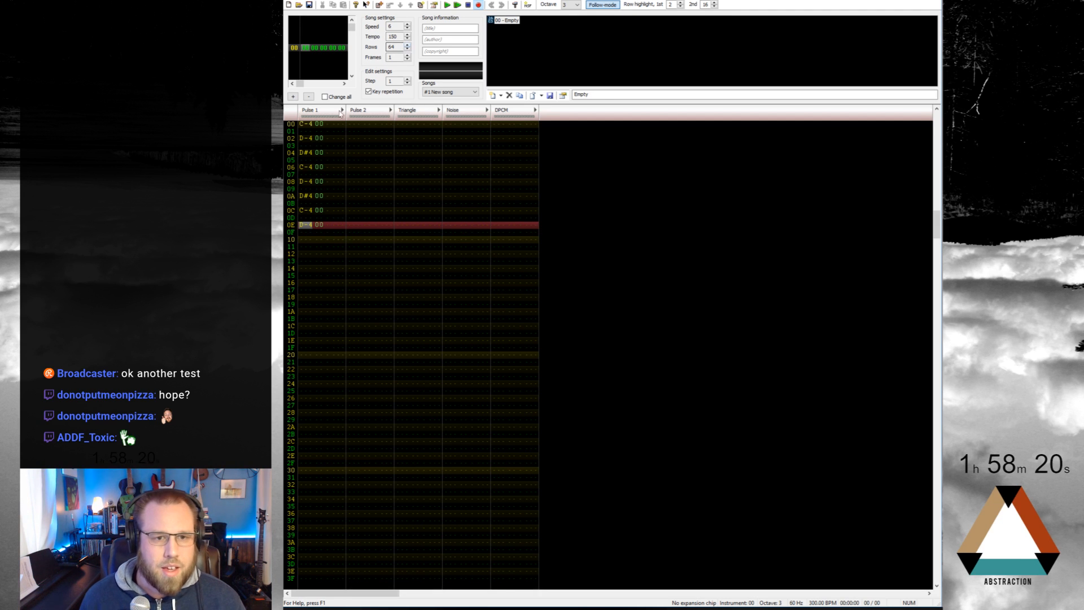
left_click(304, 125)
left_click(306, 132)
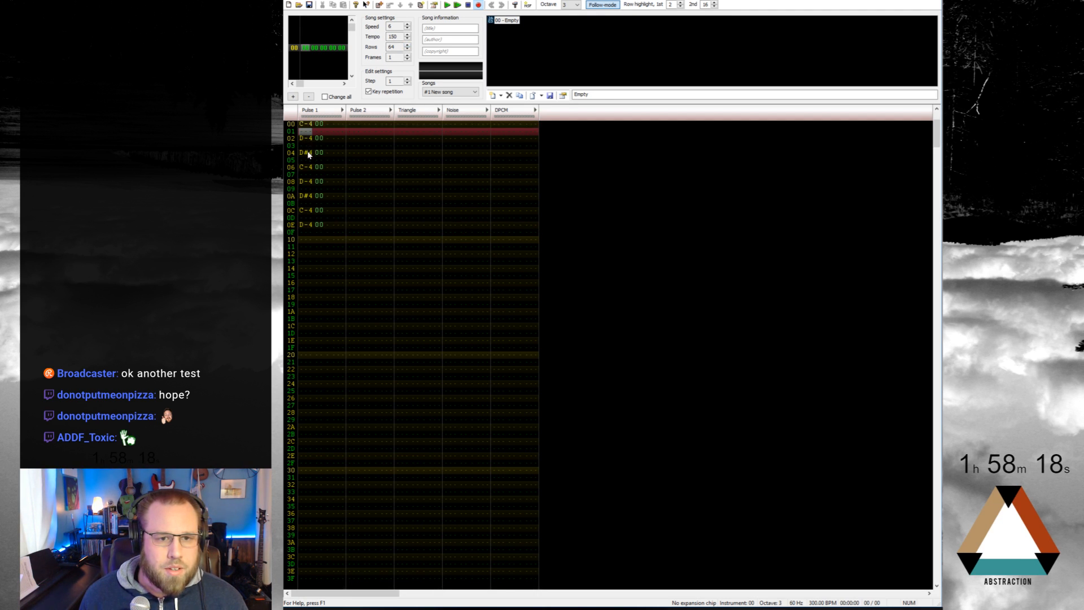
left_click_drag(306, 226, 322, 226)
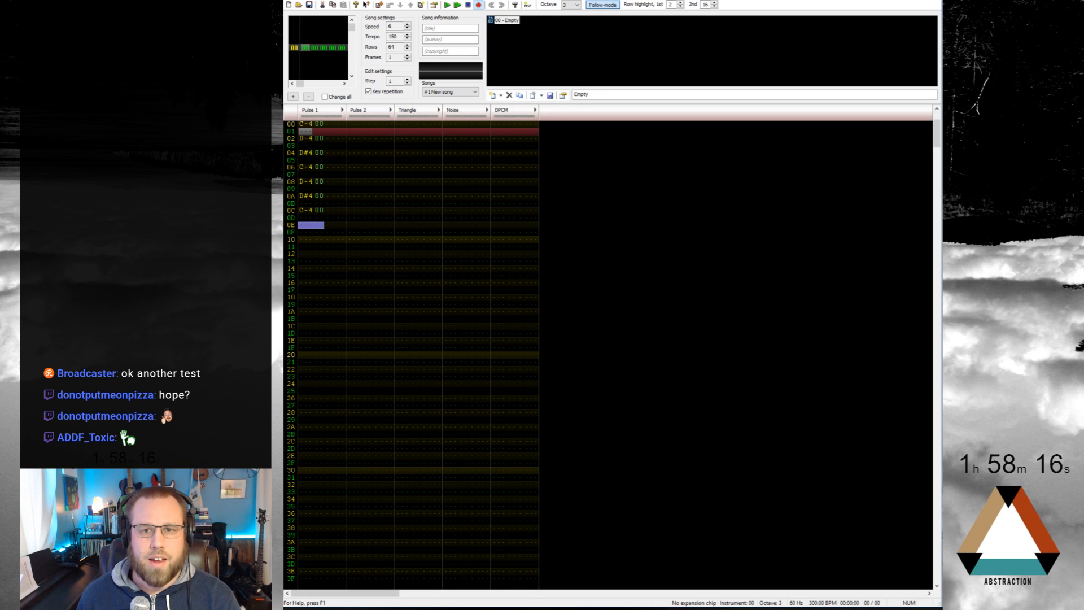
Step: Set the second row highlight to 14 and the pattern length to 56 rows
double_click(714, 7)
left_click(414, 174)
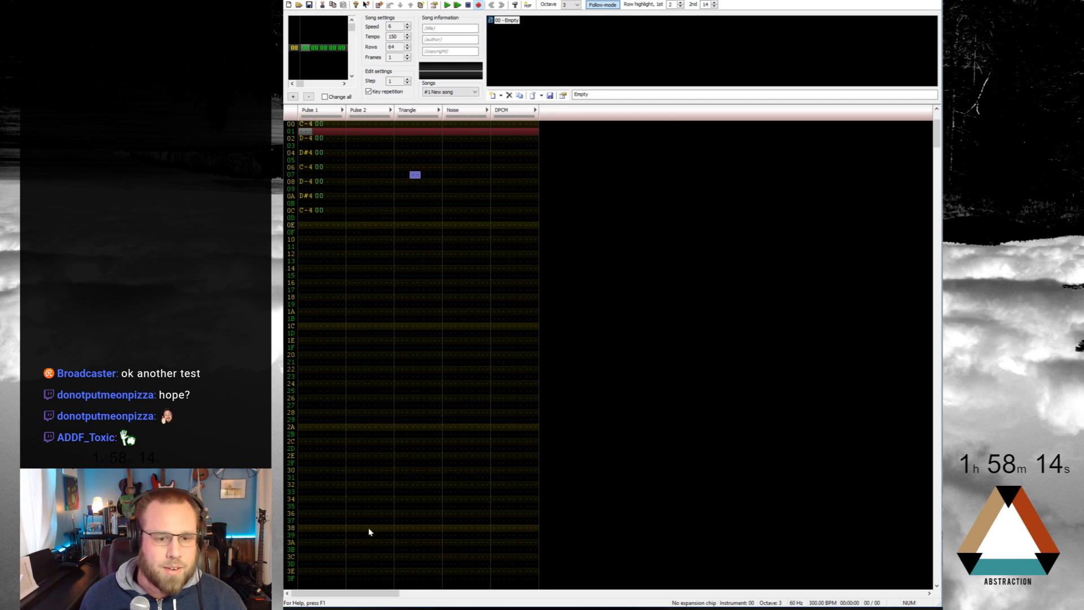
left_click(407, 50)
left_click(407, 50)
left_click(407, 50)
left_click(407, 50)
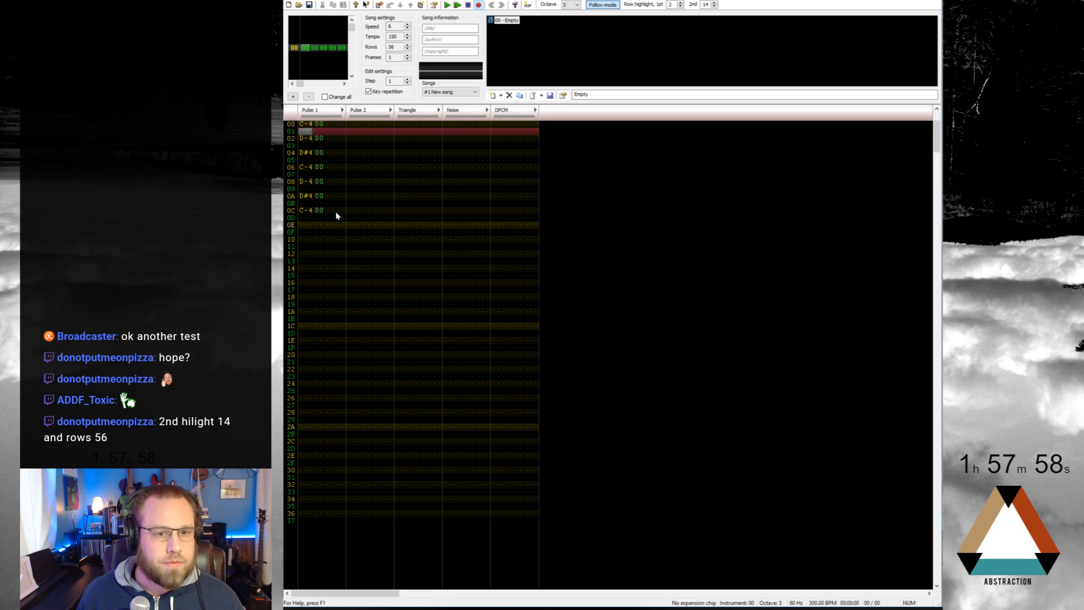
Step: Clear the test notes from rows 00 to 0C of Pulse 1 and return the cursor to row 00
left_click_drag(336, 216, 301, 127)
key("Delete")
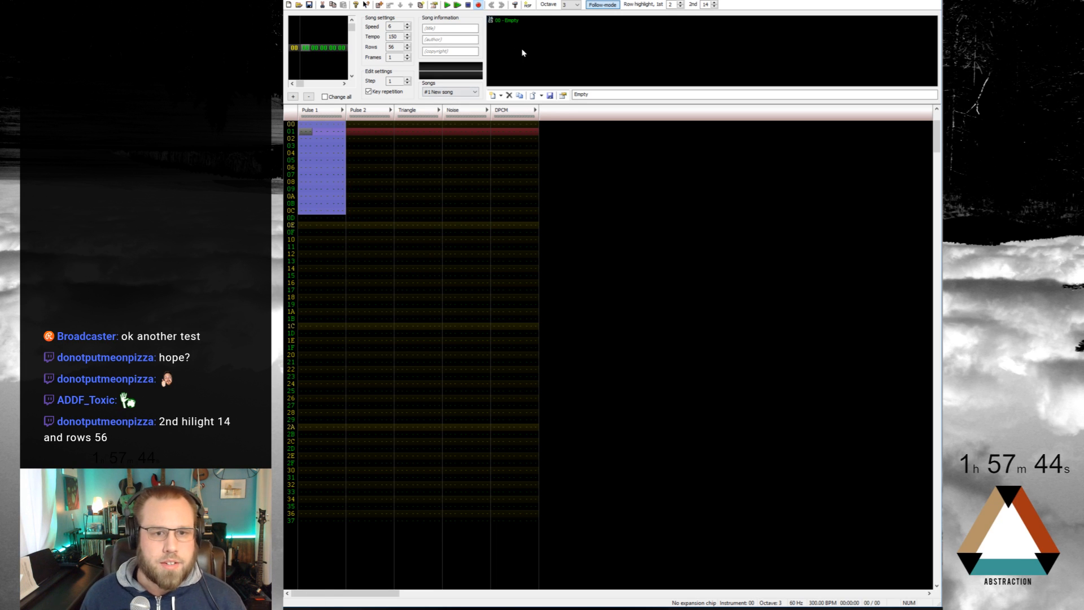
left_click(307, 125)
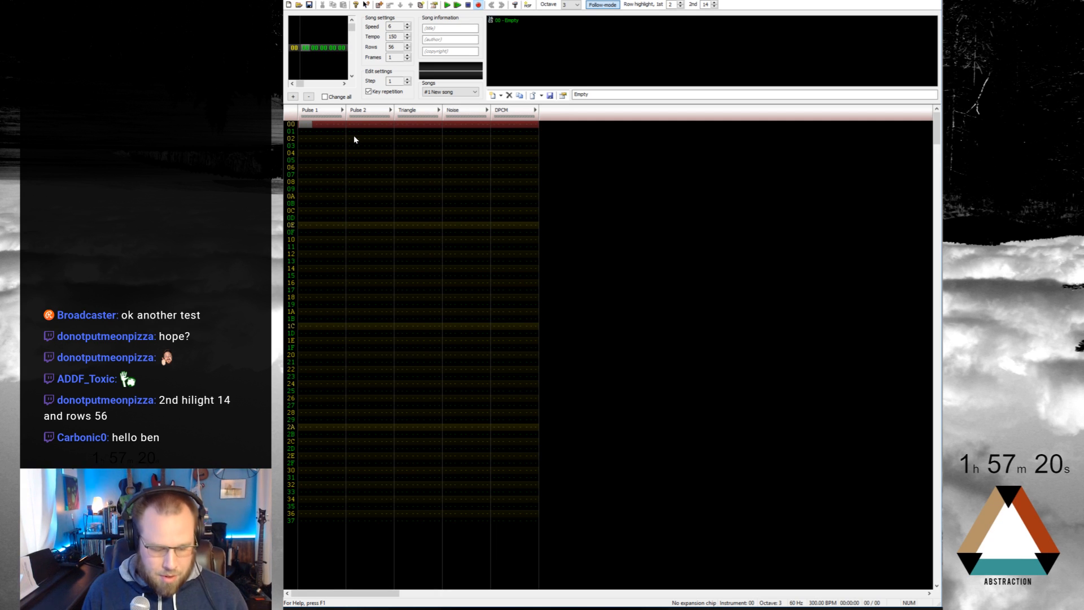
Step: Enter the notes C-4, G-4 and G#4 on rows 00, 02 and 04 of Pulse 1
key("q")
key("Down")
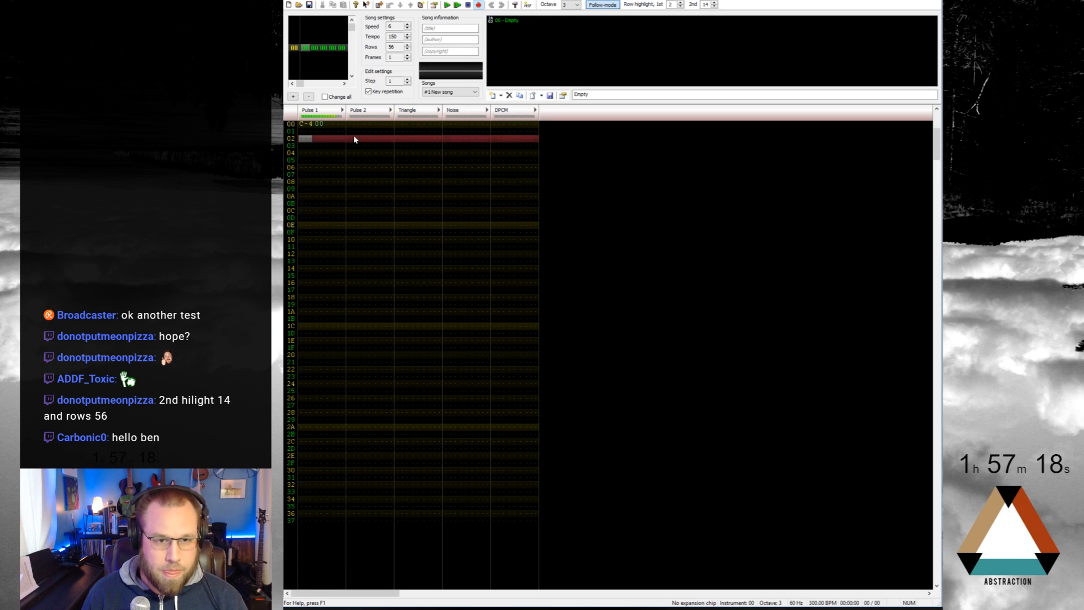
key("r")
key("Down")
key("Up")
key("Up")
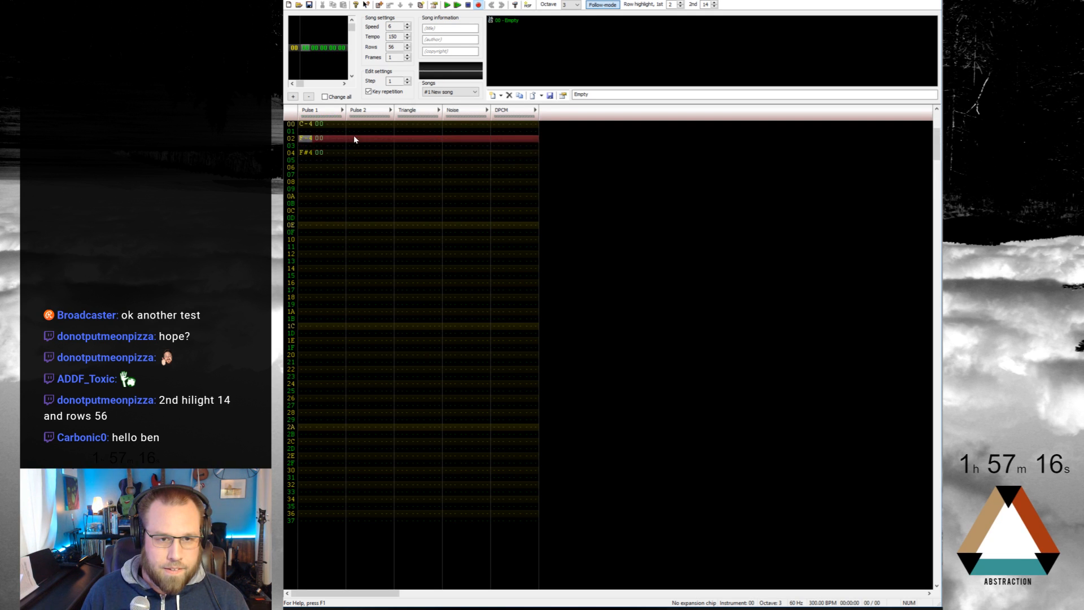
key("t")
key("Down")
key("5")
key("Up")
key("6")
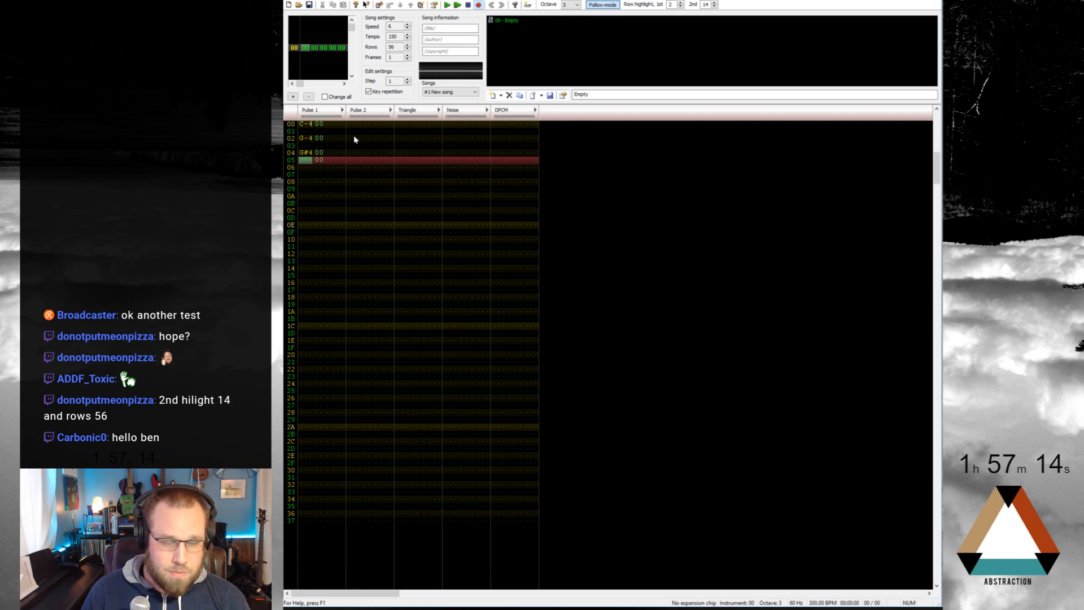
Step: Continue the Pulse 1 phrase with C-4, G-4, G#4 and A#4 on rows 06, 08, 0A and 0C
key("Down")
key("q")
key("Down")
key("t")
key("Down")
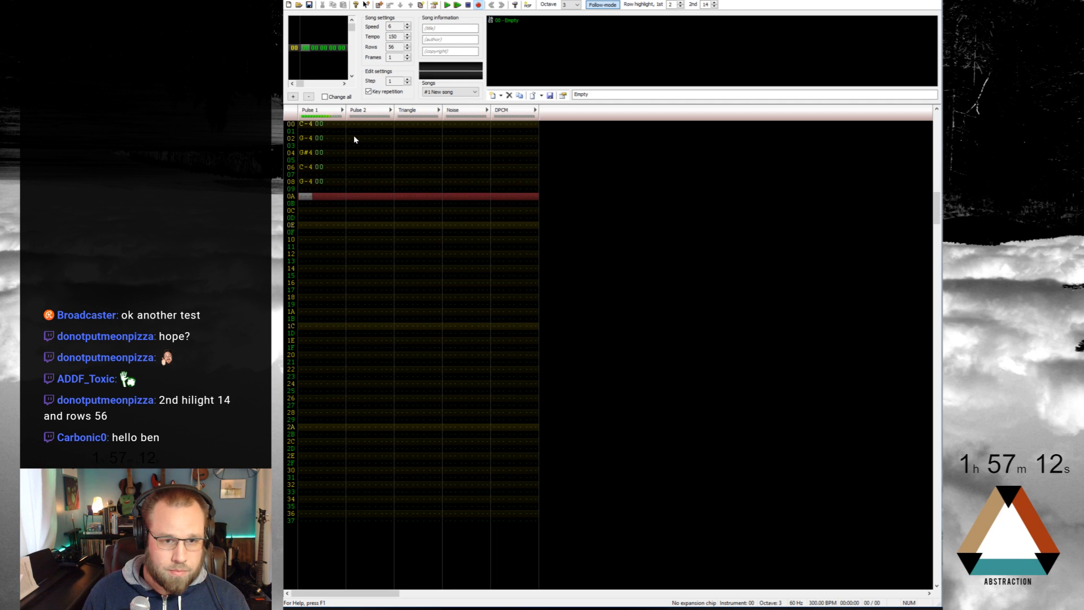
key("6")
key("Down")
key("7")
key("Down")
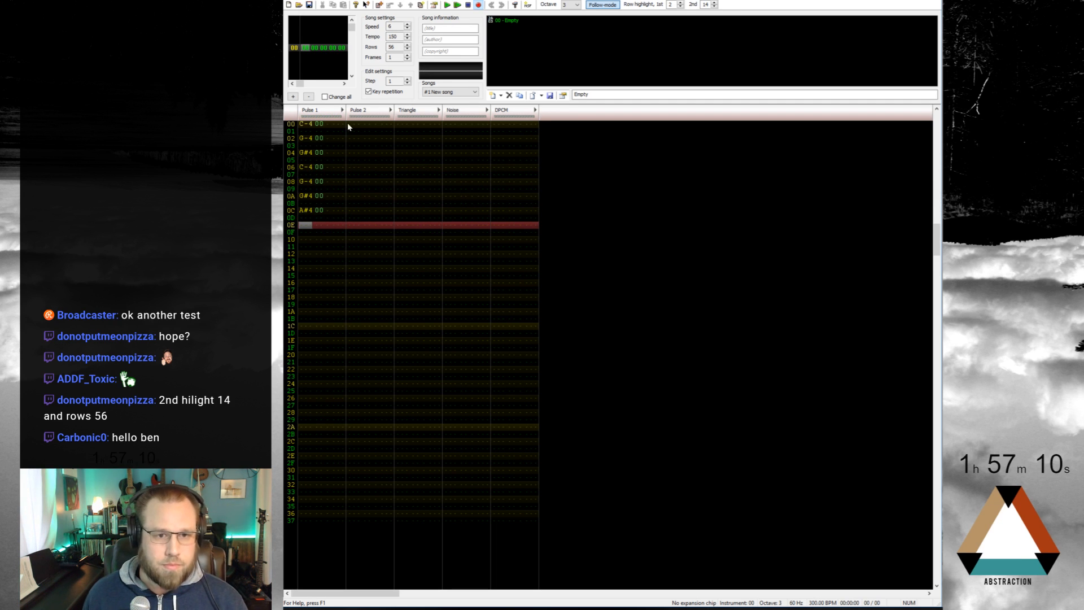
Step: Transpose the seven-note Pulse 1 phrase down one octave and return the cursor to row 00
left_click_drag(303, 126, 319, 219)
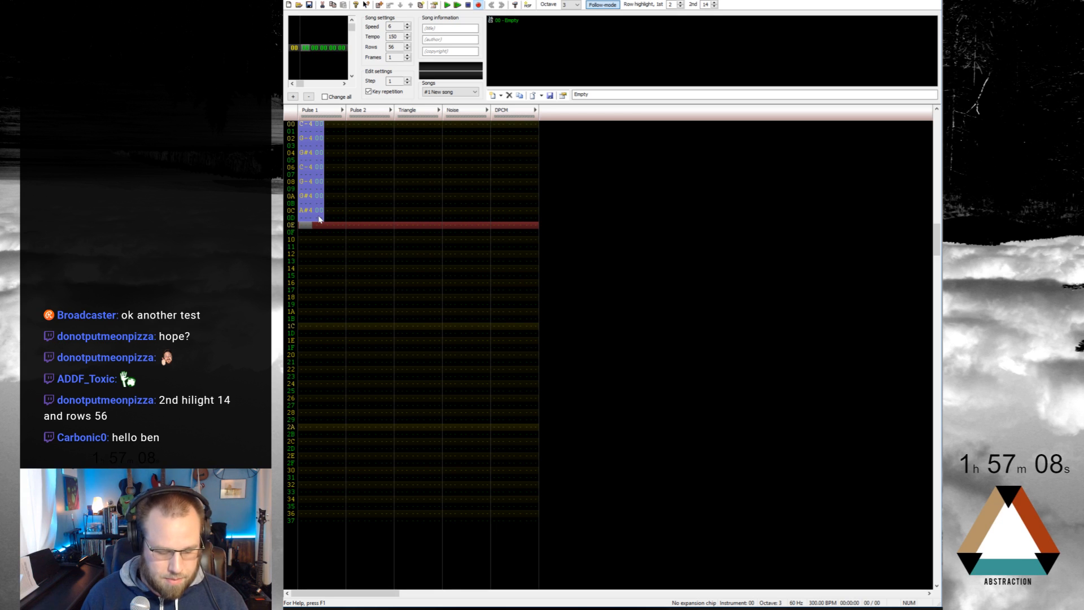
key("ctrl+F3")
key("Home")
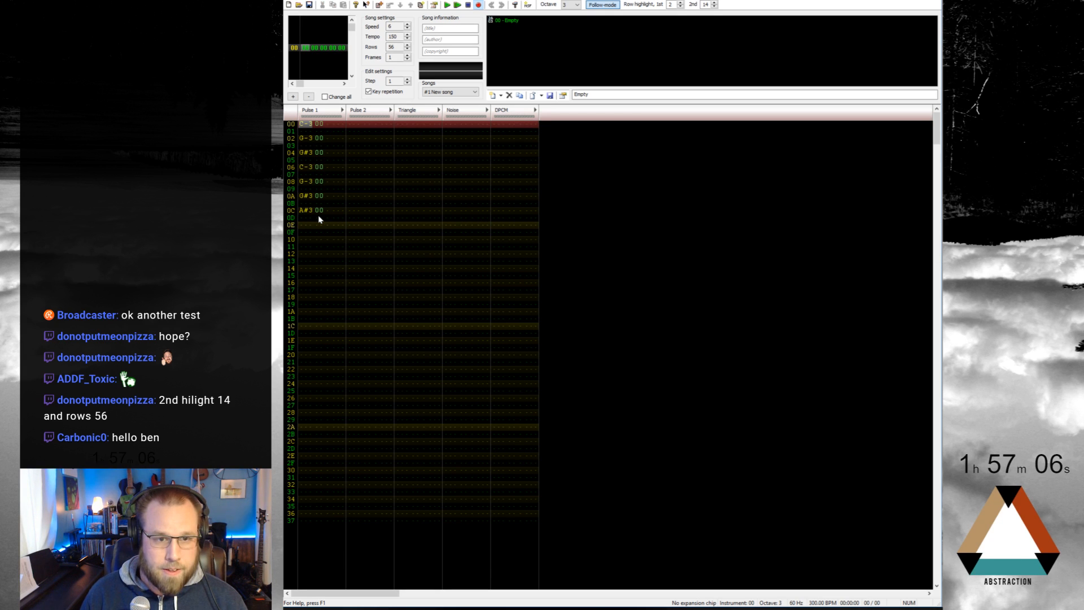
Step: Add a new instrument and name it Pluck
left_click(493, 94)
left_click_drag(610, 94, 574, 94)
type("Pl")
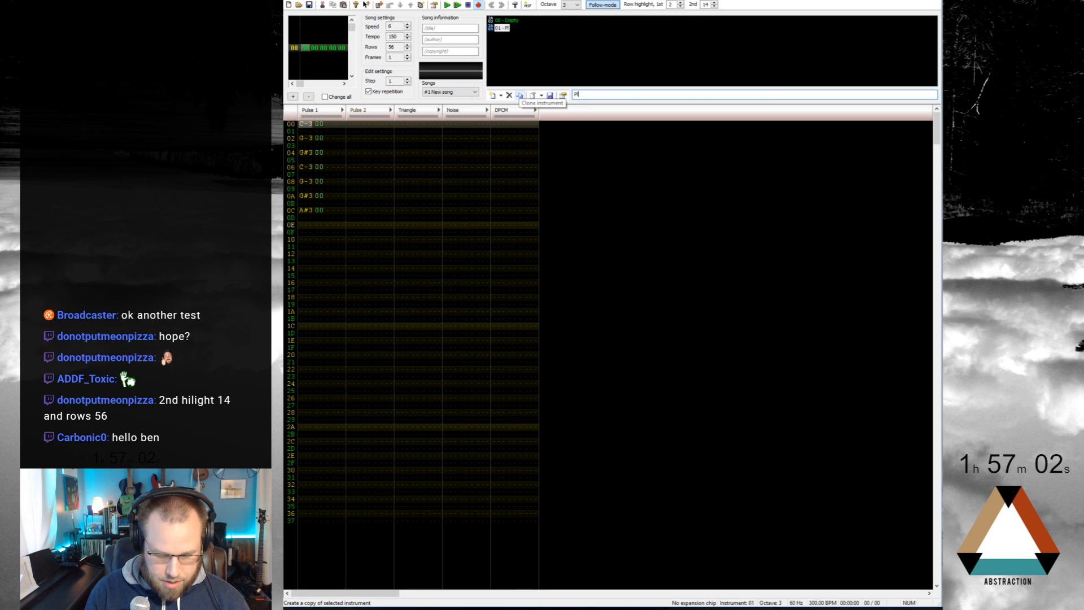
type("uchk")
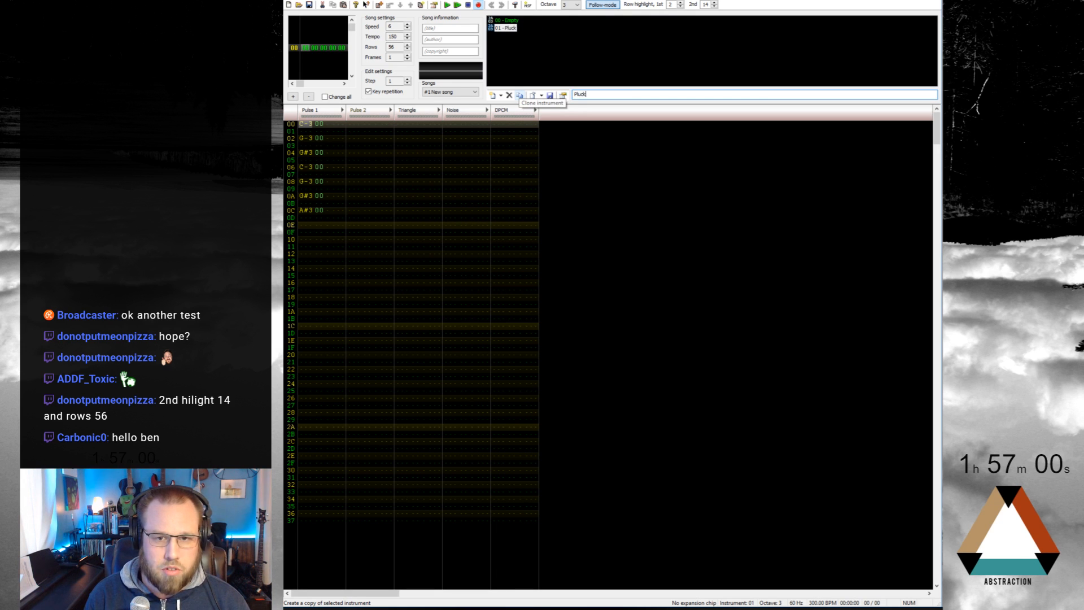
double_click(506, 27)
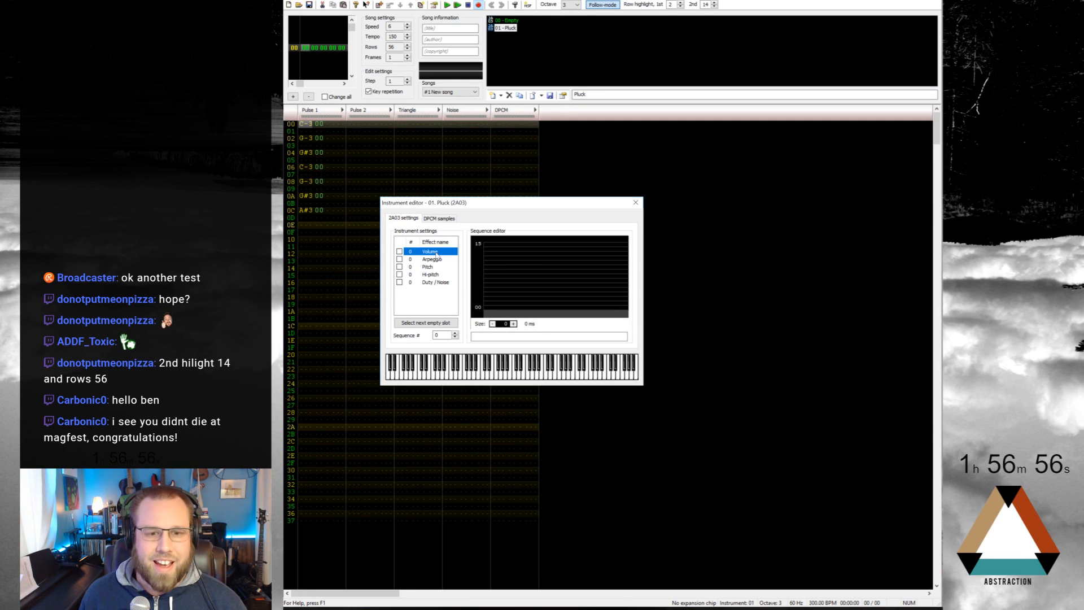
left_click(513, 324)
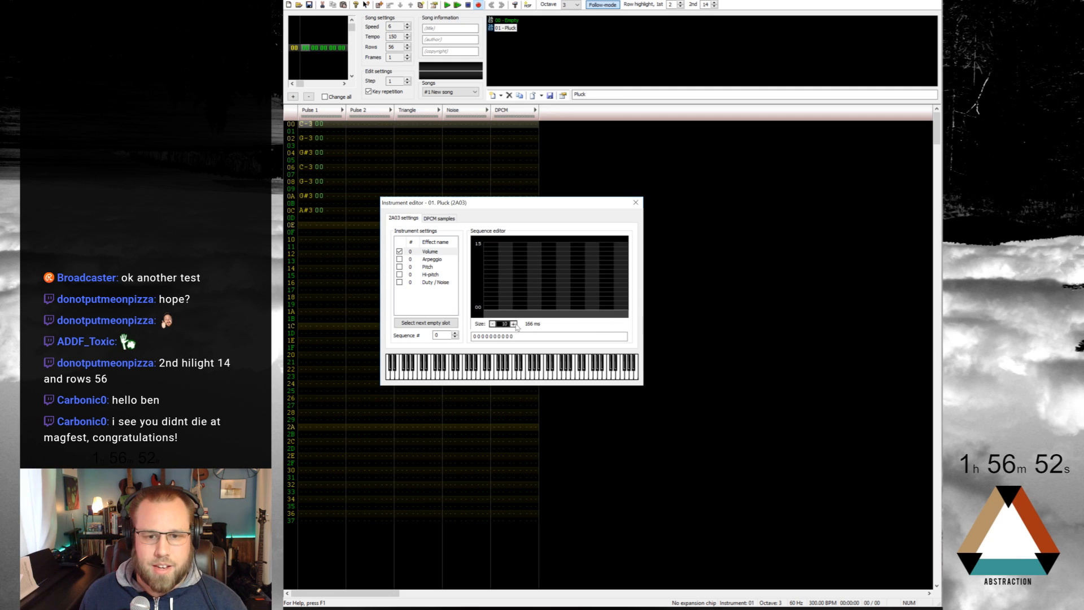
left_click(513, 324)
left_click(494, 245)
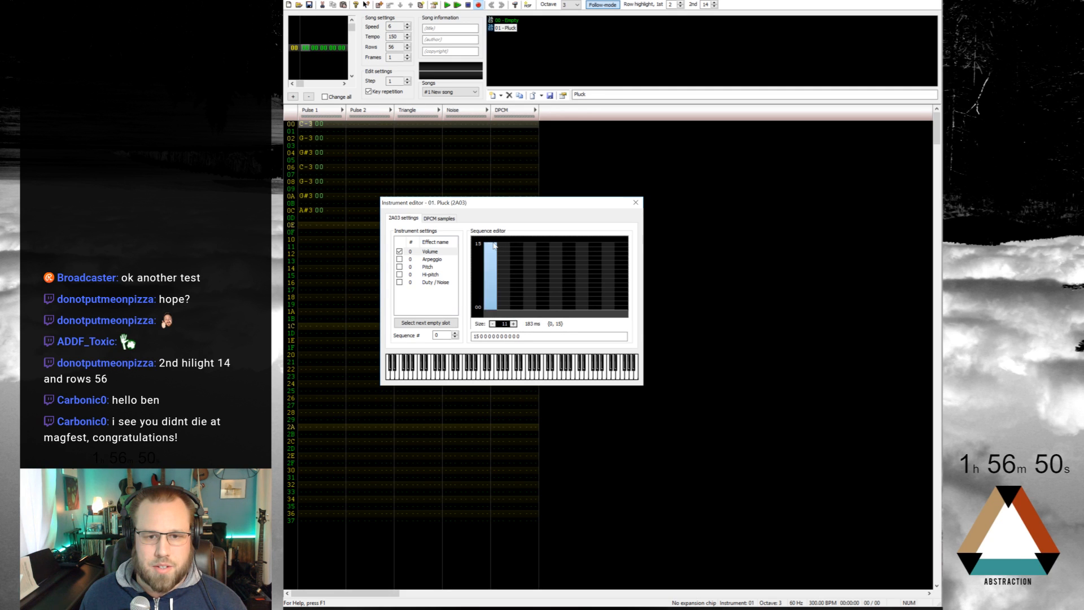
left_click_drag(494, 245, 570, 308)
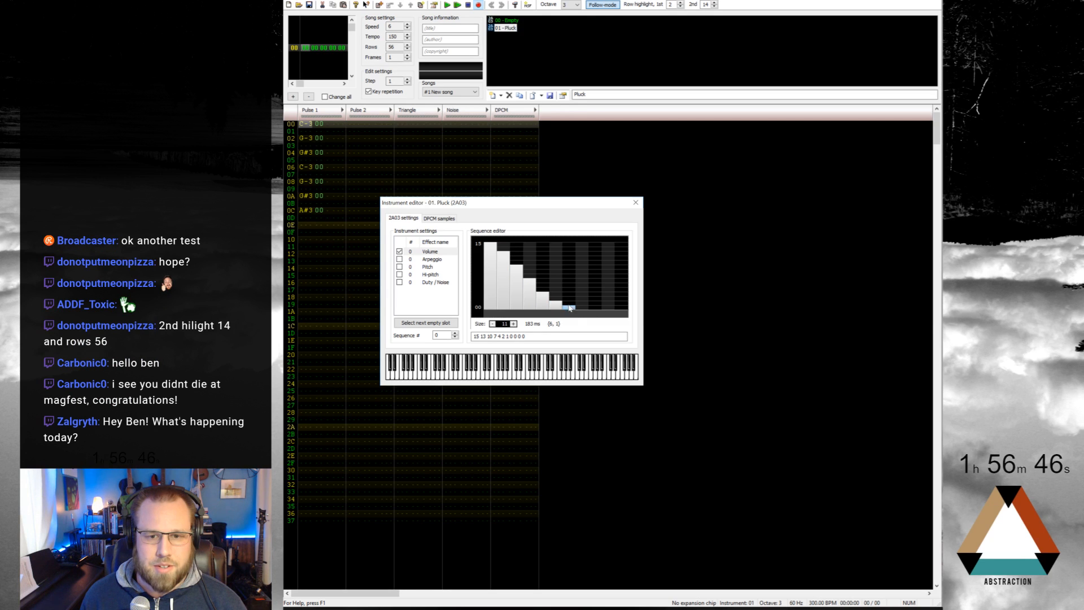
left_click(492, 324)
left_click(492, 324)
left_click(493, 324)
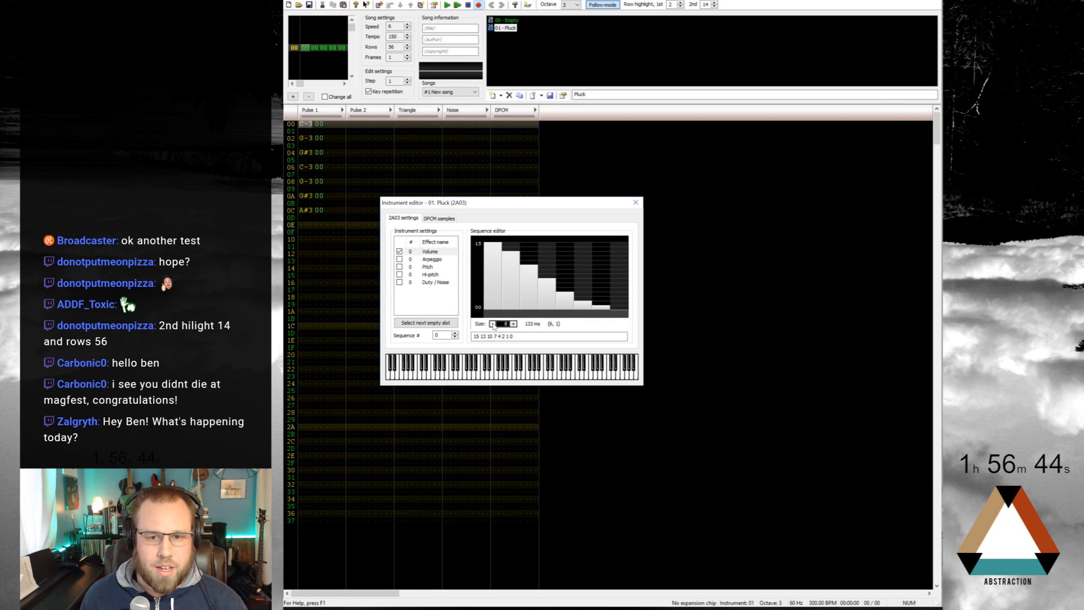
left_click(636, 202)
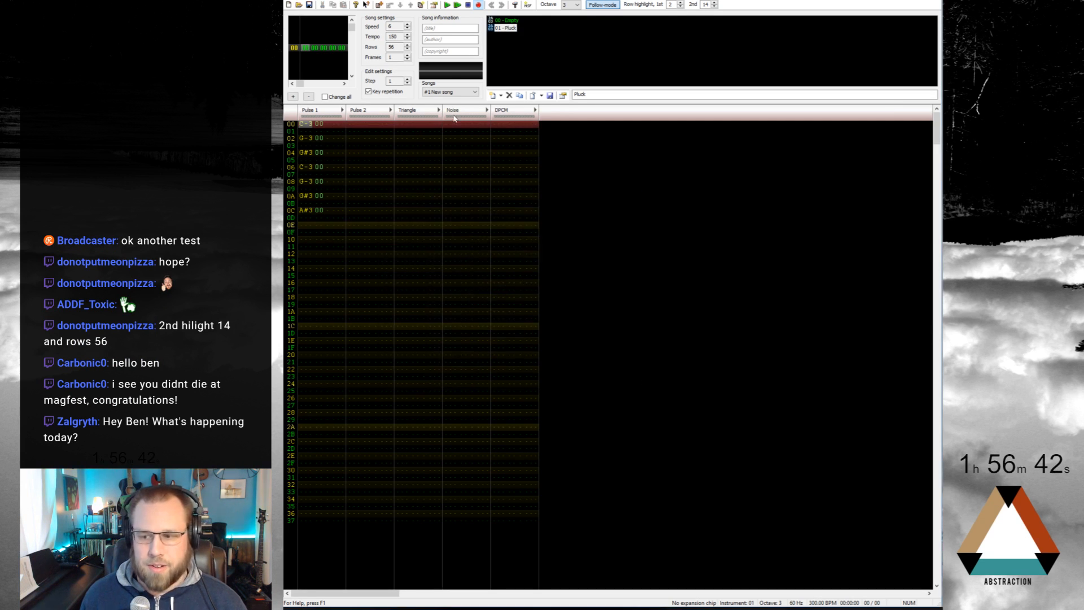
Step: Assign instrument 01 to the seven Pulse 1 notes from row 00 to 0C and play the pattern
left_click(315, 124)
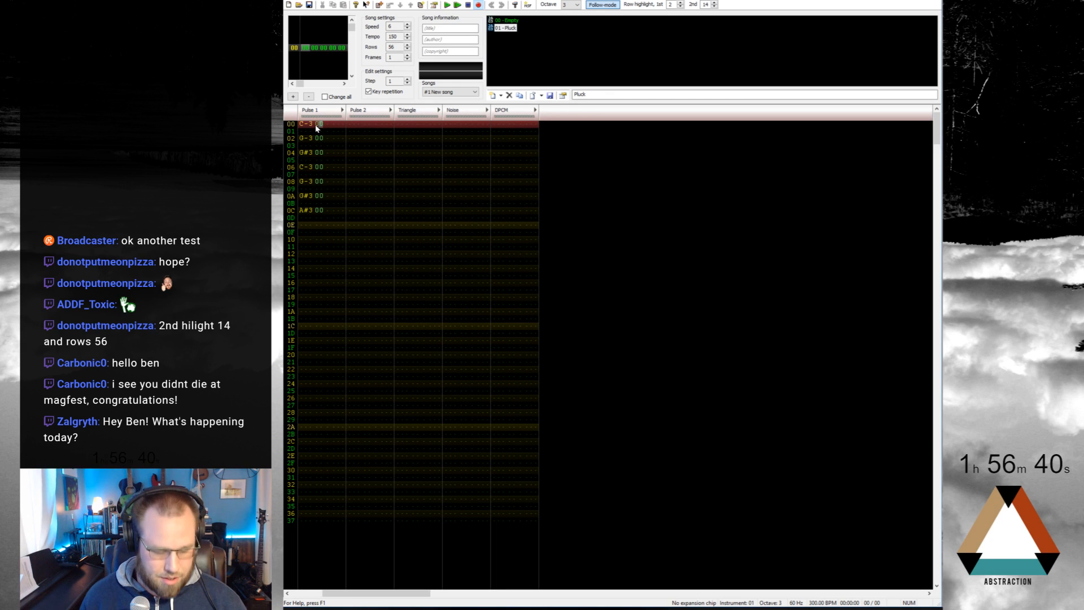
type("1111111")
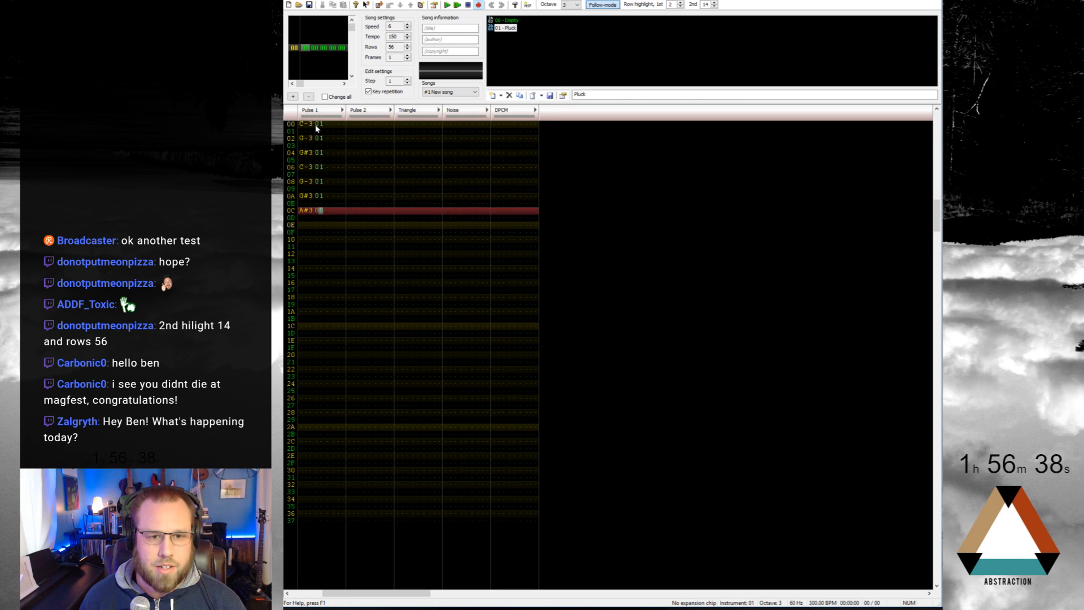
key("Home")
key("Return")
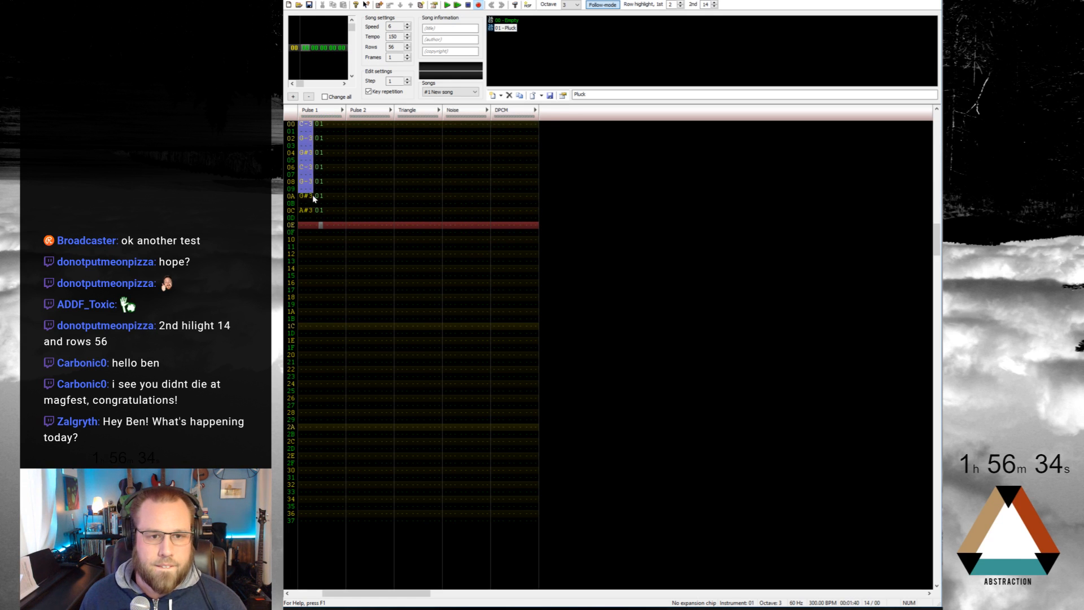
Step: Copy the seven-note phrase from rows 00 to 0D of Pulse 1 and paste it at rows 0E, 1C and 2A
left_click_drag(313, 194, 312, 220)
key("ctrl+c")
left_click(307, 225)
key("ctrl+v")
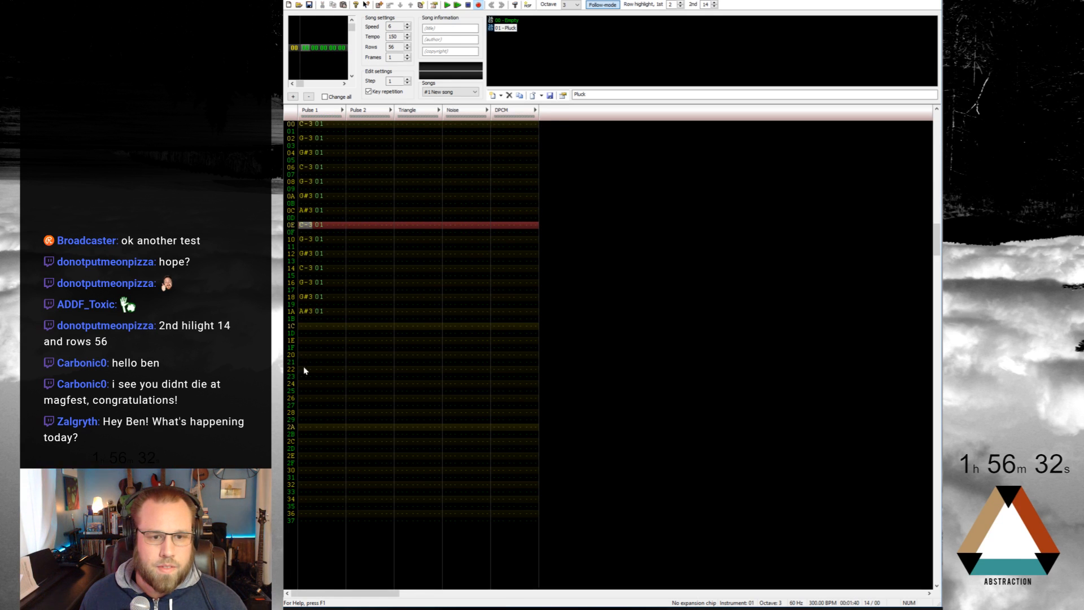
left_click(308, 327)
key("ctrl+v")
left_click(309, 426)
key("ctrl+v")
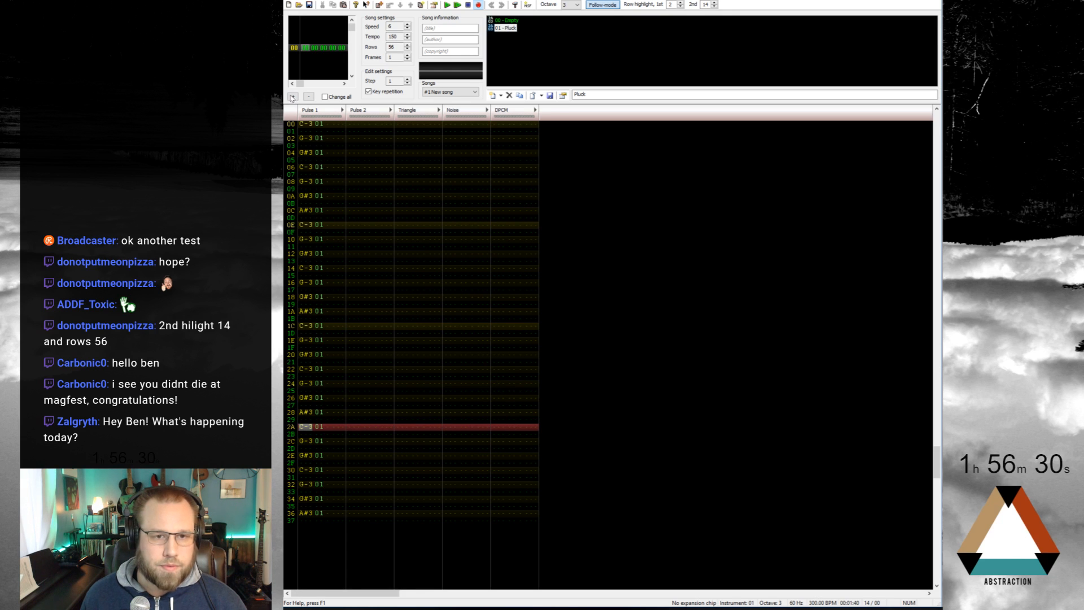
Step: Raise the song tempo to 180 and play the pattern from row 00
left_click(407, 35)
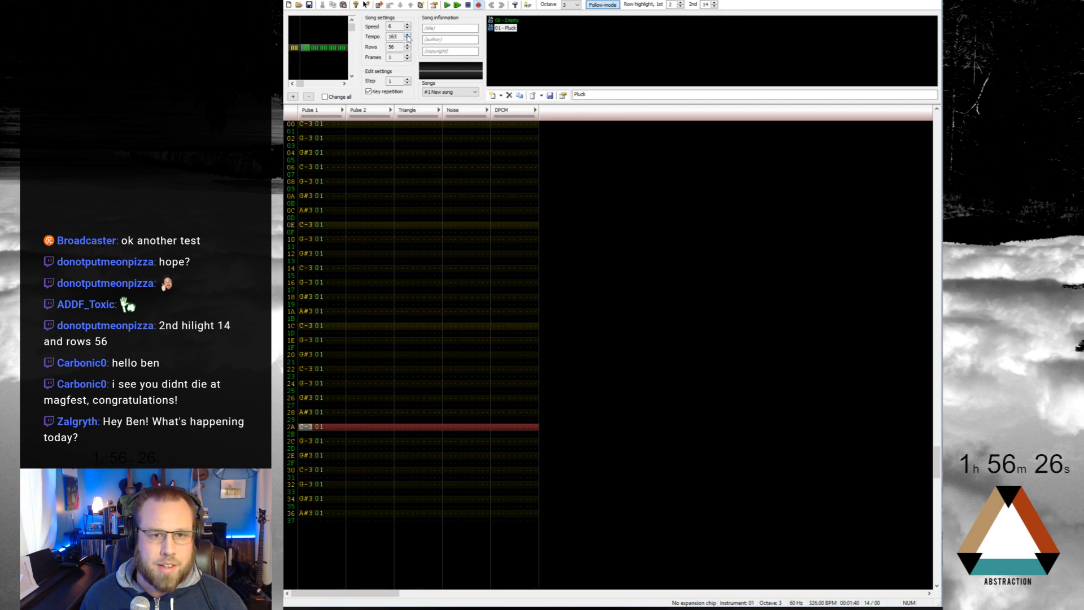
left_click(407, 35)
left_click(407, 35)
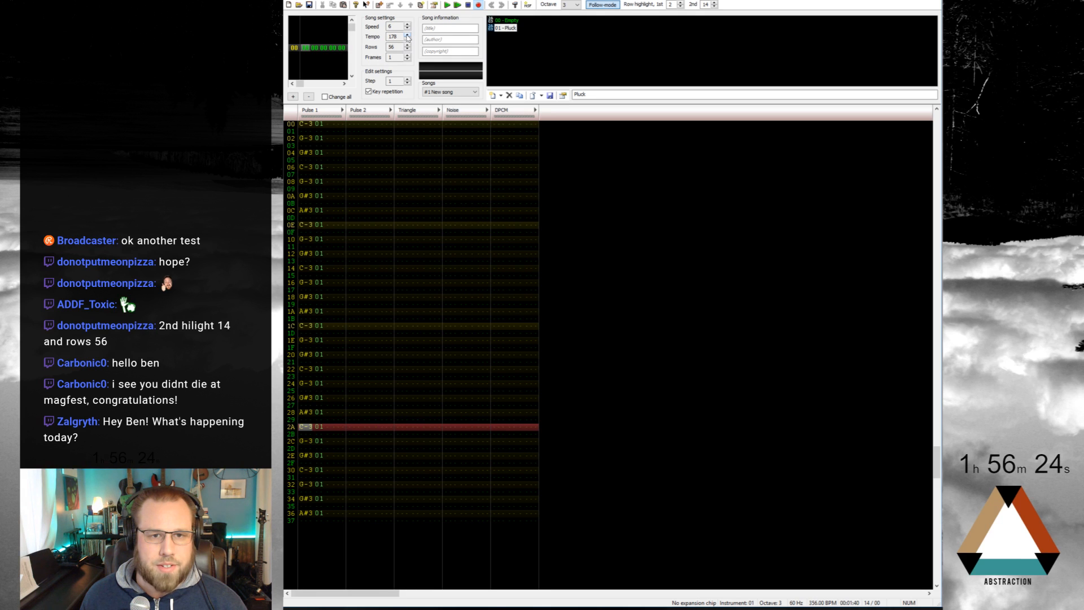
left_click(407, 35)
left_click(307, 127)
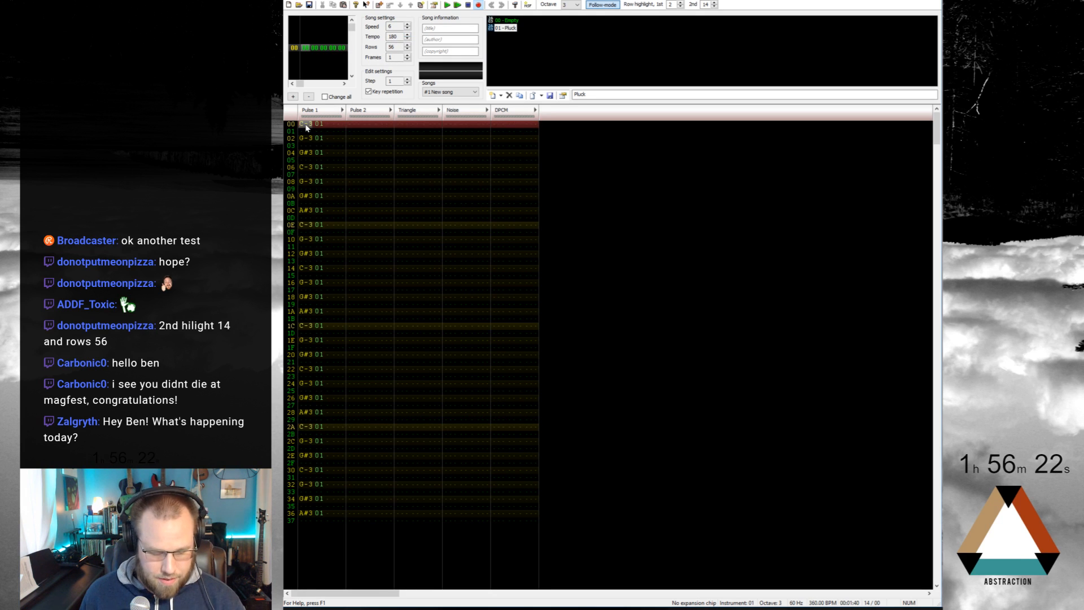
key("Return")
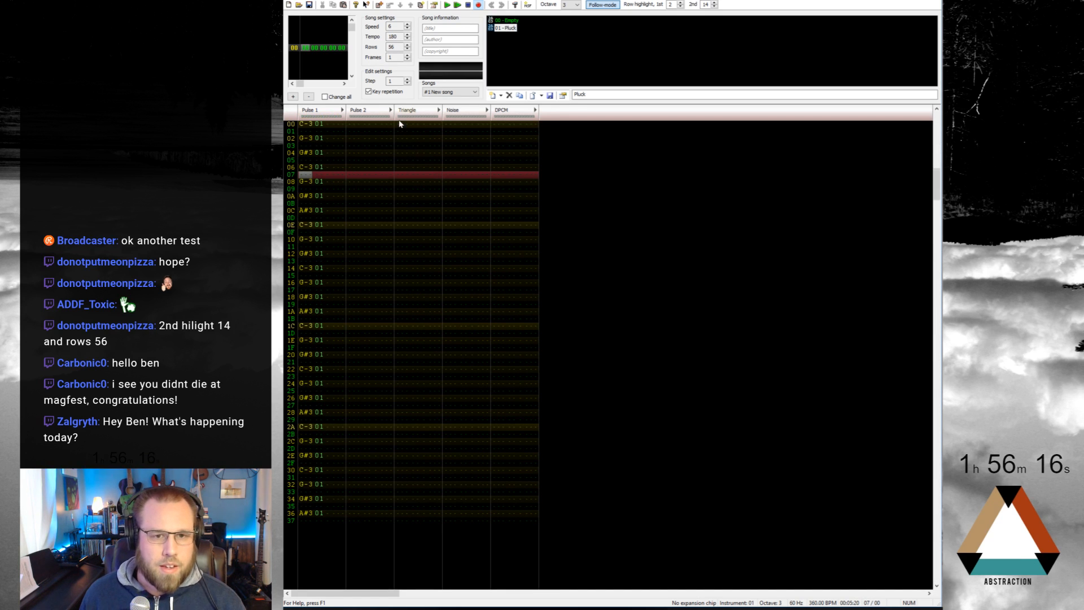
Step: Using the Empty instrument, enter a B-# note with volume 5 on row 00 of the Noise channel
left_click(448, 124)
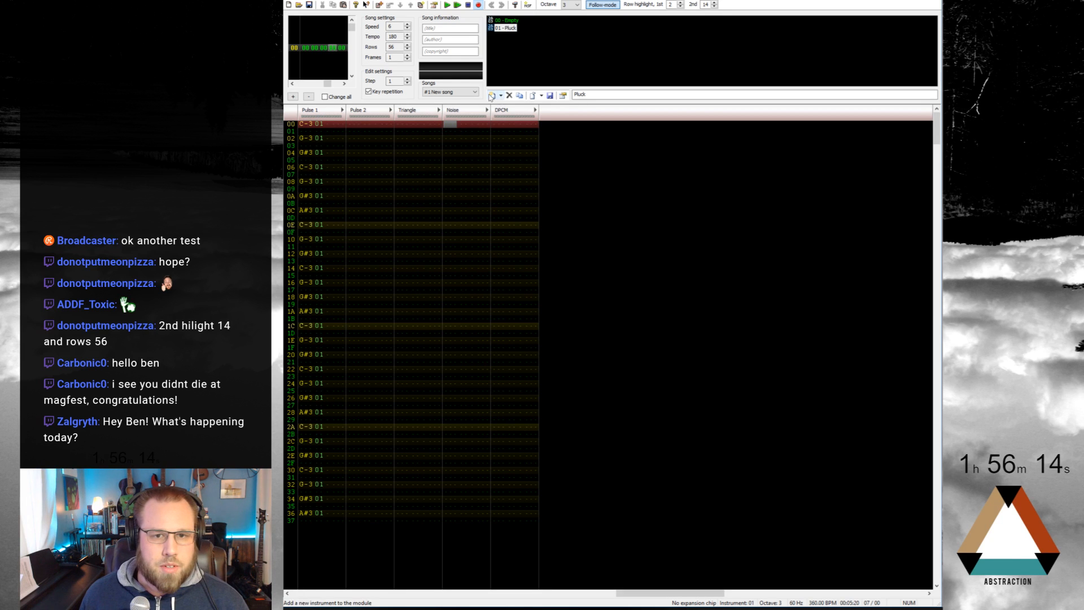
left_click(507, 20)
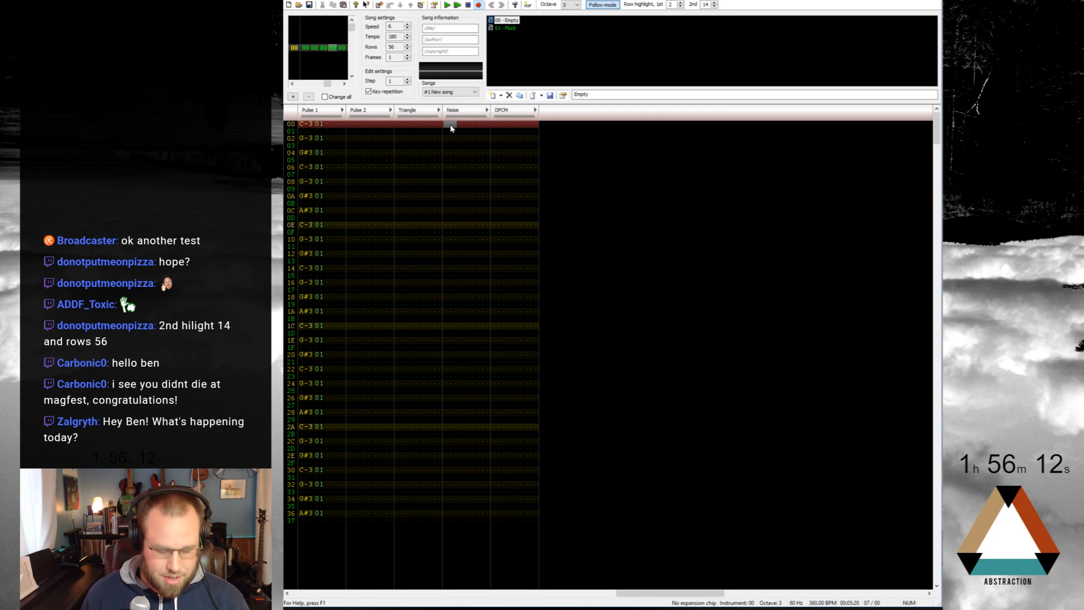
key("b")
key("Up")
key("Right")
key("Right")
key("Right")
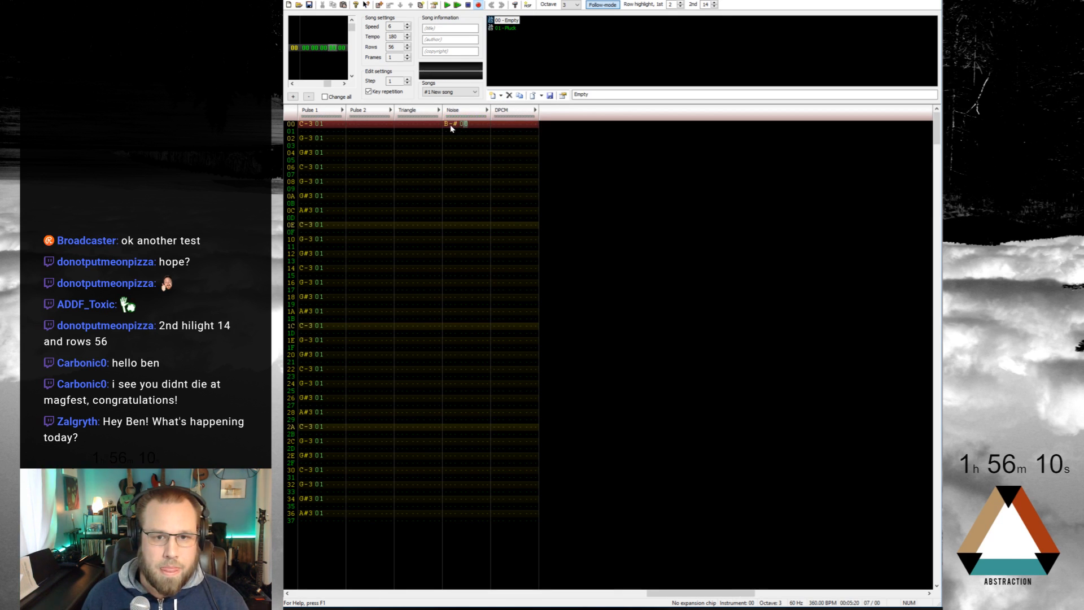
type("5")
key("Up")
key("Right")
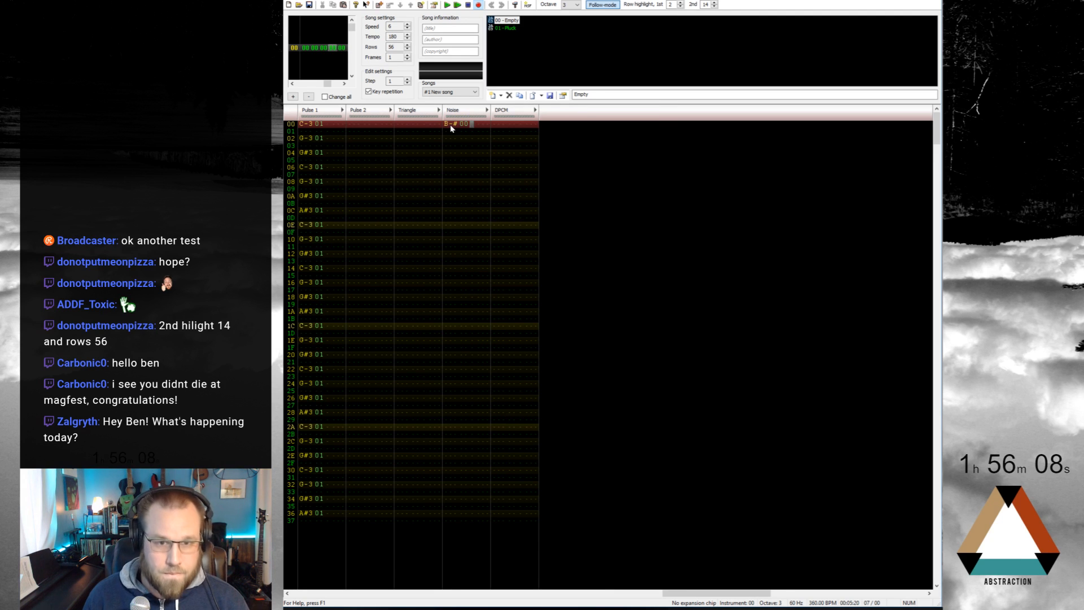
Step: Add the volume slide effect A03 to the Noise note on row 00
type("a")
key("Right")
key("Right")
key("Up")
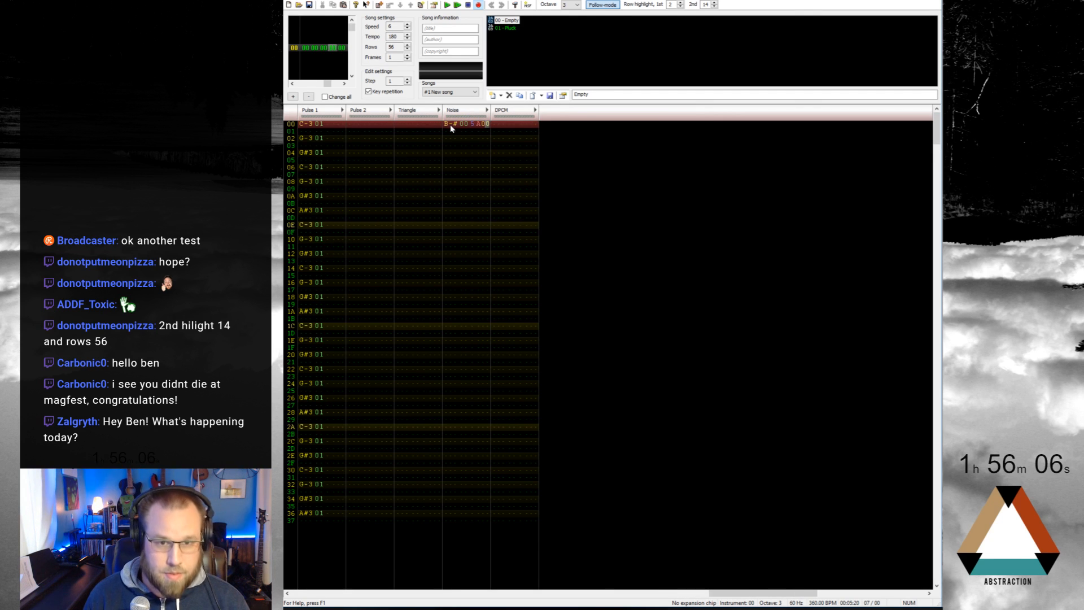
type("3")
key("Up")
key("Left")
key("Left")
key("Left")
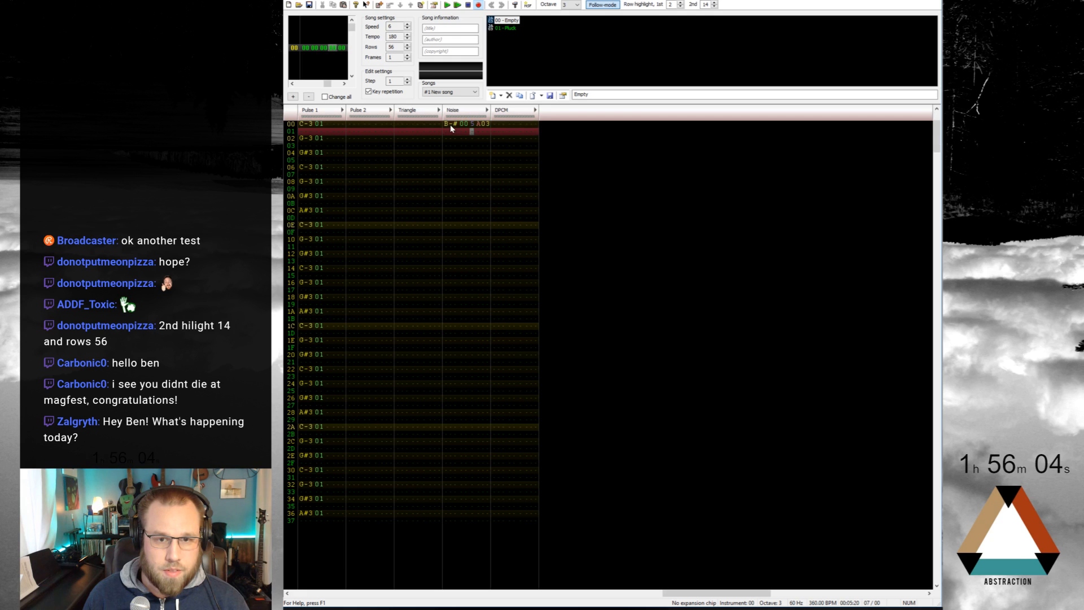
Step: Set the volume of the Noise note on row 00 to 7 and enter volume 7 on Noise row 06
left_click(450, 124)
key("shift+Right")
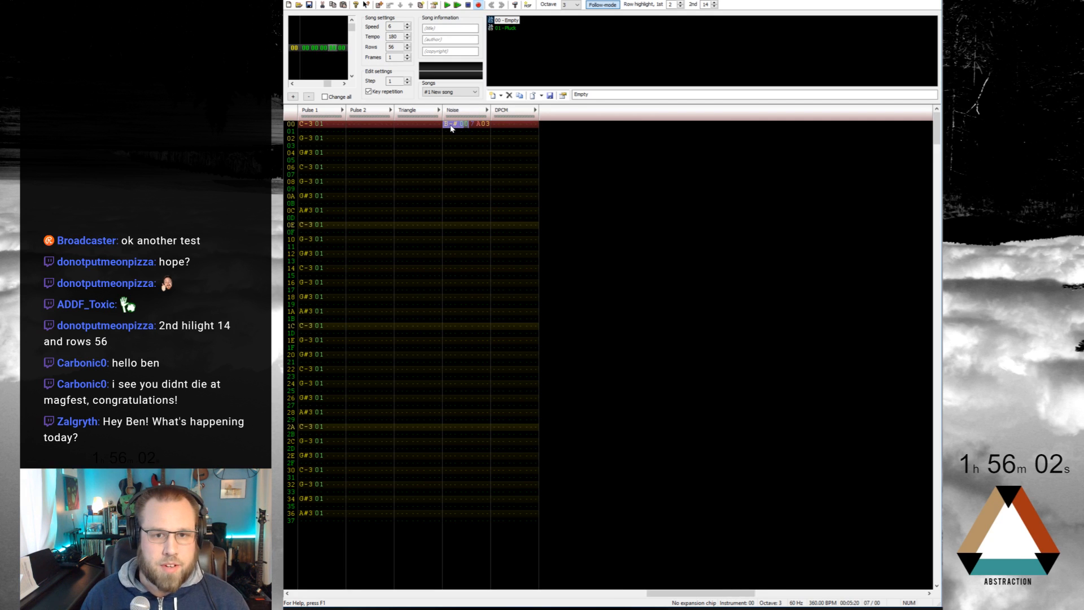
key("Down")
key("Down")
key("Down")
key("Down")
key("Down")
key("Down")
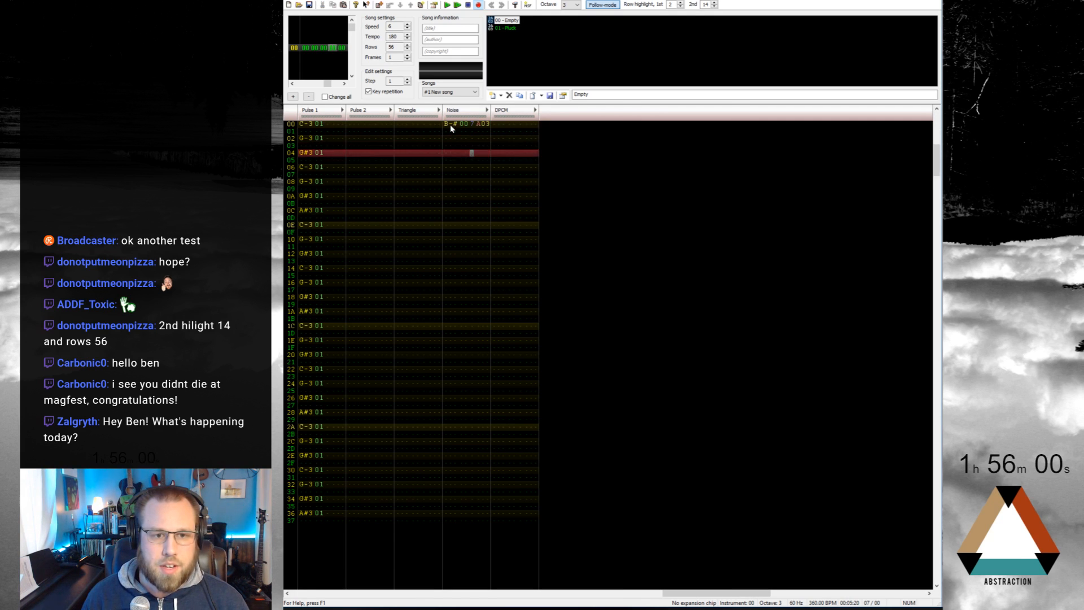
type("7")
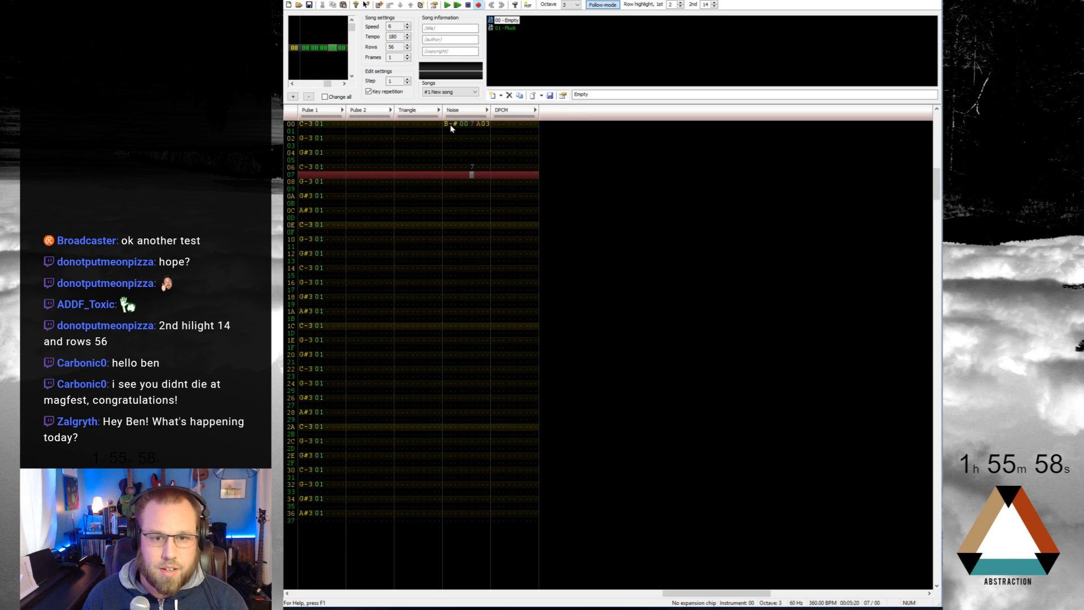
Step: Enter volume 7 on row 0E of the Noise channel and move the cursor to row 14
key("Down")
key("Down")
key("Down")
key("Down")
key("Down")
key("Down")
key("Down")
type("7")
key("Down")
key("Down")
key("Down")
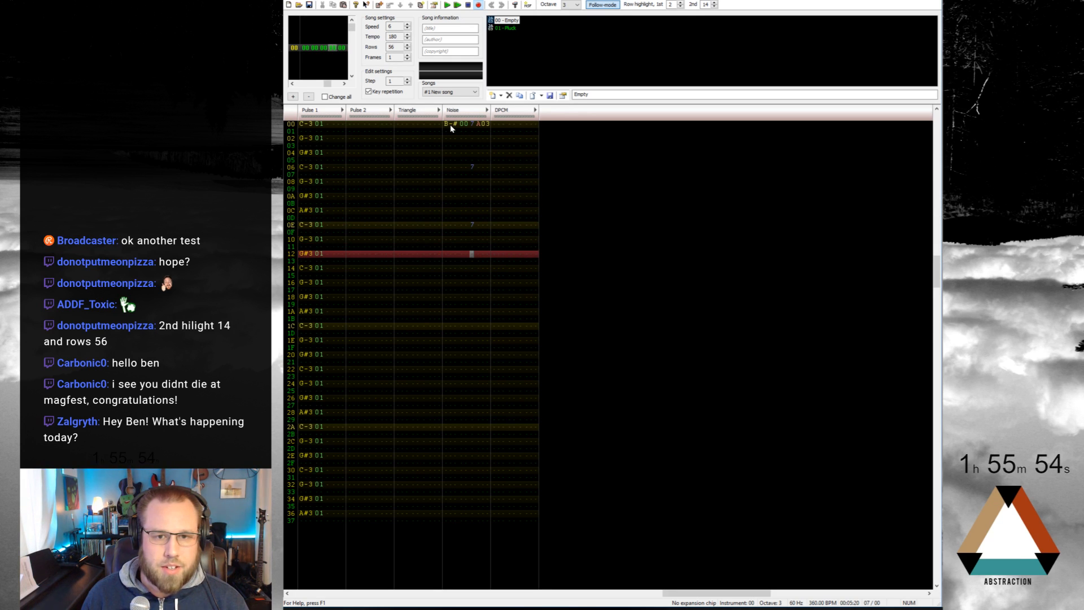
key("Down")
key("Down")
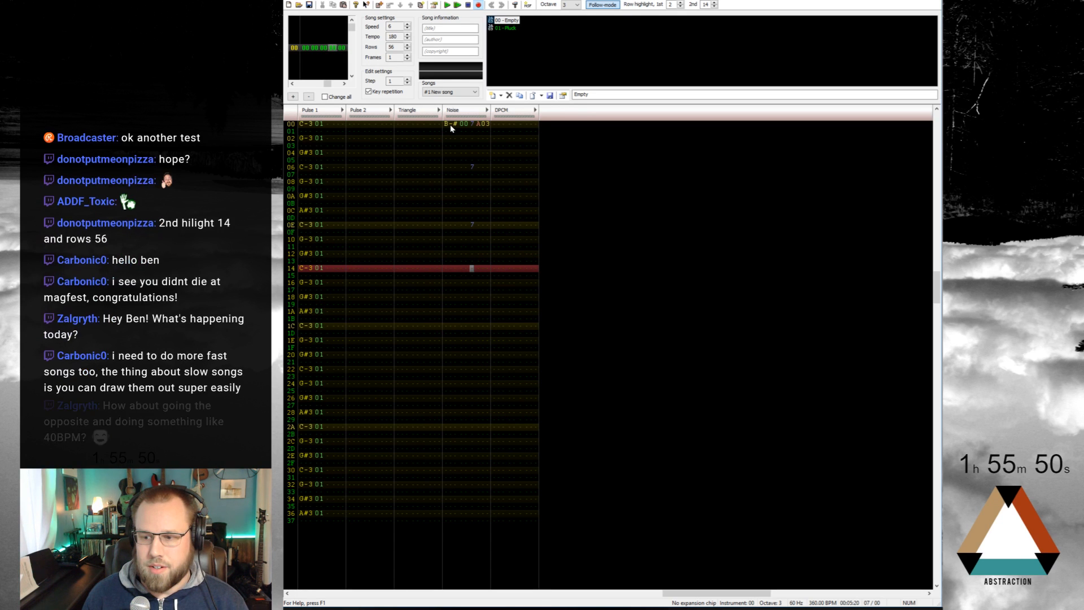
Step: Enter volume 7 on rows 14 and 1C of the Noise channel
type("7")
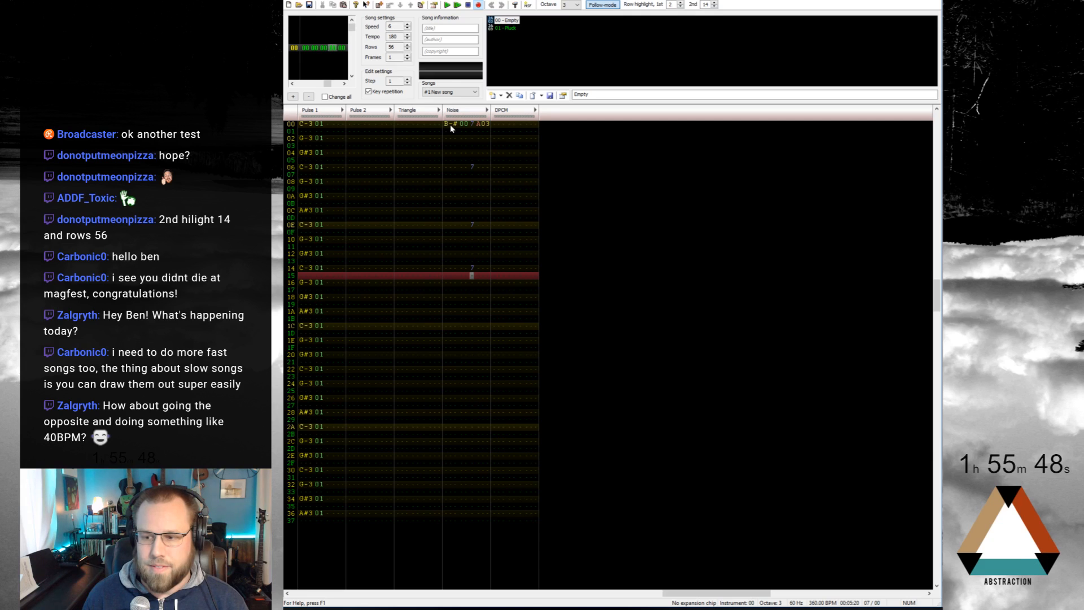
key("Down")
key("Down")
key("Down")
key("Down")
key("Down")
key("Down")
key("Down")
type("7")
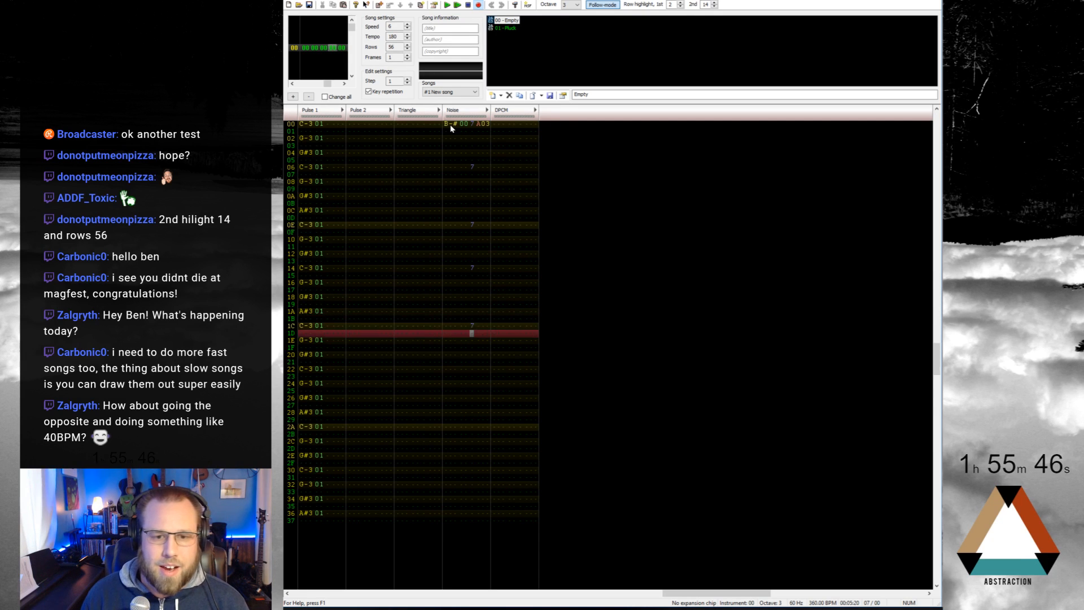
Step: Enter volume 7 on rows 22 and 2A of the Noise channel
key("Down")
key("Down")
key("Down")
key("Down")
key("Down")
type("7")
key("Down")
key("Down")
key("Down")
key("Down")
key("Down")
key("Down")
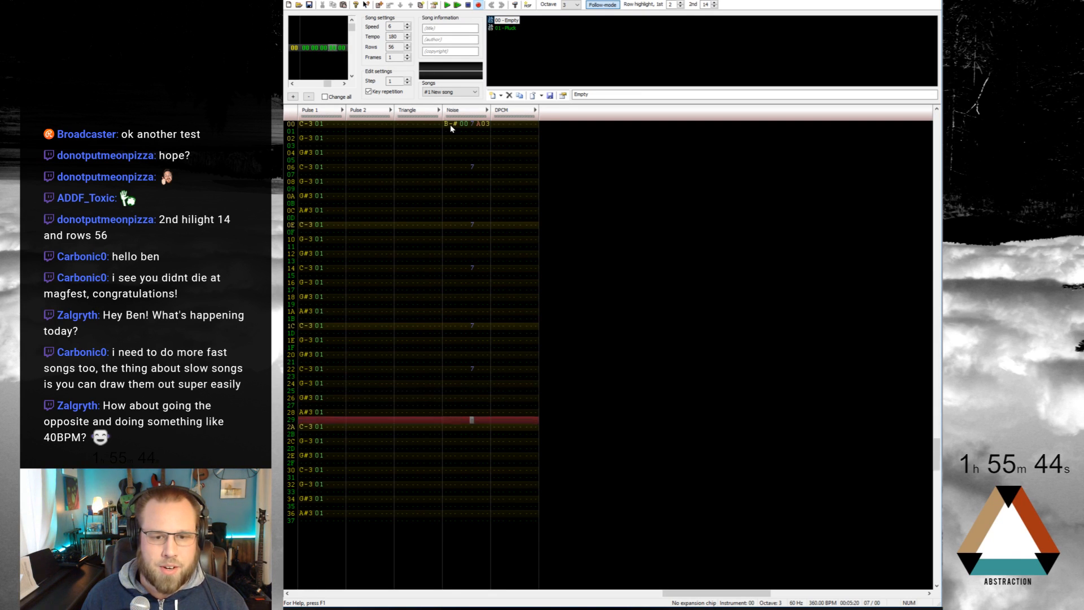
key("Down")
type("7")
Step: Enter volume 7 on row 30 of the Noise channel and play the pattern from row 00
key("Down")
key("Down")
key("Down")
key("Down")
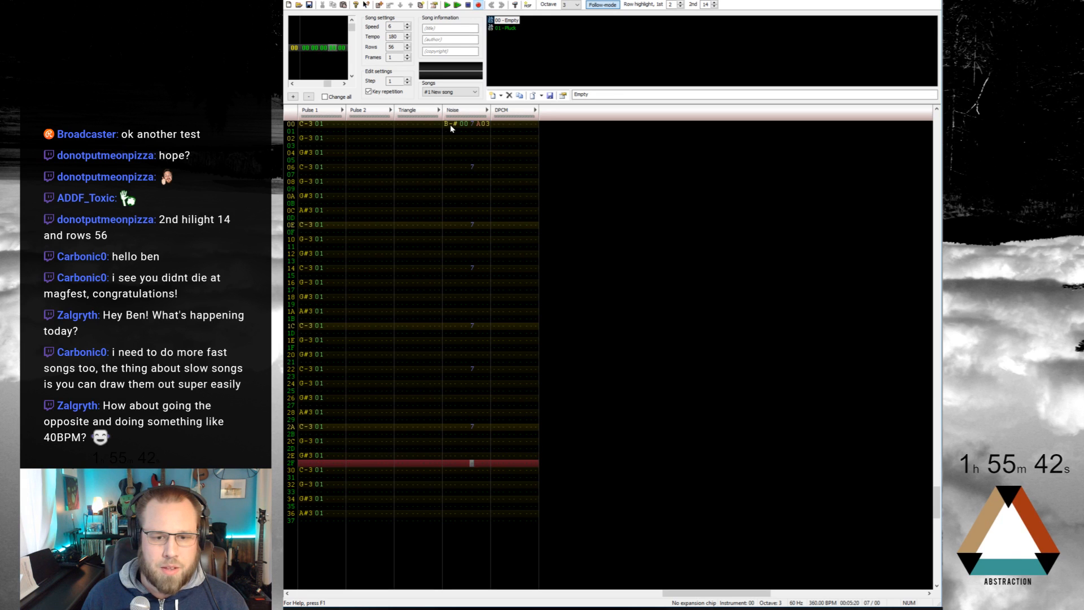
key("Down")
type("7")
key("Home")
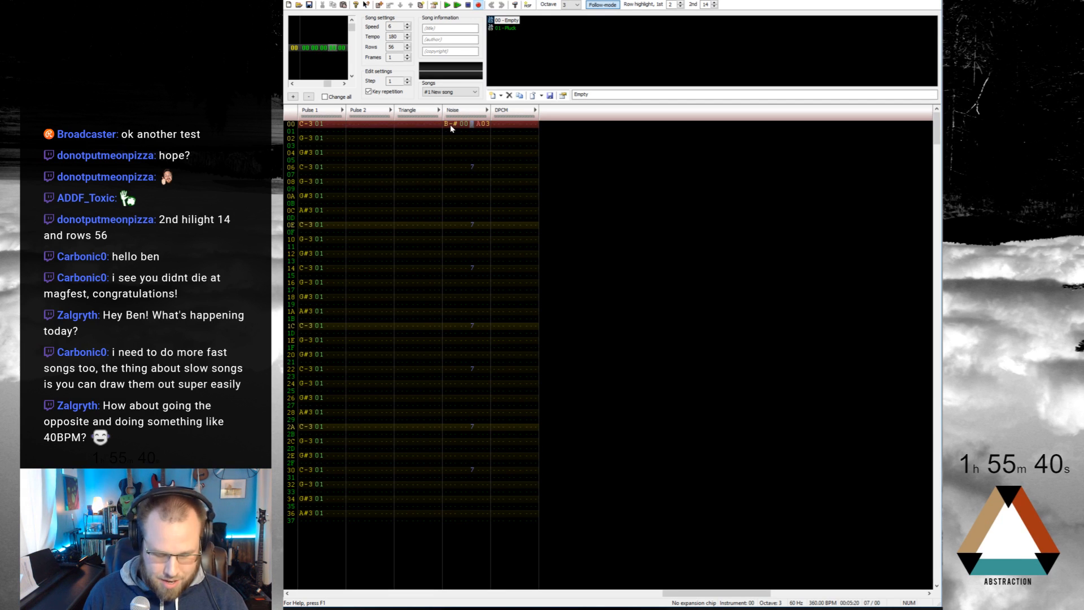
type("7")
key("Return")
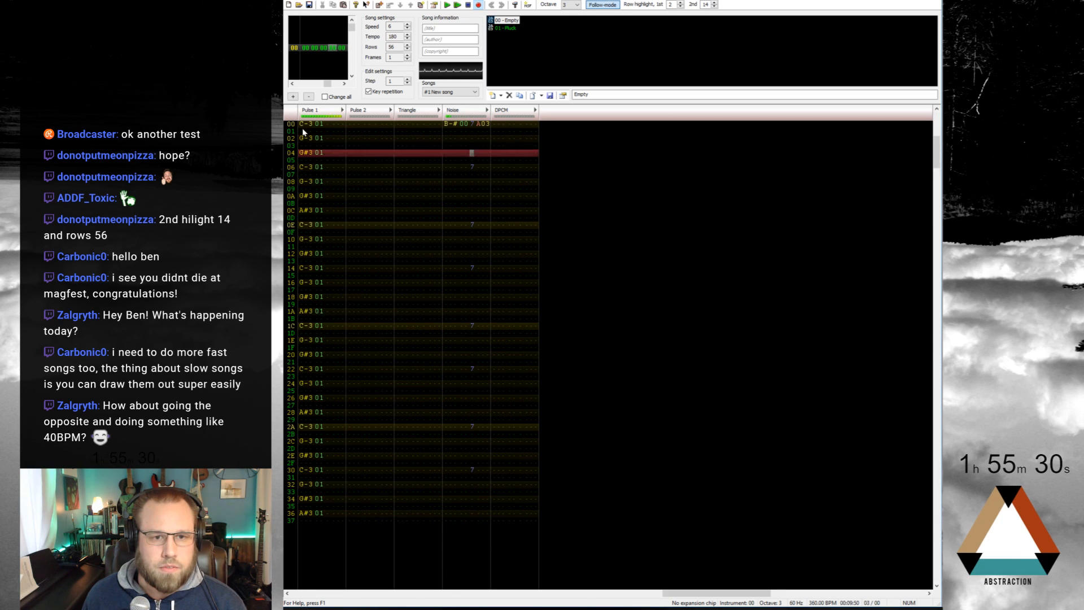
Step: Copy the whole Pulse 1 phrase and paste it into Pulse 2 starting at row 03
left_click_drag(304, 127, 347, 519)
key("ctrl+c")
left_click(352, 131)
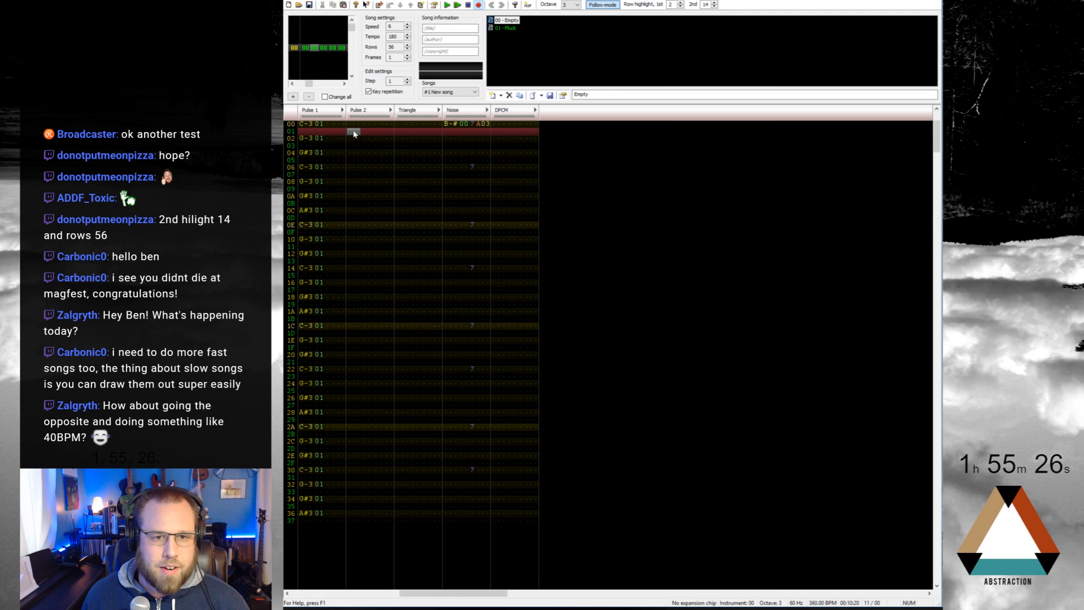
key("ctrl+v")
key("ctrl+z")
key("Down")
key("Down")
key("ctrl+v")
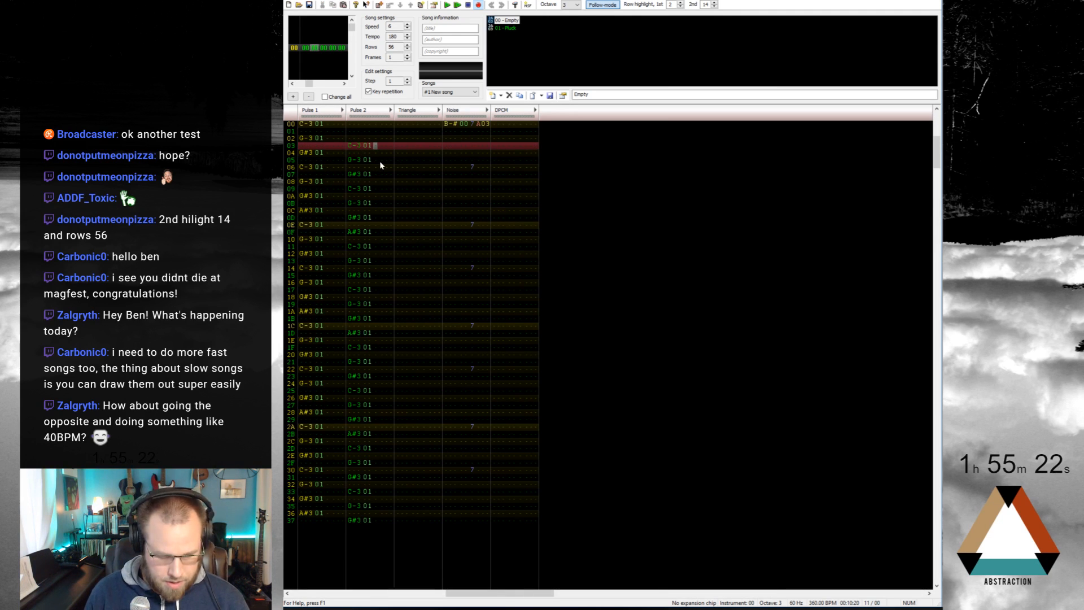
Step: Set the volume of the Pulse 2 note on row 03 to 7 and play the pattern briefly
key("7")
key("Return")
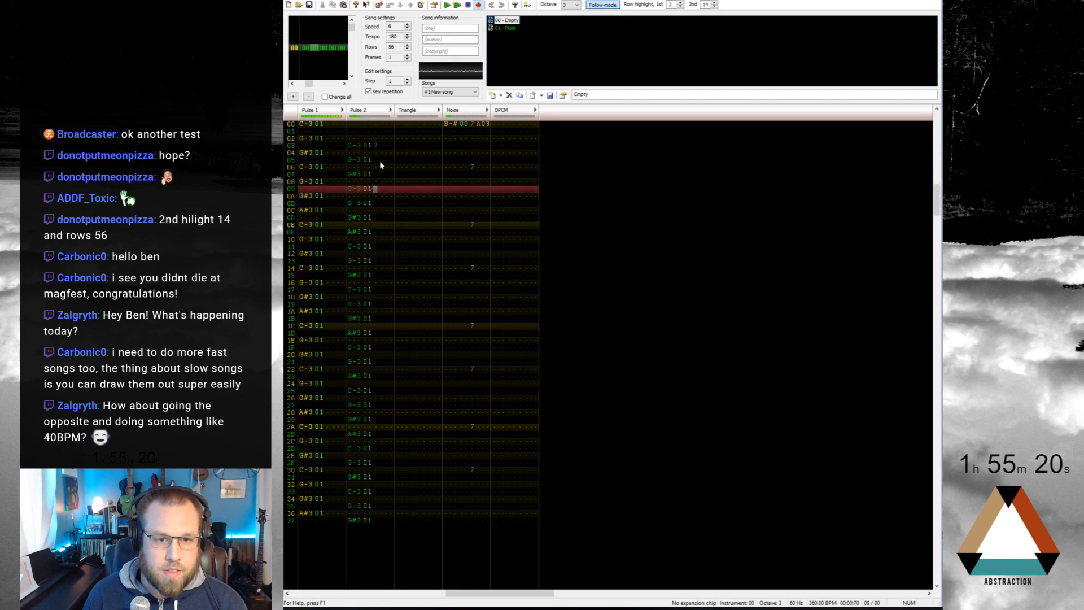
key("Return")
Step: Set the volume of the Pulse 2 note on row 03 to 3 and play the pattern to check the echo
key("Up")
key("Up")
key("Up")
key("Up")
key("Up")
key("Up")
key("Up")
key("Up")
key("Up")
key("Up")
key("Up")
key("Up")
key("Up")
key("Up")
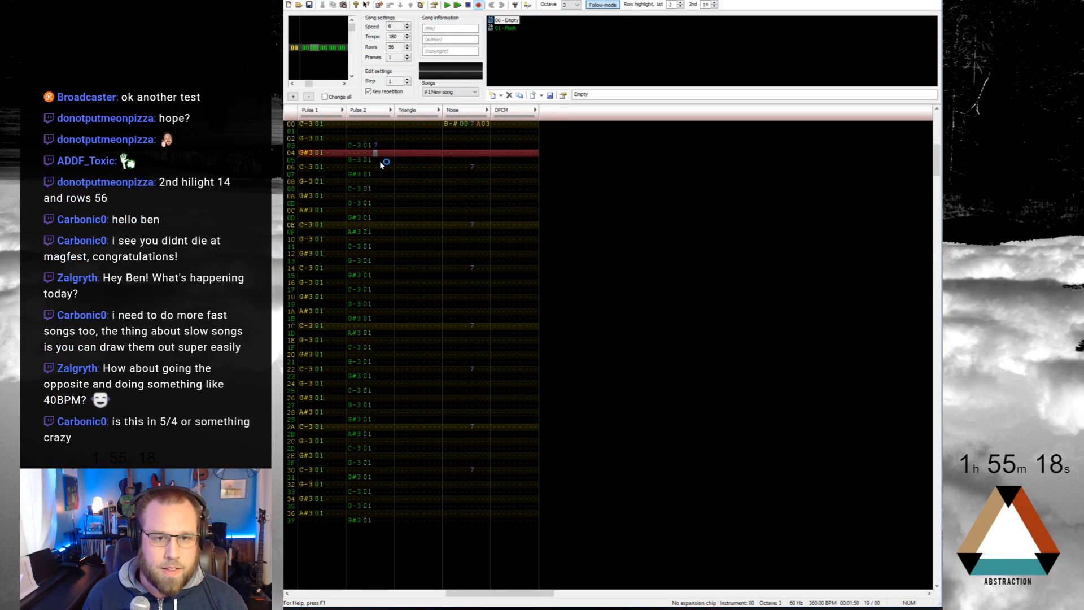
key("Return")
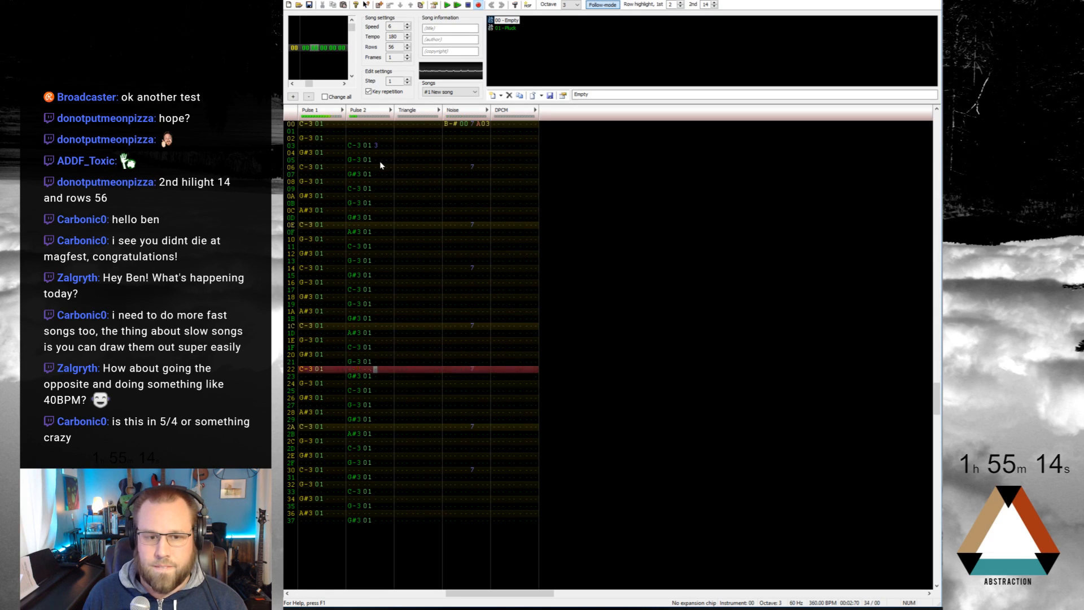
key("Return")
key("Return")
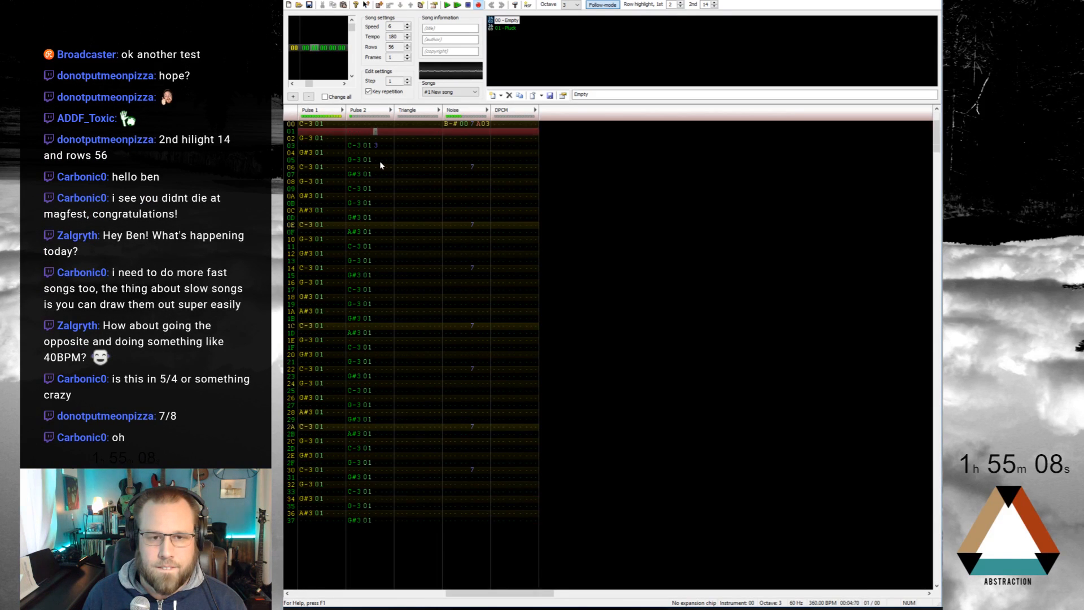
Step: Using the Empty instrument, enter C-2 on row 00 and D#2 on row 1C of the Triangle channel
left_click(399, 125)
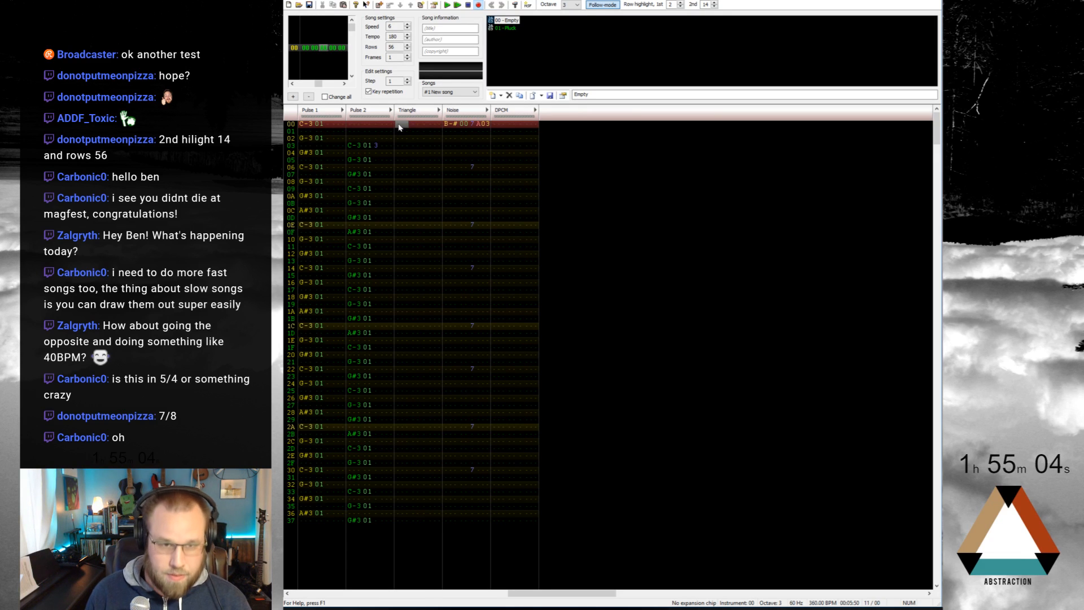
key("z")
key("z")
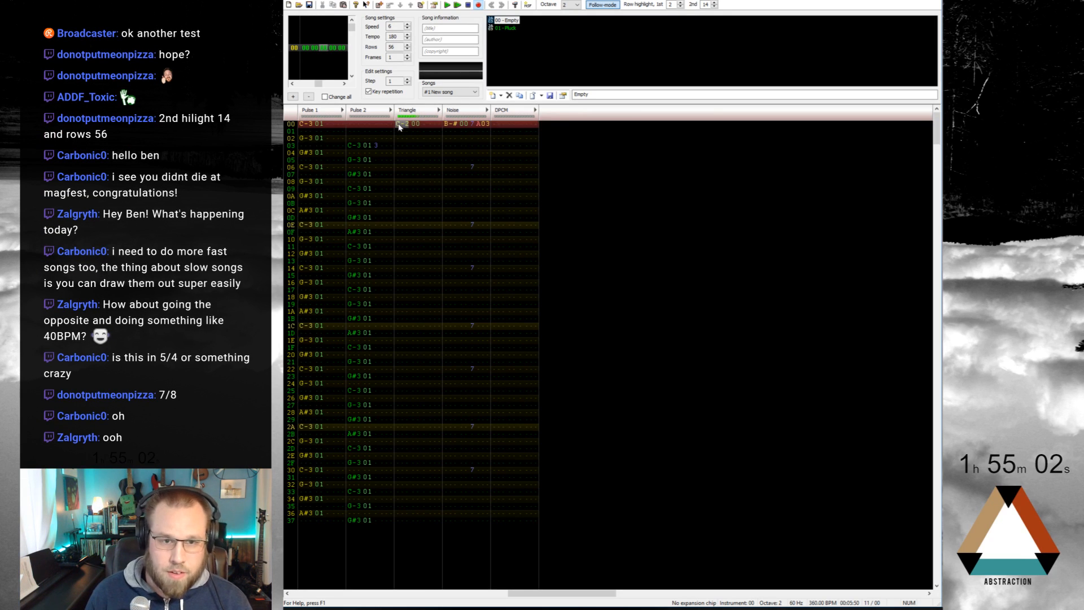
key("Return")
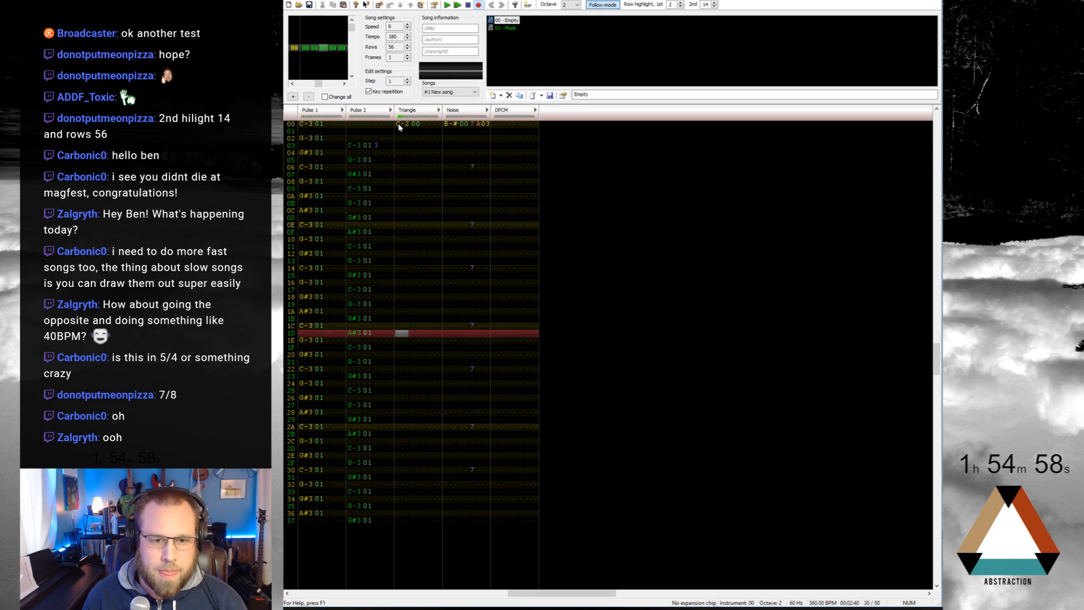
key("d")
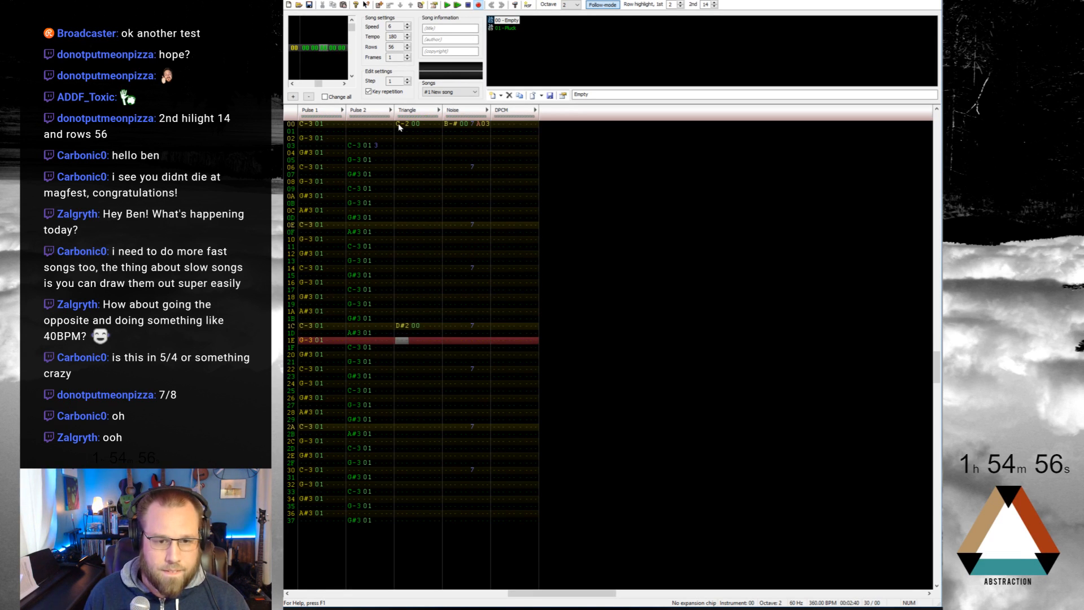
Step: Enter a D#3 note on row 26 of the Triangle channel
key("Up")
key("Up")
key("Up")
key("Up")
key("Up")
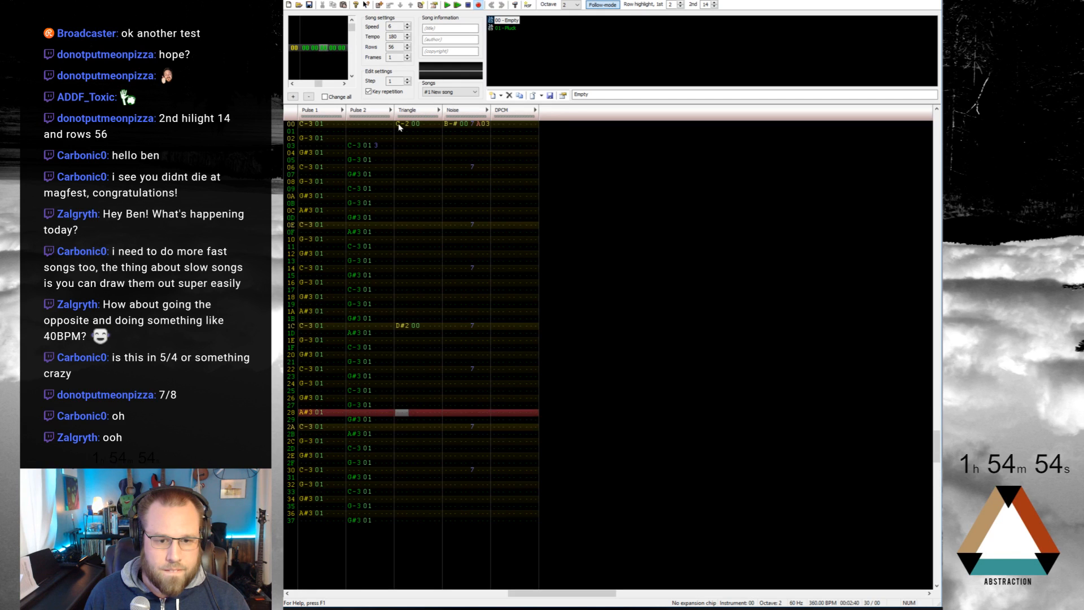
key("3")
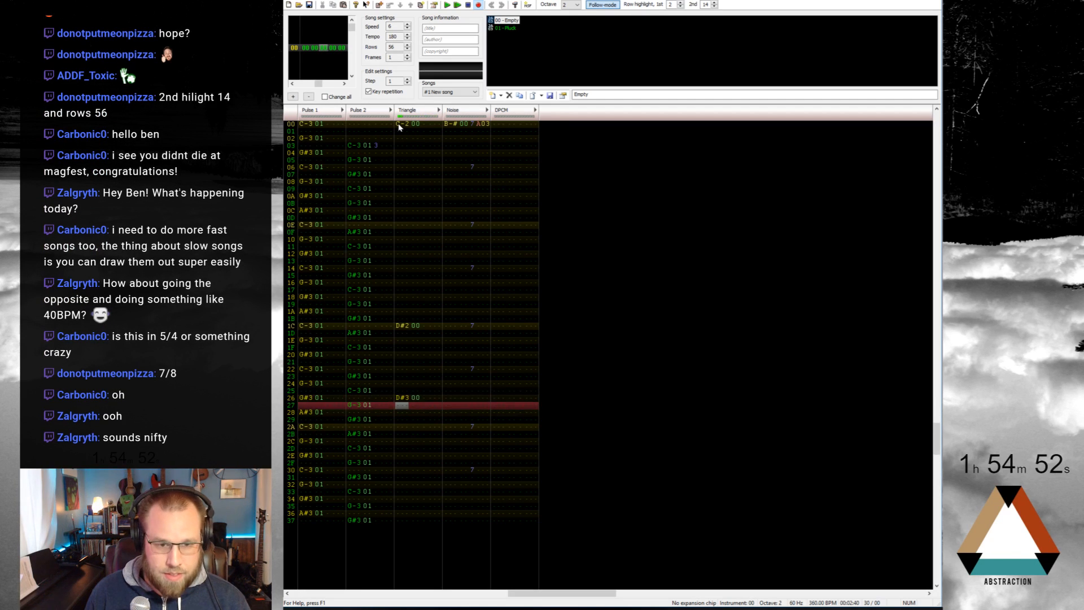
Step: Enter D-3 on row 28 and D-2 on row 2A of the Triangle channel
key("Down")
key("2")
key("Up")
key("w")
key("Down")
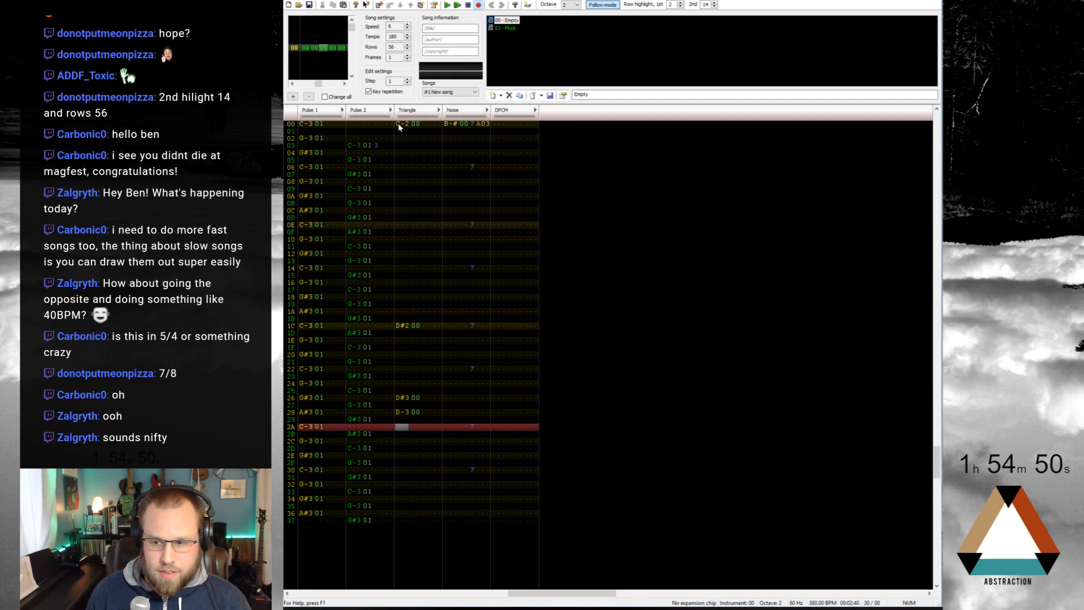
key("d")
key("Up")
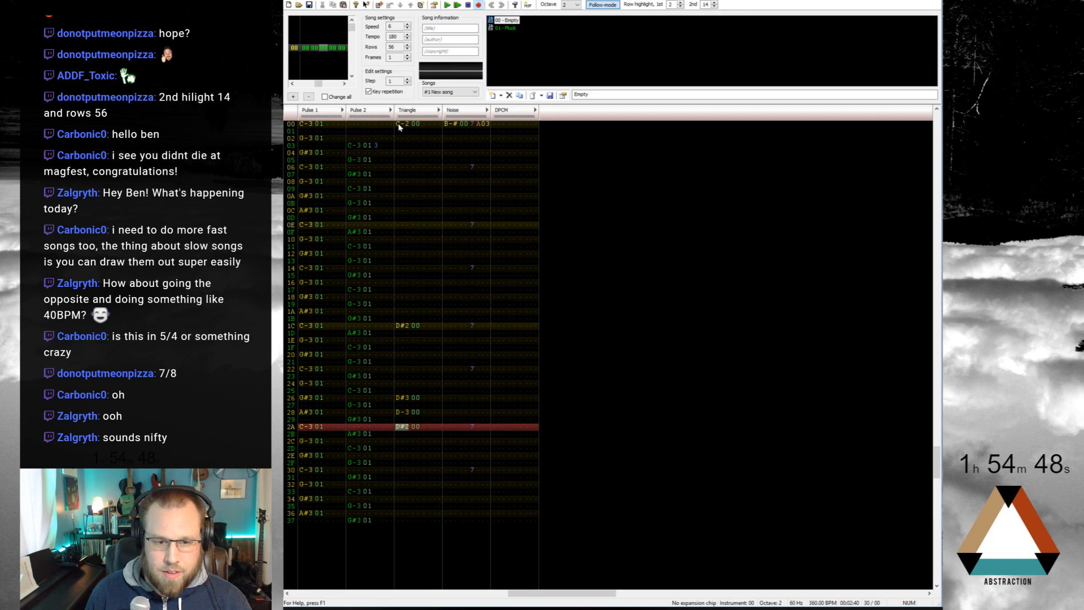
key("x")
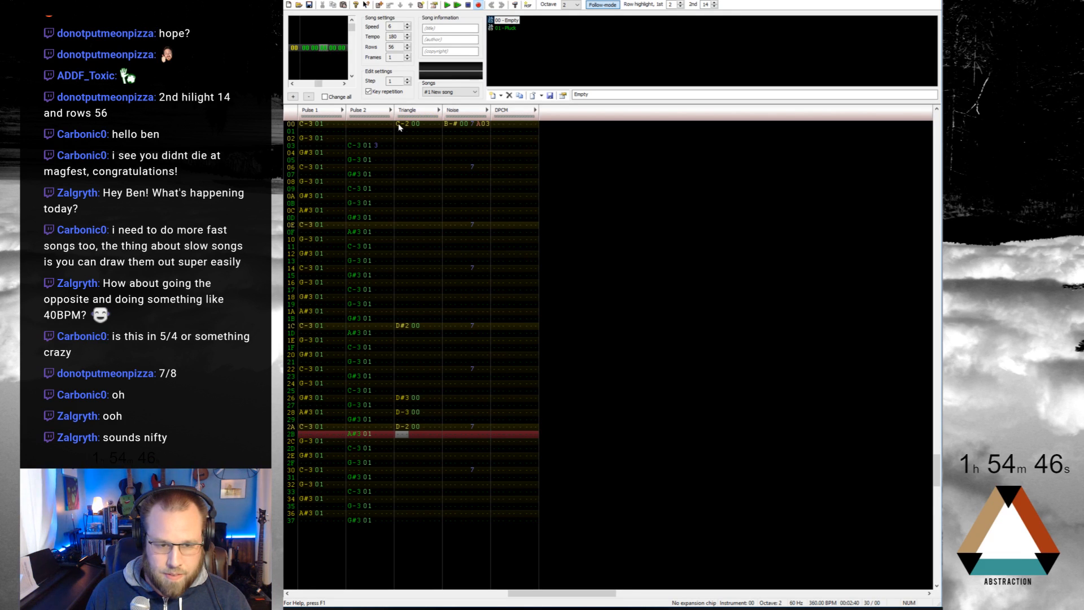
Step: Lower the octave to 1 and enter an A#1 note on row 34 of the Triangle channel
key("Down")
key("Down")
key("Down")
key("Down")
key("Down")
key("Down")
key("Down")
key("Down")
key("Down")
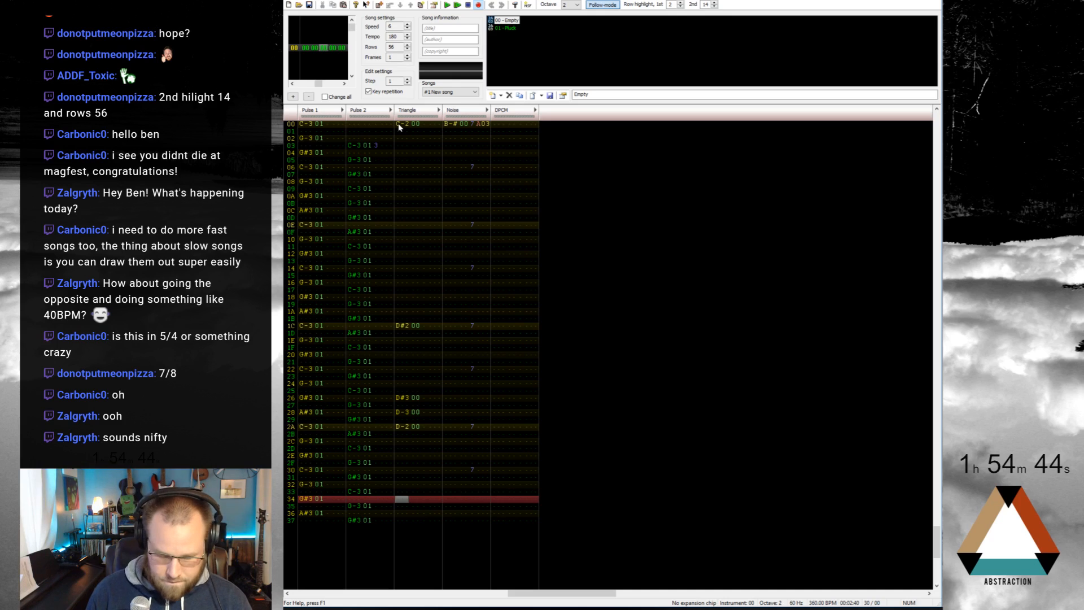
key("KP_Divide")
key("j")
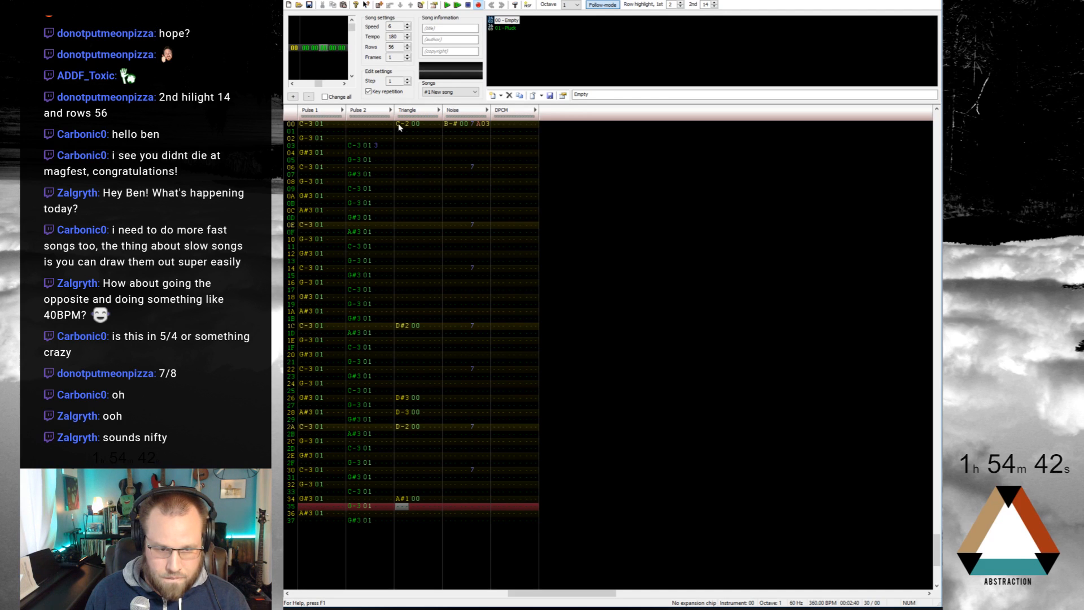
Step: Delete the A#1 note from Triangle row 34 and place it on row 36 instead
key("Up")
key("Delete")
key("Up")
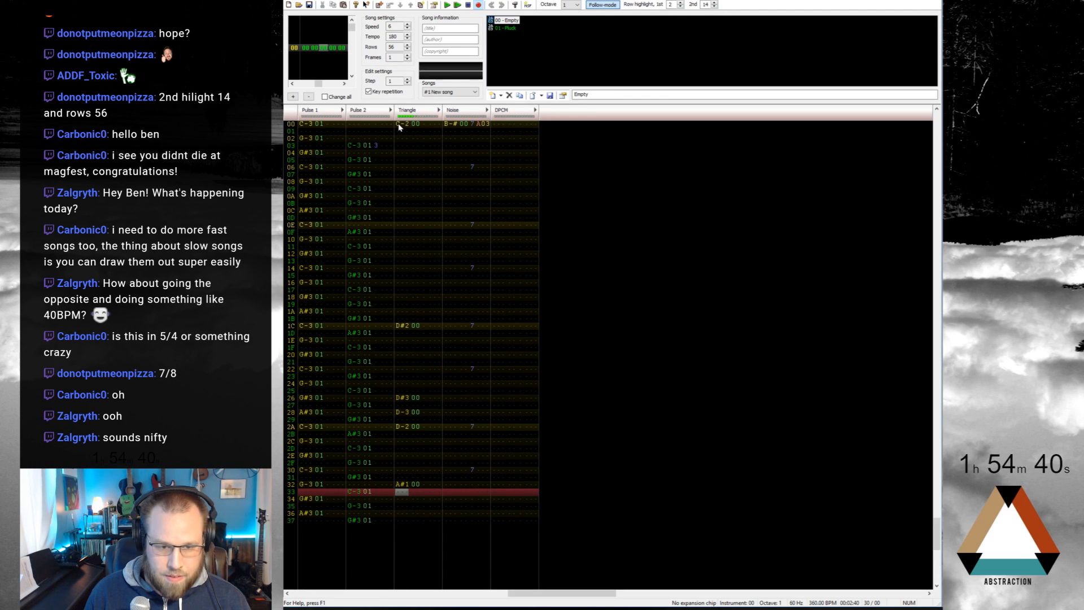
key("Up")
key("Delete")
key("Down")
key("Down")
key("Down")
key("j")
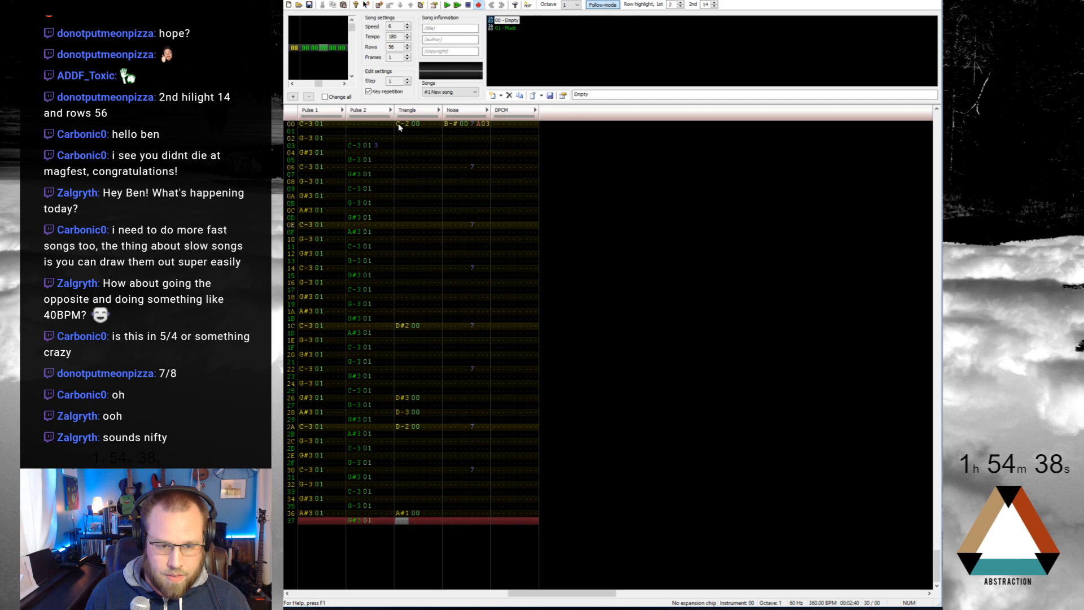
key("Down")
key("ctrl+s")
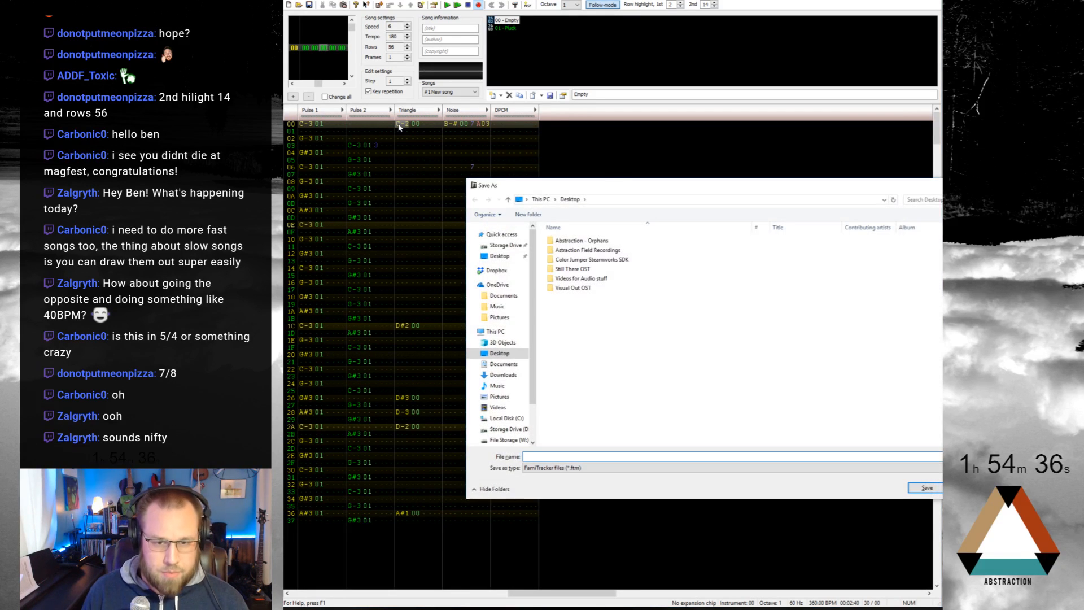
left_click_drag(616, 187, 471, 194)
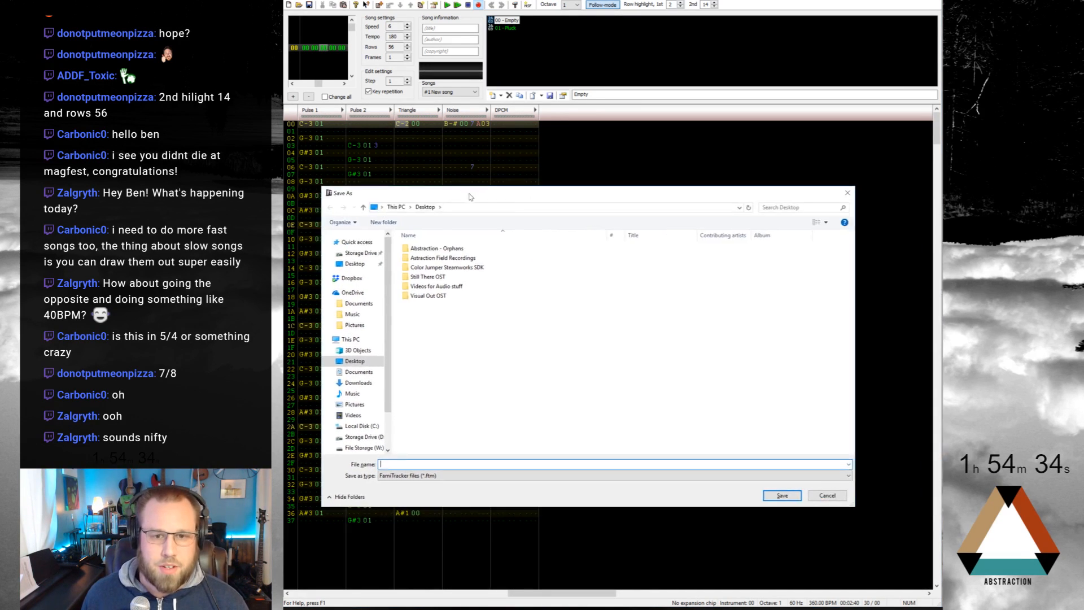
key("Escape")
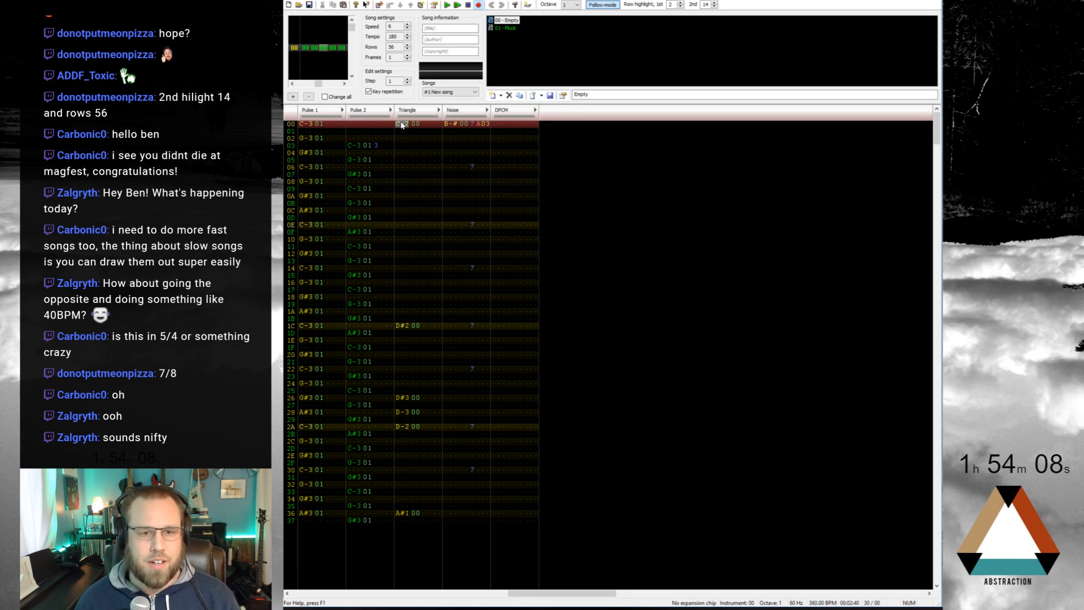
Step: Play the pattern and give the Pluck instrument a two-step Duty / Noise sequence with the values 3 2
key("Return")
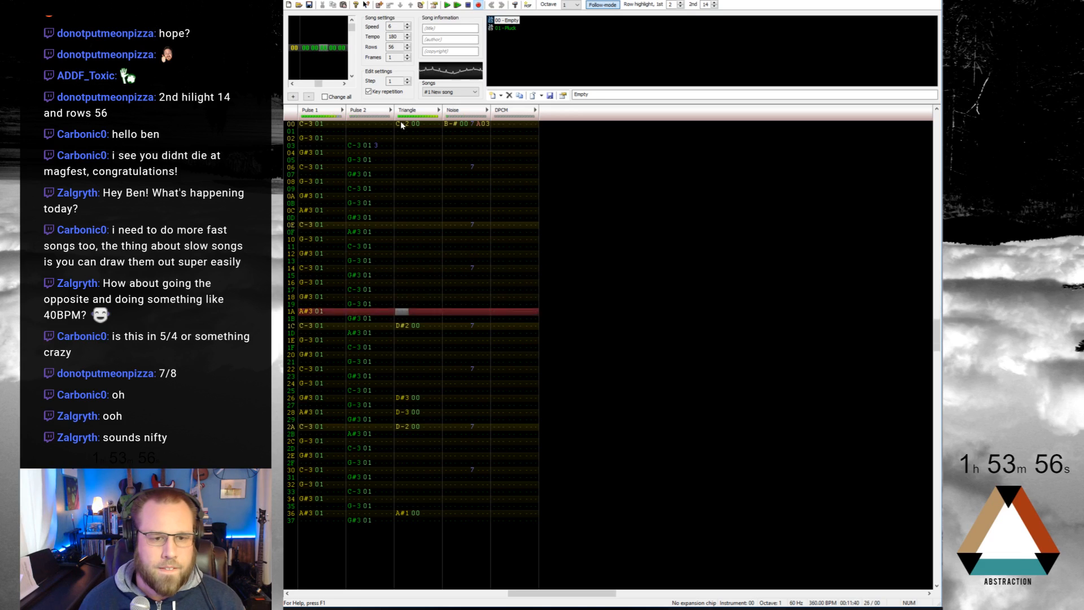
double_click(505, 27)
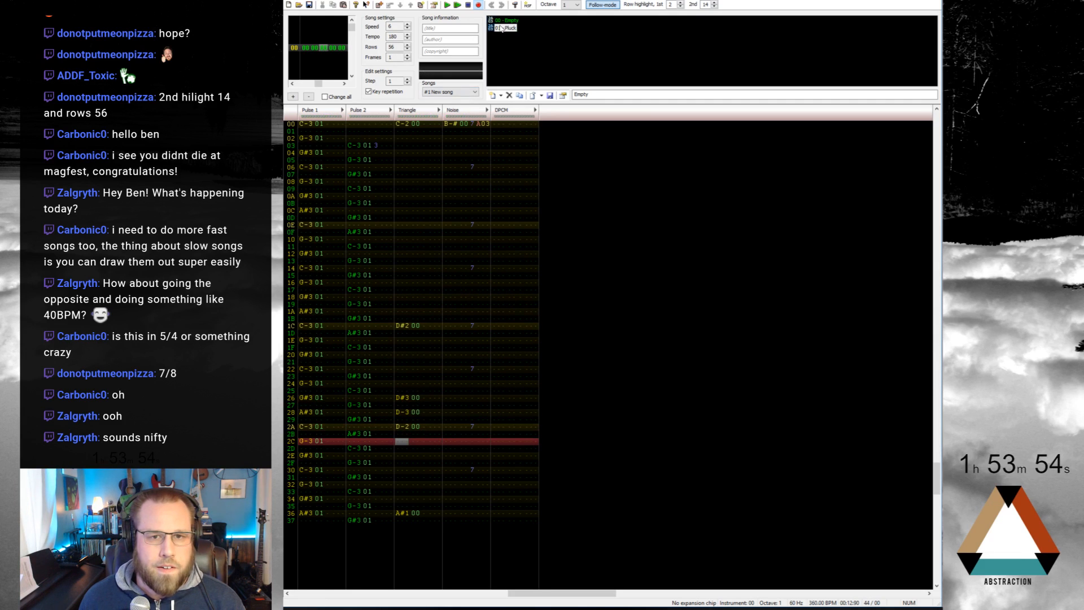
left_click(405, 283)
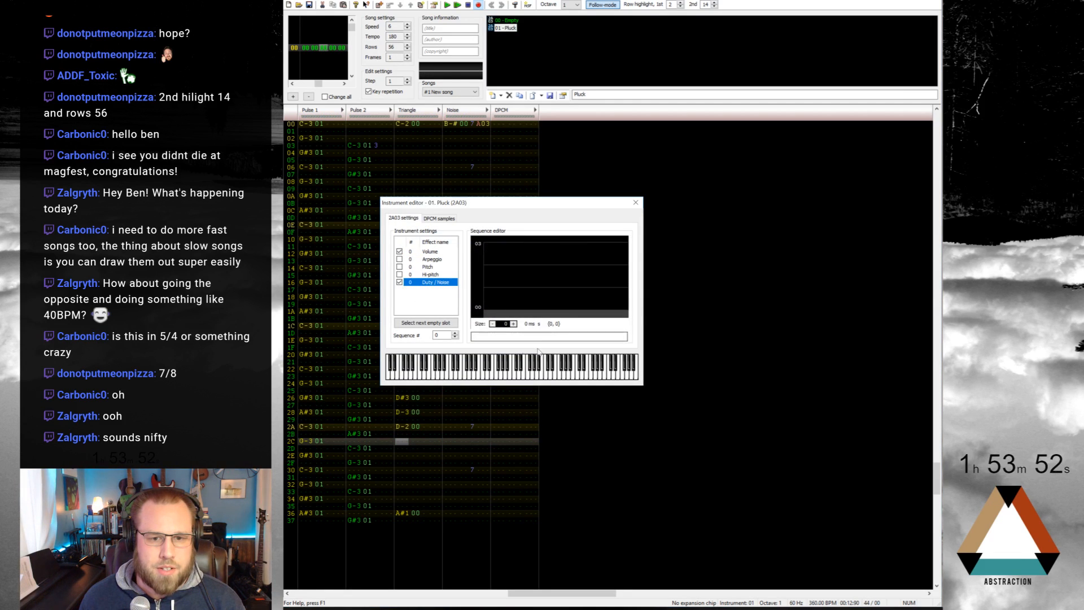
double_click(514, 324)
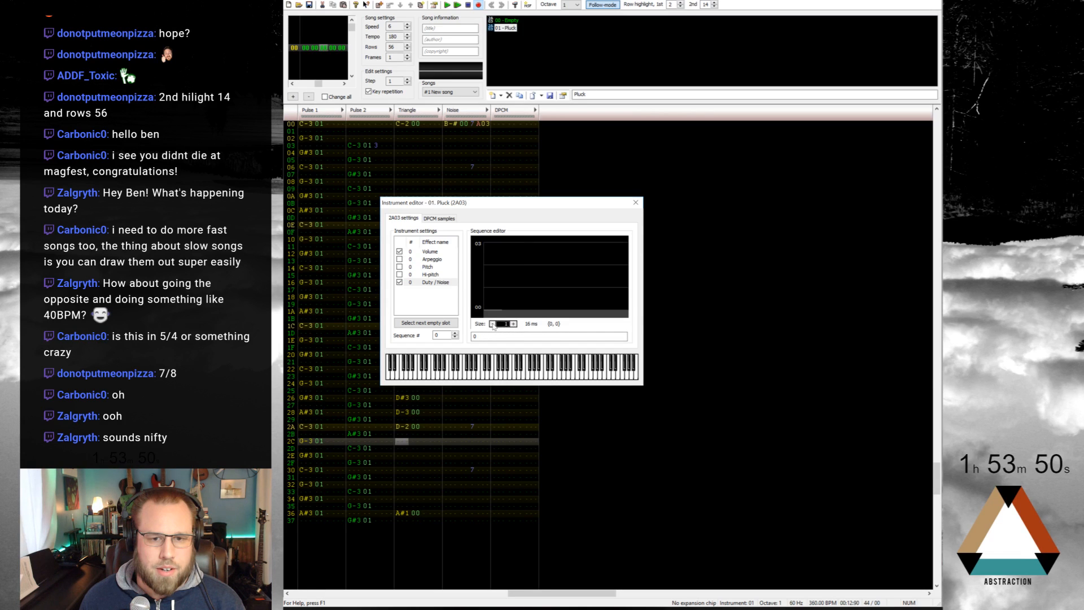
left_click(492, 242)
left_click(511, 265)
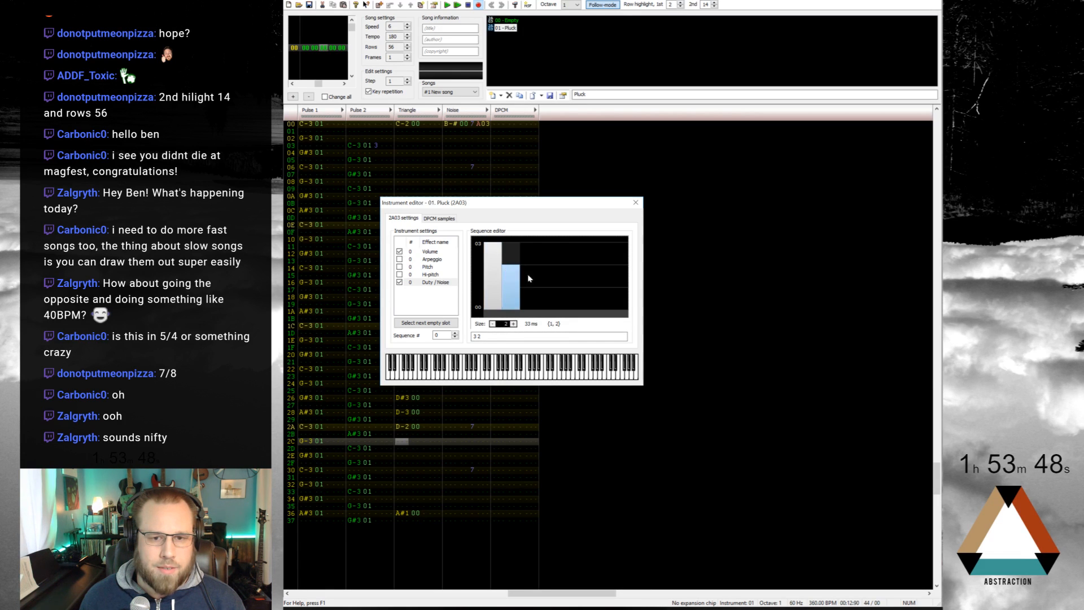
left_click(636, 202)
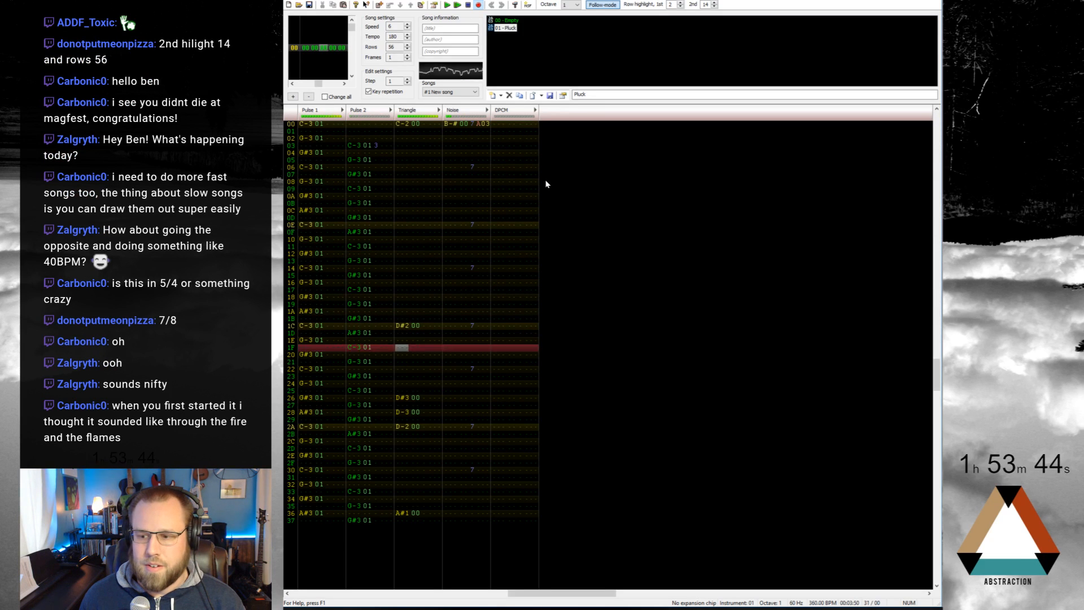
Step: Change the Pluck instrument's Duty / Noise sequence to 1 2 and close its editor
double_click(505, 28)
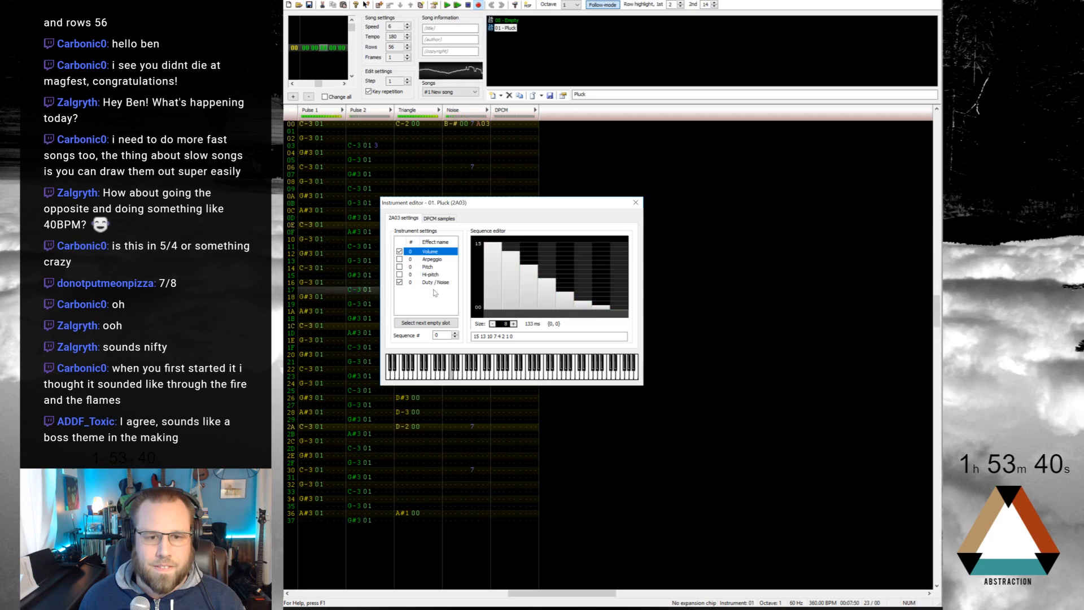
left_click(435, 282)
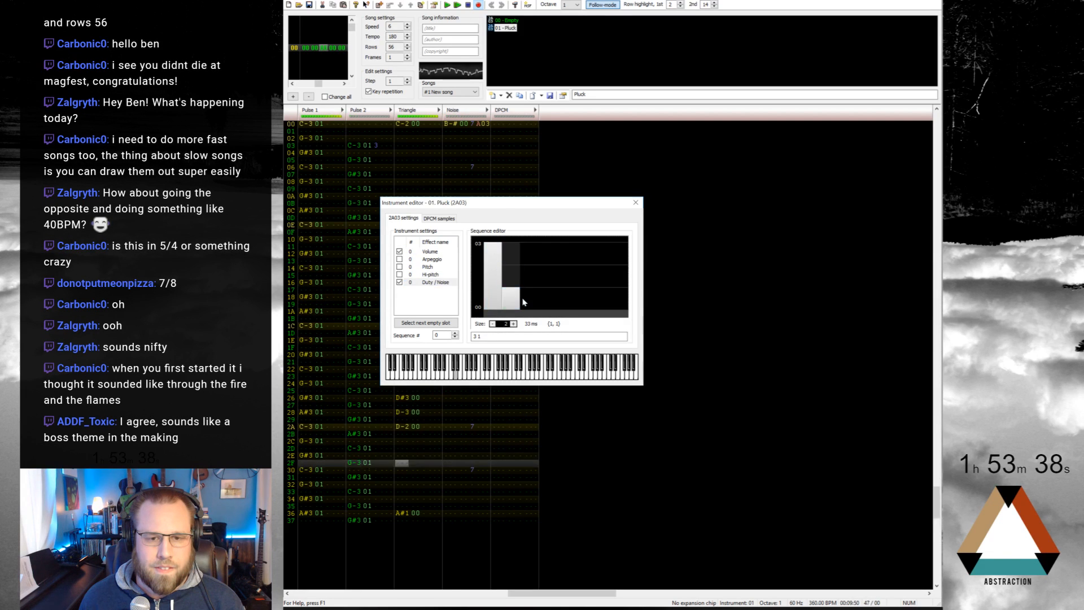
left_click(492, 265)
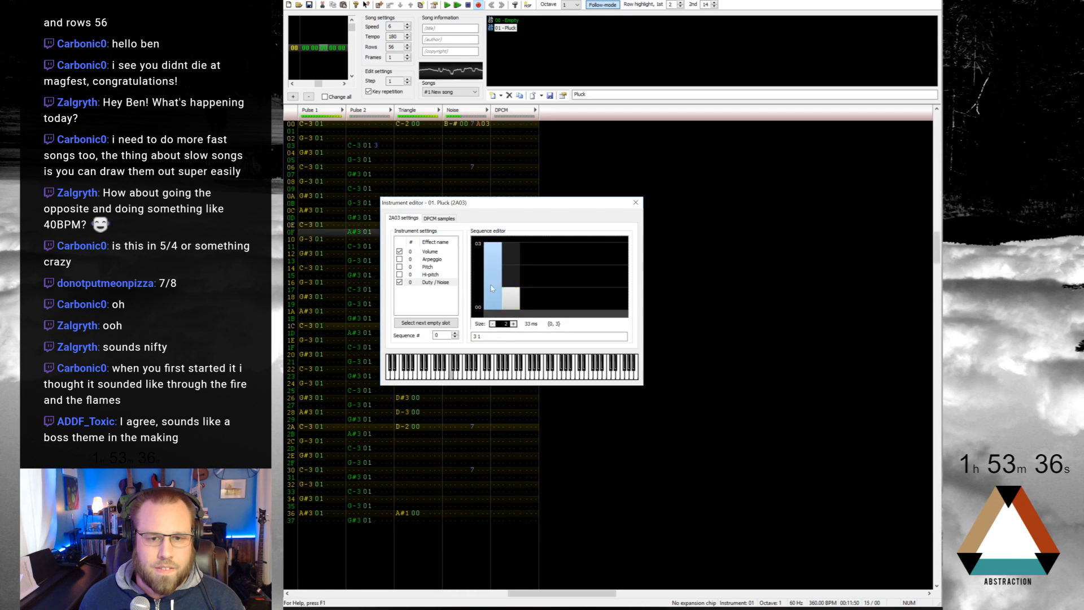
mouse_move(511, 299)
left_mouse_down()
mouse_move(511, 244)
mouse_move(491, 304)
mouse_move(507, 283)
left_mouse_up()
left_click(495, 305)
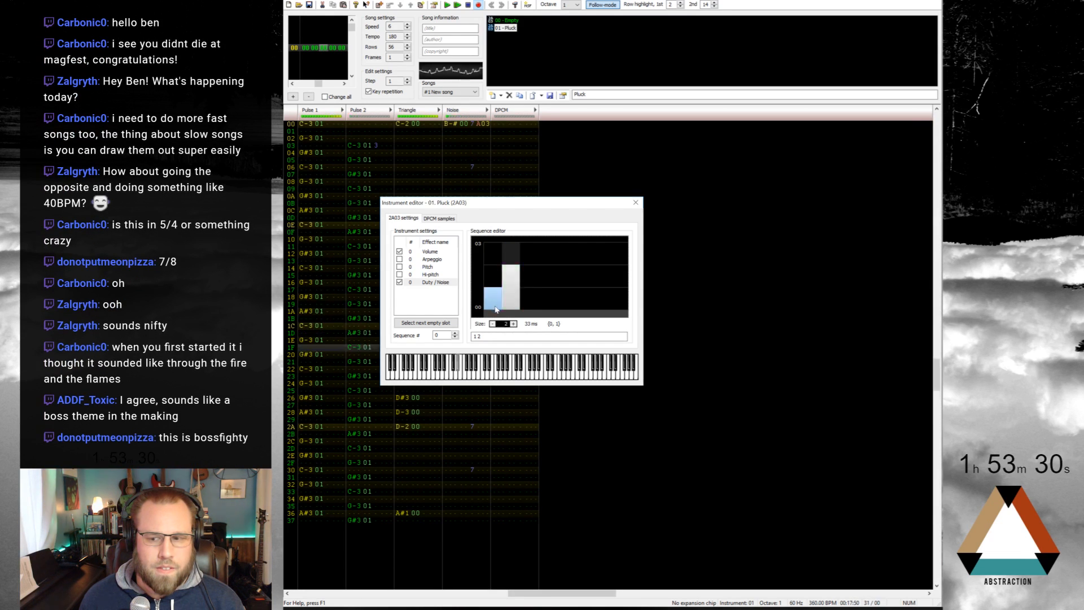
left_click(636, 203)
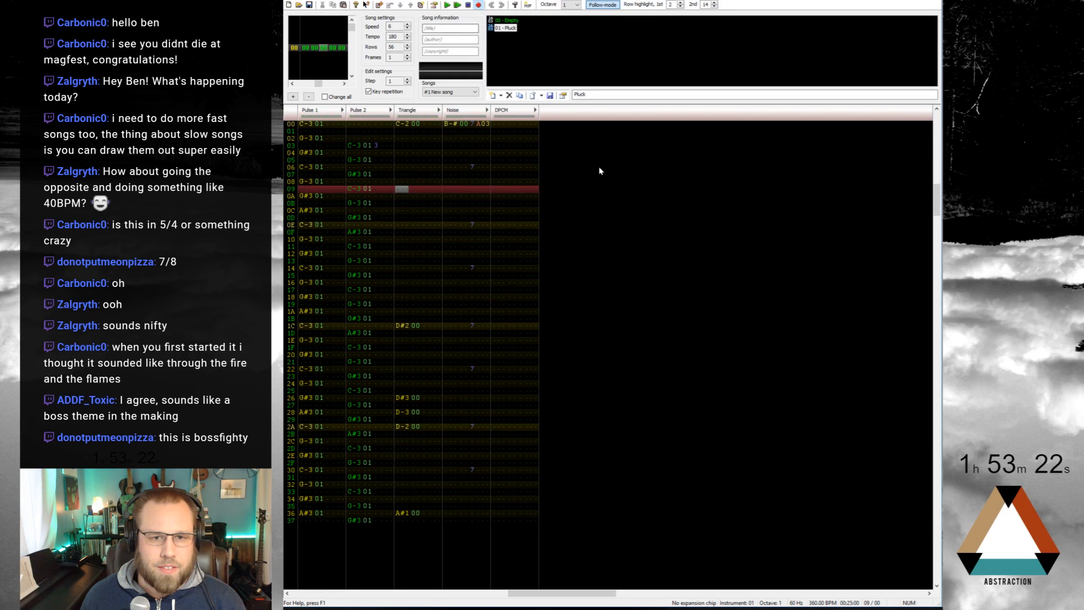
Step: Enter volume 5 on rows 0C, 1A, 28 and 36 of the Noise channel
left_click(311, 128)
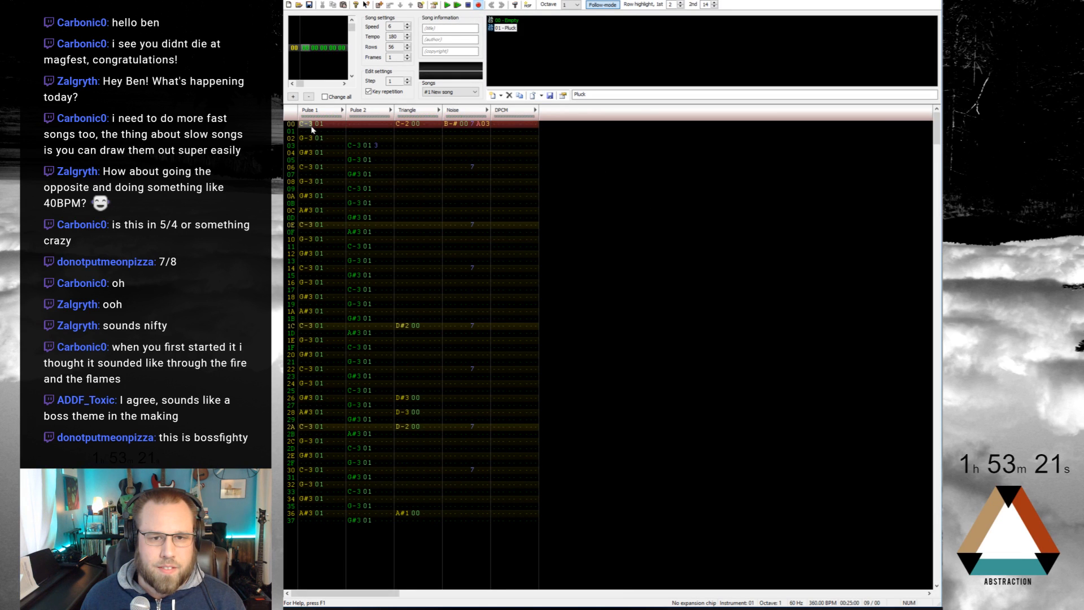
left_click(474, 211)
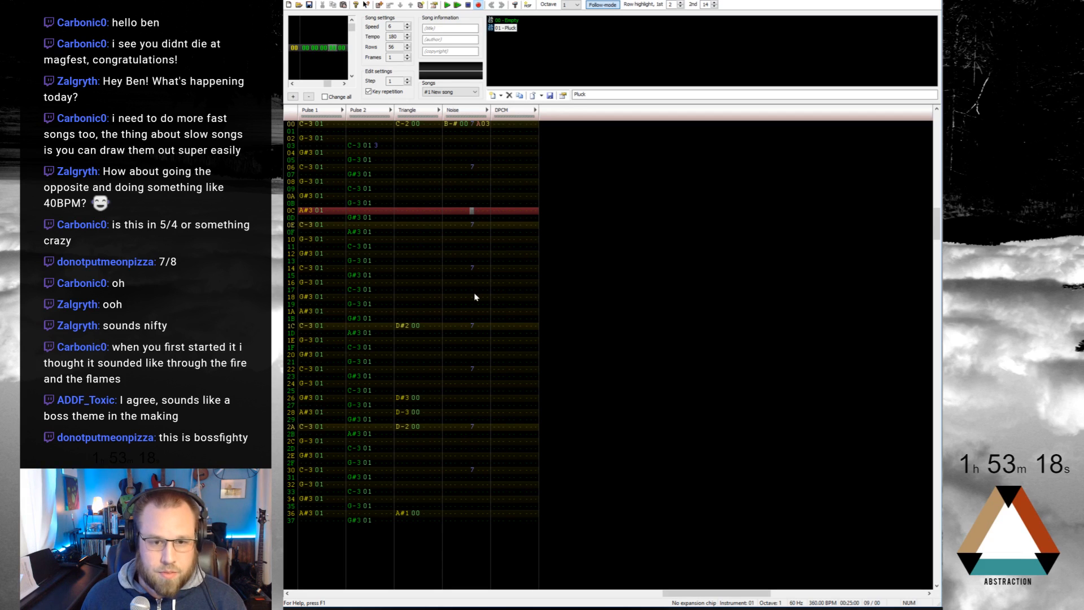
type("5")
left_click(472, 311)
type("5")
left_click(473, 413)
type("5")
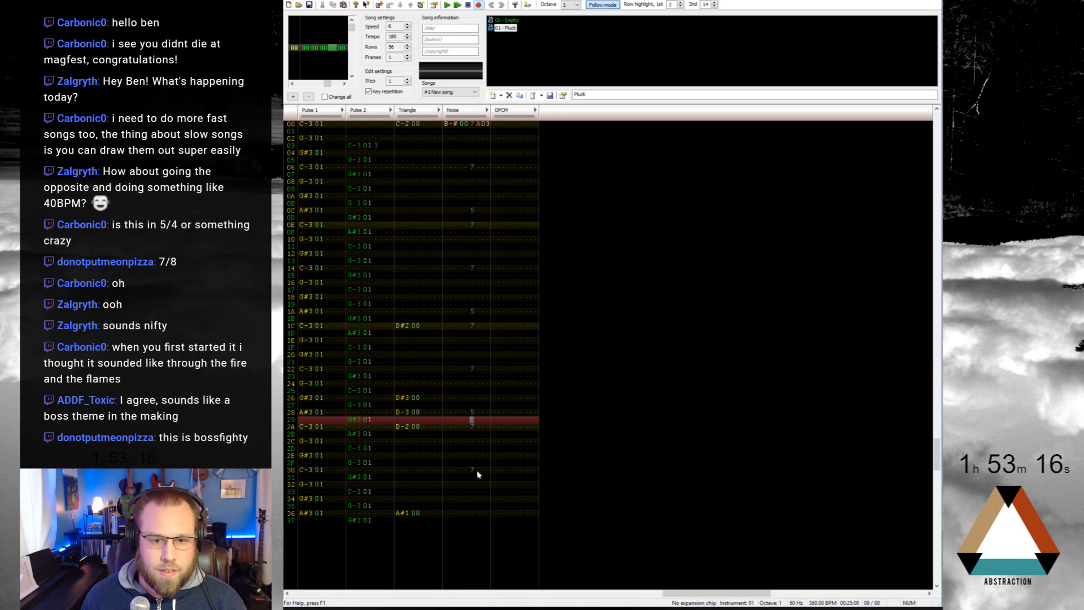
left_click(473, 514)
type("5")
Step: Delete the Noise channel's volume values from rows 0C and 28
left_click(474, 212)
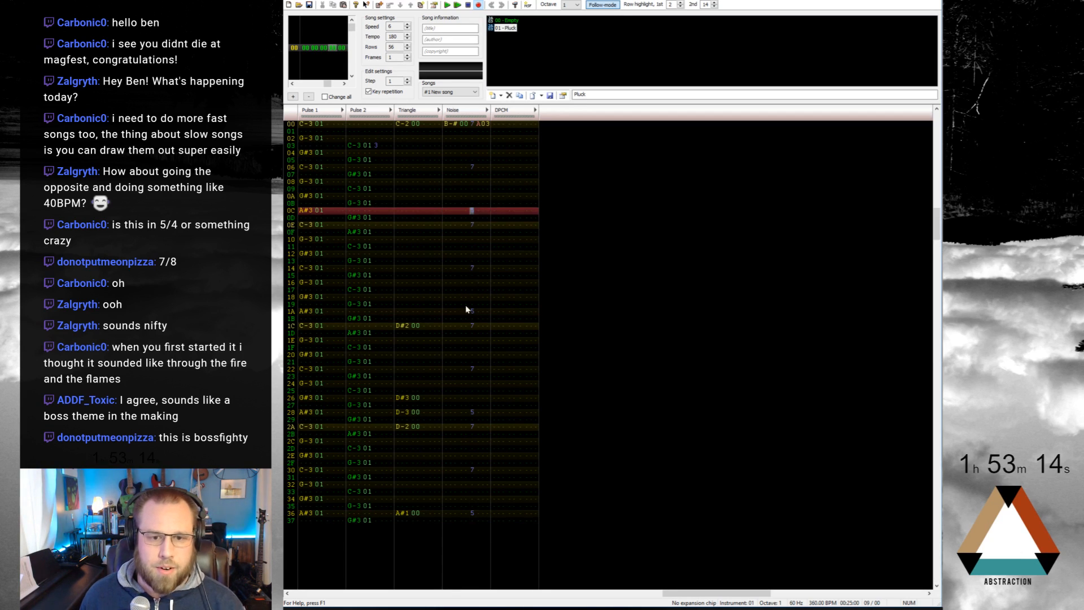
key("Delete")
left_click(471, 412)
key("Delete")
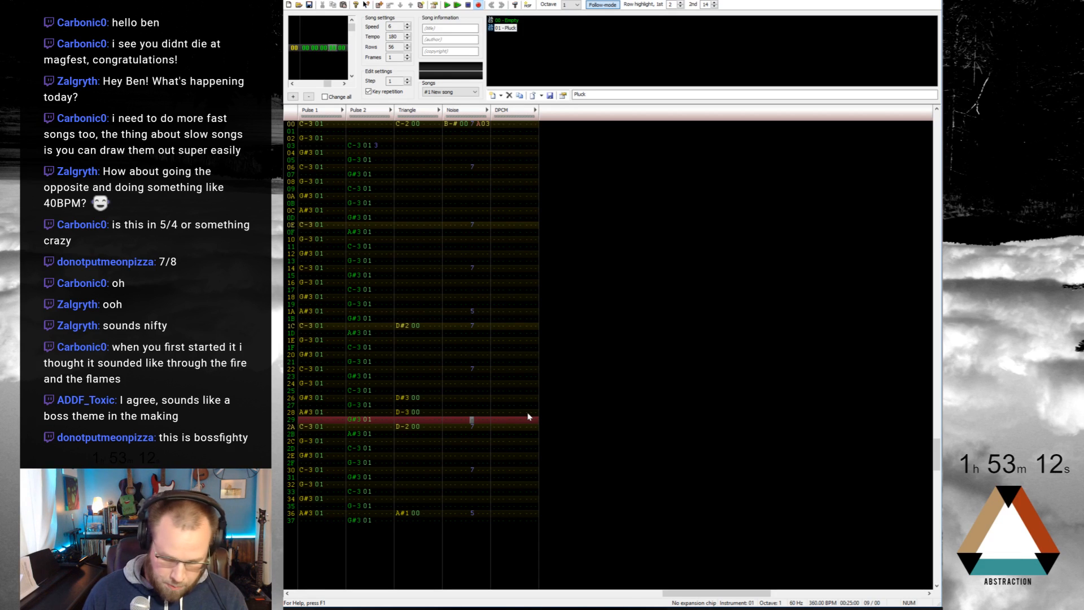
Step: Play the pattern to hear the revised Noise rhythm, stop it and return to row 00
key("Return")
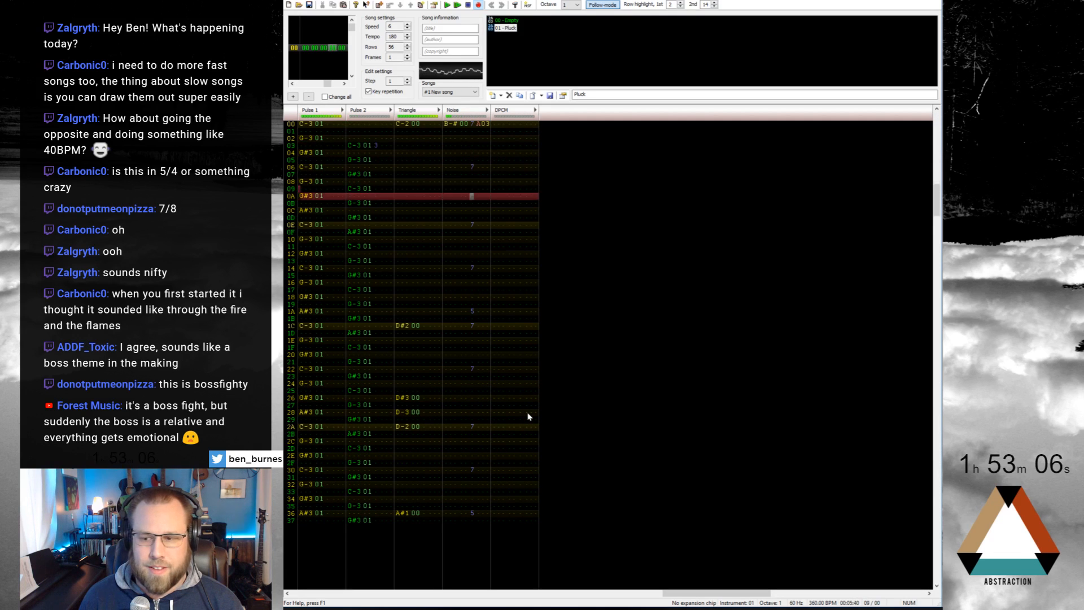
key("Return")
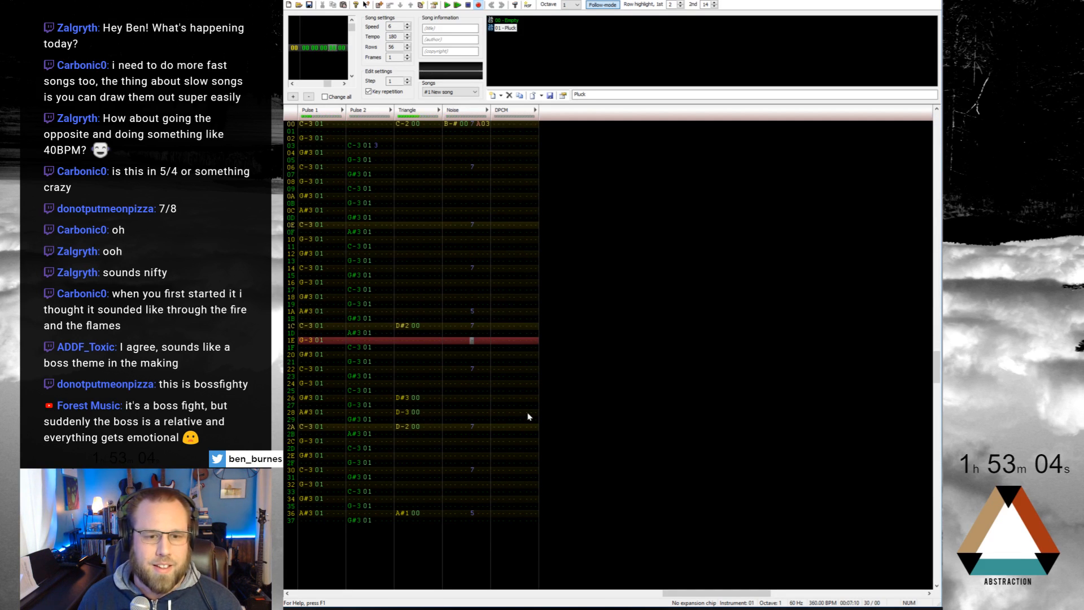
key("Home")
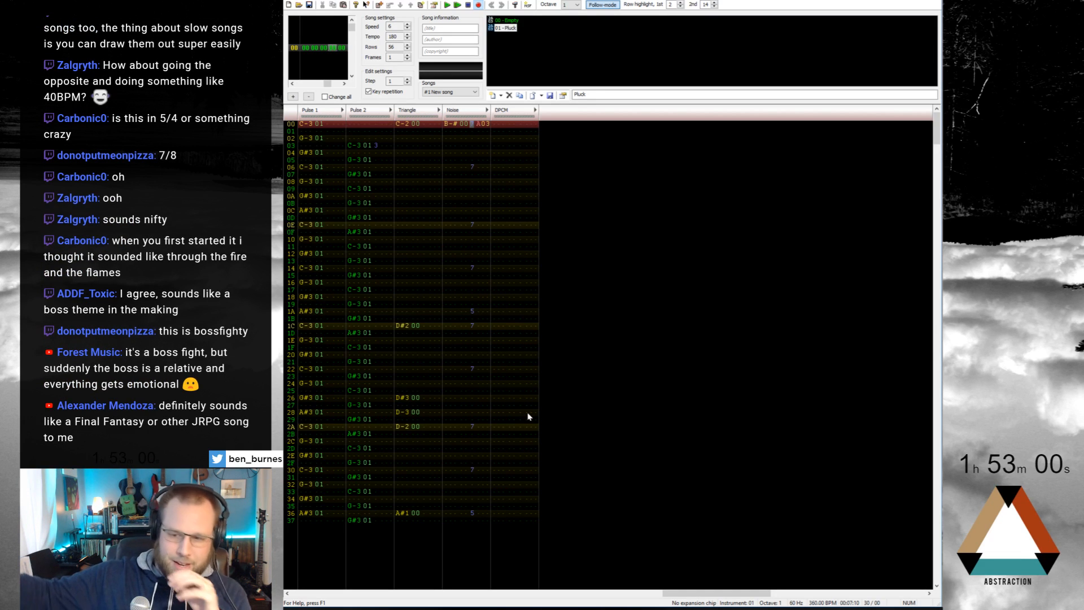
Step: Place the cursor on row 00 of the DPCM channel and open the Empty instrument's DPCM samples
left_click(301, 125)
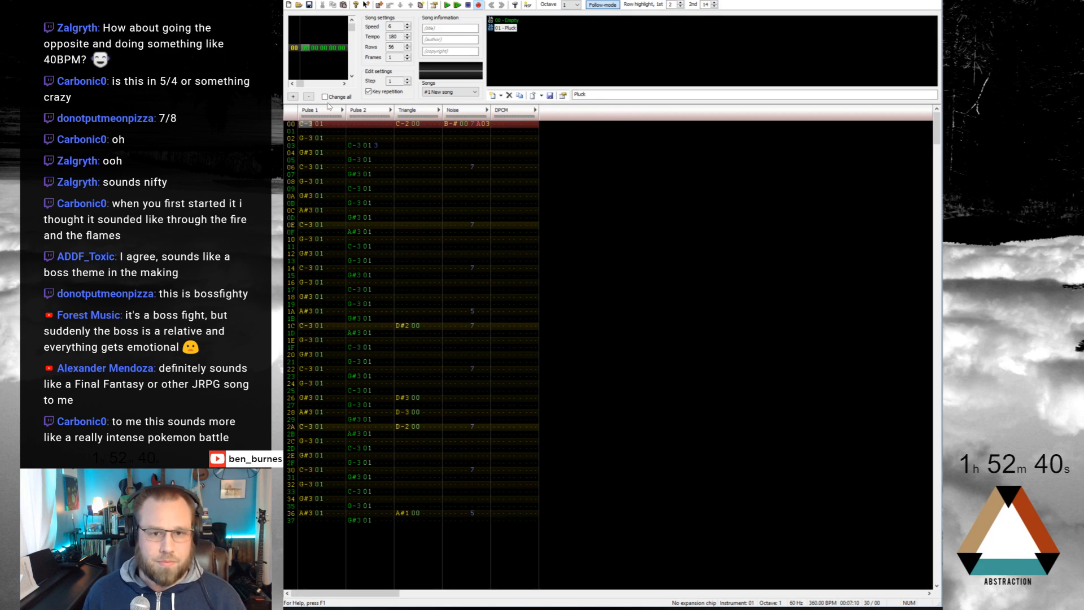
left_click(500, 128)
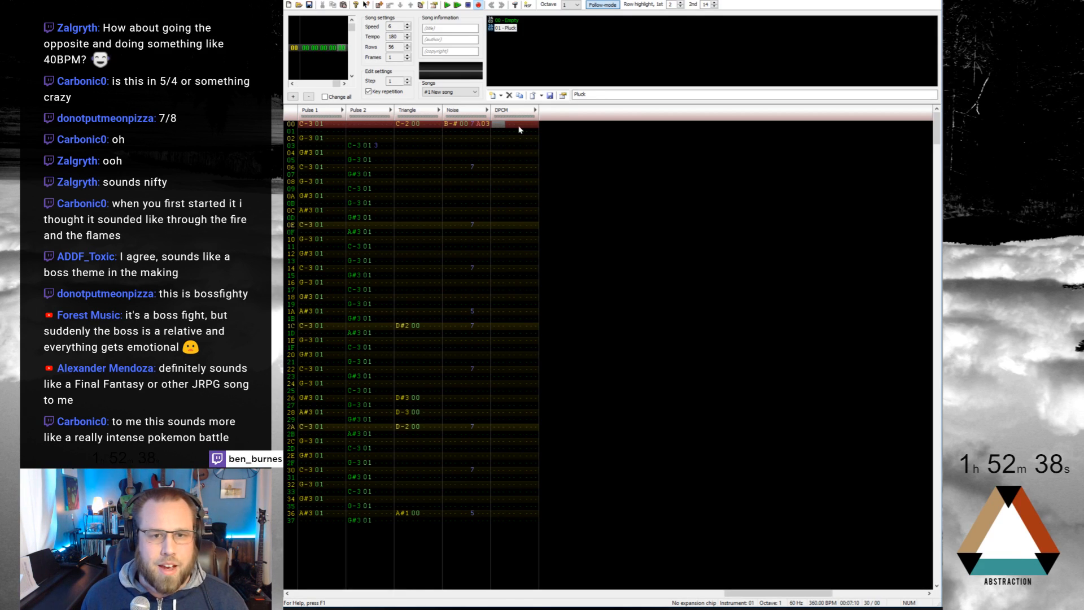
double_click(505, 20)
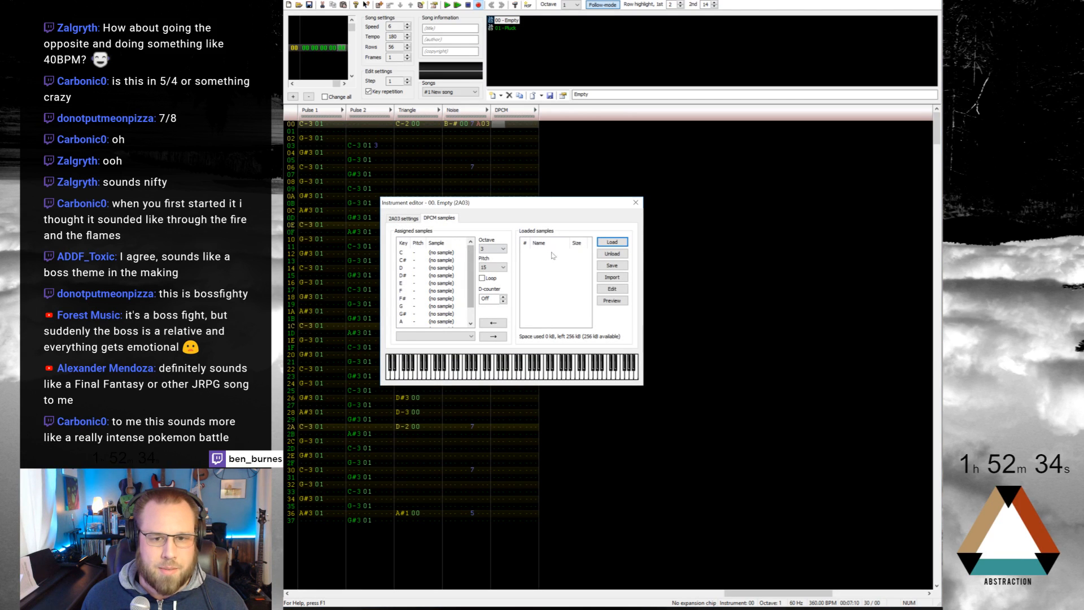
left_click(621, 244)
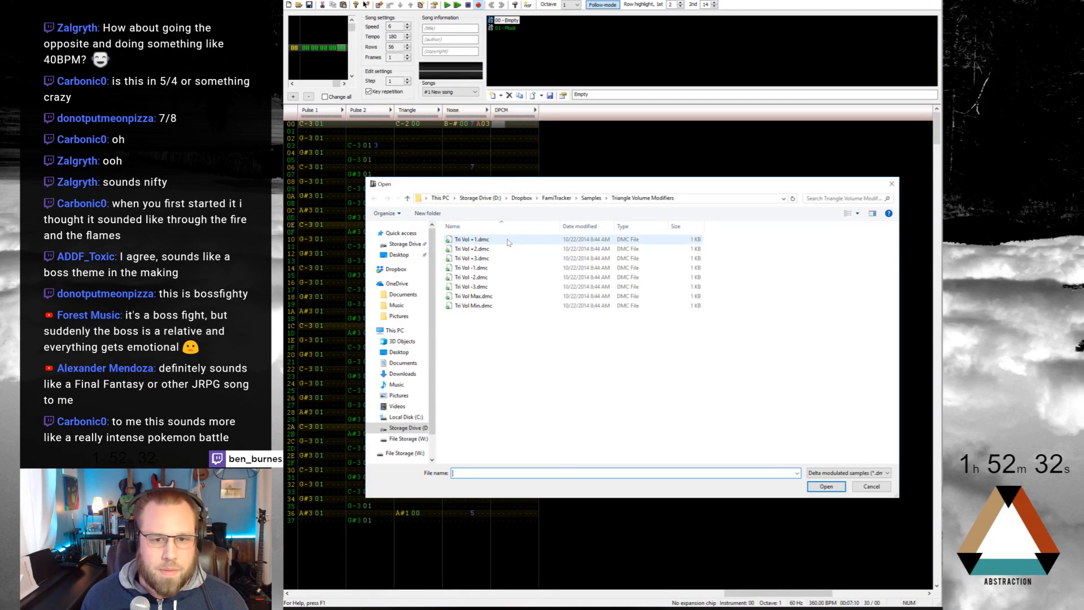
left_click(591, 198)
left_click(556, 198)
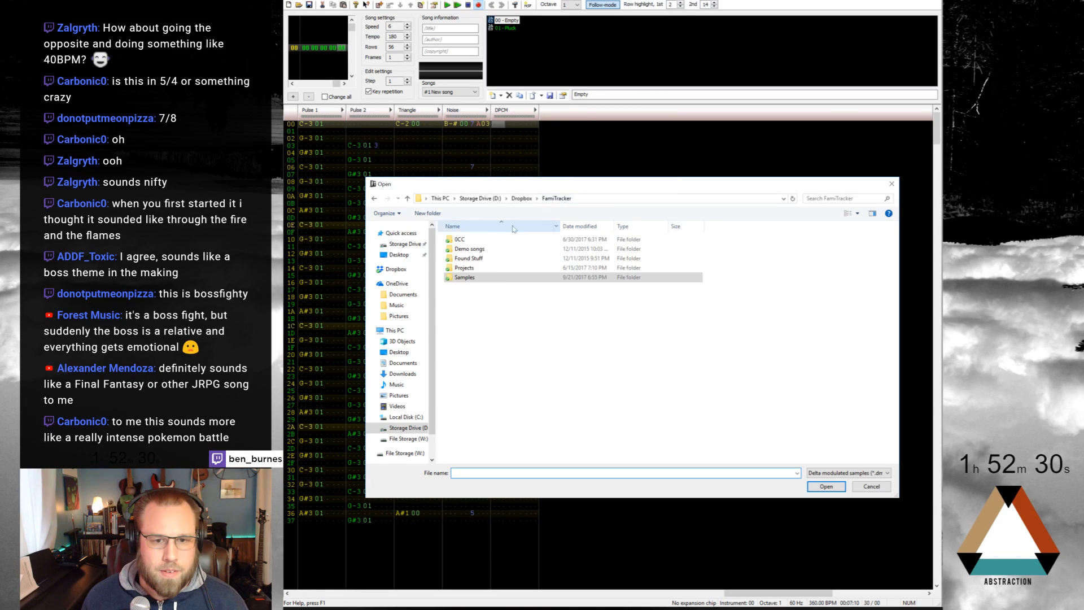
double_click(484, 267)
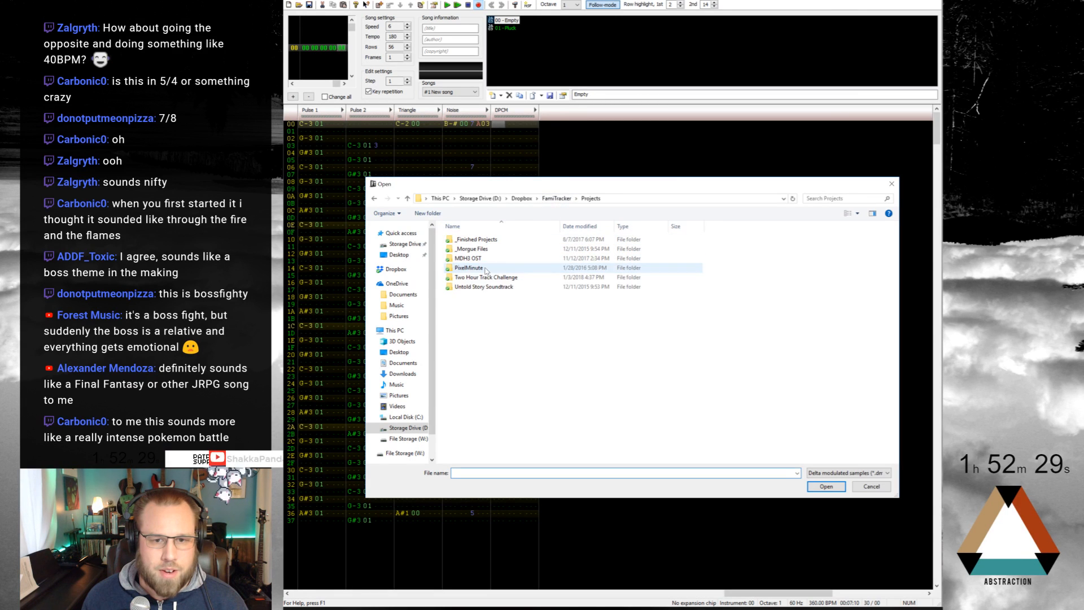
left_click(546, 199)
double_click(466, 278)
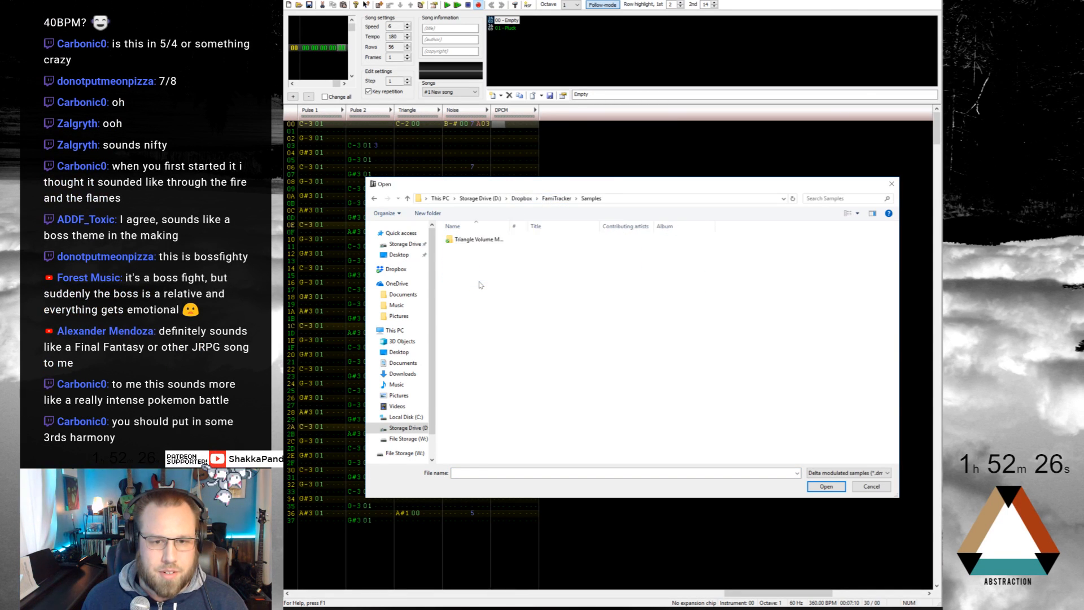
left_click(562, 200)
left_click(871, 486)
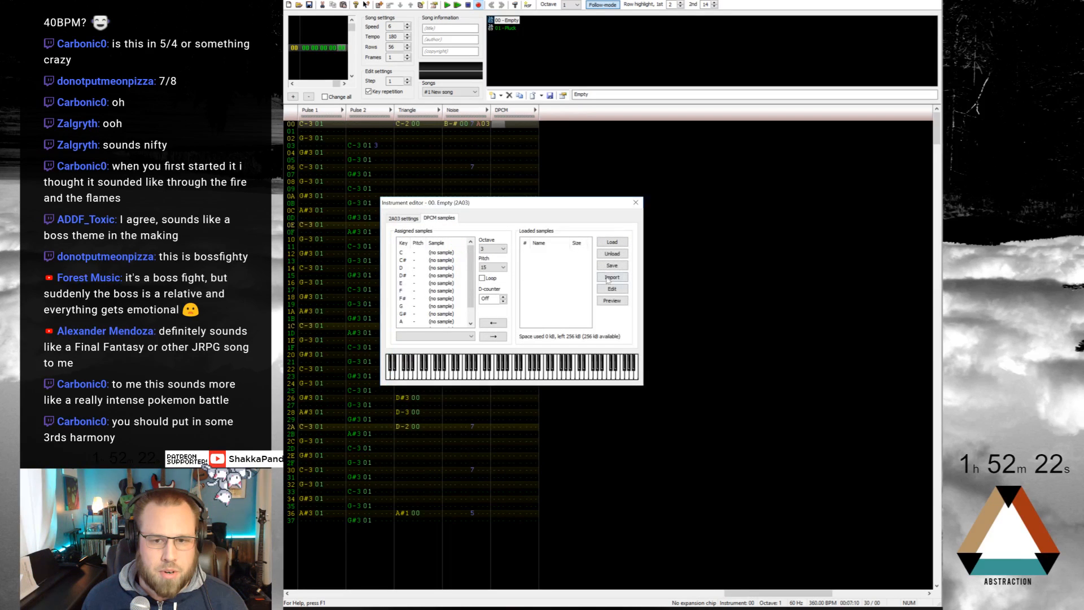
Step: Start importing a WAV sample into the Empty instrument and browse to Dropbox > FamiTracker > Samples
left_click(612, 243)
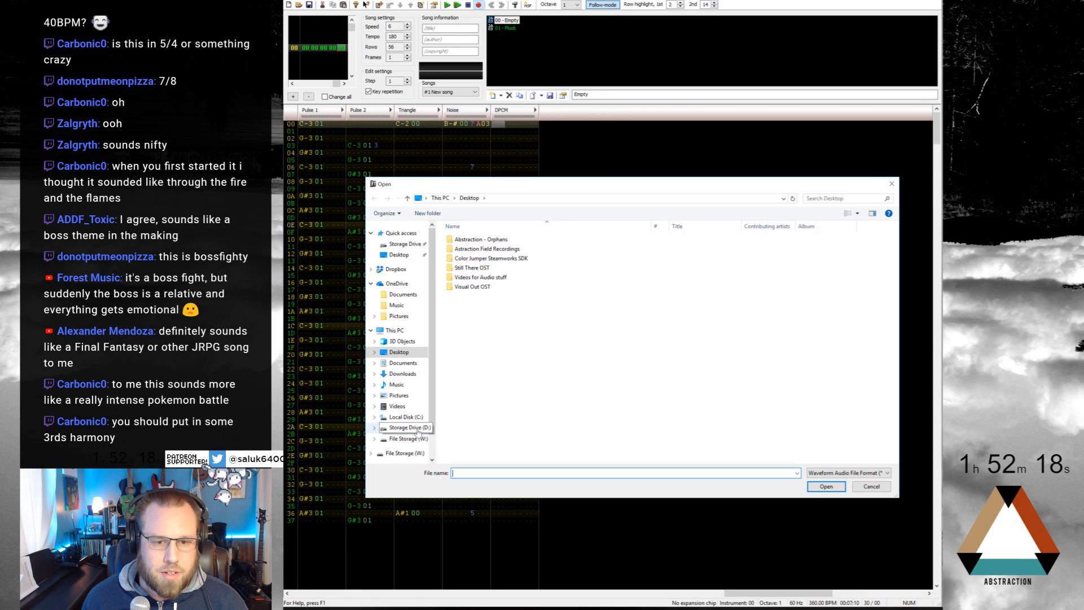
left_click(396, 269)
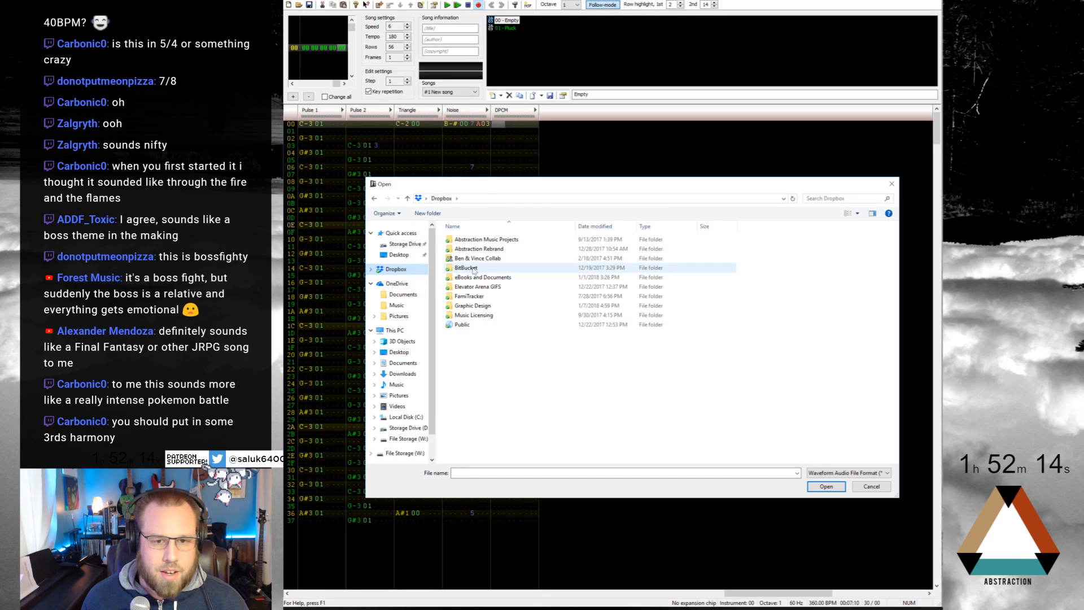
double_click(479, 296)
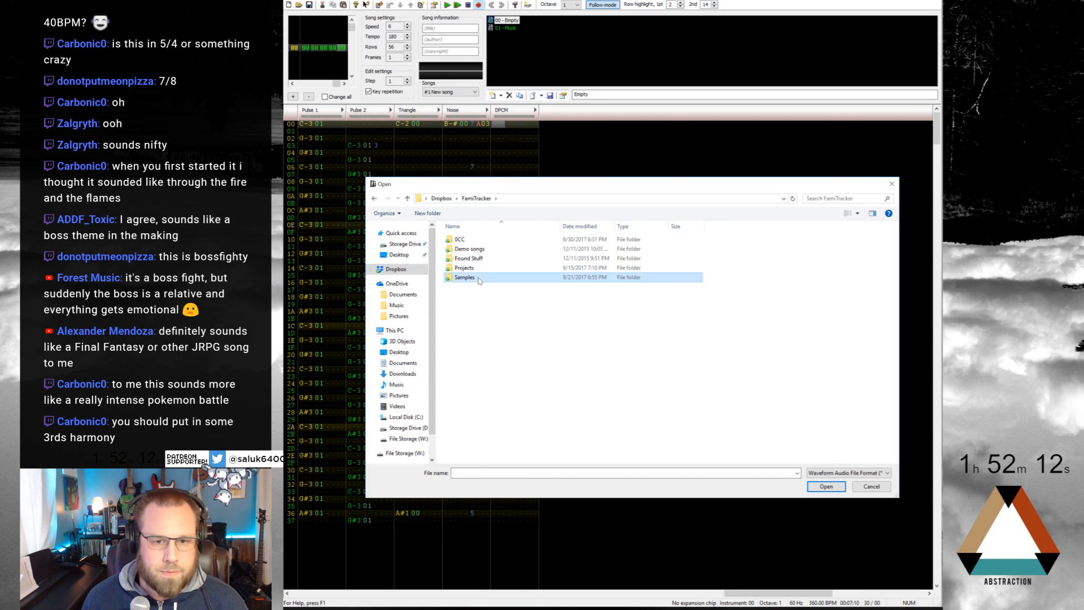
double_click(479, 276)
Step: Look through the WAV files in the Samples folder, from the hi-hats to the kicks, for a usable drum sound
left_click(479, 258)
left_click(475, 268)
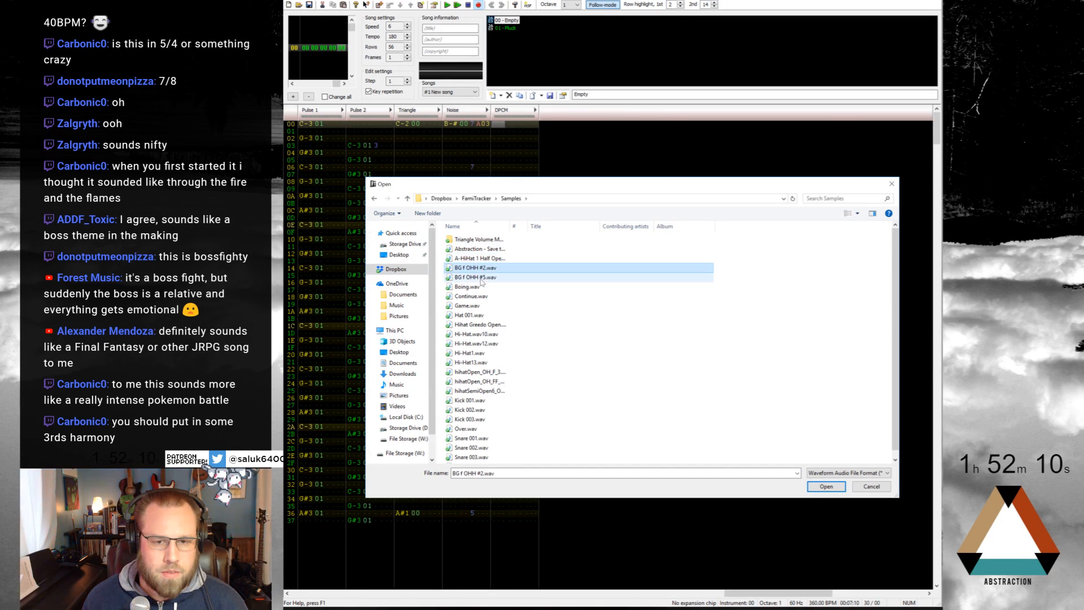
left_click(476, 276)
left_click(479, 287)
left_click(480, 296)
left_click(479, 305)
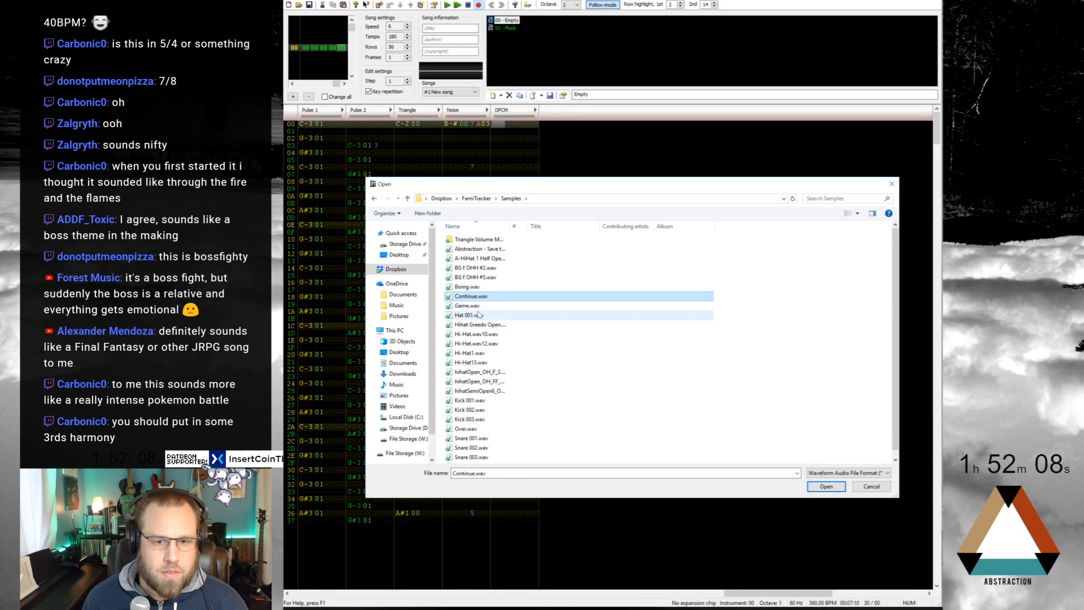
left_click(480, 315)
left_click(480, 325)
left_click(489, 334)
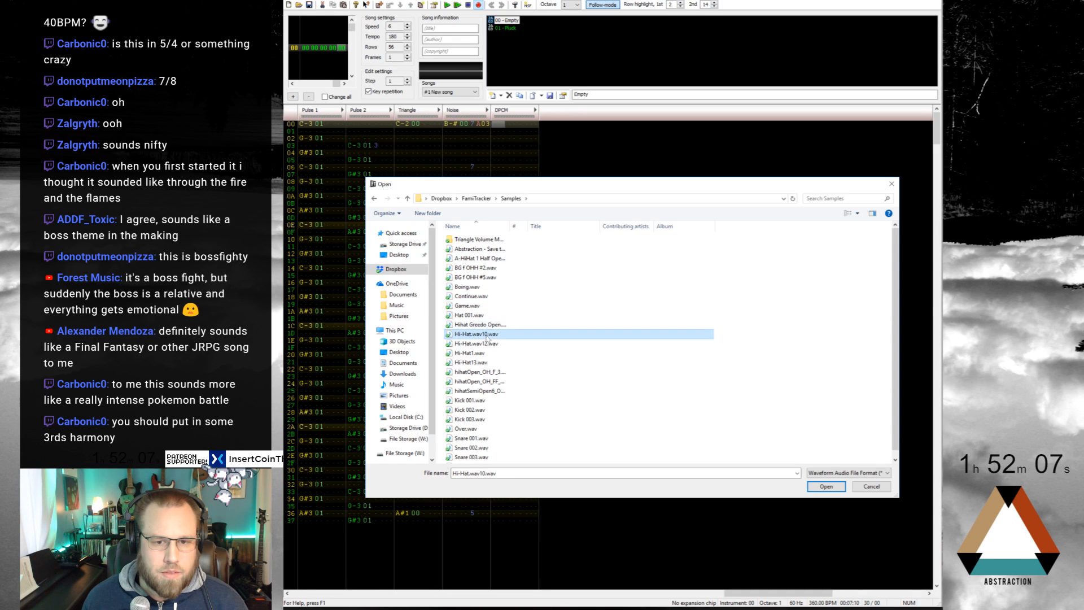
left_click(488, 308)
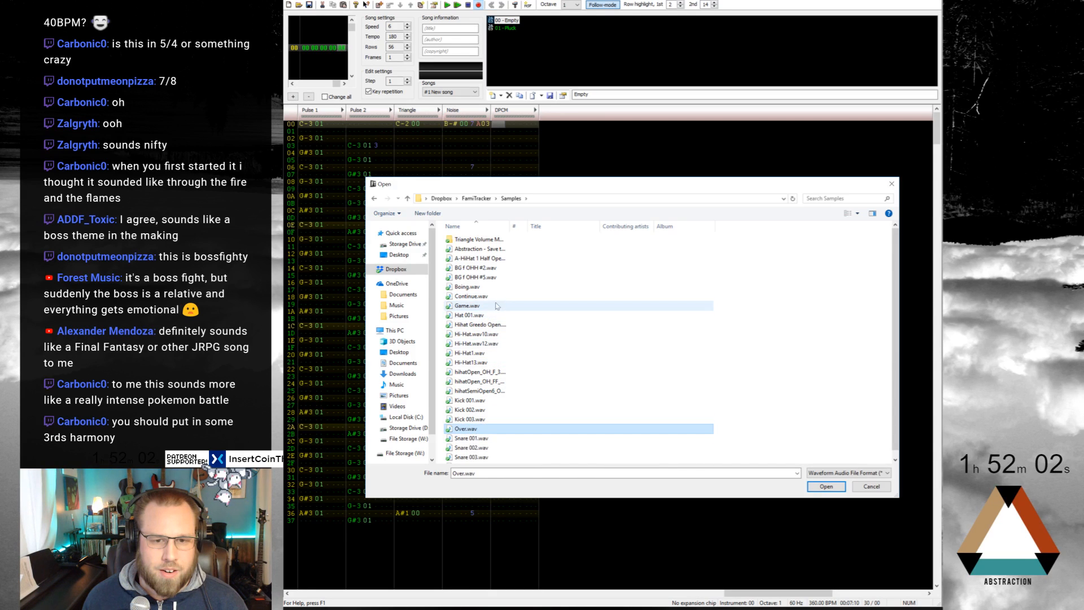
left_click(490, 299)
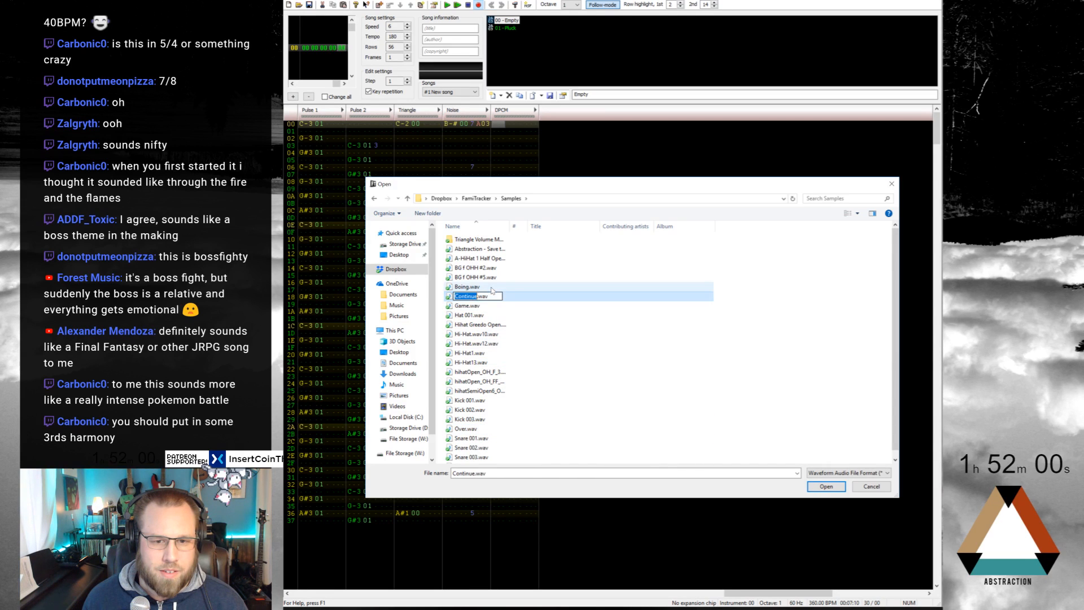
left_click(496, 355)
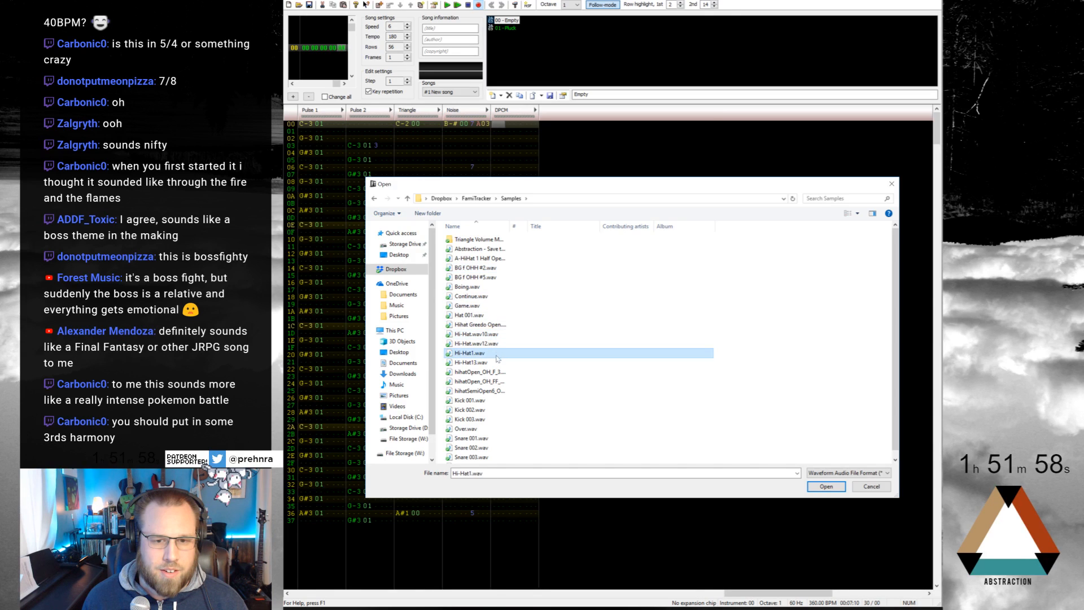
left_click(496, 362)
left_click(497, 362)
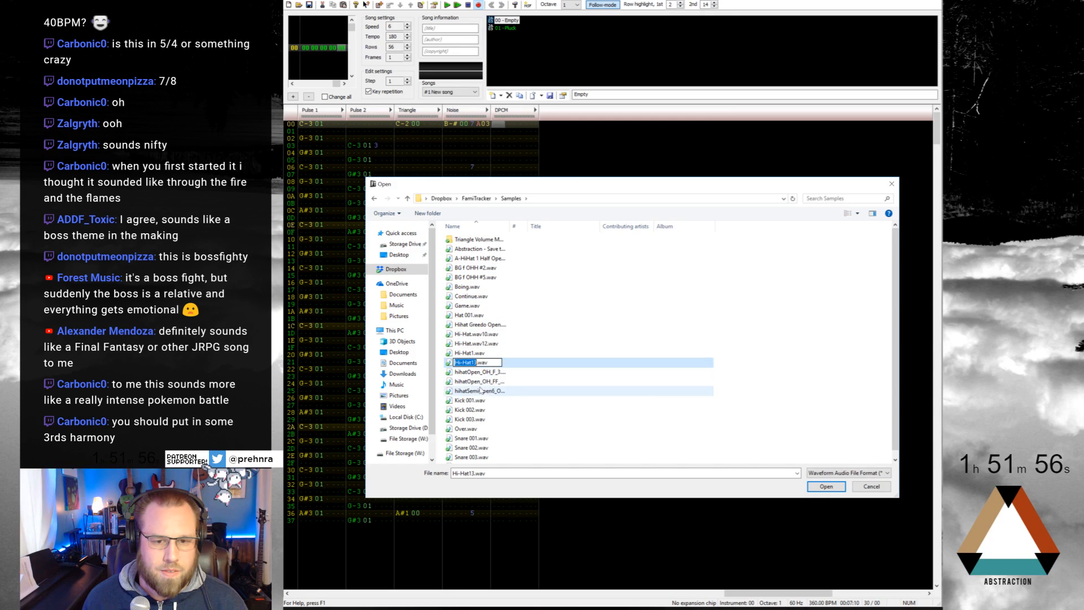
key("Down")
key("Down")
key("Down")
key("Down")
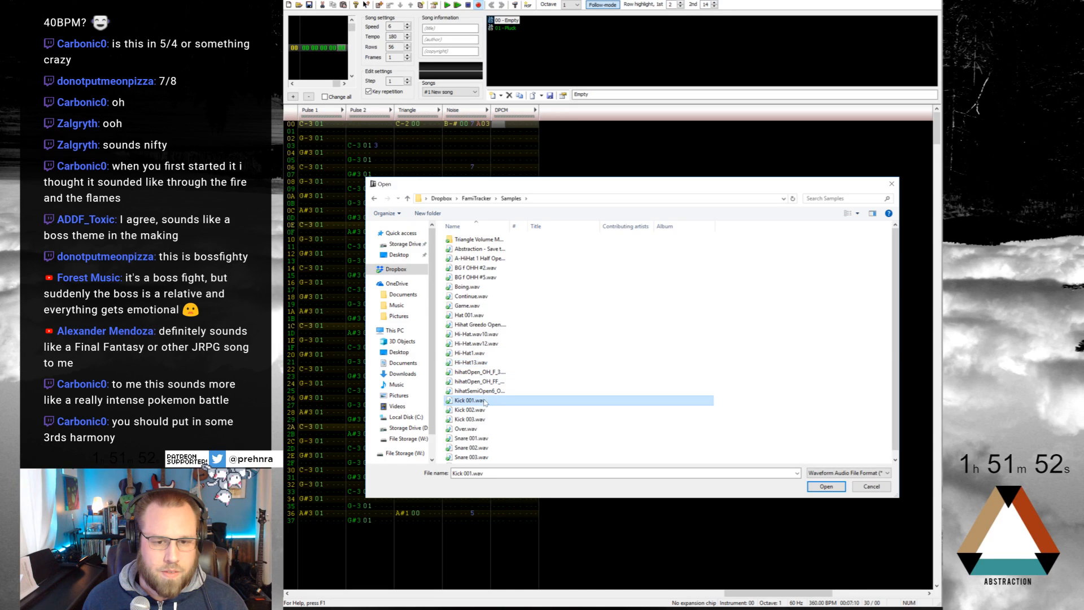
left_click(484, 410)
left_click(484, 419)
Step: Import Kick 001.wav into the Empty instrument's DPCM samples at quality 15, previewing it and raising its gain
left_click(484, 401)
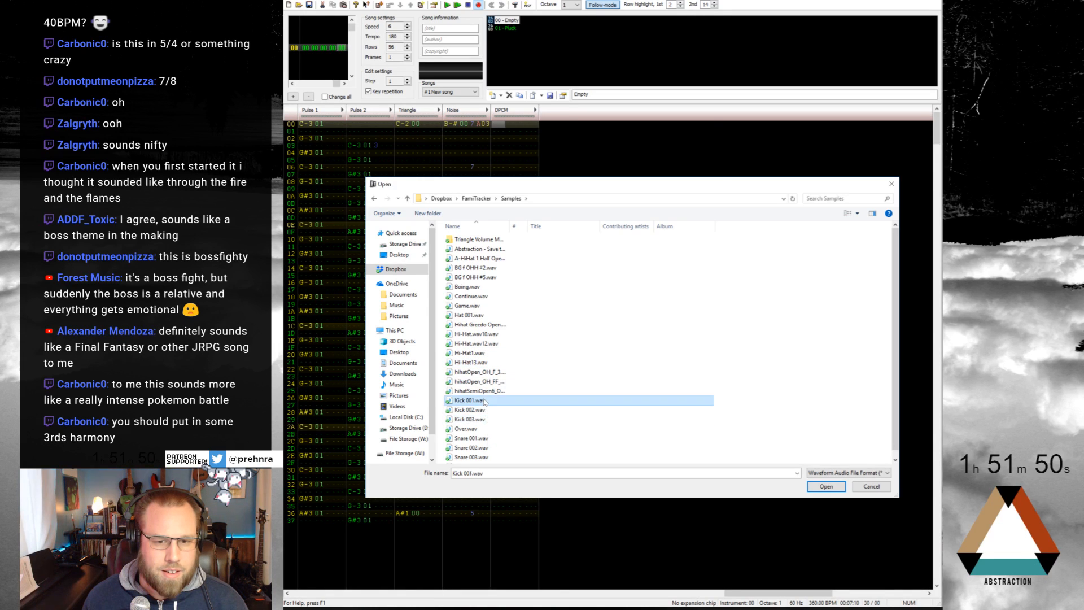
double_click(484, 401)
left_click(560, 255)
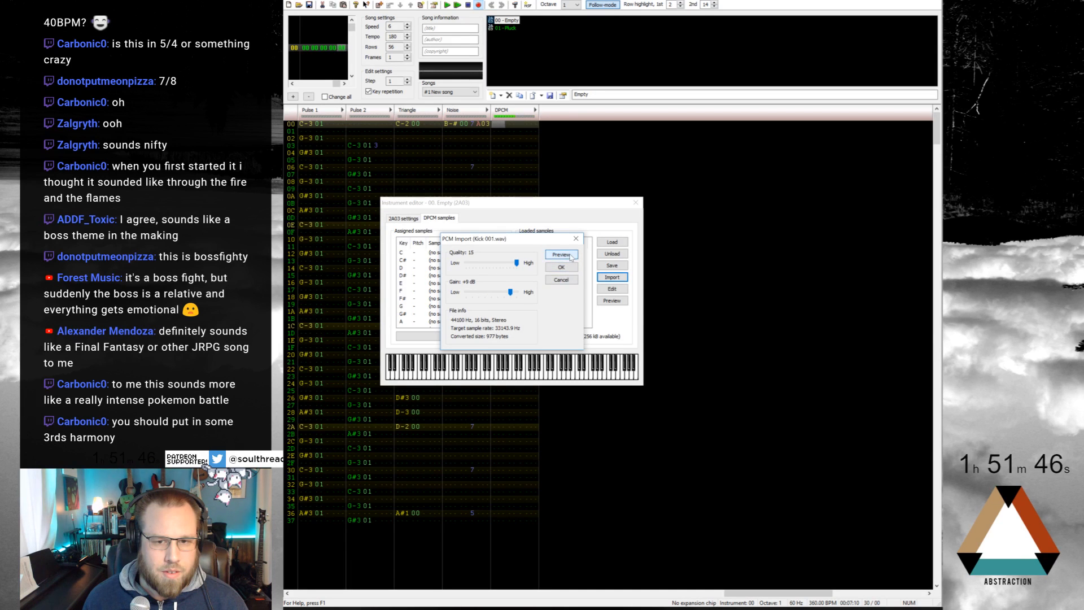
left_click_drag(510, 292, 522, 266)
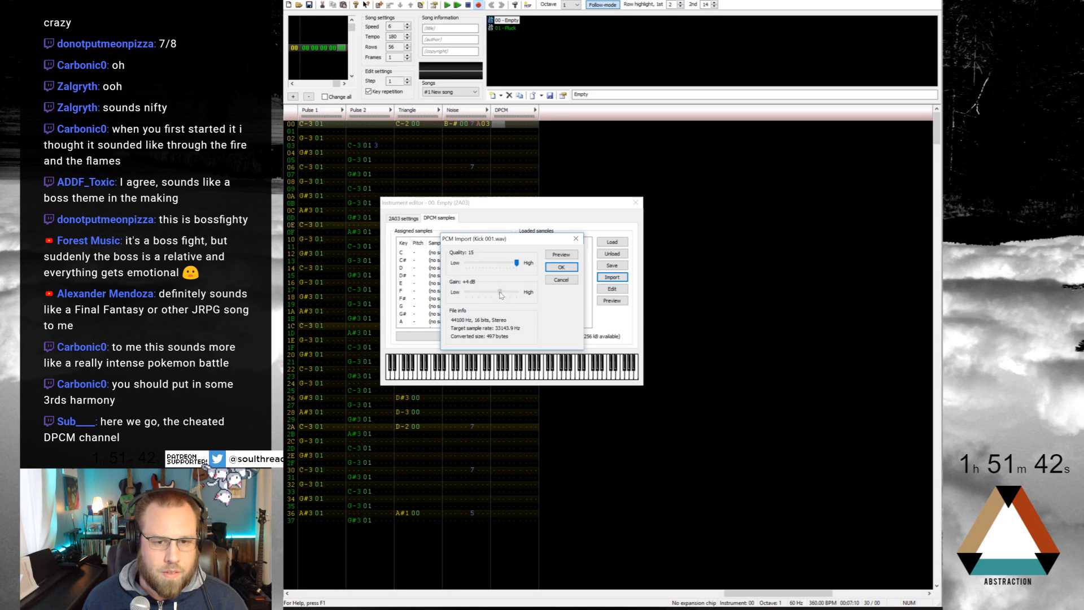
left_click(561, 268)
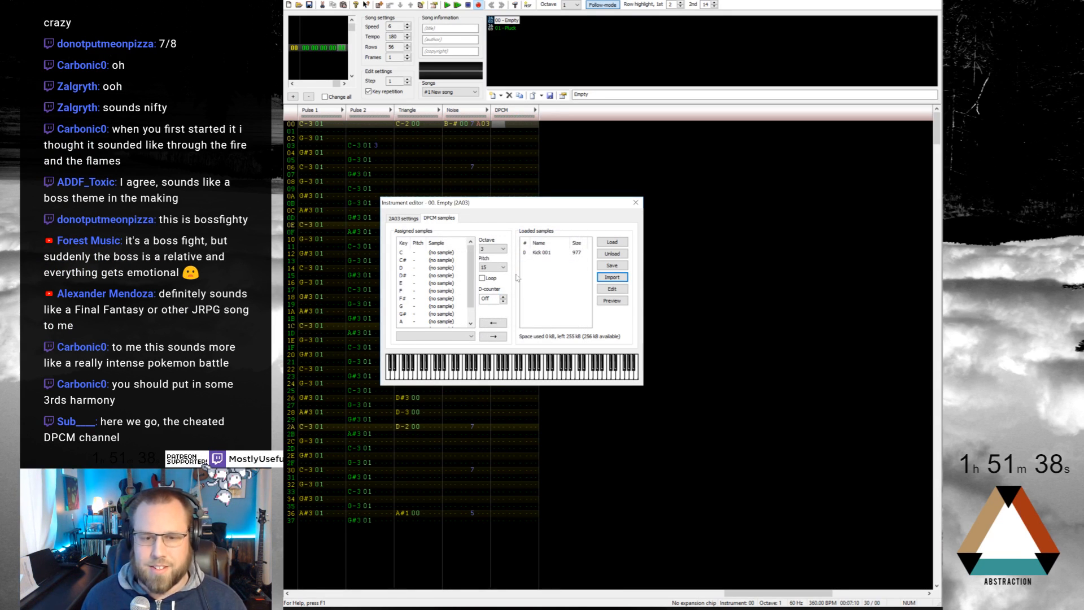
Step: Import Hi-Hat13.wav into the Empty instrument's DPCM samples at quality 15 with a gain of +4 dB
left_click(612, 277)
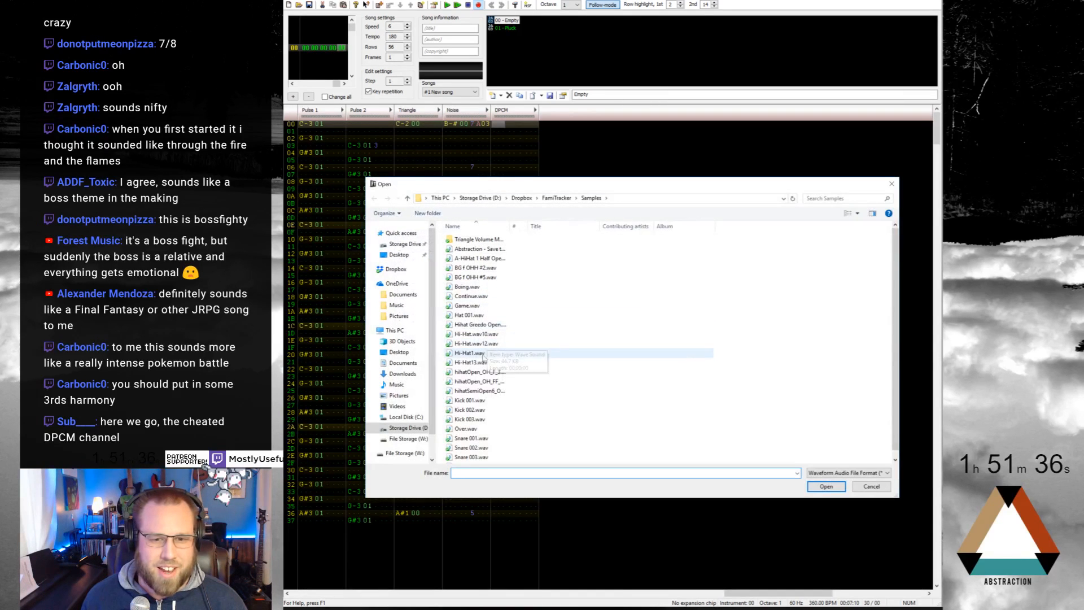
left_click(487, 361)
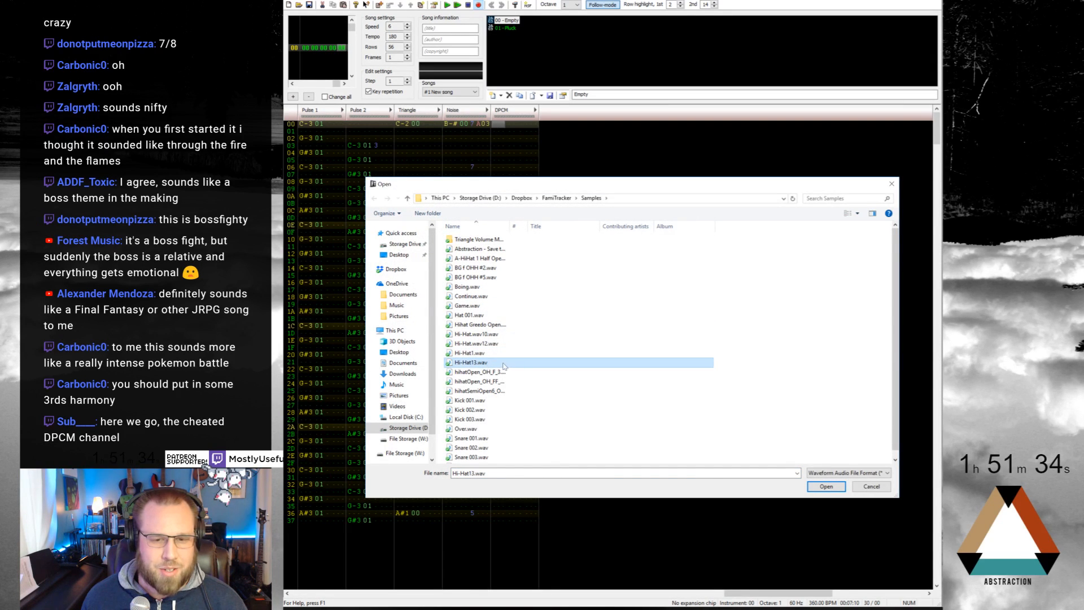
double_click(489, 363)
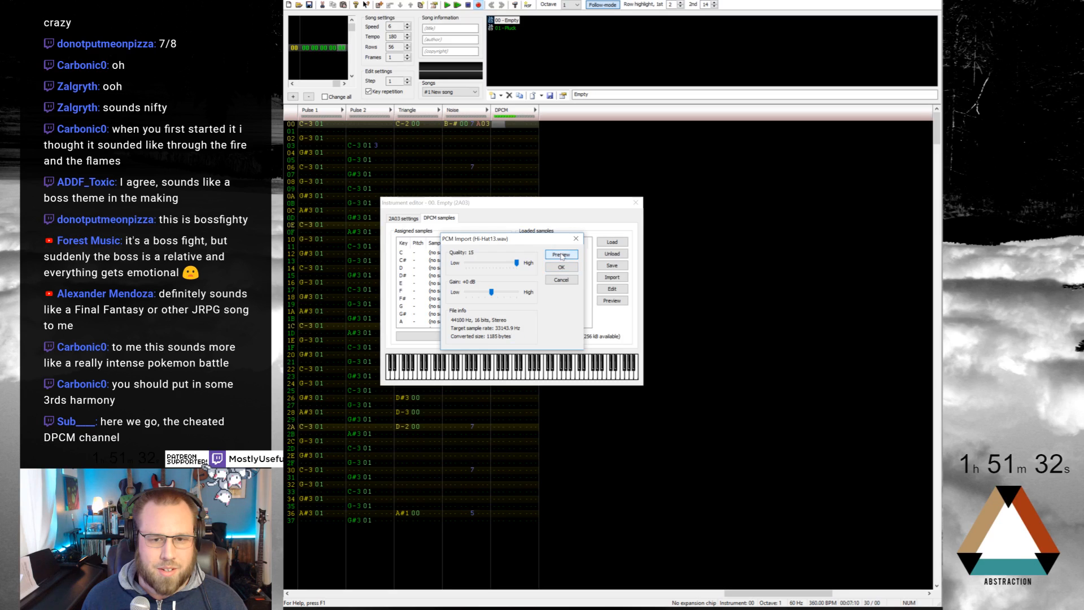
left_click_drag(500, 263, 508, 292)
left_click(561, 255)
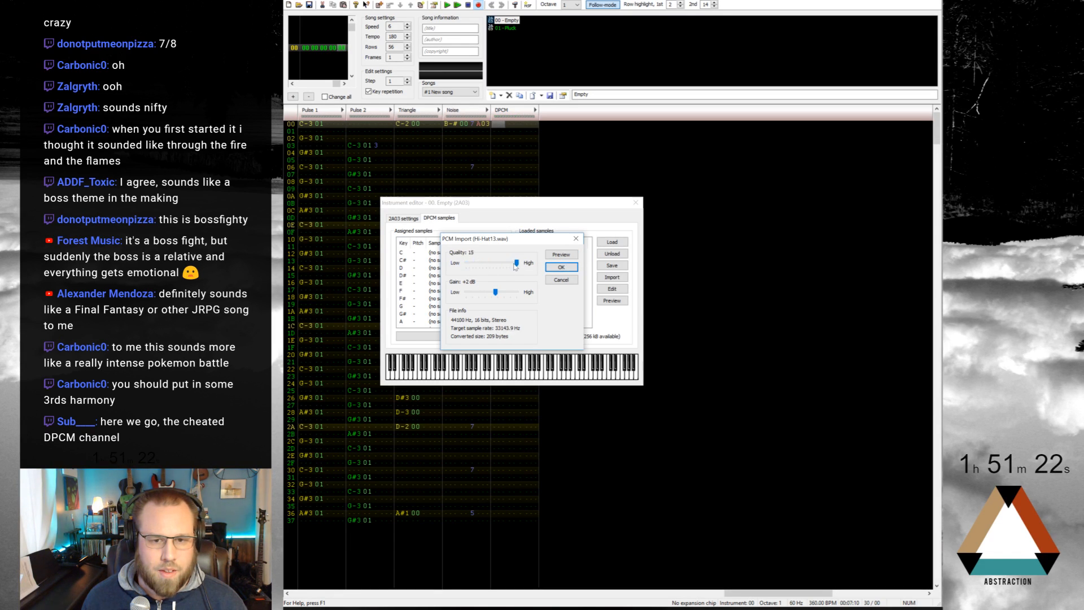
left_click_drag(495, 292, 503, 295)
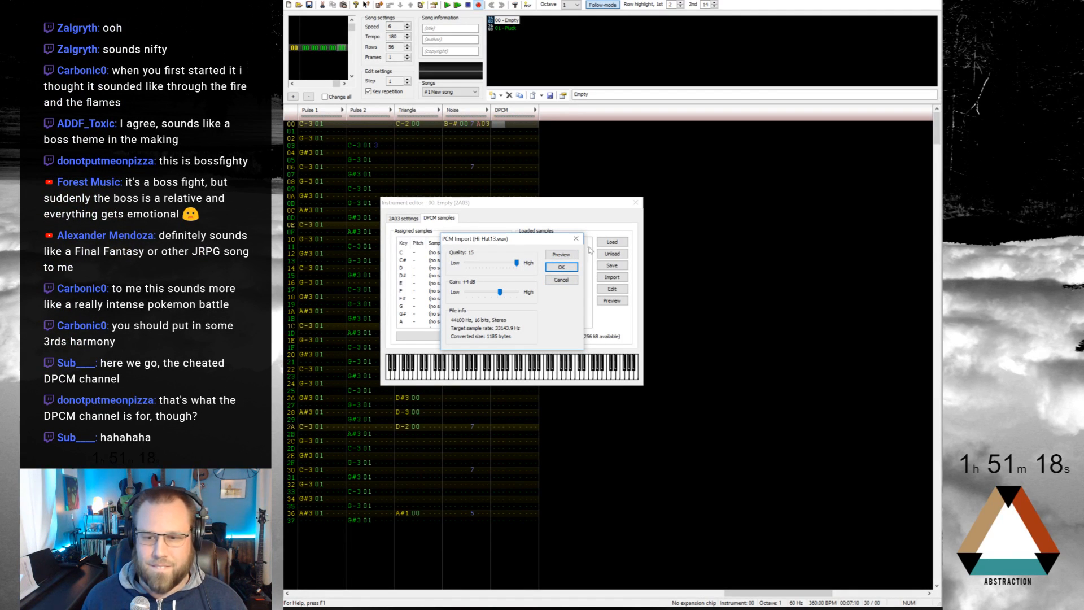
left_click(561, 267)
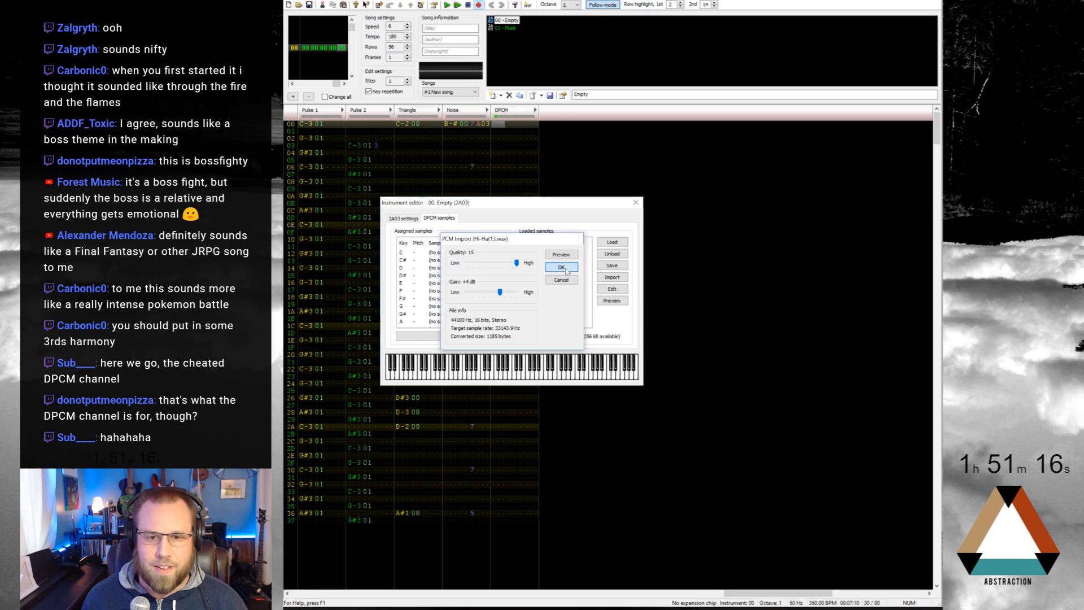
Step: Assign Kick 001 to C and Hi-Hat13 to C# in octave 3 at pitch 15, and close the instrument editor
left_click(544, 261)
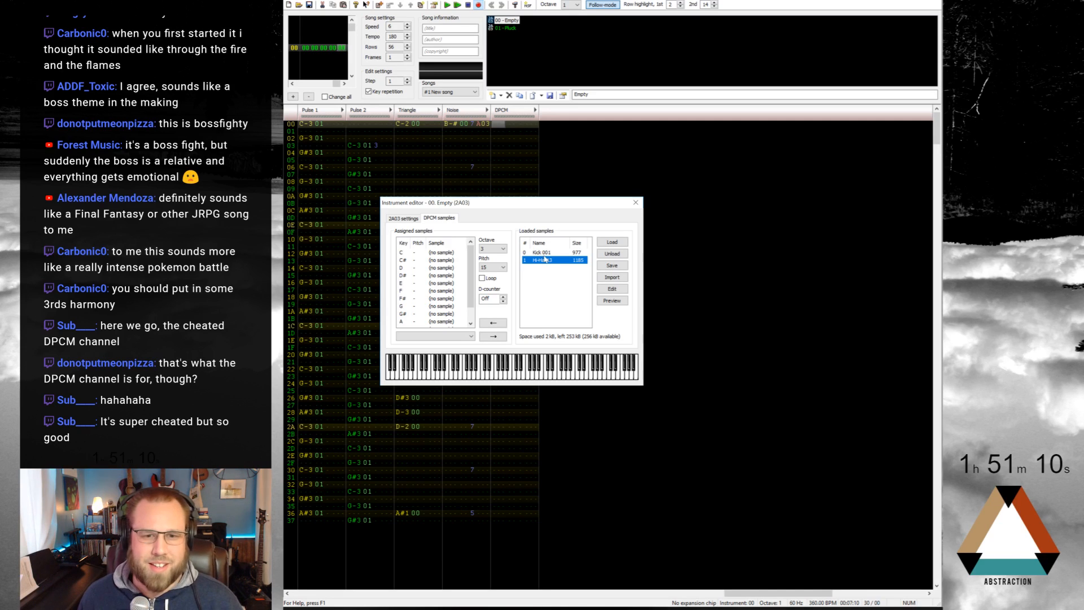
key("Up")
left_click(492, 323)
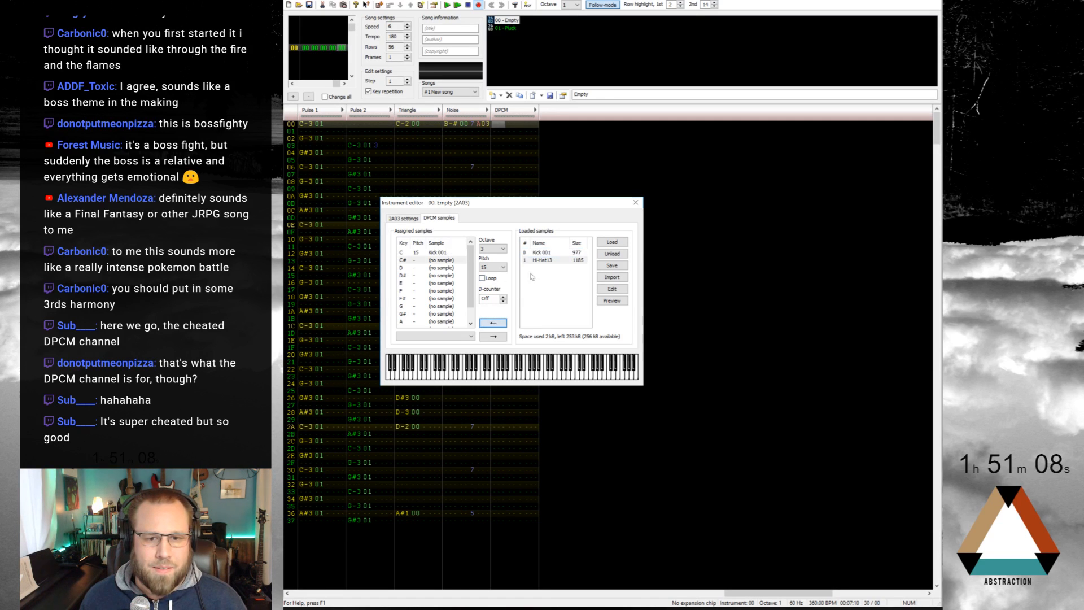
left_click(493, 323)
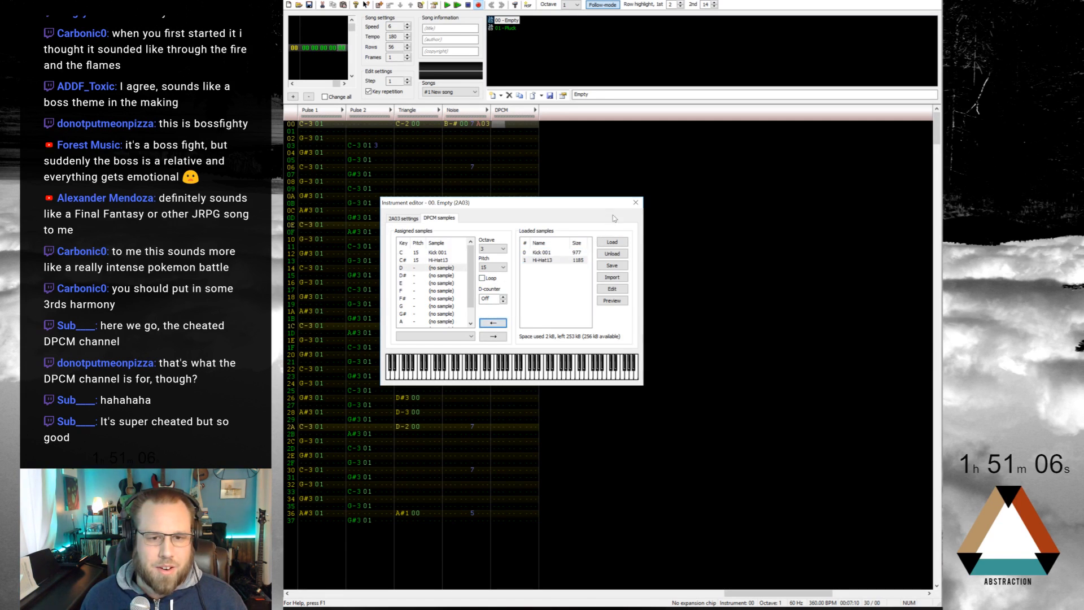
left_click(635, 203)
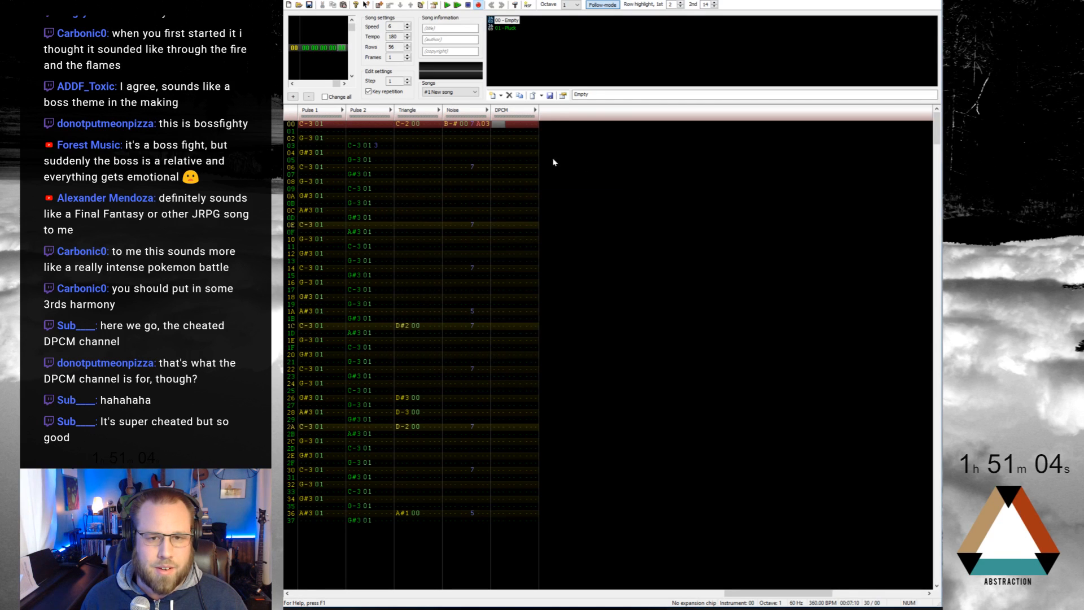
Step: Set the octave to 3 and enter a C#3 hi-hat note on row 00 of the DPCM channel
key("s")
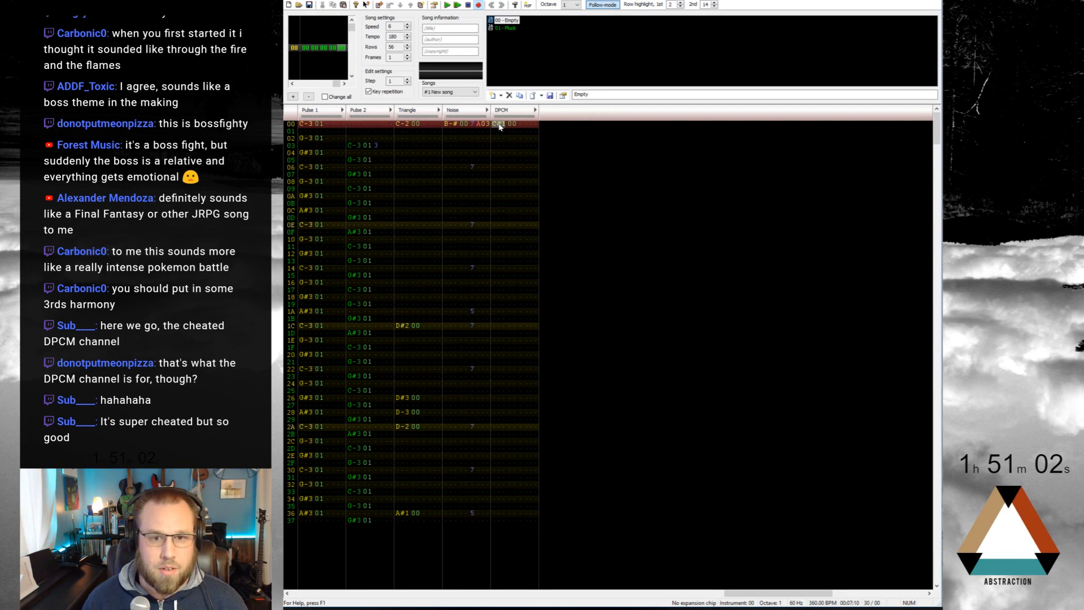
key("s")
key("Up")
key("Right")
key("Right")
key("Right")
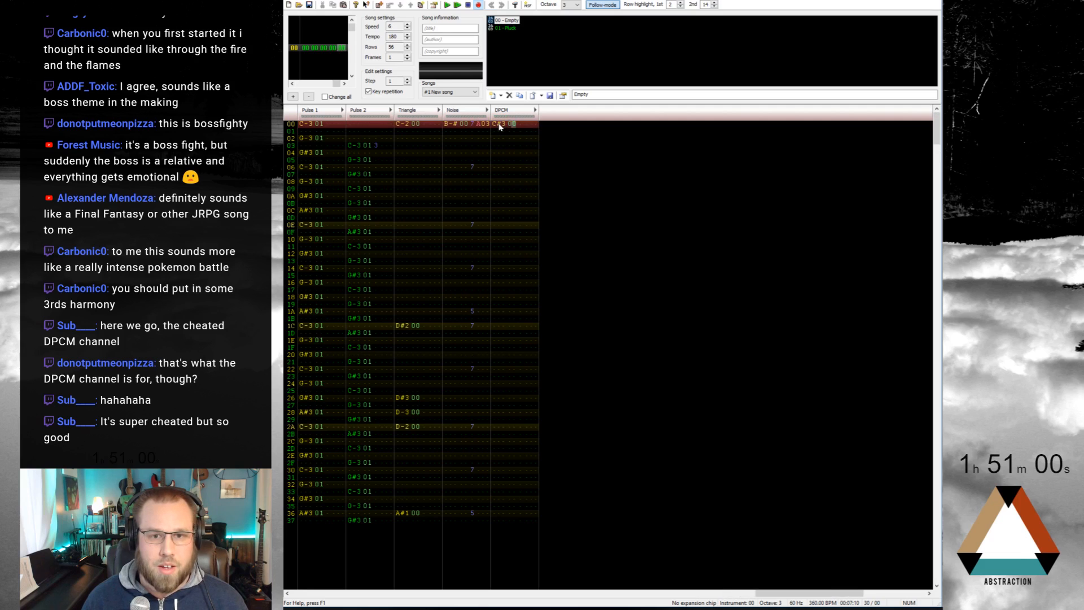
key("Left")
left_click(499, 128)
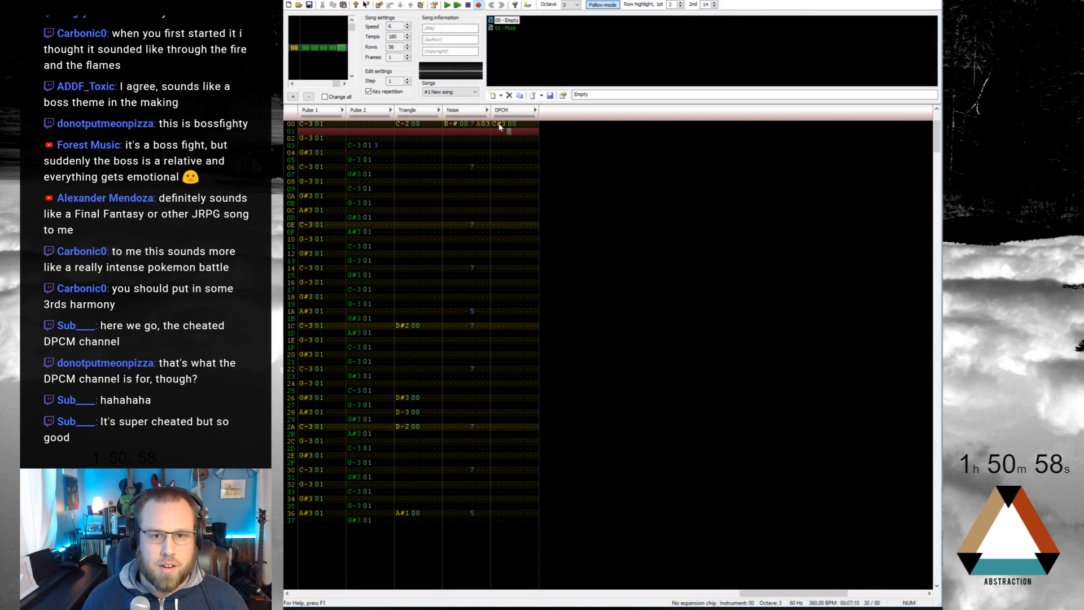
left_click(499, 127)
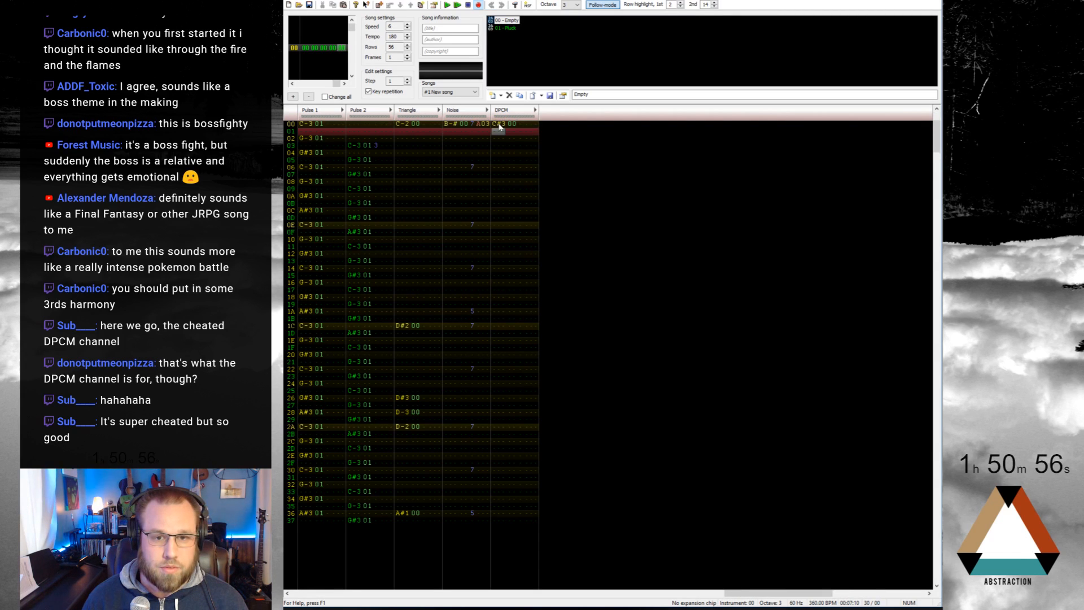
Step: Fill rows 01 to 0D of the DPCM channel with C#3 hi-hat notes
key("s")
key("s")
key("s")
key("s")
key("s")
key("s")
key("s")
key("s")
key("s")
key("s")
key("s")
key("s")
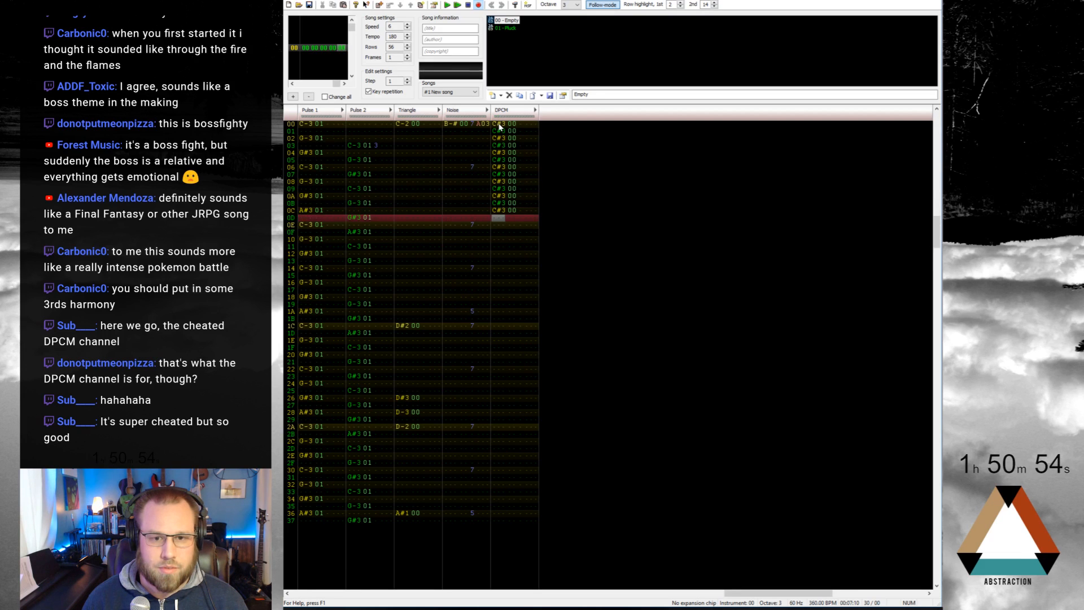
key("s")
Step: Replace the DPCM note on row 00 with a C-3 kick
key("Up")
key("Up")
key("Up")
key("Up")
key("Up")
key("Up")
key("Up")
key("Up")
key("Up")
key("Up")
key("Up")
key("Up")
key("Up")
key("Up")
key("z")
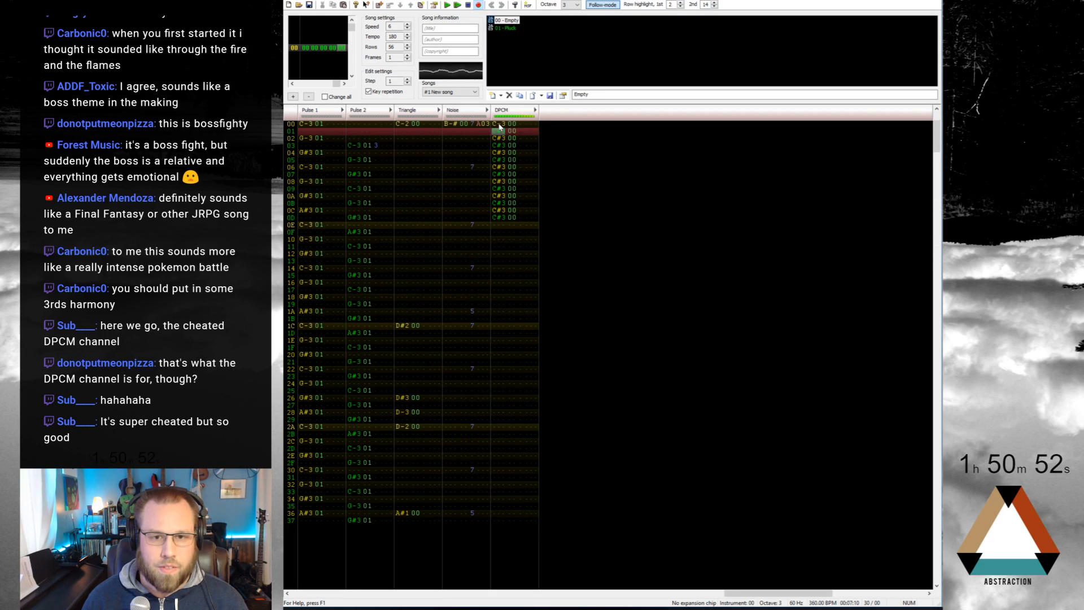
Step: Play the pattern from row 00 to hear the kick and the hi-hat run, and stop playback
key("Down")
key("Up")
key("Up")
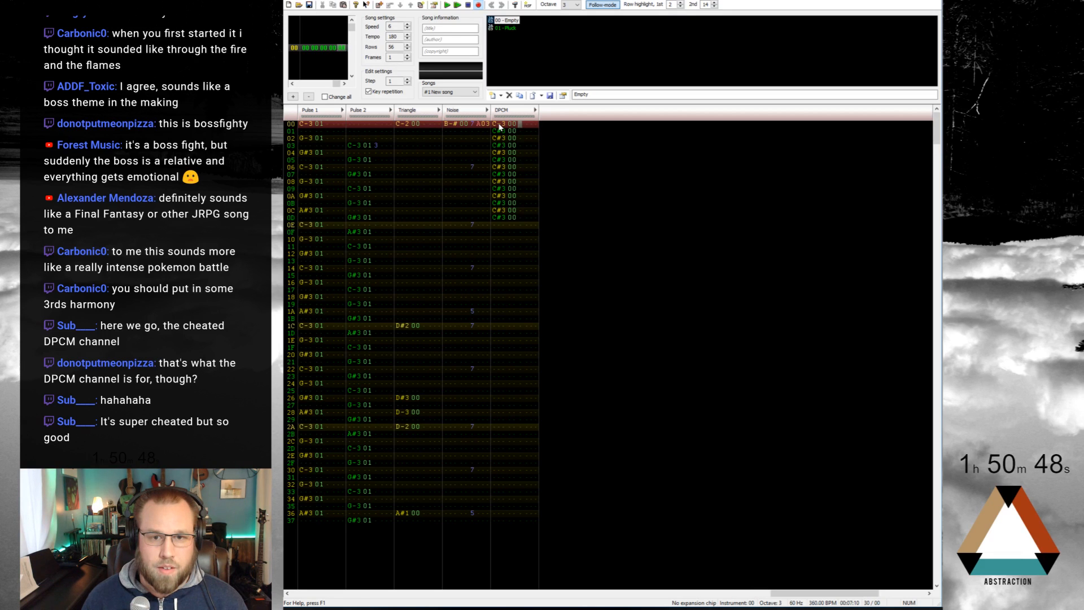
key("Down")
key("Up")
key("Down")
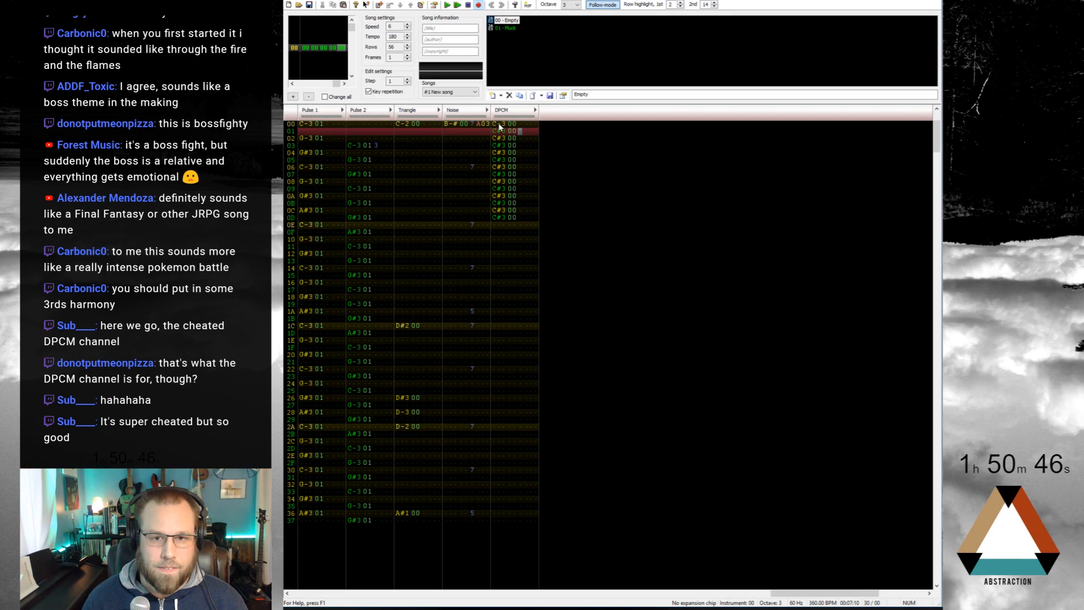
key("Up")
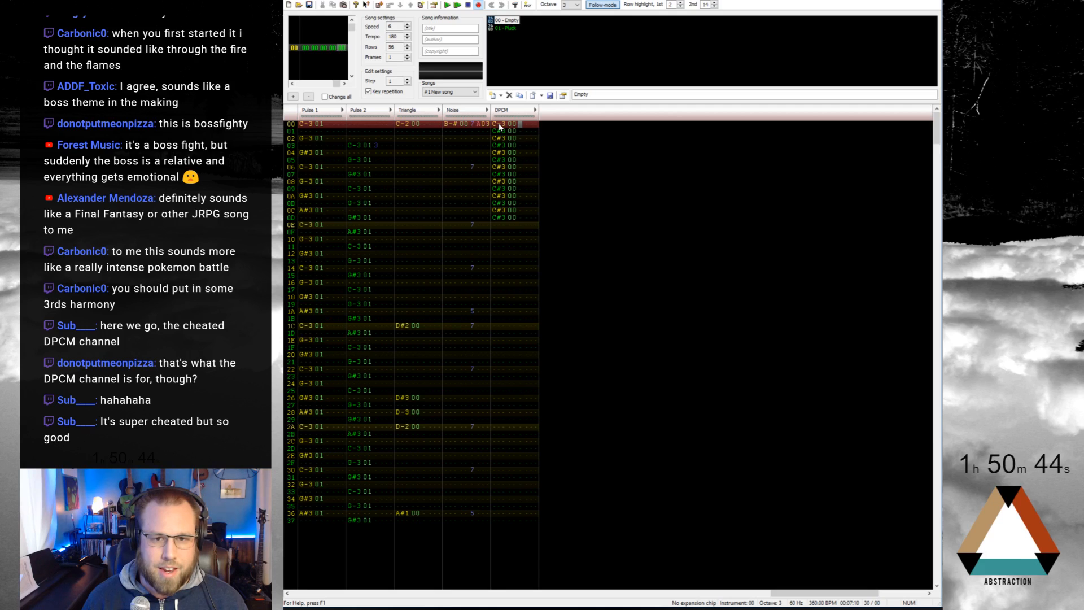
key("Down")
key("Down")
key("Down")
key("Up")
key("Up")
key("Up")
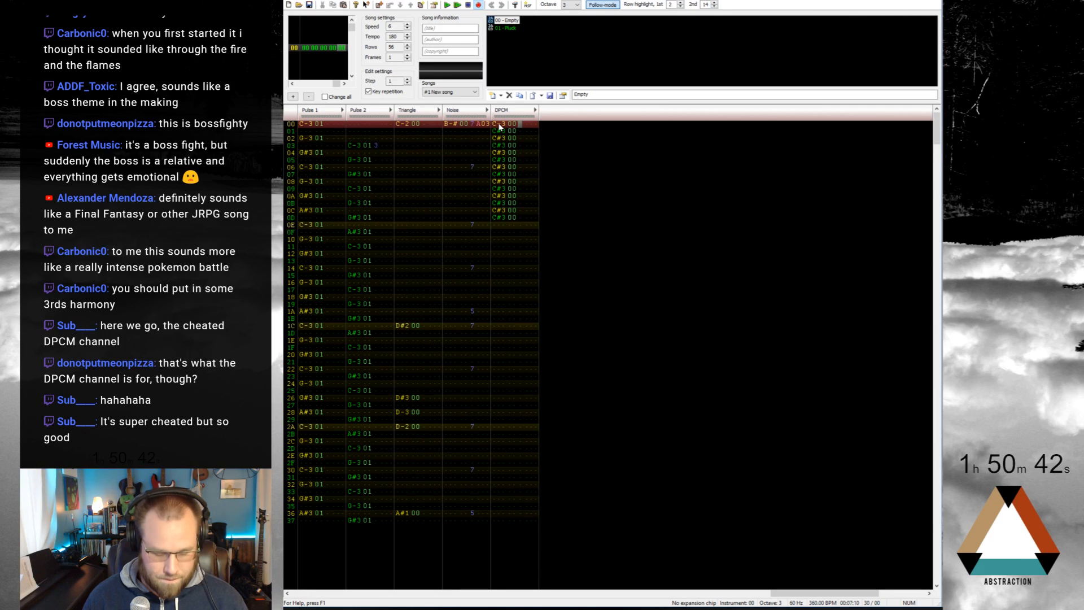
key("Return")
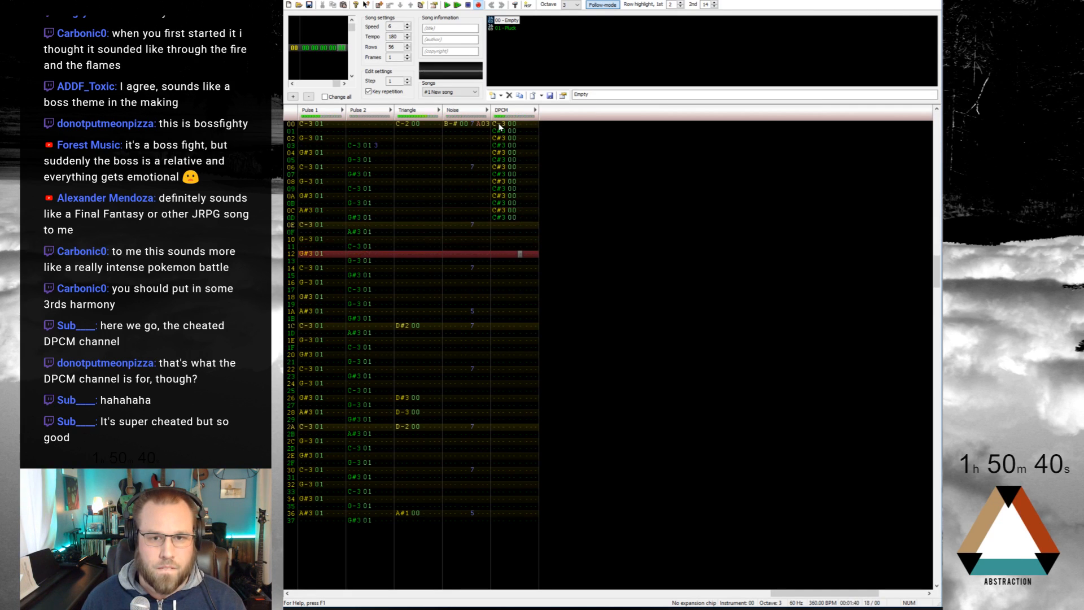
key("Return")
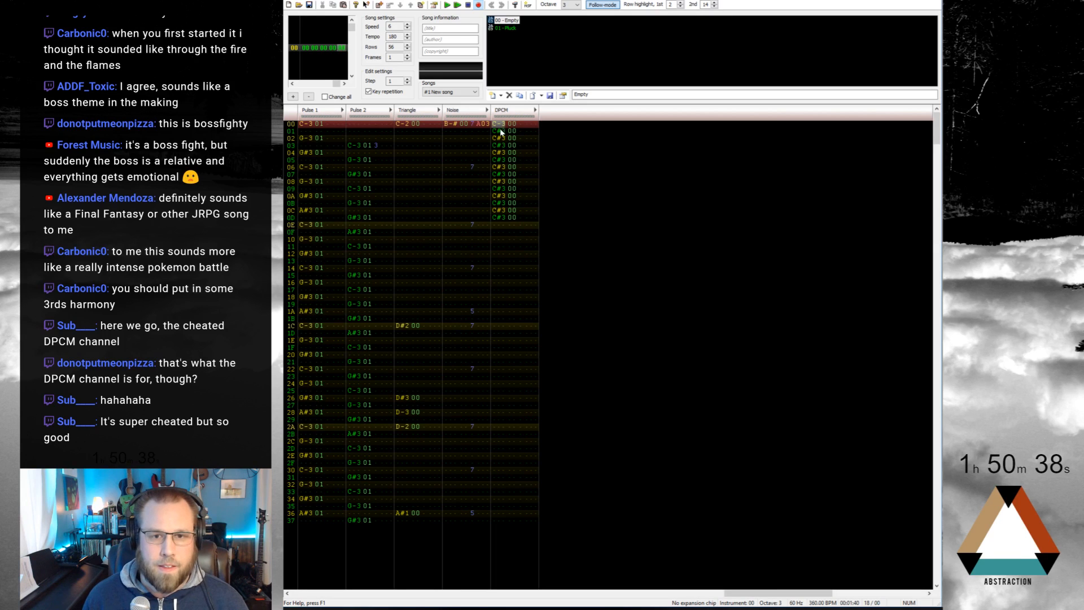
Step: Delete the C#3 hi-hat notes from rows 01 to 0D of the DPCM channel
left_click_drag(501, 132, 511, 217)
key("Delete")
Step: Copy the C-3 kick from row 00 of the DPCM channel to rows 0E, 1C and 2A
left_click(512, 125)
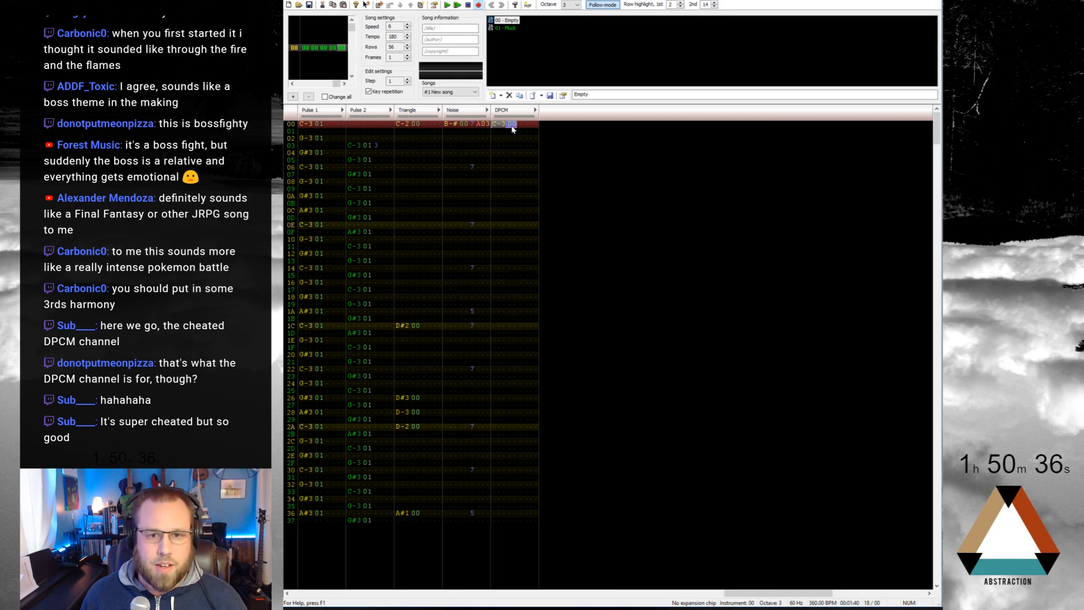
left_click(499, 218)
left_click(499, 224)
type("C-3 00")
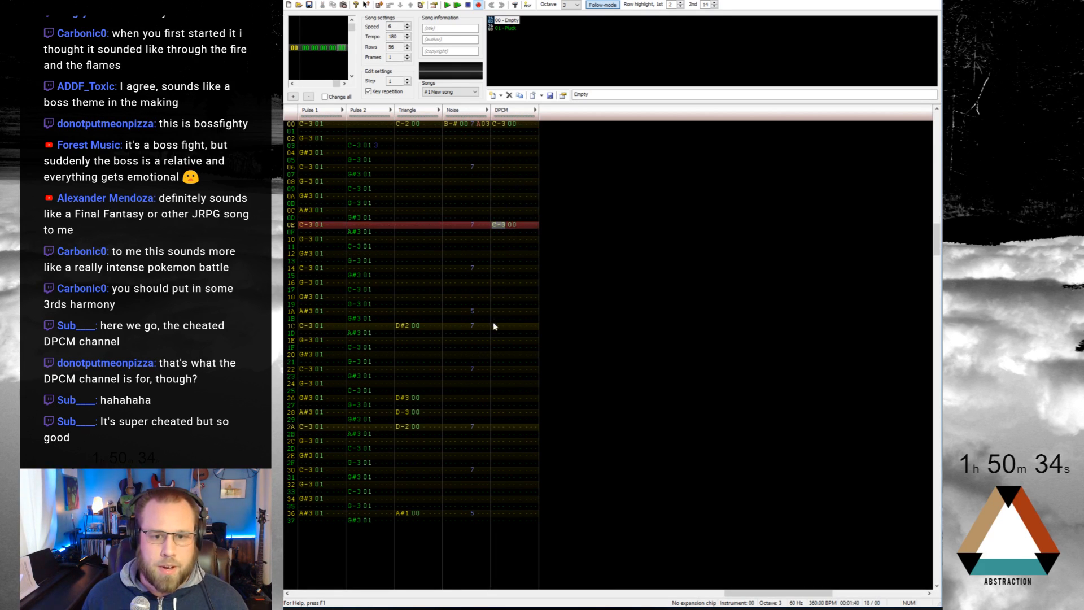
left_click(495, 325)
type("C-3 00")
left_click(495, 427)
key("ctrl+v")
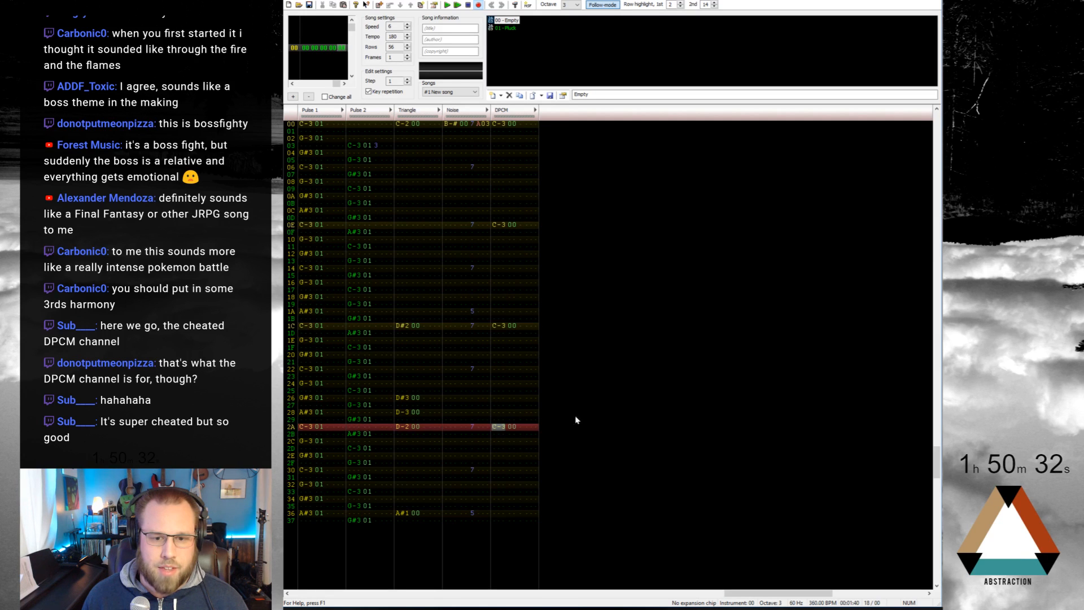
Step: Play the pattern from row 00 to check the kick placed at the start of each bar, and stop playback
left_click(497, 123)
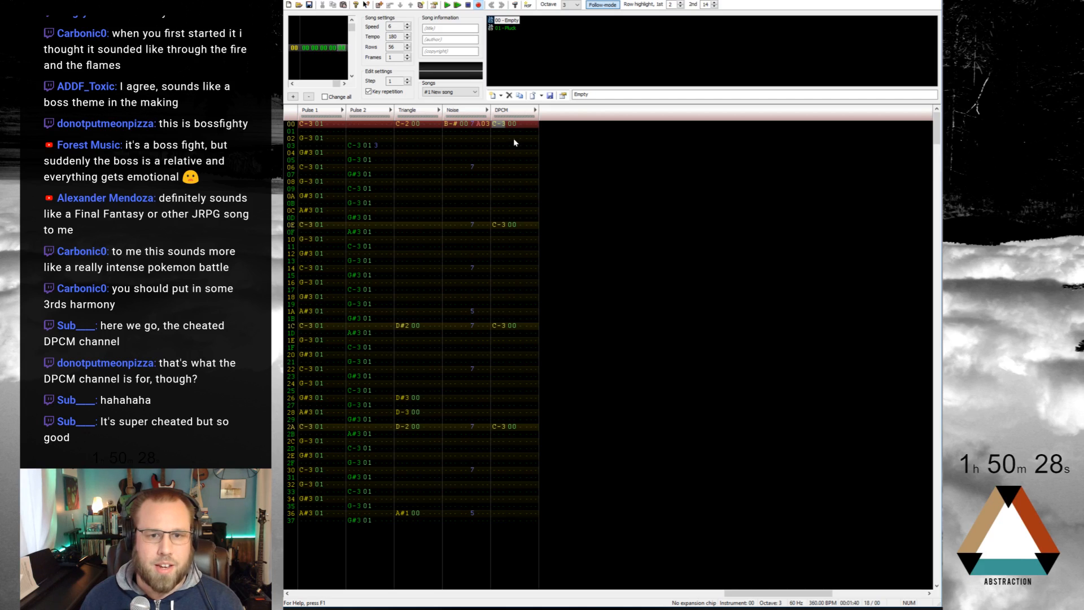
key("Return")
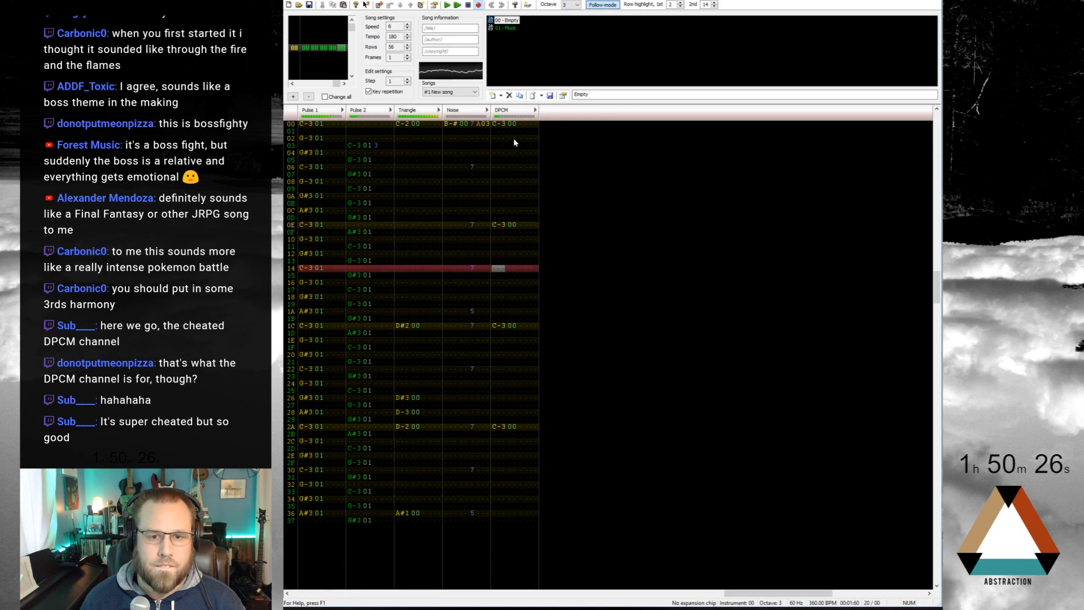
key("Return")
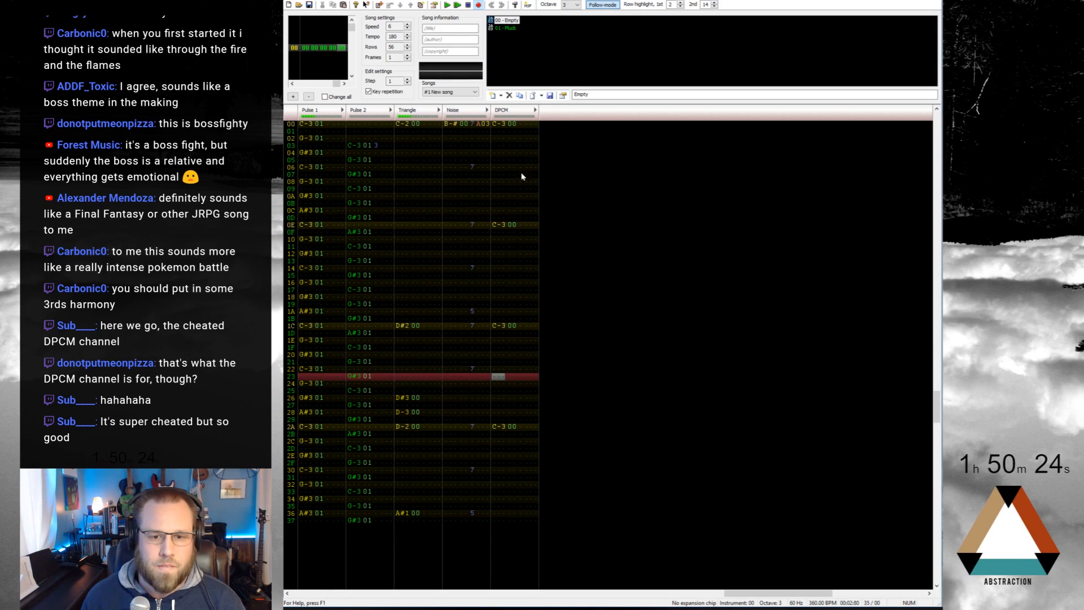
Step: Copy the C-3 kick from row 1C of the DPCM channel to rows 1A and 36
left_click_drag(494, 324, 510, 327)
key("ctrl+c")
left_click(498, 311)
key("ctrl+v")
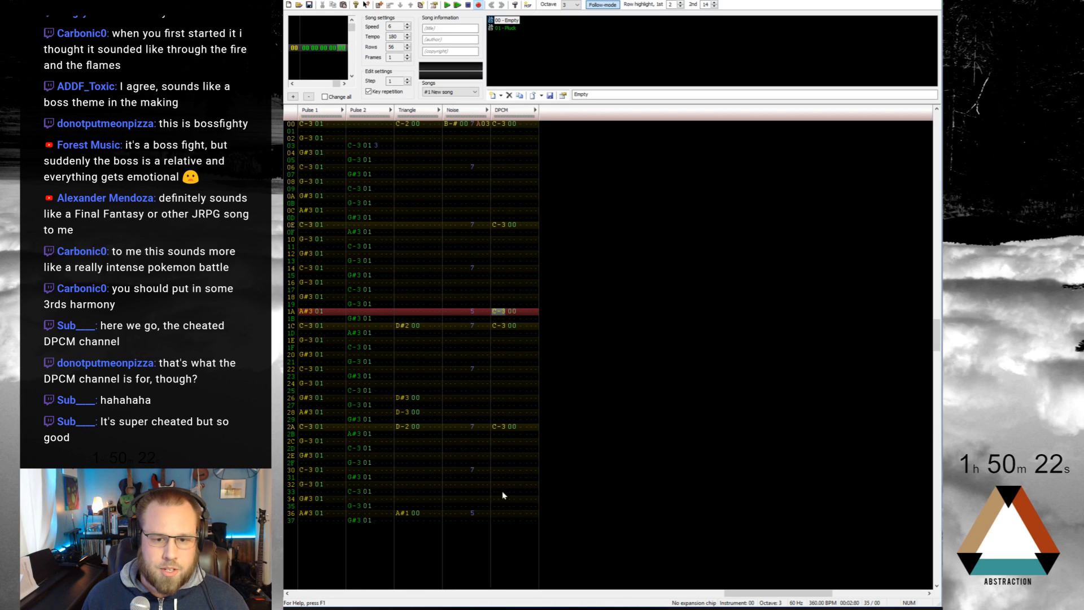
left_click(498, 514)
key("ctrl+v")
Step: Play the pattern to hear the added kicks on rows 1A and 36, and stop playback
key("Return")
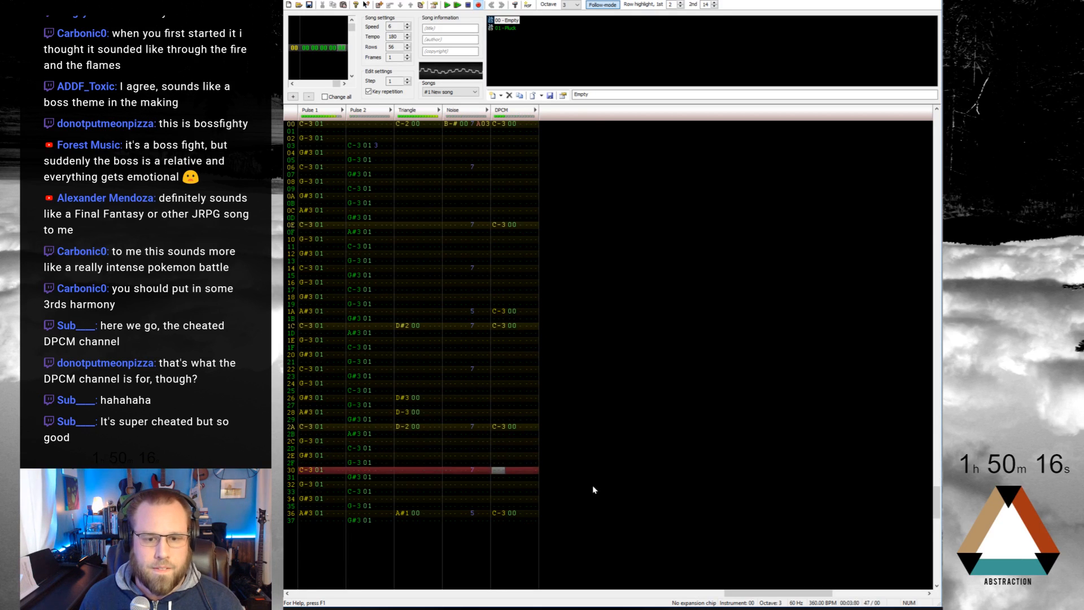
key("Return")
Step: Move the DPCM kicks from rows 2A and 36 to rows 28 and 34 while listening to the pattern, and stop playback
left_click_drag(512, 408, 512, 408)
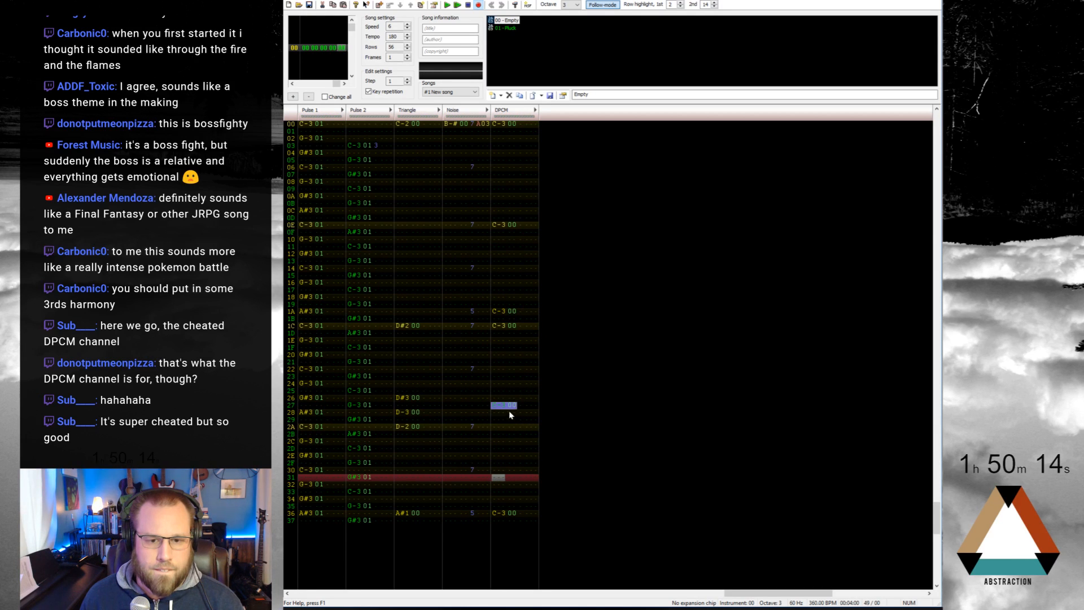
key("Return")
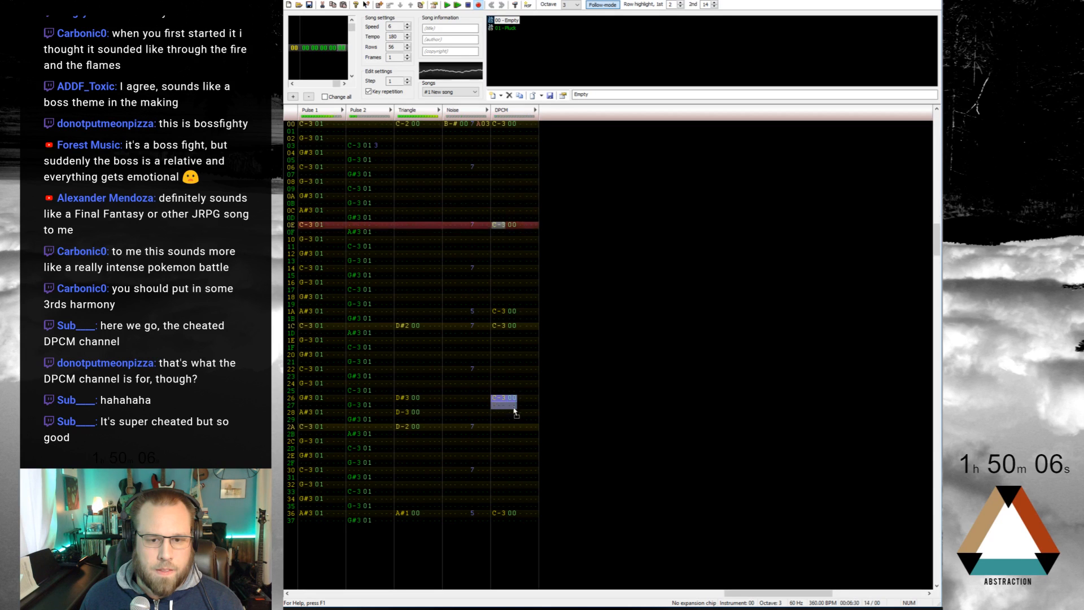
left_click_drag(514, 401, 511, 412)
left_click_drag(501, 513, 512, 517)
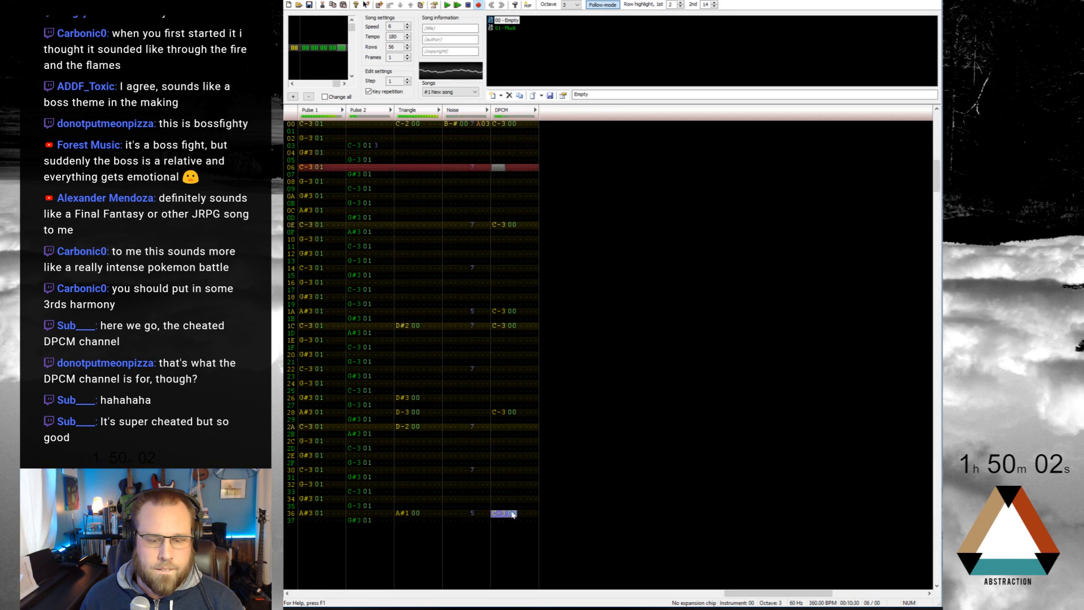
left_click_drag(512, 516, 511, 502)
key("space")
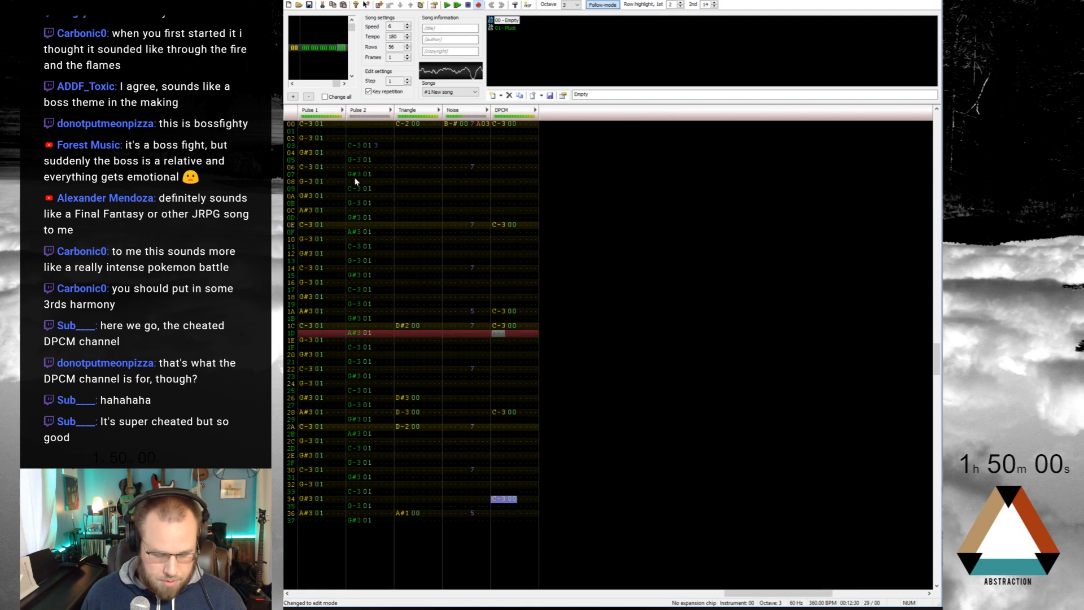
key("Return")
Step: Set volume C on every Pulse 1 note from row 00 to row 36
left_click(326, 125)
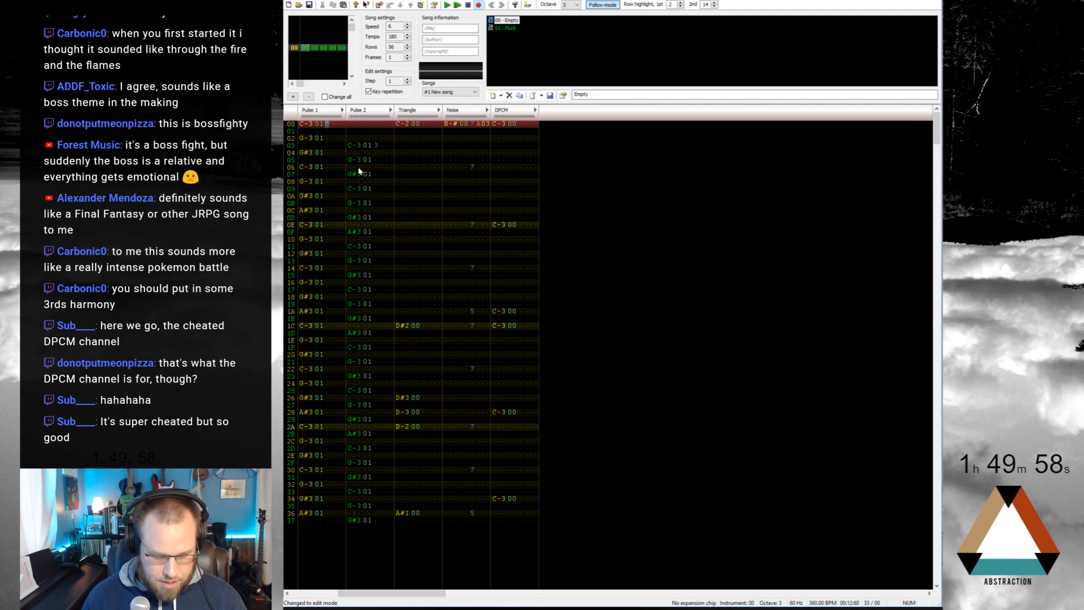
key("c")
key("Down")
key("c")
key("Down")
key("c")
key("Down")
key("c")
key("Down")
key("c")
key("Down")
key("c")
key("Down")
key("c")
key("Down")
key("c")
key("Down")
key("c")
key("Down")
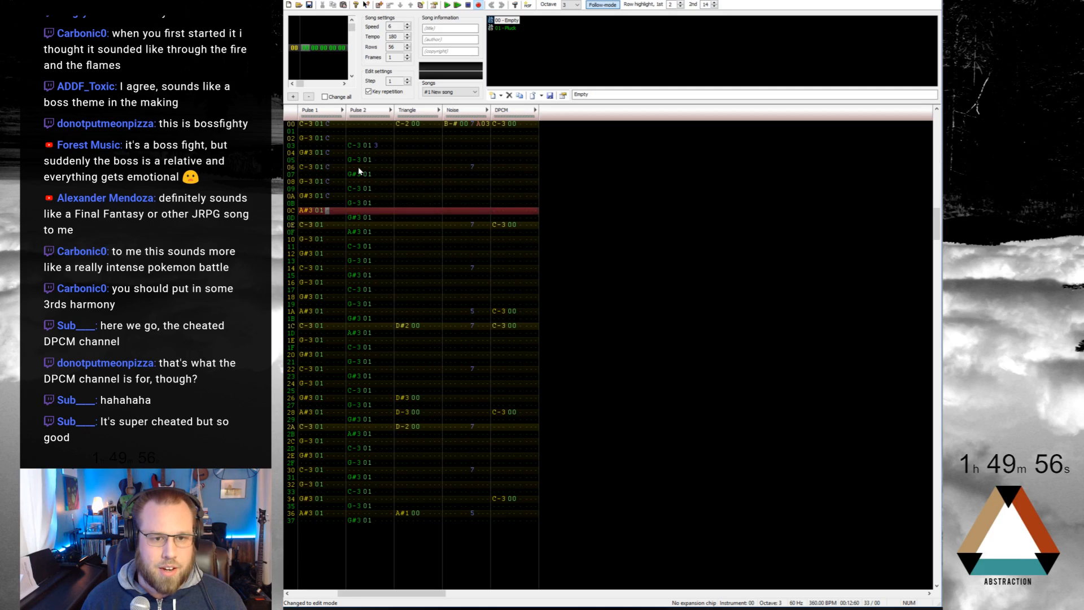
key("c")
key("Down")
key("c")
key("Down")
key("c")
key("Down")
key("c")
key("Down")
key("c")
key("Down")
key("c")
key("Down")
key("c")
key("Down")
key("c")
key("Down")
key("c")
key("Down")
key("c")
key("Down")
key("c")
key("Down")
key("c")
key("Down")
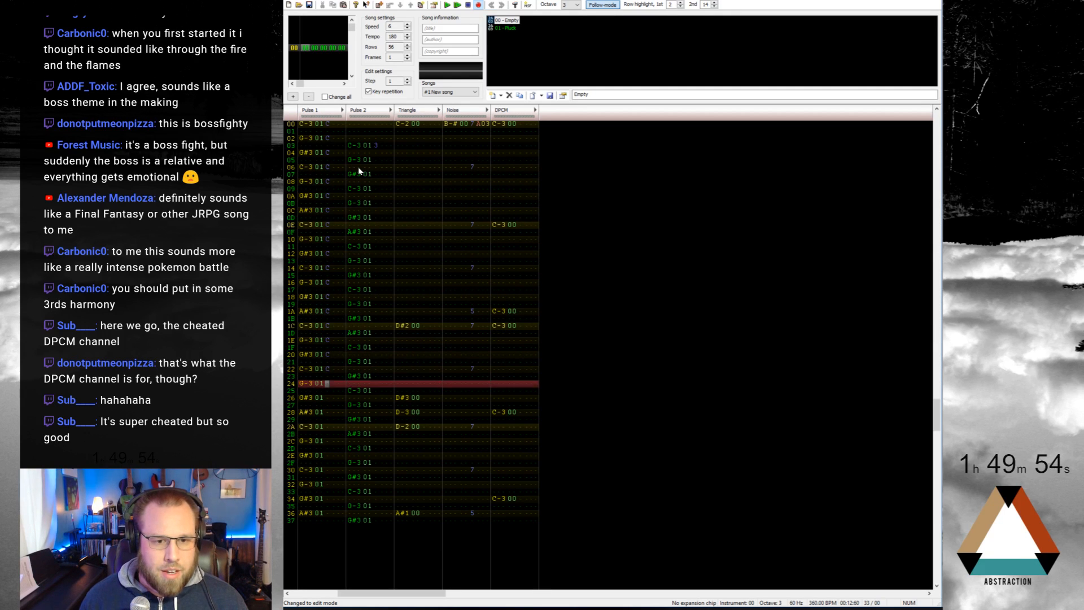
key("c")
key("Down")
key("c")
key("Down")
key("c")
key("Down")
key("c")
key("Down")
key("c")
key("Down")
key("c")
key("Down")
key("c")
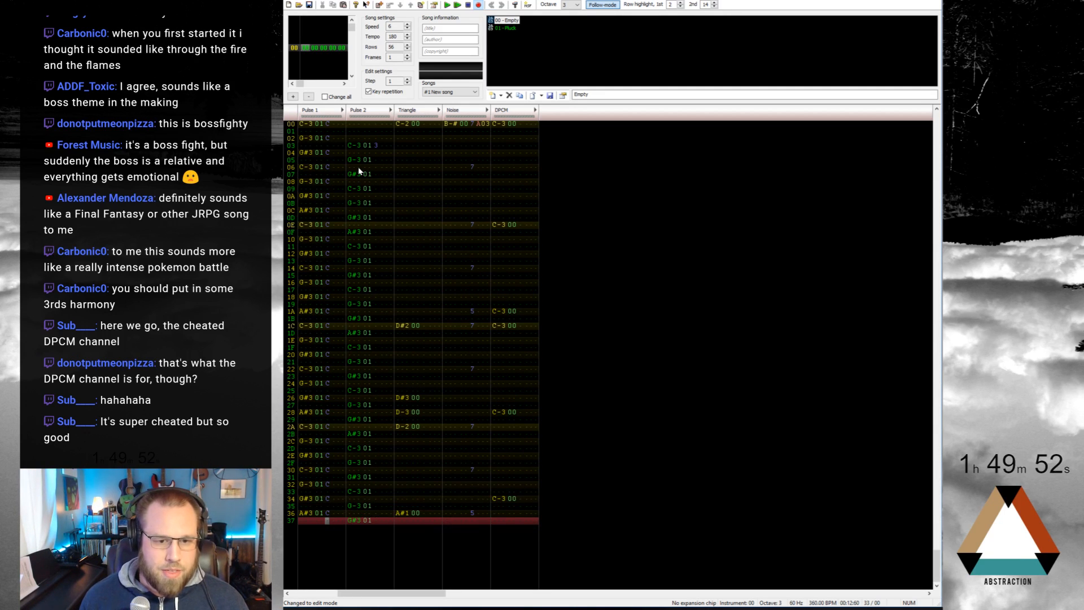
Step: Set volume 3 on the Pulse 2 echo notes from row 05 to row 13
left_click(377, 160)
key("3")
key("Down")
key("3")
key("Down")
key("3")
key("Down")
key("3")
key("Down")
key("3")
key("Down")
key("3")
key("Down")
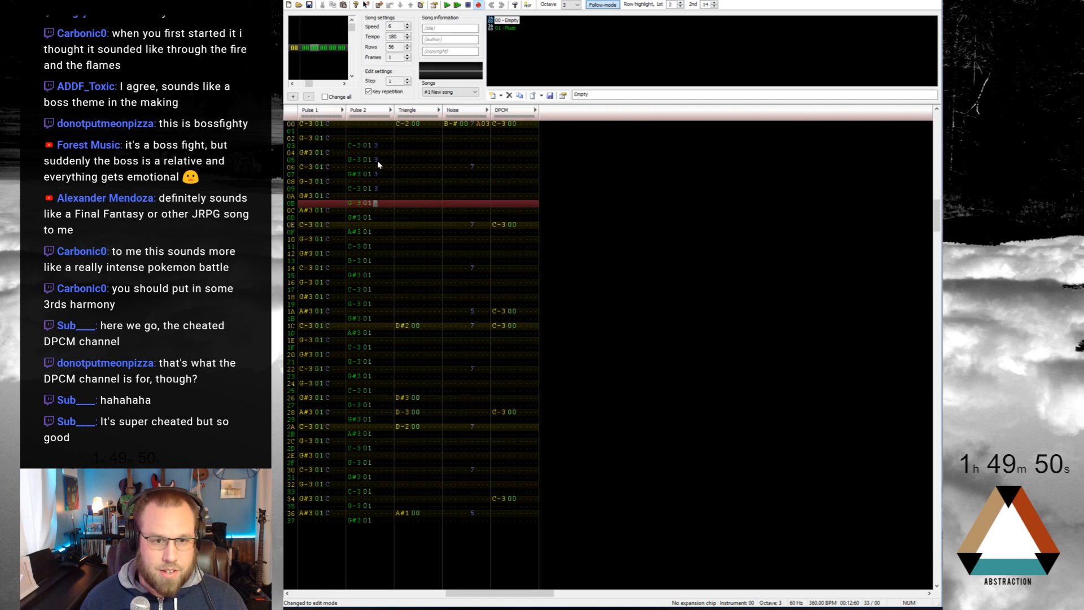
key("3")
key("Down")
key("3")
key("Down")
key("Down")
key("Up")
key("Up")
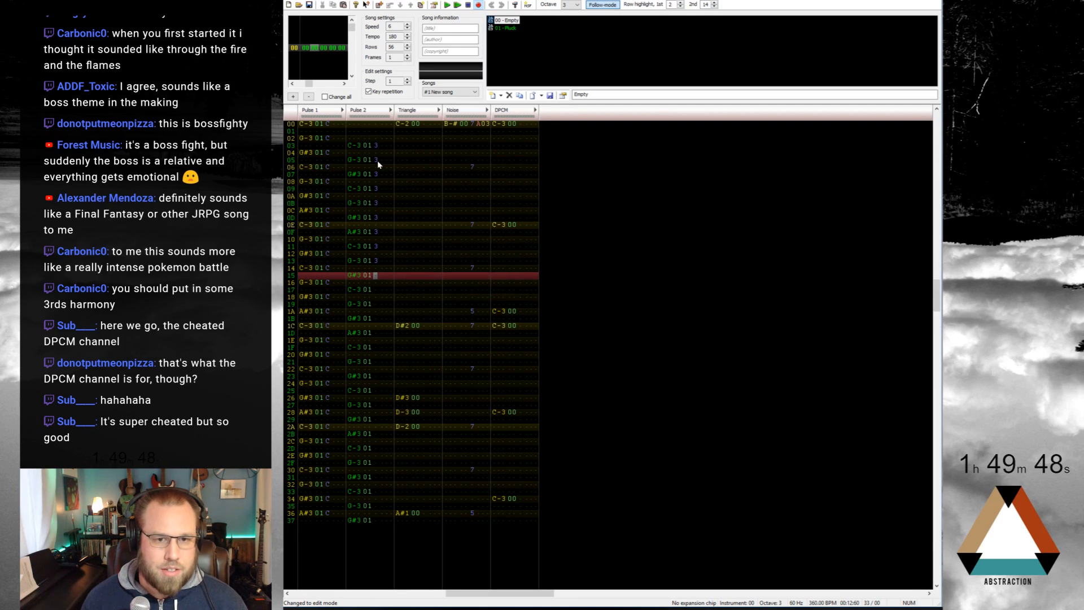
Step: Clear all the Pulse 2 echo notes and paste-mix a copy of the whole Pulse 1 melody into Pulse 1 from row 03
left_click_drag(364, 145, 385, 527)
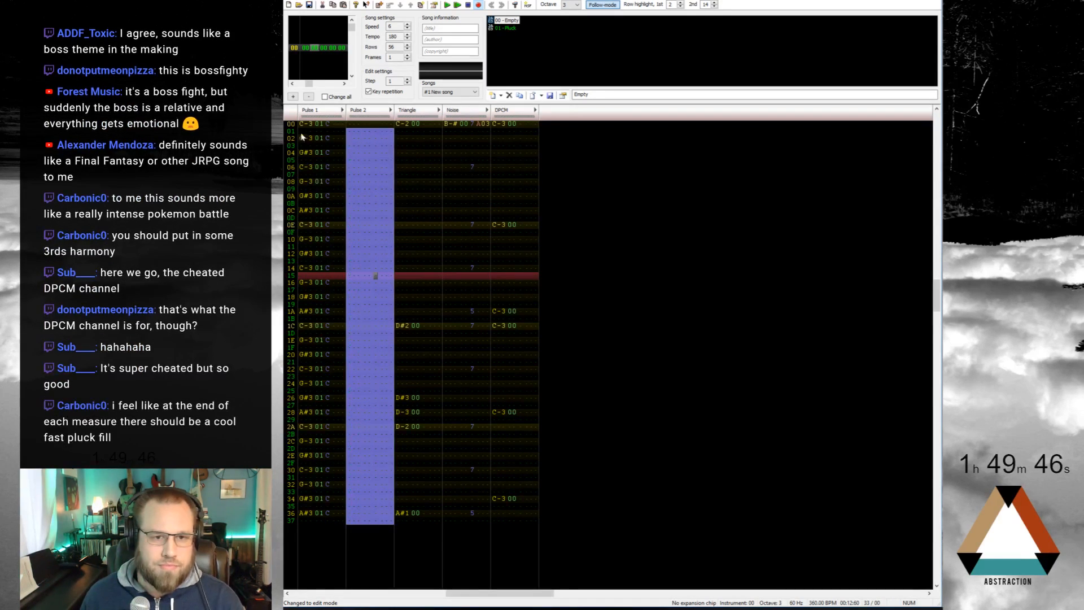
key("Delete")
left_click_drag(302, 123, 338, 520)
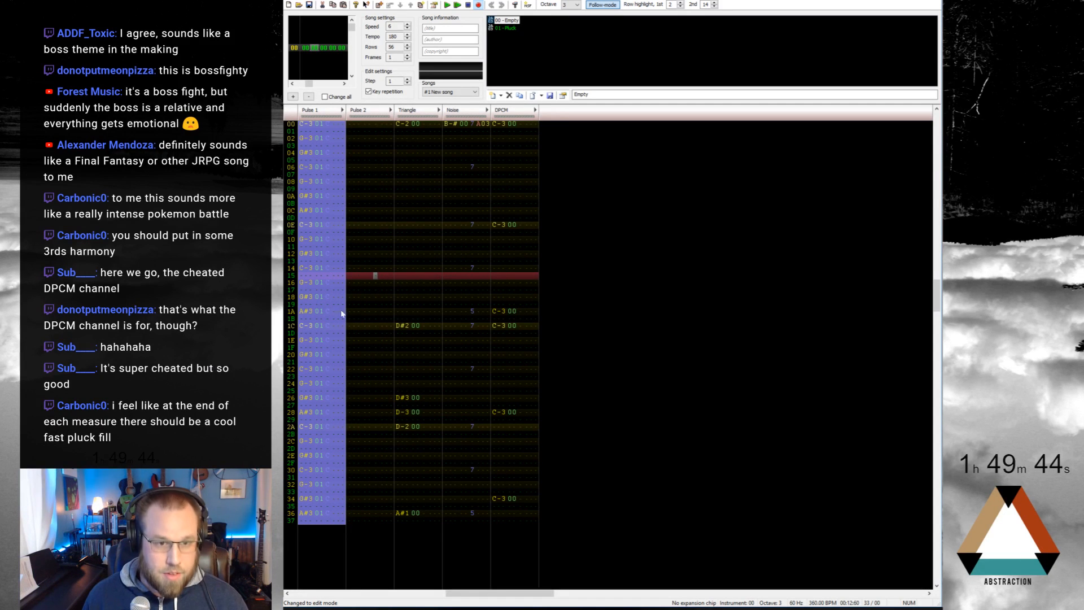
left_click(304, 147)
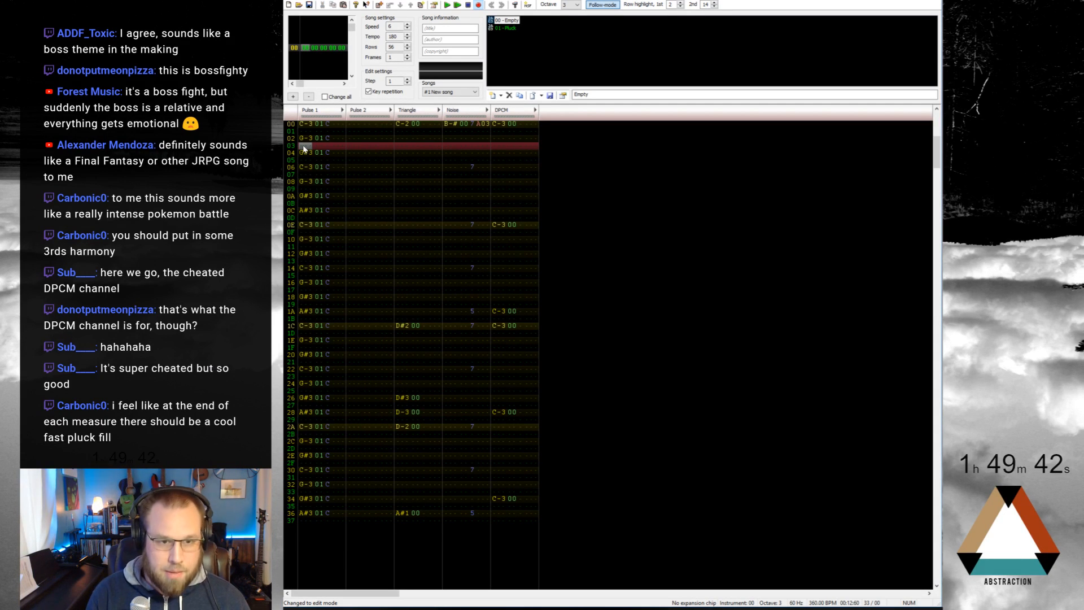
key("ctrl+m")
Step: Set volume 3 on the Pulse 1 echo notes on the odd rows from 03 to 37
left_click(326, 147)
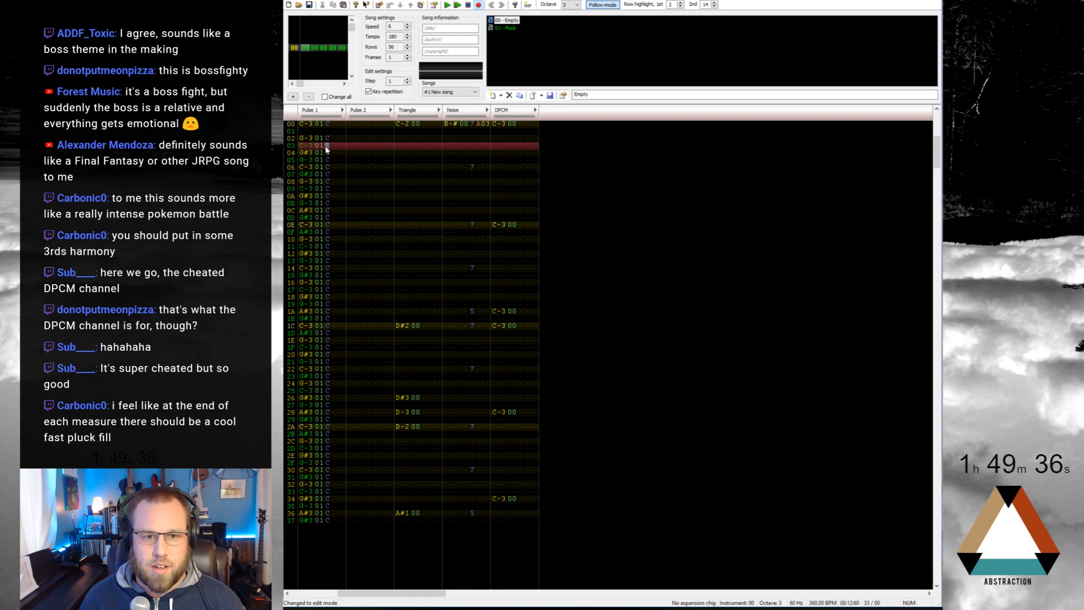
key("3")
key("Down")
key("3")
key("Down")
key("3")
key("Down")
key("3")
key("Down")
key("3")
key("Down")
key("3")
key("Down")
key("3")
key("Down")
key("3")
key("Down")
key("3")
key("Down")
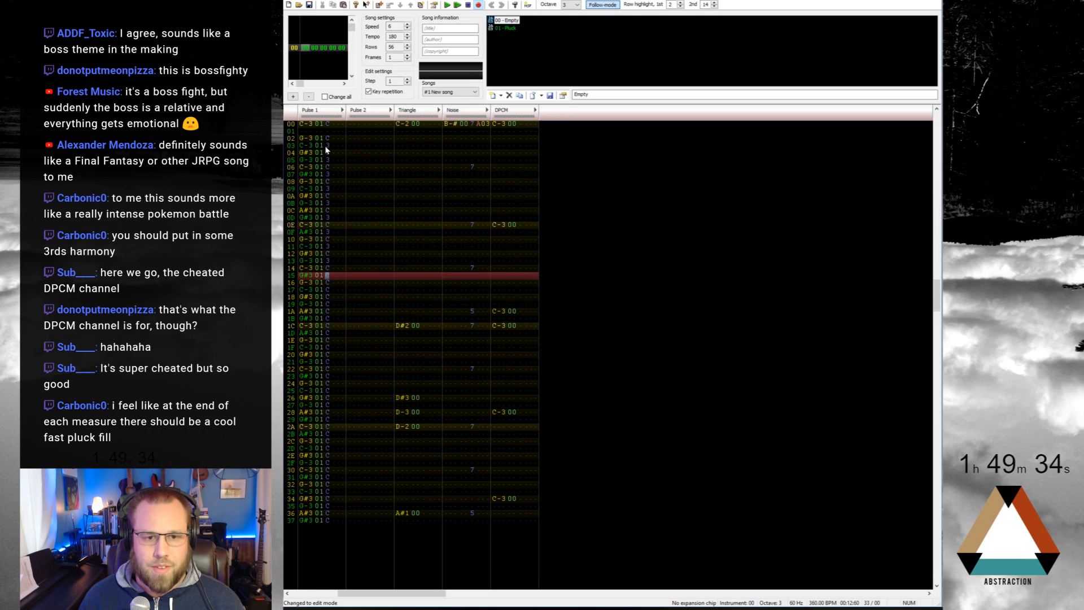
key("3")
key("Down")
key("3")
key("Down")
key("3")
key("Down")
key("3")
key("Down")
key("3")
key("Down")
key("3")
key("Down")
key("3")
key("Down")
key("3")
key("Down")
key("3")
key("Down")
key("3")
key("Down")
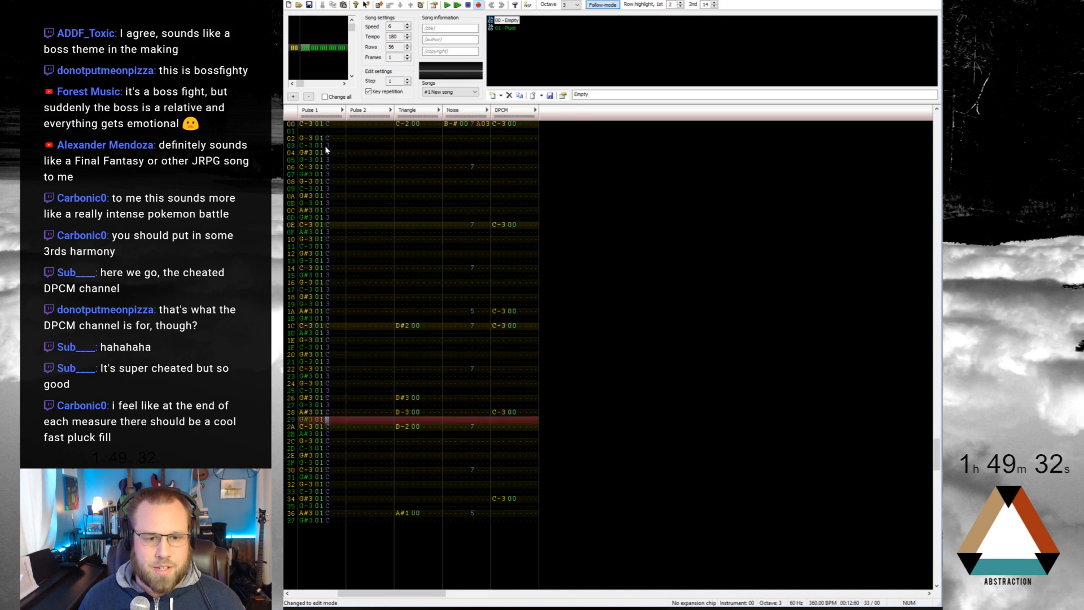
key("3")
key("Down")
key("3")
key("Down")
key("3")
key("Down")
key("3")
key("Down")
key("3")
key("Down")
key("3")
key("Down")
key("3")
key("Down")
key("3")
key("Down")
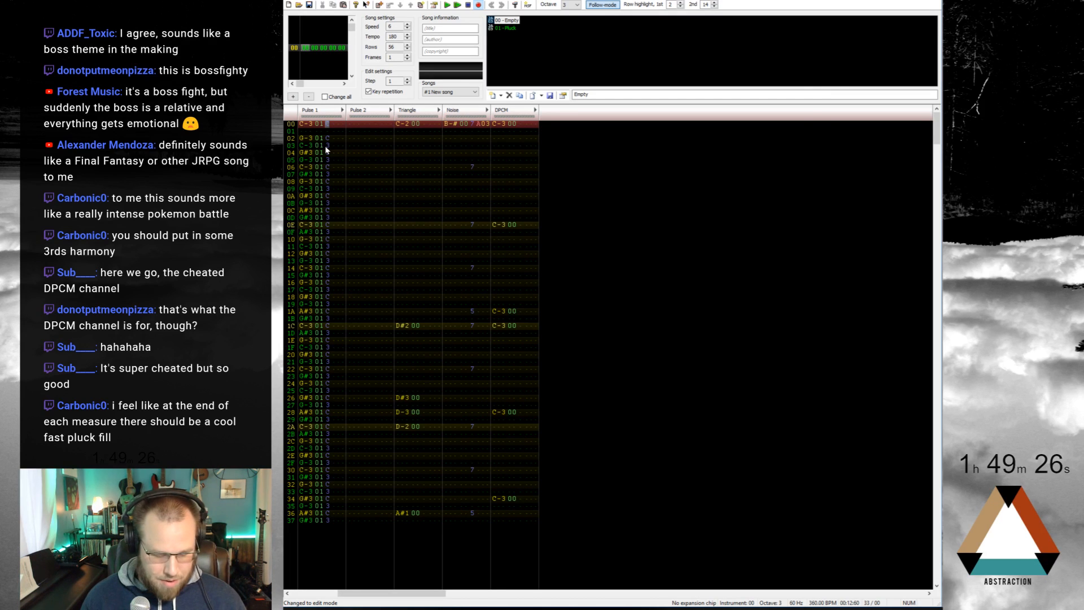
Step: Save the song, play the pattern from row 00 to hear the merged Pulse 1 echoes, and stop playback
key("ctrl+s")
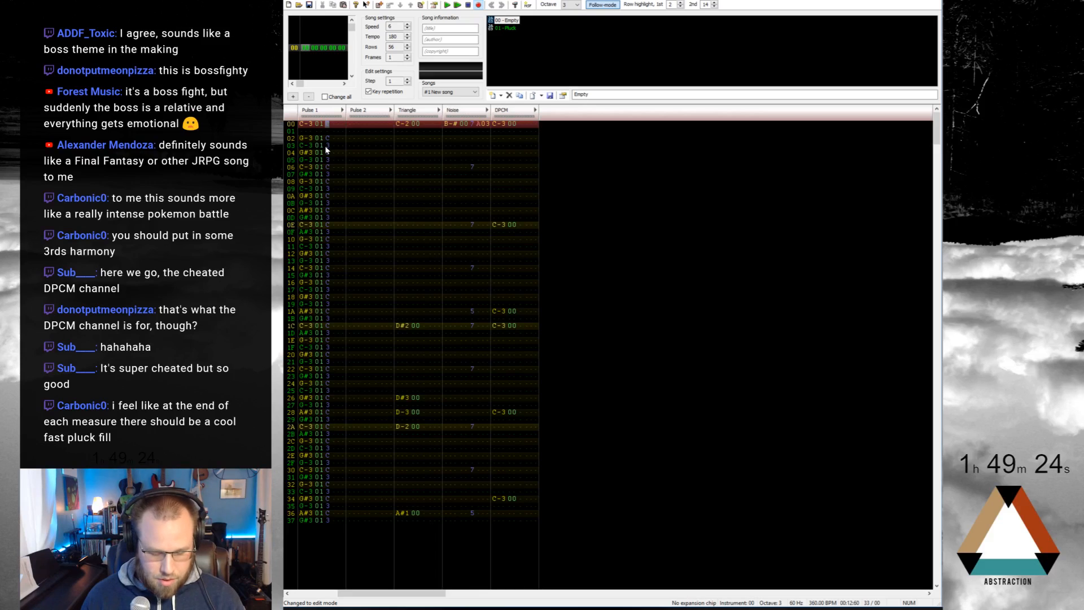
key("Return")
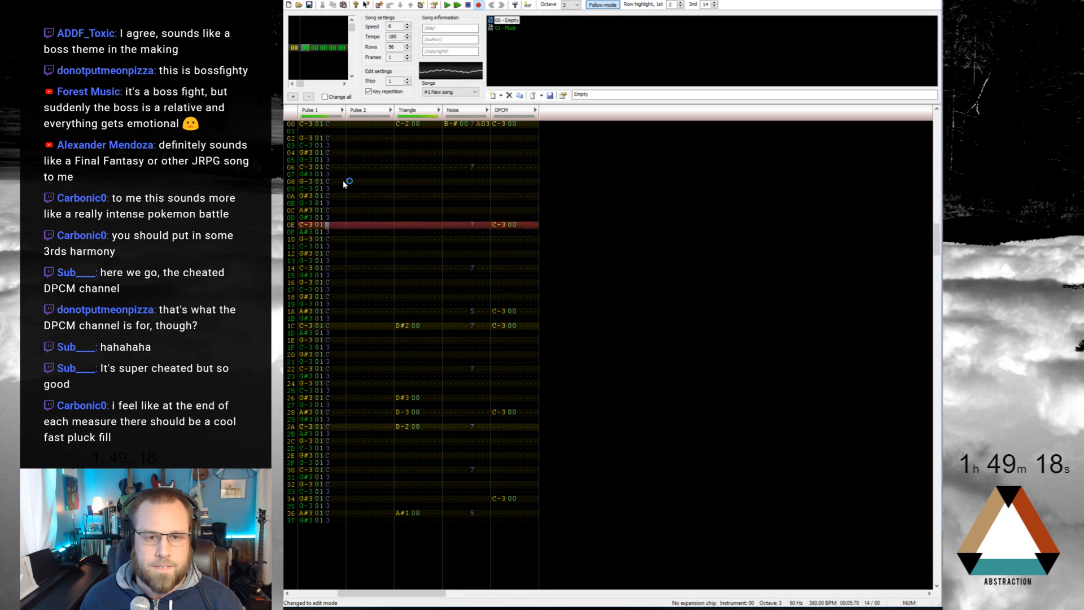
left_click(365, 131)
key("Return")
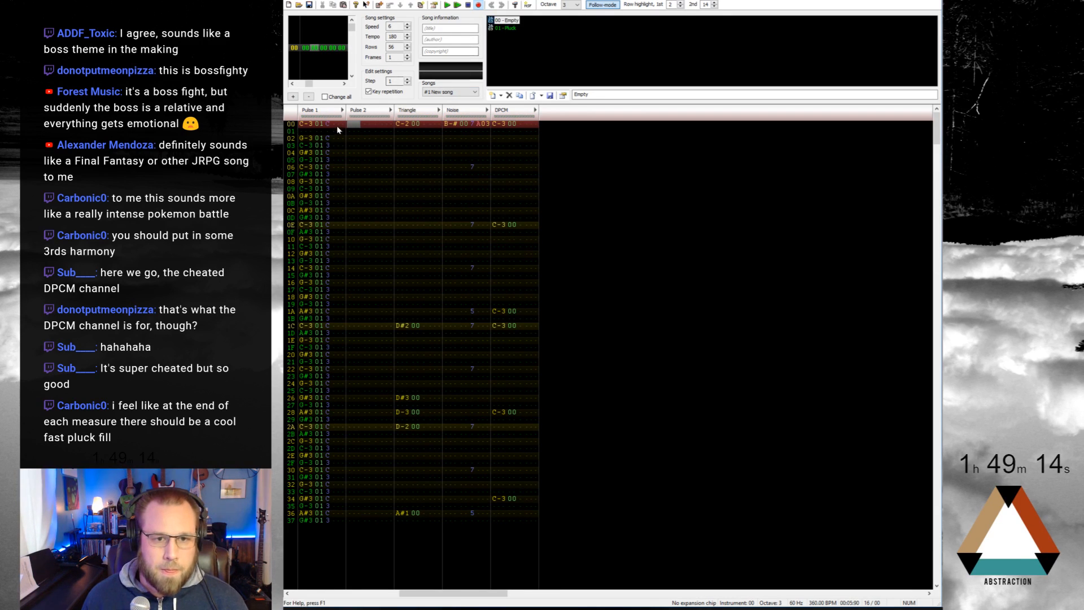
Step: Enter a C-4 note with instrument 00 on row 00 of the Pulse 2 channel
key("q")
key("Up")
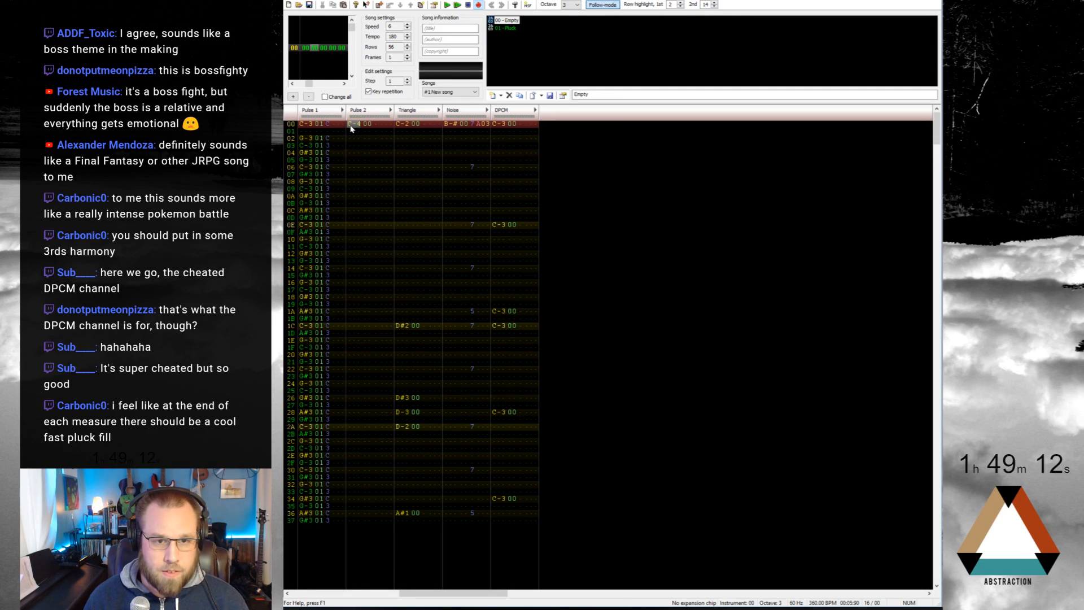
key("Right")
key("Right")
key("Right")
key("Left")
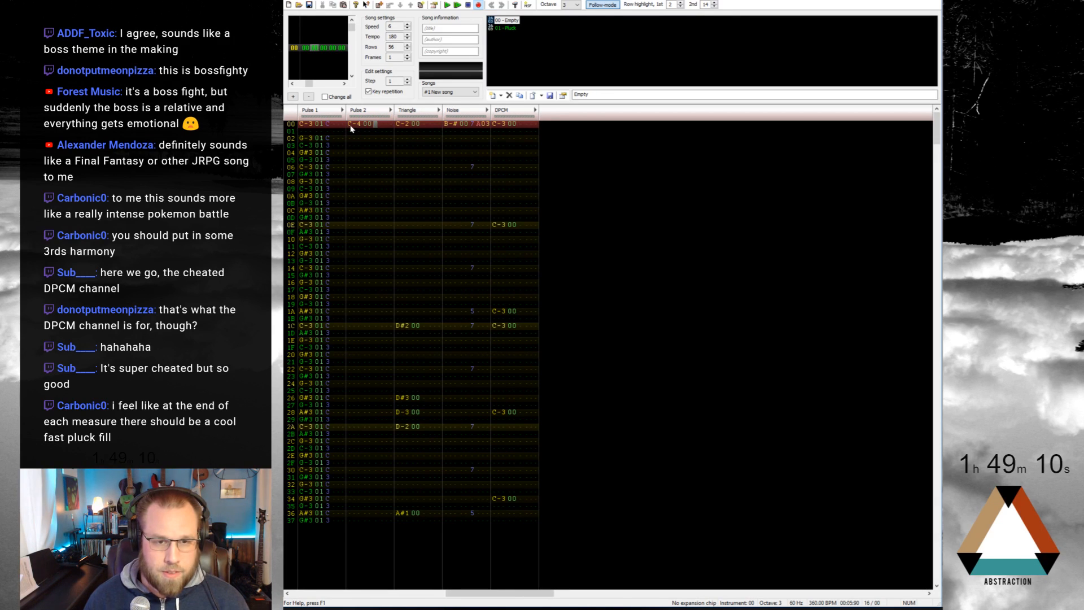
Step: Add a second effect column to Pulse 2 and enter the effect V02 on row 00 of its first effect column
left_click(389, 110)
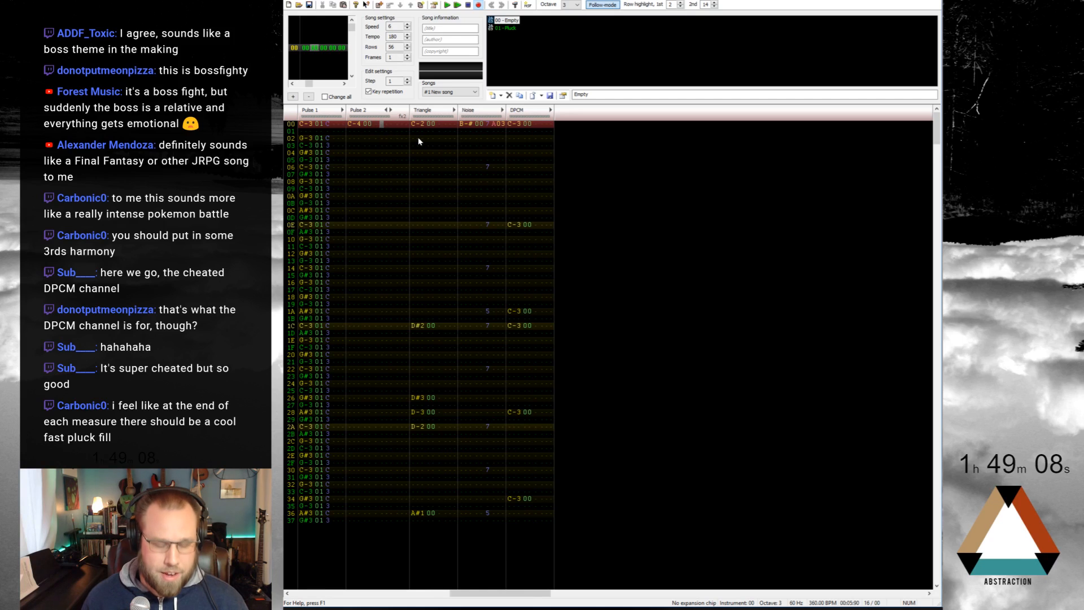
key("Right")
key("v")
key("Right")
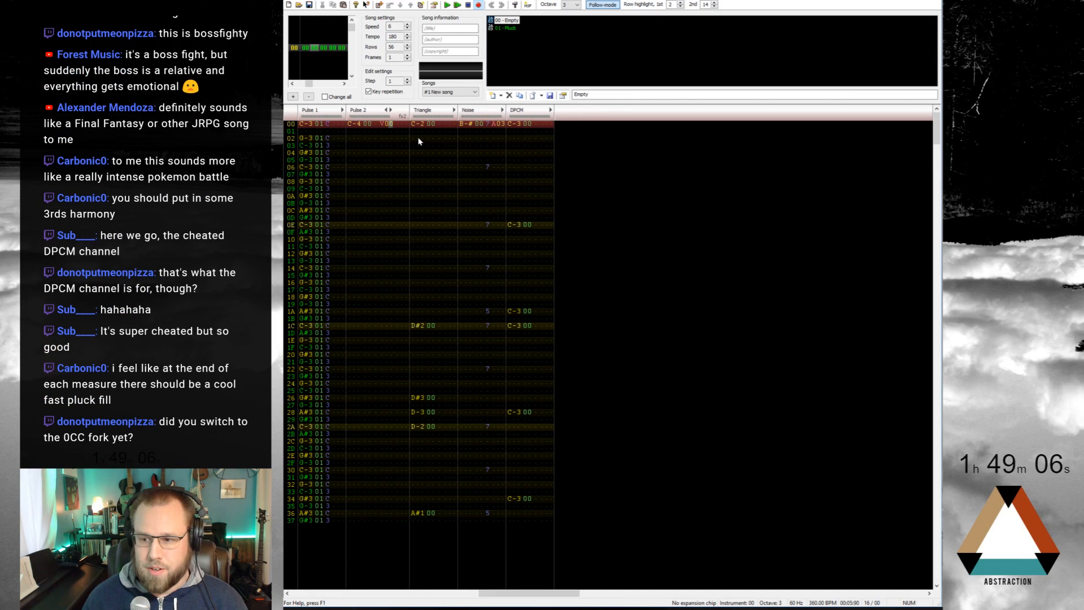
type("2")
key("Right")
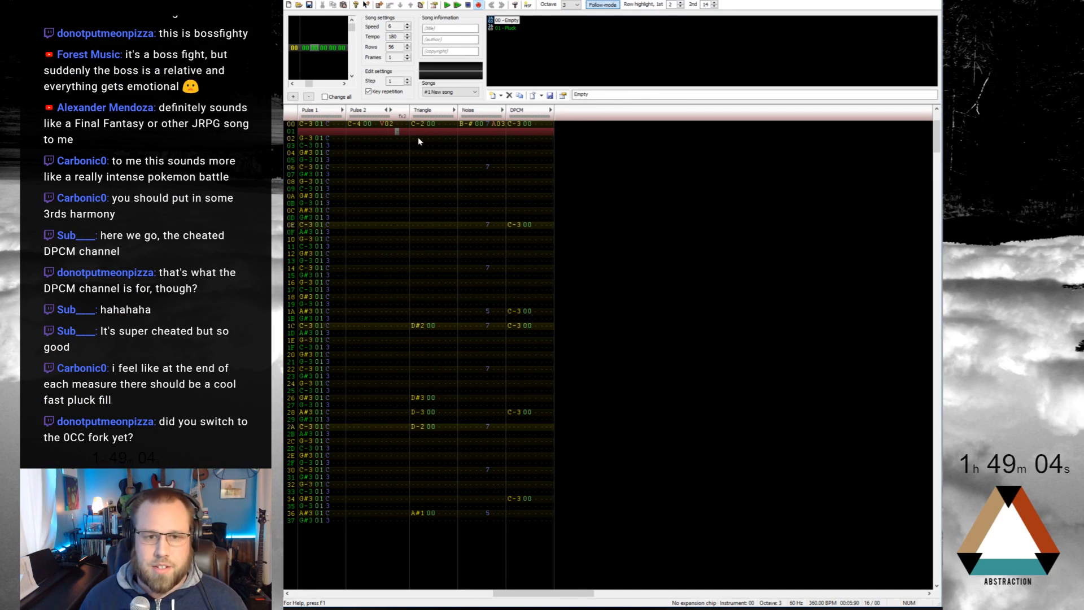
Step: Enter the arpeggio effect 039 in the second effect column of Pulse 2 on row 00
key("Up")
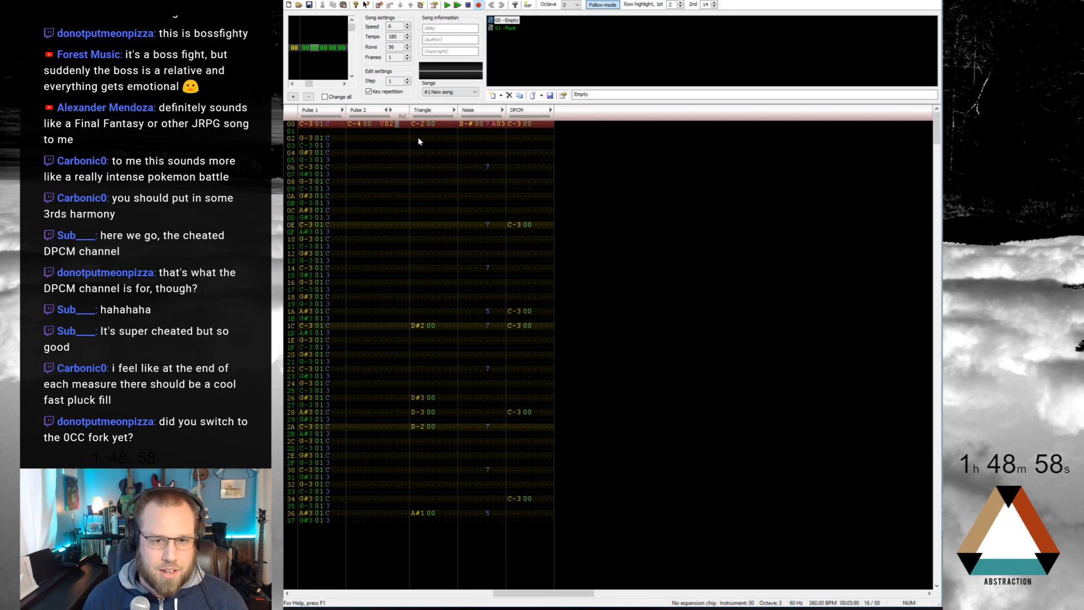
type("030")
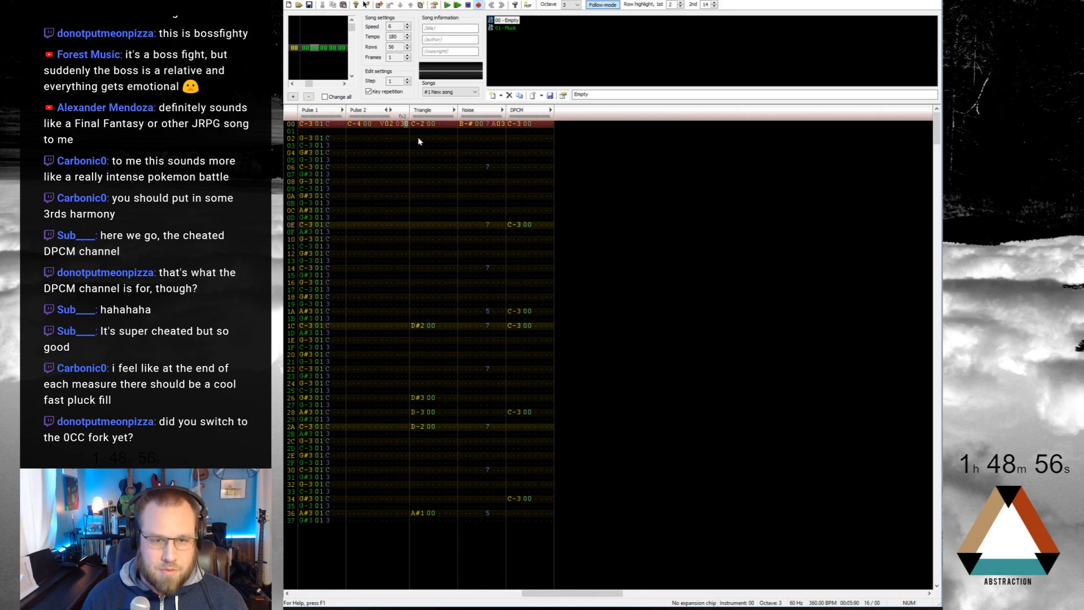
type("9")
Step: Set volume 4 on the Pulse 2 note on row 00, play the pattern to audition the chord, and stop playback
key("Left")
key("Left")
key("Left")
key("Left")
key("Left")
key("Left")
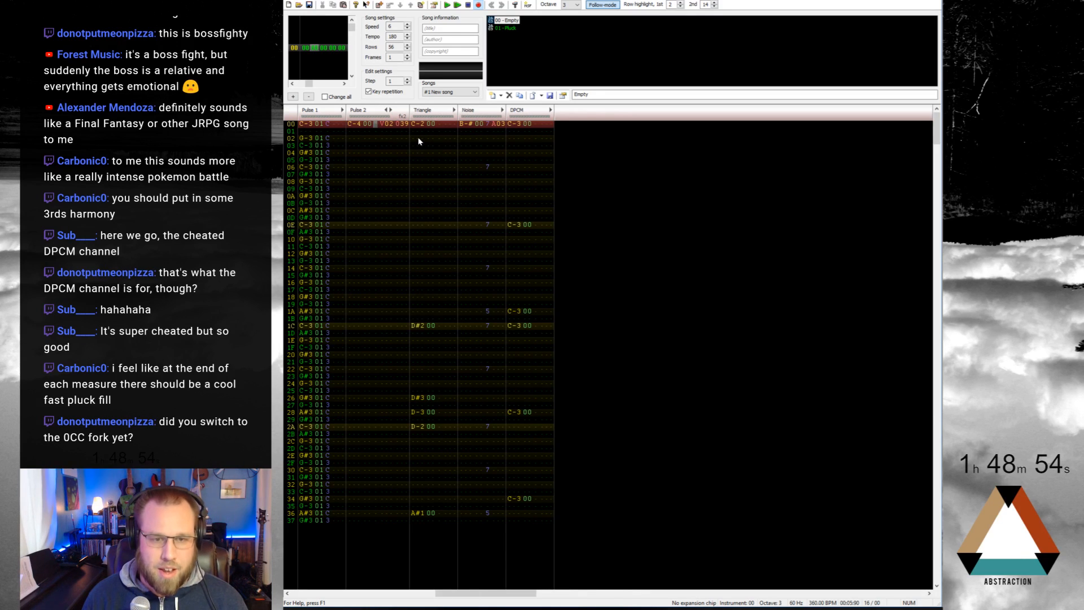
type("4")
key("Return")
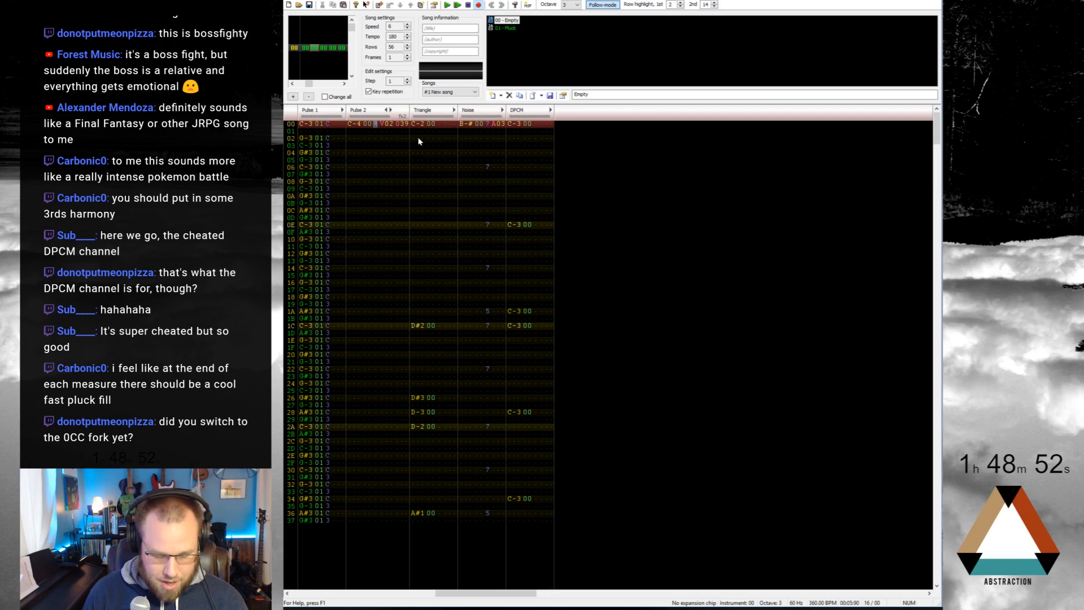
key("Return")
Step: Change the Pulse 2 arpeggio effect on row 00 to 038, play the pattern to audition it, and stop playback
key("Up")
key("Up")
key("Up")
key("Up")
key("Up")
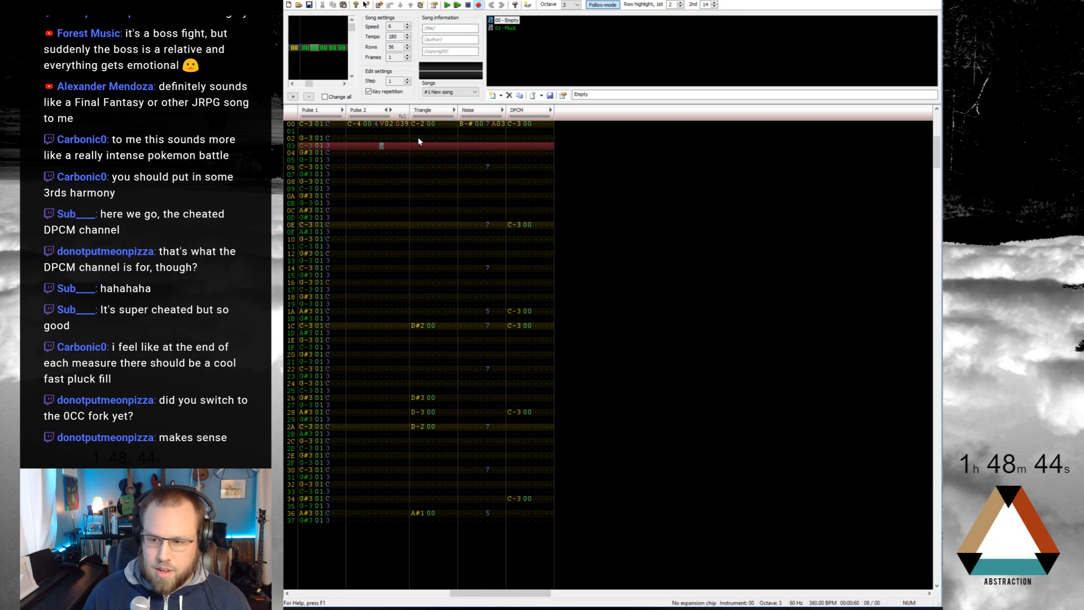
key("Right")
key("Right")
key("Up")
key("Up")
key("Up")
key("Right")
key("Right")
key("Right")
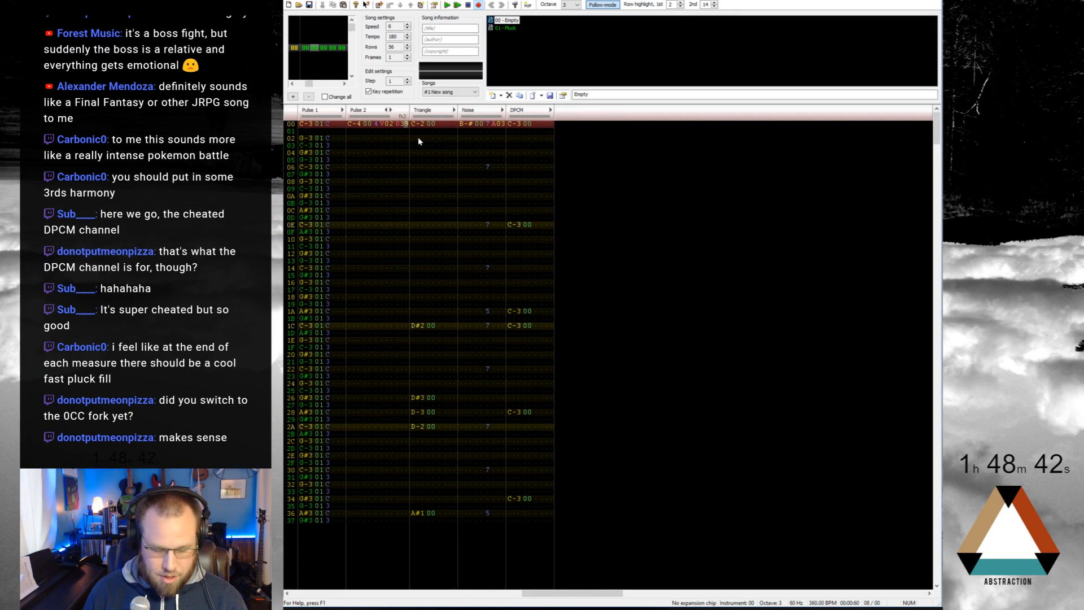
type("8")
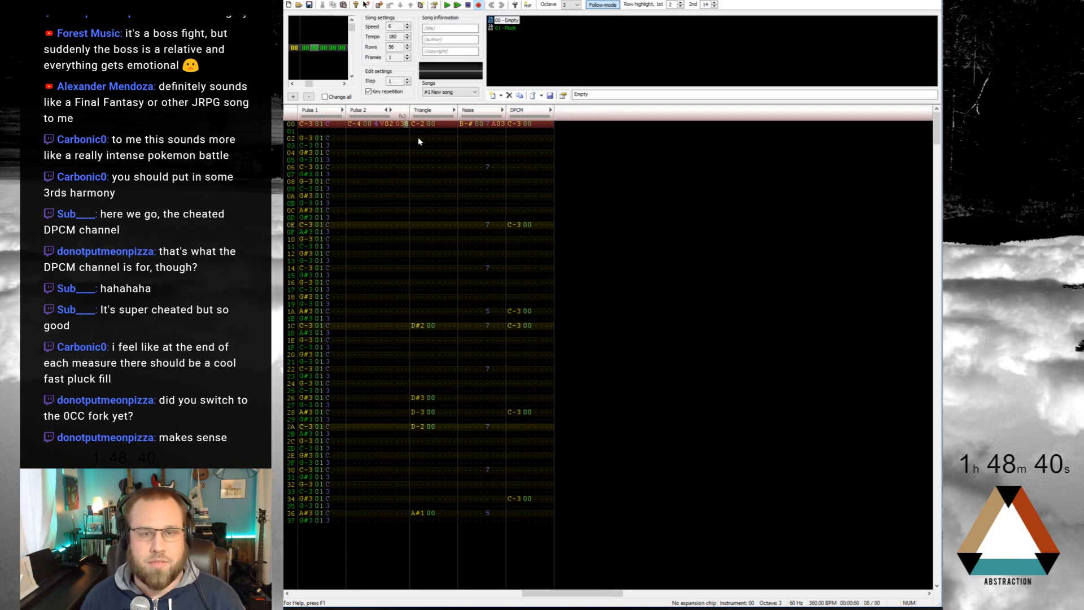
key("Return")
key("Return")
Step: Change the Pulse 2 arpeggio effect on row 00 to 037
key("Up")
key("Up")
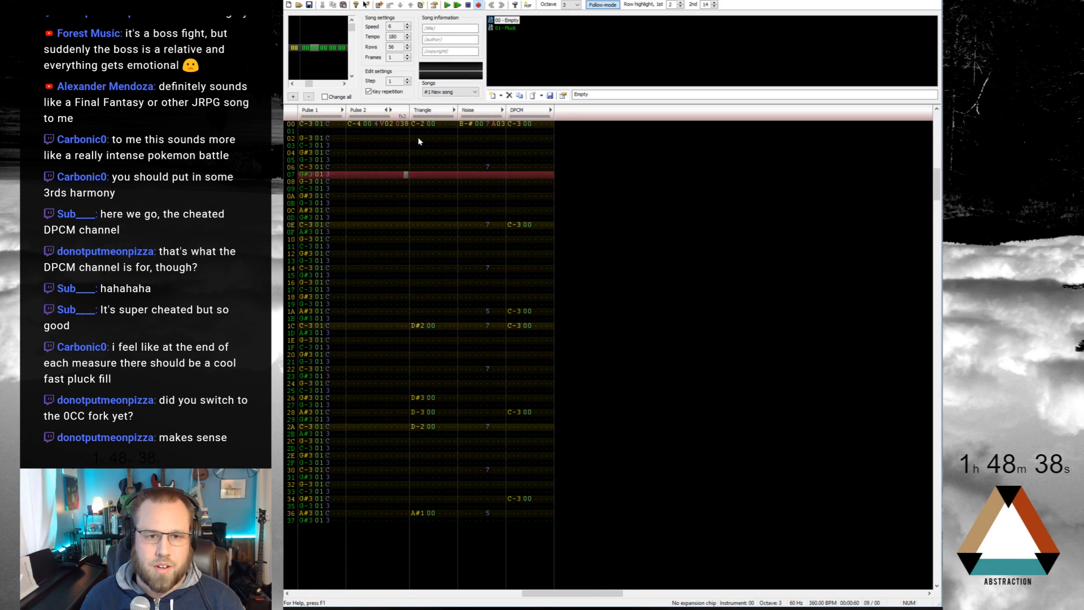
key("Up")
key("Up")
key("Up")
key("Up")
key("Up")
key("Up")
key("Up")
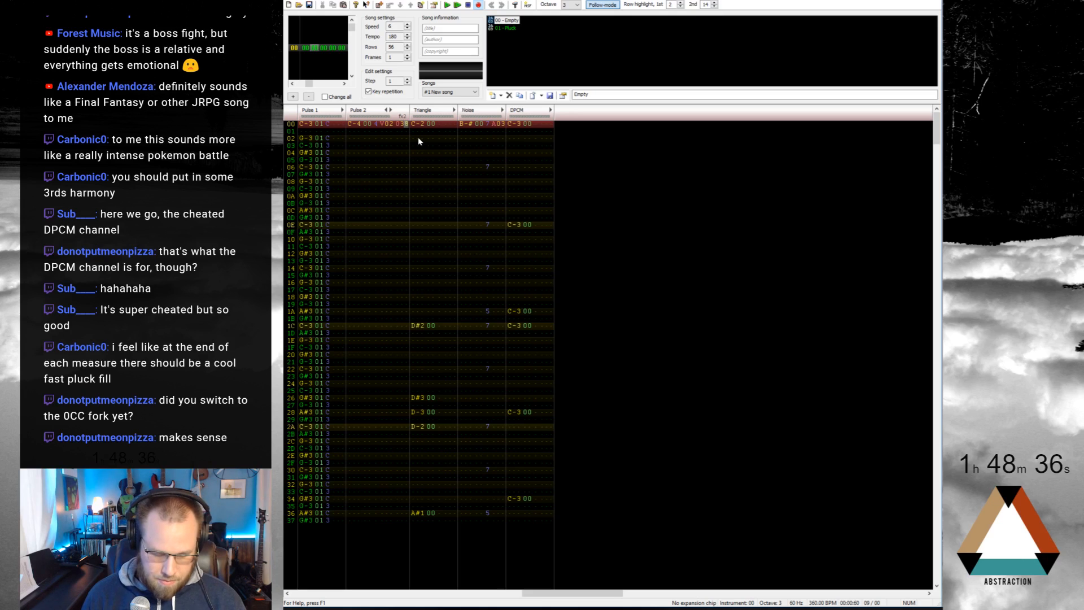
type("7")
Step: Lower the Pulse 2 volume on row 00 to 3
key("Left")
key("Left")
key("Left")
key("Left")
key("Left")
key("Left")
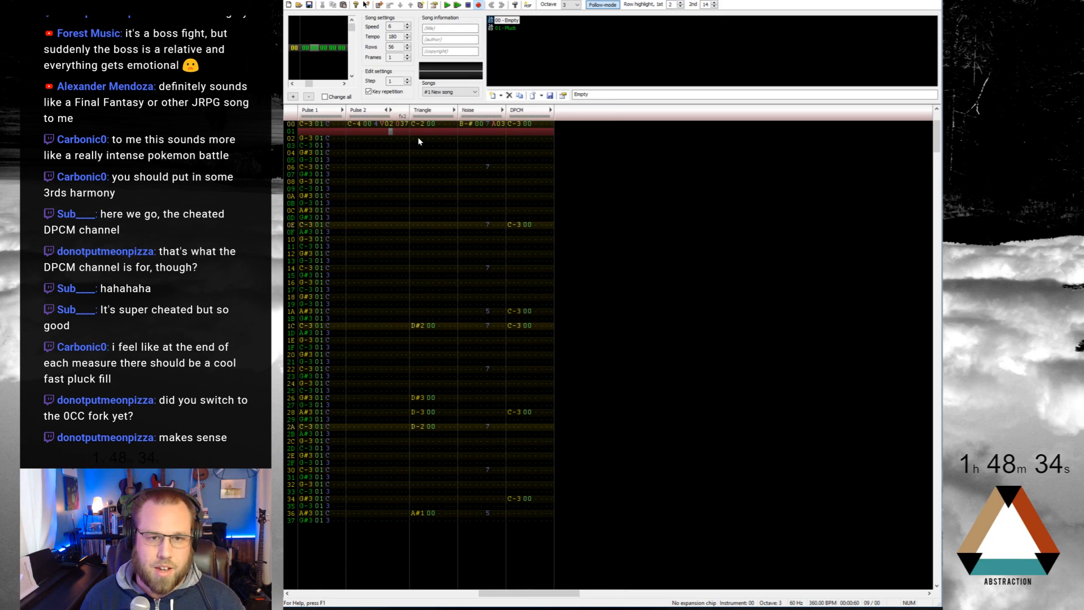
key("Up")
type("3")
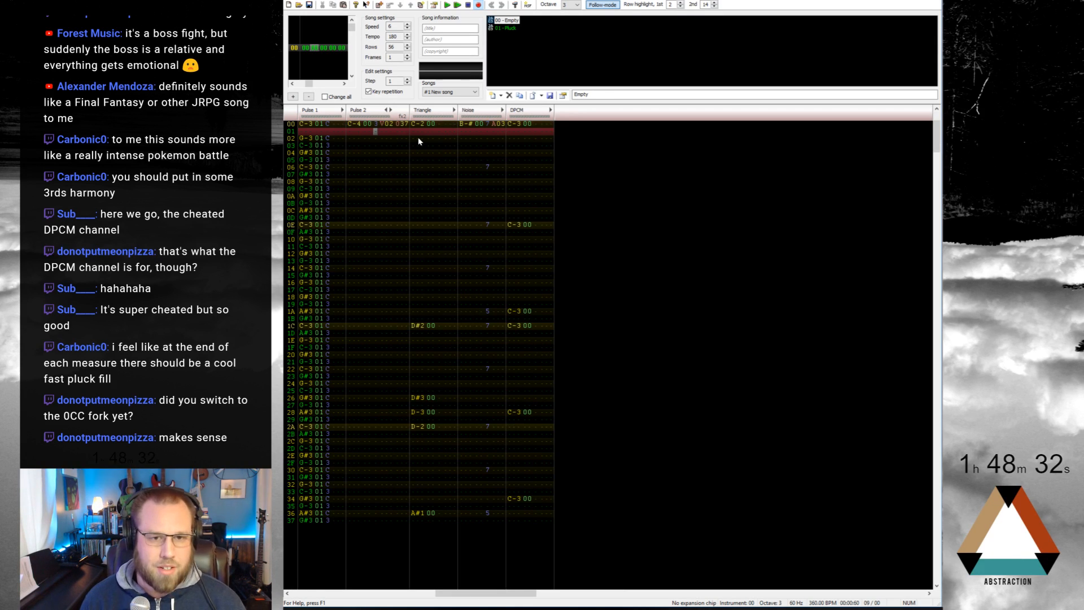
Step: Enter volume 2 on row 06 of Pulse 2 to start fading the chord
key("Up")
key("Left")
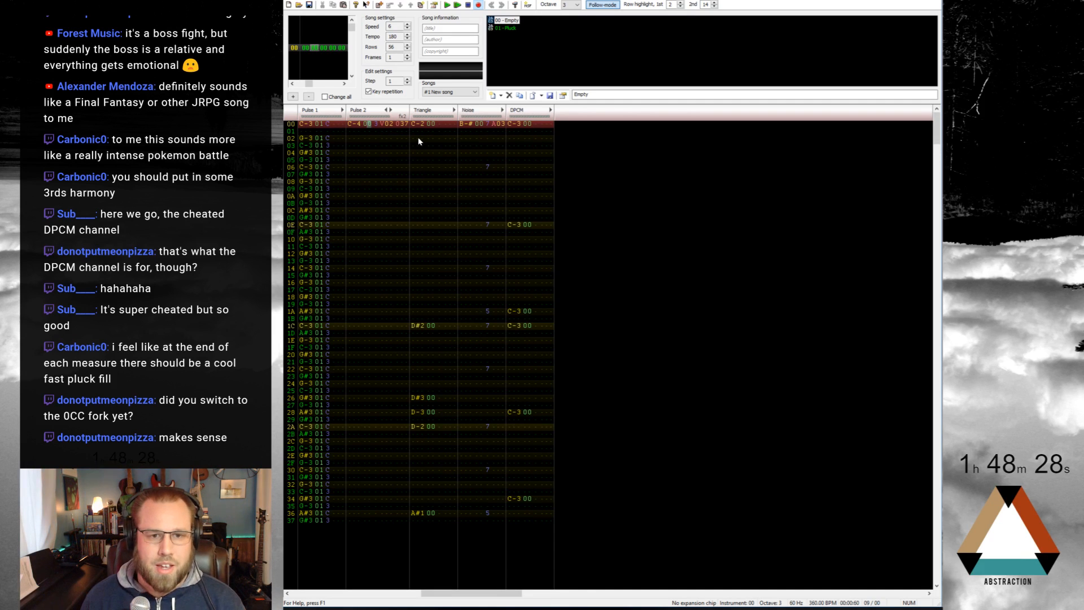
key("Right")
key("Right")
key("Down")
key("Down")
key("Down")
key("Down")
key("Down")
key("Down")
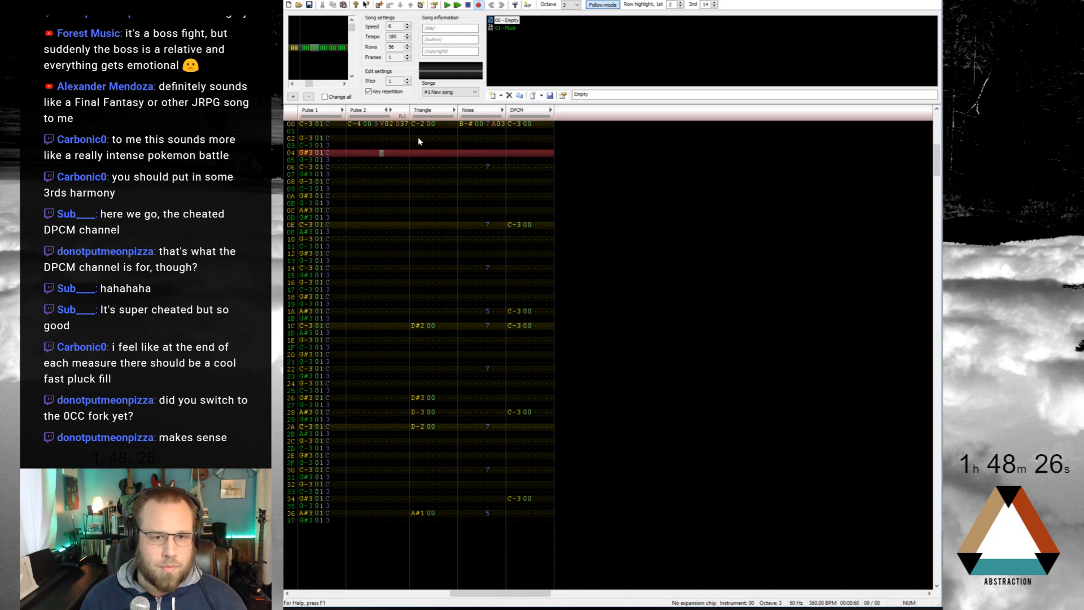
key("Left")
type("2")
Step: Continue the Pulse 2 fade with volume 1 on row 0C and volume 0 on row 12
key("Down")
key("Down")
key("Down")
key("Down")
key("Down")
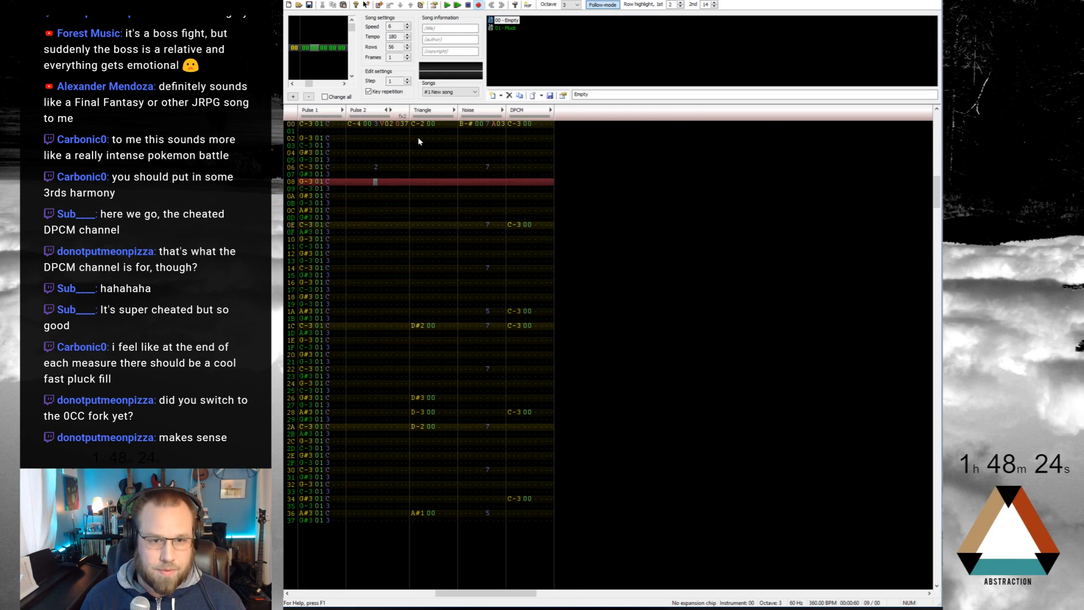
type("1")
key("Down")
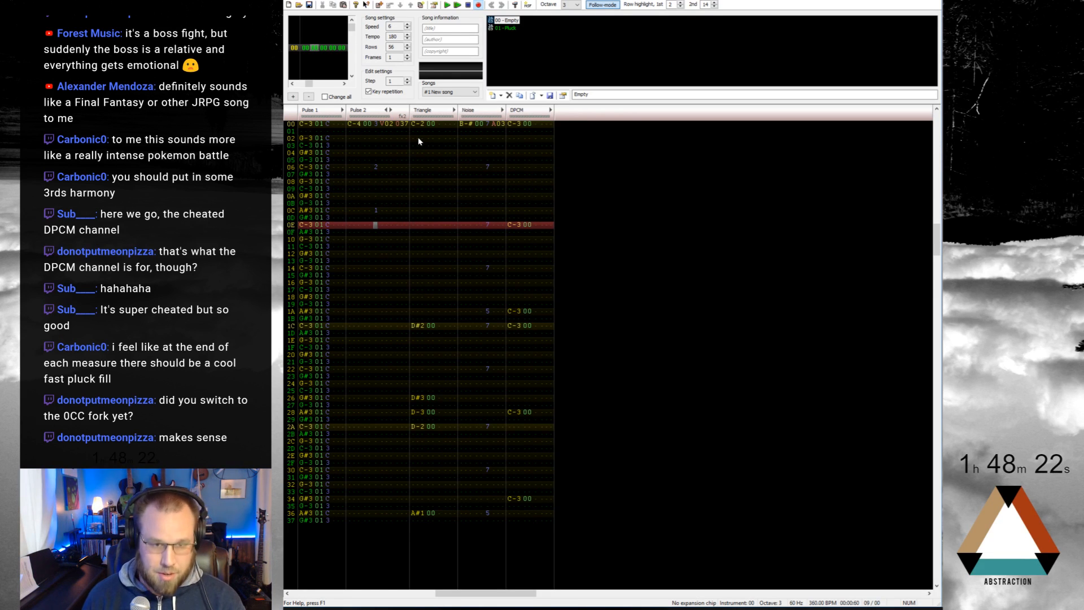
key("Down")
key("Down")
key("Down")
key("Down")
type("0")
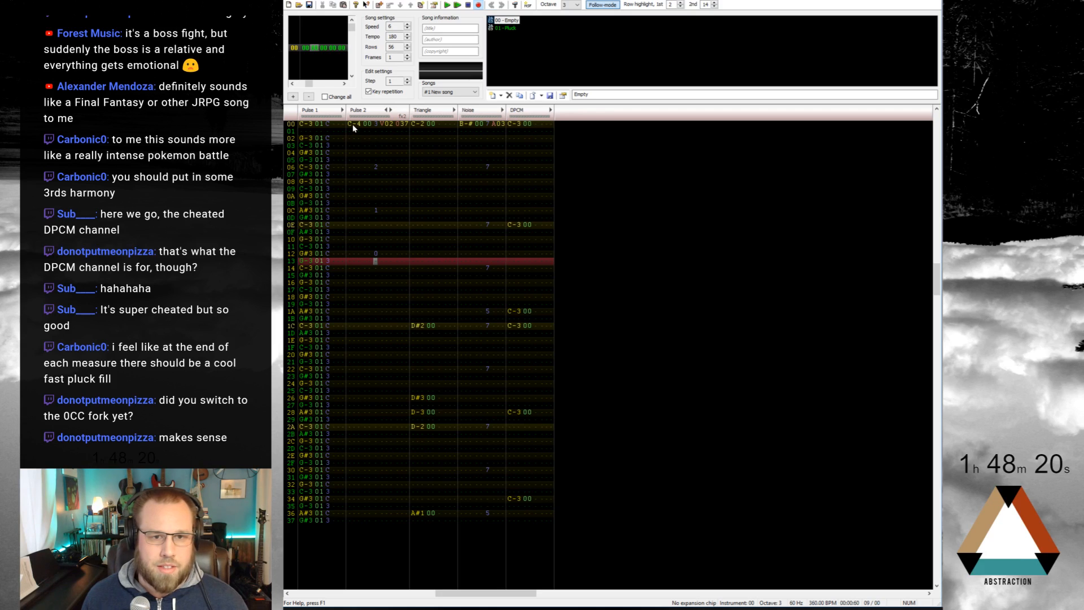
Step: Copy the Pulse 2 volume fade from rows 00 to 13, paste it starting at row 1C, and play the pattern
left_click_drag(352, 128, 406, 124)
key("Right")
key("Right")
key("Right")
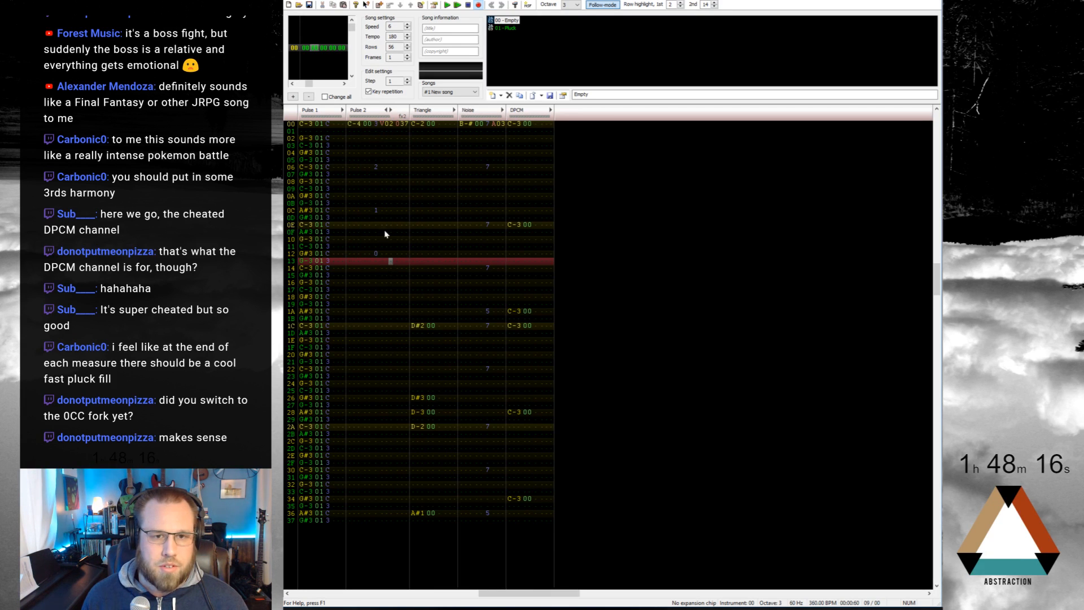
left_click(375, 326)
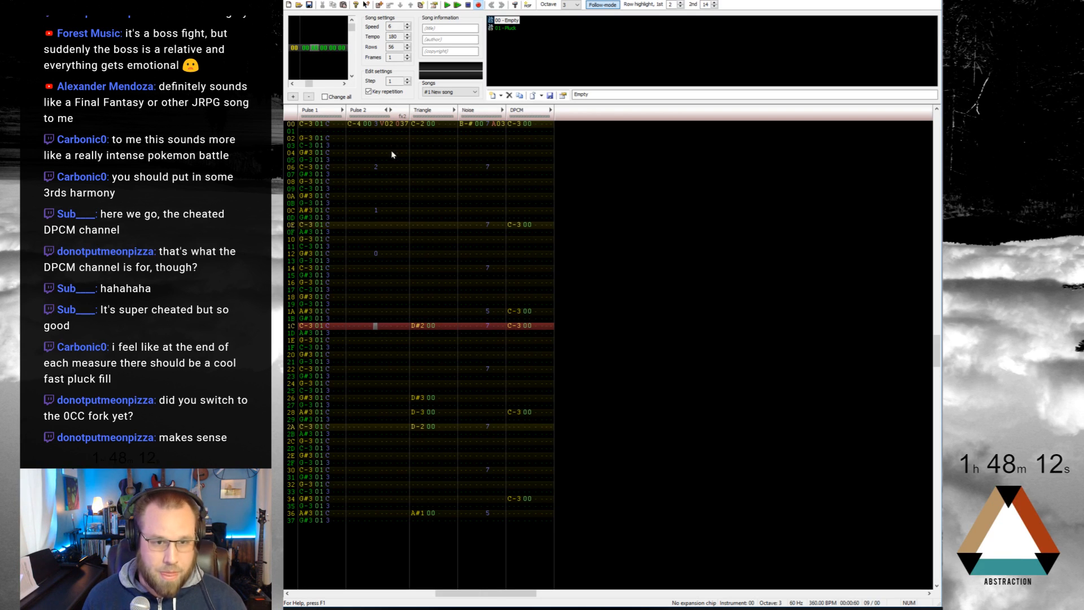
left_click_drag(374, 127, 375, 264)
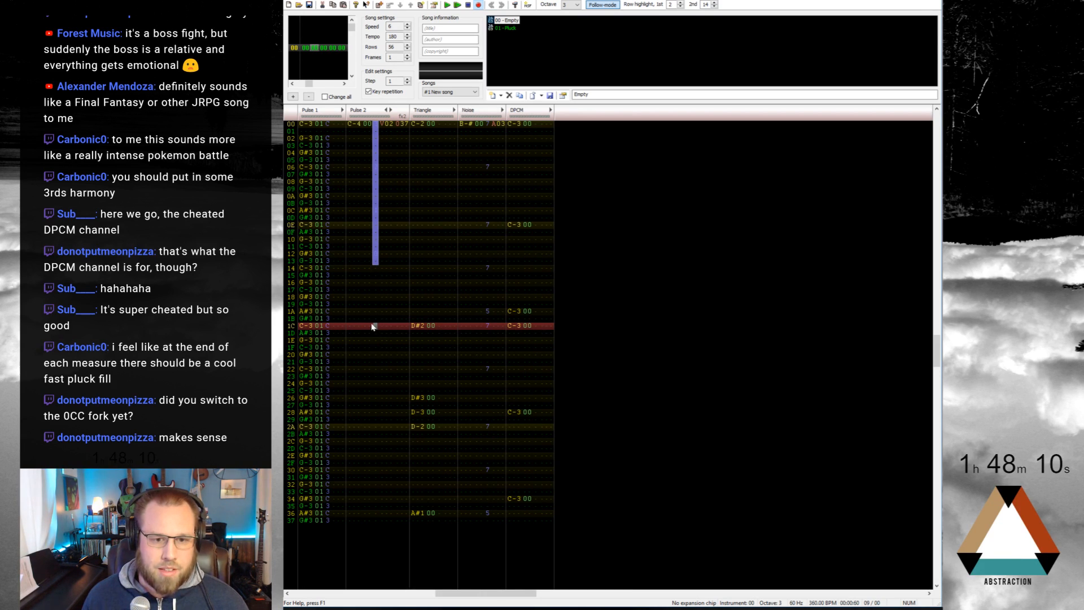
key("ctrl+c")
key("ctrl+v")
key("Return")
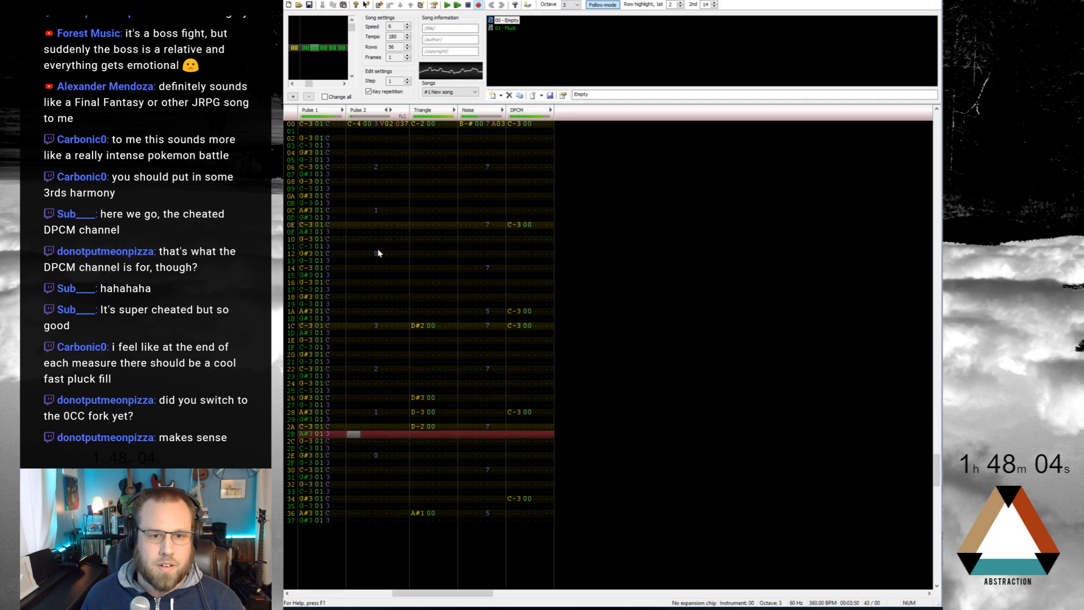
key("Return")
Step: Enter a D#3 note with instrument 00 on row 1C of the Pulse 2 channel
left_click(363, 327)
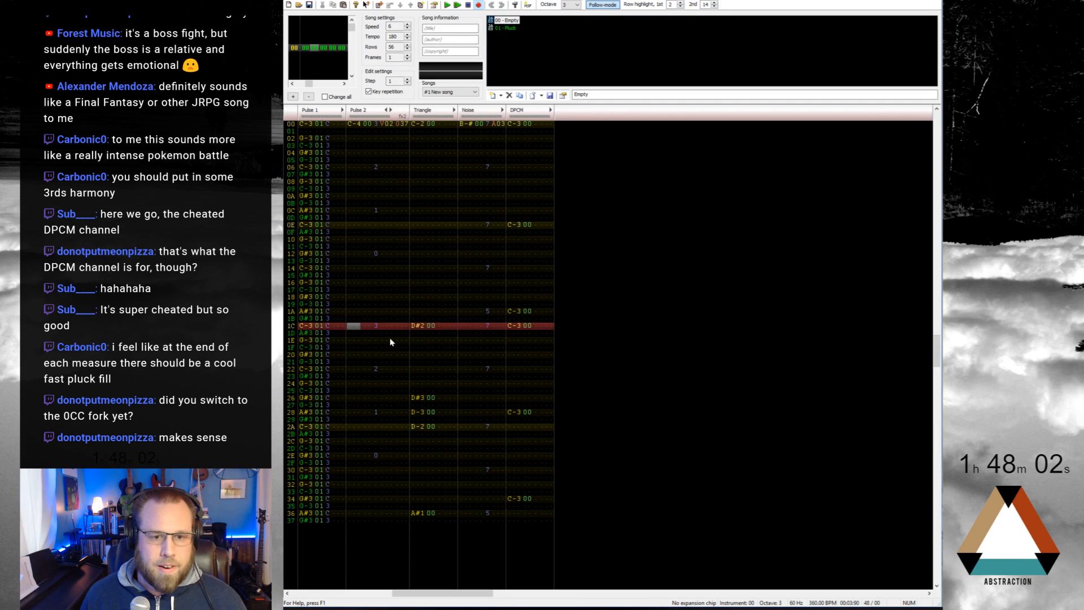
key("x")
left_click(353, 327)
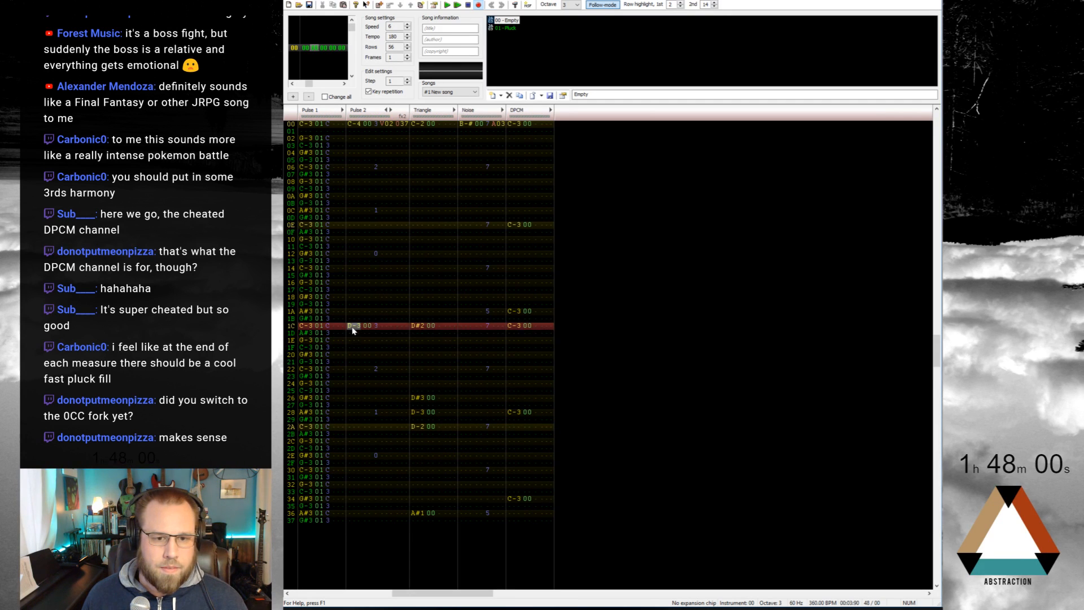
key("d")
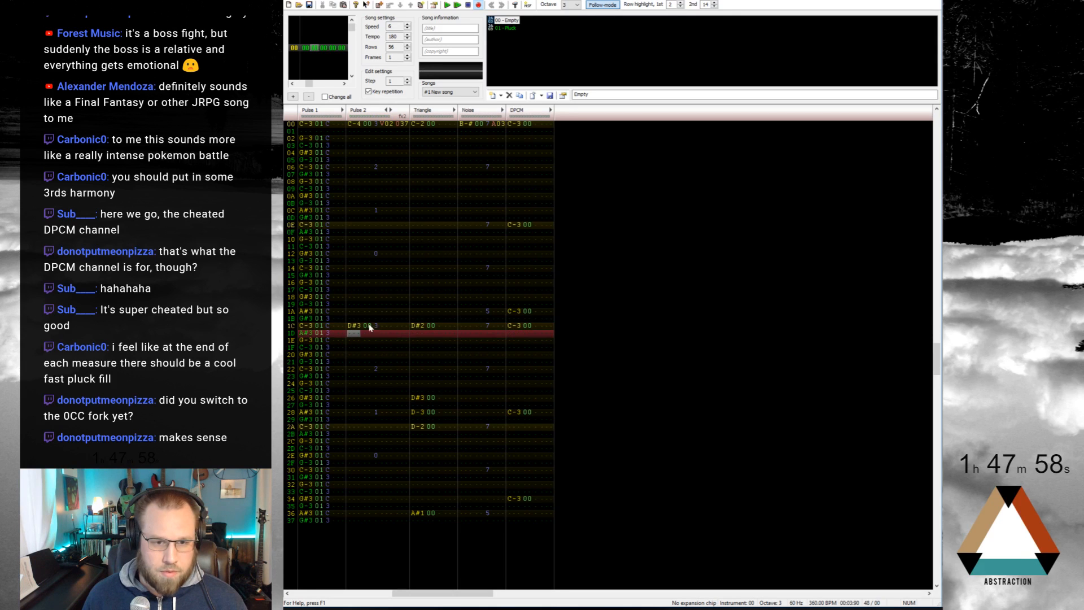
Step: Enter the arpeggio effect 047 in Pulse 2's second effect column on row 1C, and play the pattern from row 00
left_click(399, 327)
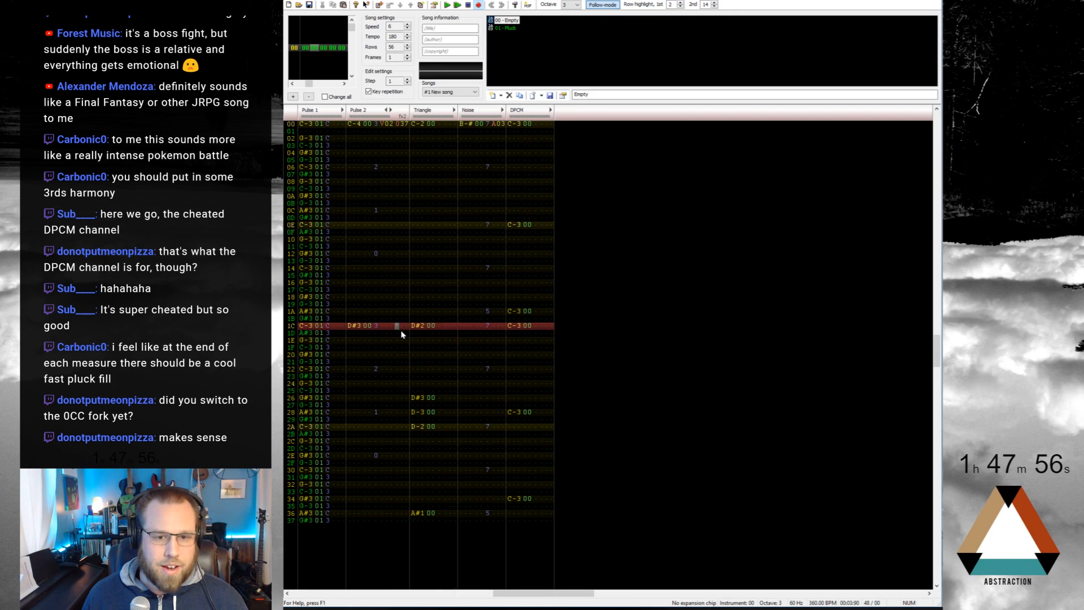
key("0")
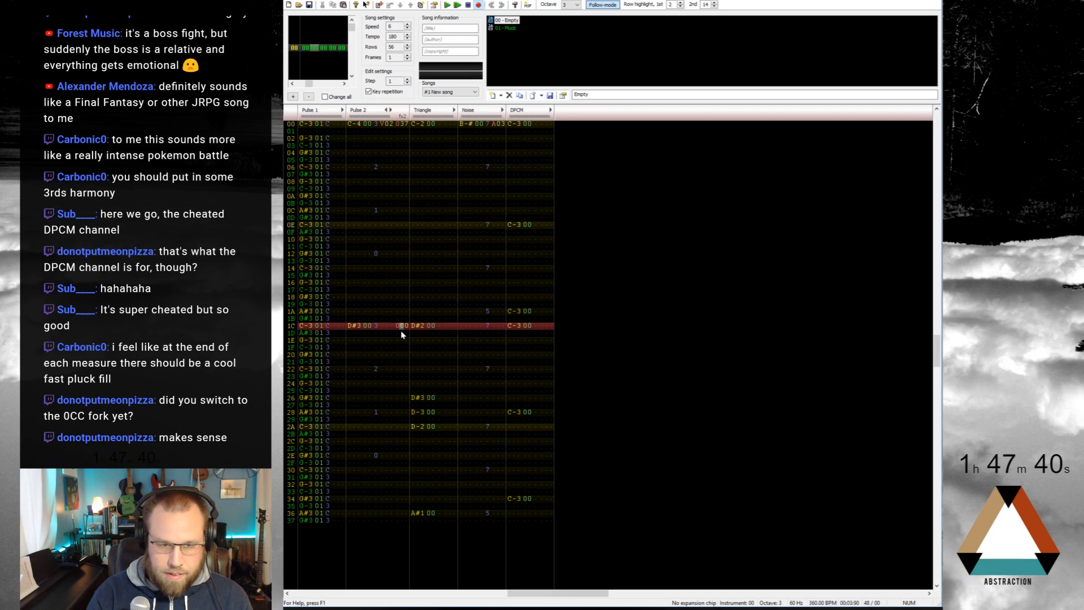
type("4")
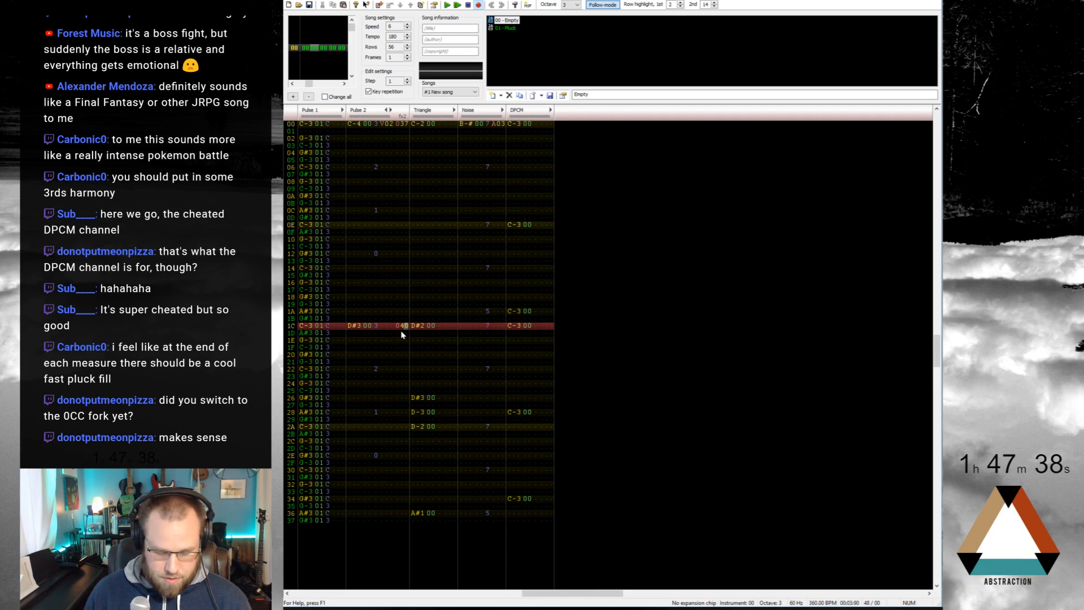
type("7")
key("Home")
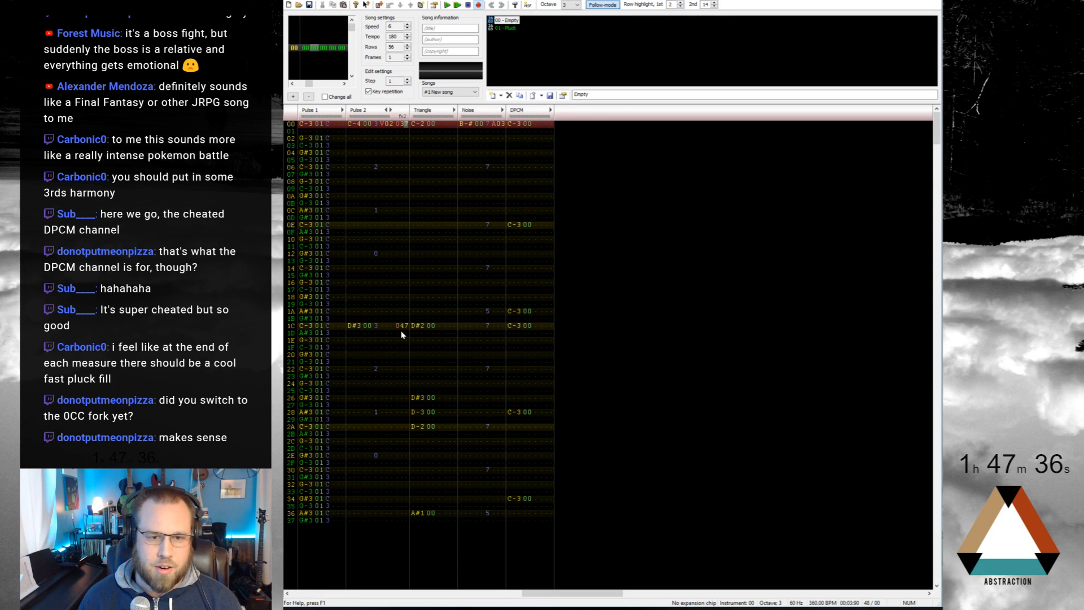
key("Return")
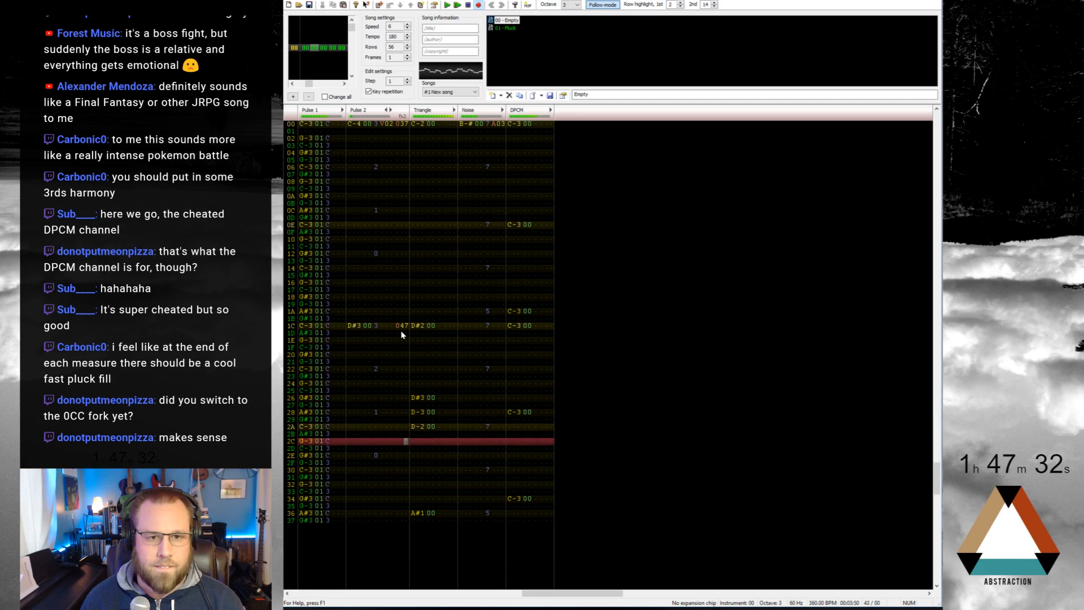
key("Return")
Step: Change the Pulse 2 note on row 1C to D#4 and replay the pattern
left_click(354, 328)
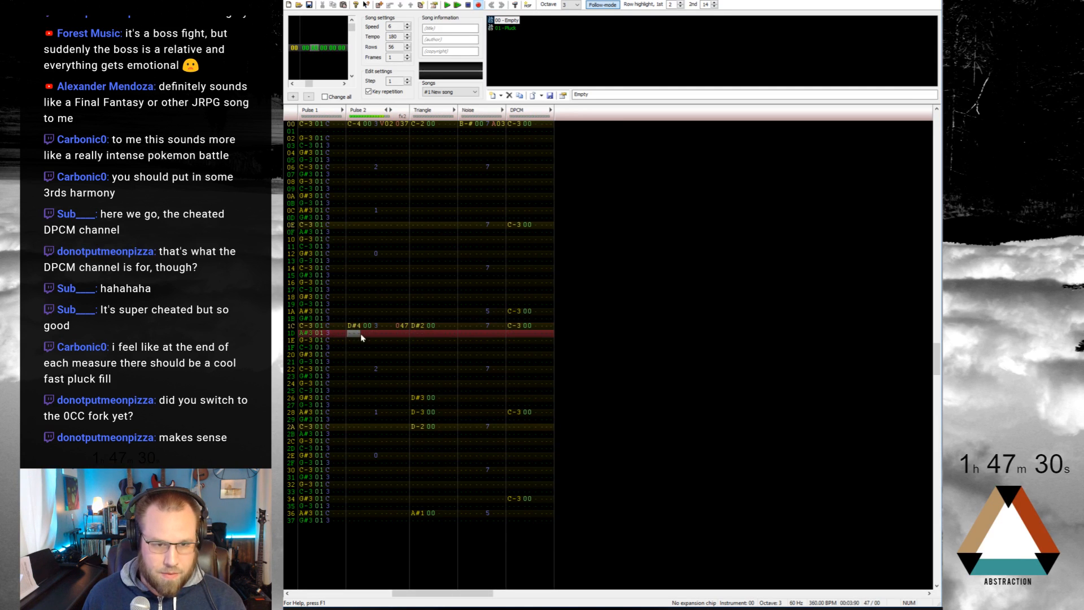
key("3")
key("ctrl+Return")
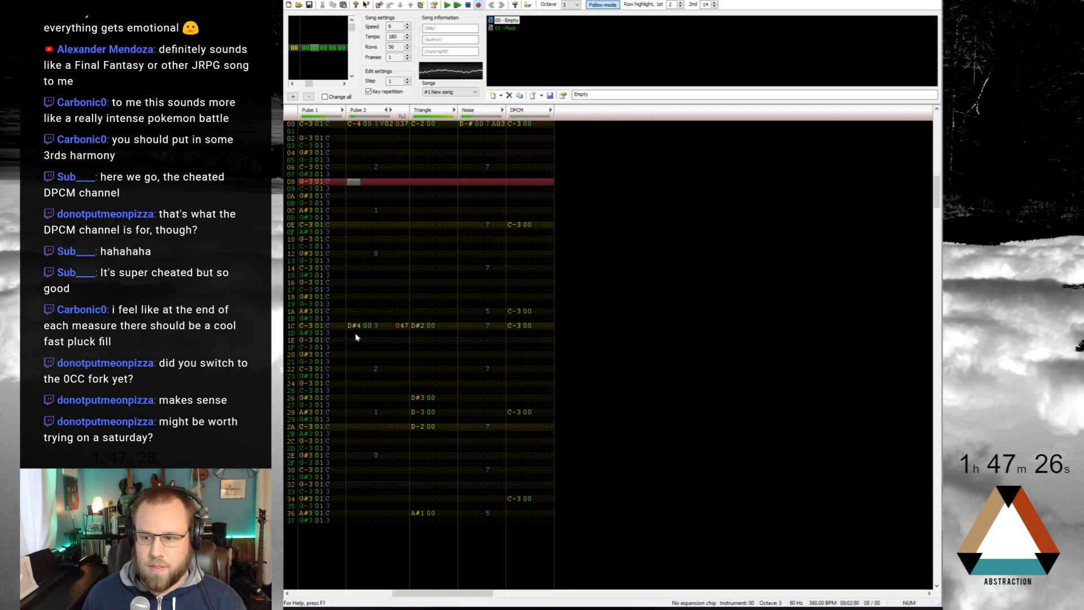
Step: Move the zero volumes that end the Pulse 2 fades from row 12 to row 16 and from row 2E to row 32
left_click(375, 254)
left_click(375, 283)
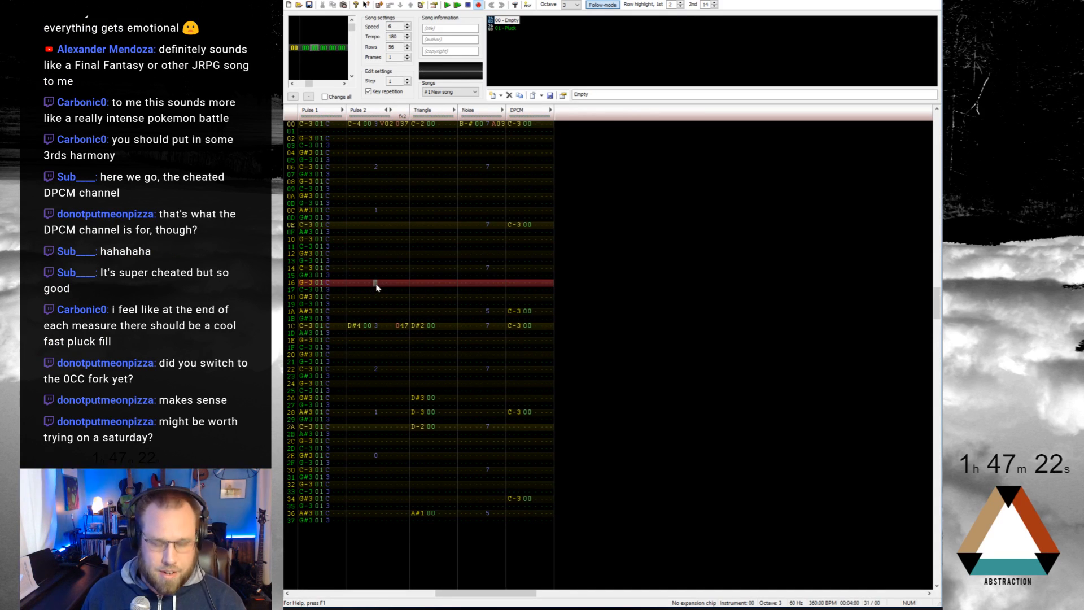
type("0")
left_click(375, 485)
type("0")
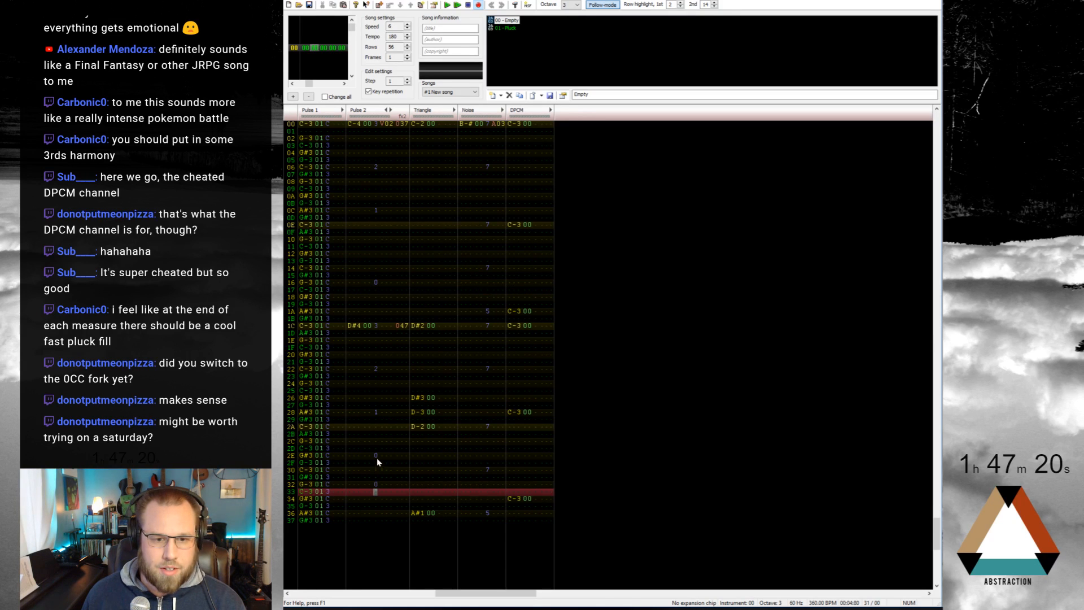
left_click(375, 455)
key("Delete")
Step: Play the pattern from row 00 to hear the two fading Pulse 2 chords, and stop playback
left_click(361, 125)
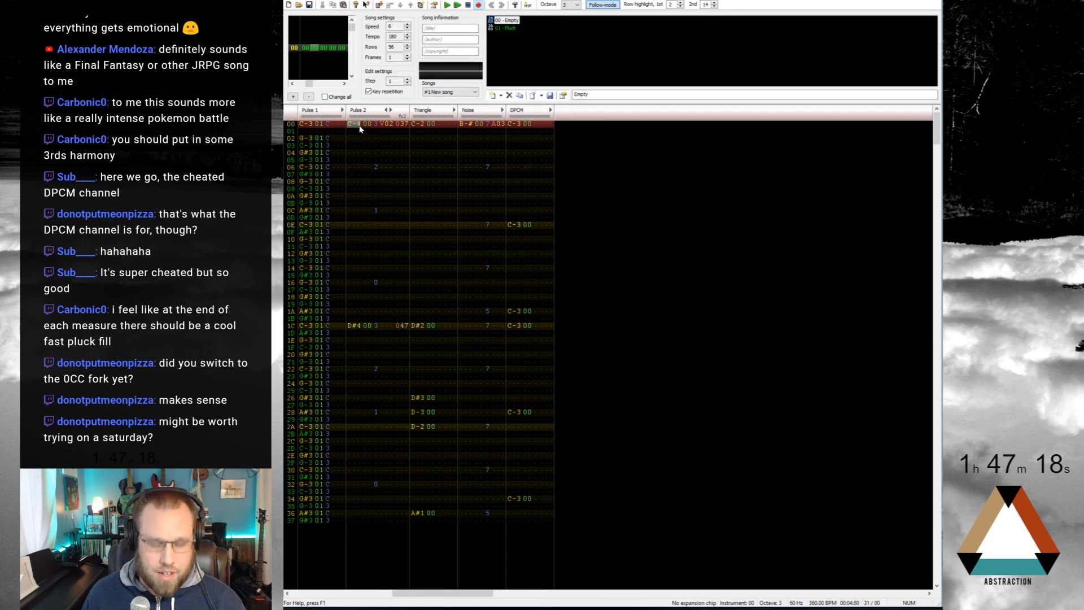
key("Return")
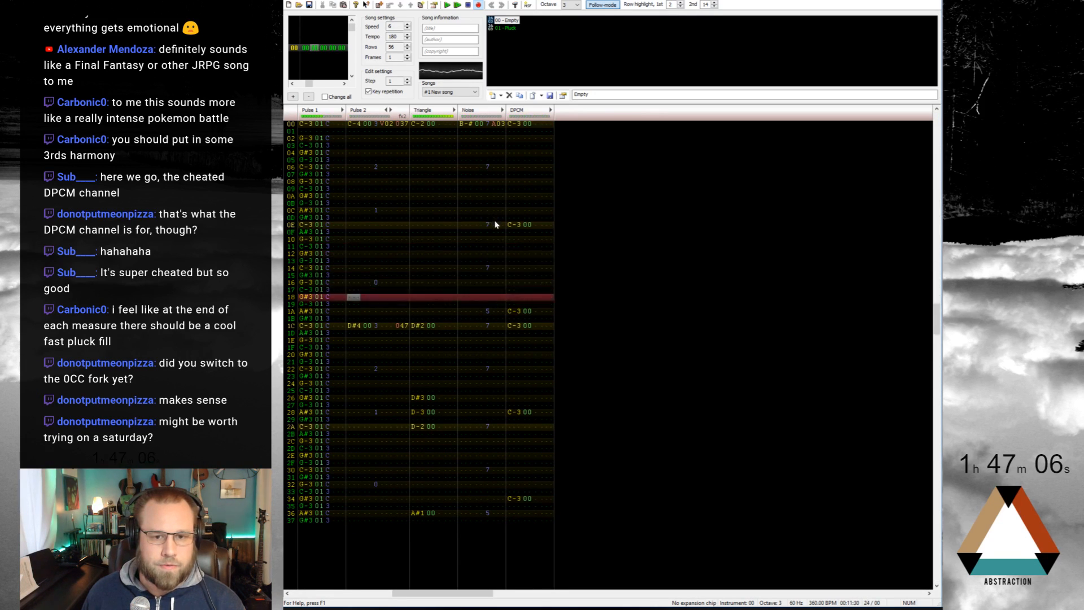
key("Return")
left_click(469, 297)
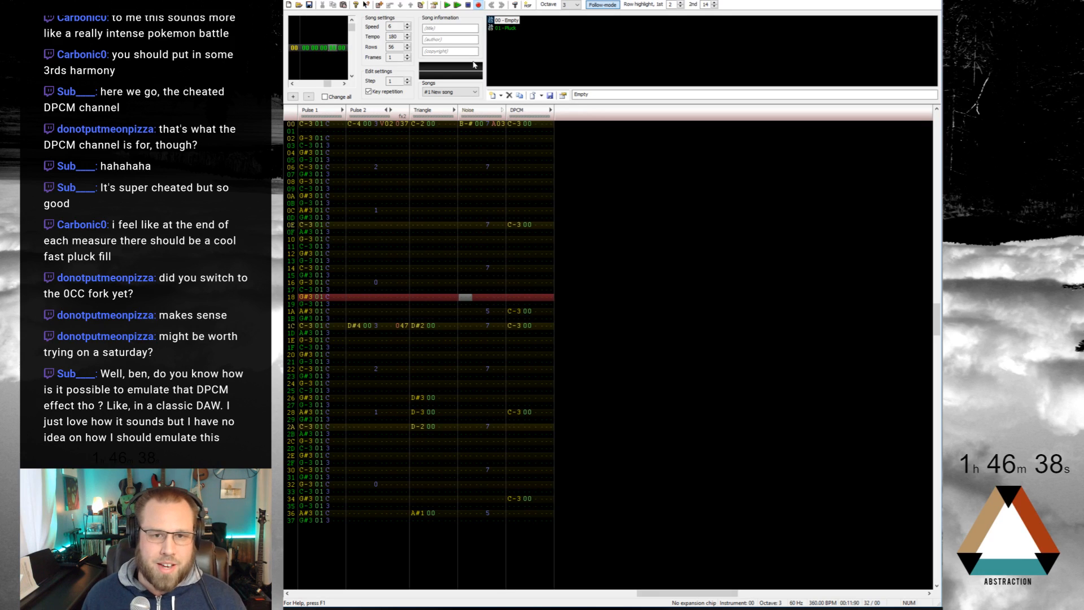
Step: Enter volume 8 in the Noise channel on rows 18 to 1B
left_click(465, 123)
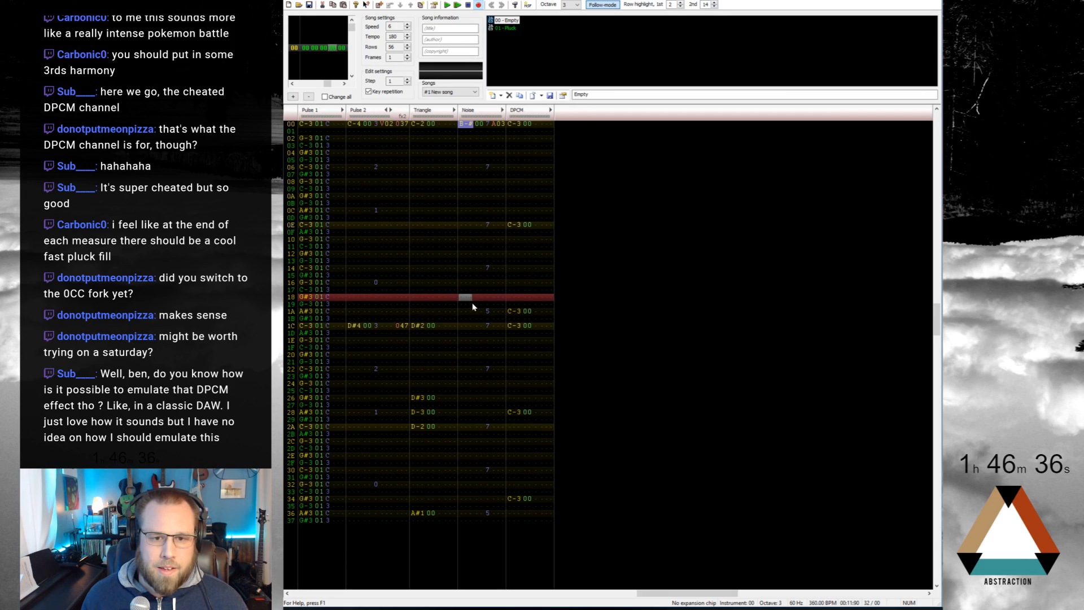
left_click(486, 297)
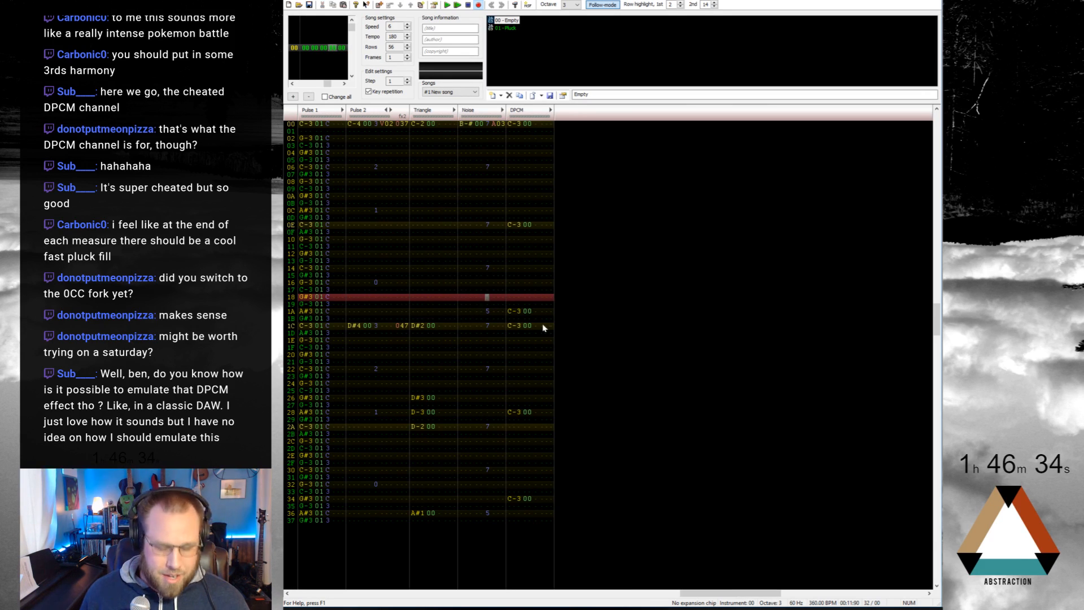
type("8888")
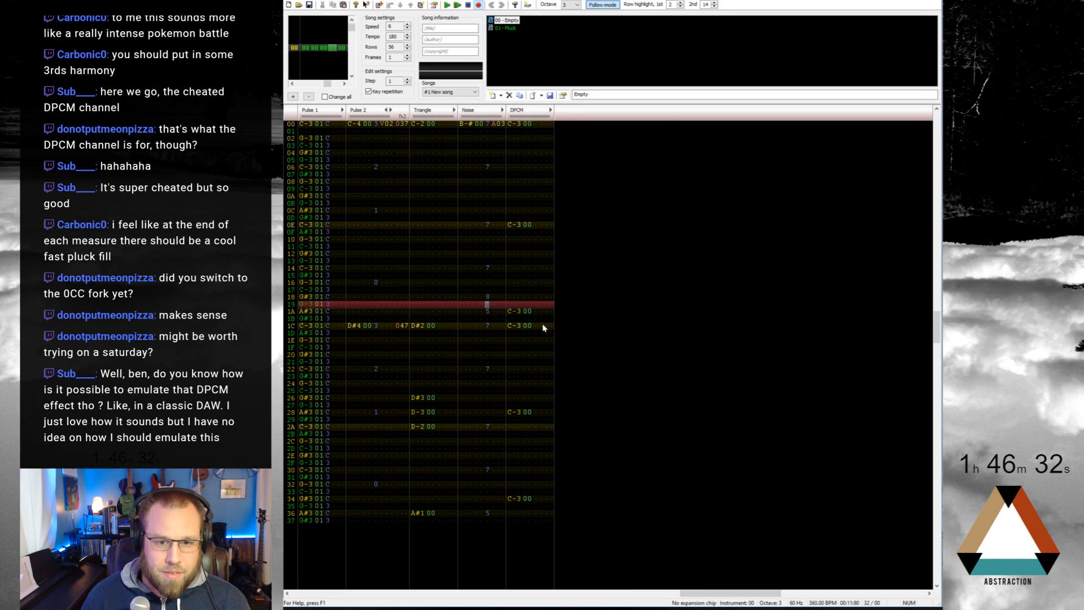
Step: Enter the volume-slide effect A05 in the Noise channel on row 18
key("Up")
key("Up")
key("Right")
key("Right")
key("Up")
key("Up")
key("Left")
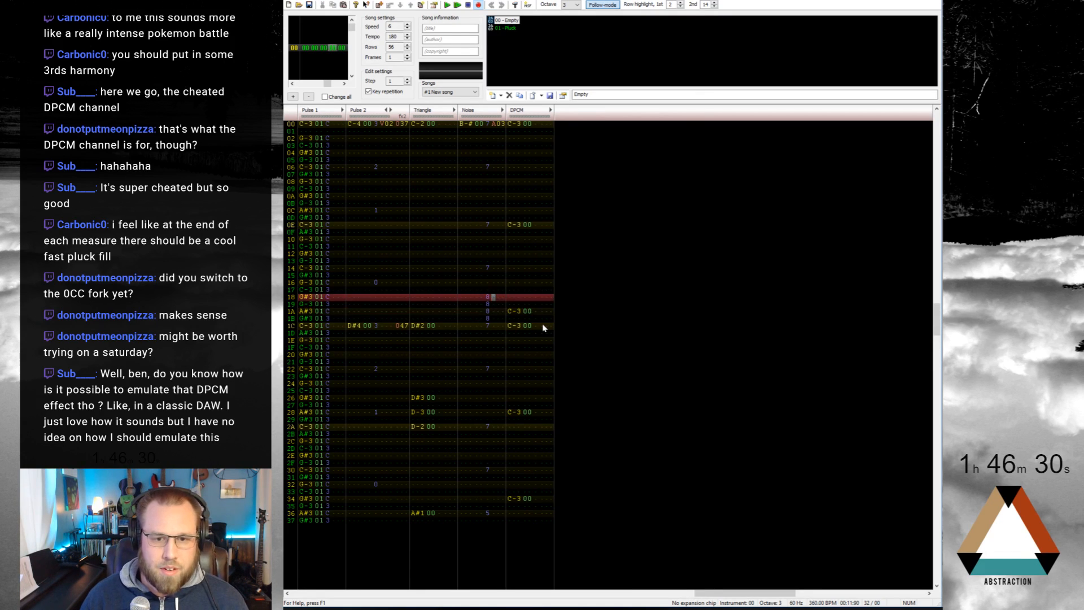
type("a")
key("Right")
key("Right")
key("Up")
type("5")
key("Down")
key("Down")
key("Down")
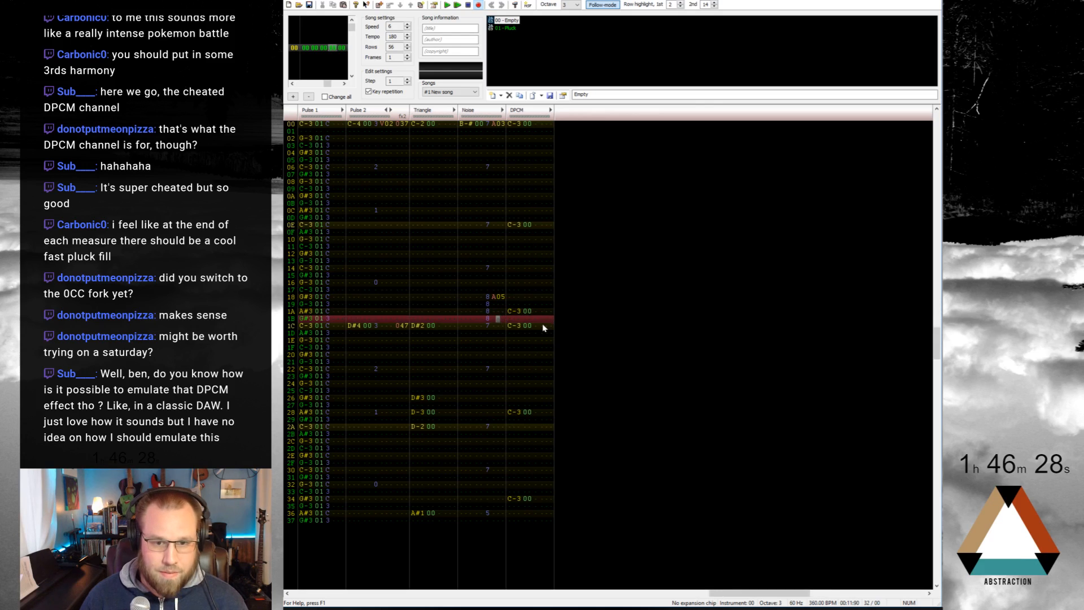
Step: Enter the effect A03 in the Noise channel on row 1C, then play the pattern and stop playback
key("Left")
key("Left")
type("a")
key("Right")
key("Right")
key("Up")
type("3")
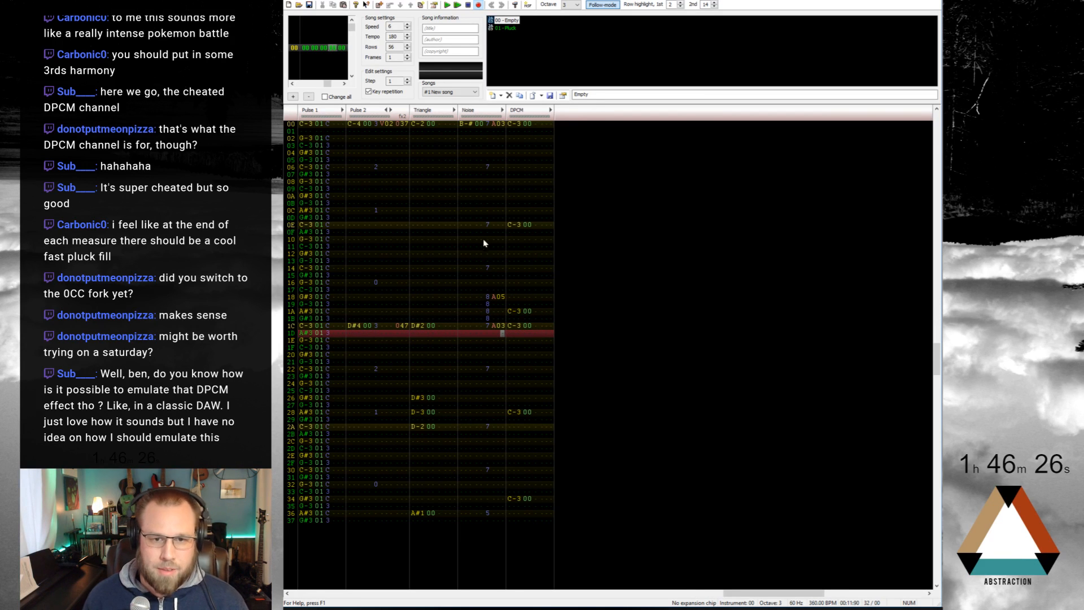
key("Return")
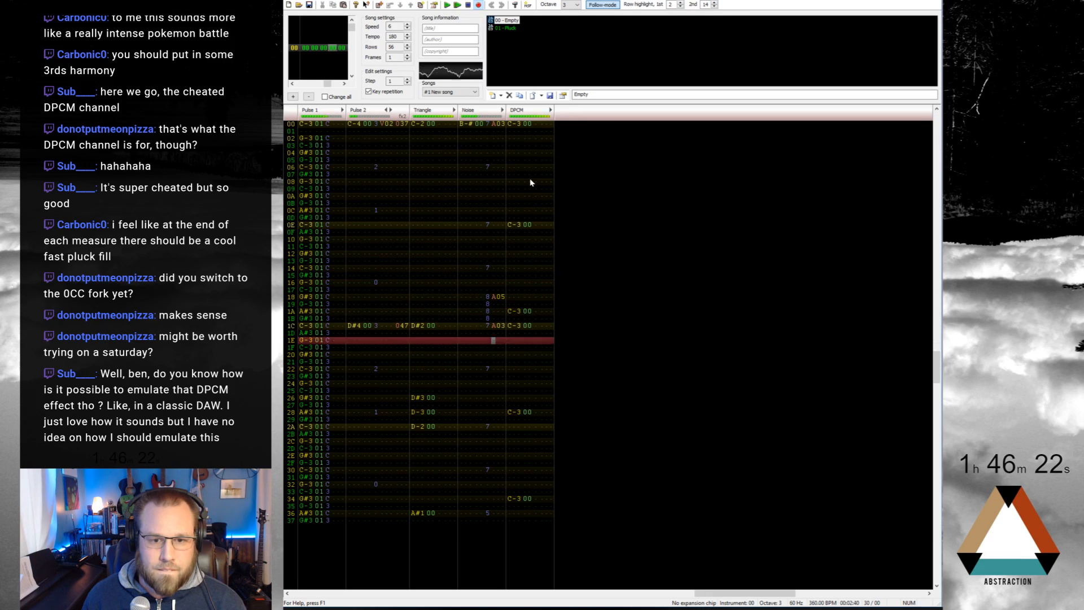
key("Return")
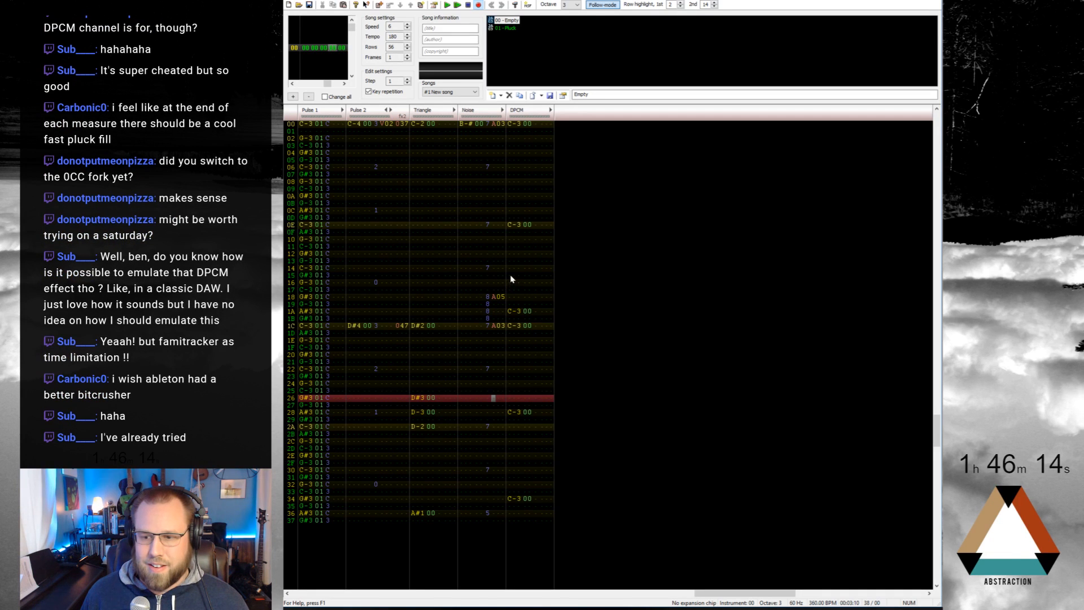
Step: Copy the Noise volumes and effect from rows 18–1B to rows 34–37, and set the effect on row 34 to A06
left_click_drag(495, 296, 492, 311)
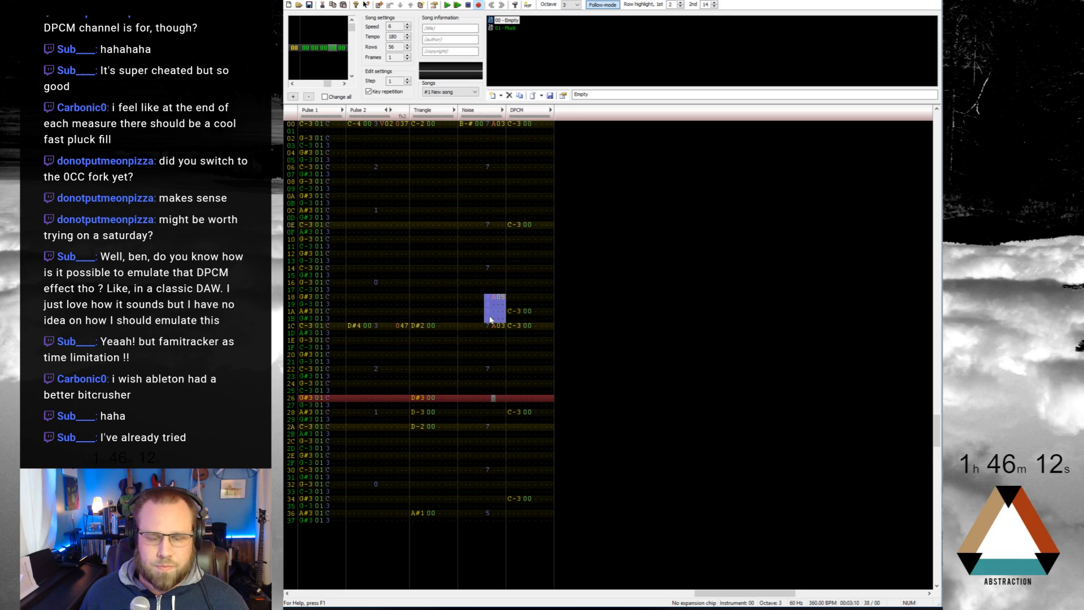
left_click(488, 499)
type("8 A05 8 8 8")
left_click(503, 500)
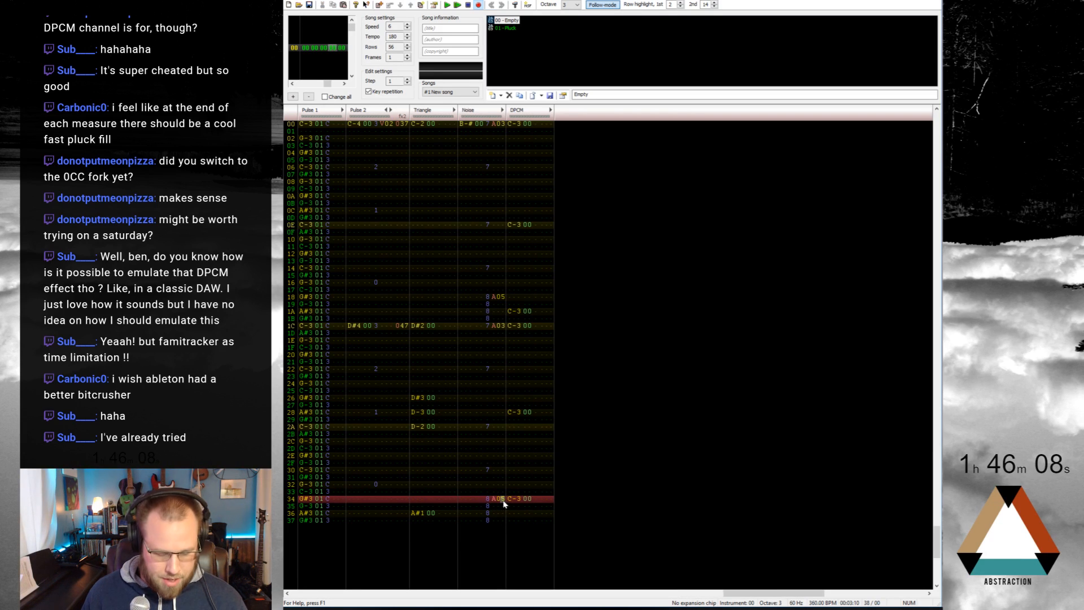
type("6")
Step: Set the Noise volumes on rows 34 to 37 to 9, 7, 9 and 7
left_click(488, 498)
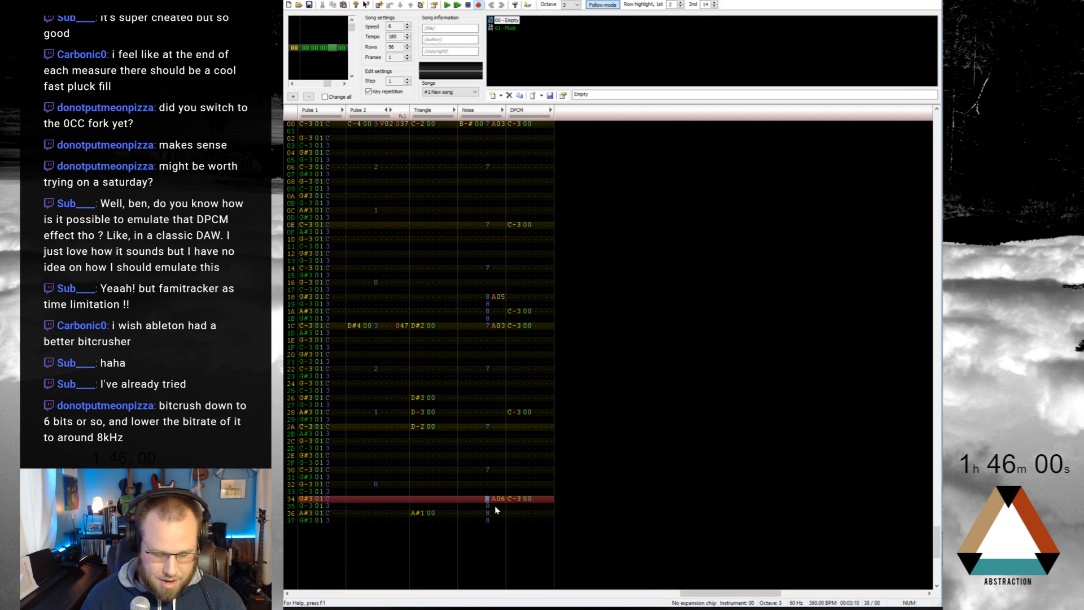
type("9 ")
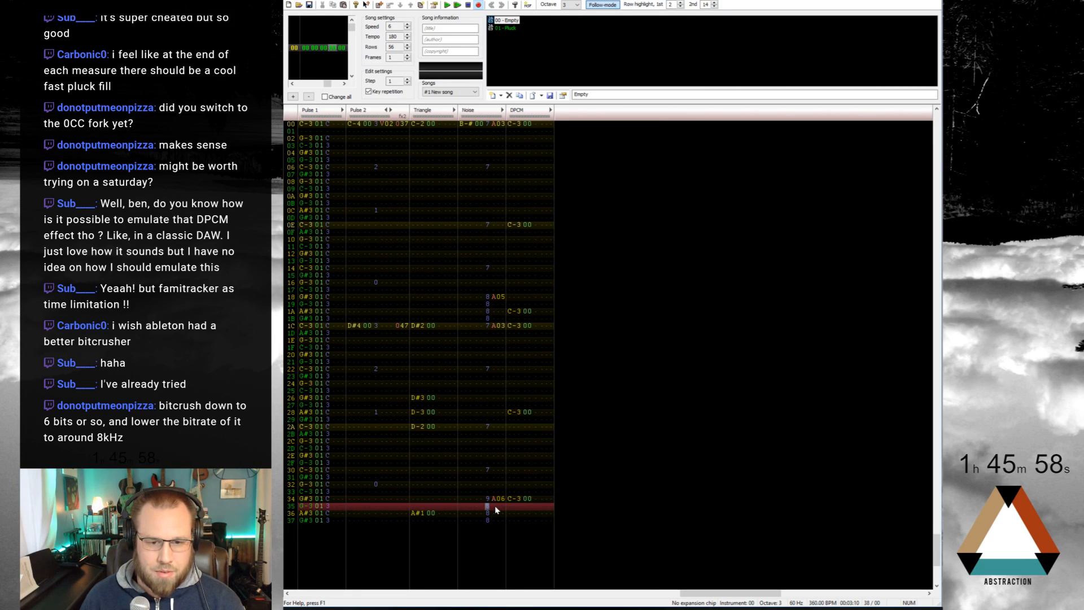
type("797")
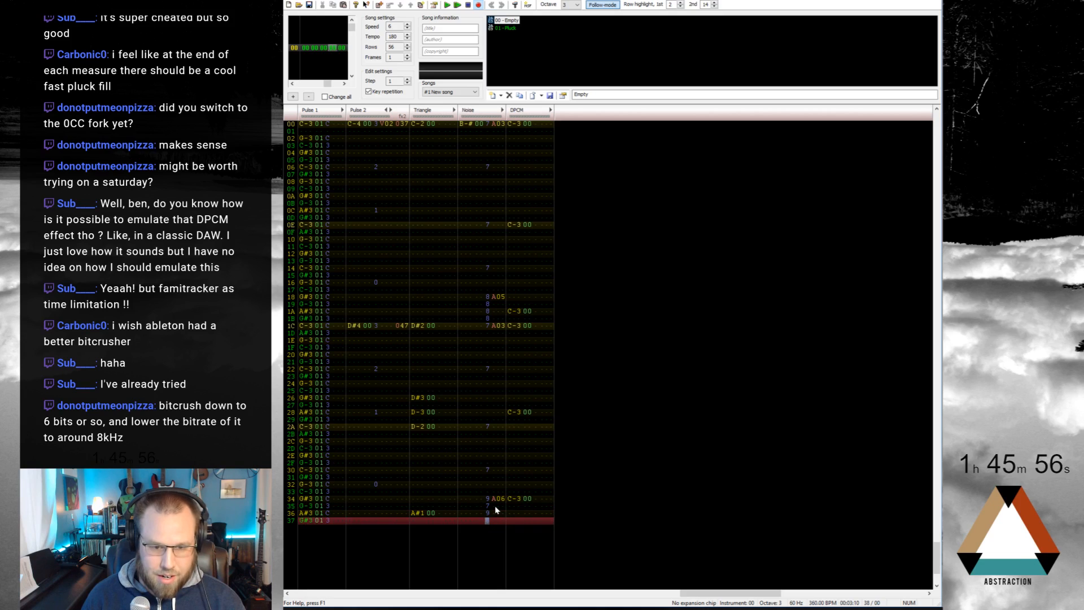
Step: Set the Noise volumes on rows 18 to 1B to 9, 7, 9 and 7, and play the pattern to hear them
key("Down")
key("Down")
key("Down")
key("Down")
key("Down")
key("Down")
key("Down")
key("Down")
key("Down")
key("Down")
key("Down")
key("Down")
key("Down")
key("Down")
key("Down")
key("Down")
key("Down")
key("Down")
key("Down")
key("Down")
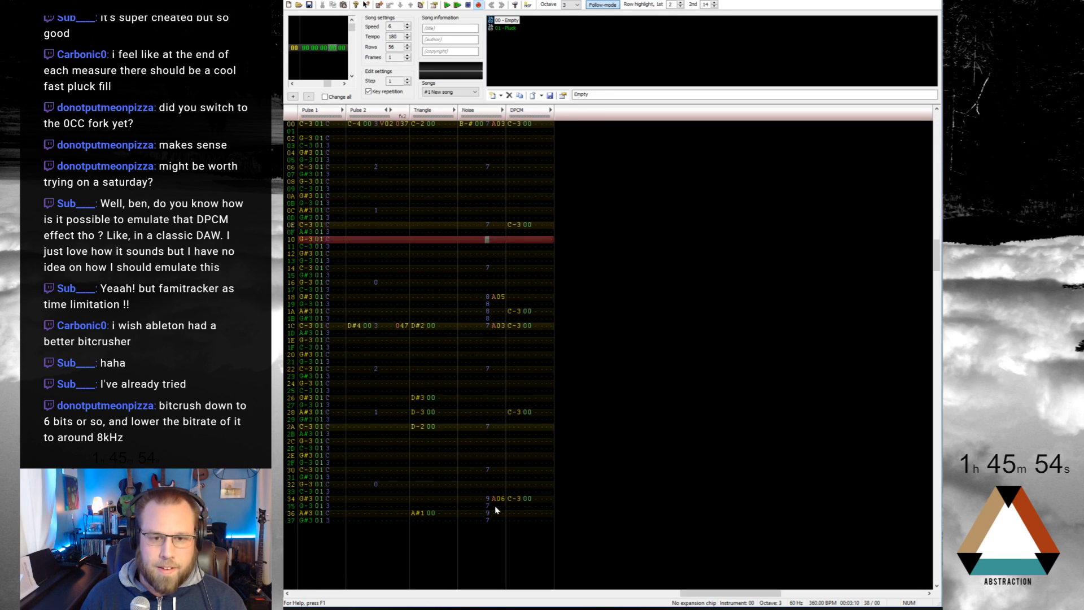
type("97")
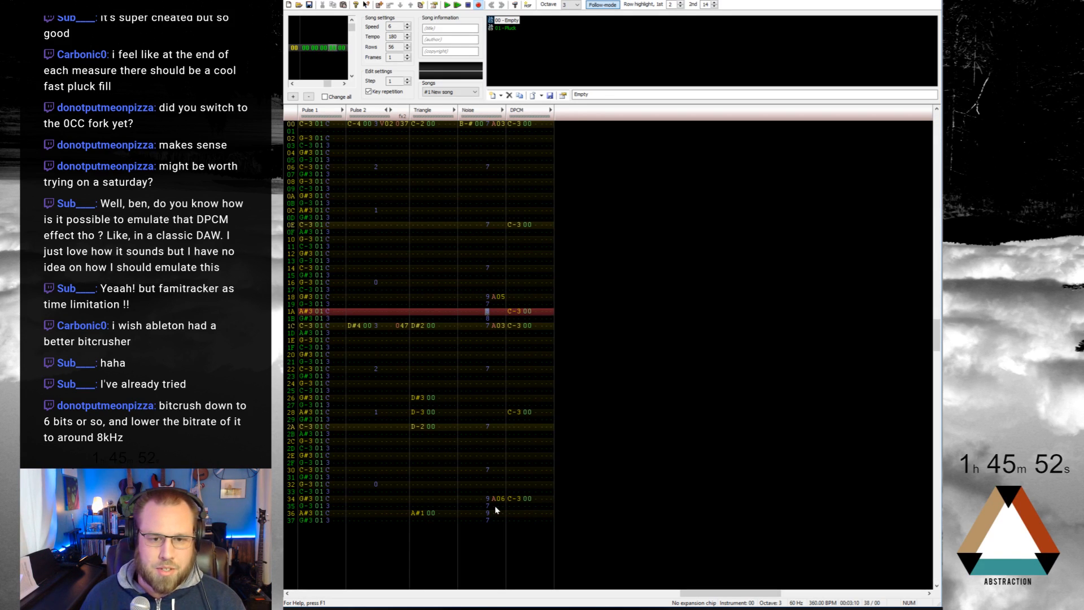
type("977")
key("Return")
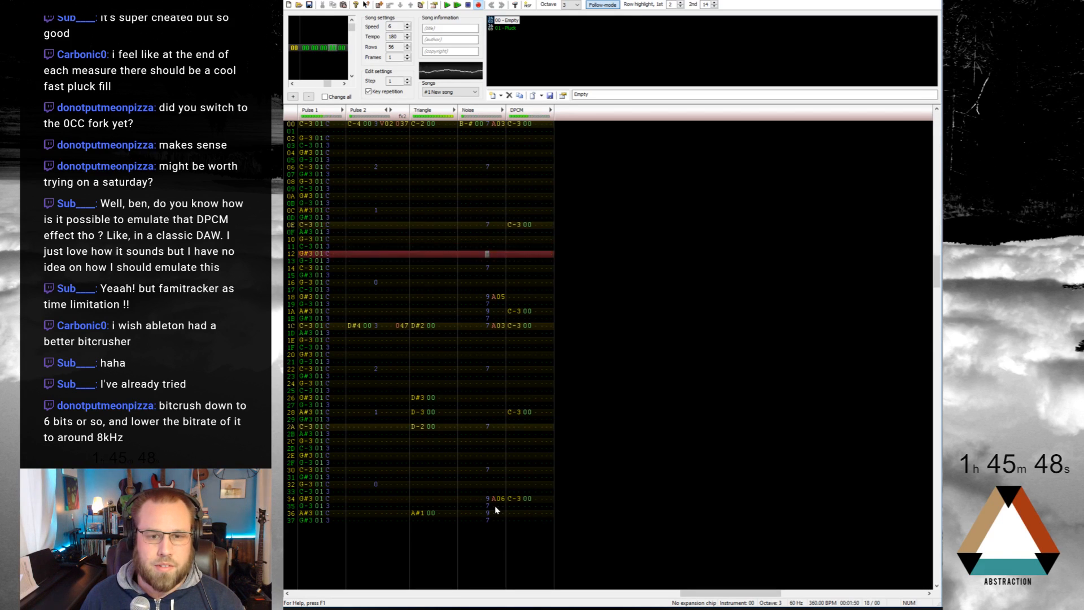
key("Return")
Step: Set all Noise volumes on rows 18 to 1B to 9 and replay the pattern
key("Up")
key("Up")
key("Up")
key("Up")
key("Up")
key("Up")
key("Up")
key("Up")
key("Up")
key("Up")
key("Up")
key("Up")
key("Up")
key("Up")
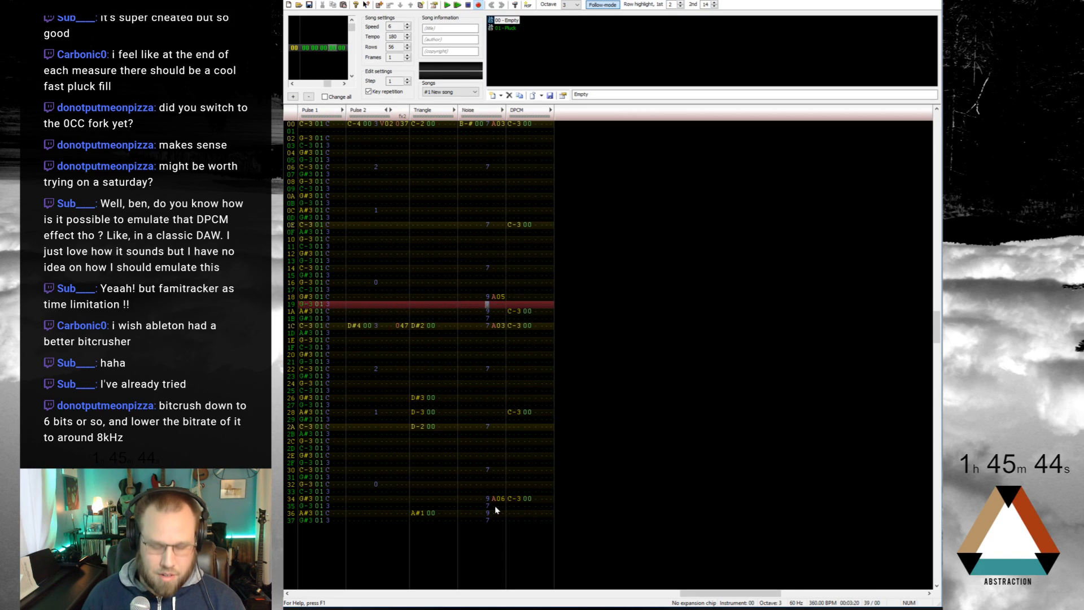
type("999")
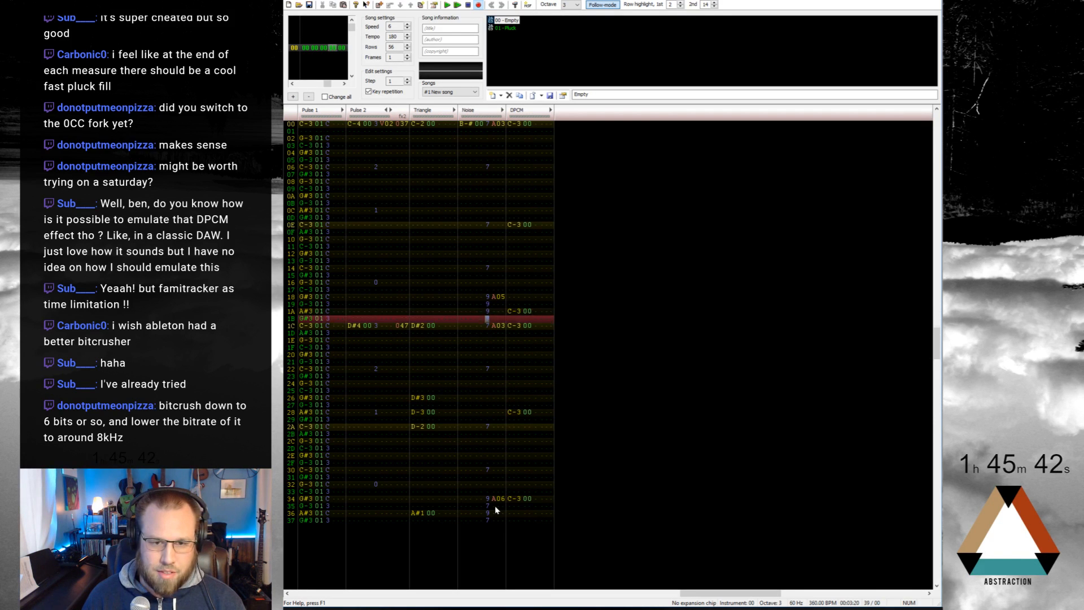
key("Up")
key("Up")
key("Up")
key("Up")
key("F7")
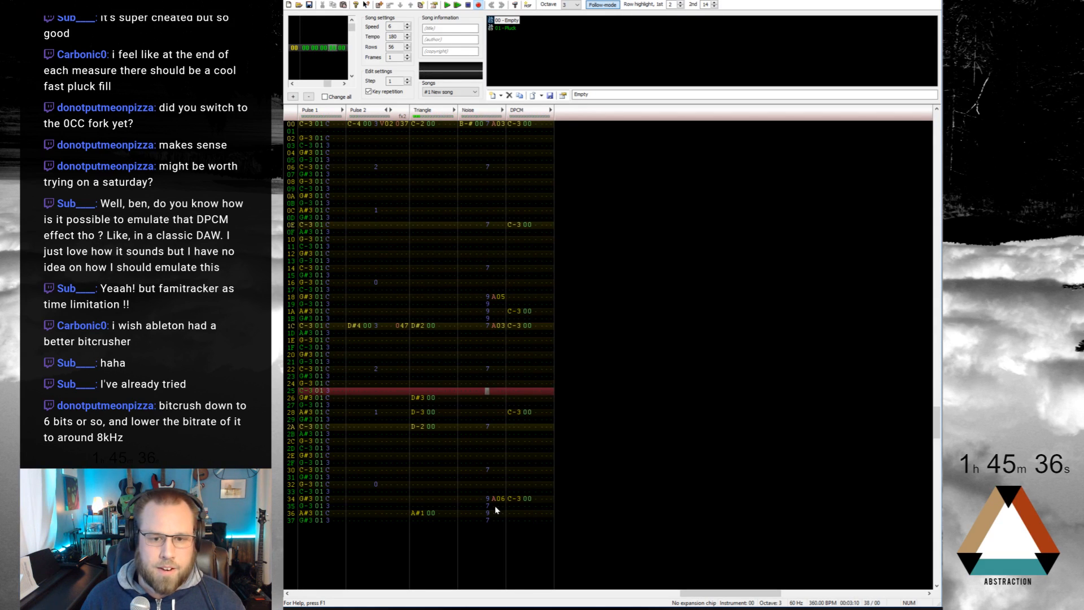
Step: Set all Noise volumes on rows 18 to 1B to 8
key("Up")
key("Up")
key("Up")
key("Up")
key("Up")
key("Up")
key("Up")
key("Up")
key("Up")
key("Up")
key("Up")
key("Up")
key("Up")
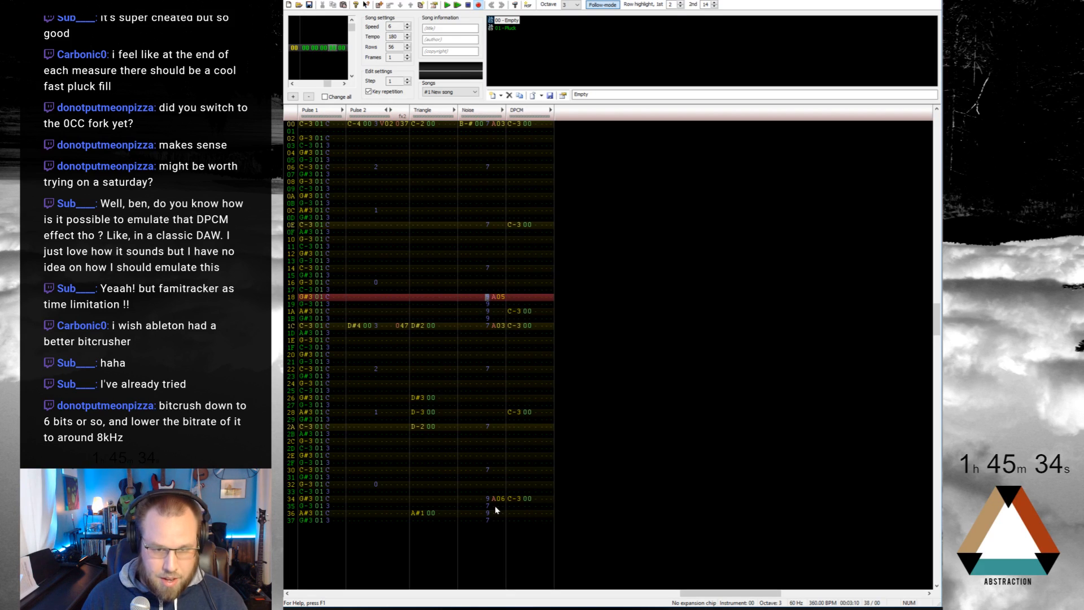
type("888")
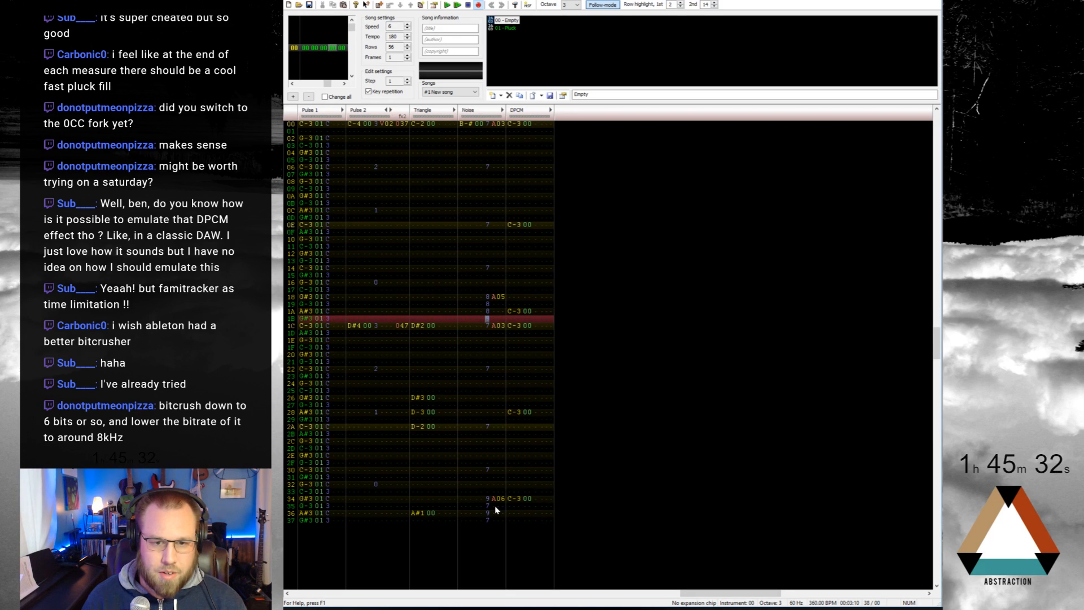
type("8")
Step: Change the Noise effects on rows 18 and 34 to A07
key("Up")
key("Up")
key("Up")
key("Up")
key("Right")
key("Right")
key("Right")
type("7")
key("Down")
key("Down")
key("Down")
key("Down")
key("Down")
key("Down")
key("Down")
key("Down")
key("Down")
key("Down")
key("Down")
key("Down")
key("Down")
key("Down")
key("Down")
key("Down")
key("Down")
key("Down")
key("Down")
key("Down")
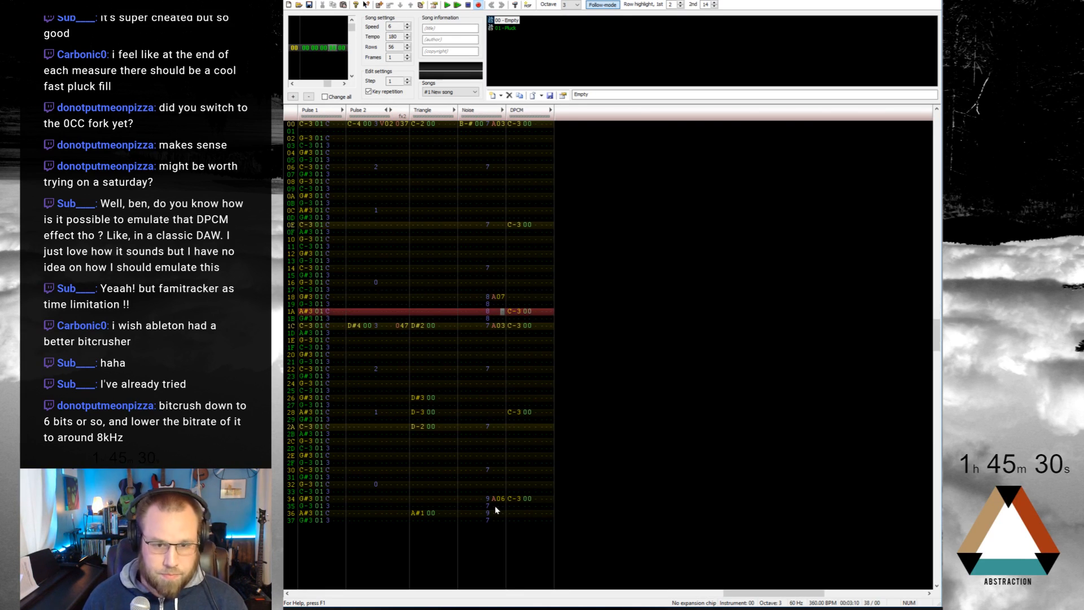
type("7")
Step: Set the Noise volumes on rows 34 to 37 to 8 and play the pattern from row 00
key("Left")
key("Left")
key("Left")
key("Up")
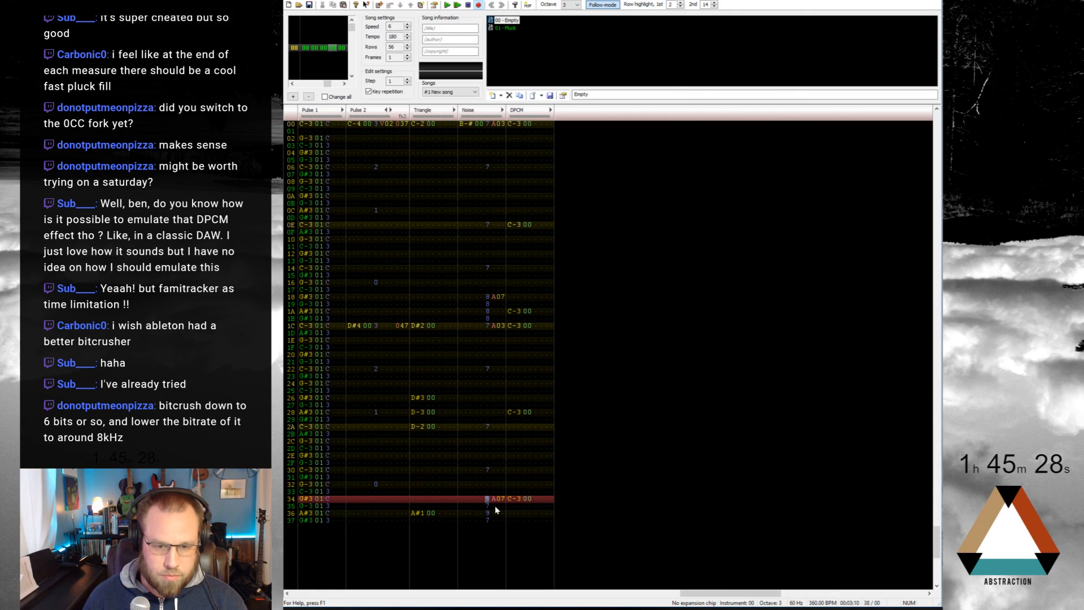
type("8888")
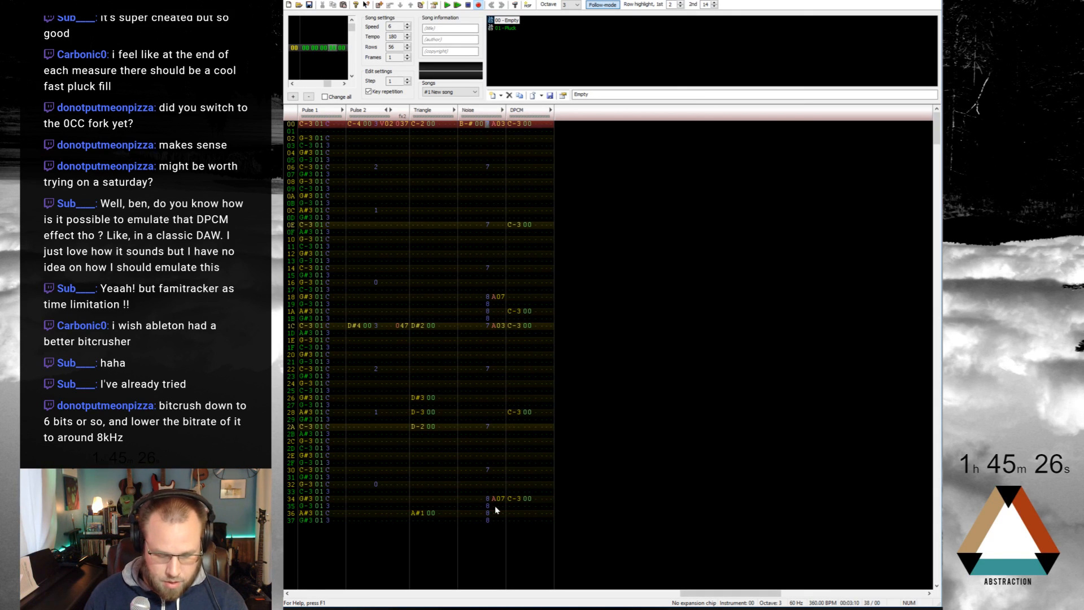
key("Return")
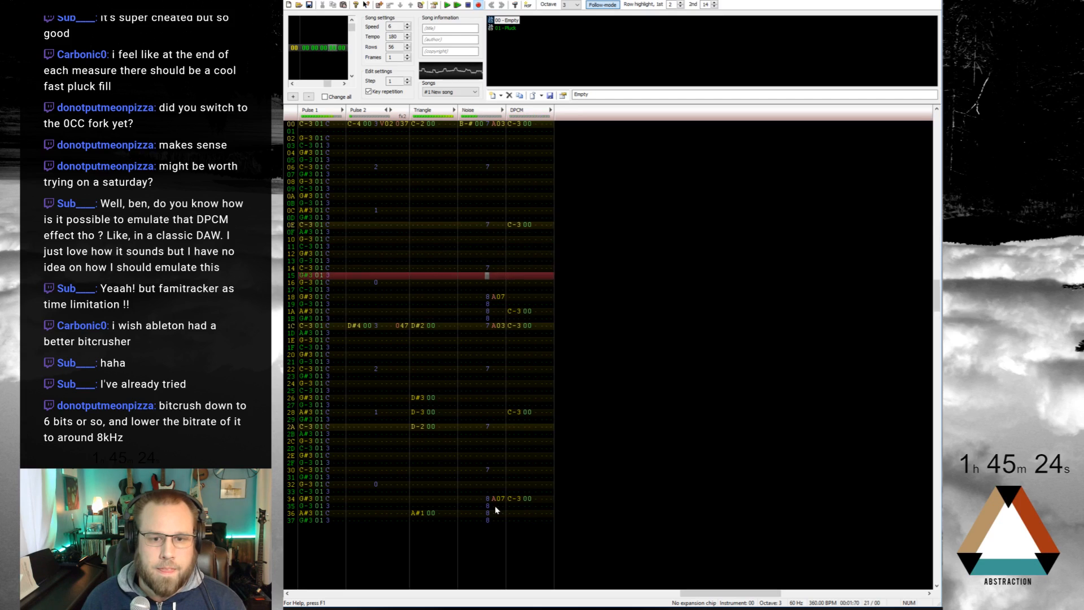
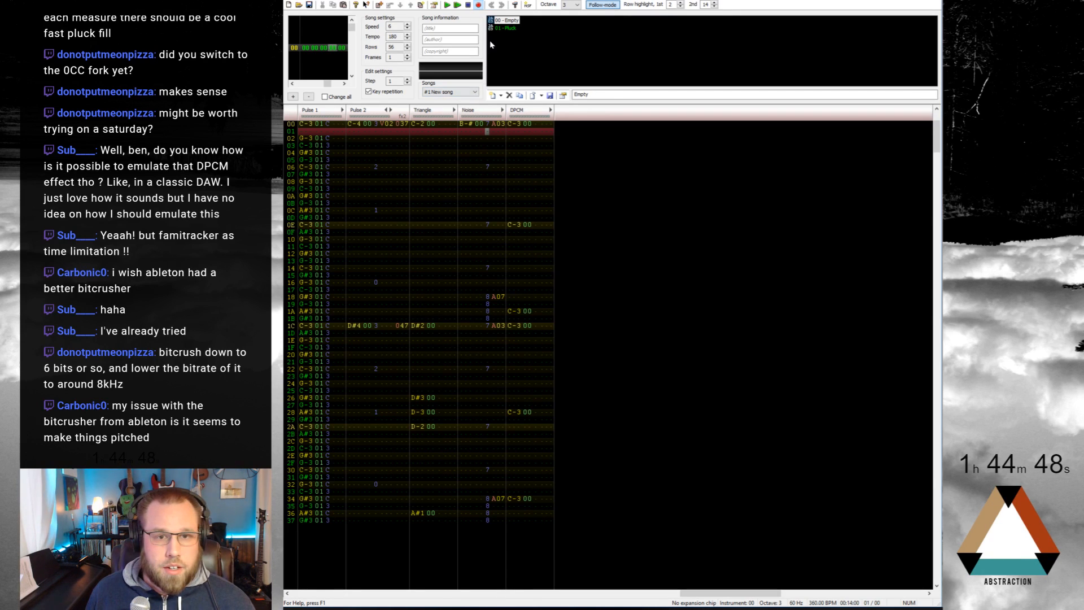
Step: Copy the whole pattern across all channels, insert a new frame 01, and paste the pattern into it
left_click(327, 124)
key("ctrl+a")
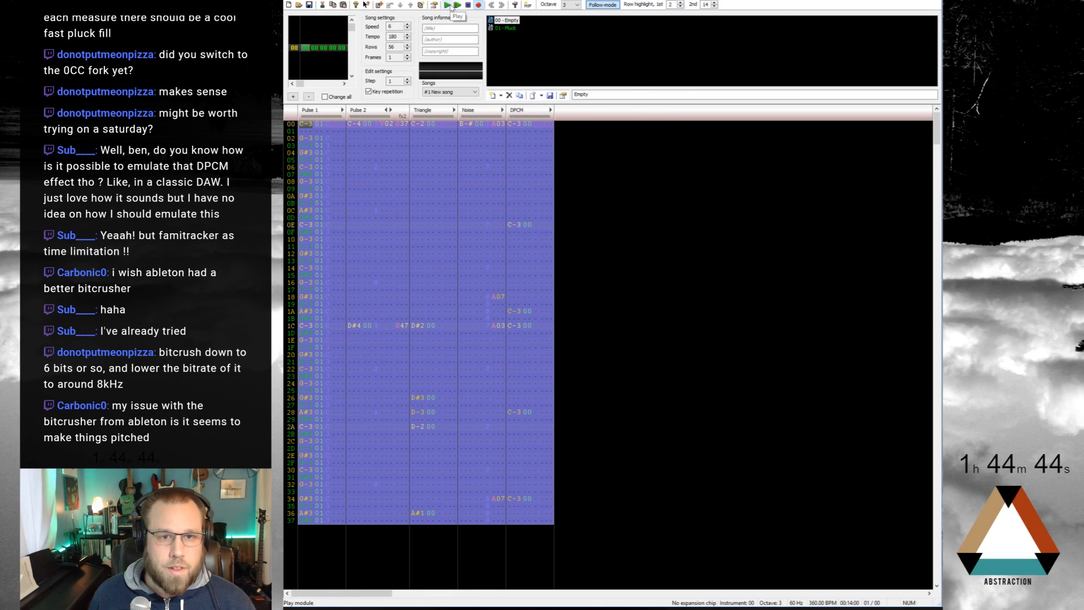
left_click(379, 5)
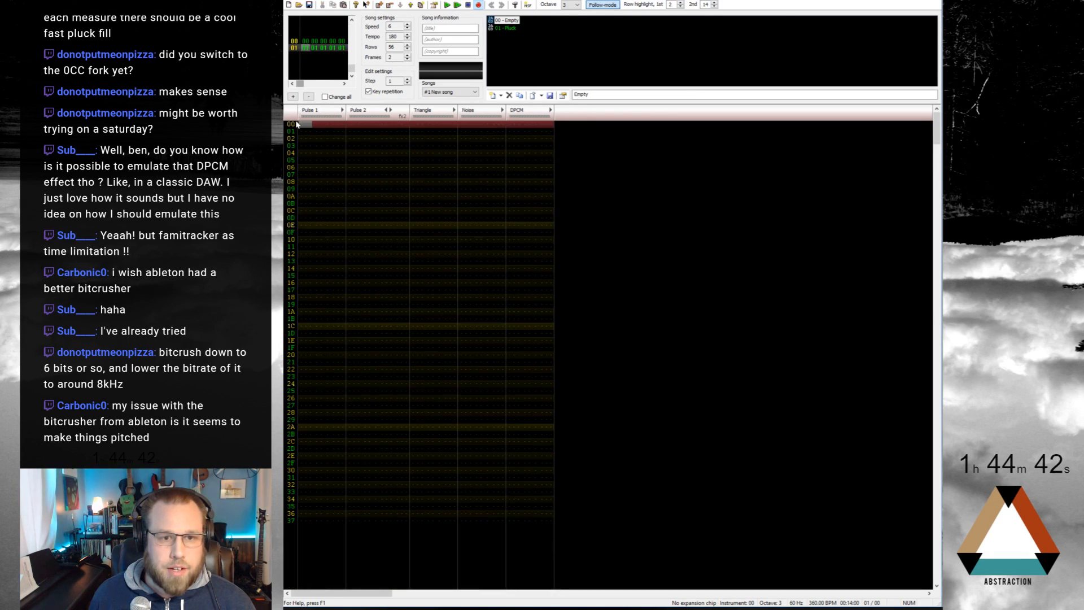
Step: Clear the volume-3 echo notes from the odd rows of Pulse 1 throughout frame 01
left_click(331, 145)
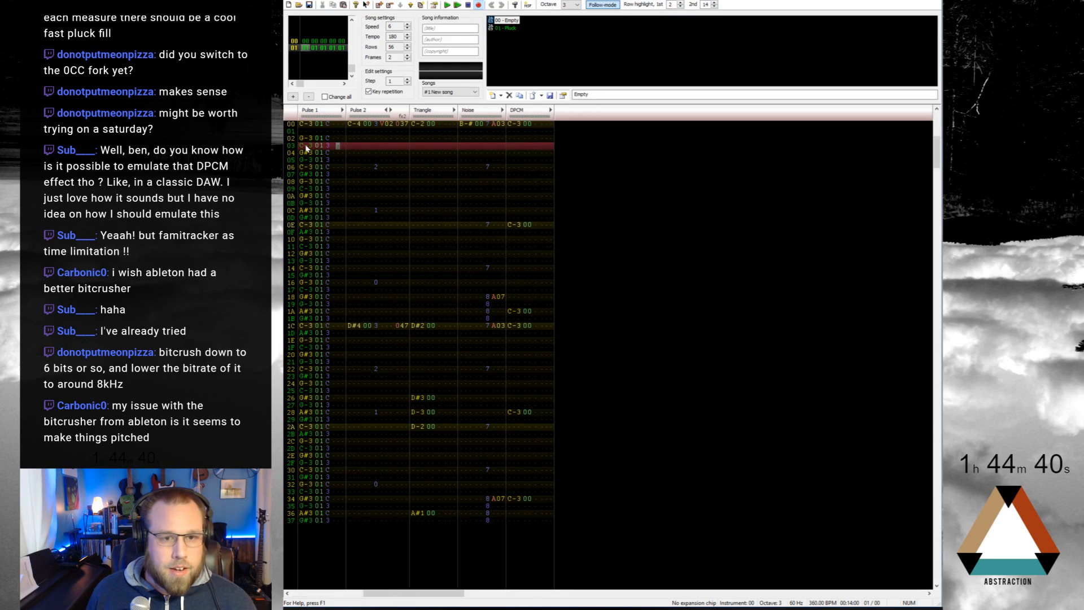
key("Delete")
key("Down")
key("Delete")
key("Down")
key("Delete")
key("Down")
key("Delete")
key("Down")
key("Delete")
key("Down")
key("Delete")
key("Down")
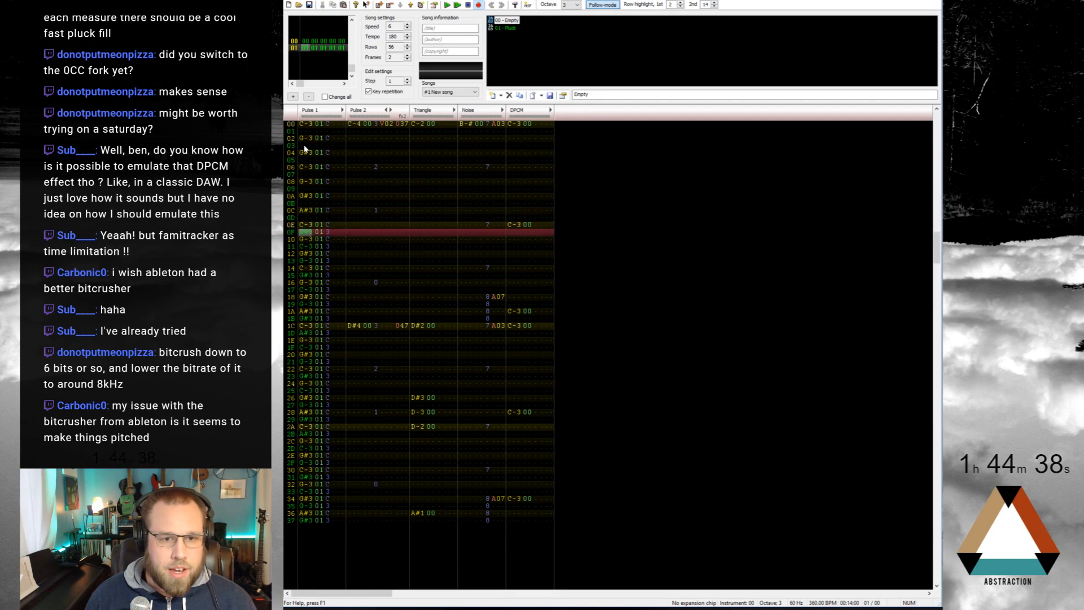
key("Delete")
key("Down")
key("Delete")
key("Down")
key("Delete")
key("Down")
key("Delete")
key("Down")
key("Delete")
key("Down")
key("Delete")
key("Down")
key("Delete")
key("Down")
key("Delete")
key("Down")
key("Delete")
key("Down")
key("Delete")
key("Down")
key("Delete")
key("Down")
key("Delete")
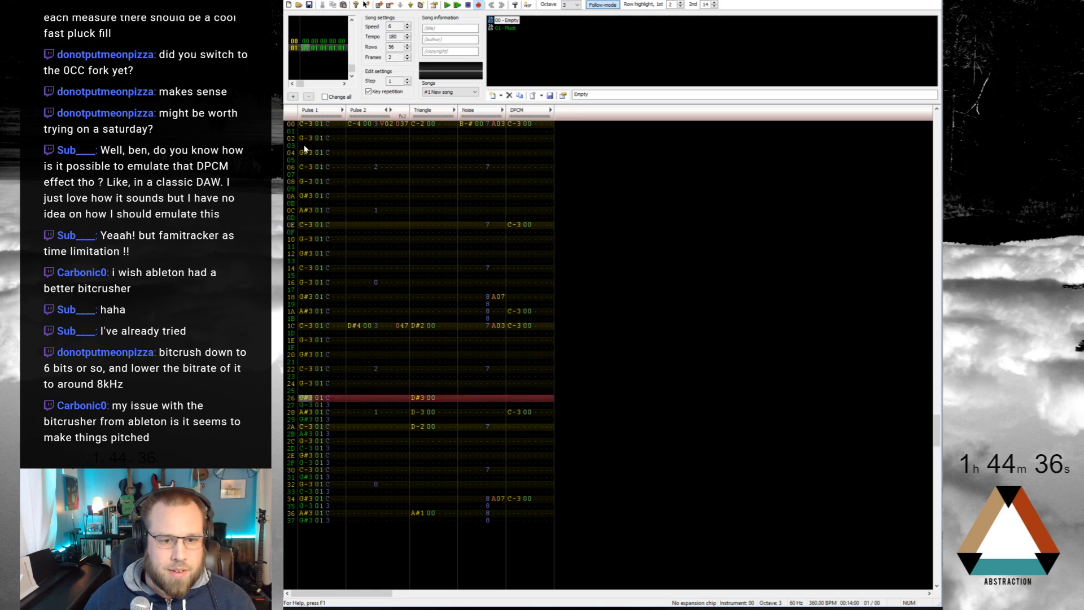
key("Down")
key("Delete")
key("Down")
key("Delete")
key("Down")
key("Delete")
key("Down")
key("Delete")
key("Down")
key("Delete")
key("Down")
key("Delete")
key("Down")
key("Delete")
key("Down")
key("Delete")
key("Down")
key("Delete")
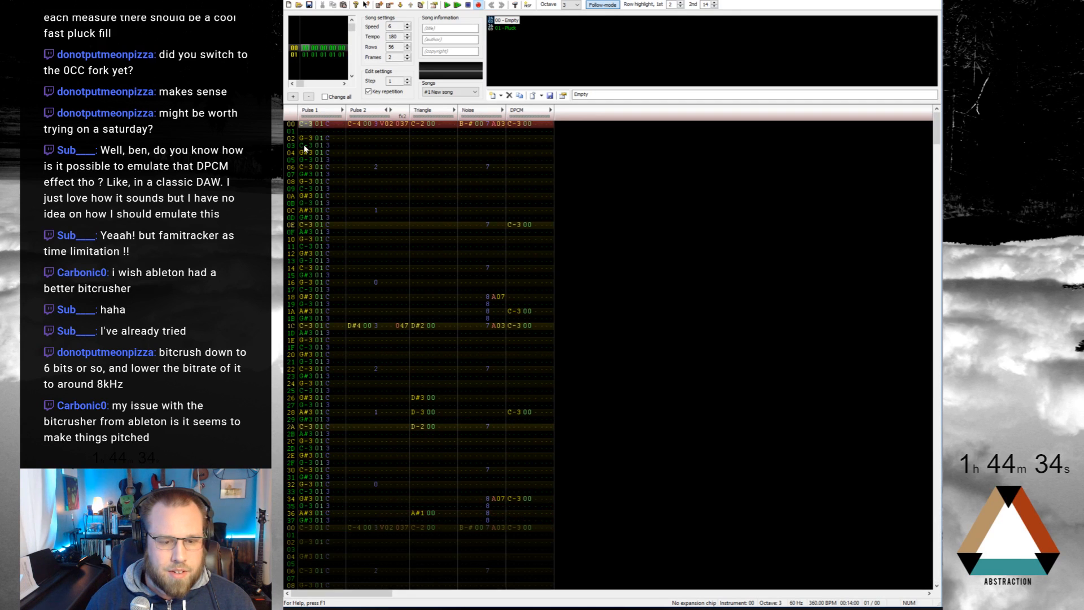
key("Up")
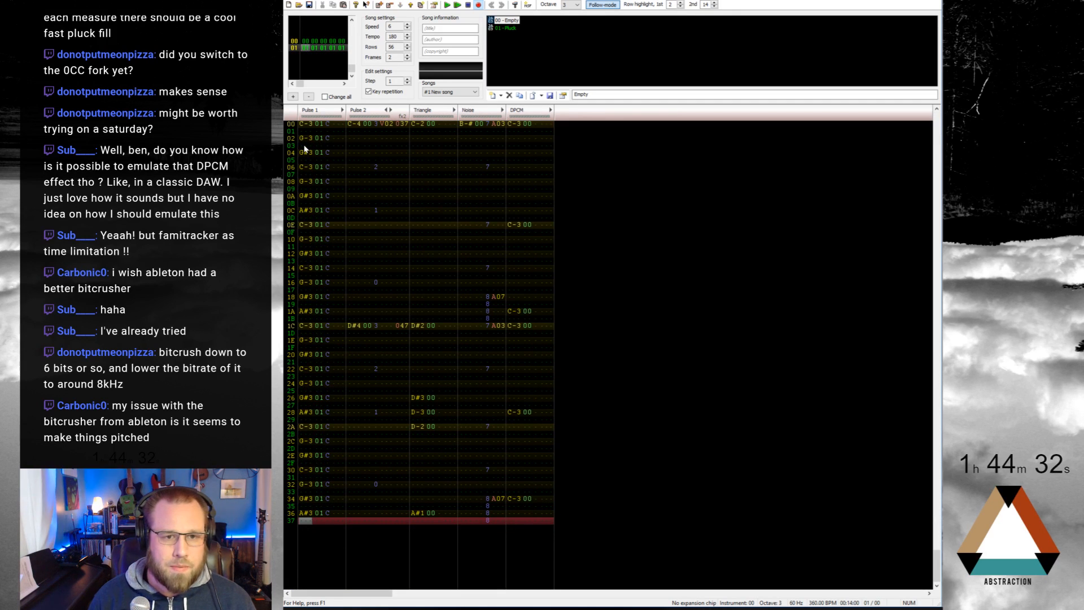
key("Home")
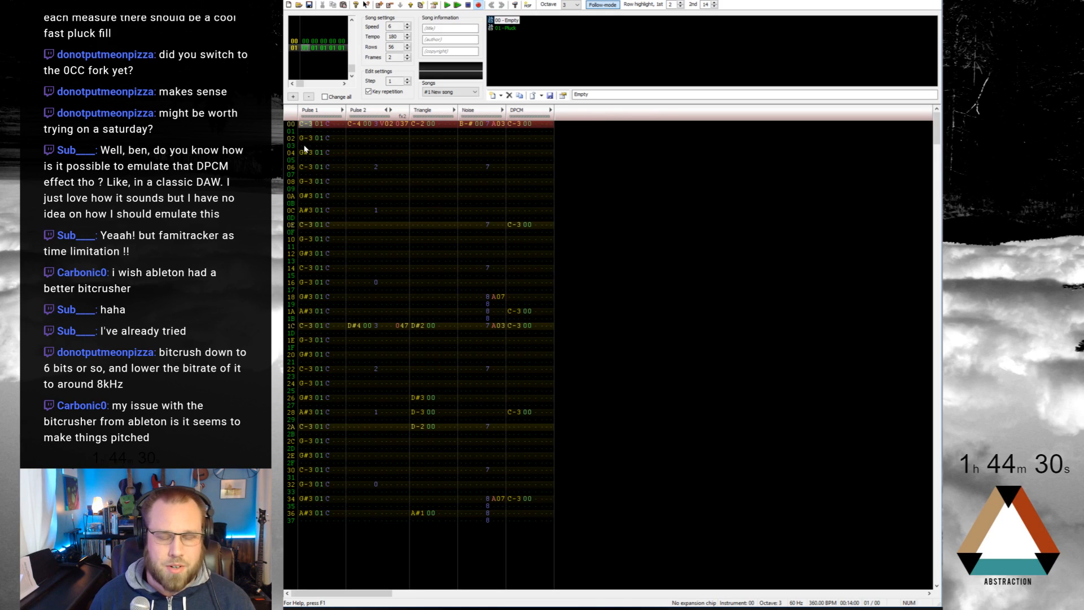
Step: Copy the G#3 and A#3 entries from Pulse 1 rows 34 and 36 of frame 00 to rows 01 and 03 of frame 01
left_click_drag(310, 128, 335, 496)
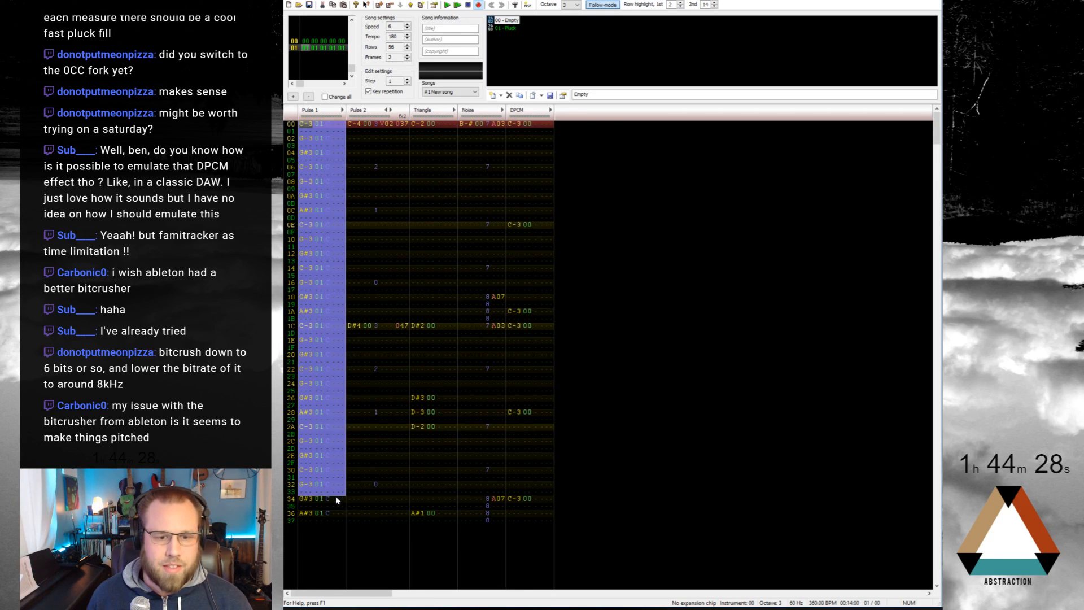
scroll(391, 210, "up", 3)
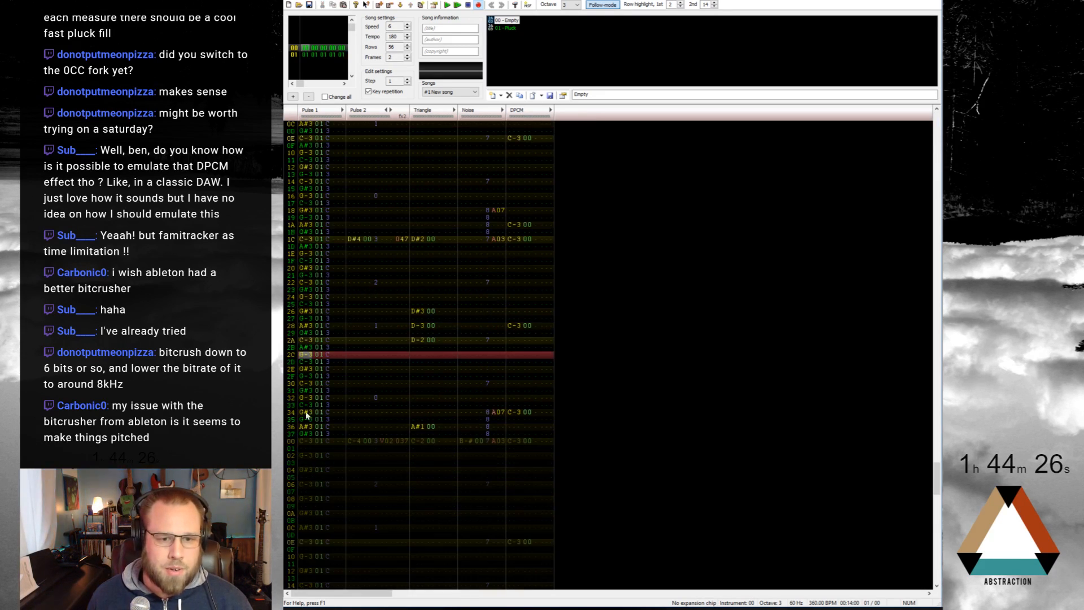
left_click_drag(306, 412, 337, 419)
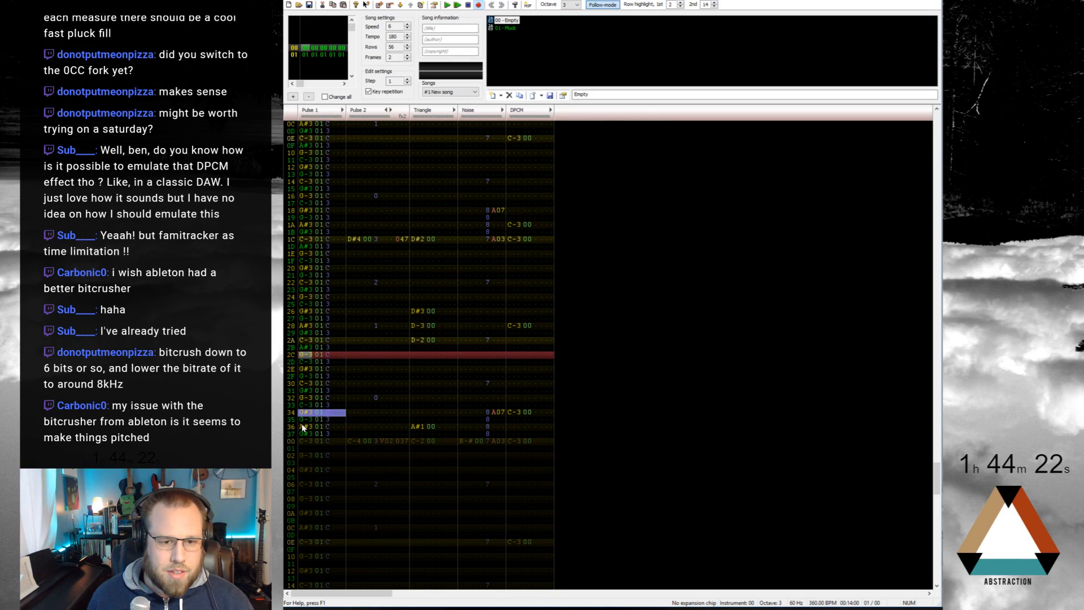
left_click(313, 421)
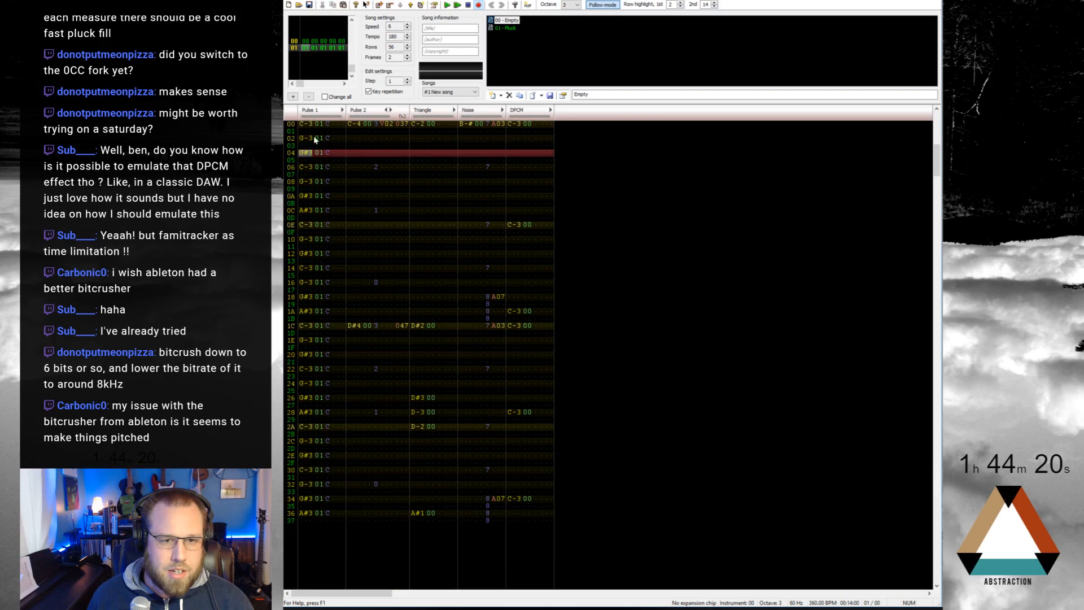
scroll(317, 198, "up", 1)
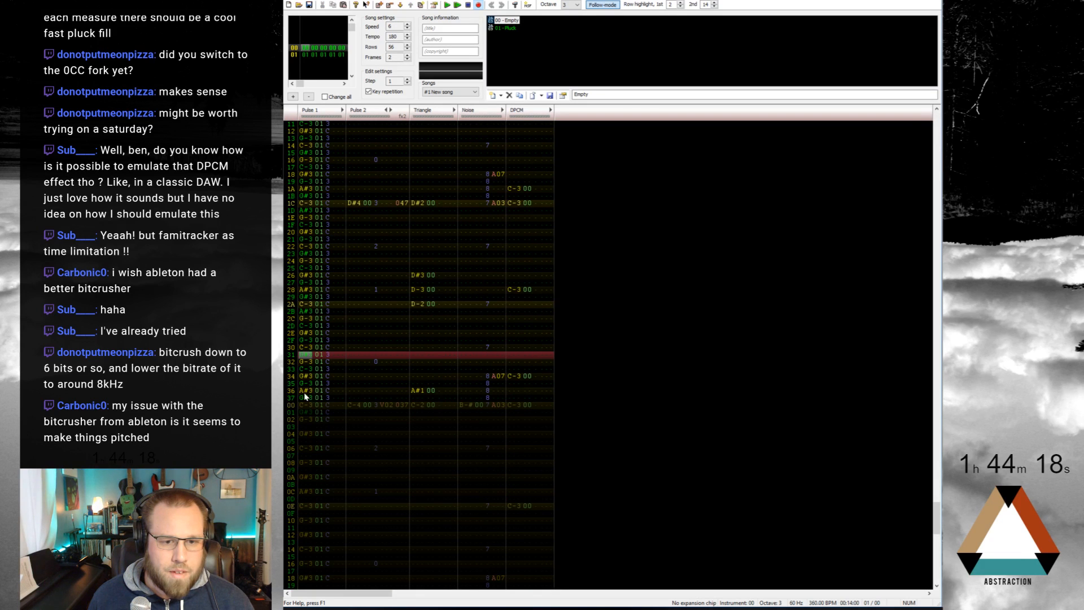
left_click_drag(305, 394, 324, 393)
scroll(327, 390, "down", 2)
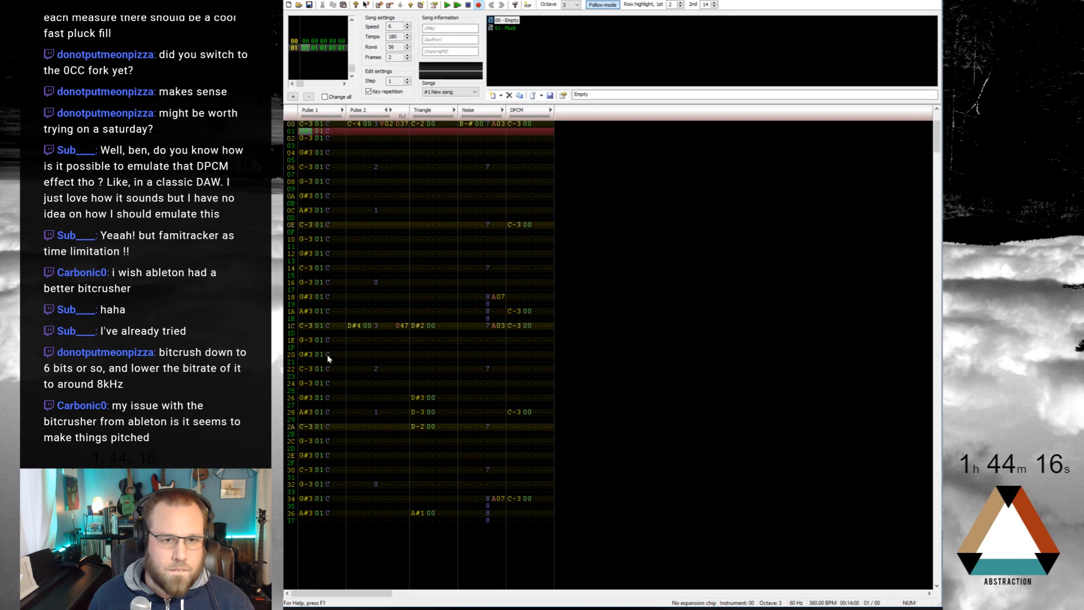
left_click(303, 146)
type("A#3 01 C")
Step: Set the Pulse 1 volumes on rows 01 and 03 of frame 01 to 3
left_click(328, 131)
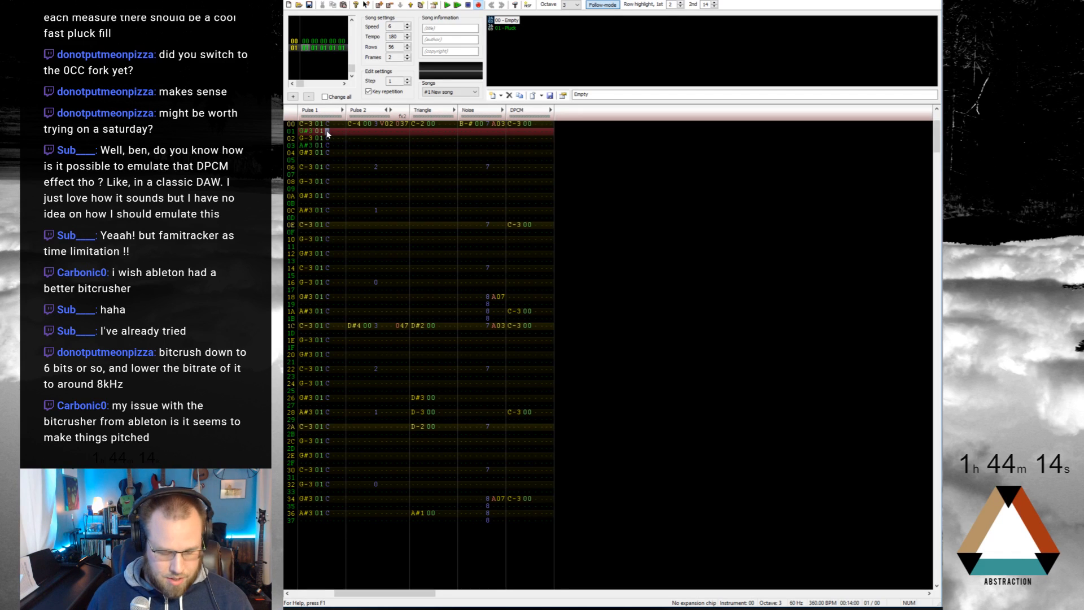
key("Up")
key("Up")
key("Up")
key("Down")
key("Down")
key("Down")
type("333")
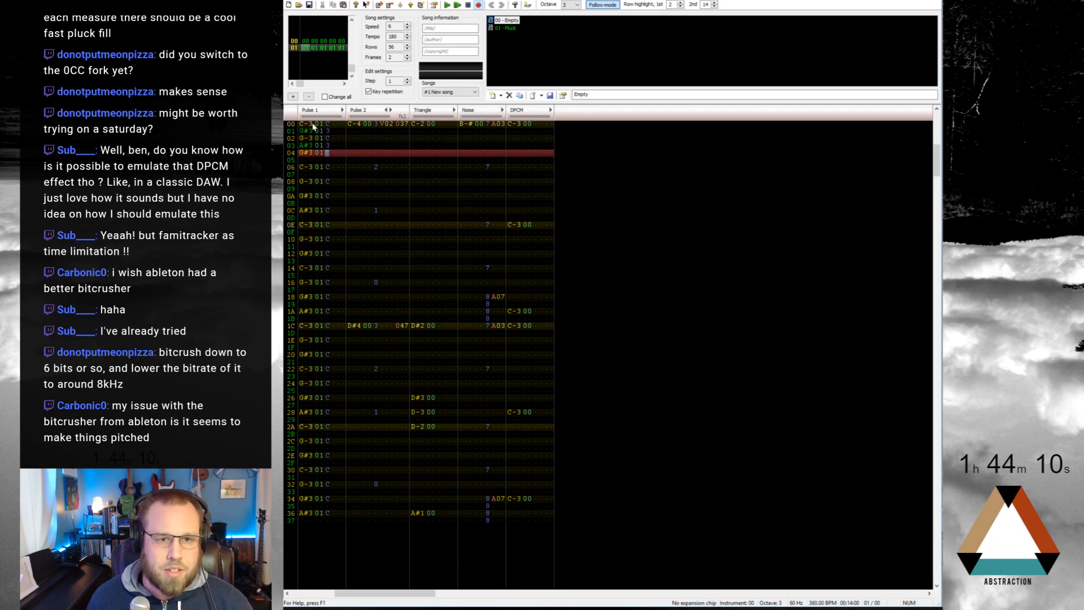
Step: Play frame 01 from row 00 to check the Pulse 1 echo notes at its start
left_click(308, 124)
key("Return")
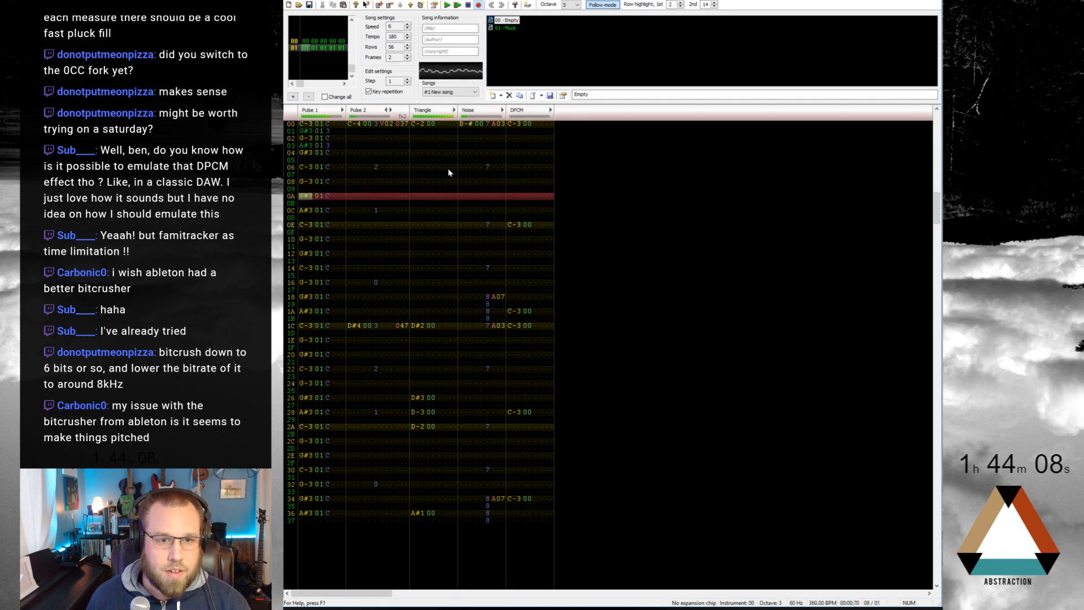
key("Return")
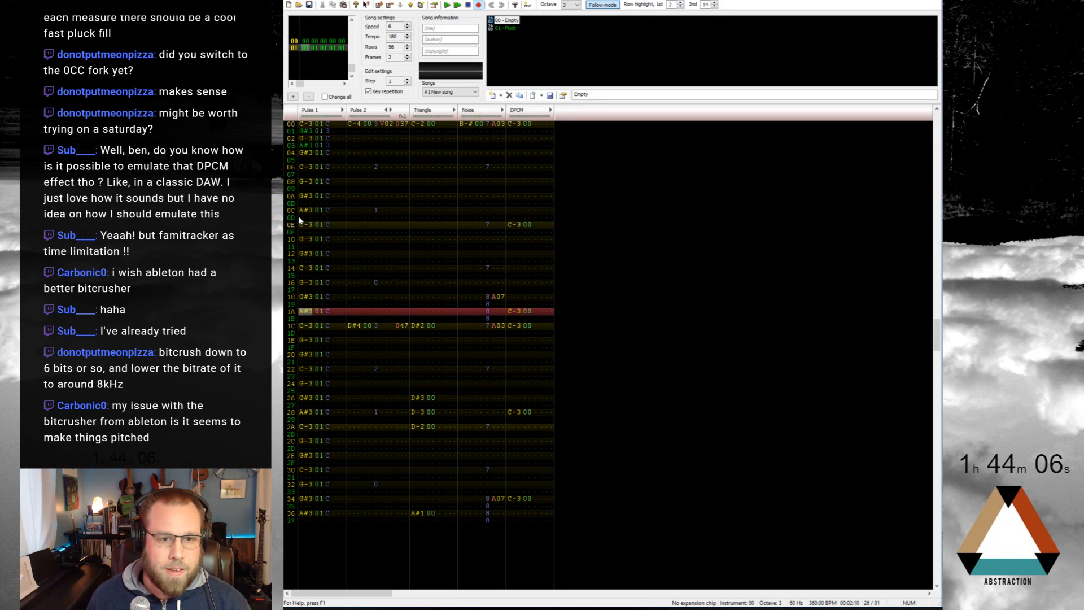
key("Return")
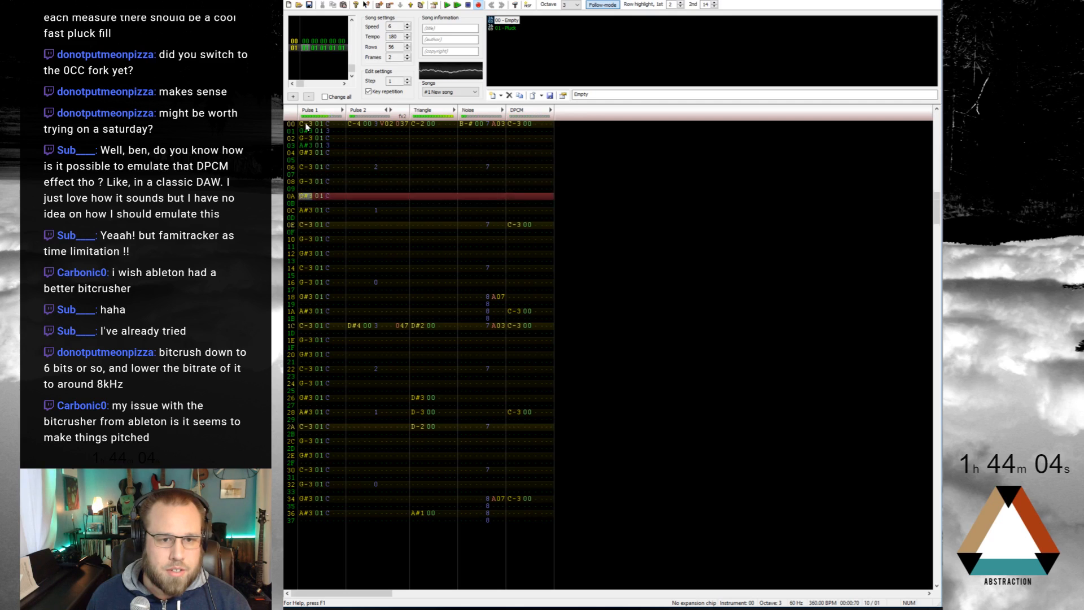
Step: Change the Pulse 1 note on row 0E of frame 01 to C-4 using the Pluck instrument
left_click(308, 225)
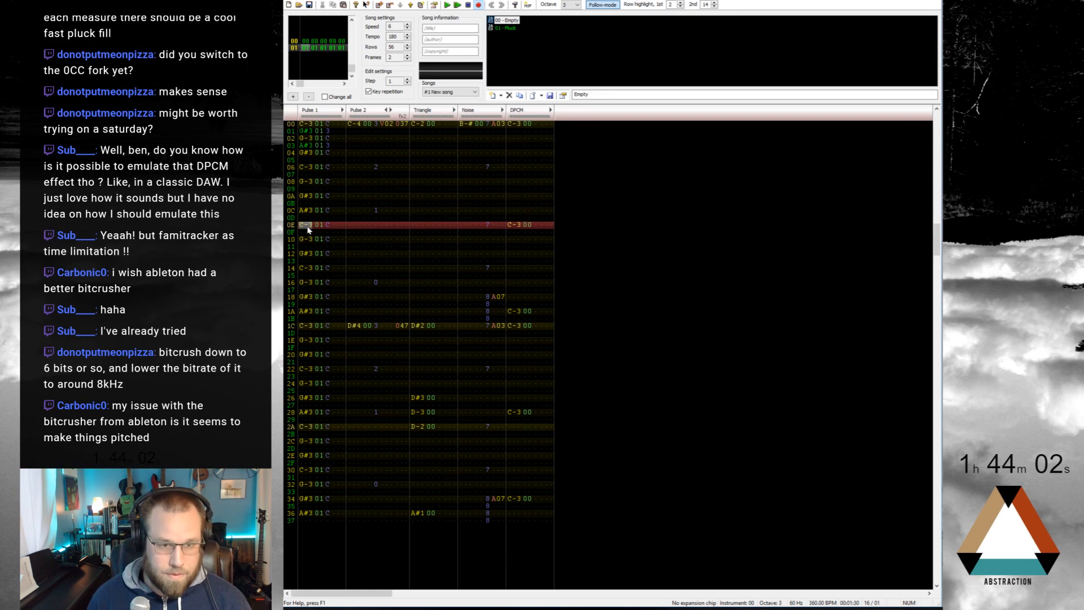
key("q")
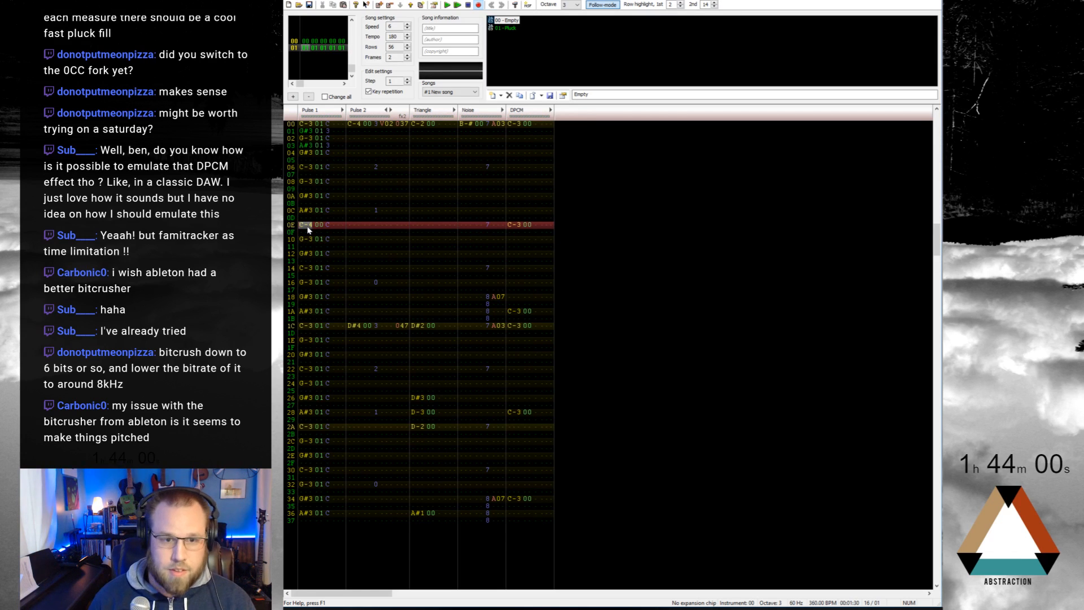
key("q")
key("Up")
key("ctrl+Down")
key("q")
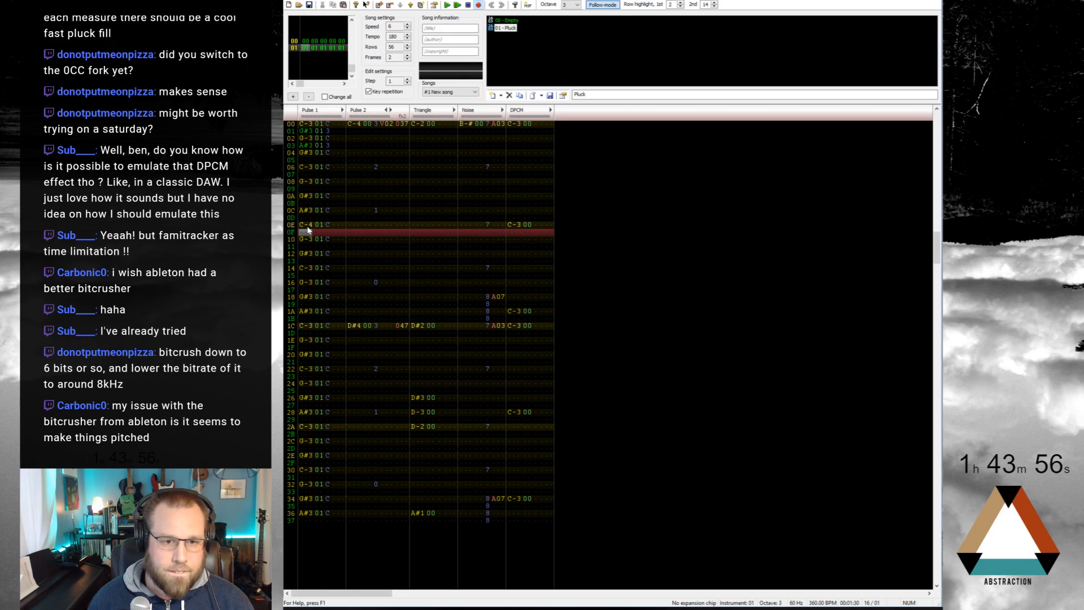
key("Down")
key("Up")
key("Up")
key("Up")
key("Down")
key("Down")
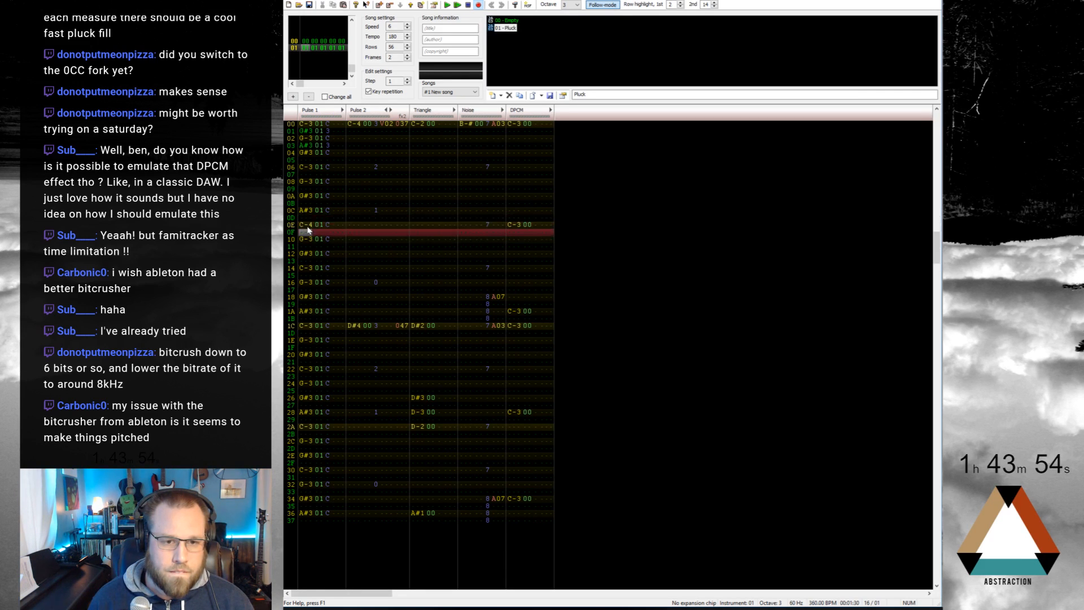
Step: Enter the Pulse 1 notes C-3, G-3, G#3 and A#3 on rows 10, 12, 14 and 16 with the Pluck instrument
key("Down")
key("z")
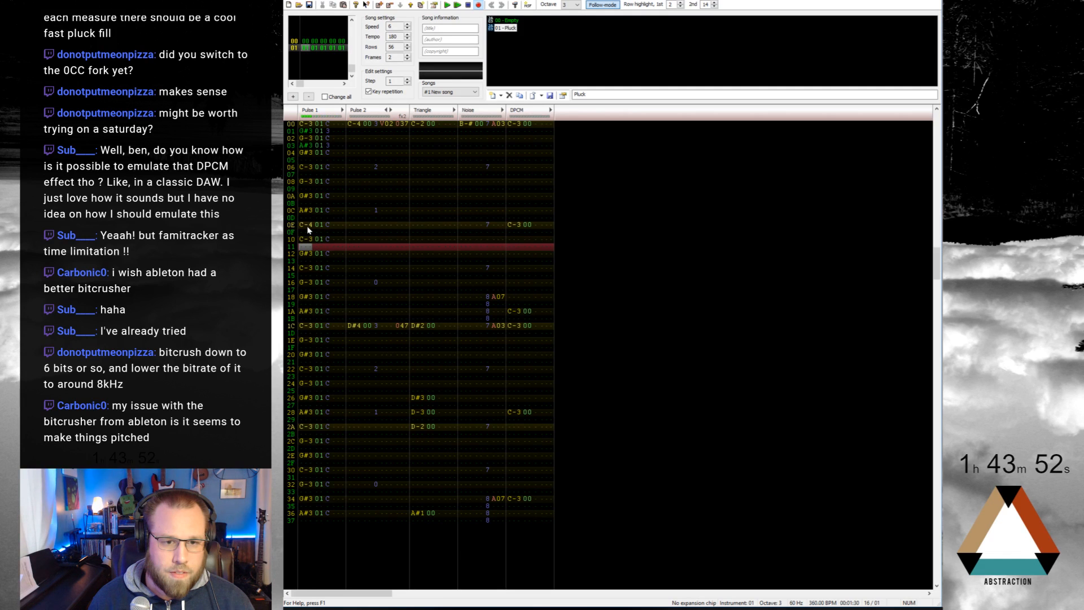
key("Down")
key("j")
key("Up")
key("g")
key("Up")
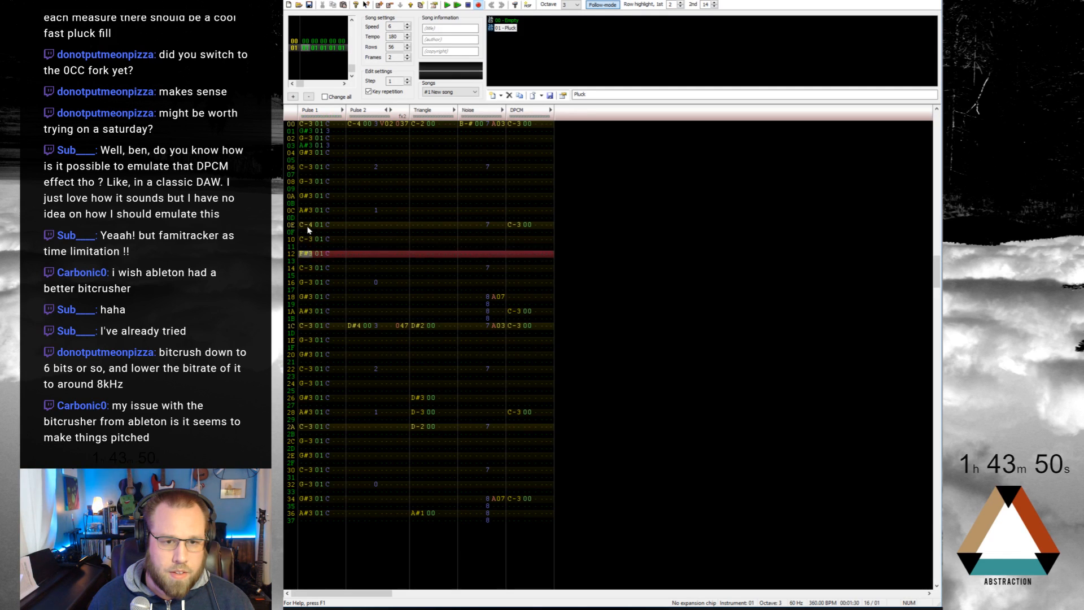
key("b")
key("Up")
key("b")
key("Down")
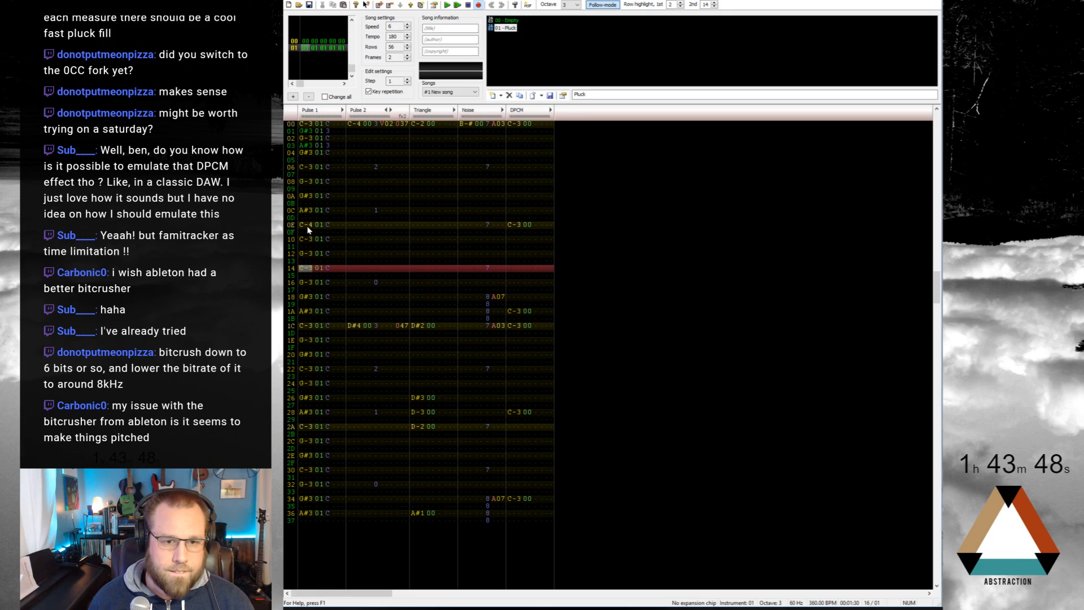
key("h")
key("Down")
key("j")
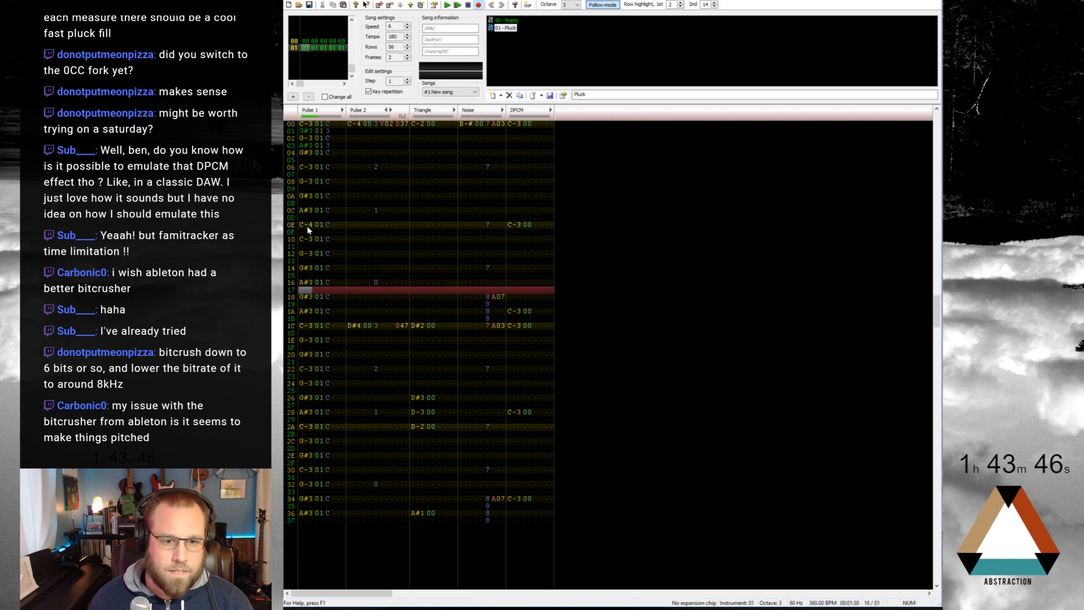
Step: Change the Pulse 1 notes on rows 18 and 1A to C-4 and D#3
key("Down")
key("q")
key("Down")
key("x")
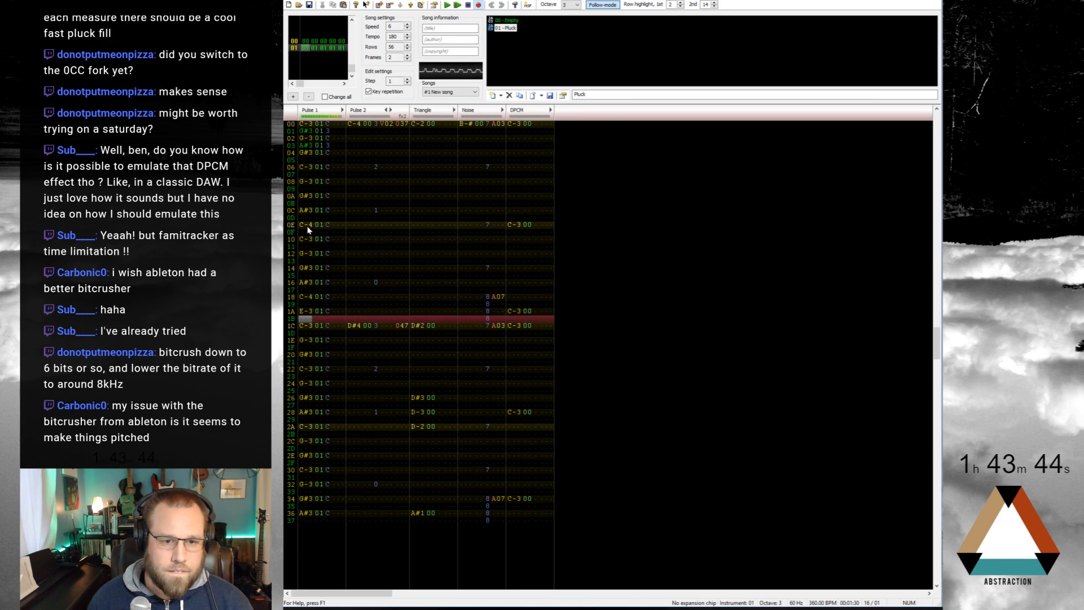
key("Up")
key("x")
key("Up")
key("d")
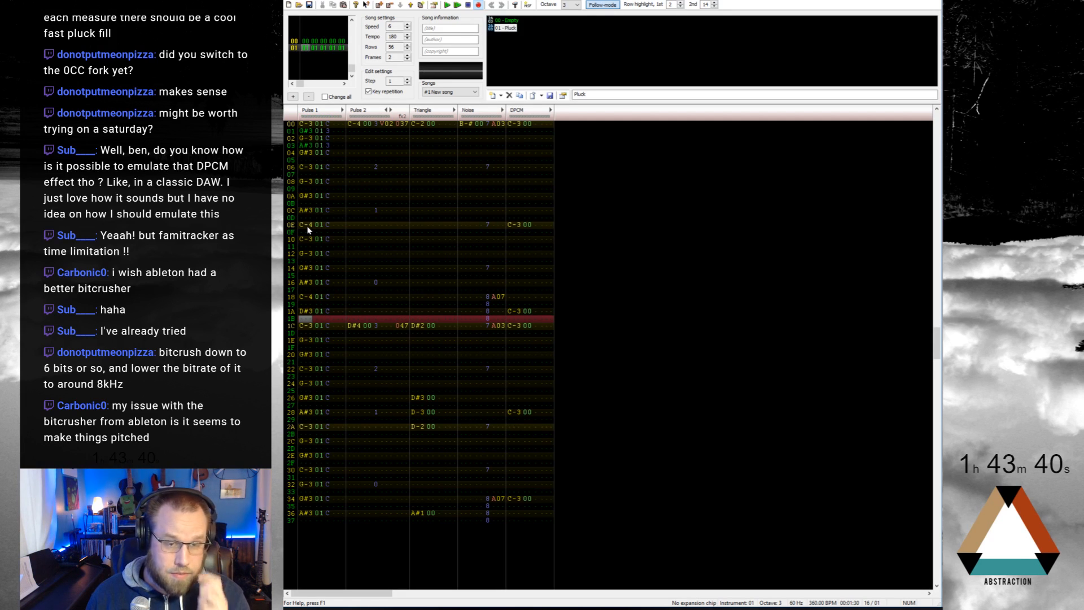
Step: Play frame 01 several times to check the revised Pulse 1 melody
key("Return")
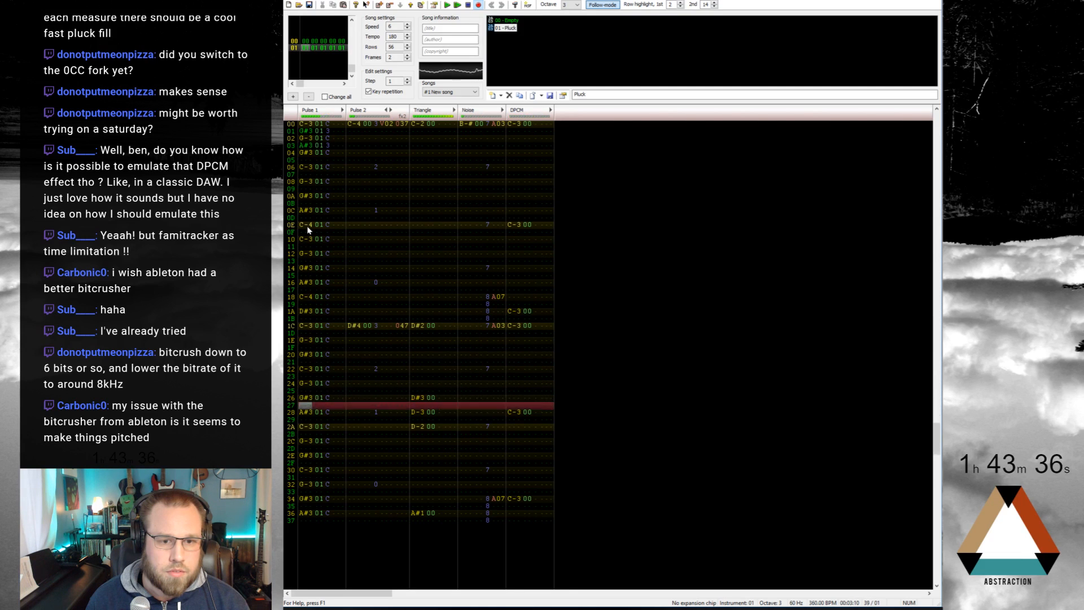
key("Return")
key("Up")
key("Up")
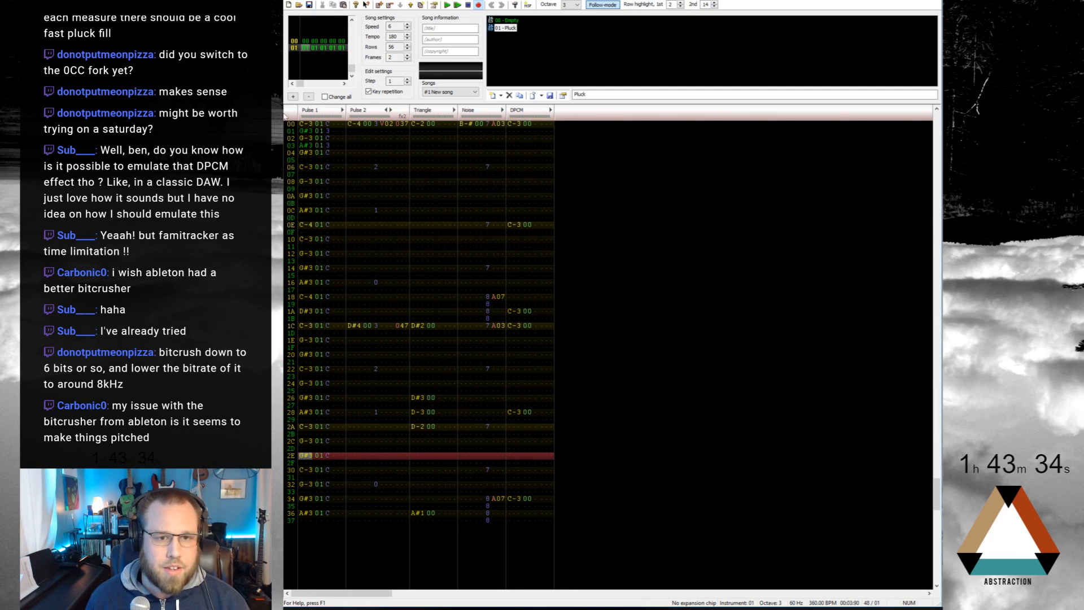
key("Return")
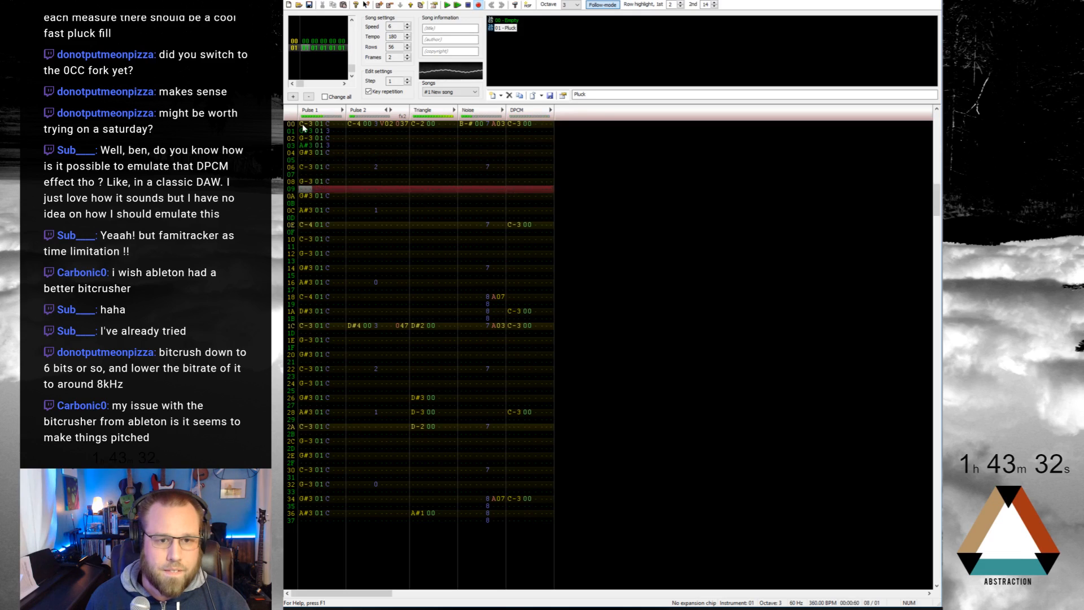
key("Return")
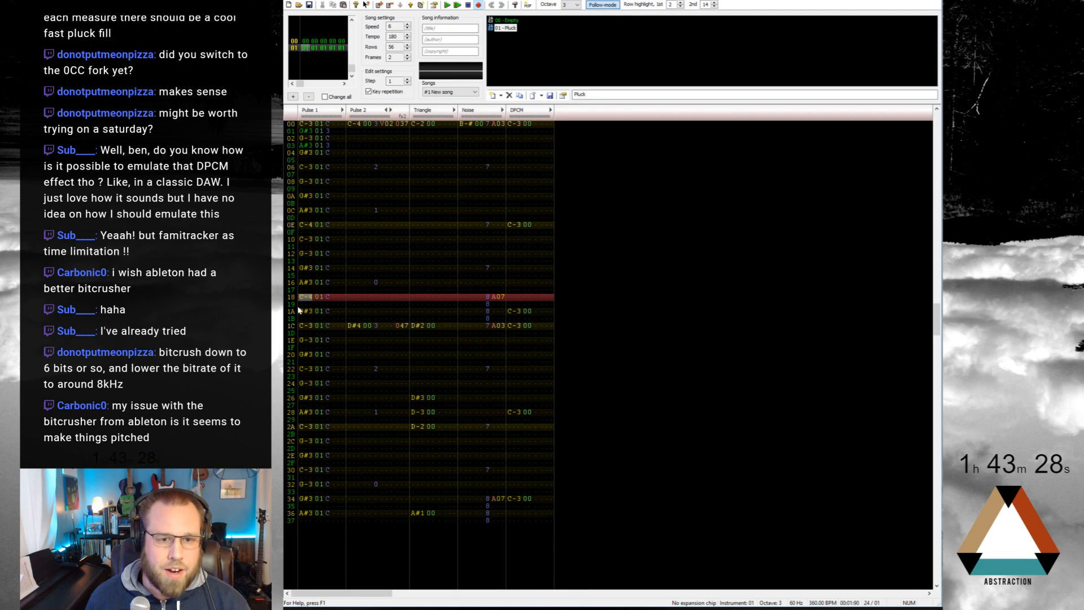
left_click(306, 126)
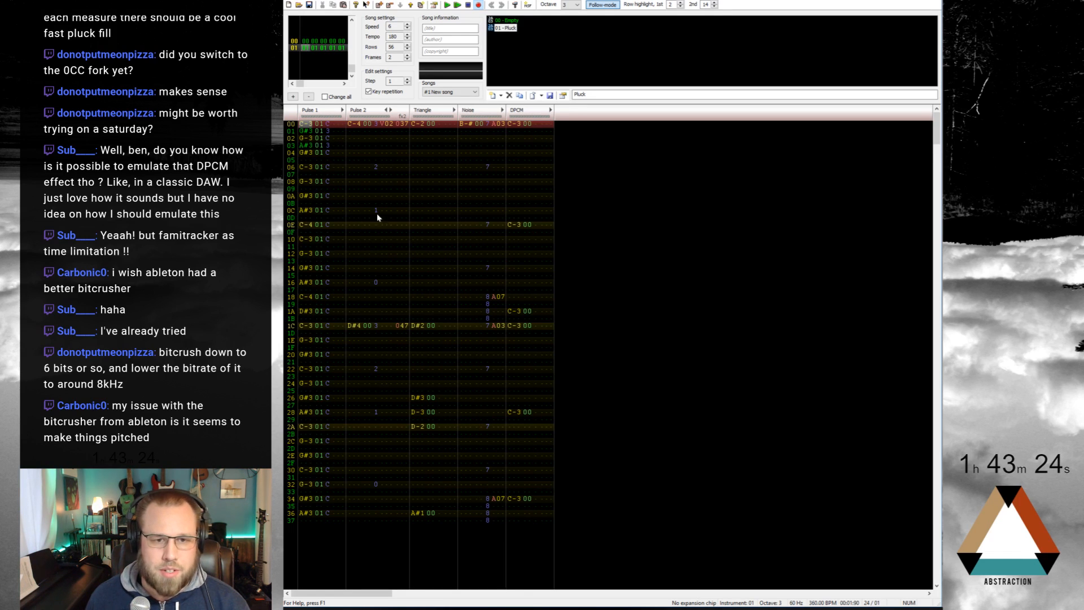
key("Return")
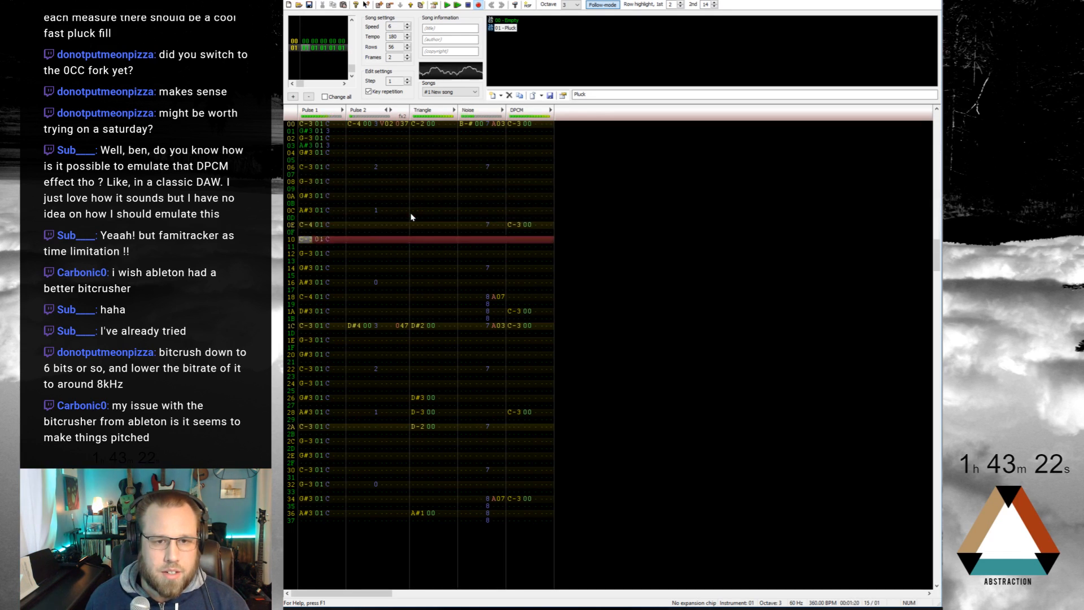
key("Return")
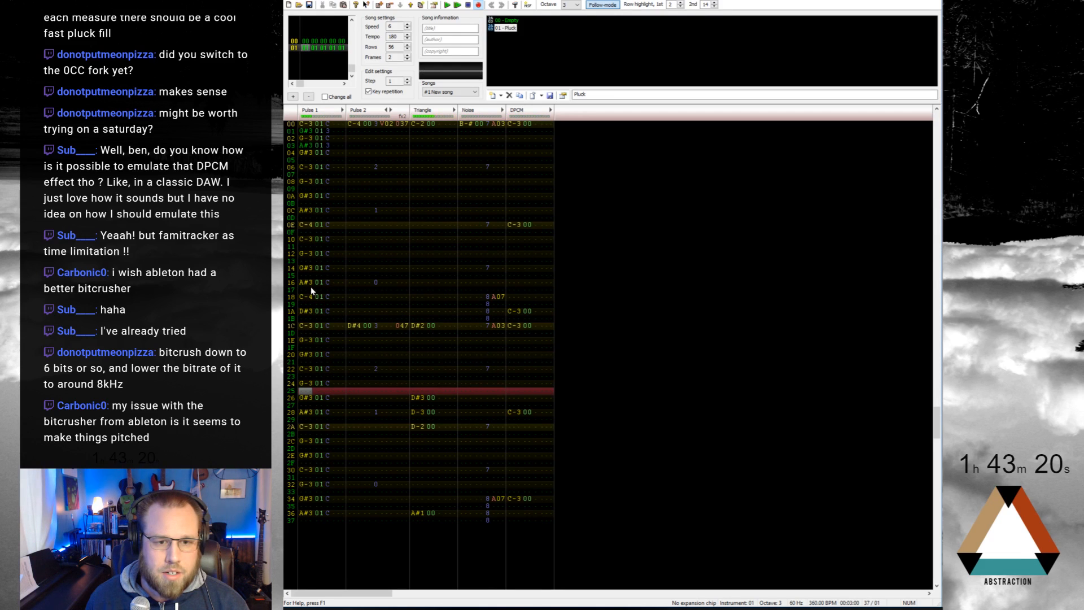
Step: Change the Pulse 1 note on row 16 to D-4
left_click(307, 299)
left_click(308, 285)
key("w")
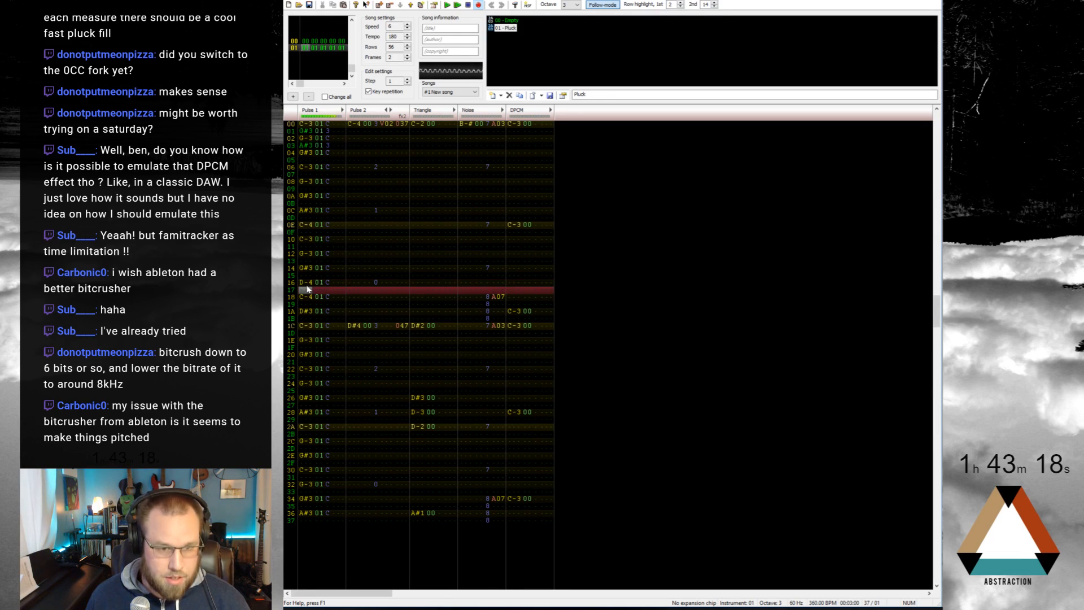
Step: Try D#4 as the Pulse 1 note on row 16 and play frame 01 to hear it
key("Up")
key("3")
key("Down")
key("q")
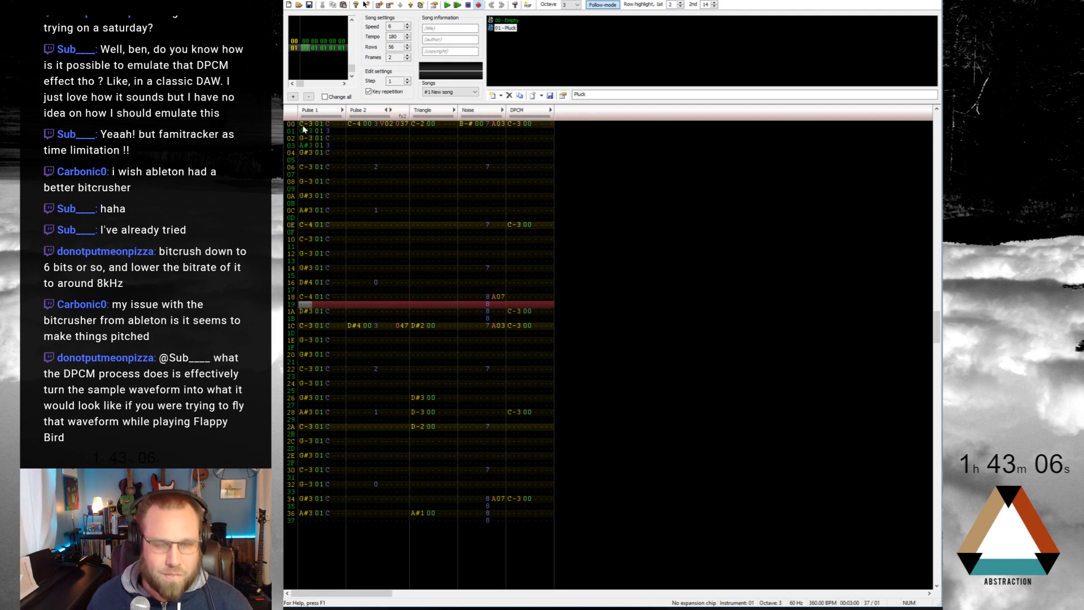
key("Return")
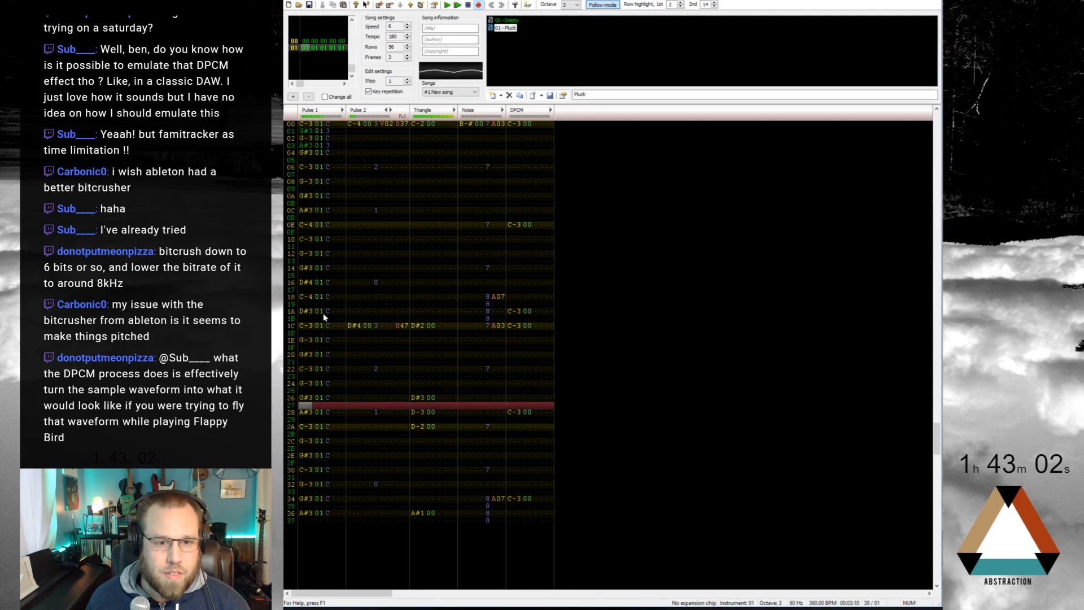
Step: Change the Pulse 1 notes on rows 32, 34 and 36 to D#4, C-4 and D#3
left_click(305, 484)
key("3")
key("Down")
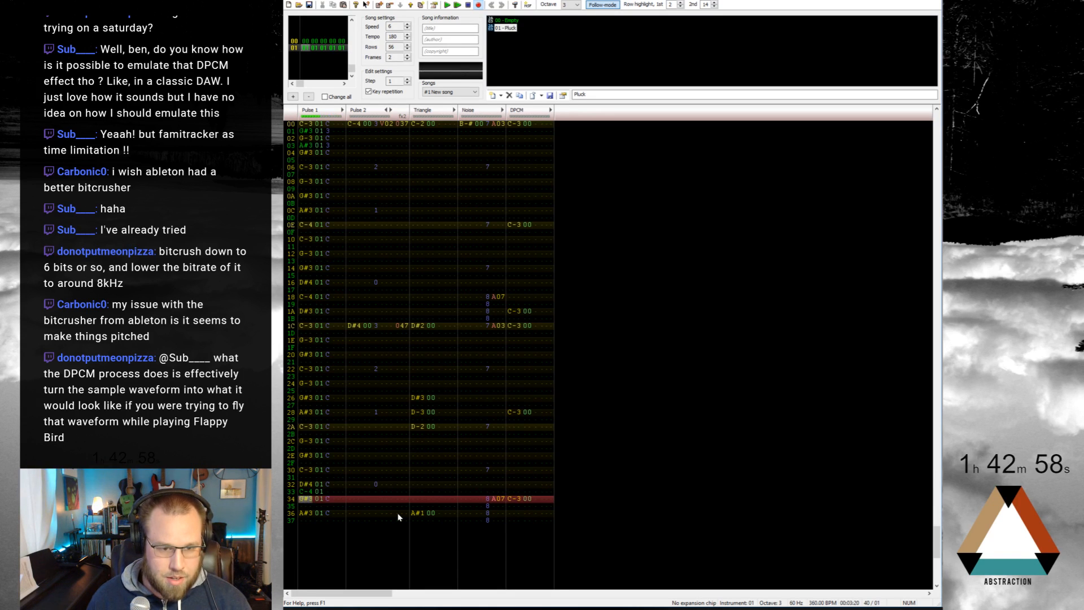
key("Up")
key("Down")
key("q")
key("Down")
key("d")
Step: Change the Pulse 1 notes on rows 16 and 1A to A#3 and C-4 and play frame 01
key("Up")
key("Up")
key("Up")
key("Up")
key("Up")
key("Up")
key("Up")
key("Up")
key("Up")
key("Up")
key("Up")
key("Up")
key("Up")
key("Up")
key("Up")
key("Up")
key("Up")
key("Up")
key("Up")
key("Up")
key("Up")
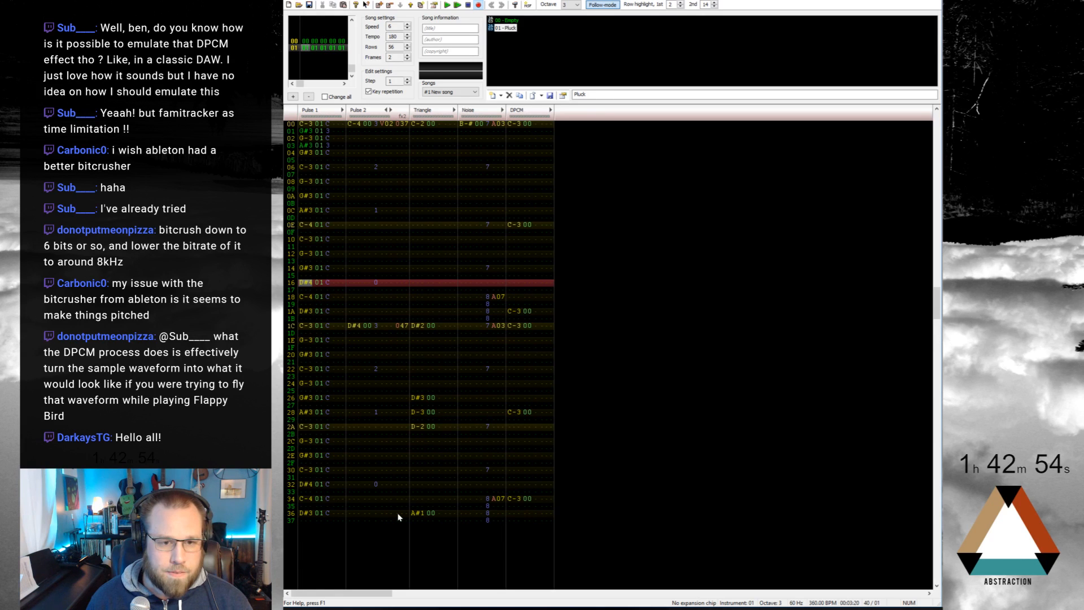
key("j")
key("Down")
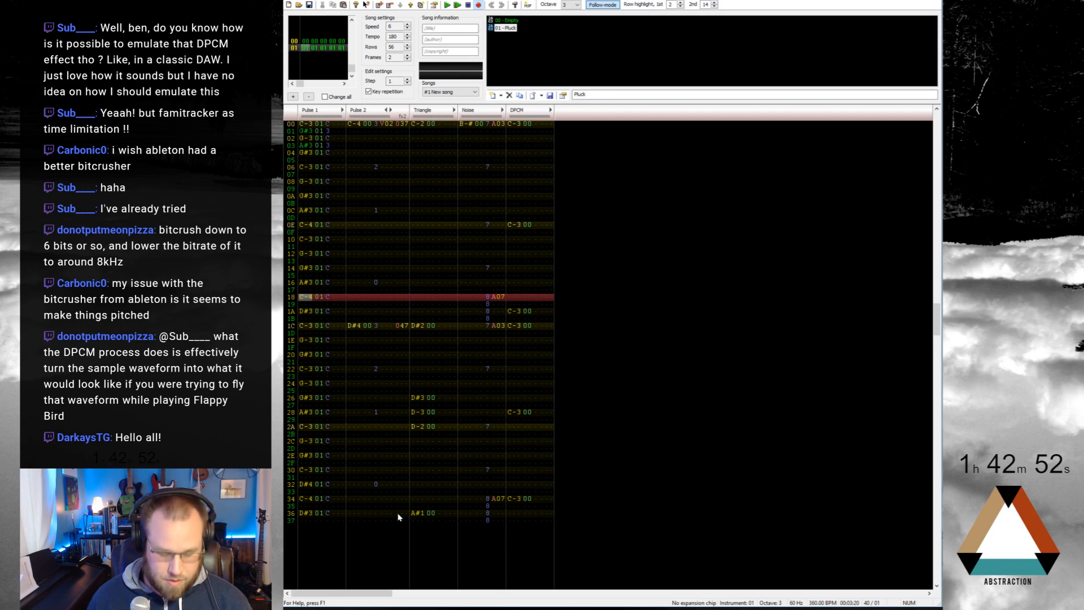
key("Down")
key("Down")
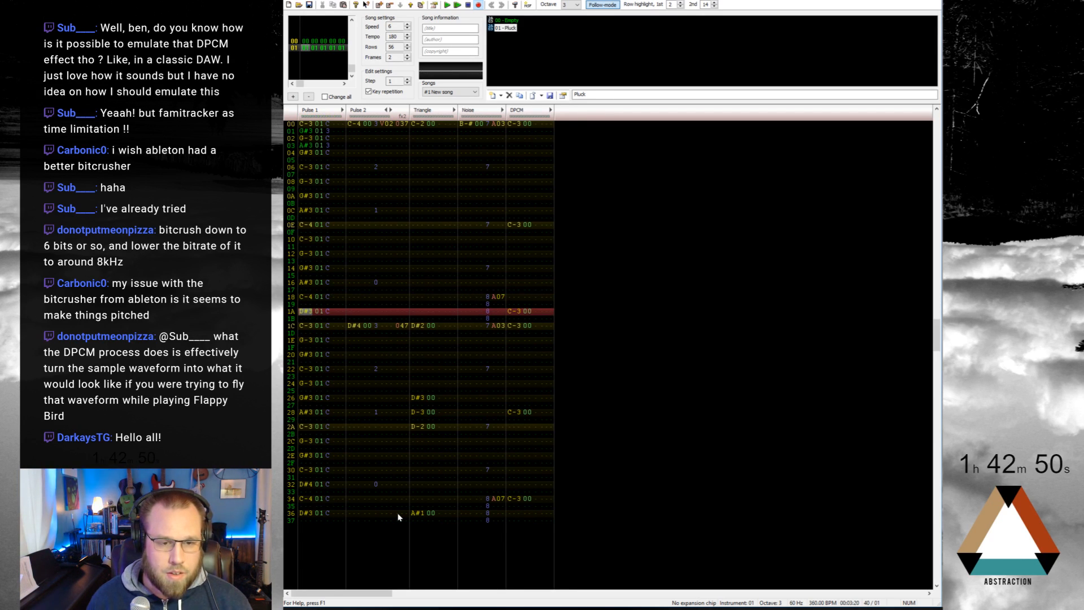
key("q")
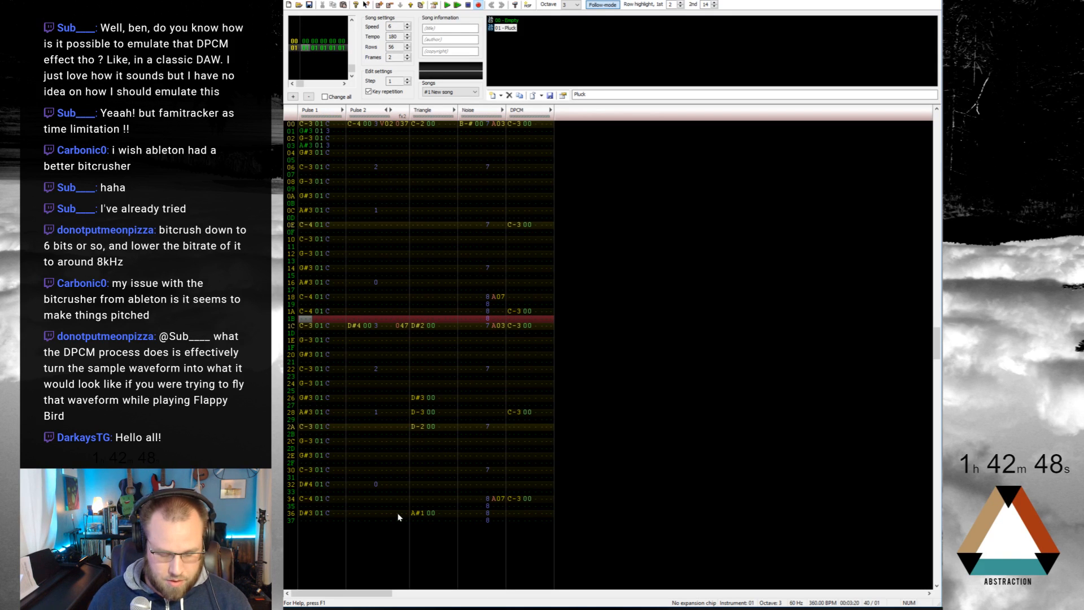
key("Return")
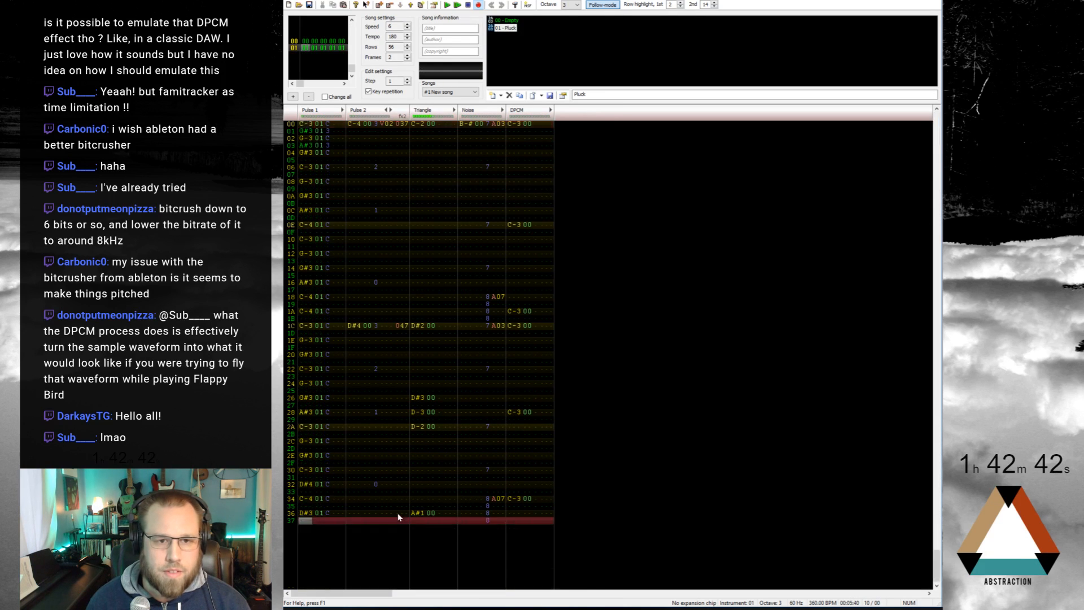
Step: Clear the old Pulse 1 echo notes on rows 01 and 03 and mix-paste a copy of the melody starting at row 03
left_click_drag(303, 130, 336, 515)
left_click(302, 125)
key("Delete")
left_click(305, 156)
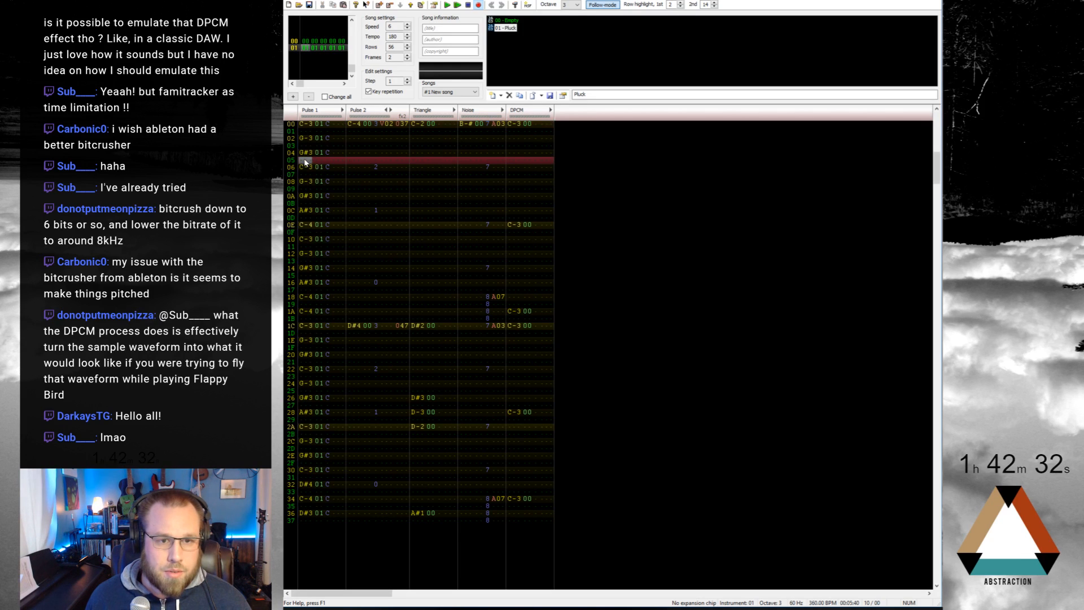
left_click(310, 145)
key("ctrl+m")
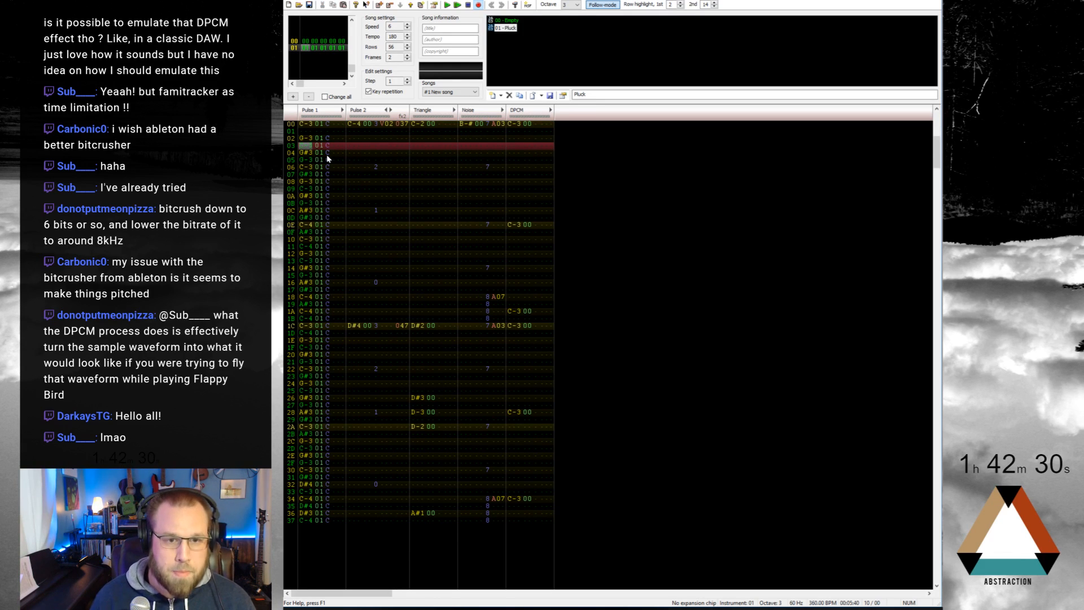
Step: Copy the A#3 pluck note from Pulse 1 row 36 of frame 00 to row 01 of frame 01
scroll(327, 155, "up", 2)
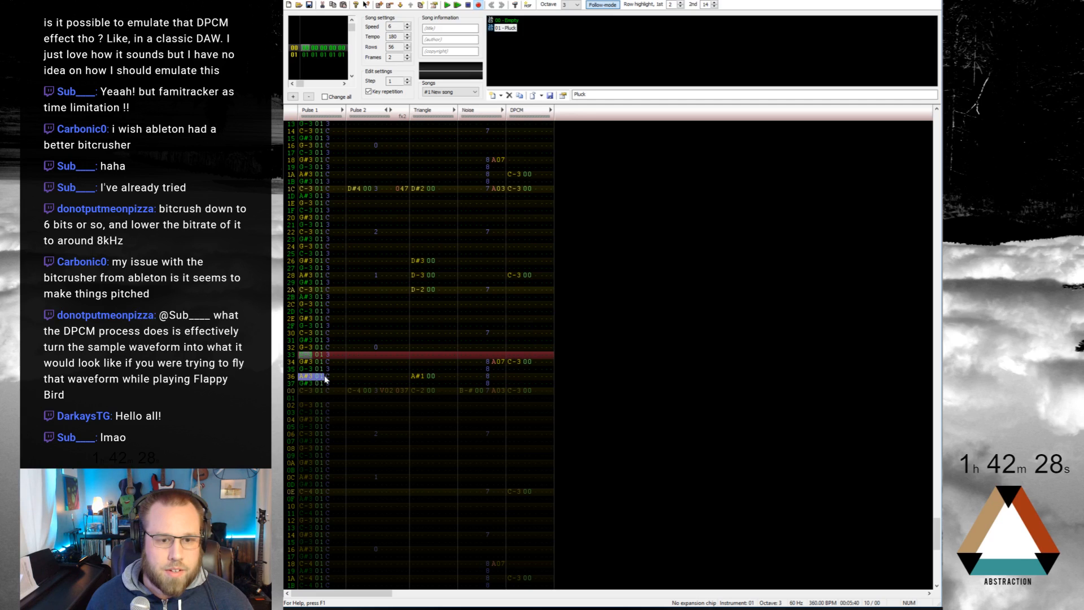
scroll(324, 266, "down", 3)
left_click(311, 132)
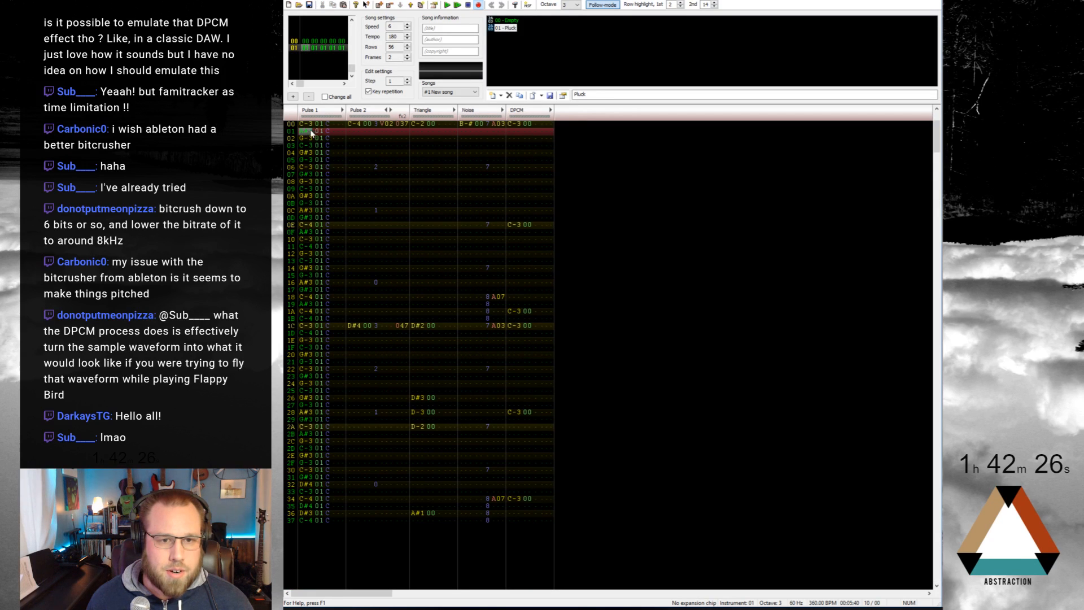
Step: Set the volume of the Pulse 1 echo notes on the odd rows from 01 through 1B to 3 and play frame 01
left_click(324, 131)
type("3")
key("Down")
type("3")
key("Down")
type("3")
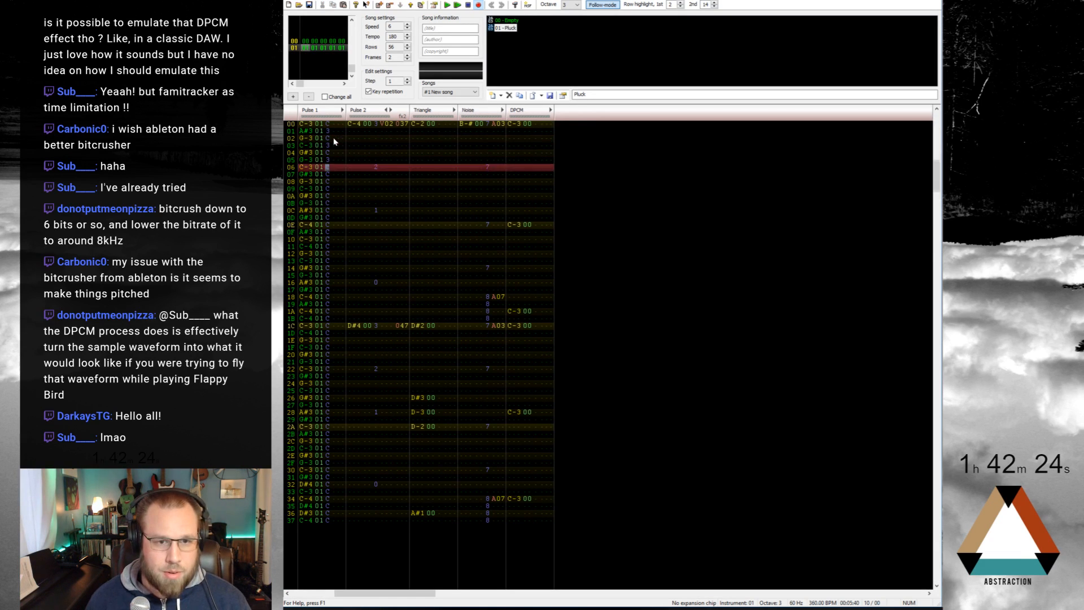
key("Down")
key("3")
key("Down")
key("3")
key("Down")
key("3")
key("Down")
key("3")
key("Down")
key("3")
key("Down")
key("3")
key("Down")
key("3")
key("Down")
key("3")
key("Down")
key("3")
key("Down")
key("3")
key("Down")
key("3")
key("Down")
key("3")
key("Down")
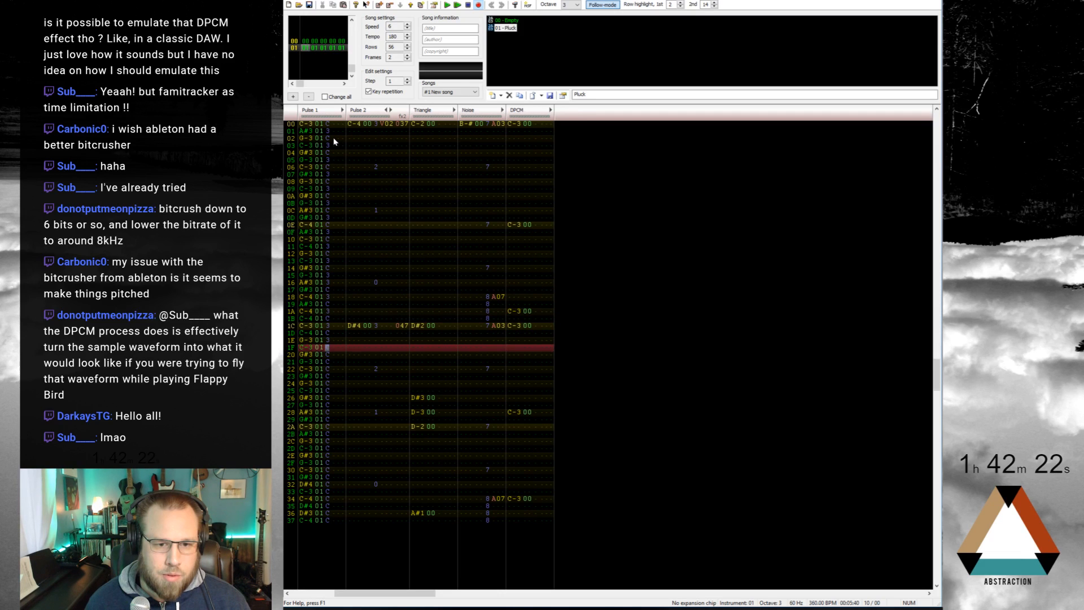
key("ctrl+Return")
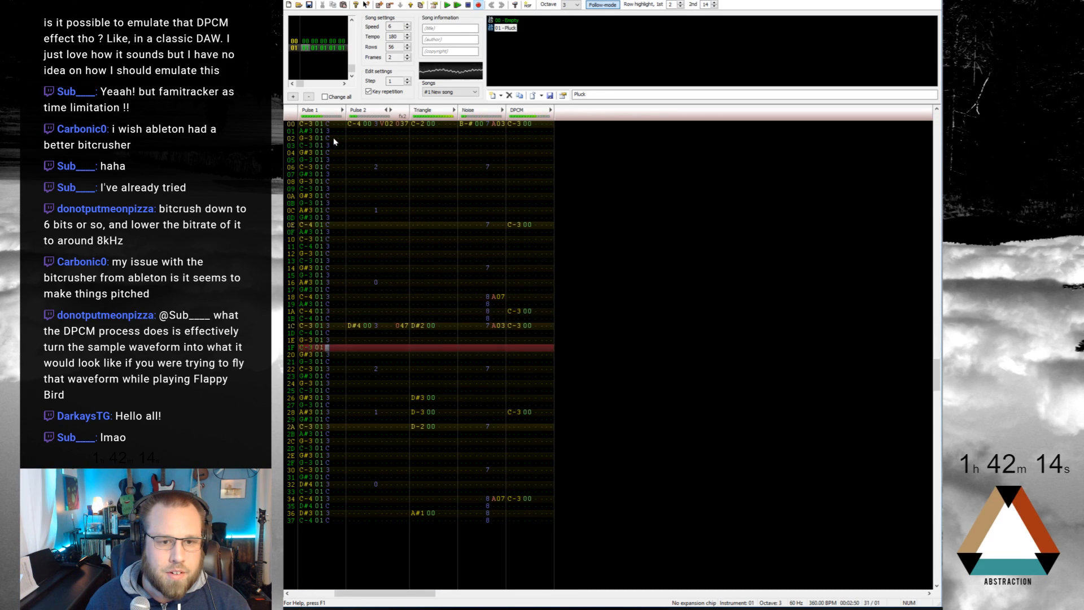
key("Return")
Step: Correct the Pulse 1 volumes from row 1C onward, using C on the even melody rows and 3 on the odd echo rows
scroll(333, 137, "up", 4)
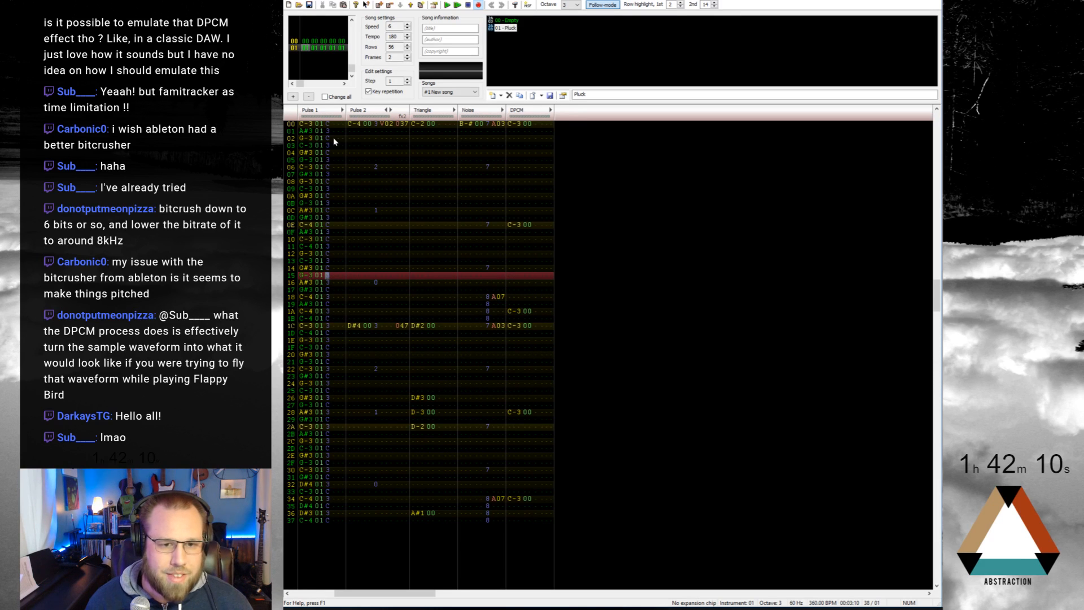
key("Down")
key("Down")
key("Down")
key("Down")
key("Down")
key("Down")
key("Down")
key("Down")
key("Down")
key("Down")
key("Down")
key("Down")
key("Down")
key("Down")
key("Down")
key("Down")
key("Down")
key("Down")
key("Down")
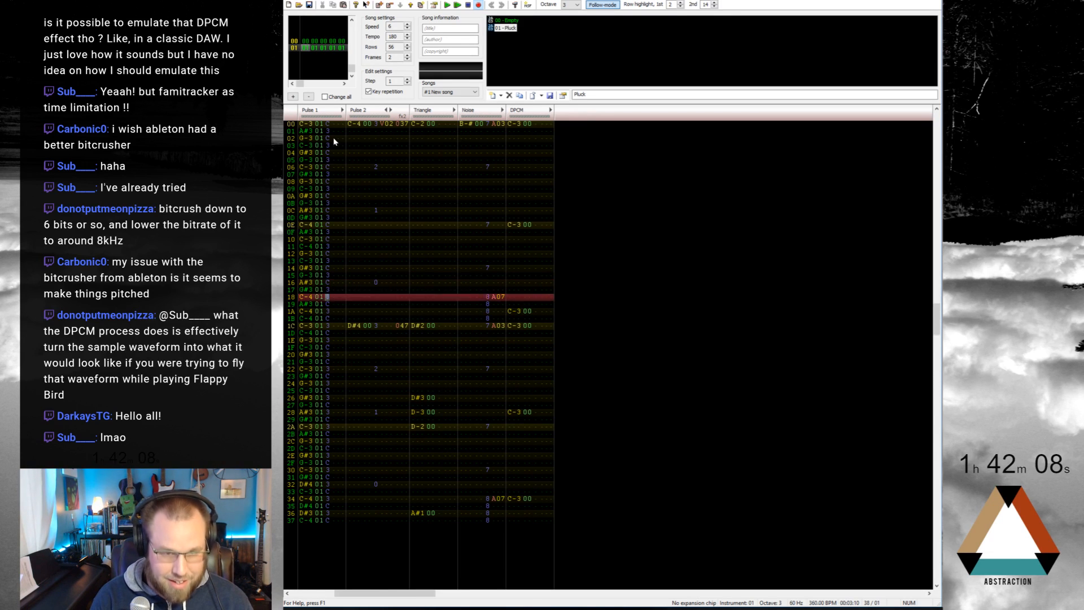
key("Down")
key("Down")
key("Down")
key("Down")
key("Down")
key("Down")
key("Down")
key("Down")
key("Down")
key("Down")
key("Down")
key("Down")
key("Down")
key("Down")
key("Down")
key("Down")
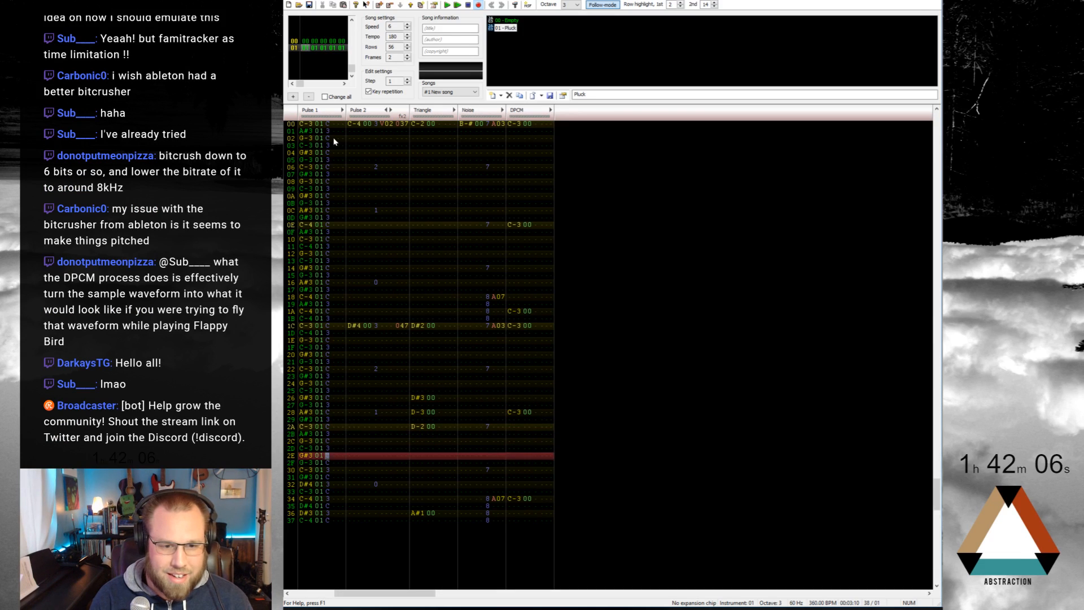
Step: Play frame 01 from its first row and on into frame 00 to check the rebuilt echoes
key("ctrl+Right")
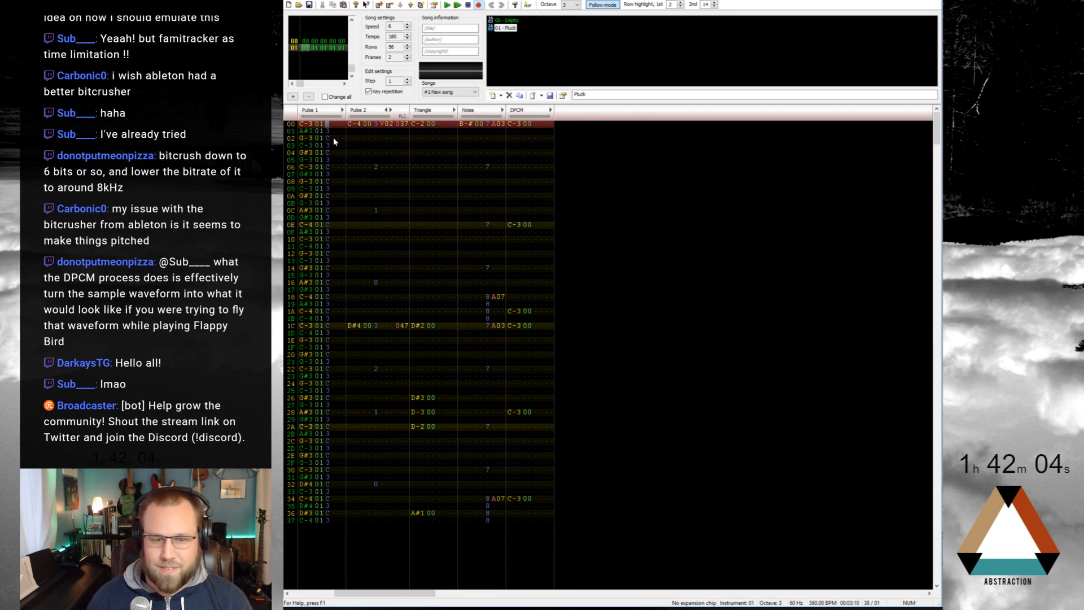
key("Return")
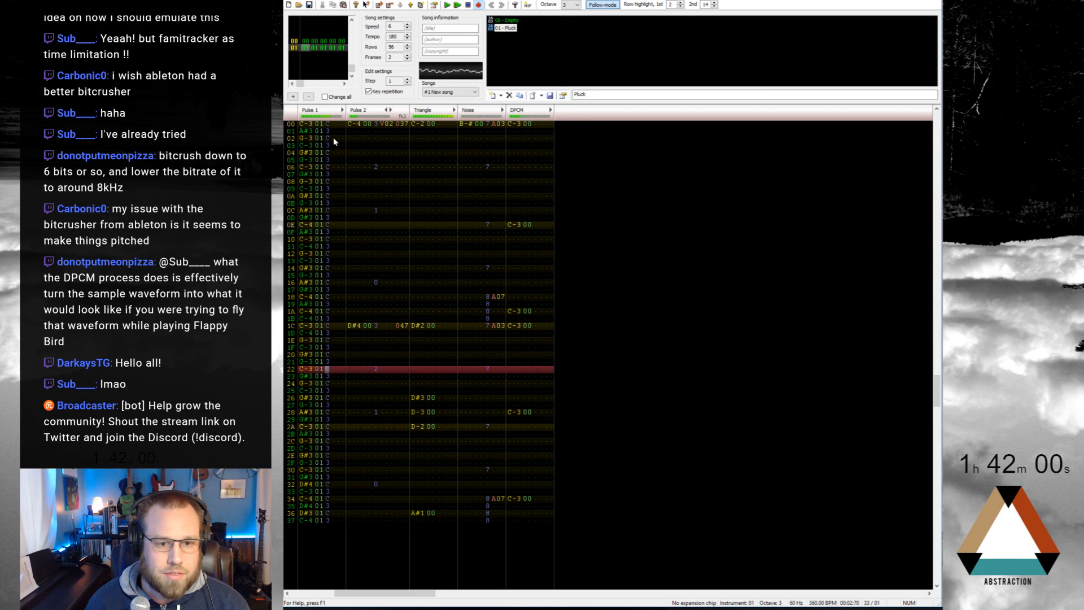
key("Return")
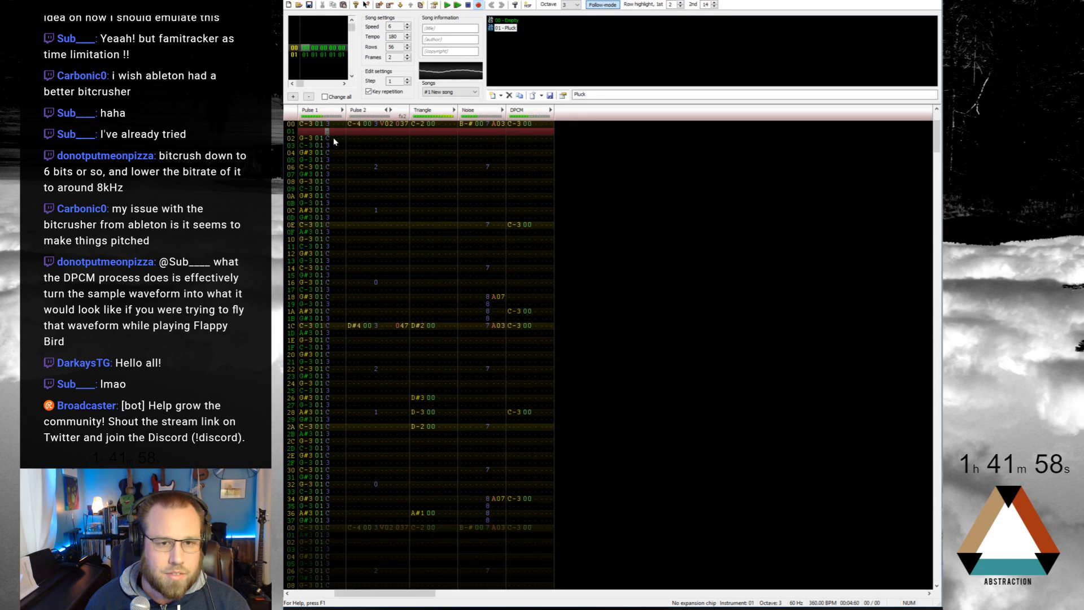
key("Up")
key("Up")
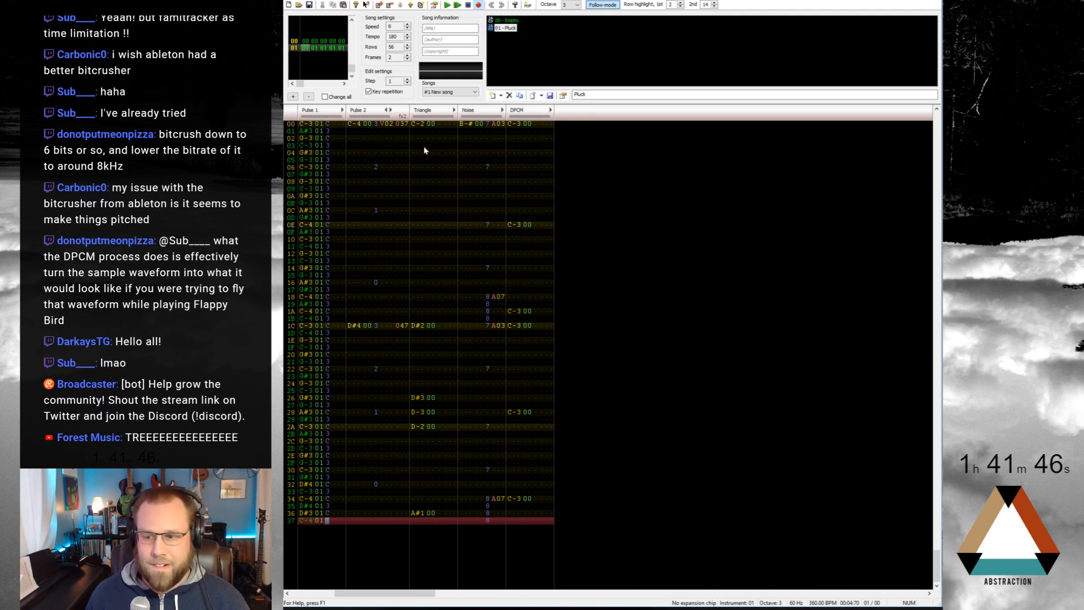
Step: Move the DPCM hit from row 1A and the Triangle D#2 from row 1C to row 14
left_click_drag(511, 313, 531, 272)
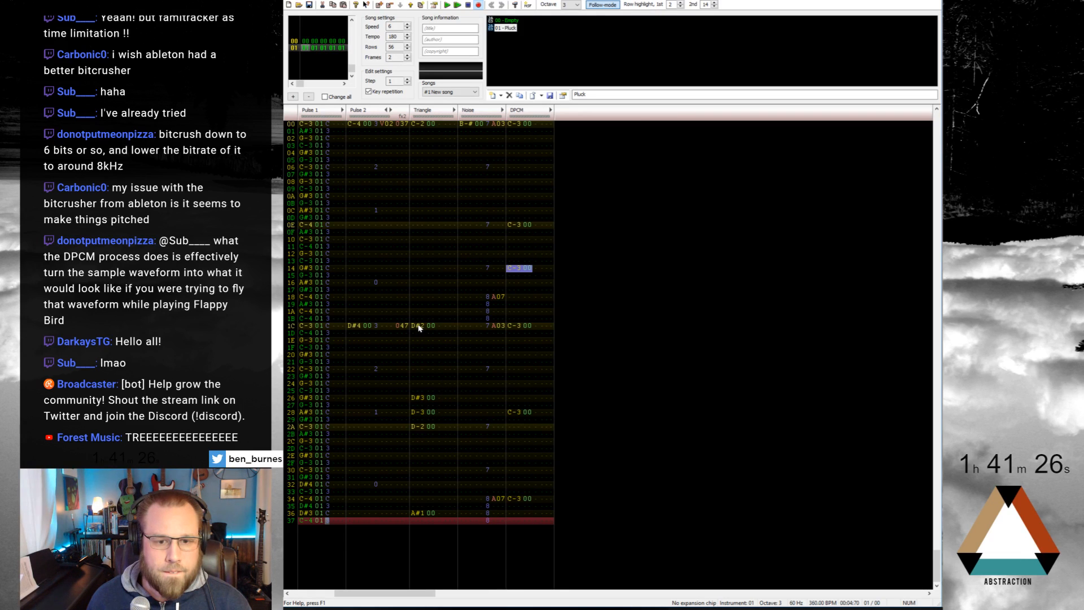
left_click_drag(419, 327, 429, 272)
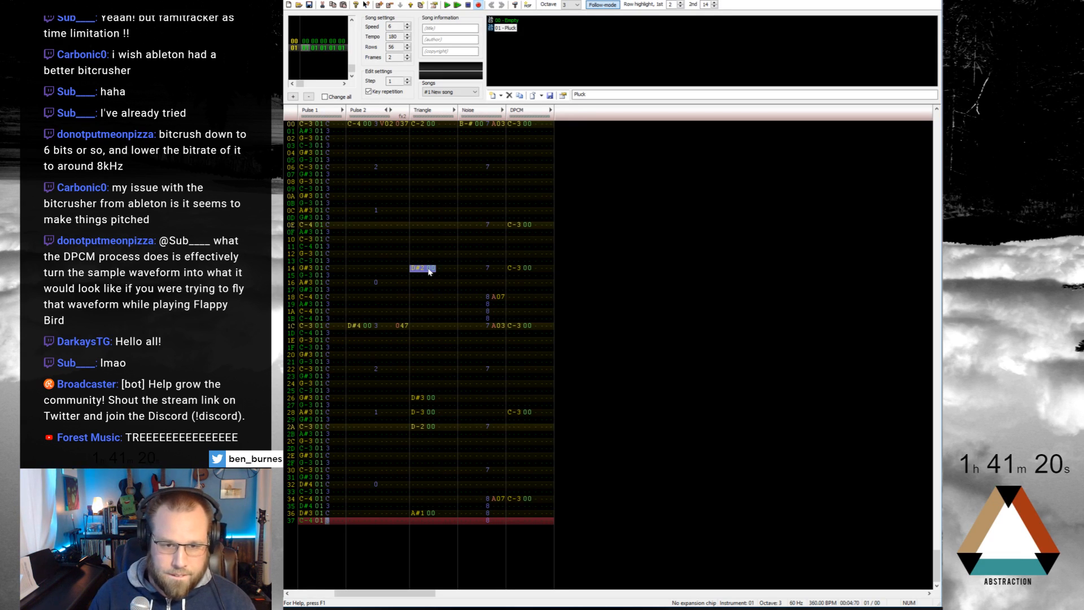
key("Down")
key("Up")
key("Up")
key("Up")
key("Up")
key("Up")
key("Up")
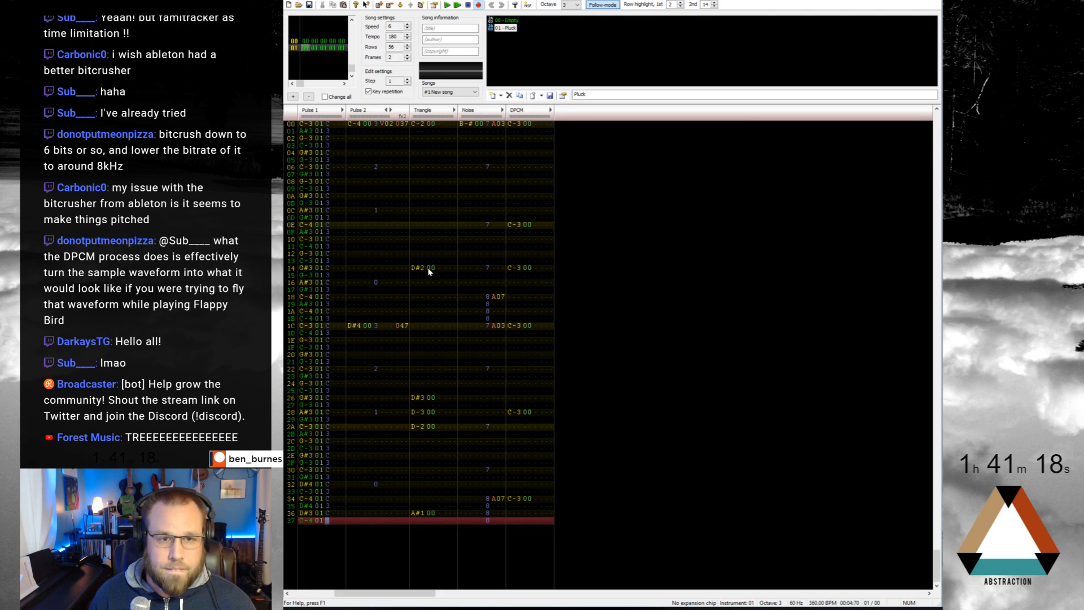
Step: Enter an F-3 note in the Triangle channel on row 16 of frame 01
key("Up")
key("Up")
key("Up")
key("Up")
key("Up")
key("Up")
key("Up")
key("Up")
key("Up")
key("Up")
key("Up")
key("Up")
key("Up")
key("Up")
key("Up")
key("Up")
key("Up")
key("Up")
key("Up")
key("Up")
key("Right")
key("Right")
key("Right")
key("Right")
key("Right")
key("Right")
key("Right")
key("Right")
key("Right")
key("Right")
key("Right")
key("Right")
key("Right")
key("Right")
key("Right")
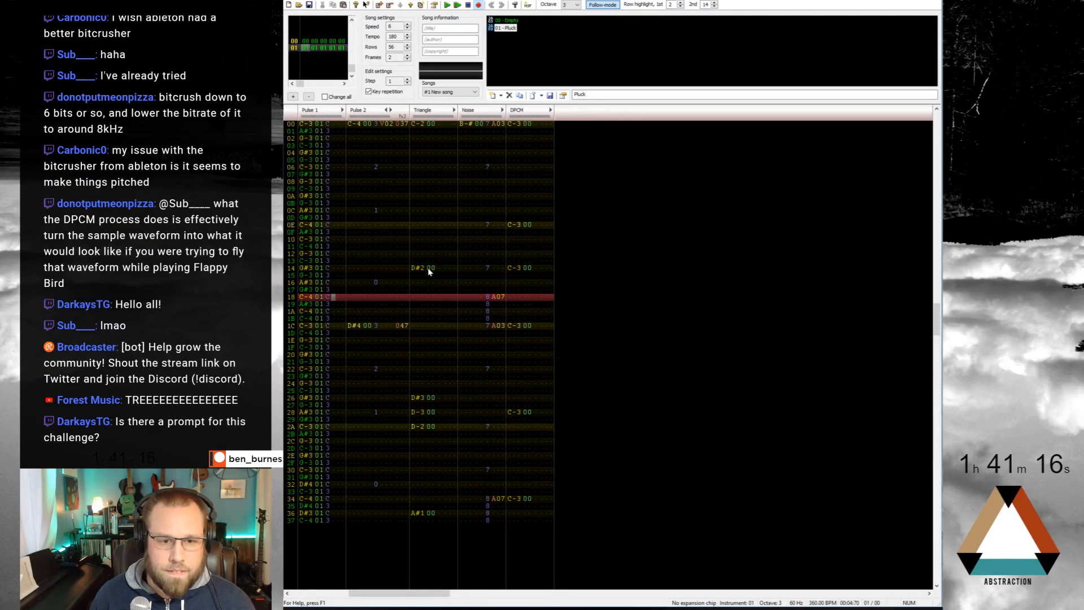
key("Up")
key("Up")
key("Left")
key("v")
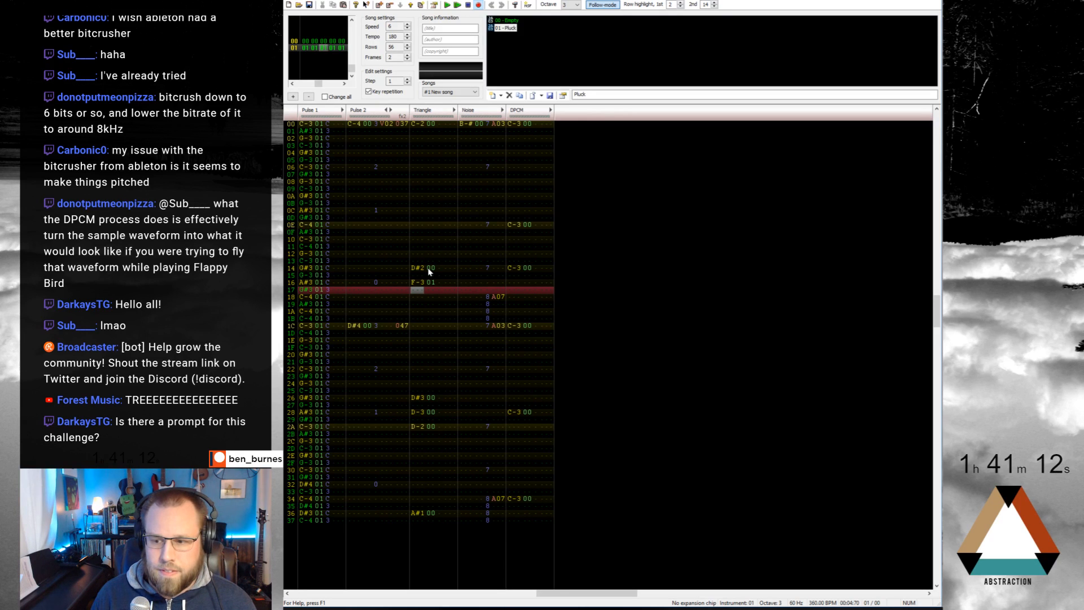
Step: Add a Noise volume of 7 on row 16 of frame 01
key("Home")
key("Up")
key("Down")
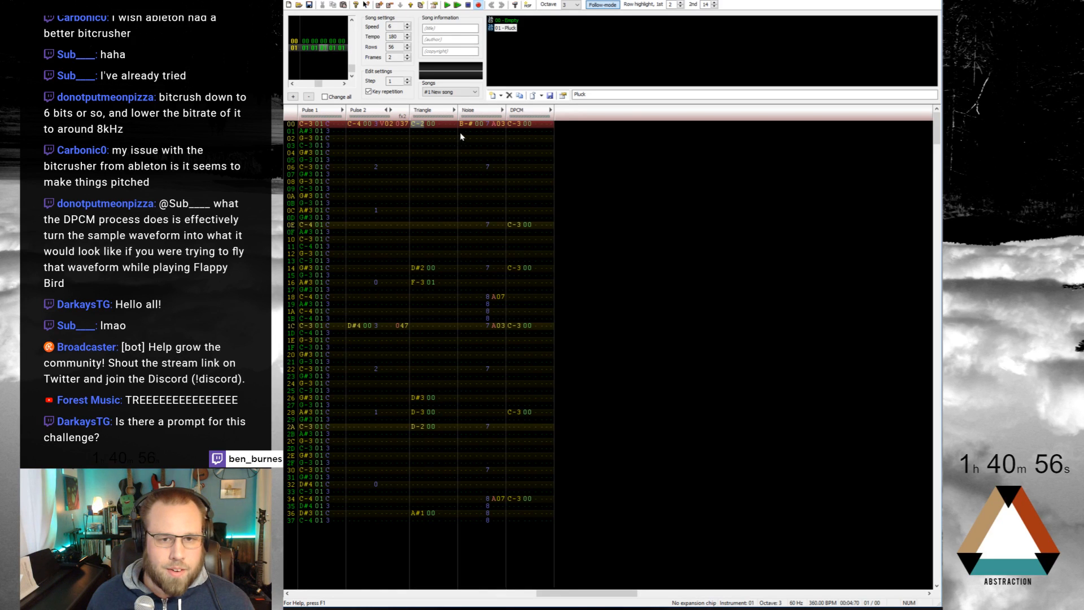
left_click(485, 283)
type("7")
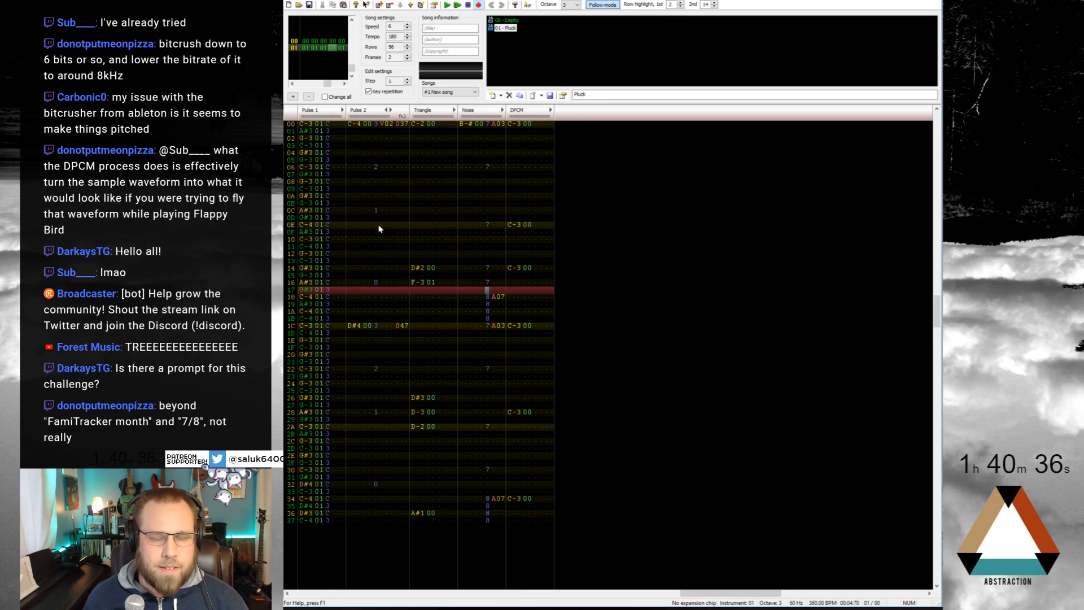
Step: Select instrument 00 and set the Triangle note on row 16 to instrument 00
left_click(356, 269)
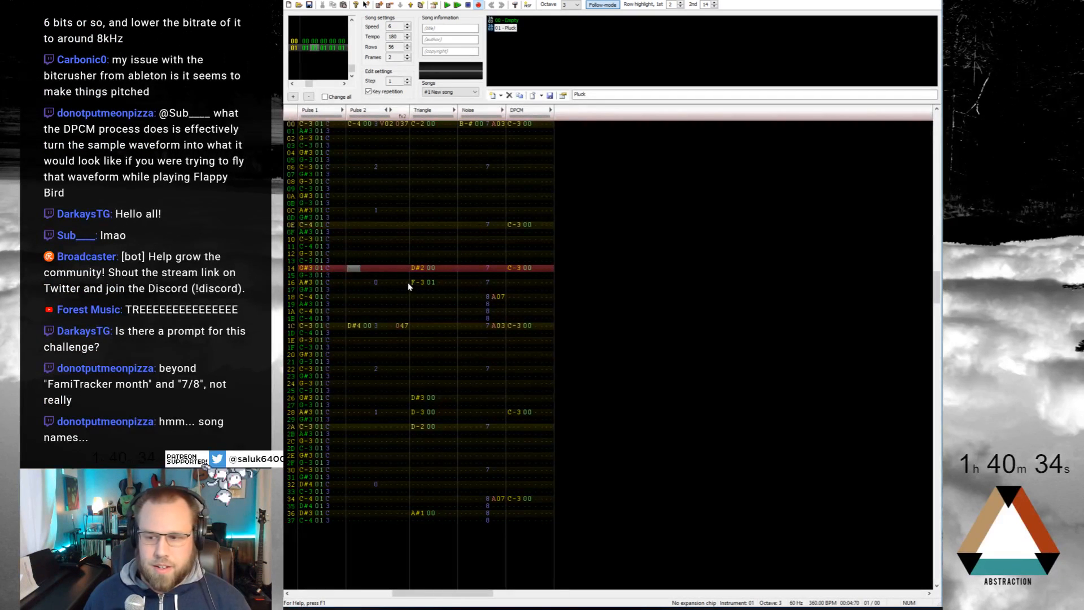
key("ctrl+Left")
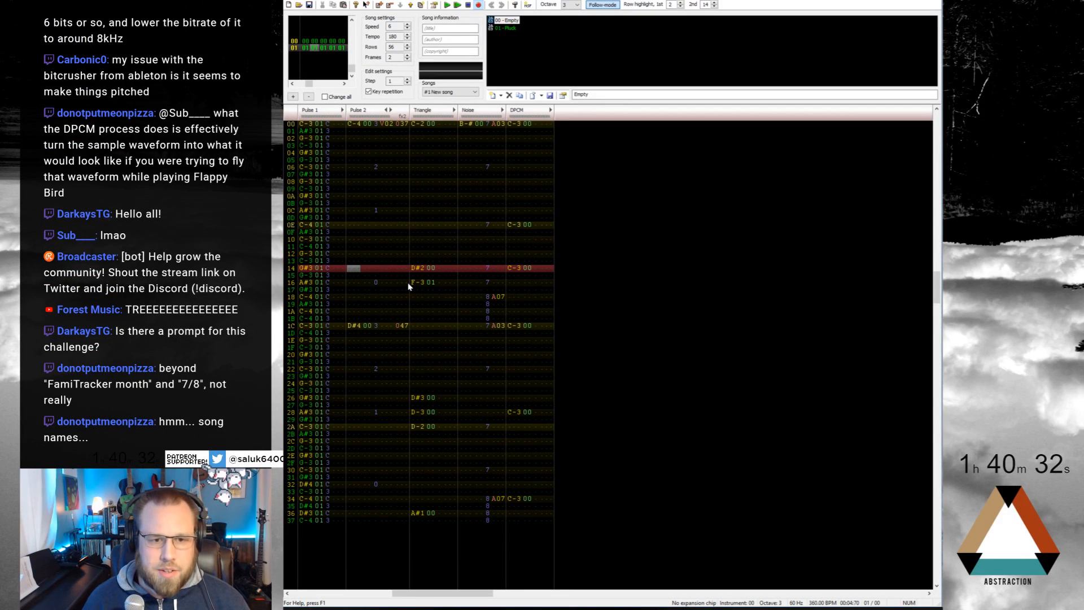
key("Right")
key("Right")
key("Right")
key("Right")
key("Right")
key("Right")
key("Right")
key("Right")
key("Right")
key("Right")
key("Right")
key("Right")
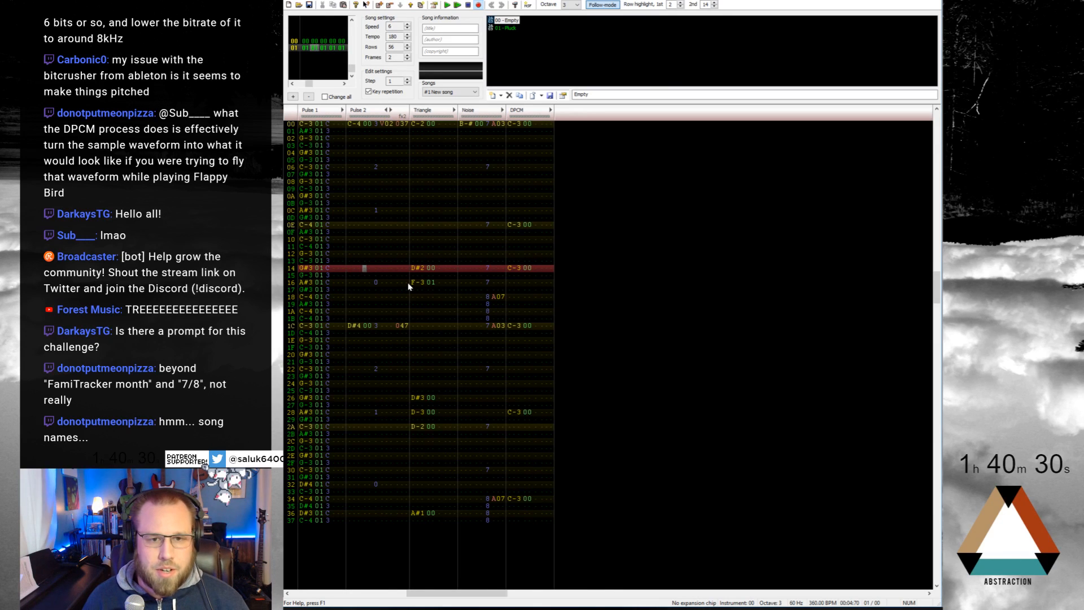
key("Down")
key("Down")
type("0")
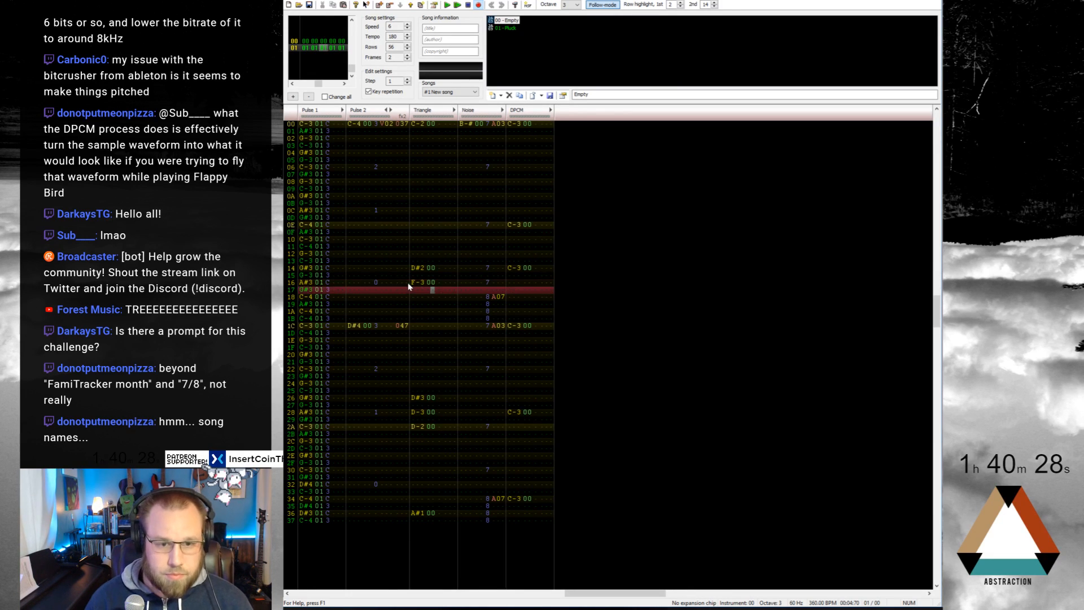
Step: Enter D#4 notes with instrument 00 in Pulse 2 on rows 14 and 16
key("Up")
key("Up")
key("Left")
key("Left")
key("Left")
key("Left")
key("Left")
key("Left")
key("Left")
key("Left")
key("Left")
key("Left")
key("Left")
key("Left")
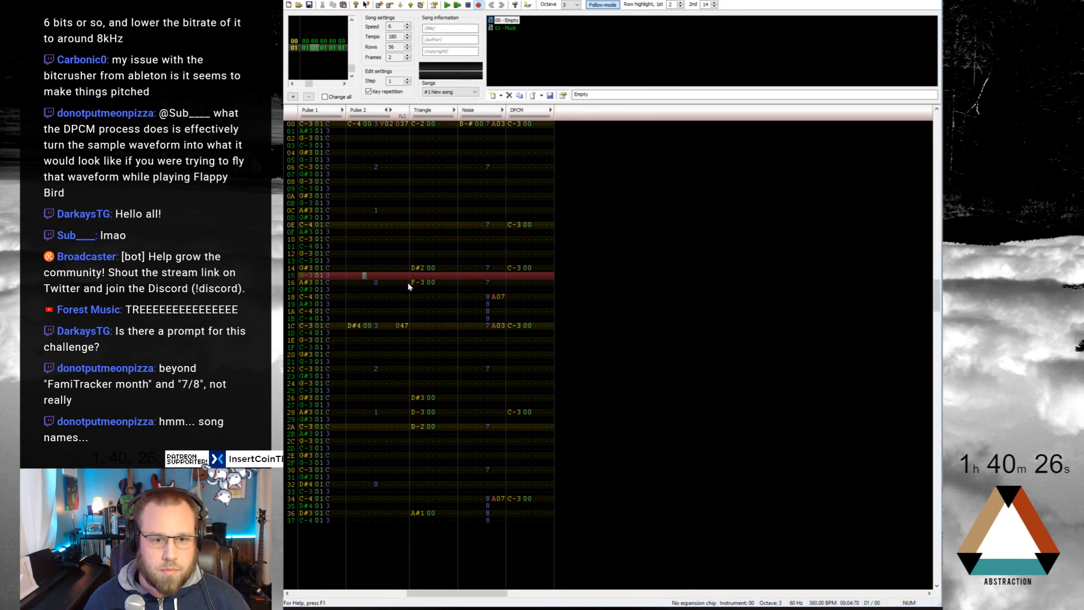
key("Up")
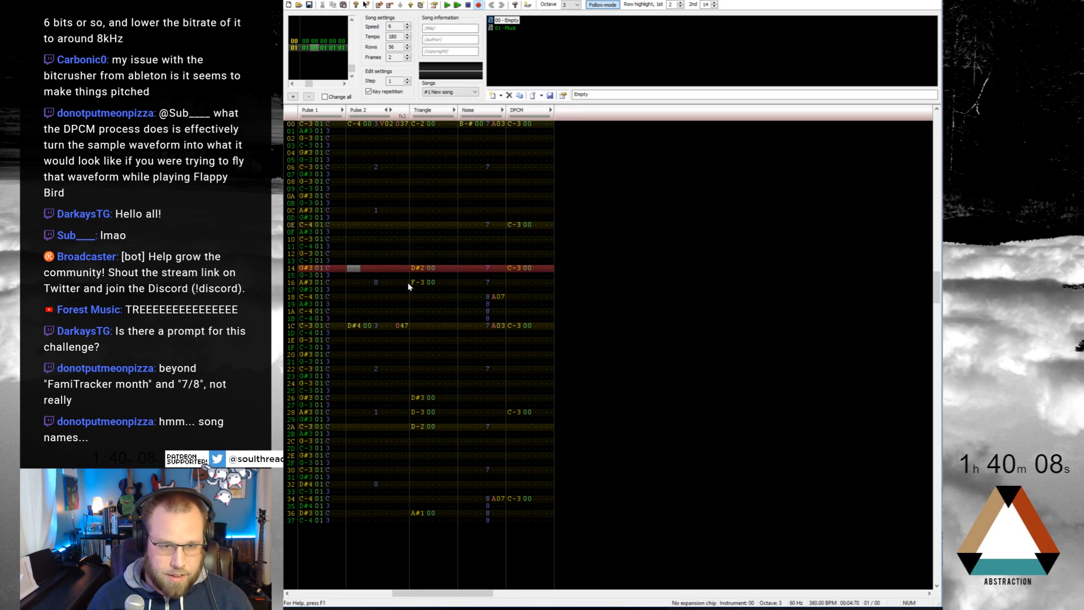
key("3")
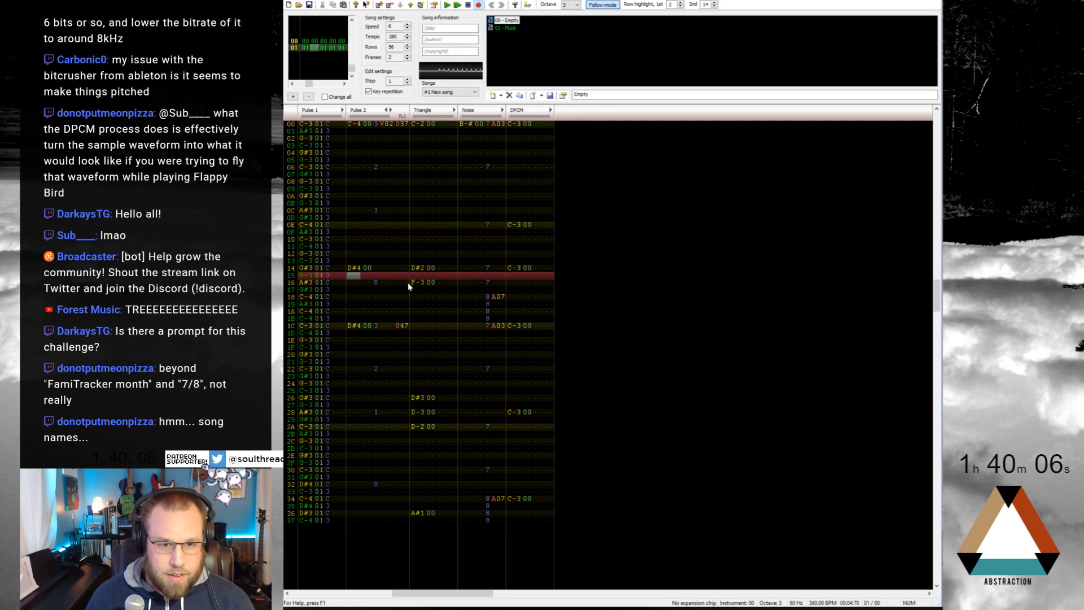
key("Down")
key("3")
key("Up")
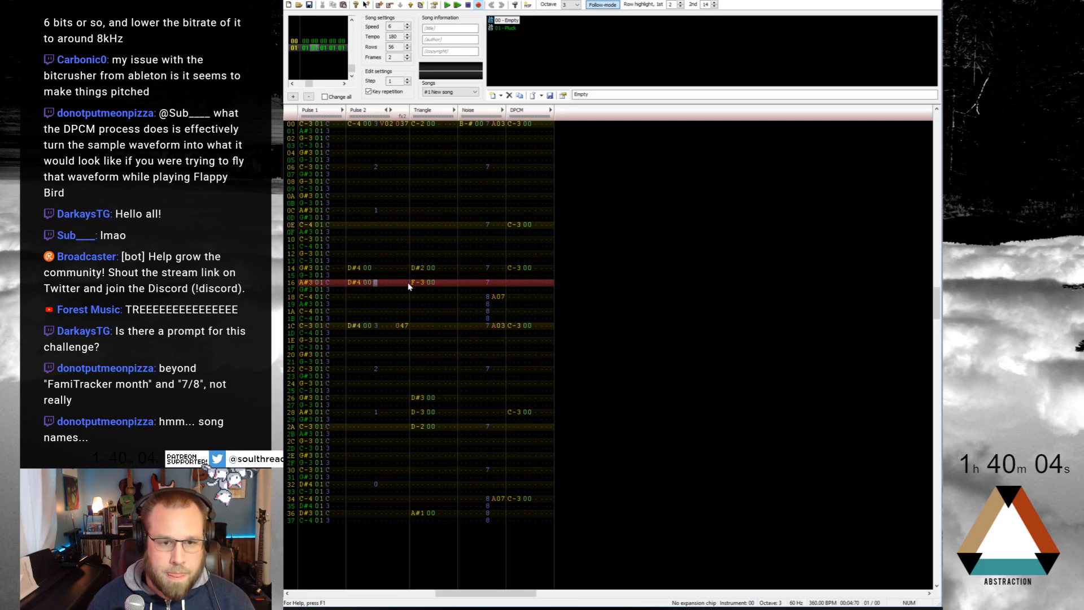
Step: Clear the Pulse 2 volume on row 16 and add the effect Q02 to its D#4 note
key("Right")
key("Right")
key("Right")
key("Right")
key("Right")
type("q02")
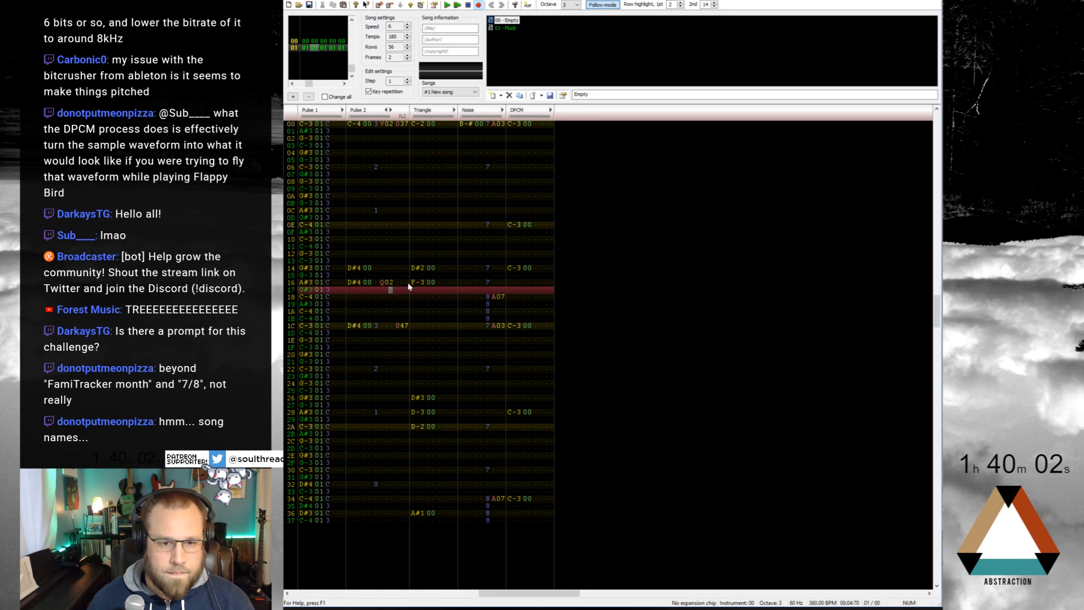
key("Down")
key("Down")
key("Right")
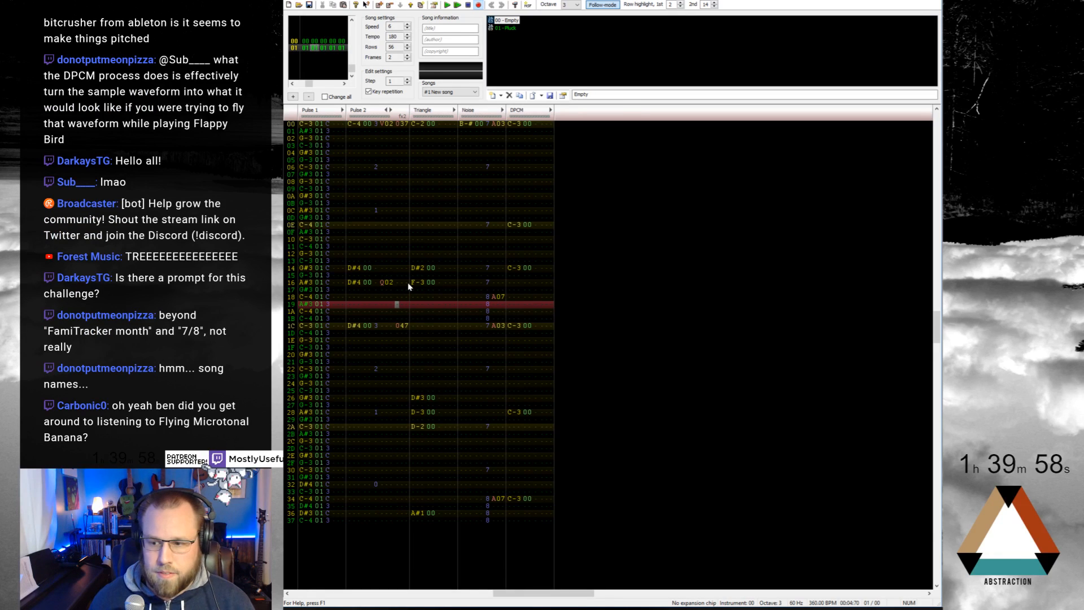
Step: Delete the Pulse 2 data from row 1C through row 35
left_click_drag(368, 327, 395, 511)
key("Delete")
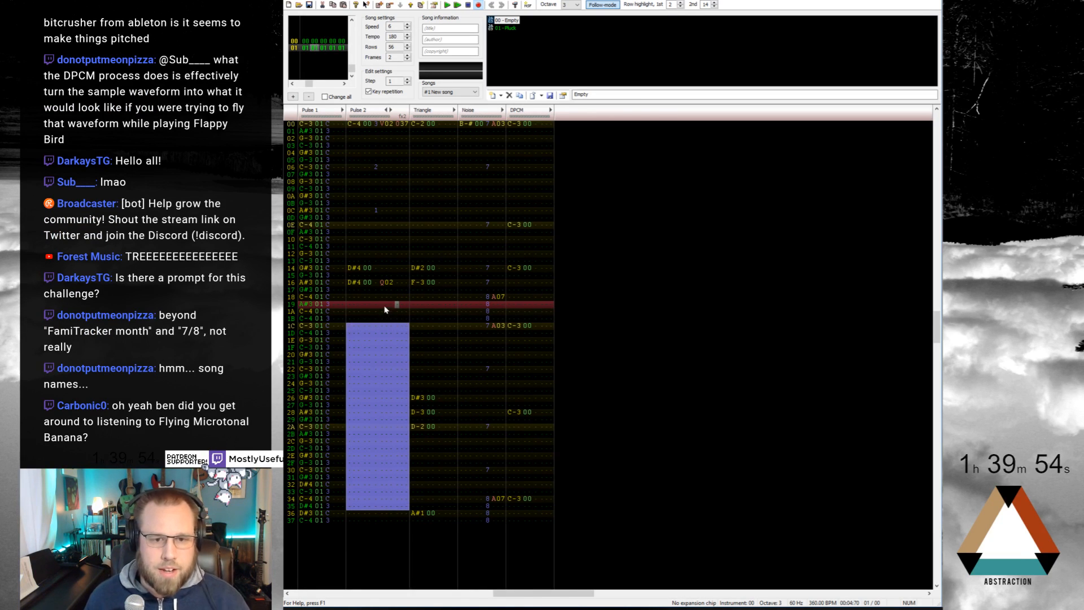
left_click(382, 312)
Step: Add the effect 464 to Pulse 2 on row 1A
left_click(382, 311)
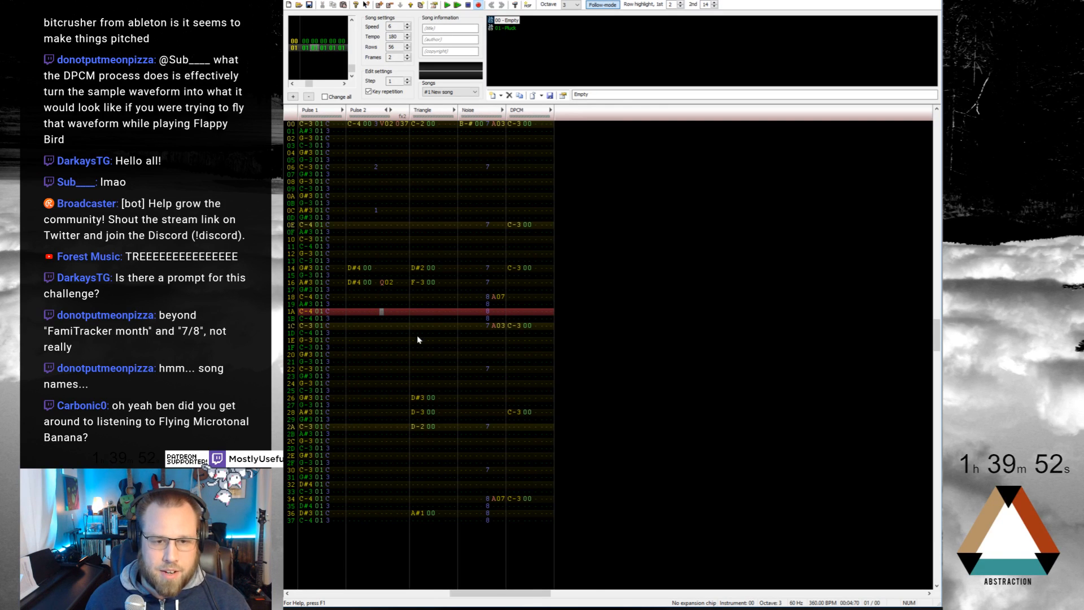
type("400")
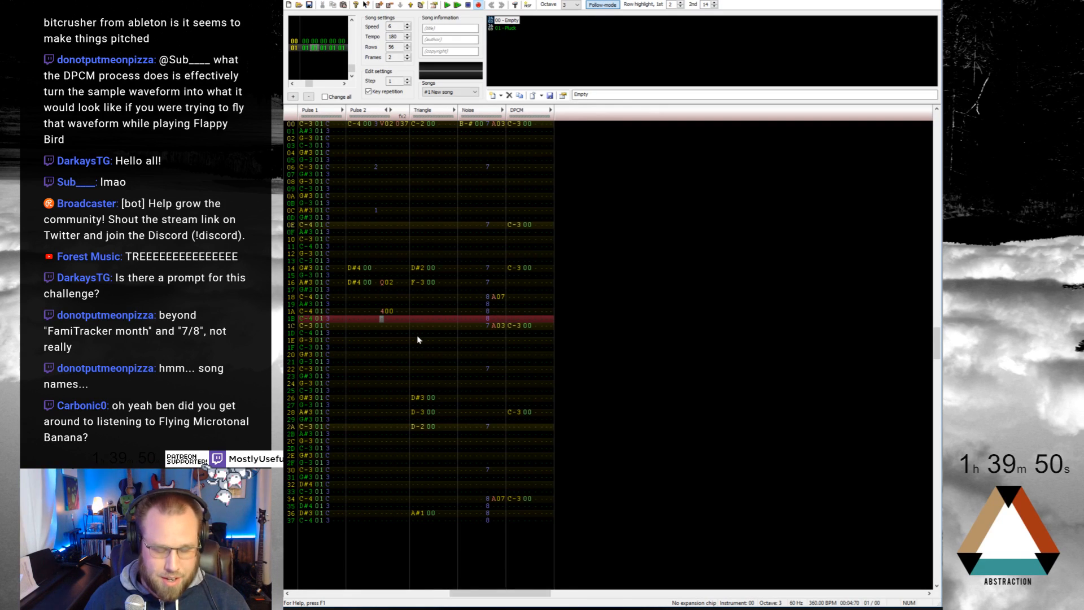
key("Up")
key("Right")
type("6")
key("Up")
key("Right")
type("4")
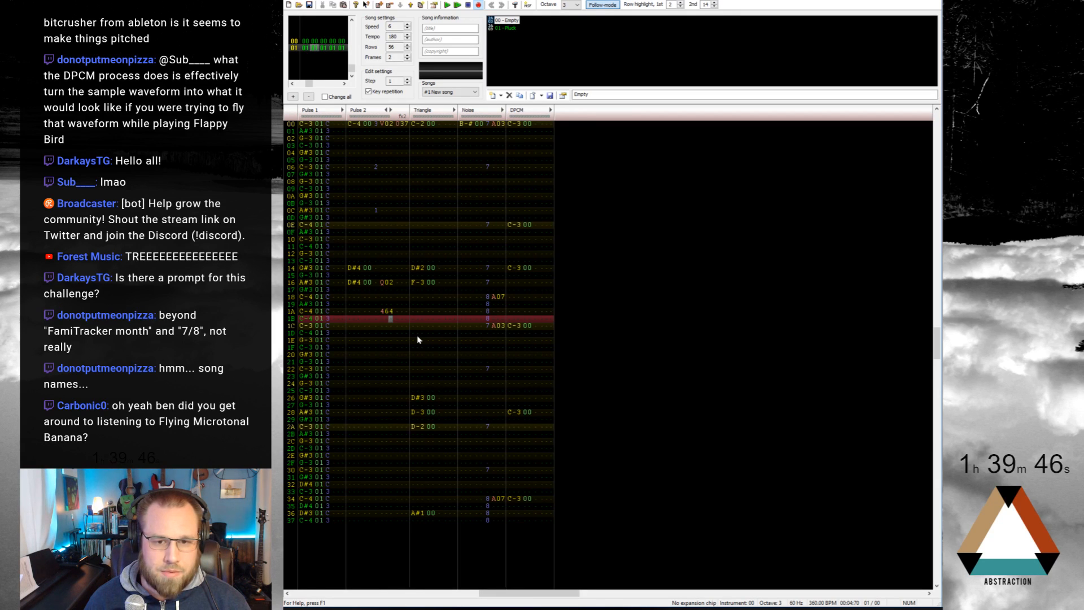
key("Up")
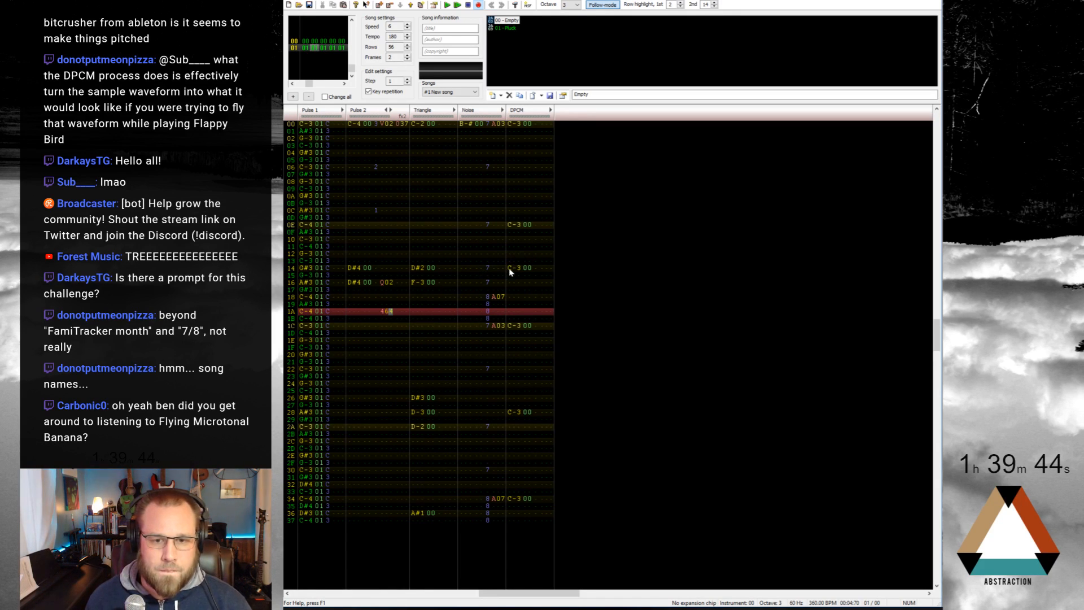
Step: Copy the DPCM hit from row 14 to row 16 and delete the DPCM hit on row 1C
left_click_drag(510, 268, 529, 272)
key("ctrl+c")
left_click(514, 282)
key("ctrl+v")
left_click_drag(511, 326, 525, 328)
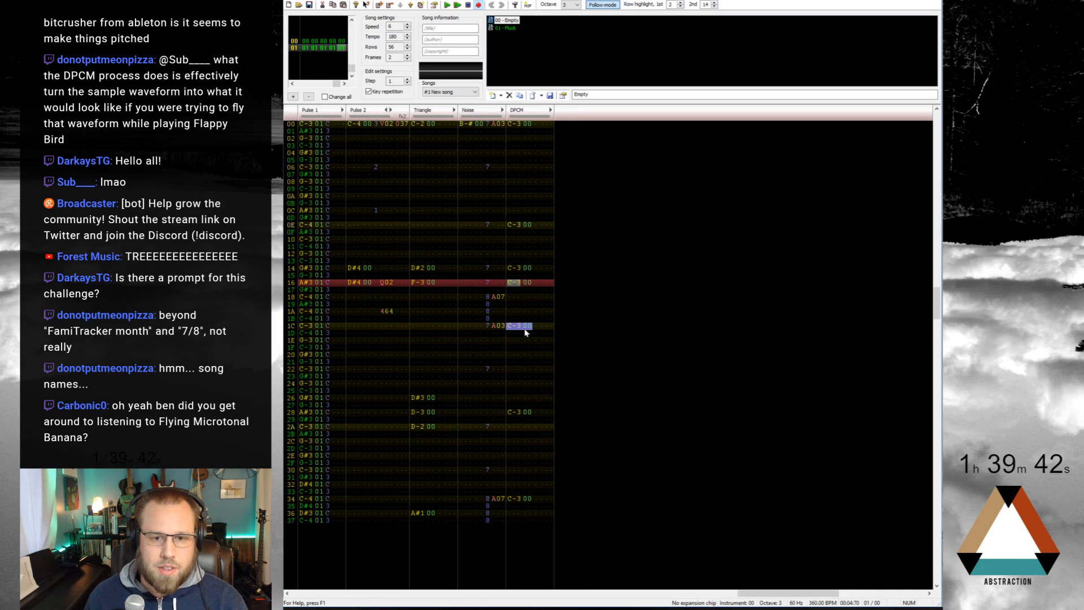
key("Delete")
Step: Play frame 01 from its first row to check the new accent hits
left_click(464, 130)
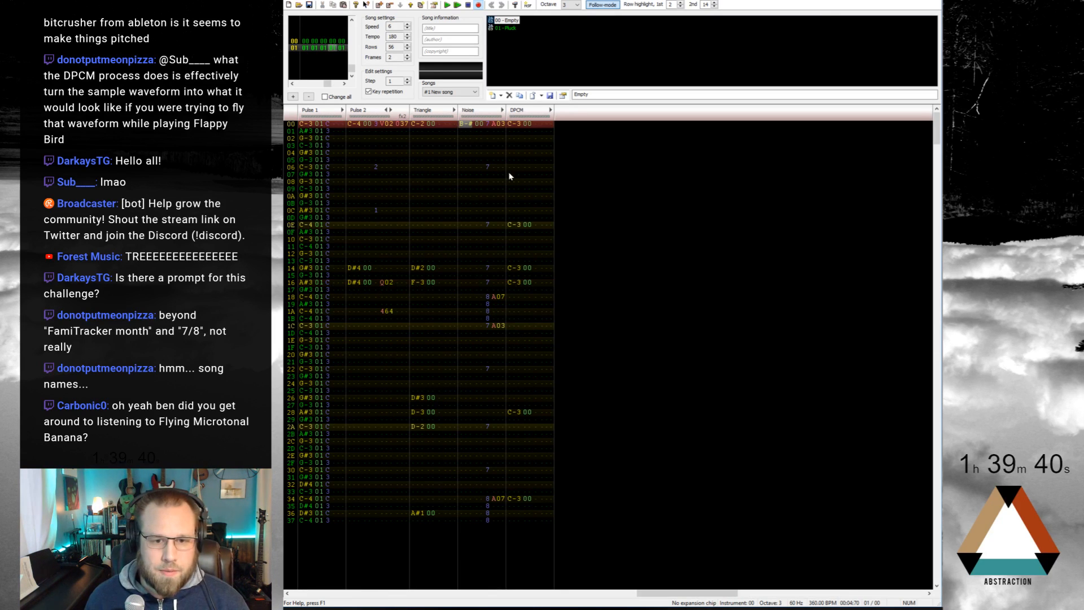
key("Return")
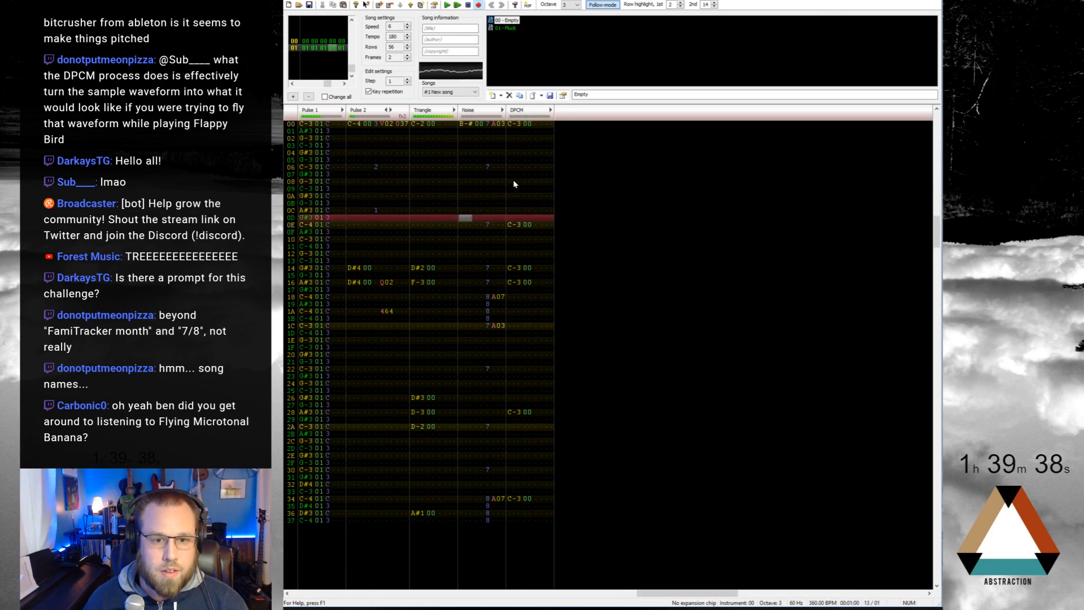
key("Return")
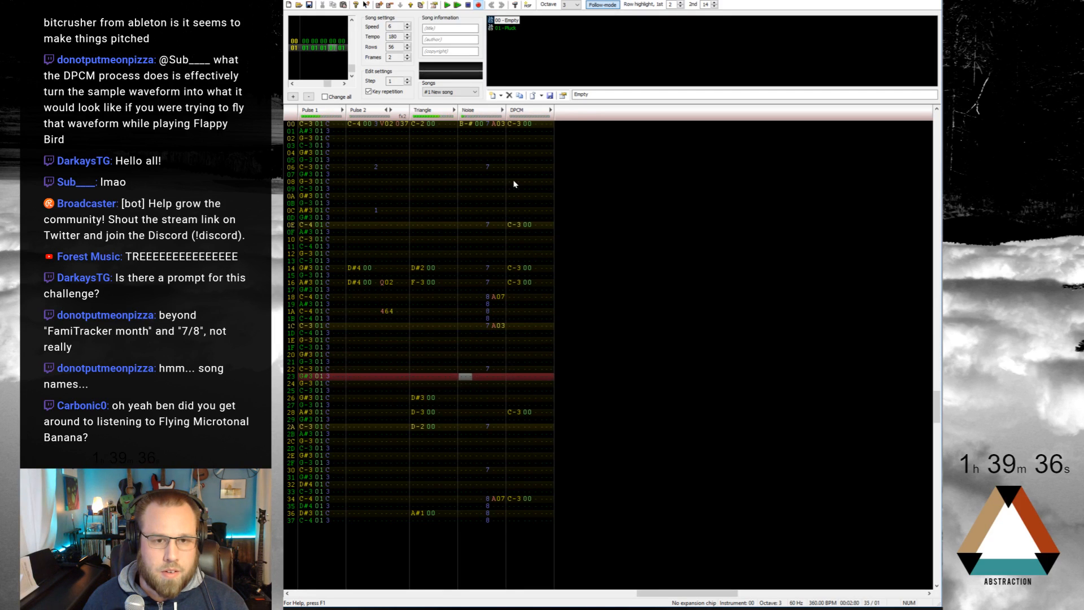
Step: Set the Pulse 2 volume on row 14 to 9, add effect S03 on row 15 and play the frame
left_click(375, 268)
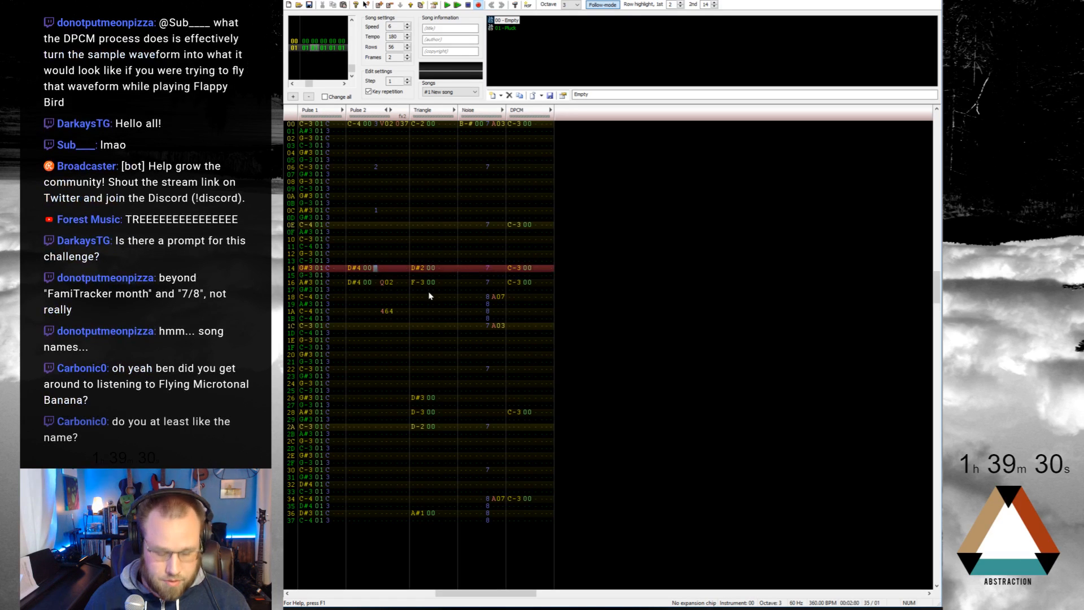
type("9")
key("Right")
key("Up")
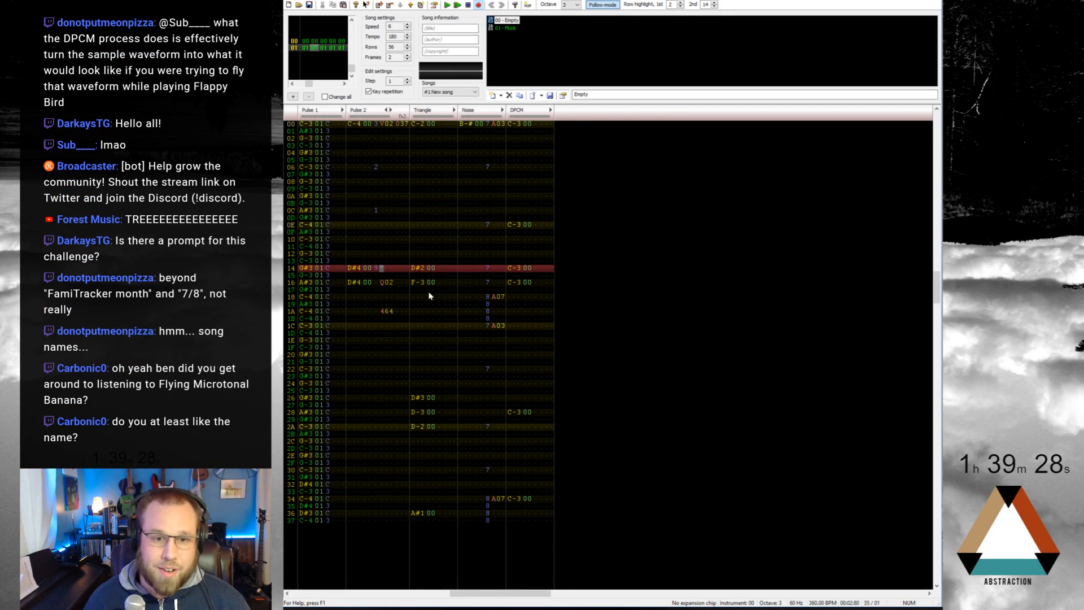
key("Down")
type("s0")
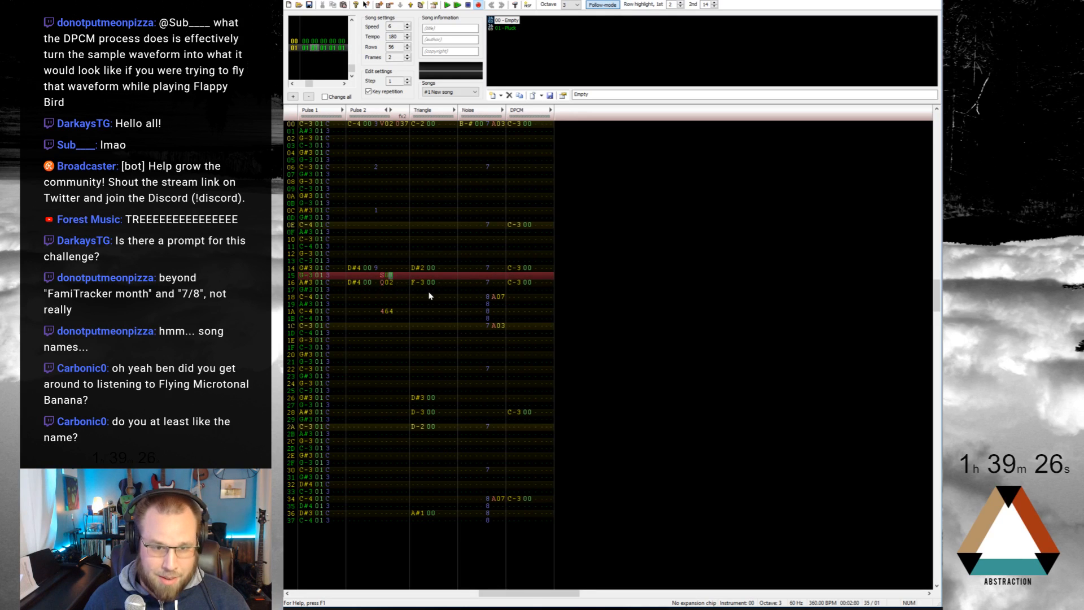
type("3")
key("Return")
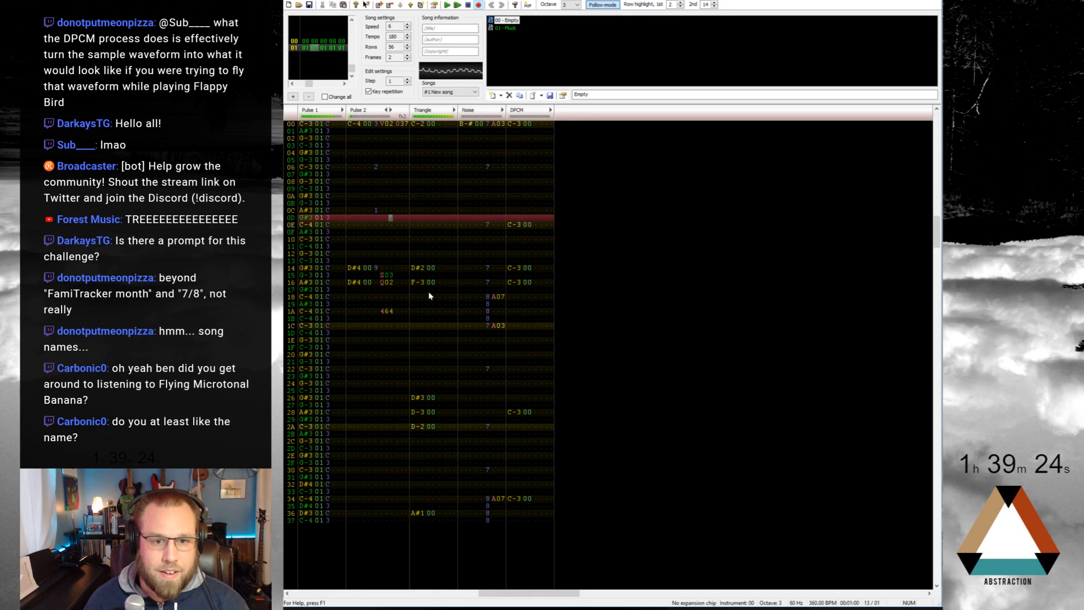
key("Return")
Step: Add the effect 000 to the Pulse 2 note on row 14
key("Up")
key("Up")
key("Up")
key("Up")
key("Up")
key("Up")
key("Up")
key("Up")
key("Up")
key("Up")
key("Up")
key("Up")
key("Up")
key("Up")
key("Up")
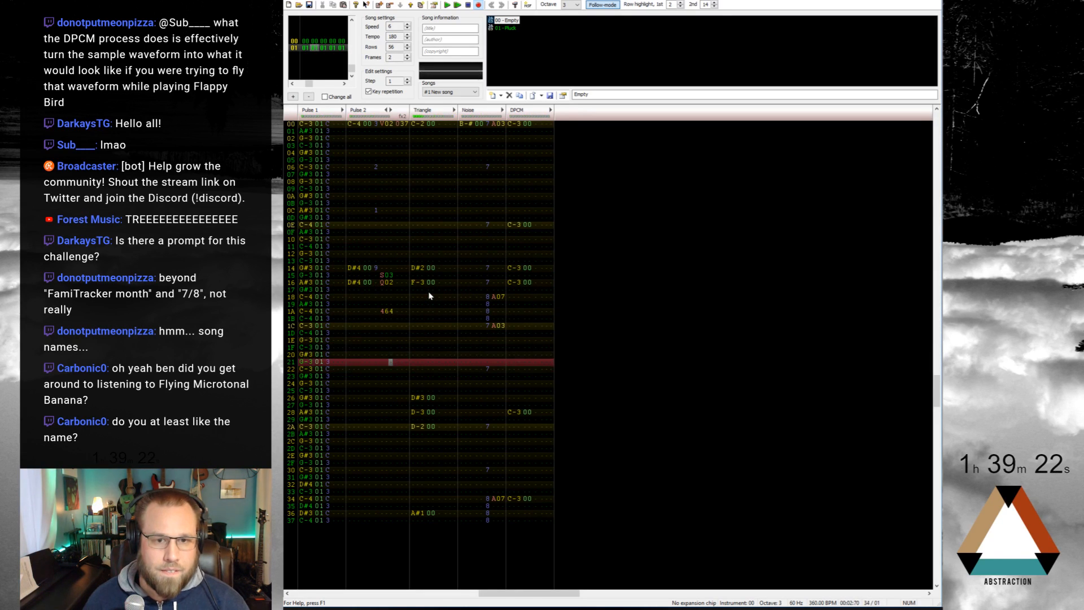
key("Left")
key("Left")
key("Down")
type("0")
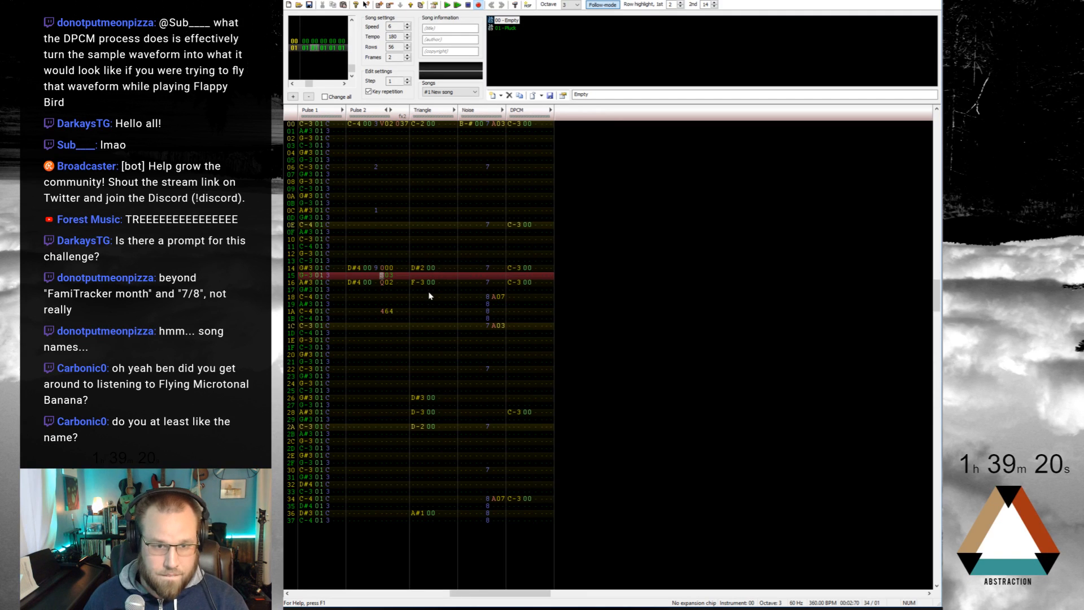
Step: Lower the Pulse 2 volume on row 14 to 7 and play frame 01
key("Up")
key("Left")
type("6")
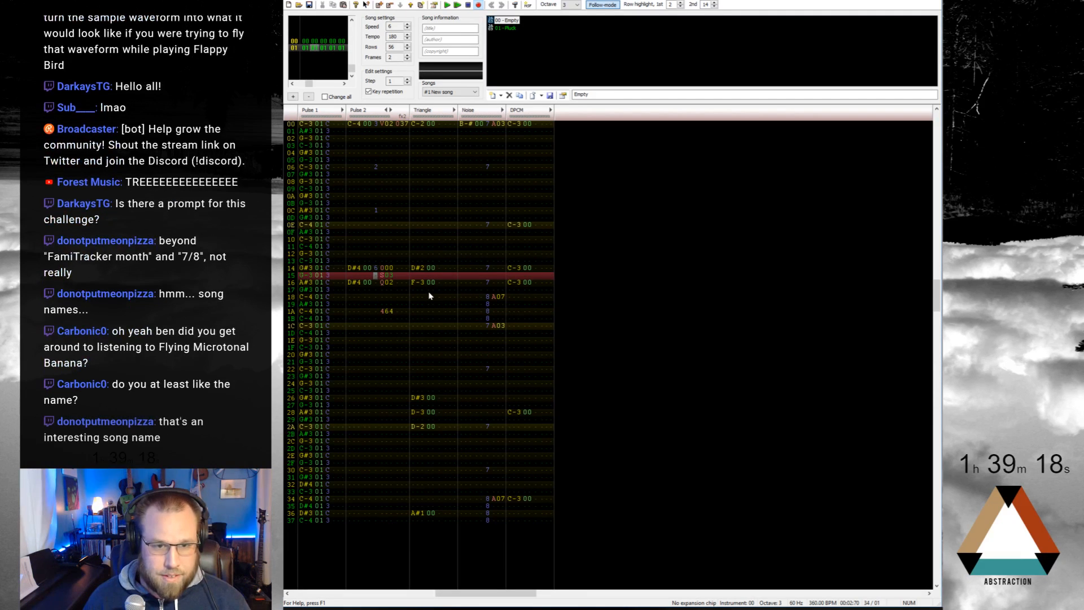
key("Up")
type("7")
key("Return")
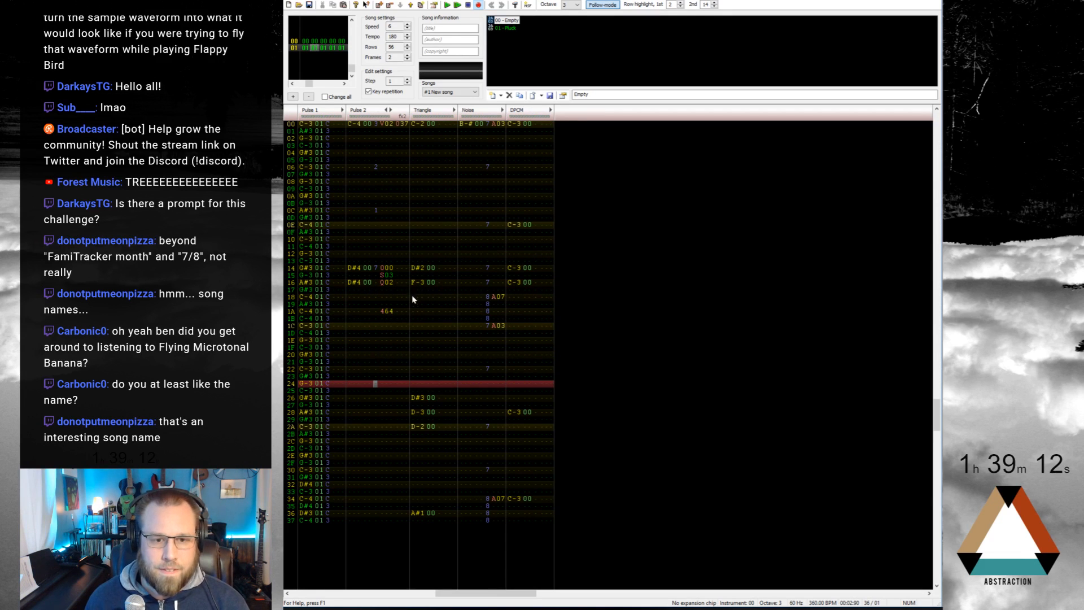
Step: Move the Pulse 2, Triangle, Noise and DPCM accents starting on row 14 two rows earlier to row 12
left_click_drag(354, 270, 447, 314)
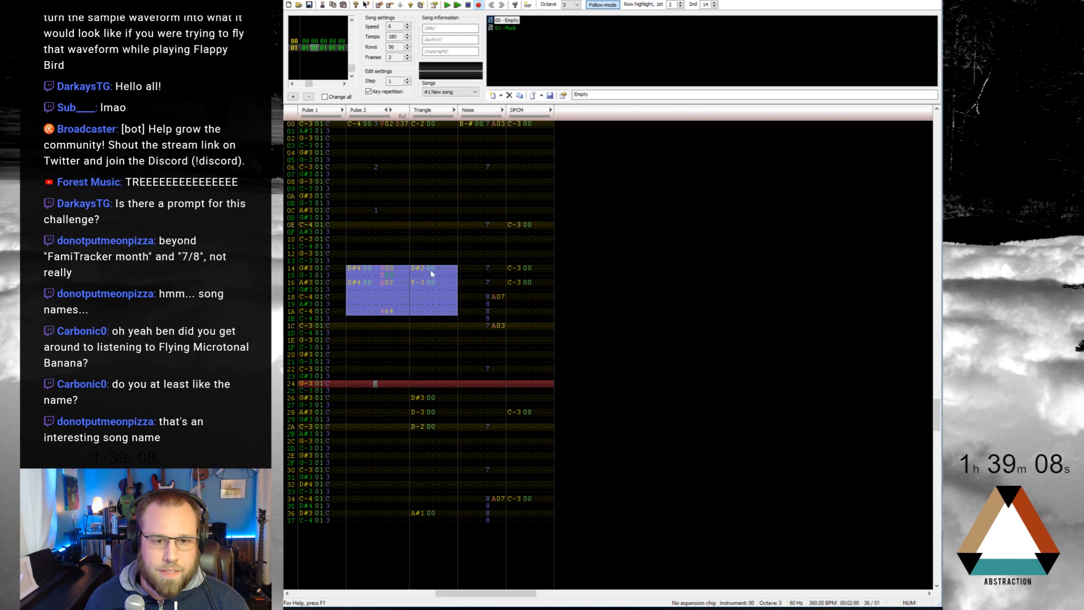
left_click_drag(431, 270, 436, 259)
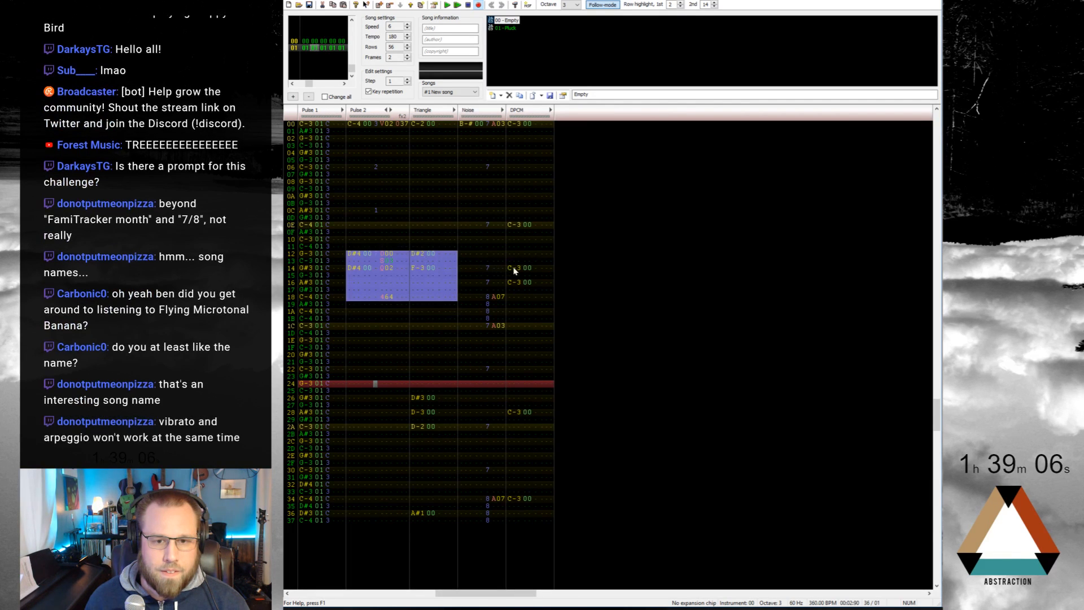
left_click_drag(514, 271, 490, 258)
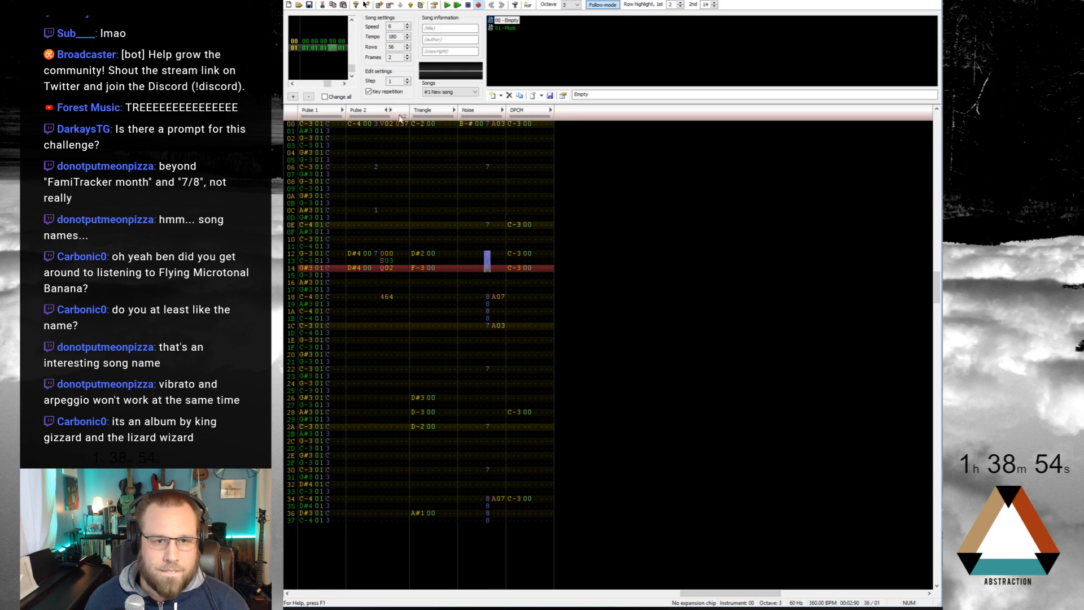
Step: Copy the Pulse 2 D#4 chord with its volume fade from frame 00 and paste it at row 1C of frame 01
scroll(391, 176, "up", 7)
left_click_drag(356, 213, 404, 380)
scroll(404, 370, "down", 7)
left_click(350, 326)
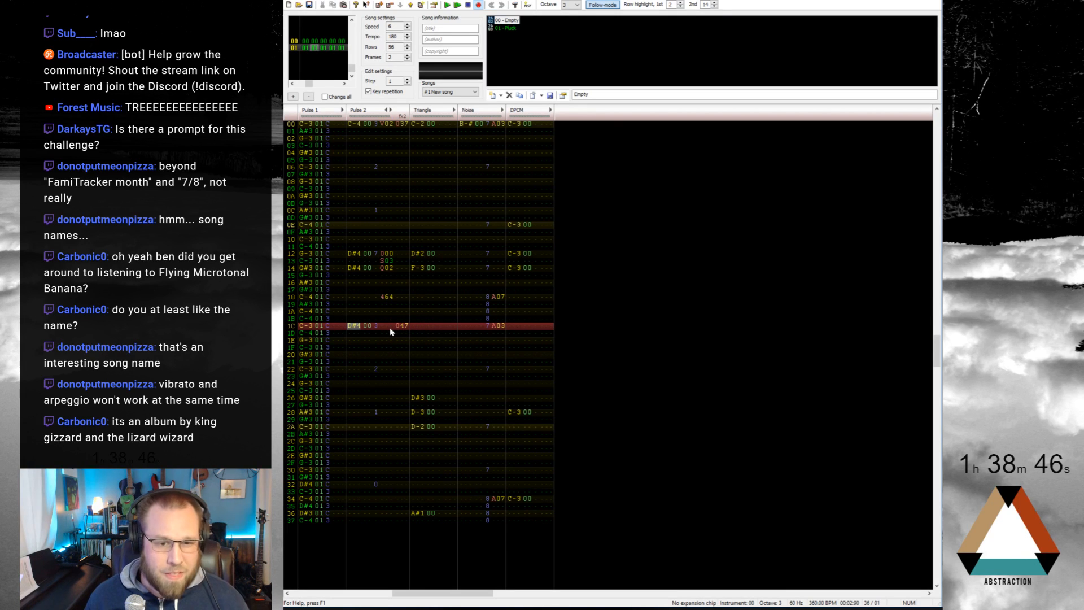
Step: Set the Pulse 2 volume on row 12 of frame 01 to 6
left_click(375, 254)
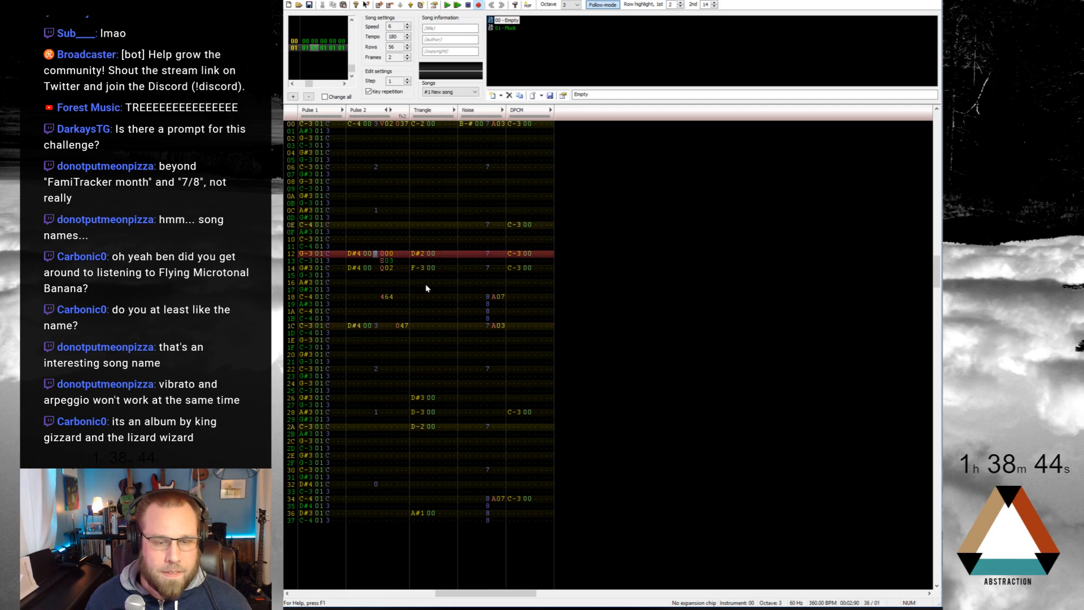
type("6")
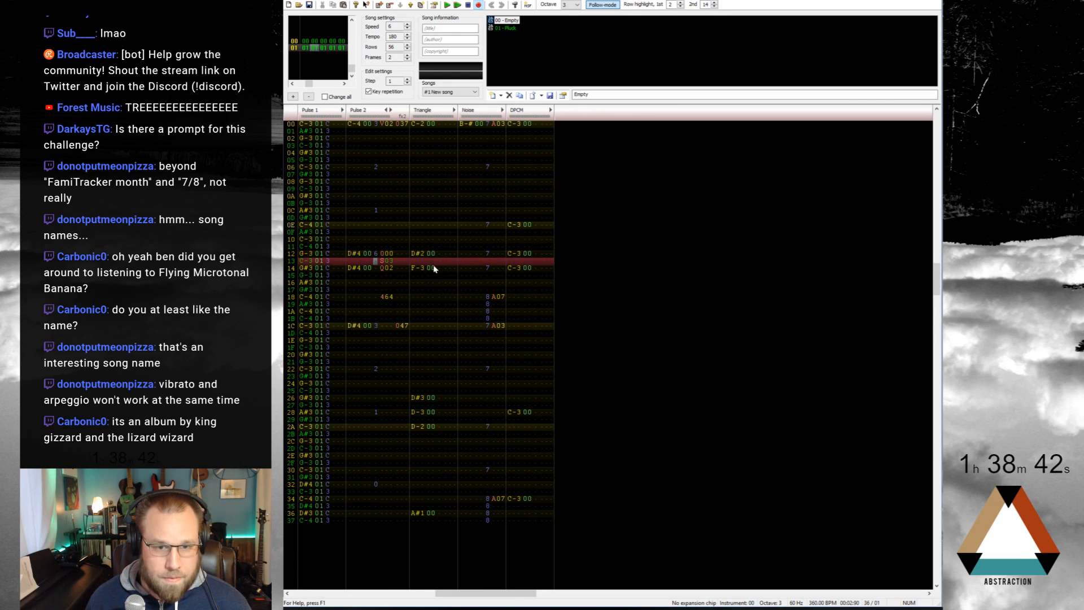
Step: Transpose the Triangle notes on rows 12 and 14 up an octave to D#3 and F-4, and add vibrato effect 455 on row 18
left_click_drag(422, 264, 433, 274)
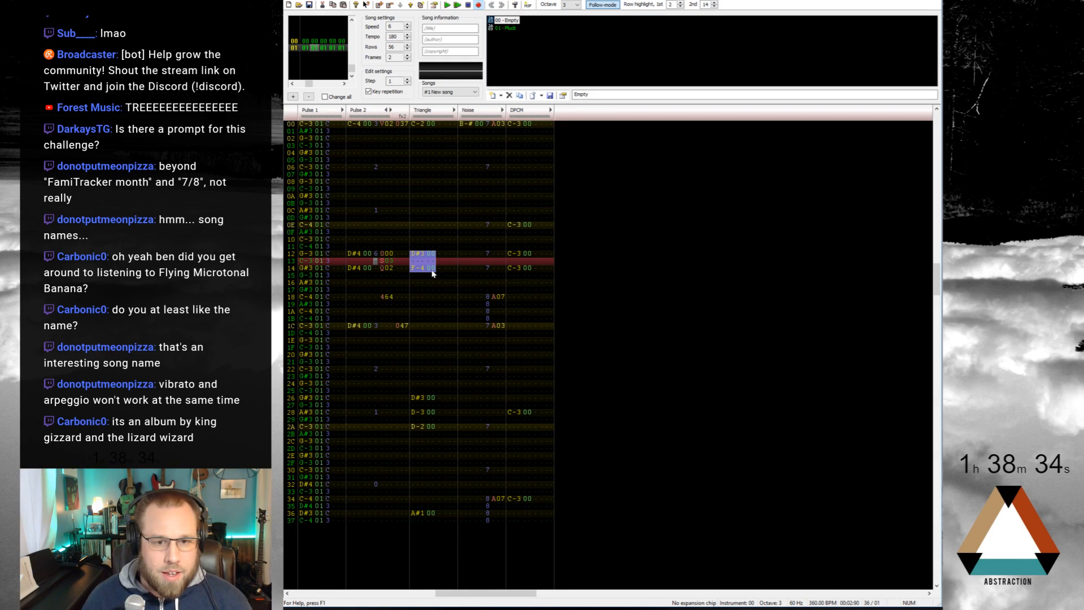
left_click(444, 299)
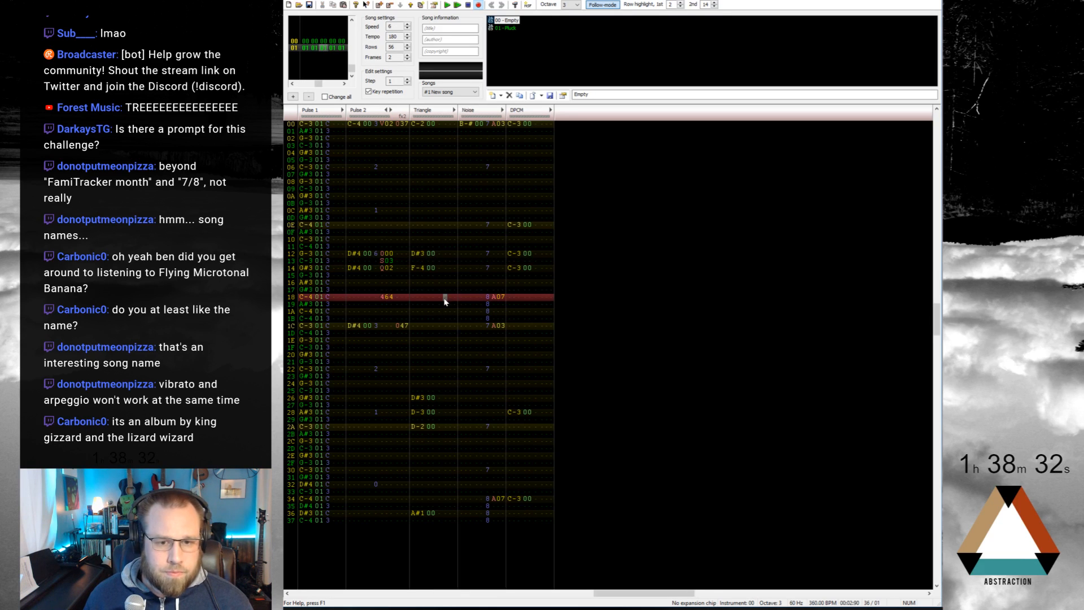
type("400")
Step: Try a note cut in the Triangle channel on row 1C and listen to the passage
key("Down")
key("Down")
key("Down")
key("Down")
key("Down")
key("Down")
key("Down")
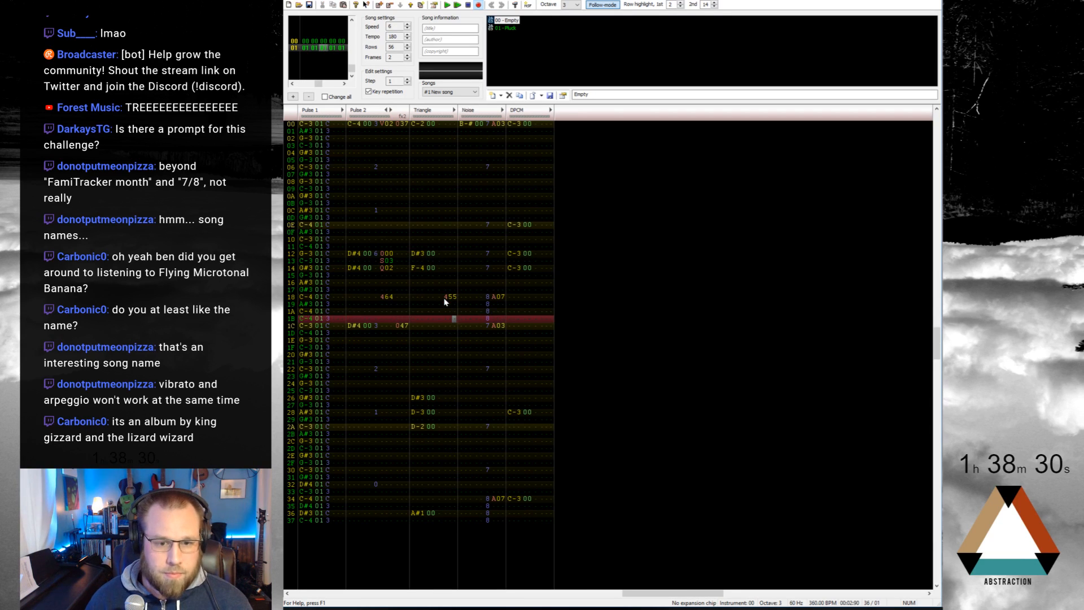
key("Left")
key("Left")
key("Left")
key("Left")
key("Left")
key("Up")
key("Up")
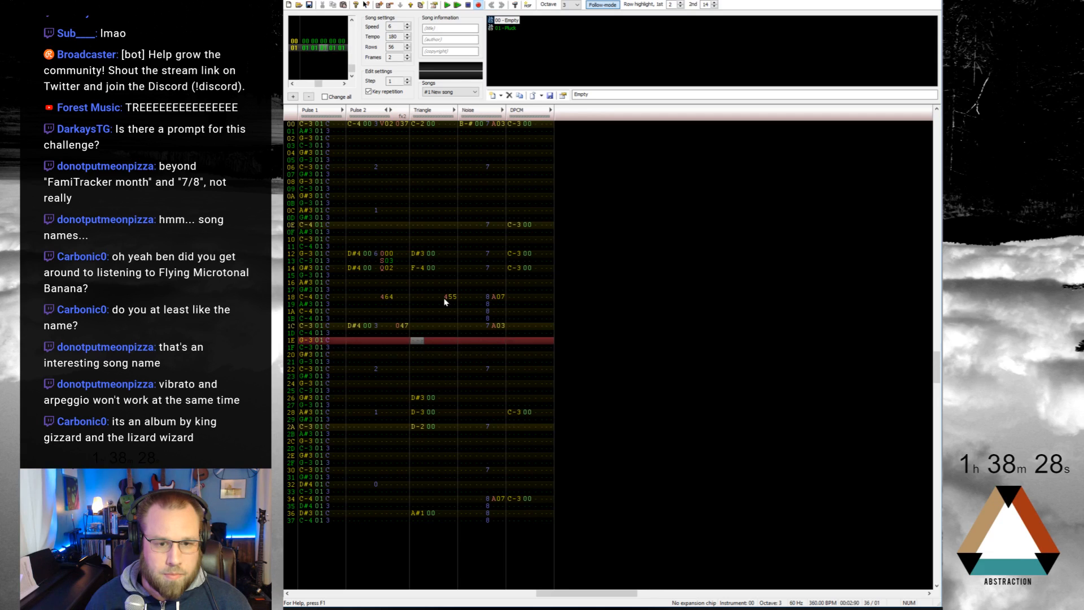
key("Up")
key("Up")
key("Left")
key("1")
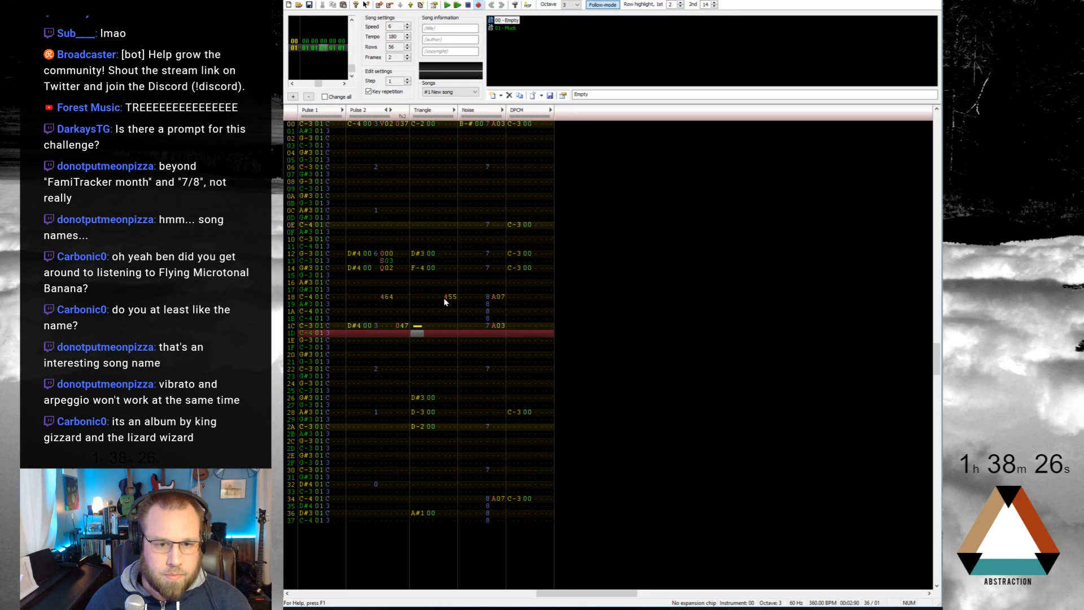
key("Return")
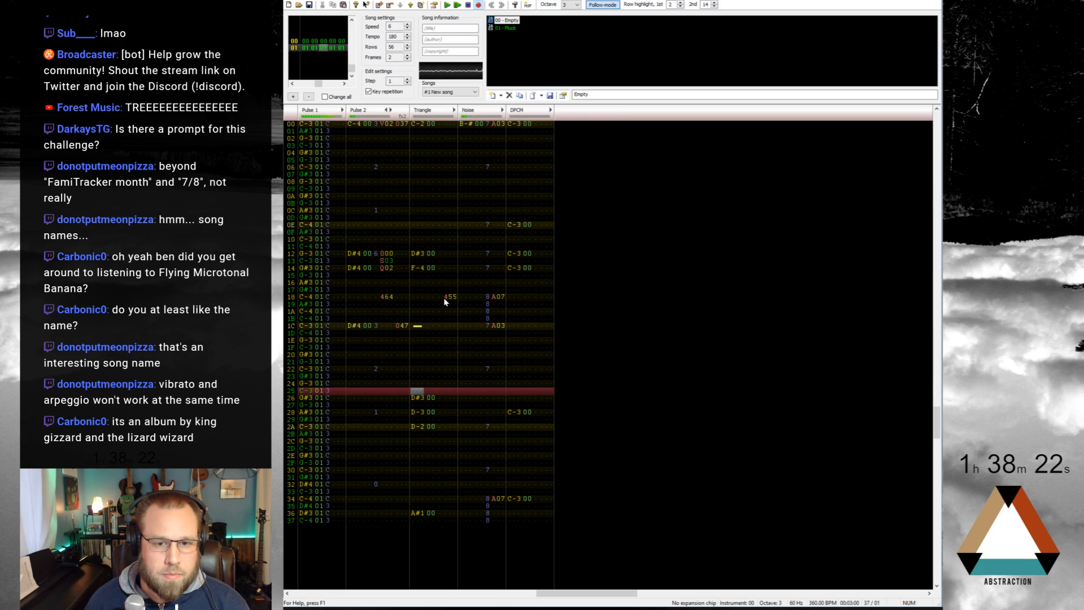
key("Return")
Step: Enter the note F-3 on row 18 of the Triangle channel, alongside the vibrato effect
key("Up")
key("Up")
key("Up")
key("Up")
key("Up")
key("Up")
key("Up")
key("Up")
key("Up")
key("Up")
key("Up")
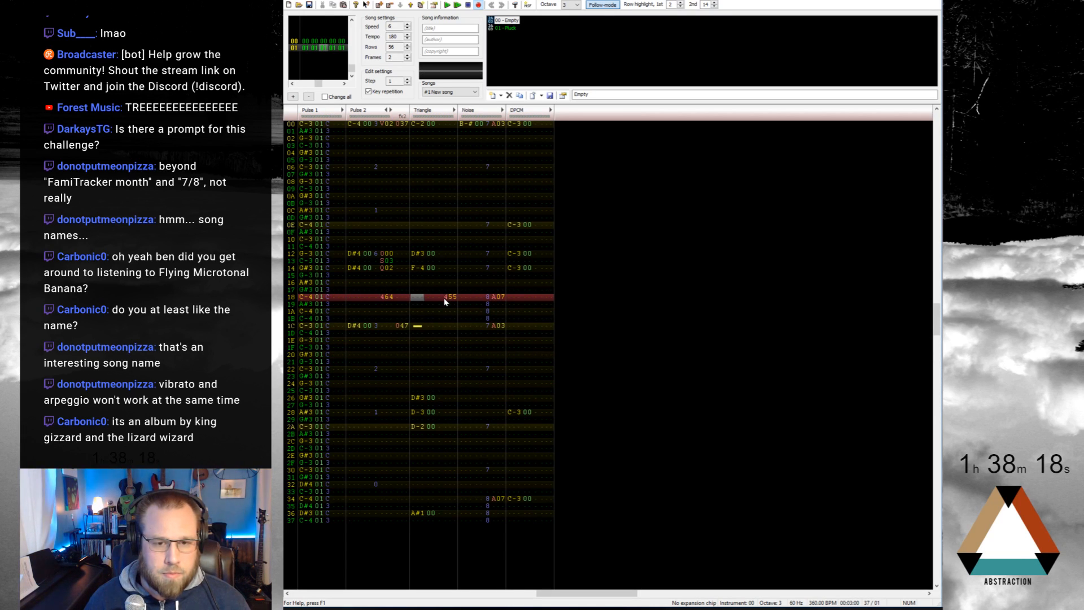
key("b")
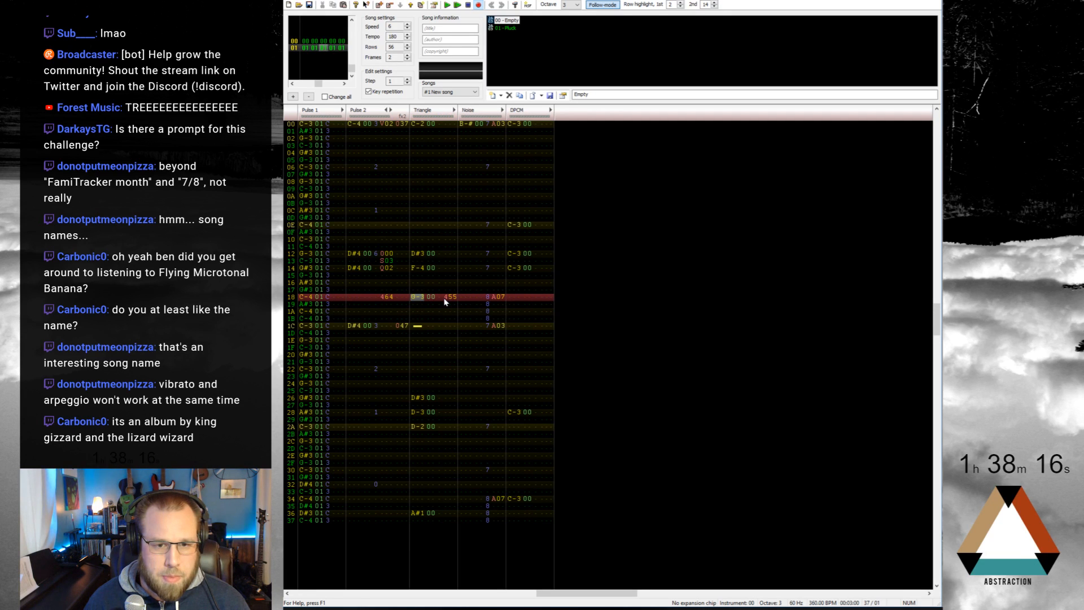
key("v")
key("Up")
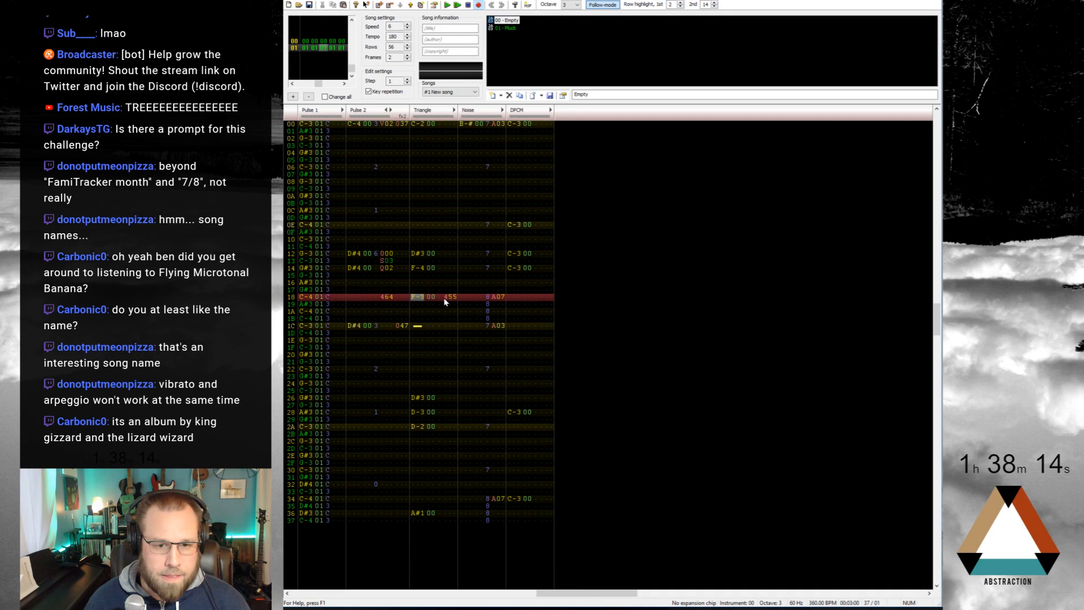
Step: Replace the Triangle note cut on row 1C with F-2, using octave 2, and play the frame
key("Down")
key("Down")
key("Down")
key("Down")
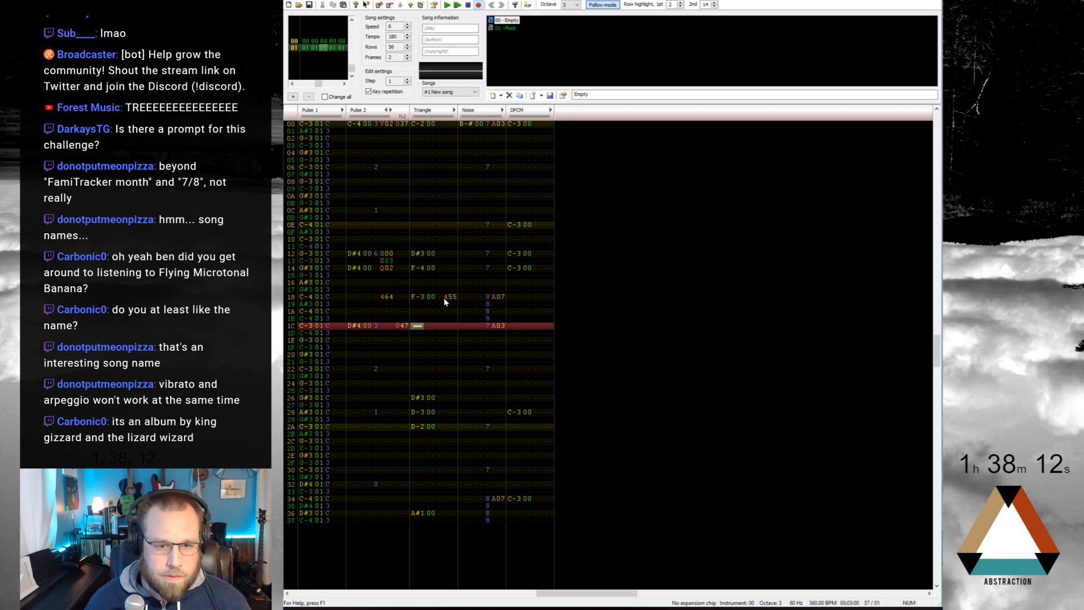
key("F4")
key("v")
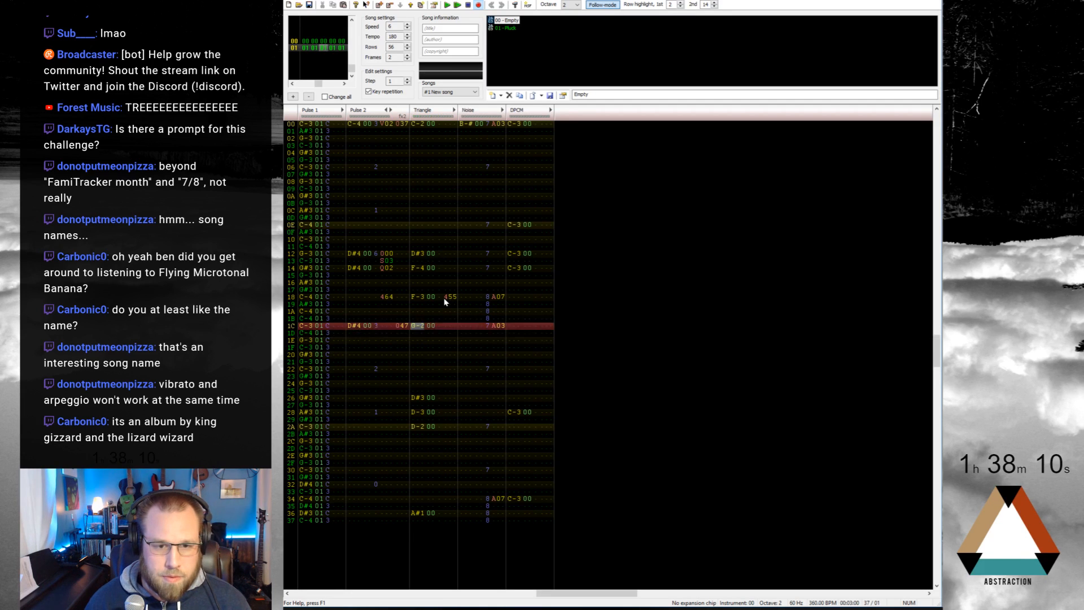
key("Return")
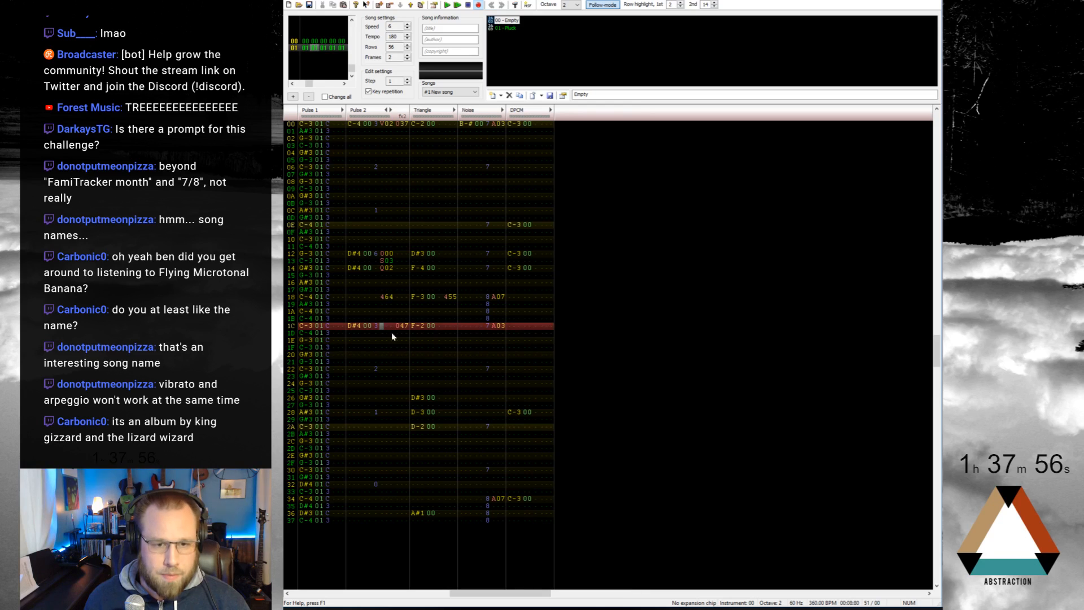
Step: Start saving the song as a FamiTracker .ftm file
key("ctrl+s")
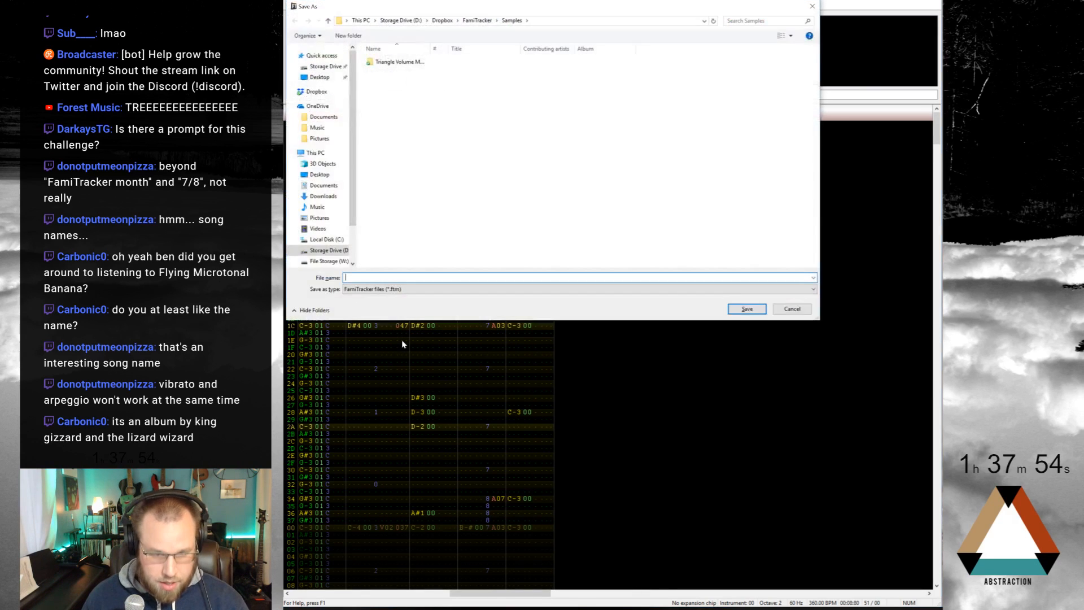
Step: Move the Pulse 2 D#4 entry from row 1C down to row 20 in frame 01
key("Escape")
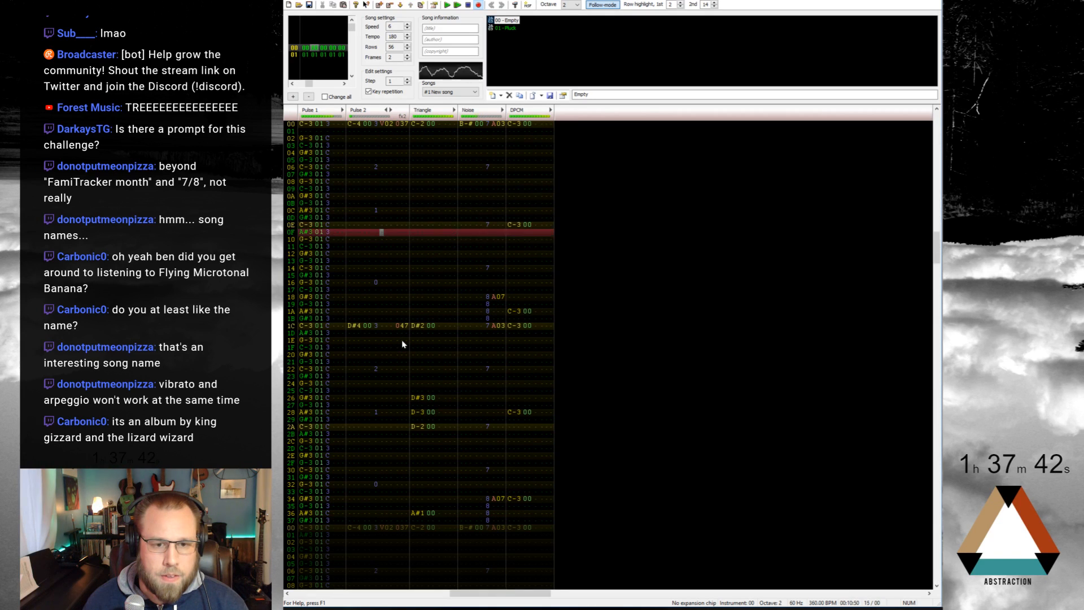
key("Return")
left_click_drag(348, 324, 404, 357)
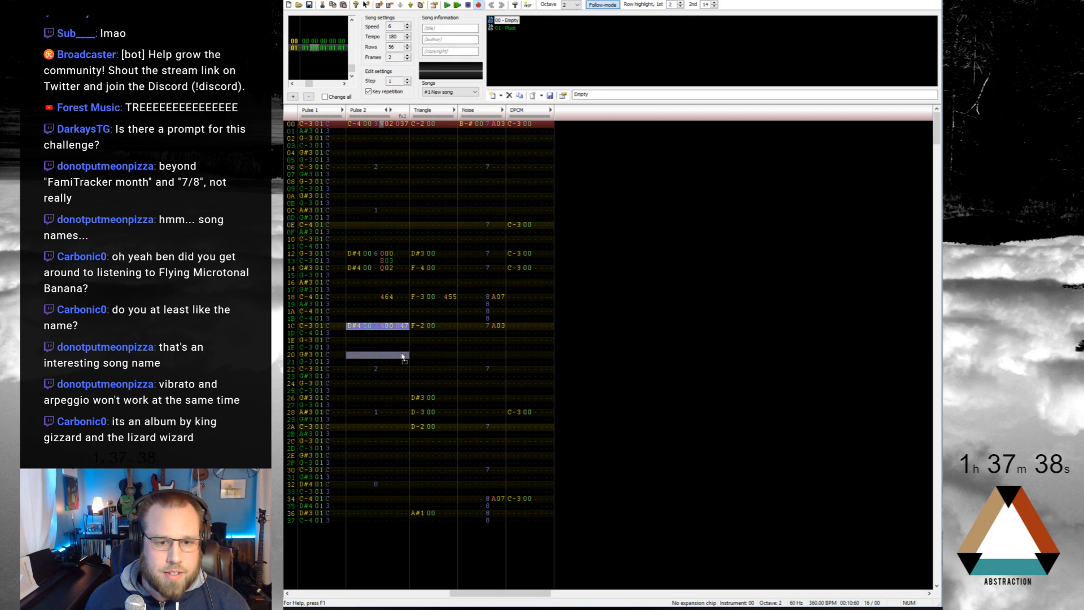
scroll(388, 329, "down", 6)
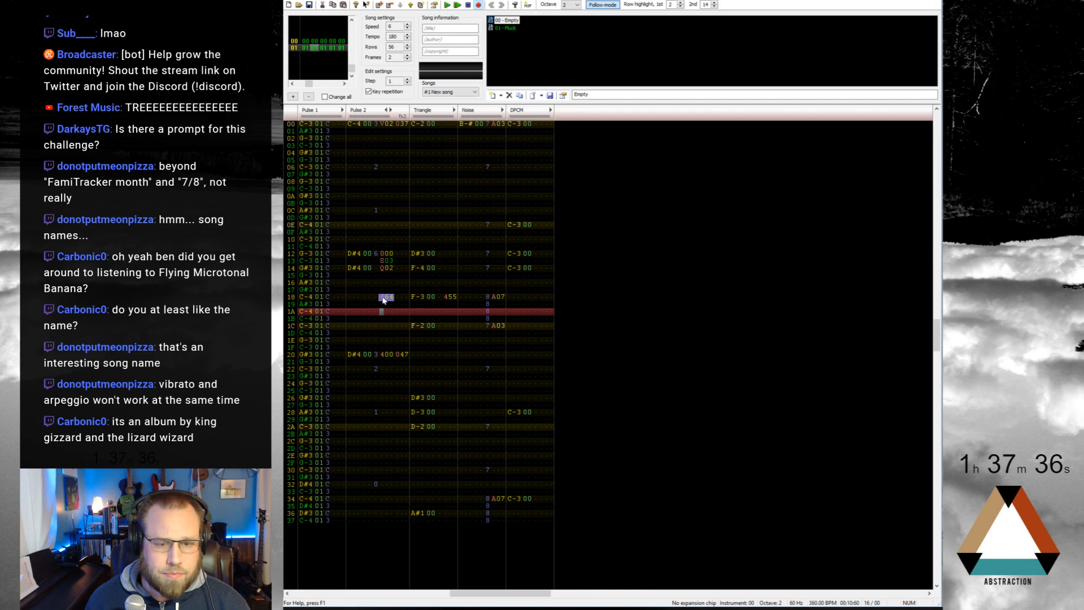
left_click(379, 304)
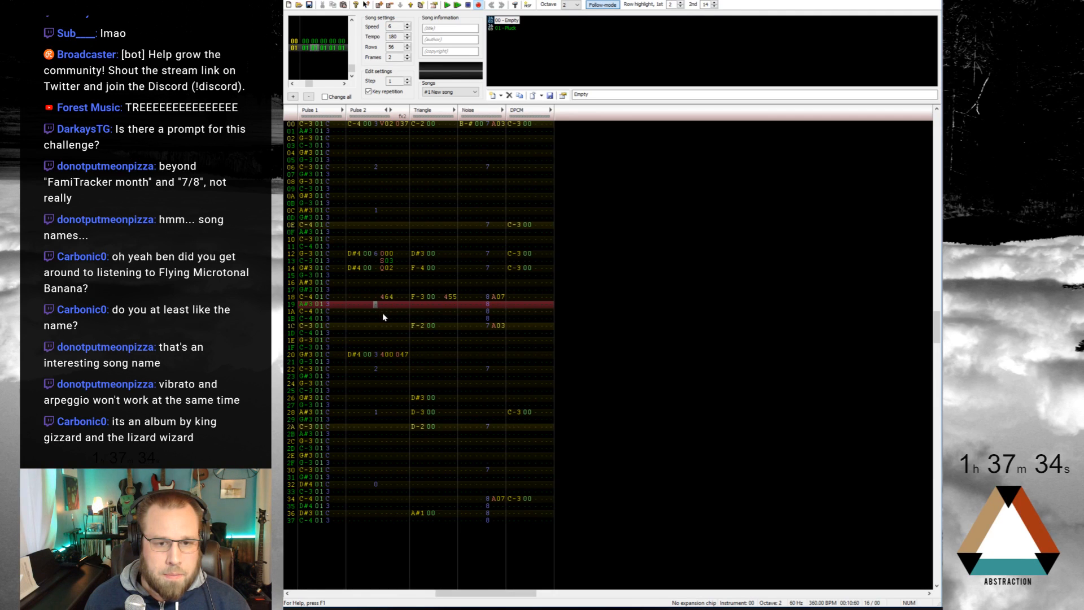
key("Down")
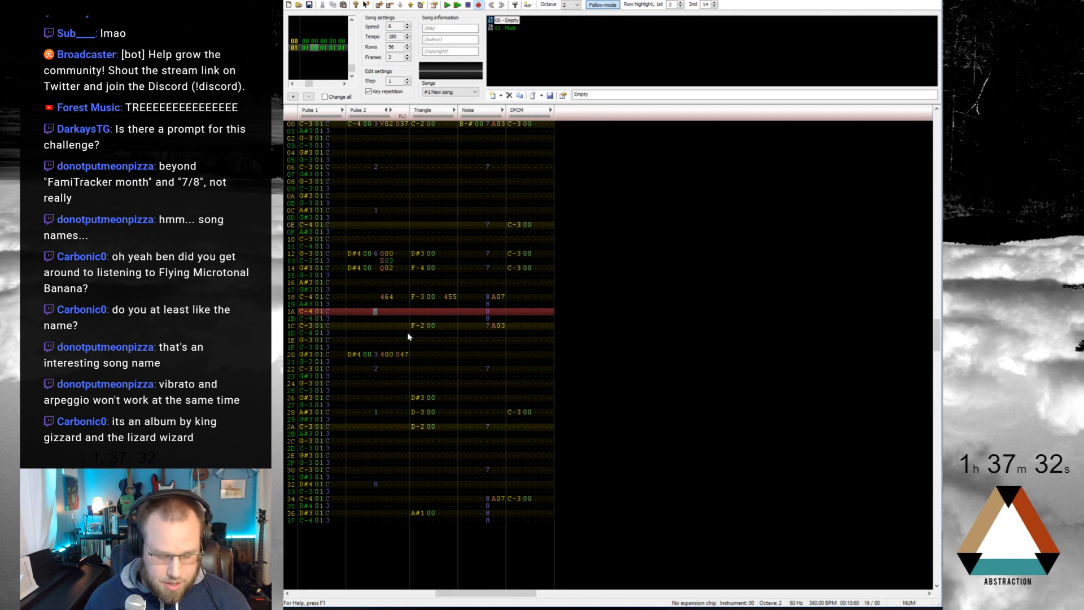
key("Delete")
key("Delete")
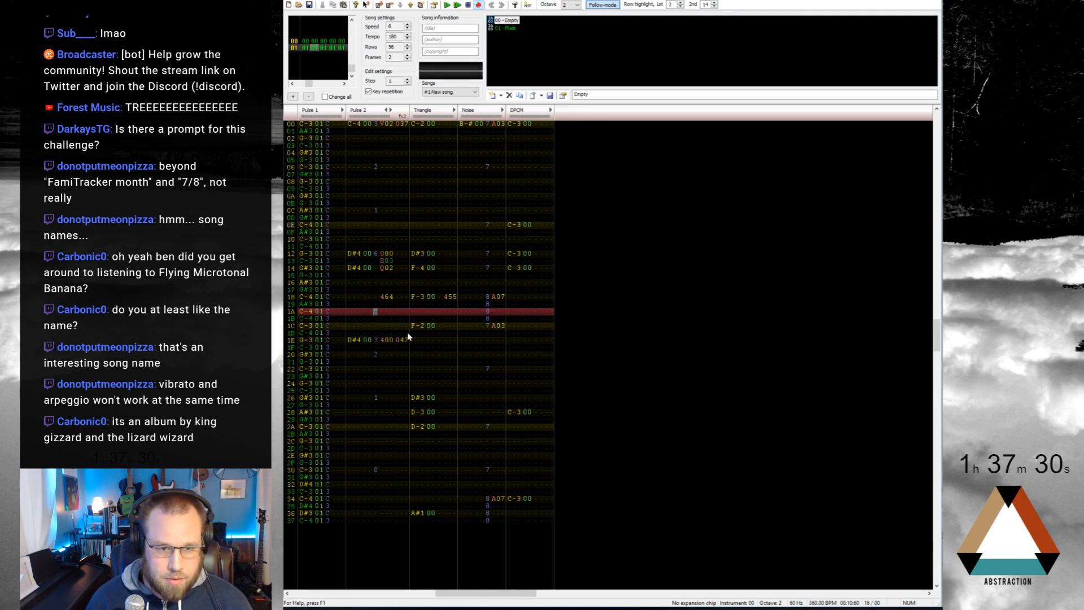
key("ctrl+z")
key("ctrl+z")
Step: Enter a Pulse 2 volume fade of 5, 4, 3, 2, 1 on rows 1A to 1E
key("Up")
key("Up")
type("543")
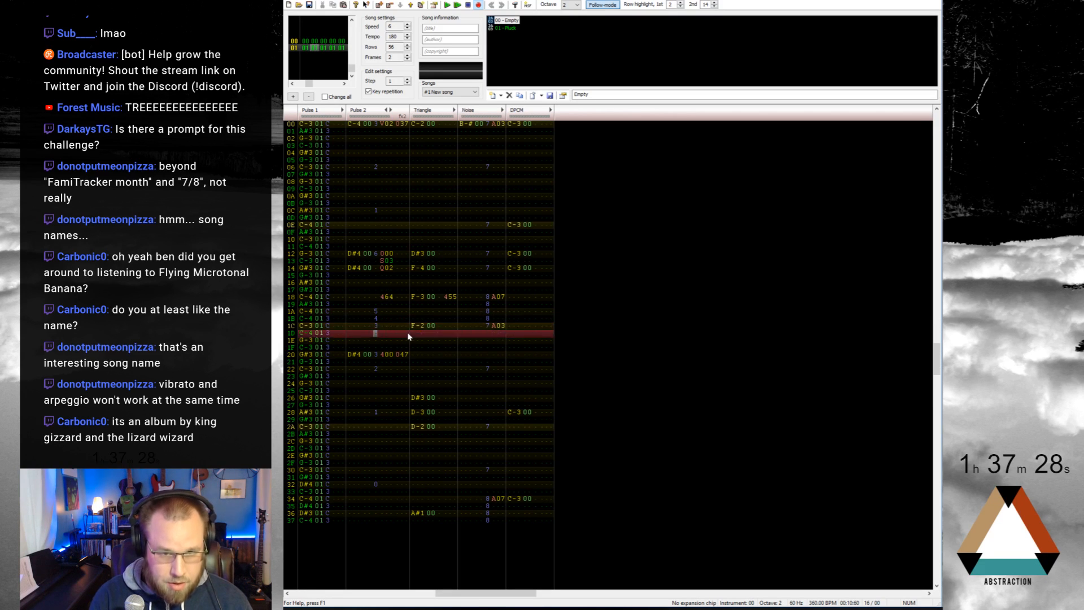
type("21")
Step: Play back the song to check the faded Pulse 2 note, restarting once with the cursor on row 12
key("Return")
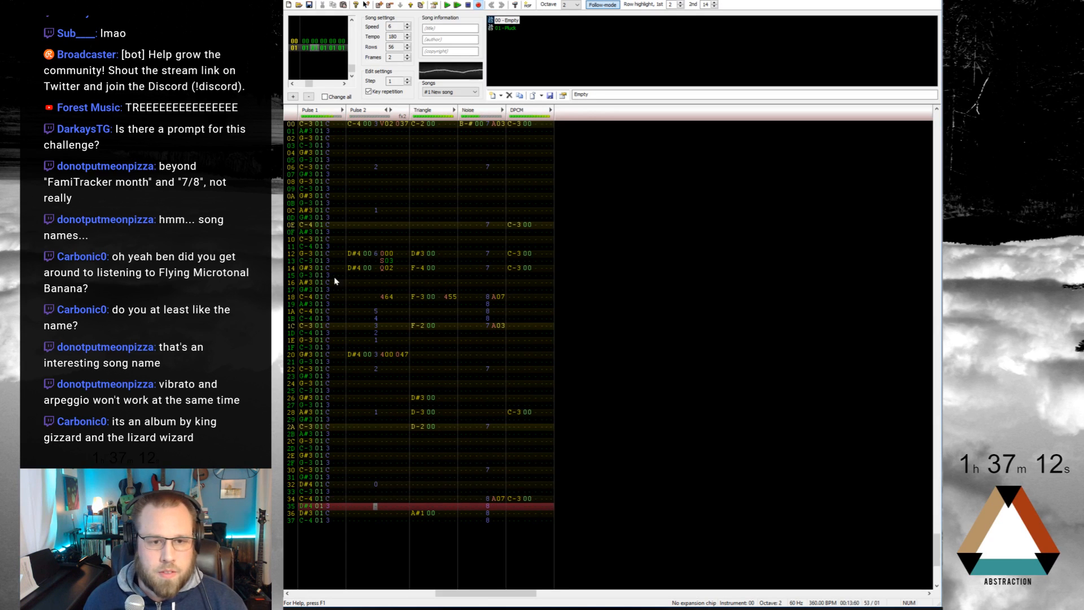
key("Return")
left_click(304, 252)
key("Return")
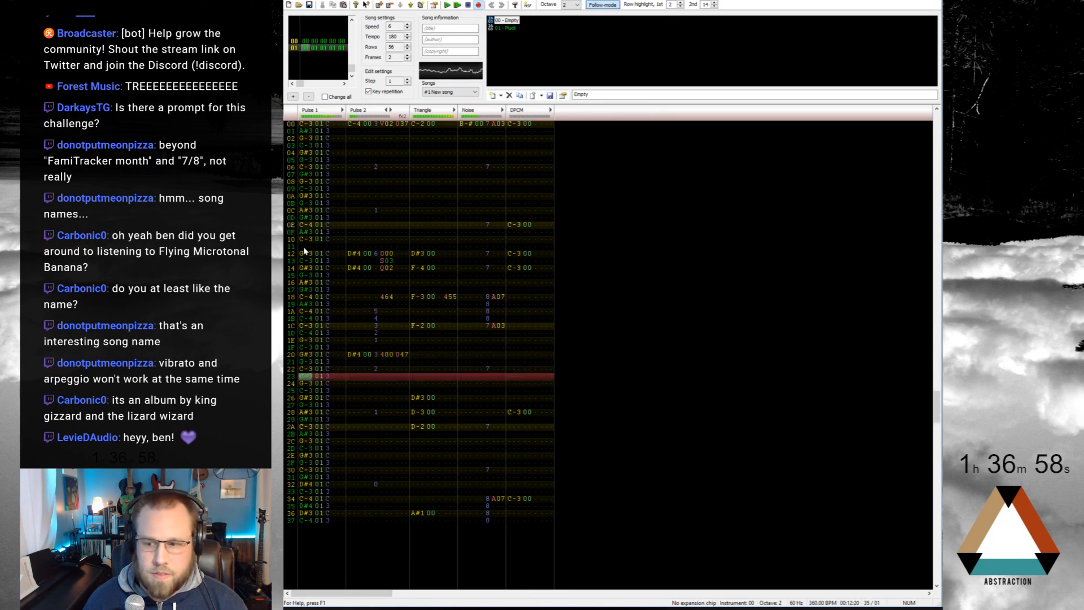
key("Return")
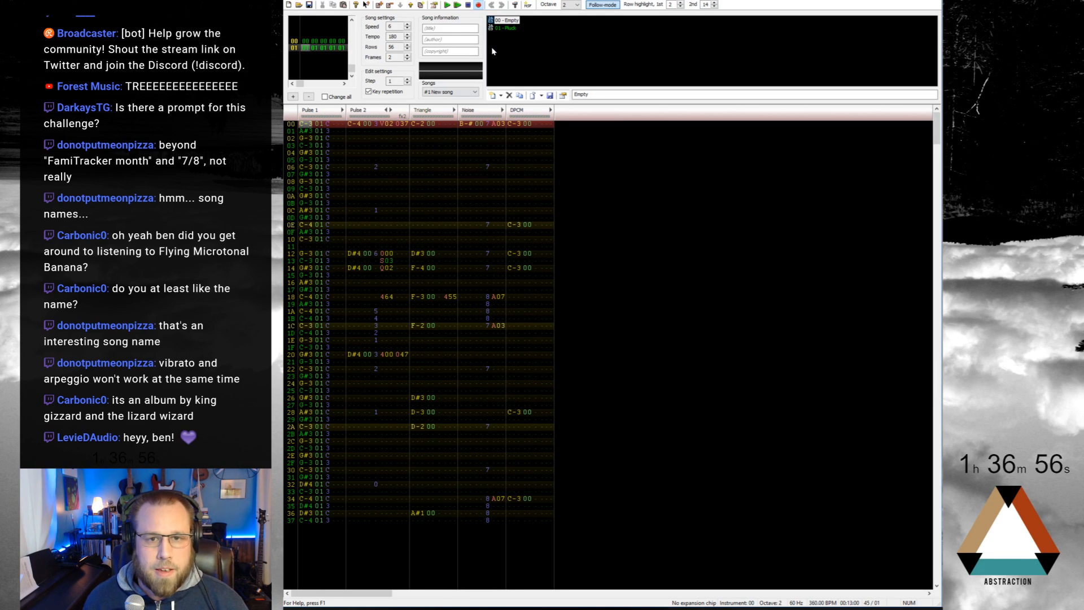
Step: Create a new instrument named Lead
left_click(356, 253)
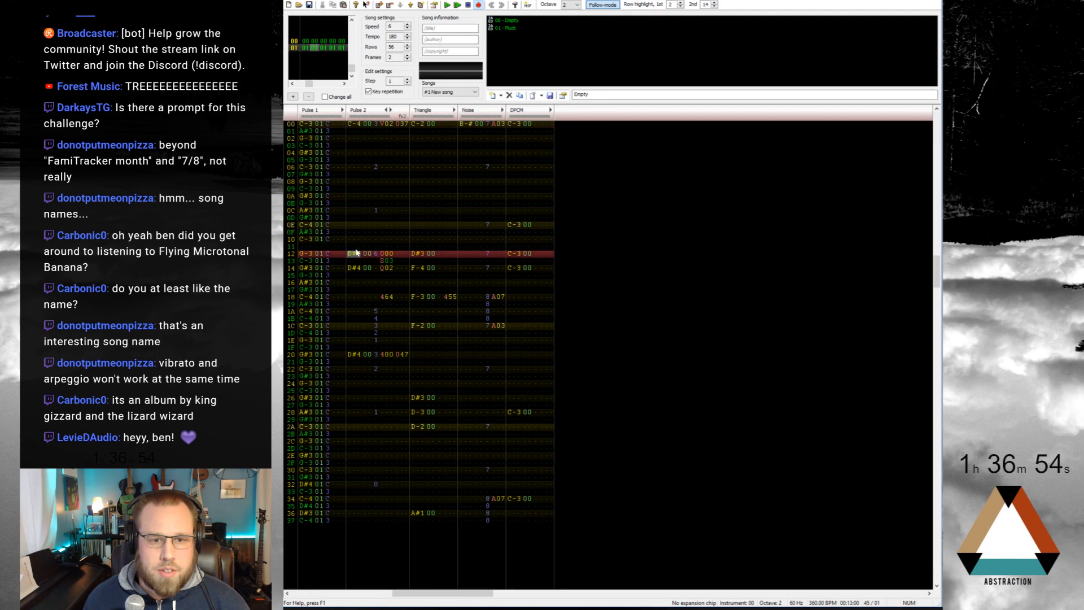
left_click(495, 94)
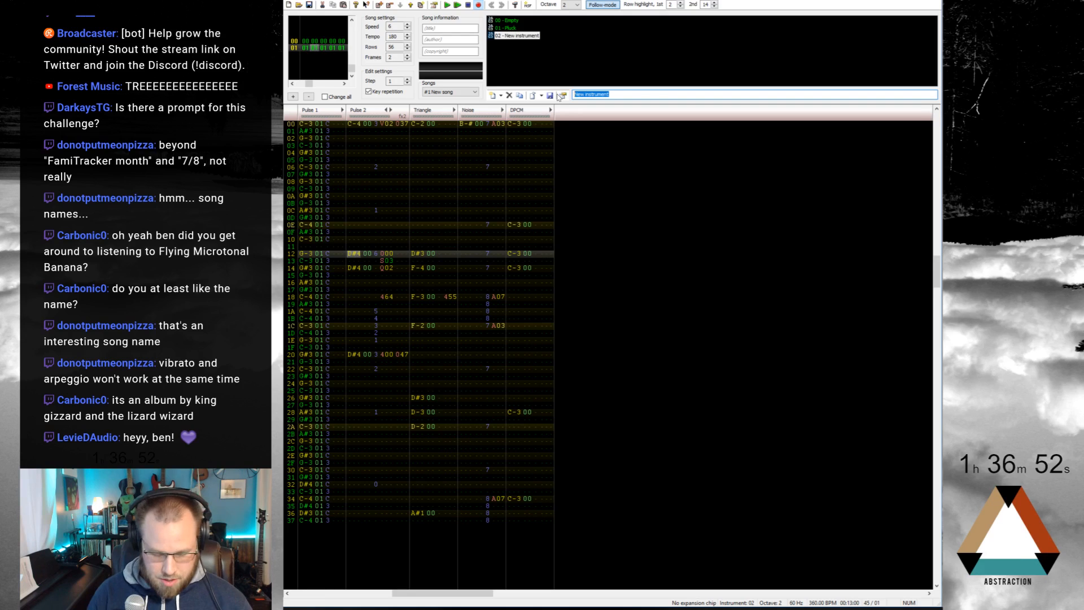
type("Lead")
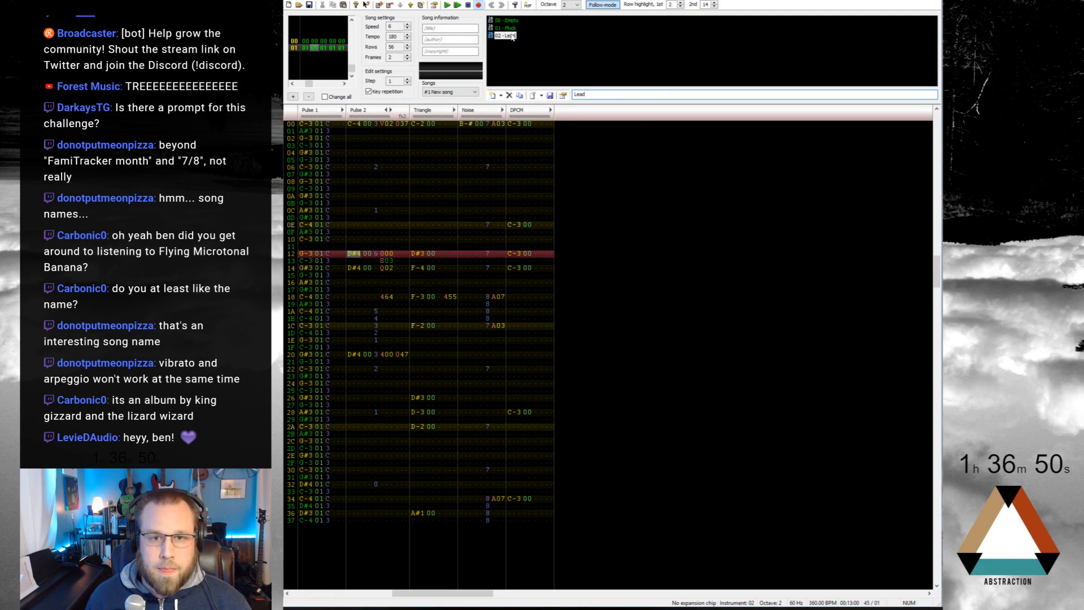
Step: Enable the Lead instrument's Duty / Noise sequence with a size of 2 and draw its duty levels
double_click(508, 35)
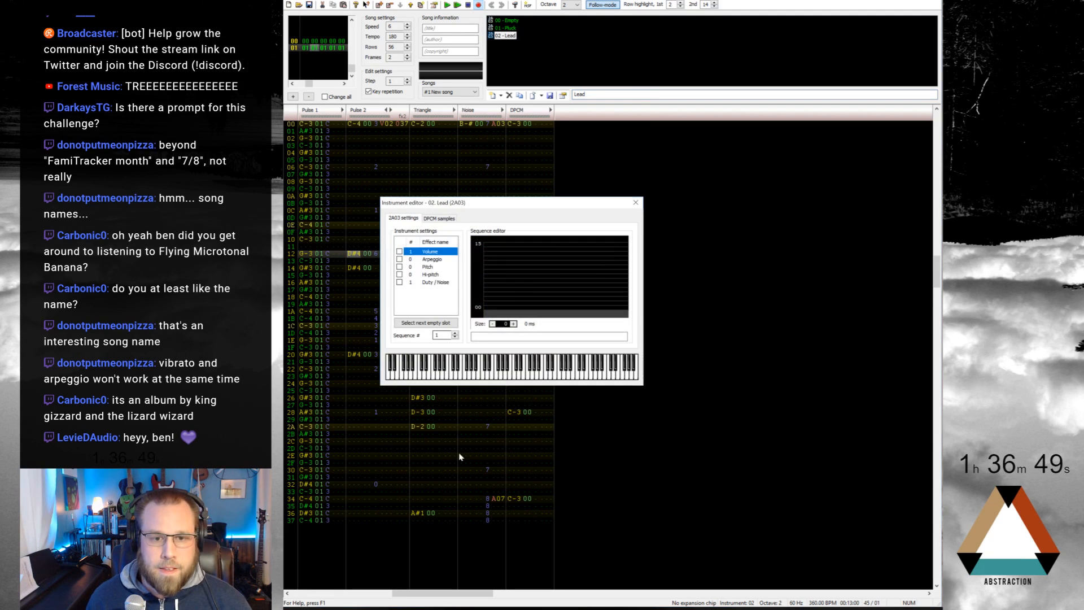
left_click(400, 282)
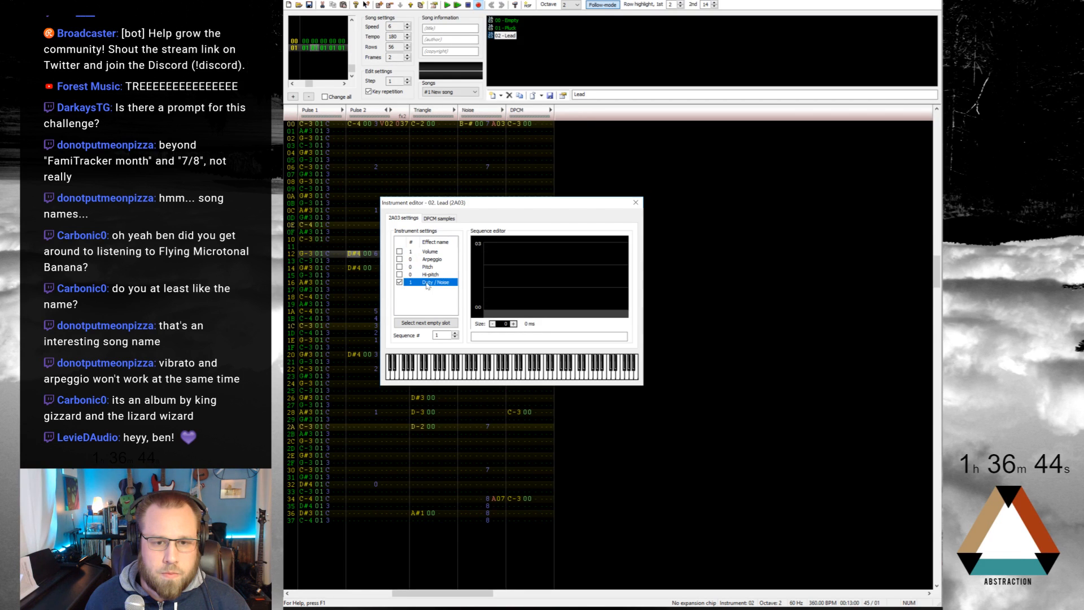
left_click(514, 324)
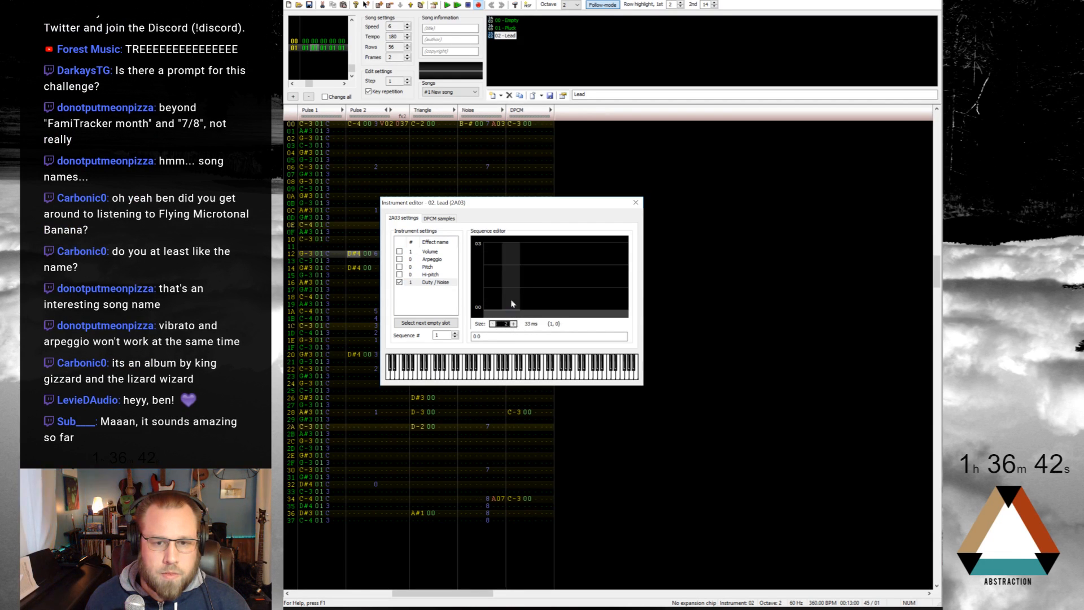
left_click(495, 251)
left_click(510, 273)
left_click(636, 203)
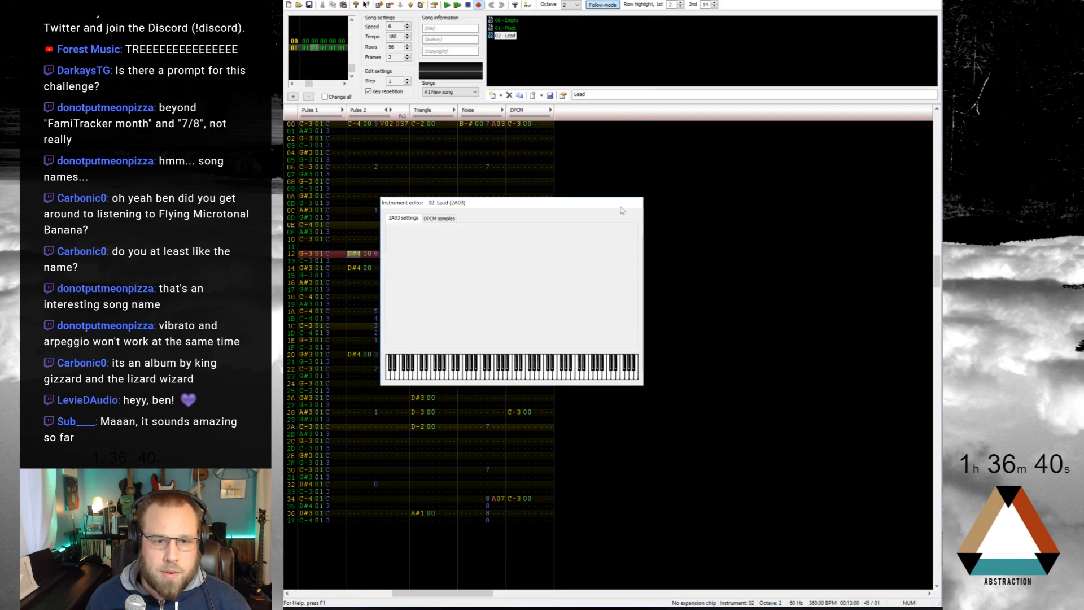
Step: Assign instrument 02 to the Pulse 2 D#4 notes on rows 12 and 14 and play the result
left_click(367, 254)
type("2")
key("Down")
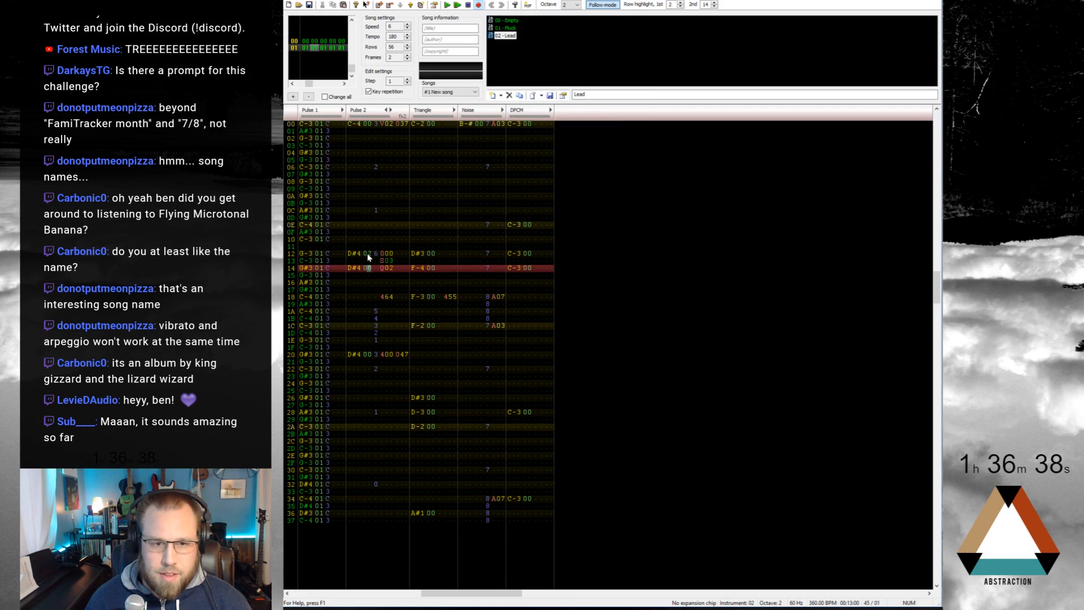
type("2")
key("Return")
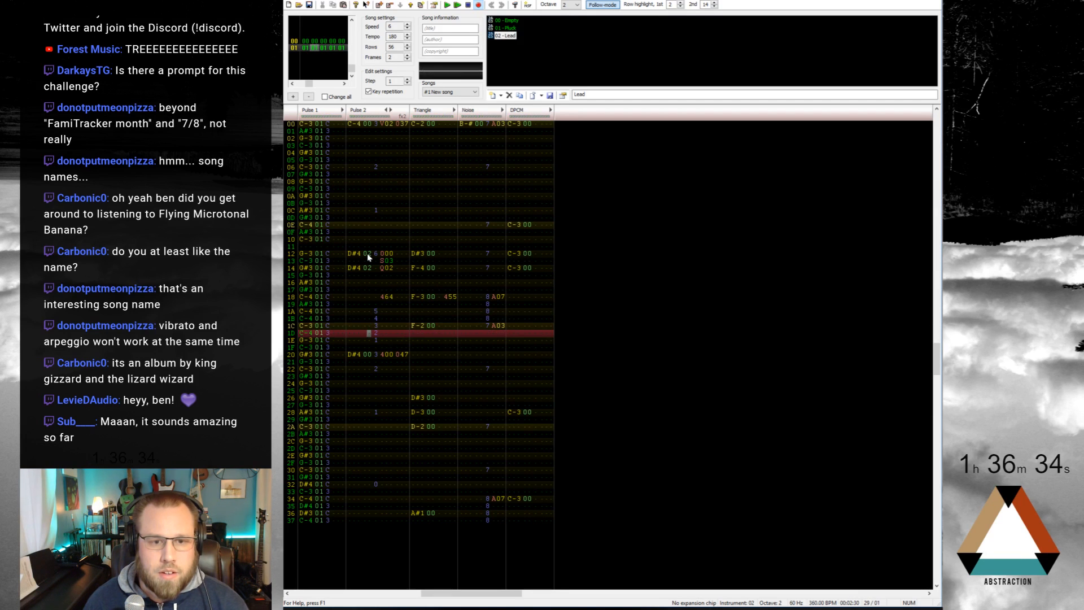
Step: Set the first value of the Lead instrument's Duty / Noise sequence to 2
double_click(512, 36)
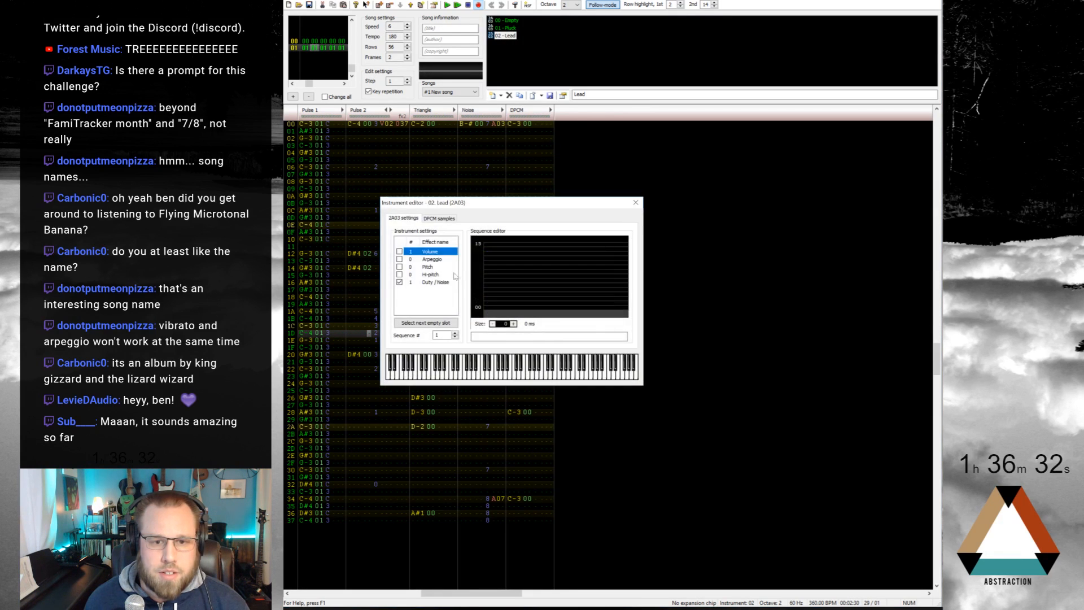
left_click(435, 282)
mouse_move(492, 308)
left_mouse_down()
mouse_move(493, 270)
mouse_move(568, 270)
left_mouse_up()
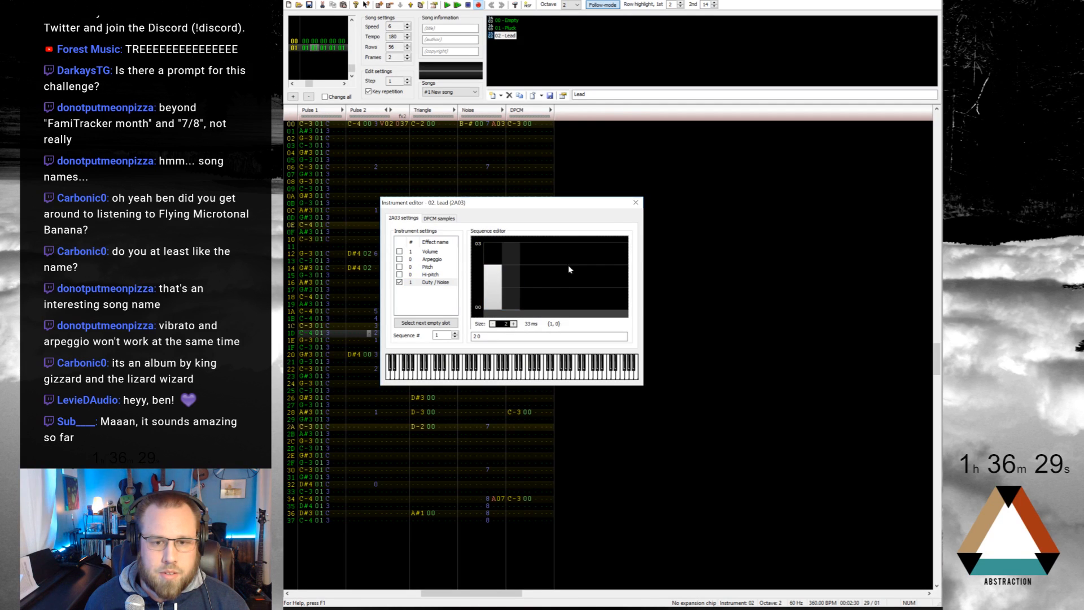
Step: Enable the Lead instrument's Arpeggio sequence with a size of 3 and the values 12, 12, 0
left_click(433, 259)
left_click(514, 324)
left_click(513, 324)
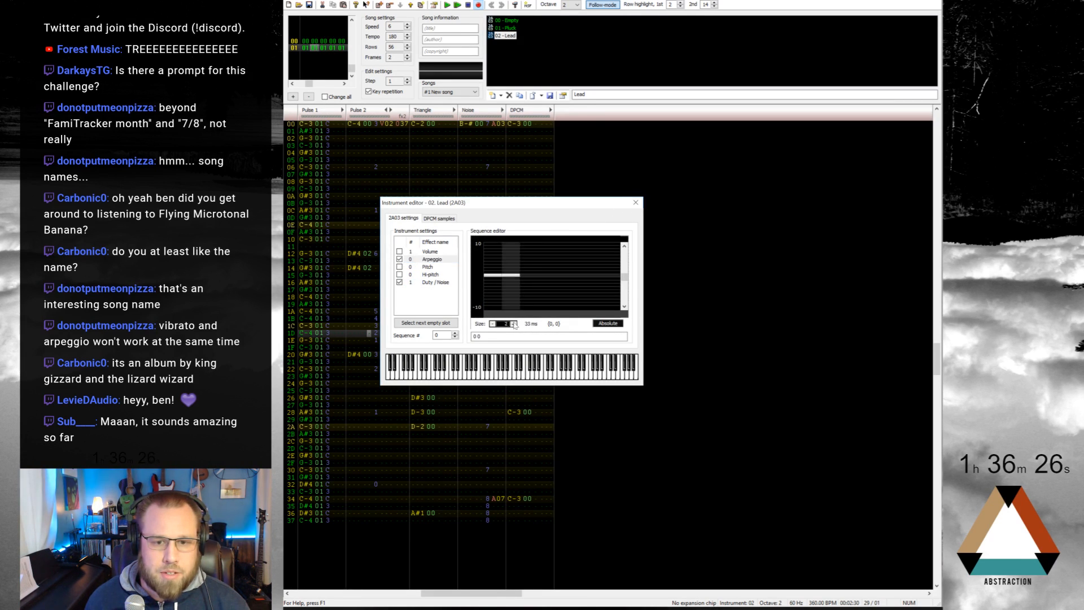
scroll(493, 249, "up", 1)
scroll(494, 247, "up", 1)
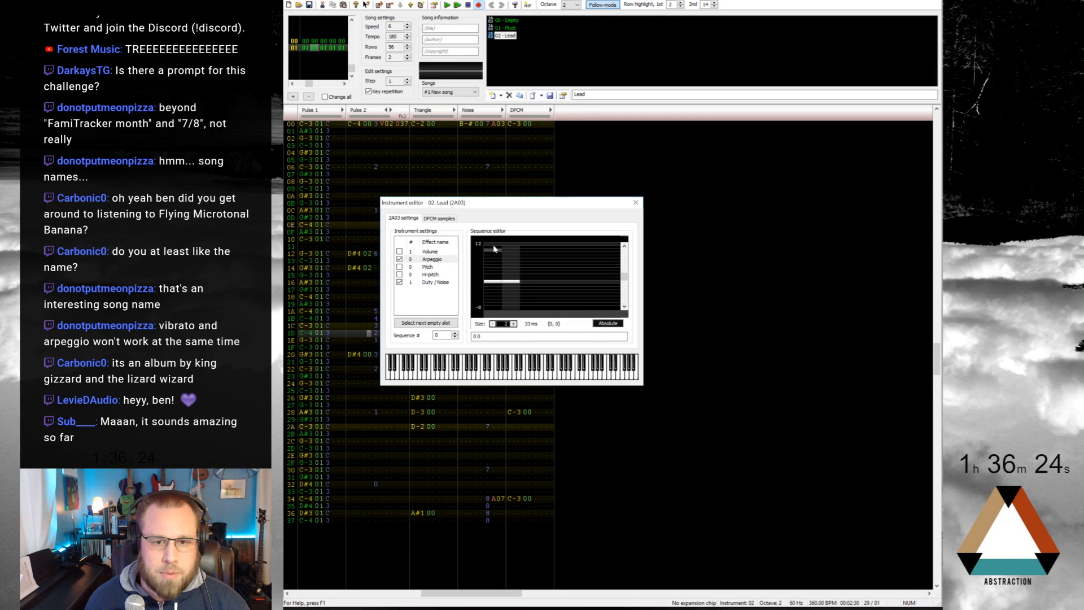
left_click(493, 244)
left_click(513, 245)
left_click(514, 324)
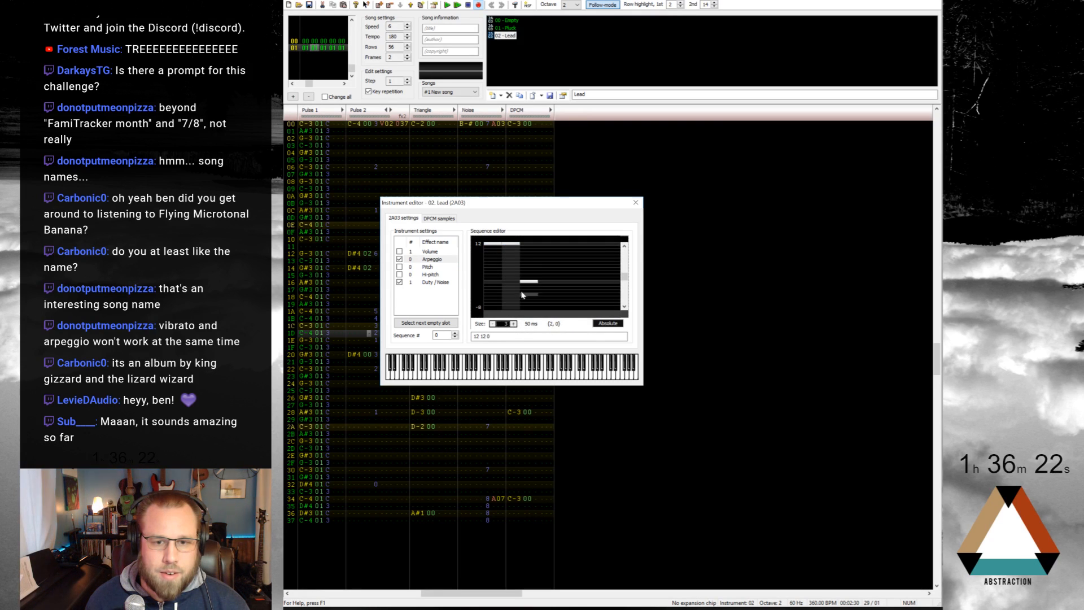
Step: Raise the second value of the Lead instrument's Duty / Noise sequence and close the instrument editor
left_click(435, 282)
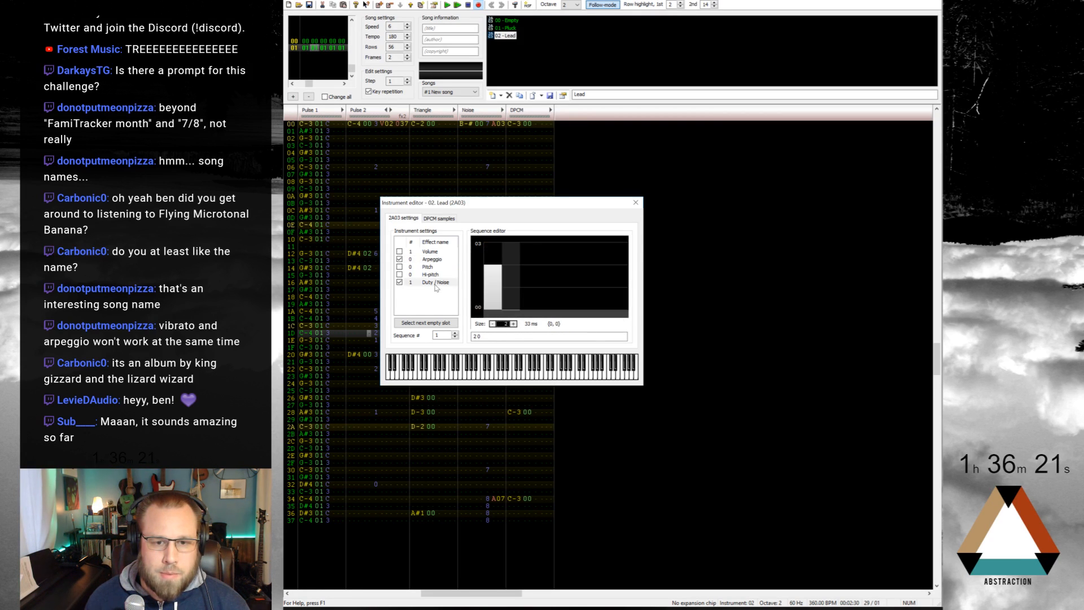
left_click(514, 272)
left_click(636, 202)
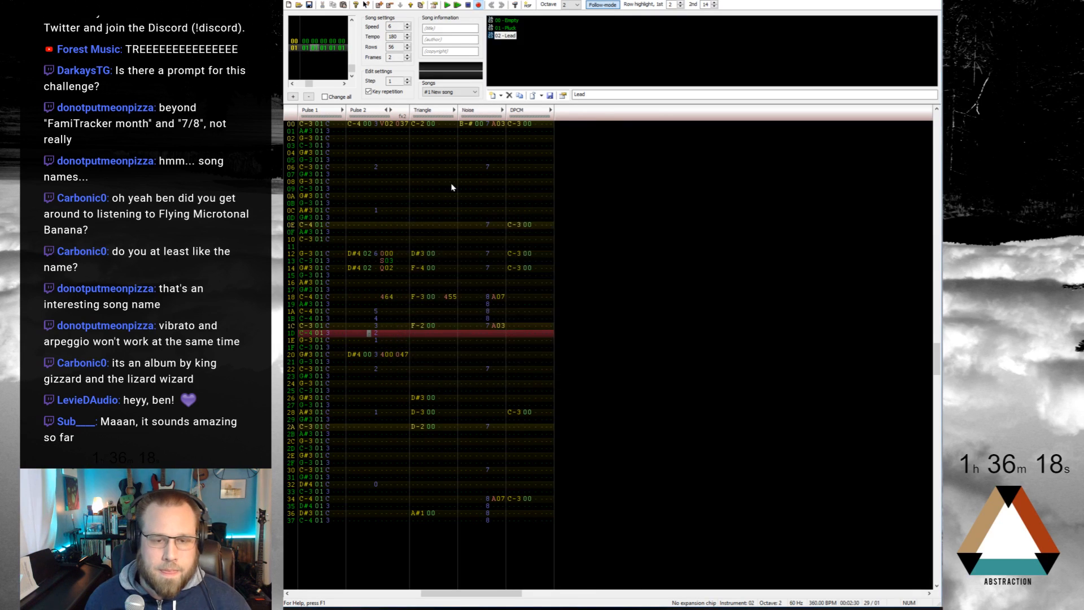
Step: Play the song to hear the Lead instrument with its arpeggio and duty sequences
key("ctrl+s")
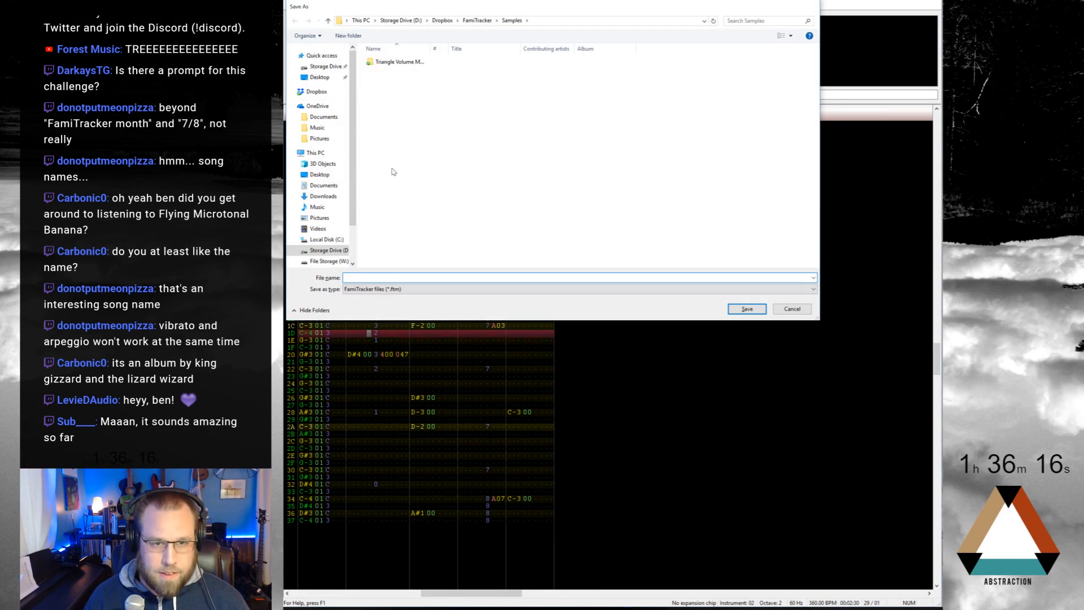
key("Escape")
key("F5")
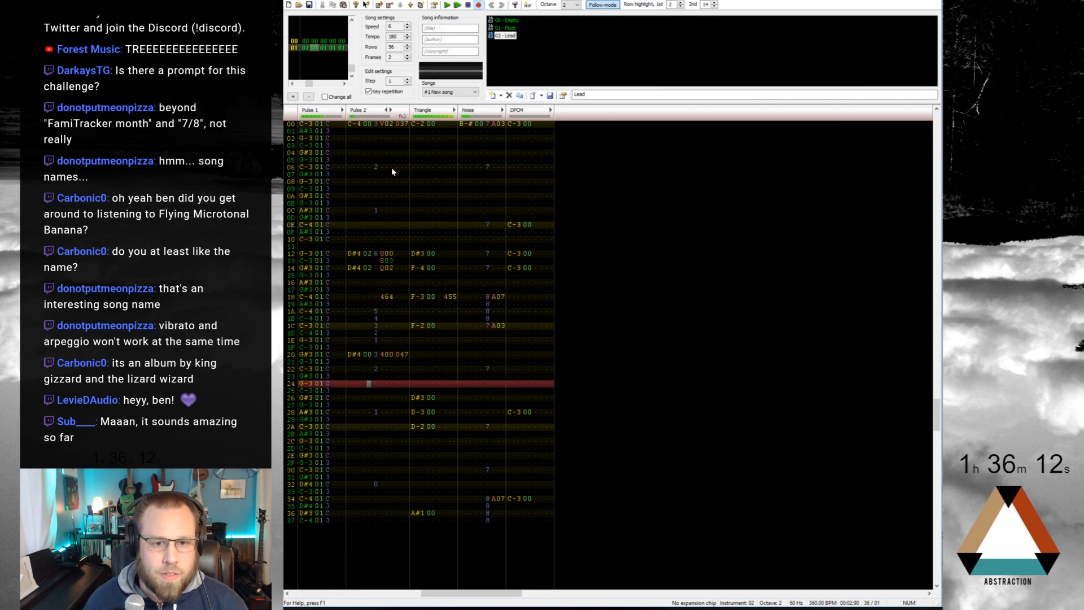
key("Return")
Step: Set the volume of the Pulse 2 D#4 note on row 12 to 9 and play the song
key("Up")
left_click(373, 254)
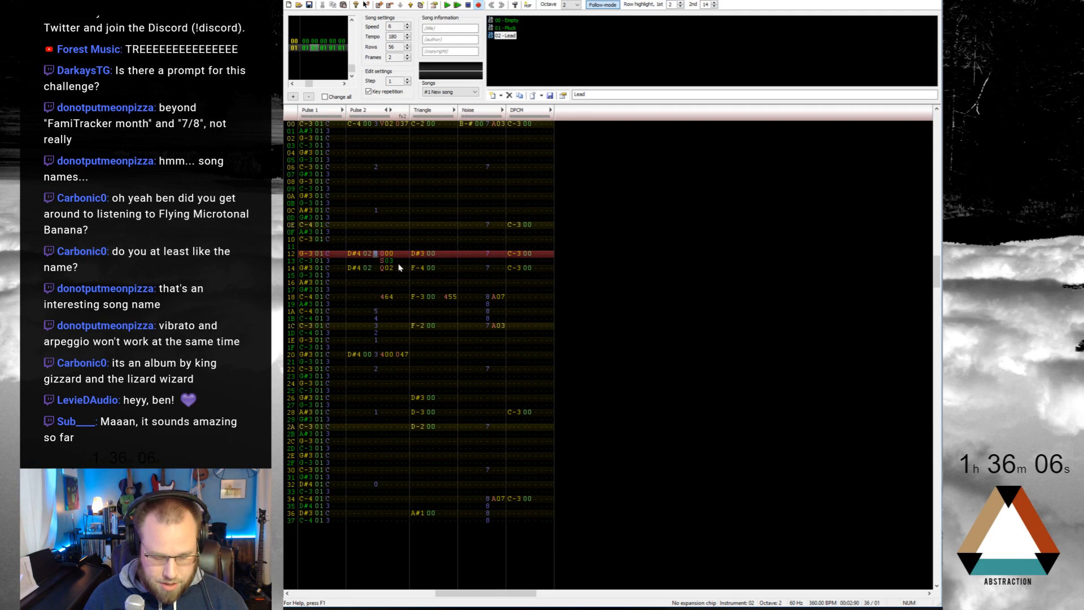
key("F7")
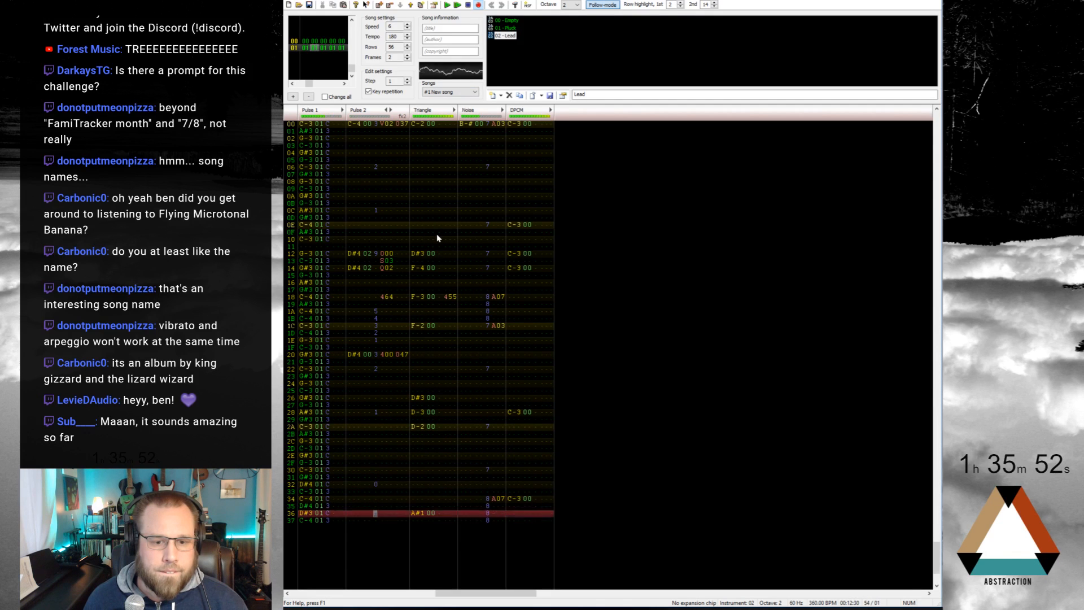
key("Return")
Step: Enter an F-2 note with instrument 02 in Pulse 2 on row 32 of frame 01
scroll(464, 388, "up", 4)
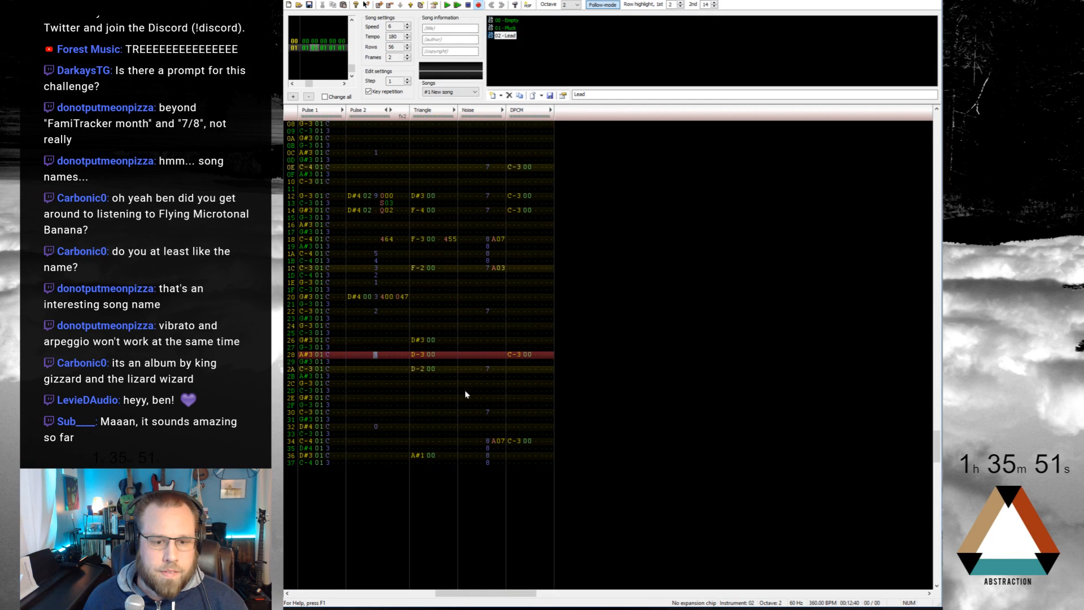
left_click(354, 427)
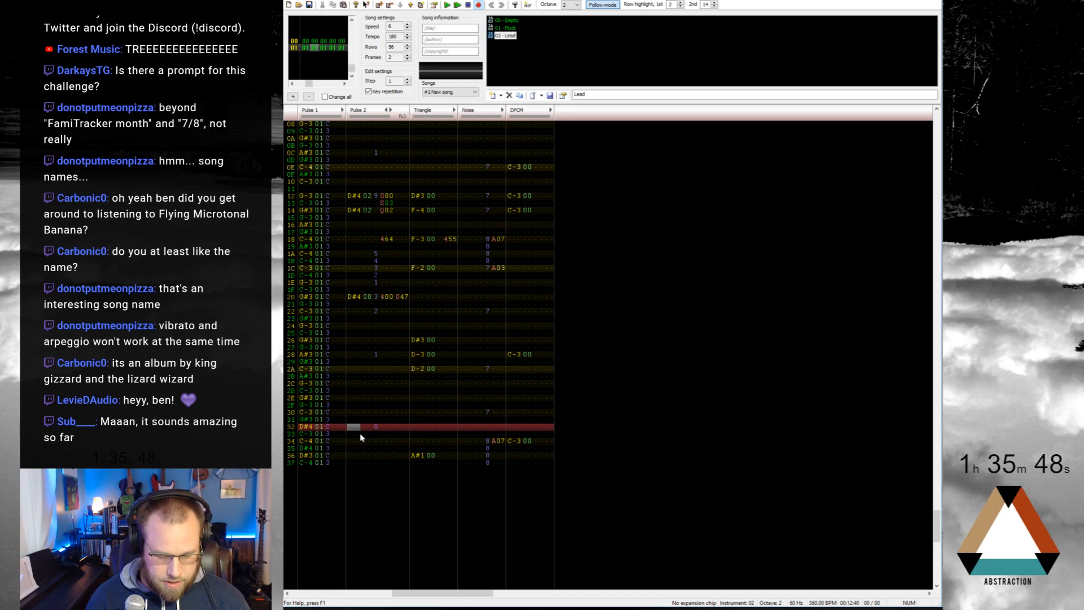
key("Return")
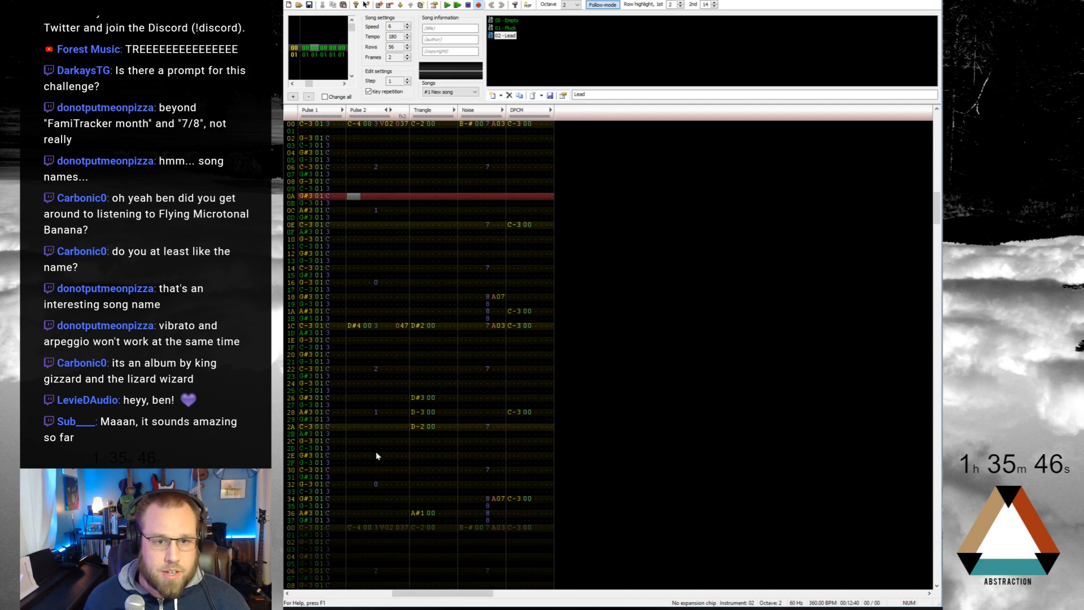
scroll(377, 452, "up", 6)
left_click(356, 198)
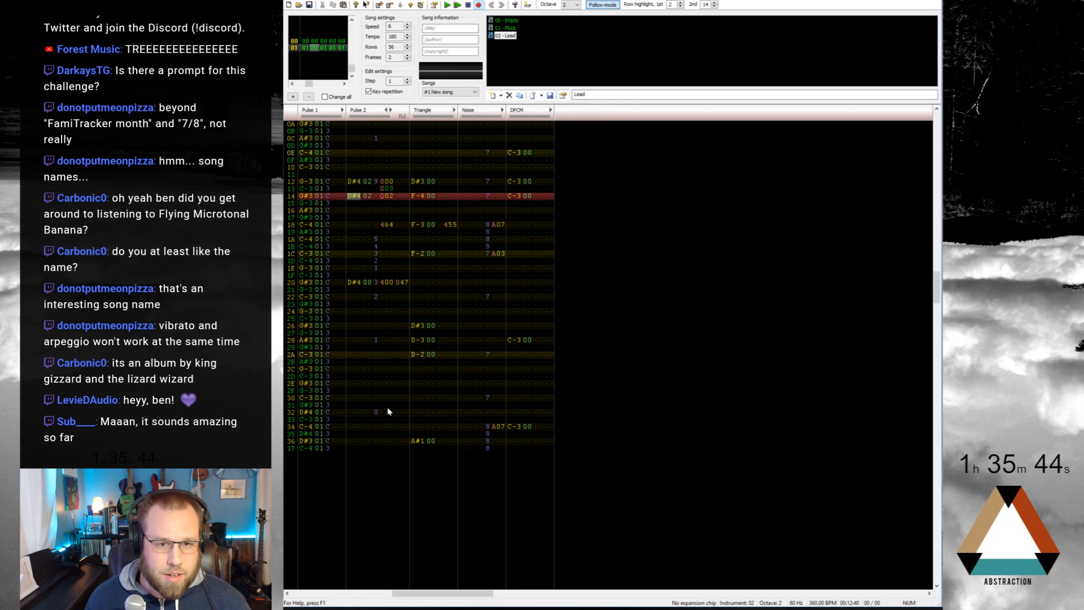
left_click(355, 413)
key("v")
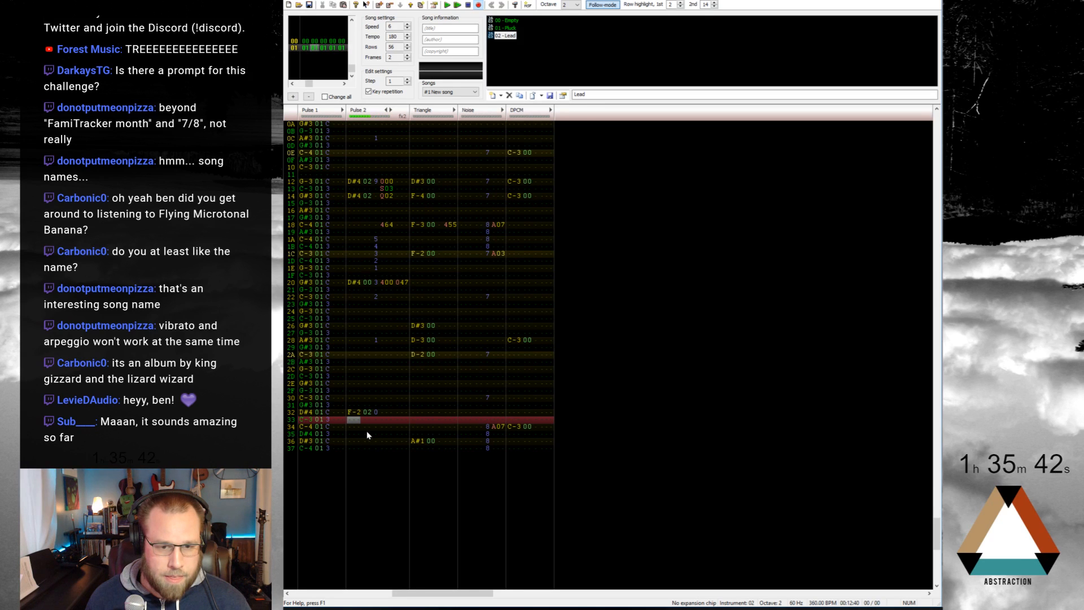
Step: Raise the Pulse 2 note on row 32 to F-4 and enter D#4 with instrument 02 on row 34
key("KP_Multiply")
key("Up")
key("v")
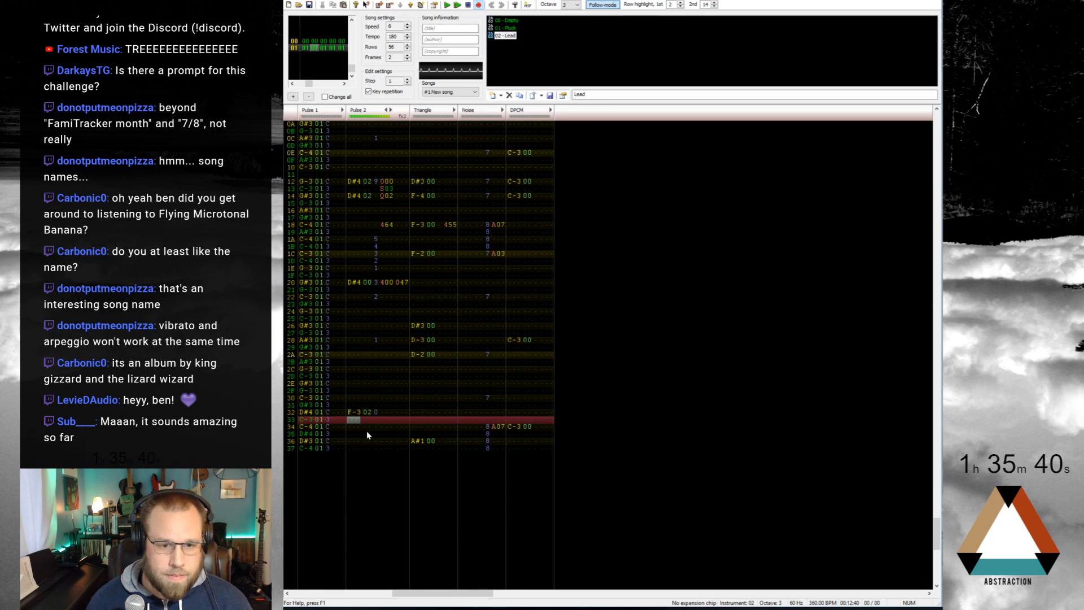
key("Up")
key("KP_Multiply")
key("Down")
key("Down")
key("Down")
key("Down")
key("Down")
key("Down")
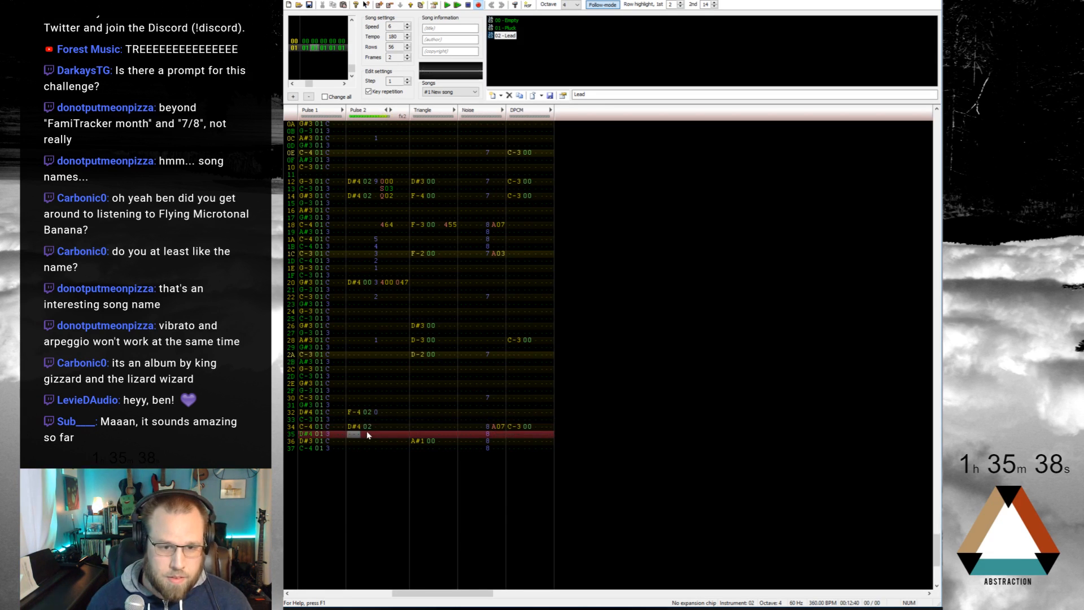
Step: Rewrite the Pulse 2 run with instrument 02 as F-4 on row 30, D#4 on row 32, D-4 on row 34 and A#3 on row 36
key("Up")
key("Up")
key("Up")
key("Up")
key("Up")
key("Up")
key("Up")
key("Up")
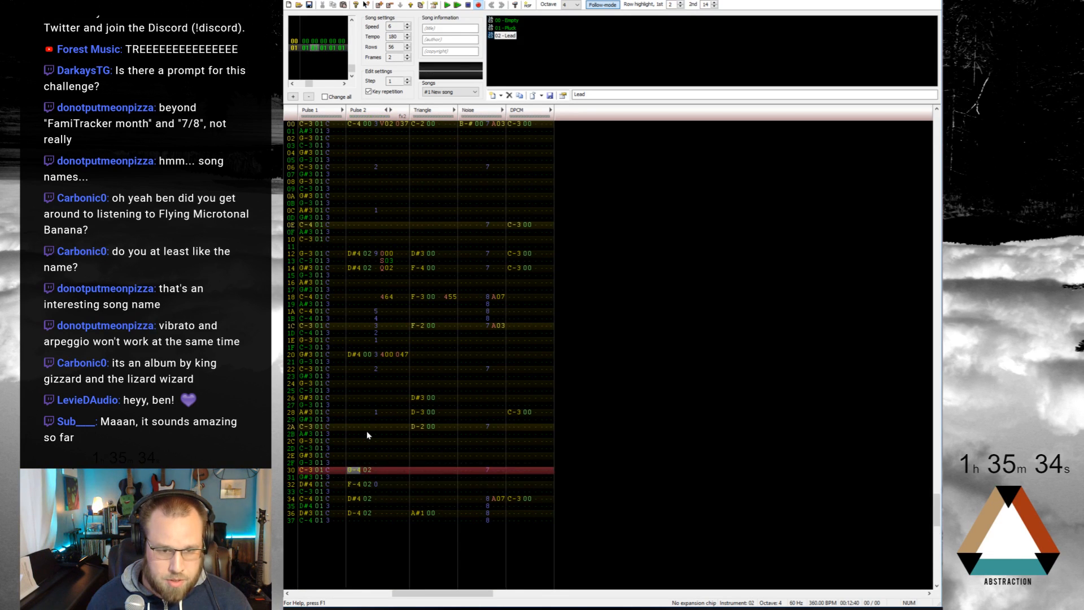
key("v")
key("Down")
key("Down")
key("Down")
key("x")
key("Down")
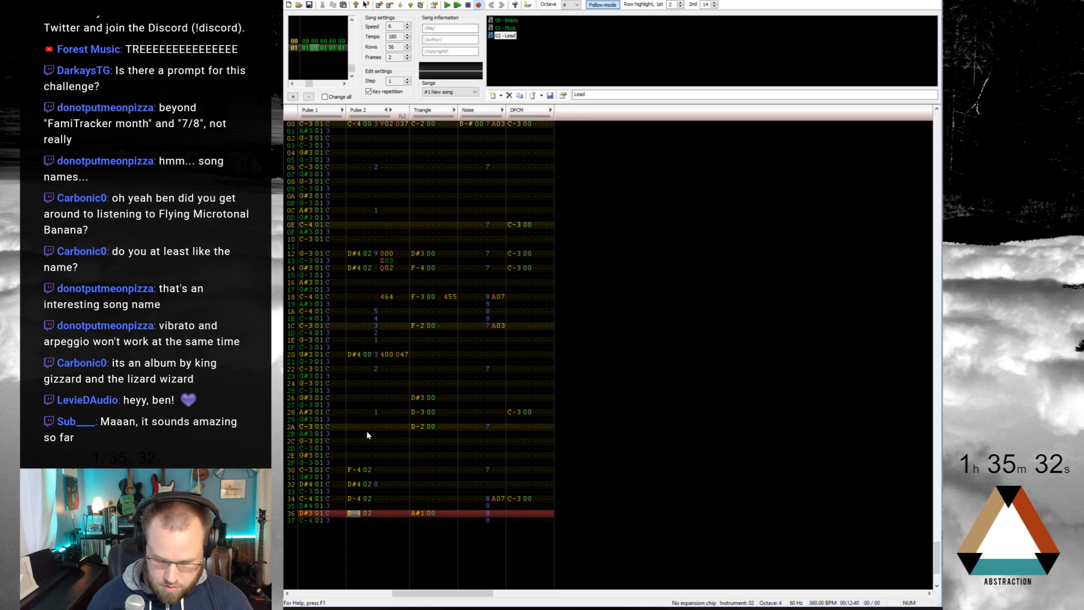
key("F5")
key("j")
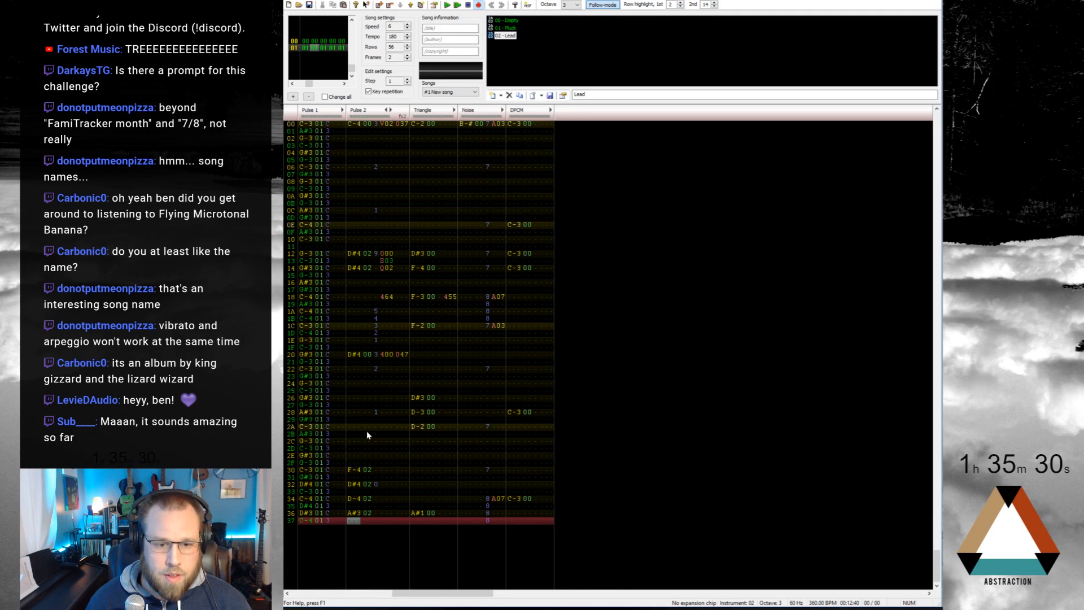
Step: Clear the volume value of the Pulse 2 D#4 note on row 32
key("Up")
key("Up")
key("Up")
key("Up")
key("Up")
key("Right")
key("Right")
key("Right")
key("Delete")
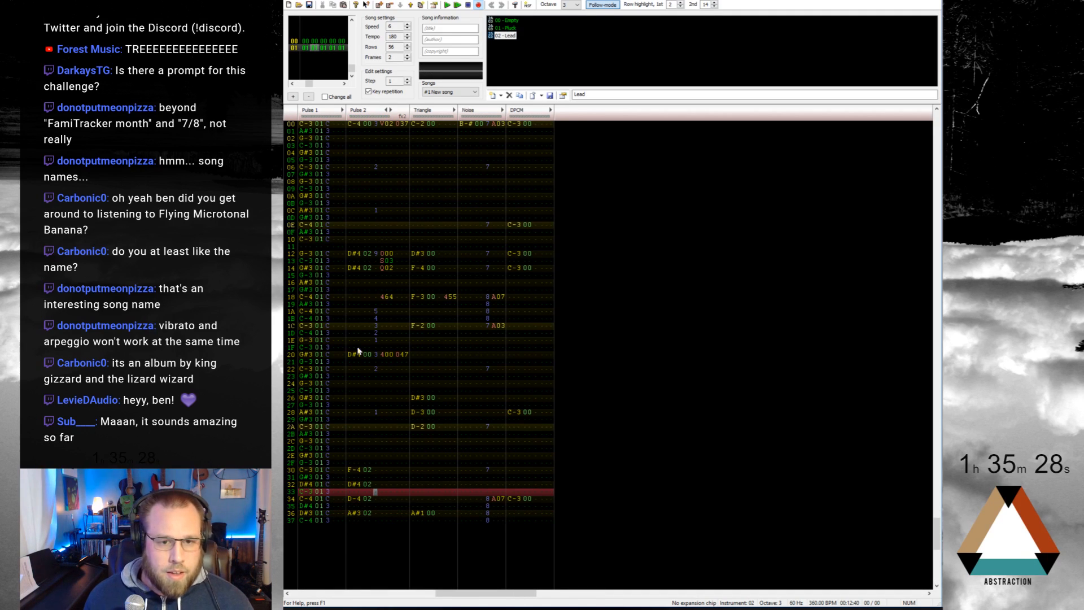
Step: Add effect 000 and volume 9 to the Pulse 2 F-4 note on row 30
left_click(382, 471)
key("0")
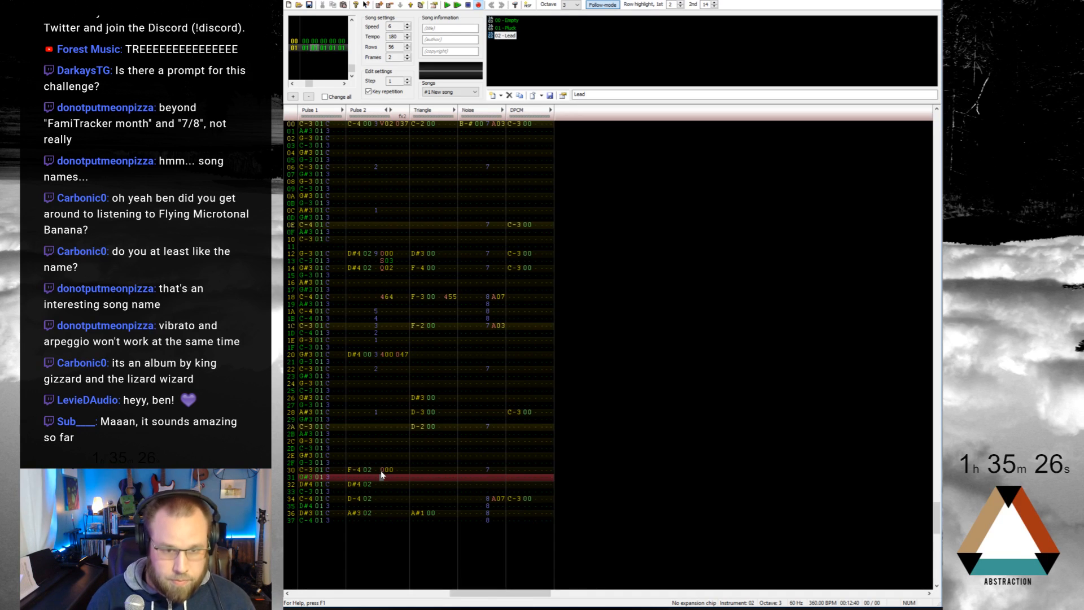
key("Up")
key("Left")
key("9")
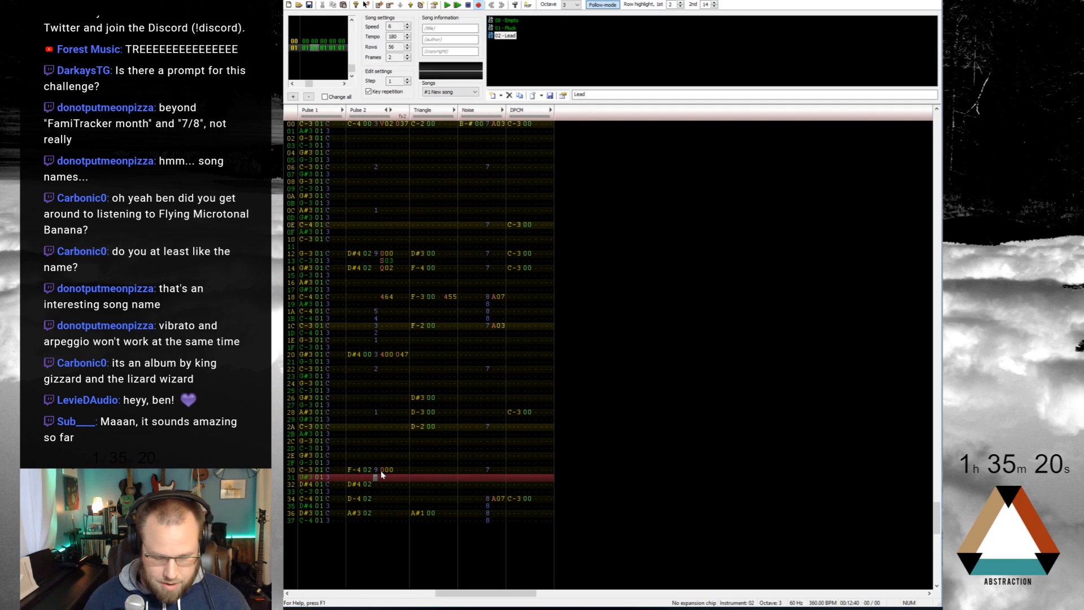
key("ctrl+s")
key("Escape")
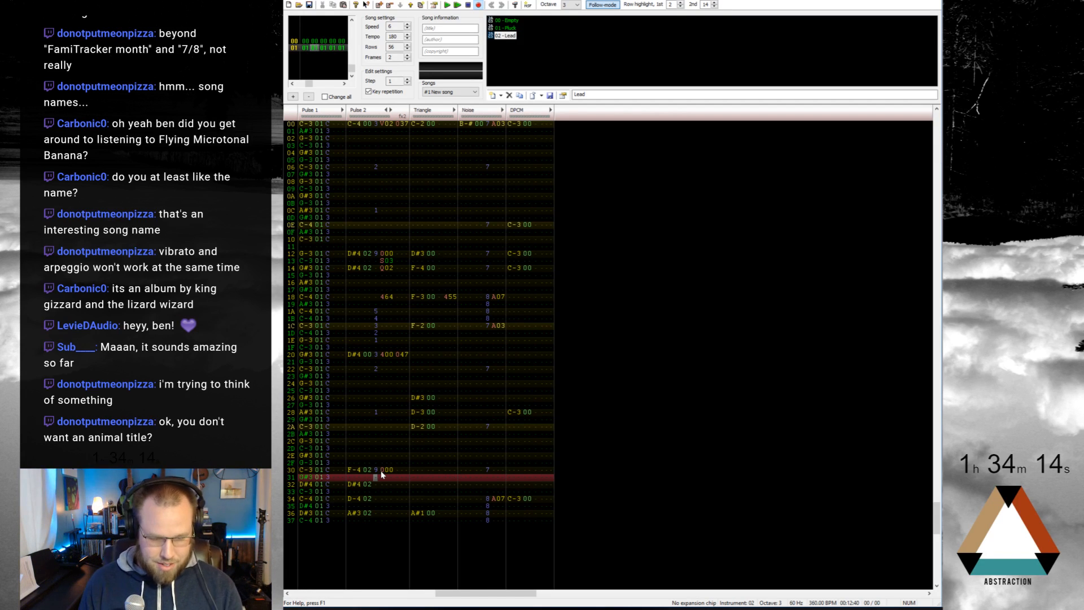
Step: Play the song from the first row of frame 01 to hear the new Pulse 2 run
key("Home")
key("Up")
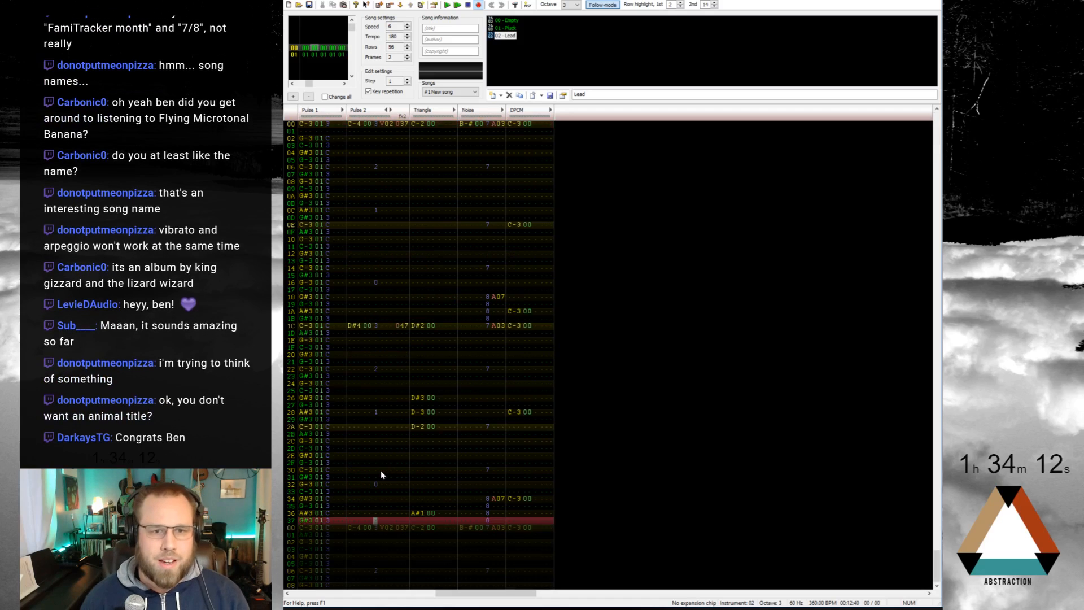
key("Down")
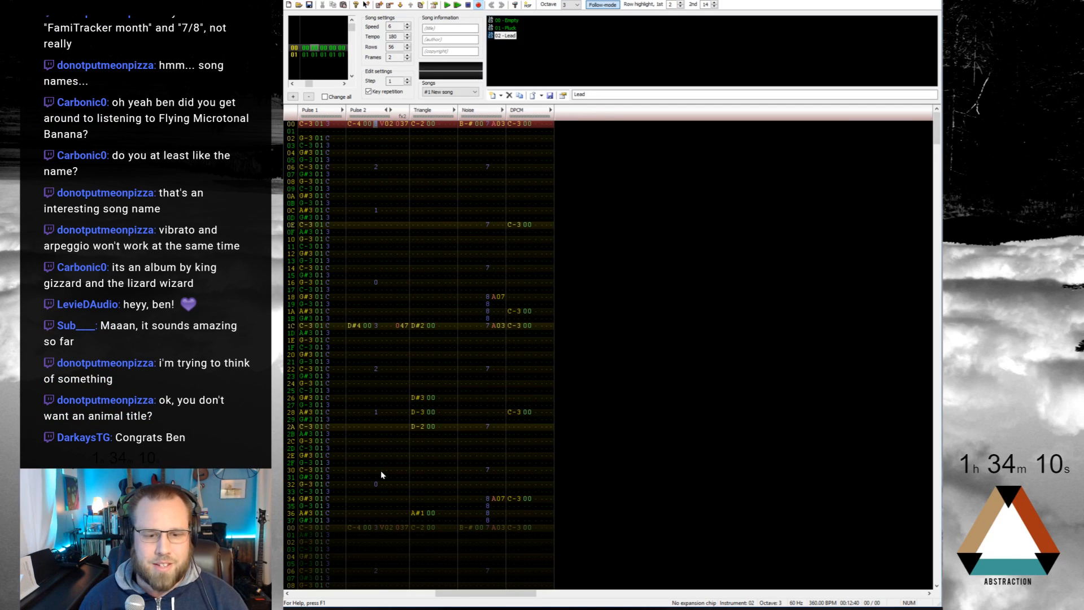
key("Return")
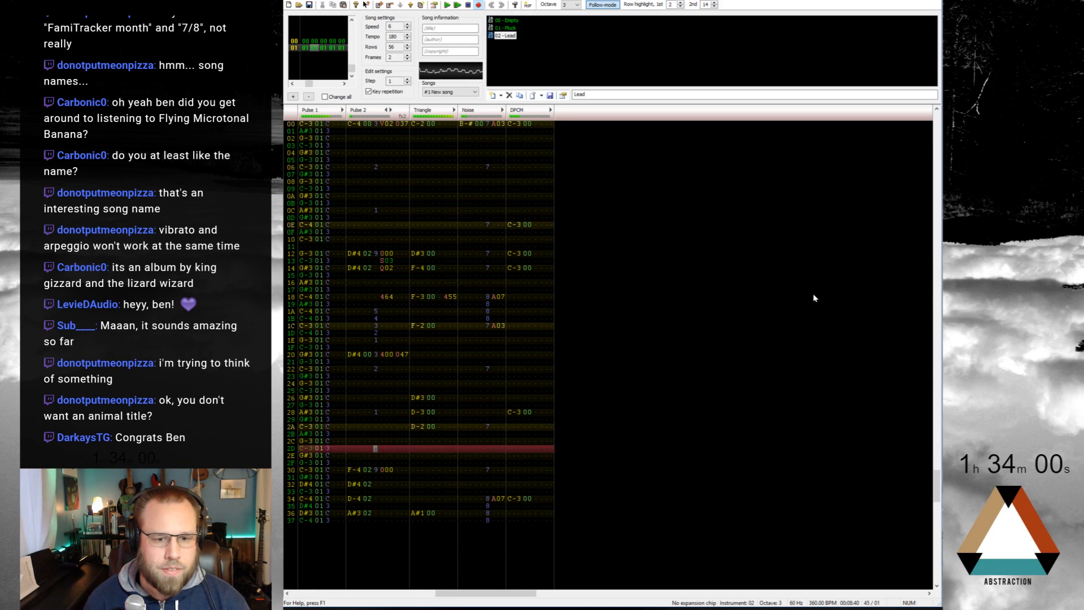
Step: Select instrument 00 - Empty and enter an F-4 note in the Triangle channel on row 30 of frame 01
key("Up")
key("Up")
key("Up")
key("Up")
key("Up")
key("Up")
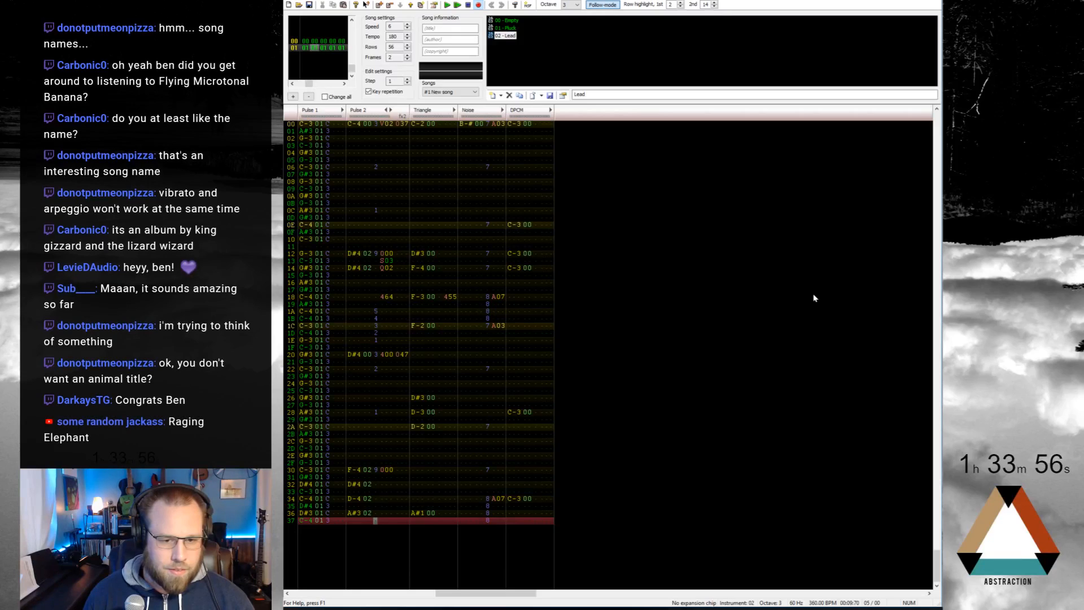
key("Up")
key("Up")
key("Up")
key("Up")
key("Up")
key("Right")
key("Right")
key("Right")
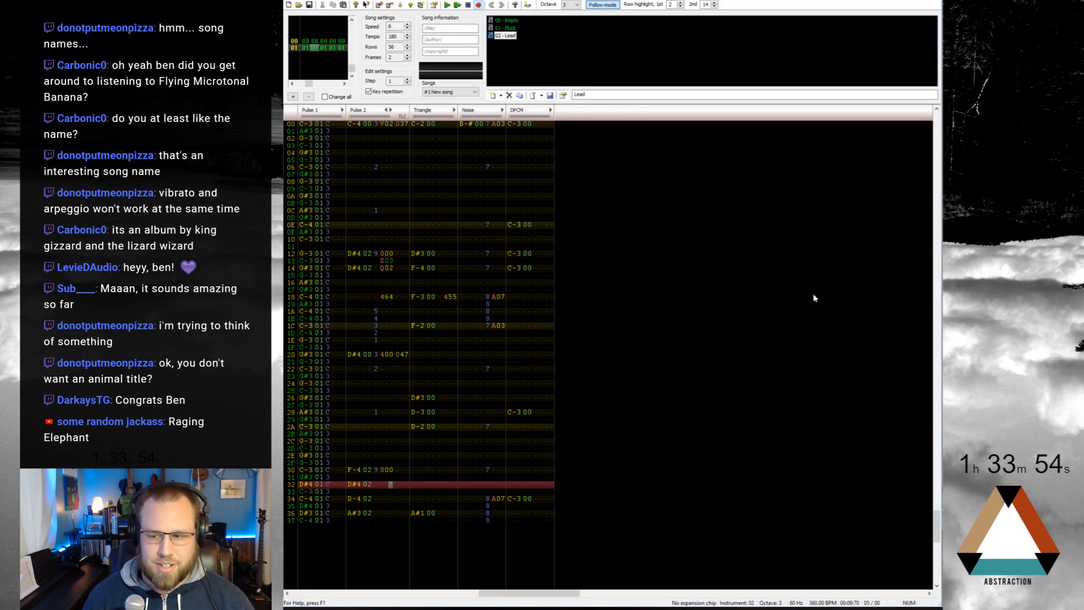
key("Up")
key("Up")
key("Right")
key("Right")
key("Right")
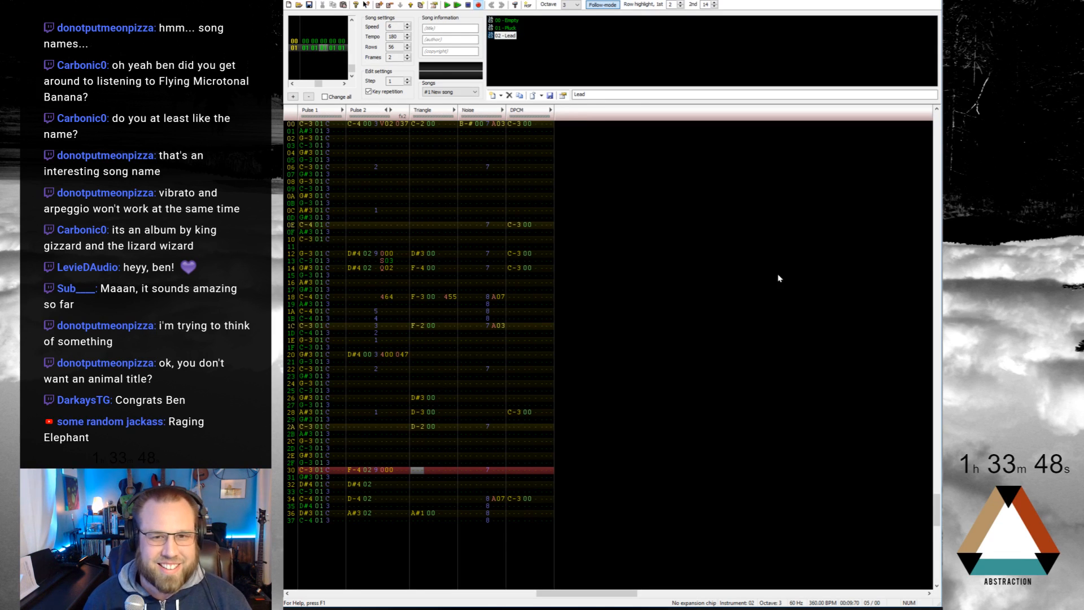
key("ctrl+Up")
key("ctrl+Up")
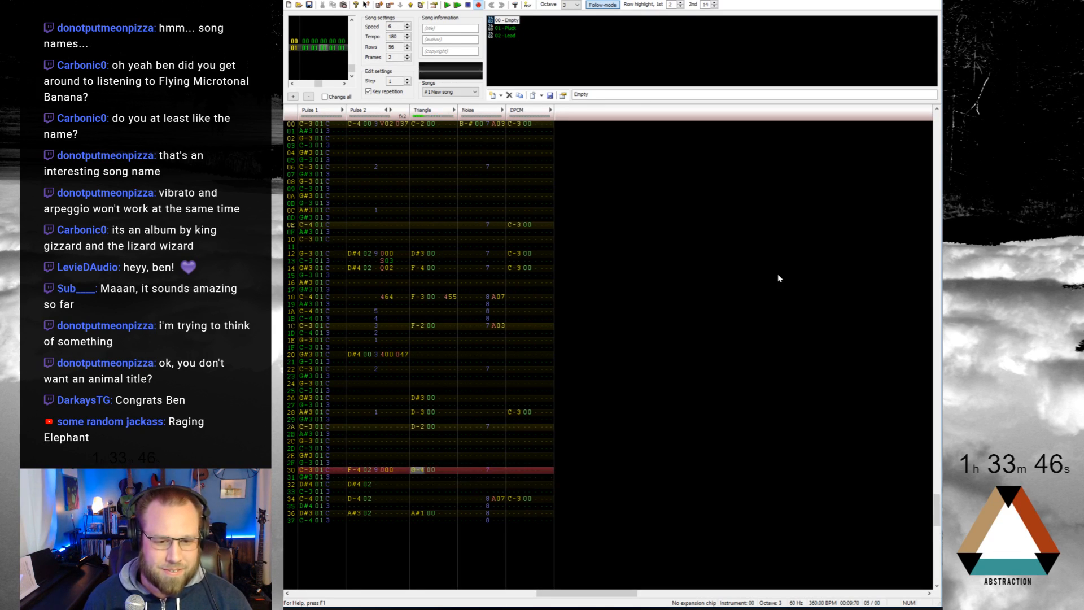
key("r")
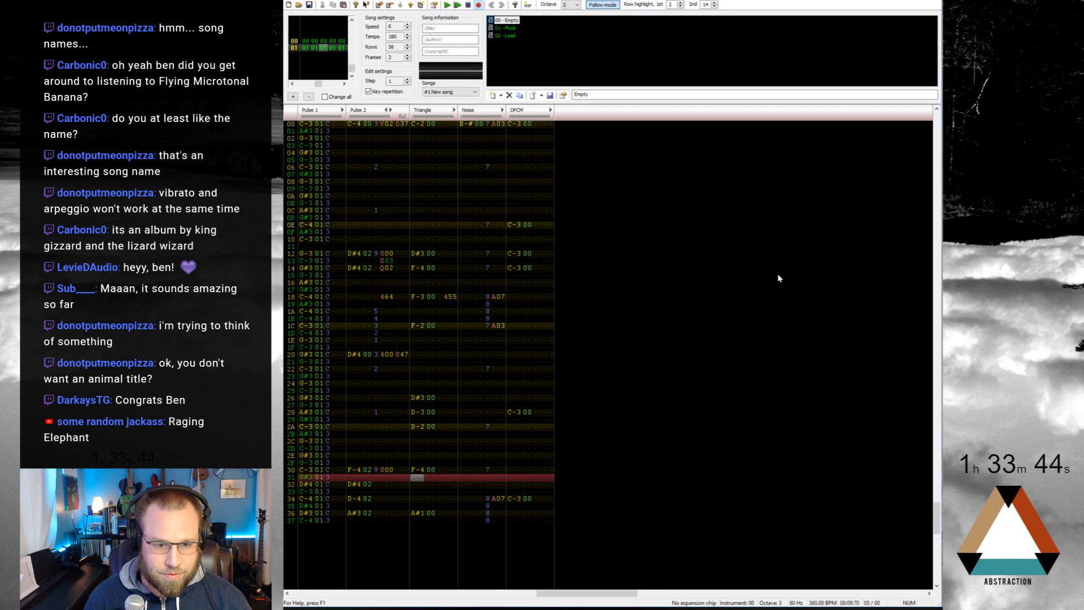
Step: Lower the Triangle note on row 30 to F-3 and enter D#3 on row 32 and D-3 on row 34
key("Up")
key("v")
key("Down")
key("d")
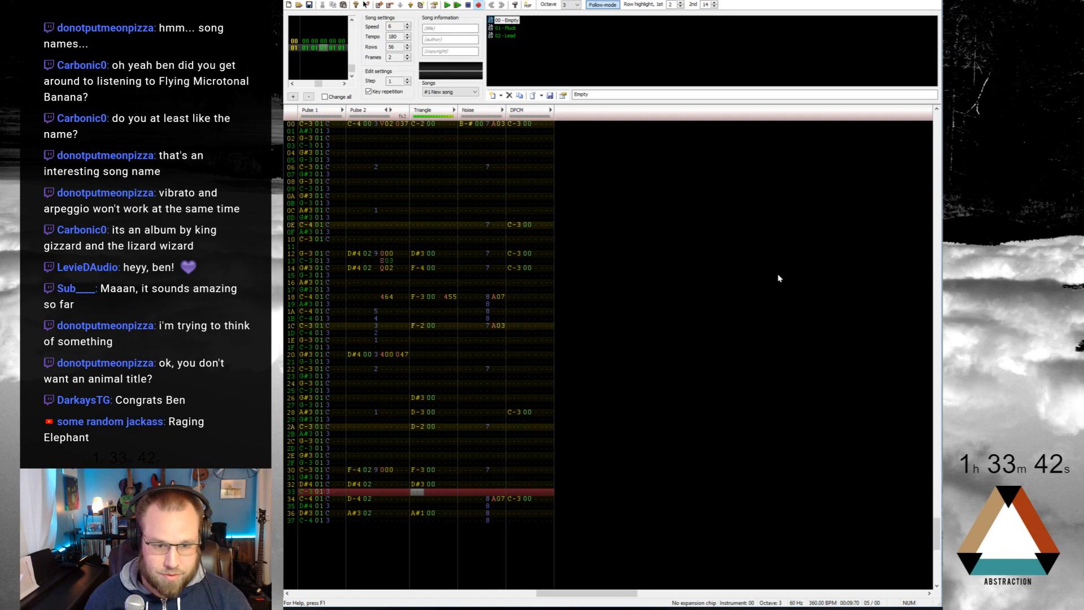
key("Down")
key("x")
Step: Try C#4 and D-4 for the Triangle note on row 36, and set it to A#3
key("Down")
key("z")
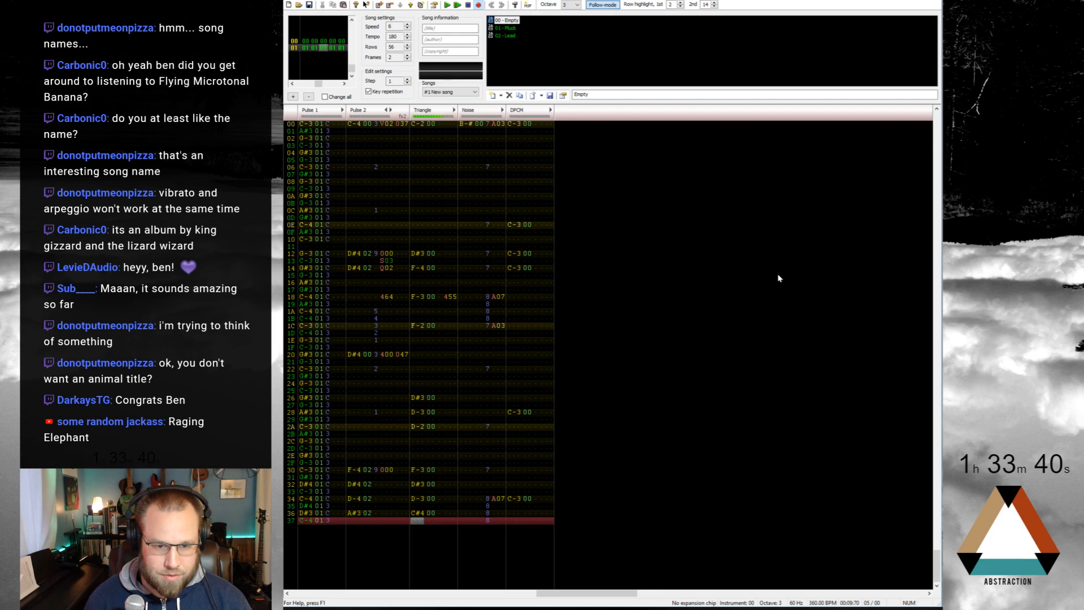
key("Down")
key("Up")
key("Up")
key("e")
key("Up")
key("w")
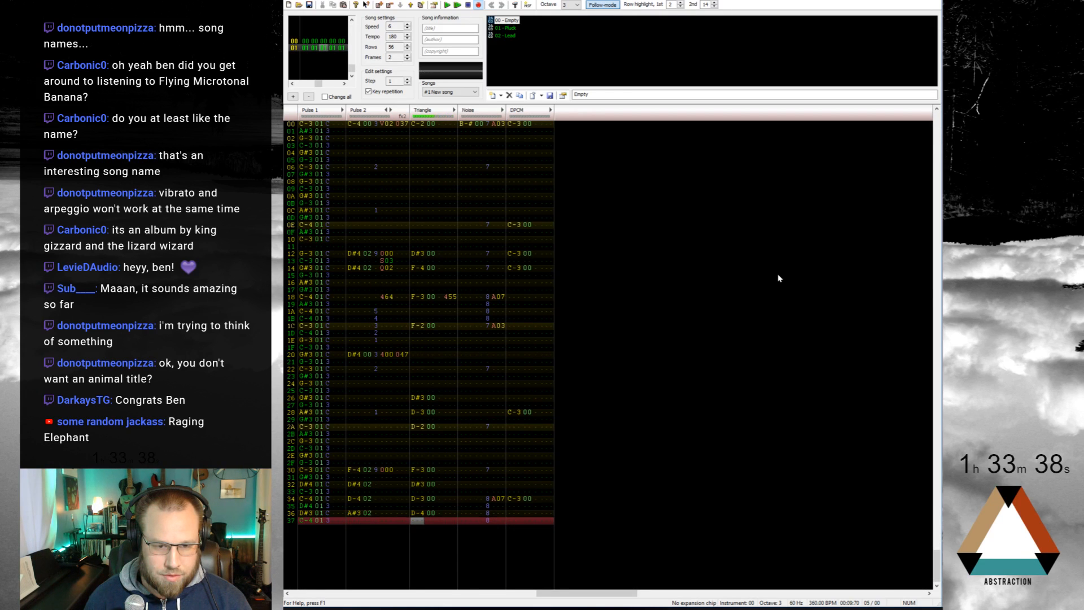
key("Up")
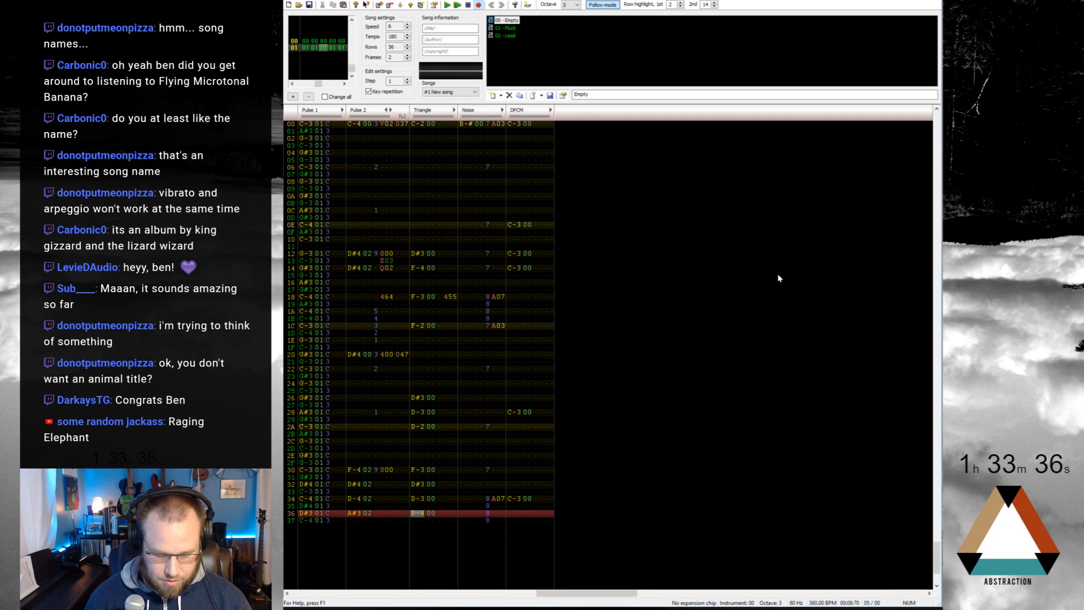
key("j")
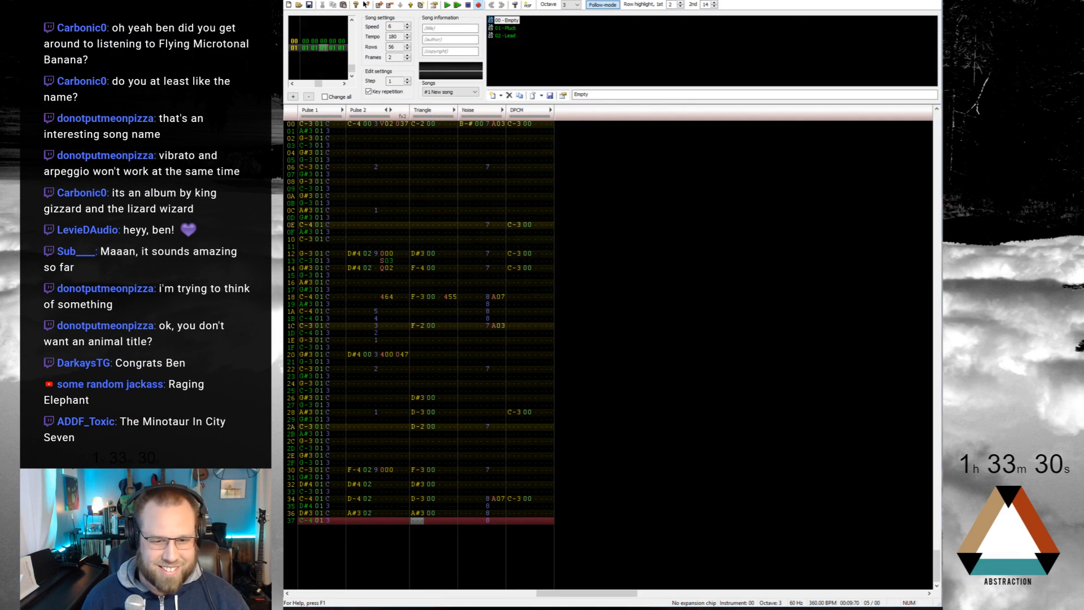
Step: Play frame 01 from its first row to hear the Pulse 2 and Triangle runs together
key("ctrl+s")
key("Return")
key("Home")
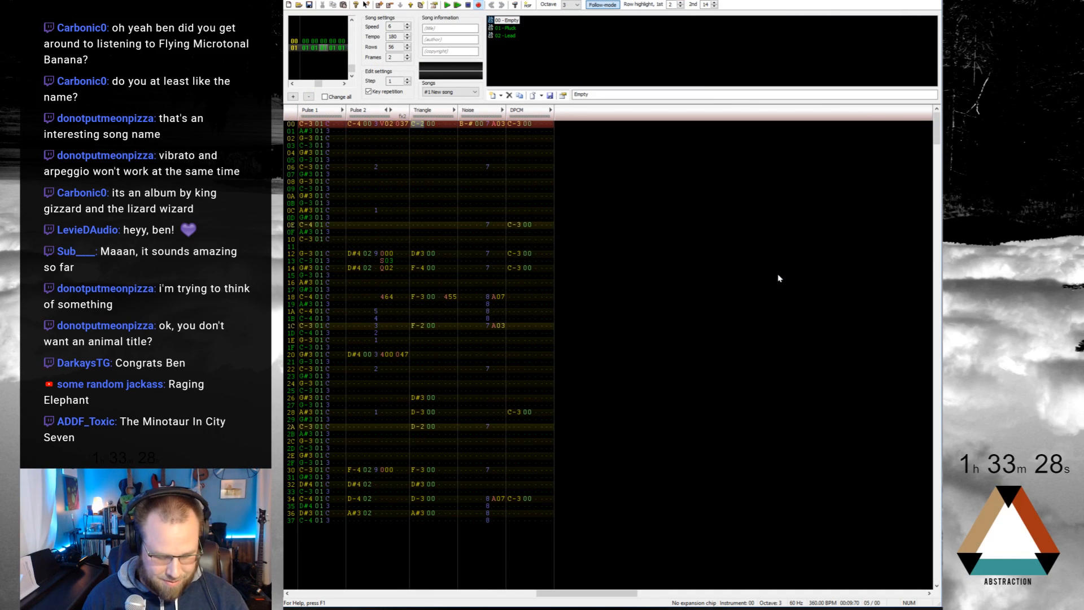
key("Return")
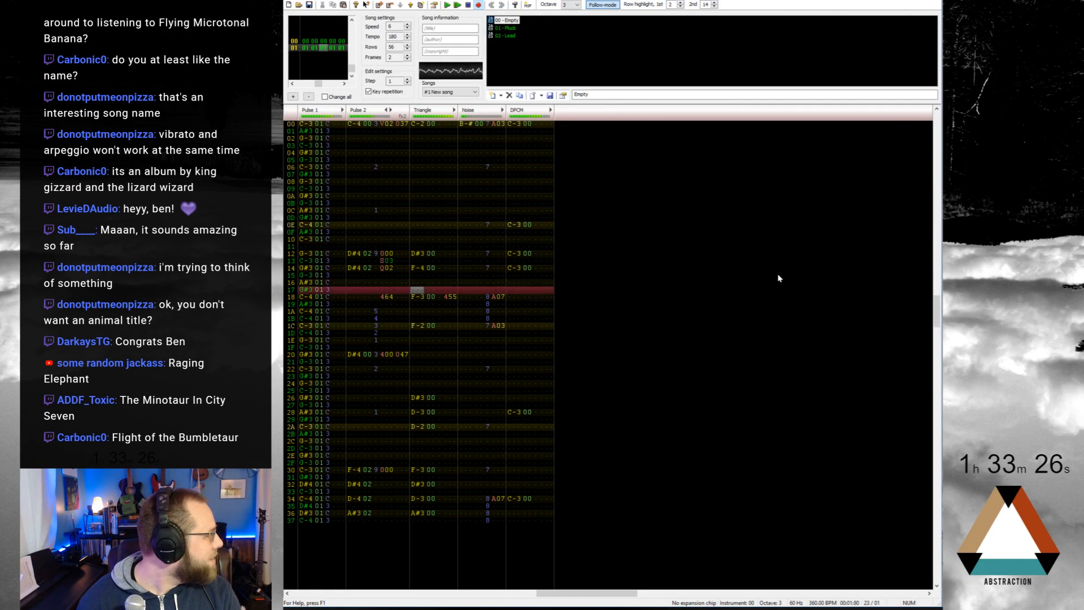
key("Return")
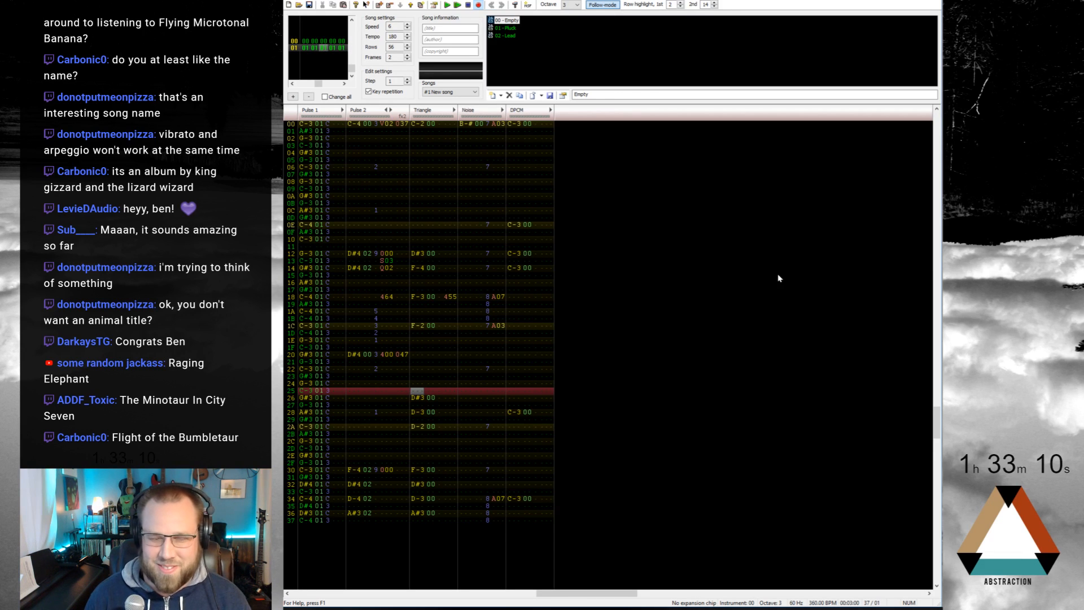
key("Home")
key("ctrl+s")
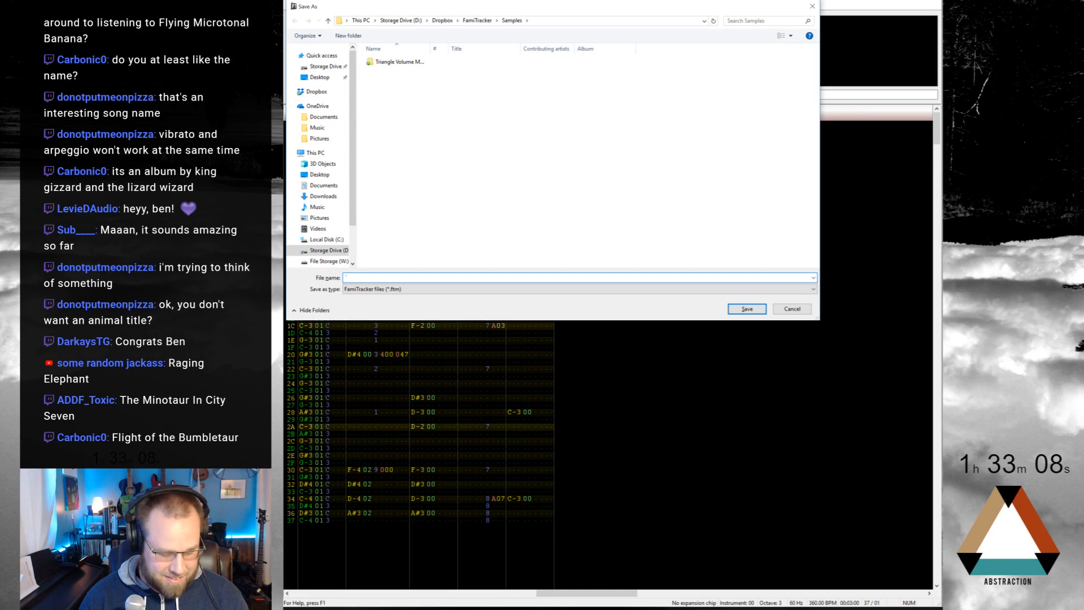
key("Escape")
key("Return")
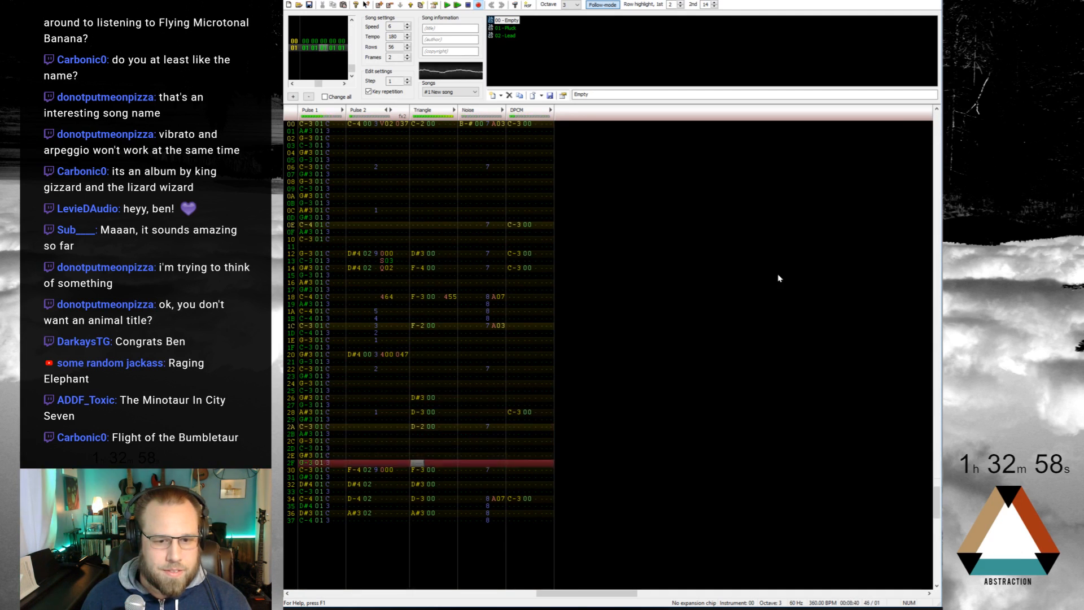
key("Return")
Step: Add a new empty frame 02 after frame 01 and go to the first Pulse 1 row in it
key("Home")
key("End")
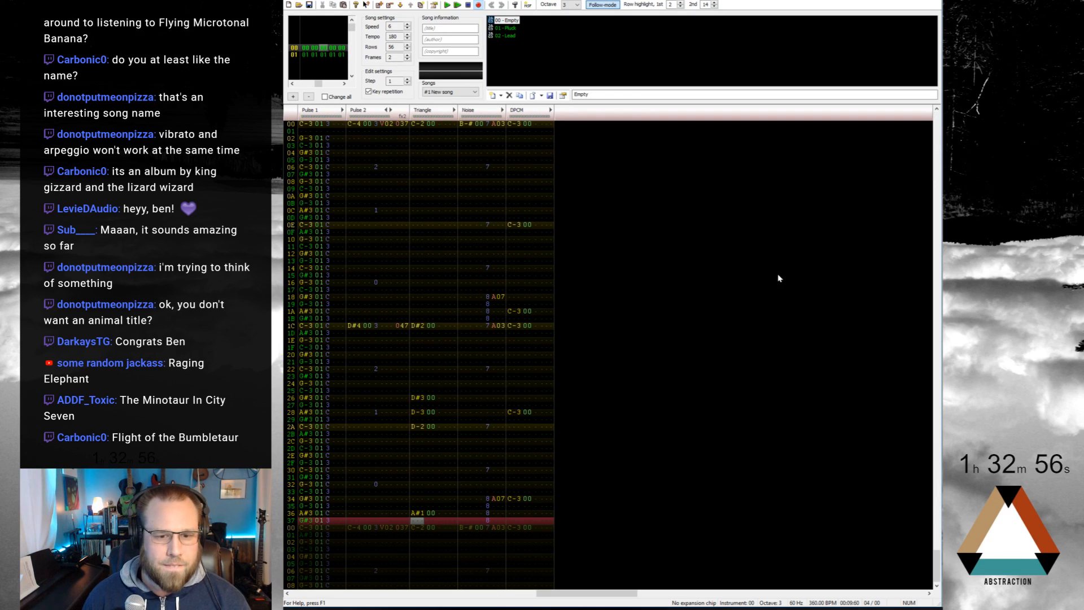
key("Down")
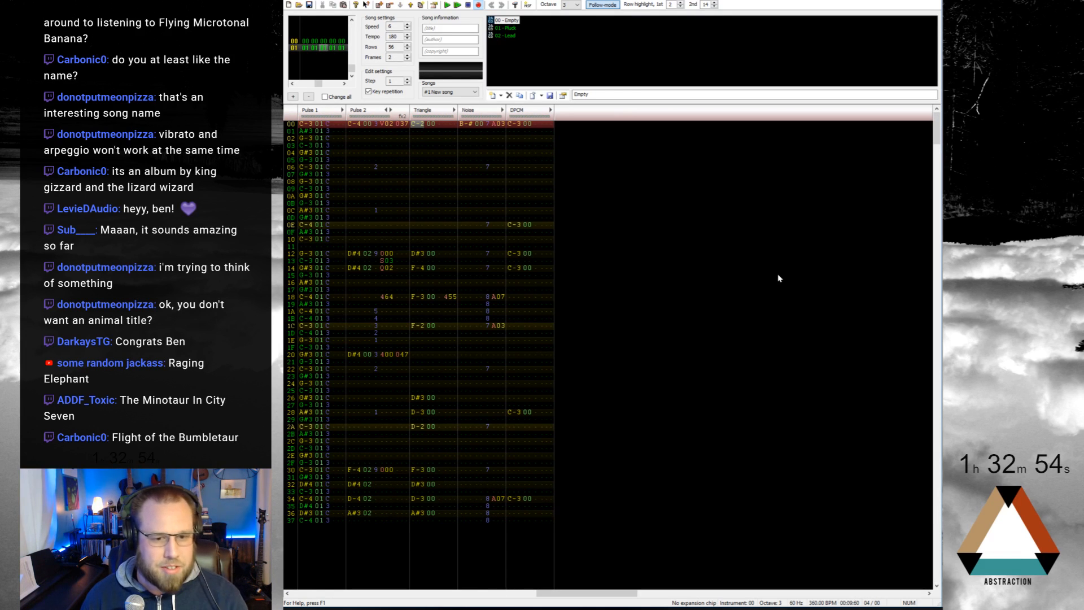
left_click(428, 518)
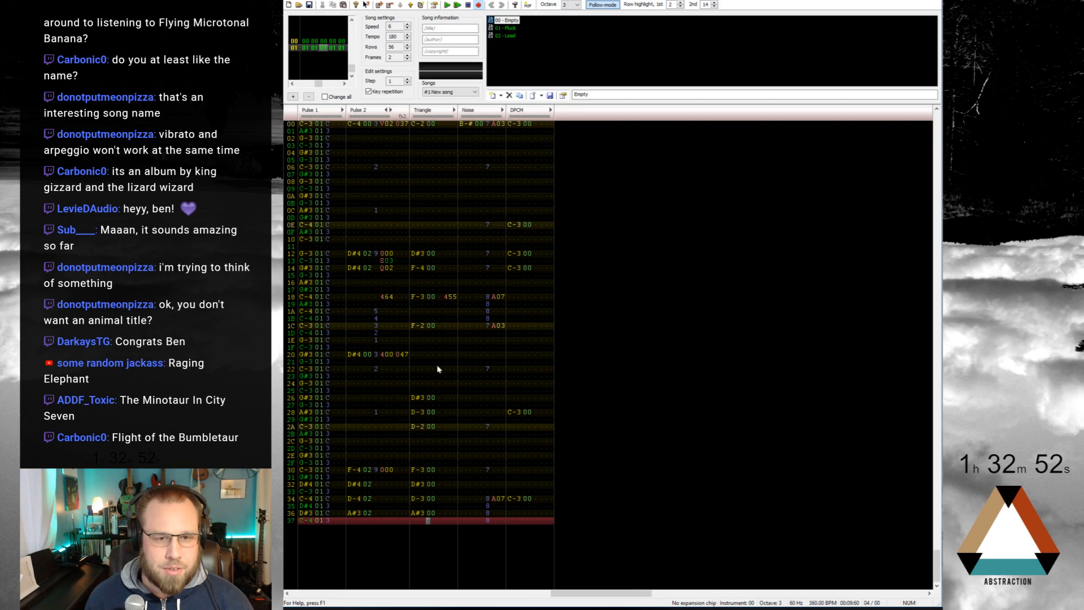
left_click(378, 6)
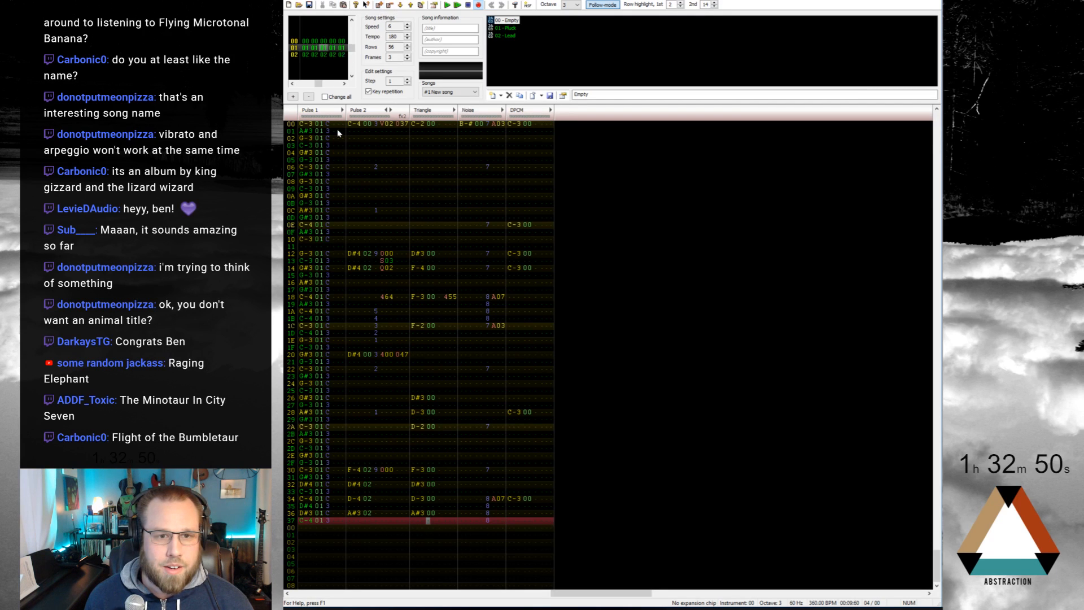
scroll(423, 230, "down", 2)
left_click(307, 125)
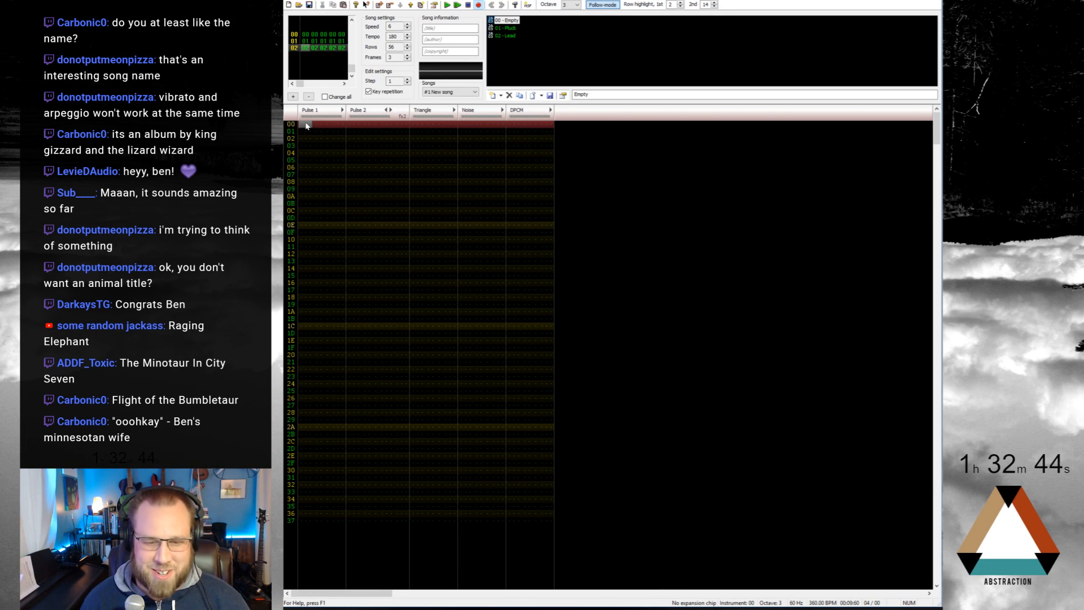
Step: Copy the first Pulse 1 note of frame 01, C-3 with instrument 01 and volume C, to rows 00 and 02 of frame 02
key("Up")
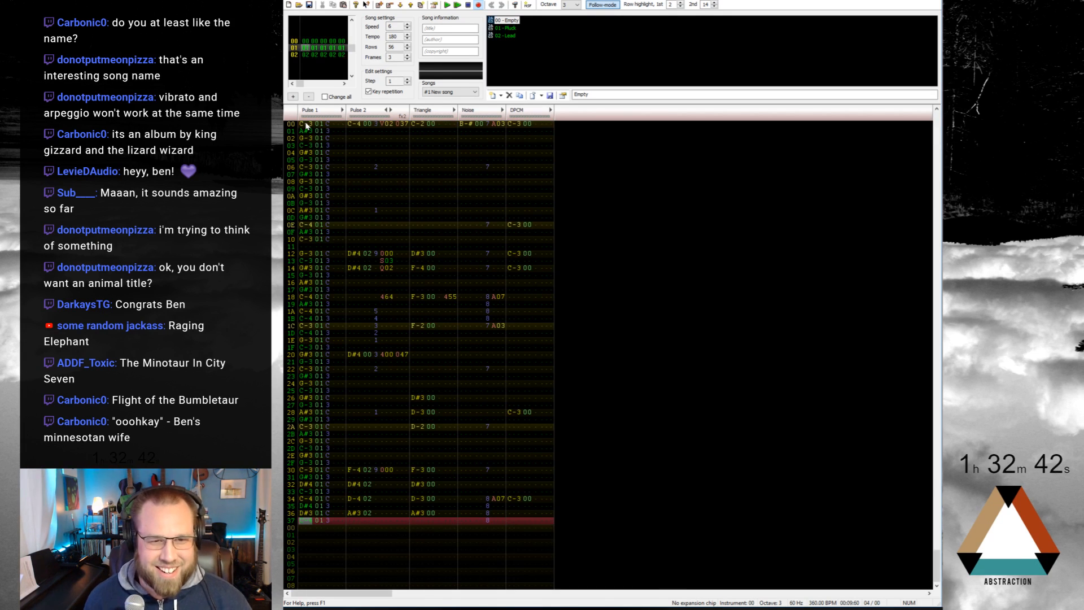
left_click_drag(306, 124, 321, 125)
scroll(323, 138, "down", 4)
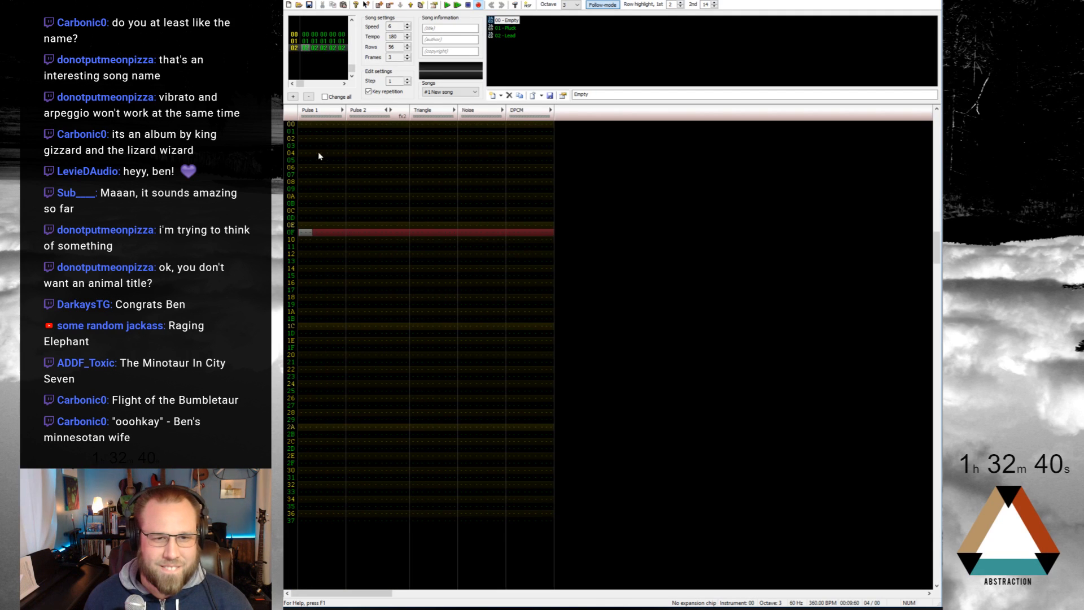
left_click(303, 127)
key("Down")
key("Down")
type("C-3 01 C")
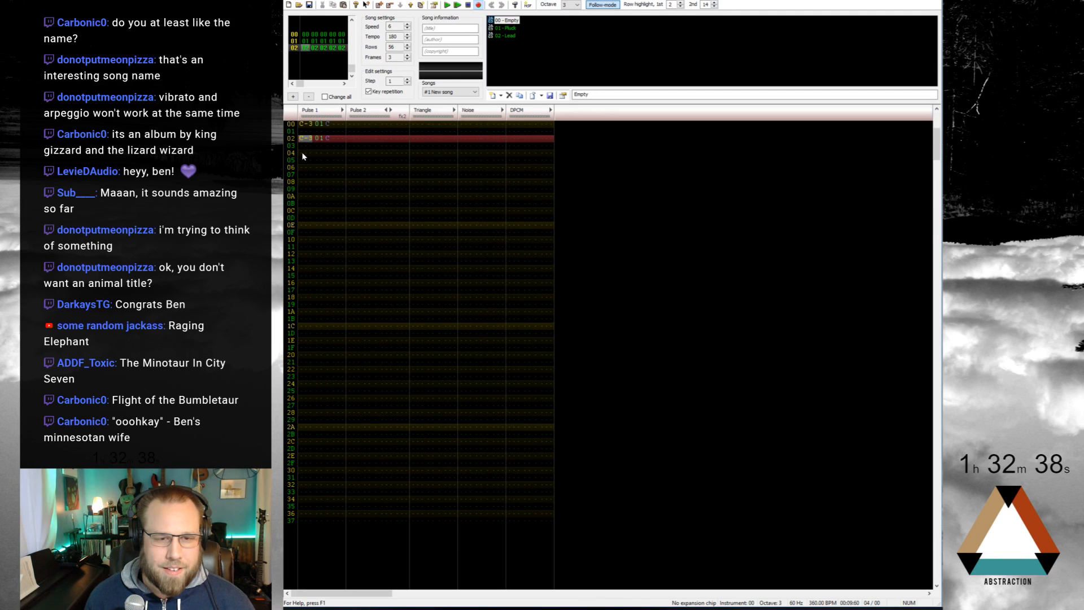
Step: With instrument 01 - Pluck, enter C-4 with volume C on row 04 and C-3 on row 06 of frame 02's Pulse 1 channel
left_click(303, 154)
key("ctrl+v")
left_click(306, 168)
key("q")
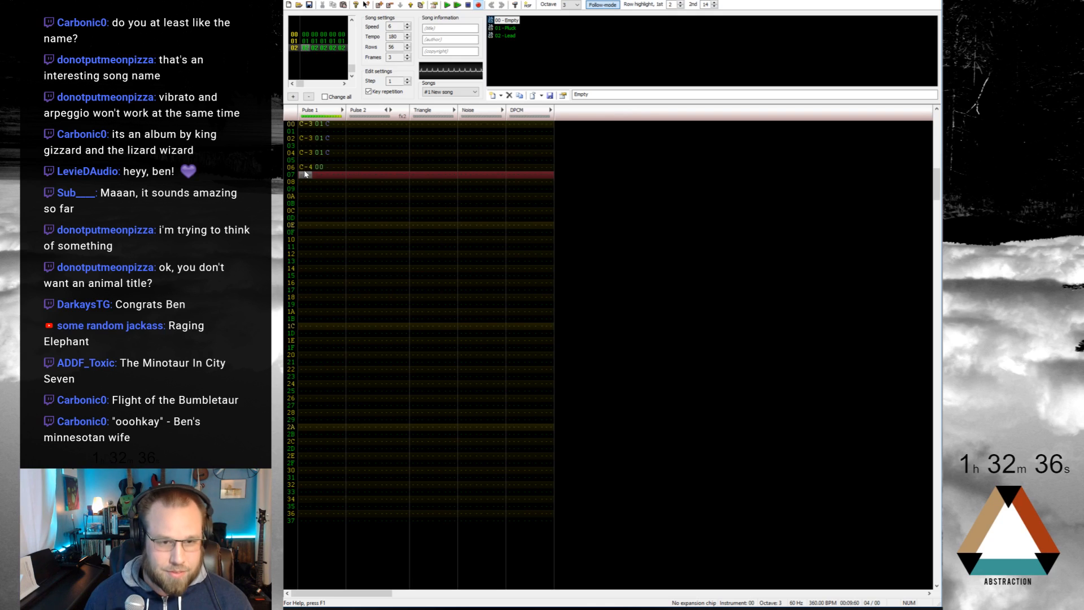
key("ctrl+Down")
key("Up")
key("Up")
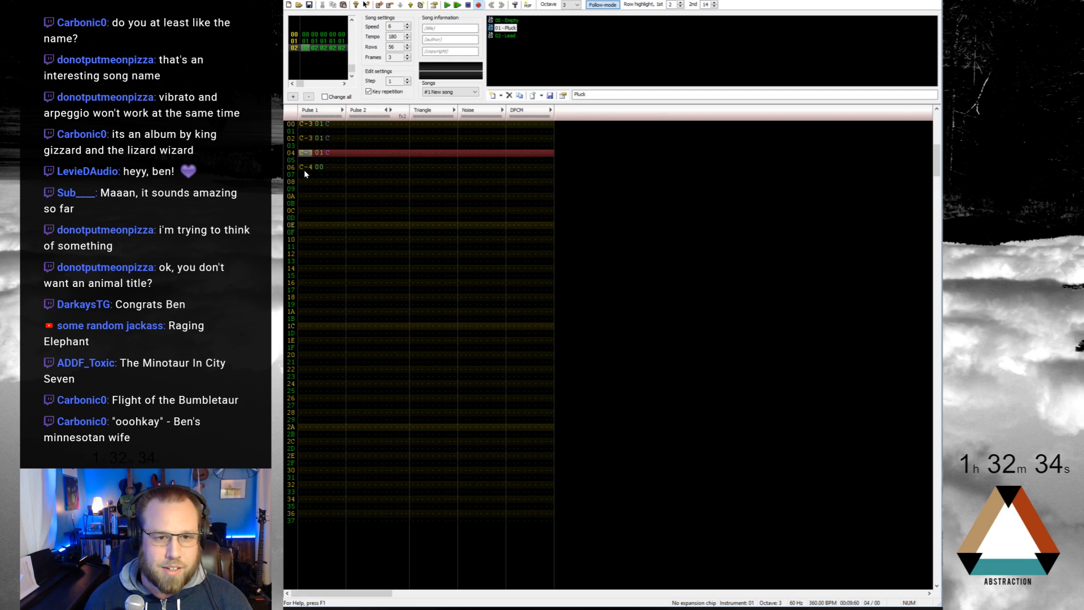
key("q")
key("Down")
key("z")
key("Down")
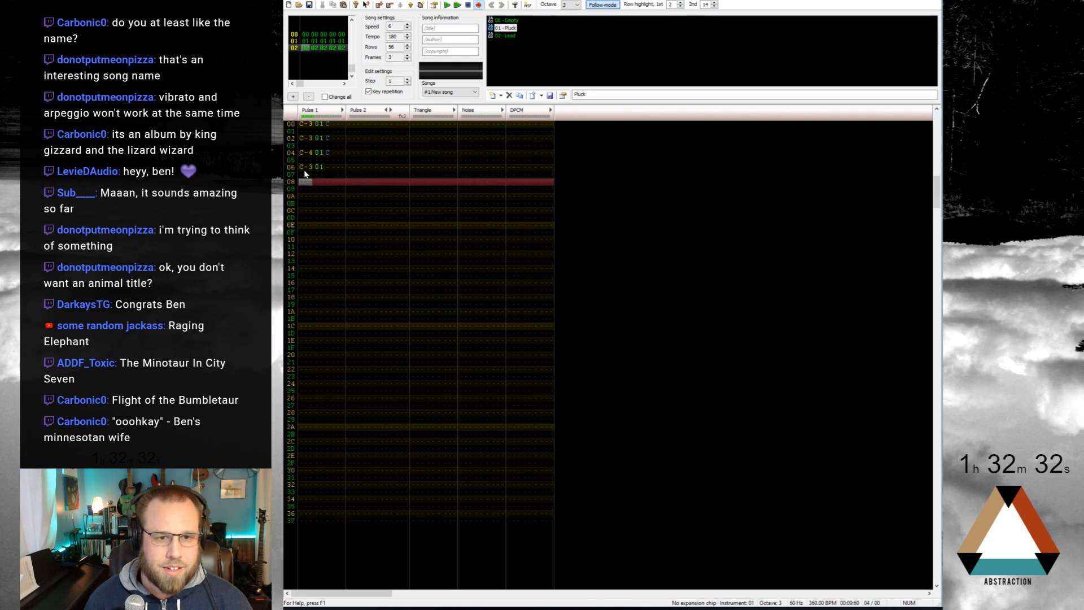
Step: Continue the Pulse 1 run with C-3 on row 08, C-4 on row 0A and C#4 on row 0C
key("z")
key("Down")
key("q")
key("Down")
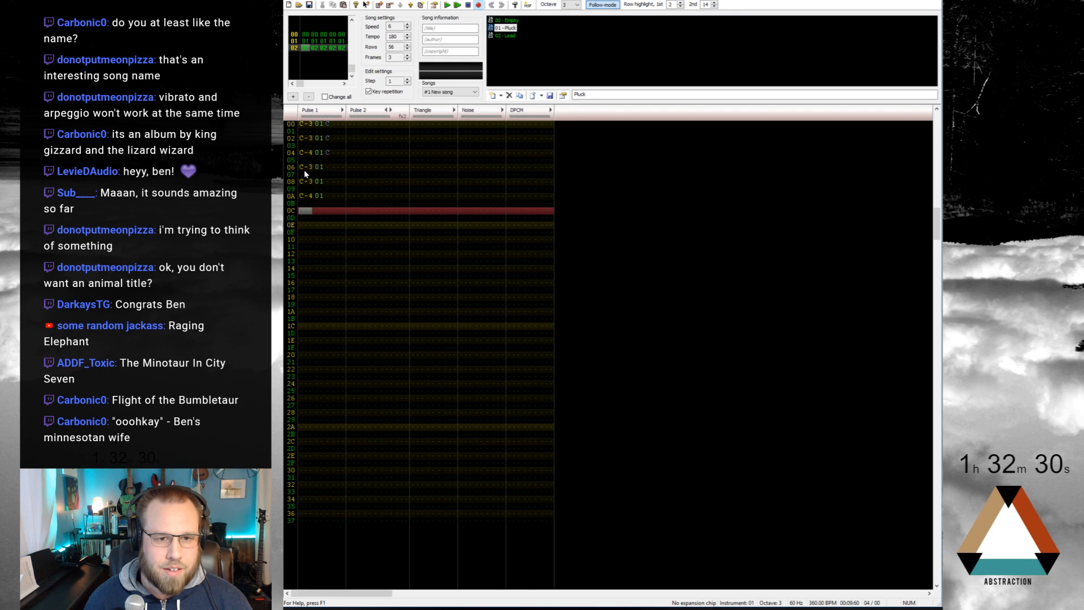
key("2")
Step: Set the volume of the Pulse 1 notes on rows 06, 08, 0A and 0C to C
key("Right")
key("Right")
key("Right")
key("Up")
key("Up")
key("Up")
key("Up")
key("Up")
key("Up")
key("Up")
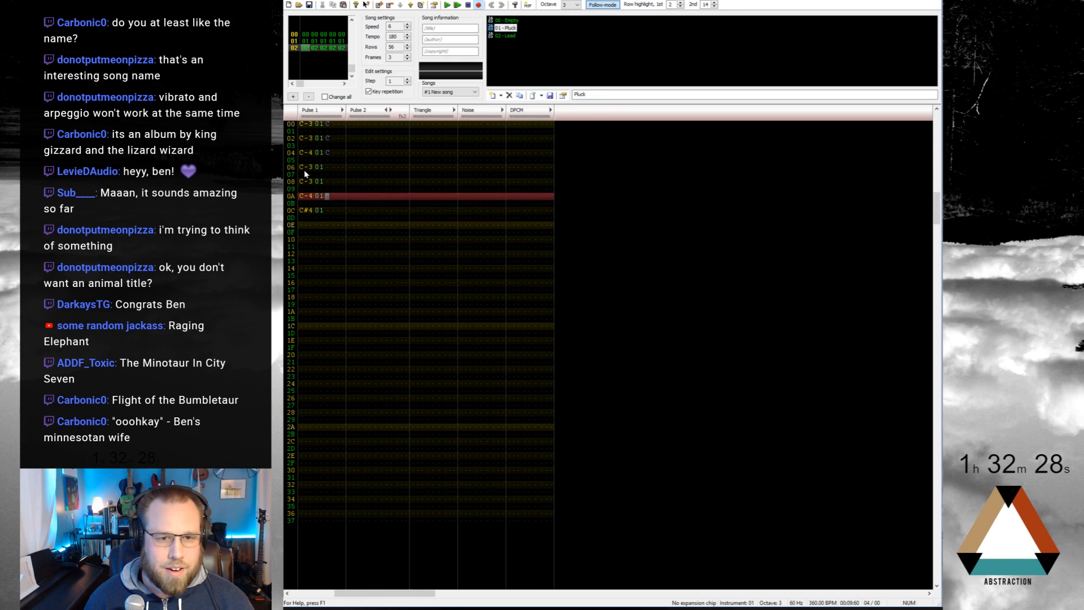
key("c")
key("Down")
key("c")
key("Down")
key("c")
key("Down")
key("c")
key("Down")
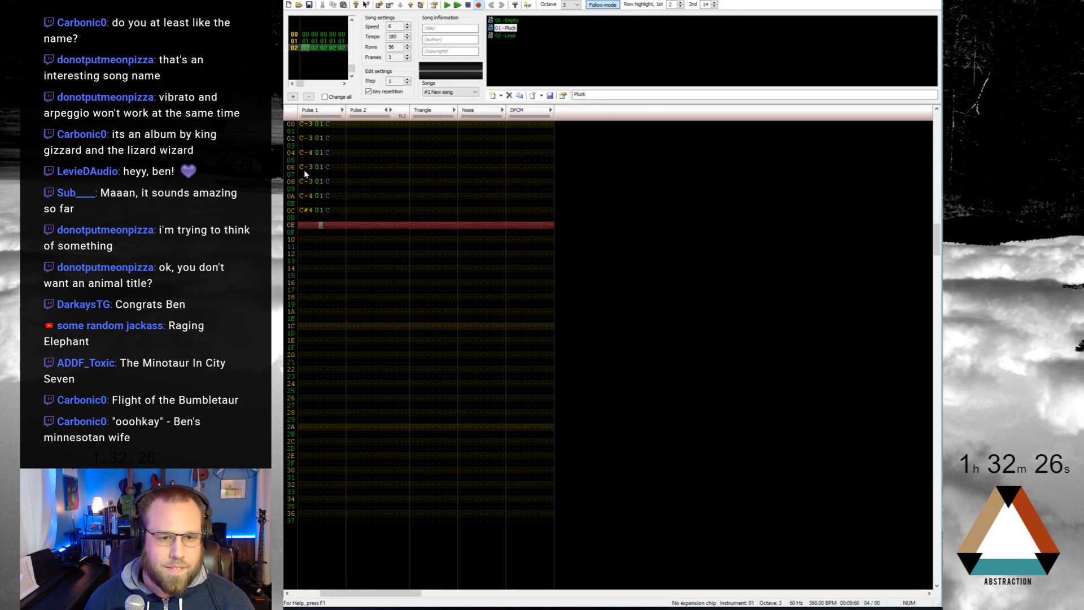
Step: Enter Pulse 1 notes C-3 on row 0E, G-3 on row 10 and G#3 on row 12
key("Left")
key("Left")
key("Left")
key("z")
key("Down")
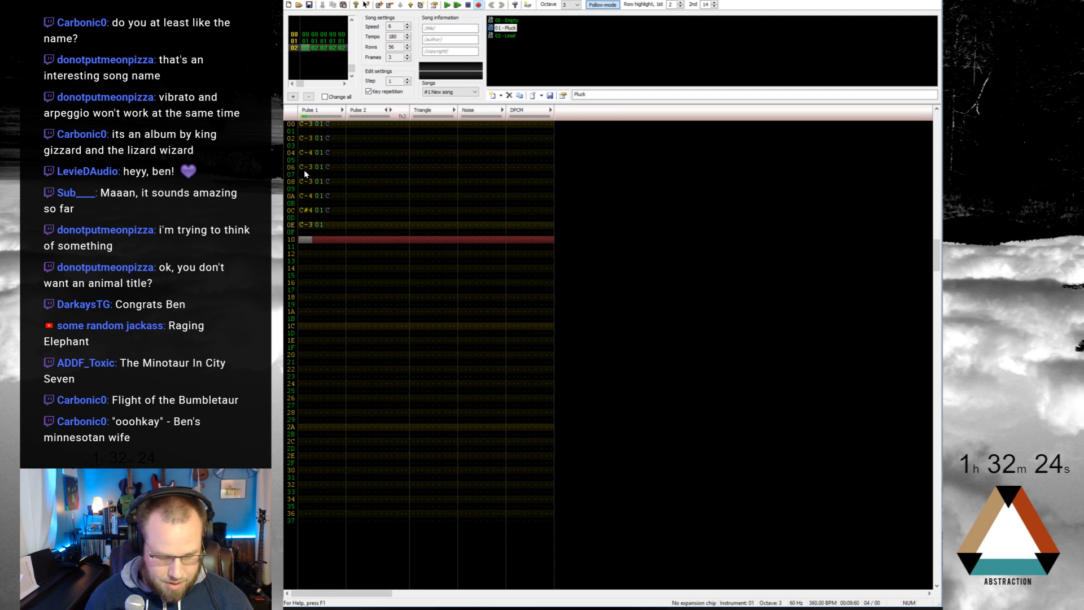
key("b")
key("Down")
key("h")
key("Down")
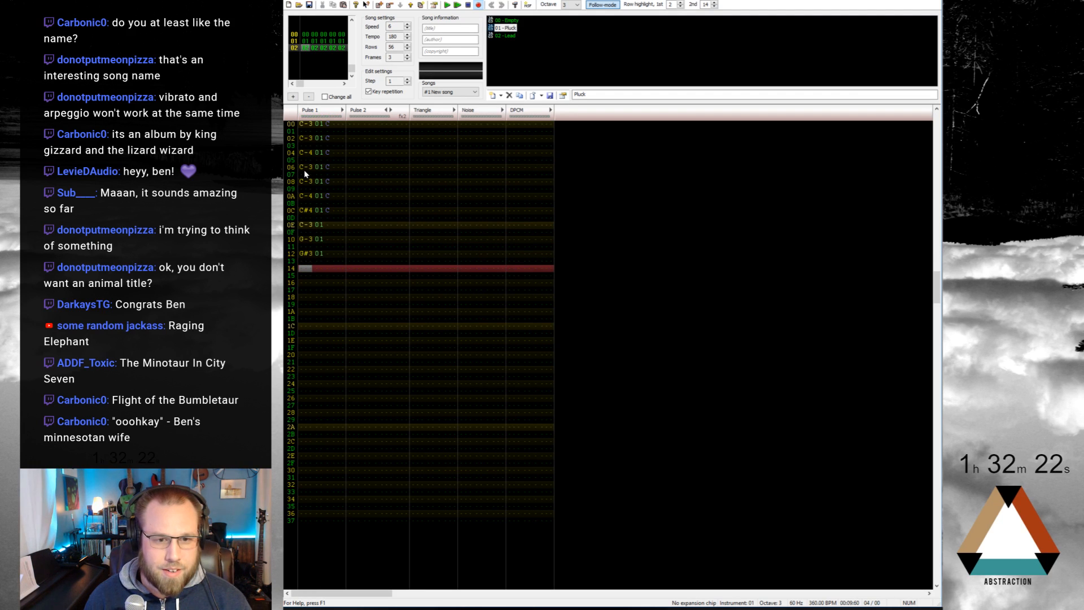
Step: Enter Pulse 1 notes G#3 on row 14, C-3 on row 16, C-4 on row 18 and A#3 on row 1A
key("h")
key("Down")
key("z")
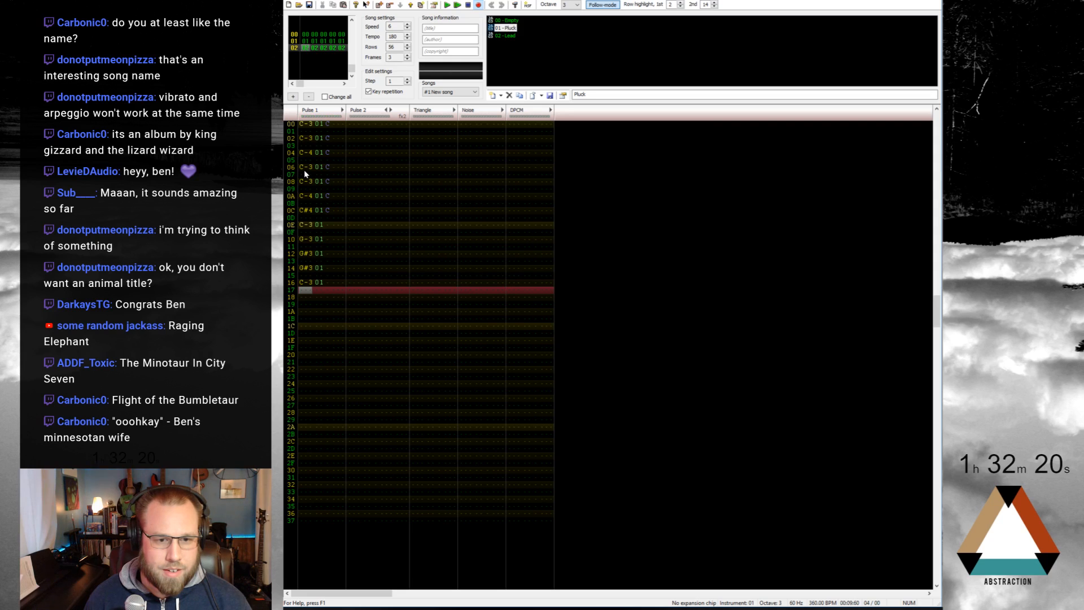
key("Down")
key("q")
key("Down")
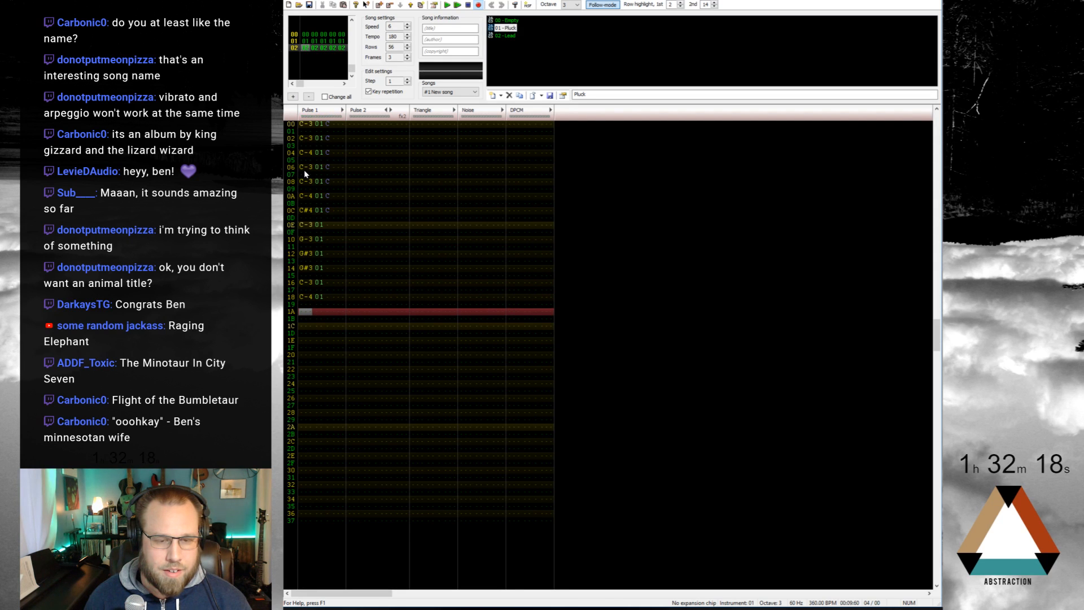
key("j")
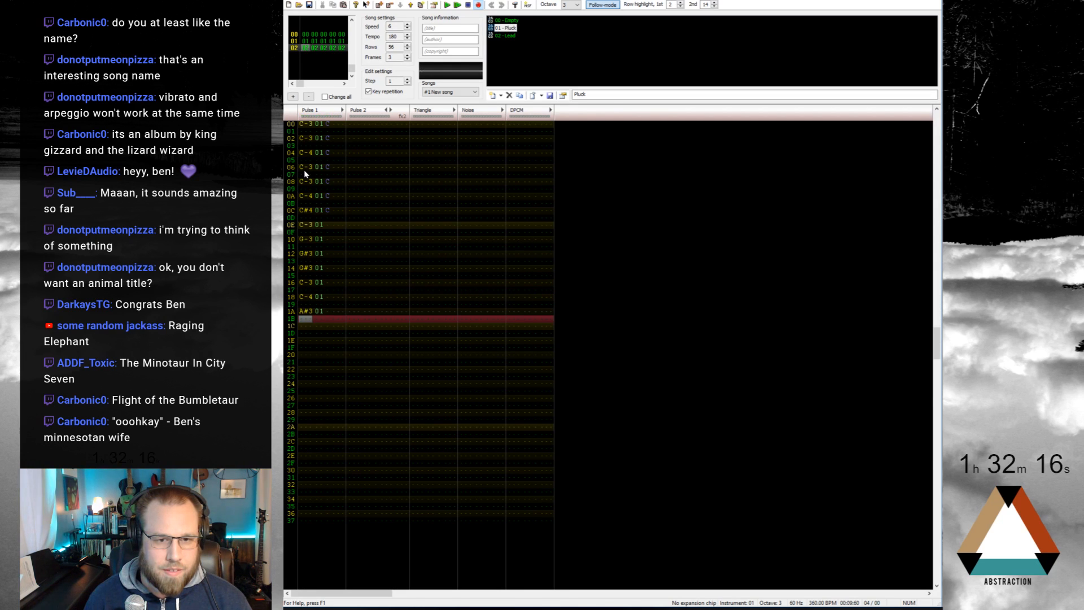
Step: Set the volume of every Pulse 1 note from row 0E to row 1A to C
left_click(326, 224)
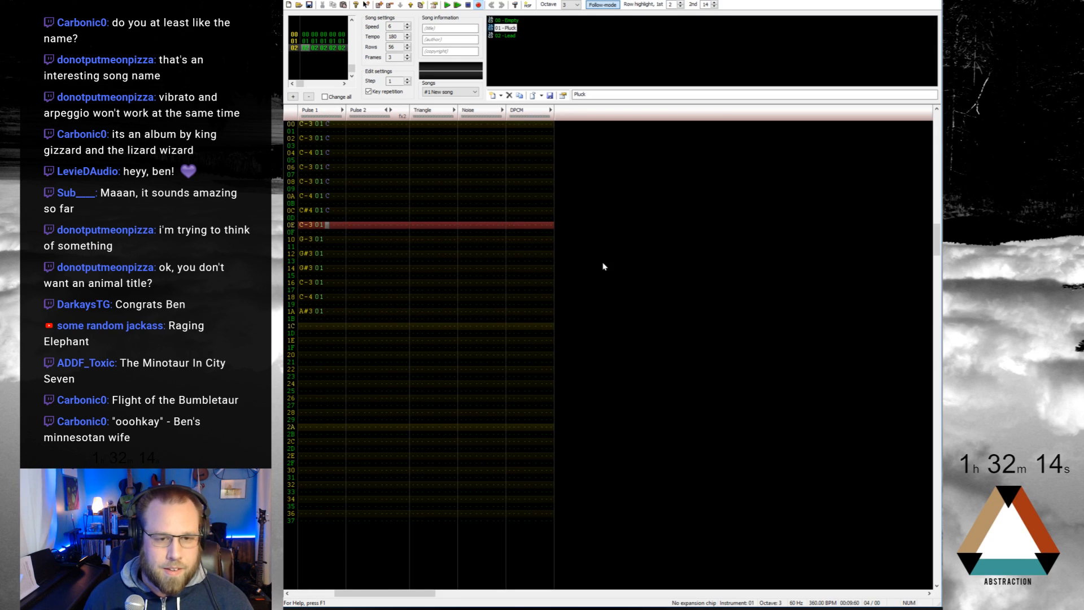
key("c")
key("Down")
key("c")
key("Down")
key("c")
key("Down")
key("c")
key("Down")
key("c")
key("Down")
key("c")
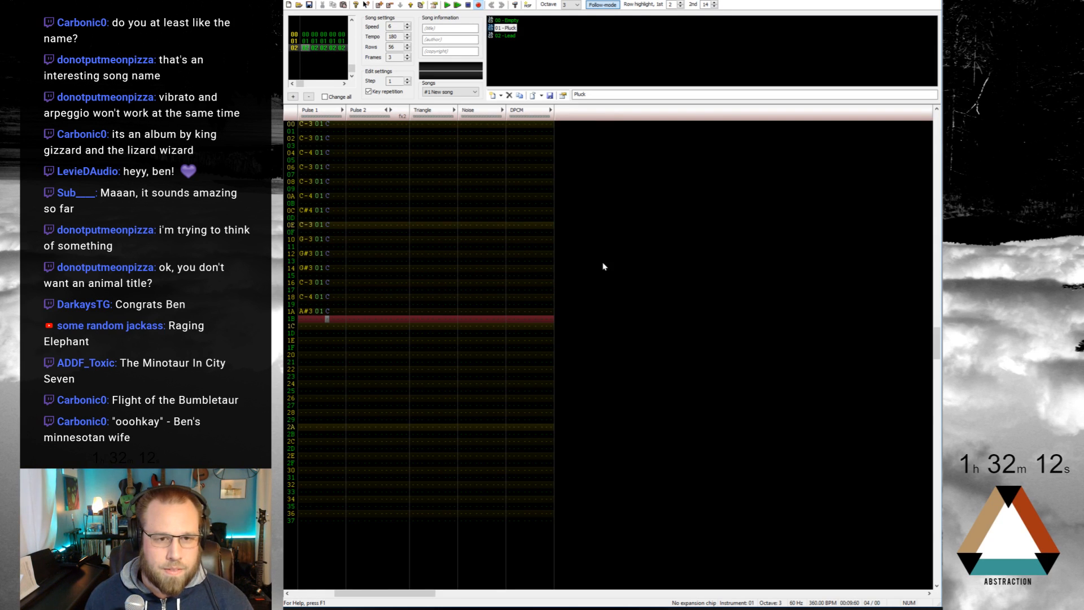
Step: Copy Pulse 1 rows 00 to 1B of frame 02 and paste them starting at row 1C
left_click_drag(304, 129, 339, 323)
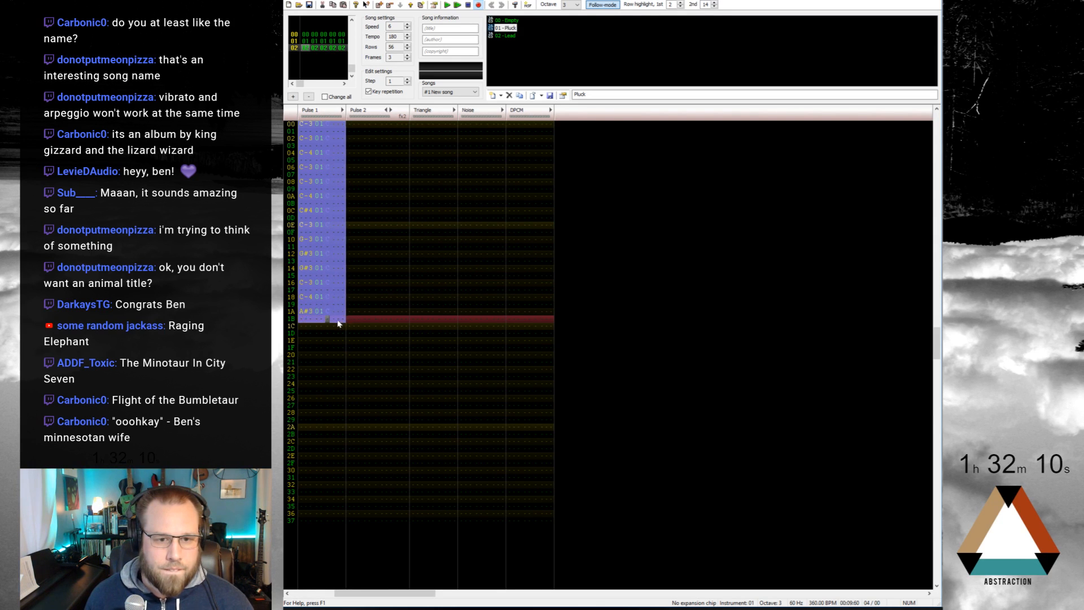
key("ctrl+c")
left_click(312, 327)
key("ctrl+v")
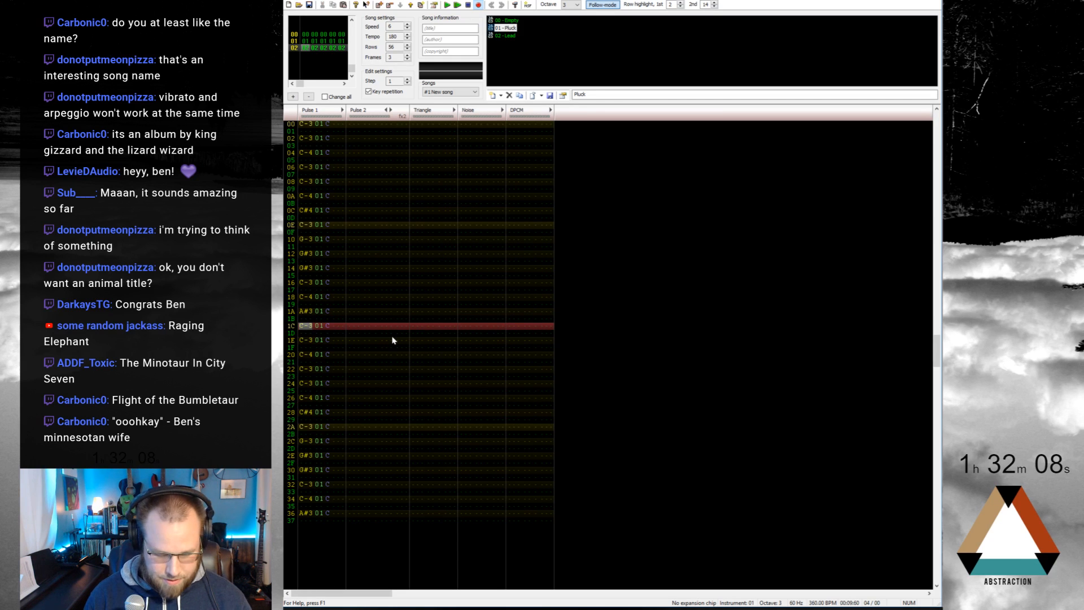
Step: Play frame 02 to hear the repeated Pulse 1 riff
key("Return")
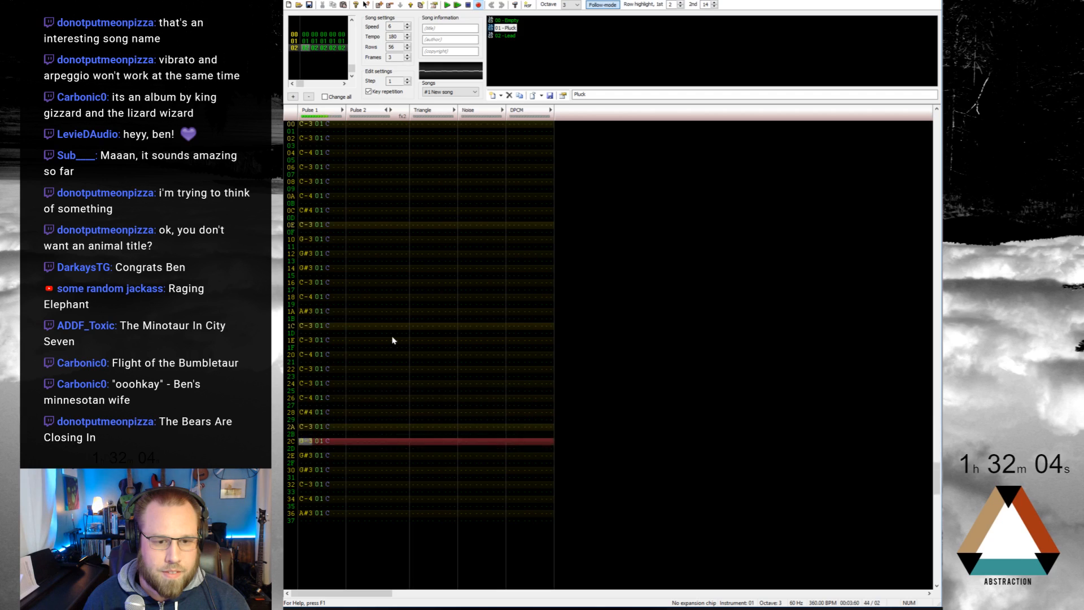
key("ctrl+Left")
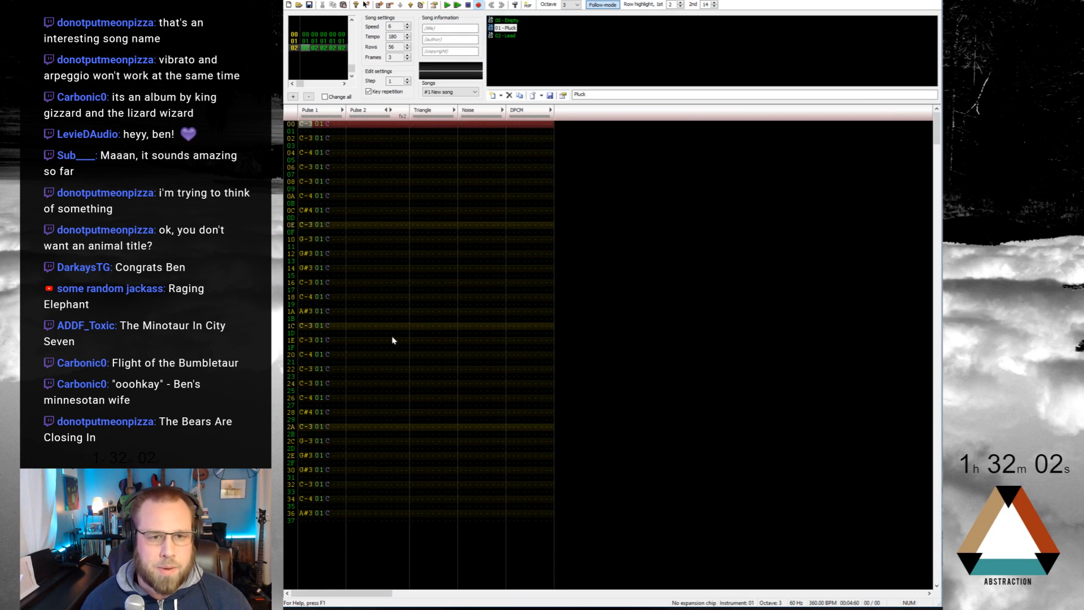
left_click(364, 155)
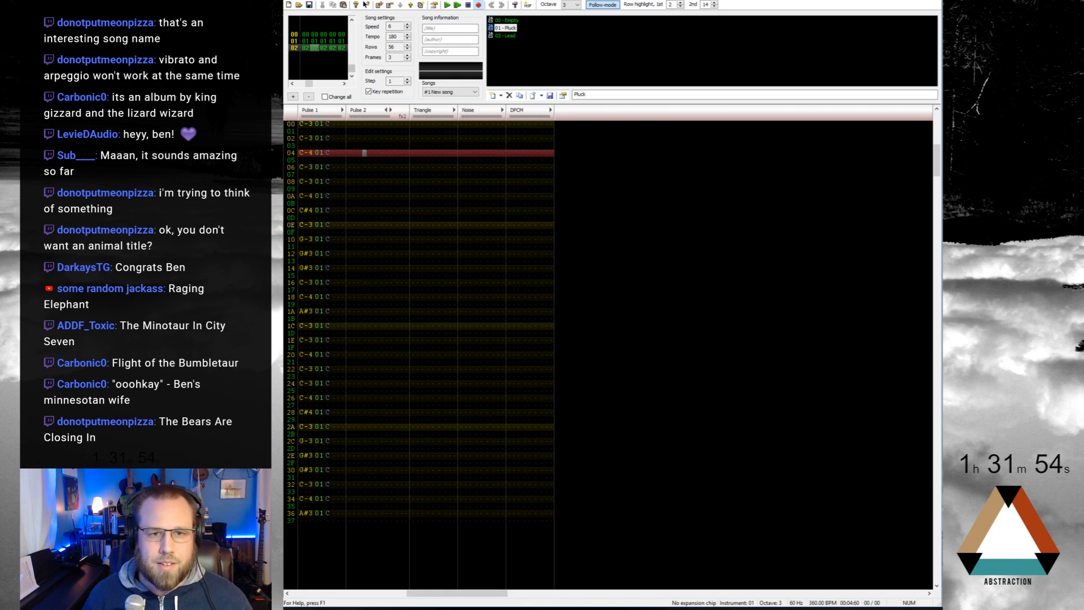
Step: Add an empty frame 03 and move the whole Pulse 1 riff from frame 02 into it
left_click(379, 5)
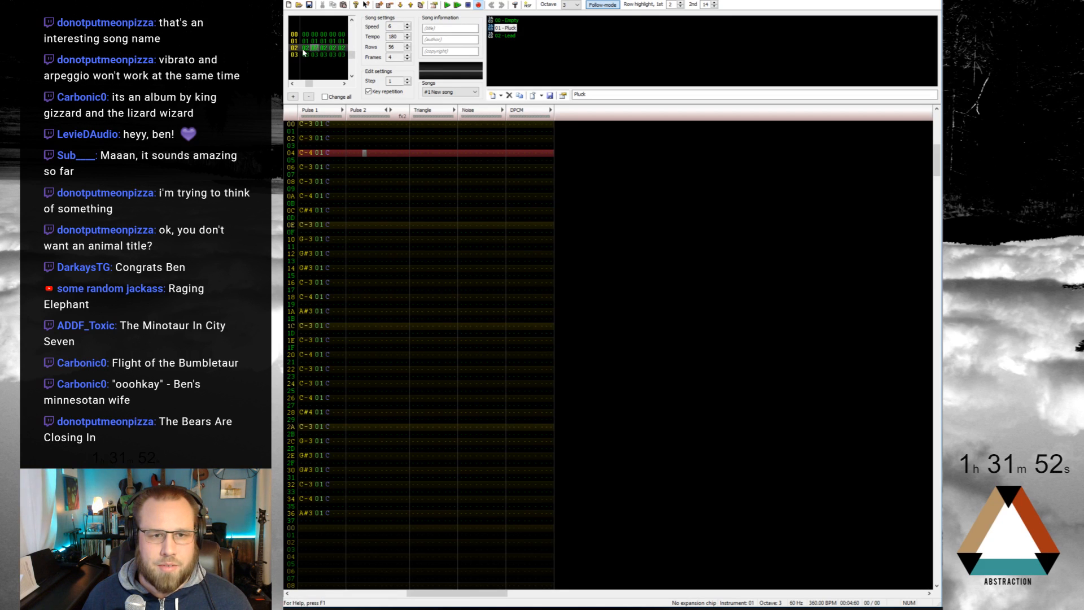
left_click(306, 49)
left_click(303, 124)
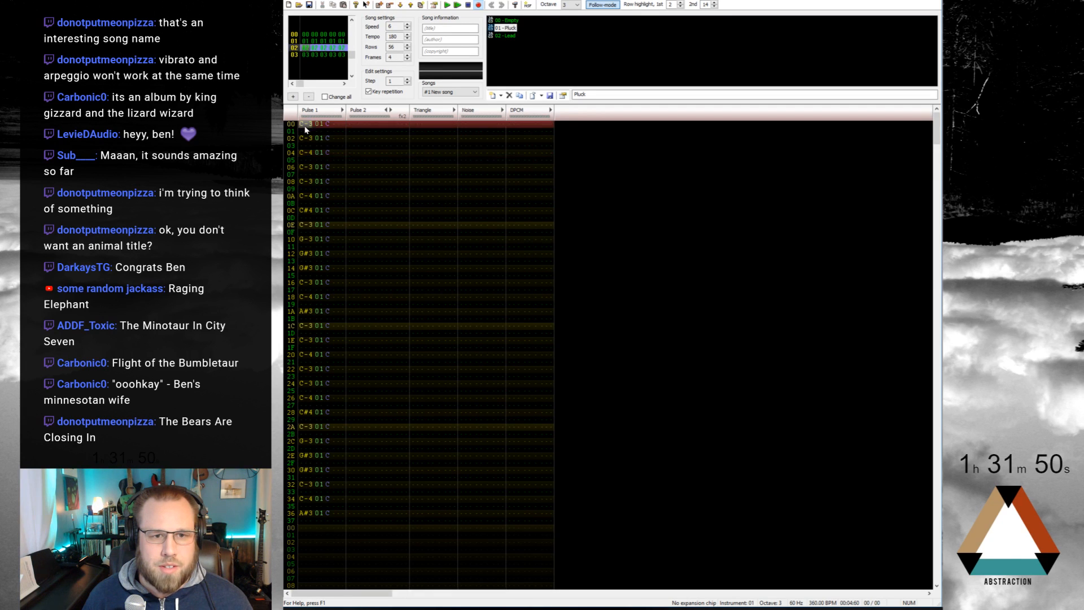
key("ctrl+a")
key("Delete")
left_click(307, 54)
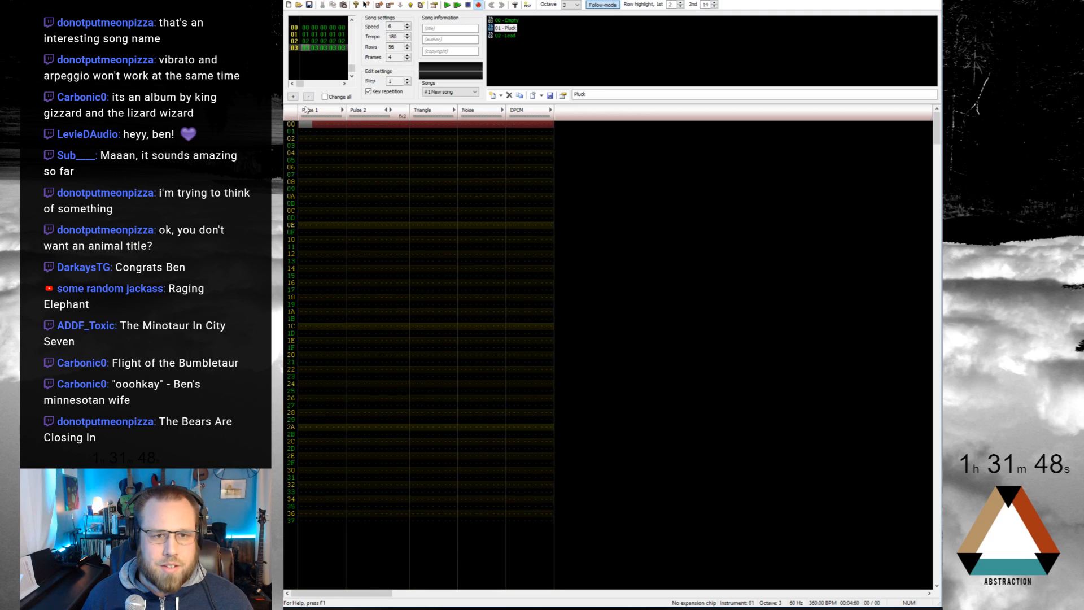
left_click(305, 45)
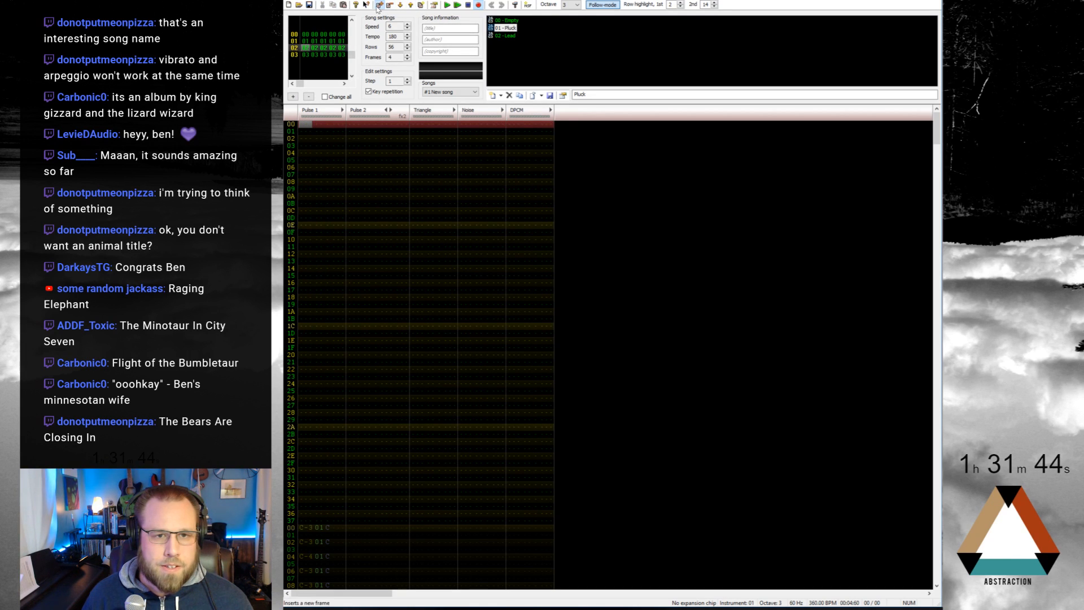
Step: Insert one more empty frame after frame 02 and return to frame 01
left_click(378, 6)
left_click(306, 42)
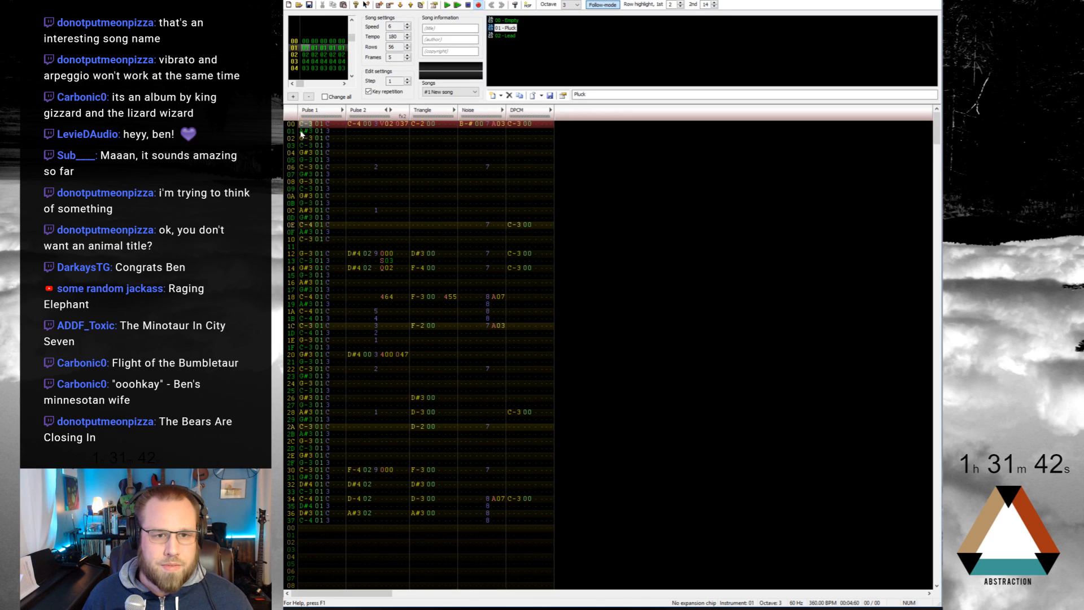
Step: Clear the Pulse 1 note on row 10 and copy the C-4 from row 0E to row 11 with volume 3
left_click(305, 233)
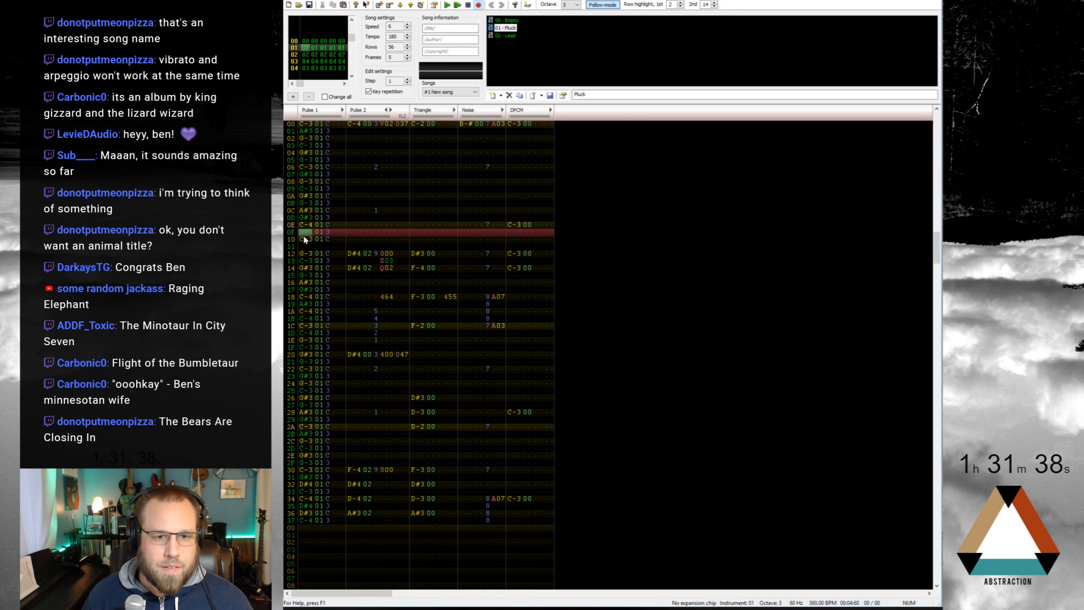
left_click(308, 238)
key("Delete")
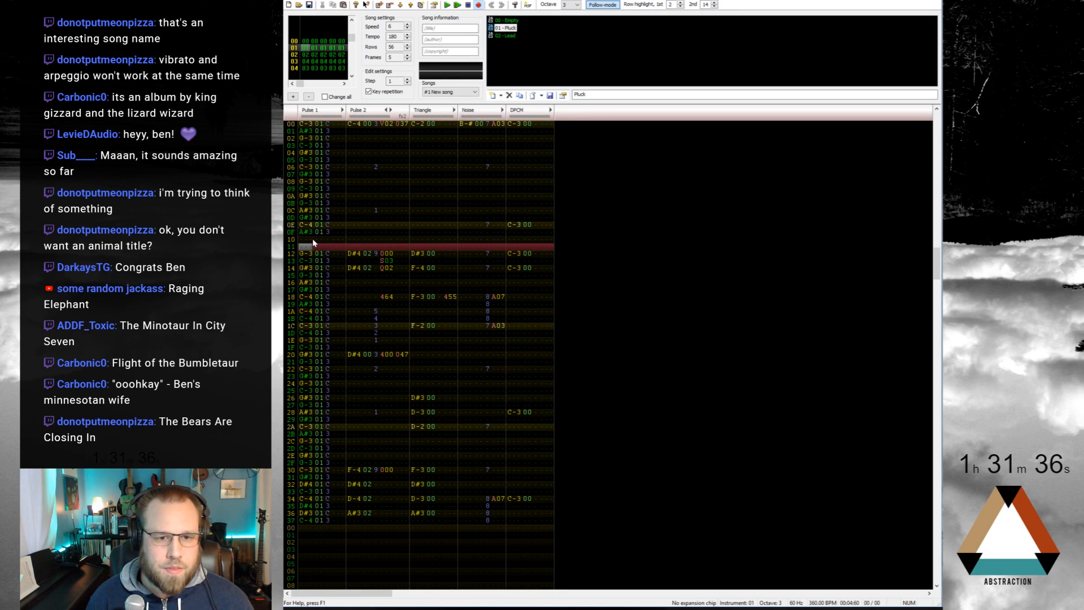
left_click_drag(305, 225, 324, 230)
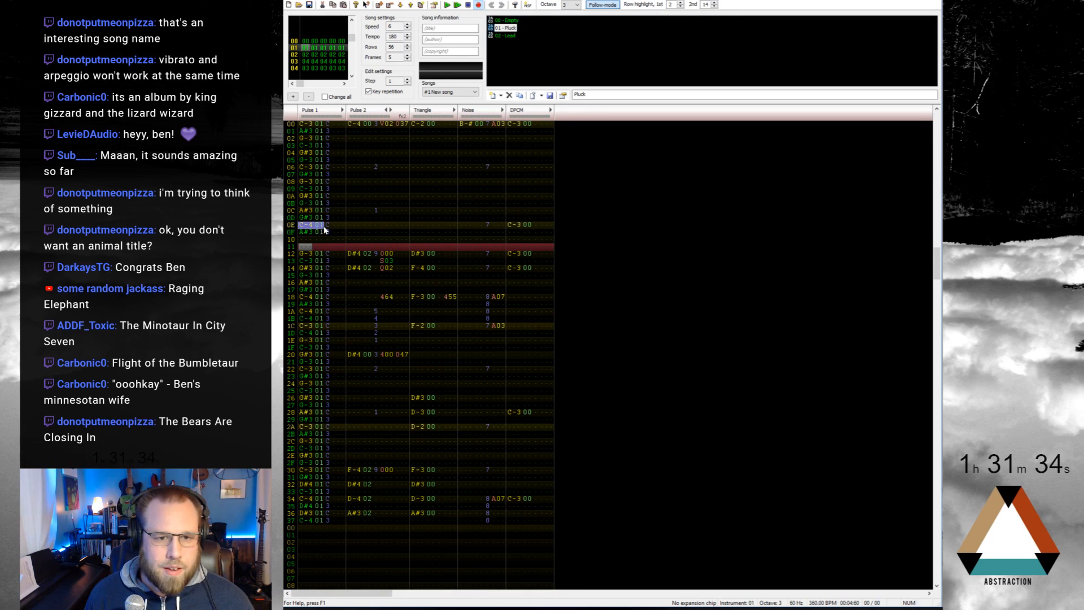
left_click(305, 248)
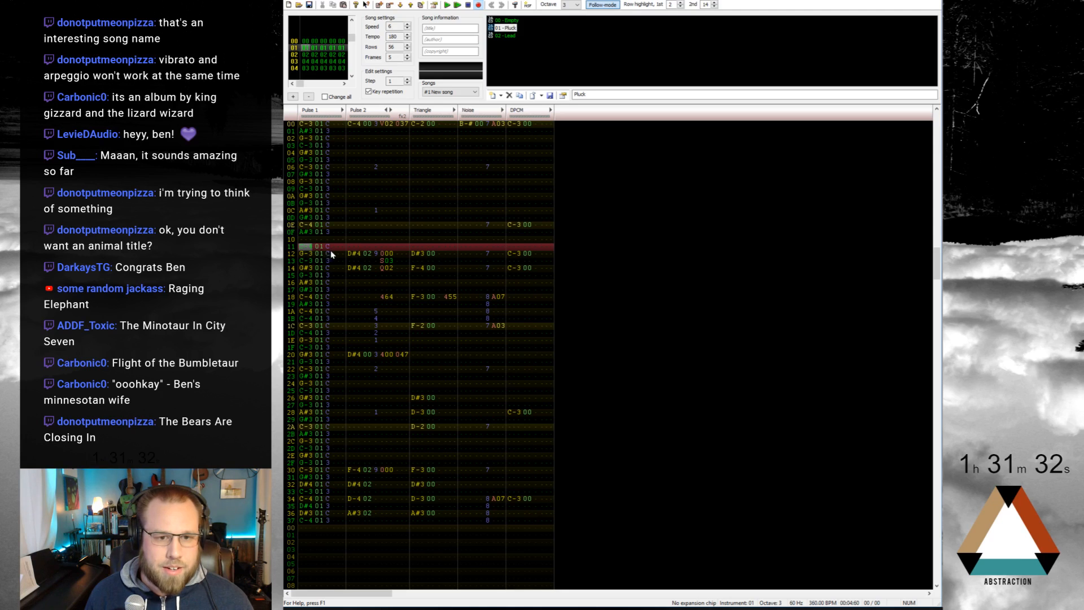
left_click(327, 248)
type("3")
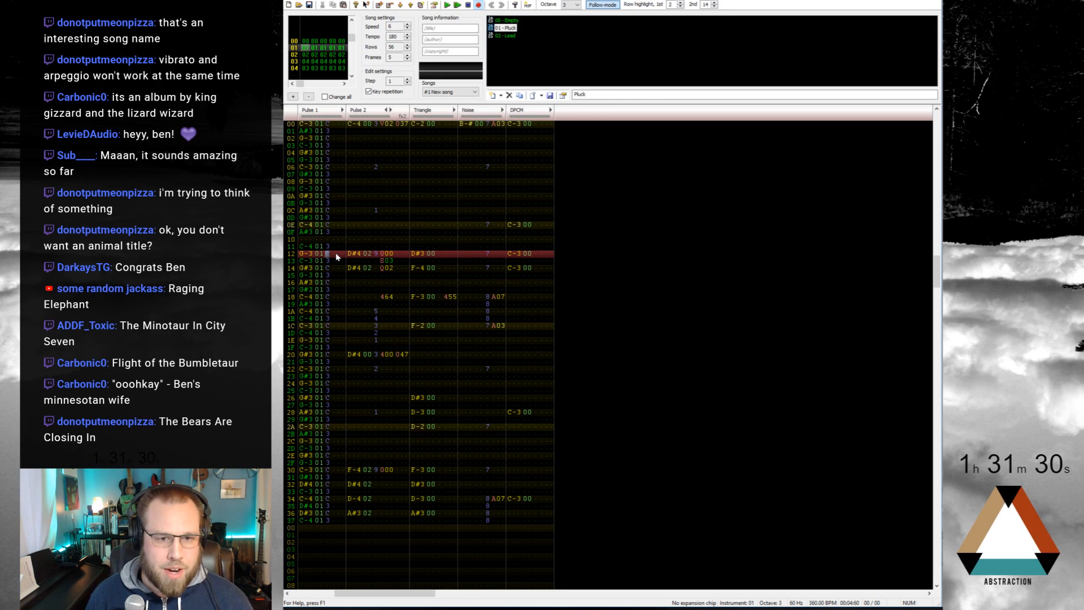
Step: Play frame 01 from its first row to hear the changed Pulse 1 notes around row 10
key("Down")
key("Up")
key("Home")
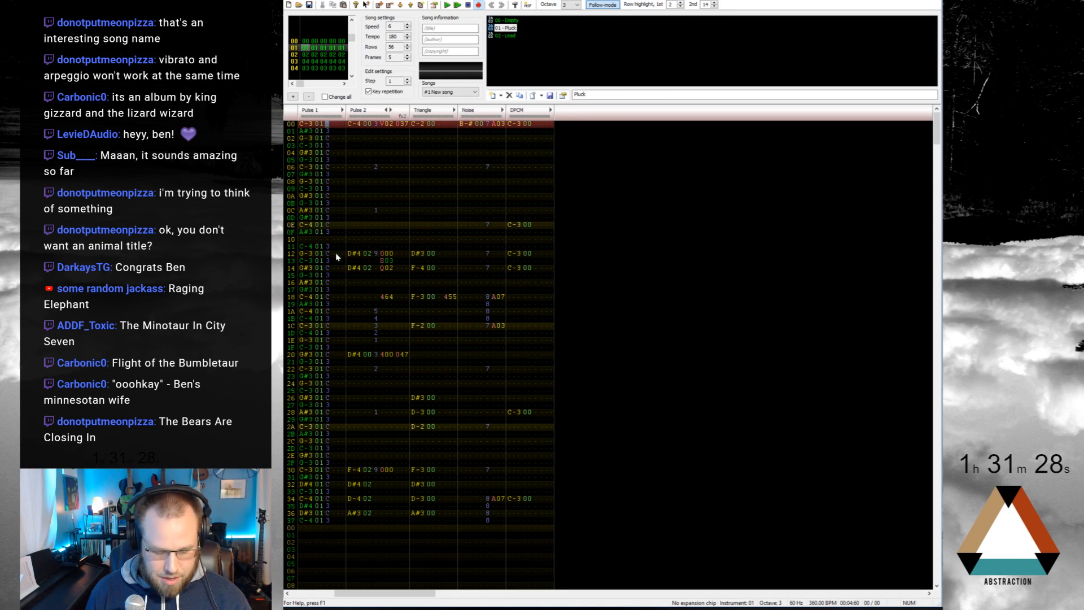
key("Return")
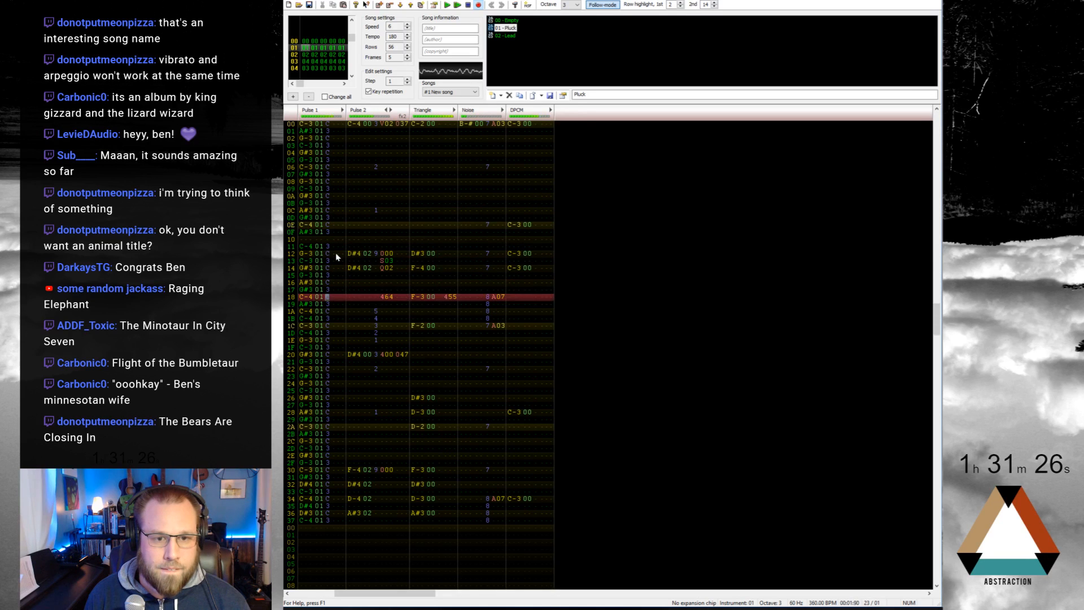
key("Return")
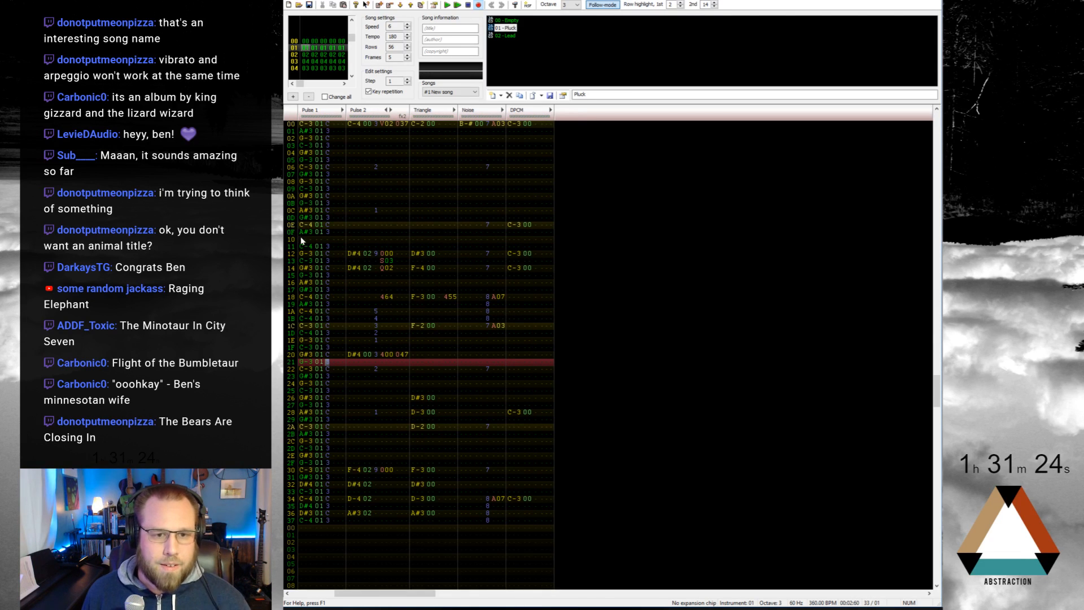
Step: Restore the Pulse 1 C-3 on row 10 with volume 7 and enter C-4 on row 11 with volume 3
left_click(311, 247)
key("Up")
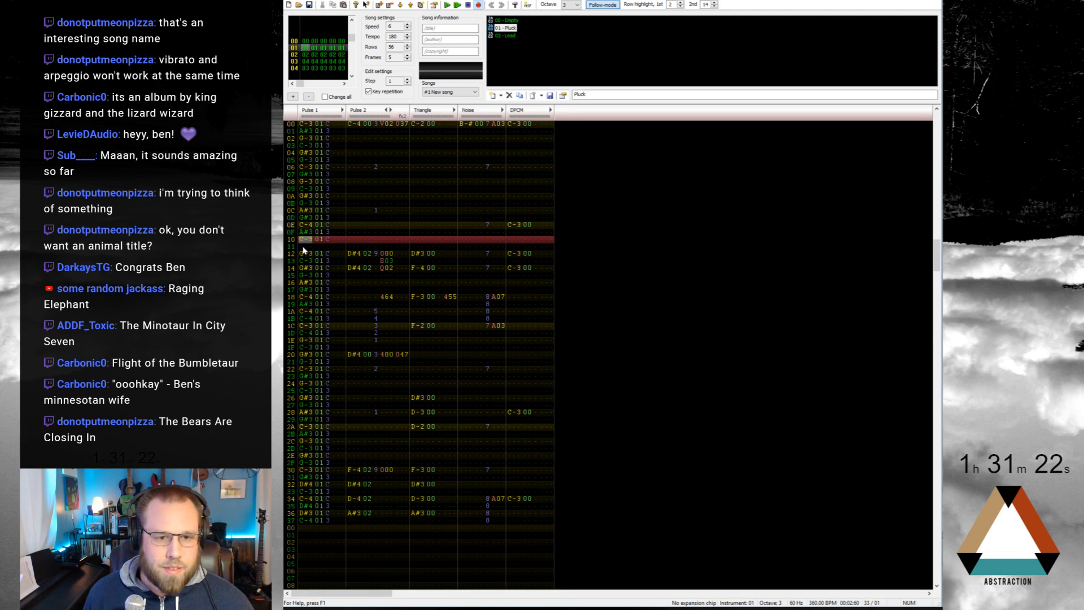
left_click(303, 247)
key("q")
left_click(327, 247)
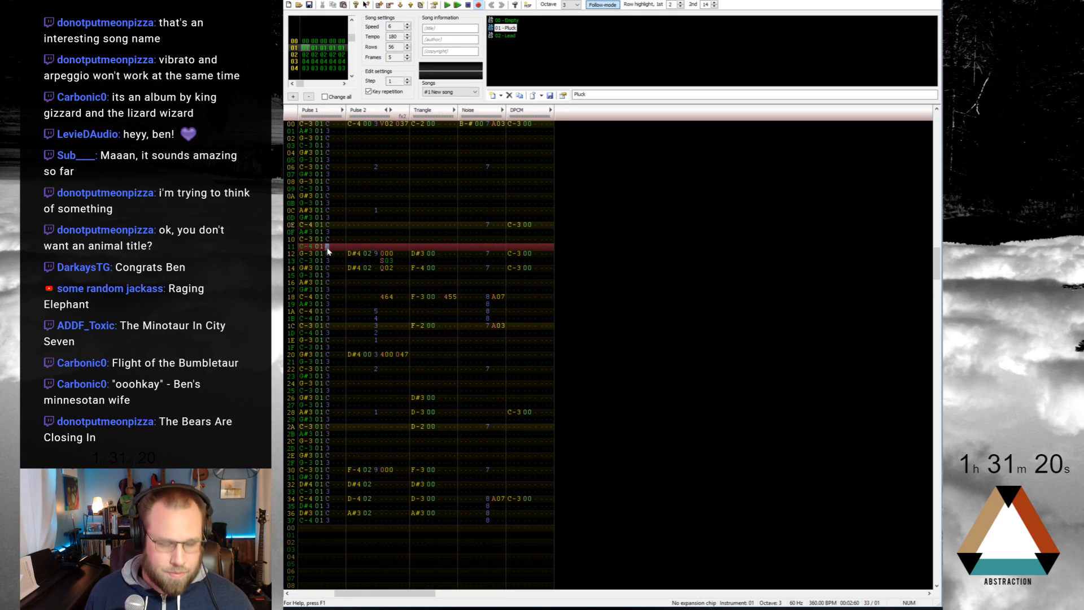
key("Up")
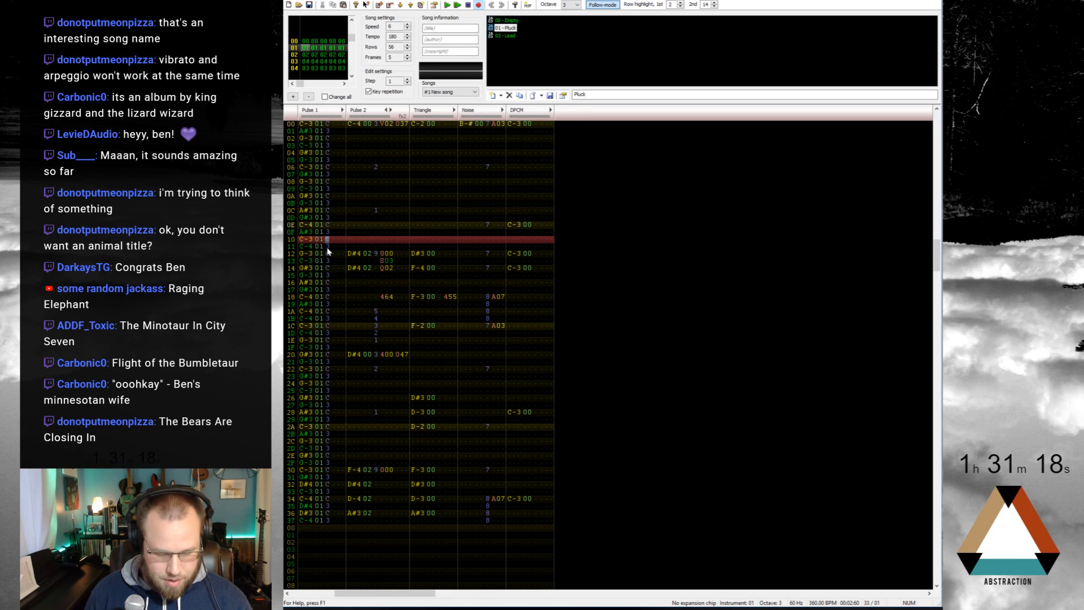
type("7")
key("Down")
key("Left")
key("Left")
key("Left")
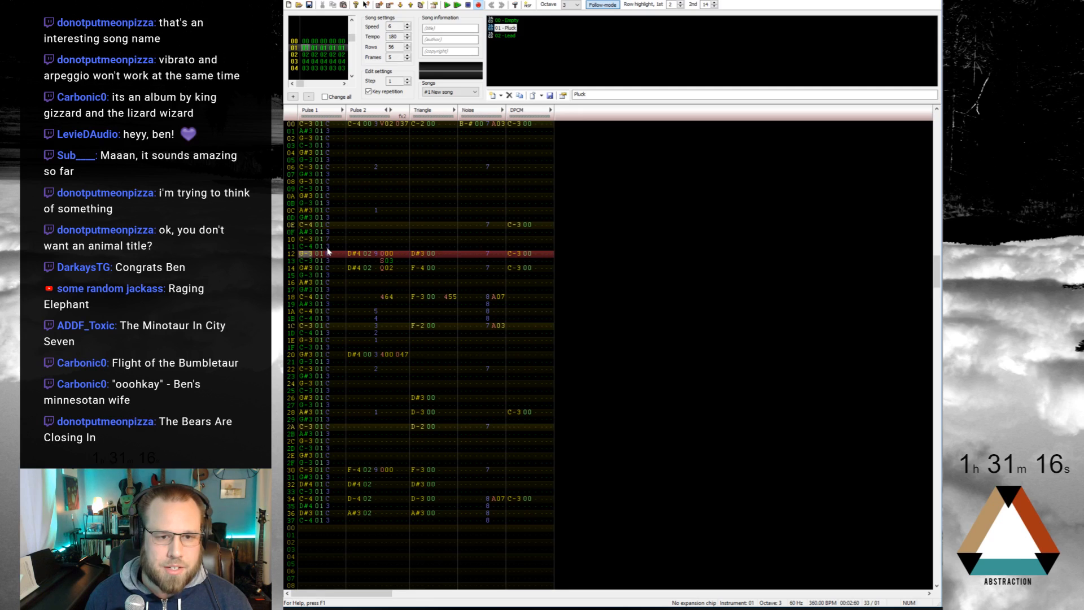
Step: Clear the Pulse 1 note on row 12 of frame 01 and play on from there to hear the gap
key("Delete")
key("Right")
key("Up")
key("Up")
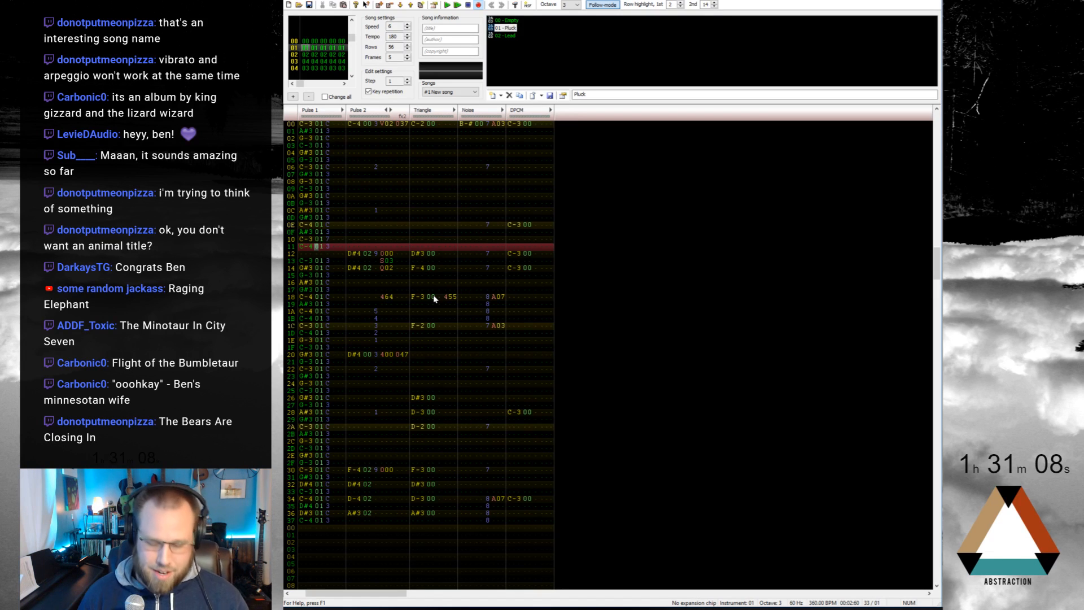
key("Return")
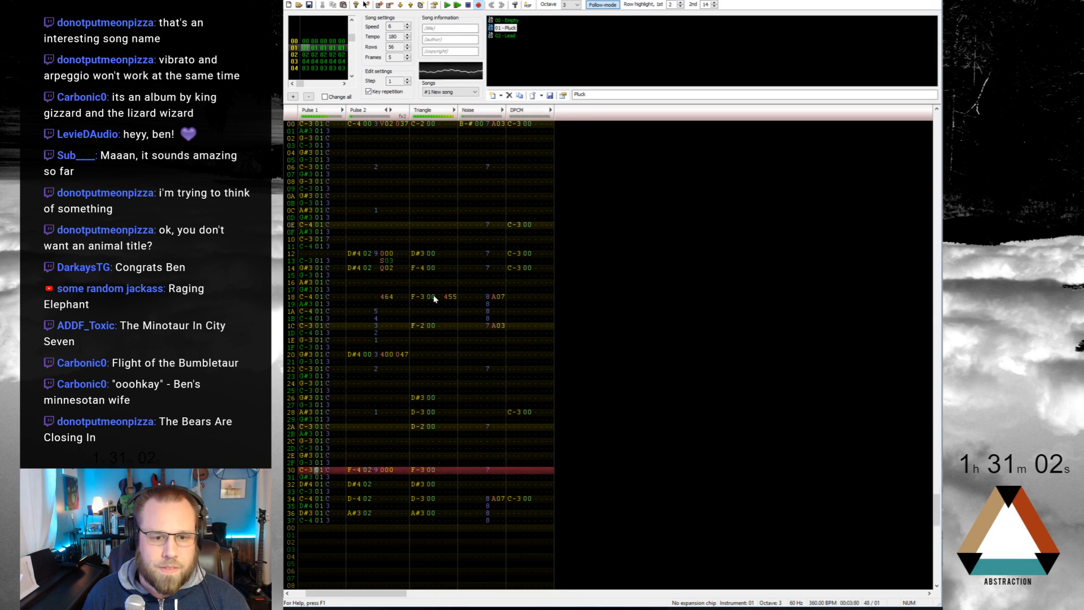
key("Return")
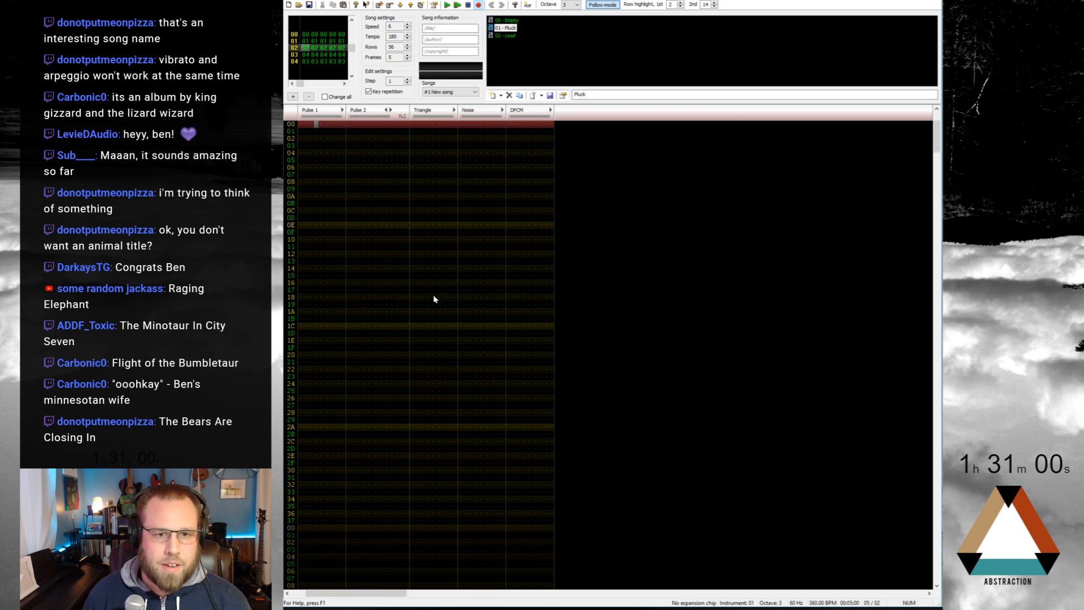
Step: Copy the Pulse 2 D-4 and Triangle D-3 notes from row 34 of frame 01 to row 00 of frame 02
key("Right")
key("Up")
key("Down")
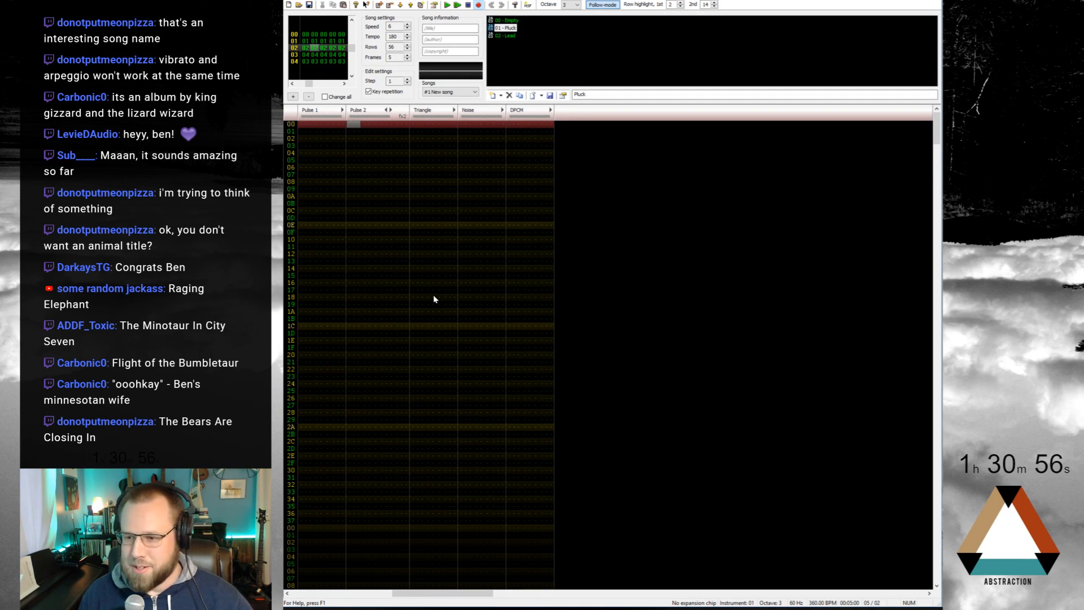
key("Up")
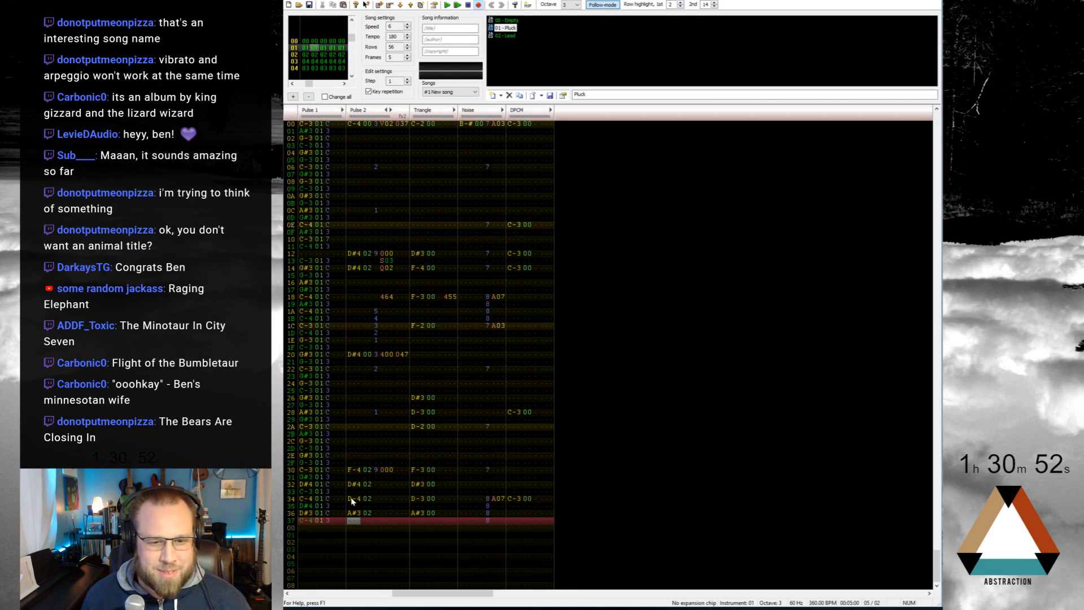
left_click_drag(352, 500, 434, 502)
scroll(431, 499, "down", 2)
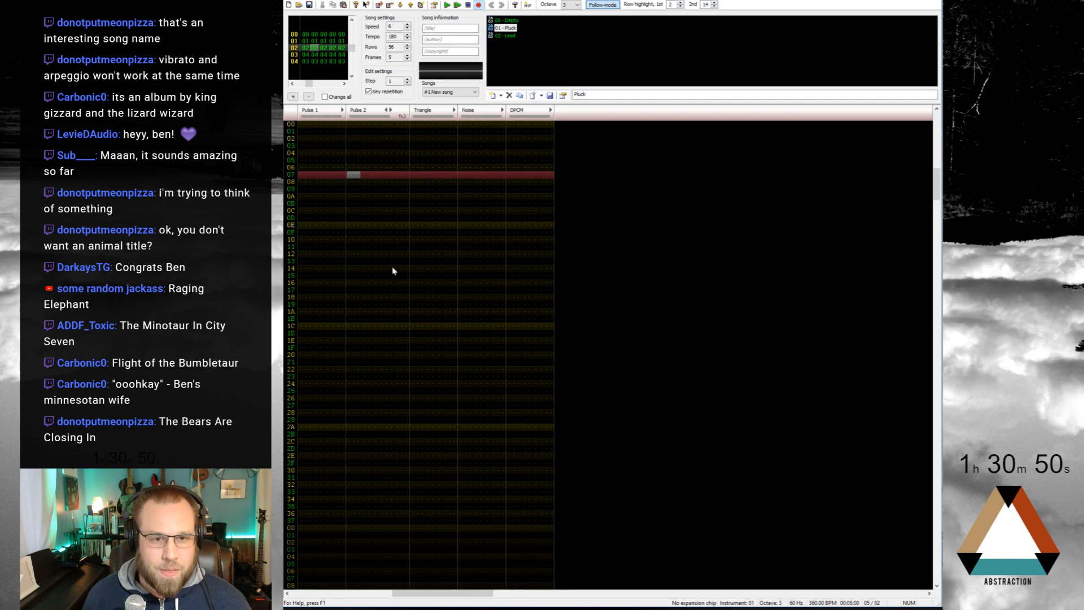
left_click(354, 125)
Step: Change the Triangle note on row 00 of frame 02 to C-3 with instrument 00
left_click(419, 127)
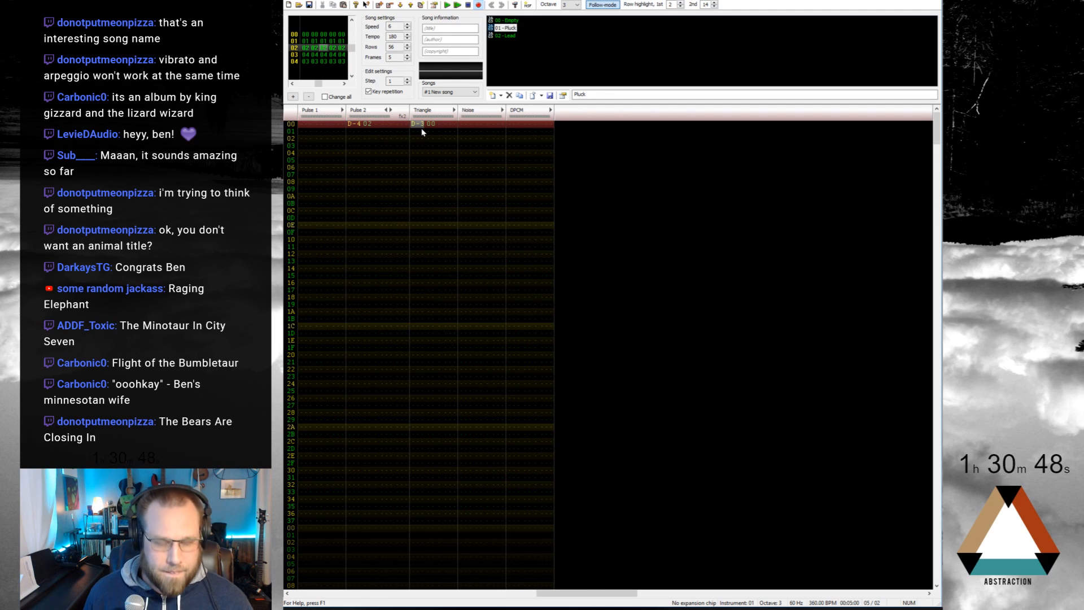
key("q")
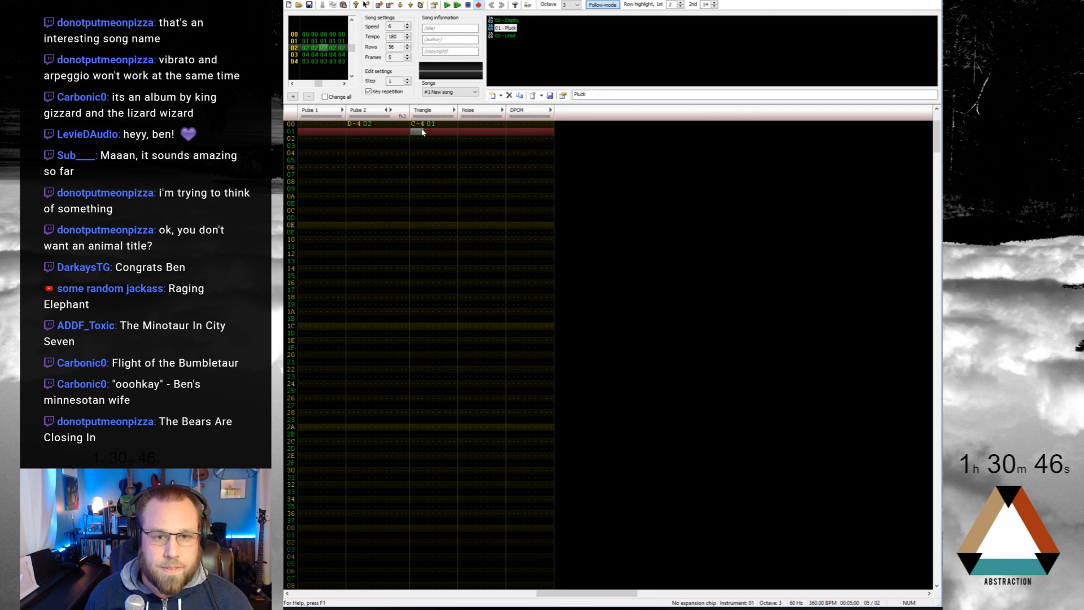
key("Up")
key("z")
key("Up")
key("Left")
key("Left")
key("Left")
key("Left")
key("Left")
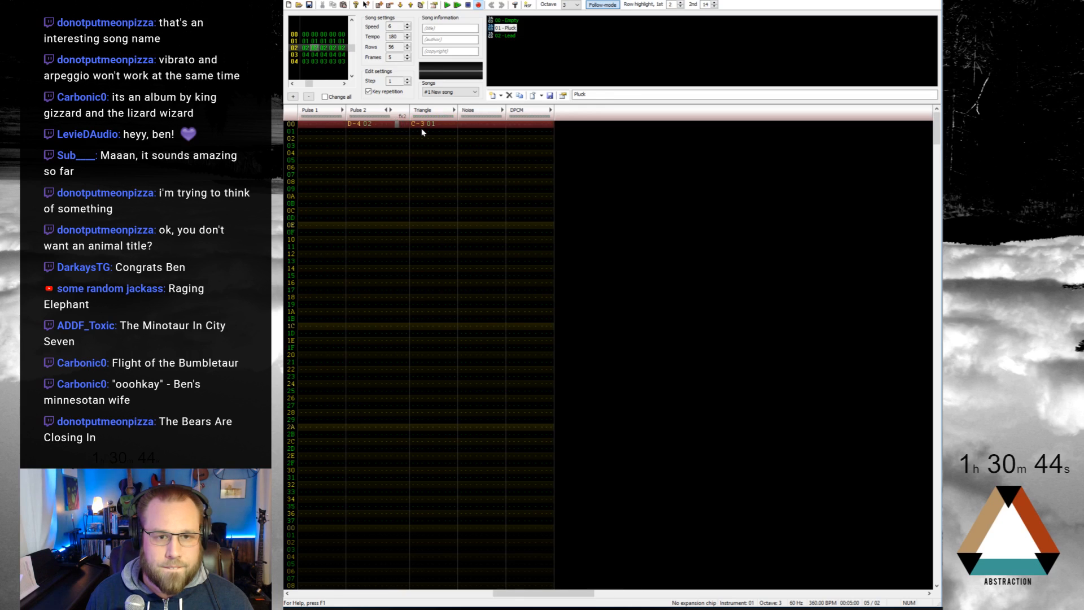
key("Right")
key("Right")
key("Right")
key("Right")
key("Right")
key("Right")
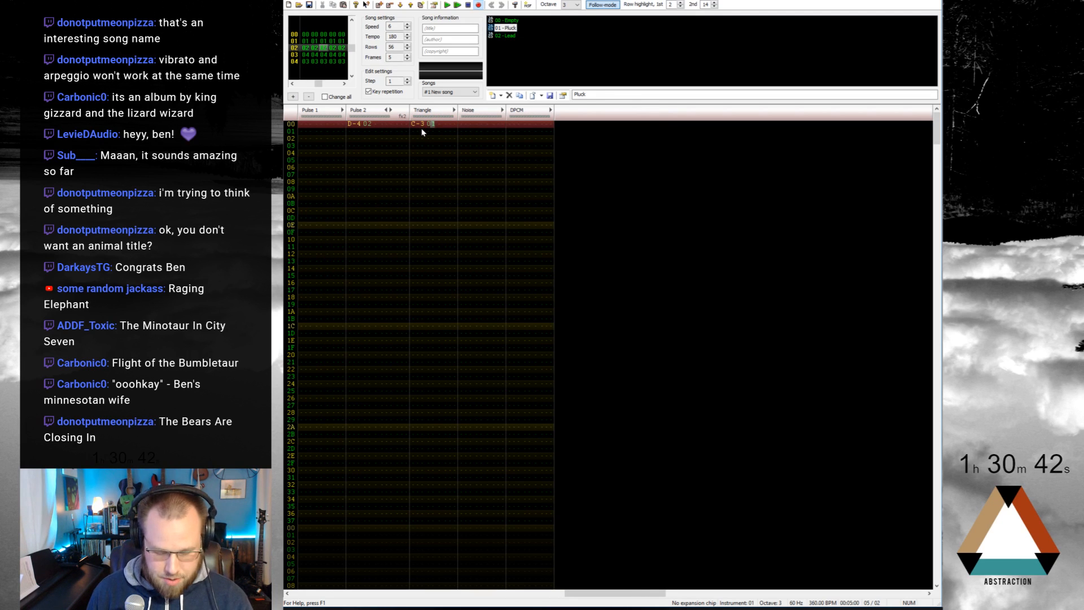
key("0")
Step: Select the Lead instrument and change the Pulse 2 note on row 00 of frame 02 to C-4
key("Left")
key("Left")
key("Left")
key("Left")
key("Left")
key("Left")
key("Left")
key("Up")
key("Up")
key("Up")
key("Left")
key("Left")
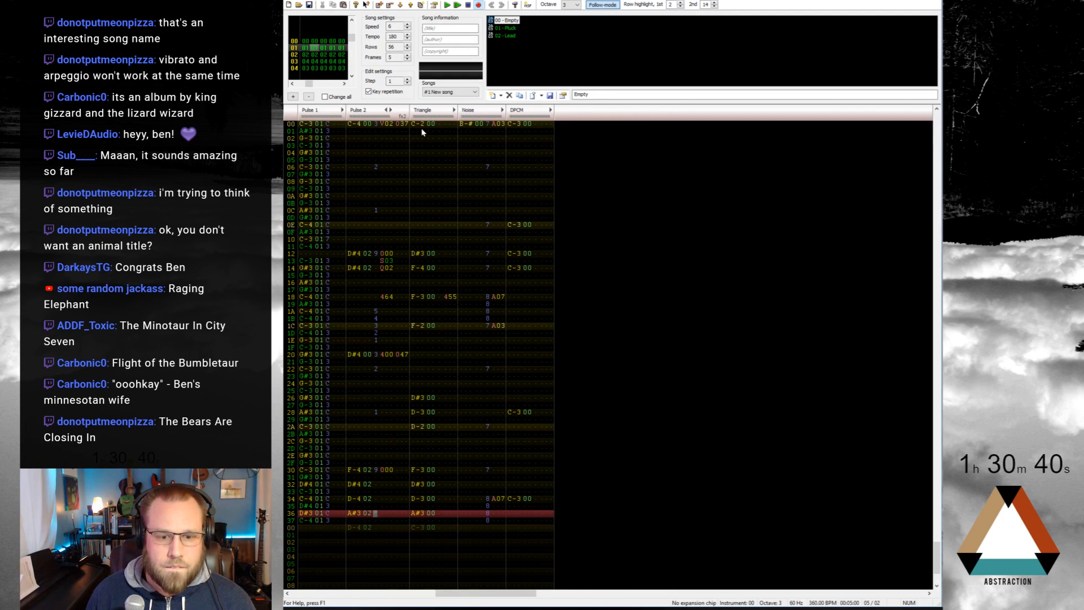
key("Left")
key("Down")
key("ctrl+Down")
key("ctrl+Down")
key("Left")
key("Left")
key("Down")
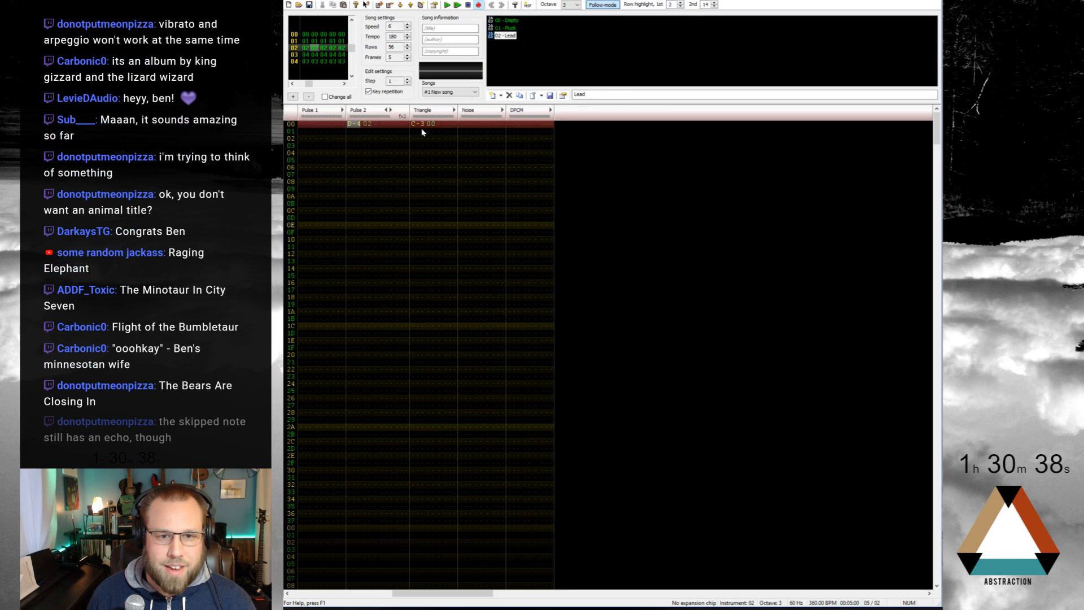
key("q")
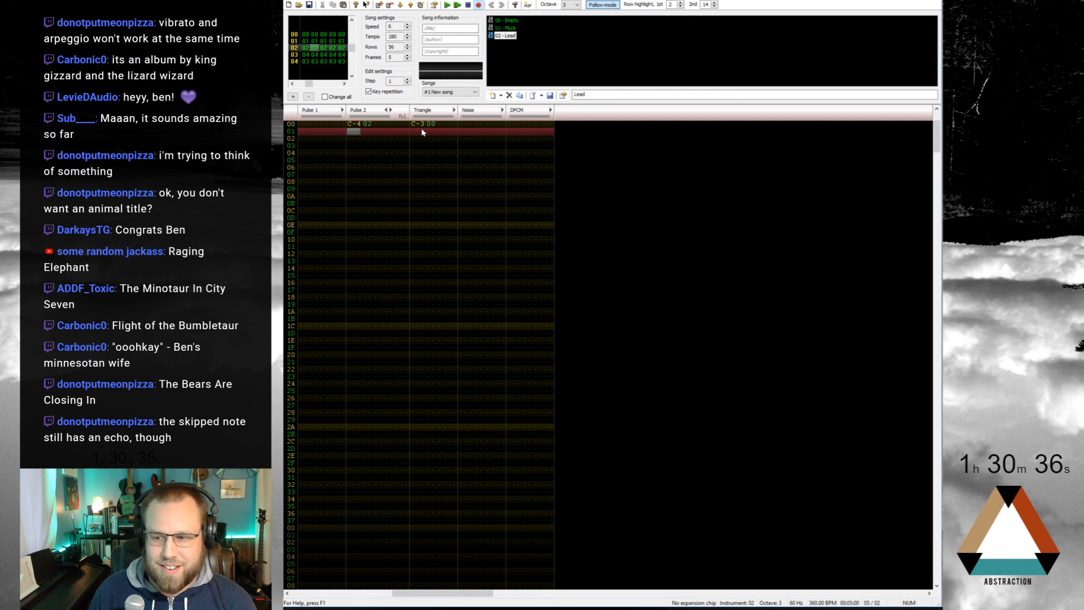
Step: Copy the Pulse 1 C-3 from row 10 of frame 01 to row 12 and set its volume to 1
key("Up")
key("Up")
key("Up")
key("Up")
key("Up")
key("Up")
key("Up")
key("Up")
key("Up")
key("Up")
key("Up")
key("Up")
key("Up")
key("Up")
key("Up")
key("Up")
key("Up")
key("Up")
key("Up")
key("Up")
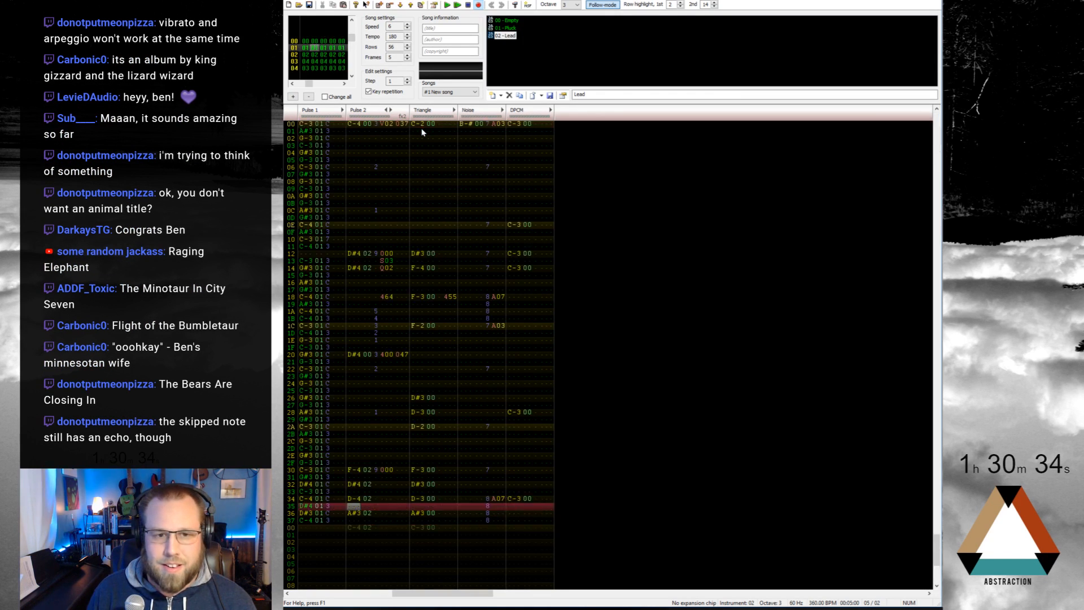
key("Up")
key("Up")
key("Up")
key("Up")
key("Up")
key("Up")
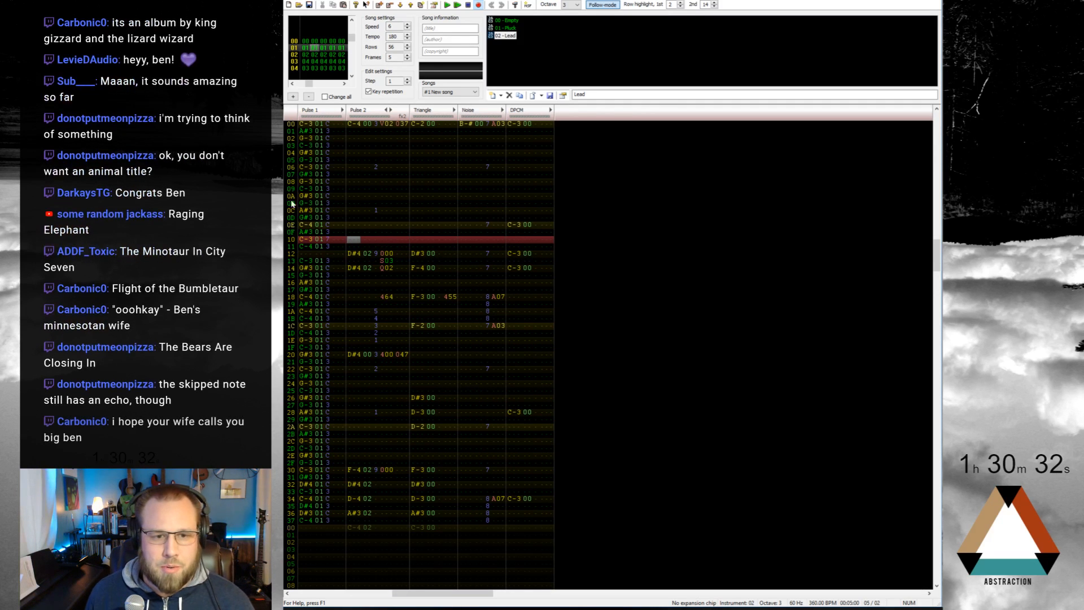
left_click_drag(325, 239, 306, 240)
key("ctrl+c")
left_click(305, 253)
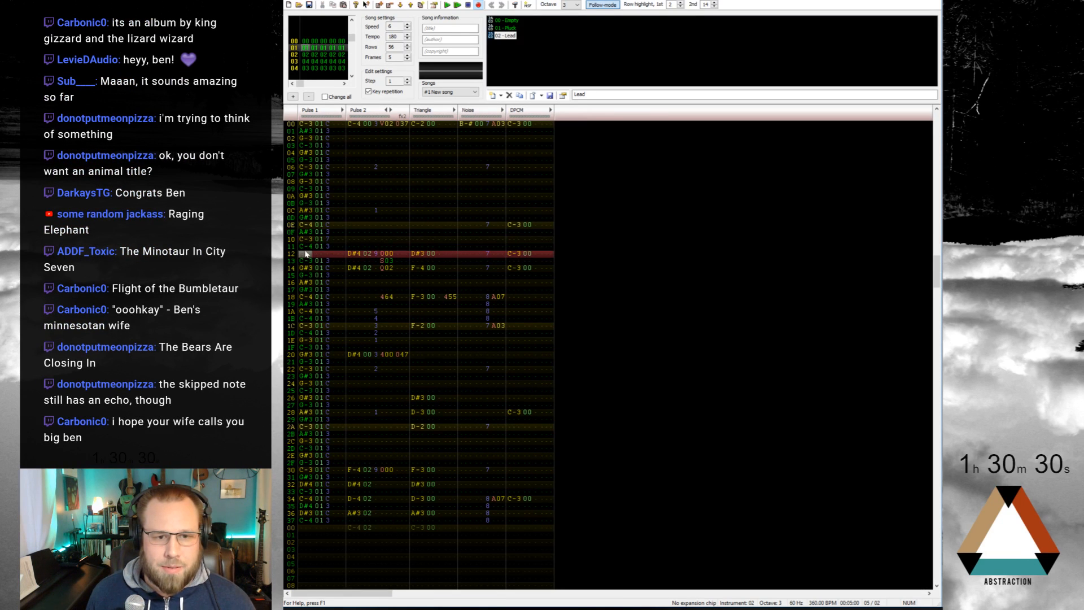
key("ctrl+v")
left_click(327, 252)
type("1")
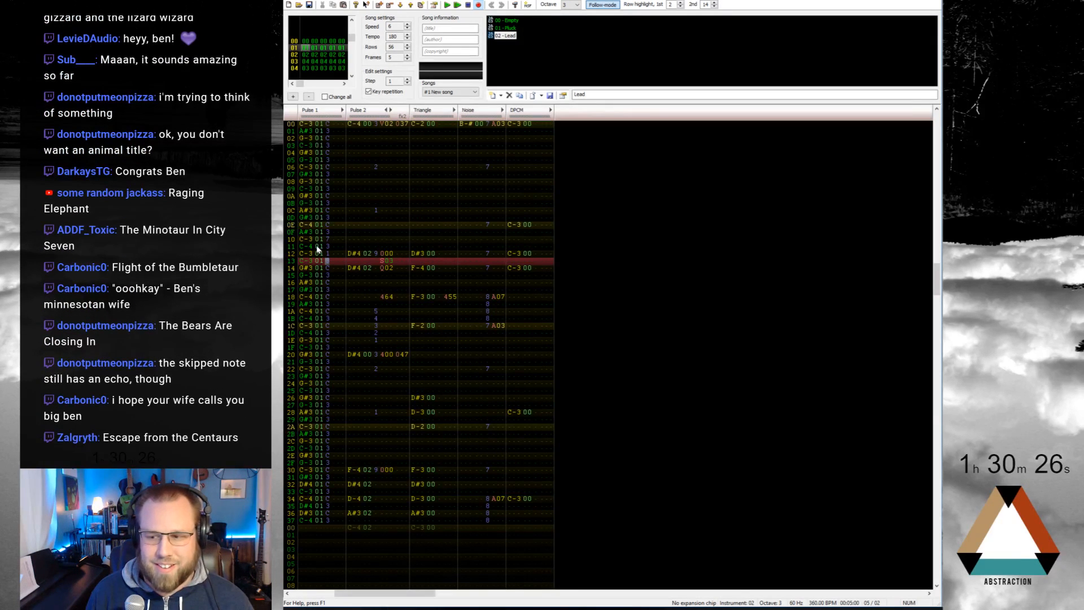
Step: Play frame 01 from its first row into frame 02 to hear the fading repeated C-3 on Pulse 1
key("Home")
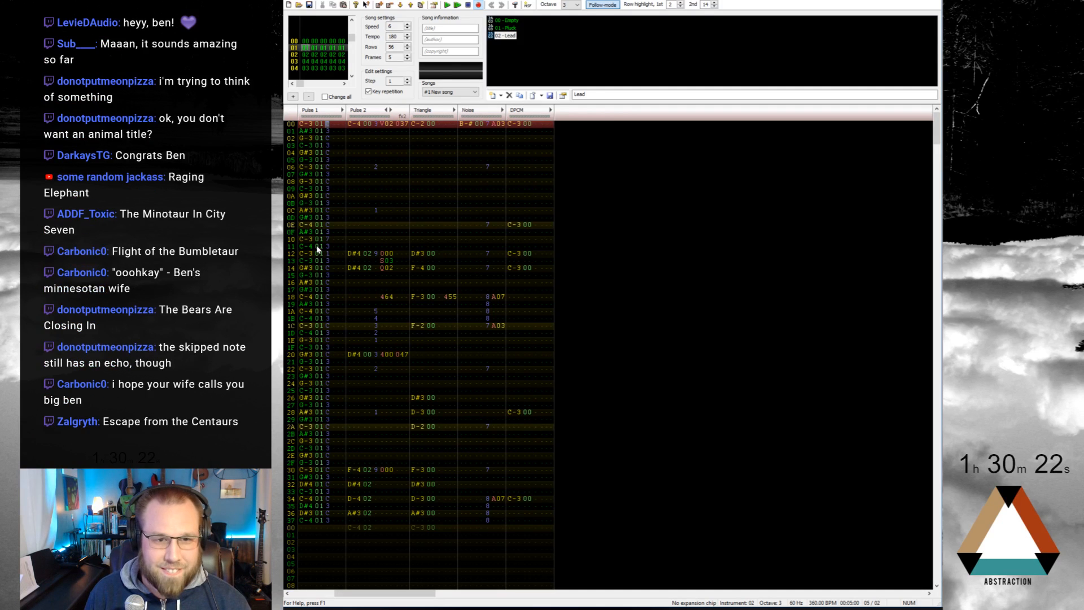
key("F5")
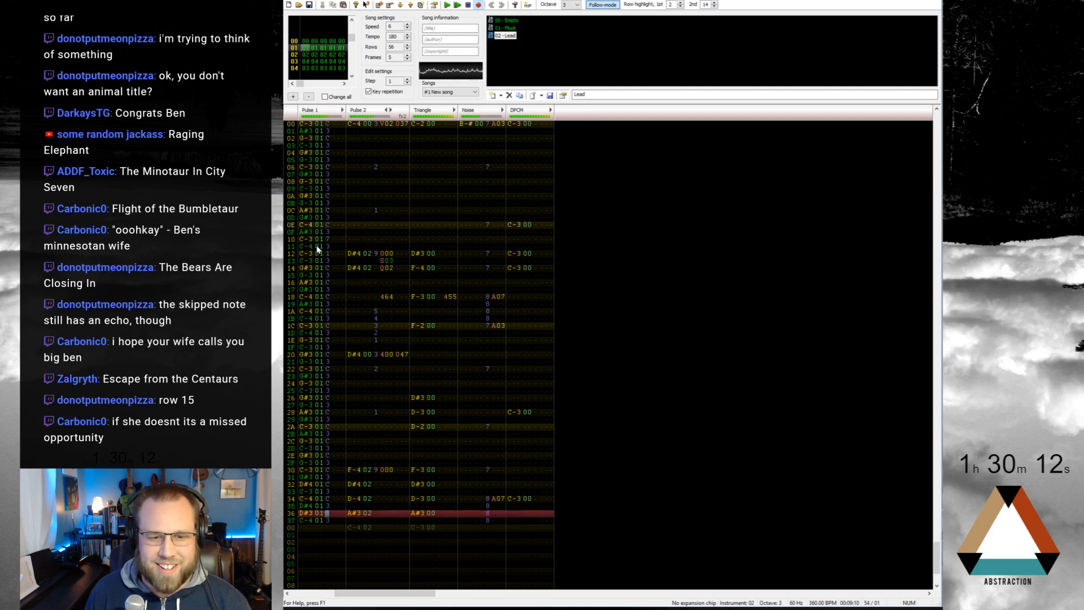
key("Up")
key("Left")
key("Left")
key("Left")
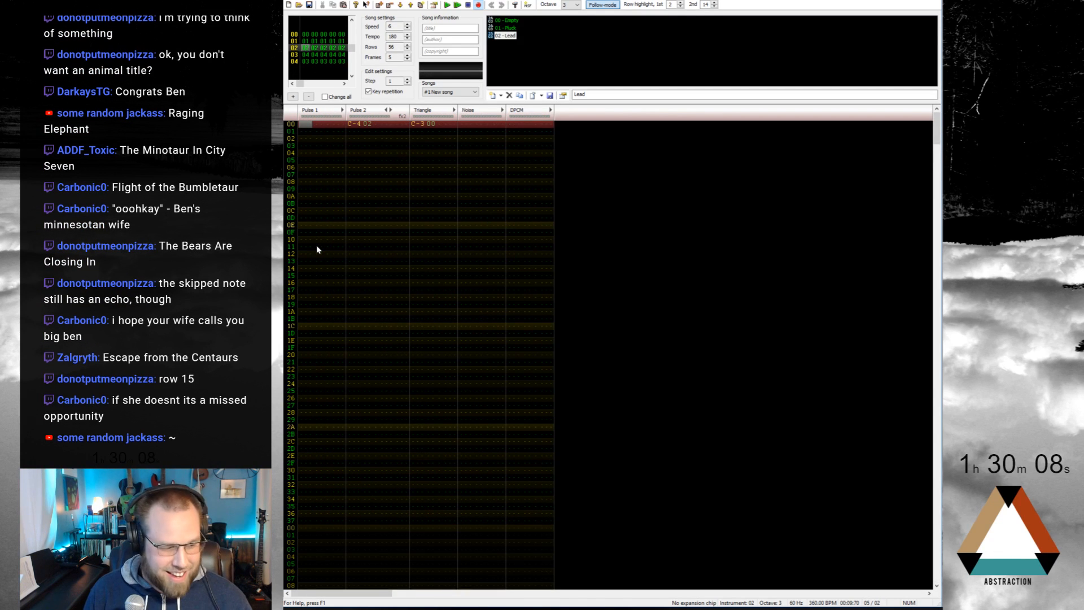
key("ctrl+Left")
key("z")
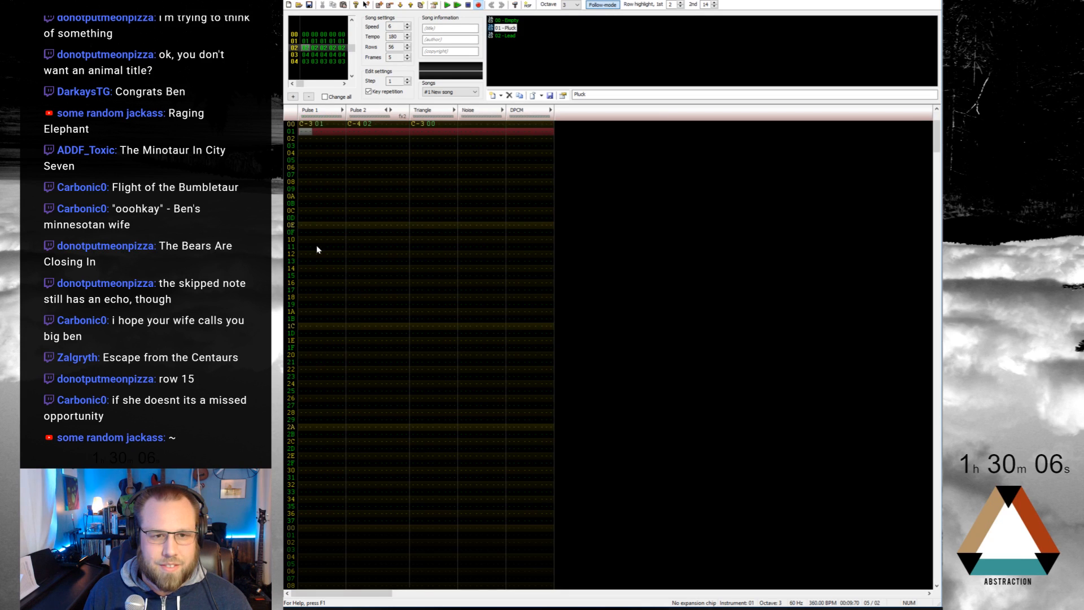
key("Up")
key("Delete")
Step: Copy the whole Pulse 1 column, rows 00 to 37, from frame 01 into frame 02 starting at row 00
scroll(346, 206, "up", 9)
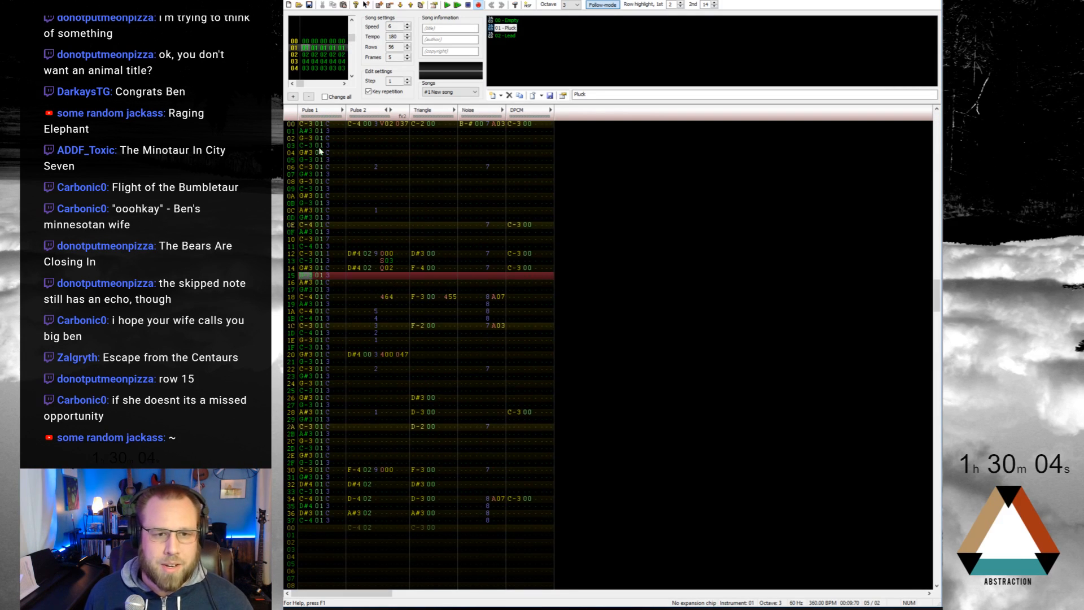
left_click_drag(316, 124, 334, 521)
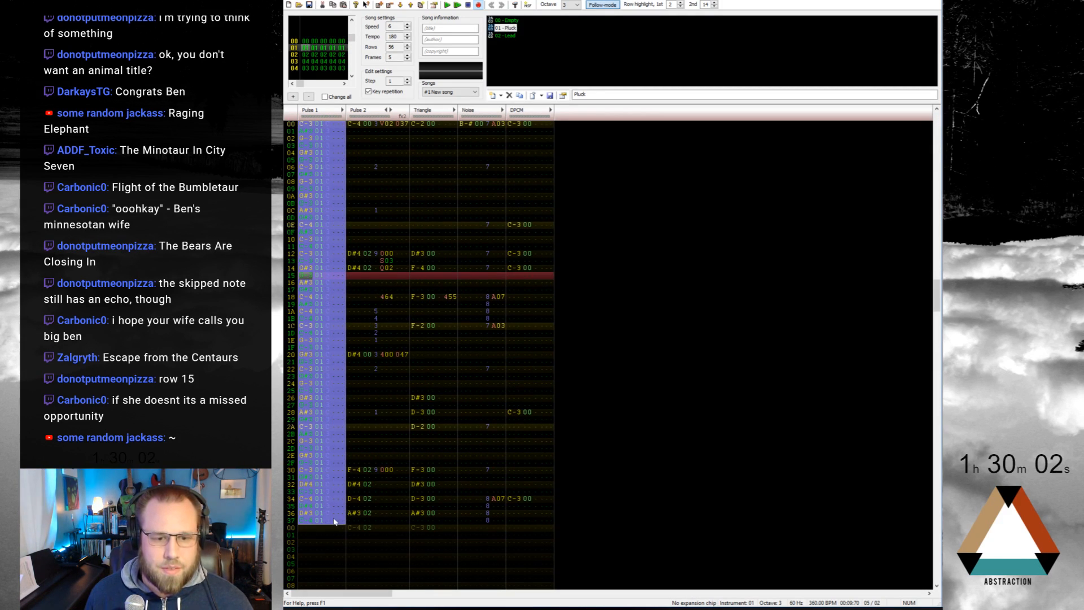
scroll(322, 272, "down", 9)
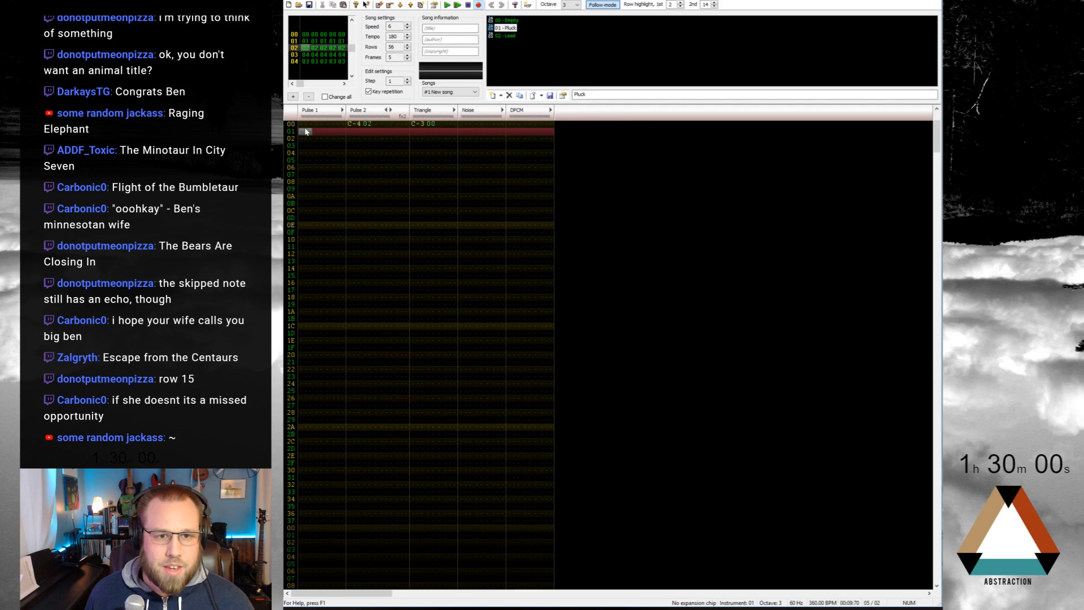
left_click(305, 125)
key("ctrl+v")
Step: Delete the quiet echo notes on every odd row of Pulse 1 in frame 02, from row 01 to row 37
left_click_drag(303, 131, 330, 134)
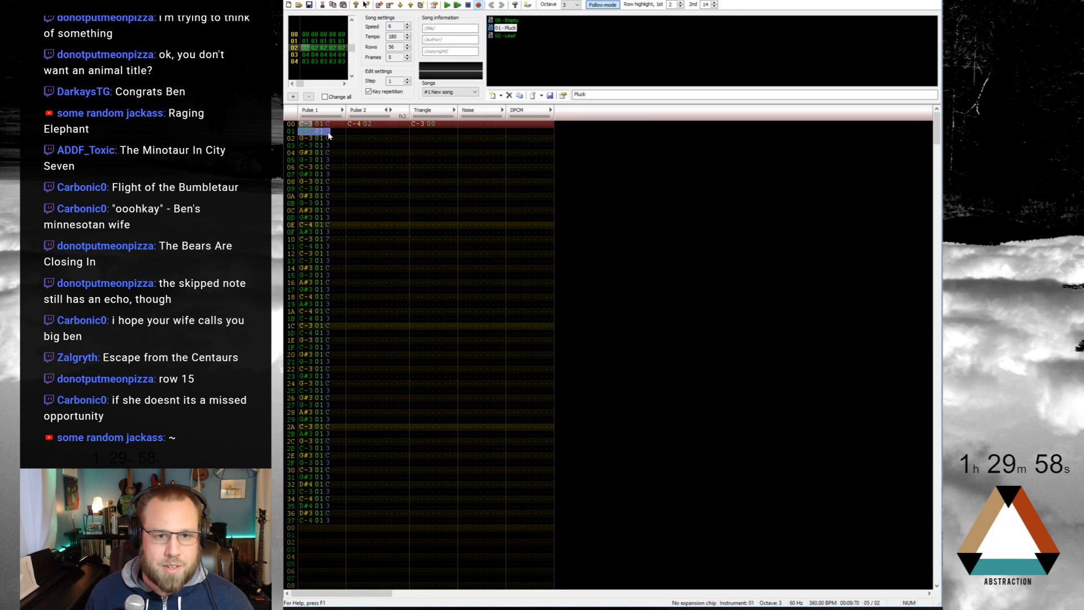
key("Down")
key("Delete")
key("Down")
key("Delete")
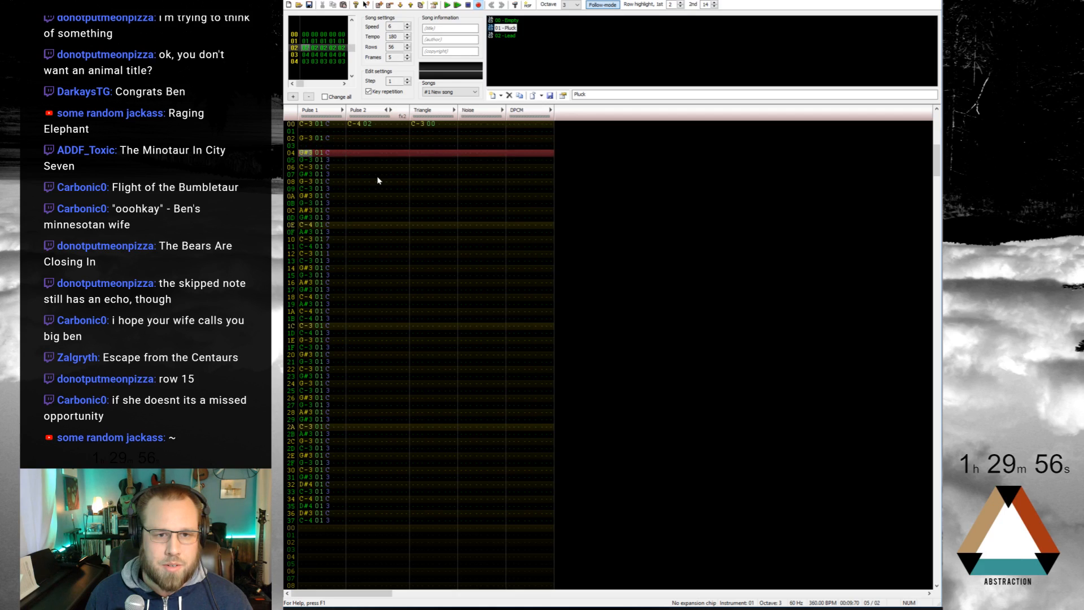
key("Down")
key("Delete")
key("Down")
key("Delete")
key("Down")
key("Delete")
key("Down")
key("Delete")
key("Down")
key("Delete")
key("Down")
key("Delete")
key("Down")
key("Delete")
key("Down")
key("Delete")
key("Down")
key("Delete")
key("Down")
key("Delete")
key("Down")
key("Delete")
key("Down")
key("Delete")
key("Down")
key("Delete")
key("Down")
key("Delete")
key("Down")
key("Delete")
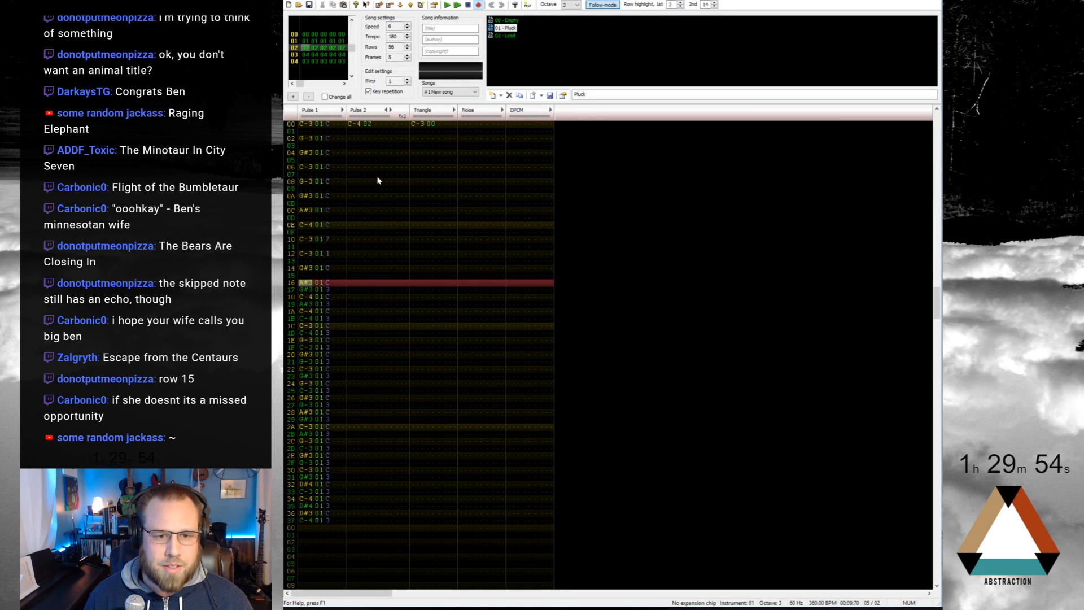
key("Down")
key("Delete")
key("Down")
key("Delete")
key("Down")
key("Delete")
key("Down")
key("Delete")
key("Down")
key("Delete")
key("Down")
key("Delete")
key("Down")
key("Delete")
key("Down")
key("Delete")
key("Down")
key("Delete")
key("Down")
key("Delete")
key("Down")
key("Delete")
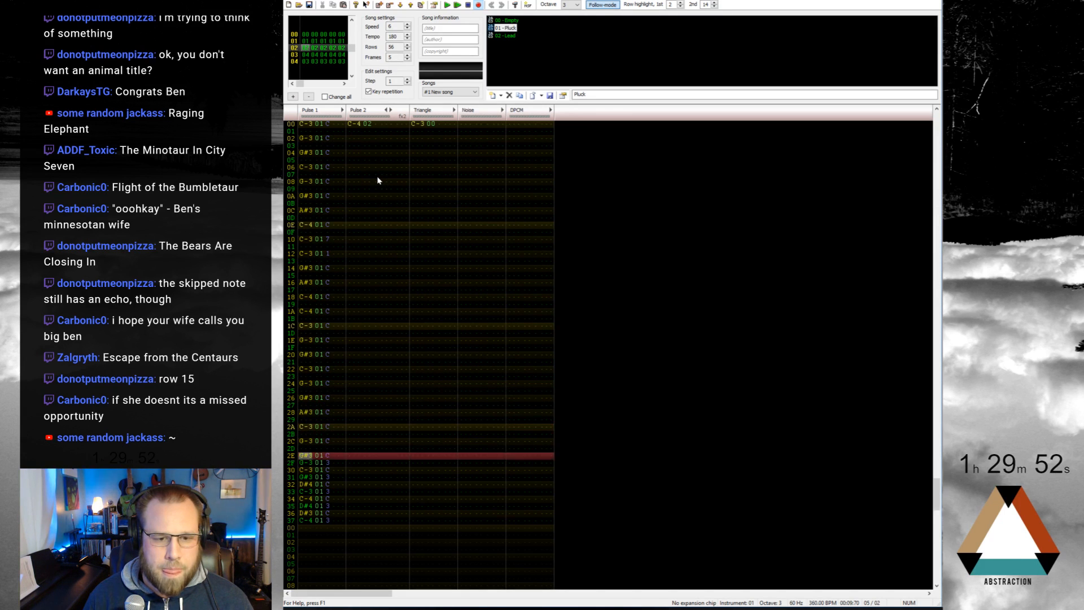
key("Up")
key("Up")
key("Up")
key("Home")
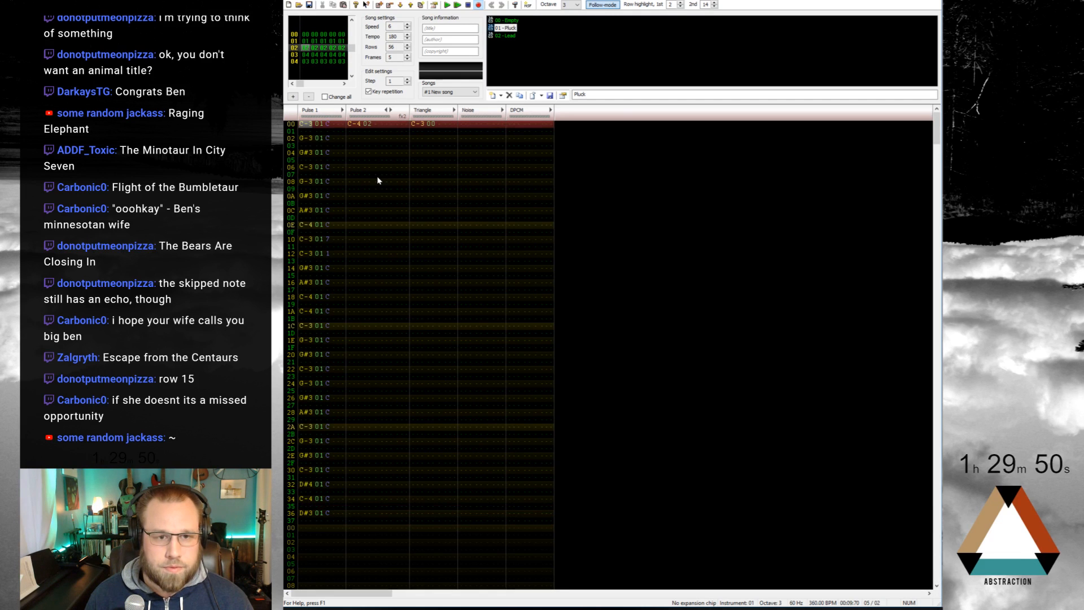
key("Down")
key("Down")
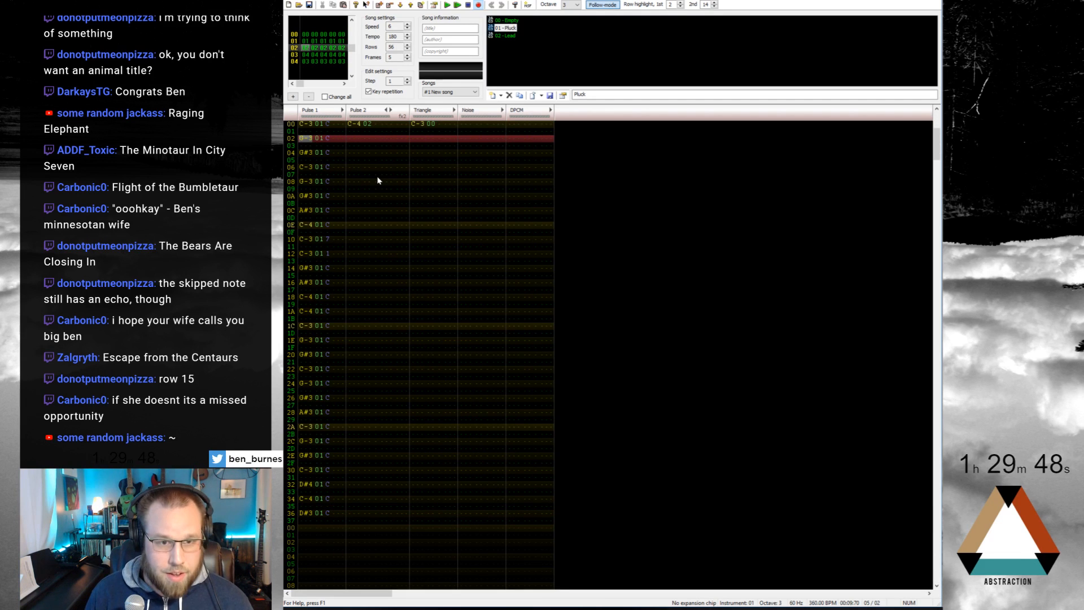
Step: Step through the Pulse 1 notes of frame 02 down to row 0C to examine the opening phrase
key("Up")
key("Up")
key("Down")
key("Down")
key("Down")
key("Down")
key("Down")
key("Down")
key("Down")
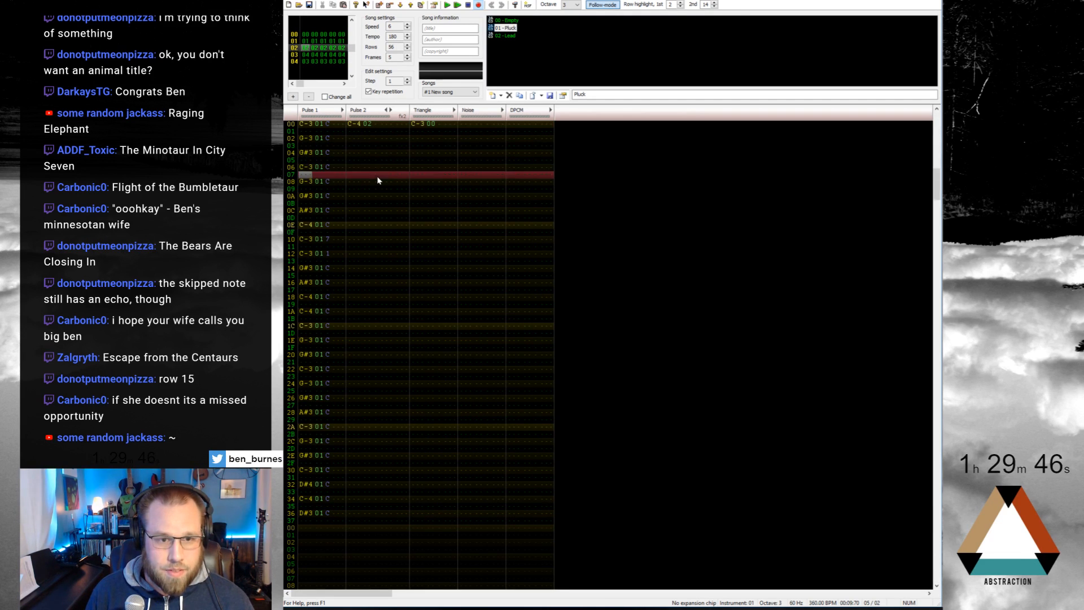
key("Down")
key("Down")
key("Down")
key("Down")
key("Down")
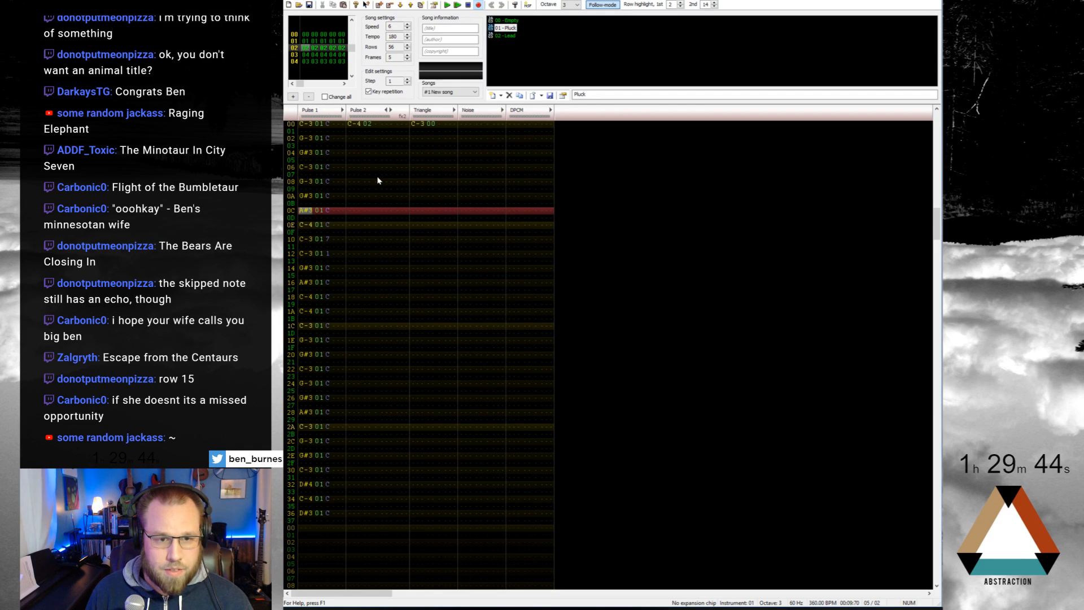
Step: Copy the opening Pulse 1 phrase of frame 02, from row 00 to the end of its seven notes, and paste it at rows 0E and 2A
left_click_drag(306, 125, 334, 224)
left_click(308, 225)
key("ctrl+v")
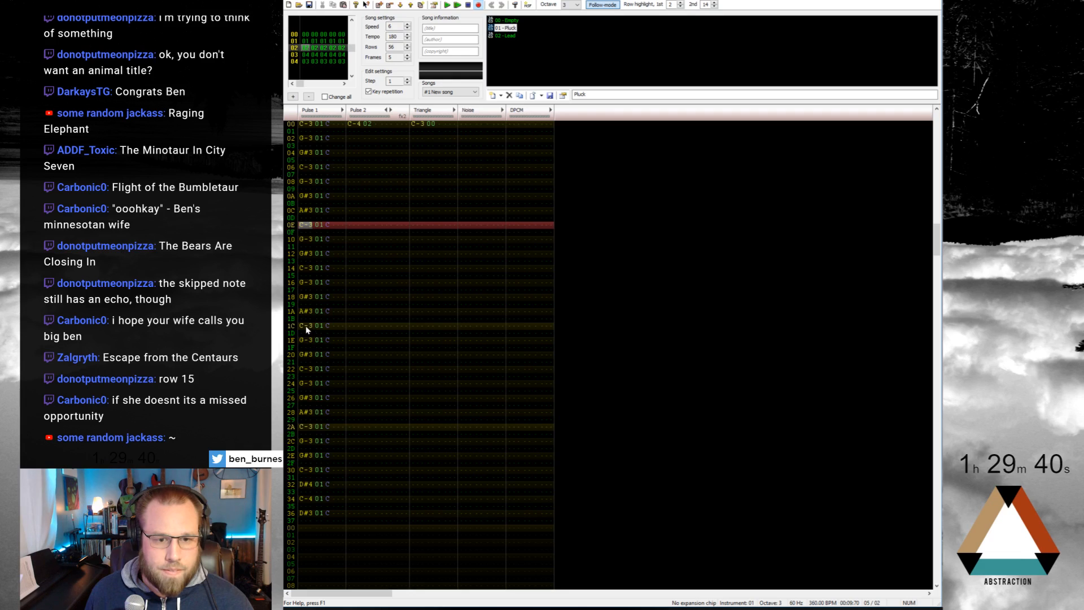
left_click(307, 326)
left_click(305, 426)
key("ctrl+v")
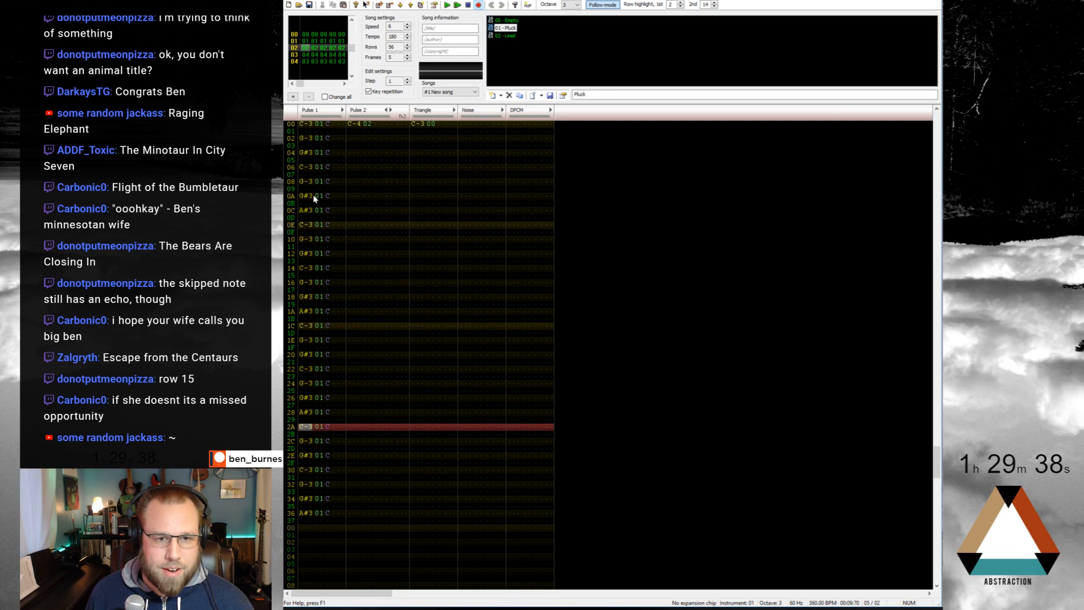
Step: Change the Pulse 1 notes in frame 02 to D#4 at row 18 and C-4 at row 1A
left_click(309, 297)
key("q")
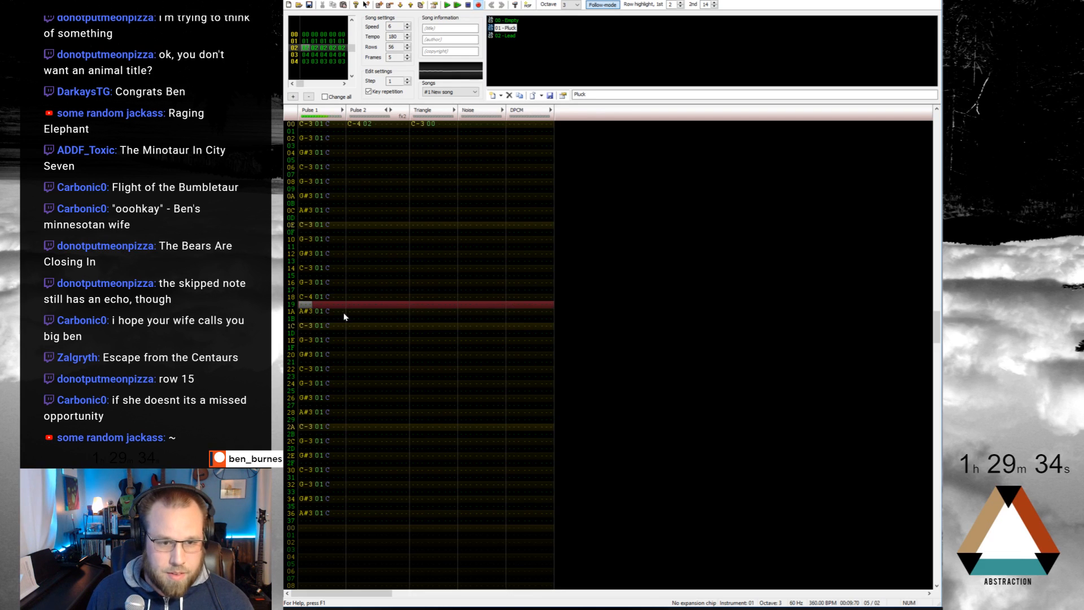
key("Up")
key("3")
key("Down")
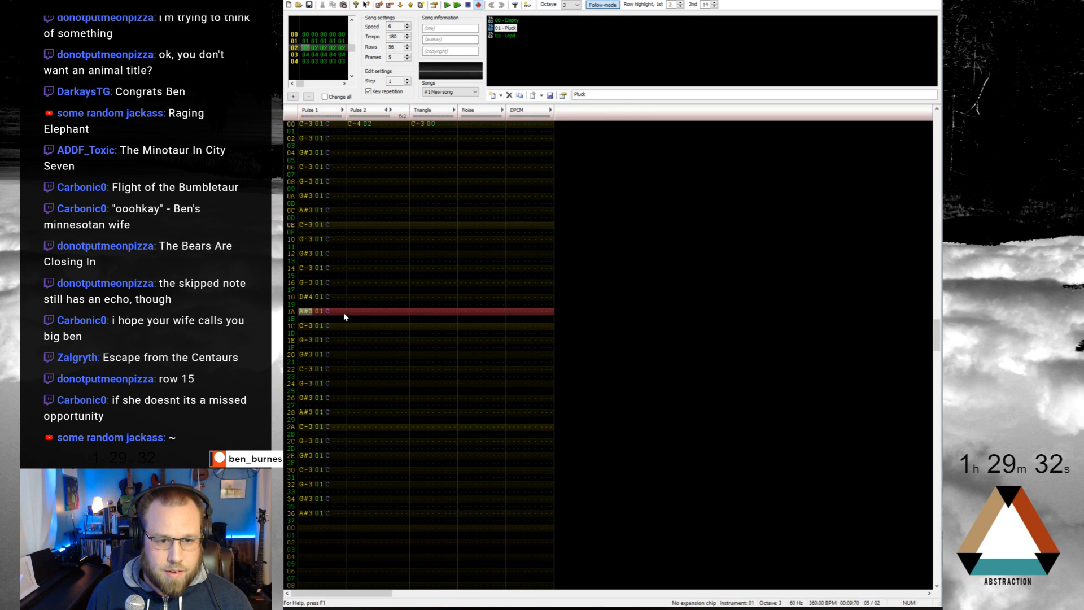
key("q")
key("Down")
key("Down")
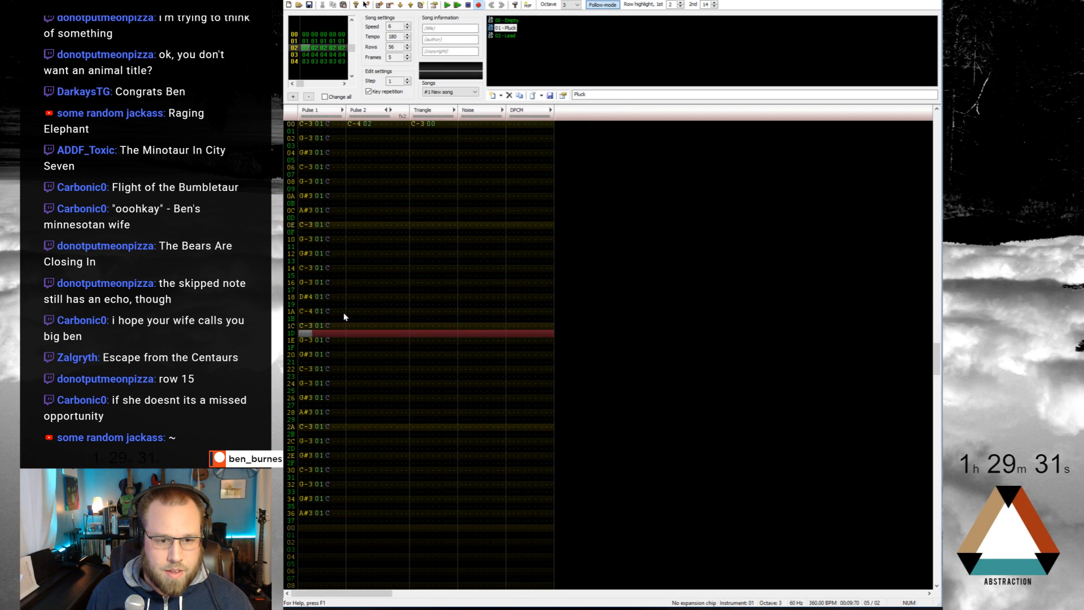
Step: Change the Pulse 1 notes in frame 02 to G-4 at row 34 and C-4 at row 36
left_click(306, 499)
key("t")
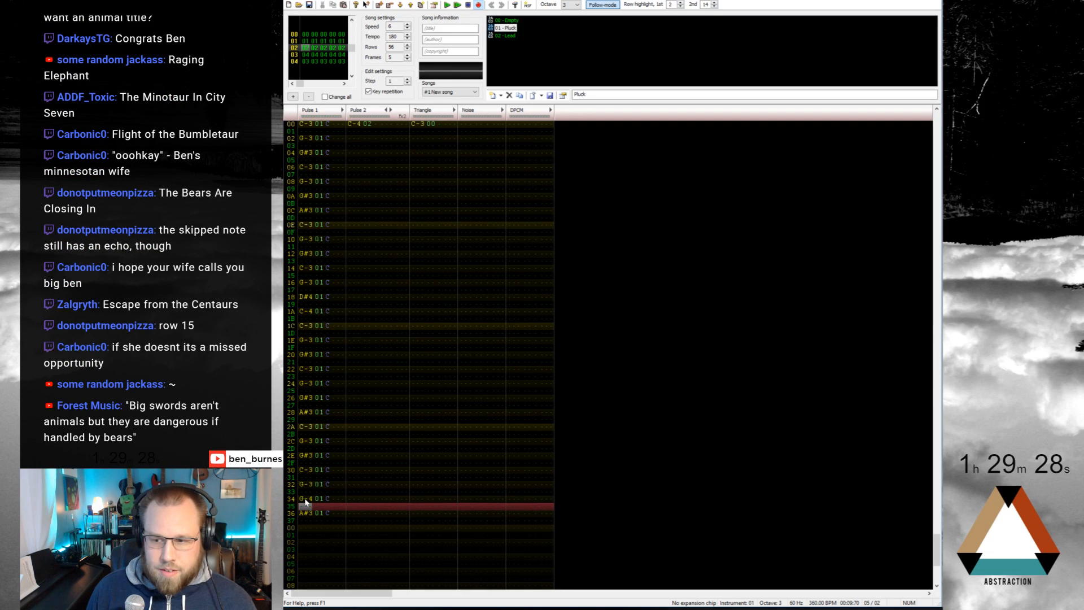
key("Down")
key("q")
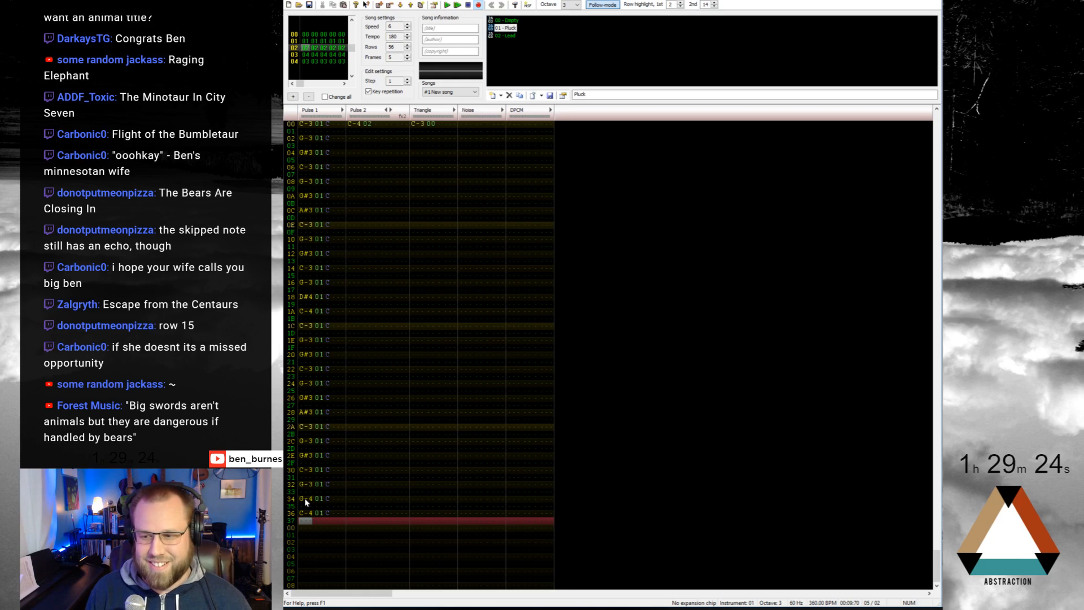
Step: Play frame 02 from its first row to hear the revised Pulse 1 line, and stop playback in the empty frame 03
key("Home")
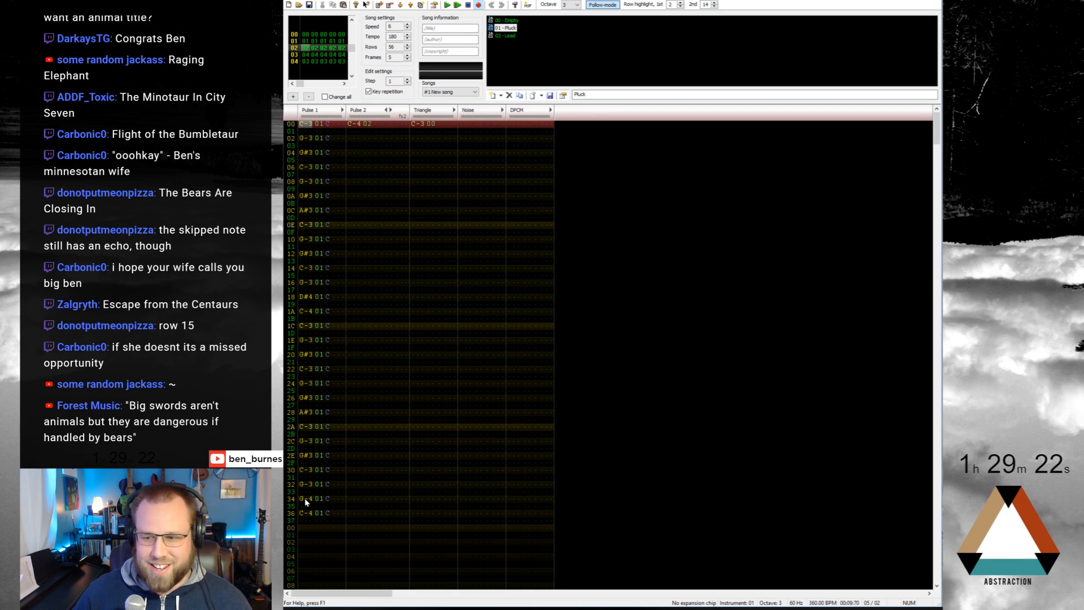
key("Return")
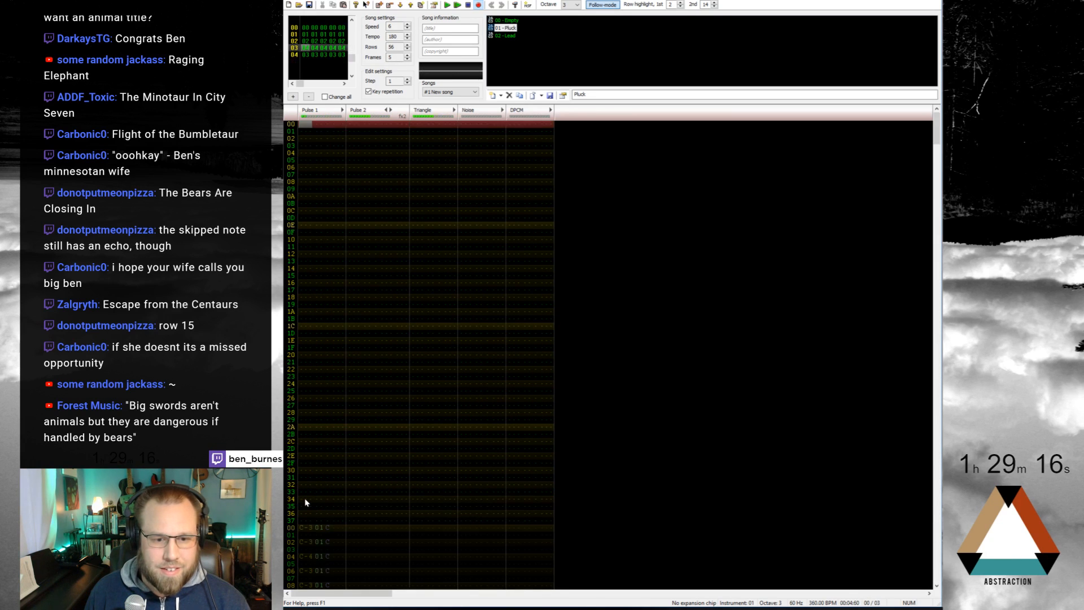
key("Return")
Step: Check the effects used in frame 01 and enter the vibrato effect 464 on Pulse 2 at row 02 of frame 02
key("Home")
scroll(371, 240, "up", 4)
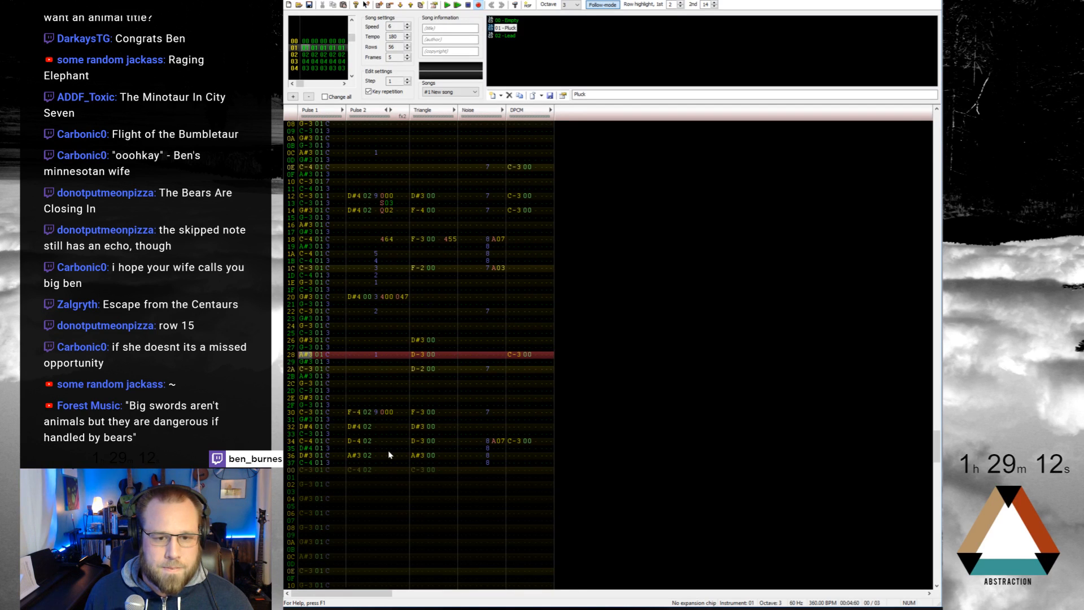
scroll(390, 448, "down", 4)
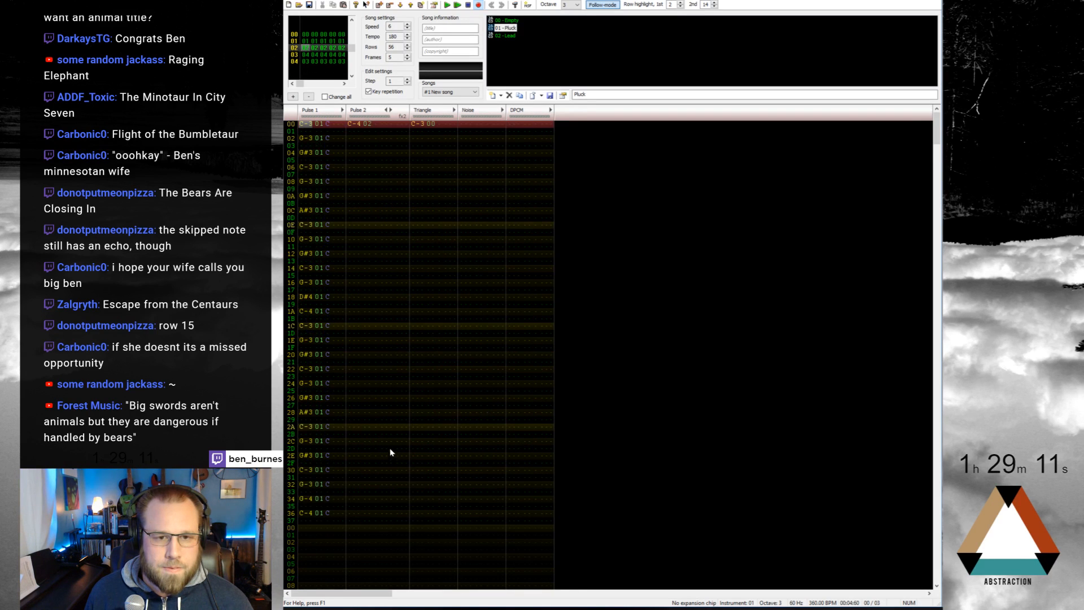
left_click(381, 139)
type("464")
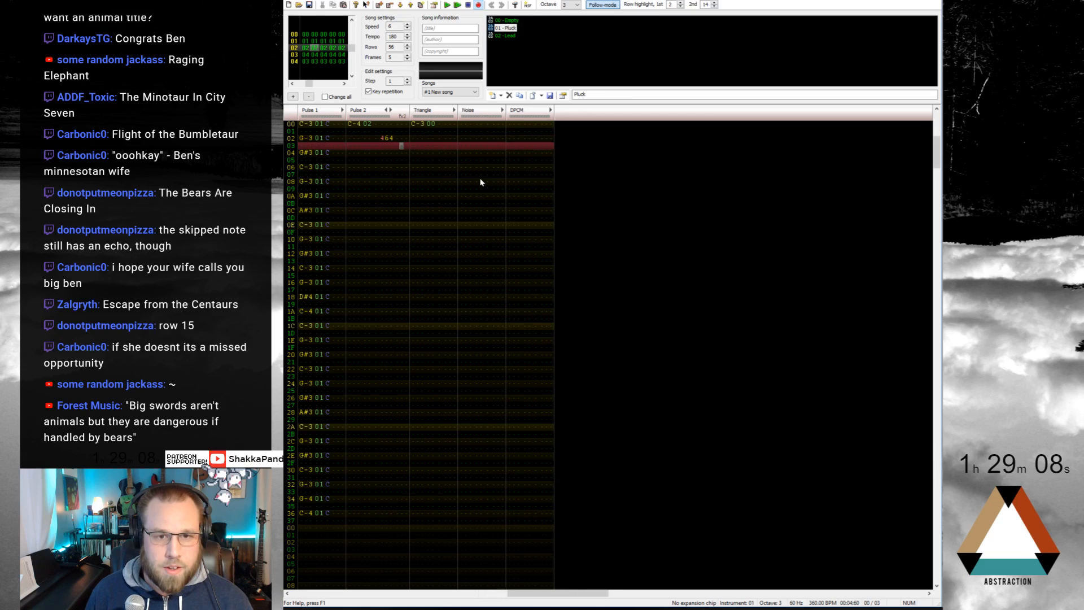
Step: Enter the effect S00 in the Triangle channel of frame 02 on every odd row from 01 to 0D
key("Right")
key("Right")
key("Right")
key("Up")
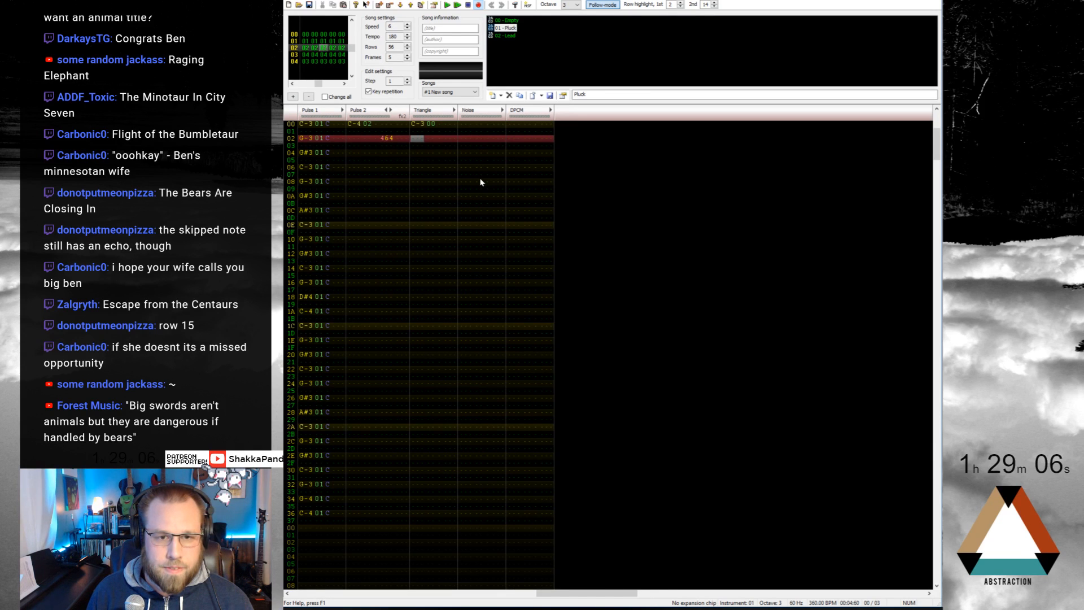
key("Up")
key("Right")
key("Right")
key("Right")
key("Right")
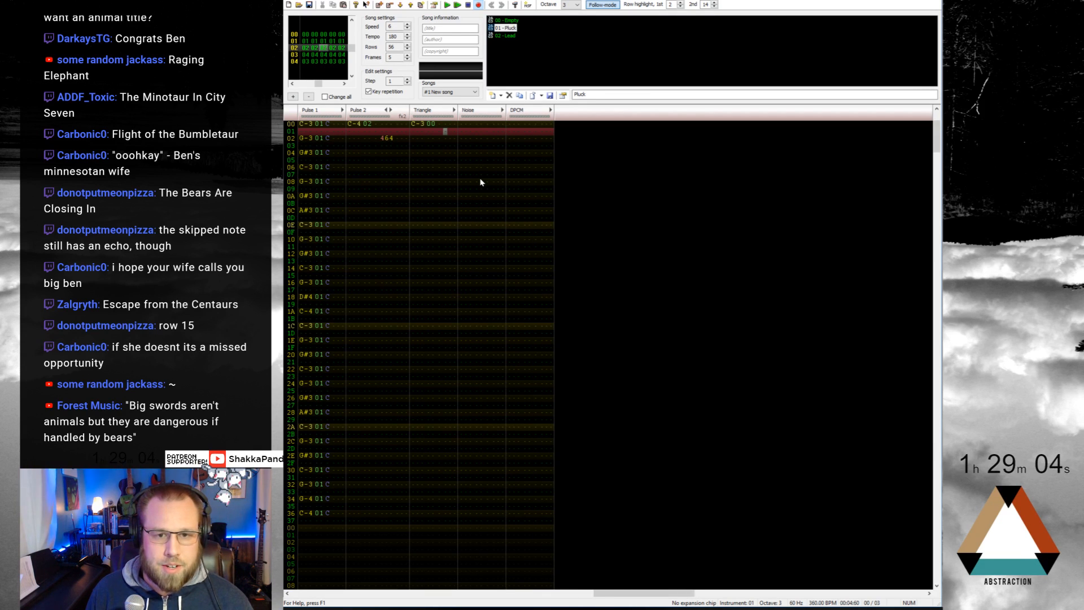
type("S00")
key("Down")
key("s")
key("0")
key("0")
key("Down")
key("s")
key("0")
key("0")
key("Down")
key("s")
key("0")
key("0")
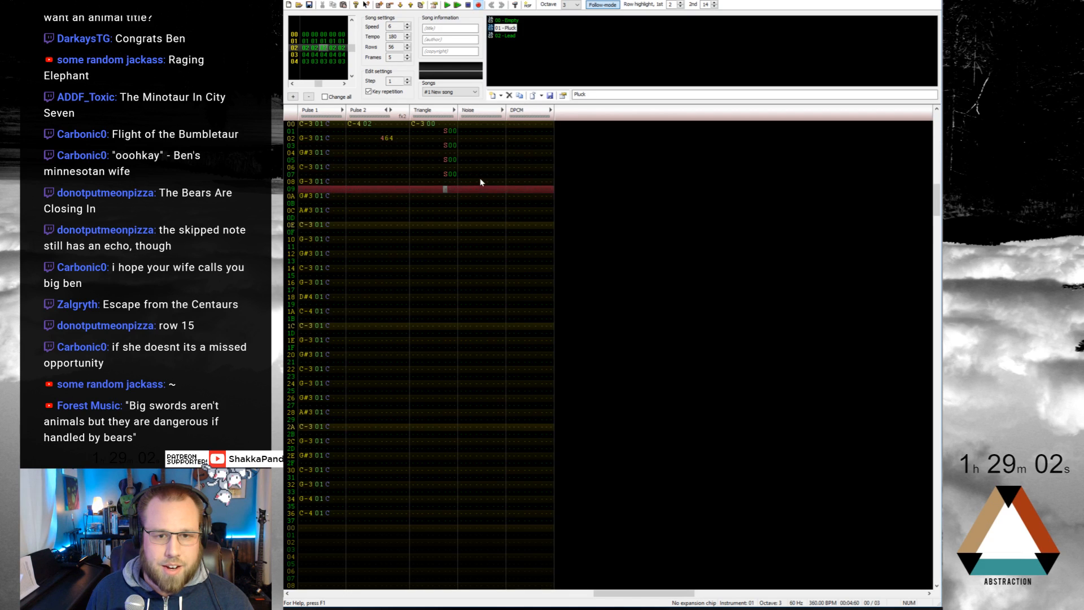
key("Down")
key("s")
key("0")
key("0")
key("Down")
key("s")
key("0")
key("0")
key("Down")
Step: Change the Triangle cut effects on the odd rows 01 to 0D of frame 02 to S03
key("Up")
key("Up")
key("Up")
key("Up")
key("Up")
key("Up")
key("Up")
key("Up")
key("Up")
key("Up")
key("Up")
key("Up")
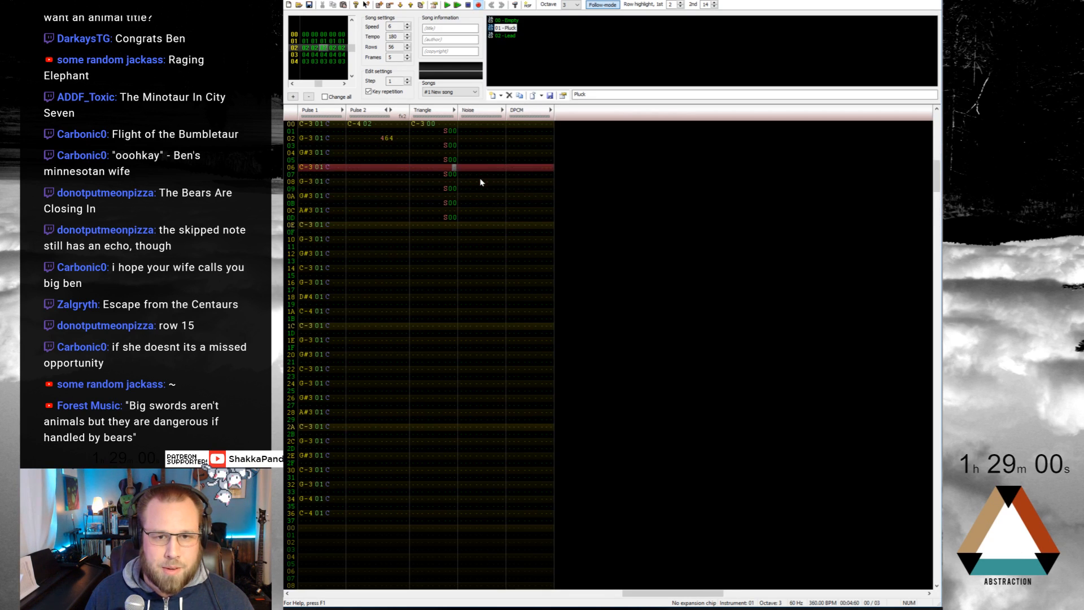
key("Right")
key("Right")
type("3")
key("Down")
key("3")
key("Down")
key("3")
key("Down")
key("3")
key("Down")
key("3")
key("Down")
key("3")
key("Down")
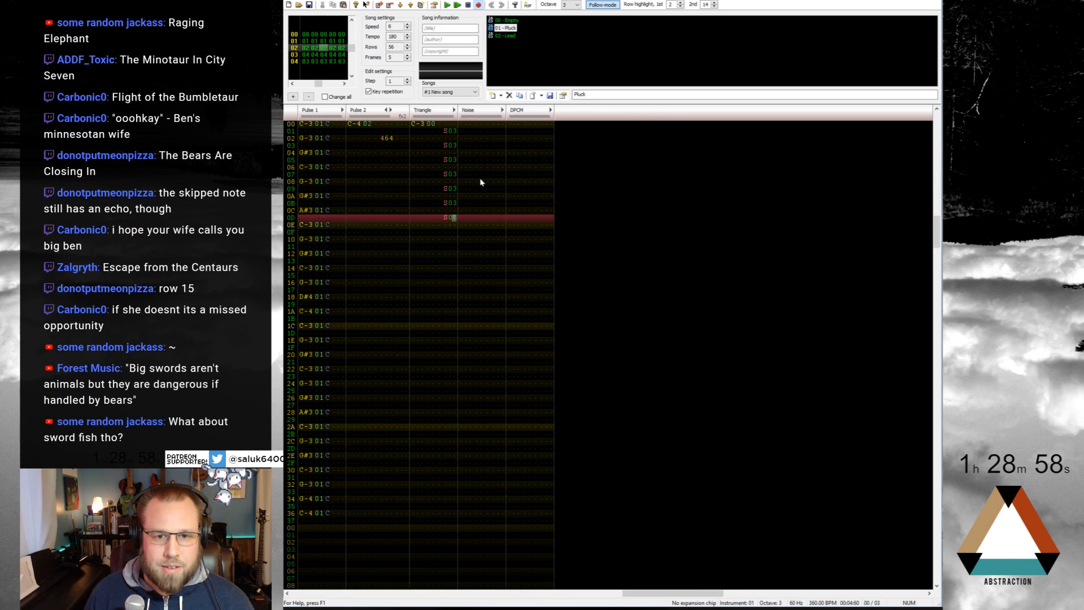
key("3")
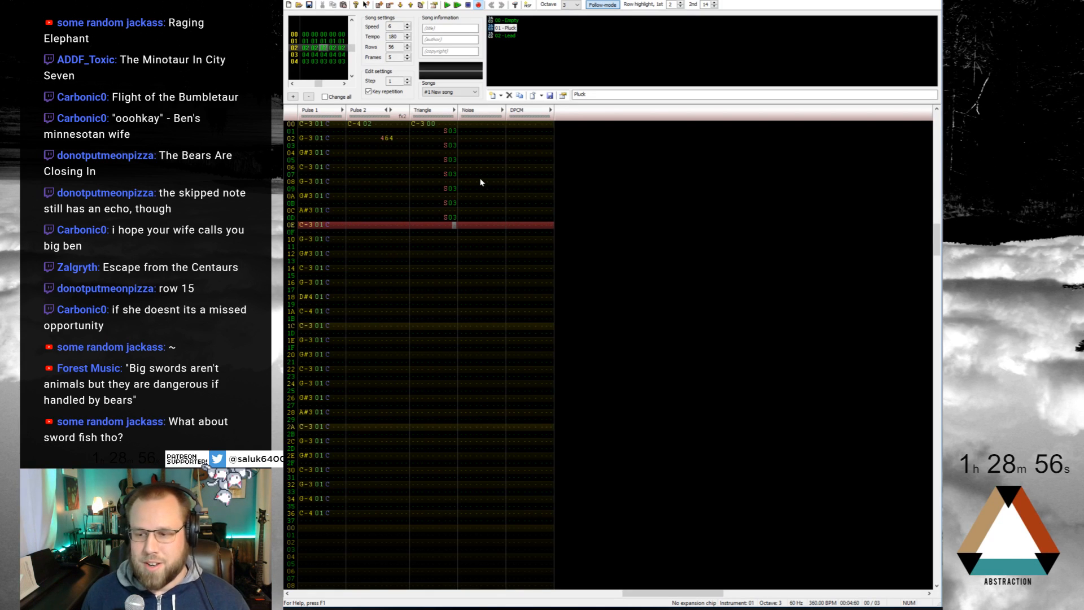
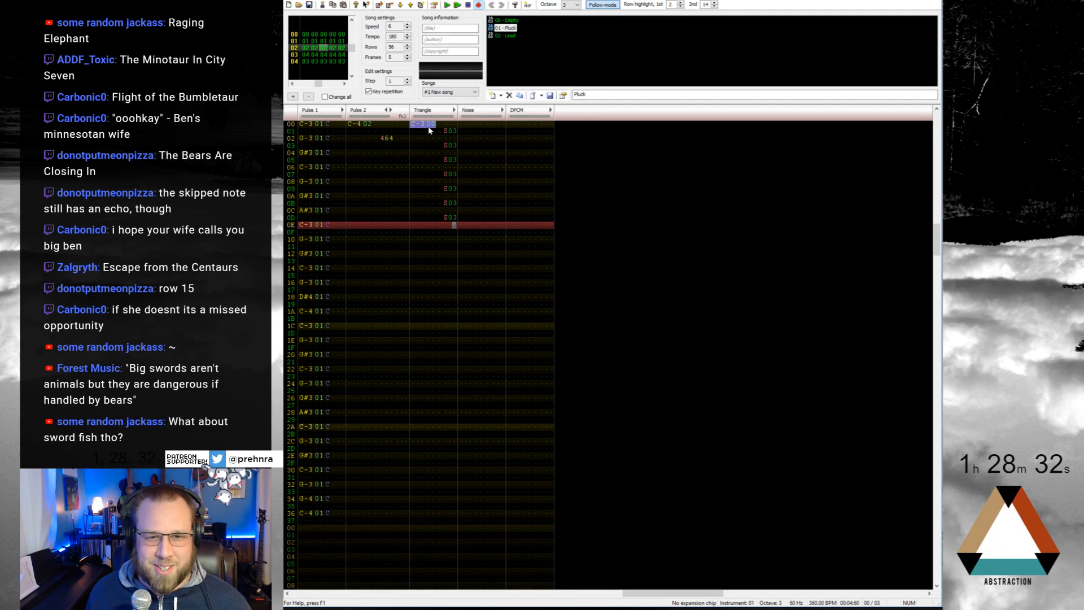
Step: Copy the Triangle C-3 from row 00 of frame 02 to every even row from 02 to 0C
key("ctrl+c")
left_click(420, 138)
key("ctrl+v")
left_click(419, 153)
key("ctrl+v")
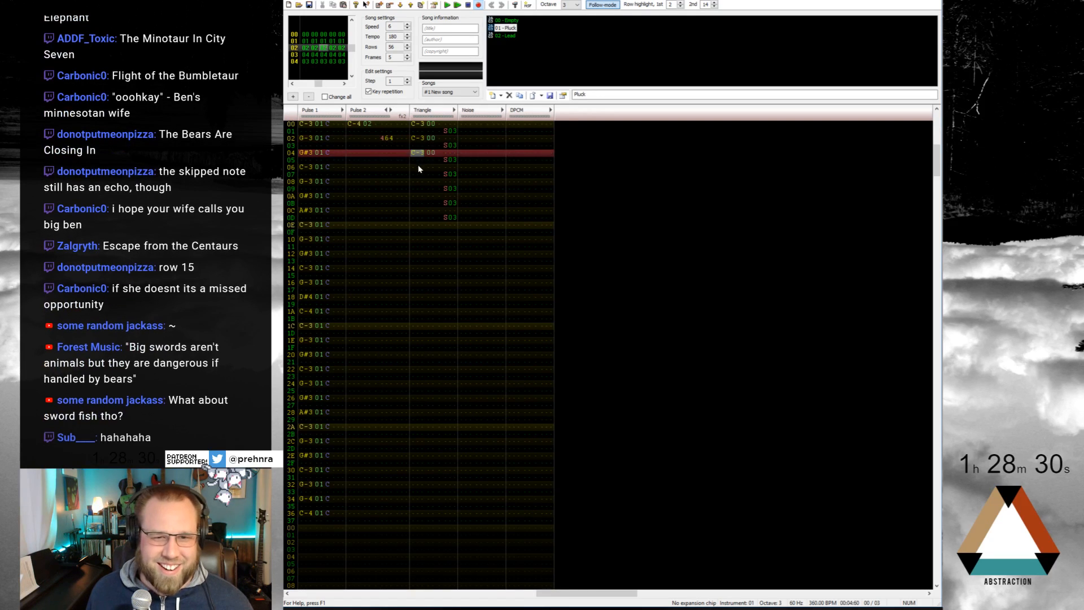
left_click(418, 167)
key("ctrl+v")
left_click(417, 182)
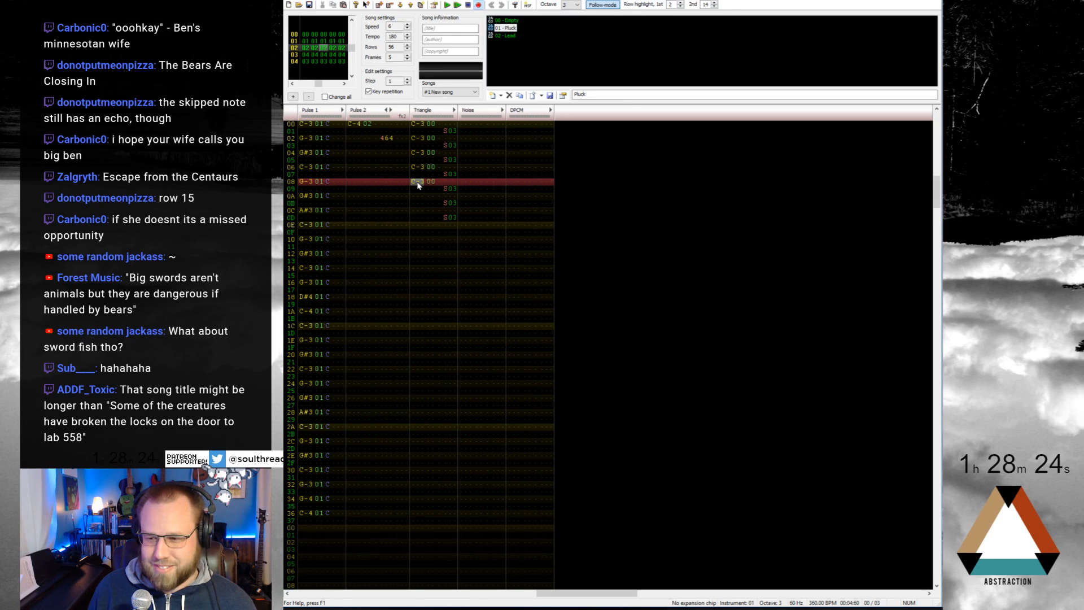
key("ctrl+v")
key("Down")
key("Down")
key("ctrl+v")
key("Down")
key("Down")
key("ctrl+v")
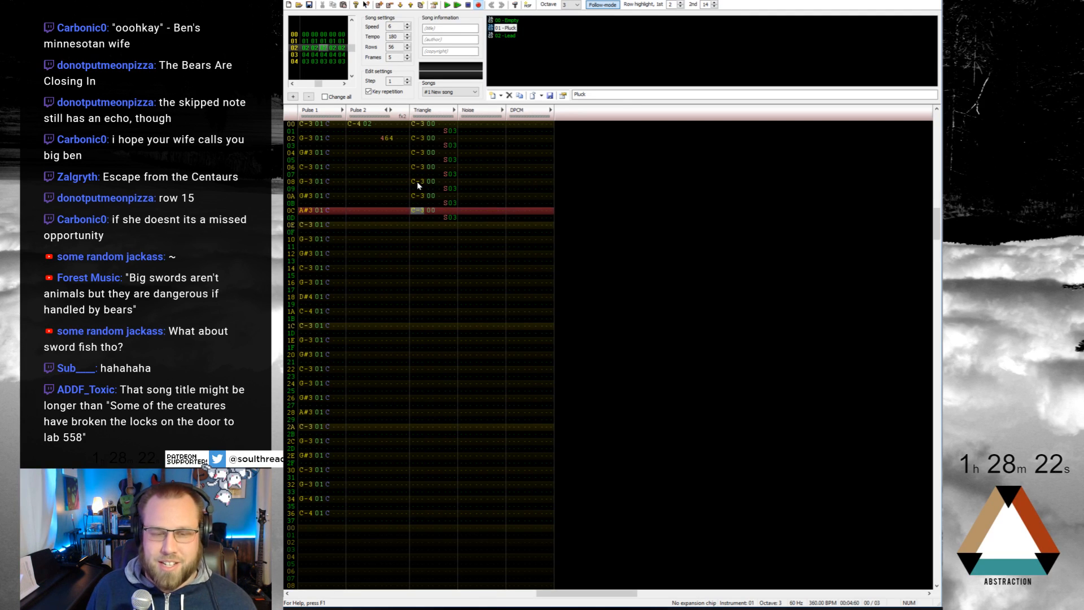
Step: Check the volumes in frame 01 and set the Pulse 2 C-4 at row 00 of frame 02 to volume 9
key("Home")
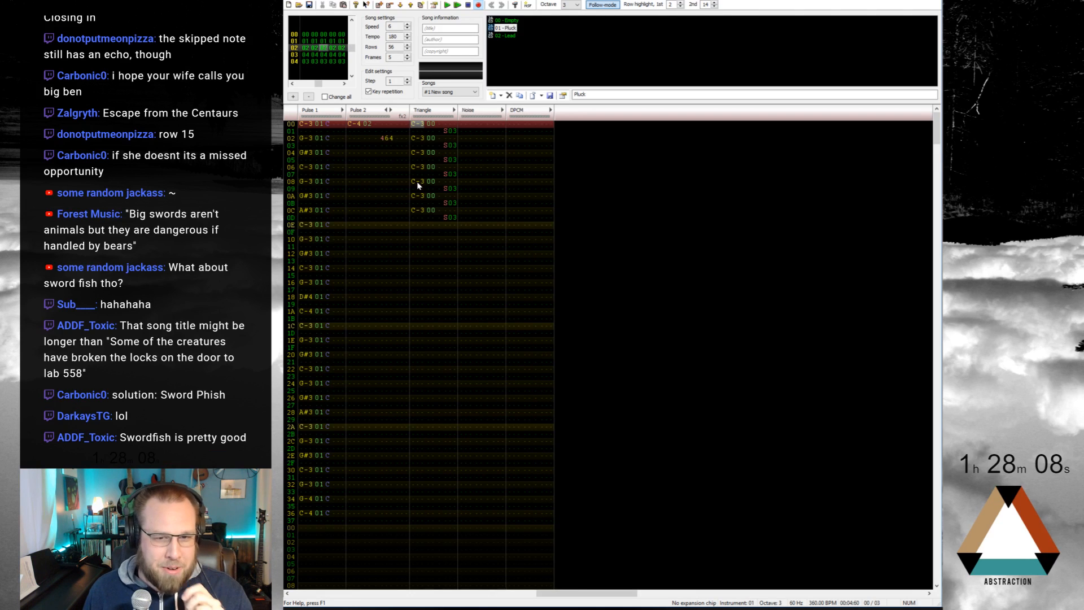
scroll(416, 181, "down", 8)
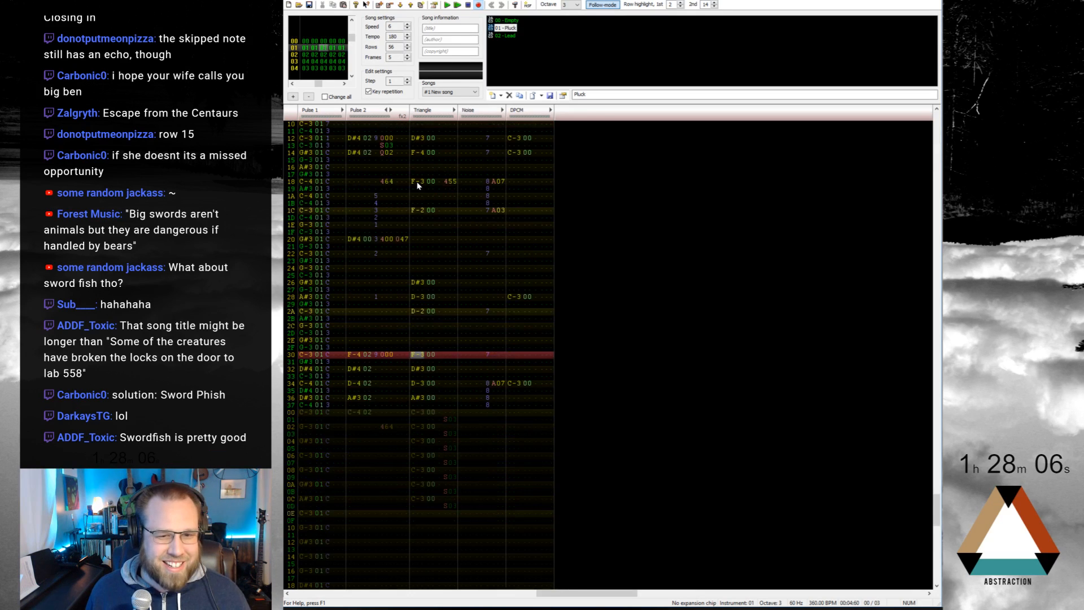
scroll(381, 127, "up", 7)
left_click(375, 125)
type("9")
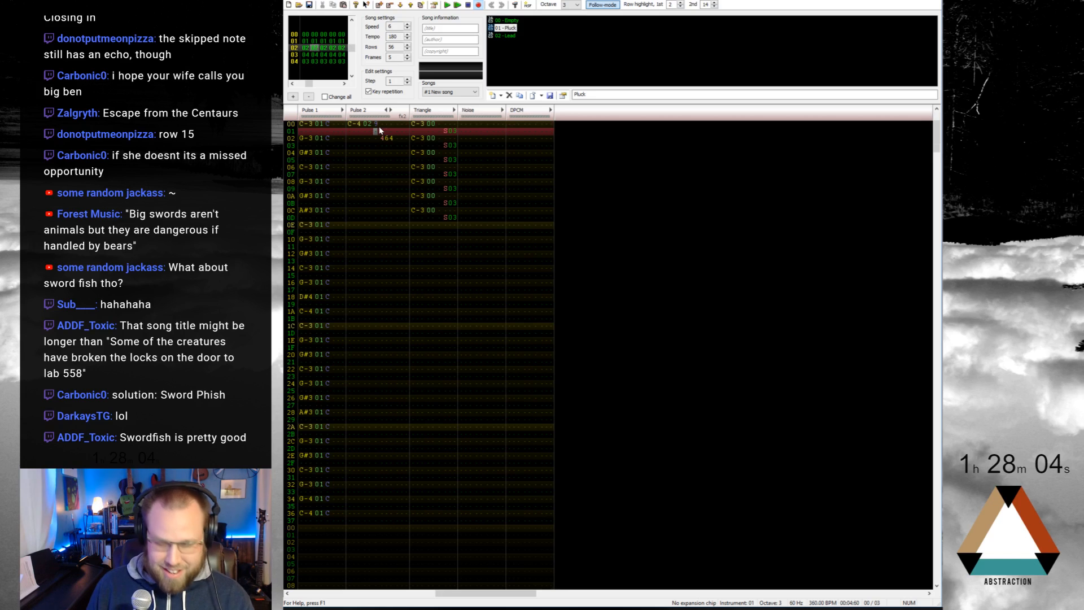
Step: Save the module as "2018-01-10 Sword Fish" in the FamiTracker Projects folder "Two Hour Track Challenge"
key("ctrl+s")
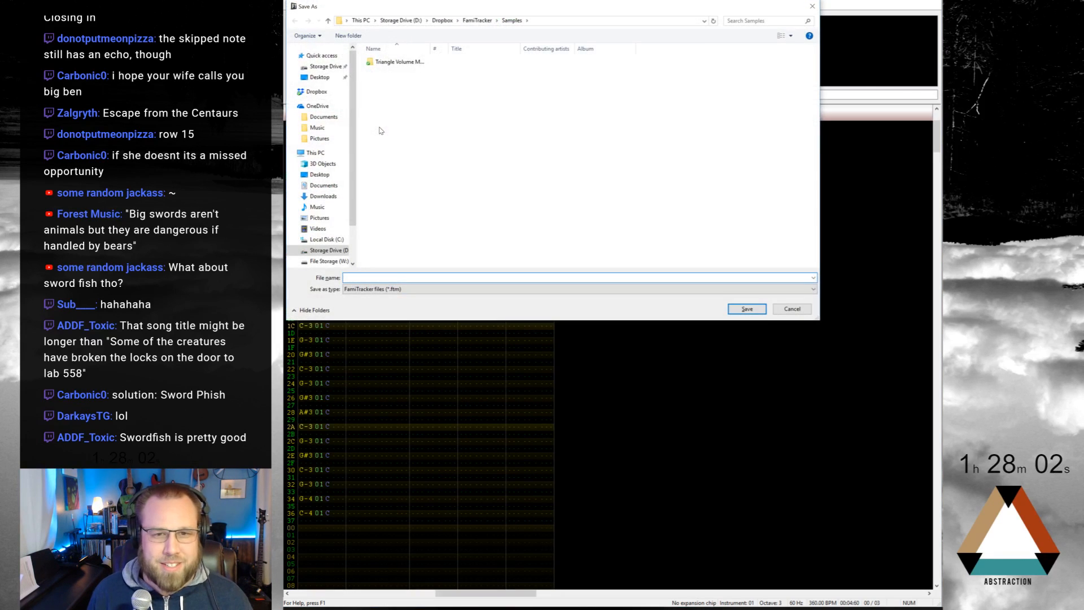
left_click(477, 20)
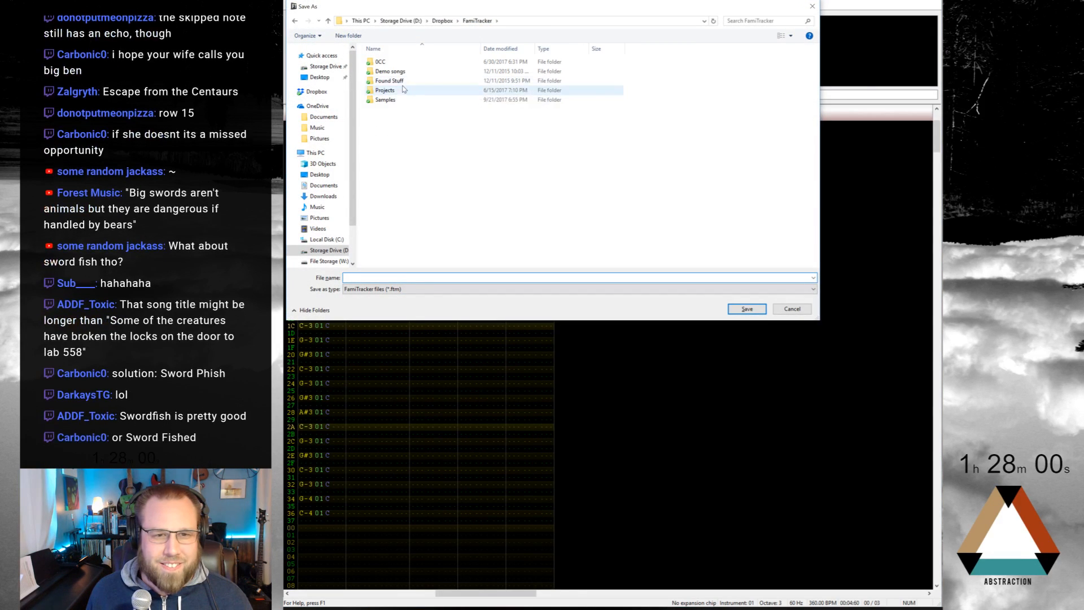
double_click(417, 91)
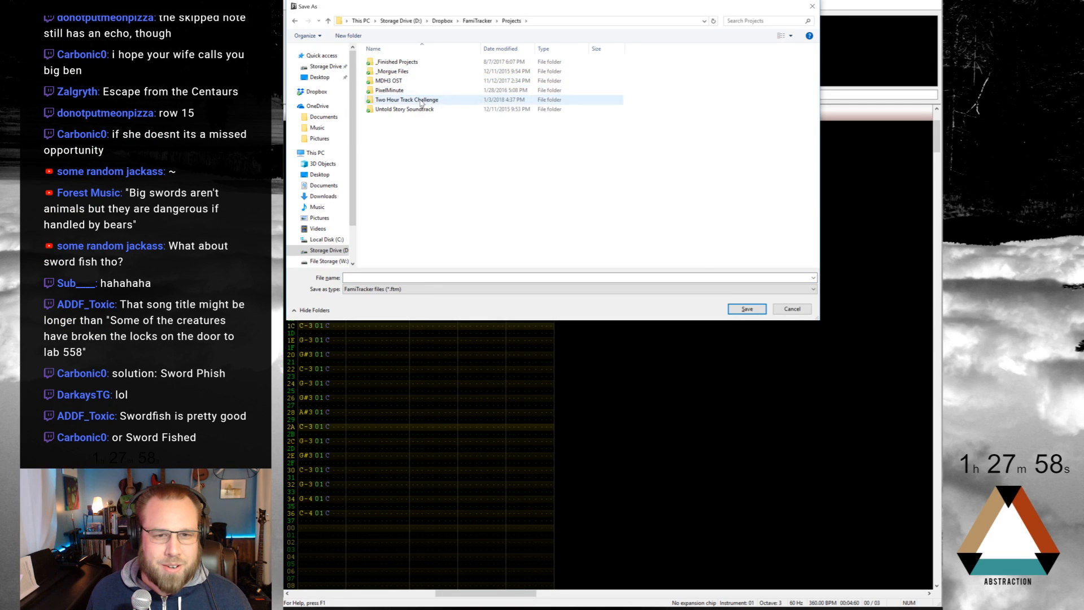
double_click(418, 100)
left_click(426, 276)
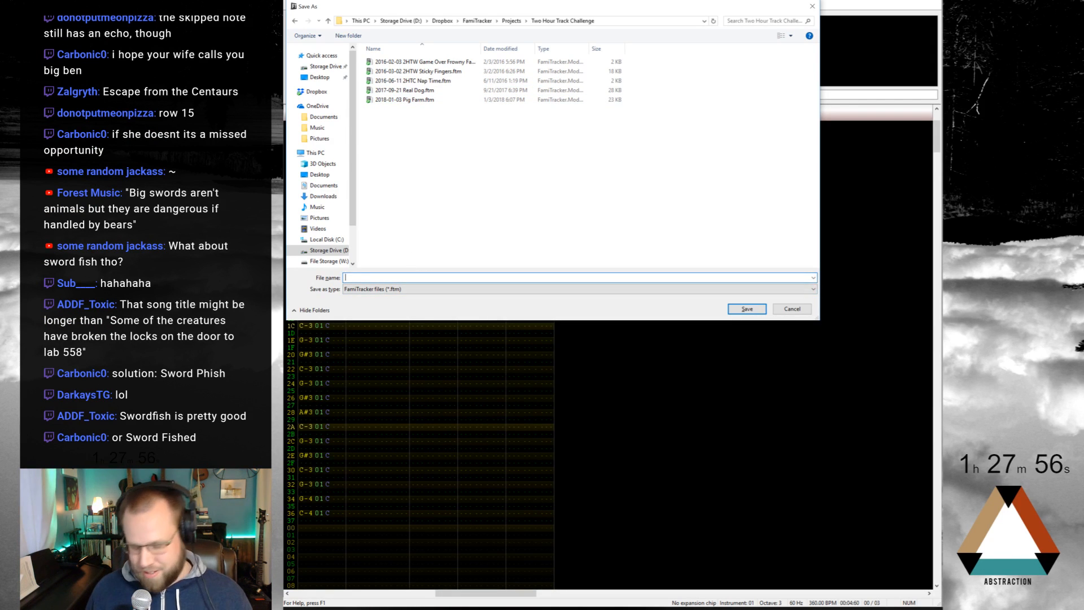
type("2018-01-")
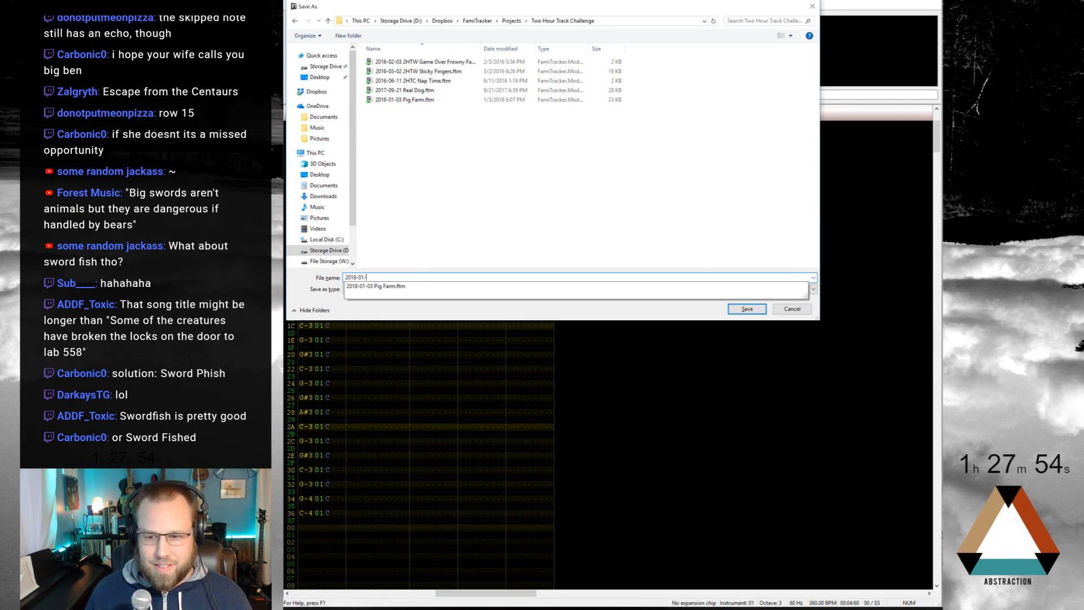
type("10 Swordfish")
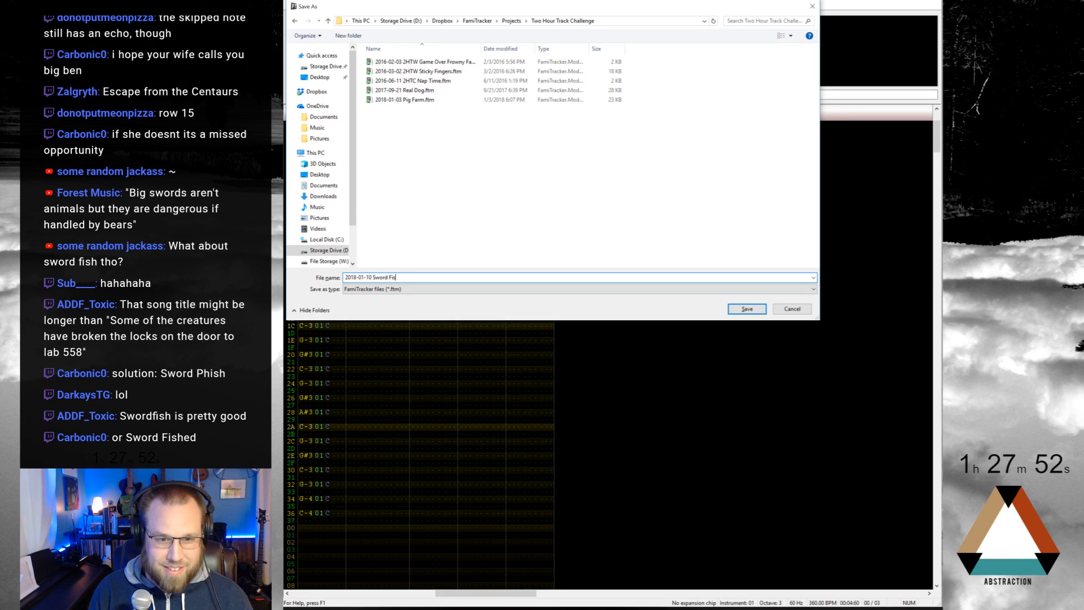
key("Return")
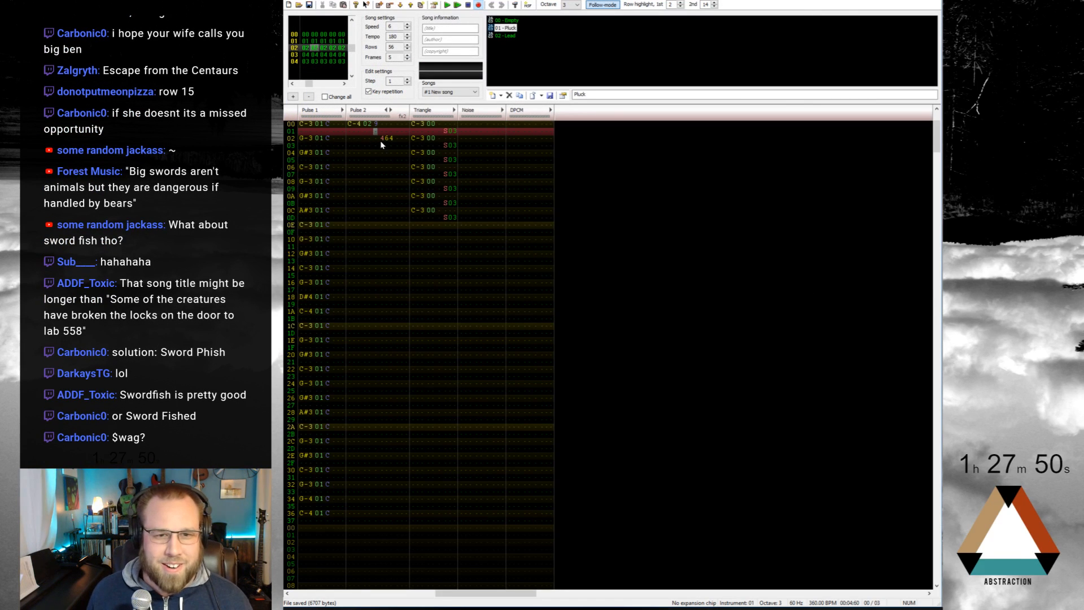
Step: Play frame 02 from the start and change the Triangle notes on rows 04, 06, 08 and 0A to C-2 with instrument 00
left_click(358, 125)
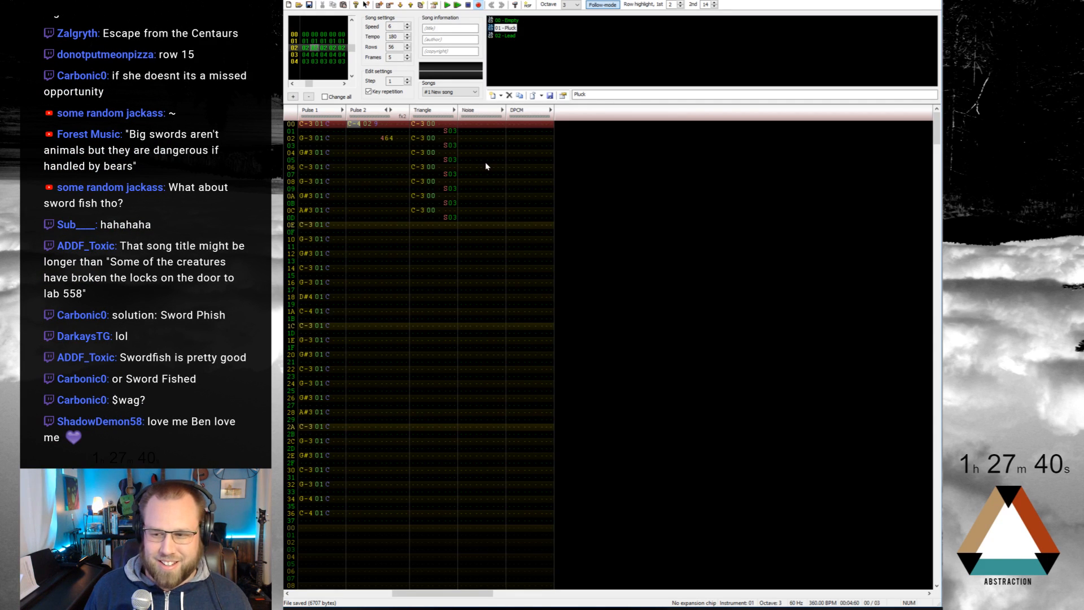
key("Return")
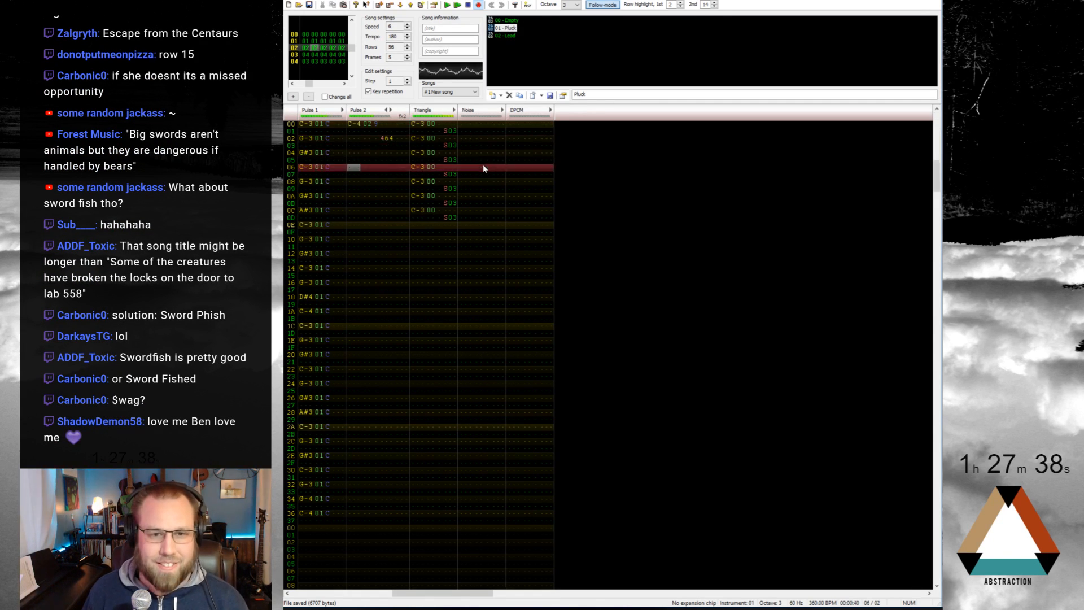
left_click(423, 154)
key("z")
key("Up")
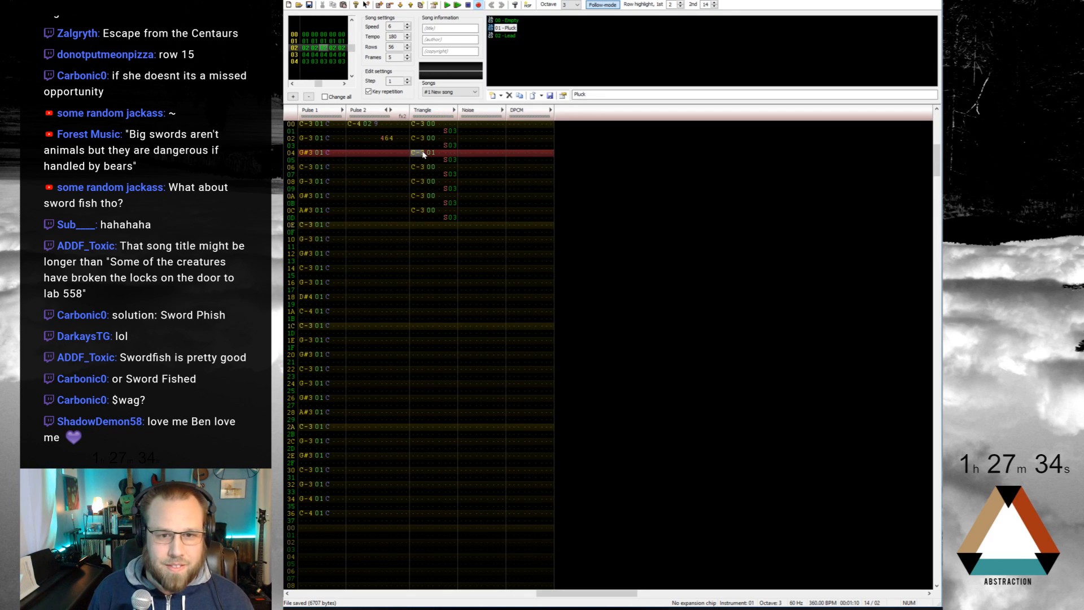
key("ctrl+Up")
key("KP_Divide")
key("z")
key("Down")
key("z")
key("Down")
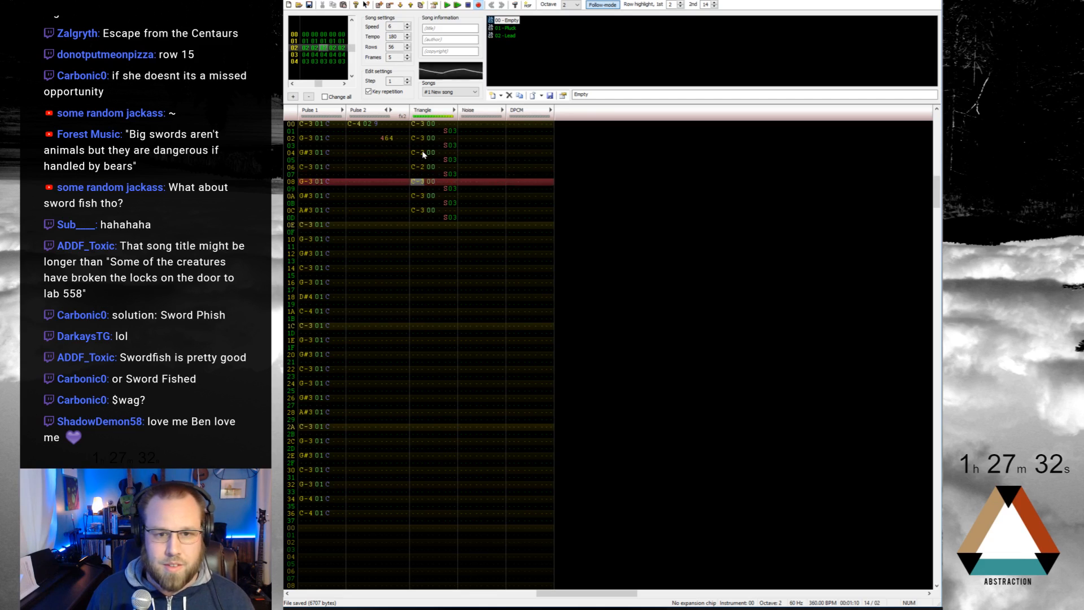
key("z")
key("Down")
key("z")
key("Down")
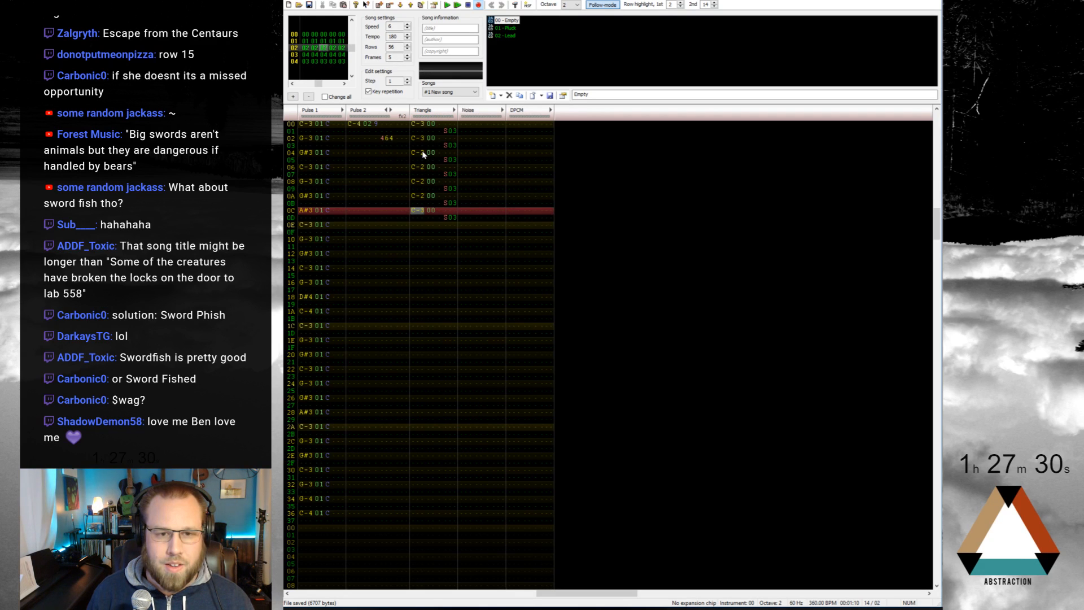
Step: Copy the Triangle pattern from rows 00–0D of frame 02 to rows 0E, 1C and 2A
left_click_drag(422, 124, 454, 220)
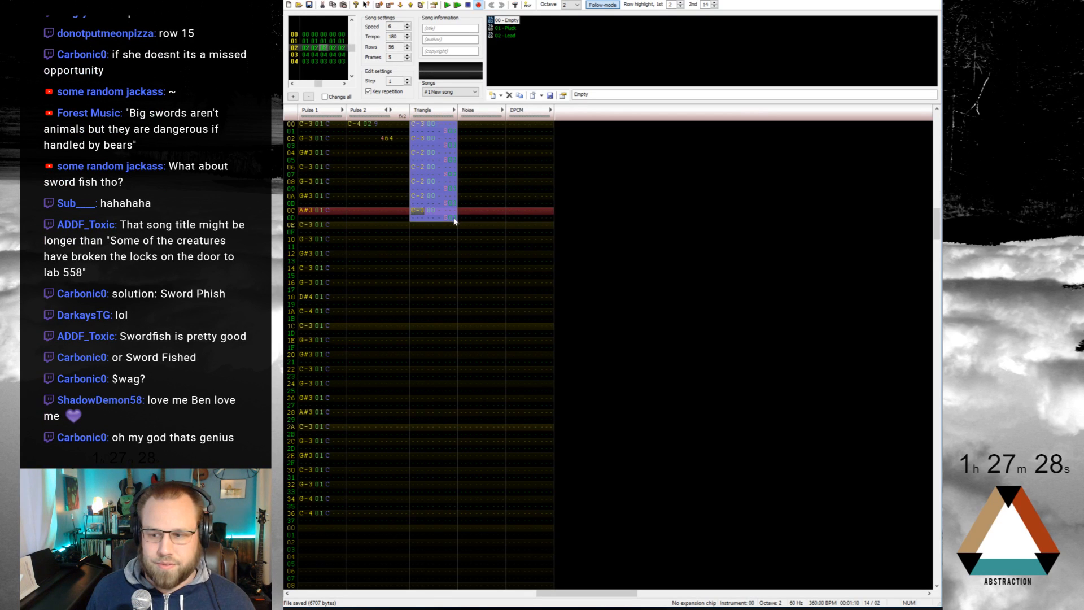
left_click(417, 225)
key("ctrl+v")
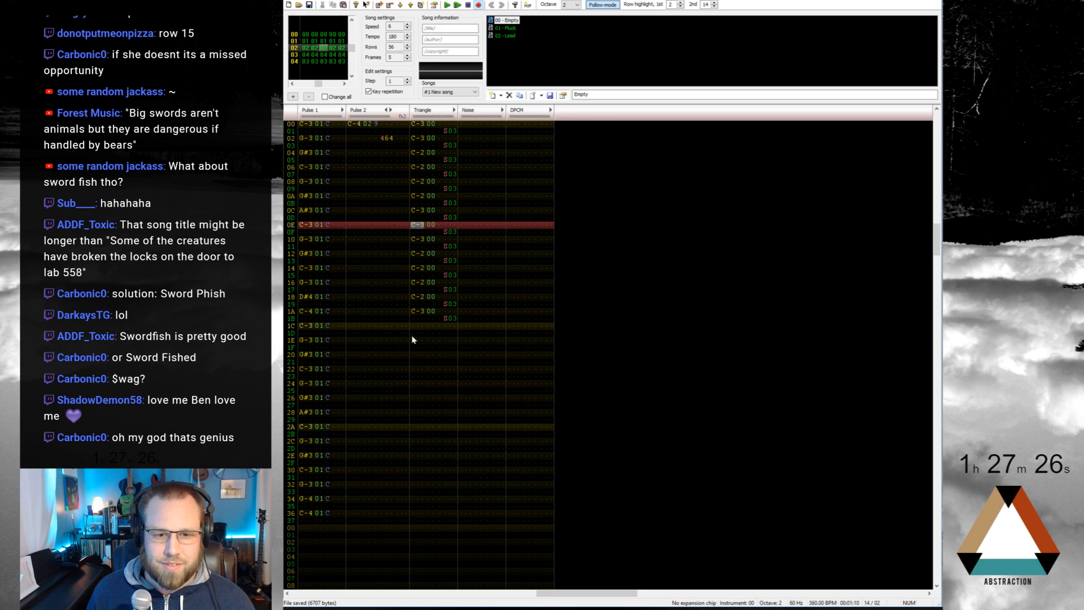
left_click(415, 327)
key("ctrl+v")
left_click(418, 426)
key("ctrl+v")
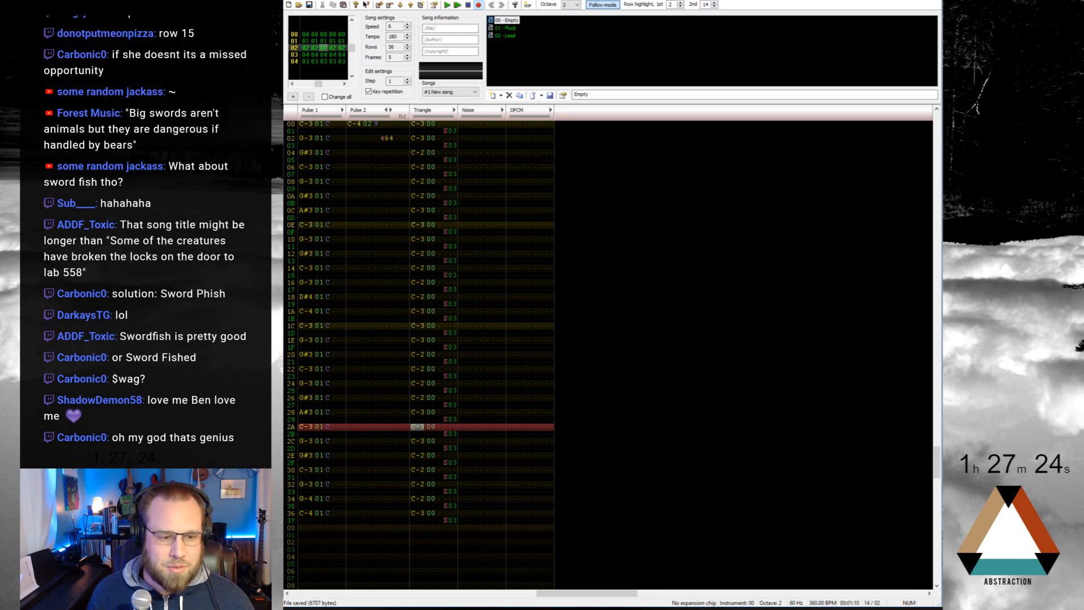
Step: Switch to File Explorer and look through the 2017 Two Hour Challenges tracks in the Abstraction MP3s folder on drive W
key("super+e")
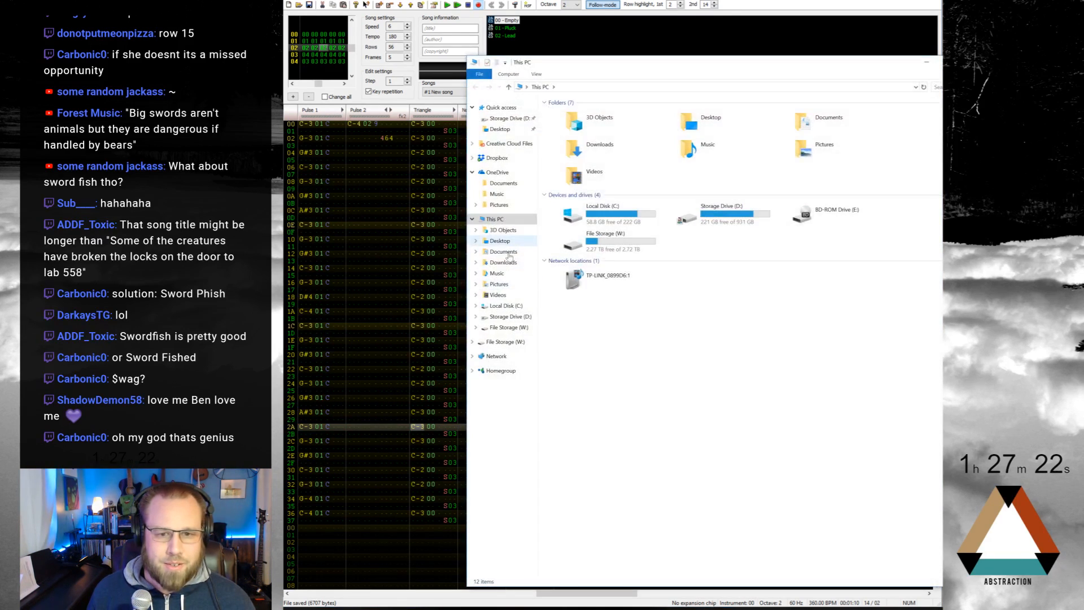
left_click(508, 327)
left_click(589, 136)
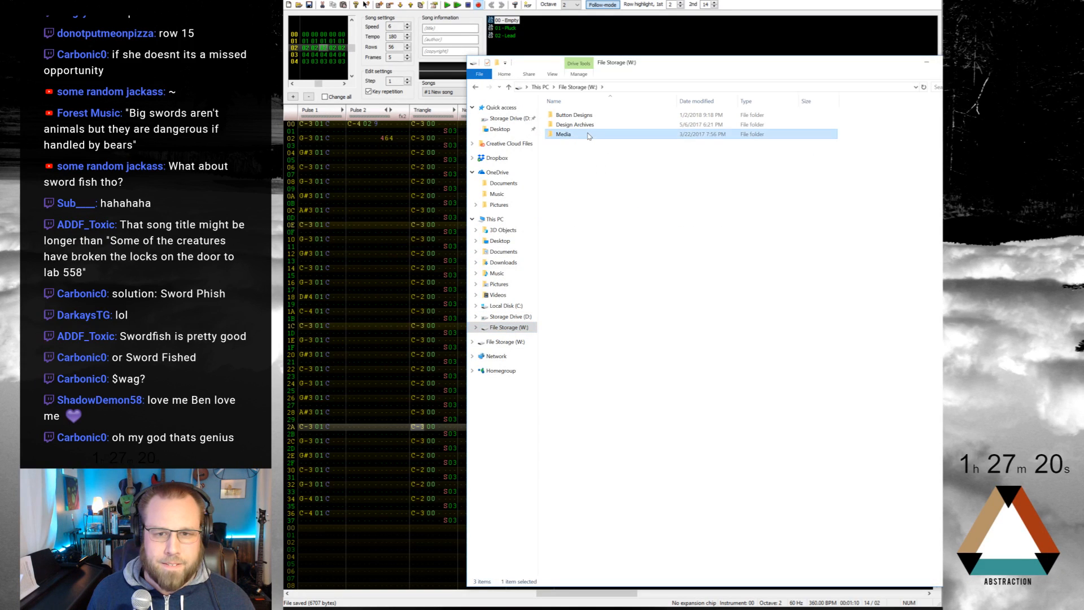
double_click(588, 136)
double_click(581, 125)
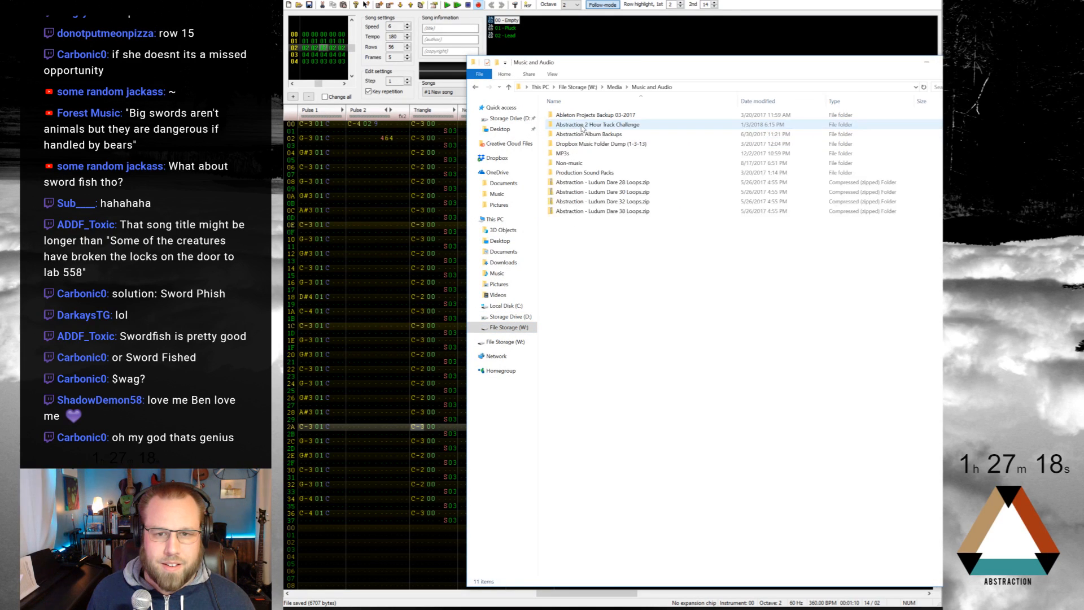
double_click(562, 153)
left_click(570, 192)
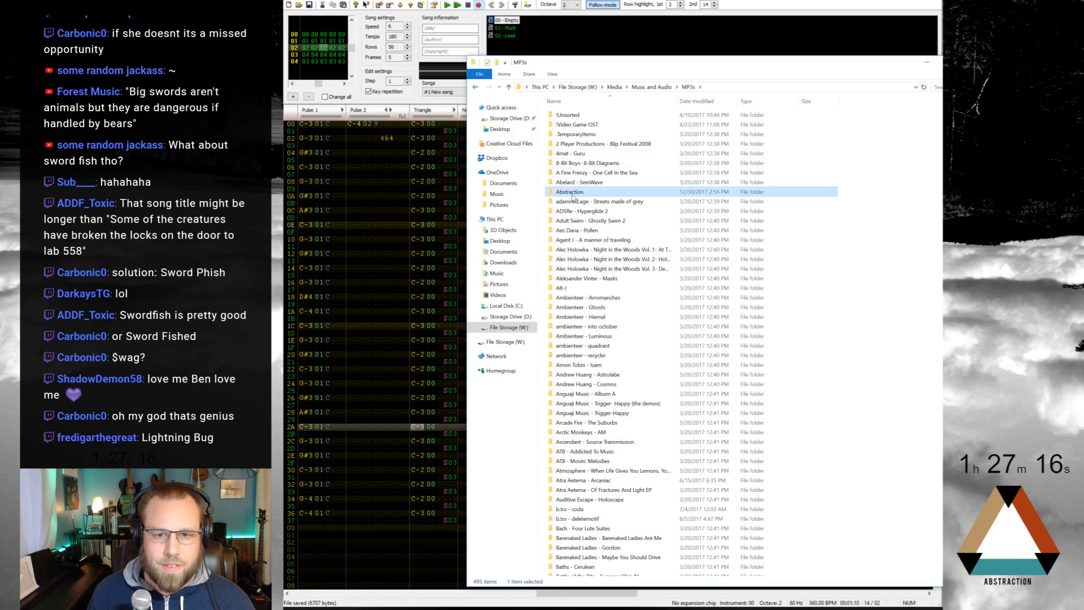
double_click(571, 192)
double_click(581, 125)
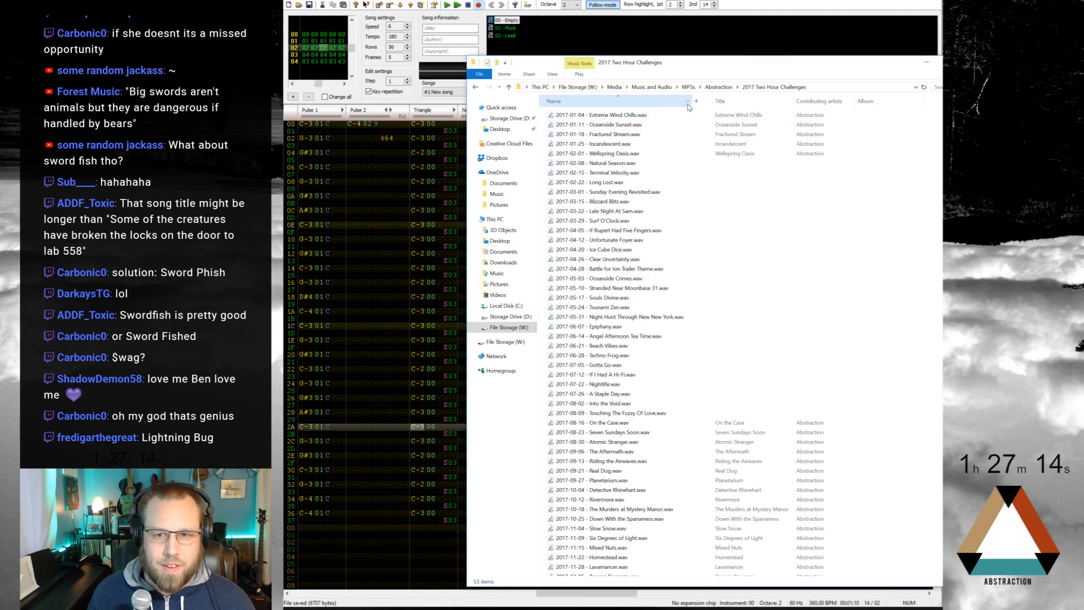
left_click_drag(692, 101, 775, 102)
scroll(725, 267, "down", 2)
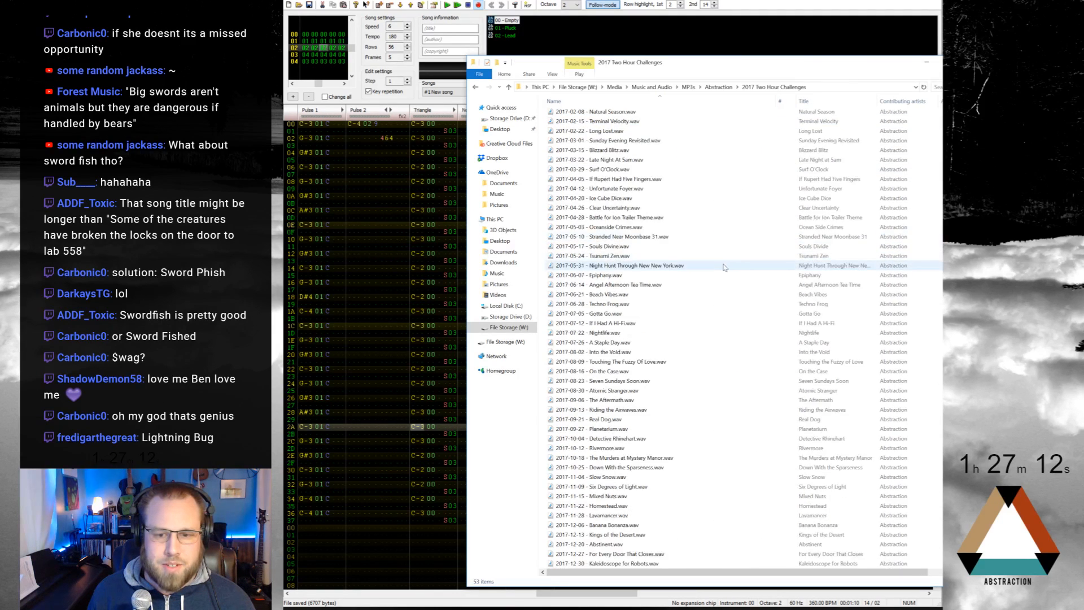
Step: Find "Swag With a Dollar Sign Instead of an S.wav" in the 2016 Two Hour Challenges folder and play it
left_click(719, 86)
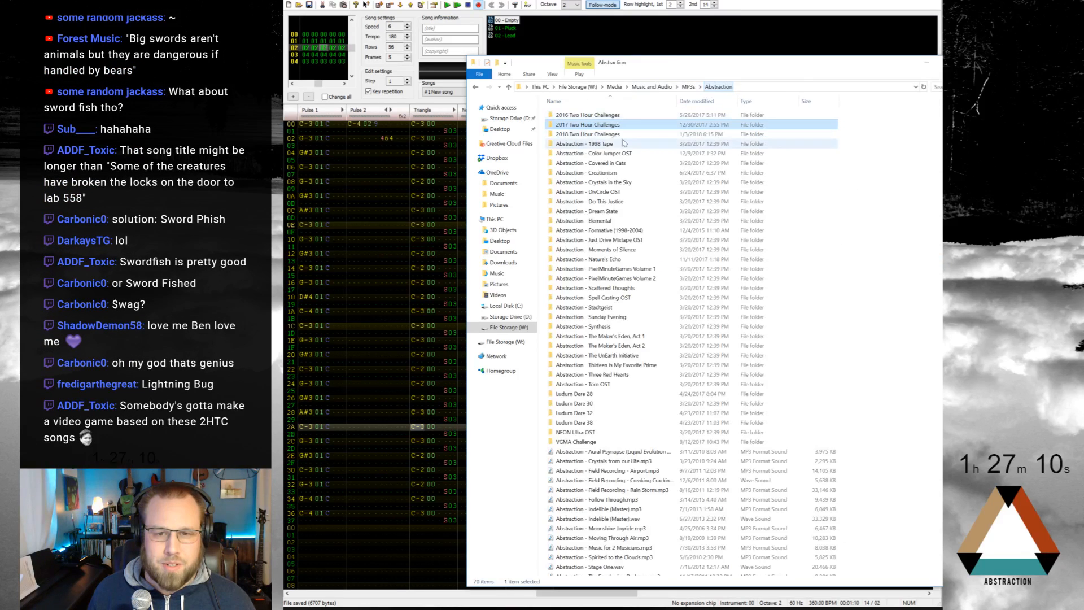
double_click(587, 115)
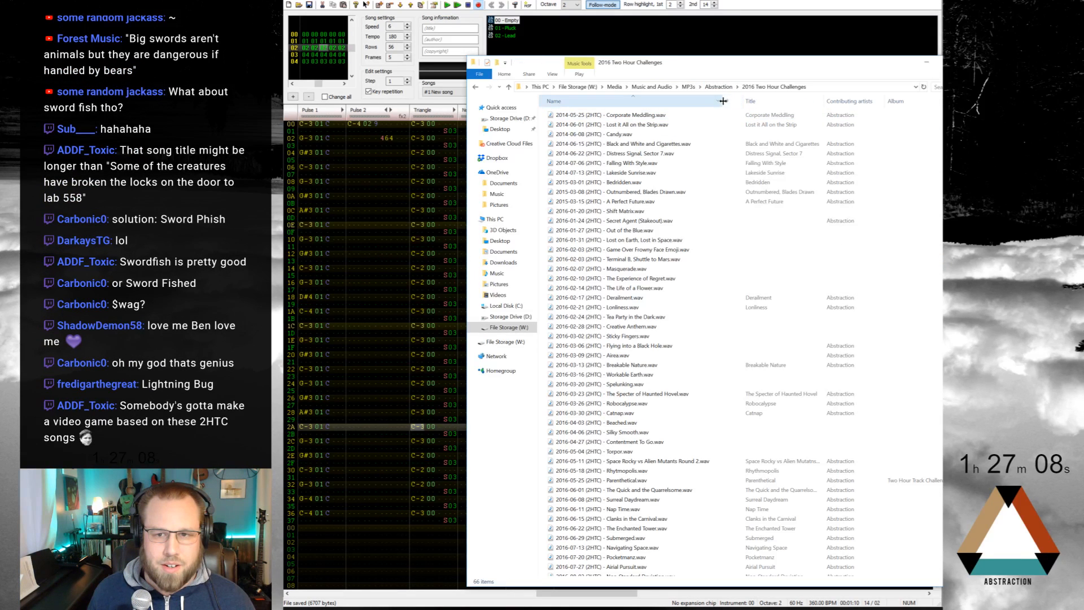
left_click_drag(723, 101, 755, 101)
scroll(714, 486, "down", 6)
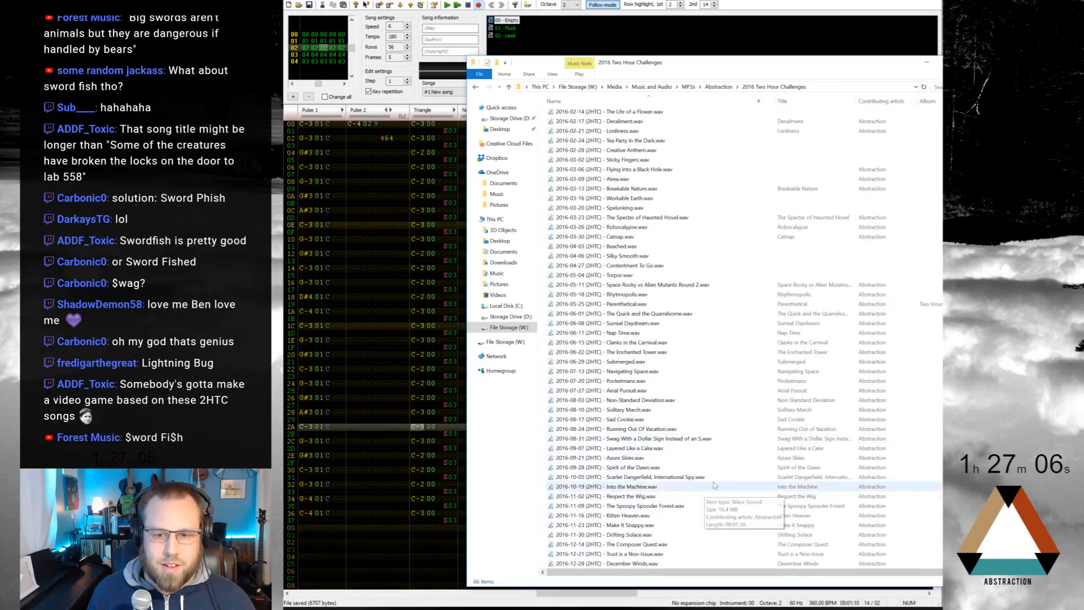
double_click(705, 438)
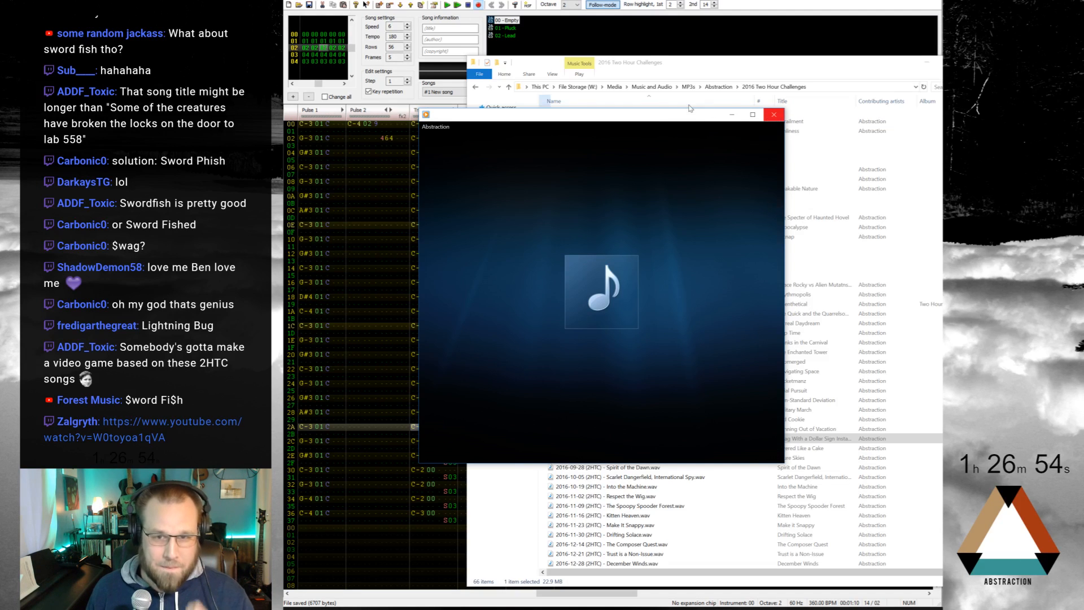
Step: Rearrange the media player and folder windows, then close both to return to FamiTracker
left_click_drag(716, 115, 585, 102)
left_click_drag(736, 66, 682, 47)
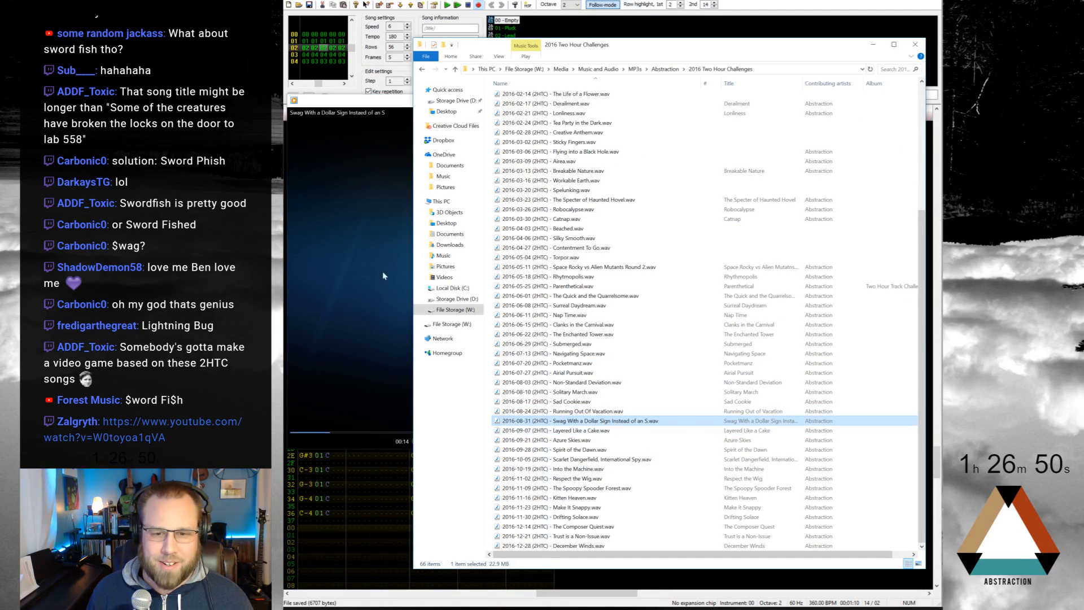
left_click(349, 230)
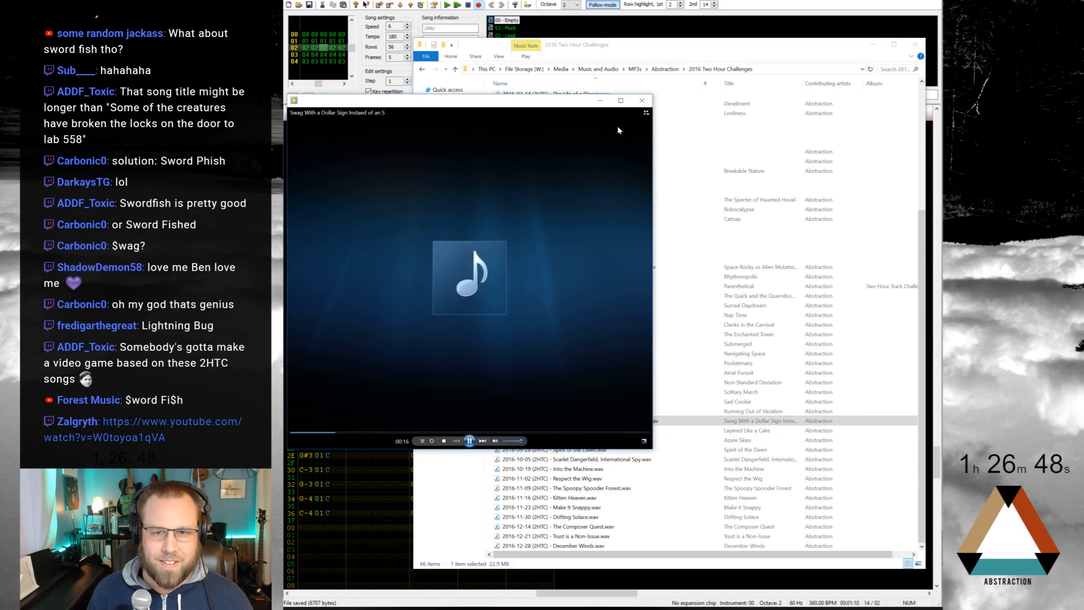
left_click(645, 105)
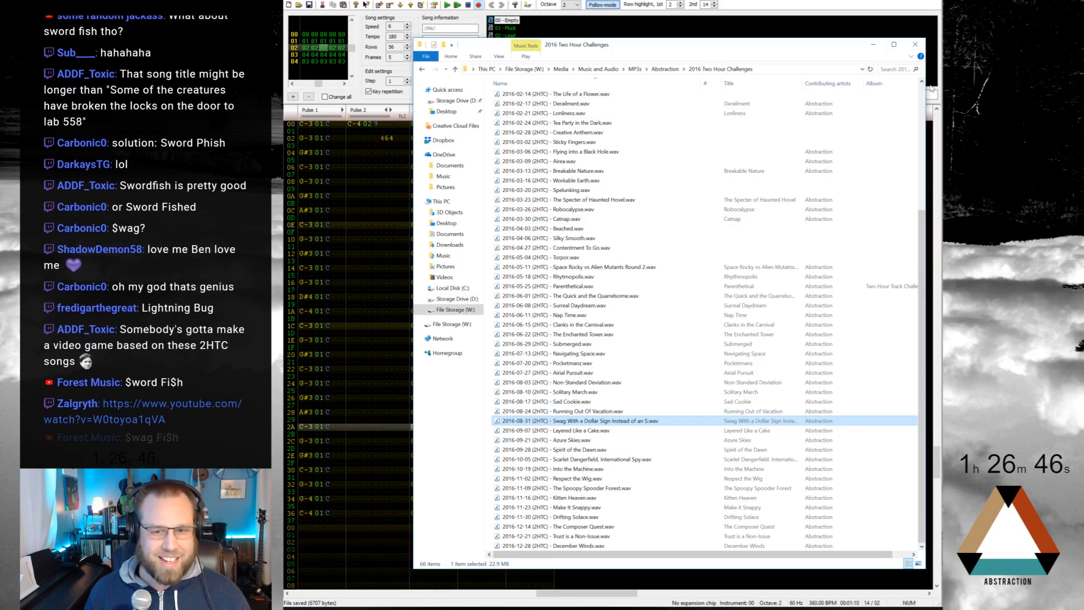
left_click(914, 45)
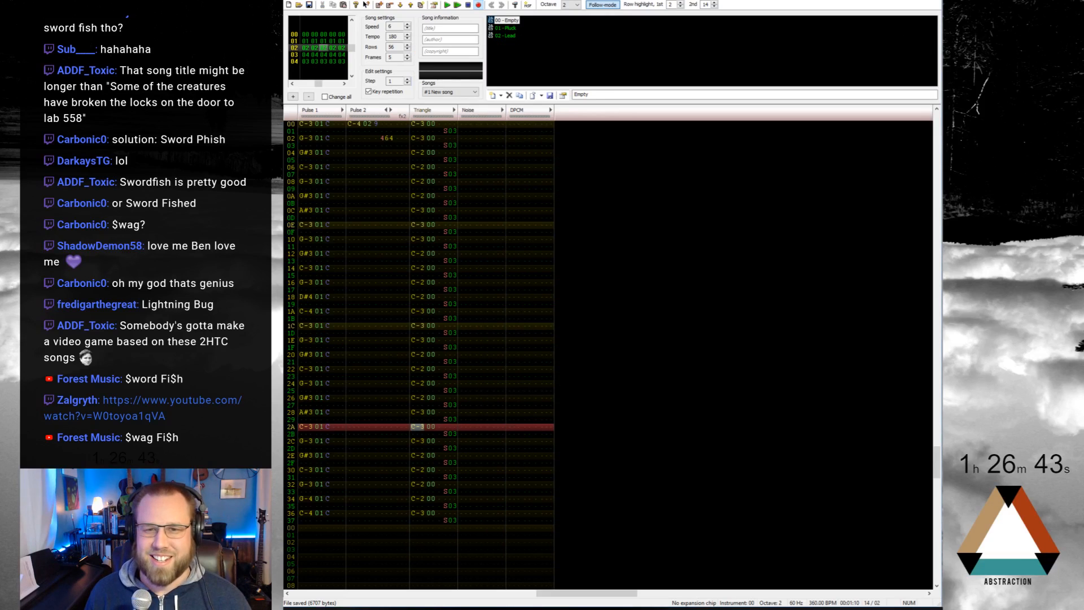
Step: Play frame 02 from row 00 to listen to the Triangle bass, then stop playback
left_click(415, 123)
key("Return")
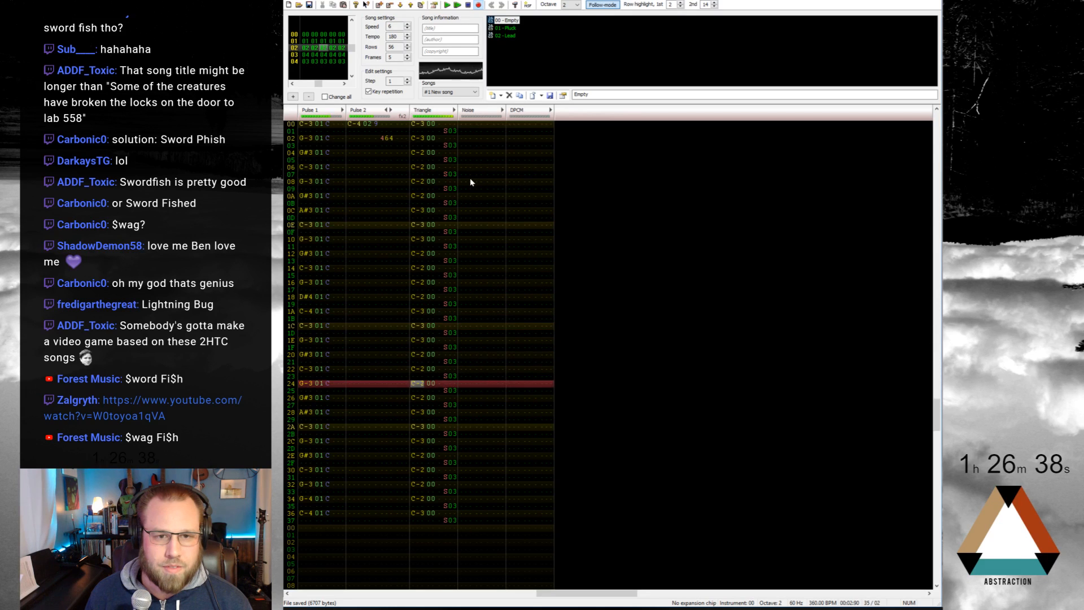
key("Return")
Step: Copy the opening DPCM C-3 from frame 01 to row 00 of frame 02 and add another C-3 on row 06
scroll(480, 181, "up", 8)
scroll(515, 201, "up", 11)
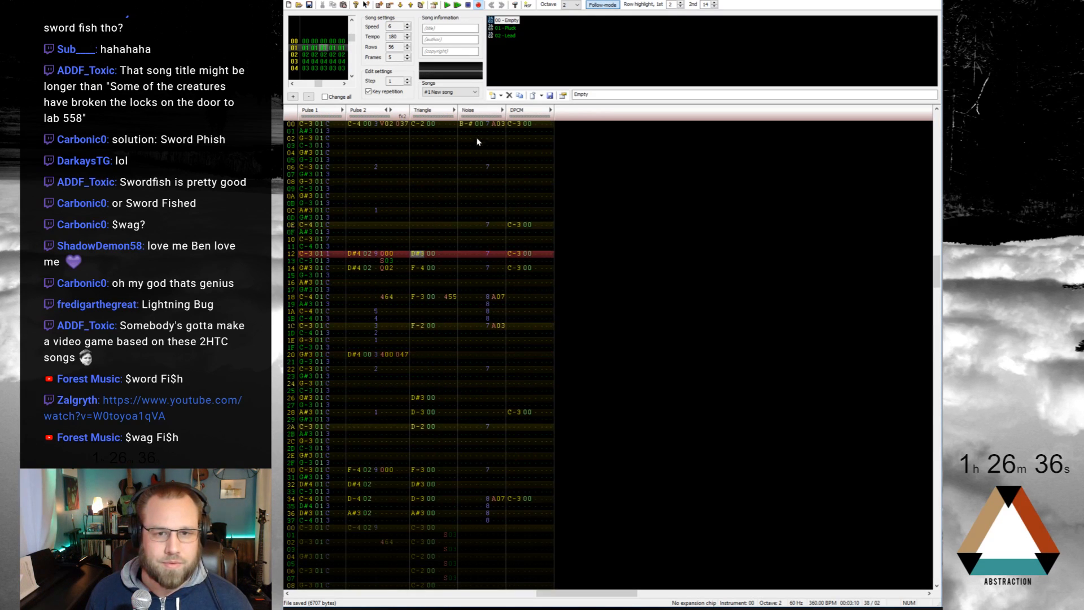
left_click(467, 123)
left_click_drag(510, 124, 551, 215)
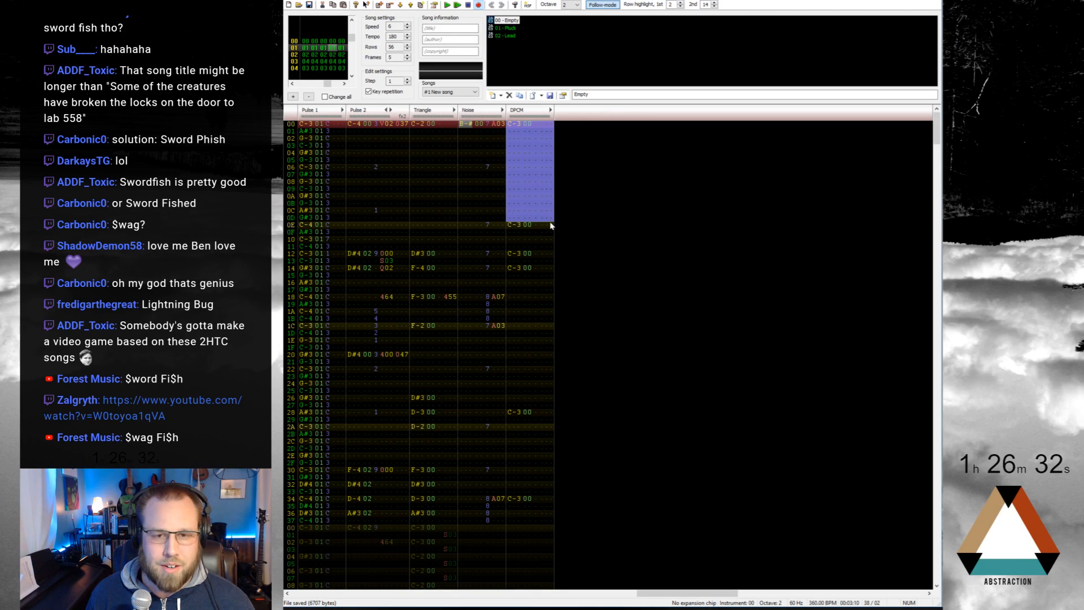
scroll(542, 239, "down", 15)
left_click(512, 126)
type("C-3 00")
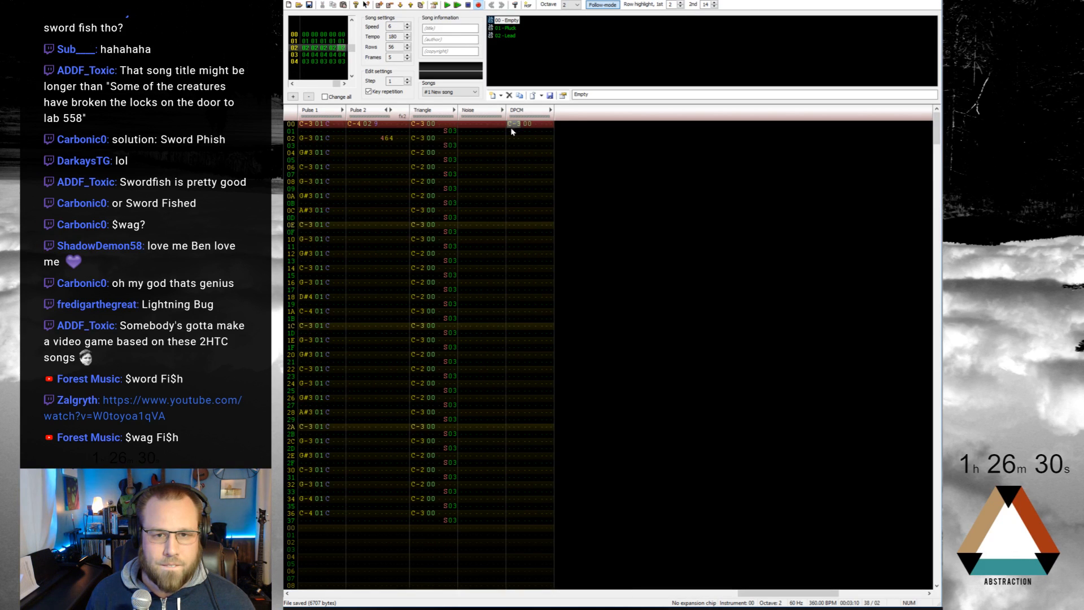
left_click(514, 168)
type("C-3 00")
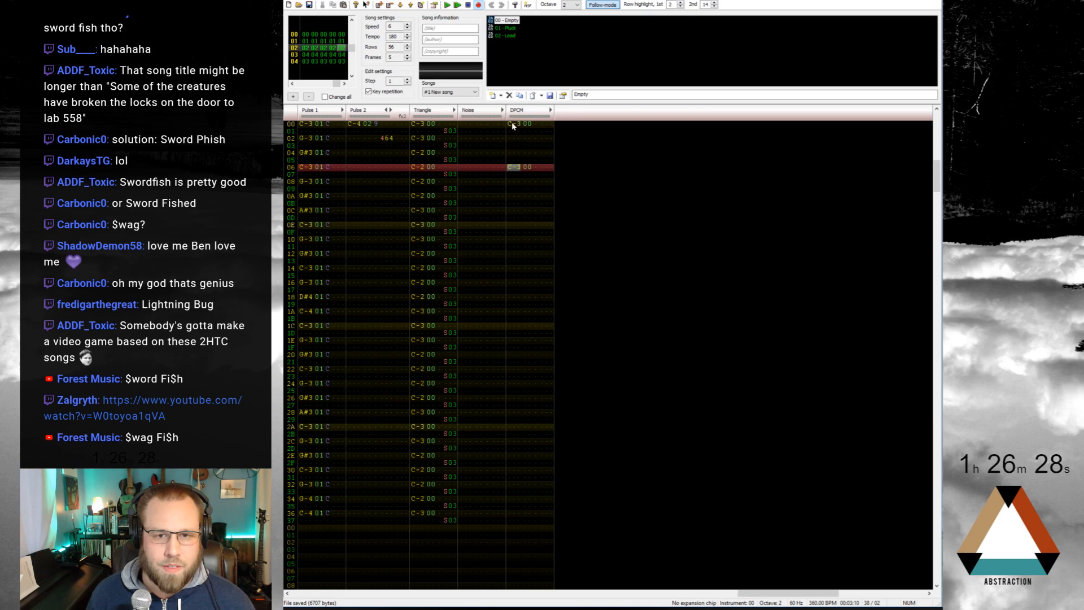
Step: Copy the DPCM pattern from rows 00–0D of frame 02 to rows 0E, 1C and 2A
left_click_drag(512, 126, 520, 227)
key("ctrl+c")
left_click(519, 225)
key("ctrl+v")
left_click(512, 328)
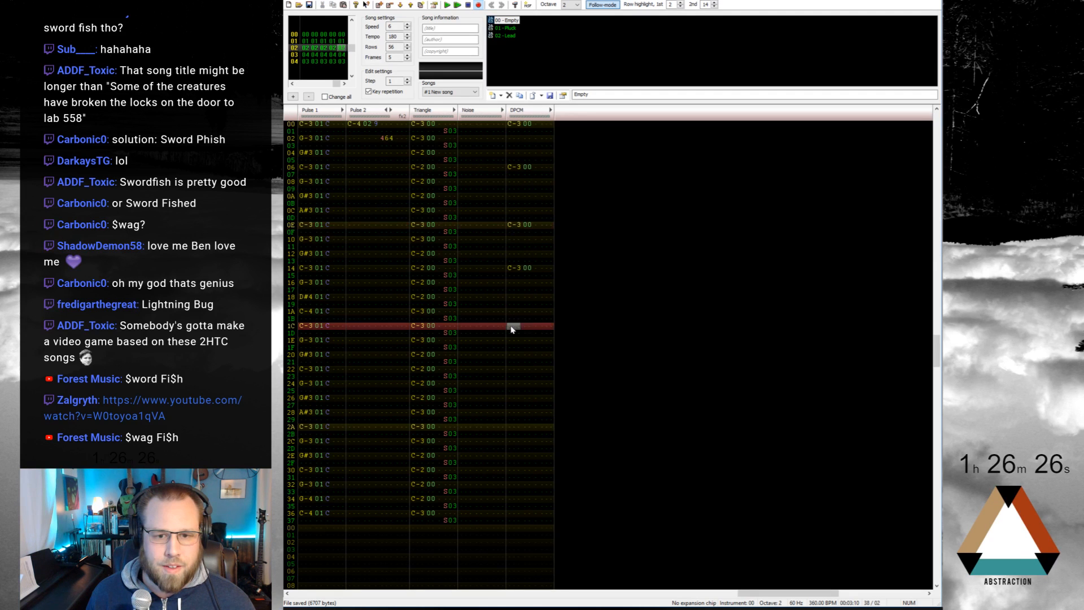
left_click(515, 431)
Step: Copy the Noise pattern from rows 00–0D of frame 01 to the start of frame 02
scroll(497, 220, "up", 15)
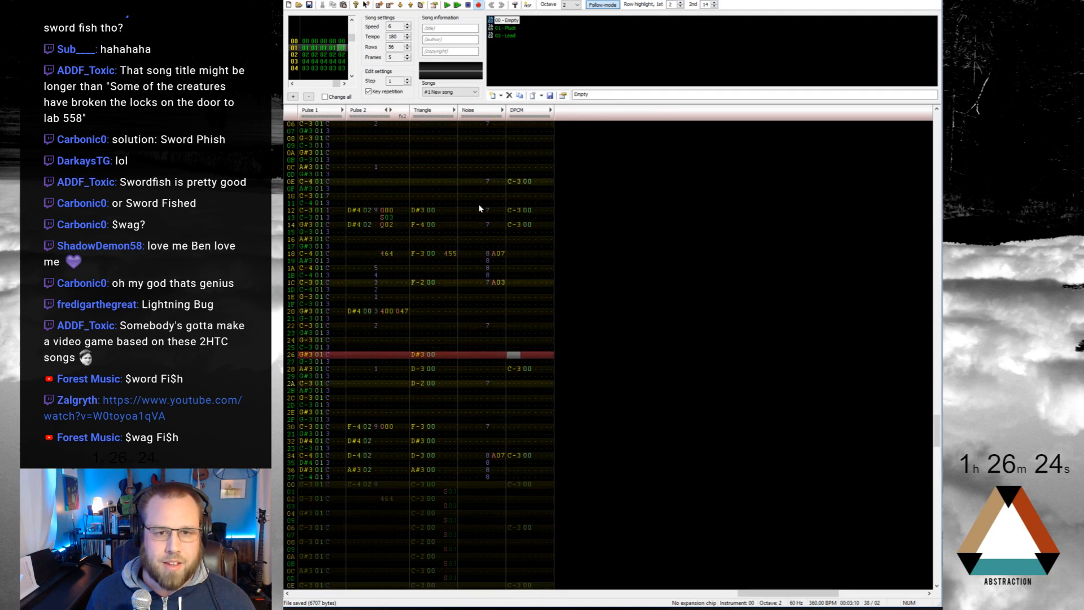
scroll(478, 208, "up", 5)
left_click_drag(465, 124, 496, 220)
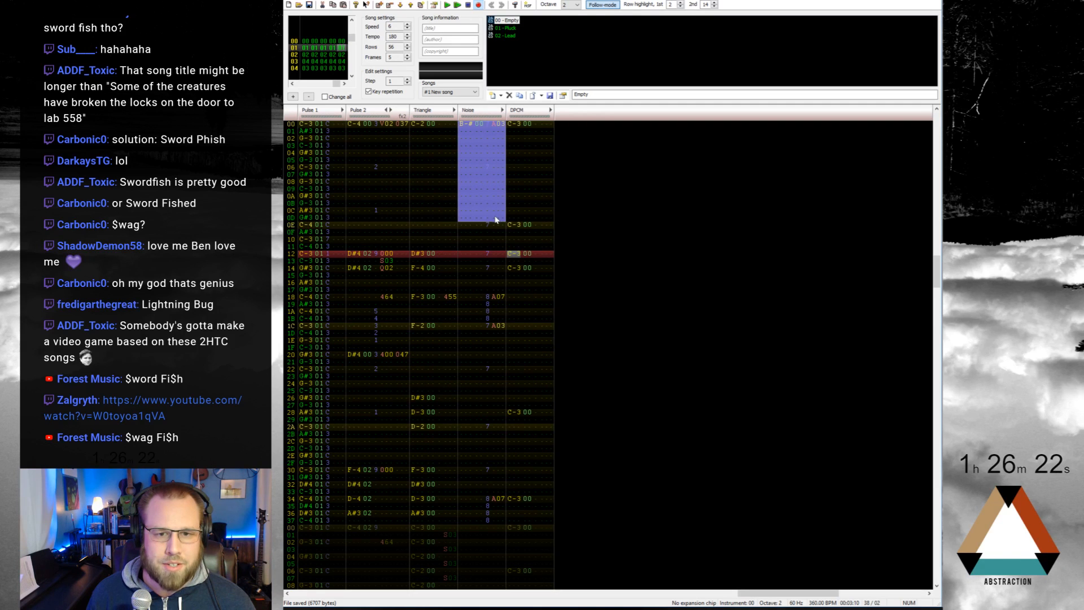
key("ctrl+c")
scroll(496, 220, "down", 10)
left_click(466, 125)
key("ctrl+v")
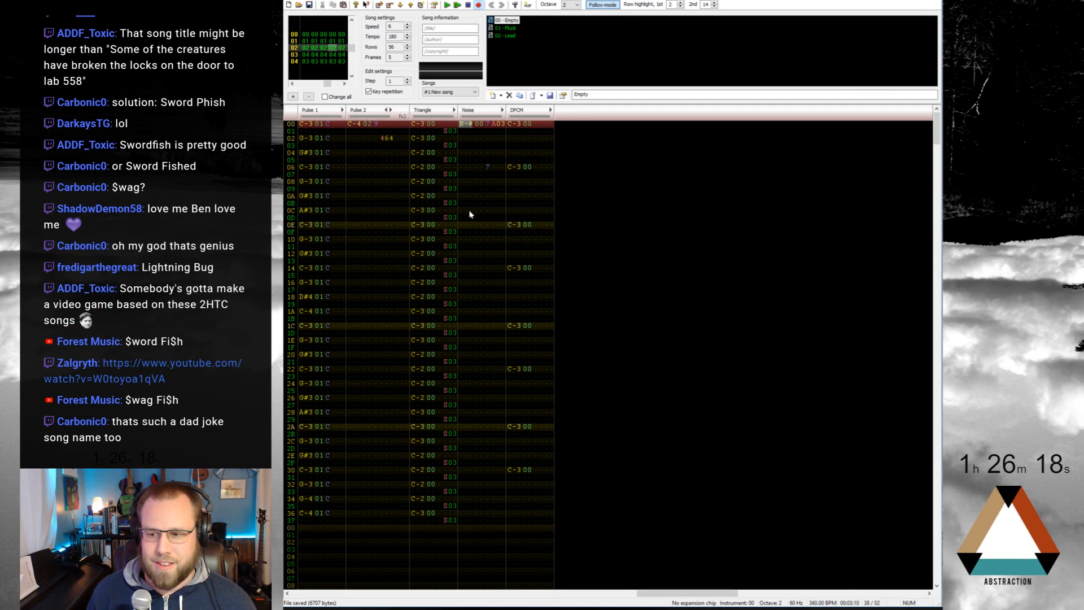
Step: Enter a B-# Noise note with instrument 00 on row 04 of frame 02
left_click(468, 166)
key("Up")
key("Up")
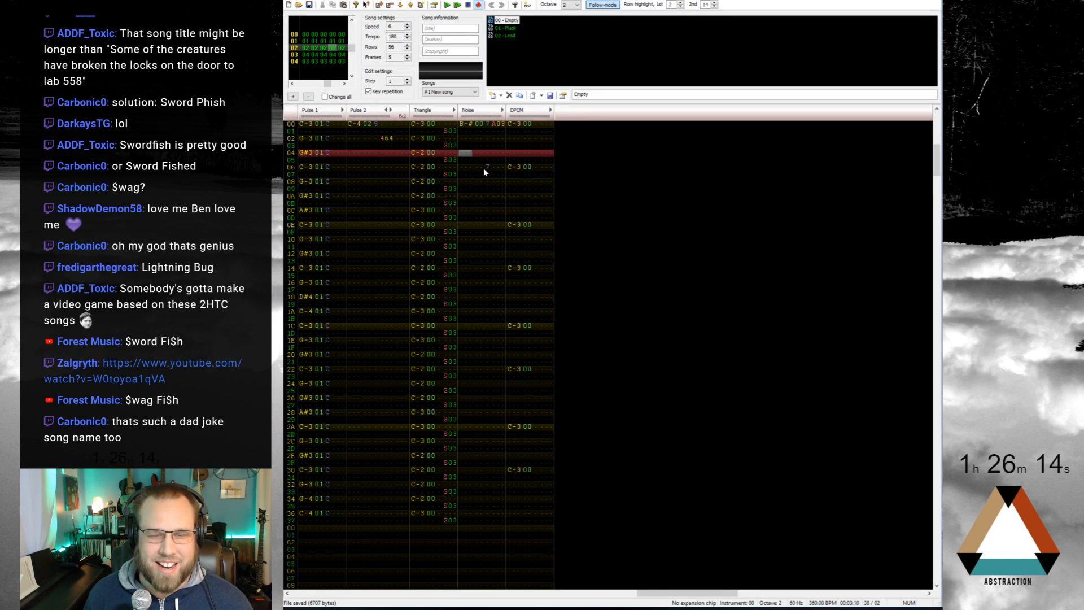
key("d")
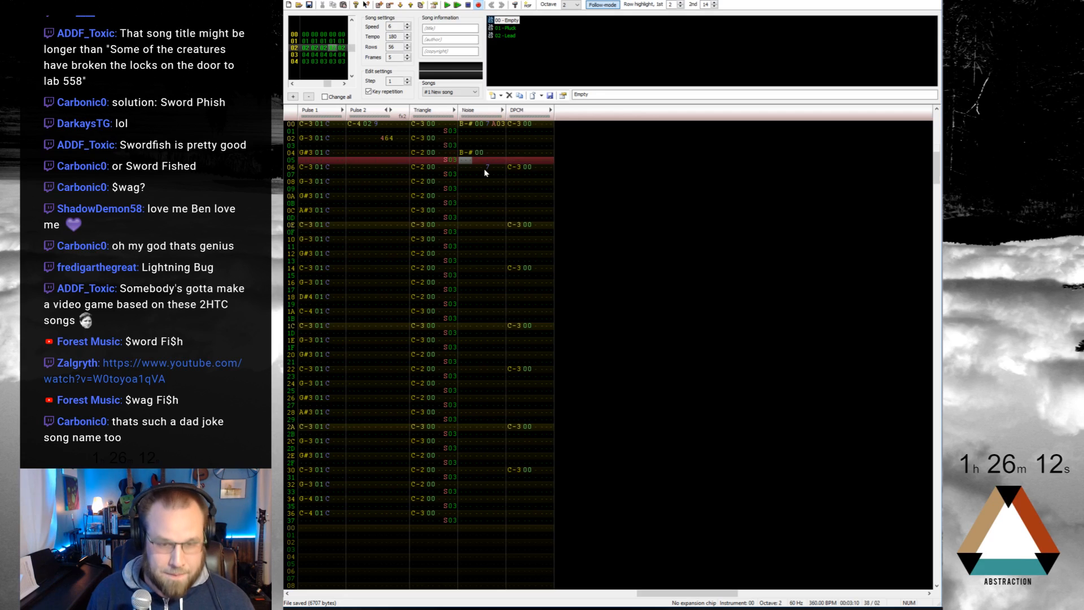
key("Up")
key("Right")
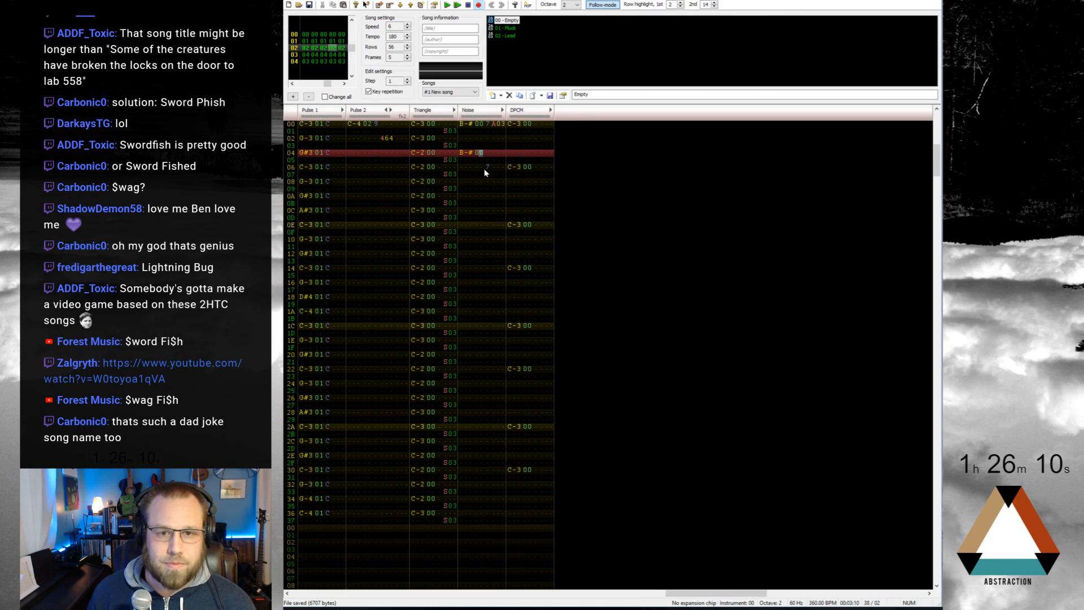
Step: Create a new instrument named "Hat"
left_click(492, 95)
left_click_drag(633, 97, 534, 95)
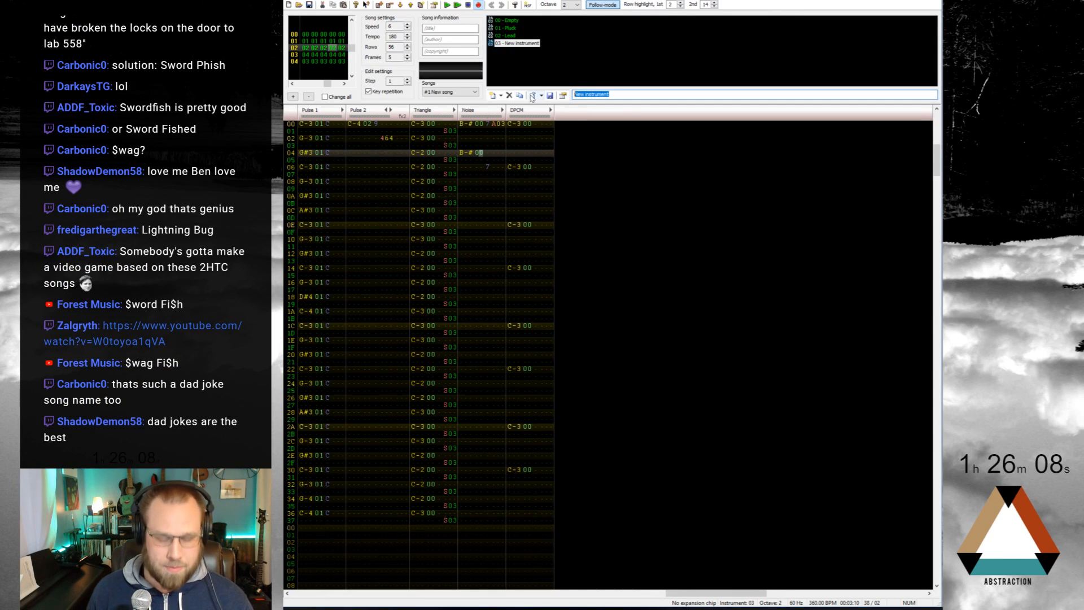
type("Hat")
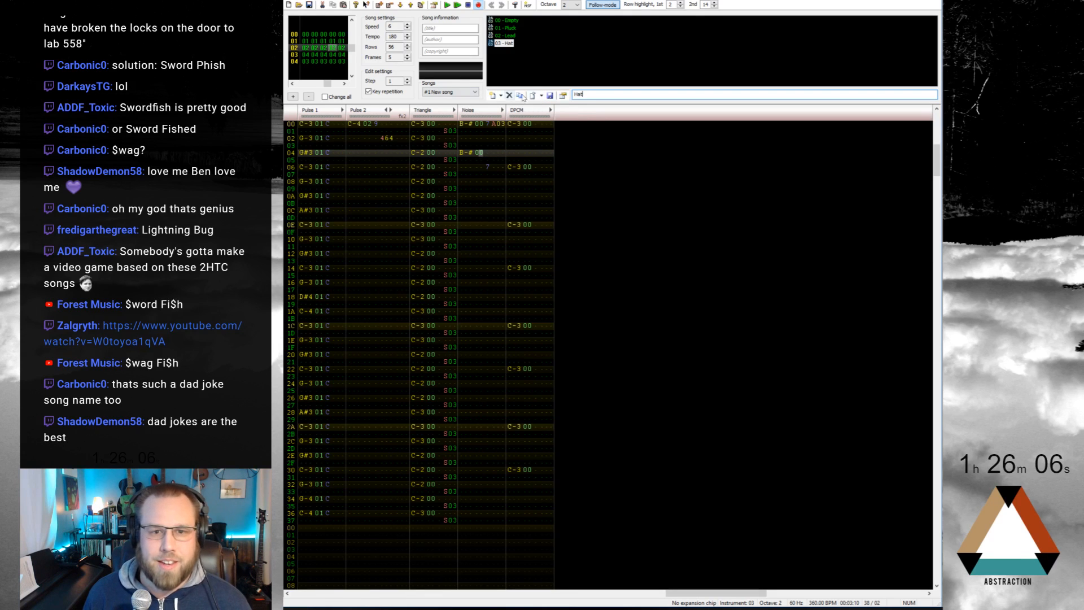
Step: Give the Hat instrument a seven-step volume sequence of 15 10 6 3 2 1 0
double_click(507, 44)
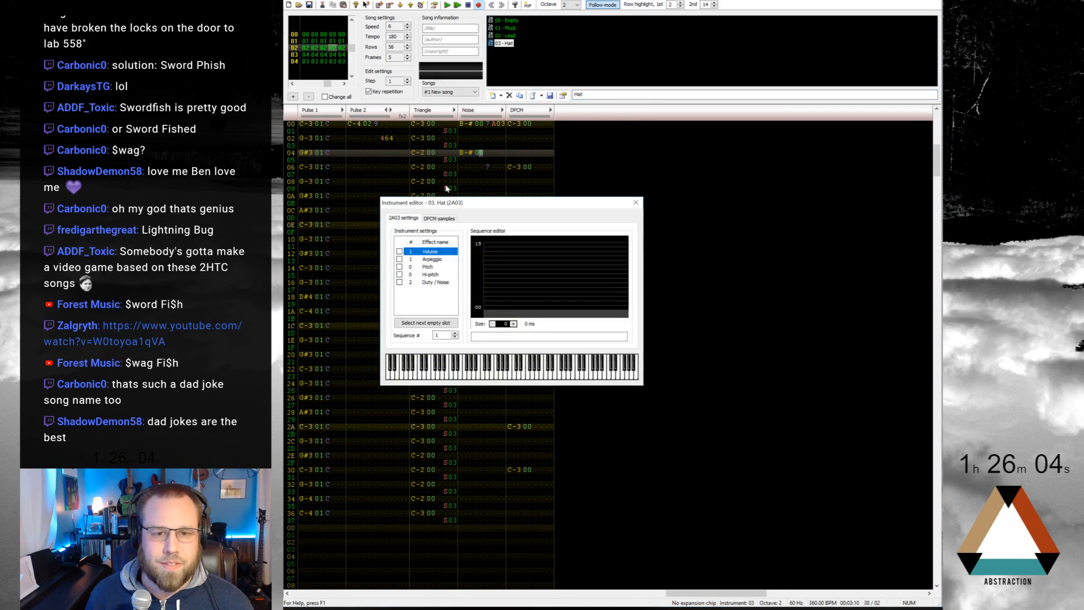
left_click(513, 324)
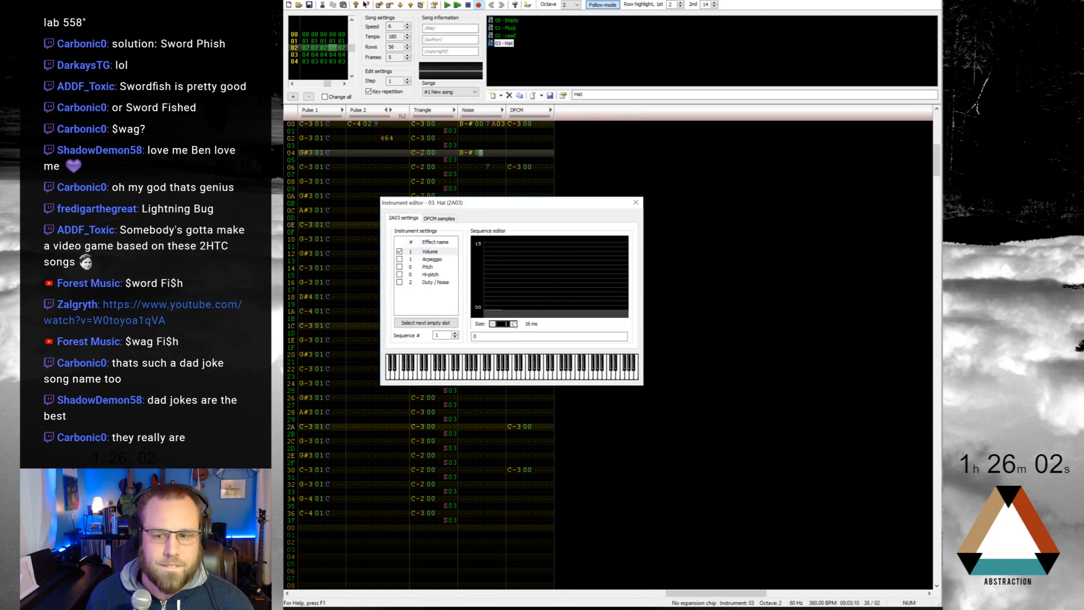
left_click(513, 324)
left_click(513, 324)
left_click(513, 324)
left_click(513, 324)
left_click(513, 324)
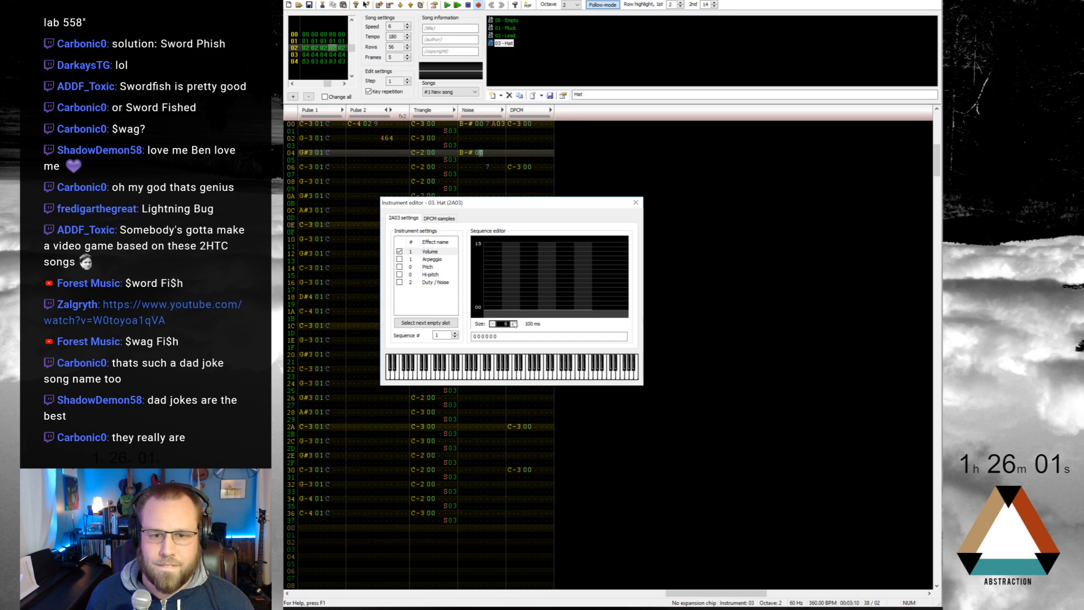
left_click(490, 247)
left_click_drag(530, 288, 566, 302)
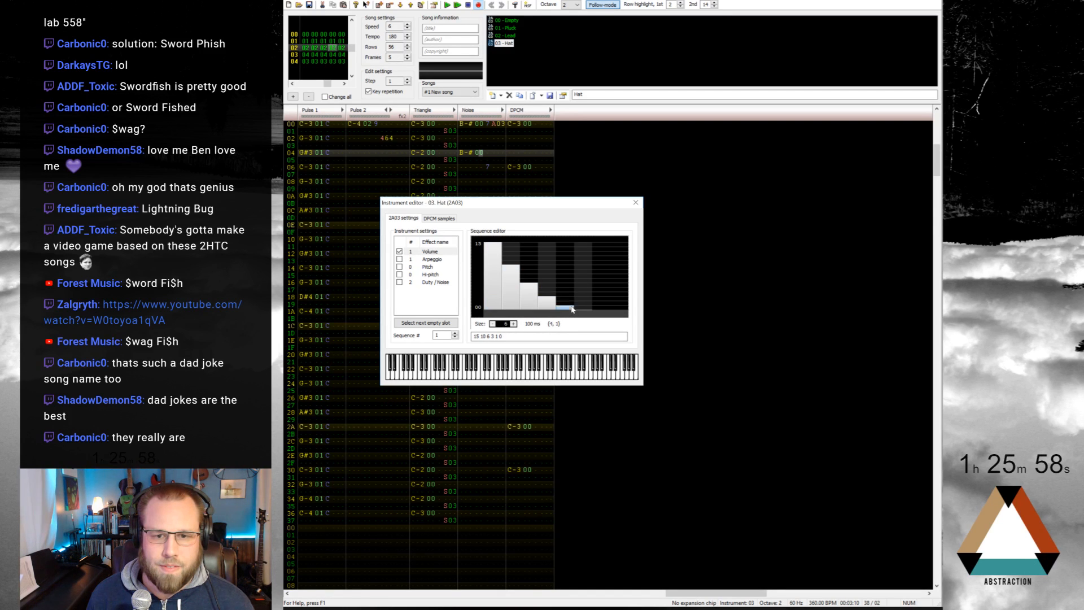
left_click(582, 307)
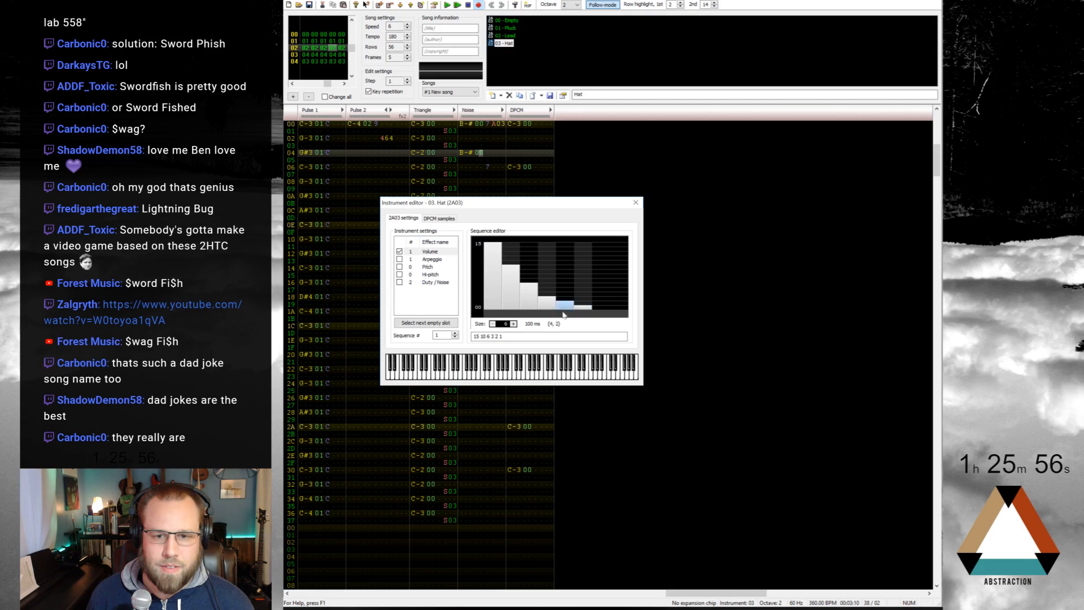
left_click(513, 323)
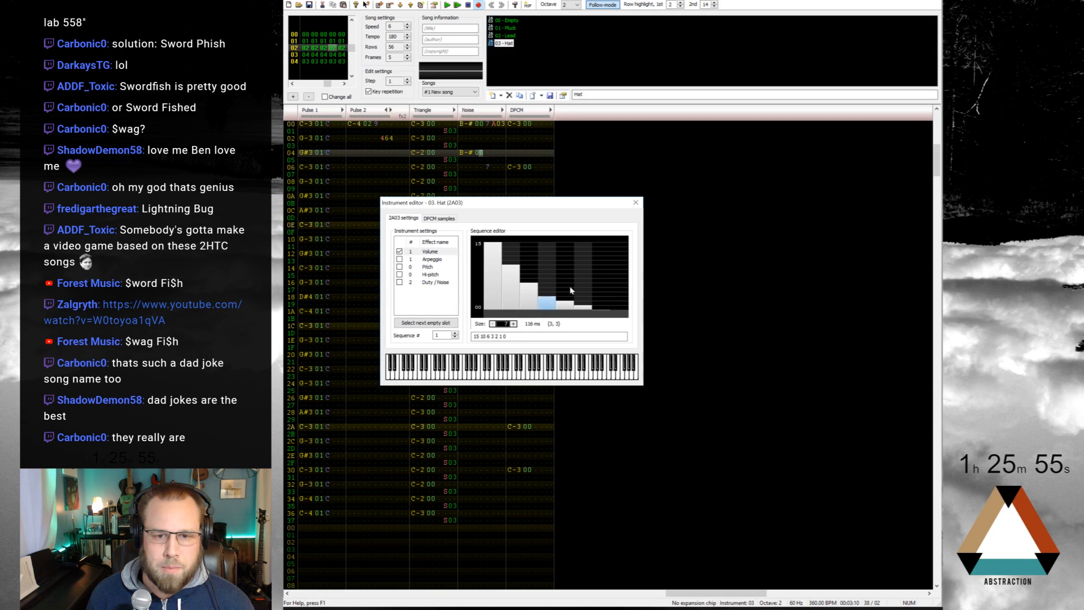
left_click(636, 203)
type("3")
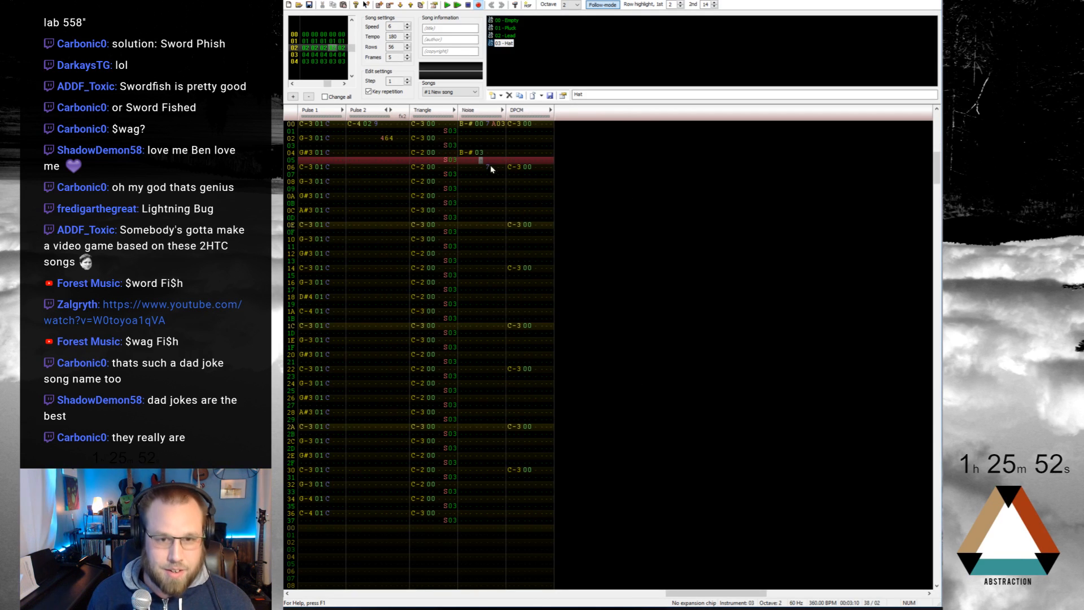
left_click(486, 154)
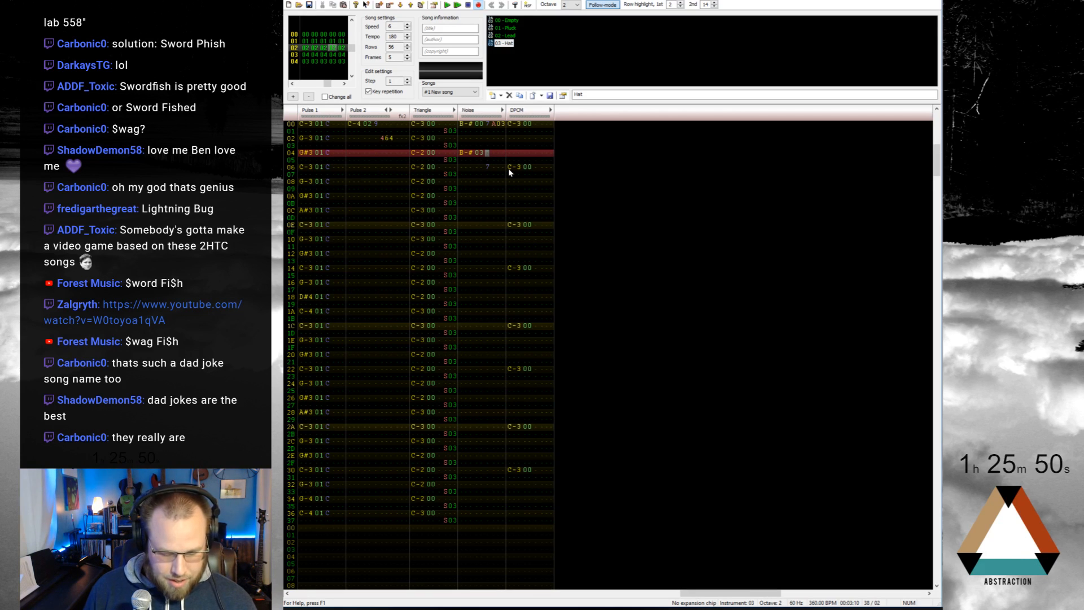
type("7")
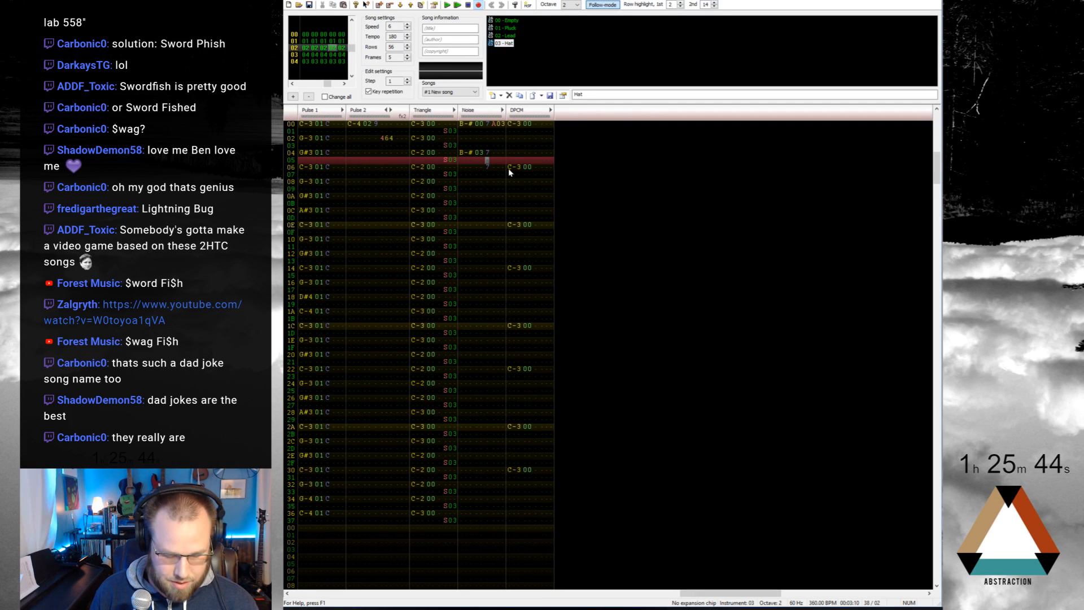
type("3537")
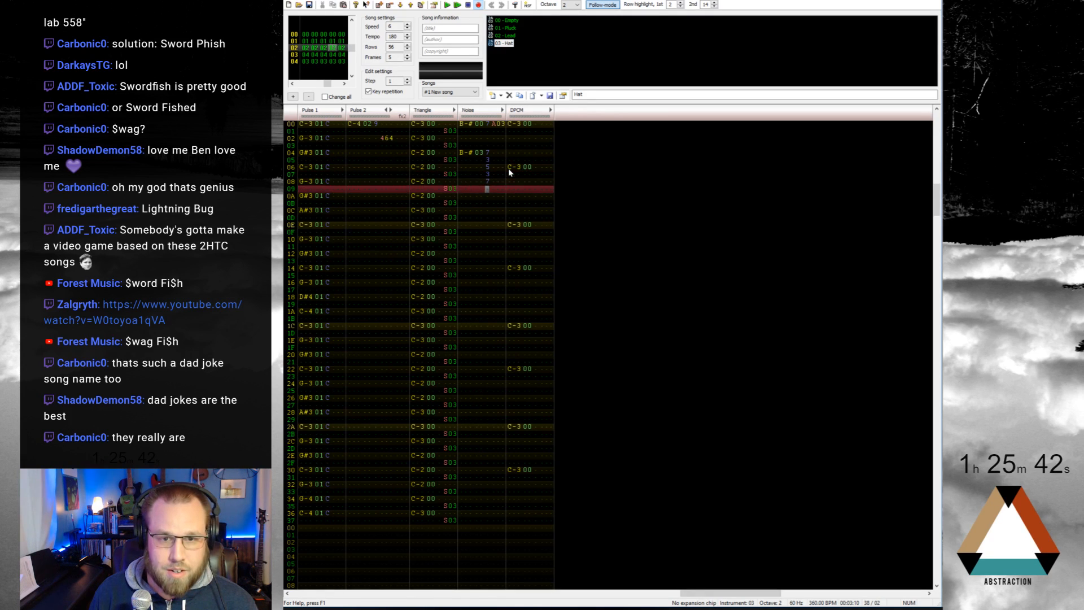
type("3539")
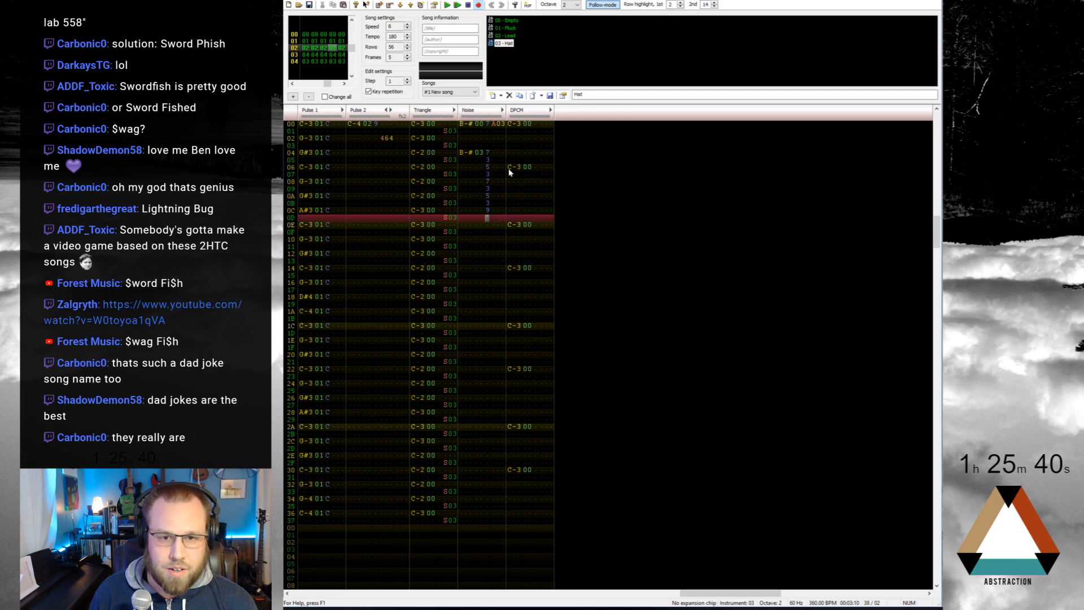
type("5")
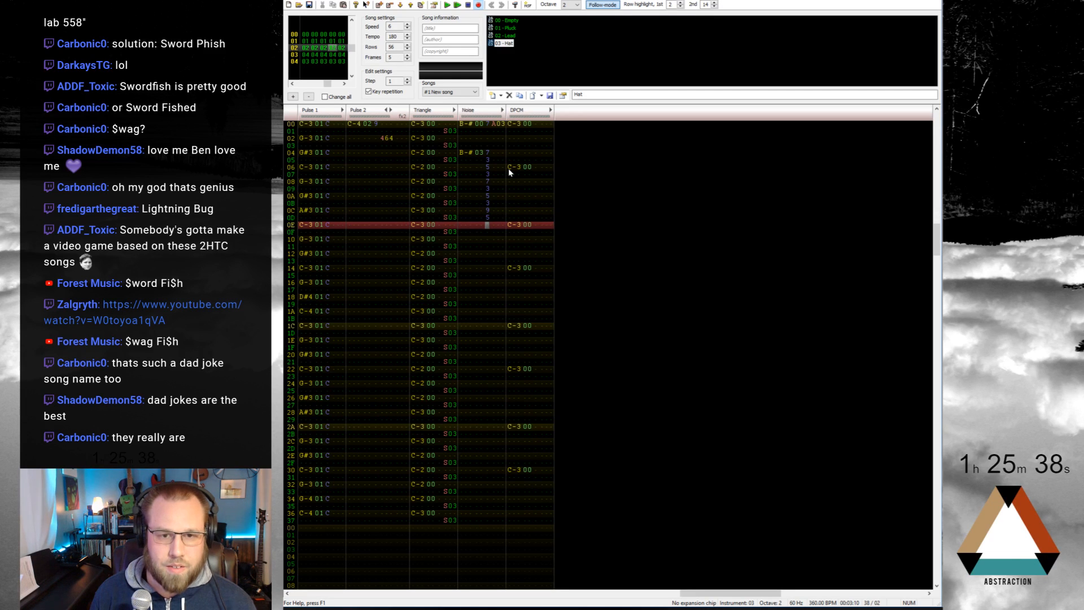
Step: Copy the B-# Noise note with instrument 03 from row 04 to each of rows 05–0D
left_click_drag(484, 154, 466, 153)
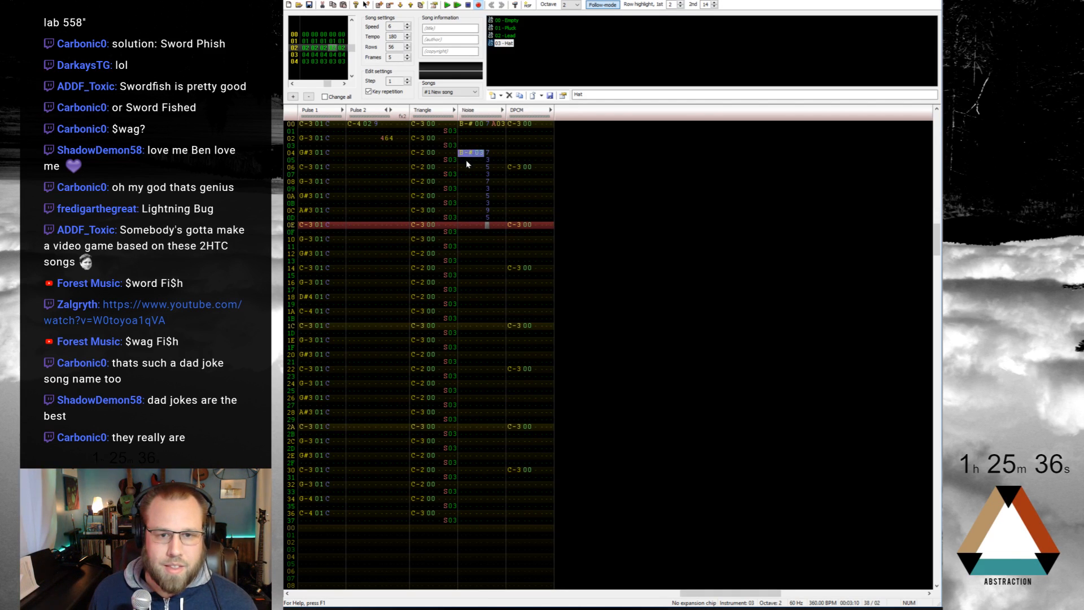
key("ctrl+c")
left_click(466, 161)
key("ctrl+v")
key("ctrl+v")
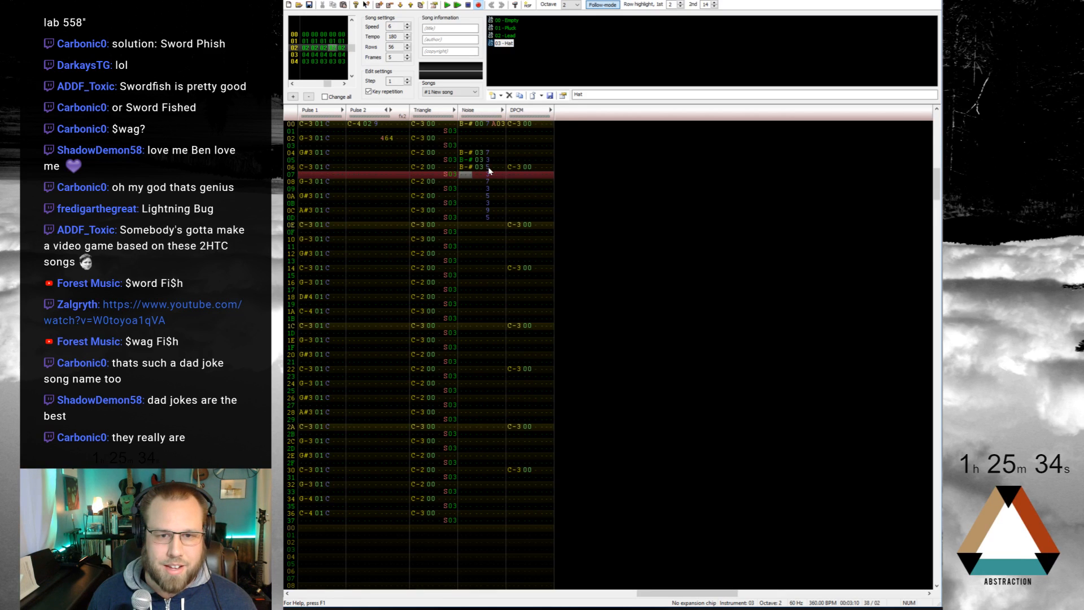
key("ctrl+v")
key("ctrl+v")
key("ctrl+v")
key("ctrl+v")
key("ctrl+v")
key("ctrl+v")
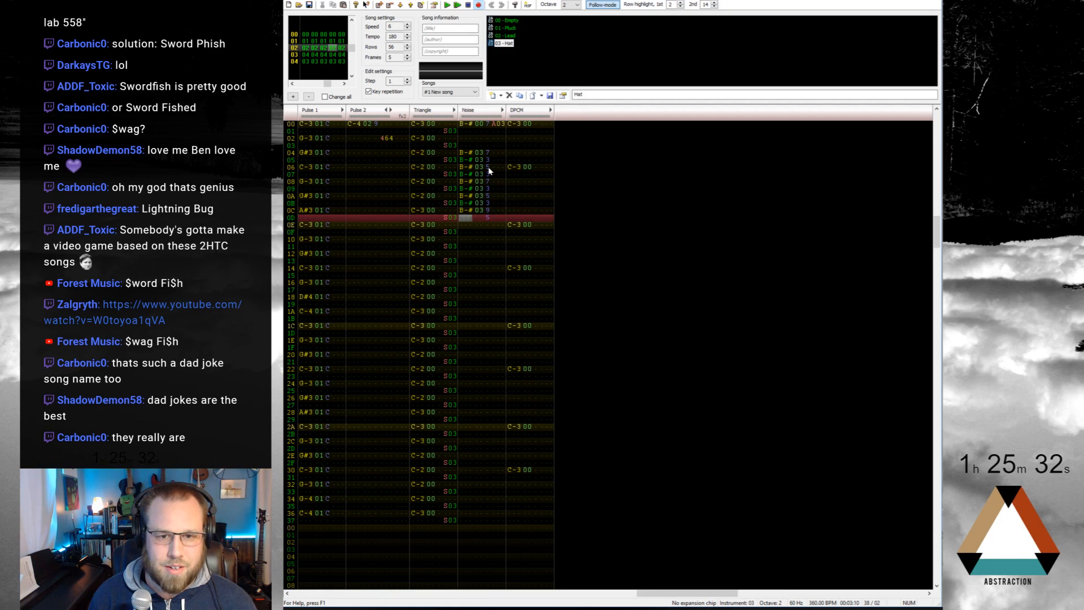
key("ctrl+v")
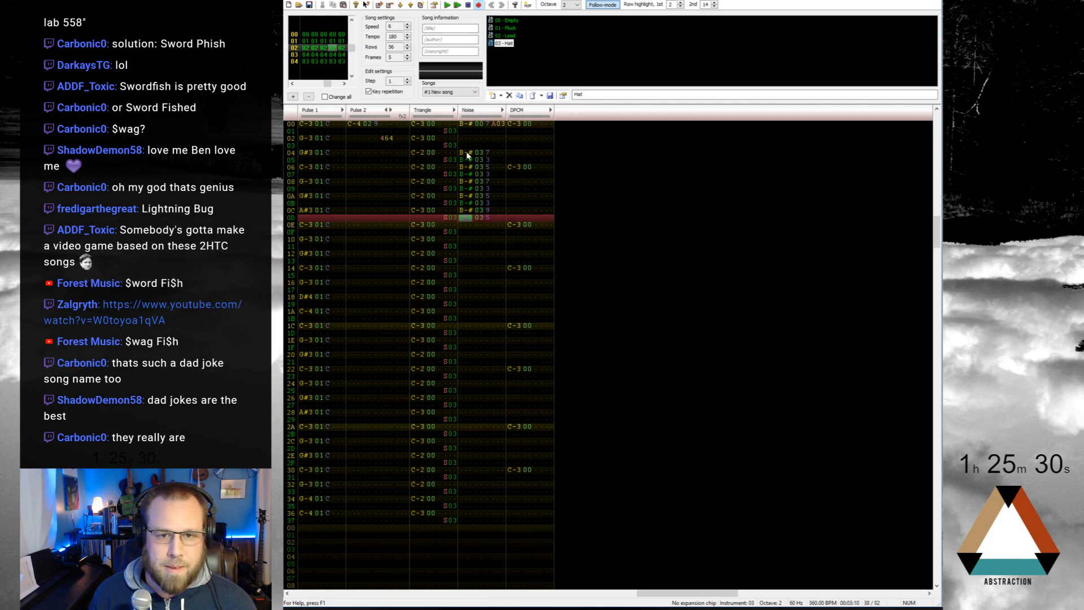
Step: Fill rows 0E–1B of the Noise channel with copies of the hat pattern from the rows above
left_click(465, 123)
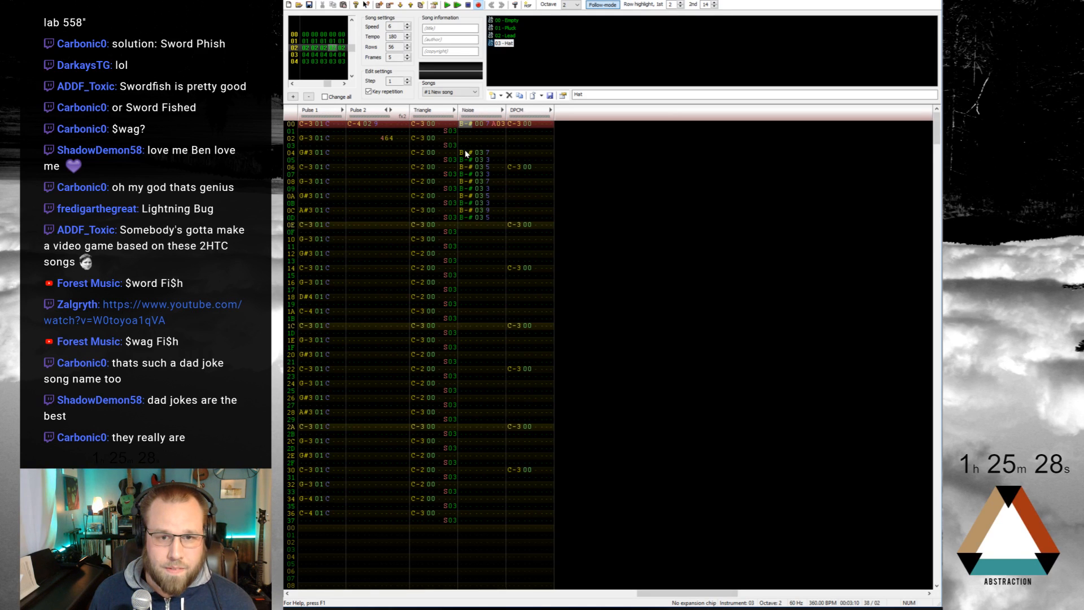
left_click_drag(465, 152, 473, 321)
key("ctrl+c")
left_click(467, 226)
key("ctrl+v")
key("ctrl+c")
left_click(470, 254)
key("ctrl+v")
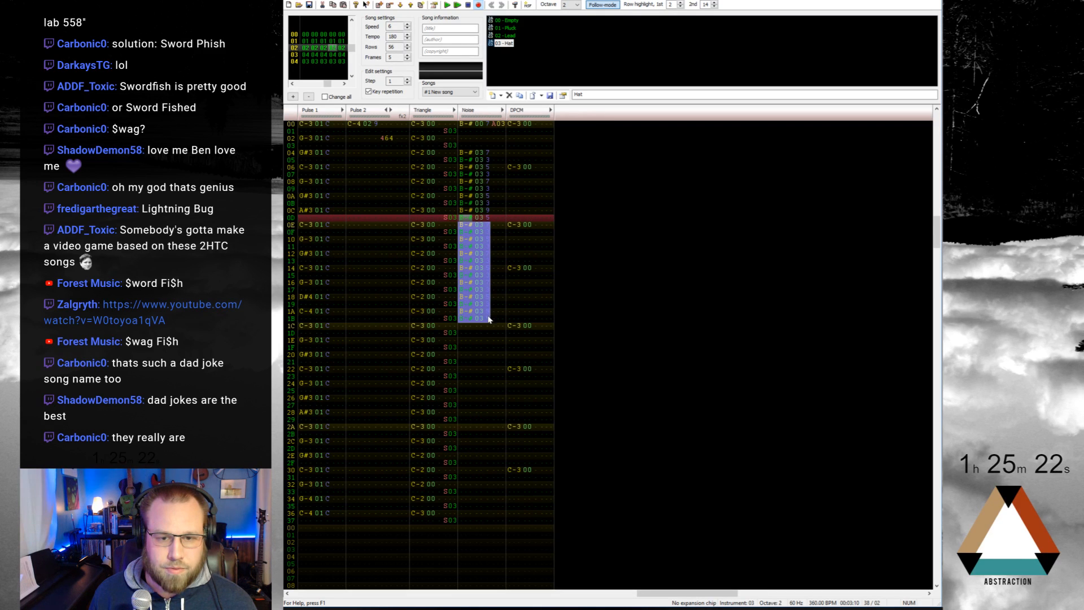
Step: Copy the Noise hat pattern from rows 0E–1B to rows 1C and 2A of frame 02
key("ctrl+c")
left_click(465, 324)
key("ctrl+v")
left_click(464, 427)
key("ctrl+v")
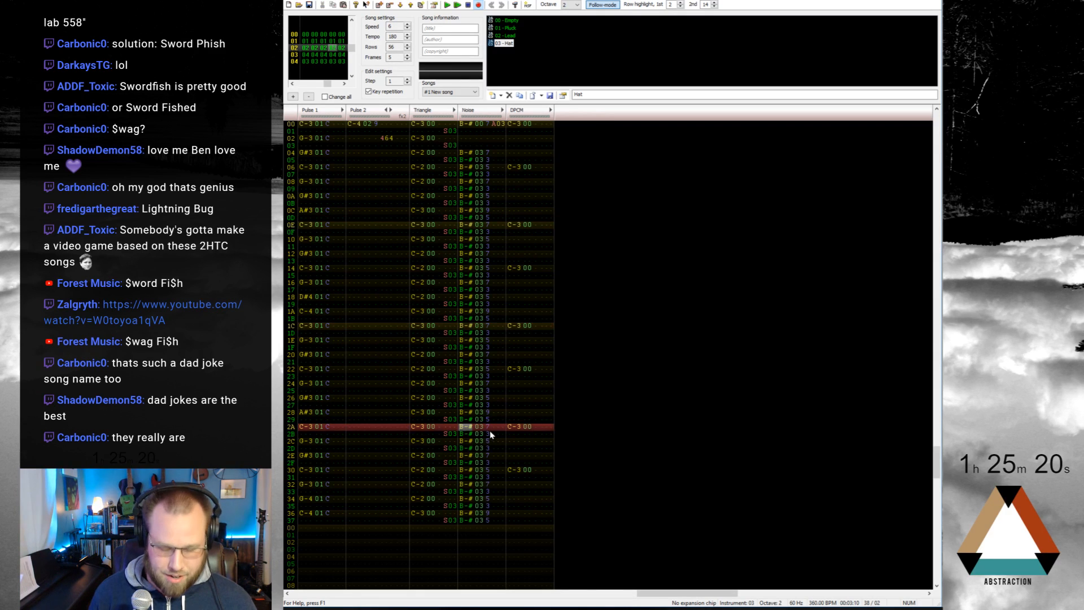
Step: Play back frame 02 to check the hats, stop playback and mute the Pulse 2 channel
key("Return")
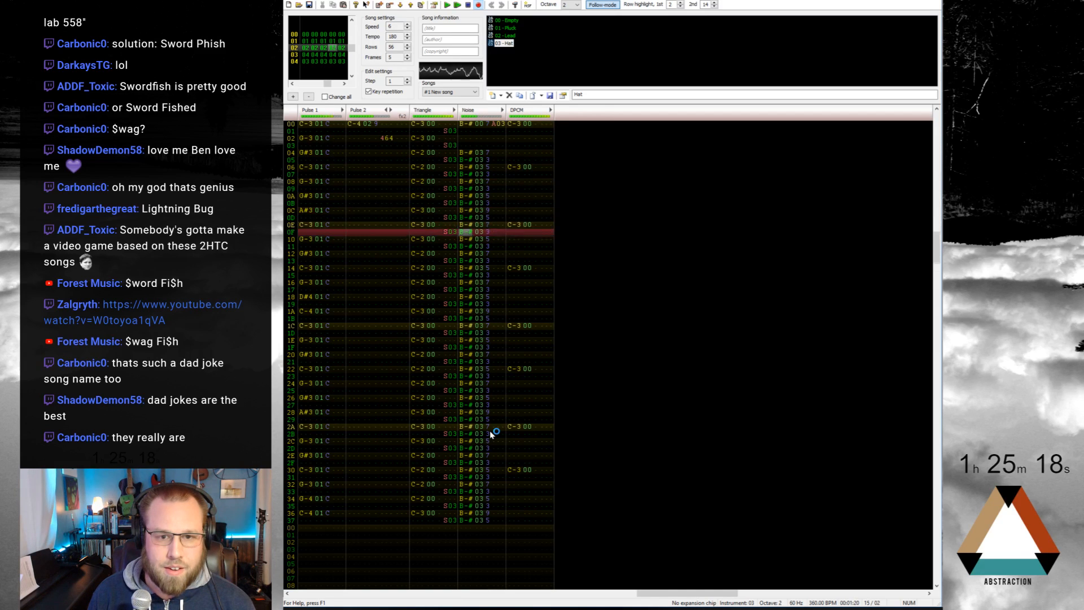
key("Return")
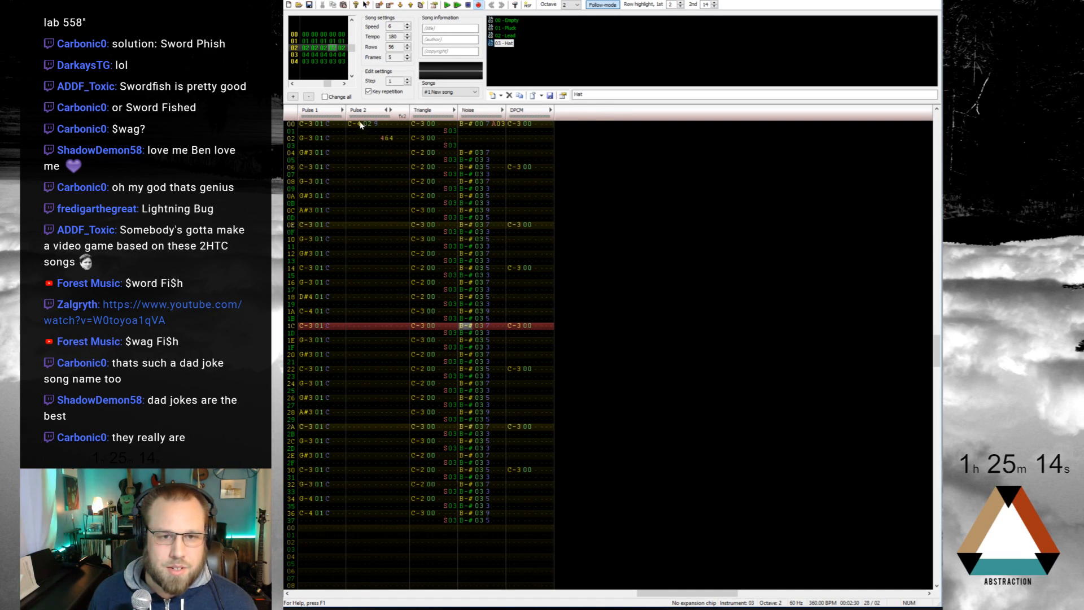
left_click(357, 110)
Step: Copy the two Noise hat notes from rows 10–11 to rows 02–03 of frame 02
left_click(487, 160)
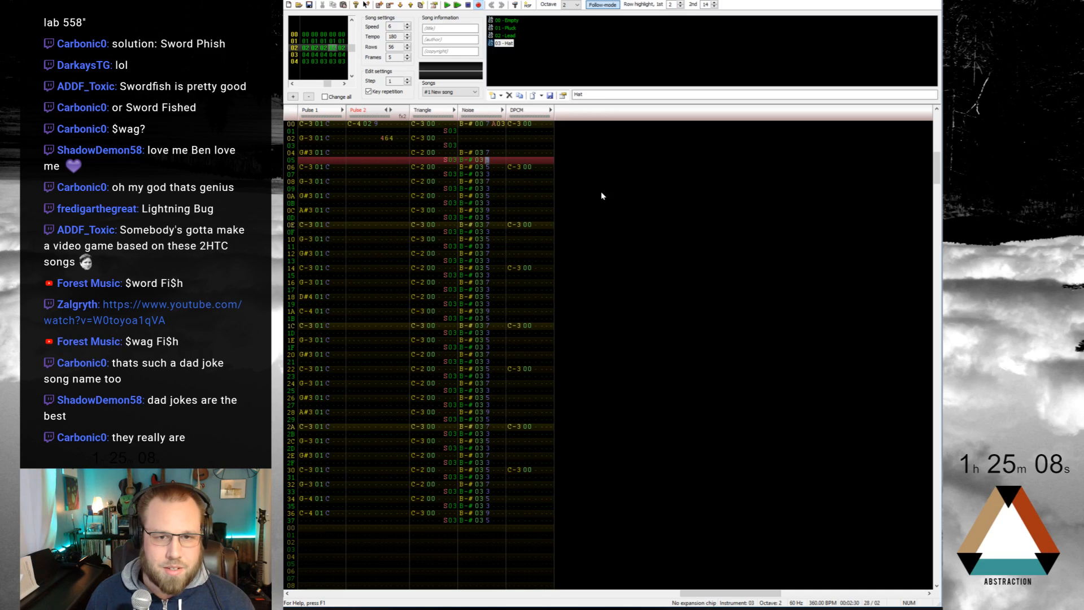
key("Up")
key("Up")
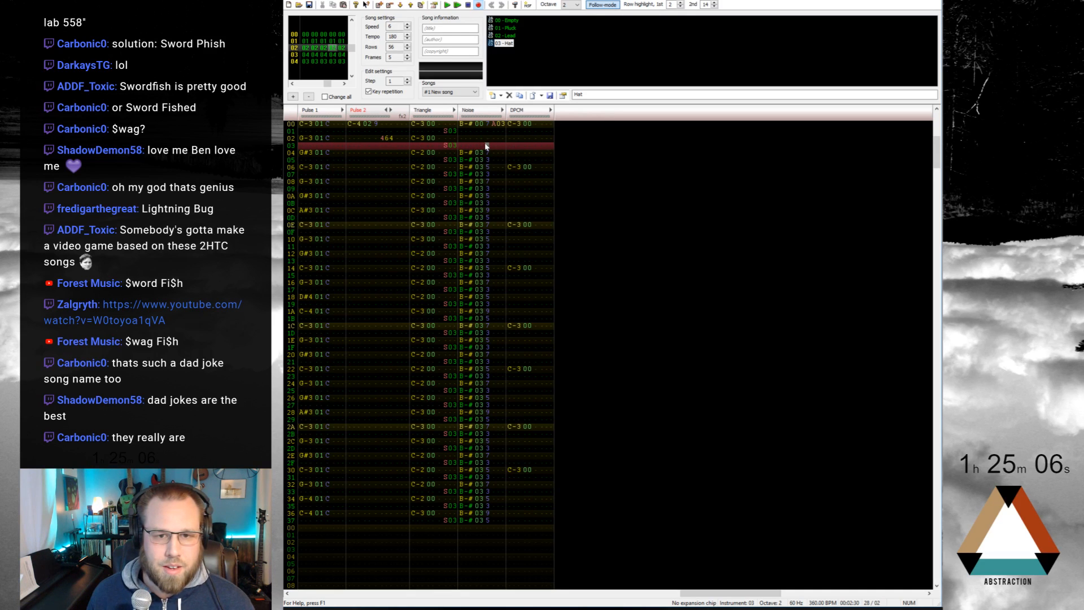
left_click_drag(466, 241, 487, 250)
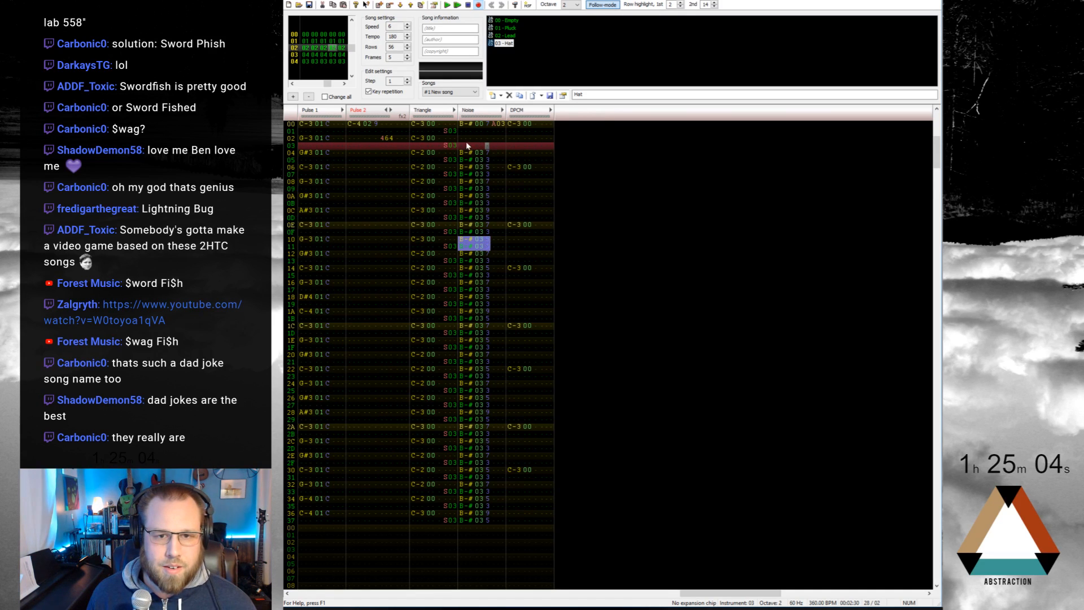
key("ctrl+c")
key("Up")
key("ctrl+v")
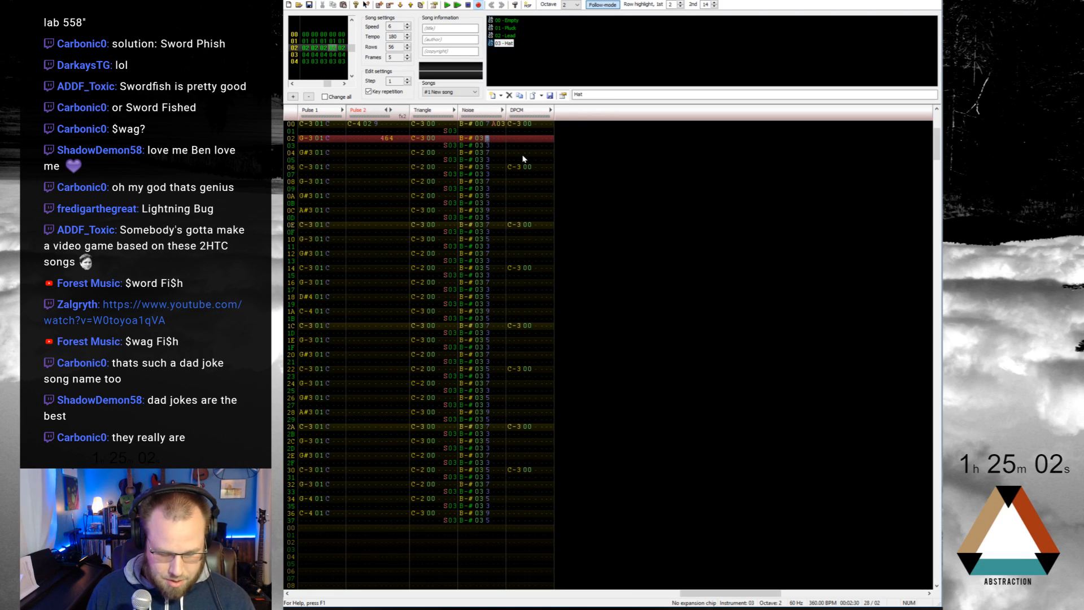
Step: Set the Noise hat volumes on rows 02–07 of frame 02 to 7 5 9 5 7 5
key("7")
key("5")
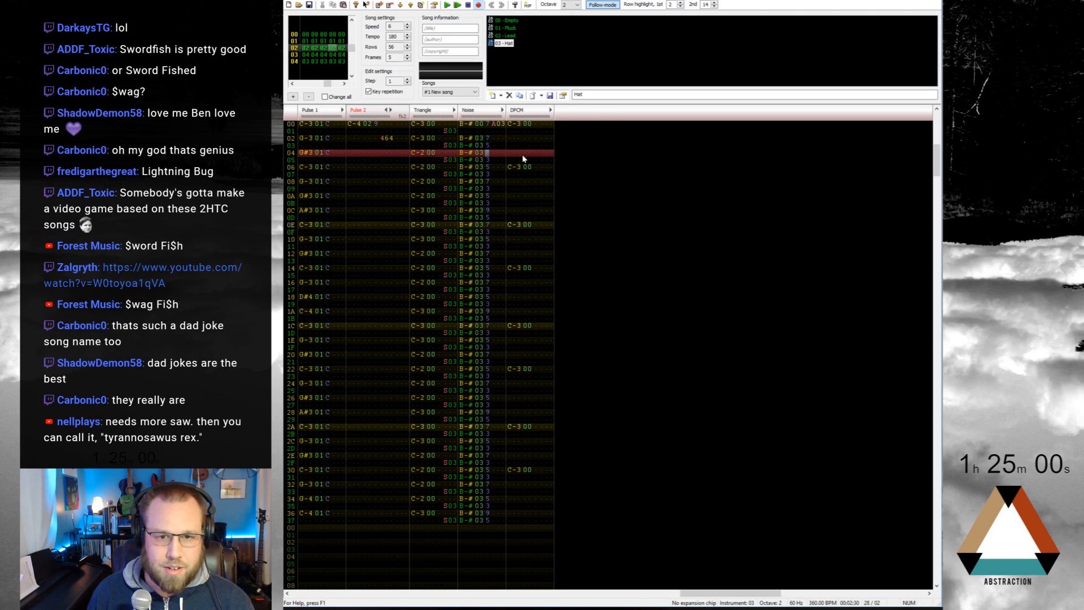
key("9")
key("5")
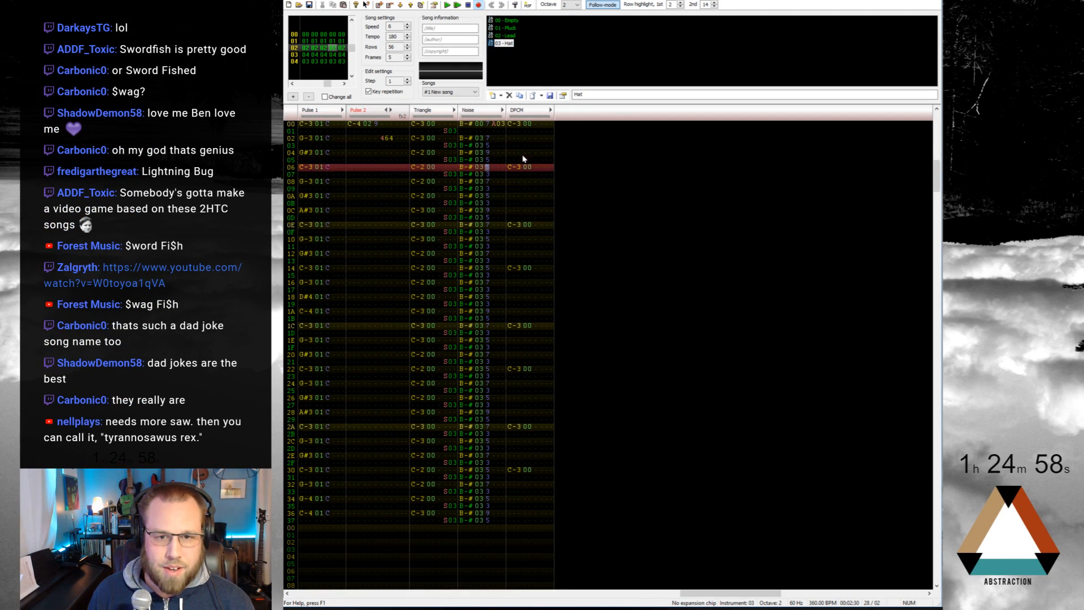
key("7")
key("5")
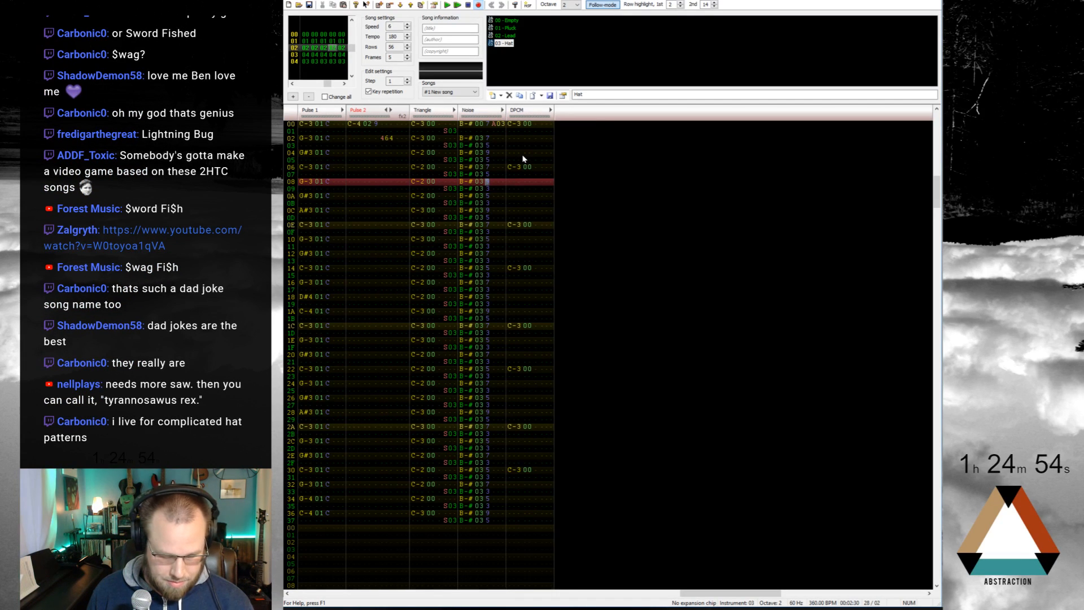
Step: Change the Noise hat volumes on rows 08–0C of frame 02, using 7, 5 and C for the last three rows
key("8")
key("9")
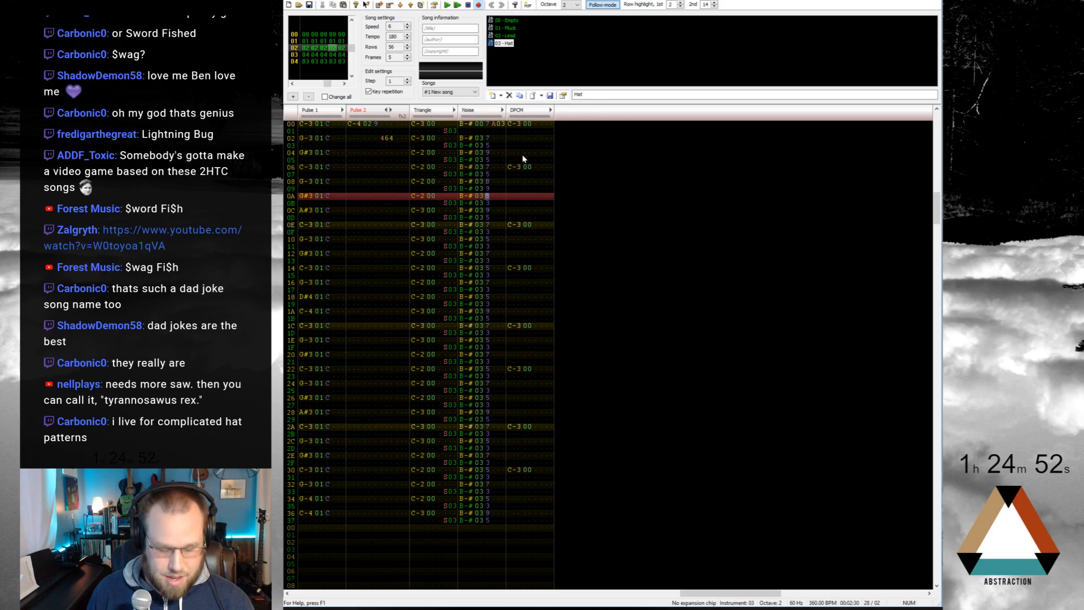
key("5")
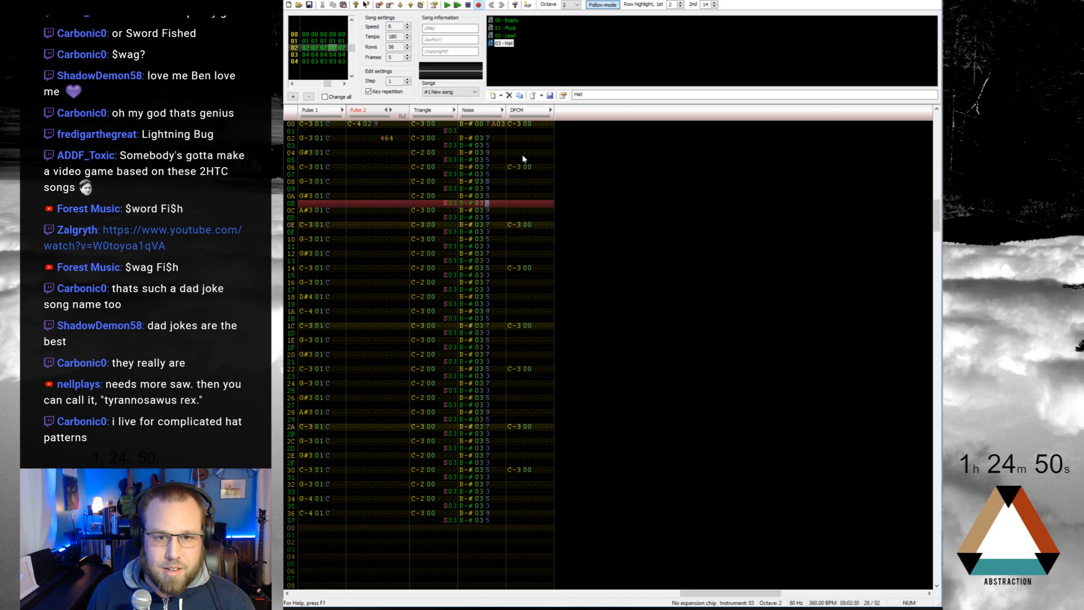
key("Up")
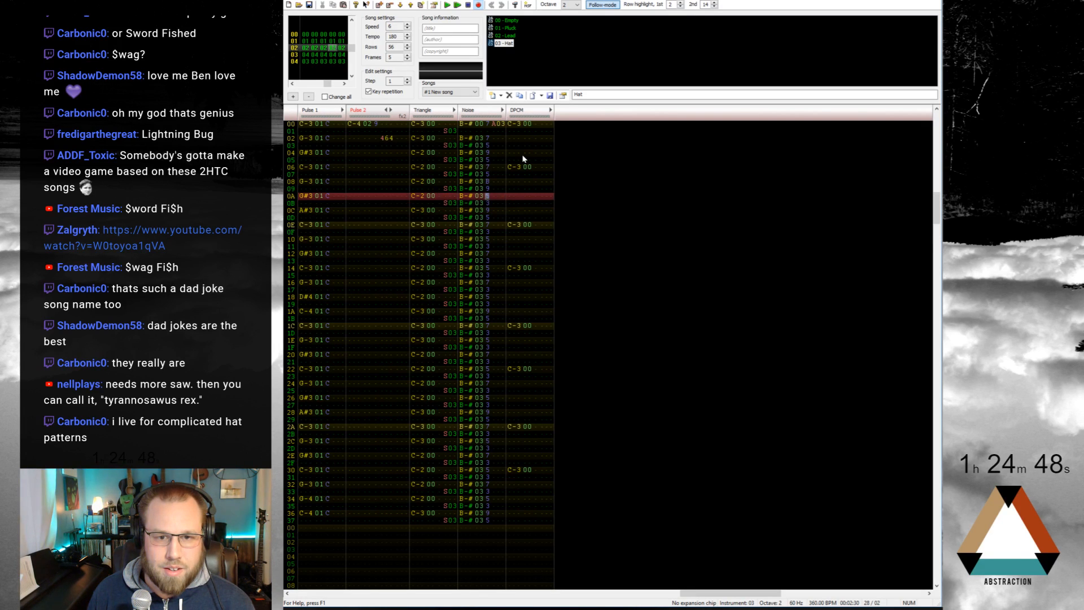
key("7")
key("5")
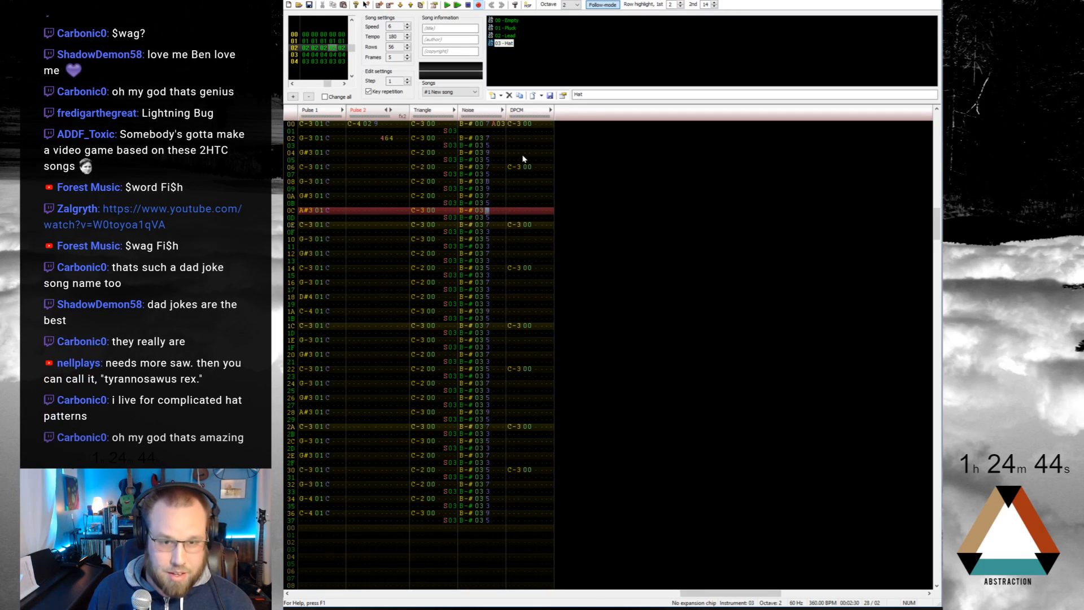
key("c")
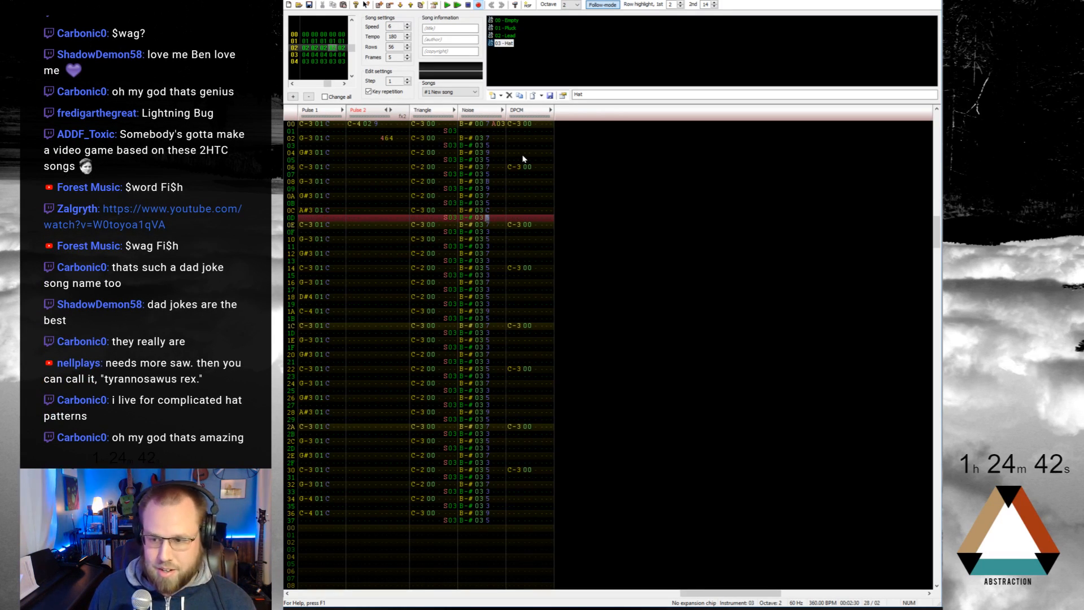
Step: Set the Noise volume on row 0D to 7 and copy the Noise hats from rows 02–0D to row 10 onward
key("7")
left_click_drag(464, 138, 490, 226)
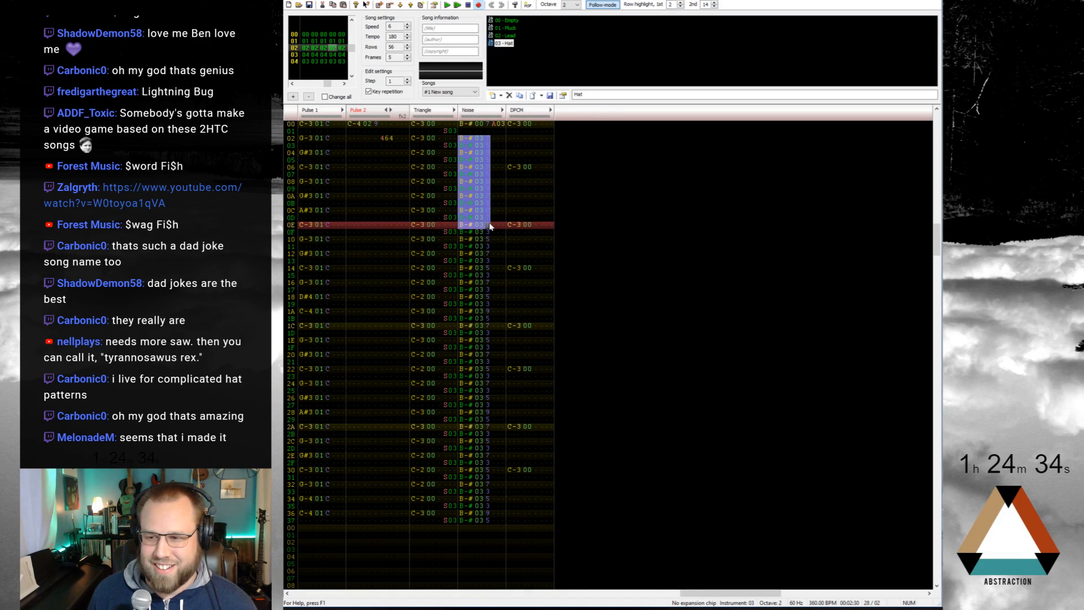
mouse_move(490, 224)
left_mouse_down()
mouse_move(498, 210)
mouse_move(488, 218)
left_mouse_up()
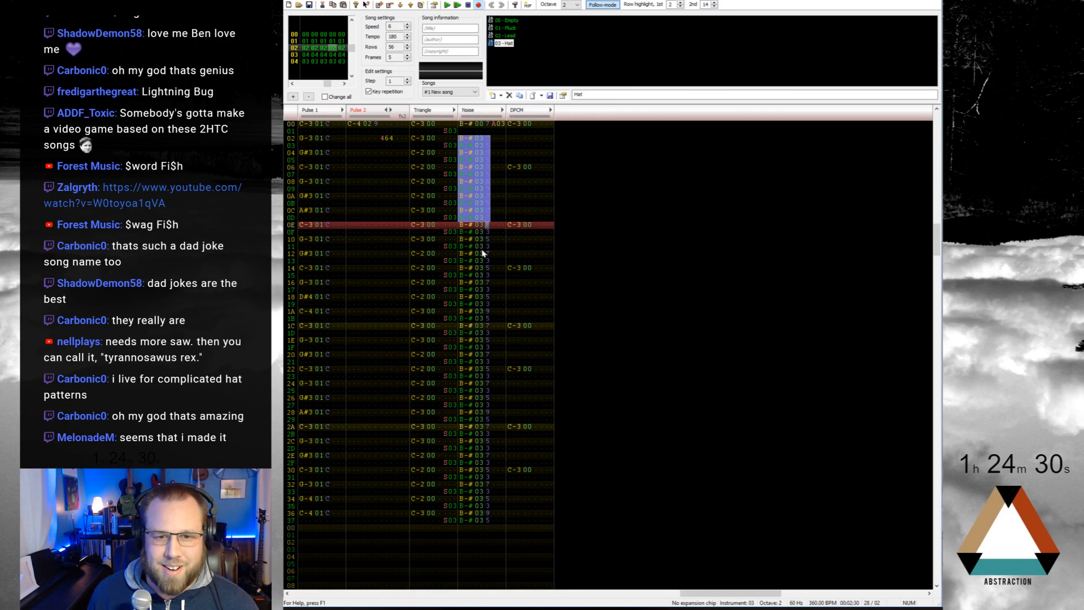
left_click(471, 239)
key("ctrl+v")
Step: Set the Noise hat volumes on rows 0E–0F of frame 02 to A and 7
left_click(469, 227)
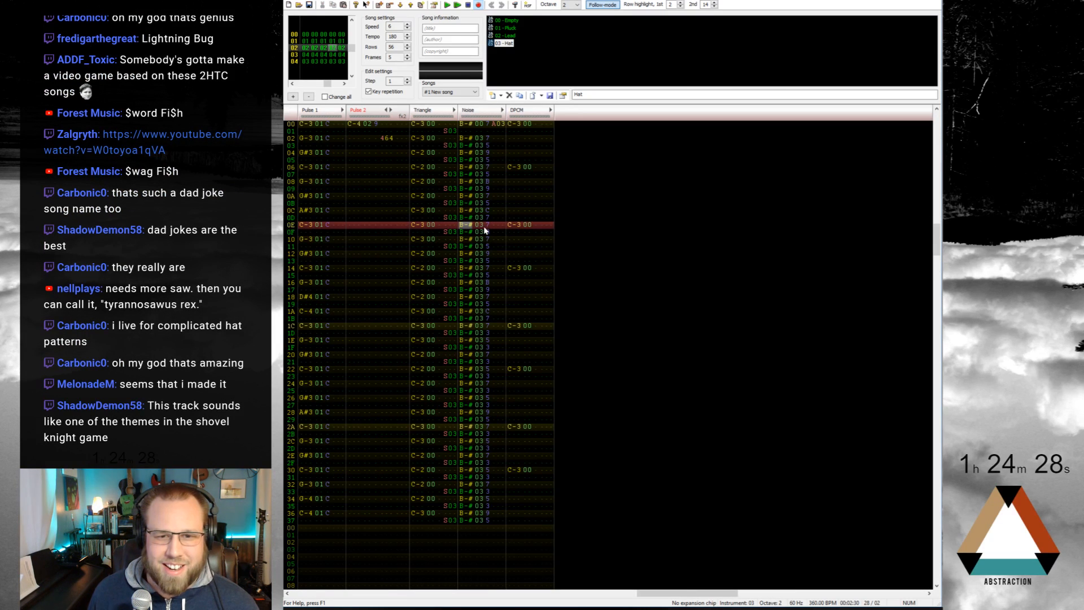
left_click(486, 227)
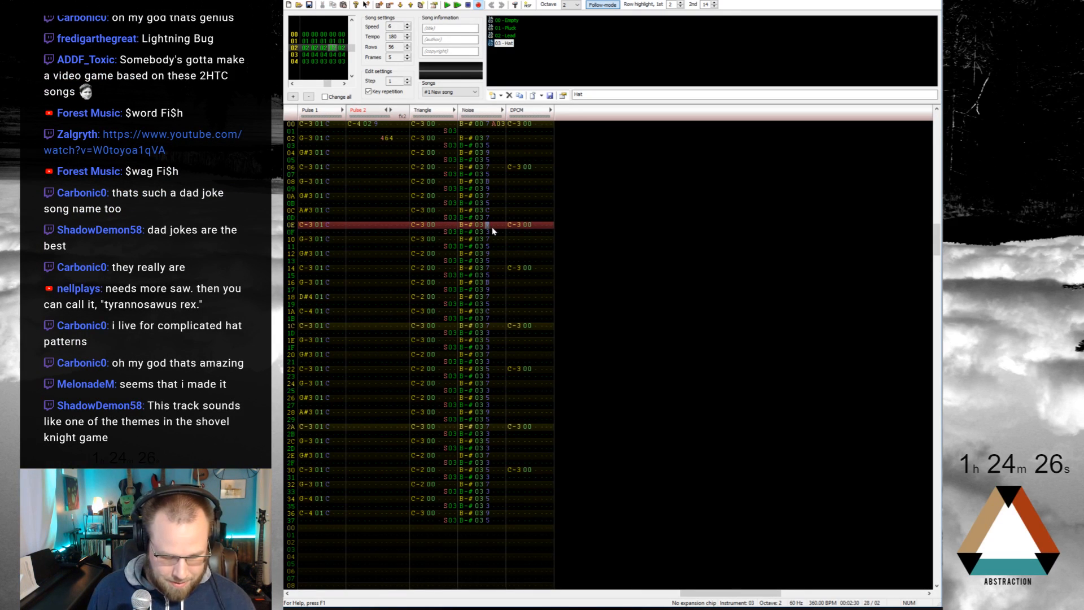
type("a")
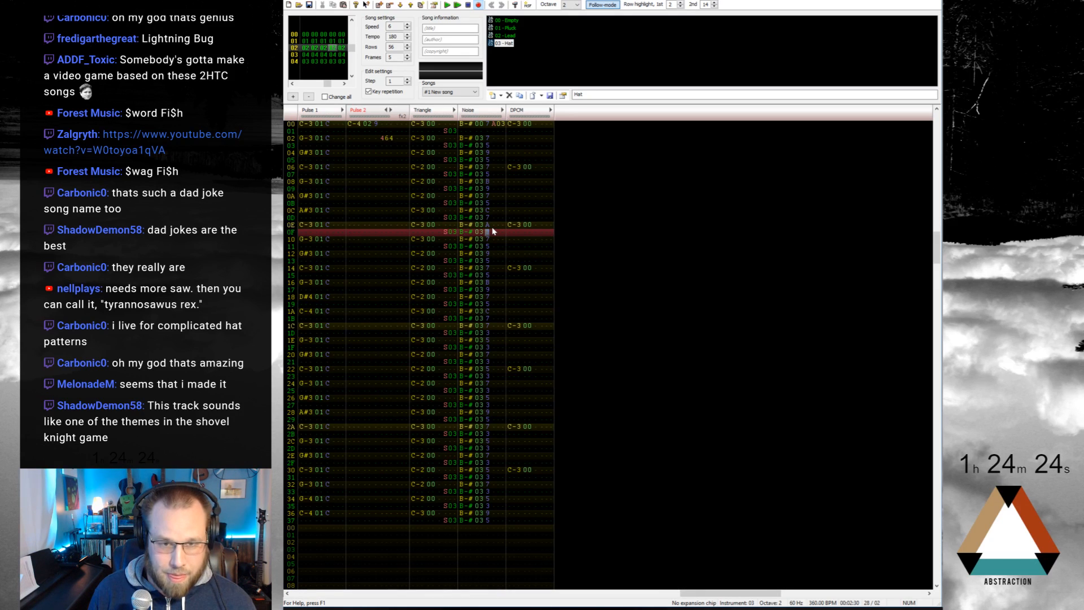
key("Down")
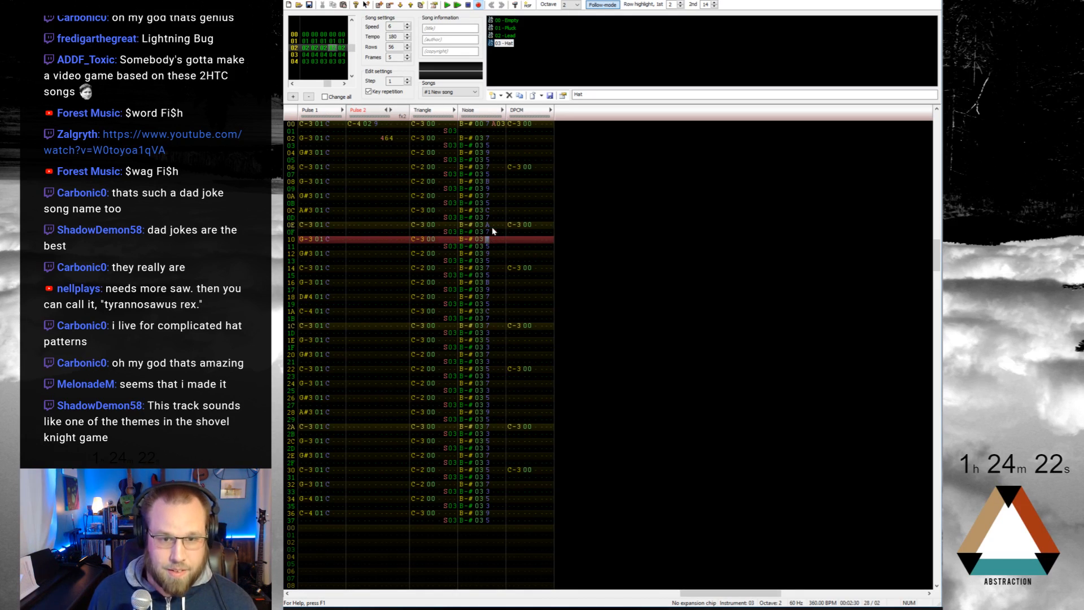
Step: Copy the Noise hat pattern from rows 0E–1B and paste it at rows 1C and 2A of frame 02
left_click_drag(465, 225, 488, 319)
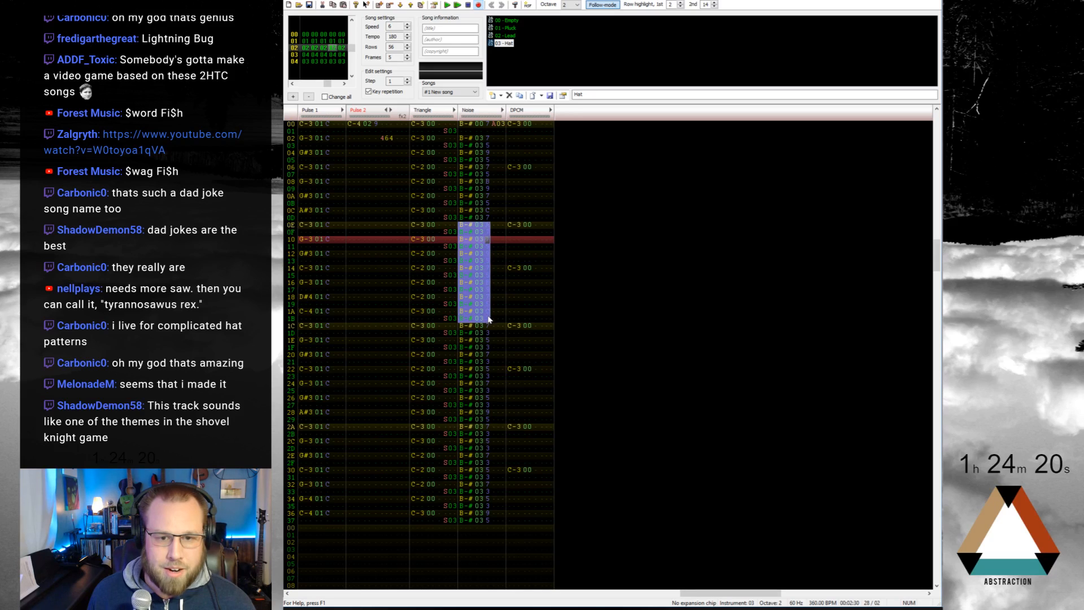
key("ctrl+c")
left_click(465, 326)
key("ctrl+v")
left_click(467, 428)
key("ctrl+v")
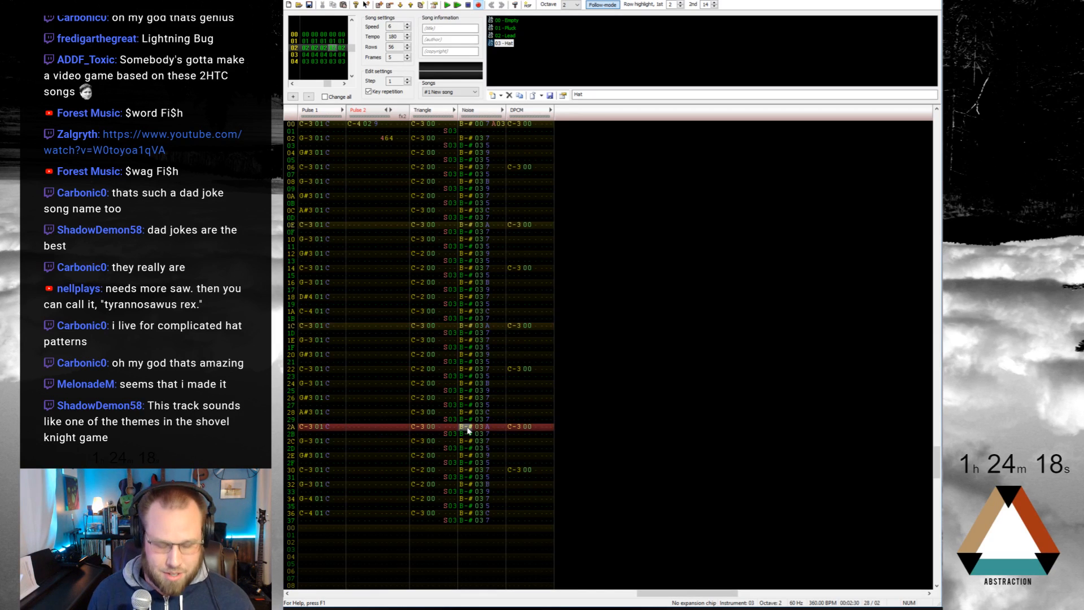
Step: Play frame 02 from its first row to check the hat pattern, and stop playback
key("Home")
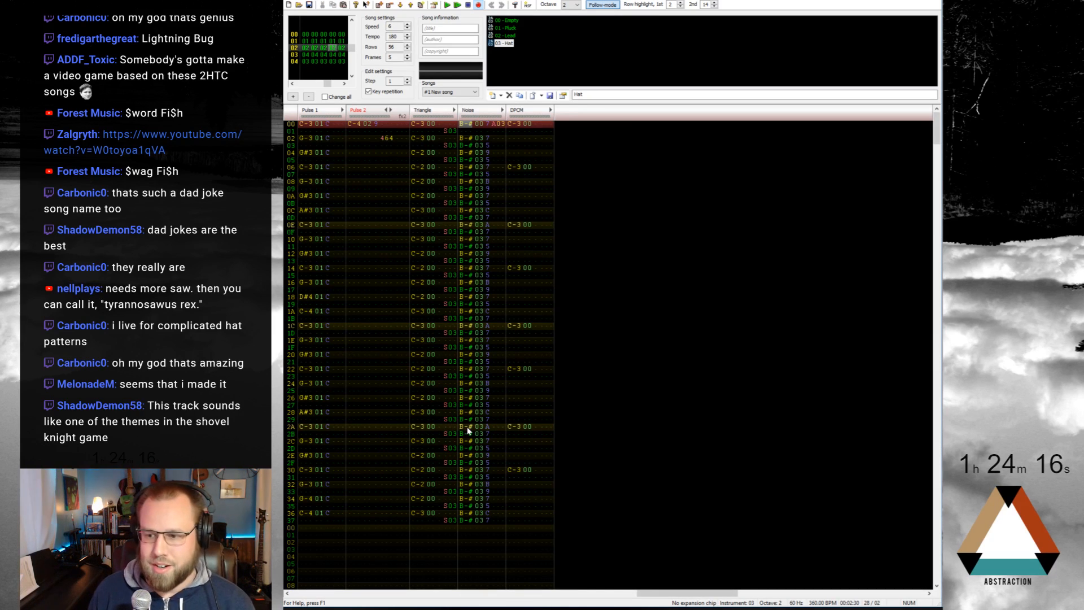
key("Return")
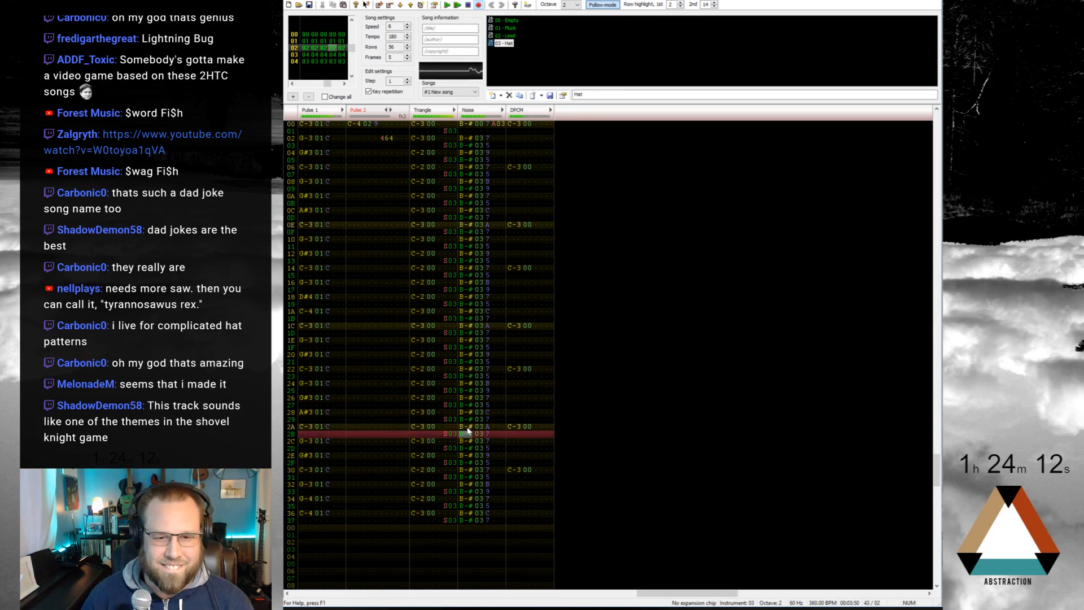
key("Return")
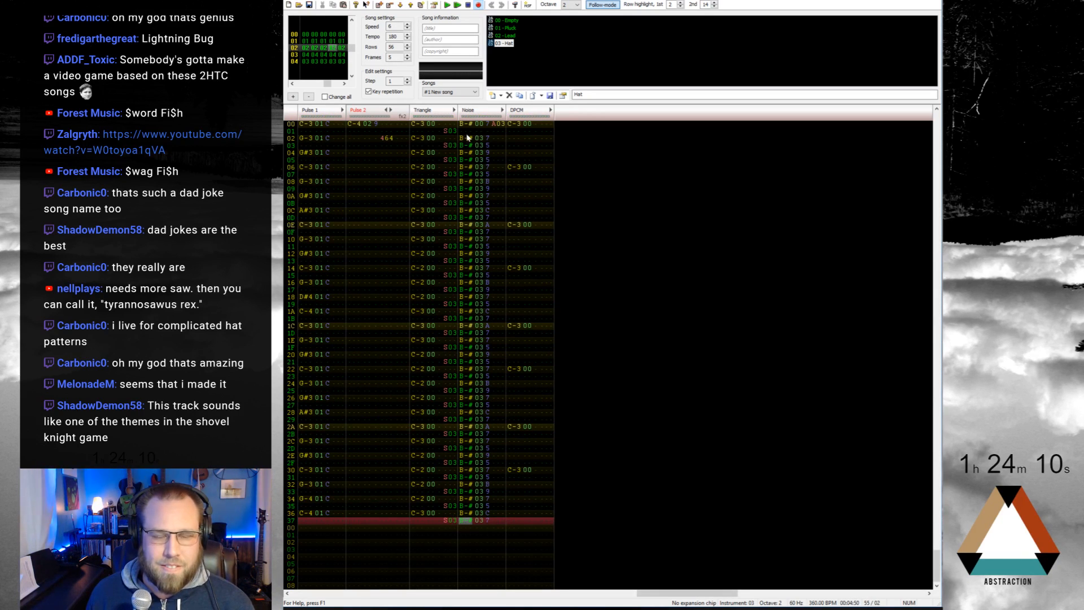
Step: Create a new instrument named Snare and open it in the instrument editor
left_click(492, 96)
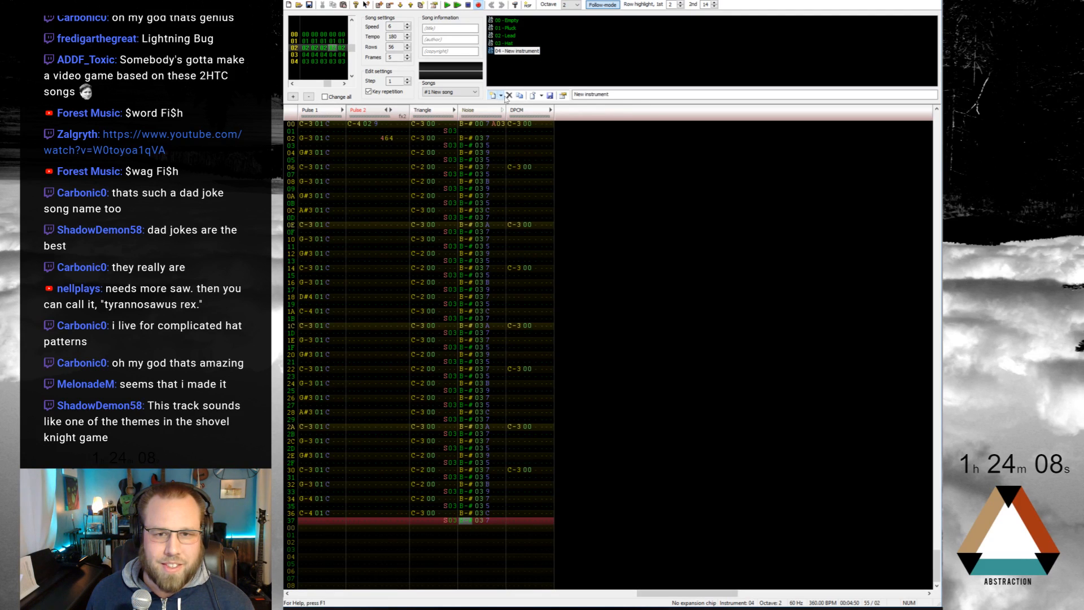
type("Snare")
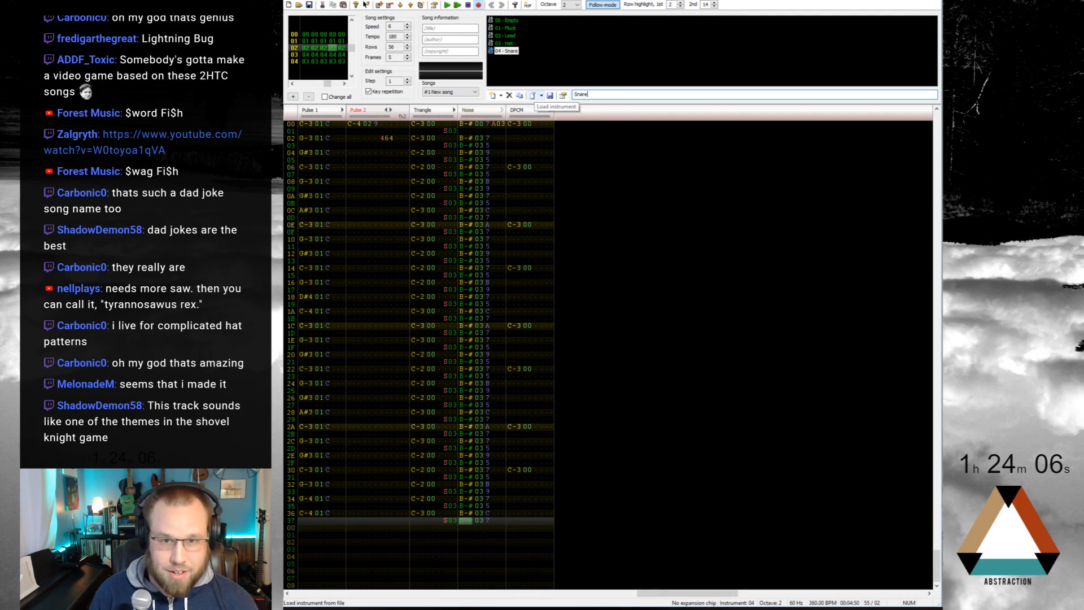
double_click(511, 51)
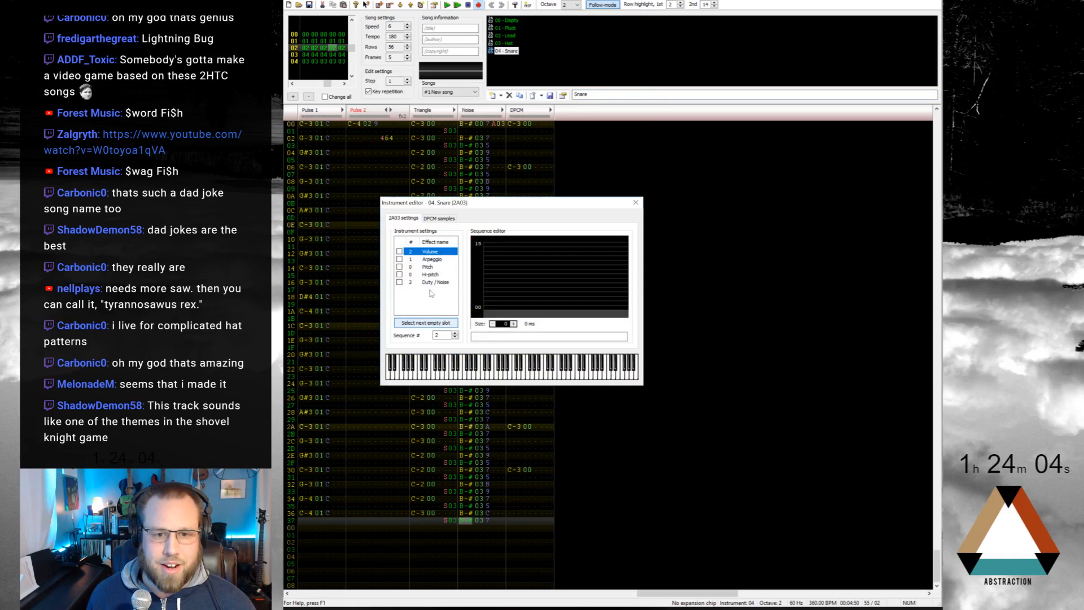
Step: Enable the Snare instrument's Volume sequence and set its size to 13
left_click(399, 251)
left_click(513, 323)
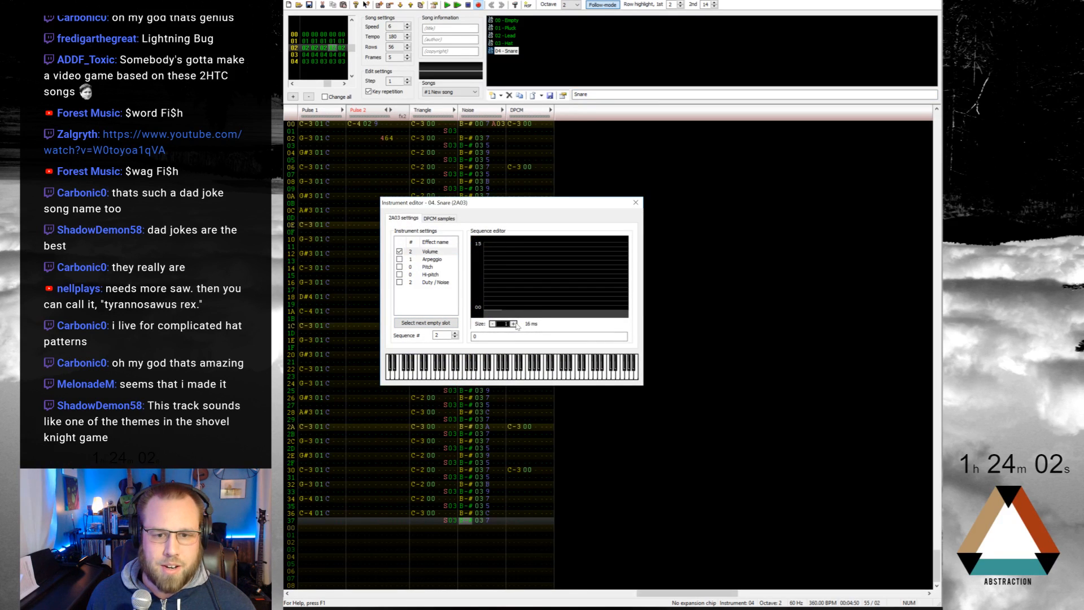
left_click(514, 324)
left_click(514, 324)
left_click(514, 324)
left_click(513, 324)
left_click(514, 324)
left_click(514, 324)
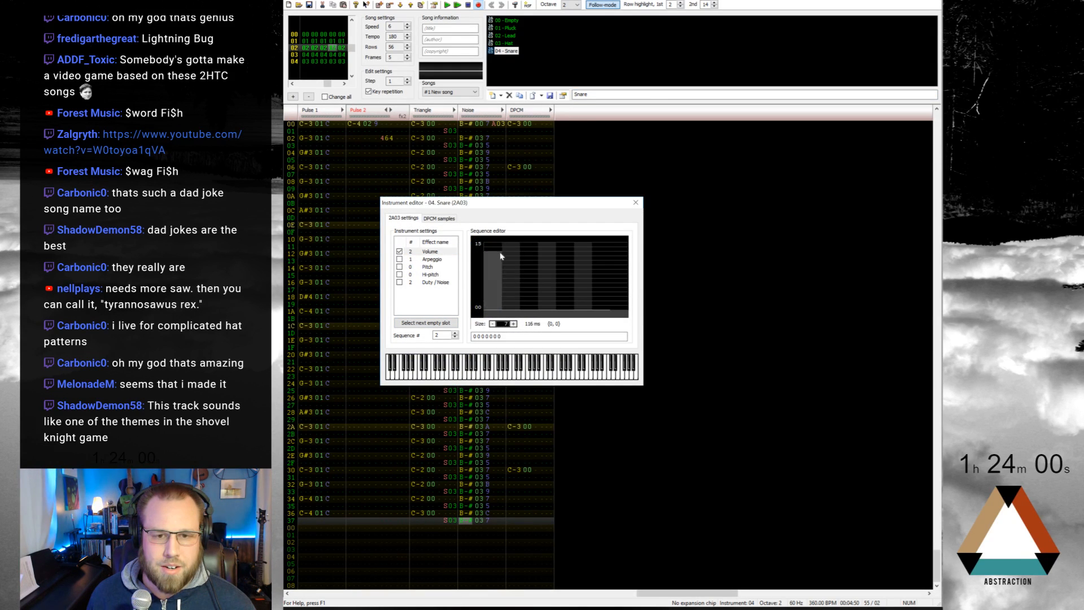
left_click(513, 323)
left_click(513, 323)
left_click(513, 323)
left_click(513, 323)
left_click(513, 323)
left_click(513, 324)
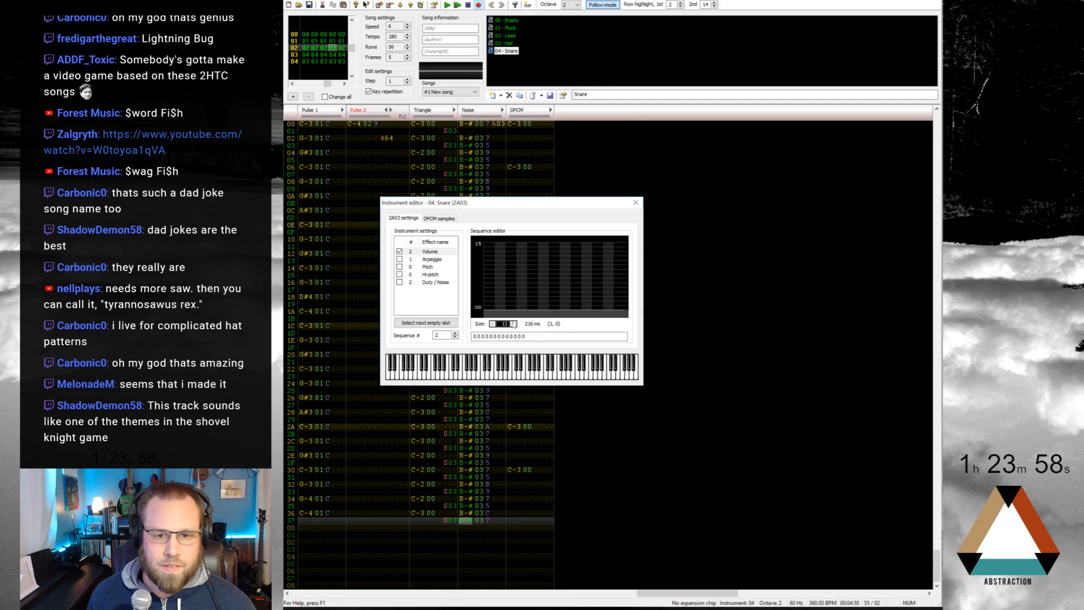
mouse_move(489, 244)
left_mouse_down()
mouse_move(547, 285)
mouse_move(623, 315)
left_mouse_up()
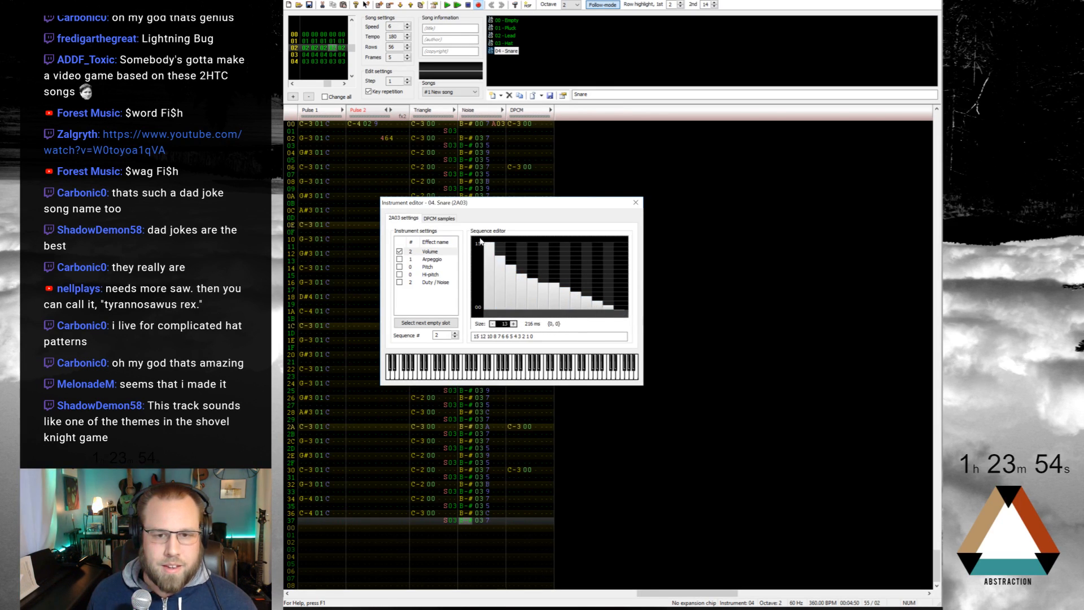
left_click_drag(500, 253, 501, 245)
left_click_drag(503, 248, 567, 283)
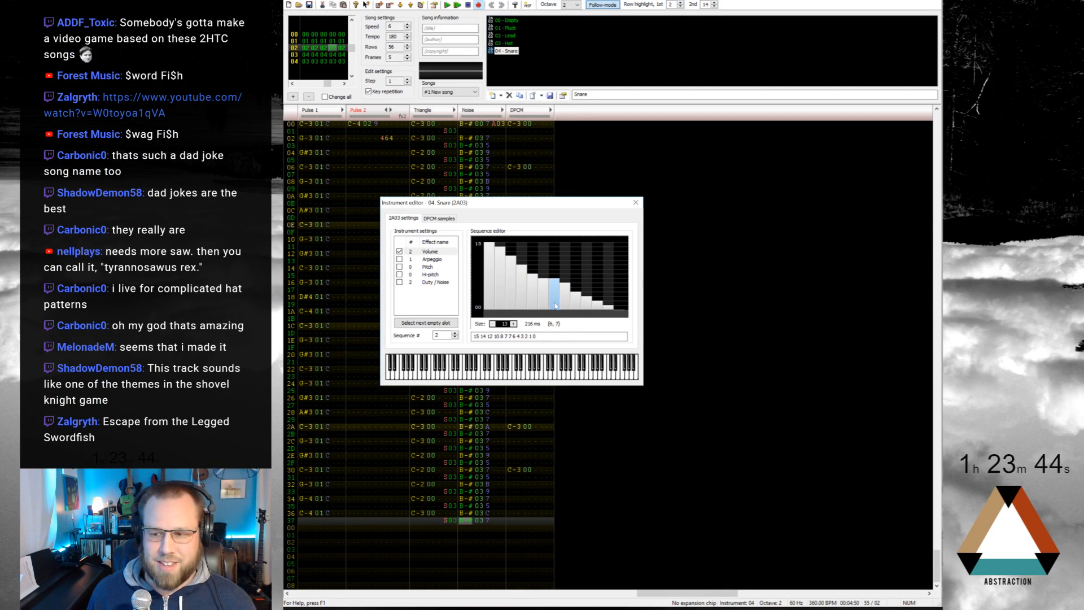
Step: Enable the Snare's Arpeggio sequence with the values 0 0 1 1 2, audition the sound and close the instrument editor
left_click(399, 259)
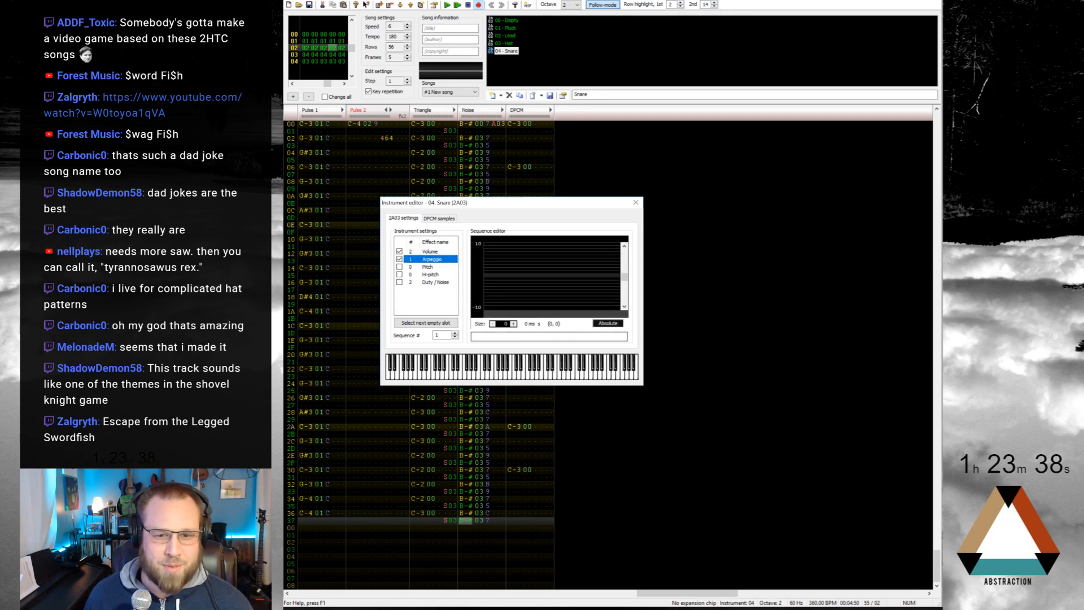
left_click(514, 323)
left_click(513, 324)
left_click(514, 323)
left_click(513, 324)
left_click(513, 323)
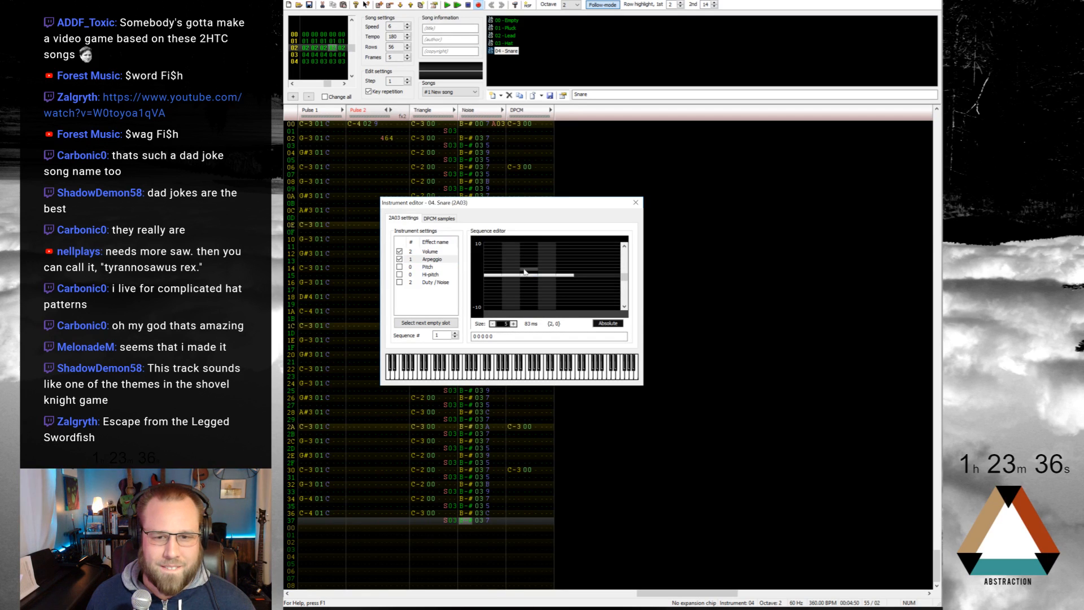
left_click_drag(529, 272, 553, 272)
left_click(562, 269)
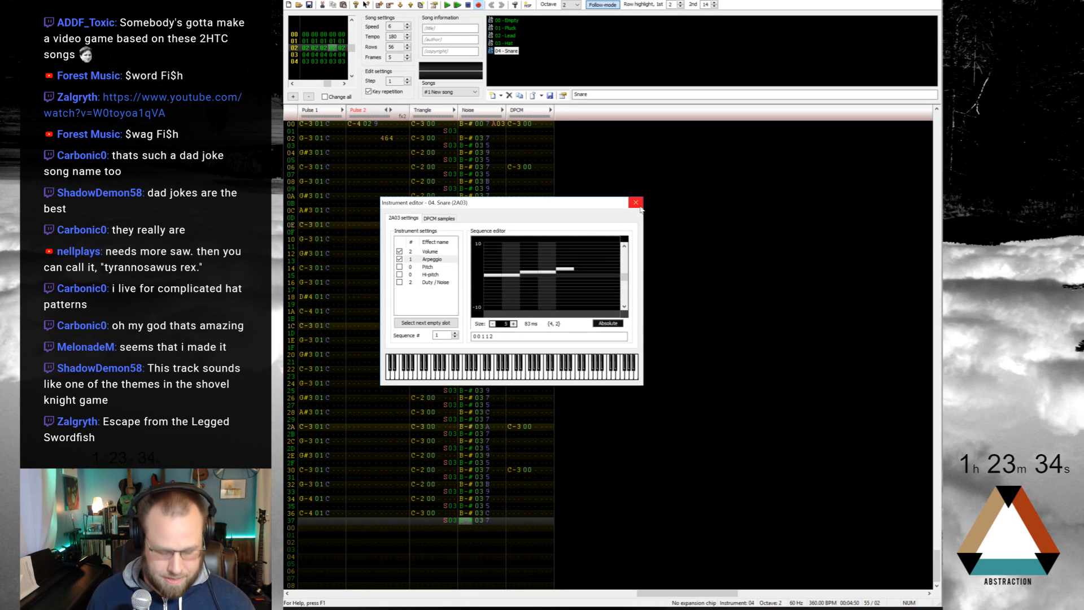
key("x")
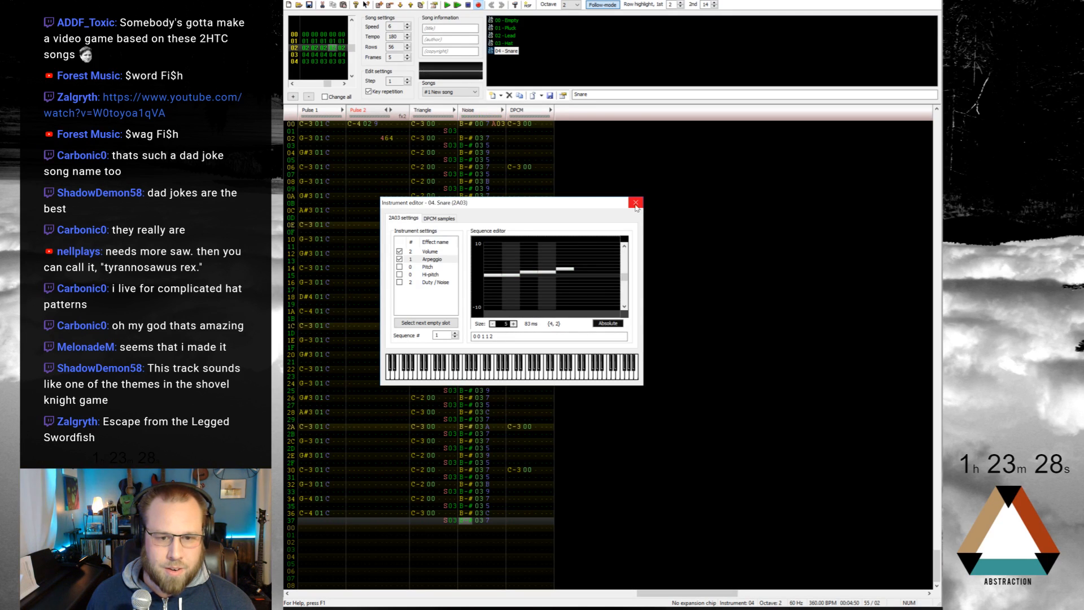
left_click(636, 203)
Step: Try Snare notes 6-# in the Noise channel on rows 06, 14, 22 and 30 of frame 02, and play them back
key("Down")
key("Up")
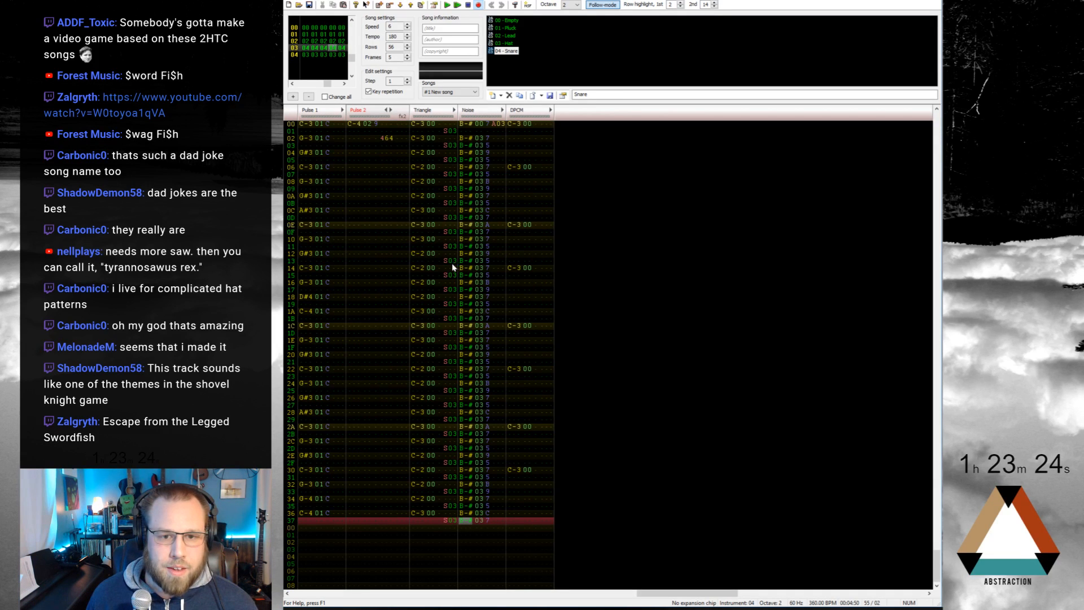
left_click(468, 270)
key("w")
left_click(467, 370)
key("w")
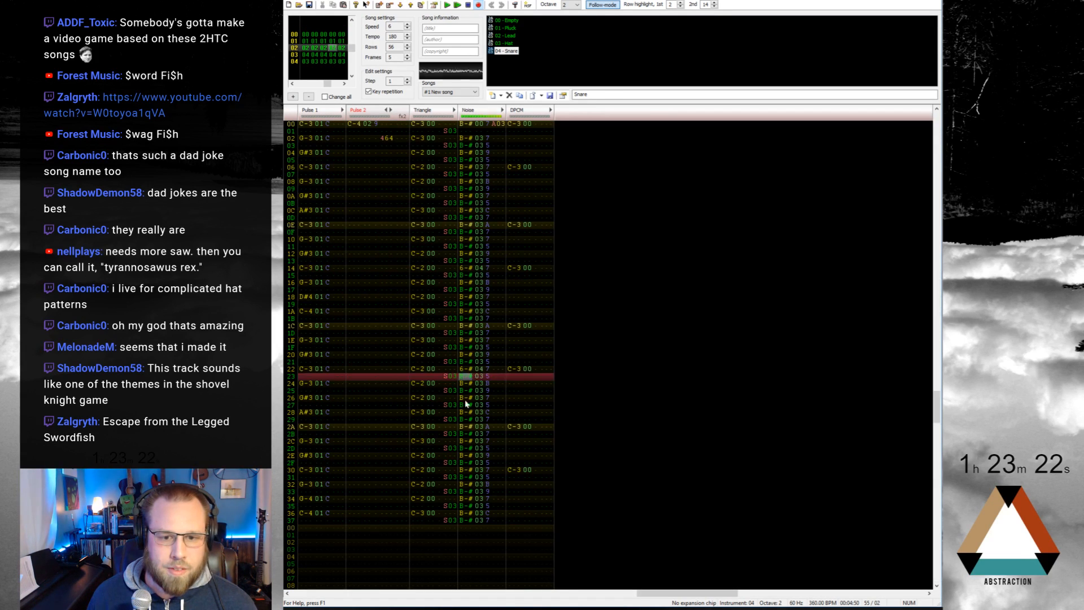
left_click(466, 472)
key("w")
left_click(465, 168)
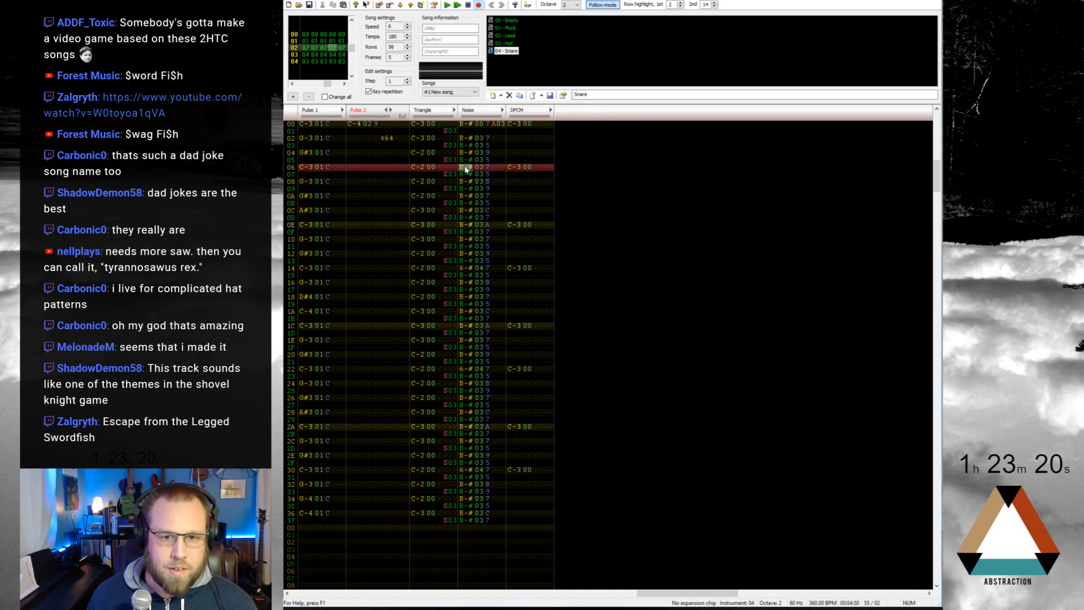
key("w")
key("Return")
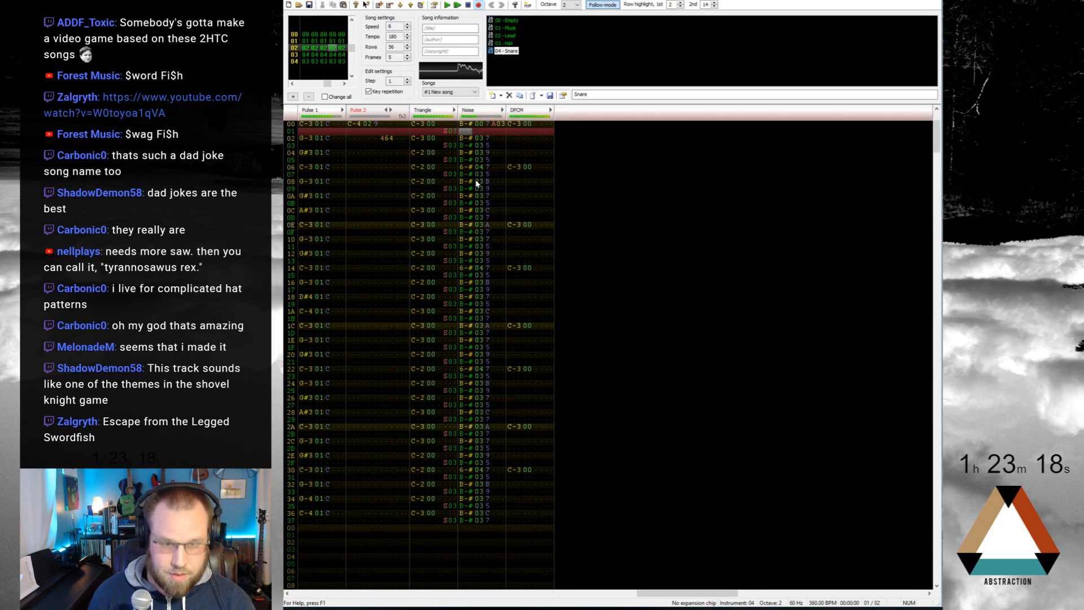
key("Return")
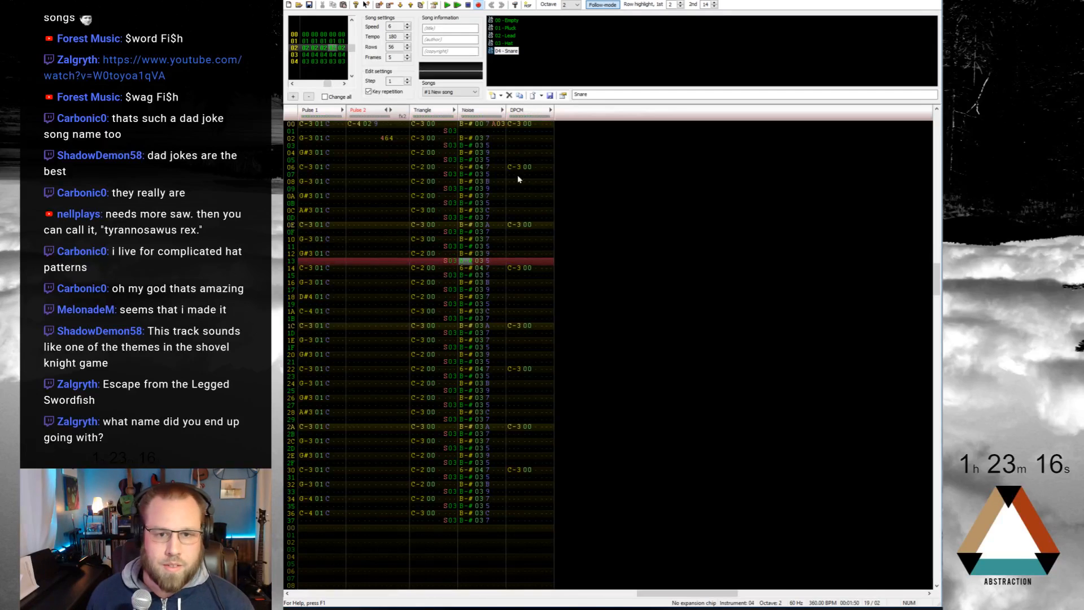
Step: Try volume D on the four Noise snare notes at rows 06, 14, 22 and 30, and play the frame
left_click(489, 168)
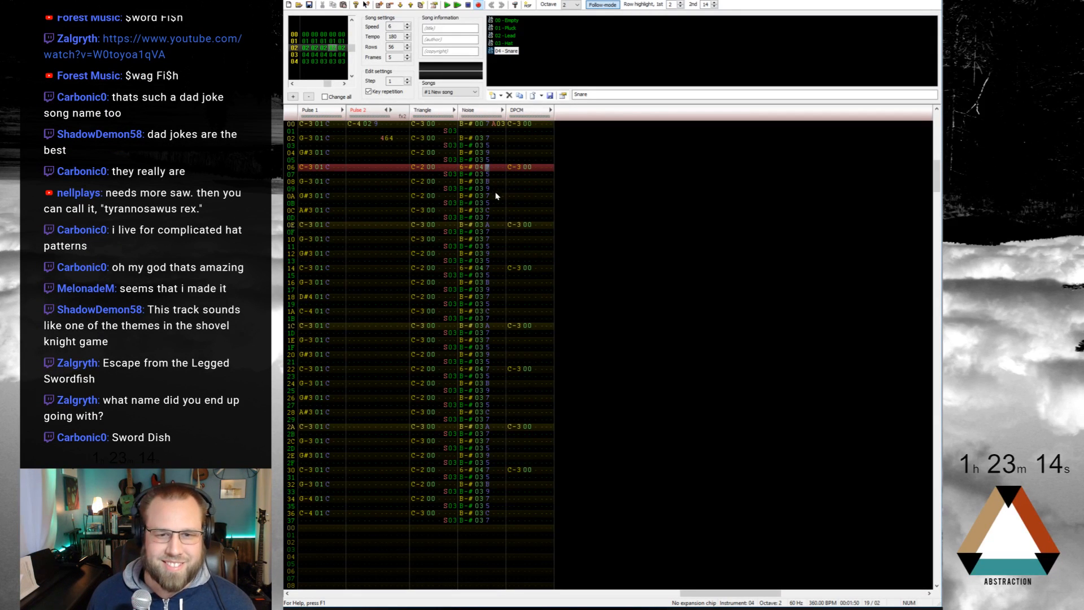
key("d")
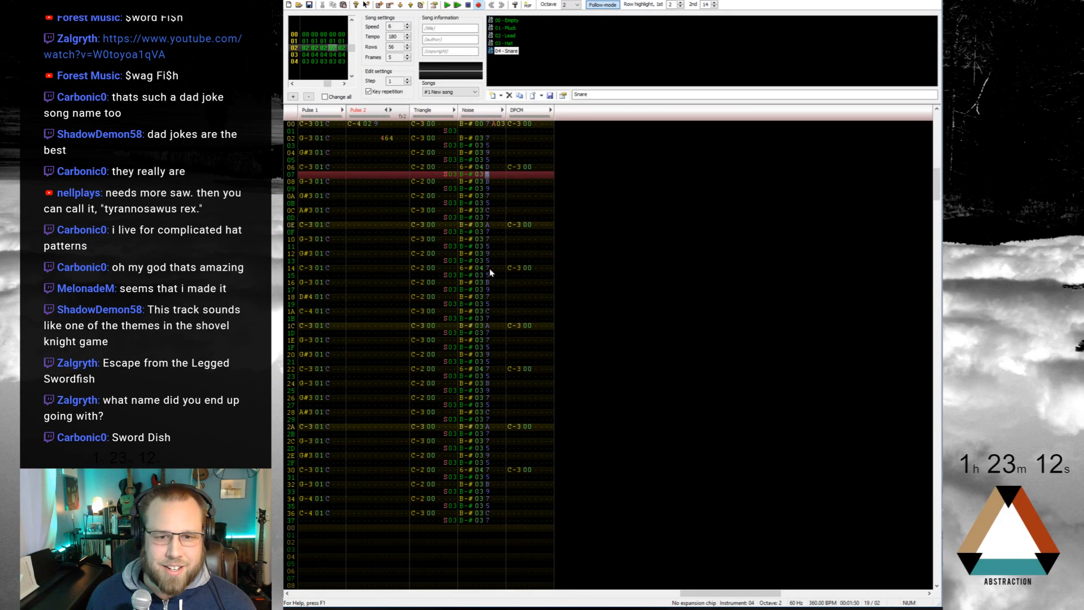
left_click(490, 269)
key("d")
left_click(489, 368)
key("d")
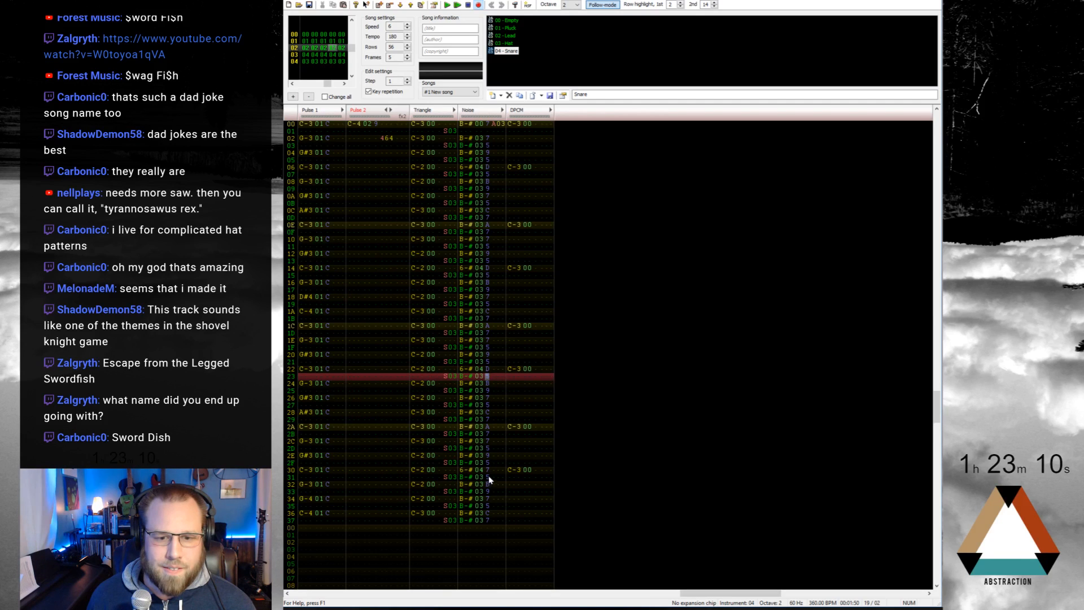
left_click(489, 472)
key("d")
key("Return")
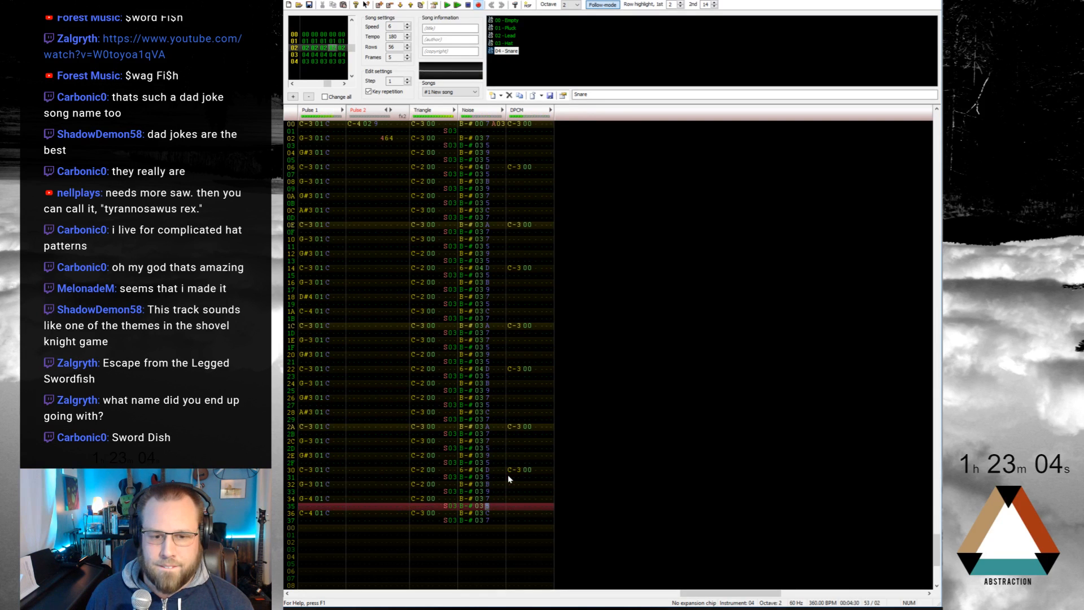
Step: Undo the volume changes and the four snare notes in frame 02's Noise channel, and place the cursor on Noise row 0A
key("ctrl+z")
key("ctrl+z")
key("ctrl+z")
key("ctrl+z")
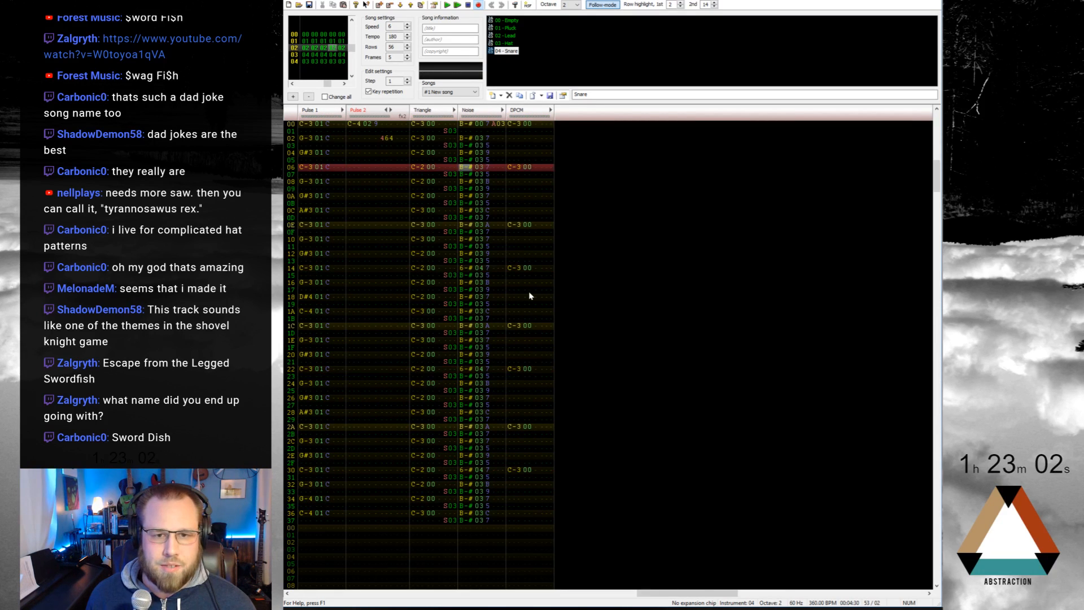
key("ctrl+z")
key("ctrl+z")
key("ctrl+z")
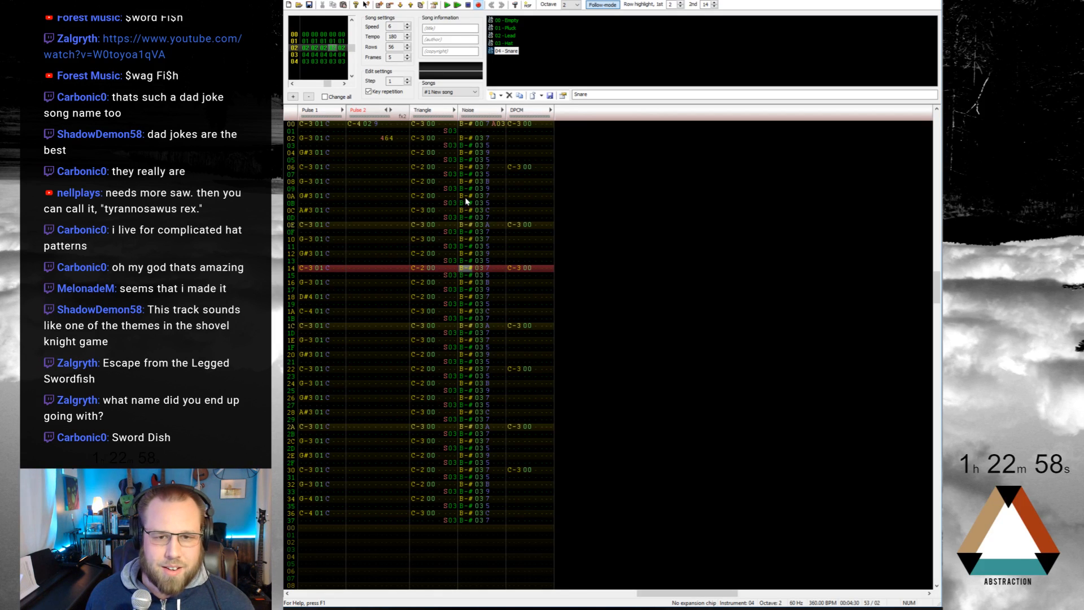
left_click(477, 196)
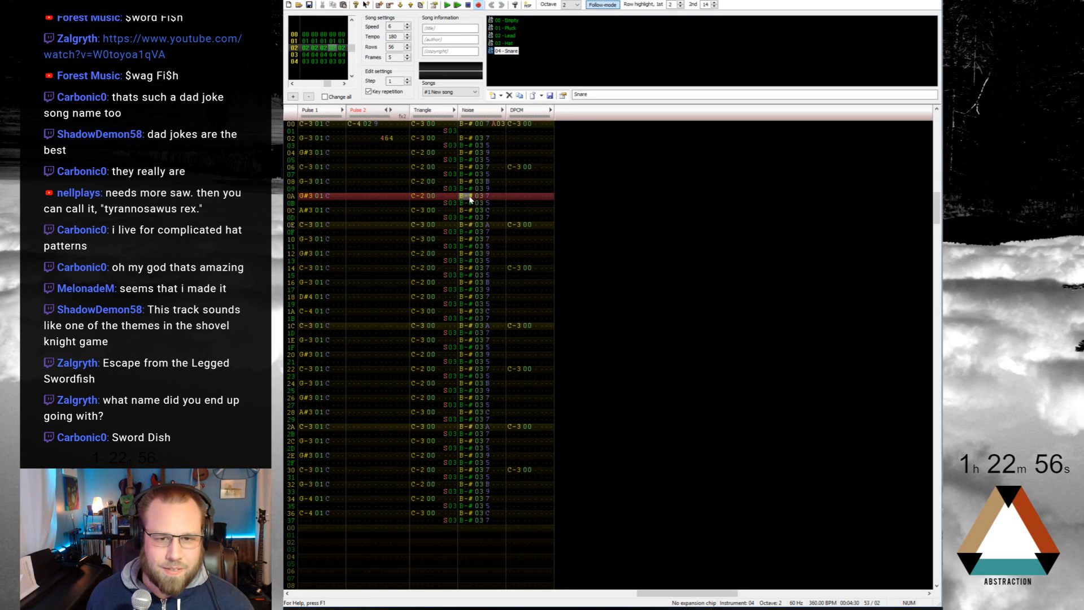
Step: Enter Snare note 6-# at volume F on Noise row 0A of frame 02 and add delay effect G03 on row 0B
key("w")
left_click(486, 195)
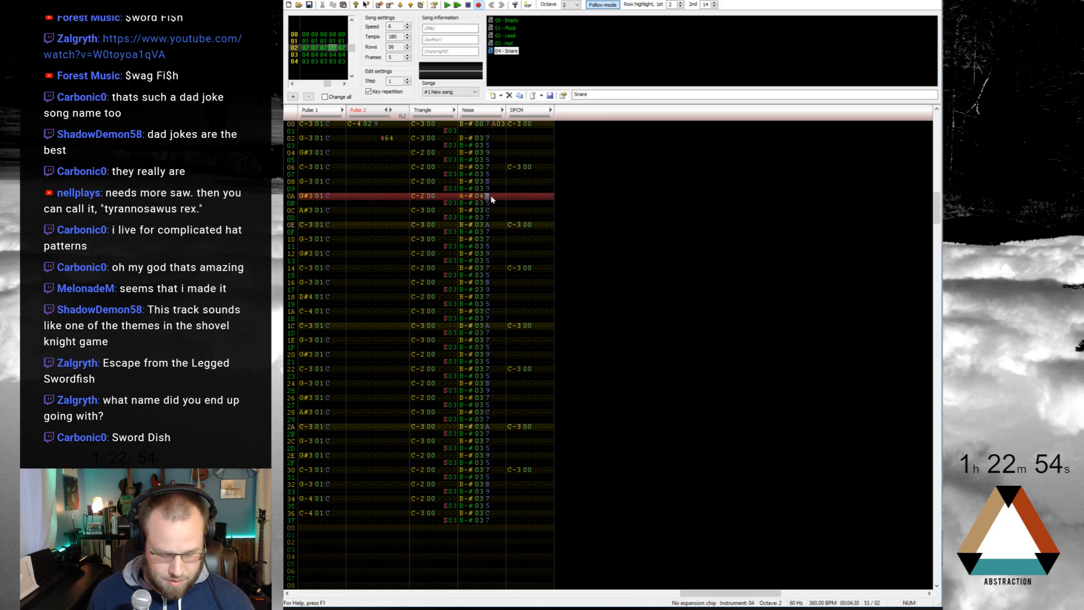
key("f")
left_click_drag(467, 205, 485, 204)
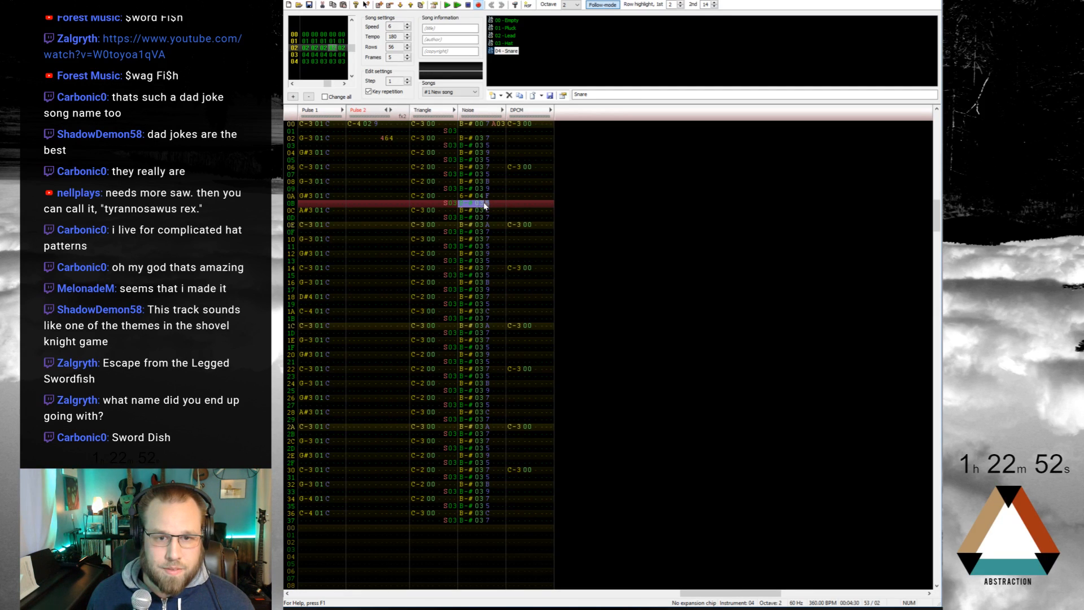
key("Right")
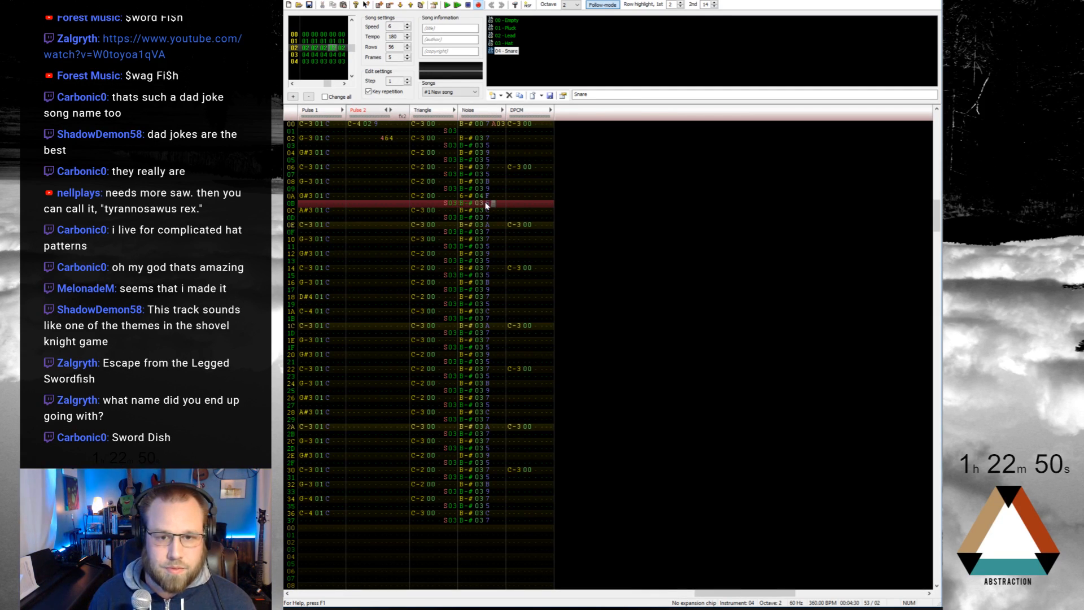
type("g0")
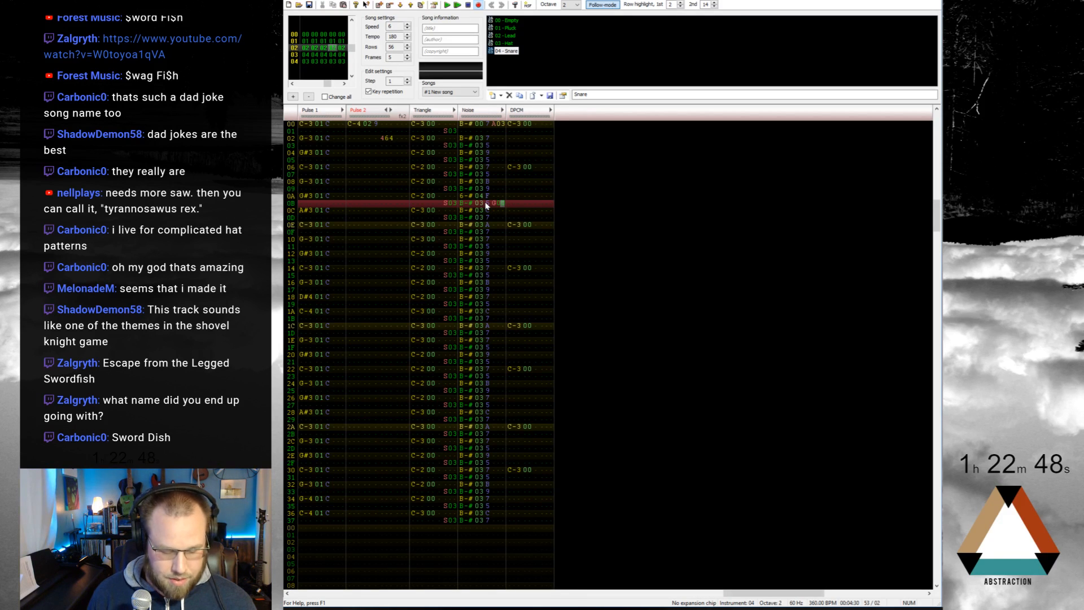
type("3")
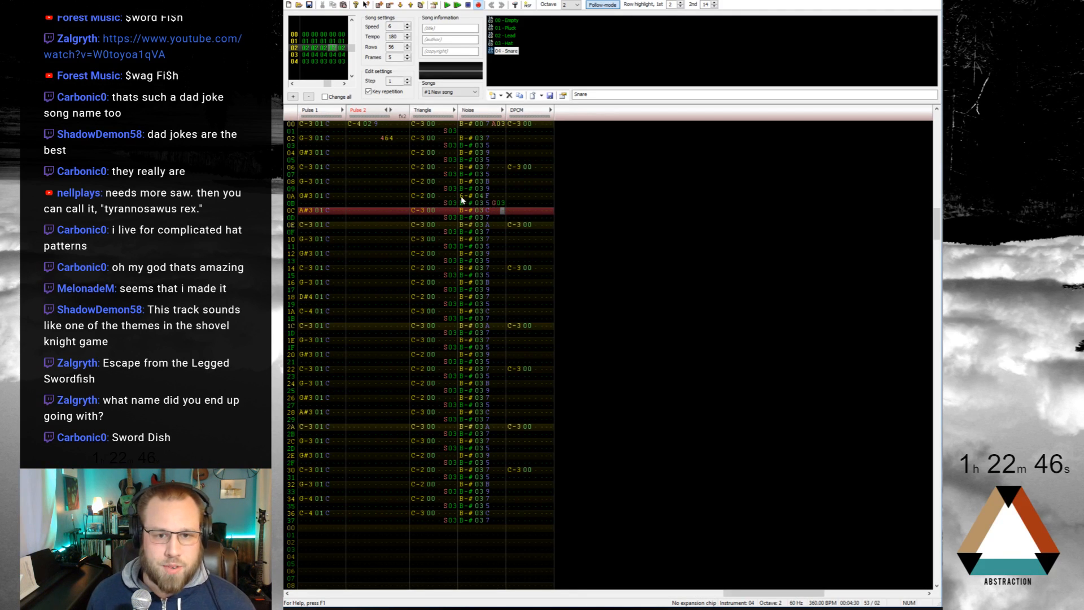
Step: Change the Noise delay effect on row 0B to G06 and add G03 on row 0C
left_click_drag(461, 199, 499, 206)
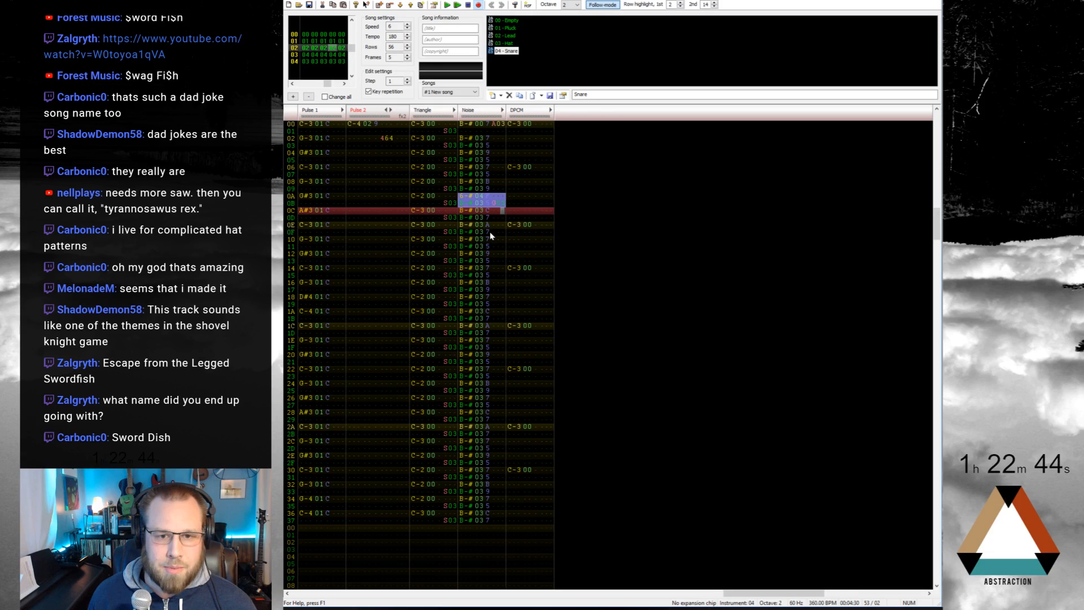
left_click(498, 216)
left_click(502, 203)
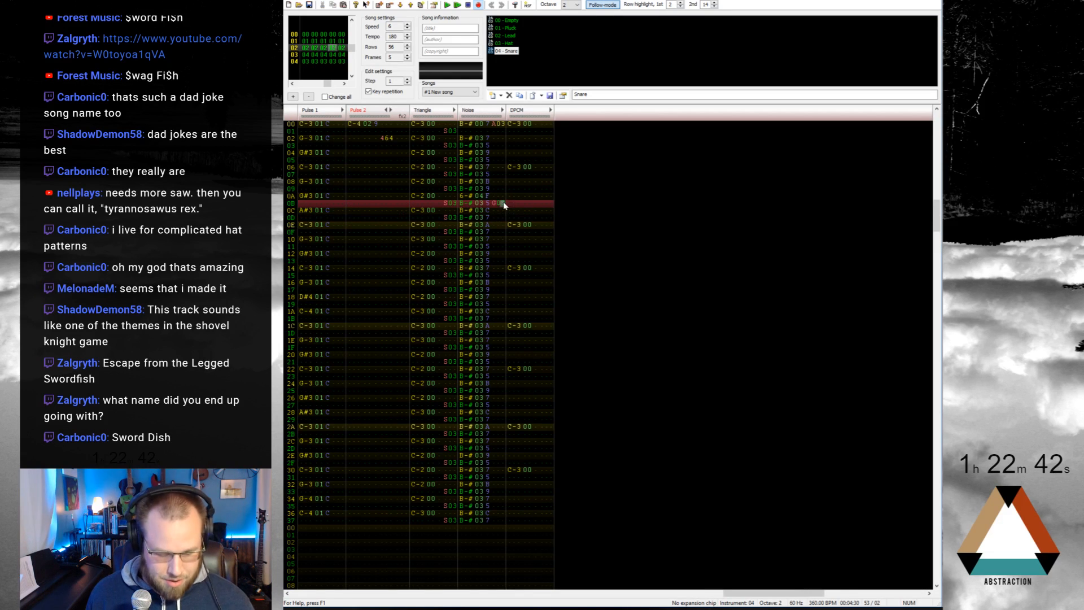
type("G06 G00")
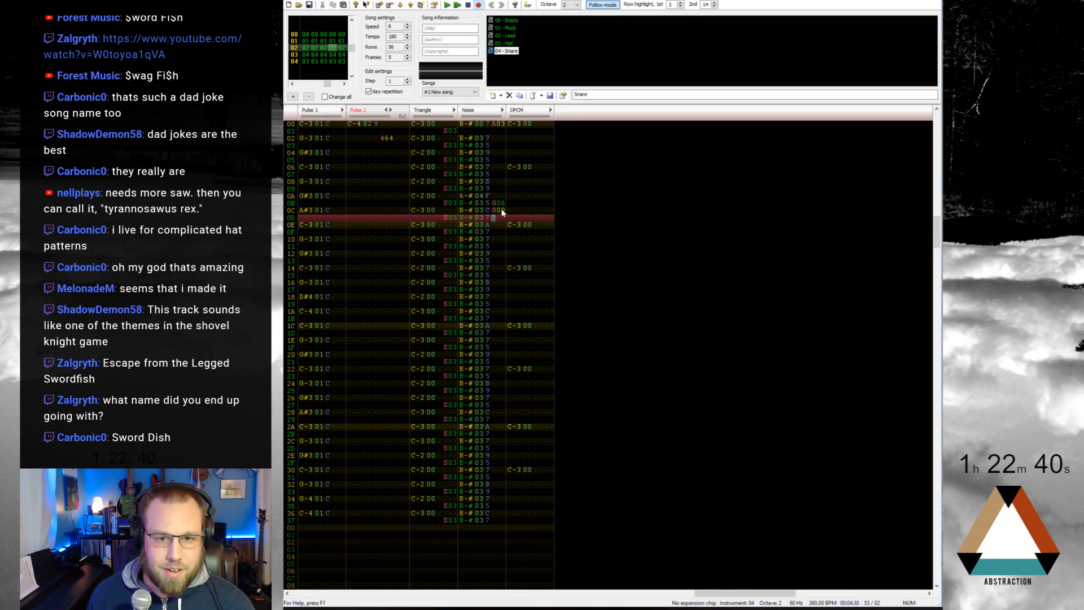
left_click(502, 210)
type("3 C ")
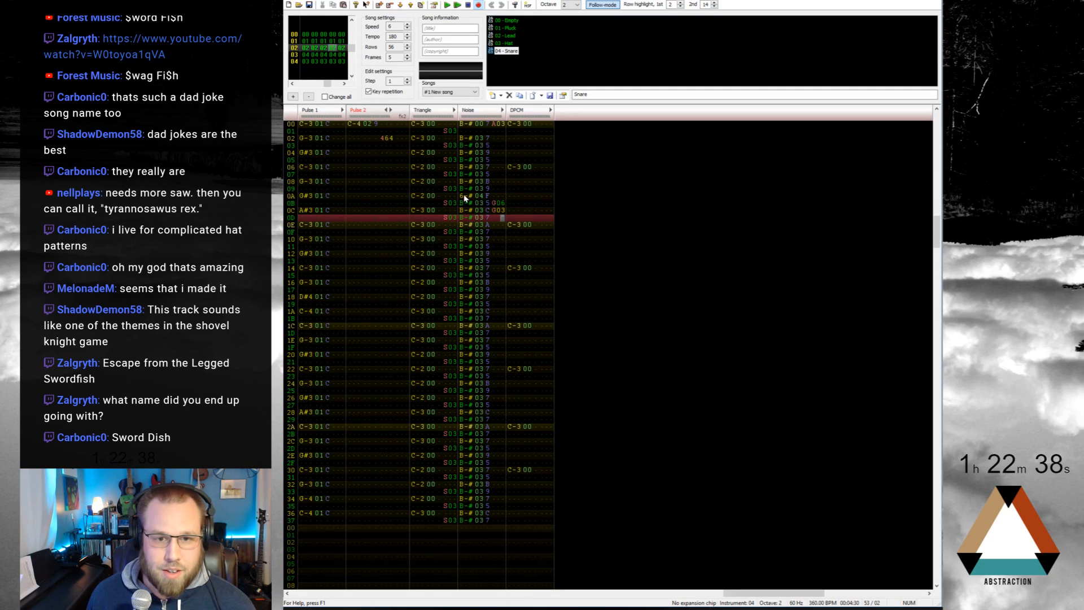
Step: Add delay effect G03 on Noise row 0D, and set rows 0B and 0C to G09 and G06
type("G0")
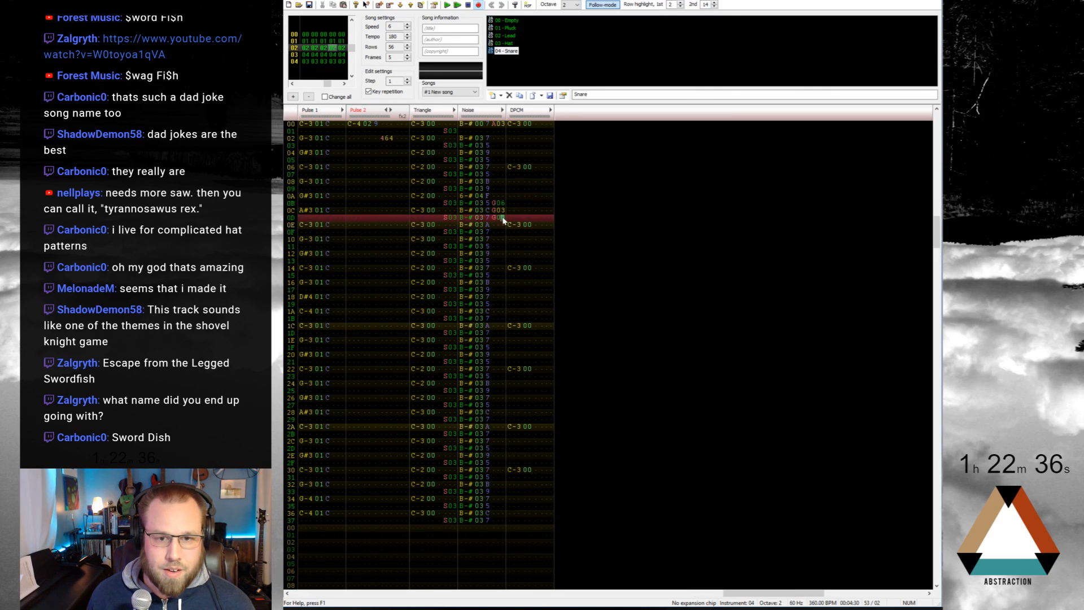
type("3")
key("Up")
key("Up")
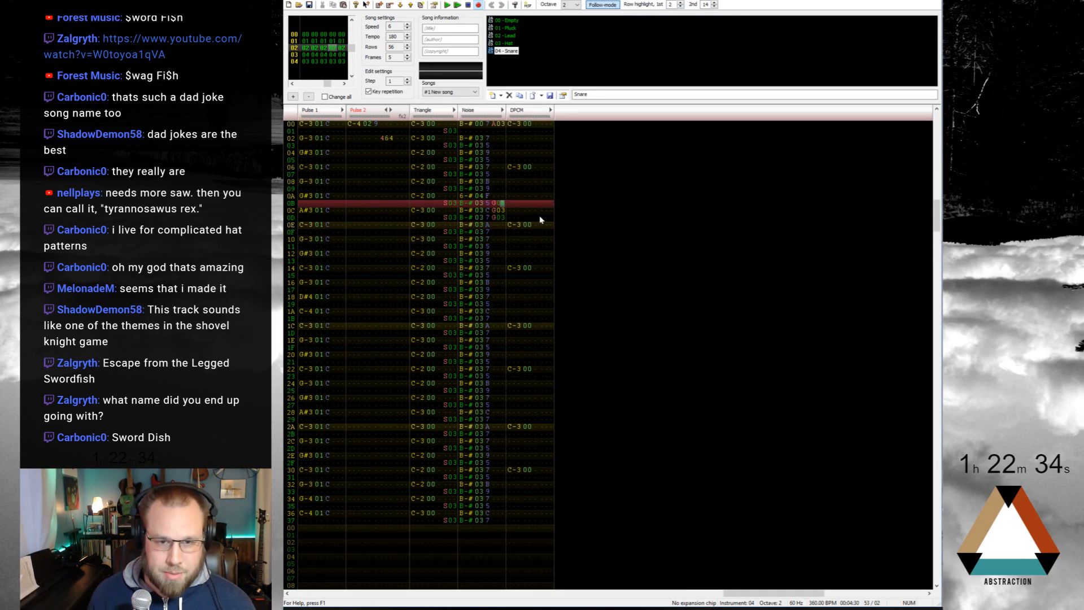
key("Up")
type("96")
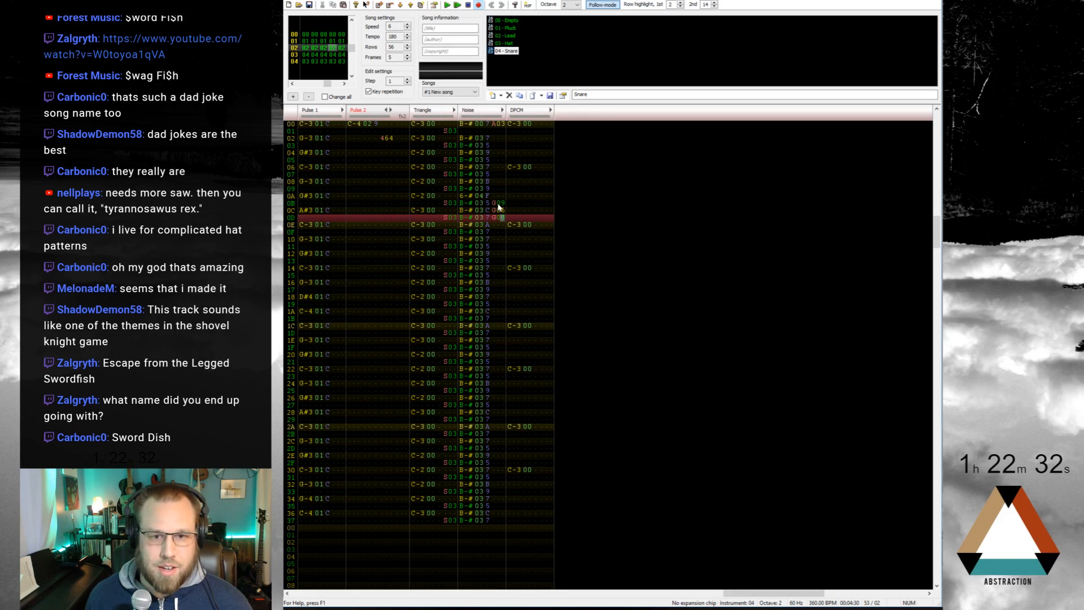
Step: Copy the Noise snare and delayed hats from rows 0A–0D to rows 18–1B, and play the frame back
left_click_drag(462, 196, 489, 214)
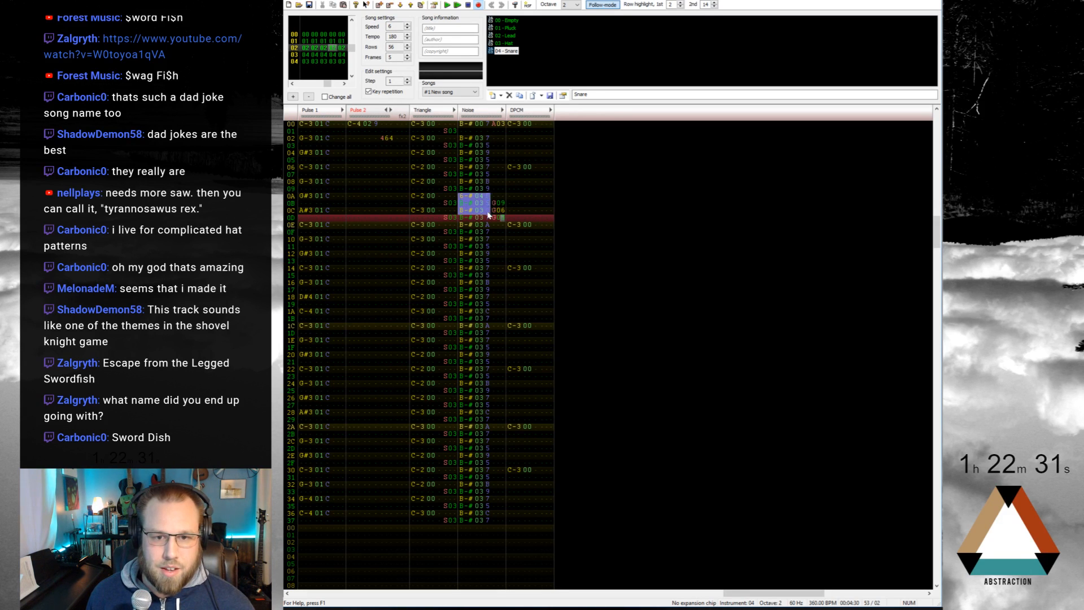
left_click(465, 305)
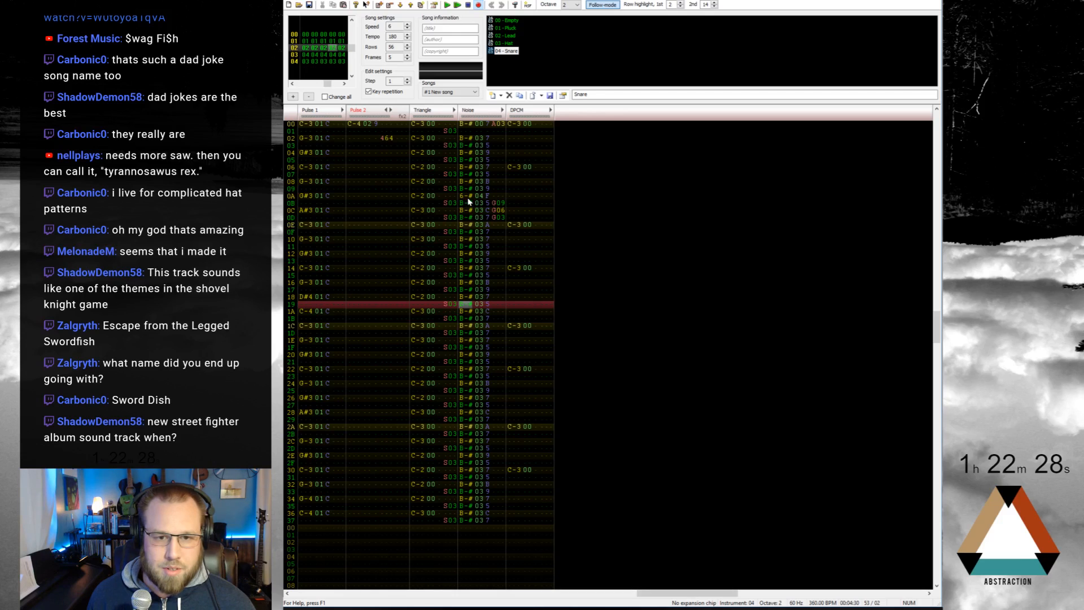
left_click_drag(468, 198, 497, 219)
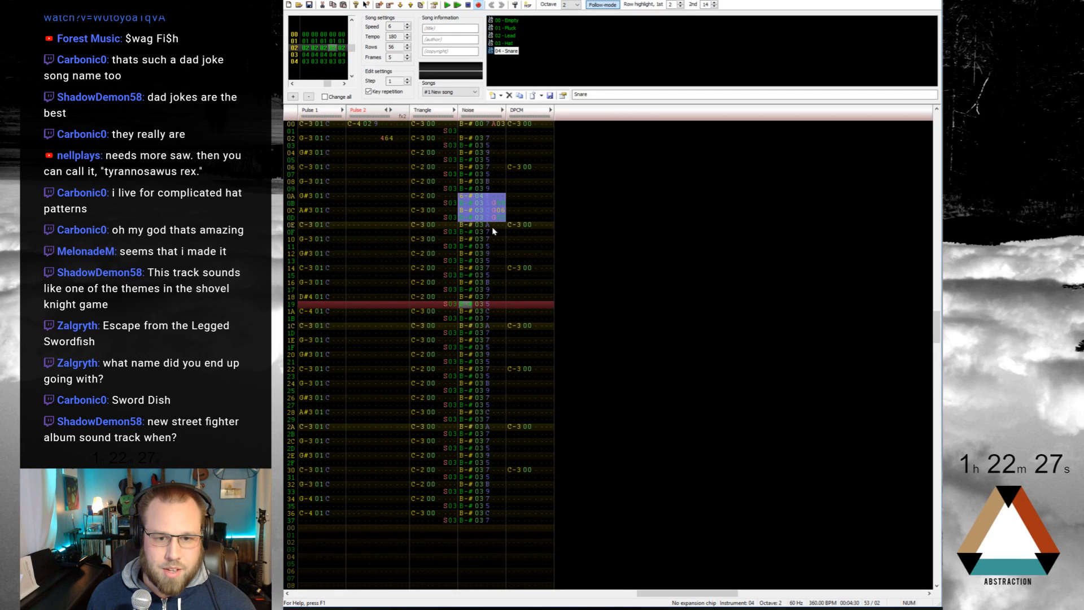
left_click(465, 299)
key("ctrl+v")
key("Return")
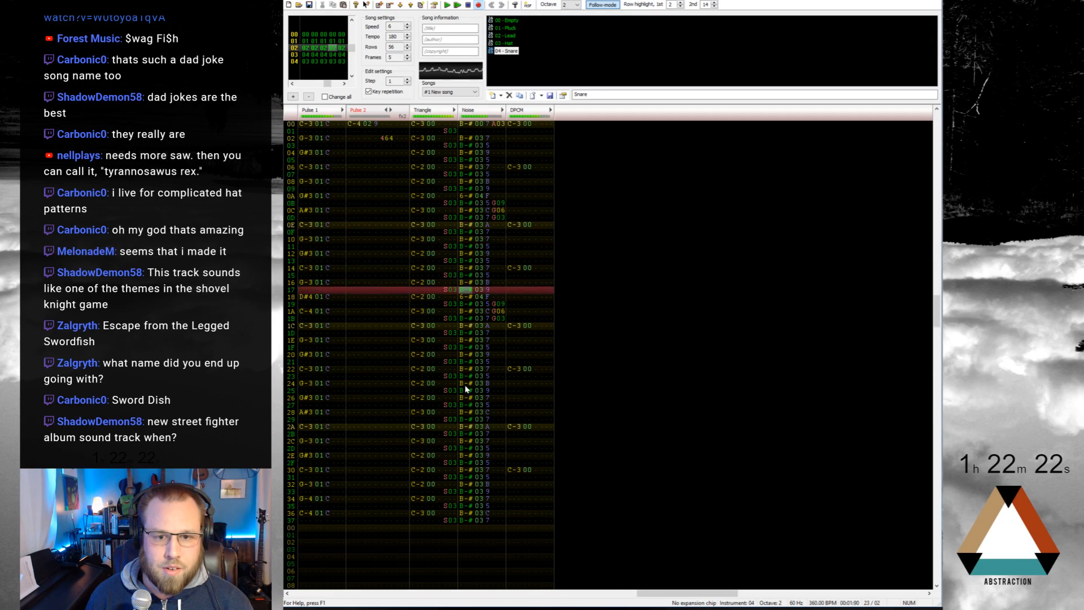
key("Return")
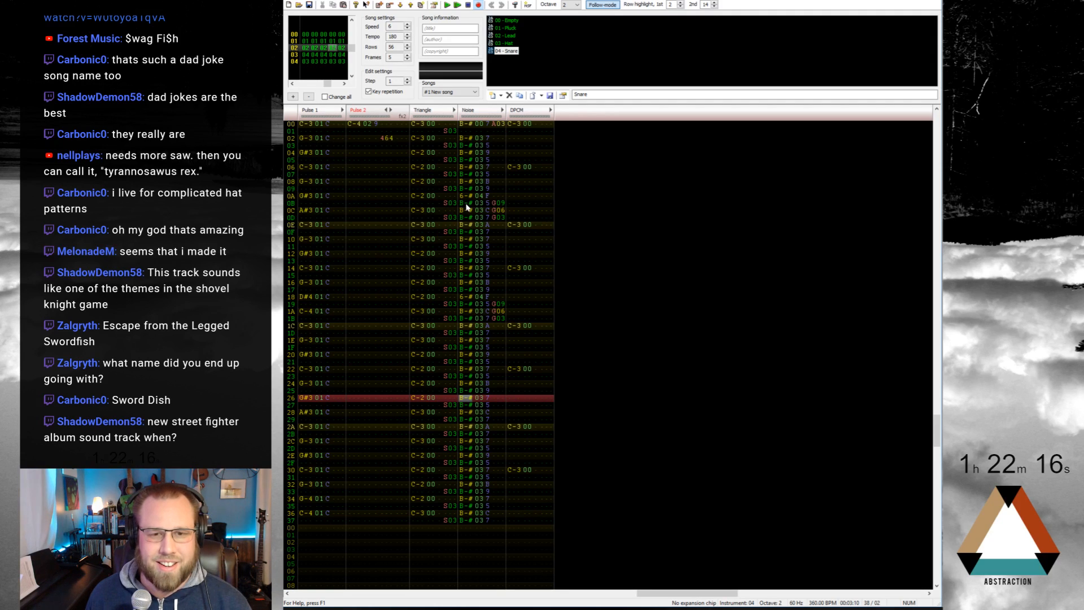
Step: Delete the Noise hat on row 0B and the delay effects on rows 0B to 0D
left_click_drag(467, 204, 497, 218)
key("Delete")
key("Delete")
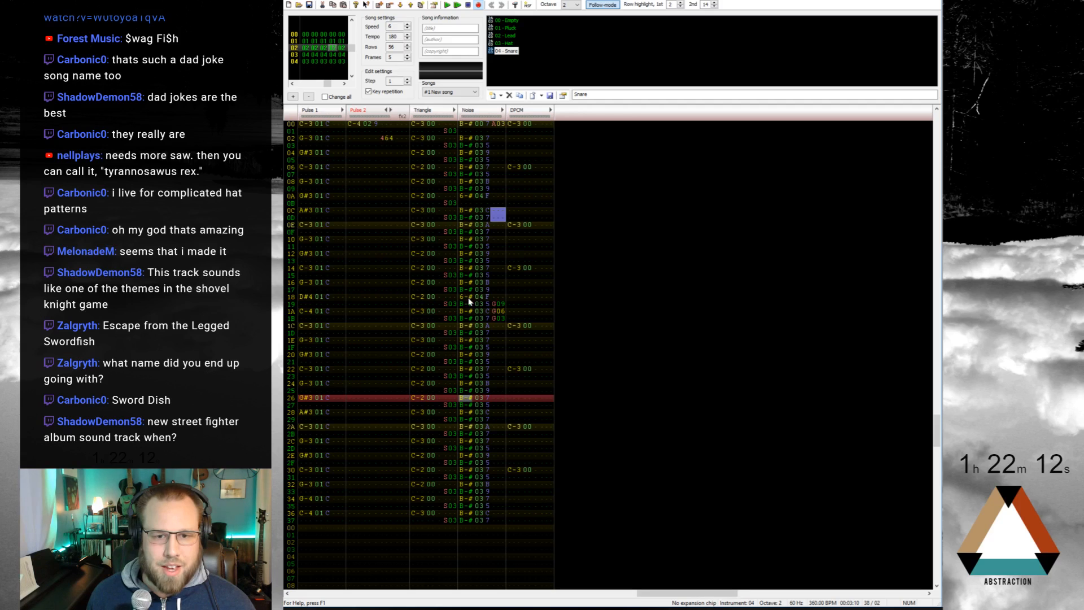
Step: Copy Noise rows 18–1B to rows 34–37 and rows 0A–0B to rows 26–27, and return to the frame's start
left_click_drag(468, 296, 500, 318)
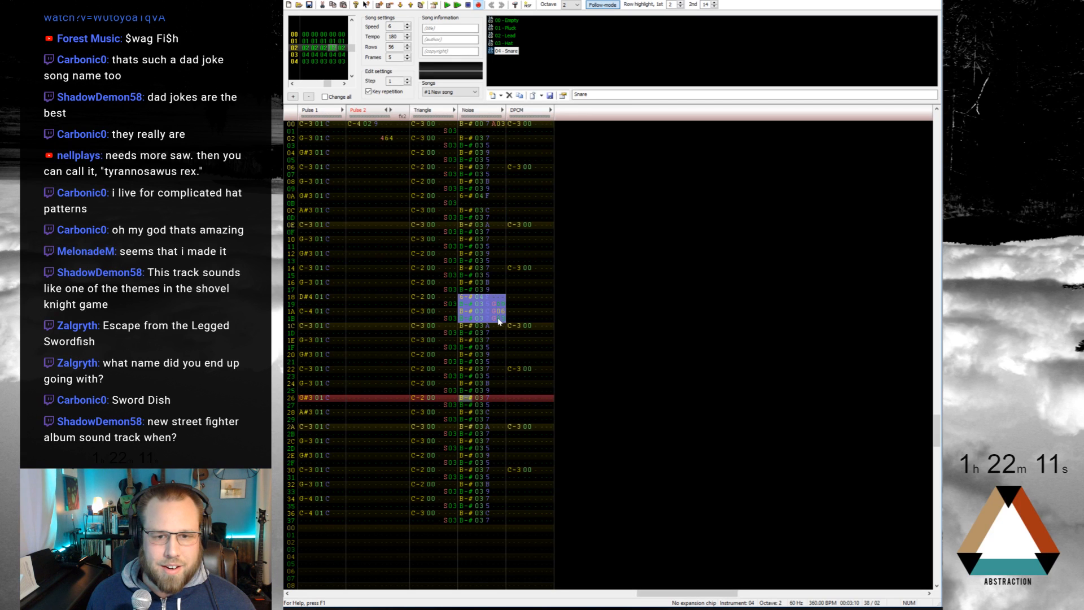
key("ctrl+c")
left_click(466, 499)
key("ctrl+v")
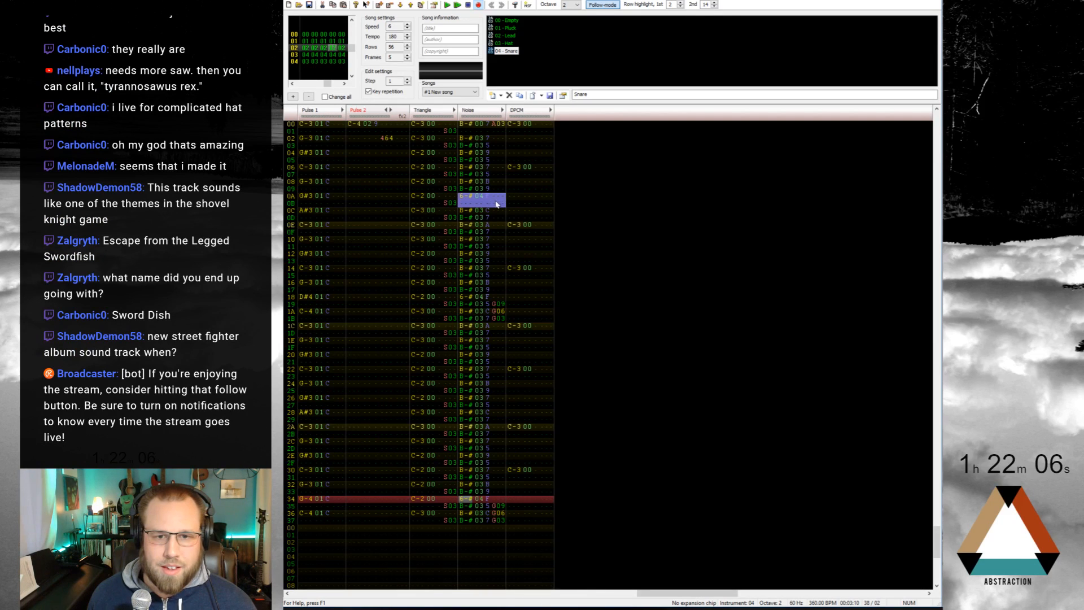
left_click(473, 399)
key("ctrl+v")
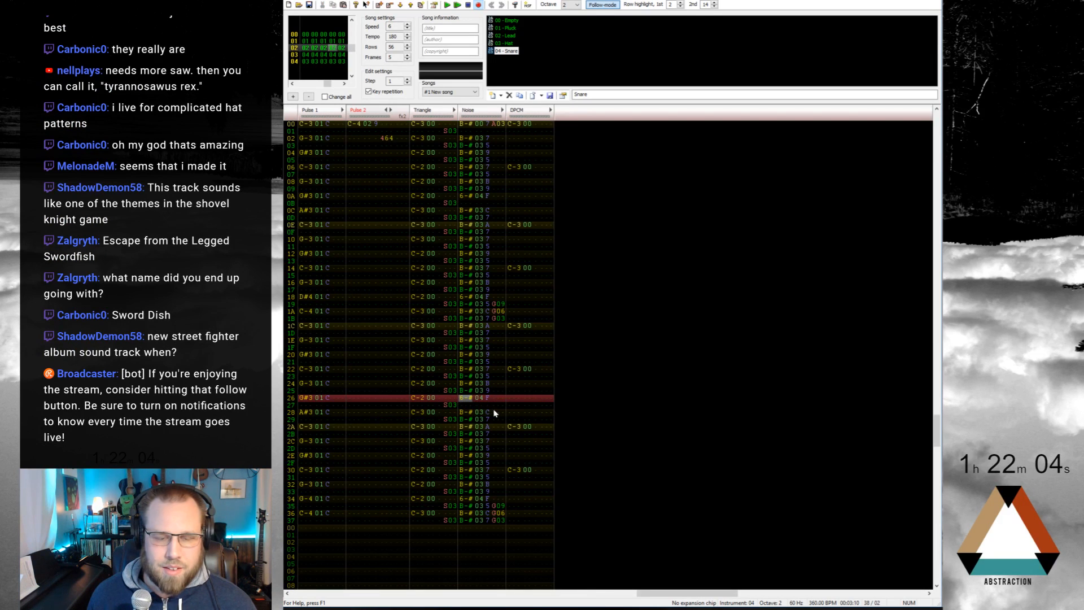
key("Home")
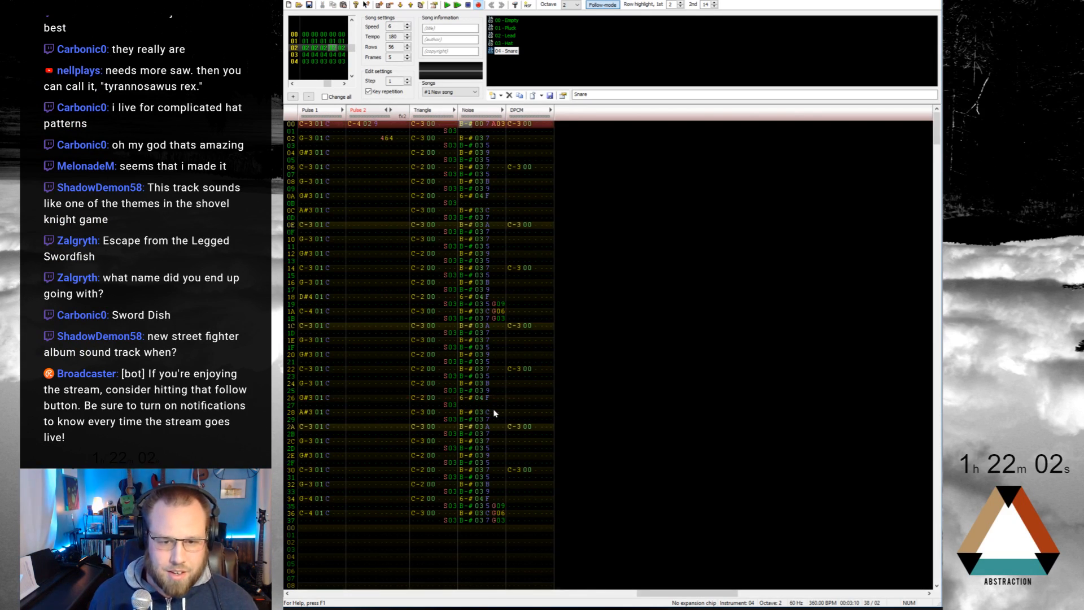
Step: Set the Noise volumes on rows 1A and 1B to 7 and C, and copy the volumes of rows 19–1B to rows 35–37
left_click(489, 314)
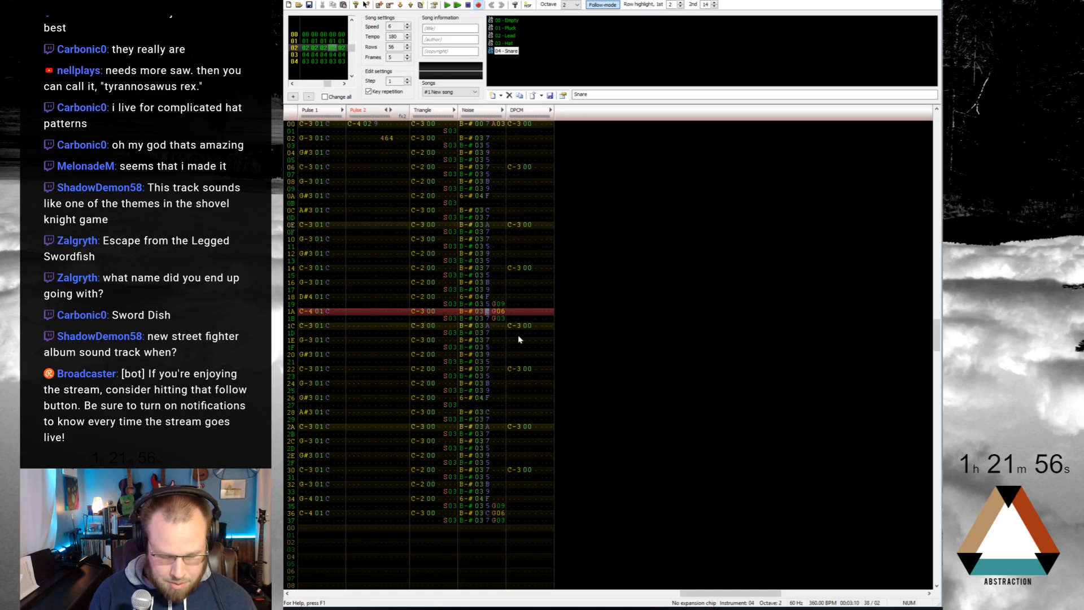
type("7c")
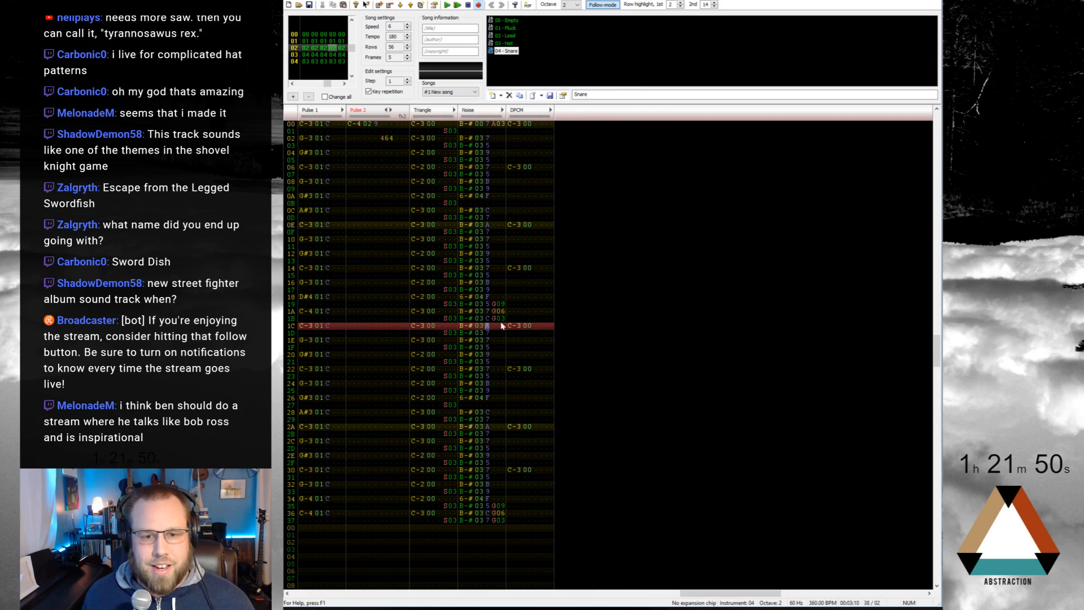
left_click_drag(488, 305, 488, 326)
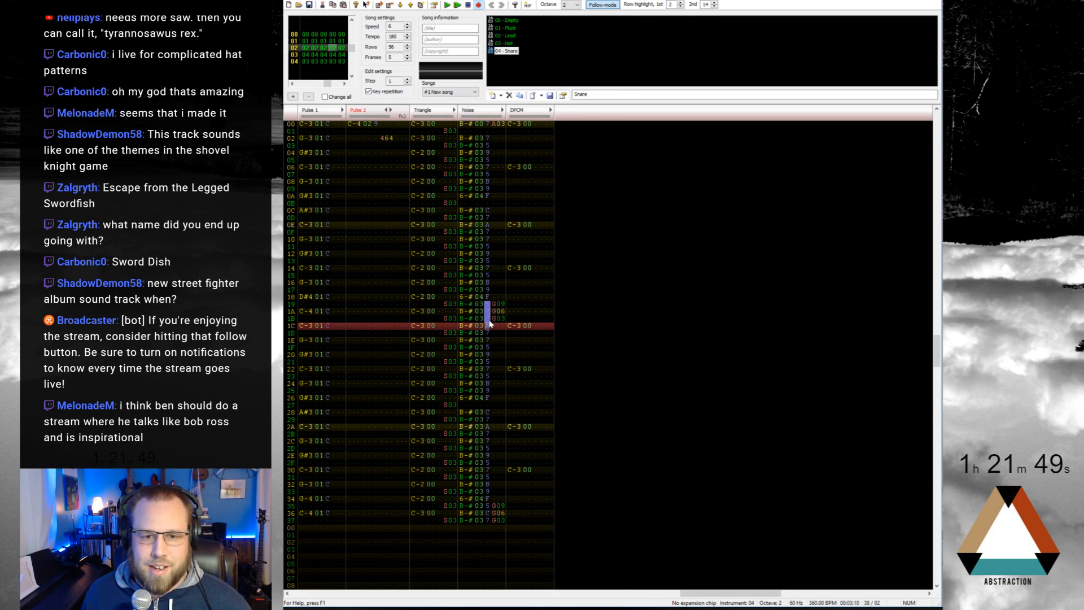
left_click(487, 507)
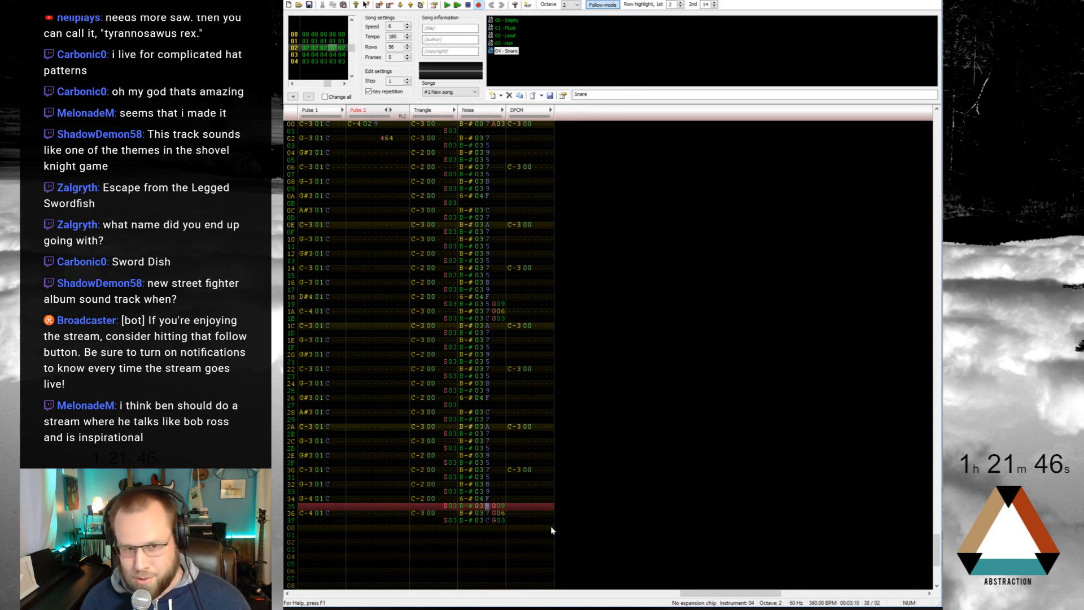
Step: Save the module and play back frame 02 to check the snare and hat pattern
key("Return")
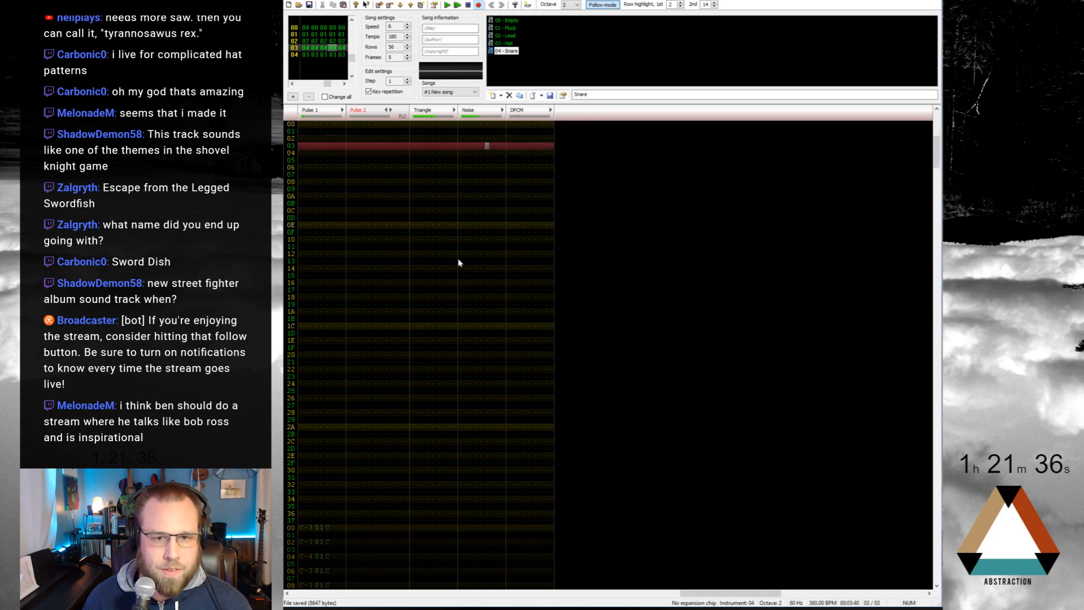
key("Return")
key("Home")
key("ctrl+Left")
key("F7")
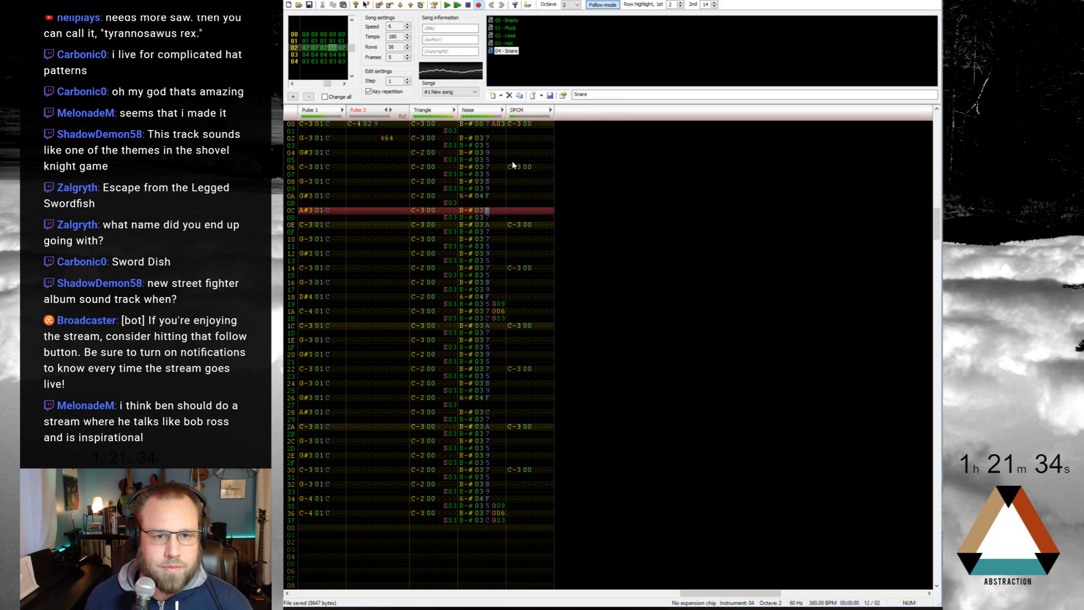
key("Return")
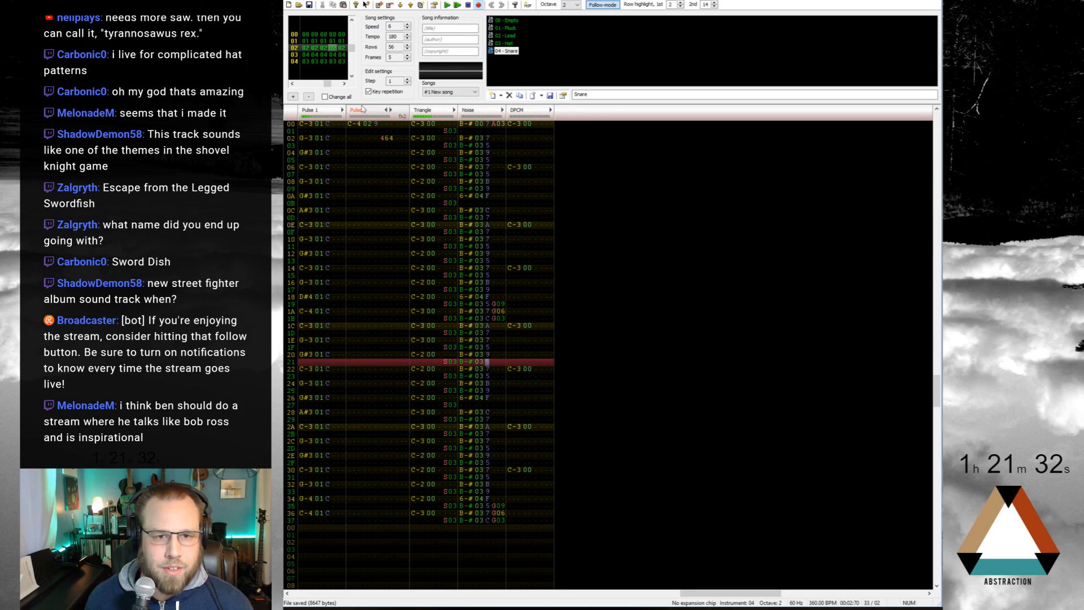
Step: Unmute Pulse 2 and enter the slide-down effect RCC on its row 06
left_click(363, 109)
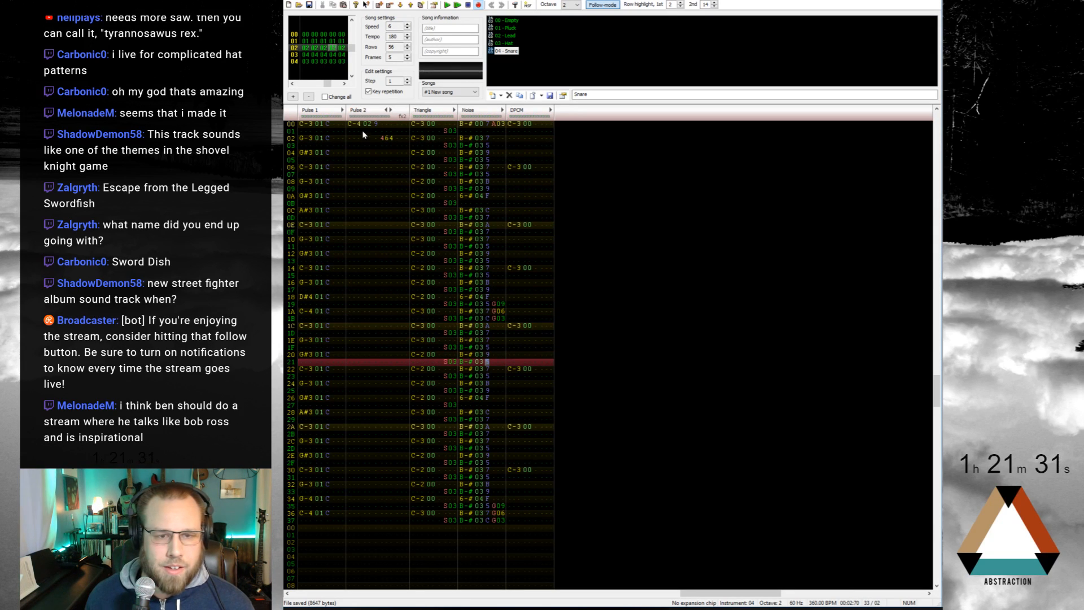
left_click(382, 167)
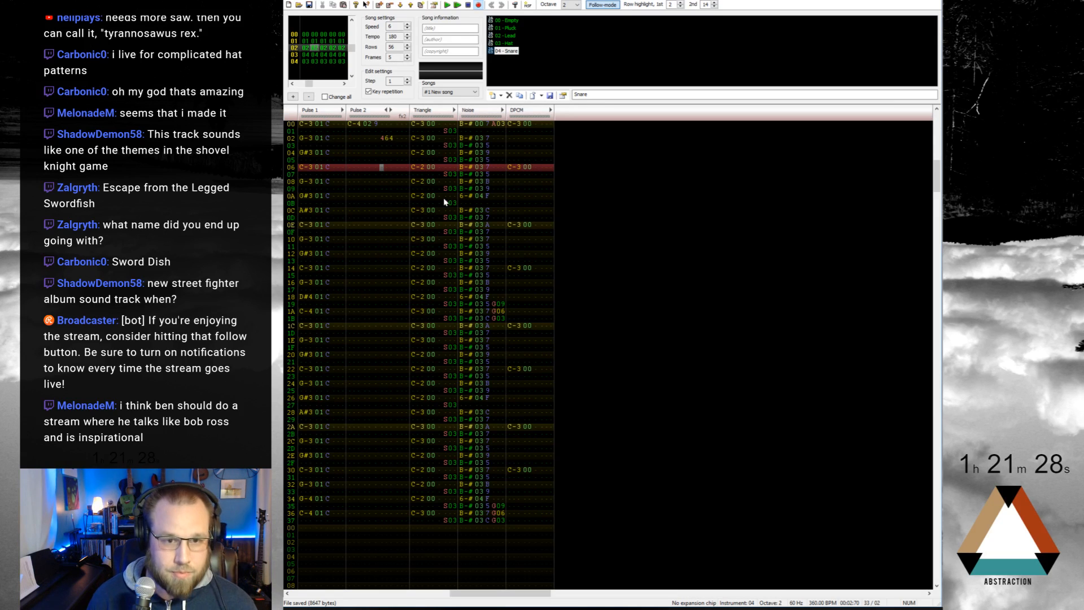
type("r")
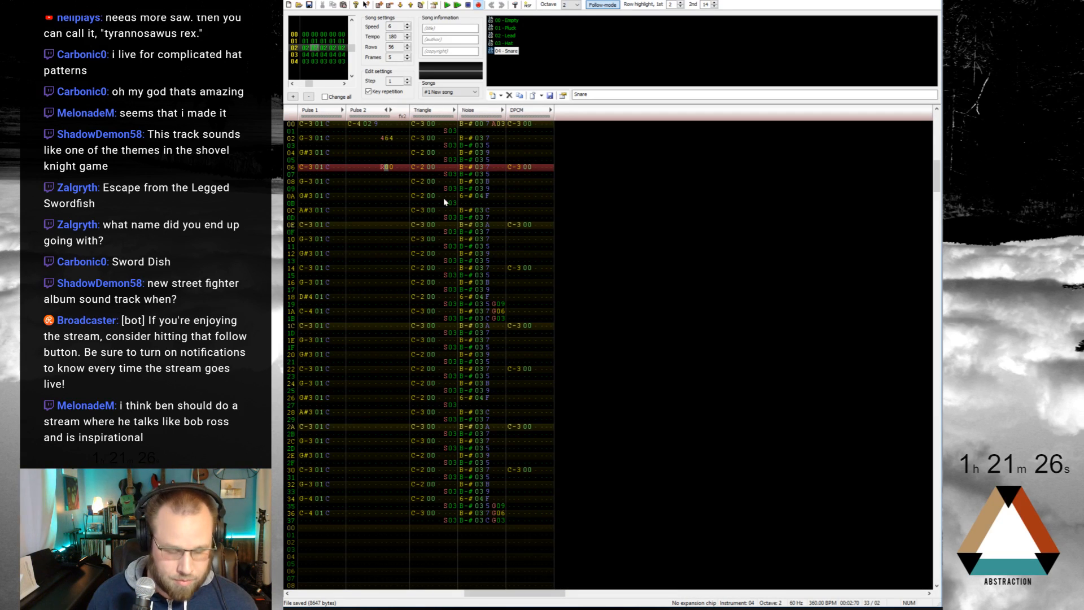
type("cc")
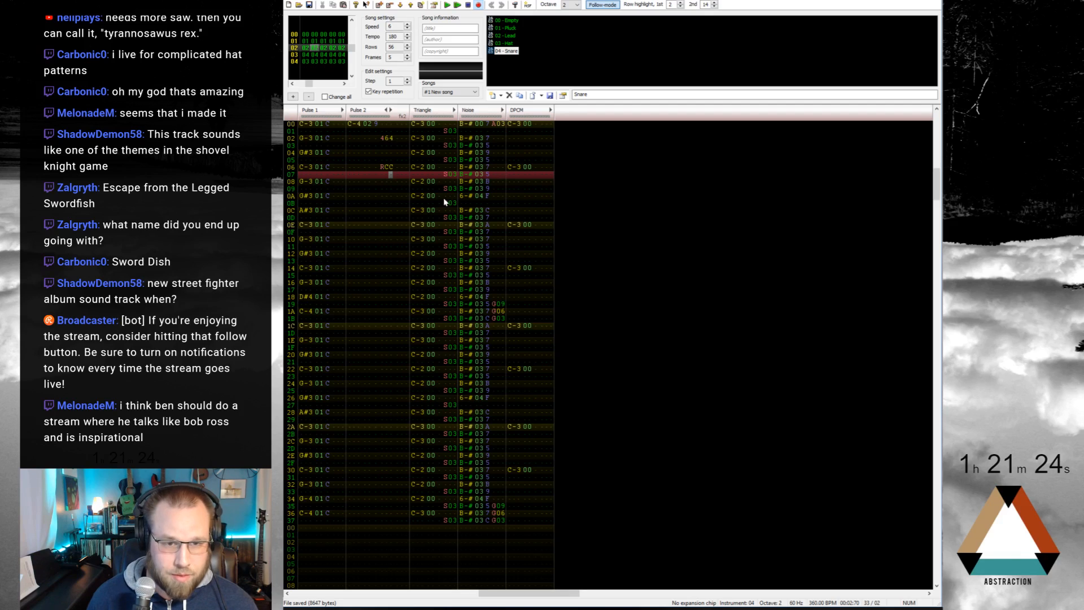
Step: Enter note C-2 with instrument 04 on Pulse 2 row 0A and return the cursor to that note
key("Down")
key("Down")
key("Down")
key("Left")
key("Left")
key("Left")
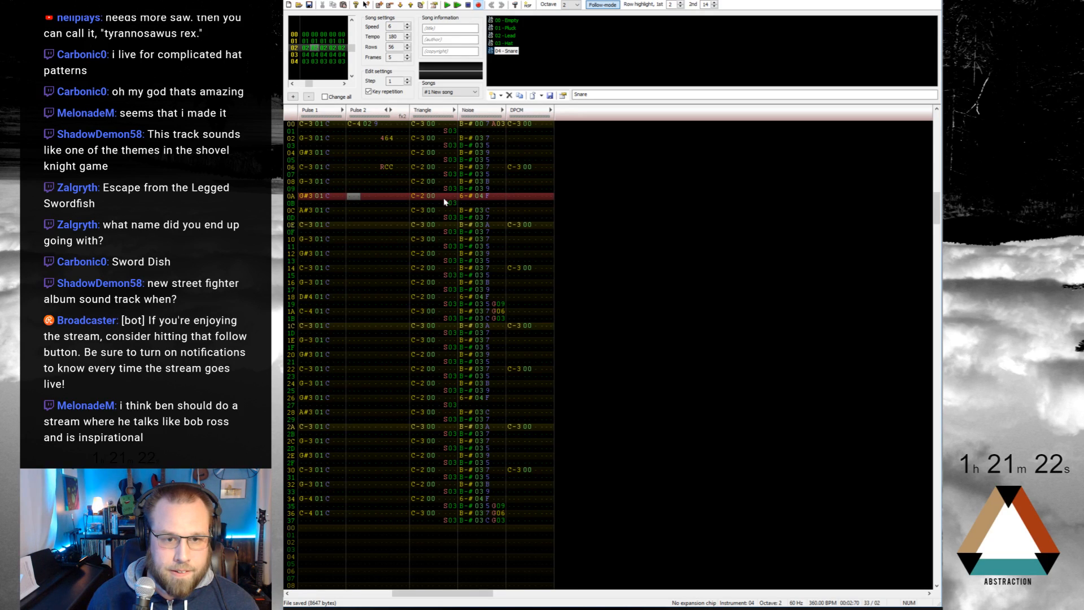
key("z")
key("Up")
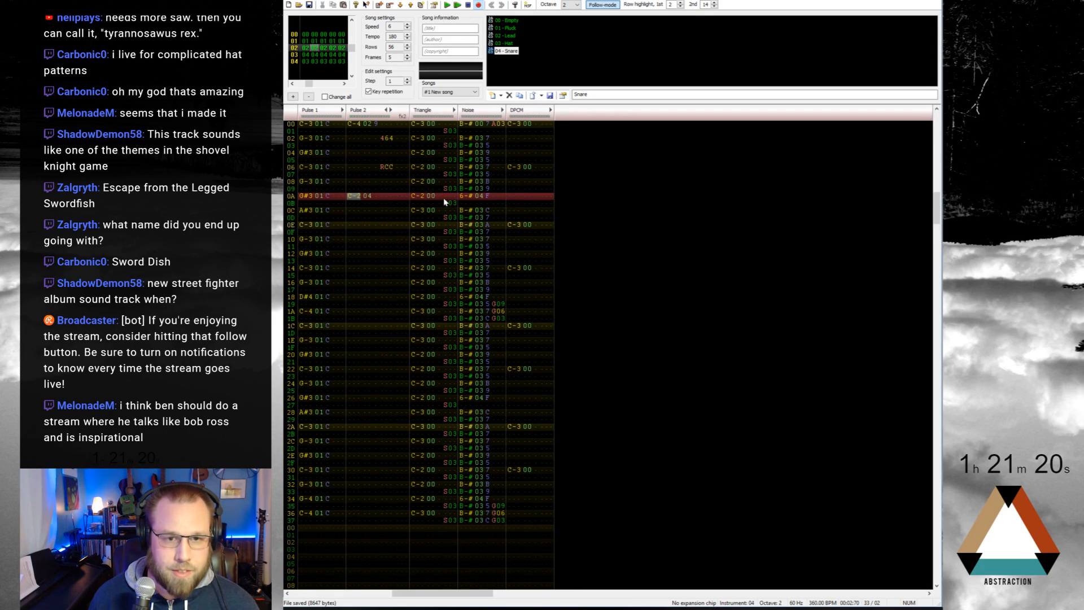
Step: Select the Lead instrument (02) and enter a note cut on row 08 of Pulse 2
key("ctrl+Up")
key("ctrl+Up")
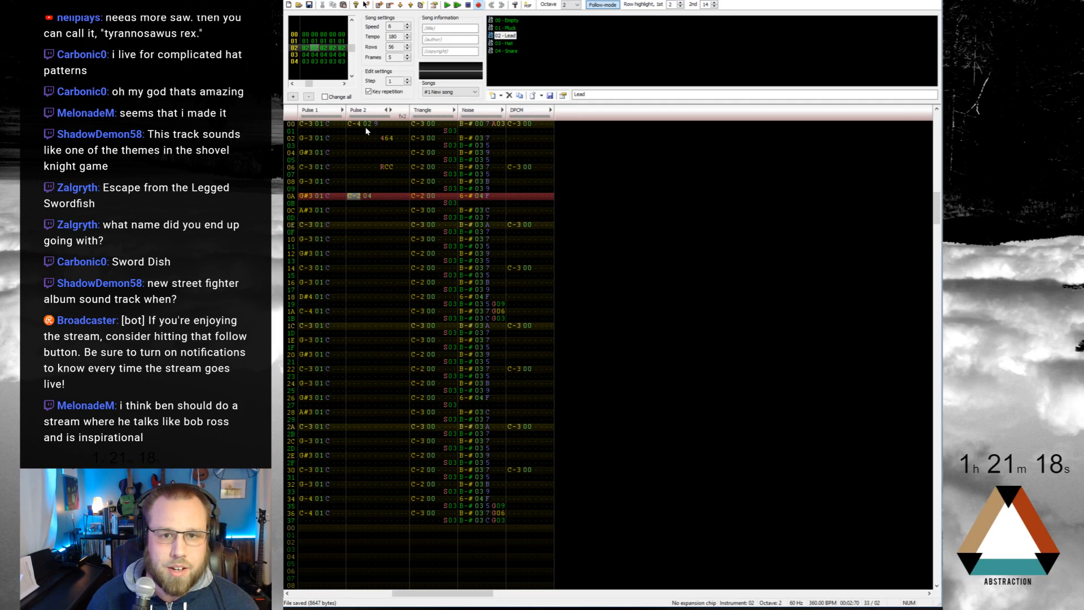
key("Right")
key("Up")
key("Up")
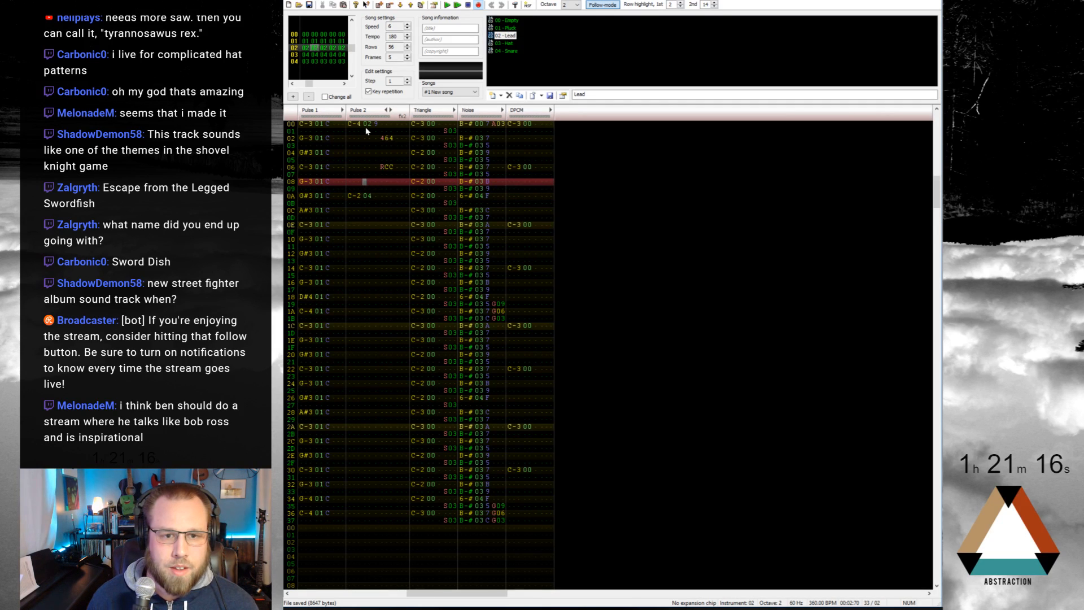
key("Left")
key("1")
key("Down")
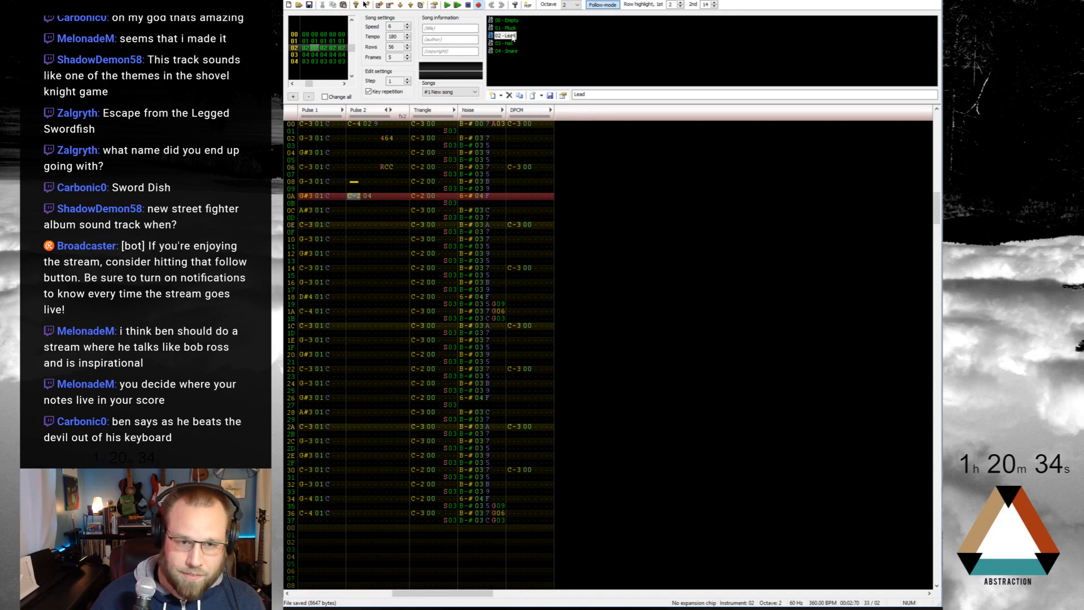
Step: Replace the note on Pulse 2 row 0A with C-3 using instrument 02
key("q")
key("Up")
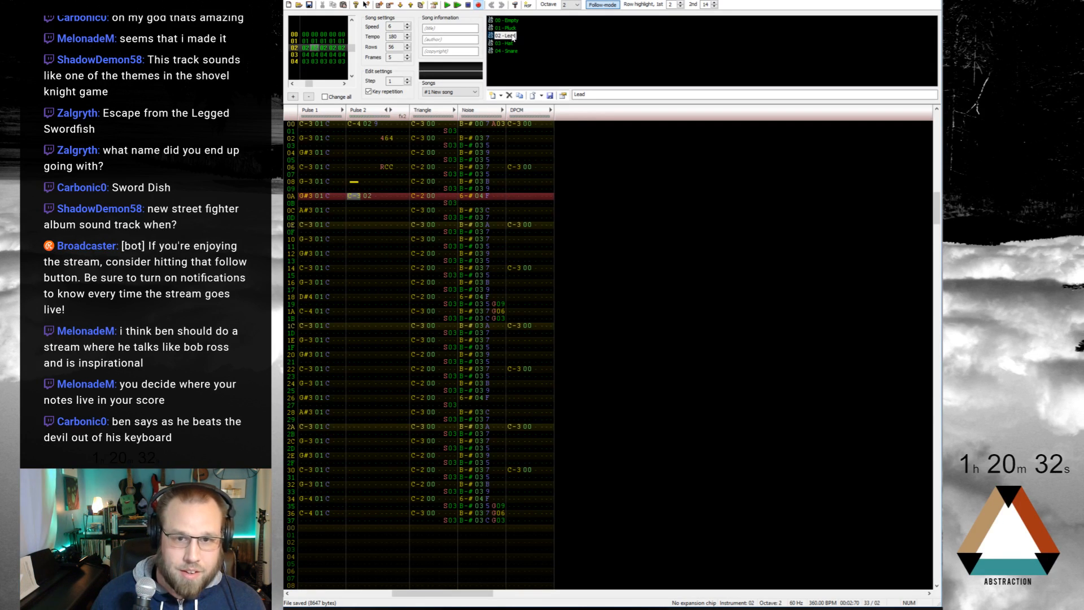
key("q")
key("q")
key("Up")
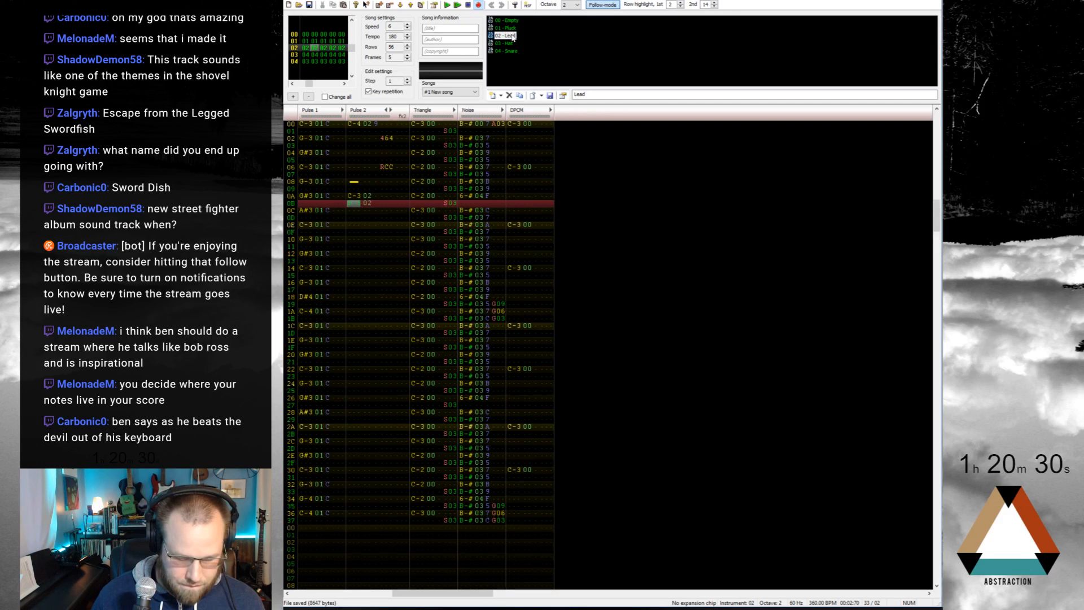
Step: Enter the rising notes D#3, G-3 and A#3 with instrument 02 on Pulse 2 rows 0B to 0D
key("q")
key("3")
key("Up")
key("Up")
key("Up")
key("Down")
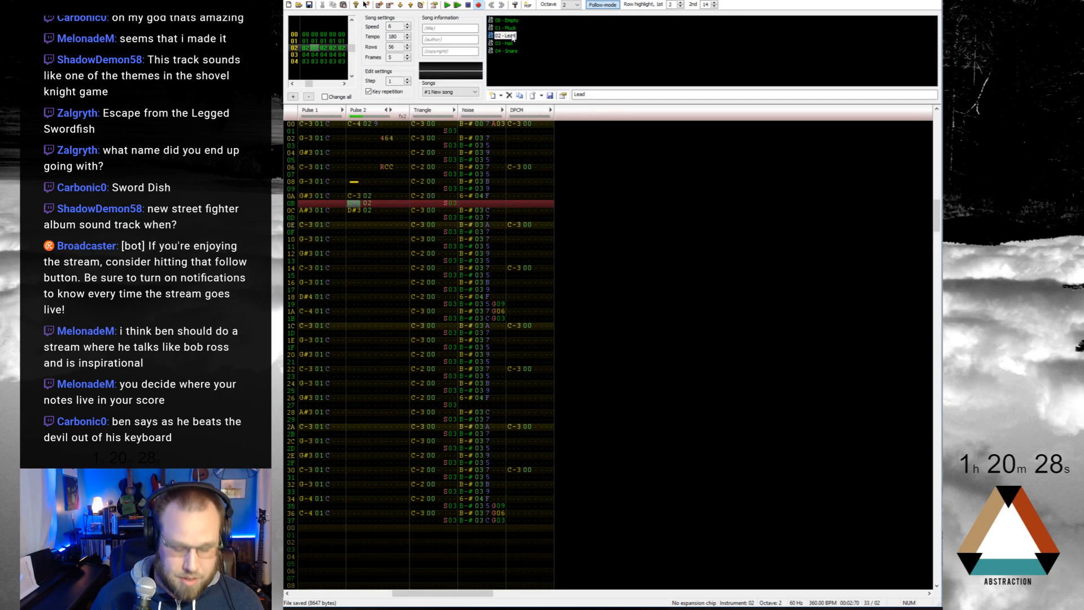
key("3")
key("t")
key("7")
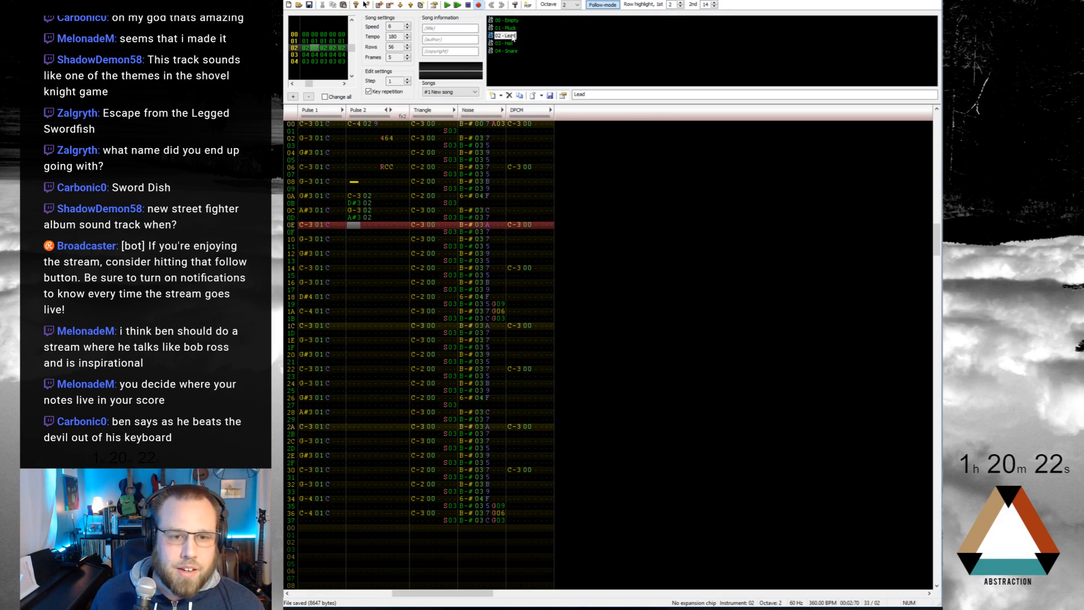
Step: Disable the Lead instrument's arpeggio, with its sequence redrawn as 22 22 0, and play back frame 02
double_click(511, 36)
left_click(432, 259)
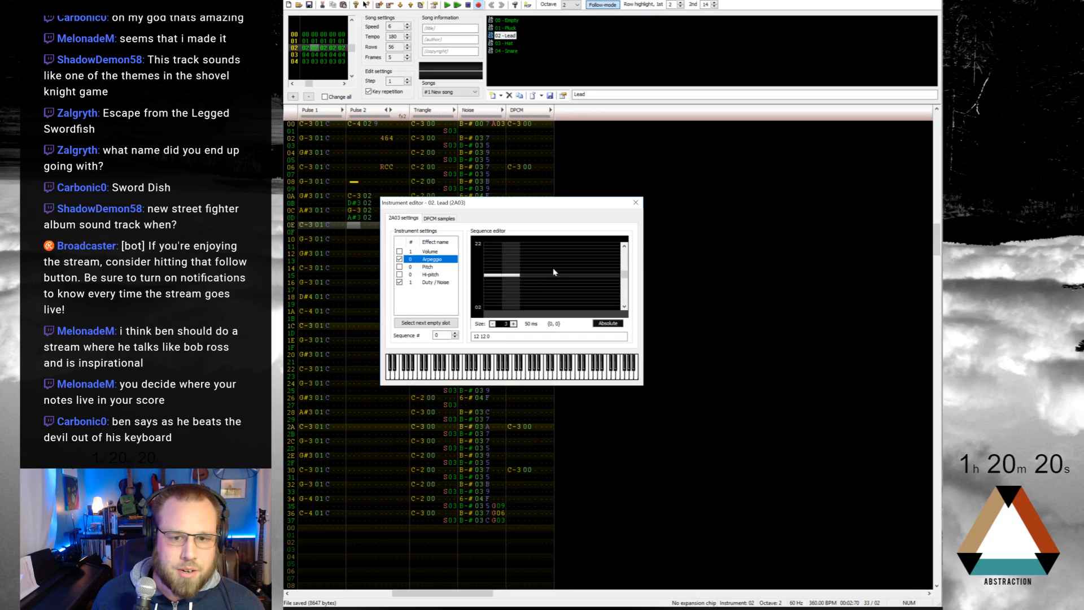
scroll(553, 272, "down", 2)
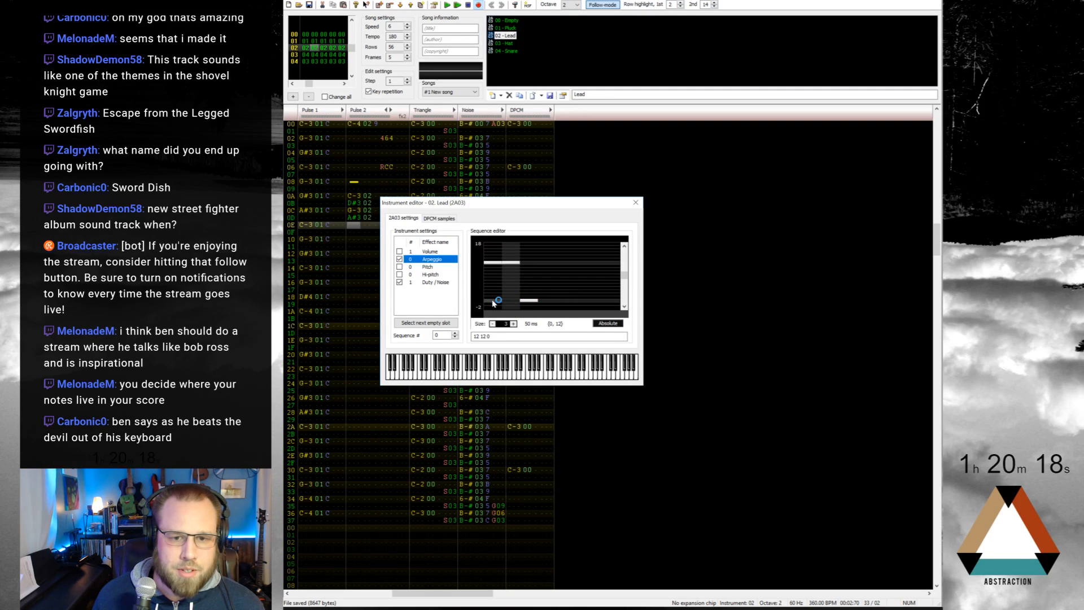
left_click_drag(493, 300, 515, 300)
left_click(400, 258)
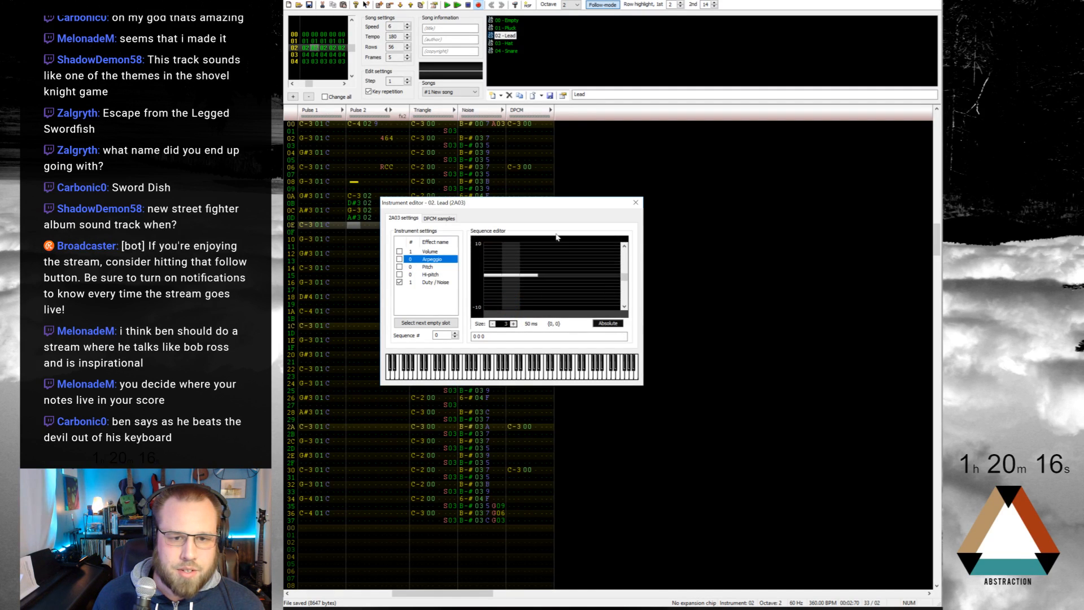
left_click_drag(487, 248, 504, 248)
left_click(400, 258)
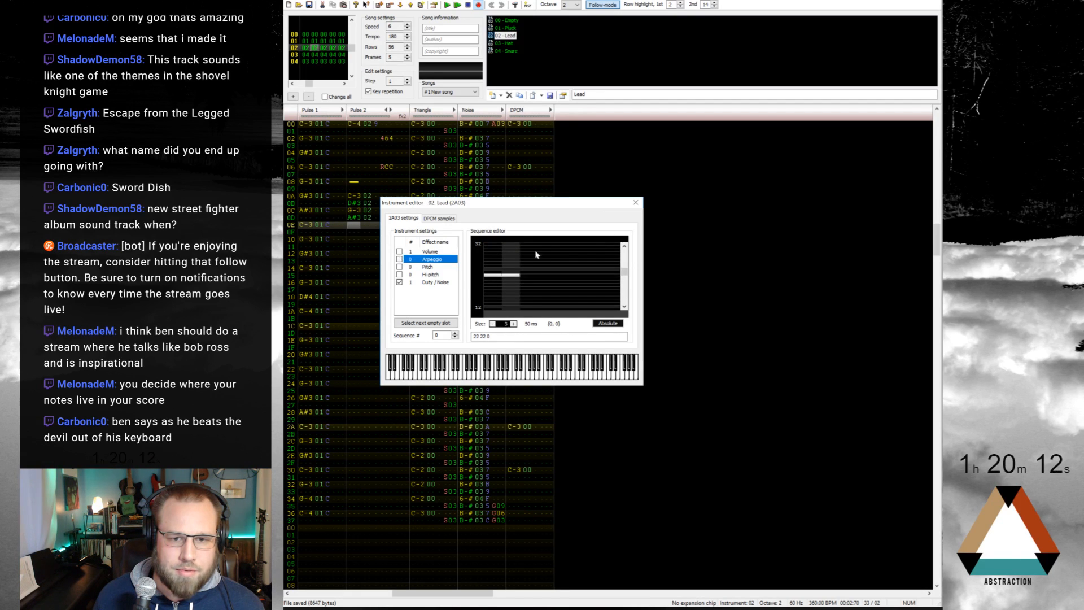
left_click(636, 203)
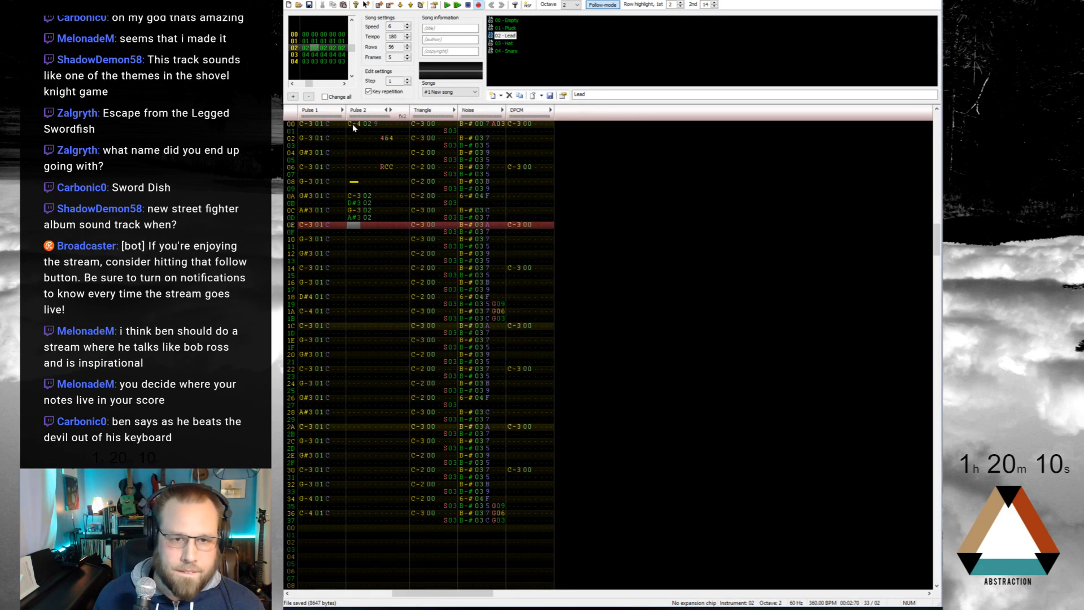
left_click(352, 123)
key("Return")
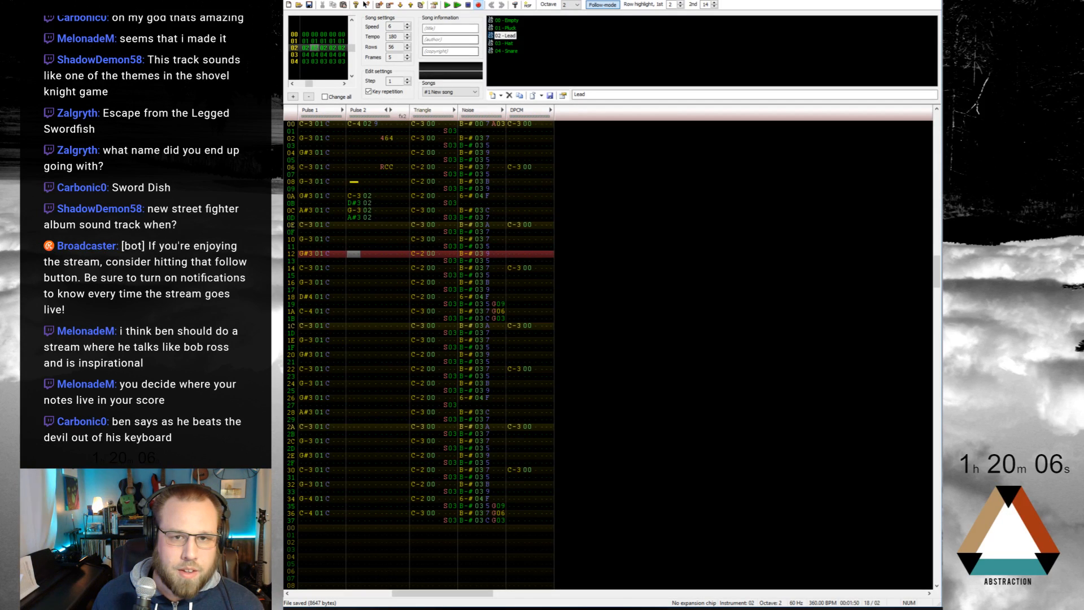
Step: Set the Lead instrument's duty sequence to 2 2 2 and play back frame 02 from its start
double_click(500, 36)
left_click(430, 282)
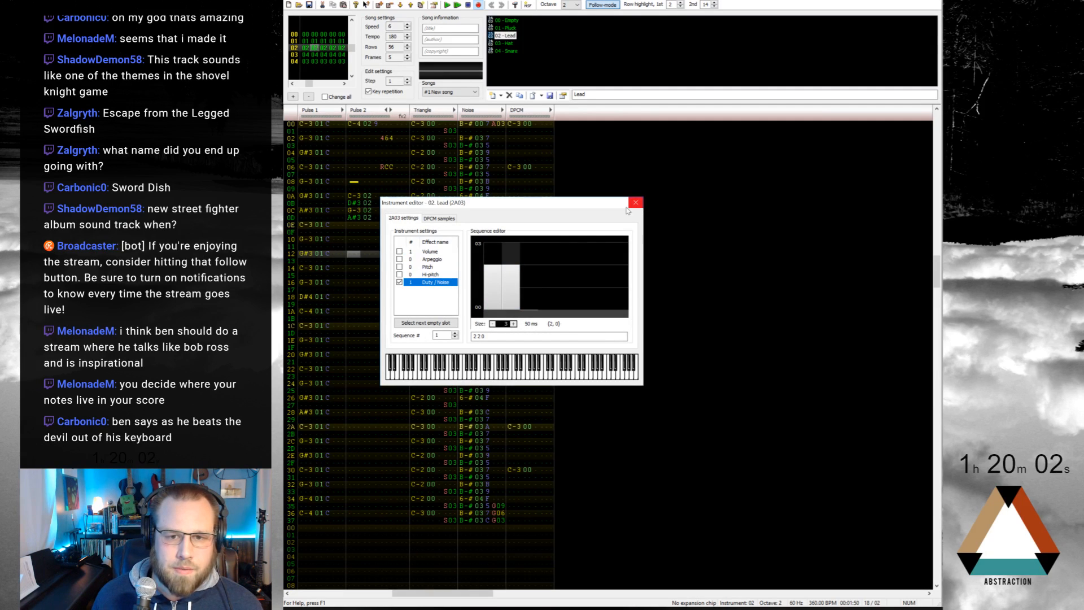
left_click(527, 271)
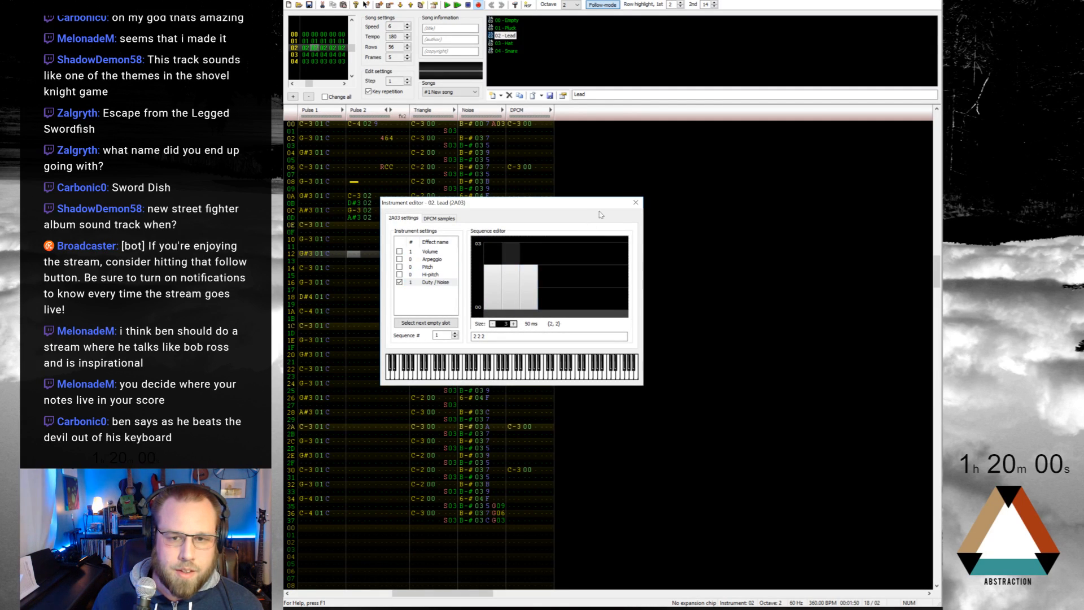
key("Escape")
key("Return")
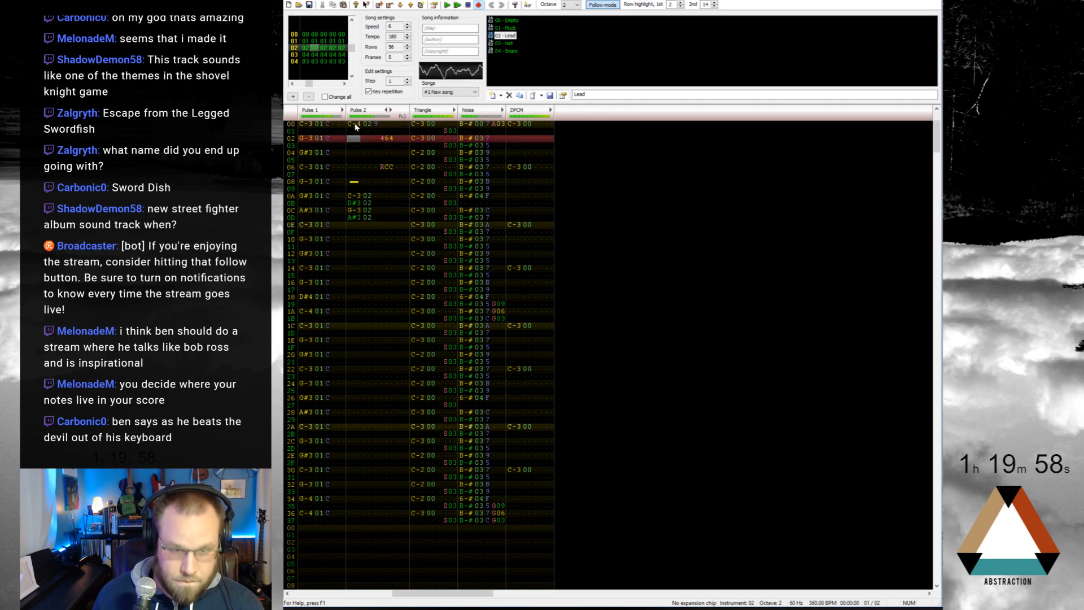
key("Return")
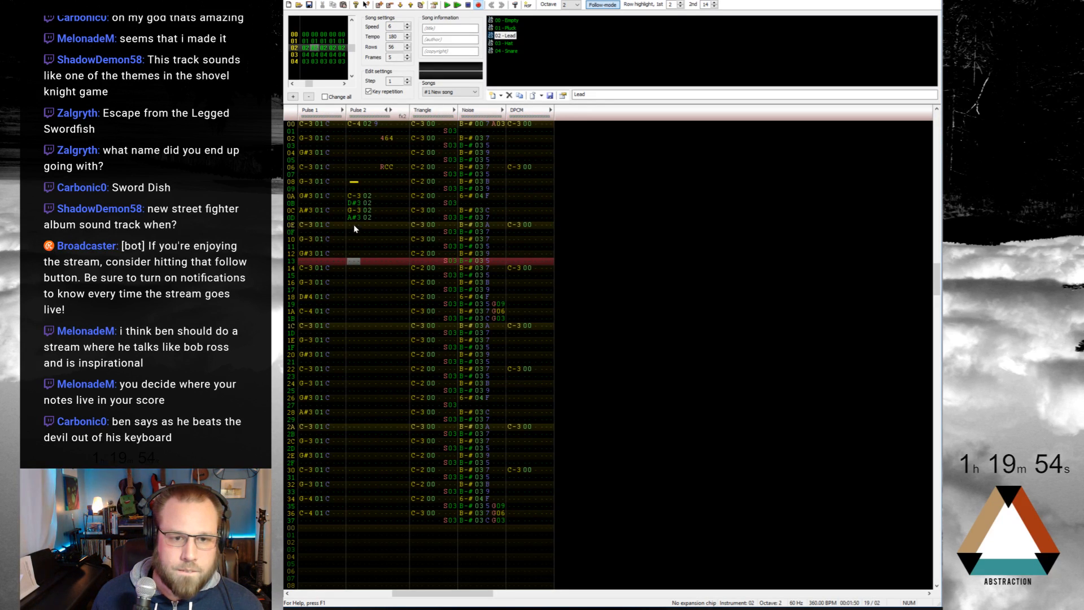
Step: Enter note A#3 with instrument 02 and the slide-up effect Q12 on Pulse 2 row 0E
left_click(353, 225)
key("7")
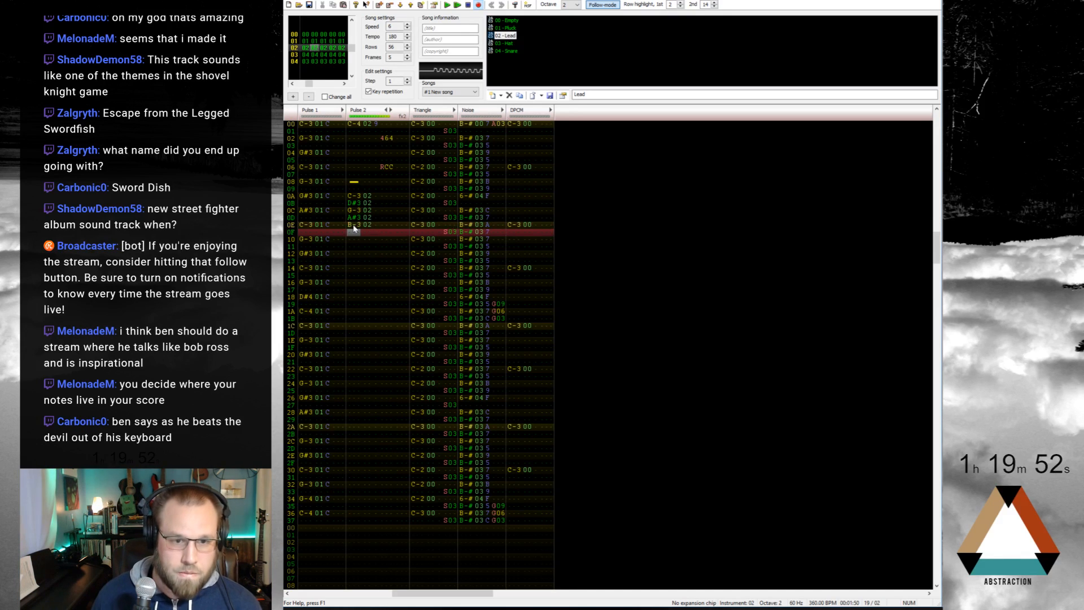
key("Up")
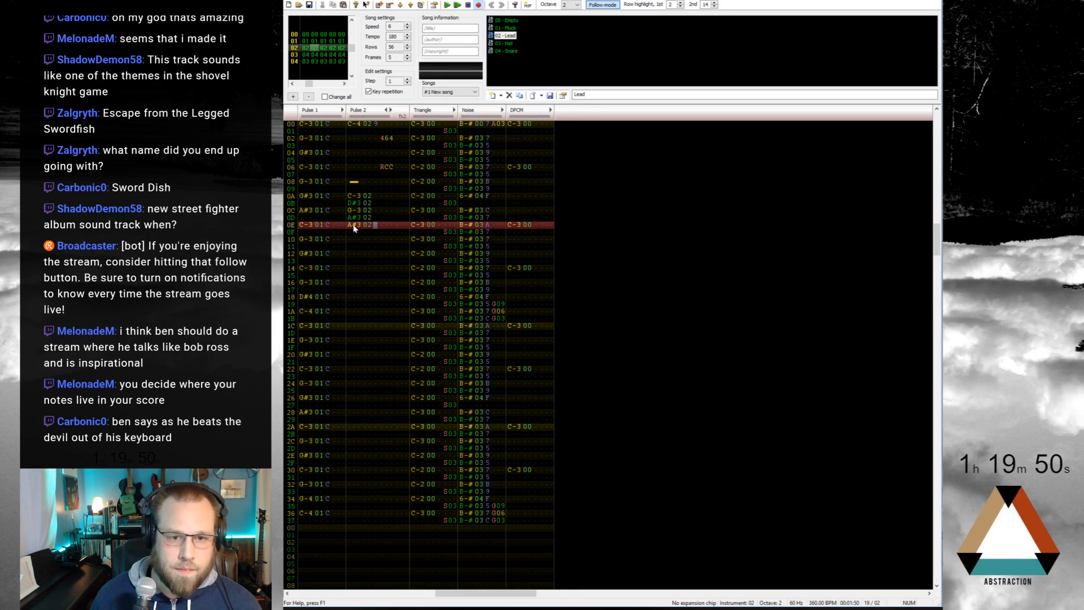
key("Right")
key("Right")
key("Right")
key("Right")
type("q12")
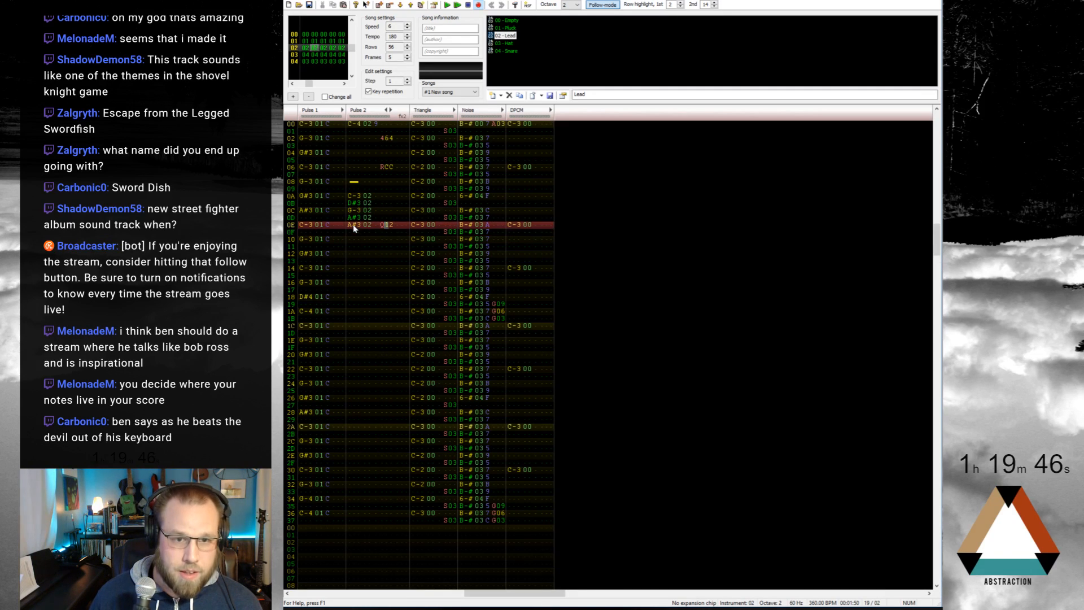
Step: Change the Pulse 2 notes on rows 0D and 0E to G#3 and return the cursor to row 00
key("Up")
key("Up")
key("Up")
key("Up")
key("Up")
key("Up")
key("Up")
key("Up")
key("Up")
key("Up")
key("Up")
key("Up")
key("Up")
key("Up")
key("Up")
key("Left")
key("Left")
key("Left")
key("Left")
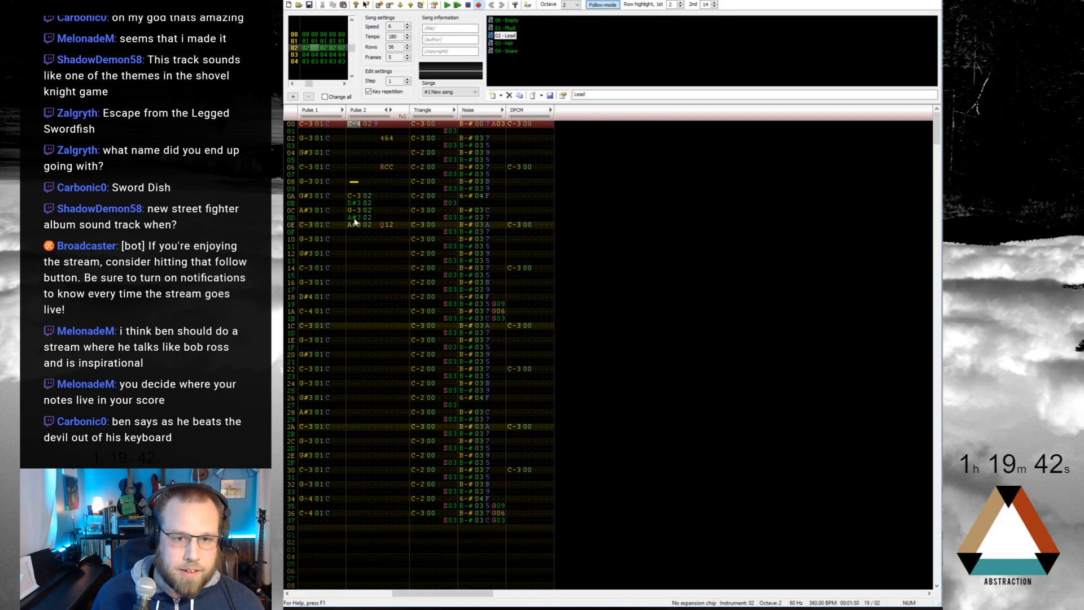
left_click(353, 218)
key("Down")
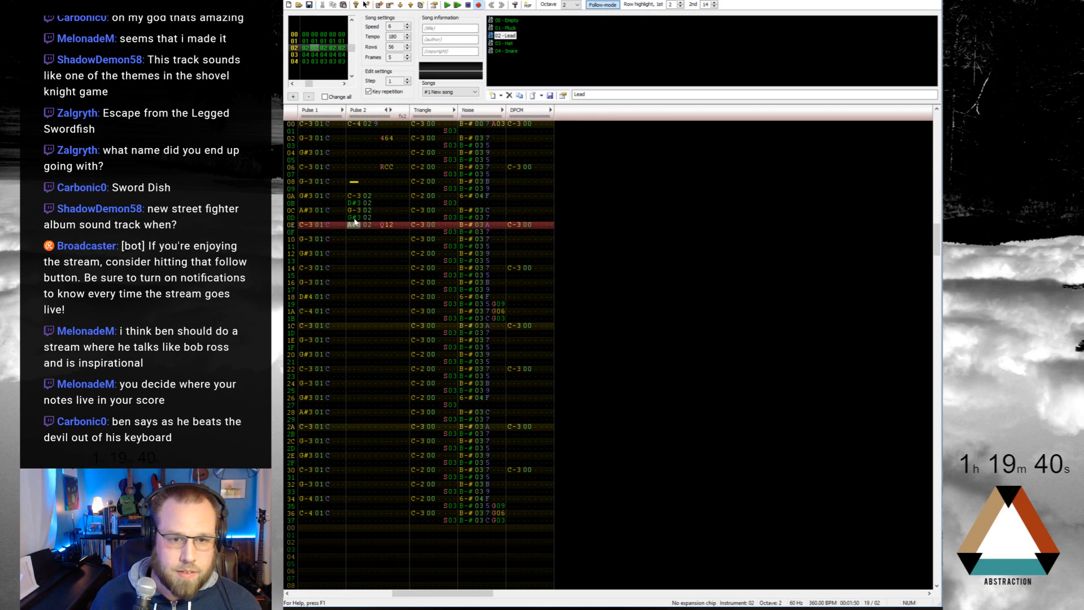
key("6")
key("Home")
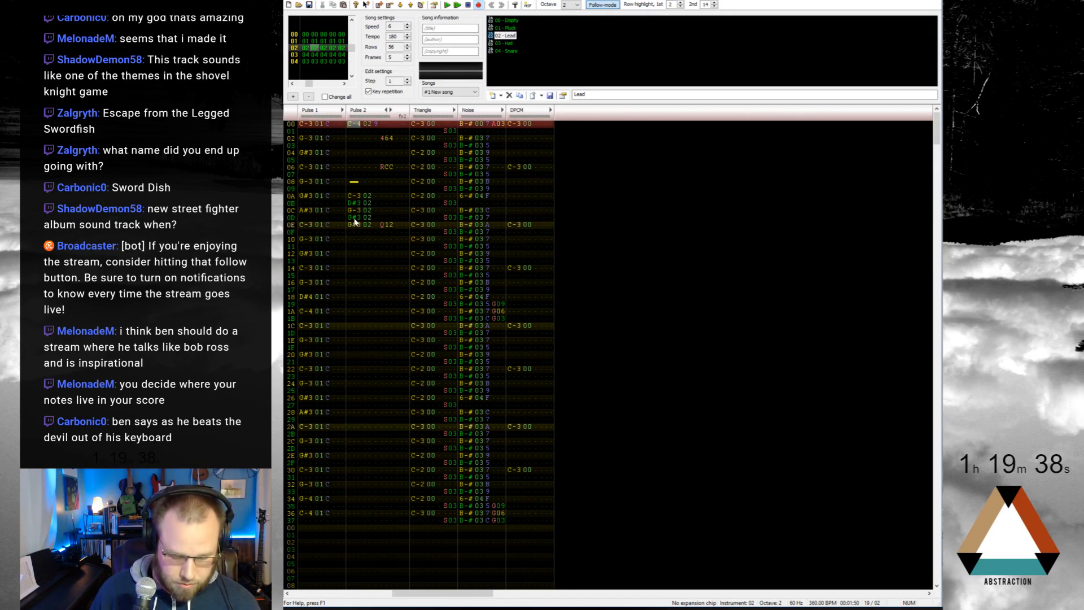
Step: Change the opening note on Pulse 2 row 00 of frame 02 to A#3
key("i")
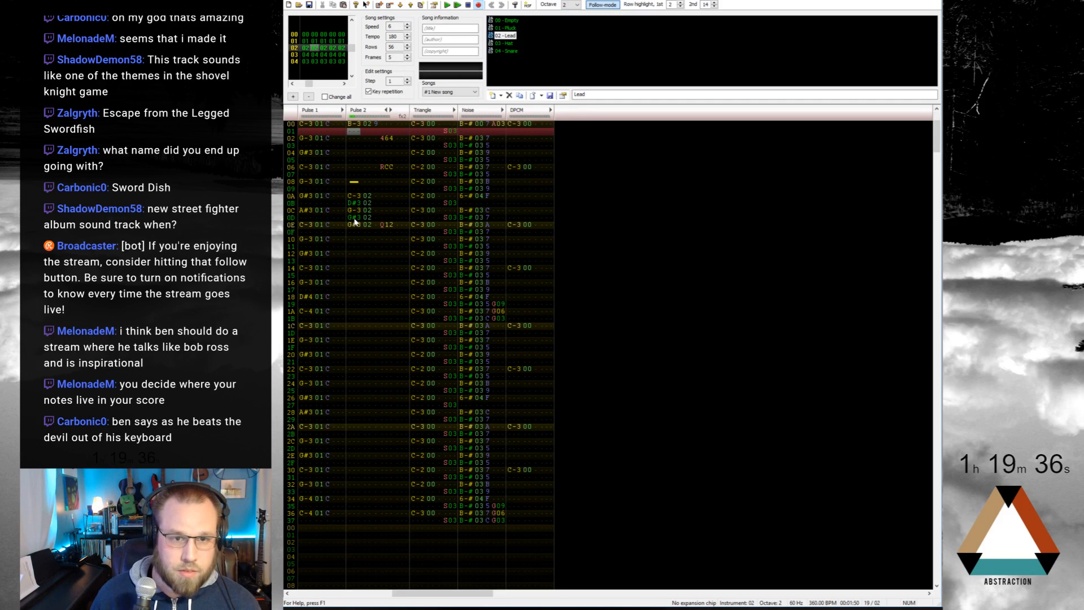
key("Up")
key("i")
key("Up")
key("7")
Step: Add the slide-up effect Q12 to the note on Pulse 2 row 00
key("Right")
key("Right")
key("Right")
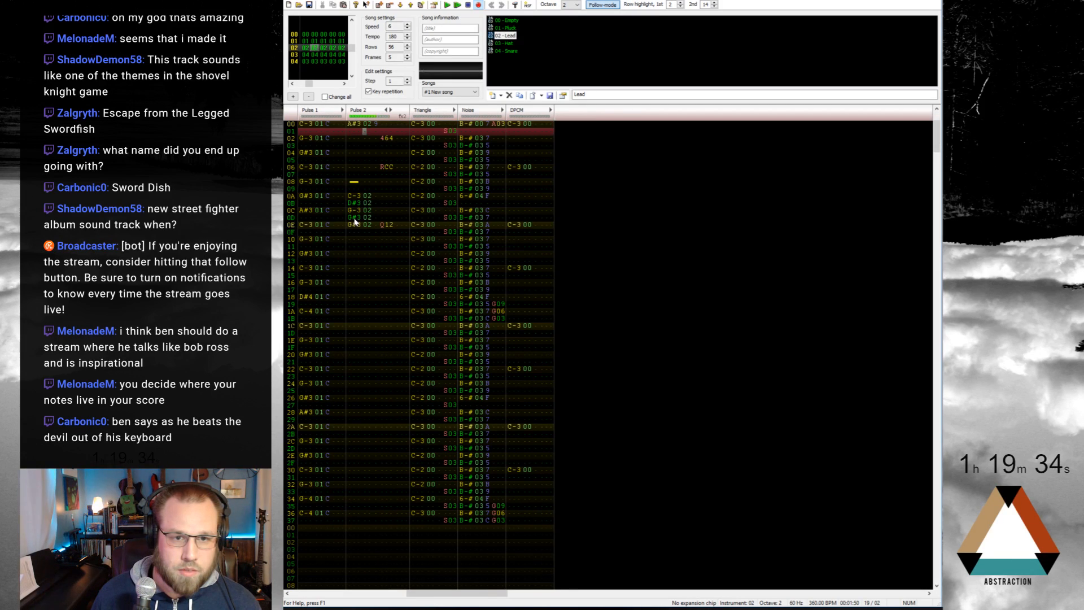
key("Up")
key("Right")
key("q")
key("Up")
key("Right")
key("1")
key("Up")
key("Right")
key("2")
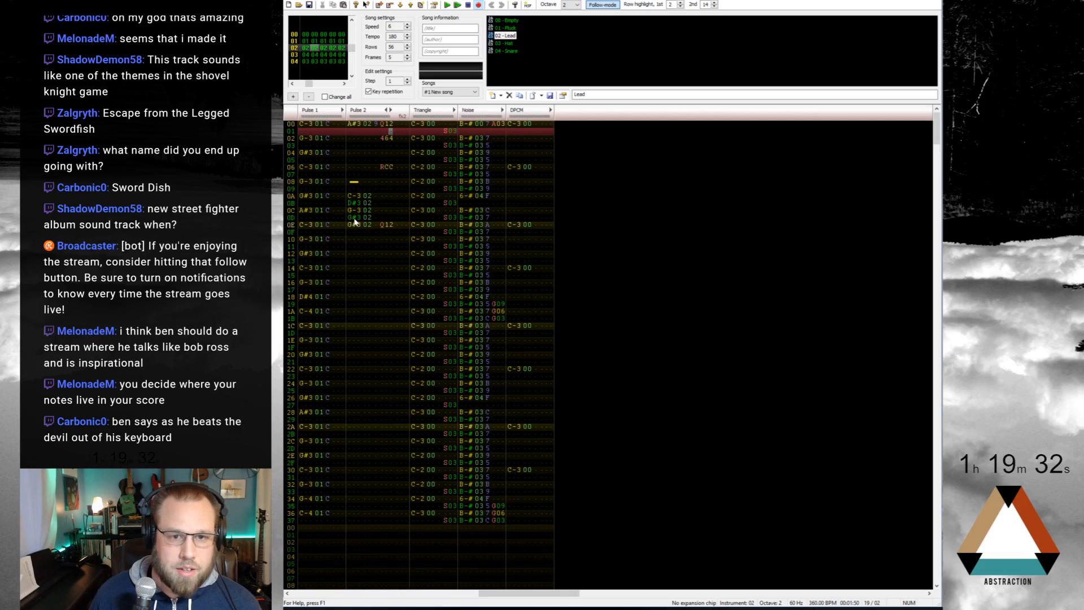
Step: Play back from frame 01 into frame 02 to check the Pulse 2 lead in context
key("Up")
key("ctrl+Left")
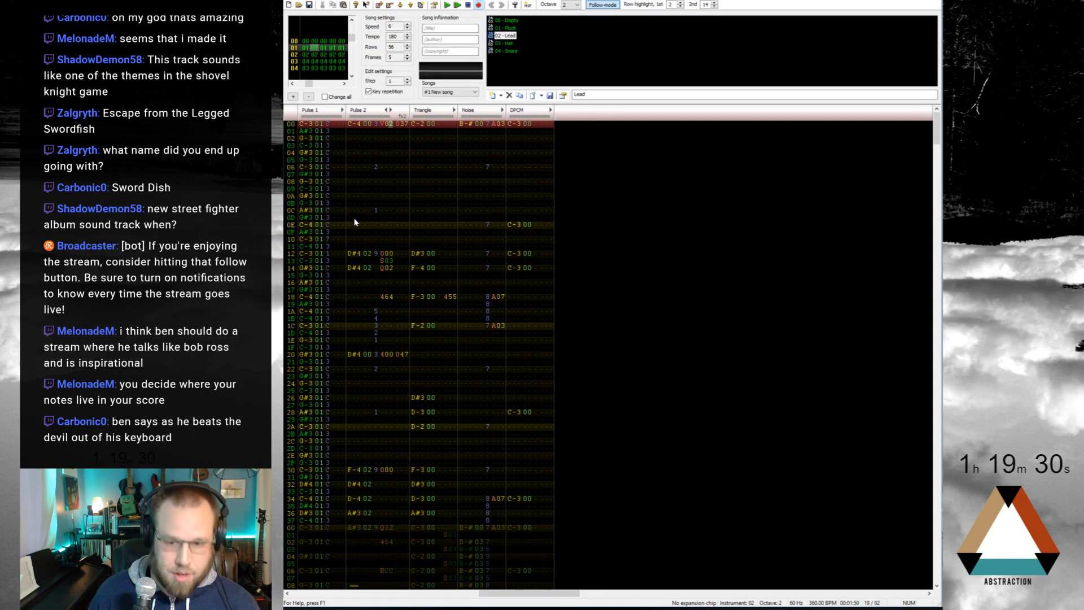
key("Return")
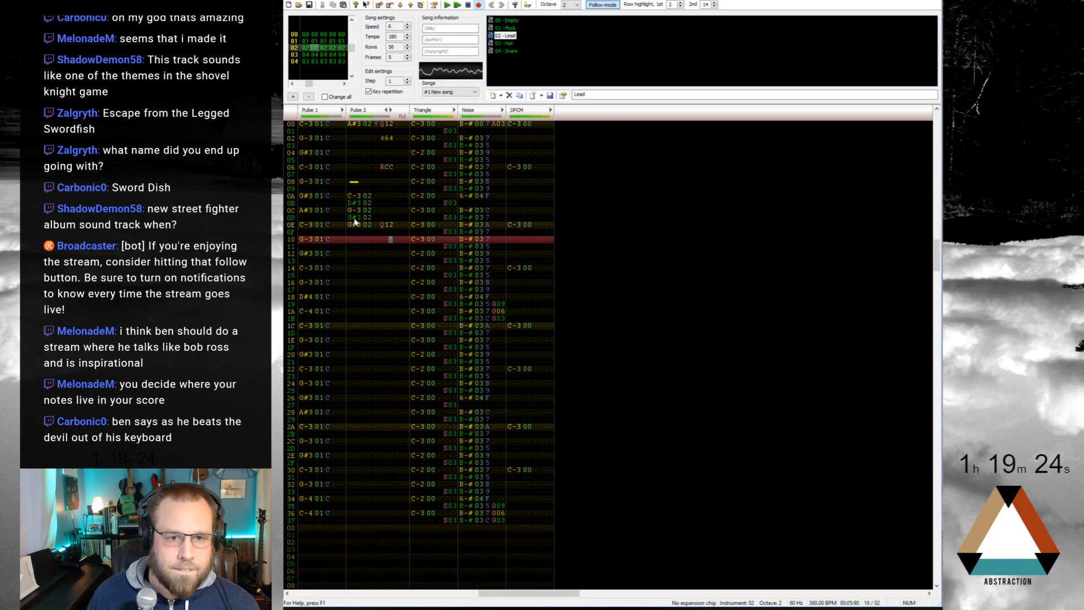
Step: Enter the effect 400 on Pulse 2 row 08 to stop the vibrato
key("Up")
key("Up")
key("Up")
key("Up")
key("Up")
key("Up")
key("Up")
key("Up")
key("Up")
key("Up")
key("Up")
key("Up")
key("Up")
key("Up")
key("Up")
key("Up")
key("Up")
key("Up")
key("Up")
key("Up")
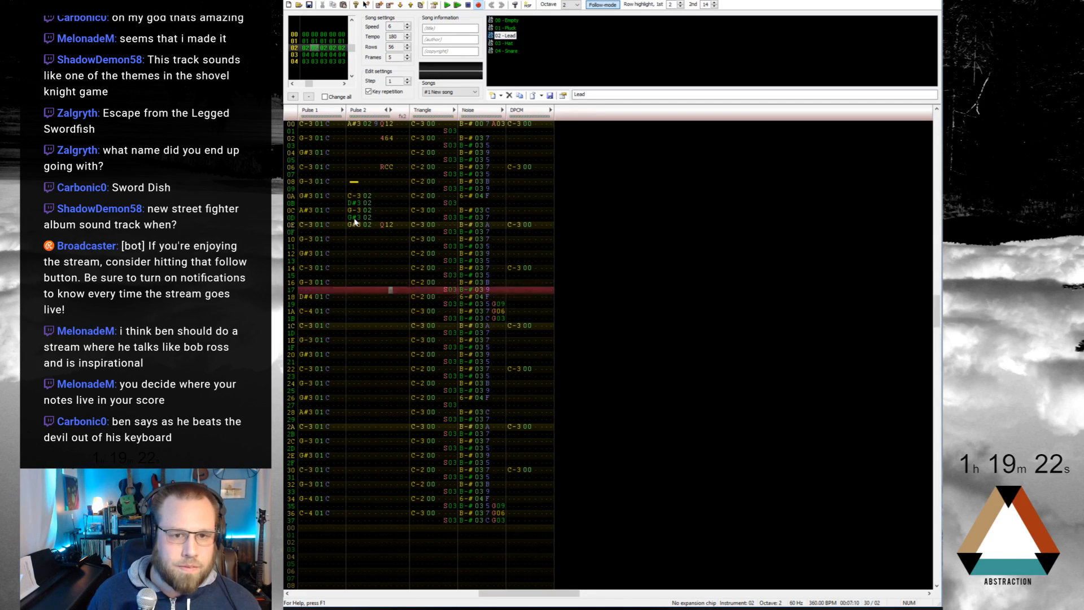
type("400")
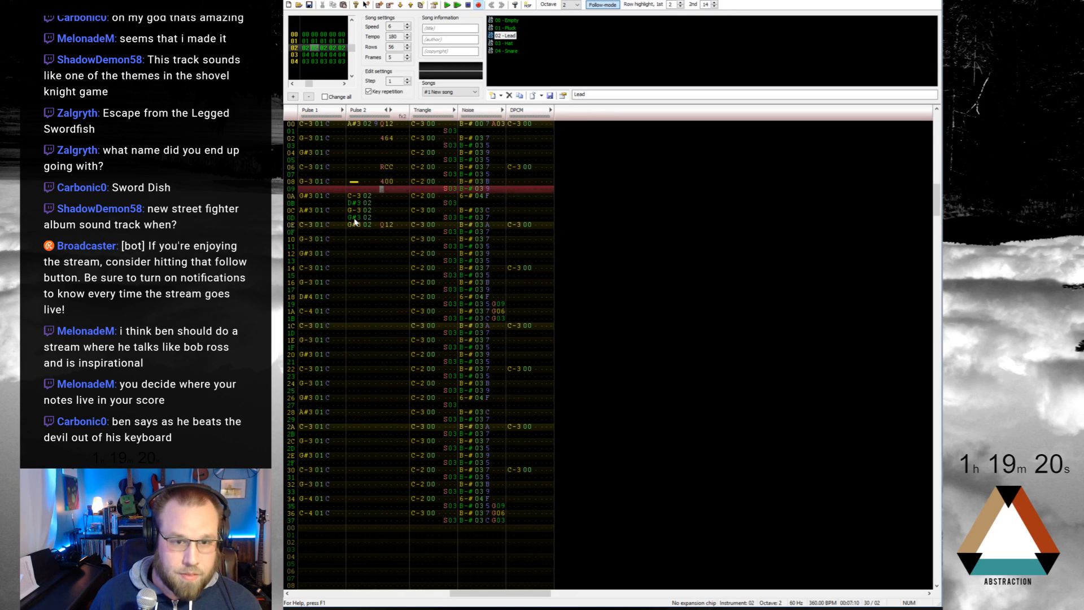
Step: Move the Pulse 2 note cut from row 08 up to row 07
key("Up")
key("Up")
key("Up")
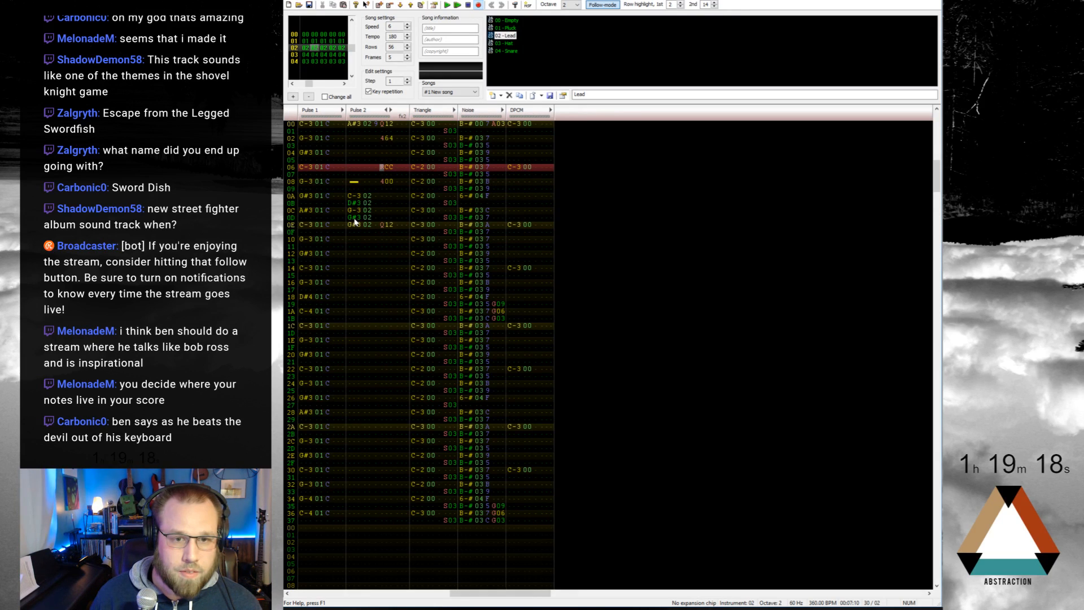
key("Left")
key("Left")
key("Left")
key("Left")
key("Down")
key("1")
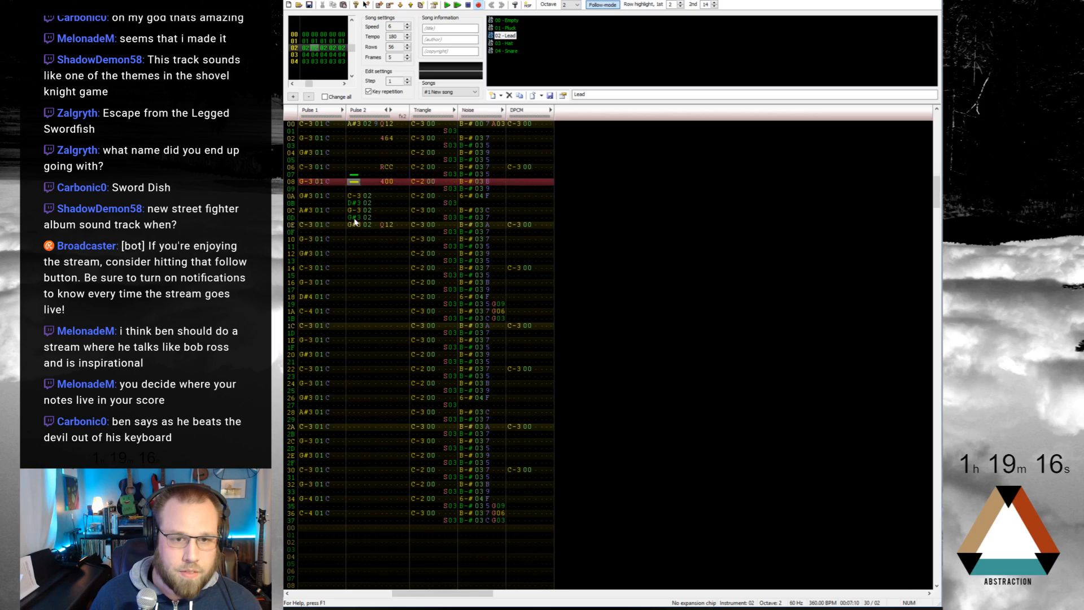
key("Delete")
key("Up")
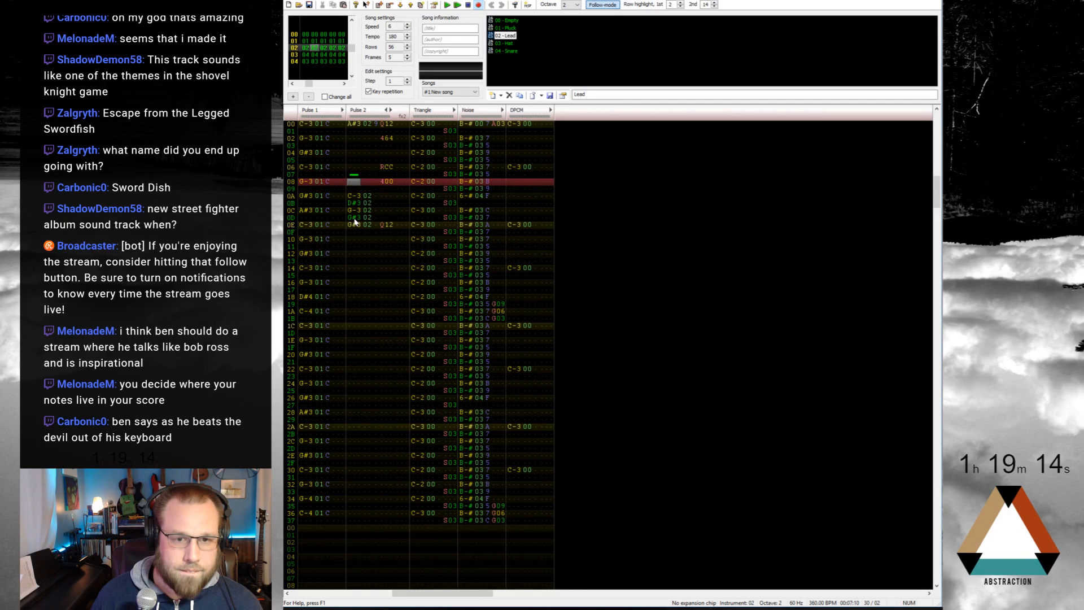
Step: Shift the Pulse 2 RCC effect, note cut and 400 effect down one row to rows 07–09, and play back frame 02
key("Up")
mouse_move(386, 181)
left_mouse_down()
mouse_move(387, 194)
mouse_move(357, 175)
mouse_move(383, 178)
left_mouse_up()
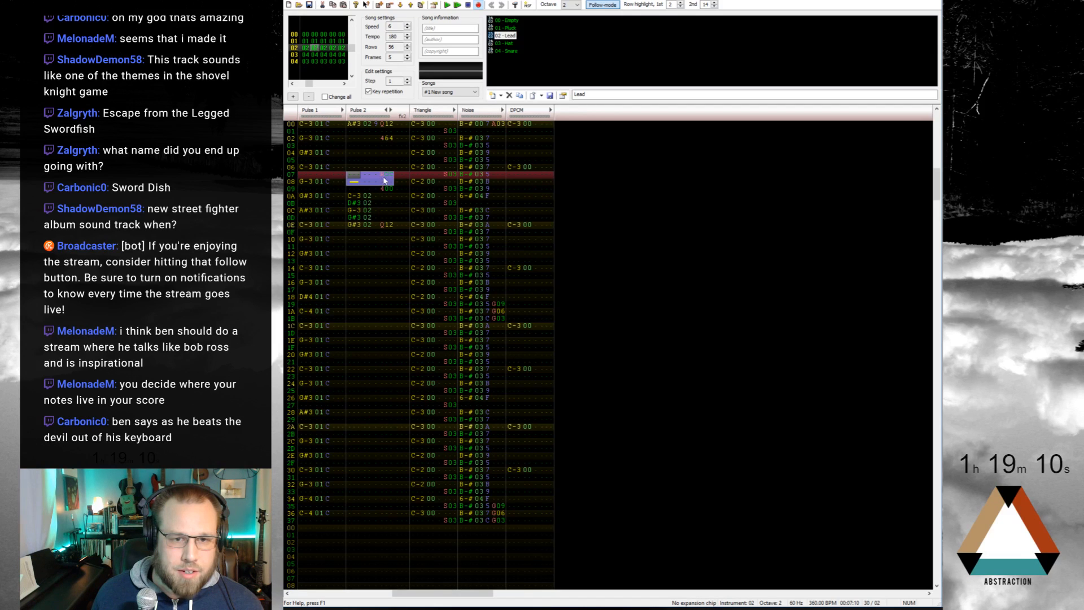
key("Return")
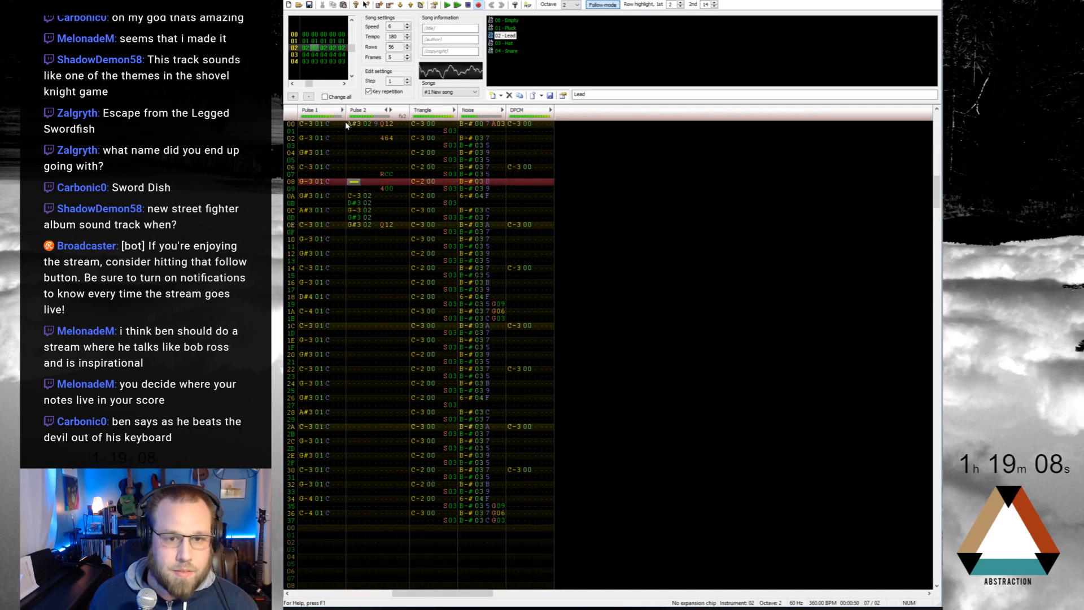
Step: Enter the note-cut effect S04 on Pulse 2 rows 0A–0D and play back frame 02
key("Return")
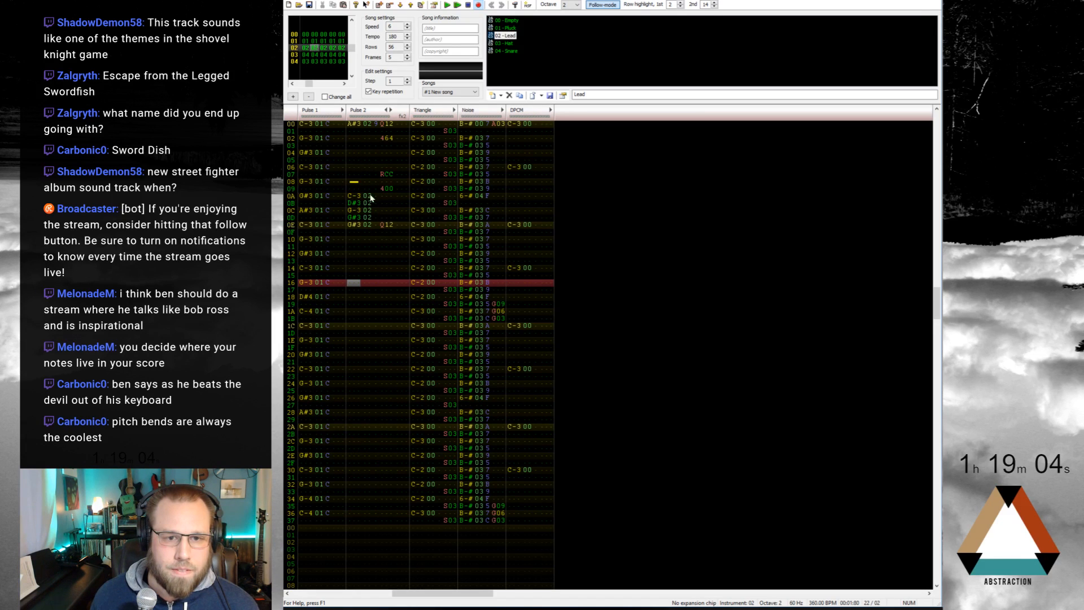
left_click(387, 196)
type("S00S00S00S00")
key("Up")
key("Up")
key("Up")
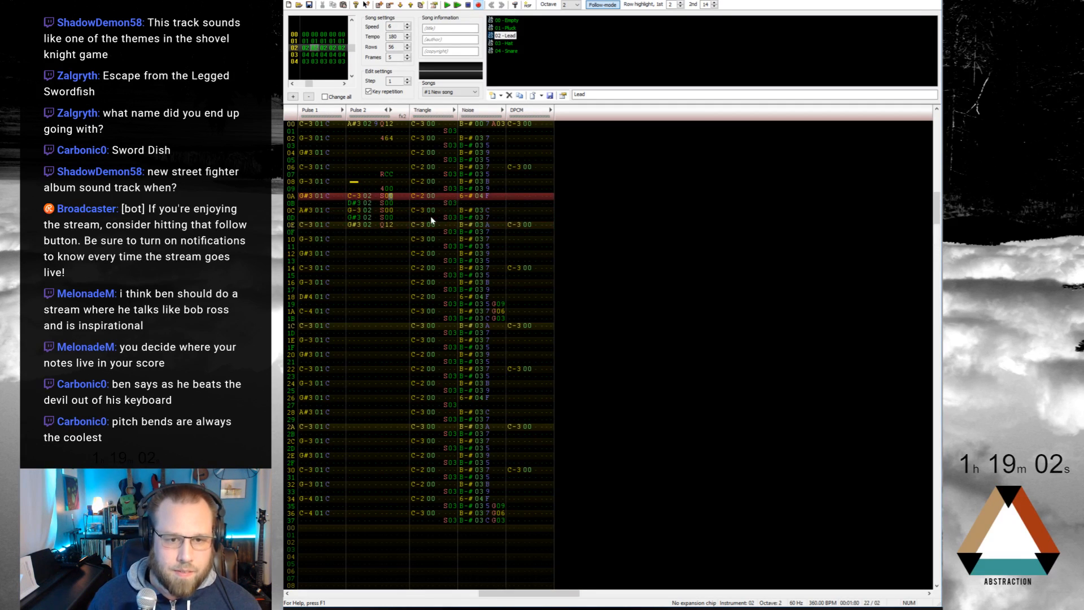
type("4444")
key("Return")
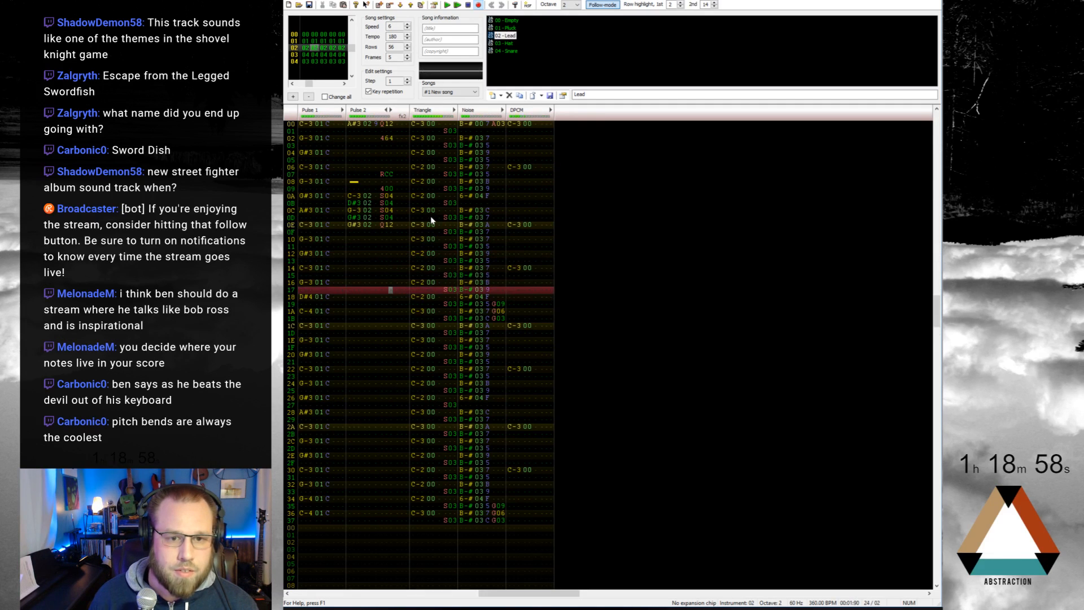
Step: Enter the notes C-2 and D#2 with the Lead instrument on Pulse 2 rows 18–19
key("Up")
key("Up")
key("Up")
key("Up")
key("Up")
key("Up")
key("Up")
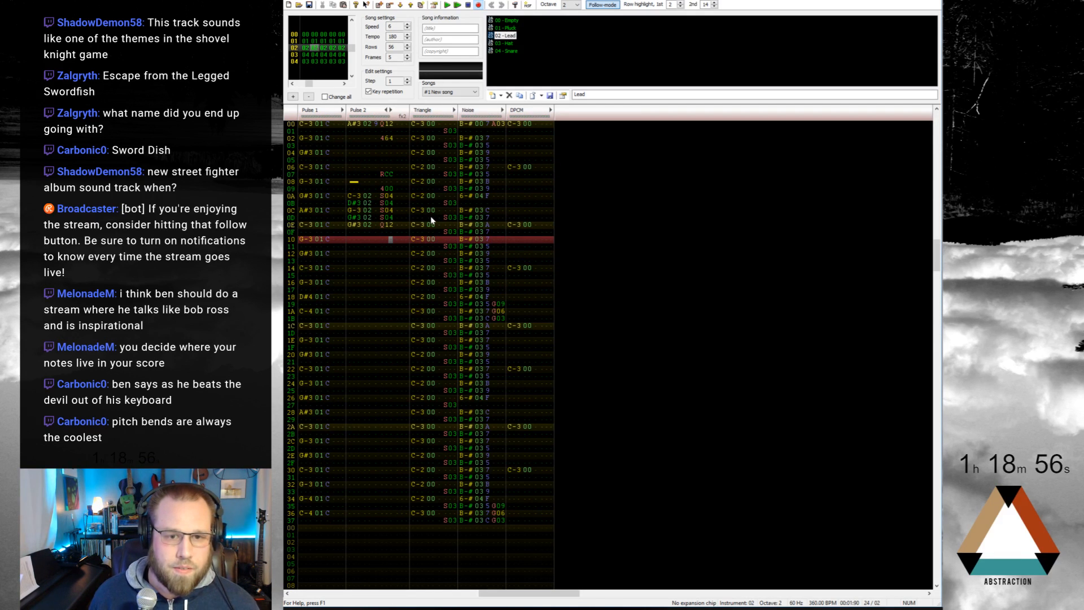
key("Left")
key("Left")
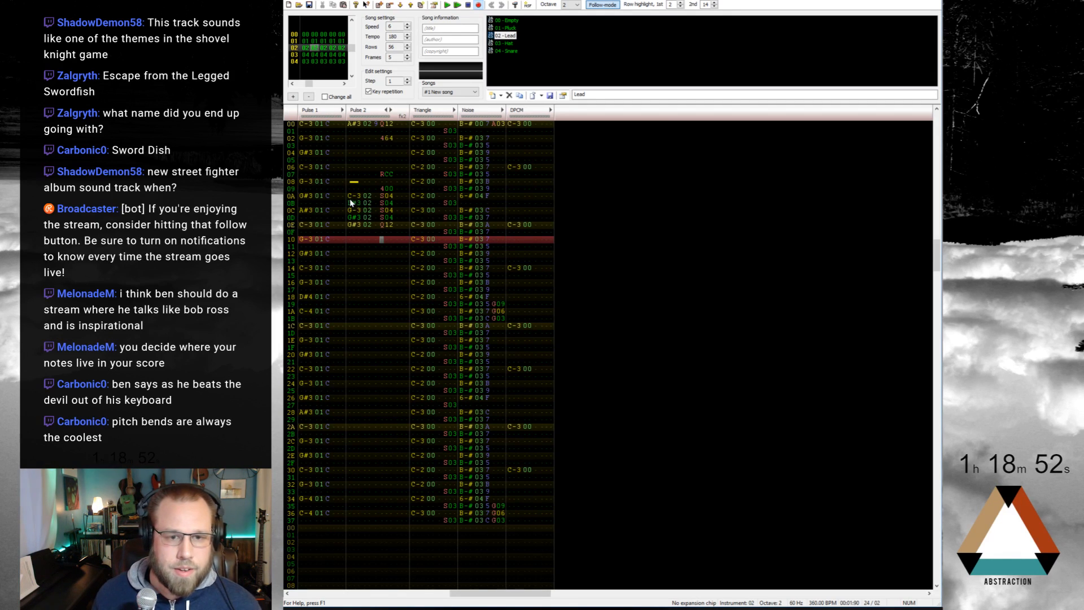
left_click(353, 297)
key("z")
key("d")
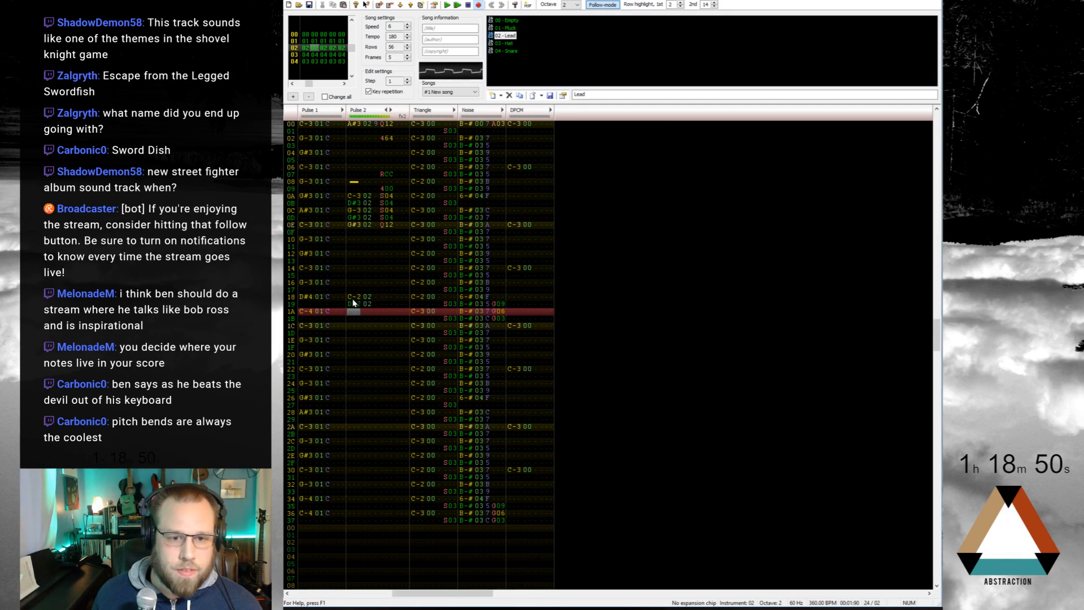
Step: Raise the octave to 3 and enter C-3, D#3, F-3, G-3 and G-3 on Pulse 2 rows 18–1C
left_click(352, 299)
key("KP_Multiply")
key("z")
key("d")
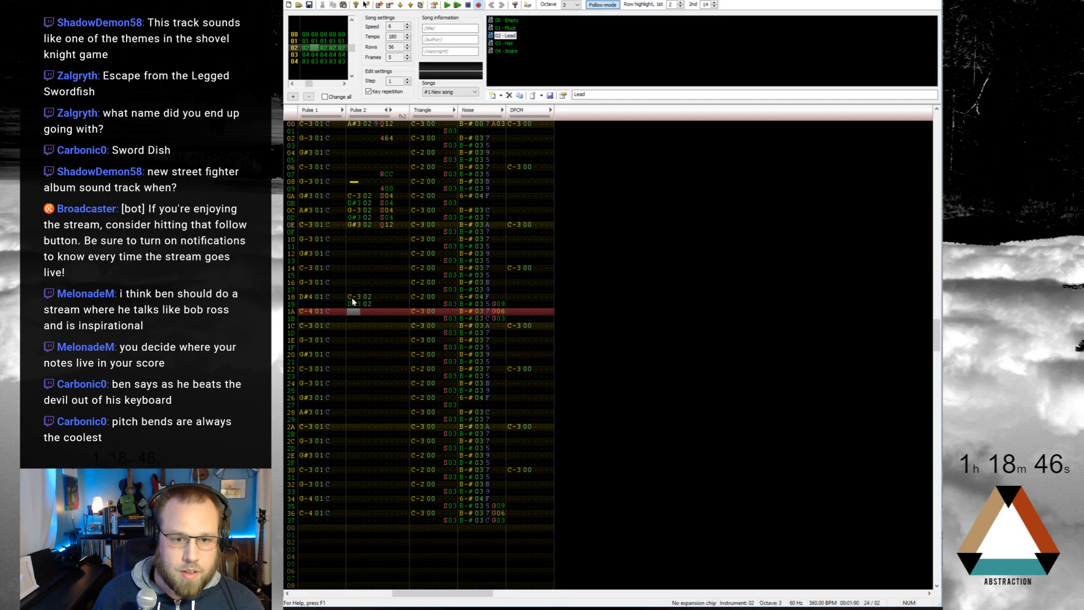
key("v")
key("b")
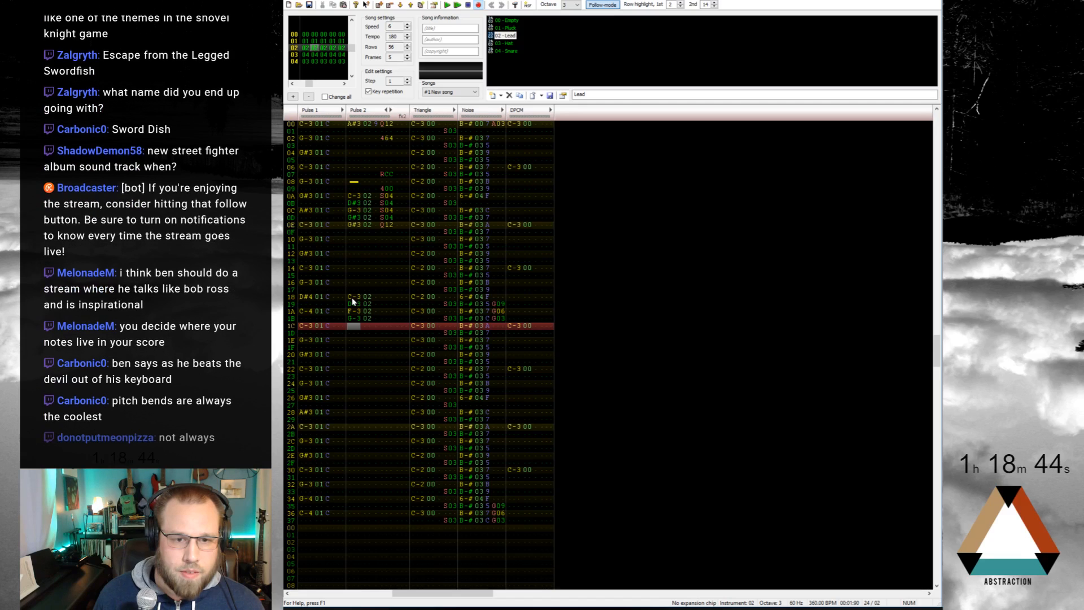
key("b")
Step: Enter the slide effect Q01 beside the G-3 on Pulse 2 row 1C
key("Up")
key("Up")
key("Right")
key("Right")
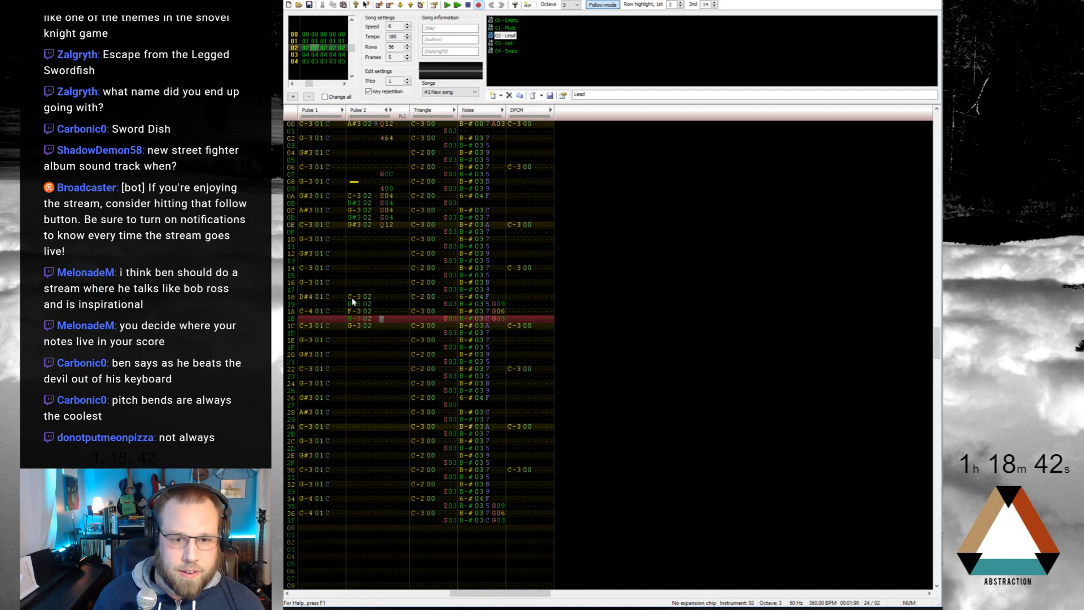
key("Right")
key("Down")
key("Left")
key("q")
key("Right")
key("Up")
key("0")
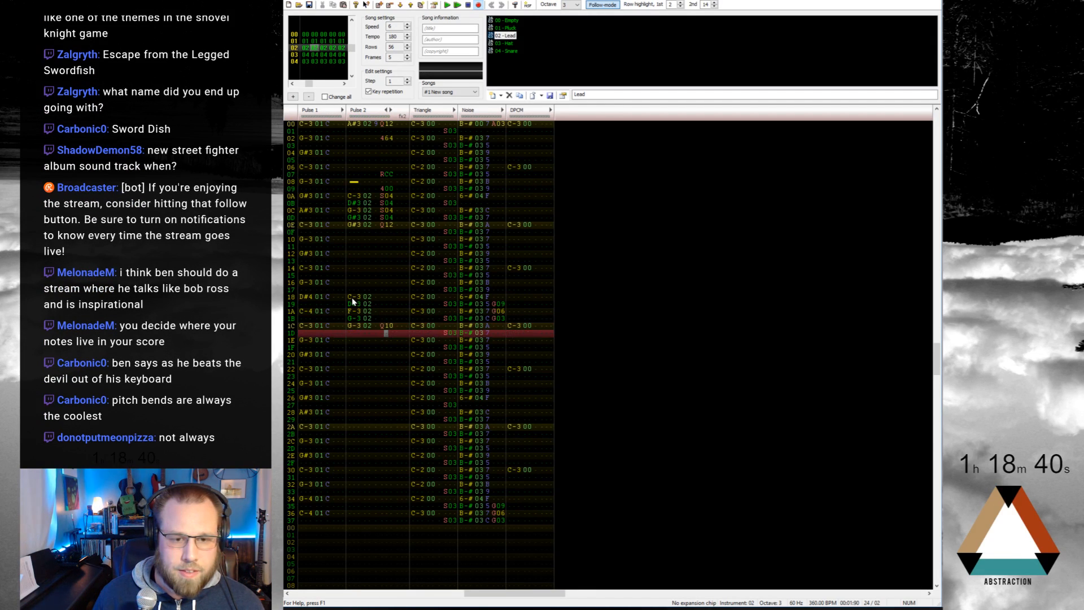
key("Up")
key("Right")
key("1")
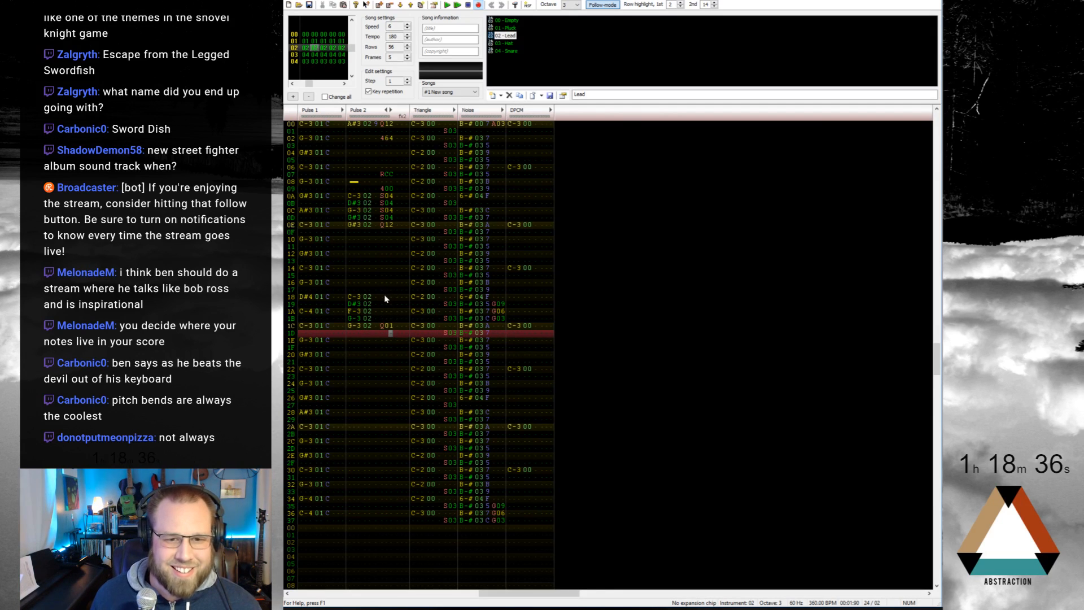
Step: Enter the note-cut effect S04 on Pulse 2 rows 18–1B
left_click(386, 297)
key("s")
key("s")
key("s")
key("s")
key("Up")
key("Up")
key("Up")
key("Up")
key("Right")
key("Right")
key("3")
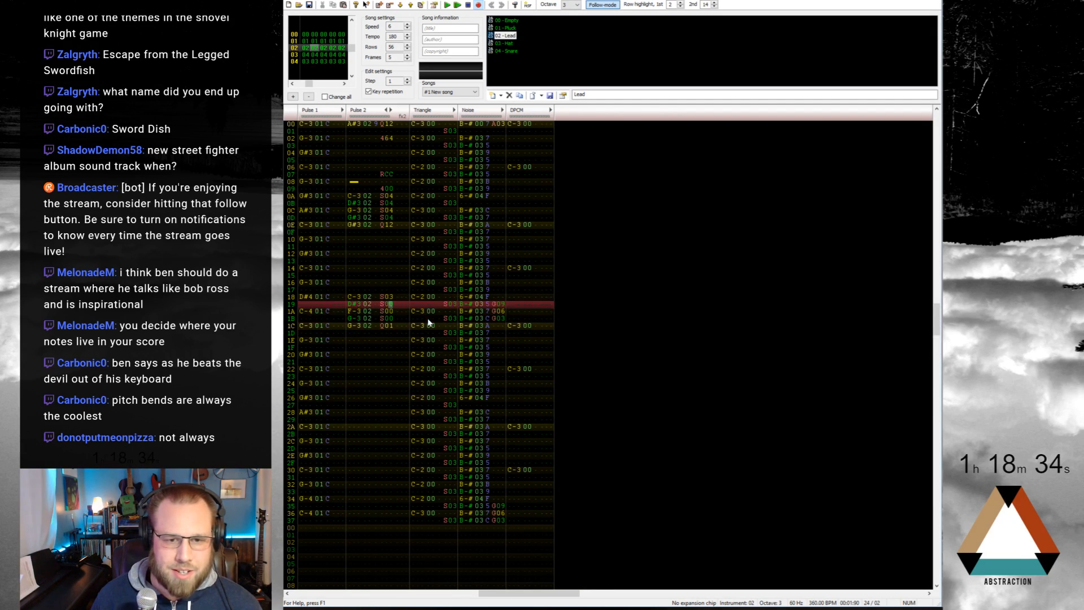
key("4")
key("4")
key("Up")
key("Up")
key("Up")
key("4")
key("4")
key("4")
key("4")
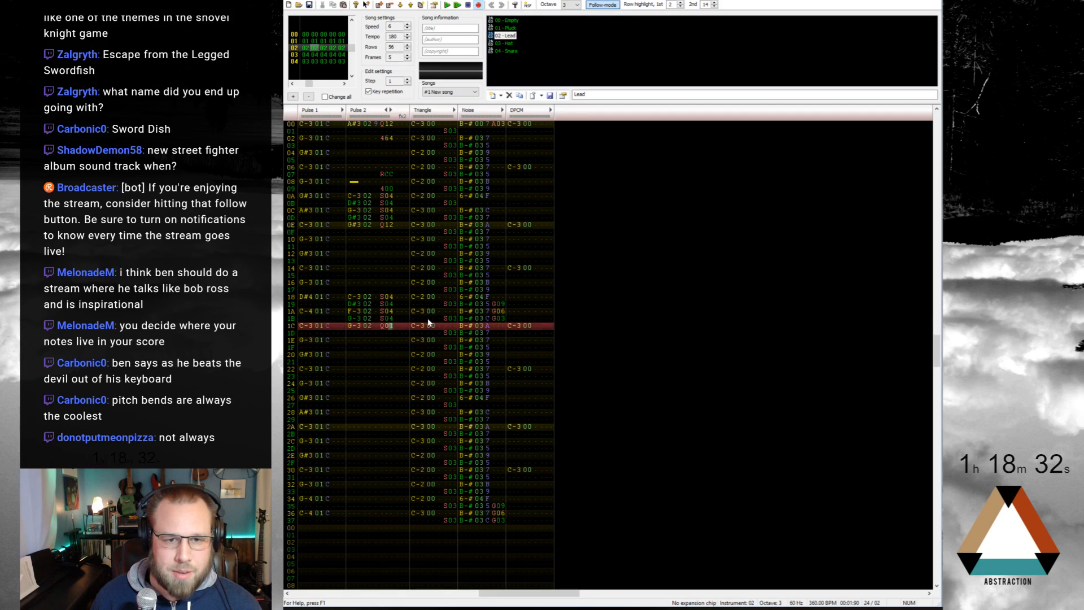
Step: Insert a note cut on Pulse 2 row 16
key("Up")
key("Up")
key("Up")
key("Up")
key("Up")
key("Up")
key("Up")
key("Left")
key("Left")
key("Left")
key("Left")
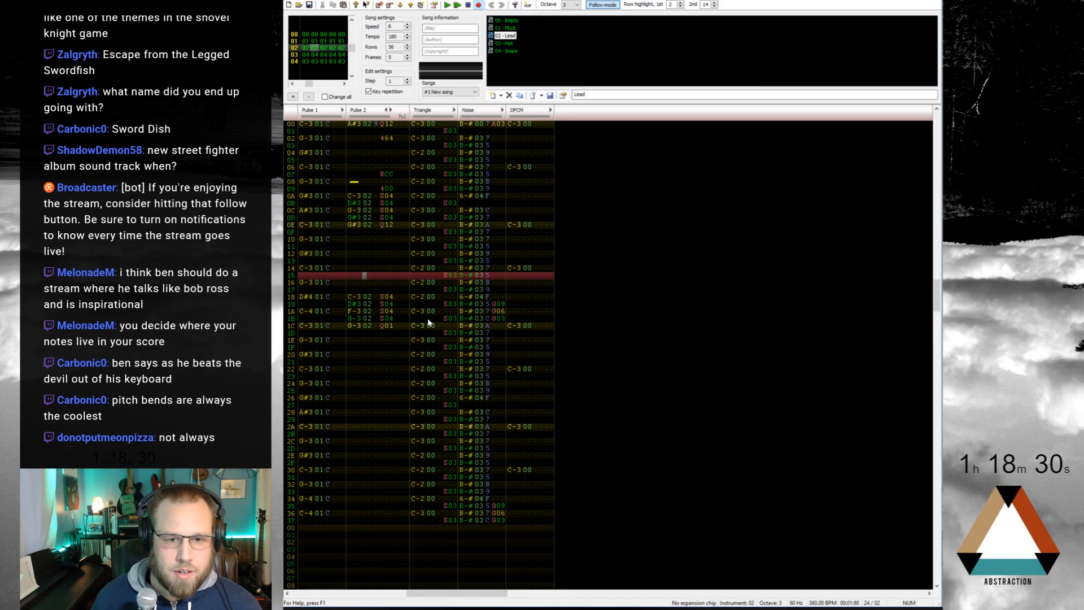
key("Left")
key("Down")
key("1")
Step: Enter the downward slide effect RCC on Pulse 2 row 15, just before the note cut
key("Right")
key("Right")
key("Up")
key("Right")
key("Right")
key("Up")
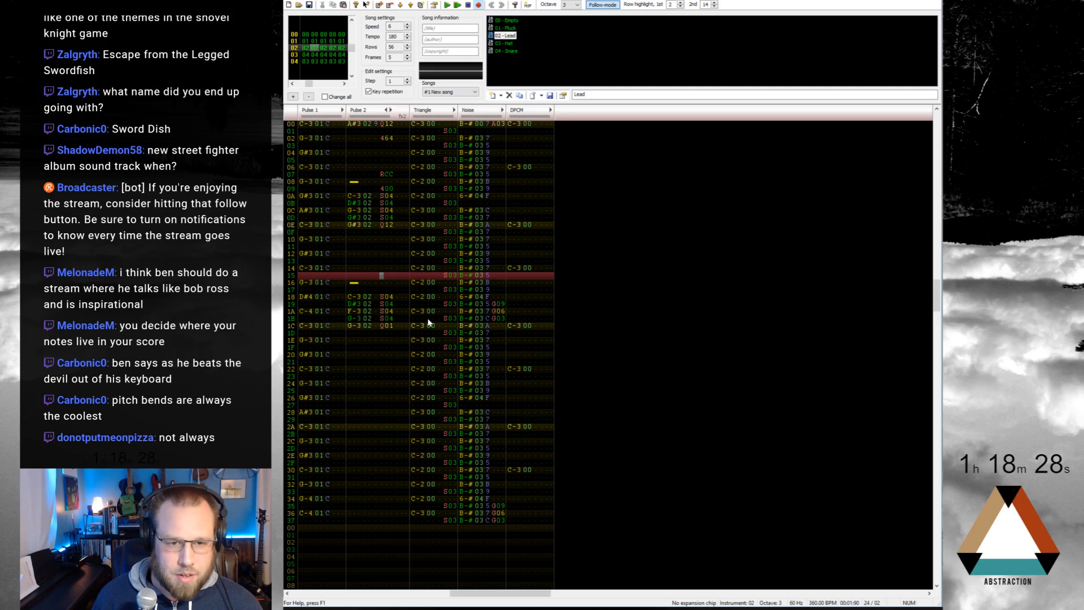
key("r")
key("Up")
key("Right")
key("c")
key("Up")
key("Right")
key("c")
Step: Enter the effect 400 on Pulse 2 row 17 to stop the vibrato
key("Down")
key("Left")
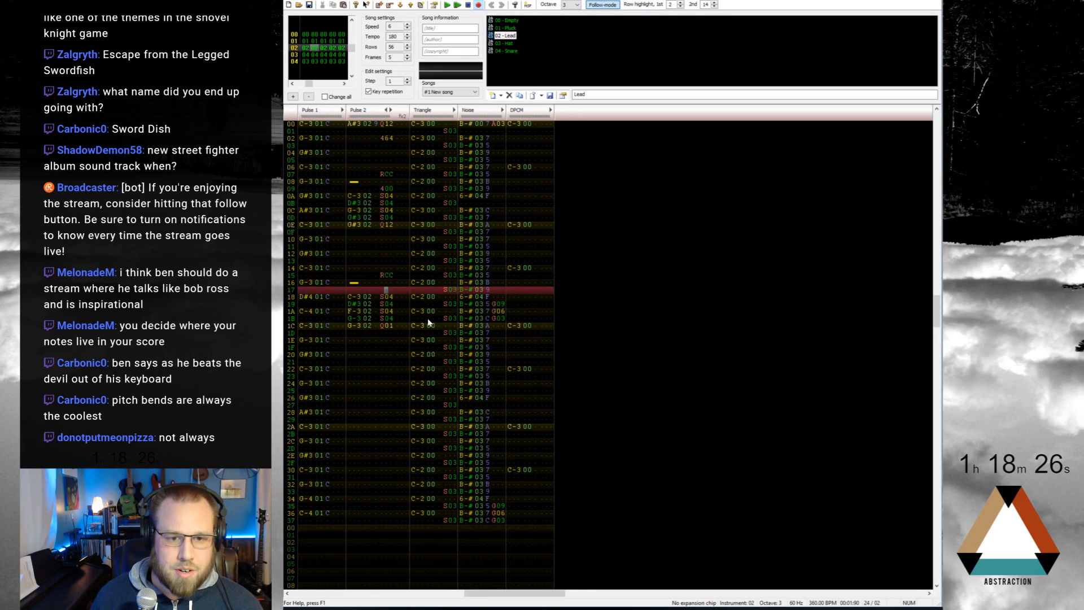
key("Left")
key("3")
key("Up")
key("4")
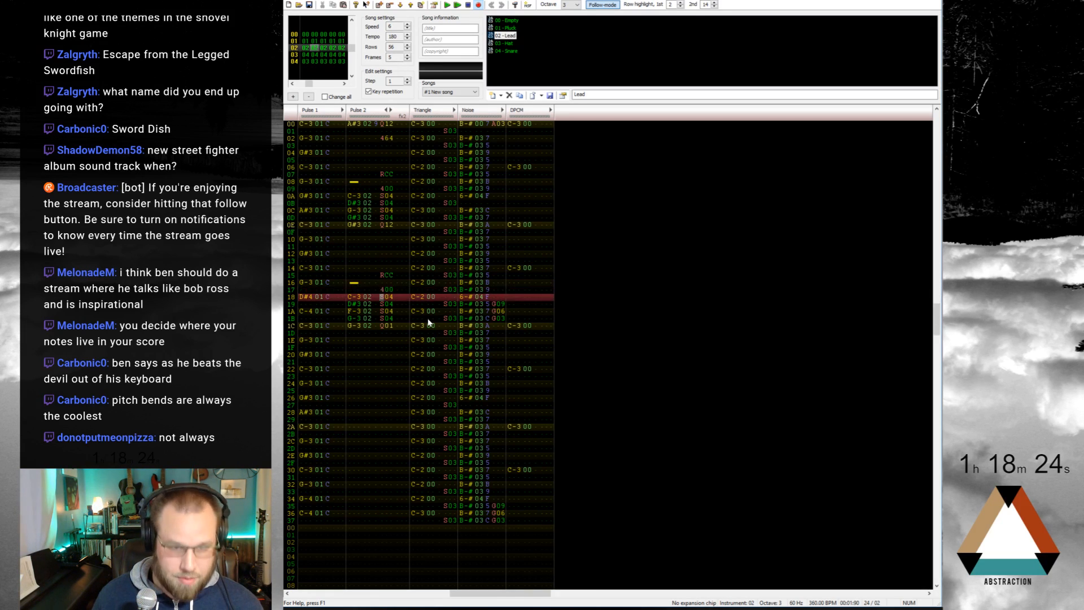
Step: Enter the vibrato effect 464 on Pulse 2 row 10 and play back the phrase
key("Up")
key("Up")
key("Up")
key("Up")
key("Up")
key("Up")
key("Up")
key("Down")
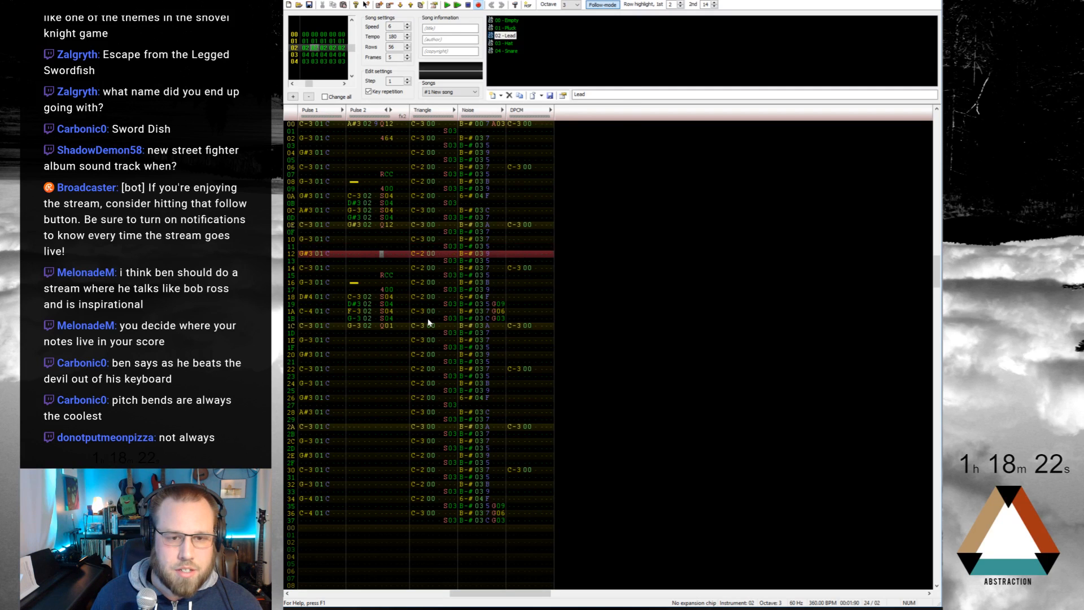
key("Up")
key("Up")
key("4")
key("Up")
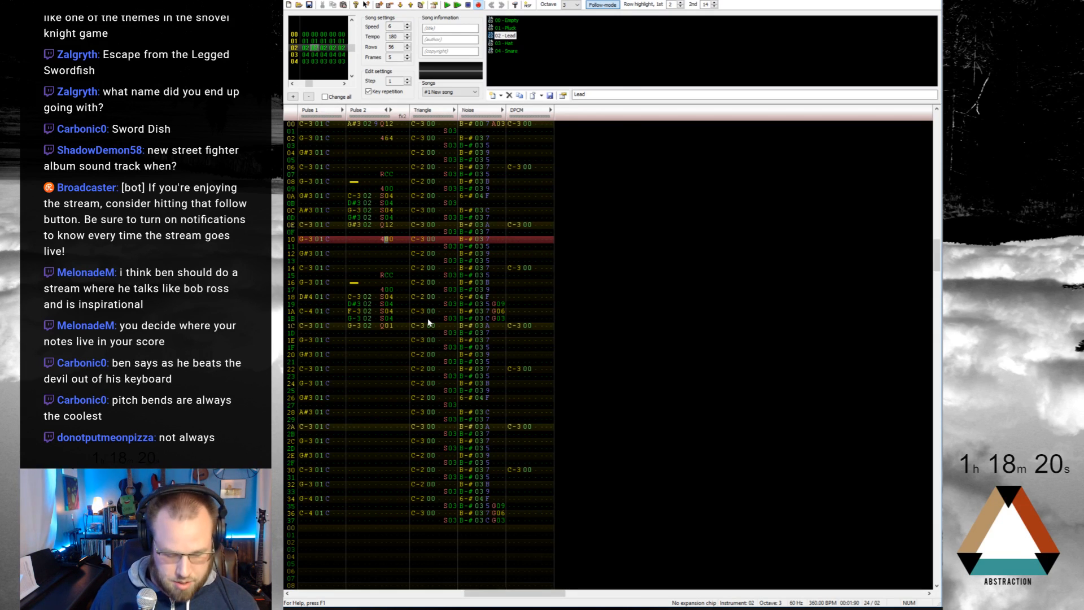
key("6")
key("Right")
key("Up")
key("4")
key("Return")
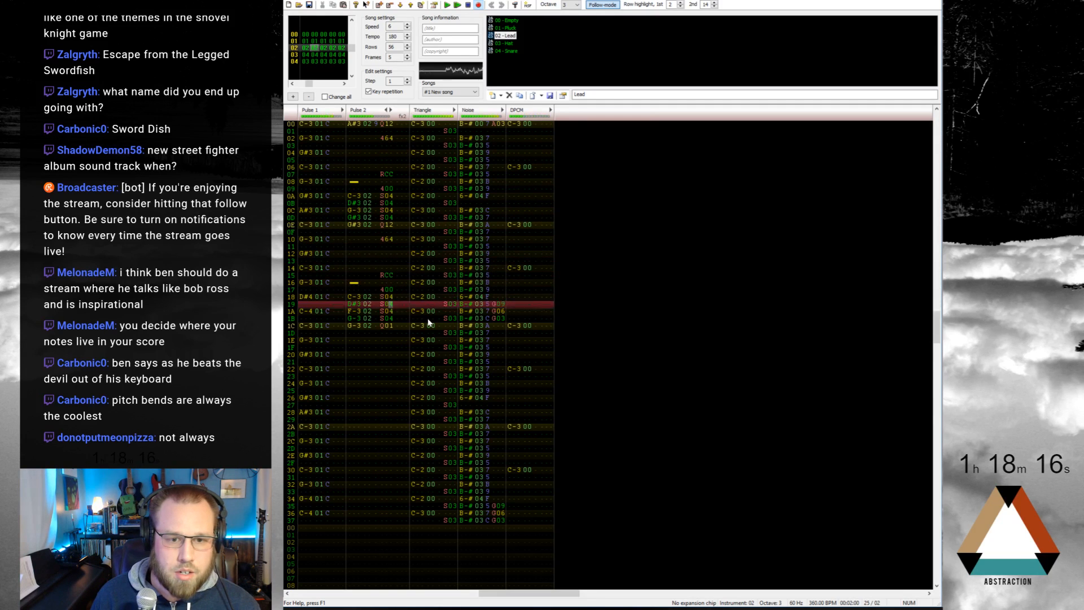
key("Return")
Step: Clear all notes and effects from Pulse 2 rows 07–2C in frame 02 and save the module
key("Up")
key("Up")
key("Up")
key("Up")
key("Up")
key("Up")
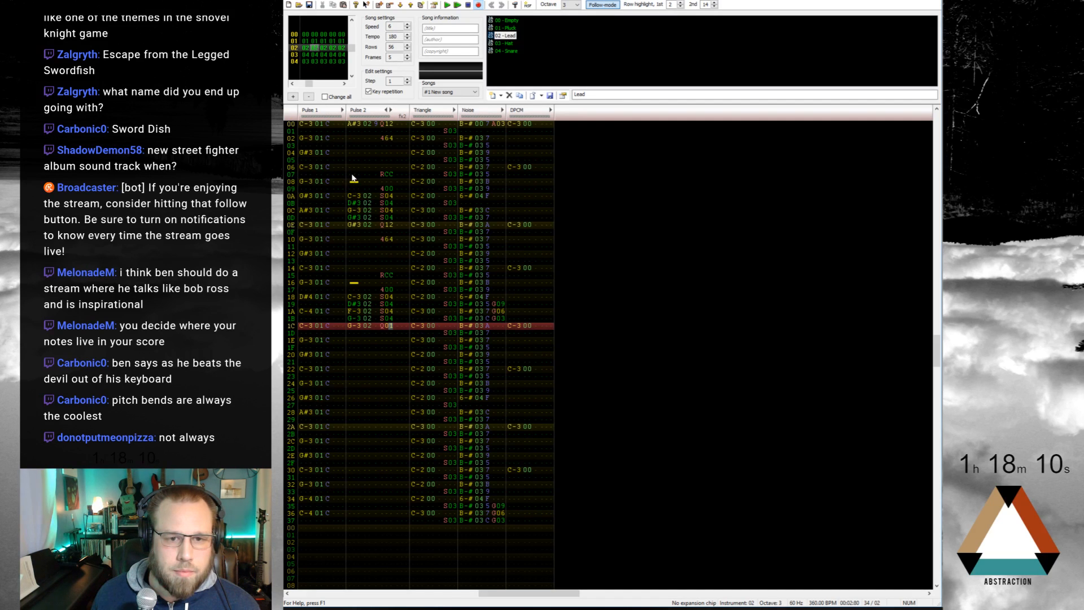
left_click_drag(353, 175, 395, 442)
key("Delete")
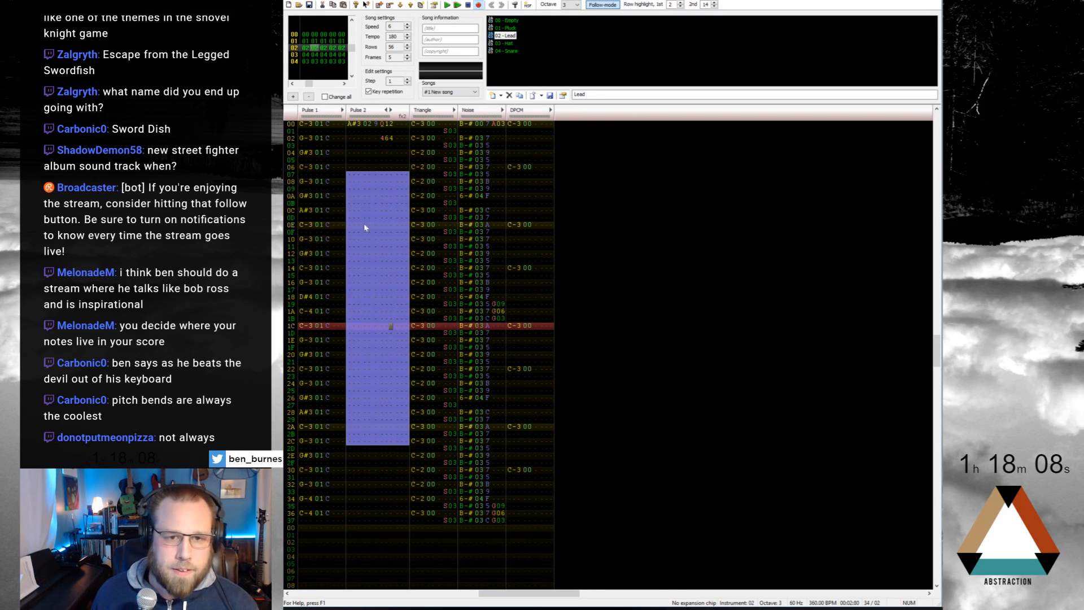
left_click(369, 189)
key("ctrl+s")
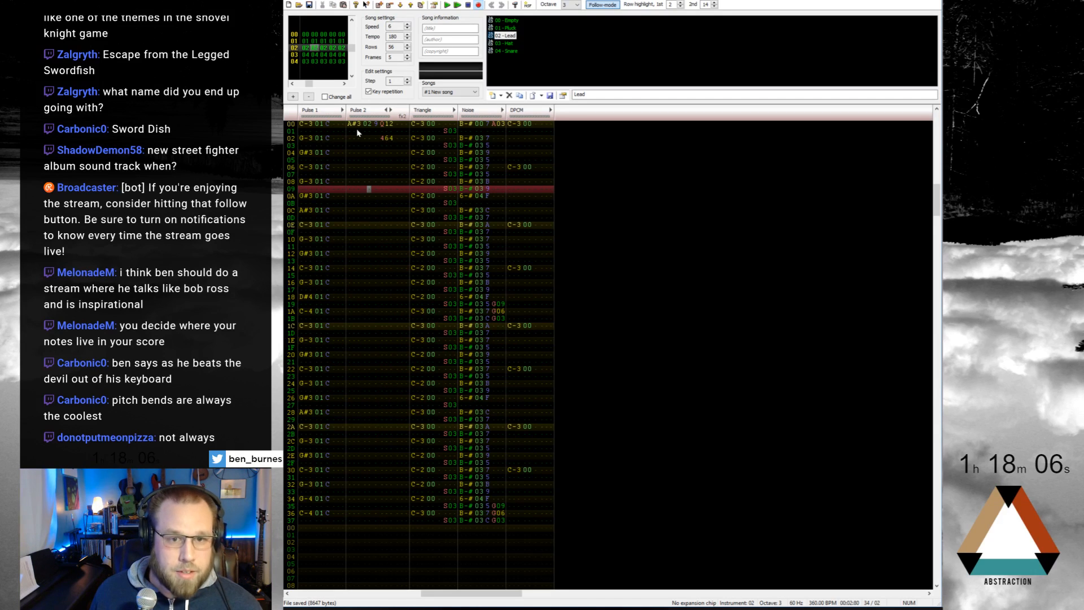
Step: Play back from frame 01 into frame 02 to hear the opening Pulse 2 lead note
scroll(355, 127, "up", 12)
key("Return")
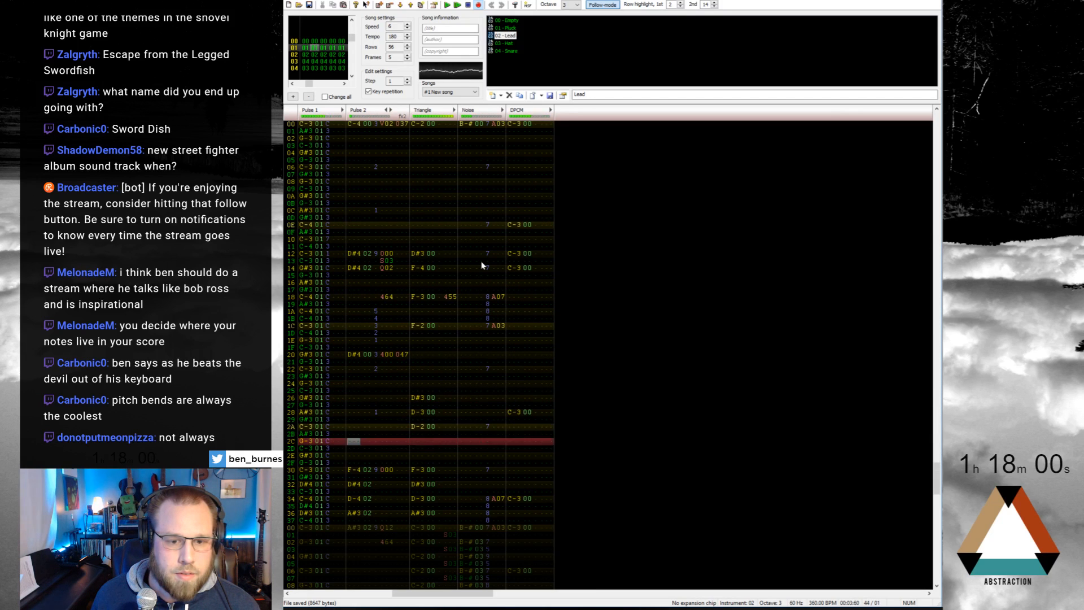
key("Return")
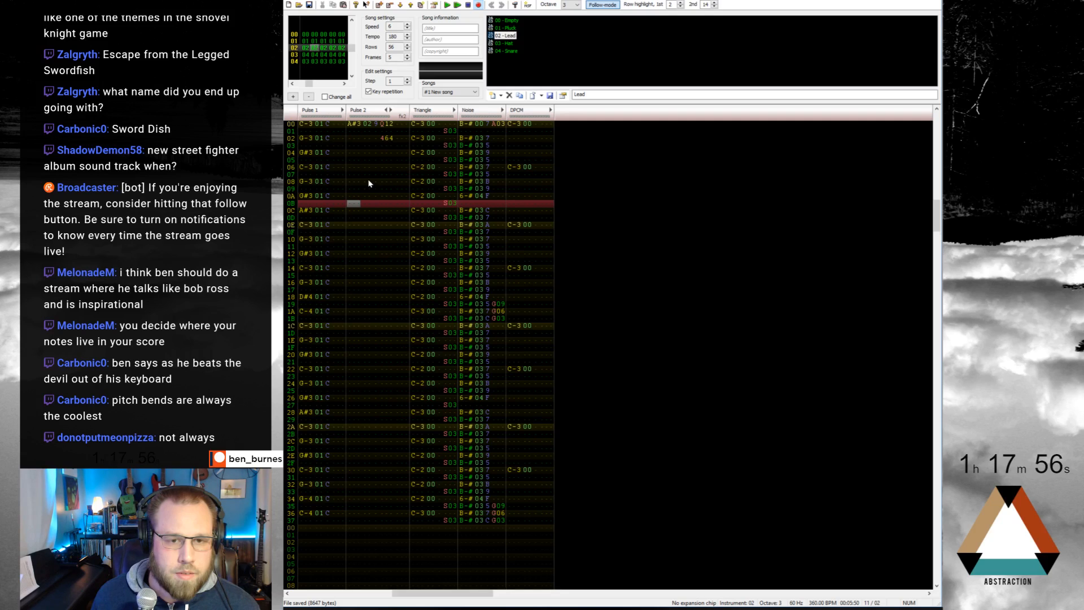
Step: Copy the Pulse 2 block in rows 12–14 of frame 01, paste it at row 0A of frame 02, and play it back
scroll(362, 192, "up", 8)
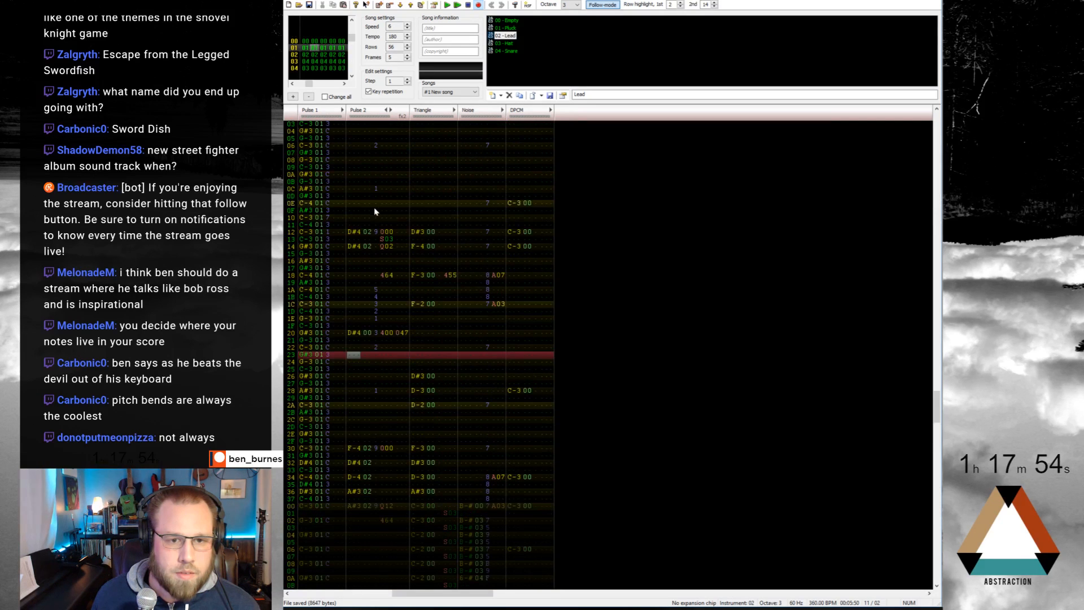
left_click_drag(355, 234, 394, 250)
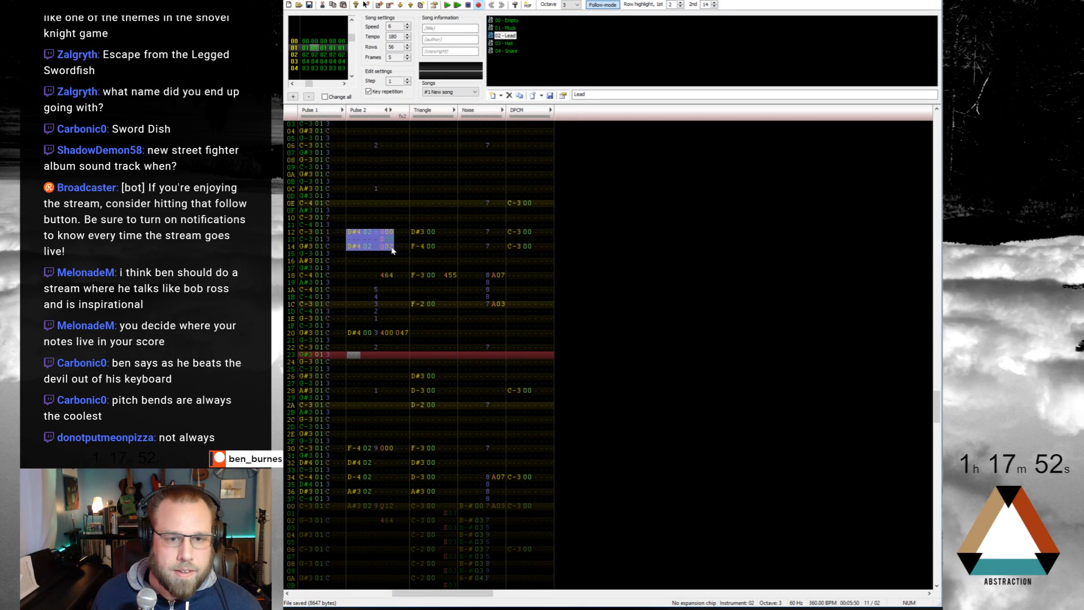
scroll(396, 259, "down", 6)
left_click(353, 195)
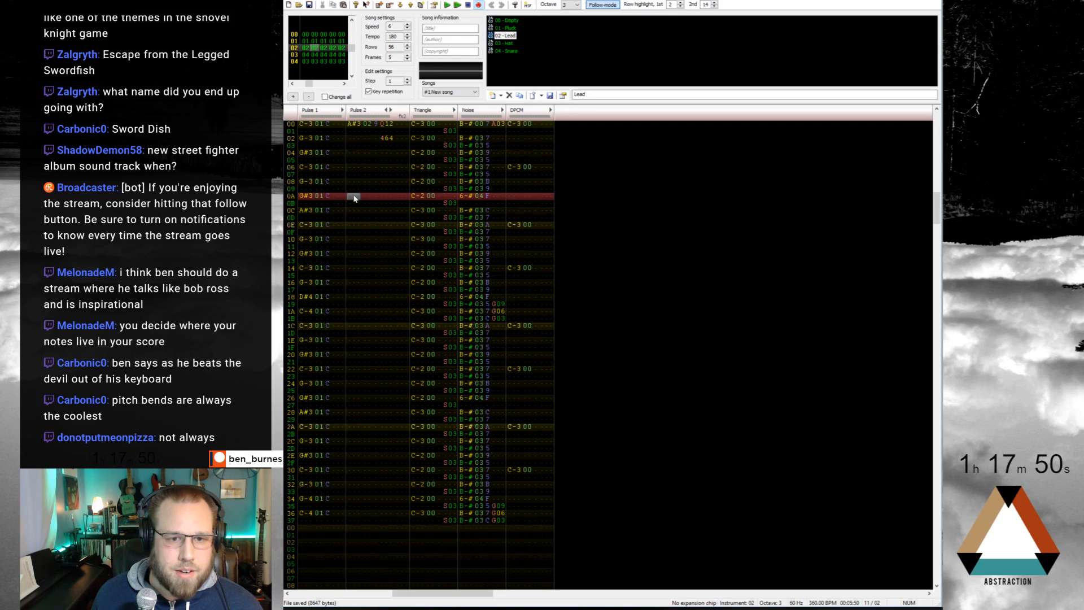
key("ctrl+v")
key("Return")
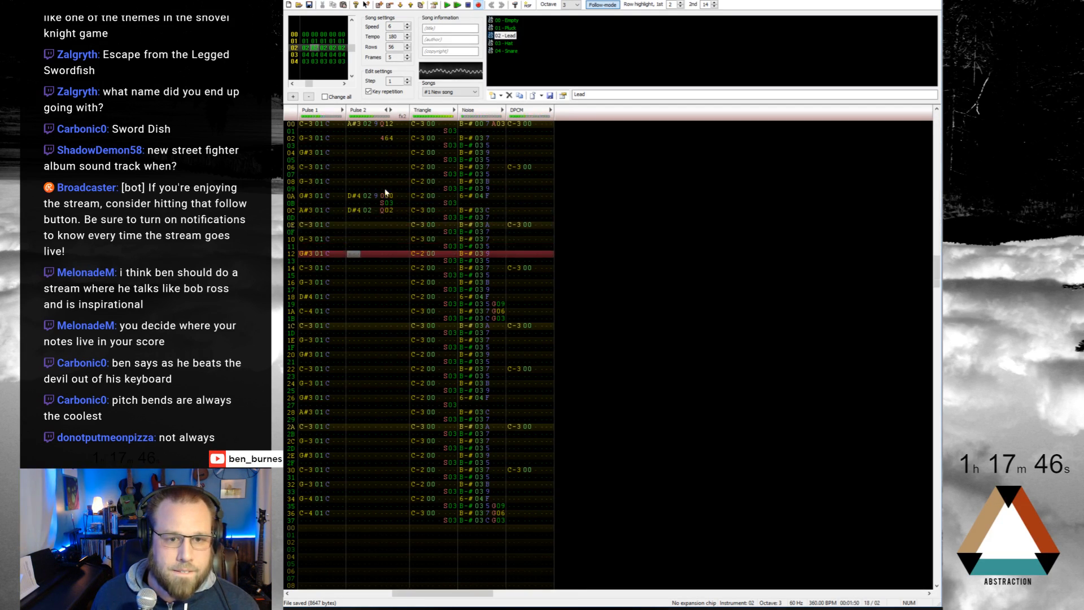
key("Return")
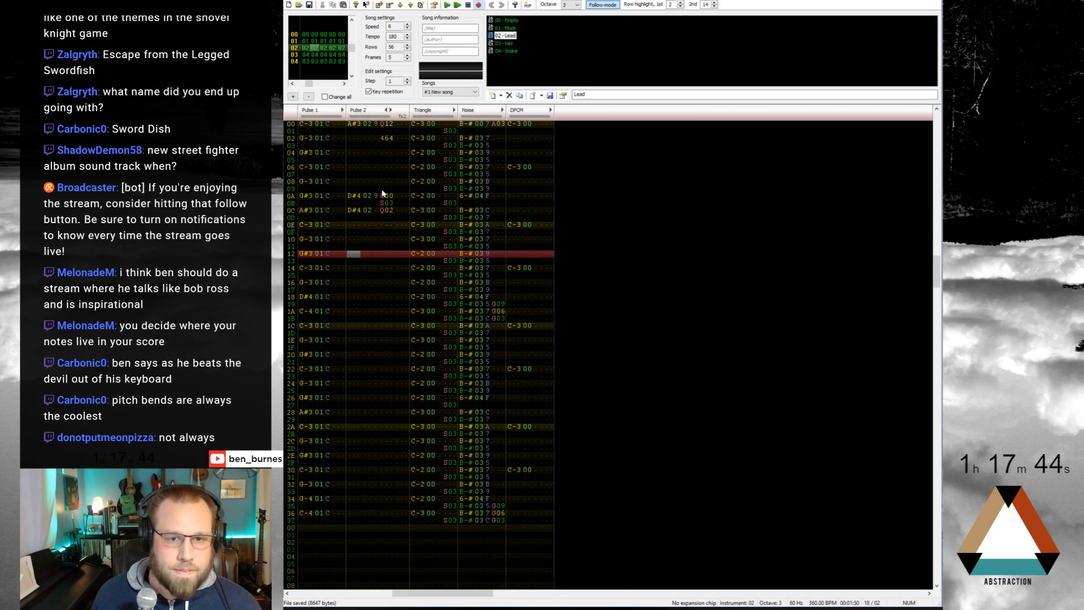
Step: Insert a note cut with a 400 effect at row 08 of Pulse 2 and play the pattern
left_click(355, 182)
key("1")
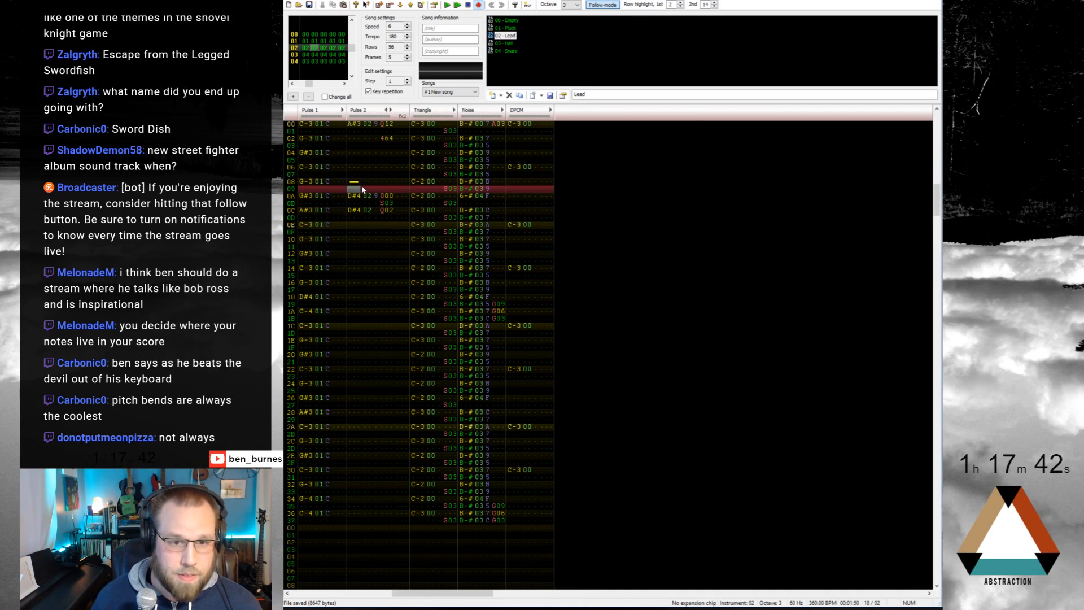
key("Up")
type("400")
key("Return")
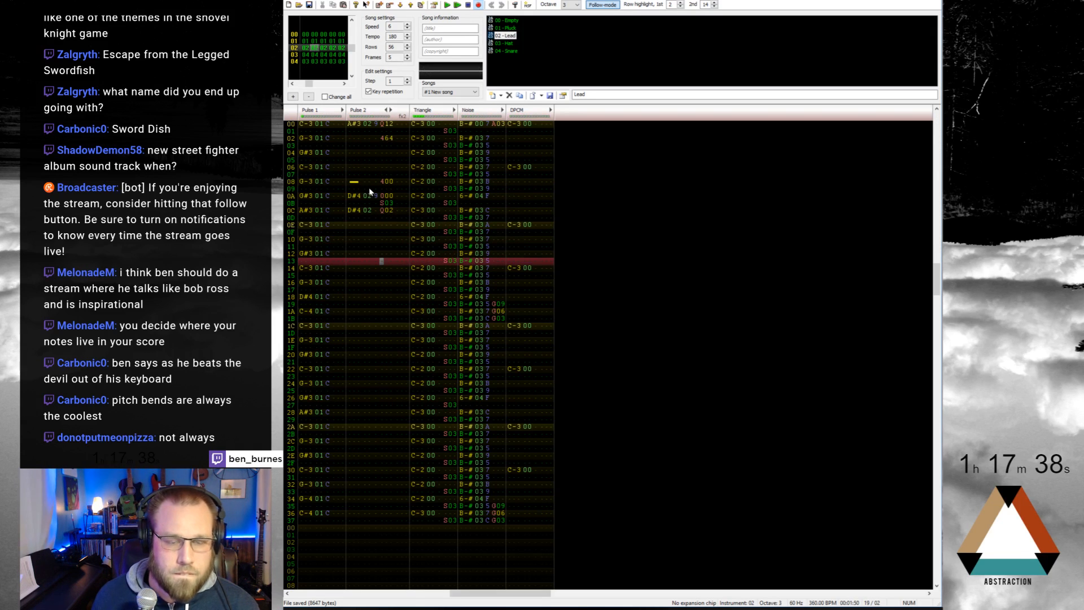
Step: Move the D#4 note with its Q02 effect to row 0E, enter F#4 at row 0C, and play back the phrase
left_click(350, 210)
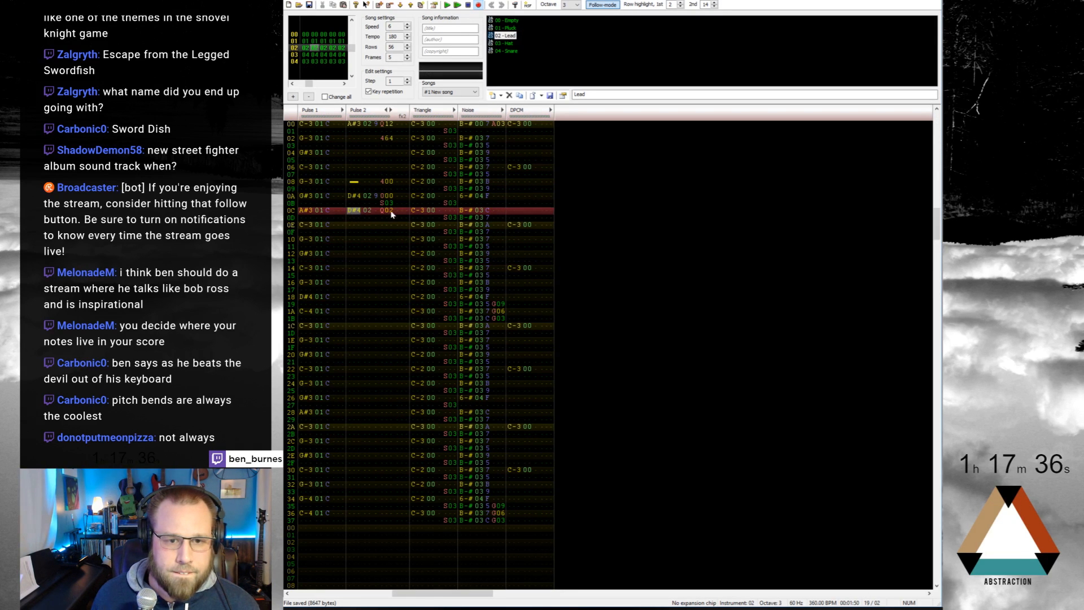
left_click_drag(382, 211, 356, 224)
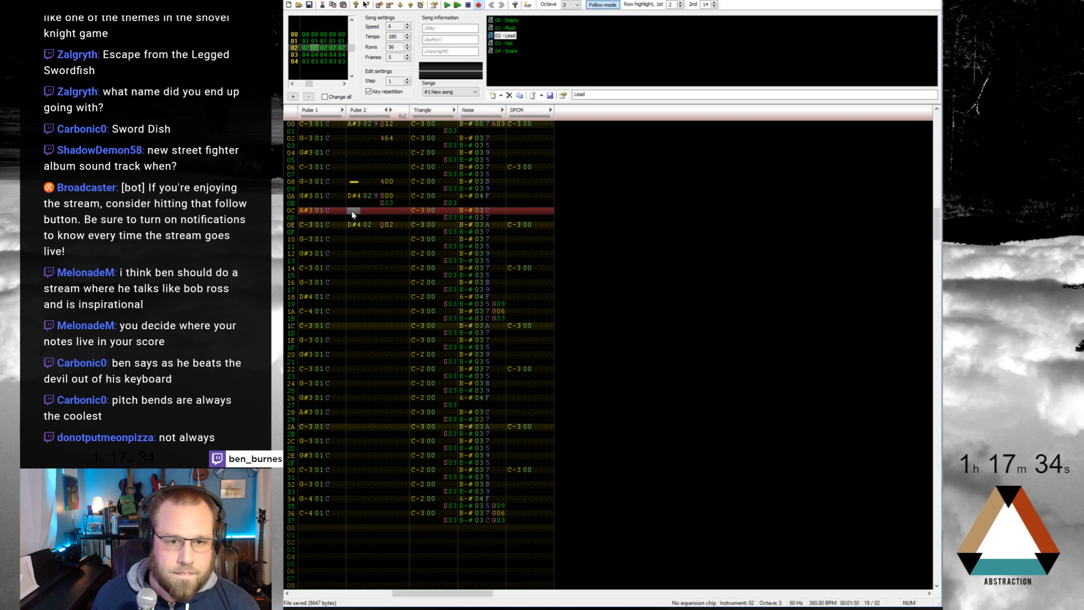
key("5")
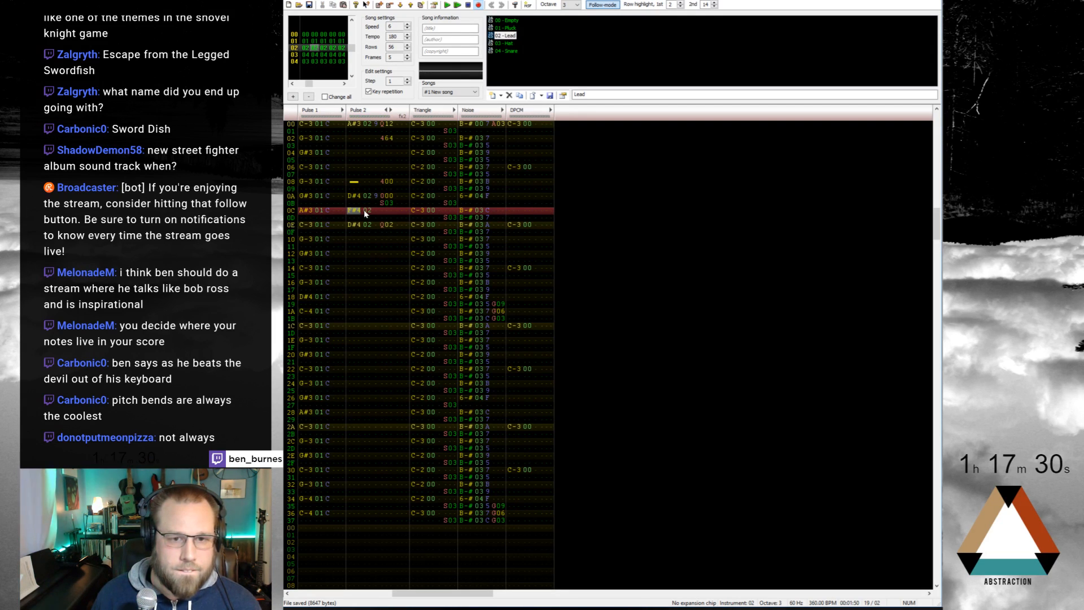
key("Return")
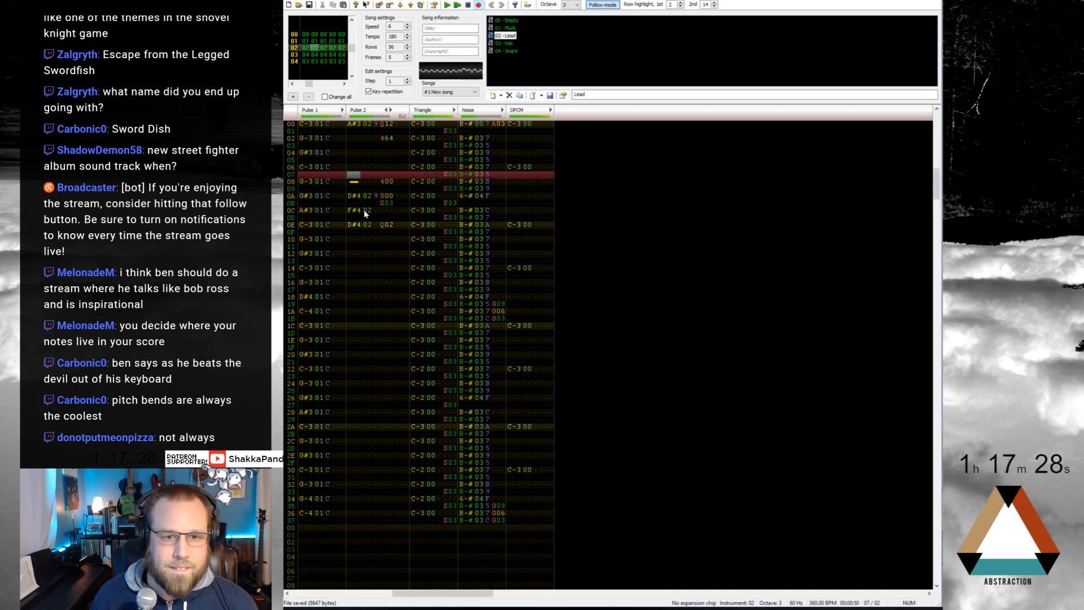
key("Return")
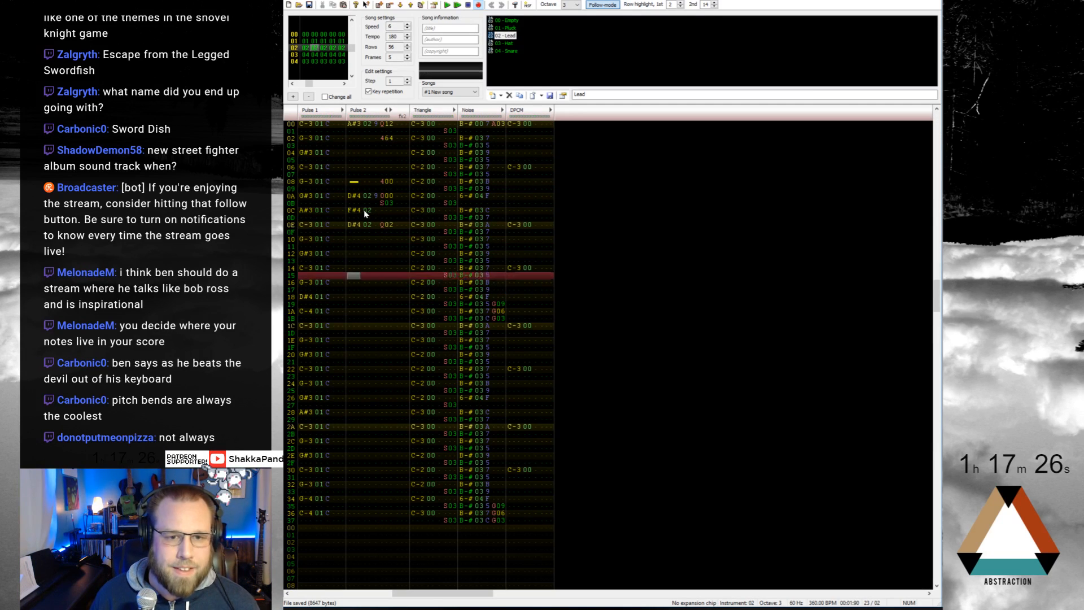
Step: Change the Pulse 2 note at row 0C to G-4 and play back the phrase
key("Up")
key("Up")
key("Up")
key("Up")
key("Up")
key("Up")
key("Up")
key("Up")
key("Up")
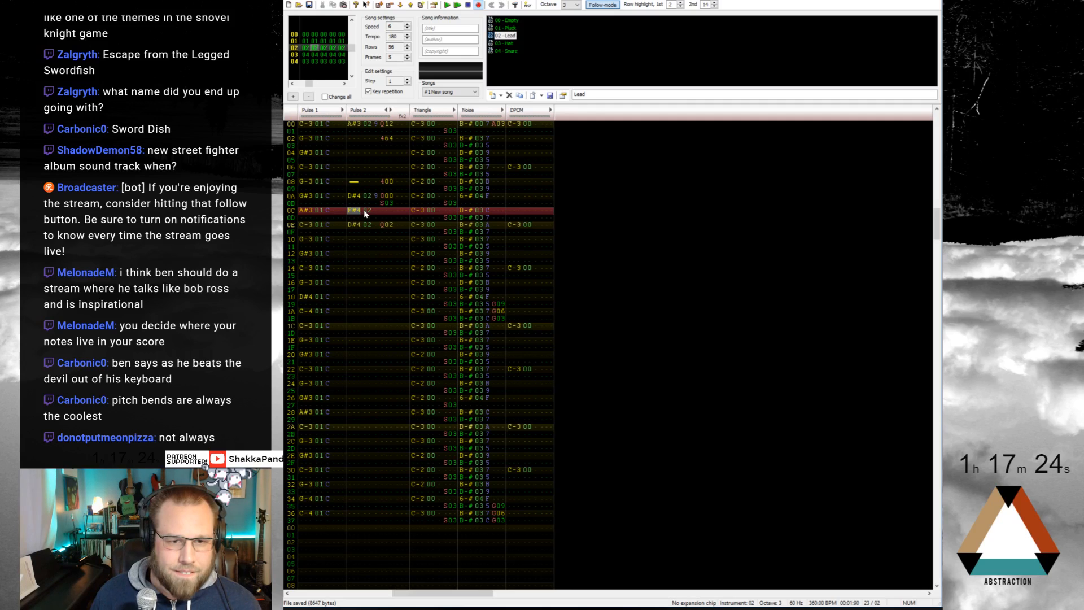
key("t")
key("Up")
key("Up")
key("Up")
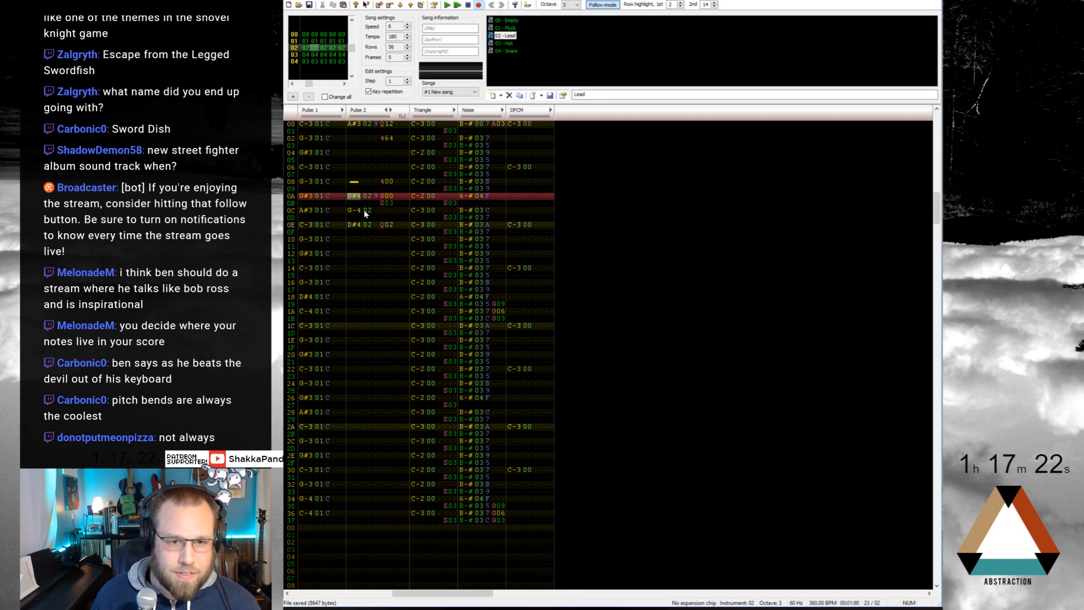
key("Down")
key("Down")
key("Down")
key("Down")
key("Down")
key("Down")
key("Down")
key("Down")
key("Down")
key("Down")
key("Down")
key("Down")
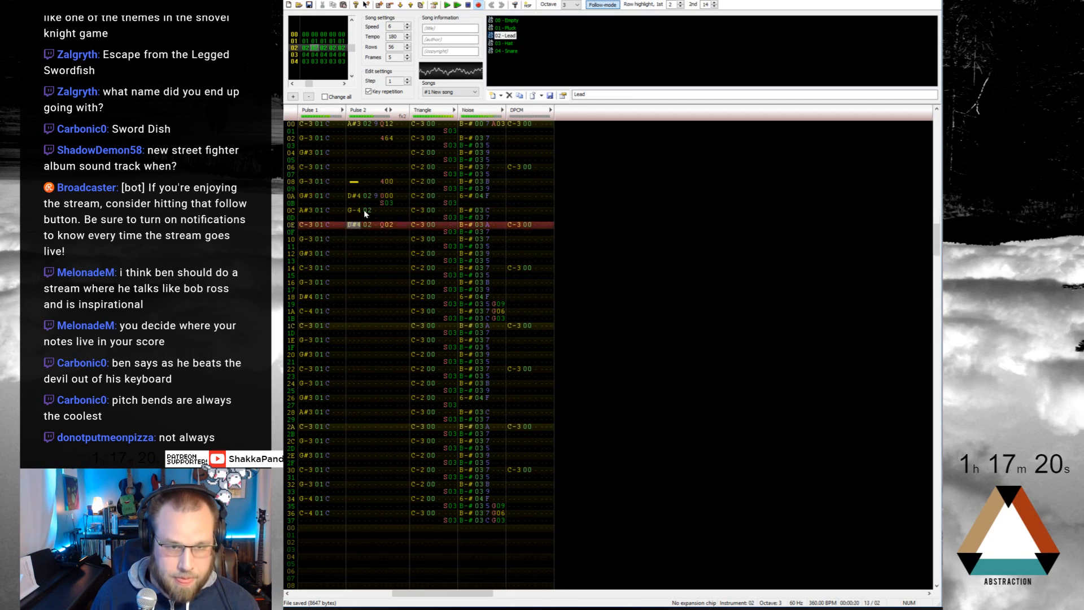
Step: Clear the Pulse 2 entries in rows 0A–0B, move the note cut and its 400 effect to row 0A, and play from row 00
key("Up")
key("Up")
key("Up")
key("Up")
key("Up")
key("Up")
key("Up")
key("Up")
key("Up")
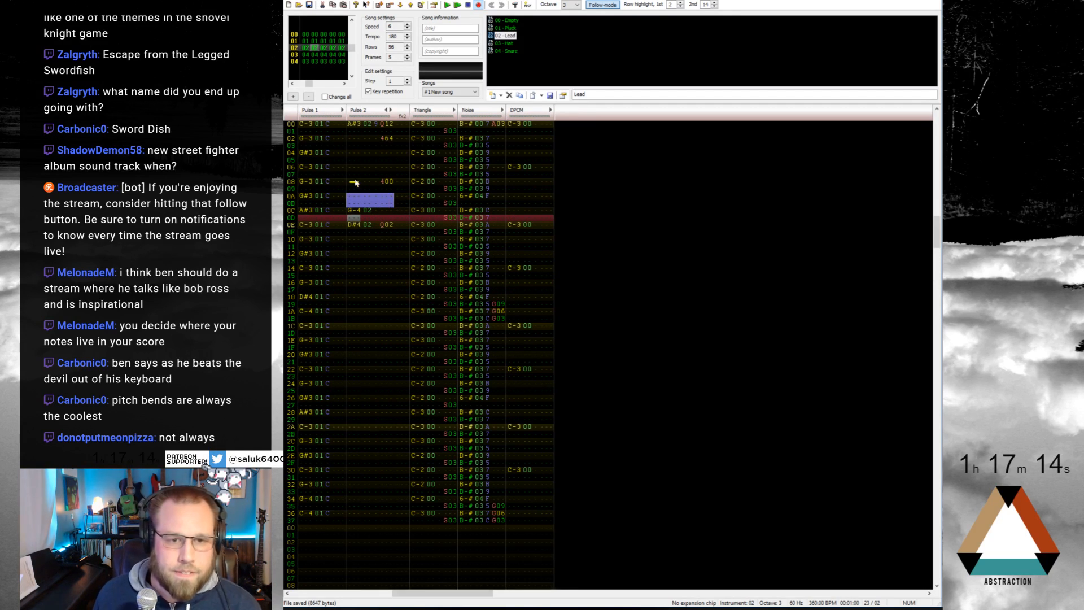
left_click_drag(354, 182, 387, 196)
left_click(355, 126)
key("Return")
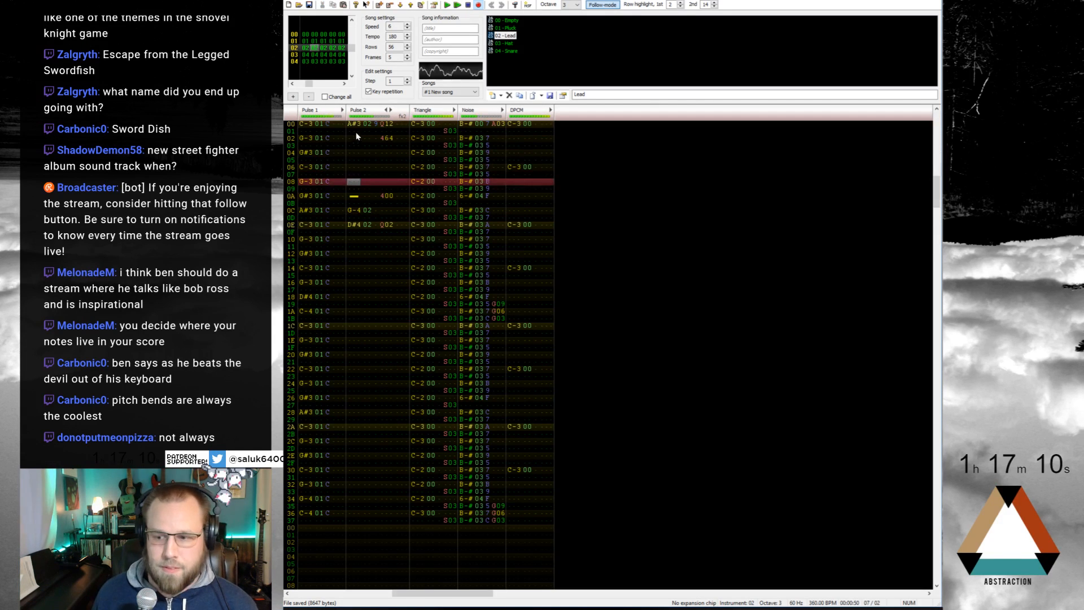
key("Return")
Step: Add an S03 effect at row 0D and a 464 effect at row 10 of Pulse 2
left_click(388, 218)
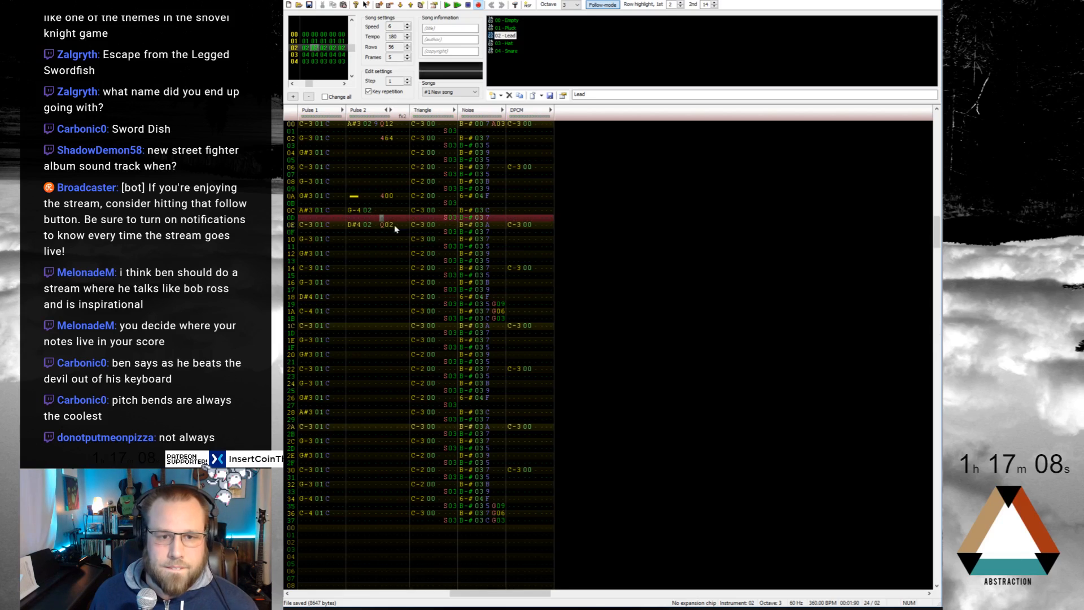
type("S03")
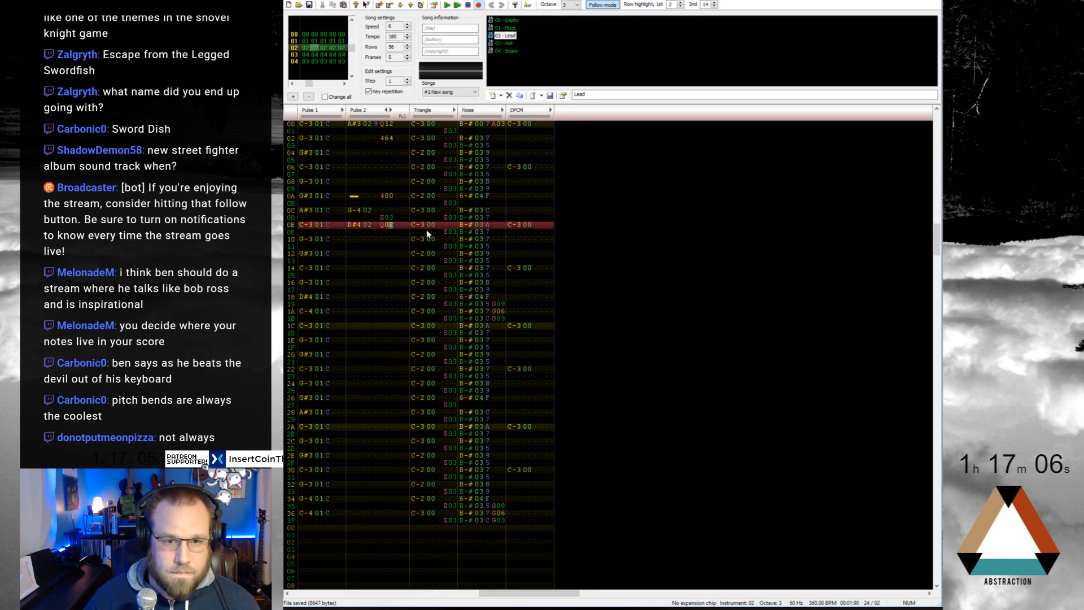
key("Down")
key("Down")
type("D")
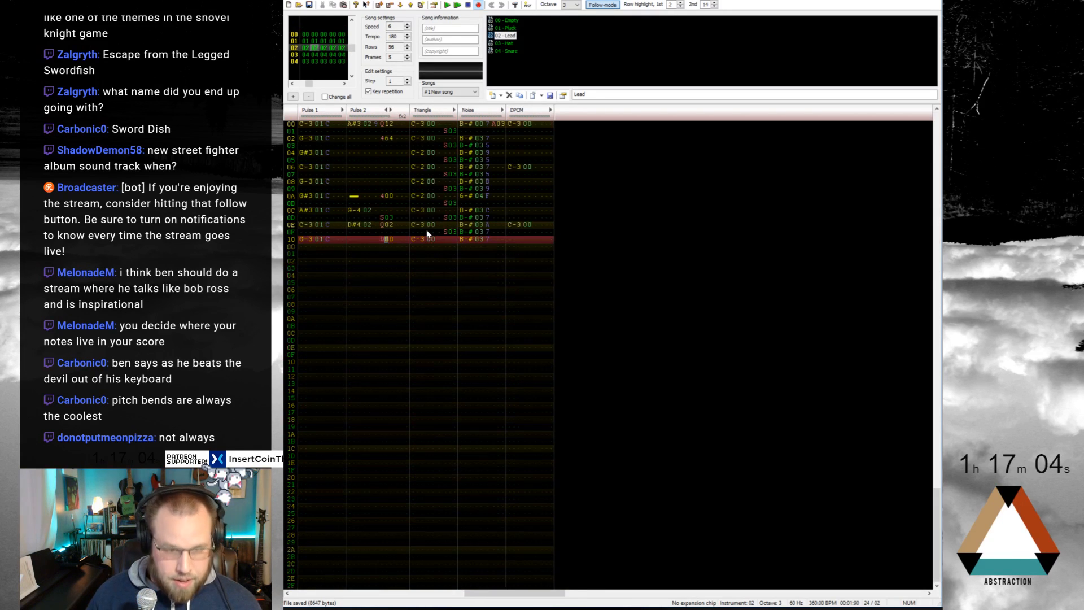
key("ctrl+z")
type("464")
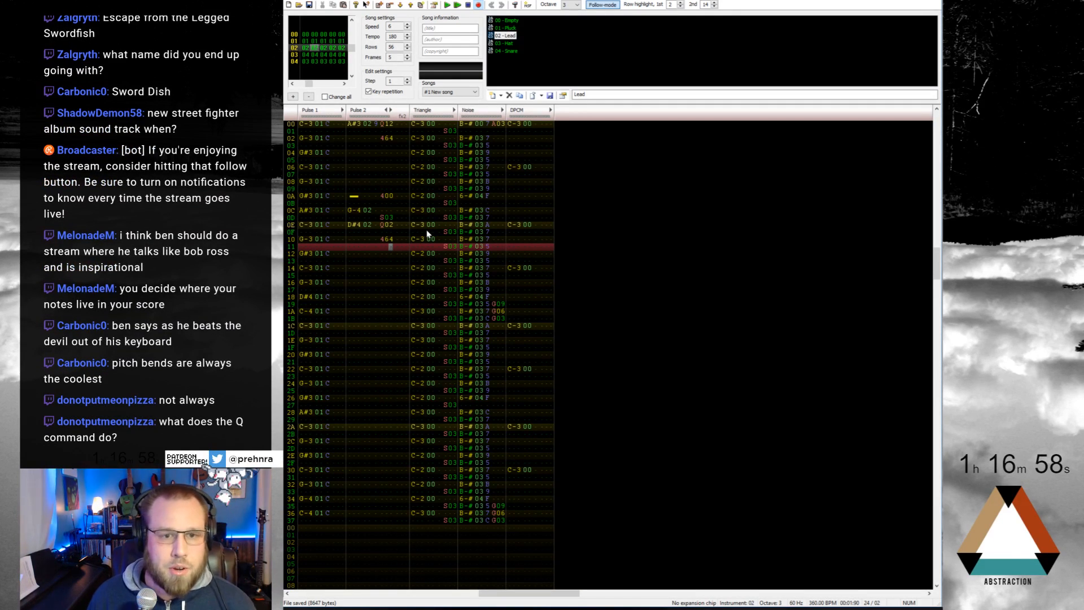
Step: Examine the Q pitch-slide effects on the Pulse 2 notes at rows 0E and 00
key("Up")
key("Up")
key("Up")
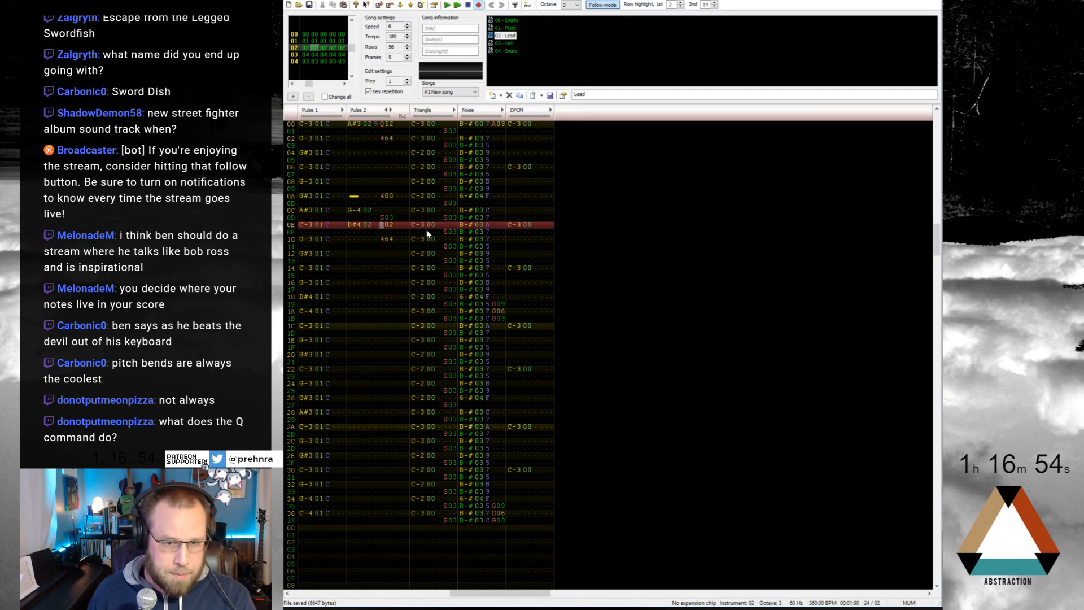
key("q")
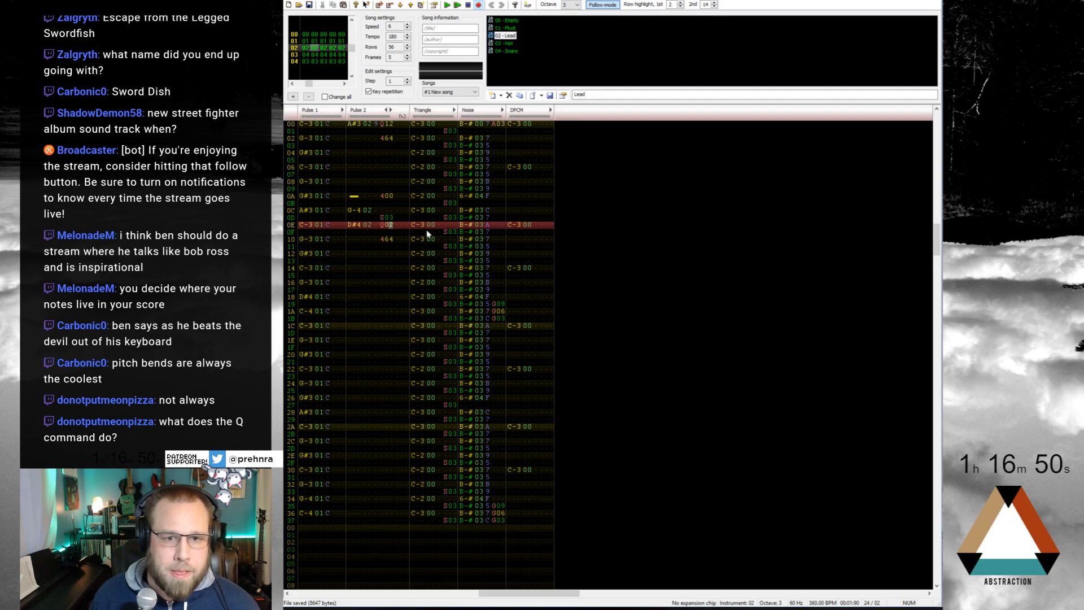
key("Up")
key("Up")
key("Up")
key("Up")
key("Up")
key("Up")
key("Up")
key("Up")
key("Up")
key("Up")
key("Up")
key("Up")
key("Up")
key("Up")
key("Left")
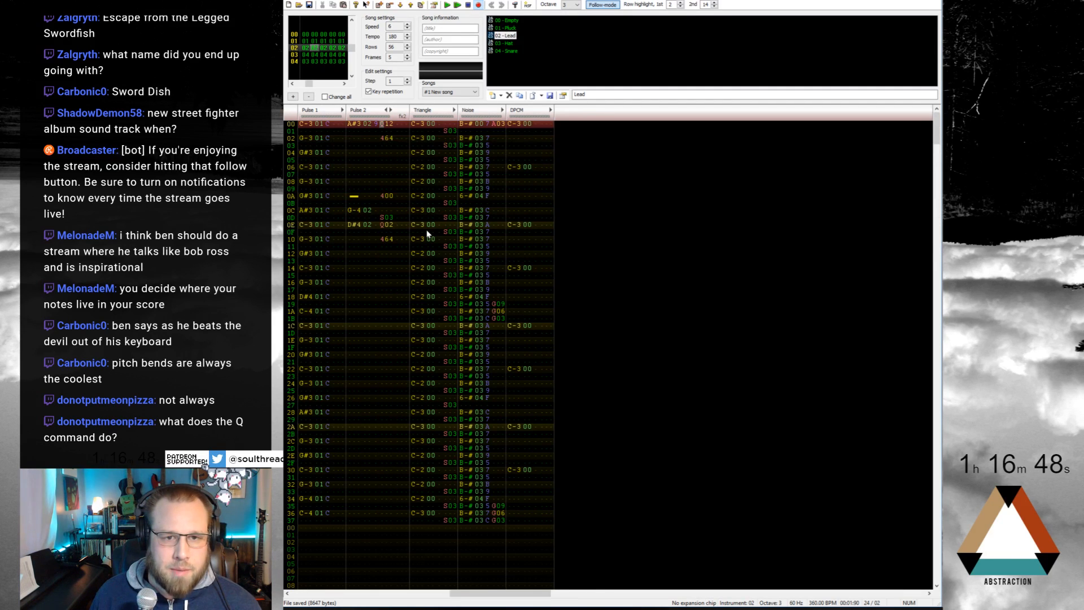
key("Right")
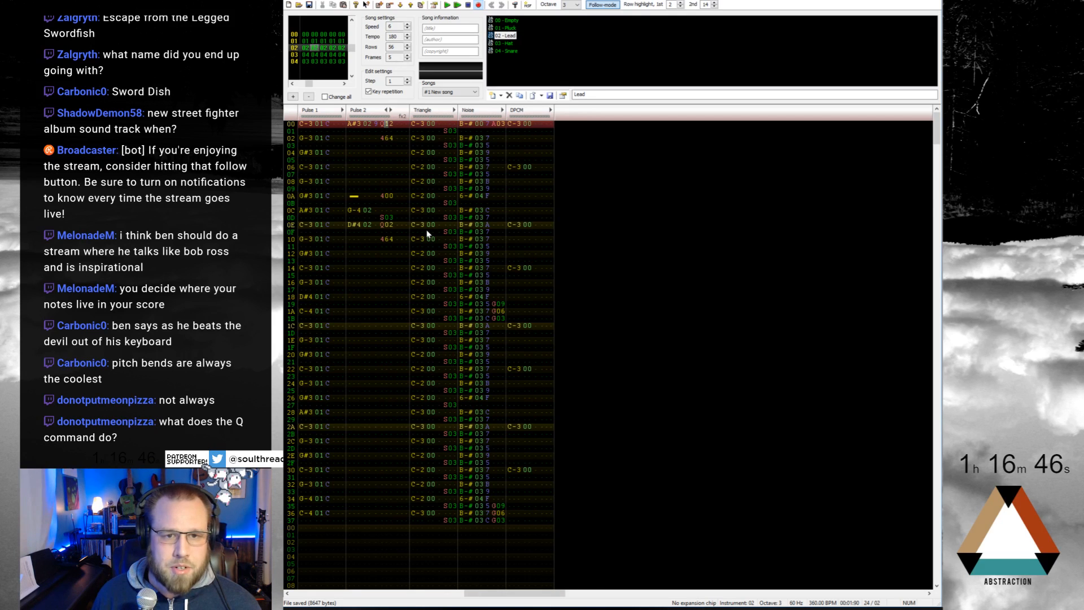
Step: Solo the Pulse 2 channel and play the pattern to hear its slides
double_click(357, 109)
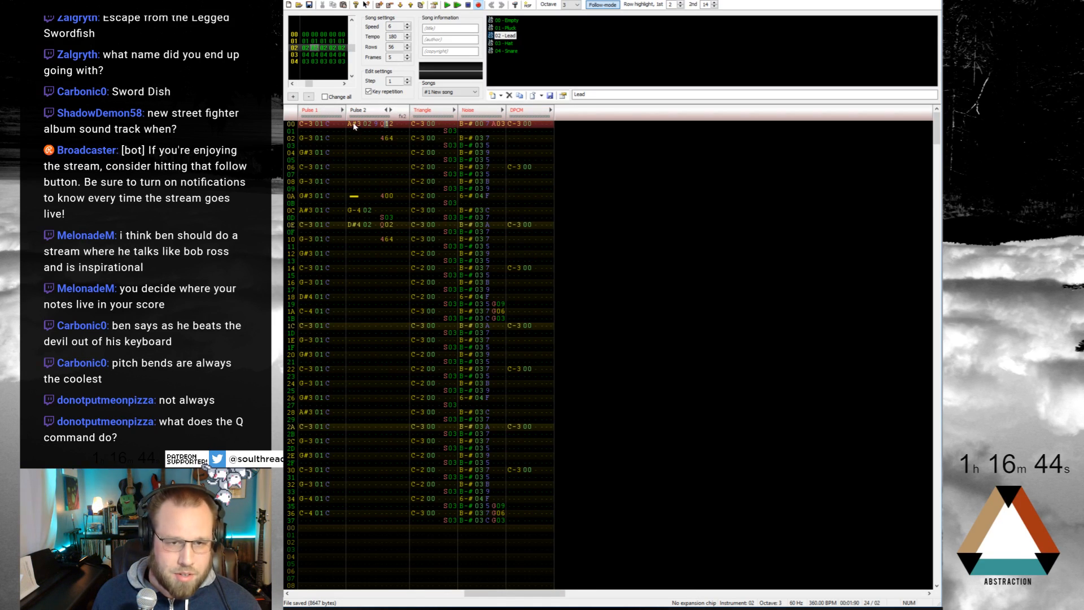
key("Return")
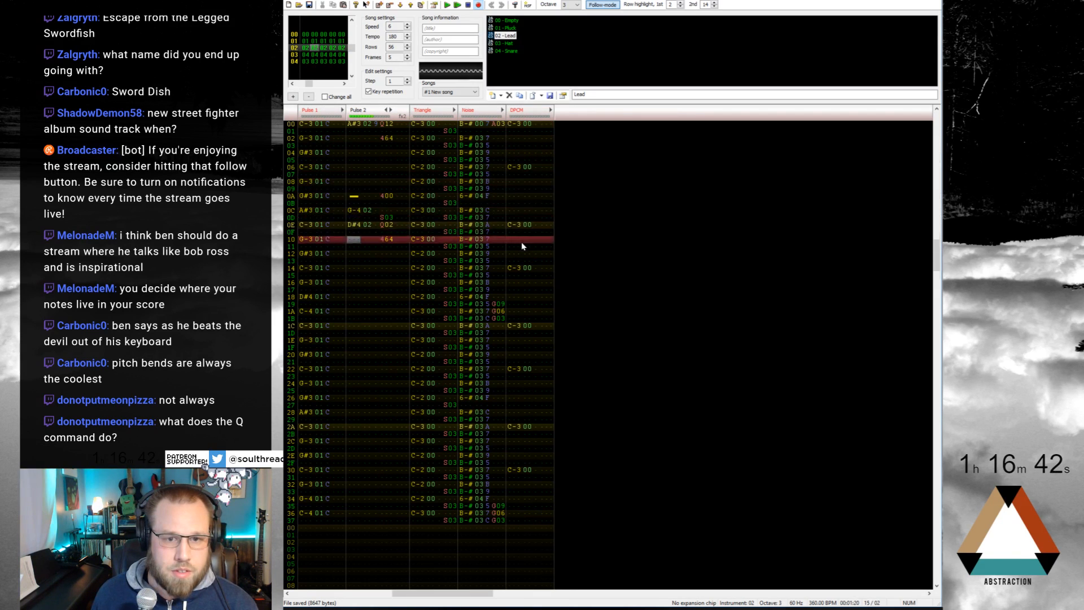
key("Return")
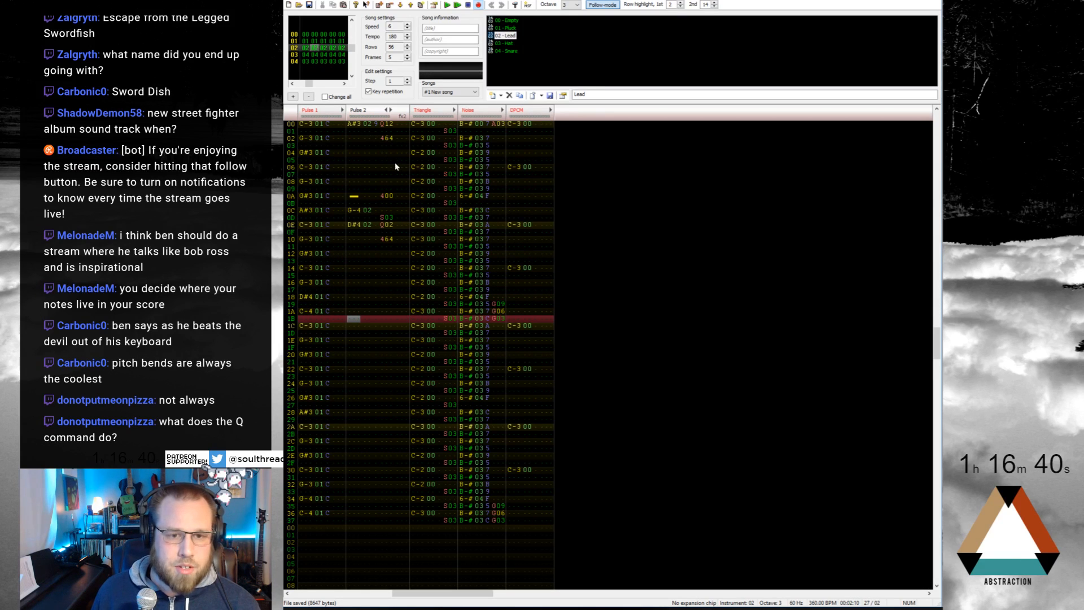
Step: Move the two Pulse 2 464 effects two rows later, to rows 12 and 04
left_click(375, 225)
left_click_drag(385, 240, 389, 239)
left_click_drag(387, 240, 387, 254)
left_click_drag(384, 139, 388, 152)
left_click(378, 177)
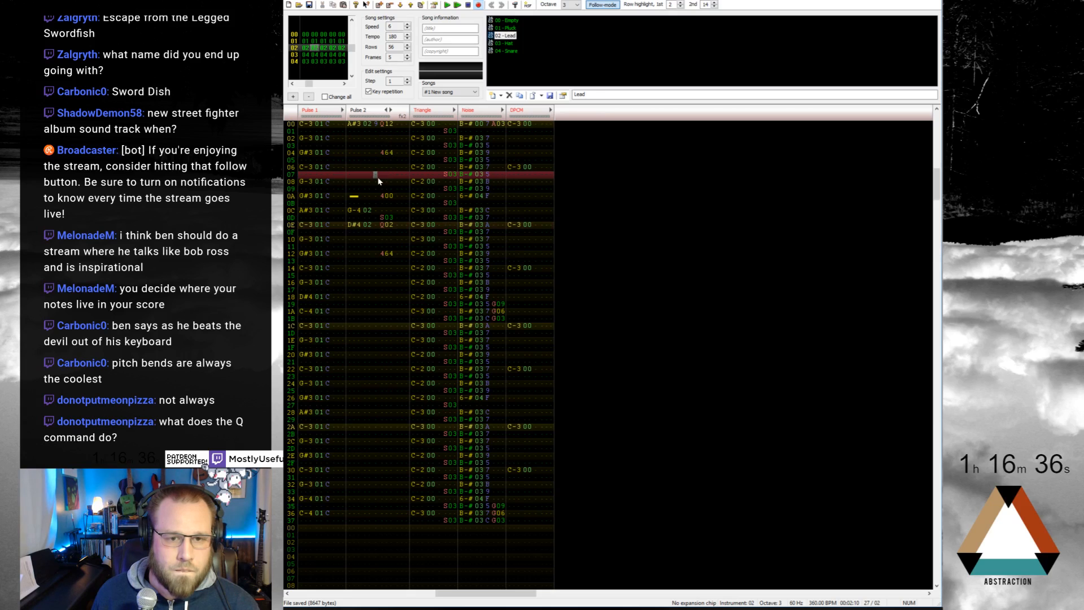
Step: Unmute the other channels, review the Pulse 2 part in frame 01, and play frame 02 from row 00
left_click(356, 124)
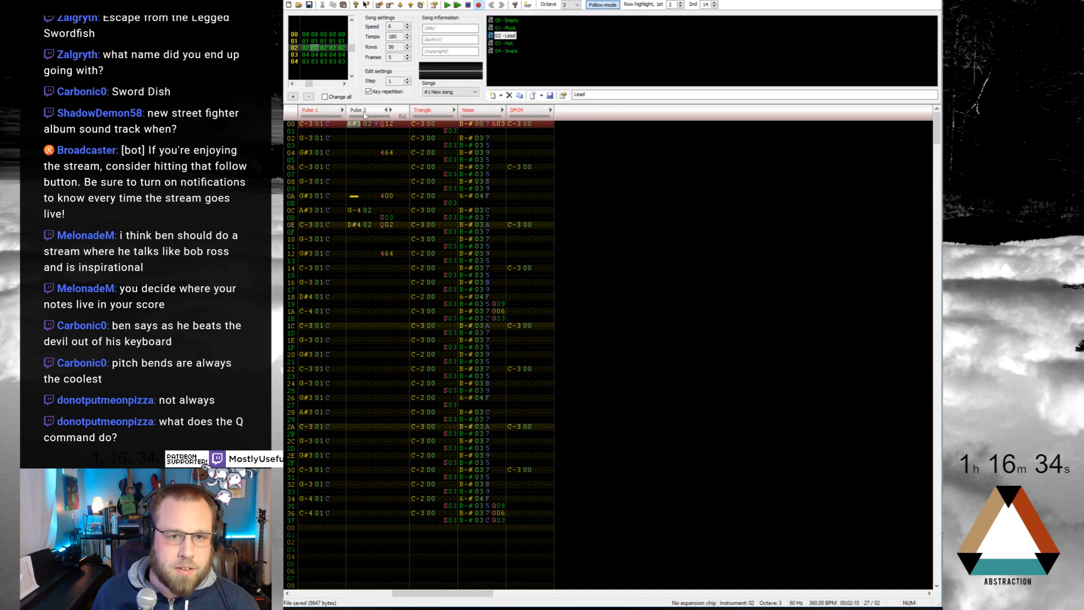
scroll(378, 188, "down", 10)
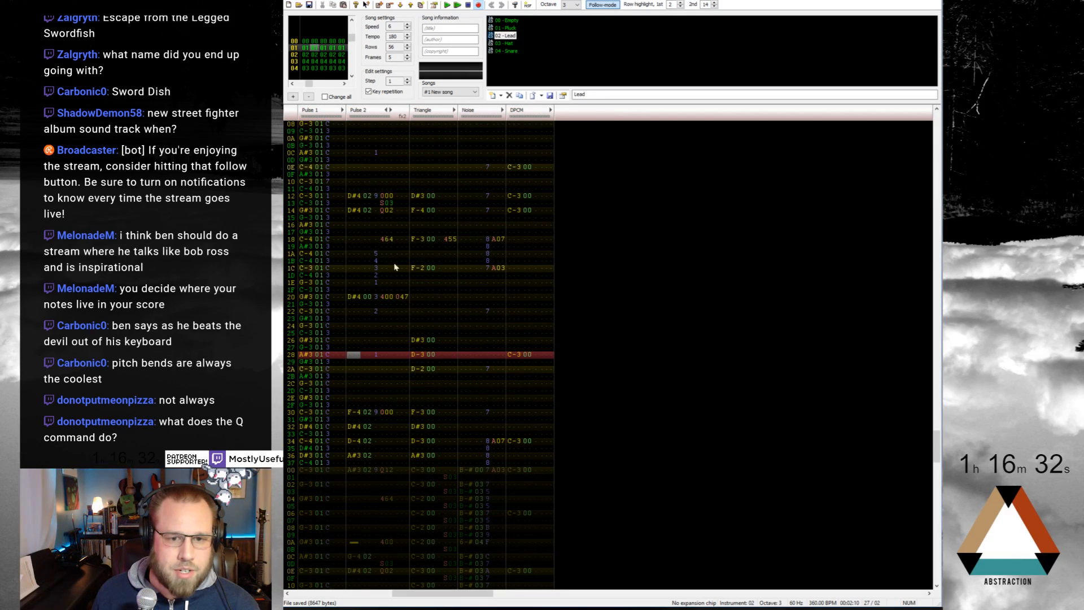
scroll(390, 405, "down", 4)
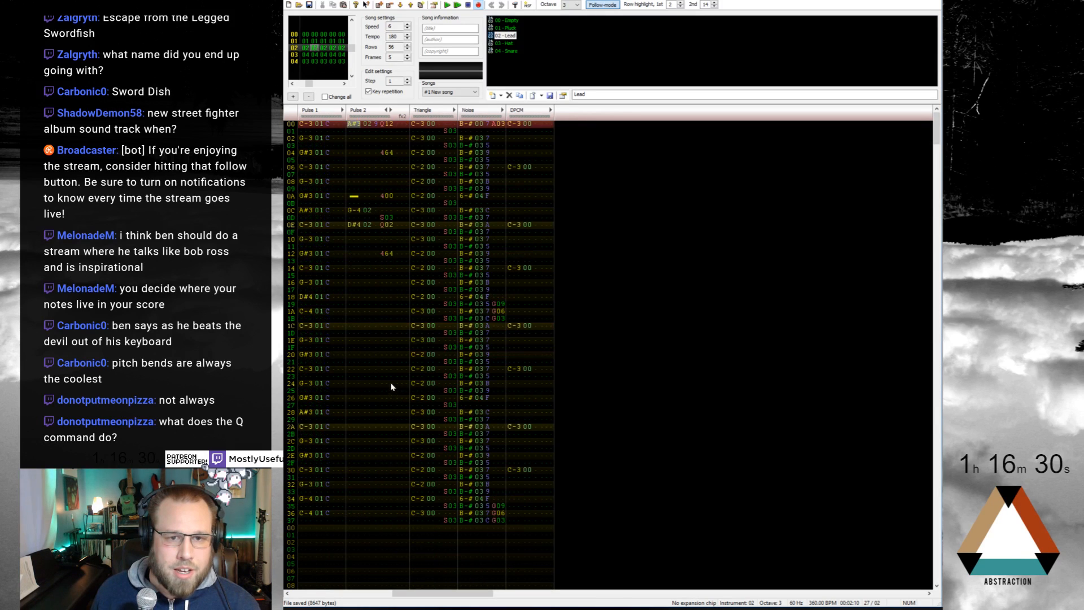
scroll(442, 204, "down", 1)
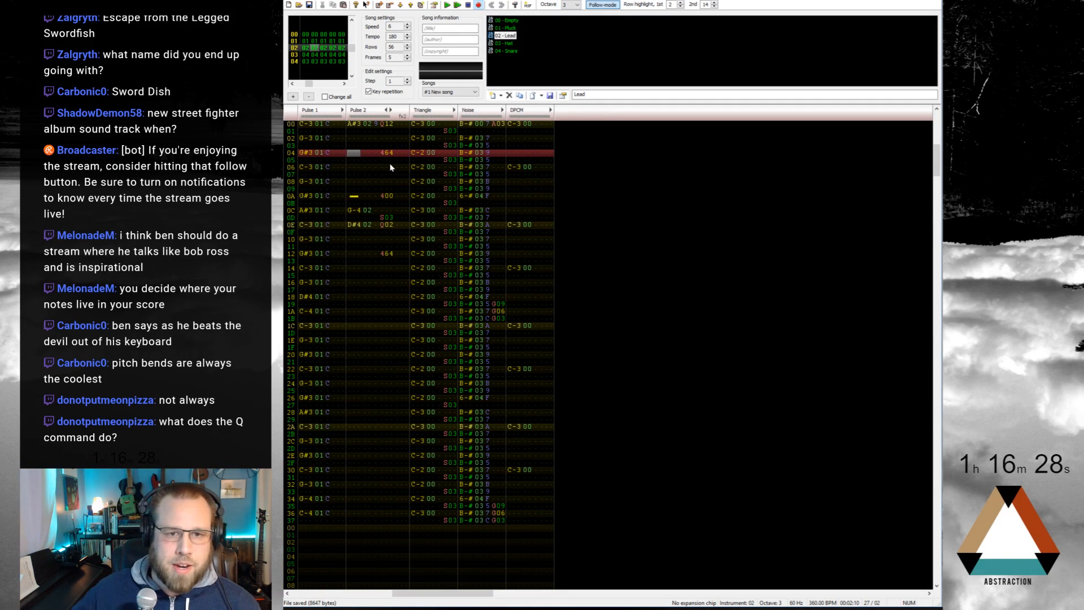
left_click(352, 125)
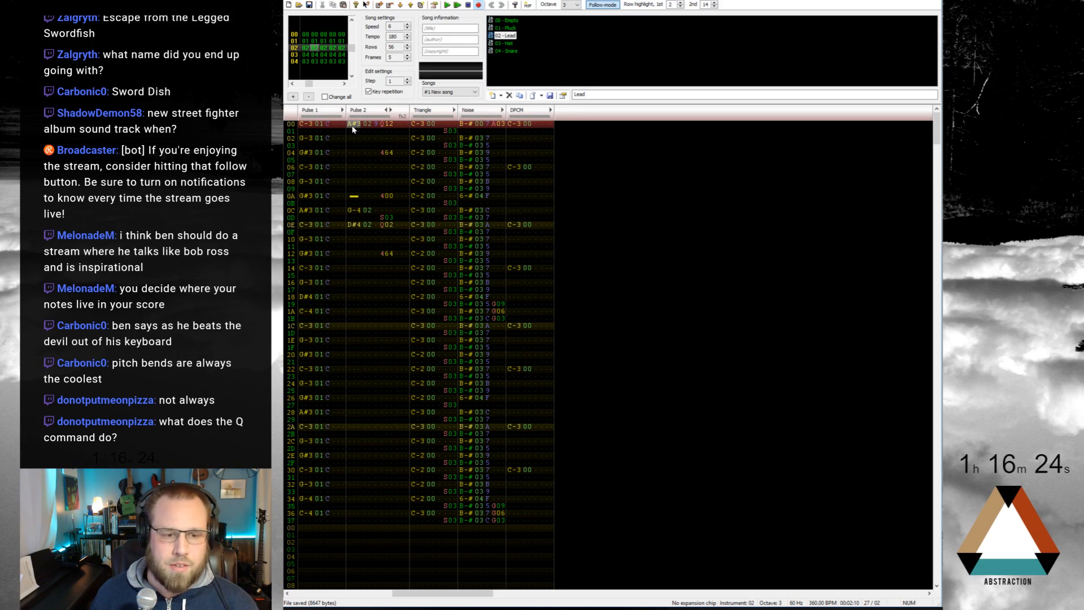
key("Return")
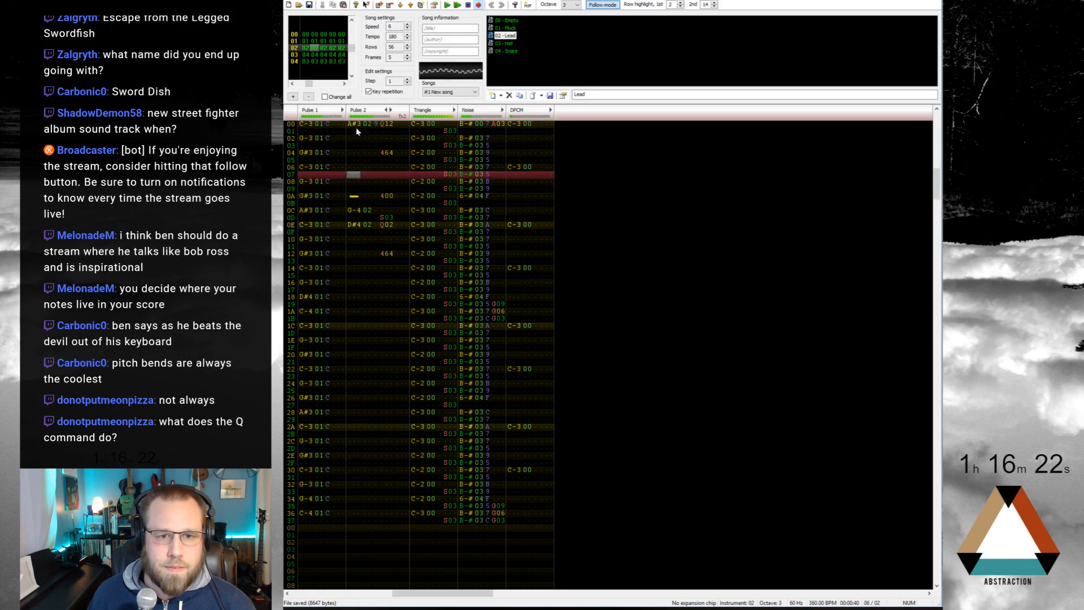
Step: Move the Pulse 2 note cut and 400 effect to row 09, and enter C-4 and D#4 at rows 0A and 0B
key("Return")
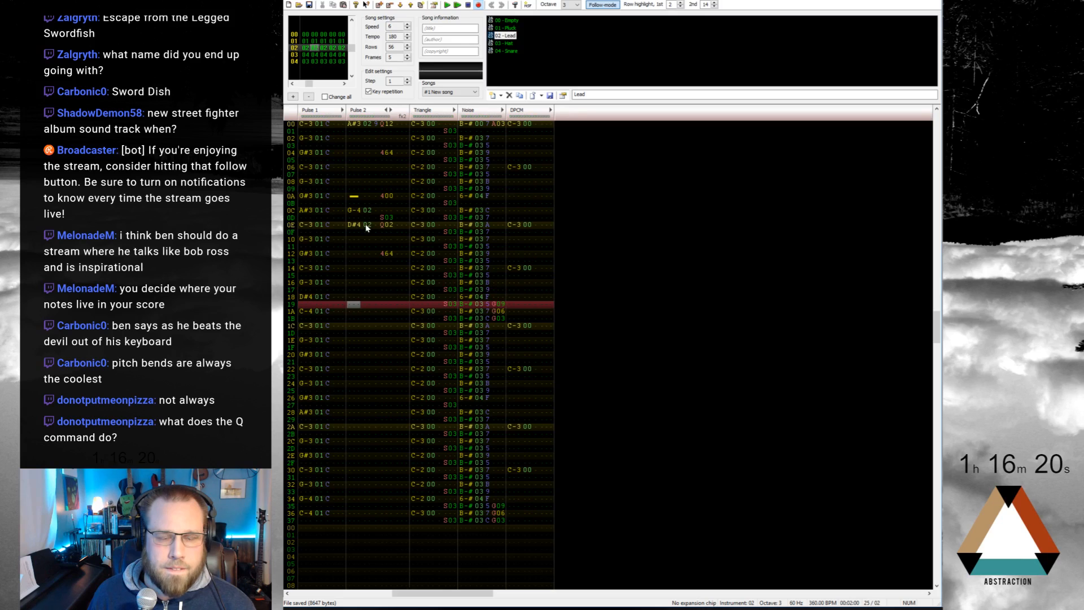
left_click_drag(354, 200, 386, 189)
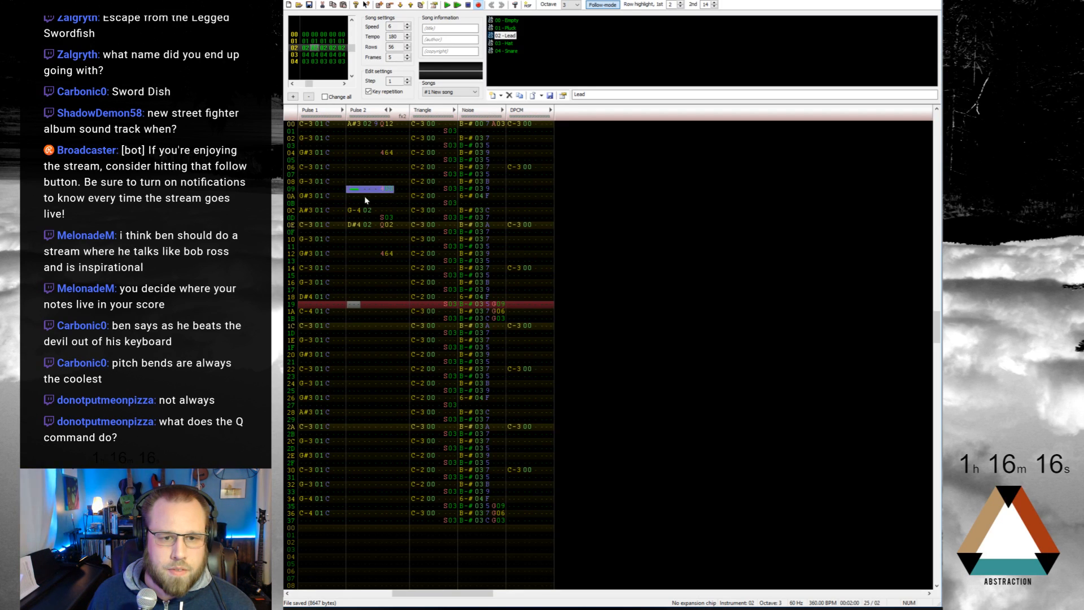
left_click(363, 197)
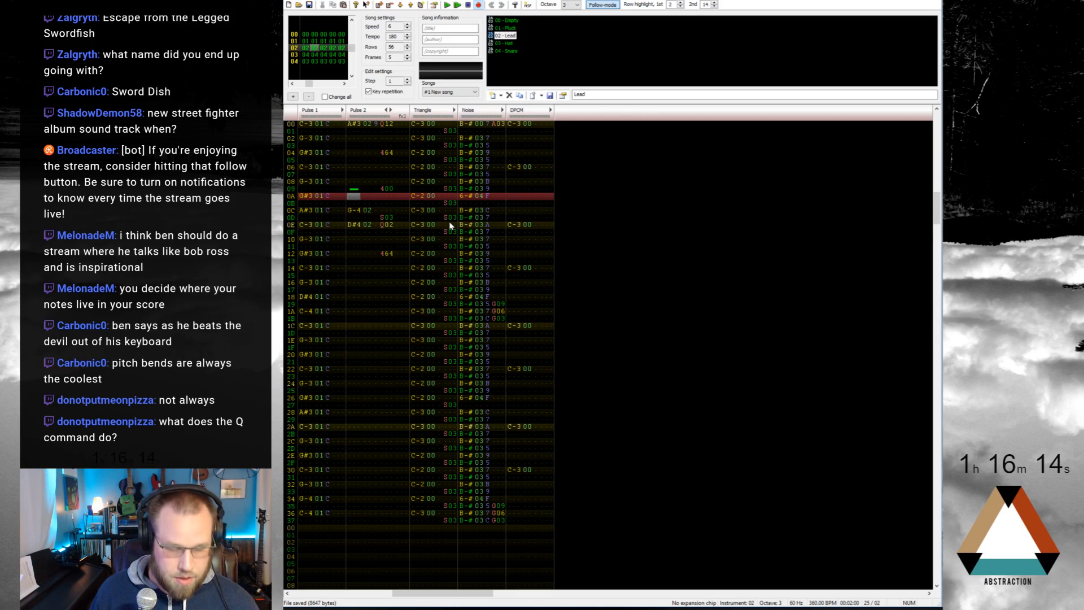
key("q")
key("3")
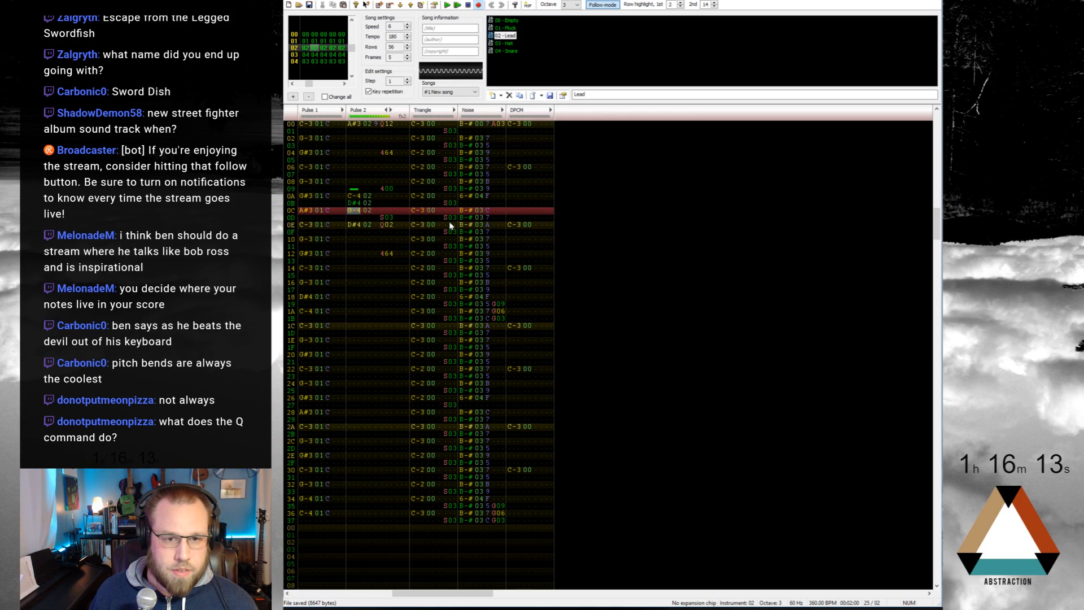
Step: Add S03 delayed-cut effects to the Pulse 2 notes at rows 0A and 0B, and play the frame
left_click(383, 197)
type("ss")
key("Up")
key("Right")
key("Left")
key("Up")
type("ss")
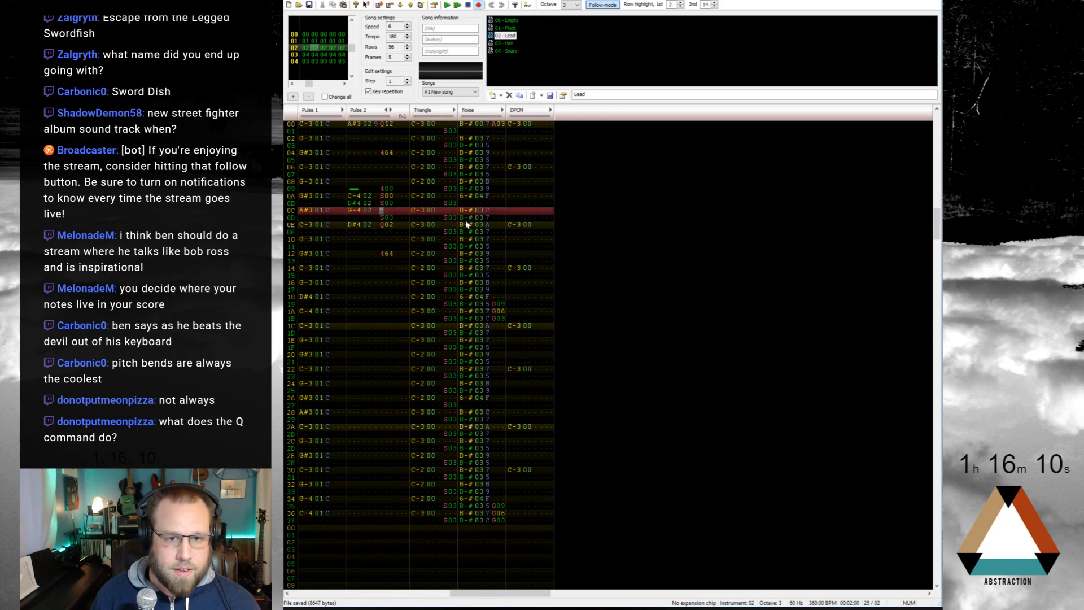
key("Right")
key("Right")
key("Up")
key("Up")
type("33")
key("Return")
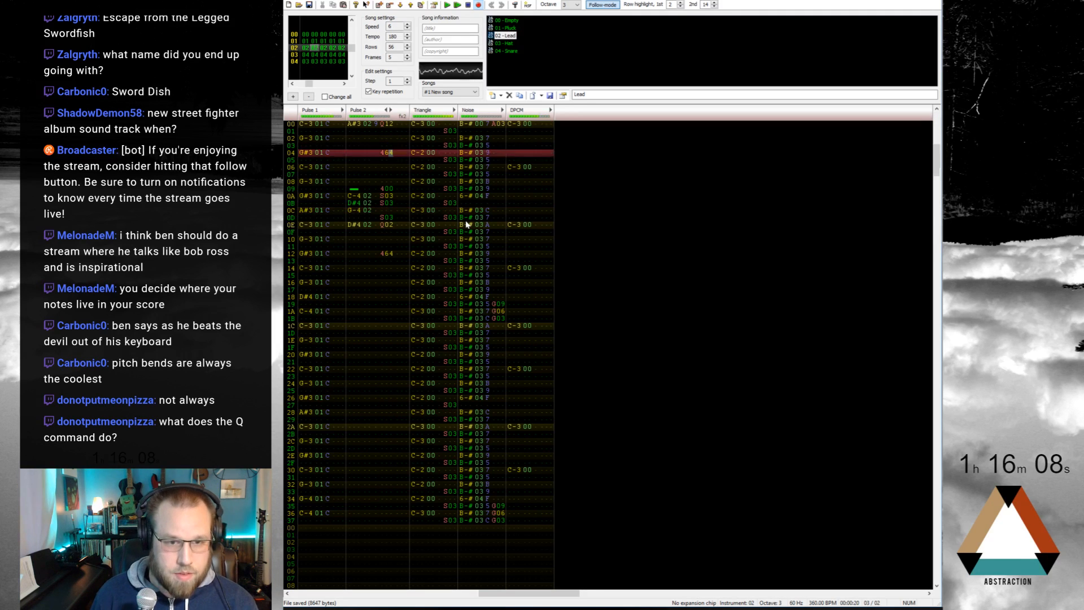
key("Return")
Step: Set the delayed cuts on the Pulse 2 notes at rows 0A and 0B to S05 and play the frame
key("Up")
key("Up")
key("Up")
key("Up")
key("Up")
key("Up")
key("Up")
key("Up")
key("Up")
key("Up")
key("Up")
key("Up")
key("Up")
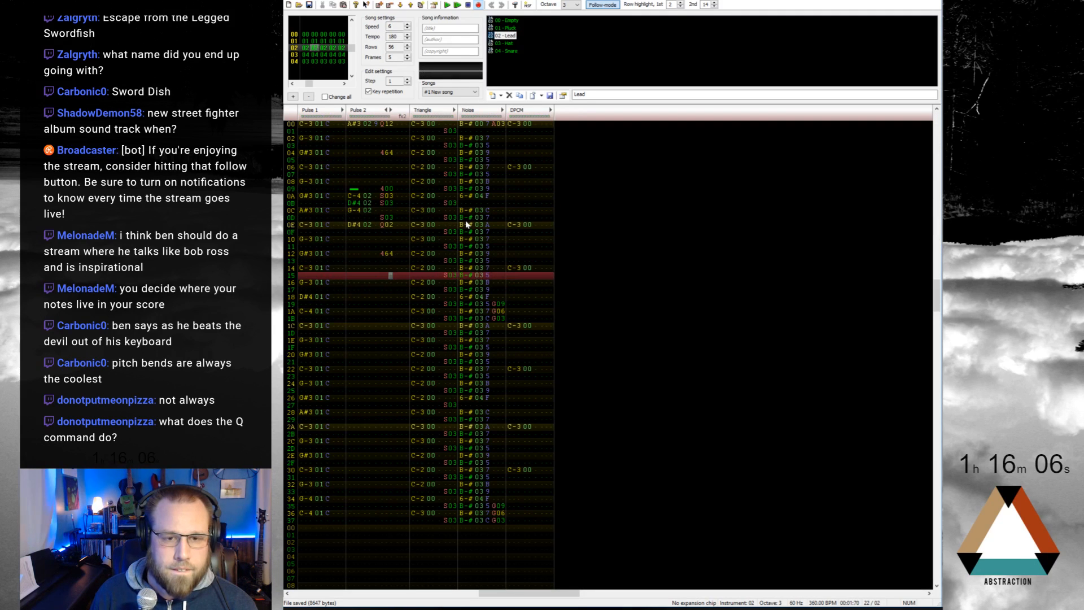
key("Down")
type("55")
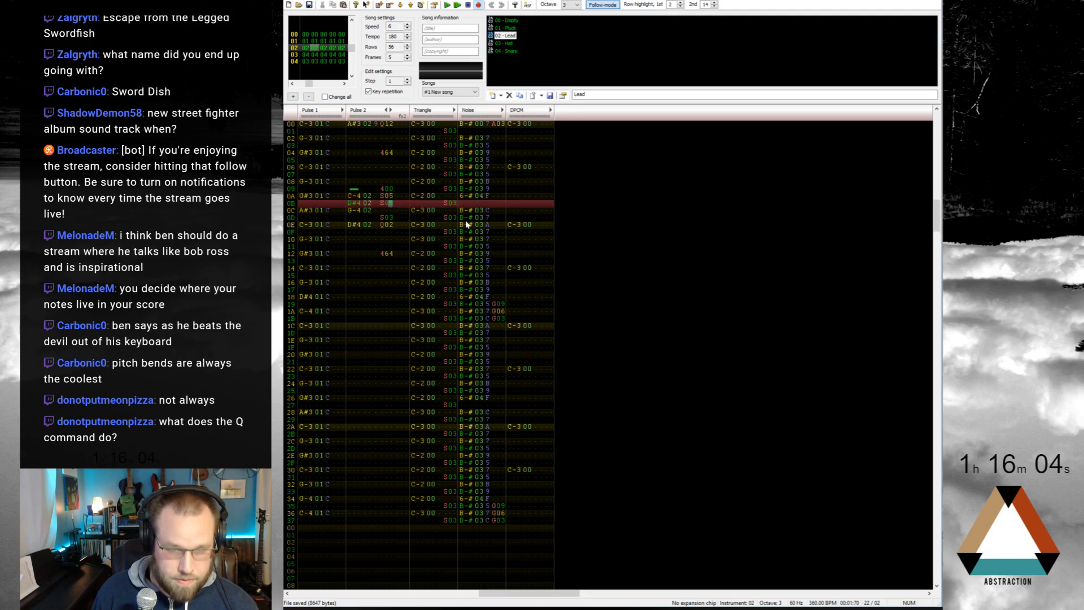
key("Return")
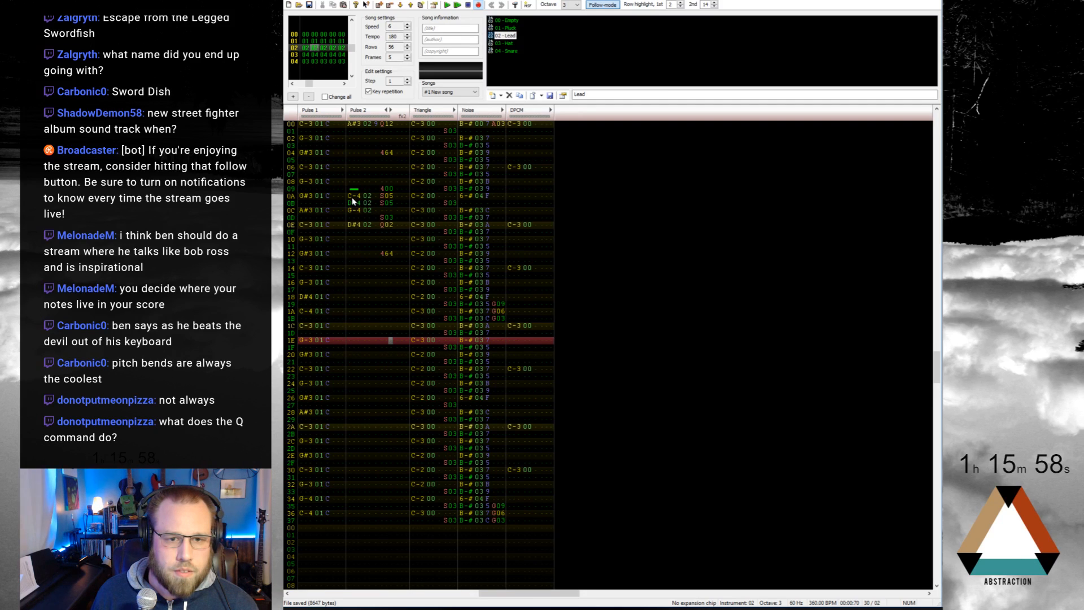
Step: Shift Pulse 2's C-4, D#4 and G-4 to rows 0B–0D with S05 cuts, and delete row 0E's Q02 effect
left_click_drag(352, 197, 390, 214)
left_click(391, 224)
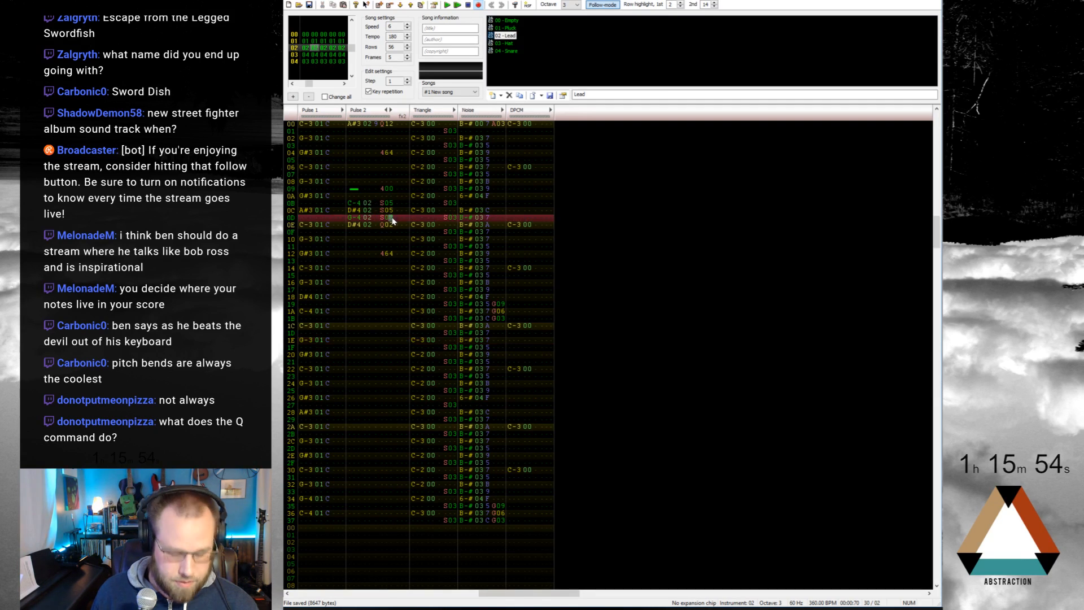
key("Delete")
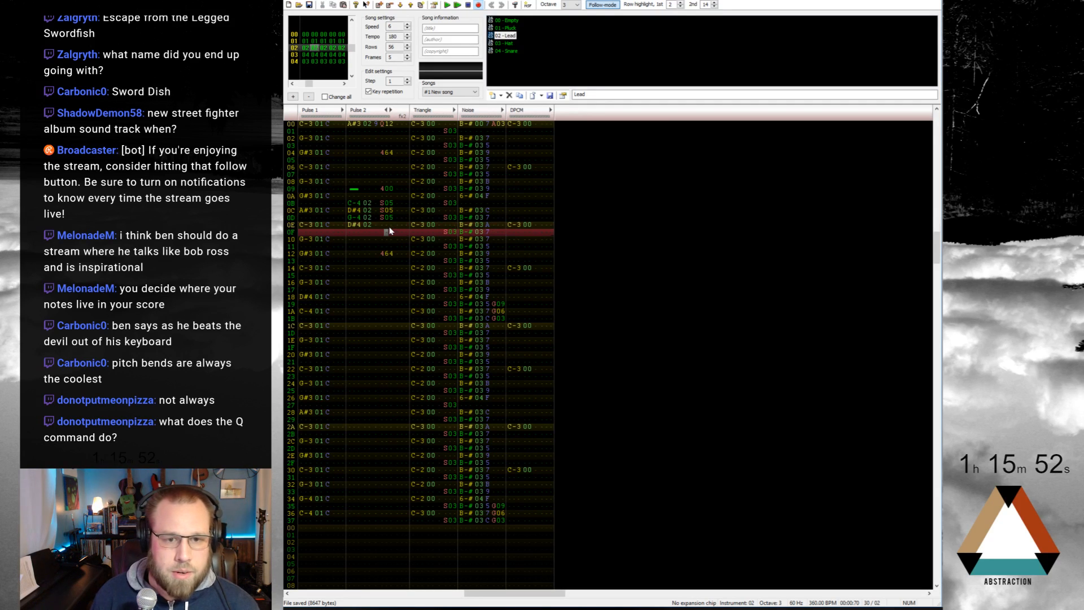
key("Return")
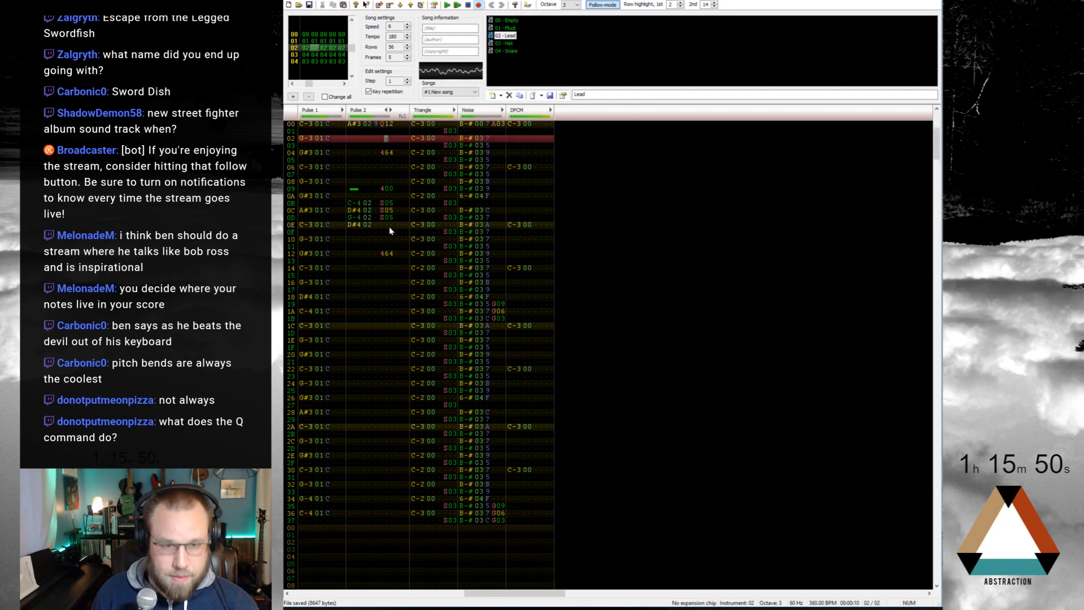
key("Return")
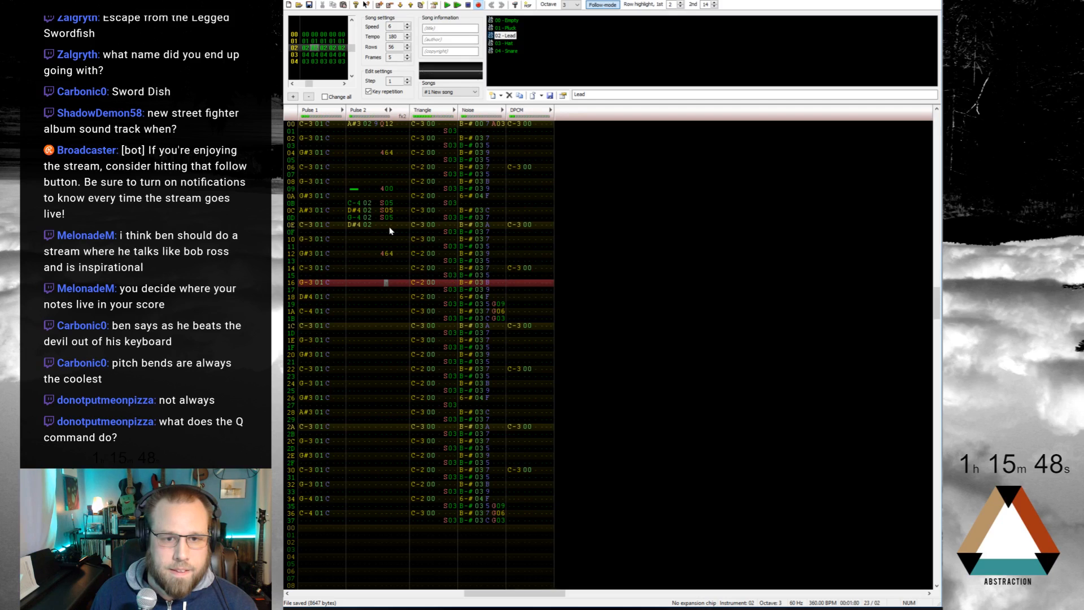
Step: Change the Pulse 2 note at row 0E to F-4 and play frame 02 to hear the phrase
key("Up")
key("r")
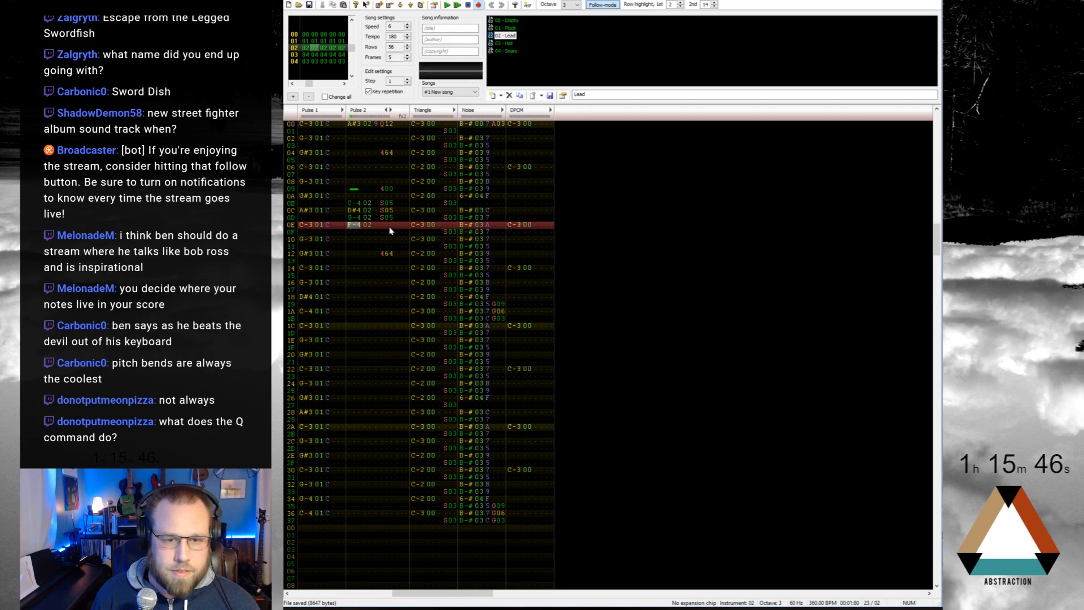
key("Return")
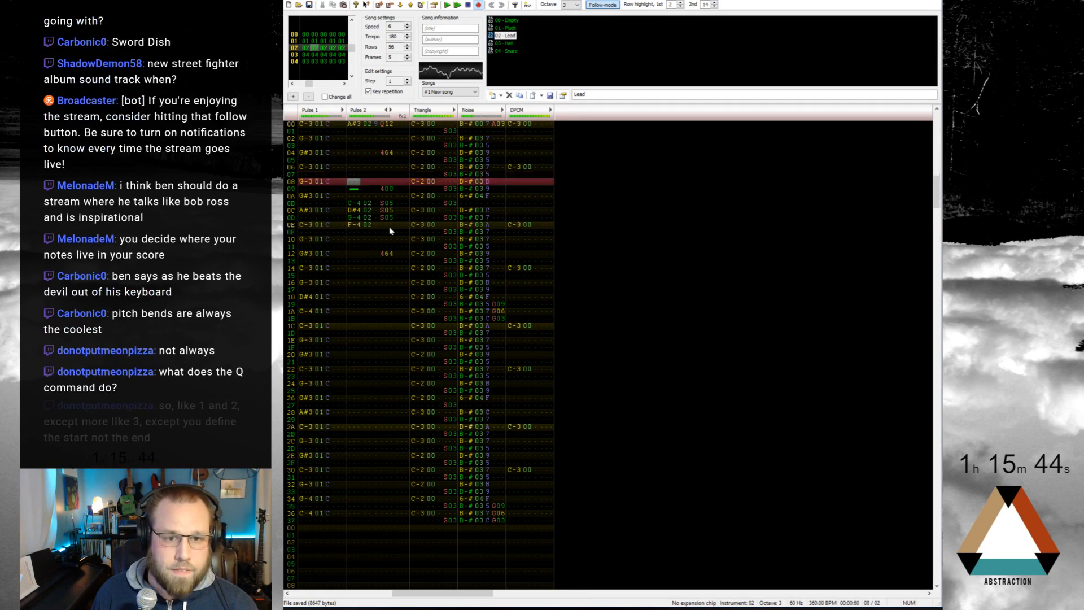
key("Return")
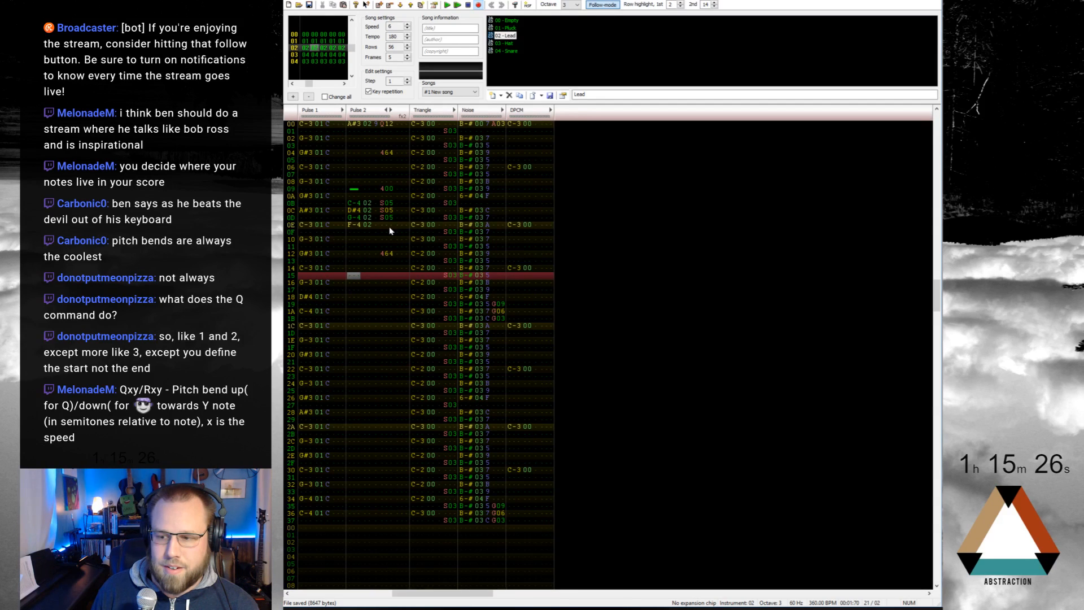
key("Return")
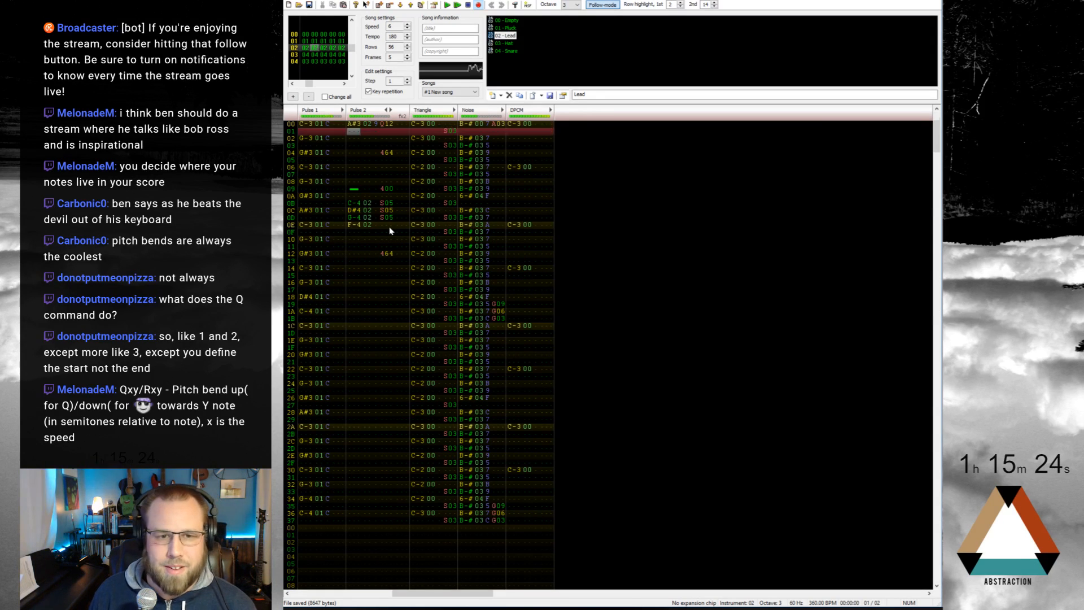
key("Return")
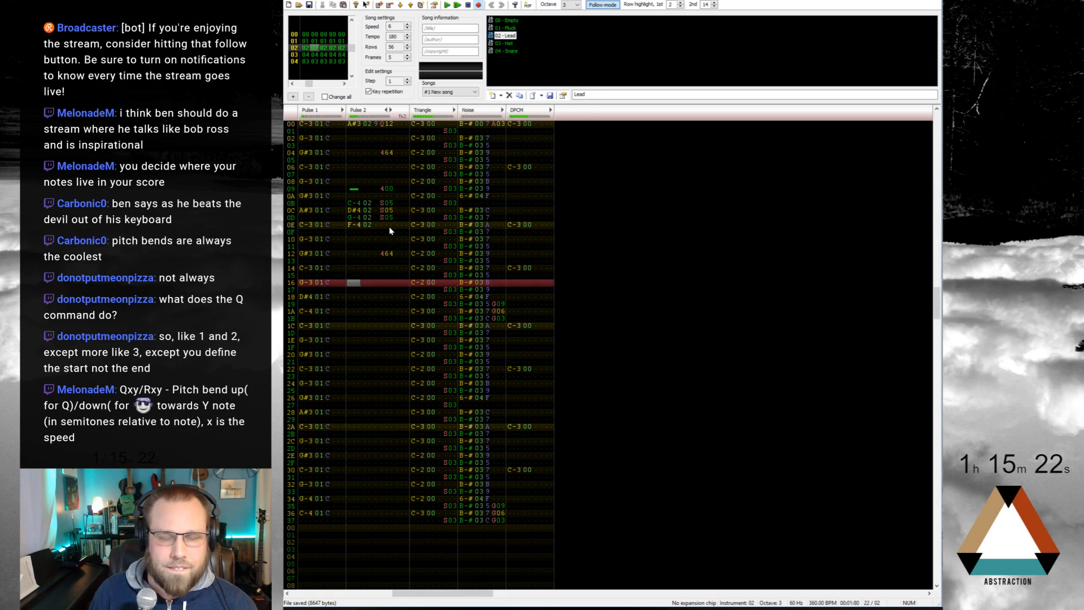
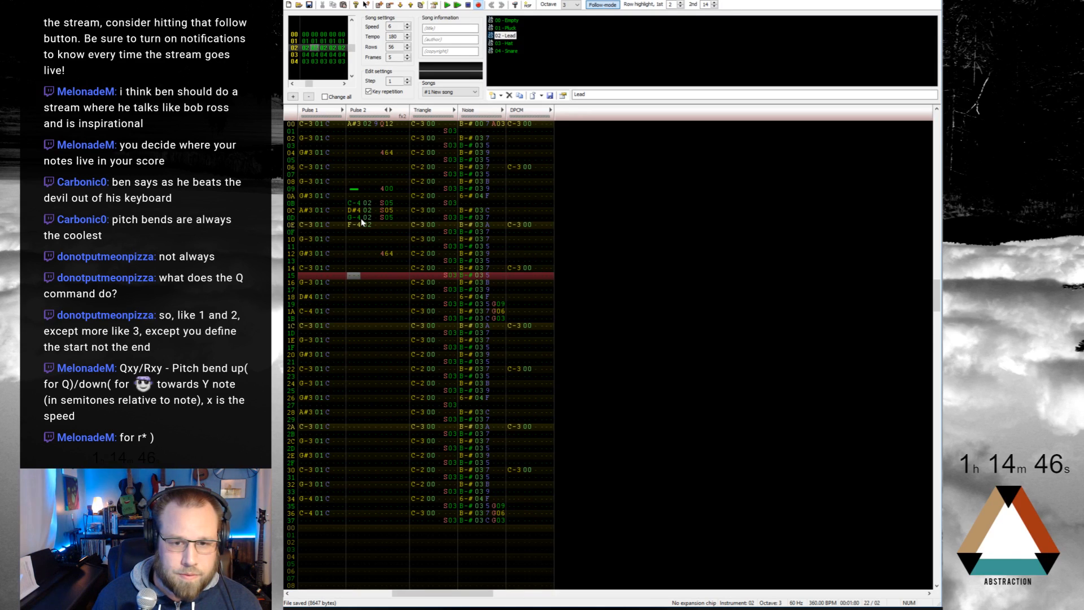
Step: Enter the Pulse 2 notes F-4 at row 14, G-4 at row 18 and G#4 at row 1A
key("Up")
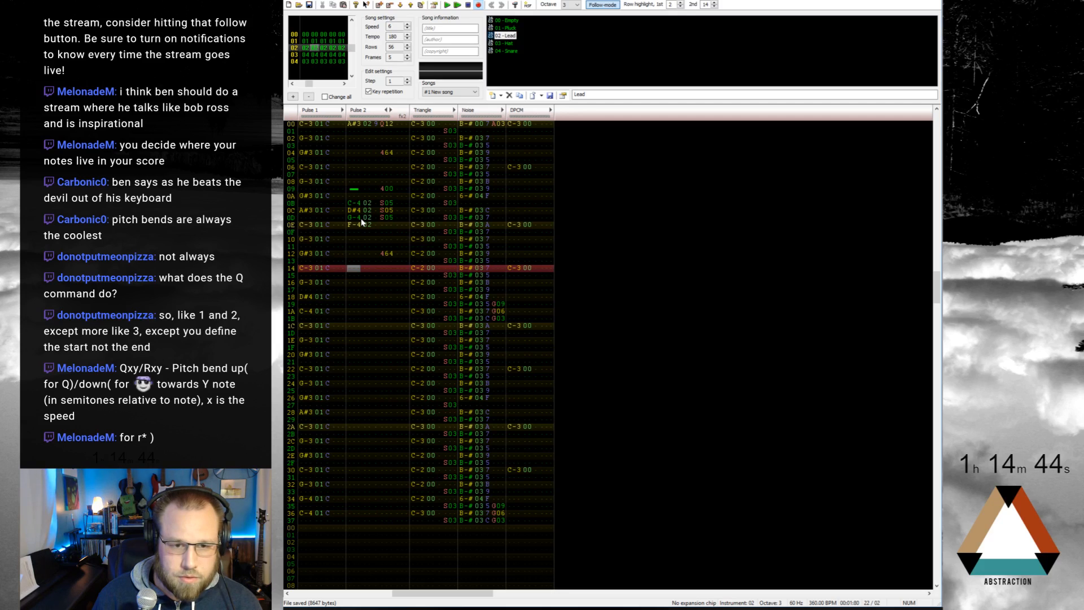
key("v")
key("r")
key("Down")
key("Down")
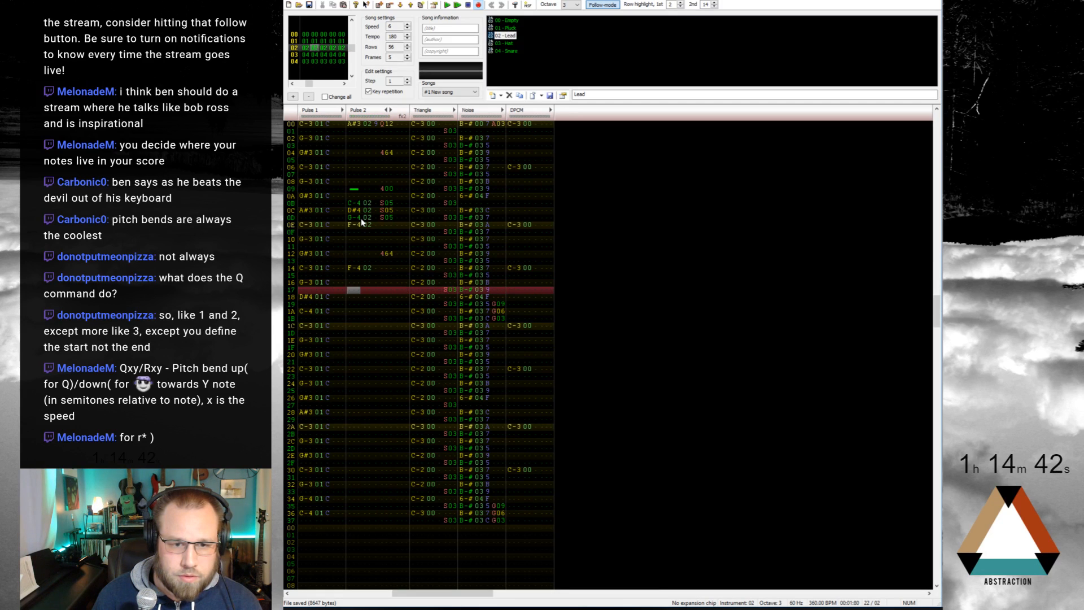
key("Down")
key("t")
key("Down")
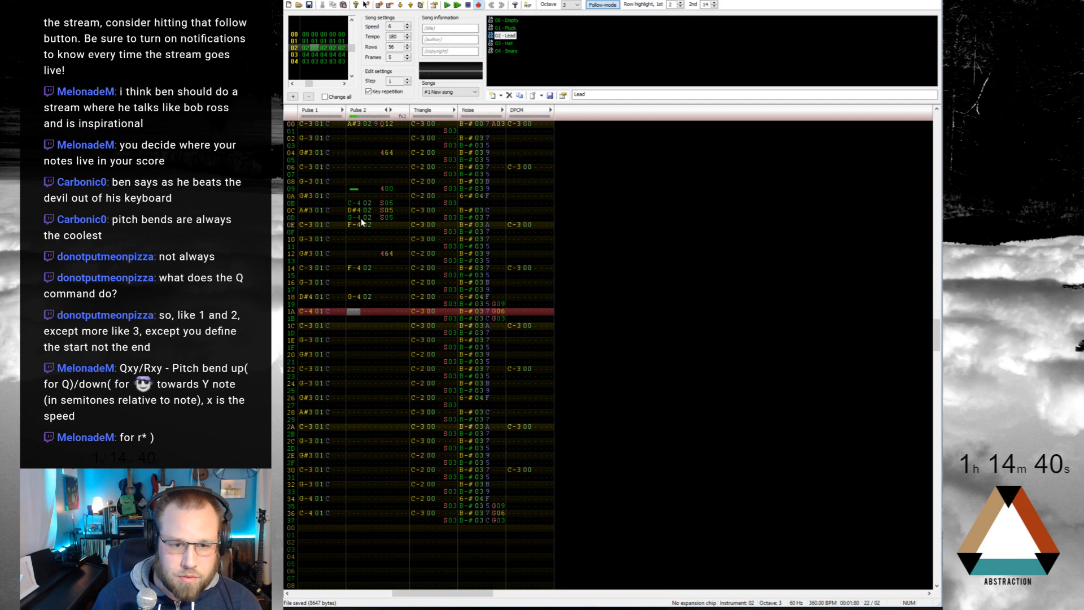
key("y")
key("Up")
key("6")
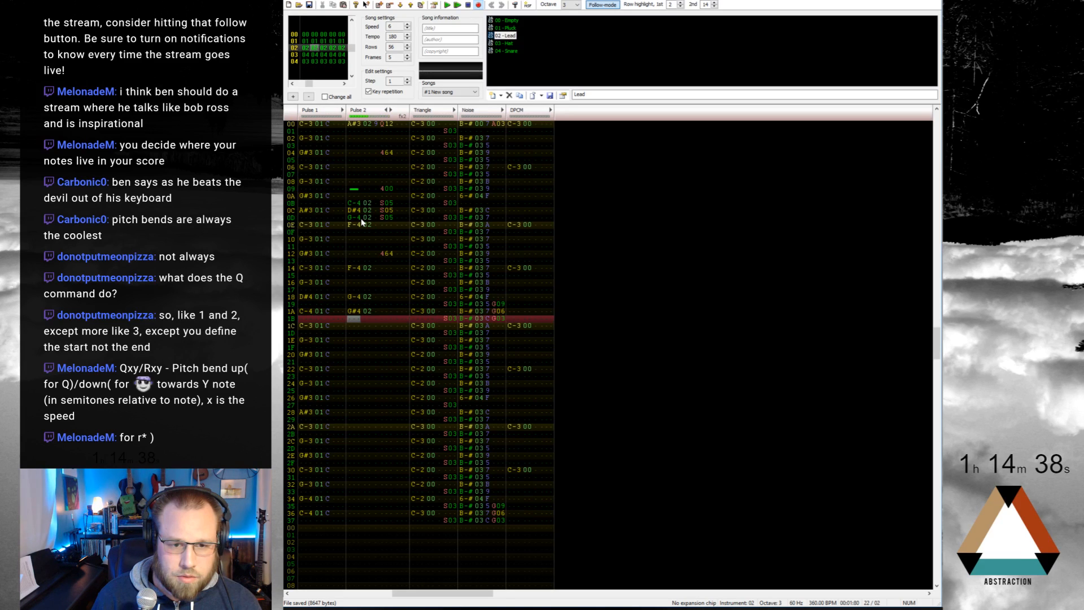
Step: Add a Q22 slide up at row 1B and an R22 slide down at row 1D of Pulse 2
key("Down")
key("Right")
key("Right")
key("Right")
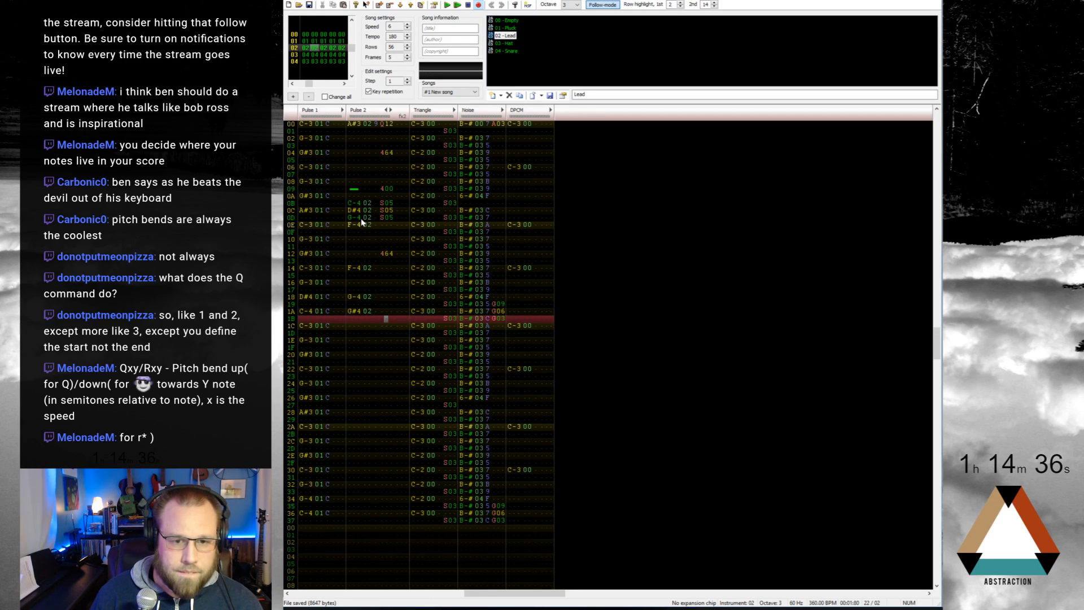
key("Up")
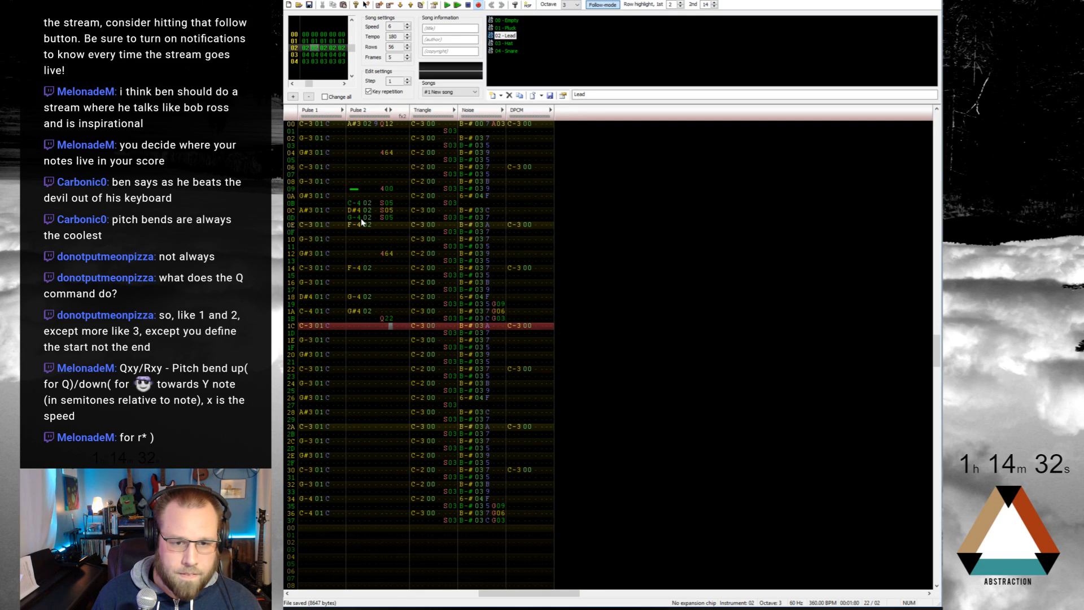
type("q22")
key("Down")
type("r20")
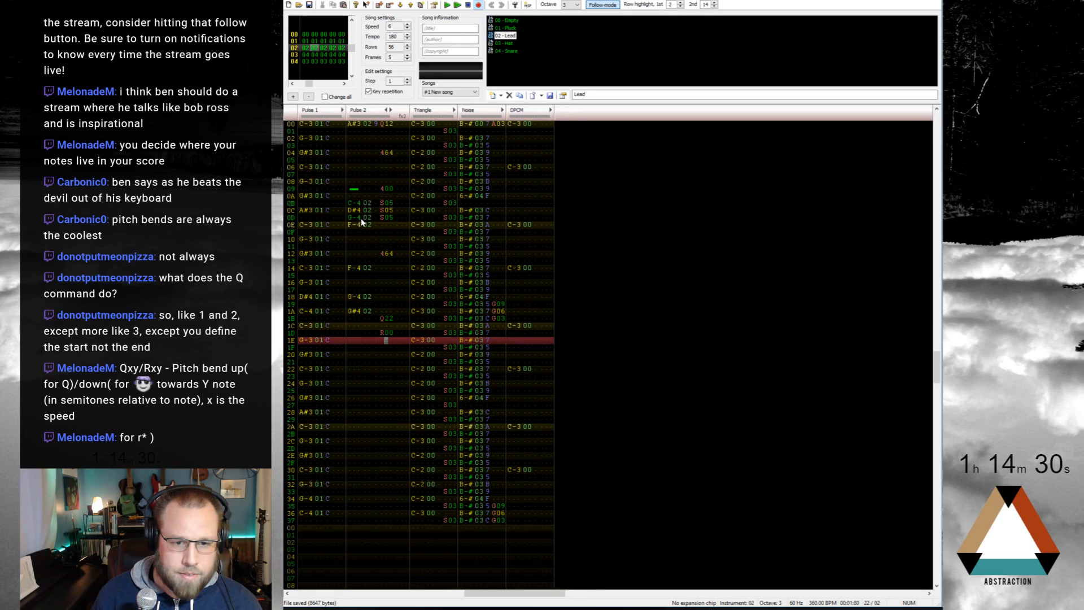
key("Up")
type("2")
key("Up")
key("Up")
key("Up")
key("Up")
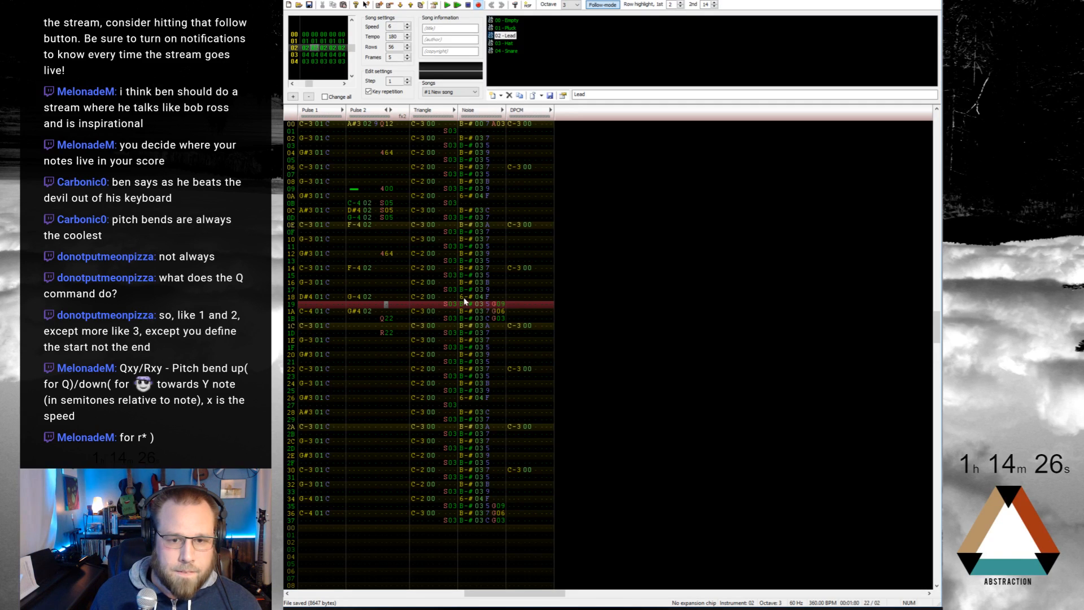
Step: Copy the row 18 Noise hit to row 14, and row 14's DPCM C-3 sample to row 18
left_click_drag(459, 297, 528, 275)
key("ctrl+c")
left_click(466, 268)
key("ctrl+v")
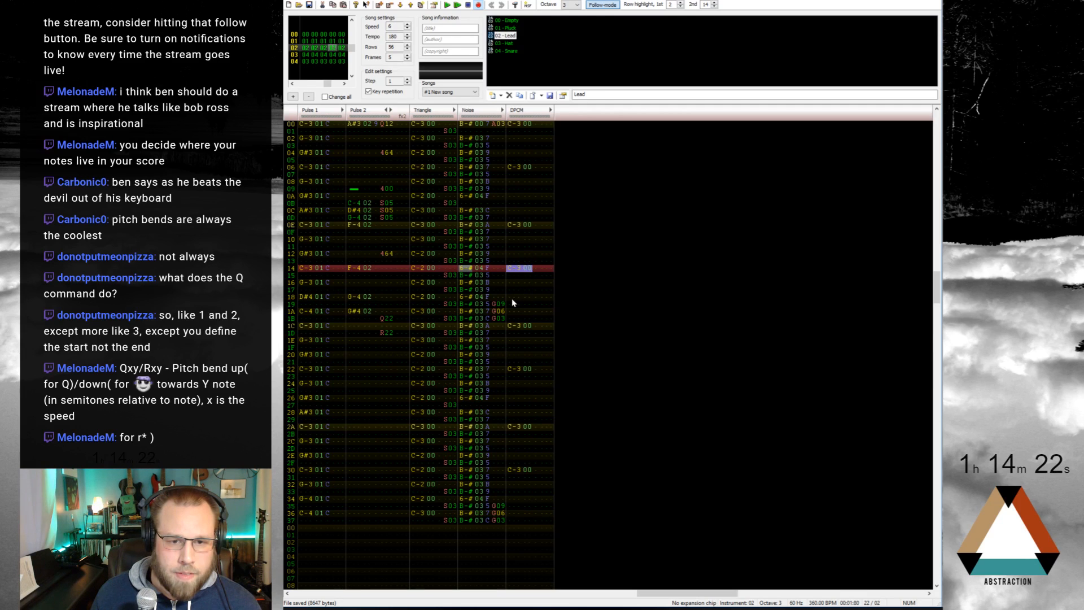
key("ctrl+c")
left_click(512, 298)
key("ctrl+v")
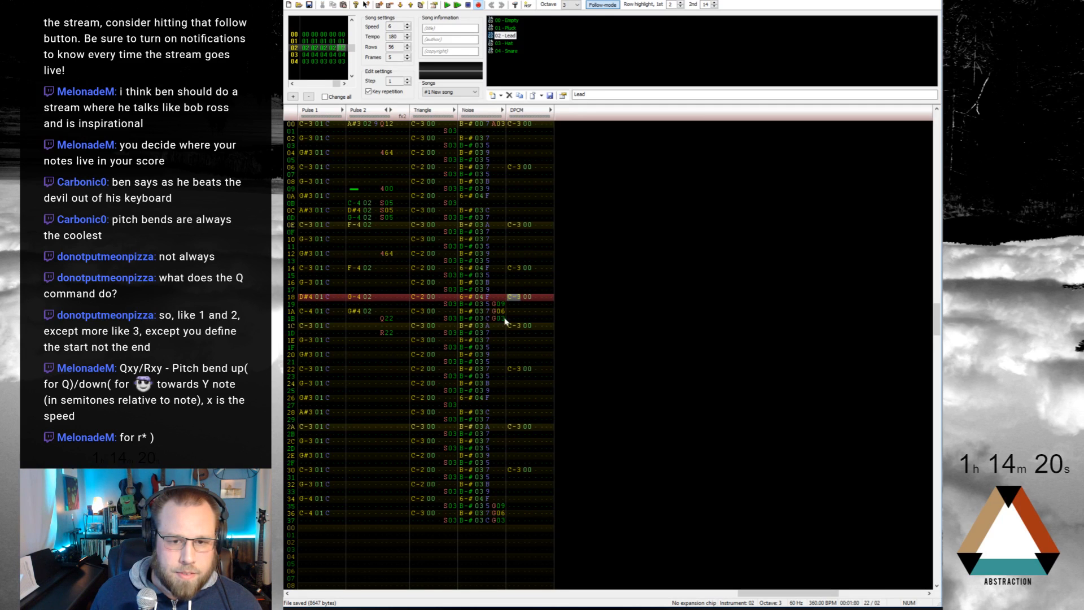
left_click(464, 281)
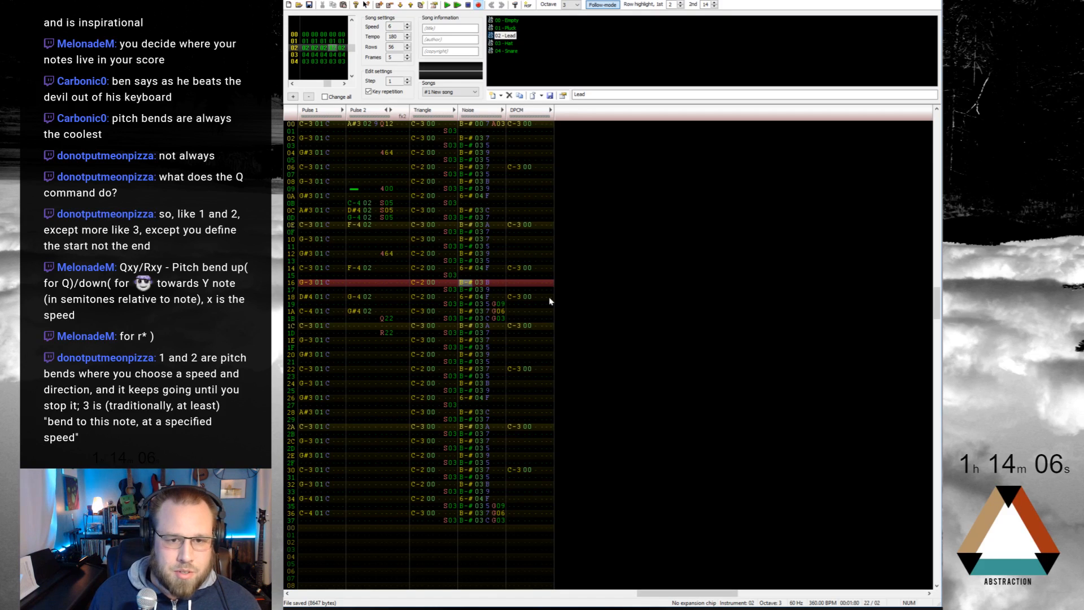
Step: Replace the Triangle notes with D#4 at row 14 and D#3 at row 16, using instrument 00 - Empty
key("Home")
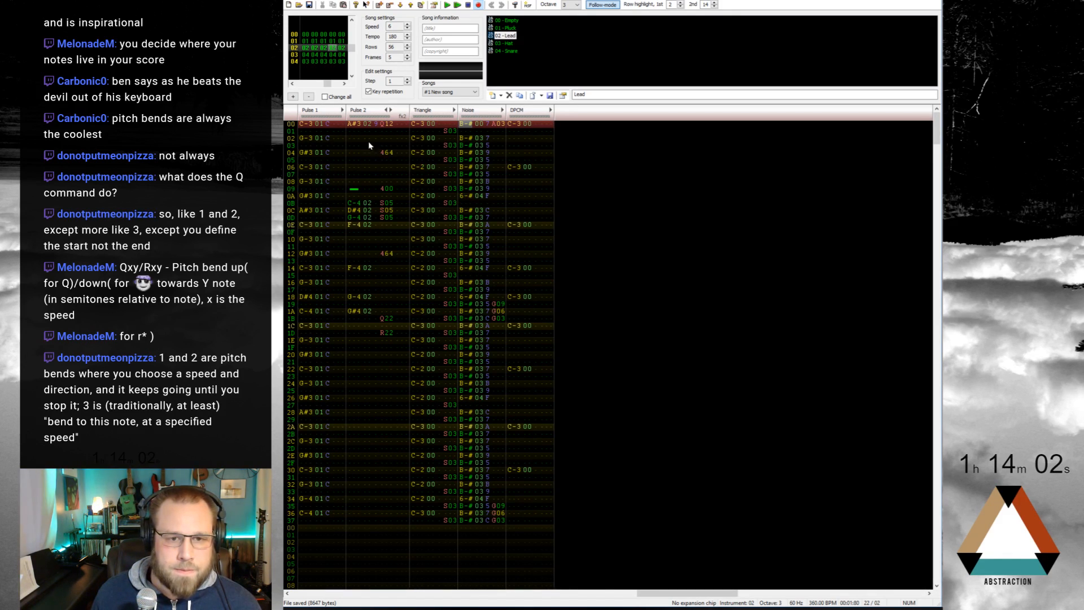
left_click(358, 127)
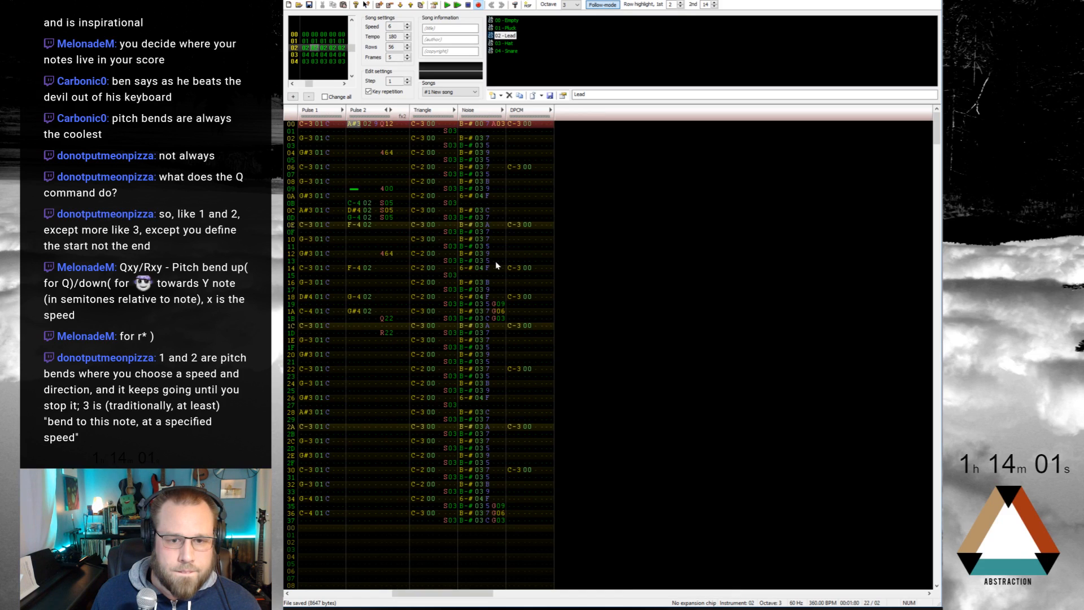
left_click(418, 226)
left_click(418, 269)
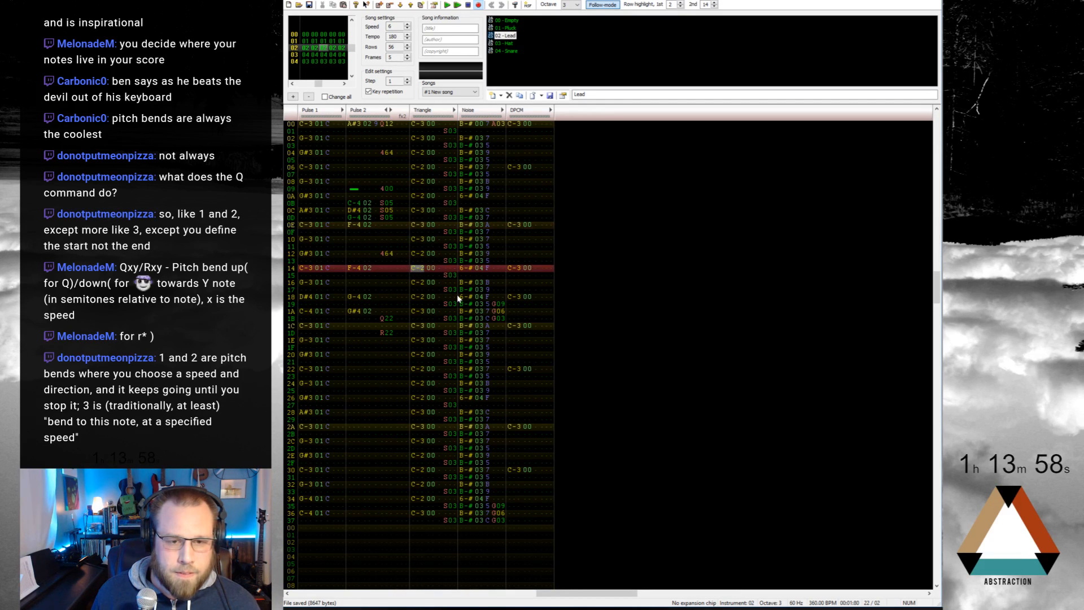
key("ctrl+Left")
key("ctrl+Left")
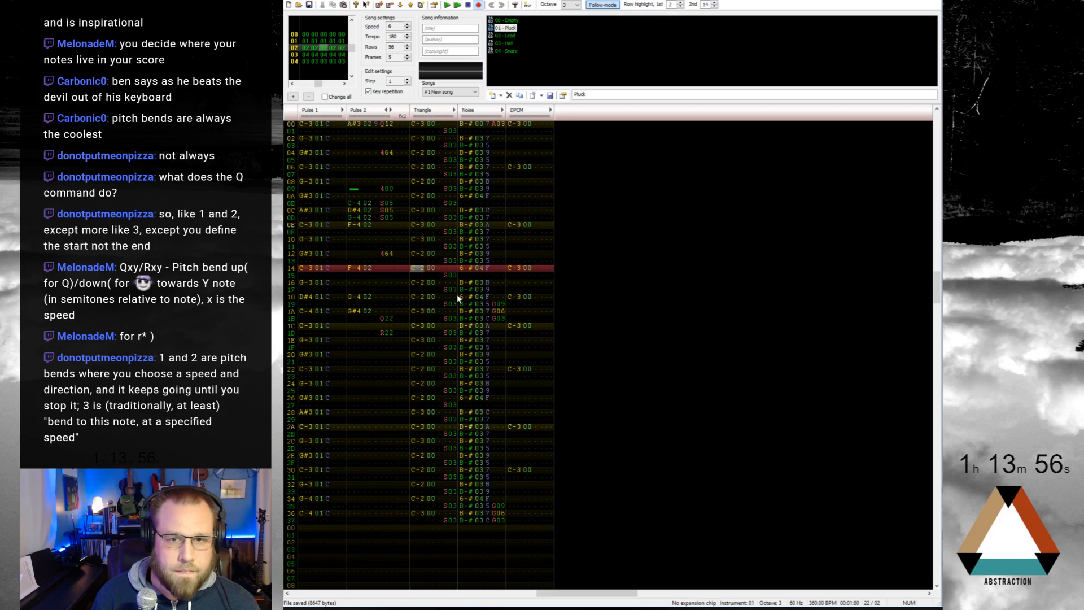
key("3")
key("Down")
key("d")
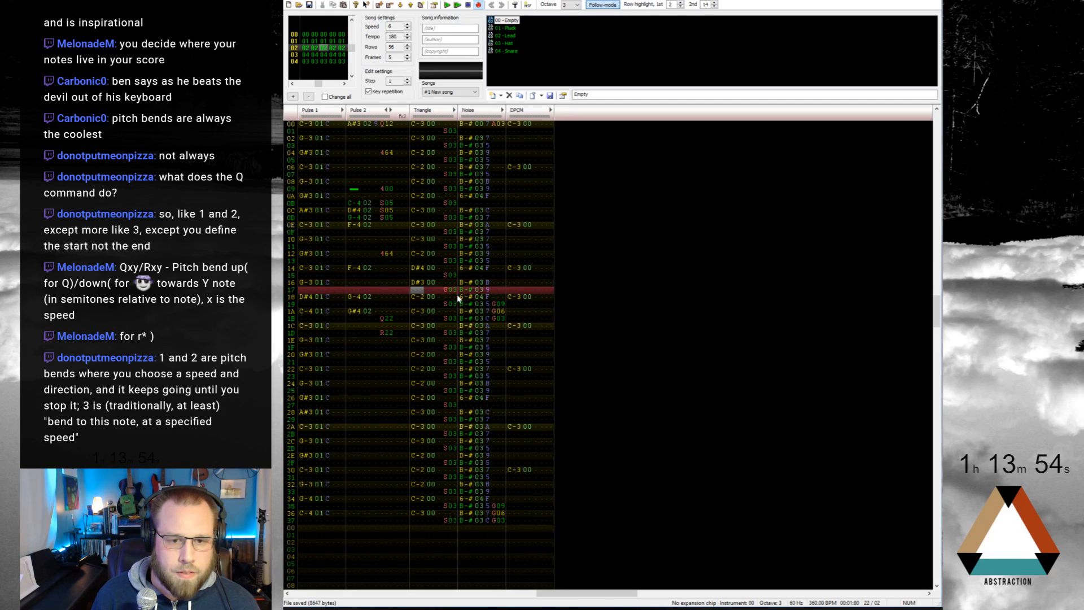
Step: Replace the Triangle notes with G-4 at row 18 and G-3 at row 1A, using instrument 00 - Empty
key("Down")
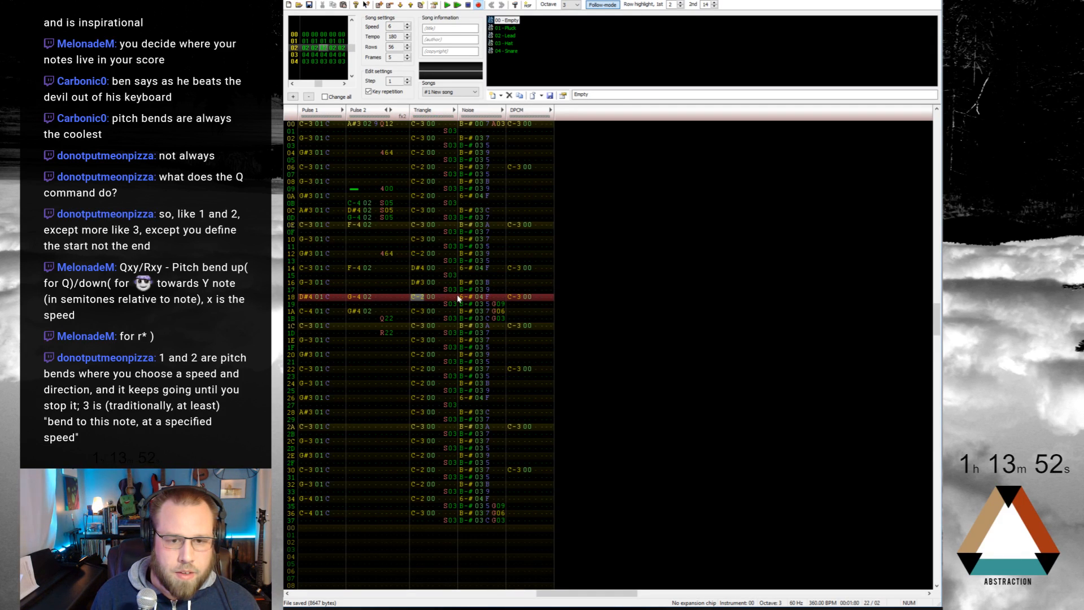
key("r")
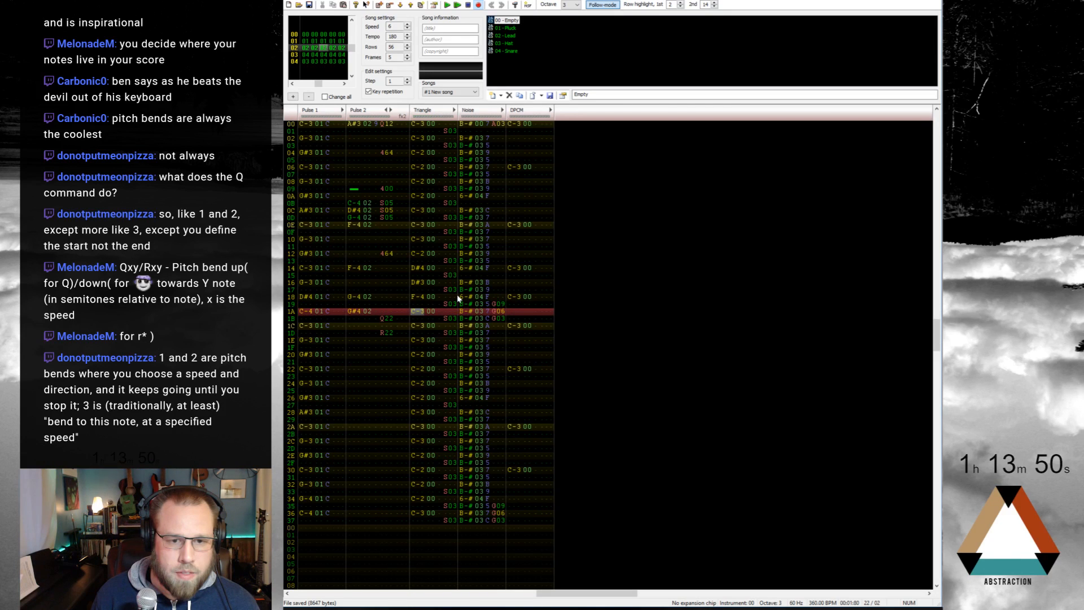
key("Up")
key("t")
key("Down")
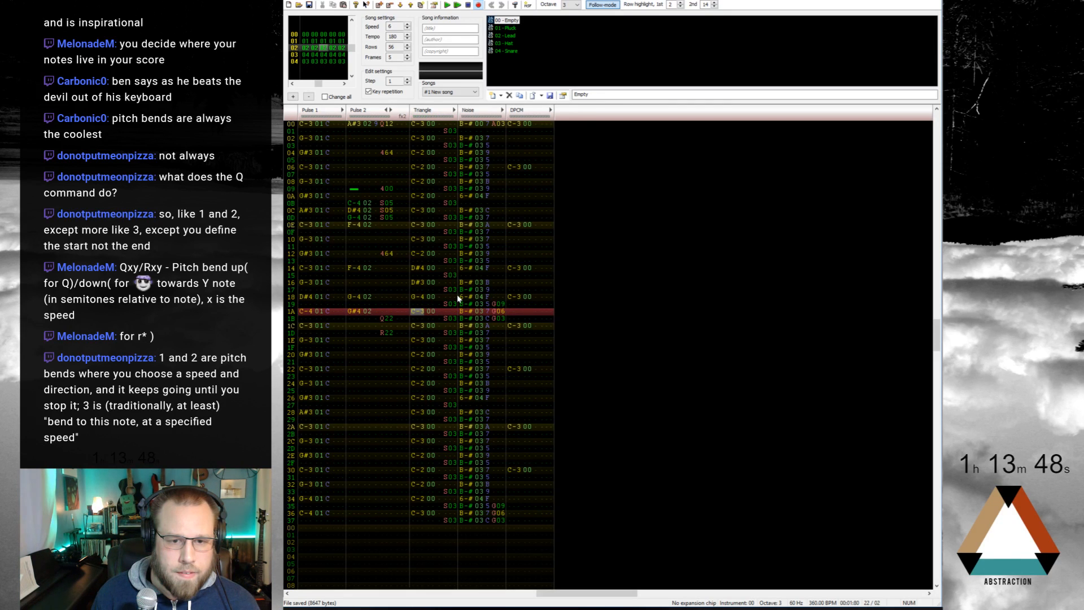
key("b")
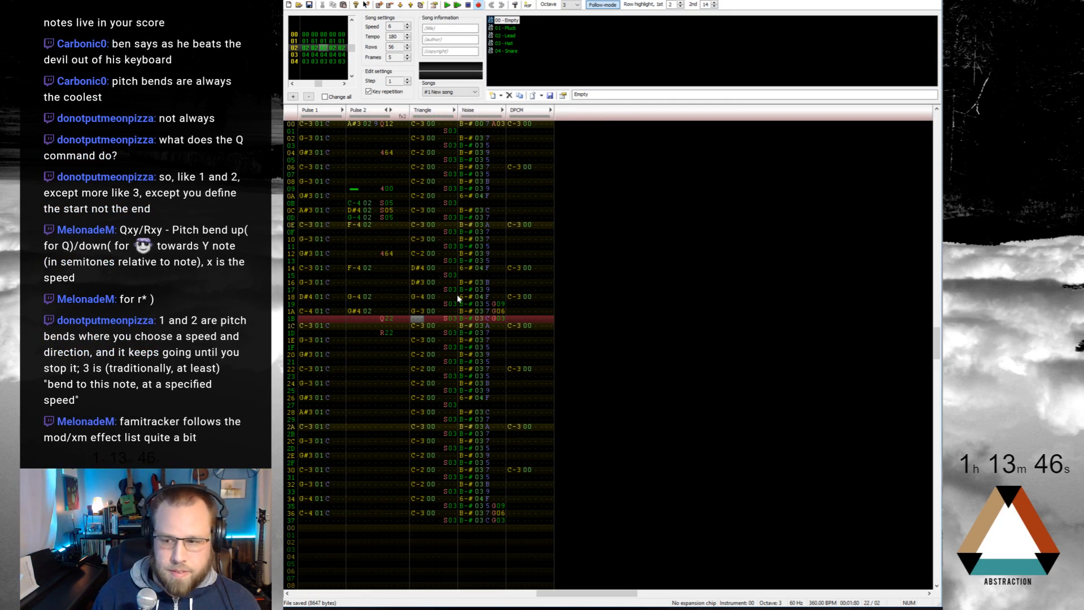
Step: Save the module and play frame 02 from row 00
key("Home")
key("ctrl+s")
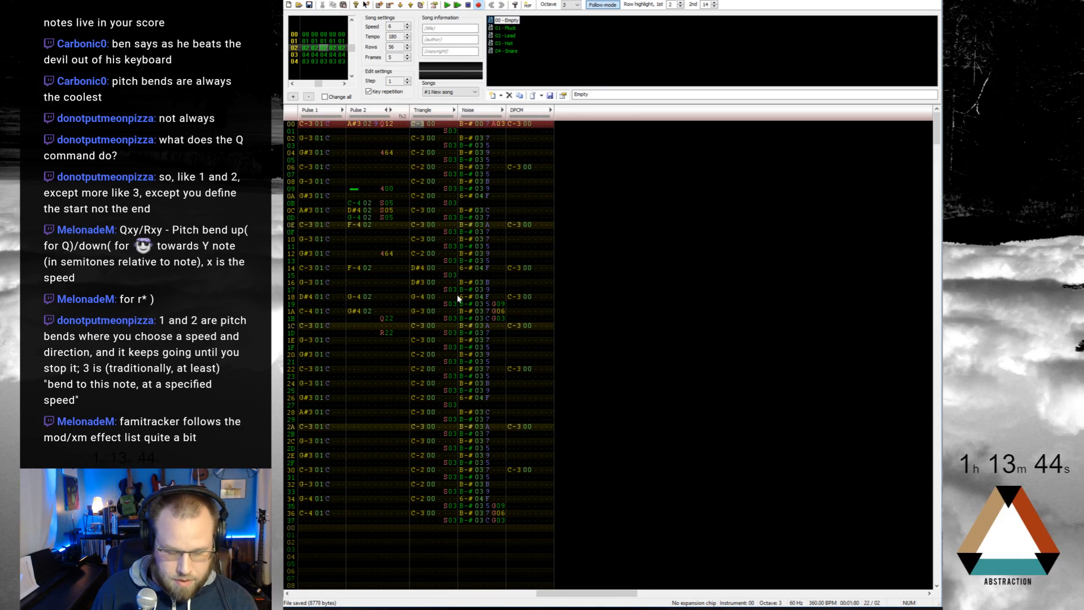
key("Return")
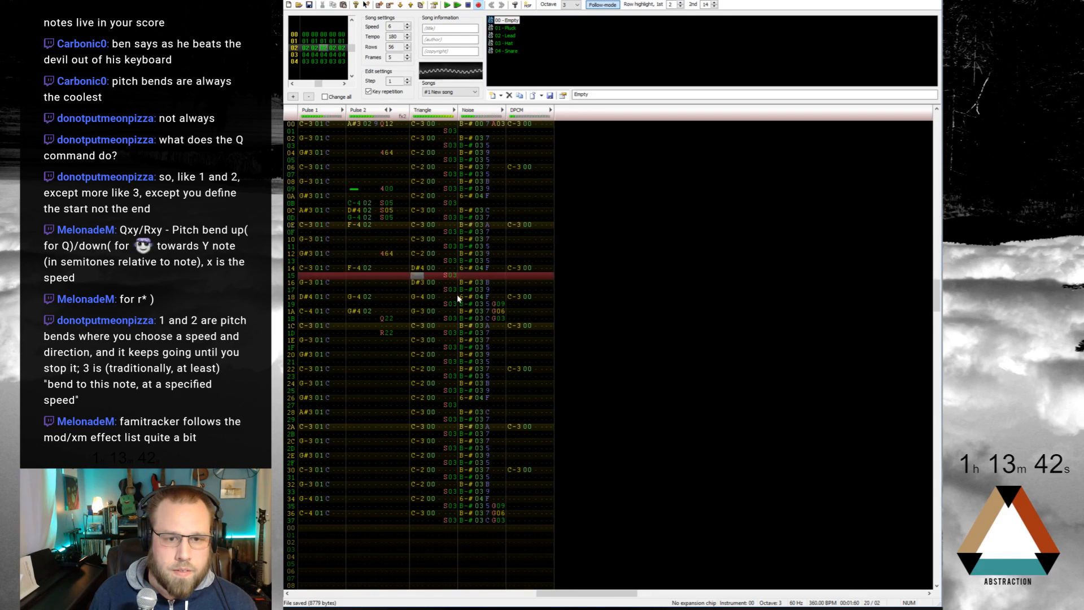
key("Return")
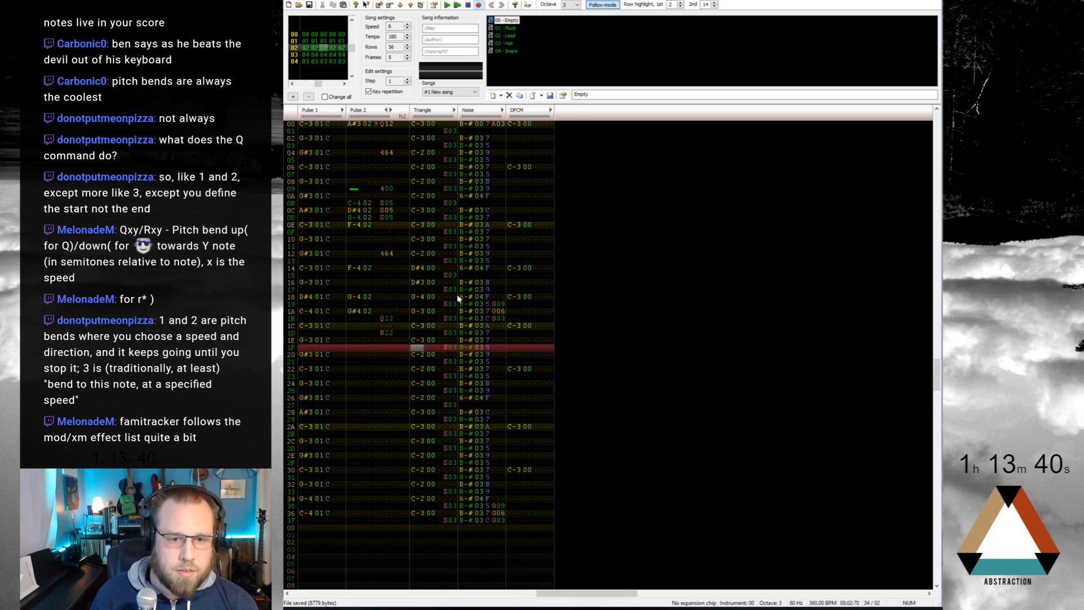
Step: Move the 464 vibrato effect in Pulse 2 from row 12 to row 10
key("Up")
key("Up")
key("Up")
key("Up")
key("Up")
key("Up")
key("Up")
key("Up")
key("Up")
key("Up")
key("Up")
key("Left")
key("Left")
key("Left")
key("Left")
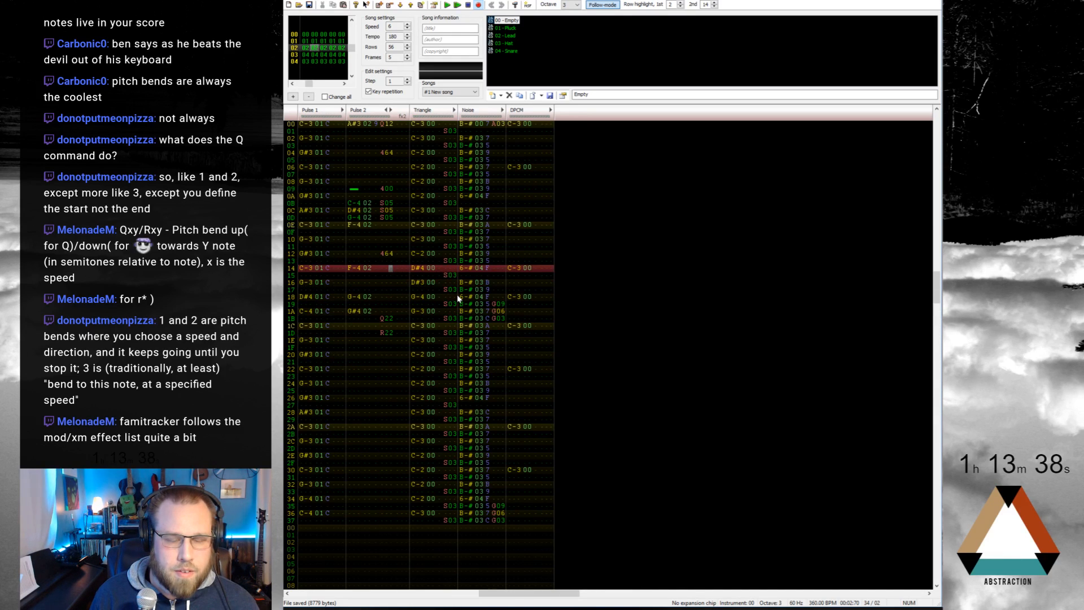
key("Left")
key("Left")
key("Left")
key("Up")
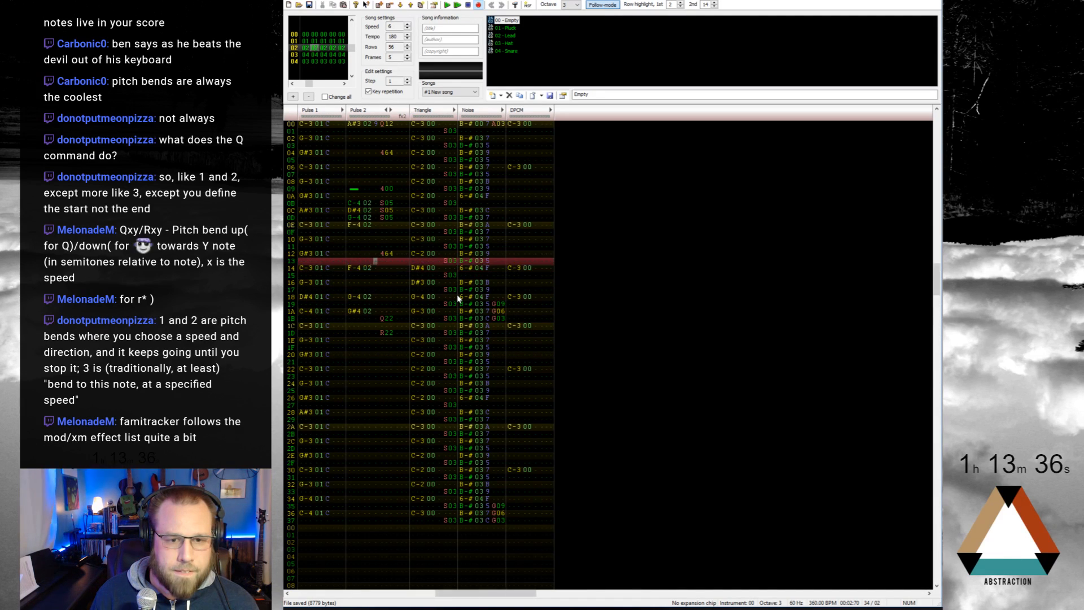
key("Down")
key("Right")
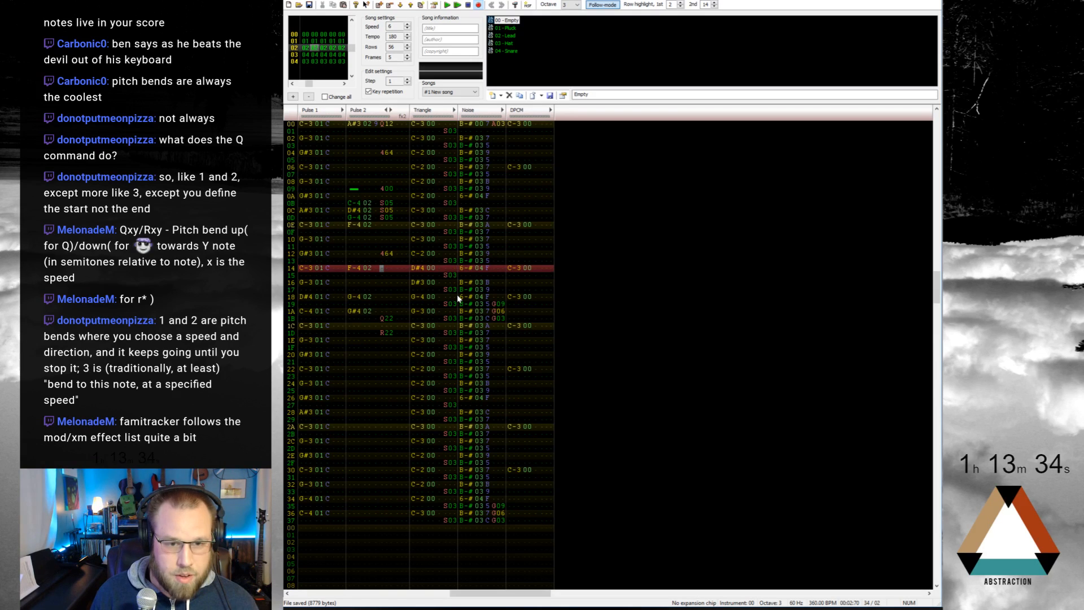
key("Up")
key("Left")
key("Left")
key("Left")
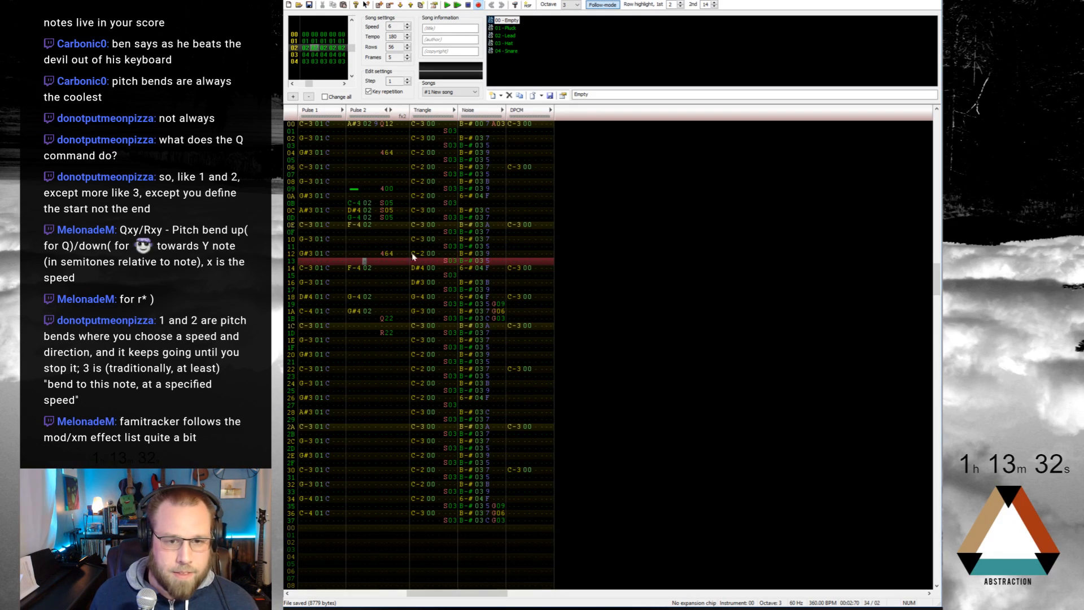
key("Up")
key("Right")
key("Right")
key("Right")
key("Up")
key("Up")
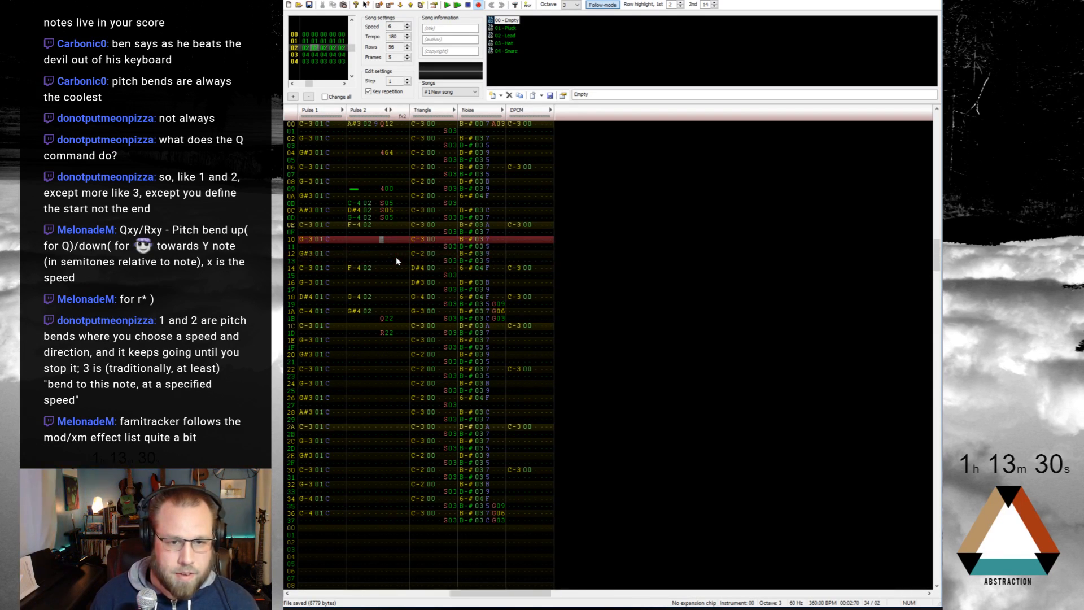
type("464")
Step: Delete the 464 vibrato effect from row 10 of Pulse 2
key("Left")
key("Down")
key("Left")
key("Left")
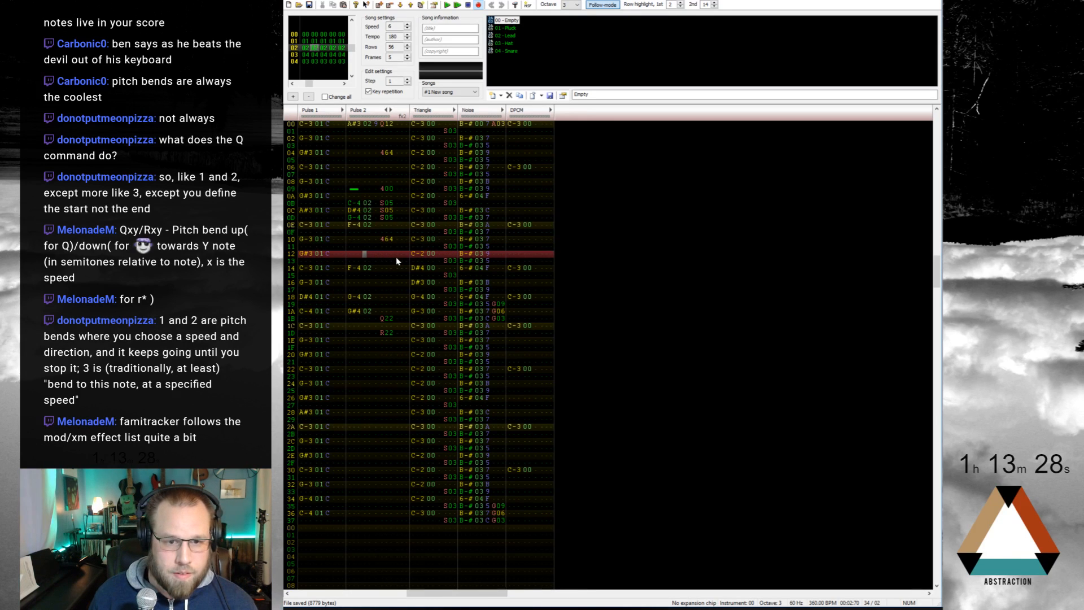
key("Left")
key("Right")
key("Right")
key("Right")
key("Right")
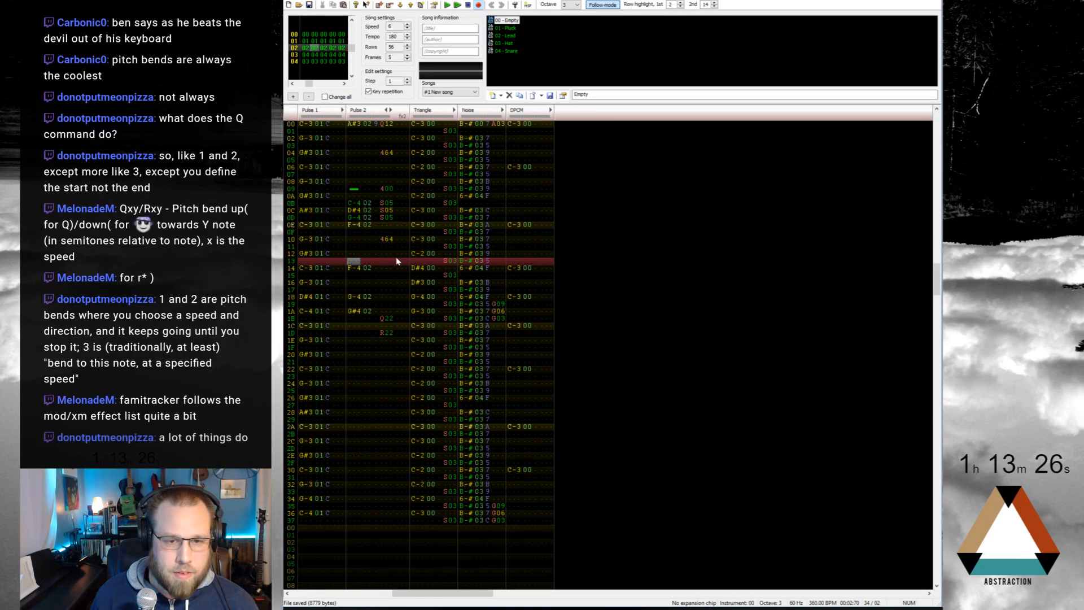
key("Up")
key("Up")
key("Delete")
key("Down")
key("Down")
key("Left")
key("Left")
key("Left")
key("Left")
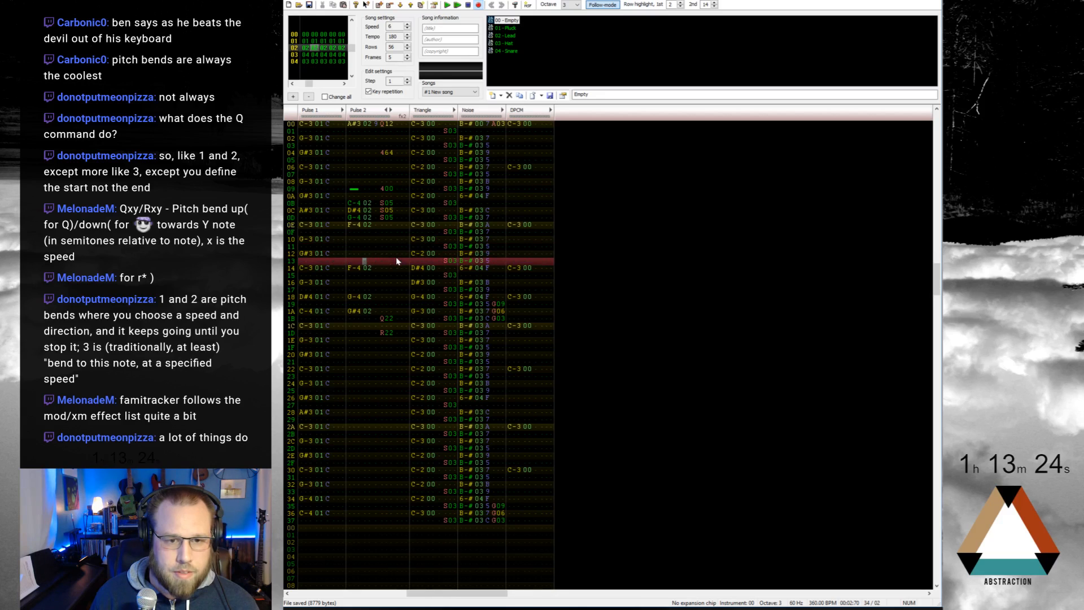
Step: Enter a note cut at row 12 of Pulse 2 and play back the frame
key("Up")
key("1")
key("Right")
key("Right")
key("Right")
key("Up")
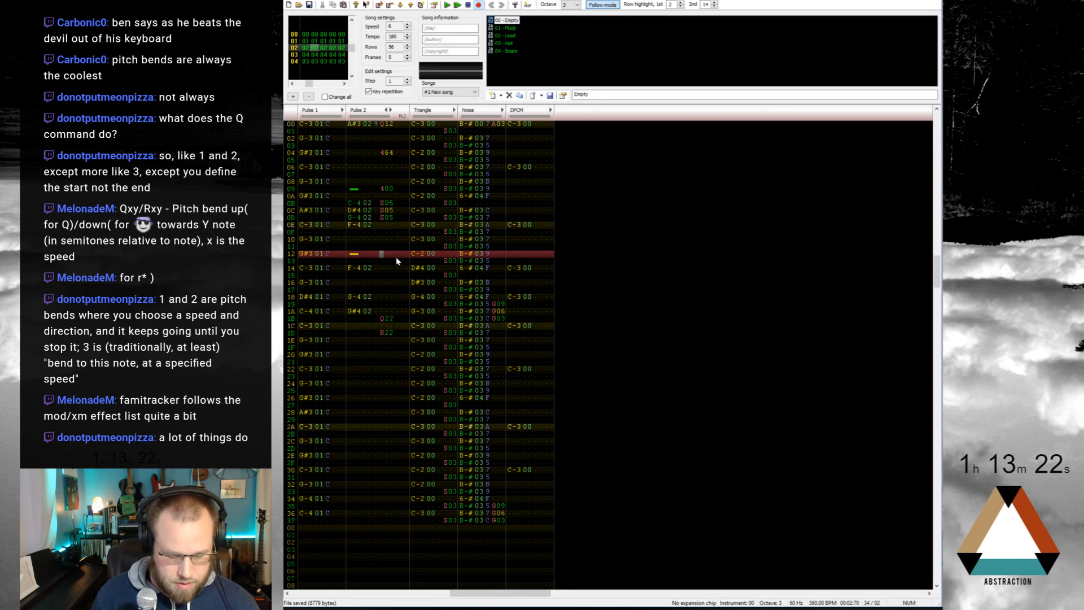
key("Return")
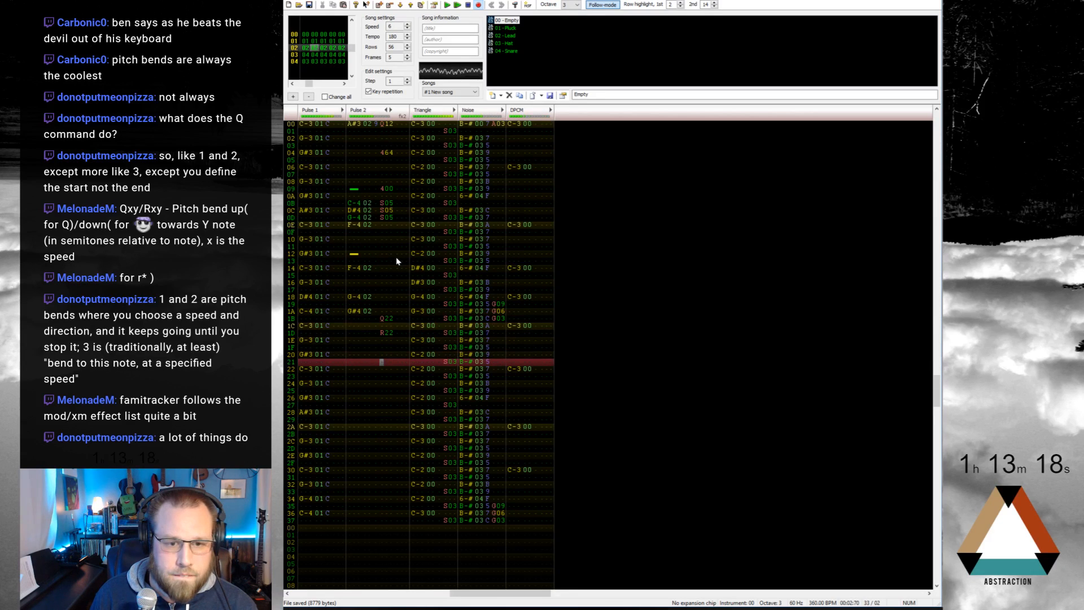
key("Return")
Step: Remove the row 12 note cut in Pulse 2, moving F-4 from row 14 to row 12 and G-4 from row 18 to row 16
key("Up")
key("Up")
key("Up")
key("Up")
key("Up")
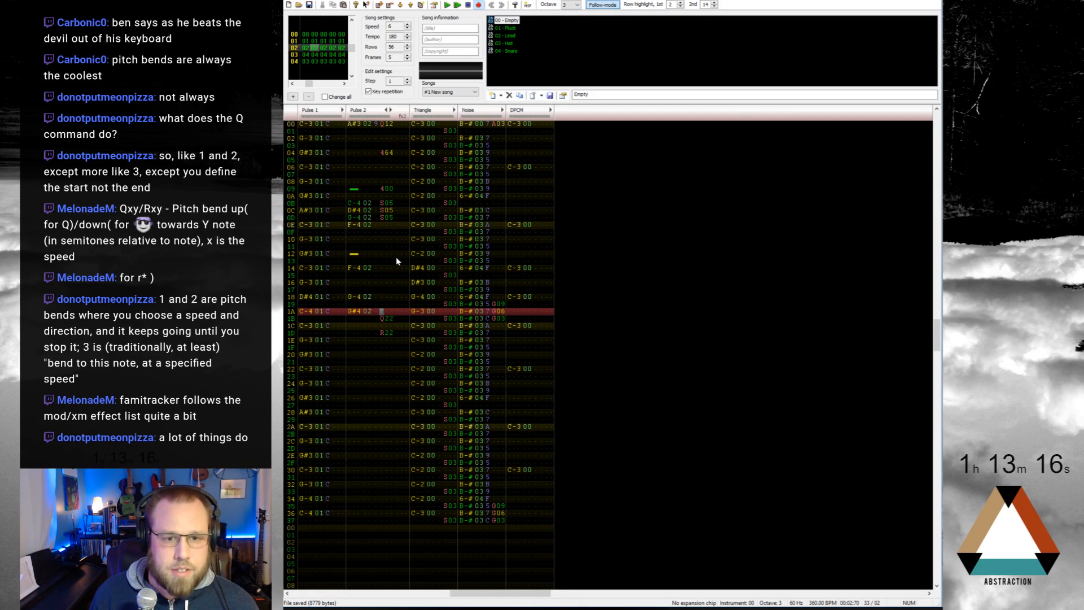
left_click(355, 259)
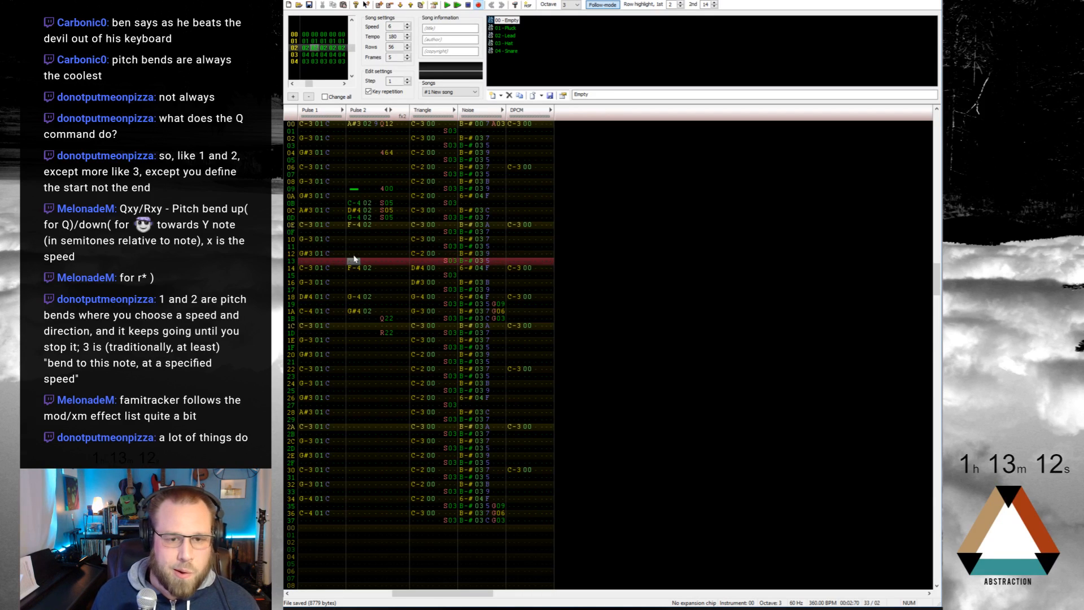
mouse_move(352, 266)
left_mouse_down()
mouse_move(367, 267)
mouse_move(364, 254)
left_mouse_up()
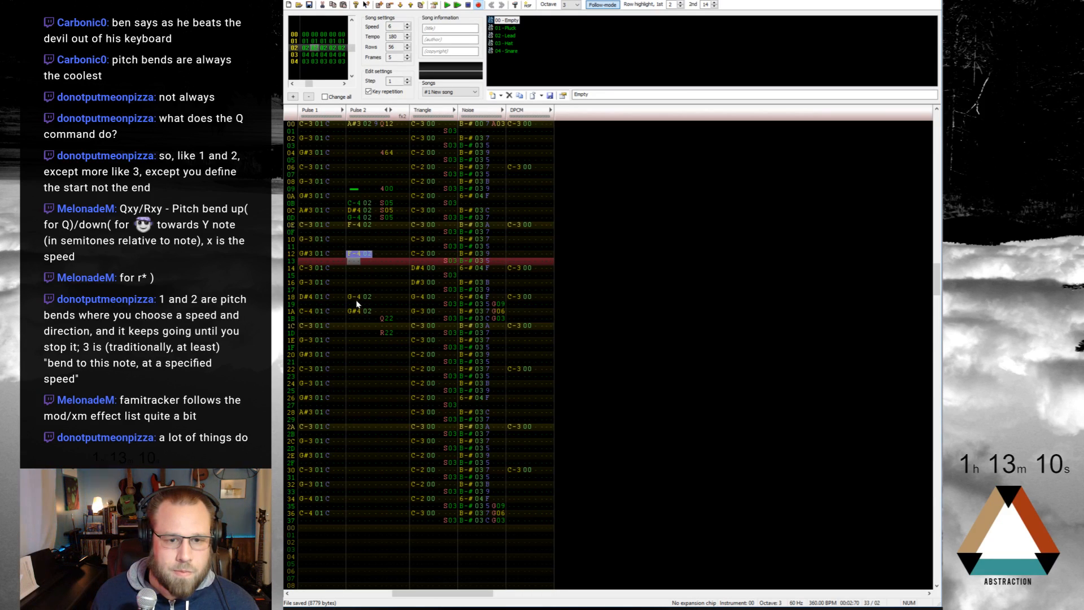
left_click_drag(351, 297, 368, 314)
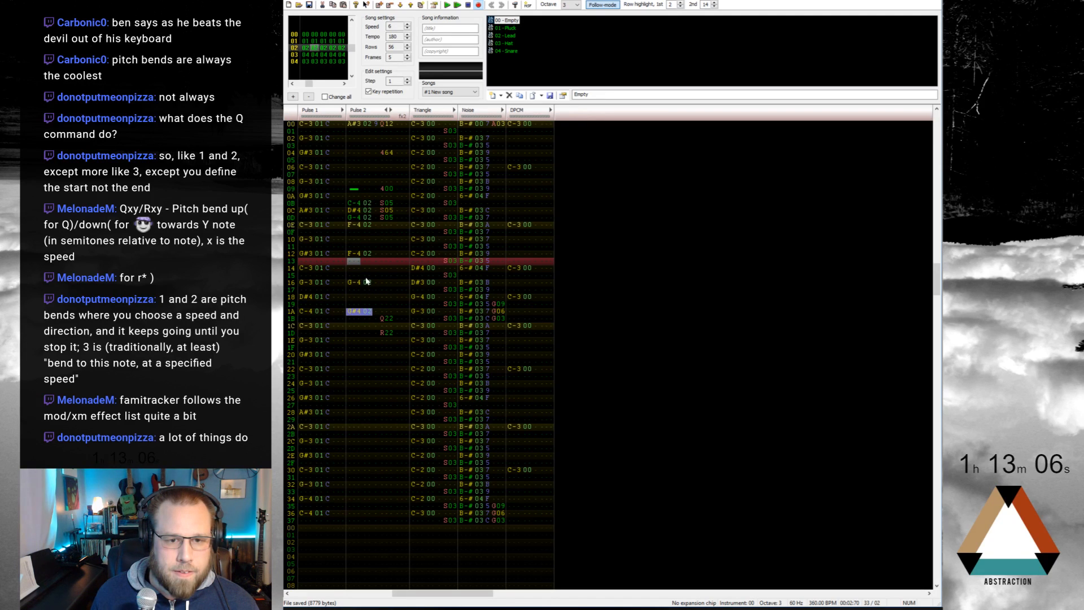
Step: Move Pulse 2's G-4 to row 12, replacing the F-4 there, and G#4 from row 1A to row 16
left_click(354, 225)
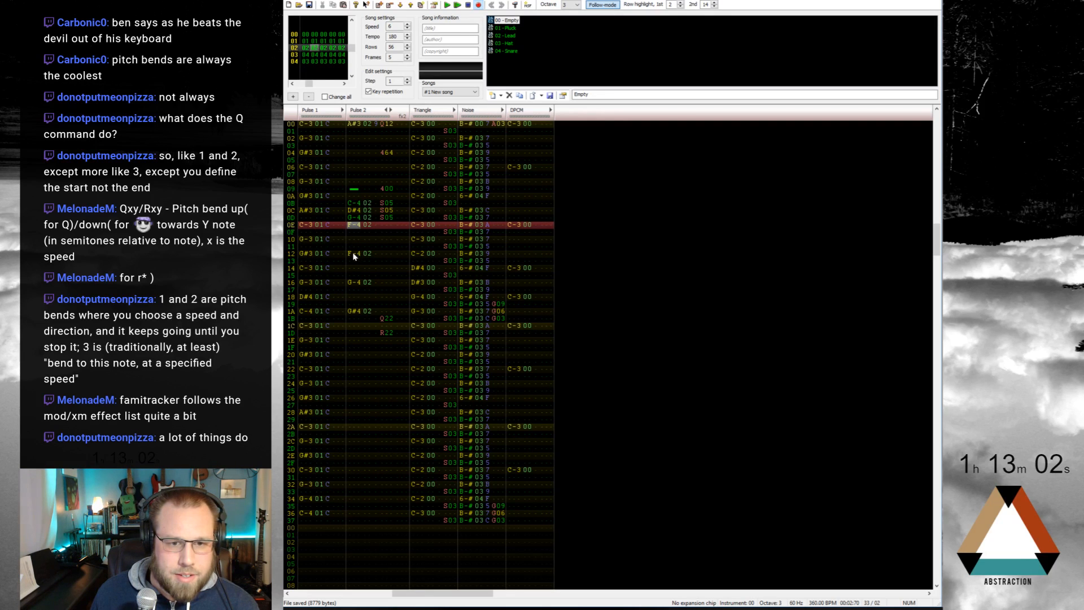
mouse_move(354, 256)
left_mouse_down()
mouse_move(368, 285)
mouse_move(364, 256)
left_mouse_up()
left_click_drag(355, 311, 366, 312)
left_click_drag(366, 312, 364, 290)
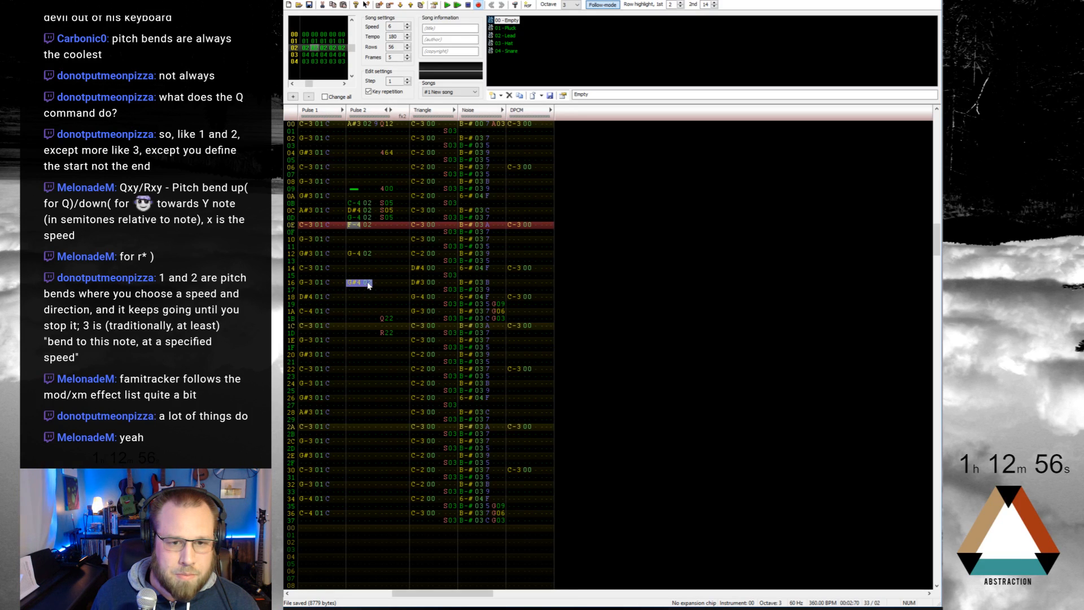
Step: Shift the Pulse 2 entries so G-4 sits at row 14, G#4 at row 1A, Q22 at row 1C and R22 at row 1E
left_click(352, 255)
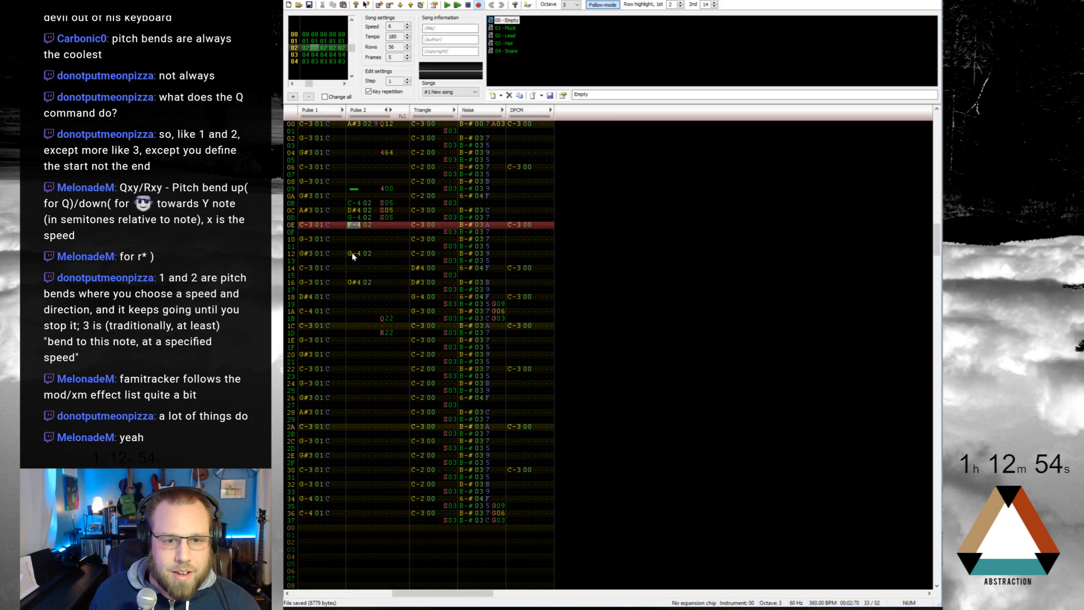
left_click_drag(352, 255, 390, 334)
left_click(391, 297)
left_click_drag(389, 334, 386, 340)
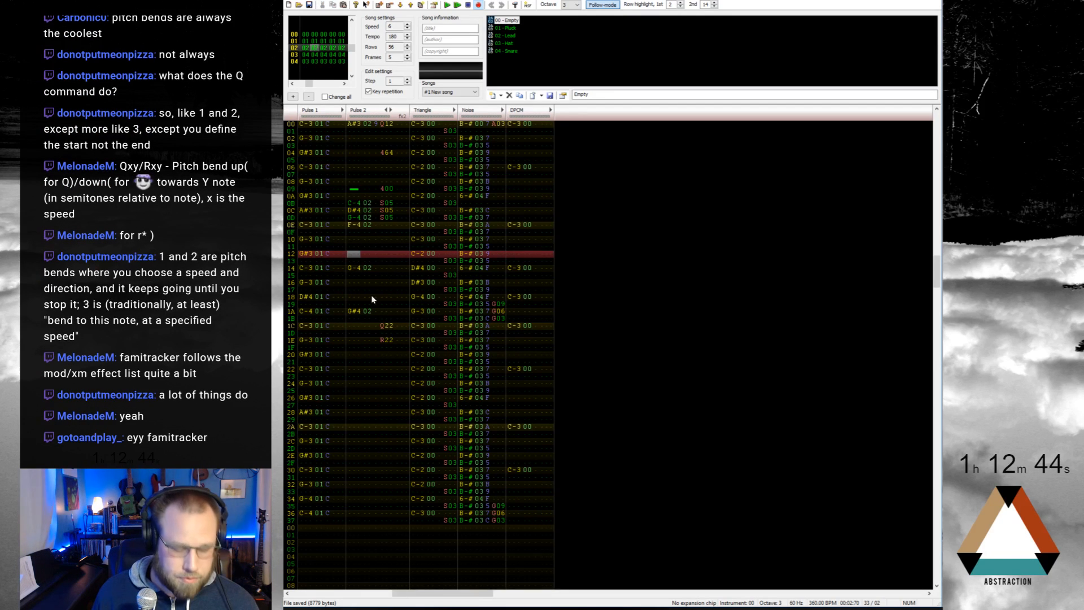
Step: Enter note cuts at rows 12 and 18 of Pulse 2 and play back the frame
key("1")
left_click(357, 297)
key("1")
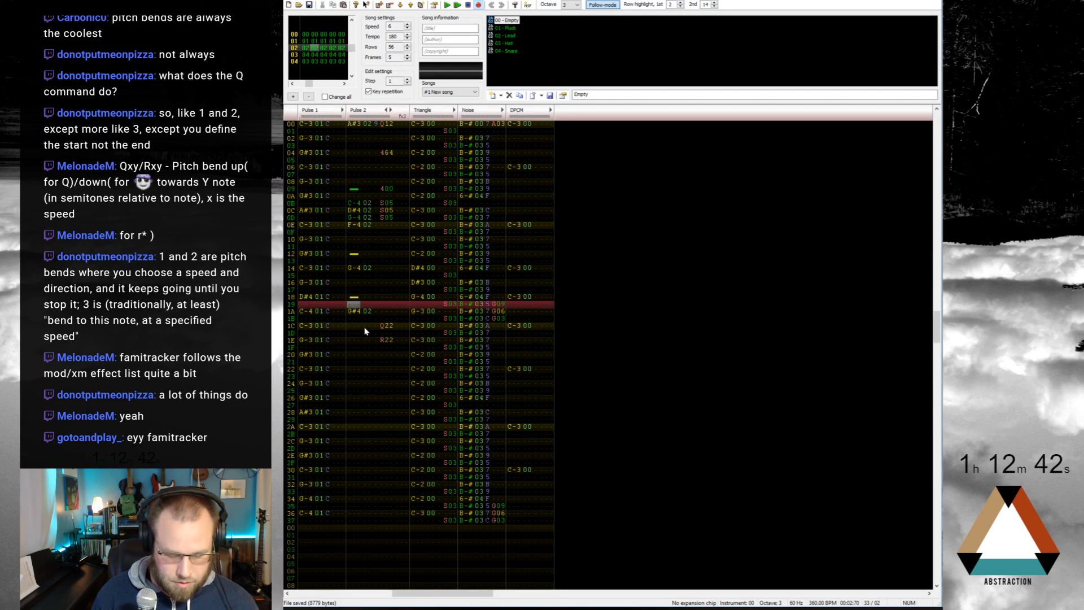
key("Return")
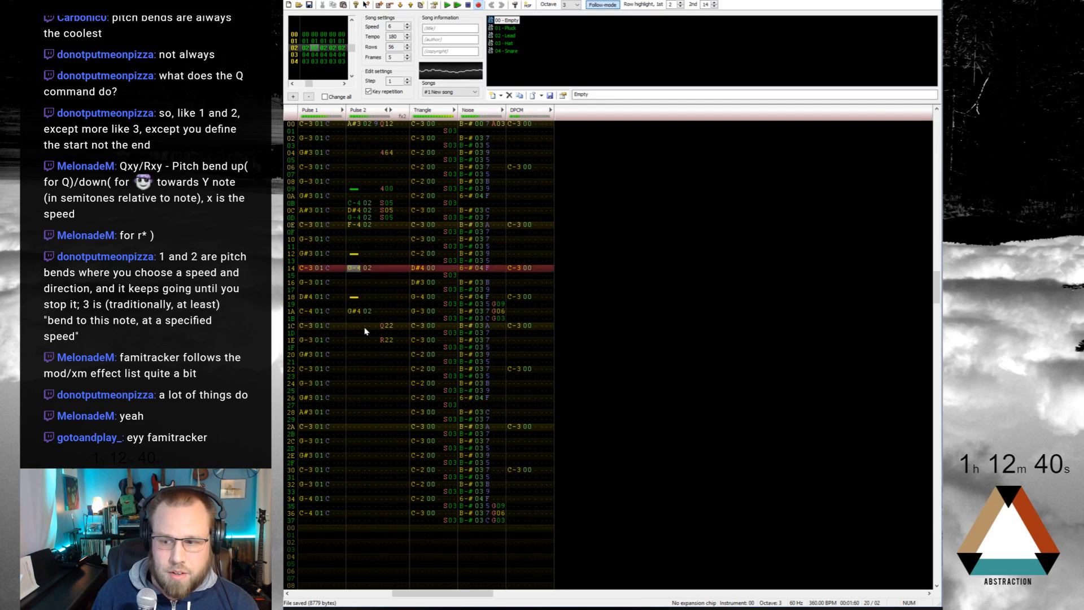
key("Return")
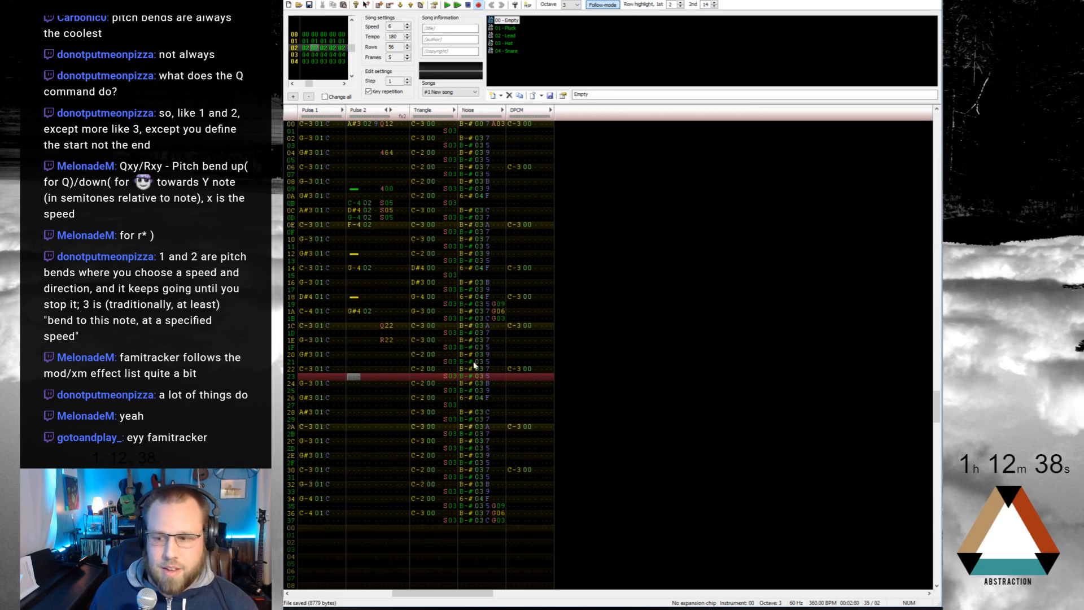
Step: Solo the Pulse 2 channel and play frame 02 from row 00
double_click(369, 111)
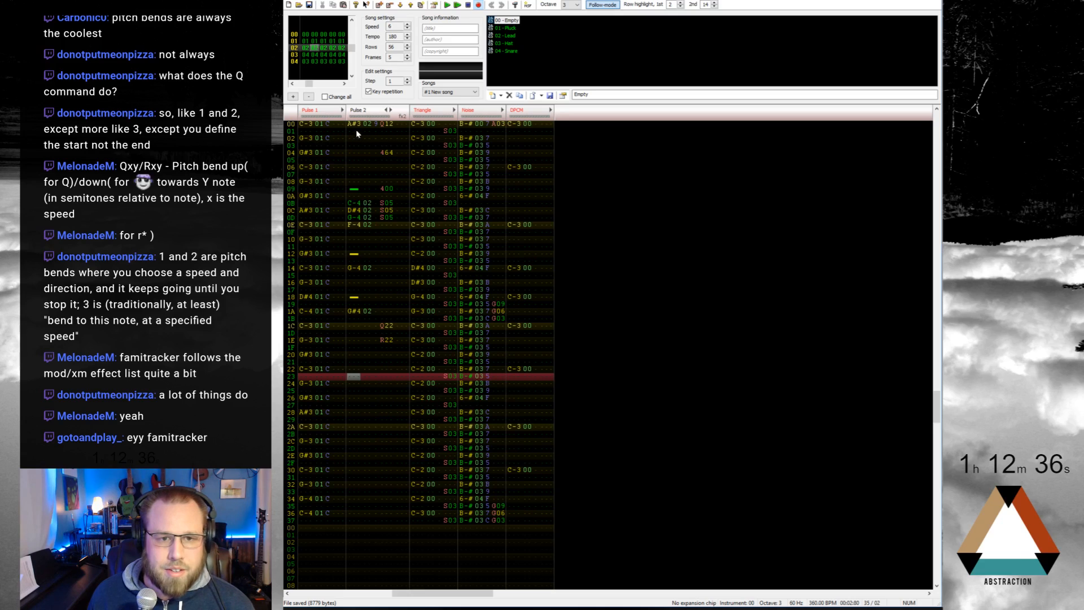
left_click(352, 125)
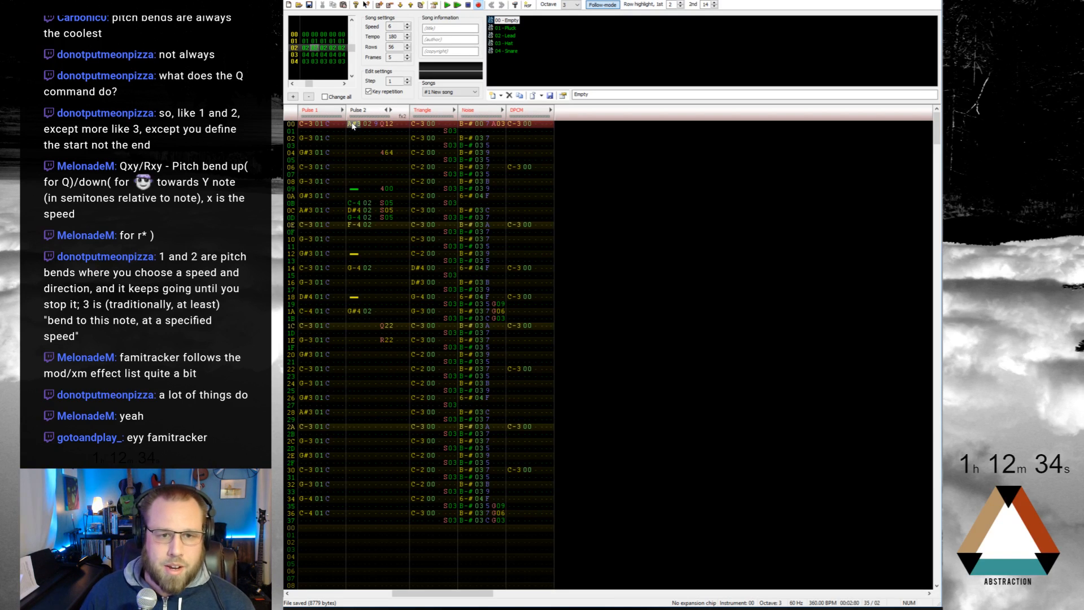
key("Return")
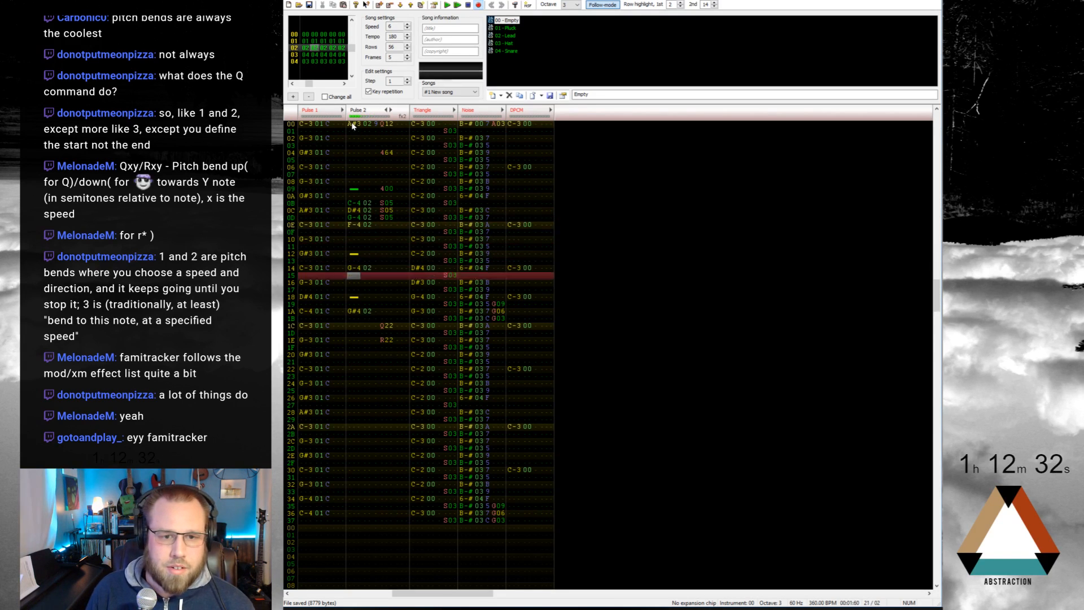
key("Return")
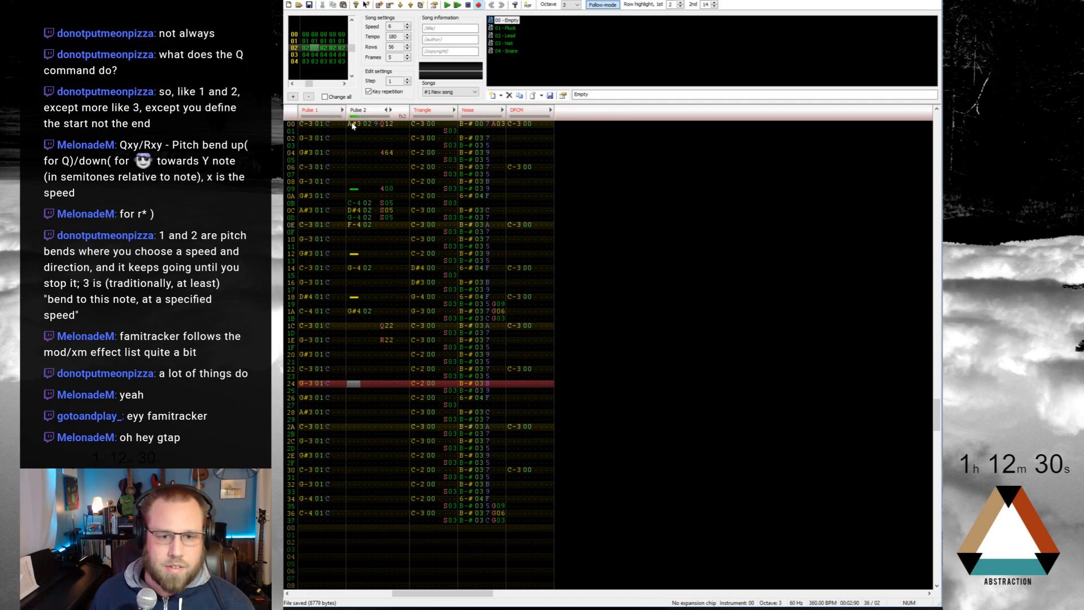
Step: Add a 464 vibrato effect at row 20 of Pulse 2 and play the soloed channel from row 00
left_click(384, 354)
type("464")
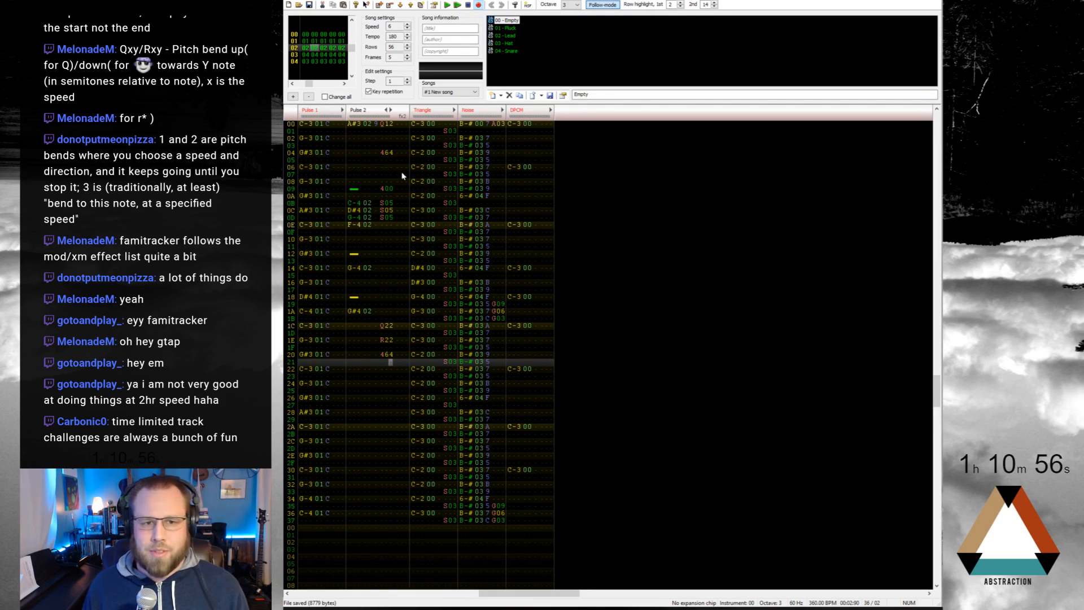
left_click(360, 126)
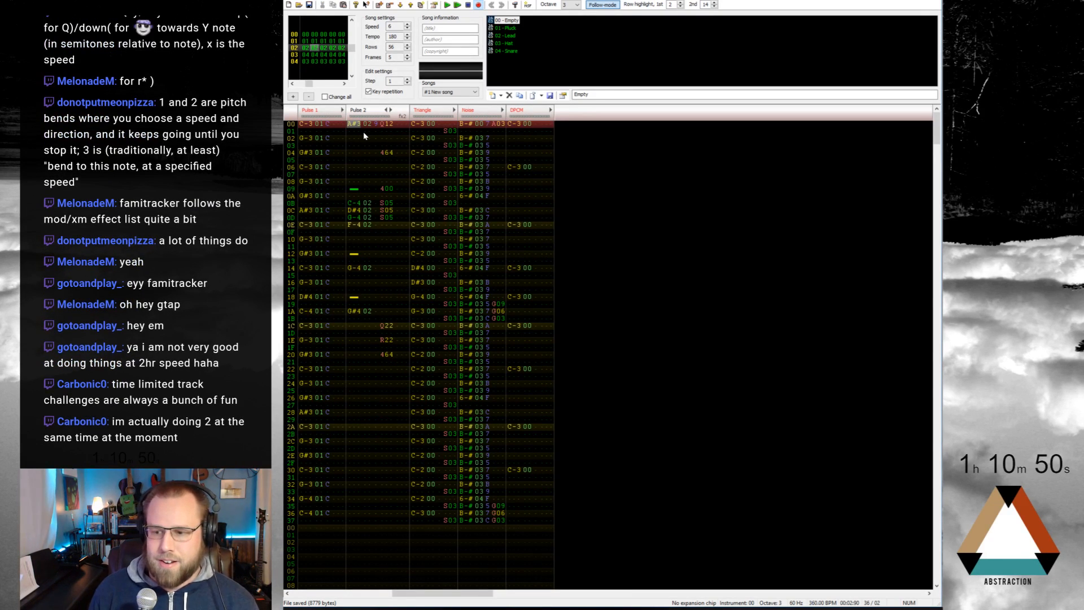
key("Return")
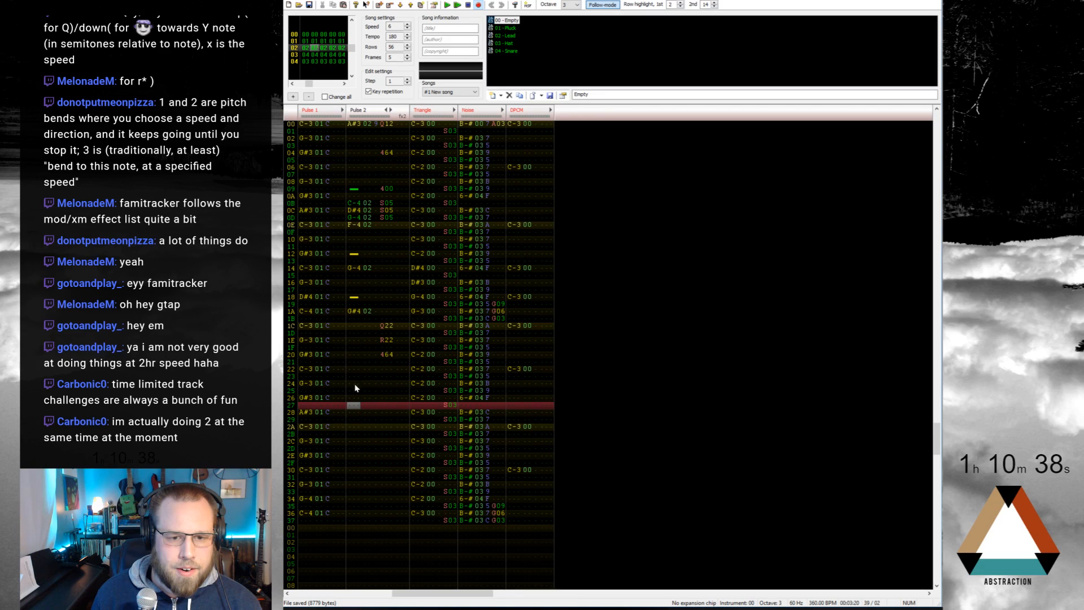
Step: Enter a note cut at row 26 of Pulse 2
left_click(354, 398)
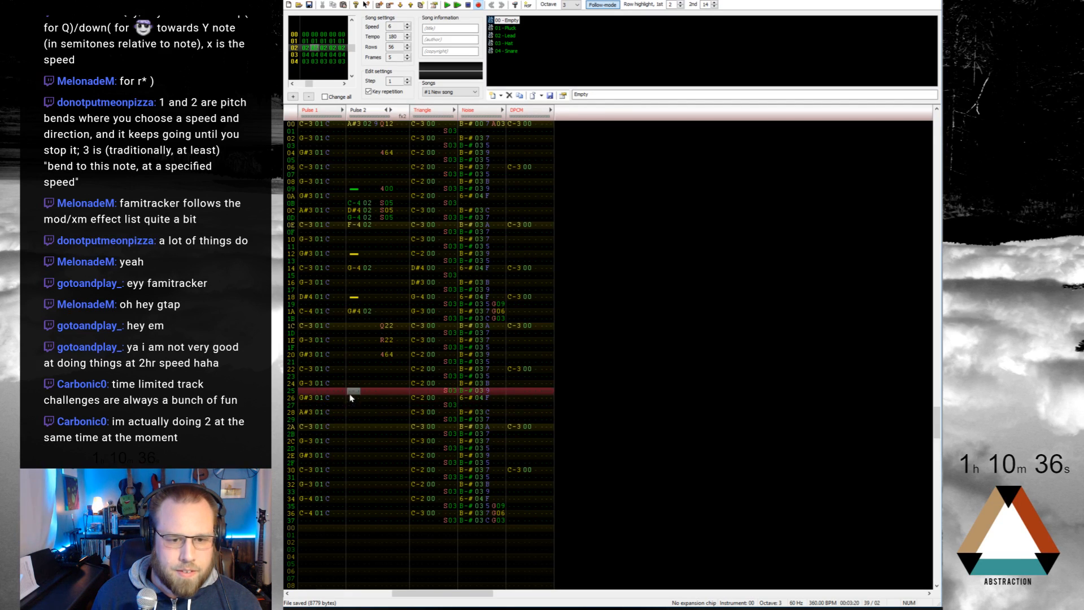
key("1")
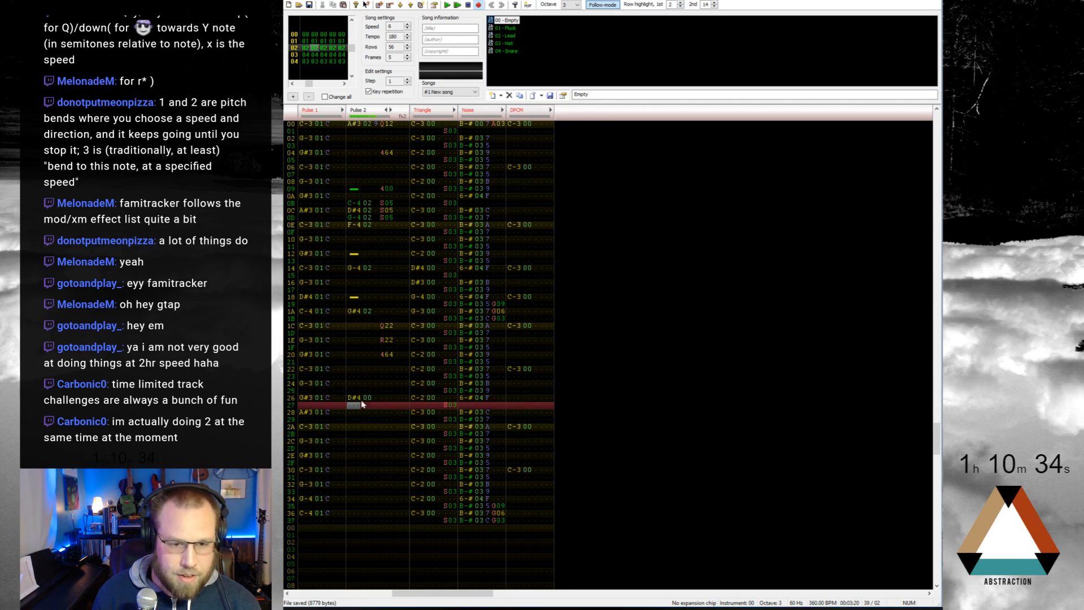
key("Down")
key("Down")
key("Down")
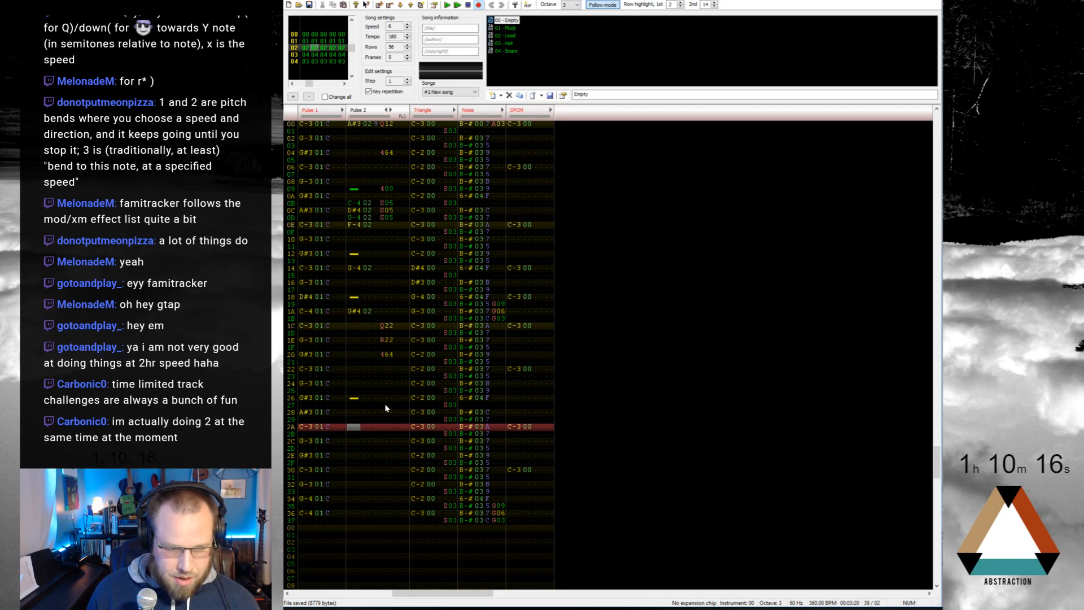
Step: Enter G#4, F-4 and C-4 with instrument 02 at rows 2A, 2B and 2C of Pulse 2
key("6")
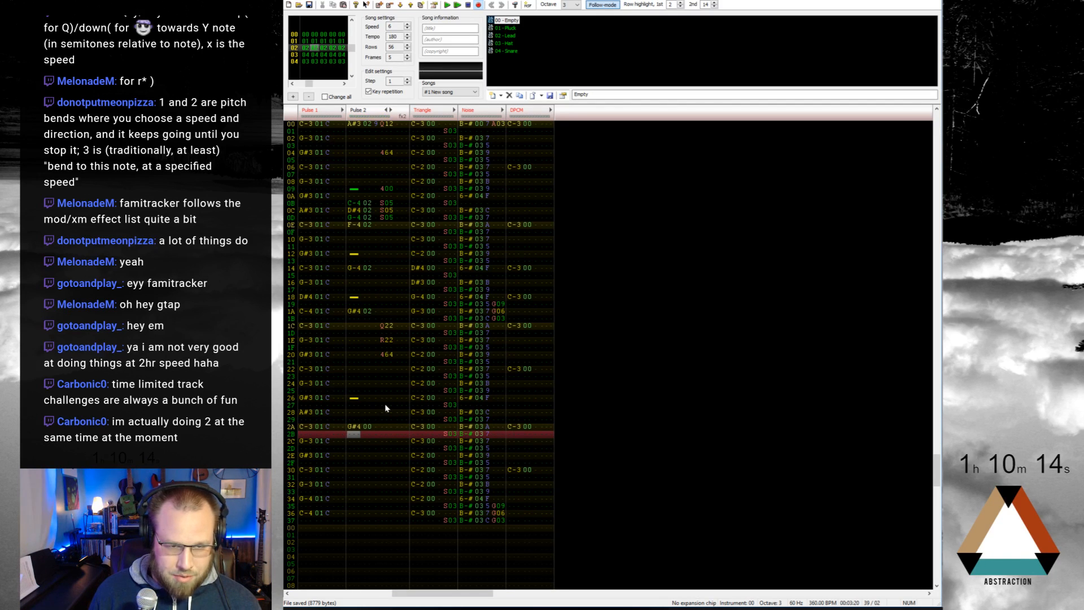
key("Up")
key("ctrl+Right")
key("ctrl+Right")
key("6")
key("r")
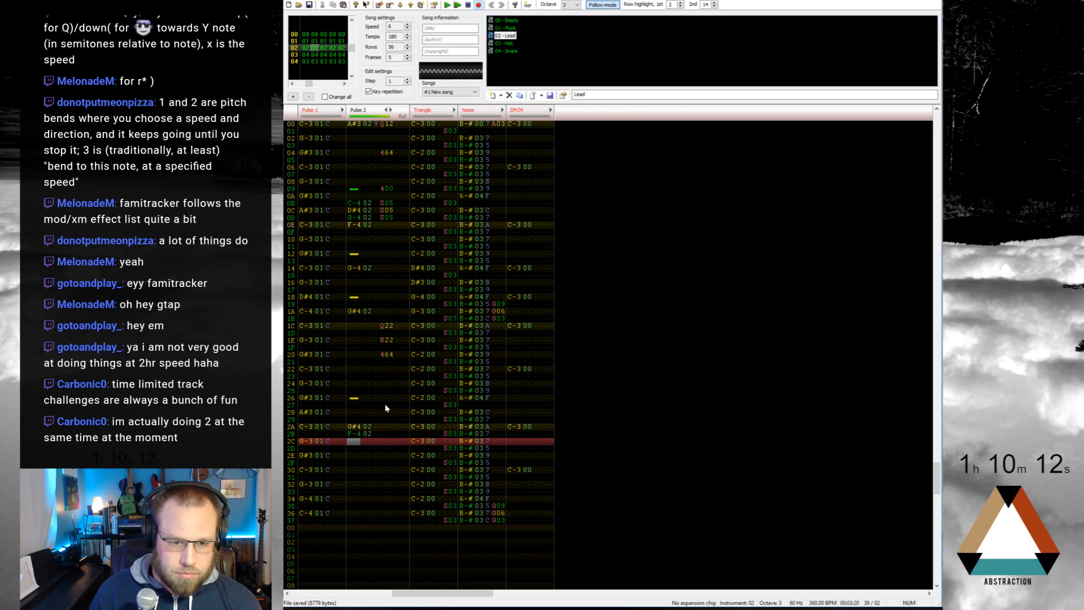
key("w")
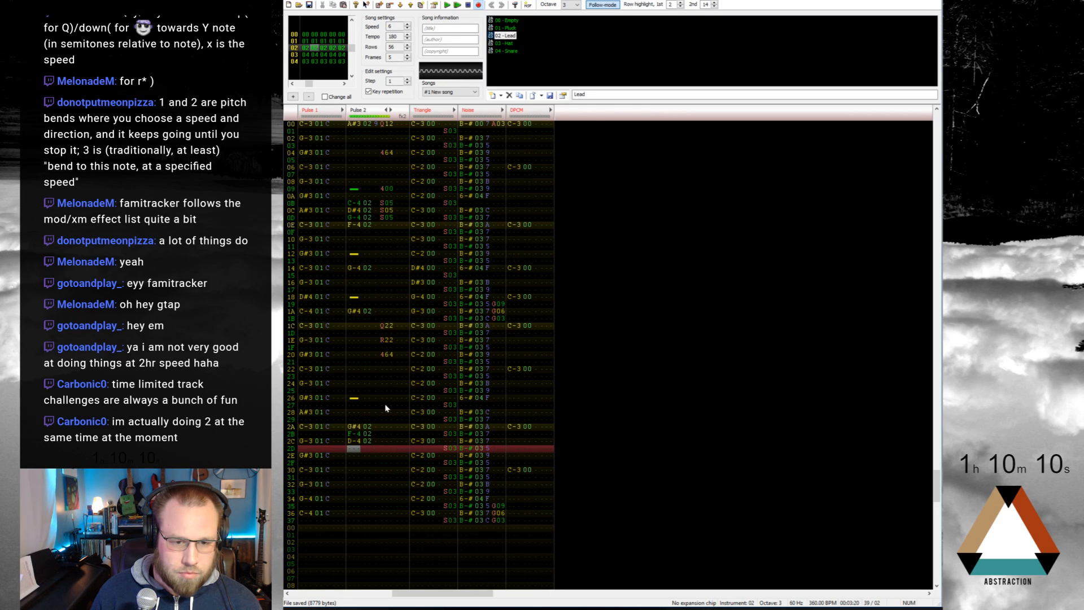
key("Up")
key("q")
key("Down")
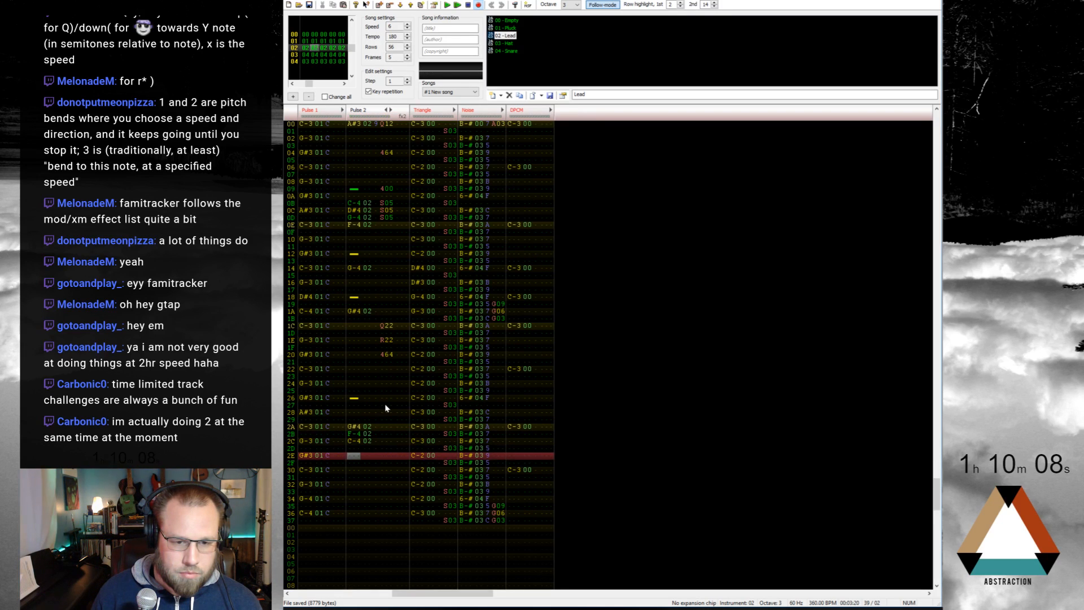
Step: Try out notes for row 2D of Pulse 2 and settle on G#3 with instrument 02
key("Up")
key("h")
key("Up")
key("b")
key("Up")
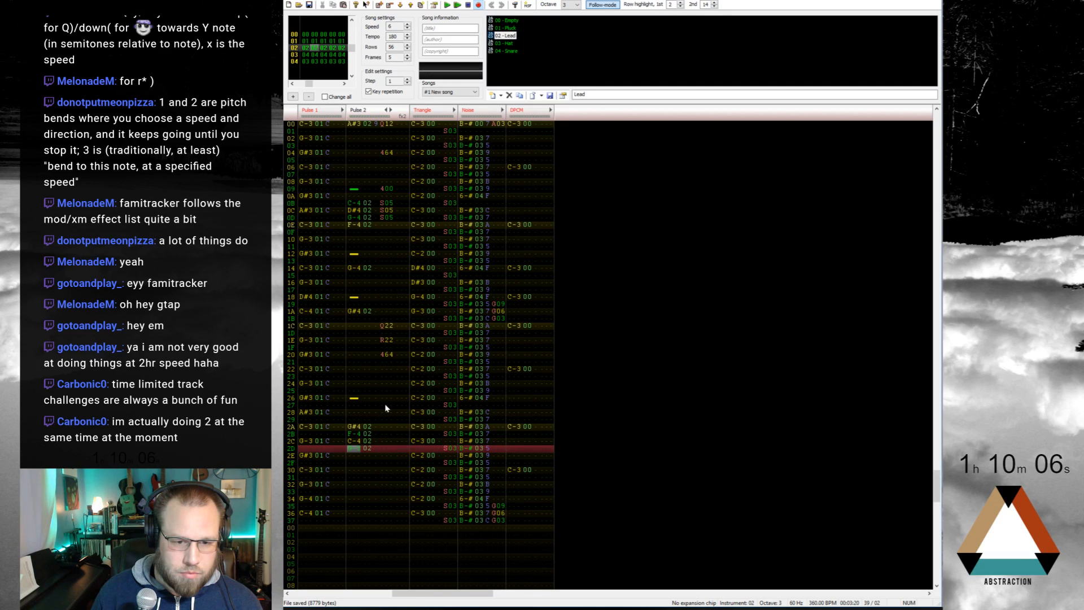
key("h")
key("Up")
key("h")
key("Up")
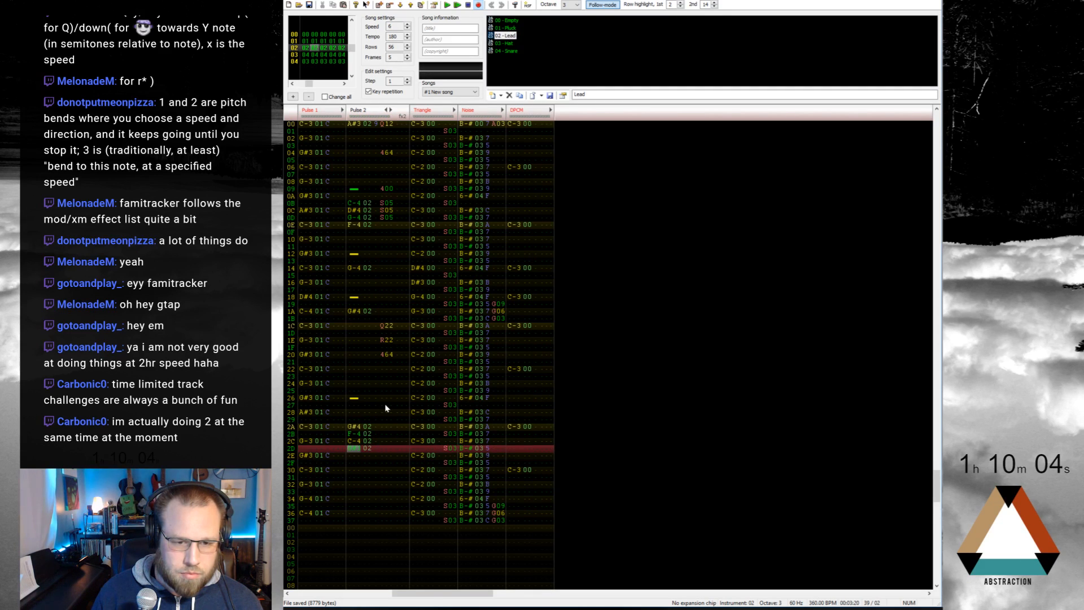
key("h")
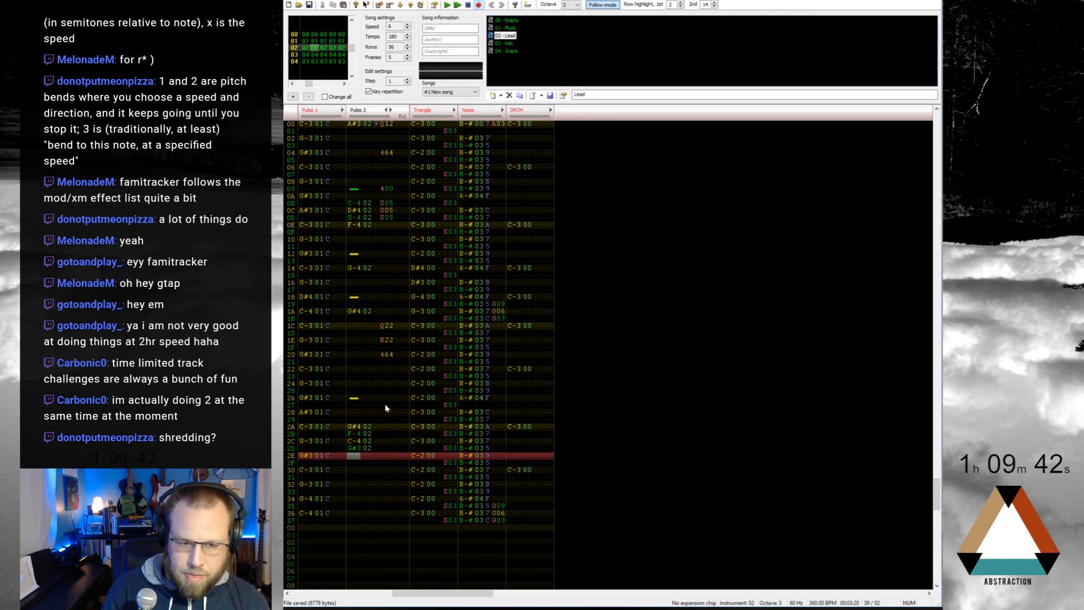
Step: Continue the Pulse 2 run with F-4, D#4, C-4 and A#3 at rows 2E to 31
key("r")
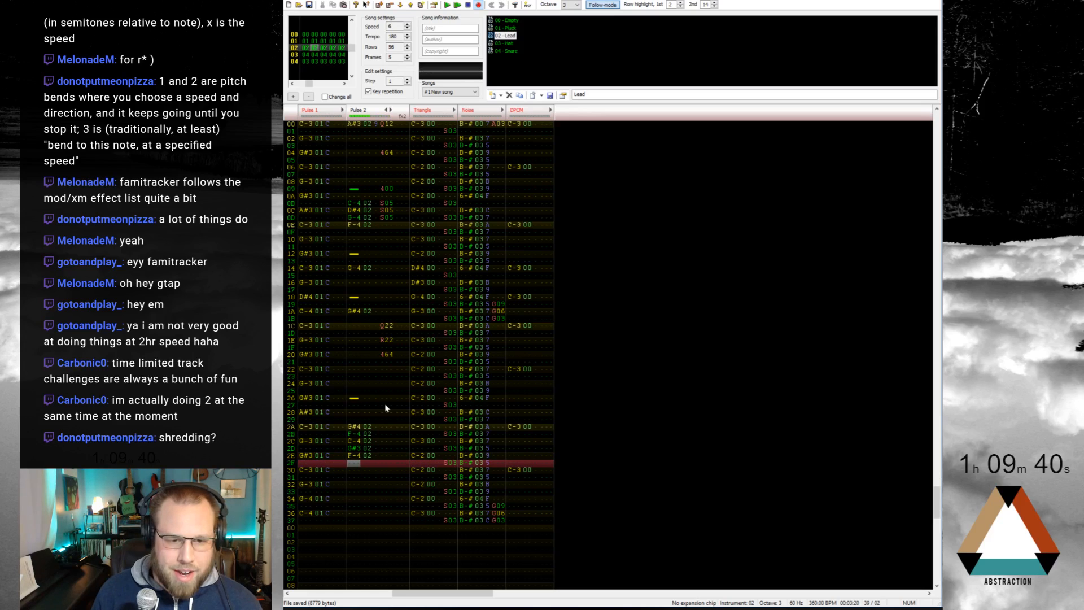
key("3")
key("q")
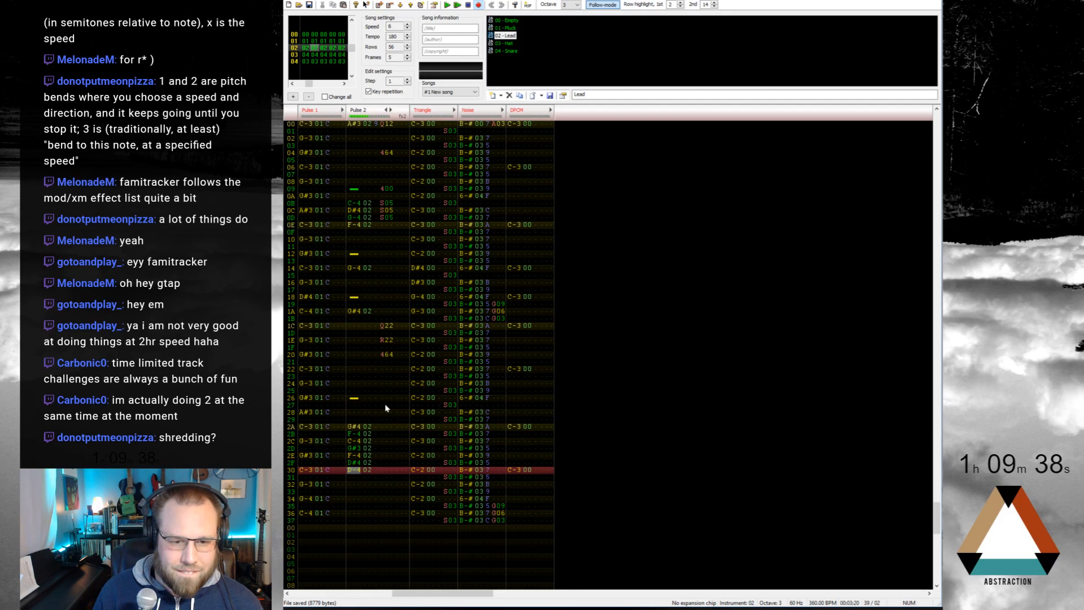
key("j")
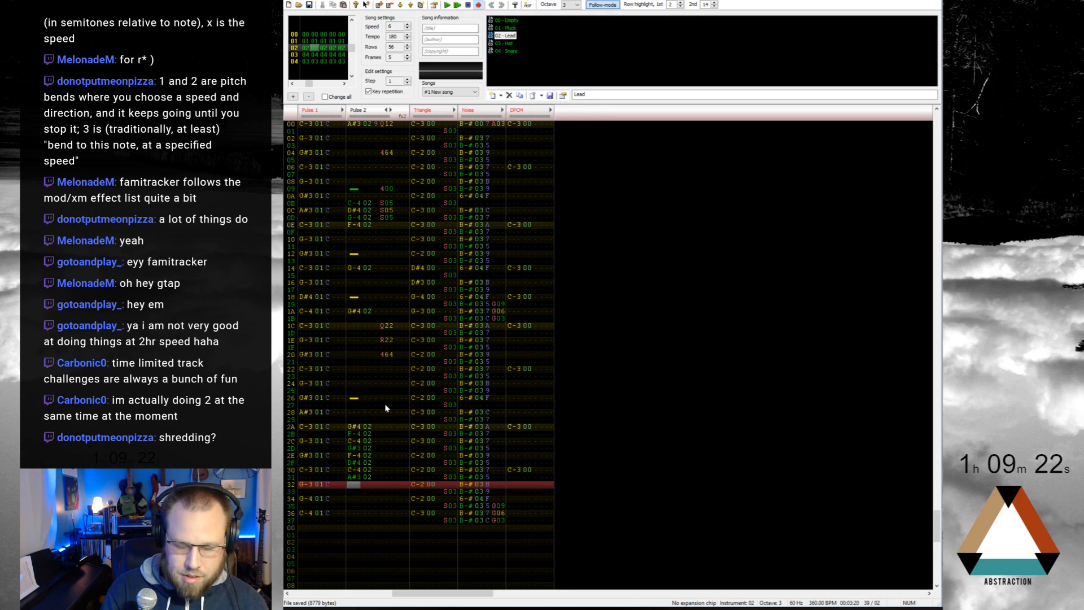
Step: Finish the Pulse 2 run with D#4, C-4, G#3, F-3, D#3 and C-3 at rows 32 to 37
key("3")
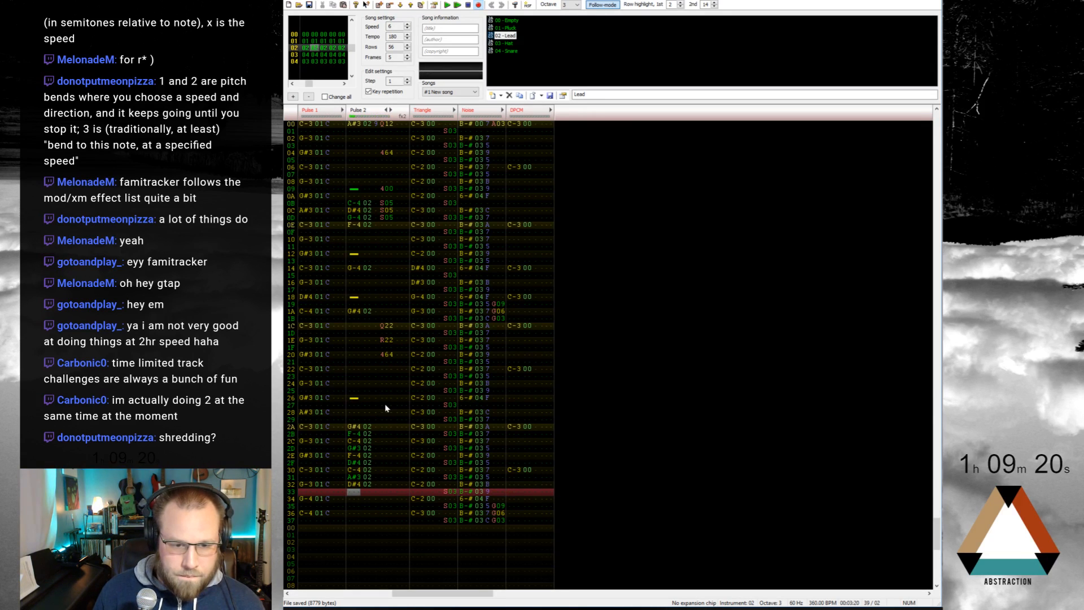
key("w")
key("Up")
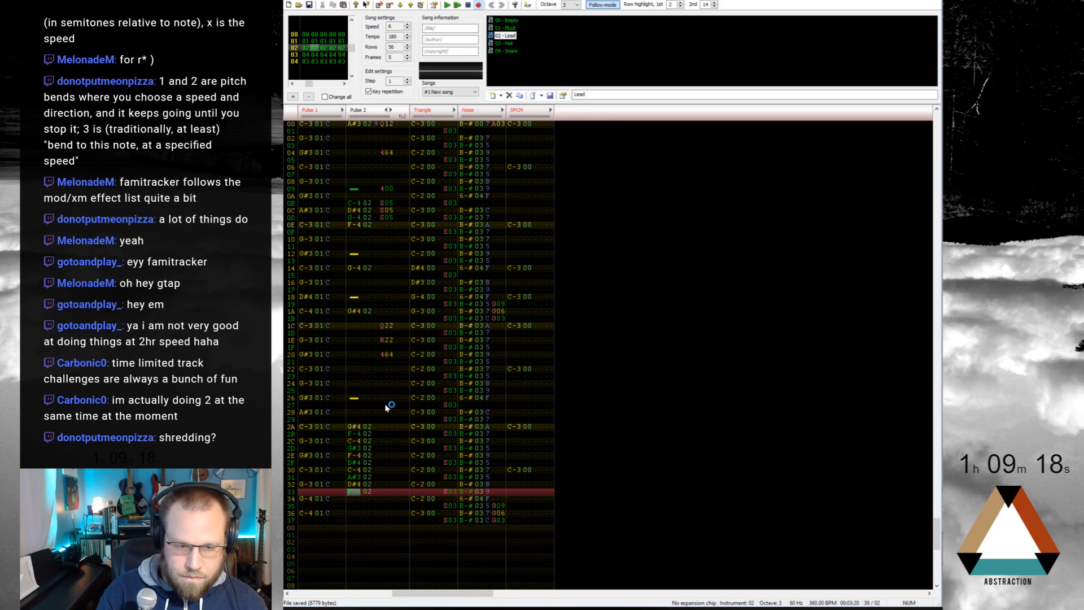
key("q")
key("h")
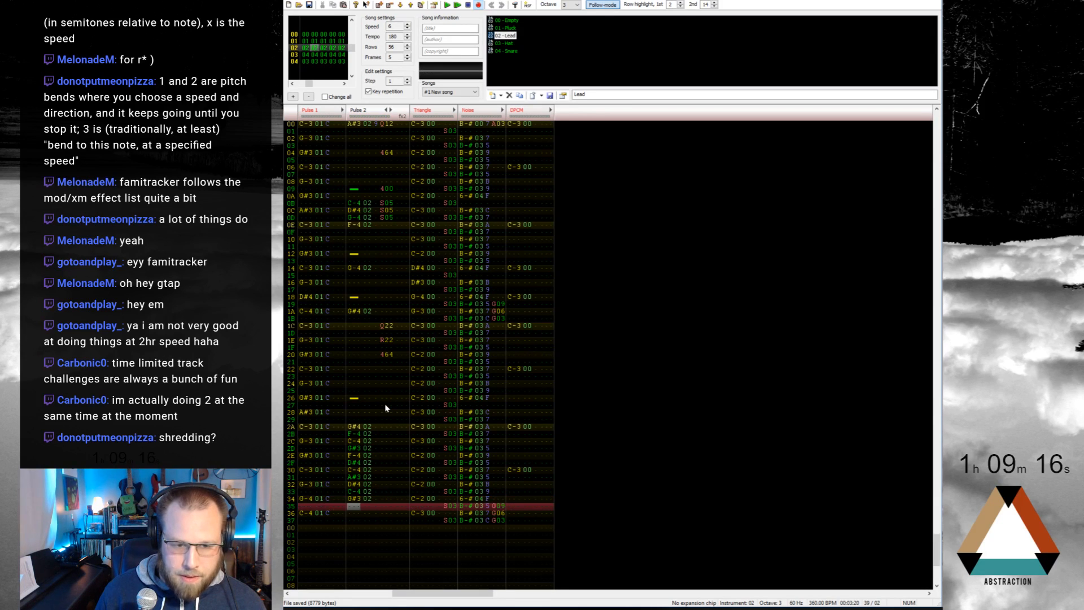
key("v")
key("d")
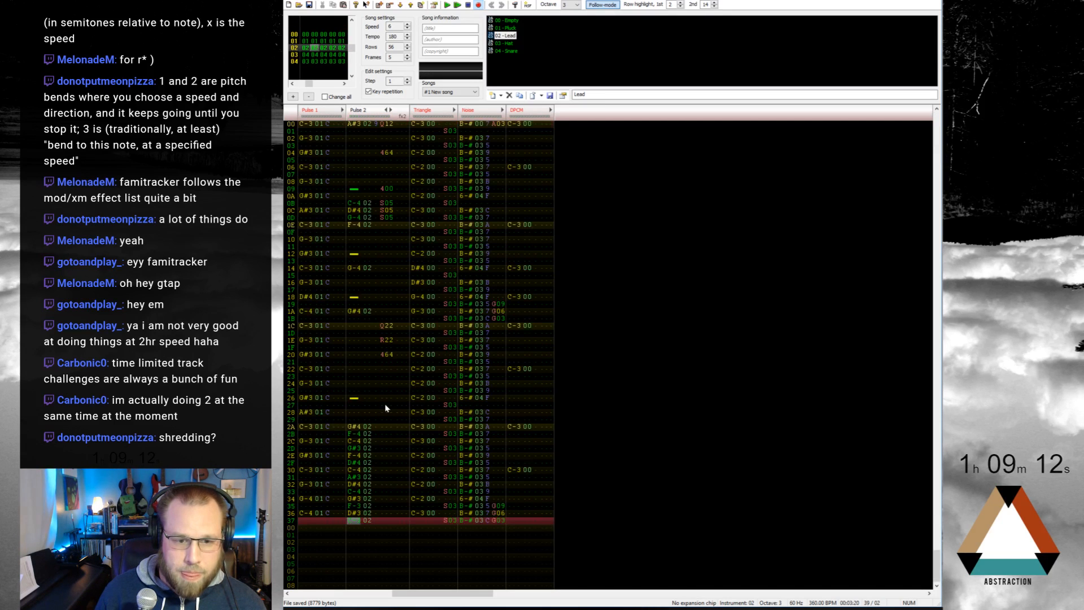
key("Up")
Step: Add an S note-cut effect to every Pulse 2 row from 2A to 37
left_click(382, 430)
key("s")
key("s")
key("s")
key("s")
key("s")
key("s")
key("s")
key("s")
key("s")
key("s")
key("s")
key("s")
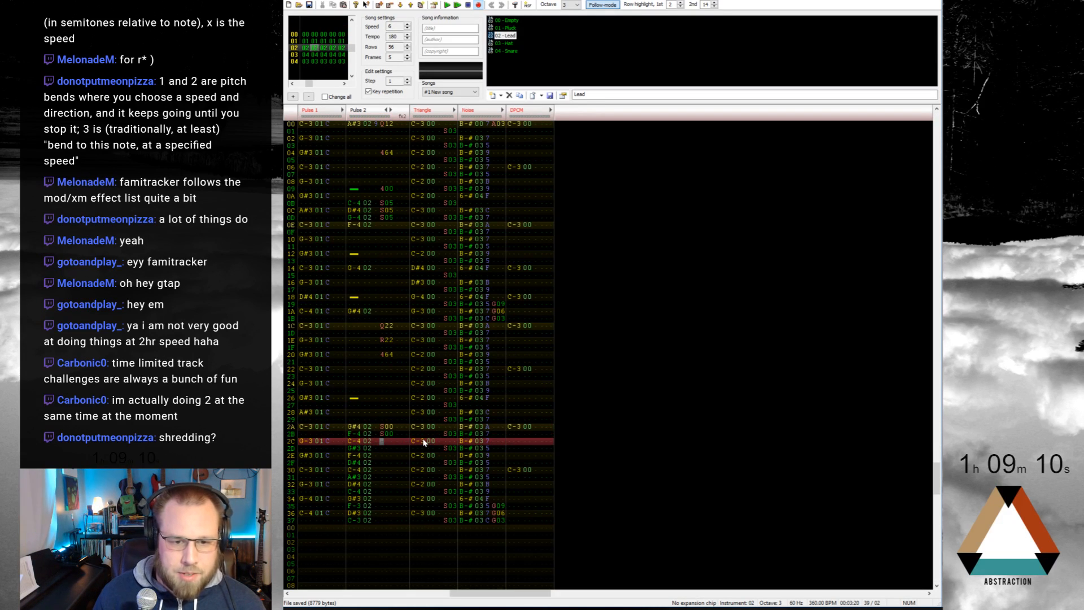
key("s")
key("s")
Step: Set the S effects on Pulse 2 rows 2A to 37 to S04 and play the frame from row 00
key("Up")
key("Up")
key("Up")
key("Up")
key("Up")
key("Up")
key("Up")
key("Up")
key("Up")
key("Up")
key("Up")
key("Up")
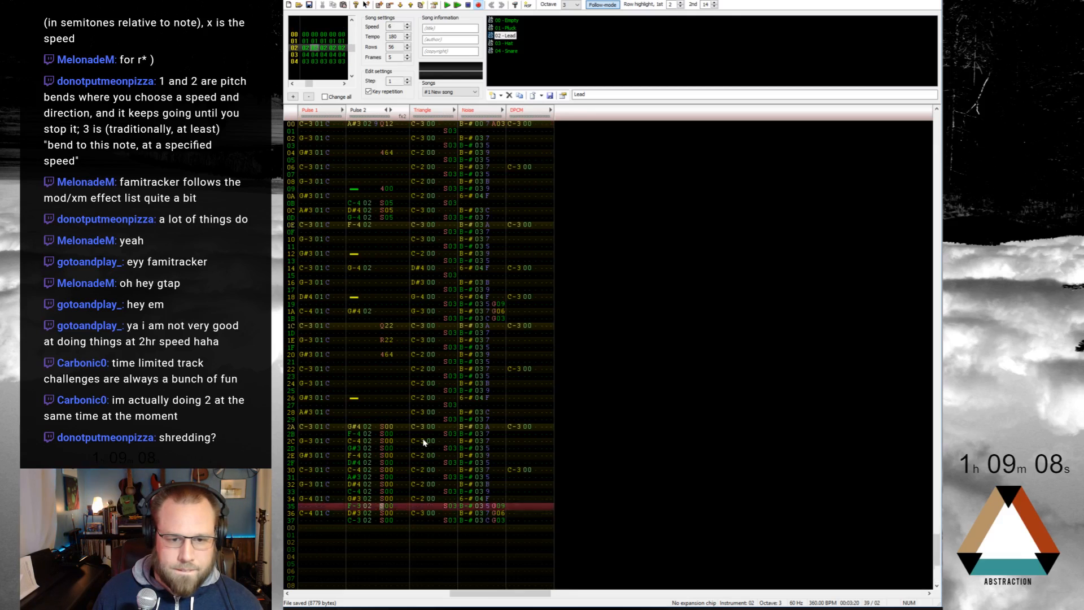
key("Up")
key("4")
key("4")
key("4")
key("4")
key("4")
key("4")
key("4")
key("4")
key("4")
key("4")
key("4")
key("4")
key("4")
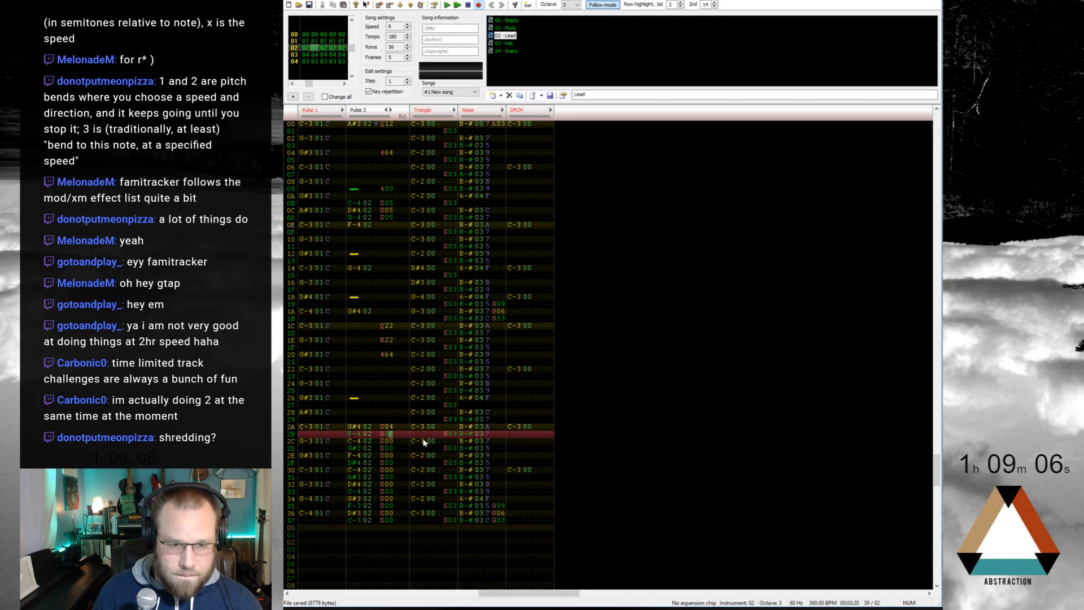
key("4")
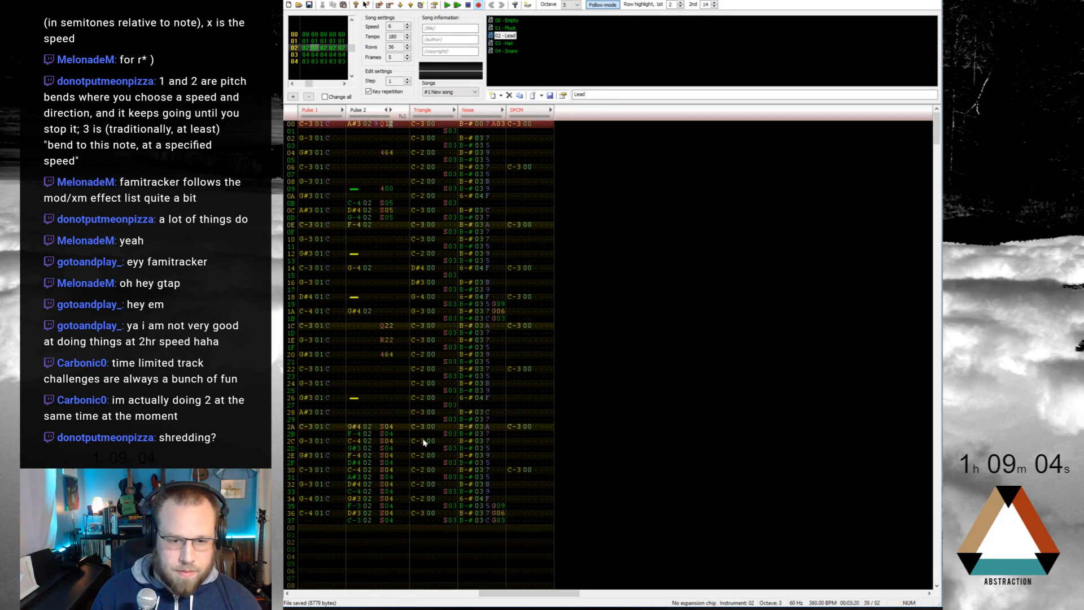
key("ctrl+Left")
key("Return")
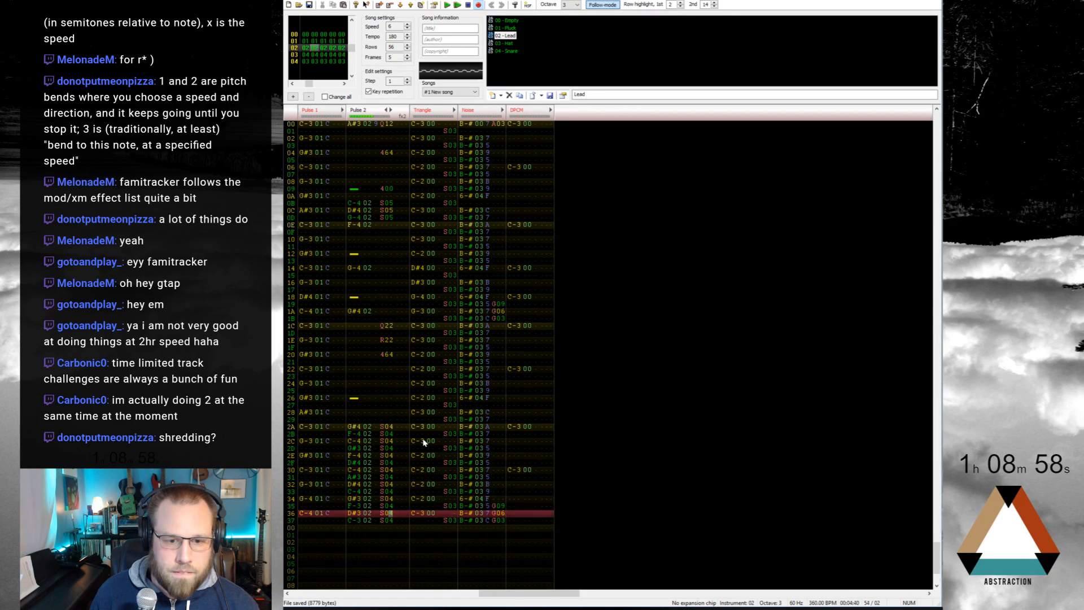
Step: Enter a 400 effect at row 26 of Pulse 2 to stop the vibrato, and play the frame
key("Up")
key("Up")
key("Up")
key("Up")
key("Up")
key("Up")
key("Up")
key("Left")
key("Left")
key("Up")
key("Up")
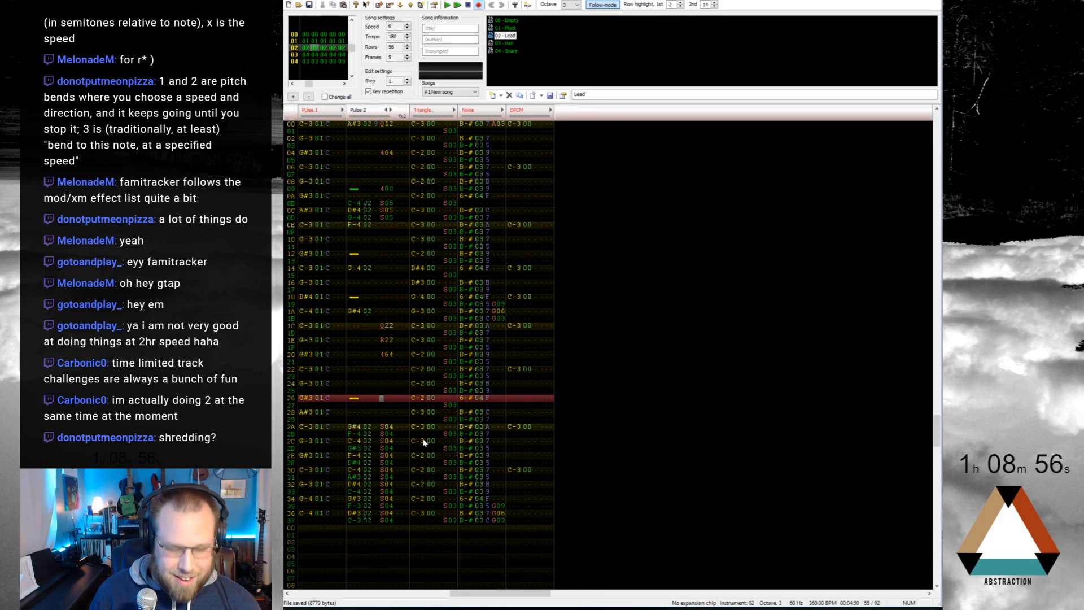
type("400")
key("F7")
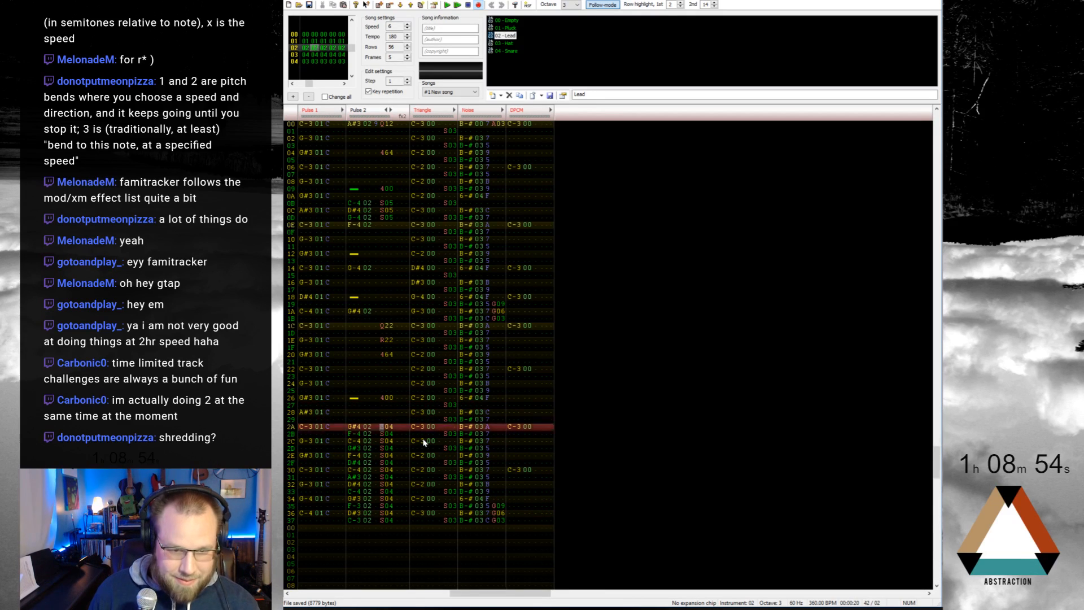
Step: Replay the end of the frame to check the Pulse 2 run from row 2A
key("Up")
key("Up")
key("Up")
key("Up")
key("Up")
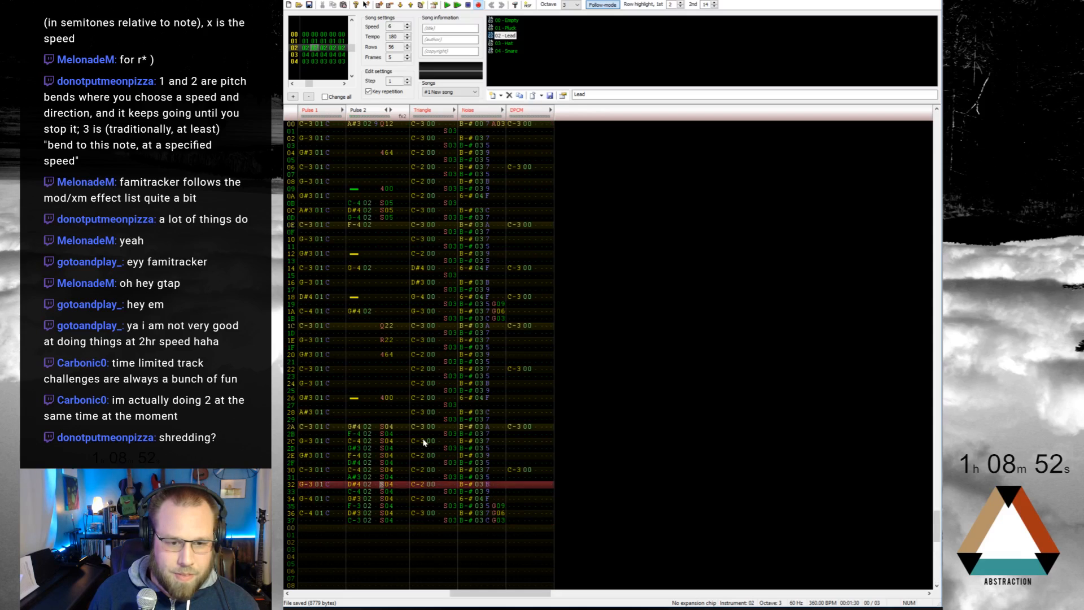
key("Up")
key("Up")
key("Up")
key("Up")
key("Up")
key("Up")
key("Up")
key("Up")
key("F7")
key("F8")
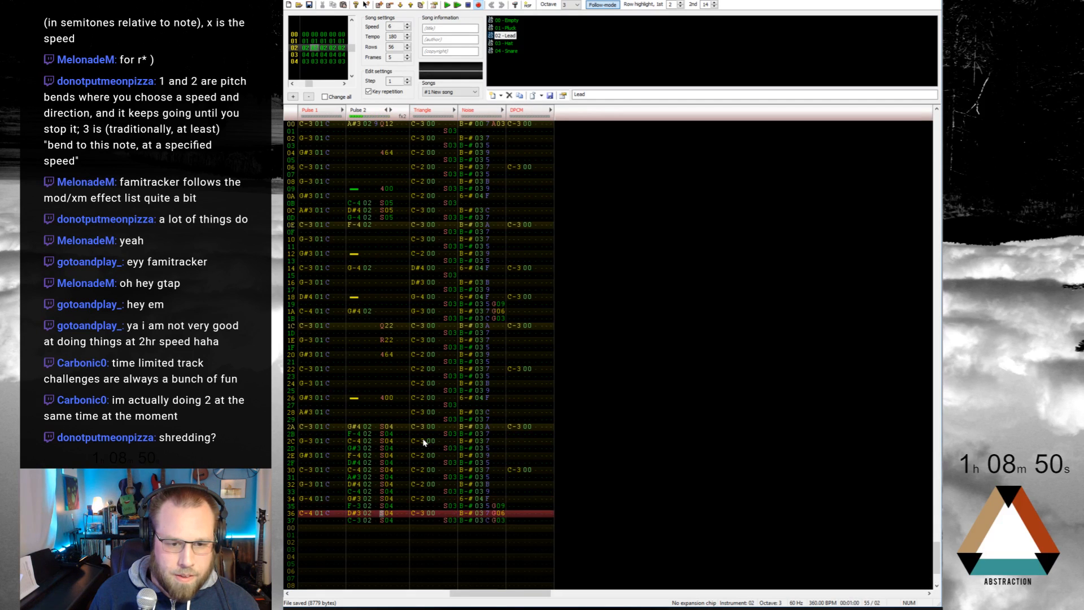
Step: Step through the Pulse 2 run between rows 2A and 37 and audition its notes
key("Up")
key("Up")
key("Up")
key("Up")
key("Up")
key("Up")
key("Up")
key("Left")
key("Left")
key("Left")
key("Left")
key("Up")
key("Up")
key("Up")
key("Up")
key("Up")
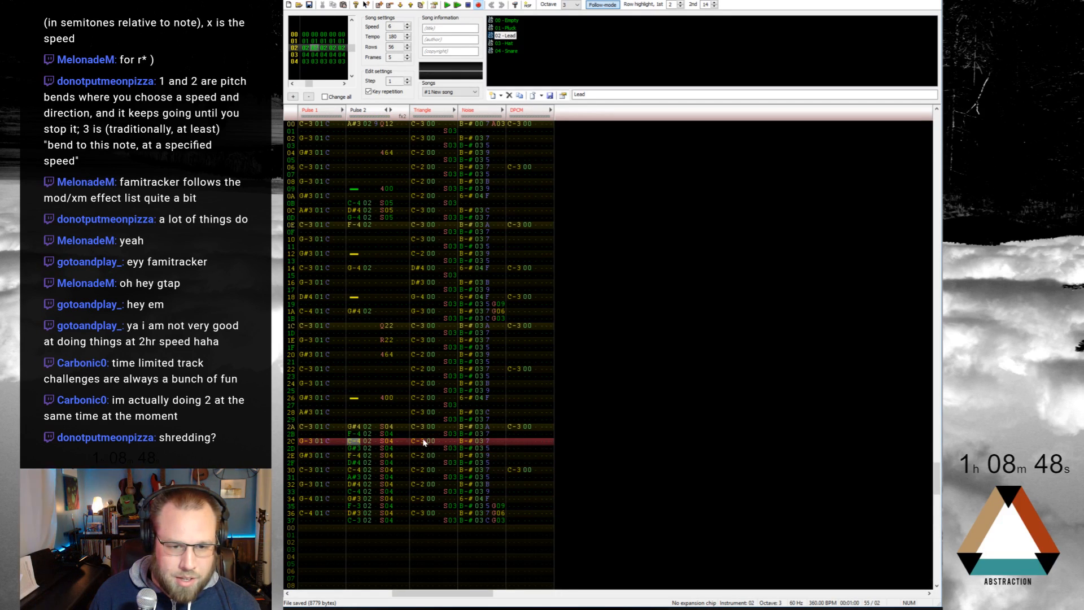
key("Down")
key("Down")
key("Down")
key("Down")
key("Down")
key("3")
key("Down")
key("Down")
key("Up")
key("Up")
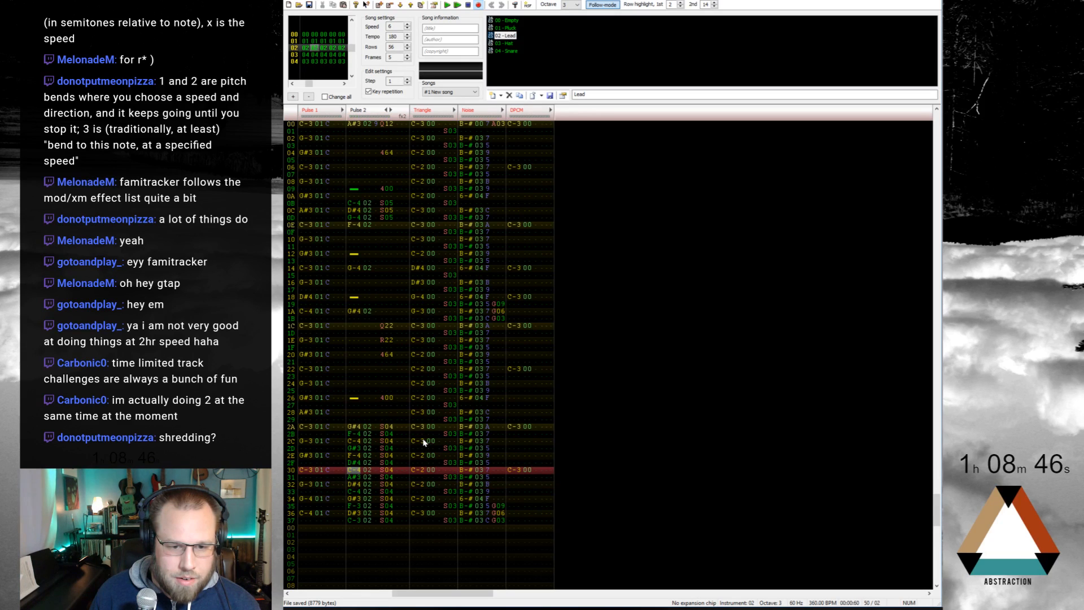
key("Up")
key("Up")
key("Up")
key("Up")
key("Up")
key("Up")
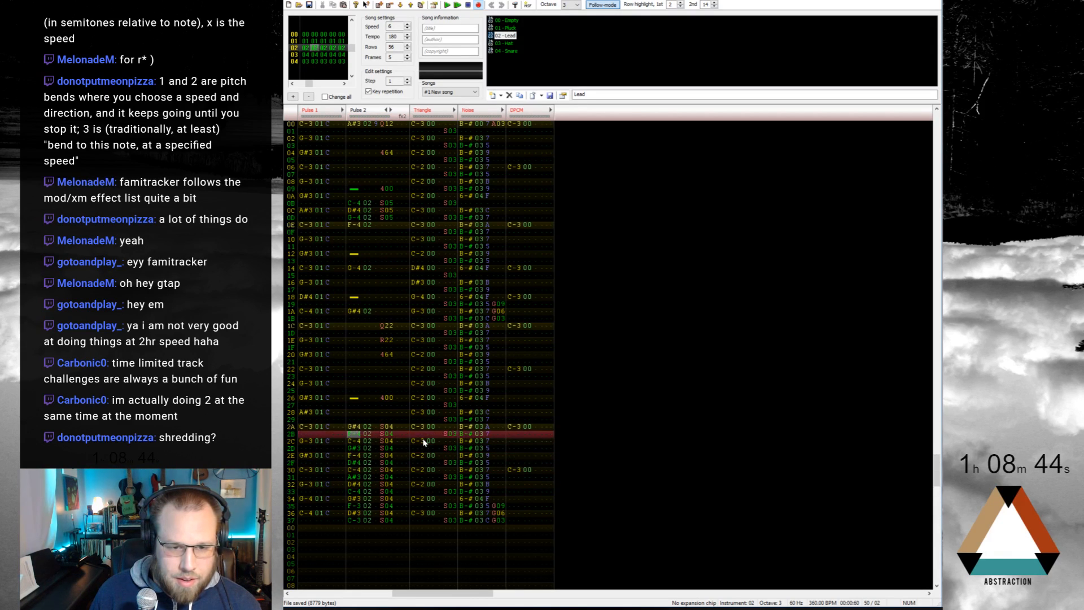
key("Down")
key("Down")
key("Down")
key("Down")
key("Down")
key("Down")
key("Down")
key("Down")
key("Down")
key("Down")
key("Down")
key("Down")
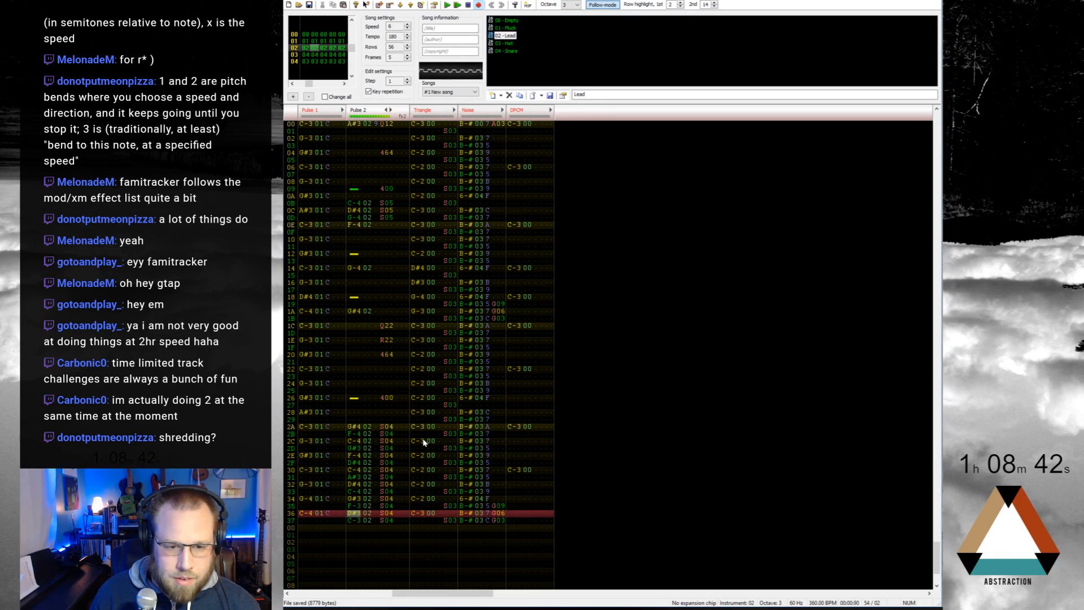
Step: Change the Pulse 2 run's notes at rows 30 and 31 to A#3 and F-3
key("Up")
key("Up")
key("Up")
key("Up")
key("Up")
key("Up")
key("Up")
key("Up")
key("Up")
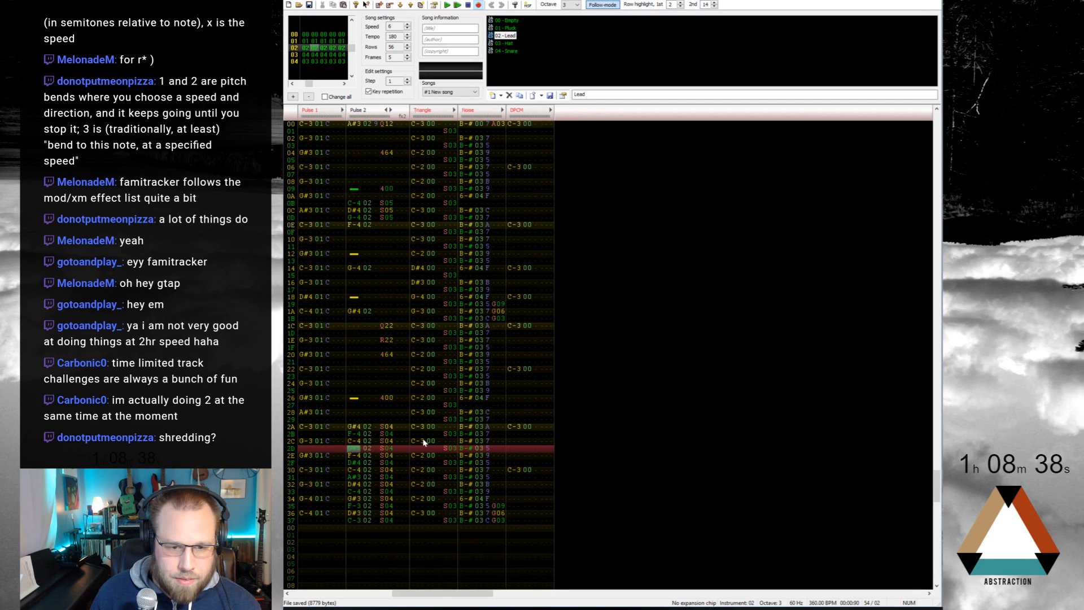
key("Down")
key("Down")
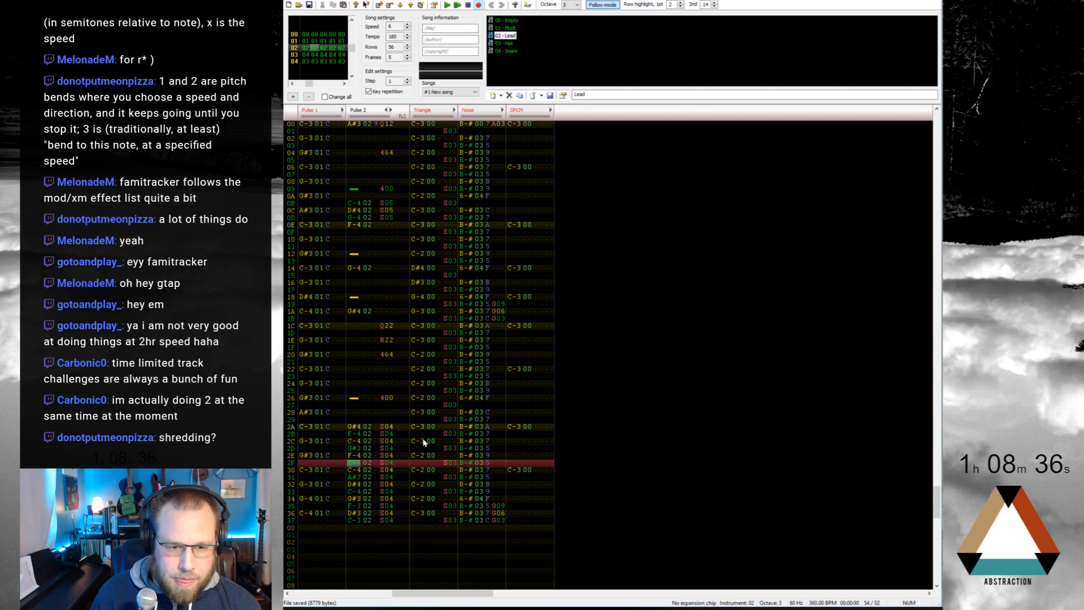
key("Down")
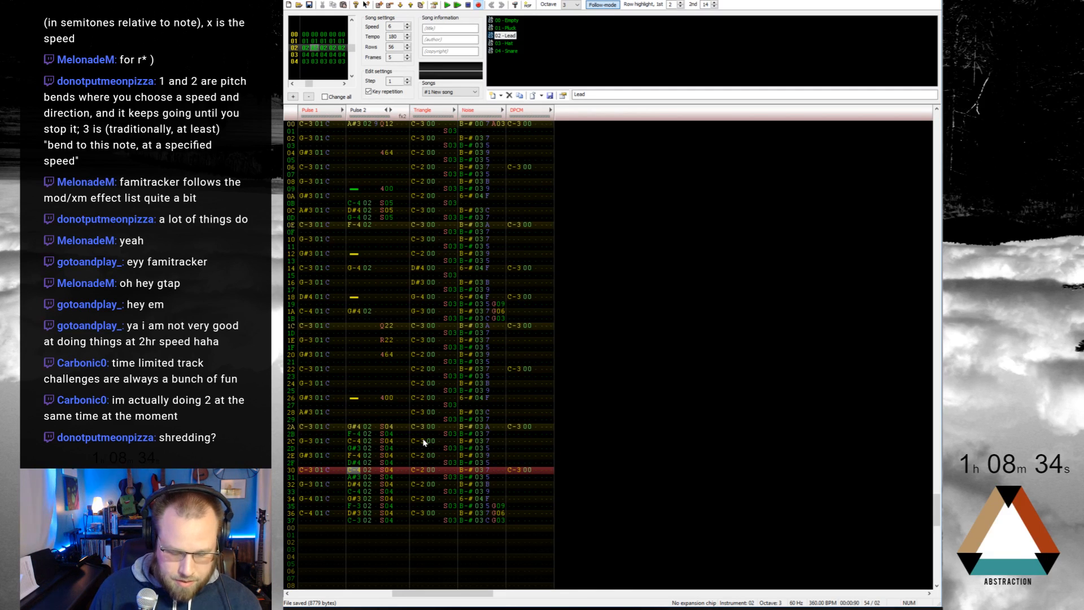
key("j")
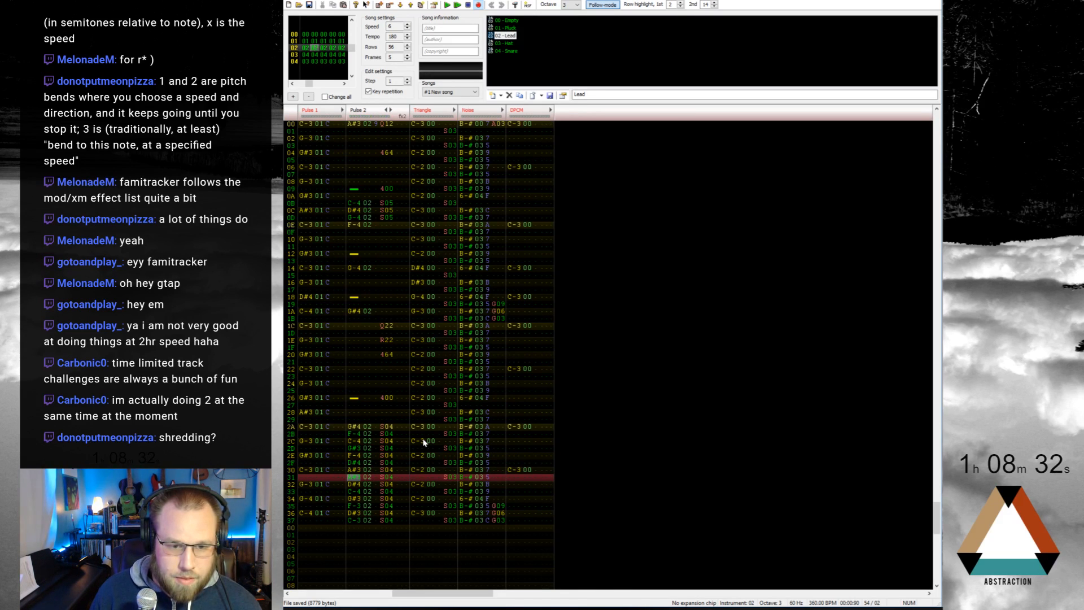
key("v")
key("Up")
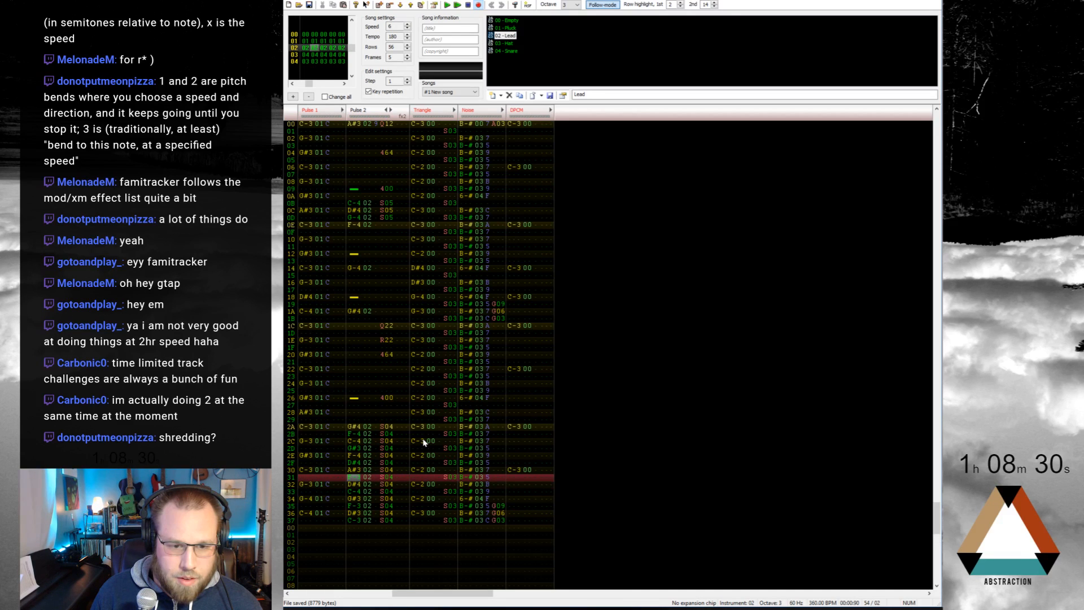
Step: Play the end of the frame to check the revised Pulse 2 run
key("Up")
key("Up")
key("Up")
key("Up")
key("Up")
key("Up")
key("Up")
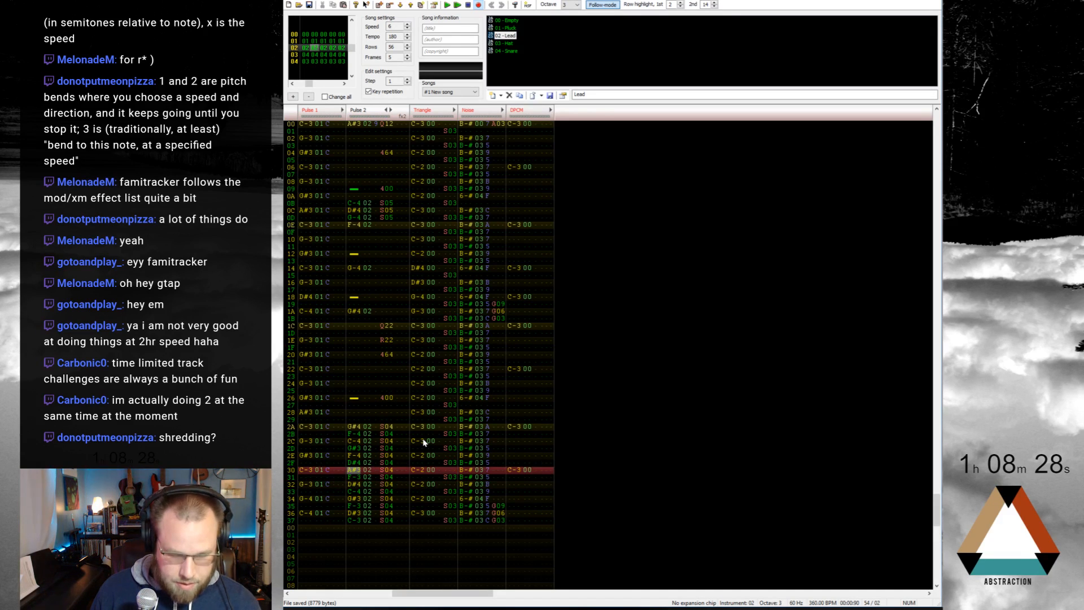
key("Return")
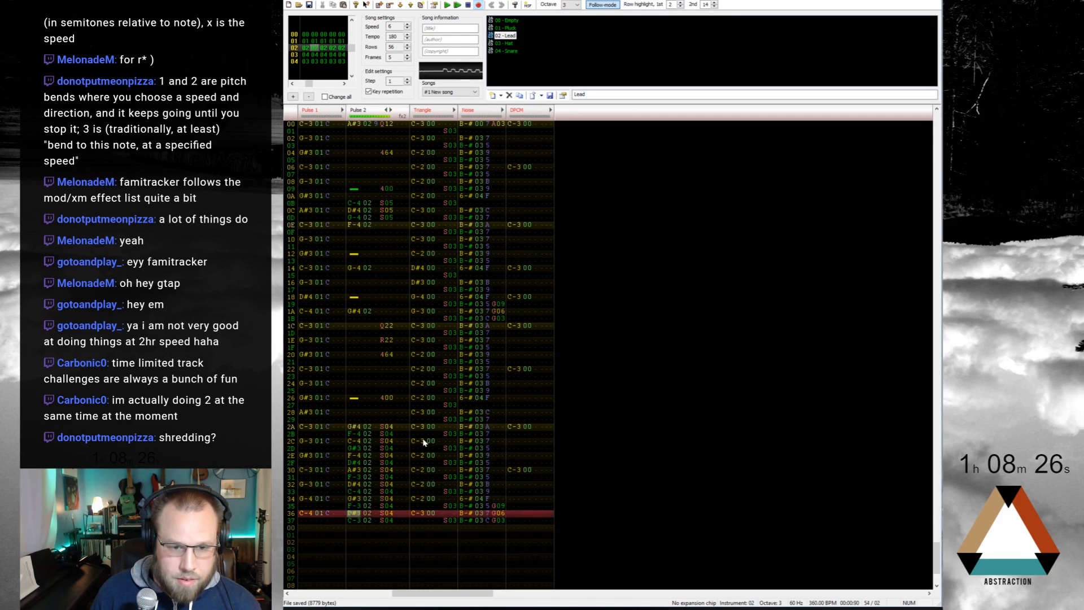
Step: Set Pulse 2 row 37 to A#2 and enter a C-3 landing note with instrument 02 at row 00 of frame 03
key("Page_Up")
key("Page_Up")
key("Up")
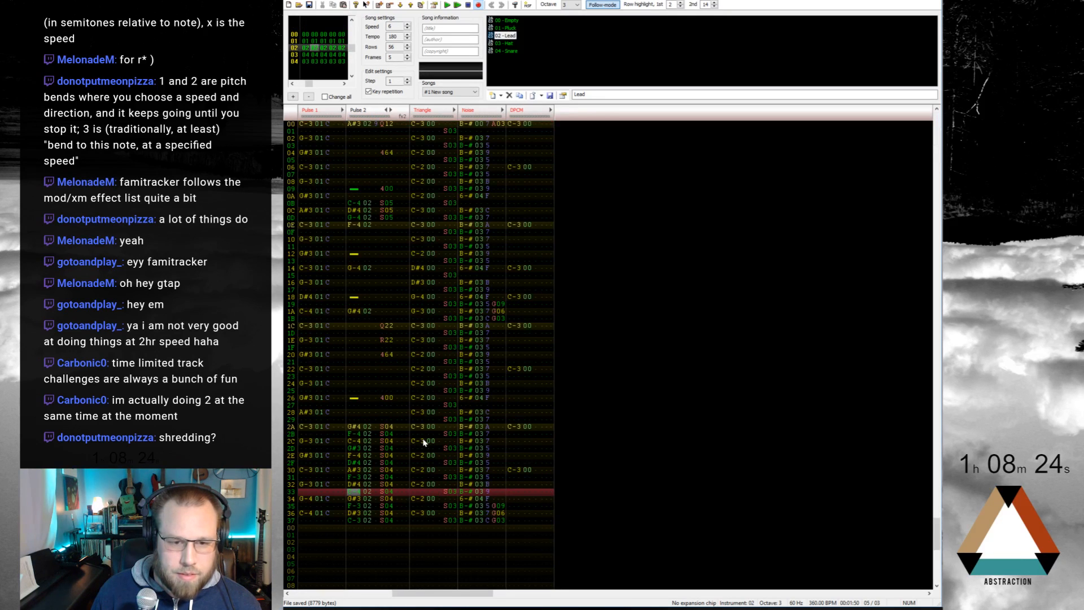
key("Down")
key("Down")
key("Down")
key("Down")
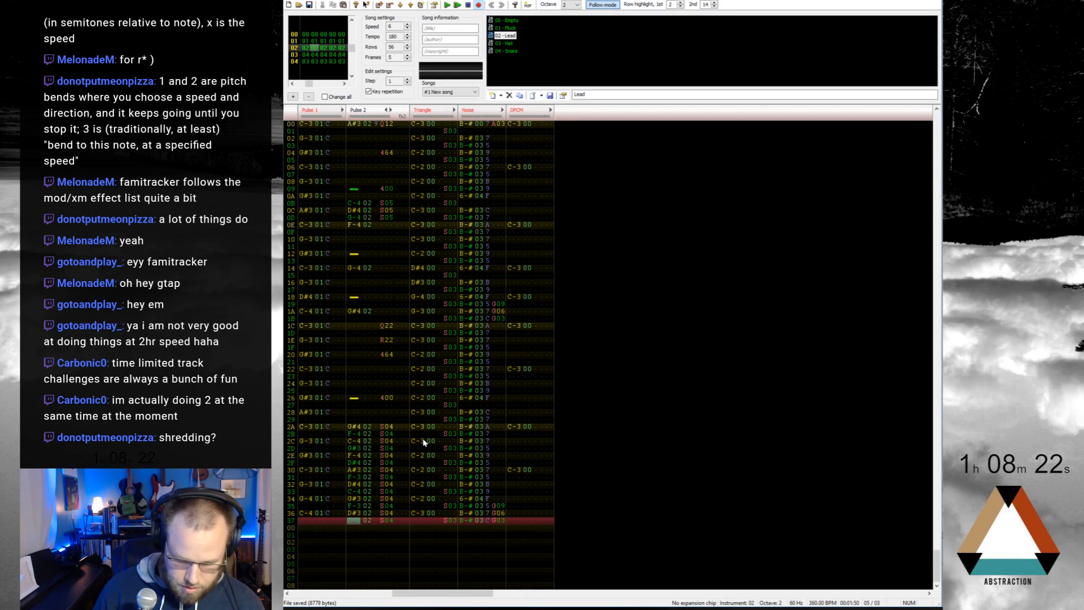
key("Down")
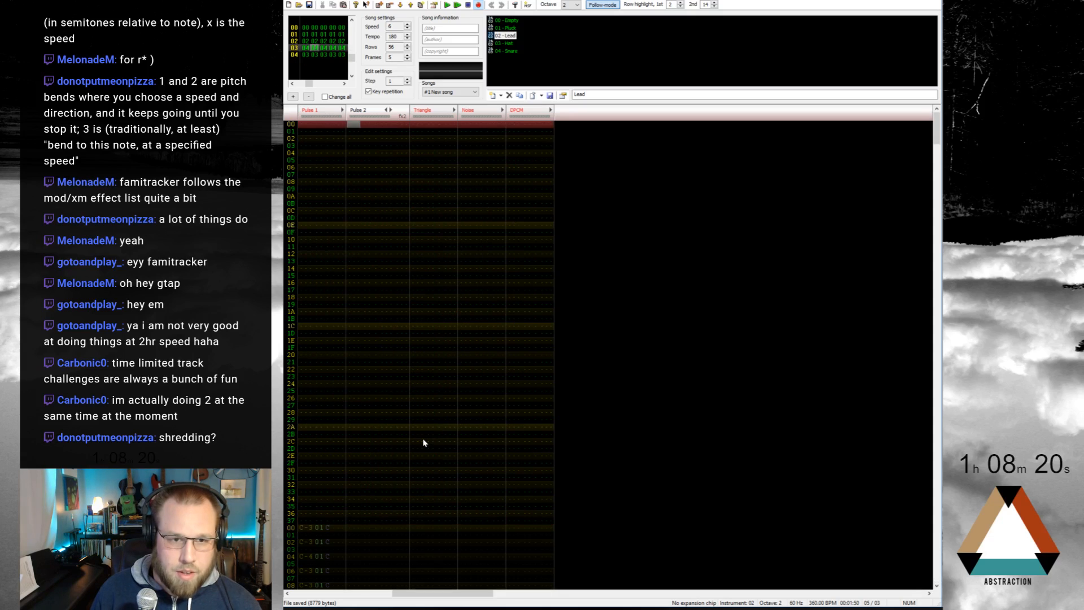
key("z")
key("Up")
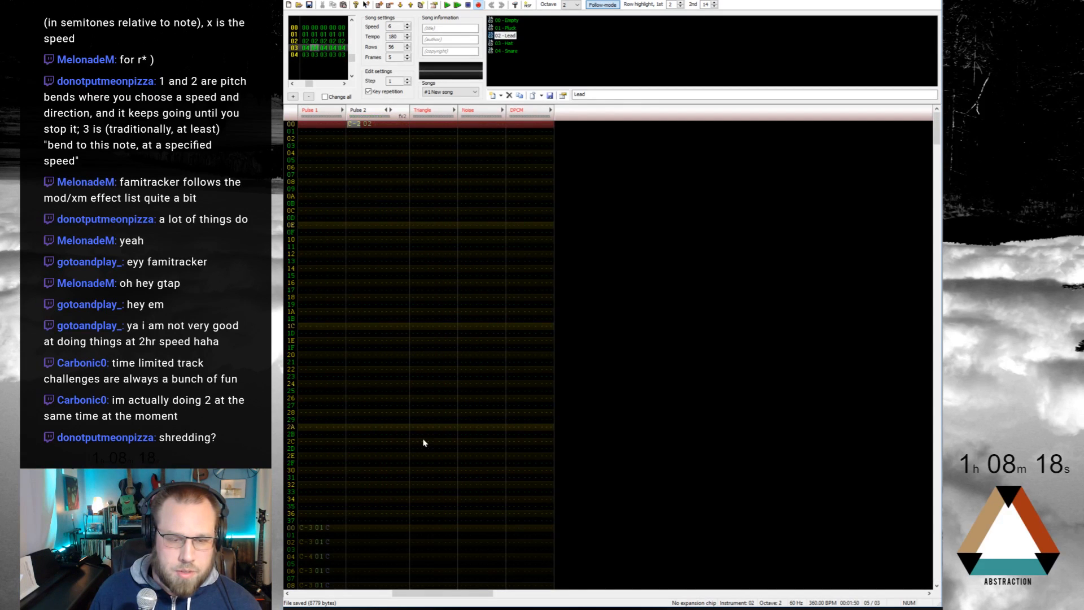
key("Up")
key("Down")
key("q")
key("Up")
key("Up")
key("Up")
key("Up")
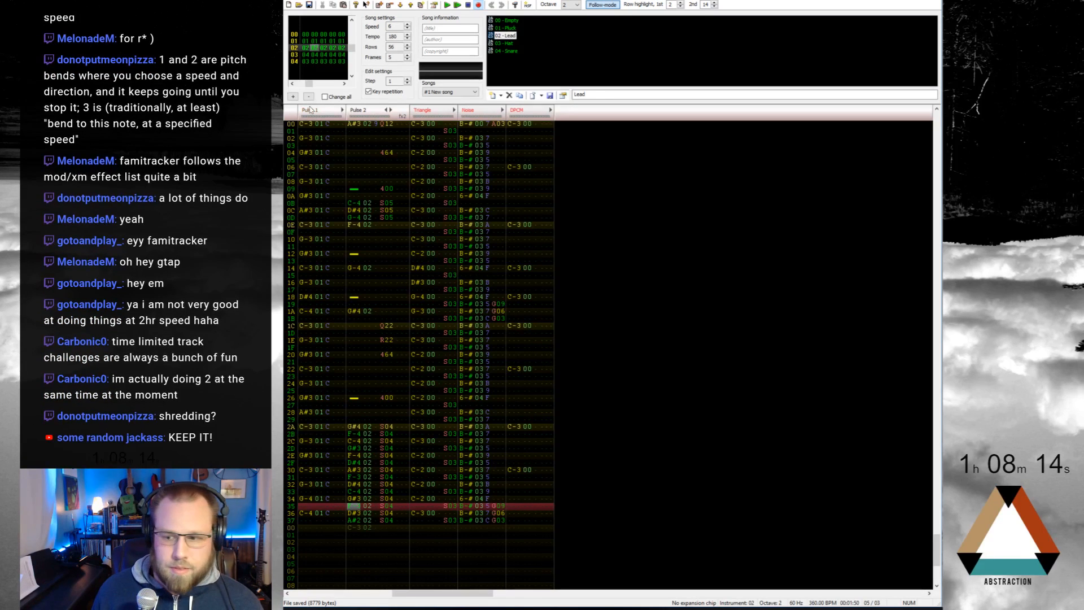
Step: Copy the whole Pulse 1 column of frame 02 and paste-mix it from row 03 to create an echo between the notes
key("Home")
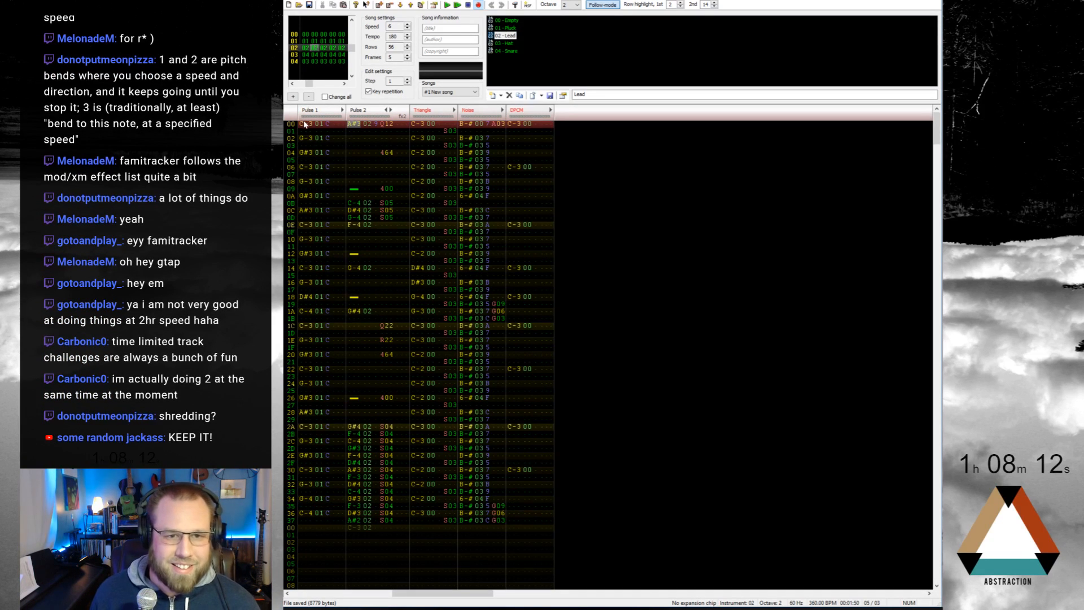
left_click_drag(304, 125, 342, 520)
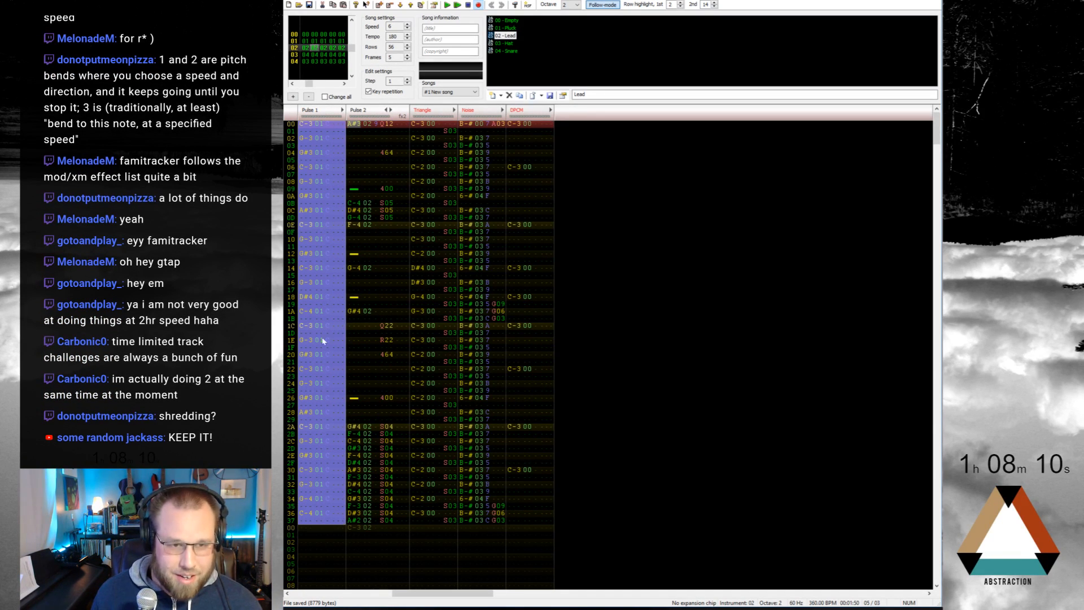
left_click(304, 146)
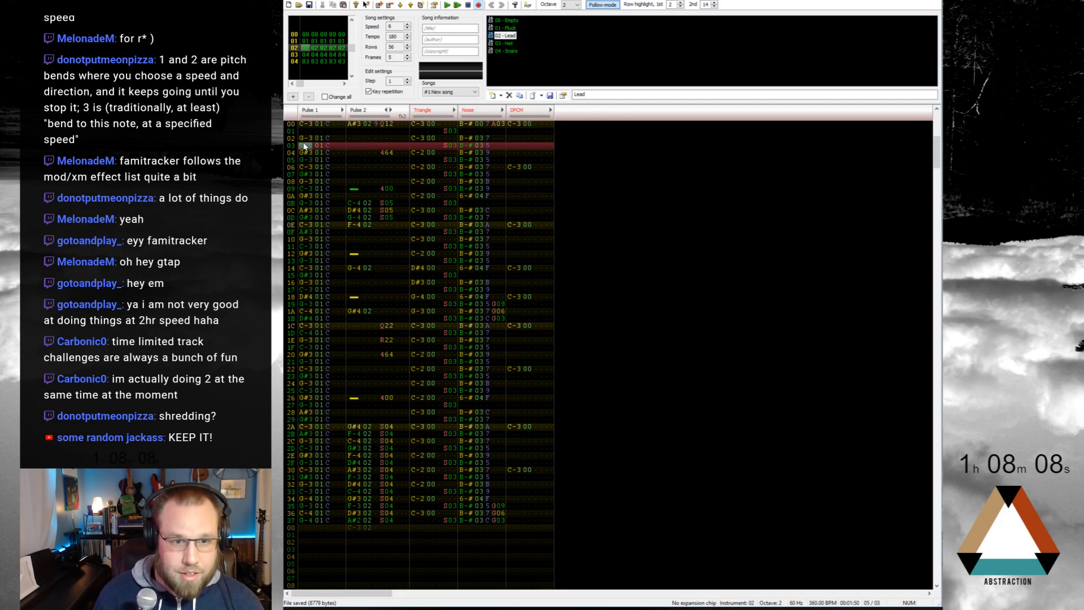
key("ctrl+m")
Step: Set the volume of the Pulse 1 echo notes on the odd rows from 03 to 37 to 3
key("3")
key("Down")
key("3")
key("Down")
key("3")
key("Down")
key("3")
key("Down")
key("3")
key("Down")
key("3")
key("Down")
key("3")
key("Down")
key("3")
key("Down")
key("3")
key("Down")
key("3")
key("Down")
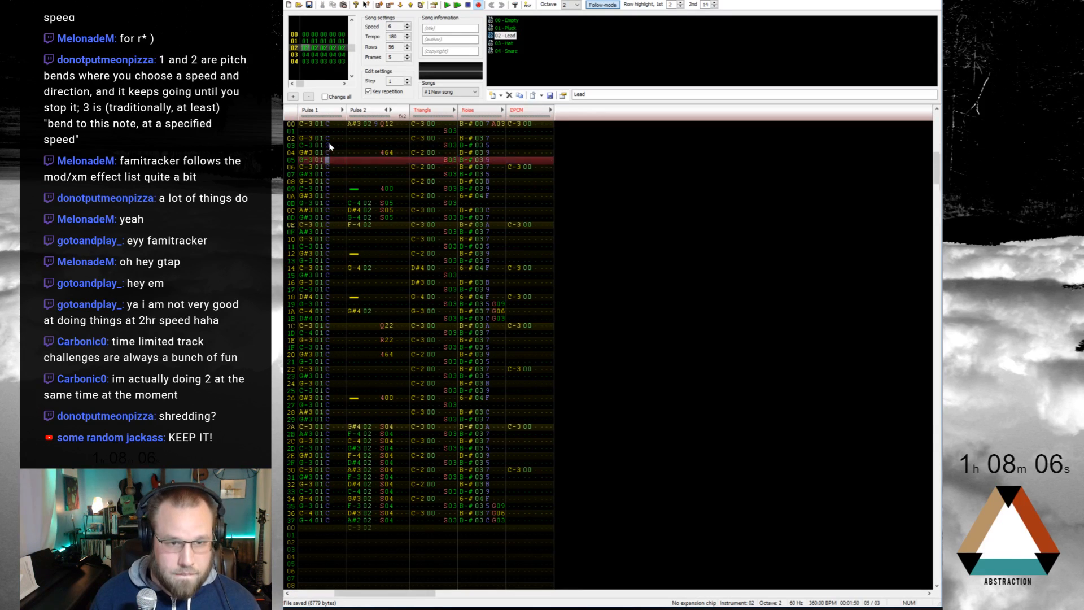
key("3")
key("Down")
key("3")
key("Down")
key("3")
key("Down")
key("3")
key("Down")
key("3")
key("Down")
key("3")
key("Down")
key("3")
key("Down")
key("3")
key("Down")
key("3")
key("Down")
key("3")
key("Down")
key("3")
key("Down")
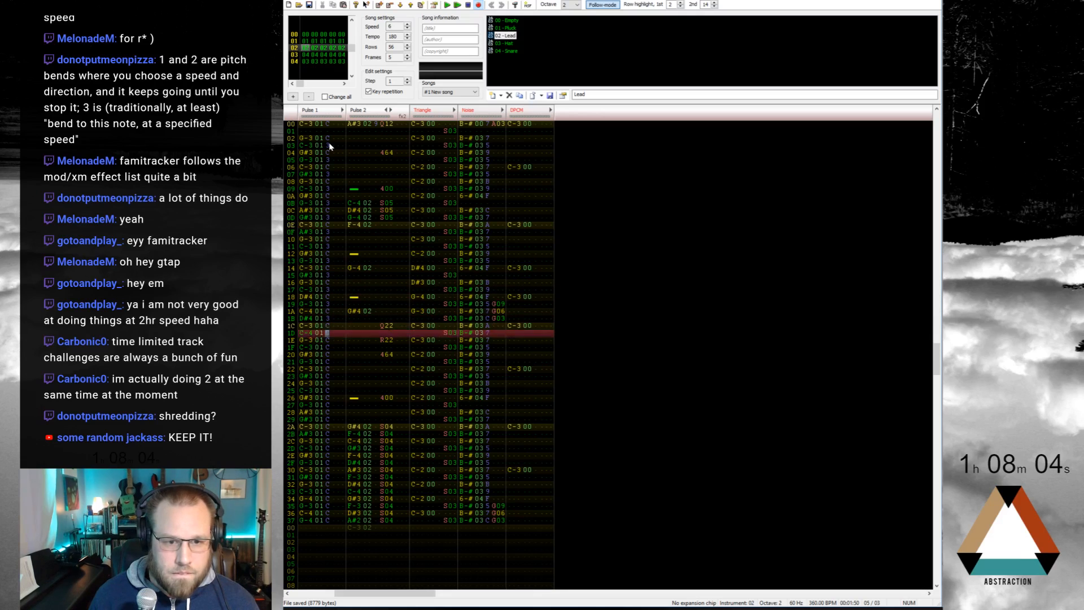
key("3")
key("Down")
key("3")
key("Down")
key("3")
key("Down")
key("3")
key("Down")
key("3")
key("Down")
key("3")
key("Down")
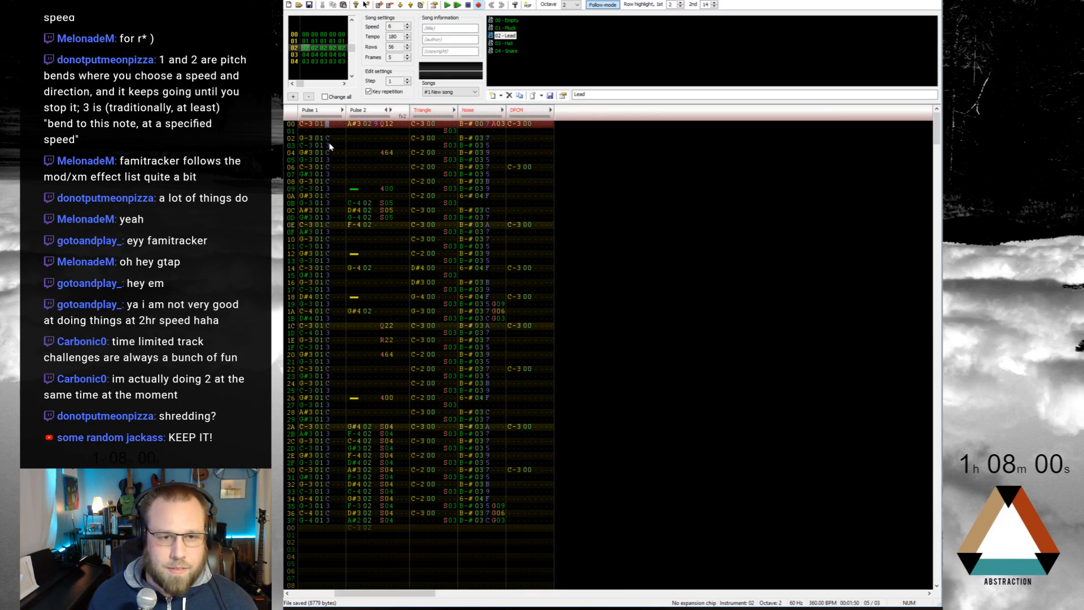
Step: Copy the Pulse 1 D#3 from row 36 of frame 01 to row 01 of frame 02 with volume 3, and play the frame
key("Up")
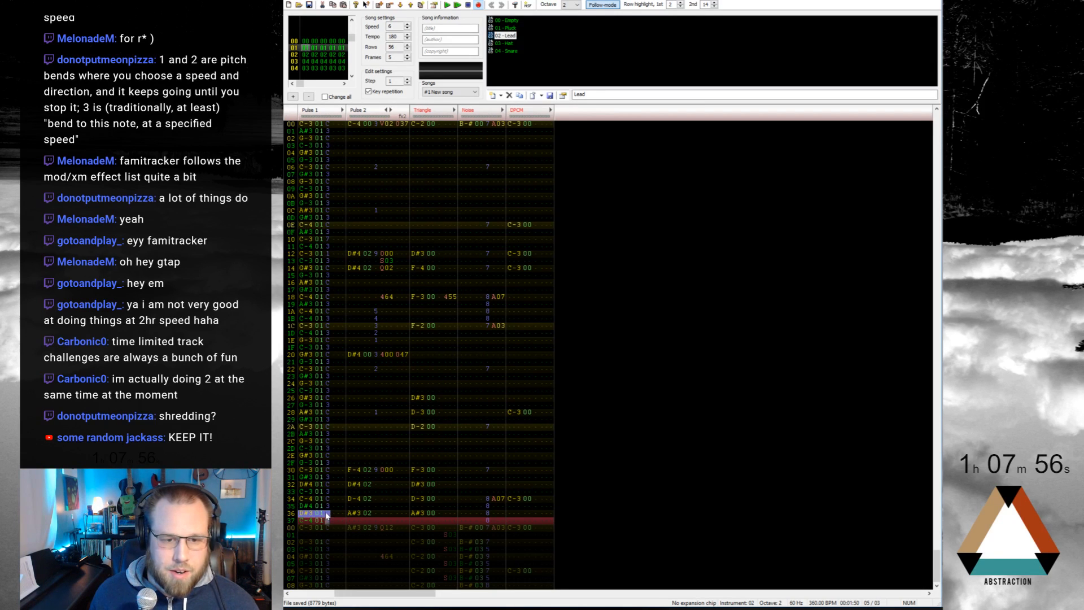
scroll(327, 515, "down", 2)
left_click(314, 130)
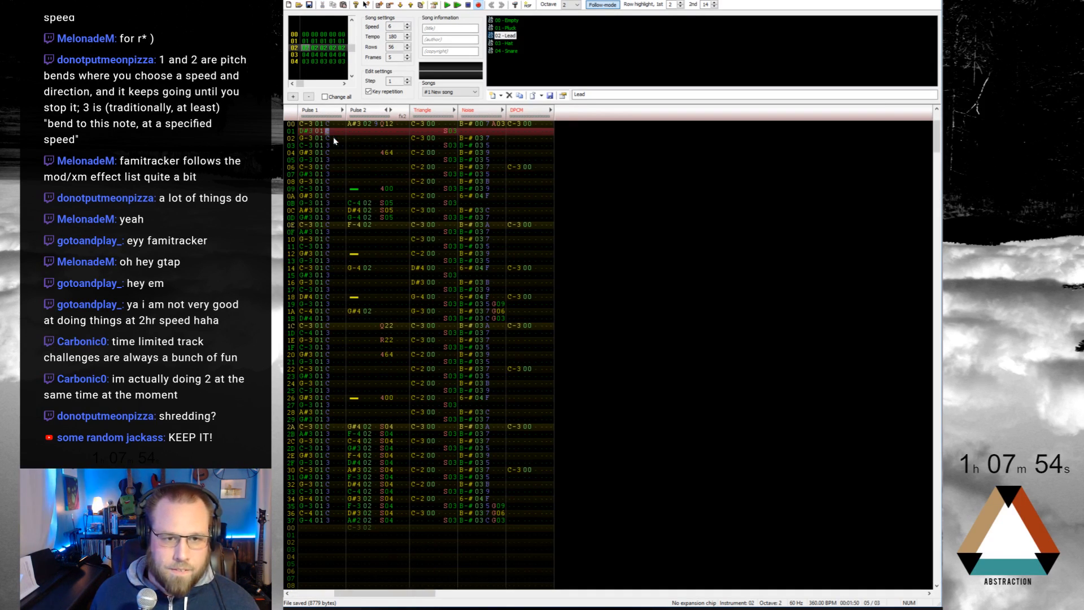
key("3")
key("Return")
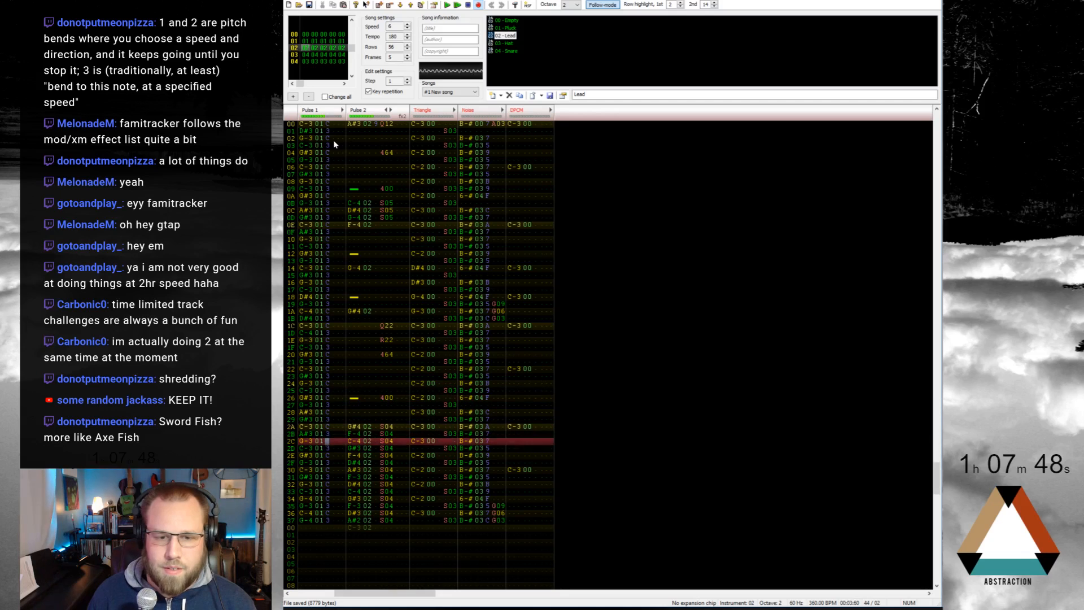
Step: Stop playback, unmute the Triangle channel and replay the end of frame 02 with the bass
key("Return")
key("Up")
key("Up")
key("Up")
key("Up")
key("Up")
key("Up")
key("Up")
key("Up")
key("Up")
key("Up")
key("Up")
key("Up")
key("Up")
key("Up")
key("Up")
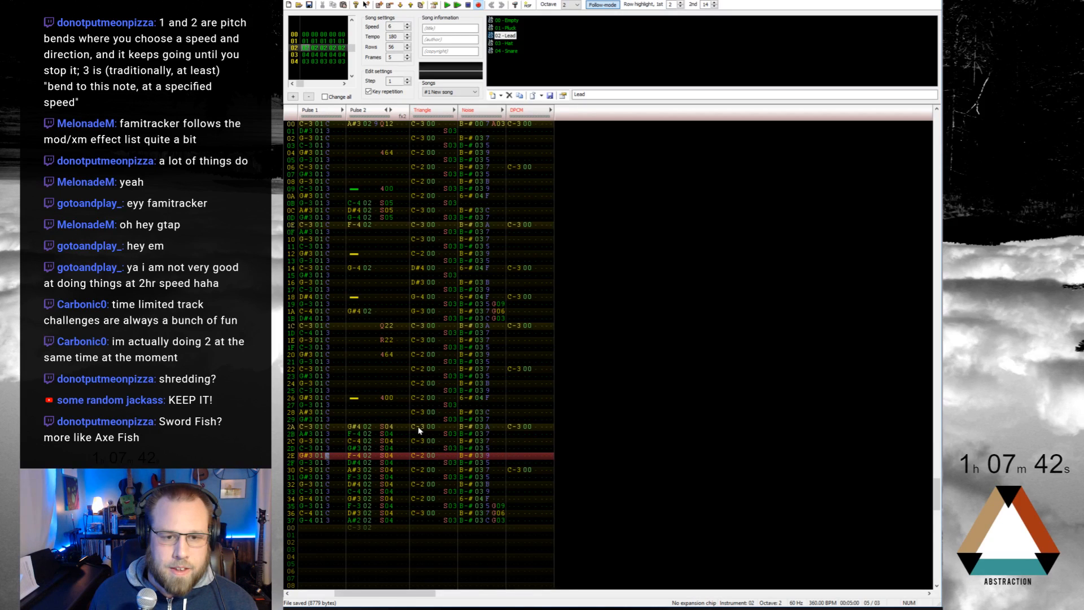
left_click(422, 111)
key("Return")
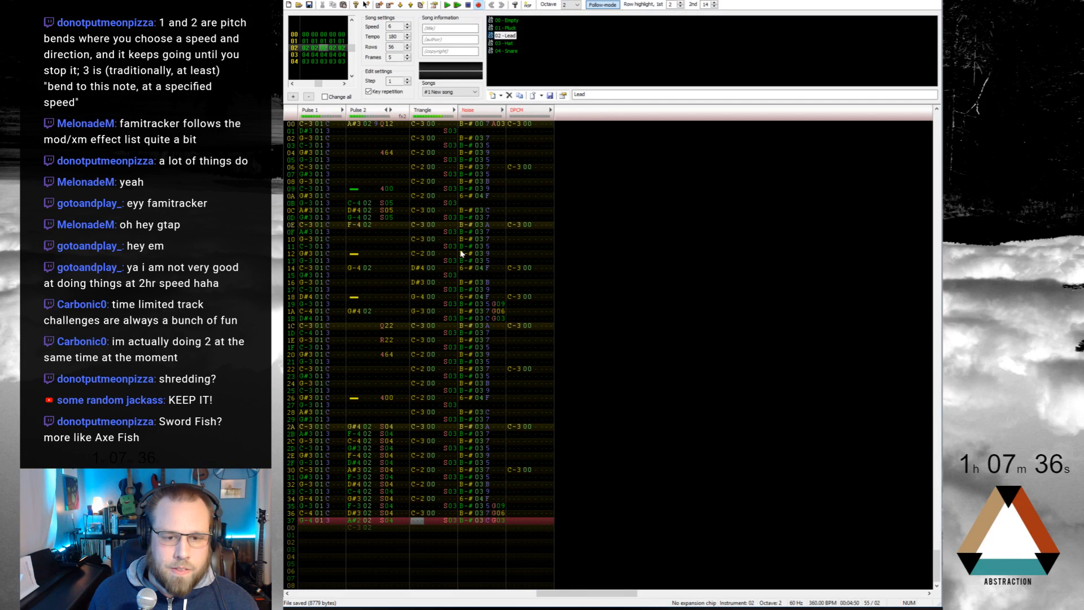
Step: Set the Triangle notes at rows 2C, 2E and 30 to C-4 with instrument 00
left_click(417, 428)
left_click(417, 442)
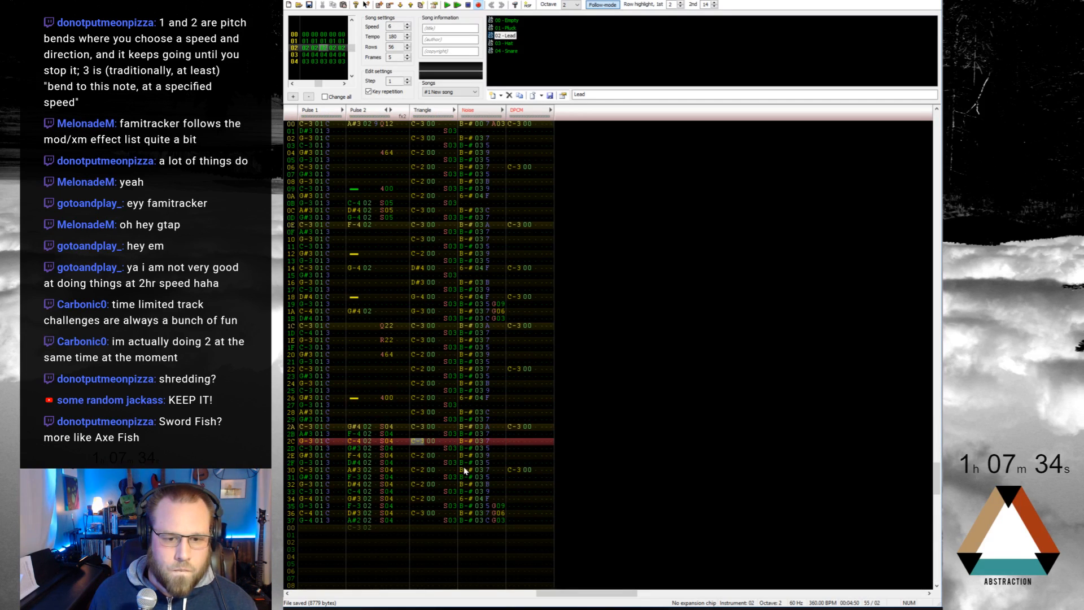
key("q")
key("Up")
key("ctrl+Up")
key("ctrl+Up")
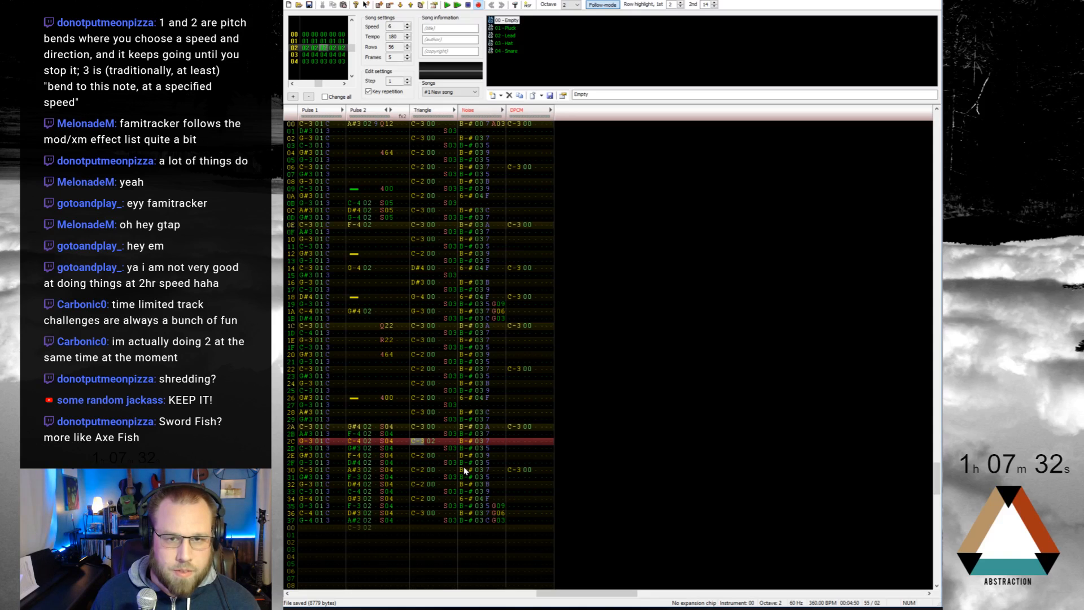
key("Up")
key("Up")
key("z")
key("Down")
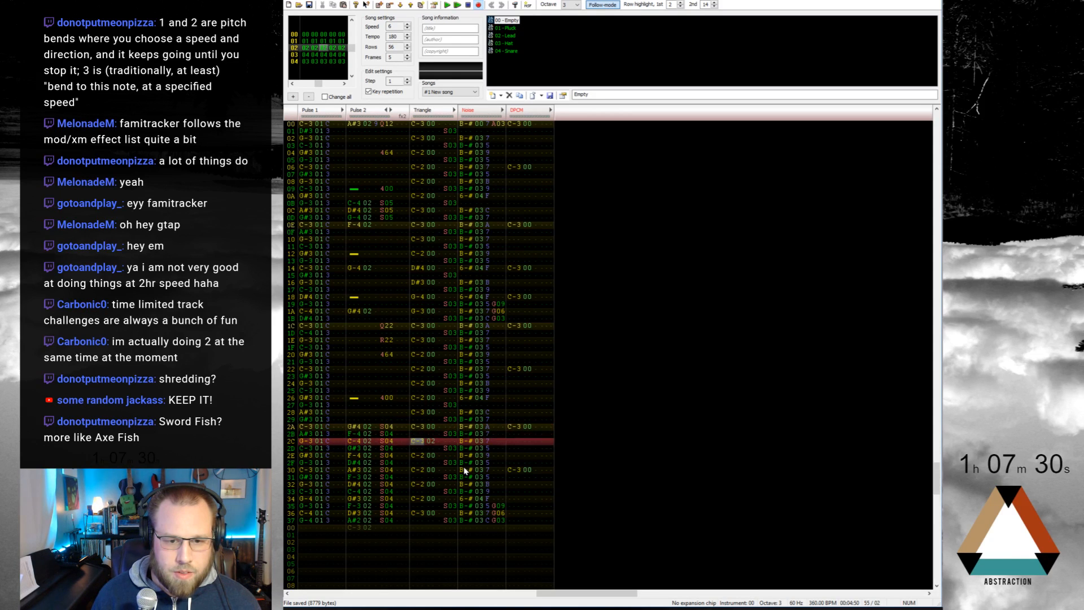
key("q")
key("Down")
key("q")
key("Down")
key("q")
key("Down")
Step: Set the Triangle notes at rows 32 and 34 to C-3 and the one at row 36 to C-2
key("z")
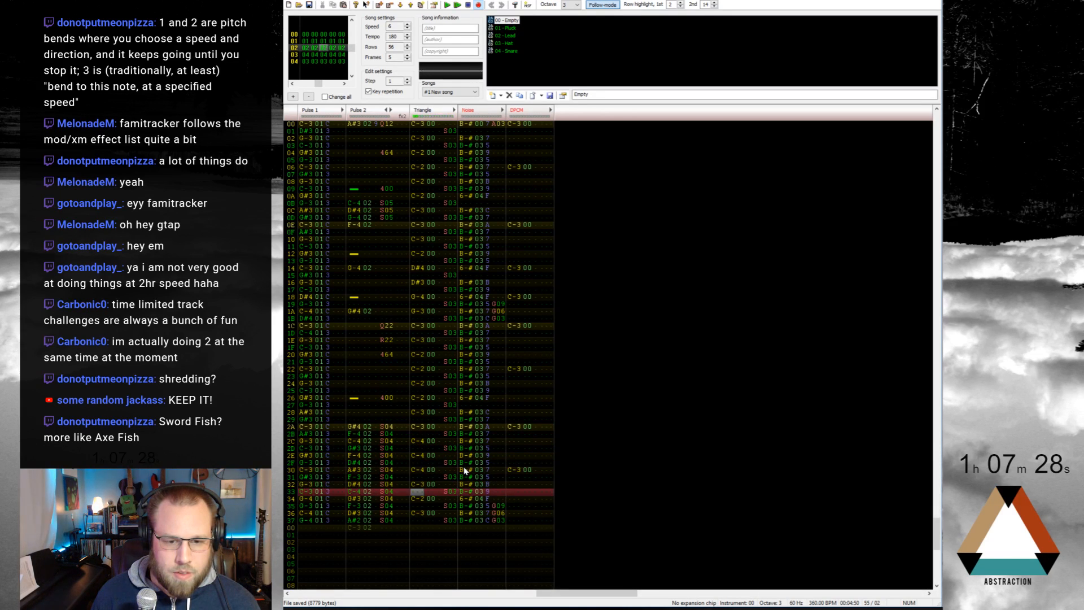
key("Down")
key("z")
key("Down")
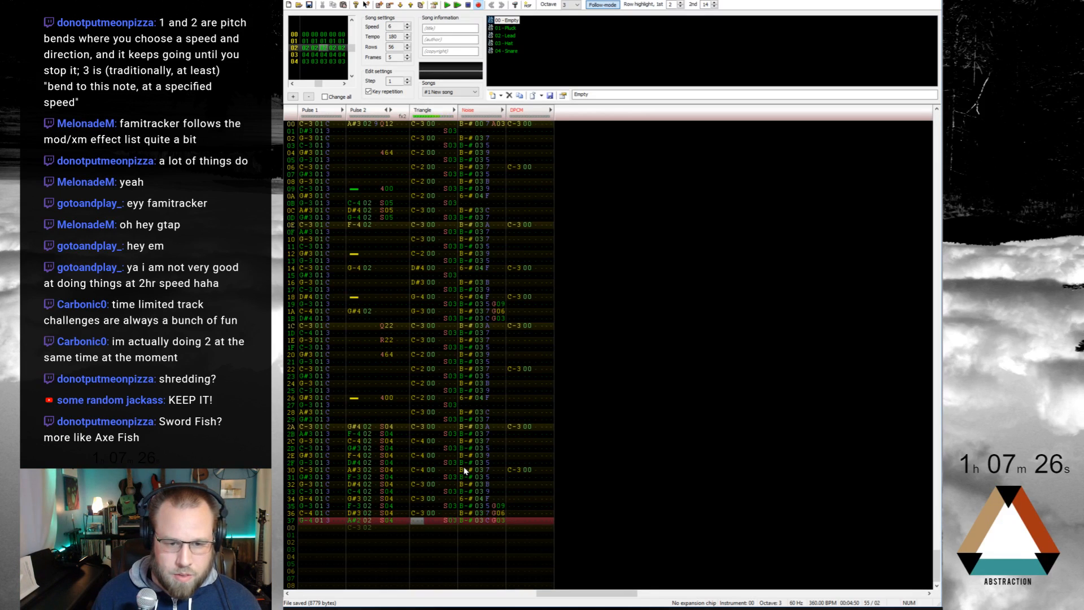
key("KP_Divide")
key("z")
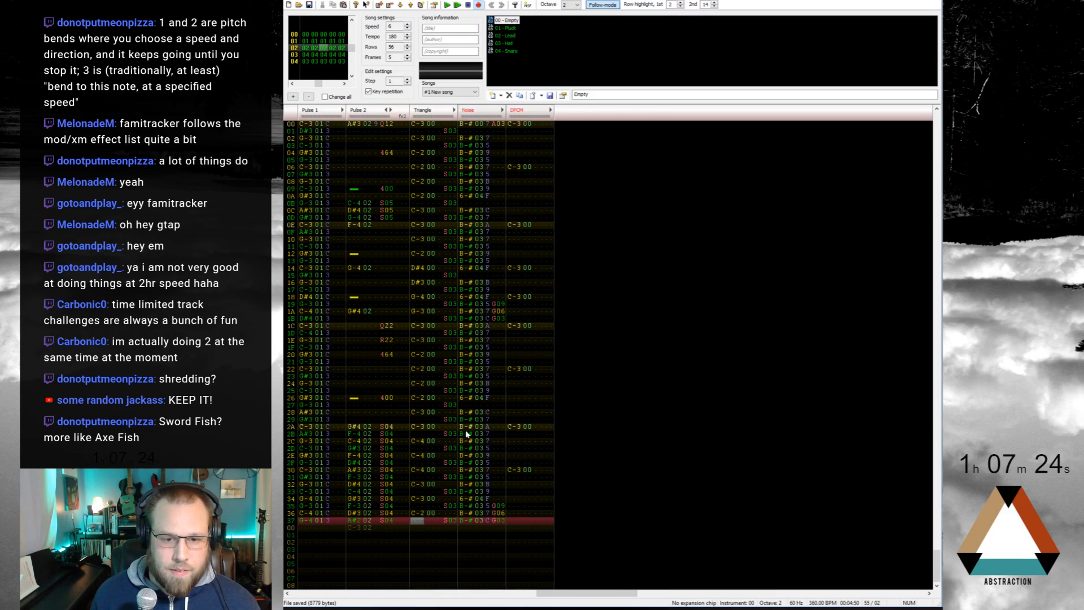
Step: Copy the Noise snare hit at row 34 to rows 35, 36 and 37, and clear the G effects there
left_click_drag(475, 500, 487, 501)
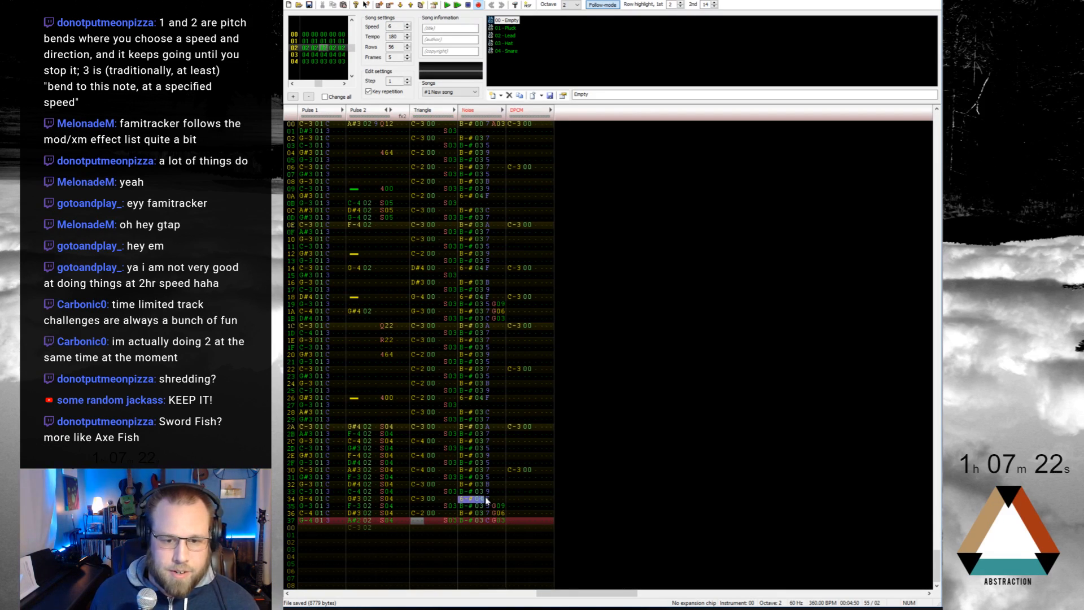
key("ctrl+c")
left_click(469, 507)
key("ctrl+v")
left_click(468, 513)
key("ctrl+v")
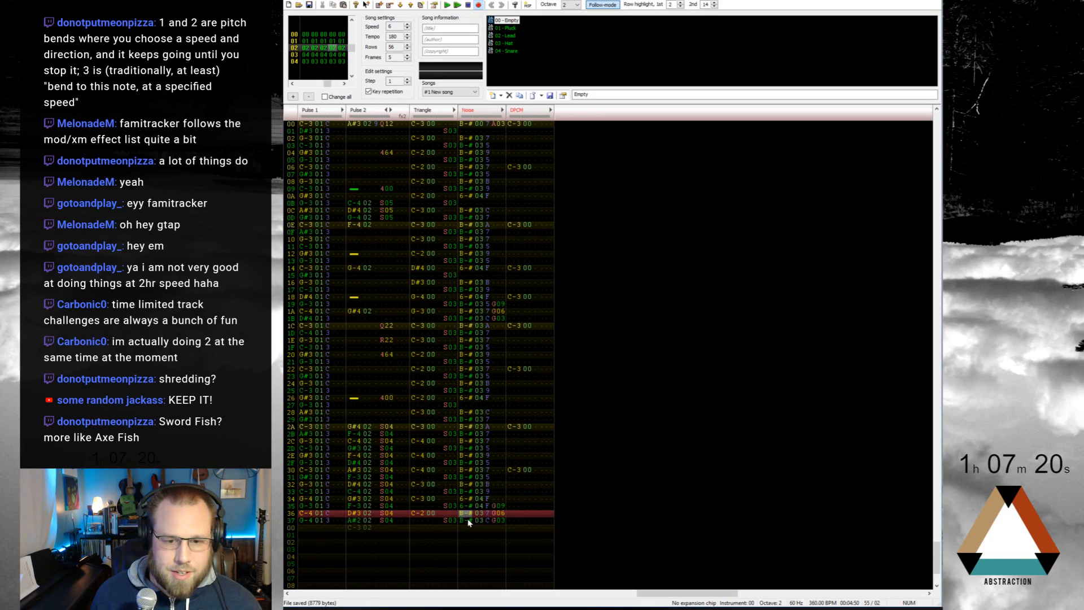
left_click(468, 520)
key("ctrl+v")
key("Delete")
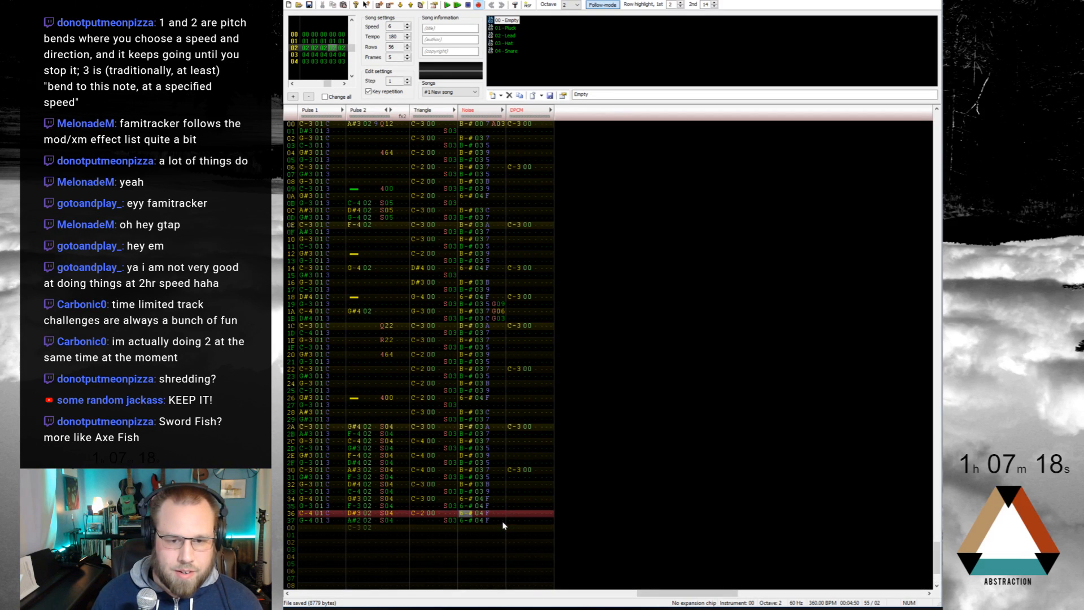
key("Up")
key("Up")
key("Up")
key("Up")
key("Up")
key("Up")
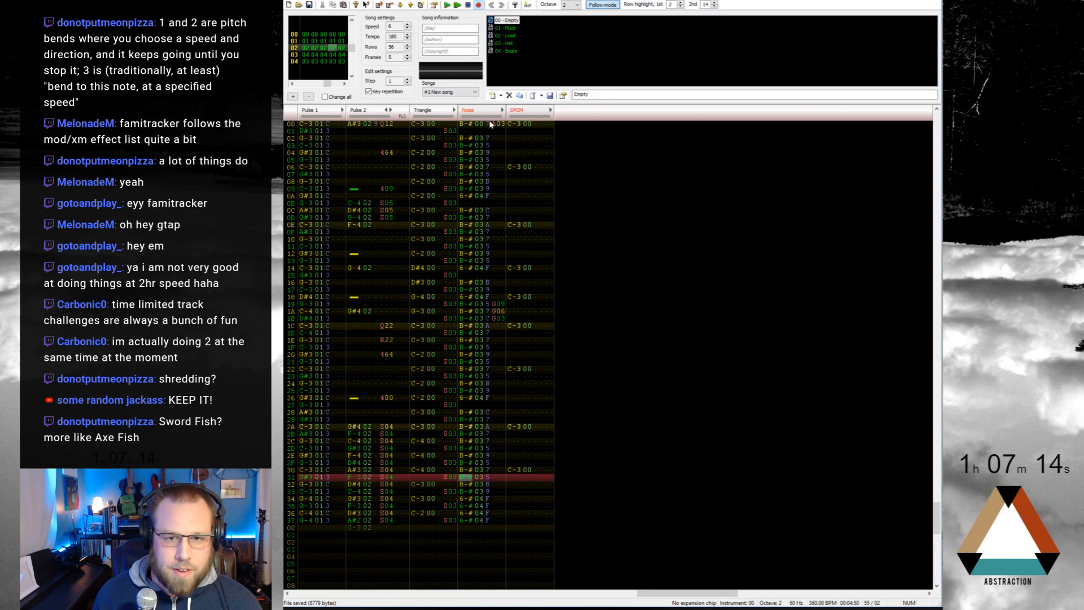
Step: Copy the Noise entry at row 00 to rows 2A and 30, and clear the Noise hits at rows 2B, 2D, 2F and 32
left_click_drag(469, 125, 499, 126)
left_click(463, 426)
key("ctrl+v")
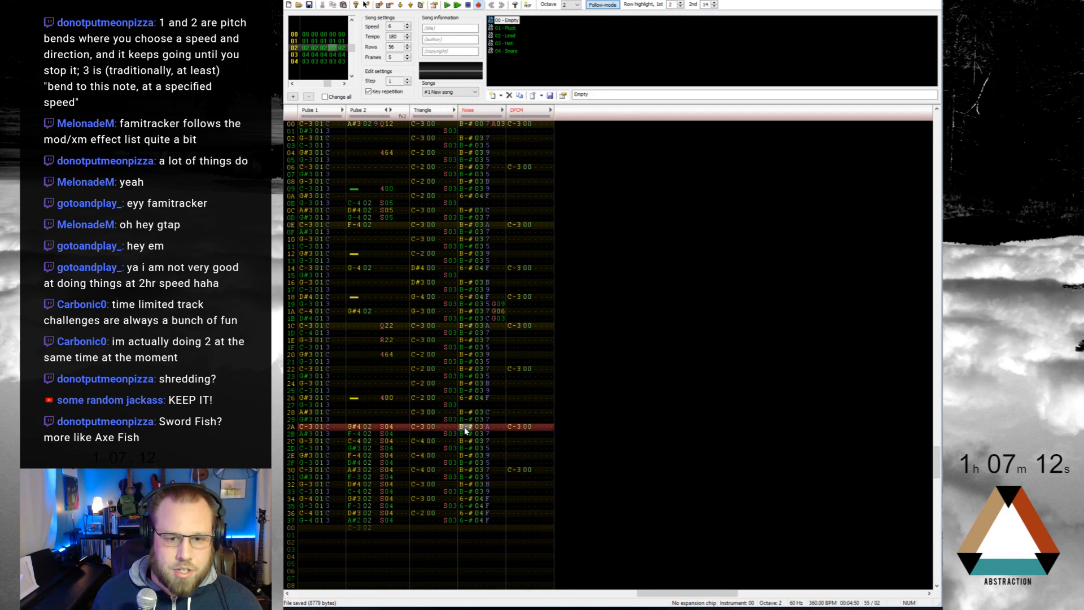
left_click_drag(467, 434, 489, 484)
key("Delete")
left_click(481, 446)
key("Delete")
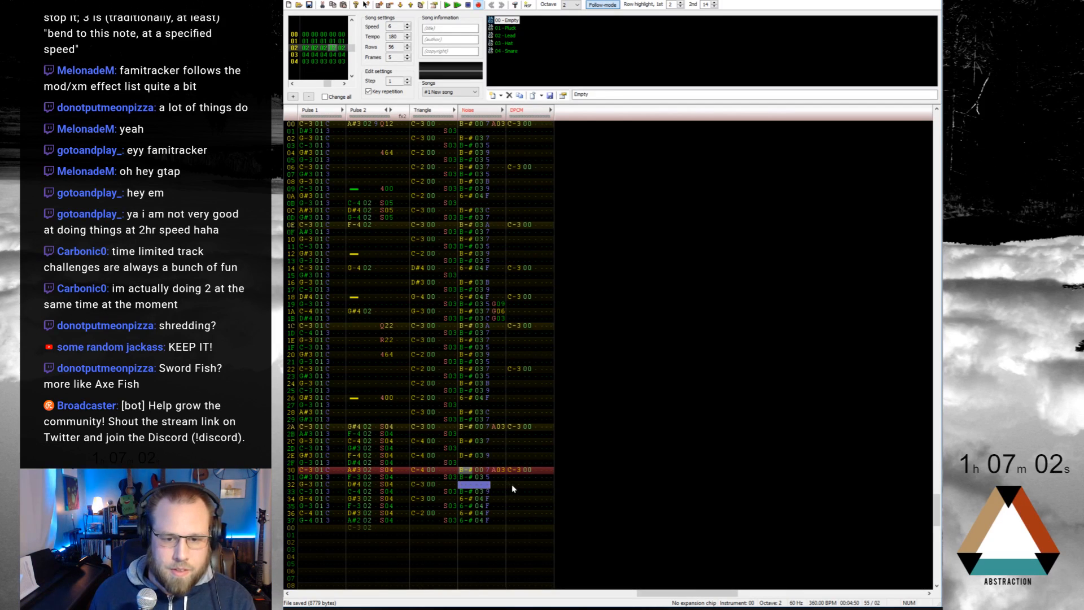
Step: Add the effect A00 to the Noise hits at rows 02 and 2C
left_click(494, 139)
type("A00")
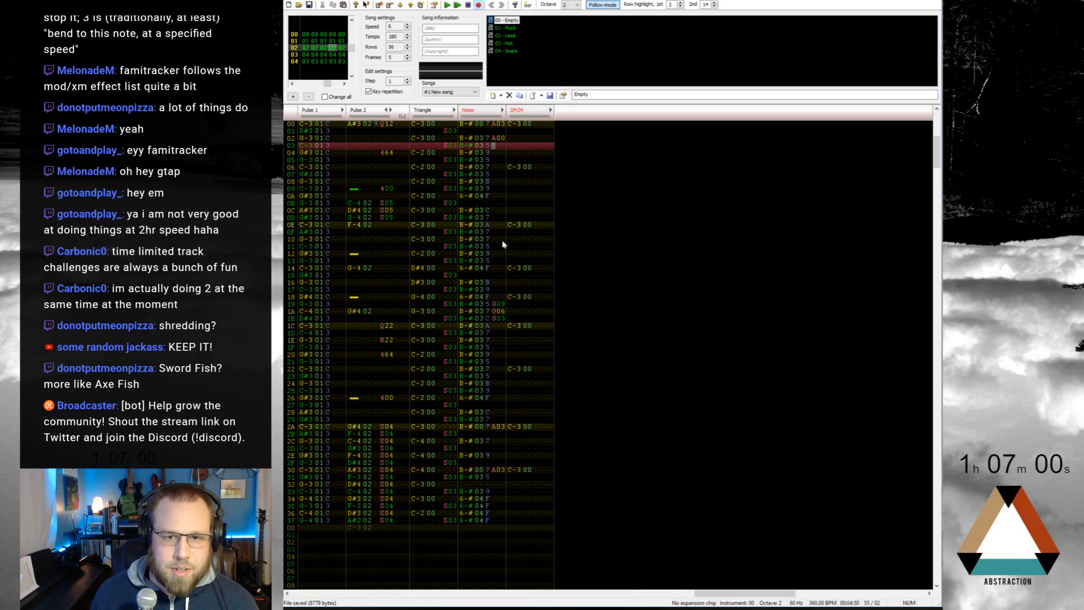
left_click(494, 441)
type("A00")
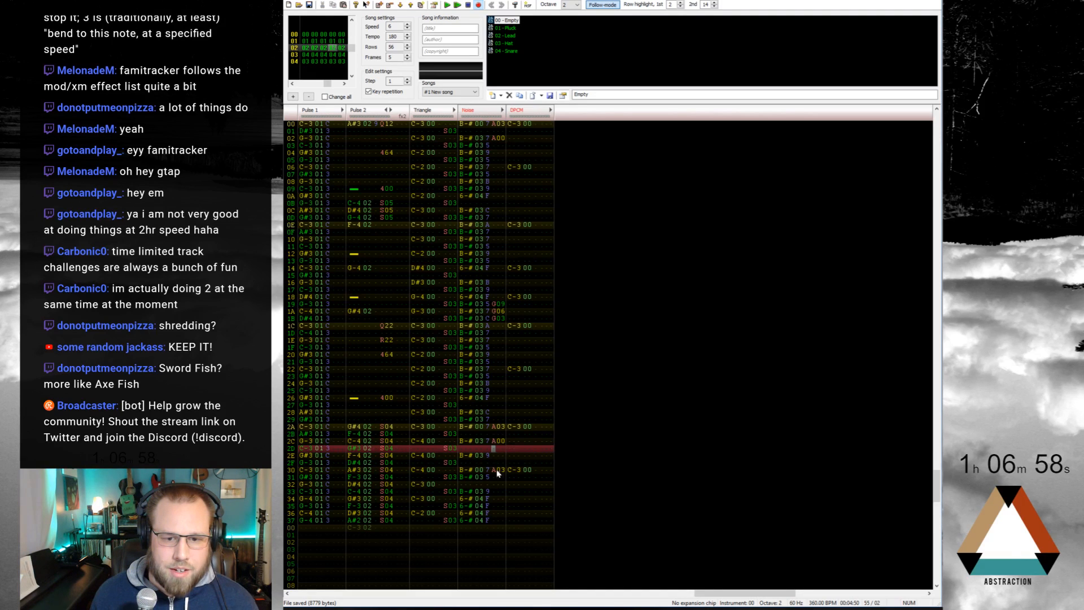
Step: Move the Noise hit from row 31 to row 32 with effect A00, and clear the Noise hit at row 33
left_click_drag(469, 476, 490, 486)
left_click(494, 490)
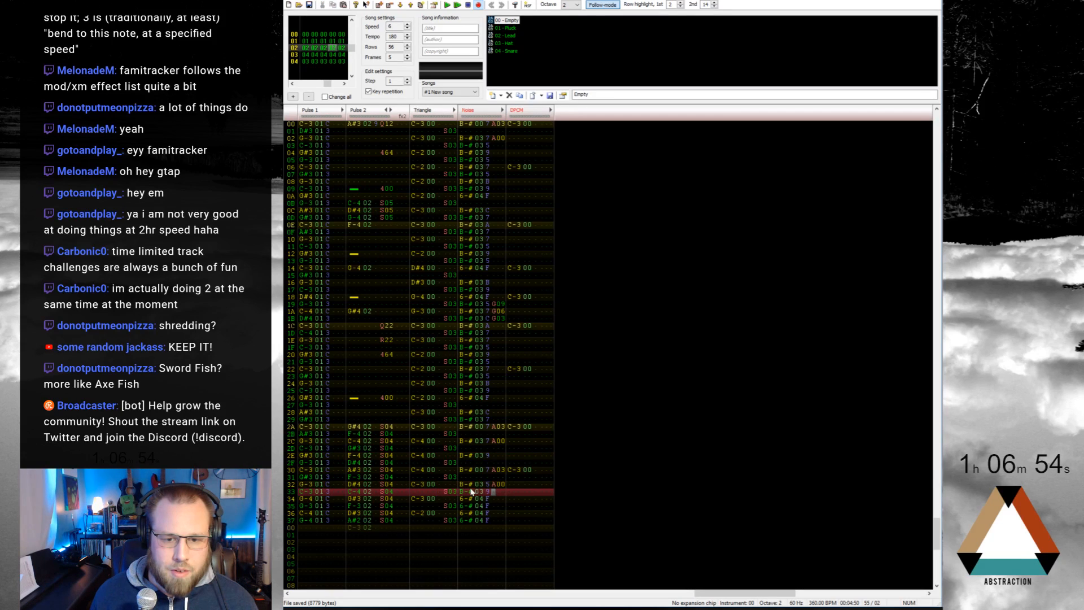
key("Delete")
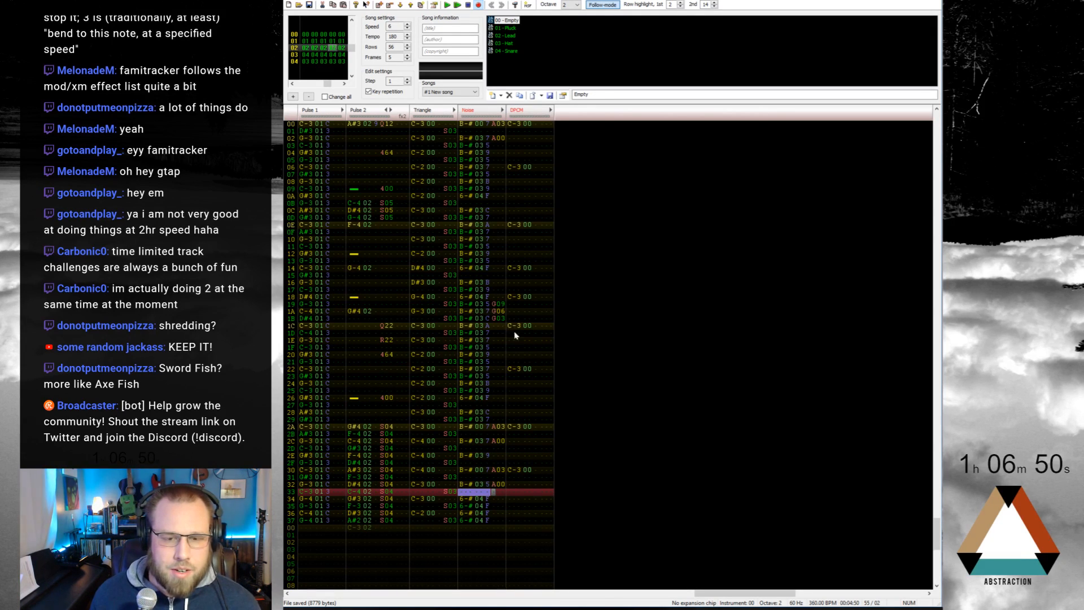
Step: Unmute the Noise channel, save the song and play back frame 02 with the reworked drums
left_click(480, 125)
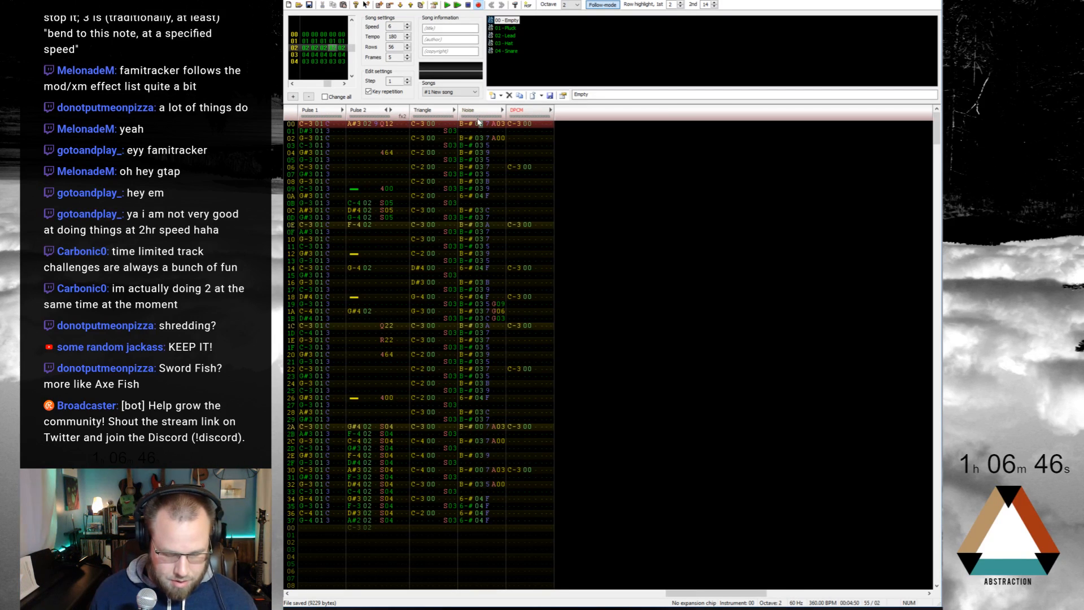
key("ctrl+s")
key("Return")
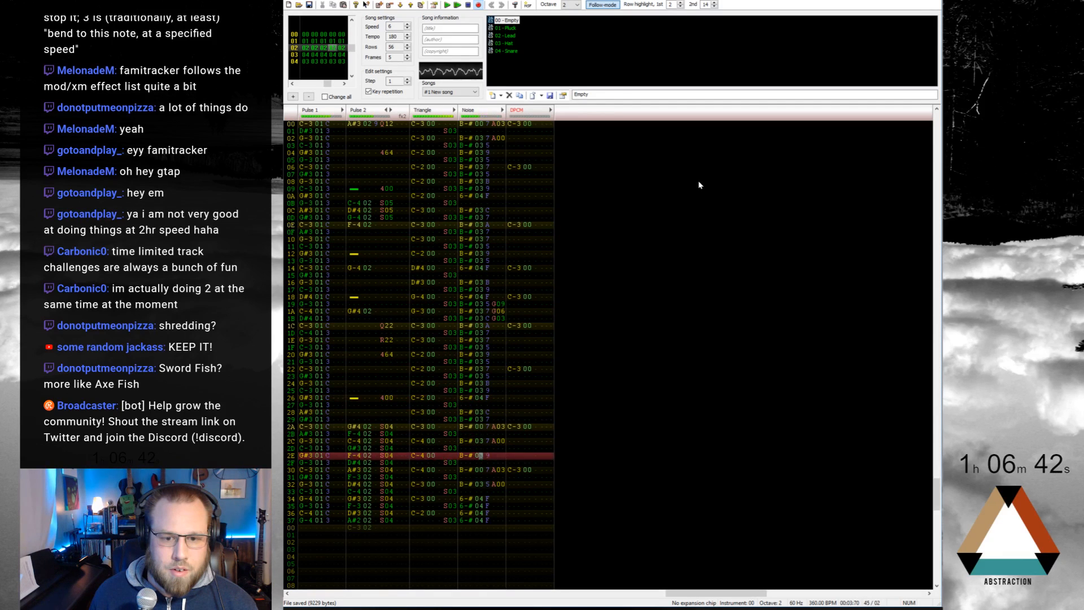
key("Return")
Step: Set the Noise volumes at rows 2C and 32 to C and the one at row 2E to A
scroll(672, 285, "up", 4)
scroll(674, 289, "up", 4)
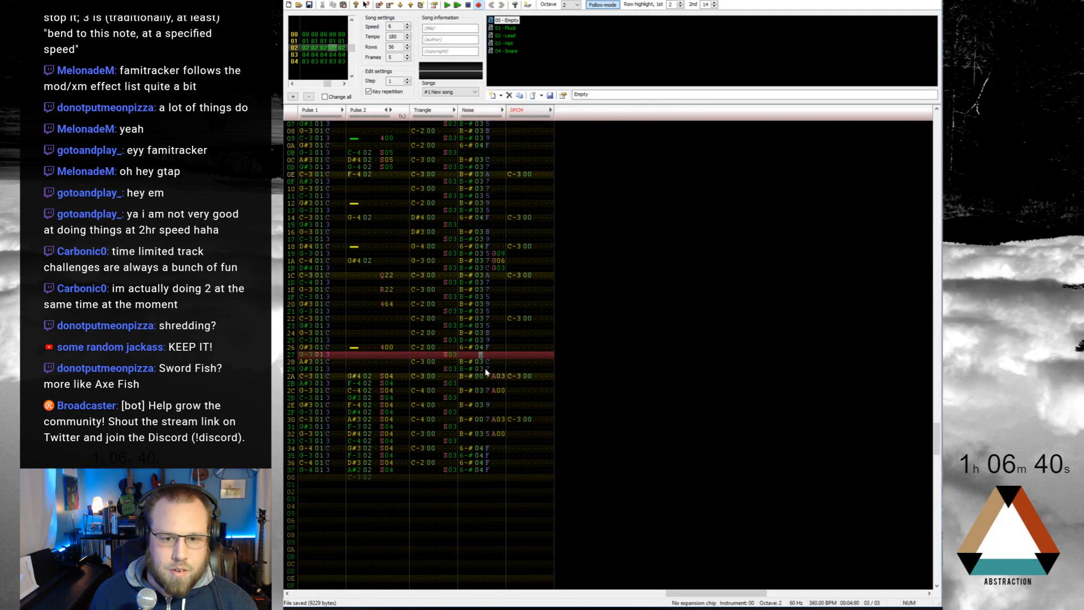
left_click(487, 390)
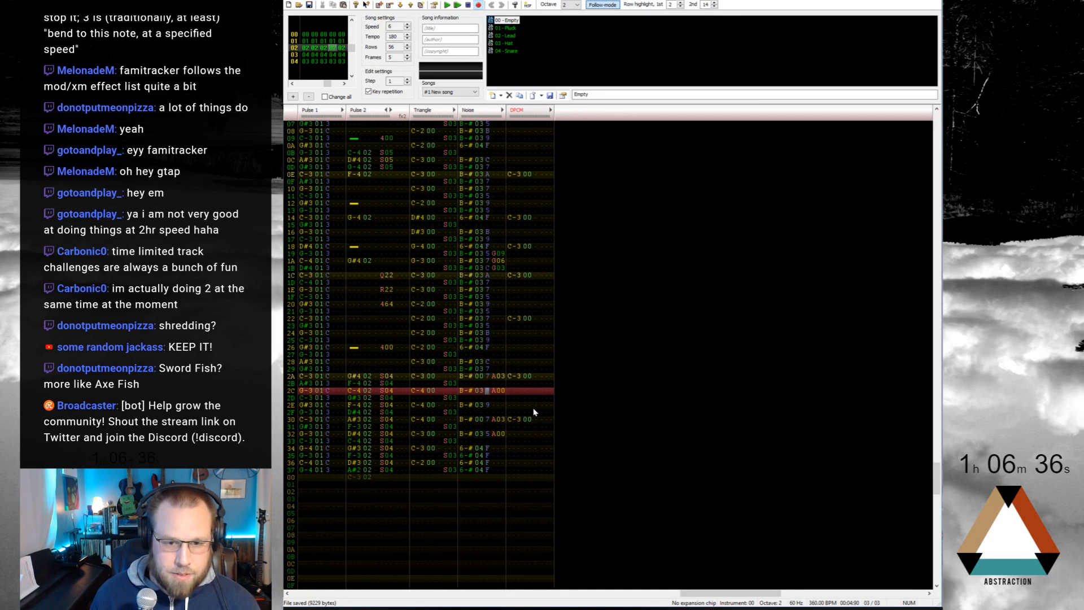
key("c")
key("Down")
key("a")
key("Down")
key("Down")
key("c")
key("Down")
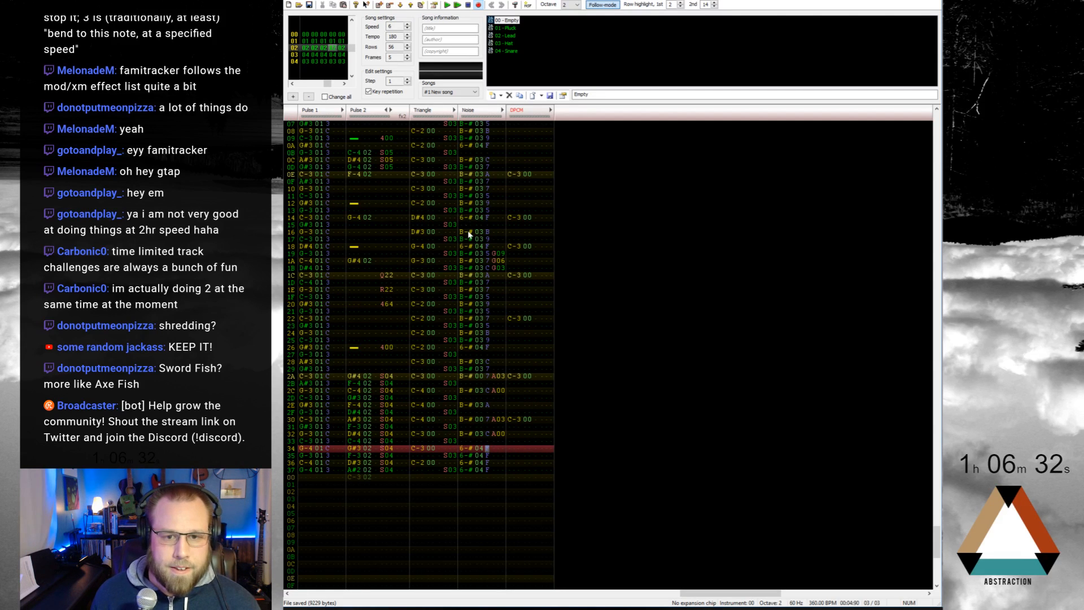
Step: Replay the beginning of frame 02 to check the balance of the Noise hits
scroll(477, 233, "up", 7)
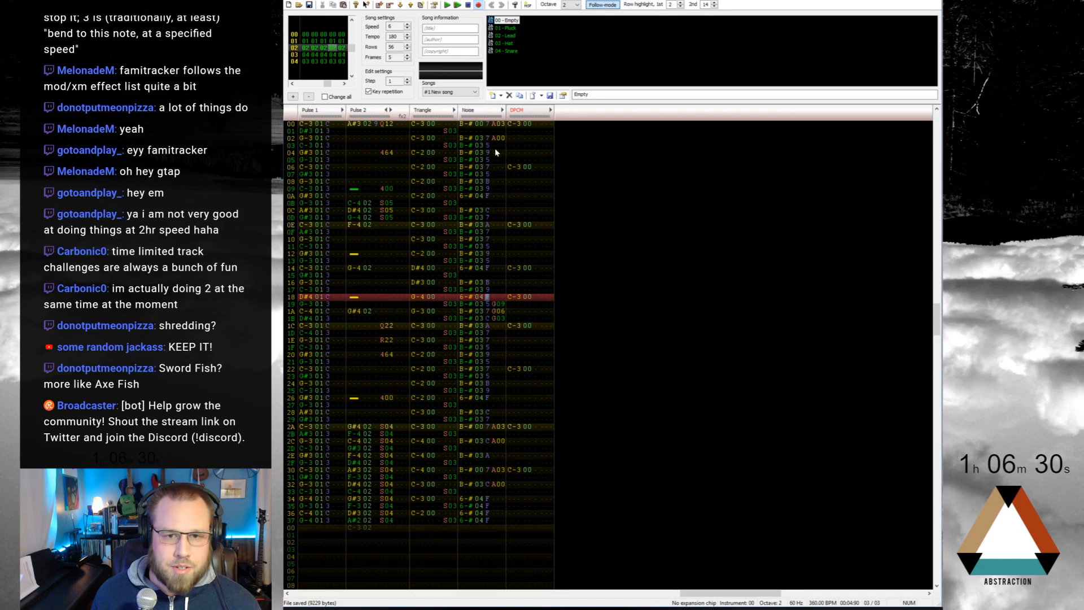
scroll(497, 155, "up", 12)
scroll(520, 224, "down", 6)
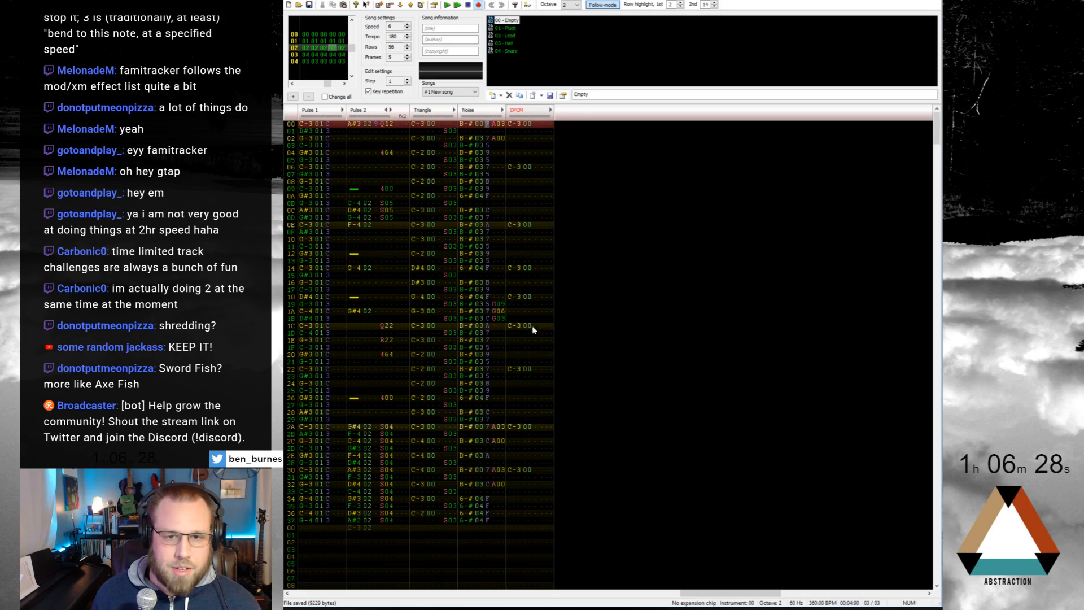
scroll(520, 180, "down", 1)
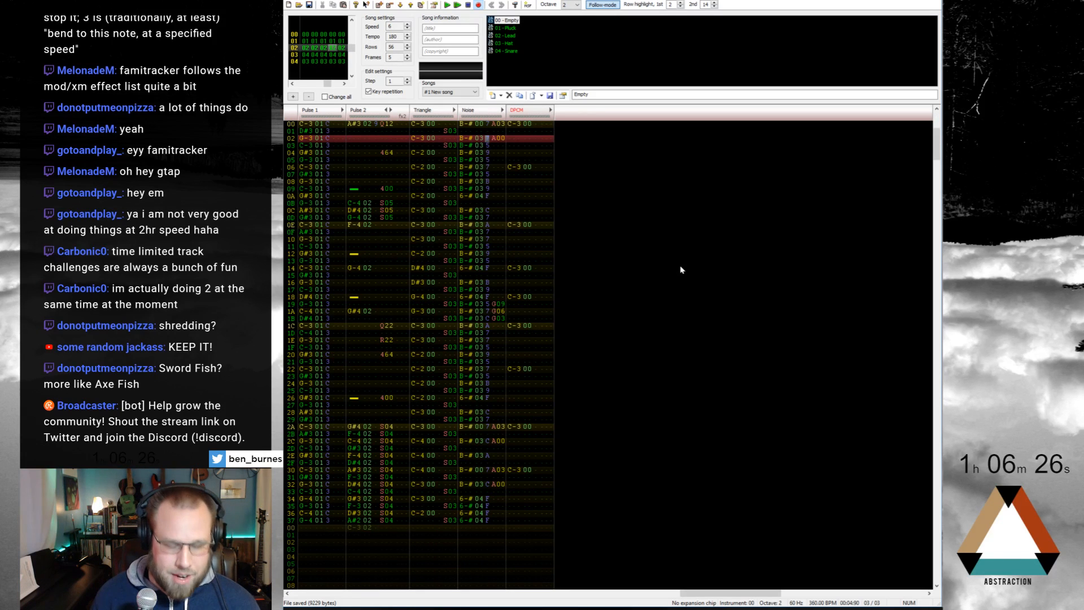
key("Return")
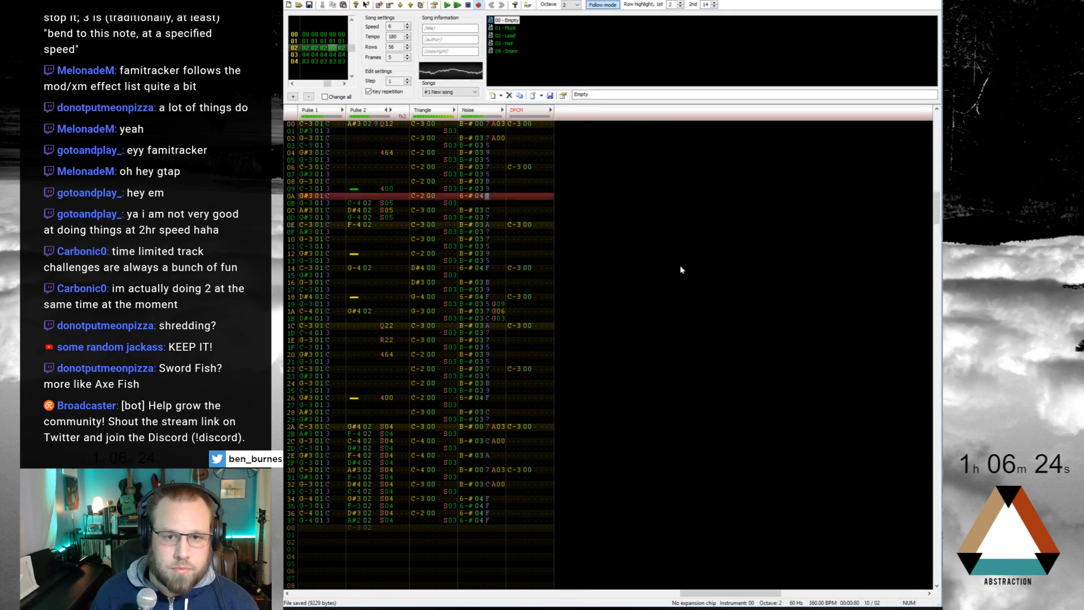
Step: Set the Noise volumes at rows 02 through 09 to 5, 3, 7, 3, 5, 3, 9 and 7
scroll(680, 269, "up", 9)
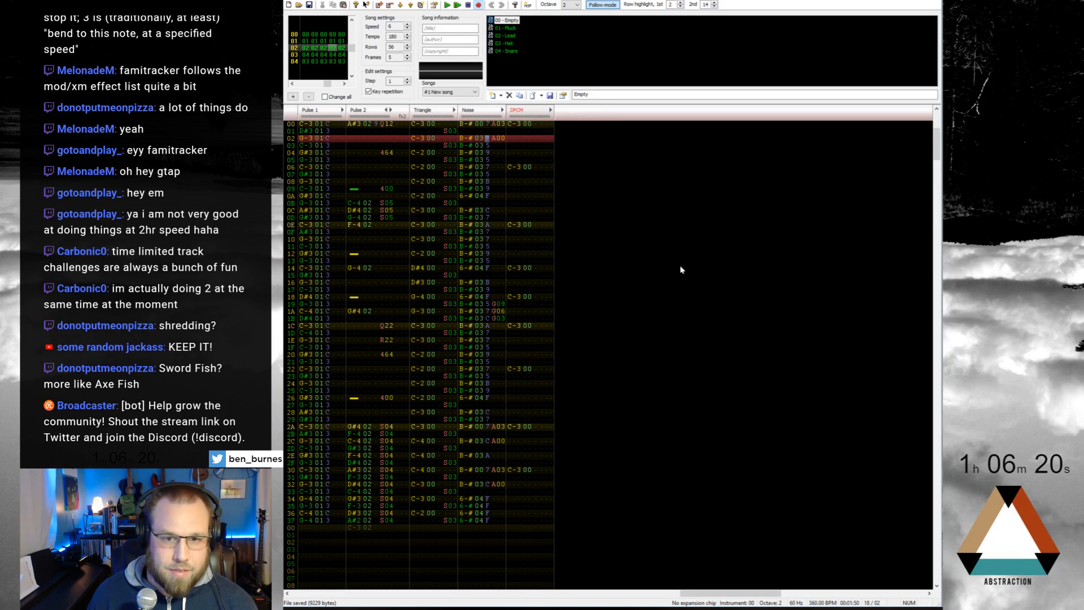
type("537")
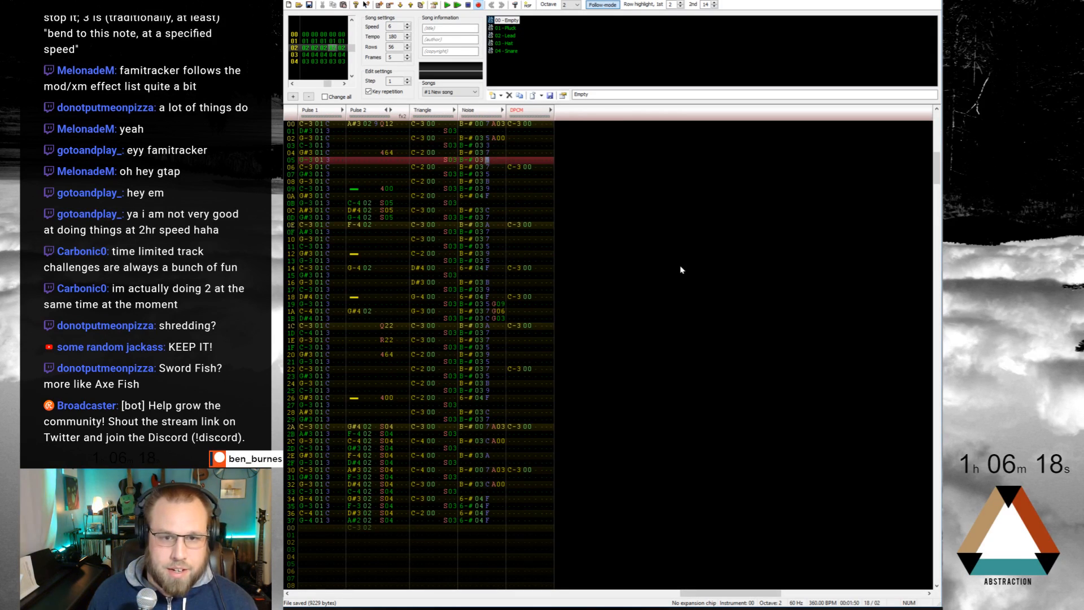
type("35")
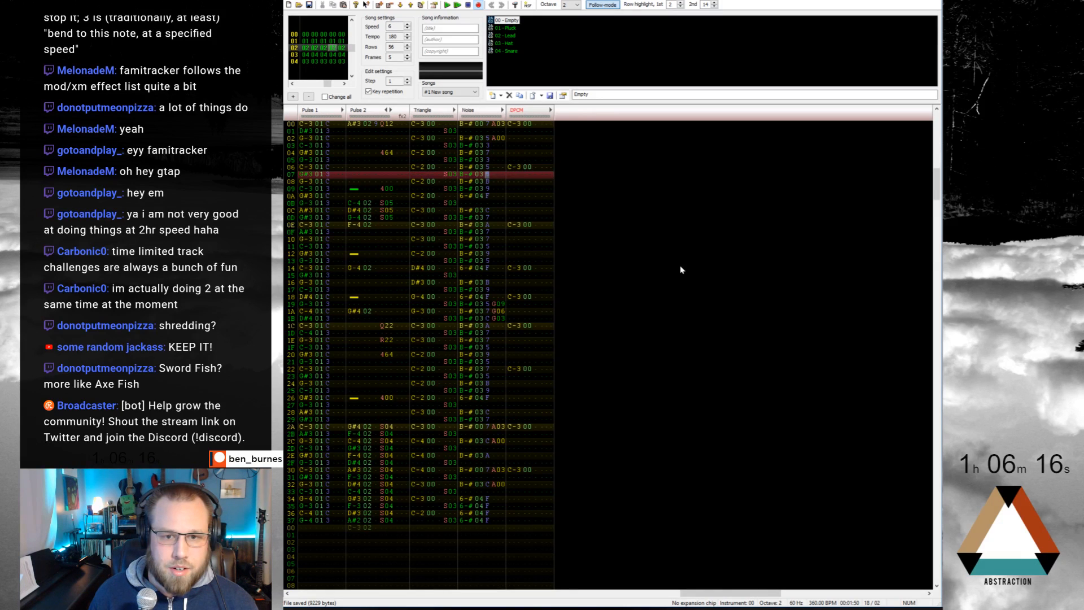
type("3")
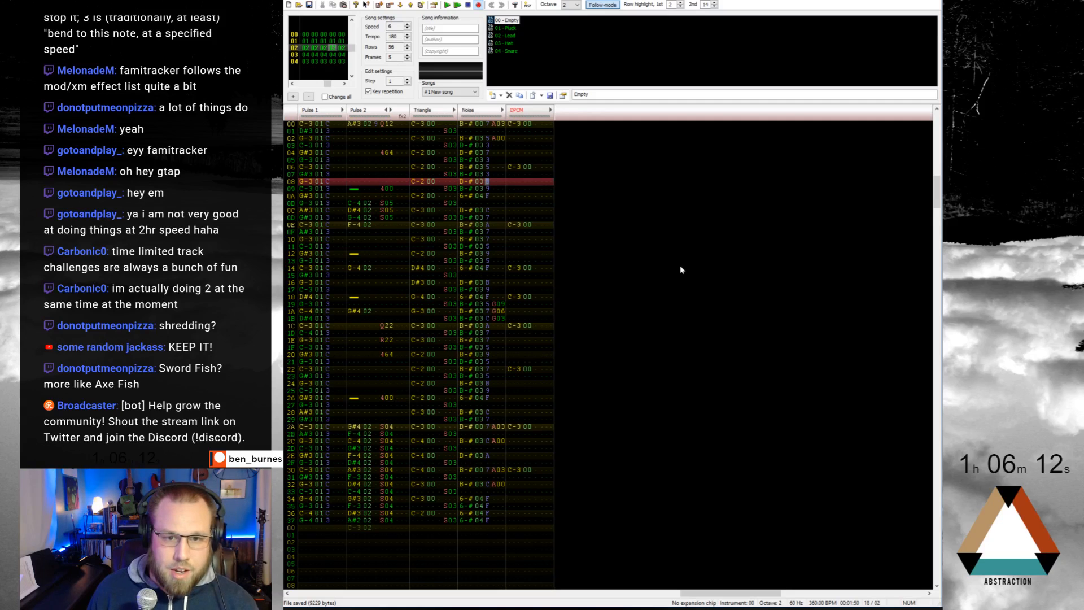
type("9")
type("7")
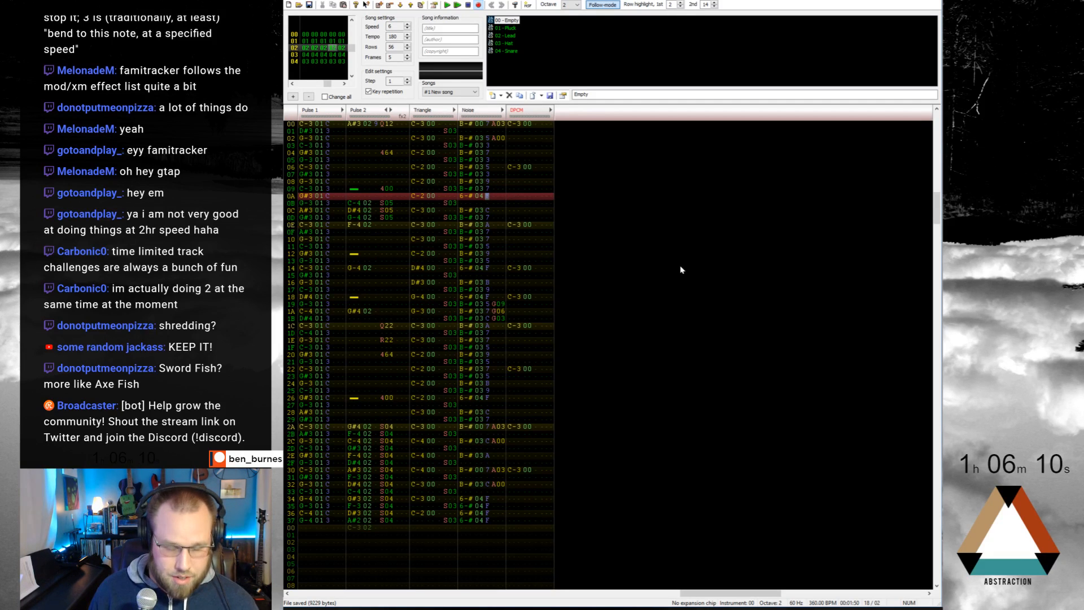
Step: Set the volume of the Noise snare hits at rows 0A, 14, 18 and 26 to C
type("c")
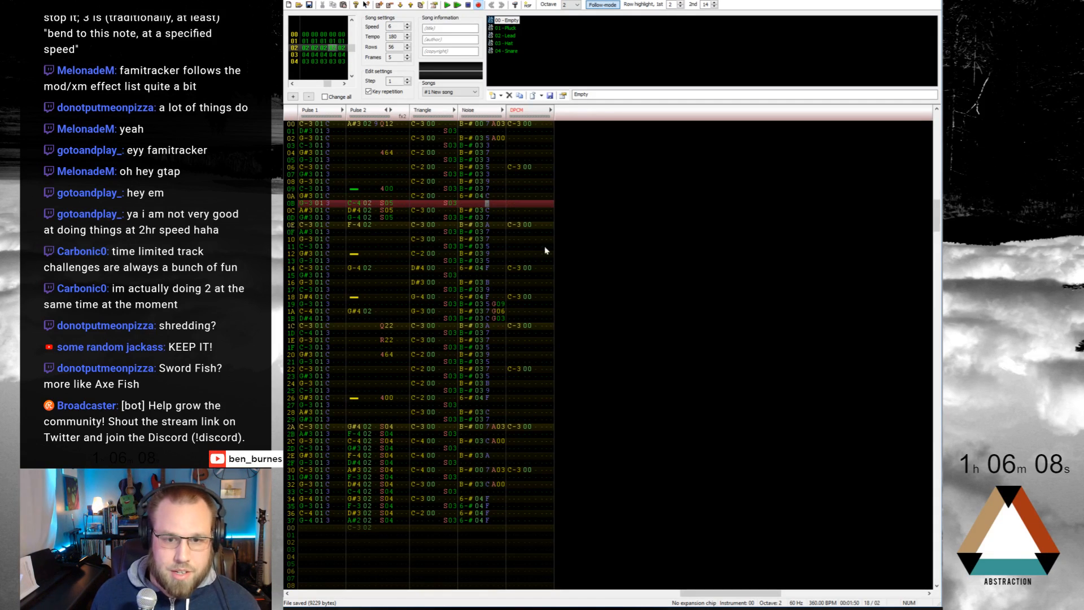
left_click(486, 269)
type("c")
left_click(487, 298)
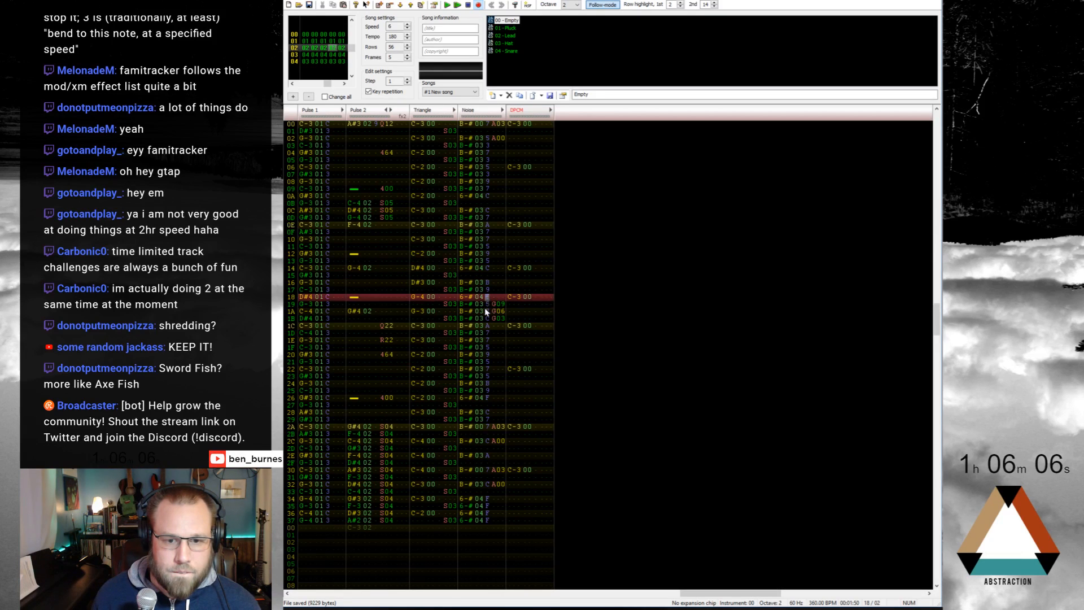
type("c")
left_click(485, 398)
type("c")
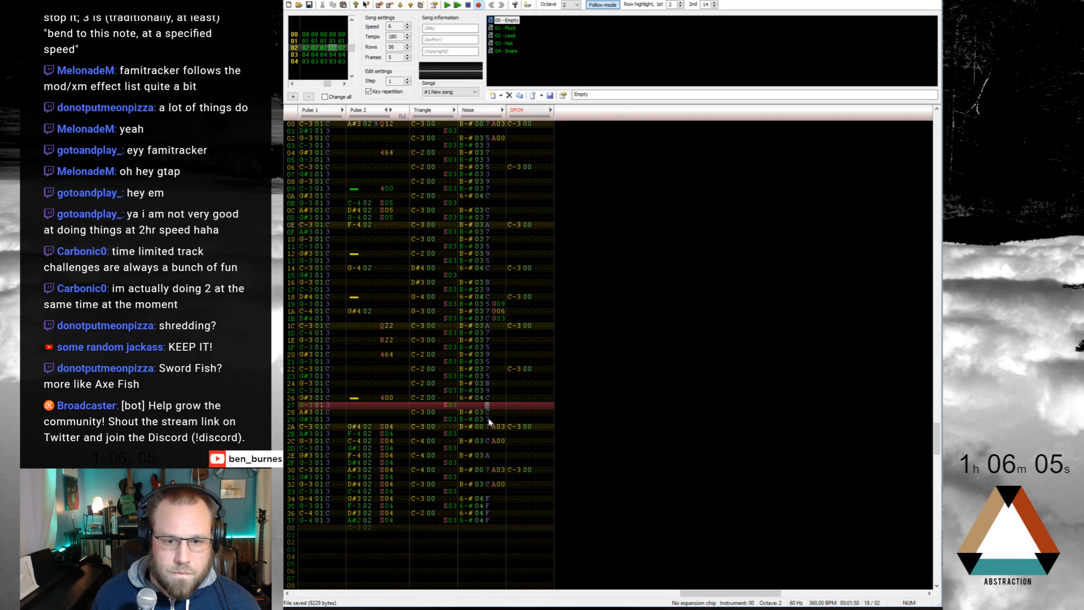
Step: Give the closing snare fill at rows 34 to 37 rising volumes of C, D, E and F
left_click(487, 500)
type("cc")
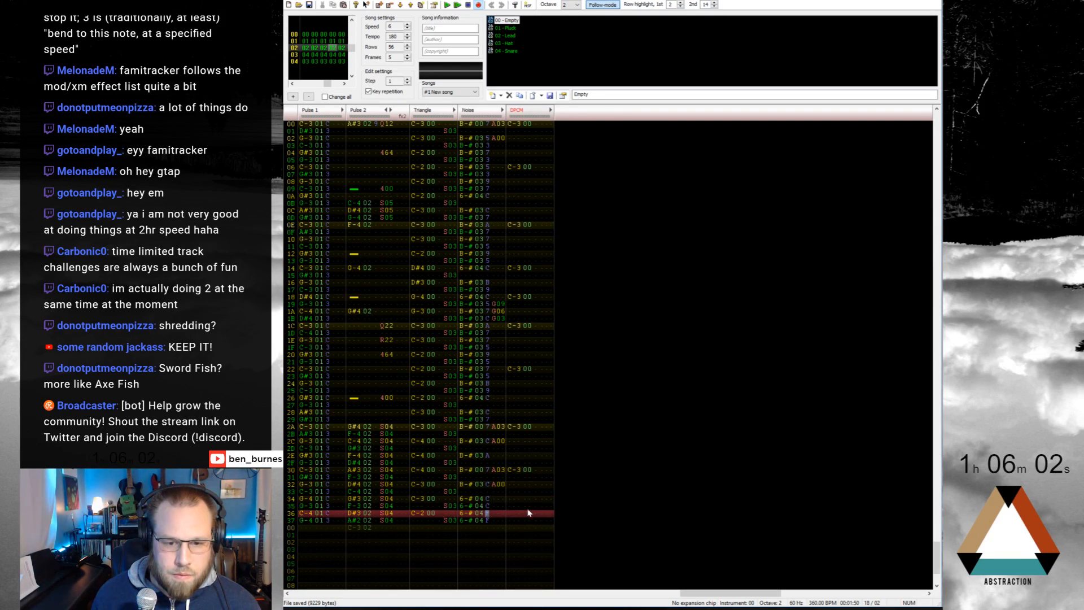
key("Up")
type("de")
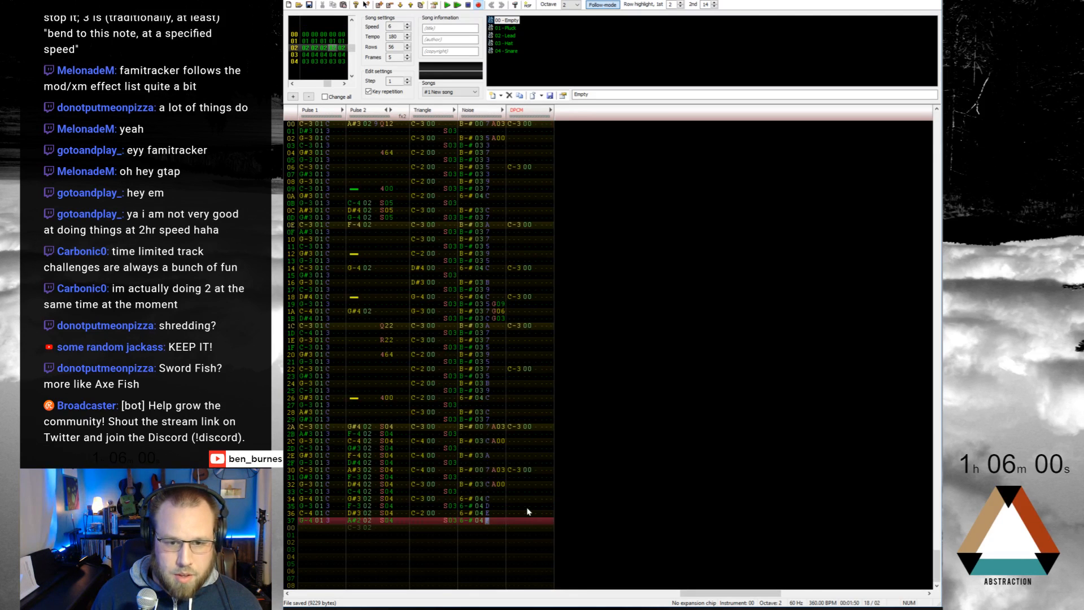
type("f")
Step: Set the Noise volume at row 19 to 5 and replay frame 02 from its first row
key("Up")
key("Up")
key("Up")
key("Up")
key("Up")
key("Up")
key("Up")
key("Up")
key("Up")
key("Up")
key("Up")
key("Up")
key("Up")
key("Up")
key("Up")
key("Up")
key("Up")
key("Up")
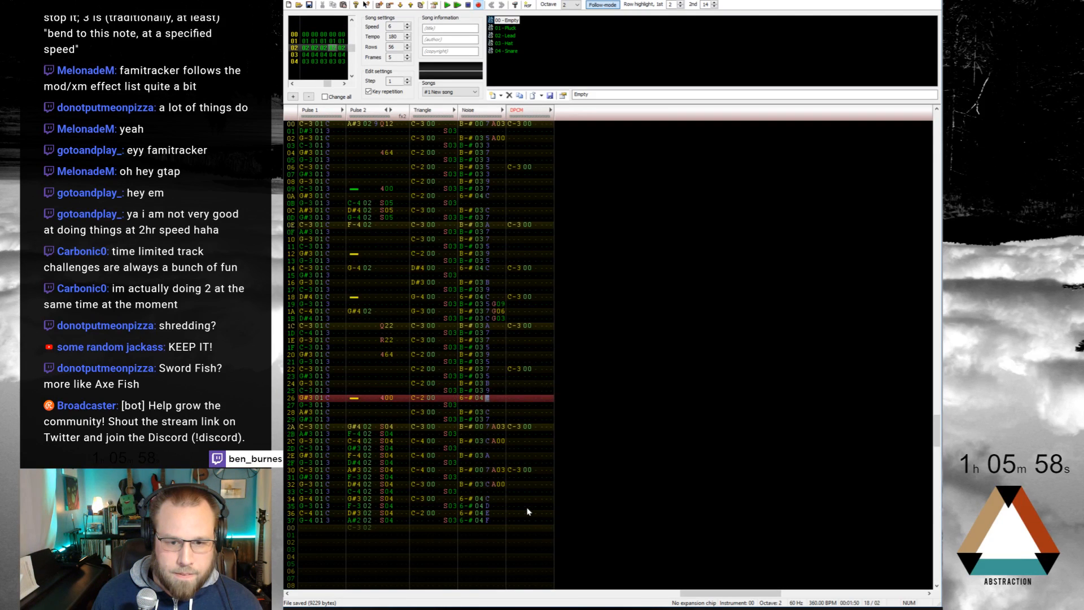
key("Up")
key("Up")
key("Up")
key("Up")
key("Up")
key("Up")
key("Up")
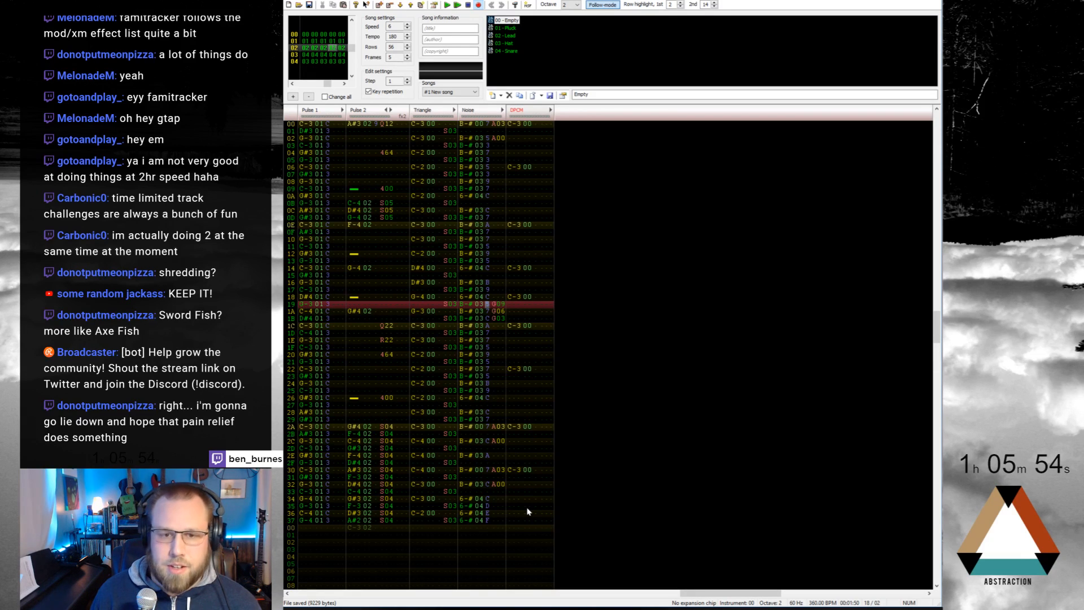
type("5")
key("Home")
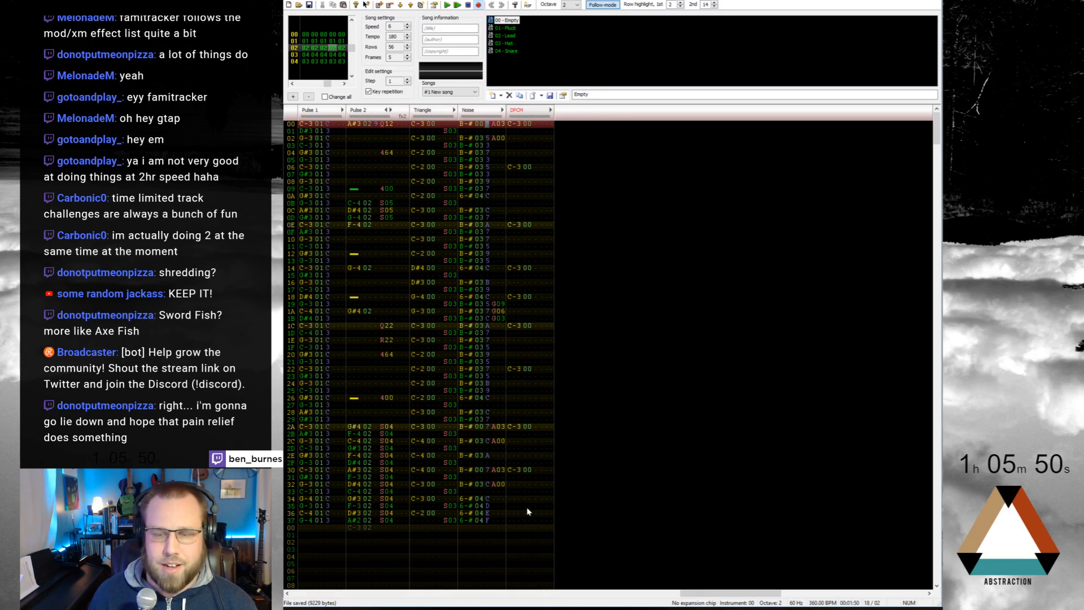
key("Return")
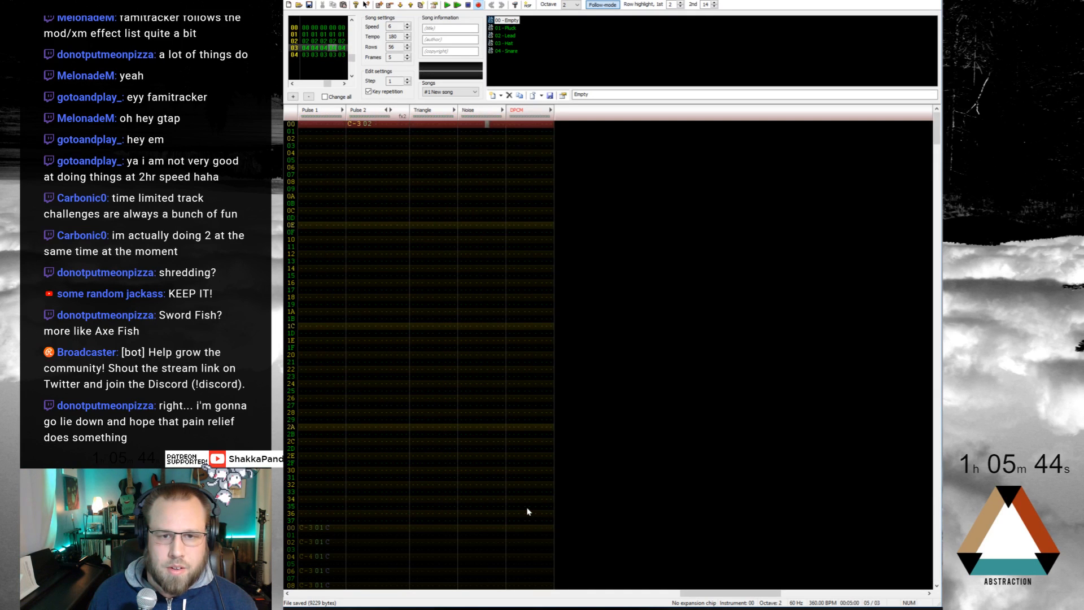
key("Return")
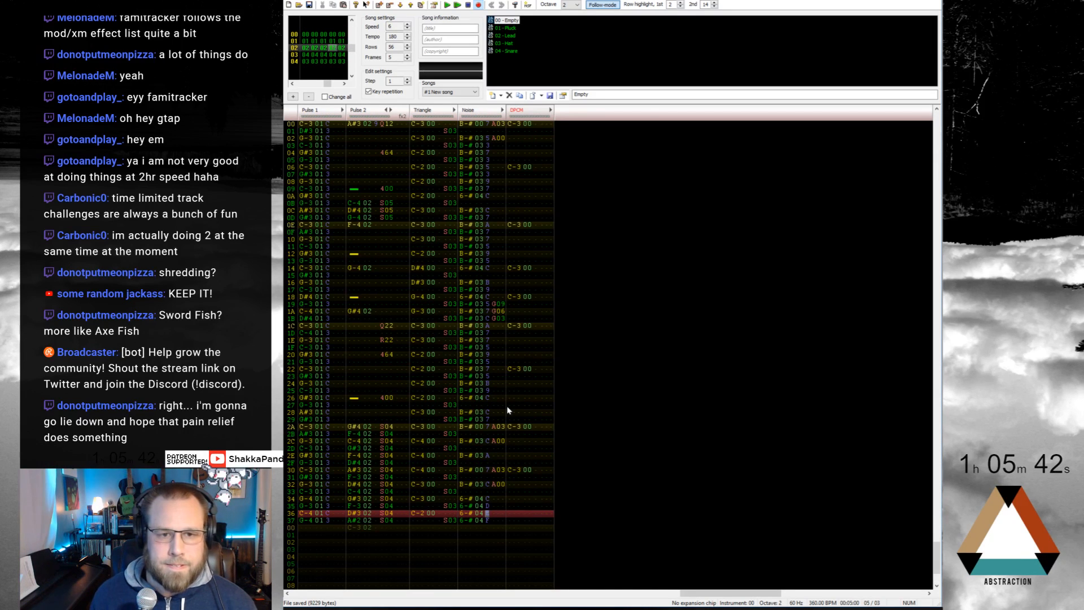
Step: Copy the whole Triangle part of frame 02 into frame 03 and transpose it up one semitone
scroll(452, 333, "down", 2)
scroll(414, 237, "up", 5)
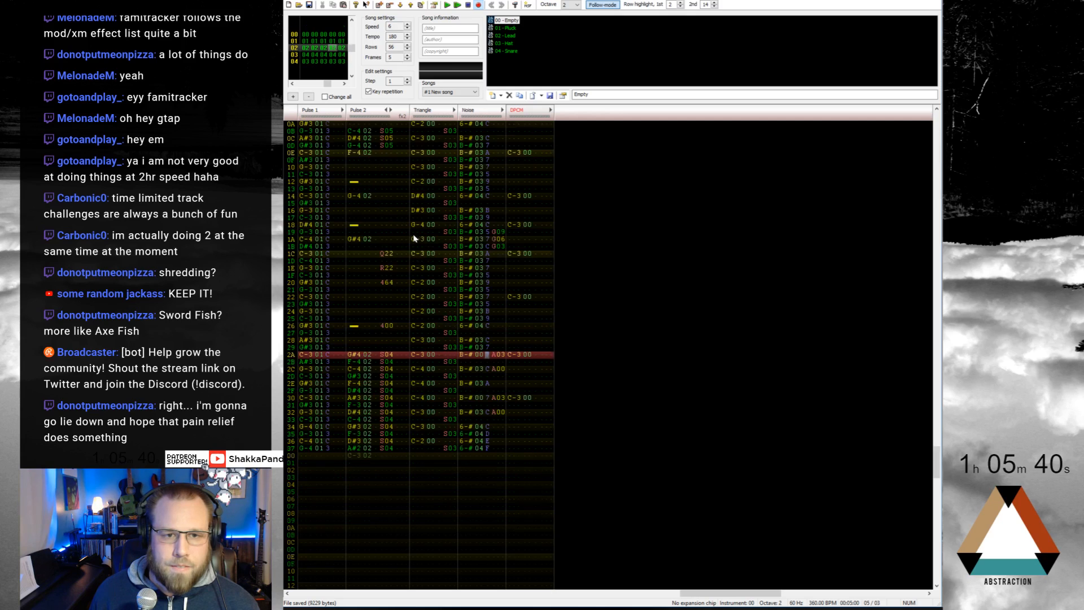
scroll(413, 237, "up", 4)
left_click_drag(424, 127, 459, 399)
scroll(459, 174, "down", 4)
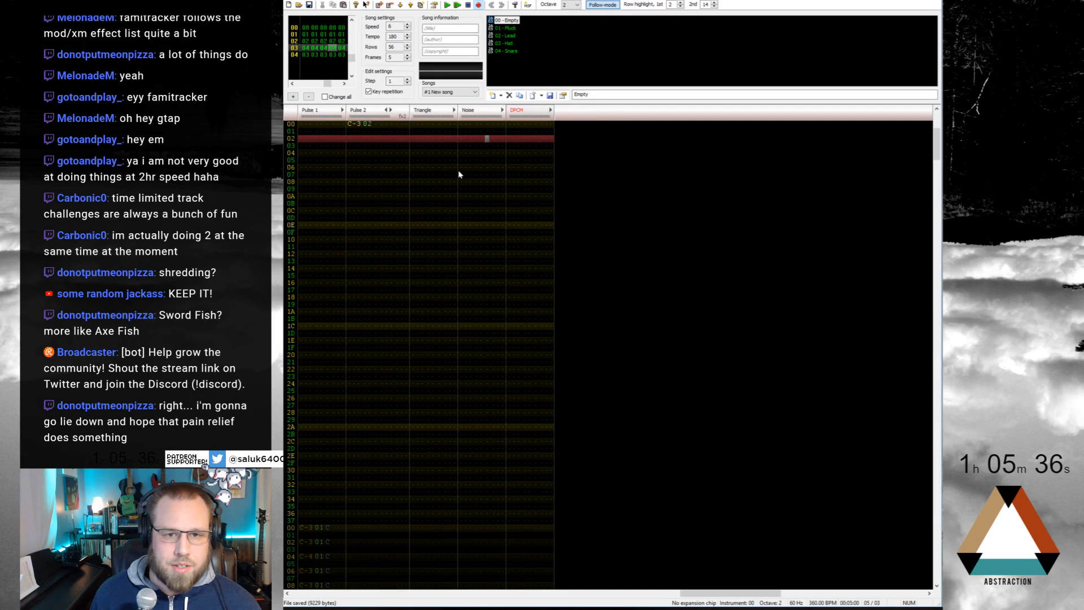
left_click(416, 125)
key("ctrl+v")
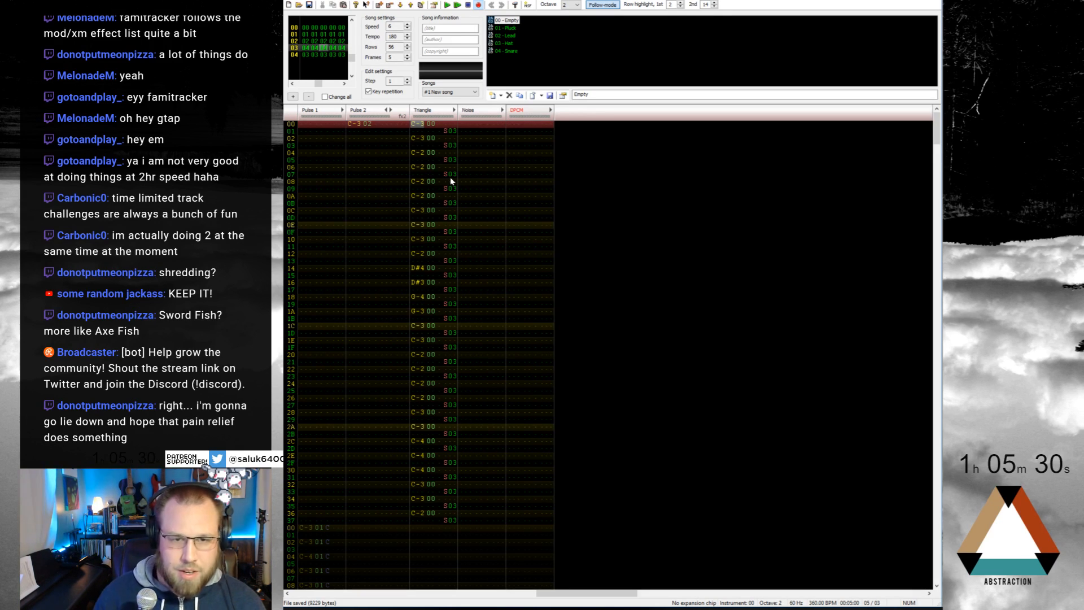
key("ctrl+a")
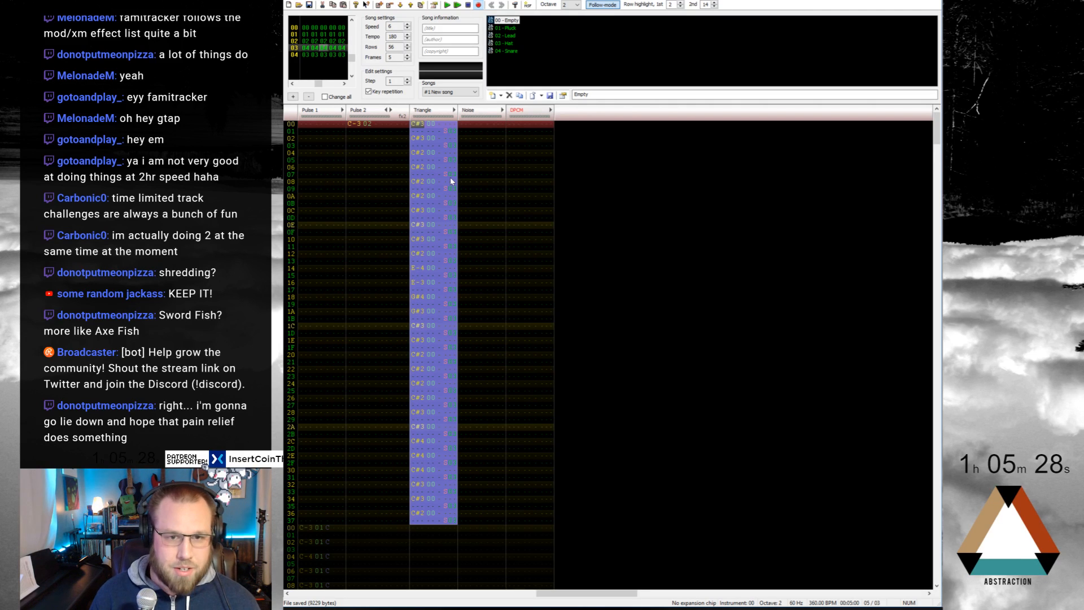
key("ctrl+Left")
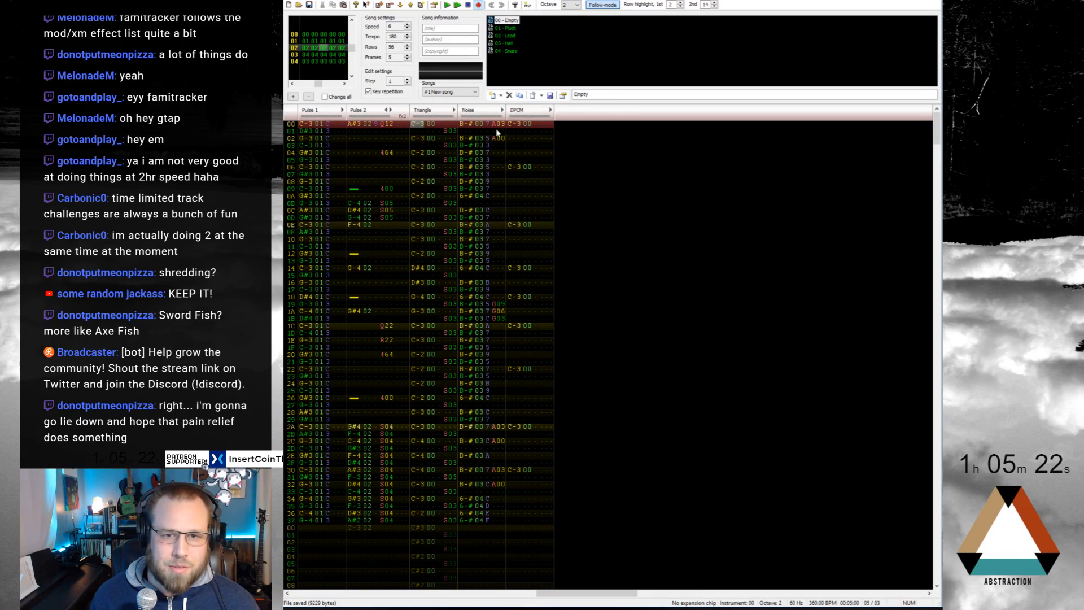
Step: Move the DPCM kick at row 18 of frame 02 to row 1A, add a C-3 kick at row 1E, and replay the frame
left_click(467, 125)
key("Return")
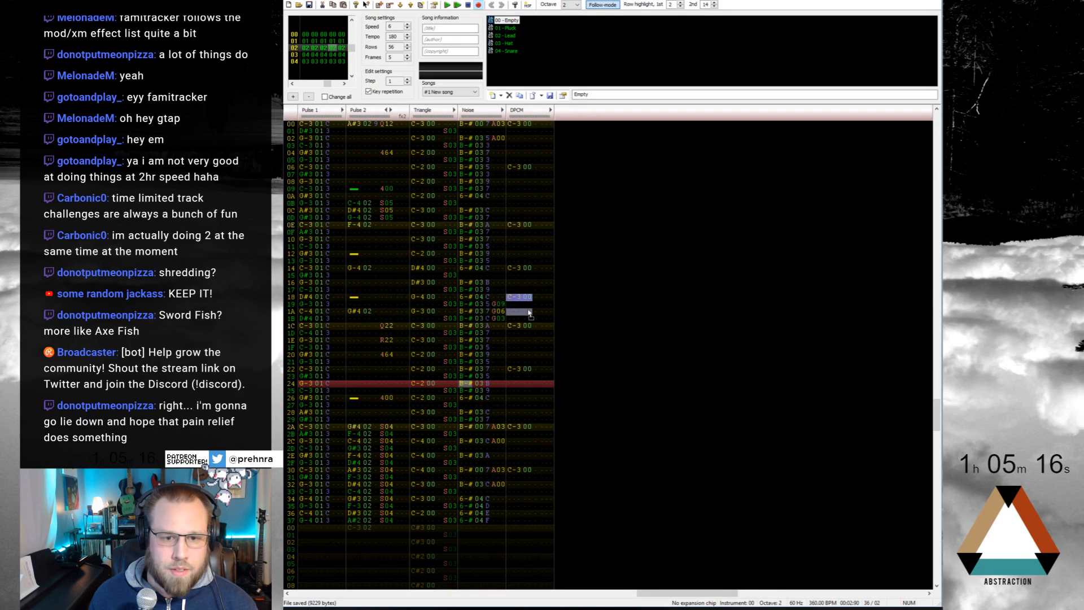
left_click_drag(530, 313, 529, 315)
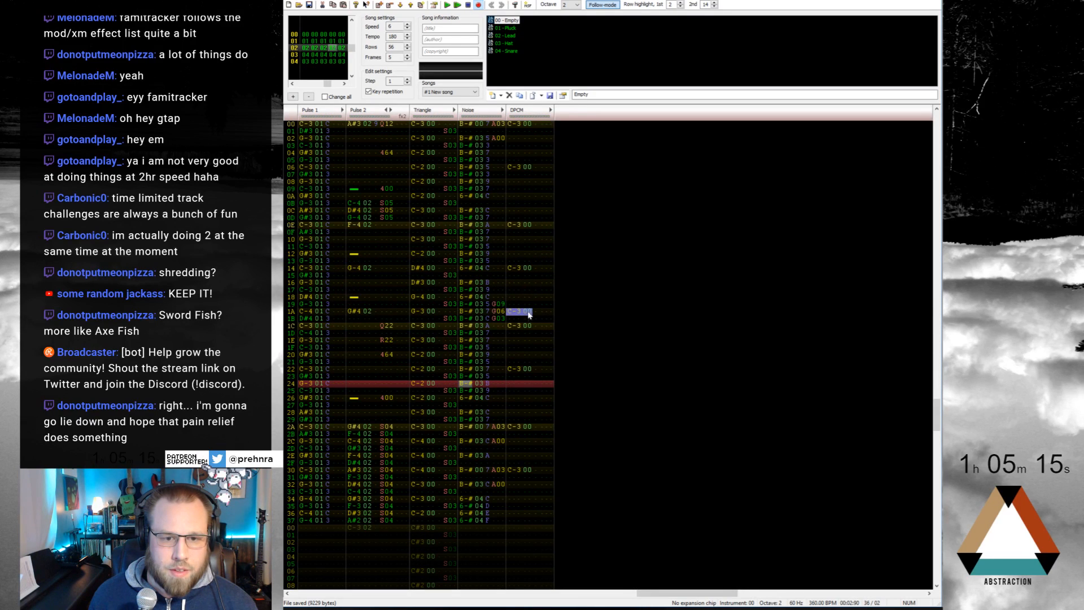
left_click(516, 341)
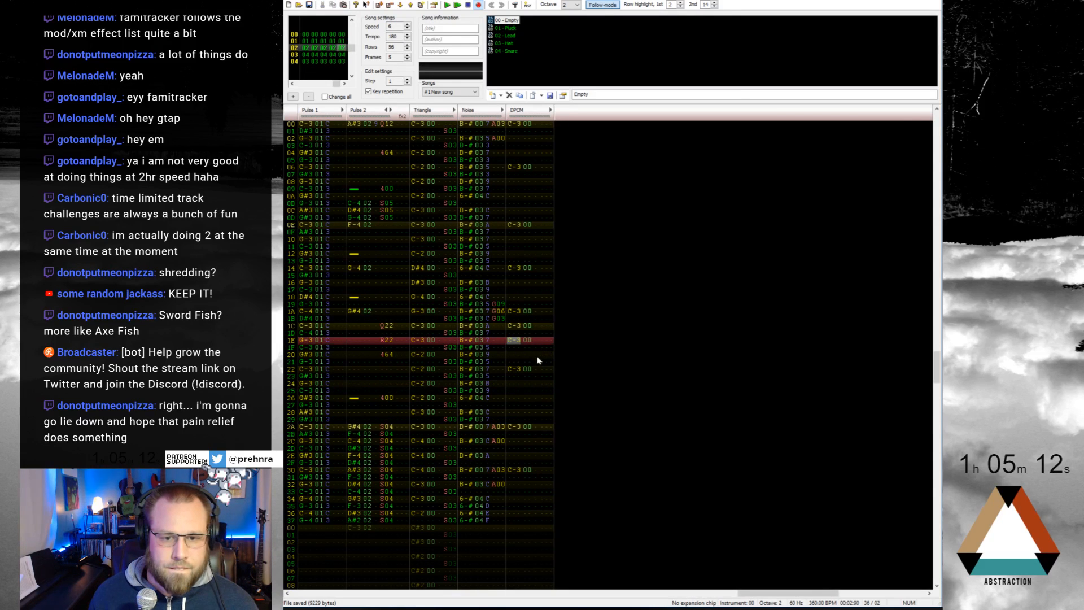
key("Return")
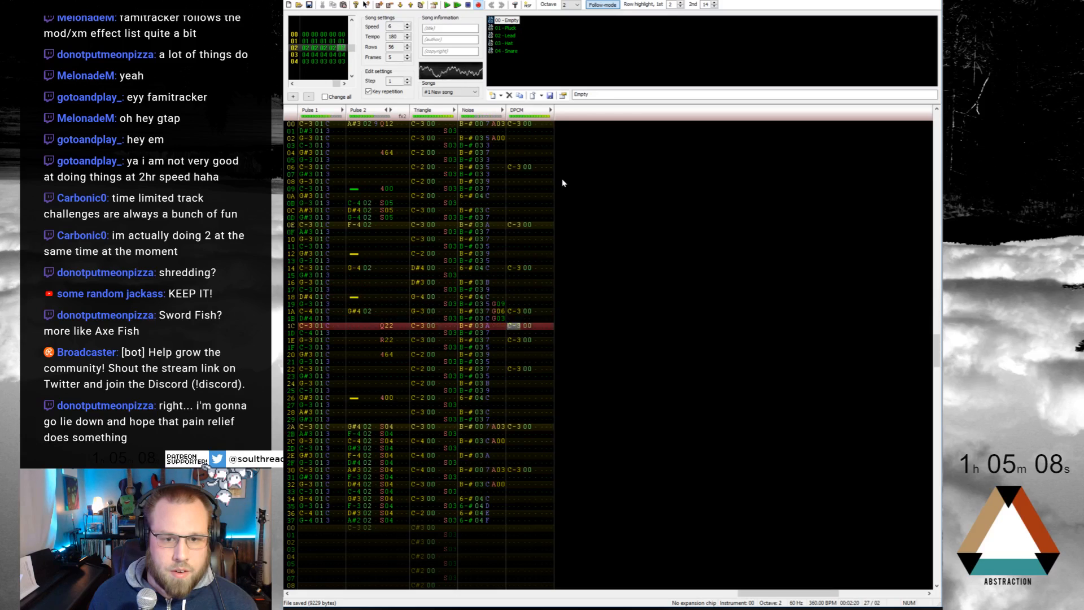
Step: Copy the Noise snare hit from row 18 to row 1A and delete the delay effect at row 1A
left_click_drag(460, 297, 487, 300)
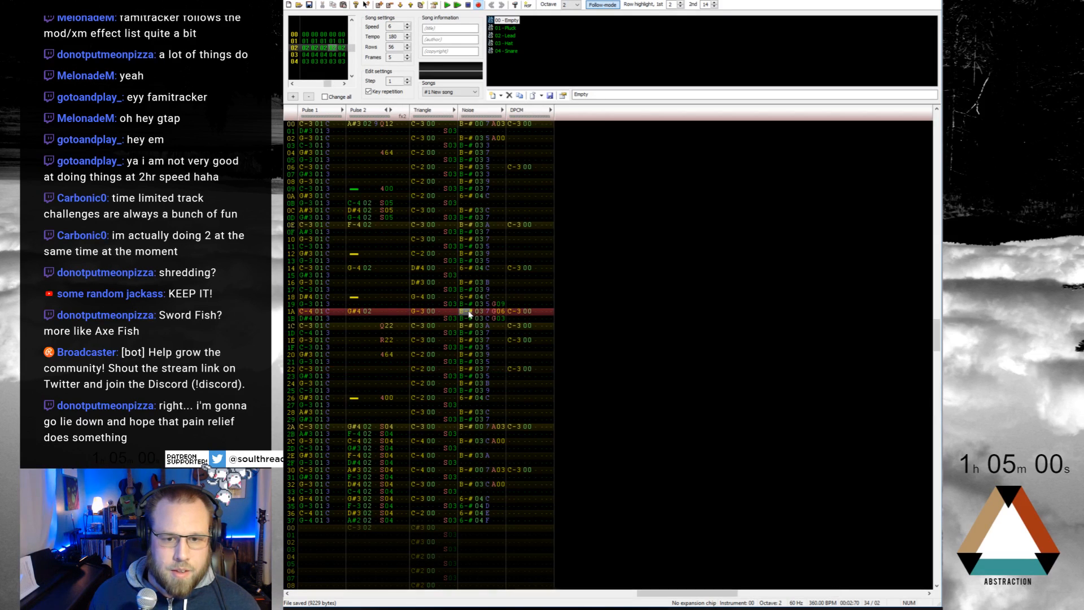
left_click(471, 312)
key("ctrl+v")
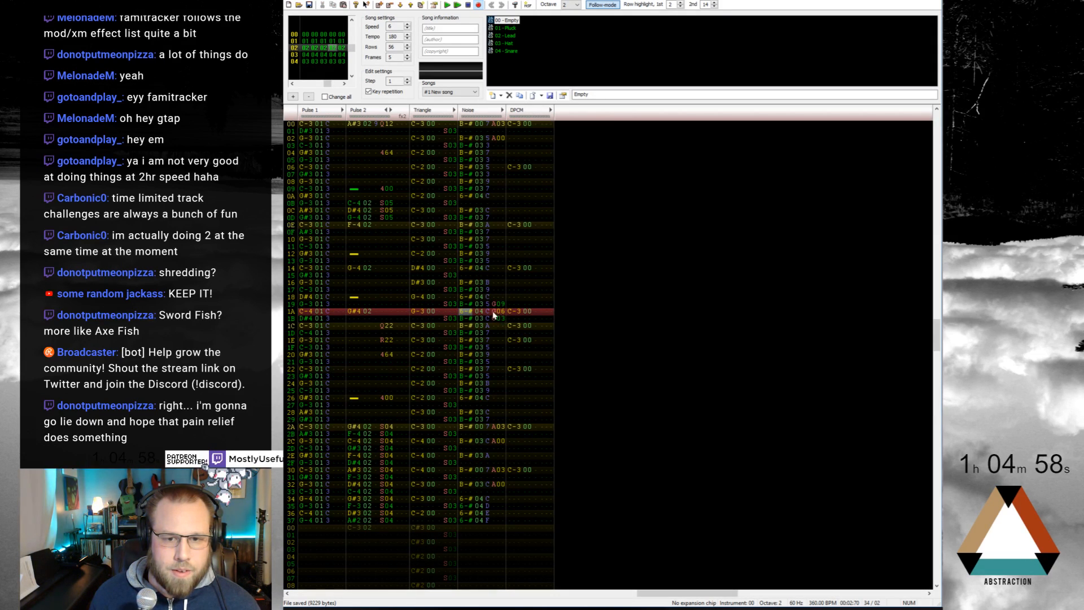
left_click(494, 312)
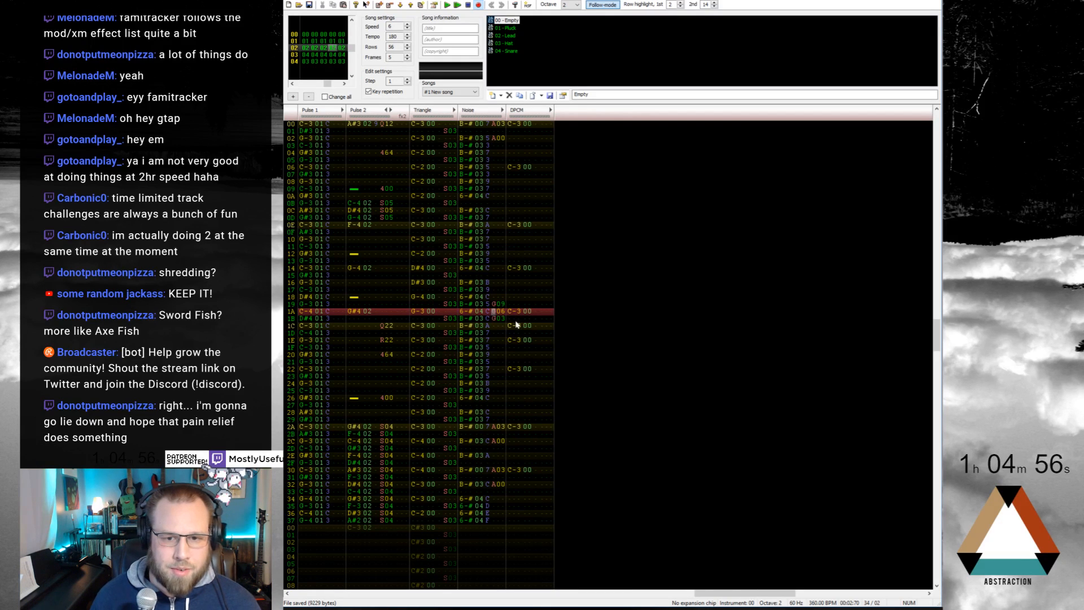
key("Delete")
key("Up")
key("Up")
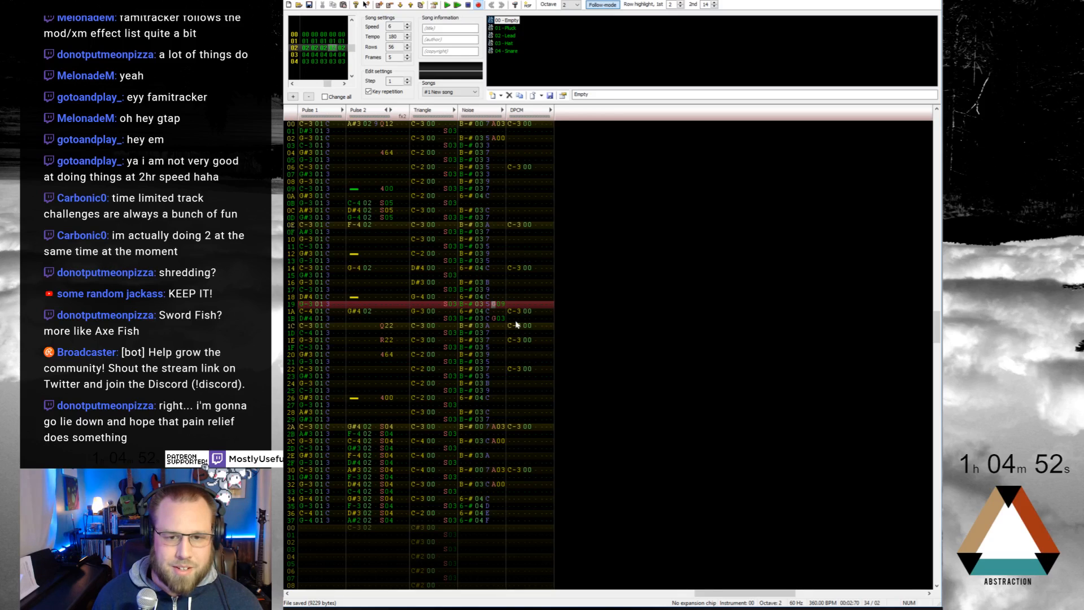
key("Down")
key("Down")
key("Up")
key("Up")
key("Down")
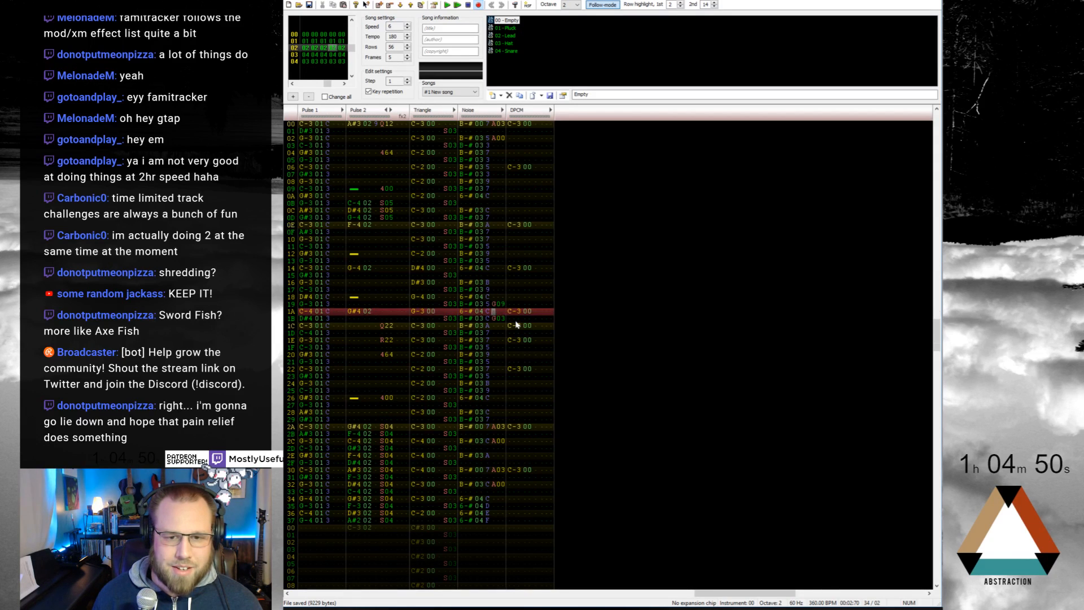
key("Down")
key("Up")
key("Up")
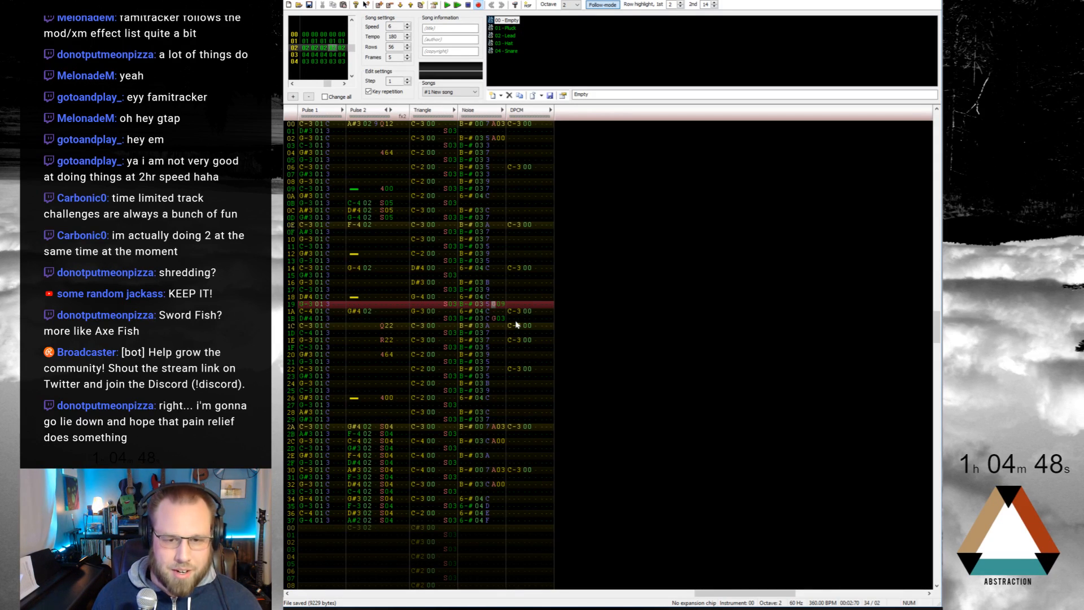
Step: Play the Noise fill, clear the hit and its G09 effect at row 19, and replay it
key("Return")
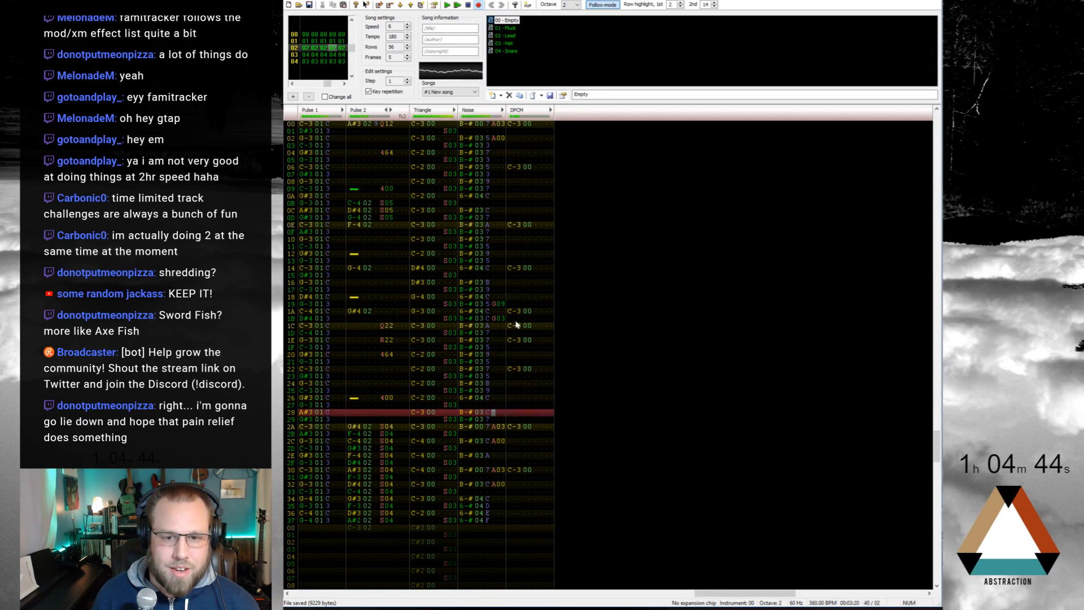
key("Return")
key("Up")
key("Up")
key("Up")
key("Up")
key("Up")
key("Up")
key("Up")
key("Up")
key("Up")
key("Up")
key("Up")
key("Up")
key("Up")
key("Up")
key("Up")
key("Up")
key("Up")
key("Up")
key("Up")
key("Up")
key("Up")
key("Up")
key("Up")
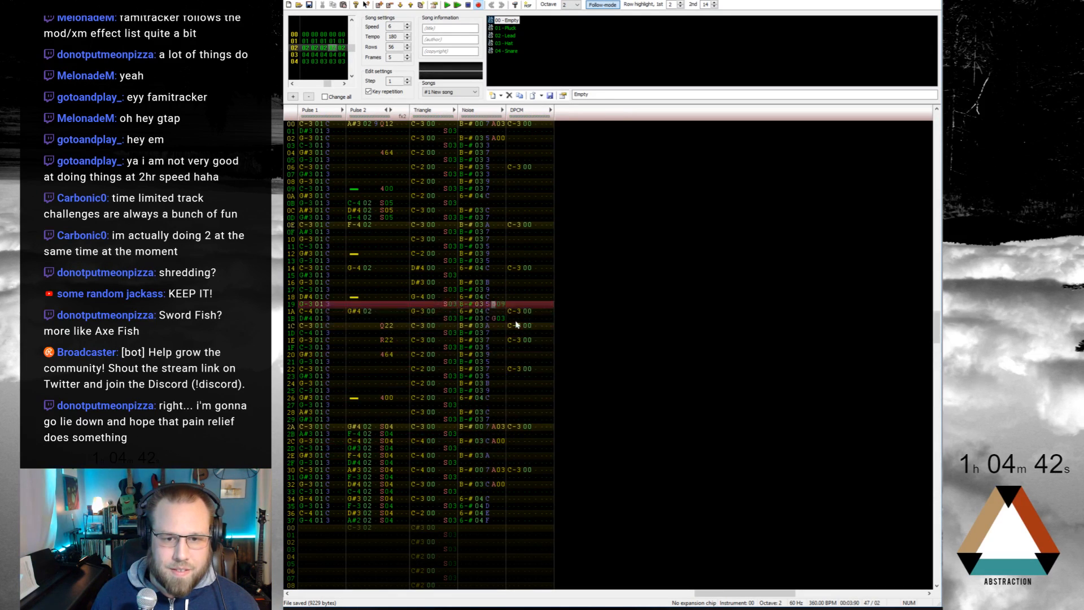
key("Left")
key("Left")
key("Left")
key("Left")
key("Down")
key("Delete")
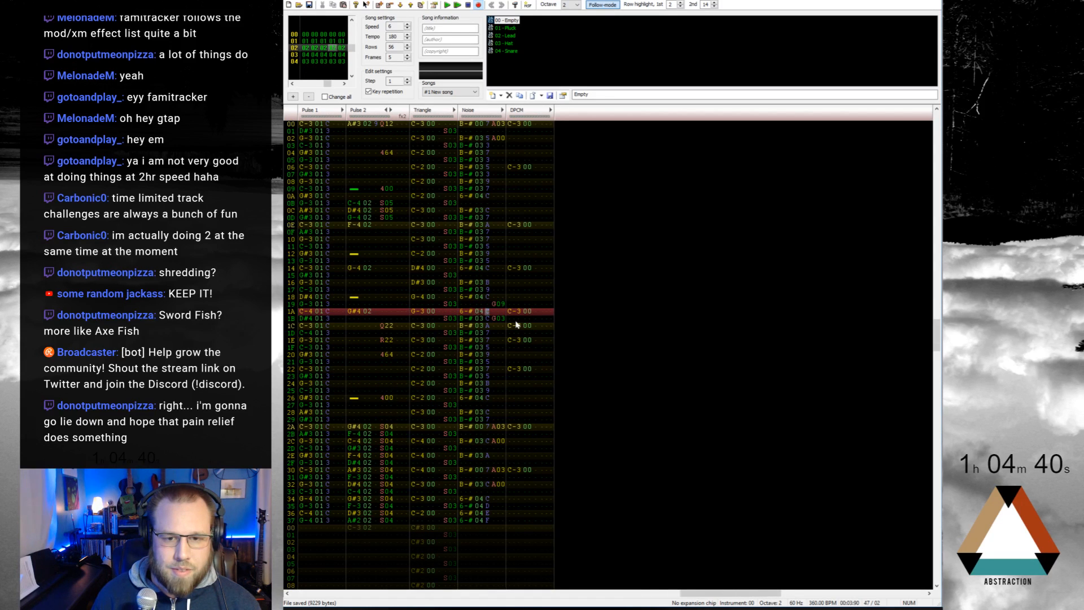
key("Return")
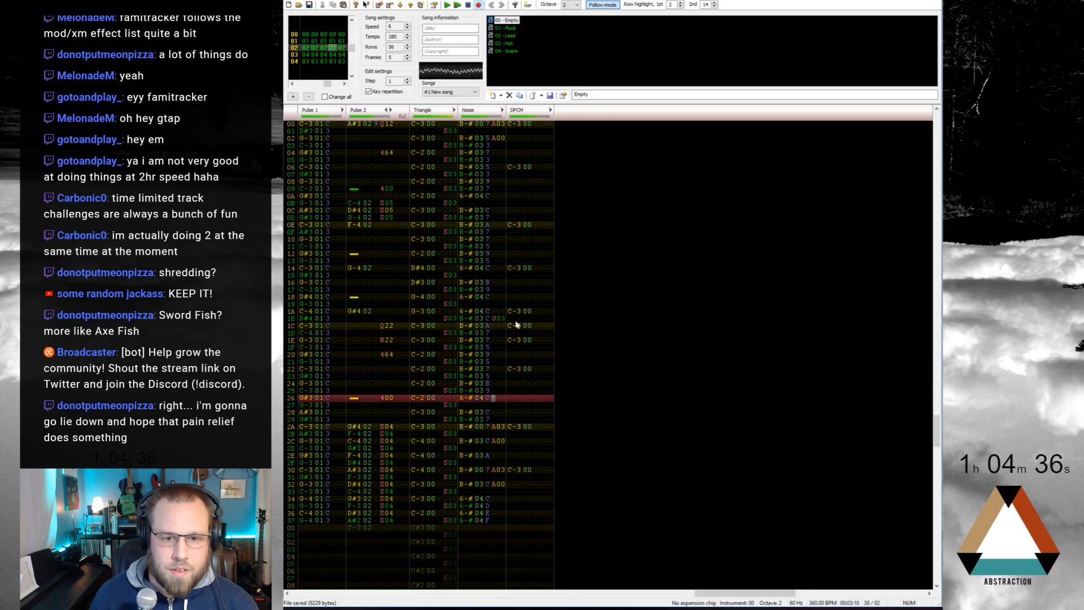
key("Return")
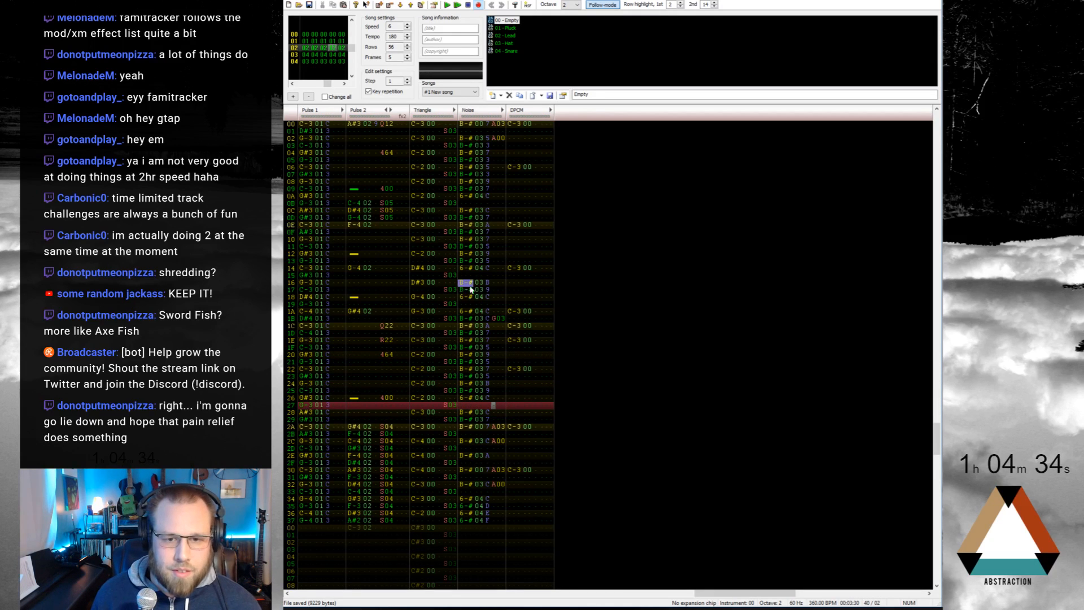
Step: Copy the Noise hat hits of rows 16 and 17 onto rows 18 and 19, add effects G06 and G03, and replay from the first row
left_click(466, 297)
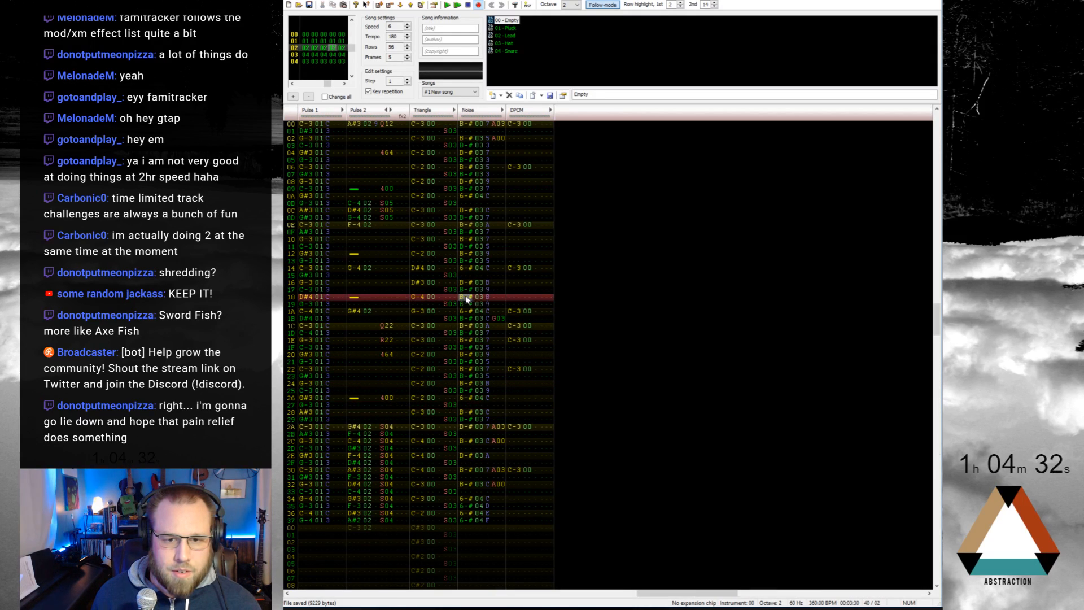
left_click(498, 298)
type("G00G00")
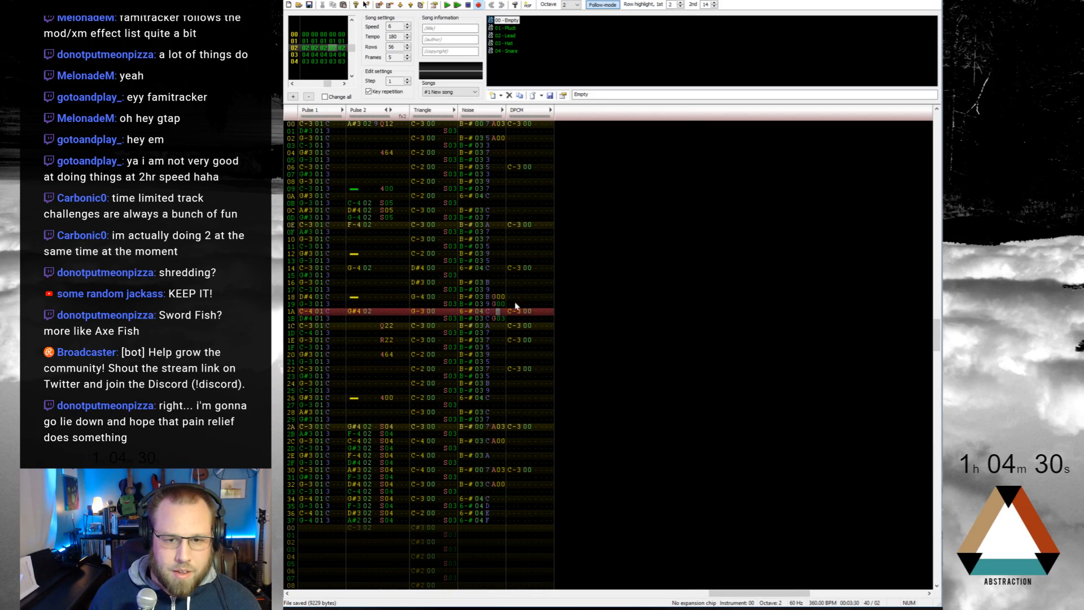
key("Up")
key("Up")
type("63")
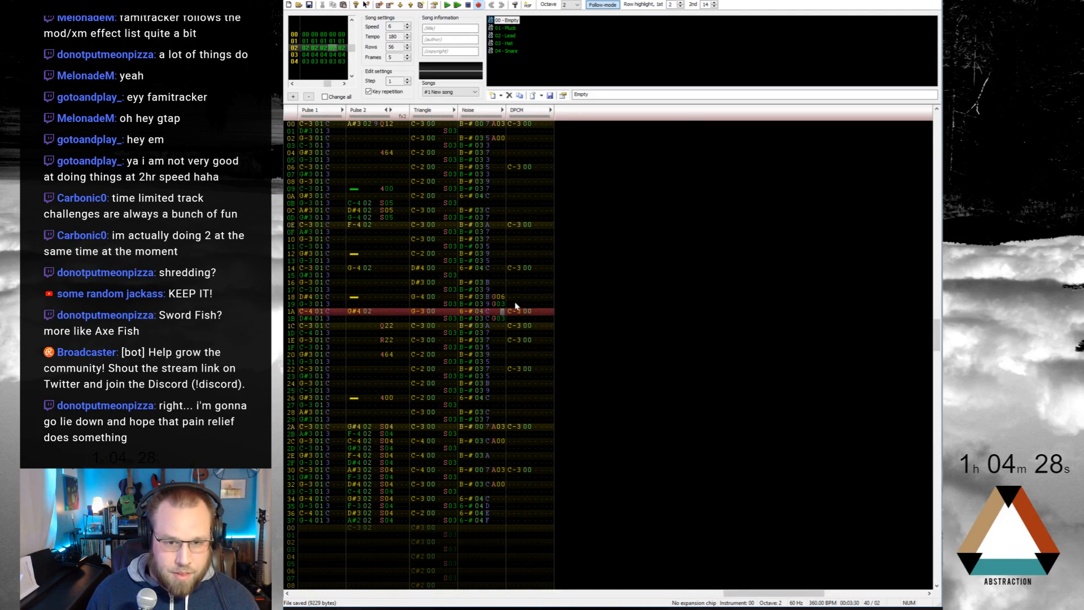
key("Home")
key("Return")
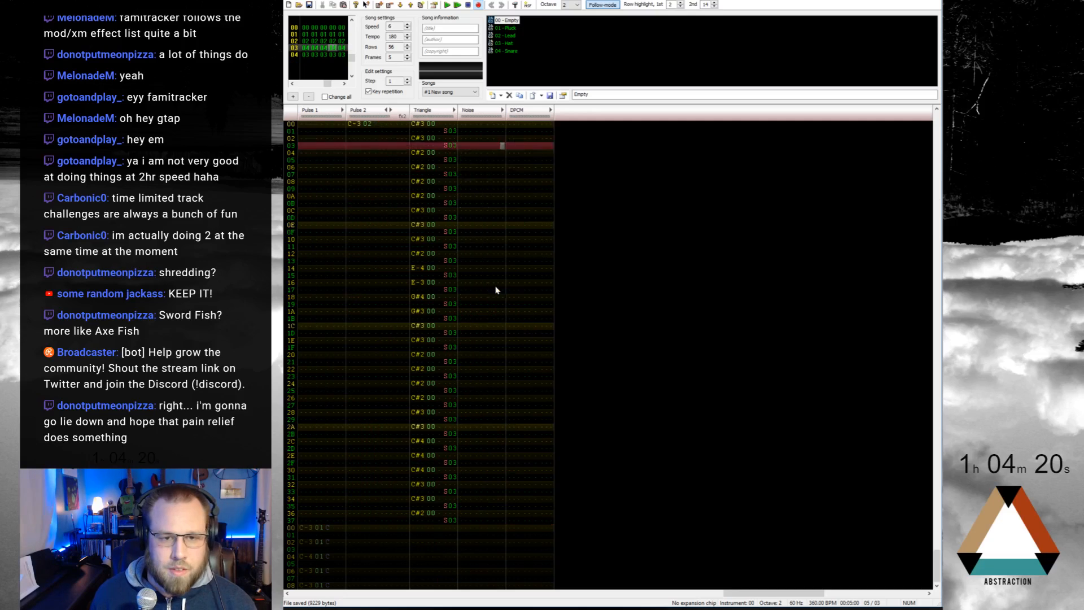
Step: Choose the Lead instrument and set the first Pulse 2 note of frame 03 to C#3
left_click(347, 127)
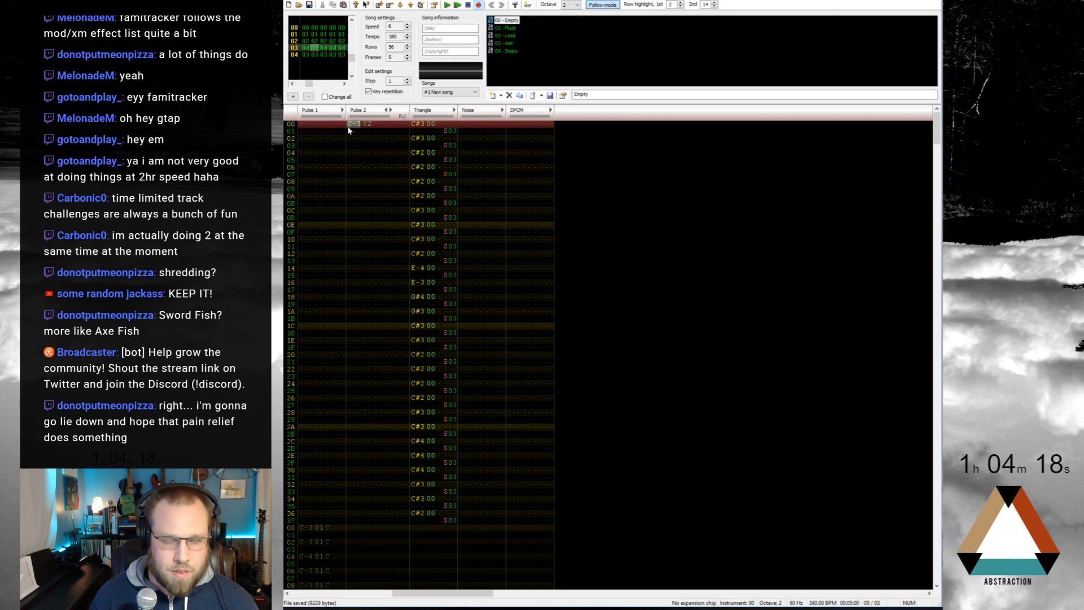
key("ctrl+Down")
key("ctrl+Down")
key("w")
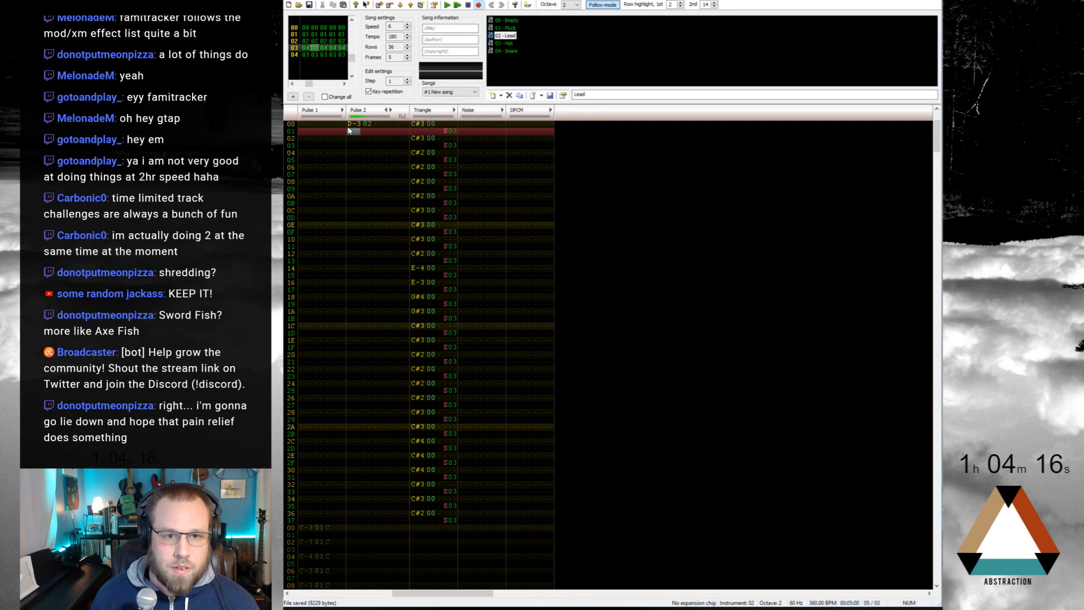
key("Up")
key("2")
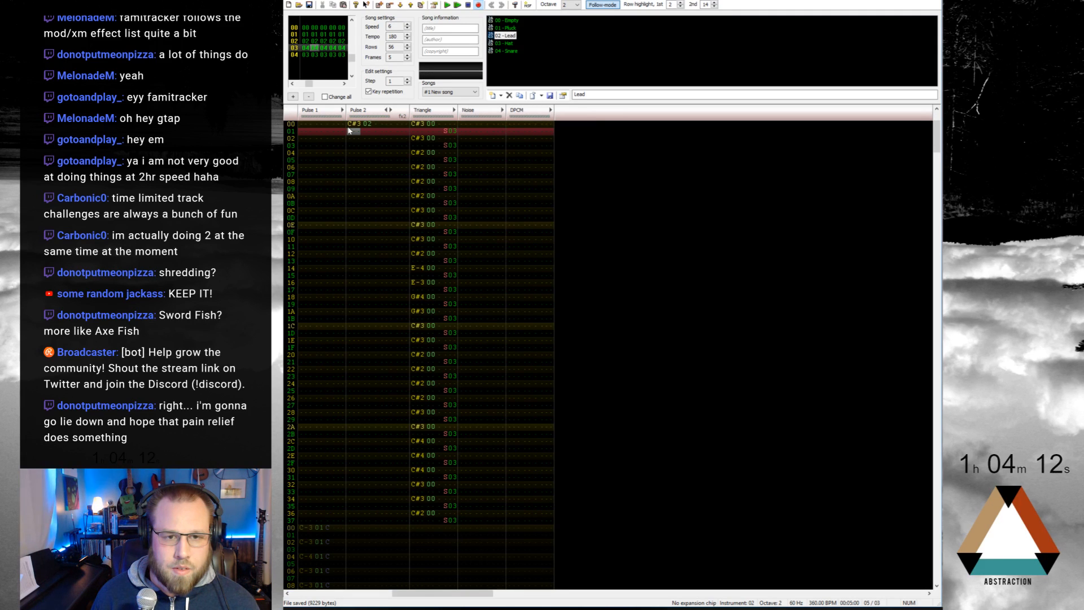
key("Up")
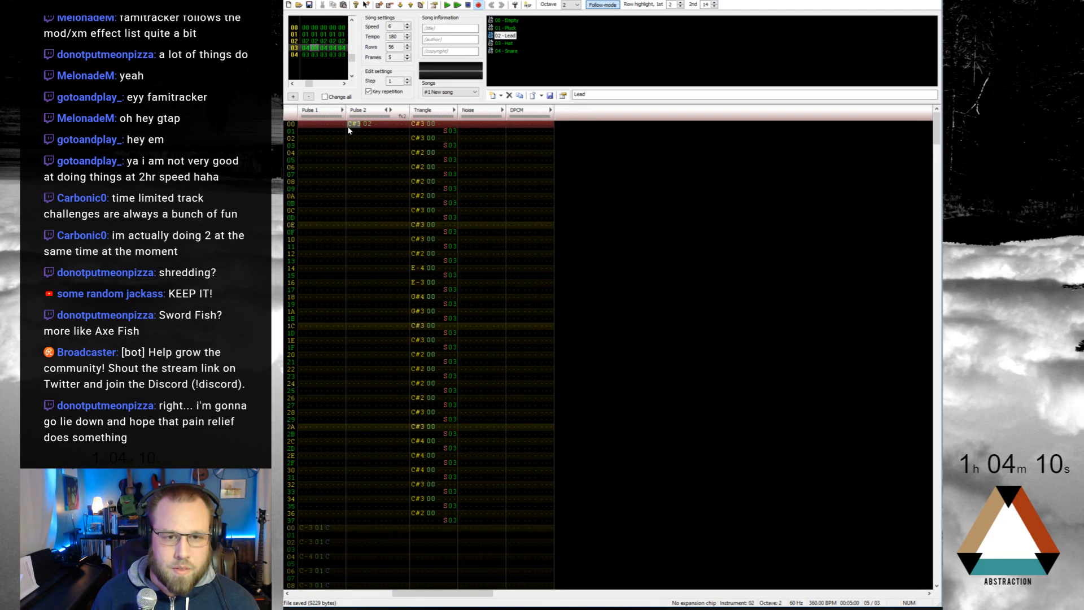
Step: Add the vibrato effect 464 at row 02 of Pulse 2 in frame 03
key("Down")
key("Down")
key("Right")
key("Right")
key("Right")
key("Right")
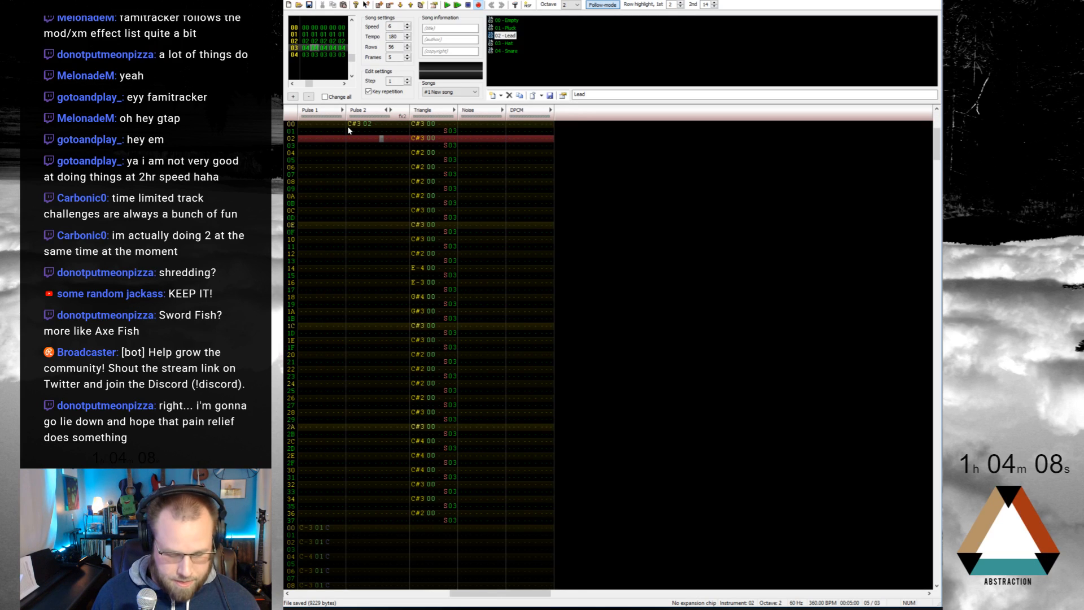
type("4")
key("Up")
key("Right")
type("6")
key("Up")
key("Right")
type("4")
Step: Enter the pitch slide effect Q7C at row 06 of Pulse 2
key("Left")
key("Left")
key("Down")
key("Down")
key("Down")
type("r")
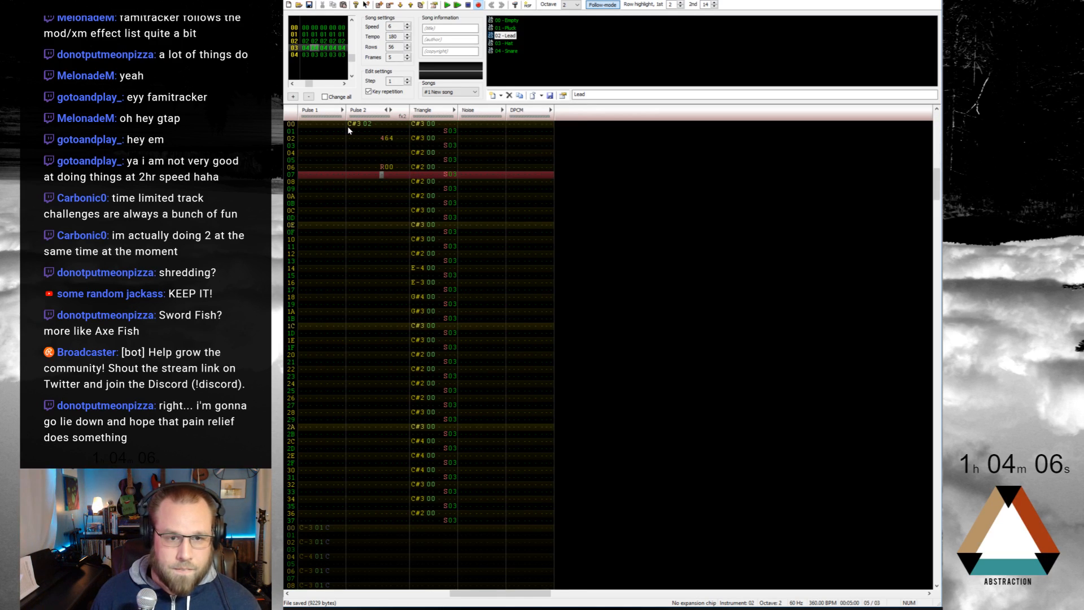
key("Up")
key("Right")
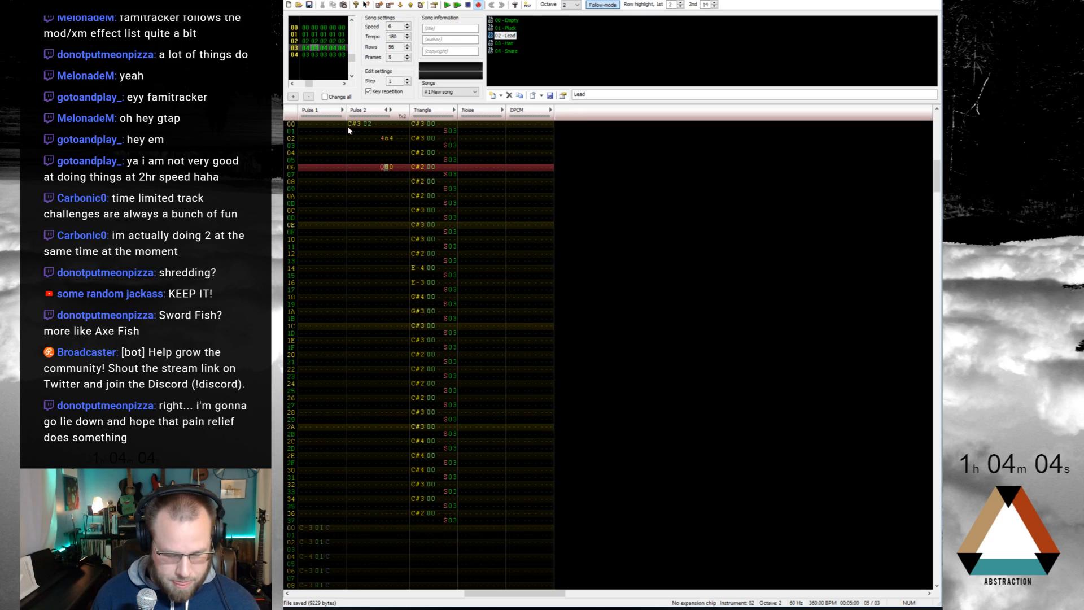
type("7c")
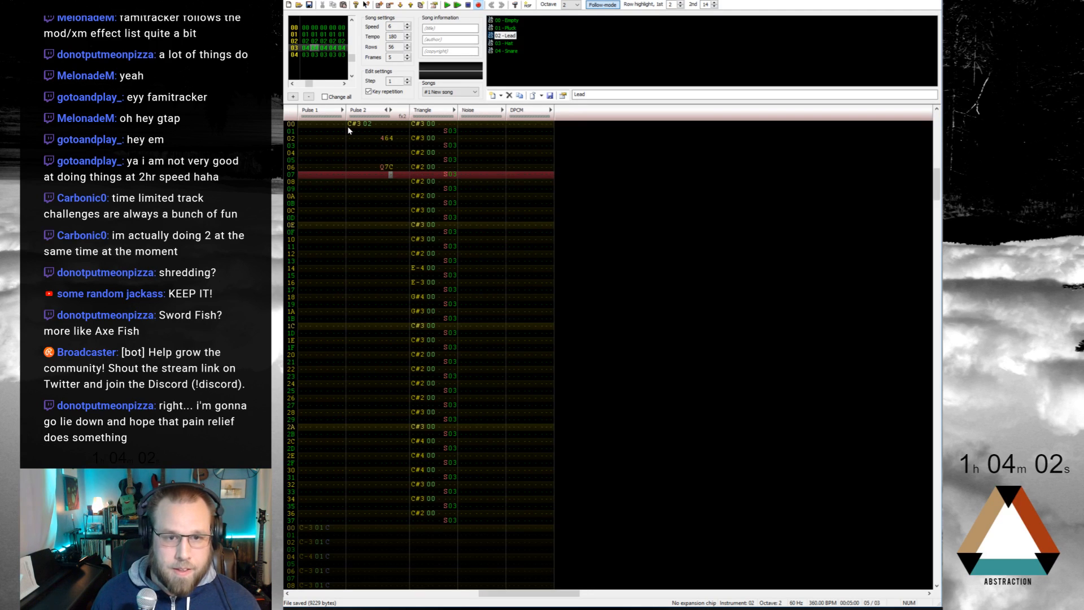
key("Down")
key("Down")
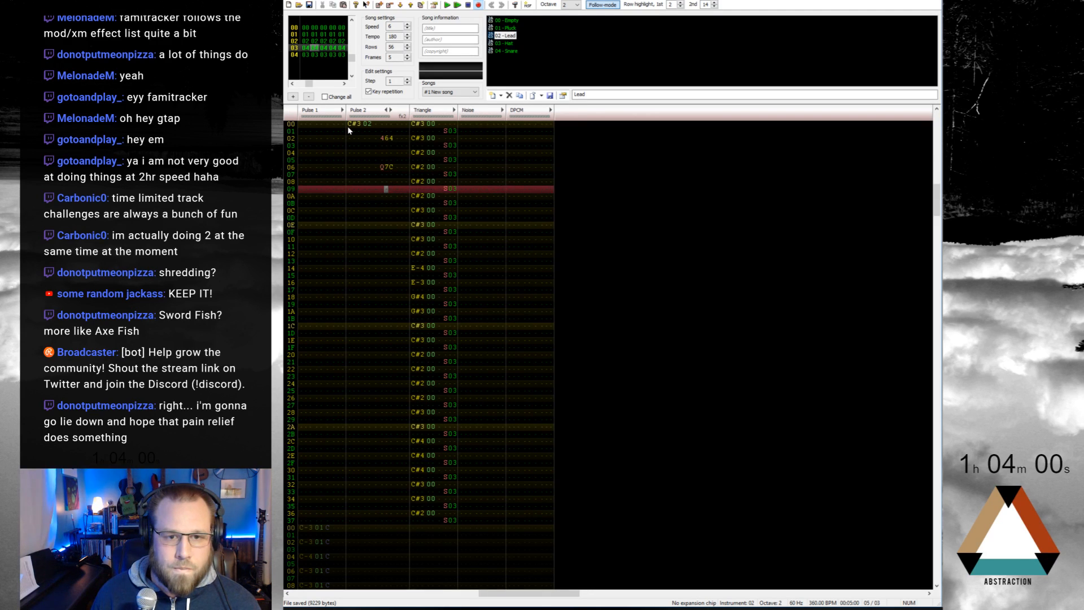
Step: Set the volume of the opening Pulse 2 note at row 00 to 9
key("Left")
key("Left")
key("Left")
key("Up")
key("Up")
key("Up")
key("Up")
key("Up")
key("Up")
key("Up")
key("Up")
key("Up")
key("Up")
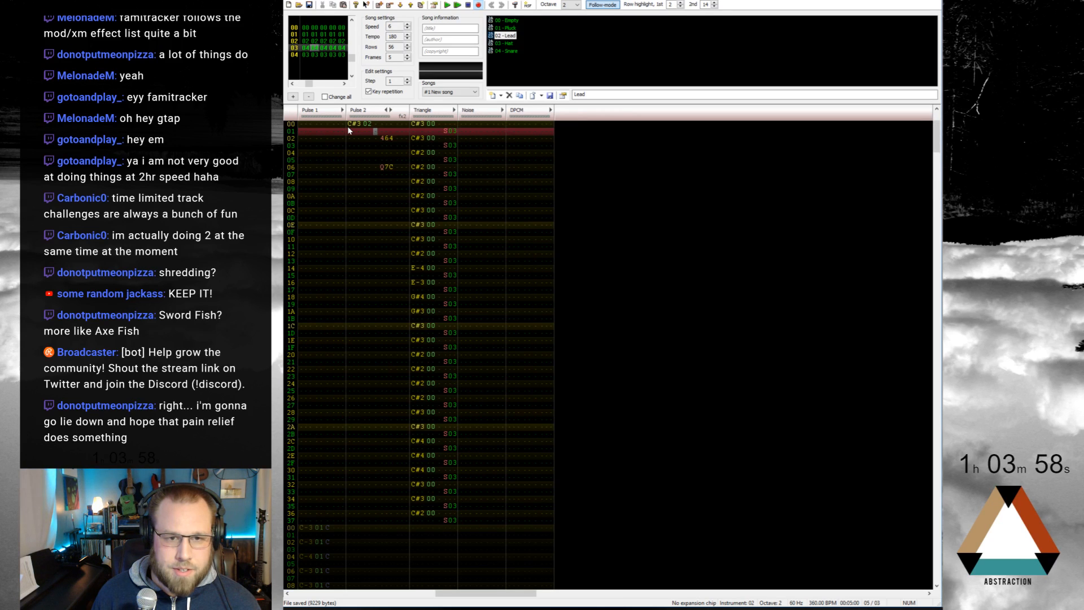
key("Down")
key("Down")
key("Down")
key("Down")
key("Down")
Step: Alternate the Pulse 2 volume between 0 and 9 on each row from 09 to 0E
key("Down")
key("Down")
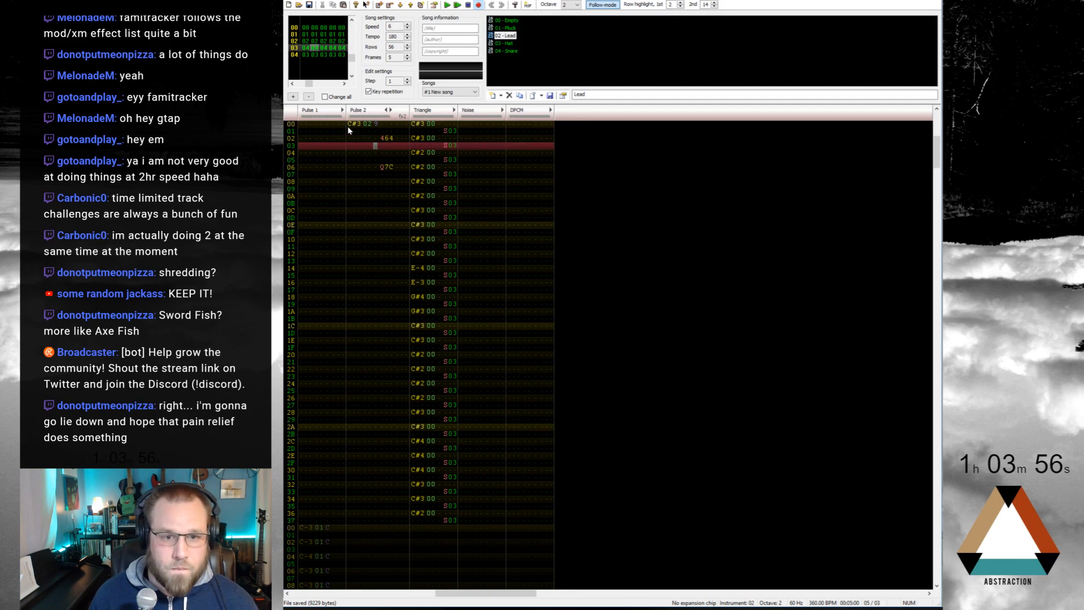
key("Down")
key("Down")
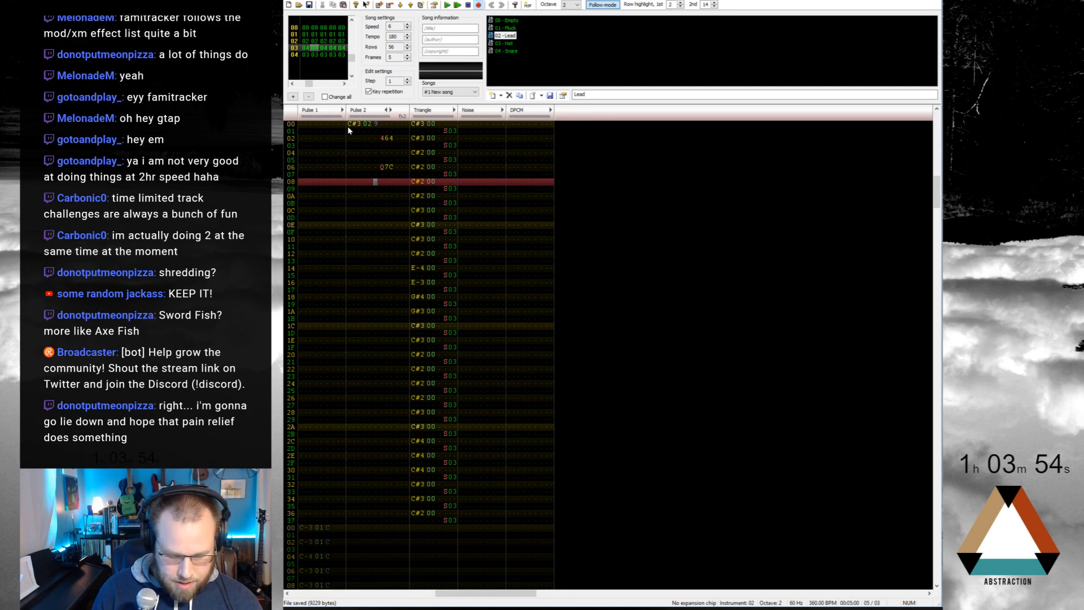
key("Down")
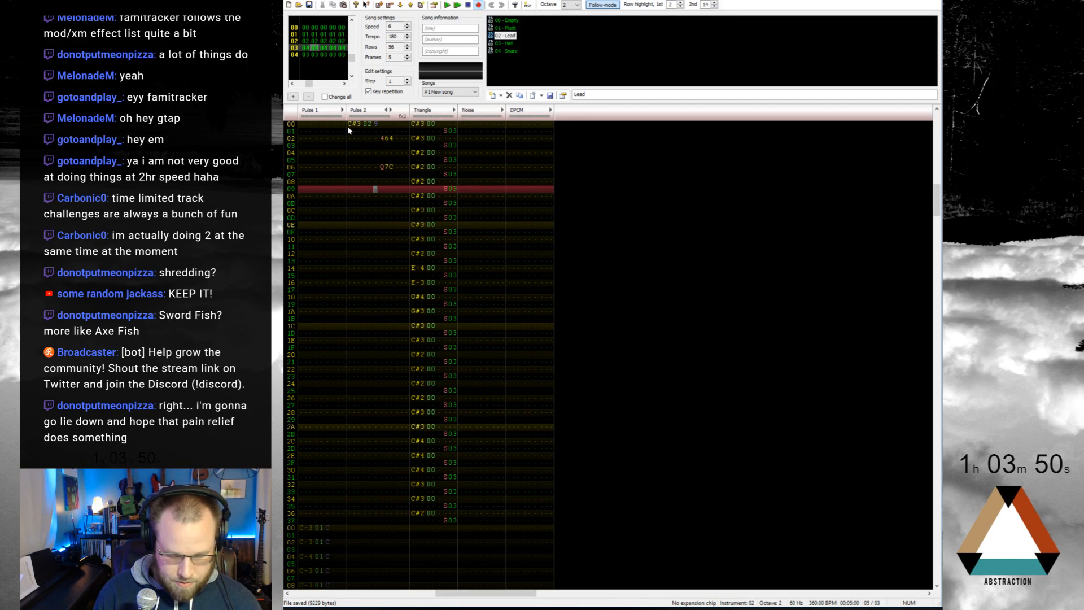
type("090909")
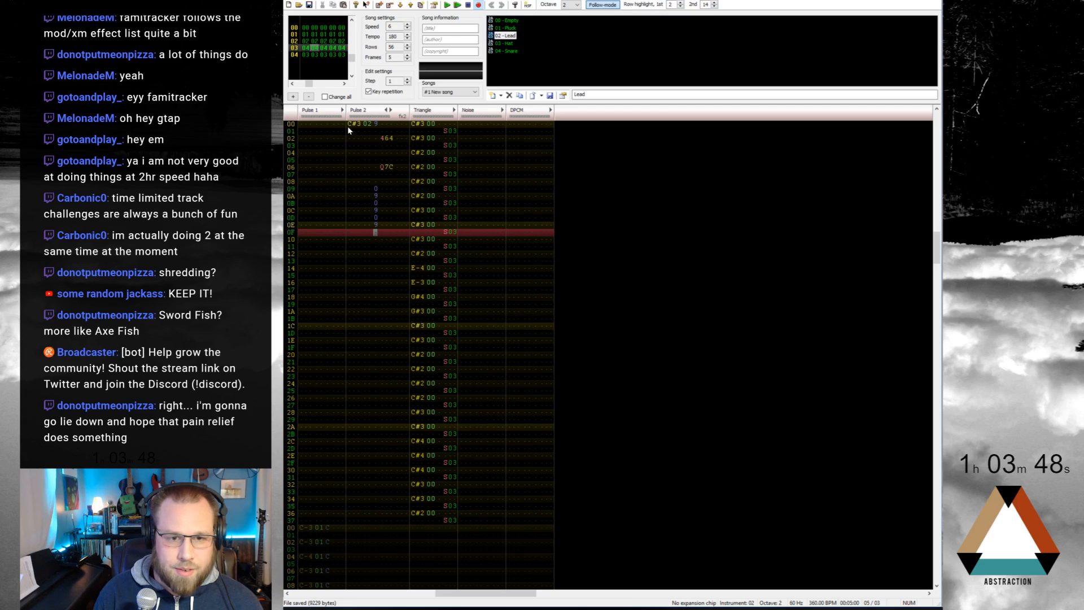
Step: Play frame 03 from its first row to check the opening lead note with its slide and volume gating
key("Home")
key("Return")
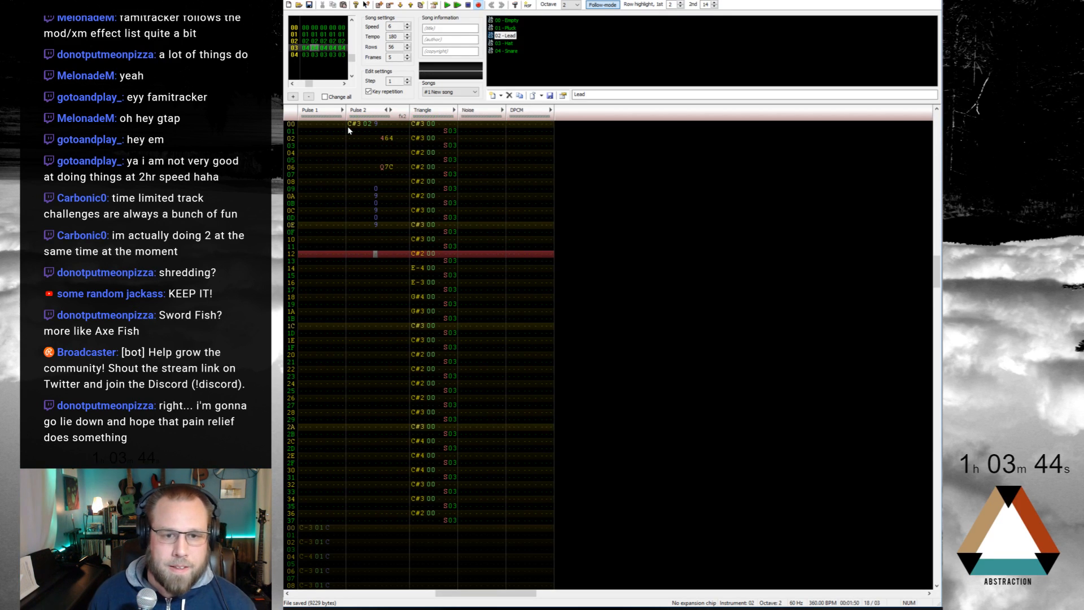
key("Up")
key("Up")
key("Up")
key("Up")
key("Up")
key("Up")
key("Up")
key("Up")
key("Up")
key("Up")
key("Up")
key("Up")
key("Up")
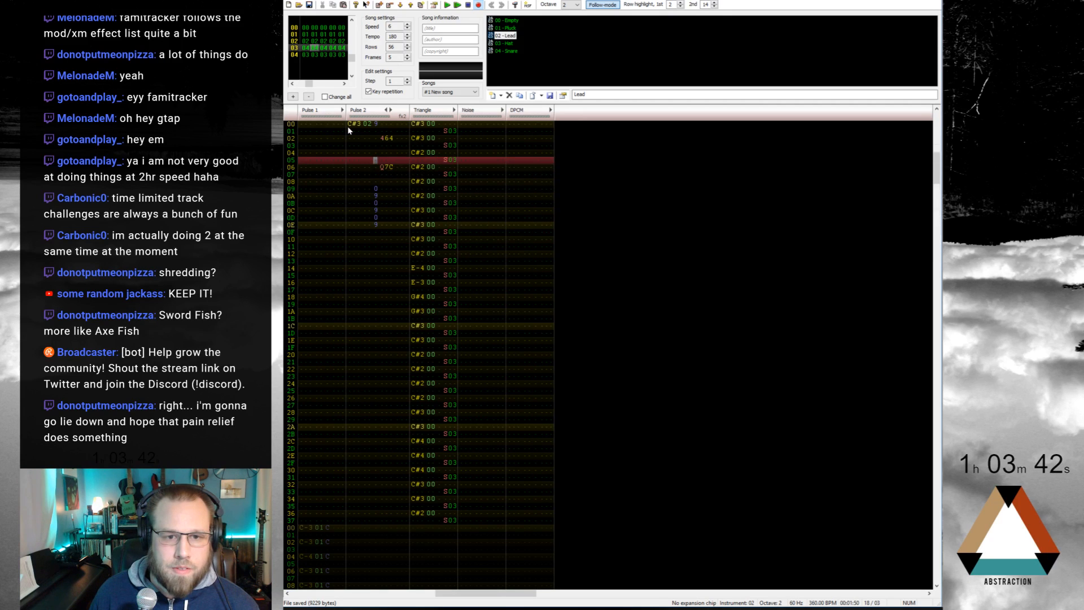
Step: Copy the Pulse 1 pattern of frame 02 into frame 03 from row 00, raised by a semitone
key("Up")
key("Up")
key("Up")
key("Up")
key("Up")
key("Up")
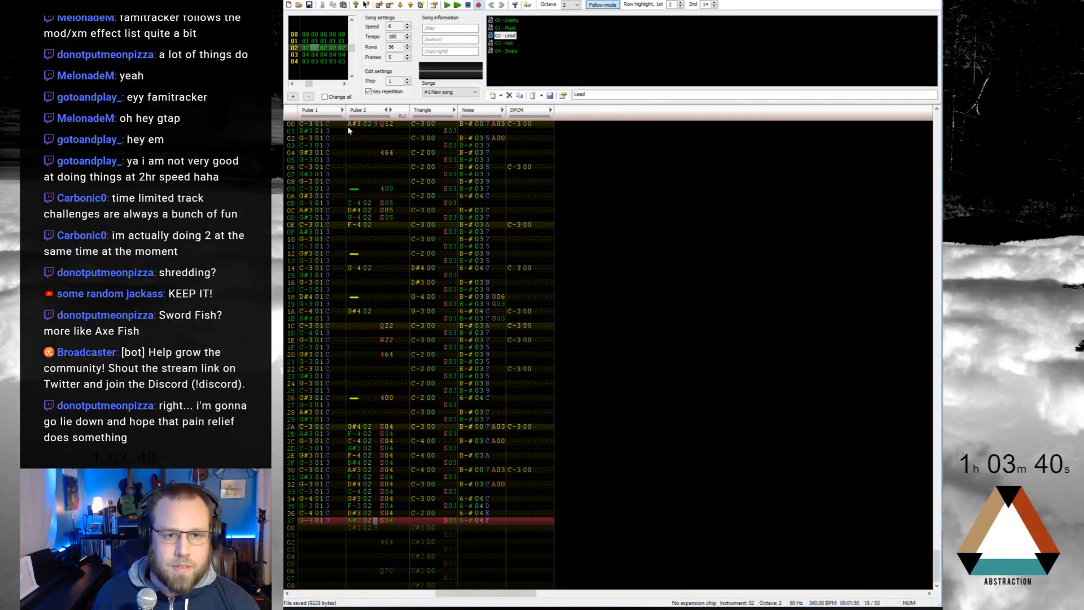
left_click_drag(305, 126, 341, 524)
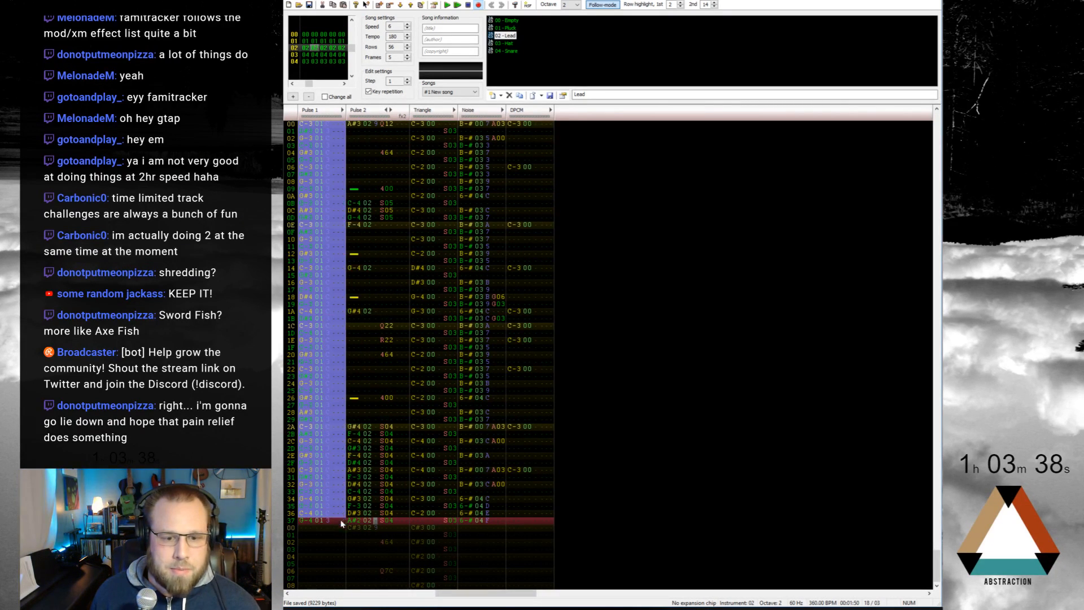
scroll(341, 514, "down", 2)
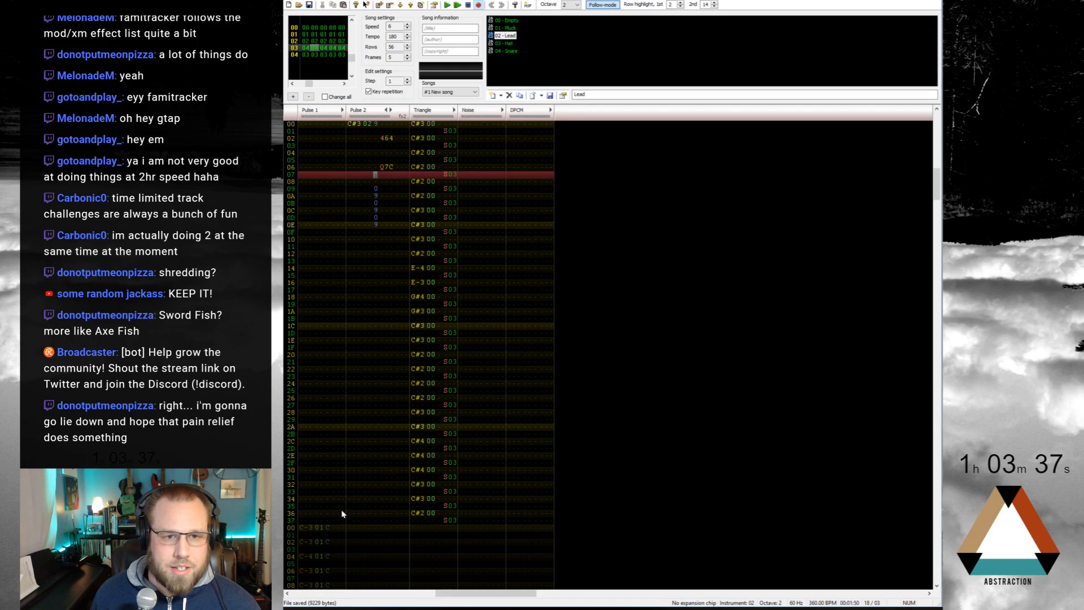
left_click(304, 125)
key("ctrl+v")
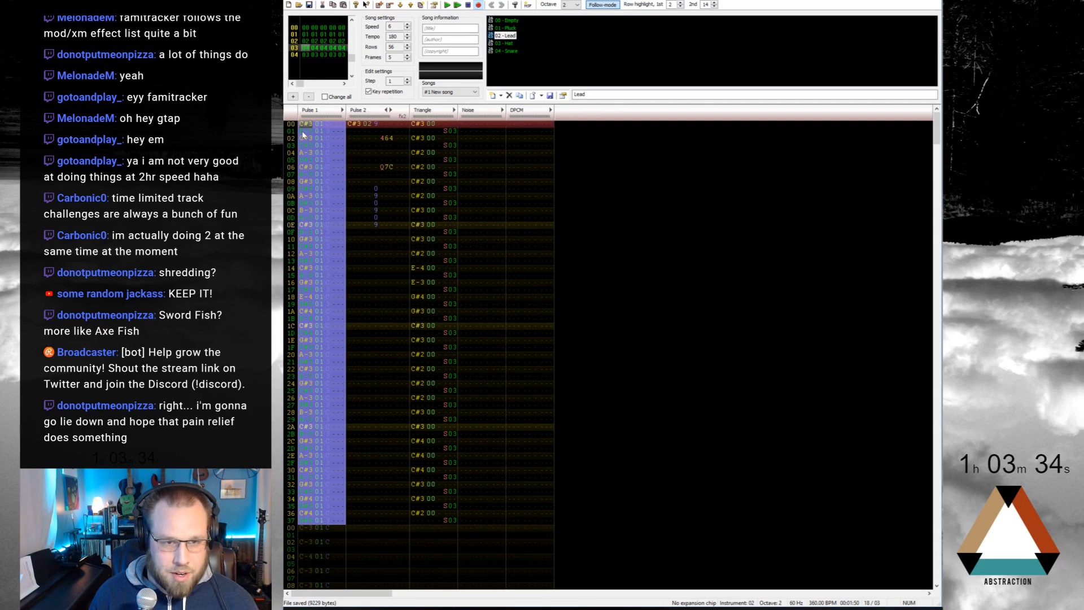
Step: Play frame 03 from its first row to check the transposed Pulse 1 part against the bass
key("Escape")
key("Return")
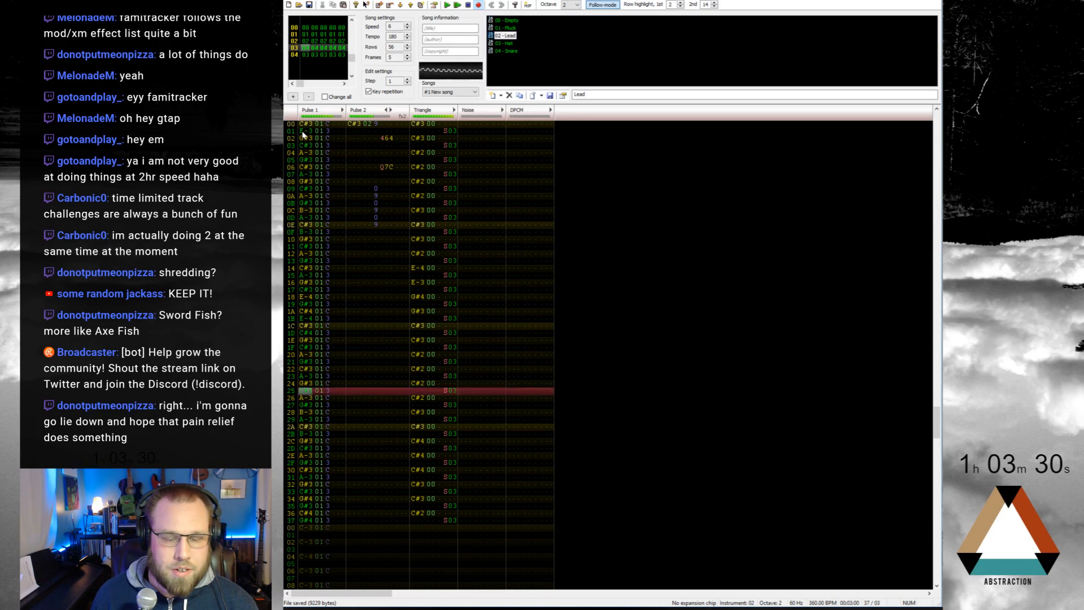
key("Return")
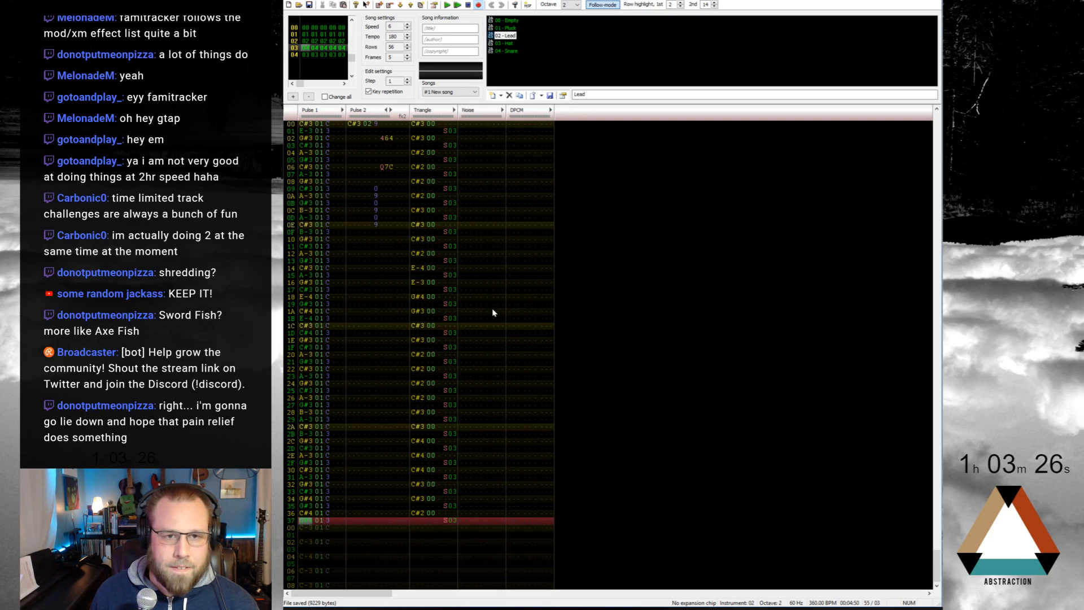
Step: Copy the whole Noise pattern of frame 02 into frame 03 starting at row 00
scroll(493, 308, "up", 11)
scroll(491, 271, "up", 11)
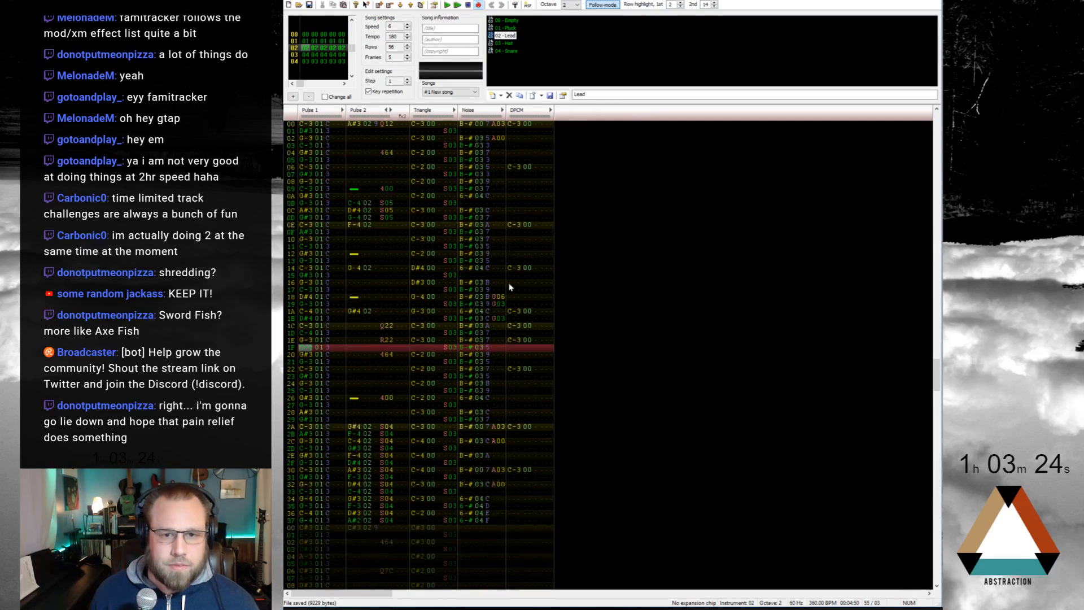
double_click(482, 228)
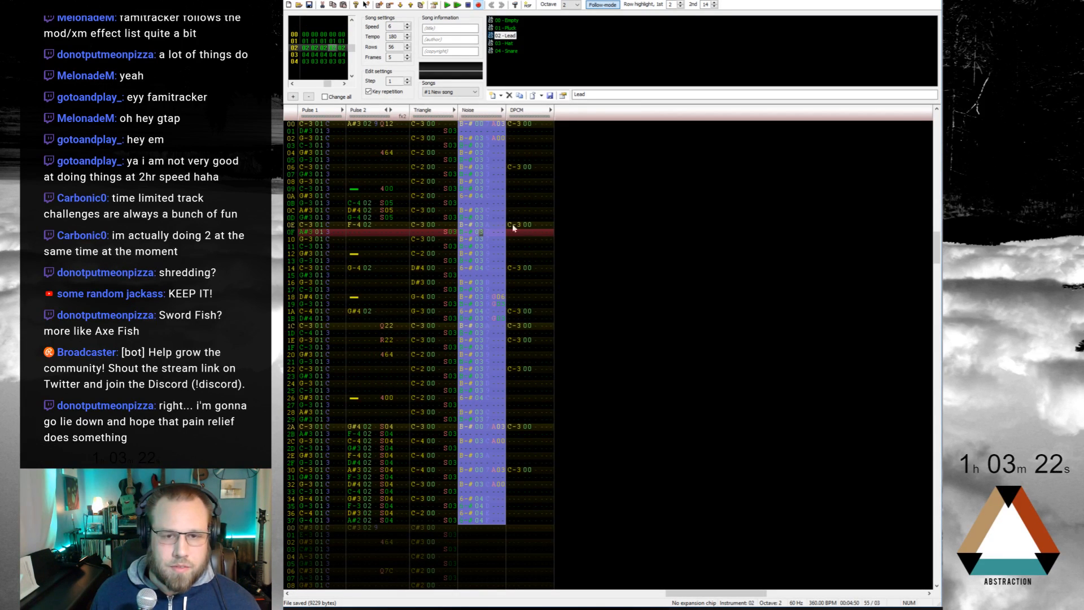
scroll(509, 252, "down", 13)
left_click(463, 126)
key("ctrl+v")
scroll(513, 205, "up", 1)
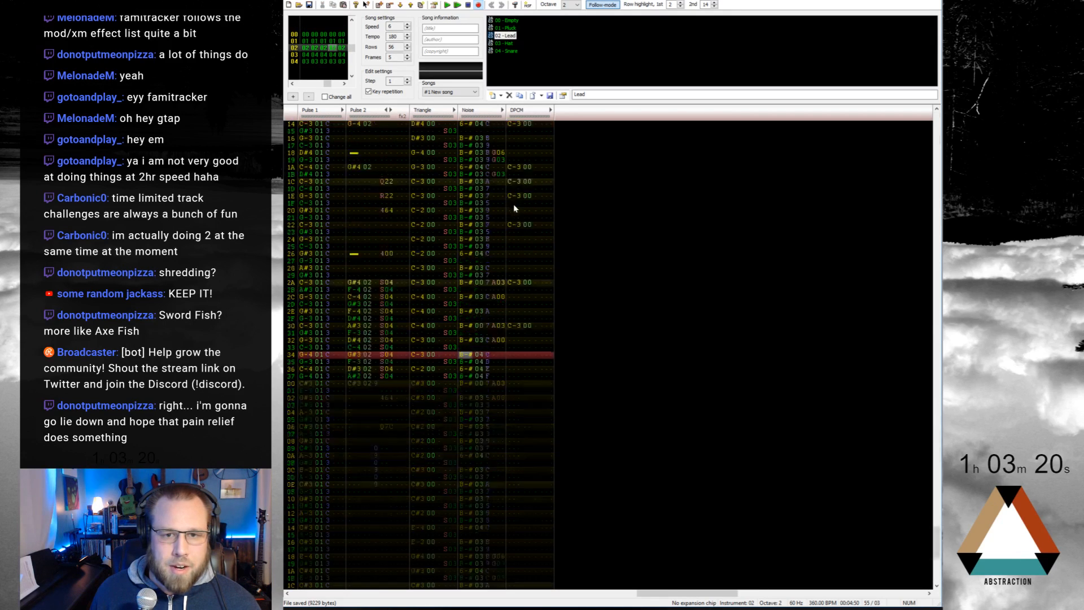
Step: Copy the DPCM pattern of frame 02 into frame 03 from row 00 and play the frame to check it
scroll(517, 207, "up", 8)
double_click(519, 207)
scroll(519, 219, "down", 11)
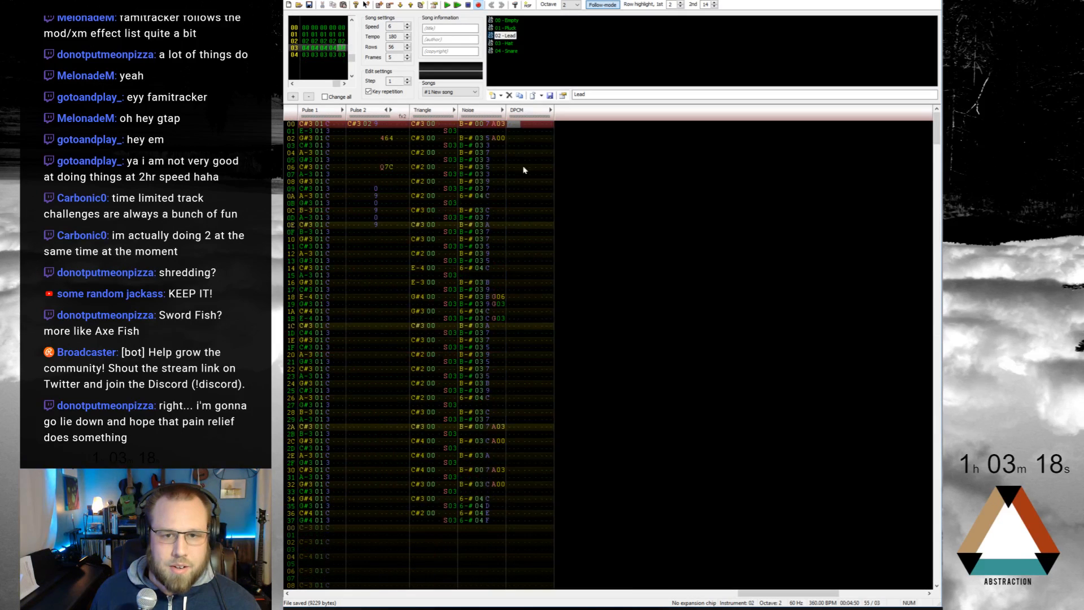
key("ctrl+v")
scroll(539, 172, "up", 13)
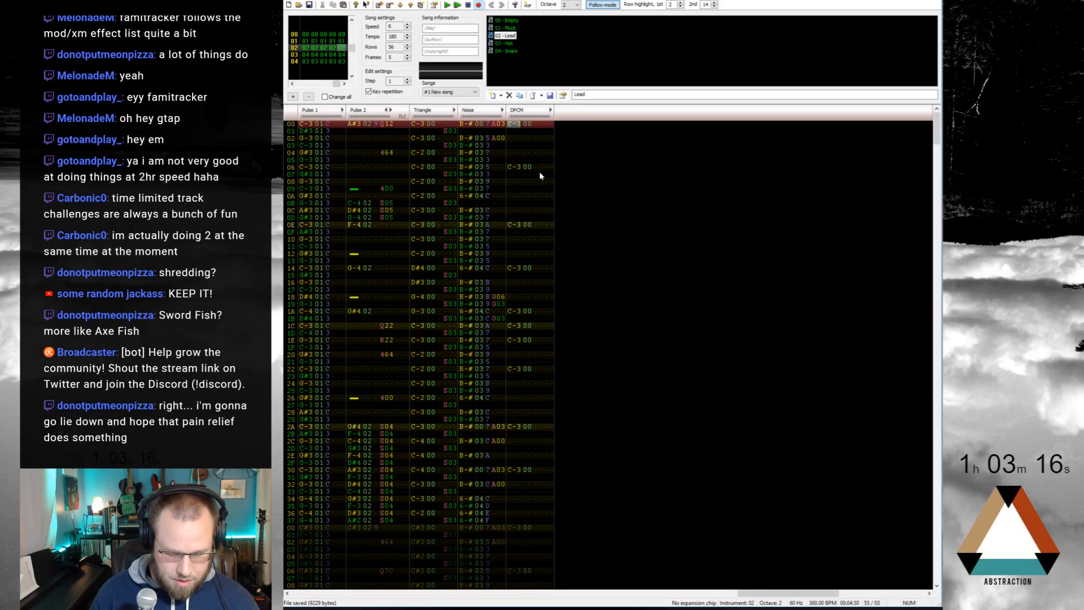
key("Return")
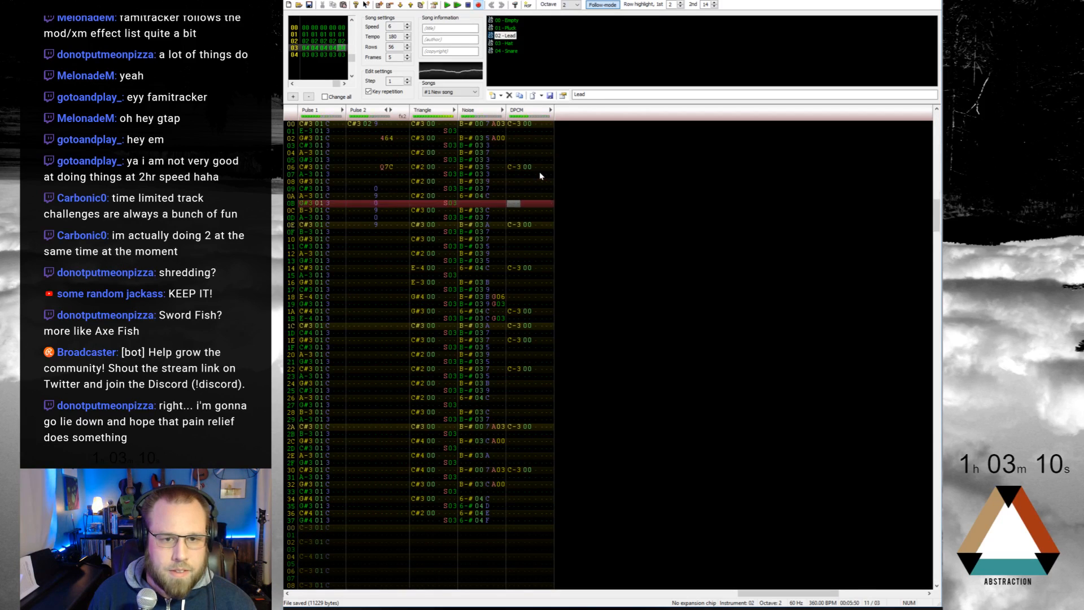
key("Return")
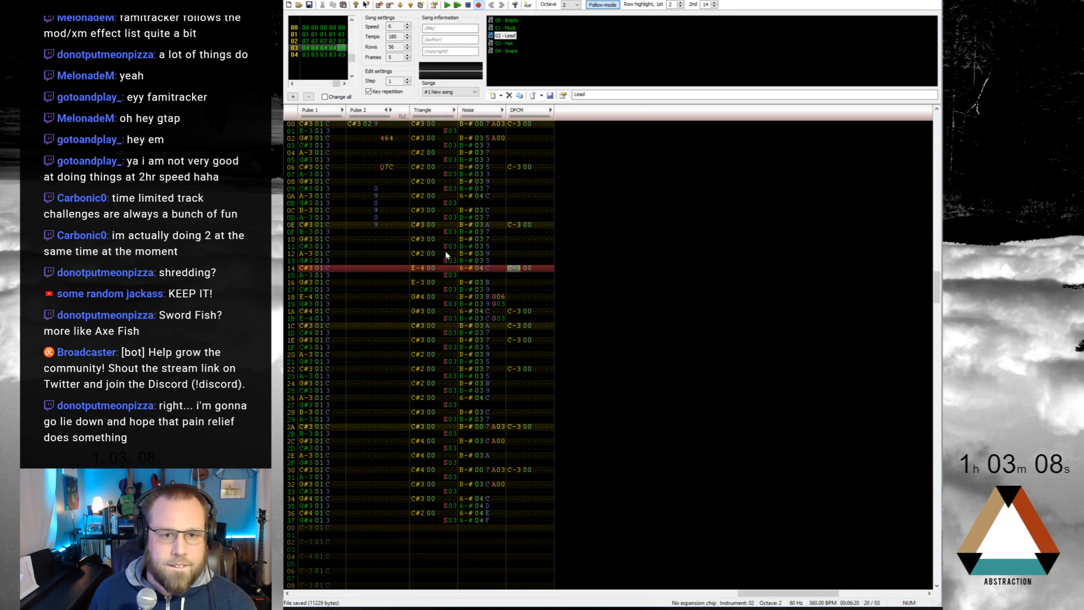
left_click(354, 196)
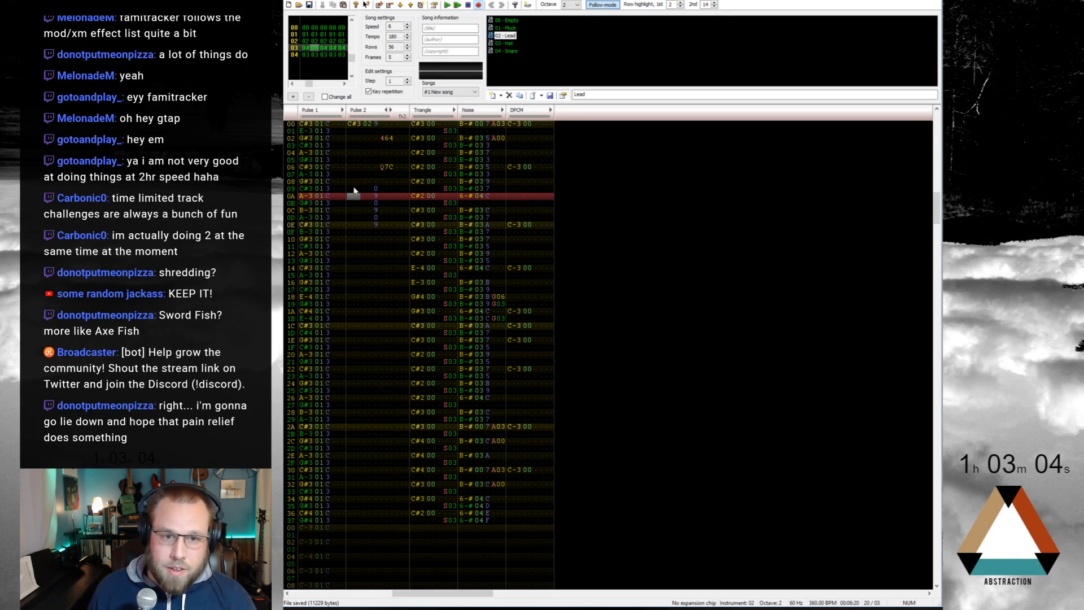
key("Up")
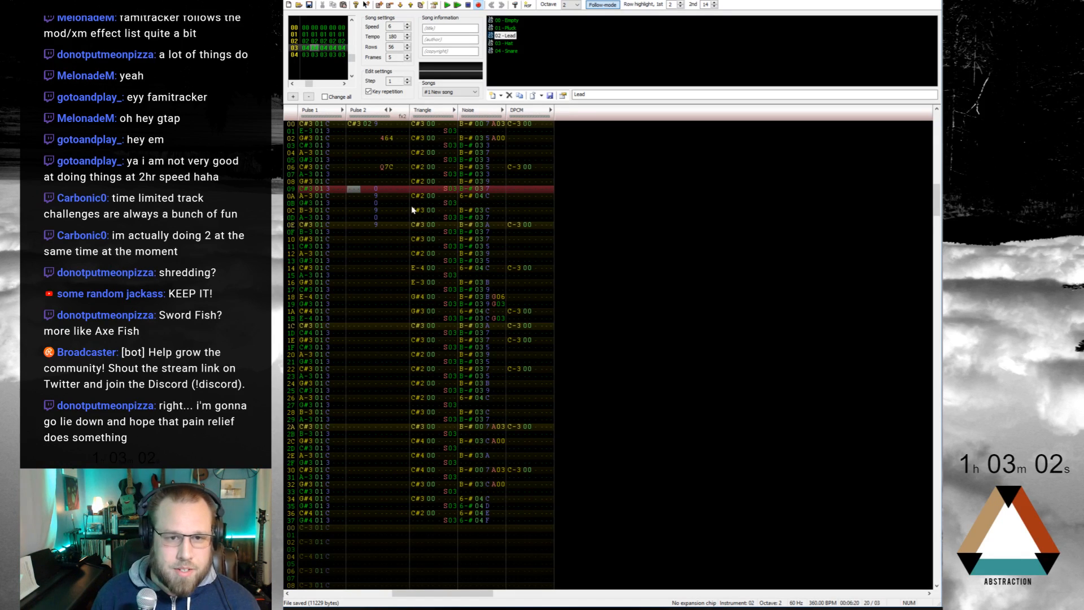
key("9")
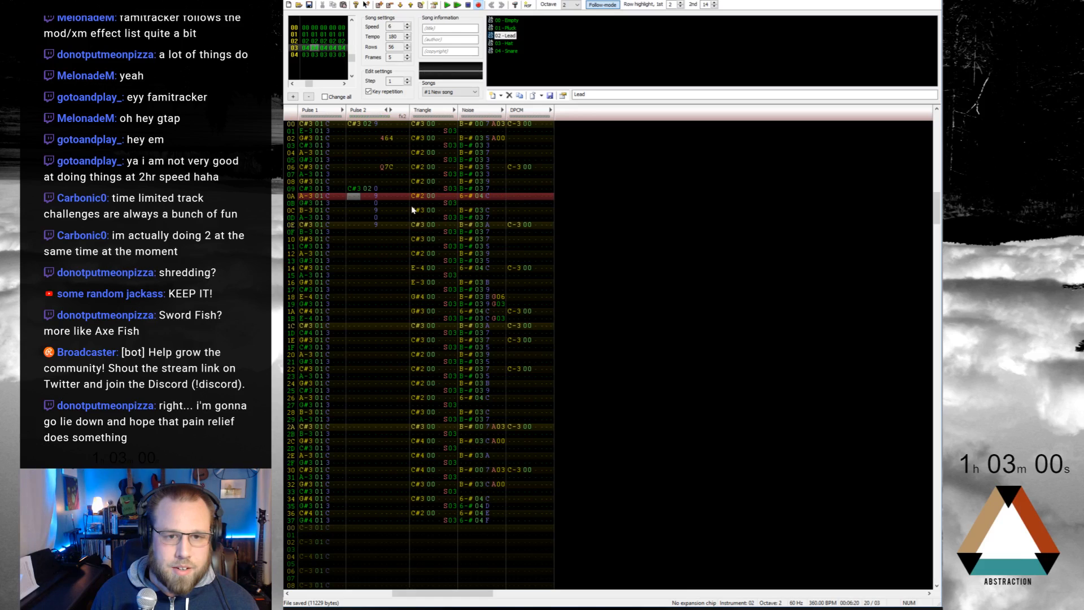
key("Up")
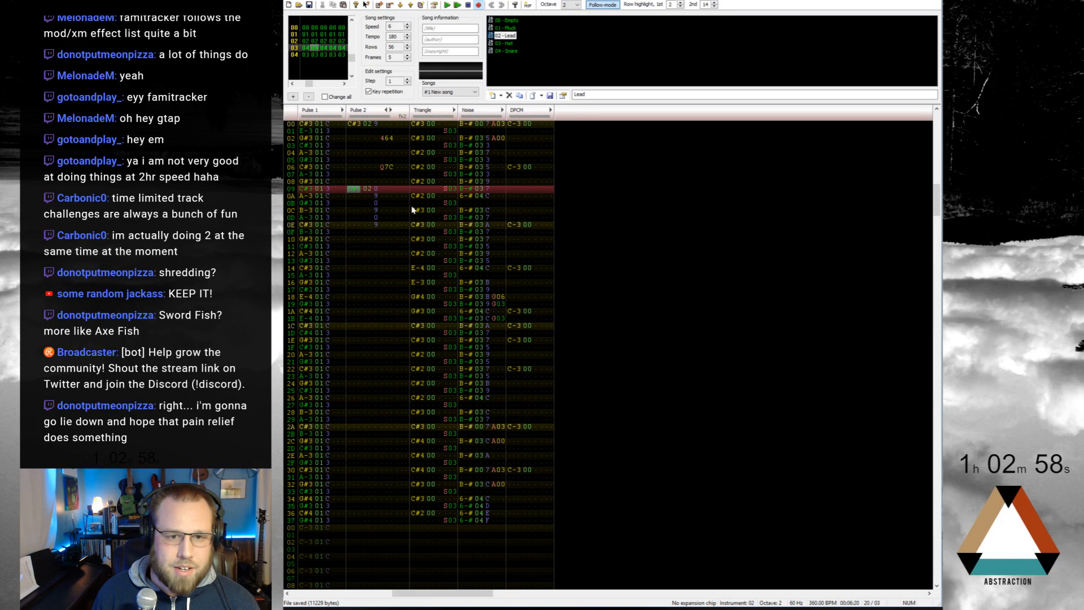
key("Delete")
Step: Clear the volume value at row 09 of Pulse 2 and enter a note cut there
key("Right")
key("Right")
key("Right")
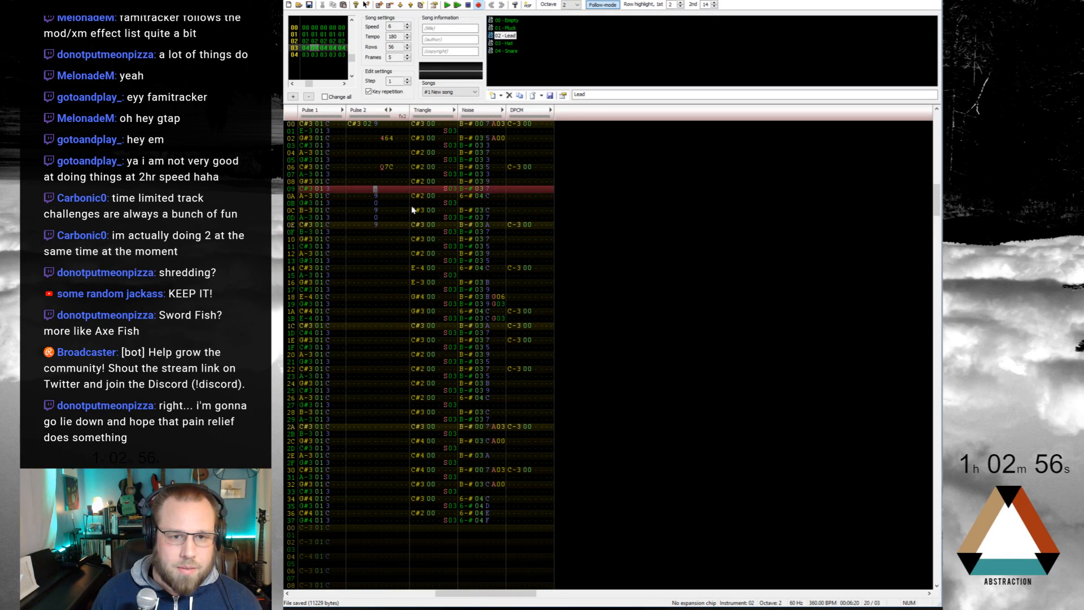
key("Left")
key("Left")
key("Left")
key("1")
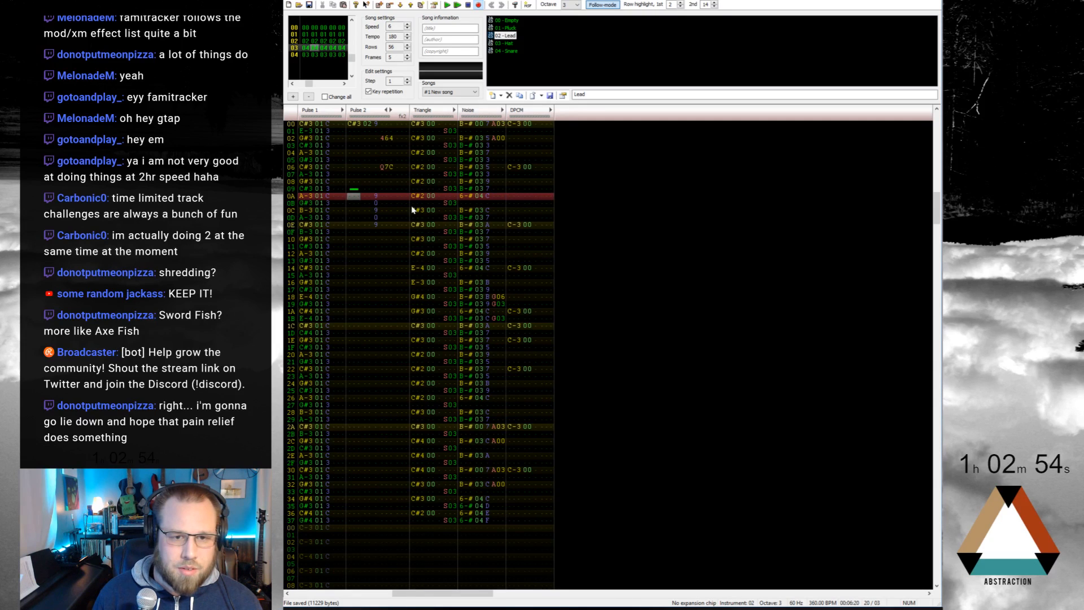
Step: Enter Pulse 2 notes C#4 at row 0A, E-4 at row 0C and C#4 at row 0E, clearing the rows between them
key("2")
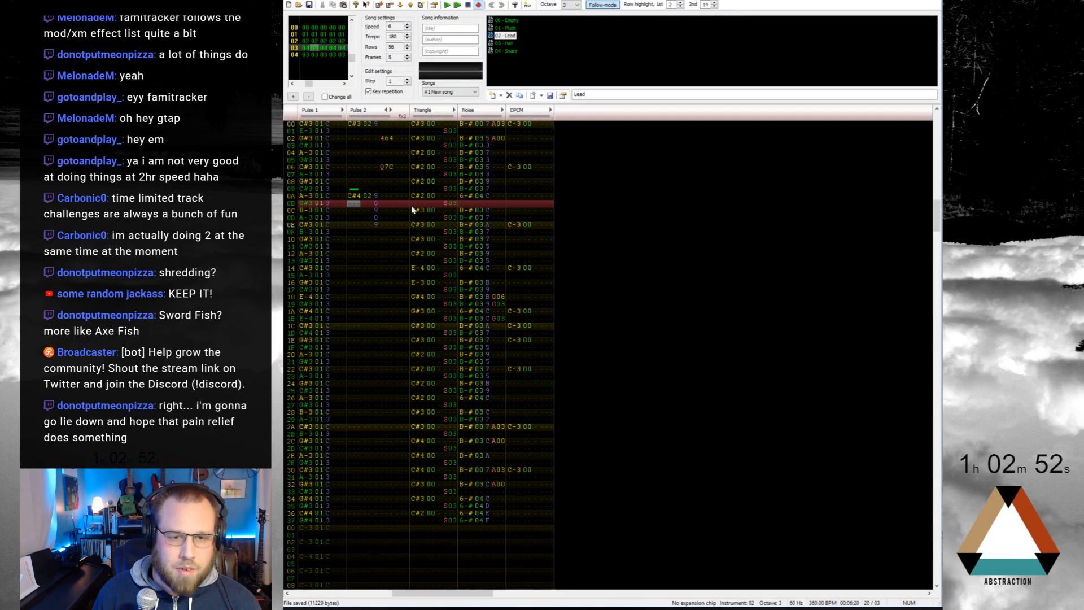
key("Delete")
key("e")
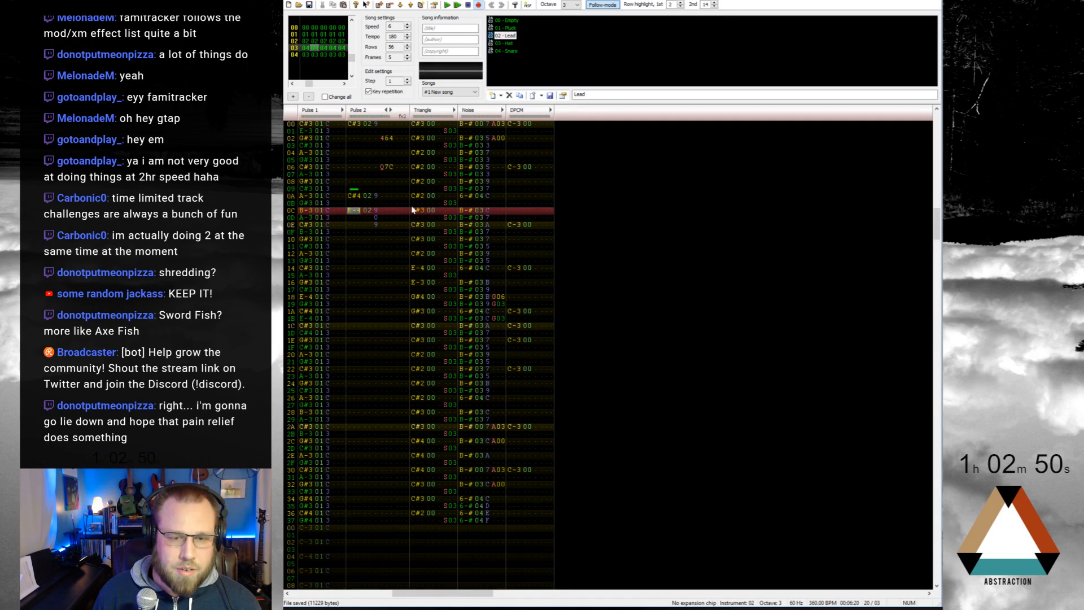
key("Delete")
key("2")
Step: Clear the Pulse 2 volume values on the notes from row 0A to row 0E
key("Right")
key("Right")
key("Right")
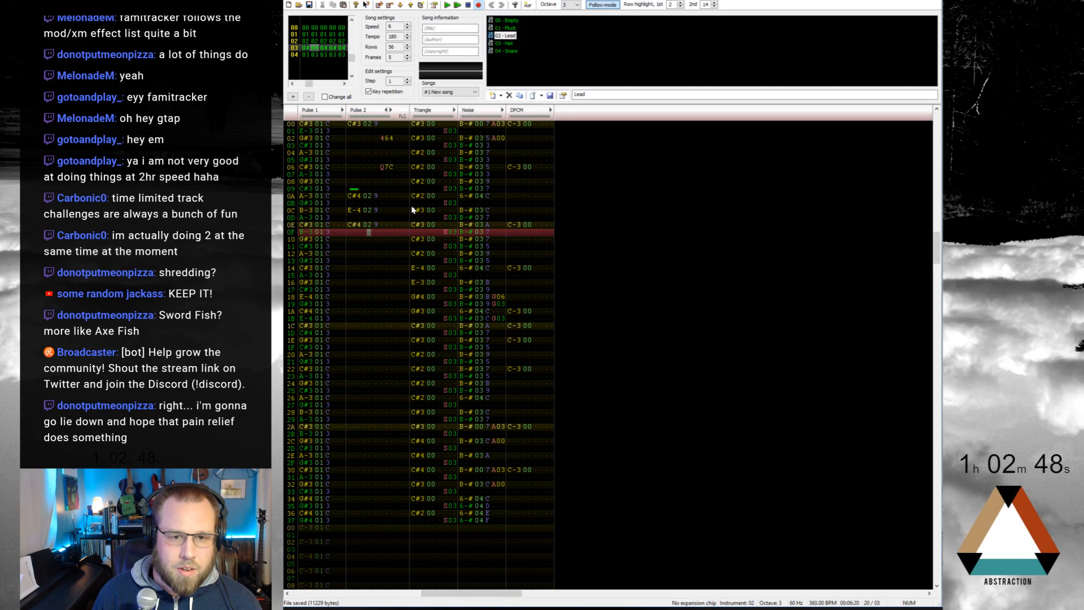
key("Up")
key("shift+Up")
key("shift+Up")
key("shift+Up")
key("shift+Up")
key("Delete")
Step: Enter note cuts at rows 0B and 0D of Pulse 2
key("Down")
key("Down")
key("Down")
key("Down")
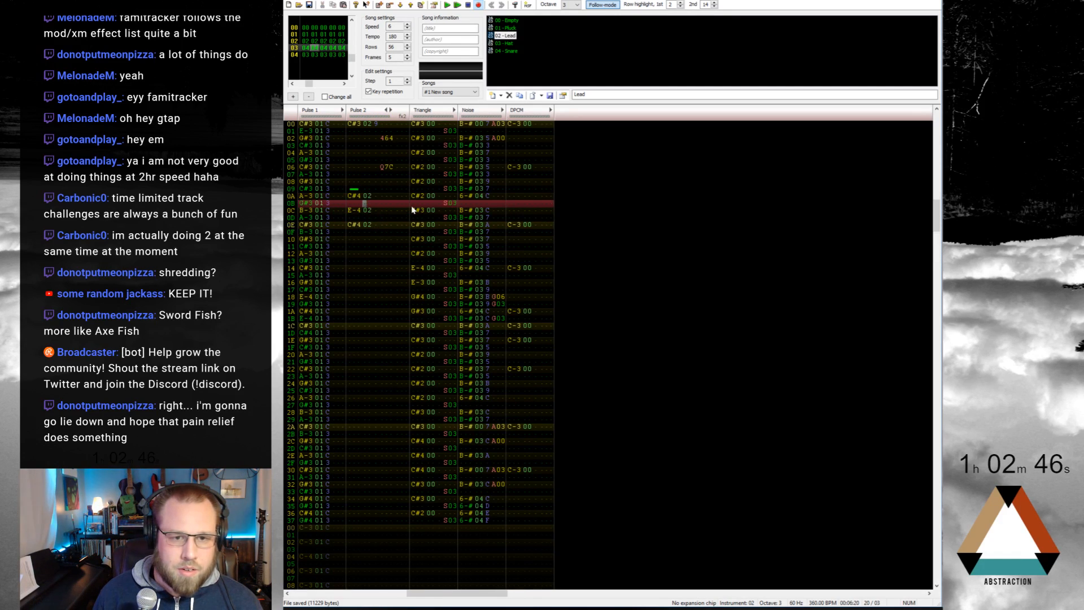
key("Up")
key("Up")
key("Up")
key("Up")
key("Up")
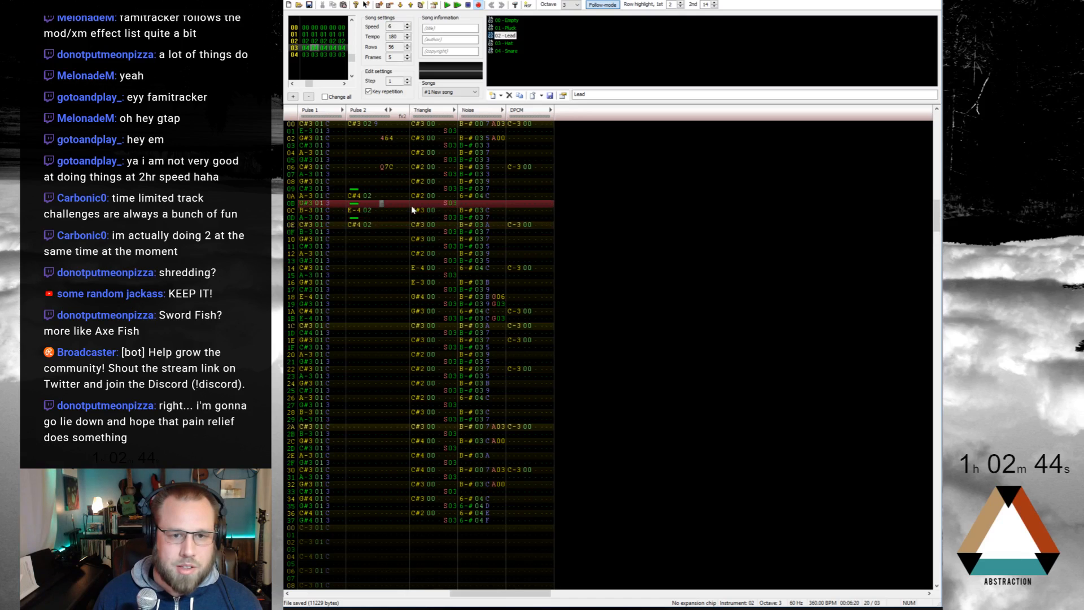
Step: Enter the vibrato-off effect 400 at row 09 of Pulse 2 and play frame 03 from the start
key("Right")
key("Right")
type("400")
key("Return")
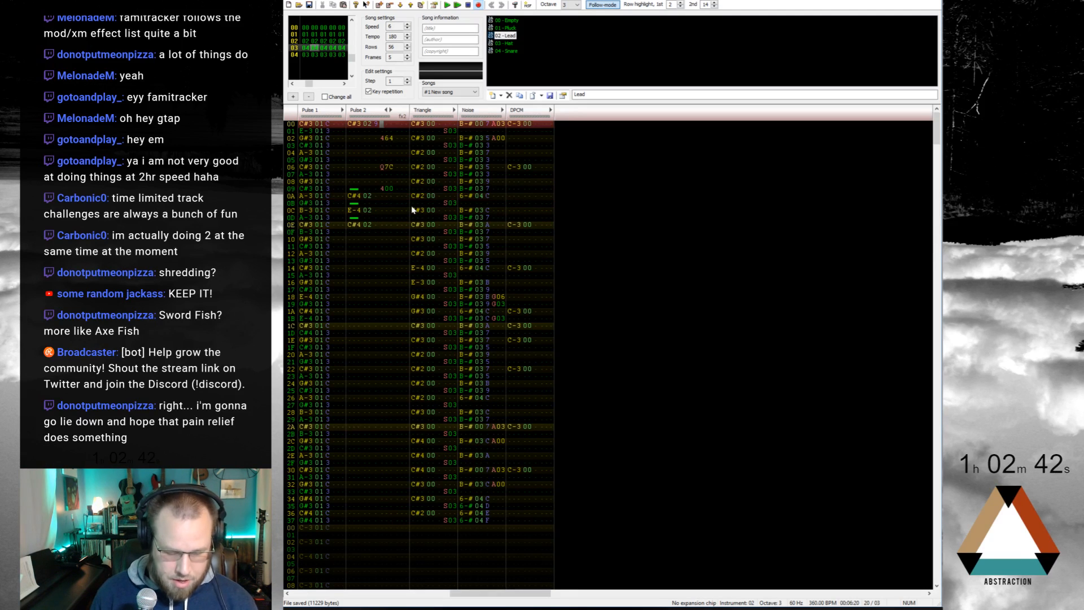
key("Return")
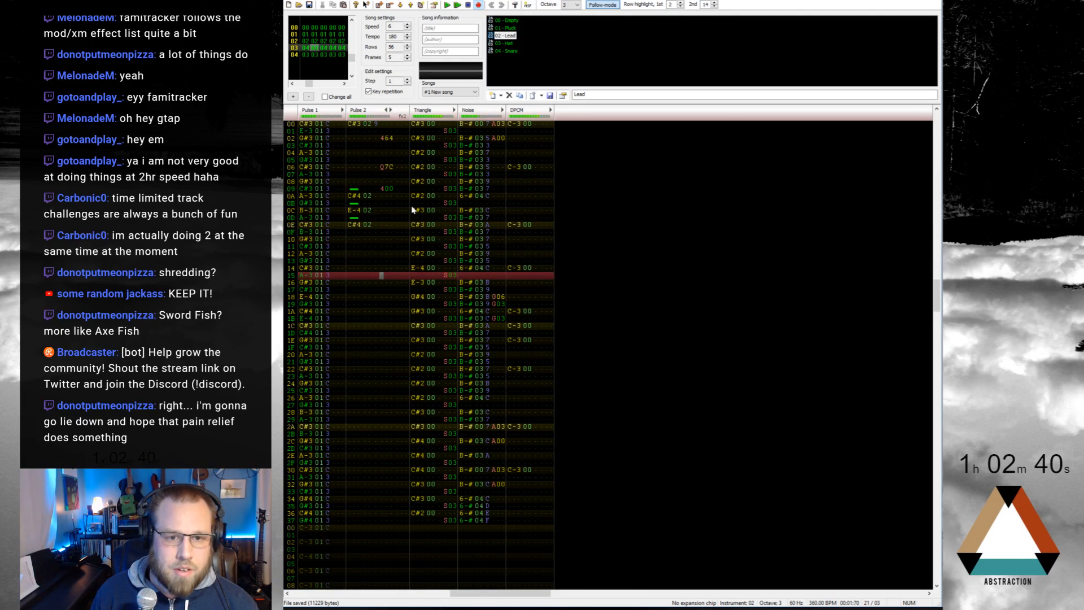
Step: Enter the vibrato effect 464 at row 10 of Pulse 2
key("Up")
key("Up")
key("Up")
key("Up")
key("Up")
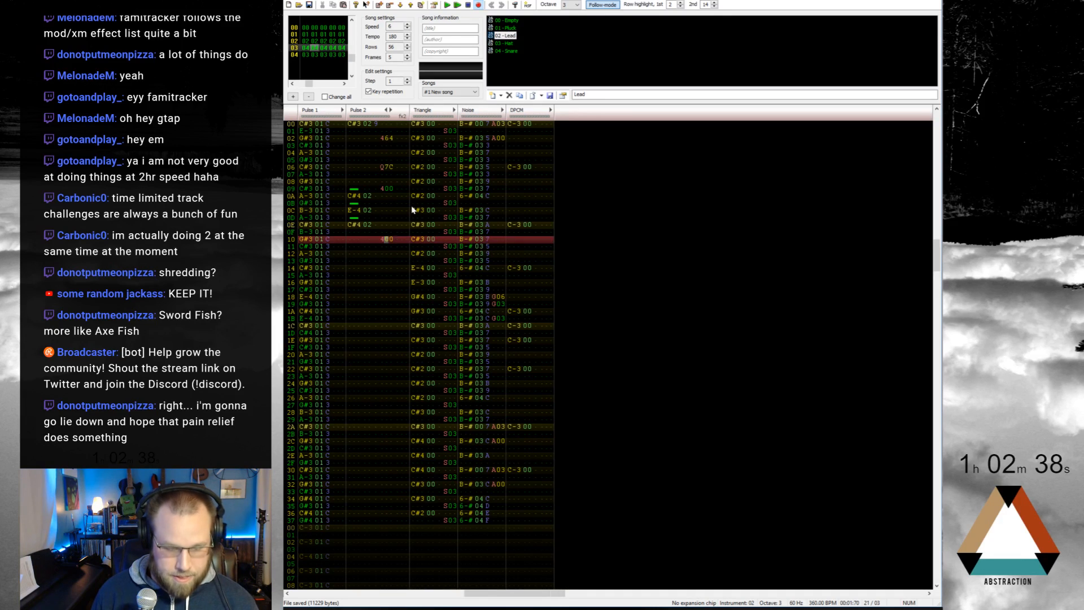
type("464")
Step: Enter the note C#4 at row 14 of Pulse 2
key("Down")
key("Down")
key("Left")
key("Left")
key("Left")
key("Left")
key("Down")
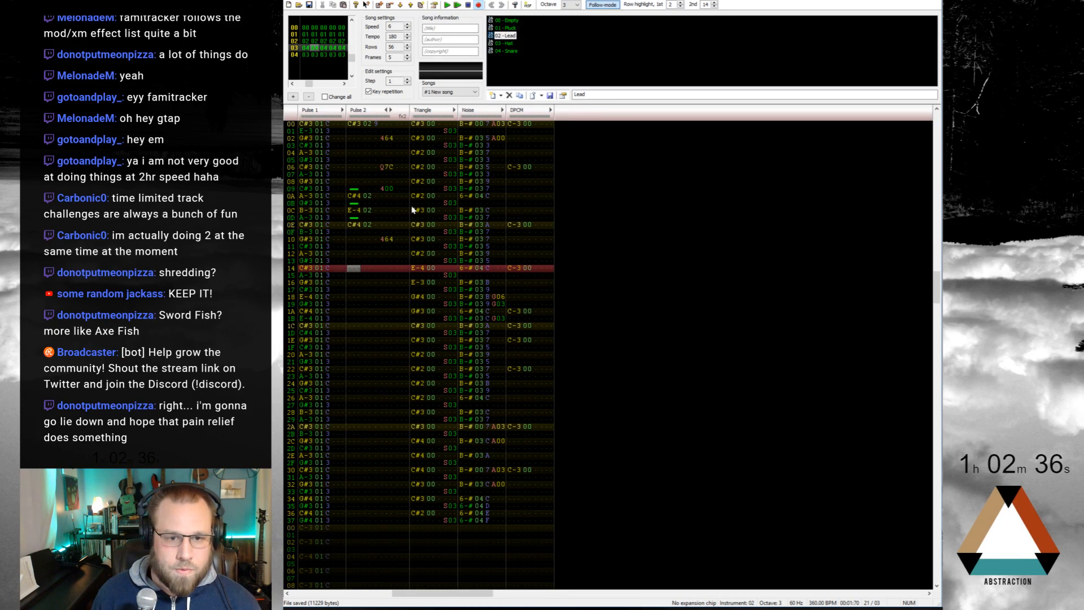
key("w")
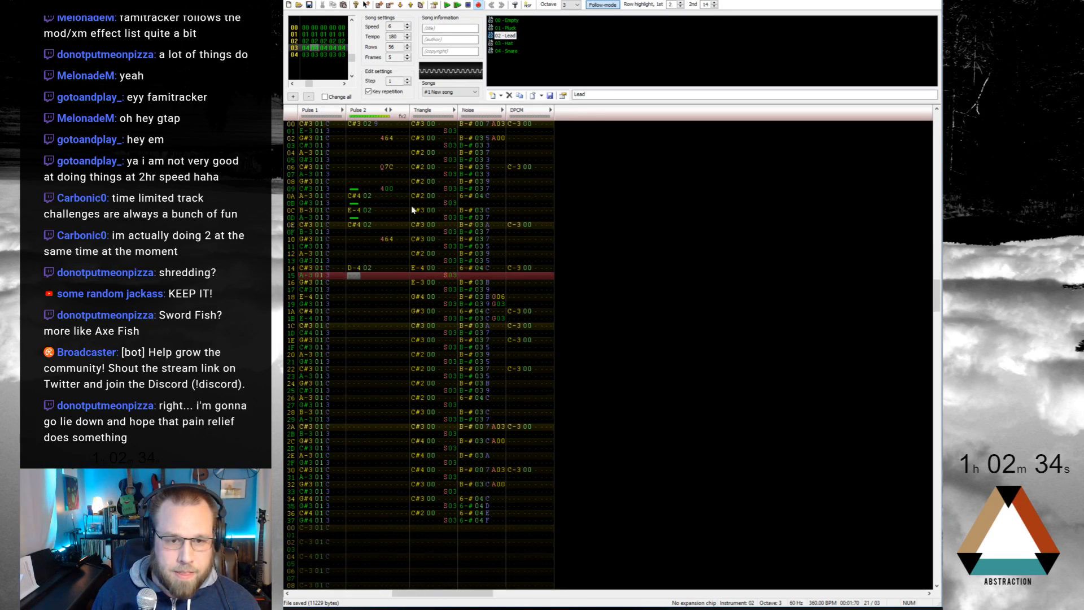
key("Up")
key("2")
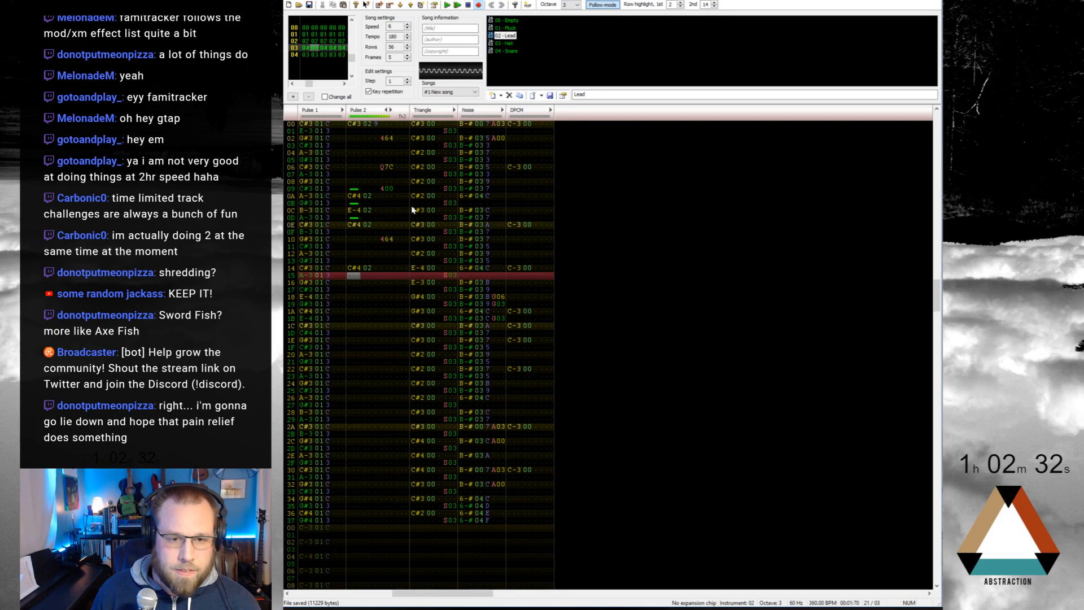
Step: Continue the Pulse 2 run with E-4 at row 15, F#4 at row 16 and G#4 at rows 17 and 18
key("1")
key("Up")
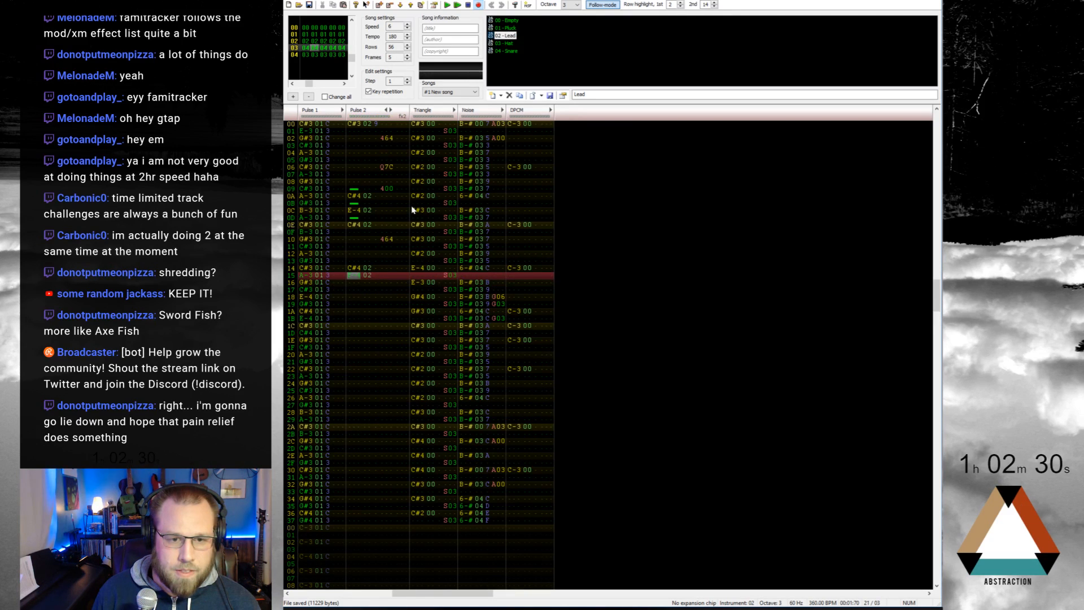
key("e")
key("5")
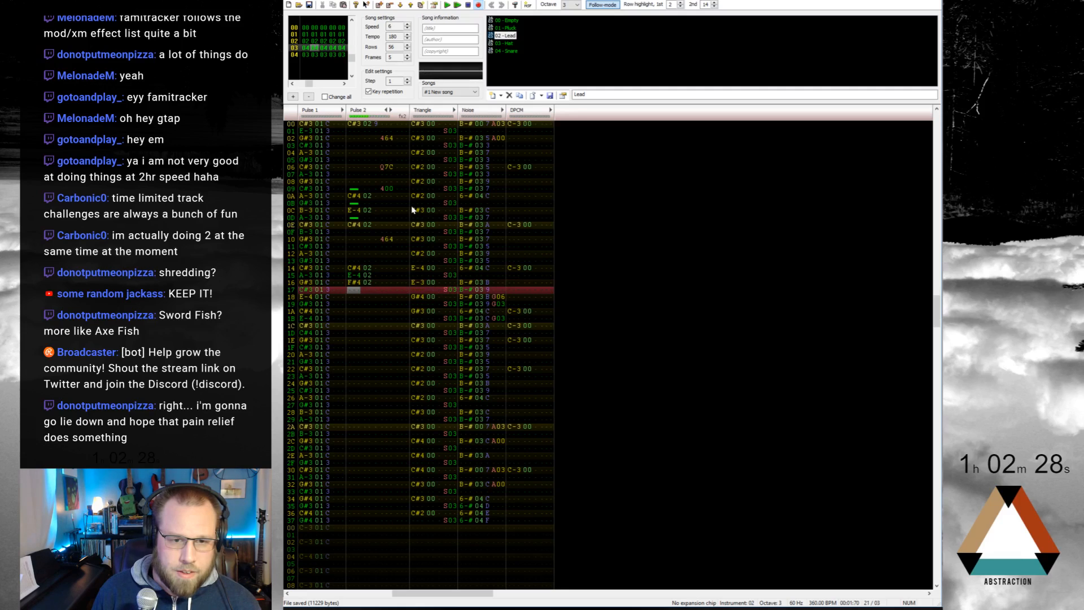
key("y")
key("Up")
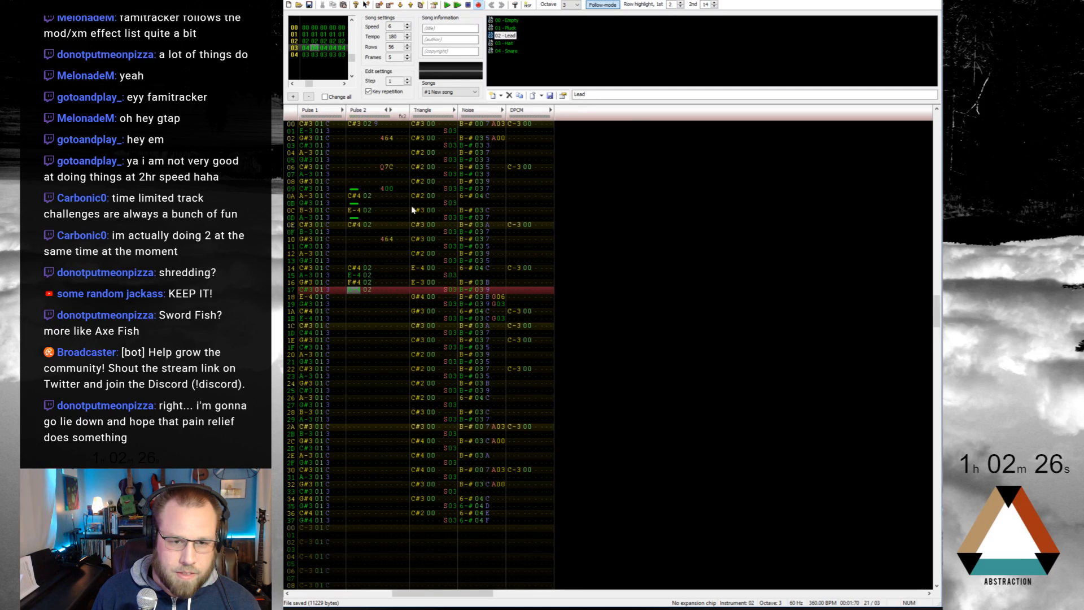
key("t")
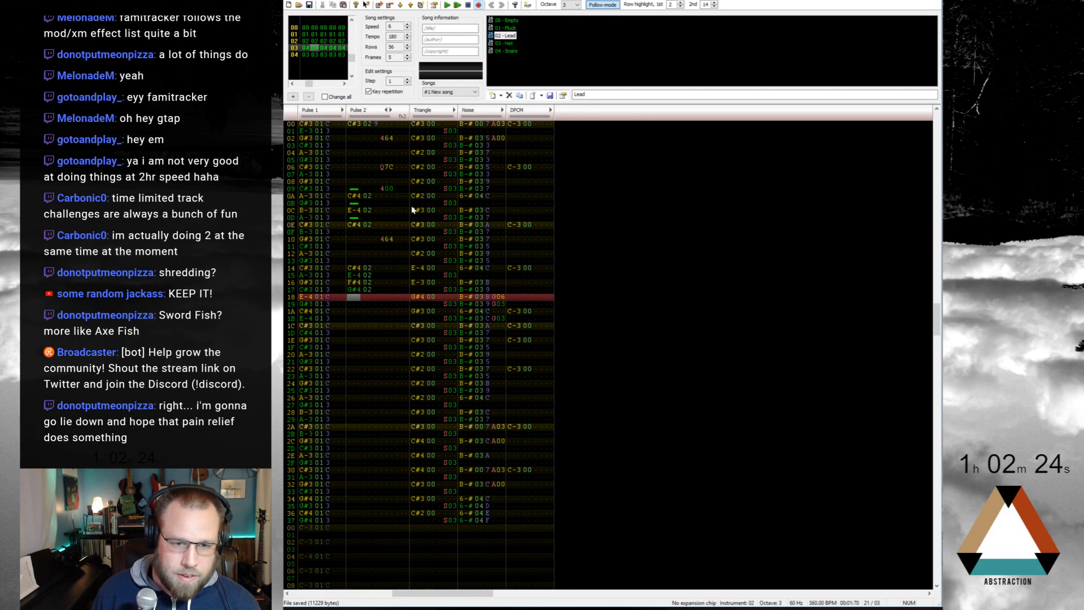
key("6")
Step: Enter the pitch-slide effect Q01 on the G#4 note at row 18 of Pulse 2
key("Up")
key("Right")
key("Right")
key("Right")
key("Right")
key("Right")
key("Right")
key("Right")
key("Right")
key("Right")
key("Right")
key("Up")
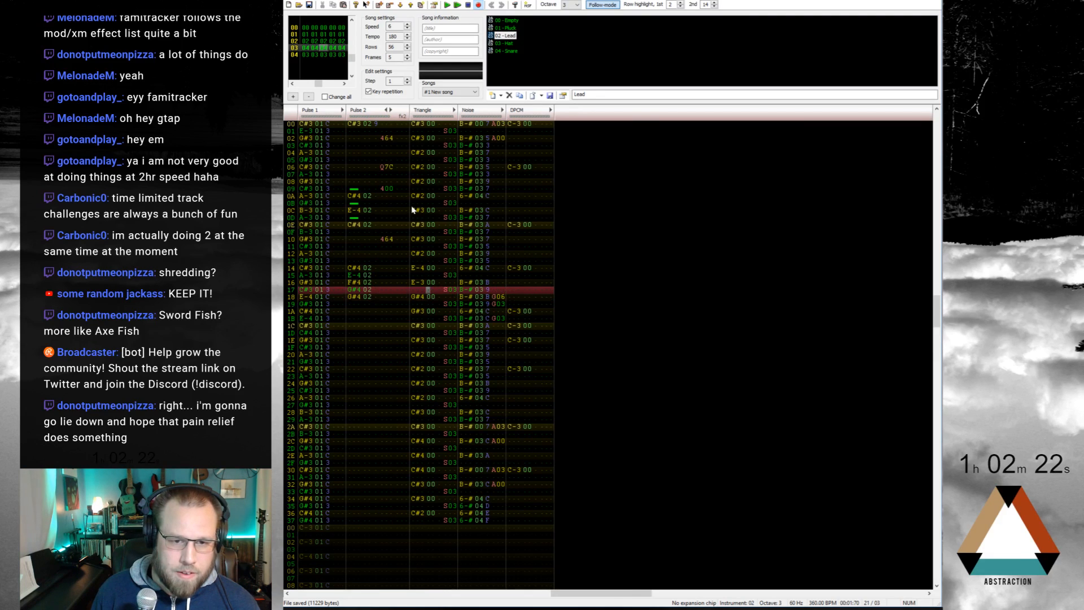
key("Left")
key("Left")
key("Left")
key("Down")
key("Down")
key("Left")
key("Left")
key("Left")
key("Up")
key("Right")
key("Right")
key("Right")
key("Right")
key("Right")
key("Left")
key("Left")
key("Left")
key("Left")
key("Left")
key("Left")
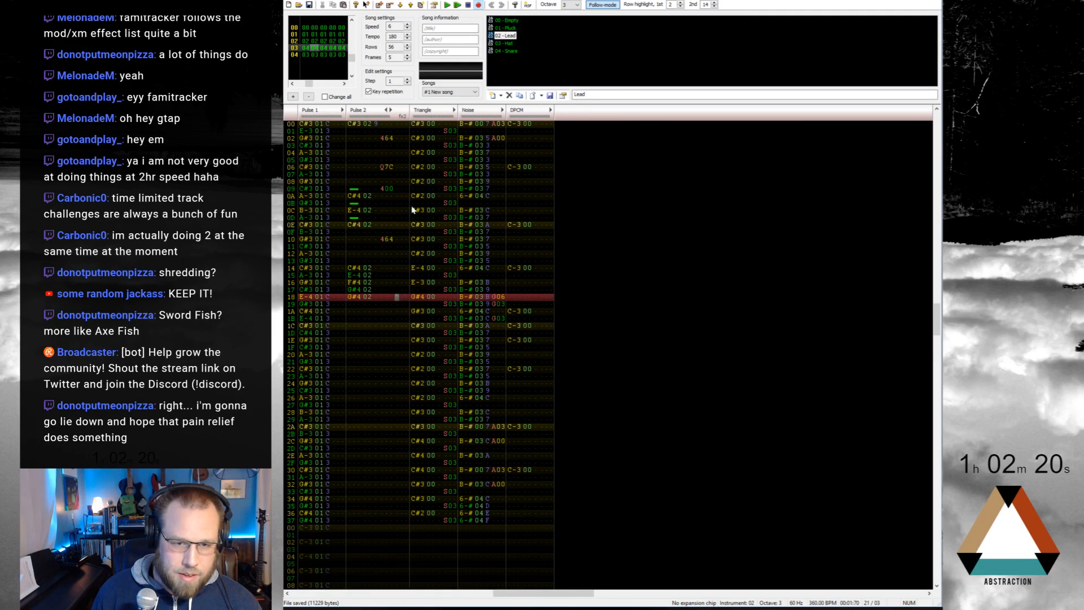
type("q")
key("Up")
key("Right")
type("1")
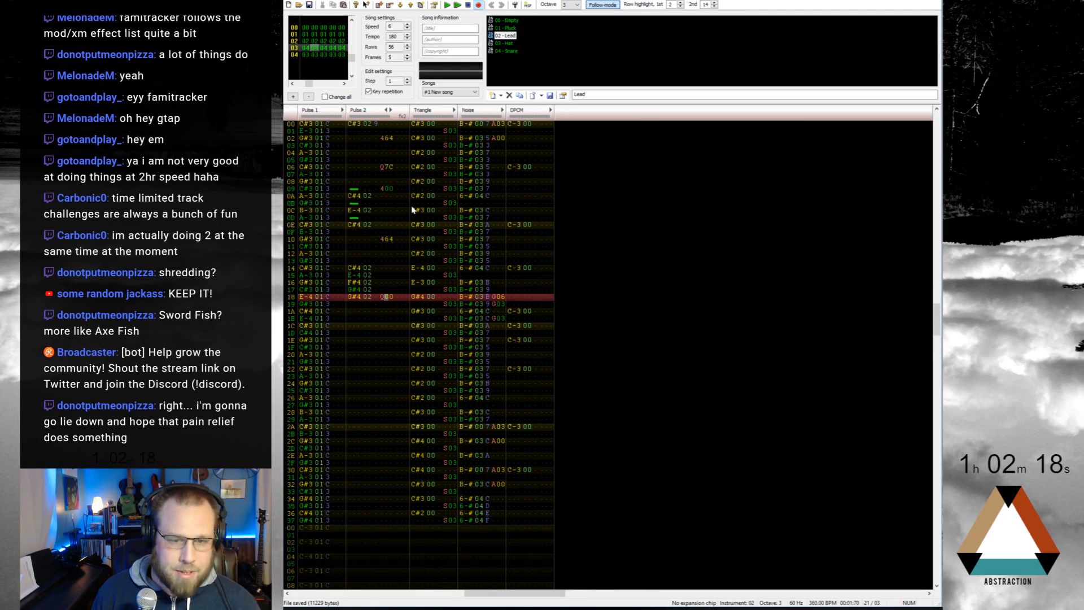
key("Up")
type("1")
key("Up")
type("0")
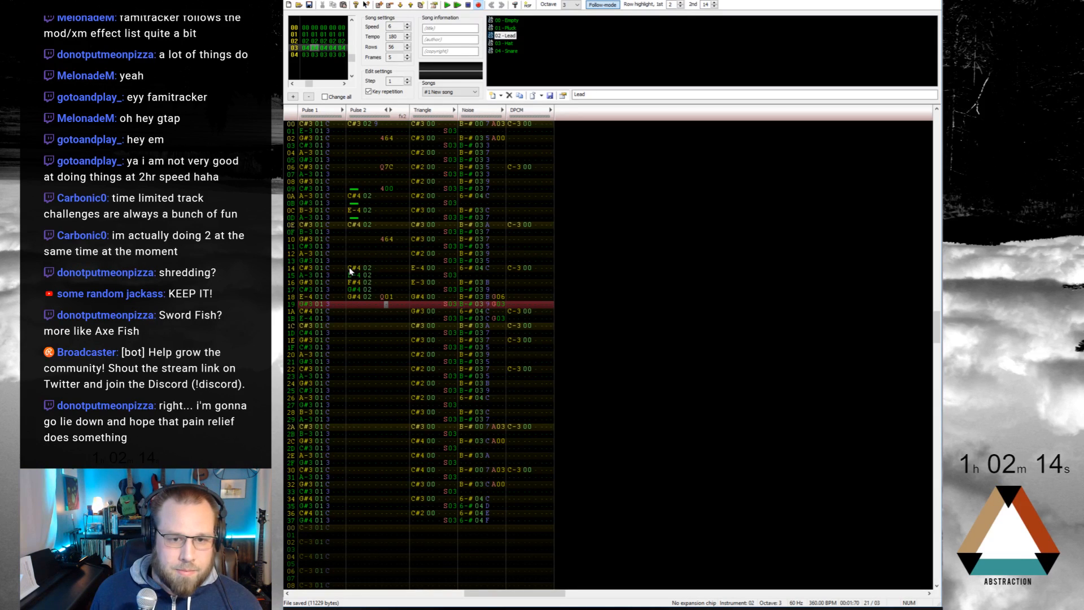
Step: Move the Pulse 2 run down two rows to start at row 16, along with the row 14 Noise and DPCM hits
left_click_drag(350, 268, 388, 312)
left_click(397, 268)
left_click_drag(467, 269, 474, 292)
left_click(472, 297)
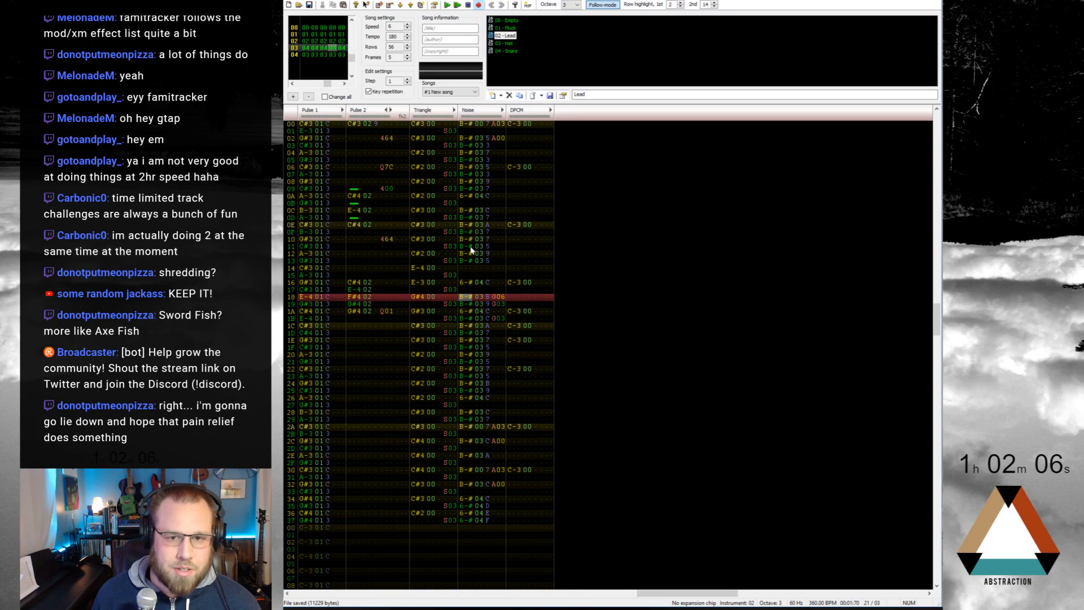
Step: Copy the Noise hits at rows 0C and 0D to rows 14 and 15
left_click_drag(466, 210, 471, 219)
key("ctrl+c")
left_click(465, 268)
key("ctrl+v")
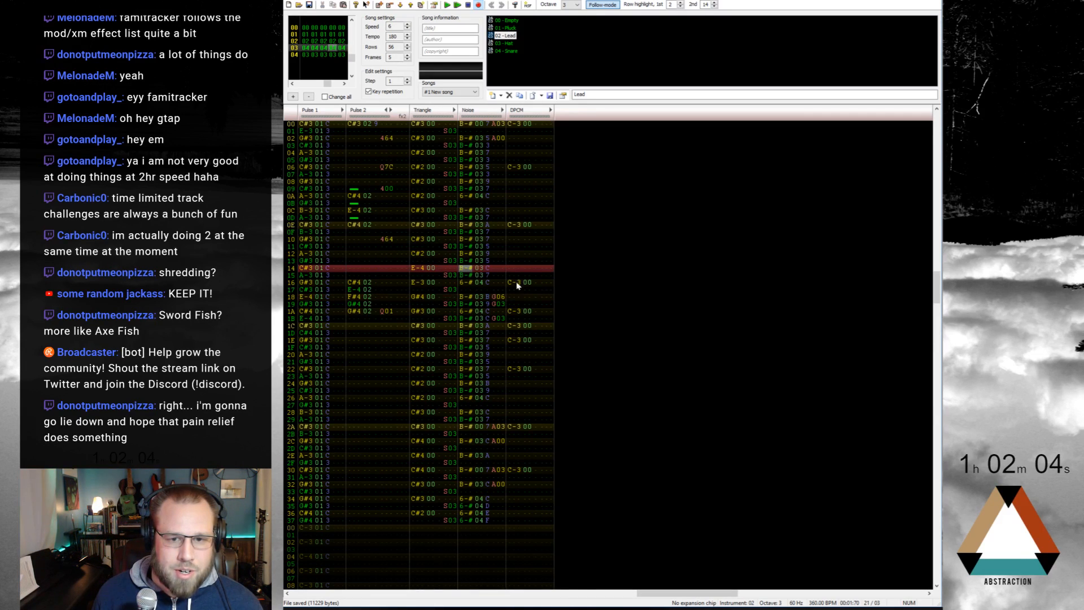
Step: Add the note-delay effects G06 at row 14 and G03 at row 15 of Noise, and play the result
left_click(493, 270)
type("g00g00")
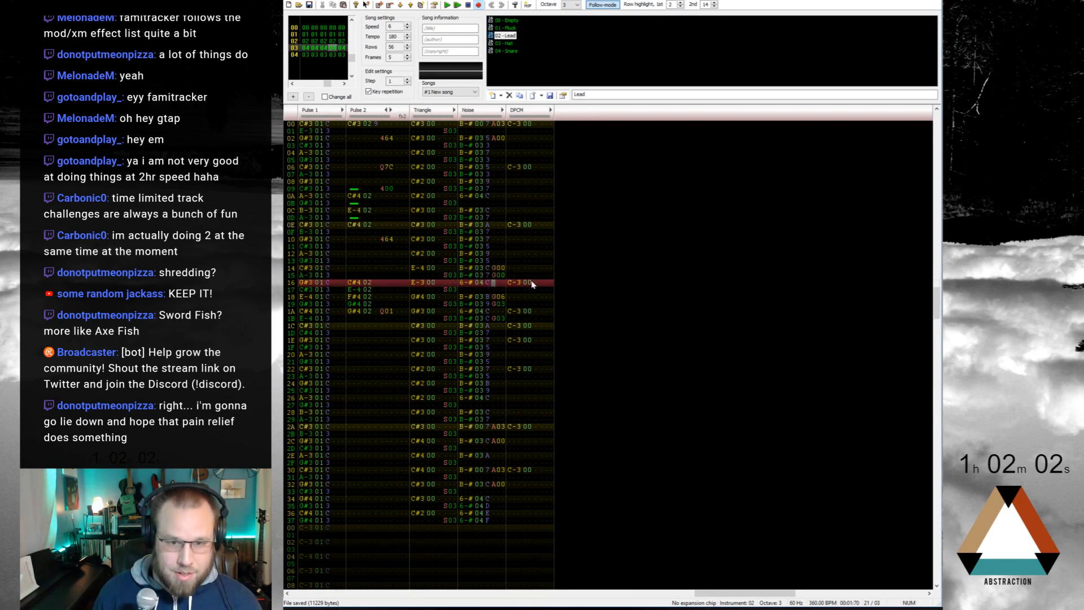
key("Up")
key("Up")
key("Right")
key("Right")
type("63")
key("Return")
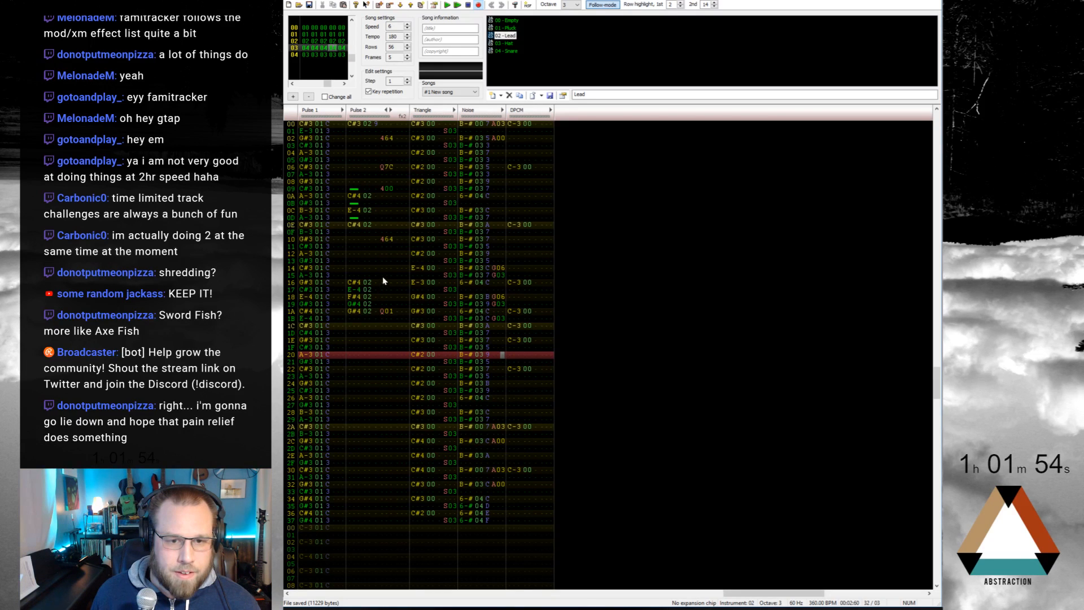
Step: Enter a note cut and the vibrato-off effect 400 at row 14 of Pulse 2
left_click(356, 270)
key("1")
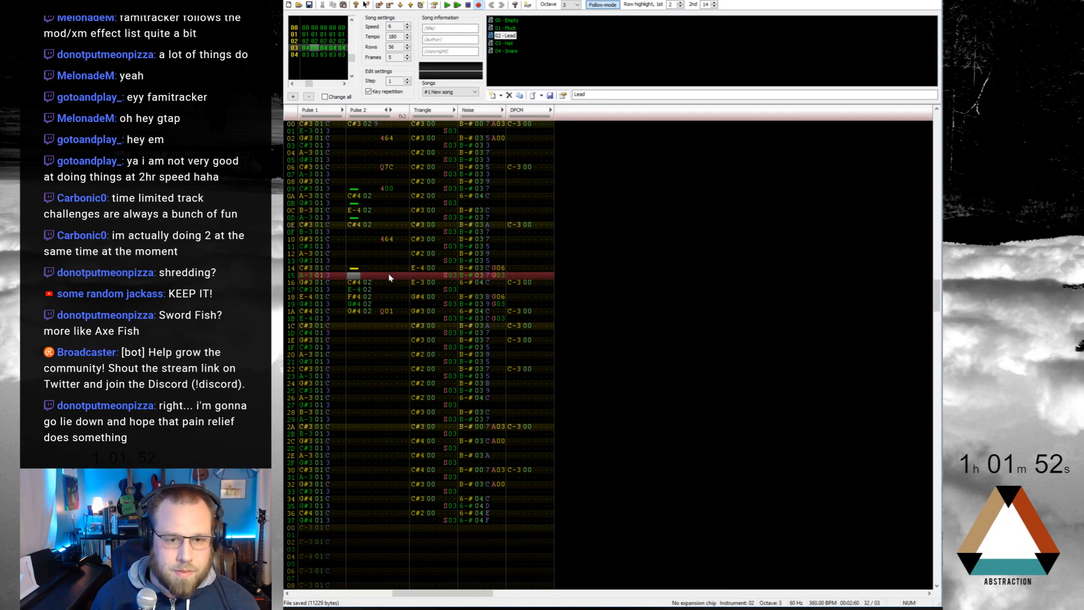
key("Right")
key("Right")
key("Right")
key("Up")
type("4")
Step: Try A#4 at row 19 and C-5 at row 1A as the end of the Pulse 2 run
key("Down")
key("Down")
key("Down")
key("Down")
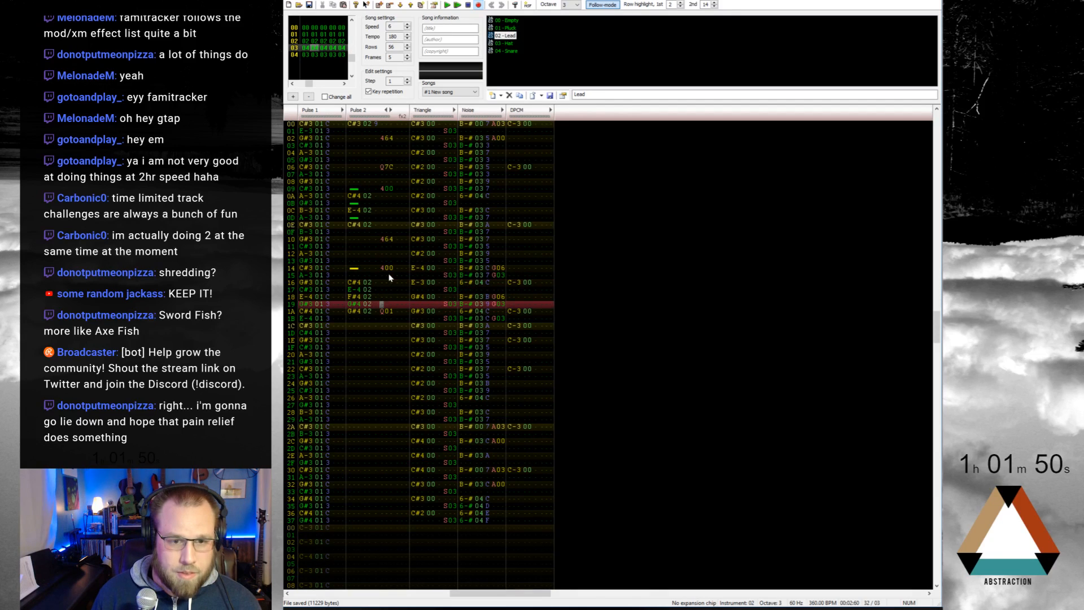
key("Left")
key("Left")
key("Left")
key("Left")
key("y")
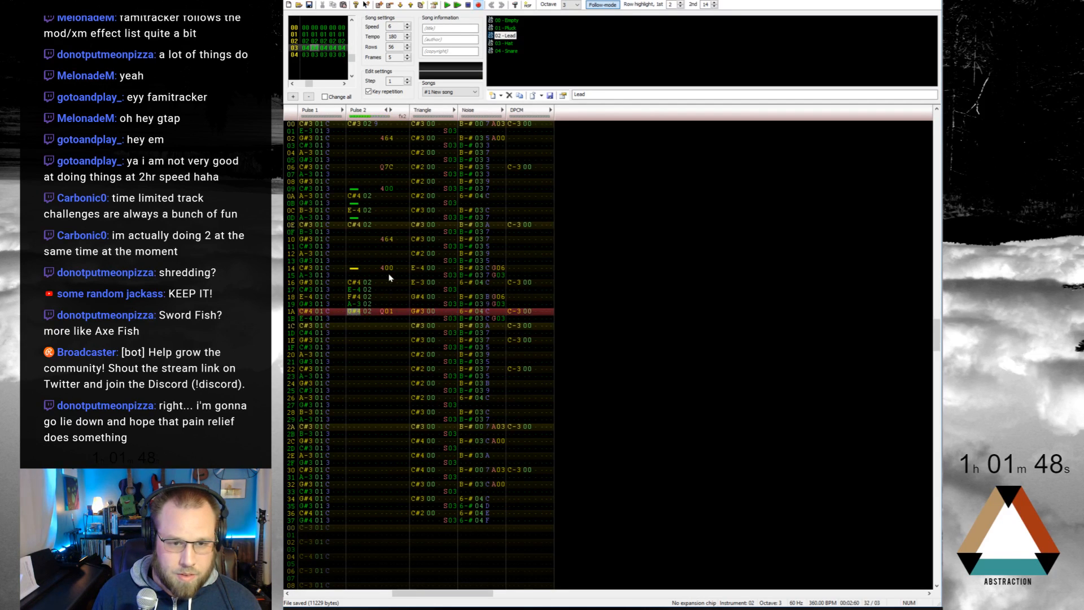
key("Up")
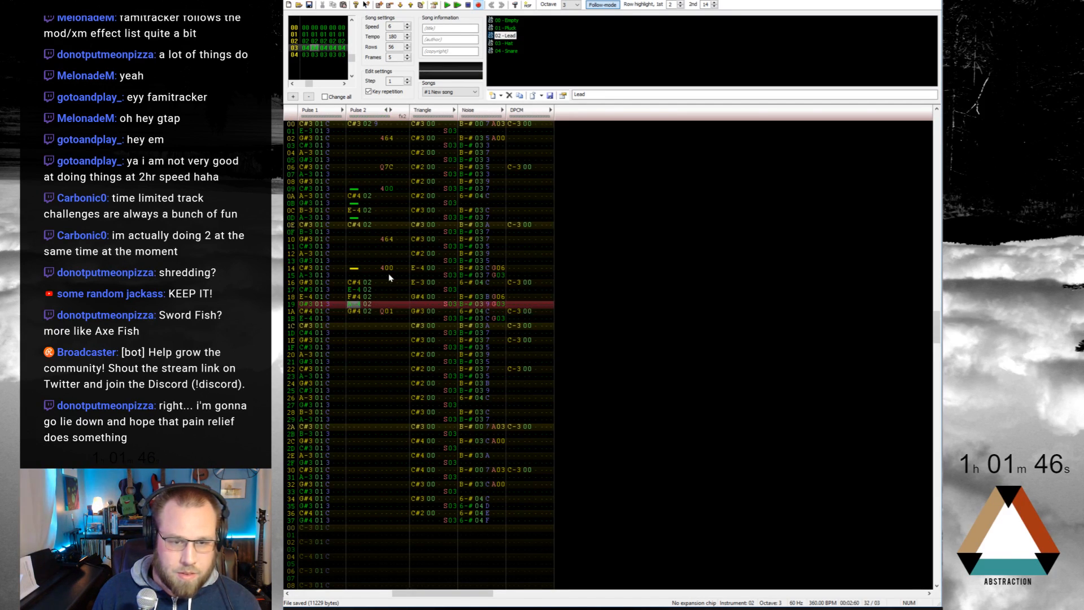
key("7")
key("Up")
key("7")
key("u")
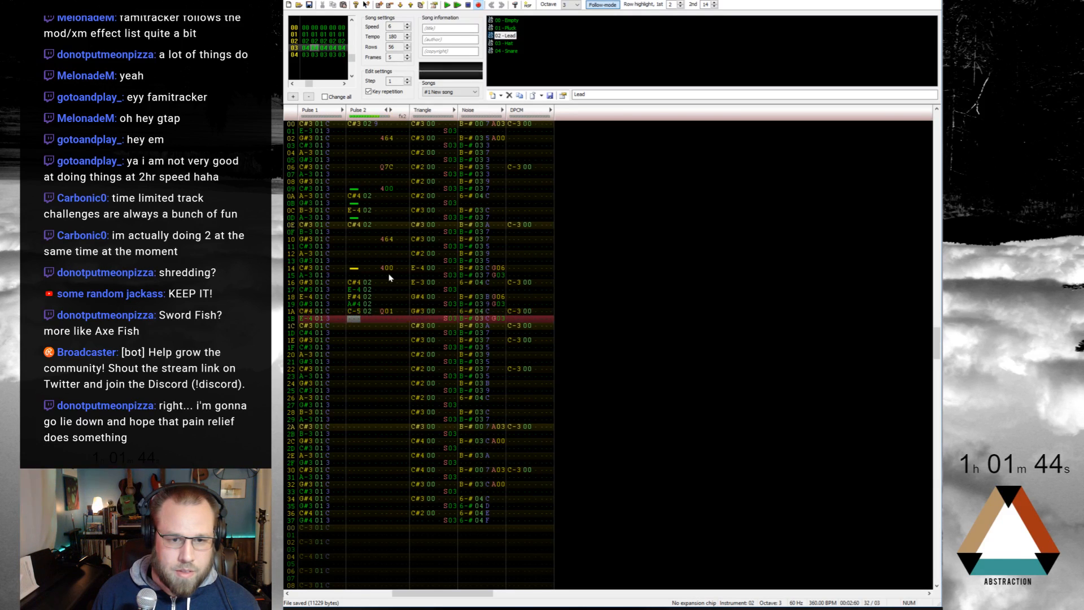
Step: Change the end of the Pulse 2 run to B-4 at row 19 and A-4 at row 1A
key("Up")
key("Up")
key("u")
key("y")
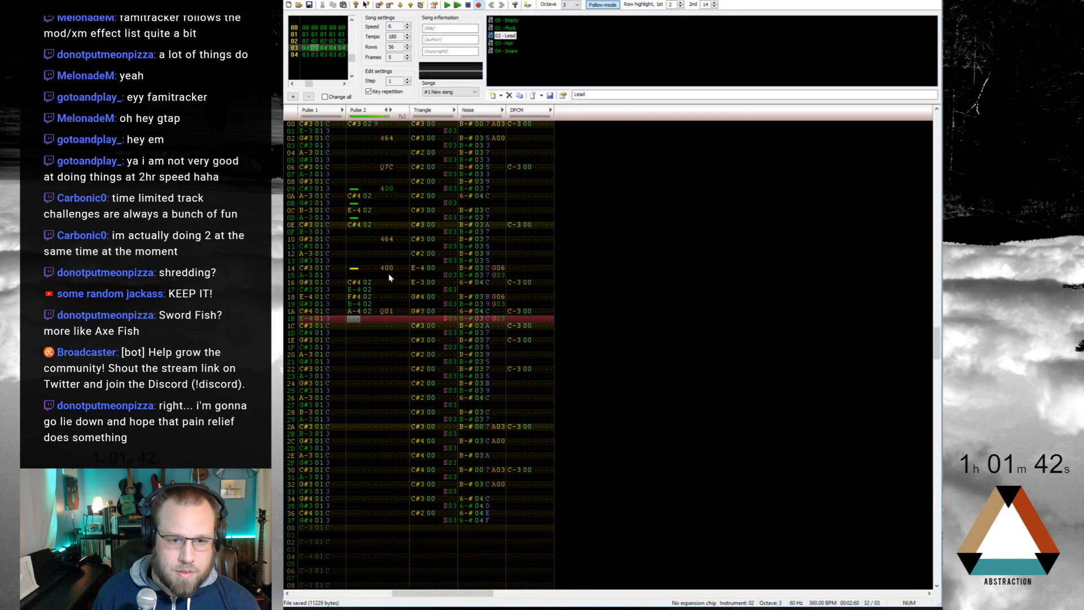
Step: Try A#4 without the Q01 effect at row 1A of Pulse 2
key("Right")
key("Right")
key("Right")
key("Right")
key("Up")
key("Delete")
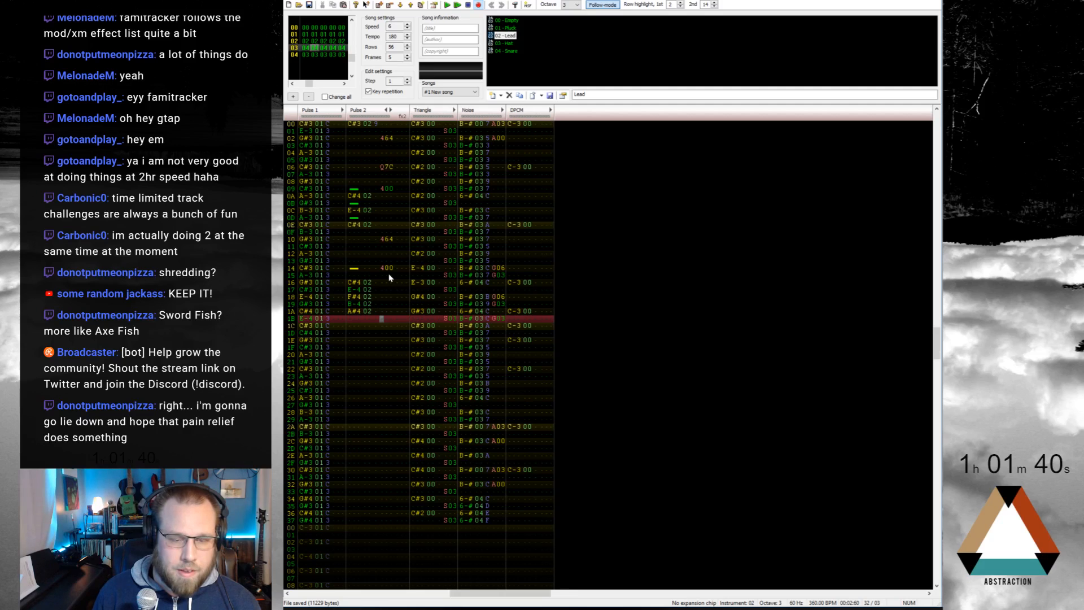
Step: Check the Pulse 2 lead in frame 02 for comparison and return to frame 03
key("Left")
key("Up")
key("ctrl+Up")
key("Up")
key("Left")
key("ctrl+Left")
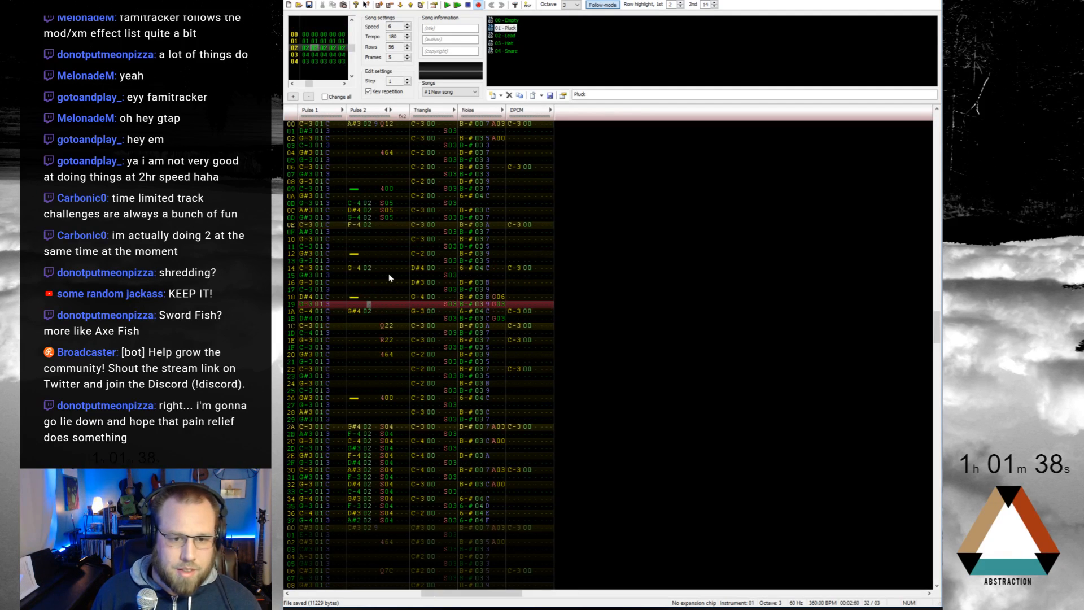
key("ctrl+Down")
scroll(449, 295, "down", 9)
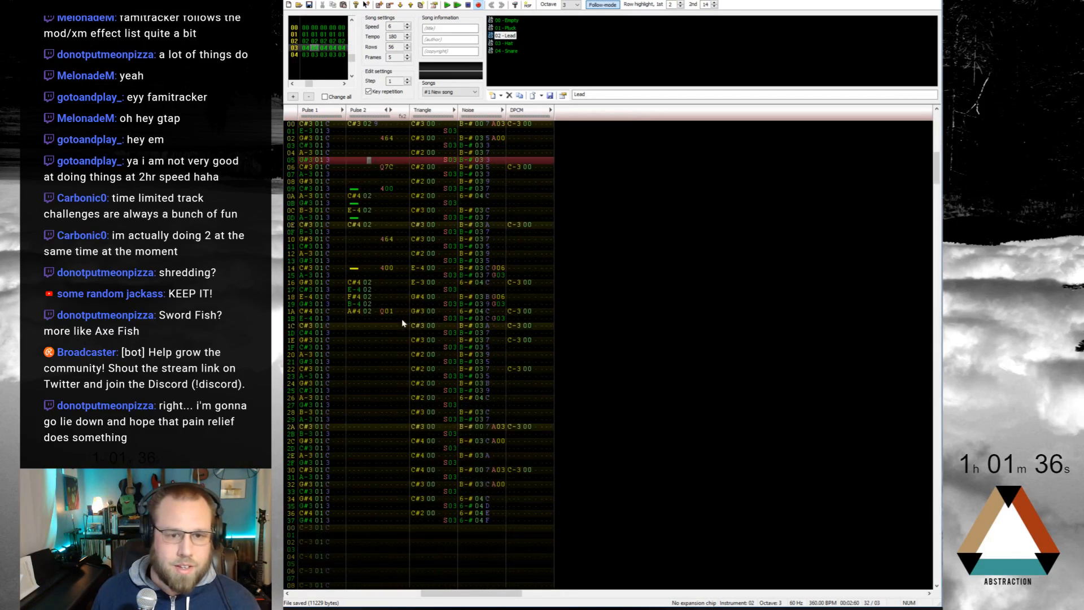
Step: Set the Pulse 2 note at row 1A to A-4 and play frame 03 to hear it
left_click(361, 311)
key("y")
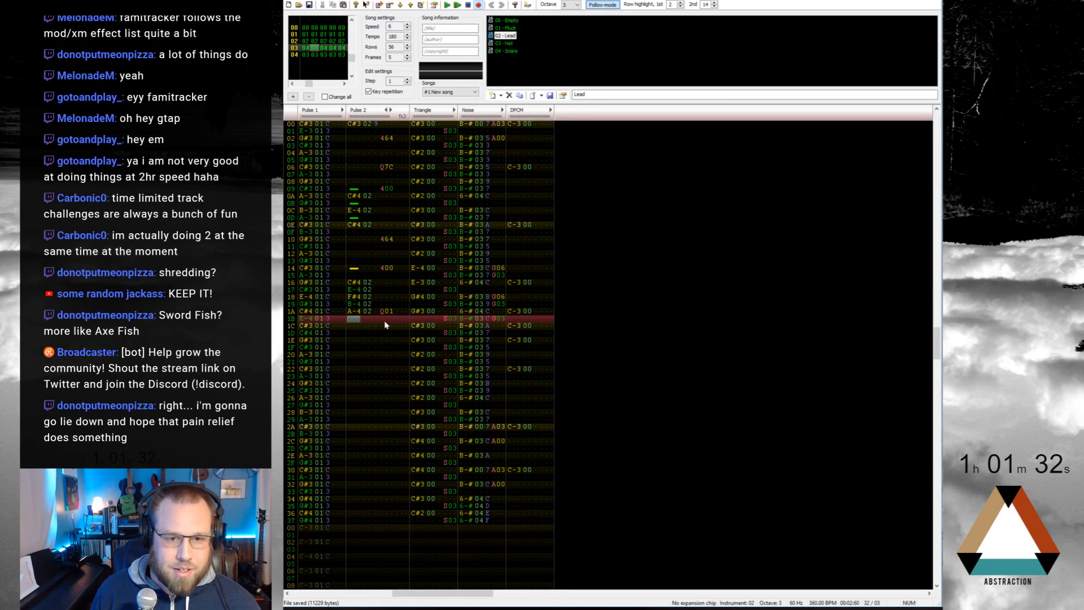
key("Up")
key("Return")
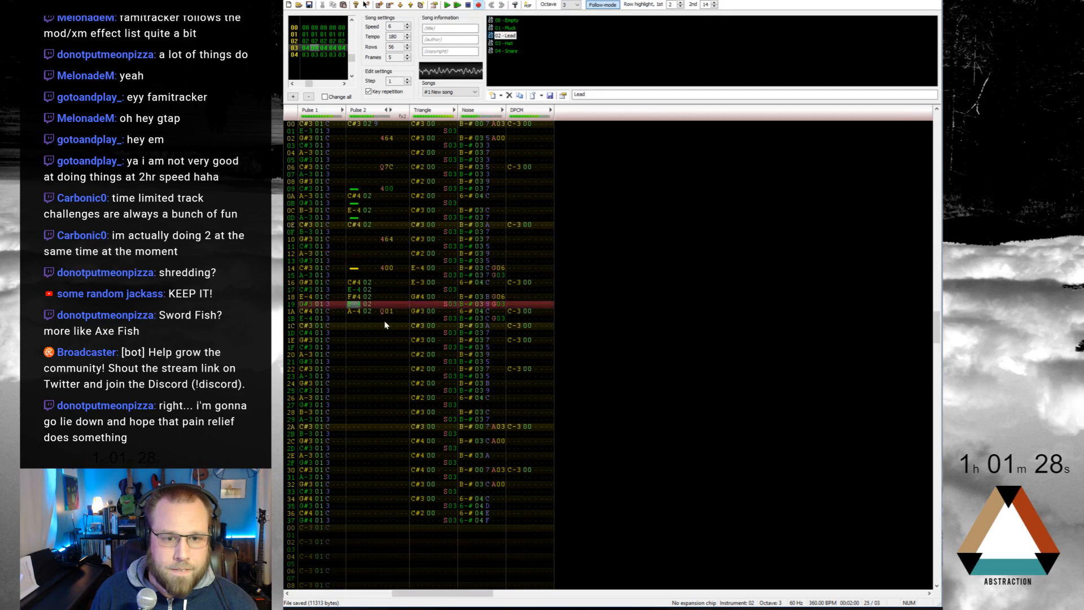
key("Return")
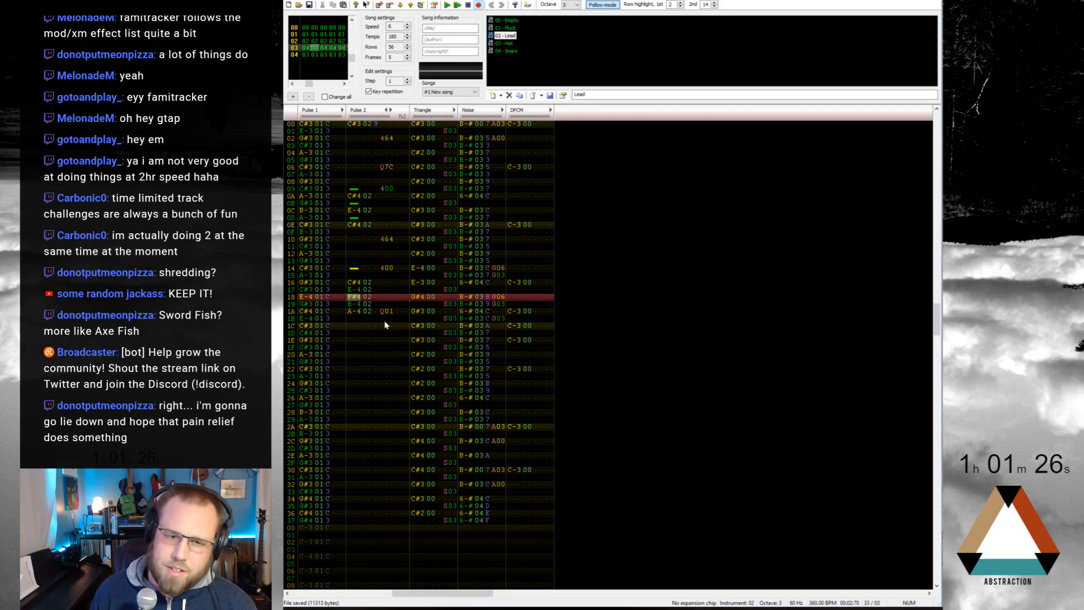
Step: Delete the Q01 effect from row 1A of Pulse 2 and play the run from a few rows earlier
key("Right")
key("Right")
key("Right")
key("Right")
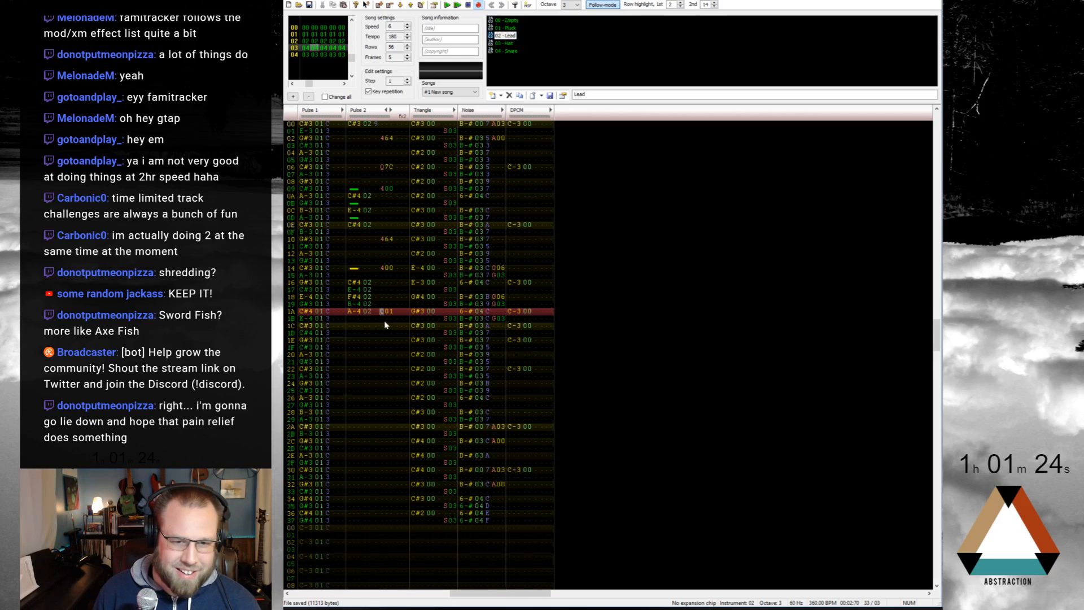
key("Delete")
key("Up")
key("Up")
key("Up")
key("Up")
key("Up")
key("F7")
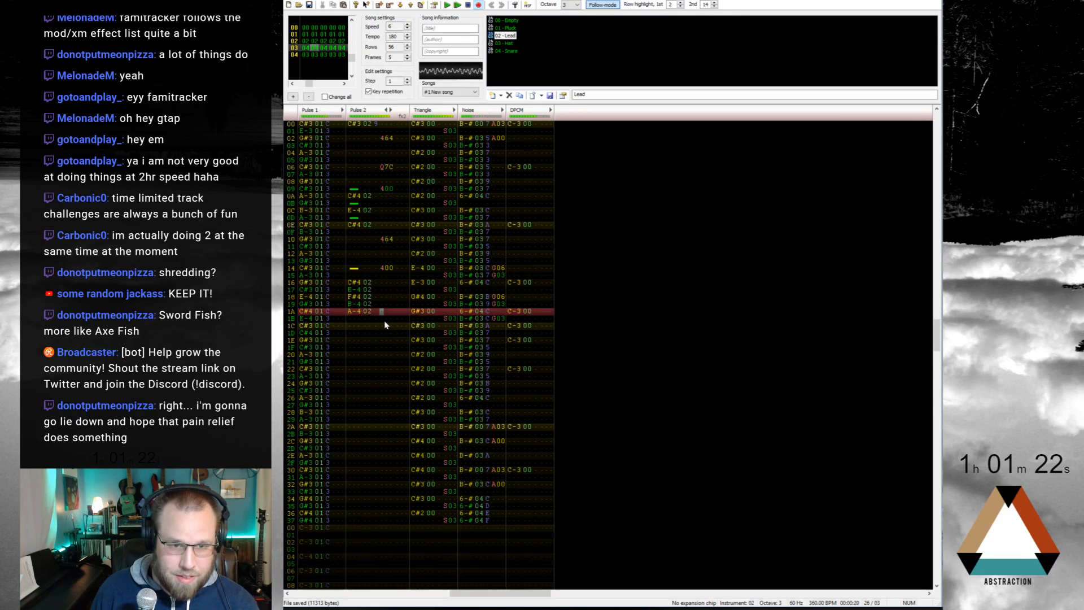
key("Return")
Step: Enter the vibrato effect 464 at row 1E of Pulse 2
key("Up")
key("Up")
key("Up")
key("Up")
key("Up")
key("Up")
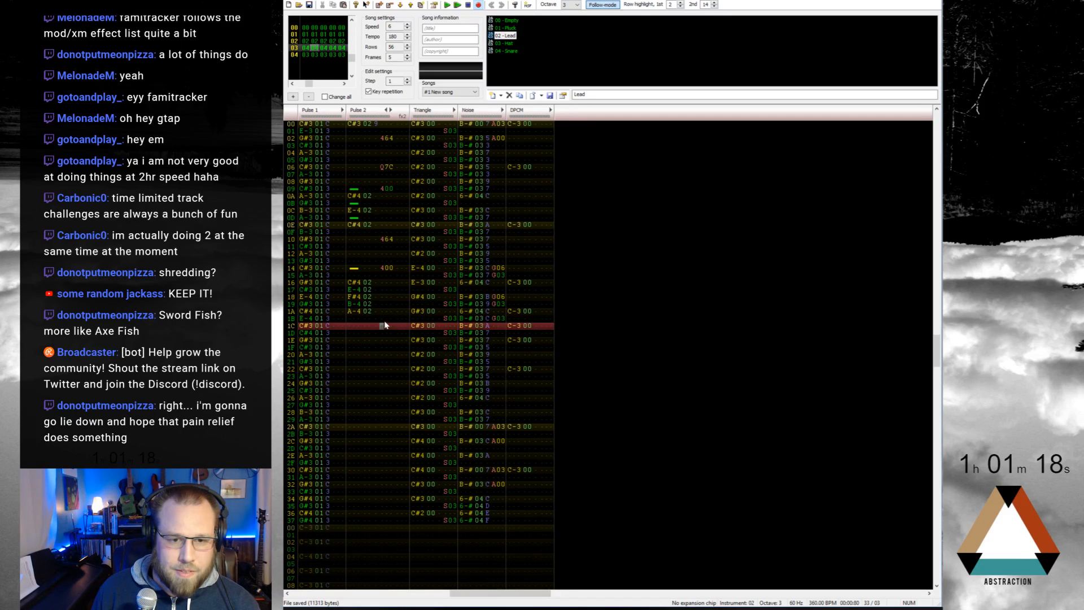
key("Down")
key("Down")
key("Down")
key("Down")
key("Up")
key("Up")
key("Up")
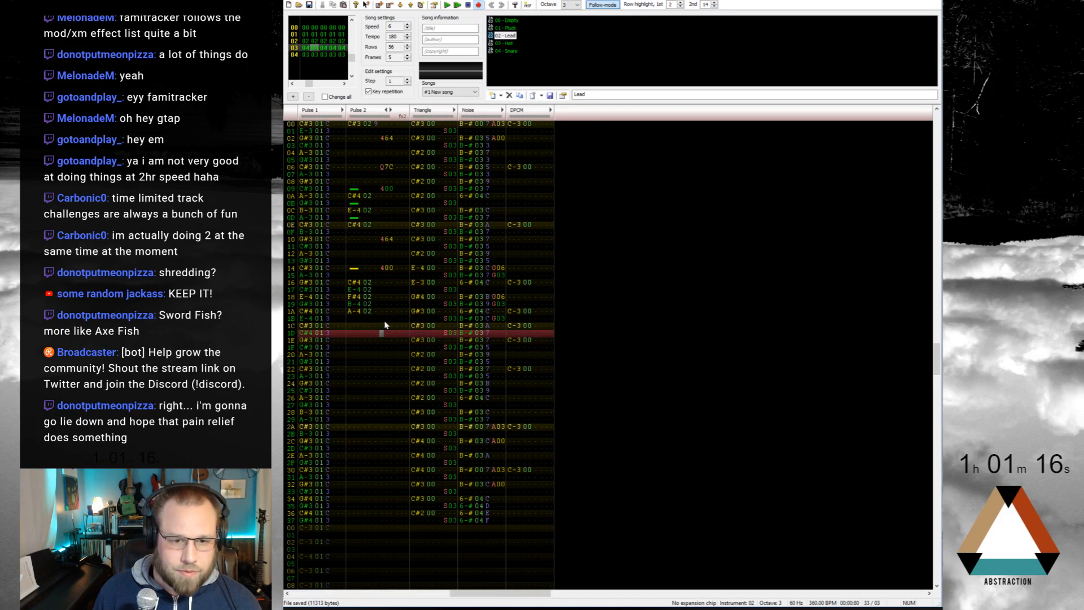
key("Down")
key("Down")
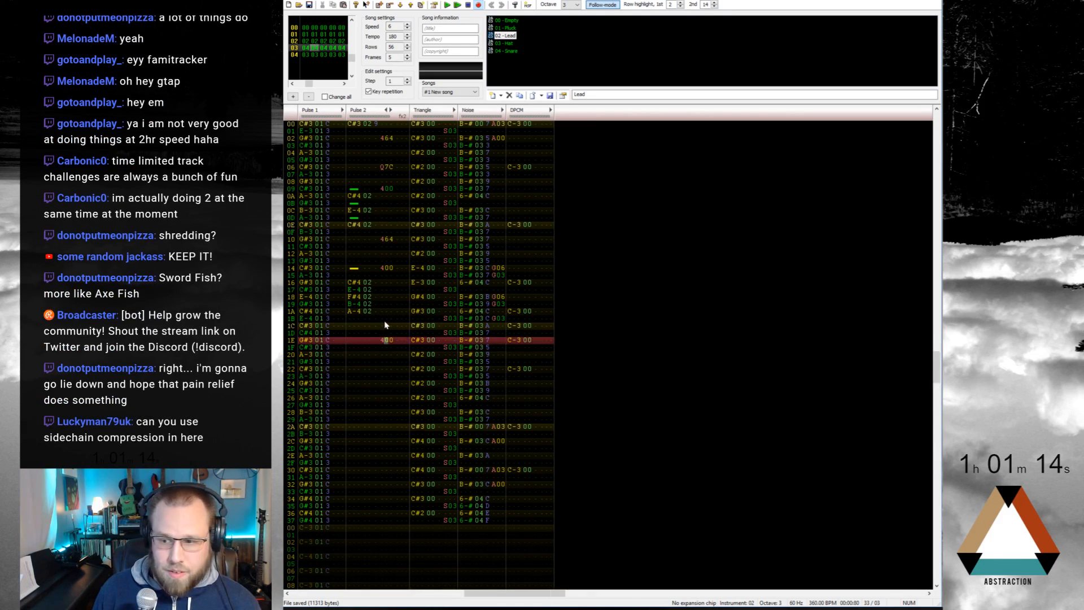
type("64")
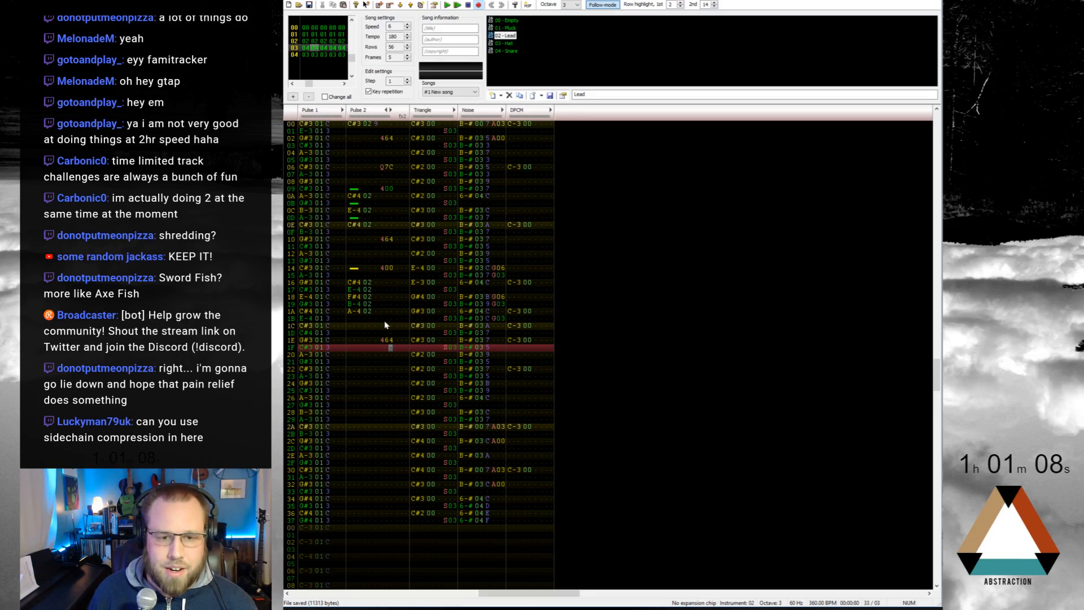
Step: Enter the pitch-slide-down effect R02 at row 24 of Pulse 2
key("Down")
key("Down")
key("Down")
key("Down")
key("Left")
key("Left")
key("Down")
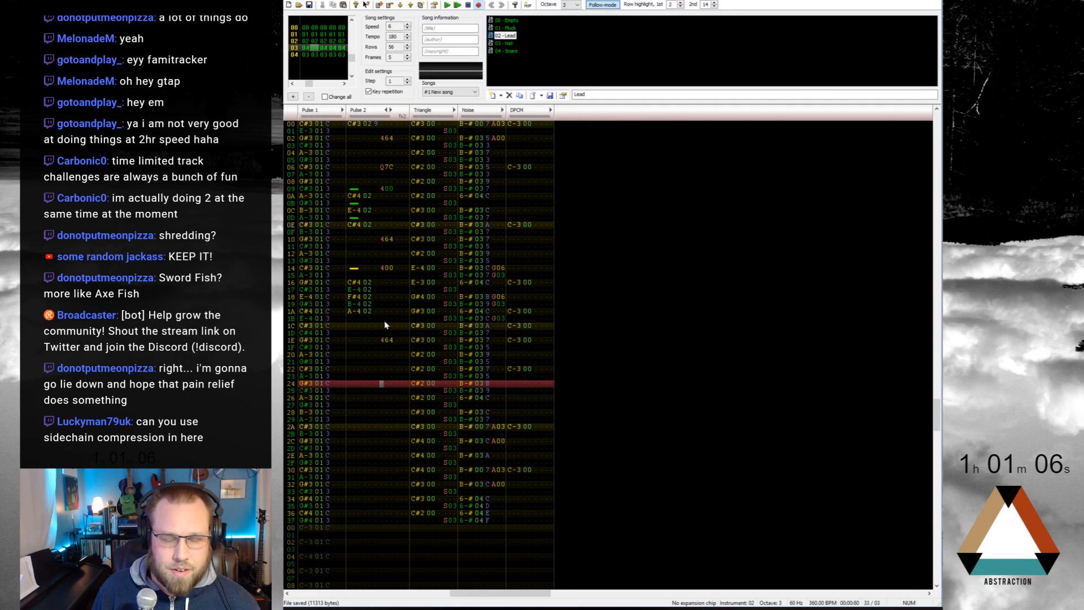
type("r02")
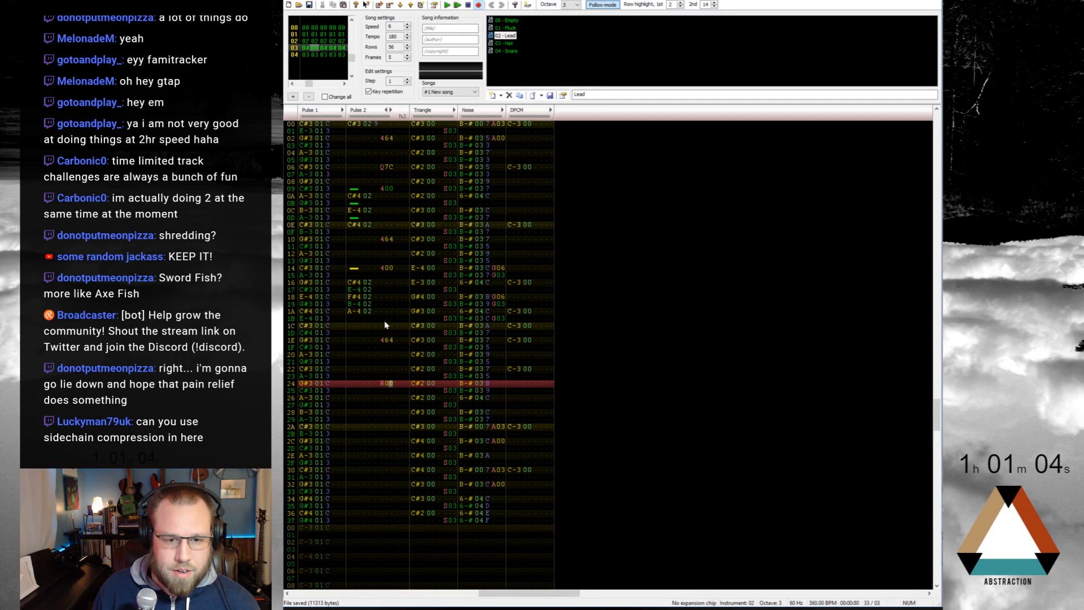
Step: Enter a note cut at row 28 of Pulse 2 and play frame 03 from the start
key("Down")
key("Down")
key("Down")
key("Down")
key("Left")
key("Left")
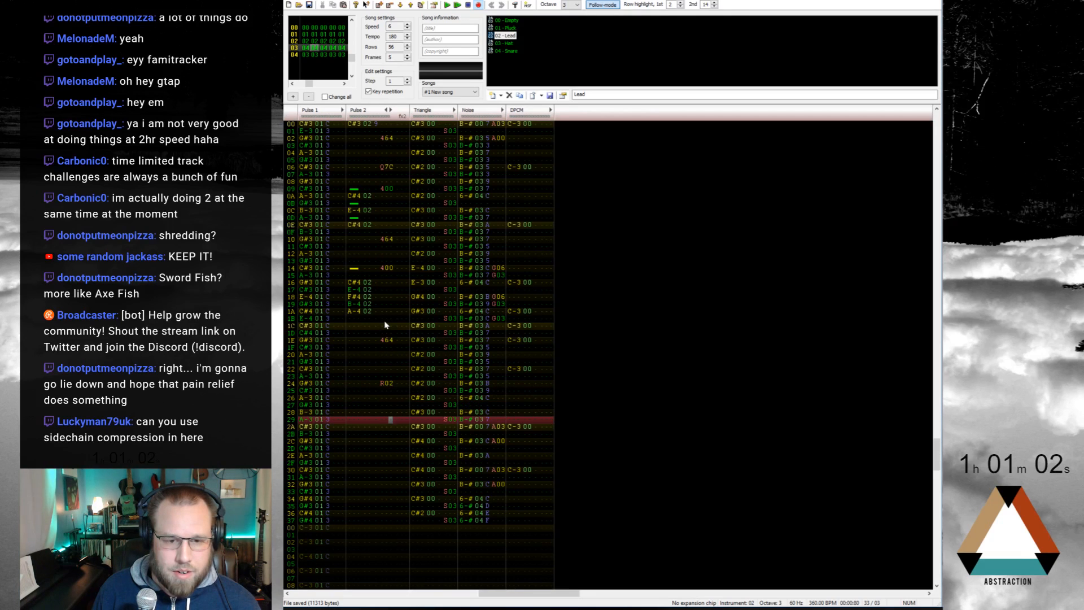
key("Left")
key("Left")
key("Left")
key("Left")
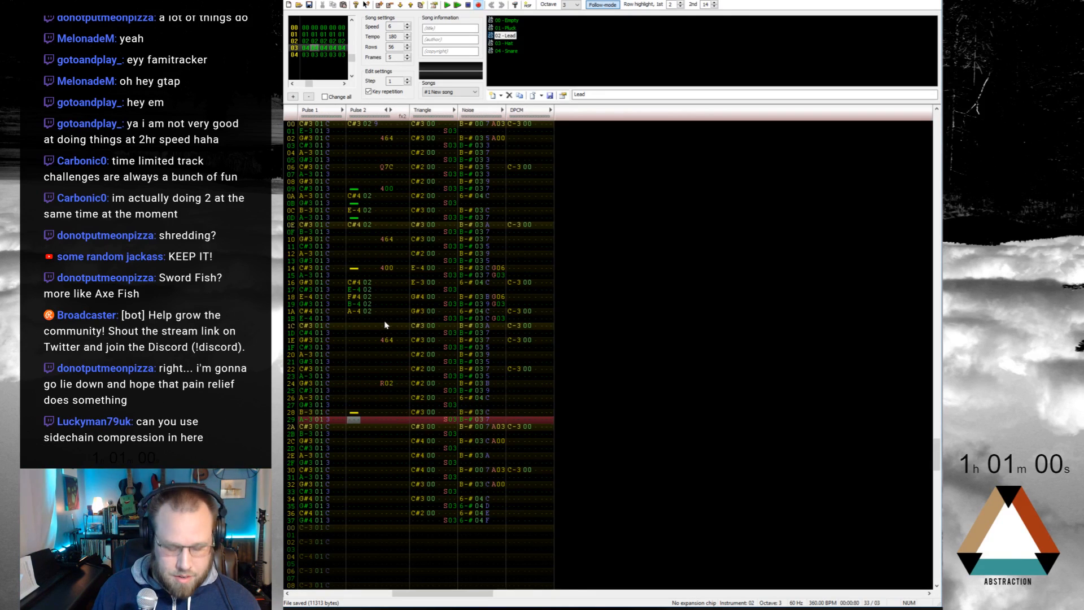
key("Down")
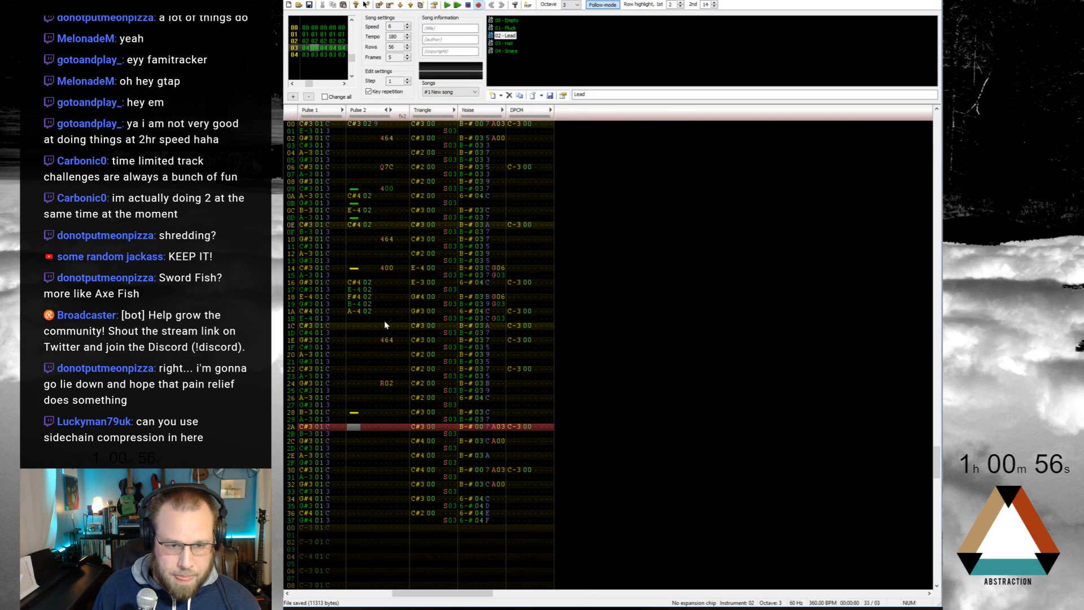
key("Home")
key("Return")
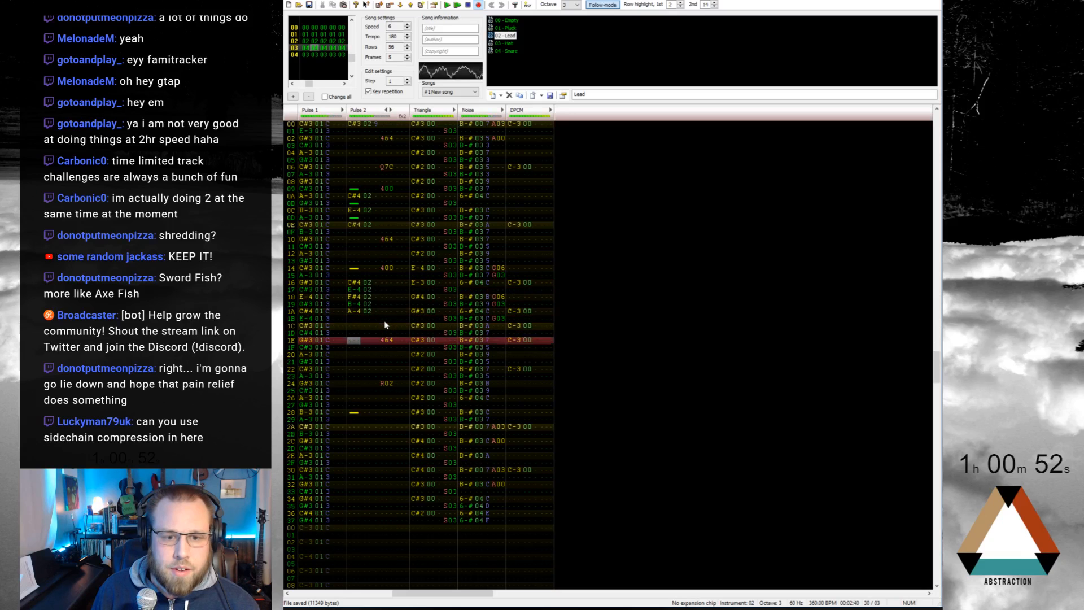
Step: Stop playback and add the delayed note-cut effect S00 to rows 16 through 19 of Pulse 2
key("Return")
key("Up")
key("Up")
key("Up")
key("Up")
key("Up")
key("Up")
key("Up")
key("Up")
key("Up")
key("Up")
key("Up")
key("Up")
key("Up")
key("Up")
key("Right")
key("Right")
key("Right")
key("Right")
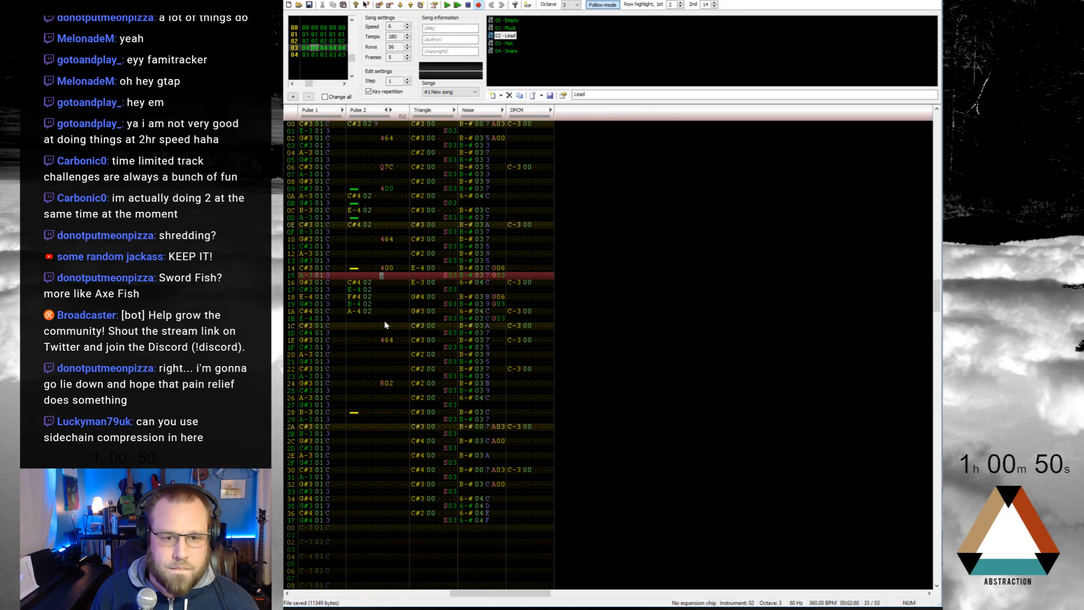
key("Down")
type("ssss")
key("Up")
key("Up")
key("Right")
key("Down")
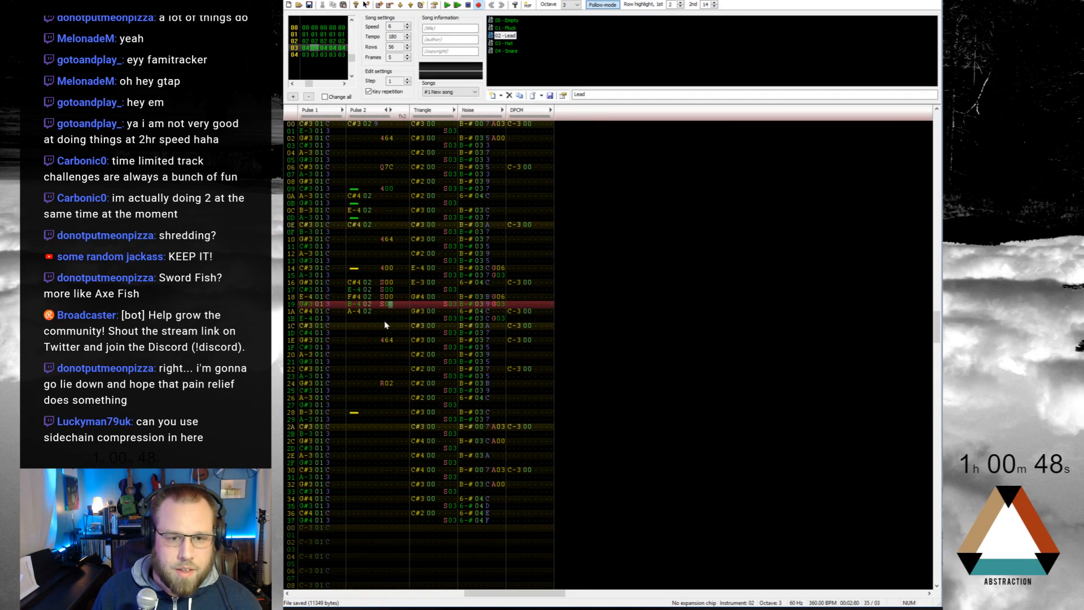
key("Up")
key("Up")
key("Up")
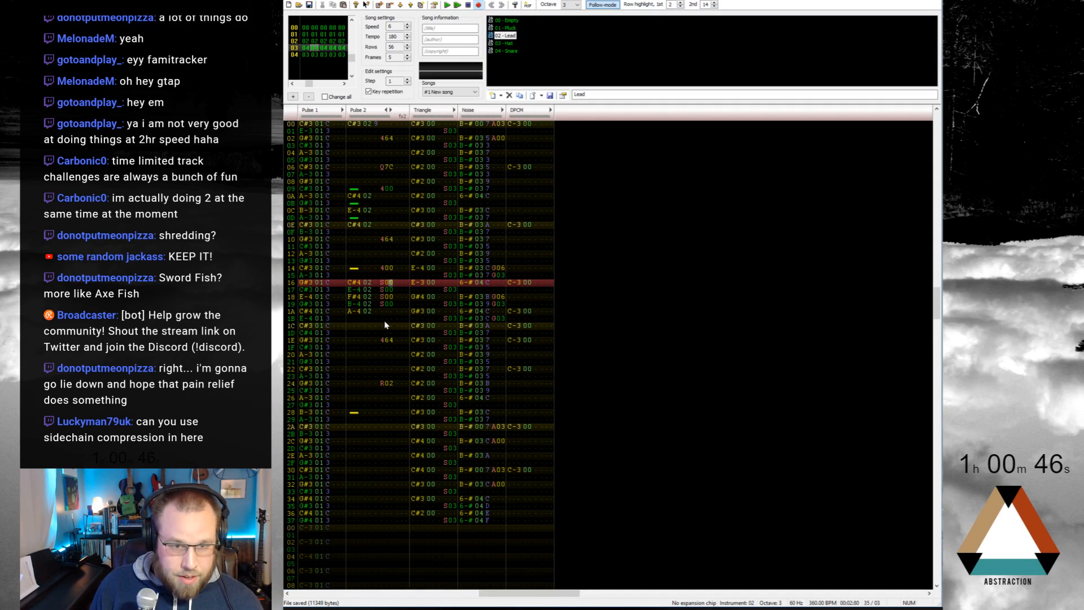
Step: Change the note at row 1A of Pulse 2 to G-4
key("Down")
key("Down")
key("Down")
key("Down")
key("Left")
key("Left")
key("Left")
key("Left")
key("Left")
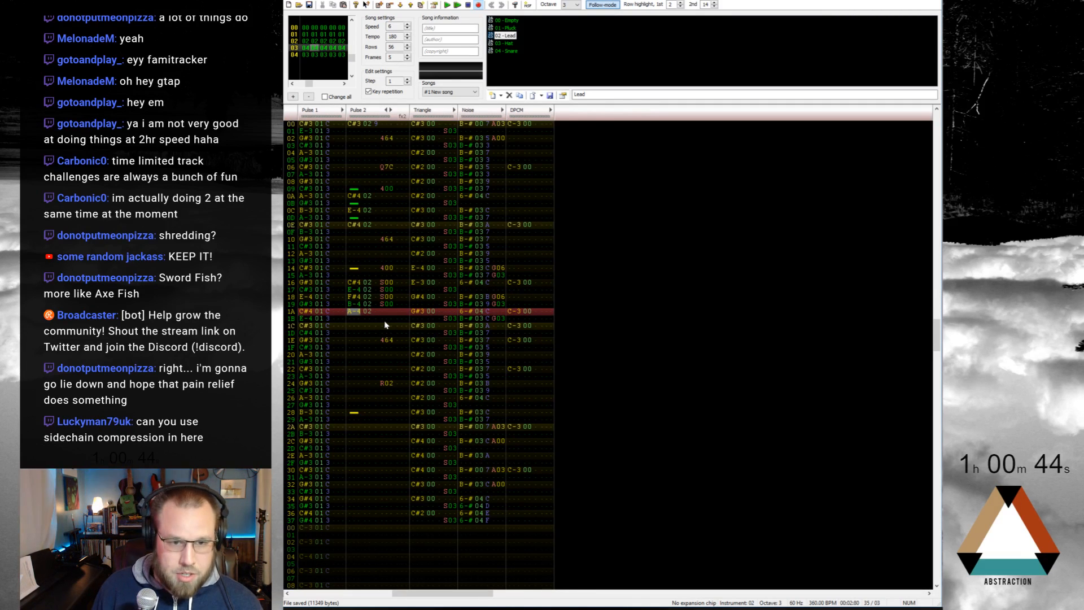
type("t")
key("Up")
Step: Enter the pitch-slide-up effect Q22 at row 1A of Pulse 2
key("Right")
key("Right")
key("Right")
key("Right")
type("q")
key("Up")
key("Right")
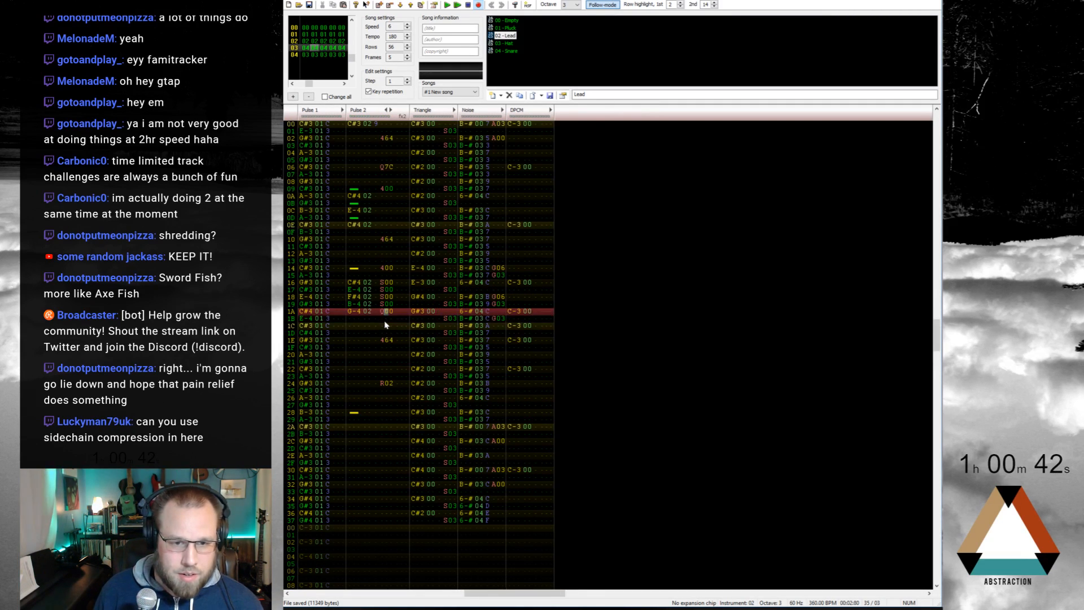
type("2")
key("Up")
key("Right")
type("2")
Step: Set the note-cut effects on rows 16 through 19 of Pulse 2 to S05
key("Up")
key("Up")
key("Up")
key("Up")
key("Up")
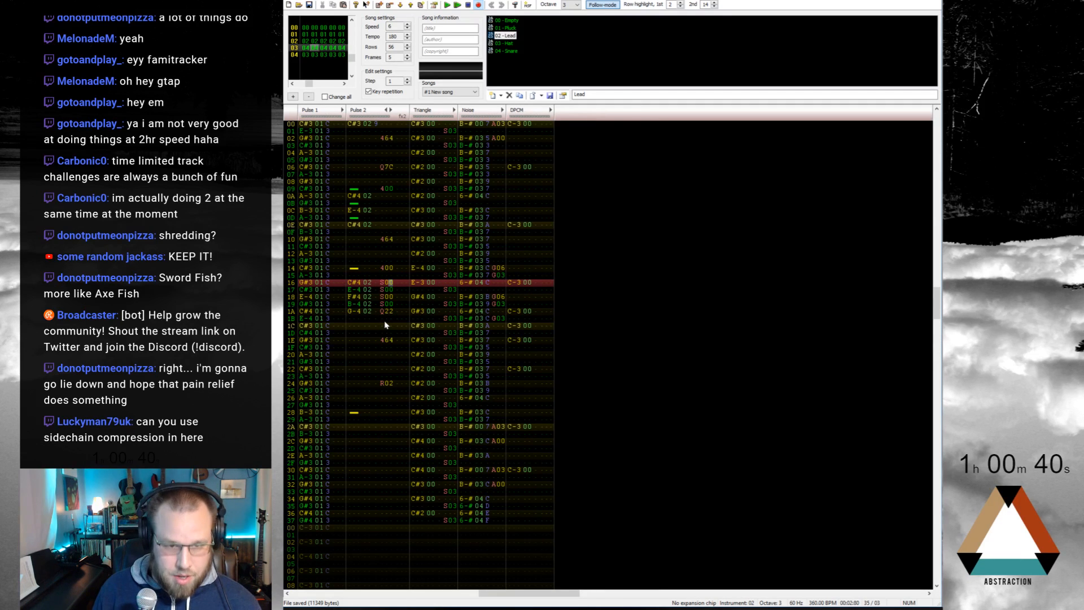
type("5555")
Step: Set the note-cut effects on rows 16 through 19 of Pulse 2 to S04 and play the result
key("Up")
key("Up")
key("Up")
key("Up")
type("44")
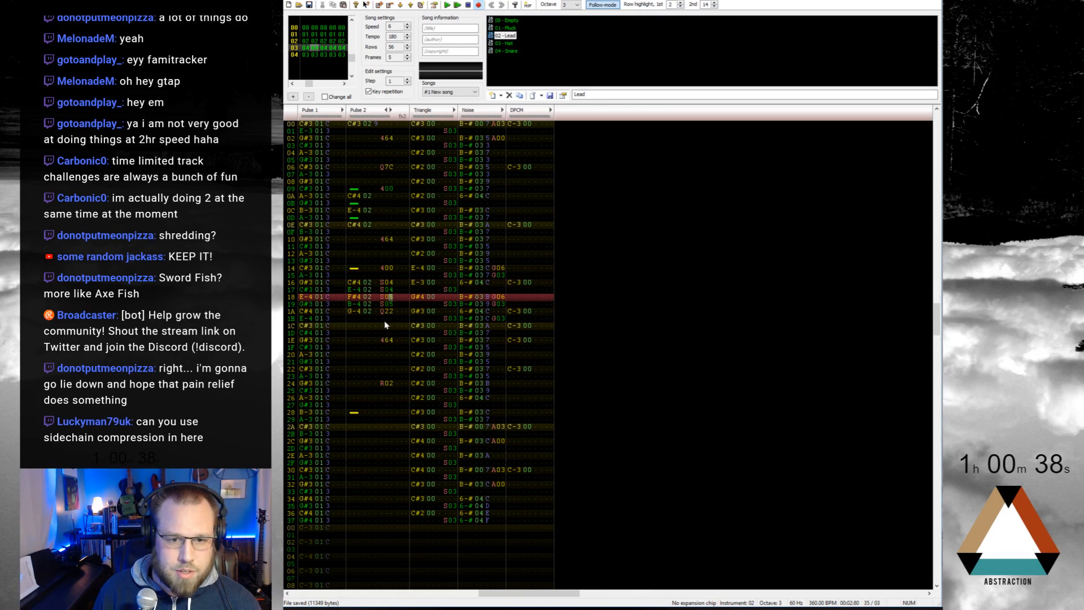
type("44")
key("Return")
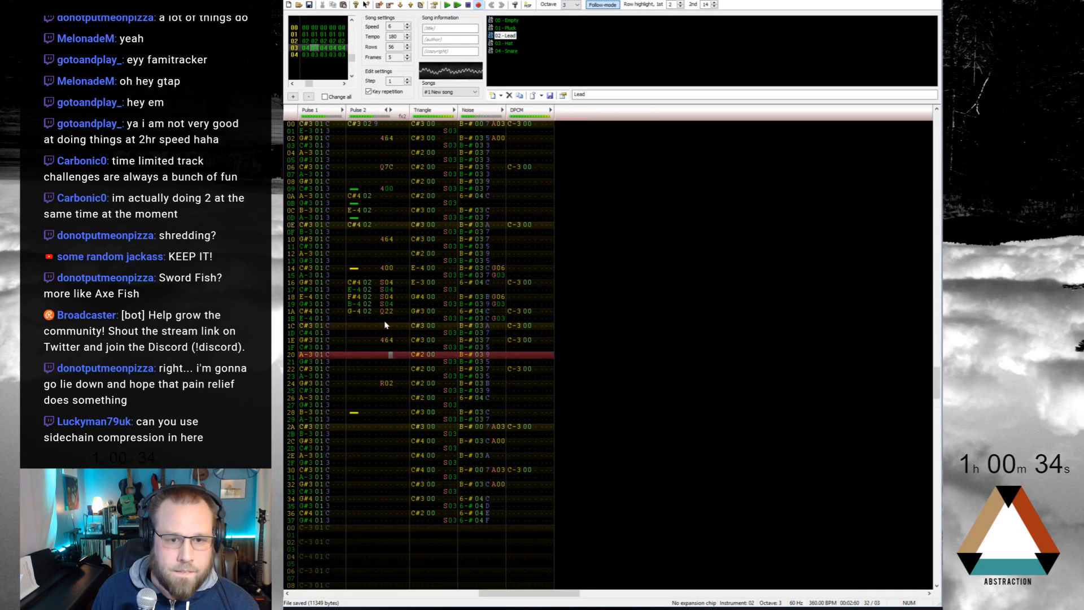
Step: Stop playback, go back to row 16 and play the run with only Pulse 2 audible
key("Return")
key("Up")
key("Up")
key("Up")
key("Up")
key("Up")
key("Up")
key("Up")
key("Up")
key("Up")
key("Left")
key("Left")
key("Left")
key("Left")
key("Left")
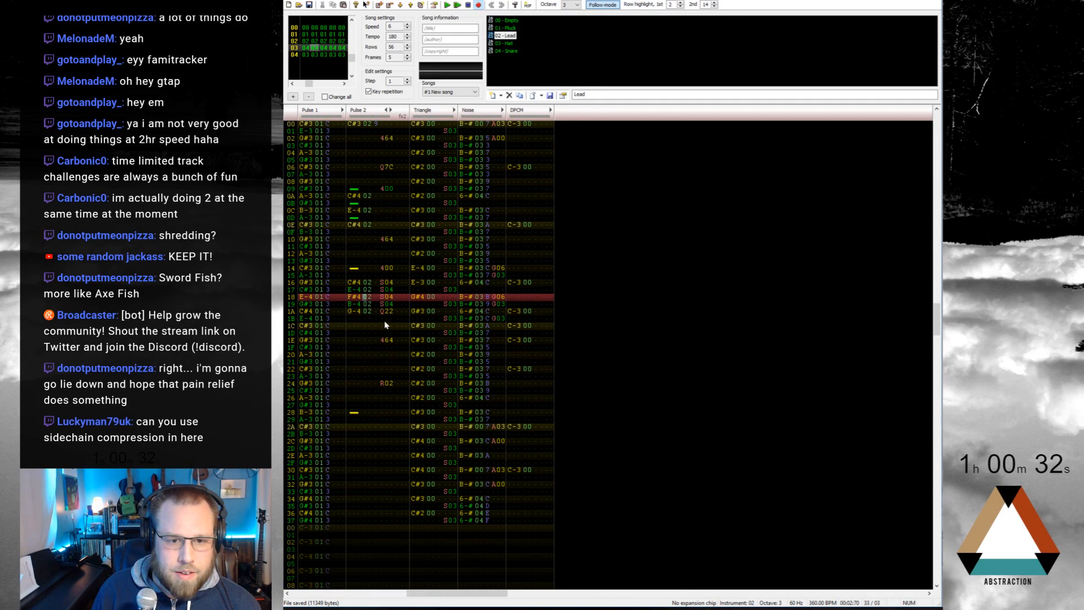
key("Left")
key("Up")
key("Up")
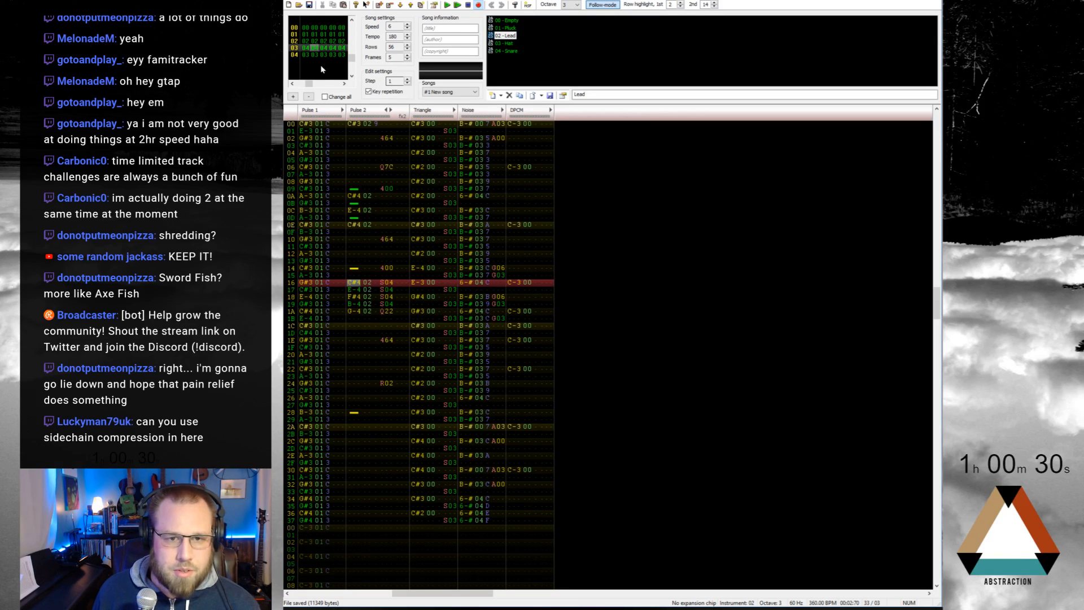
key("Return")
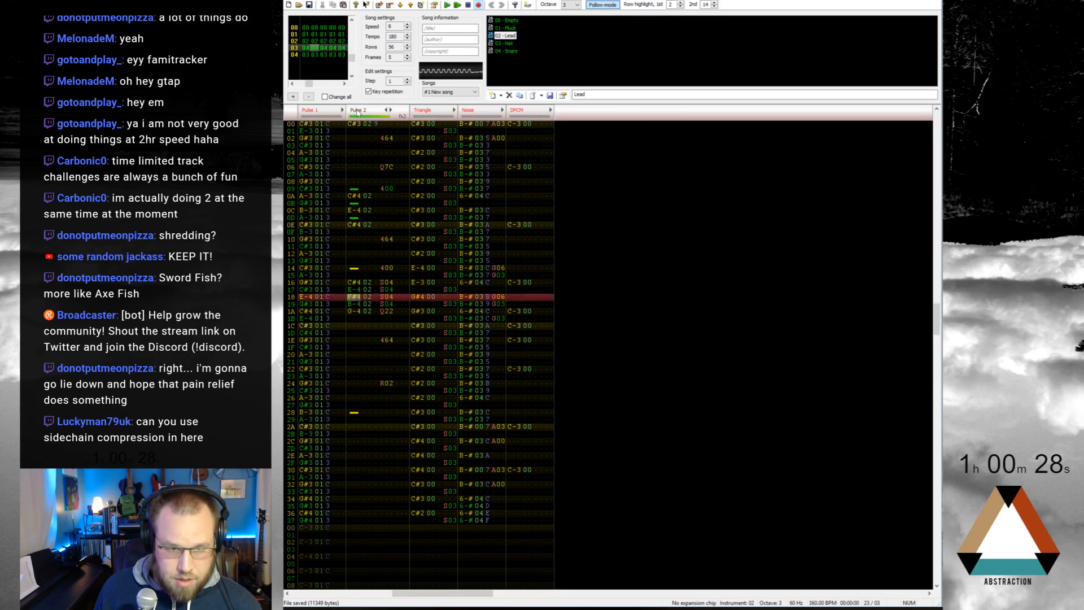
key("Return")
Step: Replay the soloed Pulse 2 run from around row 16 to check the slide effect
left_click(349, 284)
key("F7")
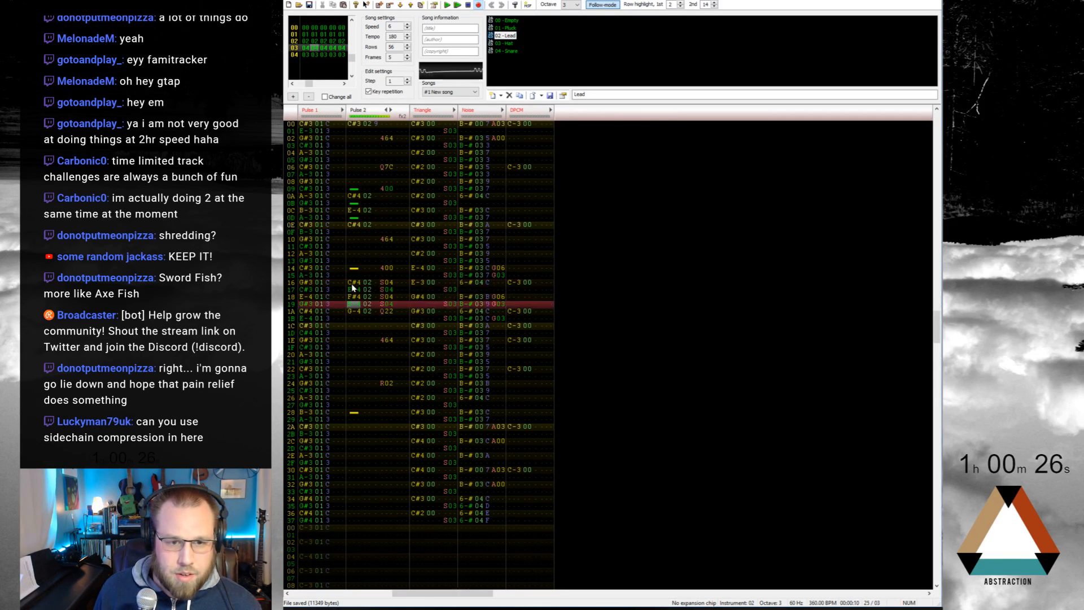
key("F8")
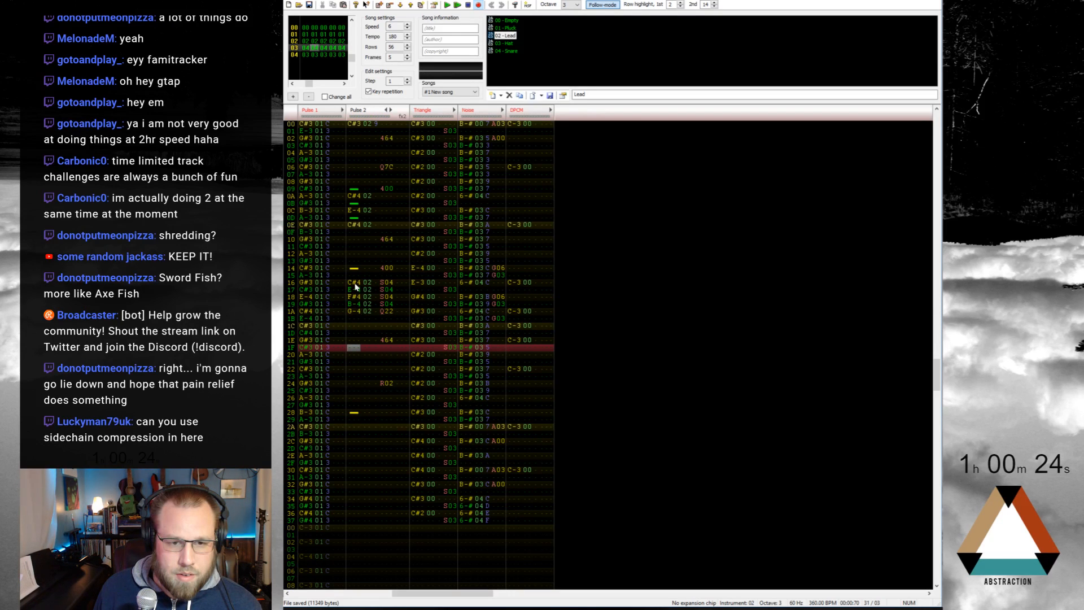
left_click(366, 301)
key("F7")
key("F8")
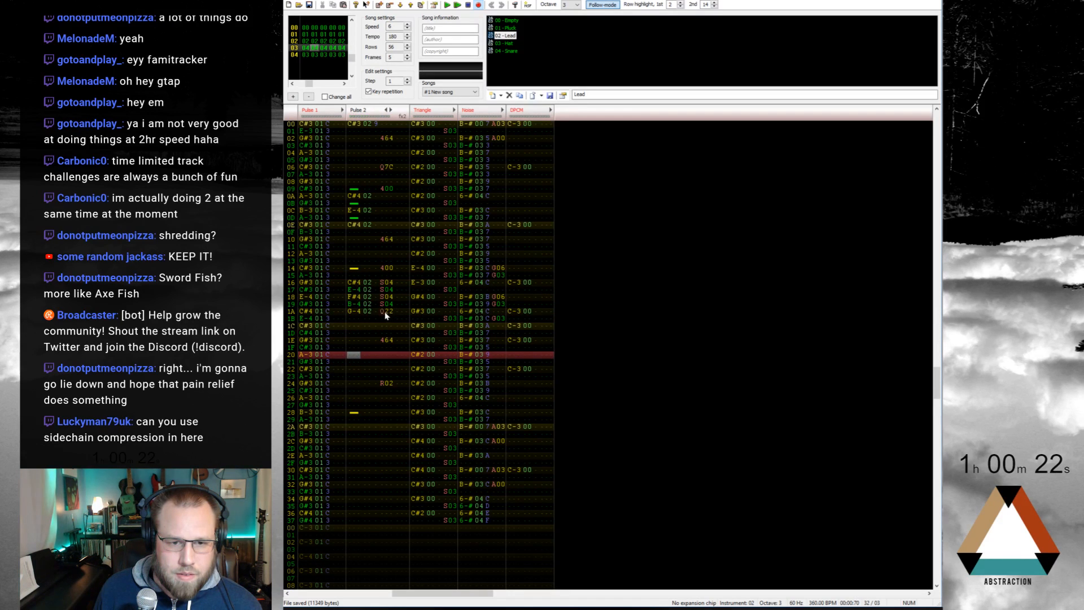
Step: Move the Q22 effect from row 1A to row 1B of Pulse 2 and replay the run from row 16
left_click_drag(389, 315, 390, 321)
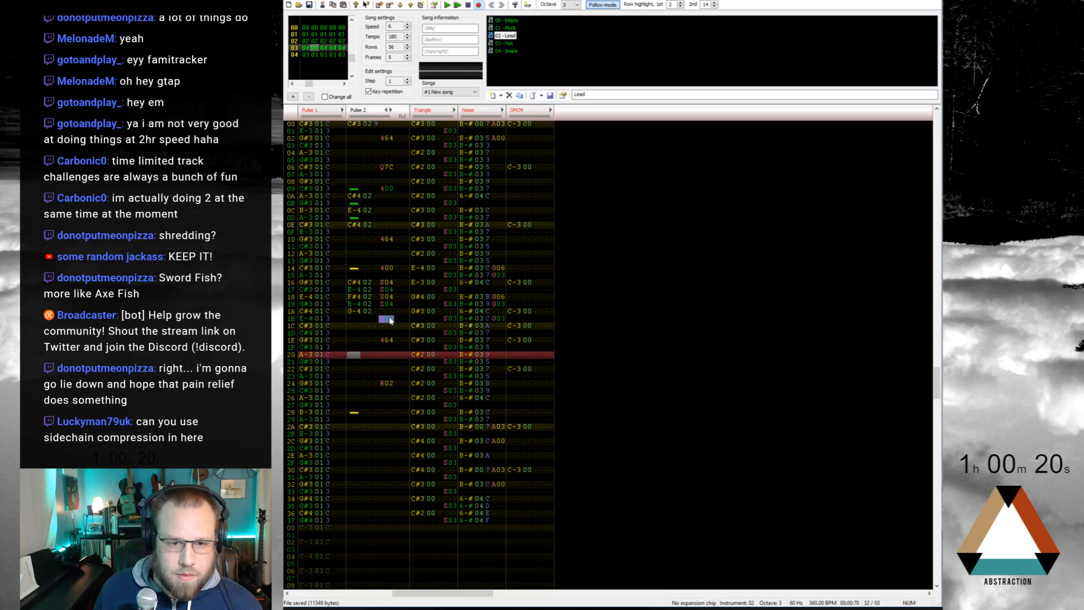
left_click(354, 284)
key("F7")
key("F8")
left_click(357, 288)
key("F7")
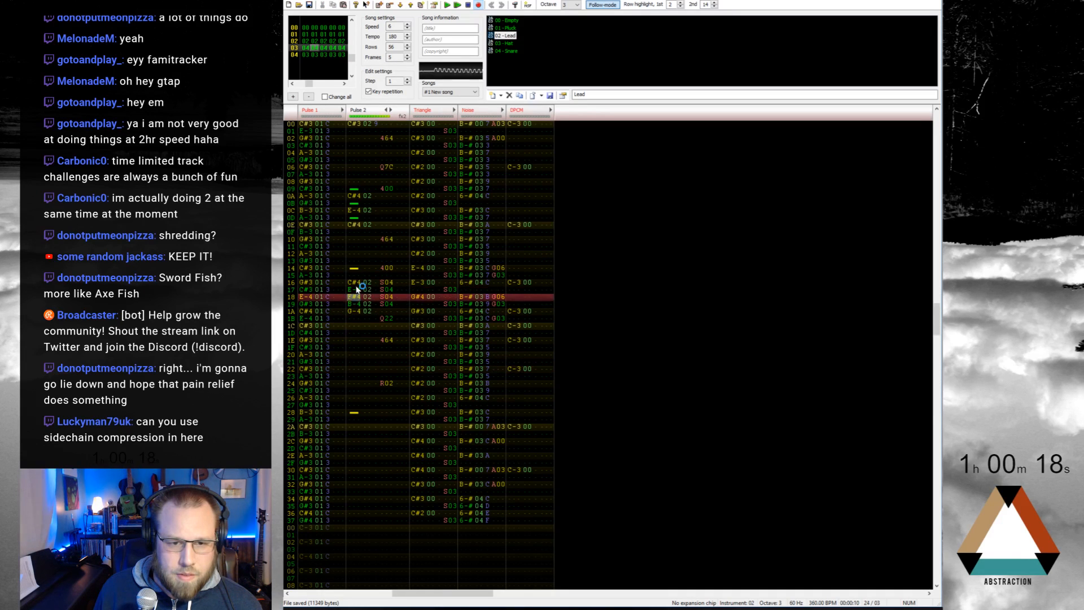
key("F8")
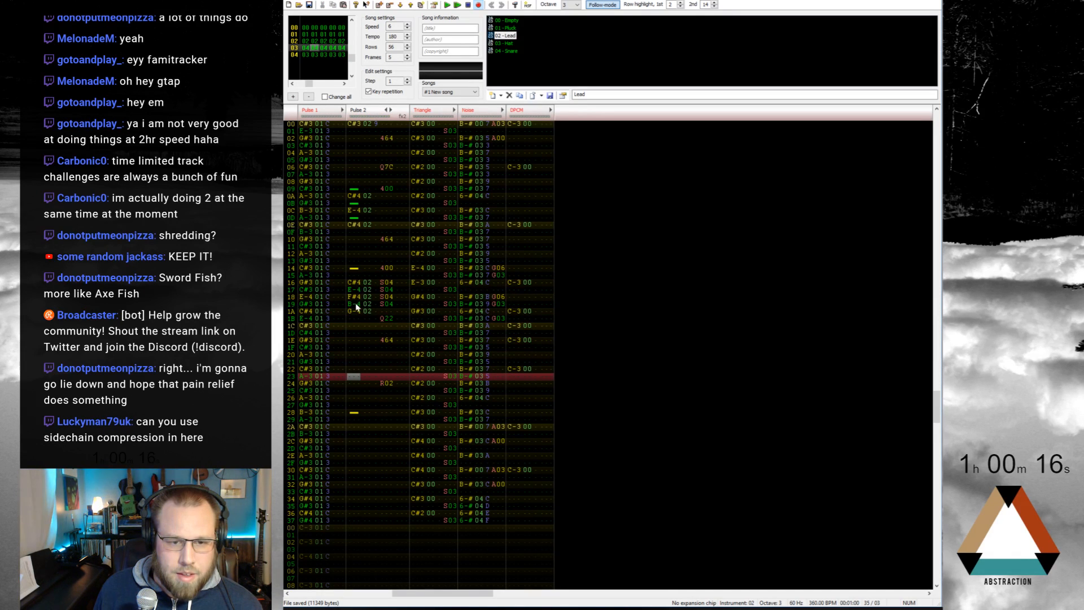
left_click(351, 283)
key("F7")
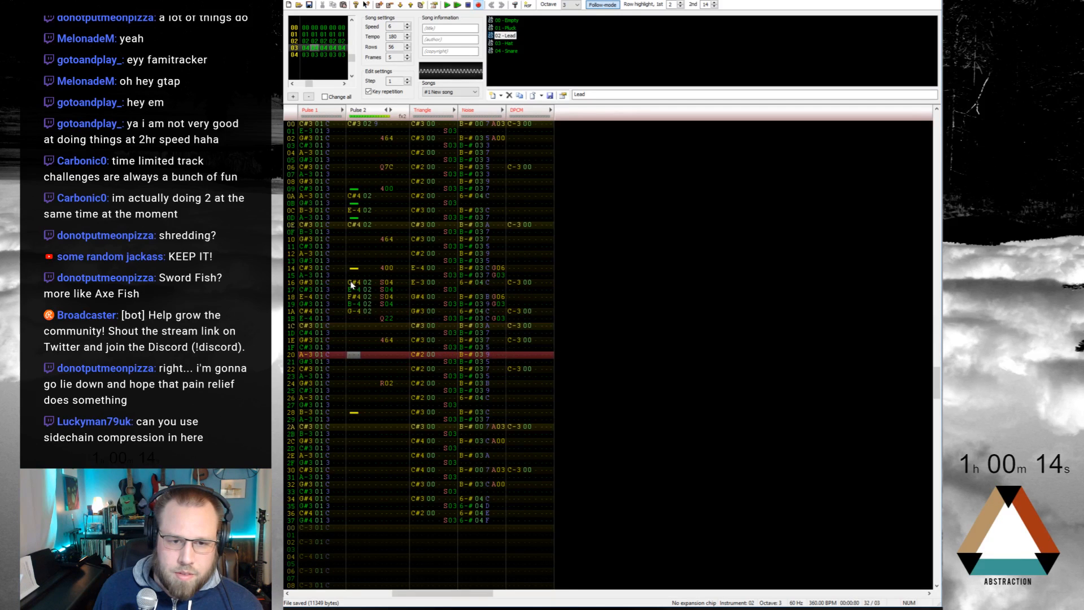
key("F8")
Step: Try G-4 as the note at row 19 of Pulse 2
left_click(354, 304)
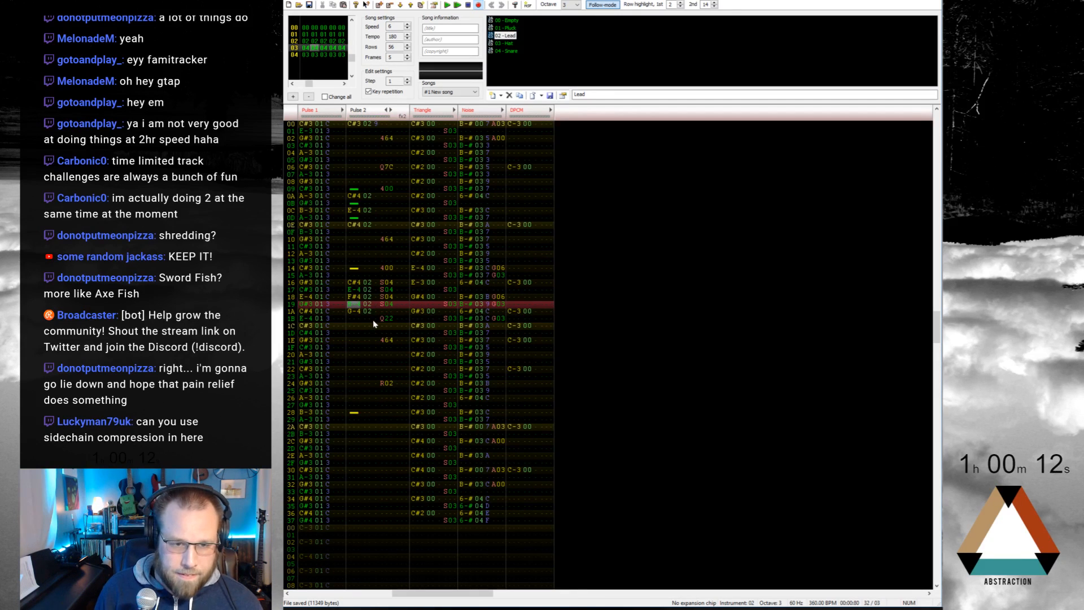
key("t")
key("Up")
key("t")
key("Up")
key("Up")
key("Up")
key("Up")
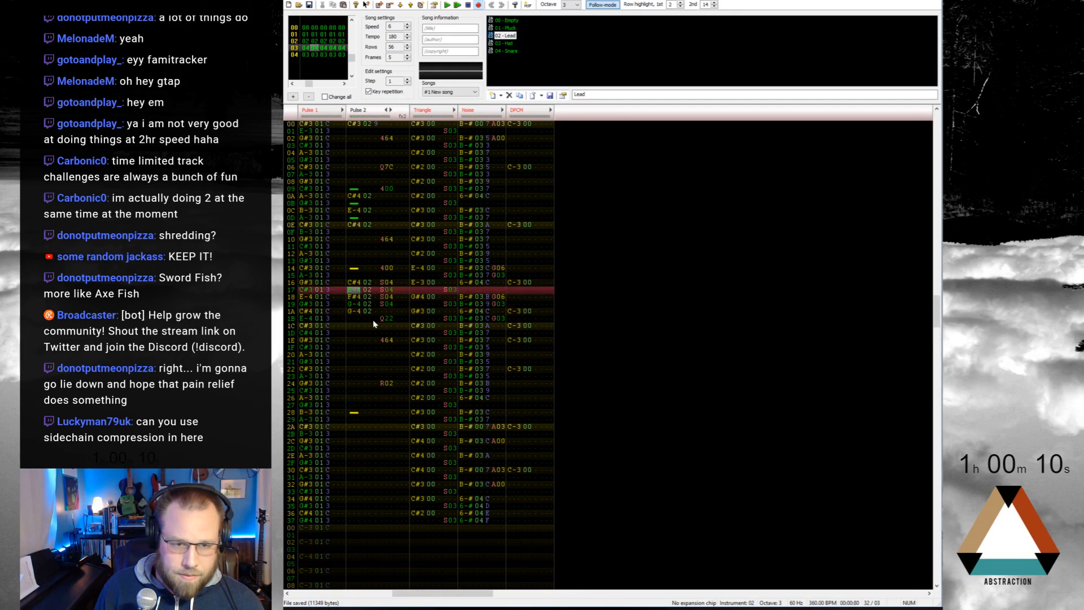
Step: Set row 19 of Pulse 2 to B-4 and try A-4 at row 1A
key("Down")
key("Down")
key("Down")
key("u")
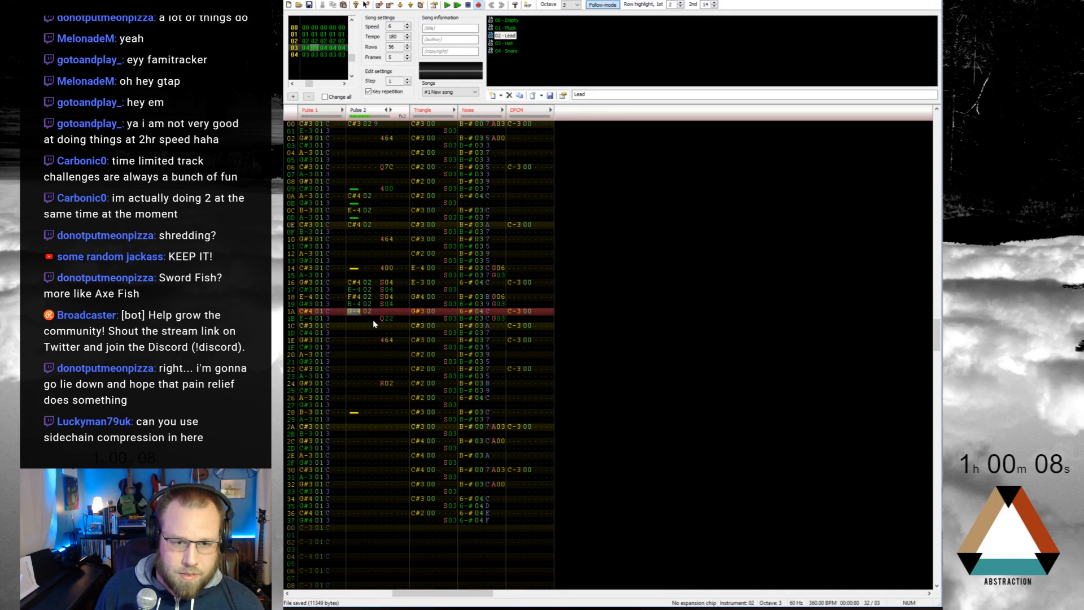
key("Down")
key("Up")
key("Up")
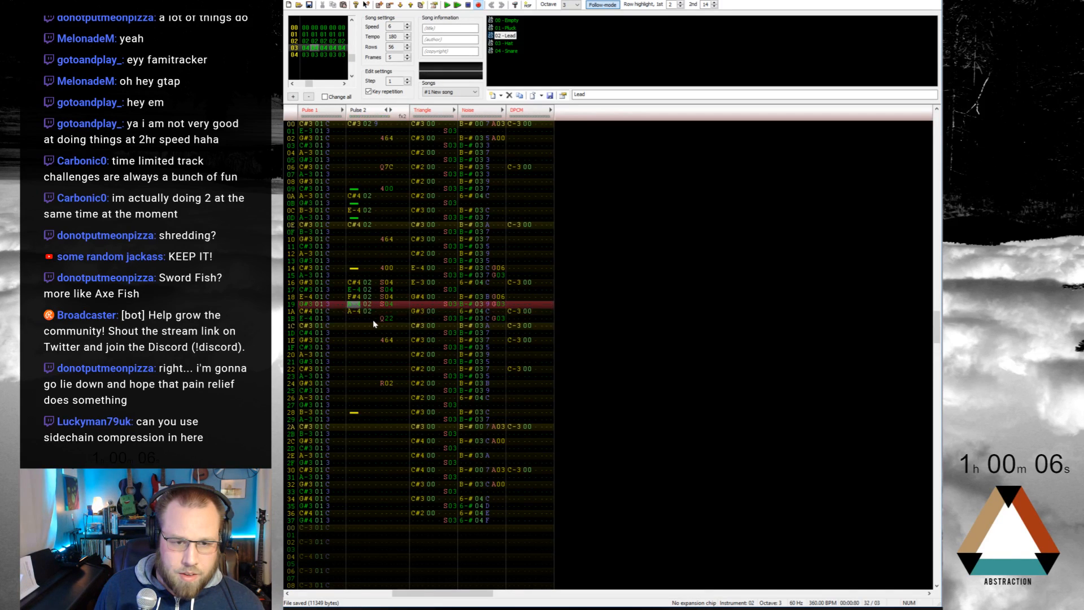
Step: Set the notes at rows 19 and 1A of Pulse 2 to A-4 and G-4
key("y")
key("Down")
key("Up")
key("Up")
key("Up")
key("Up")
key("Up")
Step: Play the revised Pulse 2 run from row 16, then stop playback
key("Down")
key("Down")
key("Down")
key("Down")
key("Down")
key("Down")
key("Down")
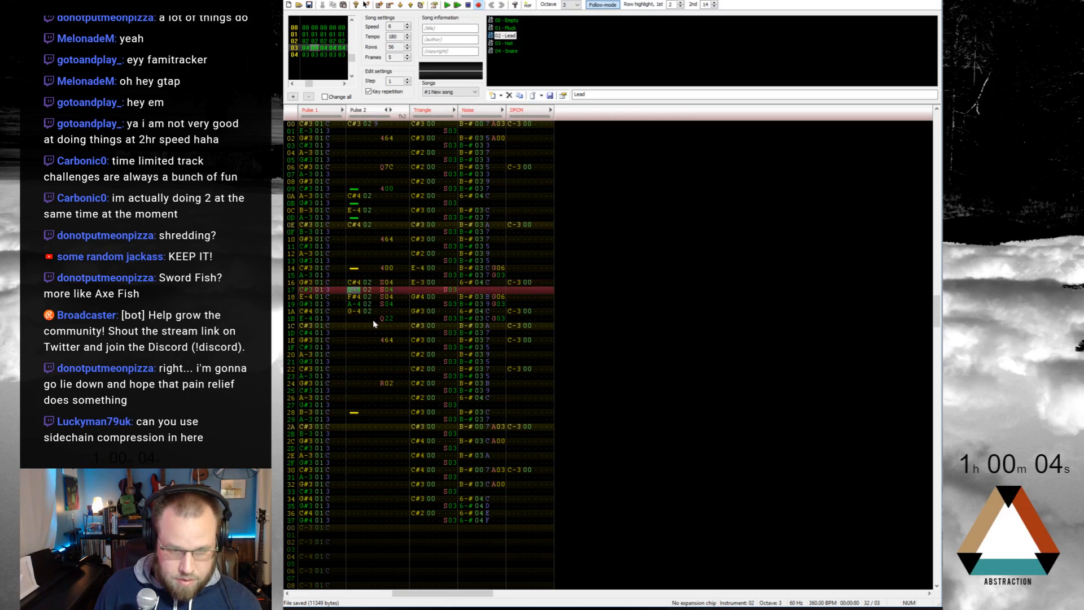
key("Down")
key("Down")
key("Down")
key("Down")
key("Up")
key("Up")
key("Up")
key("Up")
key("Up")
key("Up")
key("Up")
key("Up")
key("Up")
key("Up")
key("Up")
key("Up")
key("Up")
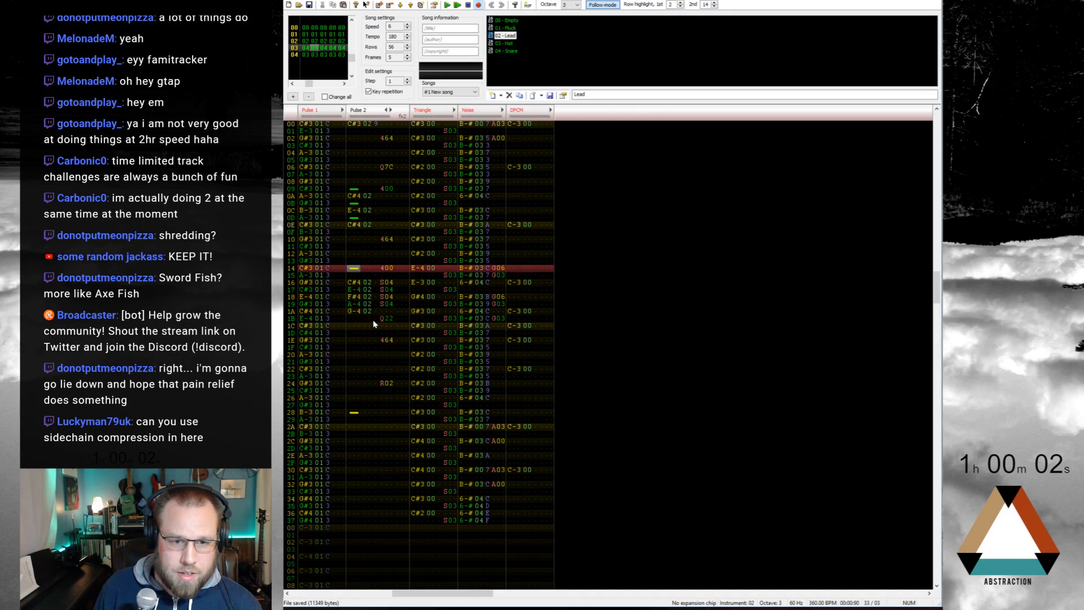
key("Down")
key("Down")
key("Return")
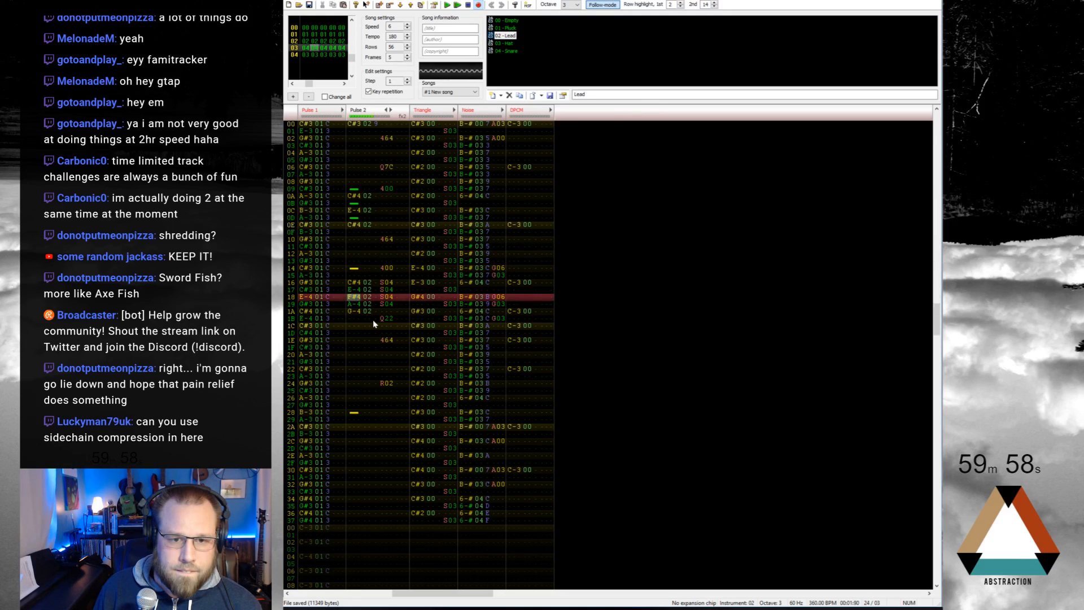
key("Return")
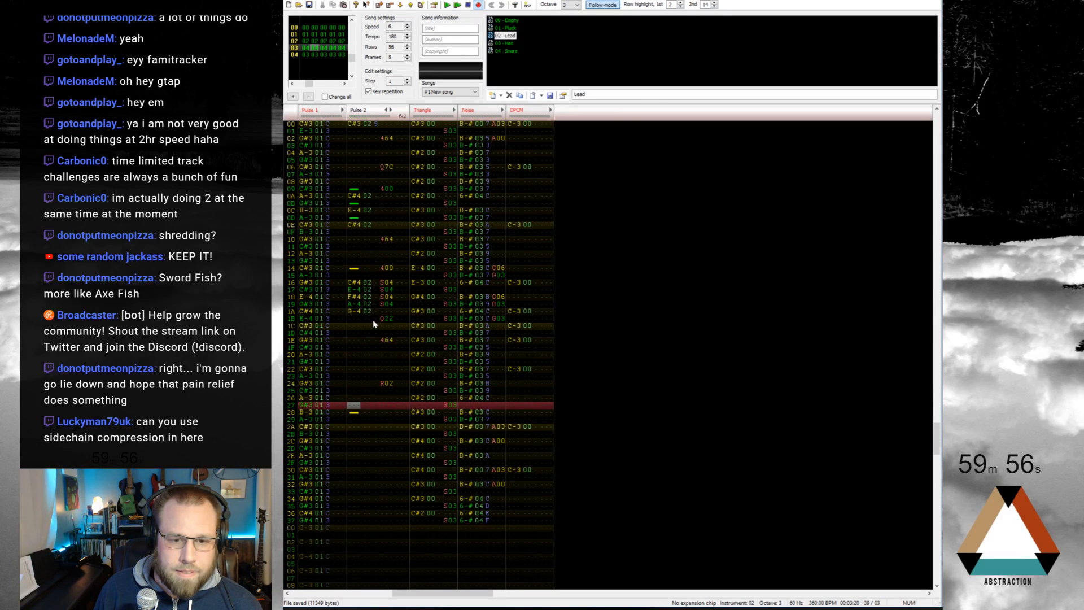
Step: Change the pitch-slide-down effect at row 24 of Pulse 2 to R12 and return to the frame's first row
key("Up")
key("Up")
key("Right")
key("Right")
key("Right")
key("Right")
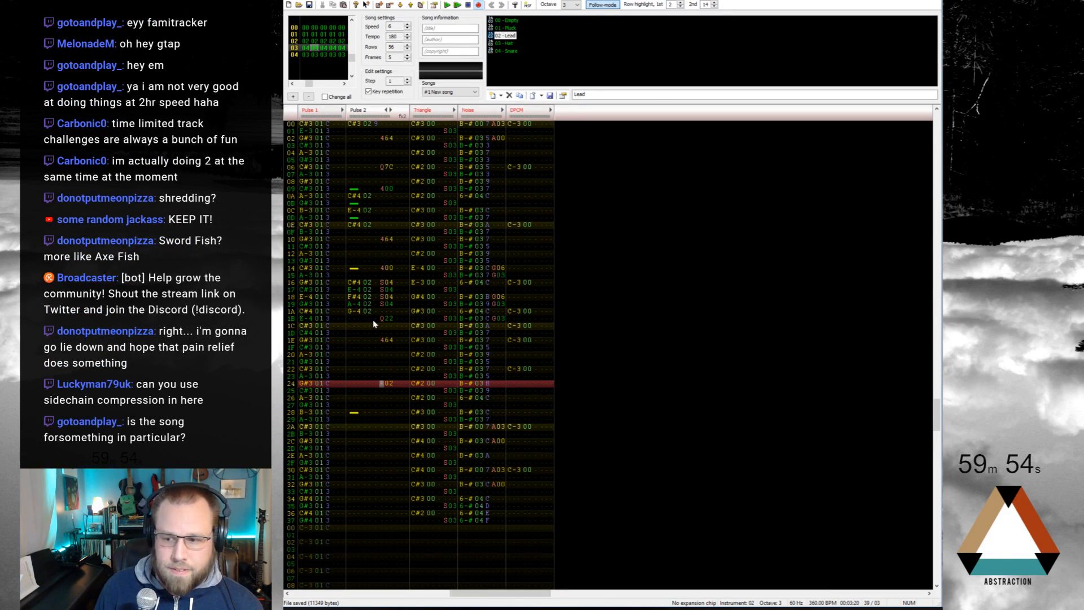
key("Right")
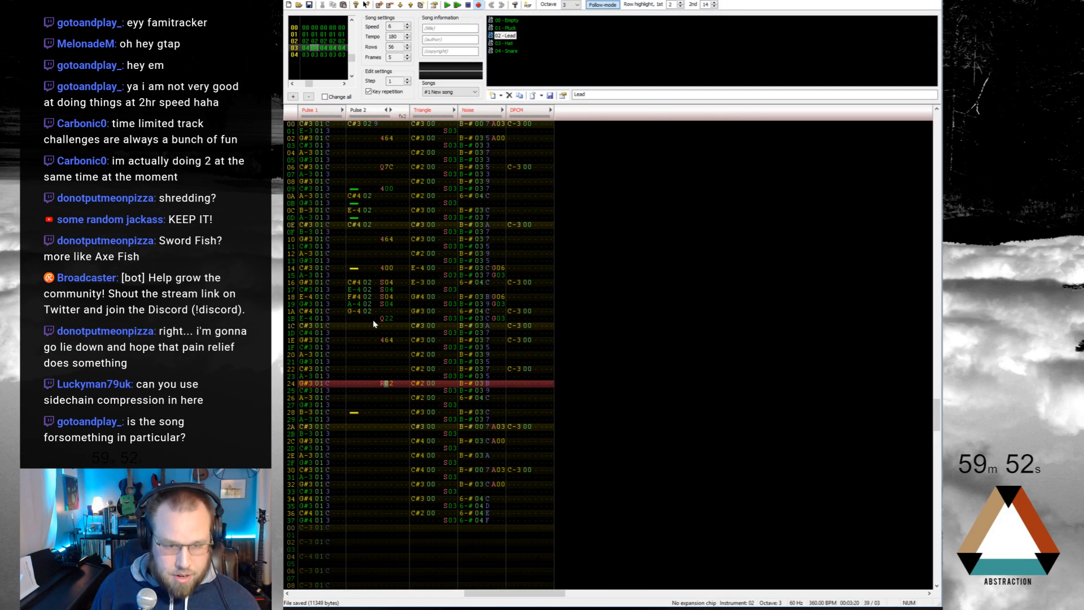
type("1")
key("Up")
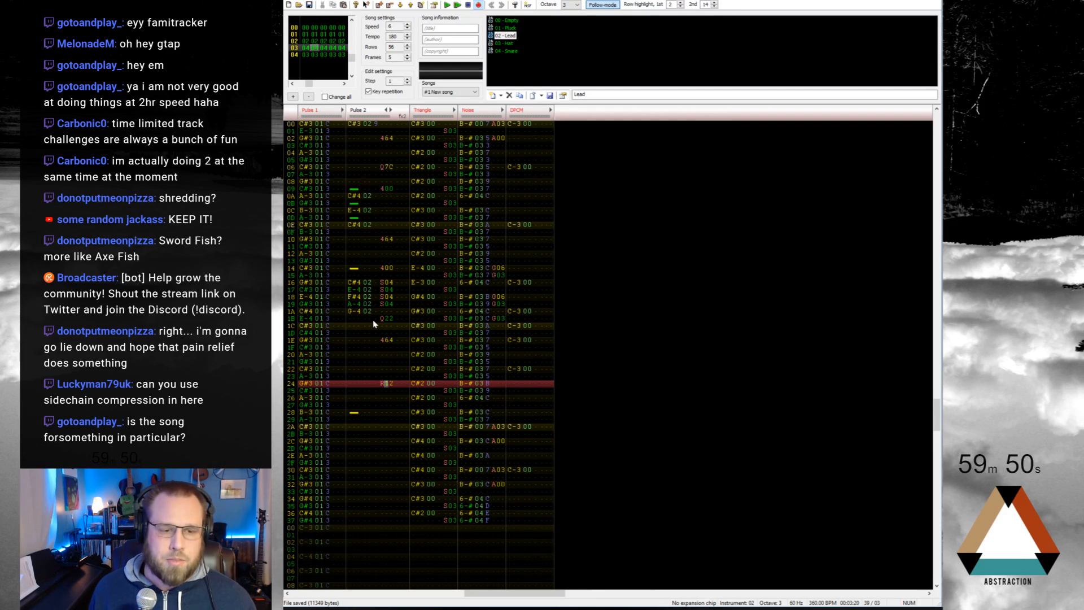
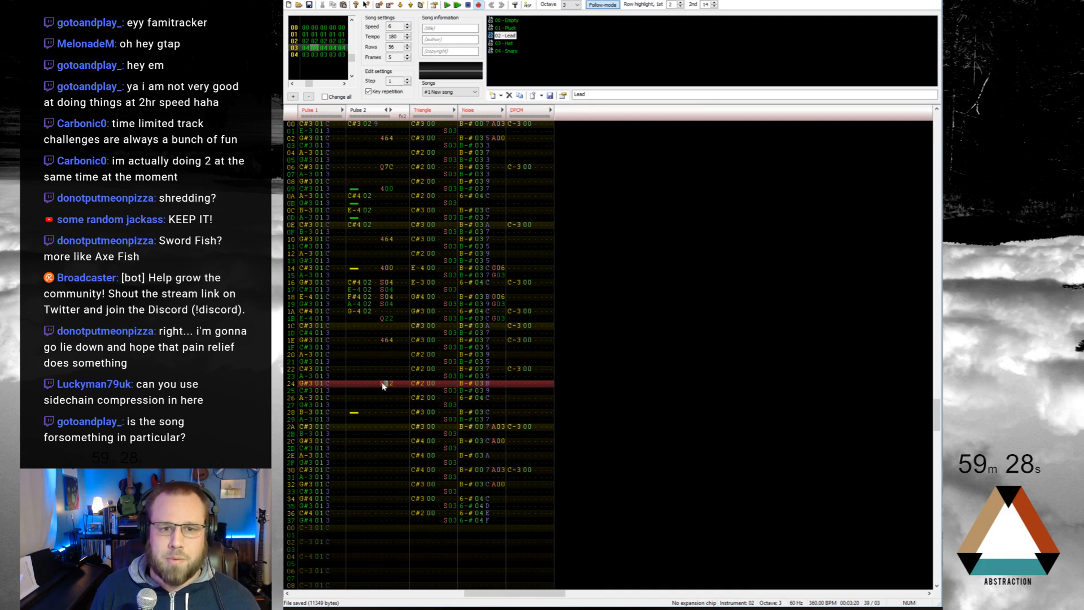
key("Home")
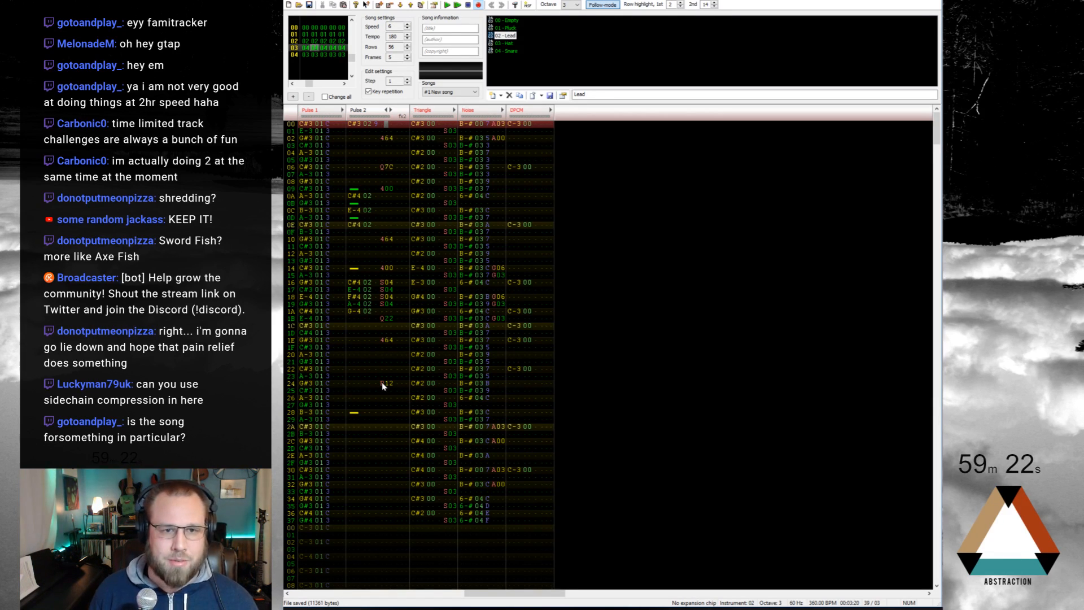
Step: Play the song from frame 00 through frame 03, then replay frame 03 from row 1A
key("ctrl+Left")
key("ctrl+Left")
key("ctrl+Left")
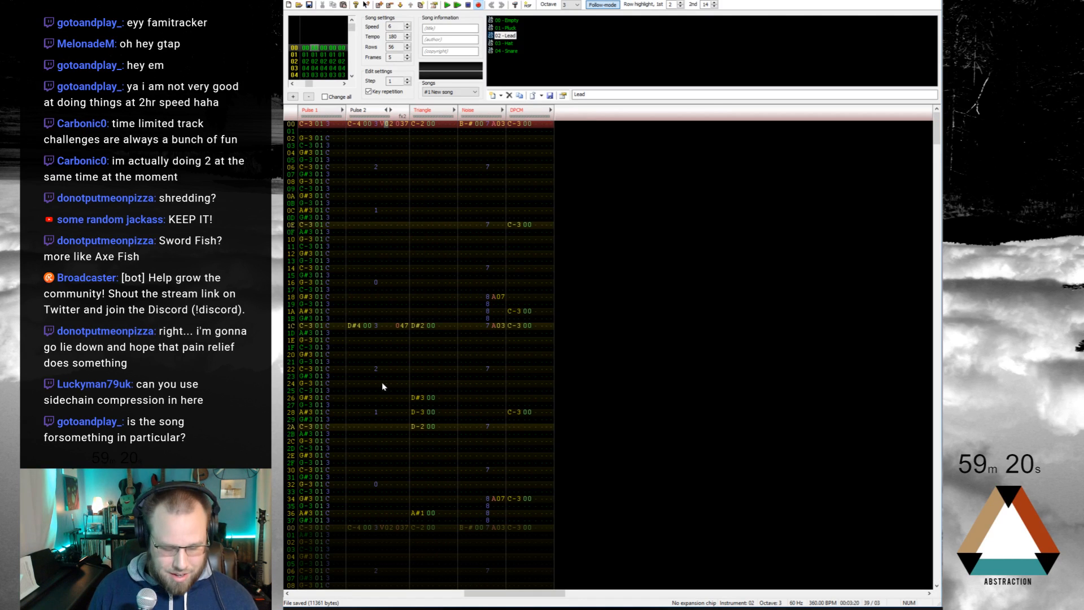
left_click(357, 125)
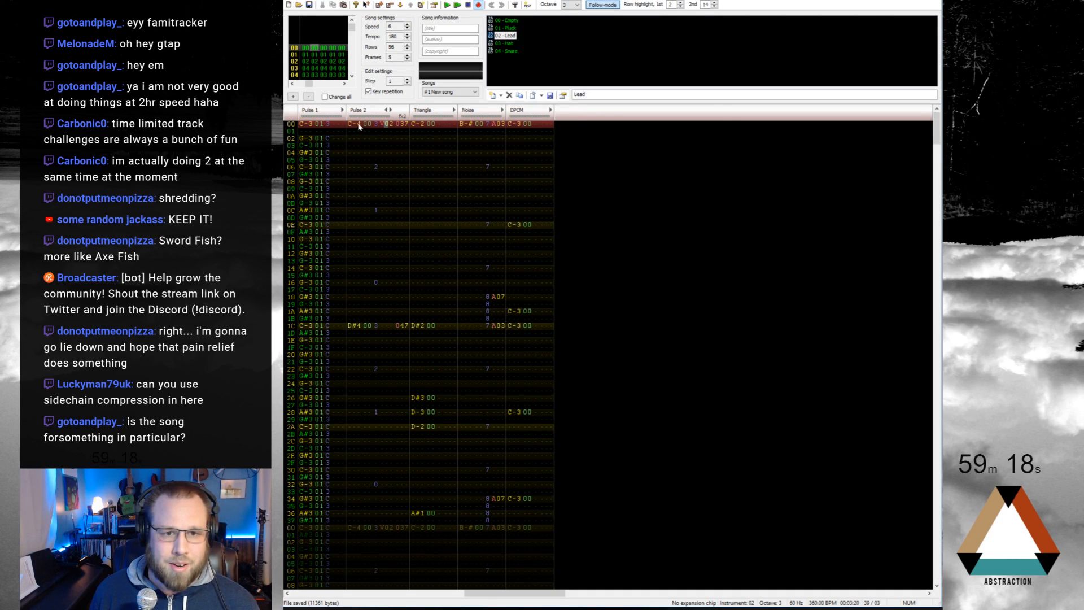
key("Return")
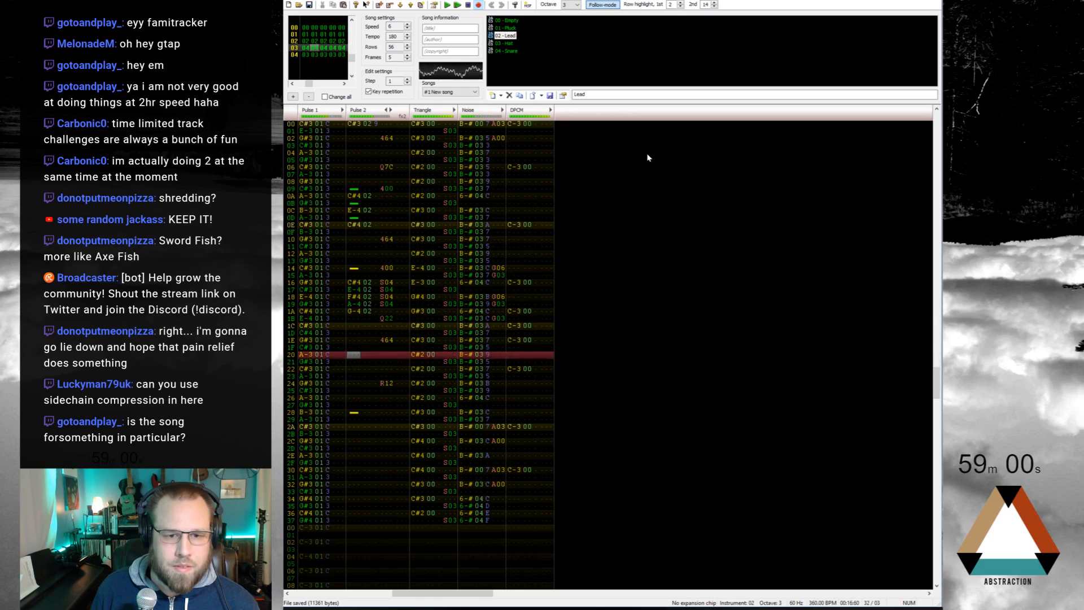
key("Return")
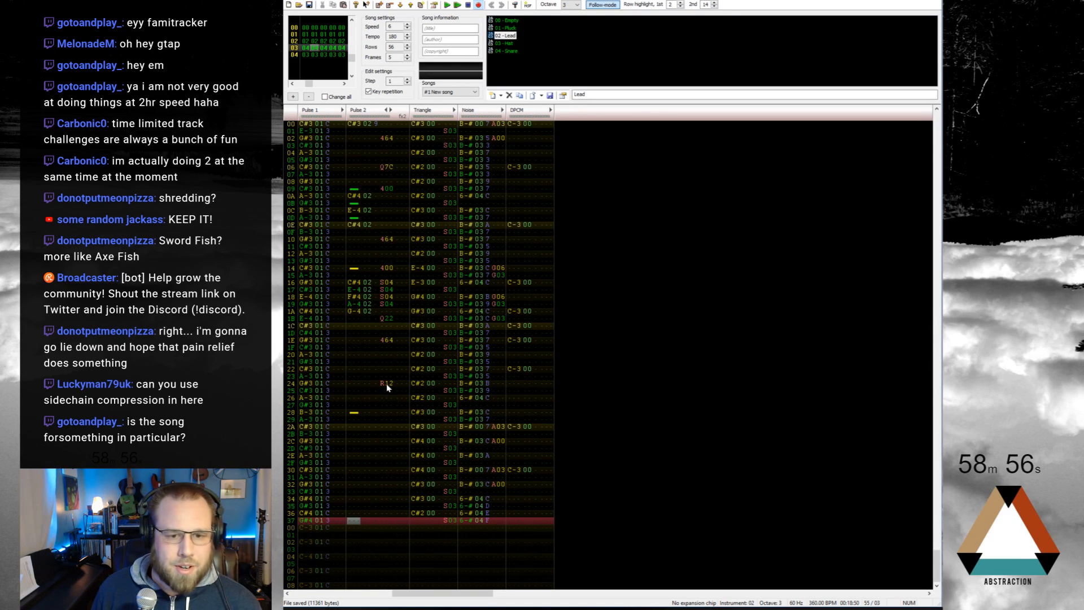
left_click(363, 310)
key("F7")
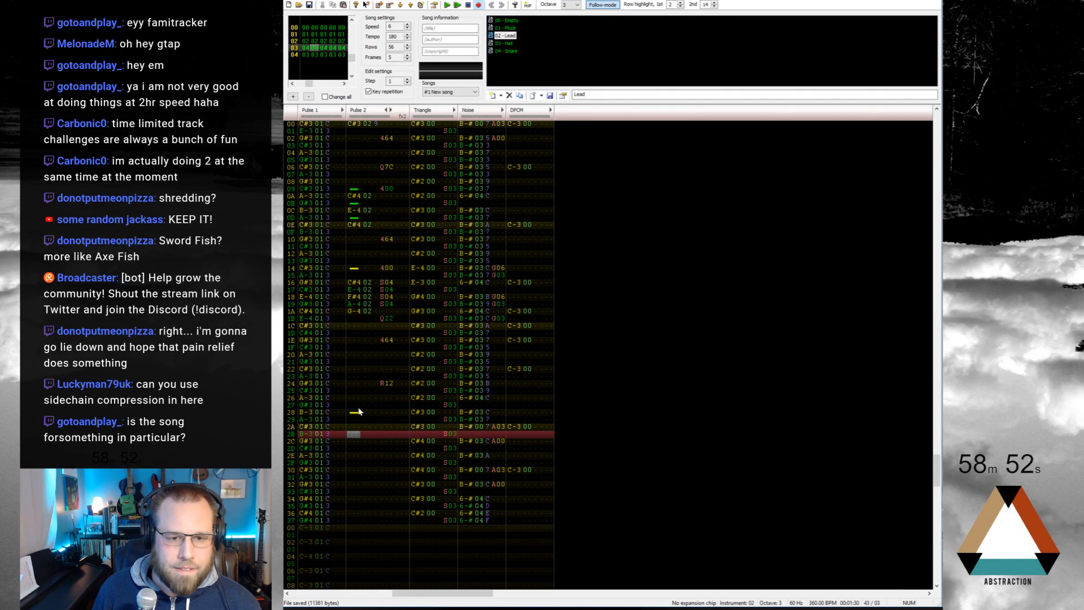
Step: Move Pulse 2's R12 effect in frame 03 from row 24 up to row 22 and set row 1E's vibrato to 476
left_click_drag(389, 384, 387, 371)
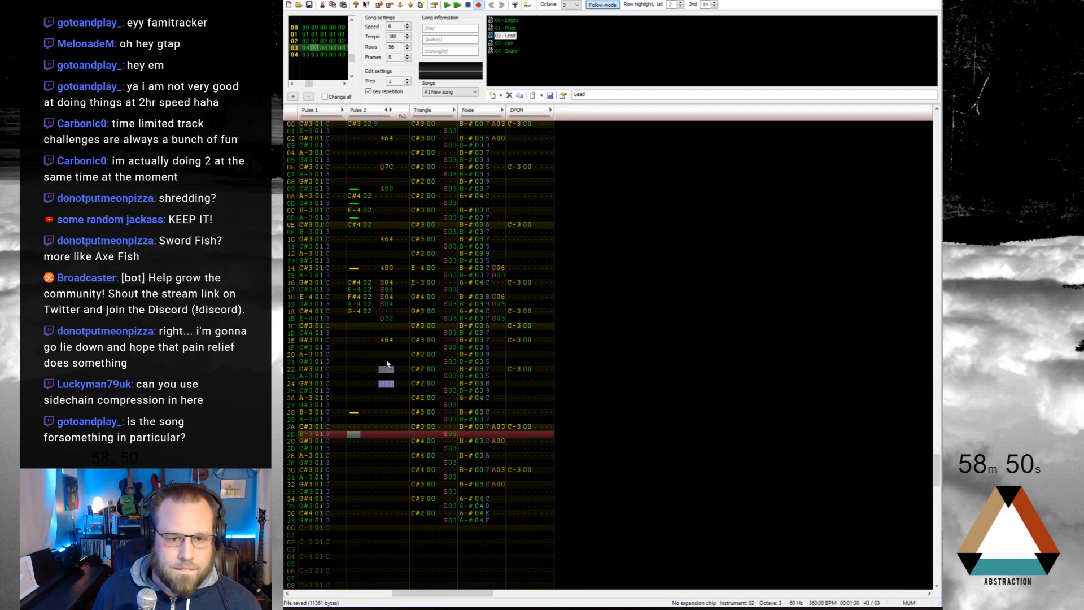
left_click(387, 342)
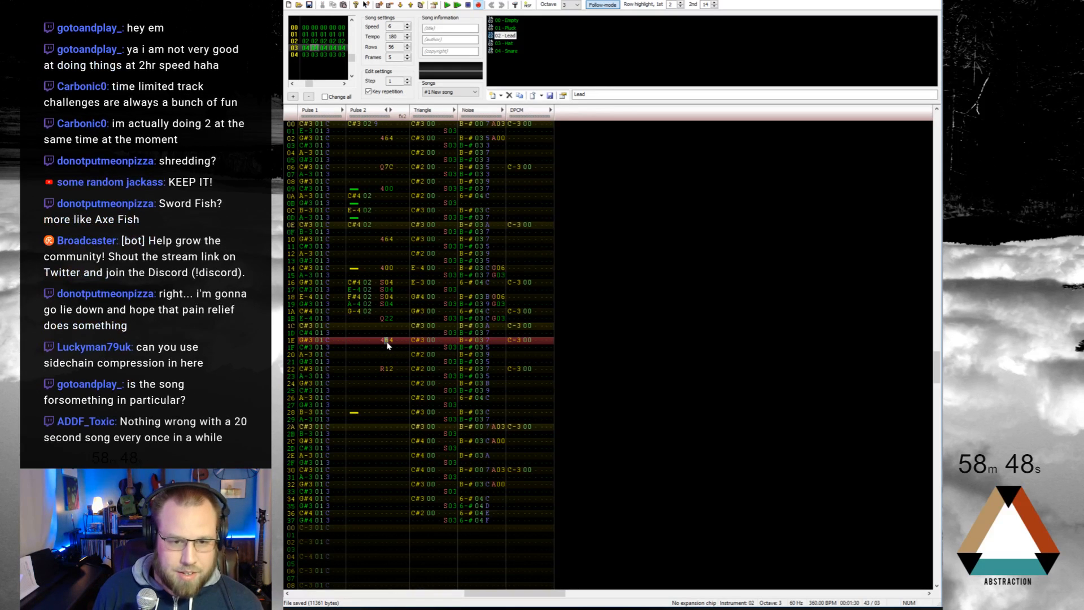
type("76")
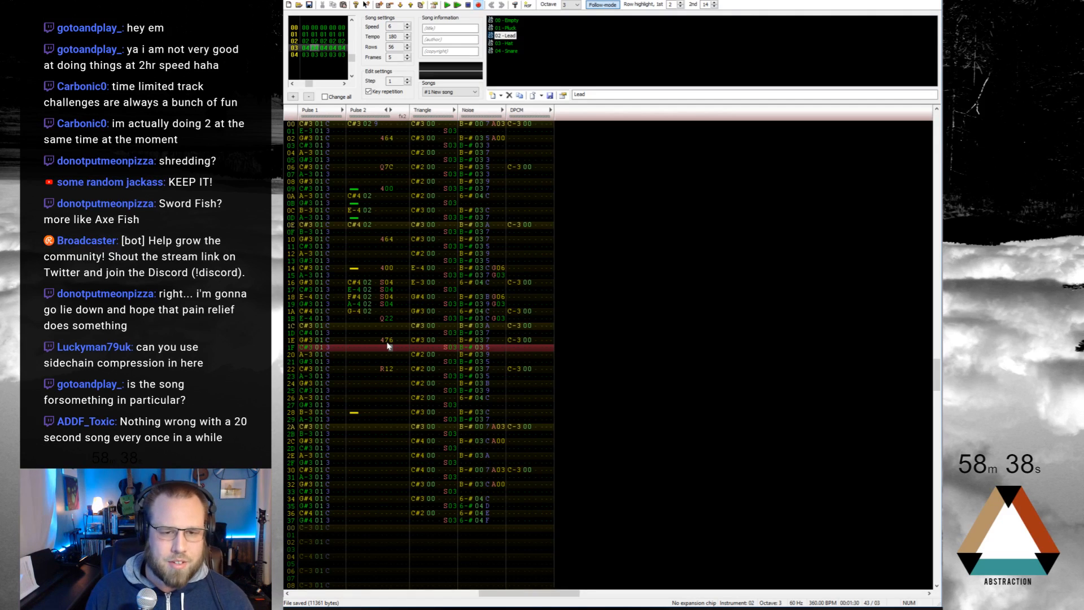
Step: Play frame 03 from its first row to hear the adjusted vibrato and slide, then stop playback
key("Home")
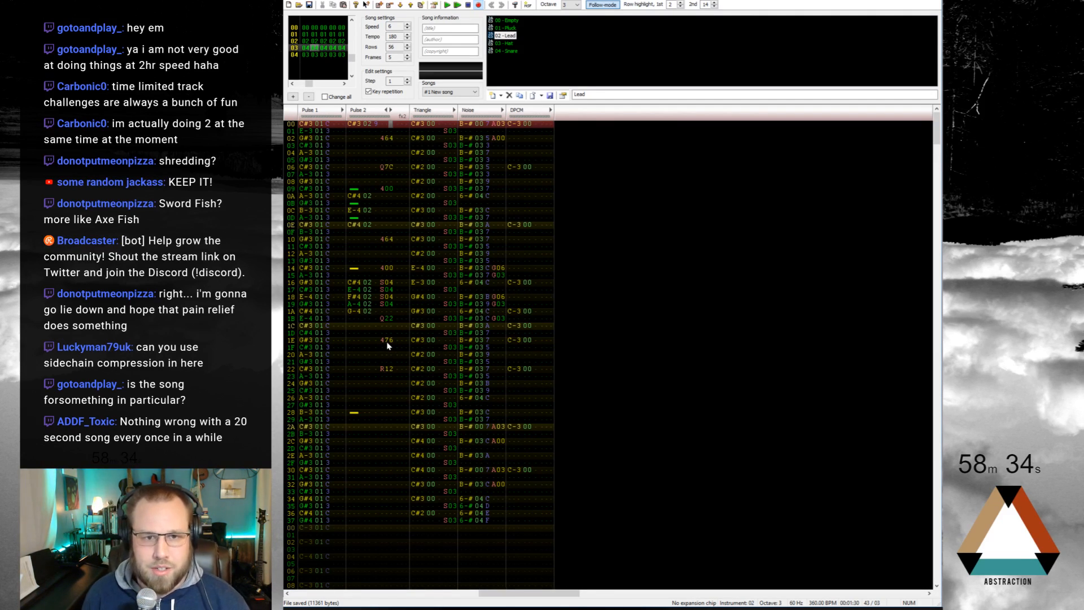
key("Return")
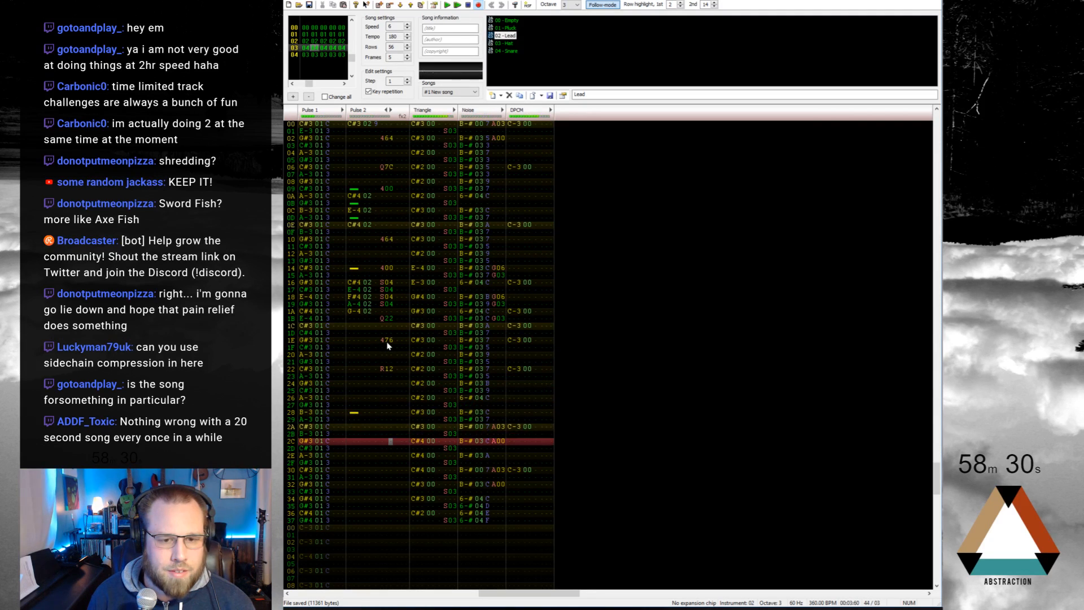
key("Return")
Step: Replace the effect at row 22 of Pulse 2 with 400 and enter R01 in the second effect column
key("Up")
key("Up")
key("Up")
key("Up")
key("Up")
key("Up")
key("Up")
key("Up")
key("Up")
key("Up")
key("Up")
key("Up")
key("Up")
key("Up")
key("Up")
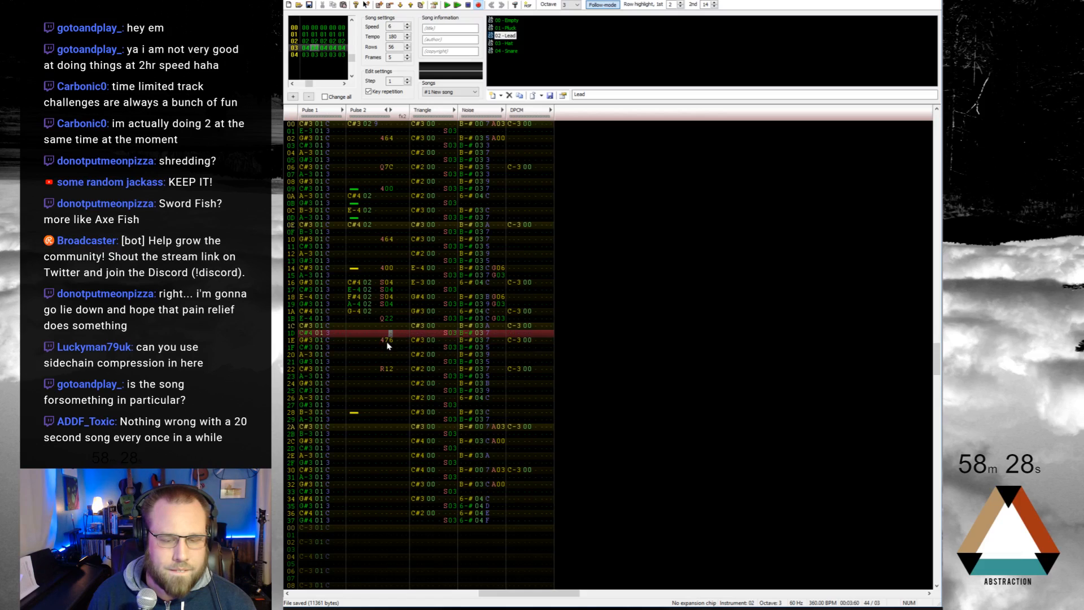
key("Down")
key("Down")
key("Down")
key("Down")
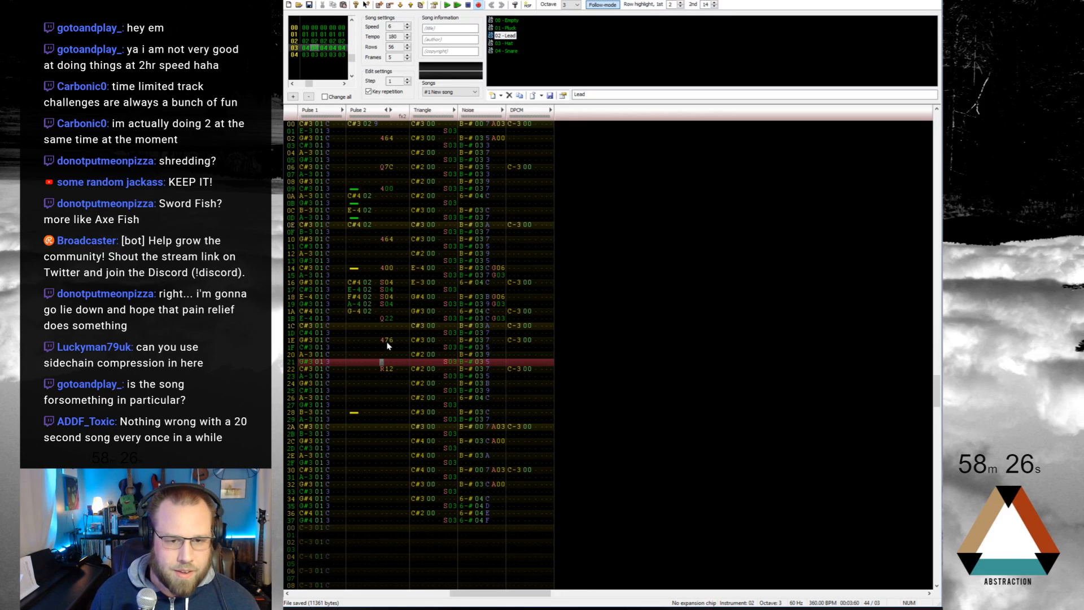
key("Down")
key("Delete")
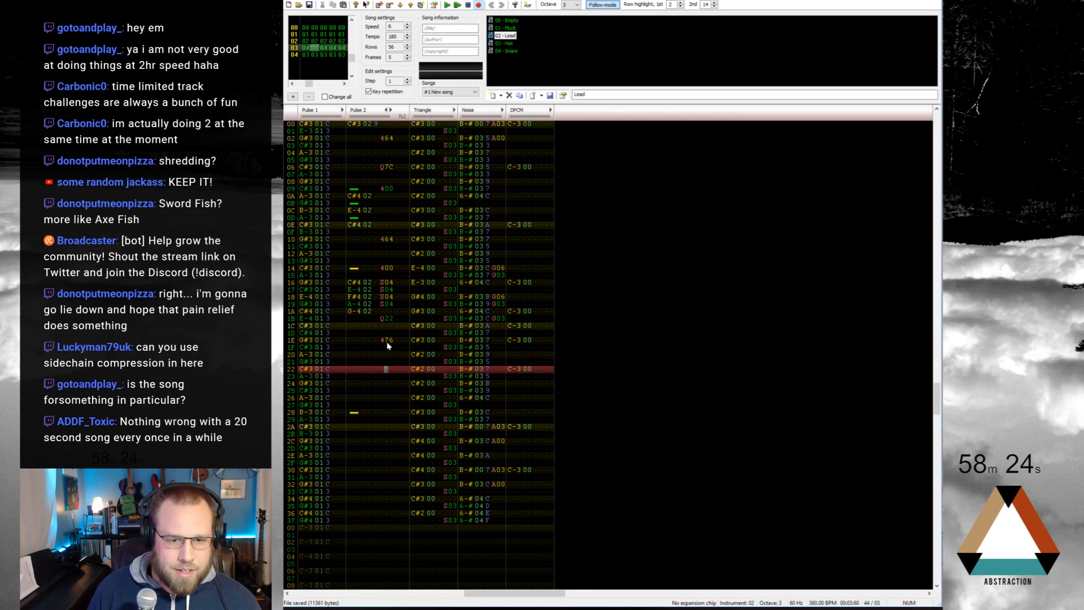
key("Right")
key("Right")
type("r1")
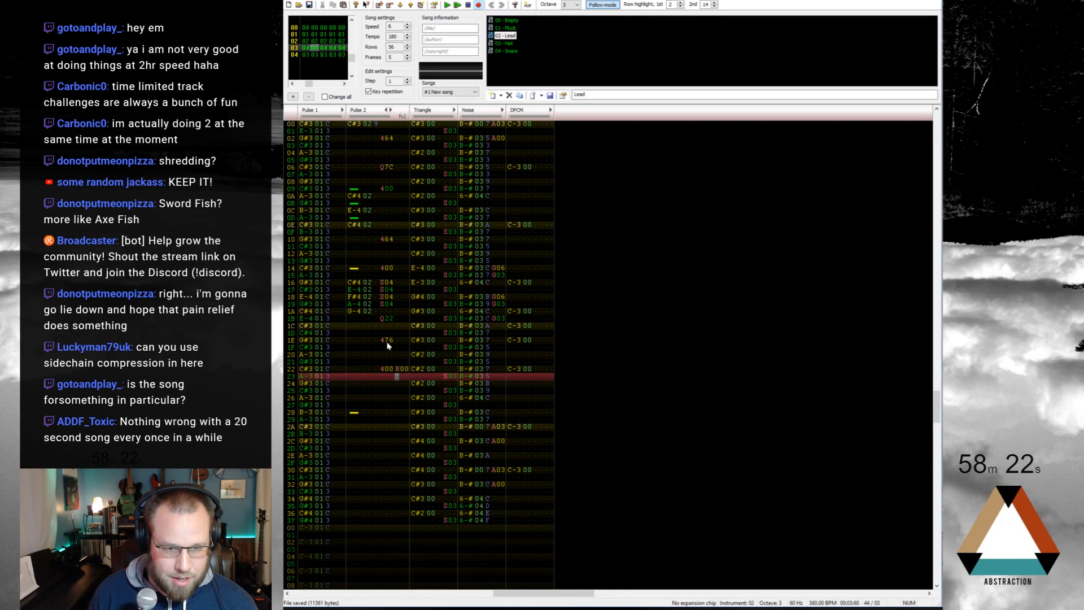
type("2")
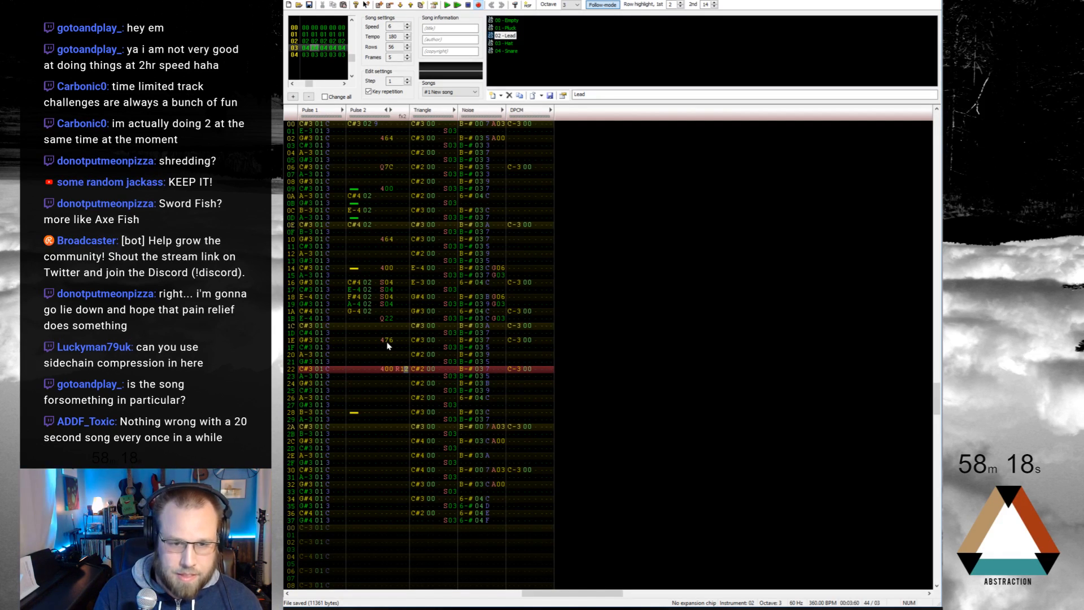
type("1")
key("Up")
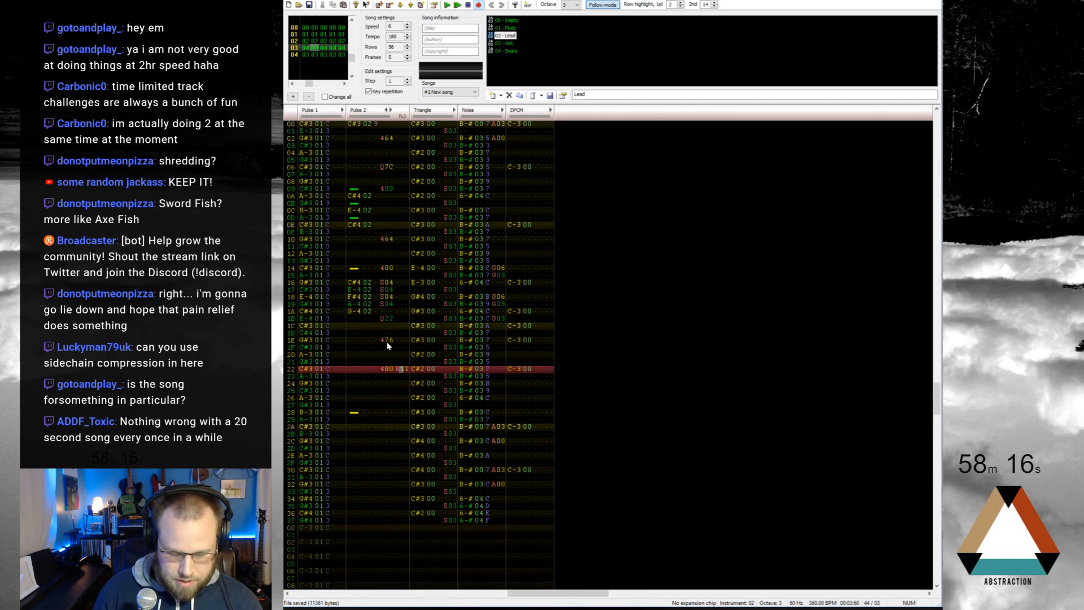
type("0")
Step: Play the Pulse 2 passage leading through the new effects at row 22, then stop playback
key("Up")
key("Up")
key("Up")
key("Up")
key("Up")
key("Up")
key("Up")
key("Up")
key("Up")
key("Up")
key("Up")
key("Up")
key("Up")
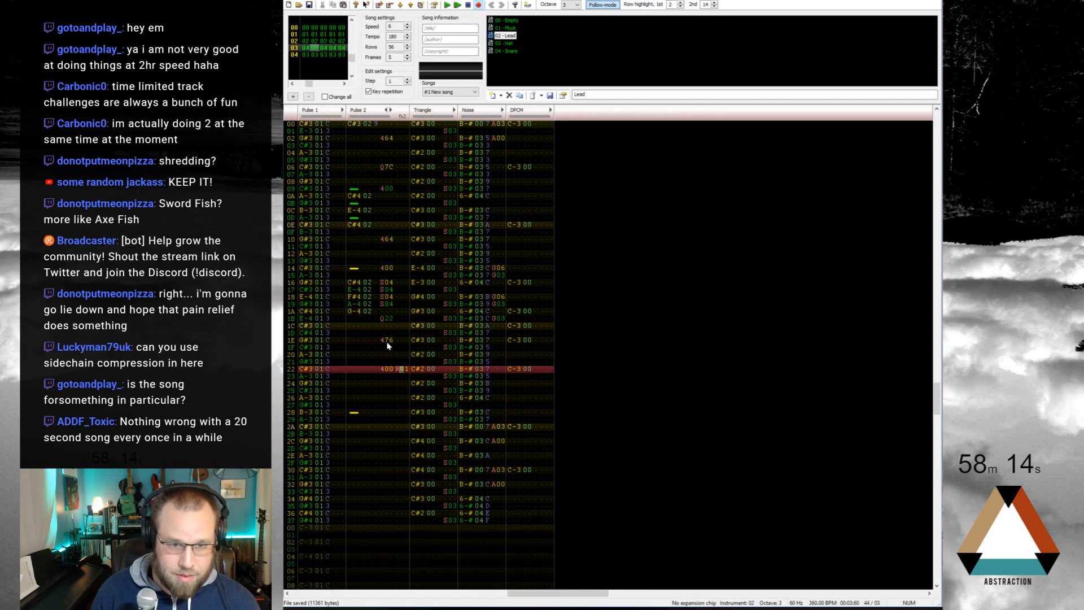
key("Down")
key("Down")
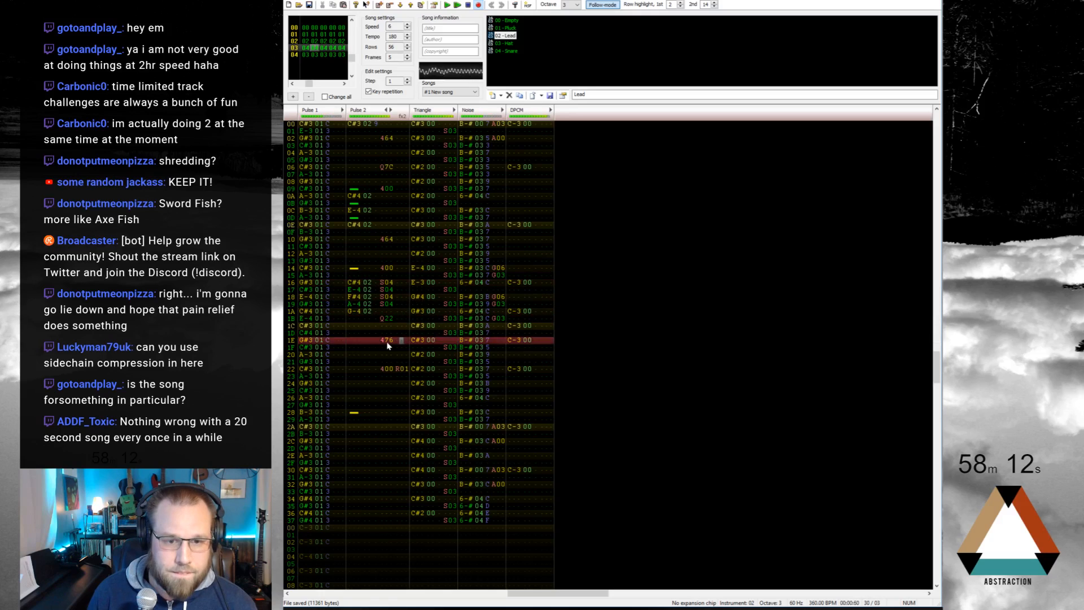
key("Return")
Step: Set the vibrato effect at row 1E of Pulse 2 to 454
key("Up")
key("Up")
key("Up")
key("Up")
key("Up")
key("Up")
key("Up")
key("Up")
key("Up")
key("Up")
key("Up")
key("Up")
key("Up")
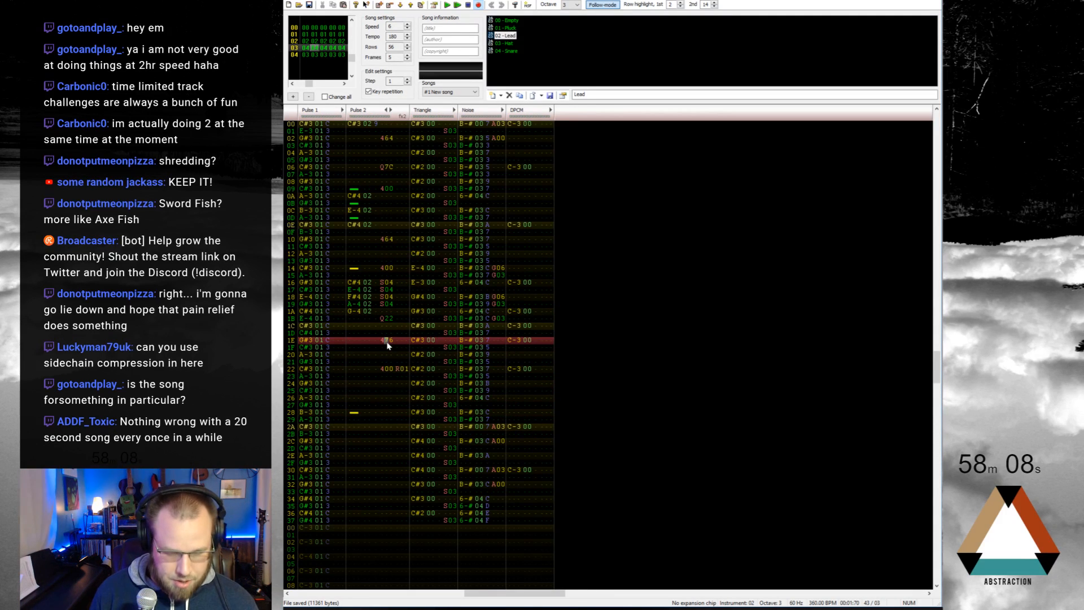
Step: Play the Pulse 2 lead from row 1A with the lighter vibrato, then stop playback
key("Up")
key("Up")
key("Up")
key("Up")
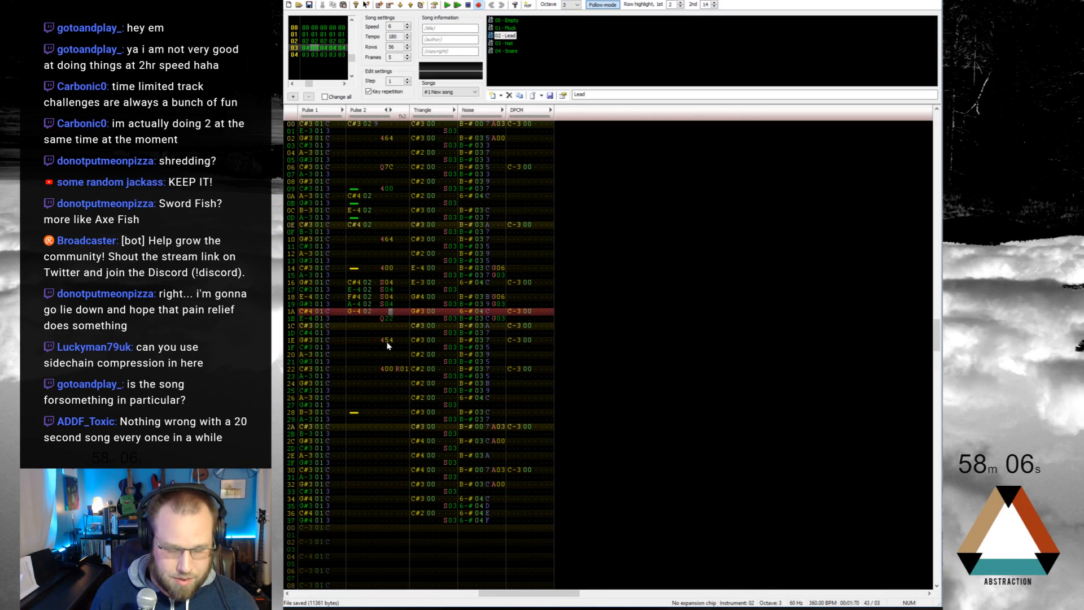
key("Return")
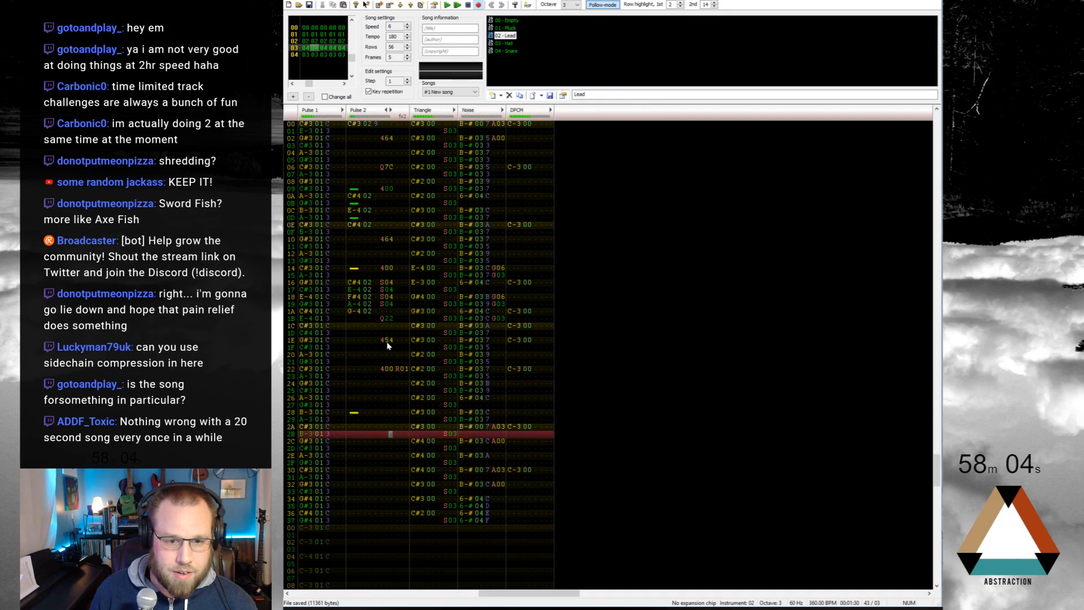
key("Return")
Step: Add a 464 vibrato effect at row 26 of Pulse 2
key("Up")
key("Up")
key("Up")
key("Up")
key("Up")
key("Up")
key("Up")
key("Up")
key("Up")
key("Left")
key("Down")
key("Down")
key("Down")
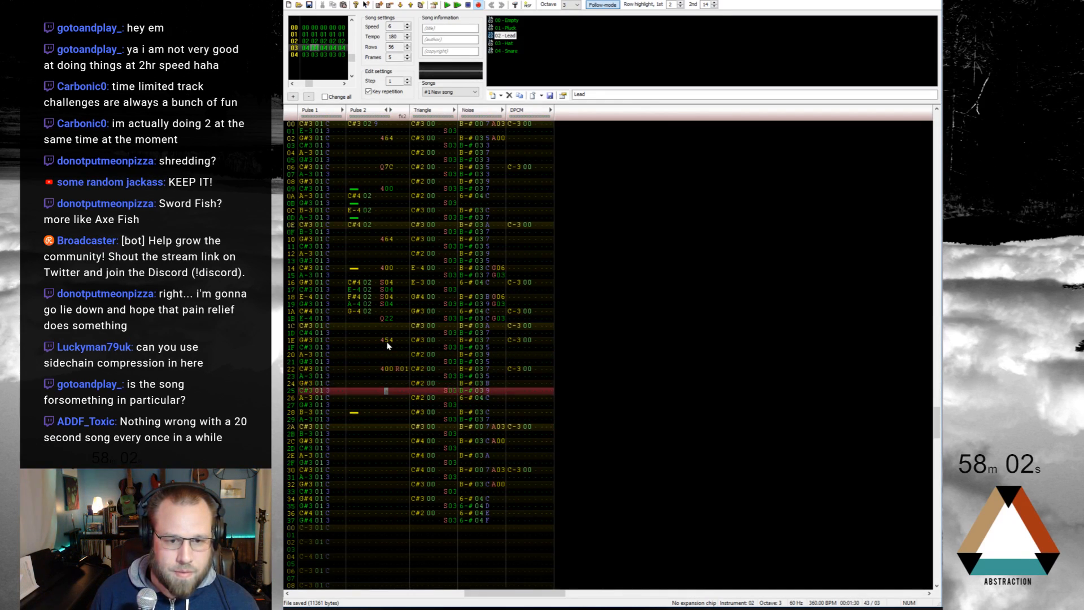
key("Down")
type("400")
key("Up")
key("Right")
type("4")
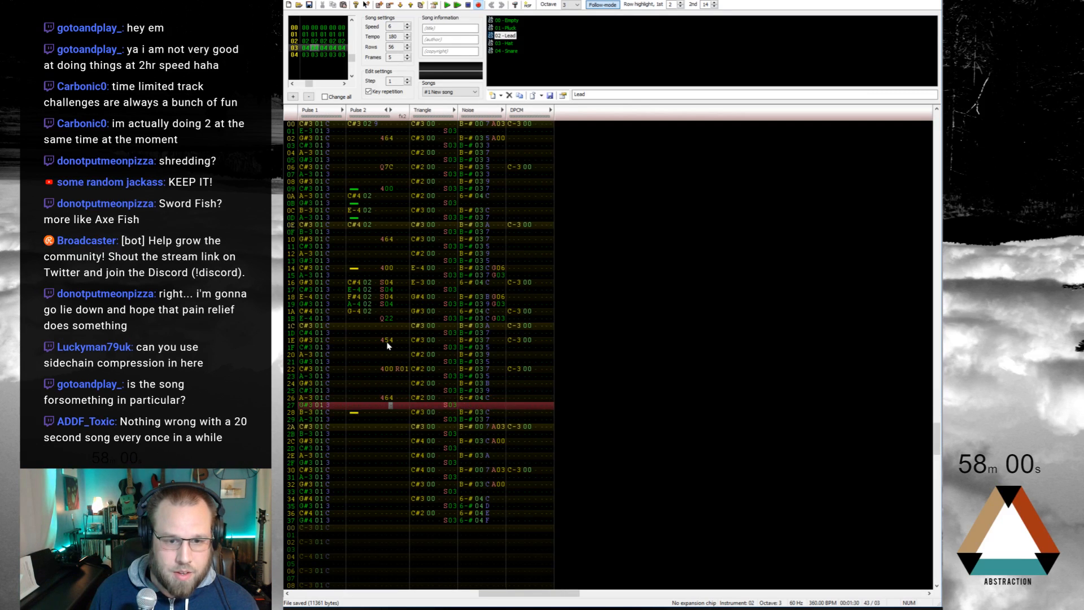
Step: Enter G#4, E-4 and C#4 at rows 2A, 2C and 2E of Pulse 2 with instrument 02
key("Down")
key("Down")
key("Down")
key("Left")
key("Left")
key("Left")
key("Left")
key("Left")
key("Left")
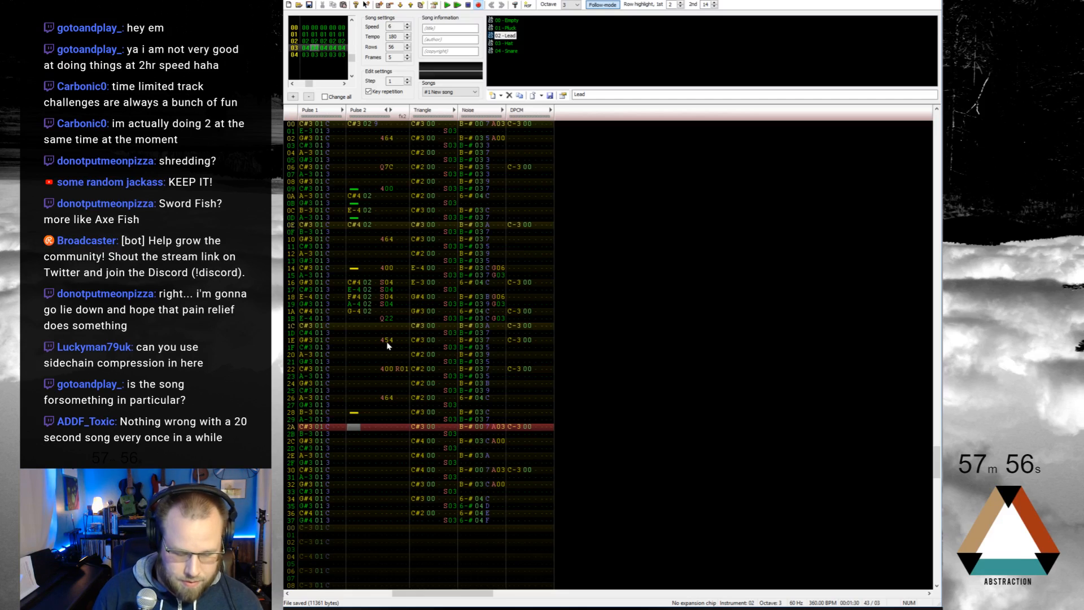
key("6")
key("Down")
key("r")
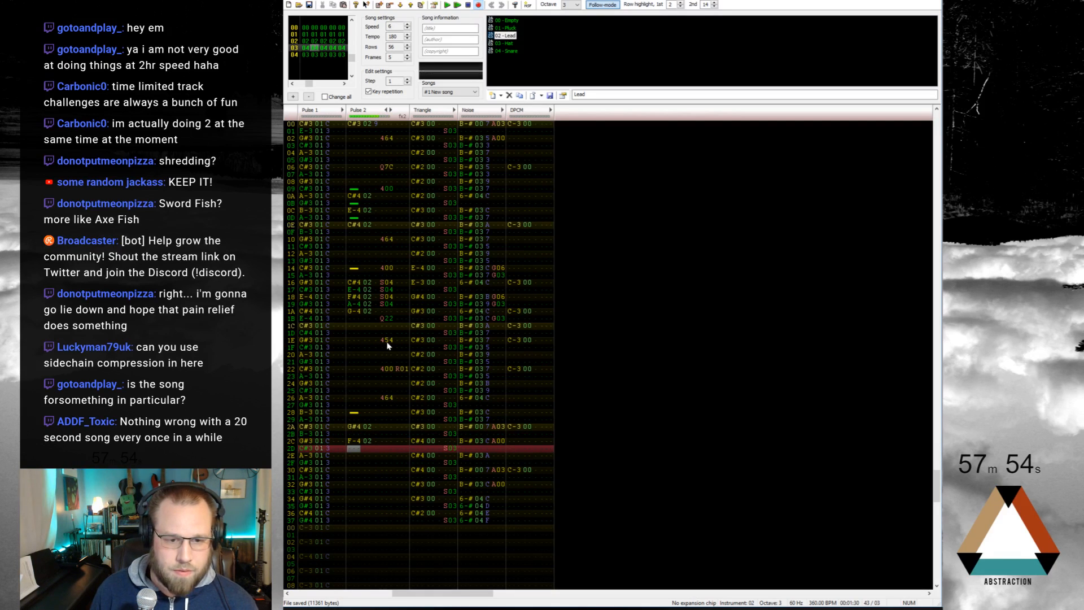
key("Up")
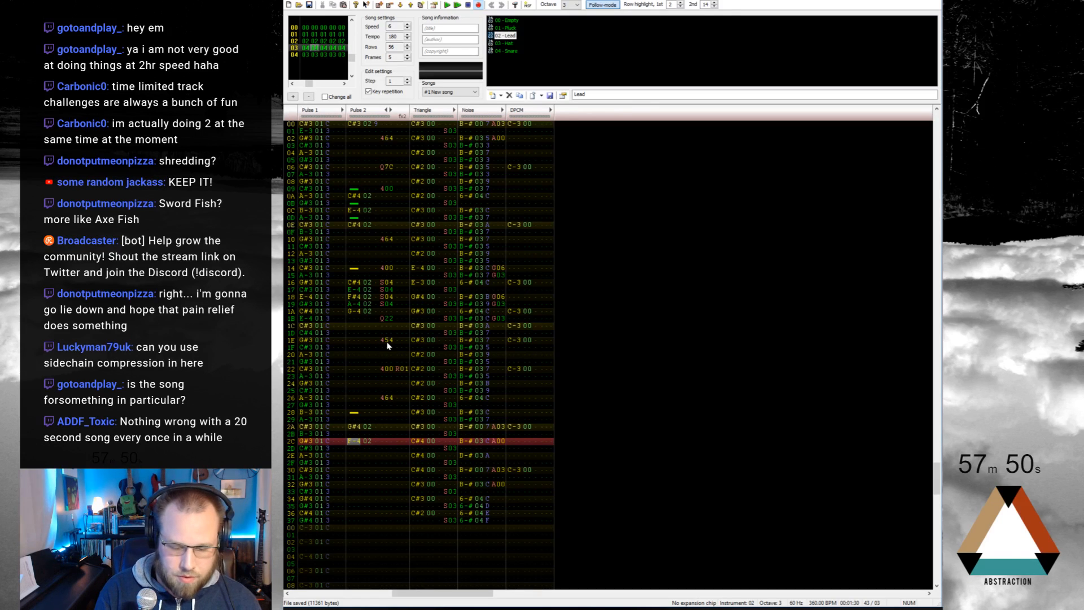
key("e")
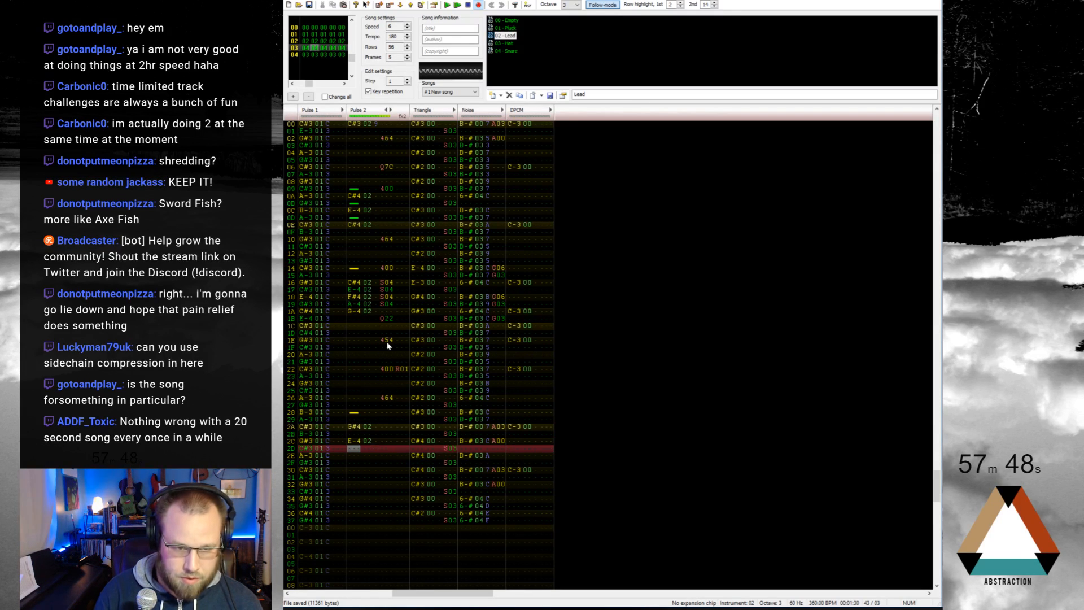
key("Down")
key("2")
Step: Enter G-4, D#4, B-3 and G-3 at rows 30, 32, 34 and 36 of Pulse 2, and C-3 on the next frame's first row
key("Down")
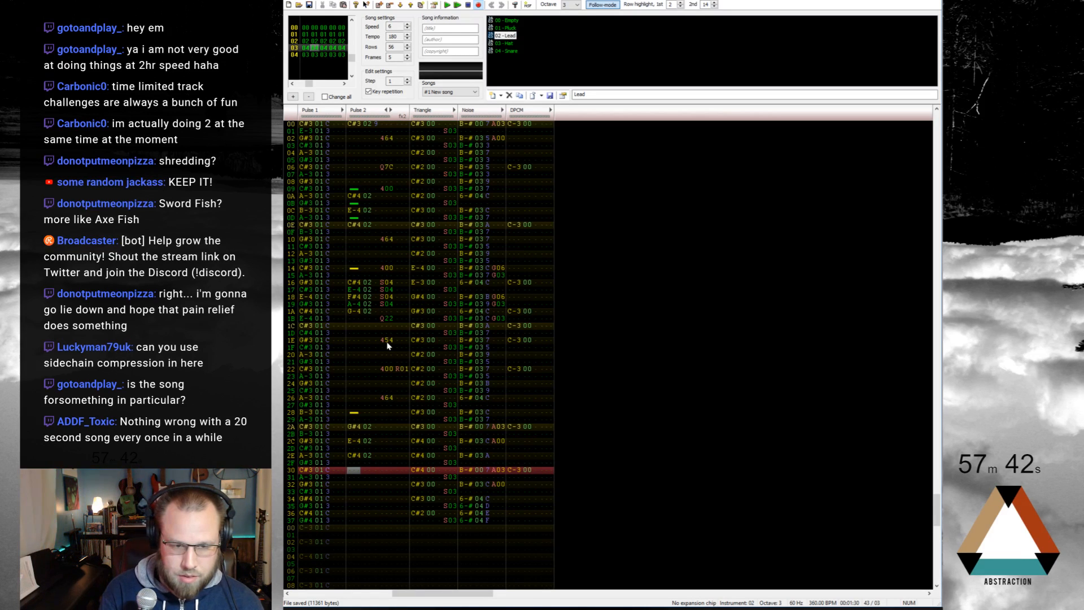
key("t")
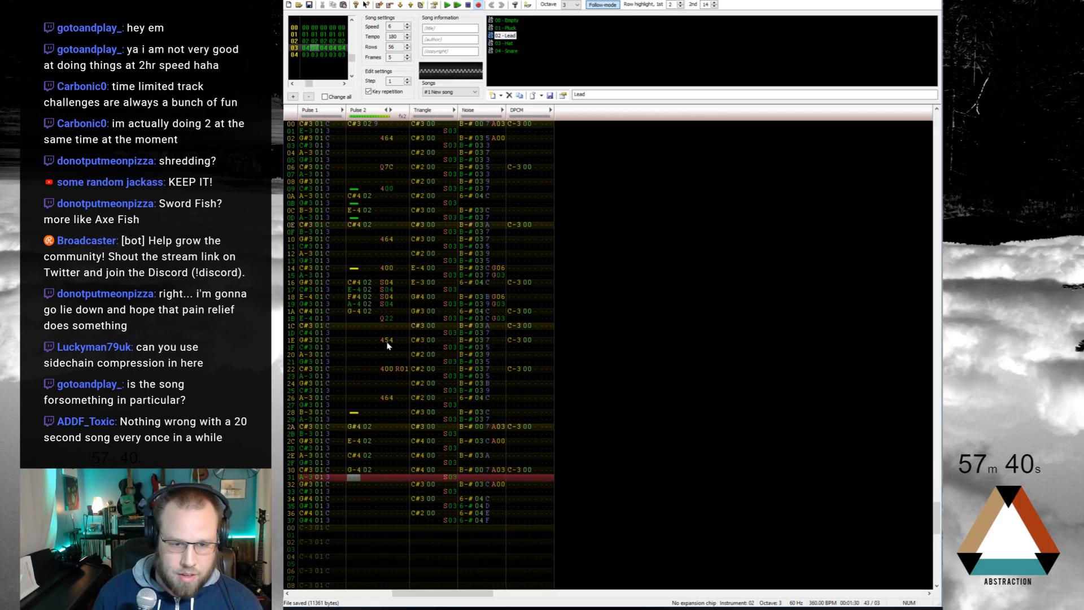
key("Down")
key("3")
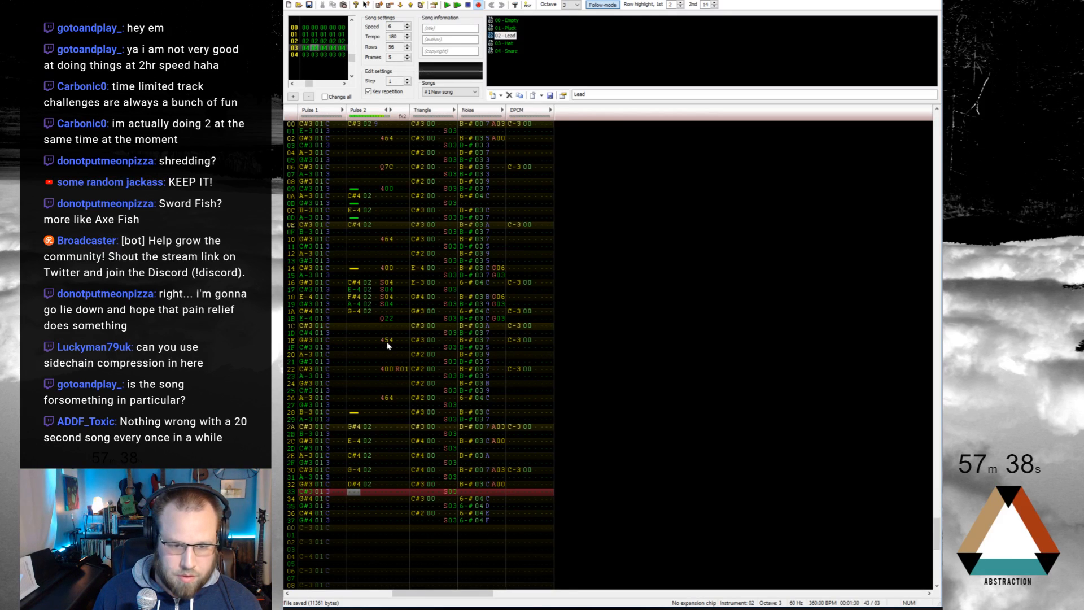
key("Down")
key("m")
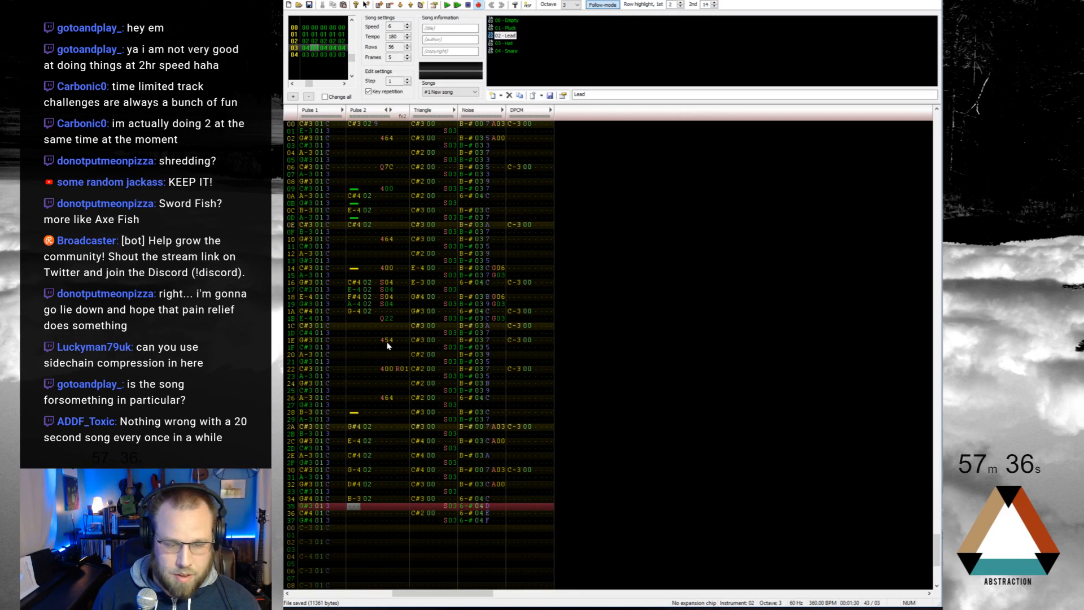
key("Down")
key("b")
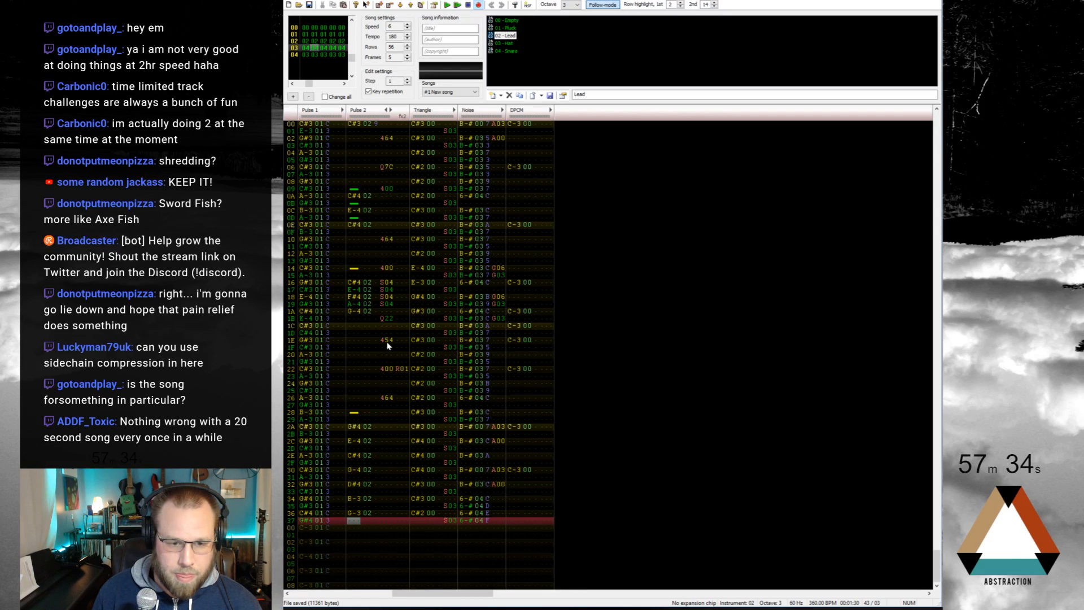
key("Down")
key("z")
key("Up")
key("Up")
key("Up")
key("Up")
key("Up")
key("Up")
key("Up")
key("Up")
key("Up")
key("Up")
key("Up")
key("Up")
key("Up")
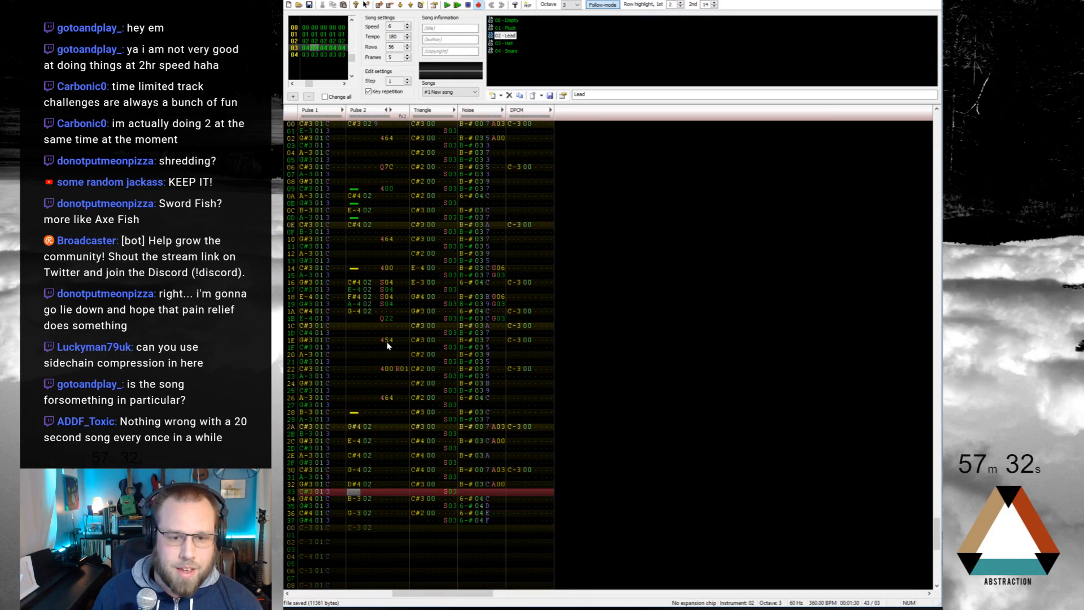
Step: Enter the slide-down effect RCC in the first effect column of Pulse 2 on row 2B
key("Up")
key("Up")
key("Right")
key("Right")
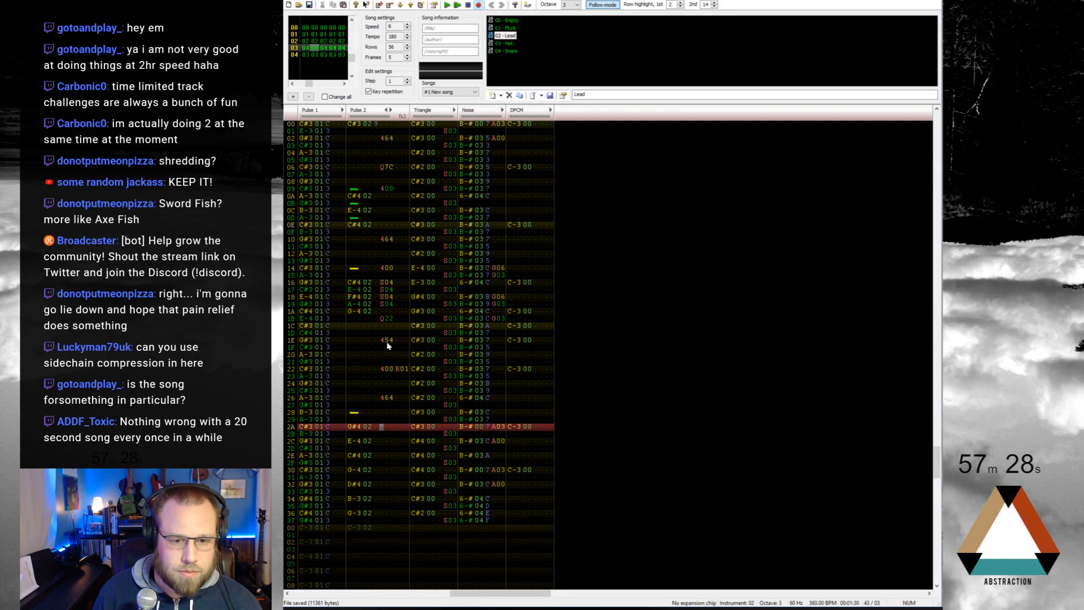
key("Down")
type("r")
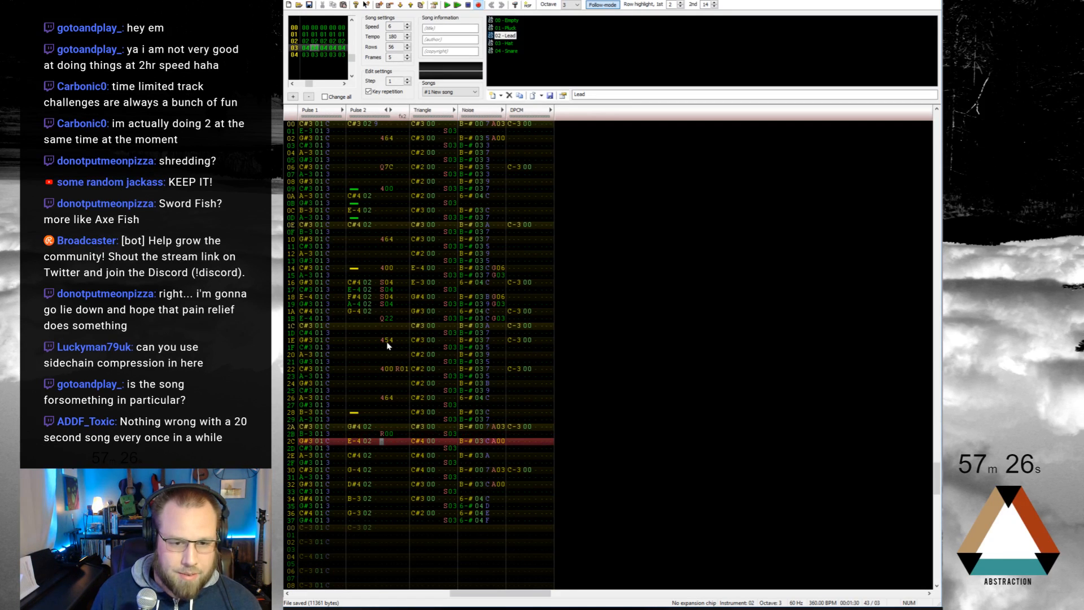
key("Right")
key("Up")
type("cc")
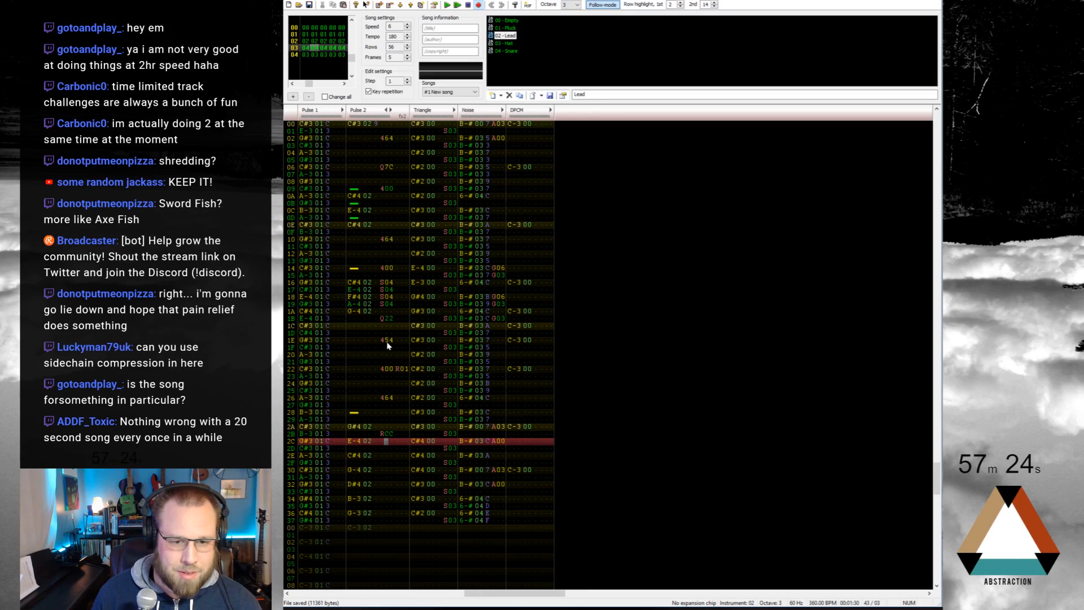
Step: Copy the RCC effect from row 2B of Pulse 2 onto rows 2D, 2F, 31, 33, 35 and 37
left_click_drag(384, 435, 390, 434)
key("ctrl+c")
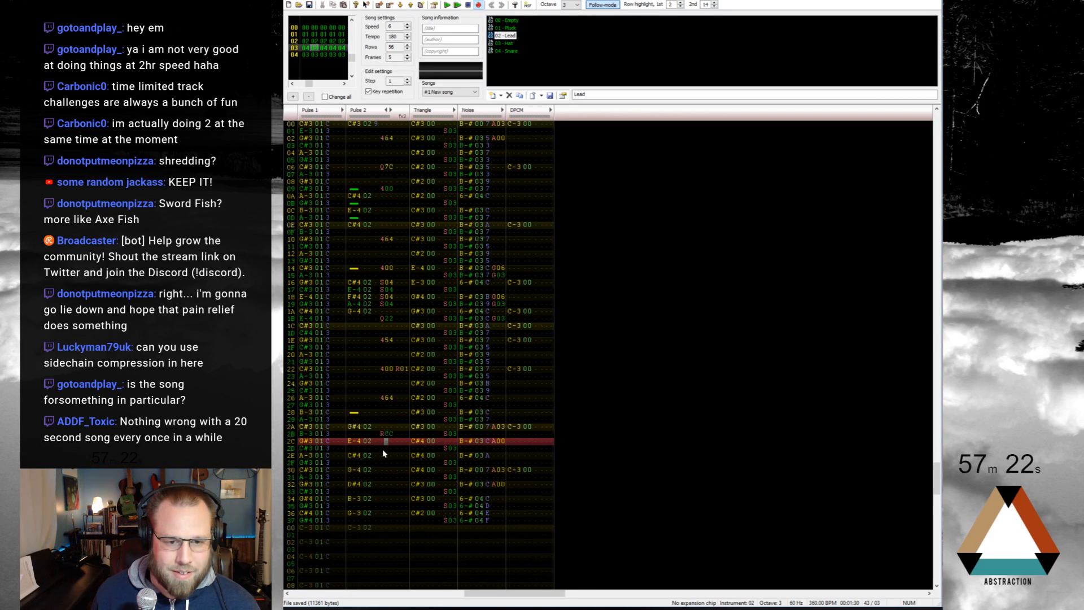
left_click(382, 448)
key("ctrl+v")
left_click(381, 463)
key("ctrl+v")
left_click(381, 477)
key("ctrl+v")
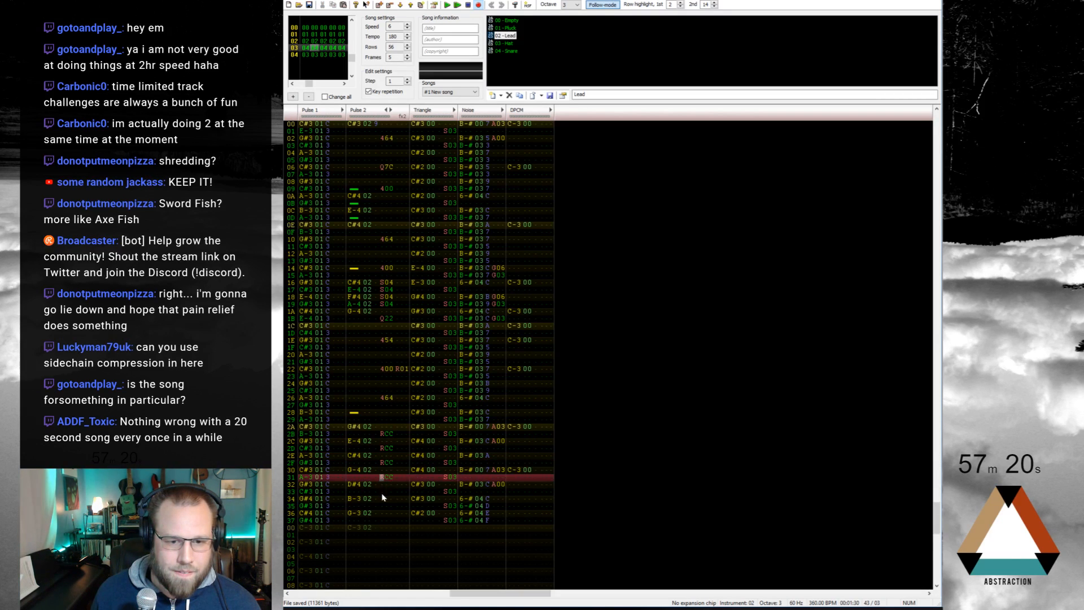
left_click(381, 491)
key("ctrl+v")
left_click(382, 505)
key("ctrl+v")
left_click(381, 519)
key("ctrl+v")
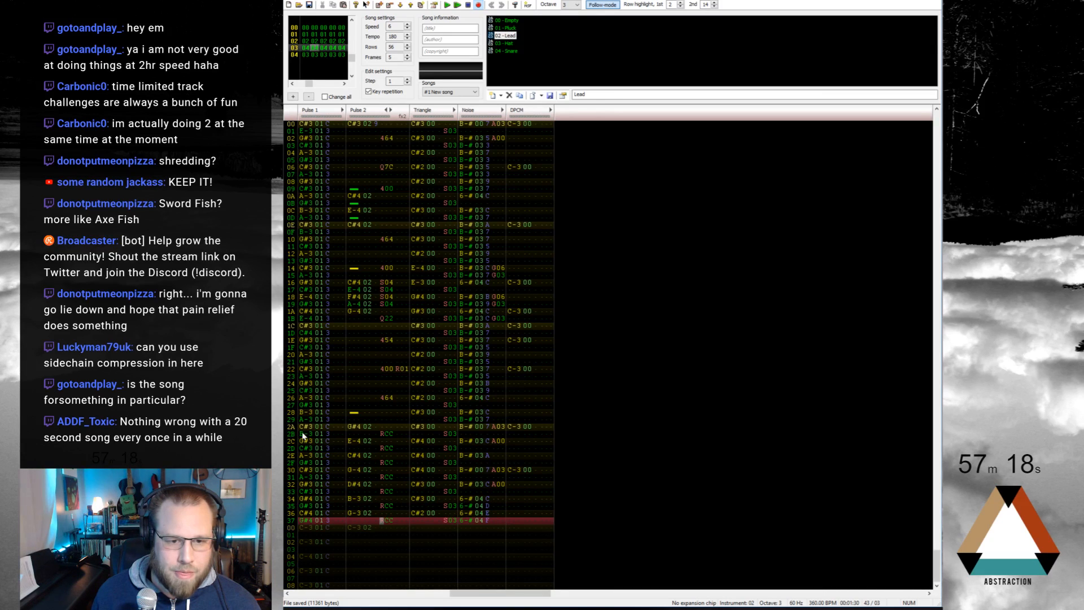
Step: Clear the Pulse 1 entries from row 2B through row 37, keeping a C#3 note with volume C on row 2C
left_click_drag(301, 433, 330, 449)
key("Delete")
key("ctrl+c")
left_click(306, 441)
key("ctrl+v")
left_click_drag(331, 514, 329, 520)
key("Delete")
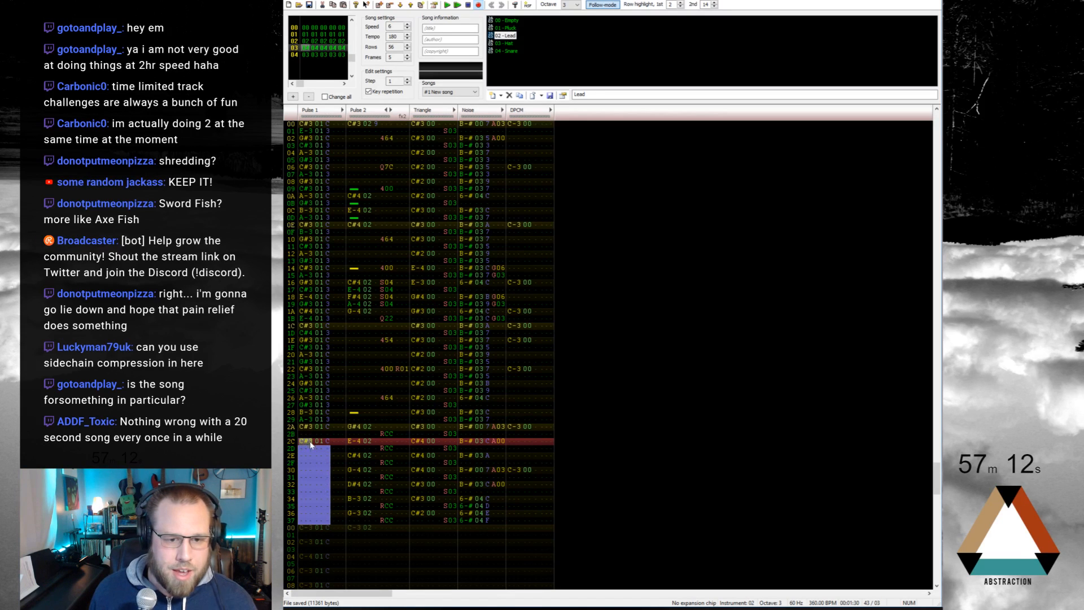
Step: With the Pluck instrument, enter Pulse 1 notes C#4 on rows 2E and 34, and C#3 on rows 30, 32 and 36
left_click(310, 442)
key("ctrl+Up")
key("ctrl+Up")
key("ctrl+Down")
key("Down")
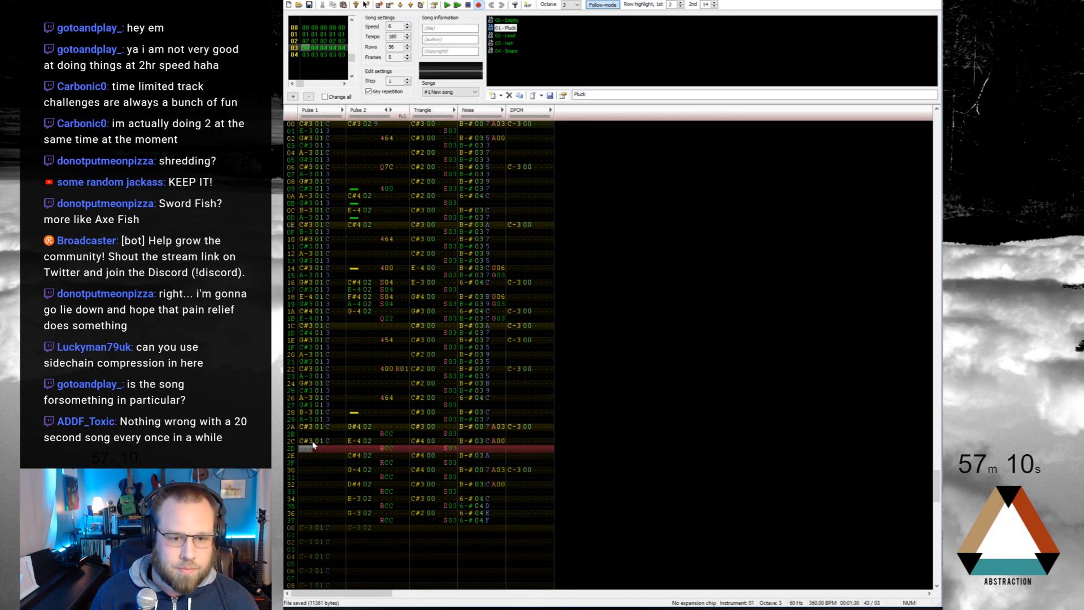
key("Down")
key("2")
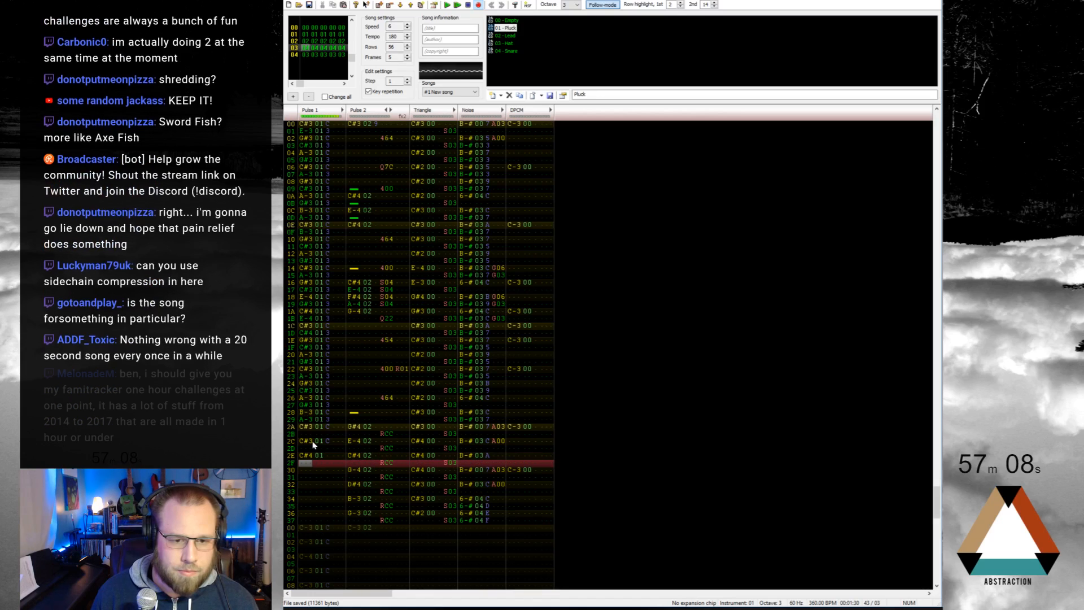
key("Down")
key("s")
key("Down")
key("s")
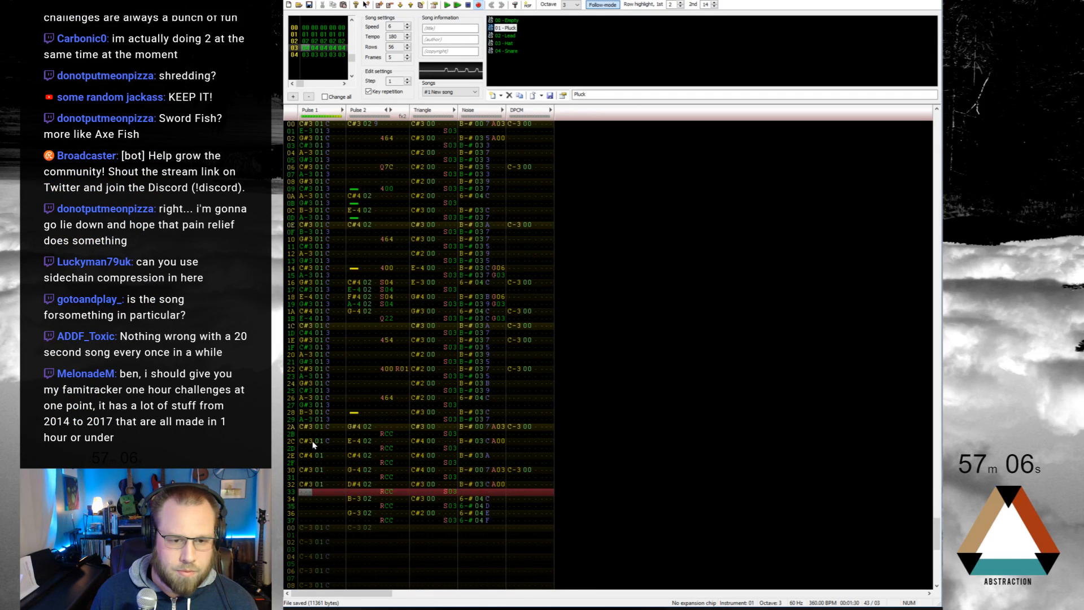
key("Down")
key("2")
key("Down")
key("s")
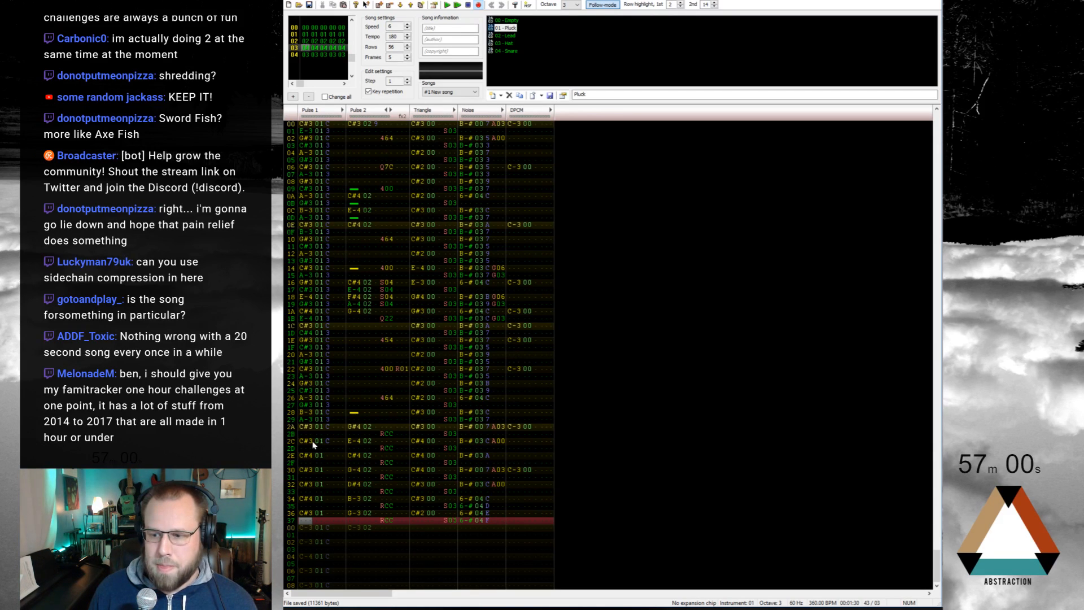
Step: Set the volume to C for the Pulse 1 notes on rows 2E, 30, 32, 34 and 36
key("Up")
key("Up")
key("Up")
key("Up")
key("Up")
key("Up")
key("Up")
key("Up")
key("Up")
key("Right")
key("Right")
key("Right")
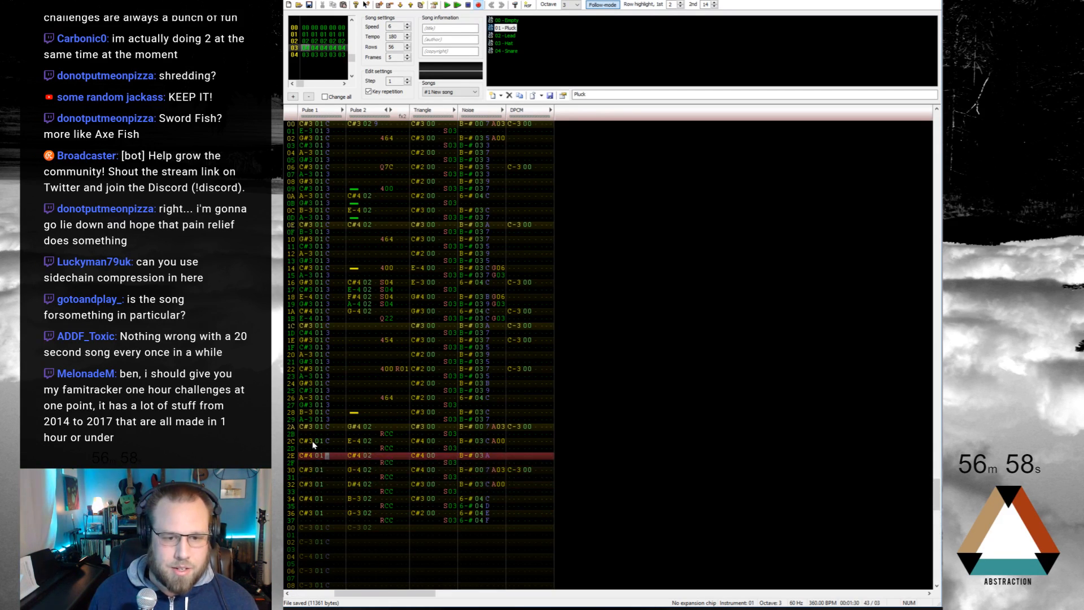
key("c")
key("Down")
key("c")
key("Down")
key("c")
key("Down")
key("c")
key("Down")
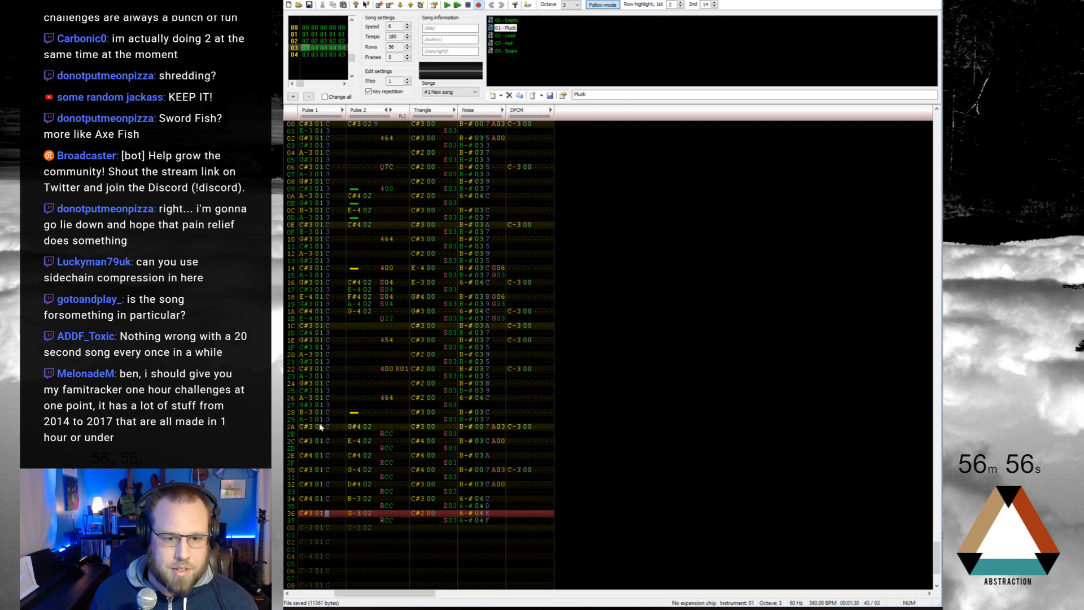
Step: Fill the empty odd rows from 2B to 37 in Pulse 1 with echo copies of the preceding notes
left_click(305, 432)
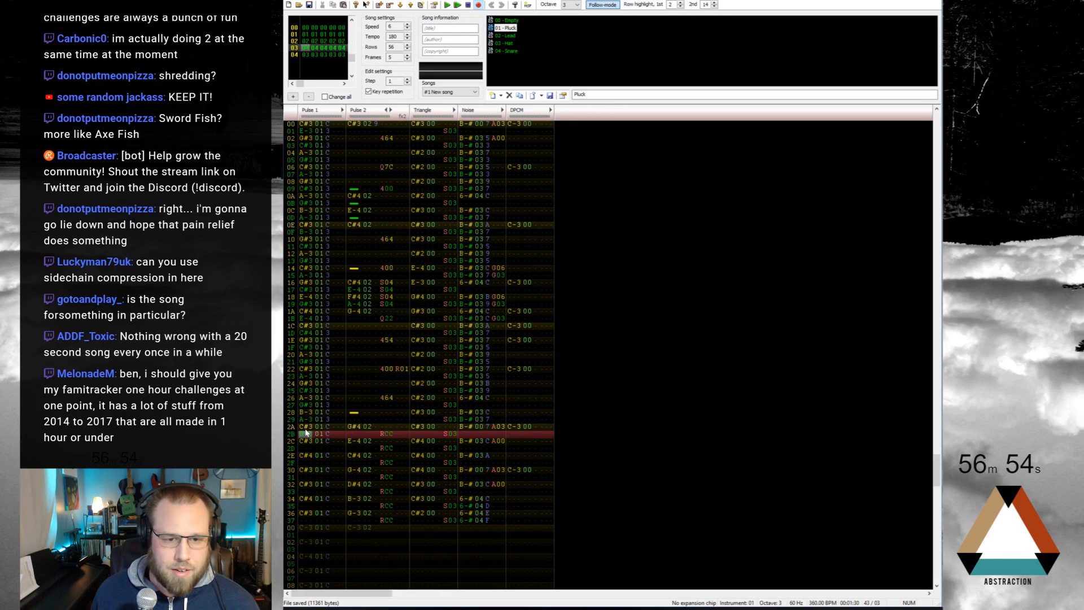
left_click(305, 449)
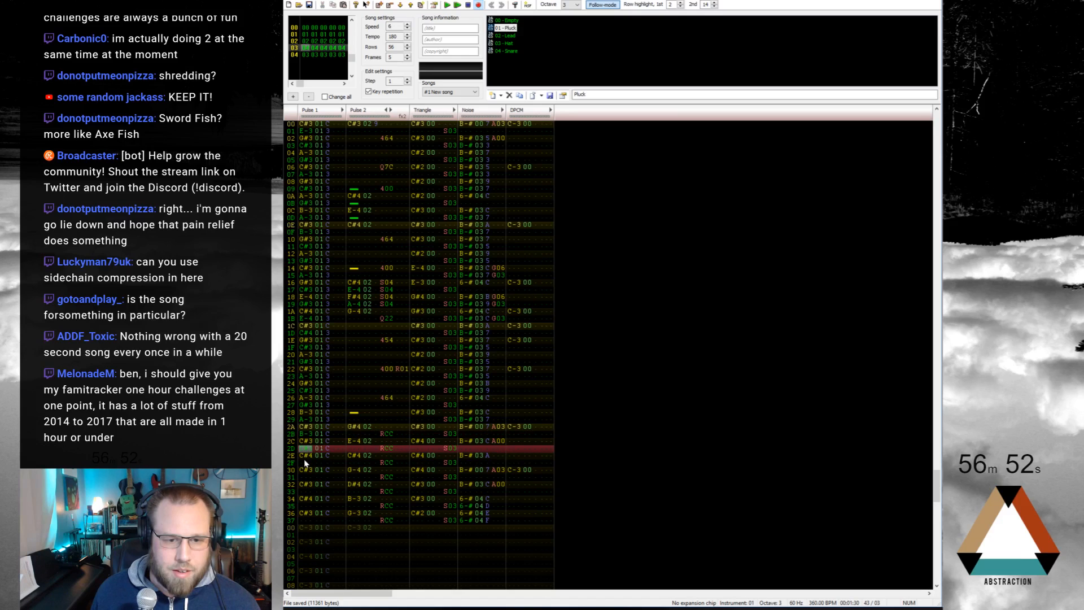
left_click(305, 462)
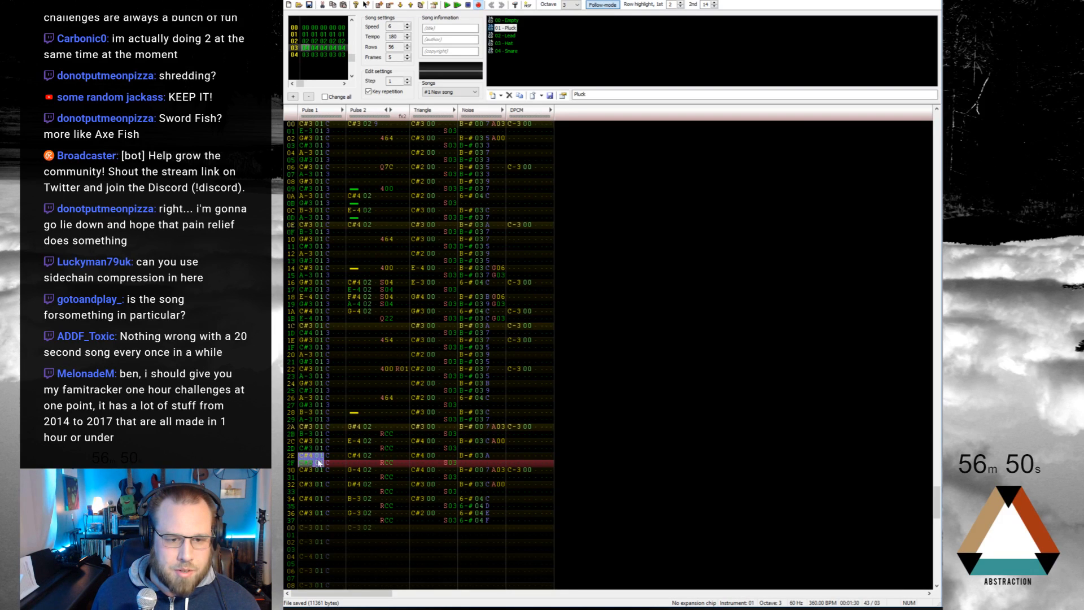
left_click(302, 487)
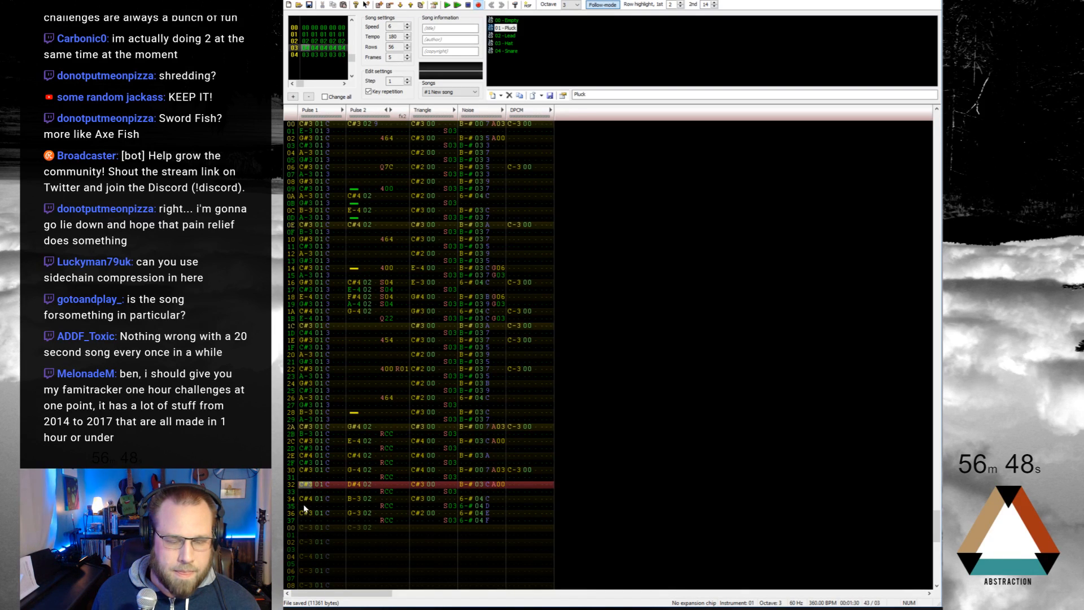
left_click(304, 492)
key("s")
left_click(305, 506)
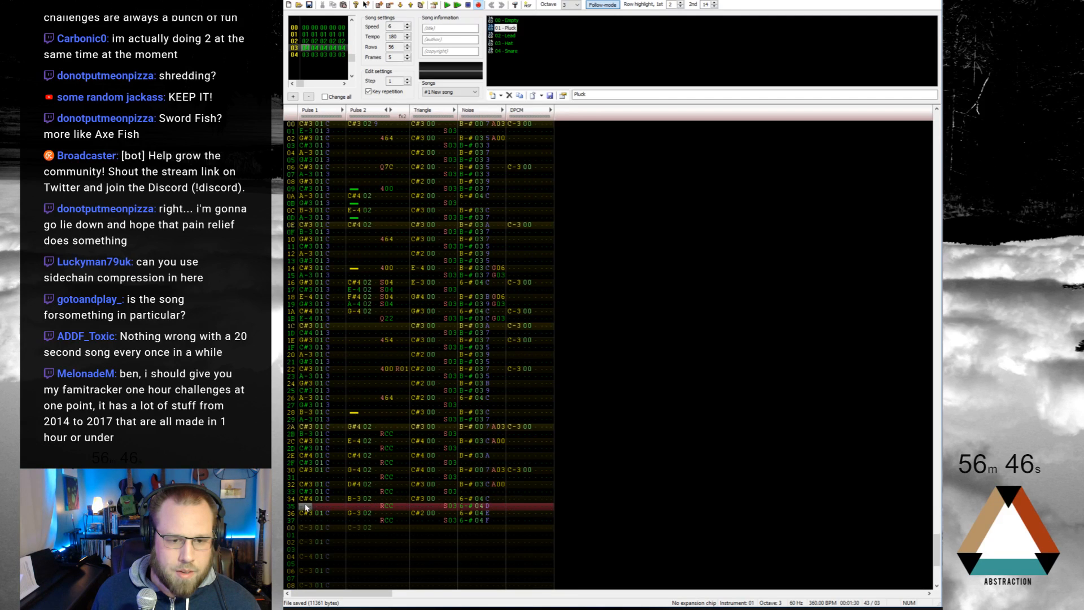
left_click(306, 478)
key("ctrl+v")
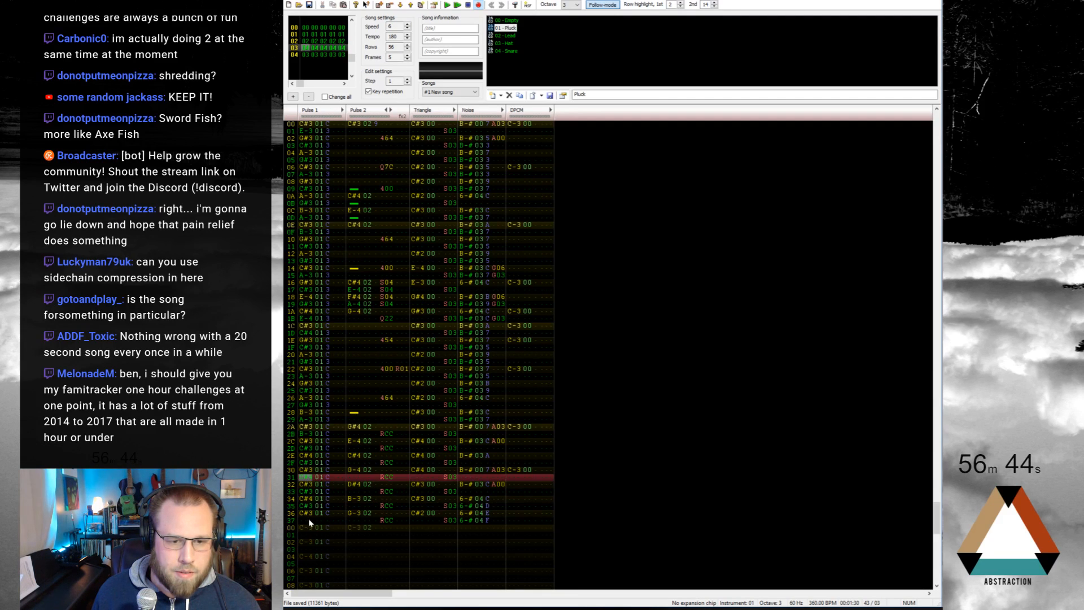
left_click(309, 519)
key("ctrl+v")
Step: Set the volume to 3 for the Pulse 1 echo notes on the odd rows from 2B to 37
left_click(327, 434)
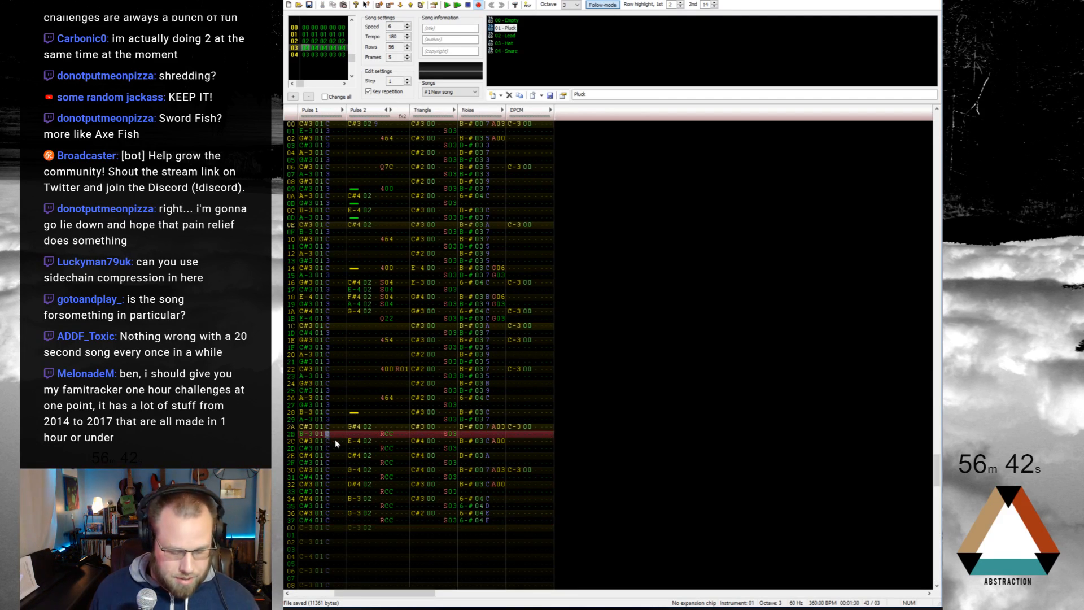
key("3")
key("Down")
key("3")
key("Down")
key("3")
key("Down")
key("3")
key("Down")
key("3")
key("Down")
key("3")
key("Down")
key("3")
key("Up")
key("Up")
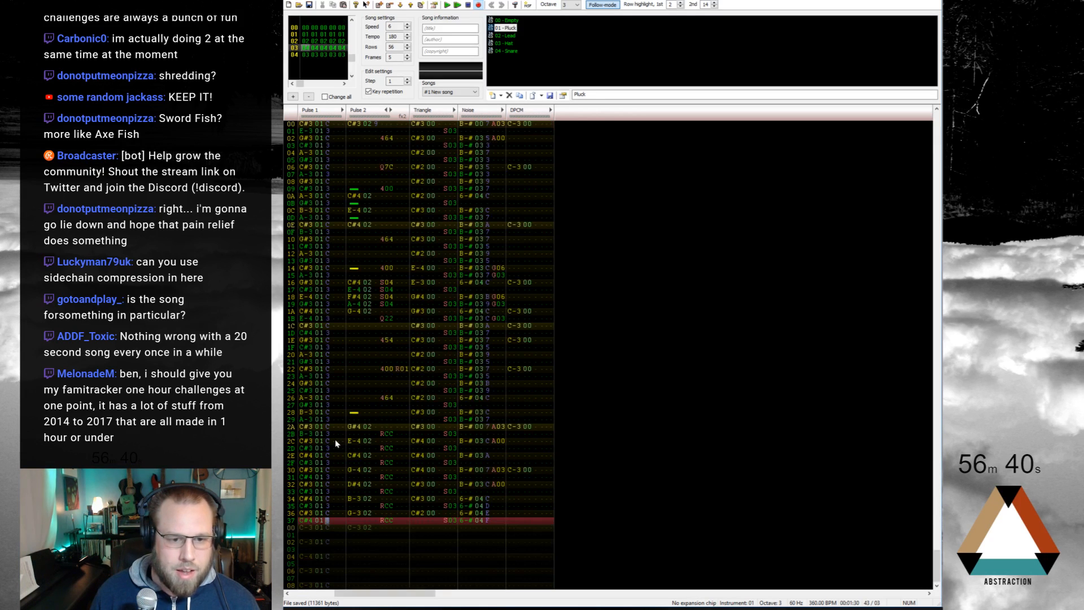
Step: Enter rising volumes 4, 6 and 9 in Pulse 2 on rows 06 to 08 and on rows 0E to 10
key("Home")
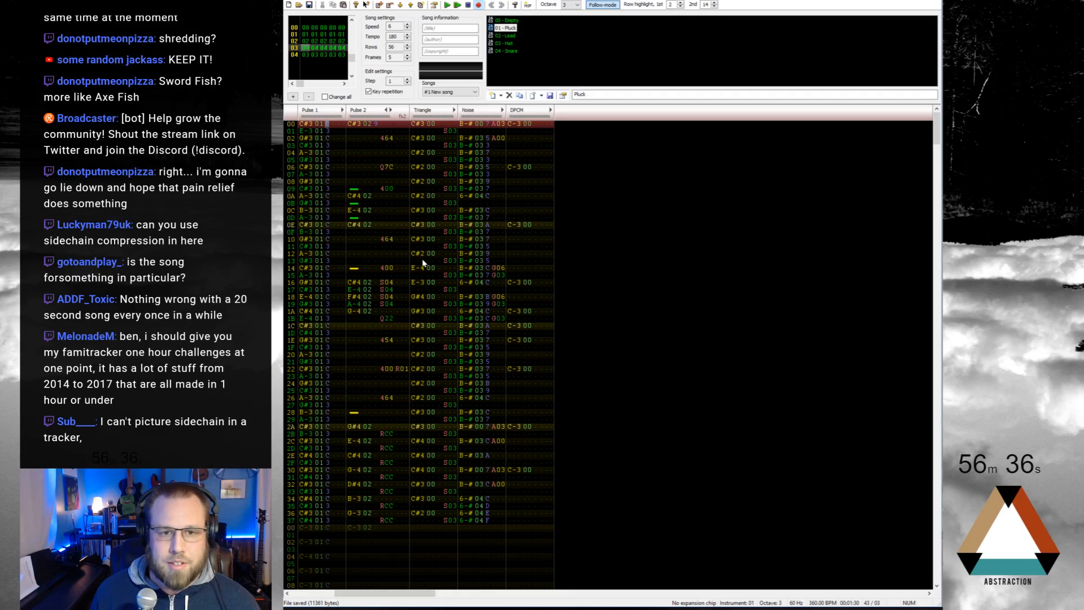
left_click(375, 153)
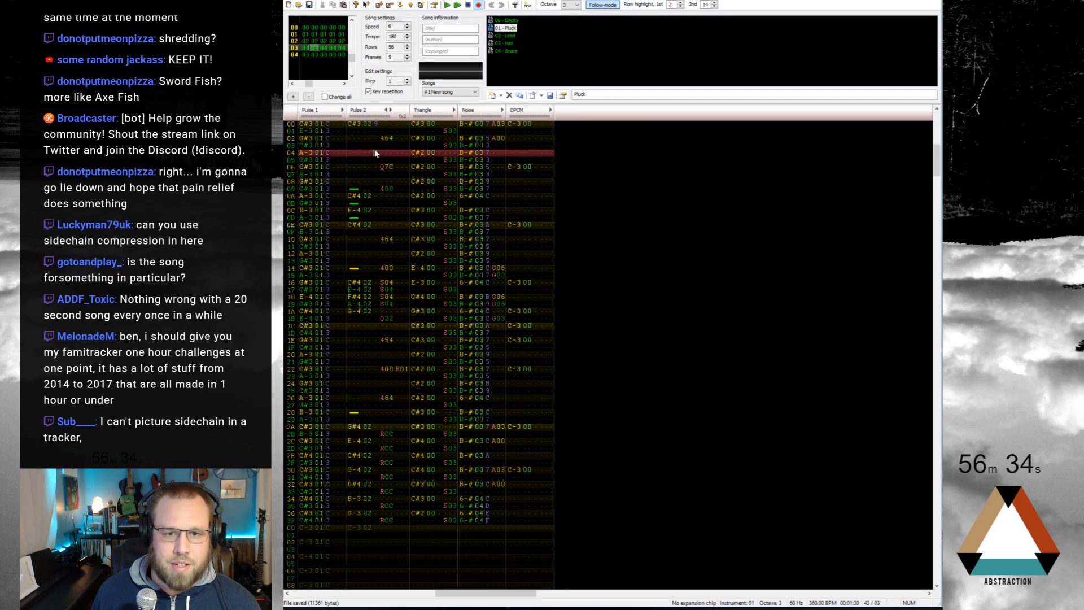
left_click(374, 168)
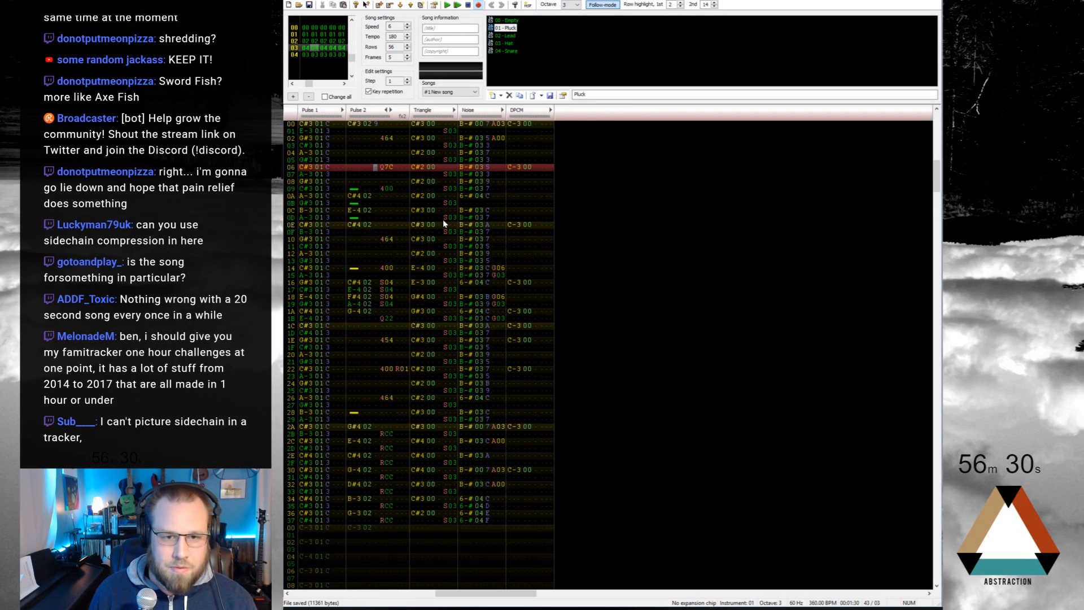
type("469")
key("Down")
key("Down")
key("Down")
key("Down")
key("Down")
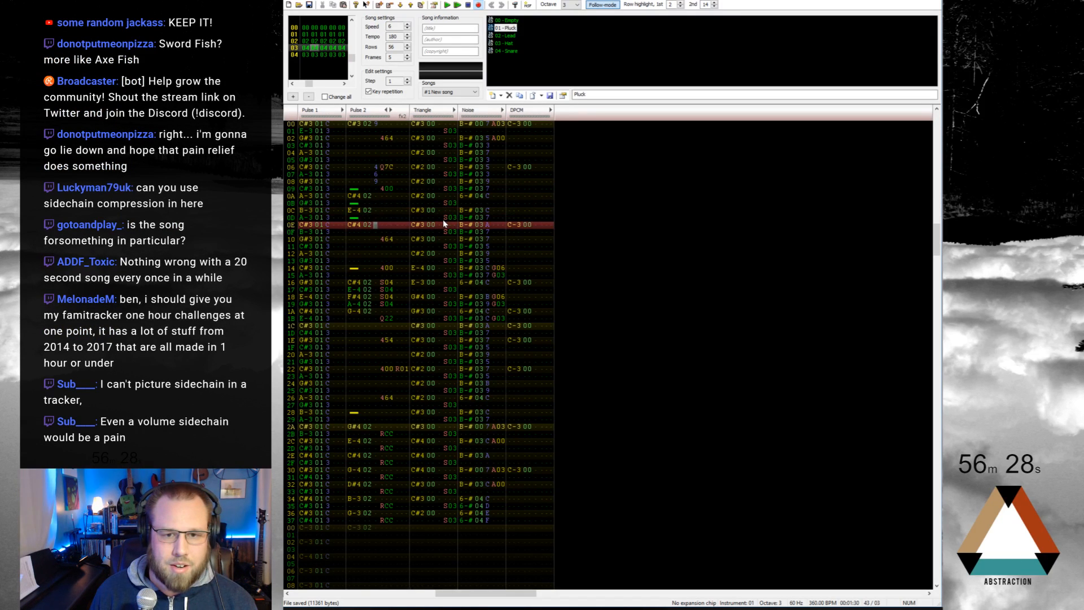
type("469")
Step: Enter rising volumes 4, 6 and 9 in Pulse 2 on rows 1A to 1C, 1E to 20 and 22 to 24
key("Down")
key("Down")
key("Down")
key("Down")
key("Down")
key("Down")
key("Down")
key("Down")
key("Down")
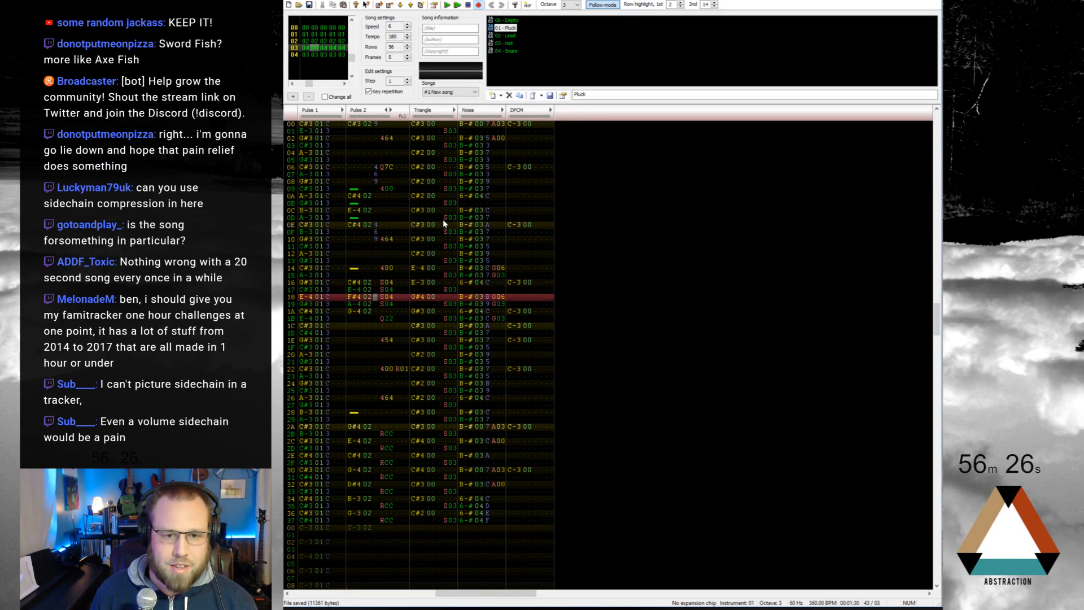
type("469")
key("Down")
key("Down")
key("Up")
type("469")
key("Down")
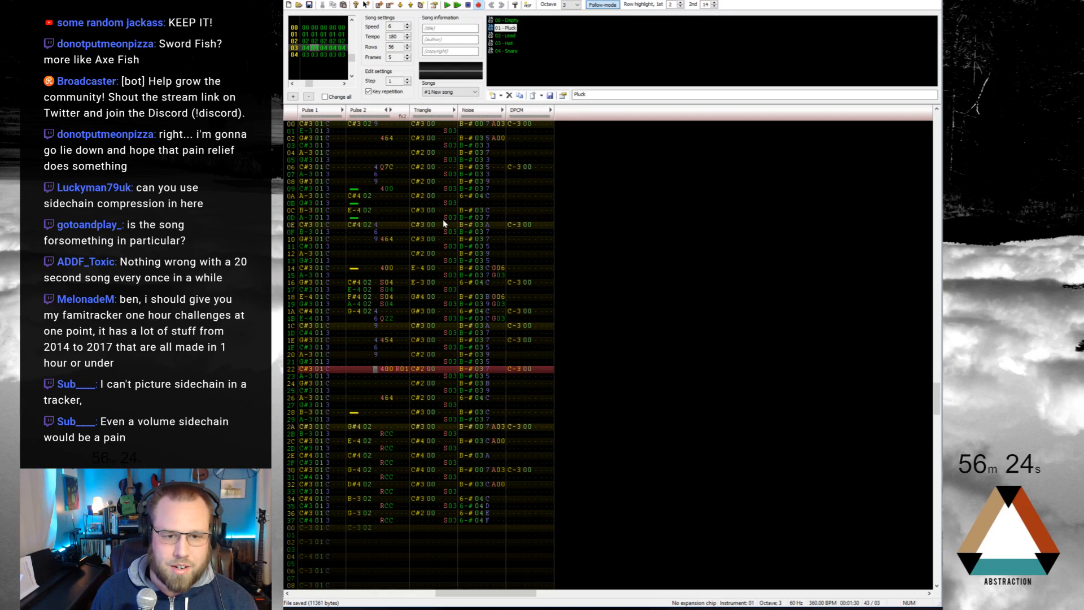
type("469")
key("Down")
key("Down")
key("Down")
key("Down")
key("Down")
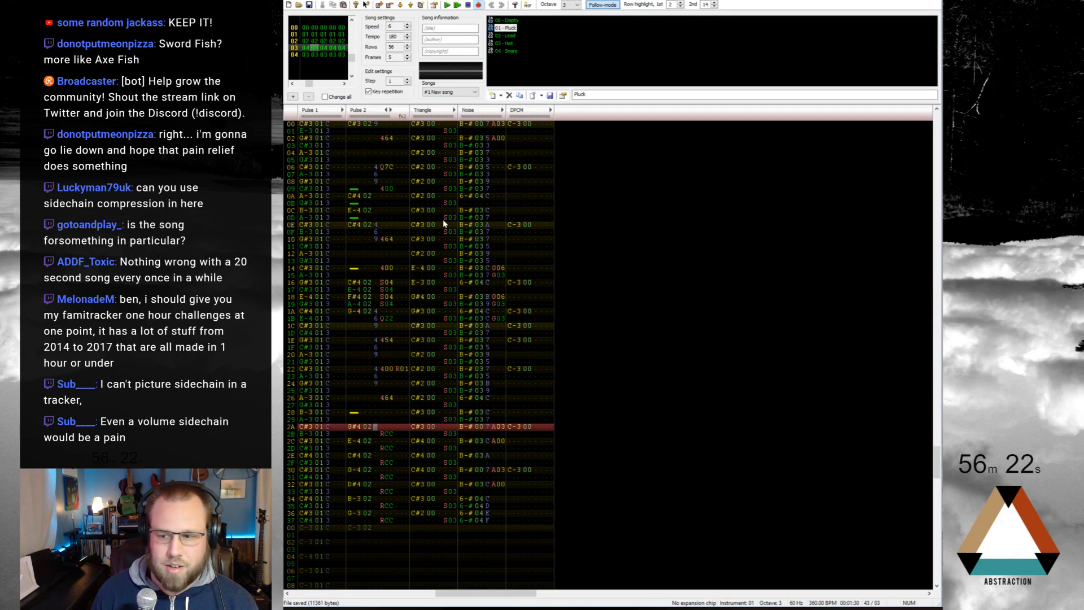
Step: Solo the Pulse 2 channel and play the pattern from row 00
key("Home")
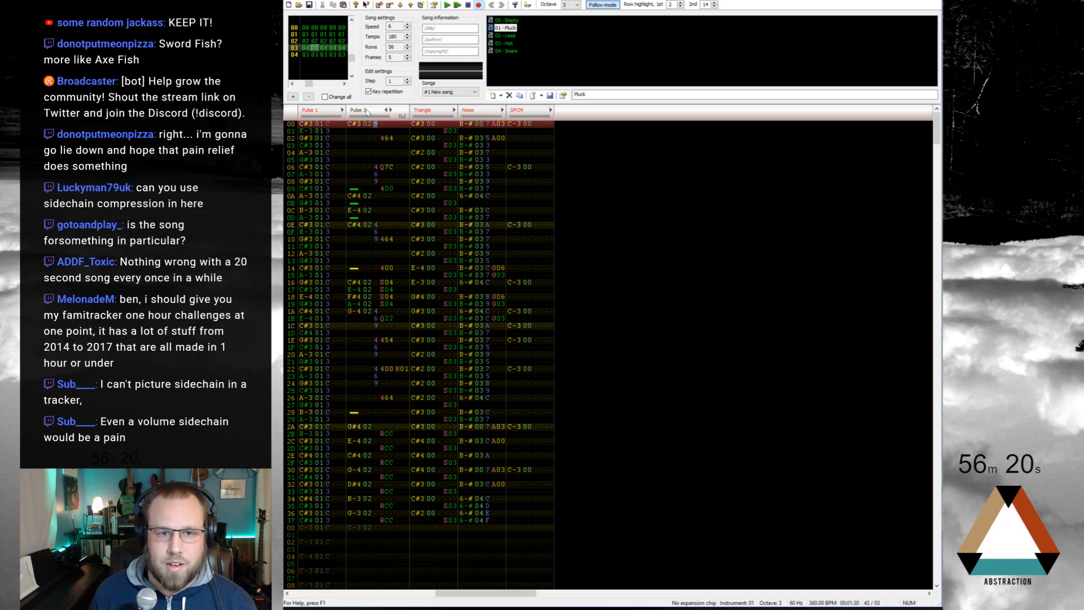
type("9")
left_click(362, 126)
key("Return")
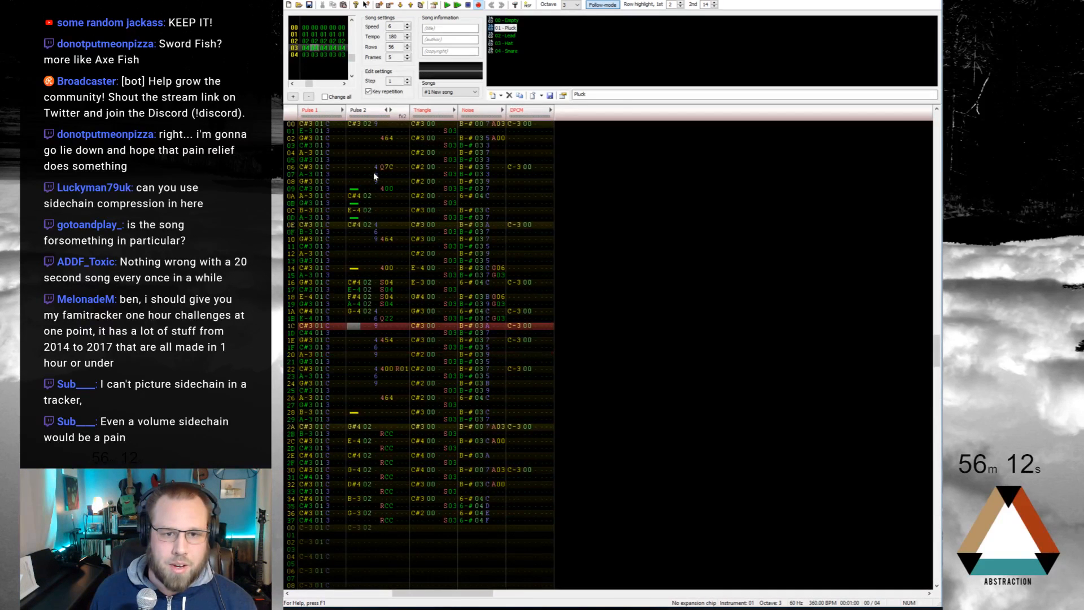
Step: Delete the added volume values in Pulse 2 from row 06 to row 24
left_click_drag(374, 172, 374, 393)
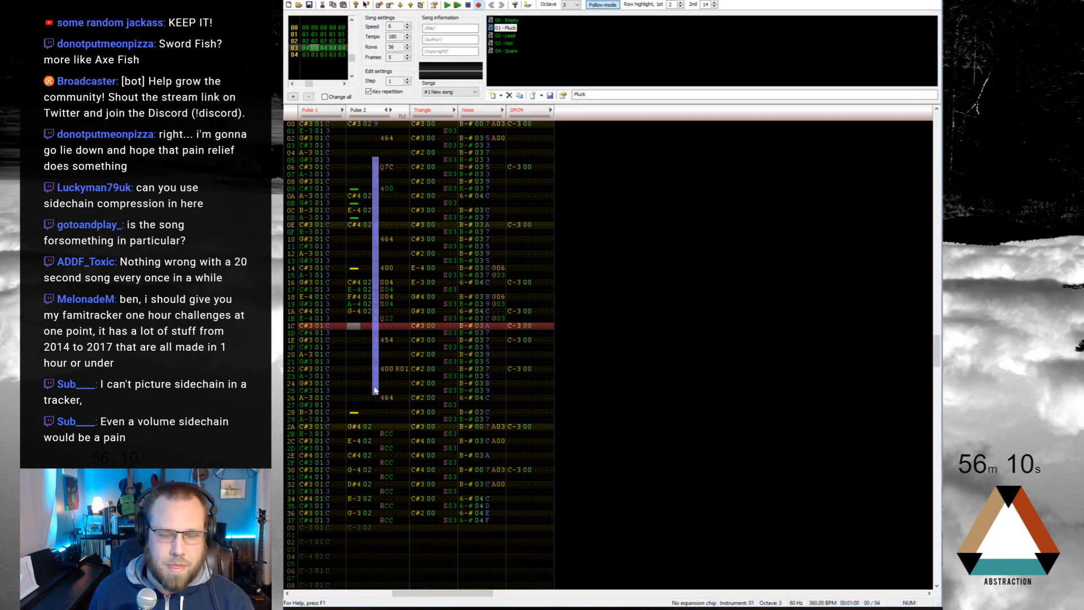
Step: Enter the effect G00 in the second effect column of Pulse 2 on the odd rows from 2B to 33
left_click(396, 436)
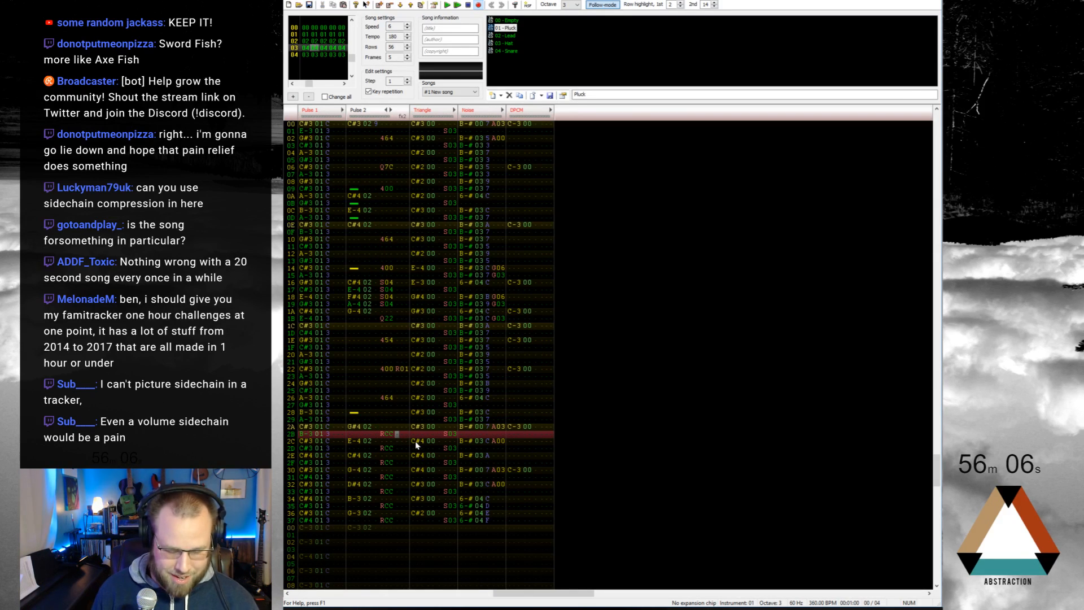
type("g")
key("Down")
type("g")
key("Down")
type("g")
key("Down")
Step: Try changing the second-column effects in Pulse 2 from G00 to S00 on the odd rows from 2B to 33
key("Up")
key("Up")
key("Up")
key("Up")
key("Up")
key("Up")
key("Up")
key("Up")
key("Up")
key("Up")
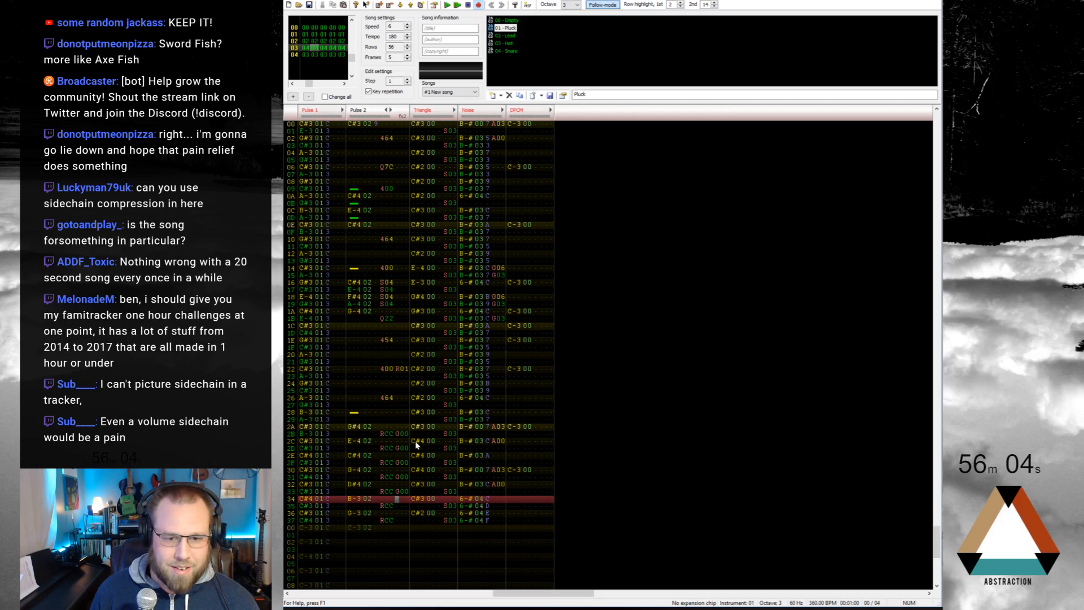
type("s")
key("Down")
type("s")
key("Down")
type("s")
key("Down")
type("s")
key("Down")
key("Down")
key("Down")
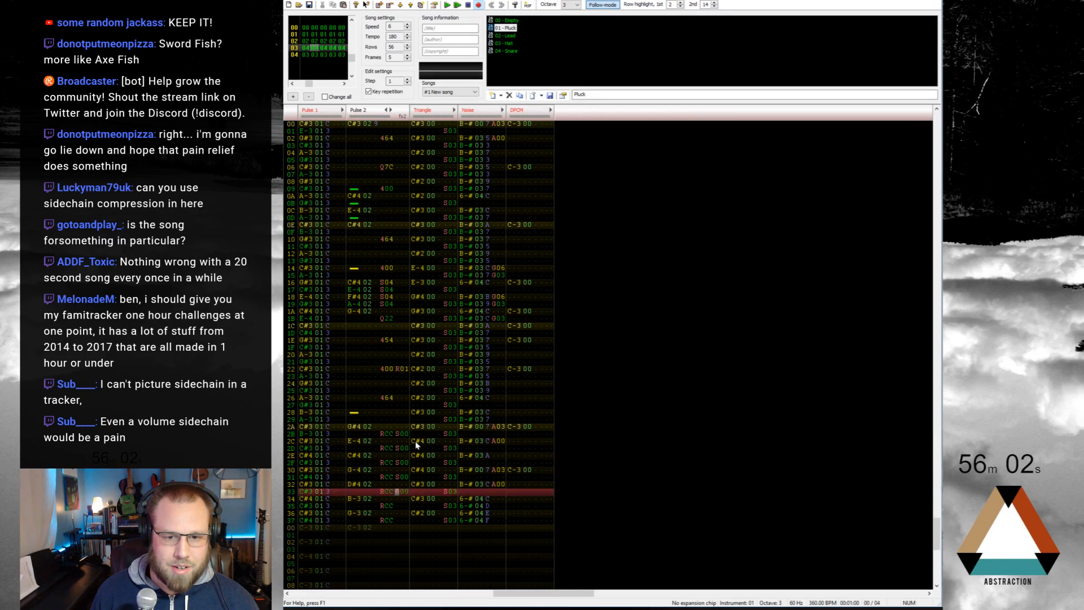
Step: Undo the changes to S00 in the second effect column of Pulse 2
key("Up")
key("Up")
key("ctrl+z")
key("ctrl+z")
key("ctrl+z")
key("ctrl+z")
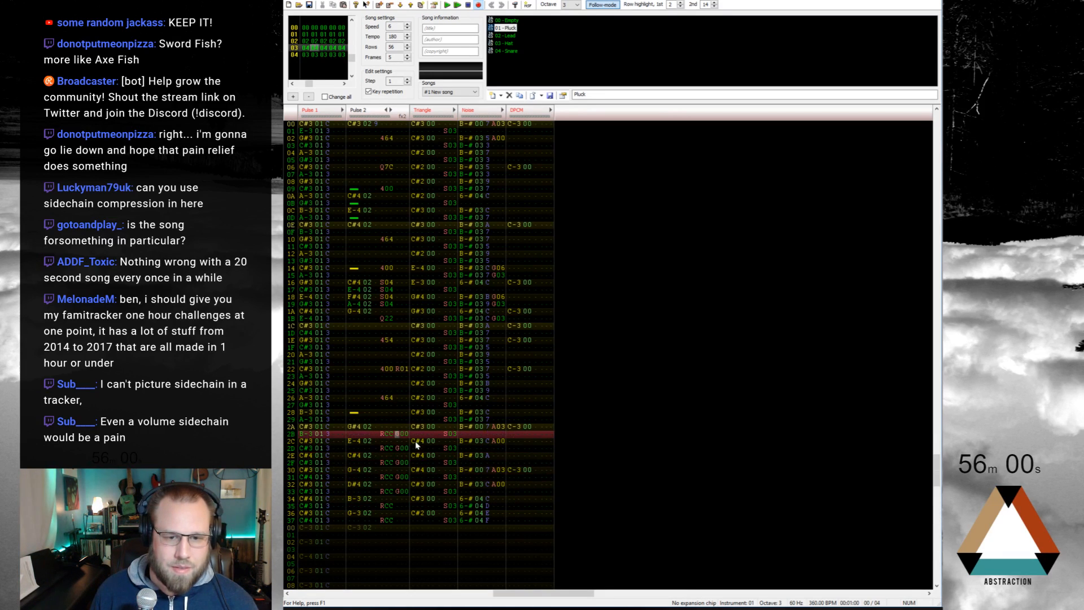
Step: Set the second-column effects in Pulse 2 to G03 on the odd rows from 2B to 37 and play the result
key("Right")
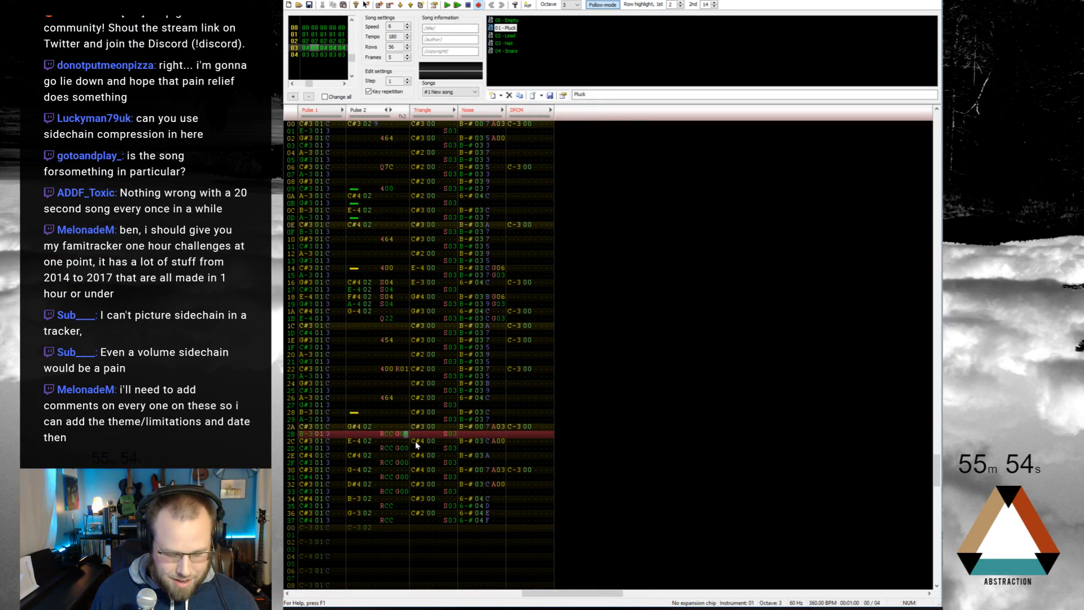
key("3")
key("Down")
key("3")
key("Down")
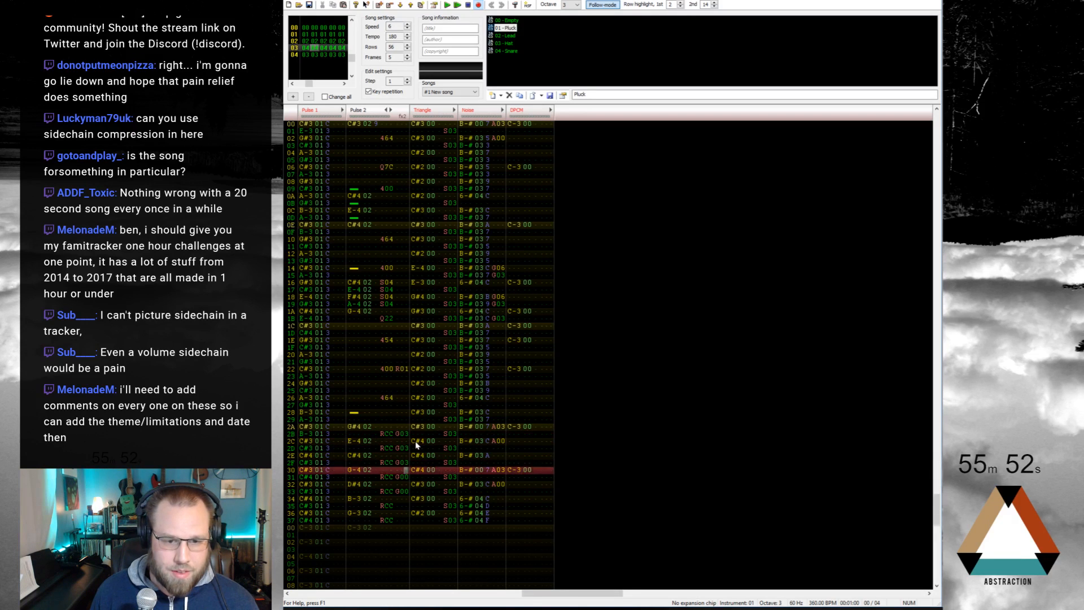
key("3")
key("Down")
key("3")
key("Down")
key("3")
key("Down")
key("3")
key("Down")
key("Down")
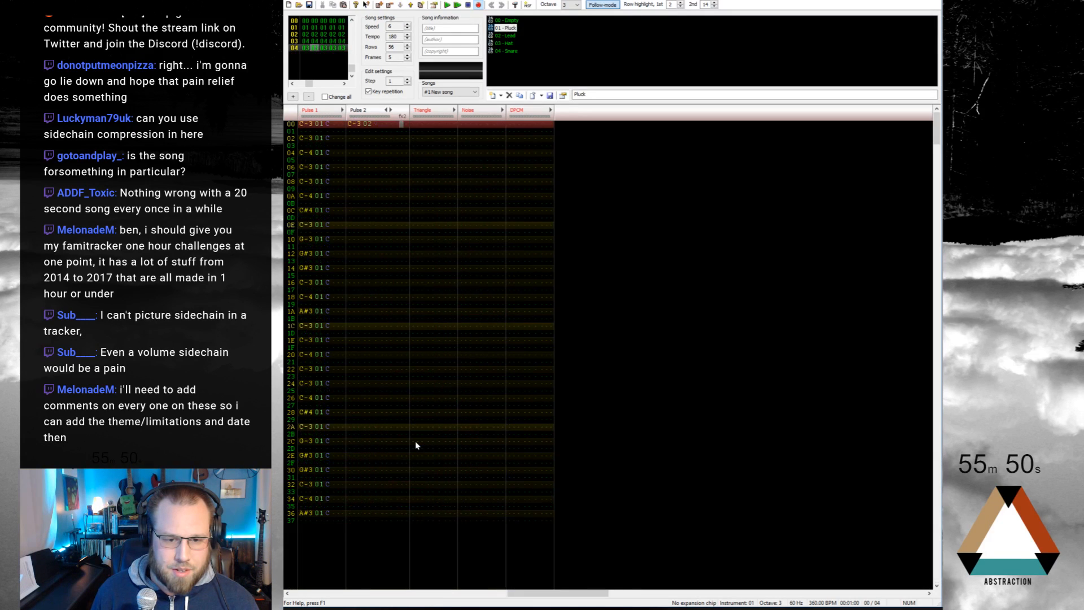
type("3")
key("Return")
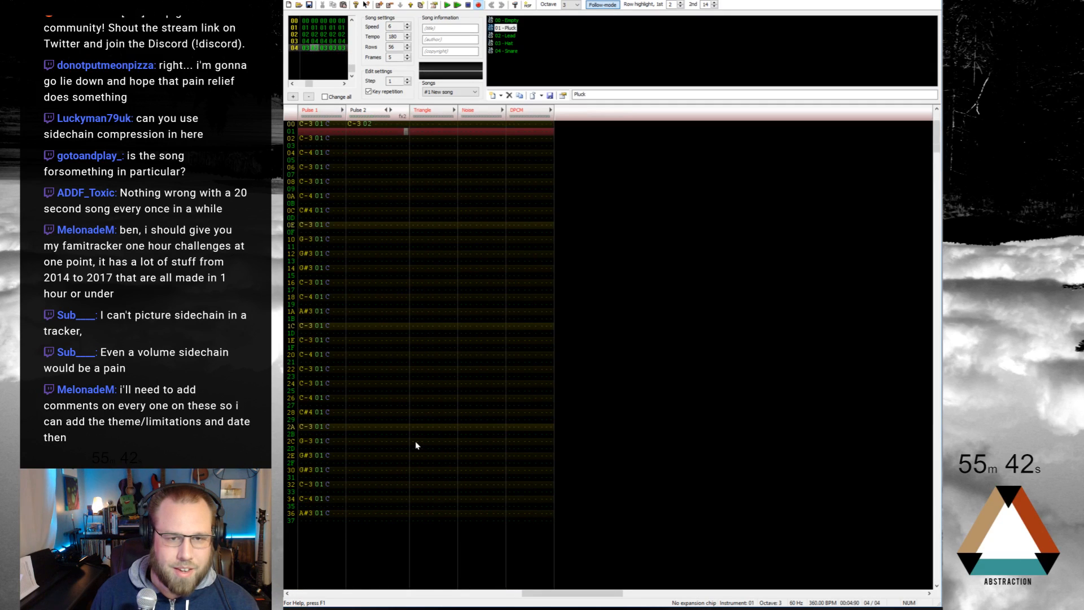
key("Return")
Step: Set the second-column effects in Pulse 2 to G01 on the odd rows from 2B to 37
key("Up")
key("Up")
key("Up")
key("Up")
key("Up")
key("Up")
key("Up")
key("Up")
key("Up")
key("Up")
key("Up")
key("Up")
type("1")
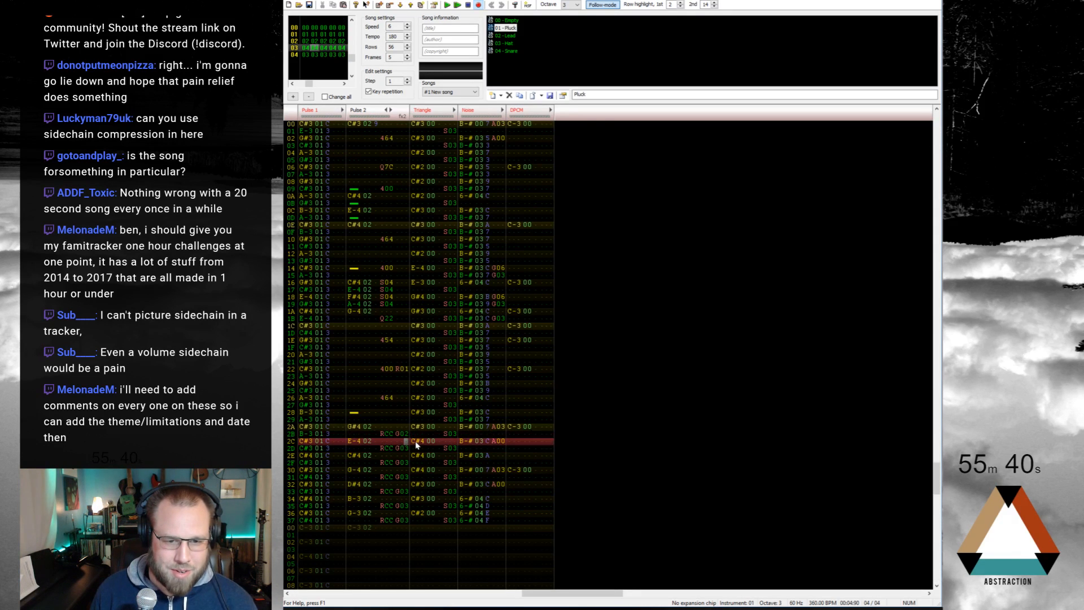
key("Down")
type("1")
key("Down")
type("1")
key("Down")
key("1")
key("Down")
type("1")
key("Down")
type("1")
key("Down")
type("1")
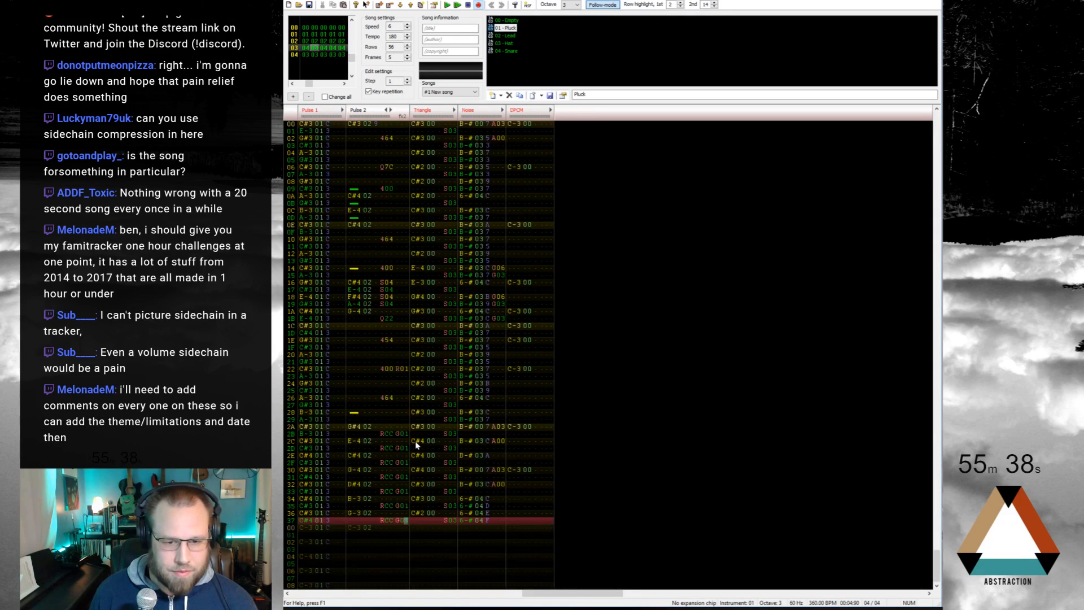
Step: Play the pattern's ending with only the Pulse 2 channel audible
key("Up")
key("Up")
key("Up")
key("Up")
key("Up")
key("Up")
key("Up")
key("Up")
key("Up")
key("Up")
key("Up")
key("Up")
key("Up")
key("F7")
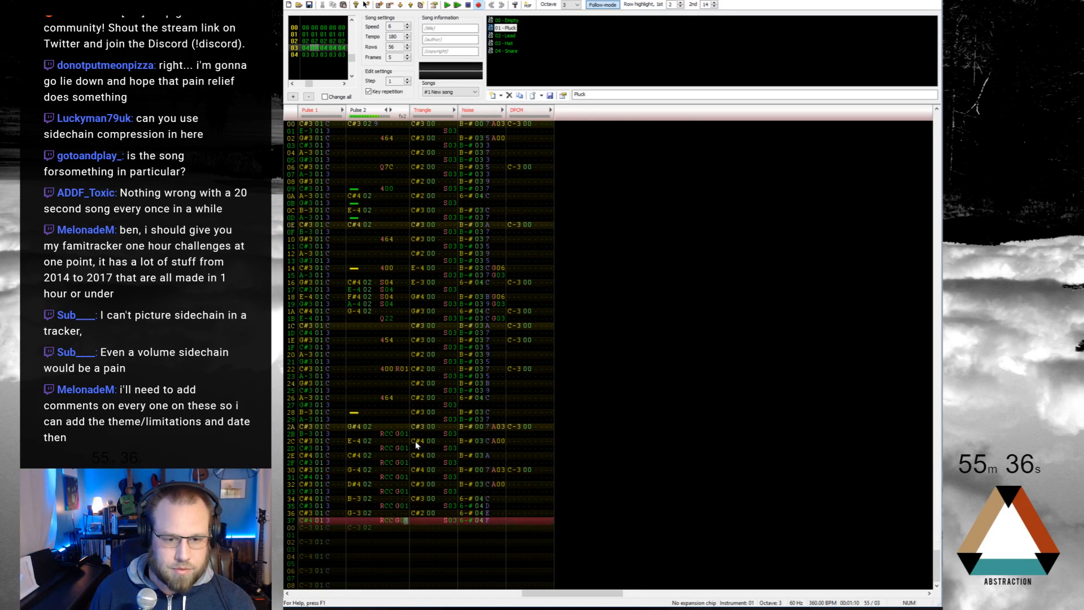
key("Return")
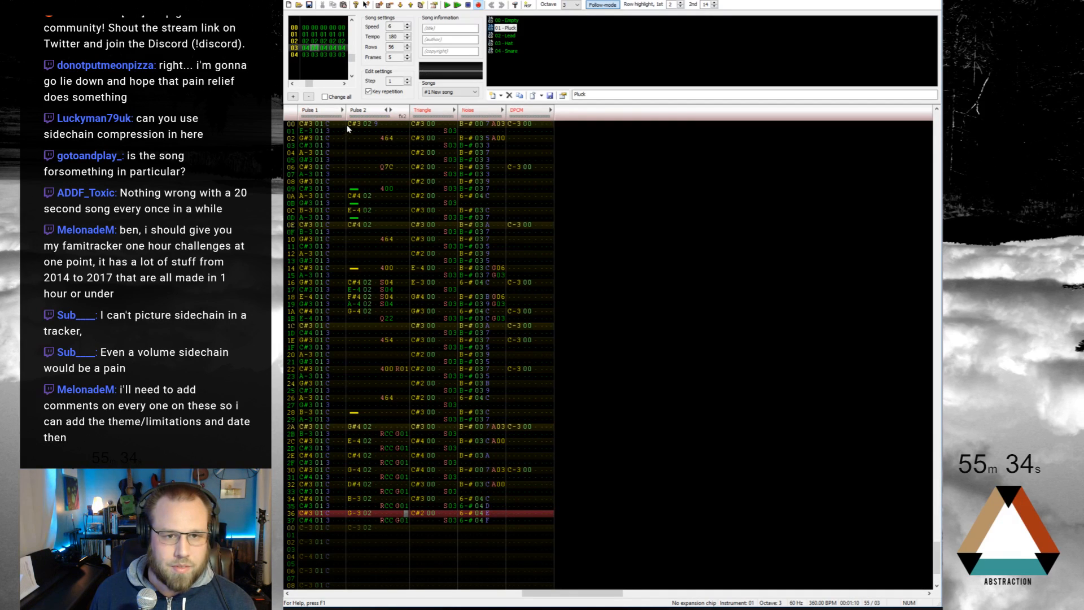
Step: Play the ending with both pulse channels audible and again with all channels unmuted
key("Return")
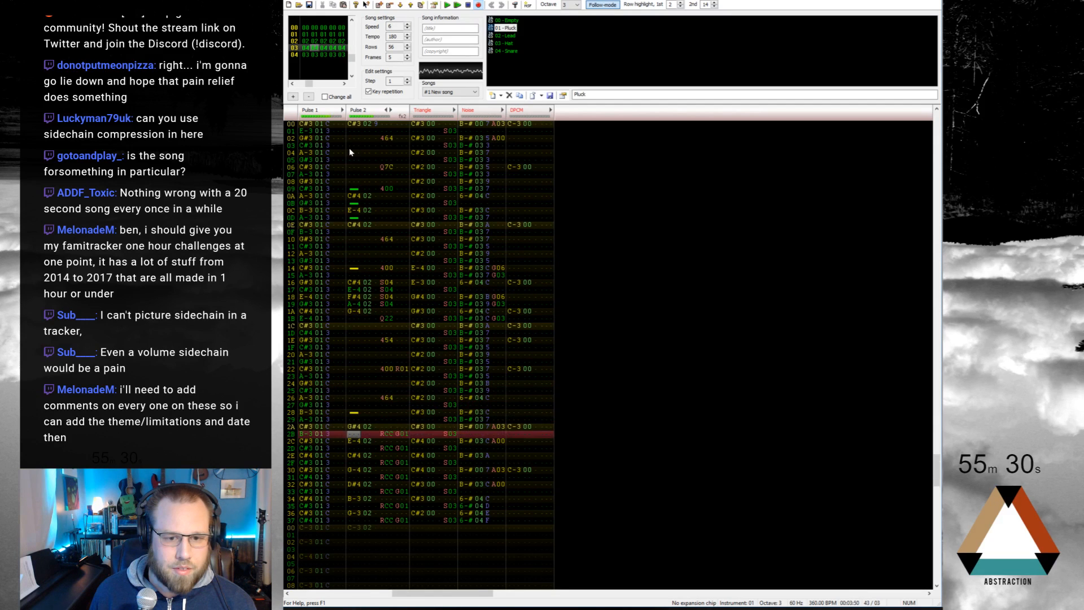
key("Return")
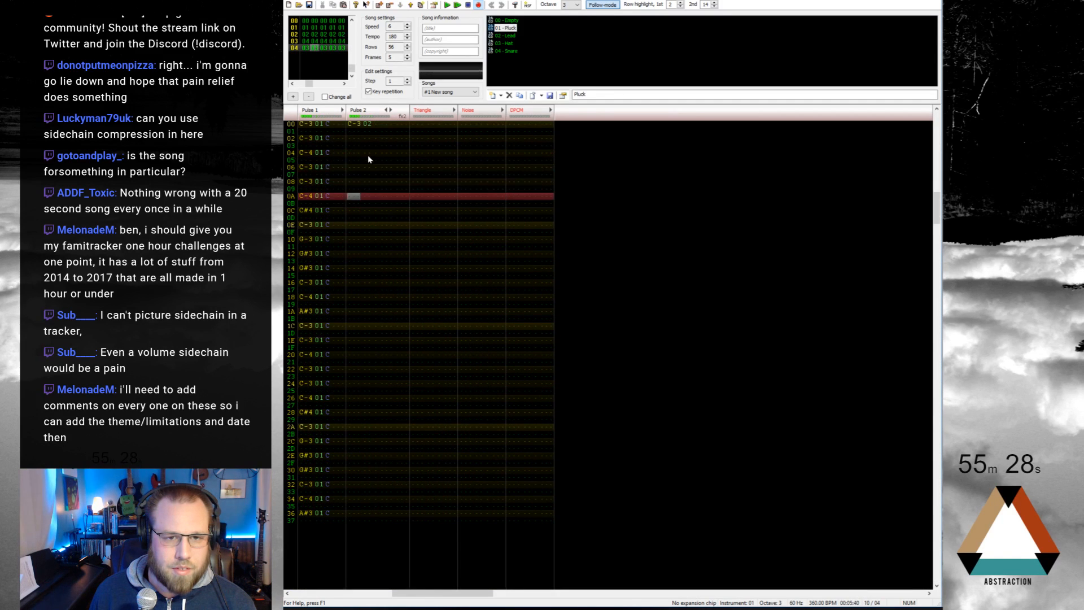
scroll(368, 159, "up", 12)
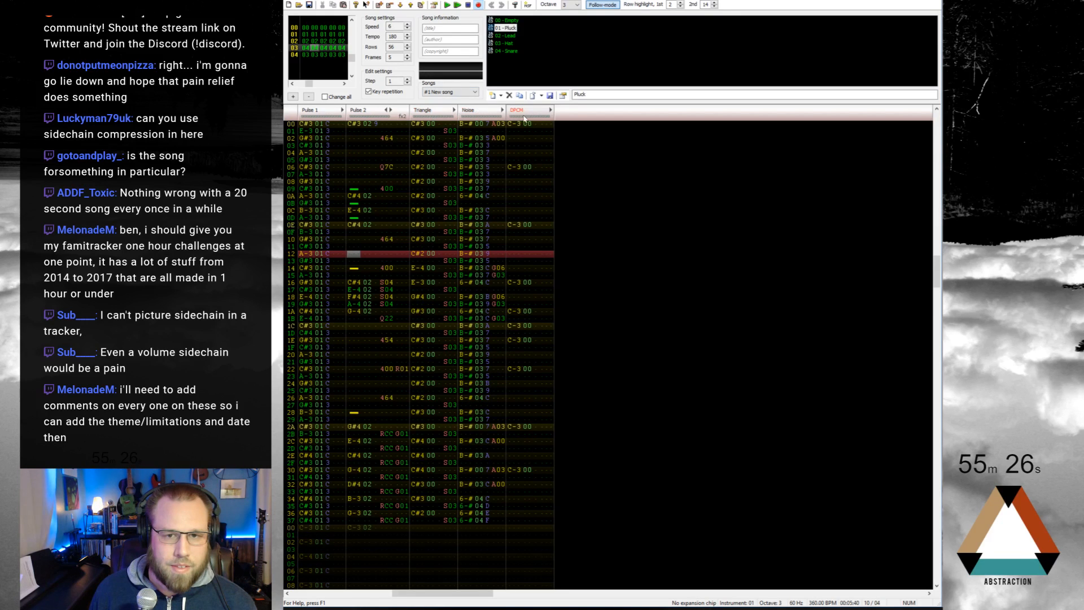
key("Return")
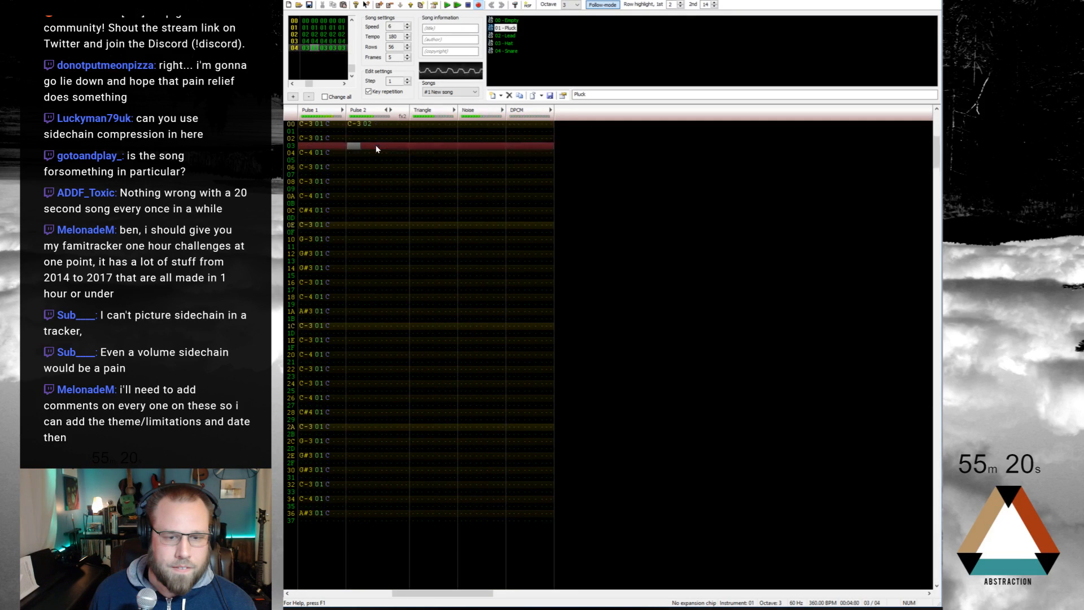
key("Return")
Step: Delete the Noise channel notes on rows 35 and 37
scroll(422, 203, "up", 5)
scroll(423, 211, "up", 1)
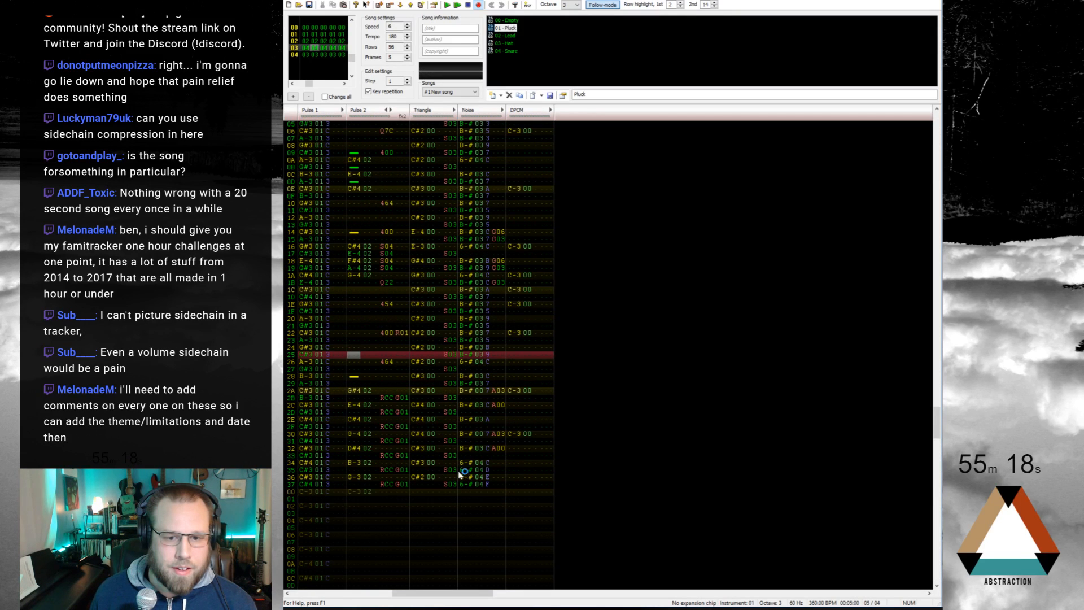
left_click_drag(468, 470, 491, 473)
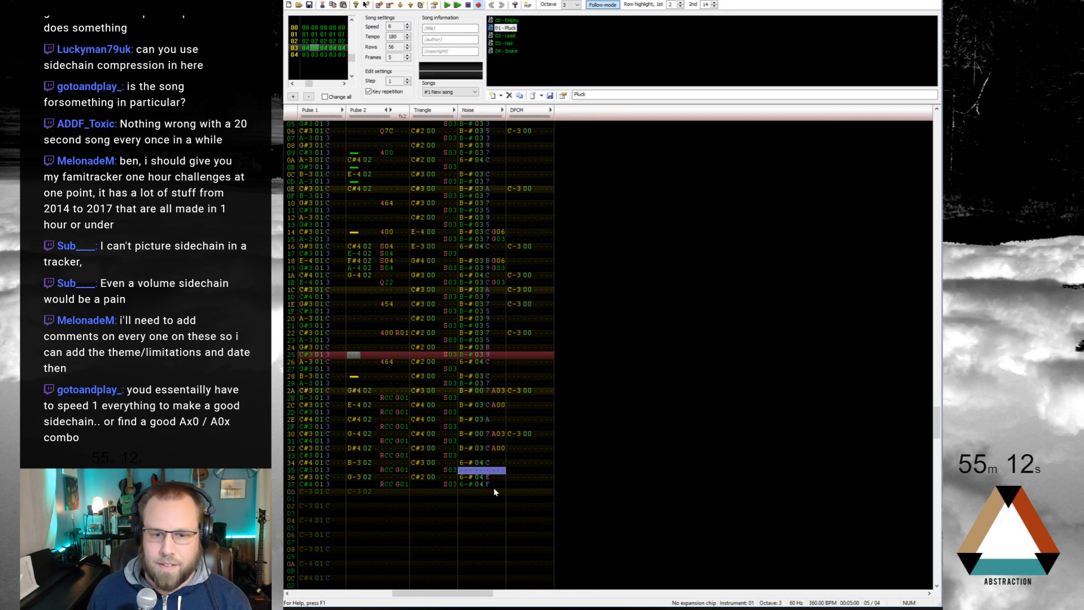
left_click_drag(494, 485, 470, 485)
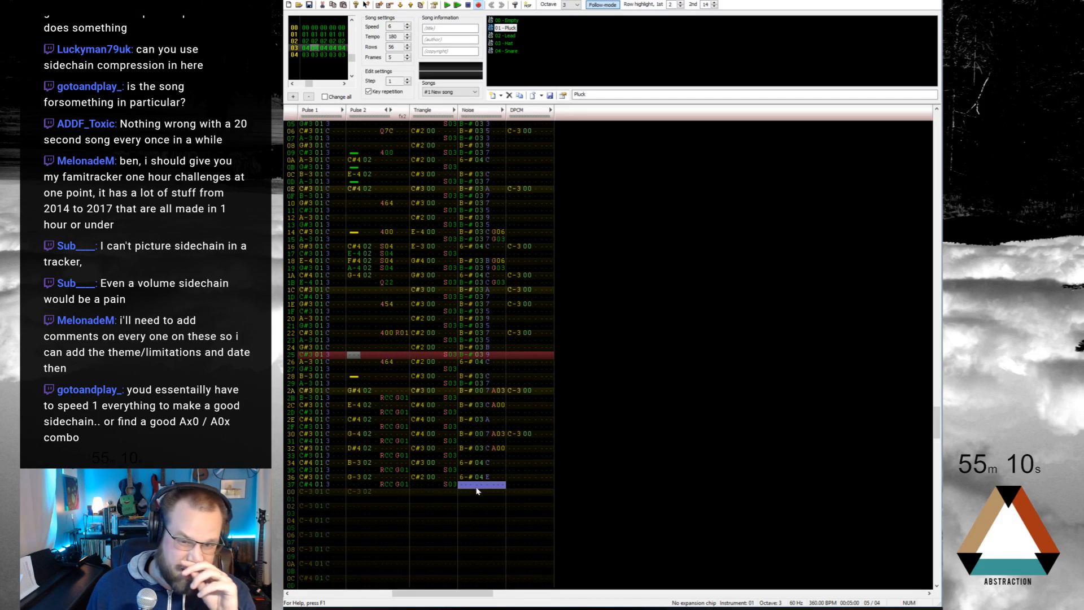
scroll(359, 169, "up", 2)
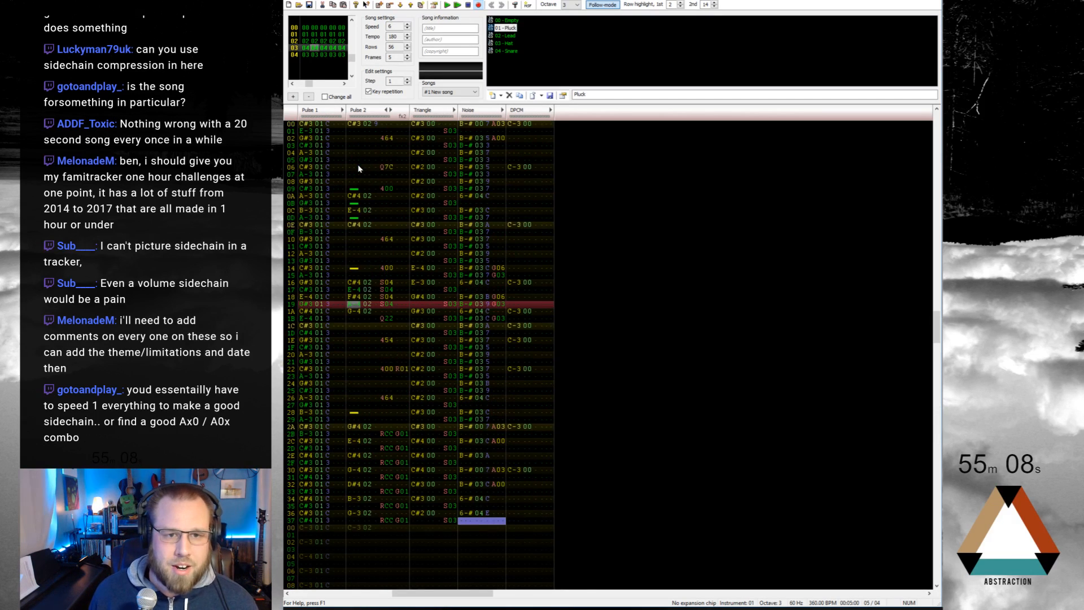
Step: Save the module and play the whole song from the first frame
left_click(354, 127)
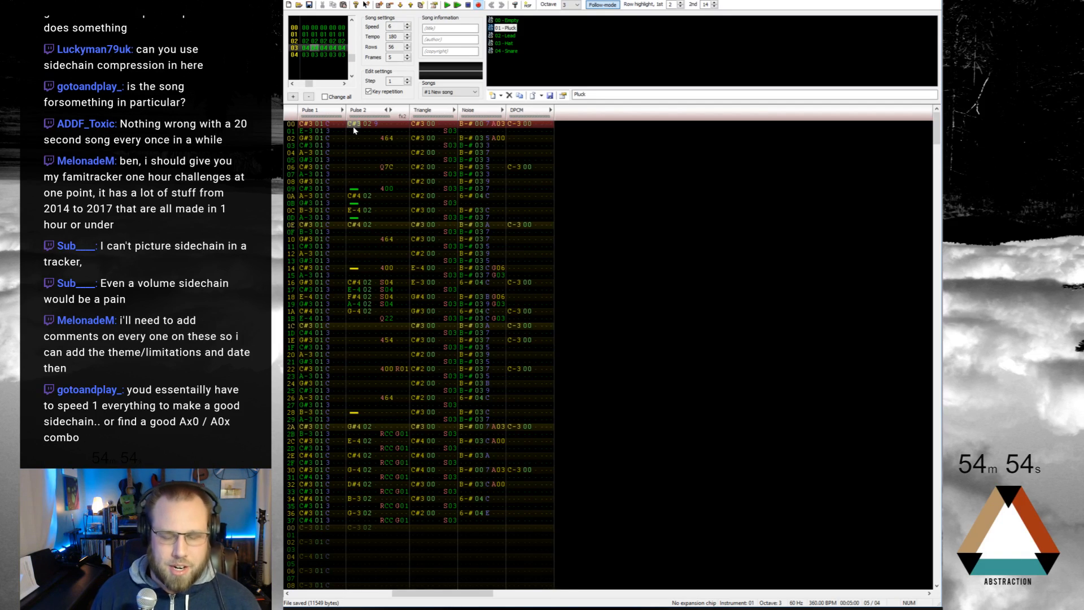
key("ctrl+Left")
key("ctrl+Left")
key("ctrl+Left")
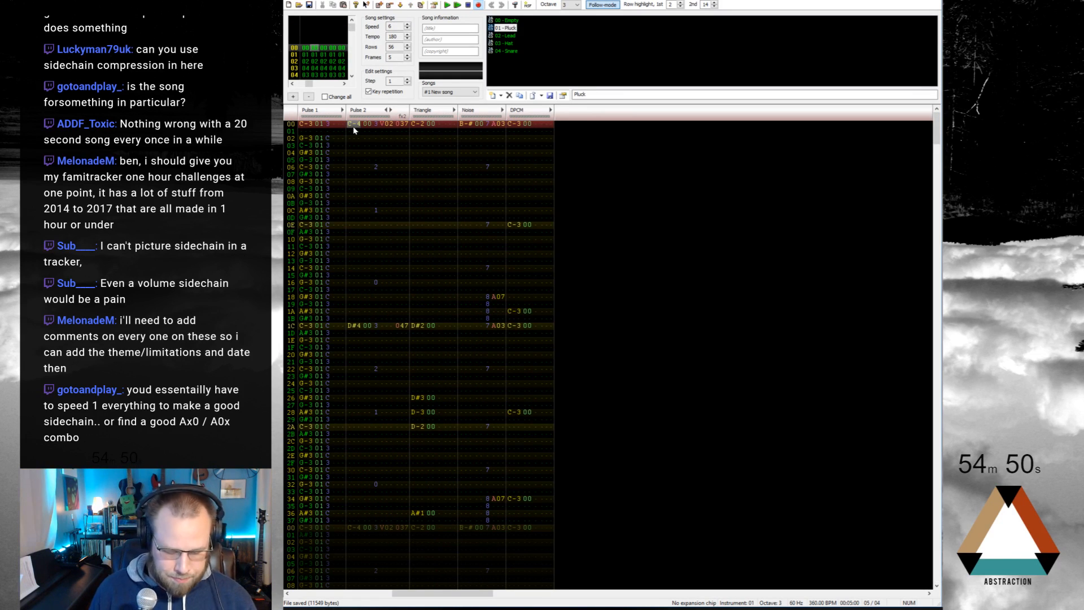
key("Return")
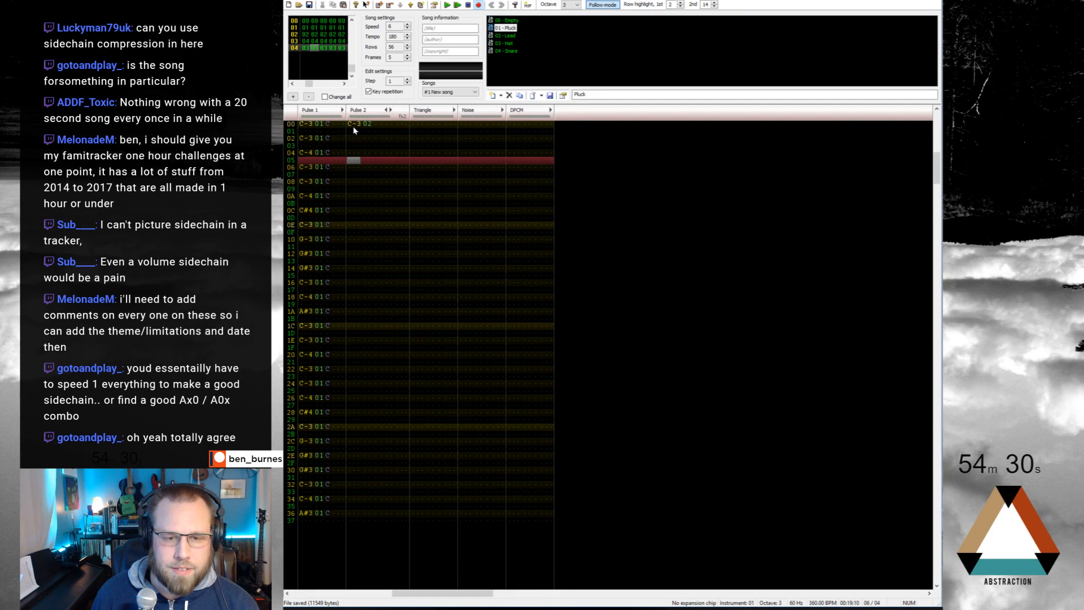
Step: Change the first-column slide effects in Pulse 2 to R5C on the odd rows from 2B to 37
key("Up")
key("Up")
key("Up")
key("Up")
key("Up")
key("Up")
key("Up")
key("Up")
key("Up")
key("Up")
key("Up")
key("Up")
key("Up")
key("Up")
key("Up")
key("Up")
key("Up")
key("Up")
key("Right")
key("Right")
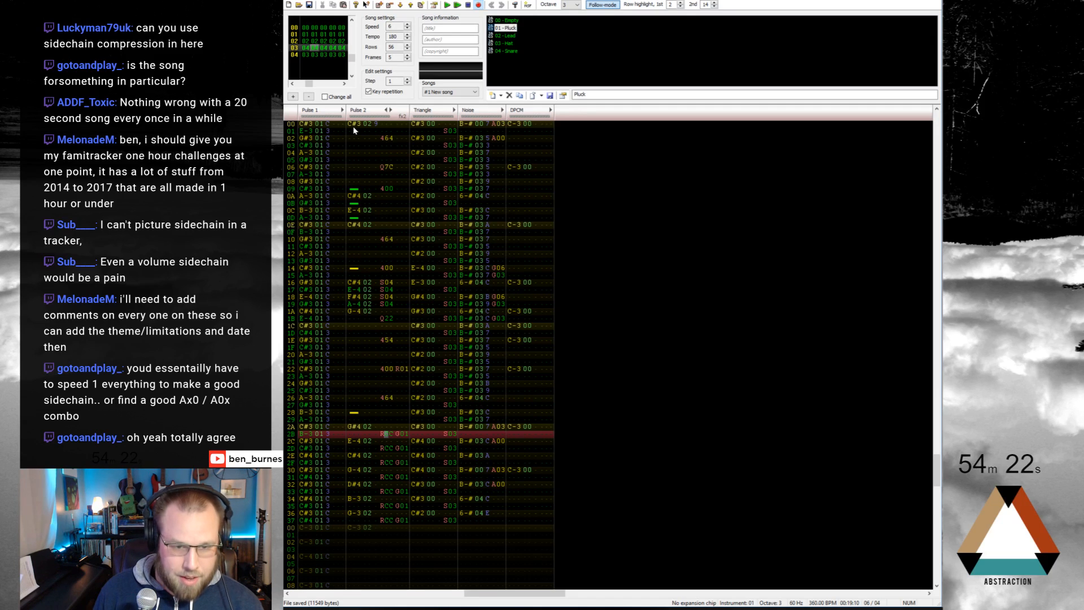
key("5")
key("Down")
key("5")
key("Down")
key("5")
key("Down")
key("5")
key("Down")
key("5")
key("Down")
key("5")
key("Down")
key("5")
Step: Play the pattern's ending with the R5C slides
key("Up")
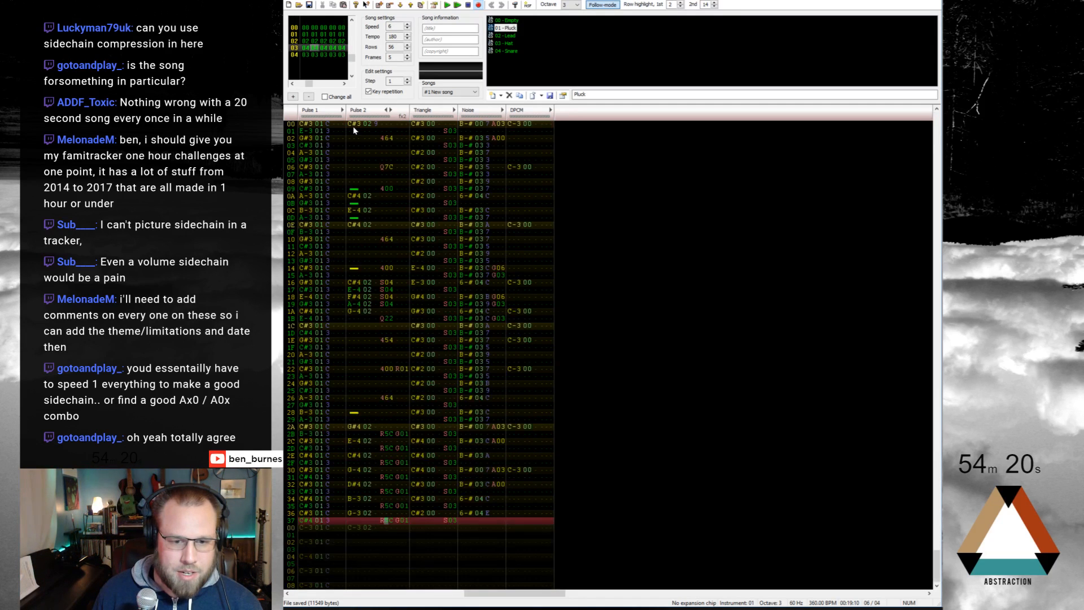
key("Return")
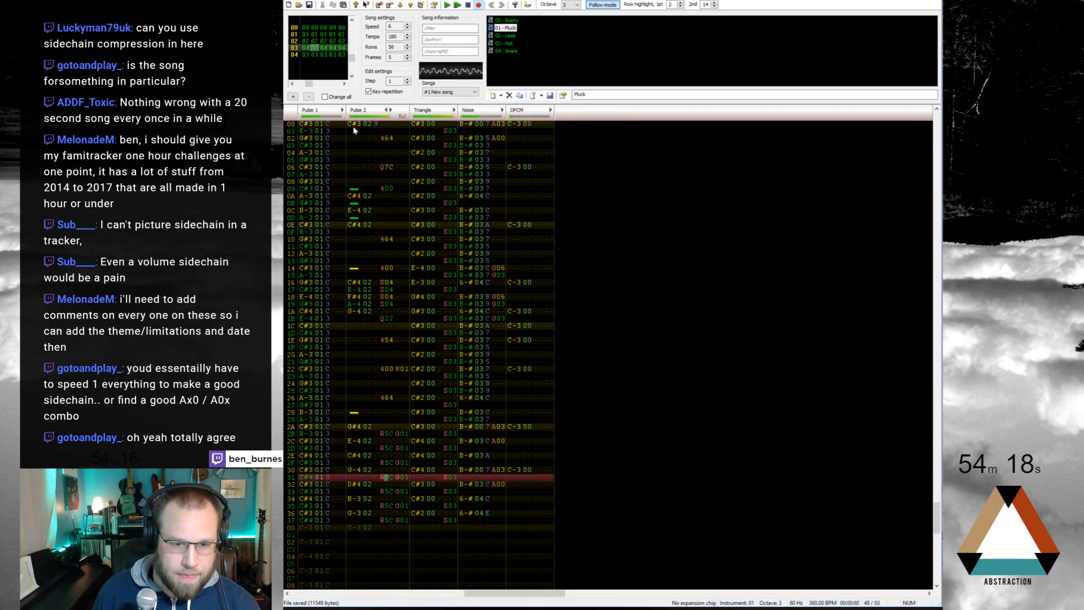
key("Return")
Step: Enter an S0A note cut in Pulse 2's second effect column on row 2A
key("Up")
key("Up")
key("Up")
key("Up")
key("Up")
key("Up")
key("Up")
key("Up")
key("Up")
key("Up")
key("Up")
key("Up")
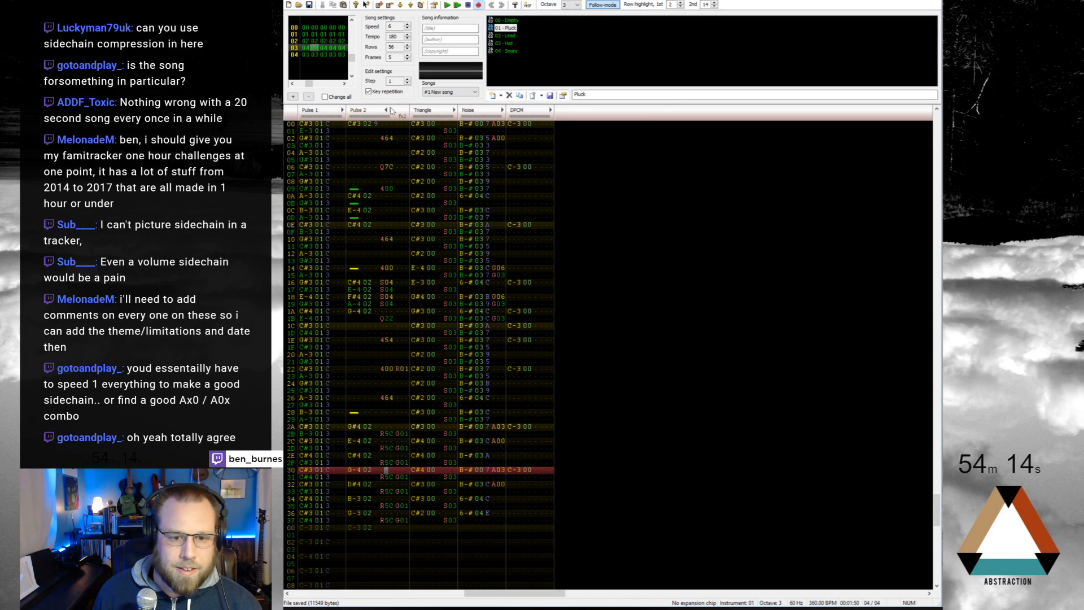
left_click(396, 428)
type("s")
key("Right")
key("Right")
key("Up")
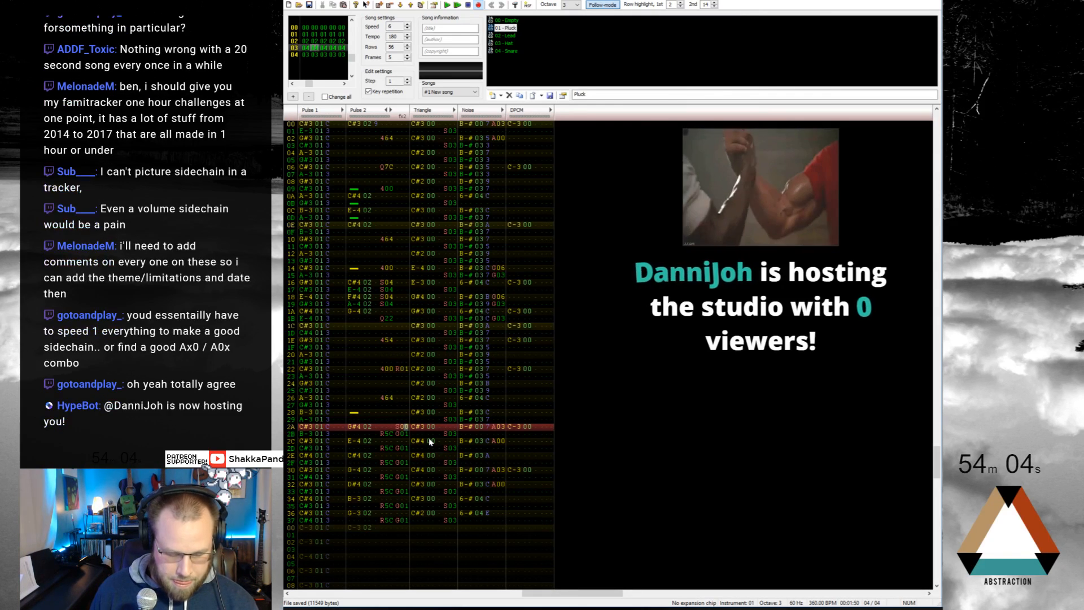
type("A")
Step: Add S note-cut effects in Pulse 2's second effect column on the even rows from 2C to 36
key("Down")
key("Left")
key("Left")
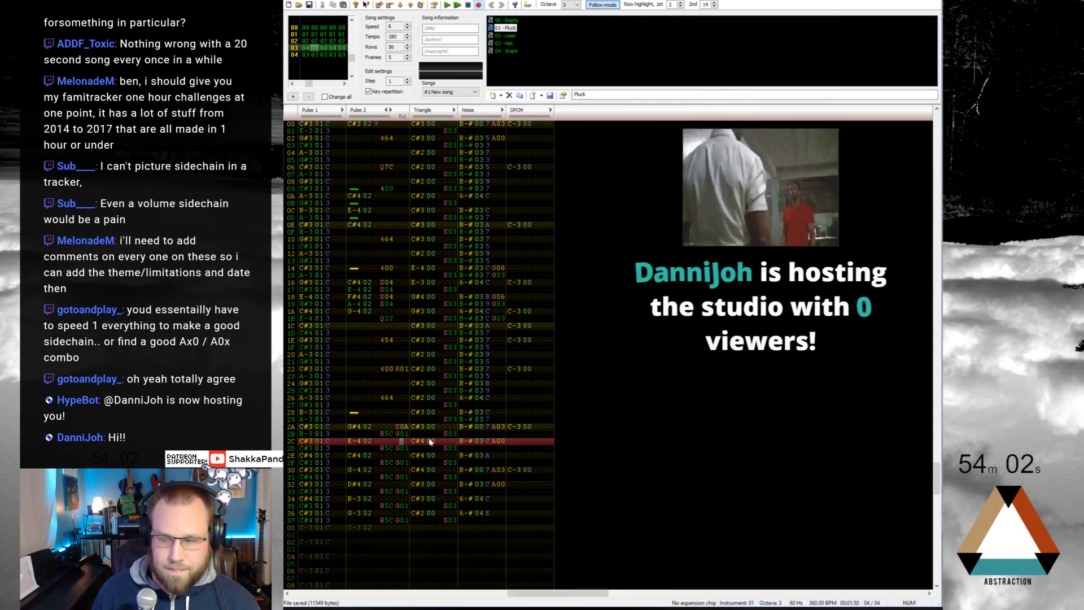
type("s")
key("Down")
key("s")
key("Down")
key("s")
key("Down")
key("s")
key("Down")
key("s")
key("Down")
key("s")
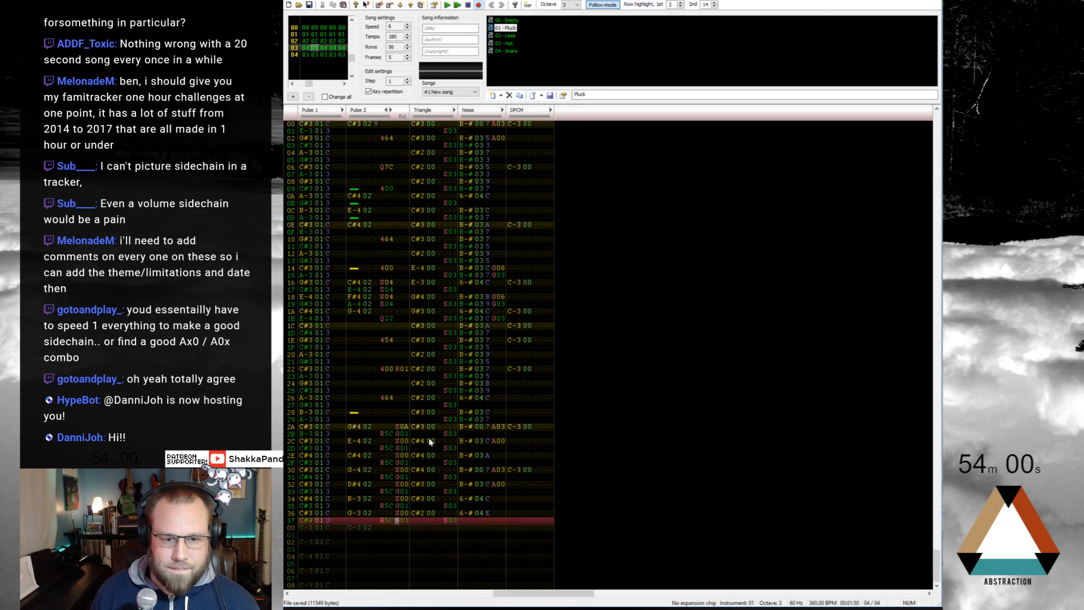
Step: Set the Pulse 2 note cuts to S0A on the even rows from 2C to 36
key("Right")
key("Up")
key("Up")
key("Up")
key("Up")
key("Up")
key("Up")
key("Up")
key("Up")
key("Up")
key("Up")
key("Up")
type("a")
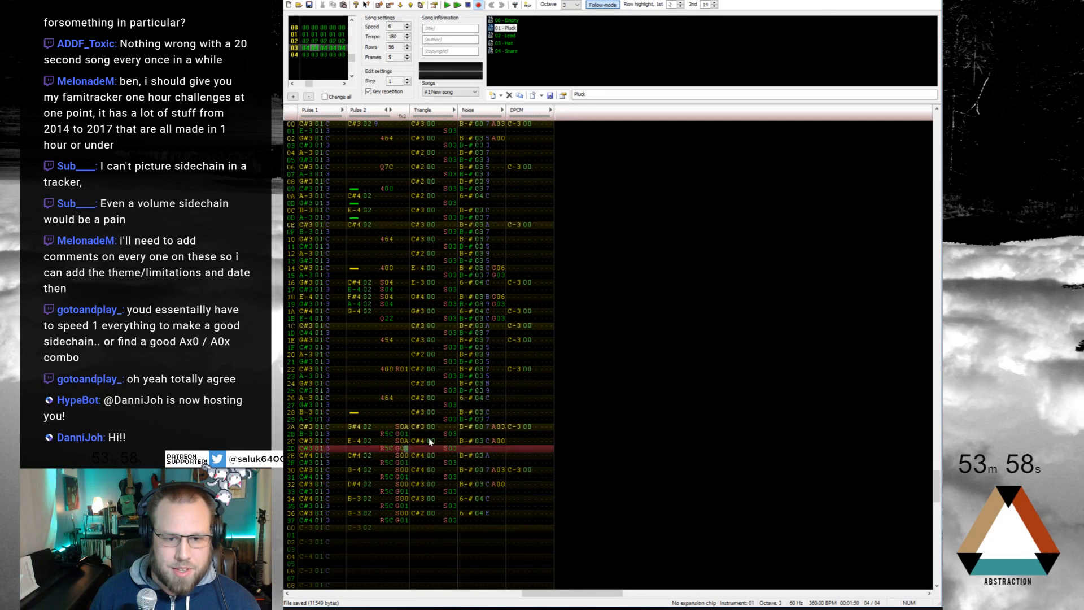
key("Down")
key("a")
key("Down")
key("a")
key("Down")
type("a")
key("Down")
type("a")
key("Down")
type("a")
Step: Play the pattern's ending with the S0A note cuts on Pulse 2
key("Up")
key("Up")
key("Up")
key("Up")
key("Up")
key("Up")
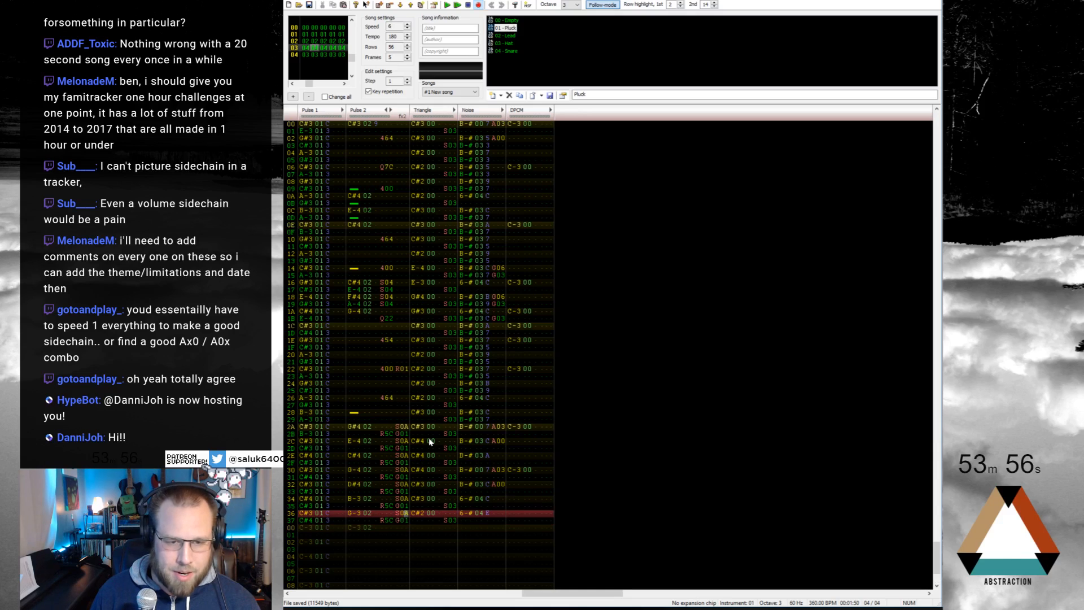
key("Return")
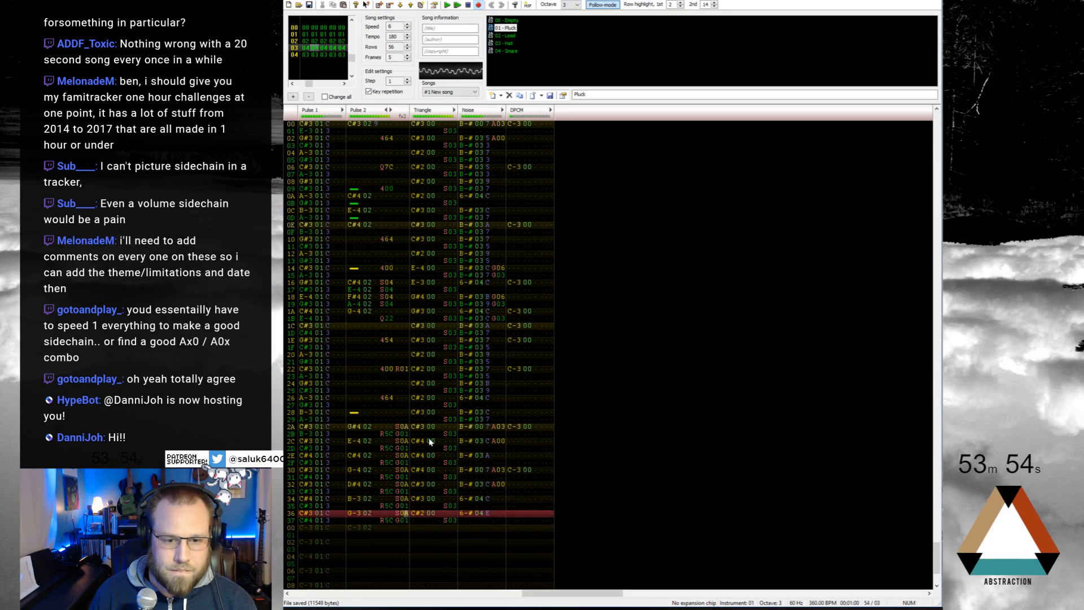
key("Return")
Step: Change the Pulse 2 note cuts to S09 on the even rows from 2A to 36 and play the ending
key("Up")
key("Up")
key("Up")
key("Up")
key("Up")
key("Up")
key("Up")
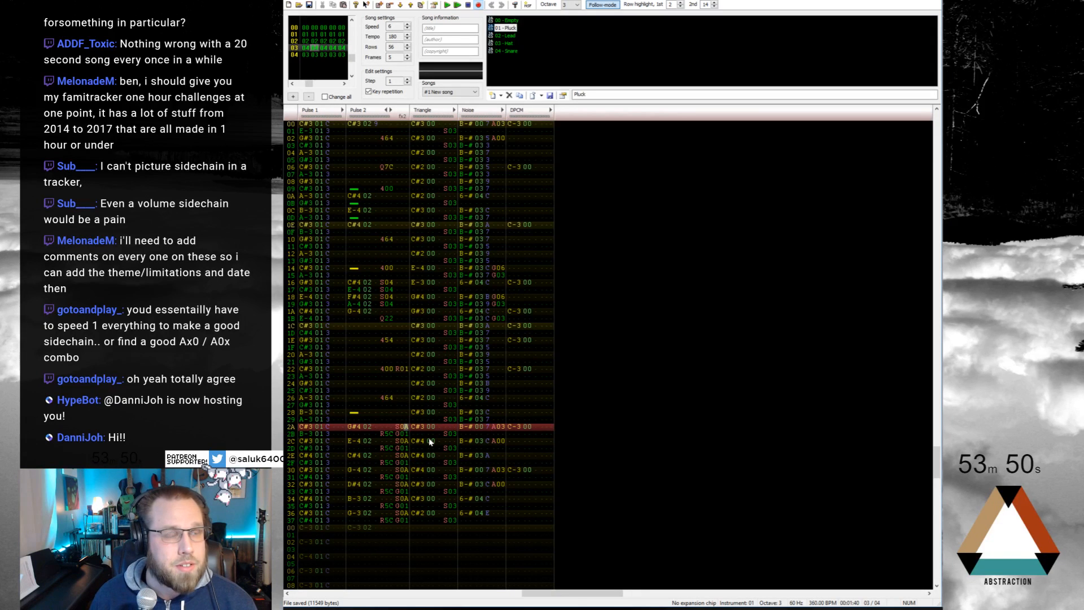
key("9")
key("Down")
key("9")
key("Down")
key("9")
key("Down")
key("9")
key("Down")
key("9")
key("Down")
key("9")
key("Down")
key("9")
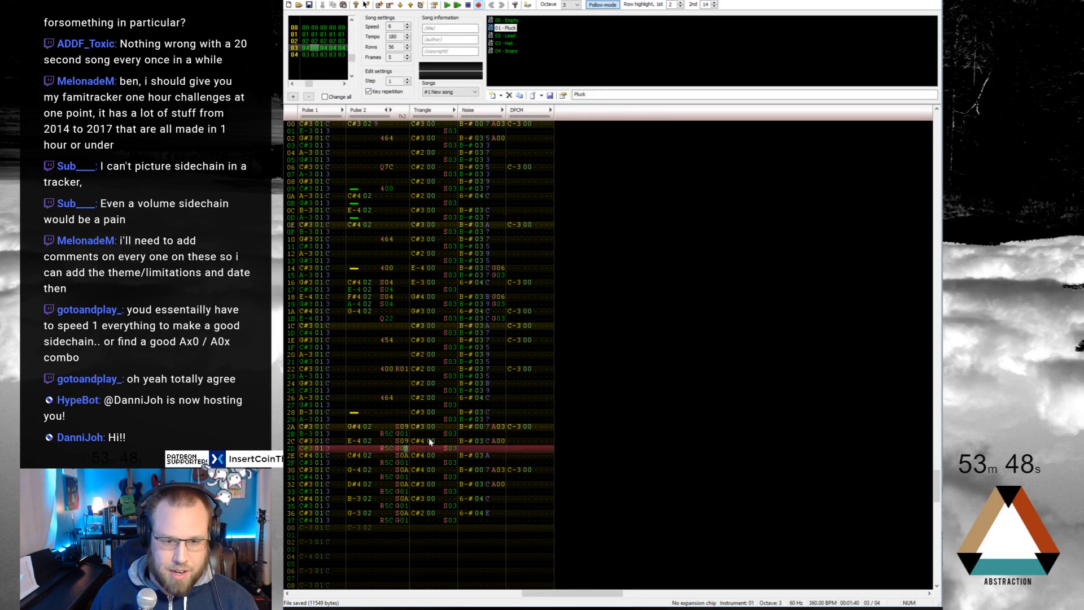
key("Return")
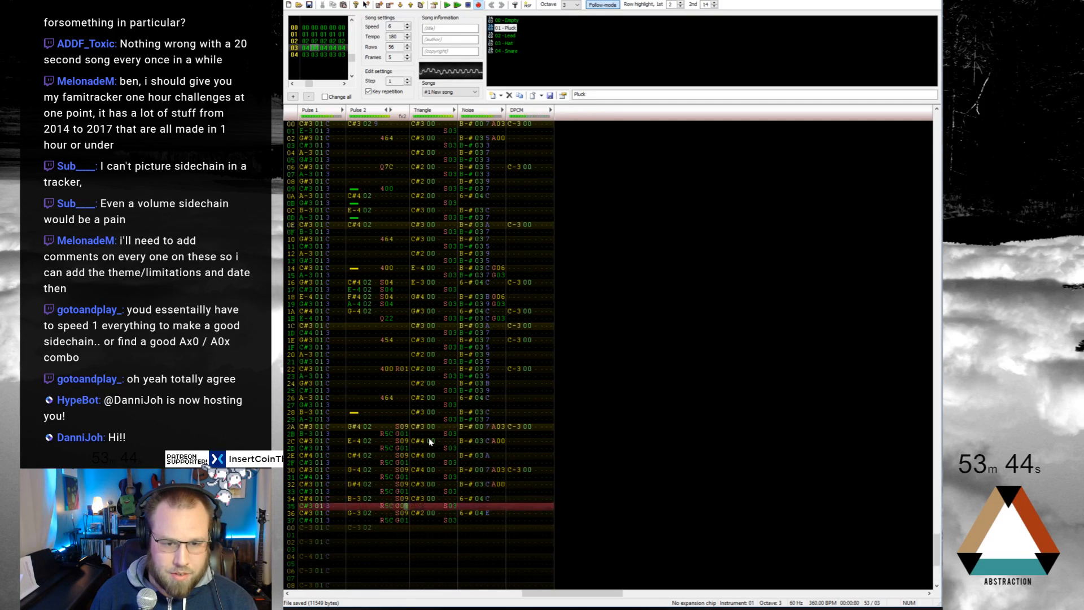
key("Return")
Step: Change the Pulse 2 note delays to G02 on the odd rows from 2B to 37
key("Up")
key("Up")
key("Up")
key("Up")
key("Up")
key("Up")
key("Up")
key("Up")
key("Up")
key("Up")
key("Up")
key("Left")
key("Left")
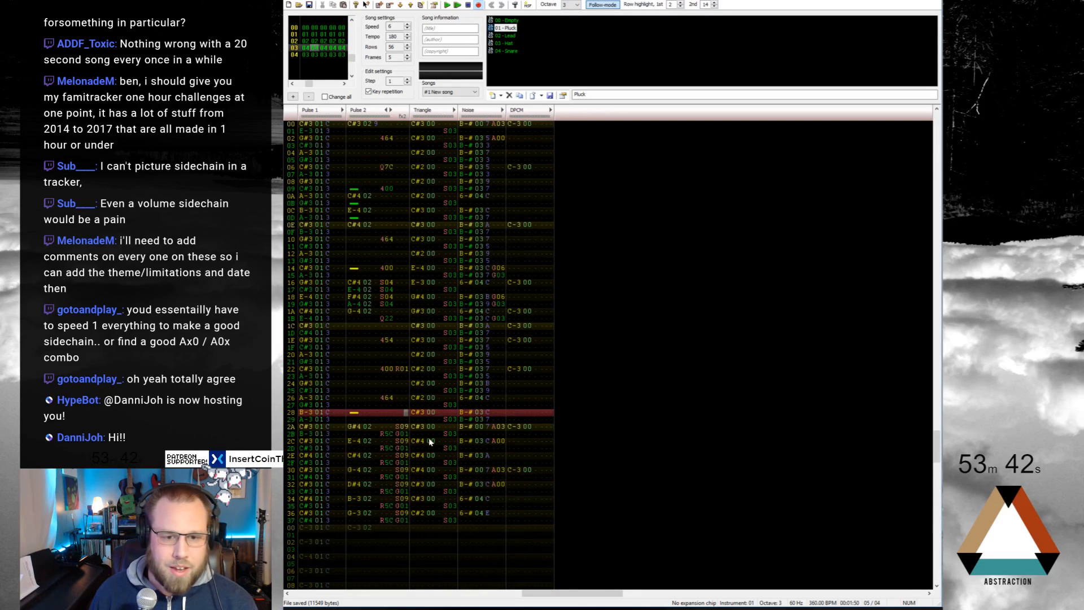
key("Left")
key("Left")
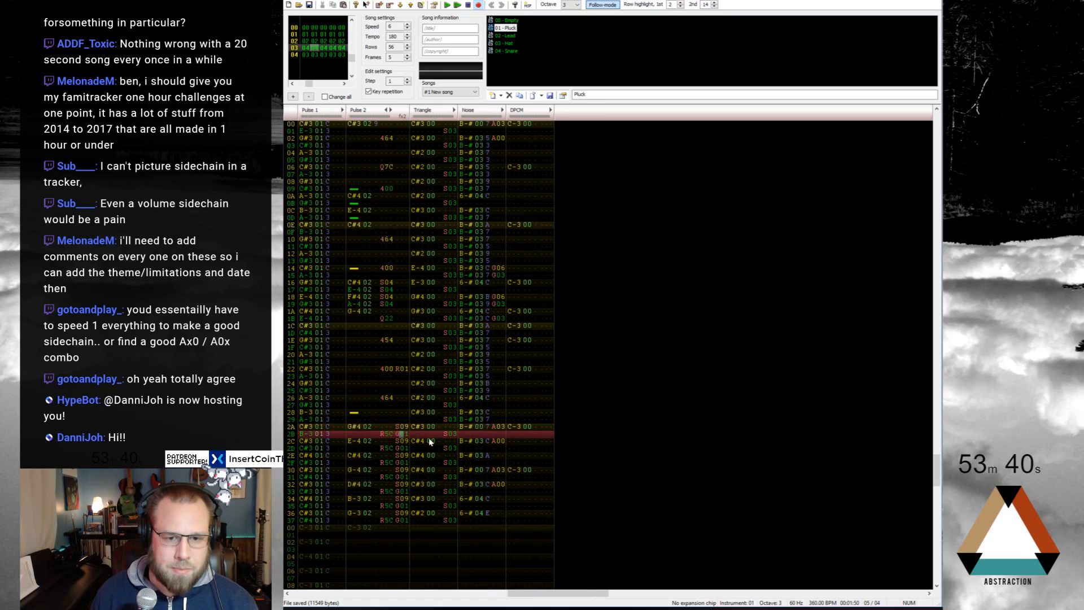
left_click(394, 435)
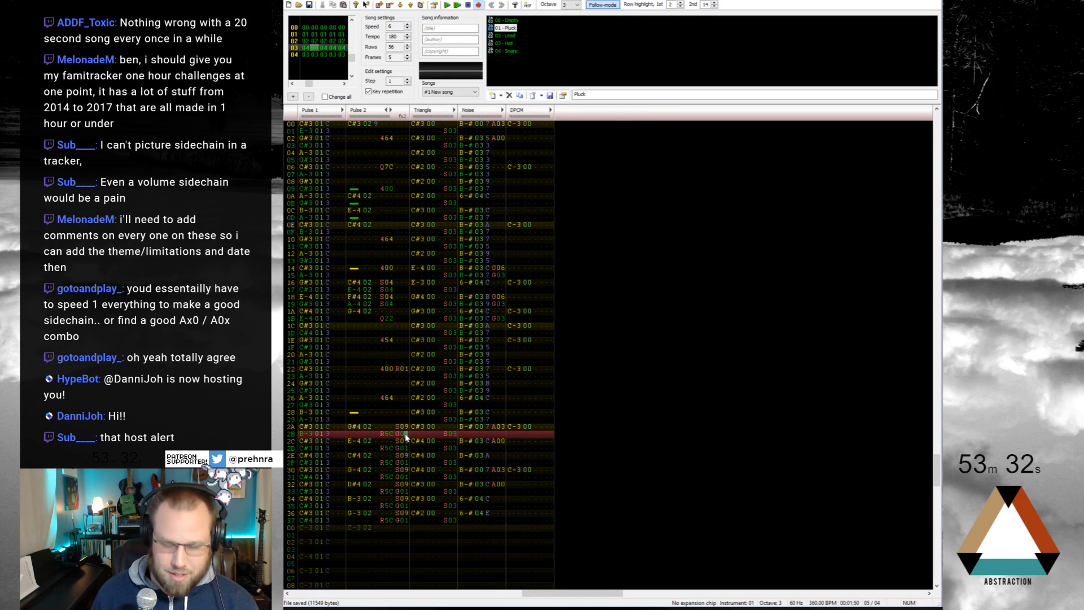
key("2")
key("Down")
key("2")
key("Down")
key("2")
key("Down")
key("2")
key("Down")
key("2")
key("Down")
key("2")
key("Down")
key("2")
Step: Play the pattern's ending with the G02 delays through into frame 04, and stop playback
key("Up")
key("Up")
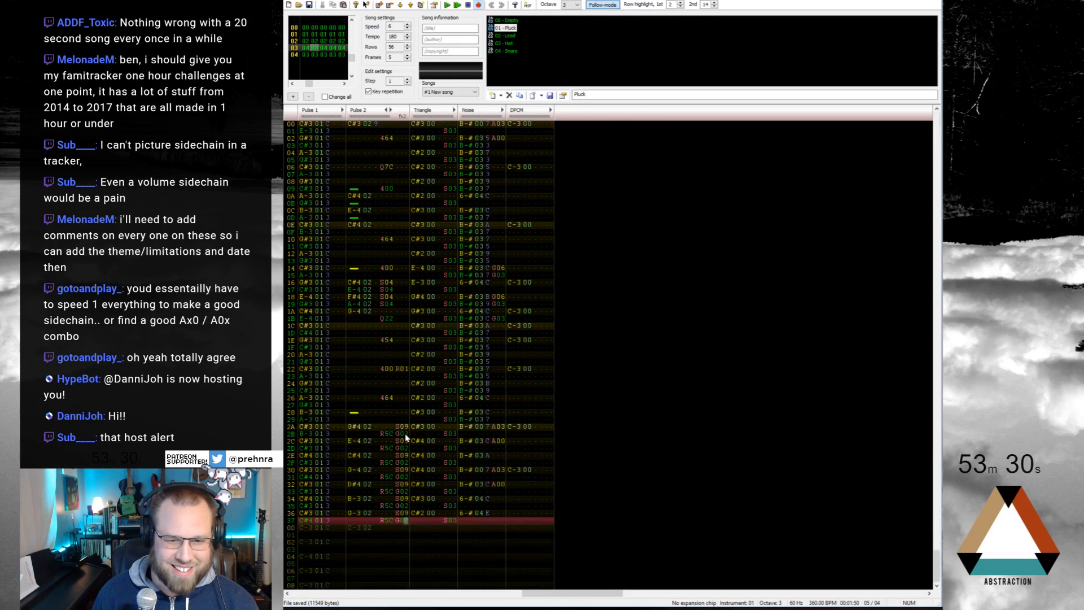
key("Up")
key("Up")
key("Up")
key("Up")
key("Up")
key("Up")
key("Up")
key("Up")
key("Up")
key("Up")
key("Up")
key("Up")
key("Up")
key("F7")
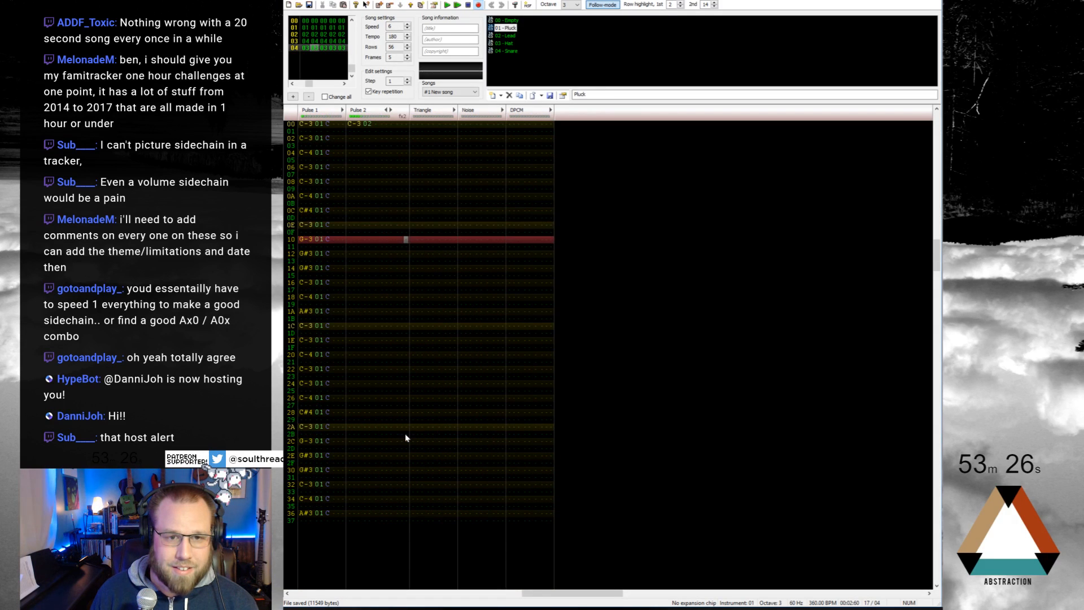
key("F8")
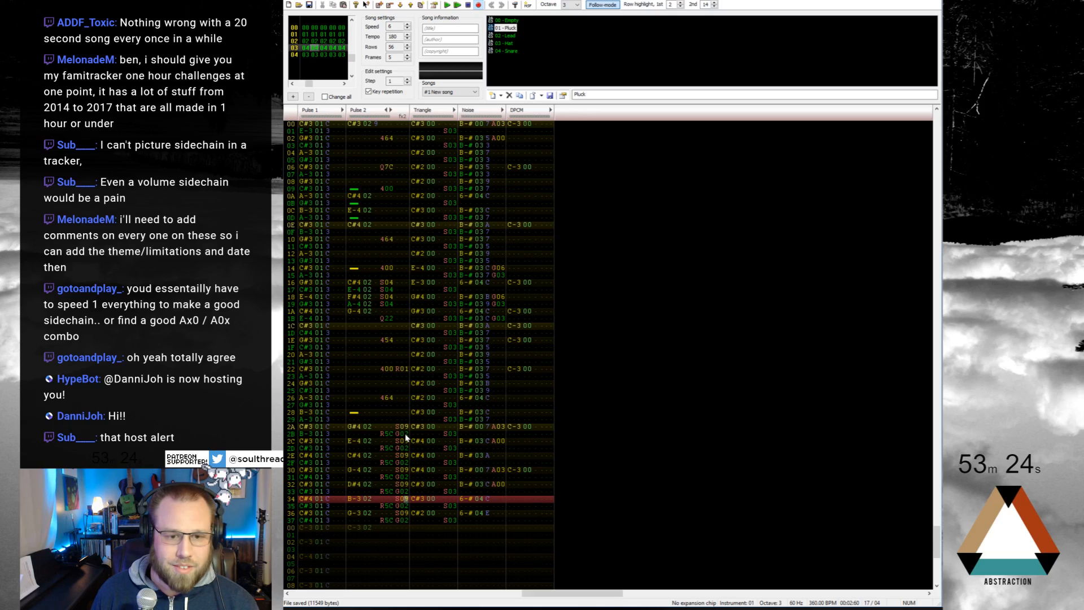
Step: Enter a 464 vibrato effect in Pulse 2's first effect column on row 02 of frame 04
key("Down")
key("Down")
key("Down")
key("Down")
key("Down")
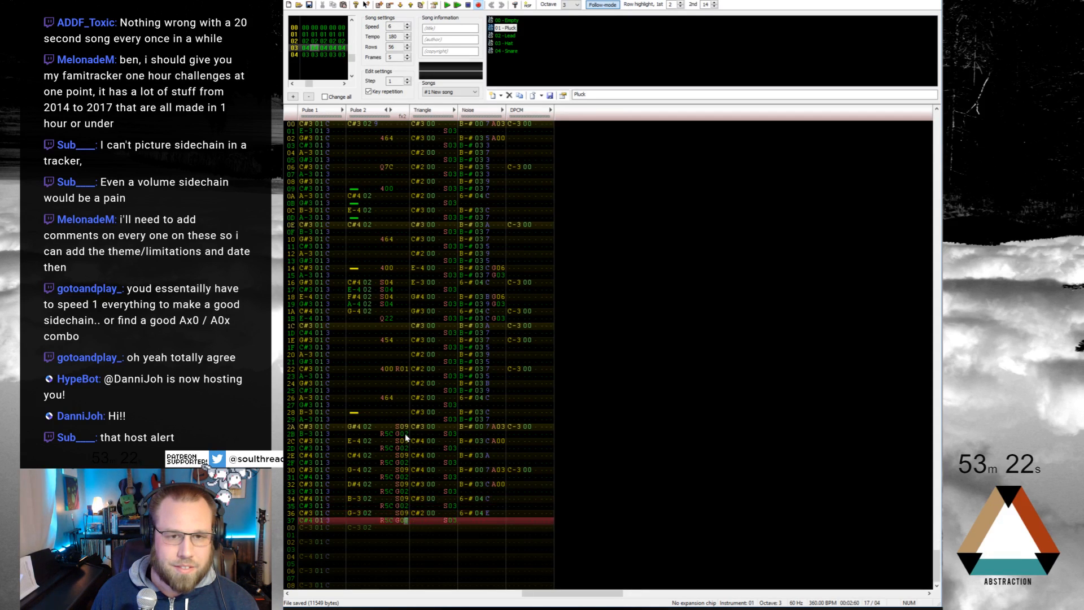
key("Left")
key("Left")
key("Left")
key("Down")
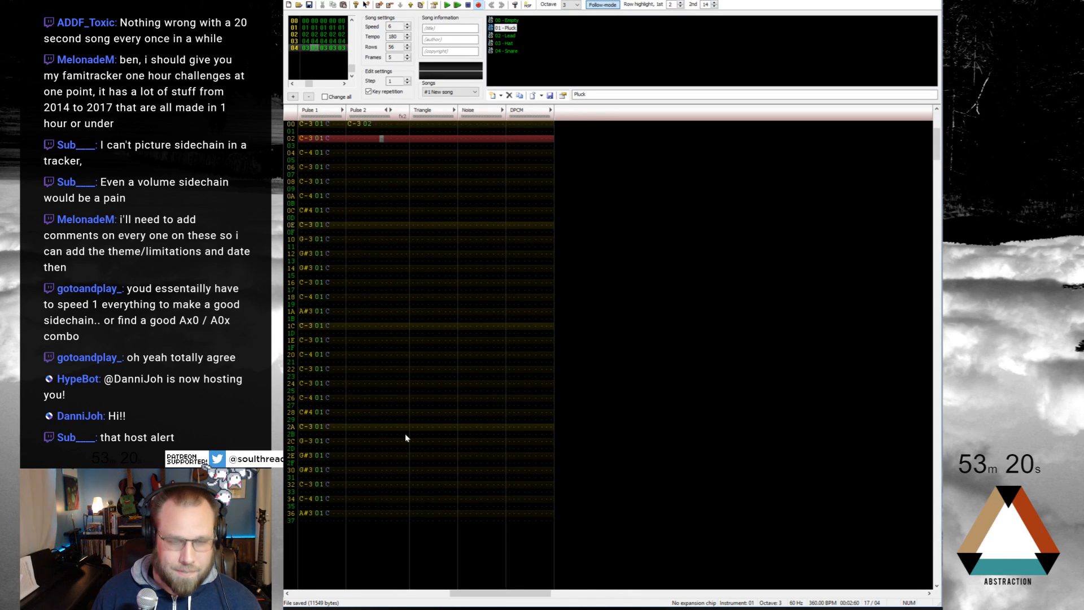
type("464")
Step: Enter a stronger 475 vibrato effect in Pulse 2's first effect column on row 06
key("Down")
key("Down")
key("Down")
key("Down")
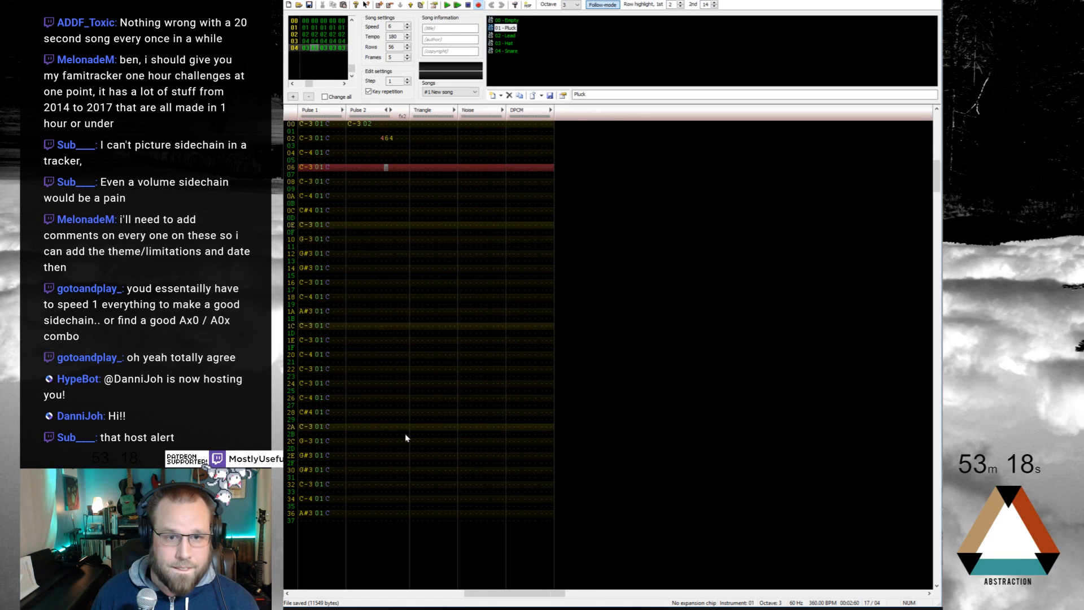
type("400")
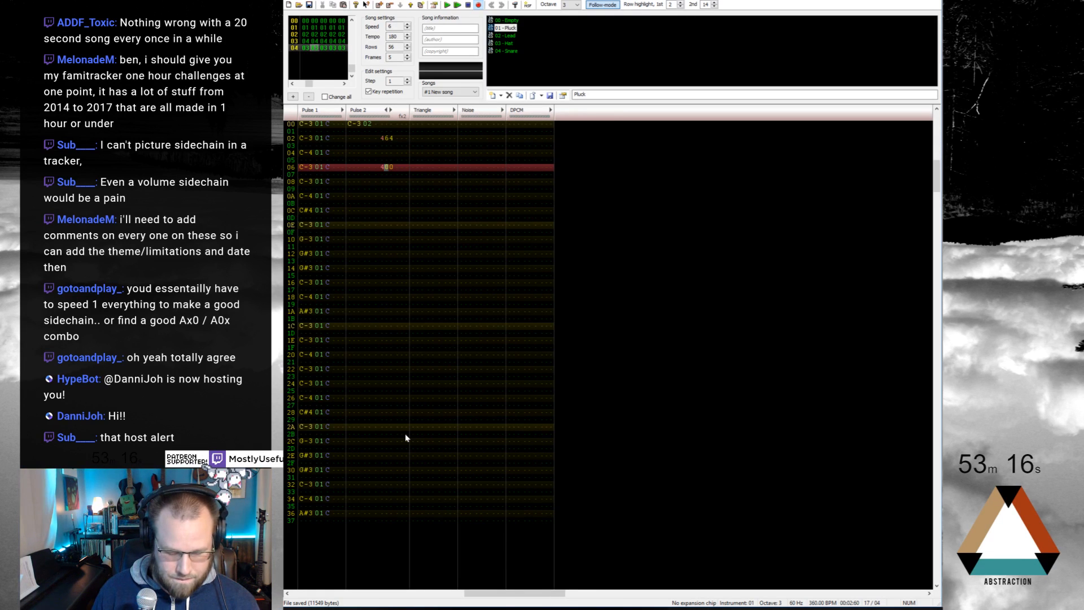
type("75")
Step: Enter a 400 effect in Pulse 2's first effect column on row 0C to turn the vibrato off
key("Left")
key("Left")
key("Down")
key("Down")
key("Down")
key("Down")
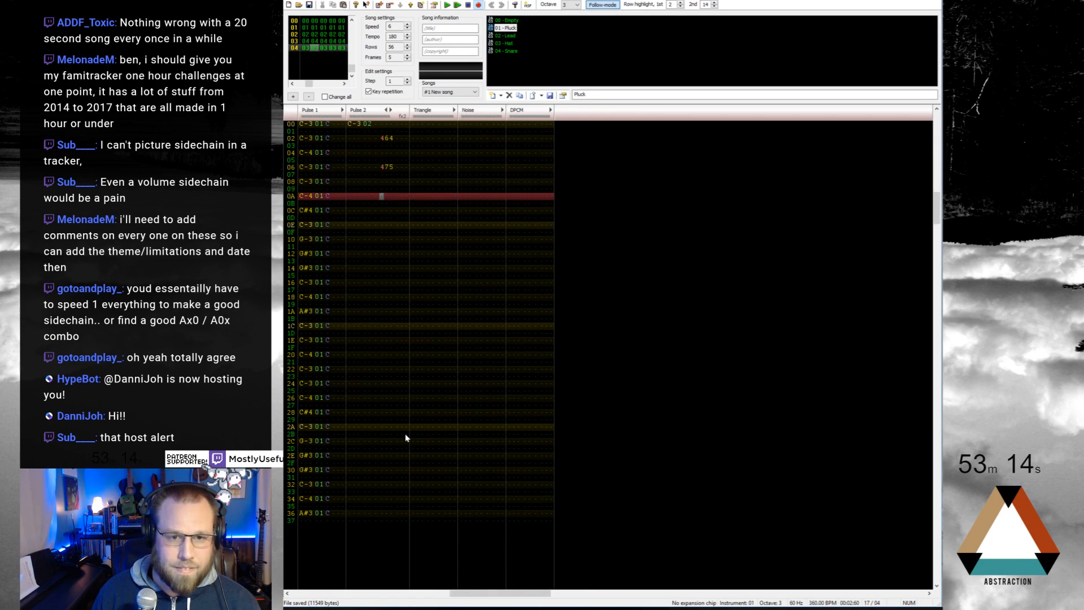
key("Down")
key("Down")
type("400")
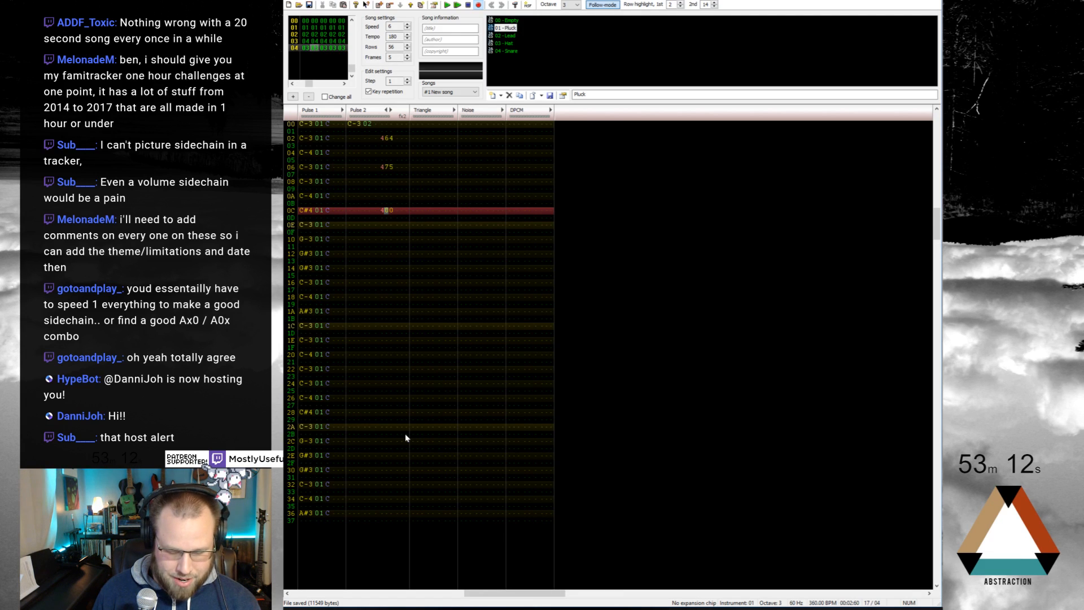
Step: Set Pulse 2's row 0C effect in frame 04 to 487, and enter a 498 vibrato effect on row 12
type("87")
key("Left")
key("Left")
key("Down")
key("Down")
key("Down")
key("Down")
key("Down")
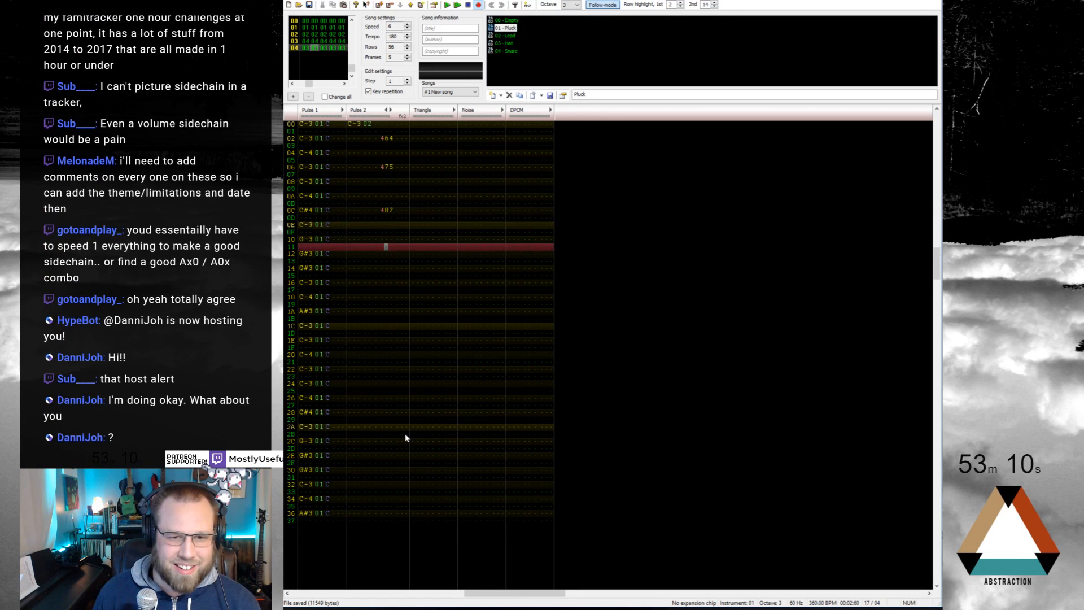
key("Left")
key("Down")
type("4")
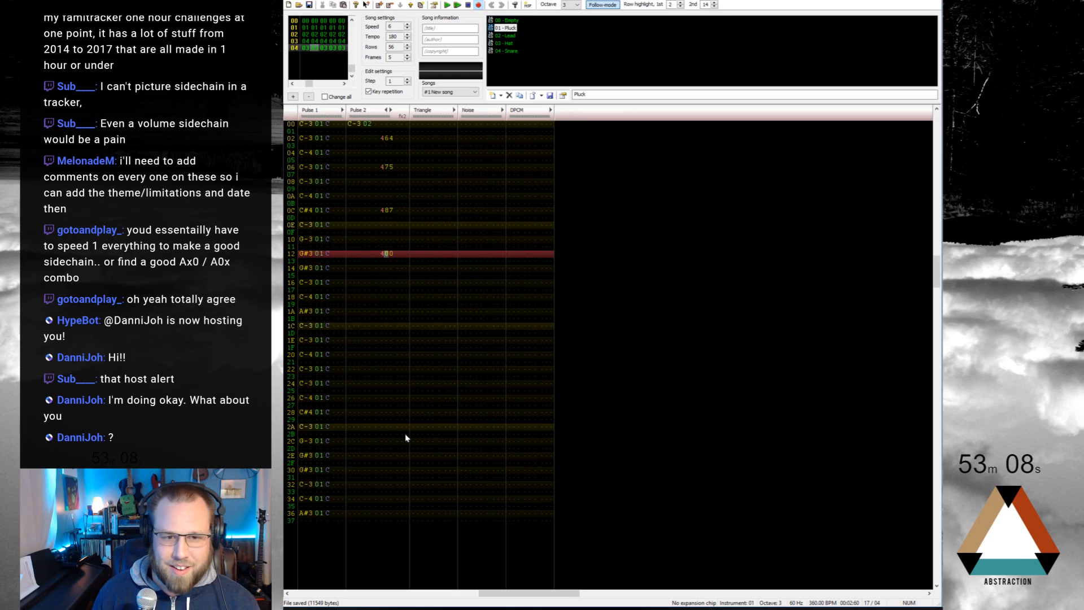
type("98")
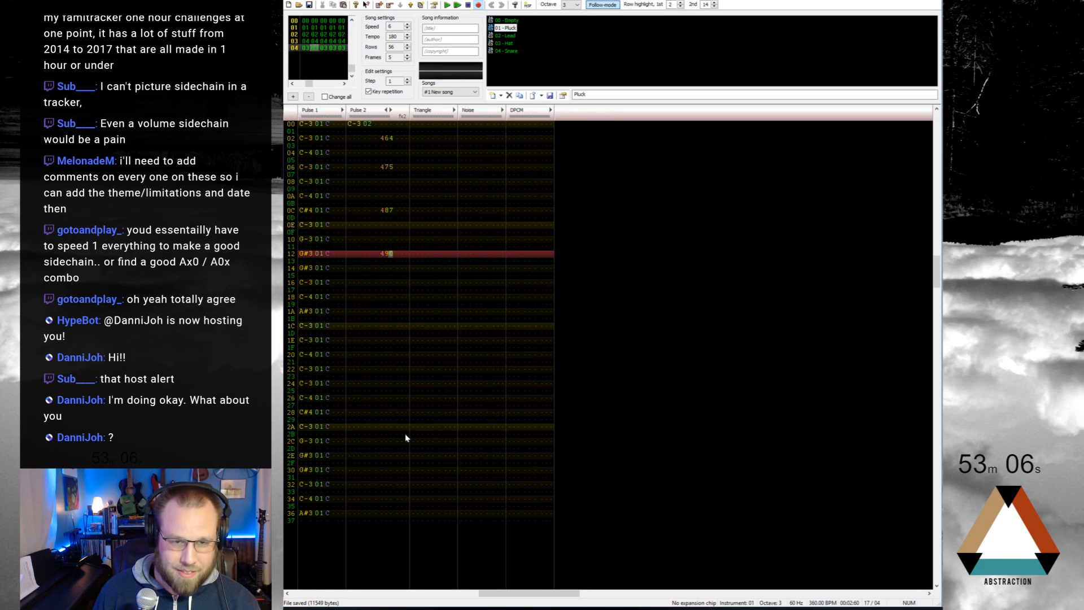
Step: Set Pulse 2's volume to 9 on row 00 and 8 on row 02 of frame 04
key("Down")
key("Up")
key("Up")
key("Up")
key("Up")
key("Up")
key("Up")
key("Up")
key("Up")
key("Up")
key("Up")
key("Up")
key("Up")
key("Up")
key("Up")
key("Up")
key("Up")
key("Up")
key("Up")
key("Up")
key("Up")
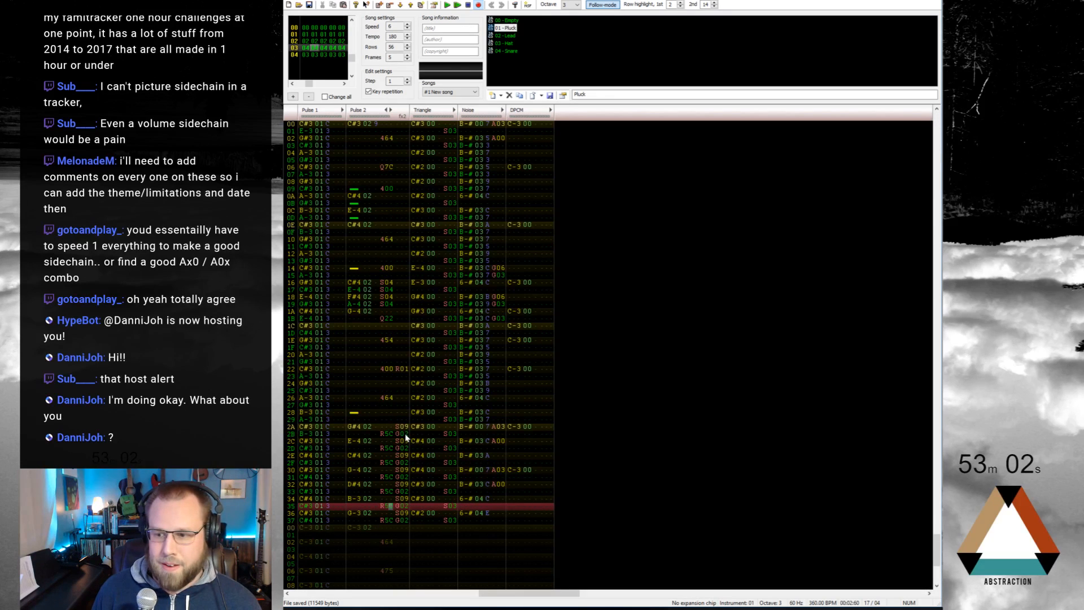
key("Down")
key("Down")
key("Down")
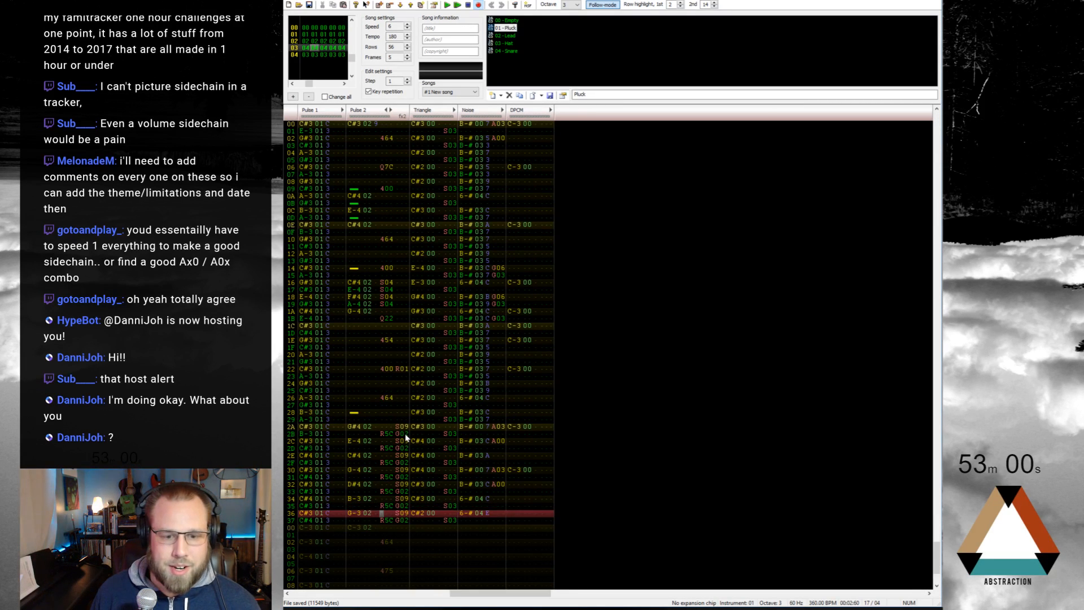
type("9")
key("Down")
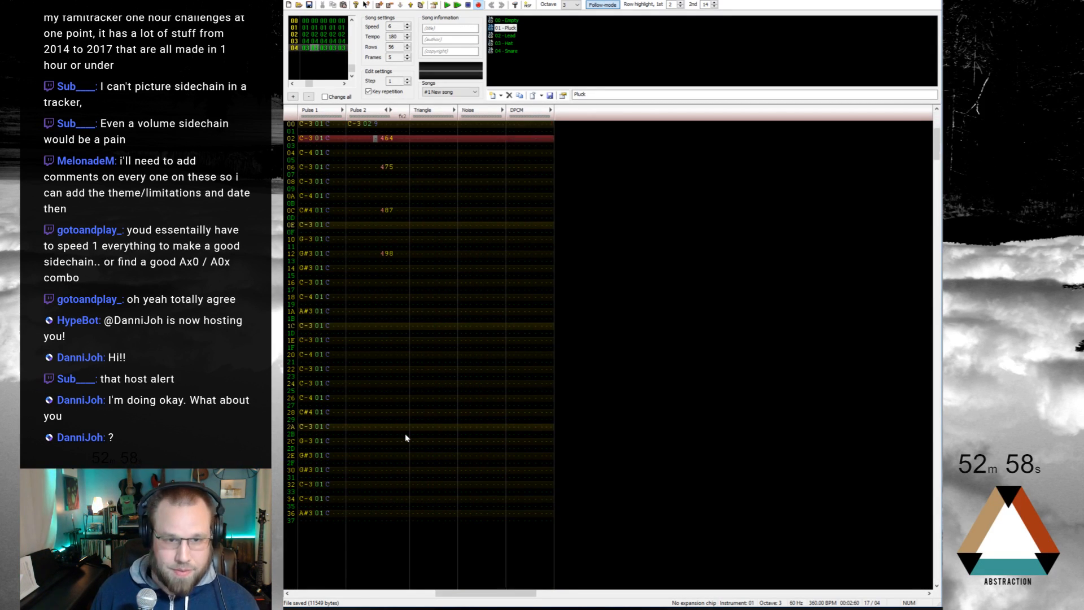
type("8")
key("Down")
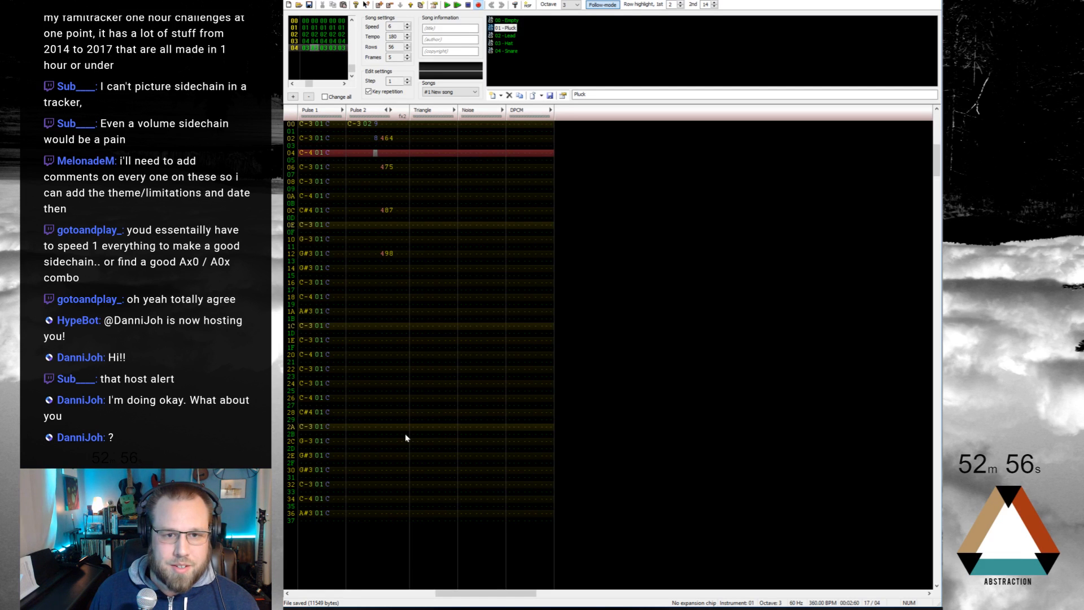
Step: Continue the Pulse 2 volume fade with 7 on row 05 and 6 on row 09
key("Up")
key("Up")
key("Down")
key("Down")
key("Up")
key("Up")
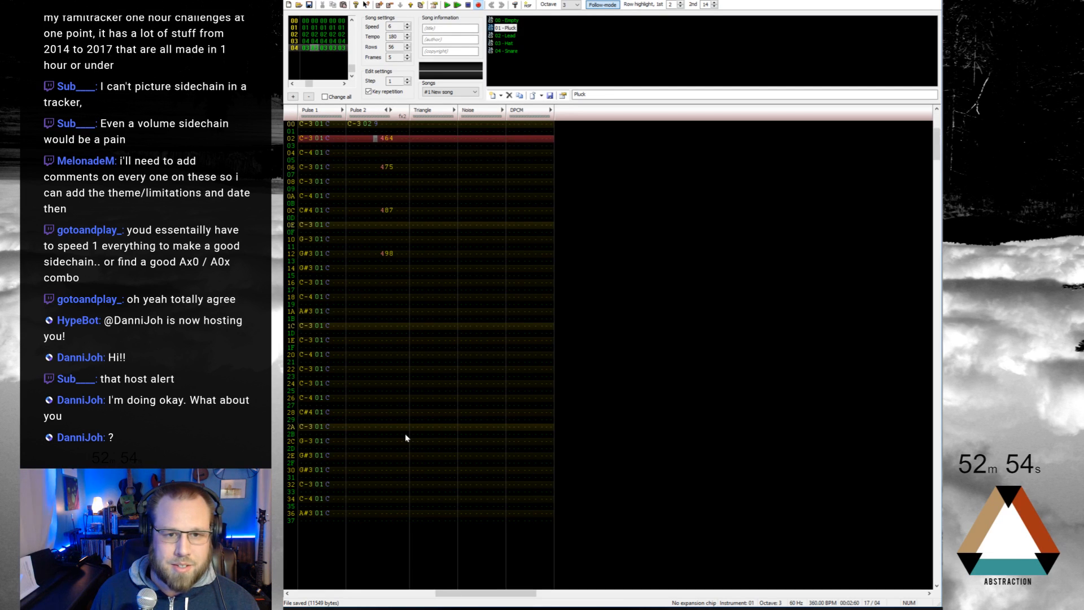
key("Down")
key("Down")
key("Down")
type("7")
key("Down")
key("Down")
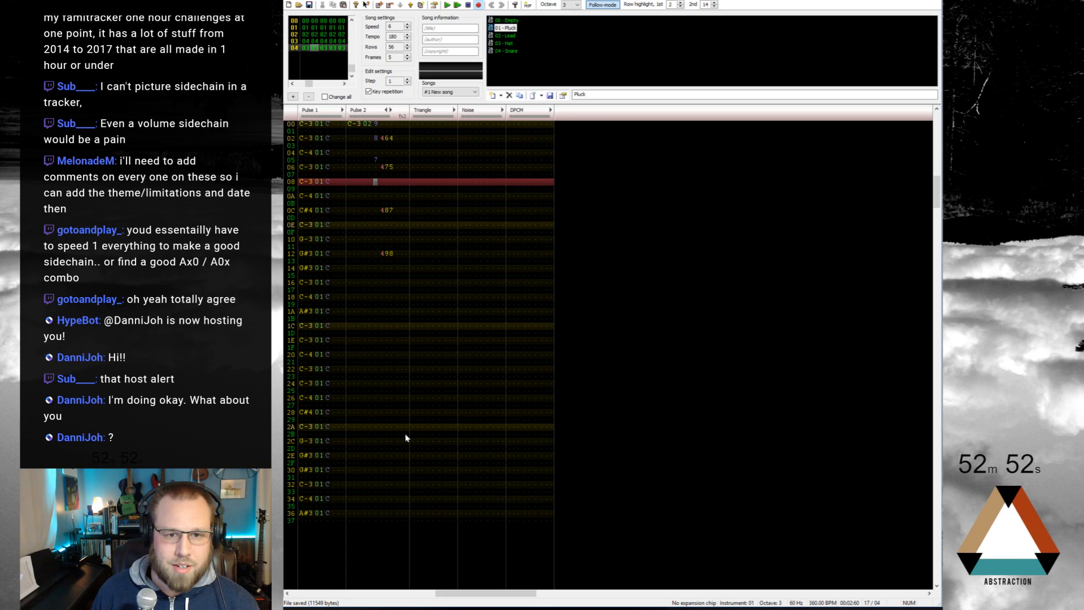
key("Down")
key("Down")
key("Up")
key("Up")
key("Down")
key("Up")
key("Down")
type("6")
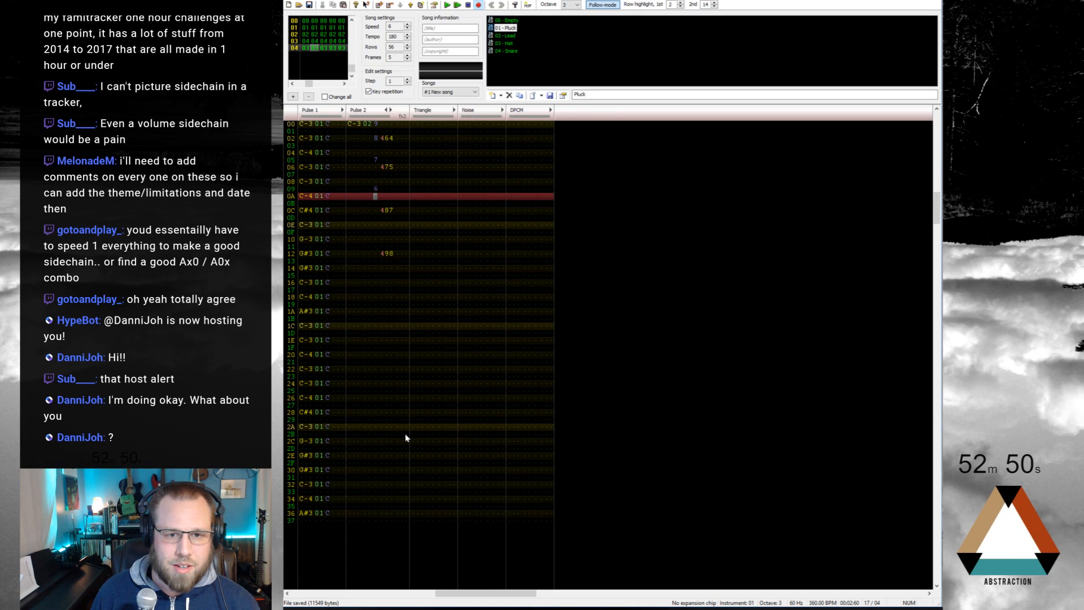
Step: Lower Pulse 2's volume to 5 on row 0C, 4 on row 0F and 3 on row 12
key("Down")
key("Down")
type("5")
key("Down")
key("Down")
type("4")
key("Down")
key("Down")
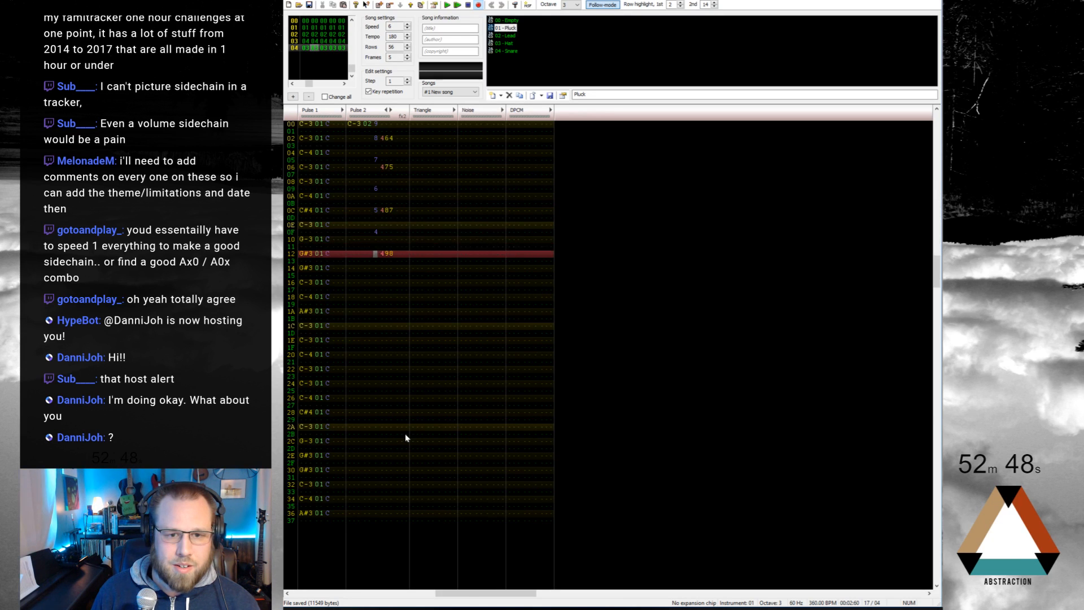
type("3")
Step: Finish the Pulse 2 fade with volume 2 on row 15, 1 on row 18 and 0 on row 1C, and play it back
key("Down")
key("Down")
type("2")
key("Down")
key("Down")
type("1")
key("Down")
key("Down")
key("Down")
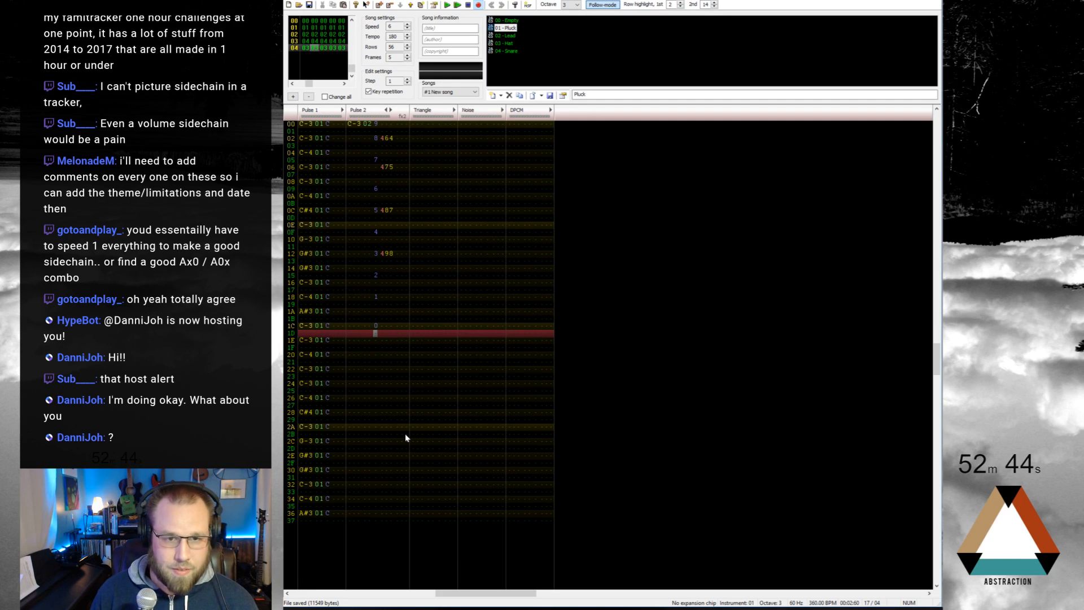
key("Return")
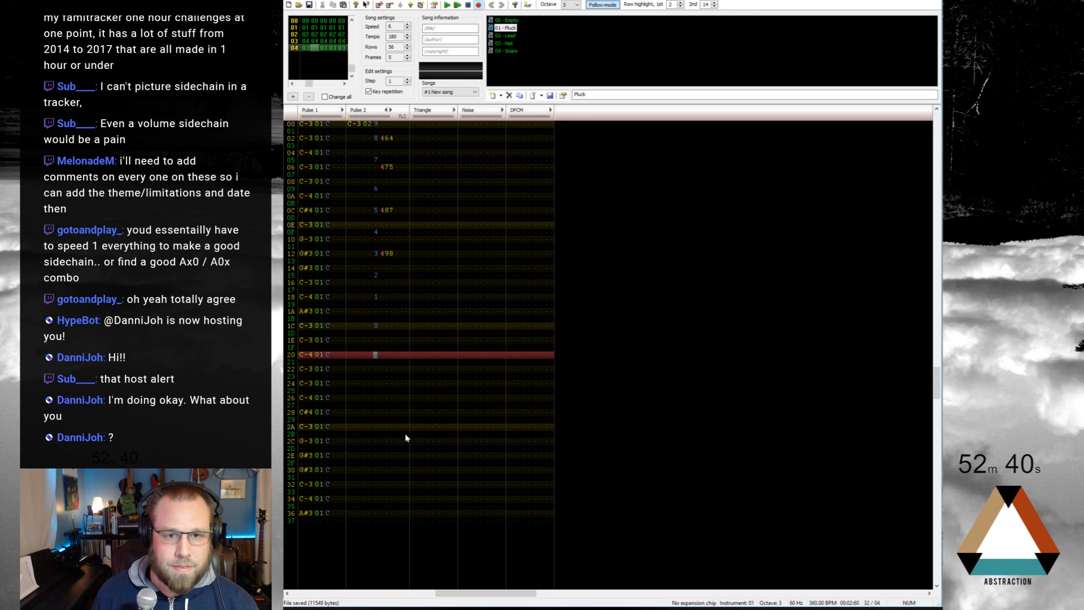
Step: Enter a C-2 Triangle note with the 00 - Empty instrument on row 00 of frame 04
left_click(423, 127)
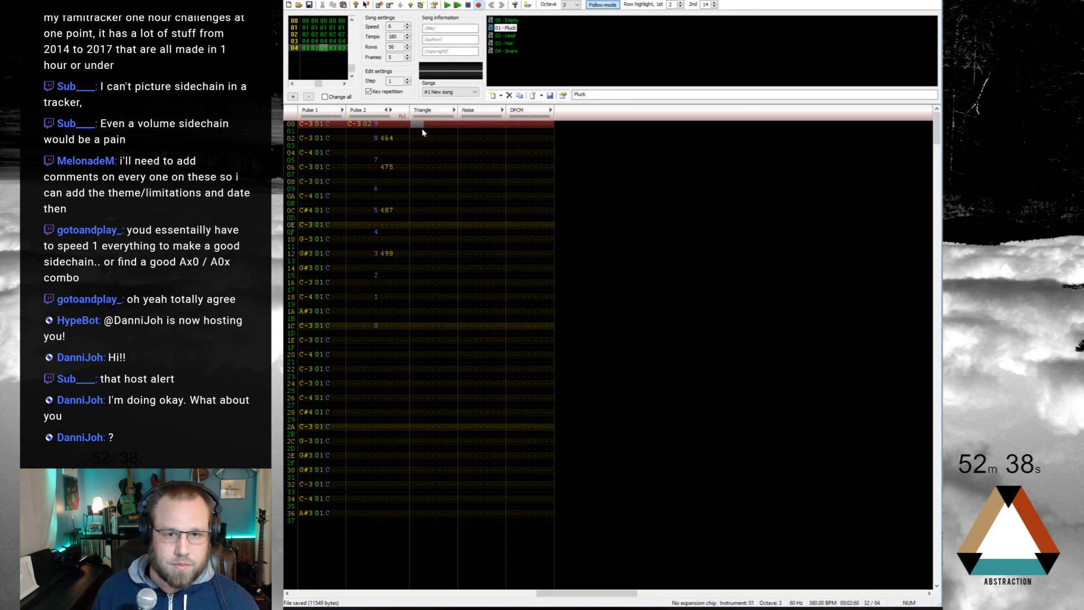
key("ctrl+Left")
key("z")
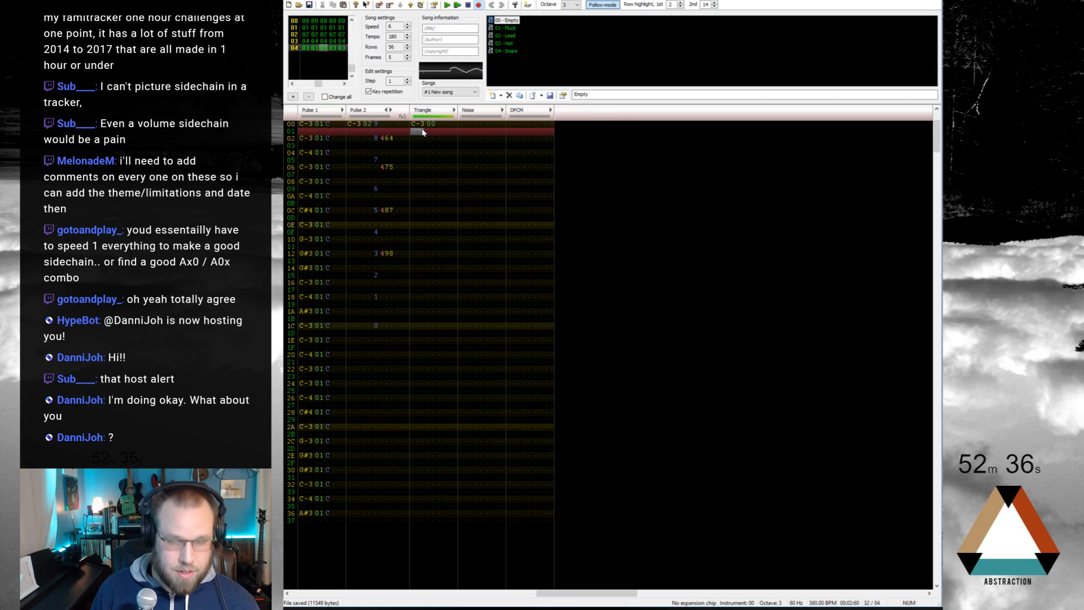
key("Up")
key("KP_Divide")
key("z")
key("Down")
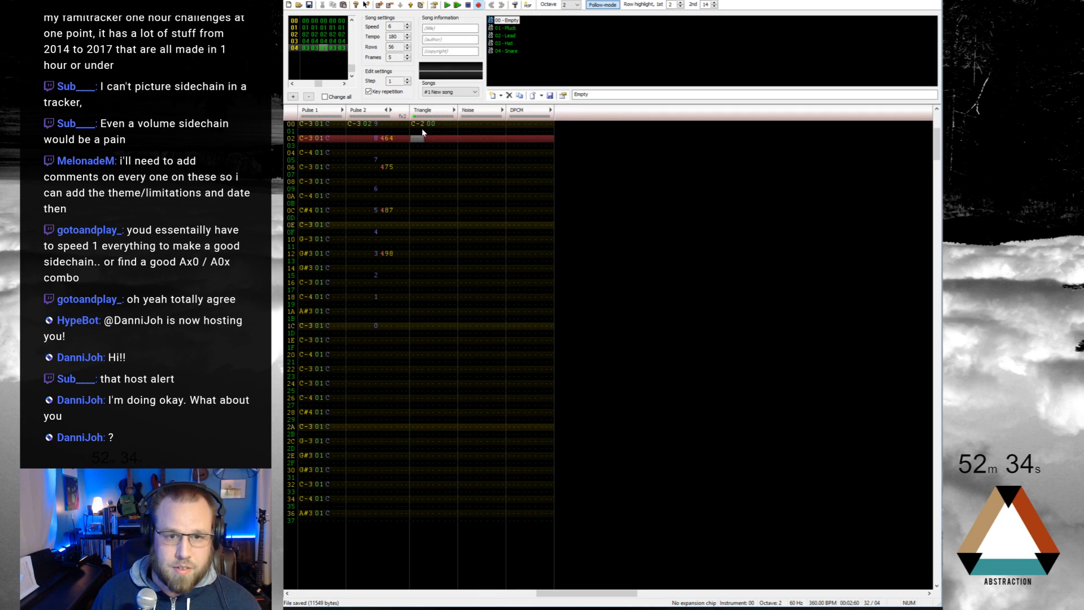
Step: Enter Triangle note cuts on rows 01, 03, 05 and 07, with C-3 on rows 02, 04 and 08 and C-2 on row 06
key("Up")
key("1")
key("q")
key("1")
key("q")
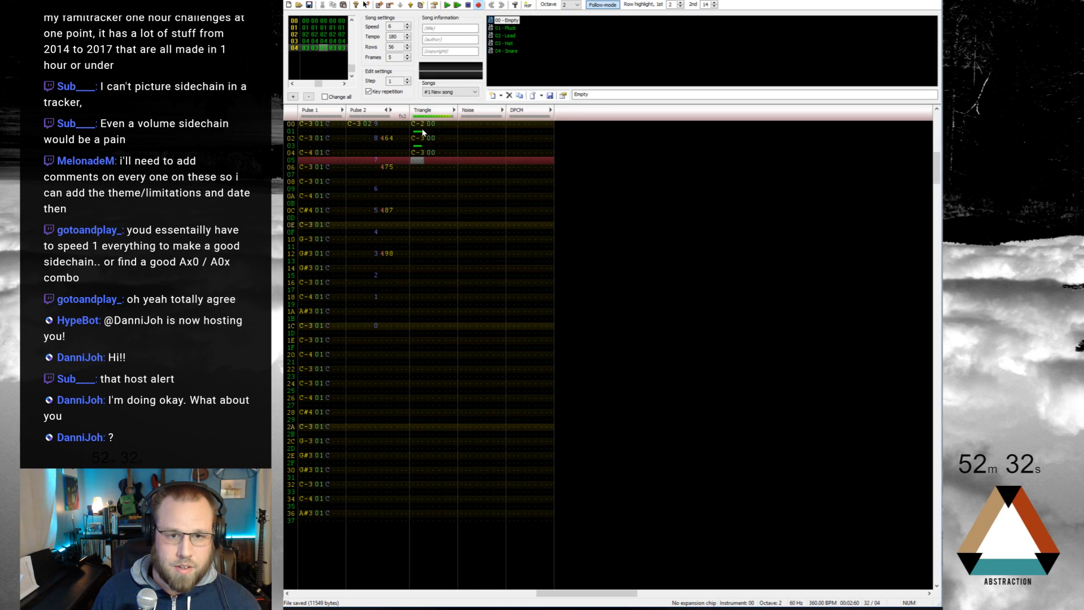
key("1")
key("z")
key("1")
key("q")
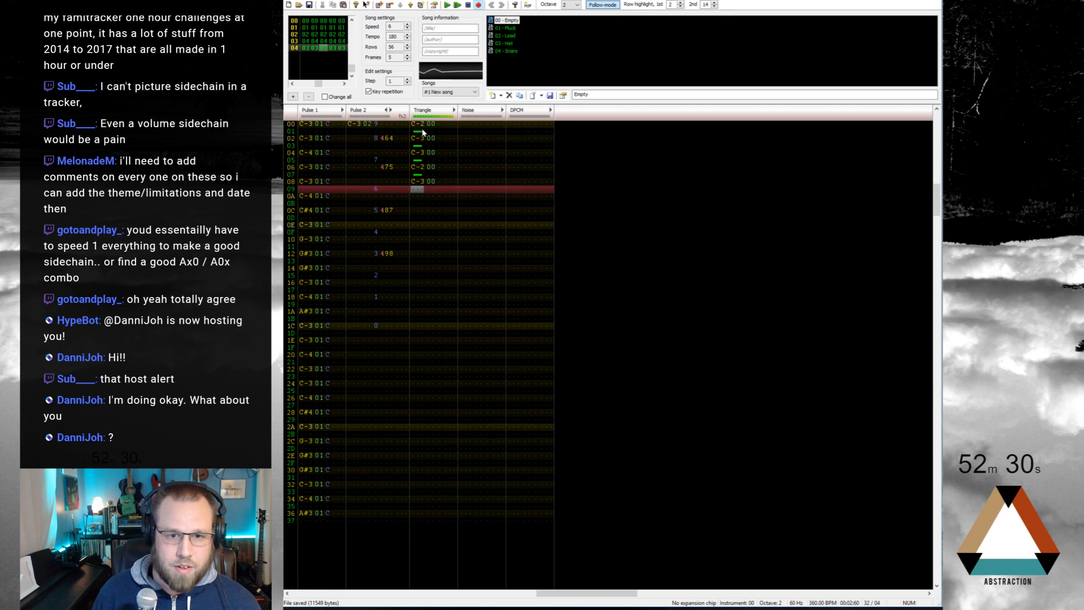
Step: Enter C#3 on Triangle row 0A and C-3 on row 0C, with note cuts on rows 09, 0B and 0D
key("1")
key("2")
key("1")
key("q")
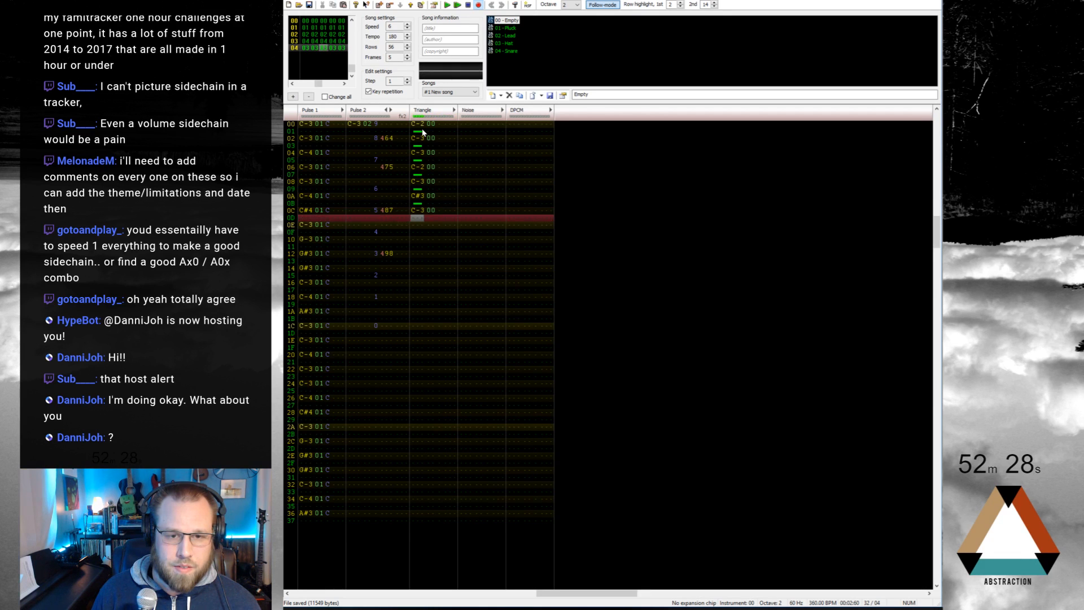
key("1")
Step: Copy Triangle rows 00–0D to the blocks starting at rows 0E, 1C and 2A, and play frame 04
left_click_drag(420, 130, 442, 215)
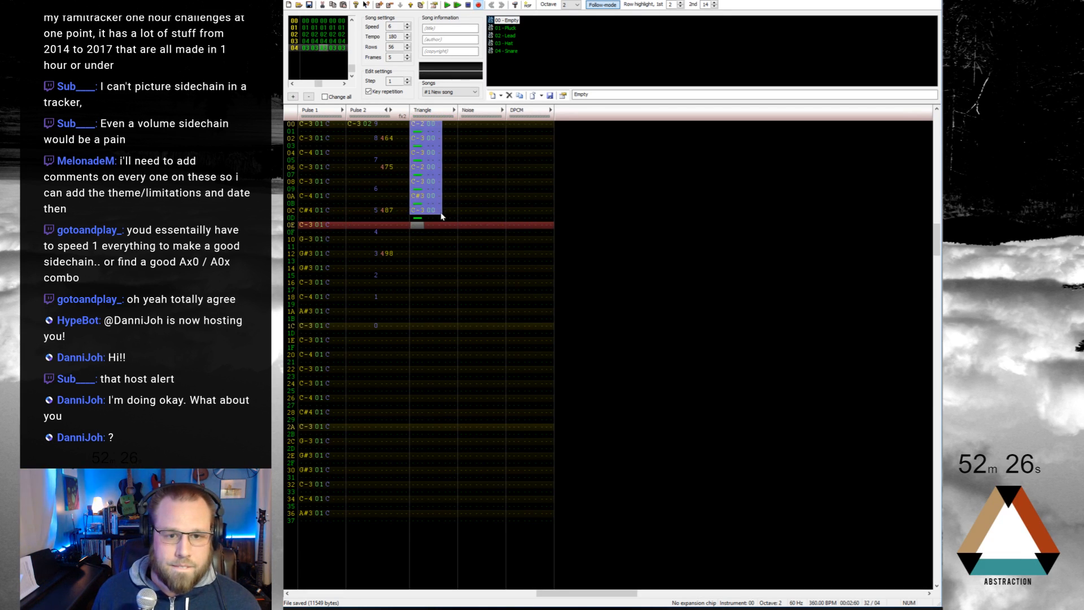
key("ctrl+c")
key("ctrl+v")
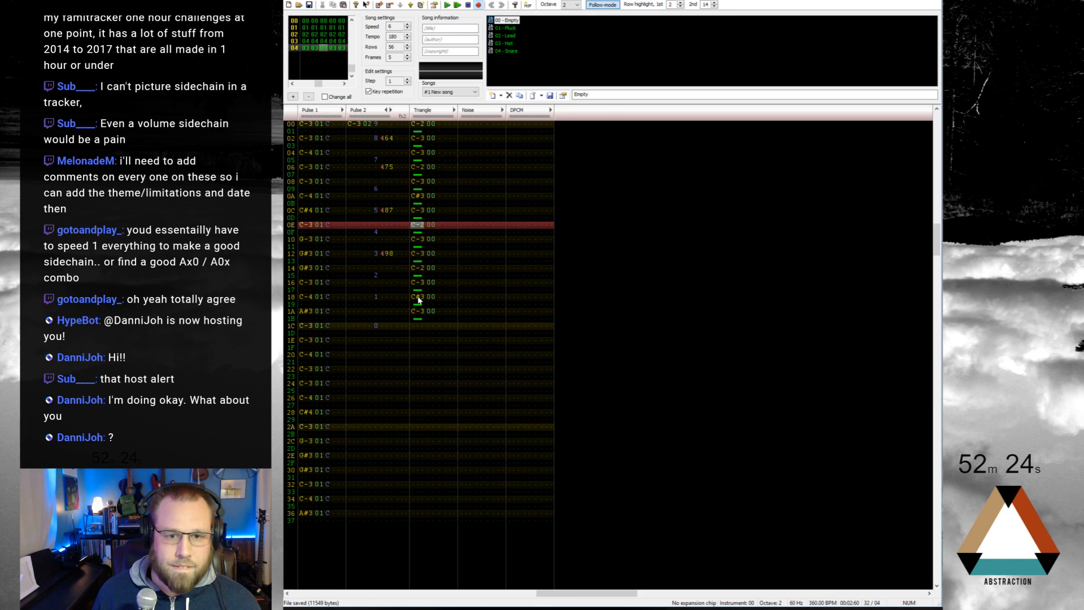
left_click(415, 326)
key("ctrl+v")
left_click(416, 426)
key("ctrl+v")
key("Home")
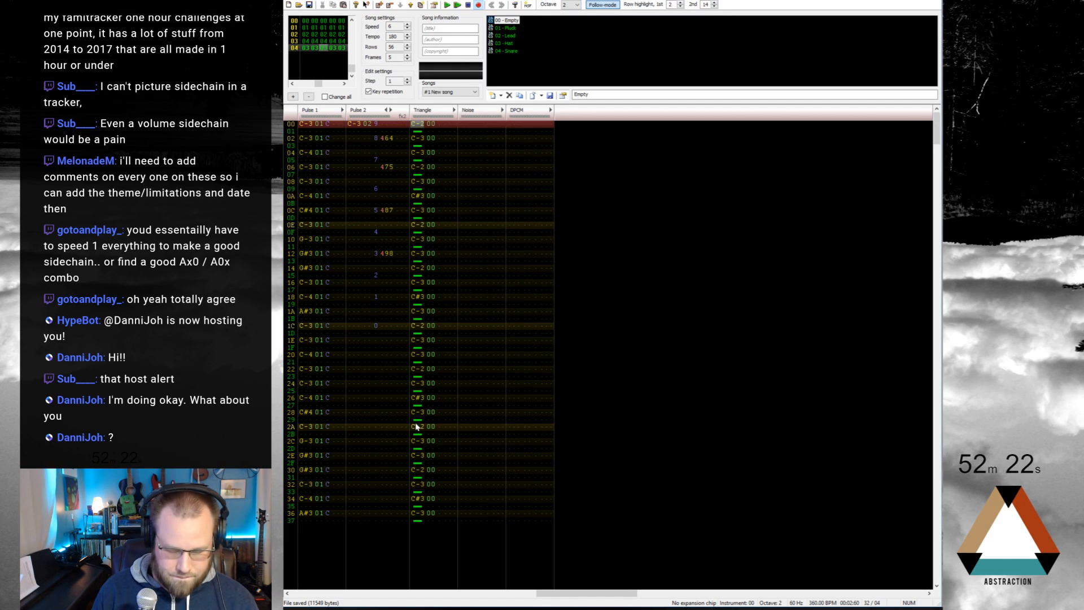
key("Return")
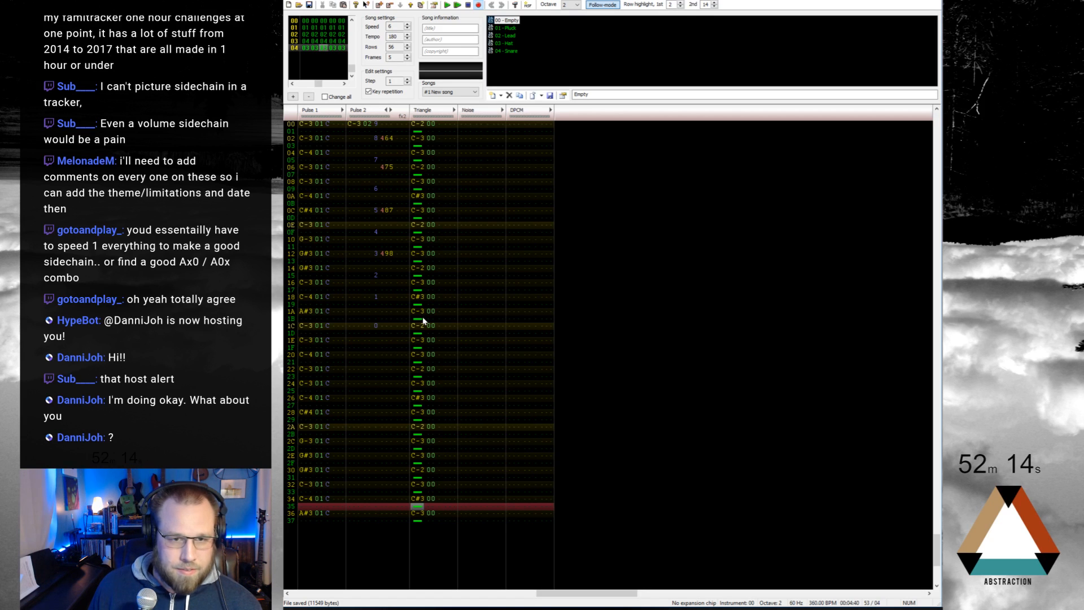
Step: Copy a 14-row Noise drum passage from an earlier frame into rows 00–0D of frame 04
scroll(508, 149, "up", 20)
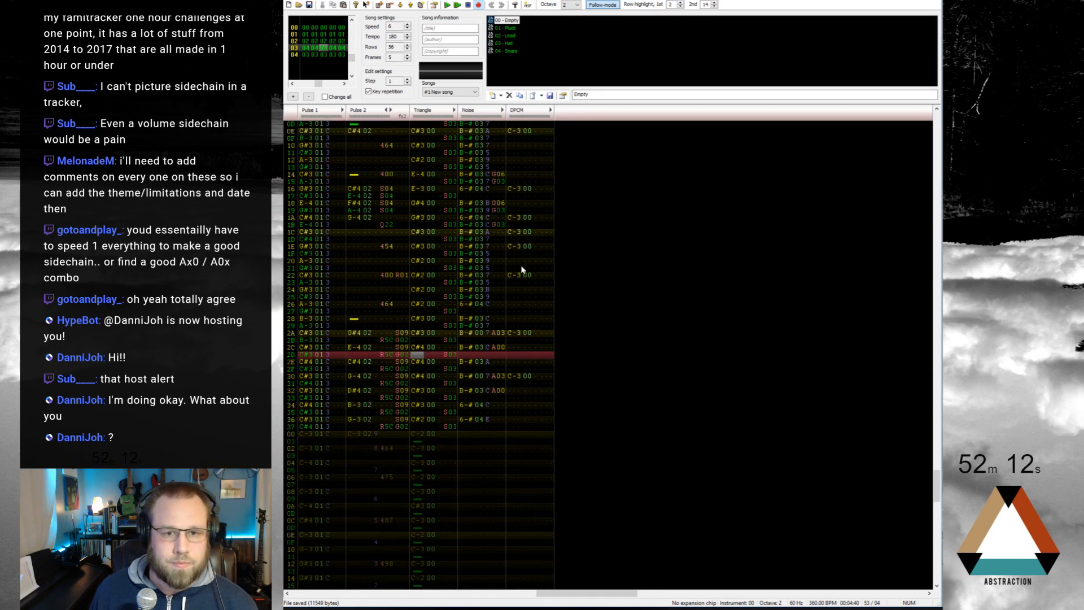
scroll(496, 218, "up", 11)
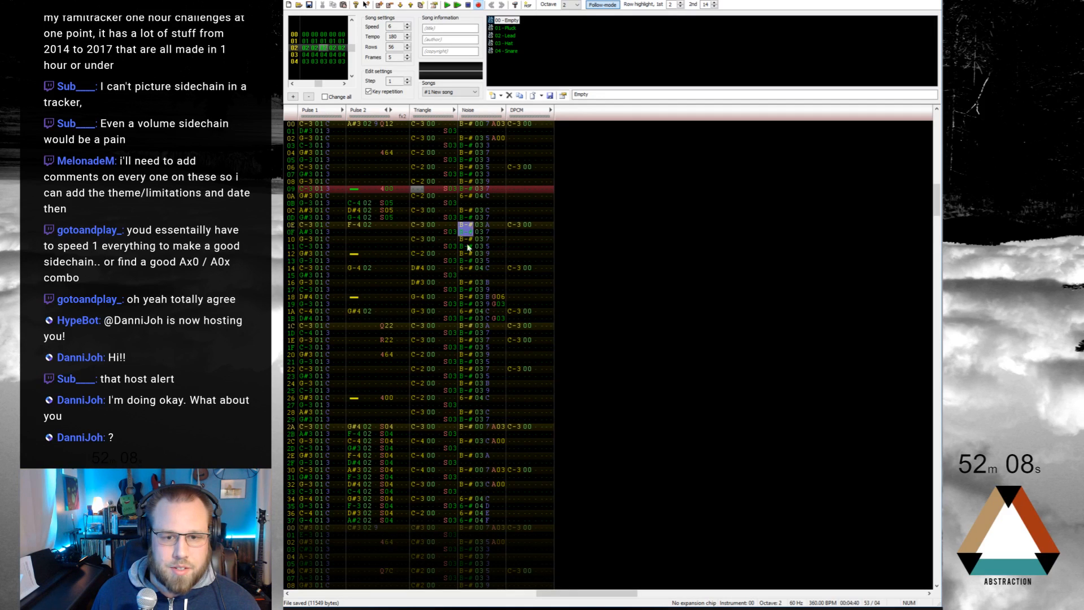
left_click_drag(468, 248, 499, 425)
scroll(517, 404, "down", 20)
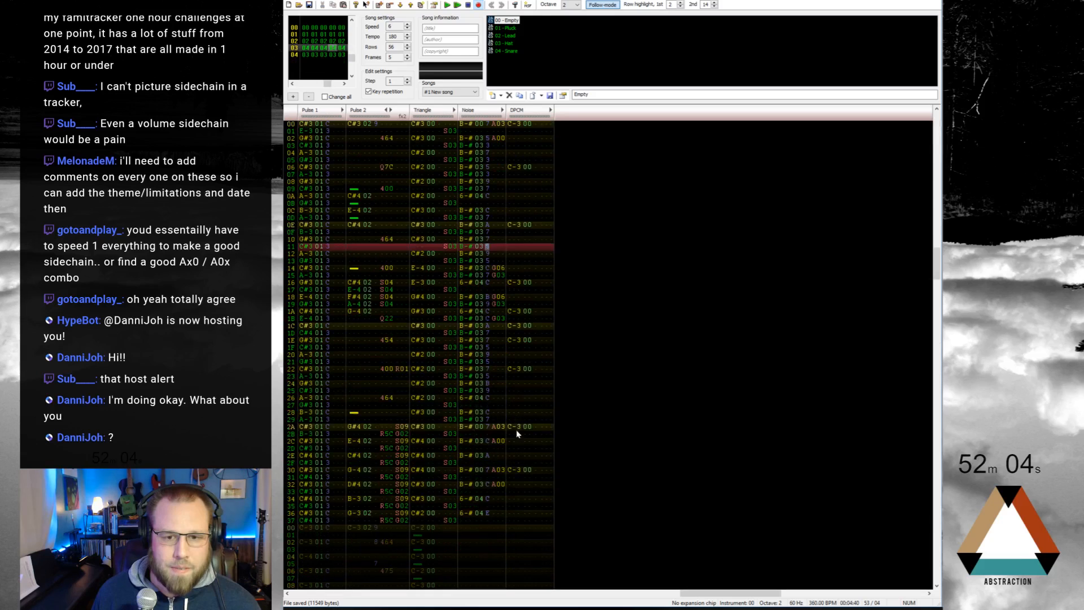
scroll(462, 131, "up", 8)
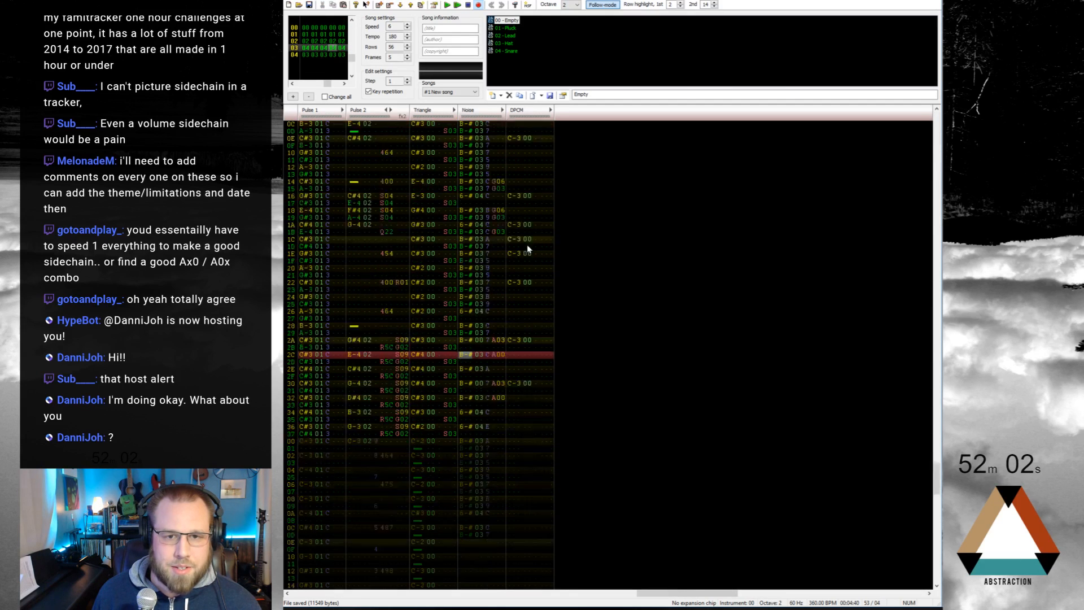
scroll(524, 255, "down", 6)
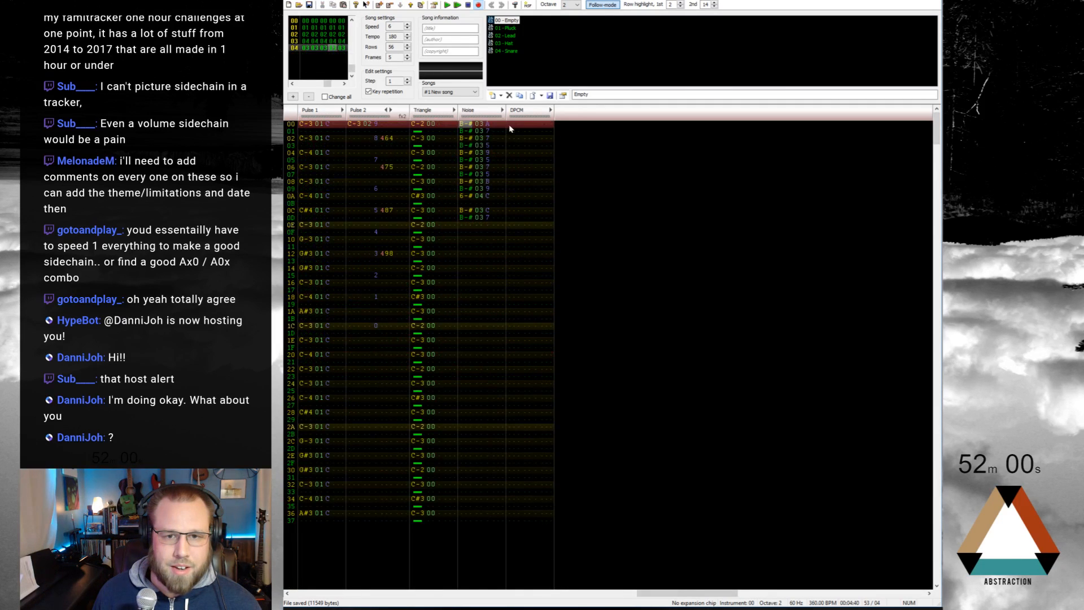
Step: Enter C-3 DPCM notes with instrument 00 on rows 00, 0E, 1C and 2A of frame 04
left_click(512, 125)
key("q")
left_click(515, 225)
key("q")
left_click(513, 325)
key("q")
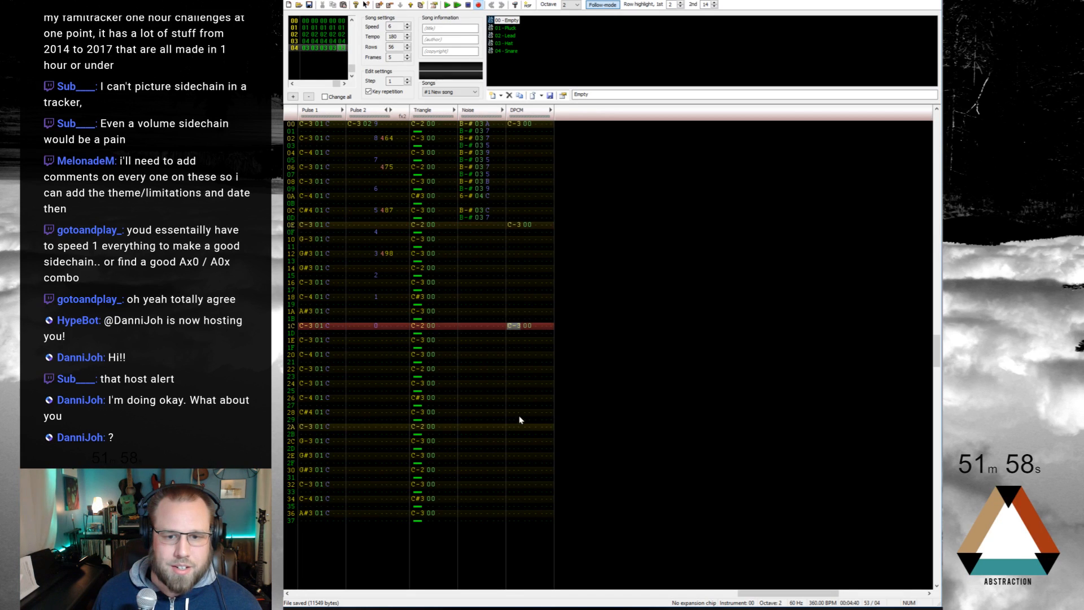
left_click(513, 428)
key("q")
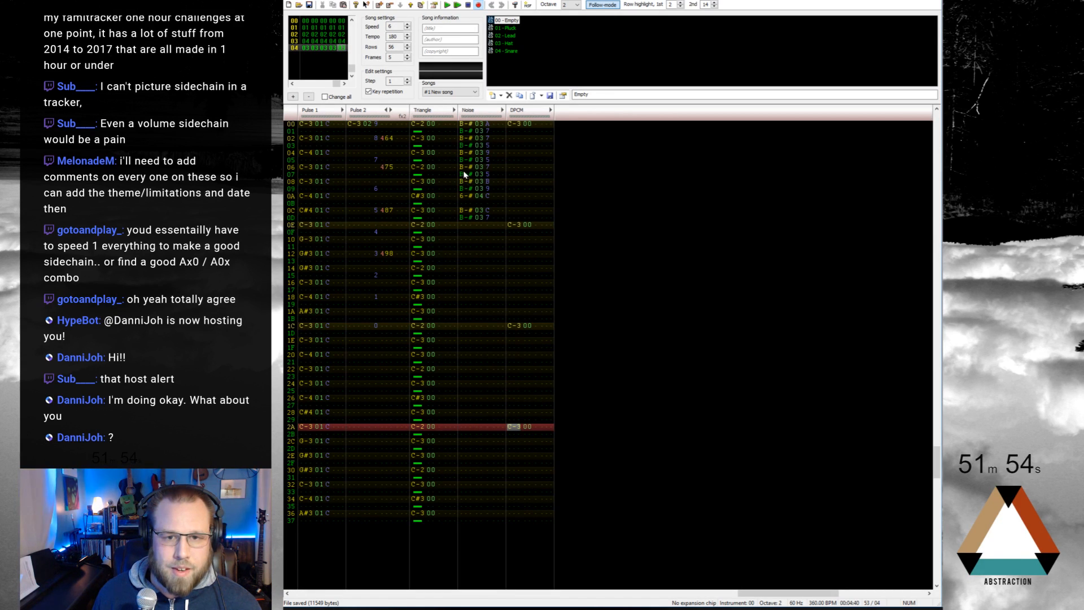
Step: Replace the Noise snare hit on row 0A with a copy of the hat notes on rows 06–07
left_click_drag(463, 171, 477, 175)
left_click(462, 197)
key("ctrl+v")
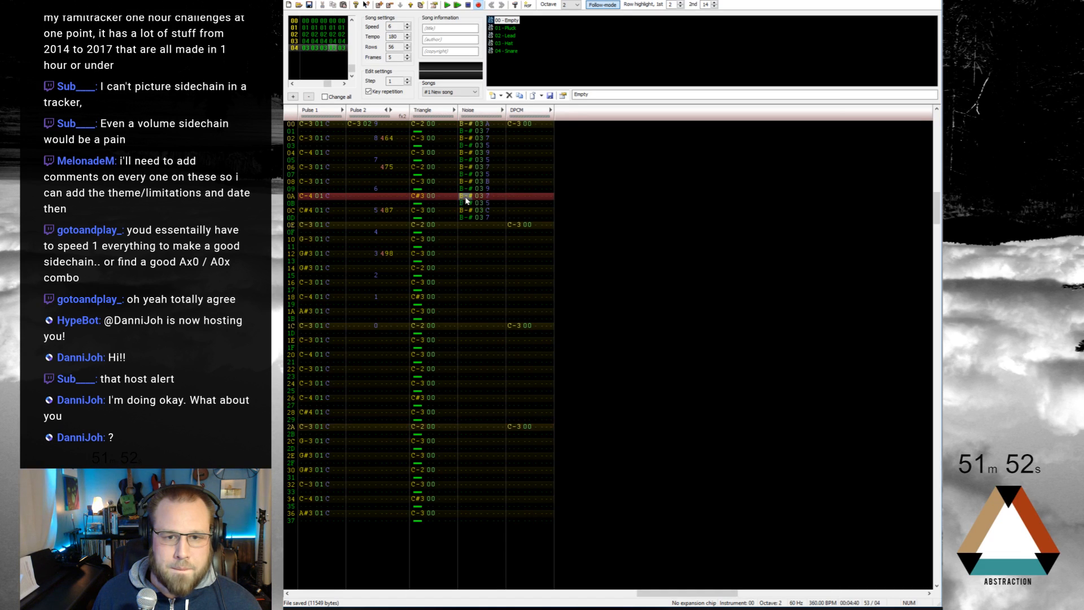
Step: Copy Noise rows 00–0D to the blocks starting at rows 0E, 1C and 2A of frame 04
left_click_drag(464, 129, 481, 218)
key("ctrl+c")
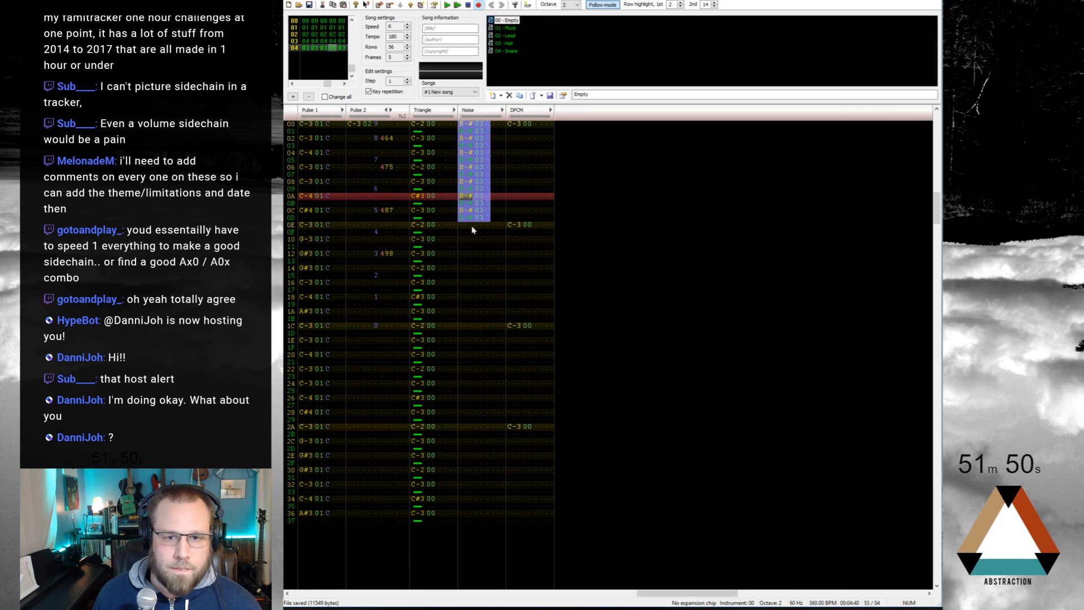
left_click(464, 225)
key("ctrl+v")
left_click(468, 327)
key("ctrl+v")
left_click(472, 427)
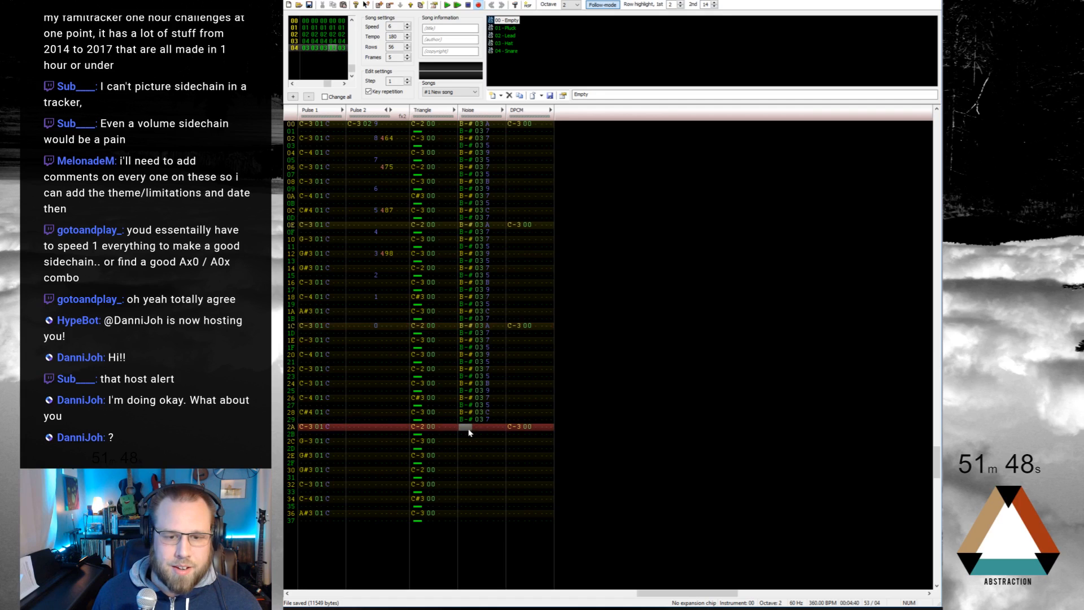
key("ctrl+v")
Step: Save the module, and play the song from the beginning of frame 00
key("Home")
key("ctrl+Left")
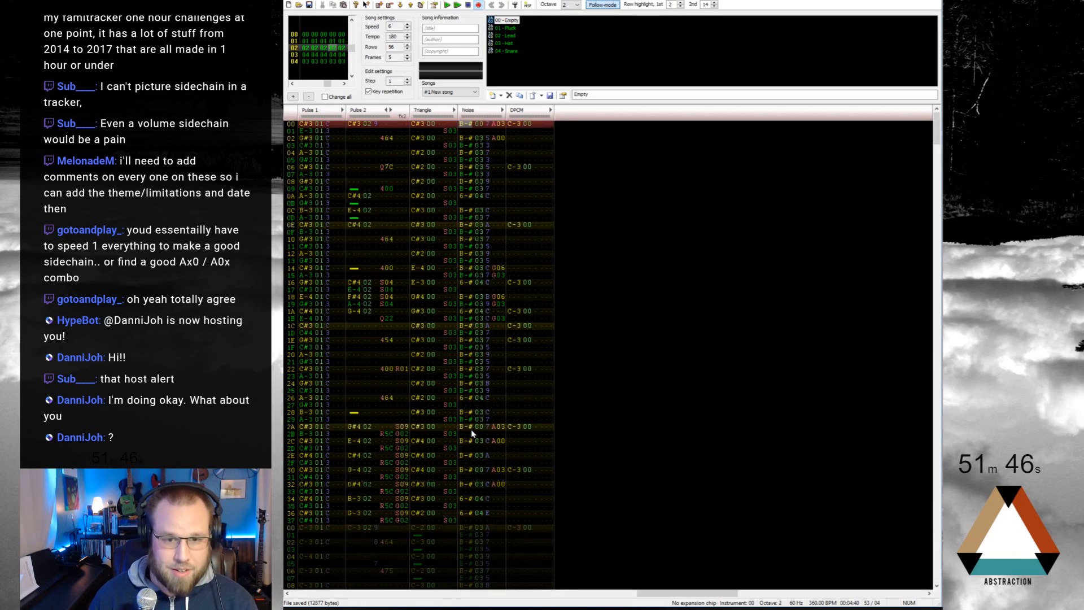
key("ctrl+Left")
key("ctrl+Left")
key("ctrl+Left")
key("Return")
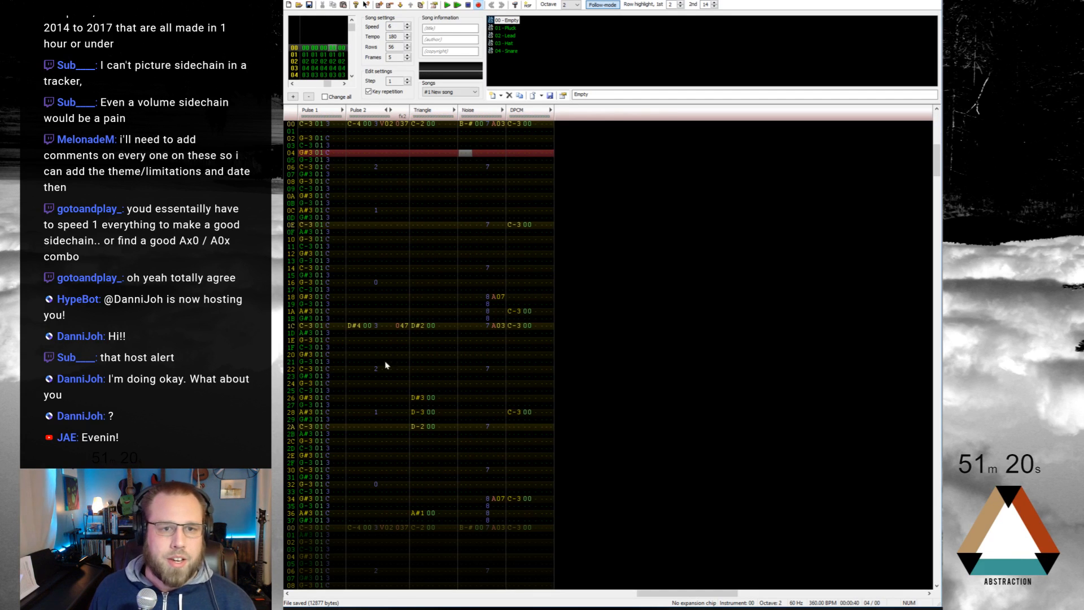
Step: Play the song from the start of frame 00
left_click(308, 124)
scroll(323, 134, "down", 3)
scroll(333, 150, "down", 10)
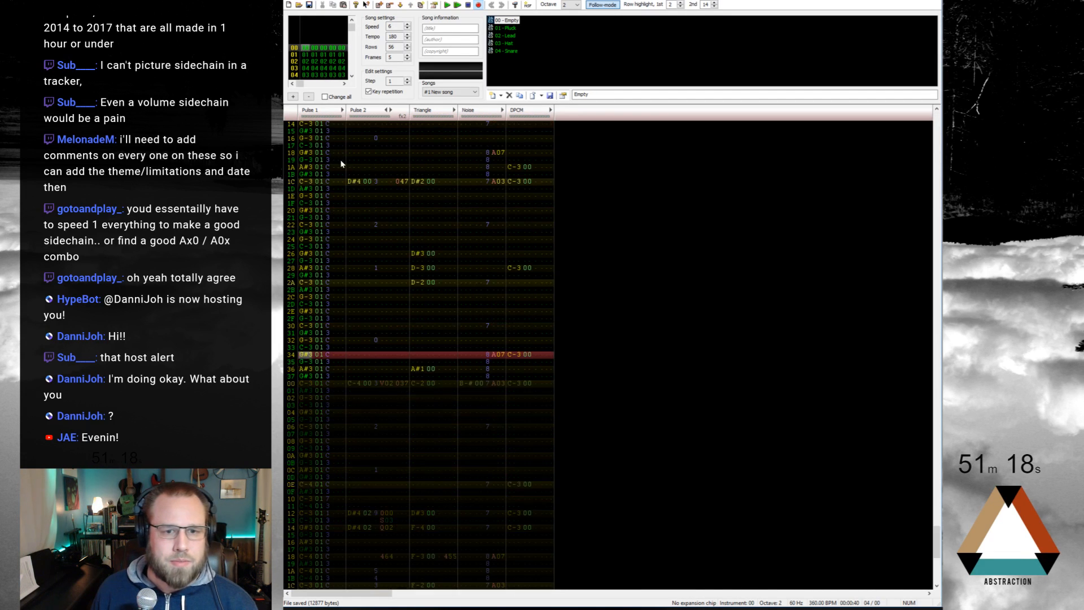
scroll(346, 168, "up", 9)
scroll(353, 174, "down", 9)
scroll(359, 174, "up", 11)
left_click(310, 125)
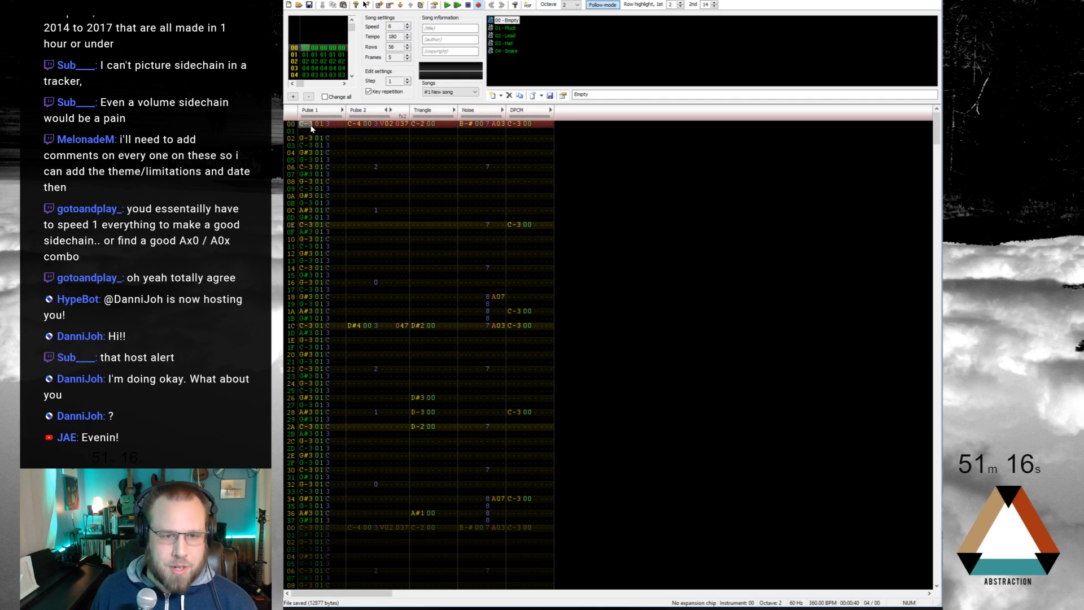
key("Return")
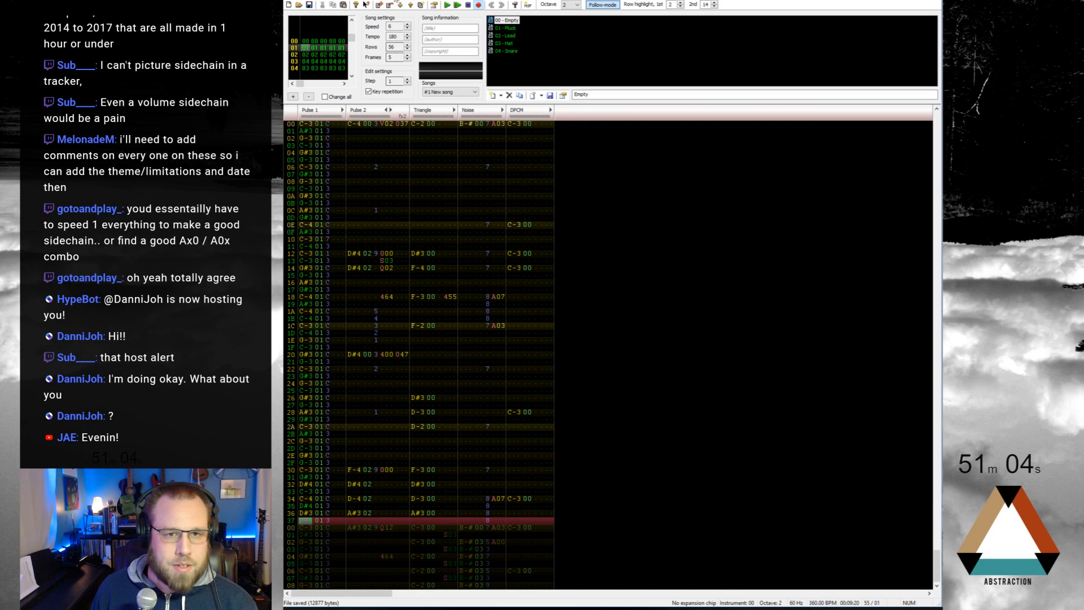
Step: Insert a new frame after frame 01 and fill it with a copy of all channels of frame 00
left_click(378, 6)
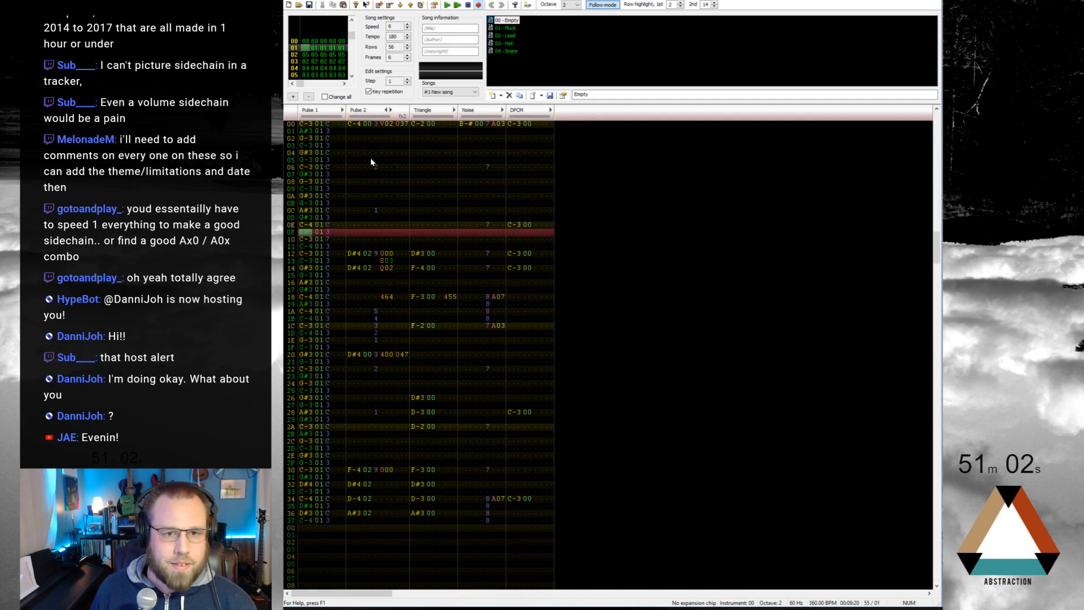
key("ctrl+a")
key("ctrl+a")
scroll(371, 165, "down", 12)
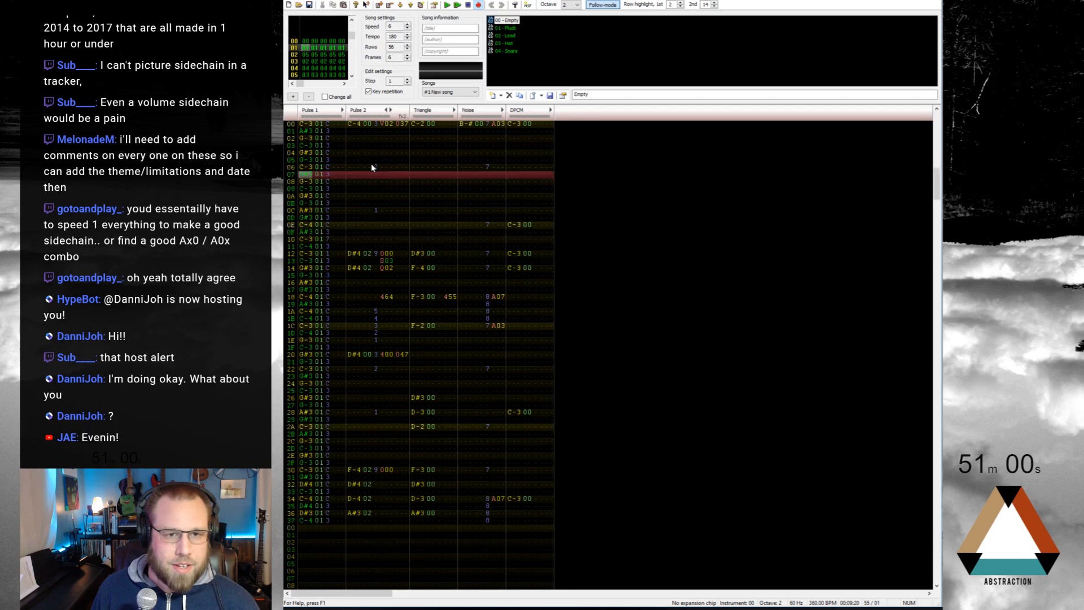
scroll(371, 163, "down", 4)
left_click(307, 125)
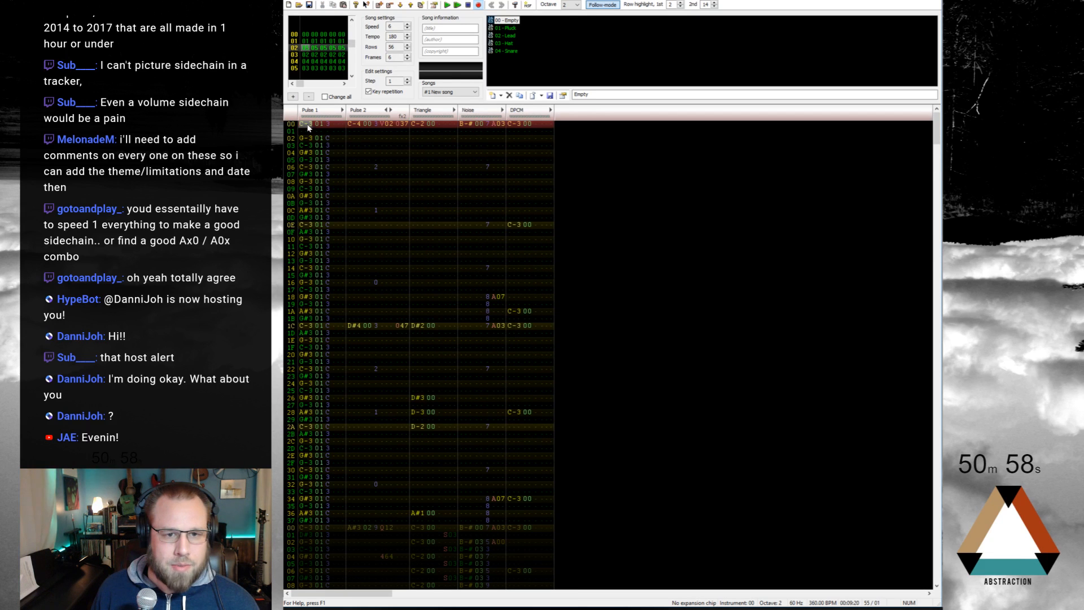
Step: Shift frame 02's opening C-4 Pulse 2 note to row 0A, and copy the A#3 phrase from frame 03 rows 00–09 to row 00
scroll(382, 163, "down", 16)
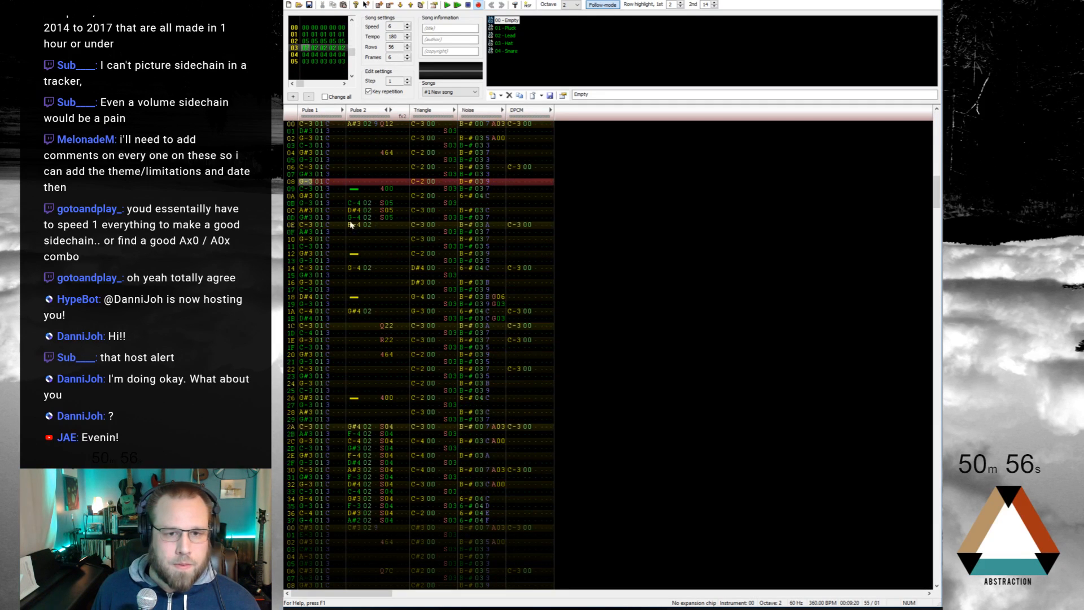
left_click_drag(364, 123, 387, 190)
scroll(386, 210, "up", 14)
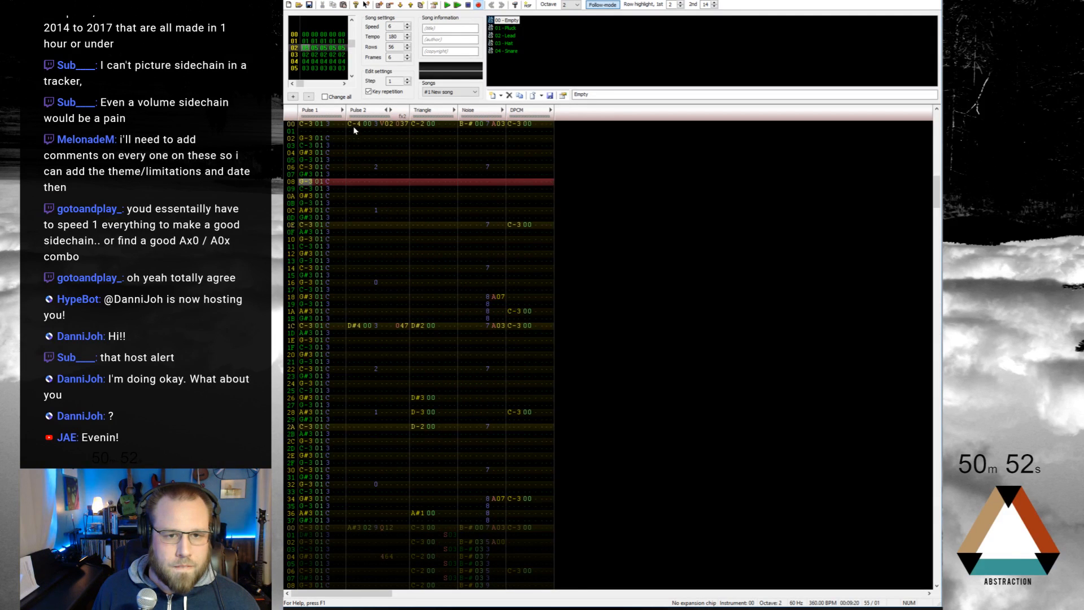
left_click_drag(354, 125, 403, 175)
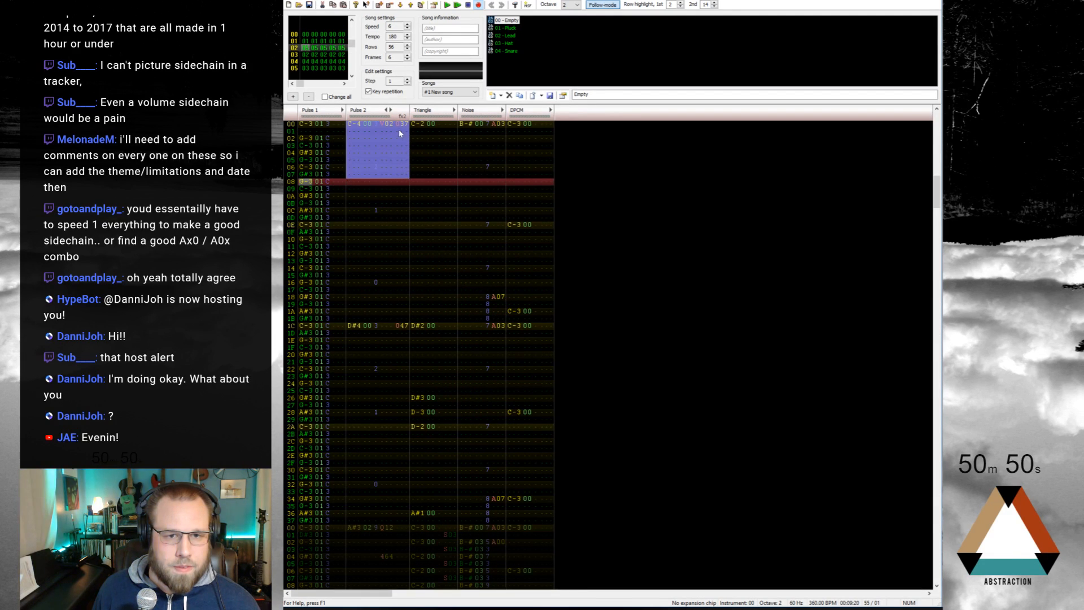
left_click_drag(399, 125, 358, 198)
left_click(350, 124)
key("ctrl+v")
left_click(354, 124)
key("ctrl+v")
Step: Fade the Pulse 2 C-4 note in frame 02 with volume 1 on row 14 and 0 on row 1A, clearing row 16
left_click(376, 253)
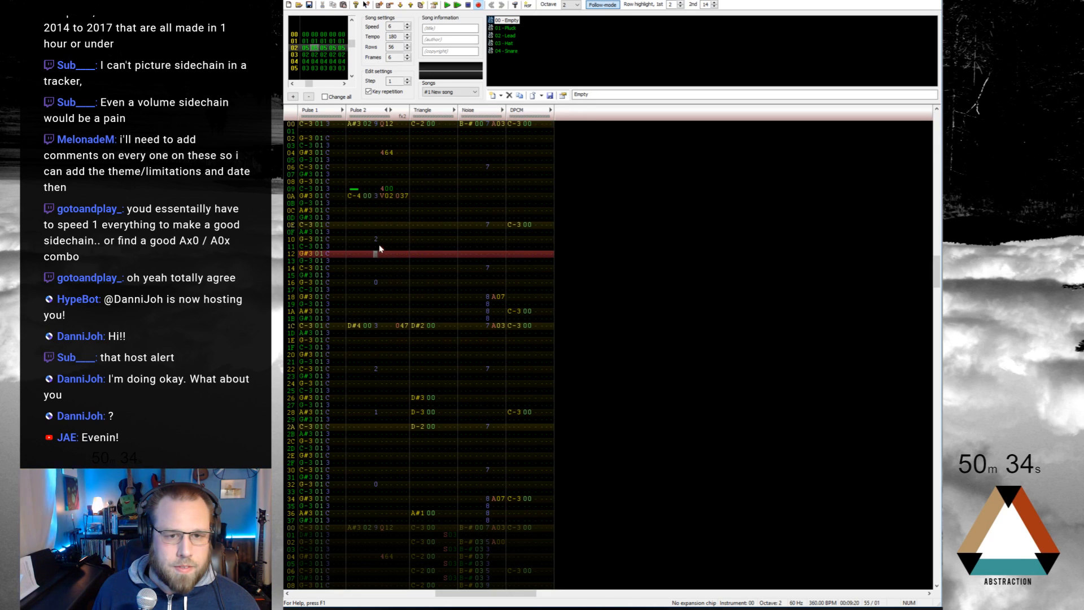
left_click(377, 268)
type("1")
key("Down")
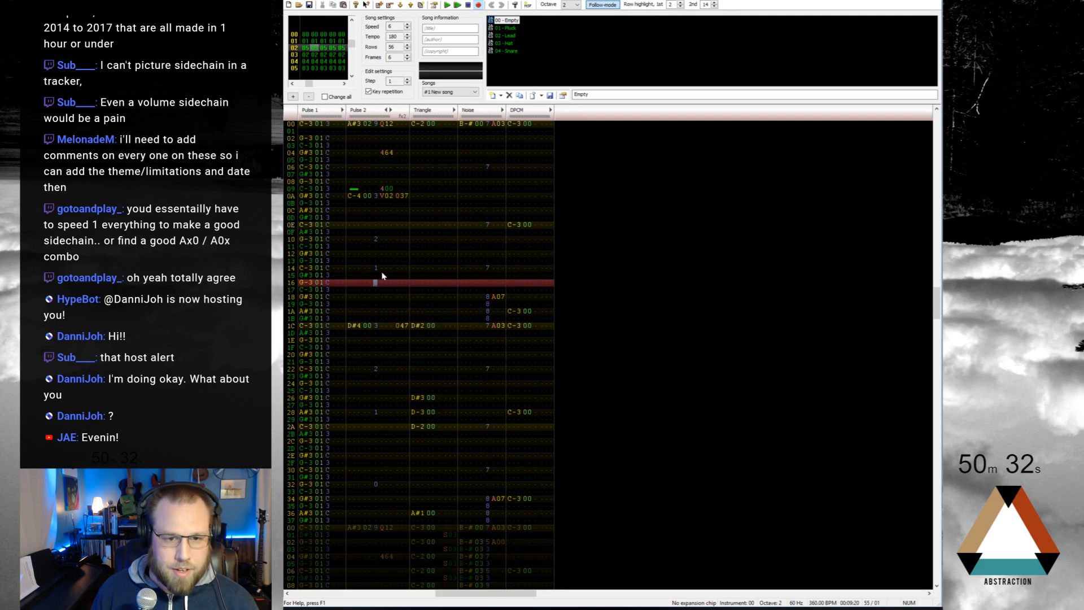
key("Delete")
key("Down")
key("Down")
key("Down")
type("0")
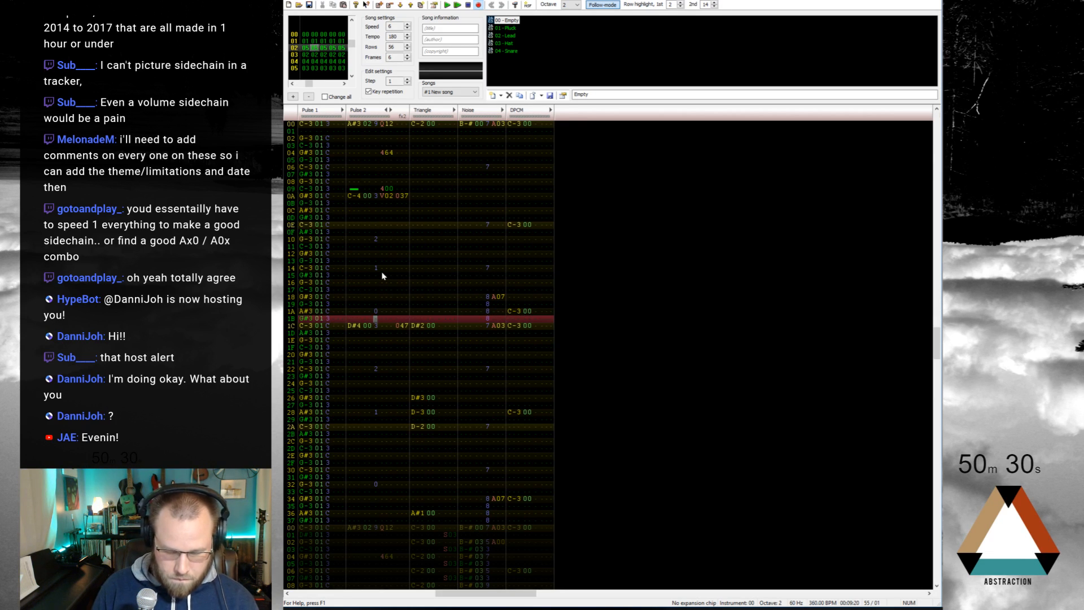
Step: Play back frame 02, and move its Pulse 2 C-4 note to row 0E and the release with effect 400 to row 0D
key("Return")
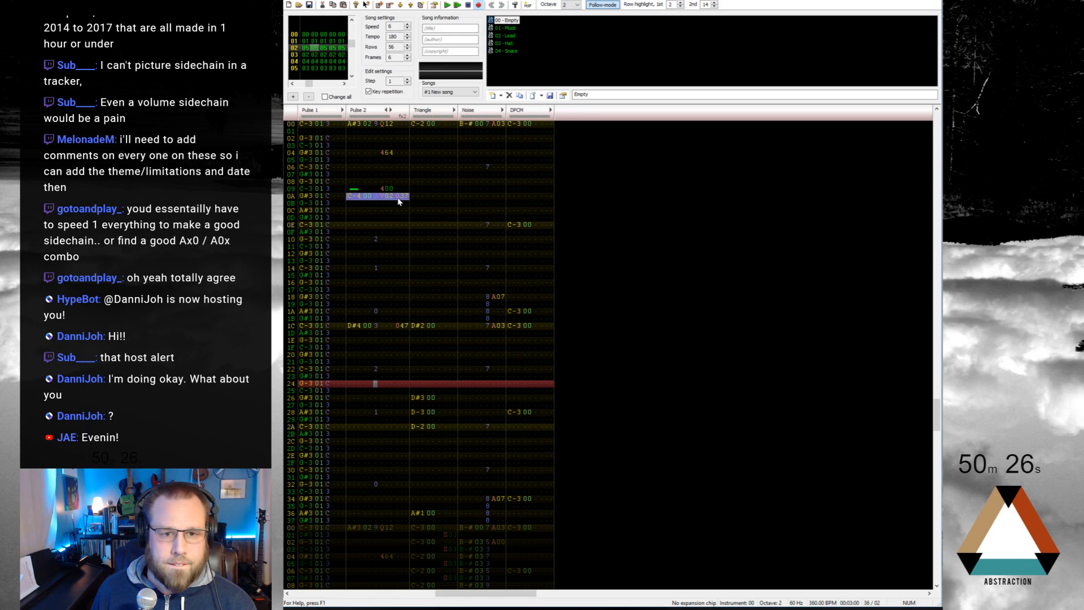
left_click_drag(397, 232, 395, 238)
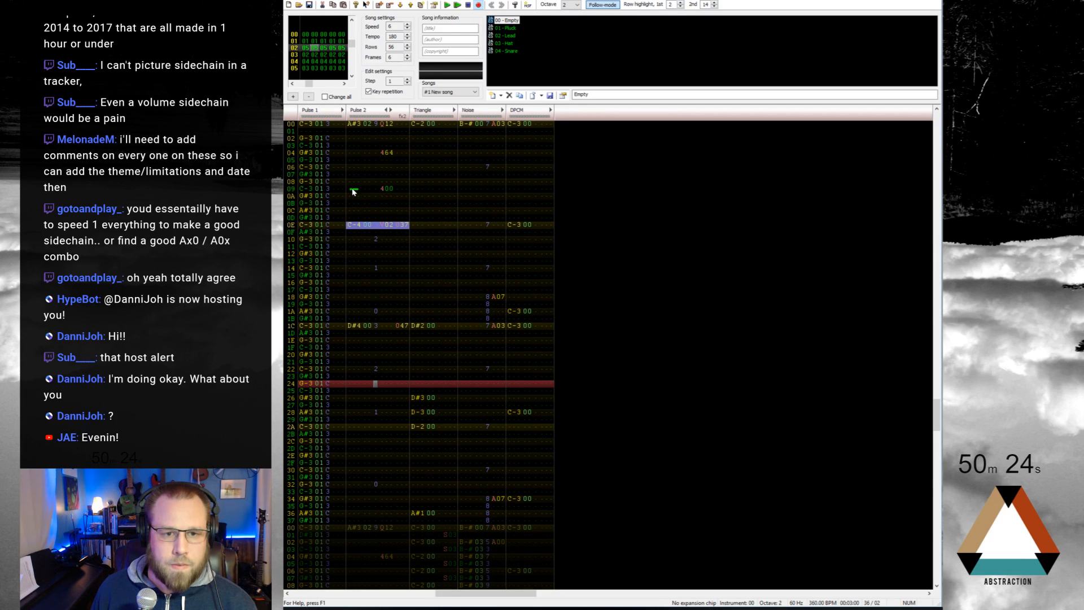
left_click_drag(354, 188, 387, 224)
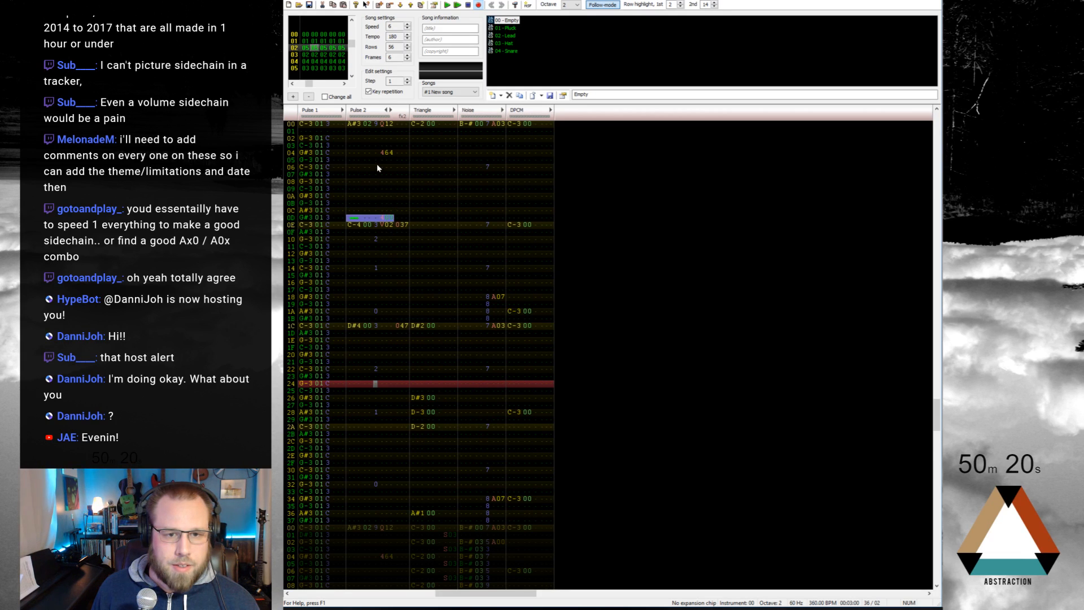
Step: Enter Pulse 2 volumes 8, 7, 6, 4, 3, 2, 1 on rows 06–0C of frame 02, and play from its first row
left_click(377, 166)
type("8")
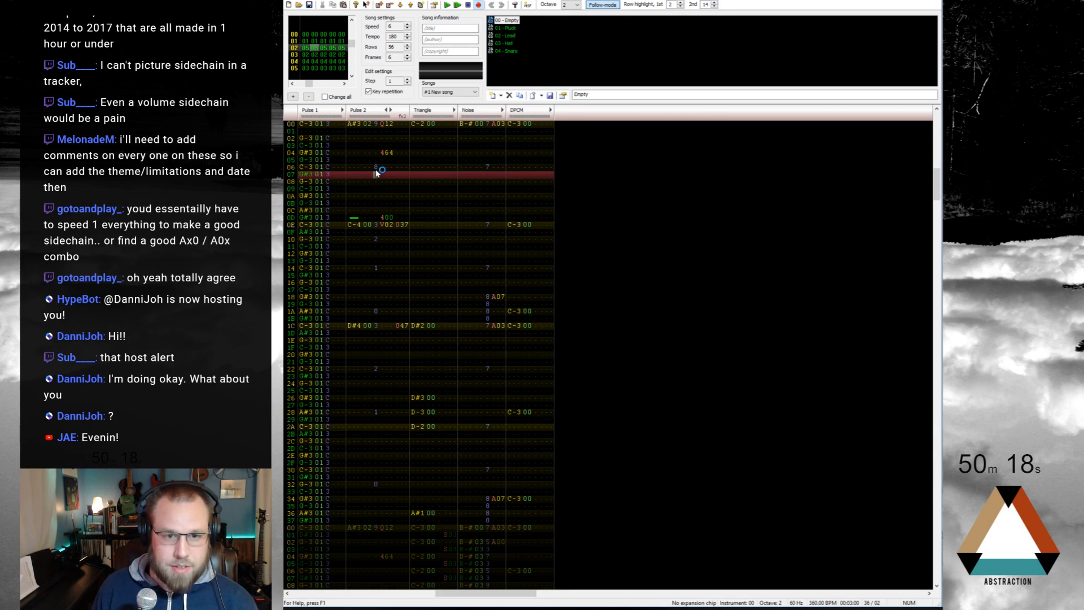
type("76432")
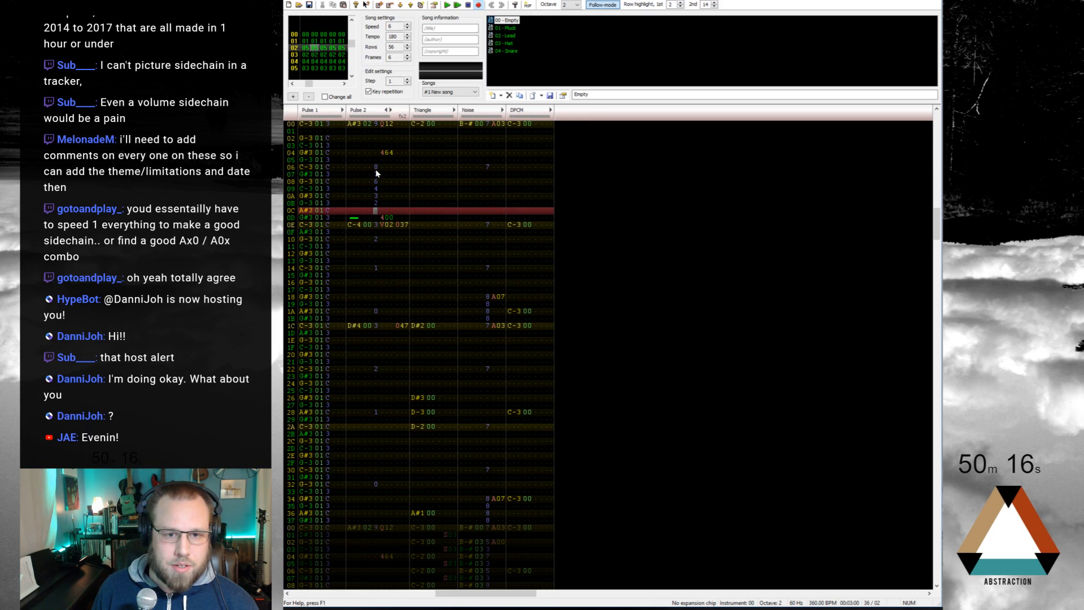
type("1")
key("Home")
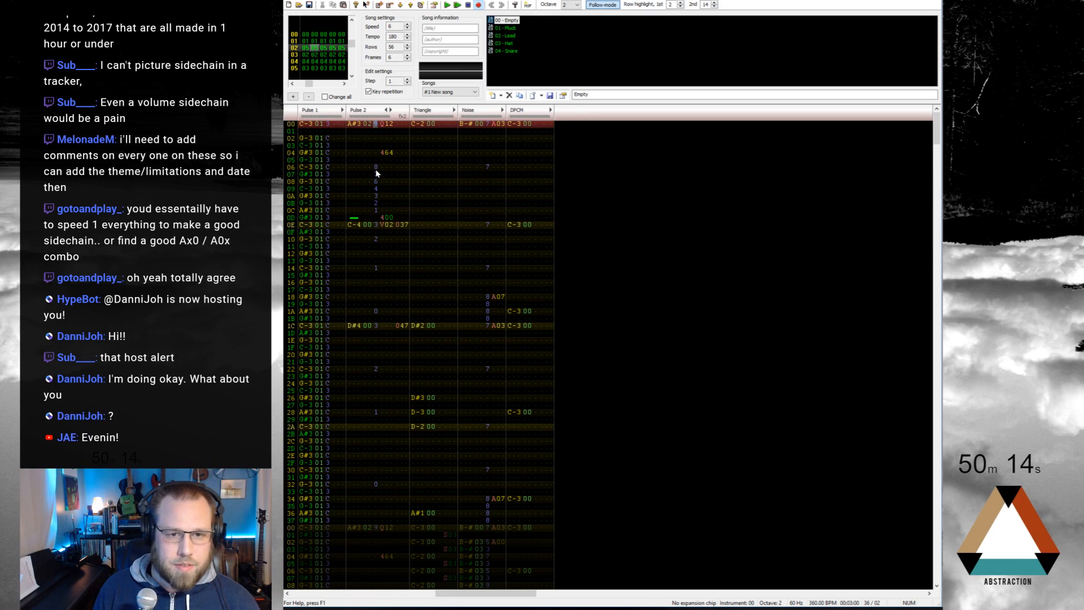
key("Return")
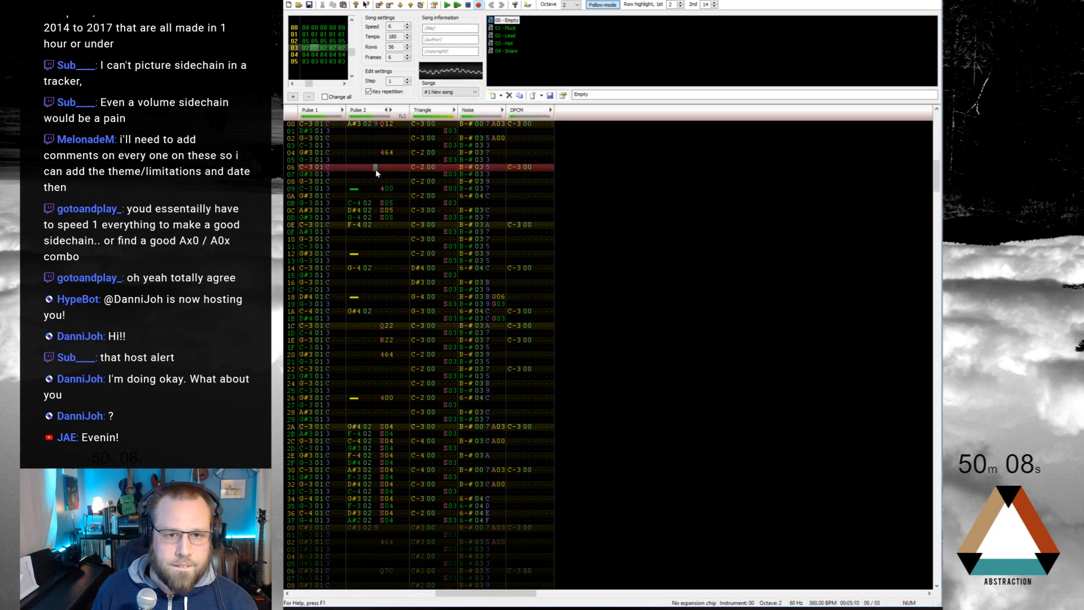
key("Return")
Step: Insert a new frame after frame 02 and fill it with a copy of all channels of frame 01
scroll(547, 185, "up", 20)
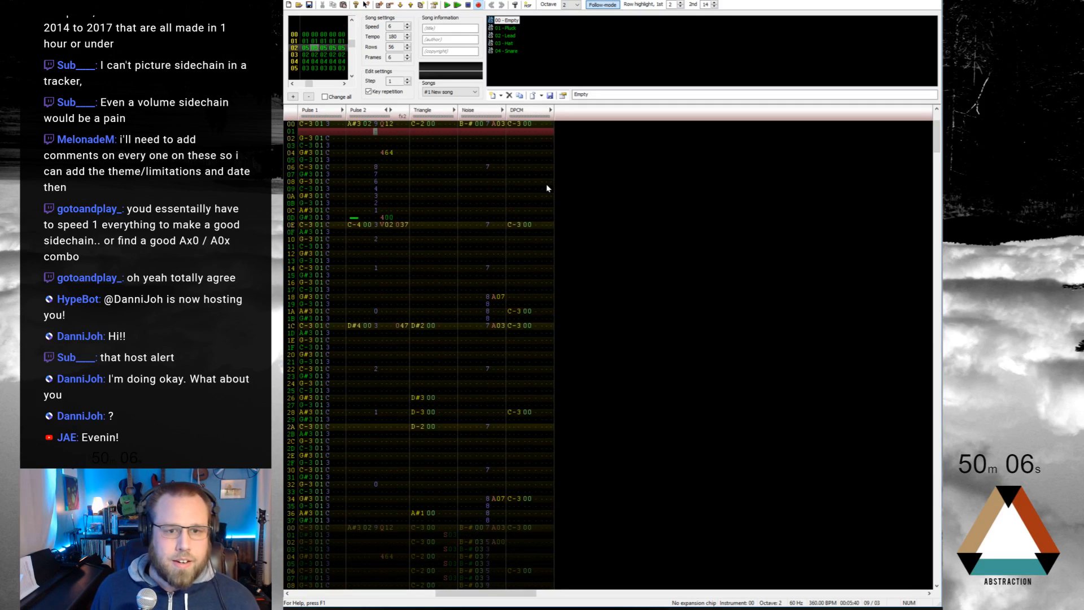
scroll(547, 184, "up", 11)
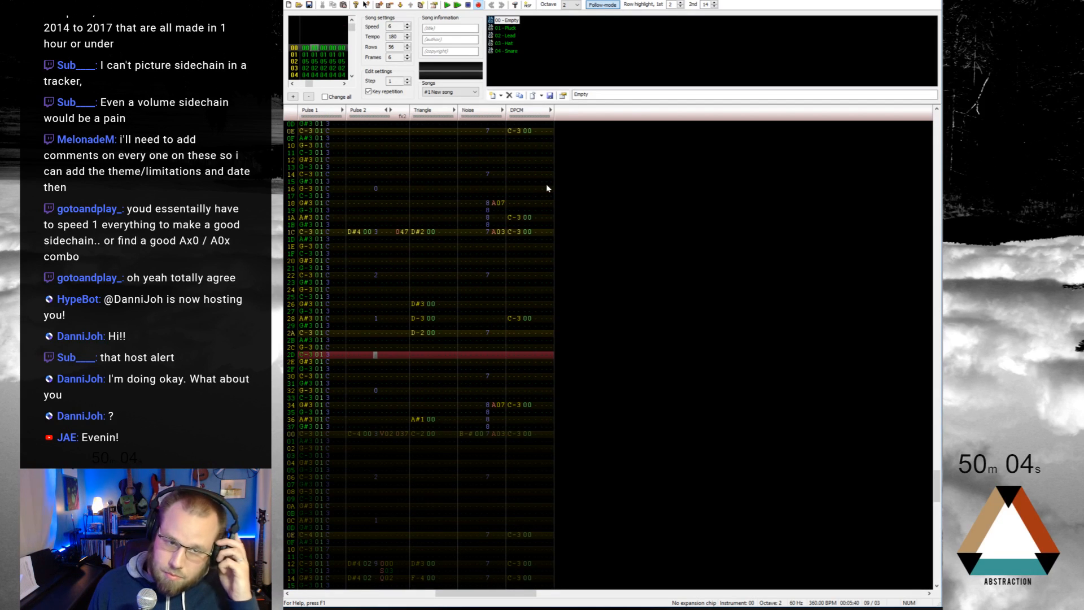
scroll(543, 185, "down", 9)
left_click(364, 125)
key("ctrl+a")
key("ctrl+a")
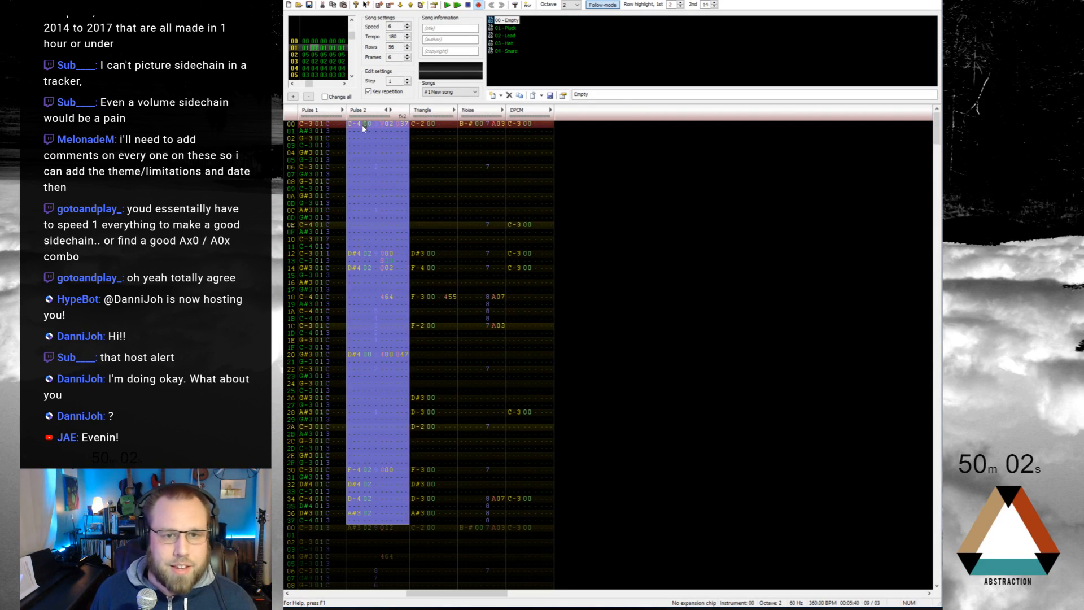
scroll(372, 159, "down", 19)
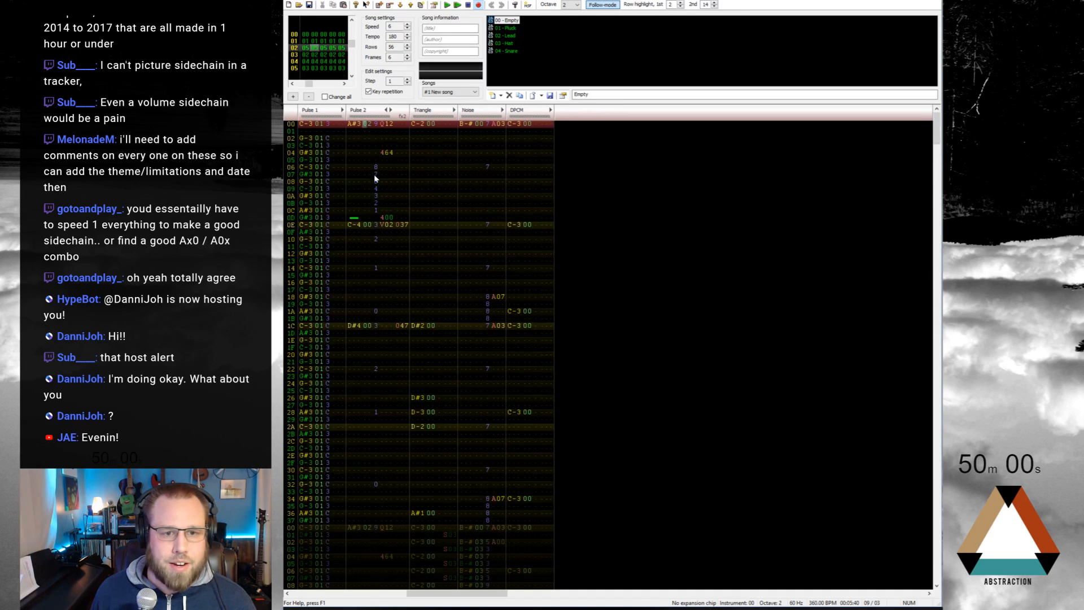
left_click(380, 5)
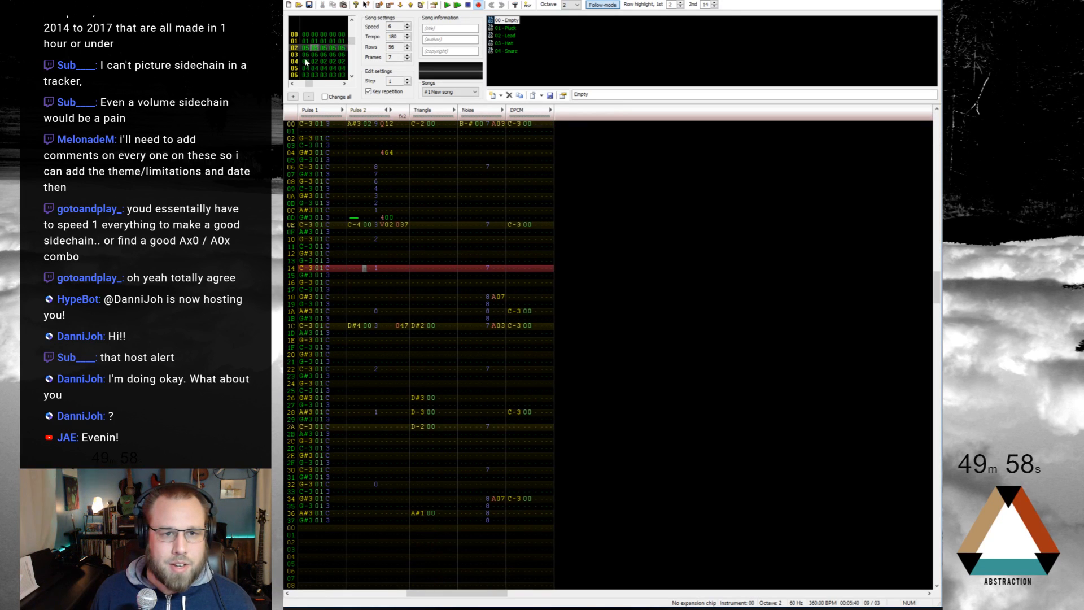
left_click(306, 56)
left_click(306, 129)
left_click(304, 125)
key("ctrl+v")
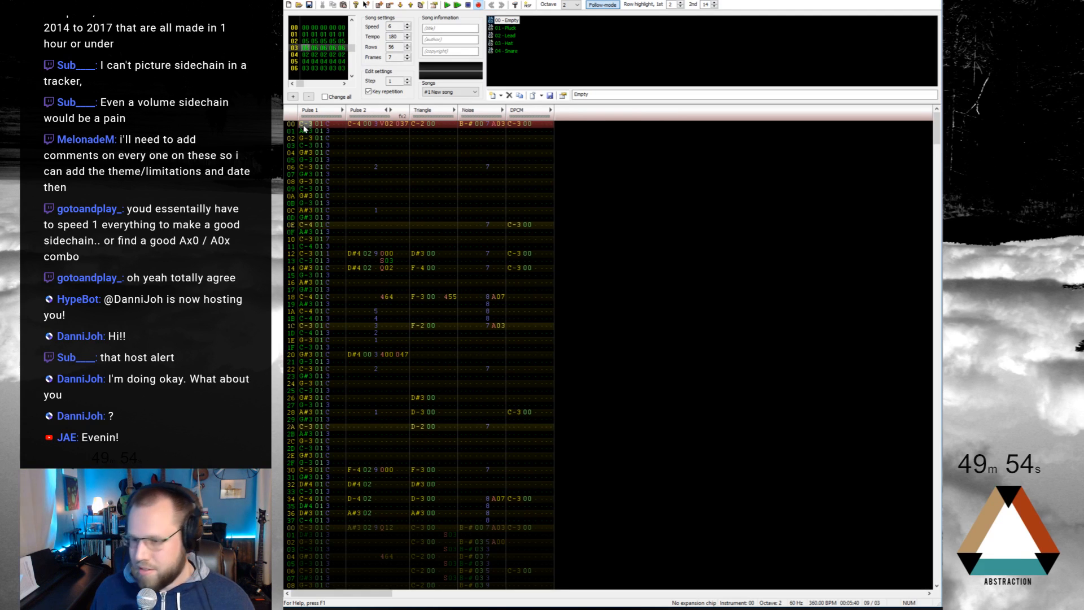
Step: Replace the Pulse 2 note on row 12 of frame 03 with G-4 using instrument 02, and play the frame back
left_click(356, 128)
left_click(357, 253)
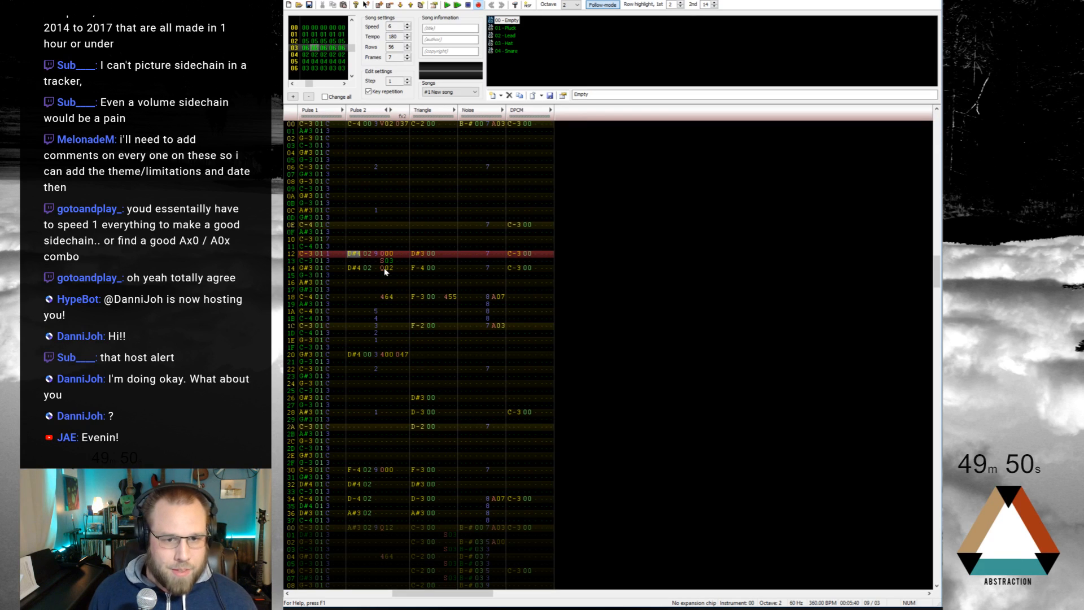
key("6")
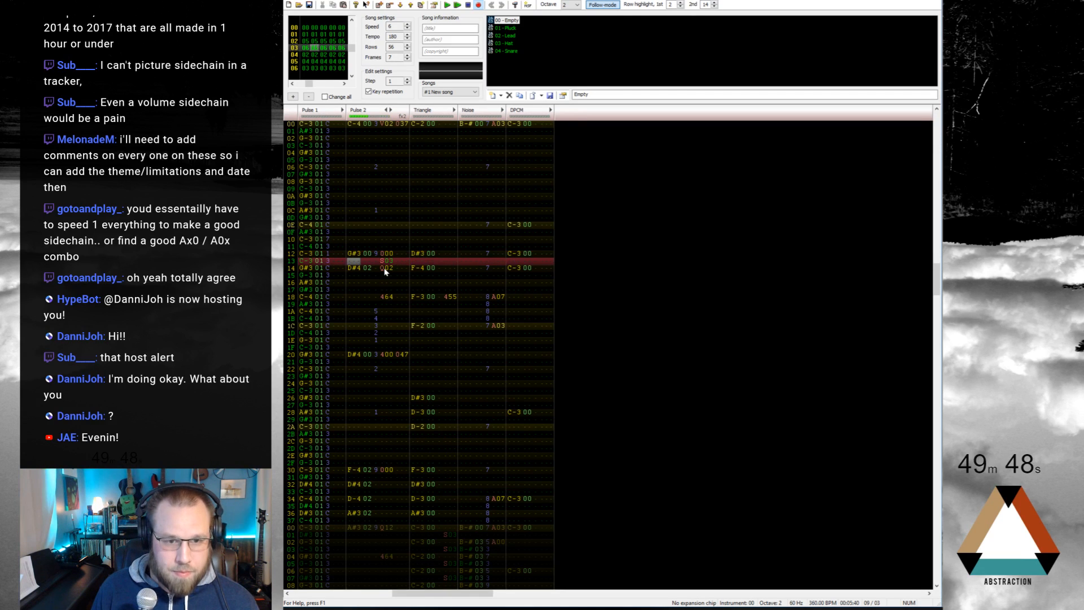
key("Up")
key("ctrl+Down")
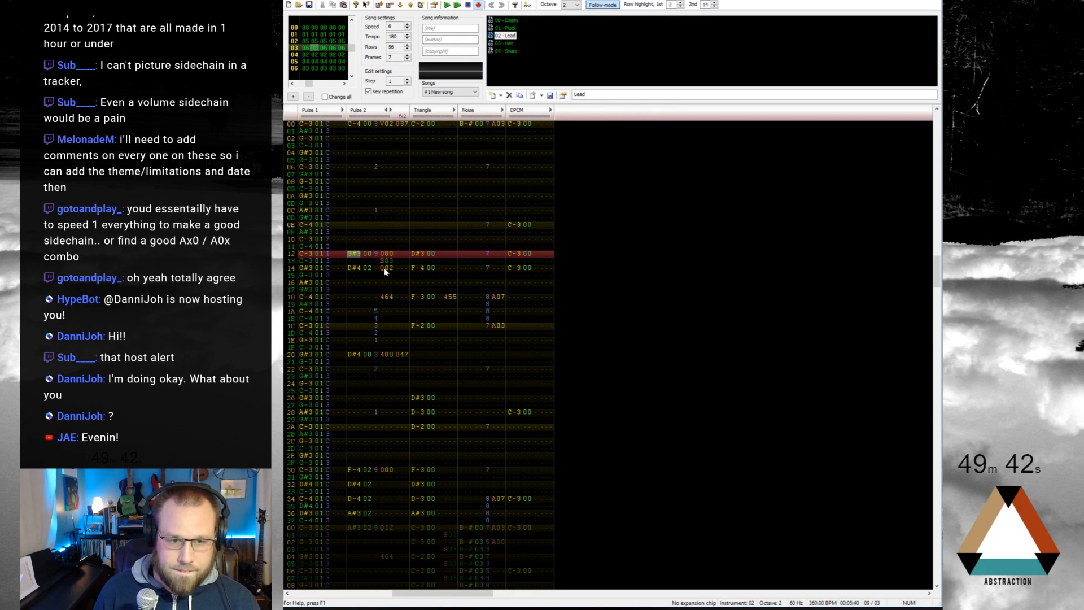
key("t")
key("Up")
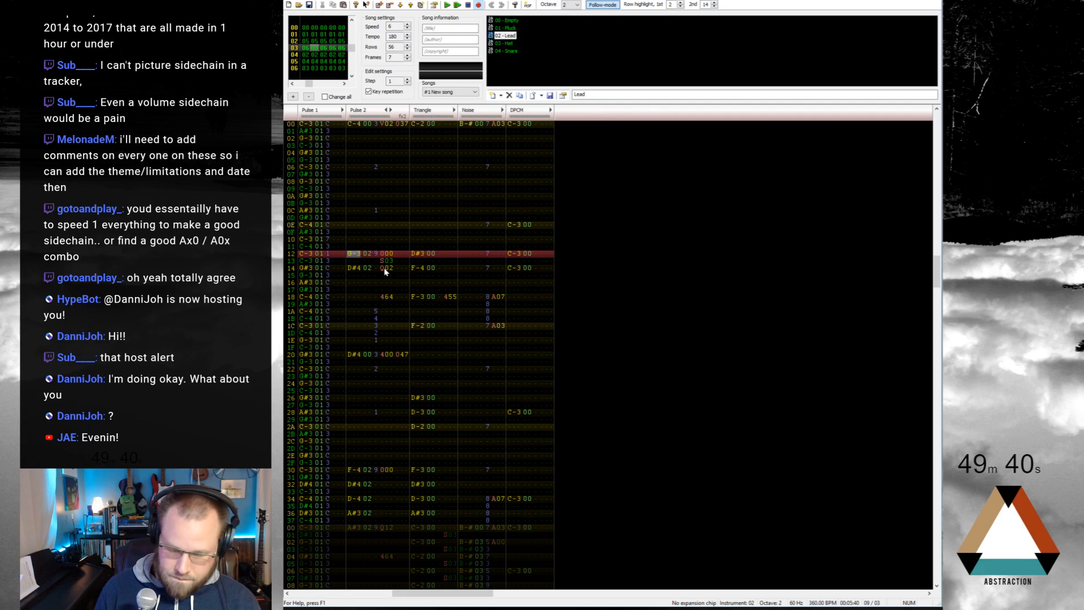
key("KP_Multiply")
key("t")
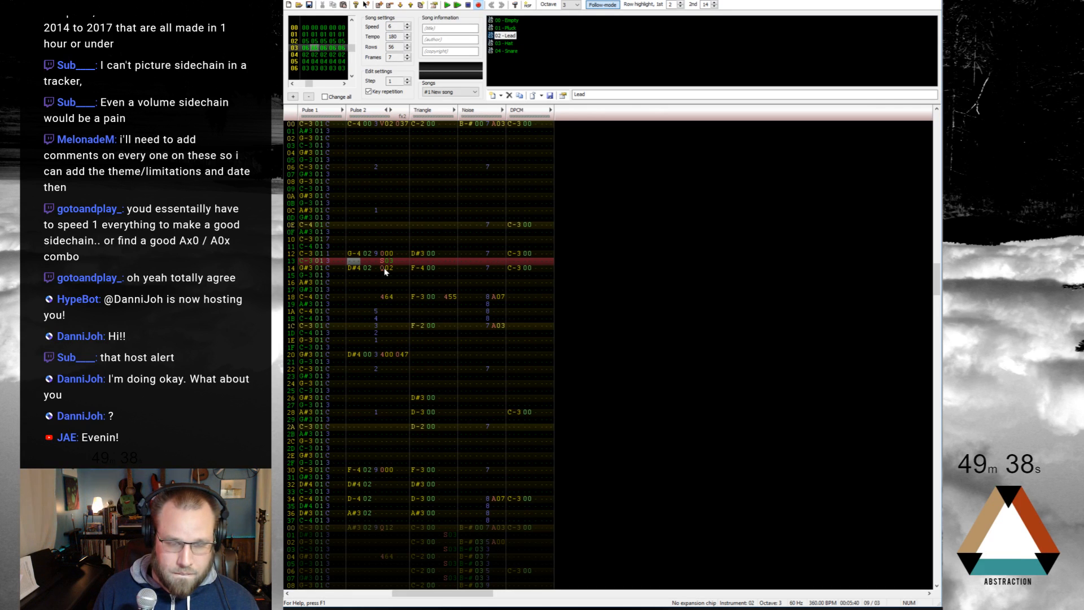
key("Return")
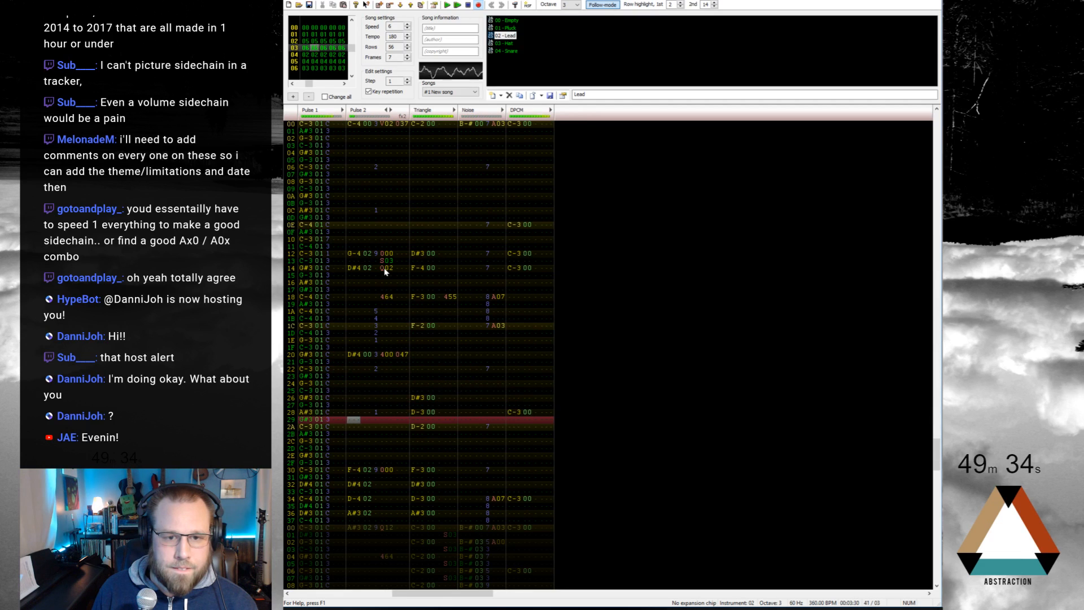
key("Return")
Step: Move the Pulse 2 D#4 note with effect Q02 from row 14 to row 16 of frame 03
key("Up")
key("Up")
key("Up")
key("Up")
key("Up")
key("Up")
key("Up")
key("Up")
key("Up")
key("Up")
key("Up")
key("Up")
key("Up")
key("Up")
key("Up")
key("Up")
key("Up")
key("Up")
key("Up")
key("Up")
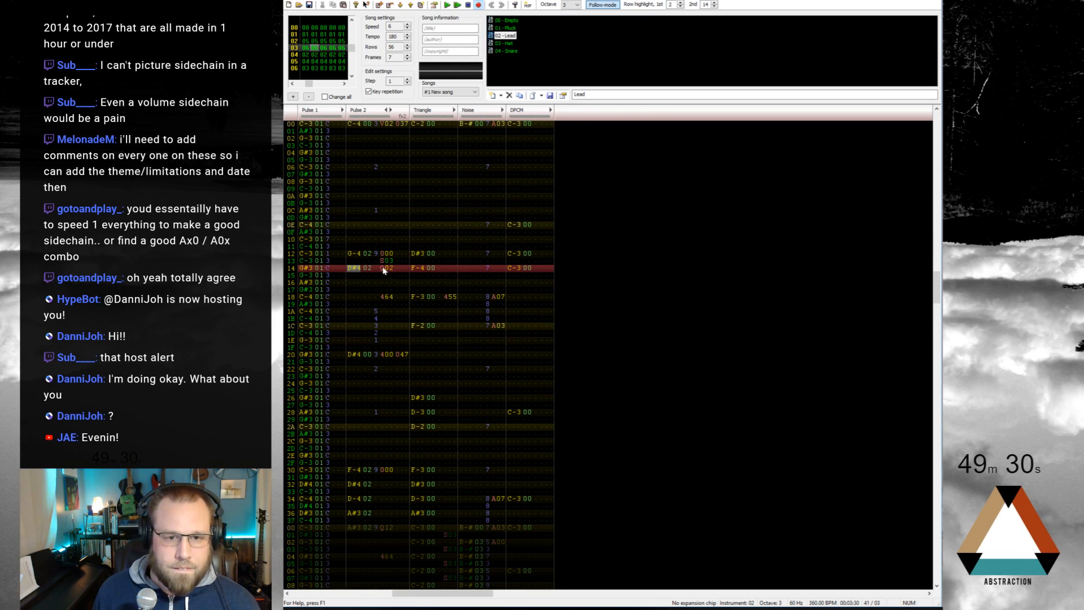
left_click_drag(351, 275, 353, 281)
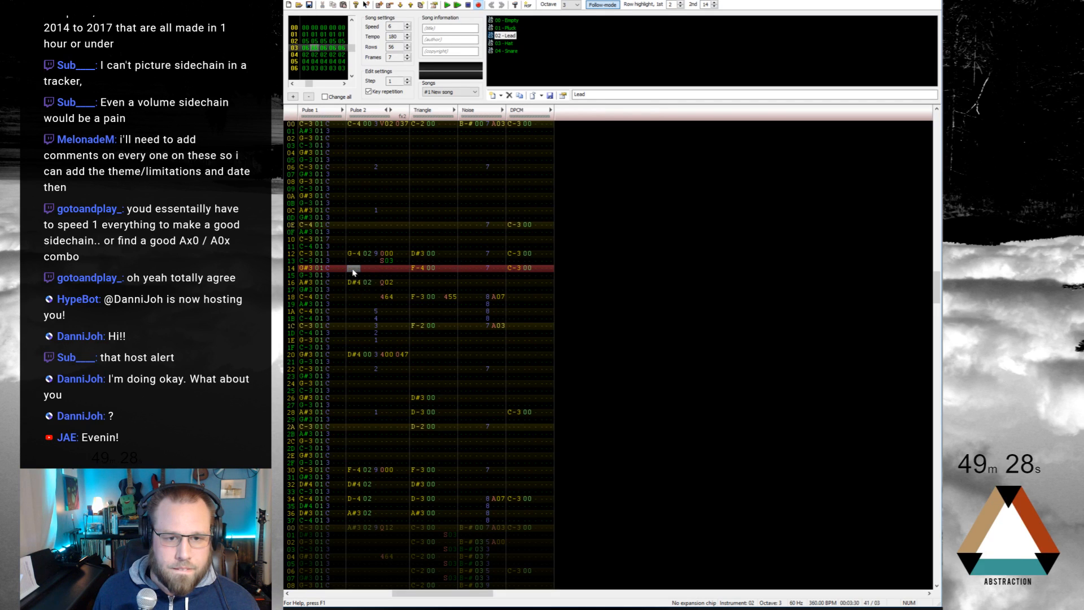
Step: Enter D#4 with instrument 02 on Pulse 2 row 14 and effect S03 on row 15 of frame 03
key("3")
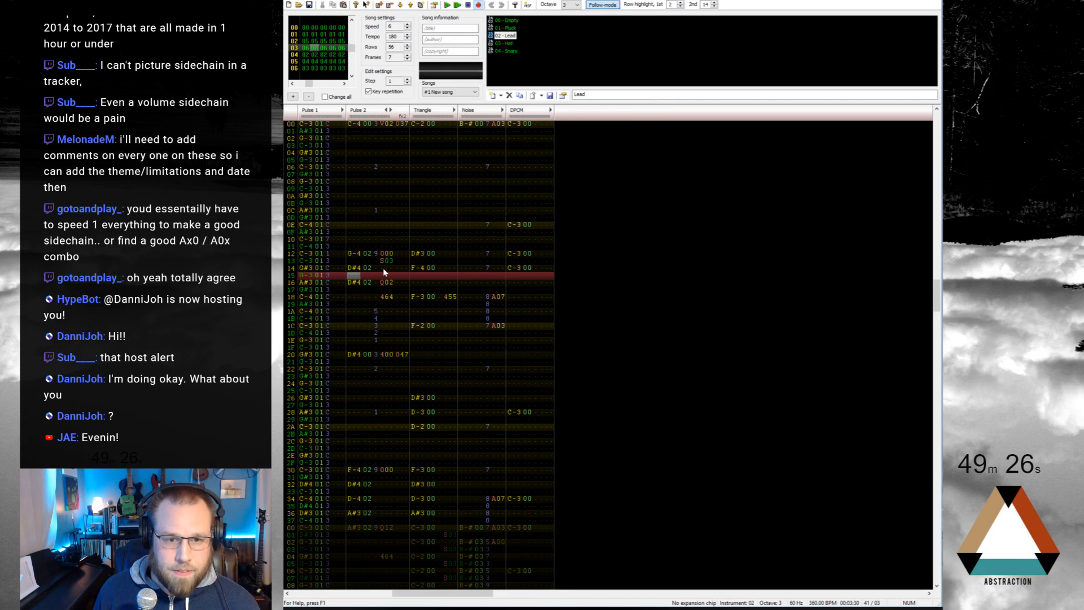
left_click(382, 275)
type("s00")
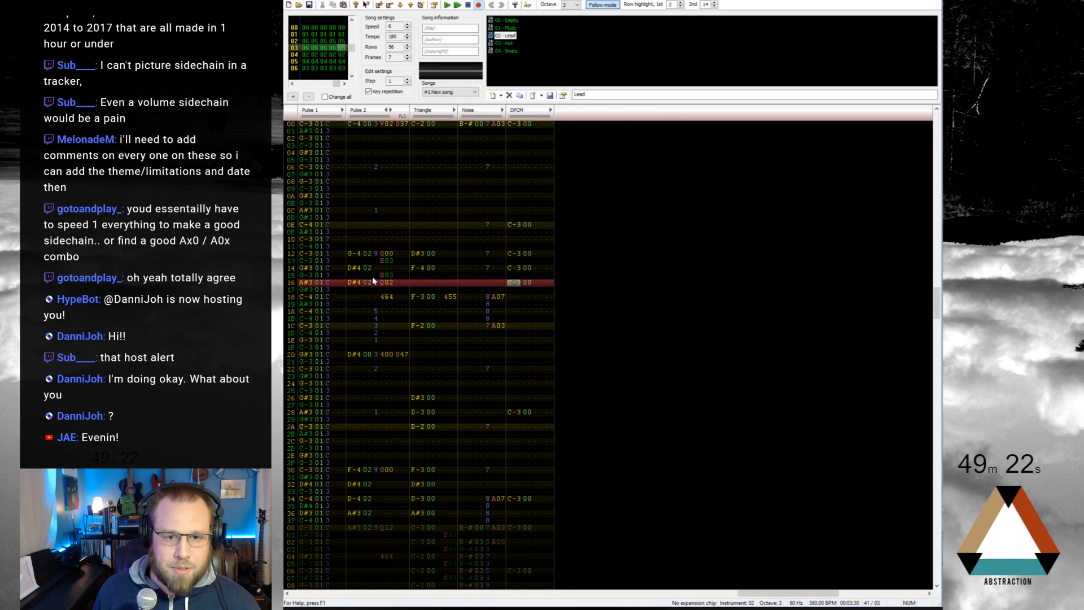
Step: Set the Triangle notes in frame 03 to G-3 on row 12, D#3 on row 14 and F-3 on row 16
left_click(416, 254)
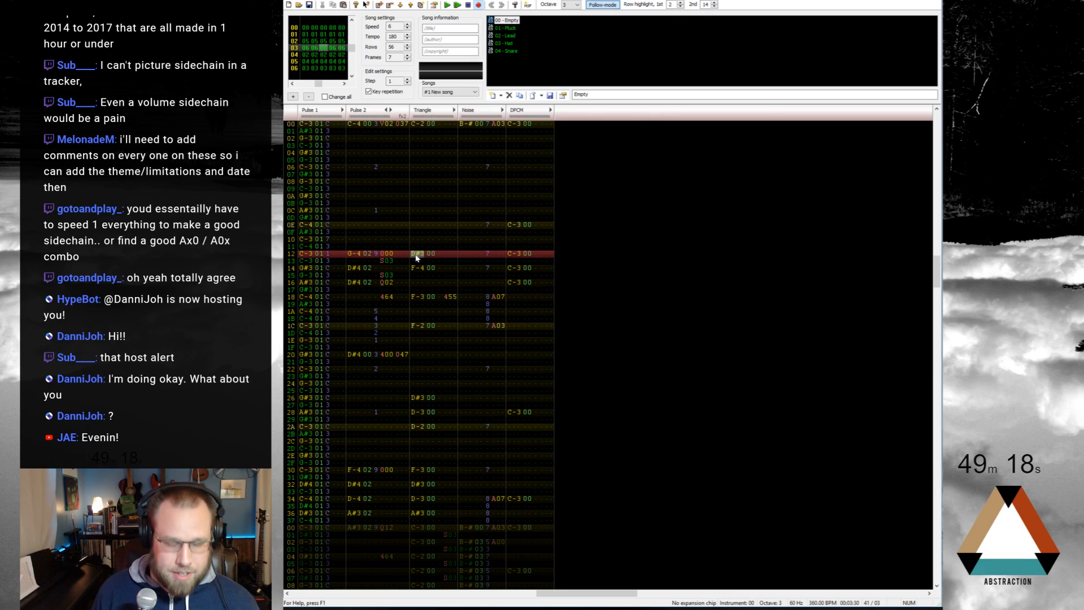
key("b")
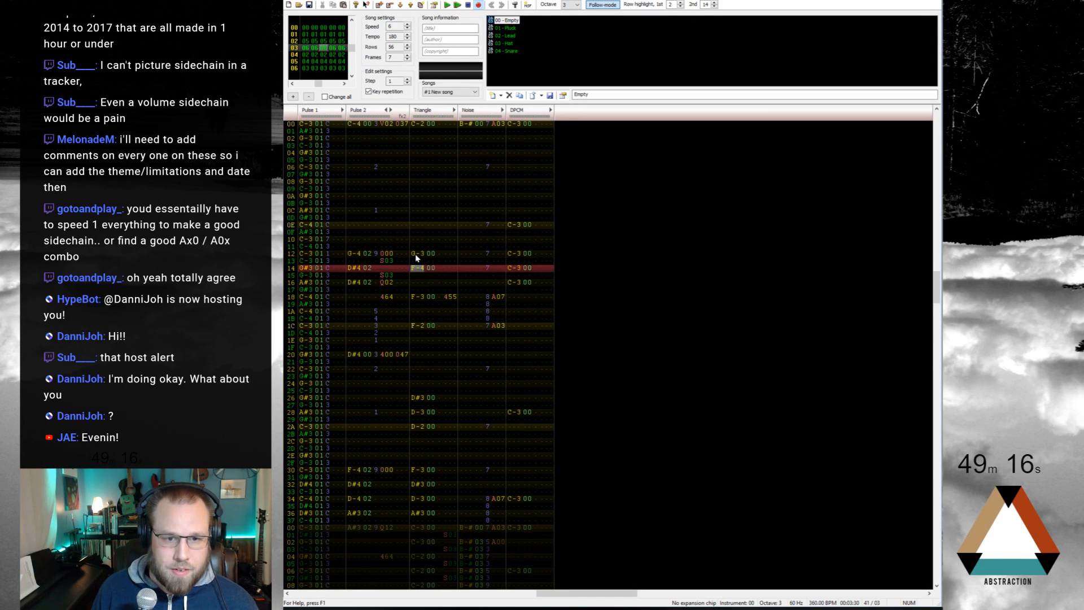
key("Down")
key("v")
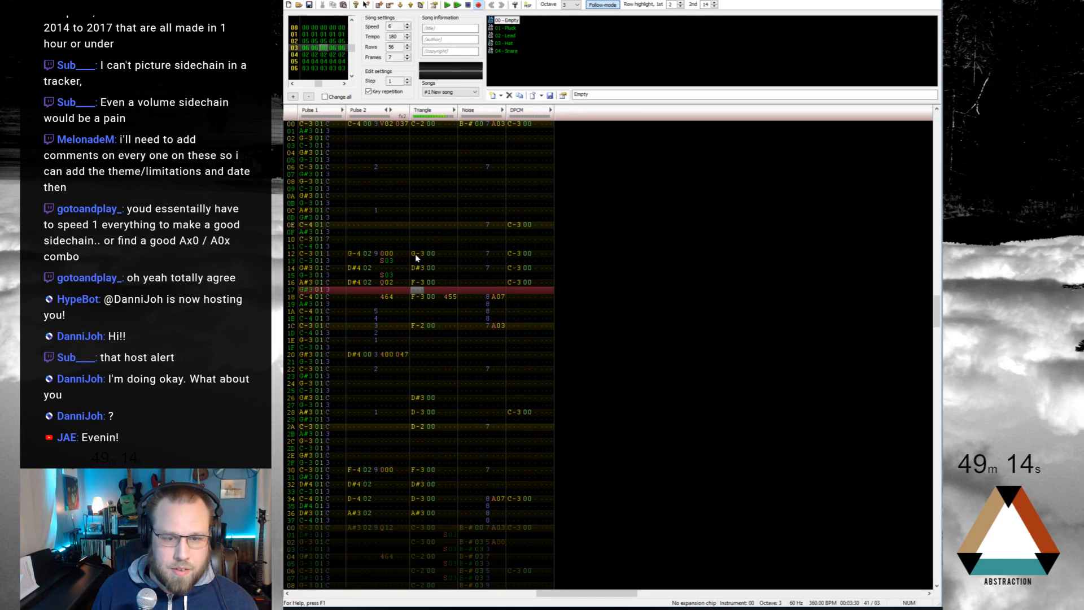
Step: Clear the Triangle note and its 455 effect on row 18 of frame 03, and listen to the result
key("Down")
key("shift+Right")
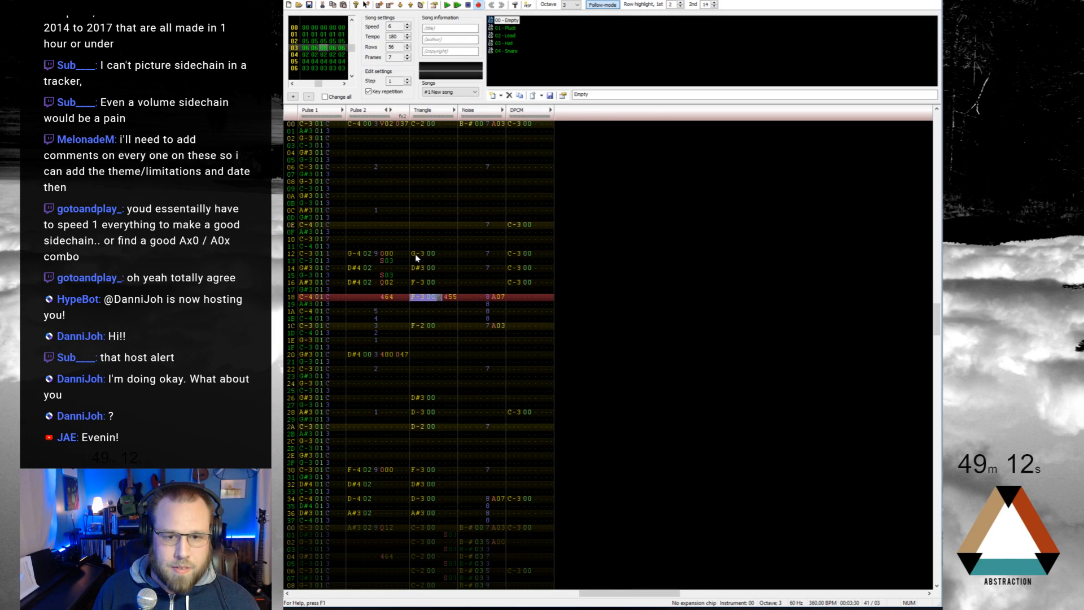
key("shift+Right")
key("Delete")
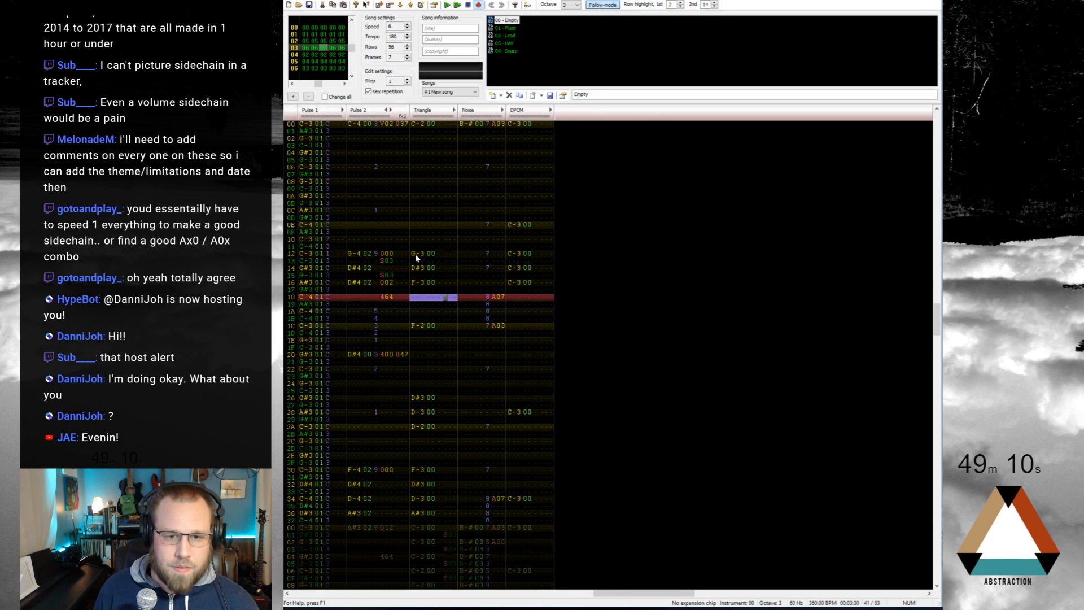
key("Return")
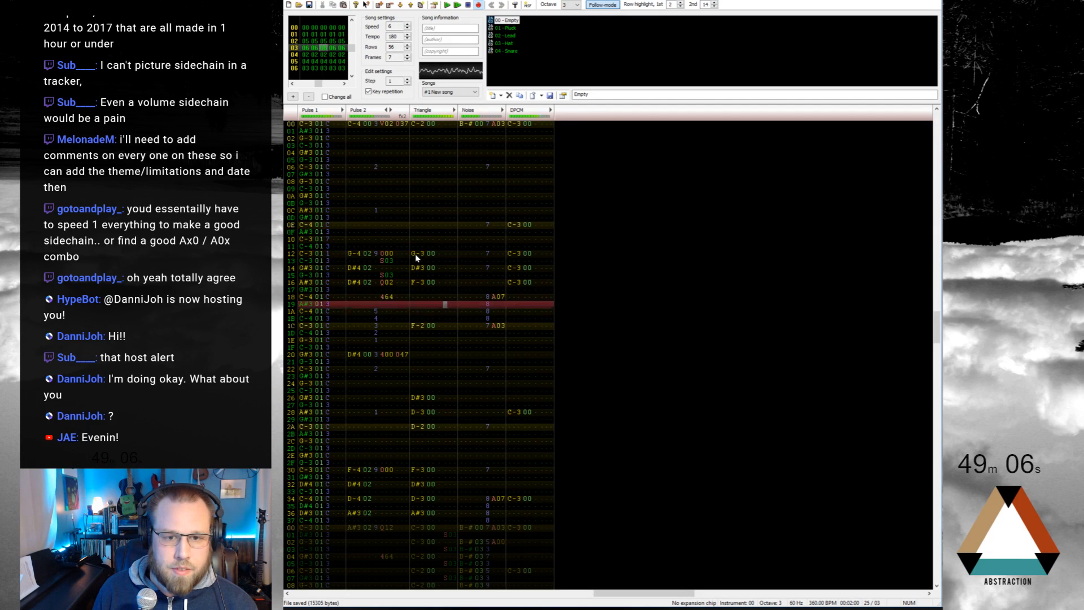
key("Return")
Step: Add effect S03 to the Triangle channel on rows 13 and 15 of frame 03, and play from the frame's start
left_click(449, 260)
type("s00s00")
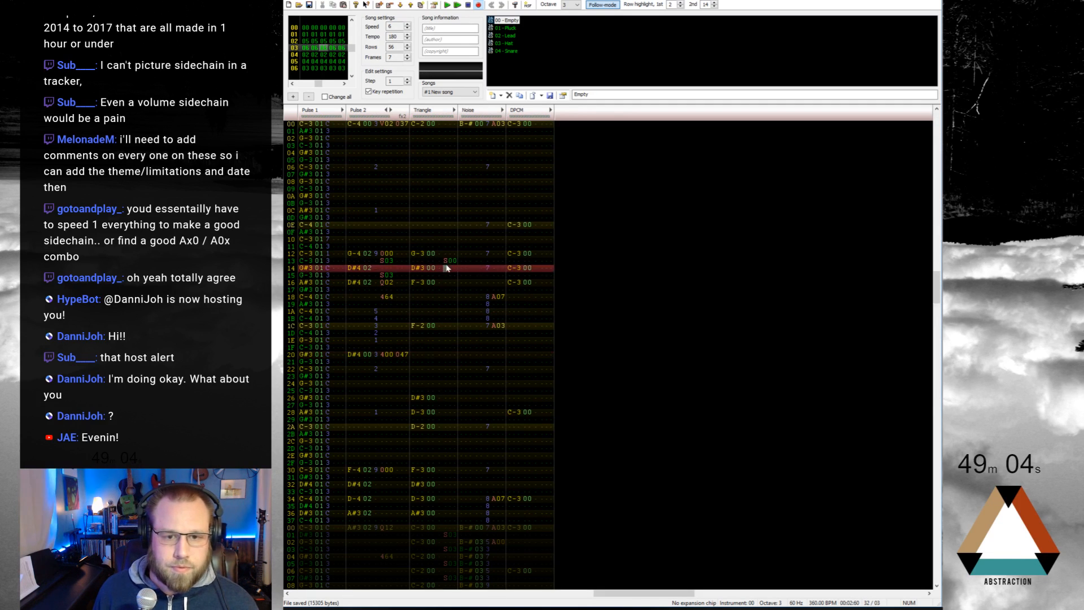
key("Delete")
type("s")
key("Up")
key("Right")
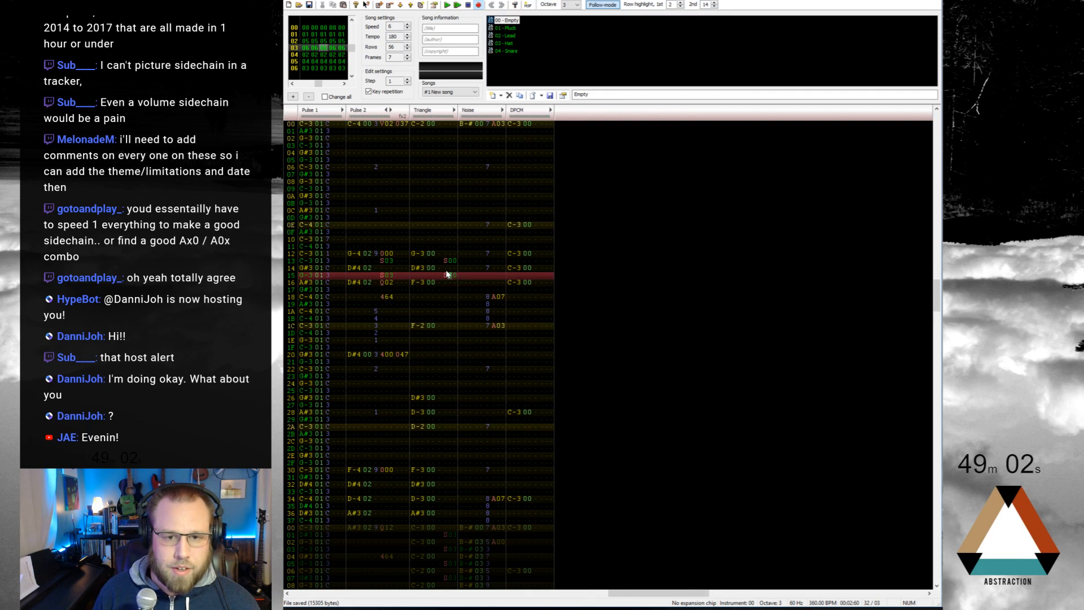
key("Right")
key("Up")
key("Up")
type("3")
key("Down")
type("3")
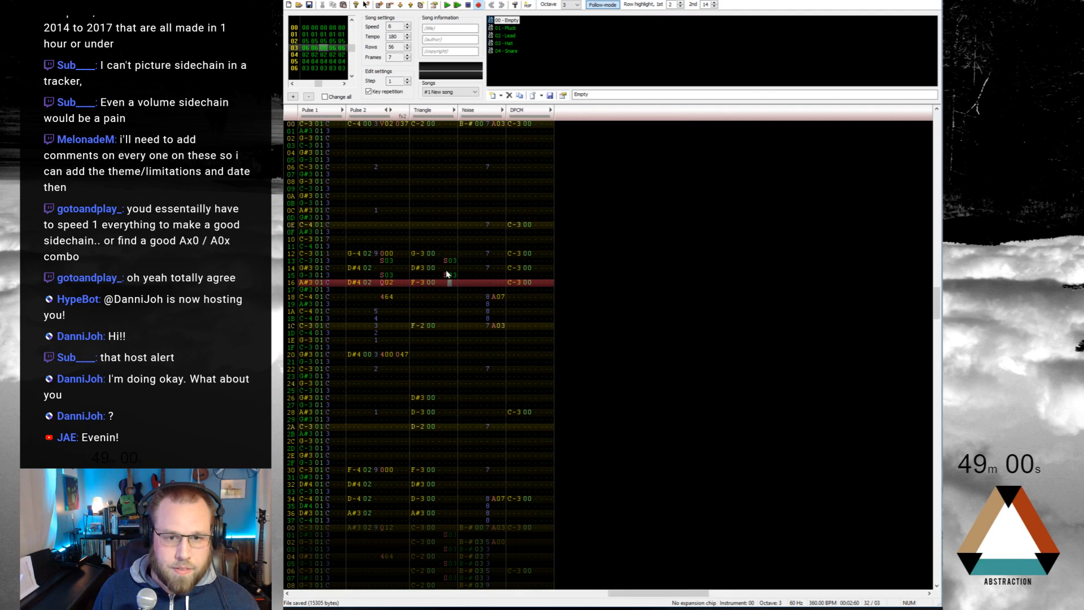
key("Home")
key("Return")
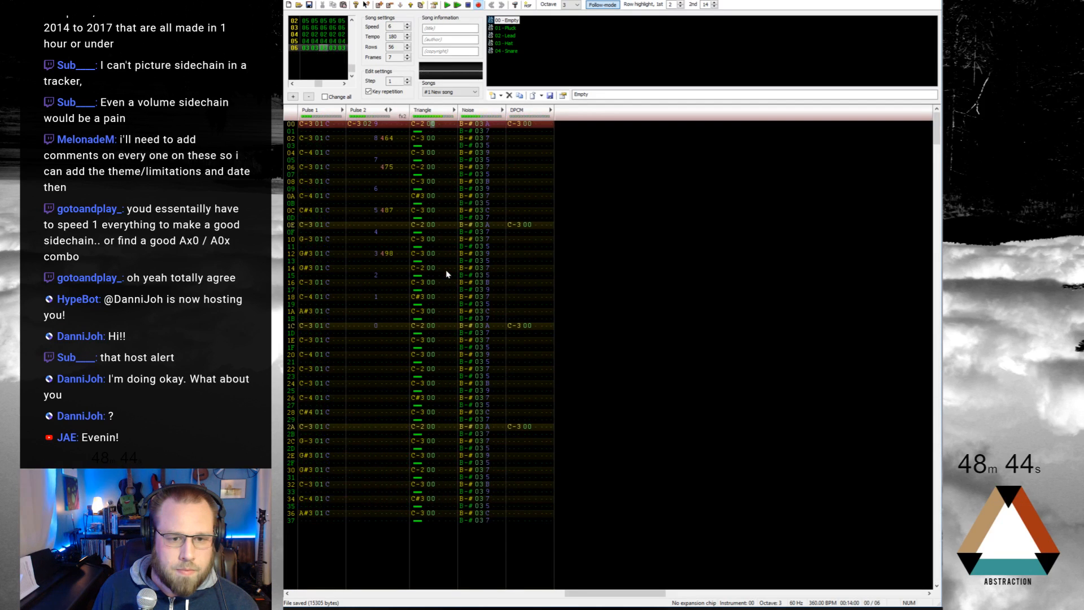
Step: Play back frame 05 and examine its Pulse 1 notes around rows 16 to 1A
scroll(446, 273, "up", 8)
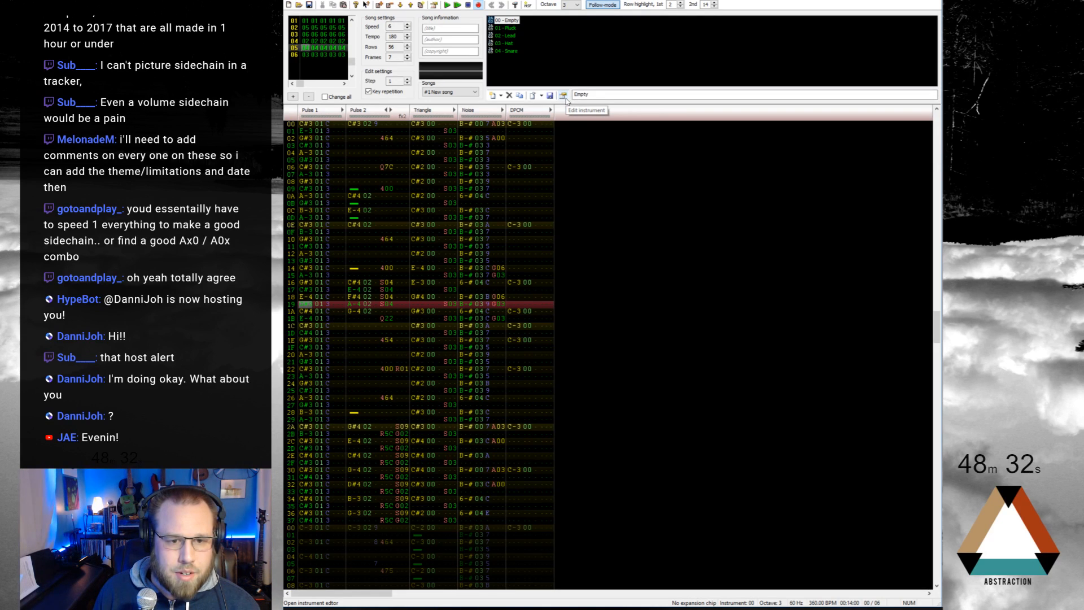
key("Up")
key("Up")
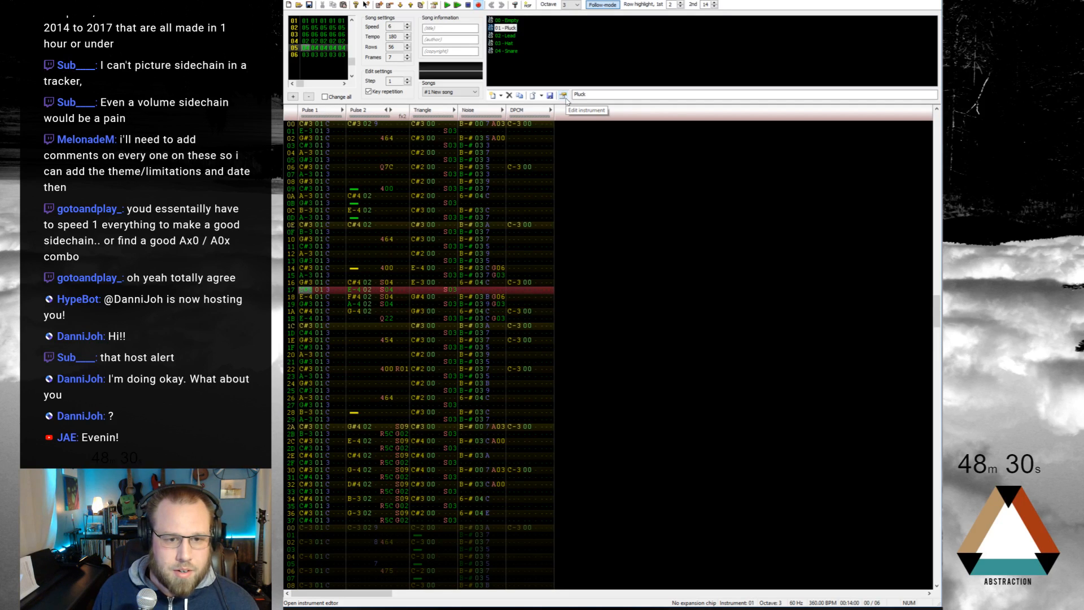
key("Up")
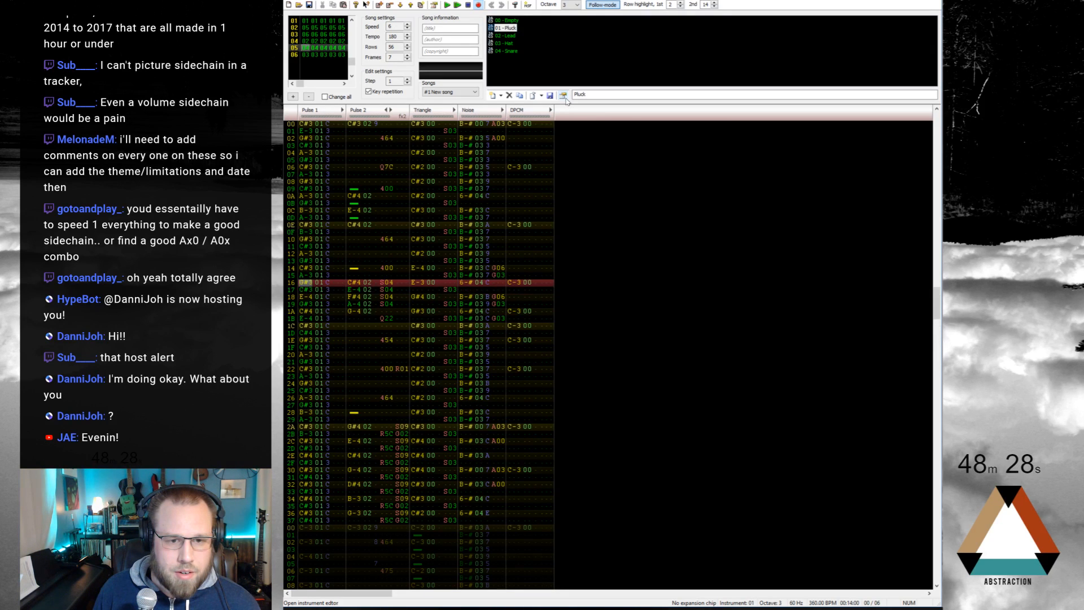
key("Down")
key("Down")
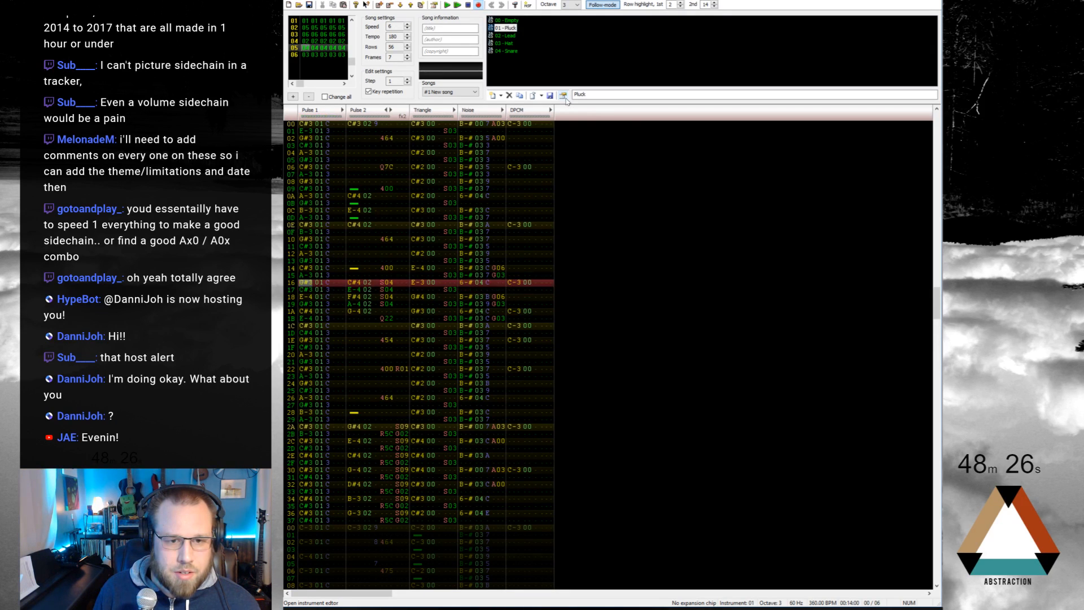
key("Down")
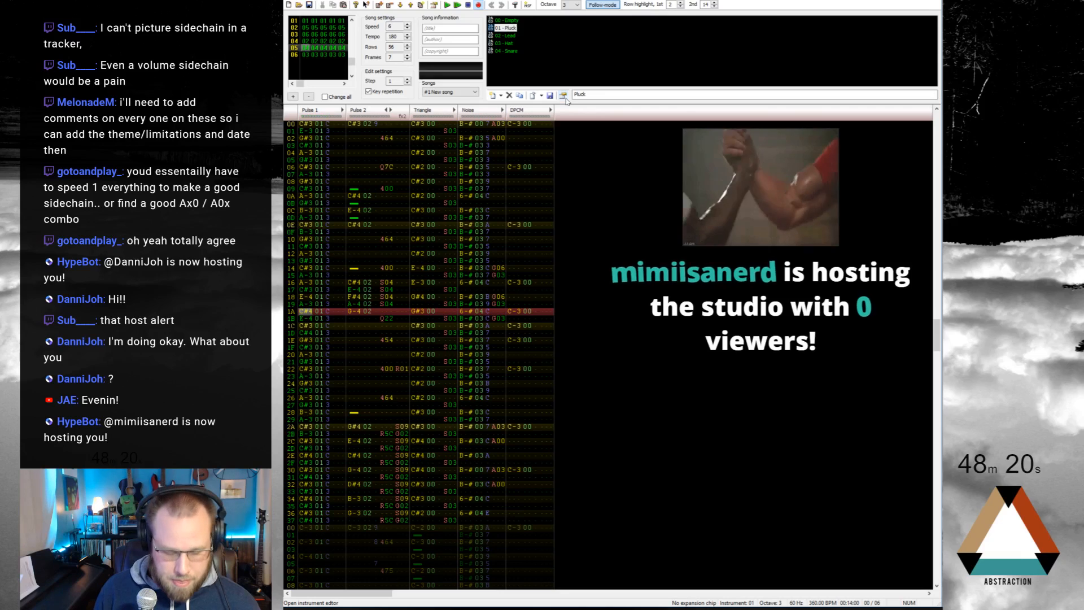
key("Return")
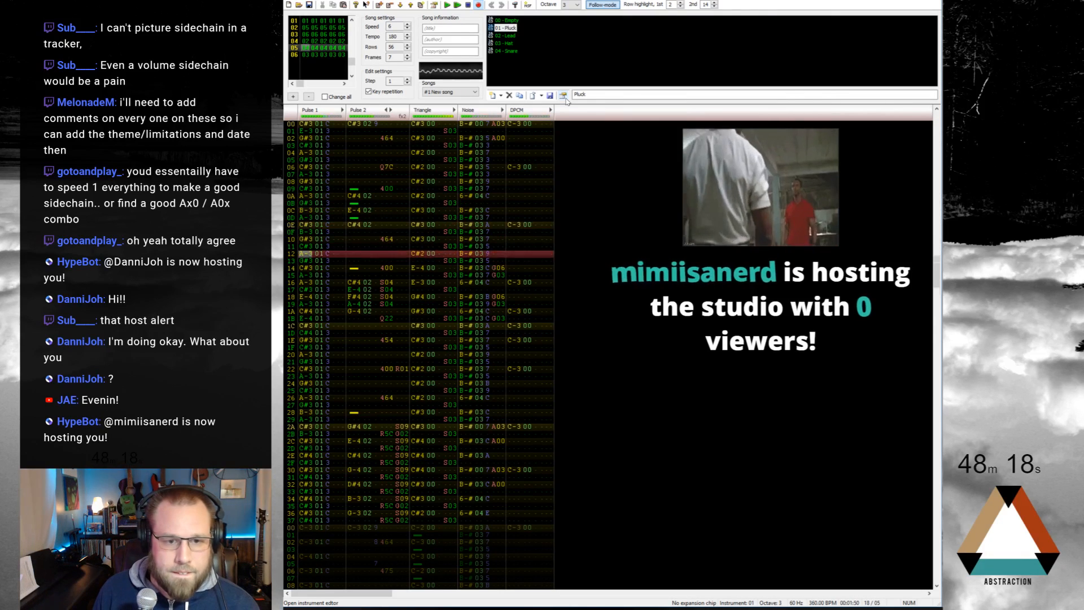
key("Return")
key("Return")
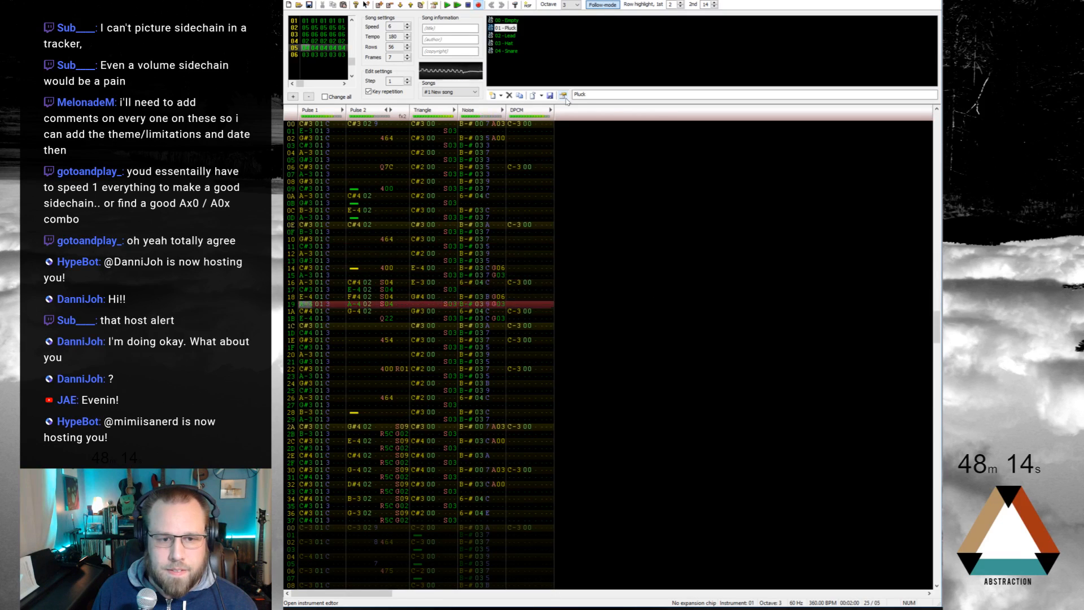
key("Return")
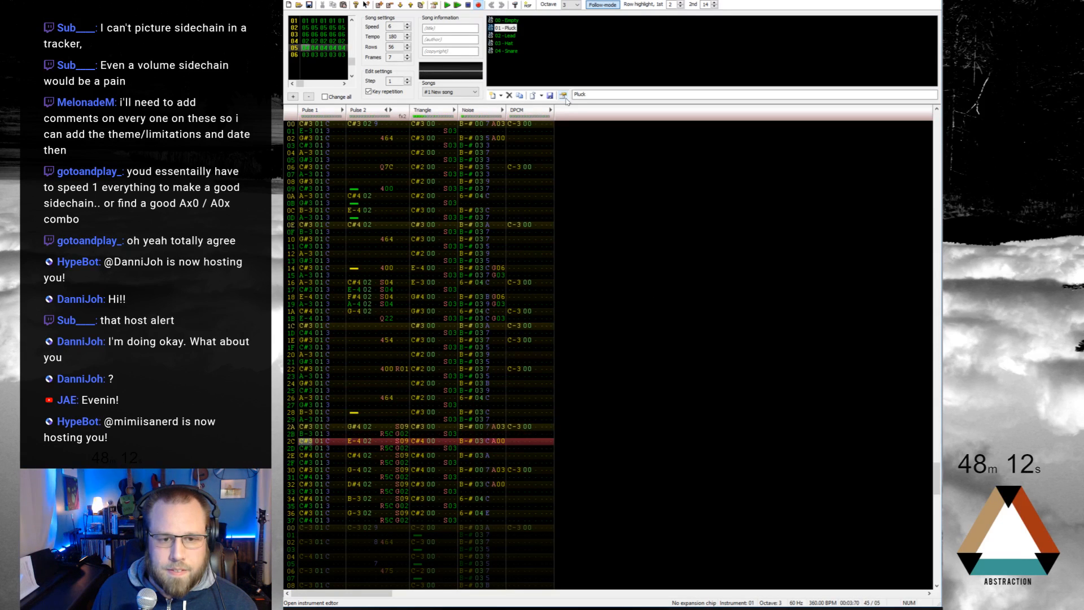
Step: Change the Pulse 1 notes on rows 18 and 1B of frame 05 to F#4, and play the passage back
key("Up")
key("Up")
key("Up")
key("Up")
key("Up")
key("Up")
key("Up")
key("Up")
key("Up")
key("Up")
key("Up")
key("Up")
key("Up")
key("Up")
key("Up")
key("Up")
key("Up")
key("Up")
key("Up")
key("Up")
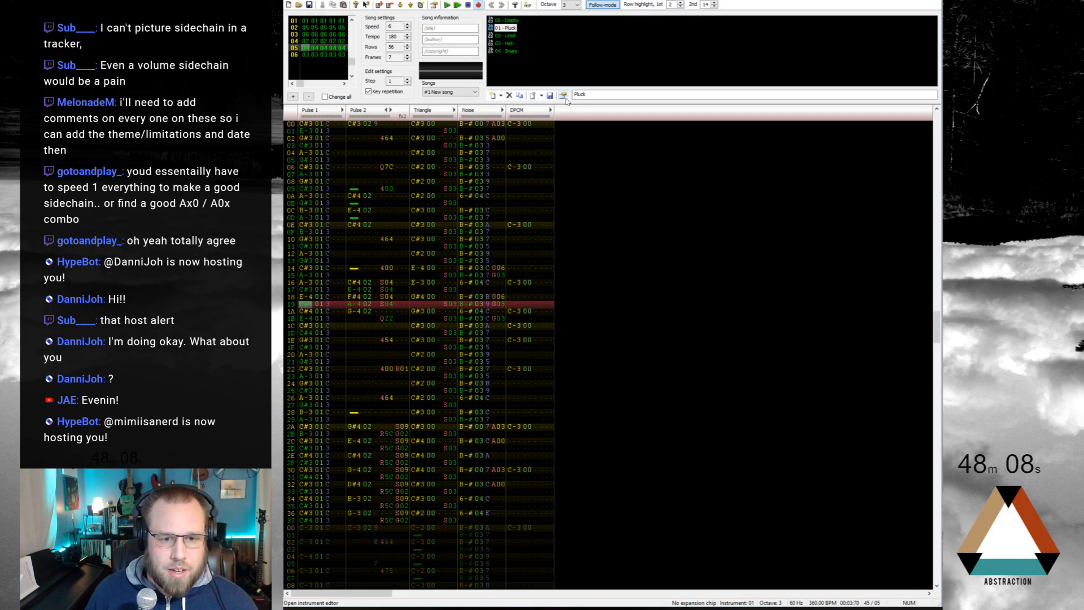
key("Up")
key("Up")
key("Up")
key("Down")
key("Down")
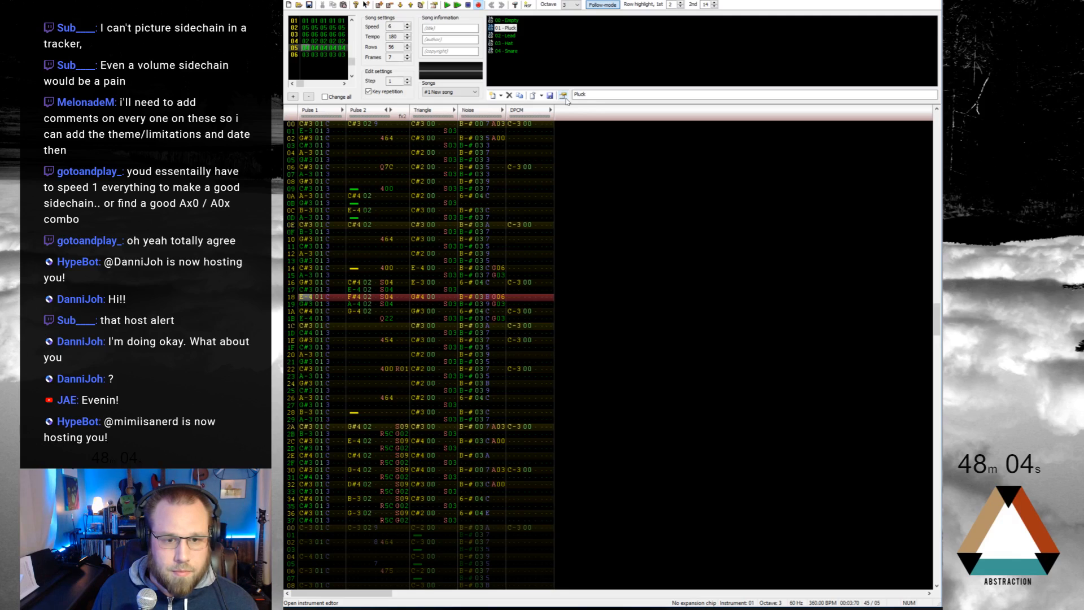
key("5")
key("Up")
key("Right")
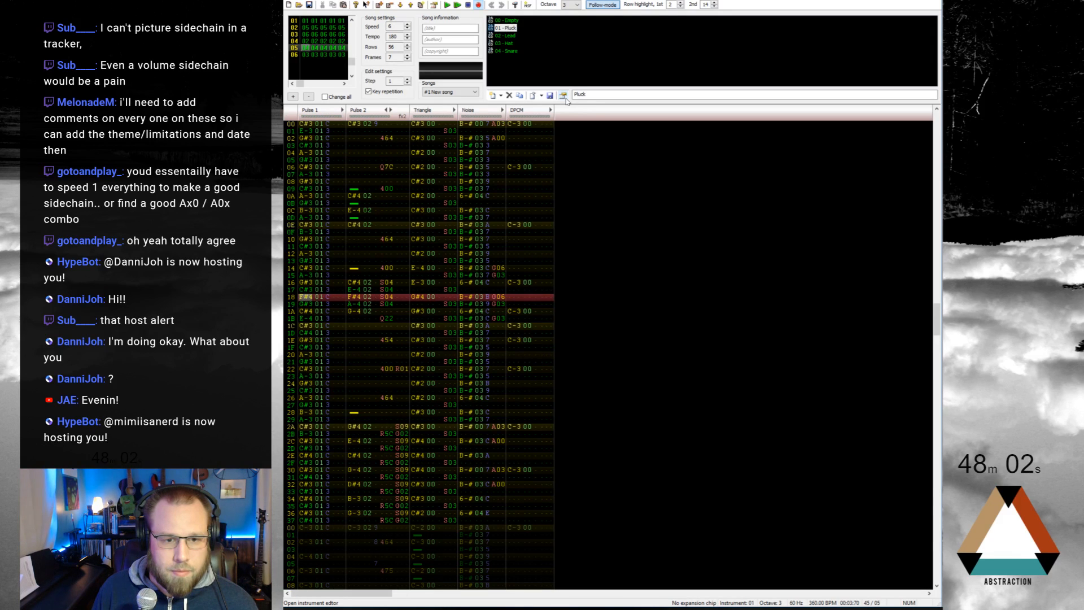
key("Down")
key("Down")
key("Down")
key("5")
key("Up")
key("Up")
key("Up")
key("Up")
key("Up")
key("Right")
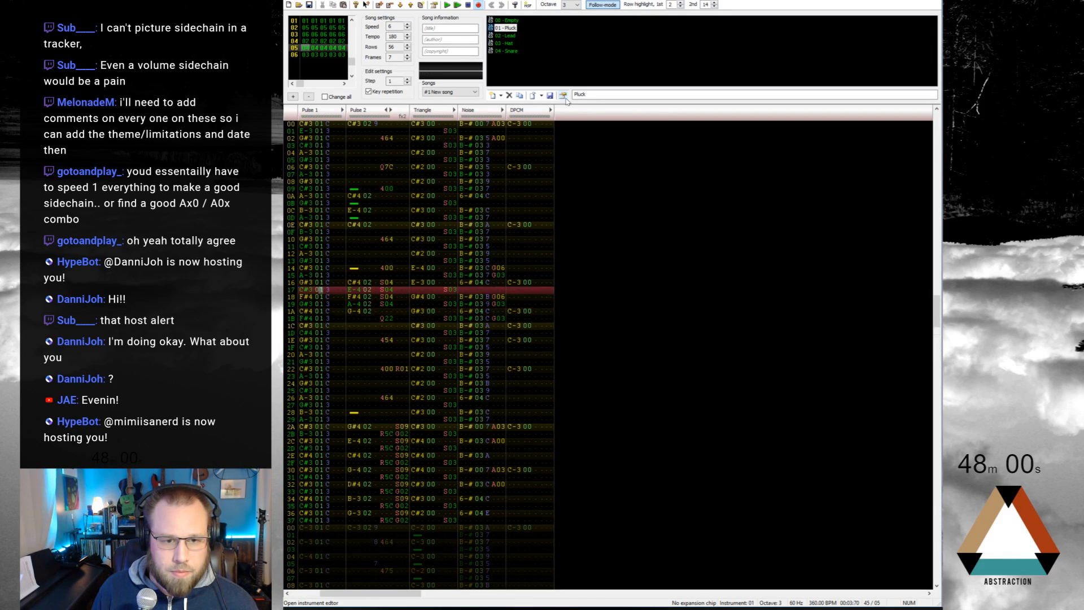
key("Return")
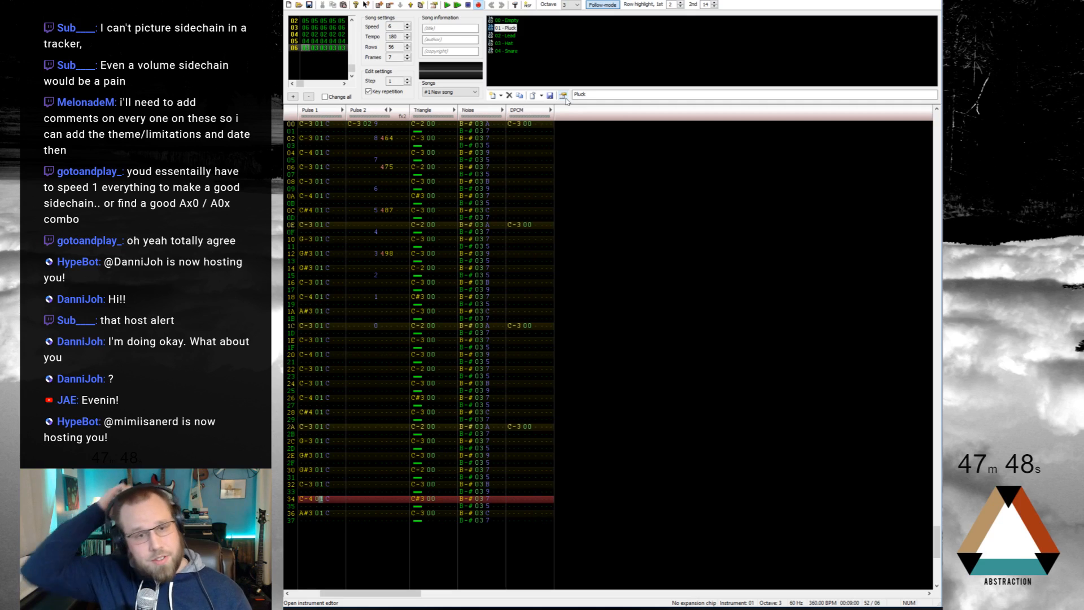
Step: Mix a copy of frame 06's Pulse 1 notes in three rows later and set the copied notes on rows 03 to 37 to volume 3
double_click(318, 141)
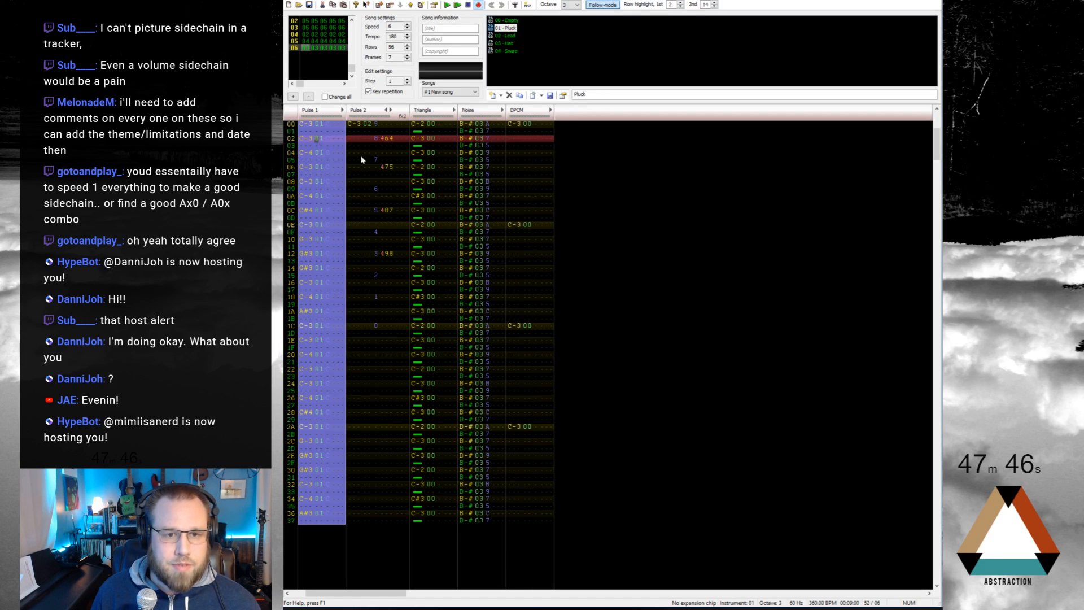
left_click(303, 146)
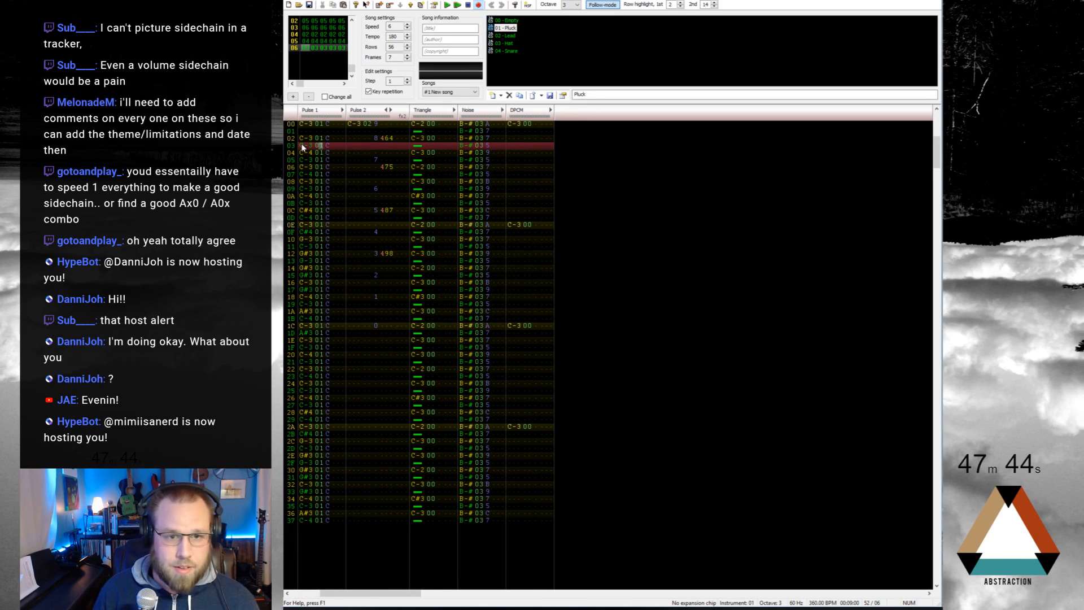
key("3")
key("Down")
key("3")
key("Down")
key("3")
key("Down")
key("3")
key("Down")
key("3")
key("Down")
key("3")
key("Down")
key("3")
key("Down")
key("3")
key("Down")
key("3")
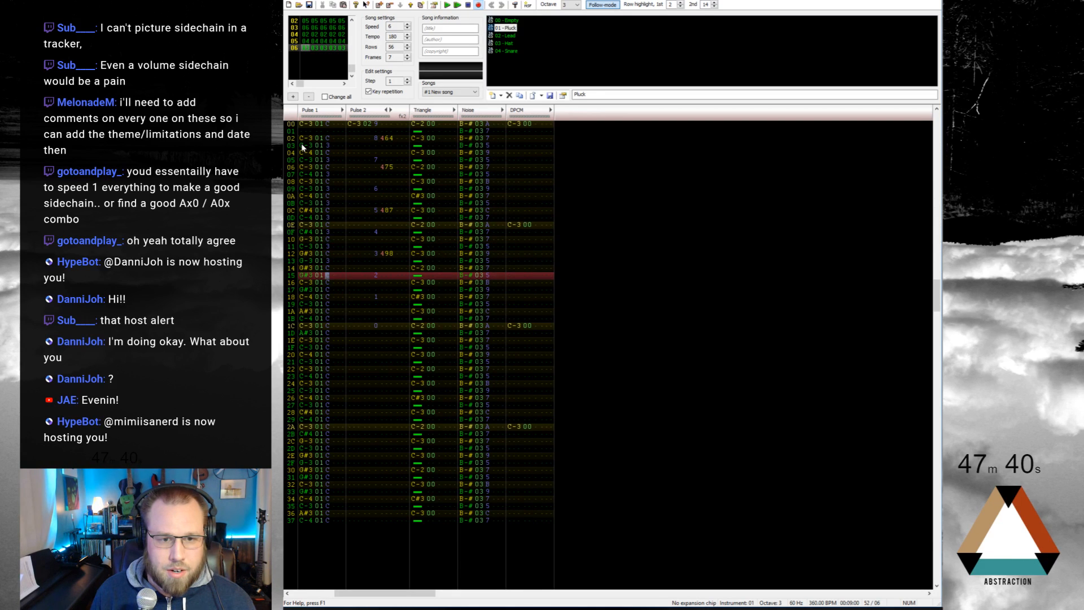
key("3")
key("Down")
key("3")
key("Down")
key("3")
key("Down")
key("3")
key("Down")
key("3")
key("Down")
key("3")
key("Down")
key("3")
key("Down")
key("3")
key("Down")
key("3")
key("Down")
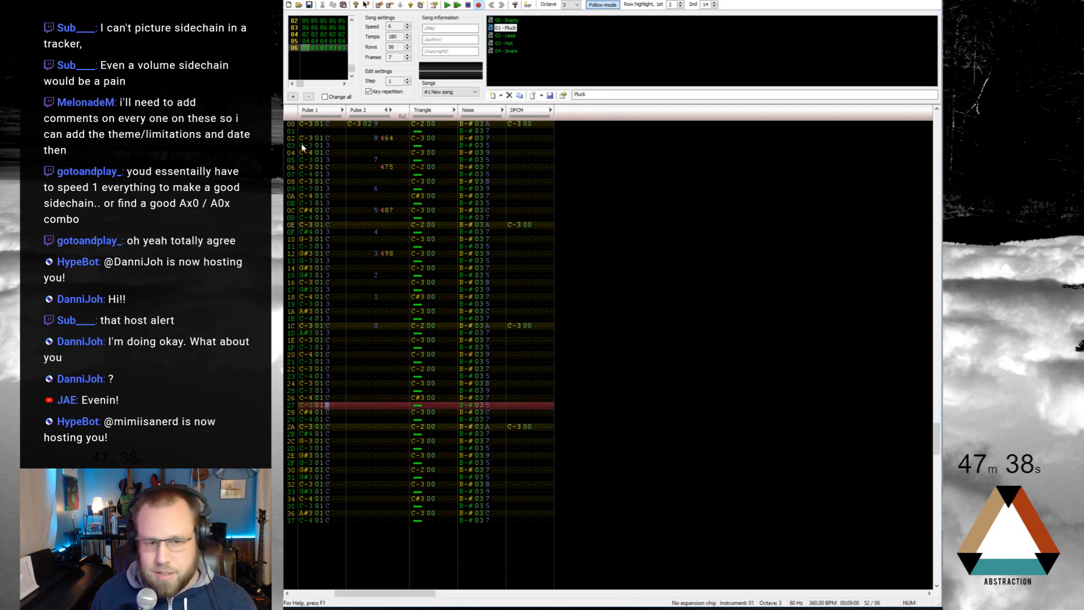
key("3")
key("Down")
key("3")
key("Down")
key("3")
key("Down")
key("3")
key("Down")
key("3")
key("Down")
key("3")
key("Down")
key("3")
key("Down")
key("3")
key("Down")
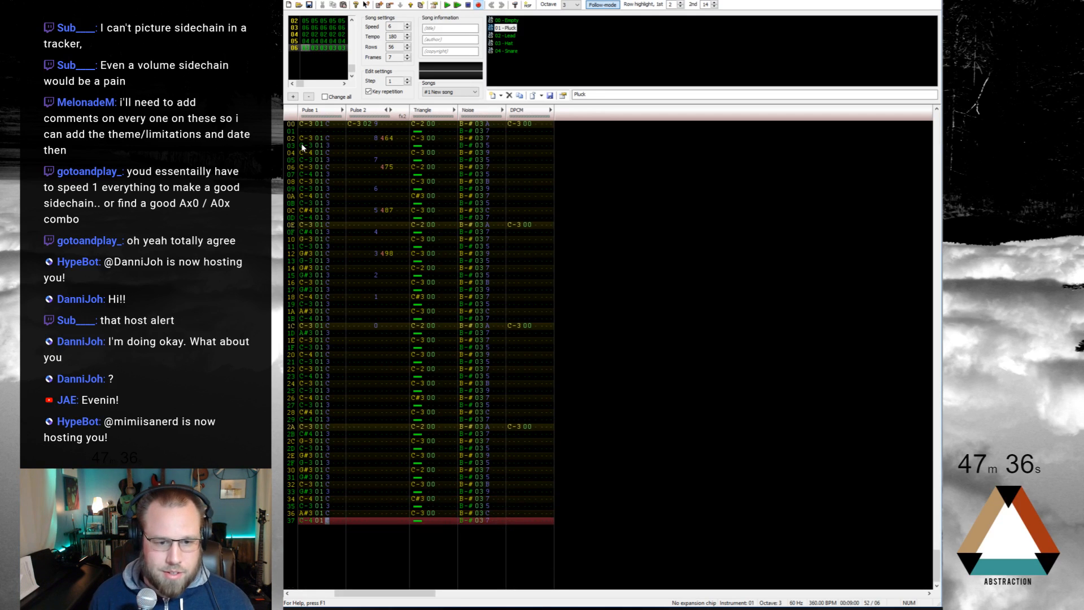
key("3")
Step: Check the end of frame 05, add a Pulse 1 echo note with instrument 01 on row 01 of frame 06, and start playback
key("Up")
key("Up")
key("Home")
key("Up")
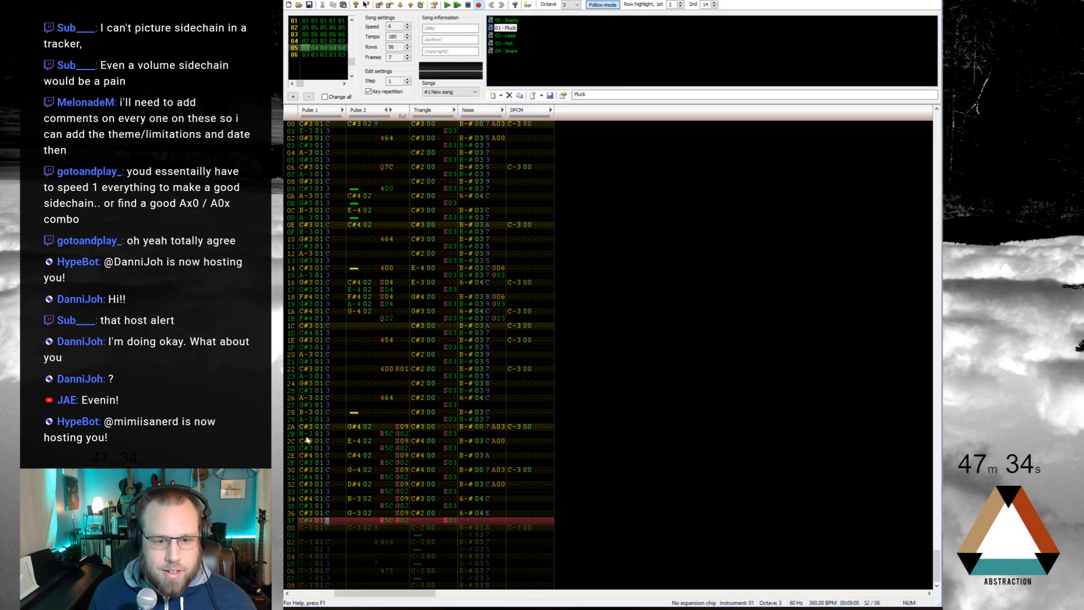
scroll(307, 514, "down", 2)
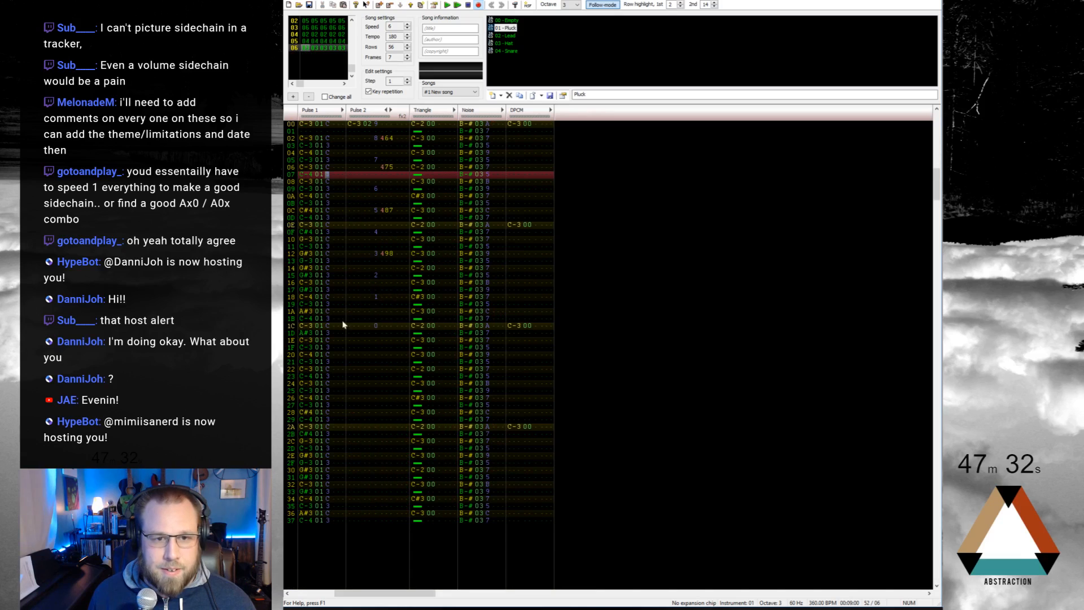
left_click(307, 131)
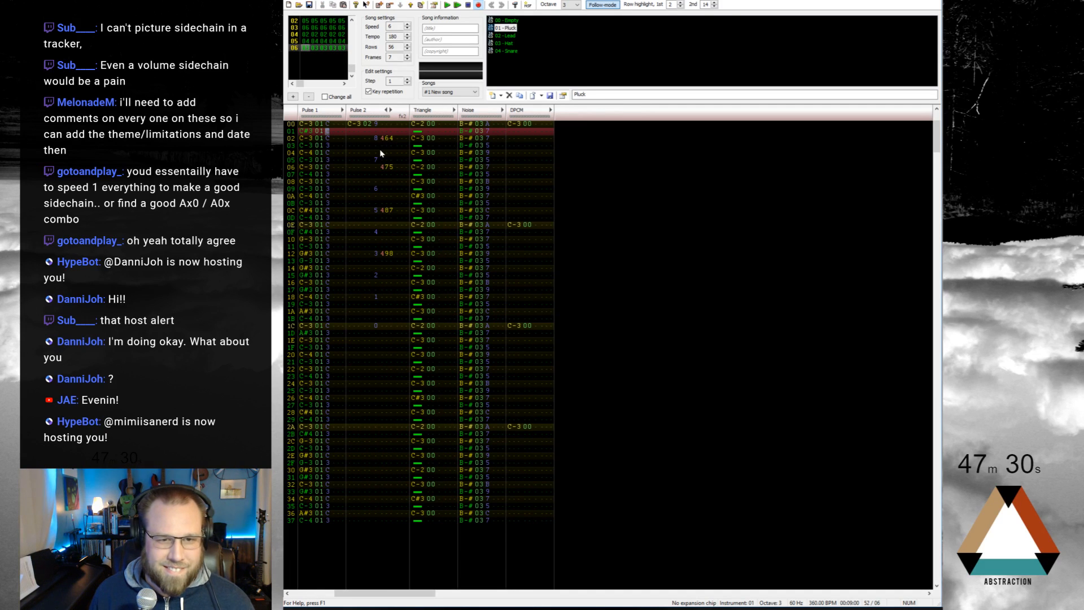
key("Return")
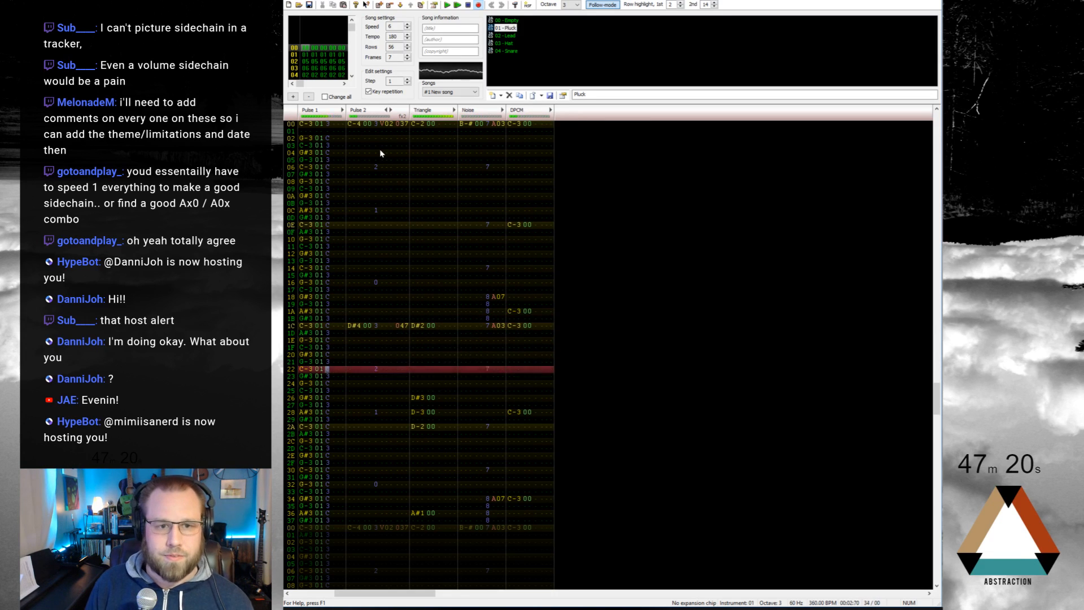
Step: Stop the playback, listen briefly from the start of frame 00, and go to frame 05
key("Return")
key("Home")
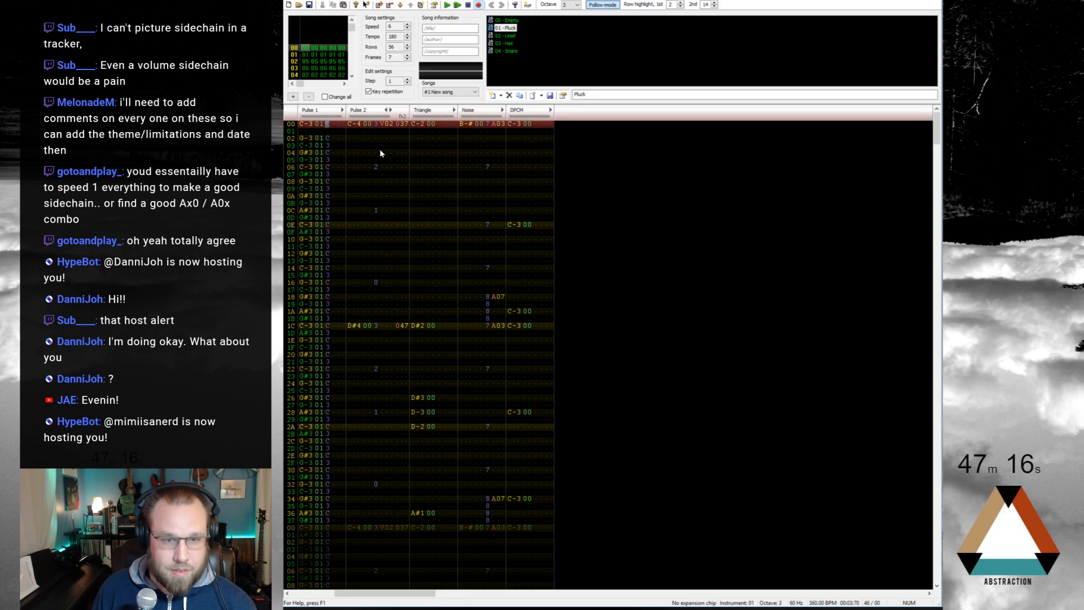
key("Return")
key("Return")
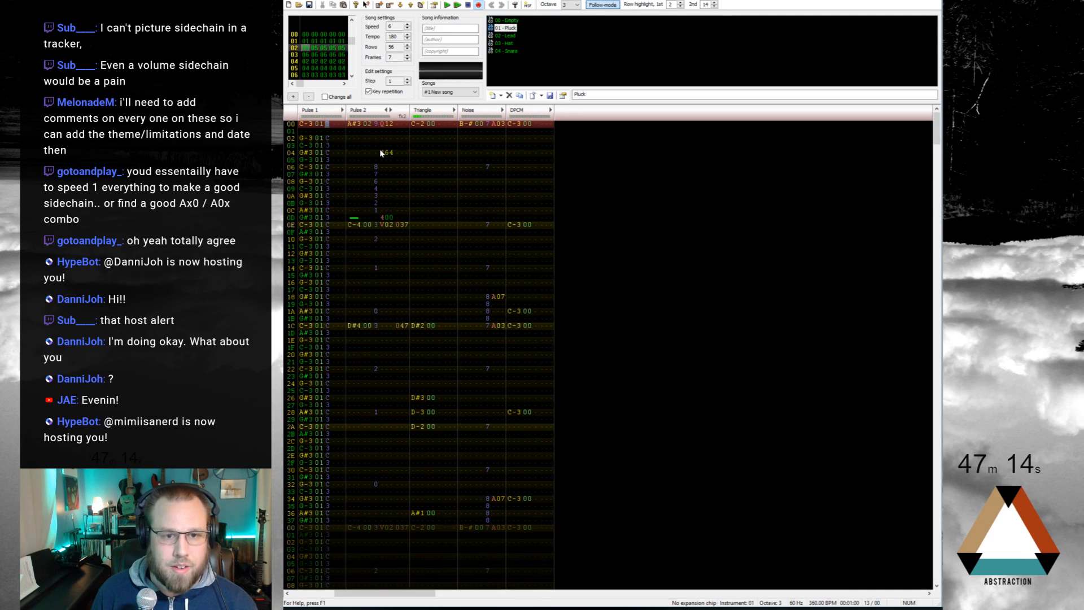
key("ctrl+Right")
key("ctrl+Right")
key("ctrl+Right")
key("ctrl+Right")
key("ctrl+Right")
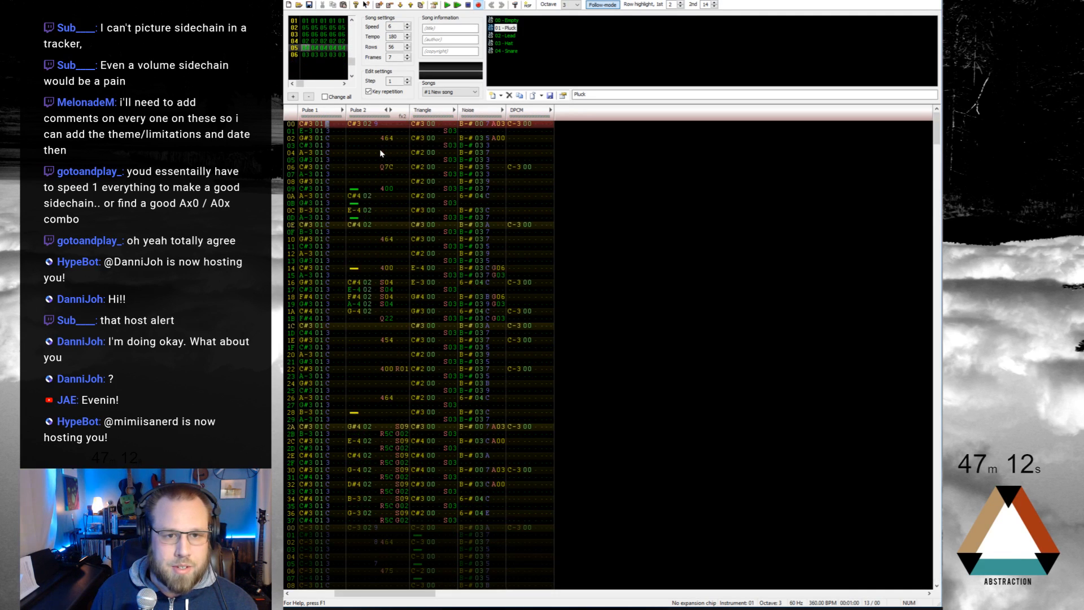
Step: Return from the end of frame 06 to the start of the song and listen through into frame 02
key("ctrl+Right")
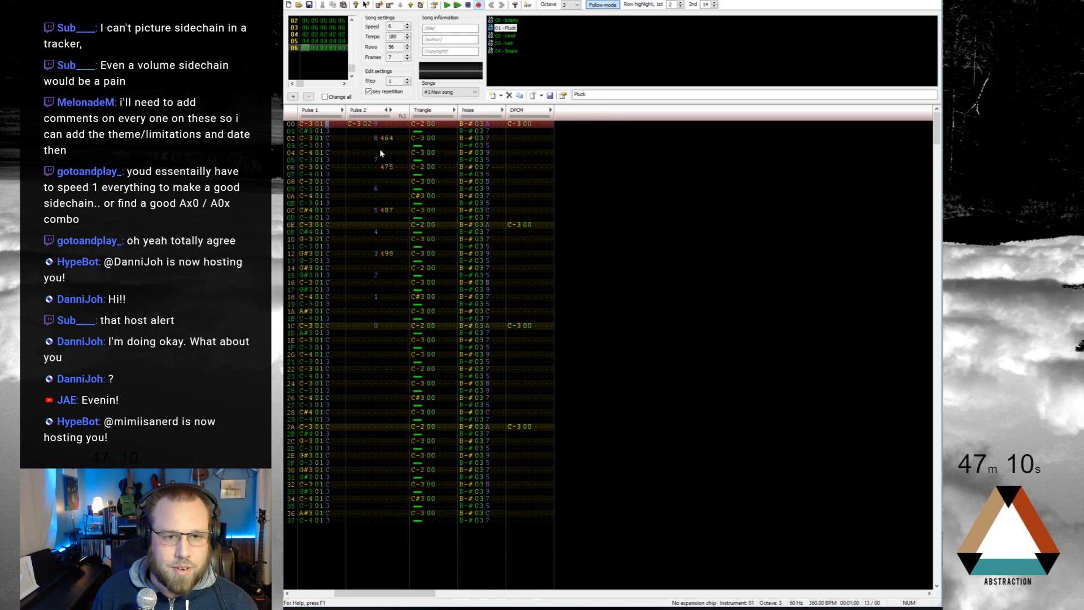
key("End")
key("Down")
key("Return")
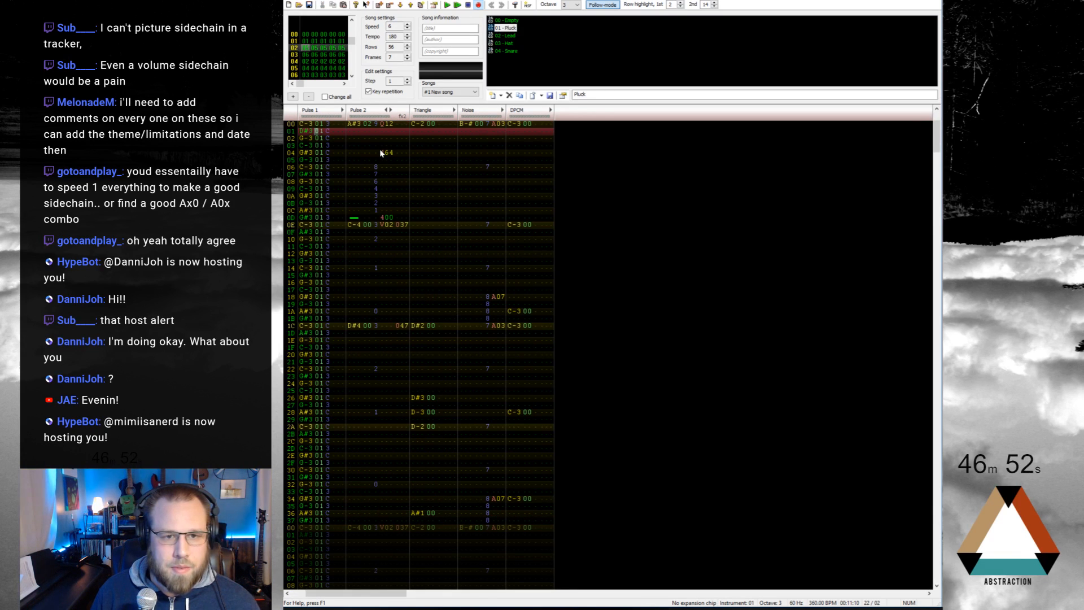
Step: Add DPCM notes C-3 with instrument 00 on rows 02 and 04 of frame 02
key("Up")
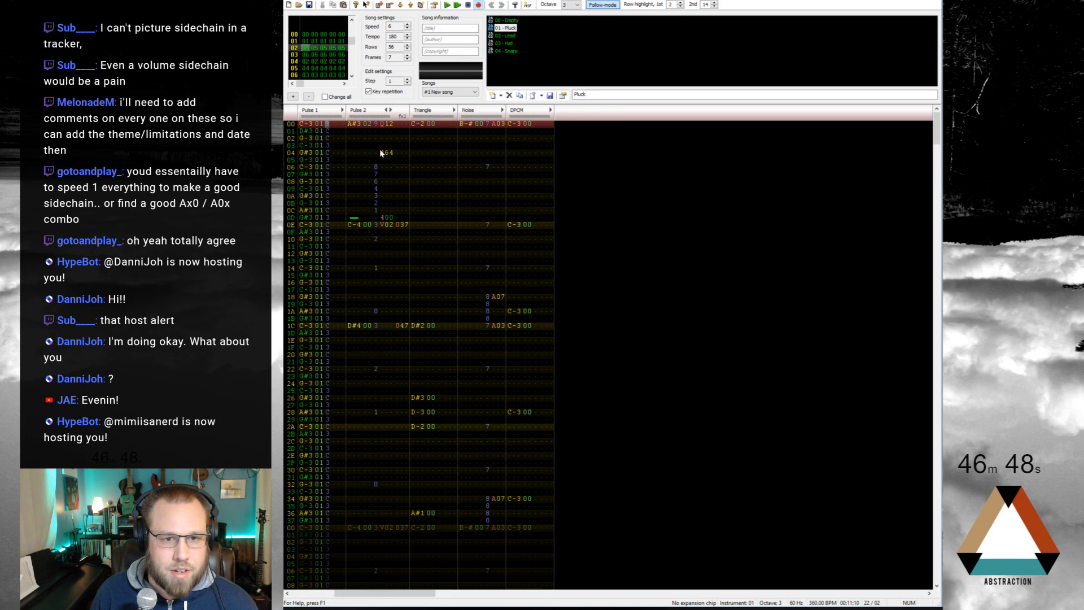
key("Down")
key("Down")
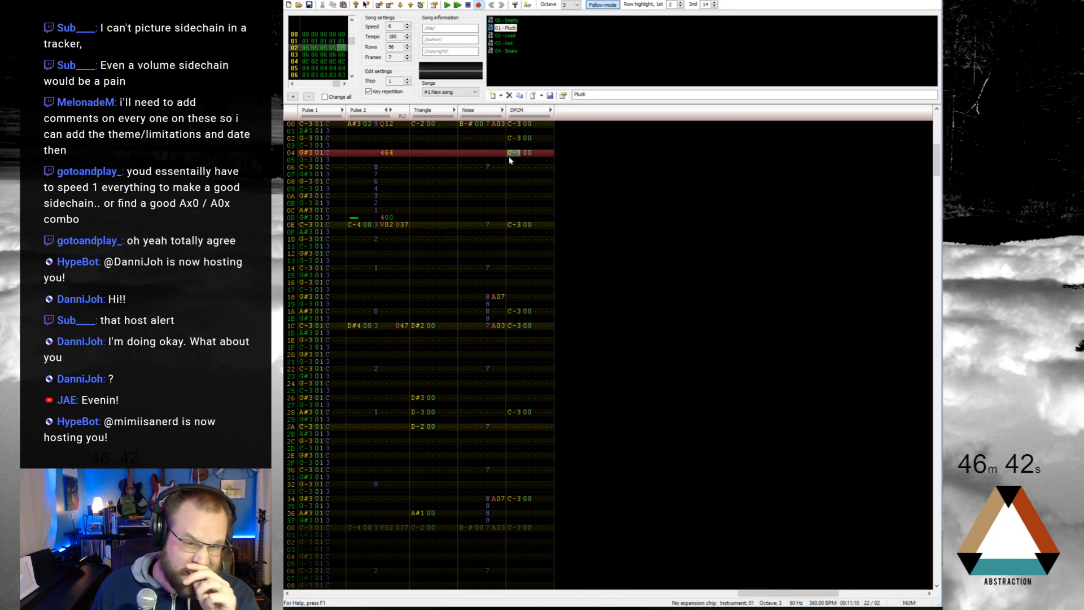
Step: Enter a descending Triangle run in frame 02 with instrument 00: C-4 on row 00, C-3 on row 02 and C-2 on row 04
left_click(423, 126)
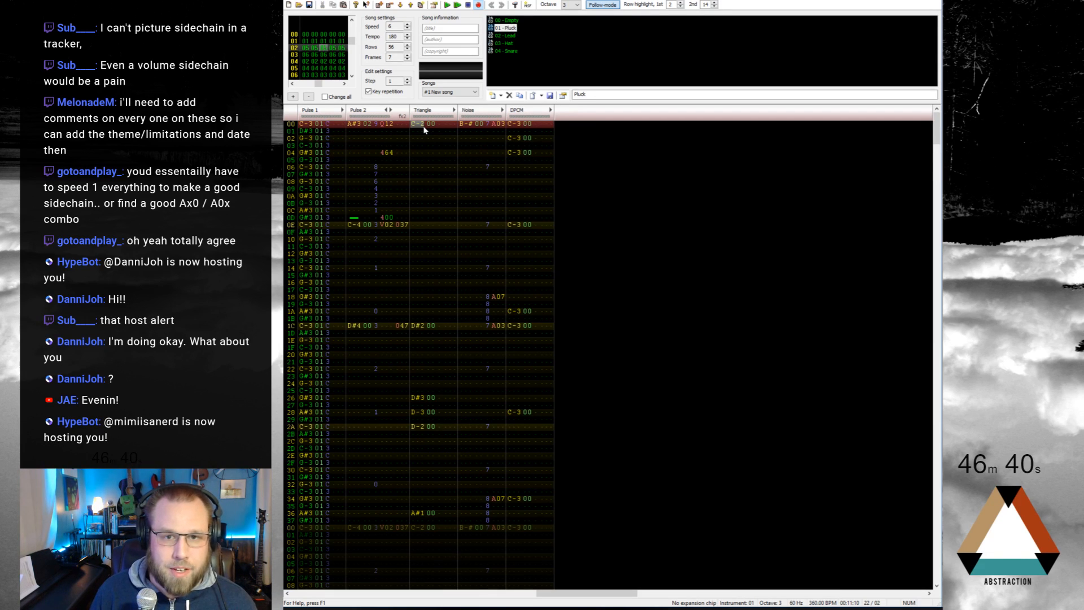
key("q")
key("Down")
key("z")
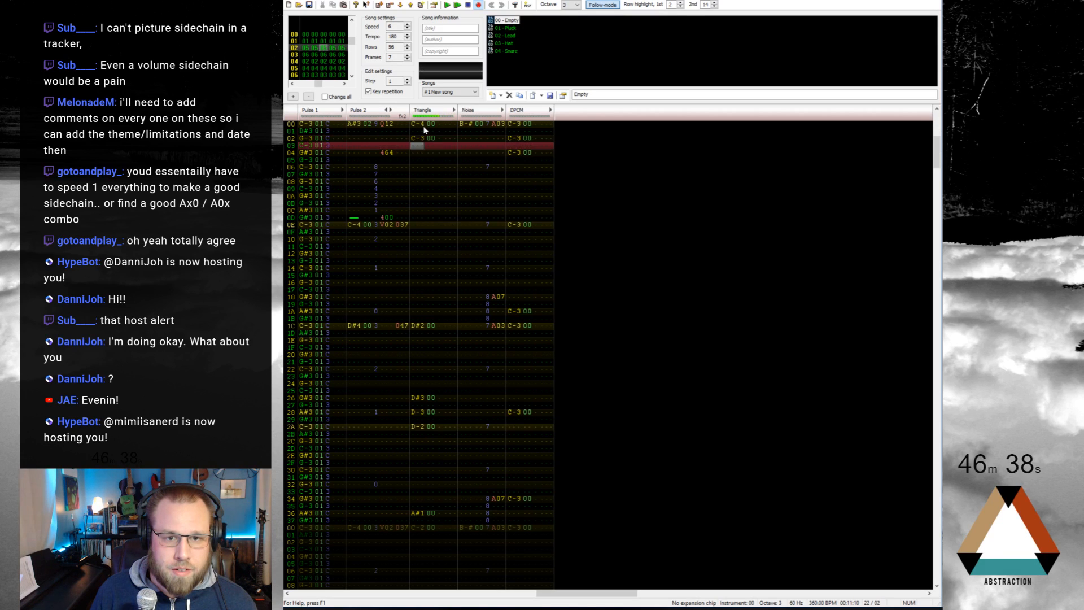
key("Down")
key("z")
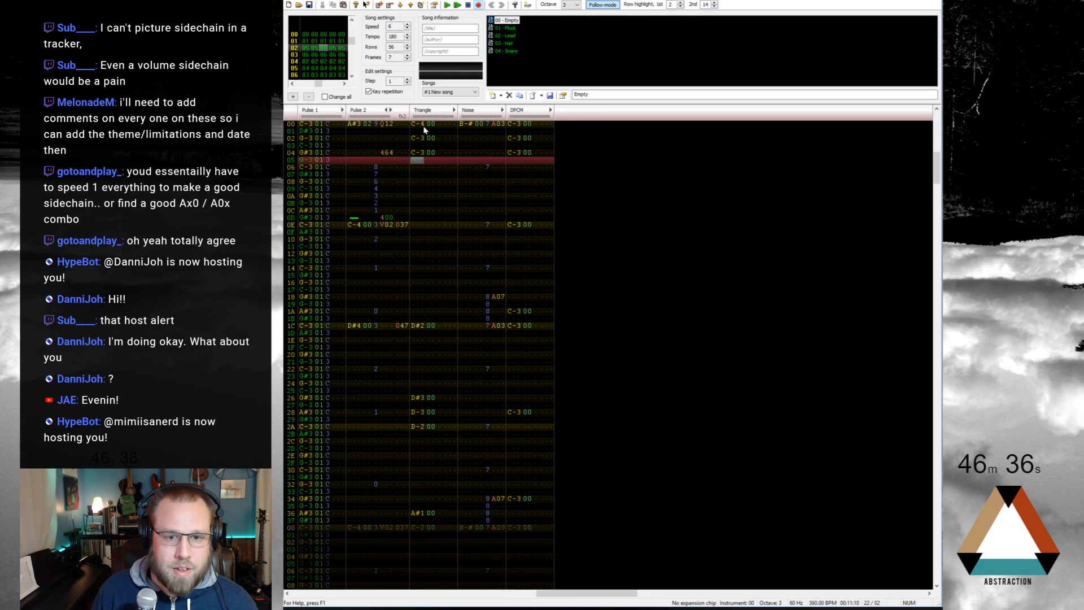
key("Up")
key("KP_Divide")
key("z")
Step: Add S03 effects to the Triangle on rows 01 and 03 of frame 02, and play the song on into frame 04
key("Up")
key("Up")
key("Up")
key("Up")
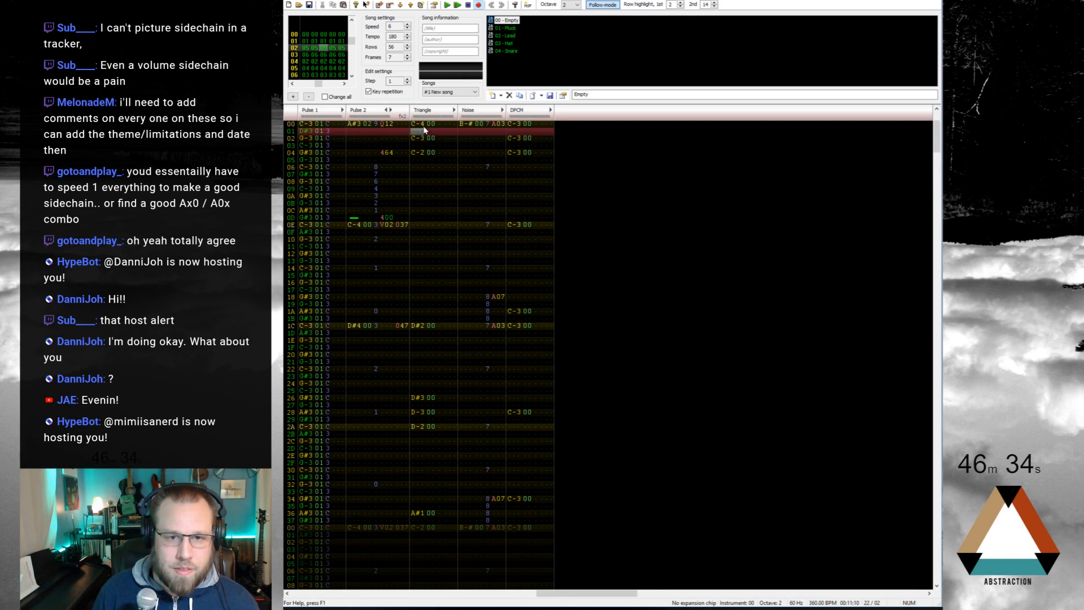
key("Right")
key("s")
key("Down")
key("s")
key("Right")
key("Right")
key("Up")
key("Up")
key("Up")
key("3")
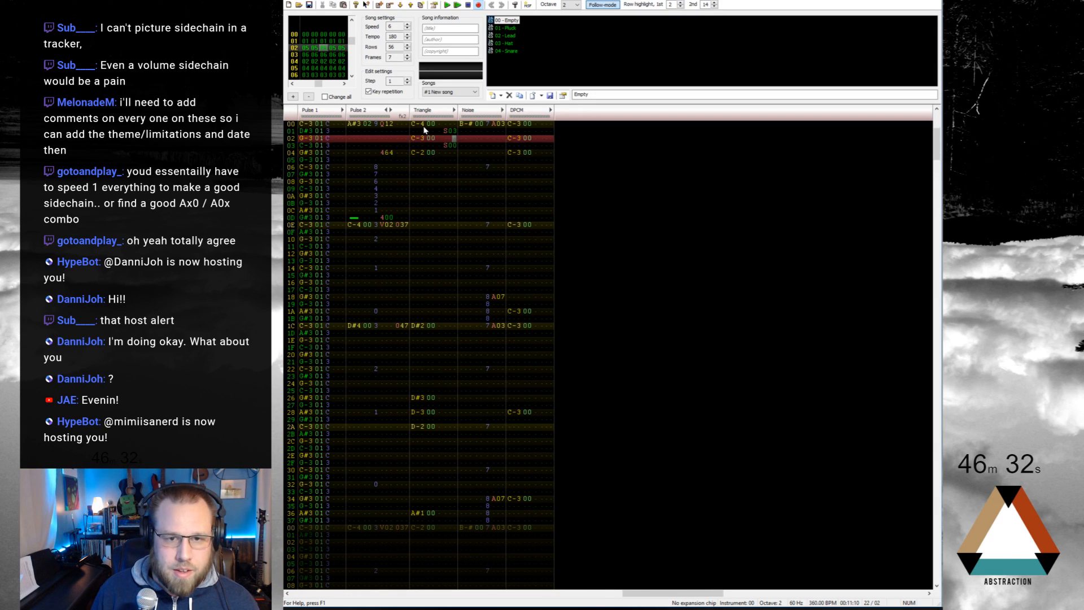
key("Down")
key("3")
key("Return")
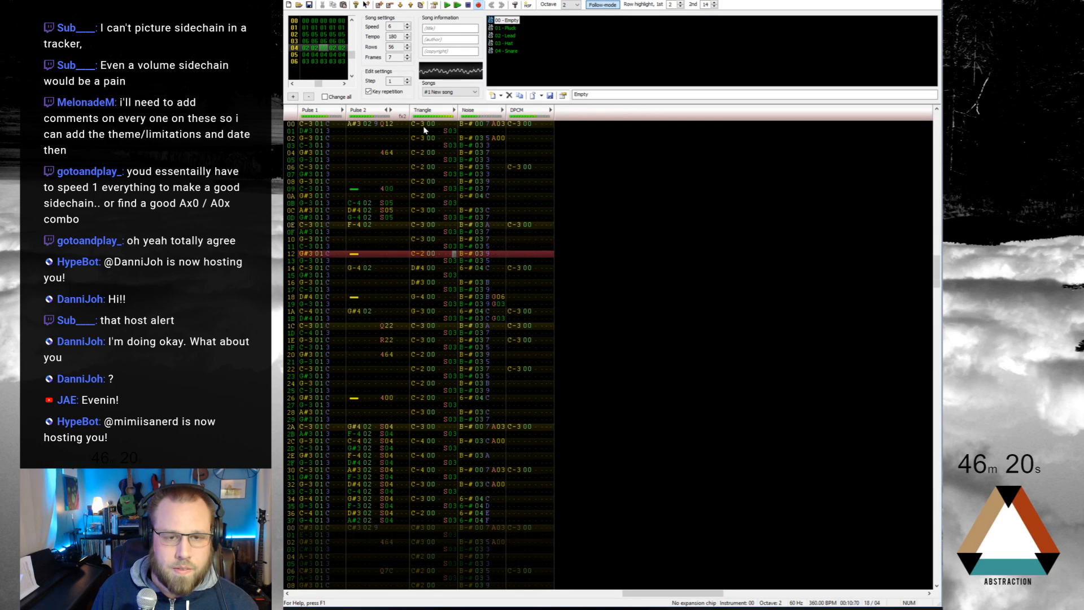
key("Return")
Step: Fade the Pulse 2 note in frame 04 with volumes 7, 6, 5, 3, 2 and 1 on rows 04 to 09
key("Up")
key("Up")
key("Up")
key("Up")
key("Up")
key("Up")
key("Up")
key("Up")
key("Up")
key("Up")
key("Up")
key("Up")
key("Up")
key("Up")
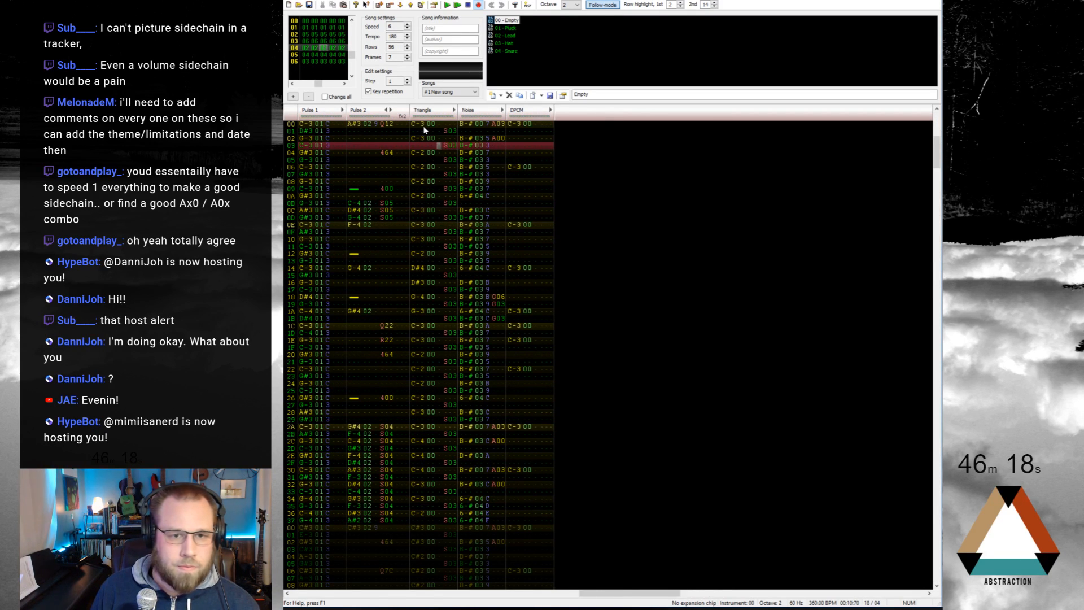
left_click(374, 158)
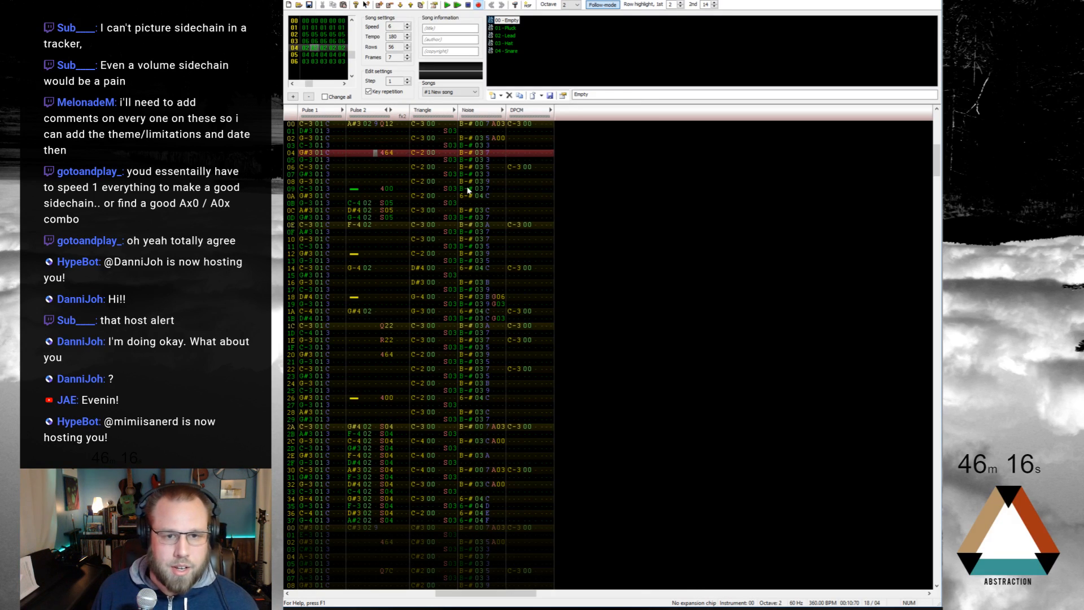
type("7 ")
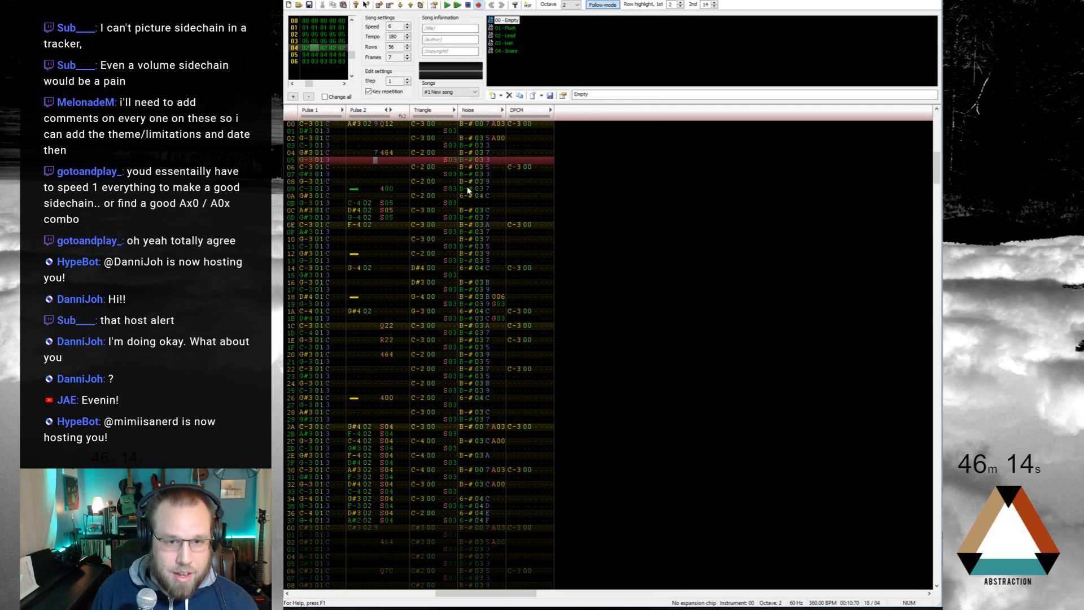
type("6")
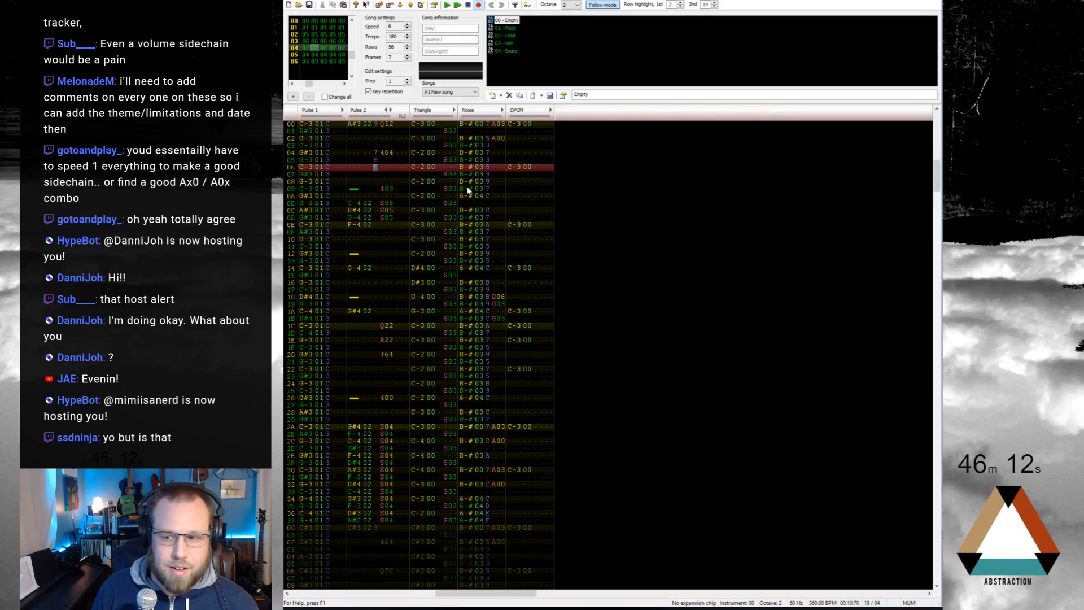
type("5")
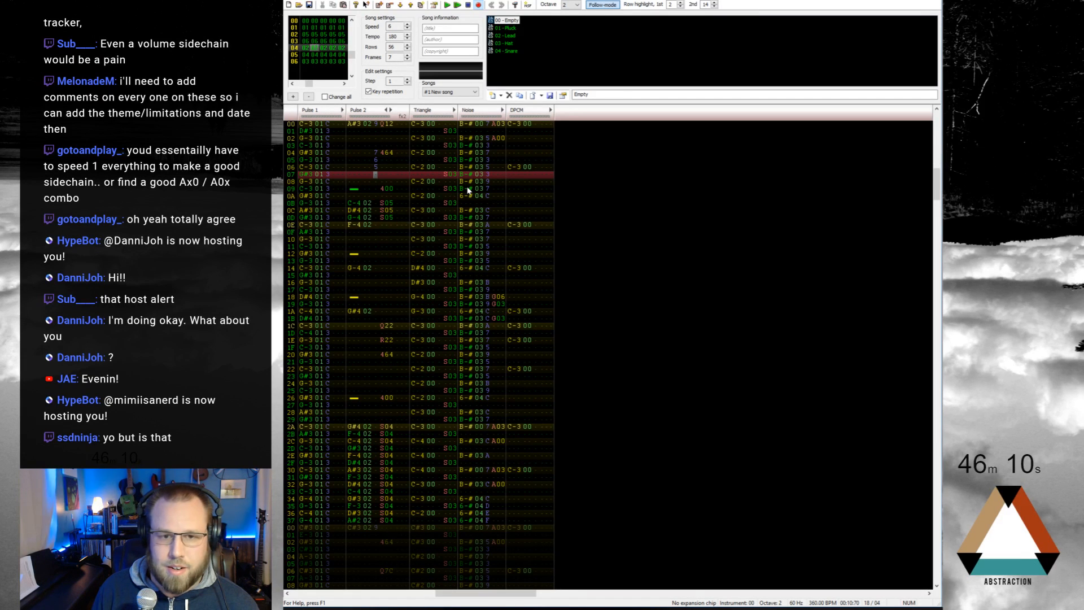
type("32")
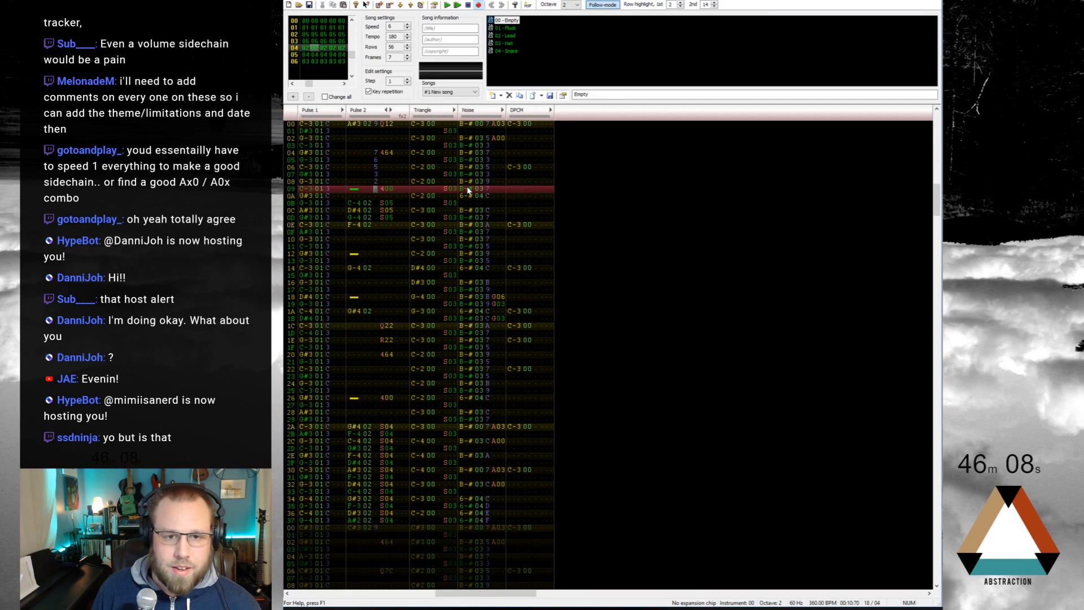
type("1")
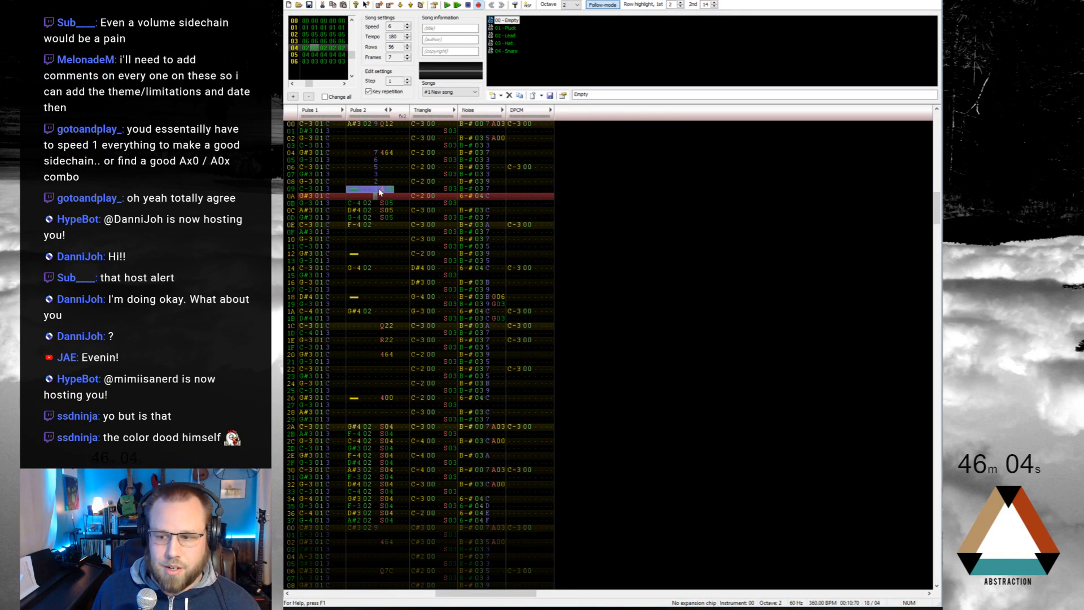
Step: Shift frame 04's Pulse 2 note cut and 400 effect from row 09 to 0A, set row 09's volume to 1, and play from row 00
left_click(384, 190)
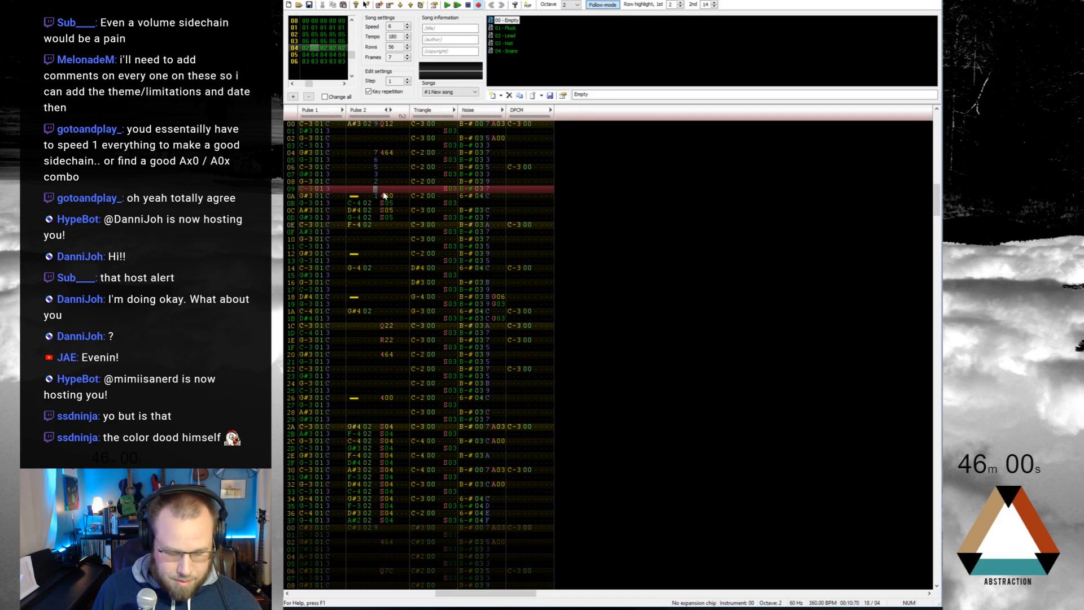
type("1")
key("Delete")
key("Home")
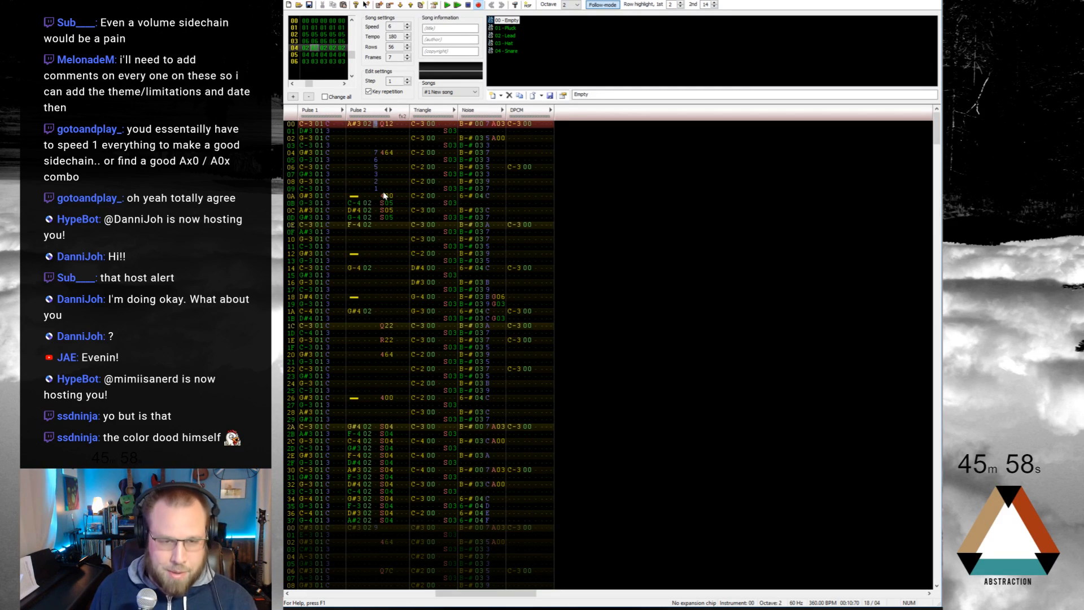
key("Return")
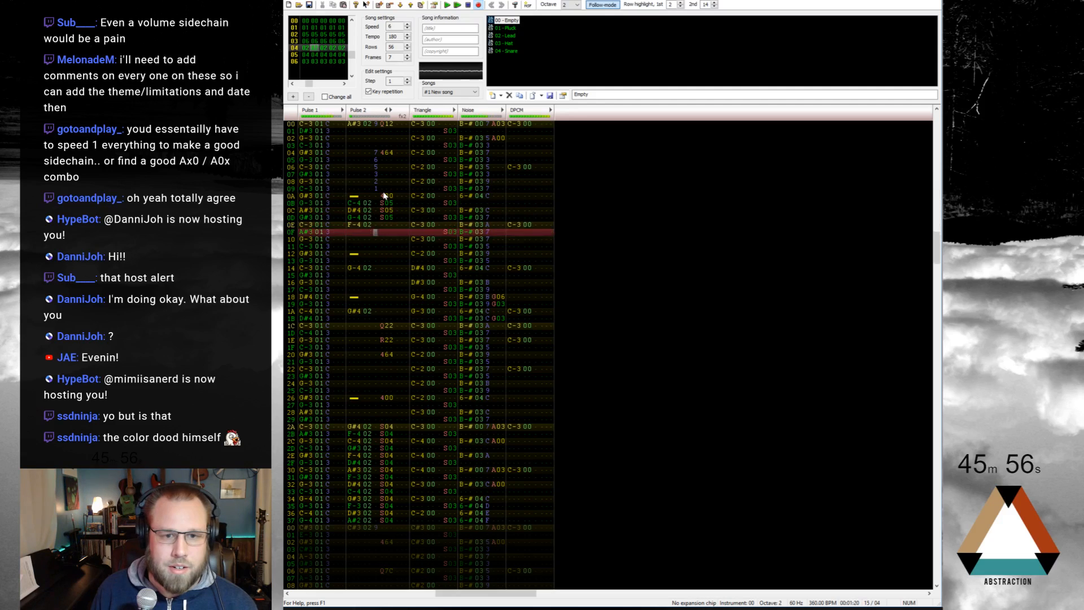
Step: Stop the playback and set the Pulse 2 volume on row 0B of frame 04 to 9
key("Up")
key("Up")
key("Up")
key("Up")
key("Up")
key("Up")
key("Up")
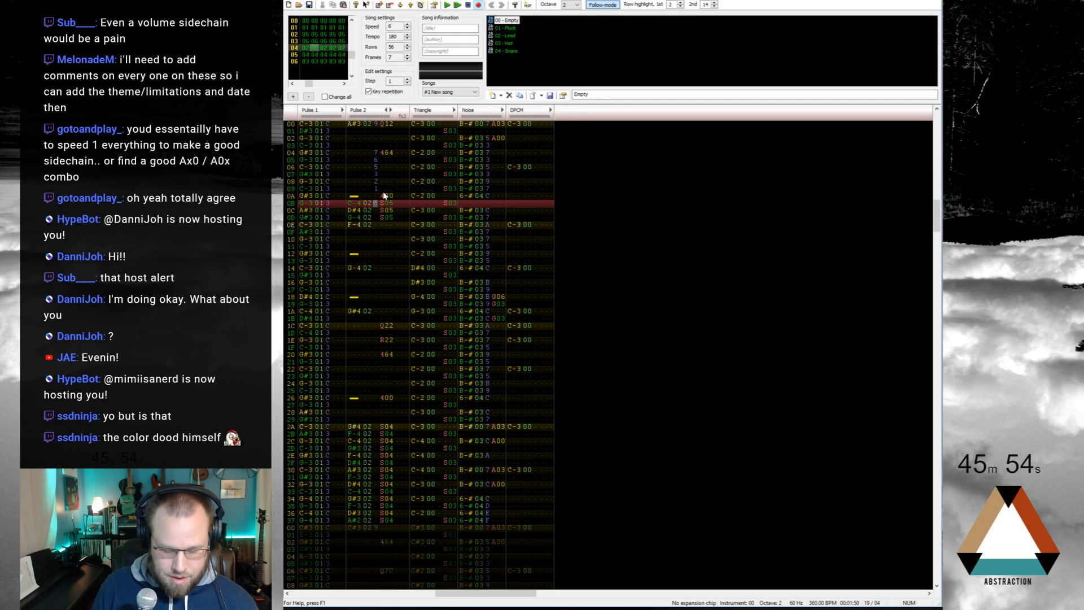
type("9")
Step: Replace frame 04's Pulse 2 fade on rows 04 to 09 with volumes 7, 5 and 3 on rows 07 to 09, and listen through frame 06
left_click_drag(375, 153, 375, 183)
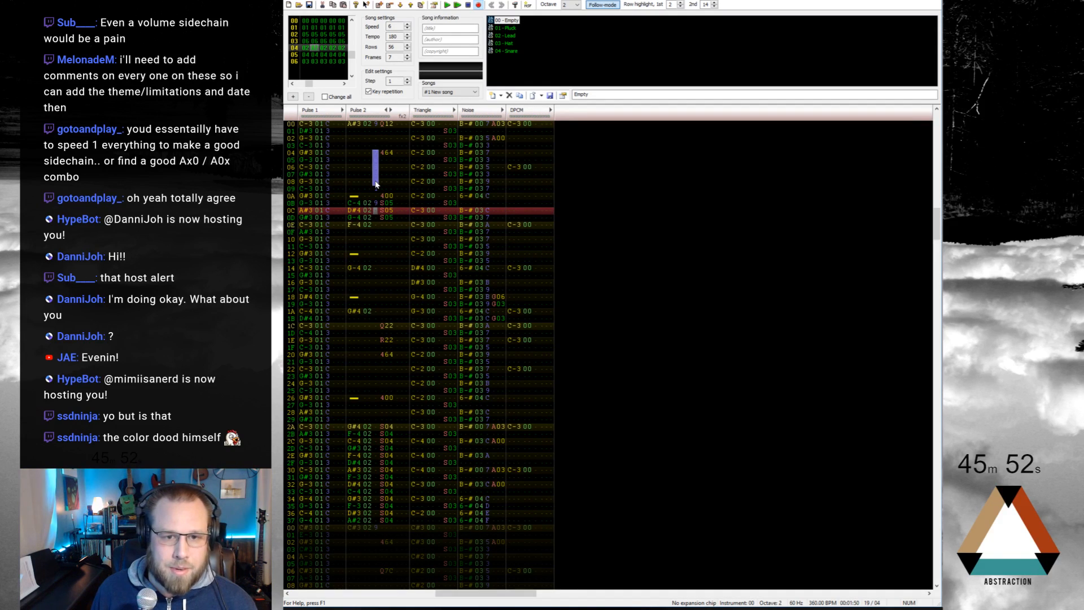
key("Up")
key("Up")
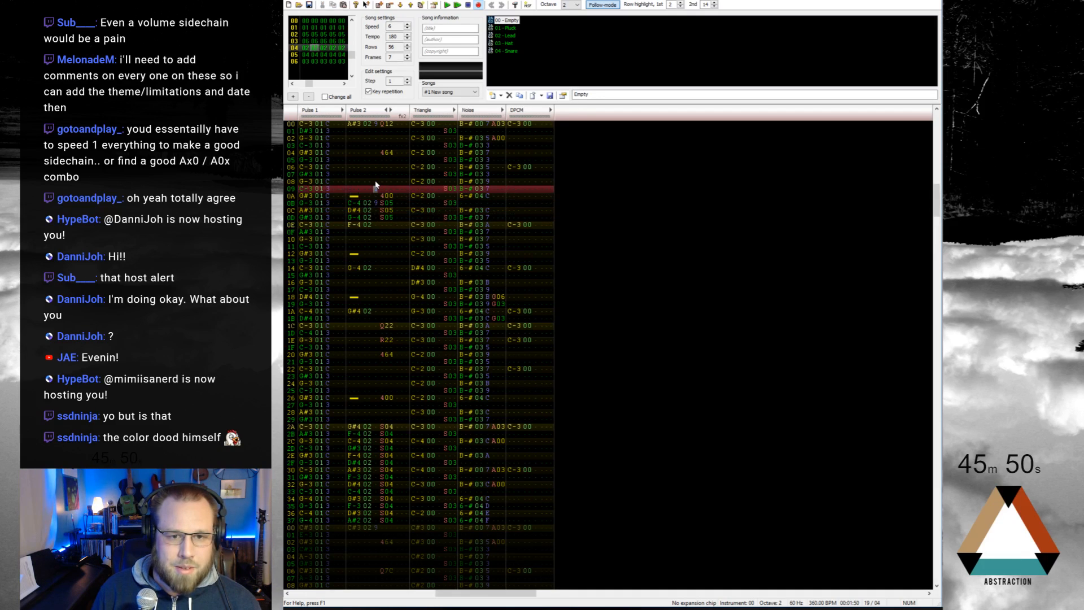
key("Up")
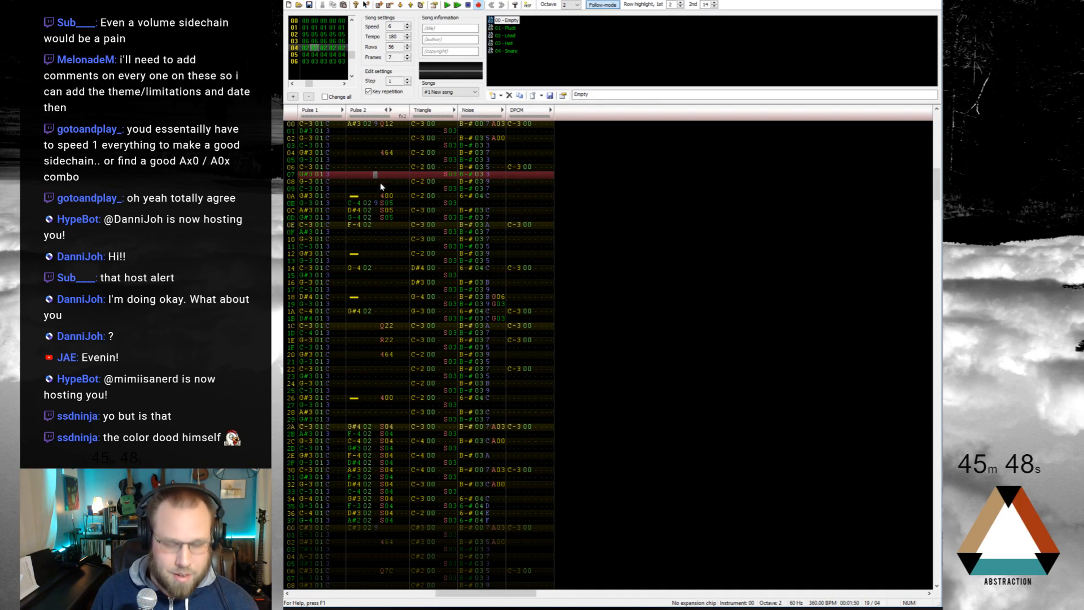
type("753")
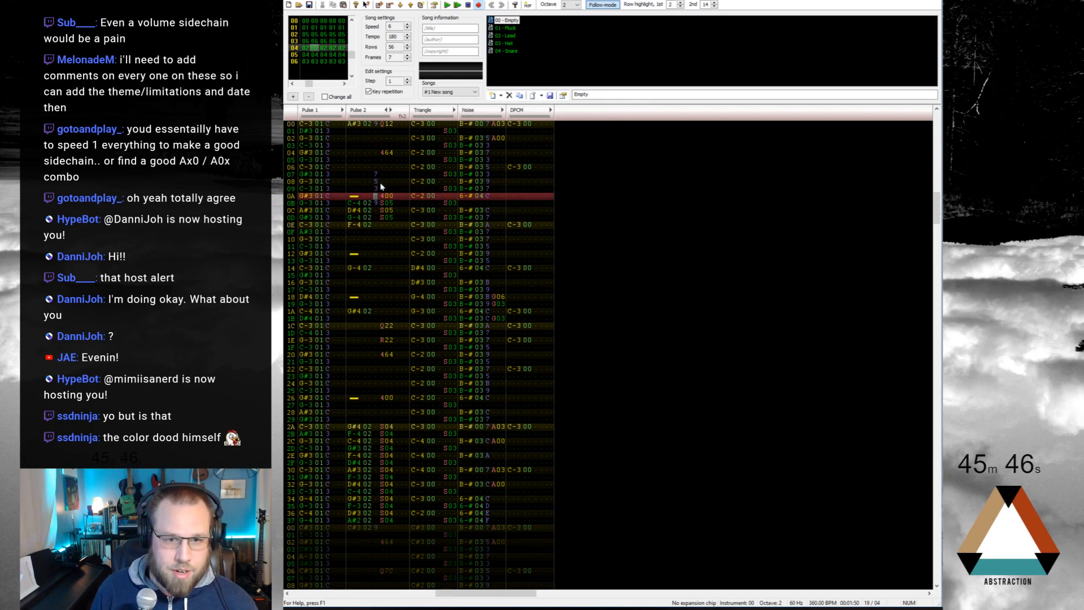
key("Return")
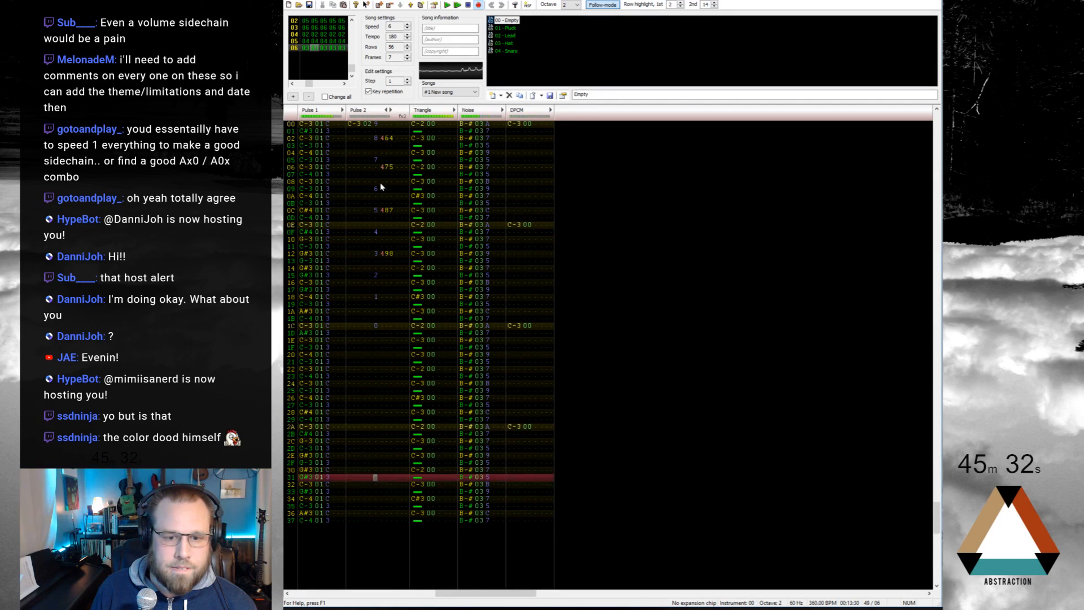
key("Return")
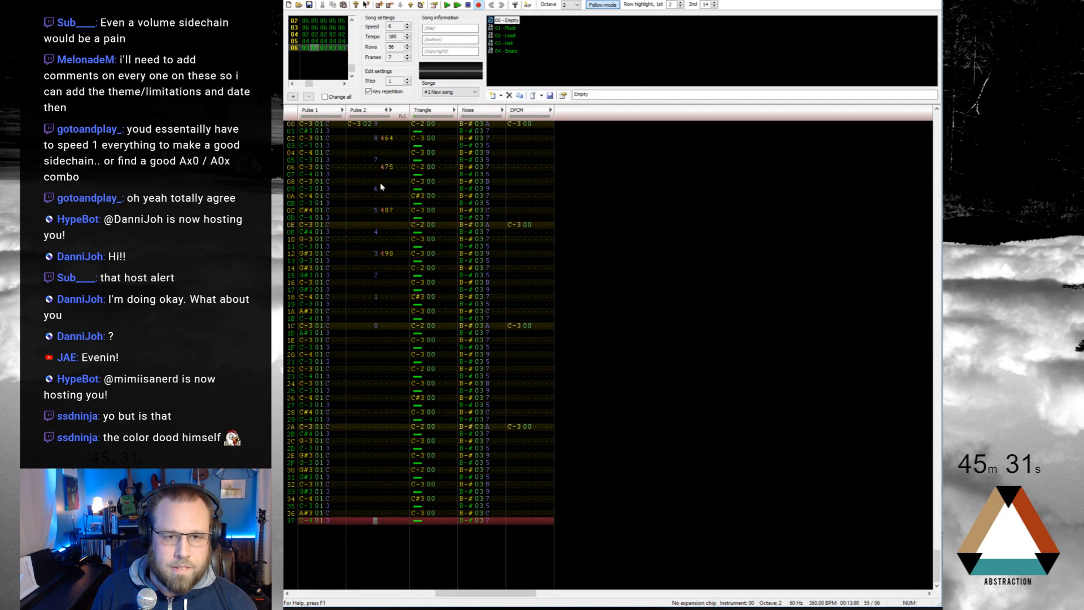
Step: Insert a new frame 07 after frame 06 and paste all of frame 06's channels into it
left_click(379, 6)
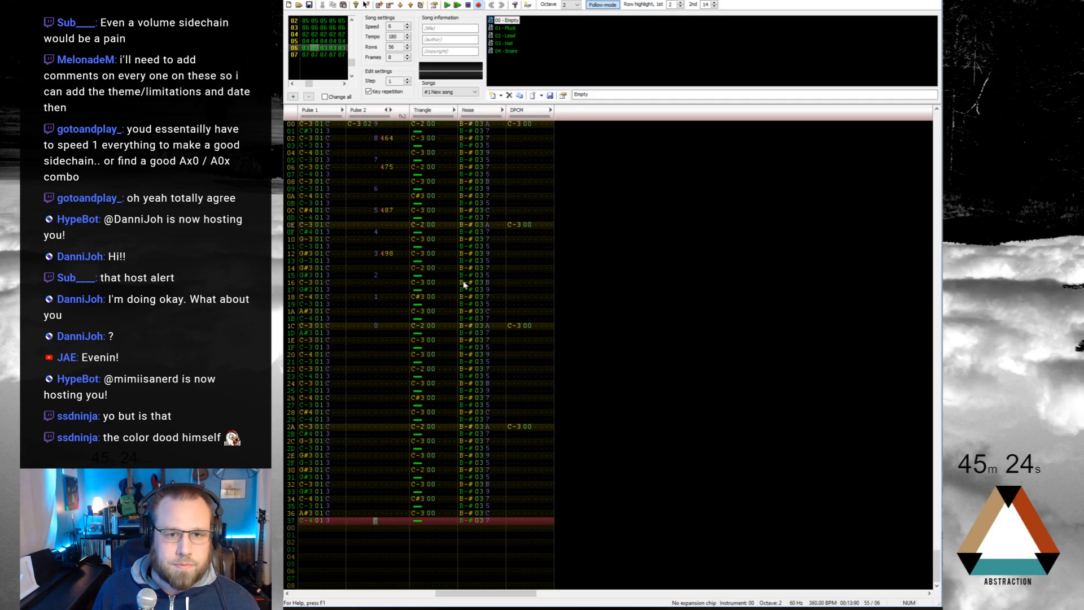
key("ctrl+a")
key("ctrl+a")
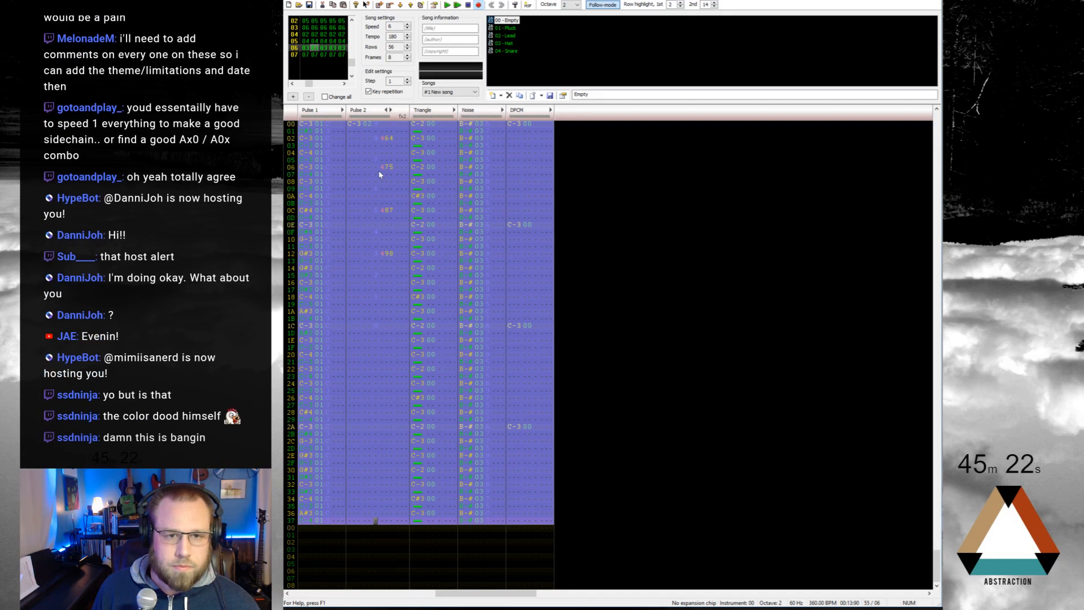
scroll(379, 173, "down", 4)
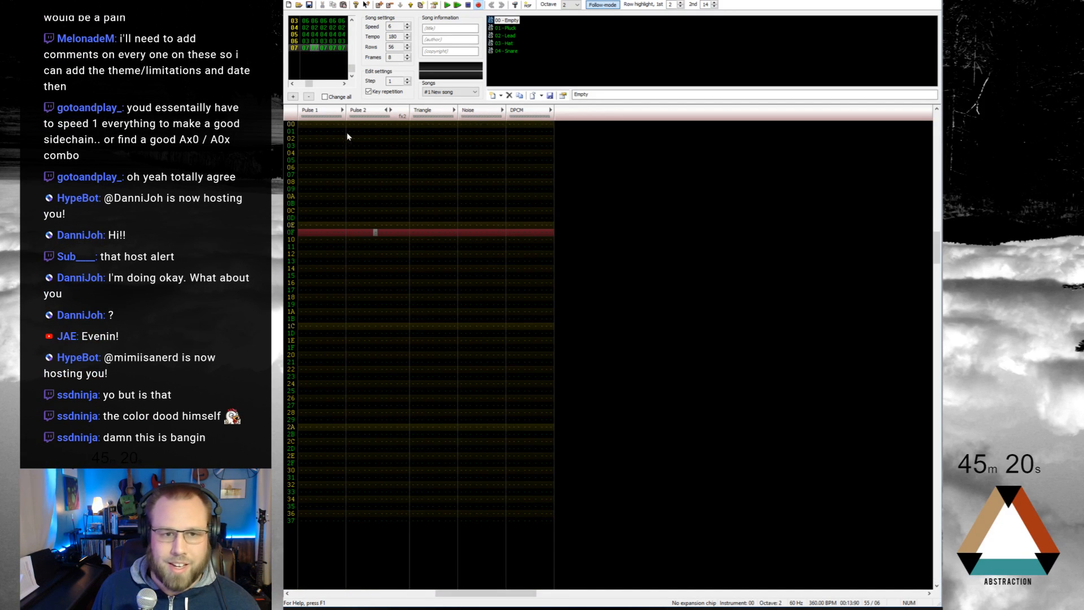
left_click(303, 125)
key("ctrl+v")
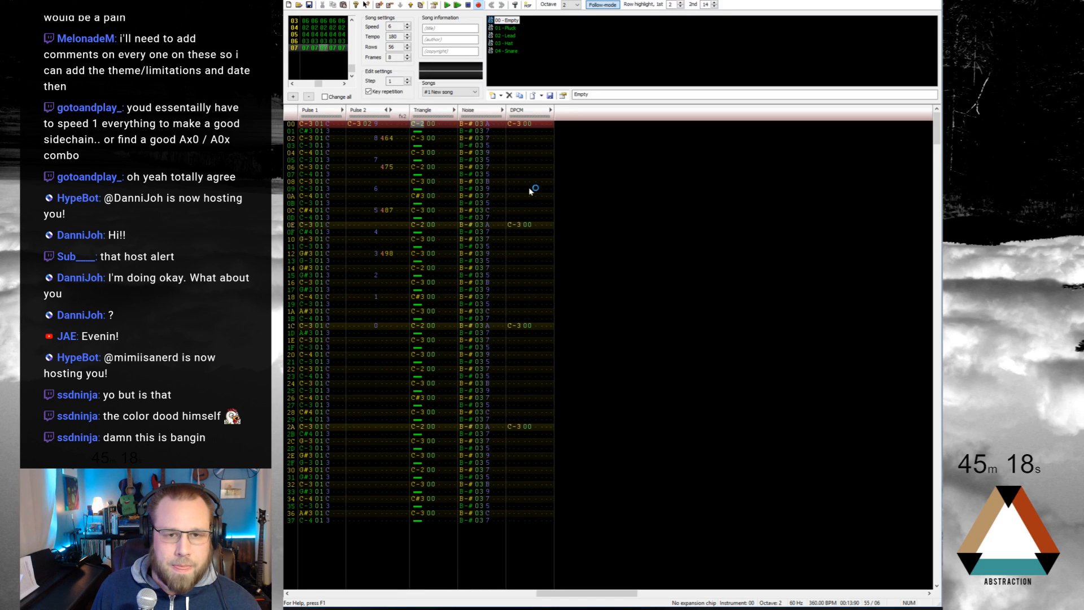
Step: Clear the Pulse 2 content of frame 07 and replace it with a copy of frame 00's Pulse 2 part
left_click_drag(381, 242, 401, 343)
key("Delete")
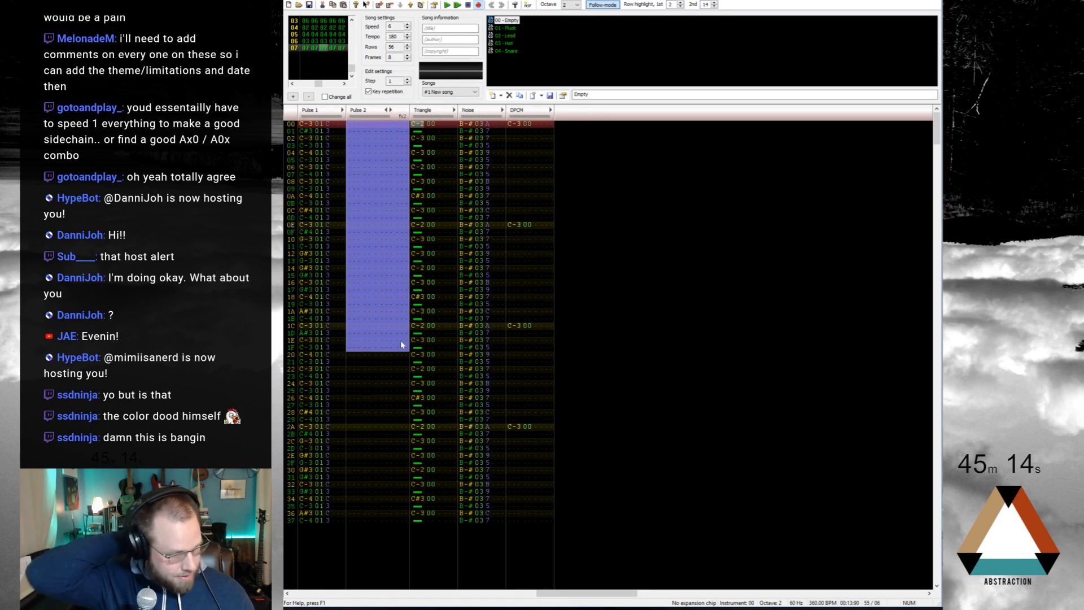
scroll(316, 29, "up", 1)
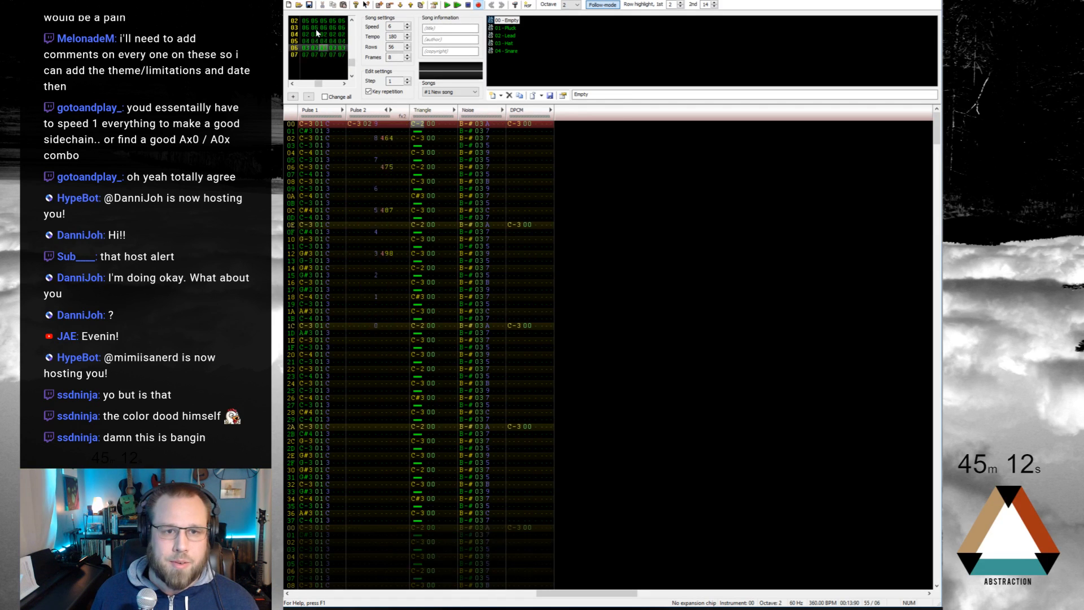
scroll(316, 31, "up", 5)
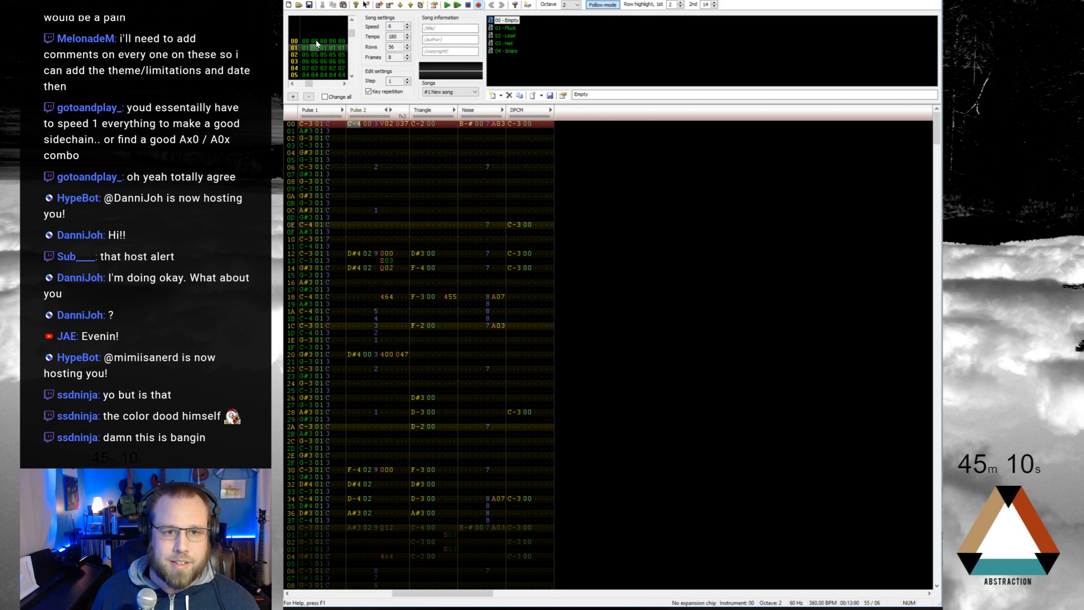
scroll(317, 43, "up", 1)
double_click(354, 127)
scroll(330, 64, "down", 7)
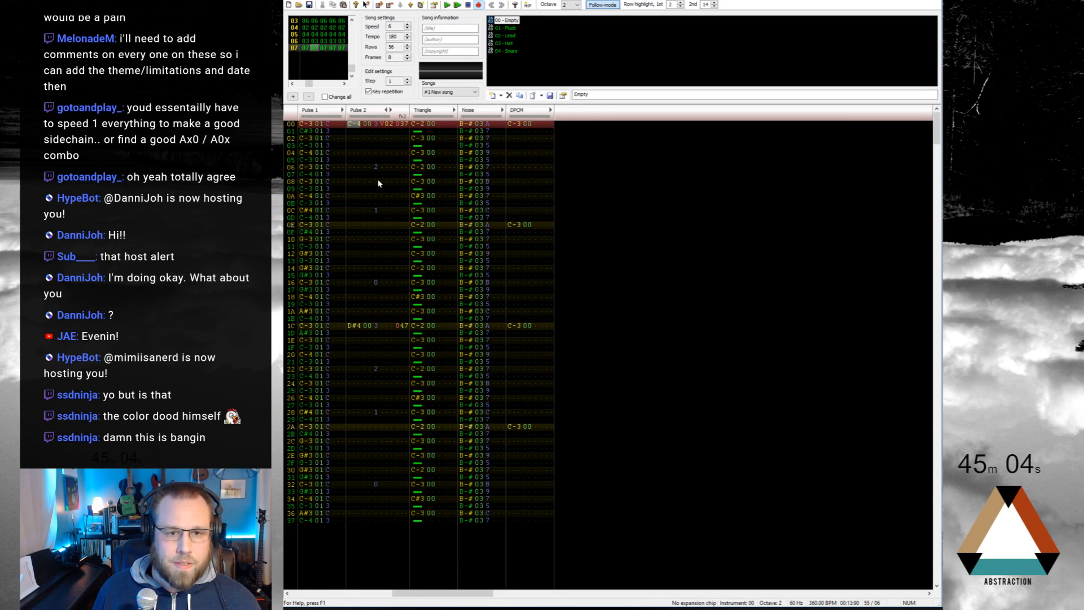
Step: Copy the Pulse 2 content of rows 1C to 37 in frame 07 and paste it at row 1C of frame 06
scroll(374, 189, "up", 4)
scroll(358, 328, "down", 3)
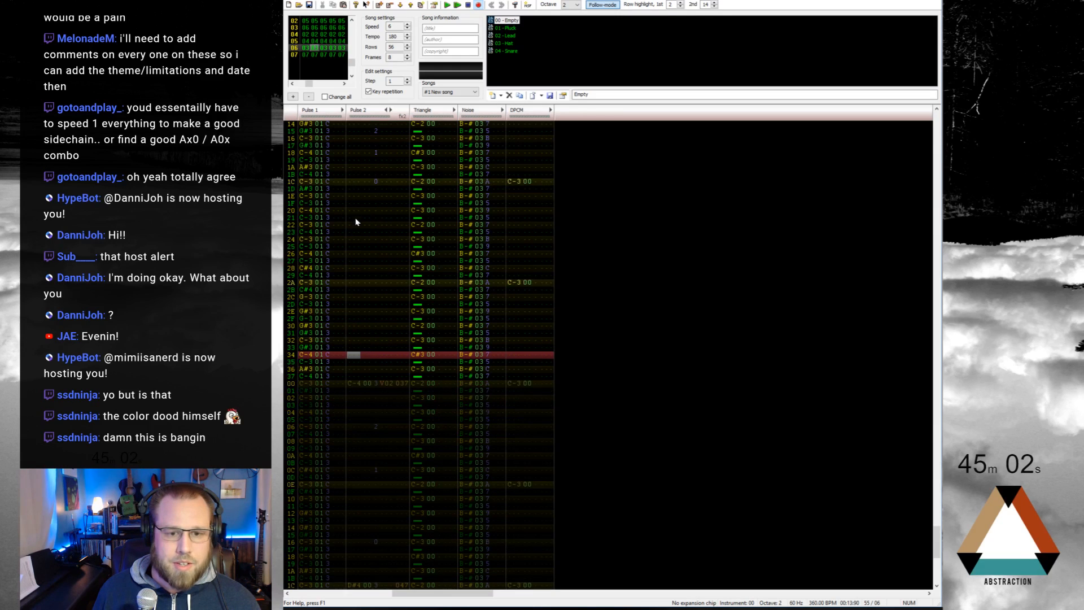
scroll(349, 382, "down", 3)
left_click_drag(350, 327, 405, 525)
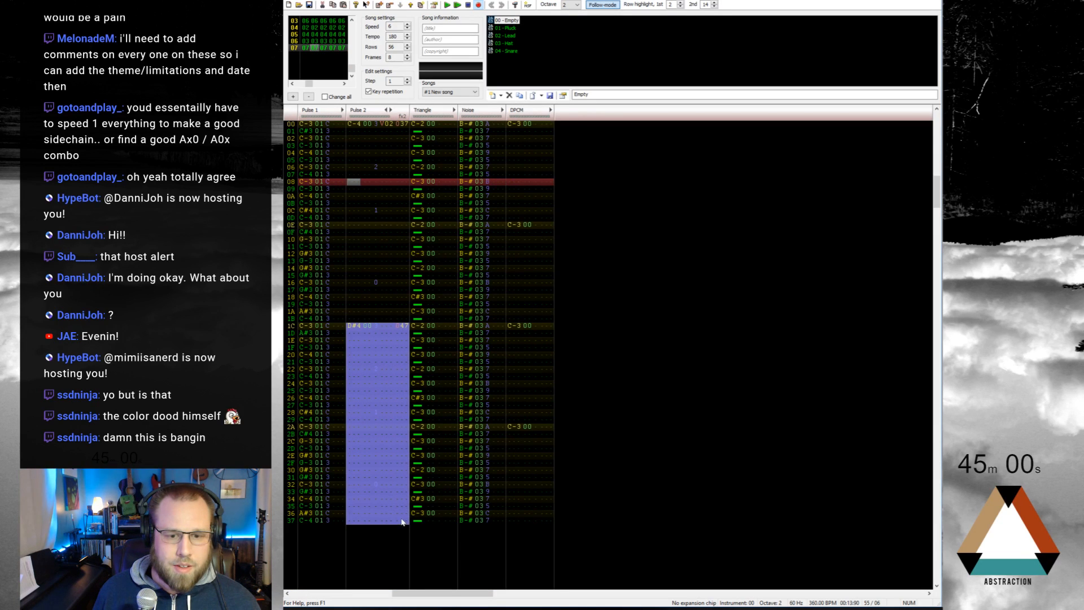
scroll(361, 280, "up", 7)
left_click(353, 297)
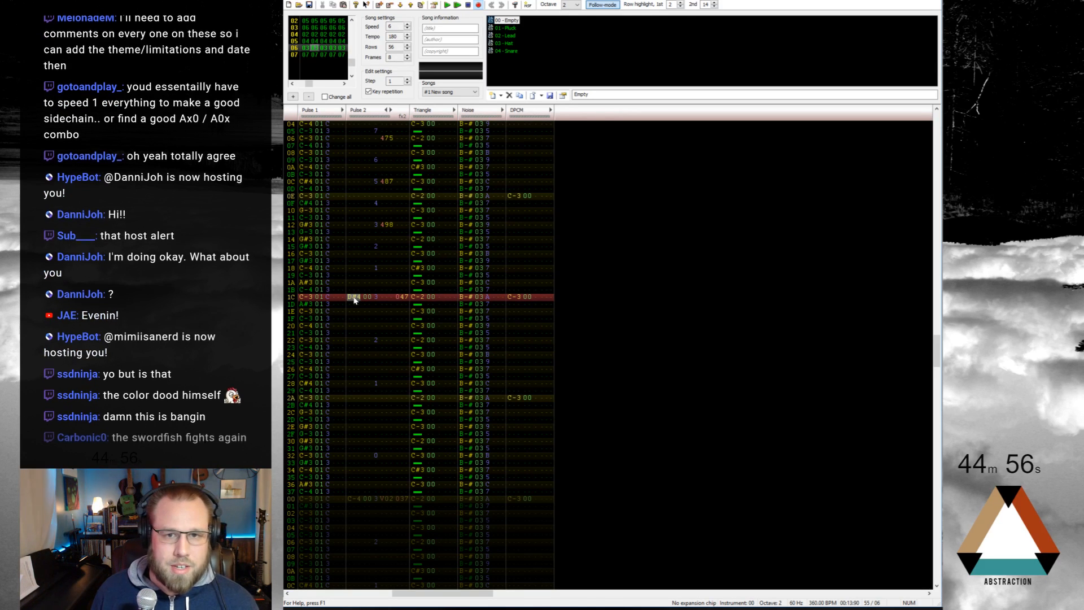
Step: Try C# in octaves 2 and 4 as the Pulse 2 note on row 1C of frame 06, and restore D#4
key("s")
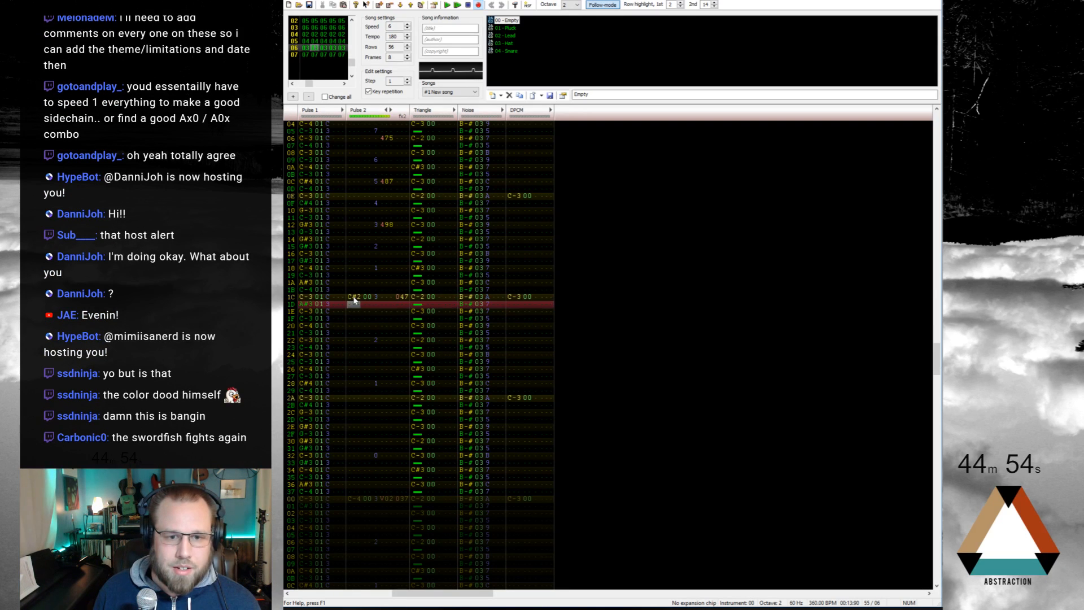
key("Up")
key("F6")
key("s")
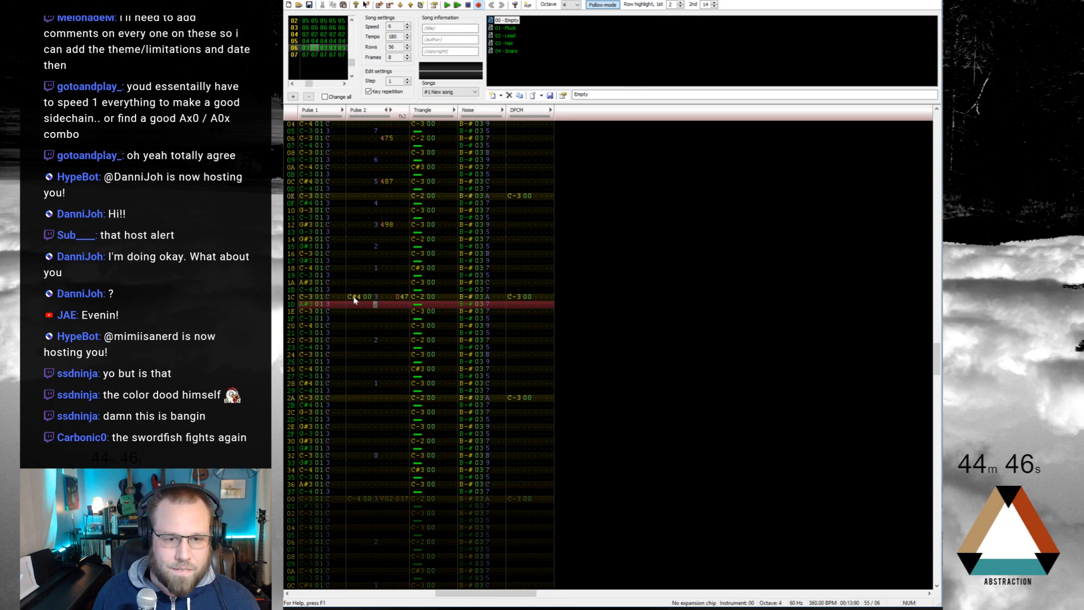
key("Up")
key("d")
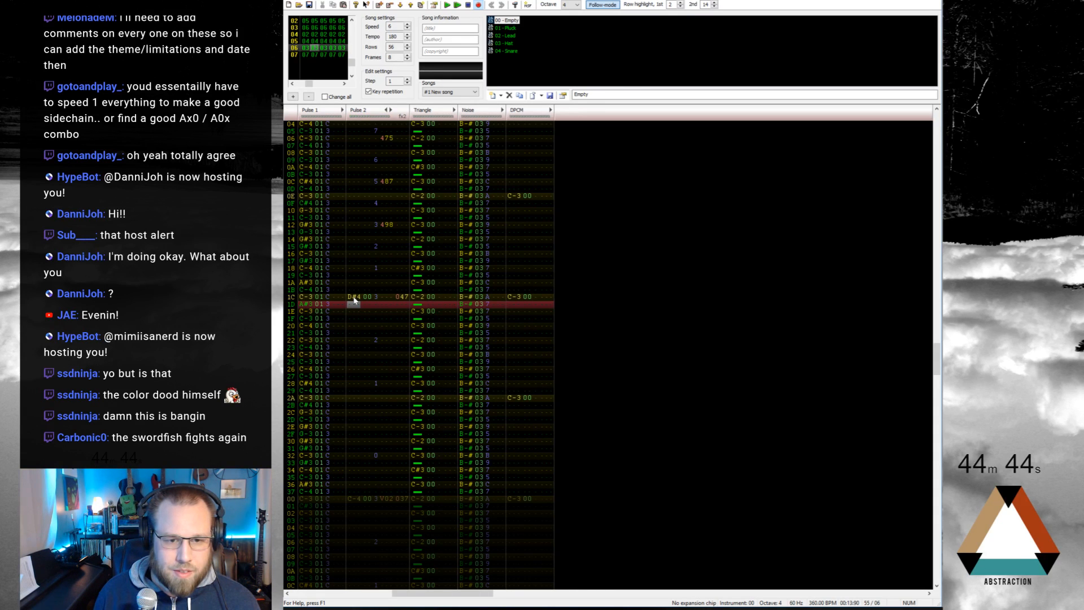
key("ctrl+z")
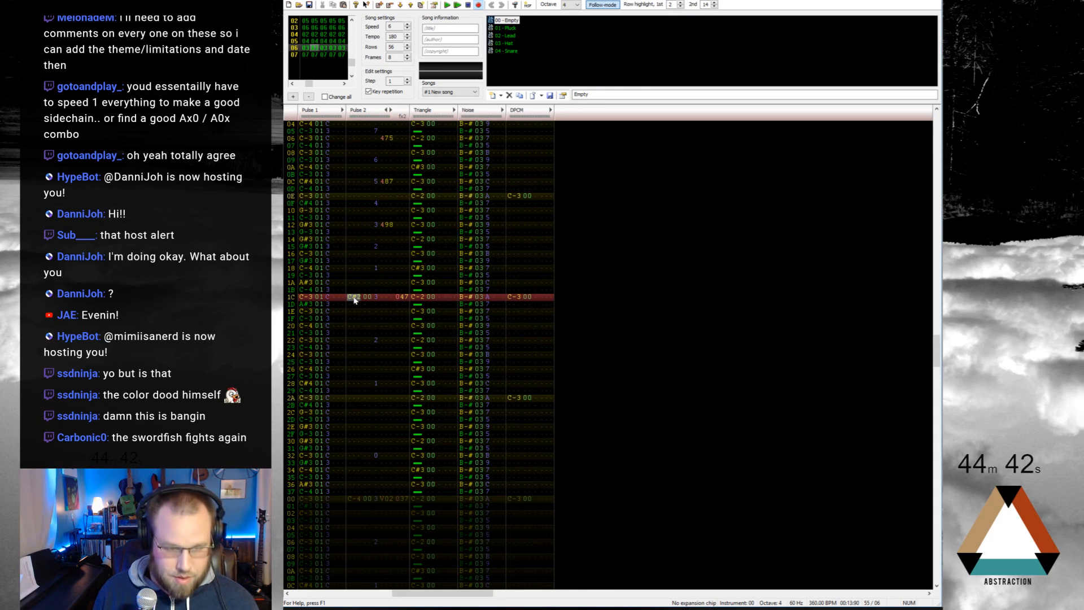
key("d")
key("Up")
key("ctrl+Return")
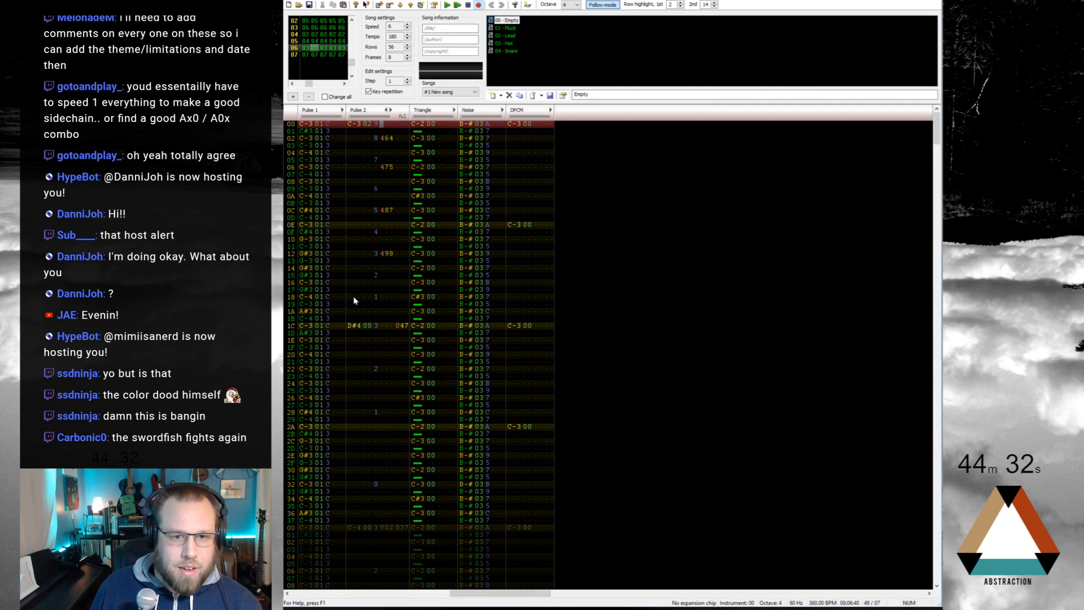
Step: Enter a V02 effect in Pulse 2 on row 1C of frame 06
left_click(382, 327)
type("v")
left_click(391, 327)
type("2")
Step: Check where the Pulse 2 pad notes use V02 in the earlier frames, and play from frame 00
scroll(397, 334, "up", 17)
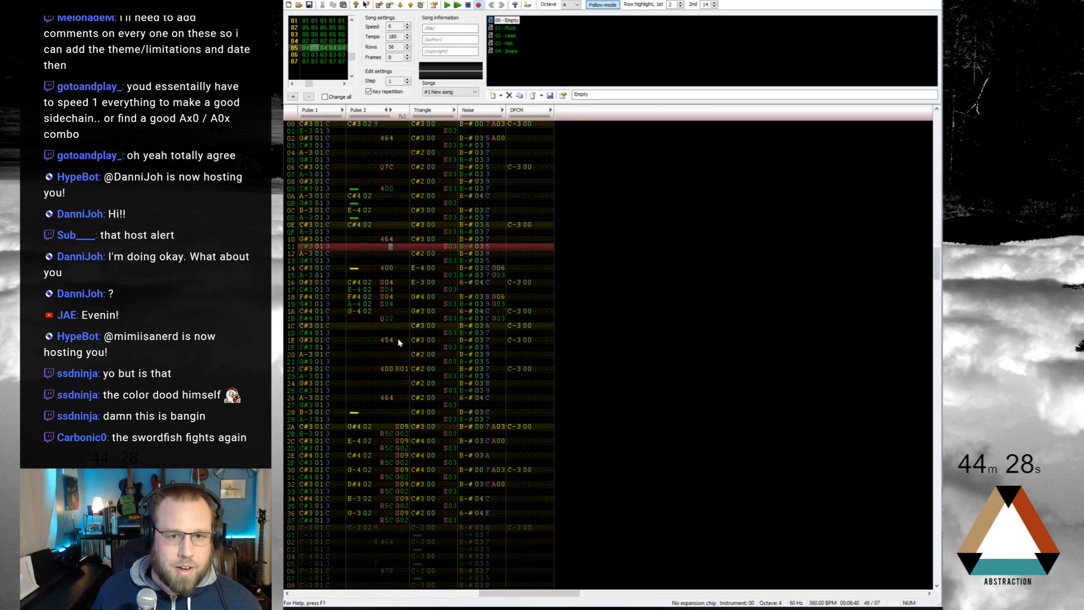
scroll(398, 343, "up", 20)
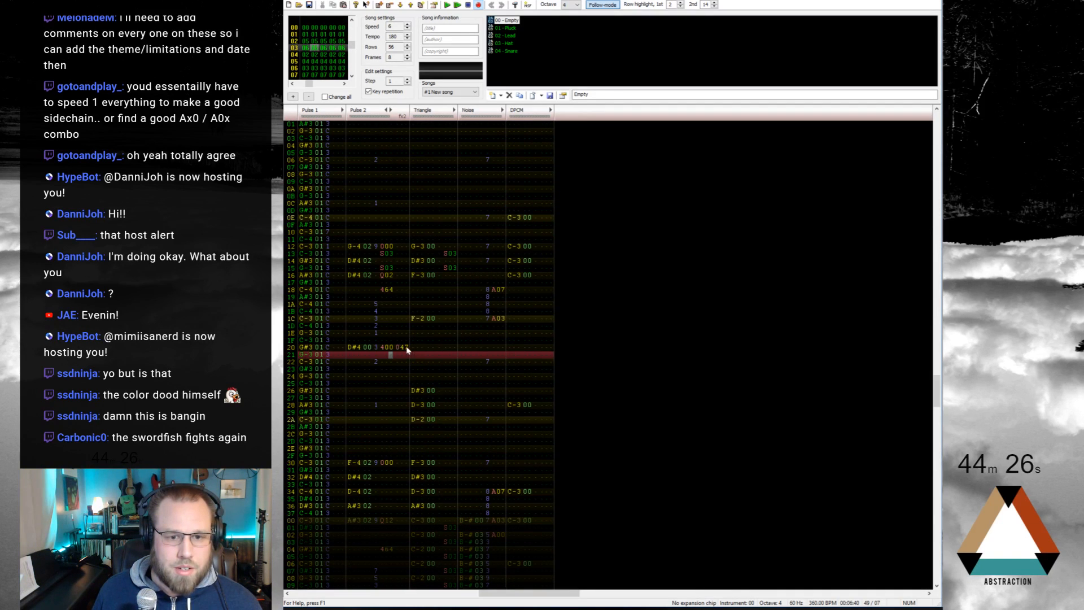
scroll(408, 349, "up", 20)
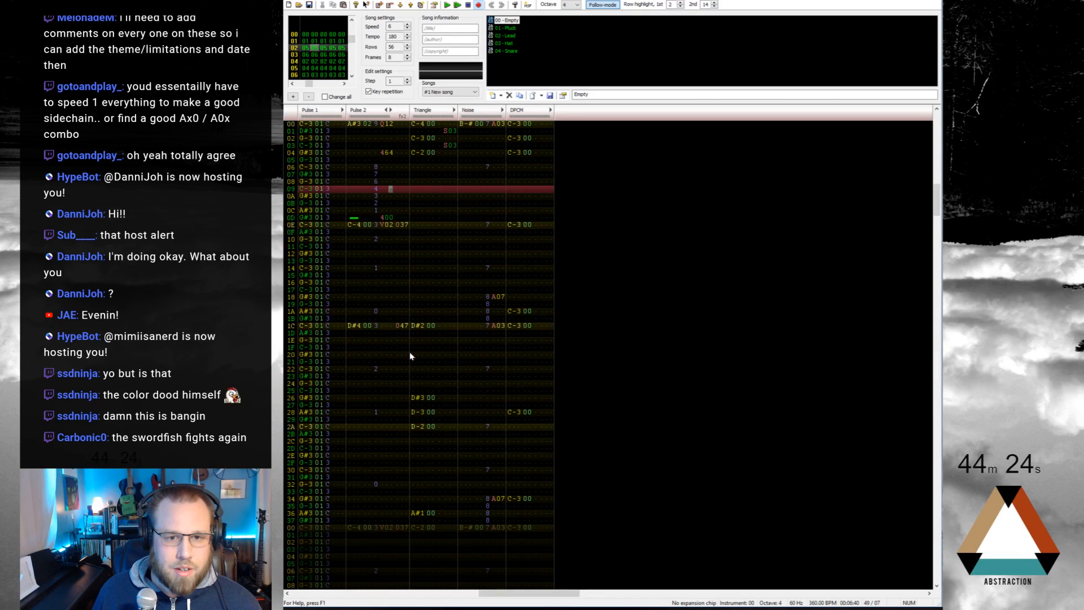
left_click(386, 225)
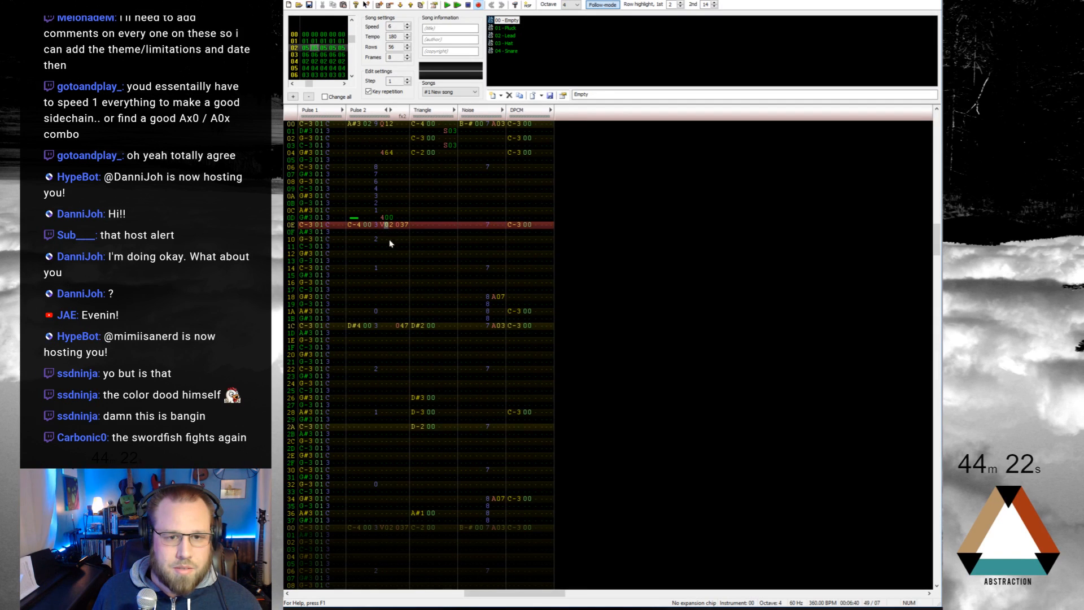
scroll(446, 306, "up", 5)
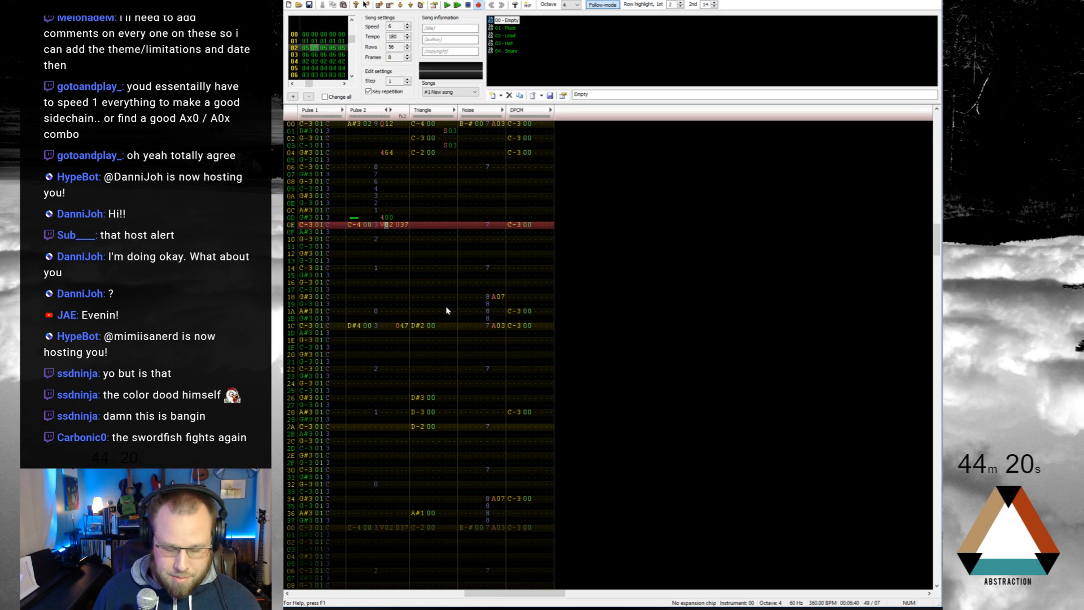
scroll(446, 309, "up", 10)
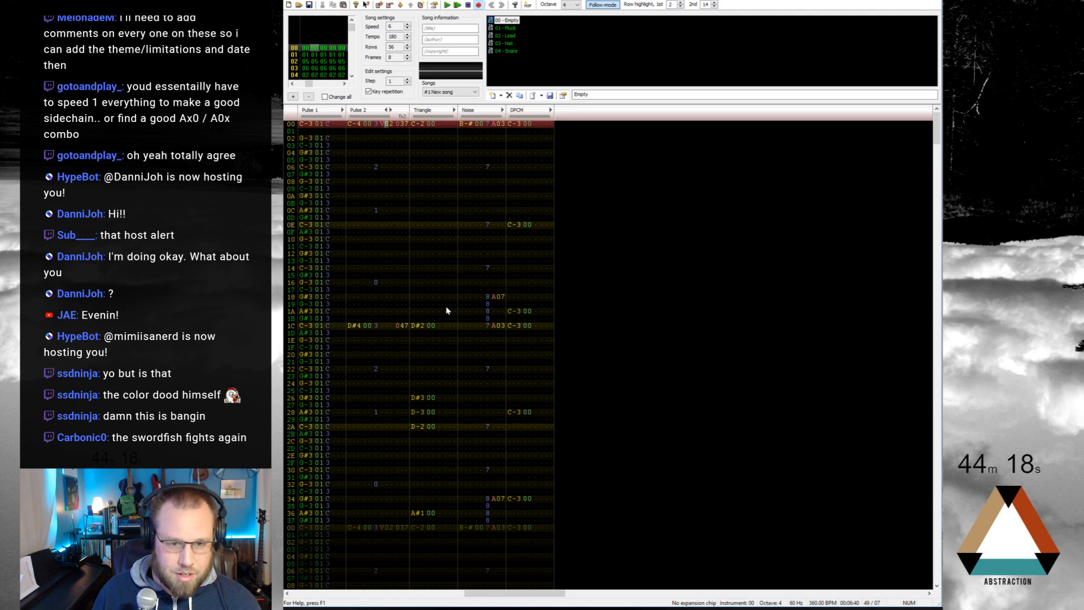
key("Return")
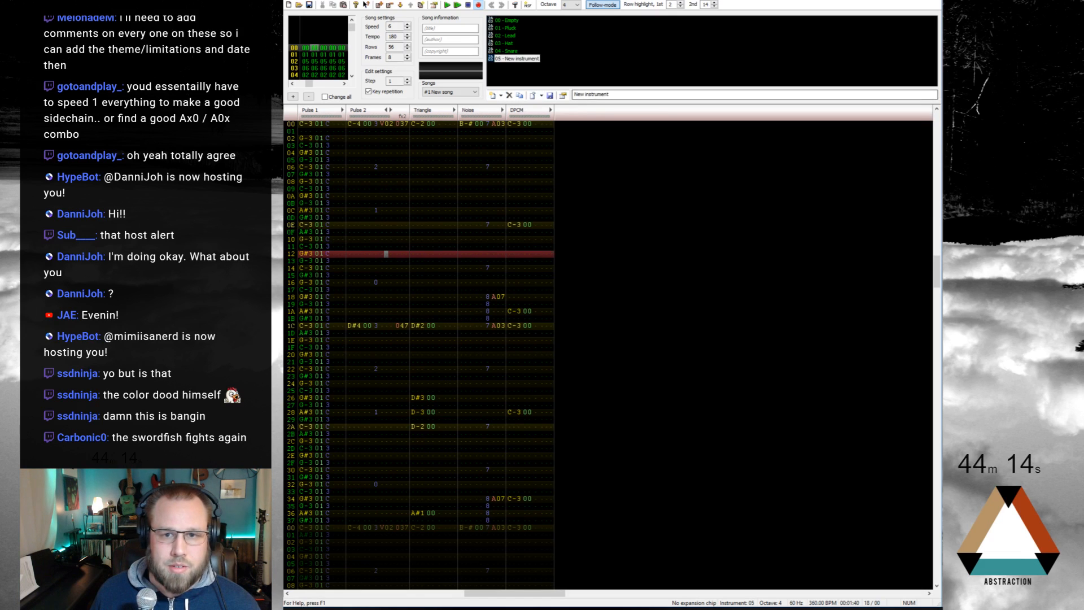
Step: Create instrument 05 named Pad and enable its Duty / Noise setting with sequence 2
double_click(506, 59)
double_click(412, 282)
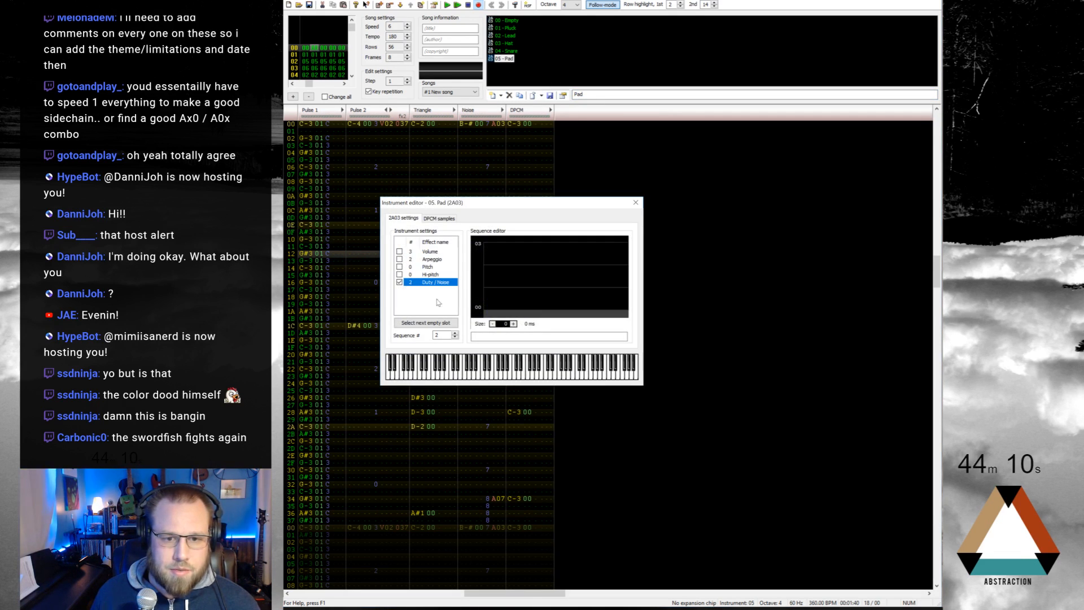
left_click(636, 203)
Step: Remove the V02 effect from Pulse 2 on row 00 of frame 00 and assign instrument 05 to the pad notes in frames 00 and 01
left_click(383, 129)
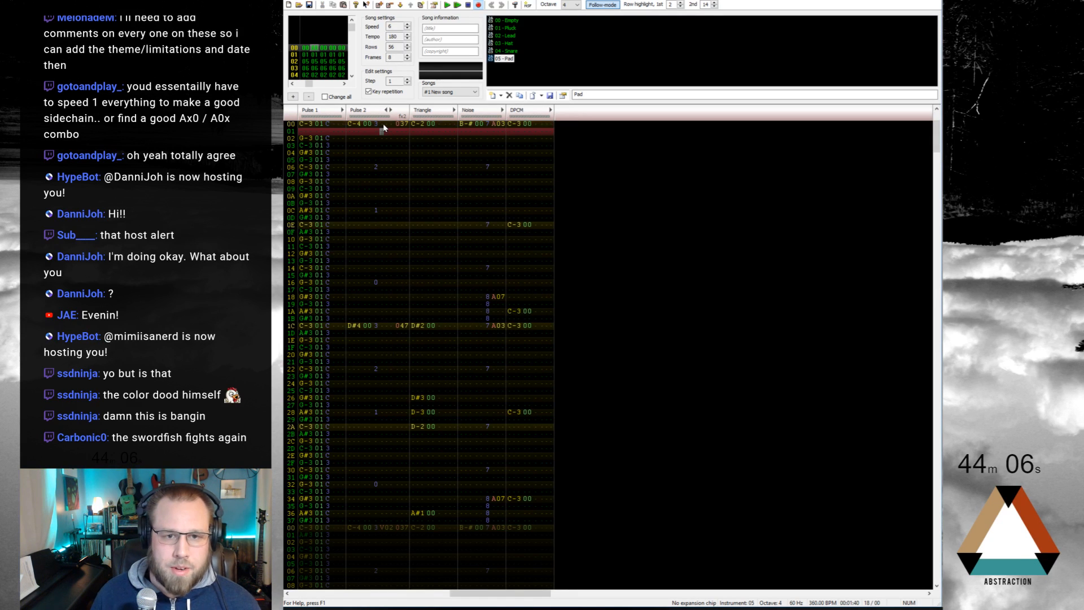
type("05")
key("Return")
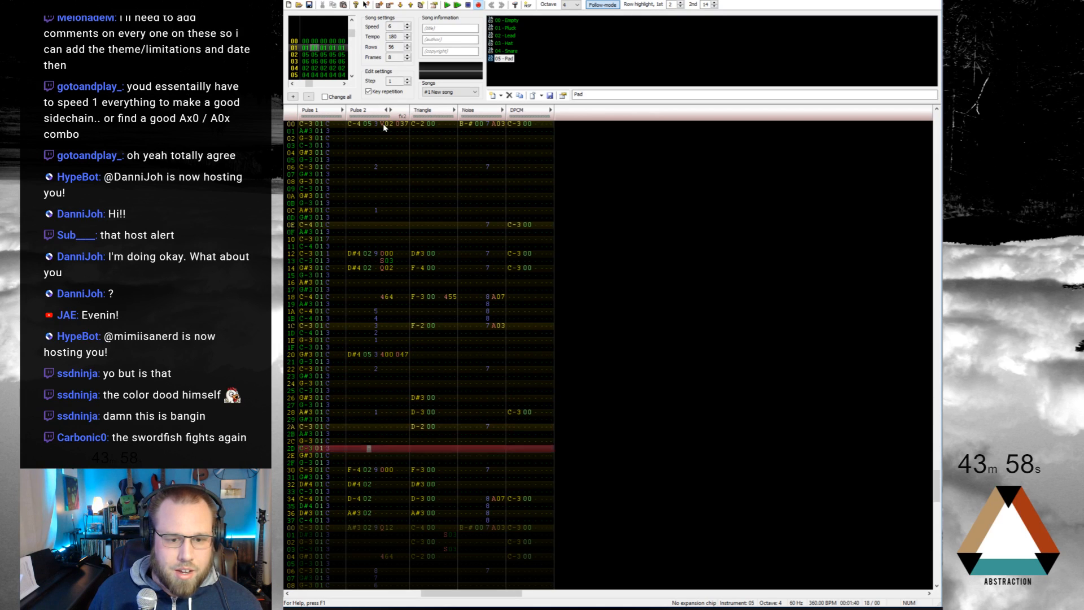
Step: Change the Pulse 2 instrument to 05 on rows 0E and 1C of frame 02
key("Down")
key("Down")
key("Down")
key("Down")
key("Down")
key("Down")
key("Down")
key("Down")
key("Down")
key("Down")
type("5")
key("Down")
key("Down")
key("Down")
key("Down")
key("Down")
key("Down")
key("Down")
key("Down")
key("Down")
key("Down")
key("Down")
key("Down")
key("Down")
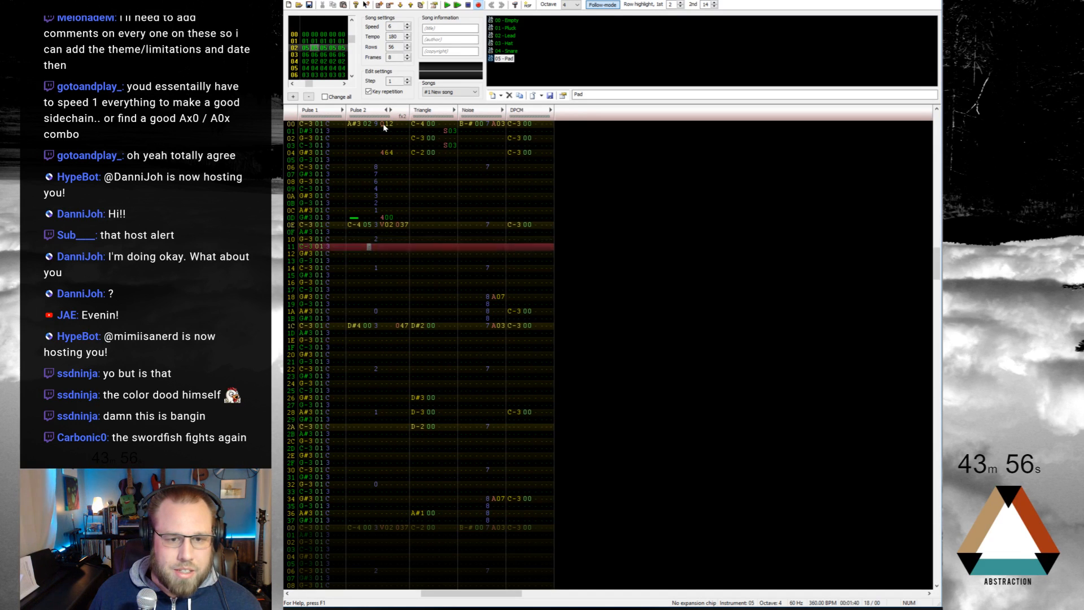
type("5")
Step: Delete the V02 effect from Pulse 2 on row 0E of frame 02
key("Up")
key("Up")
key("Up")
key("Up")
key("Up")
key("Up")
key("Up")
key("Up")
key("Up")
key("Up")
key("Up")
key("Up")
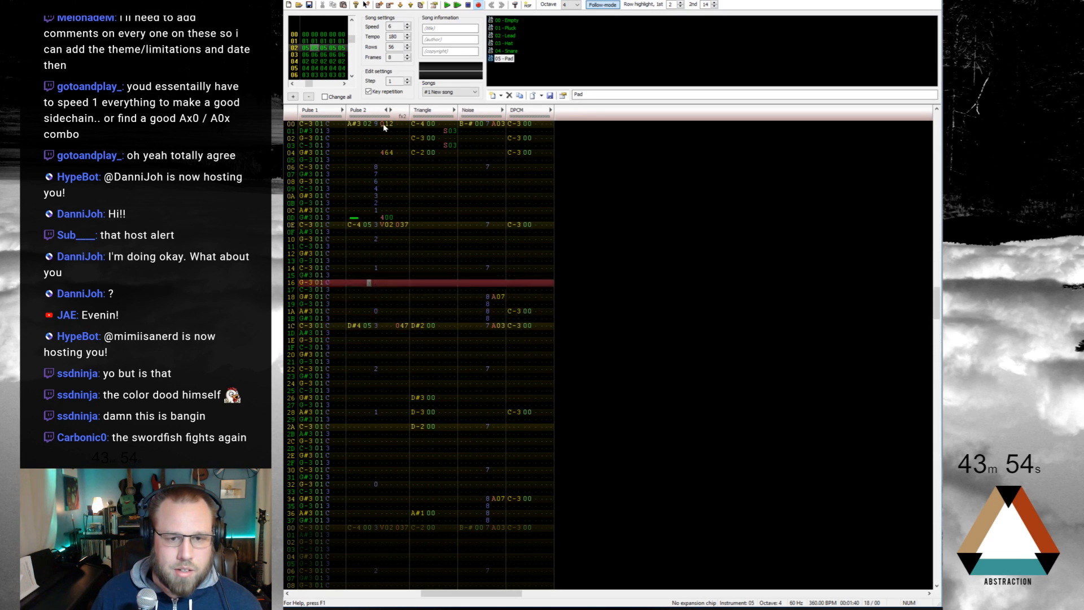
key("Up")
key("Up")
key("Up")
key("Delete")
Step: Change the Pulse 2 instrument to 05 on rows 00 and 20 of frame 03
key("Down")
key("Down")
key("Down")
key("Down")
key("Down")
key("Down")
key("Down")
key("Down")
key("Down")
key("Down")
key("Down")
key("Down")
key("Down")
key("Down")
key("Down")
key("Down")
key("Down")
key("Down")
key("Down")
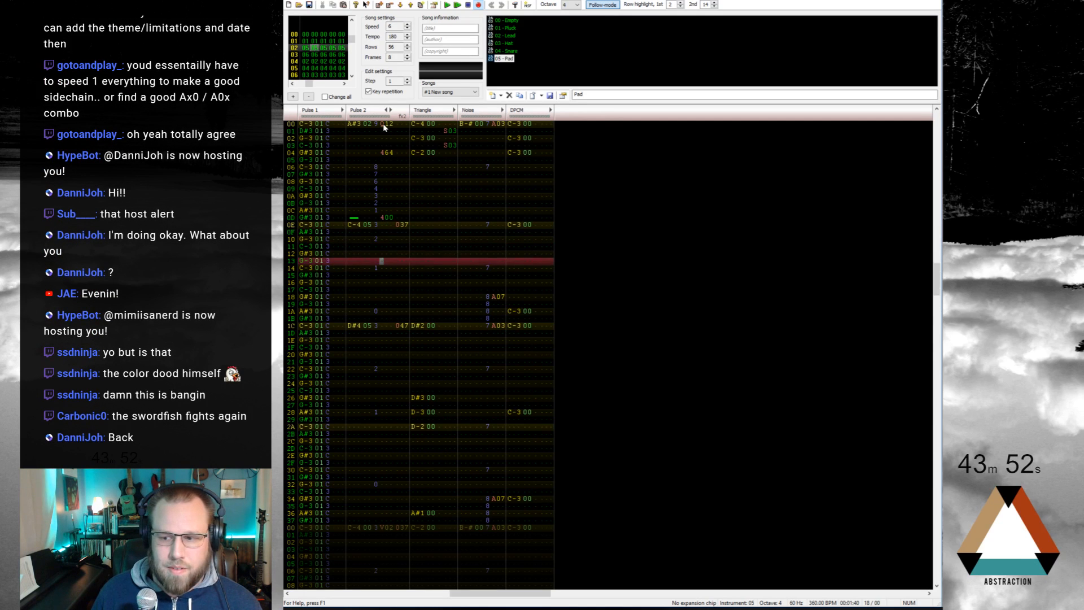
key("Down")
key("Down")
key("Down")
key("Down")
key("Down")
key("Down")
key("Down")
key("Down")
key("Down")
key("Down")
key("Down")
key("Down")
key("Down")
key("Down")
key("Down")
key("Down")
key("Down")
key("Down")
key("Down")
key("Down")
key("Left")
key("Left")
type("5")
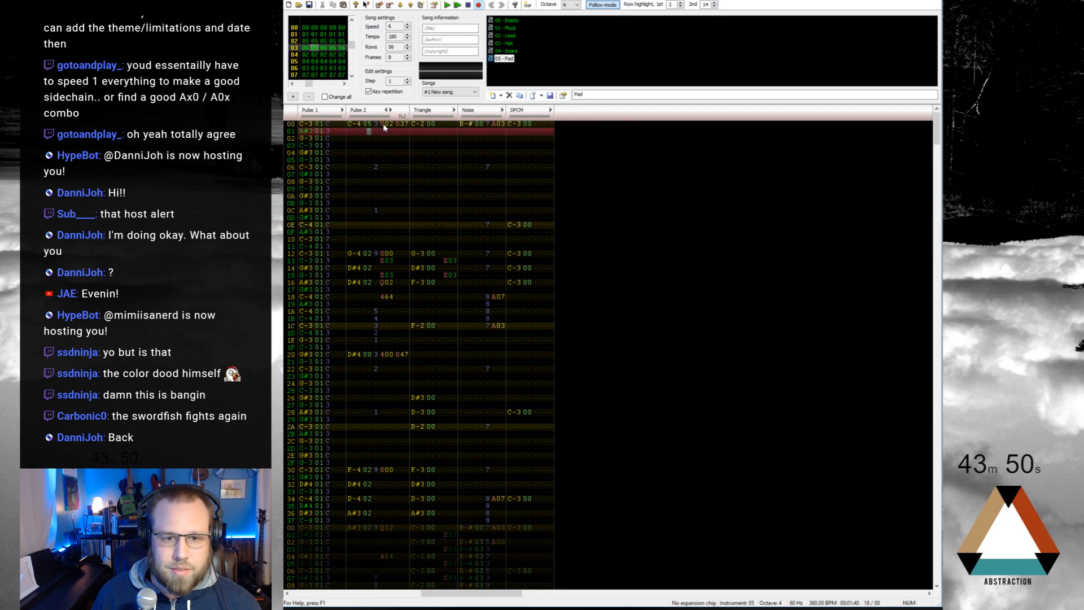
key("Down")
key("Down")
key("Down")
key("Down")
key("Down")
key("Down")
key("Down")
key("Down")
key("Down")
key("Down")
key("Down")
key("Down")
key("Down")
key("Down")
key("Down")
key("Down")
key("Down")
key("Down")
key("Down")
key("Down")
key("Down")
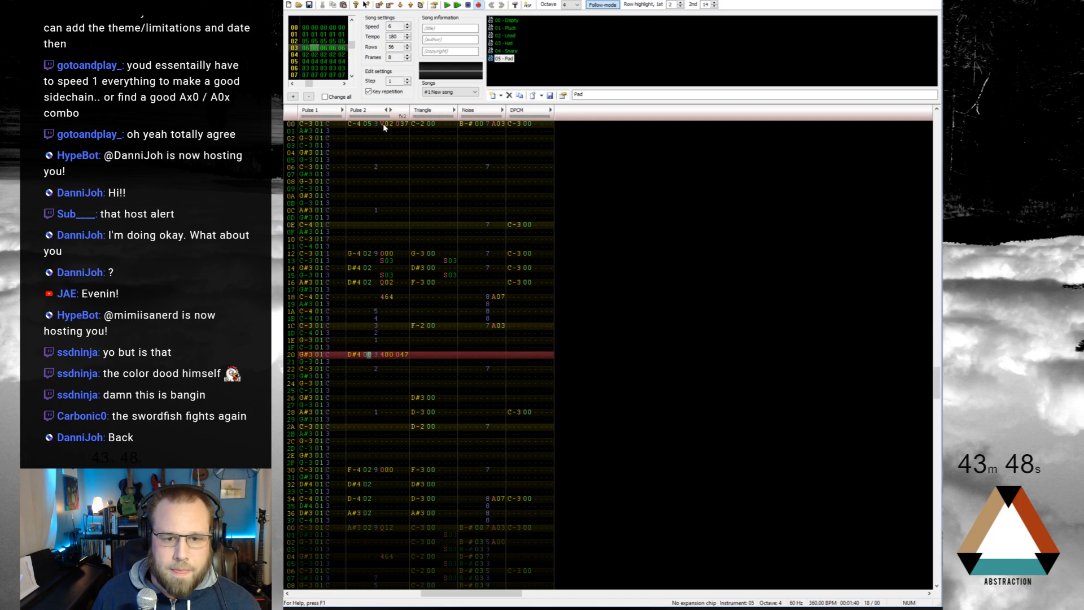
type("5")
Step: Change the Pulse 2 instrument to 05 and delete the V02 effect on row 1C of frame 06
key("Down")
key("Down")
key("Down")
key("Down")
key("Down")
key("Down")
key("Down")
key("Down")
key("Down")
key("Down")
key("Down")
key("Down")
key("Down")
key("Down")
key("Down")
key("Down")
key("Down")
key("Down")
key("Down")
key("Down")
key("Down")
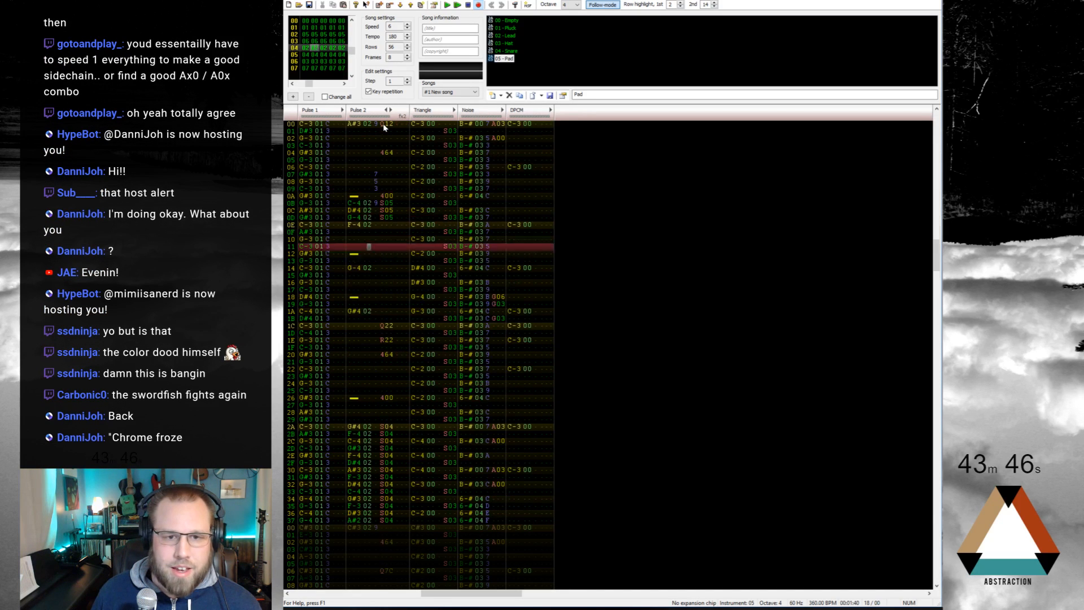
key("Down")
key("Down")
key("Down")
key("Down")
key("Down")
key("Down")
key("Down")
key("Down")
key("Down")
key("Down")
key("Down")
key("Down")
key("Down")
key("Down")
key("Down")
key("Down")
key("Down")
key("Down")
key("Down")
key("Down")
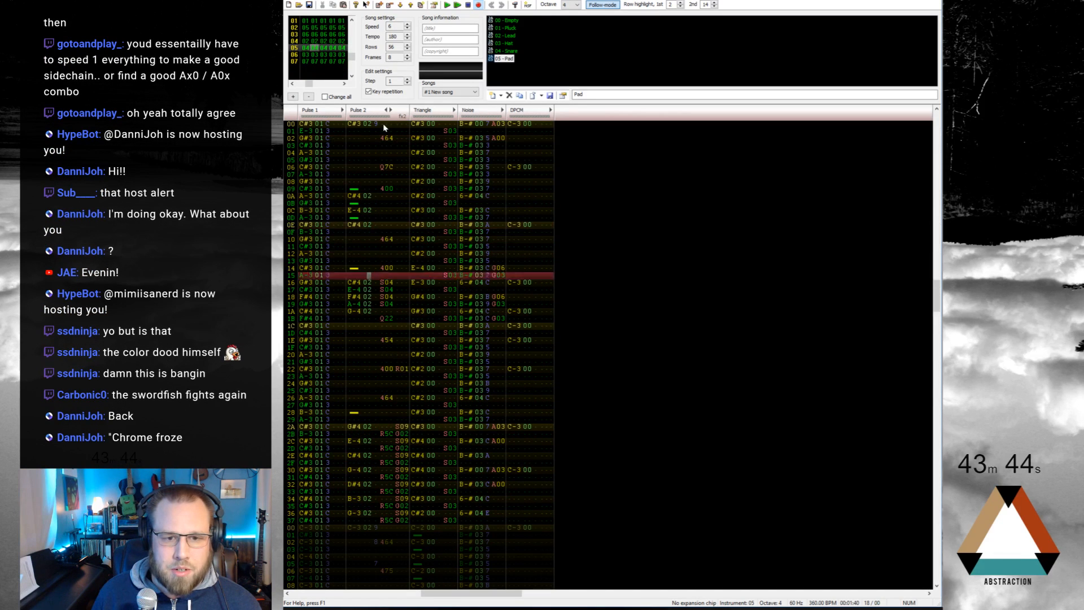
key("Down")
key("Down")
key("Down")
key("Down")
key("Down")
key("Down")
key("Down")
key("Down")
key("Down")
key("Down")
key("Down")
key("Down")
key("Down")
key("Down")
key("Down")
key("Down")
key("Down")
key("Down")
key("Down")
key("Down")
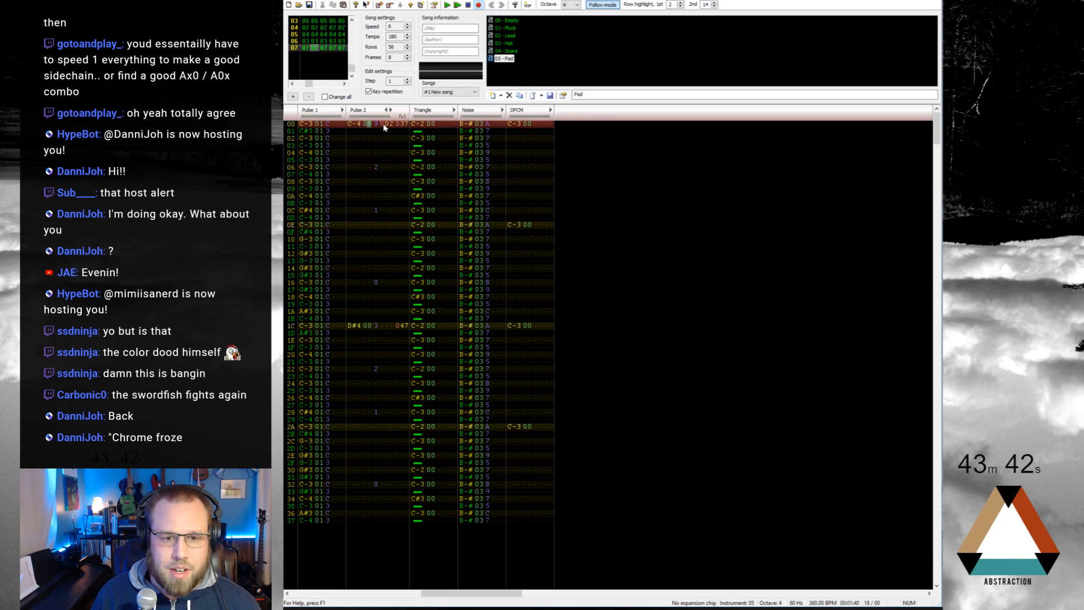
key("Up")
key("Up")
key("Up")
key("Up")
key("Up")
key("Up")
key("Up")
key("Up")
key("Up")
key("Up")
key("Up")
key("Up")
key("Up")
key("Up")
key("Up")
key("Up")
key("Up")
key("Up")
key("Up")
key("Up")
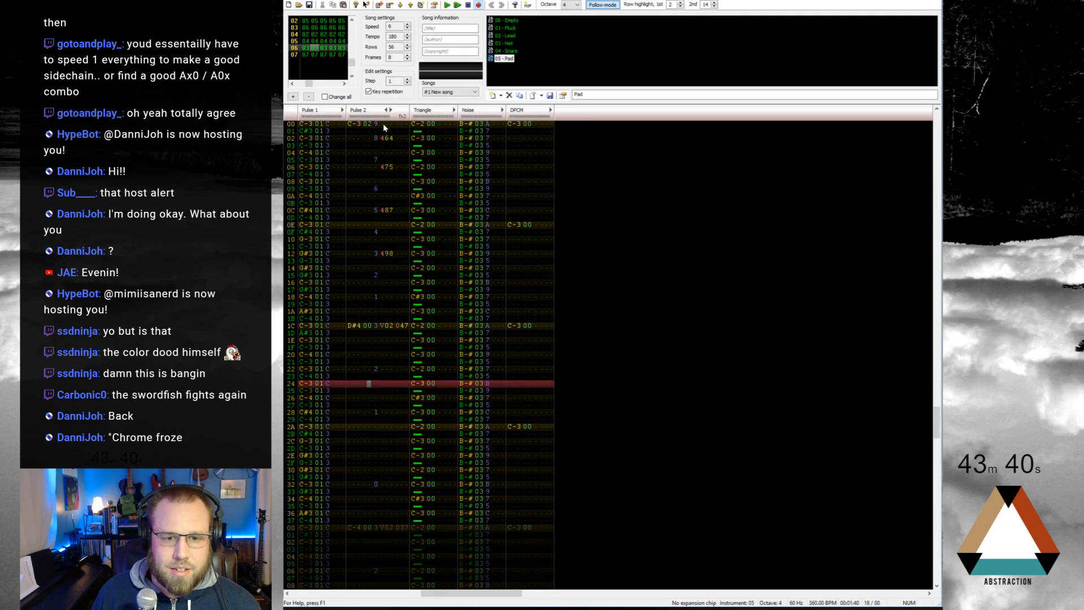
key("Up")
key("Up")
key("5")
key("Up")
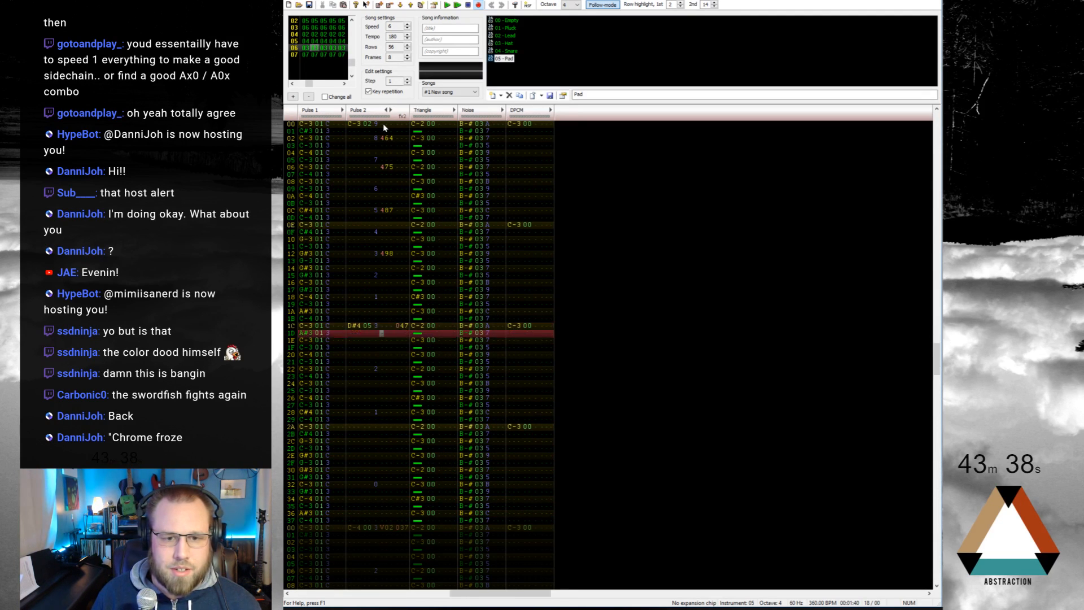
key("Right")
key("Right")
key("Delete")
key("Down")
Step: Change the Pulse 2 instrument to 05 and delete the V02 effect on row 00 of frame 07
key("ctrl+Right")
key("Up")
key("Left")
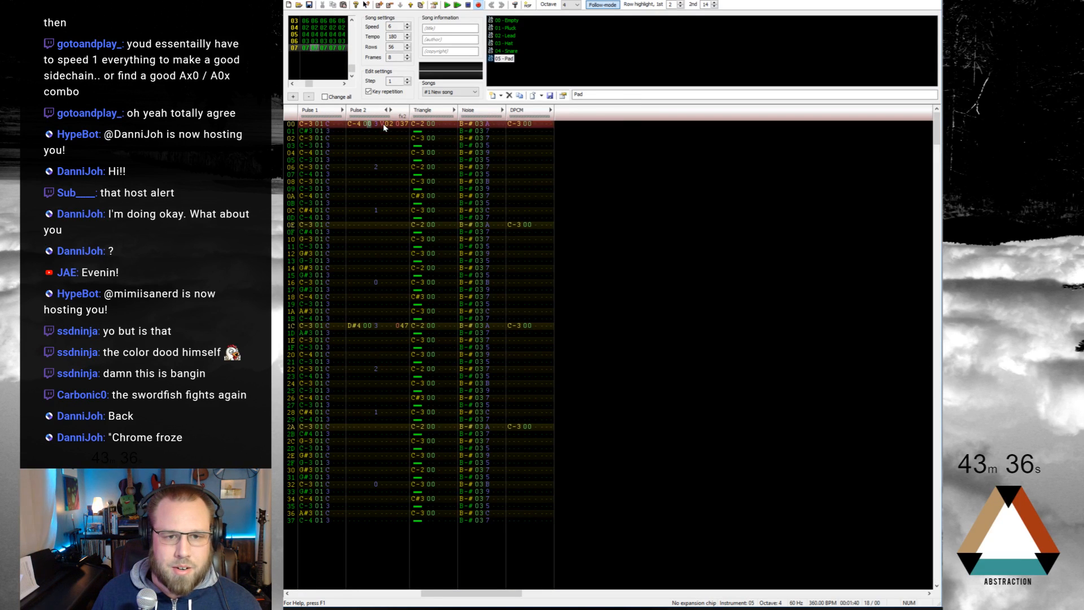
key("5")
key("Up")
key("Right")
key("Right")
key("Delete")
Step: Change the Pulse 2 instrument to 05 on the D#4 pad note at row 1C of frame 07
key("Down")
key("Down")
key("Down")
key("Down")
key("Down")
key("Down")
key("Down")
key("Down")
key("Down")
key("Down")
key("Down")
key("Down")
key("Down")
key("Down")
key("Down")
key("Down")
key("Down")
key("Down")
key("Down")
key("Down")
key("Down")
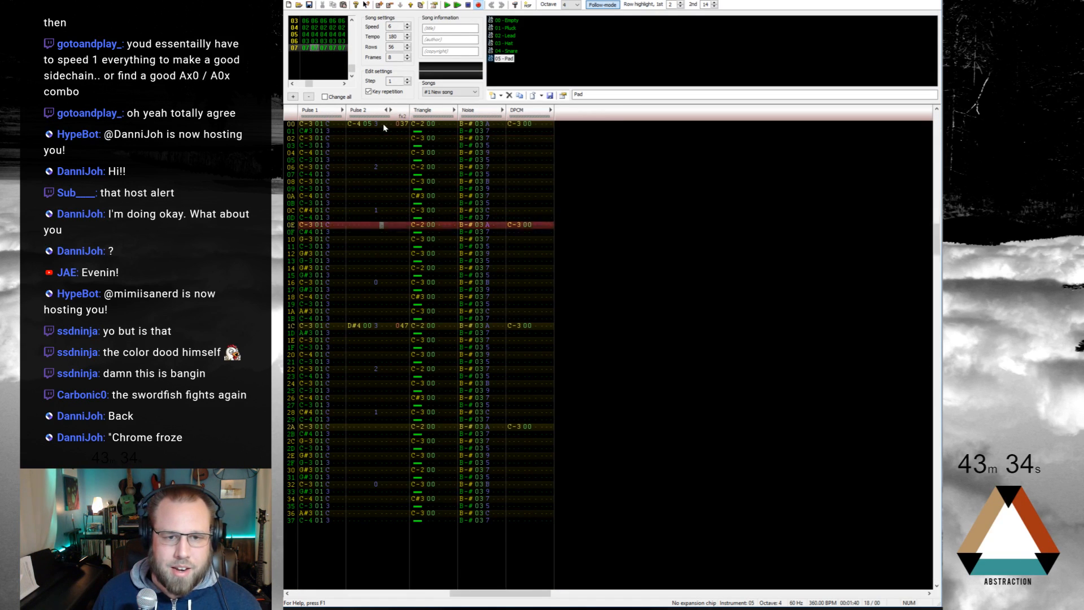
key("Up")
key("5")
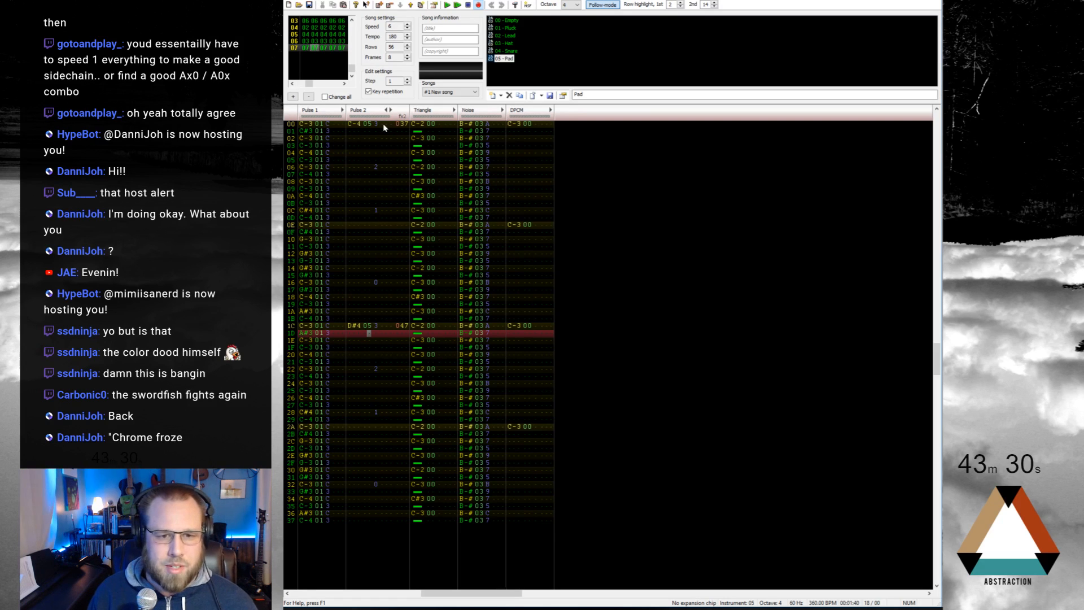
Step: Save the module and play the song from the start of frame 00
key("ctrl+s")
key("Home")
key("ctrl+Left")
key("ctrl+Left")
key("ctrl+Left")
key("ctrl+Left")
key("ctrl+Left")
key("ctrl+Left")
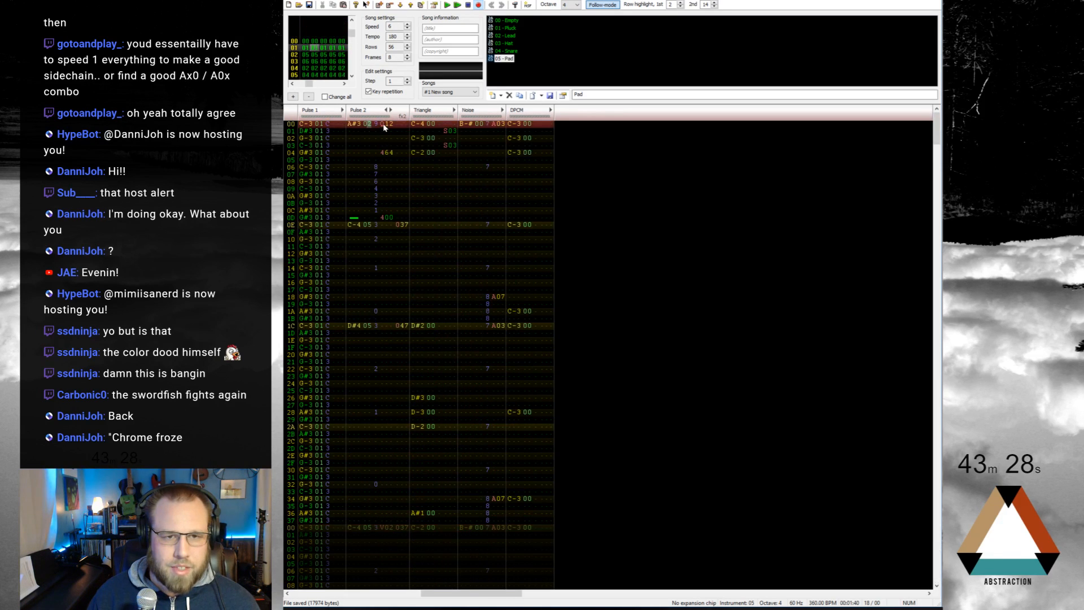
key("ctrl+Left")
key("Return")
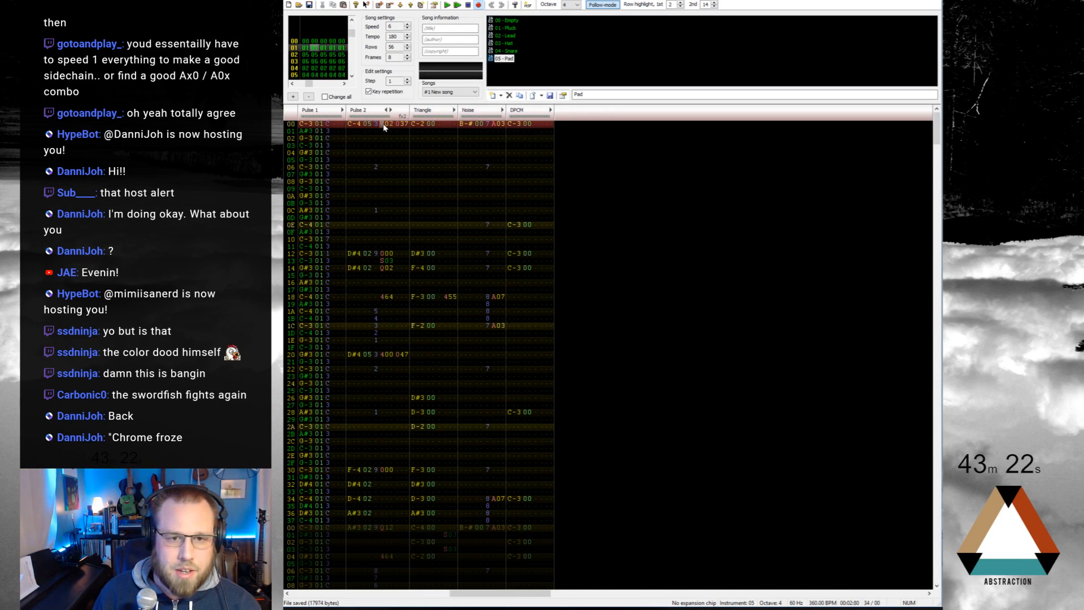
Step: Delete the V02 effect from Pulse 2 on row 00 of frame 01 and replay the song from frame 00
key("Return")
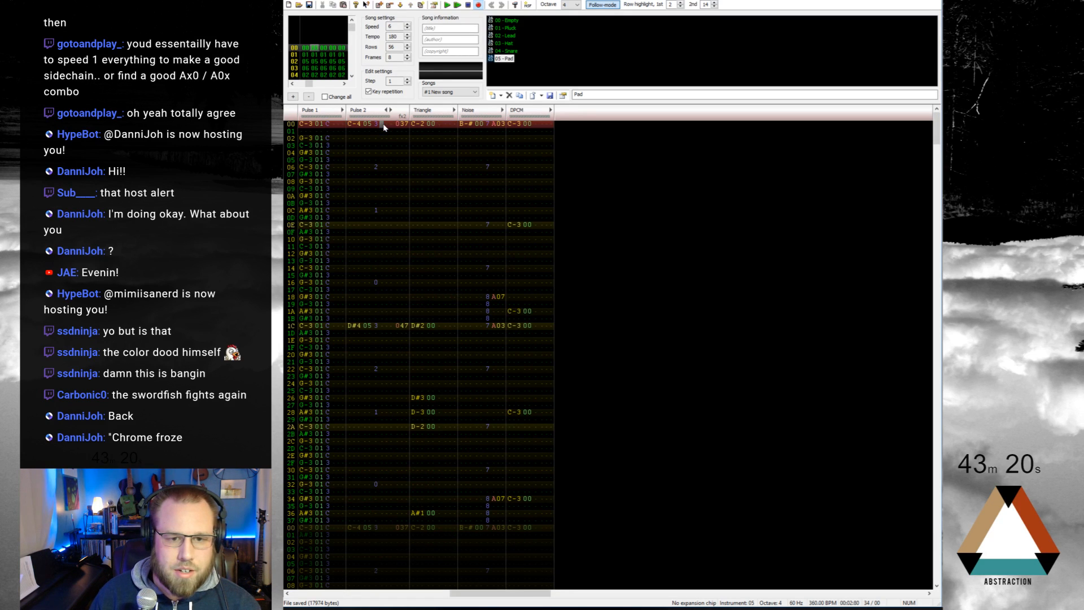
key("Return")
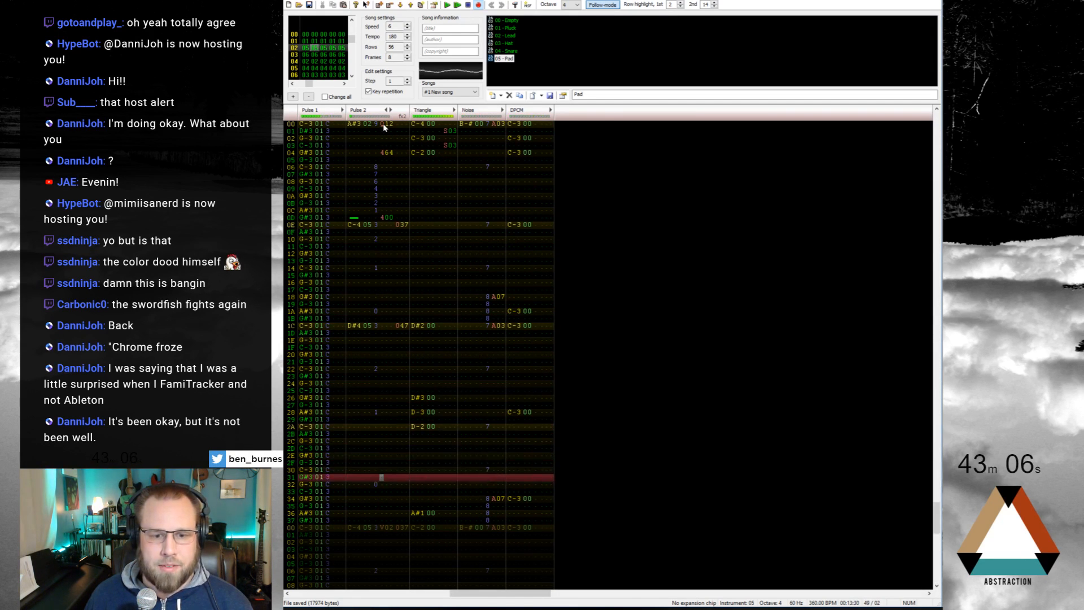
Step: Delete the V02 effect from Pulse 2 on row 00 of frame 03 and play from that frame
key("Page_Up")
key("Page_Up")
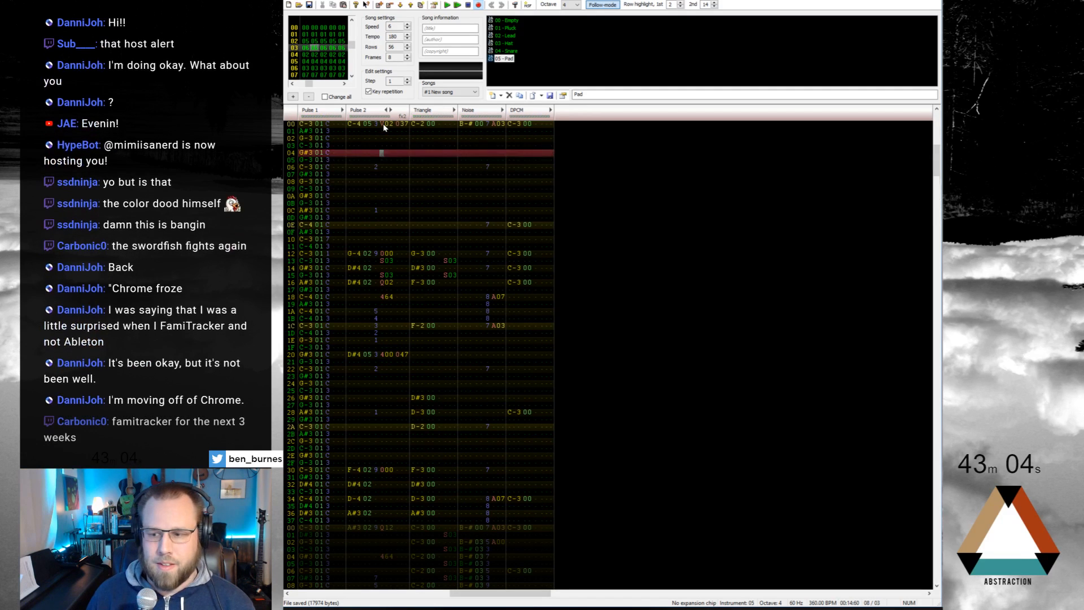
key("Delete")
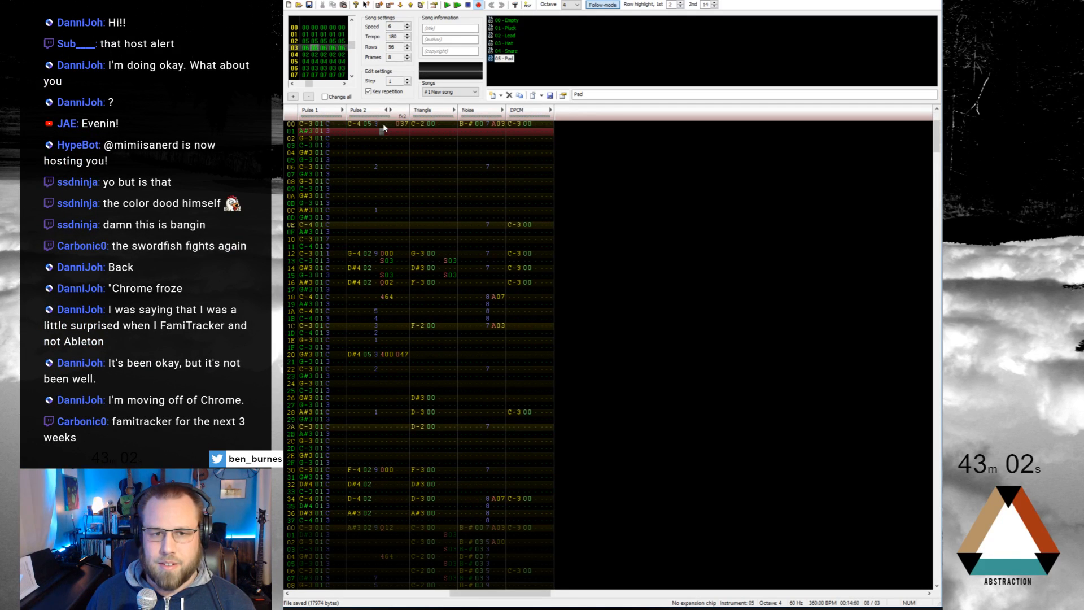
key("Return")
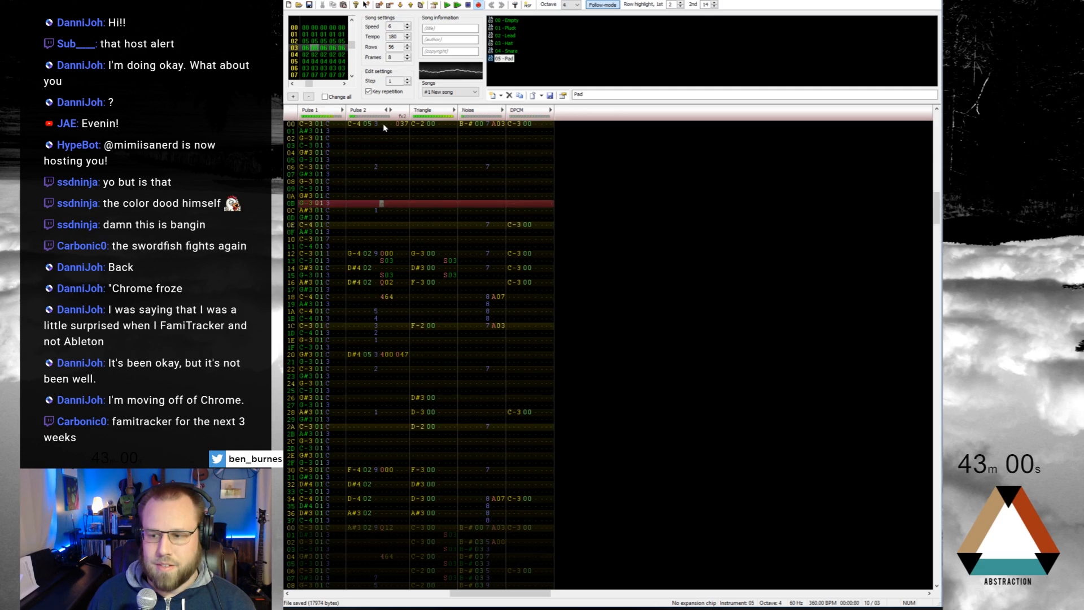
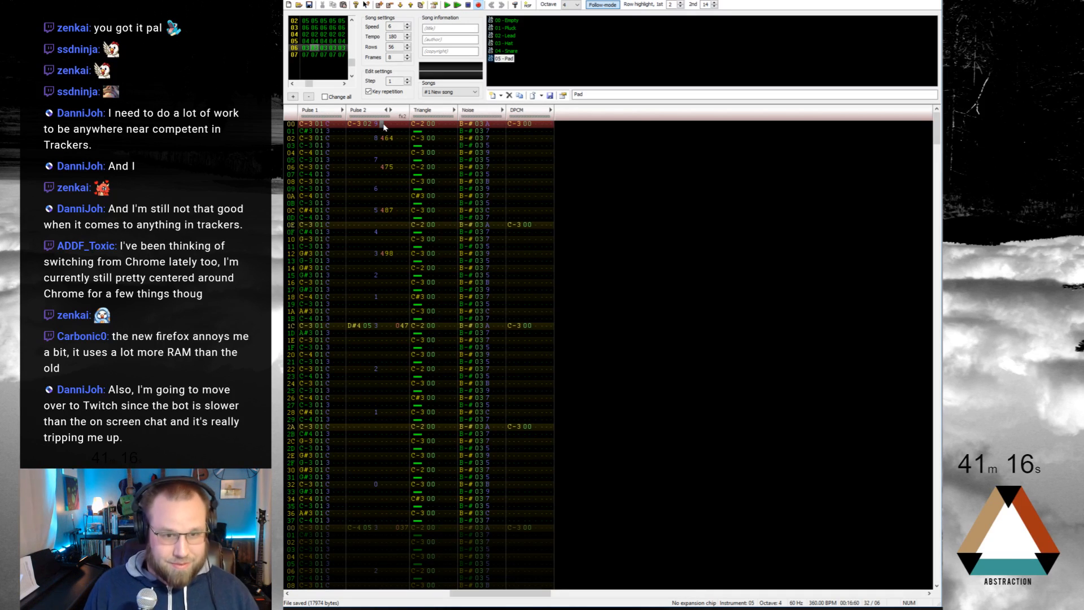
Step: Play the song from frame 00 into frame 03 to review the pad chords
key("ctrl+Left")
key("ctrl+Left")
key("ctrl+Left")
key("ctrl+Left")
key("ctrl+Left")
key("ctrl+Left")
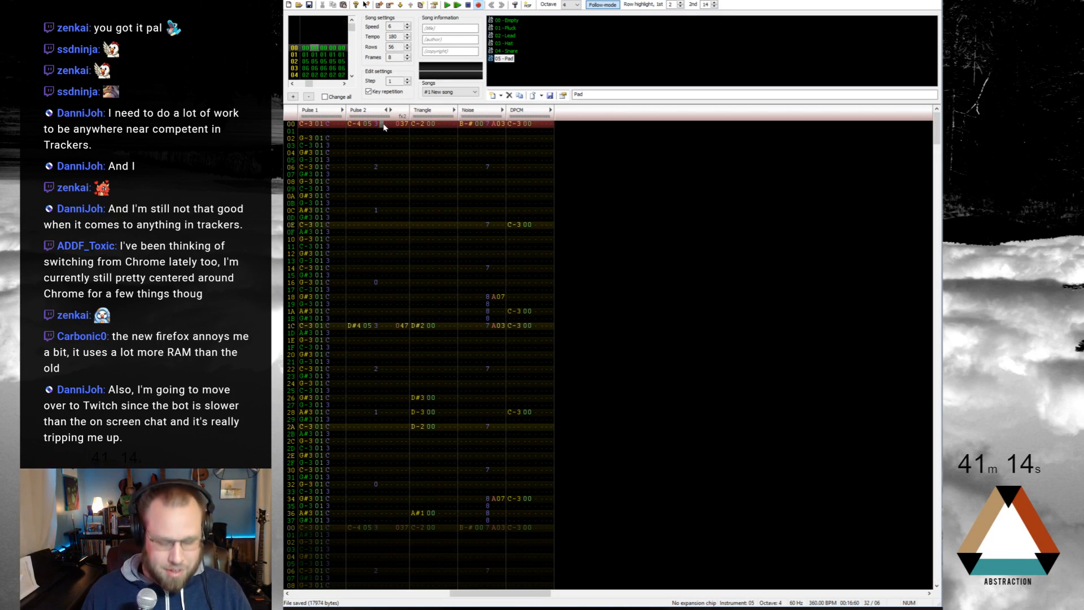
key("Return")
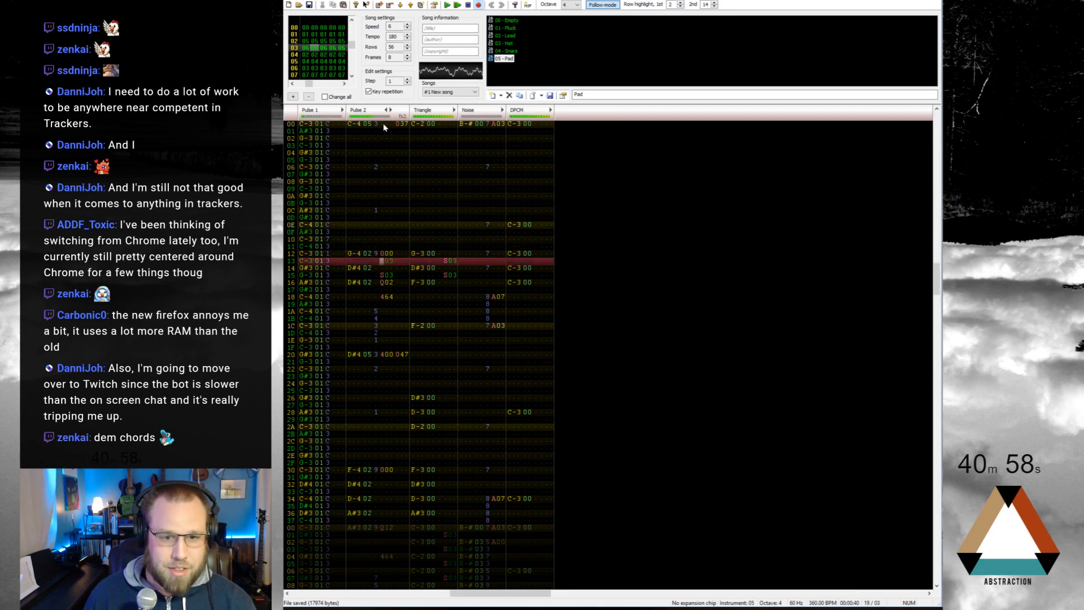
key("Return")
Step: Copy the Pulse 2 phrase F-4, D#4, D-4, A#3 from the end of frame 01 into Triangle at row 14 of frame 02
key("Home")
key("Up")
key("Home")
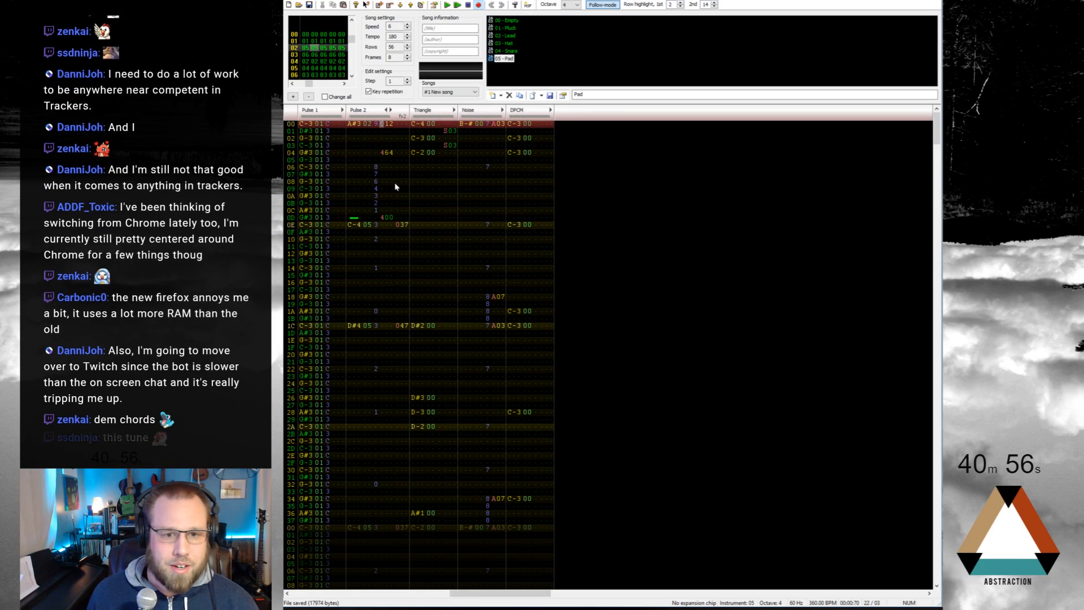
scroll(395, 187, "up", 3)
left_click_drag(358, 384, 391, 439)
scroll(419, 388, "down", 6)
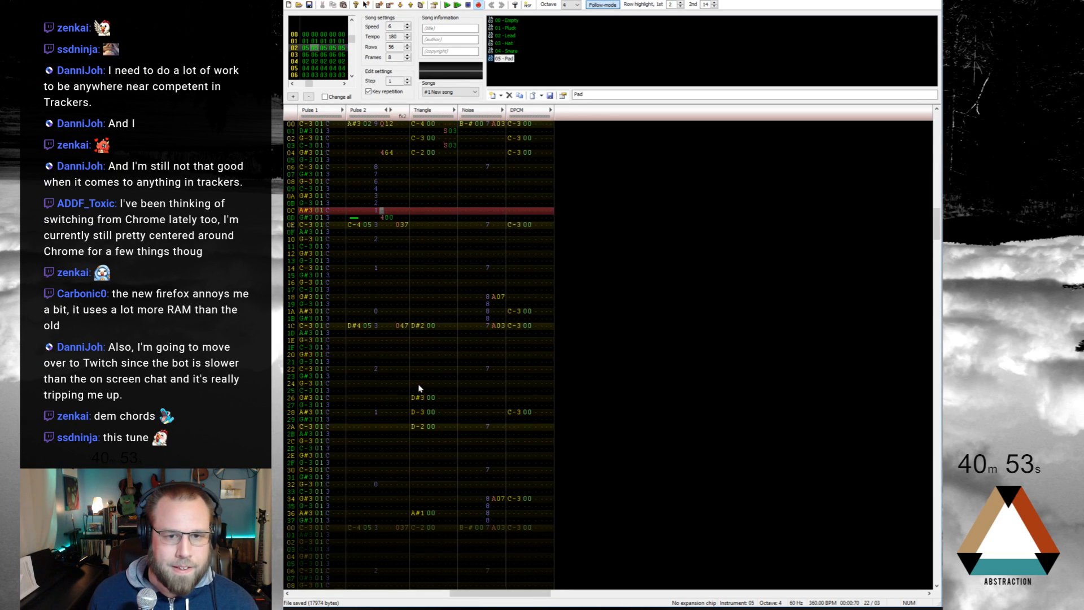
left_click(417, 276)
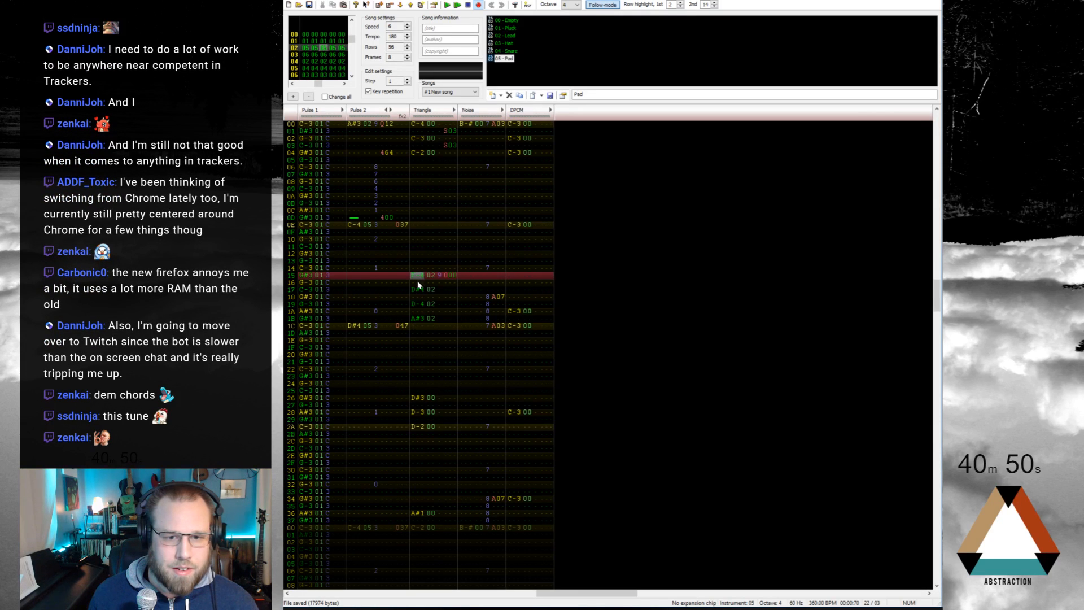
left_click(417, 269)
key("ctrl+v")
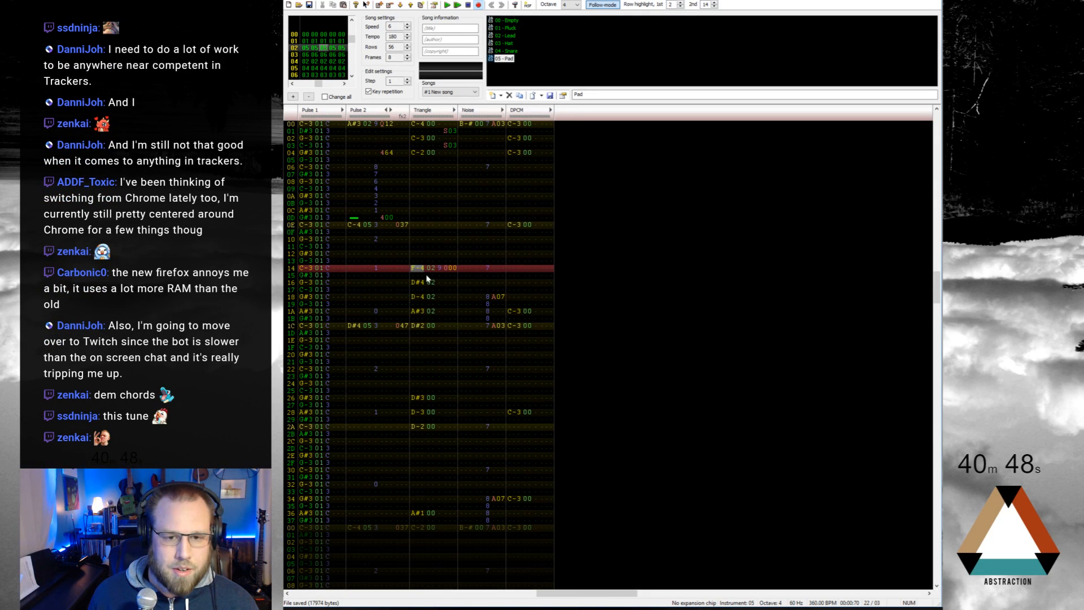
Step: Clear the volume and 000 effect from the Triangle F-4 note on row 14 of frame 02 and play the frame
left_click(419, 312)
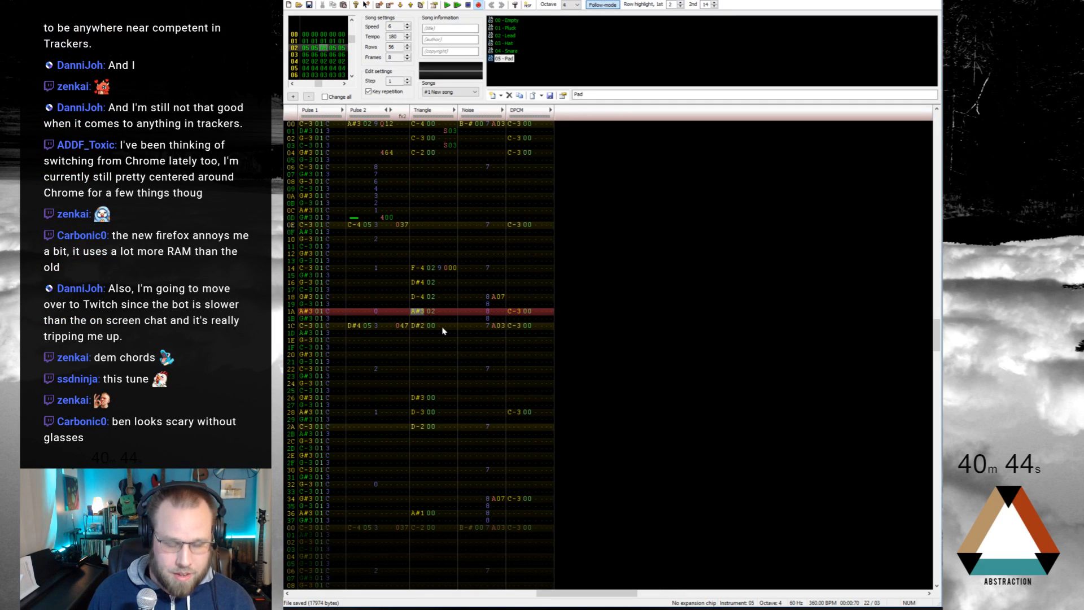
key("Home")
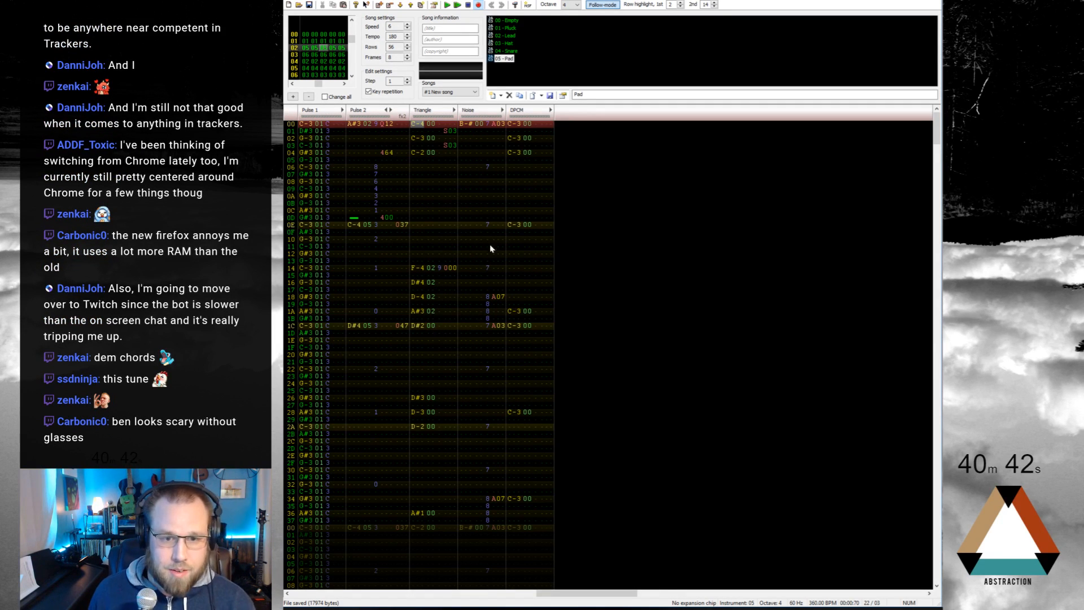
left_click_drag(439, 261, 454, 275)
key("Delete")
left_click(420, 125)
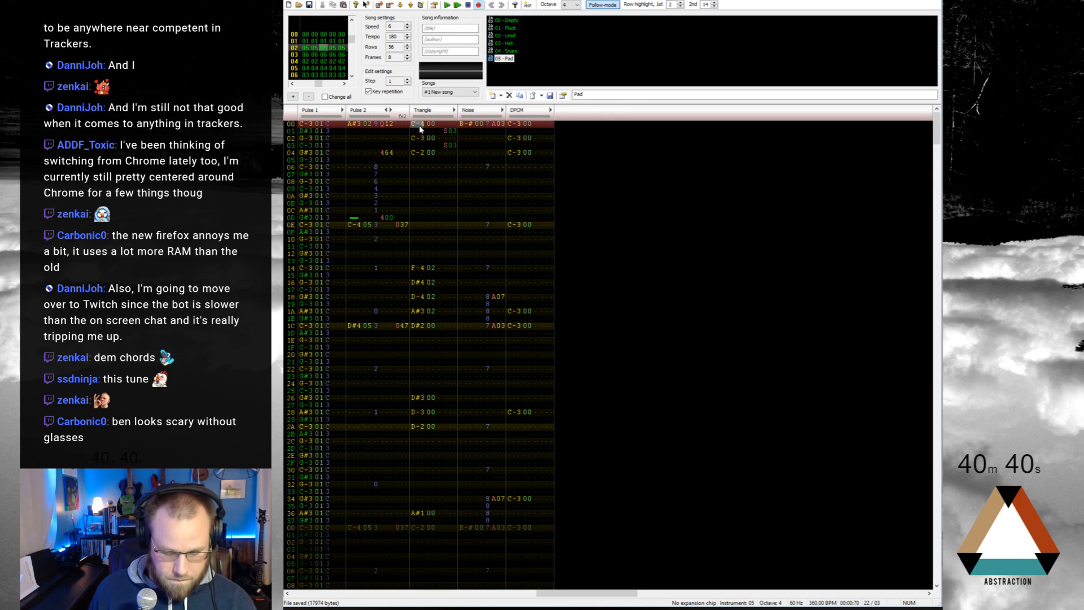
key("Return")
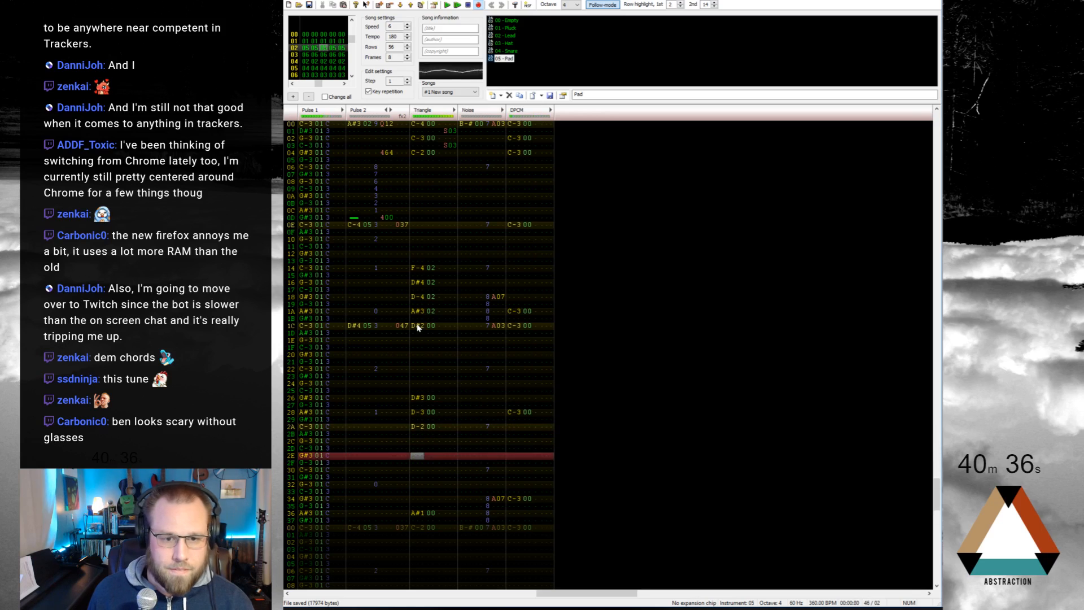
Step: Move the Triangle phrase F-4, D#4, D-4, A#3 from row 14 to row 22 of frame 02, replacing the notes there
key("Return")
left_click_drag(417, 272, 433, 312)
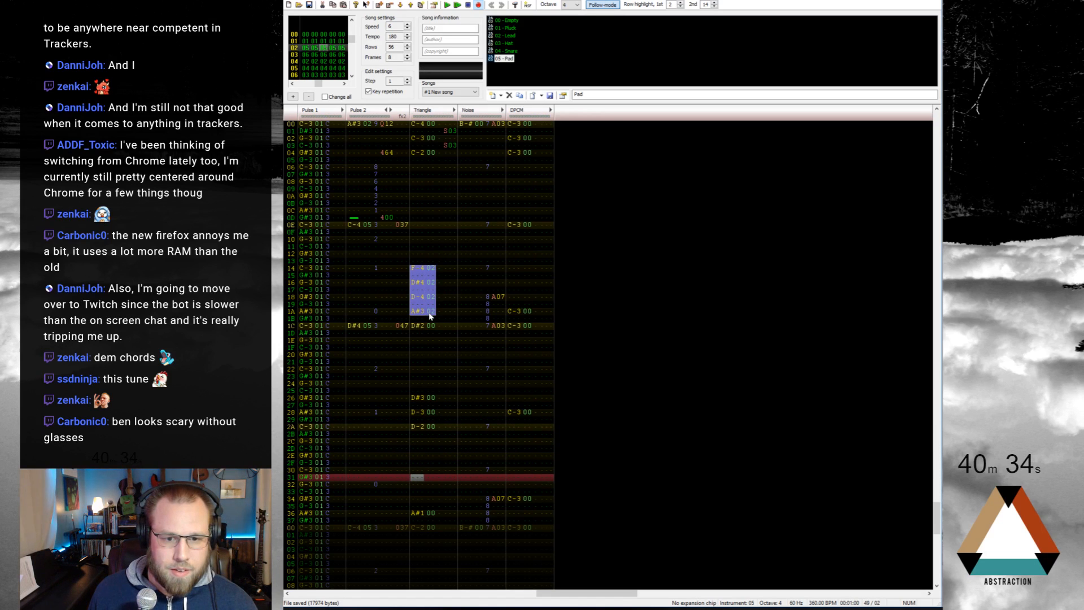
key("Delete")
left_click(418, 384)
left_click(417, 371)
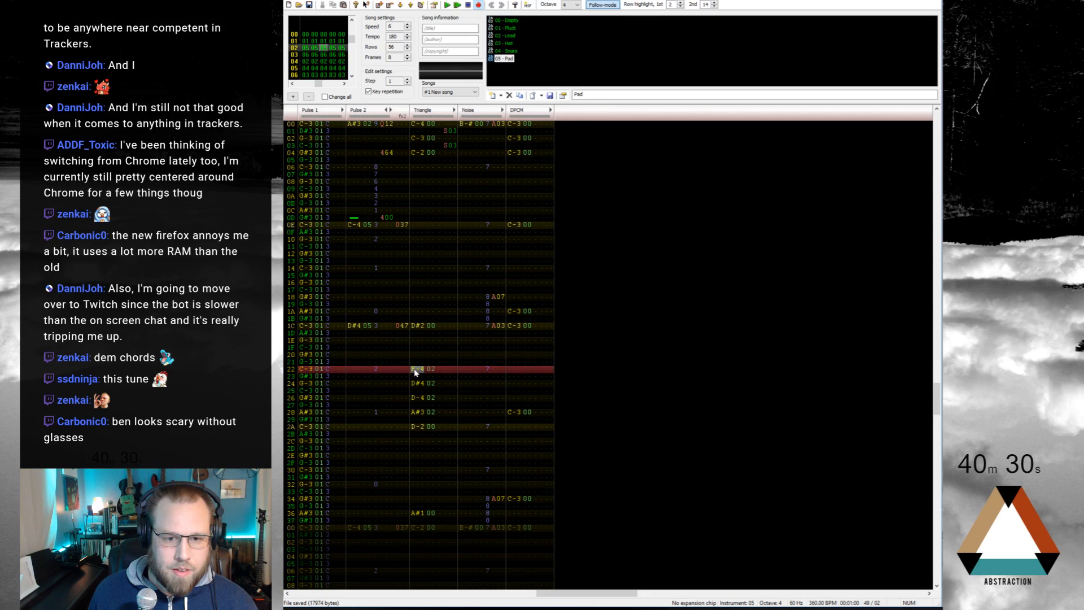
key("ctrl+v")
Step: Replace the Triangle note on row 2A of frame 02 with C-4 on instrument 05
left_click(421, 428)
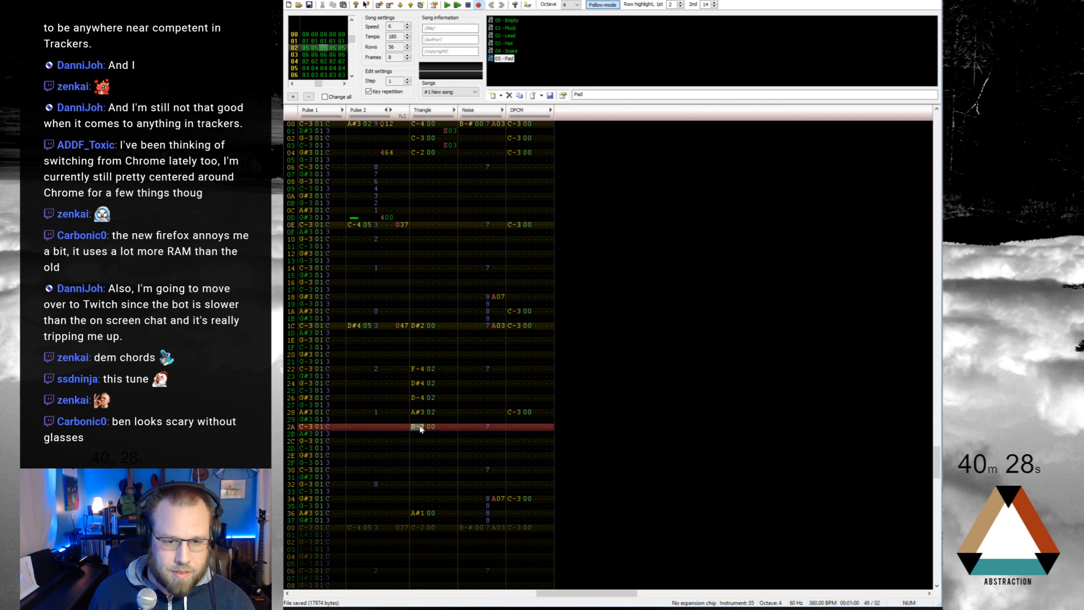
key("w")
key("Up")
key("KP_Divide")
key("w")
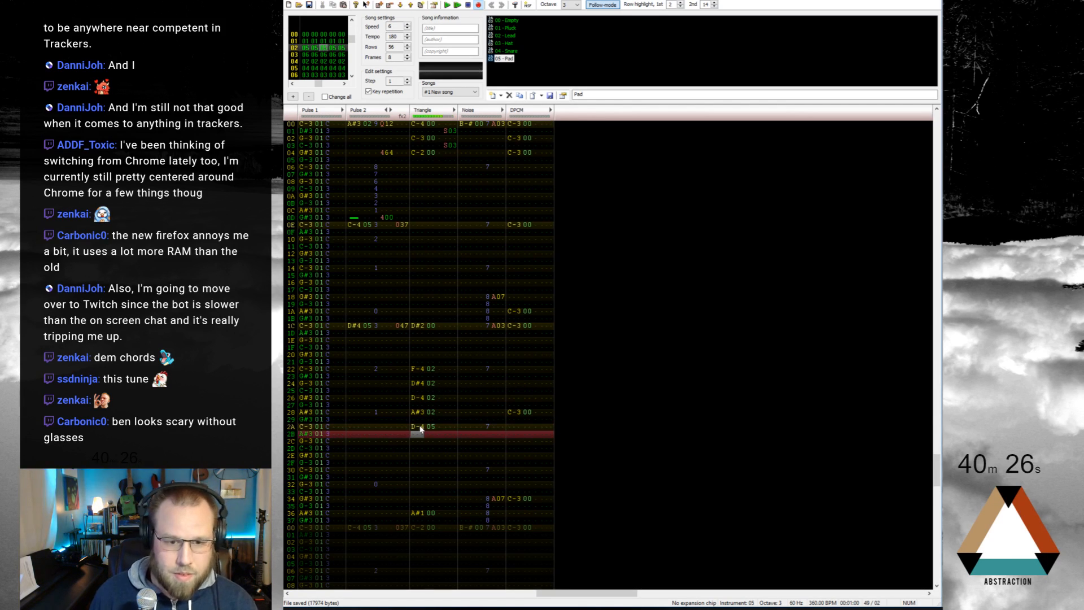
key("Up")
key("q")
Step: Enter C-3 notes on instrument 05 in the Triangle channel on rows 2C and 2E
key("Down")
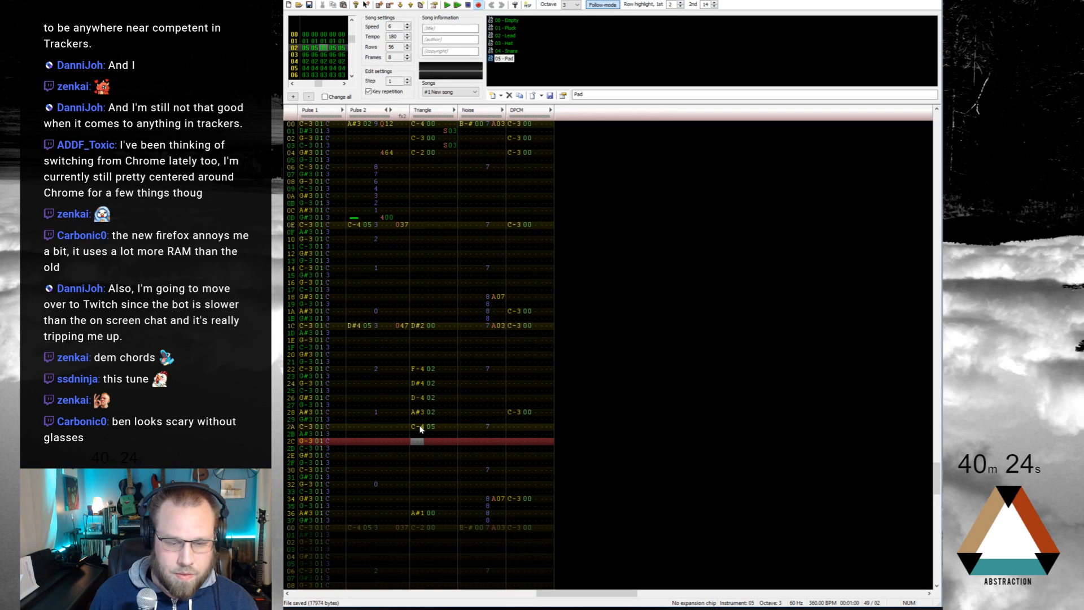
key("q")
key("Down")
key("q")
Step: Enter S00 effects in the Triangle effect column on rows 2B and 2D of frame 02
key("Up")
key("Up")
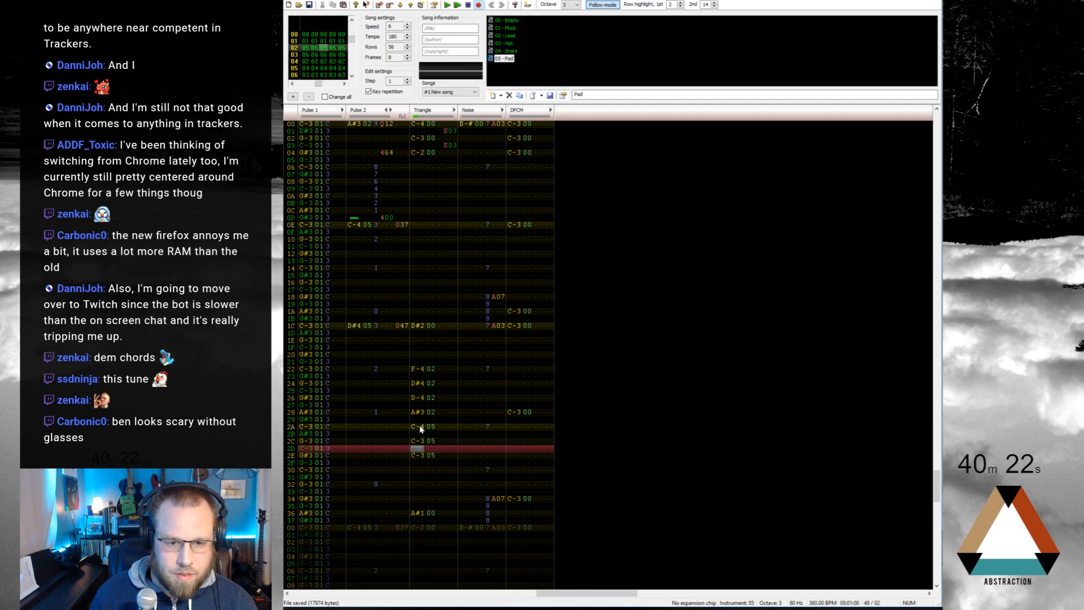
key("Up")
key("Up")
key("Right")
key("Right")
key("Right")
key("Right")
key("s")
key("0")
key("0")
key("Down")
key("s")
key("0")
key("0")
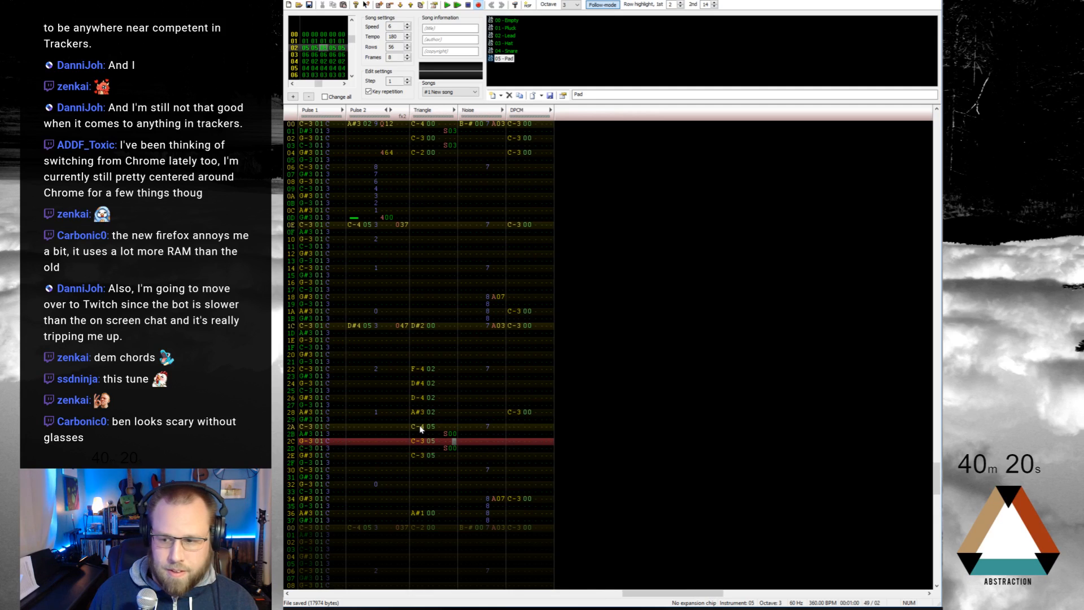
Step: Change the Triangle effects on rows 2B and 2D to S03 and save the module
key("Up")
key("Up")
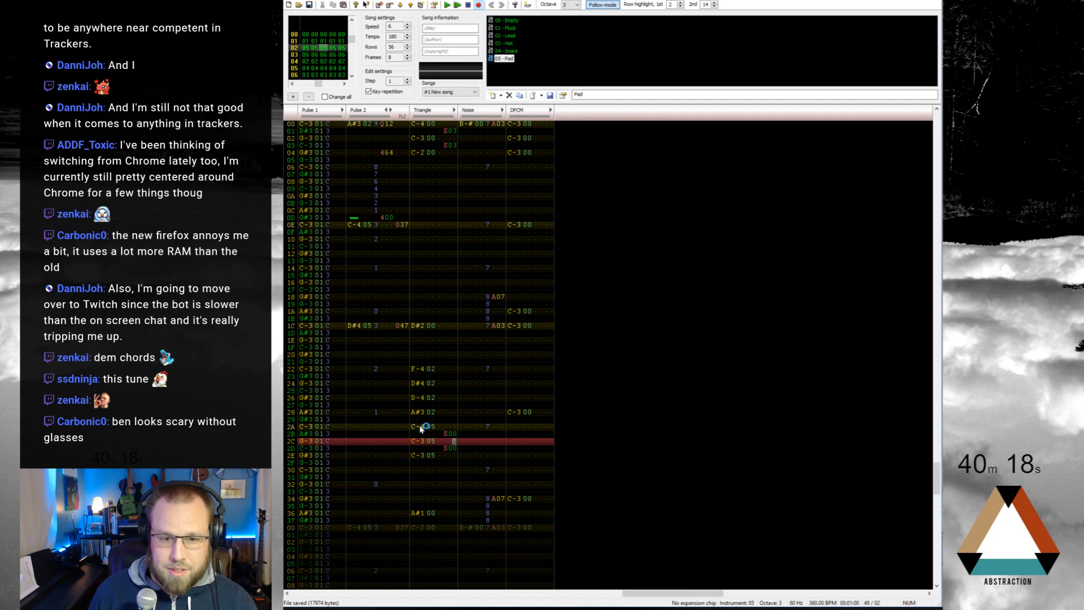
key("Up")
key("3")
key("Down")
key("3")
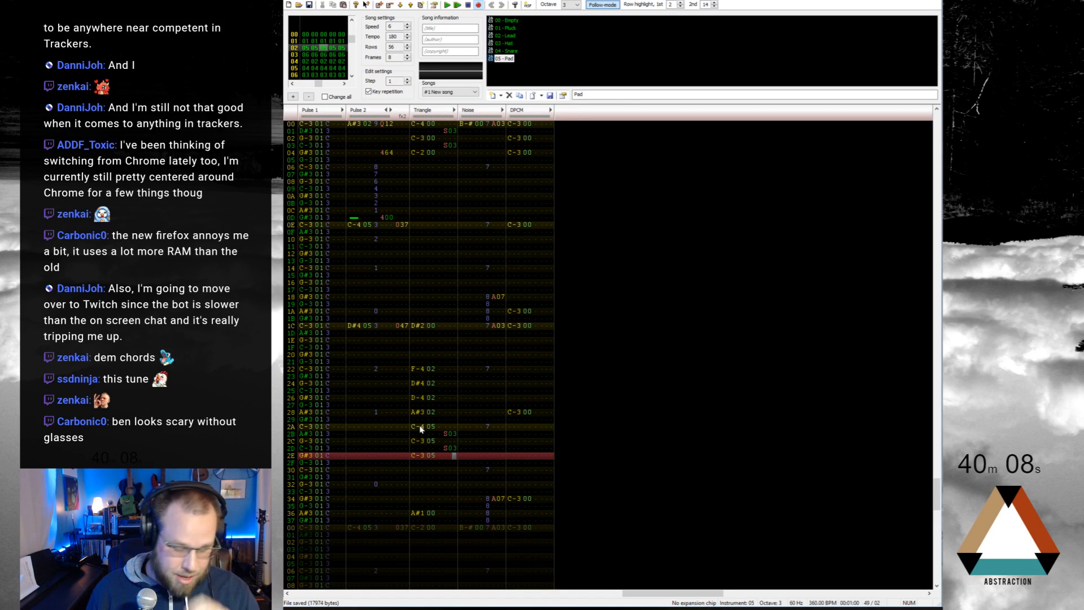
key("ctrl+s")
Step: Play frame 02 from its first row to review the new Triangle fill
key("Home")
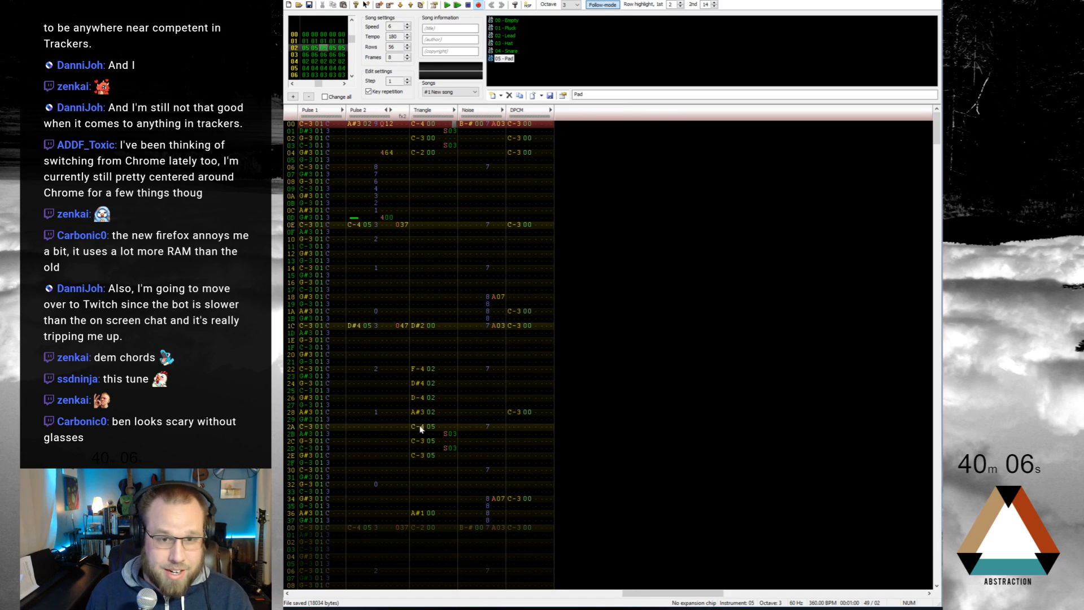
key("ctrl+Left")
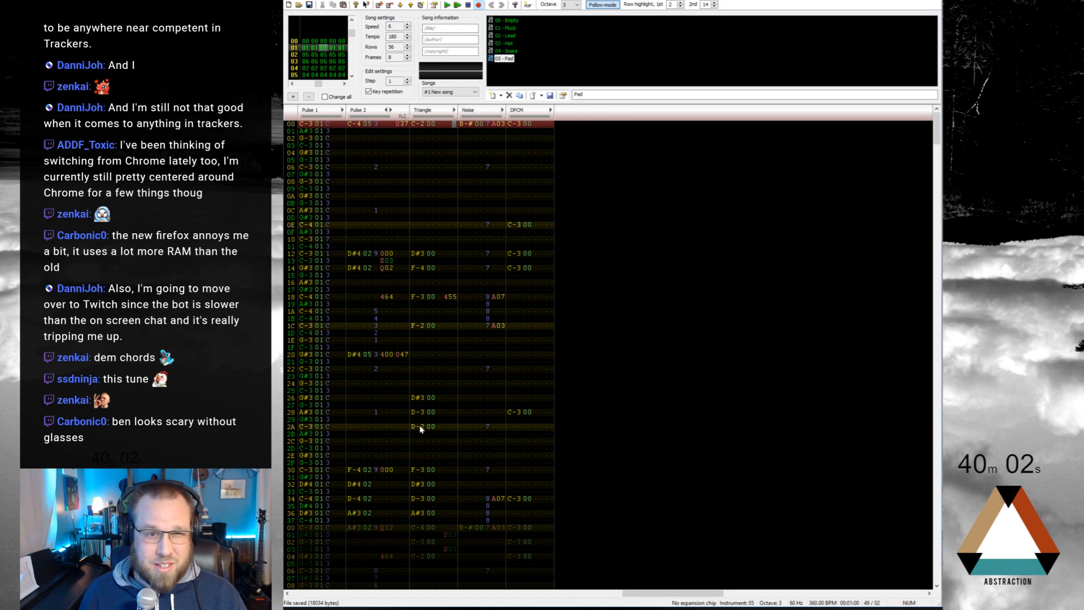
key("ctrl+Right")
key("Return")
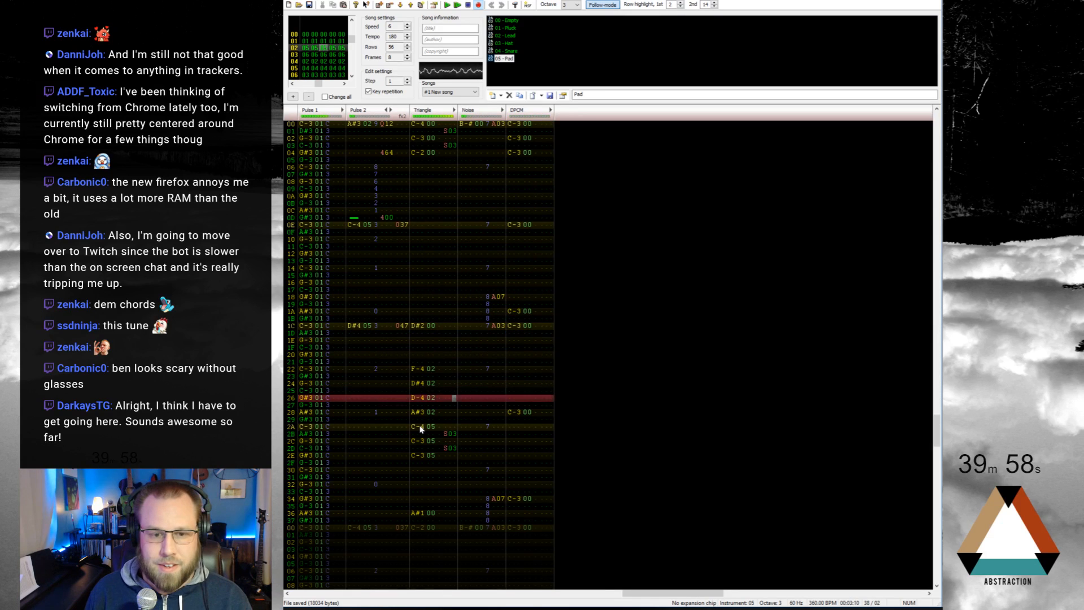
key("Return")
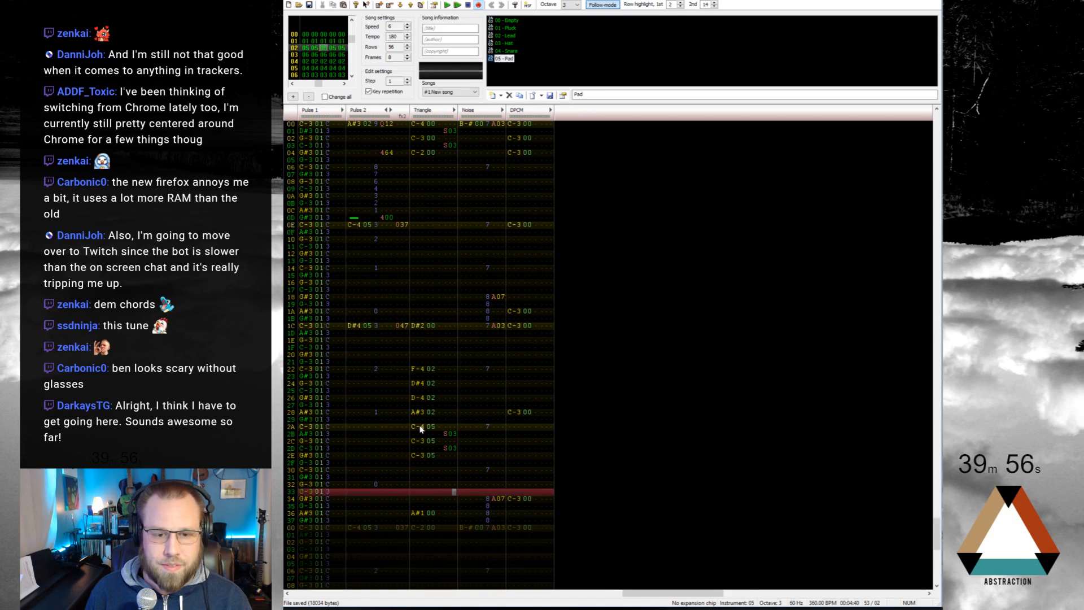
Step: Shift the two Triangle C-3 notes and their S03 effects down two rows, to rows 2D–30, and play the frame
key("Up")
key("Up")
key("Up")
key("Up")
key("Up")
key("Up")
key("Up")
key("Up")
left_click_drag(419, 433, 450, 450)
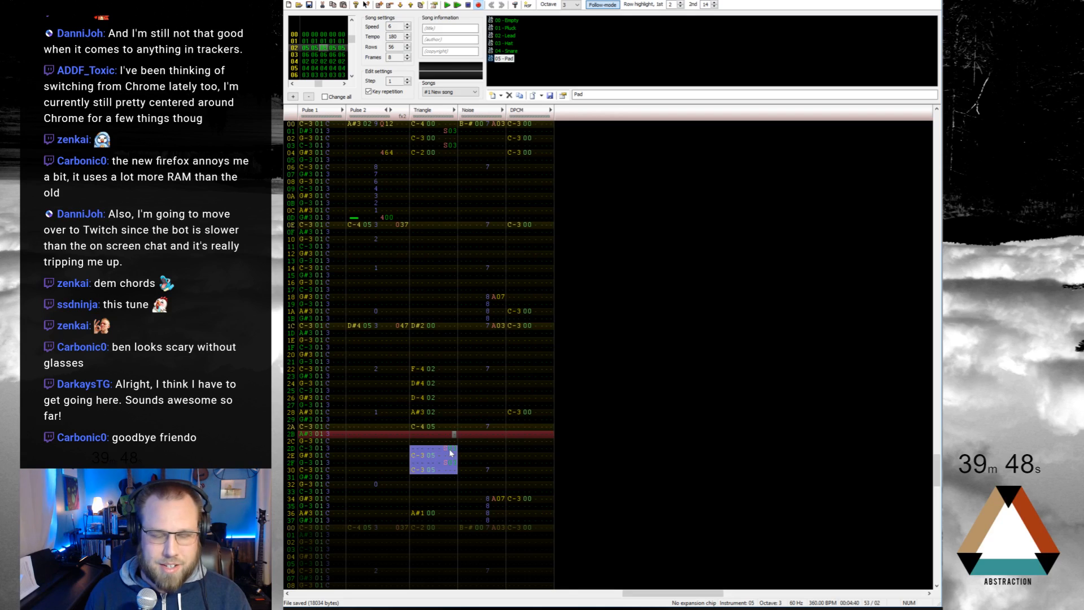
key("Return")
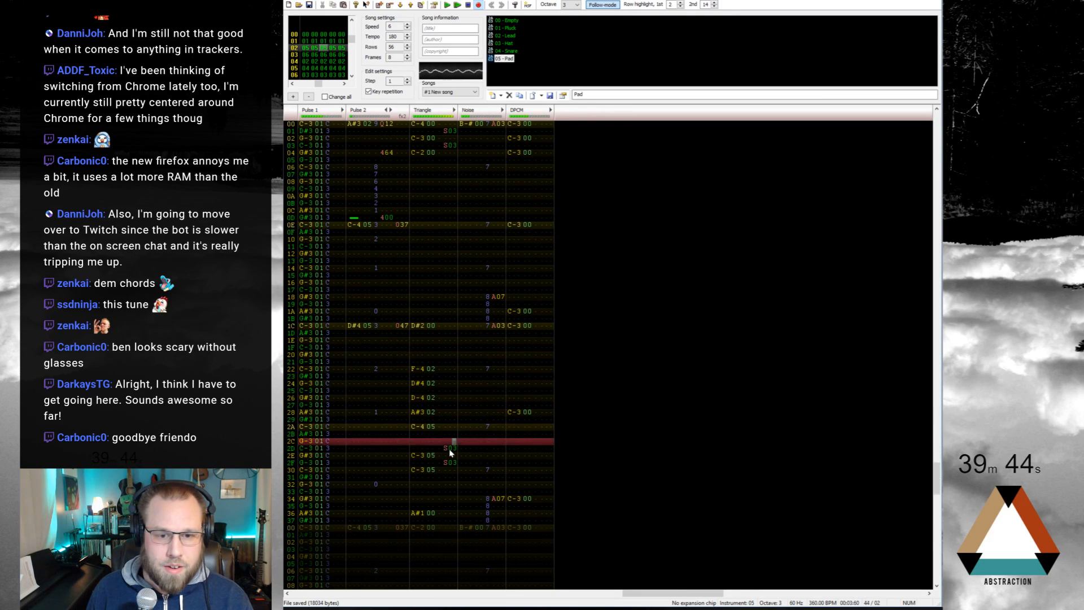
key("Return")
Step: Move the two Triangle C-3 notes and their S03 effects in frame 02 down to rows 31–34
key("Up")
key("Up")
key("Up")
key("Up")
key("Up")
key("Up")
key("Up")
key("Up")
key("Up")
key("Up")
key("Up")
key("Up")
key("Up")
key("Up")
key("Up")
key("Up")
key("Up")
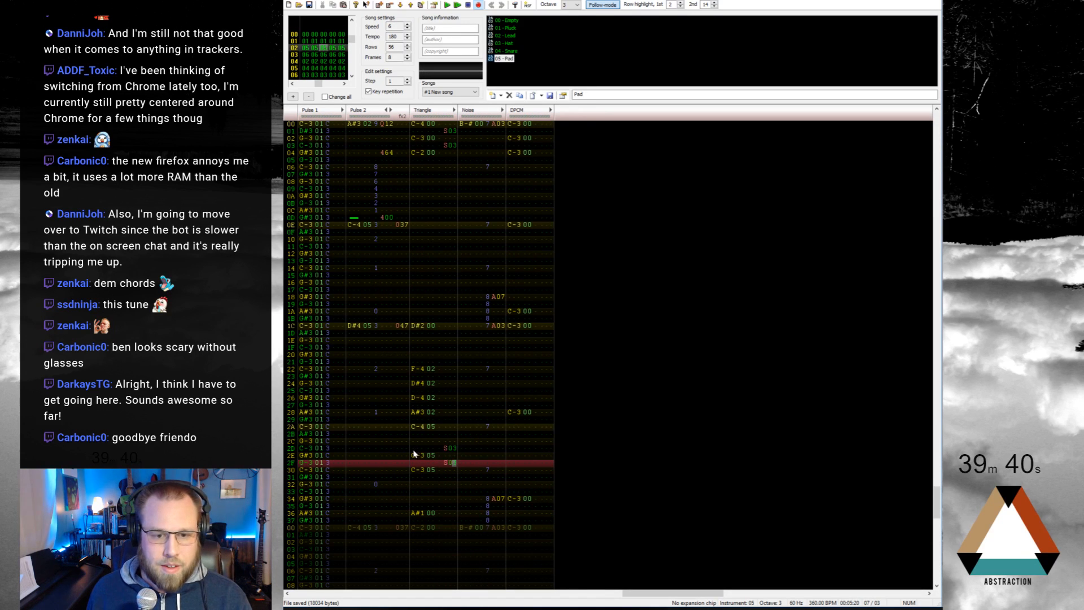
left_click_drag(413, 450, 455, 488)
Step: Add an S03 effect to Triangle row 35 of frame 02 and play the song into frame 03
left_click(445, 506)
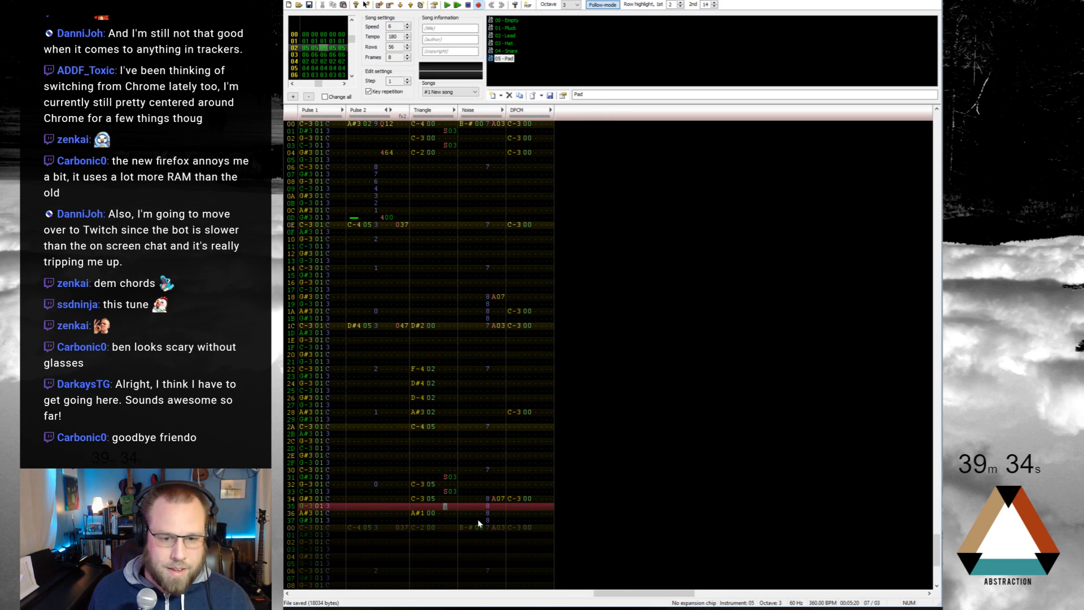
type("s")
key("Right")
key("Up")
type("03")
key("Return")
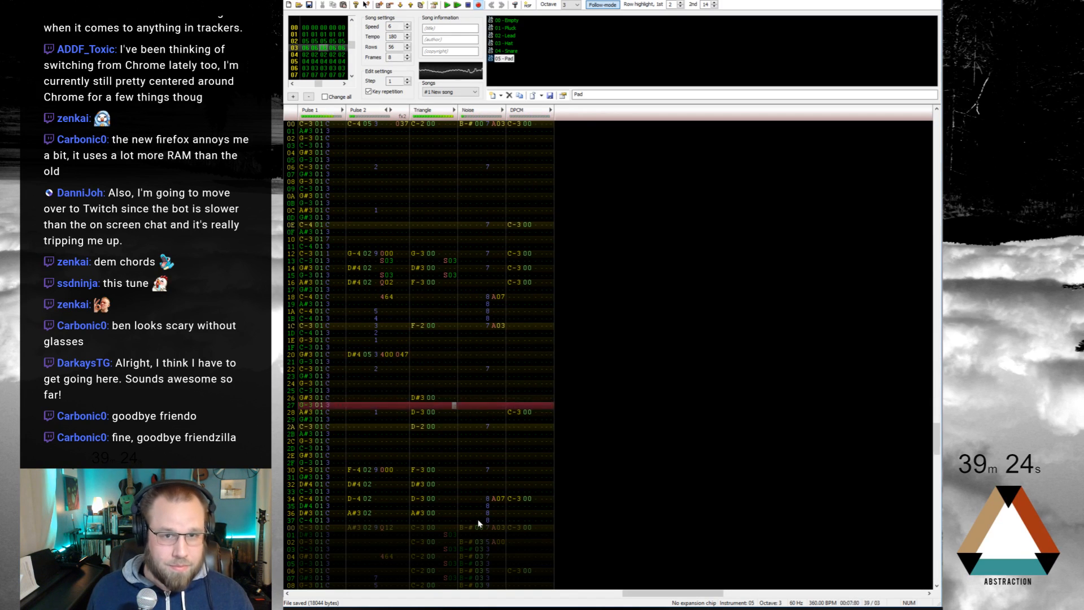
left_click(468, 6)
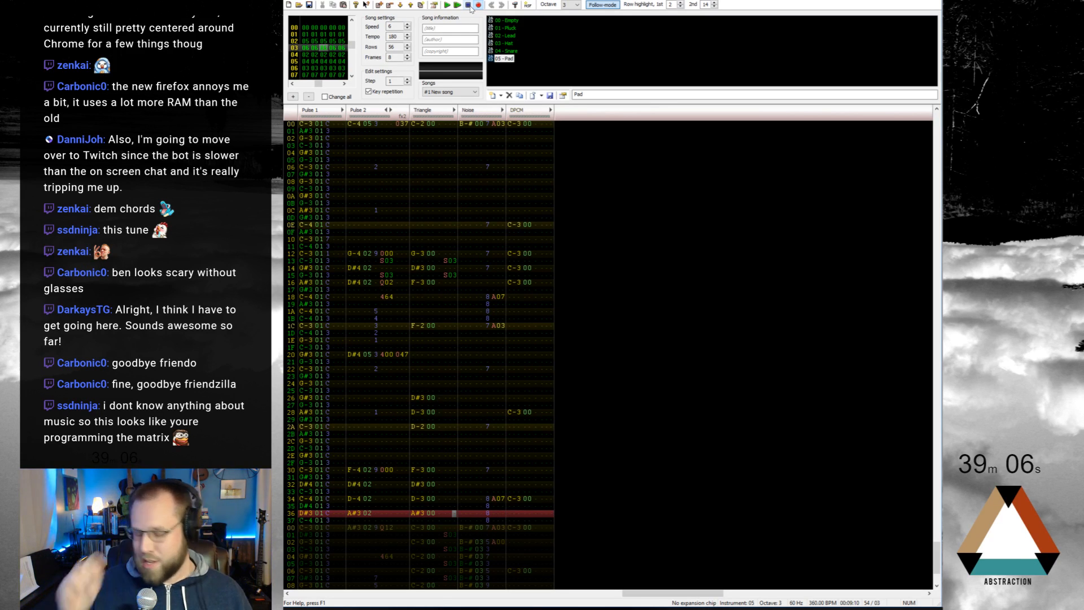
Step: Return to frame 00 and walk down the Pulse 1 note column to row 1C, ending on Pulse 2
key("Home")
key("ctrl+Left")
key("ctrl+Left")
key("ctrl+Left")
key("Up")
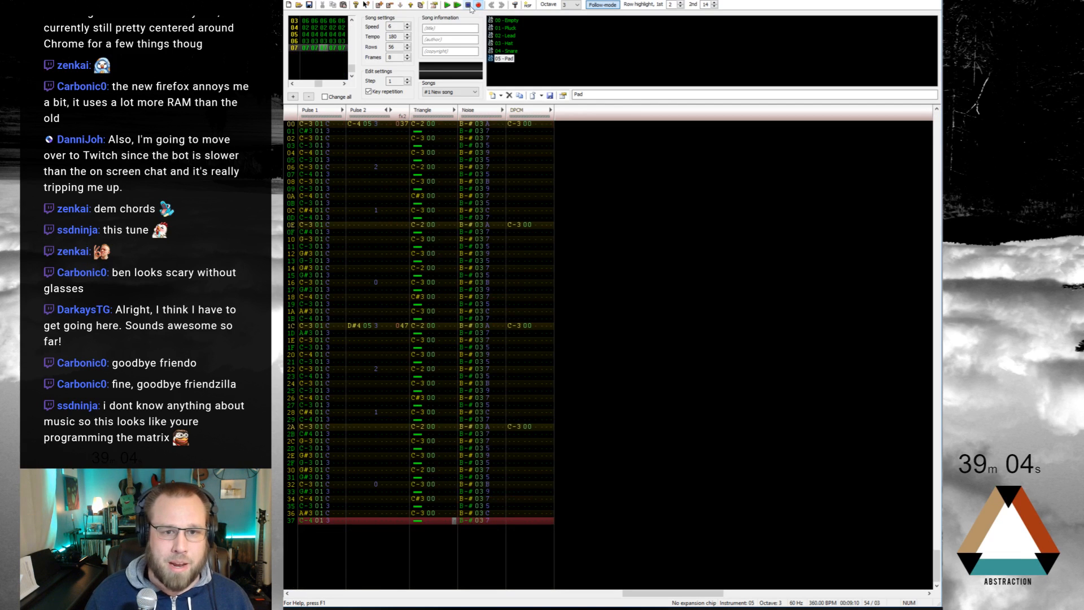
key("Down")
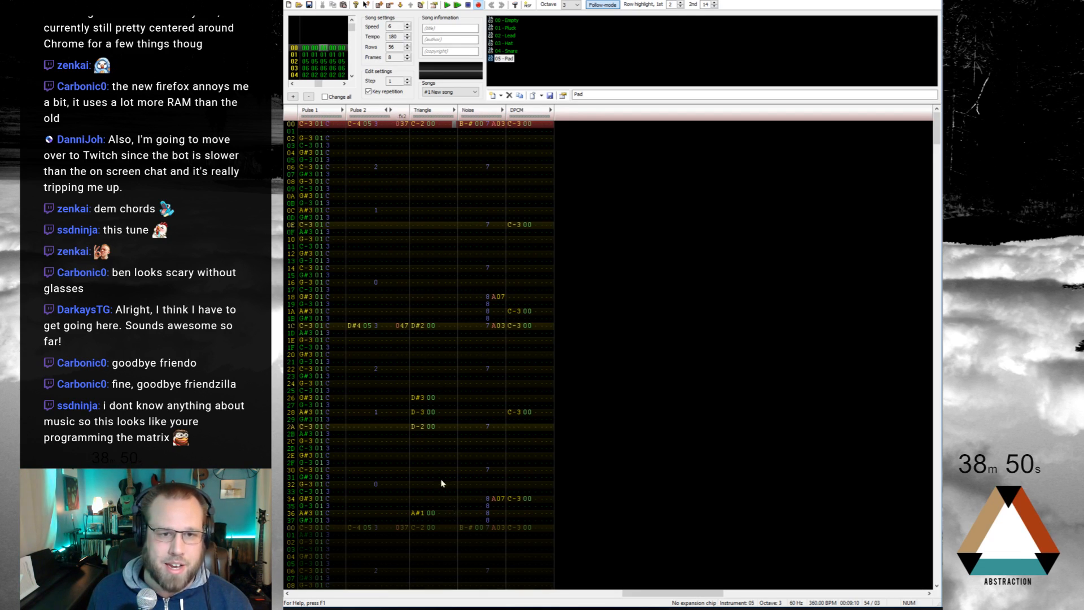
left_click(302, 138)
key("Down")
key("Down")
key("Down")
key("Down")
key("Down")
key("Down")
key("Down")
key("Down")
key("Down")
key("Down")
key("Down")
key("Down")
key("Down")
key("Down")
key("Down")
key("Down")
key("Down")
key("Down")
key("Down")
key("Down")
key("Down")
key("Down")
key("Down")
key("Down")
key("Down")
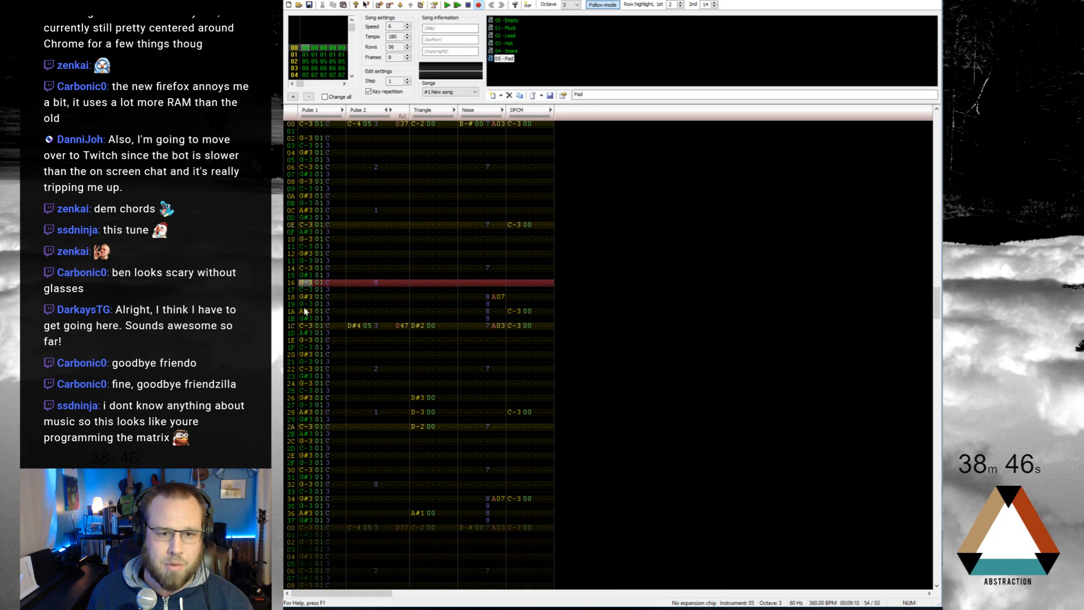
key("Down")
key("Tab")
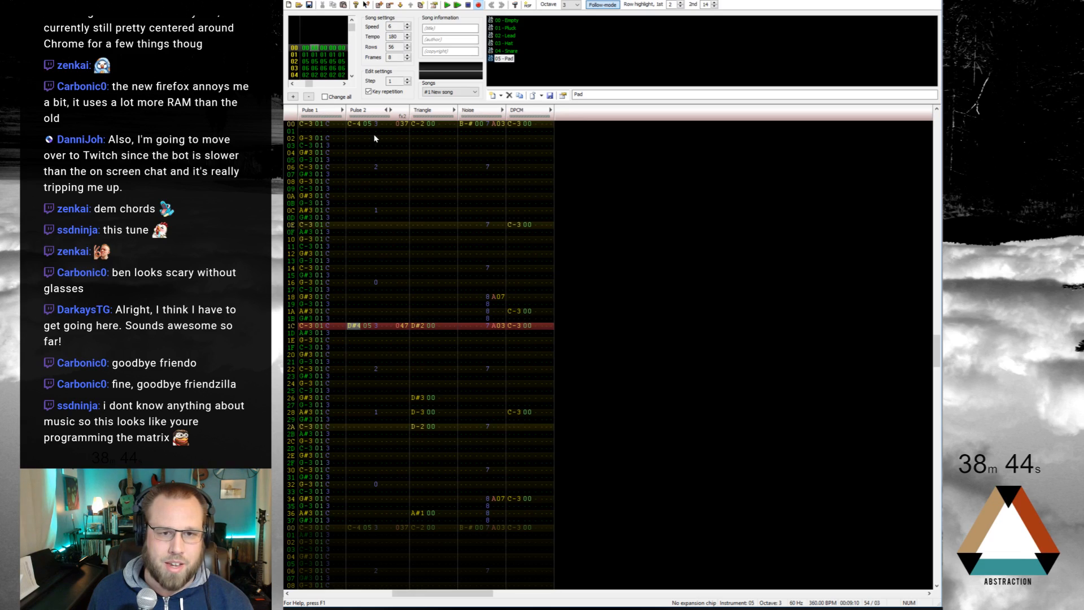
Step: Examine the Pulse 2 volume and effect columns of frame 00, including the 037 arpeggio on row 00
left_click_drag(376, 124, 376, 463)
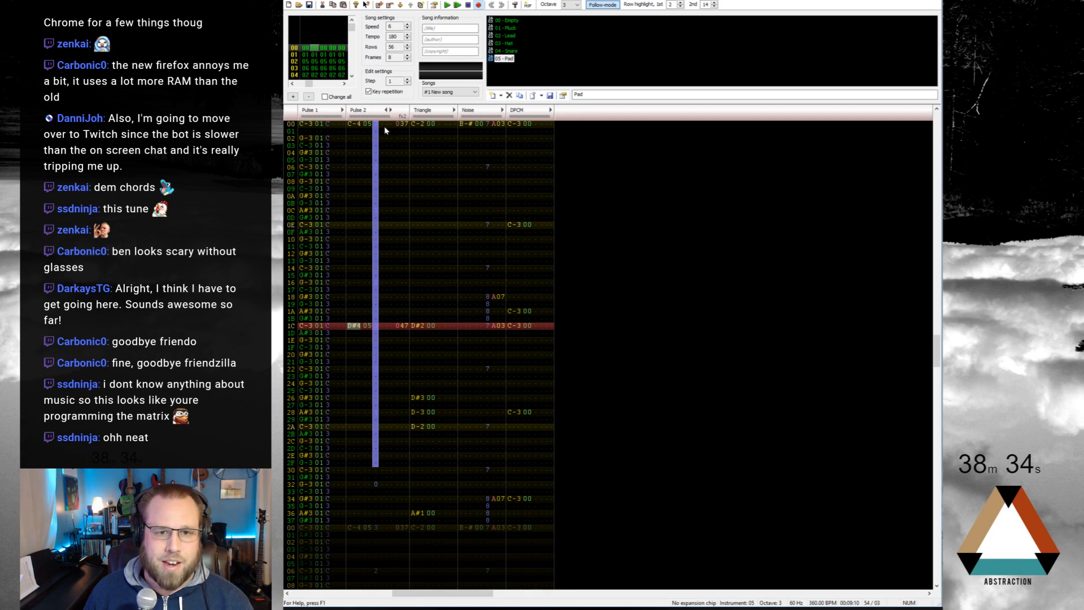
left_click_drag(385, 126, 407, 515)
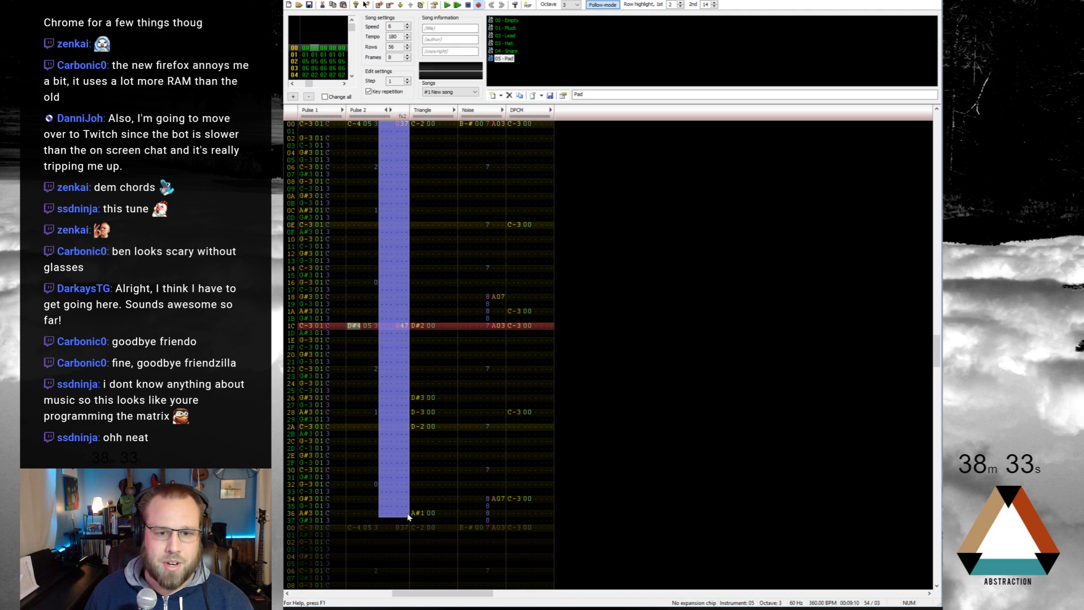
left_click(451, 127)
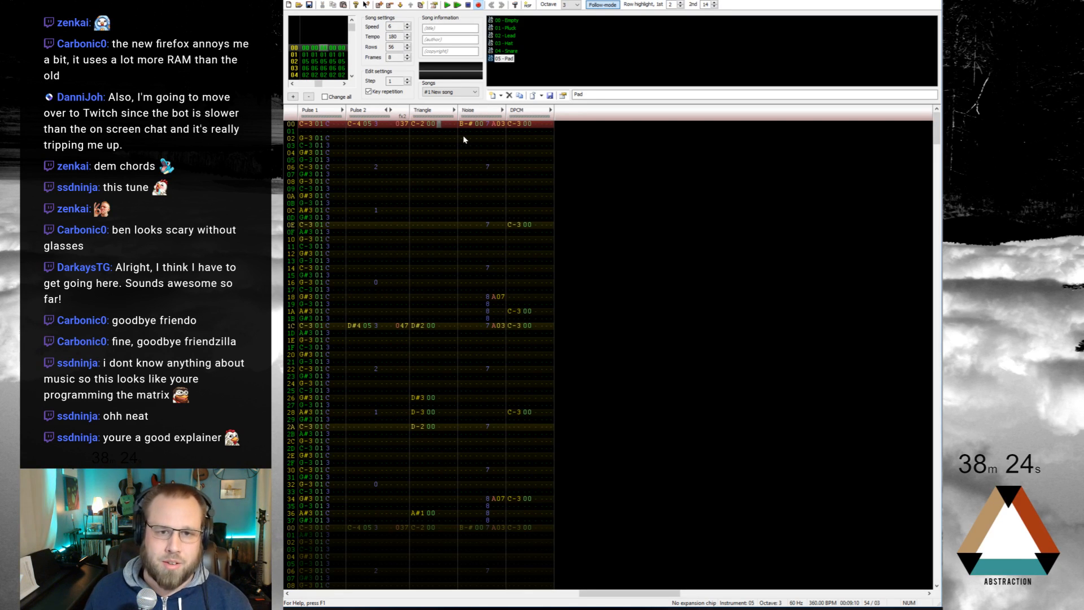
left_click_drag(400, 126, 407, 127)
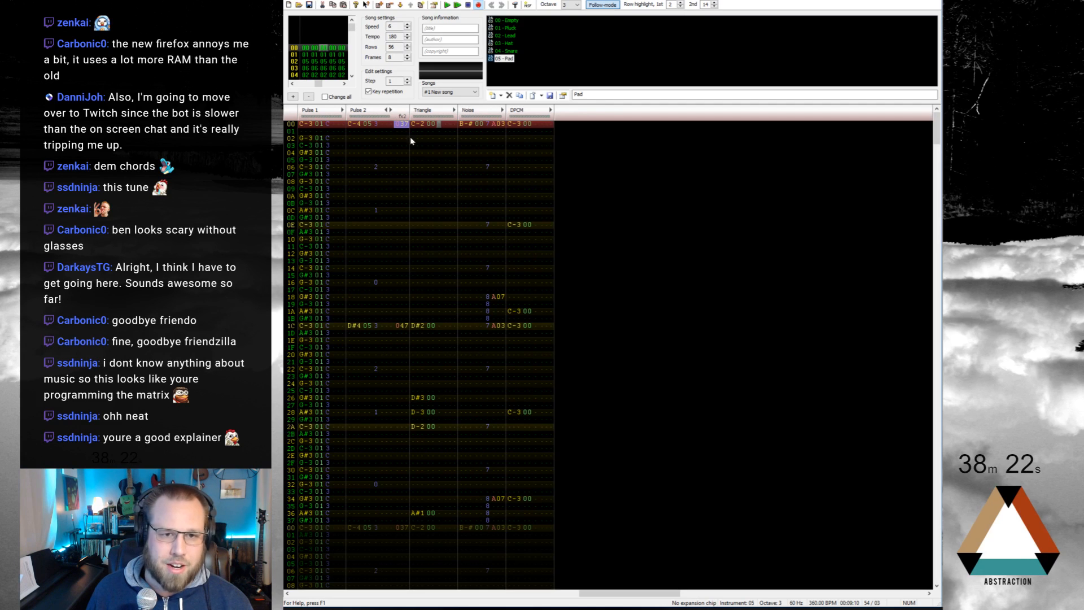
Step: Examine the Pulse 2 464 effect on row 18 of frame 01 and the 037 effect on its row 00
scroll(446, 413, "down", 16)
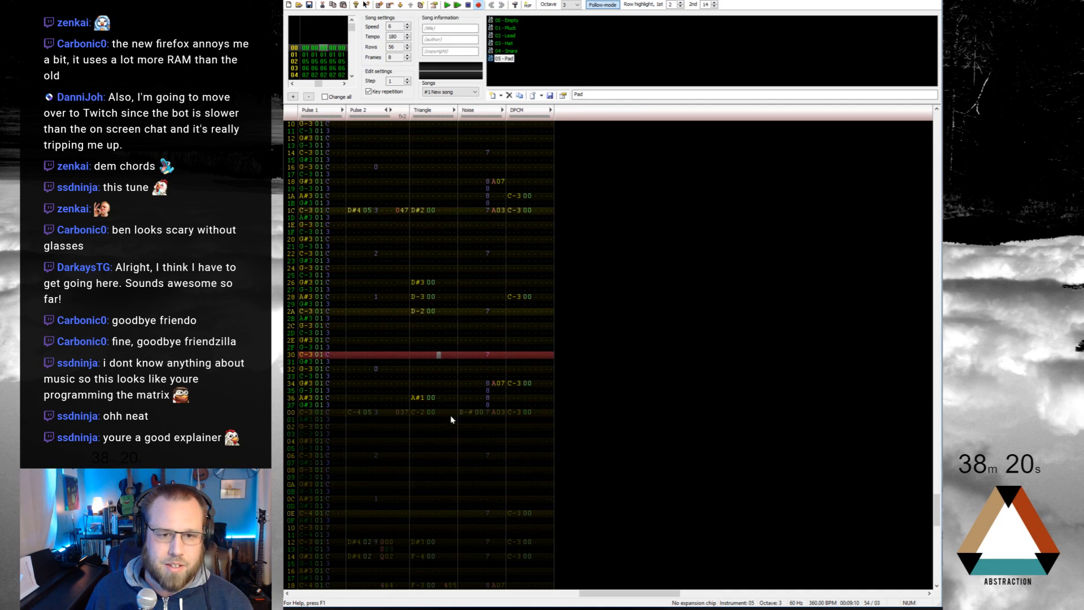
left_click_drag(382, 260, 405, 300)
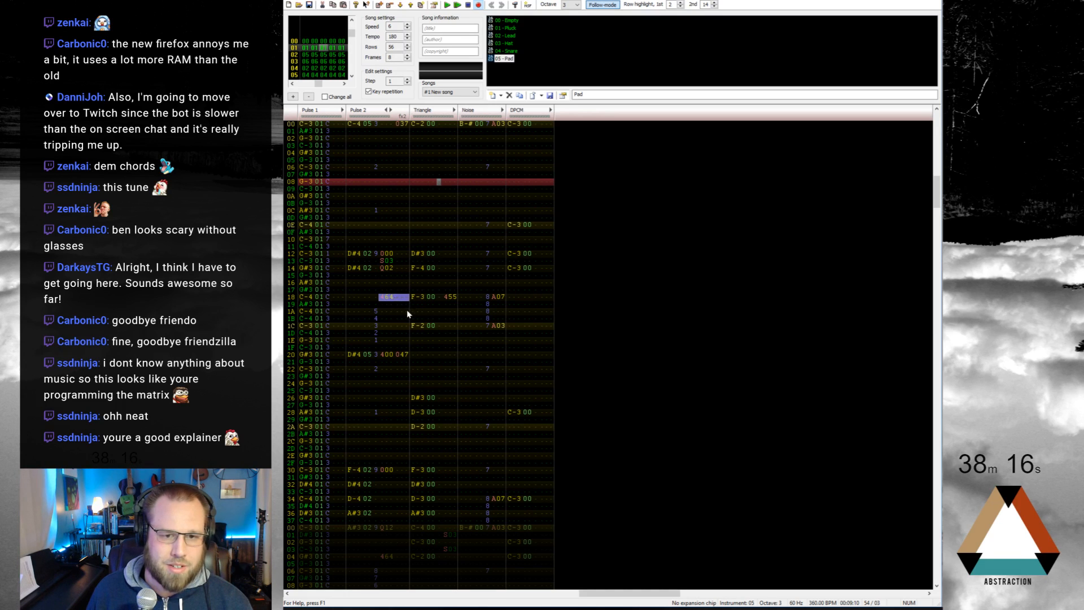
left_click(385, 300)
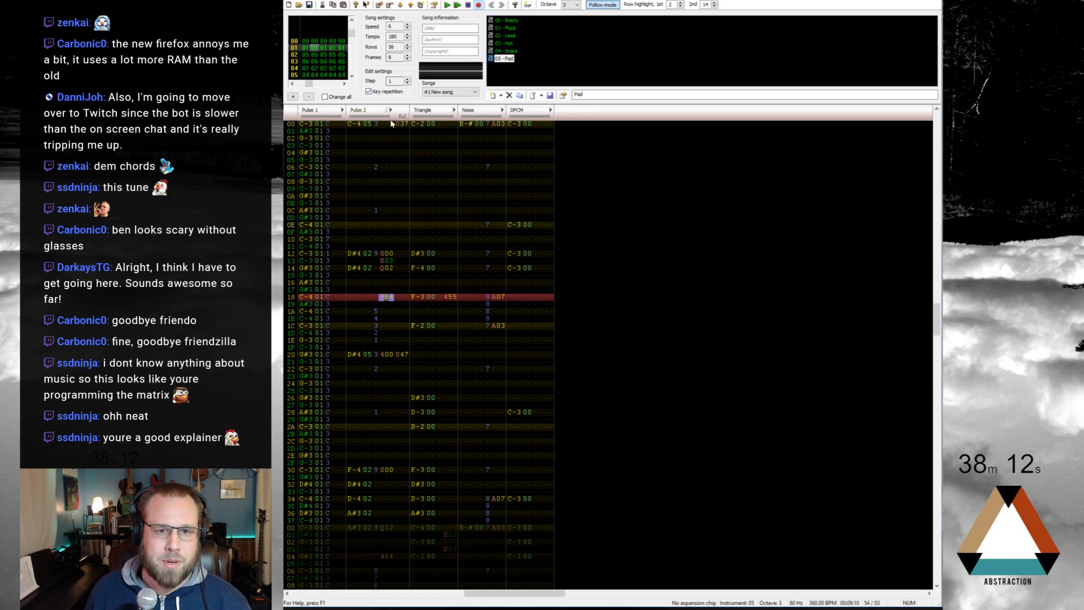
left_click(403, 126)
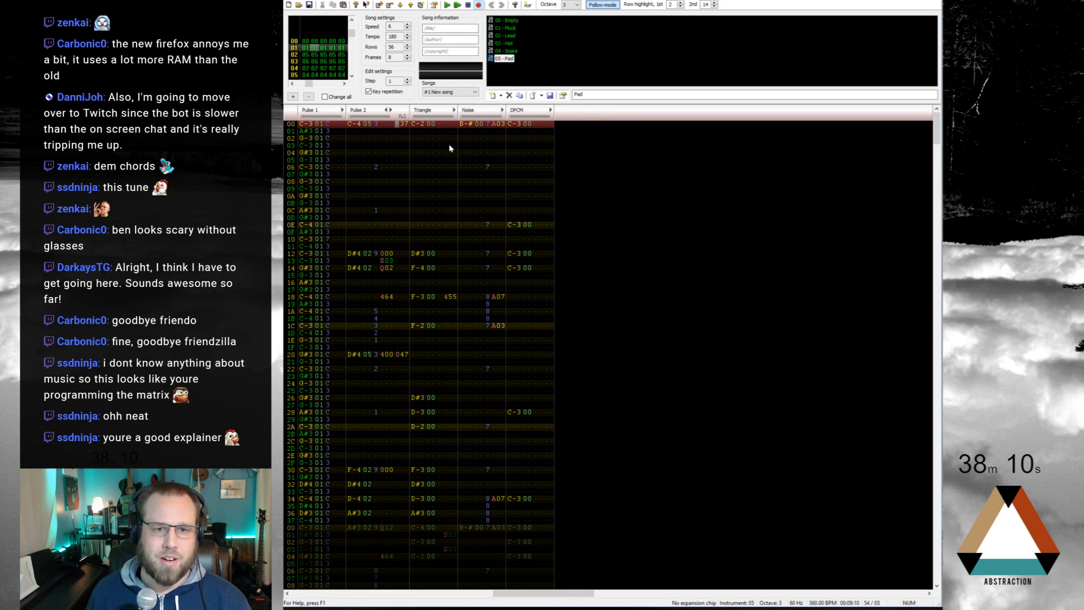
Step: Save the module and play the song from frame 00 through the Triangle fill in frame 02
key("Up")
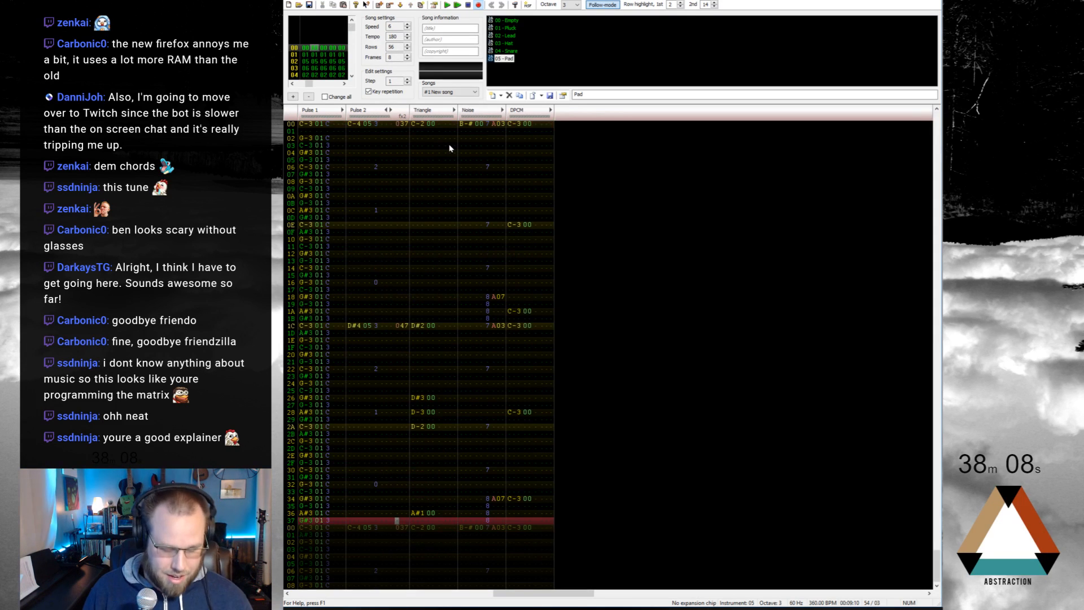
key("ctrl+s")
key("Home")
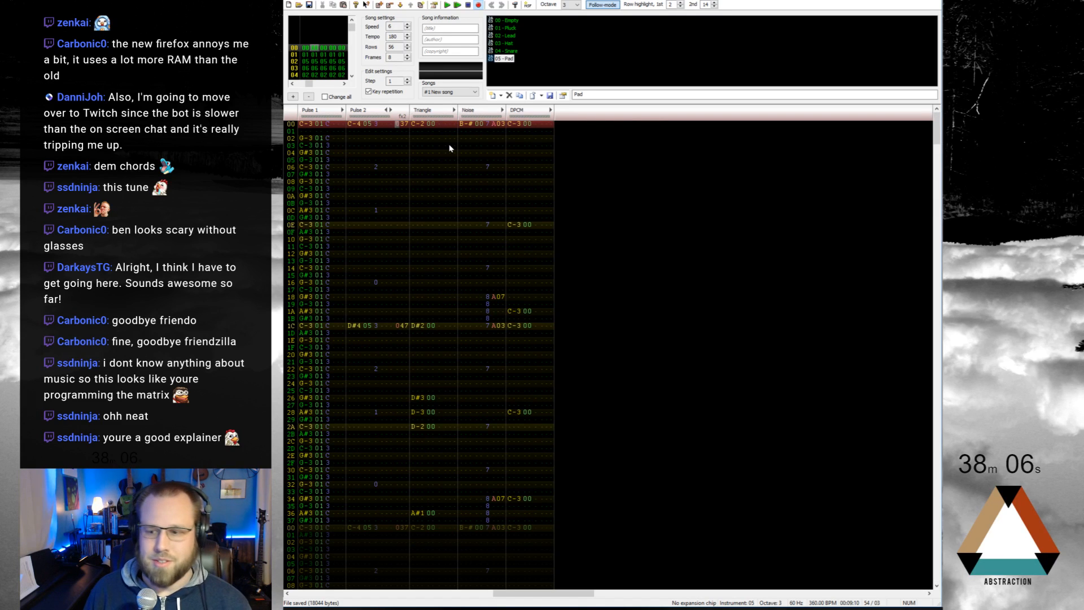
key("Return")
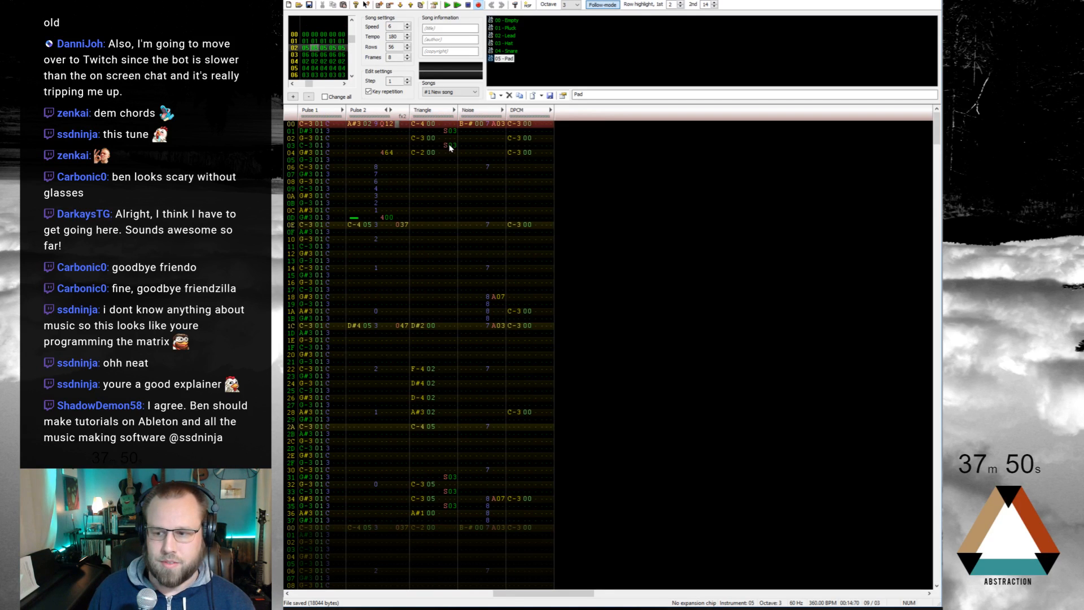
scroll(480, 268, "up", 14)
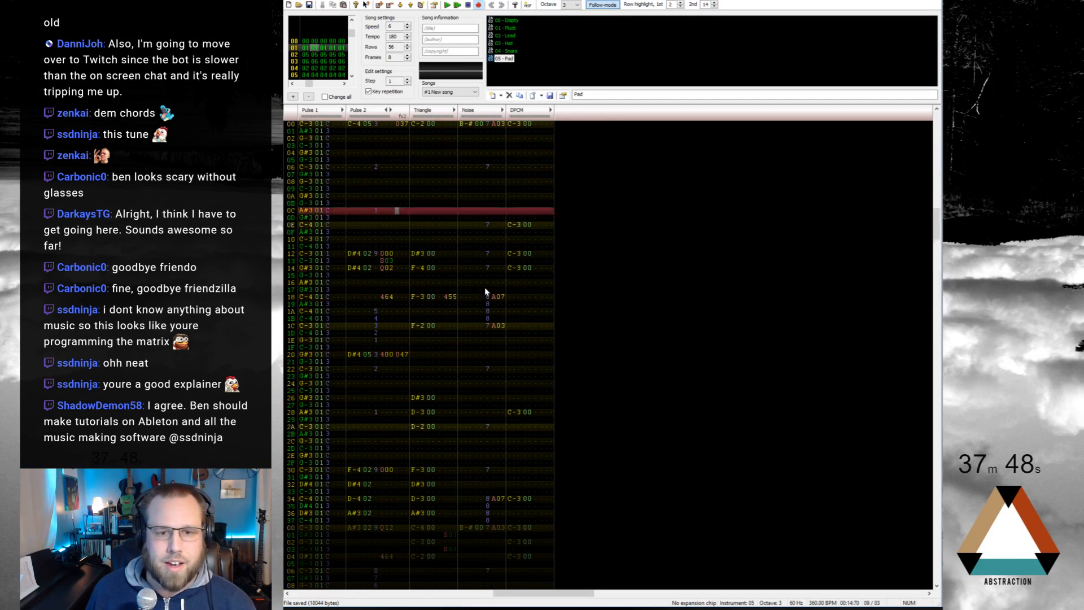
Step: Enter a 400 effect in the Triangle column on row 1C of frame 01
scroll(487, 296, "down", 2)
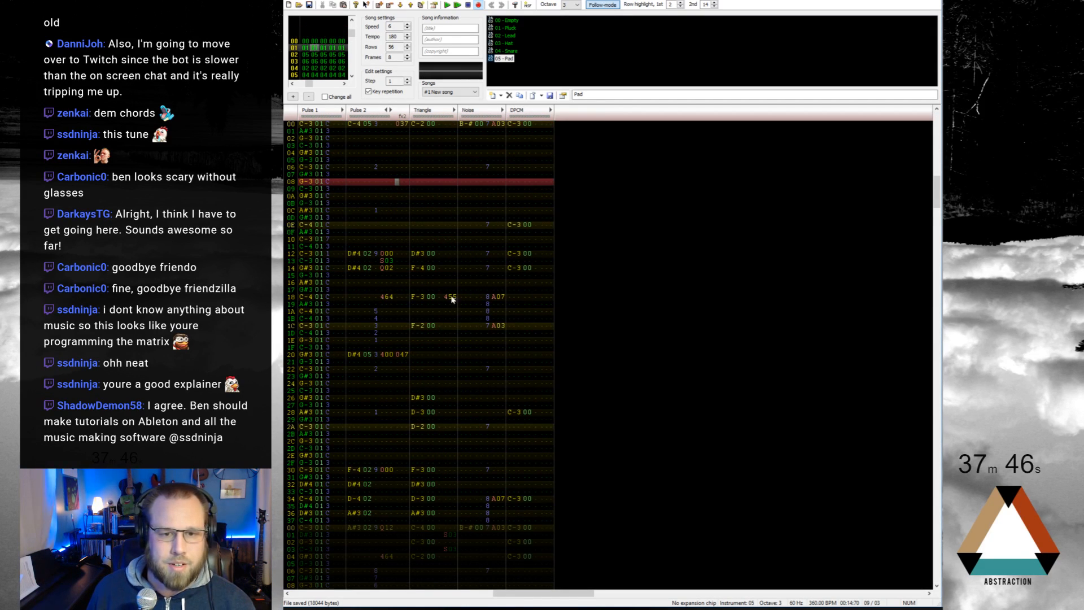
left_click(446, 303)
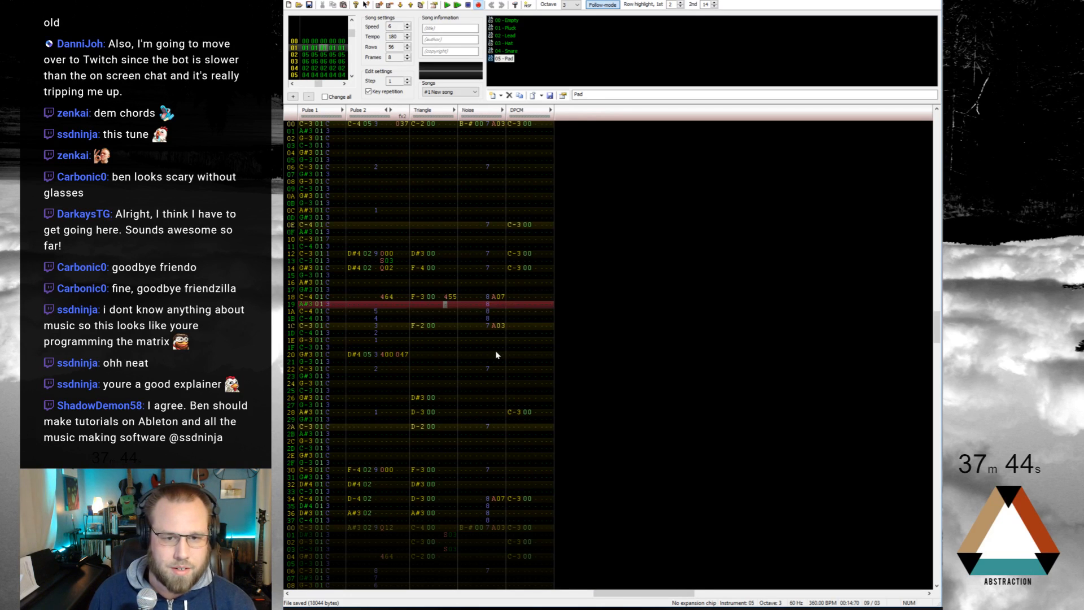
scroll(496, 355, "down", 3)
key("4")
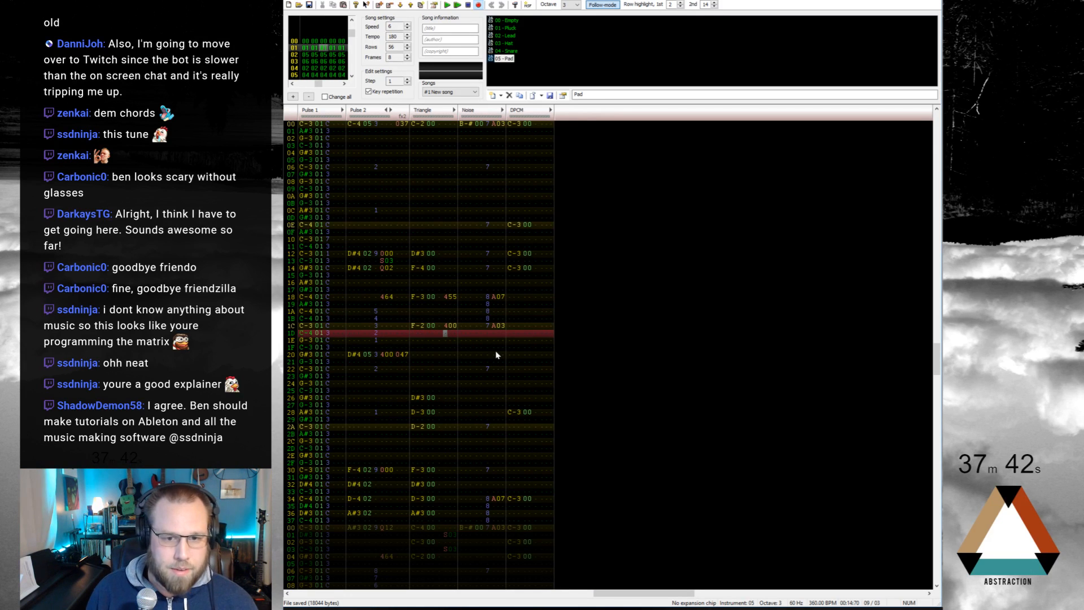
Step: Return to row 00 of frame 00 and play the song from there
key("Home")
key("ctrl+Left")
key("Up")
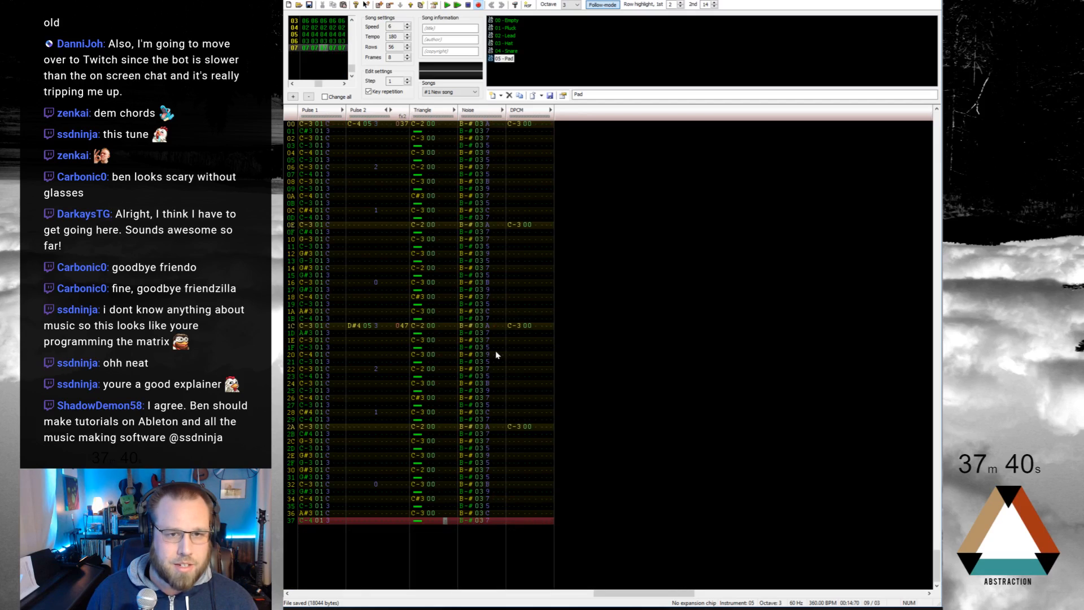
key("Down")
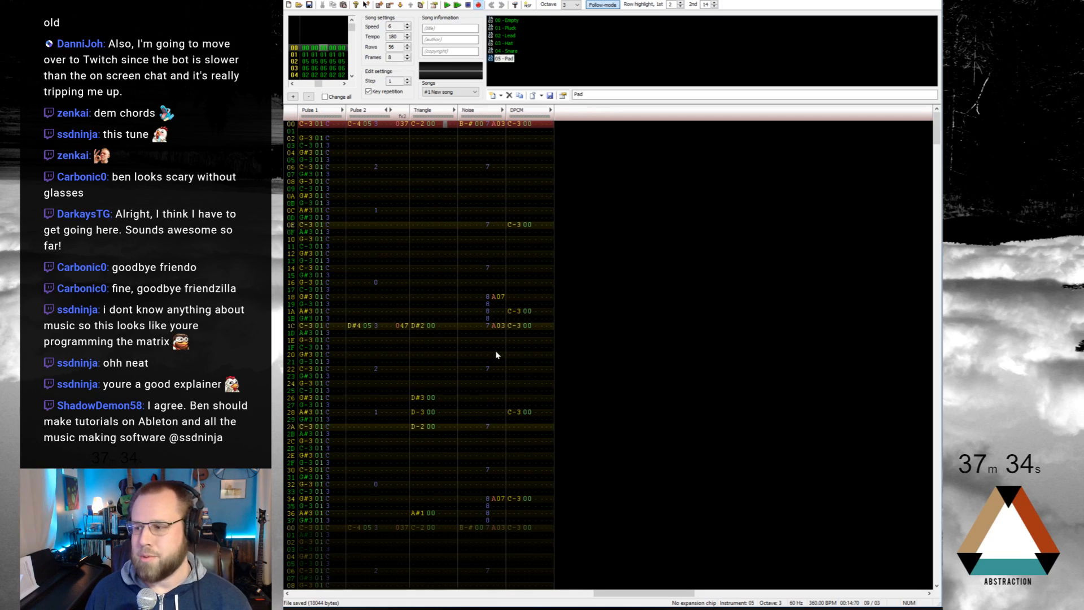
key("Return")
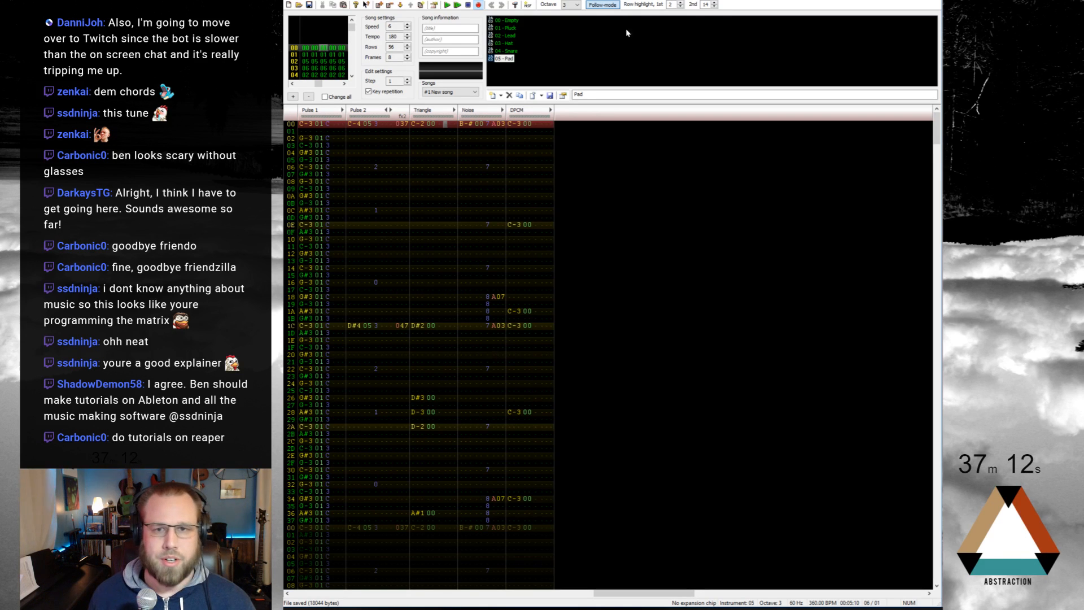
left_click_drag(647, 0, 646, 63)
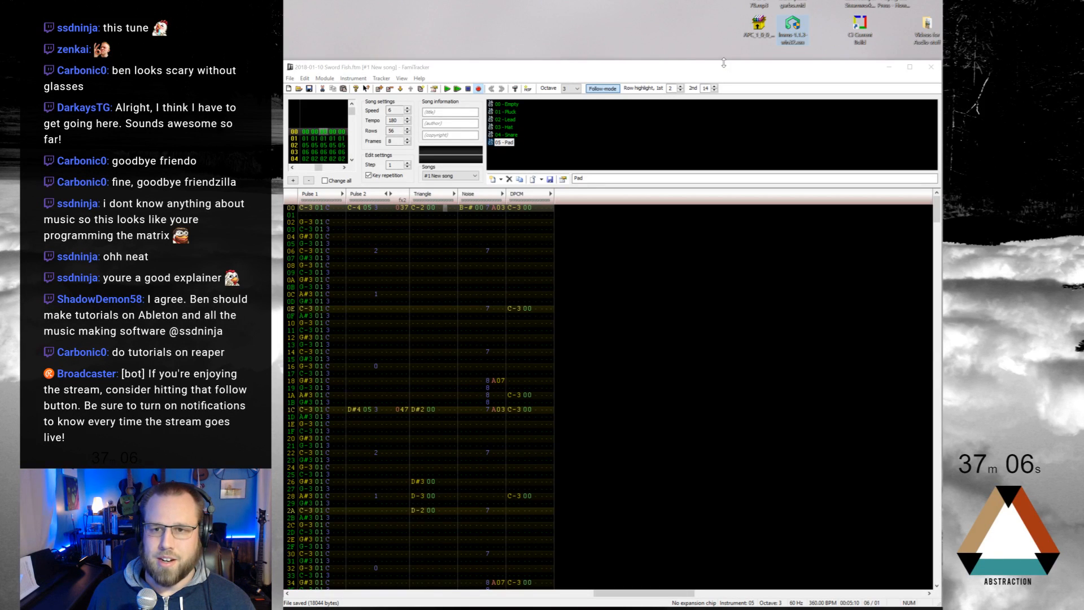
left_click_drag(724, 63, 724, 0)
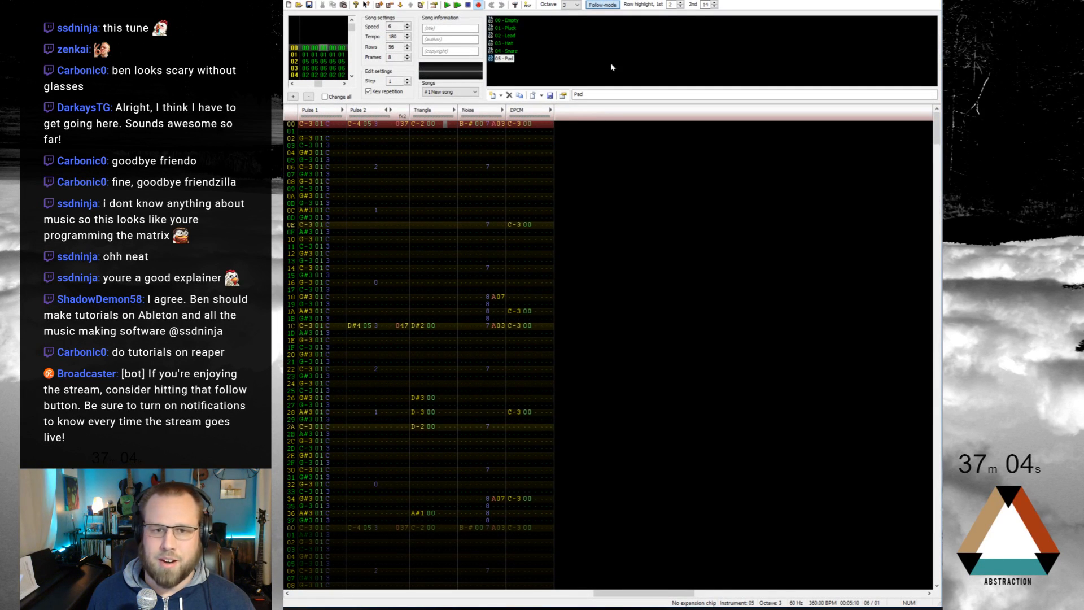
Step: Play the song from frame 00 into frame 03 and change the Pulse 2 note on row 36 to G-4 with instrument 02 Lead
left_click(307, 125)
key("Return")
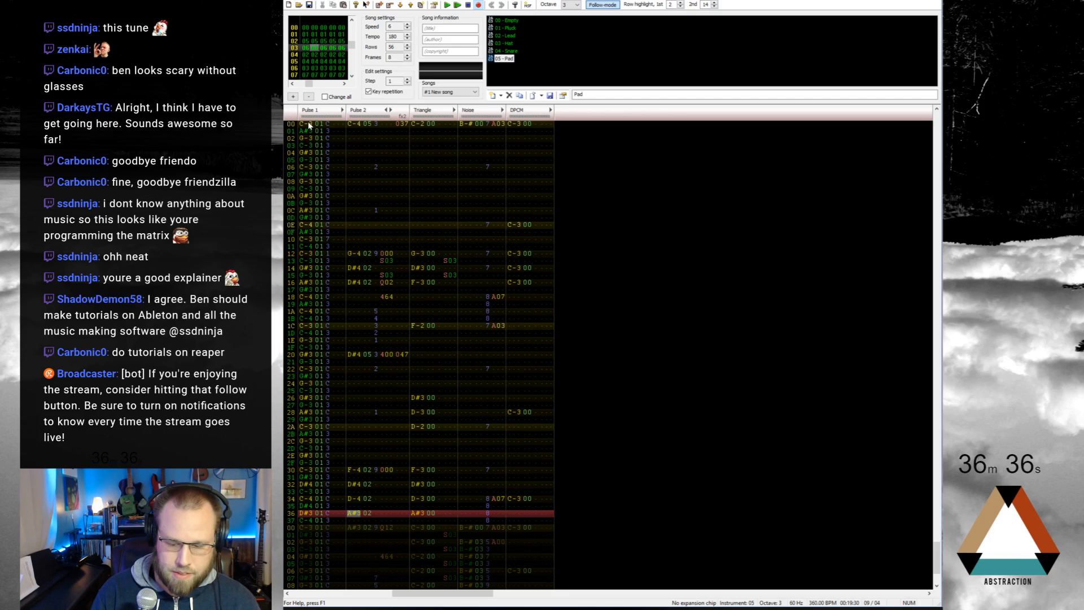
key("t")
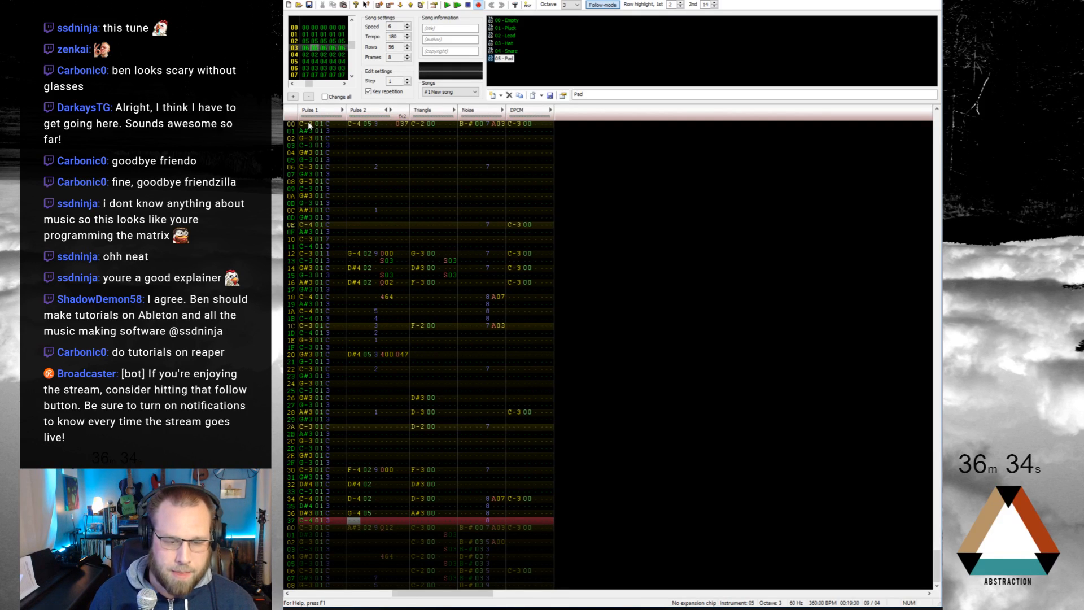
key("ctrl+Left")
key("ctrl+Left")
key("ctrl+Left")
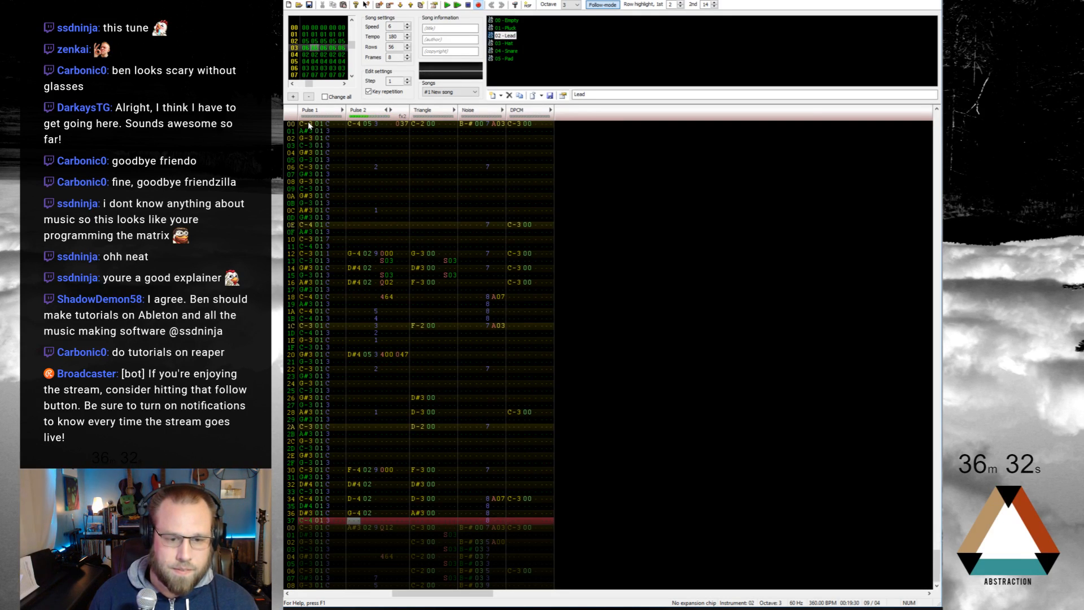
Step: Play the song into frame 06, then replay that frame from the Pulse 2 pad chord on row 1C
key("Return")
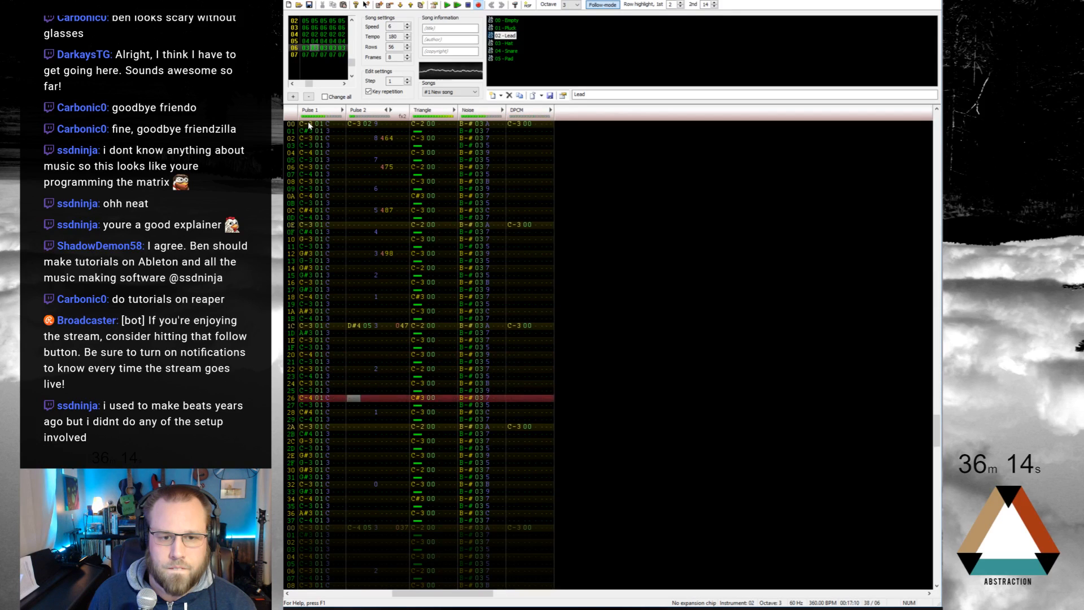
key("Return")
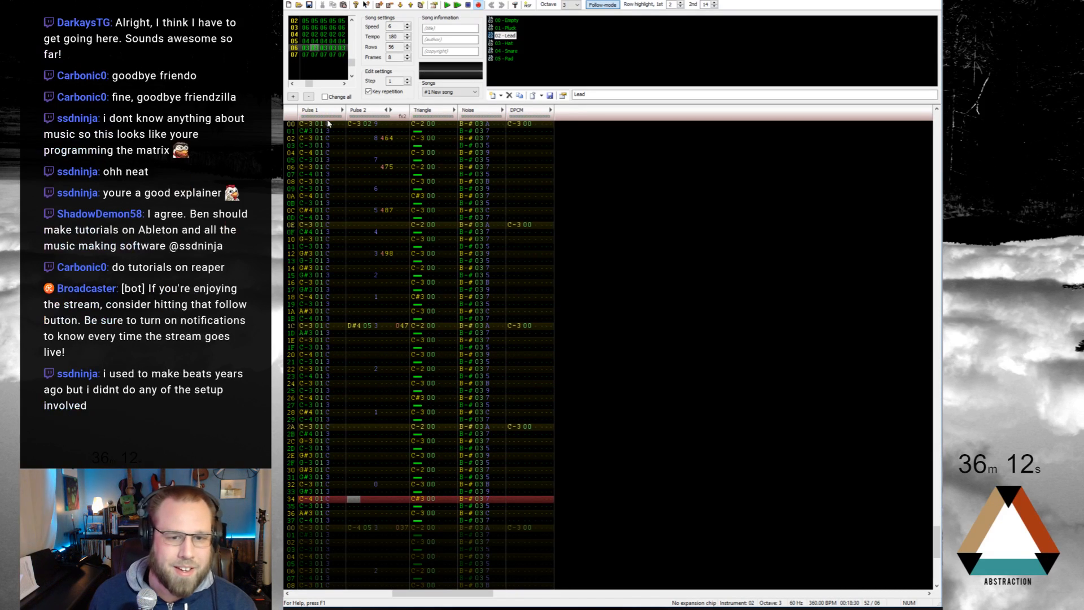
left_click(356, 326)
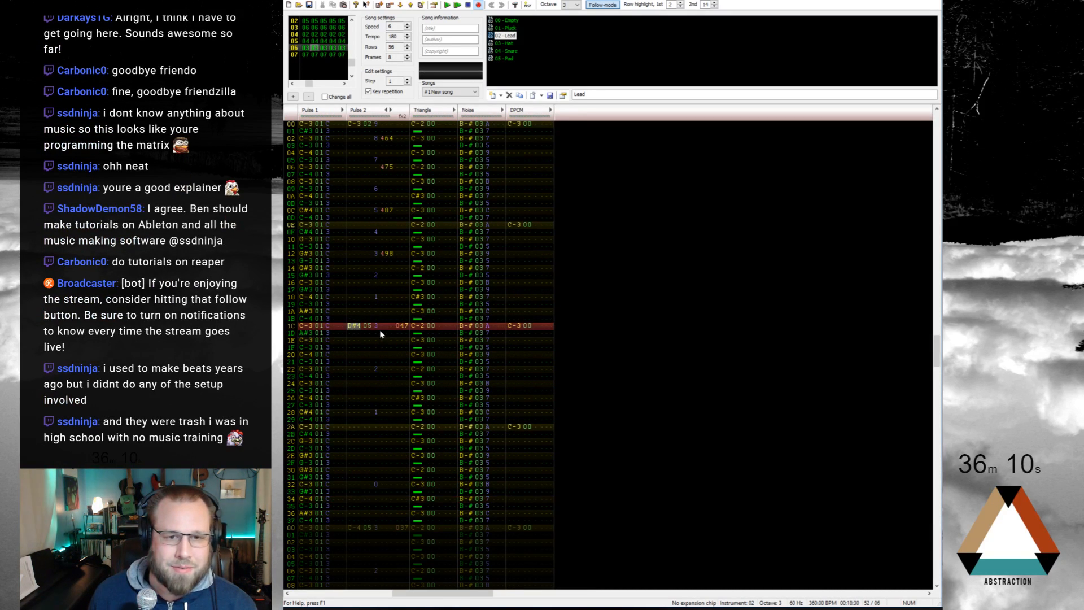
key("Return")
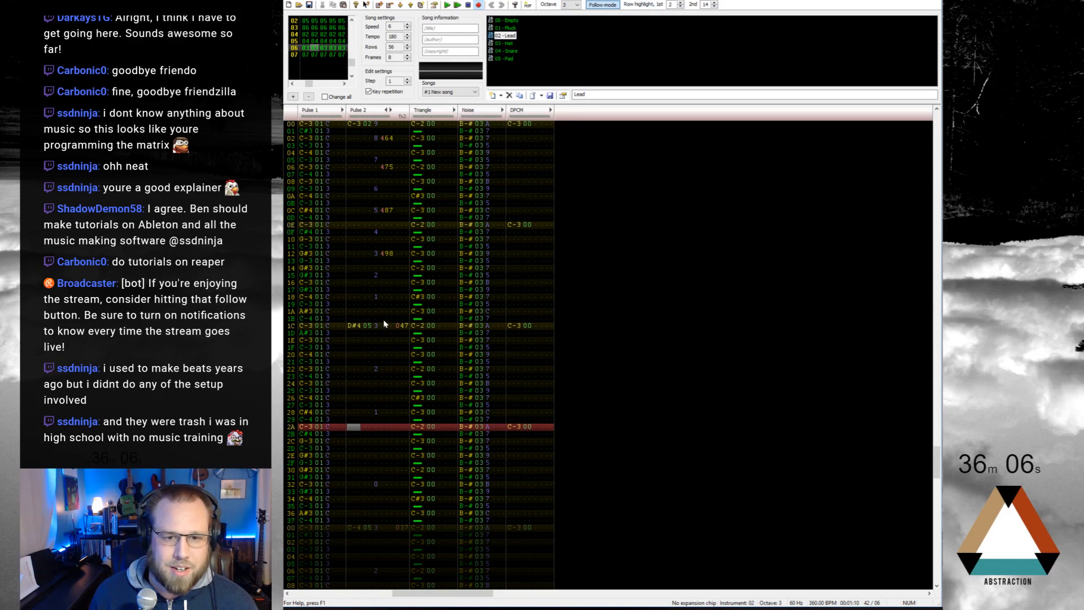
Step: Enter a 400 effect and a note cut in Pulse 2 on row 1B of frame 06, then save and return to row 00
left_click(384, 320)
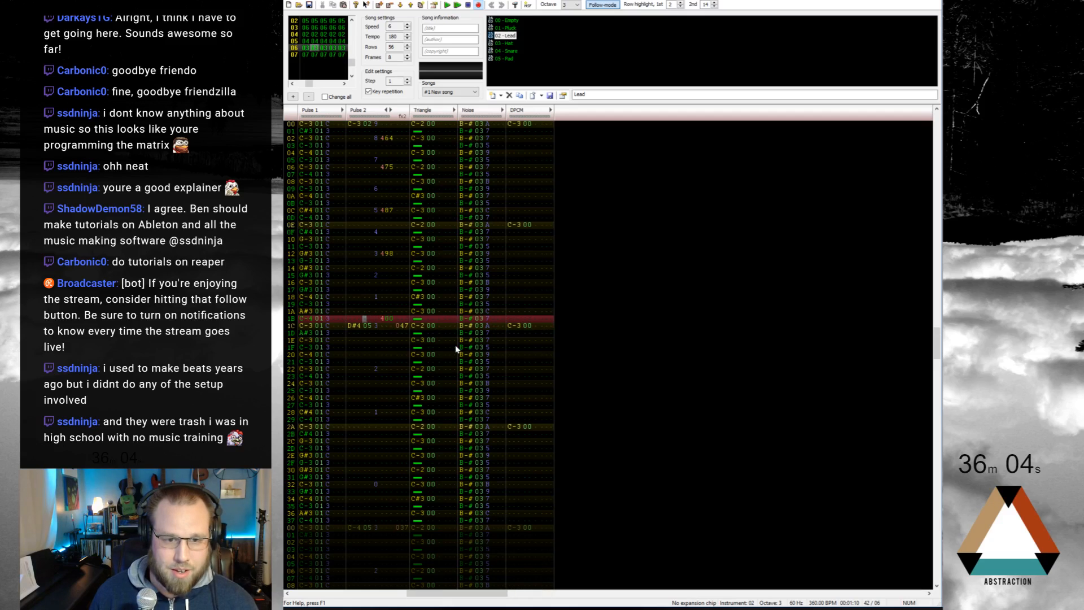
key("Left")
key("minus")
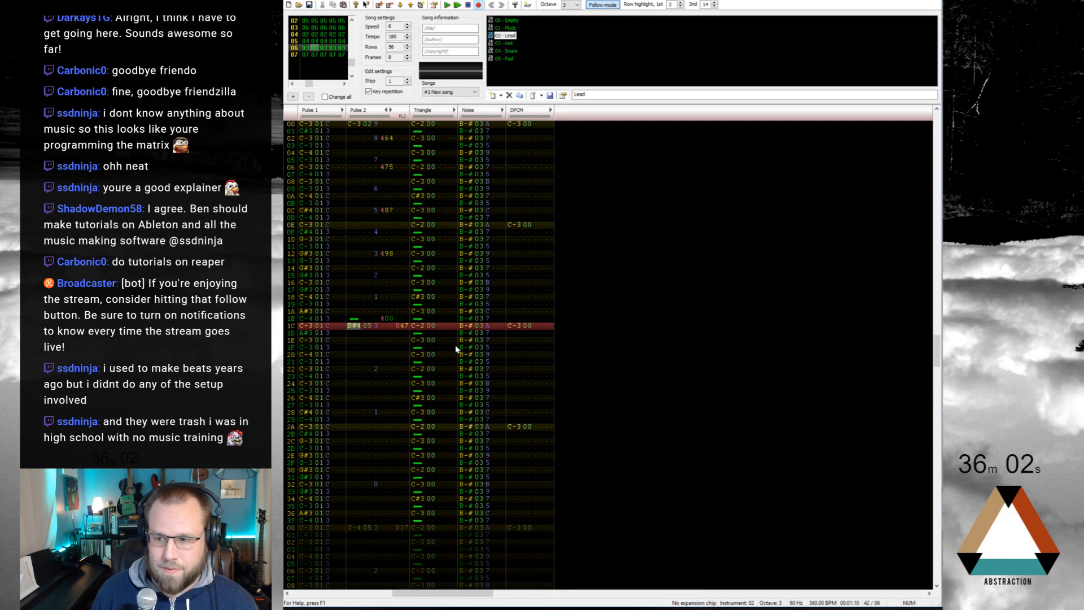
key("Home")
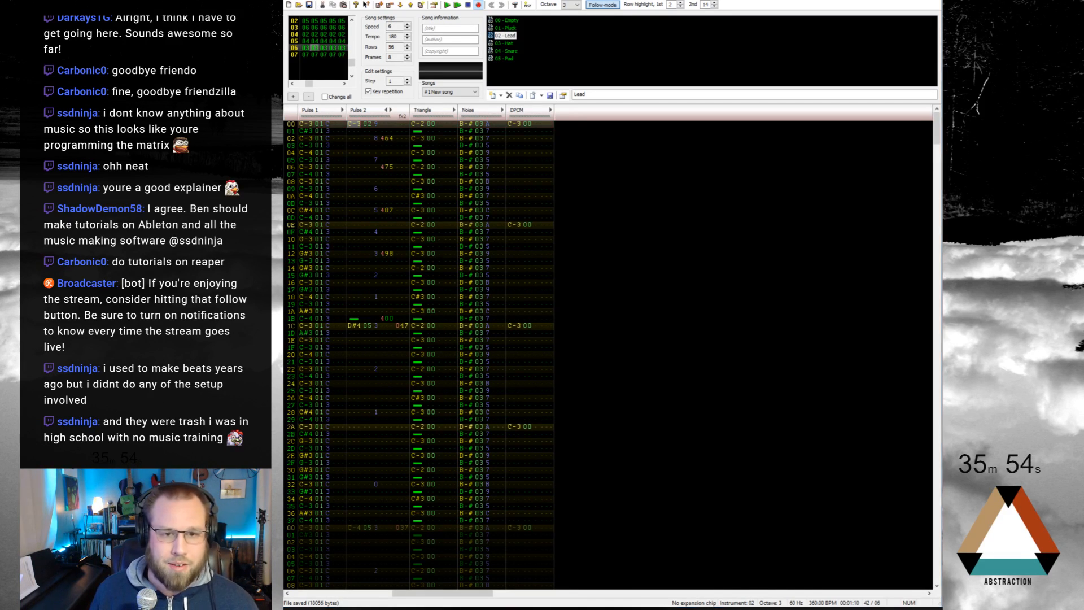
Step: Switch to the browser, load abstractionmusic.bandcamp.com in a new tab and open the Formative (1998-2004) album page
key("alt+Tab")
key("ctrl+t")
type("abstractionmusic.bandcamp.com")
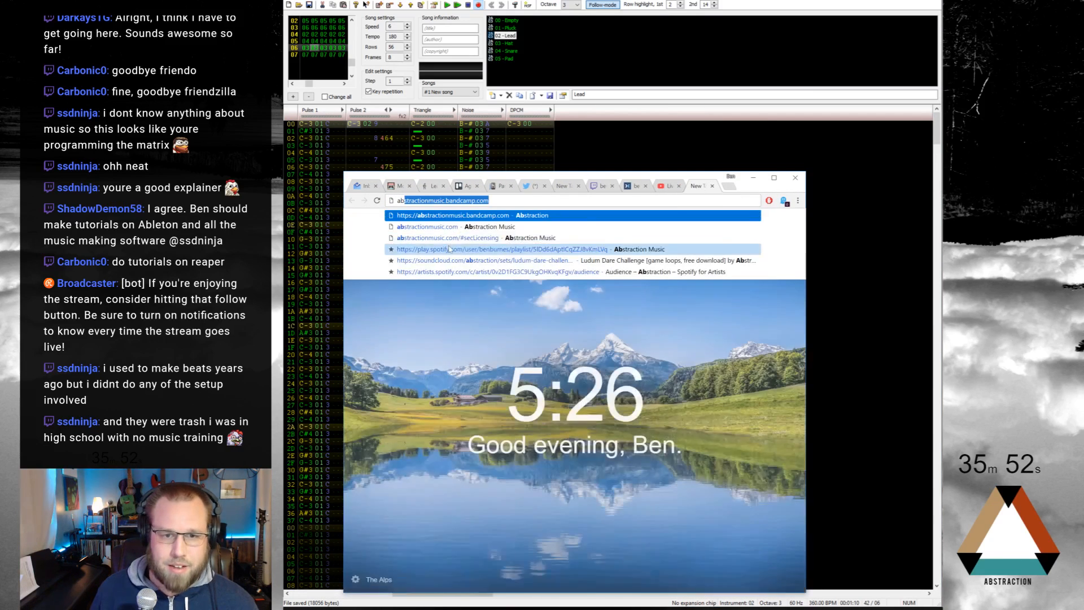
key("Return")
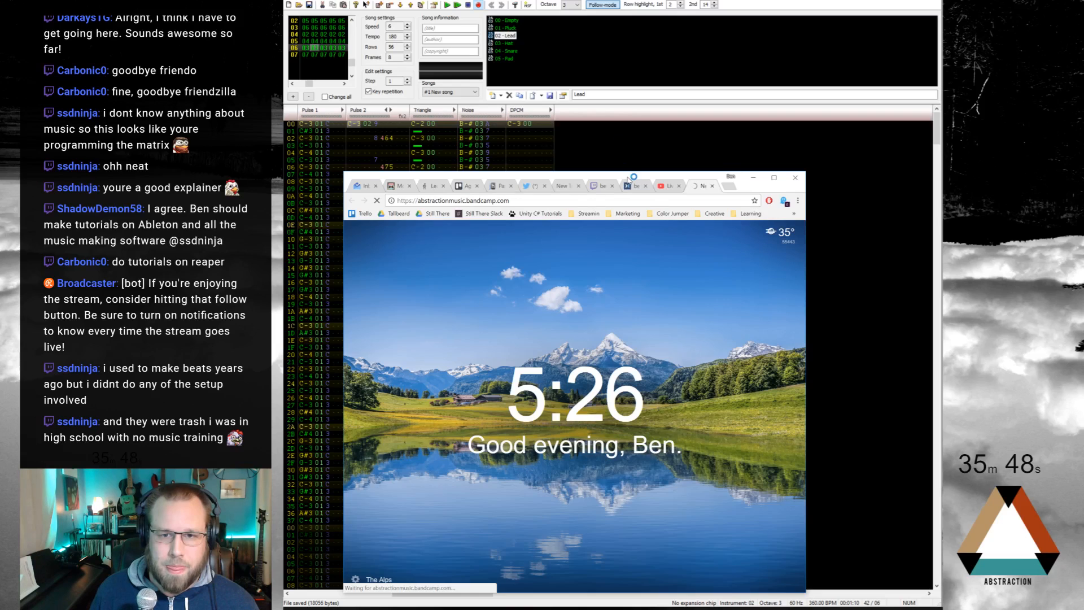
left_click_drag(629, 179, 650, 141)
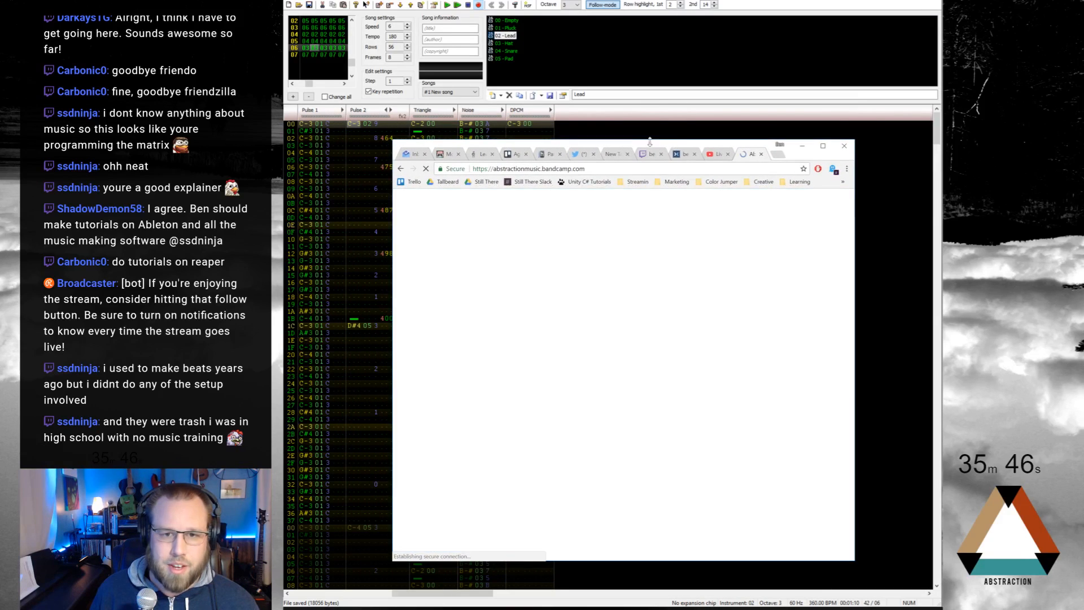
scroll(797, 422, "down", 8)
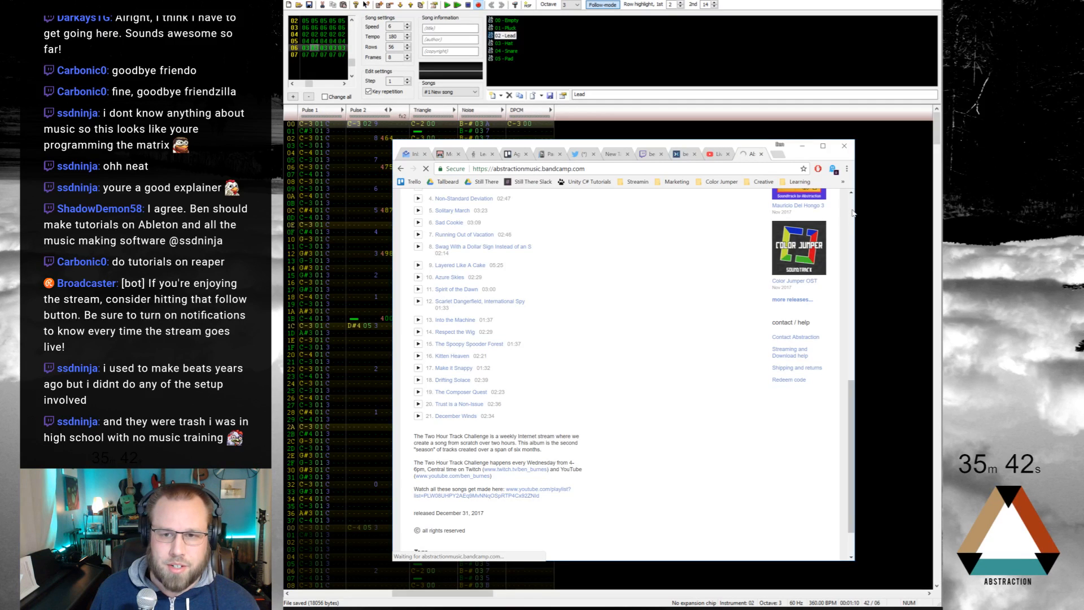
scroll(679, 441, "down", 10)
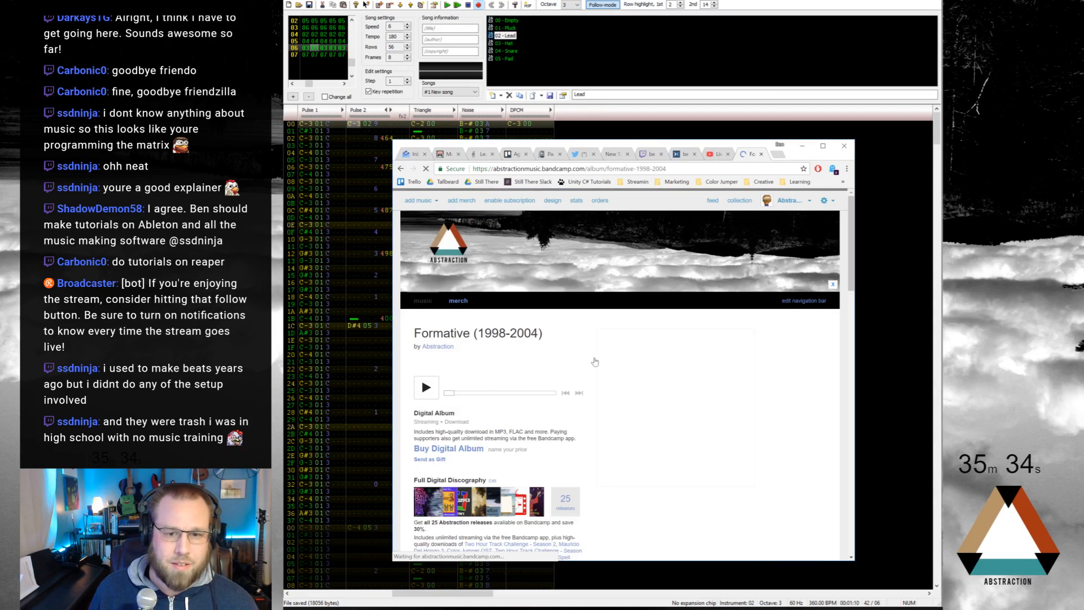
Step: Look through the Formative album's track list and description, highlighting the opening 1998 Tape - Prevail track
scroll(583, 366, "down", 4)
scroll(582, 366, "down", 9)
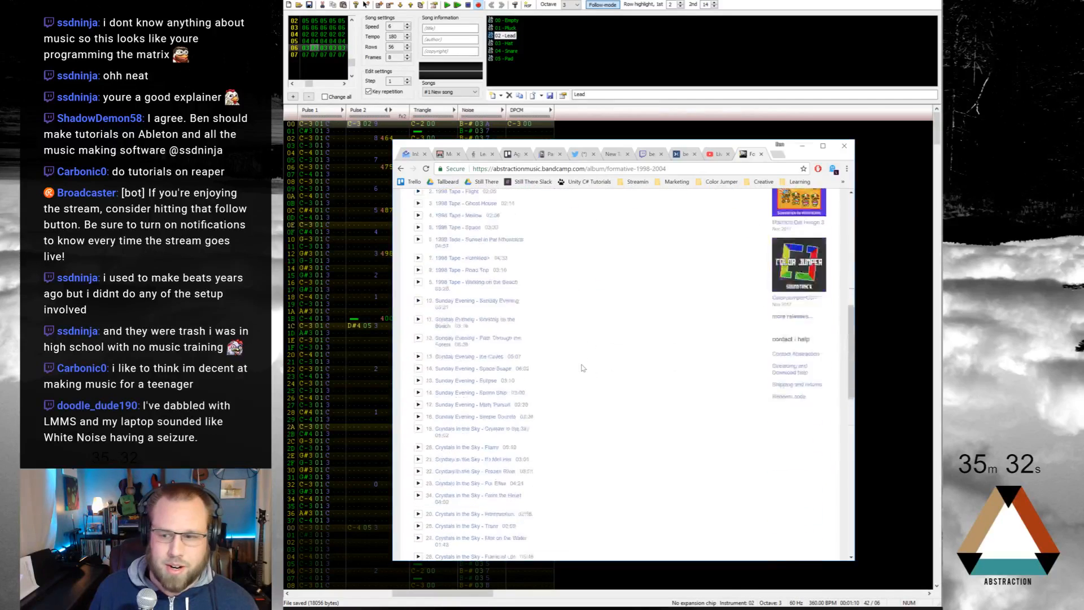
scroll(582, 373, "down", 3)
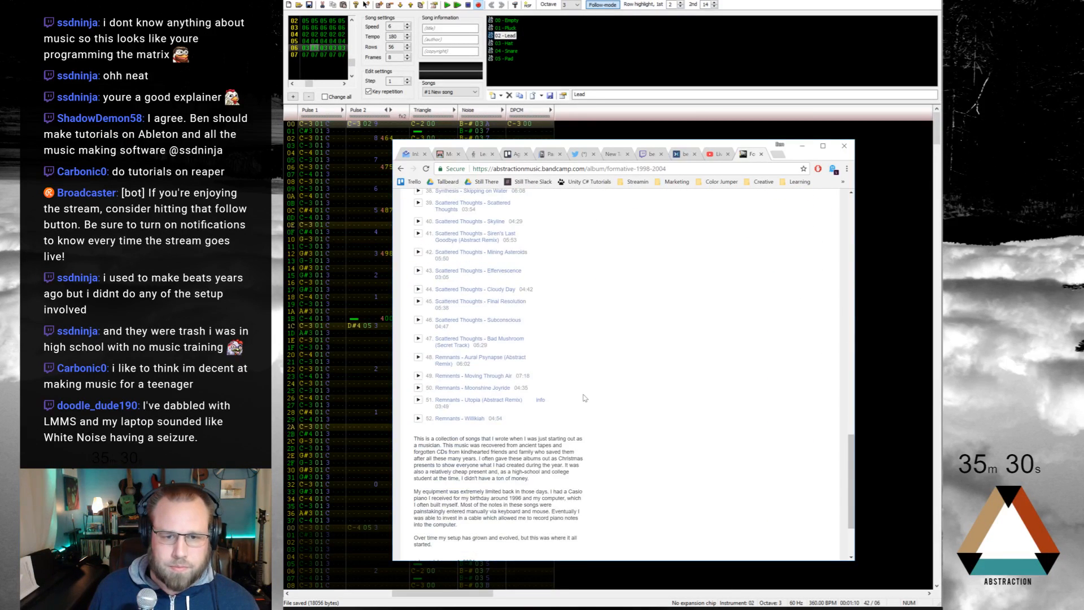
scroll(587, 406, "up", 15)
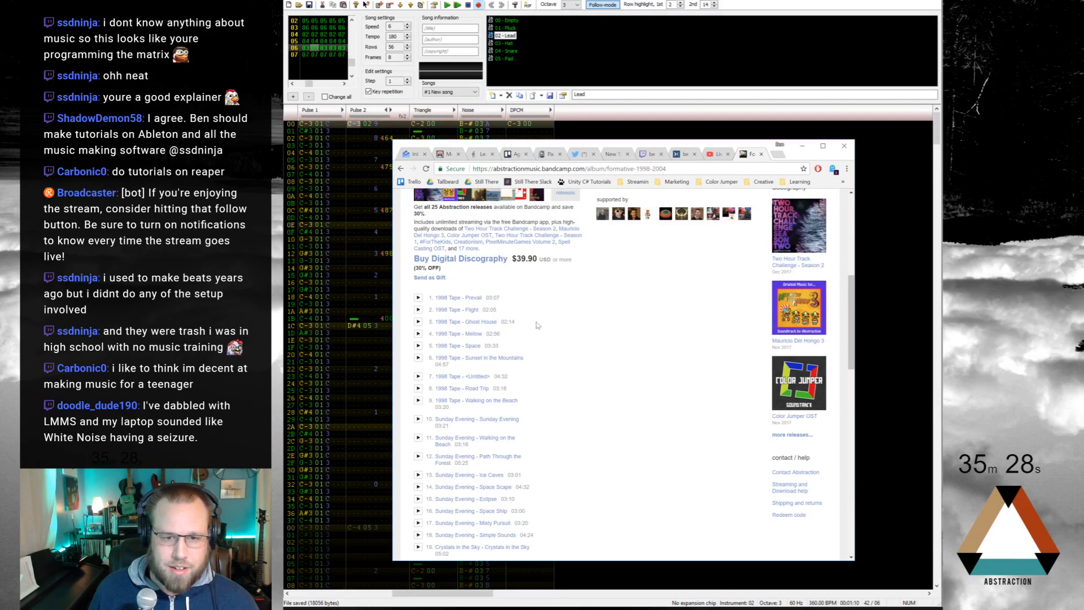
left_click_drag(481, 299, 432, 296)
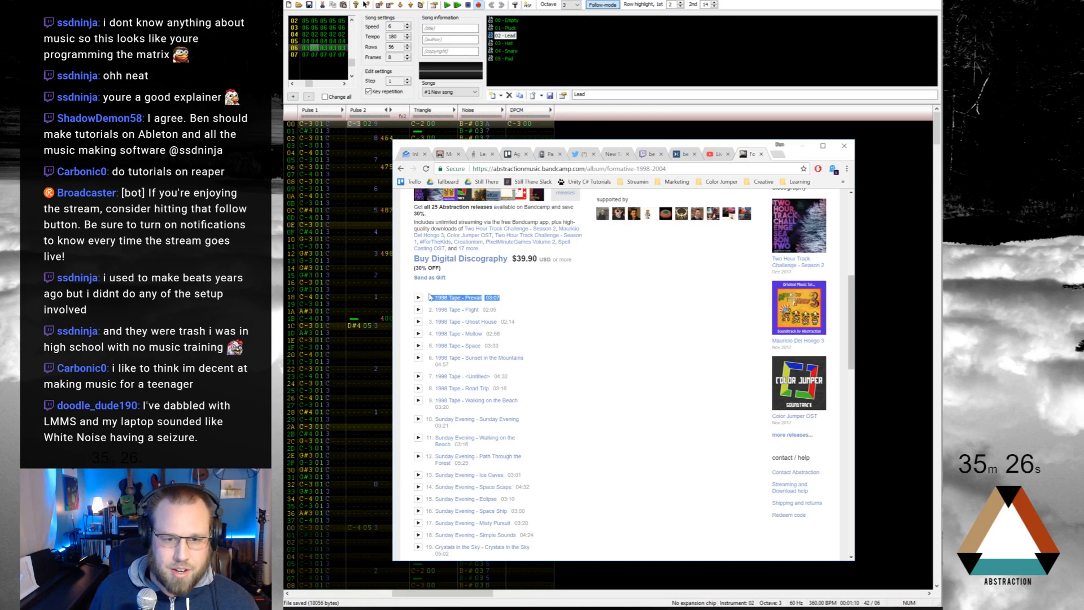
left_click(591, 326)
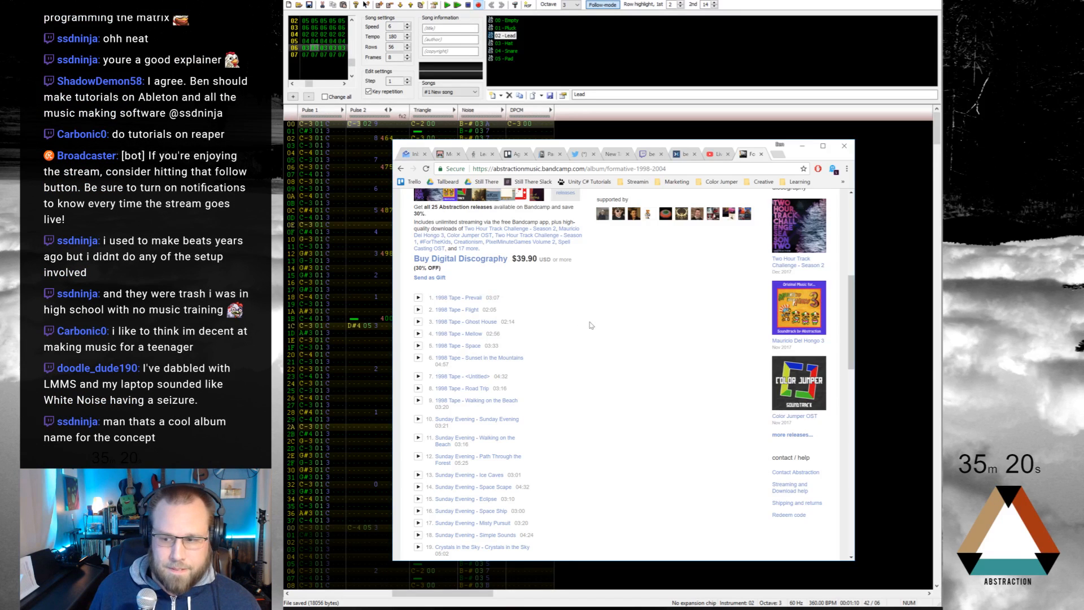
Step: View the Formative album's cover art enlarged, then close the enlarged image
scroll(594, 353, "up", 5)
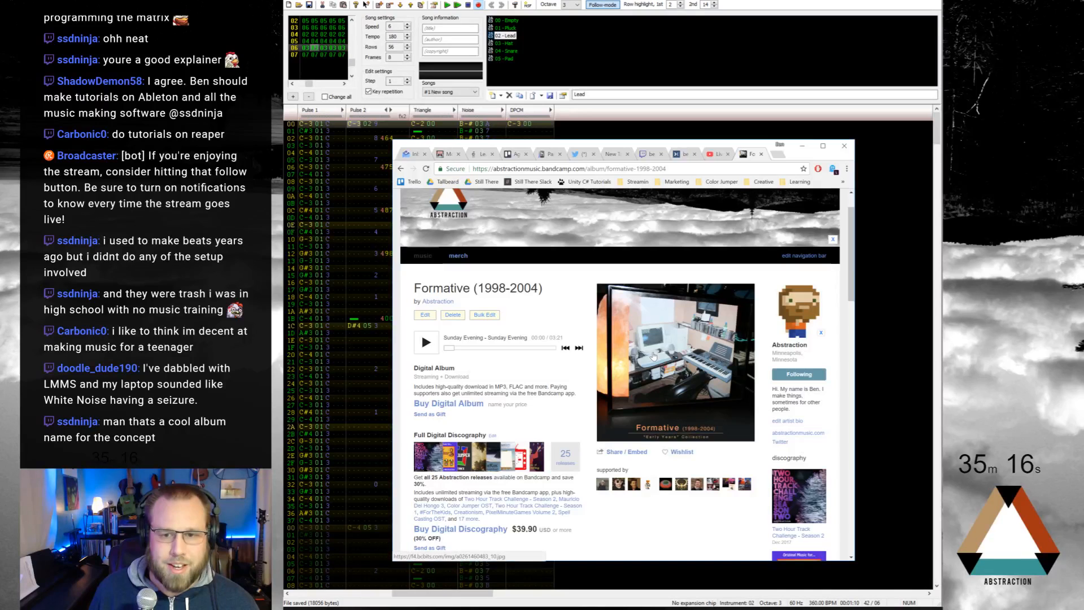
left_click(645, 348)
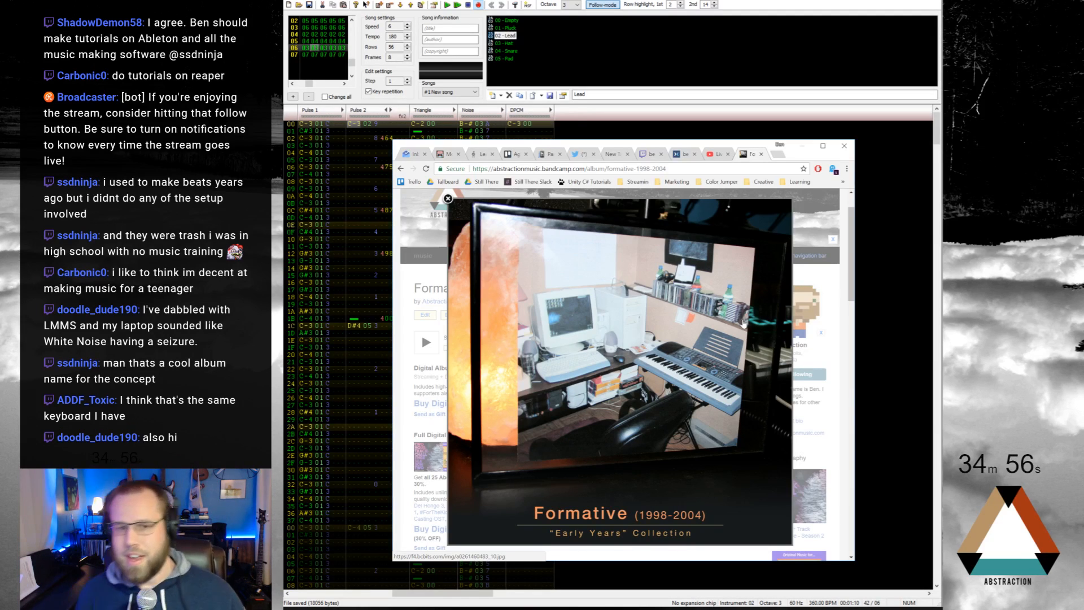
left_click(448, 199)
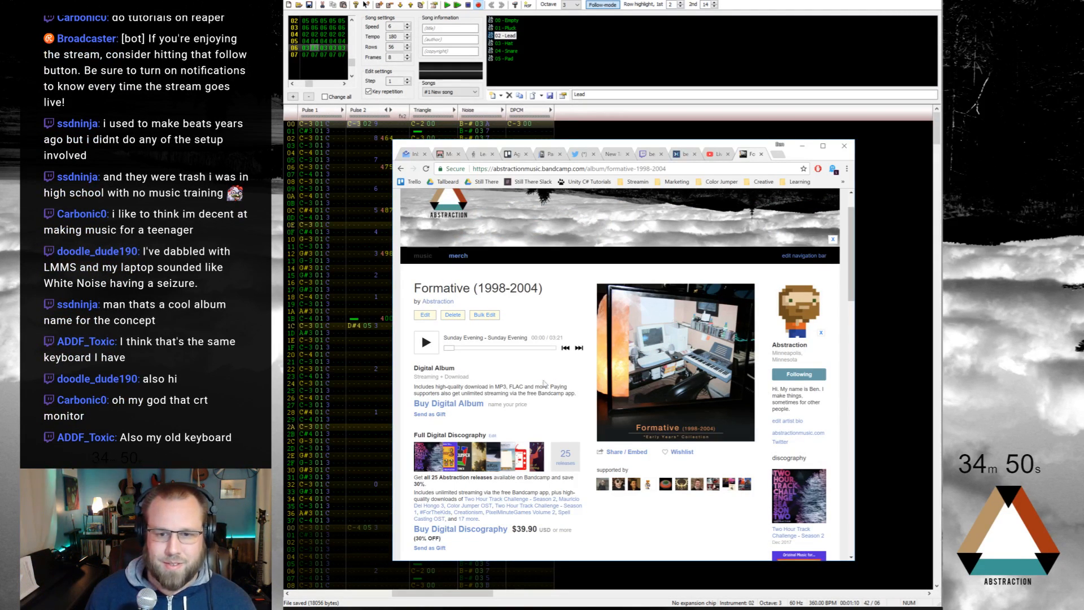
Step: Go back over the track list, highlighting the 1998 Tape tracks and those from Road Trip to Sunday Evening - Walking on the Beach
scroll(497, 415, "down", 10)
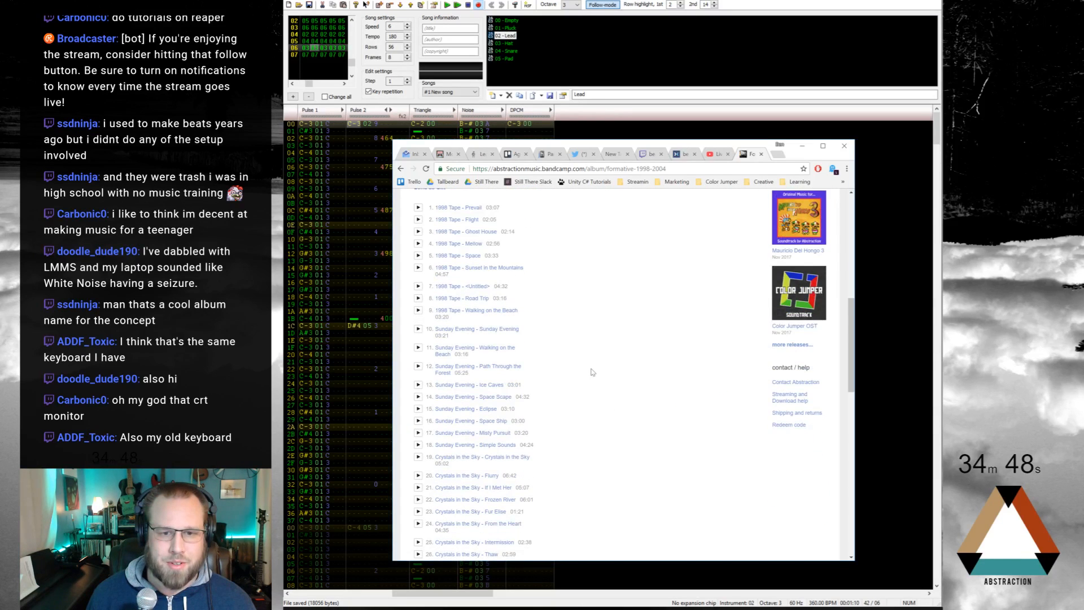
scroll(592, 372, "down", 2)
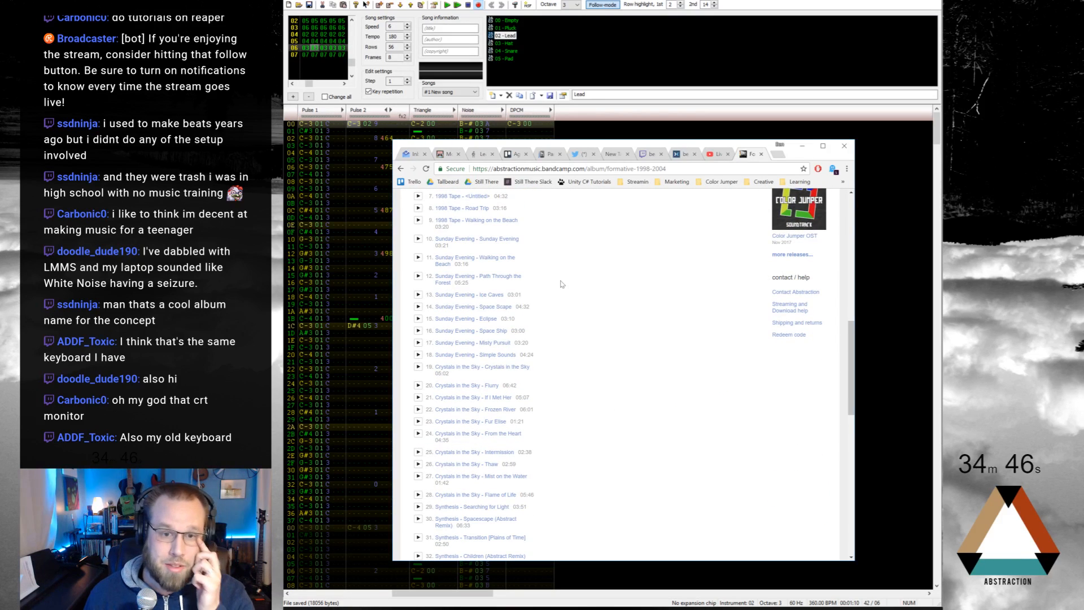
scroll(562, 285, "up", 3)
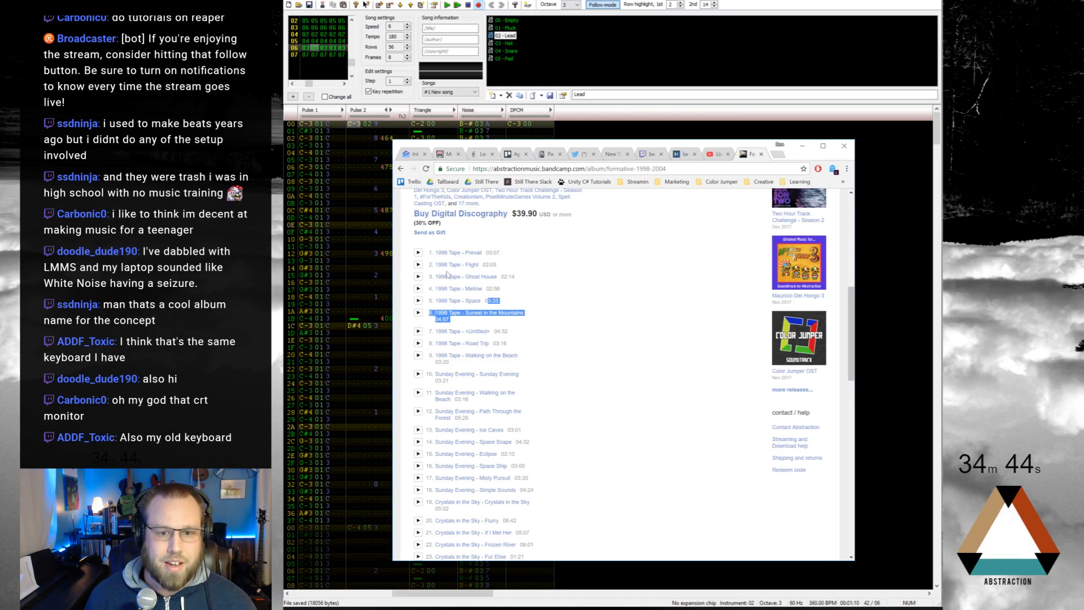
left_click_drag(447, 275, 427, 252)
left_click_drag(518, 332, 534, 389)
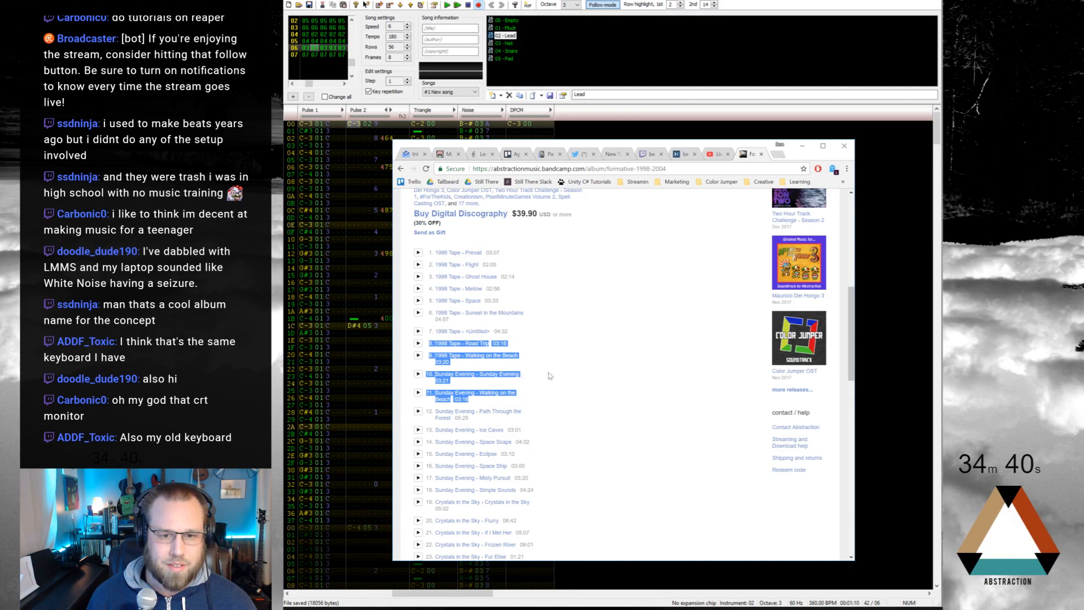
Step: Look through the rest of the Formative album's track list, highlighting the Synthesis tracks from Searching for Light to Drag
left_click(549, 375)
scroll(463, 395, "down", 3)
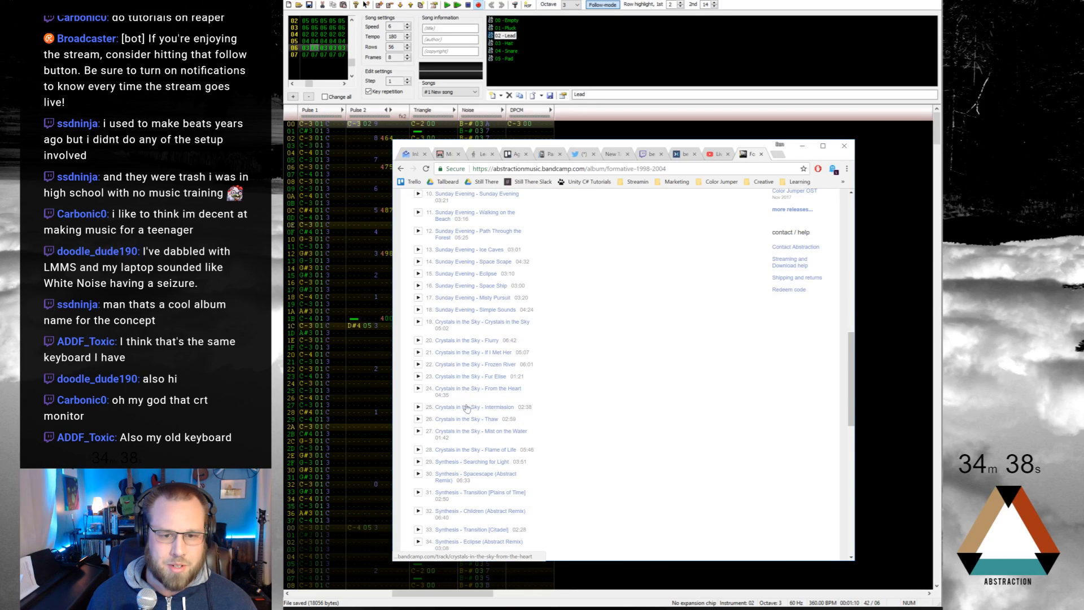
scroll(466, 407, "down", 3)
scroll(454, 360, "down", 3)
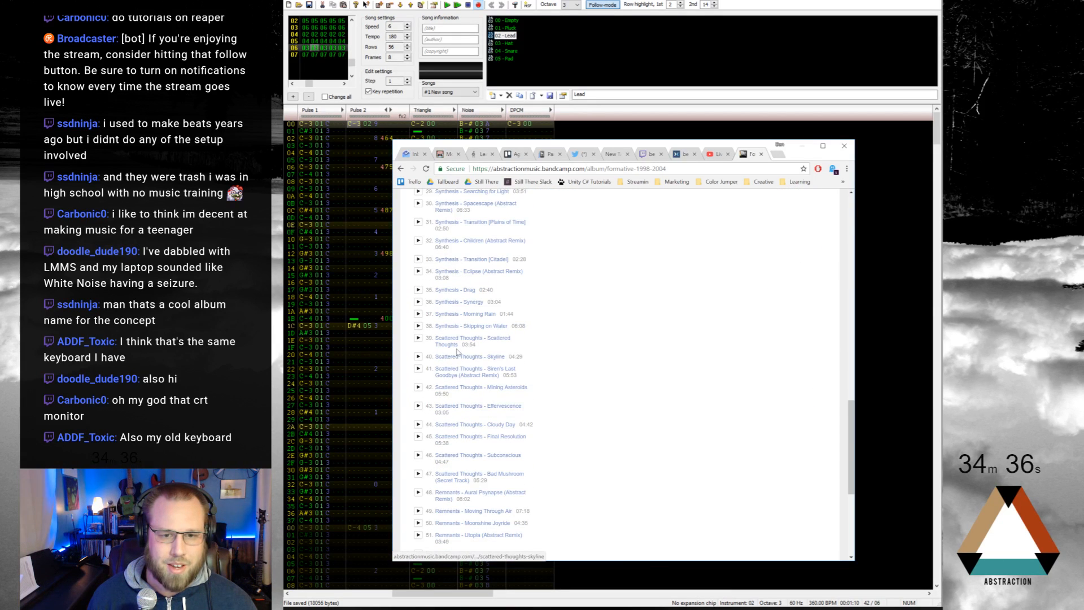
scroll(507, 295, "up", 2)
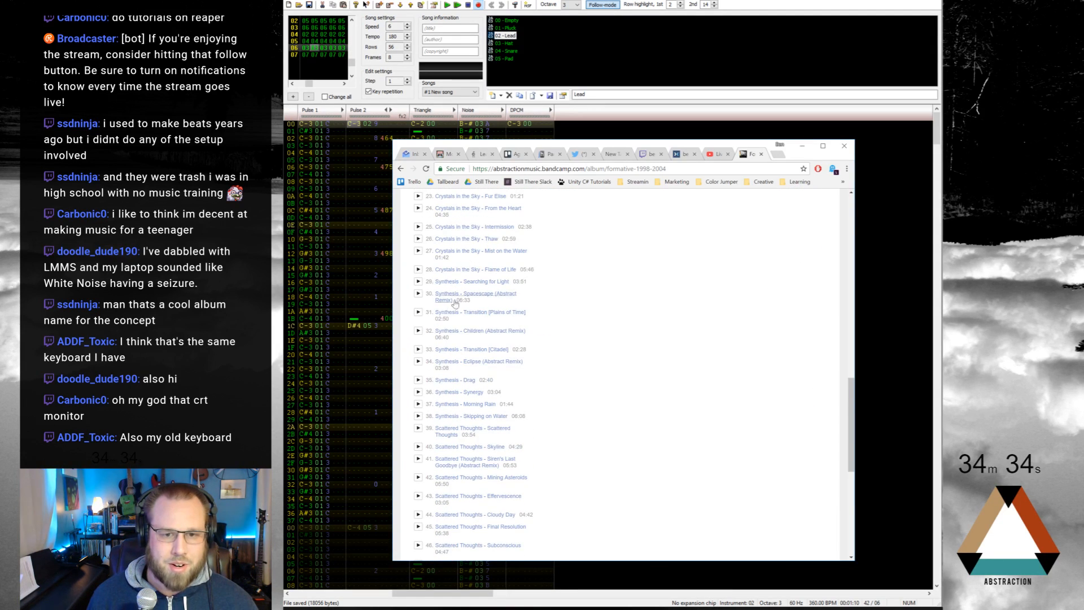
left_click_drag(548, 279, 548, 387)
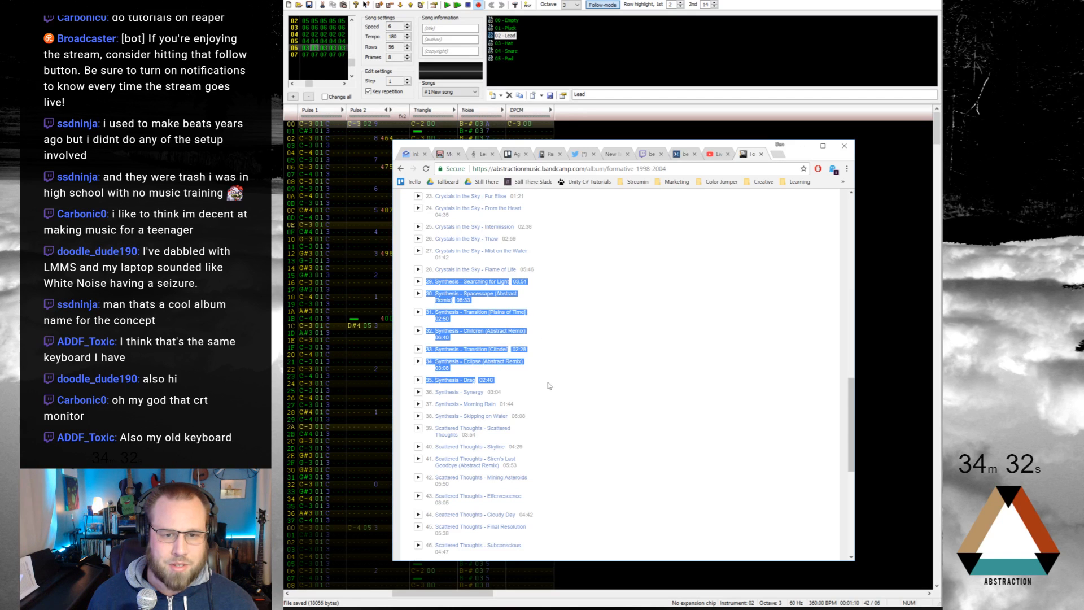
left_click(583, 392)
scroll(582, 388, "down", 3)
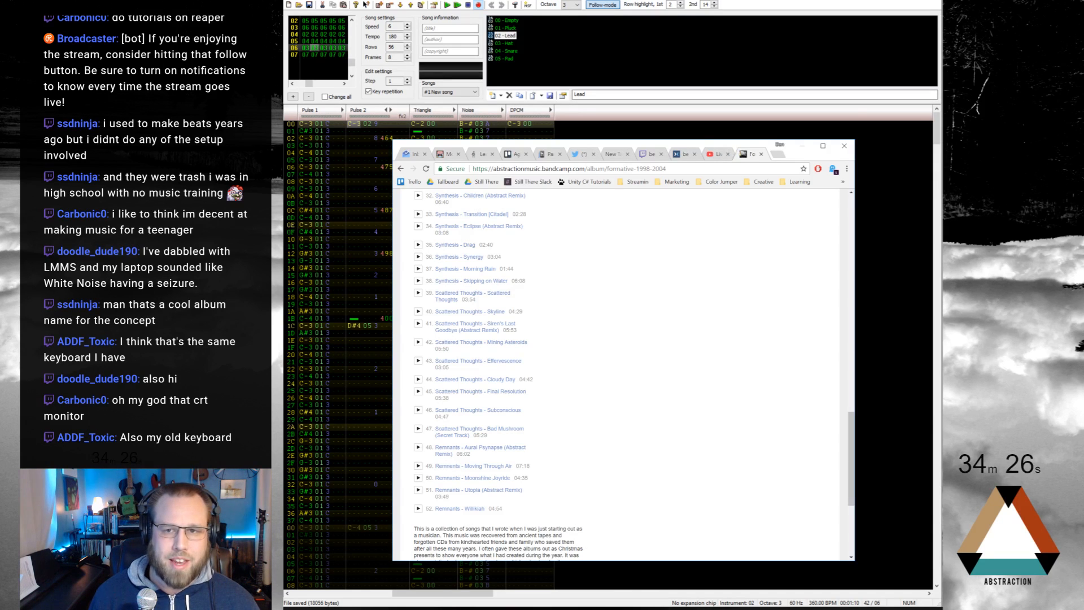
Step: Switch back to FamiTracker and play the song from the start of frame 00 to review it
key("alt+Tab")
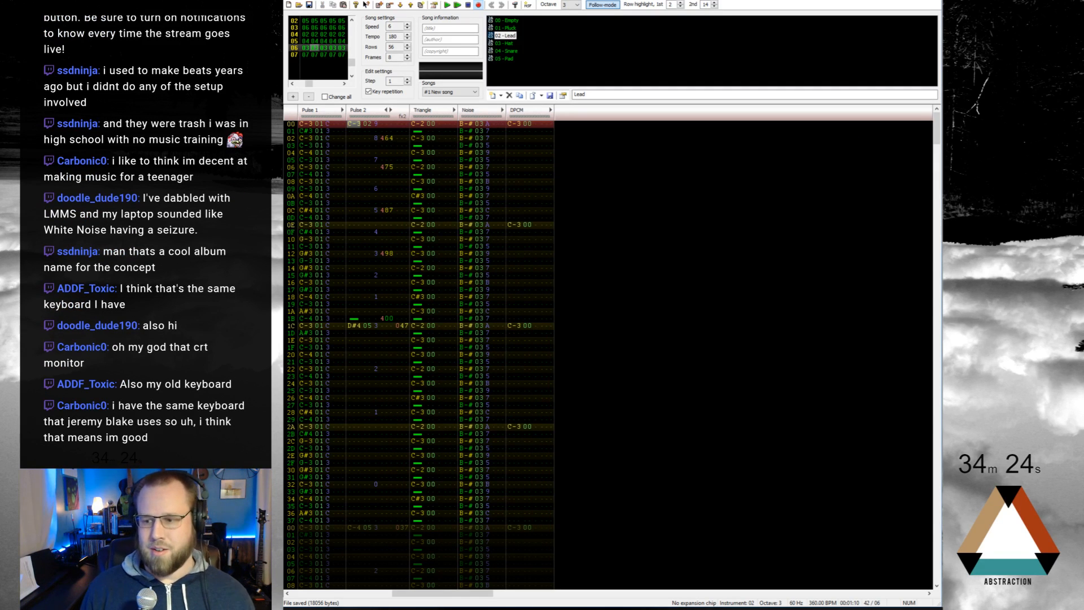
key("Up")
key("Home")
key("Up")
key("Home")
key("Up")
key("Home")
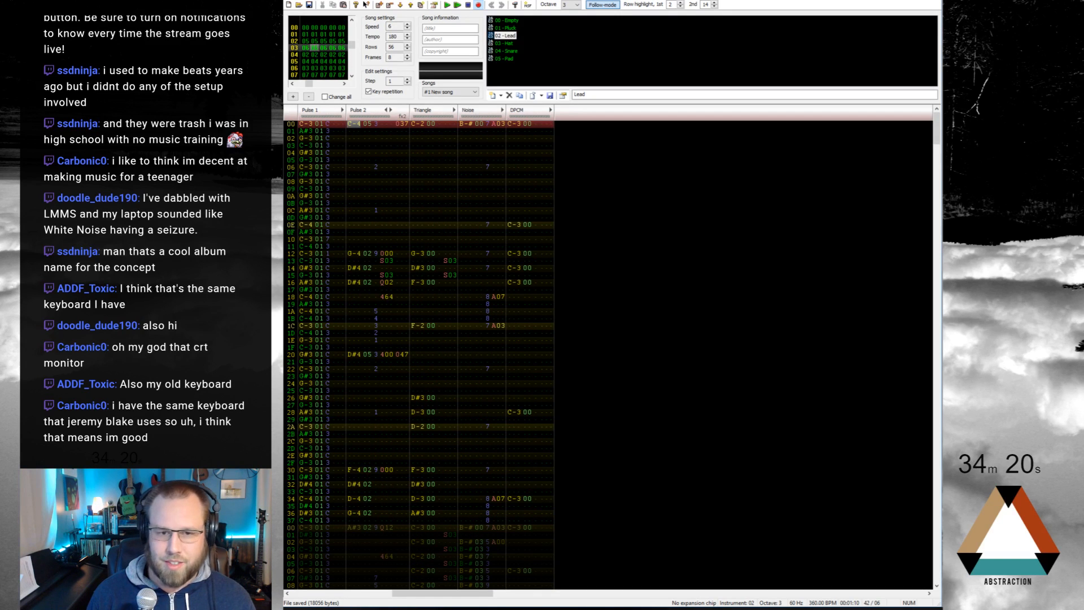
key("Up")
key("Home")
key("Up")
key("Home")
key("Up")
key("Home")
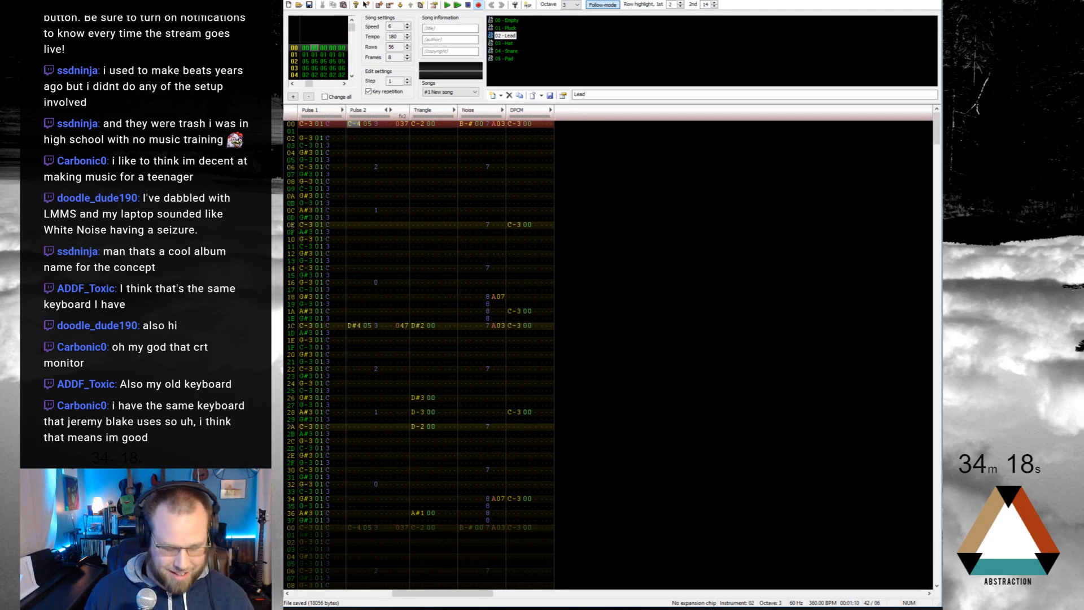
key("Return")
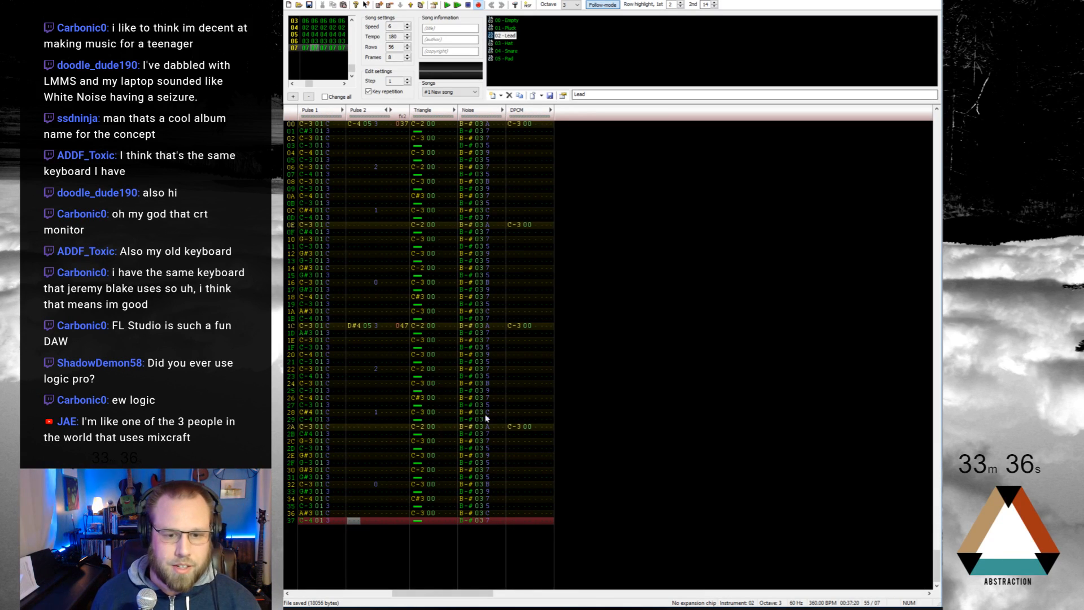
Step: Transpose the whole Triangle channel in frame 07 up one octave
left_click(451, 470)
double_click(450, 469)
key("ctrl+F4")
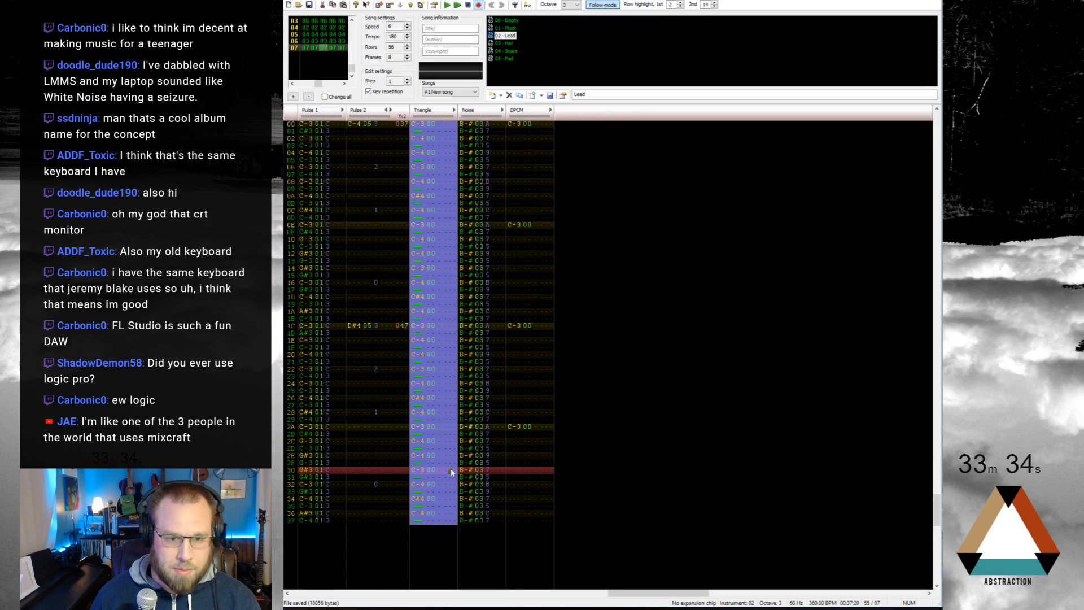
Step: Play from the start of frame 06 into frame 07 to hear the transposed triangle part, then stop playback
key("Home")
key("Up")
key("ctrl+a")
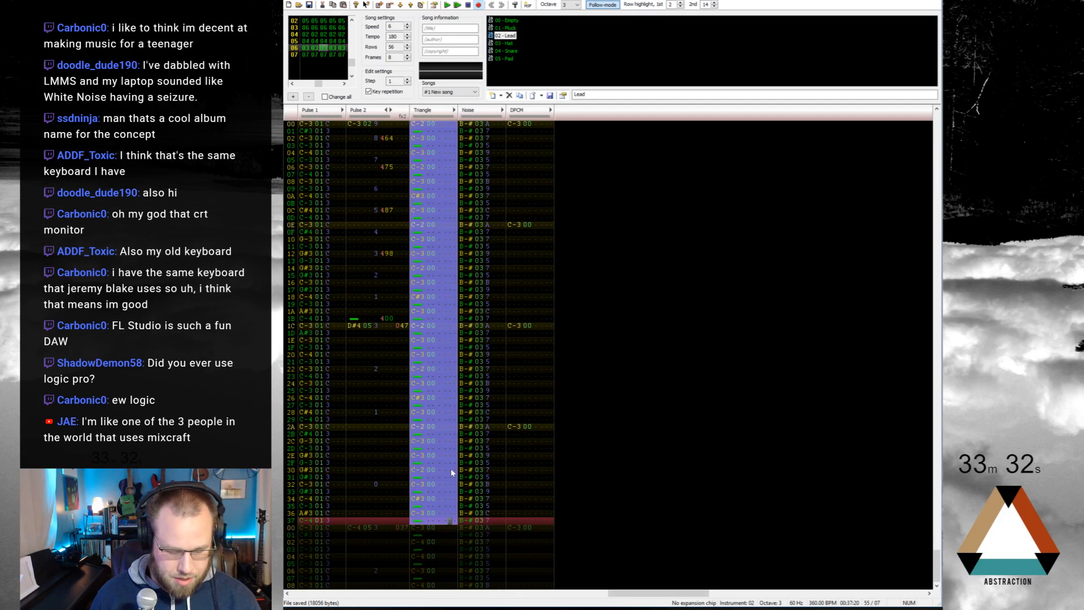
key("Home")
key("Return")
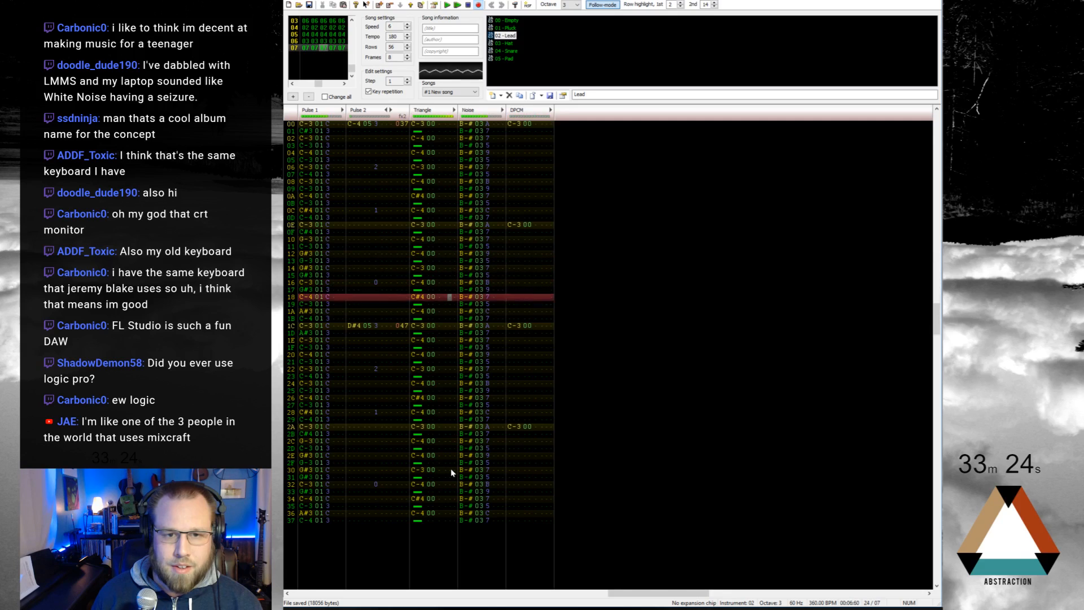
key("Return")
Step: Delete the note cuts on odd rows 1D through 37 of the Triangle channel in frame 07
key("Left")
key("Left")
key("Left")
key("Down")
key("Down")
key("Down")
key("Down")
key("Down")
key("Down")
key("Down")
key("Down")
key("Down")
key("Down")
key("Down")
key("Down")
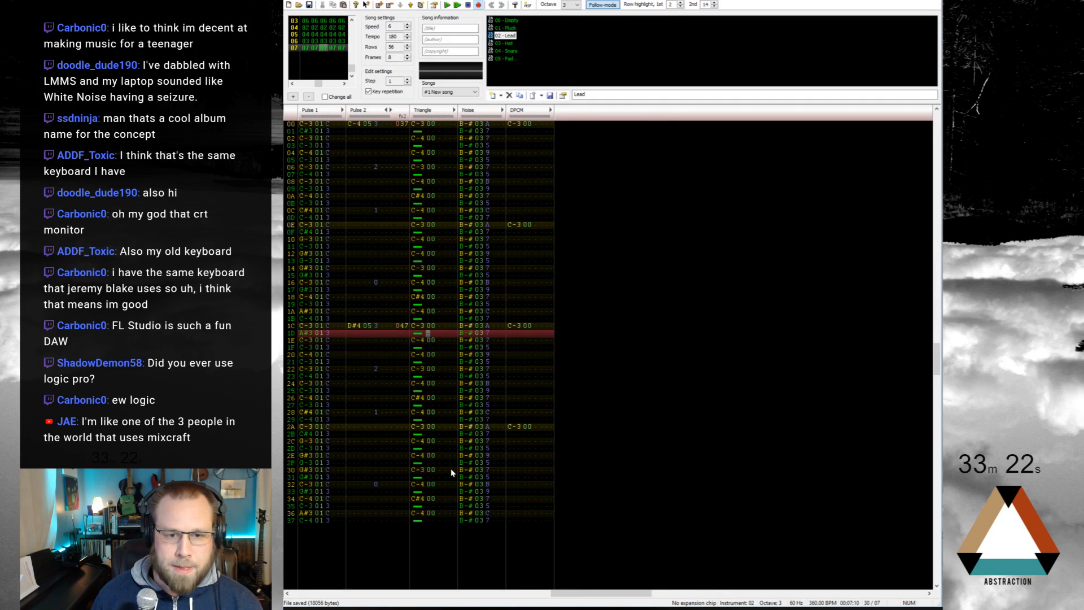
key("Down")
key("Down")
key("Down")
key("Down")
key("Down")
key("Down")
key("Down")
key("Down")
key("Down")
key("Down")
key("Down")
key("Down")
key("Down")
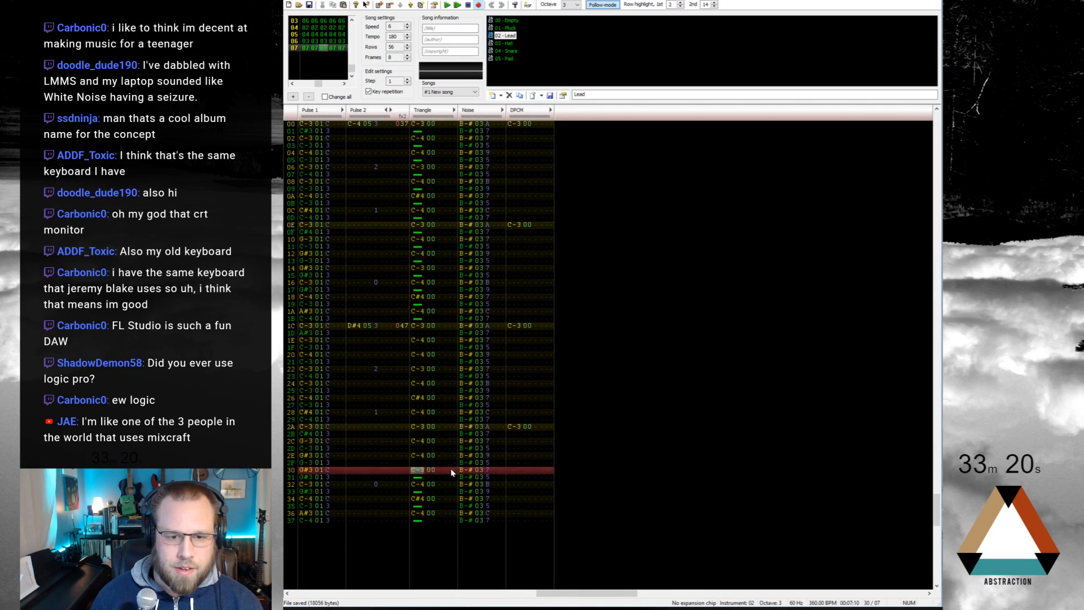
key("Delete")
Step: Enter S00 effects on every odd row from 1D through 37 of the Triangle channel in frame 07
key("Up")
key("Up")
key("Up")
key("Up")
key("Up")
key("Up")
key("Up")
key("Up")
key("Up")
key("Up")
key("Up")
key("Up")
key("Up")
key("Up")
key("Up")
key("Up")
key("Up")
key("Up")
key("Up")
key("Up")
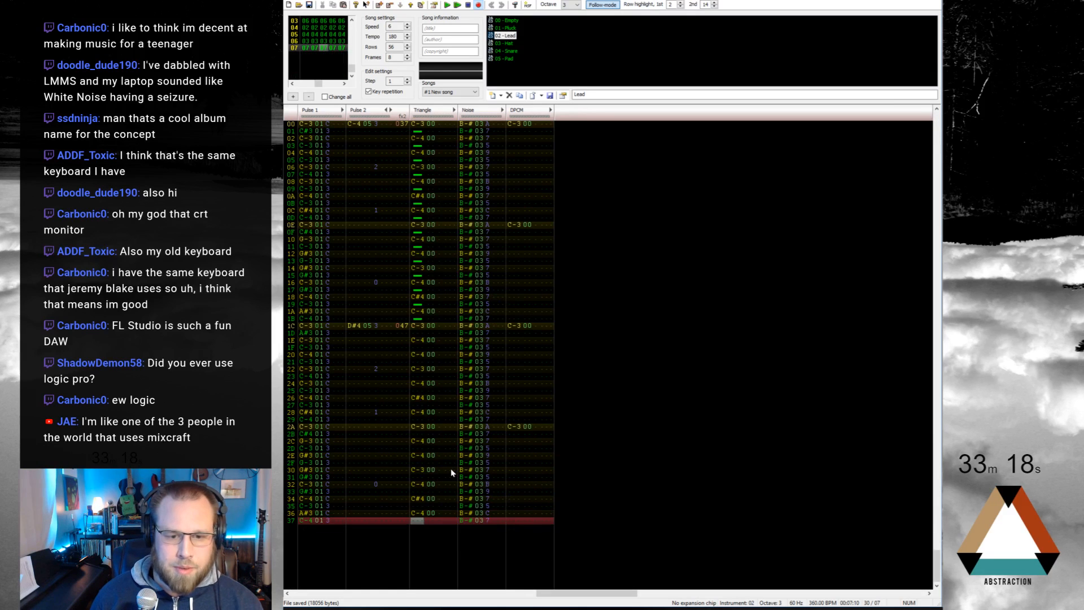
key("Right")
key("Right")
key("Right")
key("Right")
key("Down")
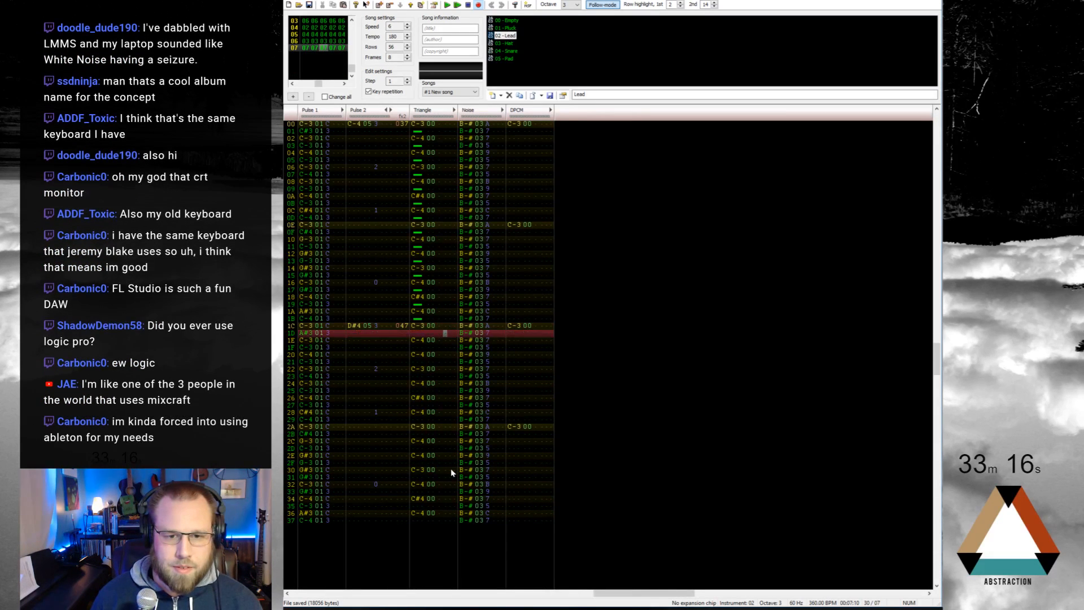
key("s")
key("Down")
key("s")
key("Down")
key("s")
key("Down")
key("s")
key("Down")
key("s")
key("Down")
key("s")
key("Down")
key("s")
key("Down")
key("s")
key("Down")
key("s")
key("Down")
key("s")
key("Down")
key("s")
key("Down")
key("s")
key("Down")
key("s")
key("Down")
key("s")
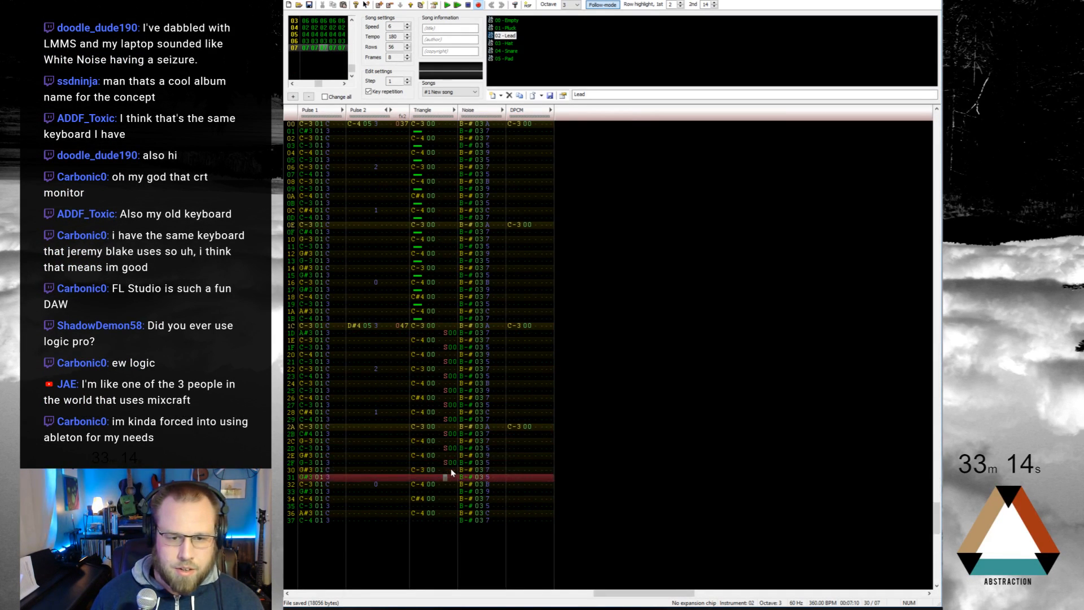
Step: Change the Triangle effects in frame 07 to S01 on rows 1D, 1F and 21, and S02 on rows 23, 25 and 27
key("Up")
key("Up")
key("Up")
key("Up")
key("Up")
key("Up")
key("Up")
key("Up")
key("Up")
key("Up")
key("Up")
key("Up")
key("Up")
key("Up")
key("Up")
key("Up")
key("Up")
key("Up")
key("Up")
key("Up")
key("Up")
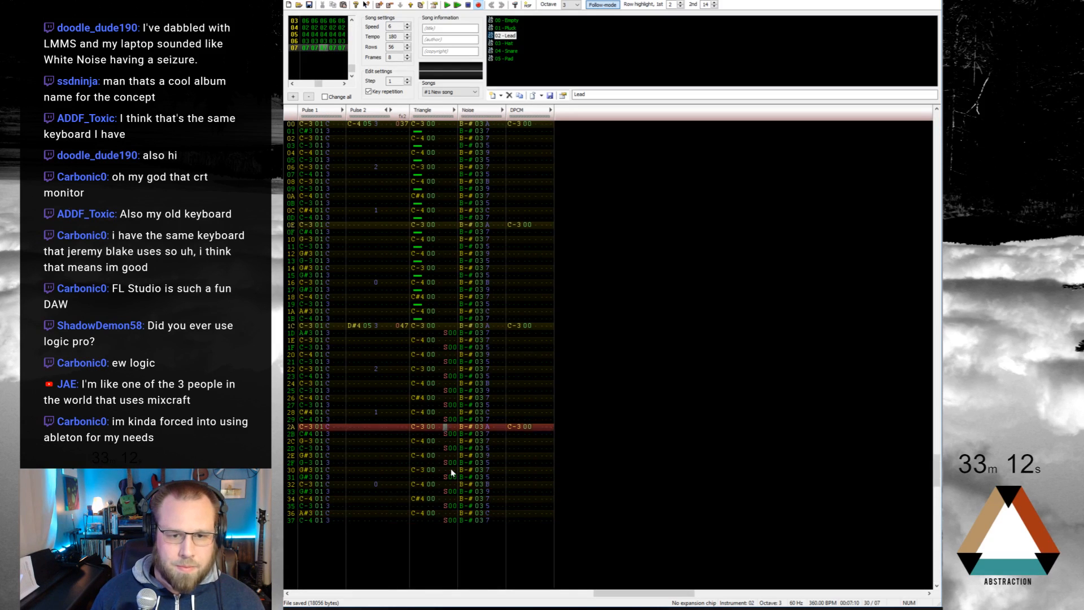
key("Right")
key("Right")
key("Down")
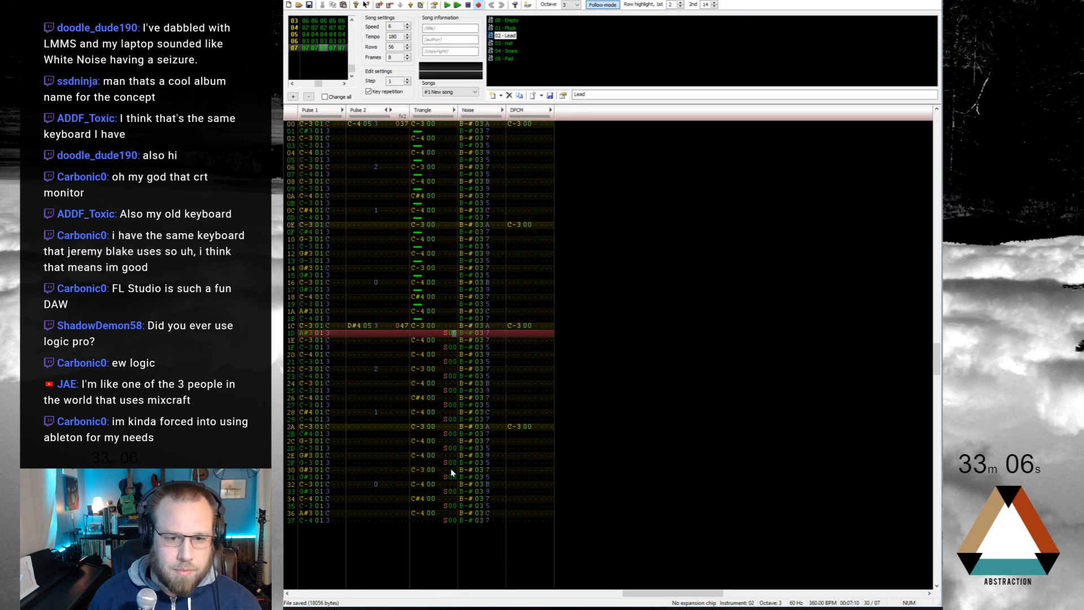
key("1")
key("Down")
key("1")
key("Down")
key("1")
key("Down")
key("2")
key("Down")
key("2")
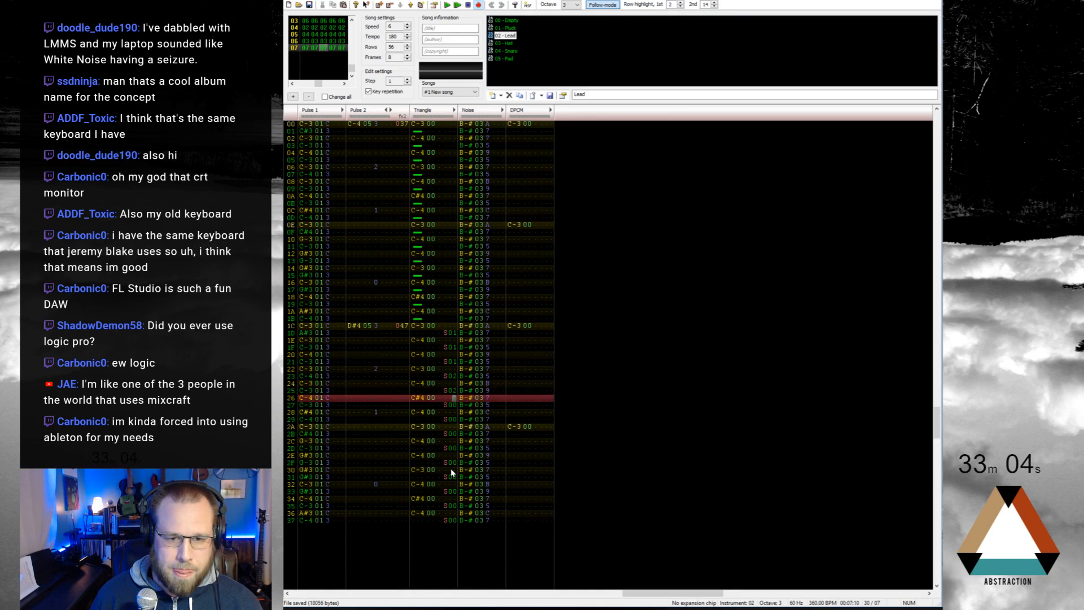
key("Down")
key("2")
Step: Continue the Triangle effects ramp with S03 on rows 29 to 2D, S04 on rows 2F to 33, and S05 on rows 35 and 37
key("Down")
key("3")
key("Down")
key("3")
key("Down")
key("3")
key("Down")
key("4")
key("Down")
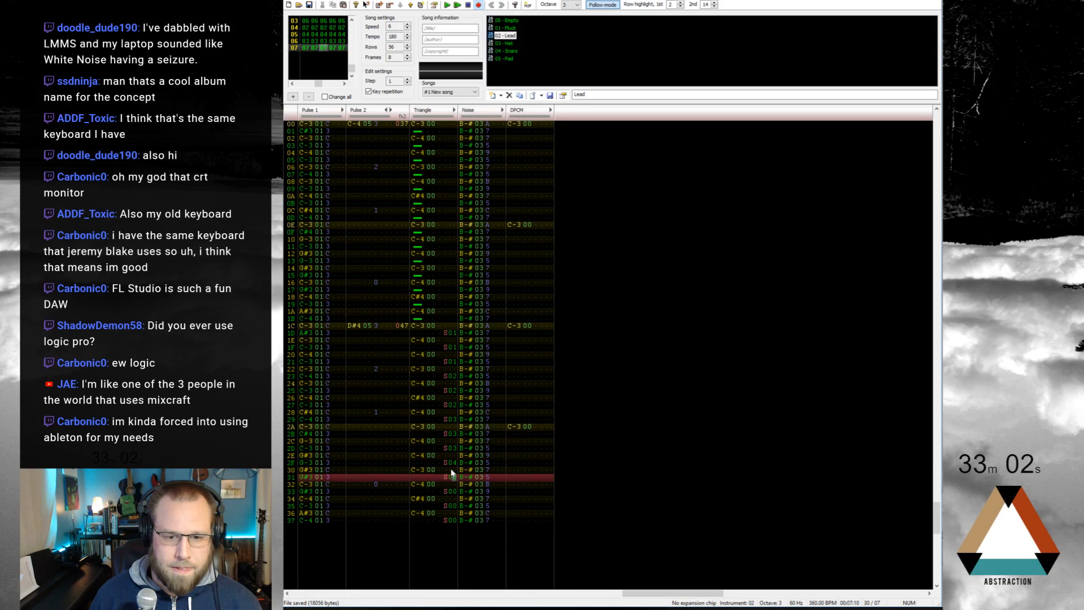
key("4")
key("Down")
key("4")
key("Down")
key("5")
key("Down")
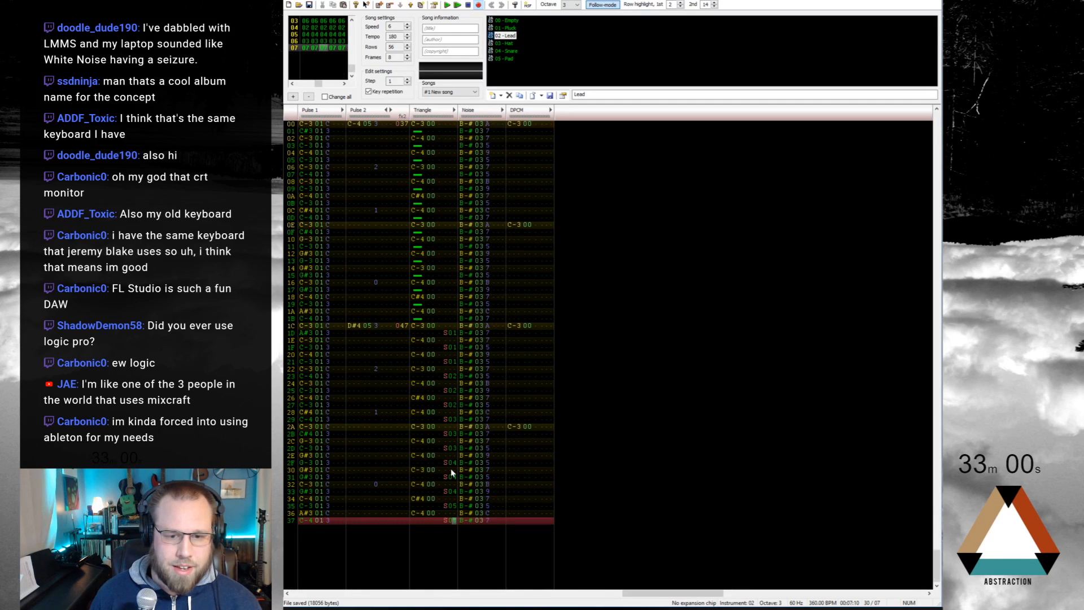
Step: Play frame 07 from its first row to hear the lengthening triangle notes, then stop playback once the song loops to frame 00
key("Up")
key("Up")
key("Up")
key("Up")
key("Up")
key("Up")
key("Up")
key("Up")
key("Up")
key("Up")
key("Up")
key("Up")
key("Up")
key("Up")
key("Up")
key("Up")
key("Up")
key("Up")
key("Up")
key("Up")
key("Home")
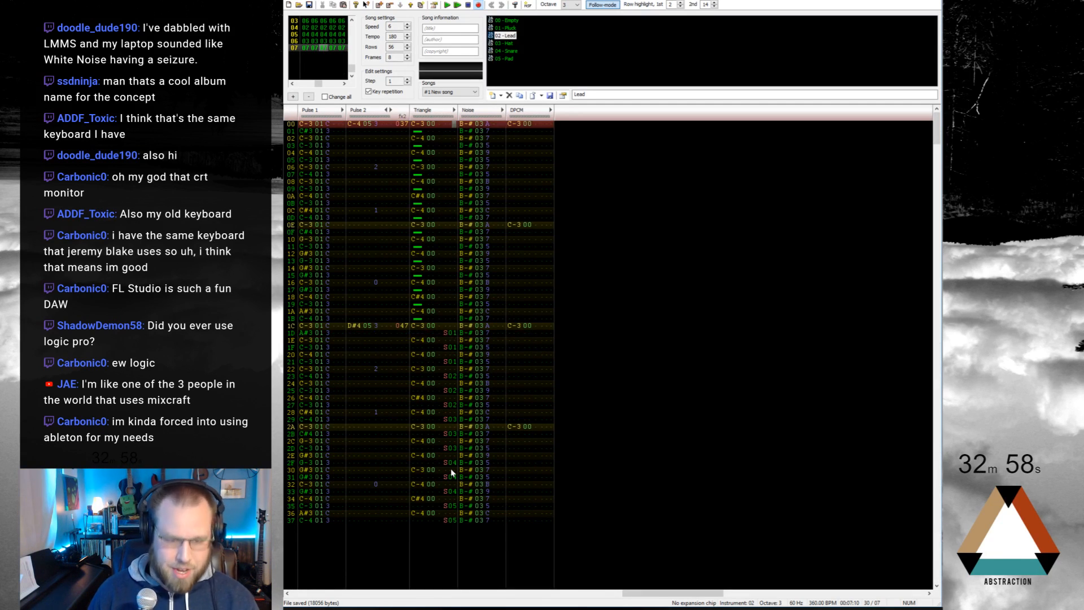
key("Return")
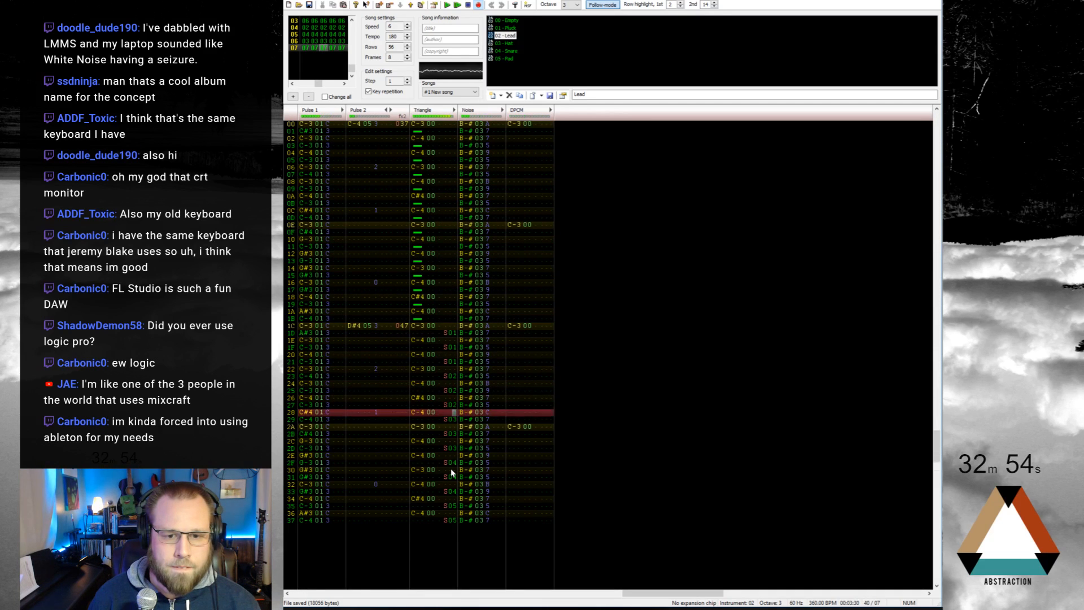
key("Return")
Step: Start each ramp increase earlier in frame 07's Triangle channel: S02 on row 21, S03 on row 27, S04 on row 2D and S05 on row 33
key("Up")
key("Up")
key("Up")
key("Up")
key("Up")
key("Up")
key("Up")
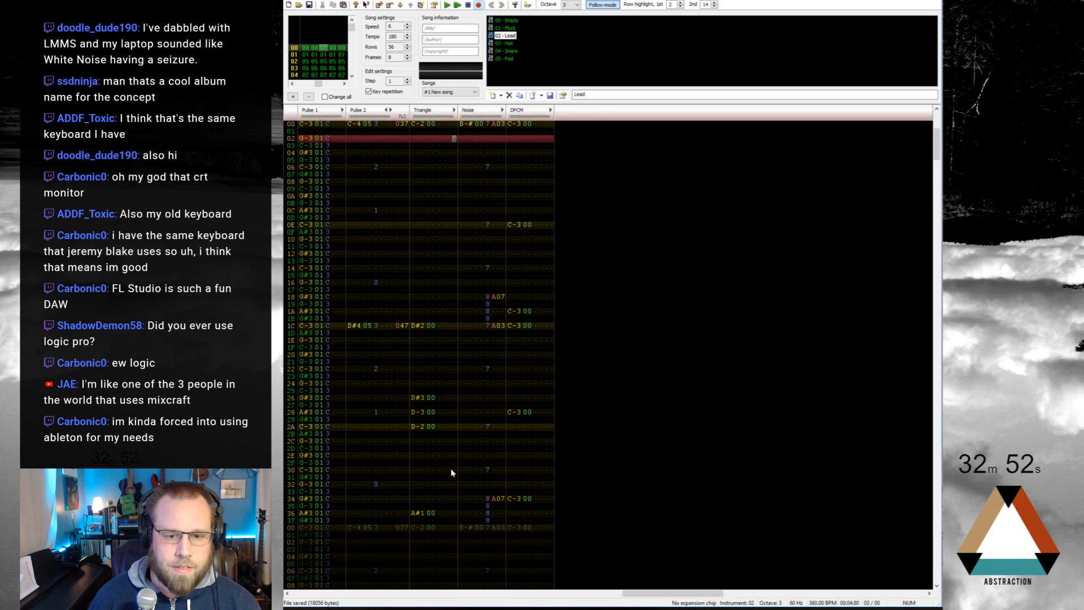
key("Up")
key("Up")
key("Up")
key("Up")
key("Up")
key("Up")
key("Up")
key("Up")
key("Up")
key("Up")
key("Up")
key("Up")
key("Up")
key("Up")
key("Up")
key("Up")
key("Up")
key("Up")
key("Up")
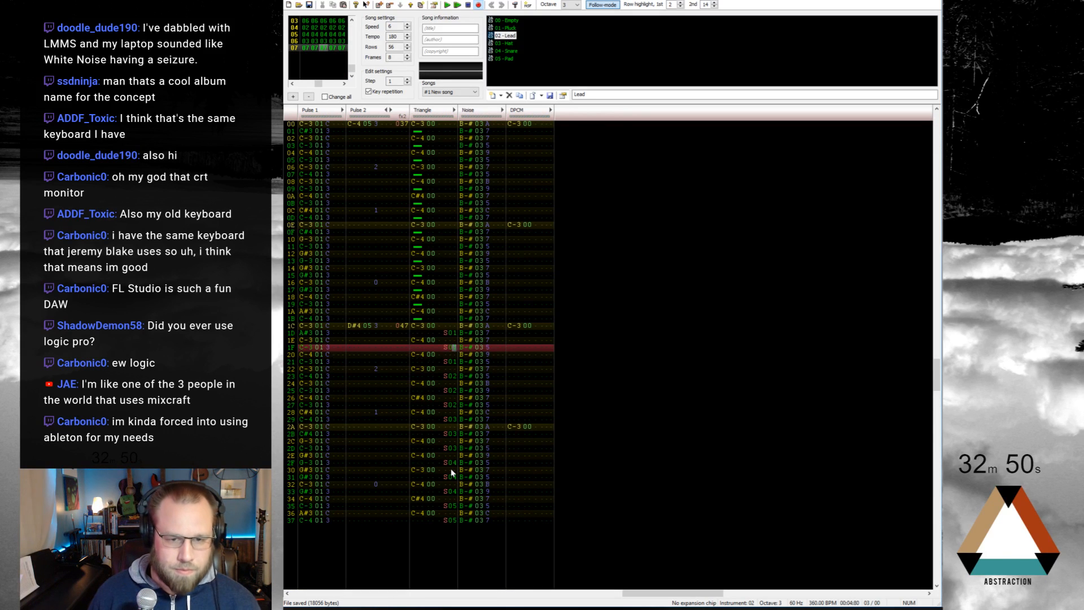
key("Down")
key("Down")
key("Down")
key("Down")
key("Down")
key("Down")
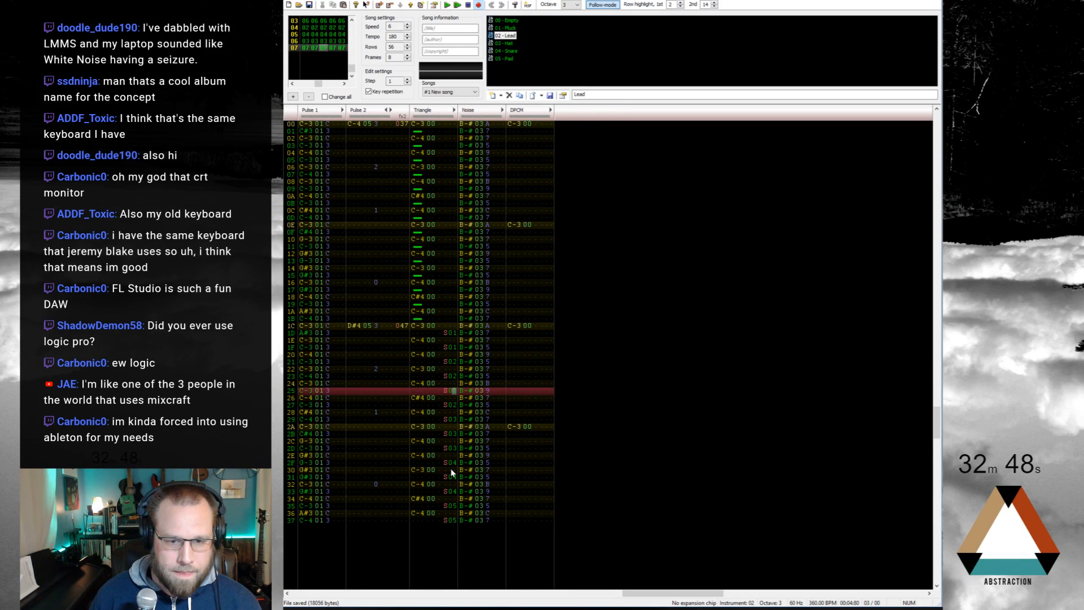
key("Up")
key("Up")
key("2")
key("Down")
key("Down")
key("Down")
key("Down")
key("Down")
key("Down")
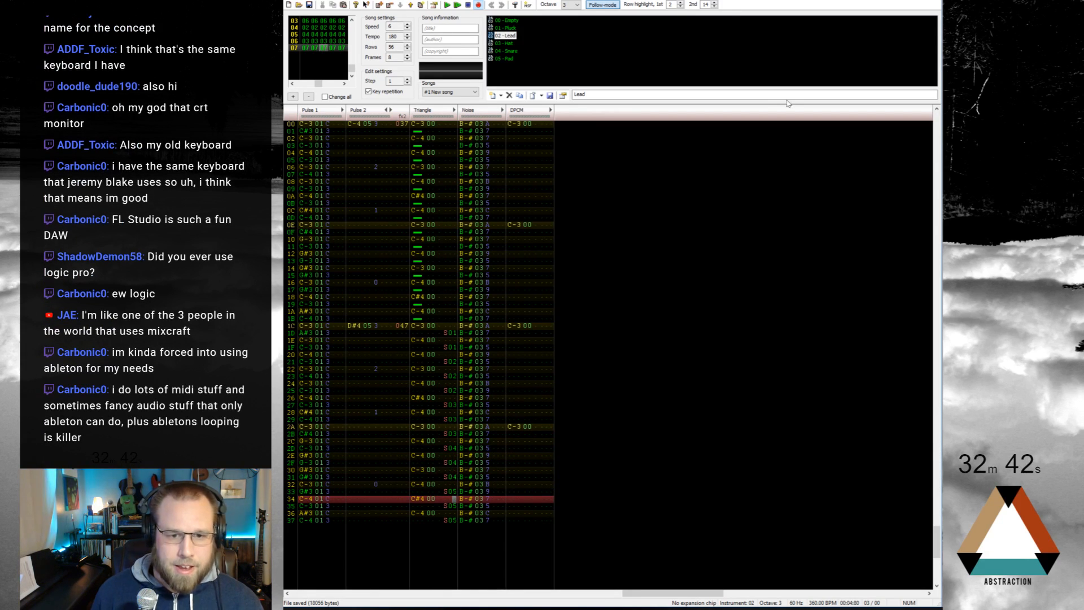
Step: Replace the note cut on row 1B of the Triangle channel in frame 07 with an S01 effect
left_click(417, 319)
key("Delete")
key("Right")
key("Right")
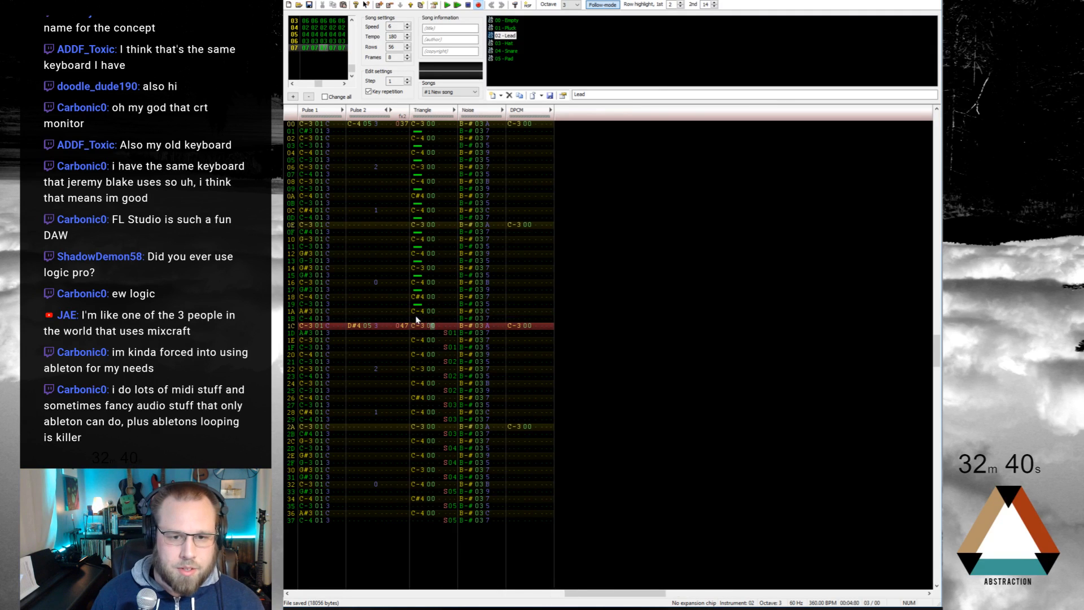
key("Up")
key("Right")
key("Right")
key("Right")
key("Left")
type("s")
key("Right")
key("Up")
key("Right")
type("1")
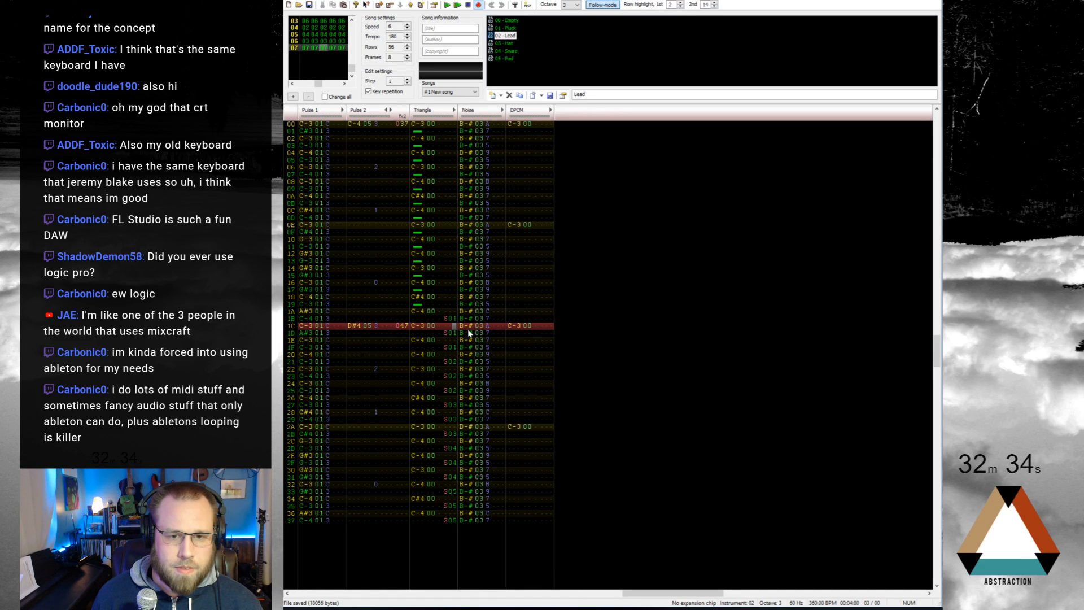
key("Return")
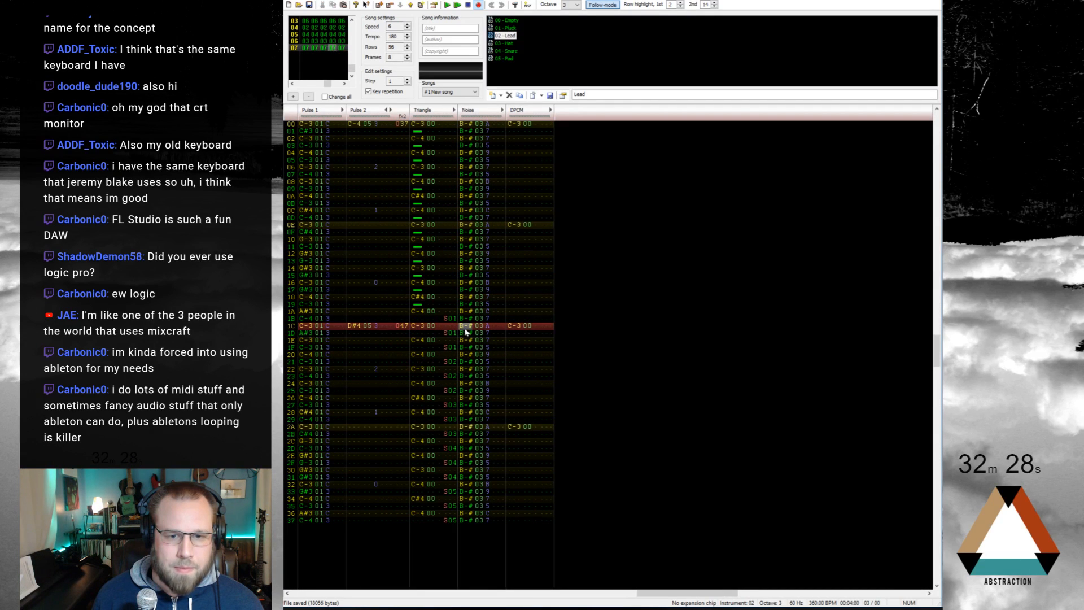
Step: Place snare hits (6-# 04 C) on rows 1C, 20 and 26 of the Noise channel in frame 07
left_click(466, 356)
type("6-# 04 C")
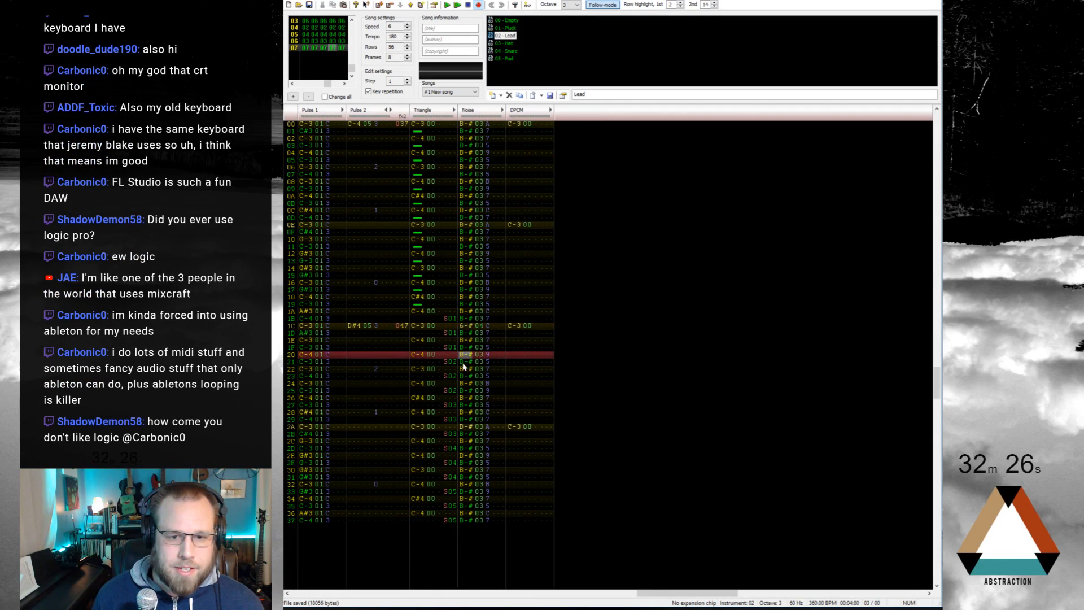
left_click(466, 396)
type("6-# 04 C")
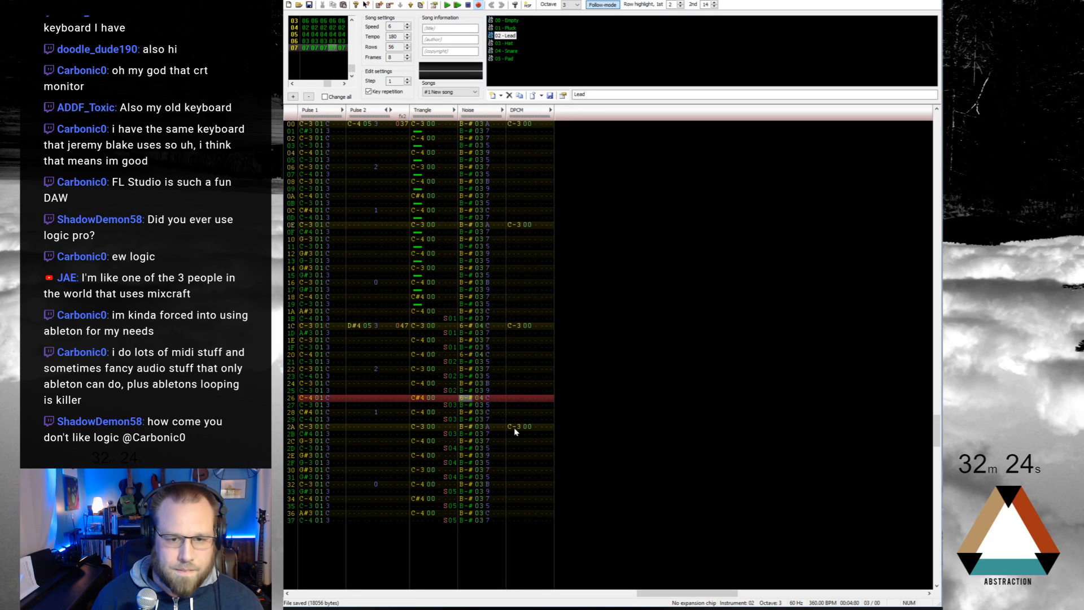
Step: Play the pattern from around row 1B to check how the new snare hits sound
key("Up")
key("Up")
key("Up")
key("Up")
key("Up")
key("Up")
key("Up")
key("Up")
key("Up")
key("Up")
key("Up")
key("F7")
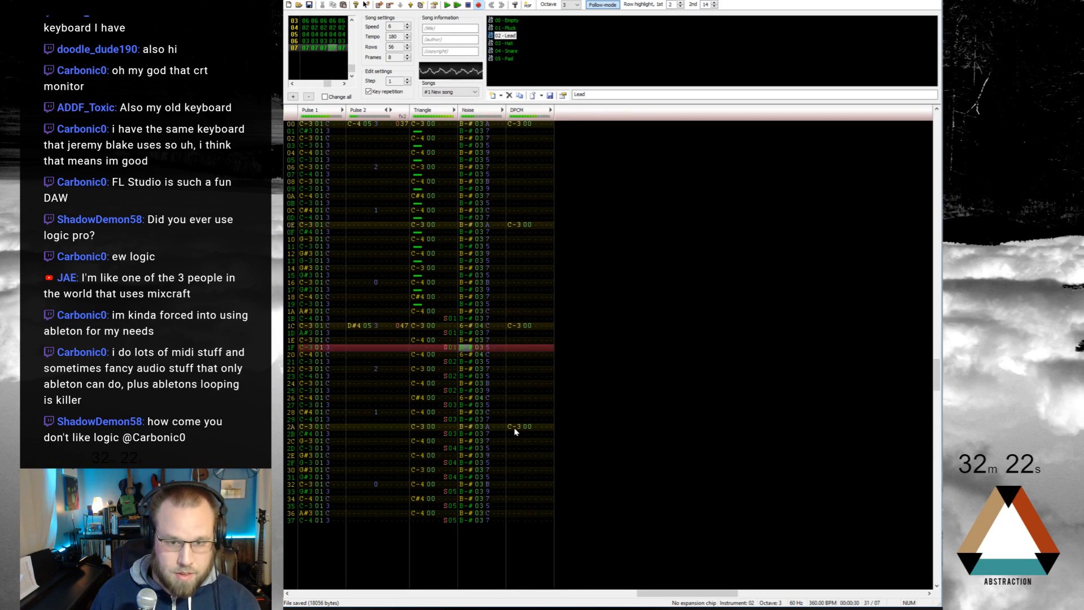
key("F8")
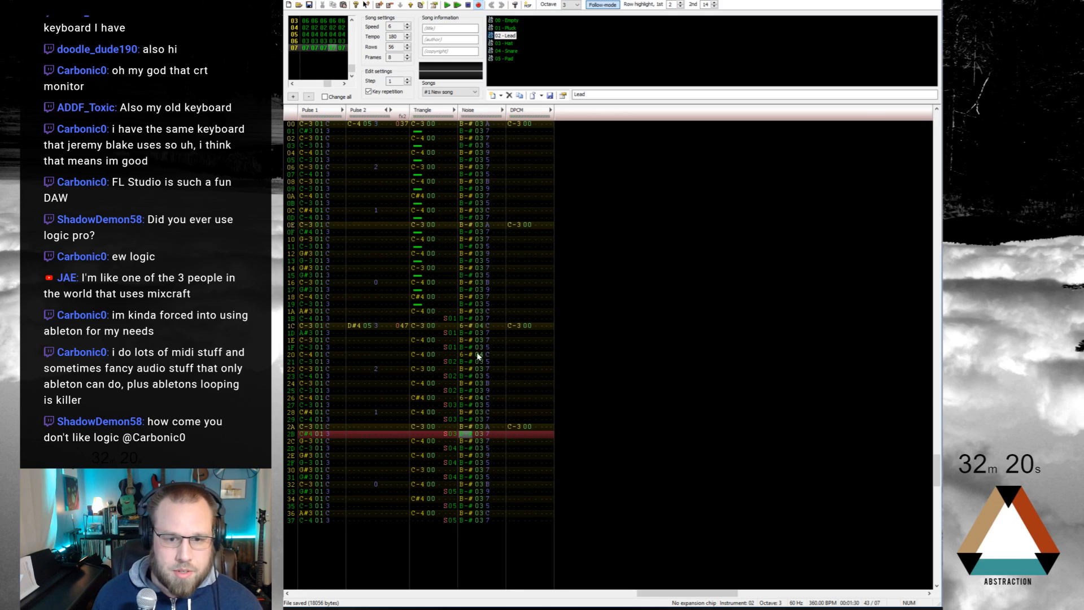
Step: Undo the snare hits on Noise rows 20 and 26, and place 6-# 04 C on rows 22, 28 and 2A instead
left_click(460, 357)
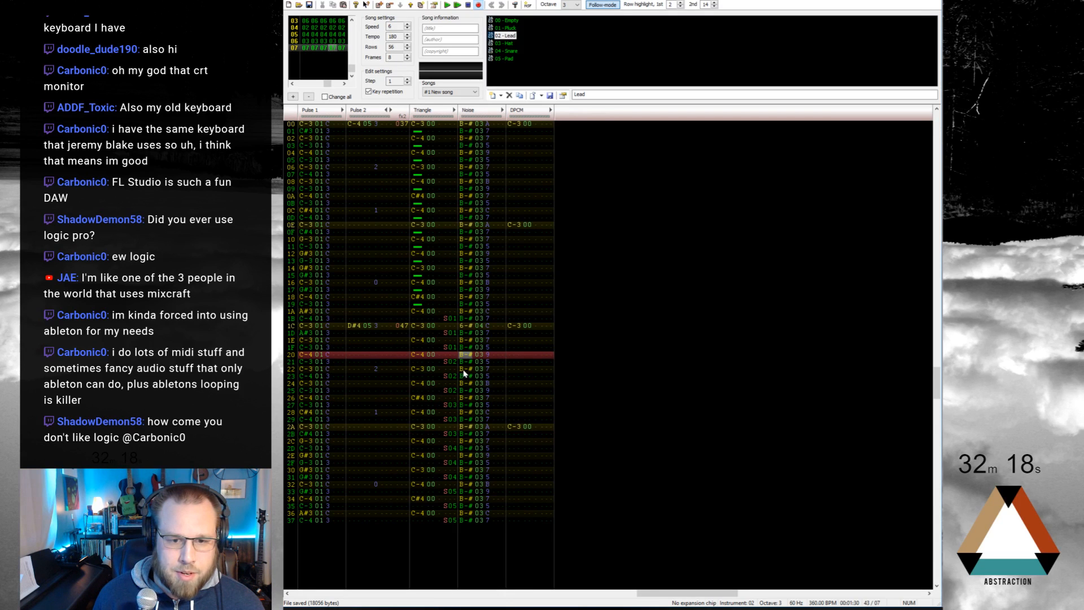
left_click(464, 370)
type("6-# 04 C")
left_click(464, 412)
type("6-# 04 C")
left_click(465, 426)
type("6-# 04 C")
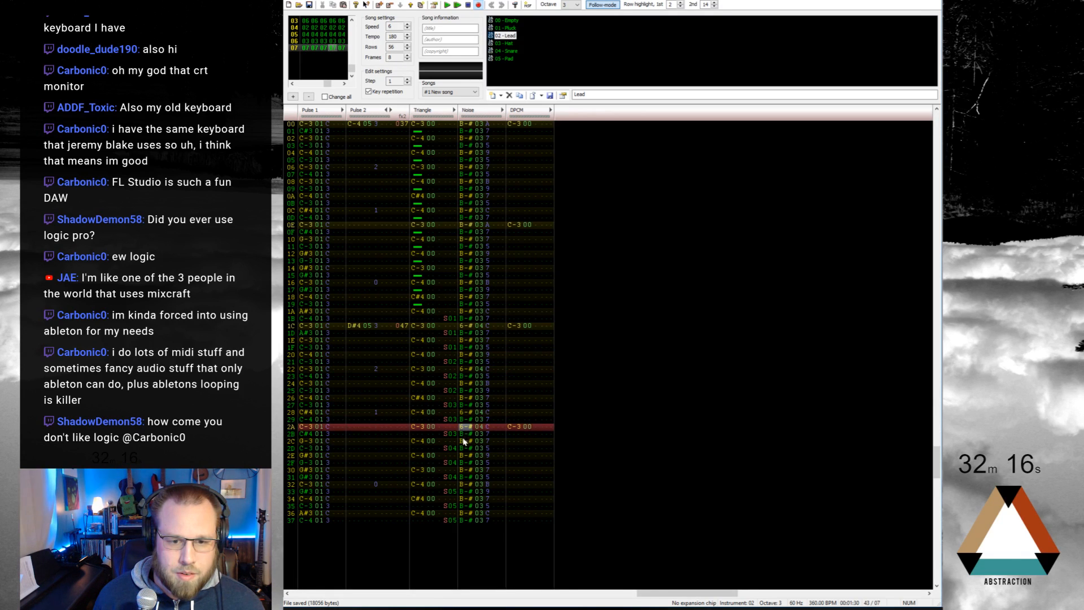
Step: Add the same snare hit, 6-# 04 C, on Noise rows 2C, 30, 36 and 37 of frame 07
left_click(465, 442)
key("ctrl+v")
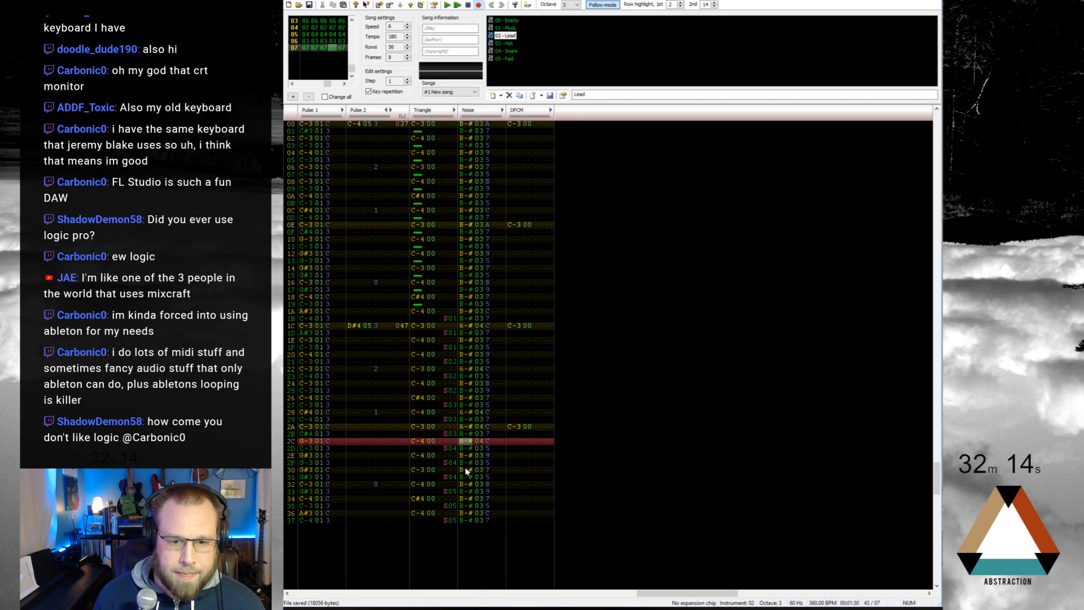
left_click(465, 470)
type("6-# 04 C")
left_click(467, 513)
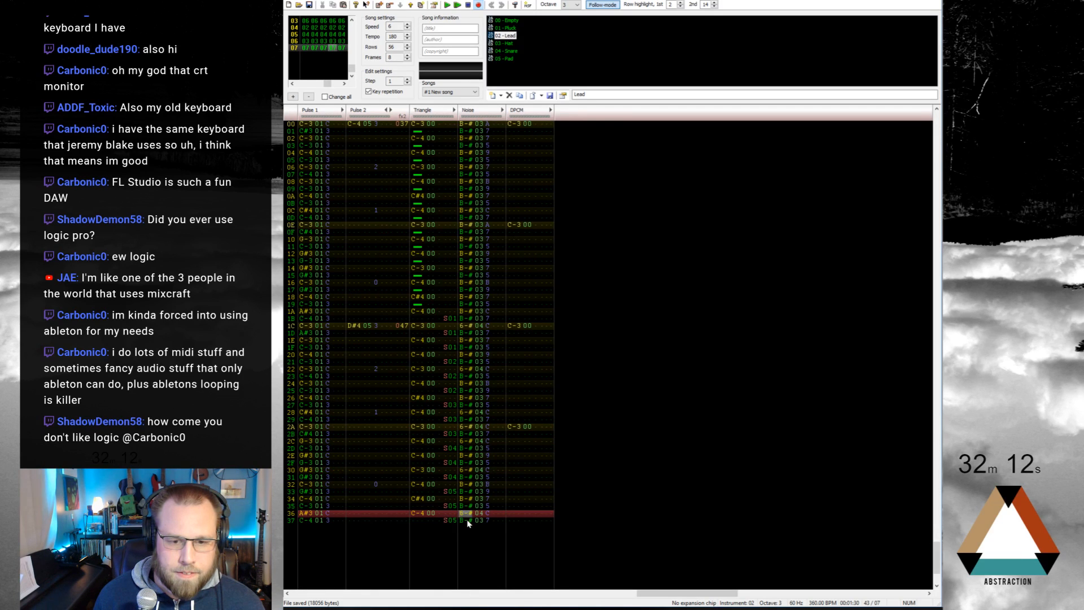
left_click(467, 522)
key("ctrl+v")
key("Down")
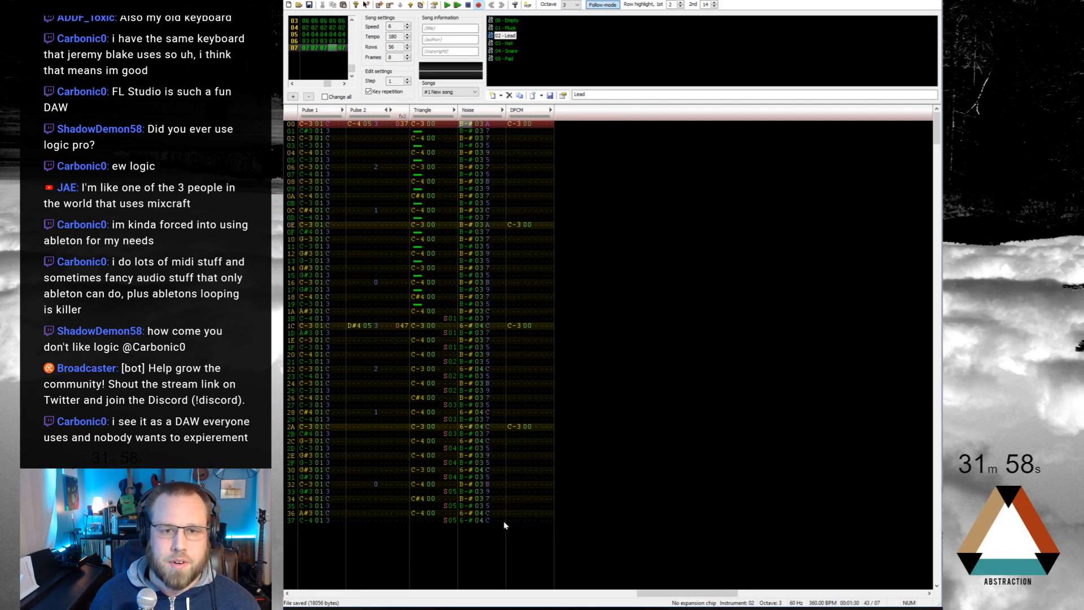
Step: Play the song back from frame 05 to hear how it leads into the edited frame
key("ctrl+Left")
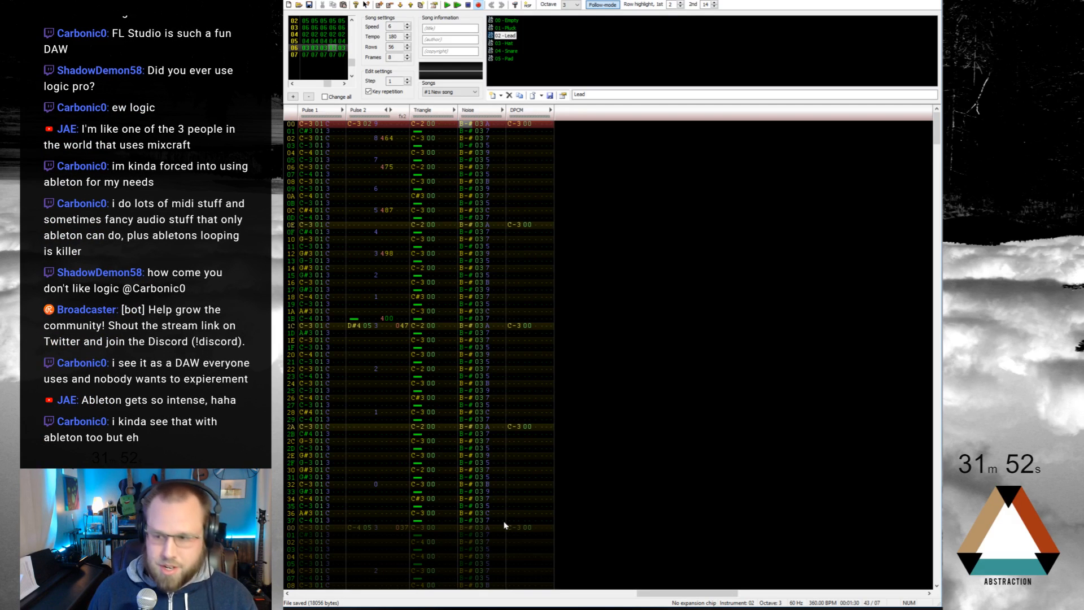
scroll(504, 525, "up", 10)
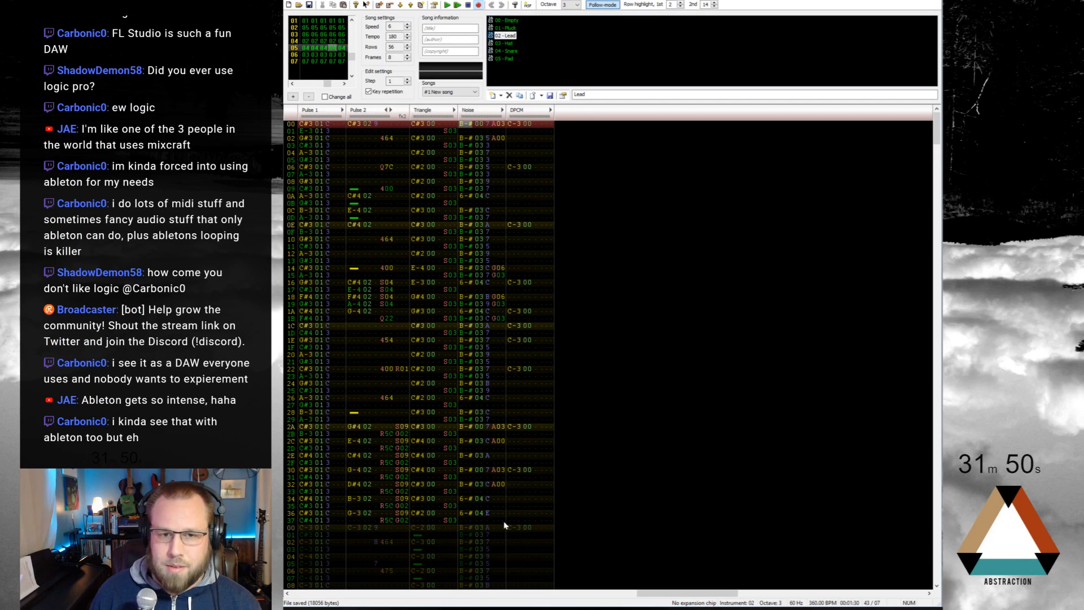
key("Return")
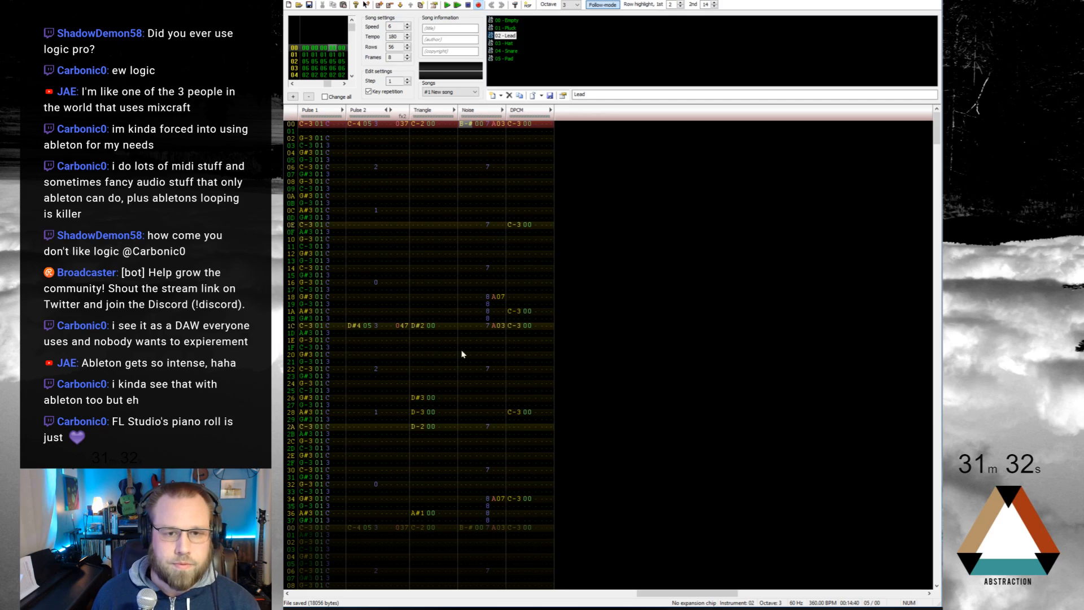
Step: Insert a blank frame directly after frame 07
key("Up")
key("Up")
key("Up")
key("Up")
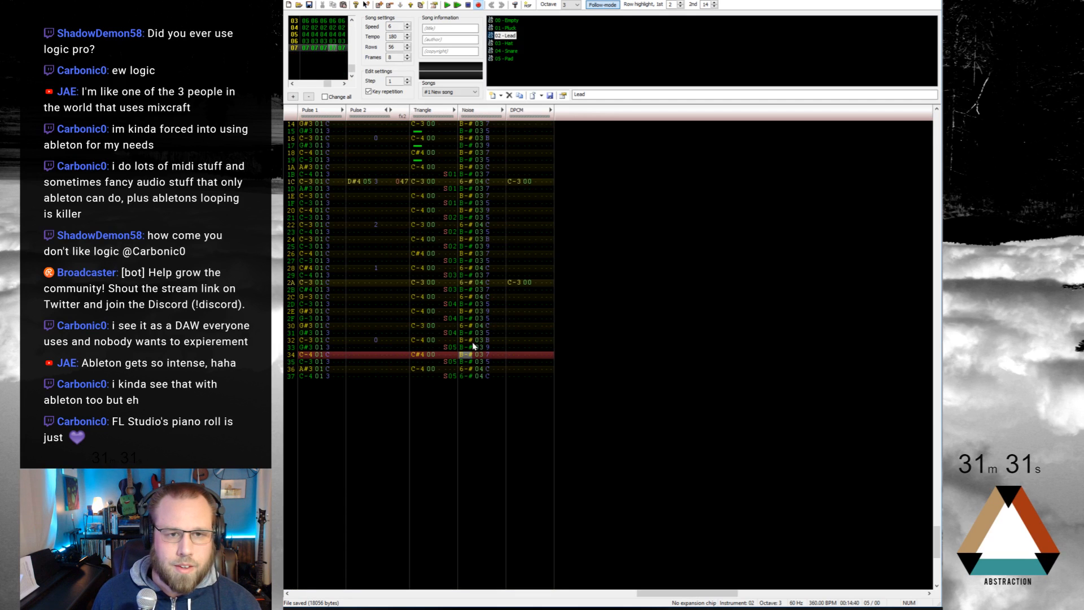
left_click(379, 5)
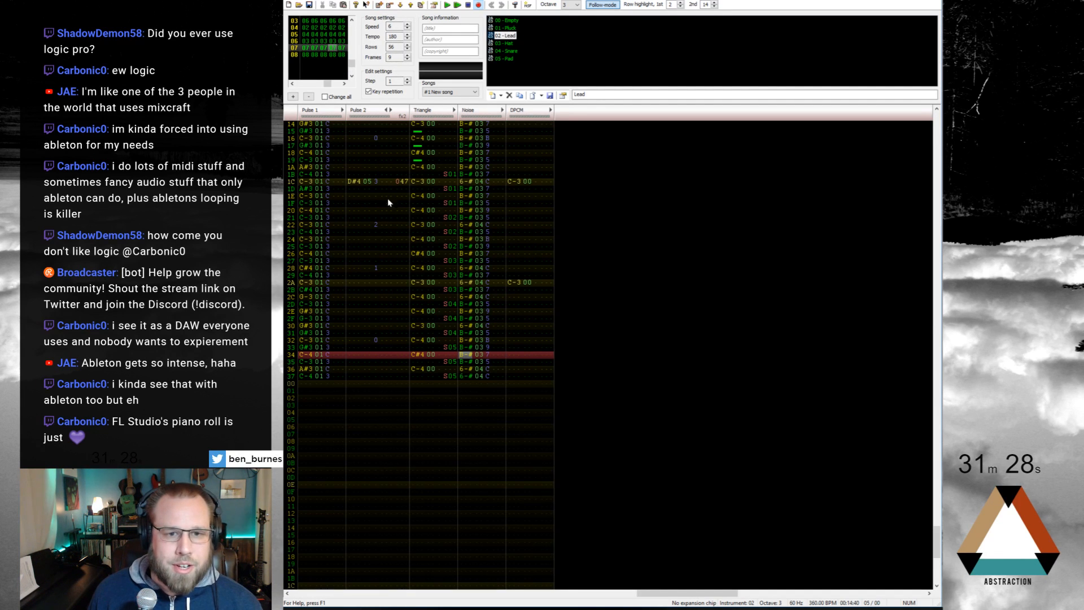
Step: Copy row 00 of frame 00 across all channels and paste it onto rows 00, 06, 0C and 0E of frame 08
scroll(406, 209, "up", 7)
scroll(438, 216, "down", 20)
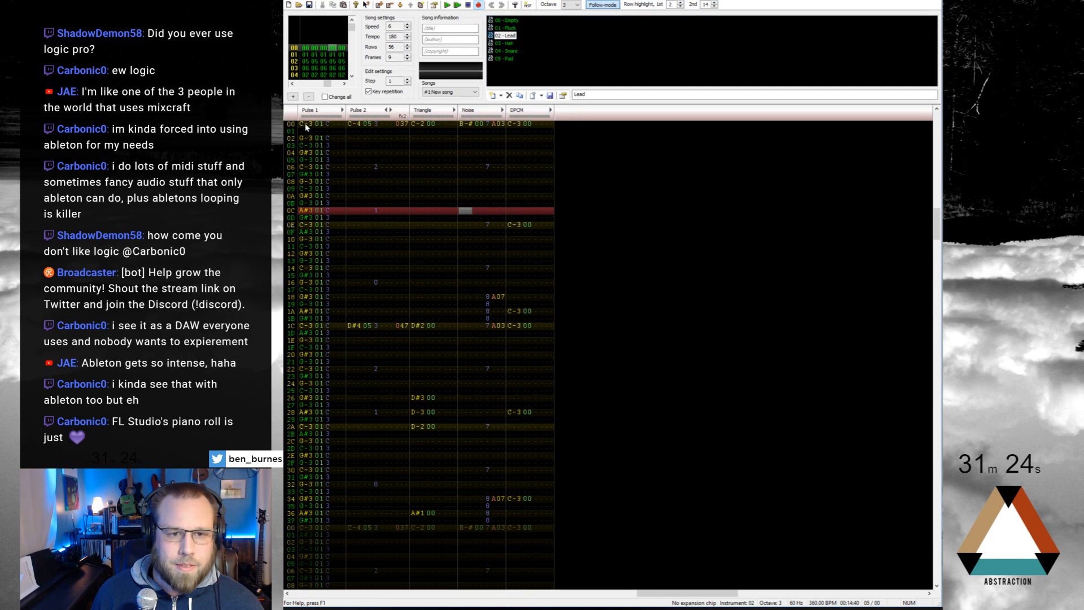
scroll(538, 144, "up", 4)
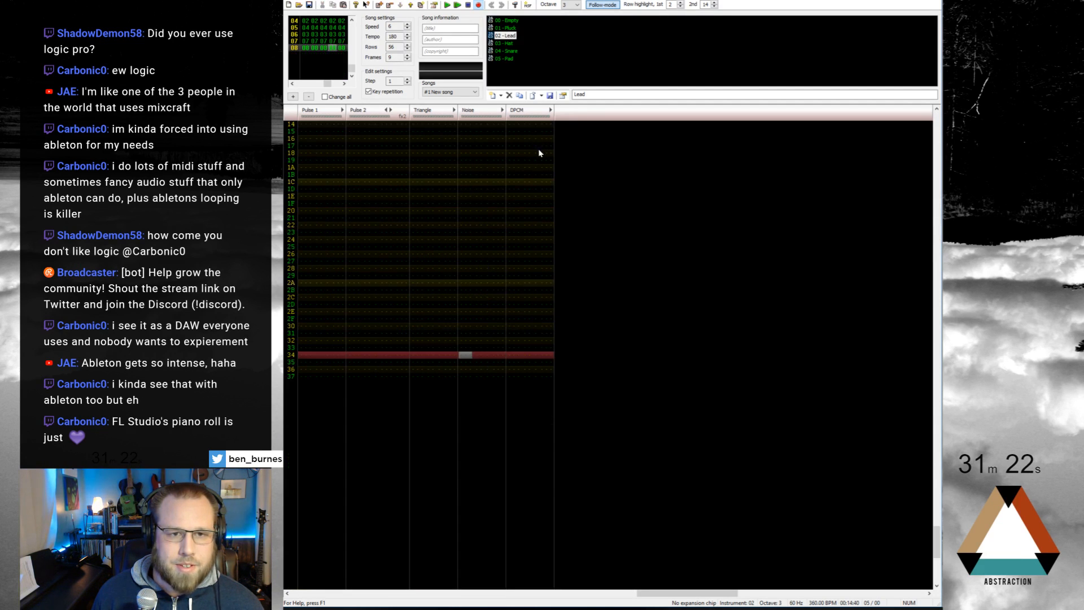
scroll(415, 162, "up", 9)
left_click(307, 126)
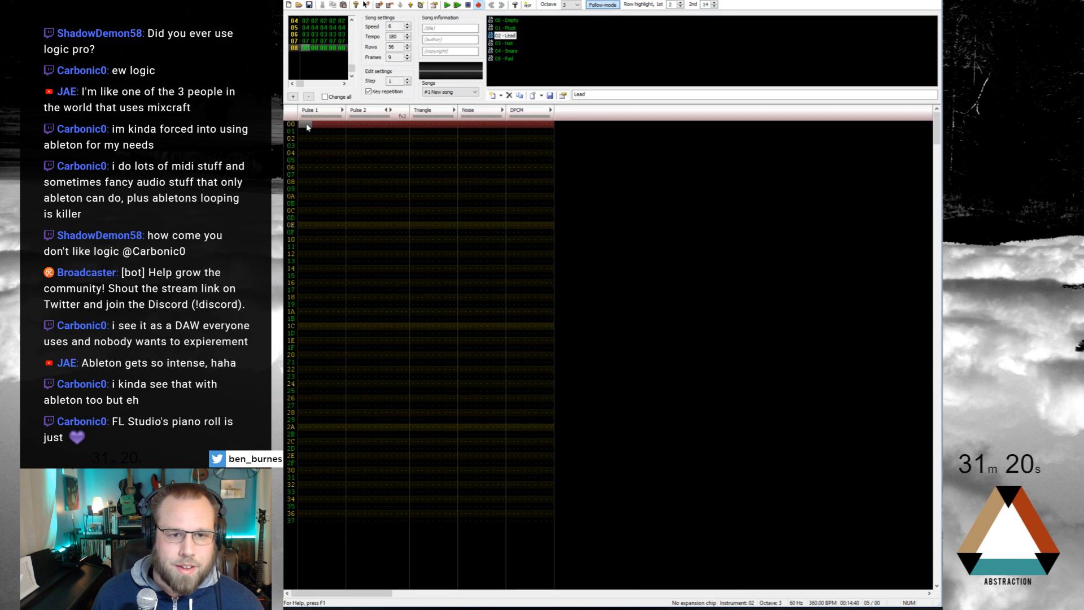
key("ctrl+v")
left_click(304, 168)
key("ctrl+v")
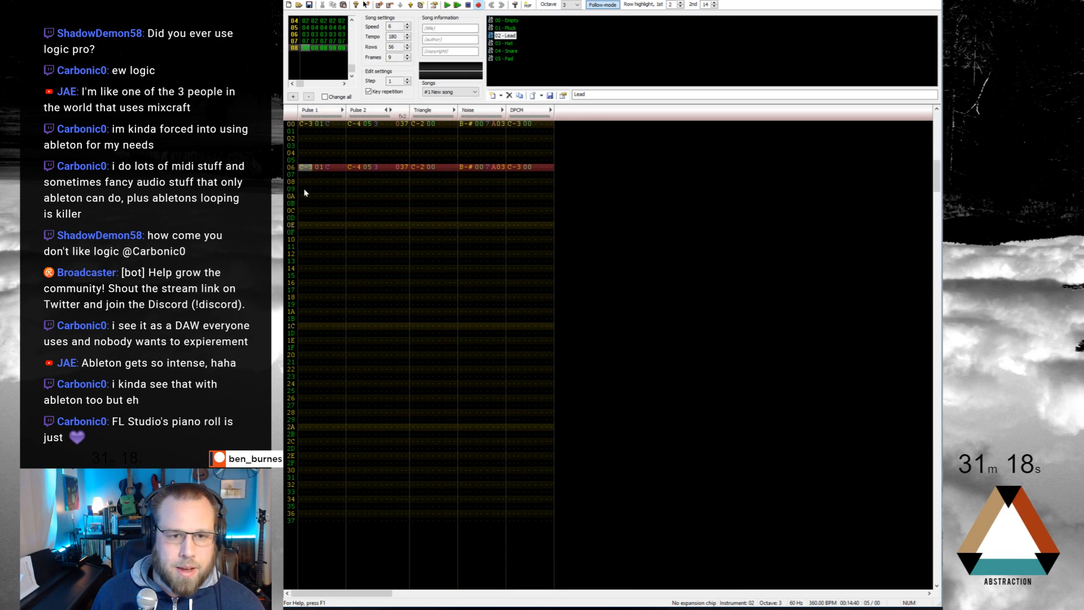
left_click(304, 210)
key("ctrl+v")
left_click(306, 225)
key("ctrl+v")
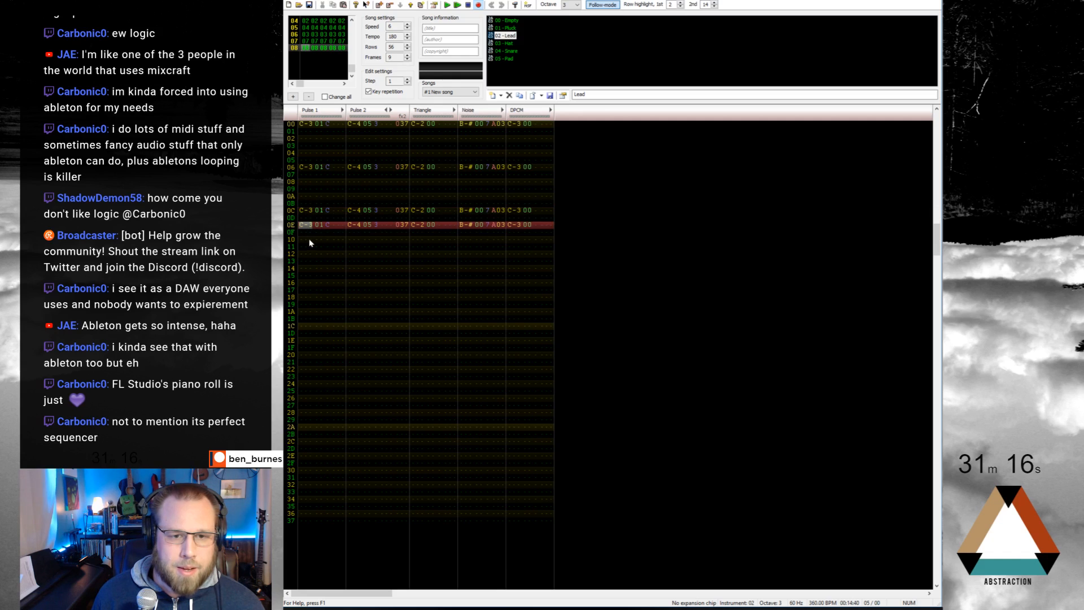
Step: Paste the copied row onto rows 14, 18 and 1C of frame 08, and move the one on row 14 to row 1A
left_click(305, 269)
key("ctrl+v")
left_click(305, 297)
key("ctrl+v")
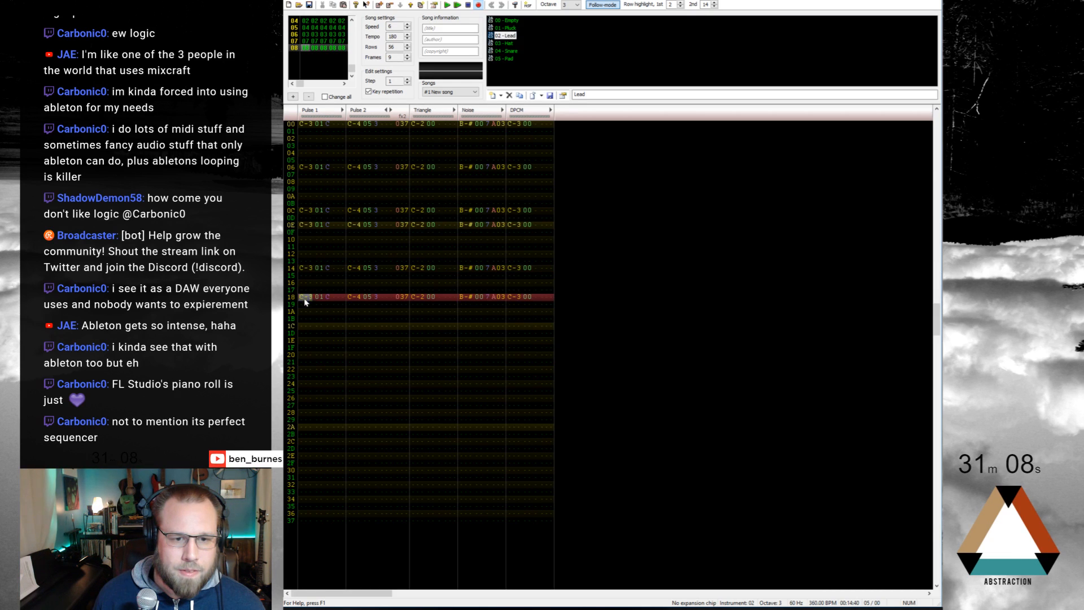
left_click(305, 325)
key("ctrl+v")
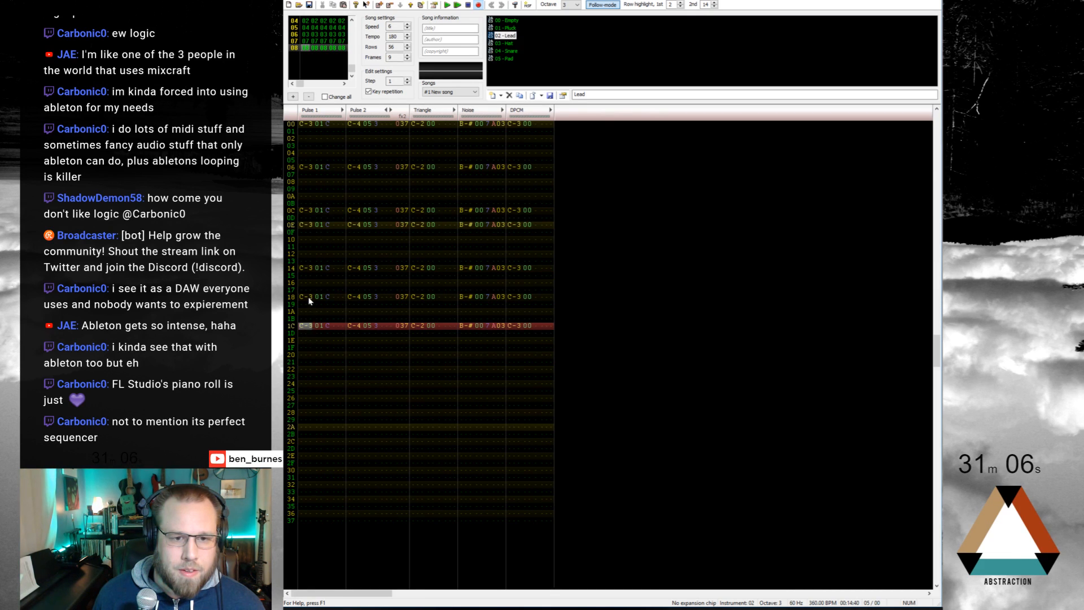
left_click_drag(307, 273, 520, 314)
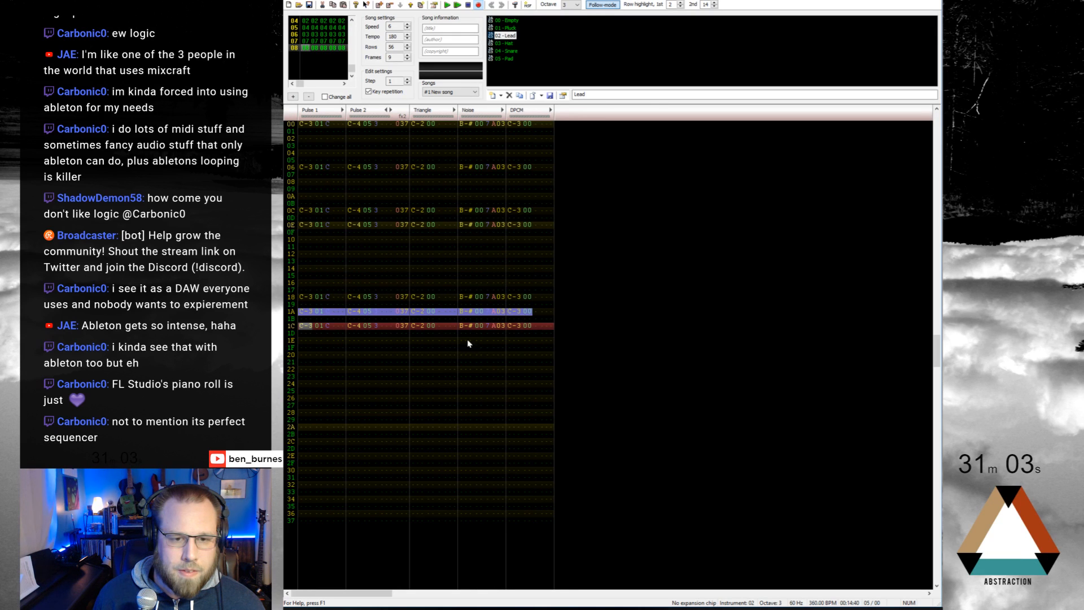
Step: Paste the copied row onto rows 22, 28, 2A and 30 of frame 08
left_click(308, 371)
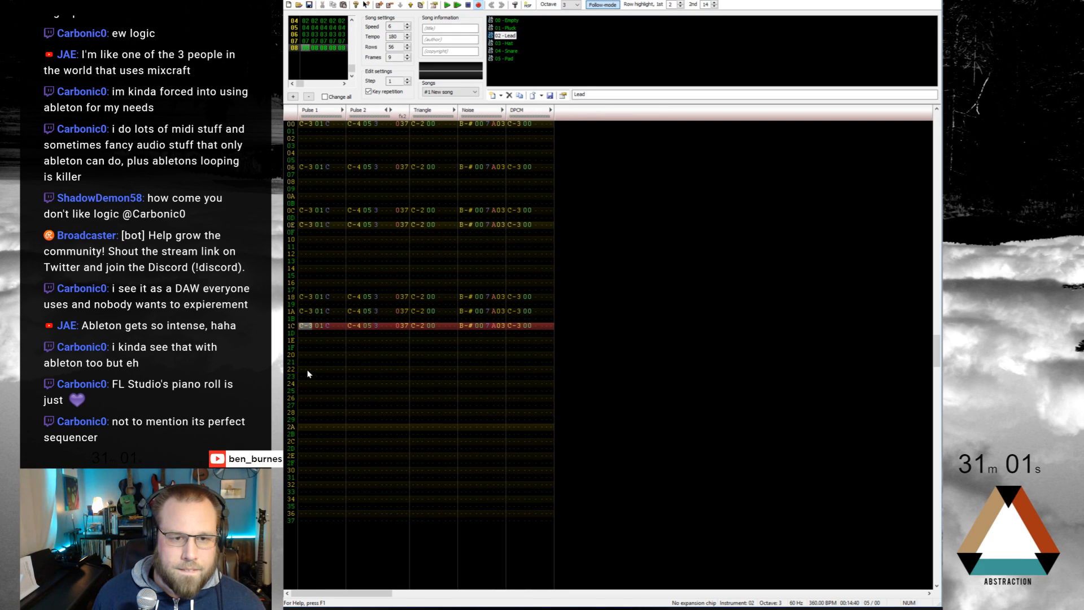
left_click(306, 413)
key("ctrl+v")
left_click(306, 427)
key("ctrl+v")
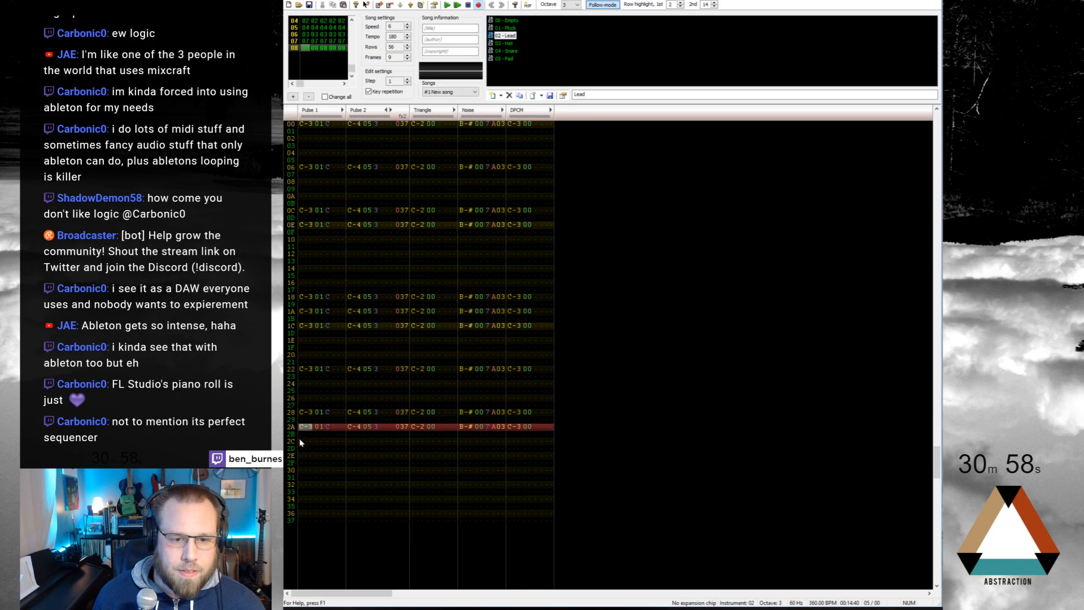
left_click(306, 470)
key("ctrl+v")
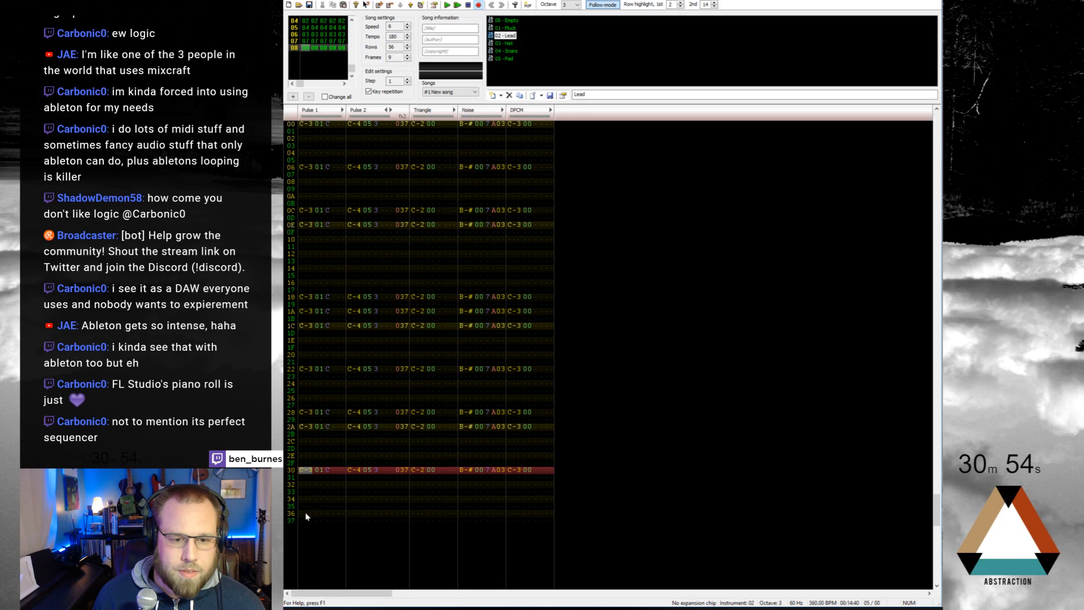
Step: Paste the copied row onto rows 36 and 34 of frame 08, and play the frame back
left_click(307, 514)
key("ctrl+v")
left_click(306, 499)
key("ctrl+v")
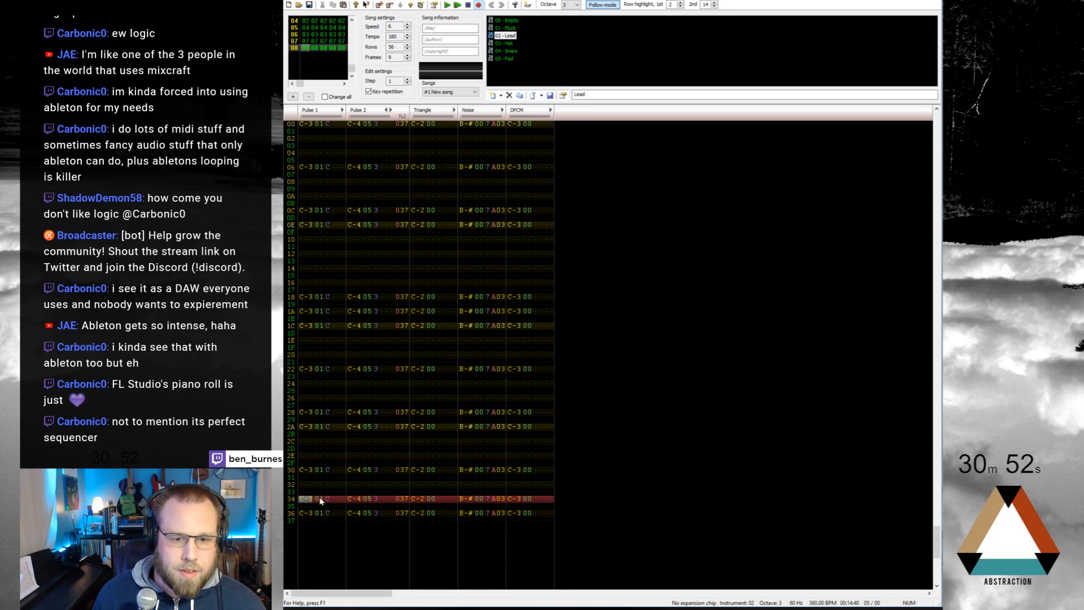
key("Return")
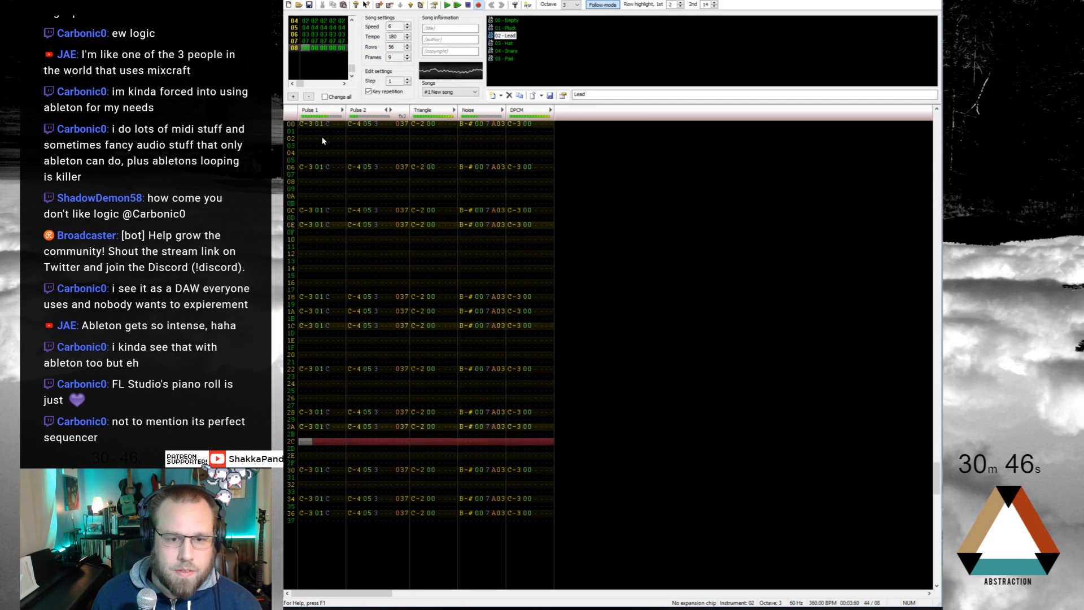
key("Return")
Step: Enter note cuts on rows 02 and 08 of the Triangle channel in frame 08
scroll(435, 191, "up", 3)
scroll(423, 187, "up", 10)
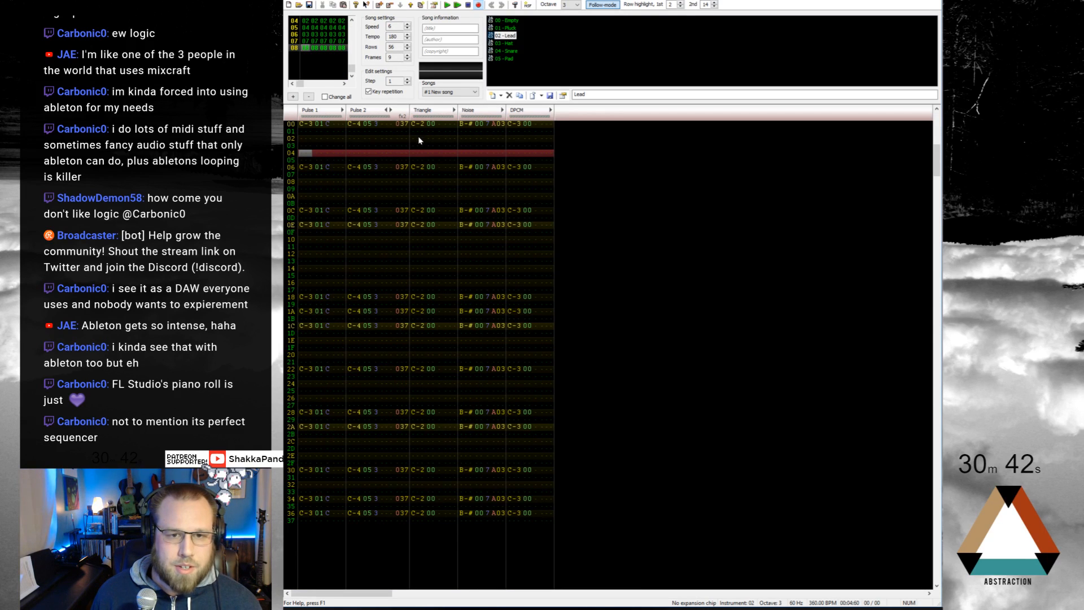
left_click(419, 138)
key("1")
left_click(416, 181)
key("1")
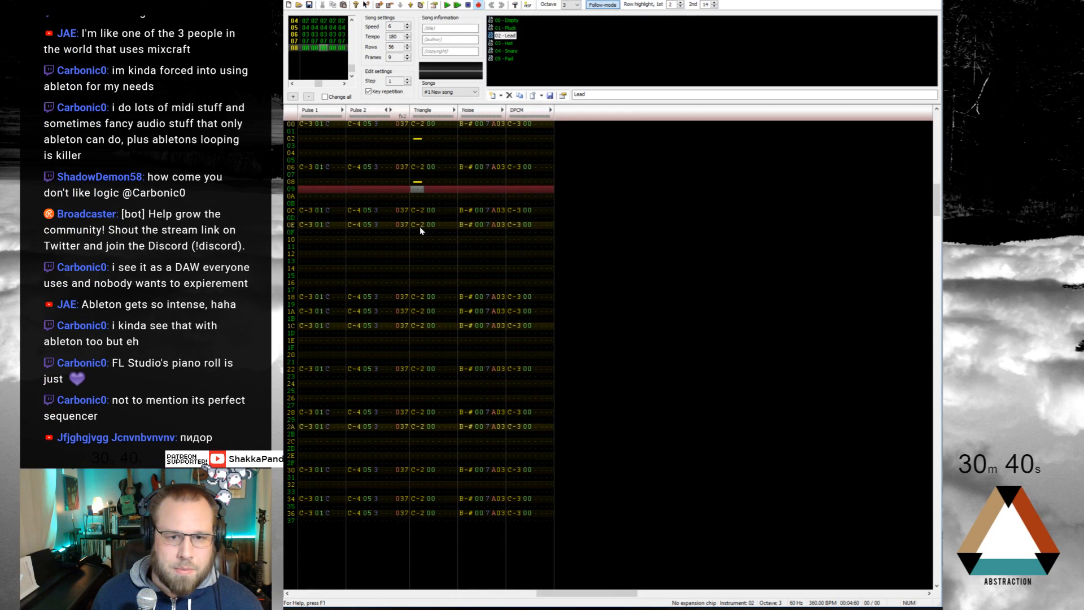
Step: Add a delayed cut effect S03 on Triangle row 0D and a note cut on row 10
left_click(445, 224)
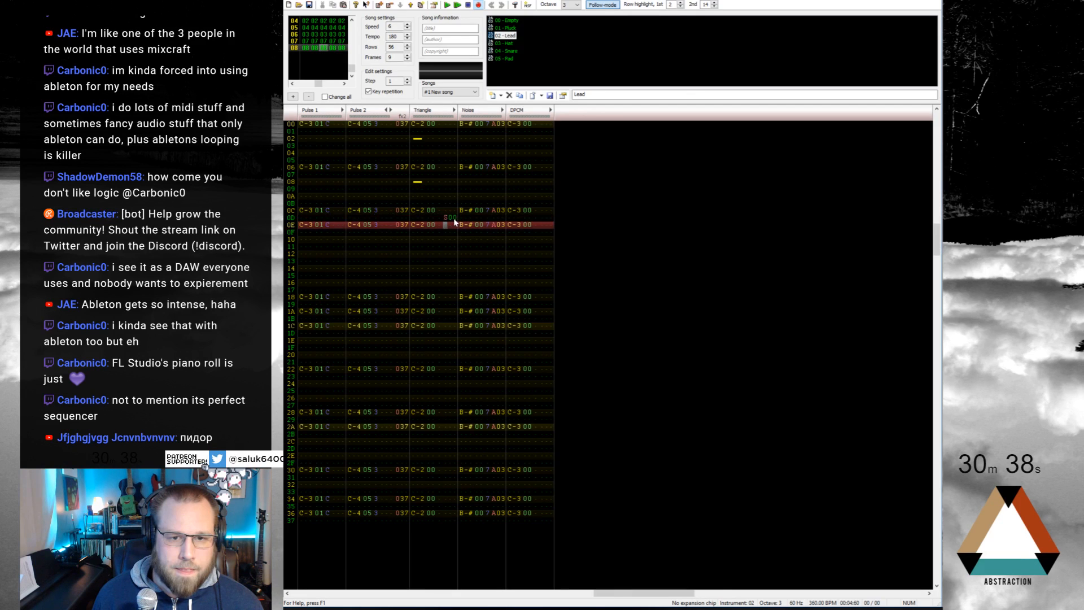
left_click(453, 218)
type("3")
left_click(417, 238)
key("1")
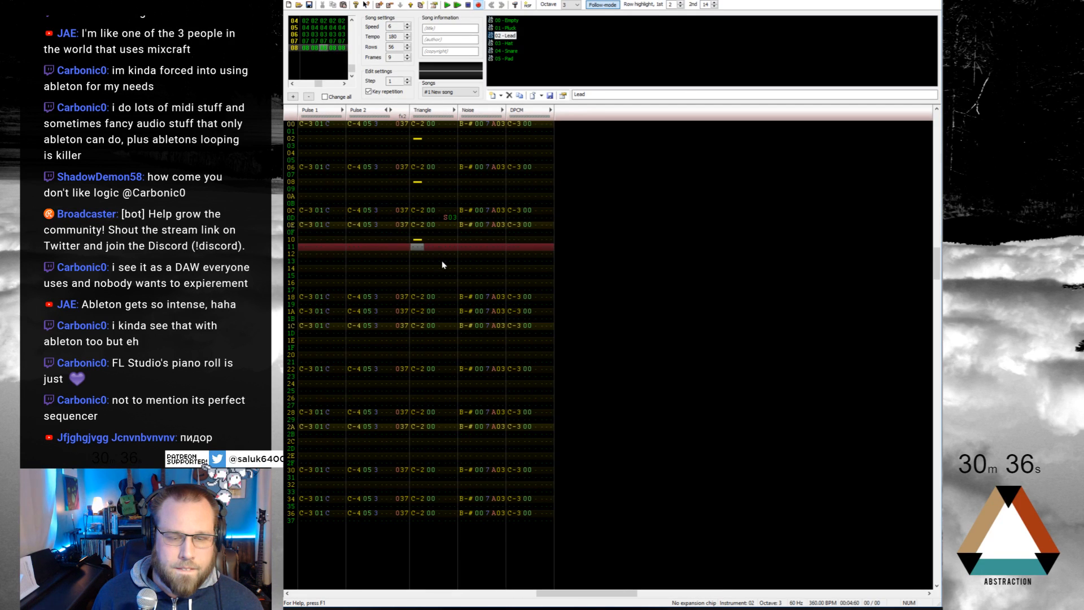
Step: Add delayed cut effects S03 on Triangle rows 19 and 1B
left_click(446, 305)
type("s")
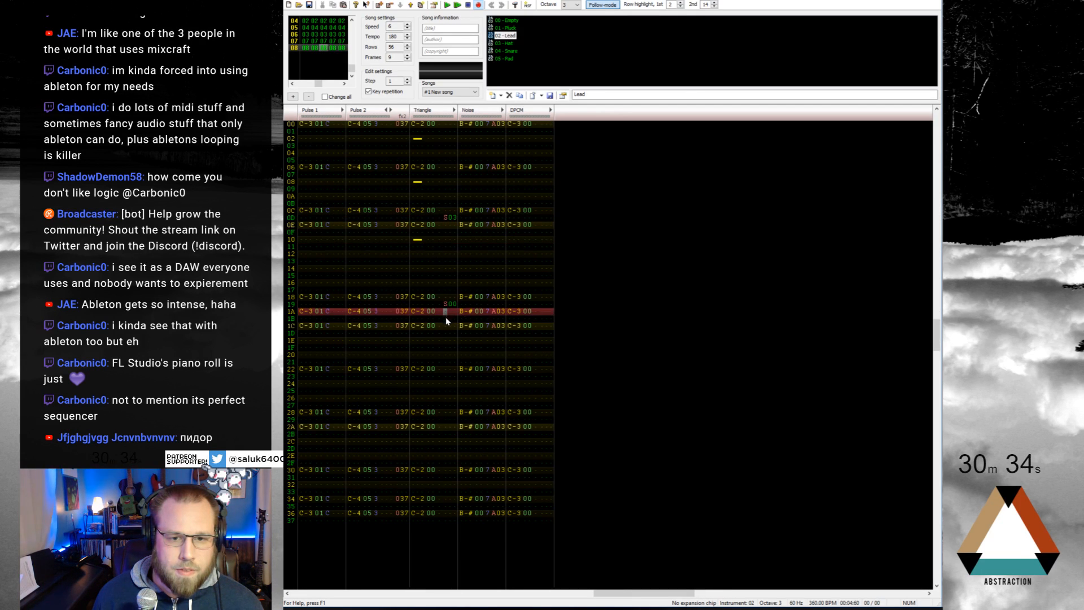
left_click(445, 317)
type("s")
left_click(454, 304)
type("3")
left_click(454, 318)
type("3")
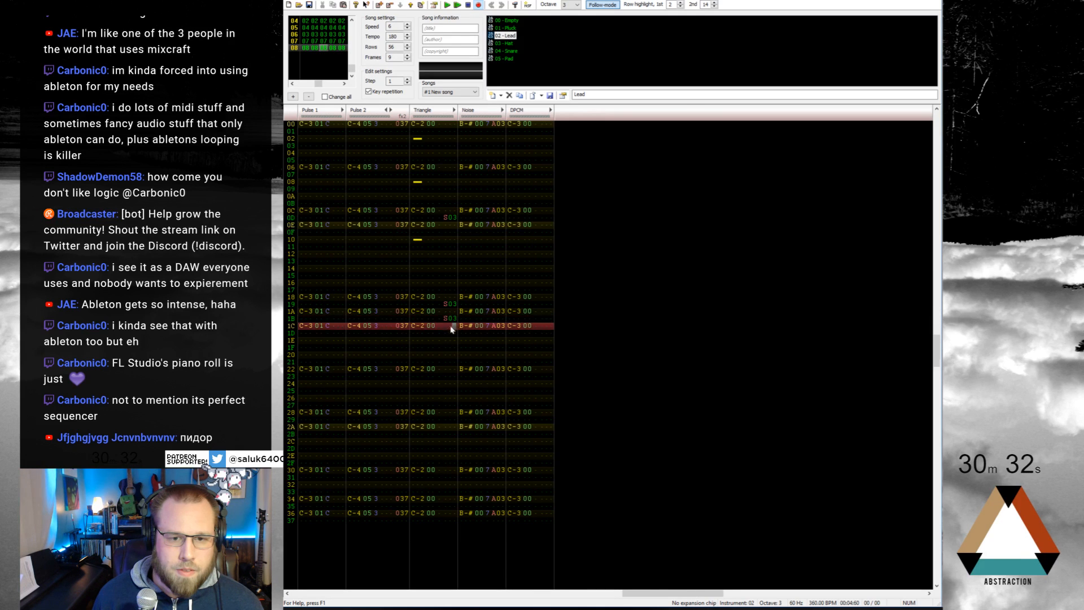
Step: Enter note cuts on Triangle rows 1E and 24
left_click(418, 341)
key("1")
left_click(417, 383)
key("1")
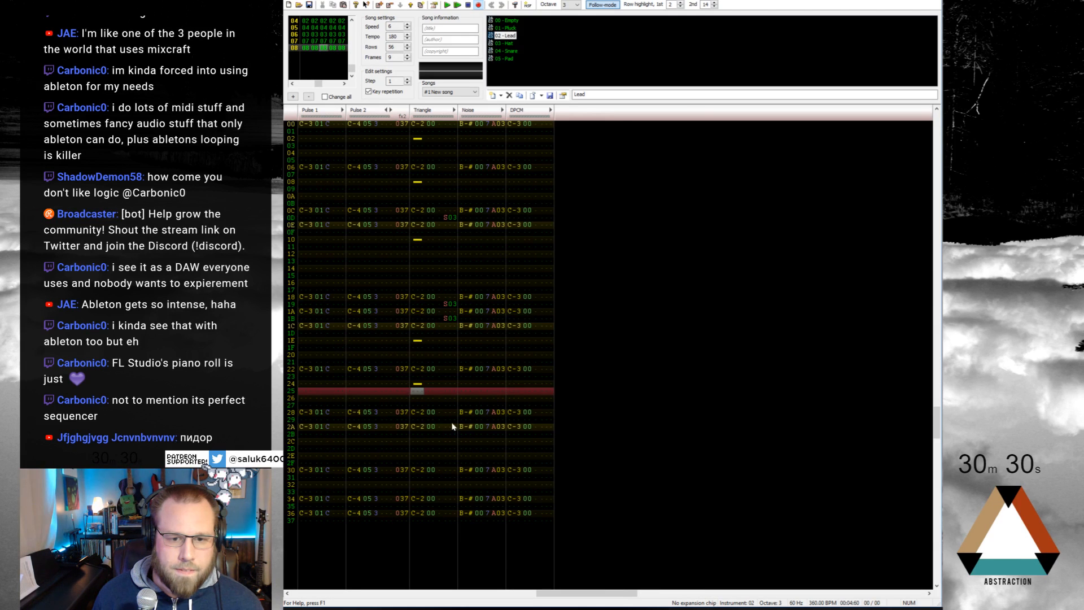
Step: Add a delayed cut effect S03 on Triangle row 29 and note cuts on rows 2C and 32
left_click(449, 419)
type("s")
left_click(454, 419)
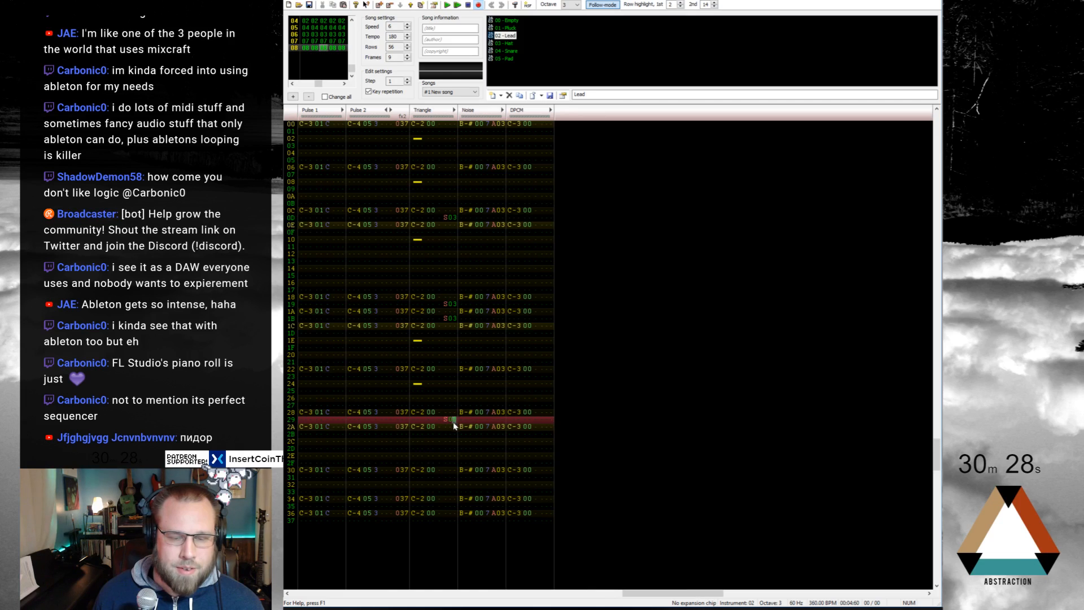
type("3")
left_click(417, 441)
key("1")
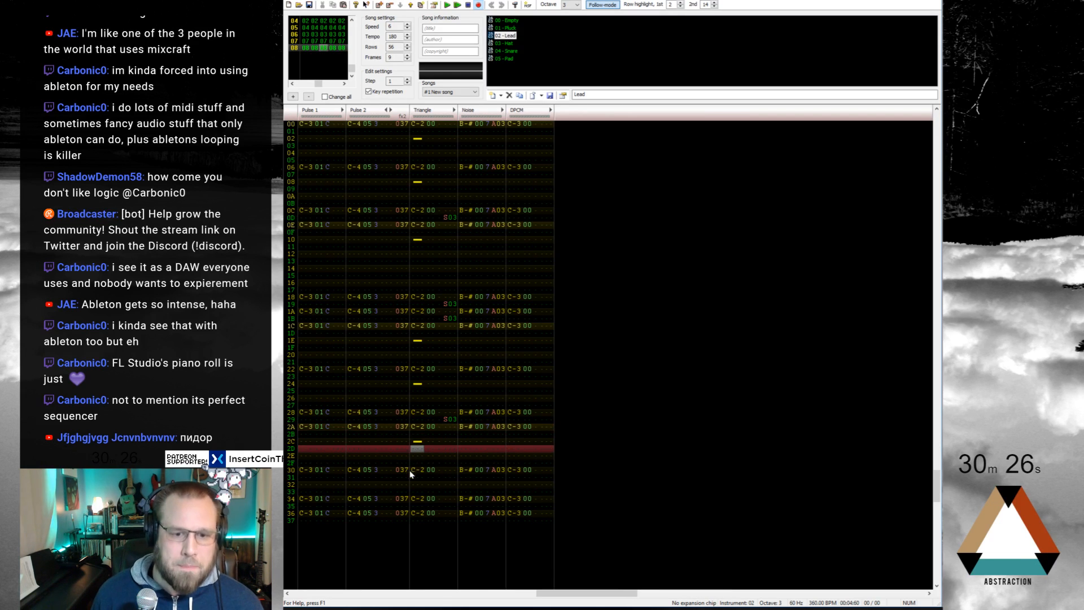
left_click(416, 484)
key("1")
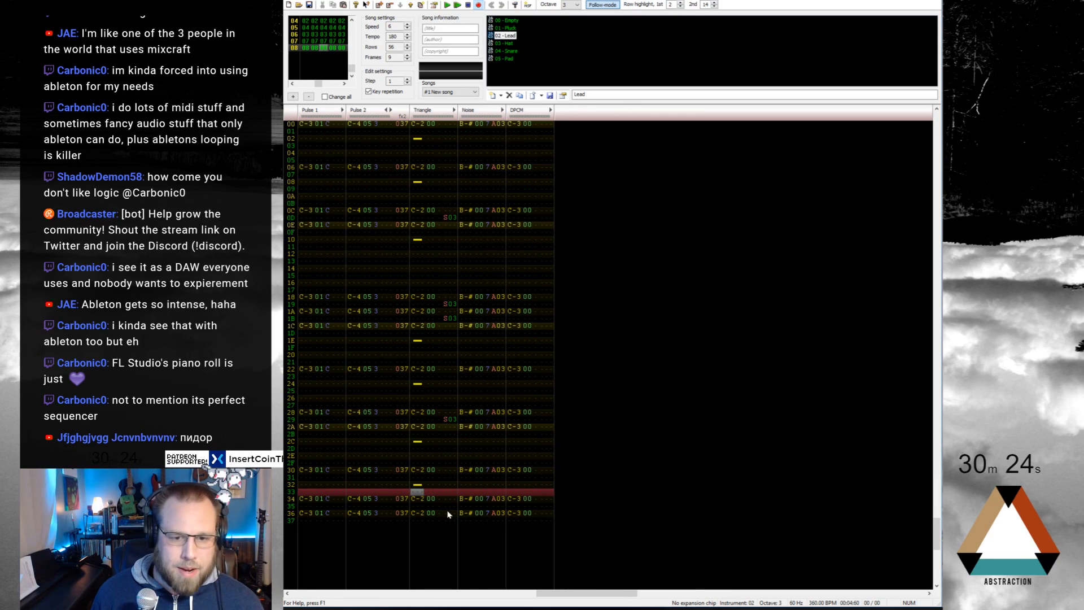
Step: Add delayed cut effects S03 on Triangle rows 35 and 37
left_click(448, 506)
type("s")
left_click(447, 520)
type("s")
scroll(452, 504, "up", 3)
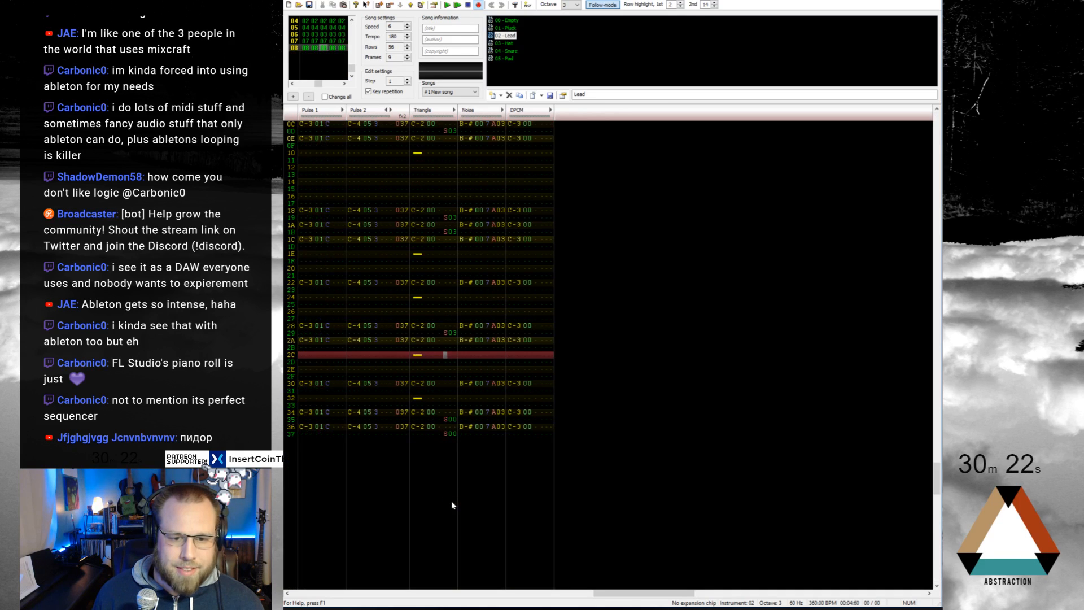
left_click(456, 421)
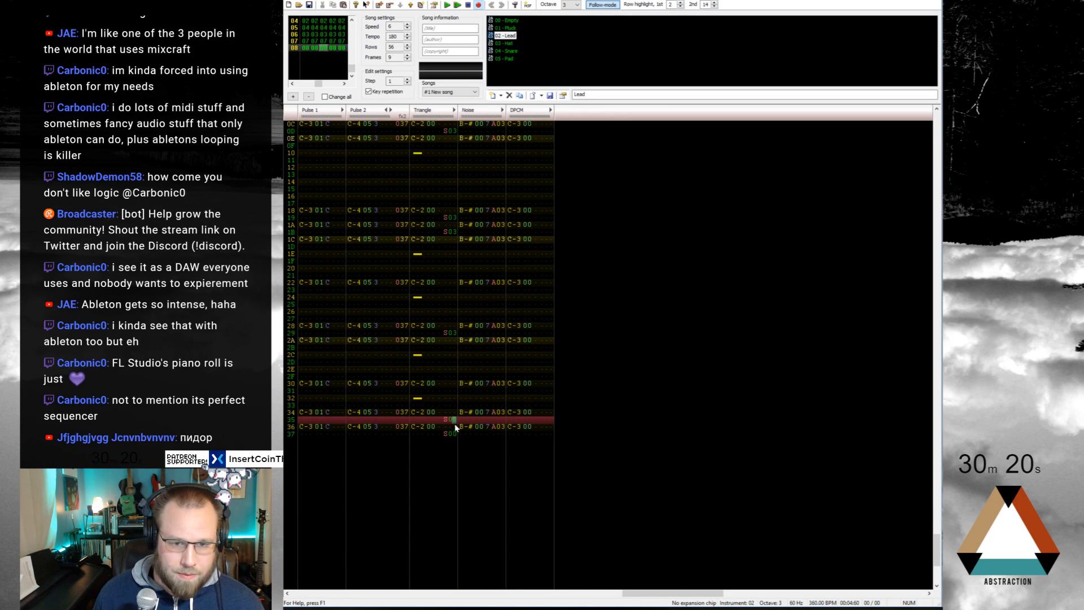
type("3")
left_click(454, 434)
type("3")
scroll(467, 443, "up", 10)
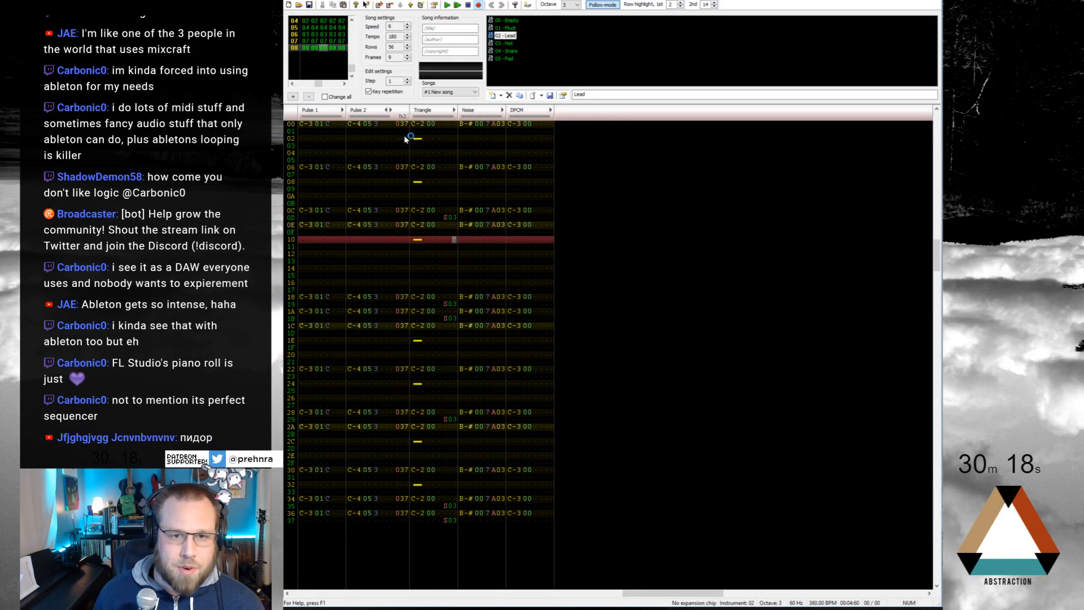
Step: Copy the whole Triangle pattern in frame 08 over Pulse 2 and clear Pulse 2's old second-column effects
left_click_drag(412, 123, 453, 522)
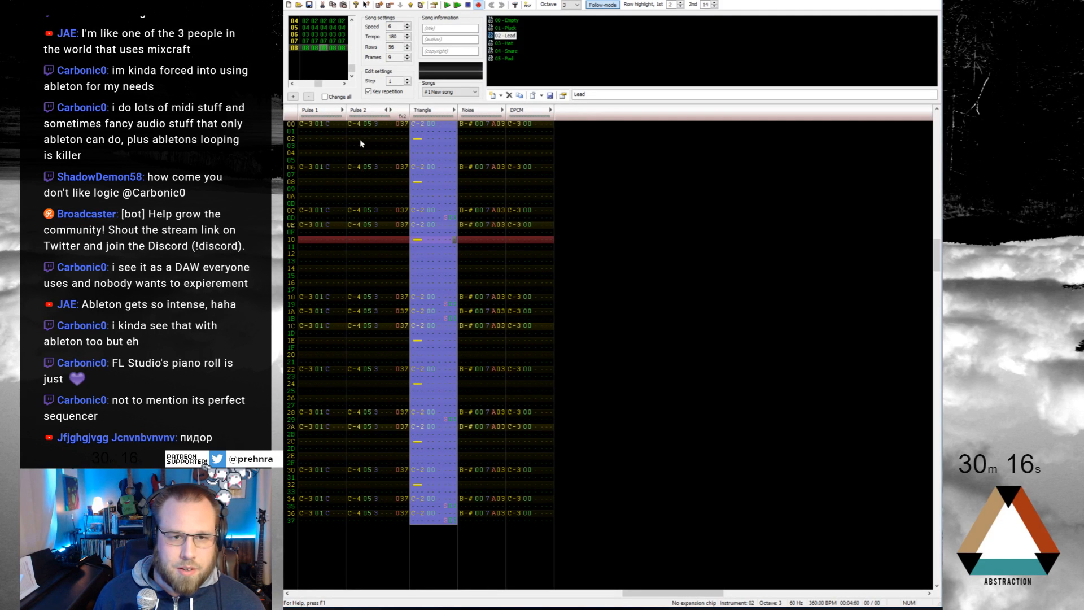
key("ctrl+c")
left_click(351, 123)
key("ctrl+v")
left_click_drag(396, 124, 402, 528)
key("Delete")
Step: Transpose all Pulse 2 notes in frame 08 down one octave to C-1 and play the result
left_click(352, 161)
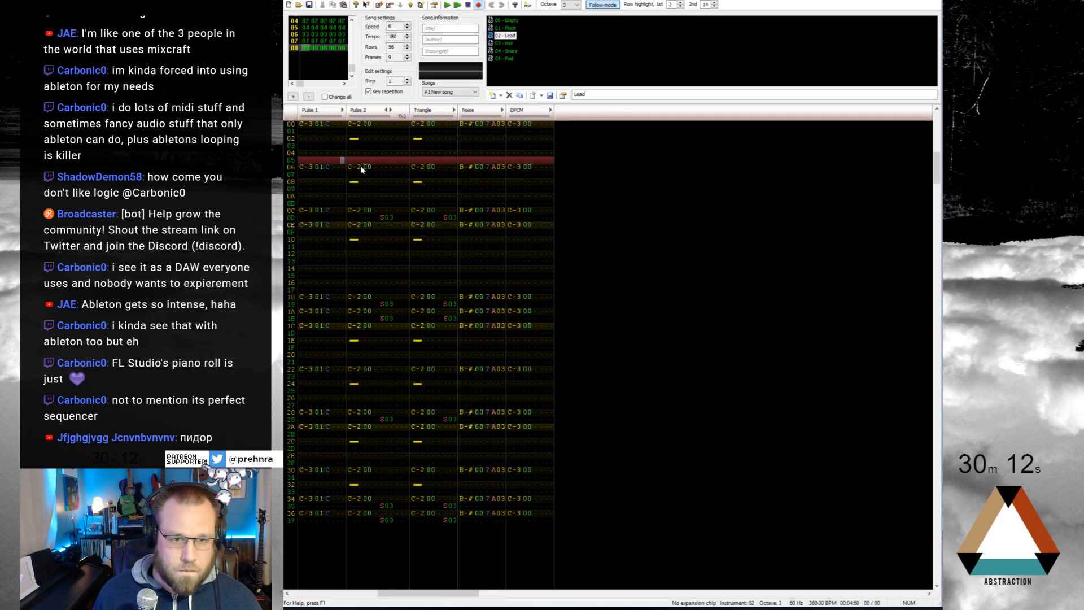
double_click(355, 162)
key("ctrl+F3")
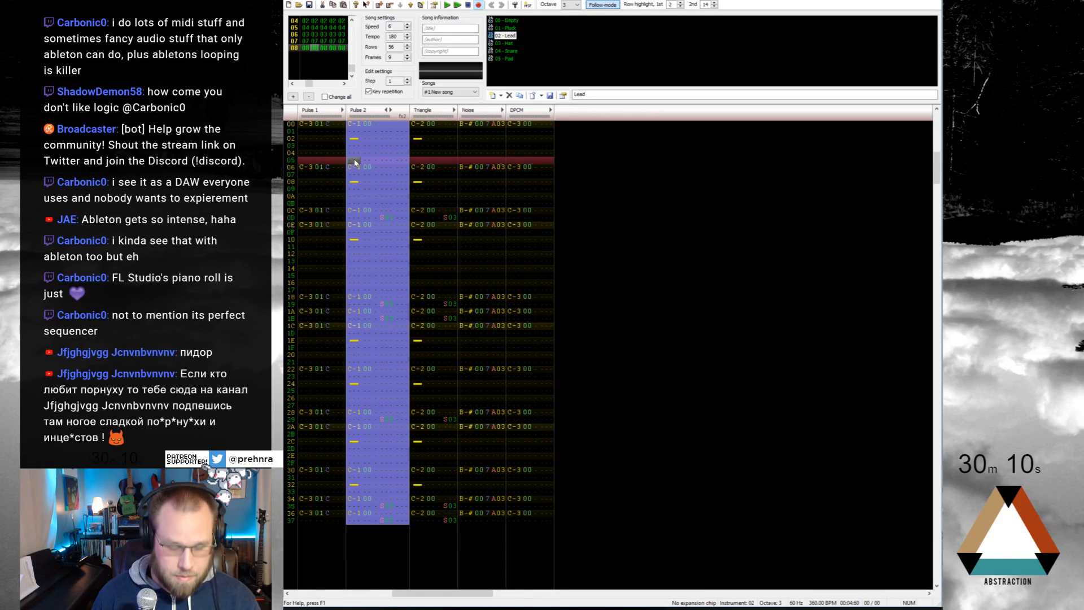
key("Return")
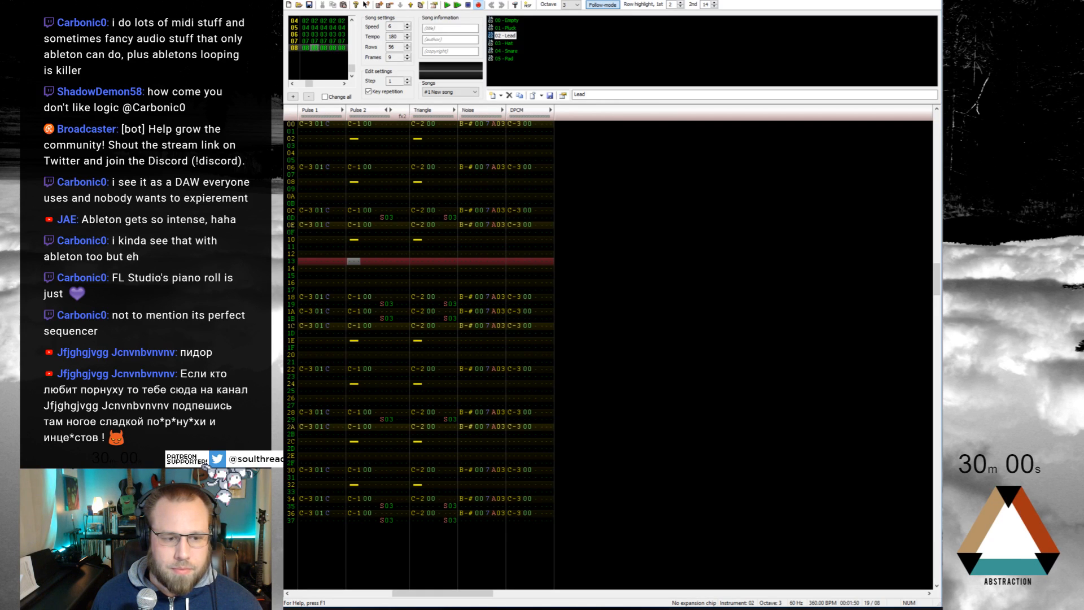
key("alt+Tab")
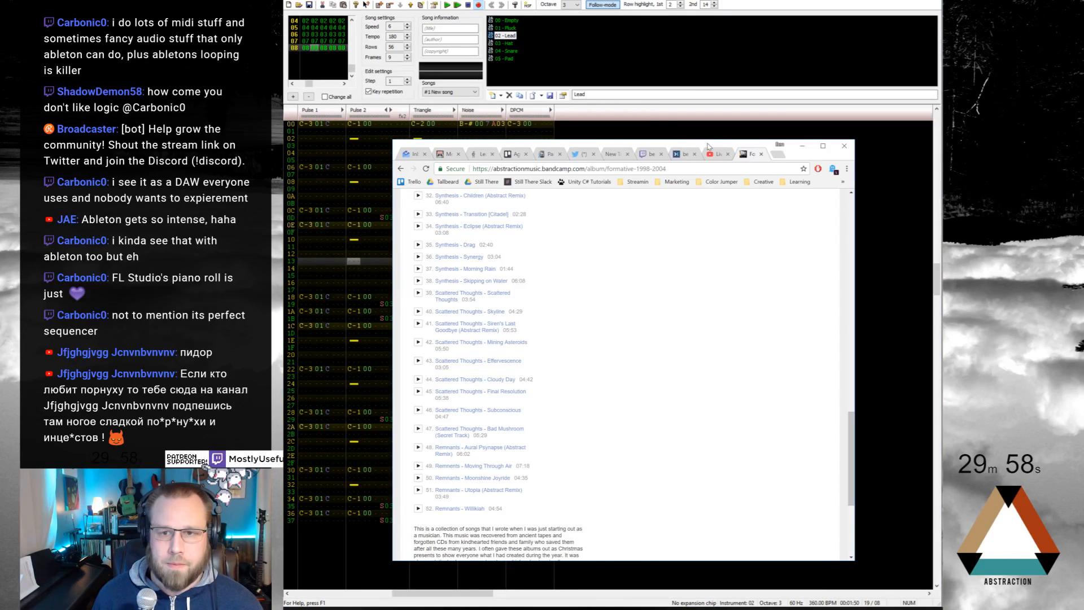
left_click_drag(708, 147, 940, 181)
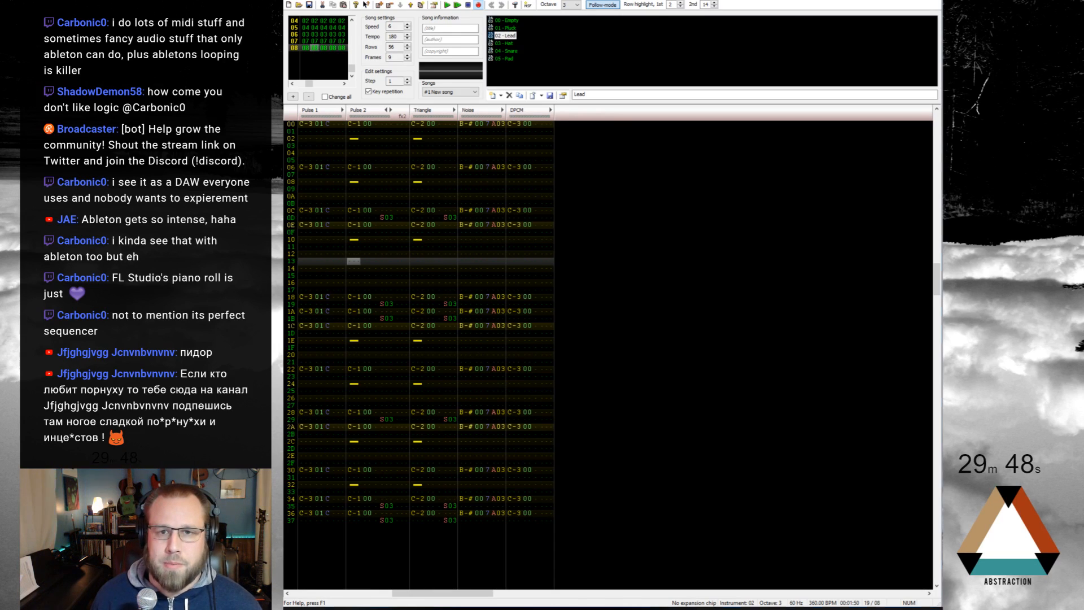
left_click(551, 153)
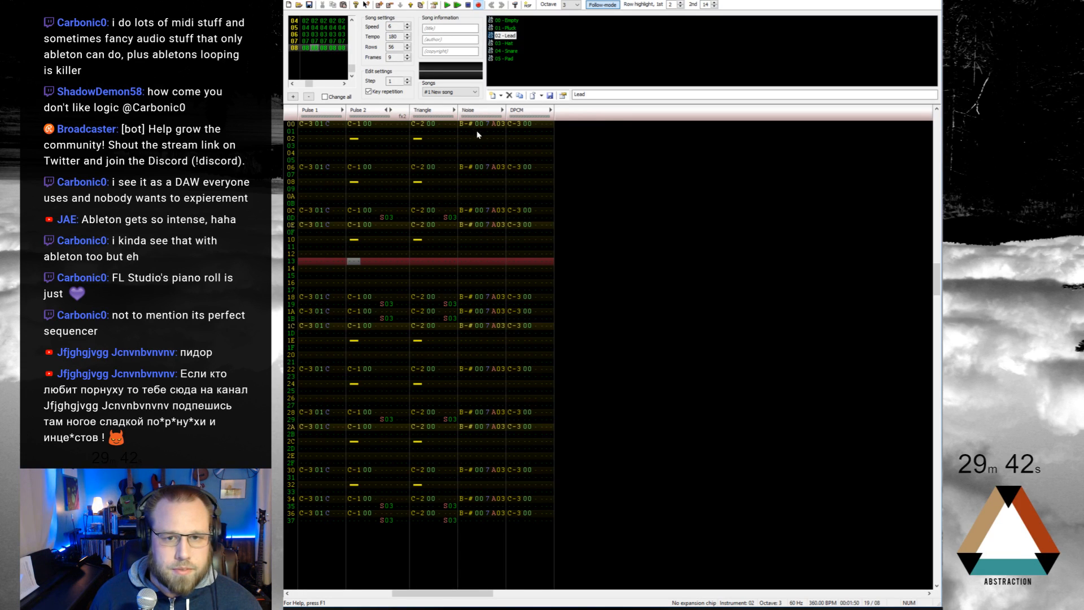
Step: Clear the A03 effects from the Noise channel in frame 08 on all rows below the first hit
left_click_drag(491, 145, 502, 525)
key("Delete")
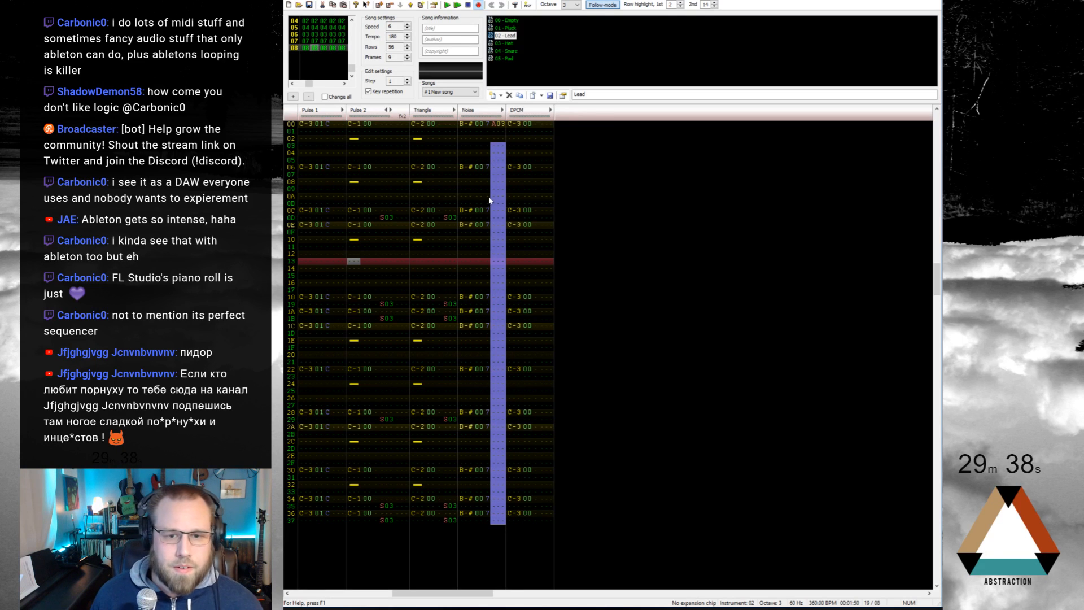
Step: Copy the short run of hat notes starting at row 17 in frame 07's Noise channel
scroll(506, 274, "up", 9)
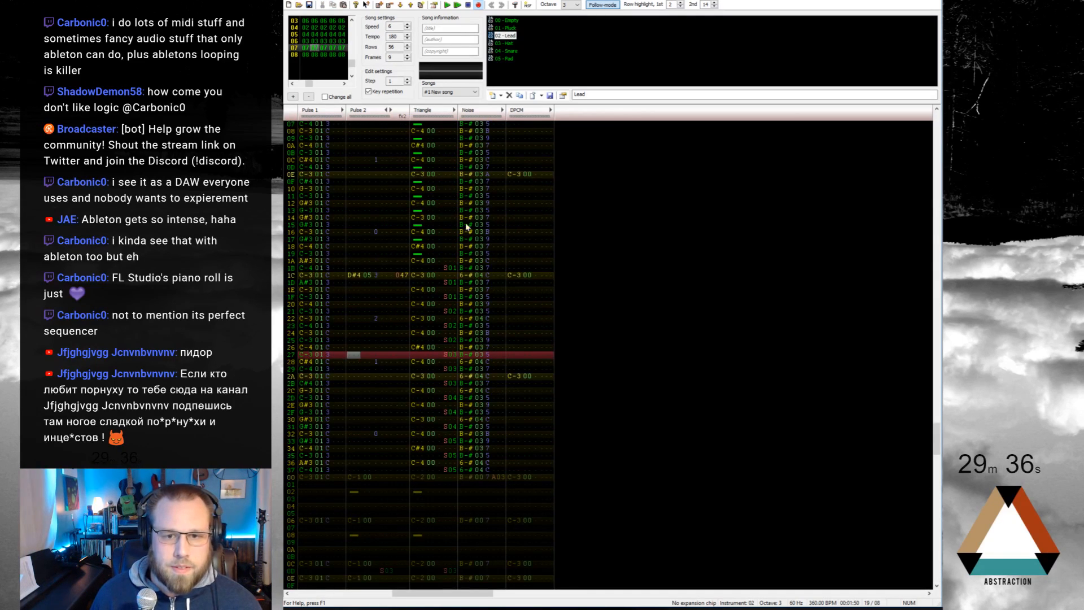
left_click_drag(464, 239, 493, 279)
scroll(493, 279, "down", 5)
scroll(488, 281, "down", 2)
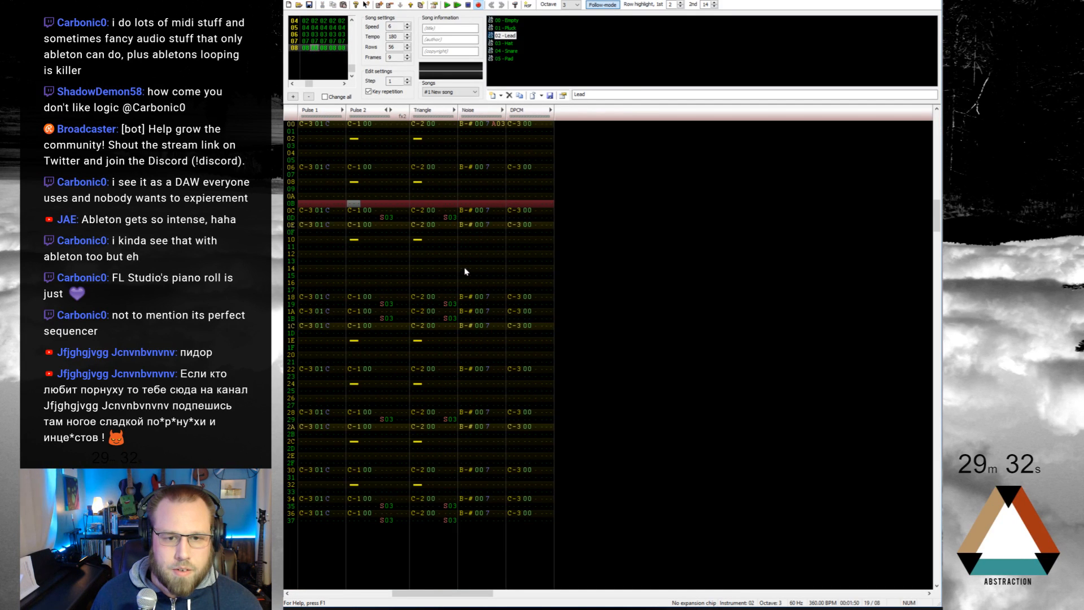
left_click(466, 269)
left_click(465, 284)
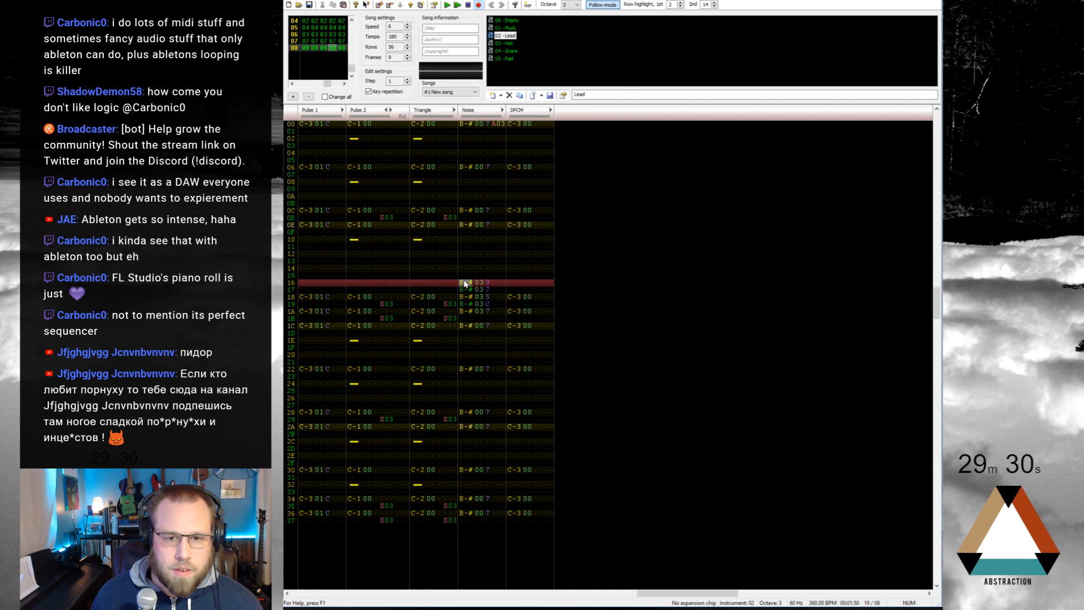
key("ctrl+z")
left_click(465, 291)
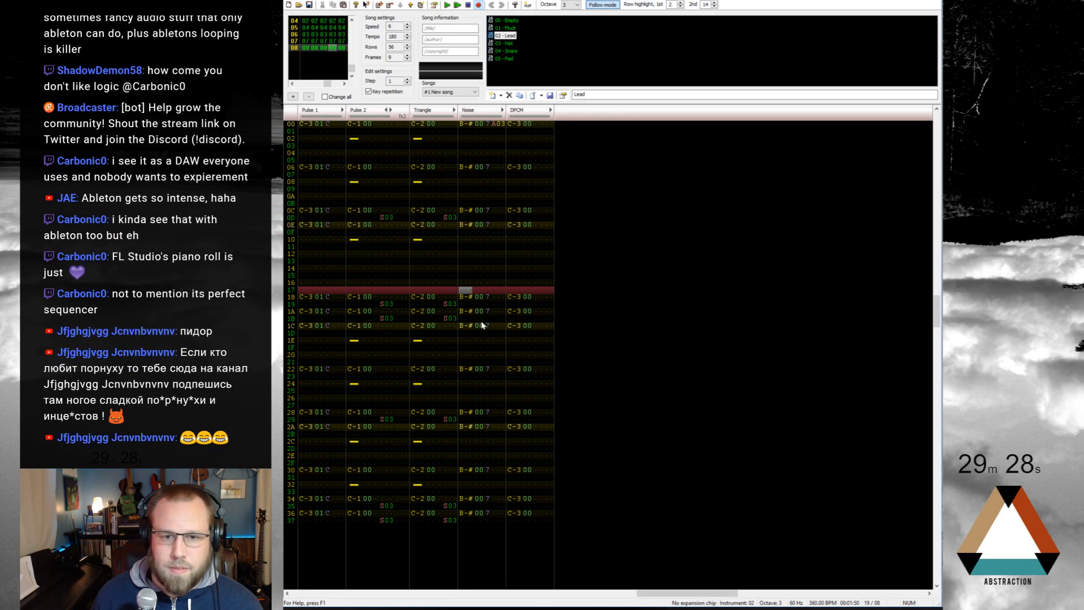
left_click(464, 298)
key("ctrl+v")
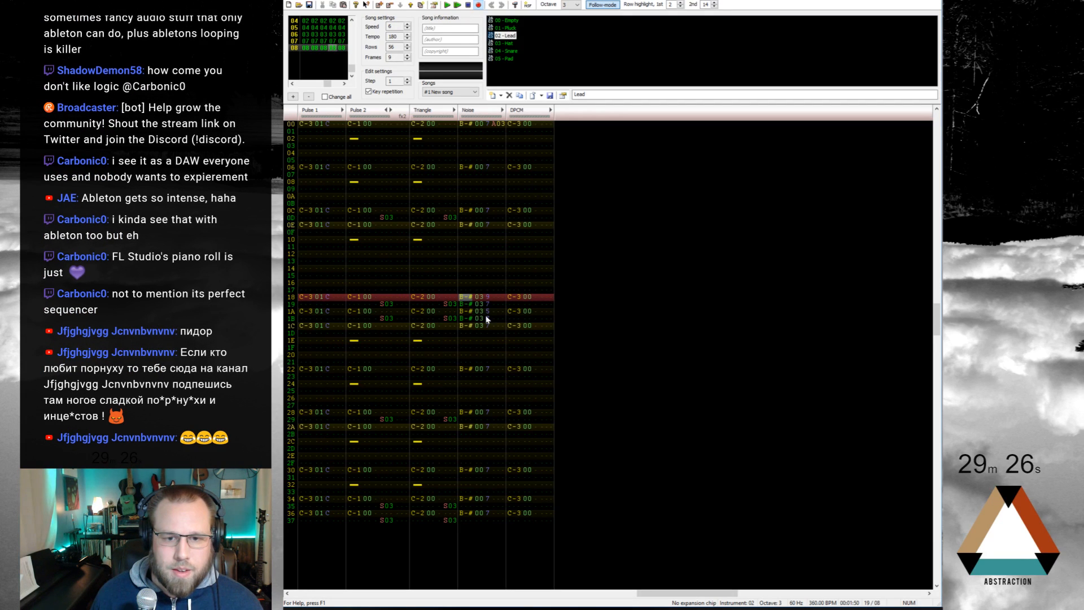
key("ctrl+z")
Step: Paste the copied hats at Noise row 17 in frame 08 and set the volumes of rows 17 to 1B to 5, 7, 9, 7 and C
key("Up")
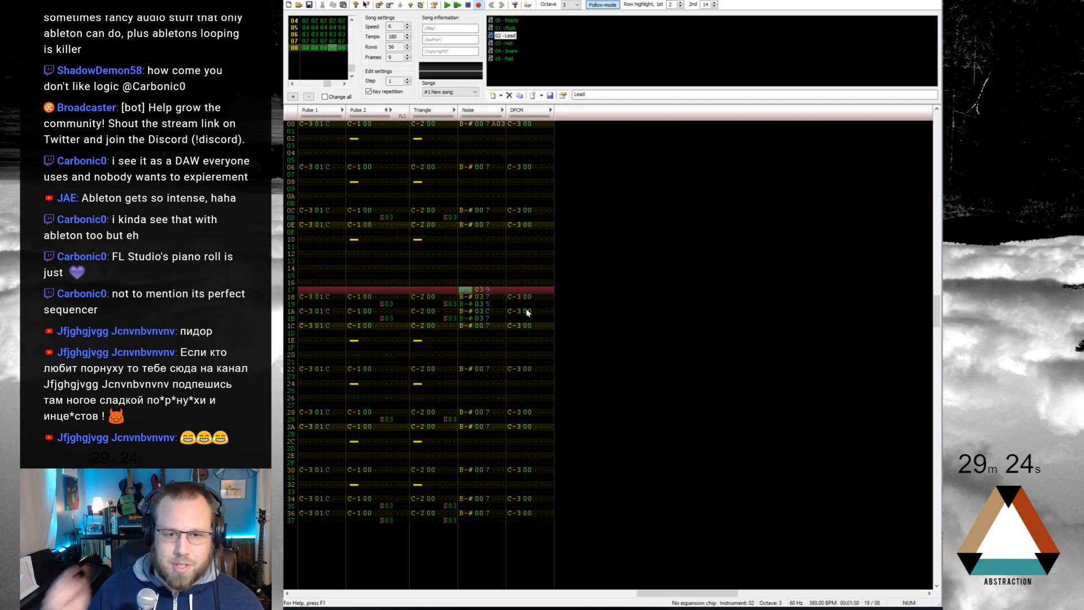
key("Right")
key("Right")
key("Right")
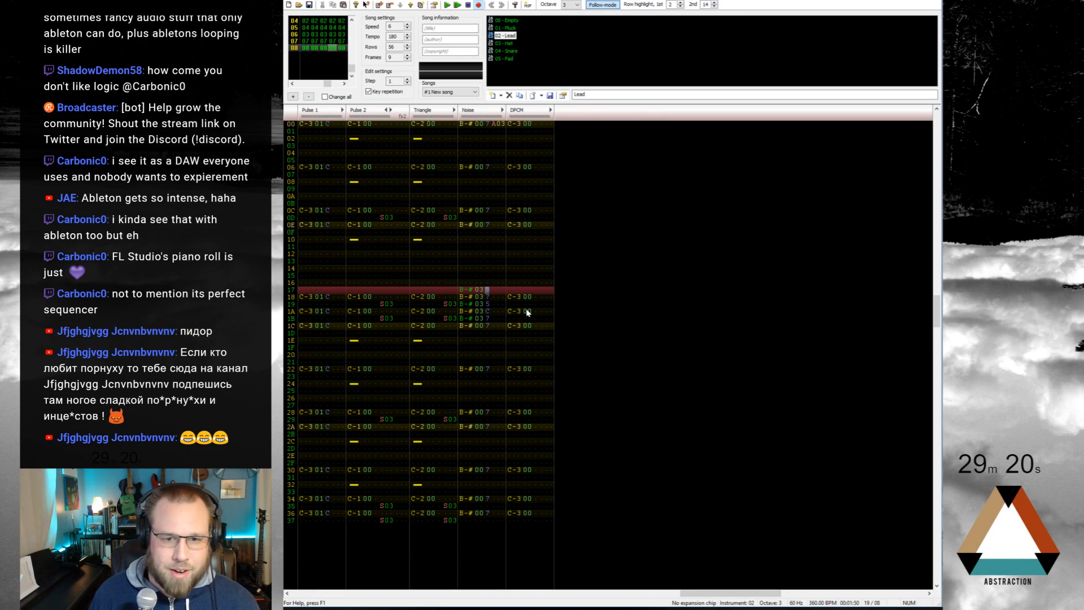
type("579")
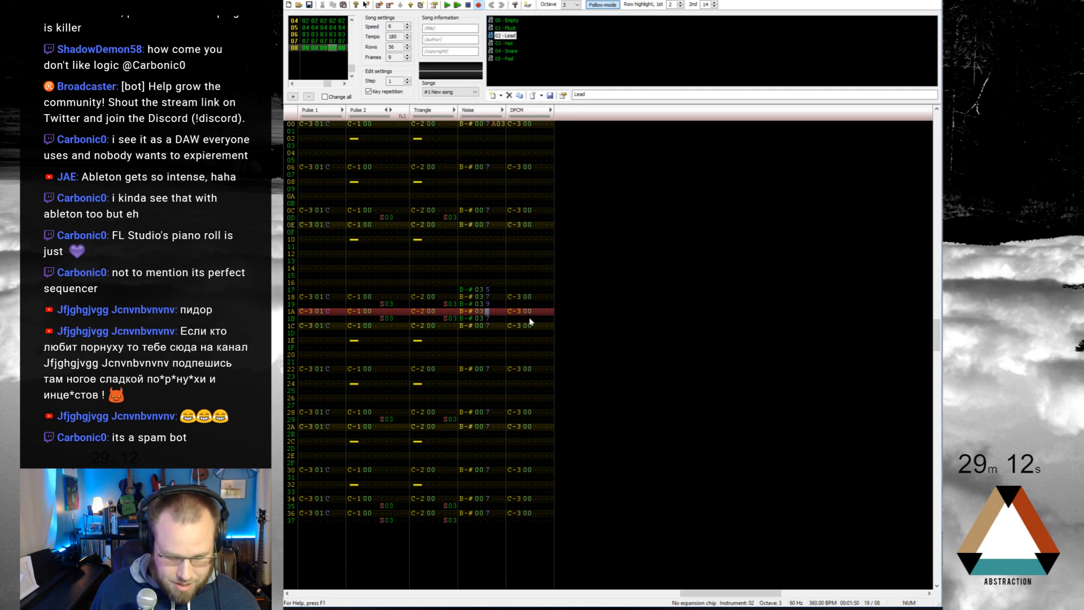
type("78")
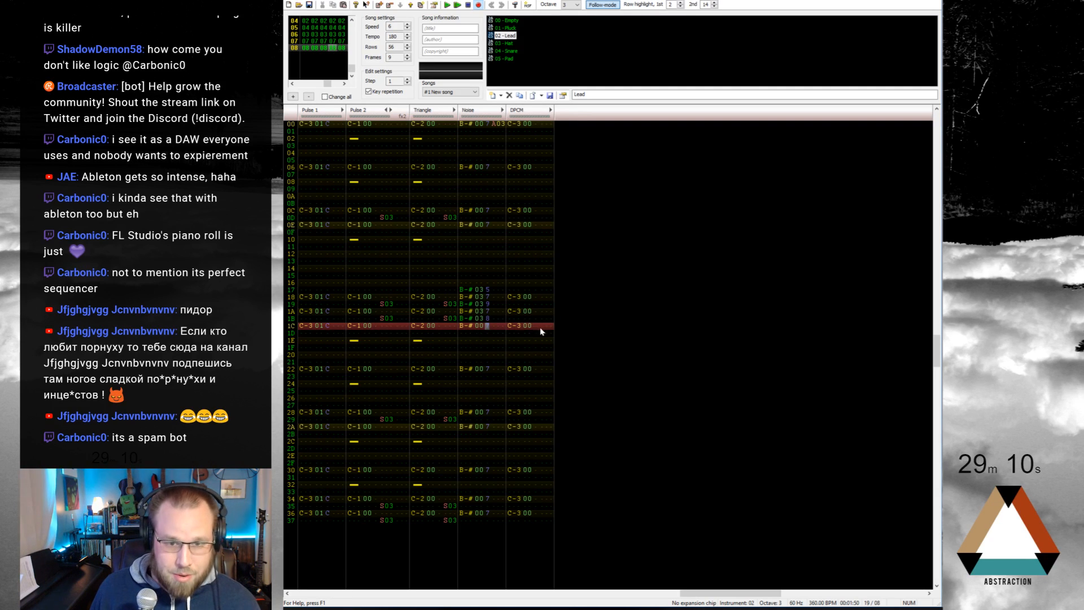
key("Up")
type("c")
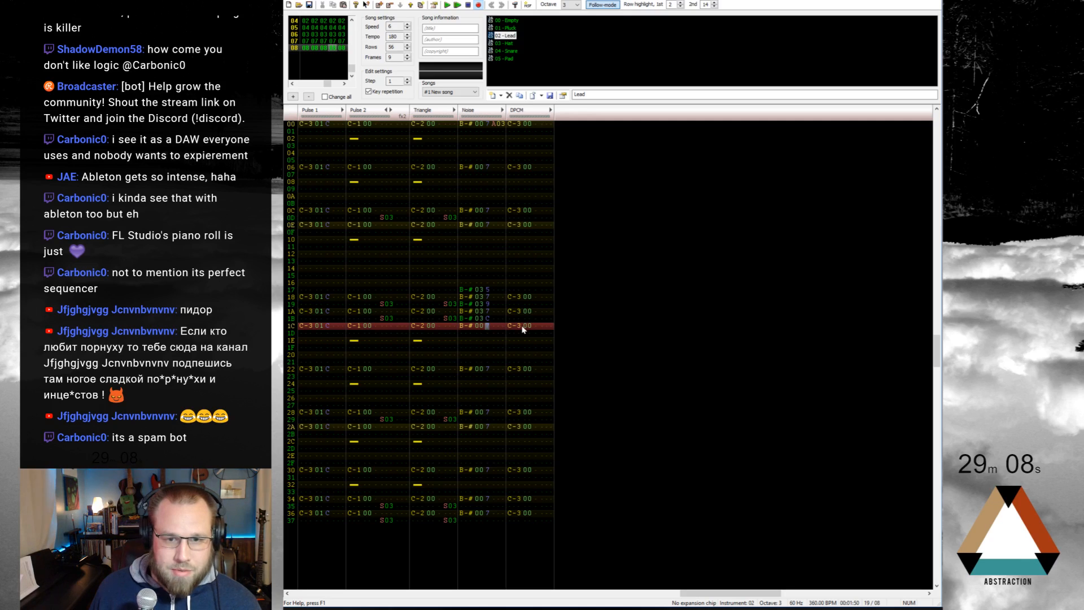
Step: Play frame 08 with the new hat run and save the song
key("Return")
key("ctrl+s")
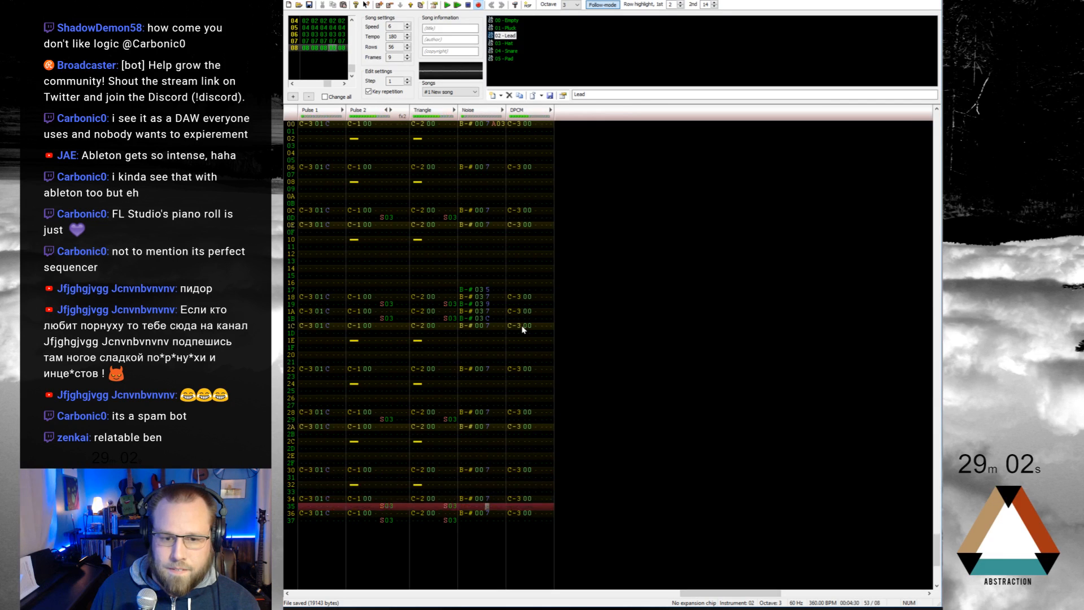
key("Return")
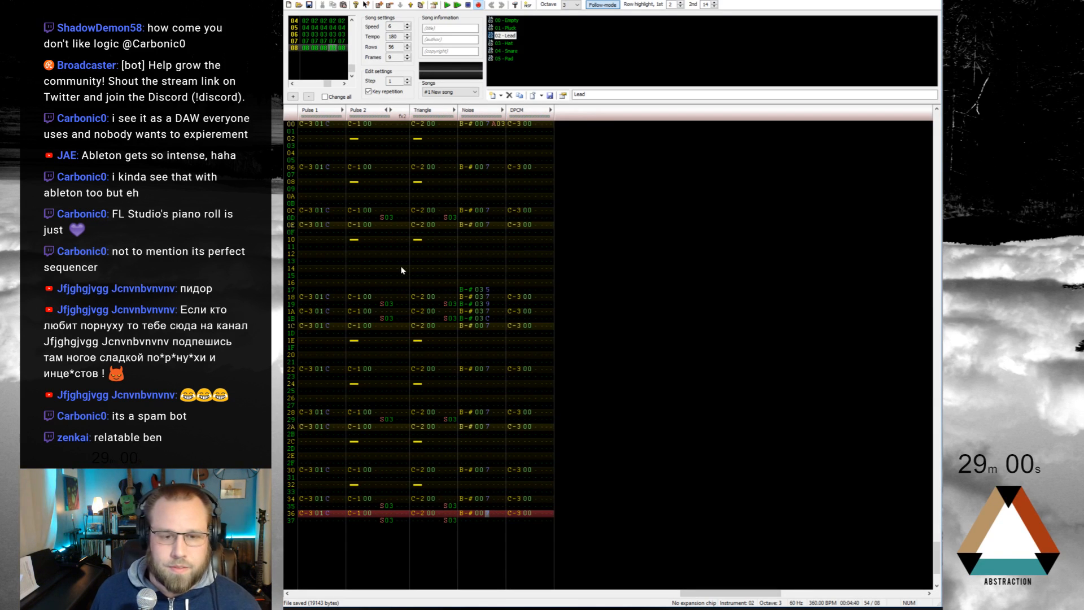
Step: Transpose the Pulse 1, Pulse 2 and Triangle notes on row 1A up a semitone to C# and play the result
left_click(353, 310)
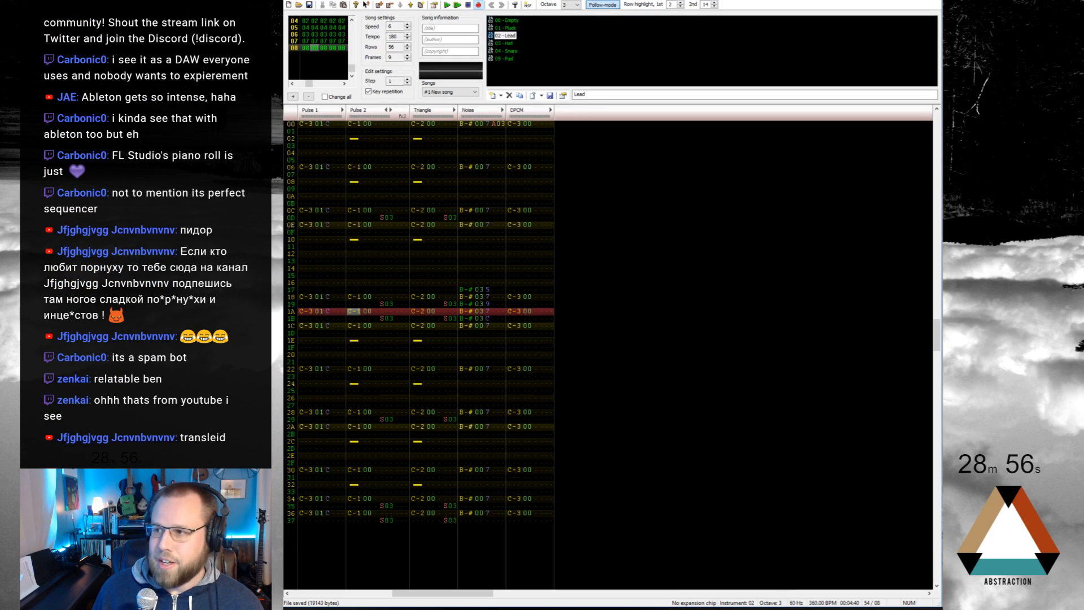
key("space")
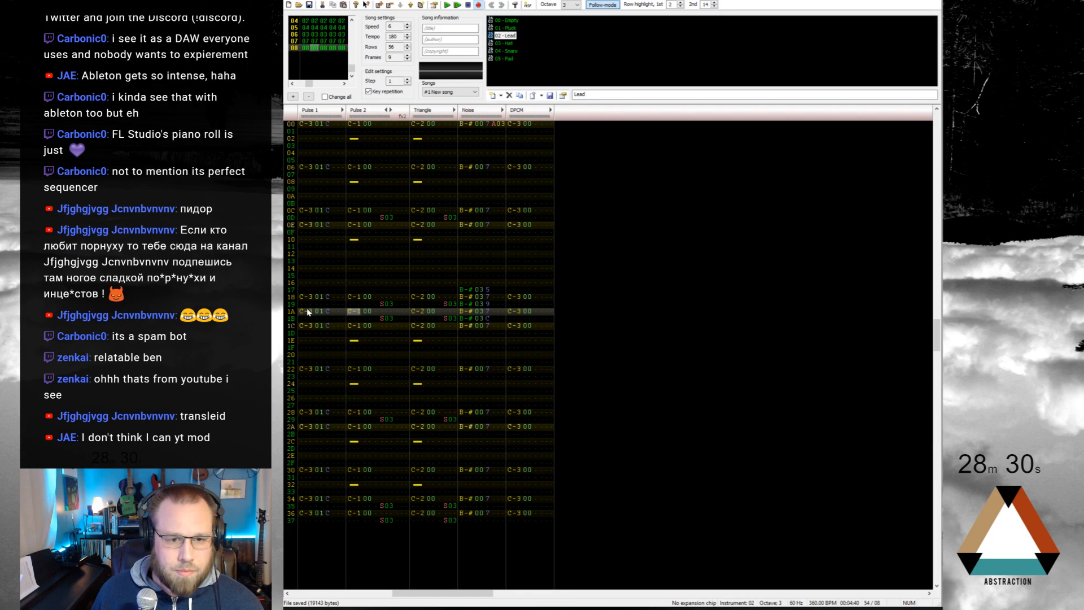
left_click_drag(307, 311, 405, 316)
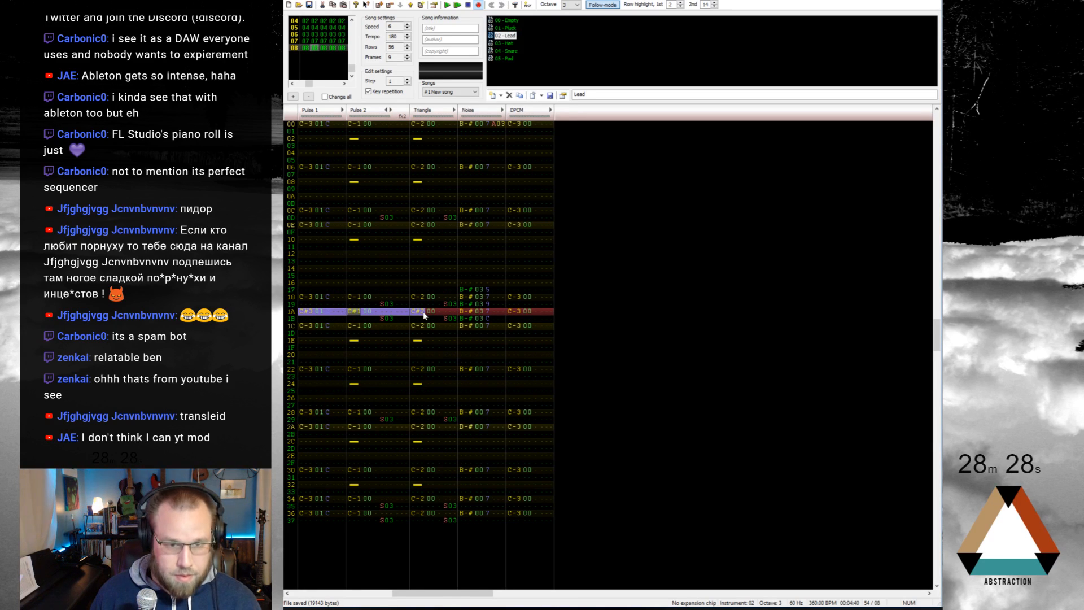
key("Return")
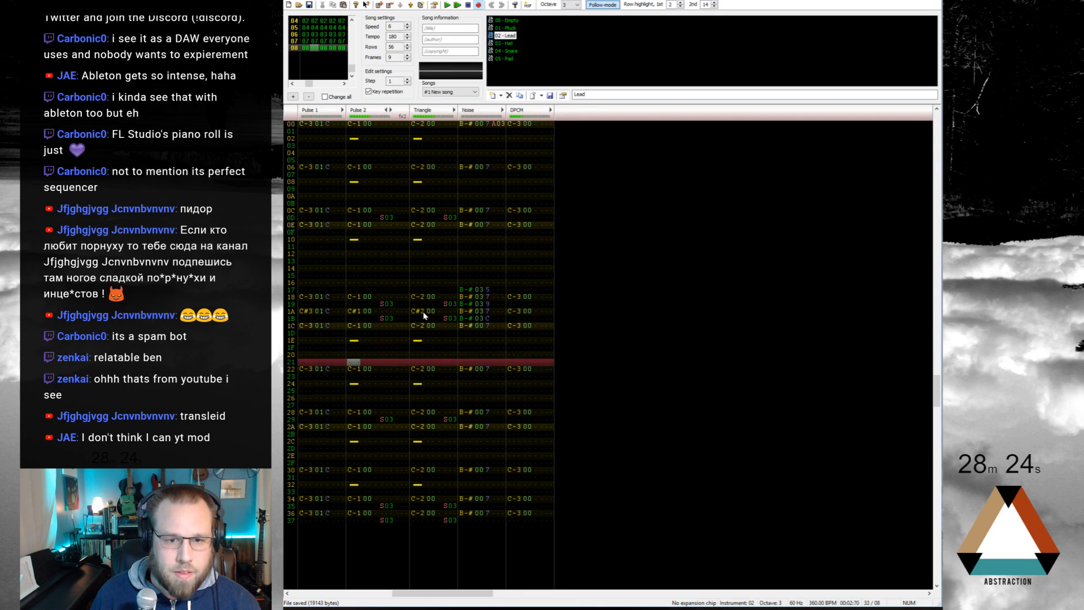
key("Return")
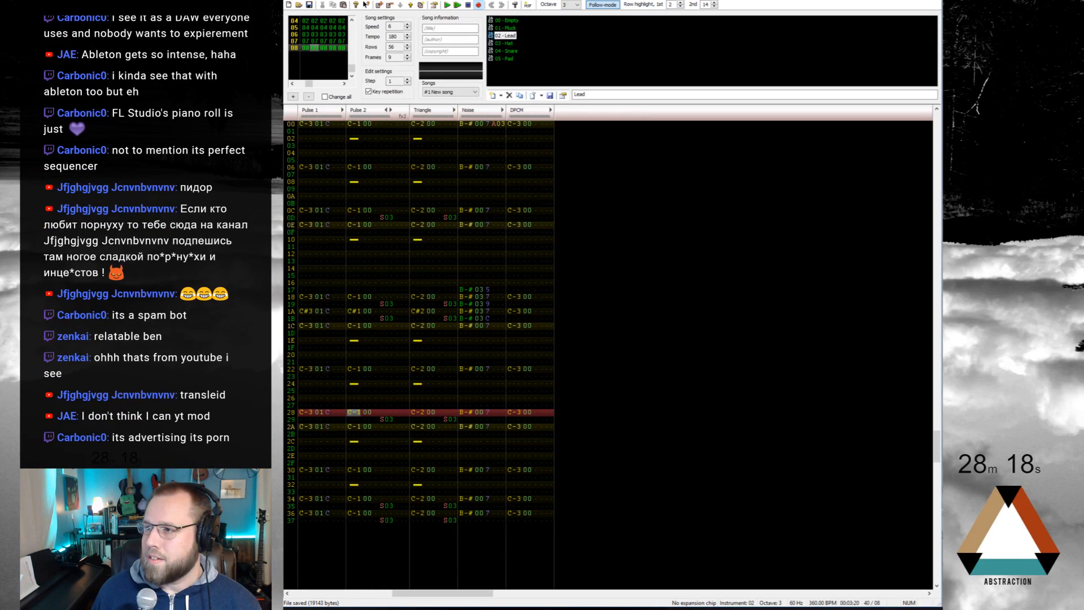
Step: Listen to frame 08 again to review the rhythmic-hit section, stopping playback near the end
key("space")
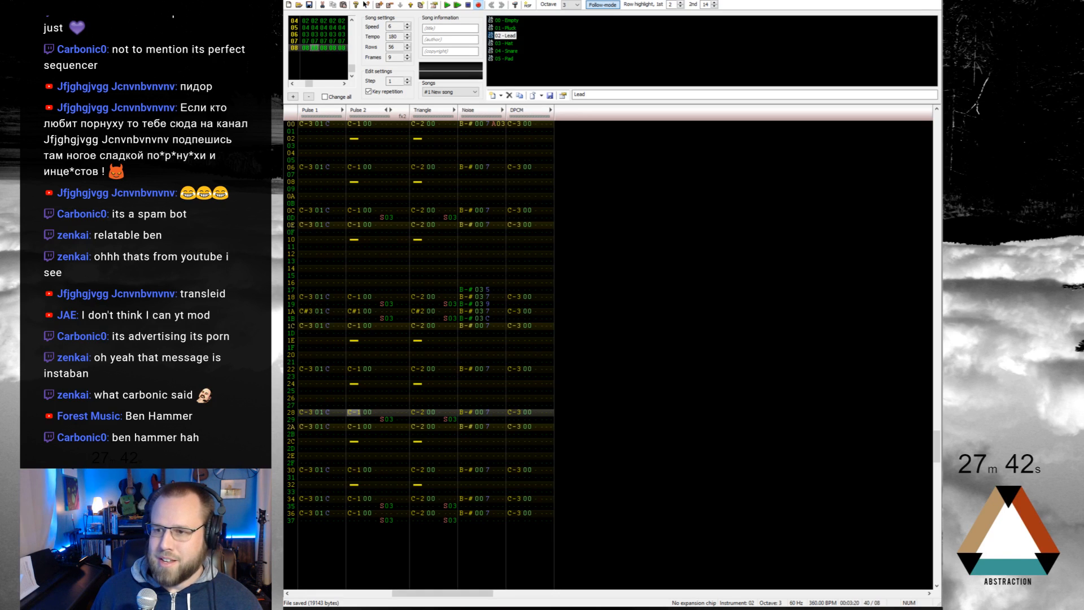
left_click(332, 153)
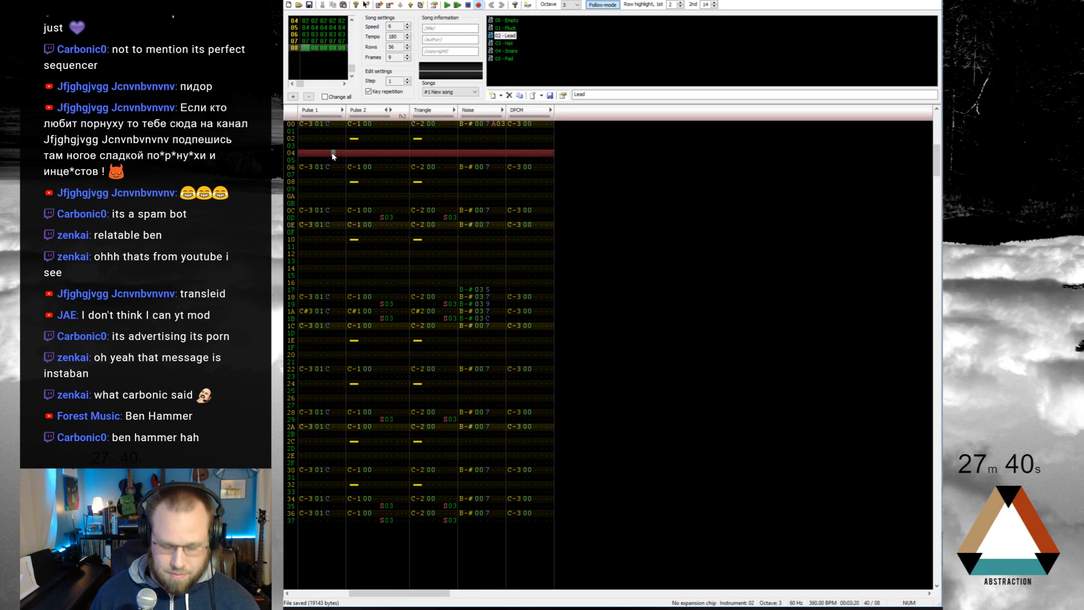
key("Return")
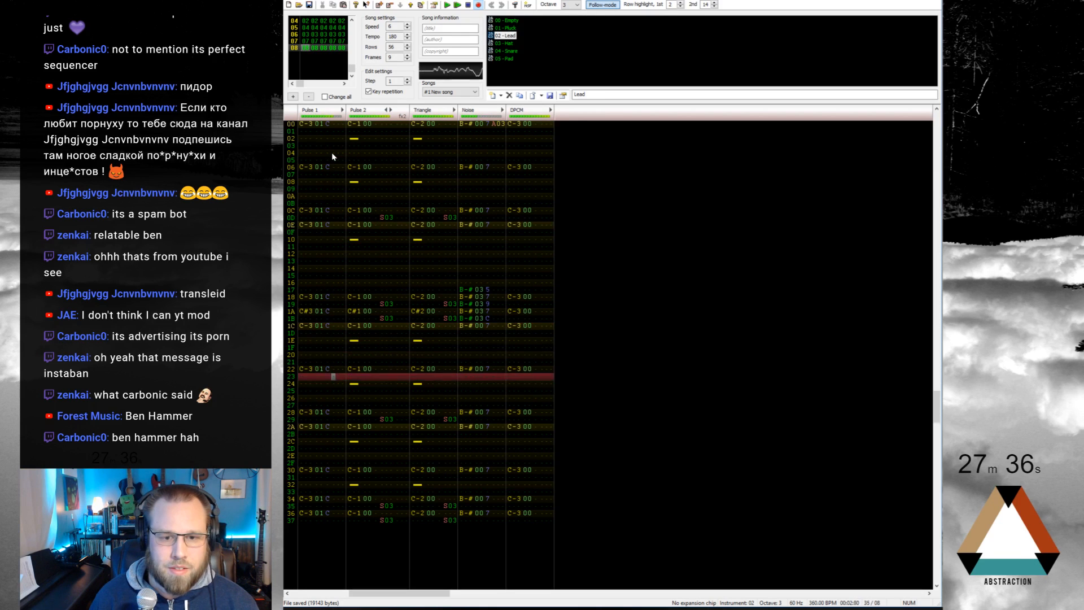
key("Return")
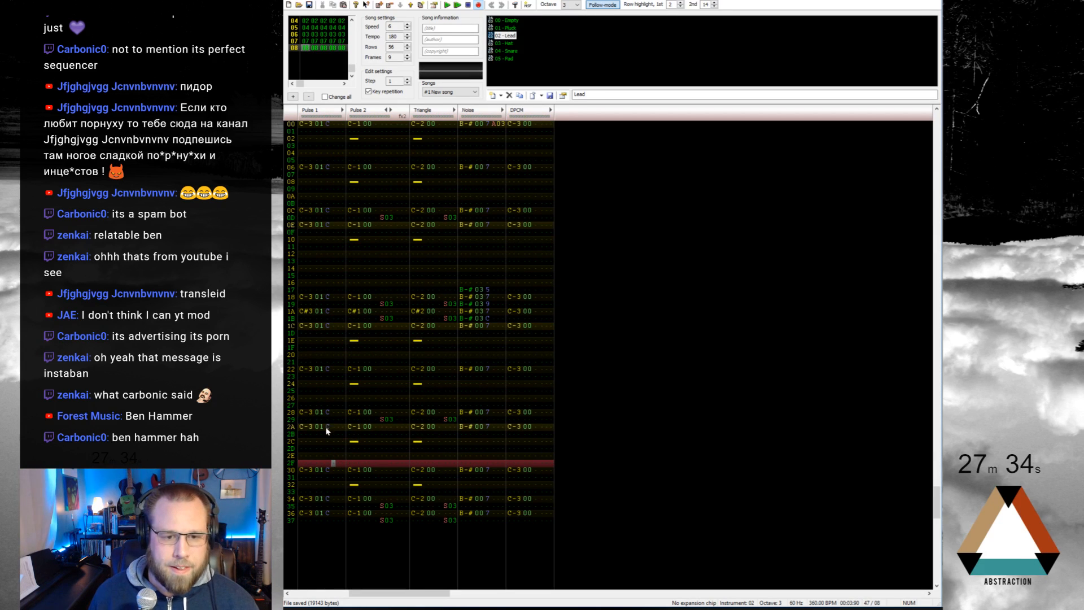
Step: Transpose the Pulse 1, Pulse 2 and Triangle notes up to C# on row 2A and up to D on row 30
left_click_drag(327, 430, 435, 431)
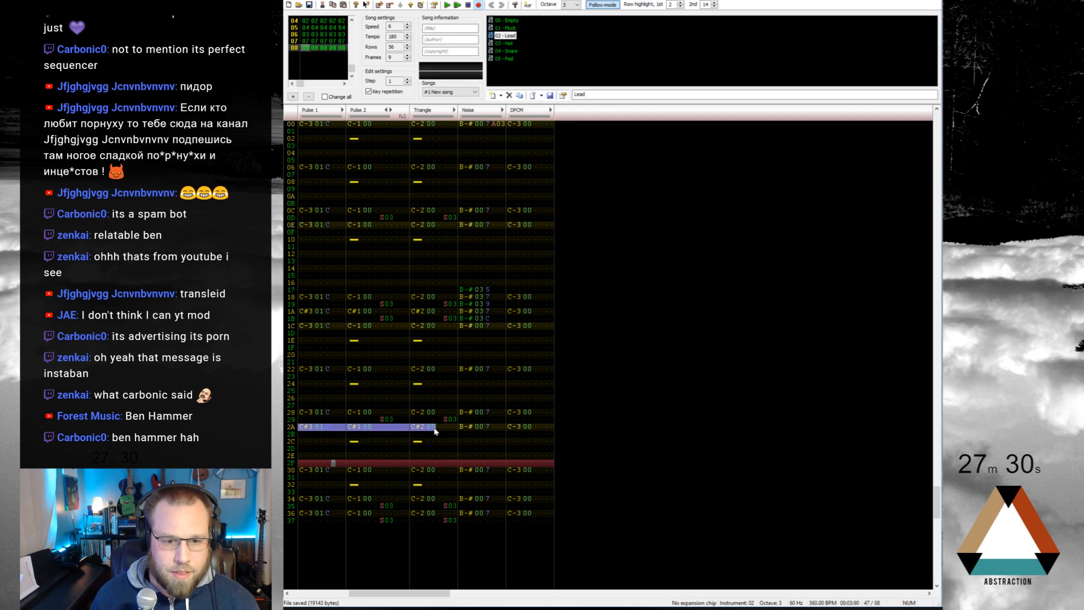
left_click_drag(298, 469, 421, 471)
key("ctrl+v")
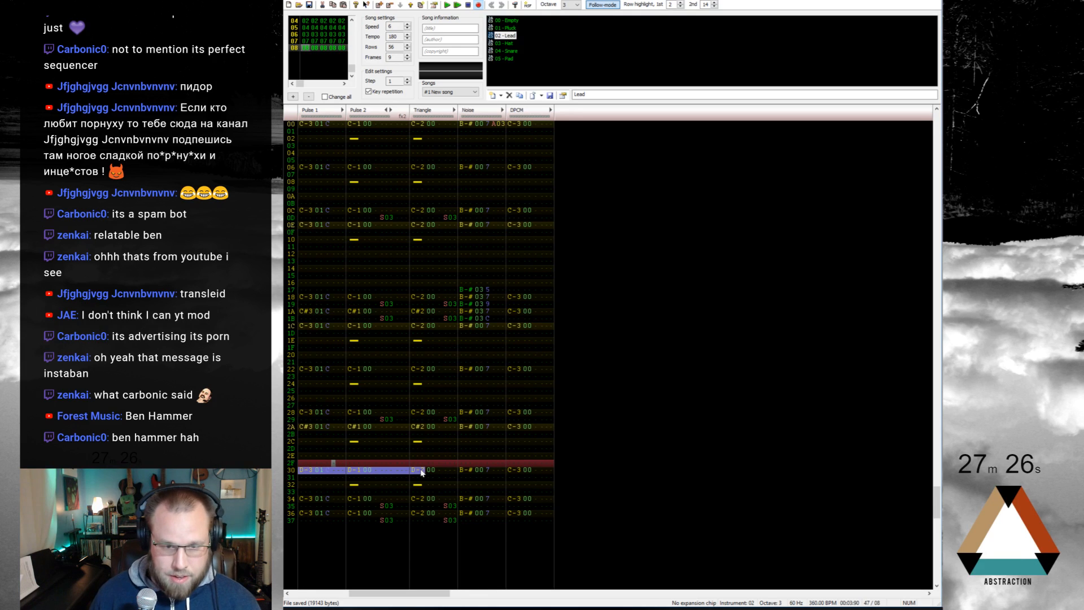
key("ctrl+F2")
Step: Transpose the Pulse 1, Pulse 2 and Triangle notes up to D# on row 34 and up to F on row 36
left_click_drag(424, 497, 310, 519)
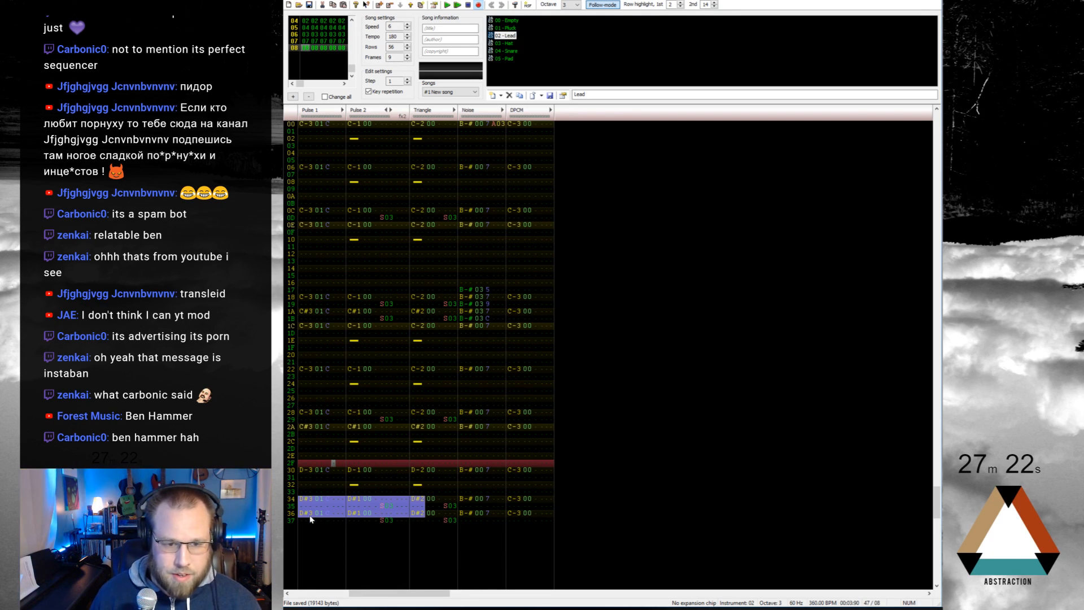
key("ctrl+F2")
left_click(334, 513)
left_click_drag(425, 512, 300, 516)
key("ctrl+F2")
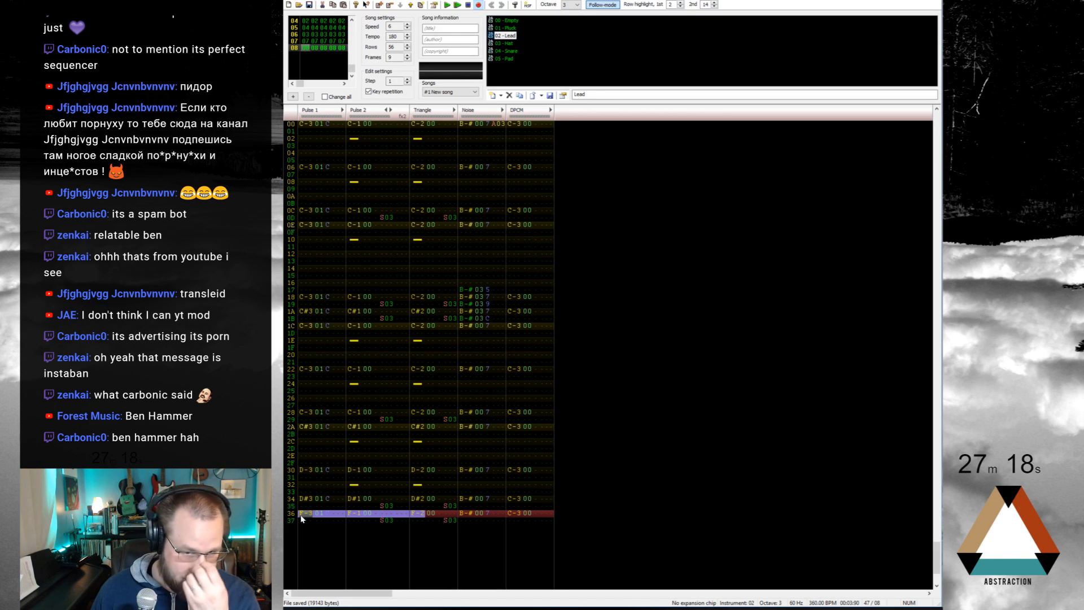
Step: Replace the cut effect on Pulse 2's row 37 with R55
left_click(382, 520)
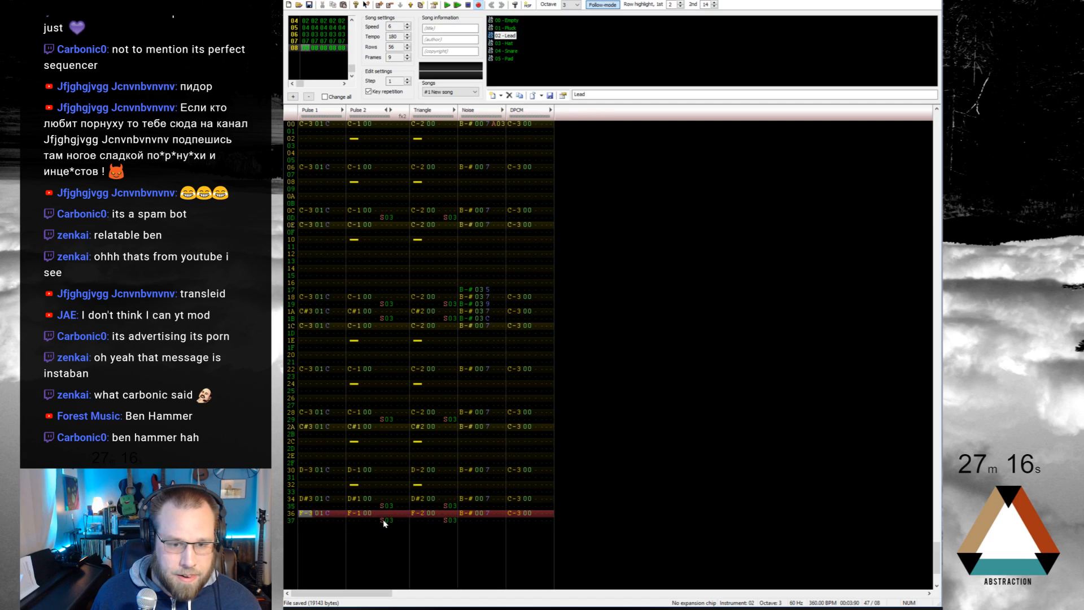
key("Down")
key("Up")
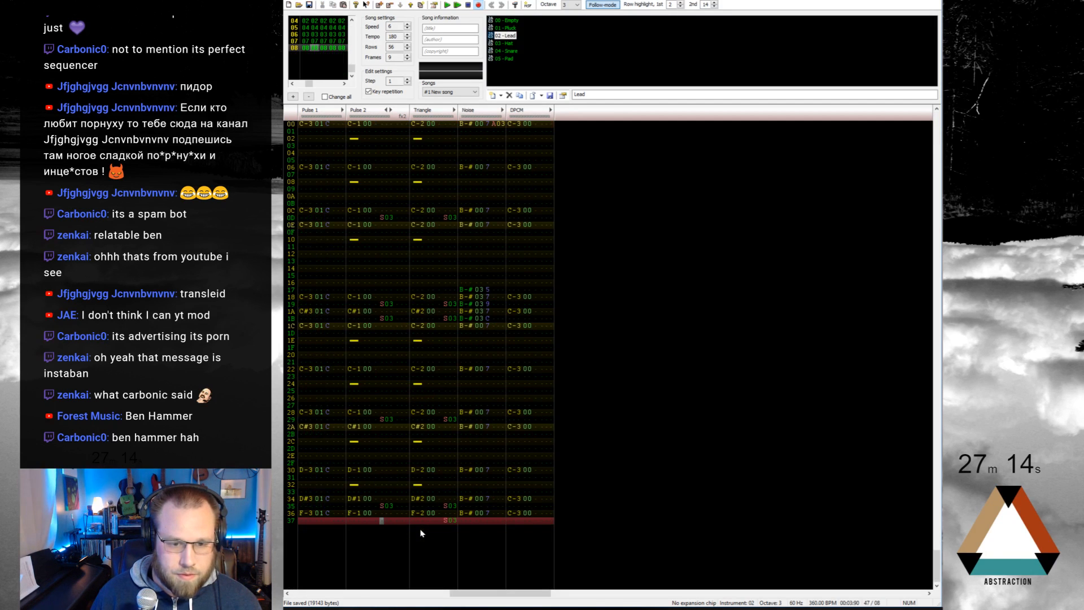
key("Down")
key("Up")
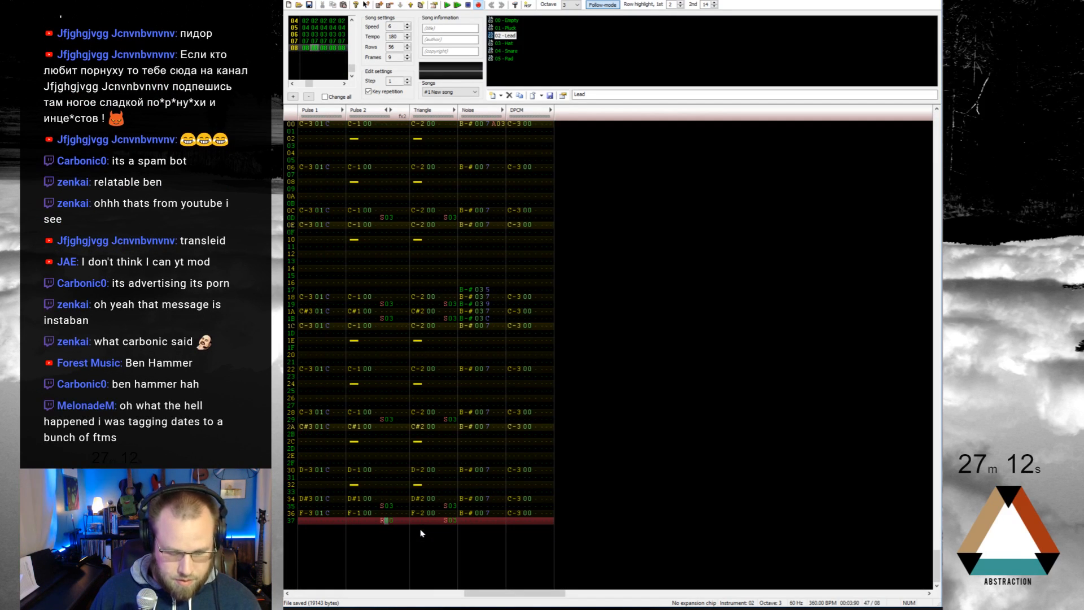
key("Down")
key("Up")
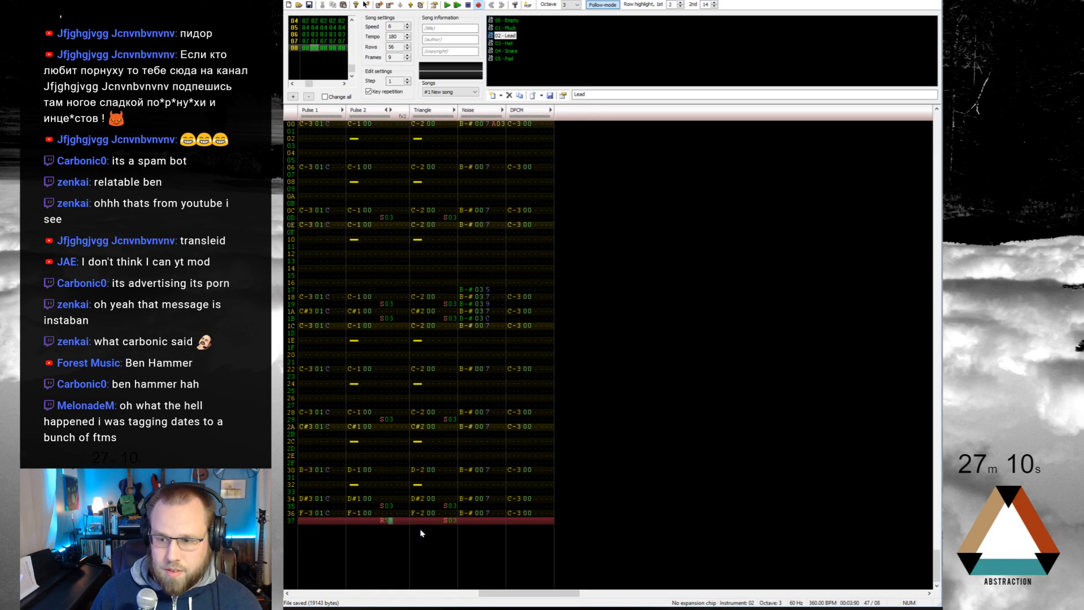
Step: Play frame 08 from its first row to hear the rising ending, stopping playback at the end
key("Home")
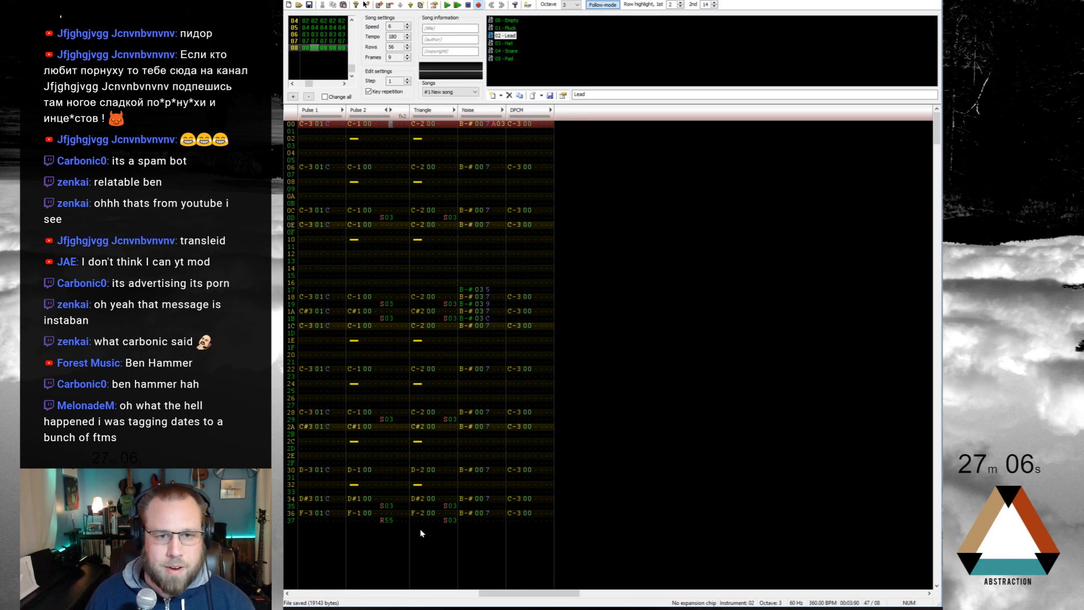
key("Return")
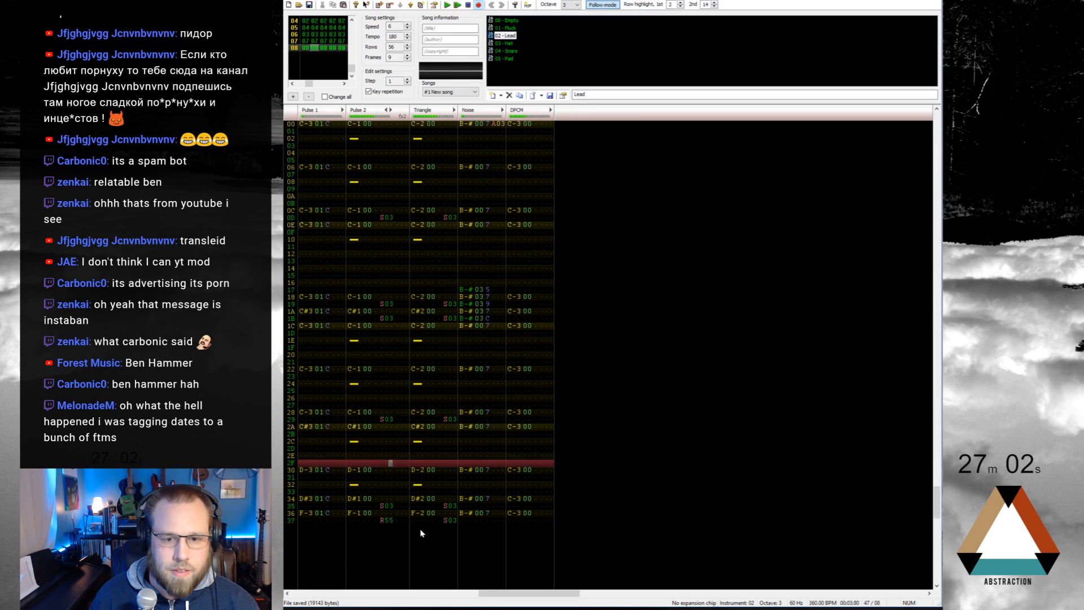
key("Return")
Step: Transpose the Pulse 1, Pulse 2 and Triangle notes on row 36 down a semitone to E
key("Up")
key("Up")
key("Up")
key("Up")
key("Up")
key("Up")
key("Up")
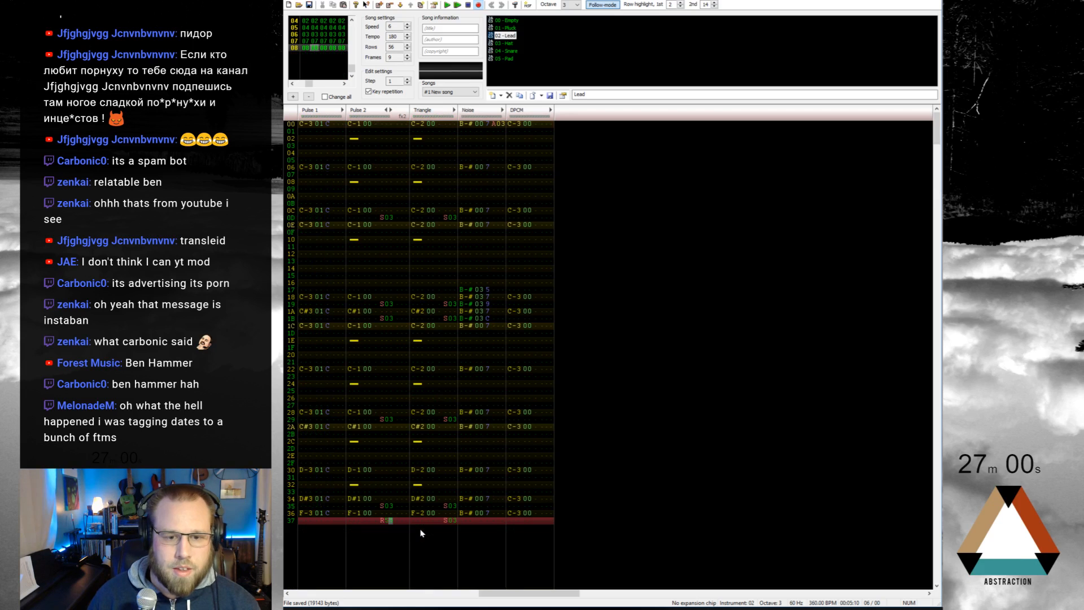
left_click_drag(420, 513, 311, 515)
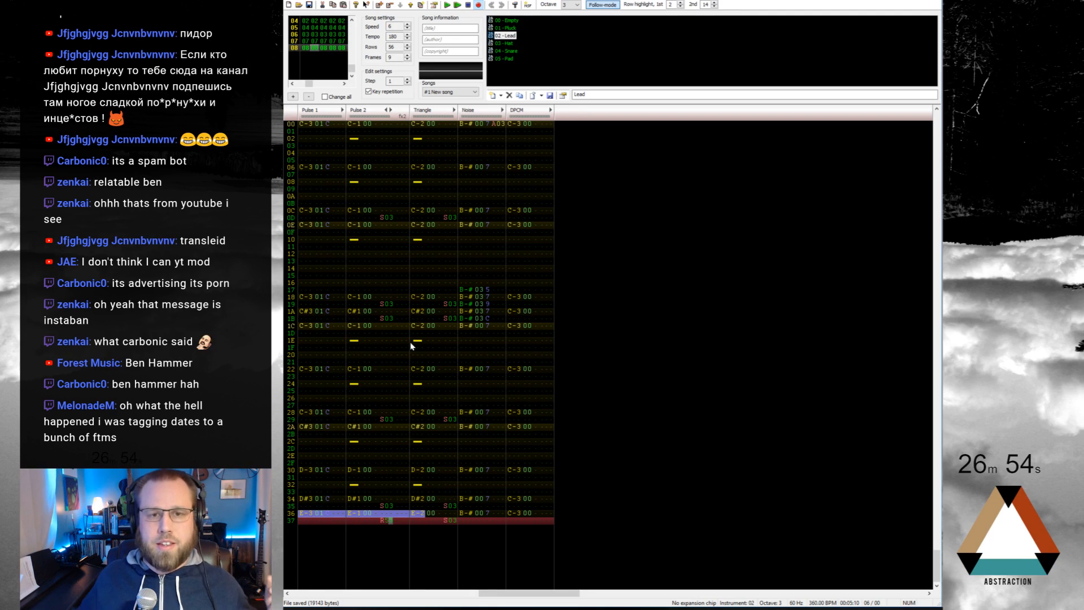
Step: Play the song again to check the revised ending of frame 08
key("Down")
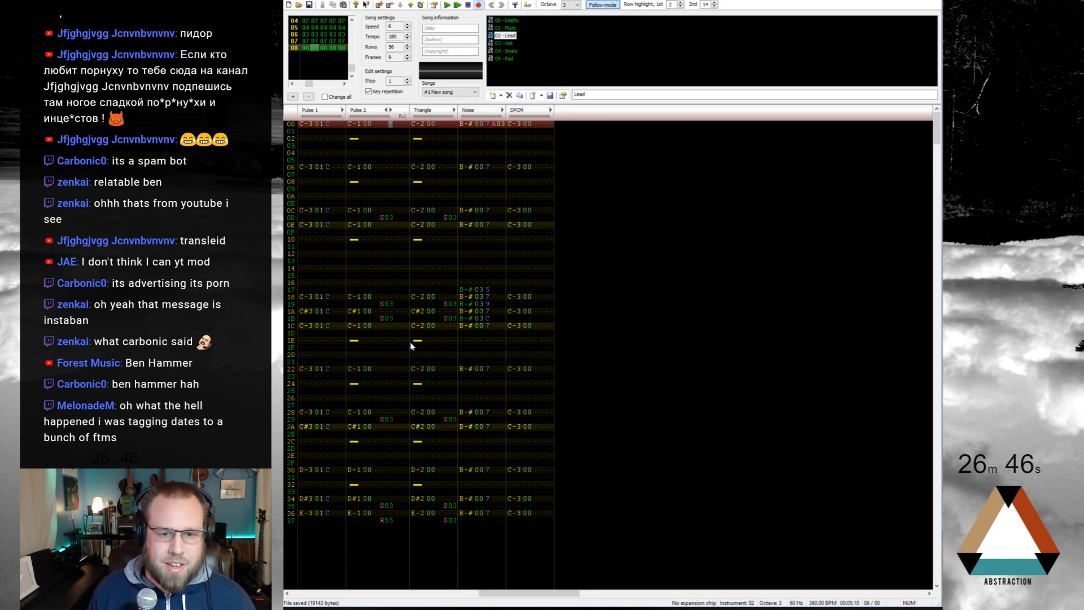
key("End")
key("Up")
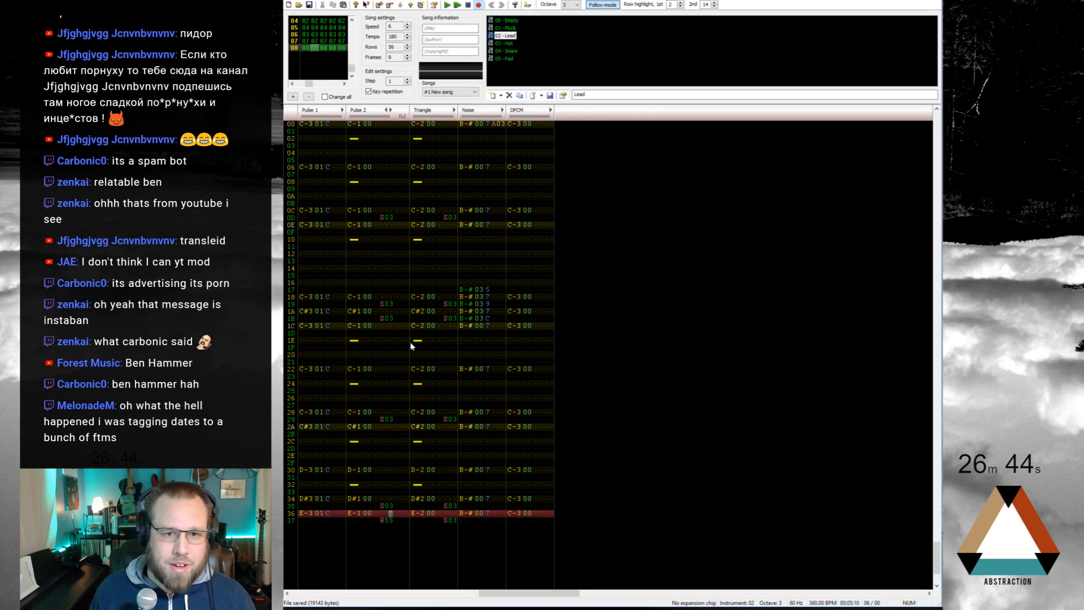
key("Home")
key("ctrl+Left")
key("ctrl+Left")
key("Return")
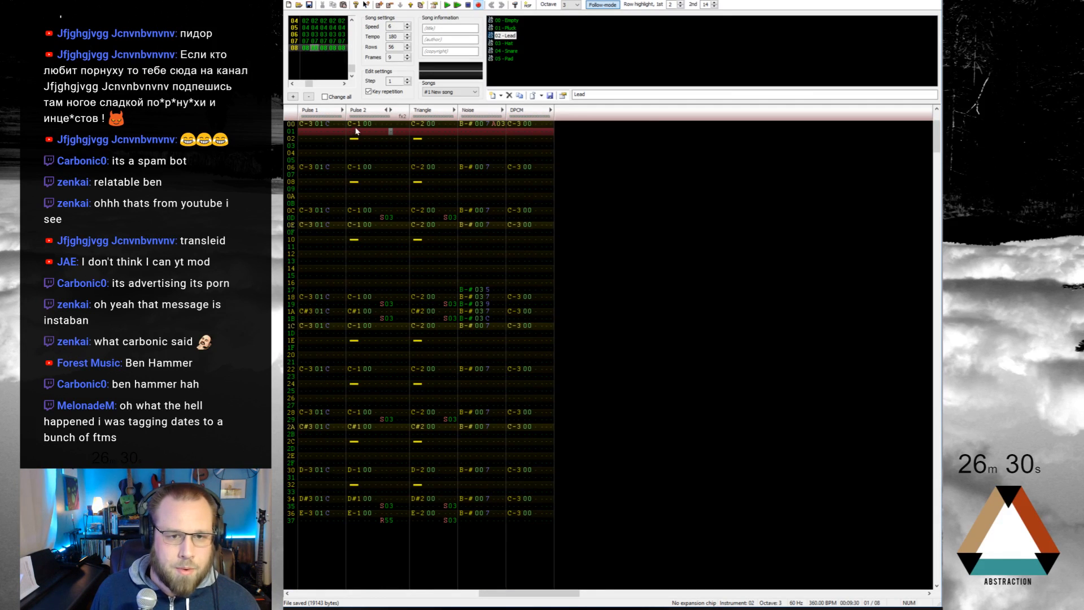
Step: Add a Pulse 2 C-1 with instrument 00 on frame 07's row 32, swelling volume 0, 2, 4, 6, 8, A to C on frame 08's row 00
scroll(380, 304, "up", 4)
left_click(350, 419)
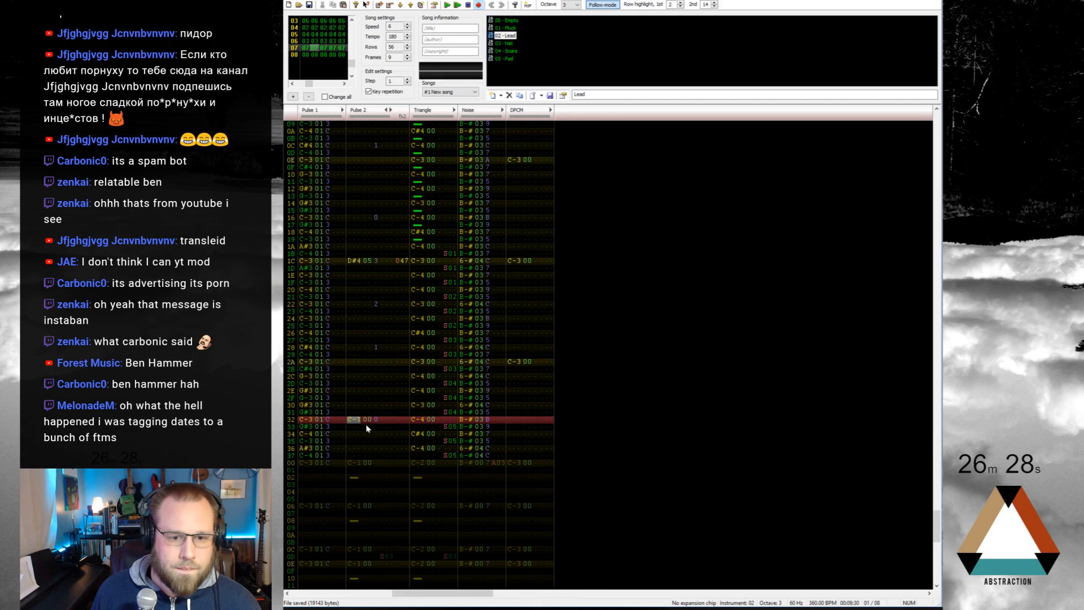
type("z")
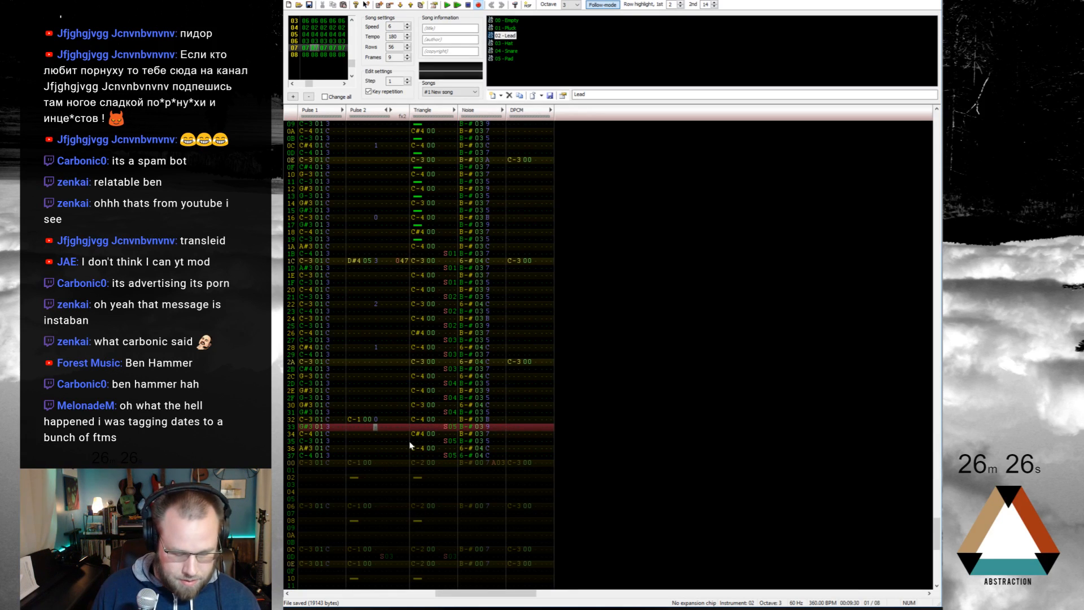
type("246")
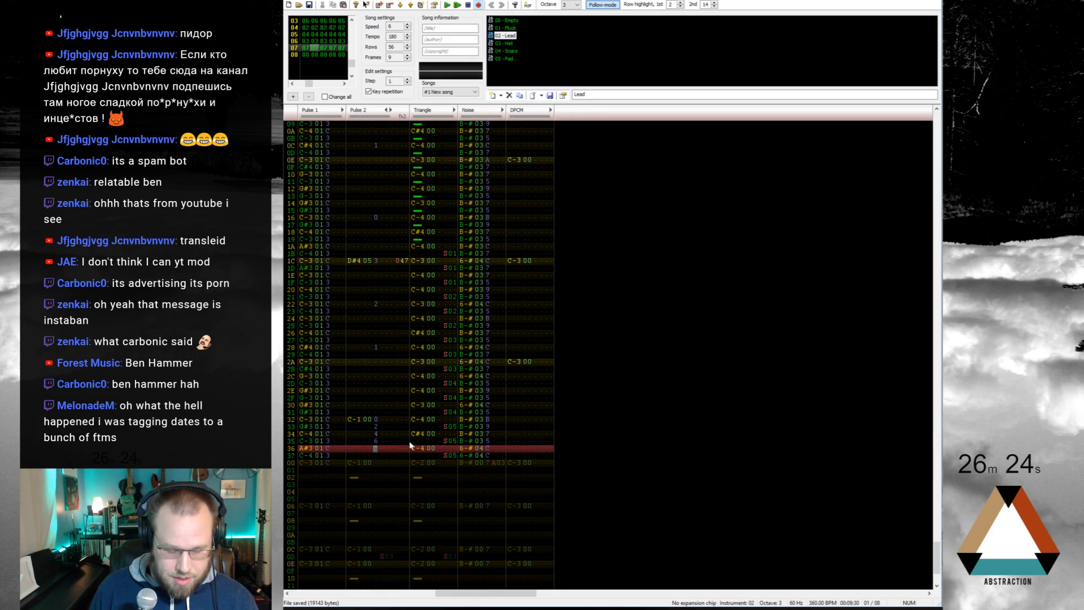
type("8a")
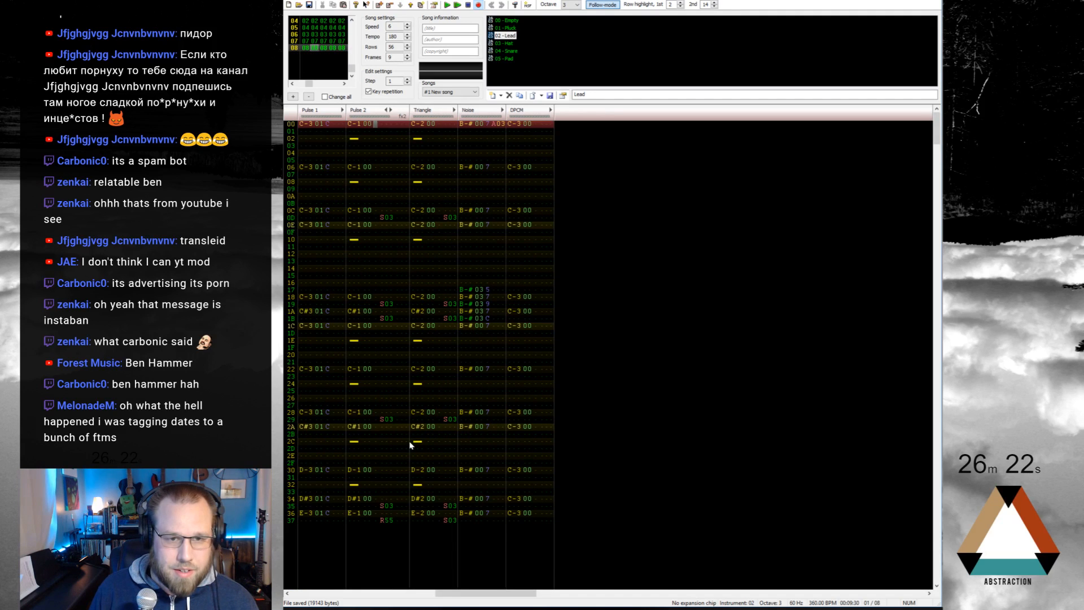
type("c")
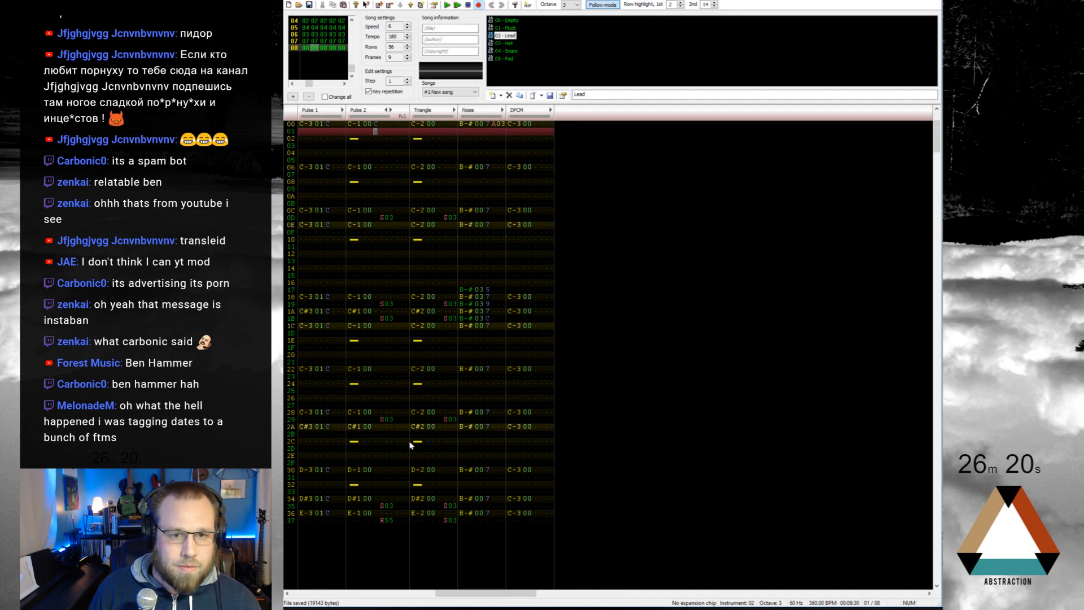
Step: Enter a 0 effect in Pulse 2's second effect column on row 32 of frame 07 and play the transition into frame 08
key("Up")
key("Up")
key("Right")
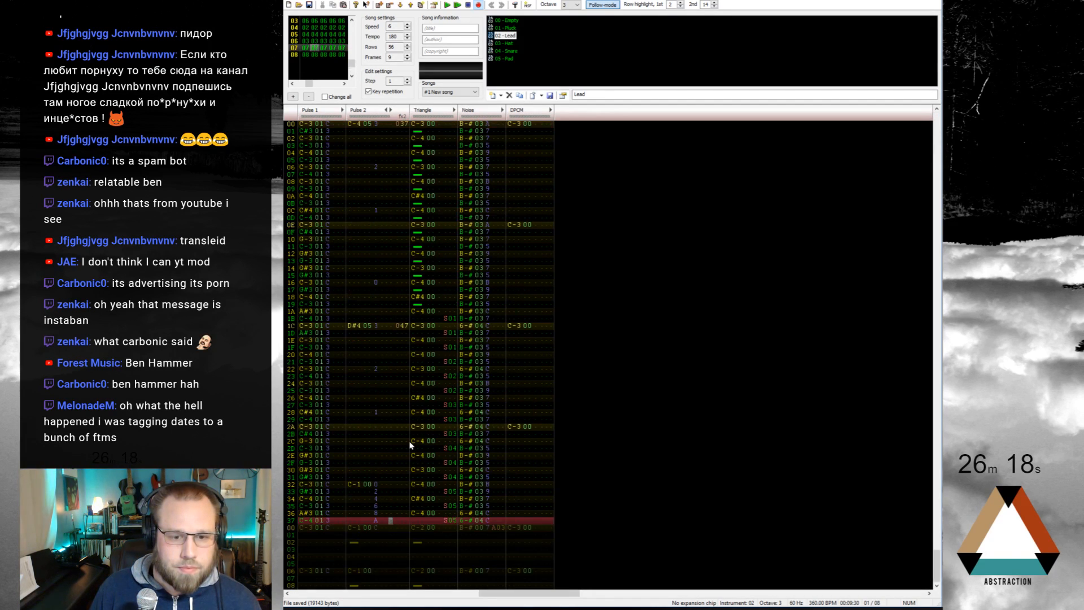
key("Up")
key("Up")
key("Up")
key("Up")
key("Up")
key("Right")
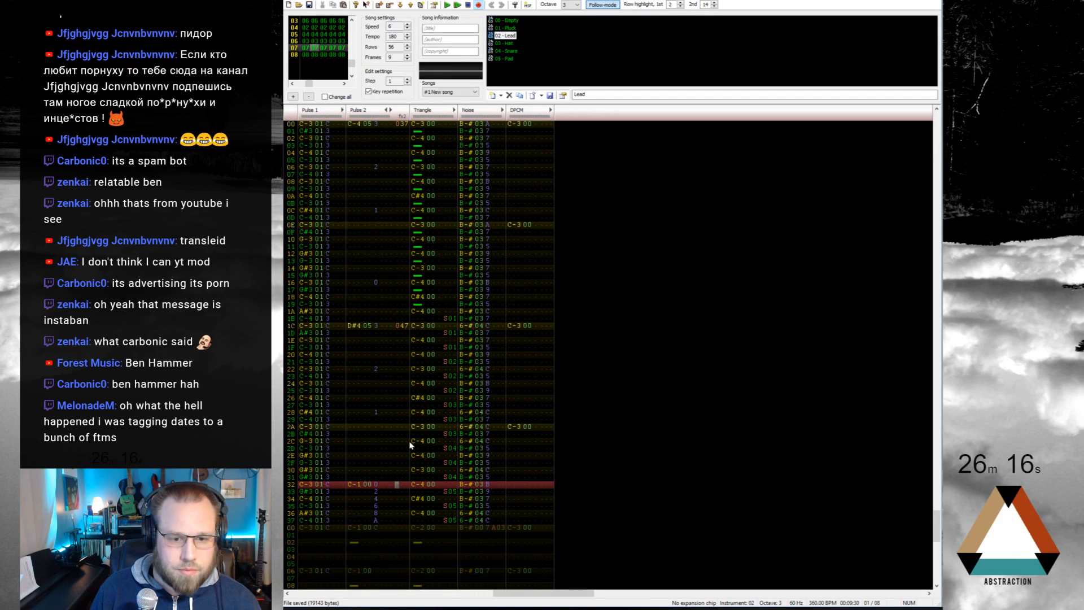
key("0")
key("Return")
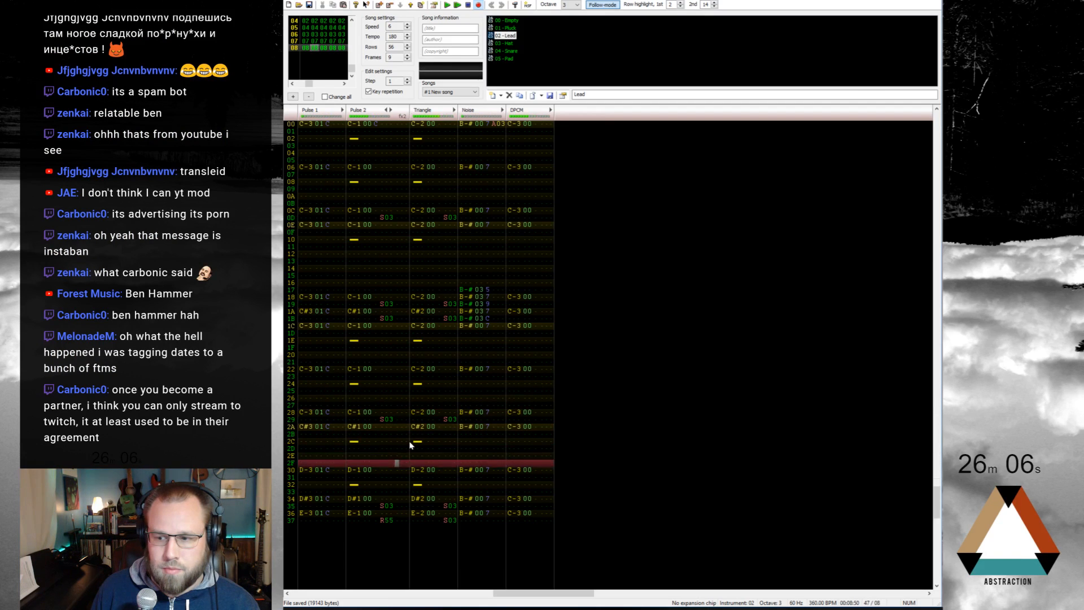
Step: Save the song and play it from frame 00
key("Up")
key("Up")
key("Up")
key("ctrl+s")
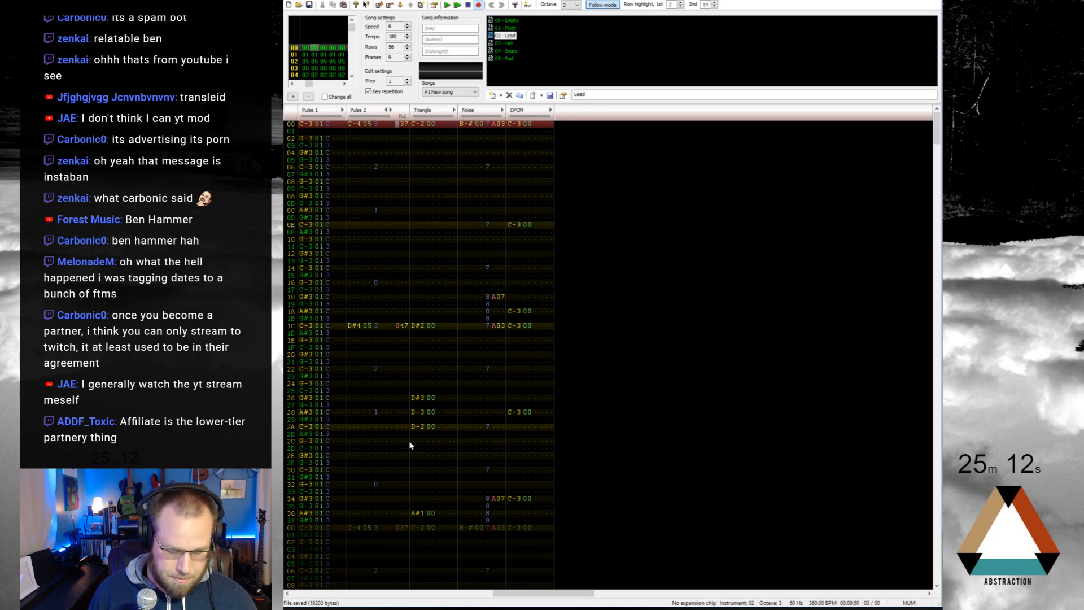
key("Return")
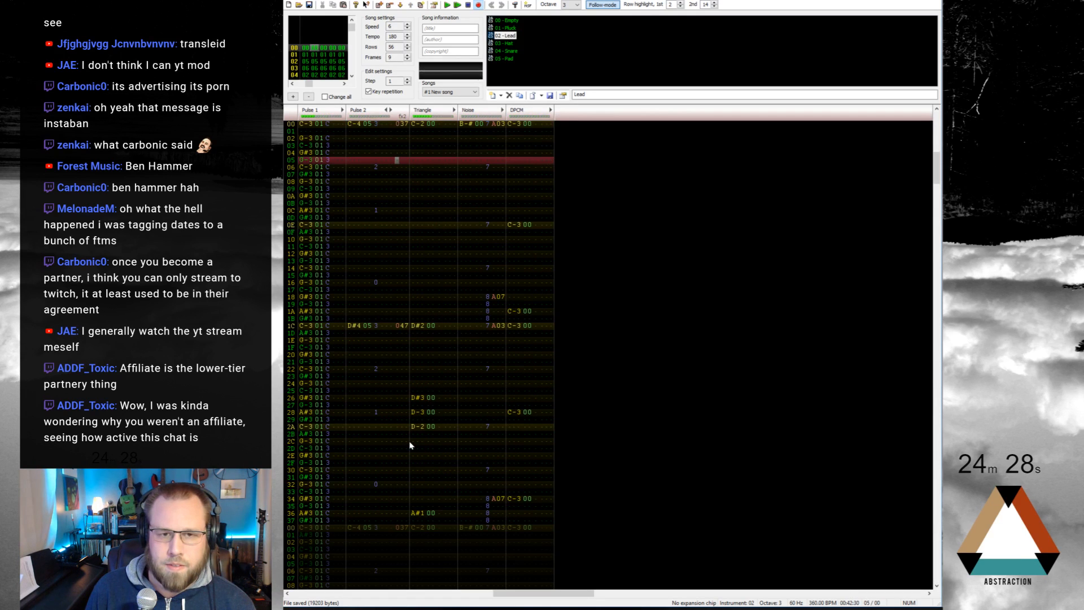
Step: Copy the entire contents of frame 08 into a newly inserted frame 09
scroll(427, 387, "up", 10)
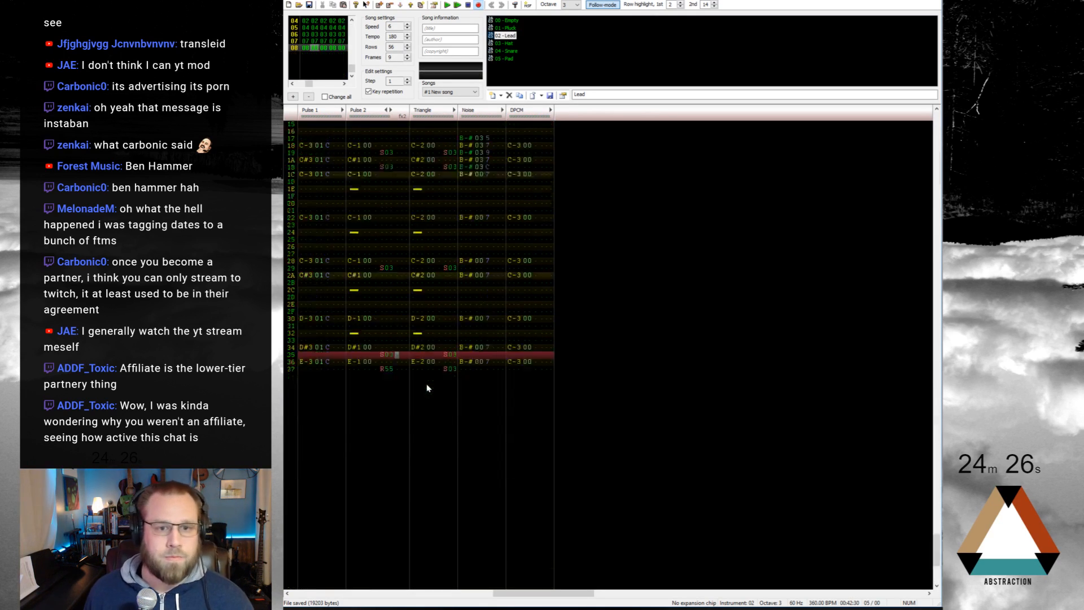
scroll(411, 384, "up", 2)
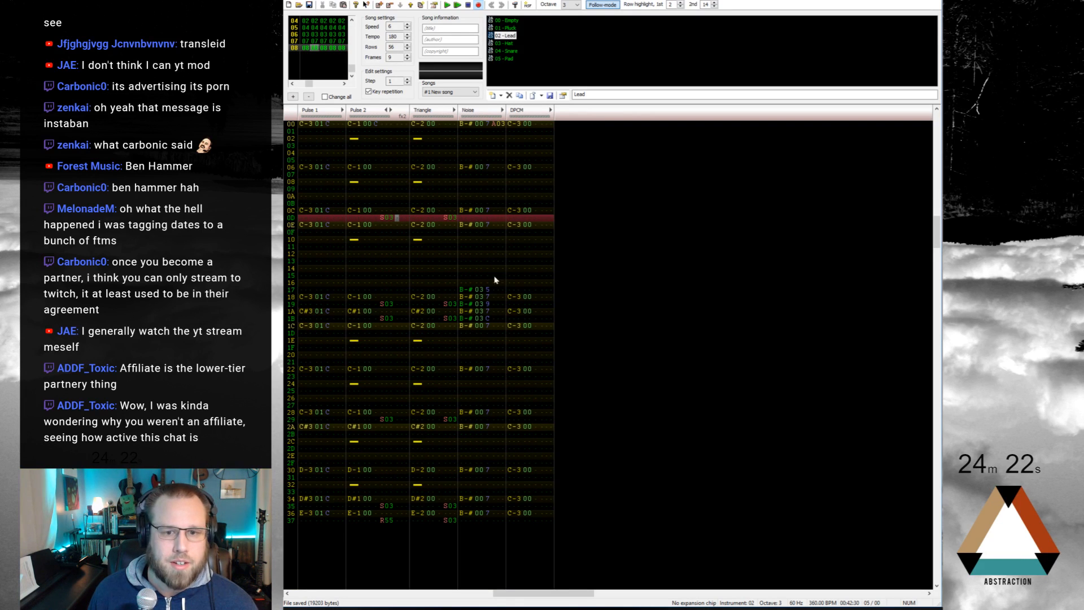
key("ctrl+a")
key("ctrl+a")
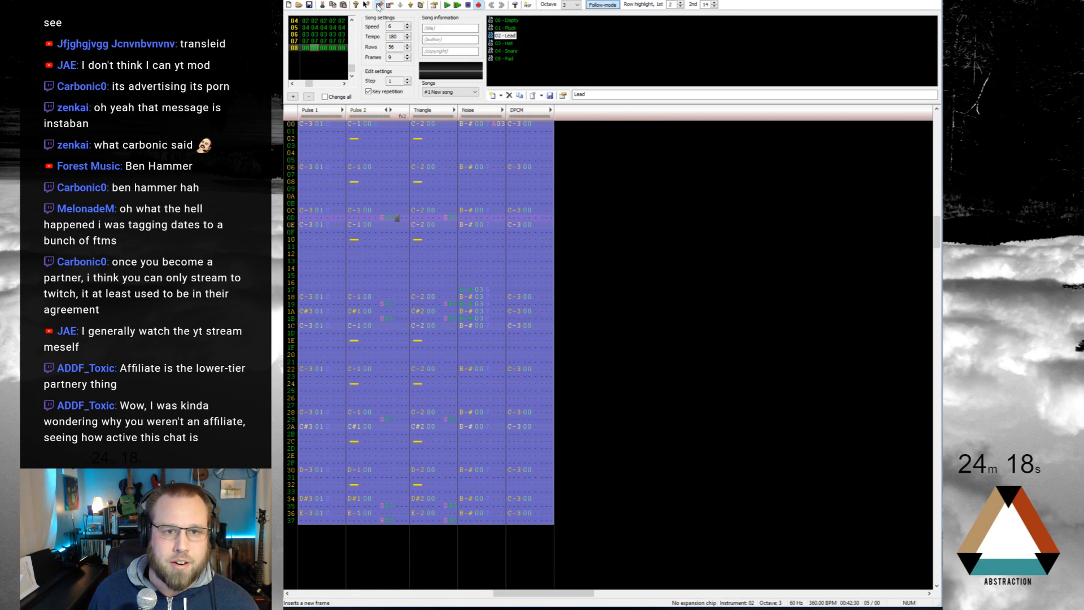
left_click(378, 6)
left_click(309, 127)
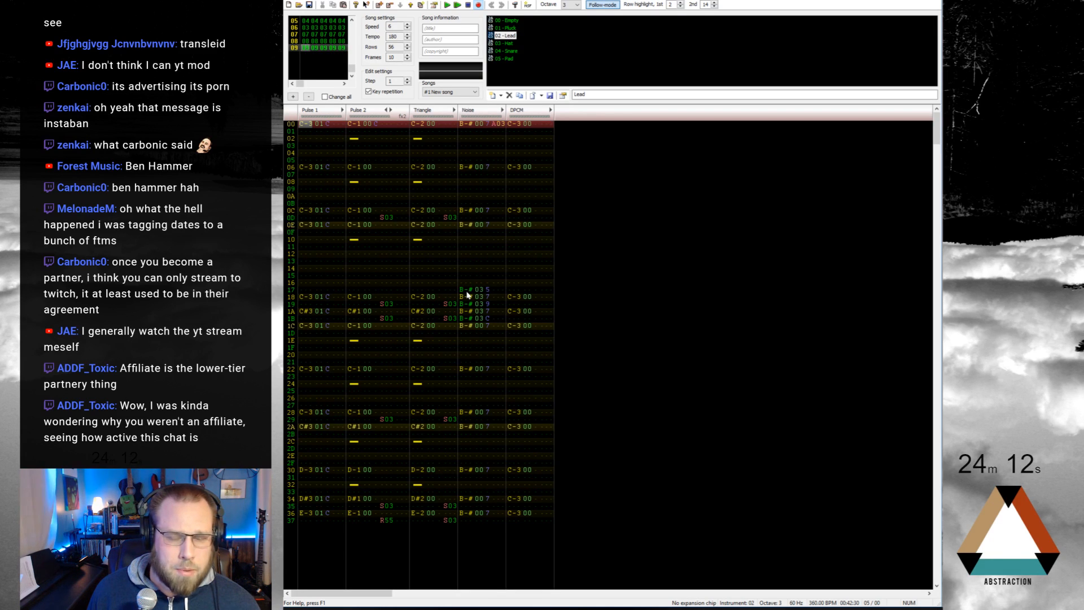
Step: Copy the hats from Noise rows 19 to 1B to row 03 in frame 09 and delete the hat on row 03
left_click_drag(467, 291, 485, 319)
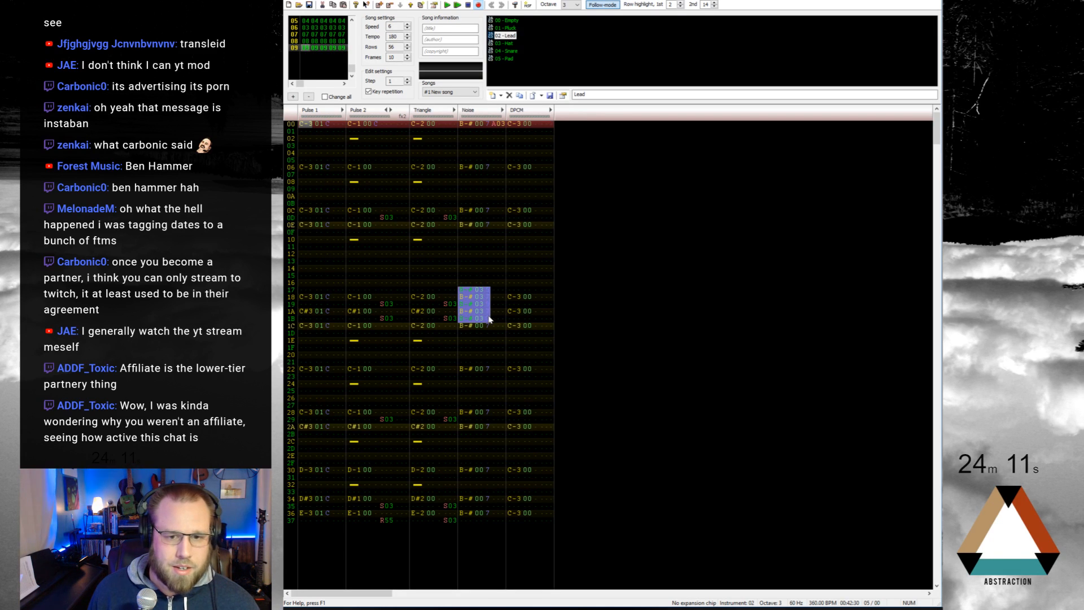
left_click(467, 125)
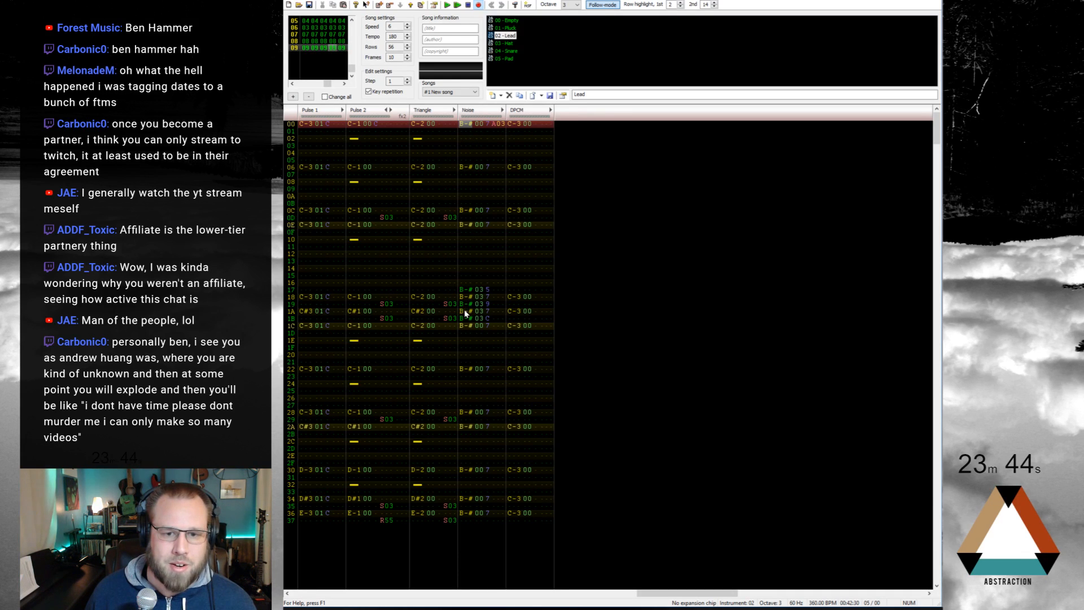
left_click_drag(465, 306, 489, 320)
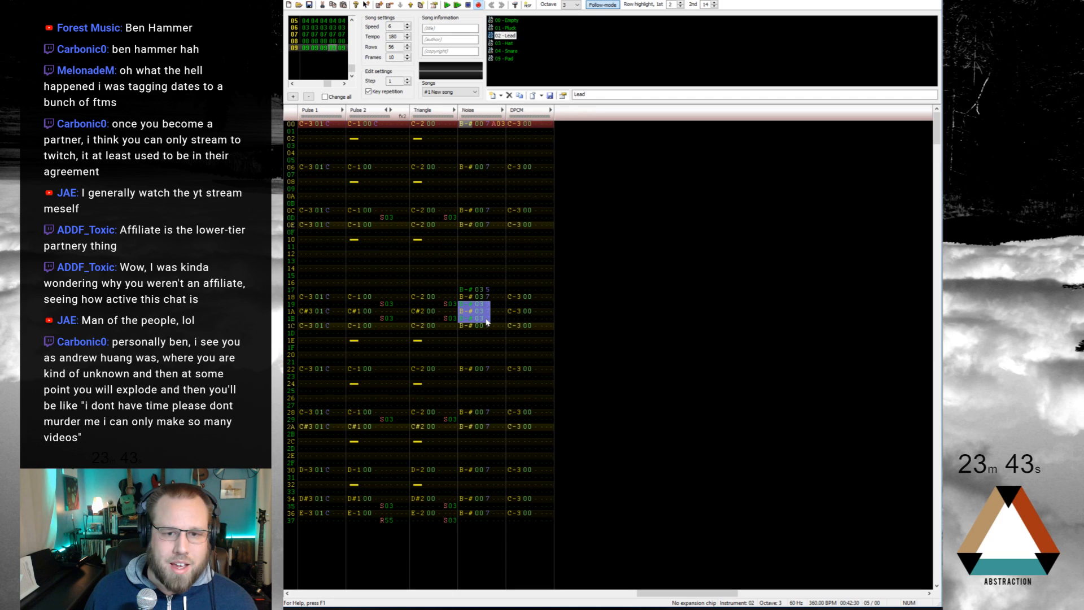
left_click(464, 146)
key("ctrl+v")
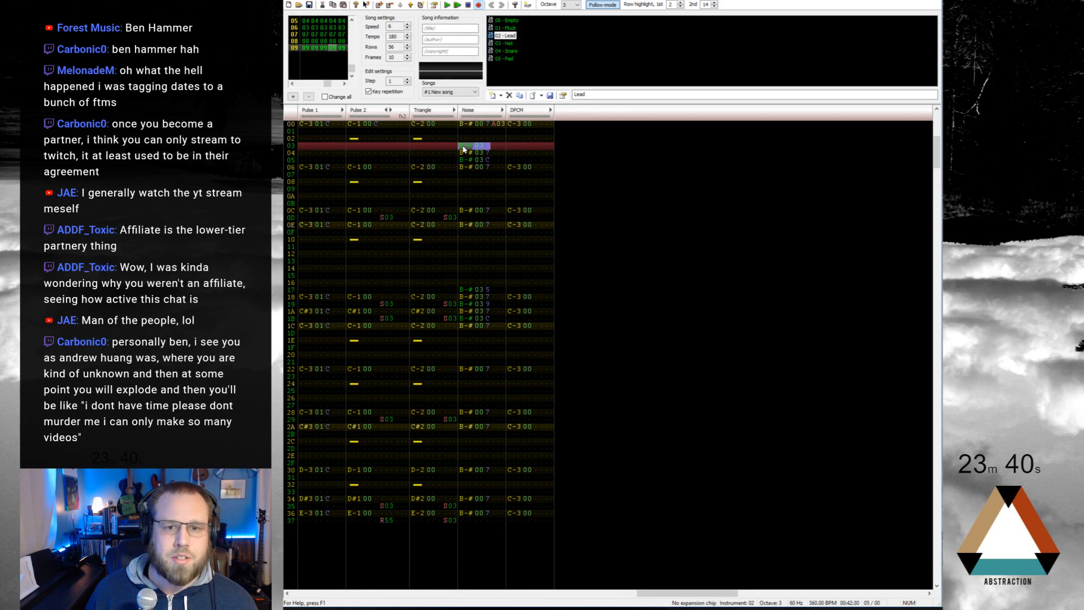
key("Delete")
key("Home")
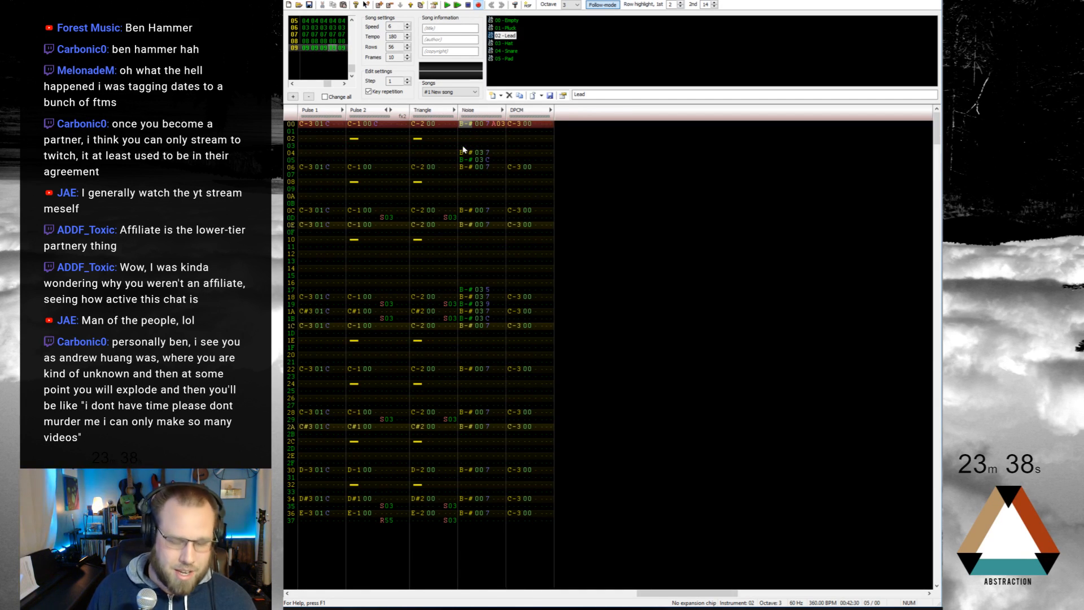
Step: Copy the two hats on Noise rows 04 and 05 of frame 09 to rows 0A and 0B, and save the song
left_click_drag(462, 153, 490, 160)
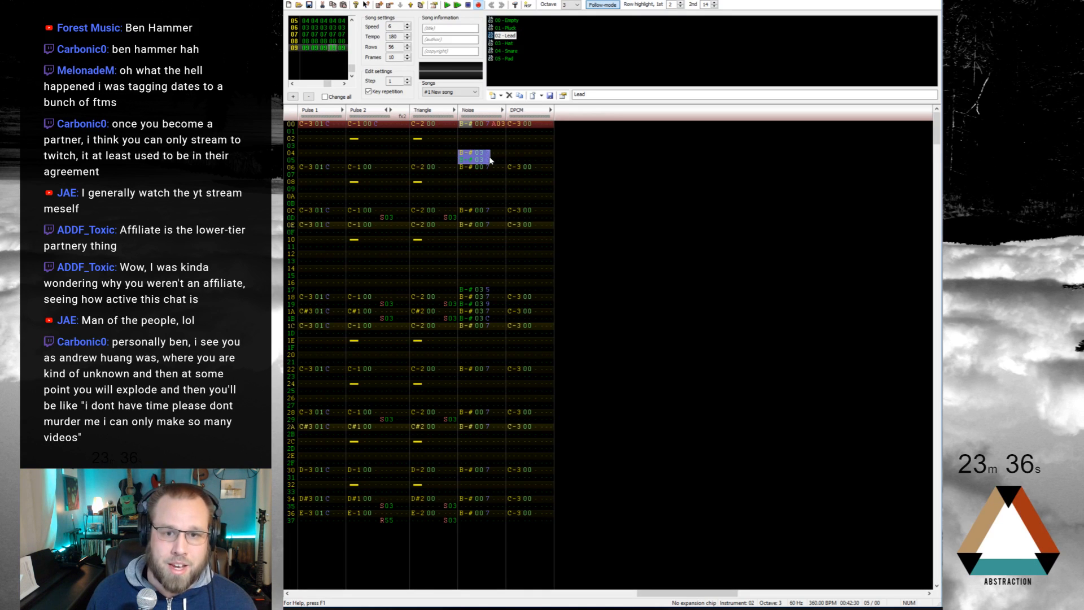
left_click(468, 198)
key("ctrl+v")
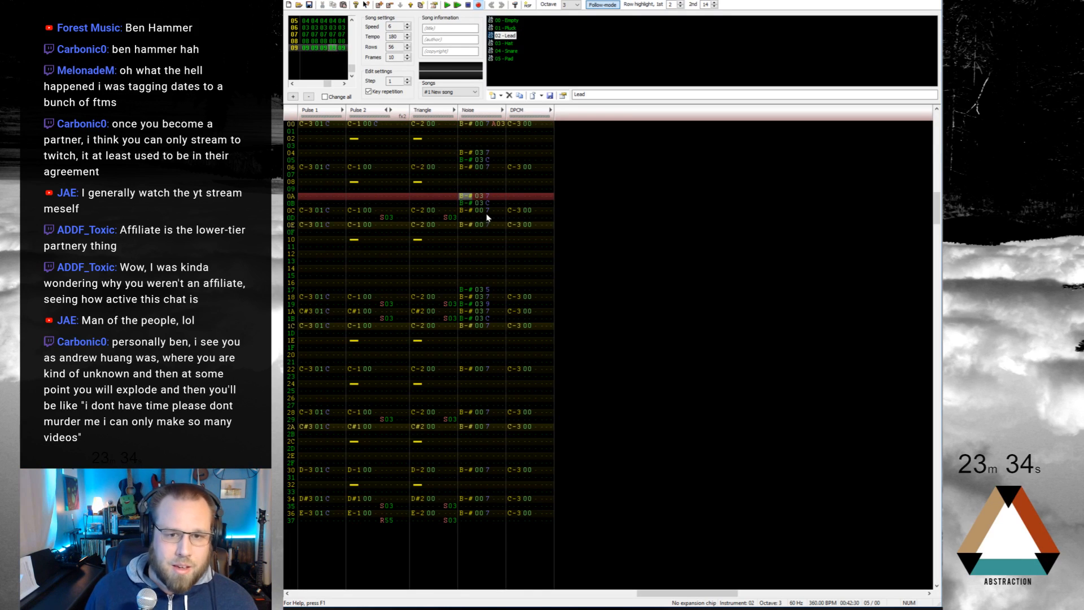
key("Home")
key("ctrl+s")
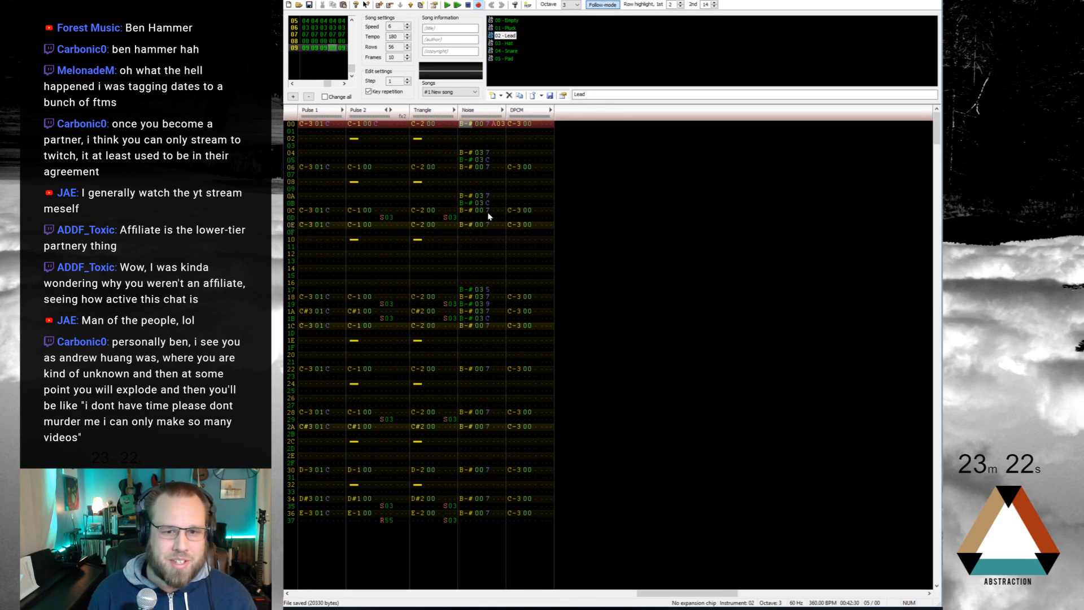
Step: Copy the 6-# 04 C snare from Noise row 36 of frame 07 onto rows 04 and 0A of frame 09
scroll(489, 217, "up", 4)
scroll(489, 216, "up", 16)
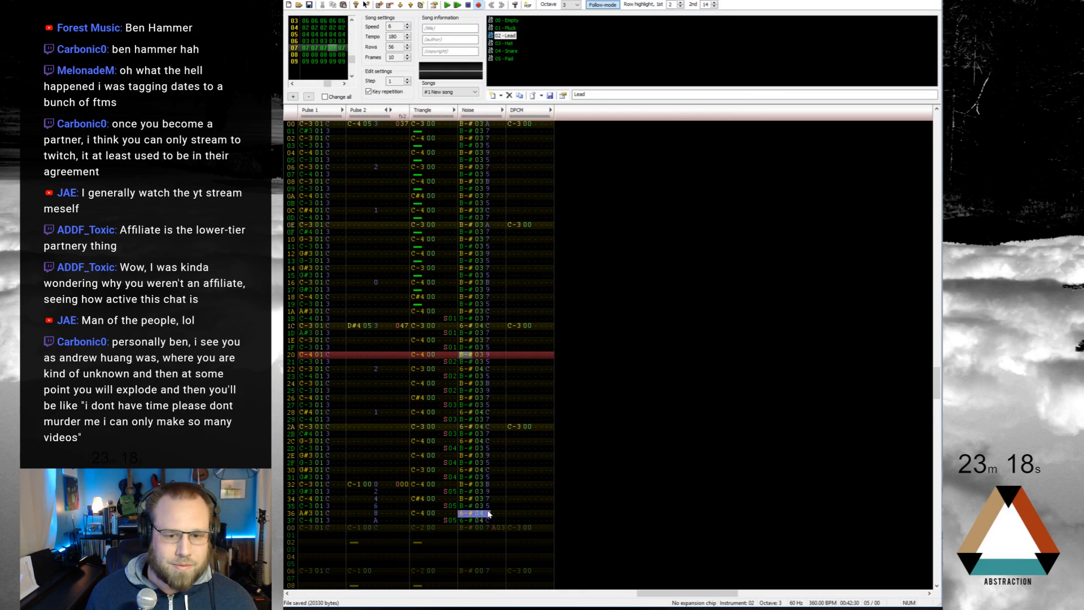
scroll(511, 487, "down", 10)
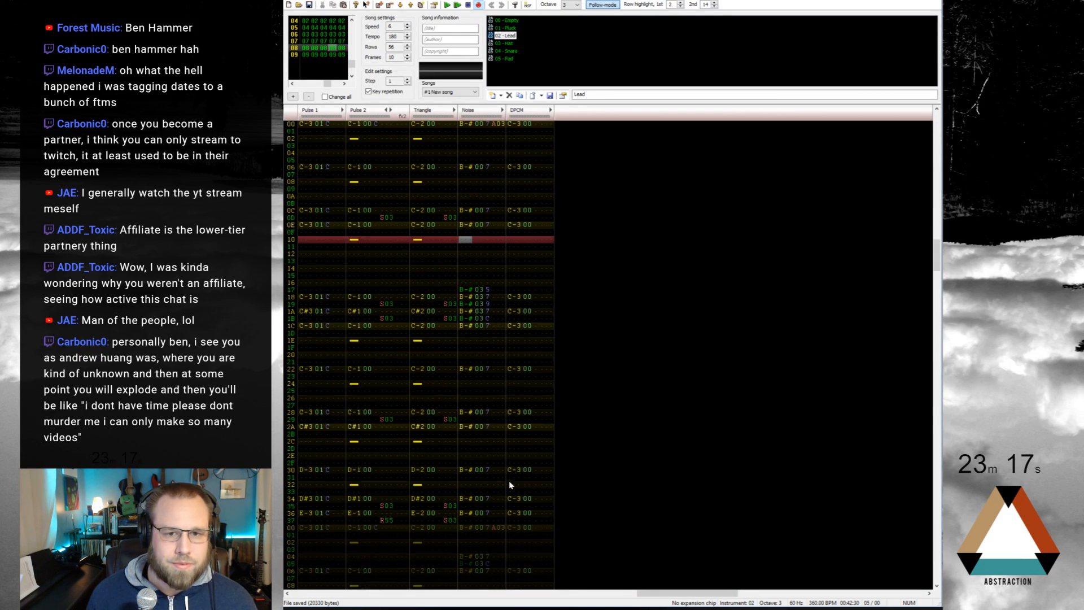
left_click(463, 153)
scroll(493, 315, "down", 14)
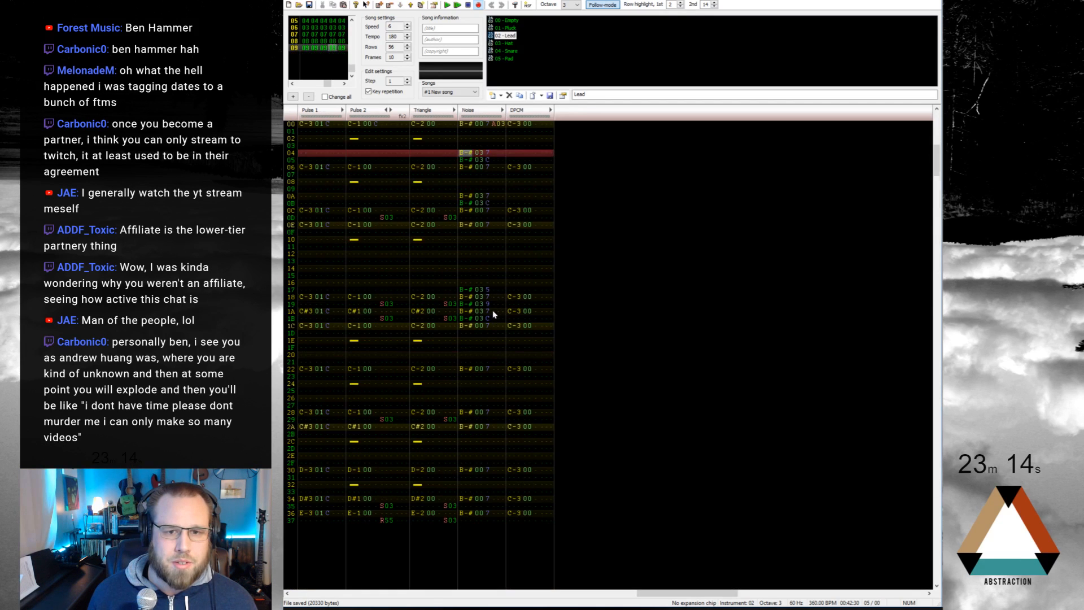
scroll(493, 315, "down", 4)
scroll(485, 255, "up", 3)
left_click(467, 154)
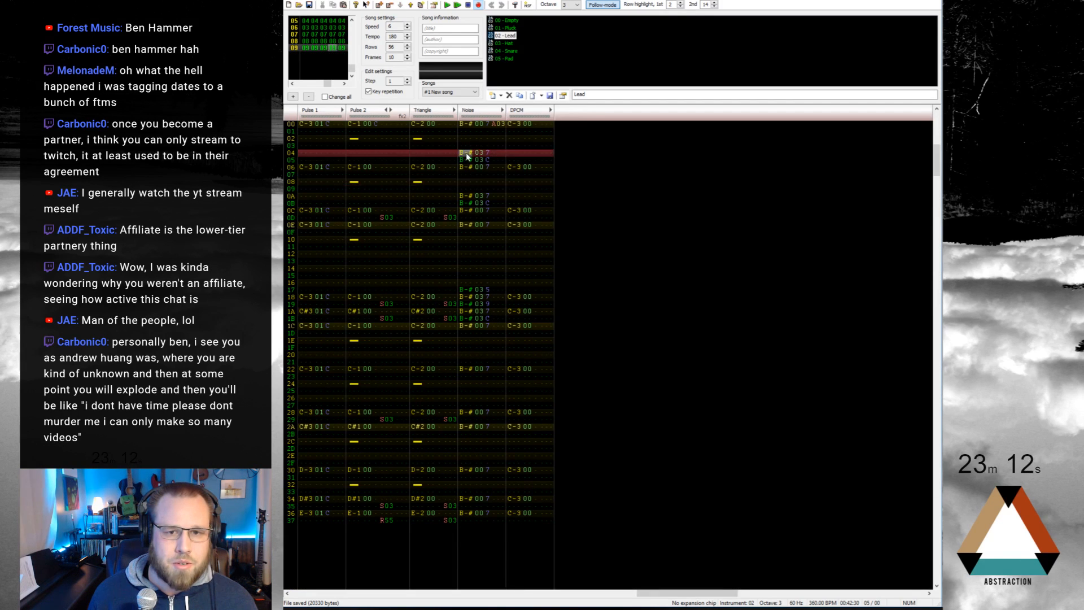
left_click(467, 197)
type("6-# 04 C")
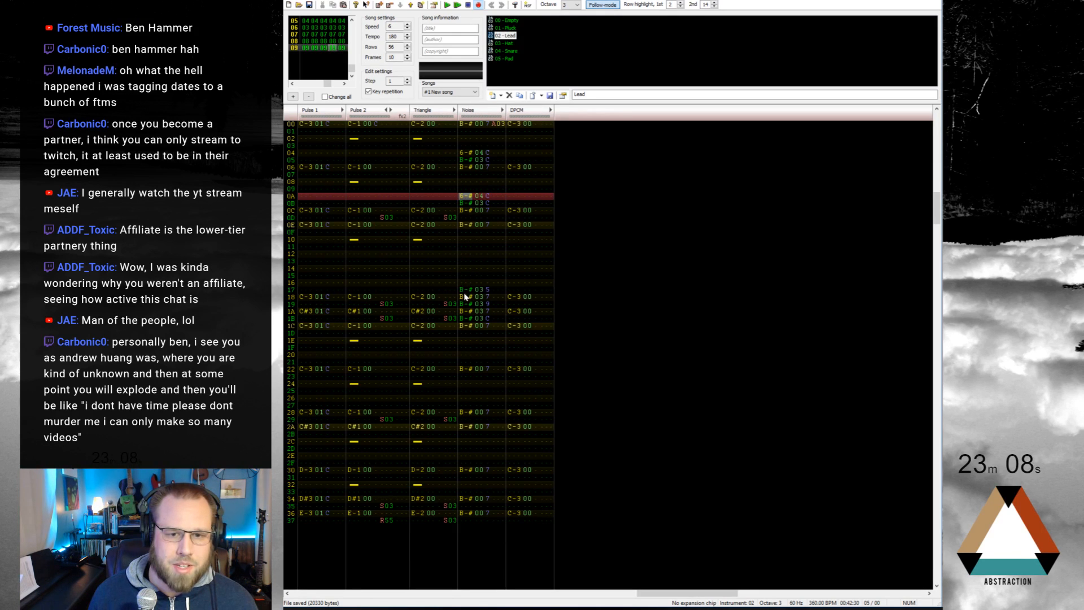
Step: Add the same 6-# 04 C snare on Noise rows 20, 26, 2E and 32 of frame 09
left_click(467, 355)
type("6-# 04 C")
left_click(467, 399)
type("6-# 04 C")
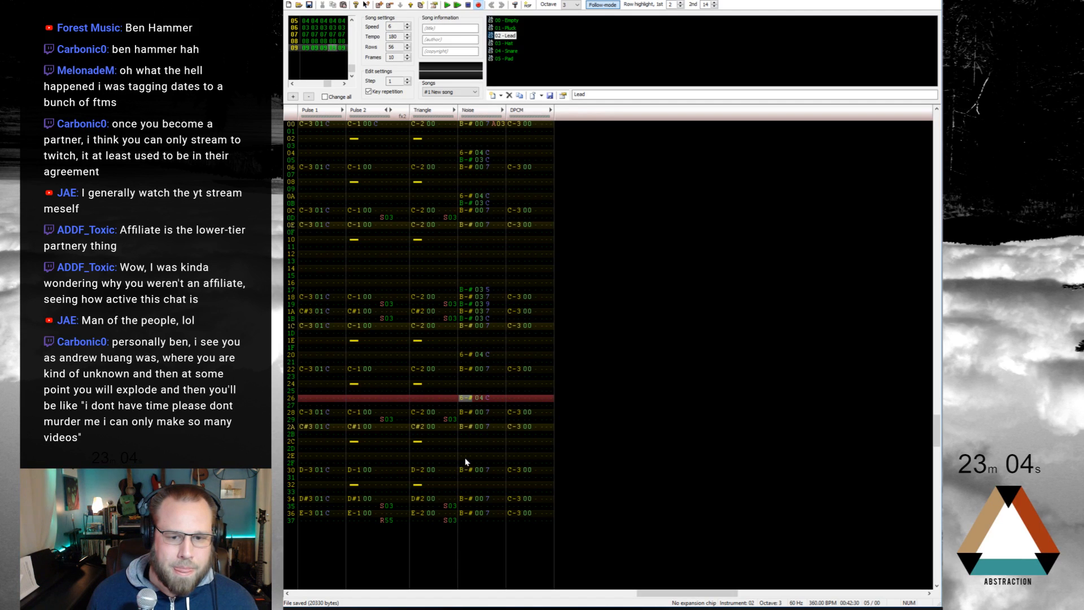
left_click(466, 456)
key("ctrl+v")
left_click(465, 484)
key("ctrl+v")
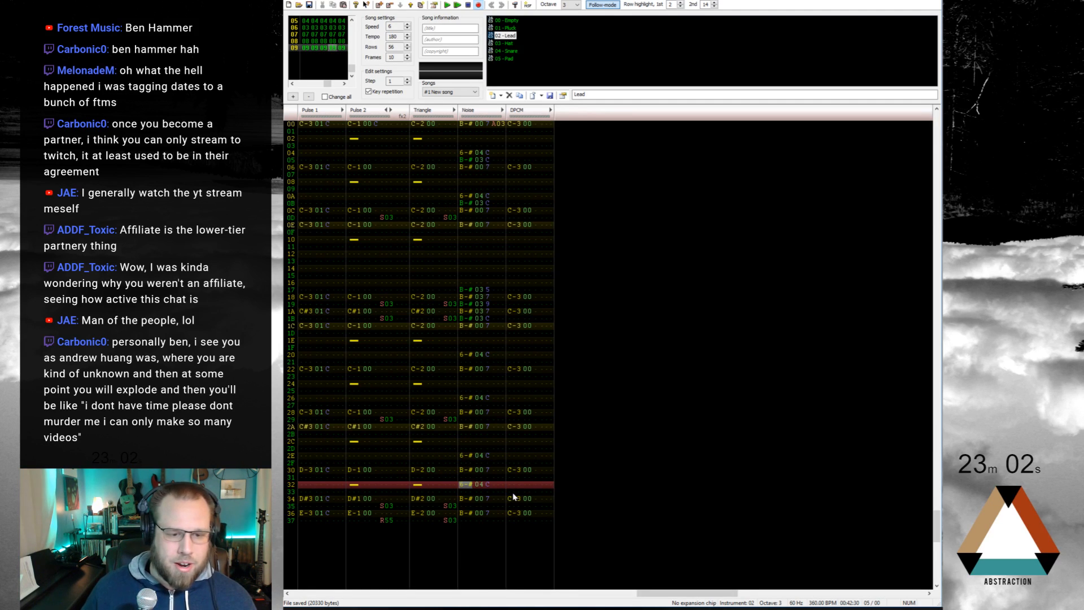
Step: Save the song and play it from the start of frame 08 through into frame 09
key("Home")
key("ctrl+s")
key("Up")
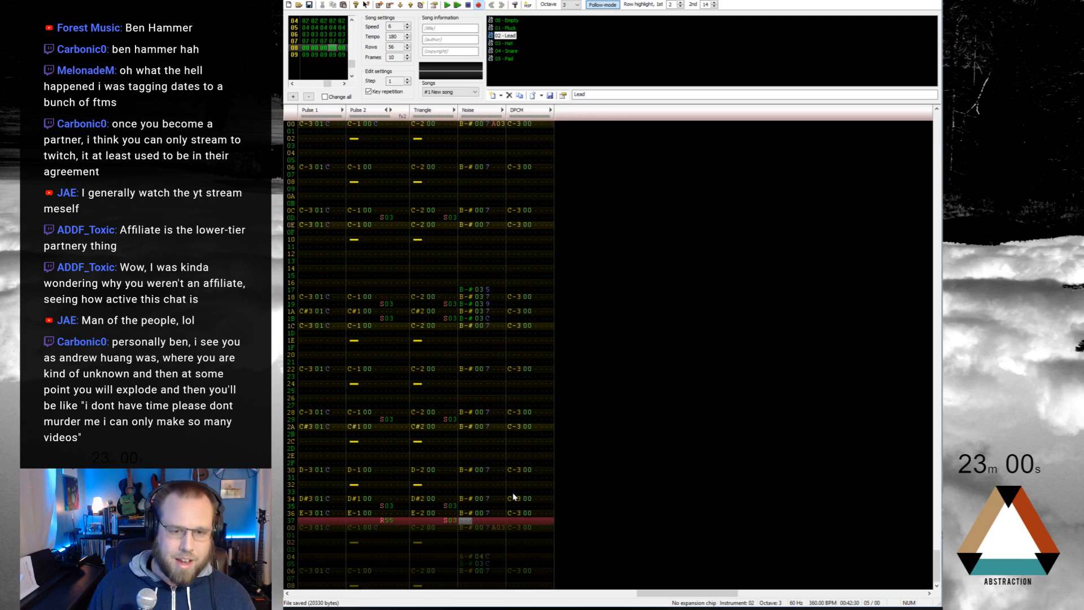
key("Home")
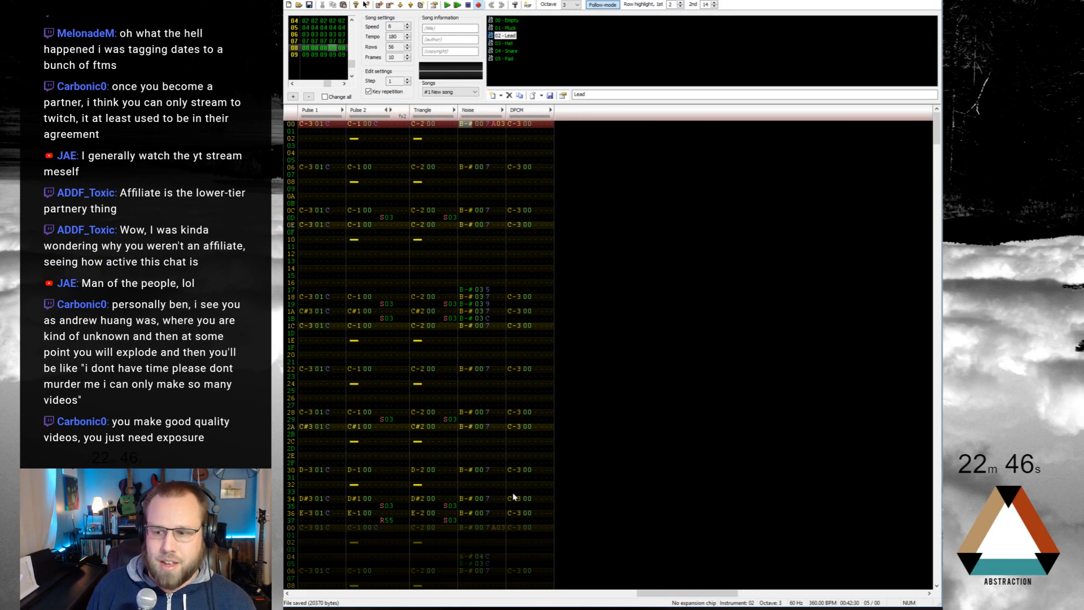
key("Return")
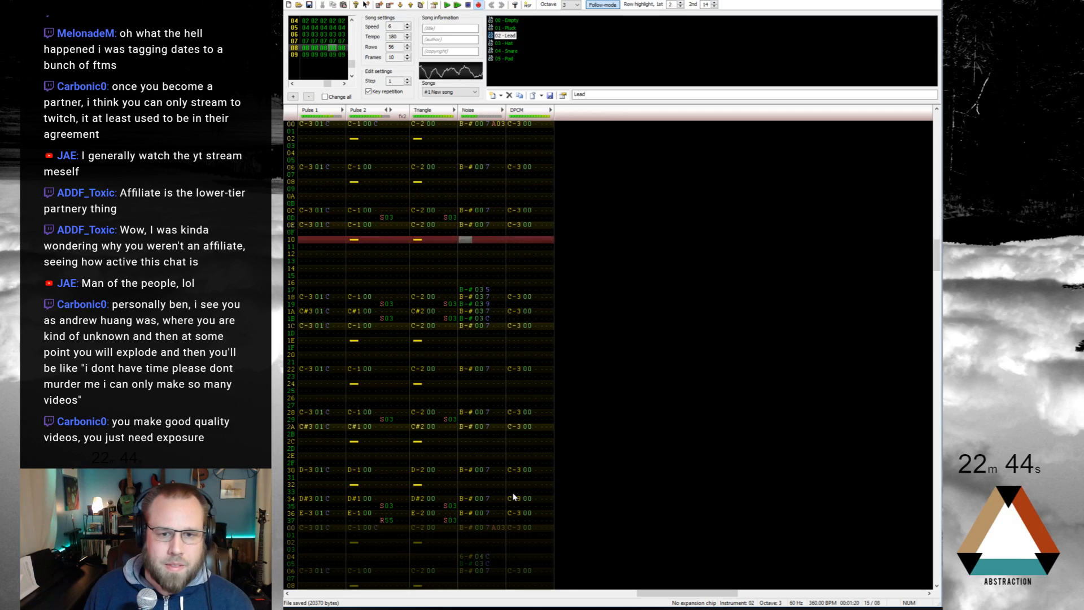
key("Return")
key("Home")
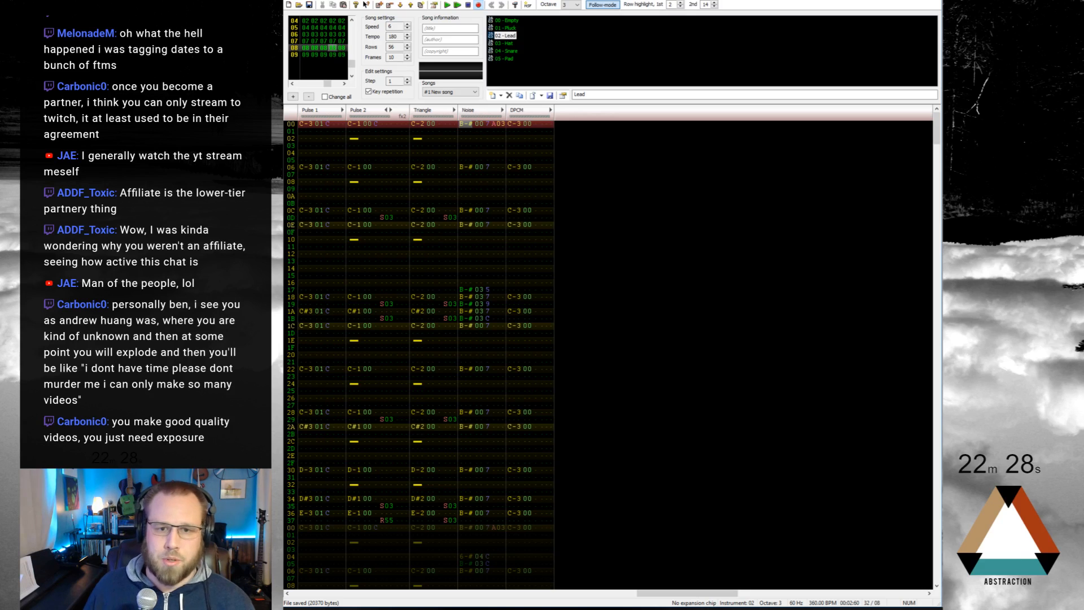
key("Return")
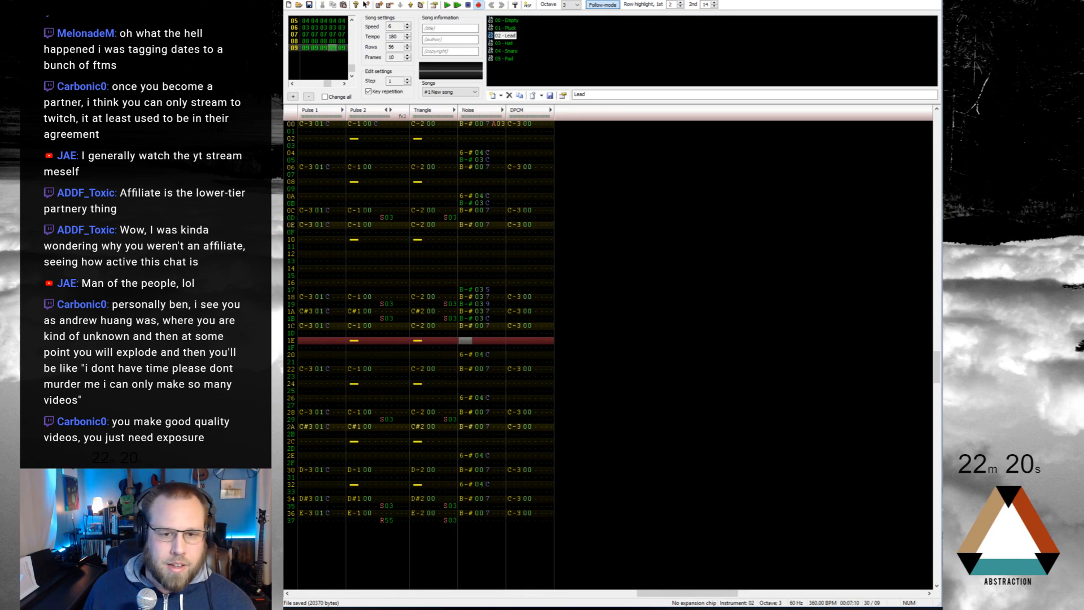
Step: Paste the snare on Noise rows 16 and 18 of frame 09, clear the hat on row 17, and play the frame
left_click(468, 282)
key("ctrl+v")
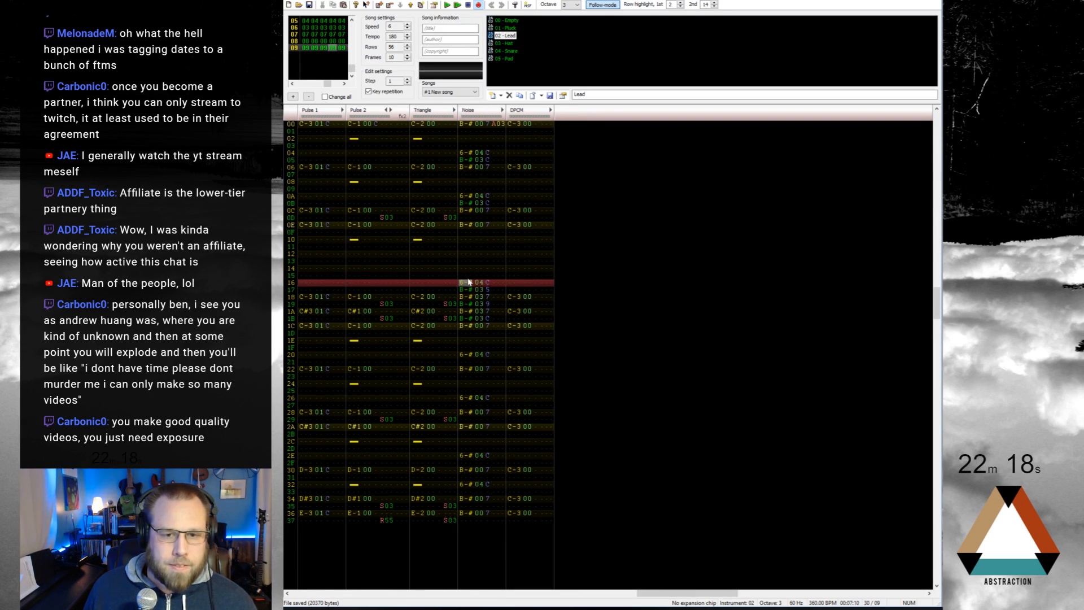
left_click(465, 296)
key("ctrl+v")
left_click_drag(465, 289, 495, 297)
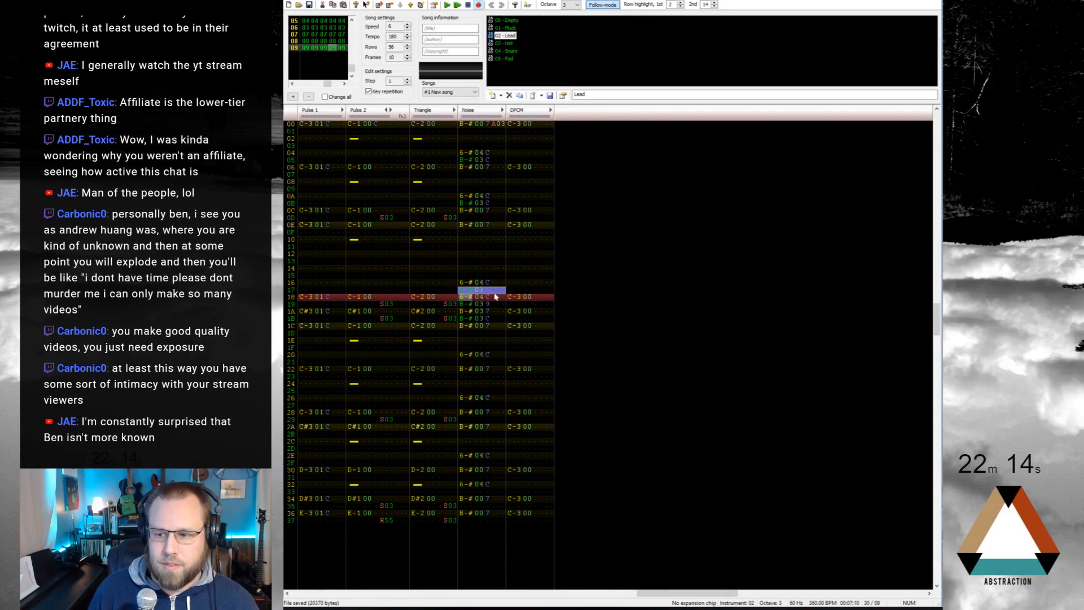
key("Home")
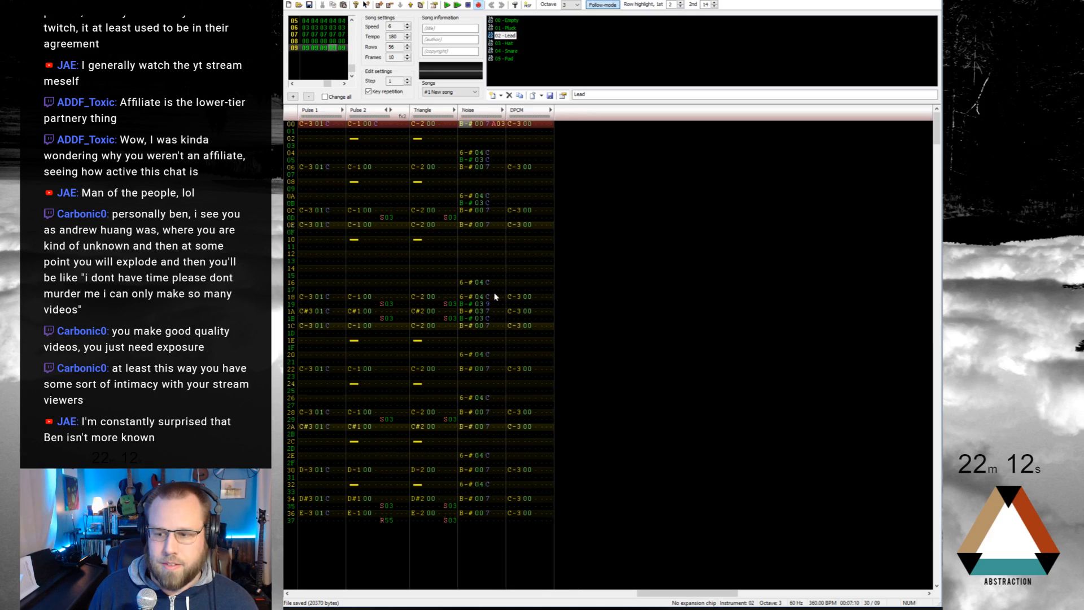
key("Return")
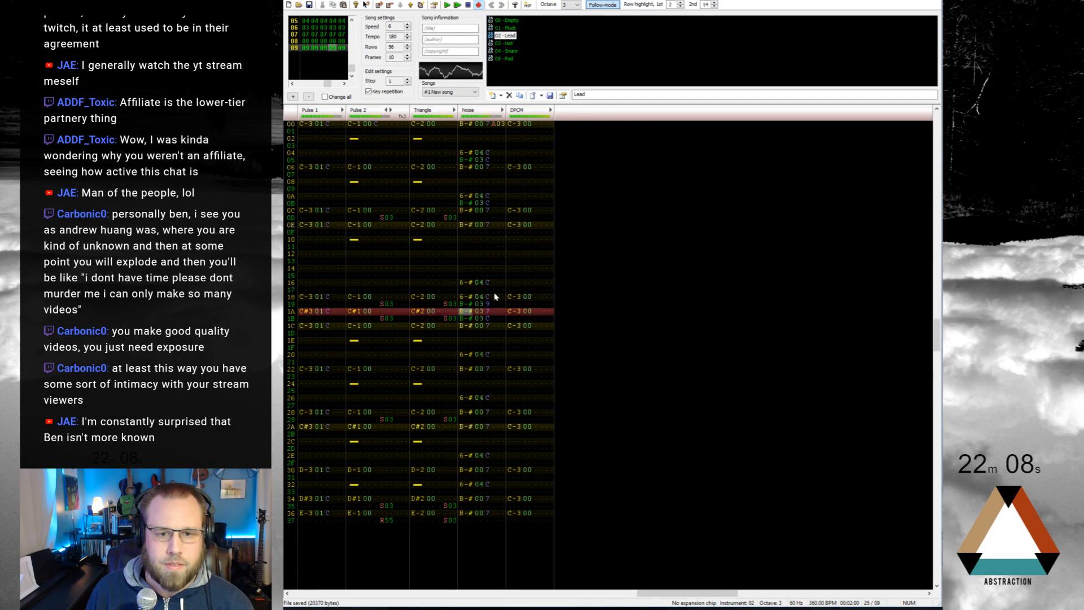
Step: Enter the 6-# 04 C snare on Noise row 17 and a B-# 03 C hat on row 18, and play the result
left_click(464, 291)
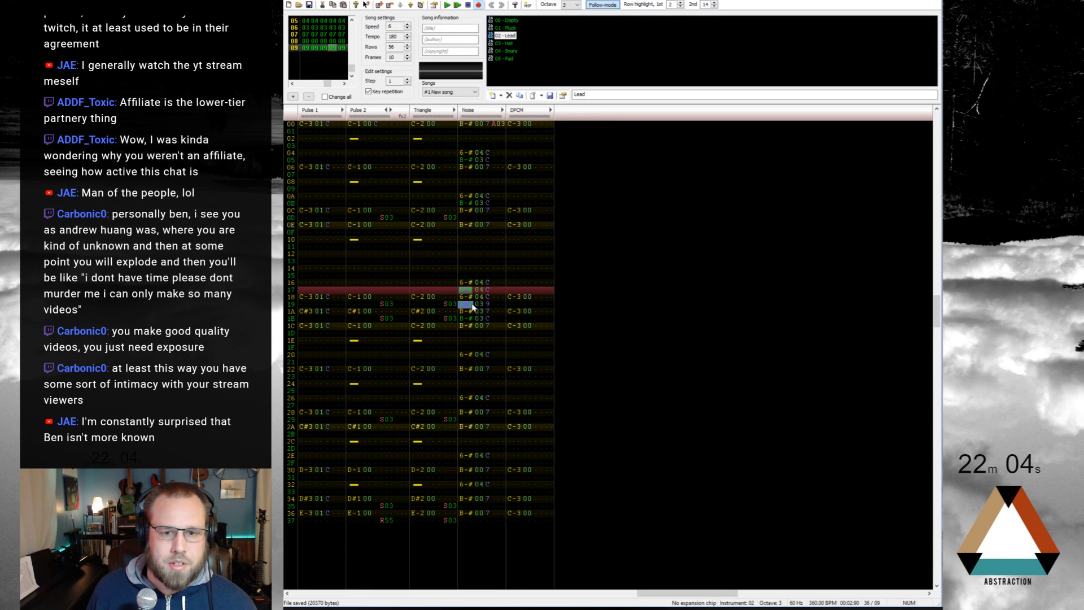
left_click(467, 298)
type("B-# 03 C")
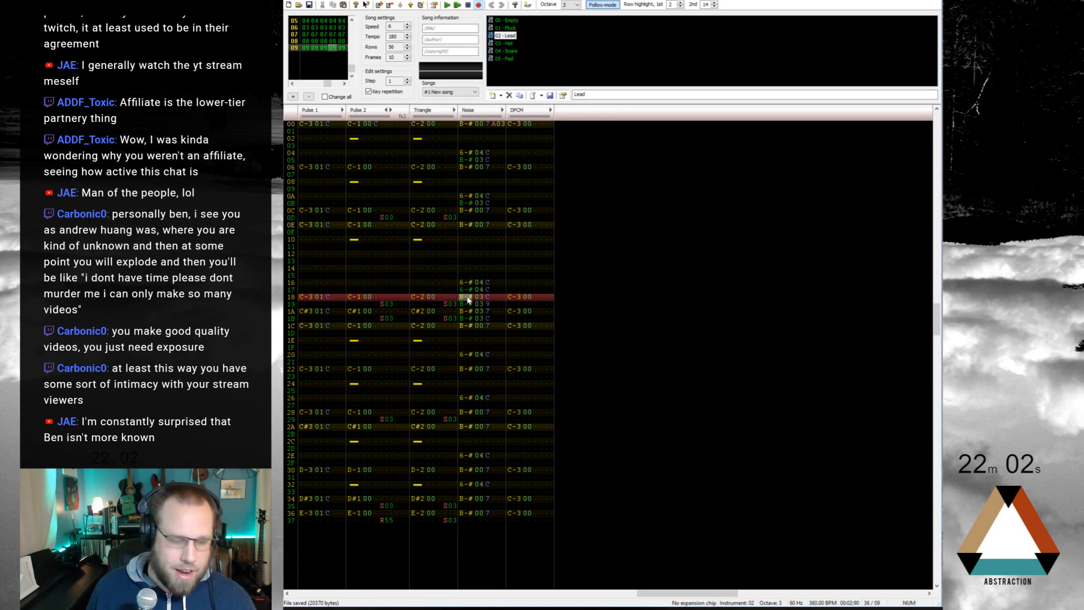
key("Return")
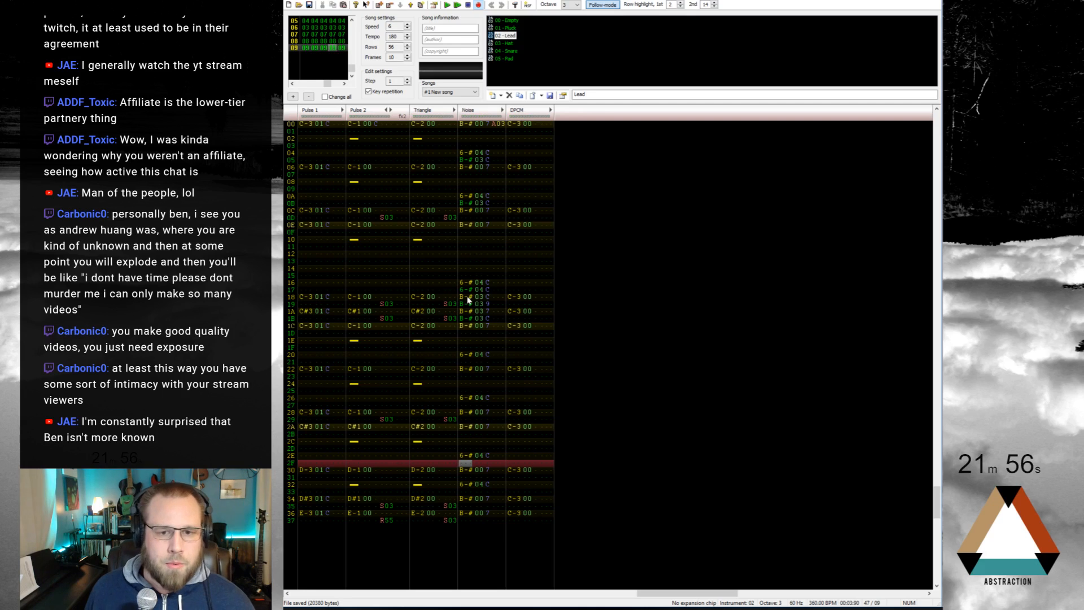
Step: Copy the hat on Noise row 19 to rows 21, 27, 2F, 33 and 37 of frame 09, and save the song
left_click_drag(466, 306, 486, 305)
key("ctrl+c")
left_click(468, 362)
key("ctrl+v")
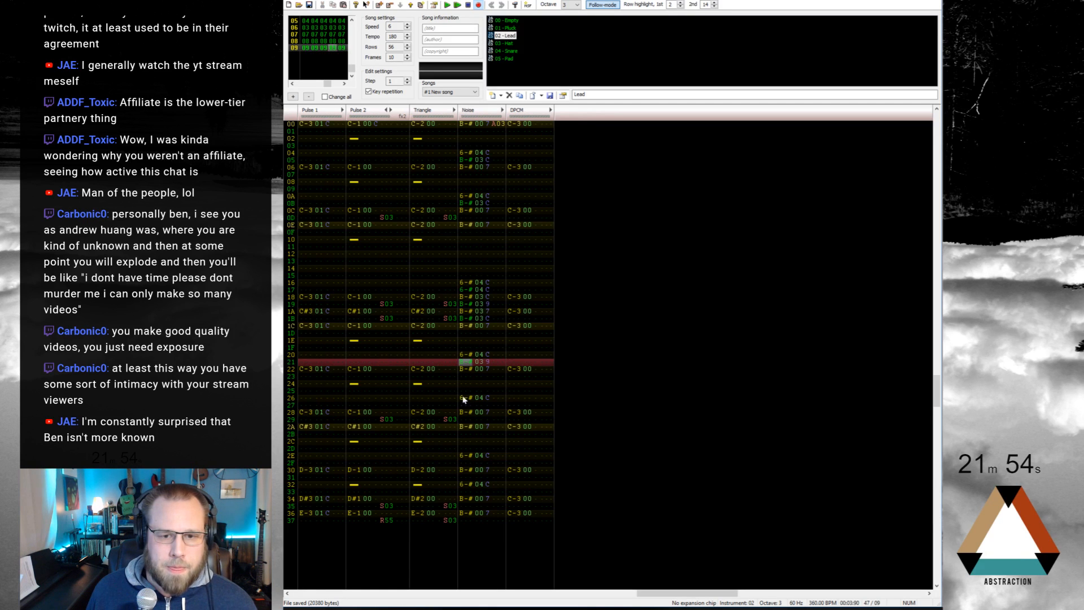
left_click(464, 405)
key("ctrl+v")
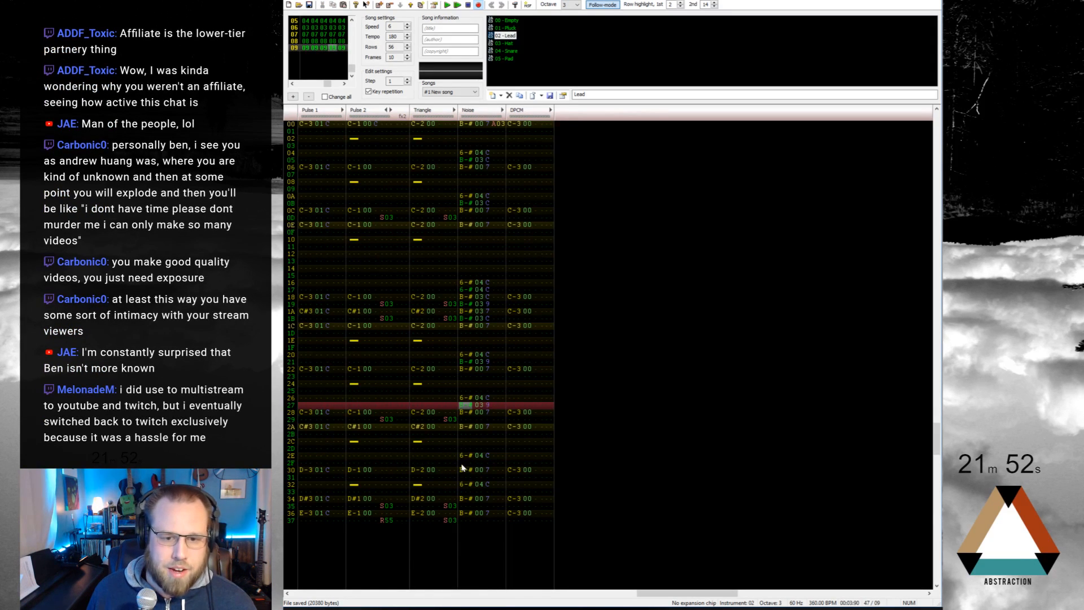
left_click(461, 463)
key("ctrl+v")
left_click(462, 492)
key("ctrl+v")
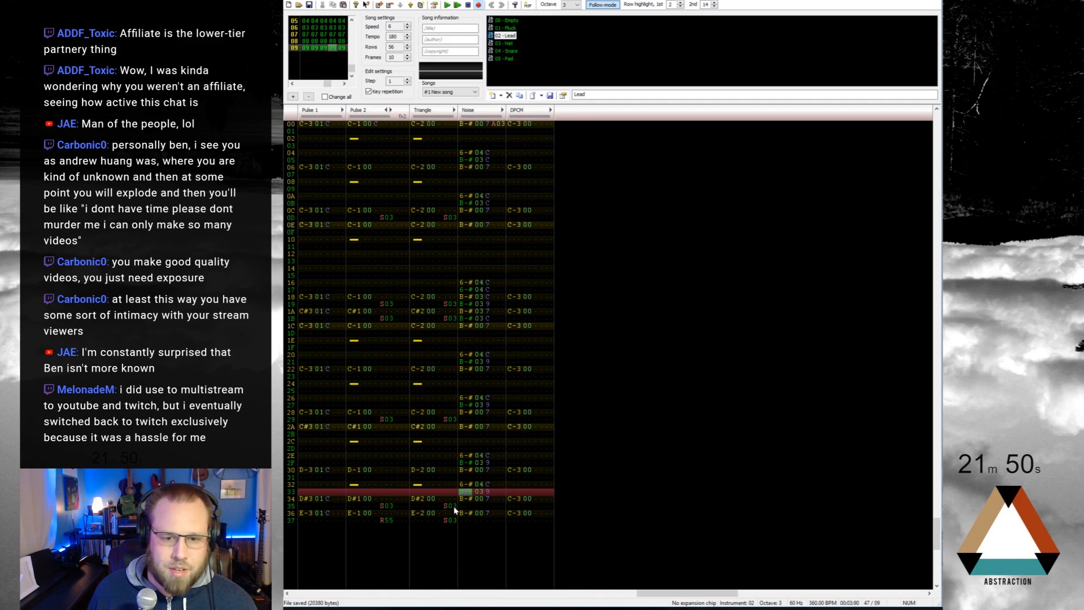
left_click(463, 520)
key("ctrl+v")
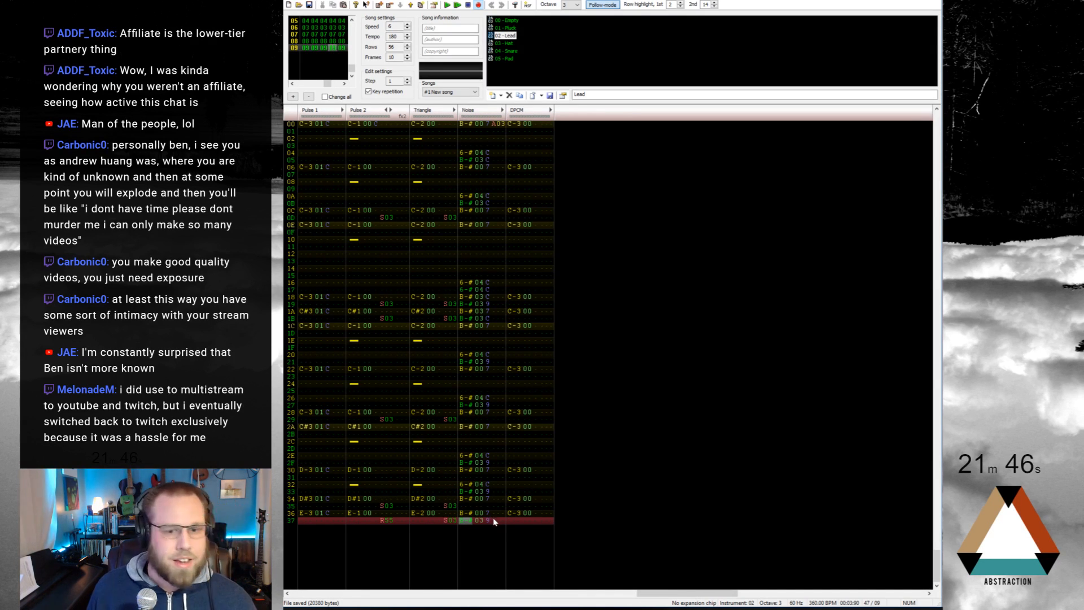
key("ctrl+s")
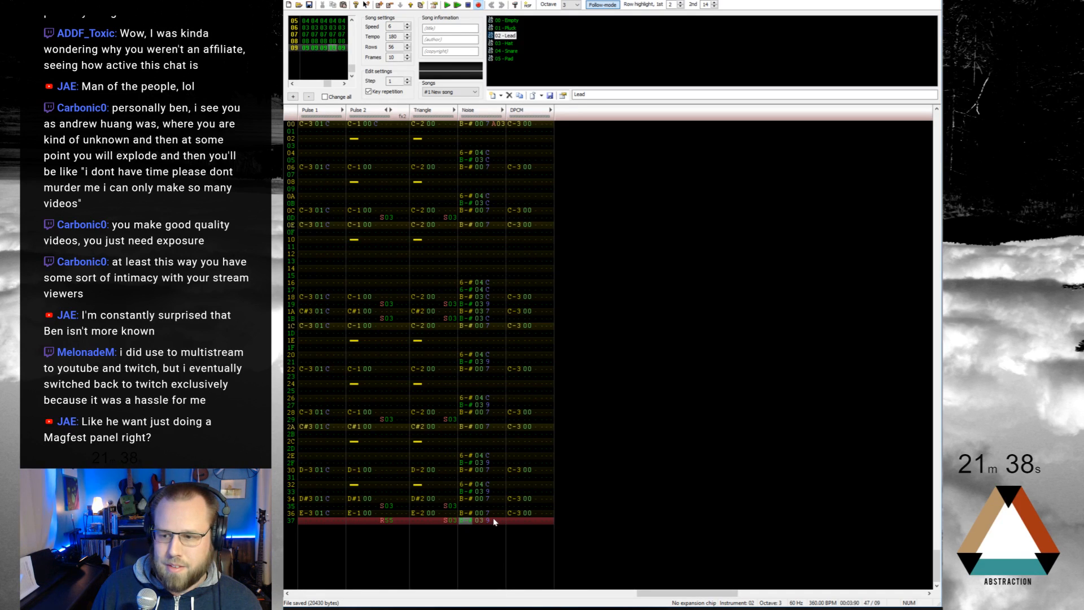
Step: Enter a note cut on Triangle row 01 of frame 09 and C-3 with instrument 00 Empty on row 02
key("Down")
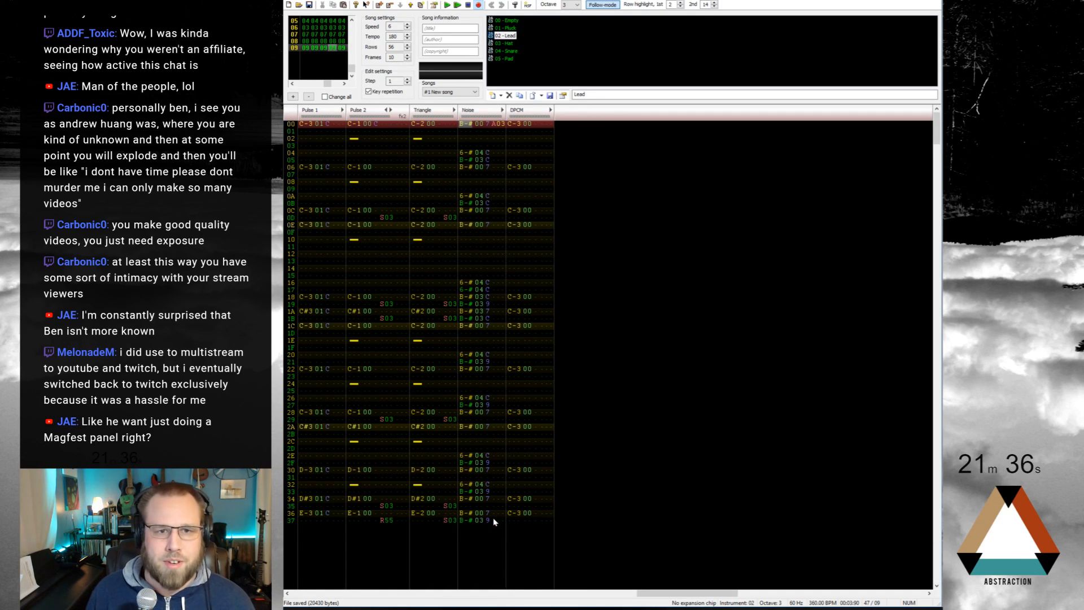
key("ctrl+Left")
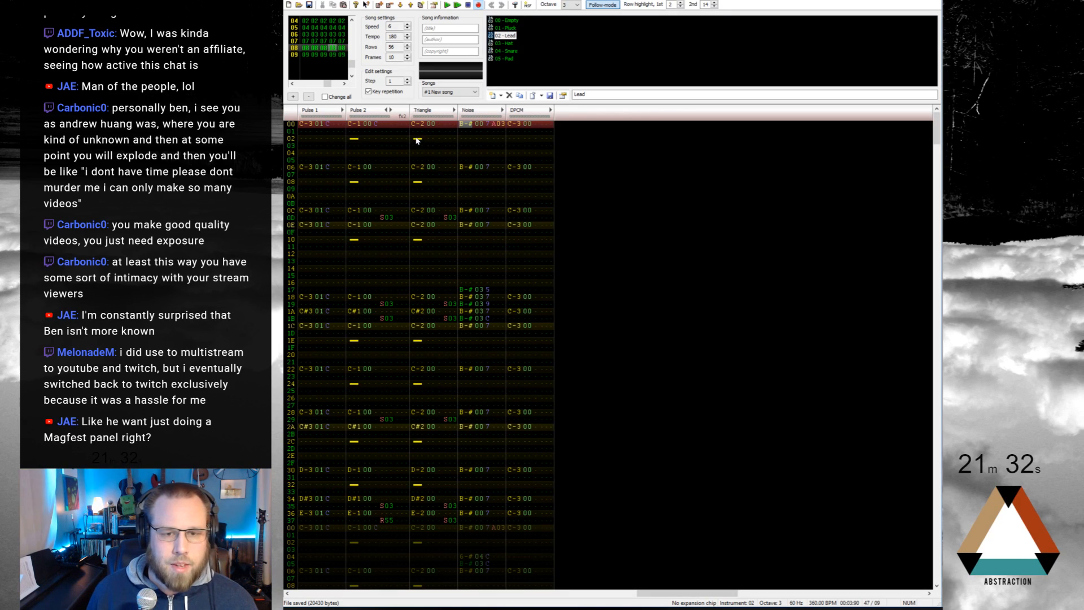
key("ctrl+Right")
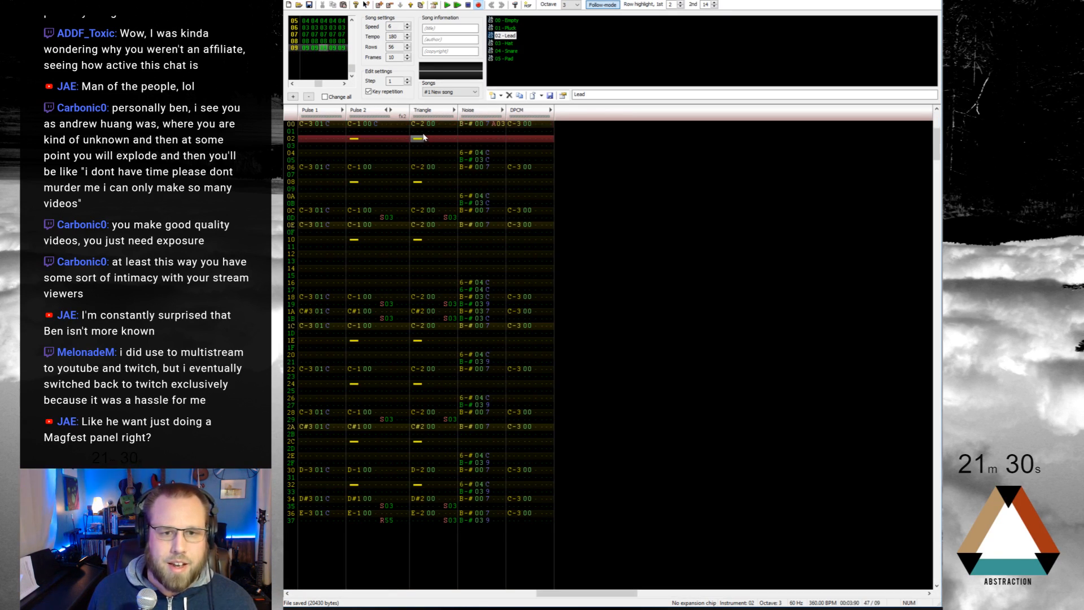
left_click(417, 133)
key("1")
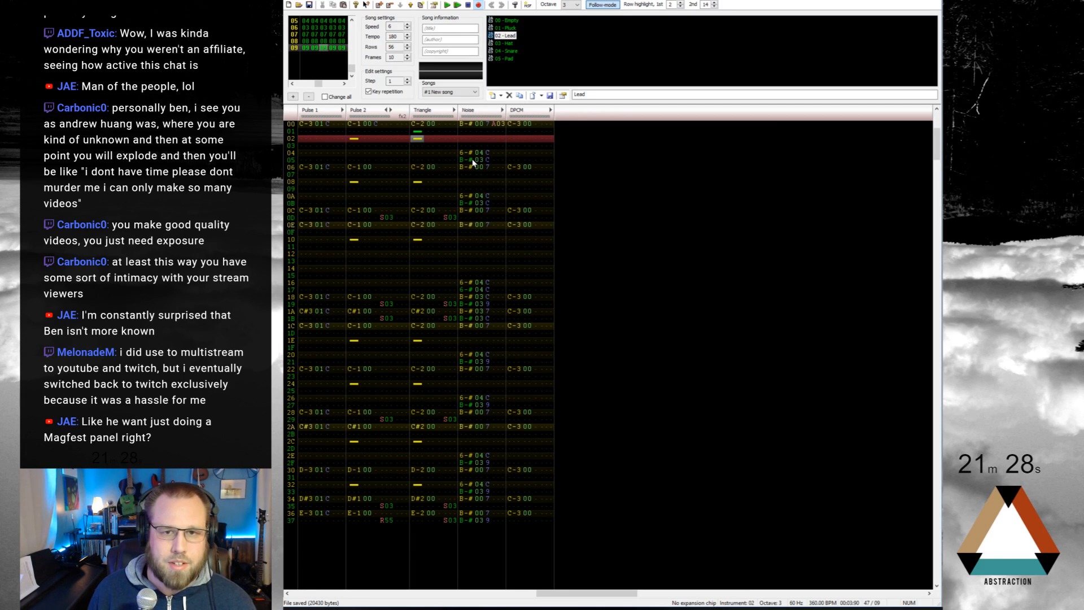
key("ctrl+Up")
key("ctrl+Up")
key("z")
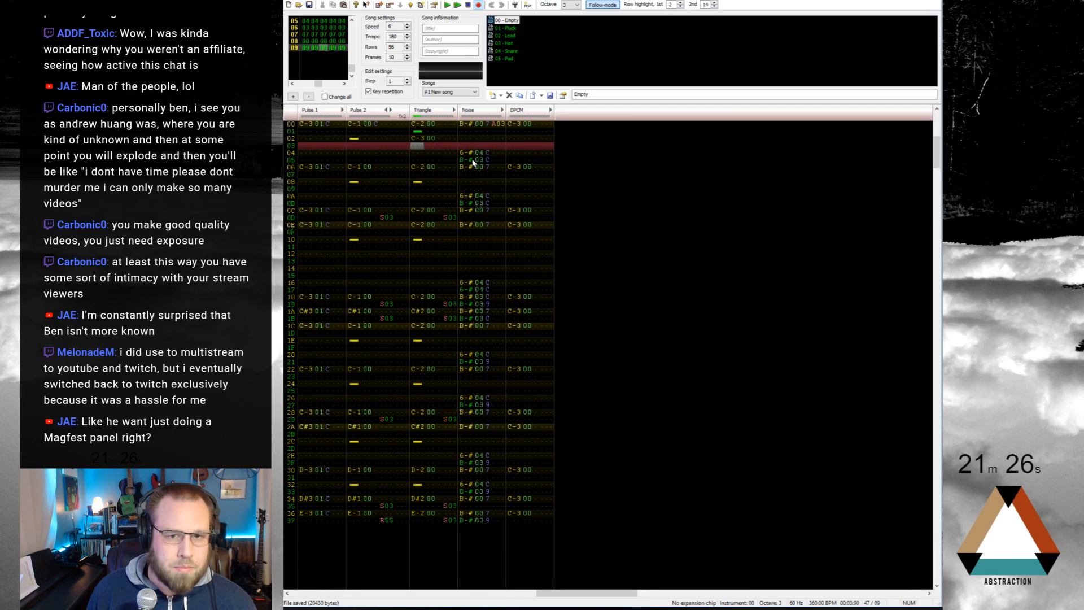
Step: Enter C-3 on Triangle rows 00 and 06 and C-2 on rows 02 and 04, with note cuts on rows 03 and 05
key("Up")
key("Up")
key("Up")
key("z")
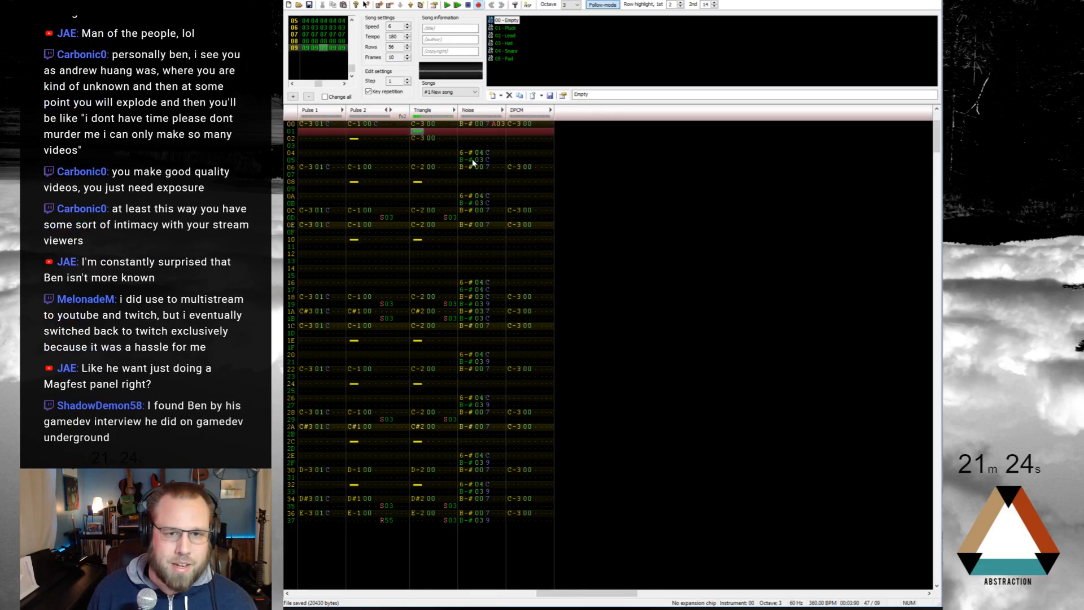
key("Down")
key("KP_Divide")
key("z")
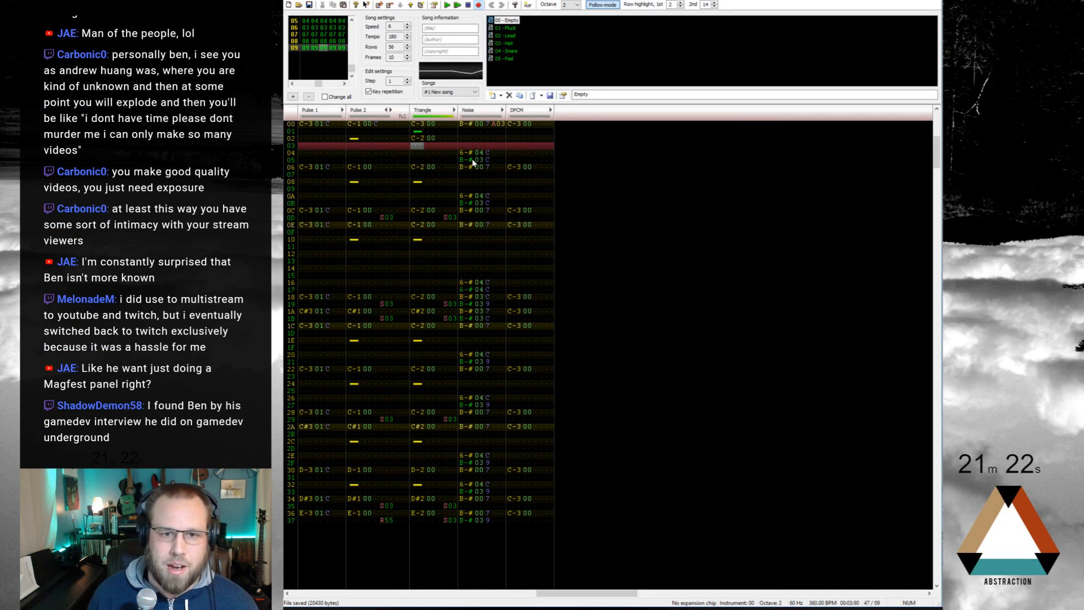
key("1")
key("z")
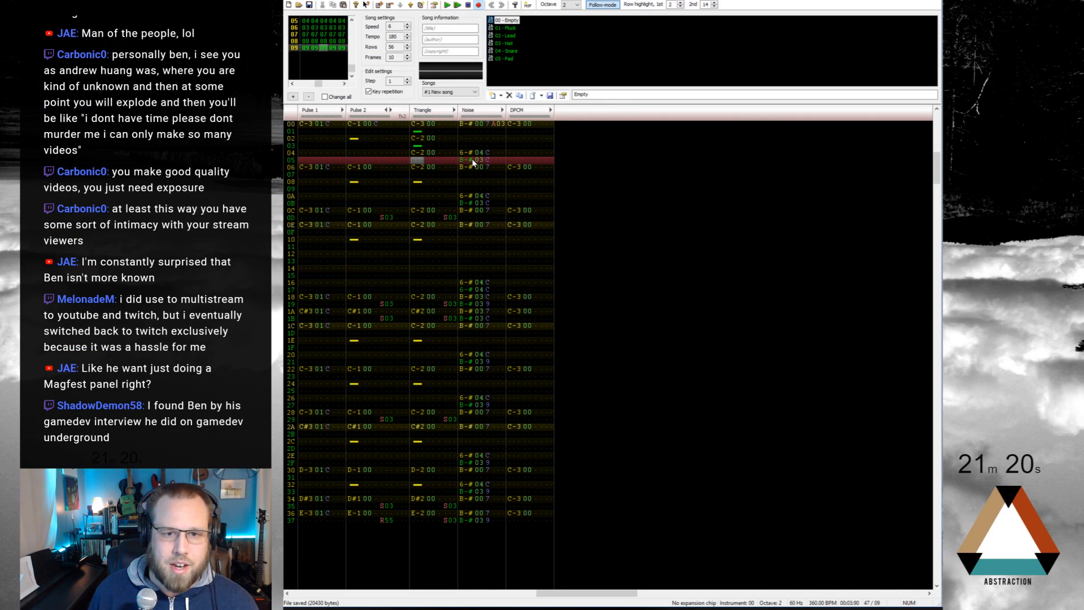
key("1")
key("q")
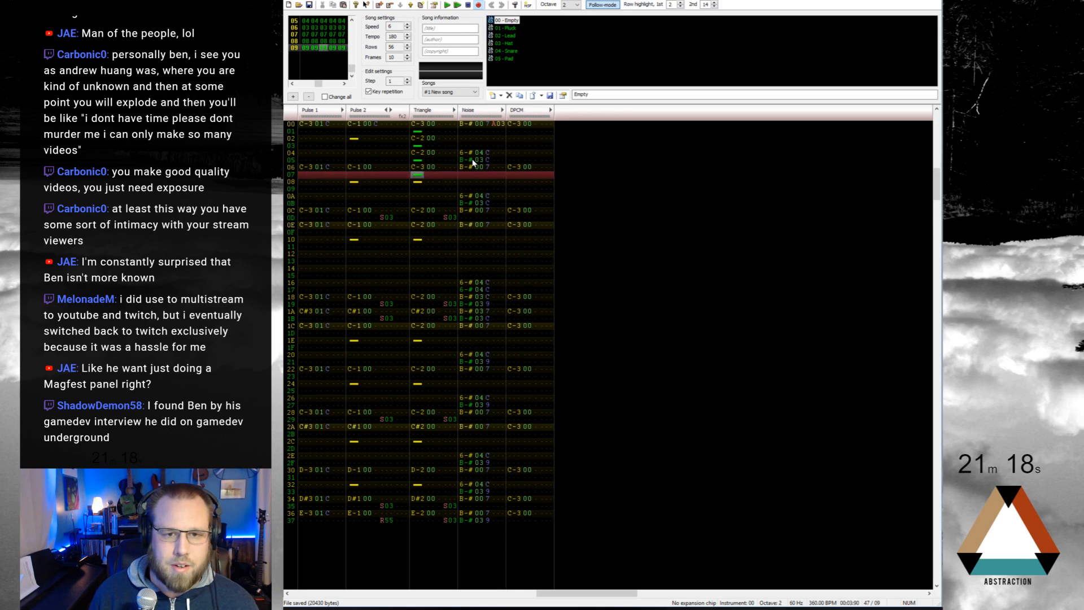
Step: Replace the note cut on Triangle row 01 with an S03 effect
key("Up")
key("Up")
key("Up")
key("Up")
key("Up")
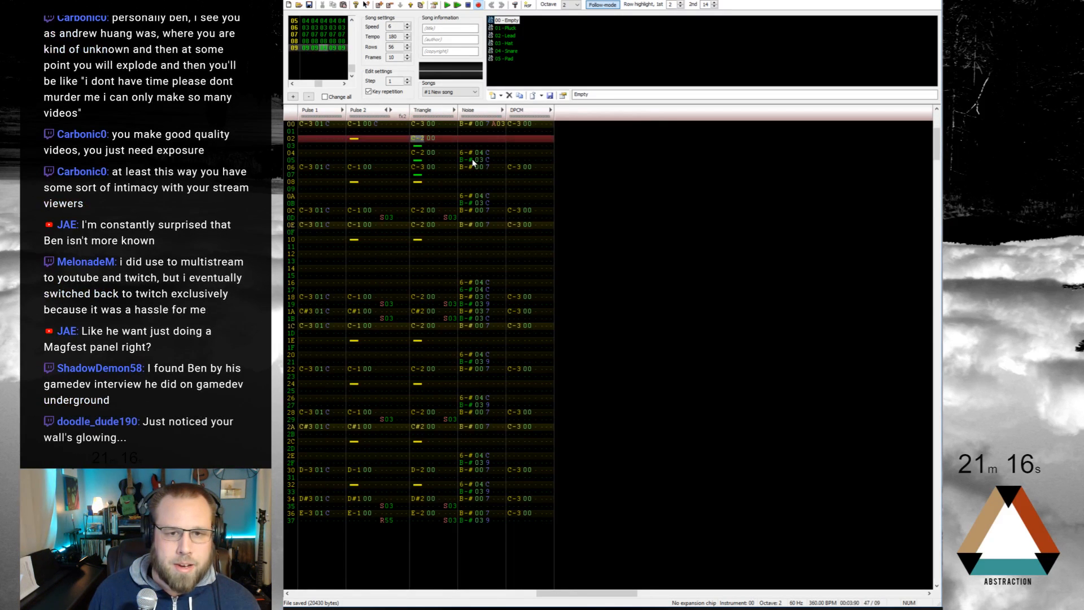
key("Right")
key("Right")
key("Up")
key("Right")
key("Up")
key("Down")
key("Right")
type("s")
key("Right")
key("Right")
key("Up")
type("3")
key("Down")
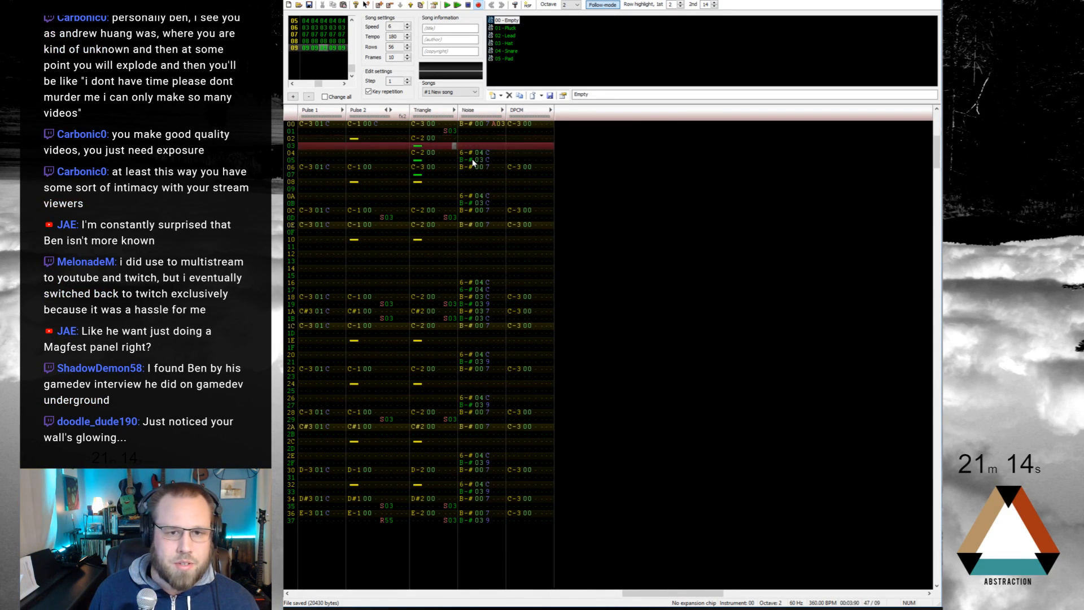
Step: Put an S03 effect on Triangle row 07 in place of its note cut
key("Down")
key("Down")
key("Down")
key("Down")
key("Left")
key("Left")
key("Left")
key("Left")
key("Left")
key("Left")
key("Down")
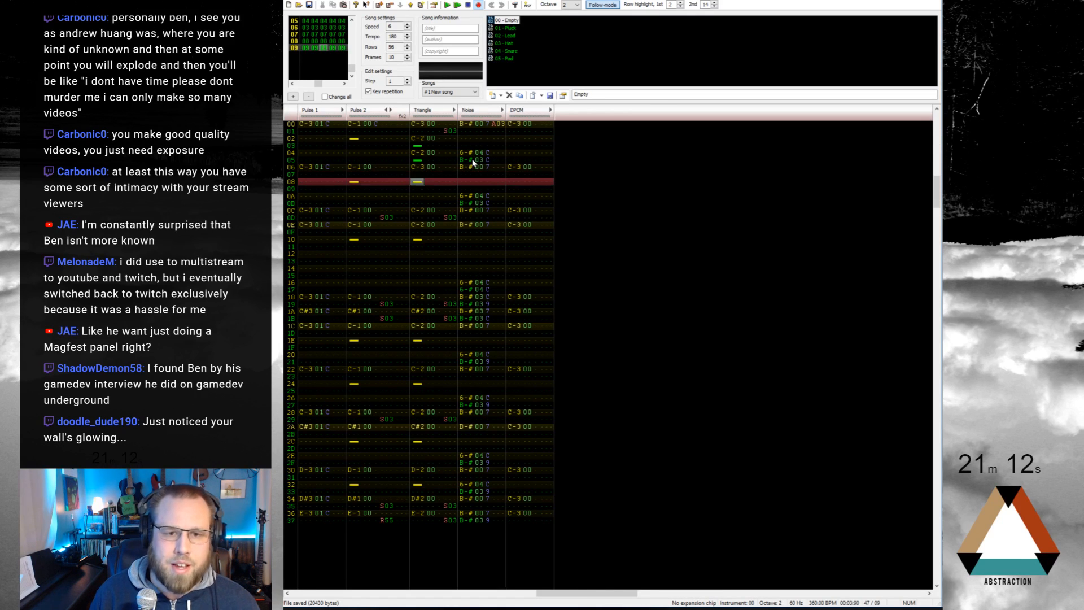
key("Right")
key("Right")
key("Right")
key("Right")
key("Up")
key("Up")
key("Down")
type("s")
key("Right")
key("Right")
key("Up")
type("3")
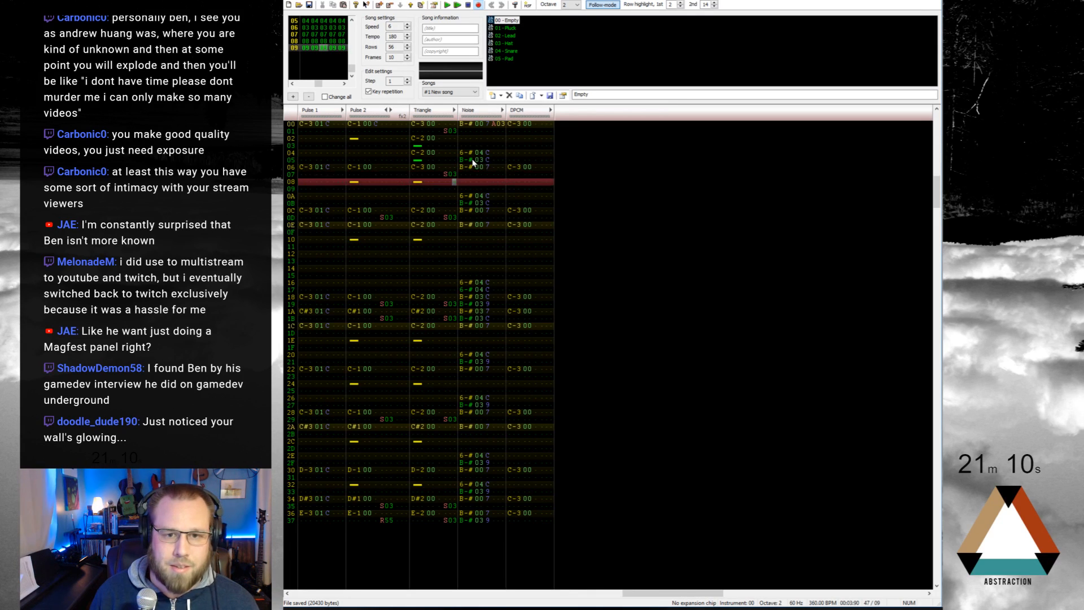
Step: Clear Triangle row 08, and enter C-2 on rows 08 and 0A with note cuts on rows 09 and 0B
key("Left")
key("Left")
key("Left")
key("Left")
key("Left")
key("Left")
key("Delete")
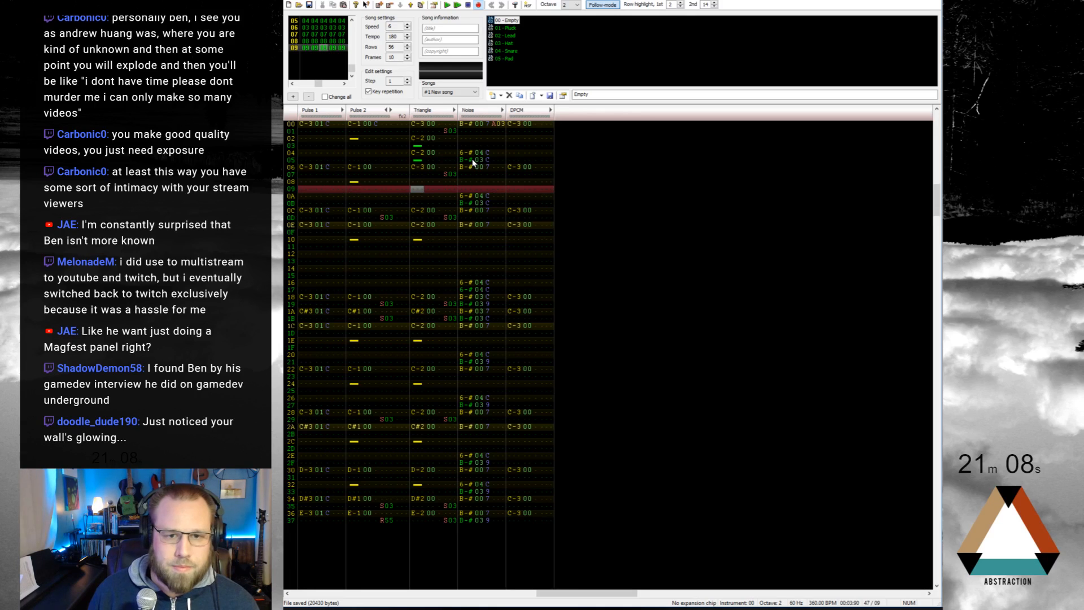
key("Up")
type("z1z1")
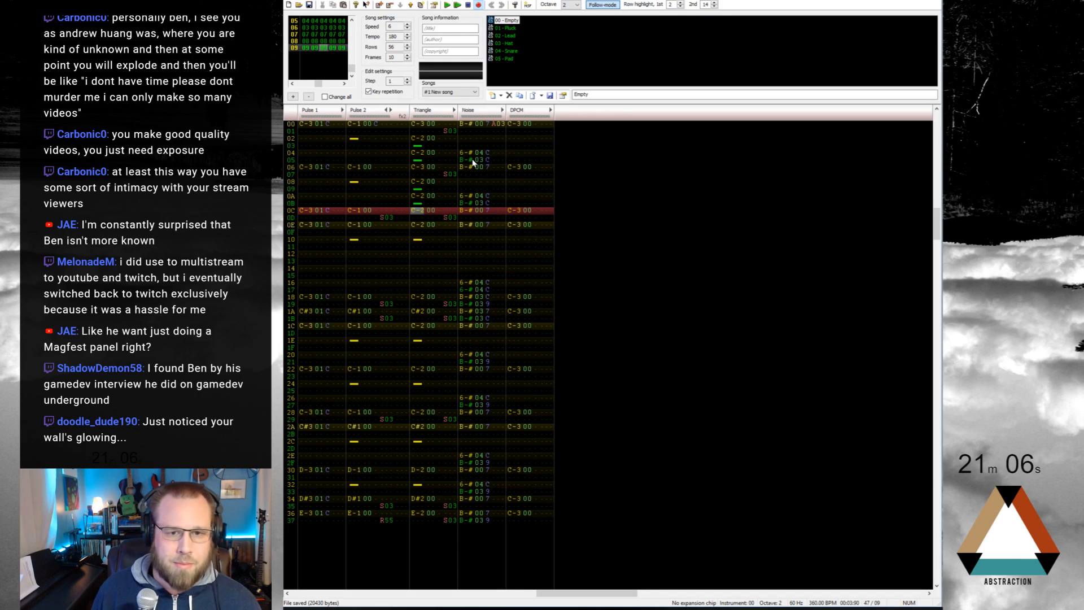
Step: Enter C-3 on Triangle rows 0C and 0E, and add an S03 effect on row 0F
type("q")
key("Down")
type("q")
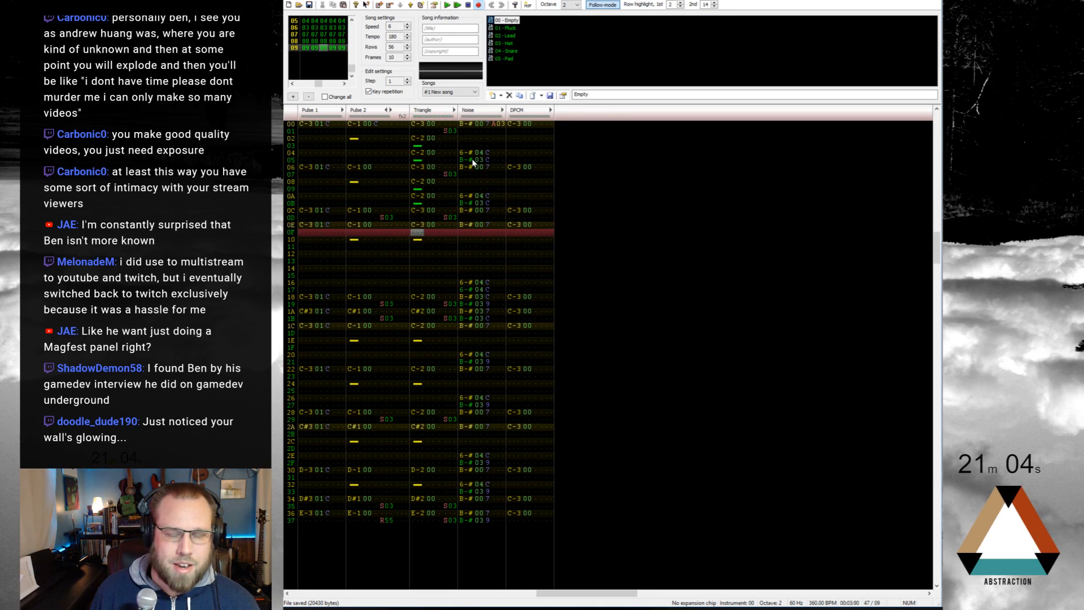
key("Down")
key("Right")
key("Right")
key("Right")
key("Right")
key("Up")
type("s02")
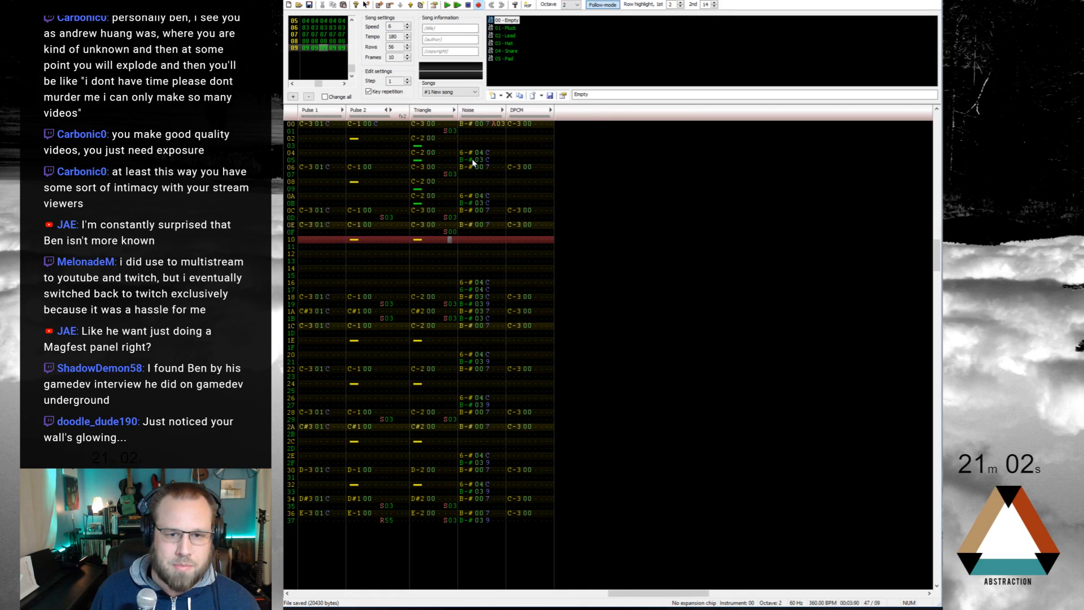
Step: Enter C-2 on Triangle rows 10, 12, 14 and 16 with note cuts on rows 11, 13, 15 and 17, and play the frame
key("Left")
key("Left")
key("Left")
key("Left")
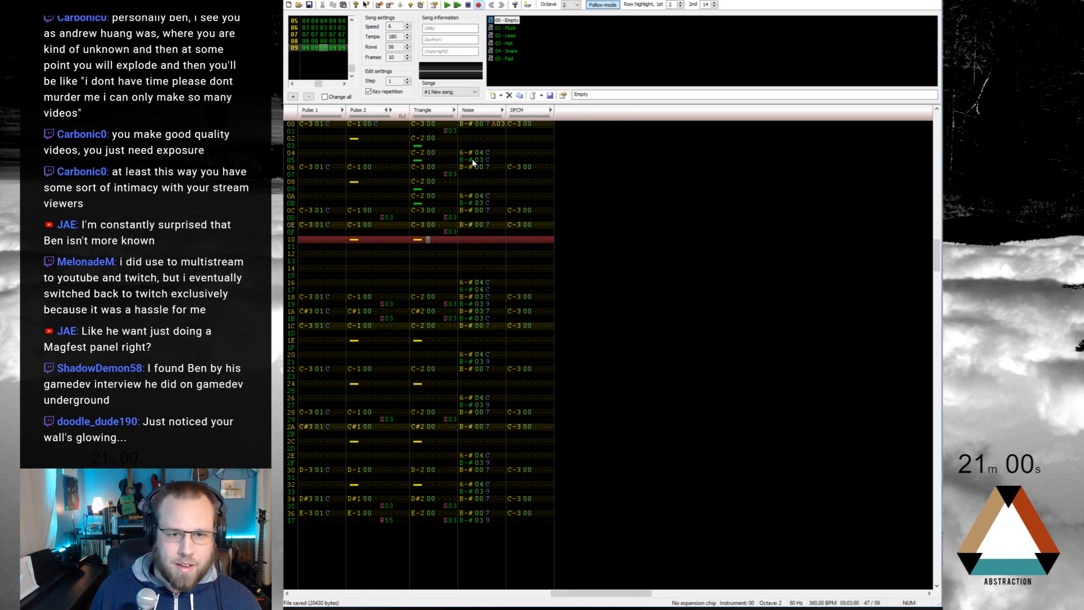
key("Delete")
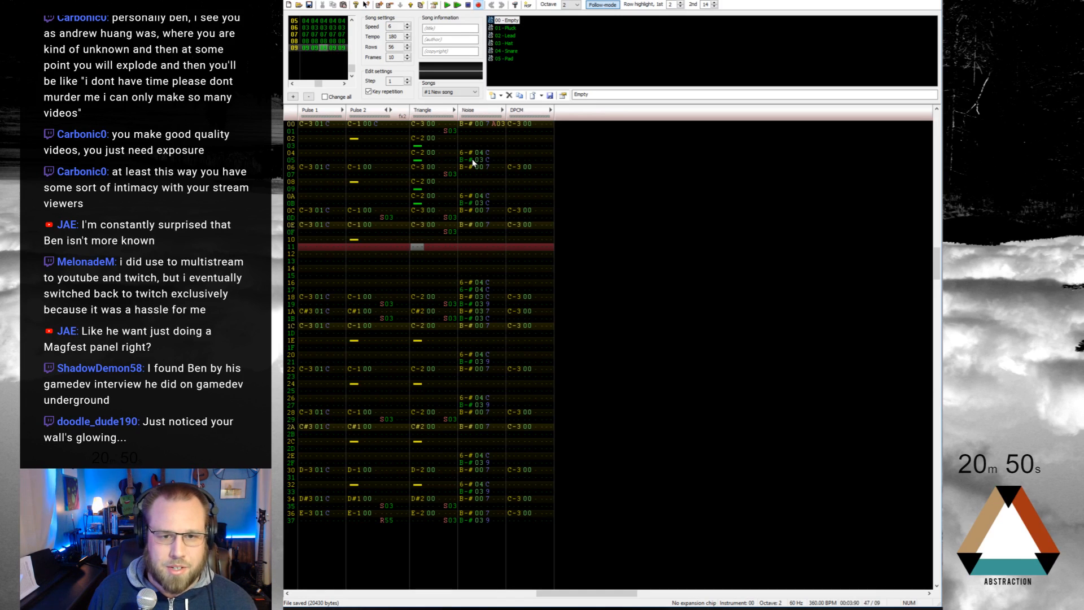
key("Up")
key("z")
key("1")
key("z")
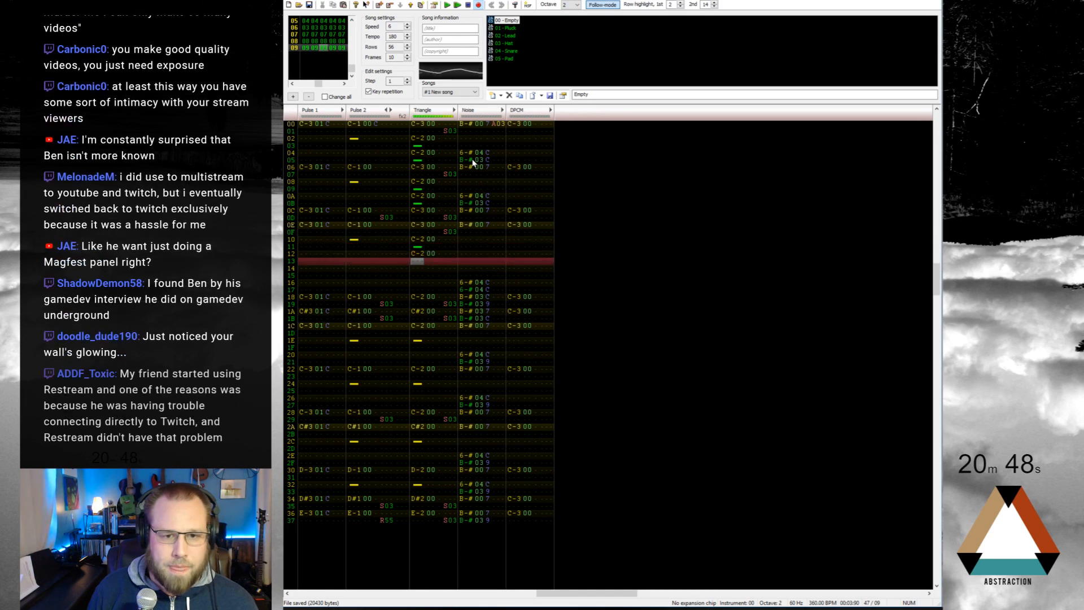
key("1")
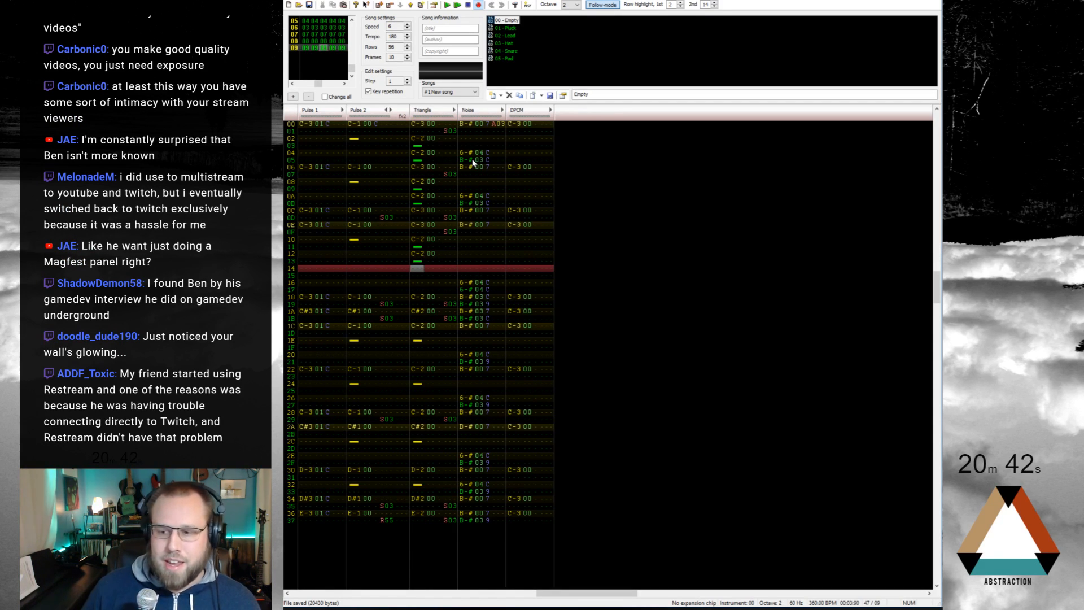
key("z")
key("1")
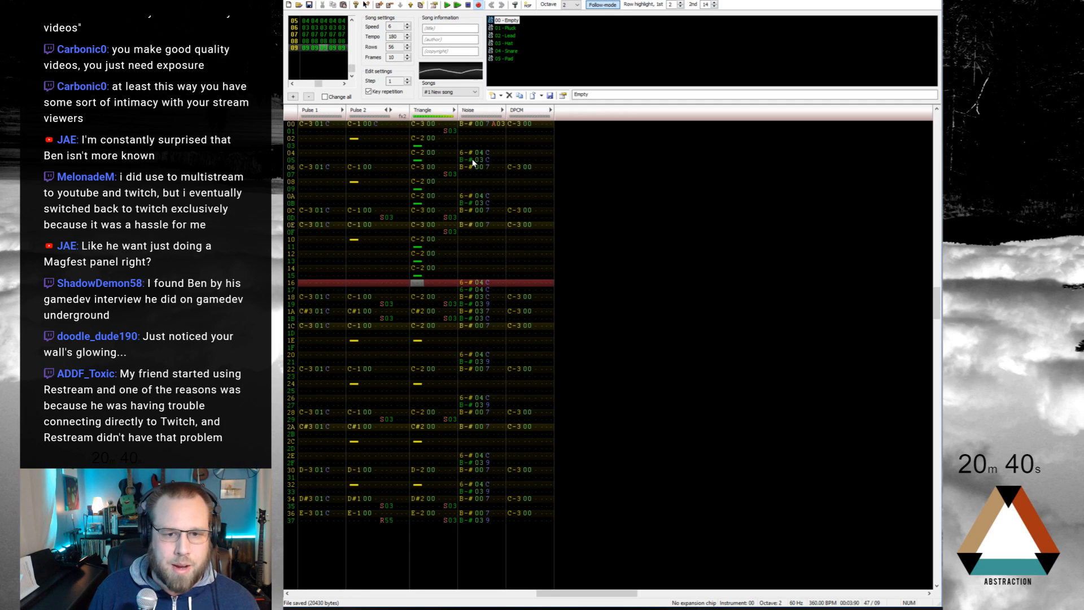
key("z")
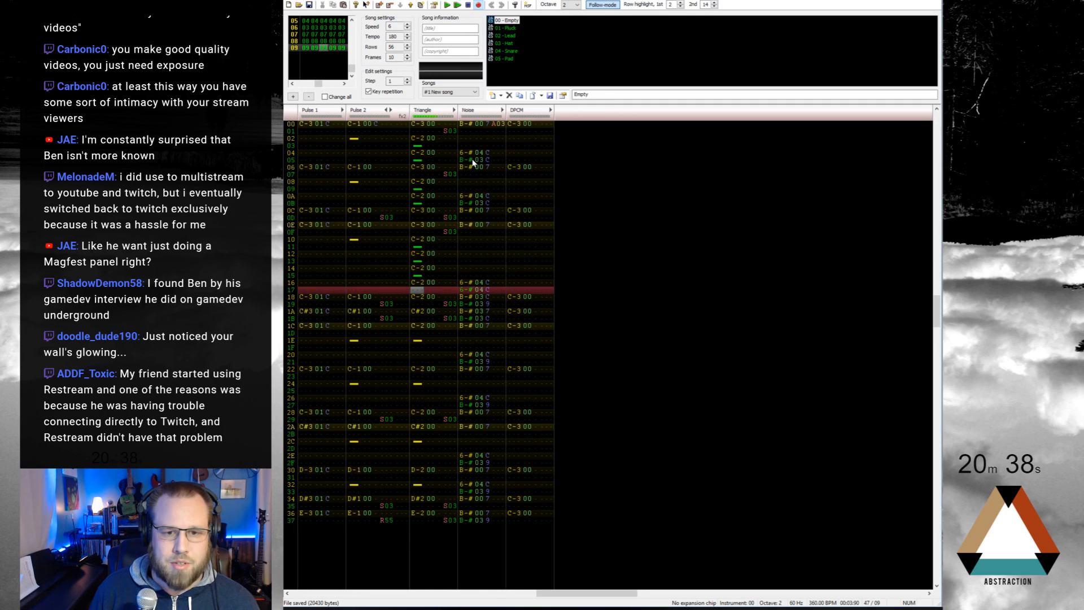
key("1")
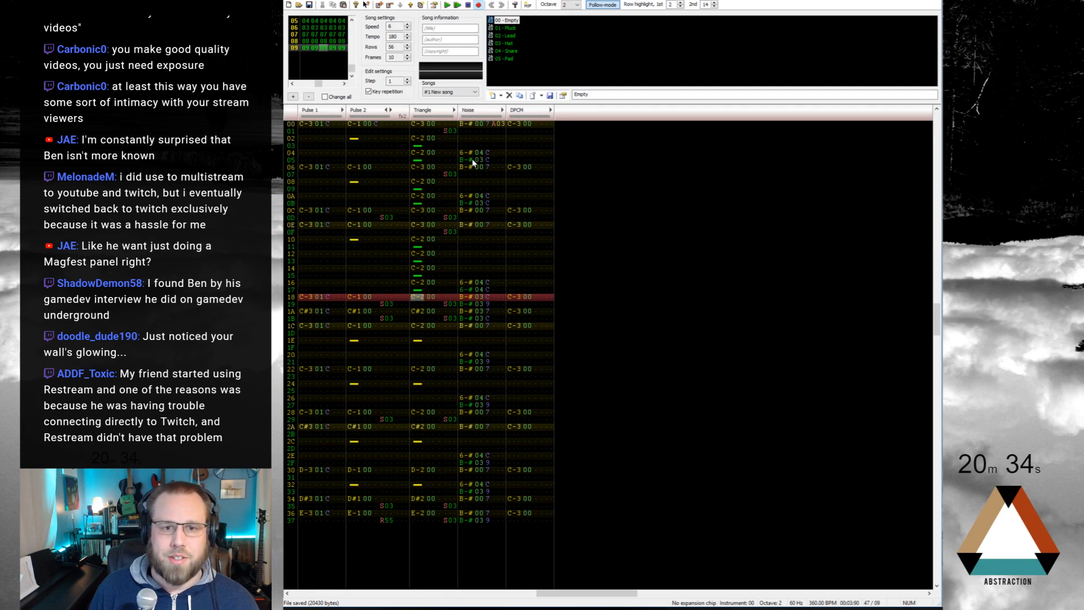
key("Return")
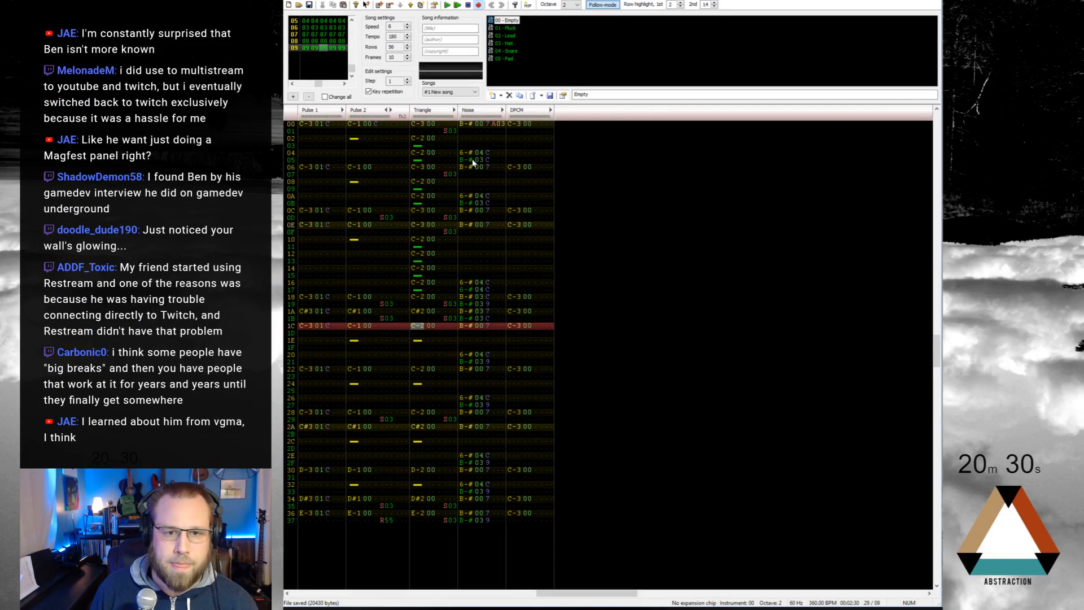
Step: Try raising the Triangle notes on rows 02, 04, 08 and 0A to C-4
scroll(473, 163, "up", 4)
key("F5")
type("q")
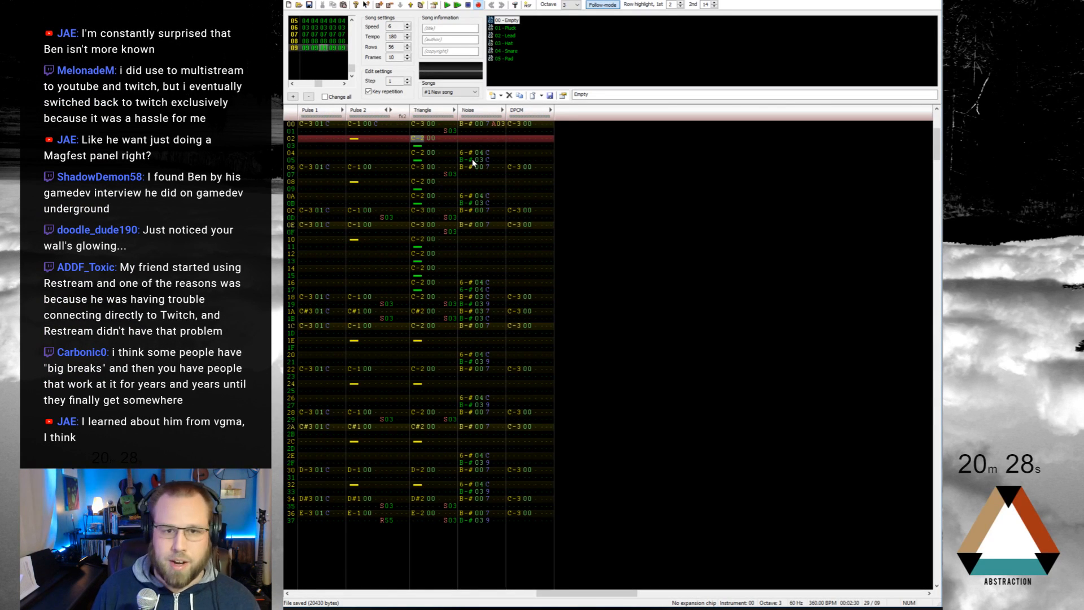
key("Down")
type("q")
key("Down")
key("Down")
key("Down")
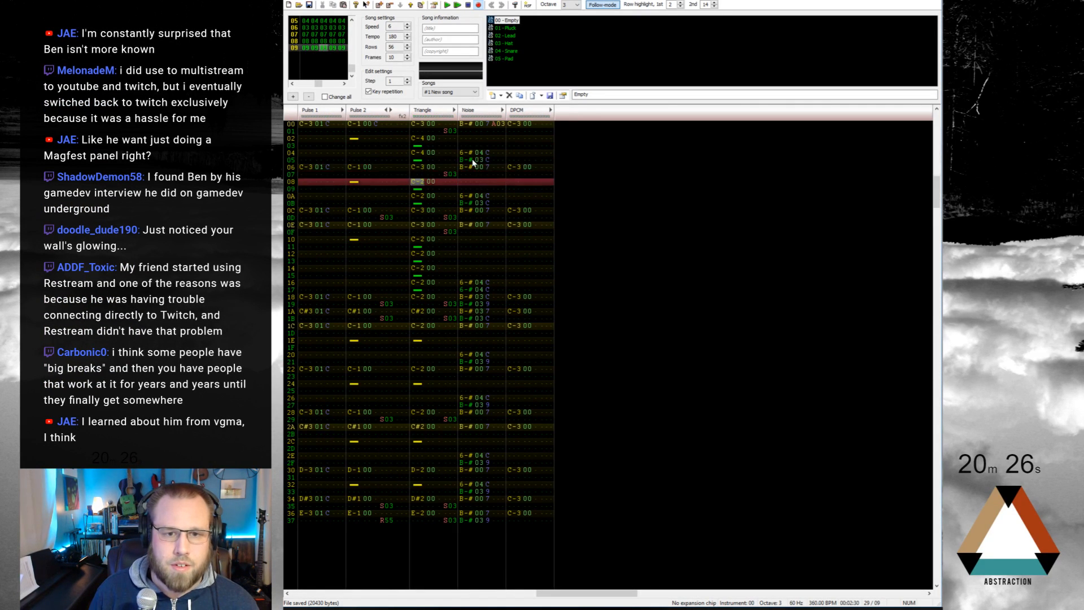
type("q")
key("Down")
type("q")
Step: Try C-4 on Triangle rows 10, 12, 14 and 16 as well, and play the frame from its first row
key("Down")
key("Down")
key("Down")
key("Down")
key("Down")
type("q")
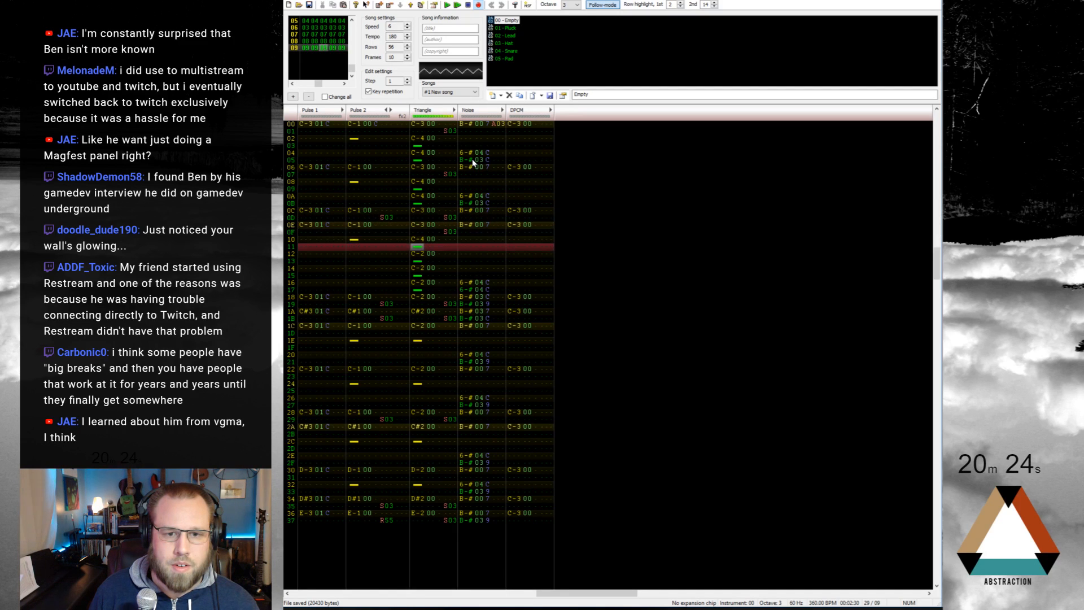
key("Down")
type("q")
key("Down")
type("q")
key("Down")
type("q")
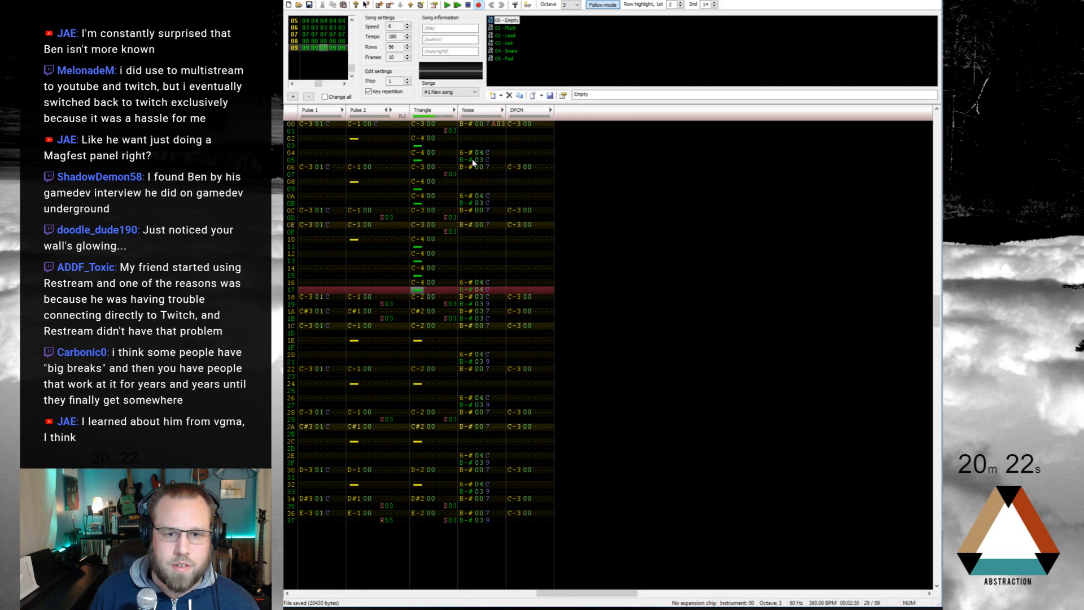
key("Home")
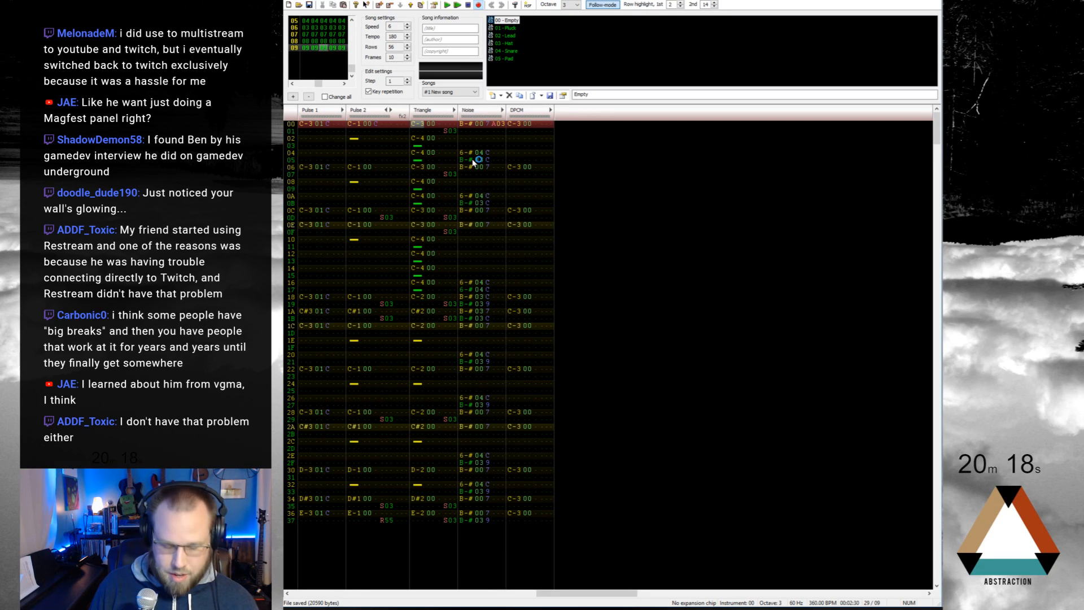
key("Return")
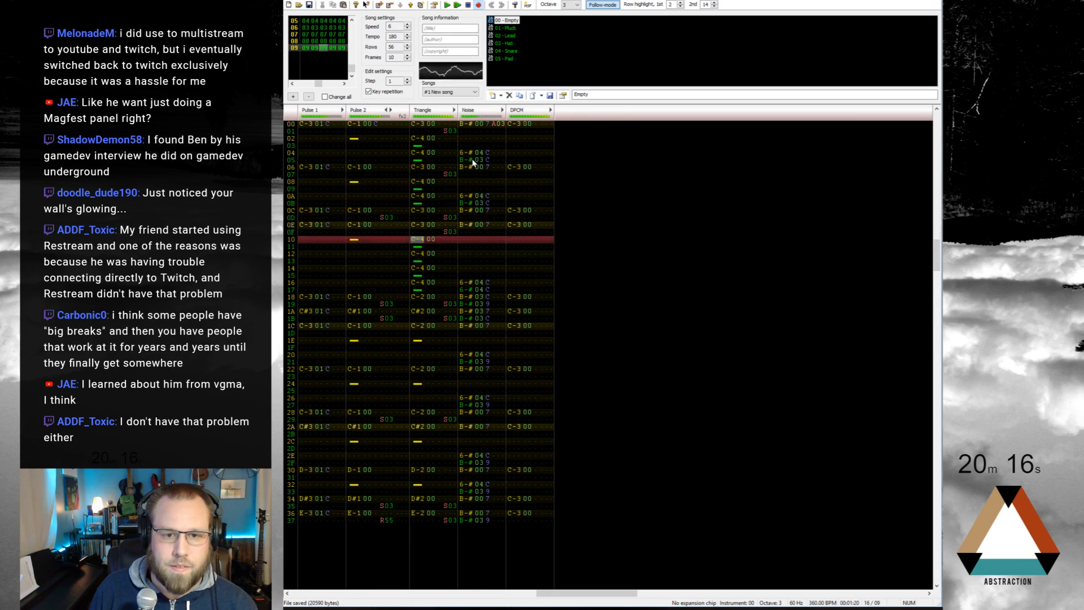
key("Return")
Step: Set the Triangle notes on rows 02, 04, 08 and 0A back to C-2
scroll(473, 163, "up", 3)
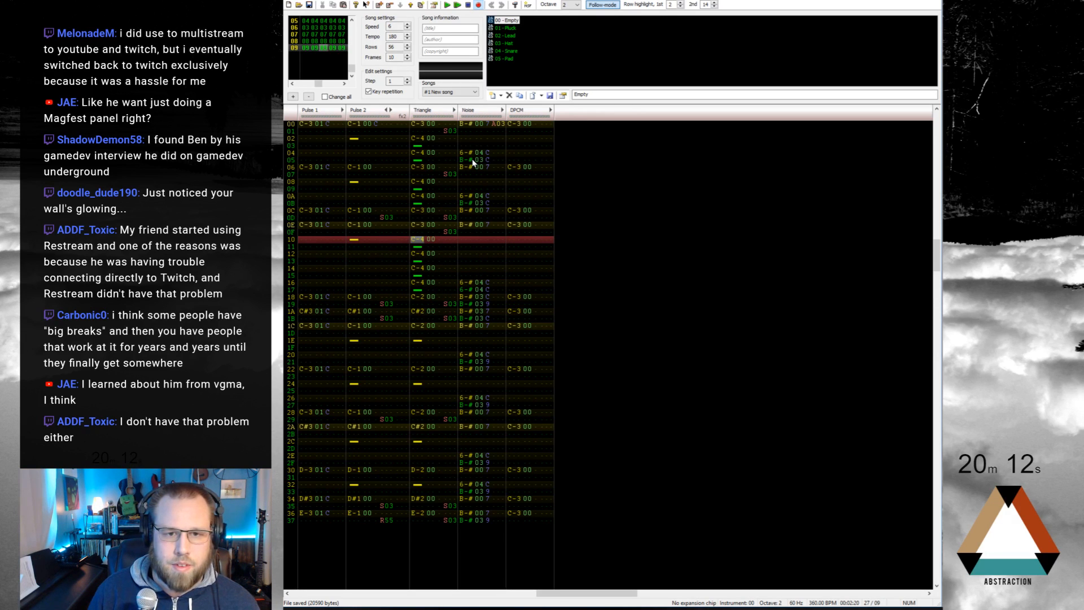
key("Up")
key("Up")
key("Up")
key("Up")
key("Up")
key("Up")
key("Up")
key("Up")
key("Up")
key("Up")
key("Up")
key("Up")
key("Up")
key("Up")
key("z")
key("Down")
key("z")
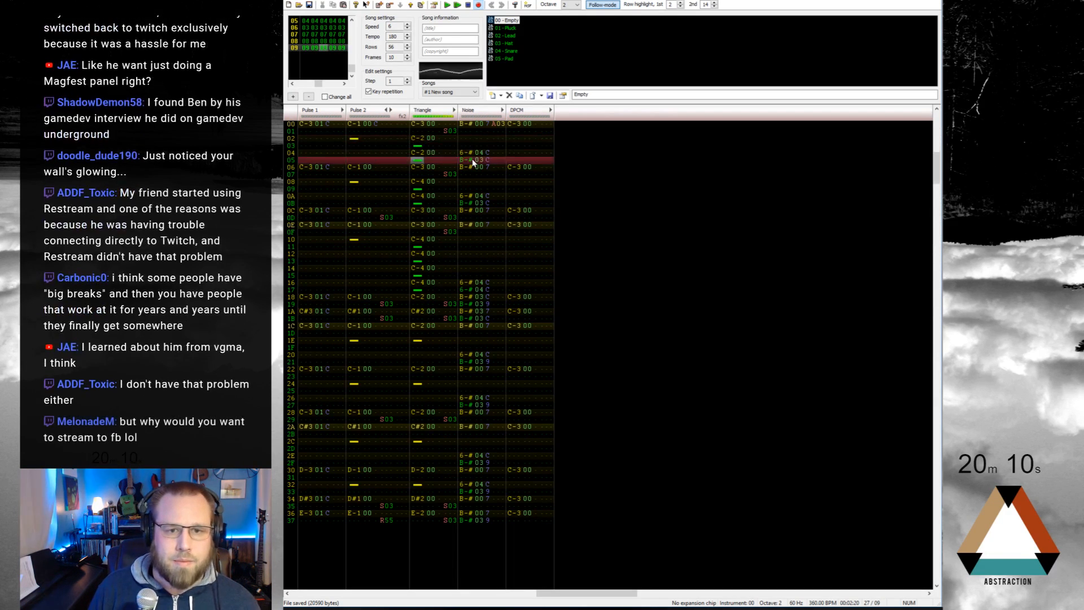
key("Down")
key("Down")
key("Down")
key("z")
key("Down")
key("z")
Step: Set the Triangle notes on rows 10, 12, 14 and 16 back to C-2, and return to the first row
key("Down")
key("Down")
key("Down")
key("Down")
key("Down")
key("z")
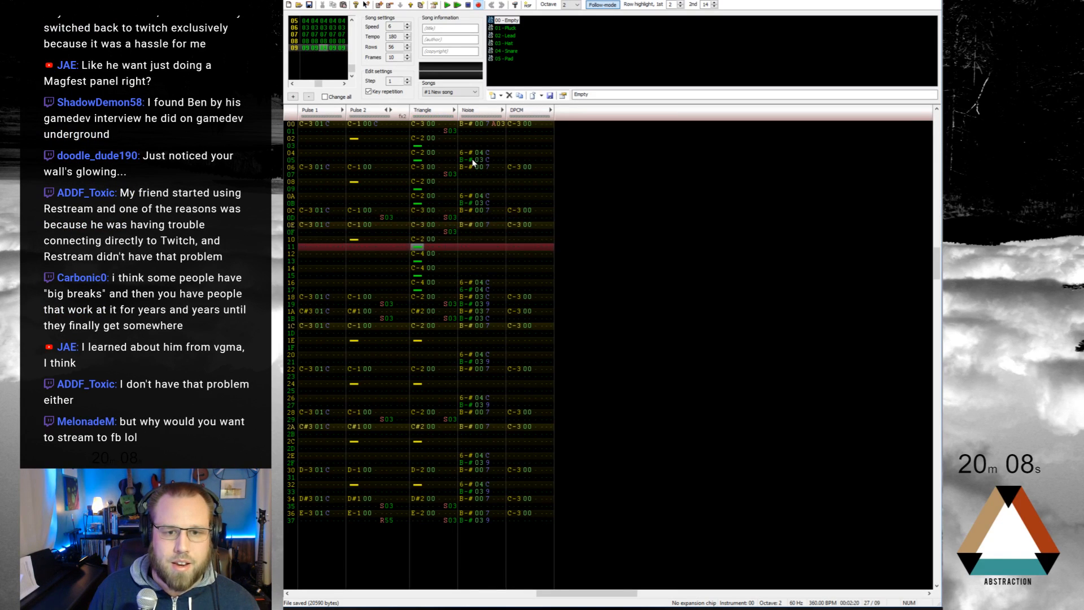
key("Down")
key("z")
key("Down")
key("z")
key("Down")
key("z")
key("Home")
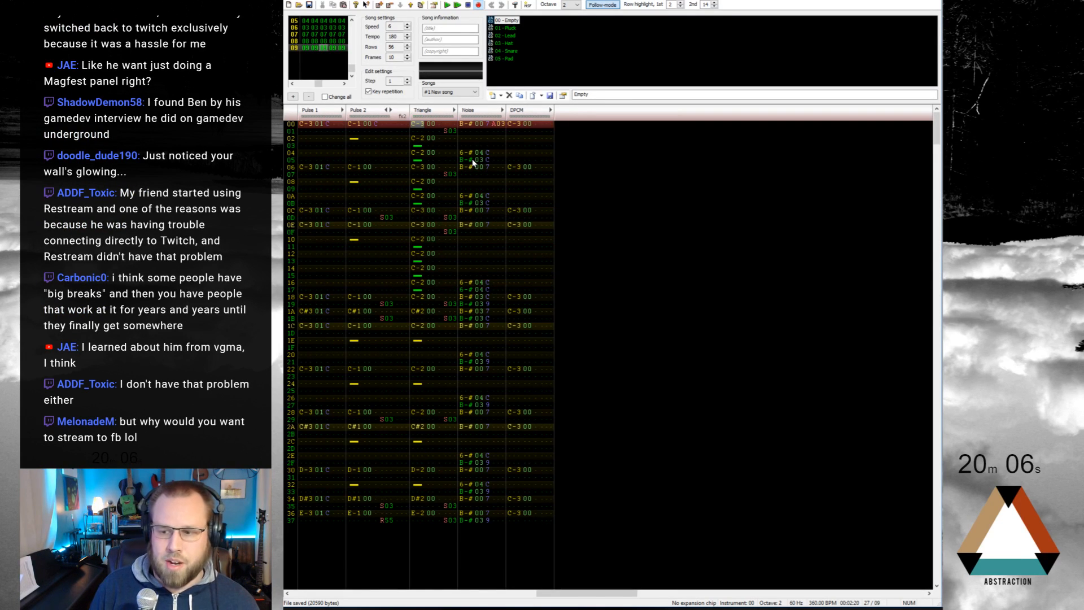
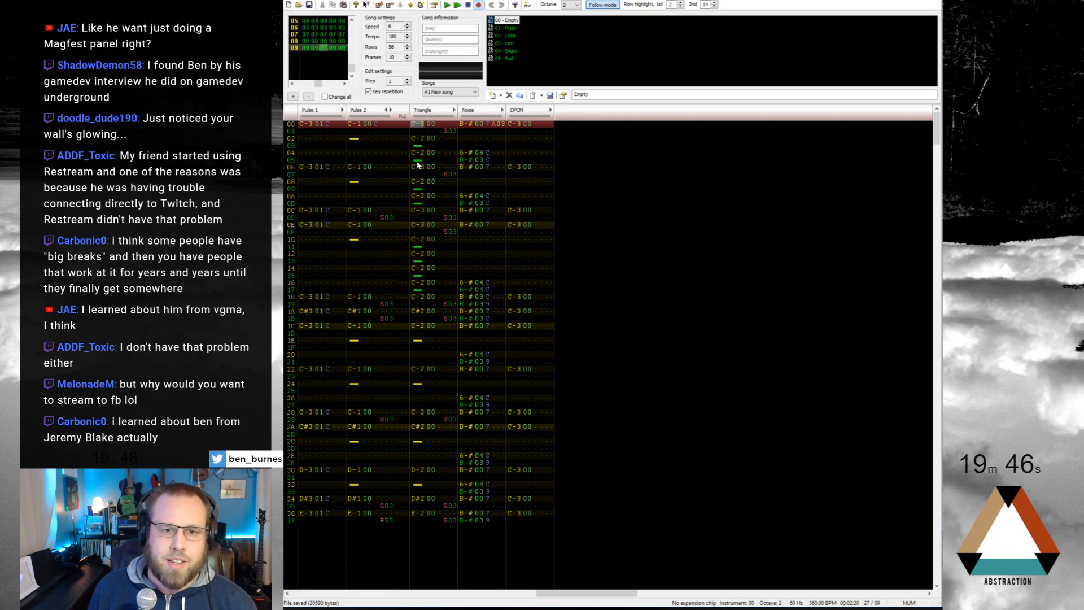
Step: Delete the Triangle notes and note cuts on rows 04–05, 0A–0B and 14–17
left_click_drag(418, 152, 420, 204)
key("Delete")
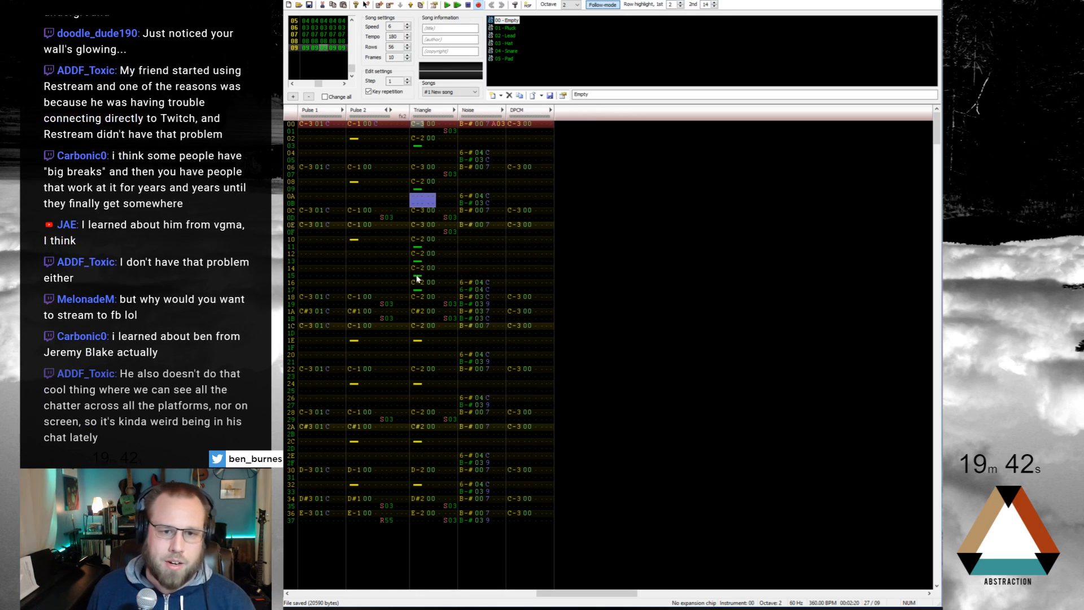
mouse_move(419, 283)
left_mouse_down()
mouse_move(428, 291)
mouse_move(417, 265)
mouse_move(430, 275)
left_mouse_up()
key("Delete")
left_click(444, 271)
key("Delete")
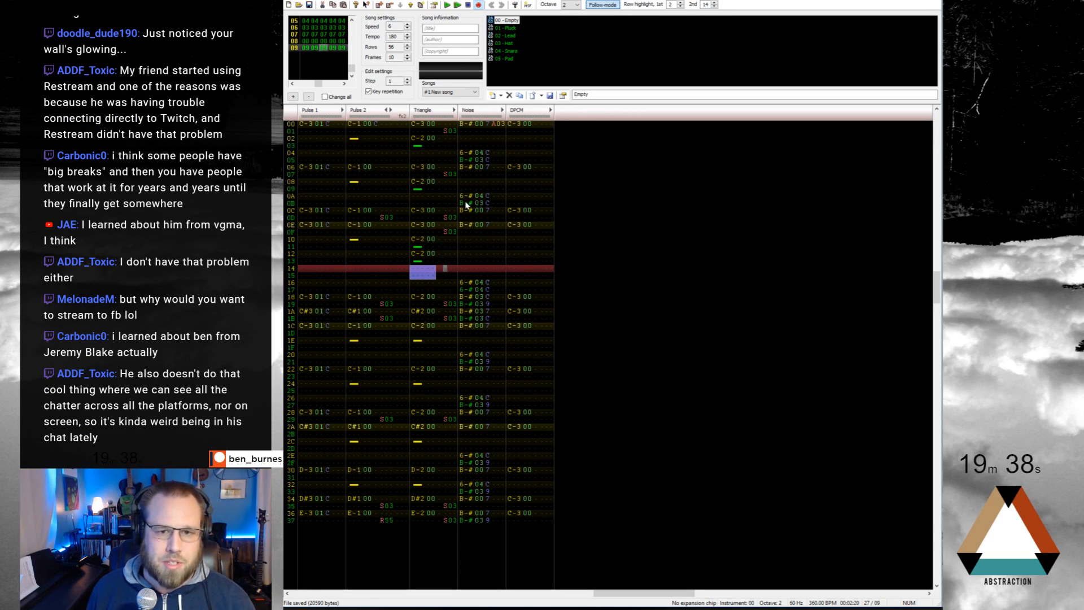
Step: Copy the hat on Noise row 0B to Noise rows 10, 12, 14, 08 and 02
mouse_move(465, 197)
left_mouse_down()
mouse_move(491, 207)
mouse_move(470, 206)
left_mouse_up()
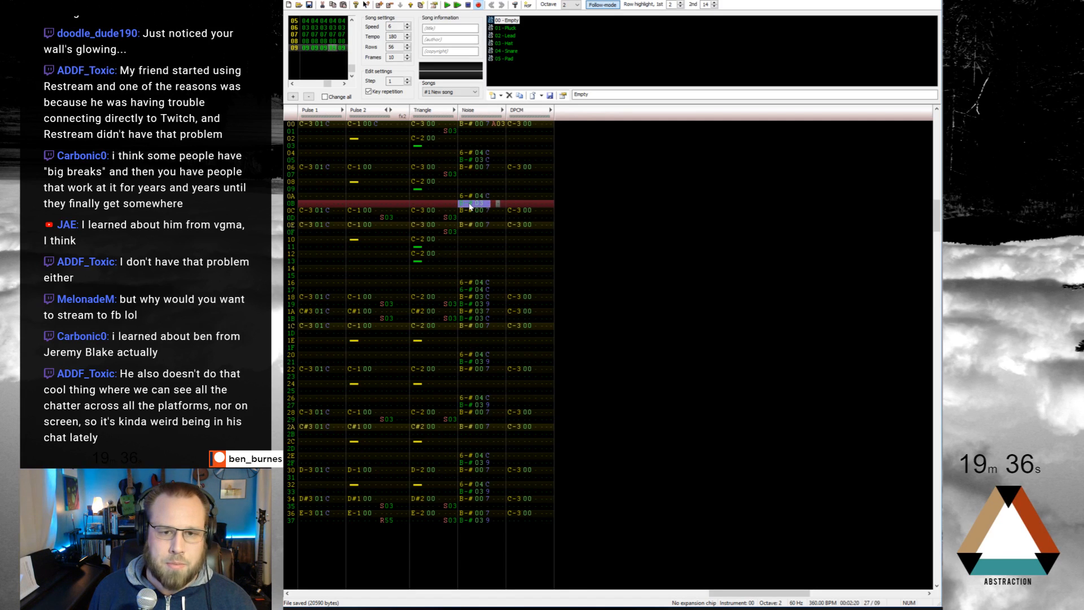
left_click(465, 240)
key("ctrl+v")
left_click(465, 255)
key("ctrl+v")
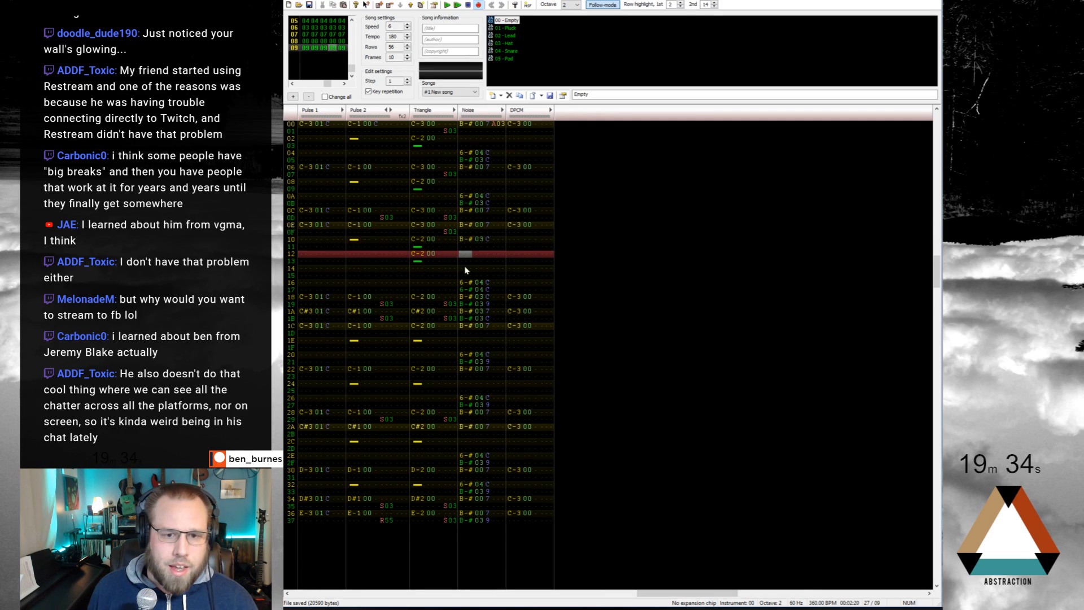
left_click(467, 270)
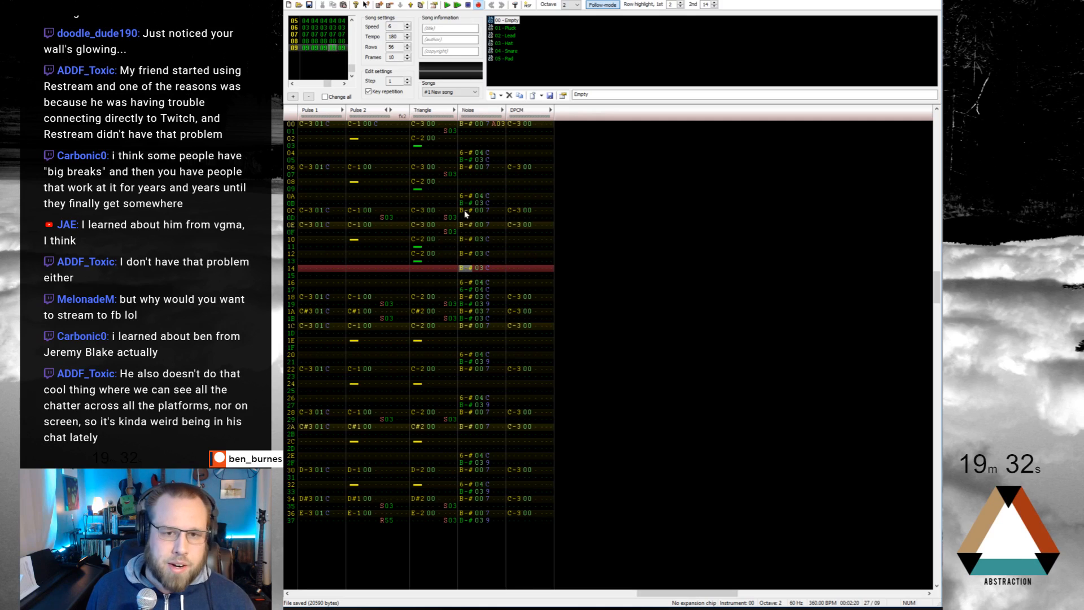
left_click(466, 182)
key("ctrl+v")
left_click(461, 138)
key("ctrl+v")
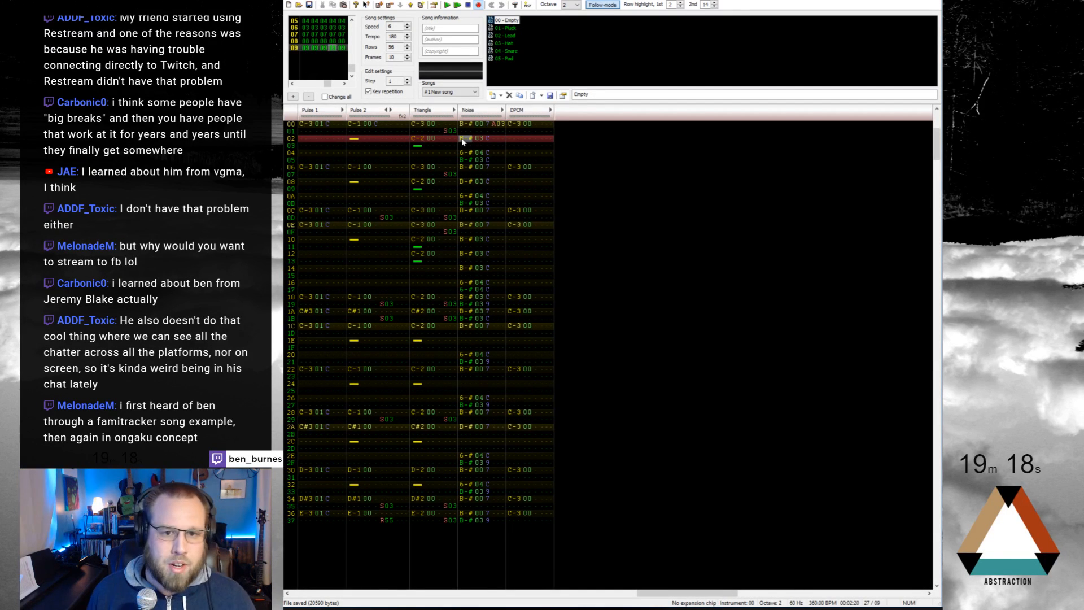
Step: Add the same B-# 03 hat at volume C on Noise rows 1E, 24 and 2C
left_click(466, 343)
type("B-# 03 C")
left_click(466, 384)
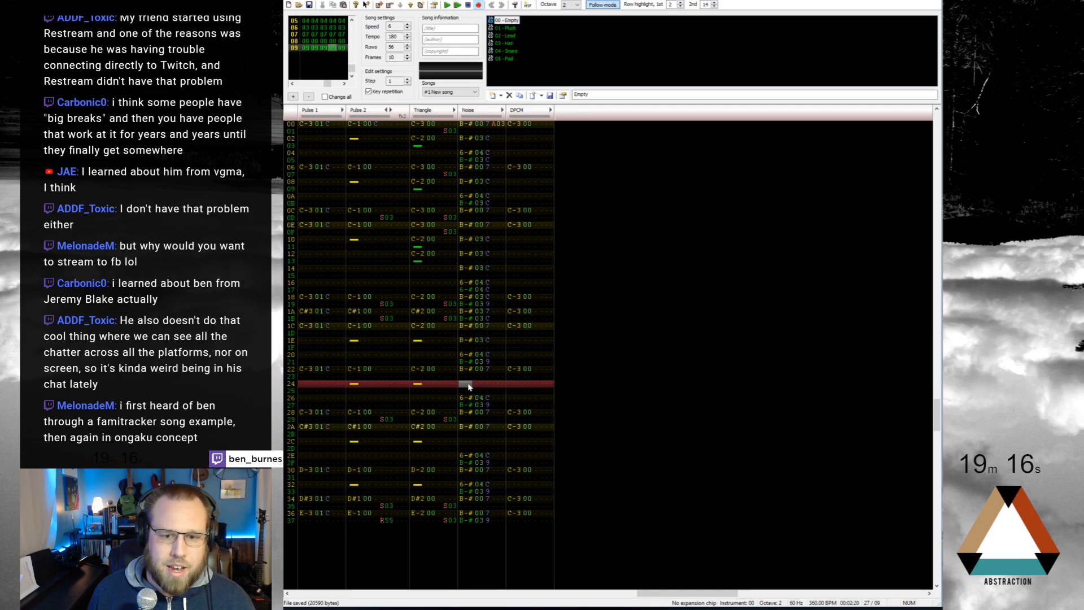
type("B-# 03 C")
left_click(467, 441)
key("ctrl+v")
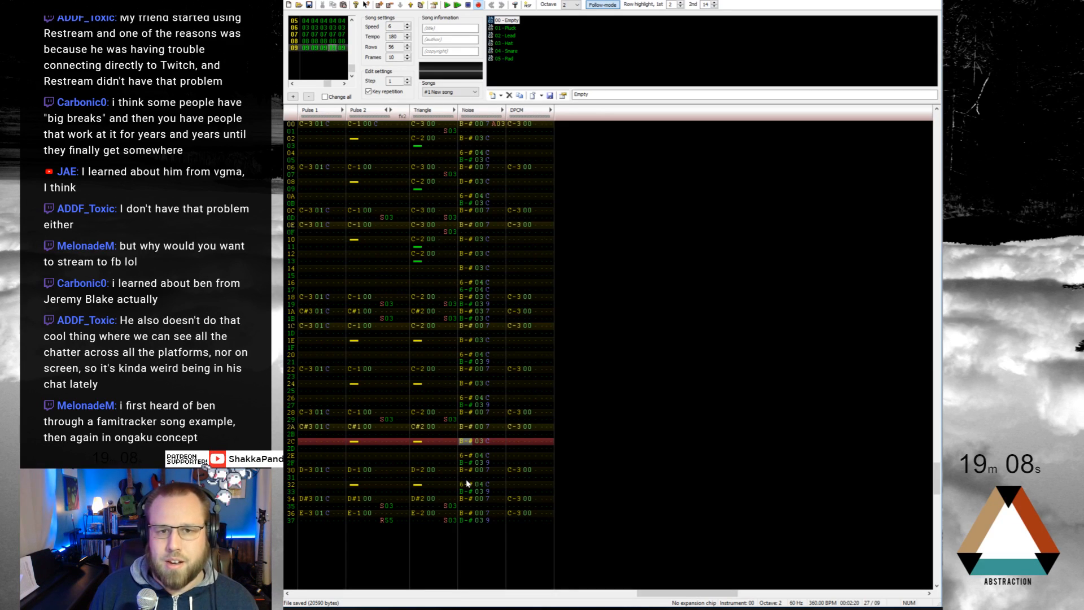
Step: Play frame 09 from its first row, and play again from the start of frame 08
key("Home")
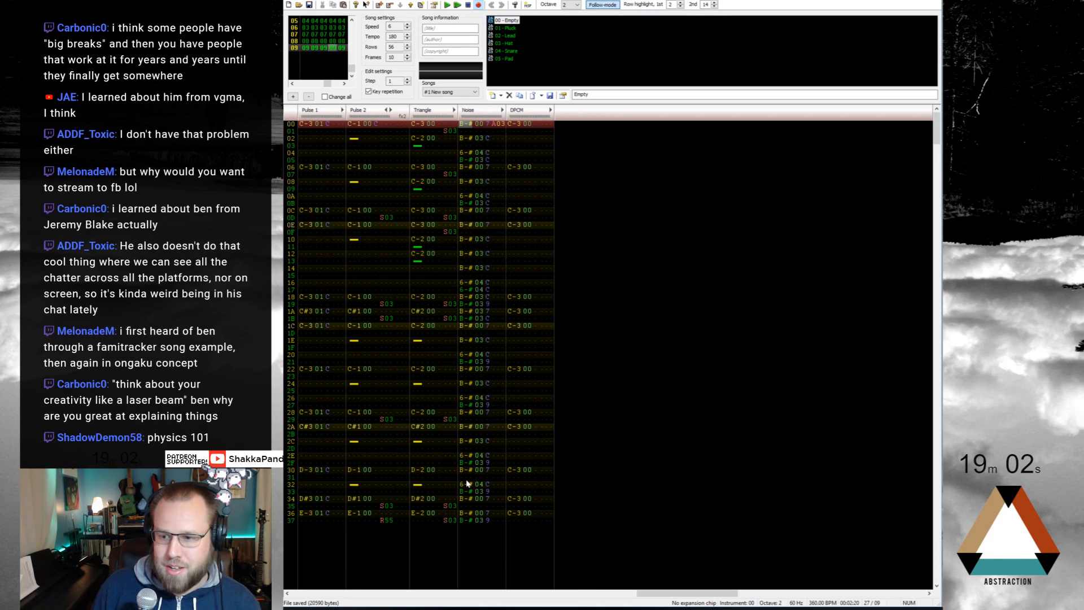
key("Return")
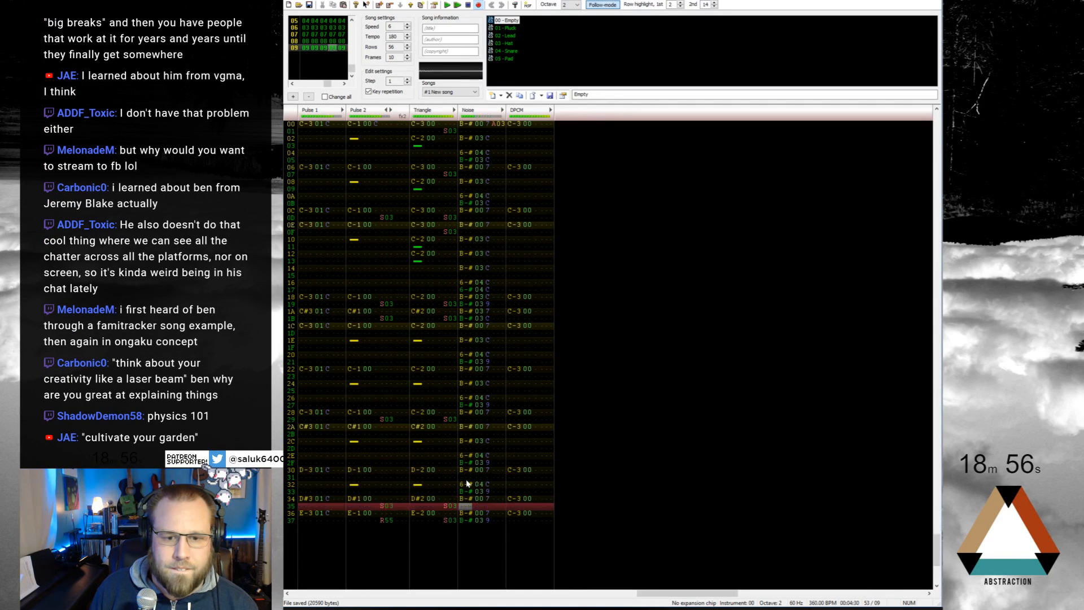
key("ctrl+Left")
key("ctrl+Left")
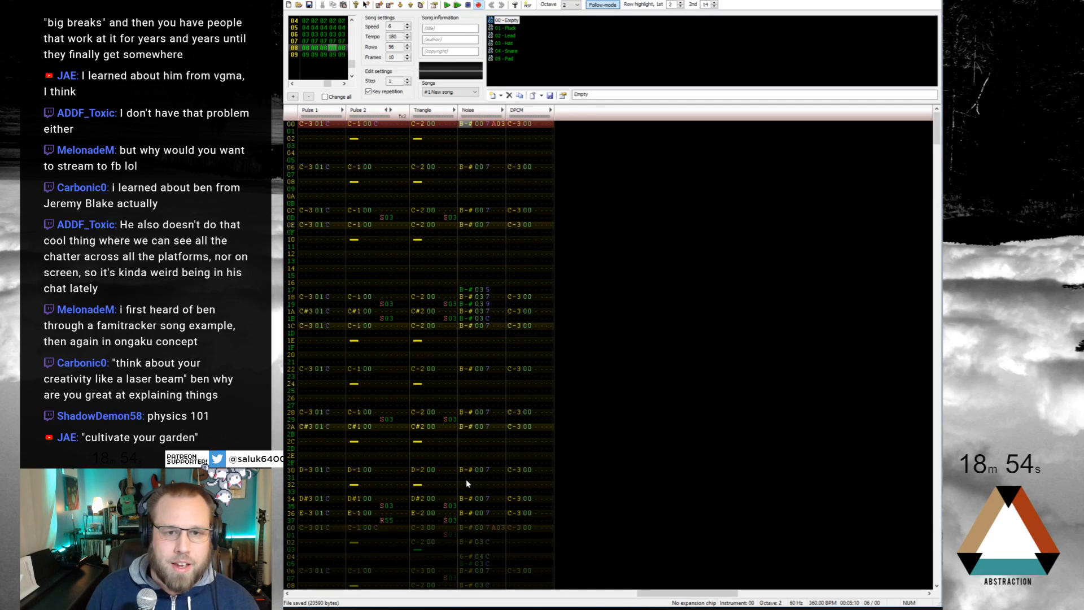
key("Return")
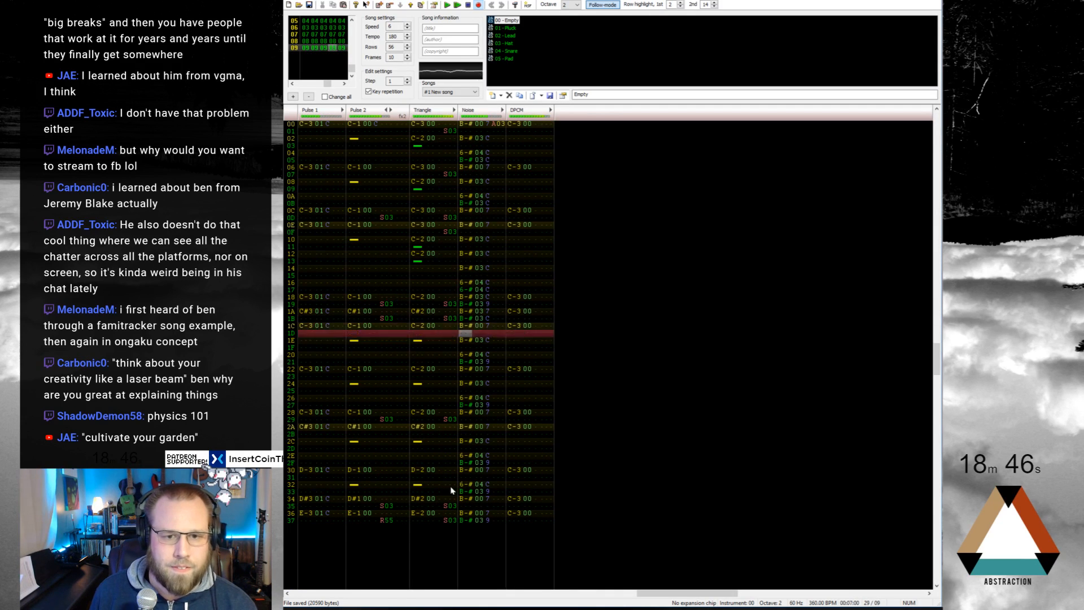
Step: Copy the Triangle notes and note cuts on rows 10–13 to rows 14–17
left_click_drag(414, 240, 428, 262)
left_click(420, 269)
key("ctrl+v")
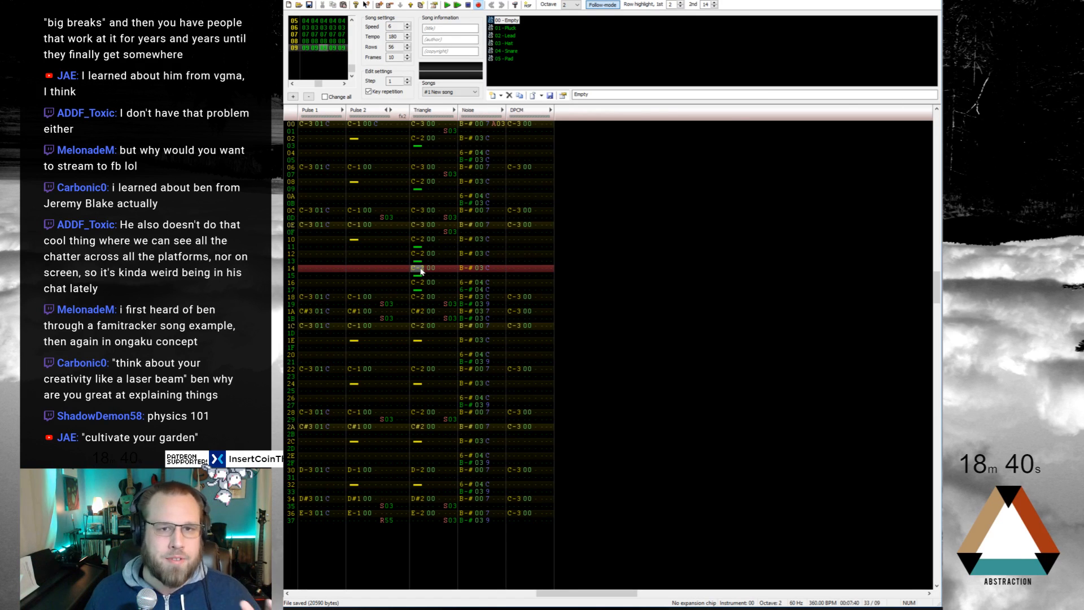
Step: Copy the Triangle C-2 and its note cut from rows 14–15 to rows 20–21
left_click_drag(415, 270, 429, 282)
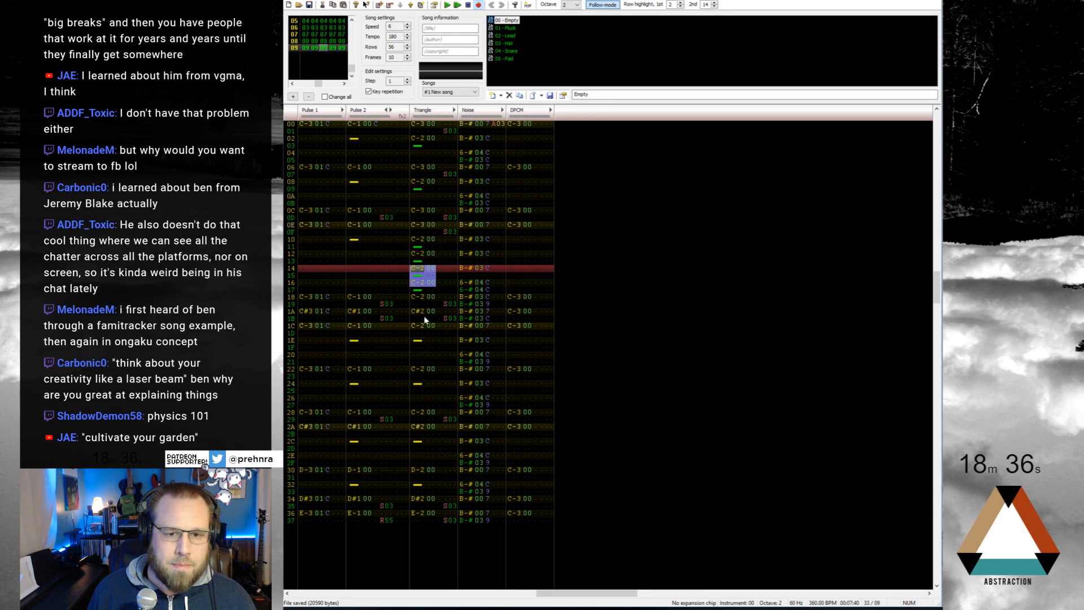
left_click(445, 261)
left_click_drag(418, 268, 435, 280)
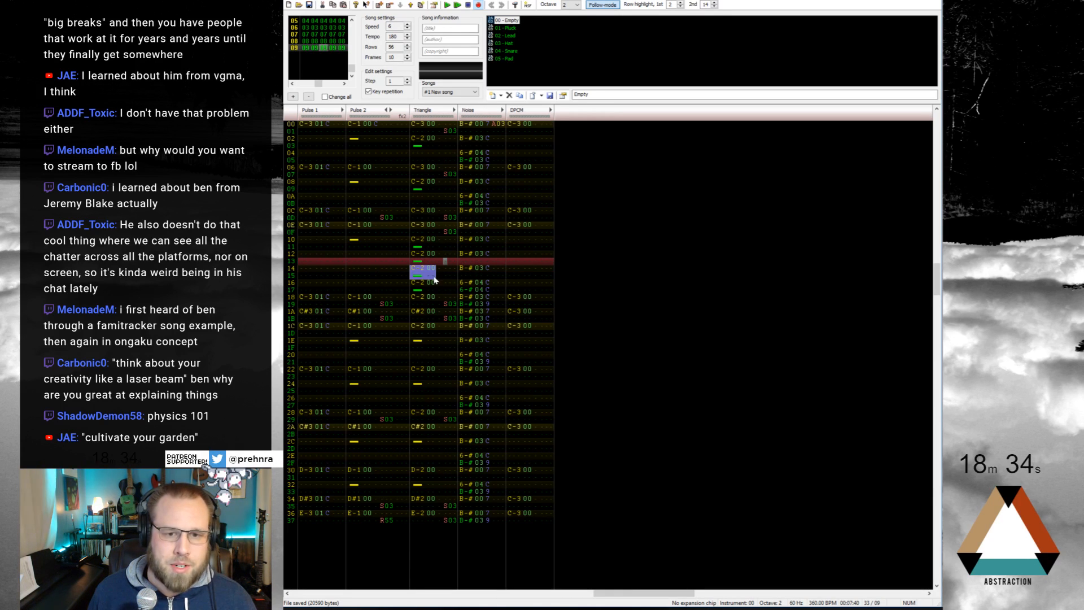
left_click(422, 356)
key("ctrl+v")
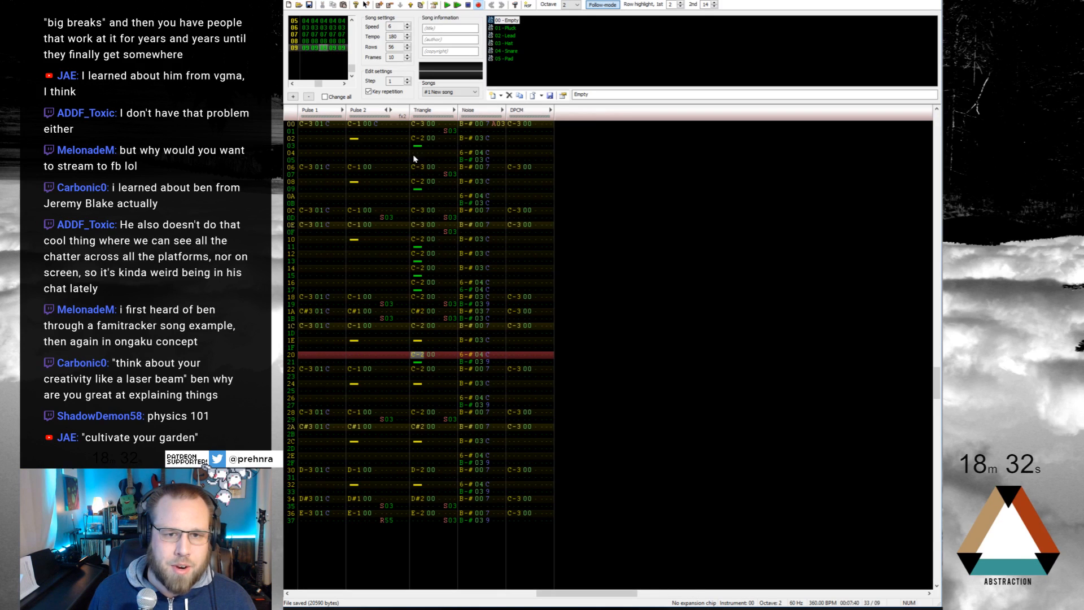
Step: Raise the Triangle notes on rows 18, 1A and 1C to C-3, C#3 and C-3
left_click(415, 296)
key("q")
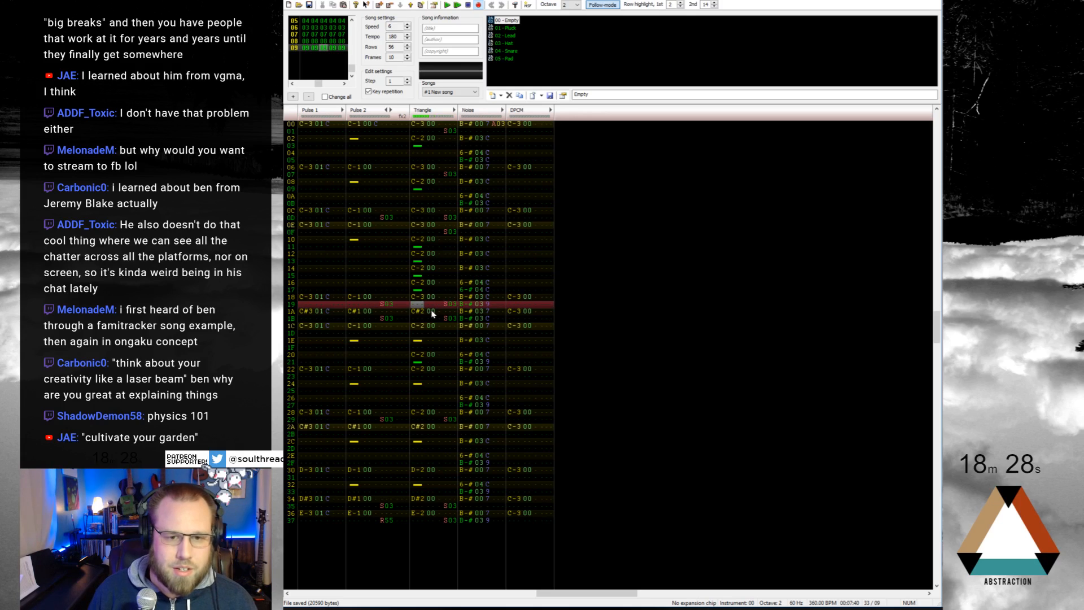
key("Down")
key("2")
key("Down")
key("q")
key("Down")
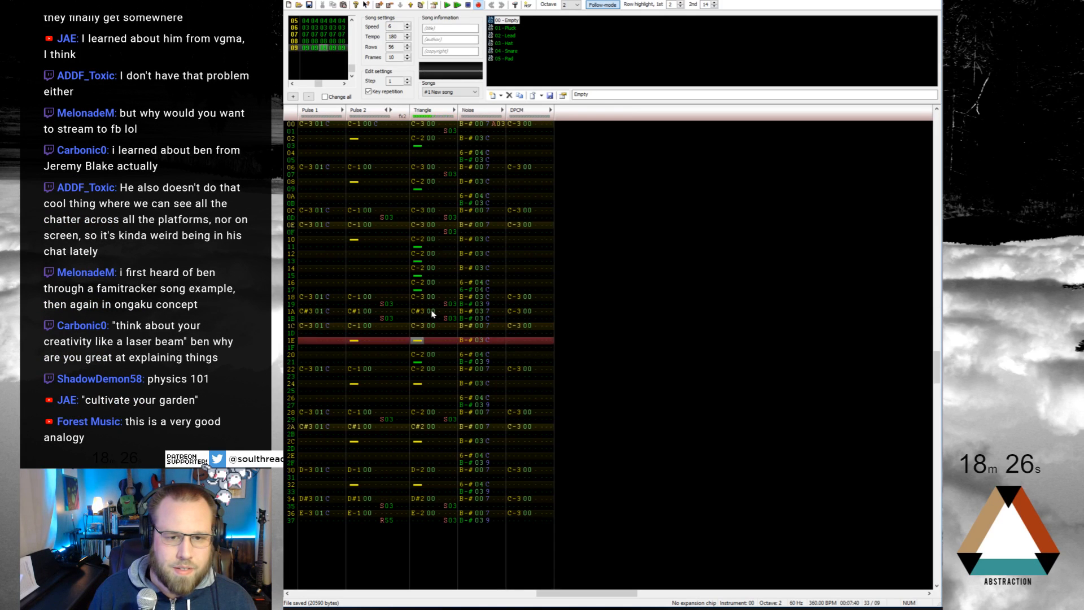
Step: Raise the Triangle notes on rows 22, 28 and 2A to C-3, C-3 and C#3
key("Down")
key("Down")
key("Down")
key("Down")
key("q")
key("Down")
key("Down")
key("Down")
key("Down")
key("Down")
key("q")
key("Down")
key("2")
key("Down")
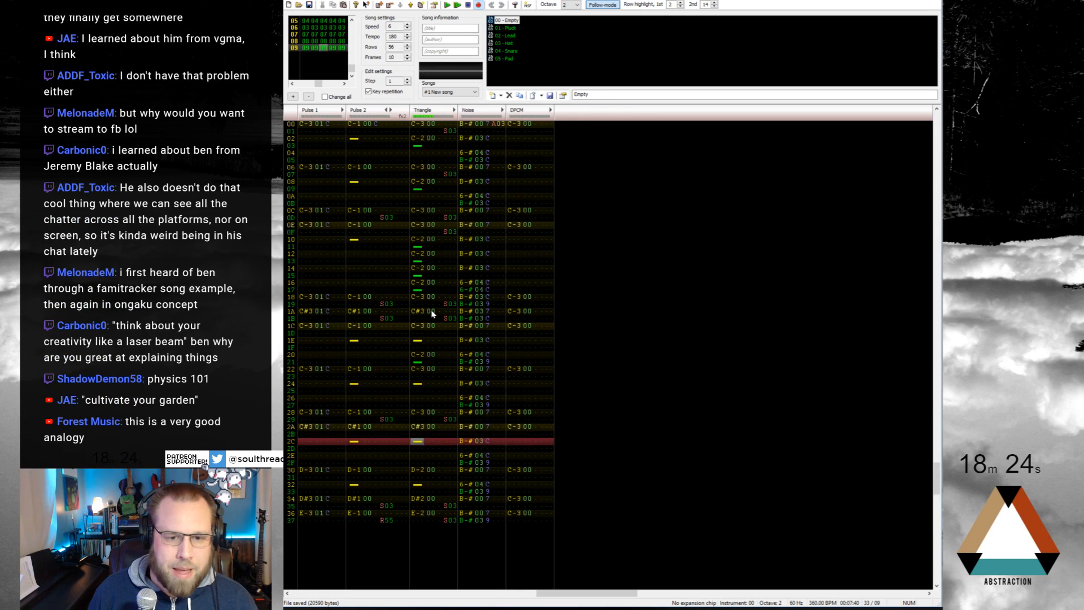
Step: Raise the Triangle notes on rows 30, 34 and 36 to D-3, D#3 and E-3
key("Down")
key("Down")
key("Down")
key("Down")
key("w")
key("Down")
key("Down")
key("Down")
key("3")
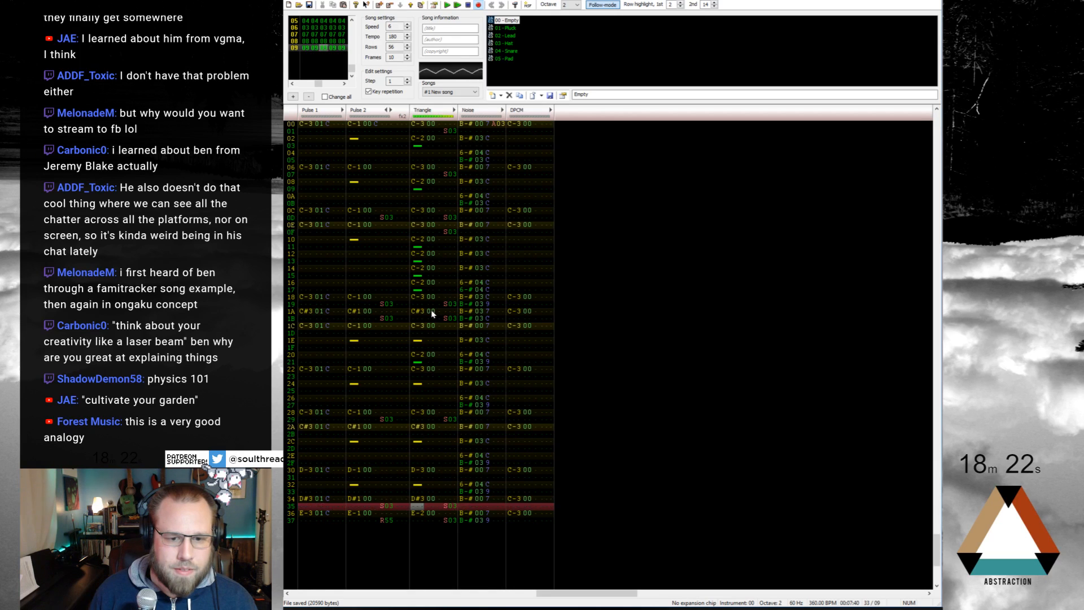
key("Down")
key("e")
key("Down")
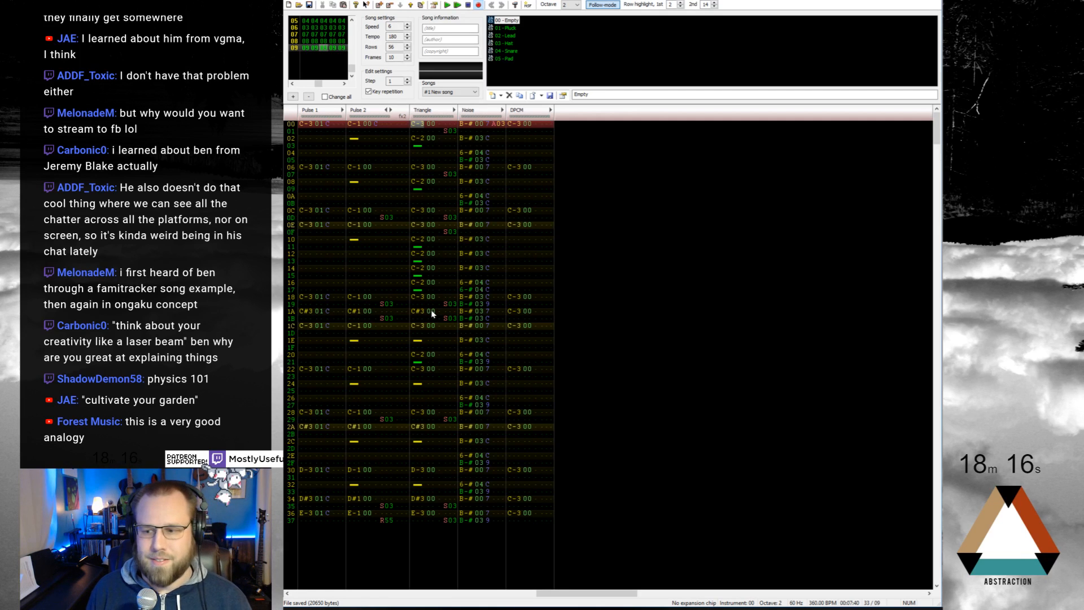
Step: Play frame 09 from its first row to hear the raised Triangle bass
key("Return")
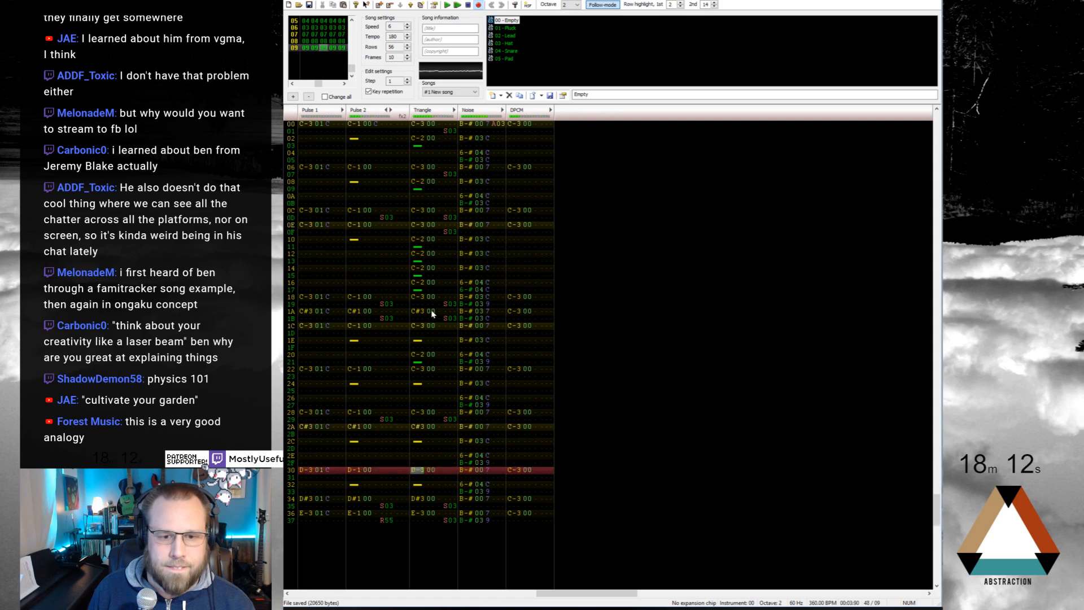
key("Return")
key("Up")
key("Up")
key("Up")
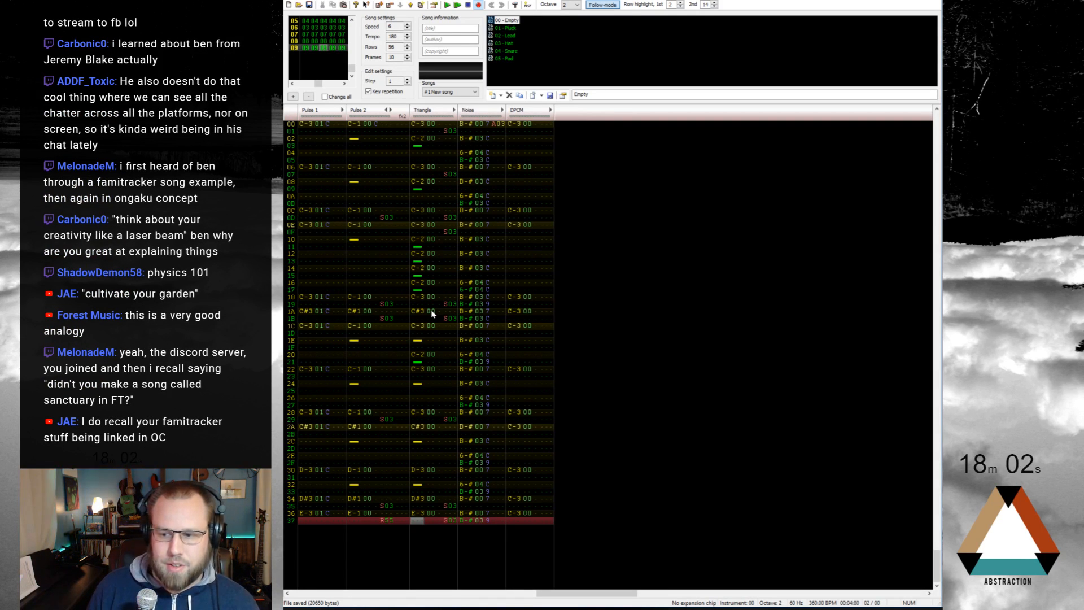
Step: Insert a new empty frame 0A after frame 09
key("Home")
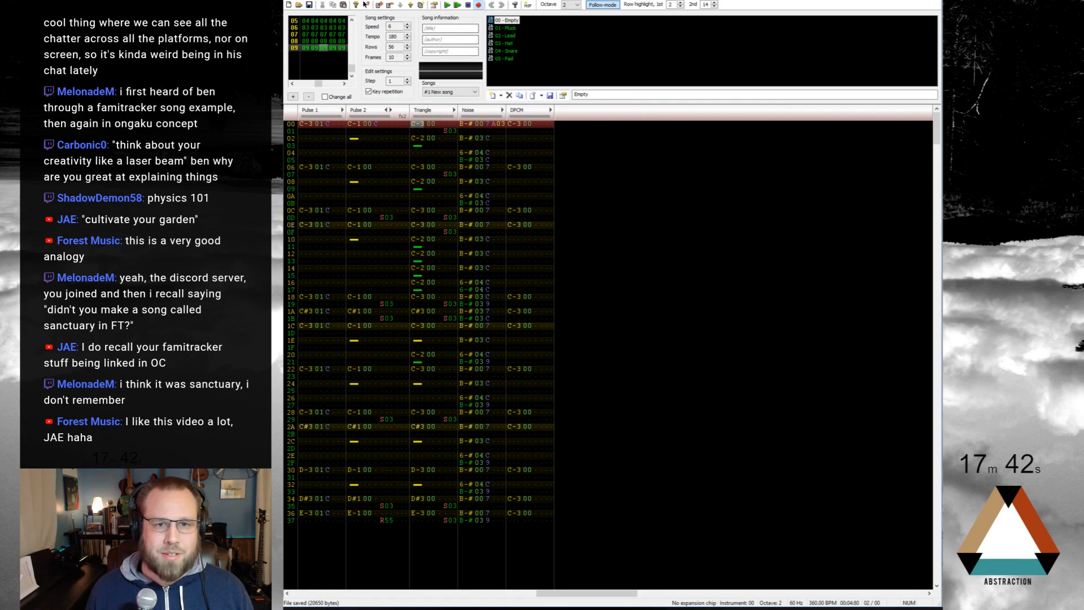
left_click(381, 5)
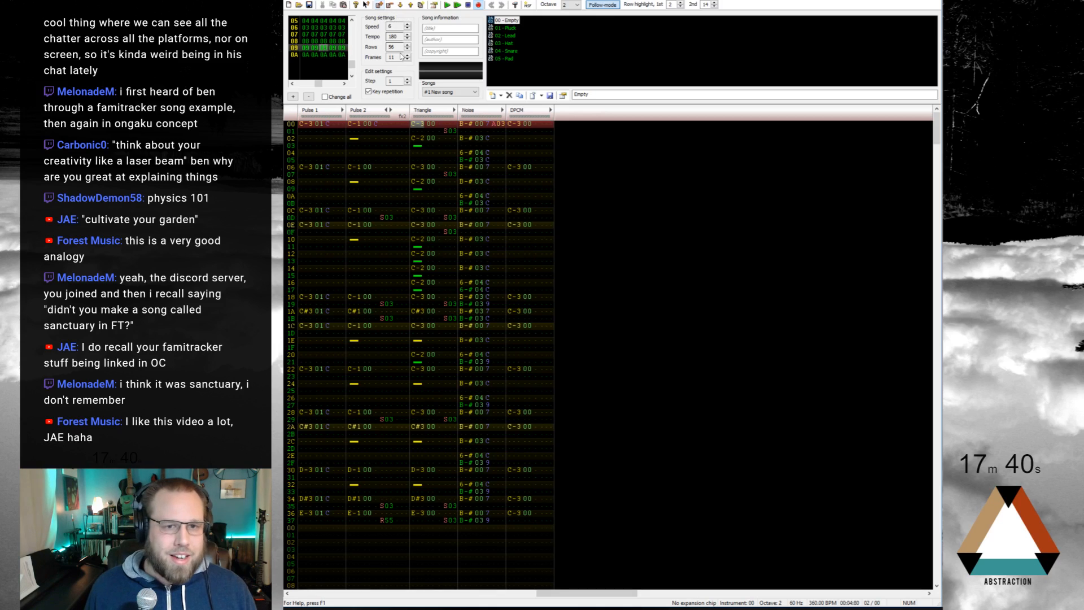
Step: Copy the entire contents of frame 08 across all channels into frame 0A
scroll(361, 188, "up", 3)
scroll(363, 190, "up", 8)
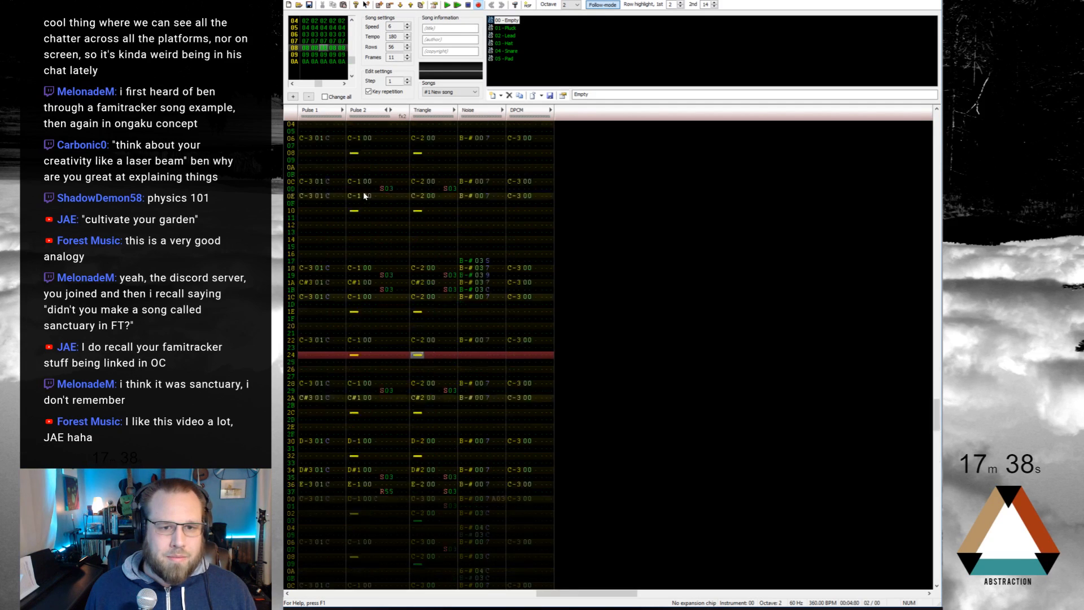
left_click(307, 124)
key("ctrl+a")
key("ctrl+a")
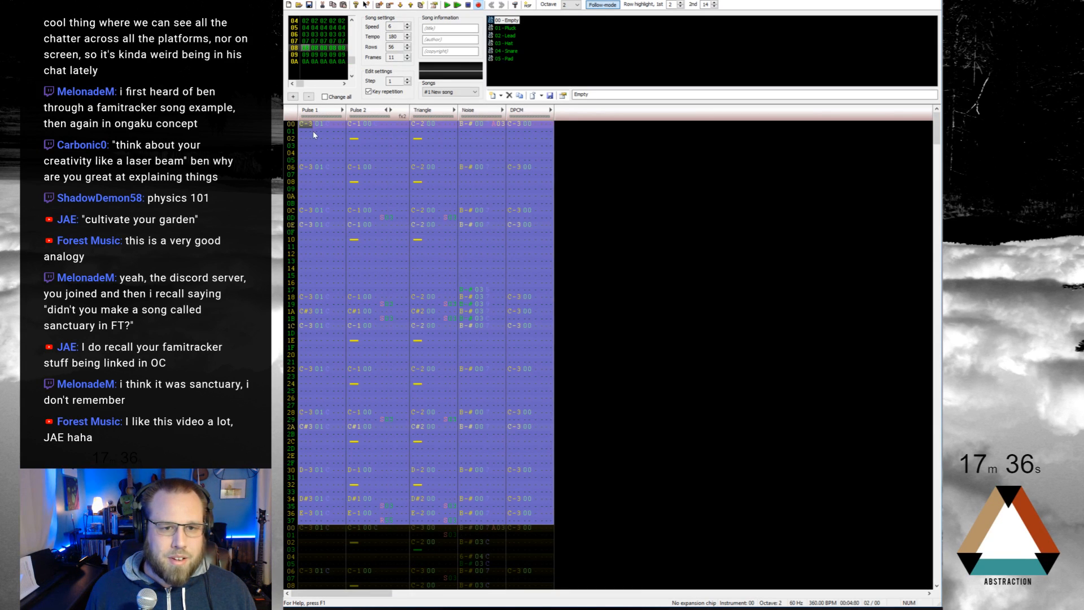
left_click(307, 74)
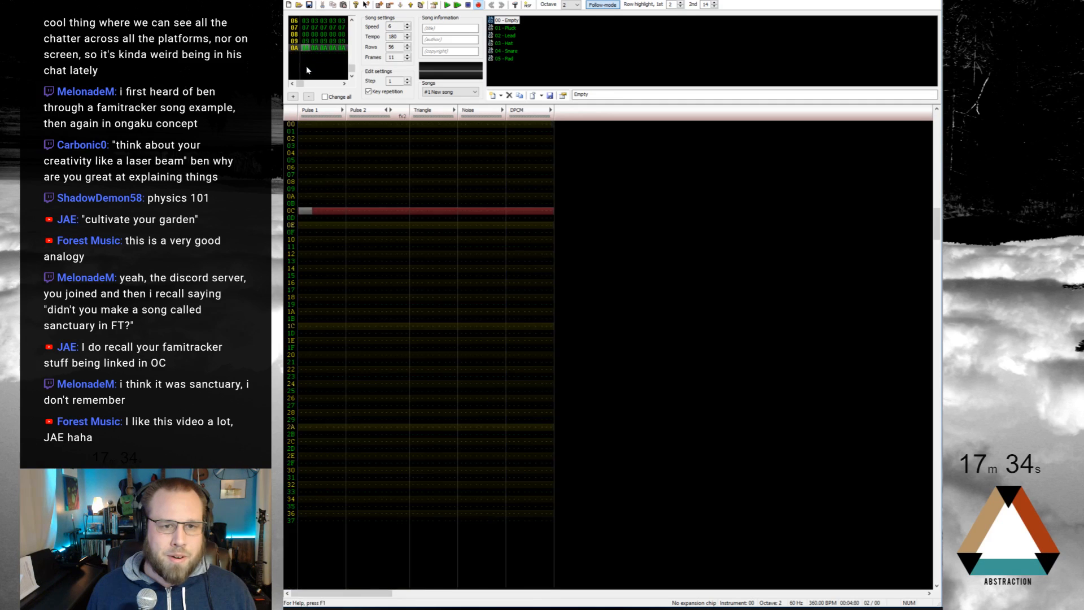
left_click(303, 124)
key("ctrl+v")
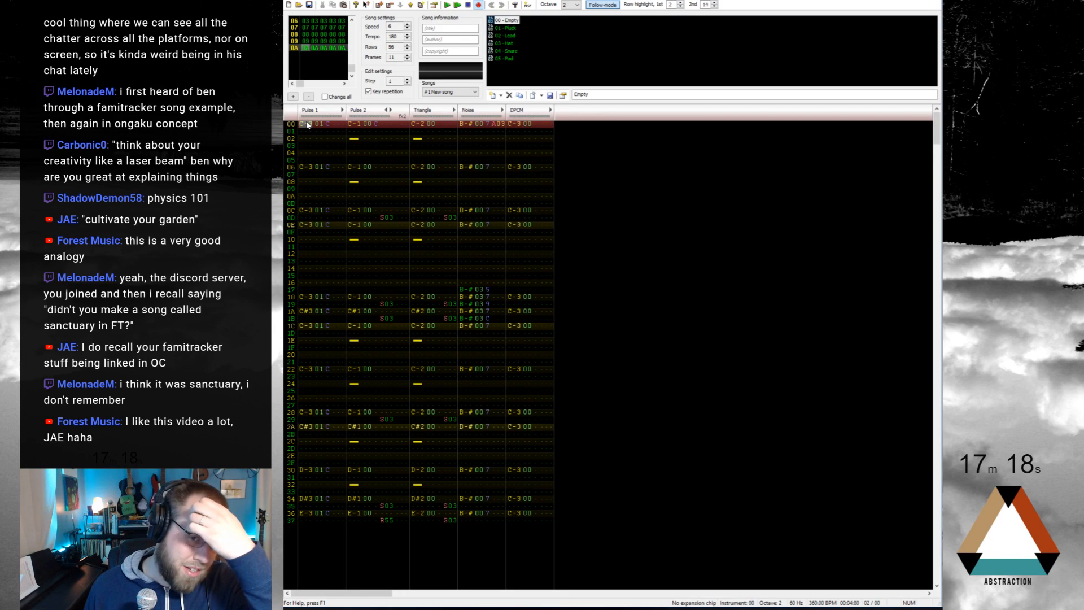
Step: Compare with frame 09, and clear all channels of frame 0A
left_click(308, 42)
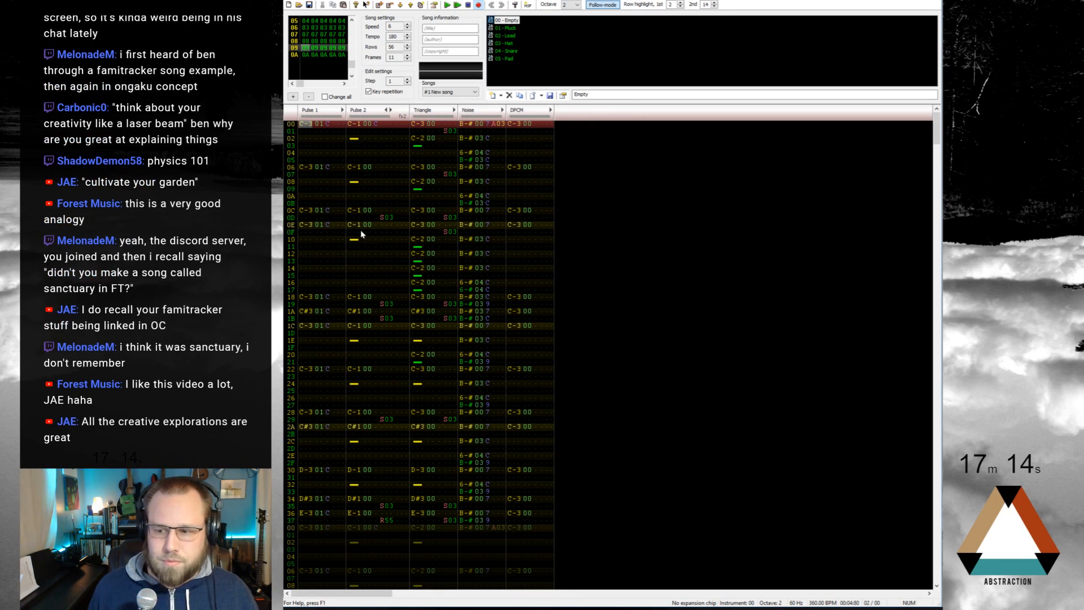
scroll(353, 195, "down", 6)
scroll(357, 210, "down", 11)
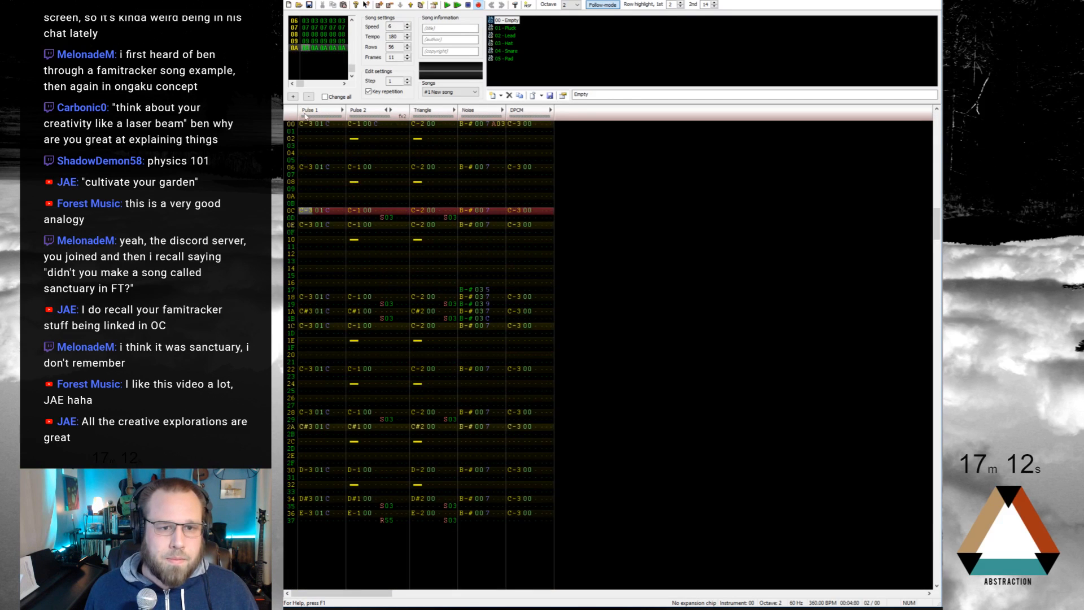
left_click_drag(306, 124, 545, 528)
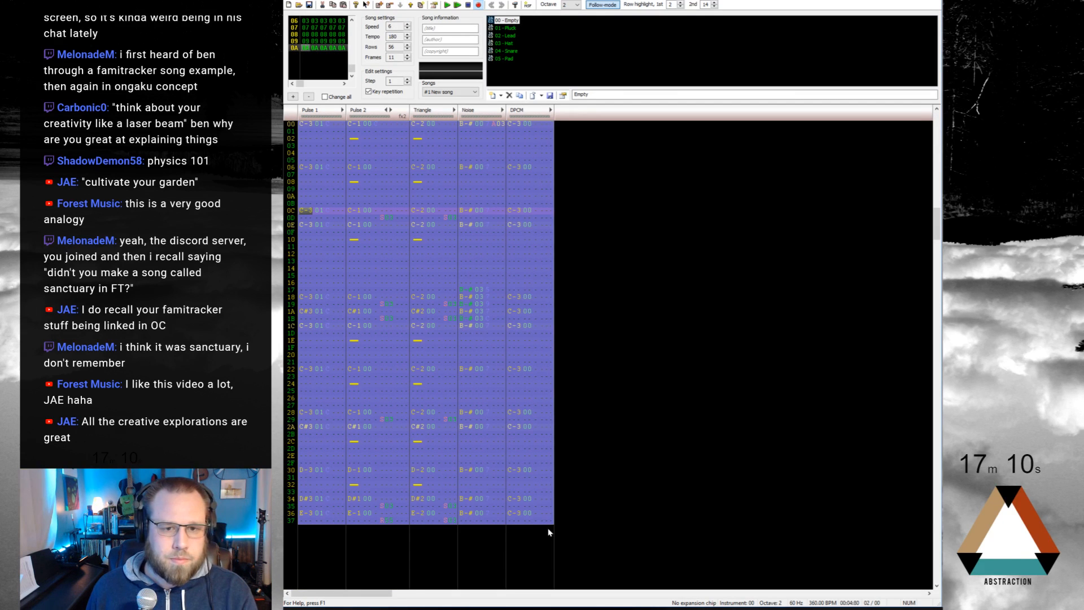
key("Delete")
left_click(301, 123)
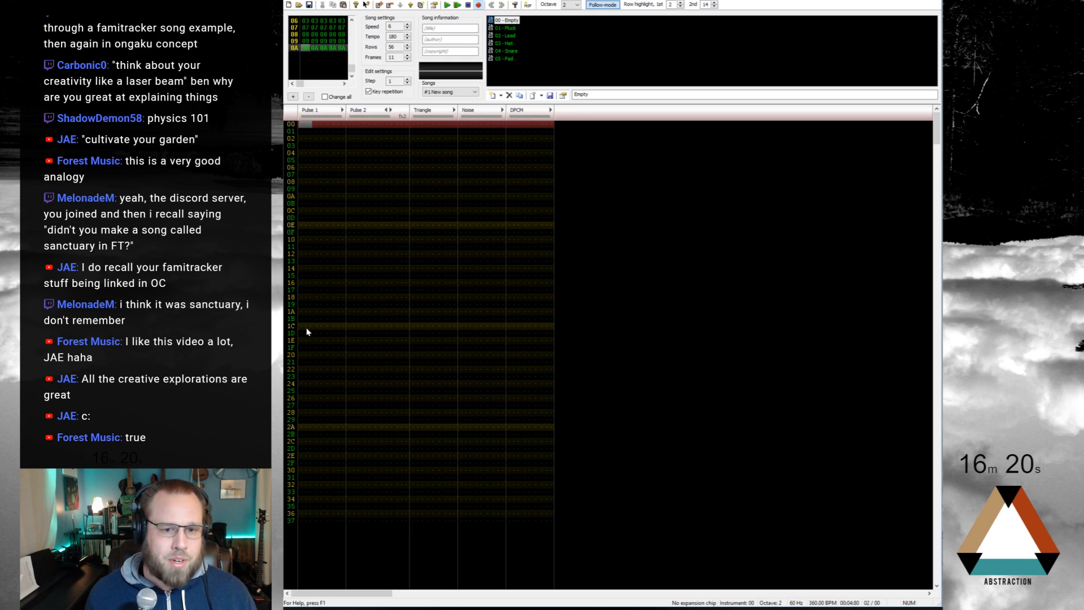
Step: Look back through the song's frames from 09 to 01, and save the song
scroll(416, 240, "up", 12)
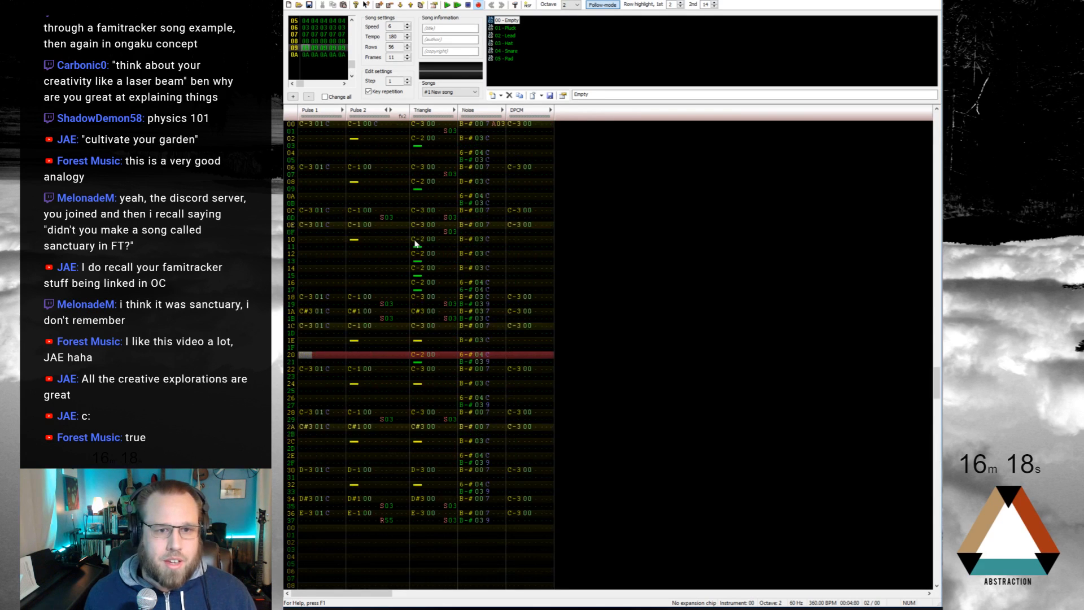
scroll(415, 243, "up", 20)
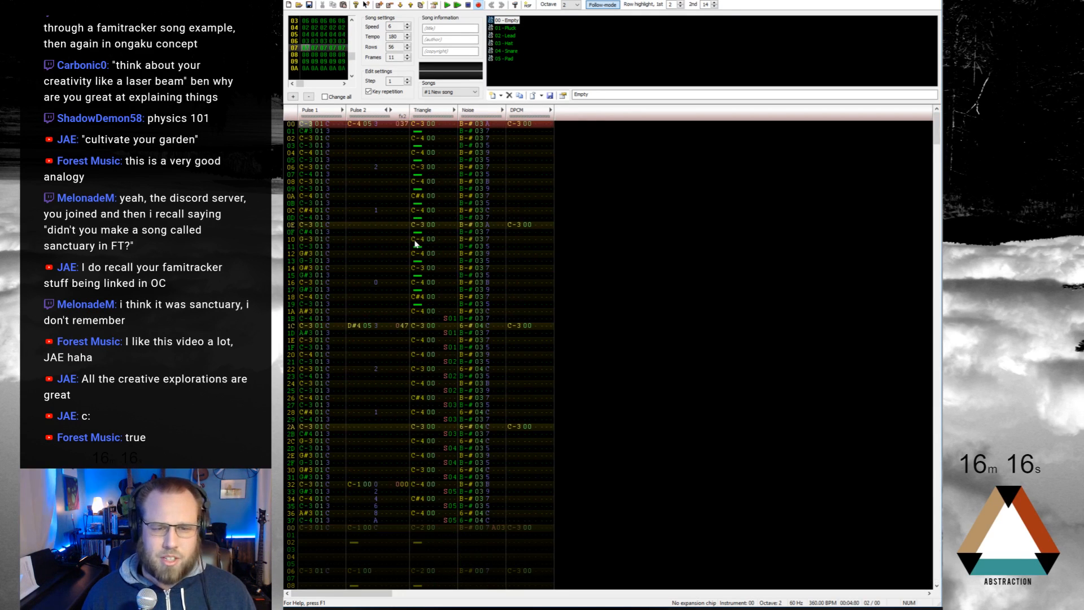
scroll(415, 244, "up", 20)
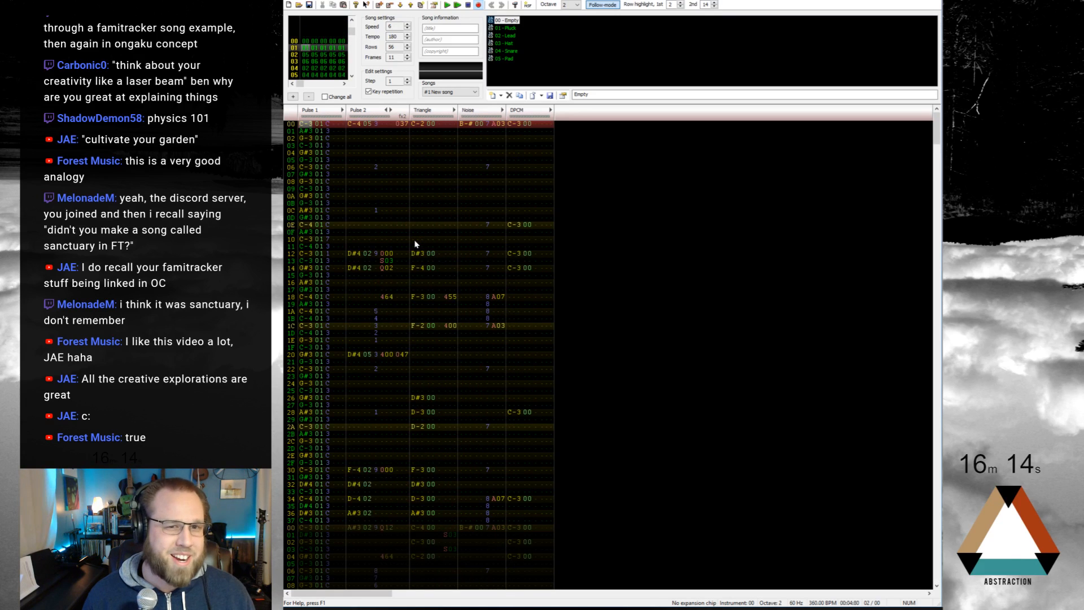
key("ctrl+s")
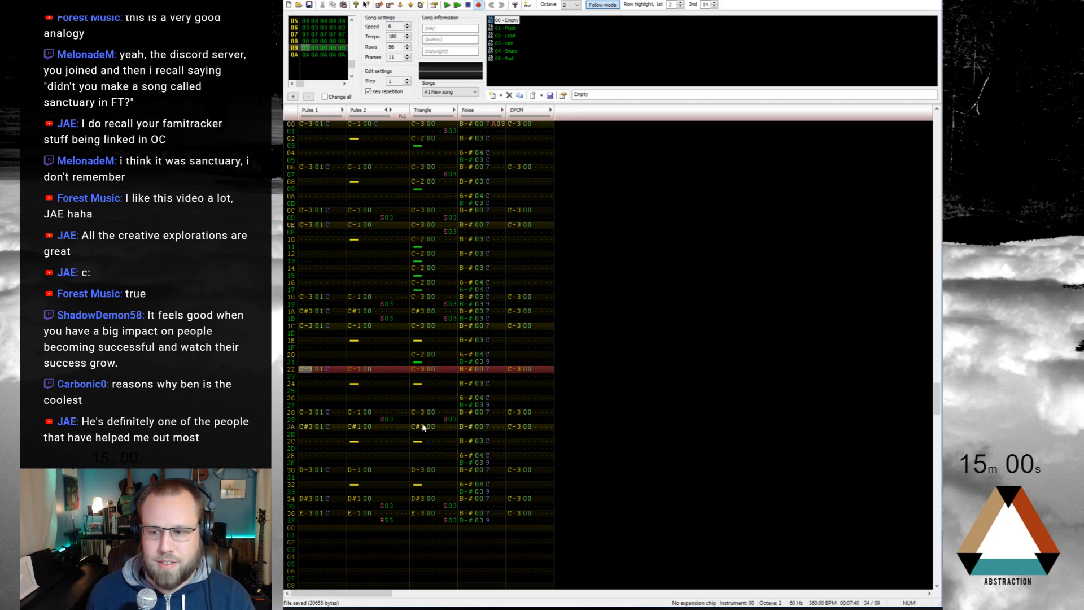
Step: On row 18 of frame 09, raise the Pulse 1 note to C-4 and the Pulse 2 note to C-2, and play from there
left_click_drag(306, 301, 356, 300)
left_click(302, 298)
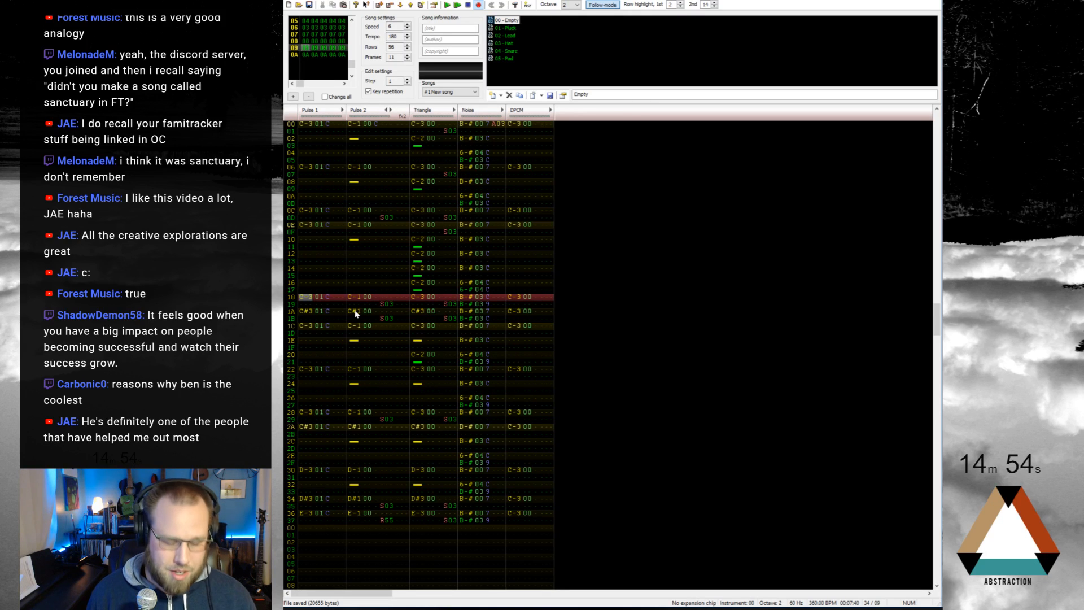
key("Right")
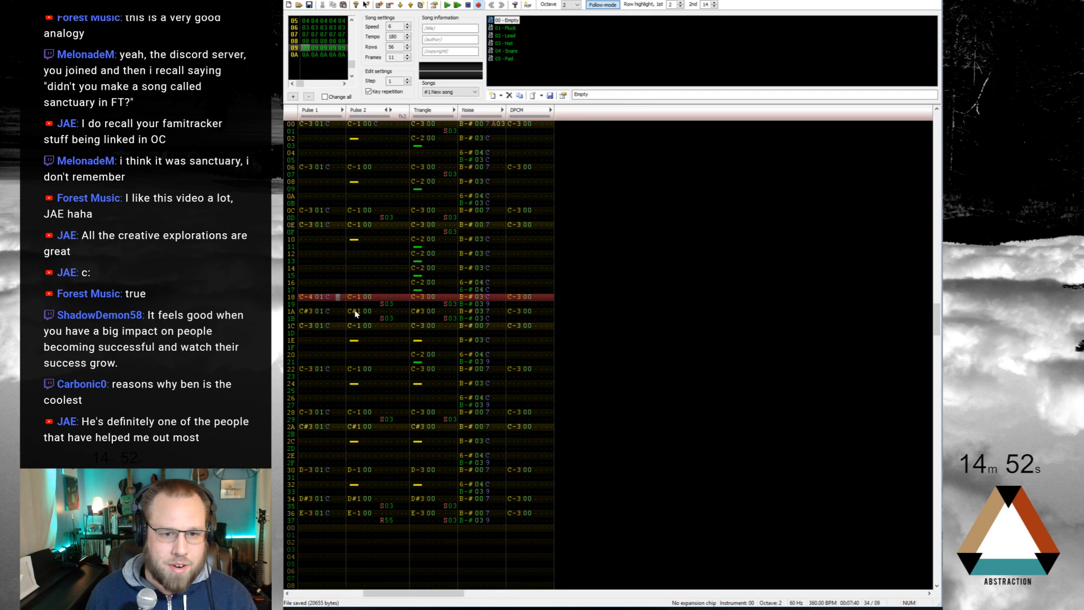
key("Right")
key("ctrl+F4")
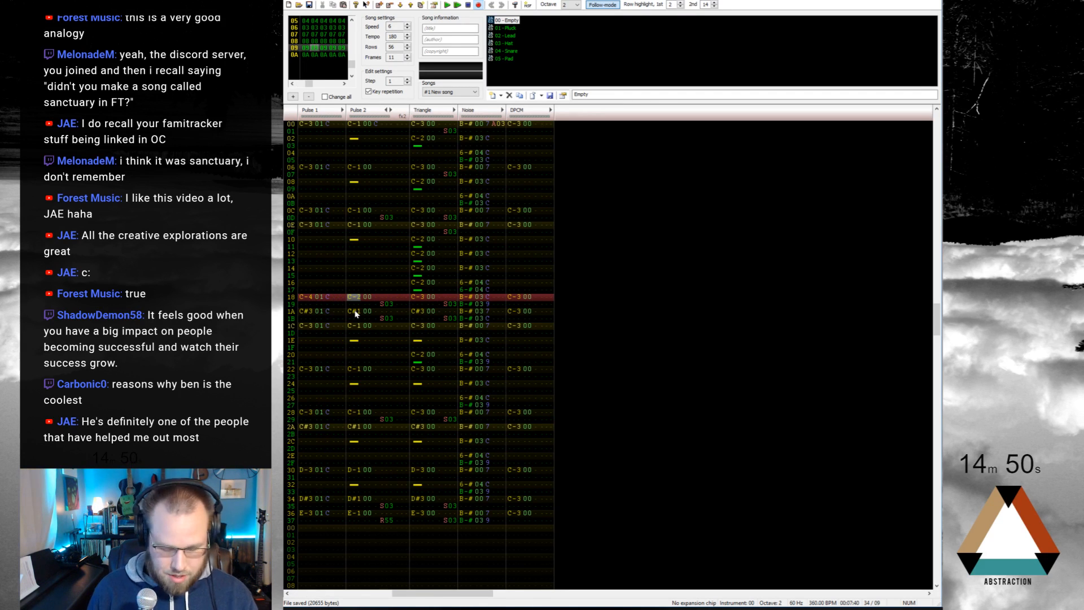
key("Return")
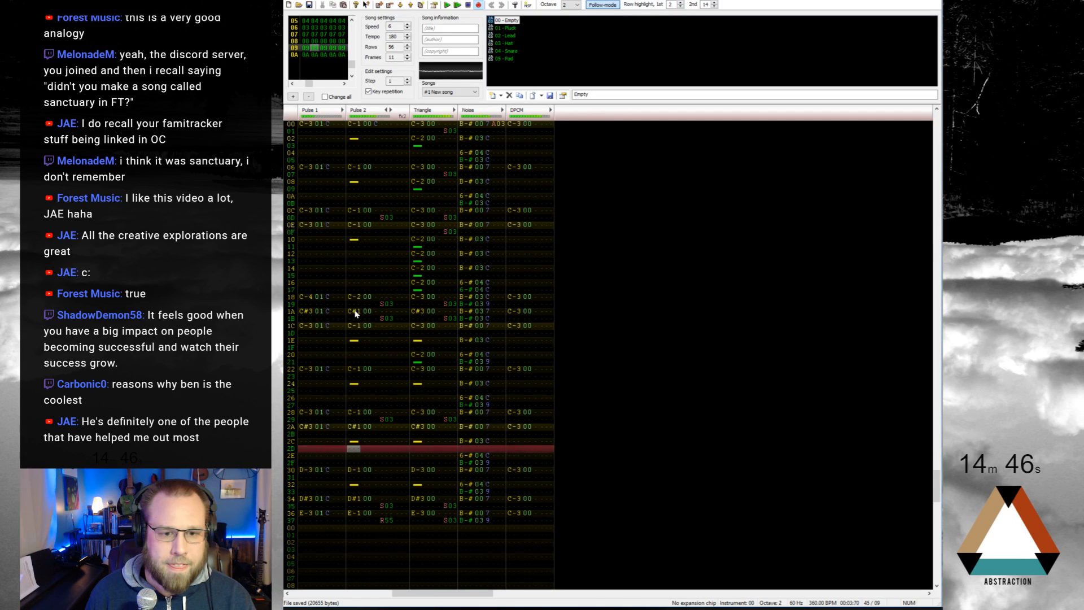
key("Return")
Step: Move the row 30 notes in all channels of frame 09, including D-3 and D-1, up to row 2E
key("Up")
key("Up")
key("Up")
key("Up")
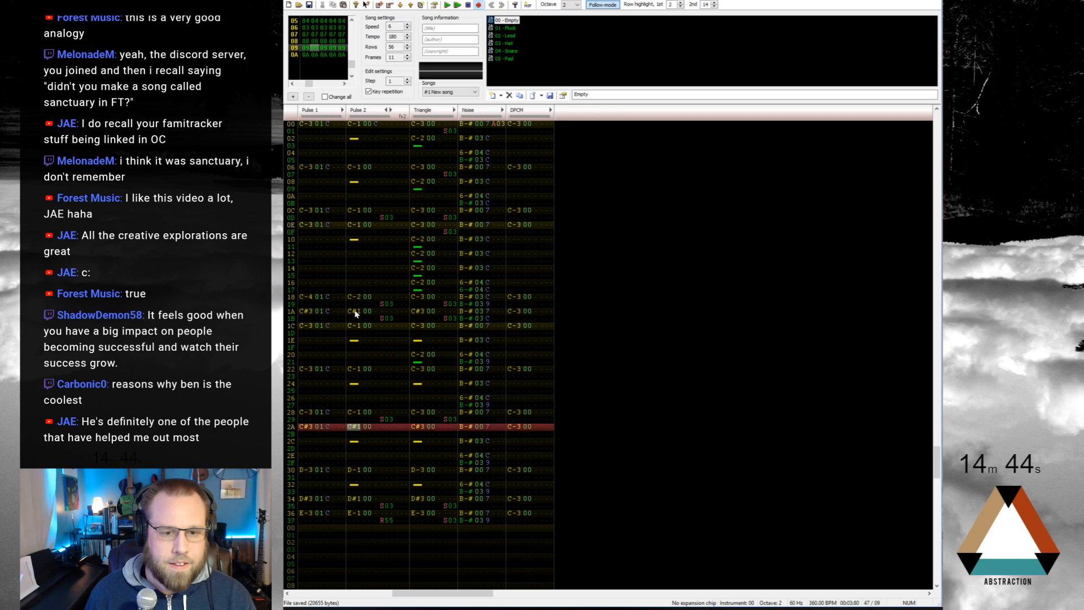
key("Down")
key("Down")
key("Down")
key("Down")
key("Down")
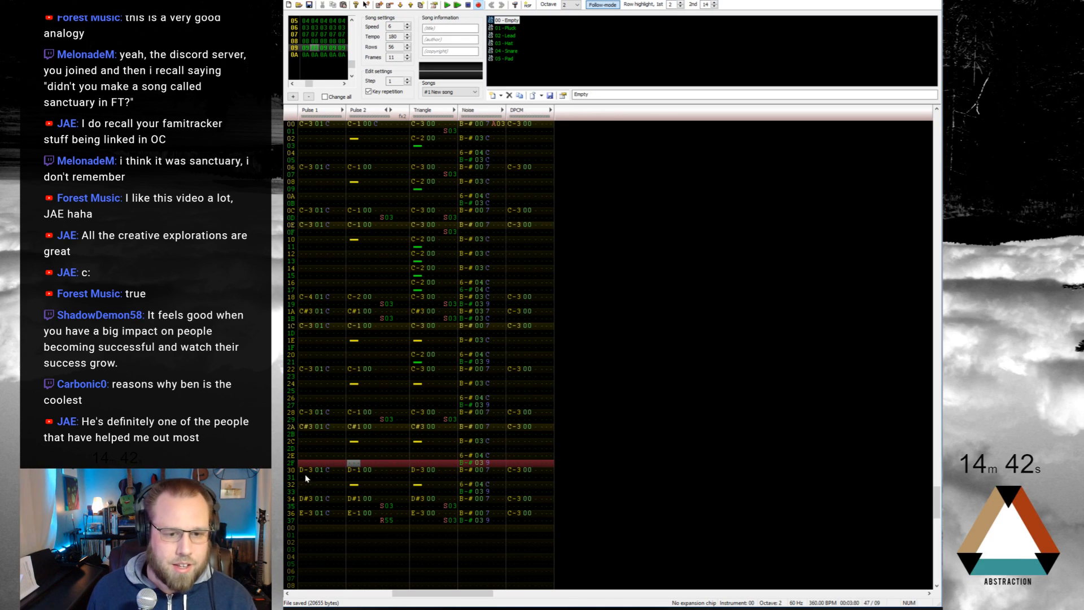
left_click_drag(303, 472, 520, 459)
left_click(353, 480)
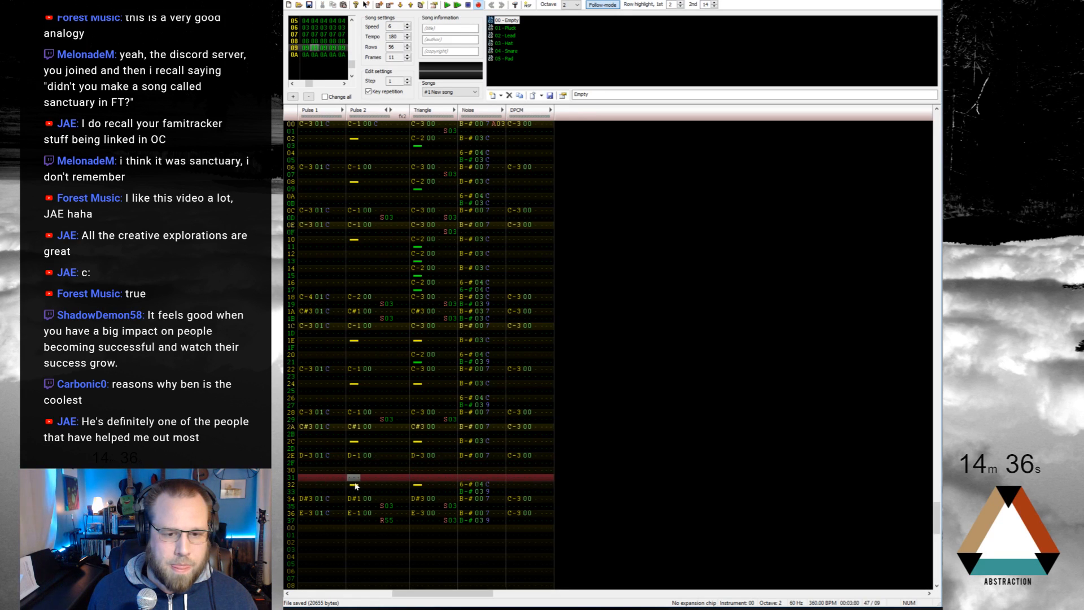
Step: Move the Pulse 2 and Triangle note cuts to row 30, and shift the closing D# and E rows up to rows 32–35
left_click_drag(355, 486, 421, 472)
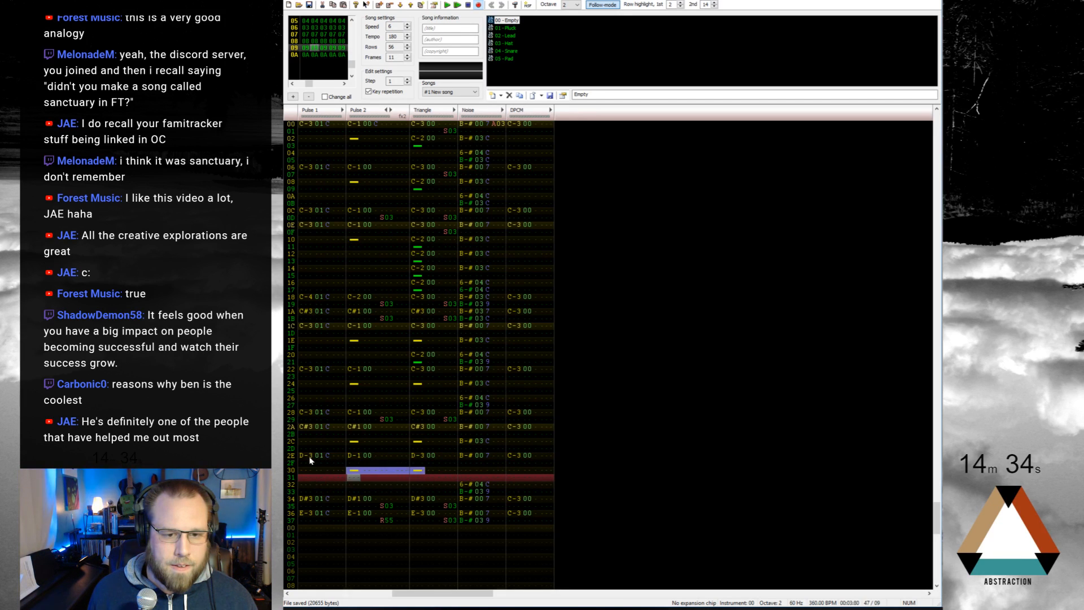
left_click(308, 413)
key("ctrl+Return")
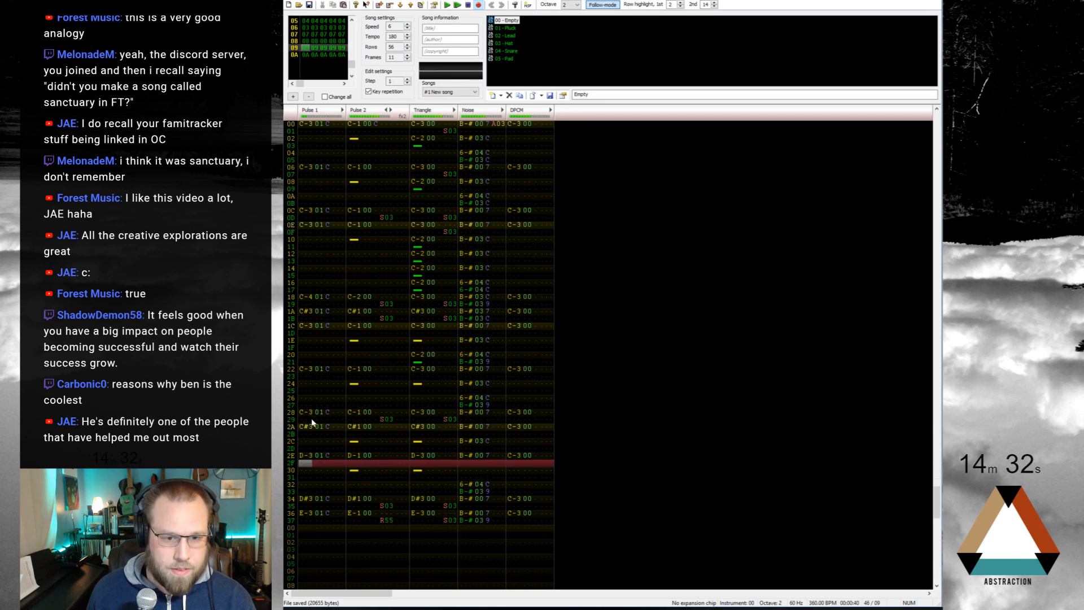
key("Return")
scroll(329, 445, "up", 3)
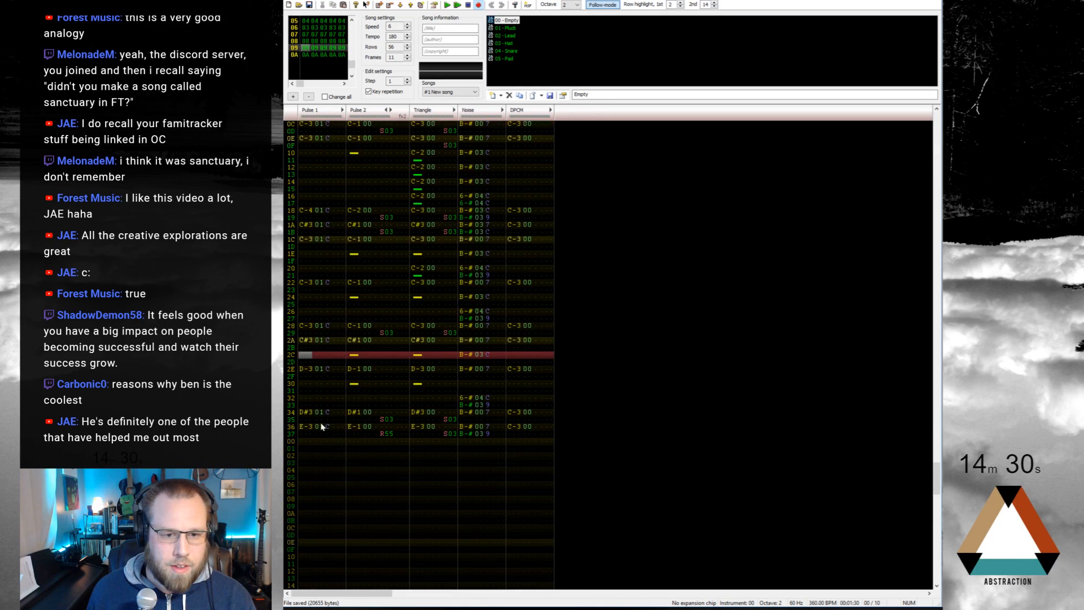
mouse_move(304, 413)
left_mouse_down()
mouse_move(448, 420)
mouse_move(450, 403)
mouse_move(517, 419)
mouse_move(520, 402)
mouse_move(527, 431)
mouse_move(318, 438)
mouse_move(305, 413)
left_mouse_up()
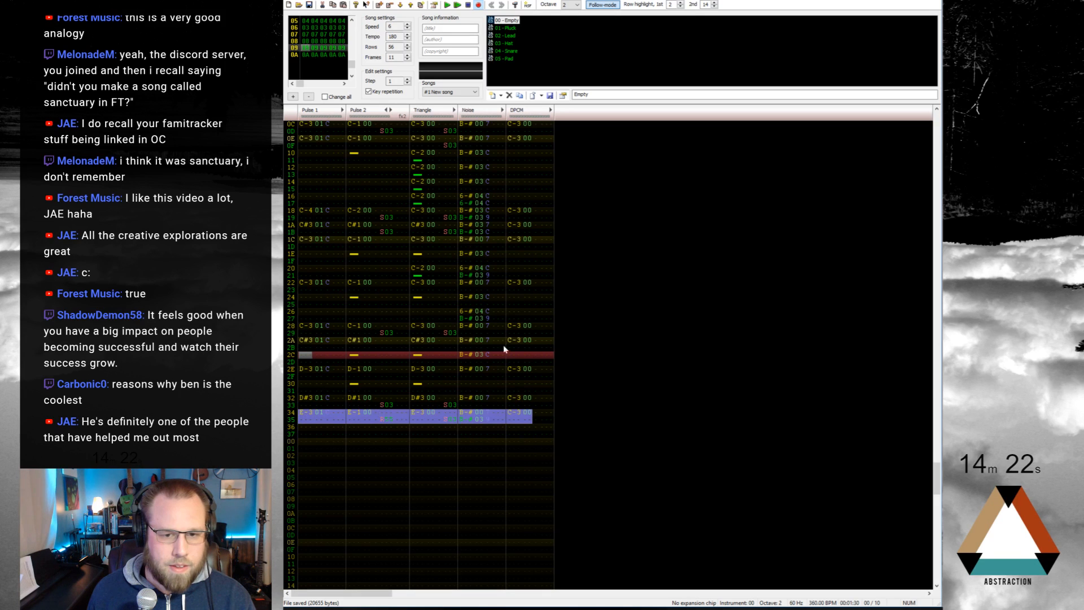
Step: Add B-# hits with instrument 03 to the Noise channel, volume 5 on row 29 and volume 4 on row 31
scroll(488, 281, "up", 3)
left_click_drag(466, 344, 487, 341)
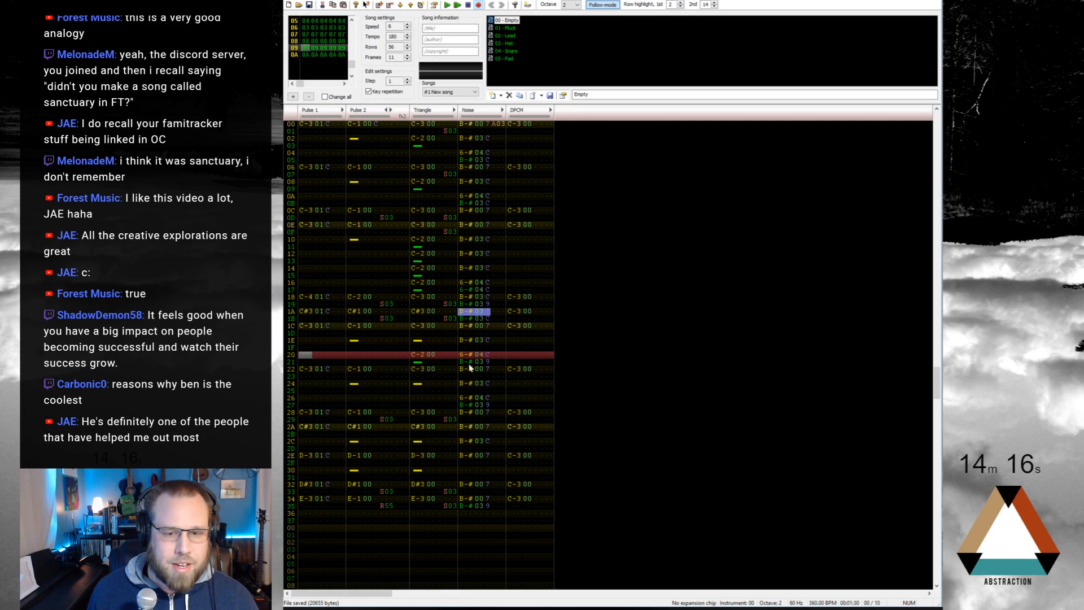
left_click(464, 420)
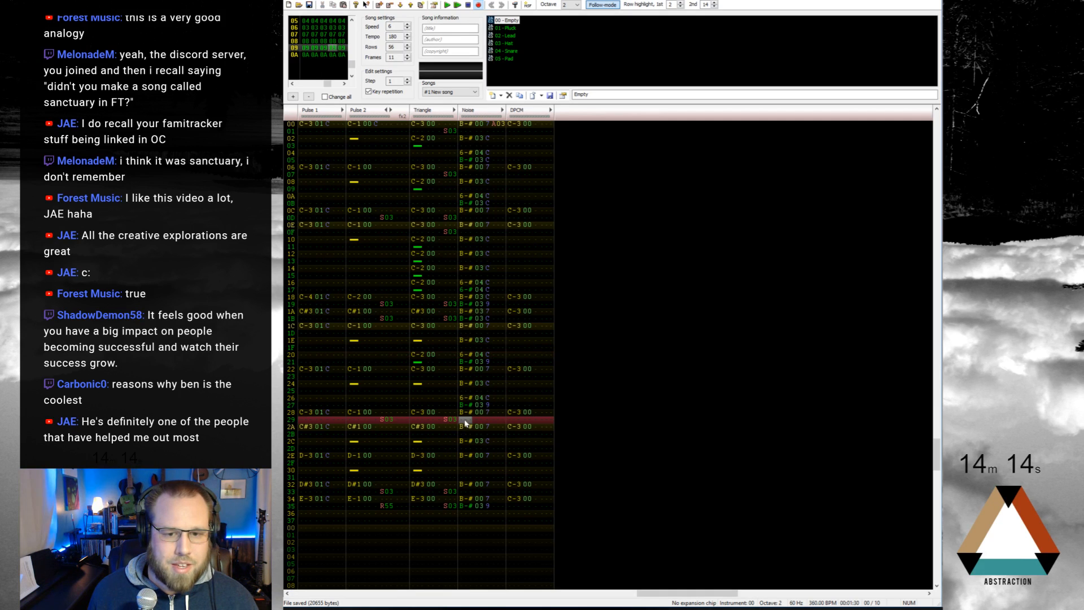
left_click(487, 420)
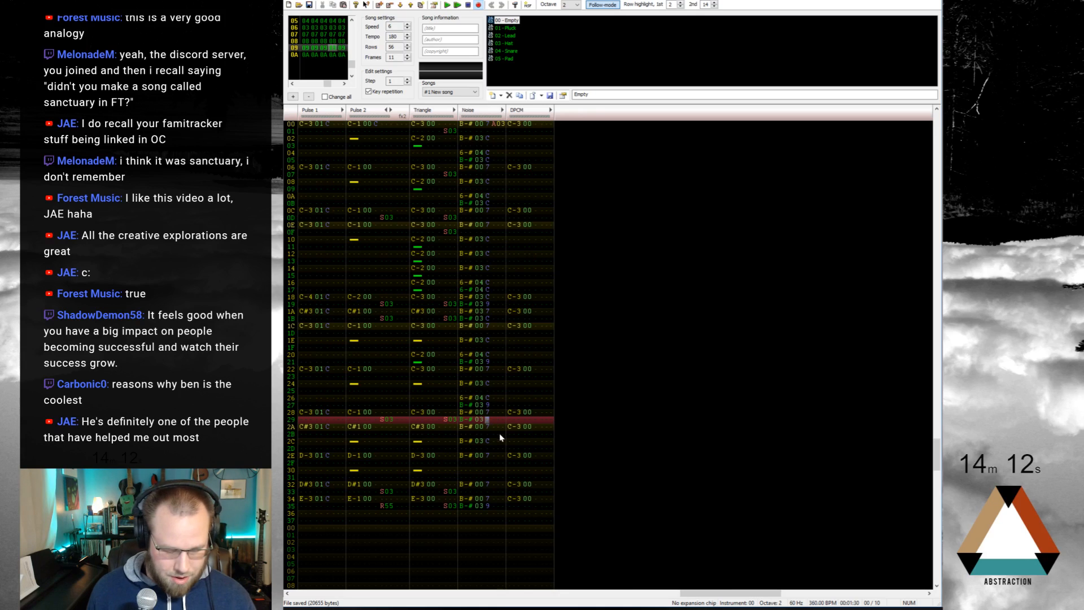
type("5")
left_click(462, 477)
type("B-# 03 7")
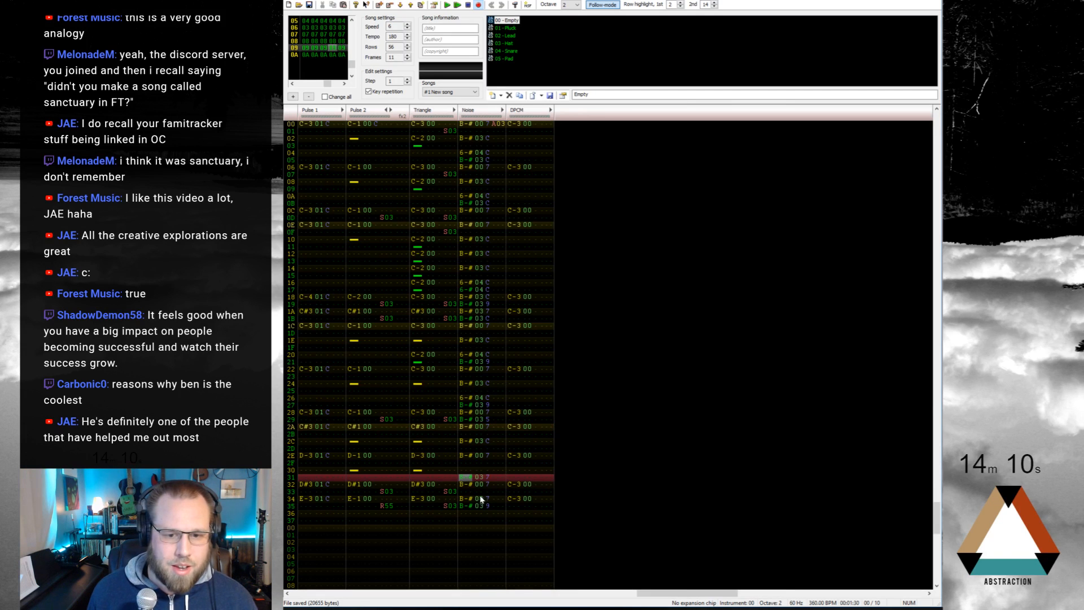
left_click(488, 477)
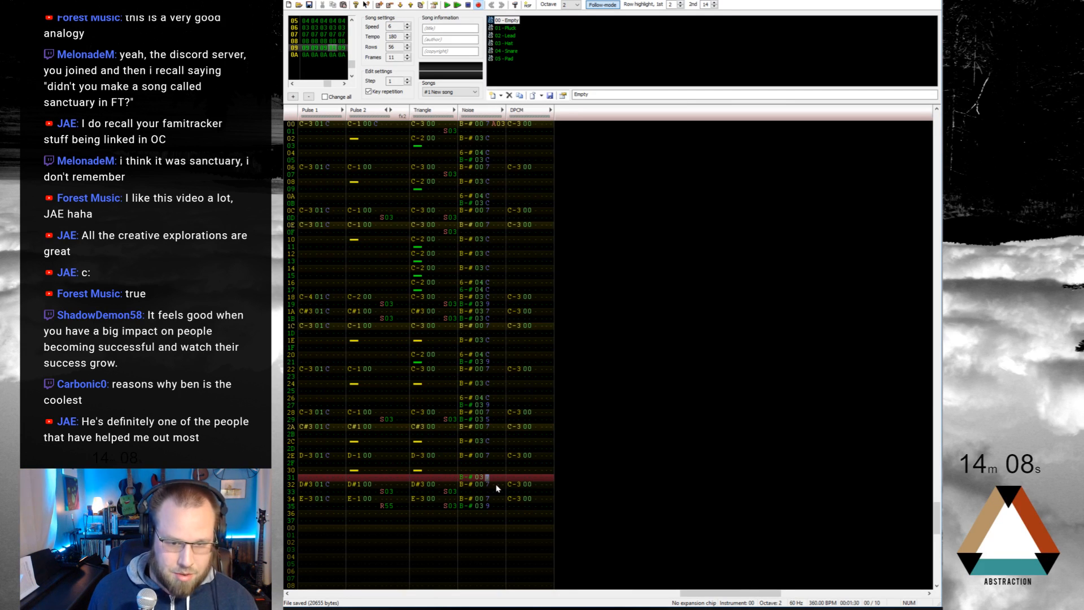
type("4")
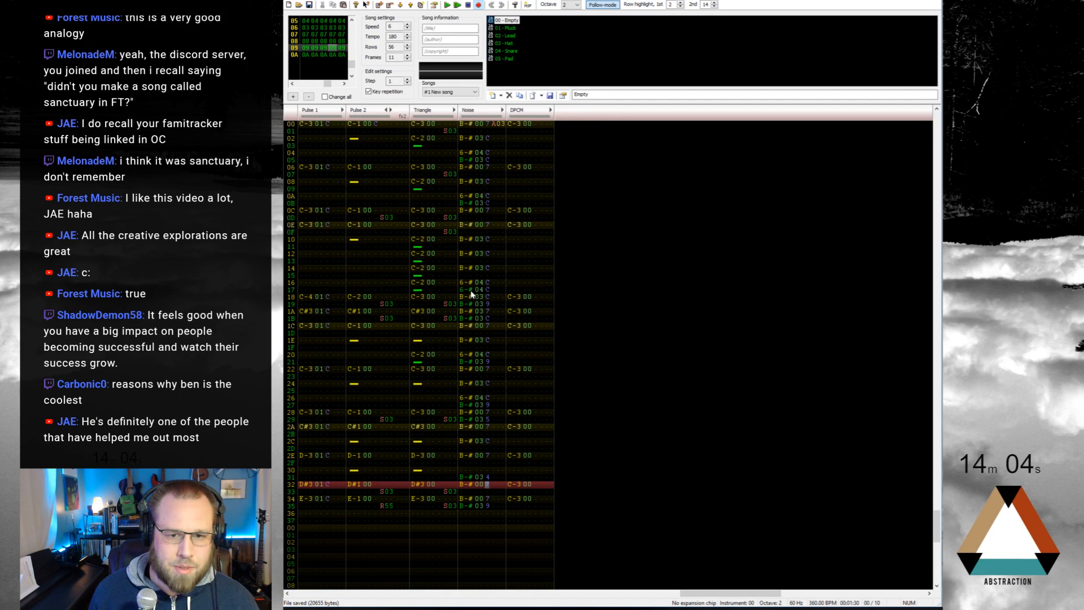
Step: Paste a B-# 03 C hit on Noise row 36, play the frame, and replace Pulse 2's R55 effect with R75 on row 36
left_click(466, 513)
key("ctrl+v")
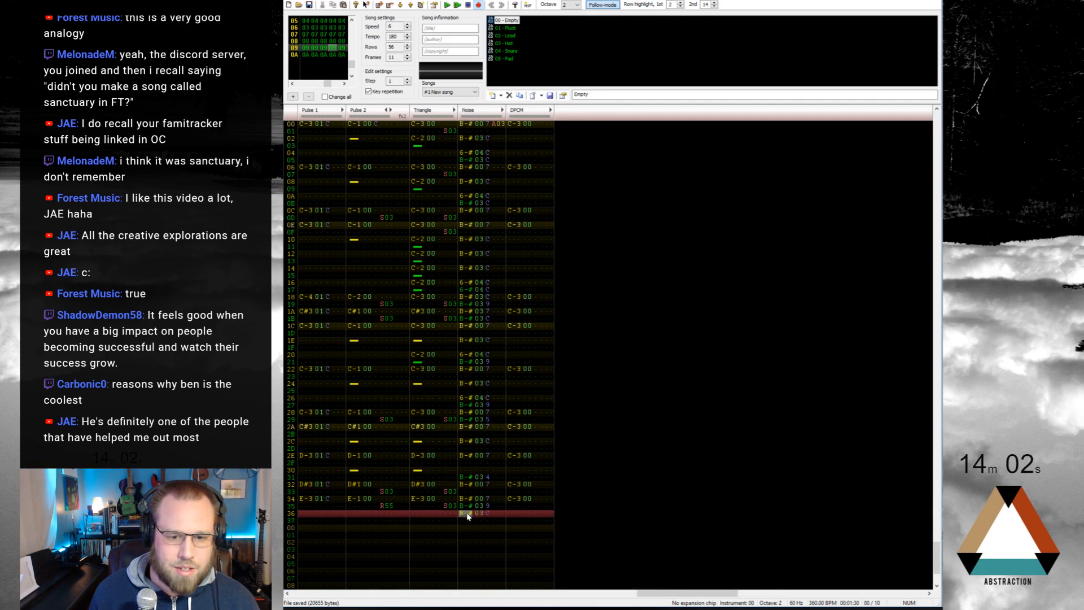
key("Return")
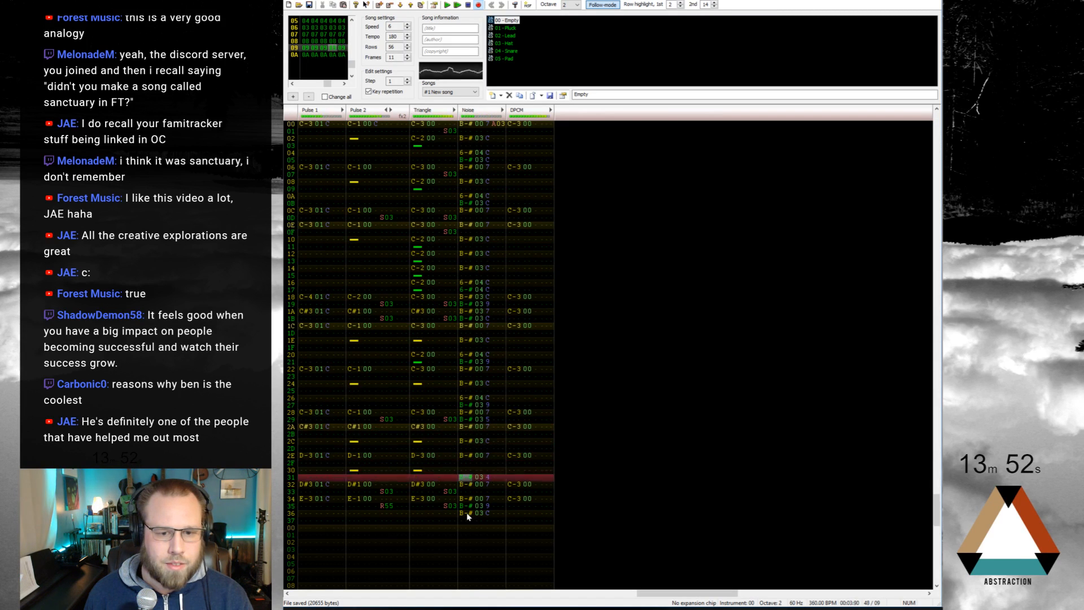
key("Return")
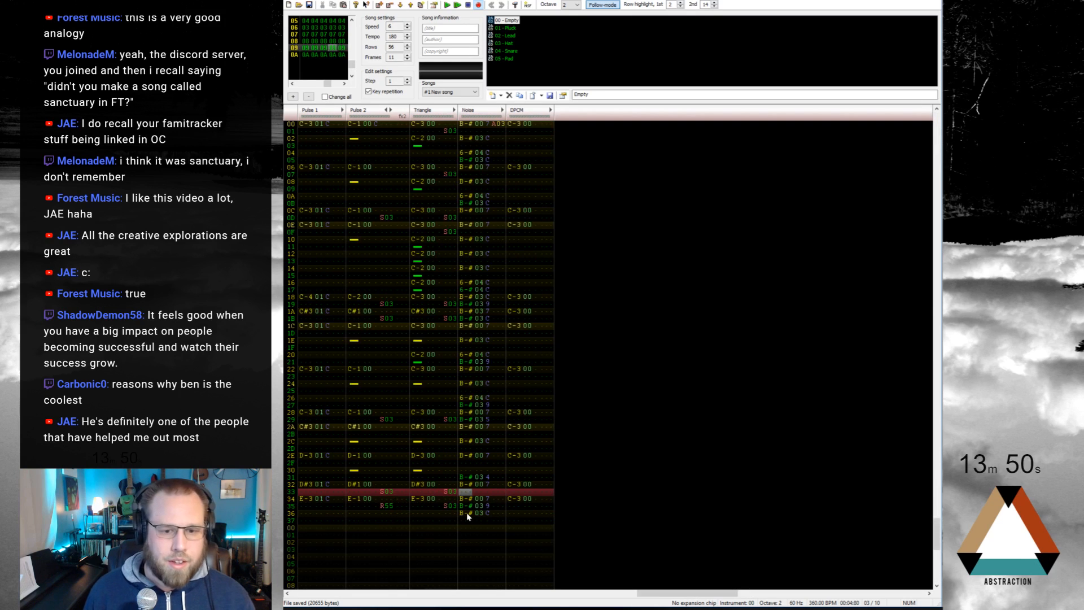
left_click(388, 516)
key("Down")
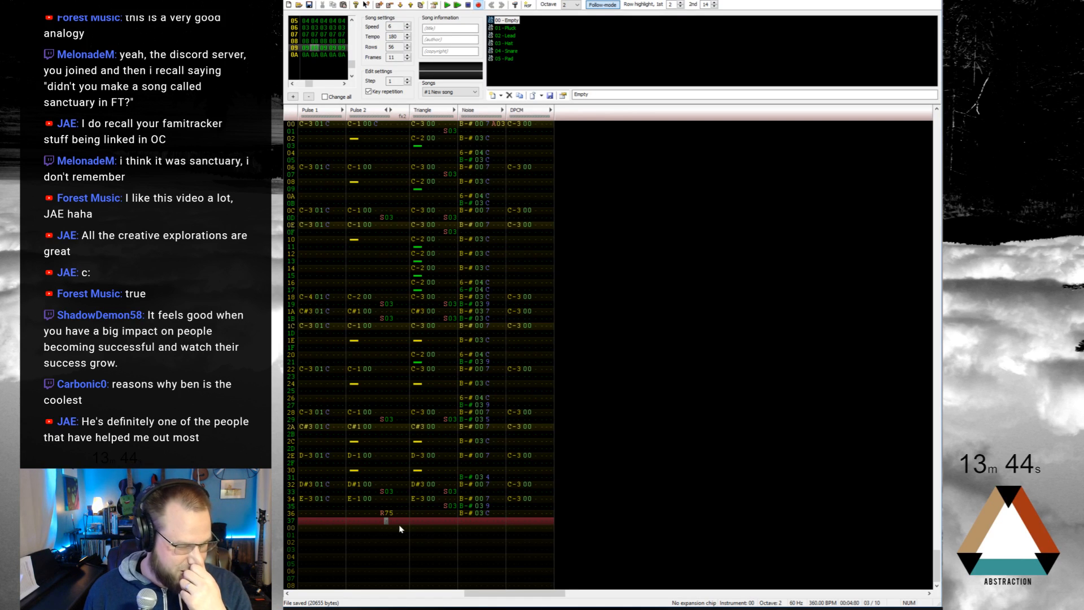
key("Down")
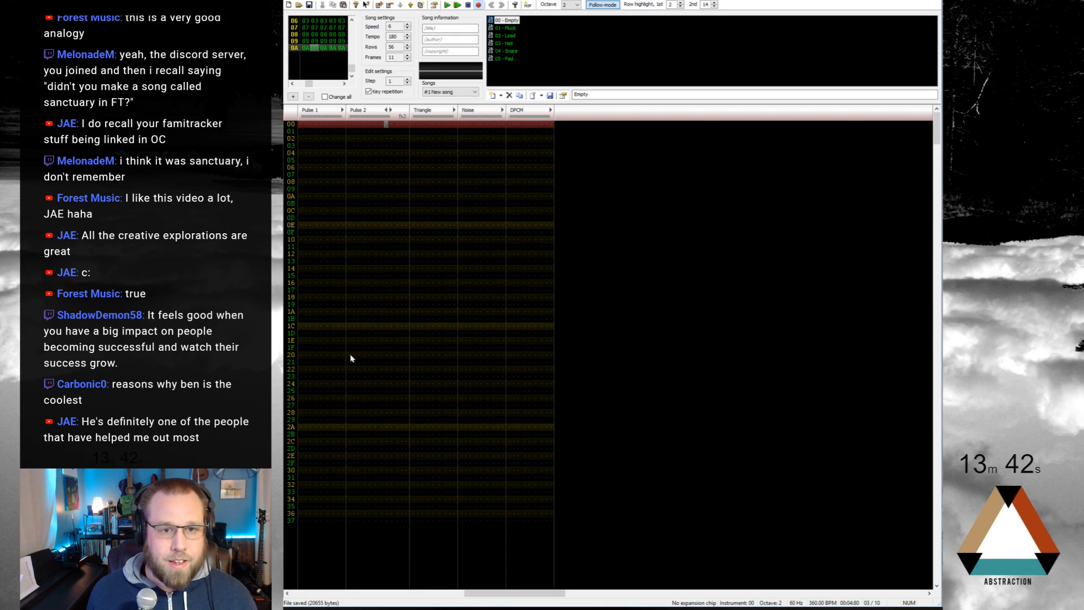
left_click(306, 125)
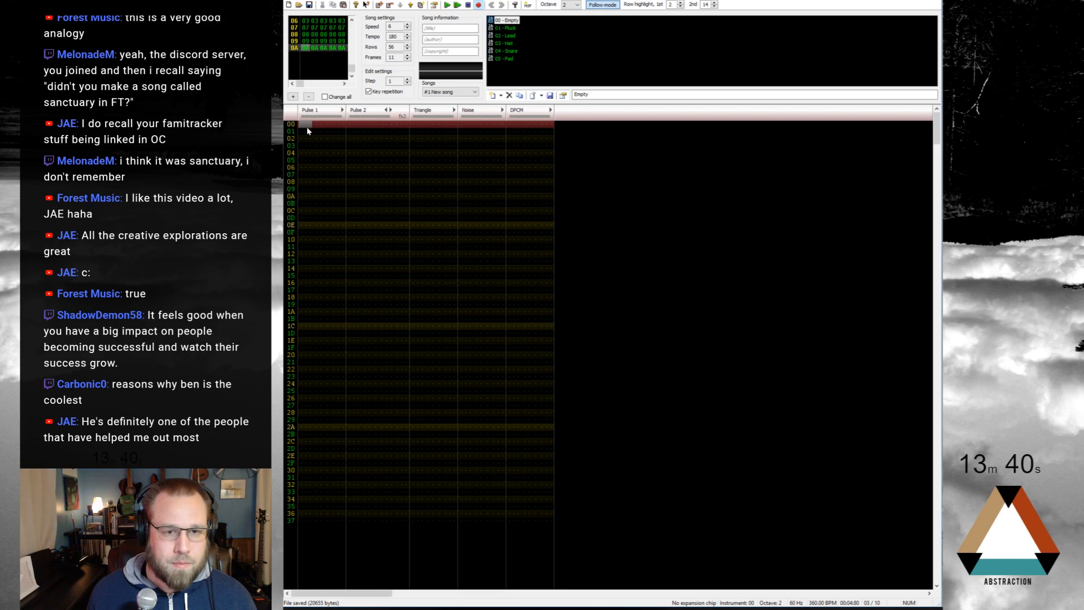
key("q")
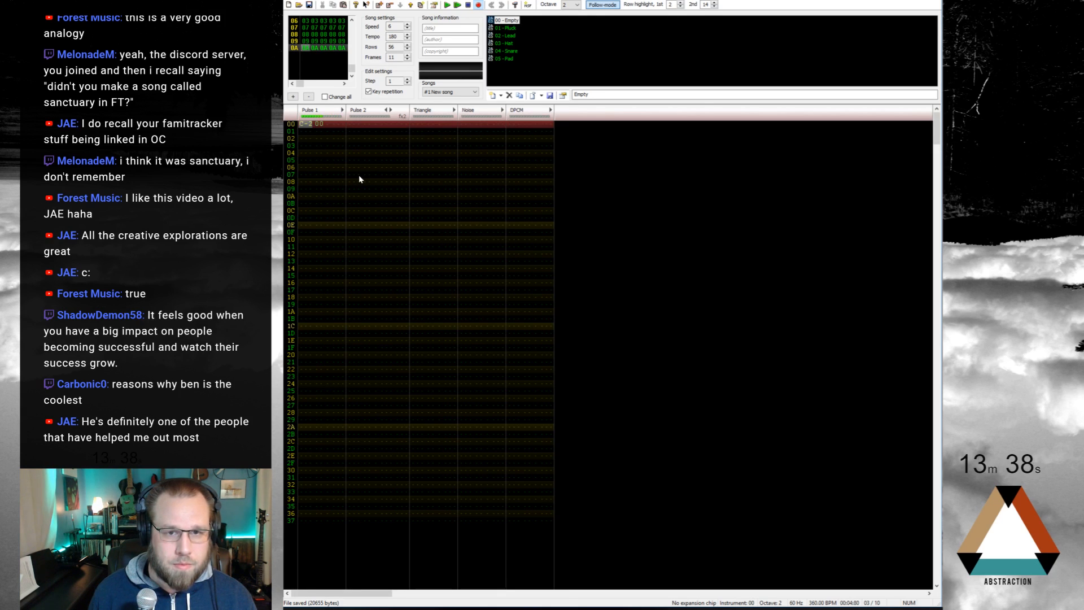
key("Up")
key("Down")
key("Delete")
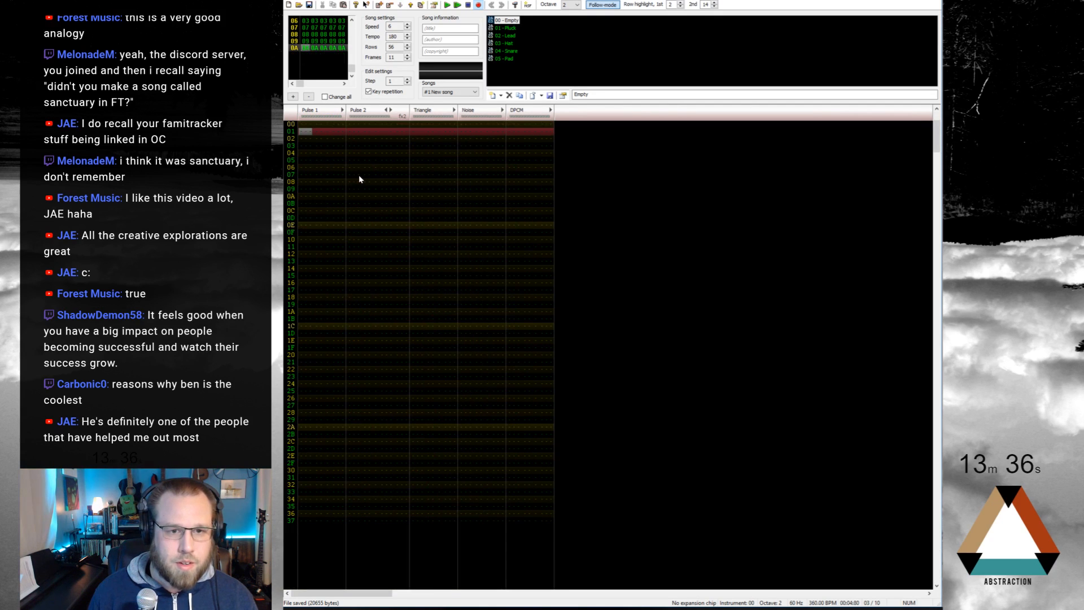
Step: In frame 0A, set the octave to 1 and enter C-1, G-1 and G#1 in Pulse 2 on rows 00, 02 and 04
key("Right")
key("Right")
key("Right")
key("Right")
key("Right")
key("Right")
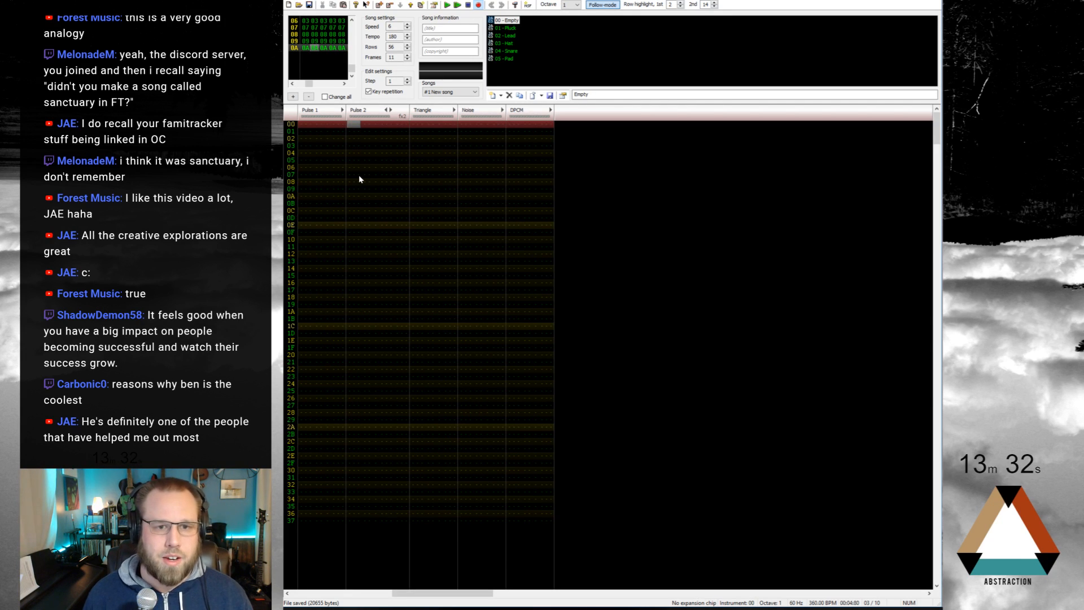
key("z")
key("Down")
key("d")
key("Up")
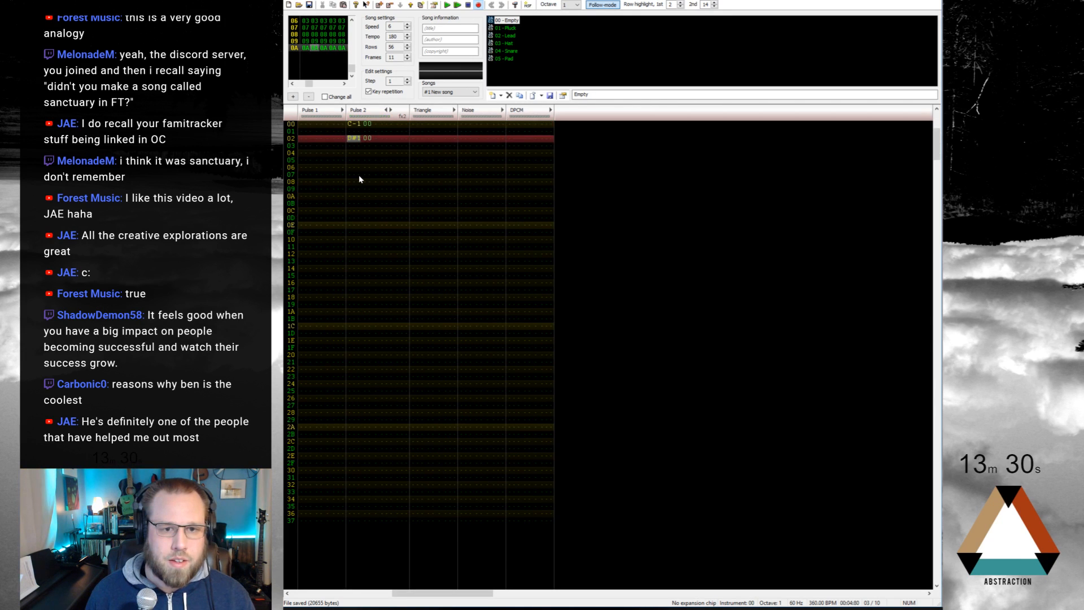
key("b")
key("Up")
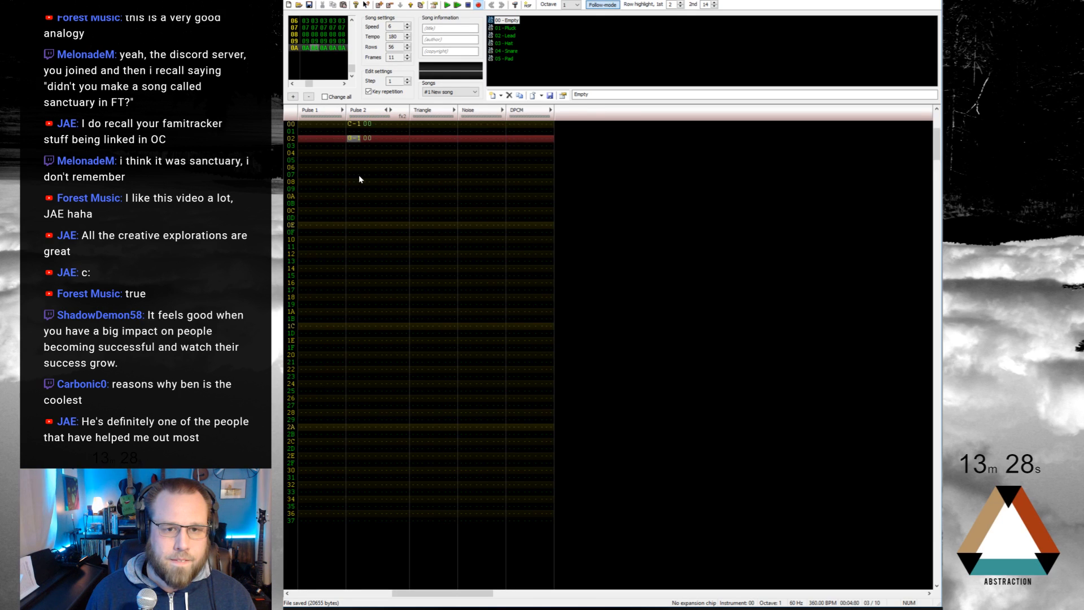
key("Down")
key("Down")
key("h")
key("Down")
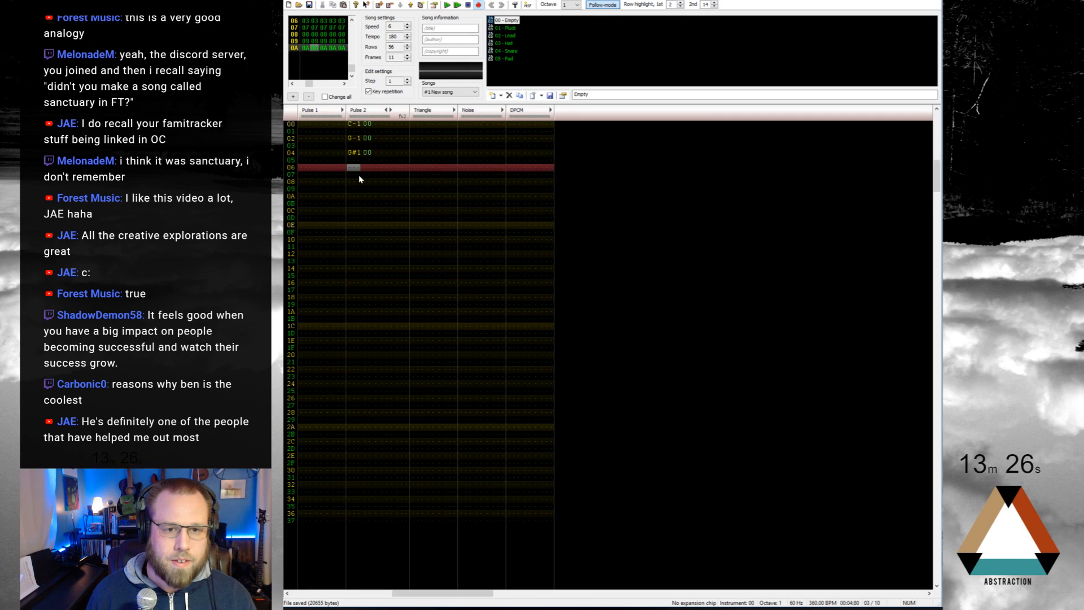
Step: Try an A#1 note in Pulse 2 on row 06 of frame 0A
key("j")
key("End")
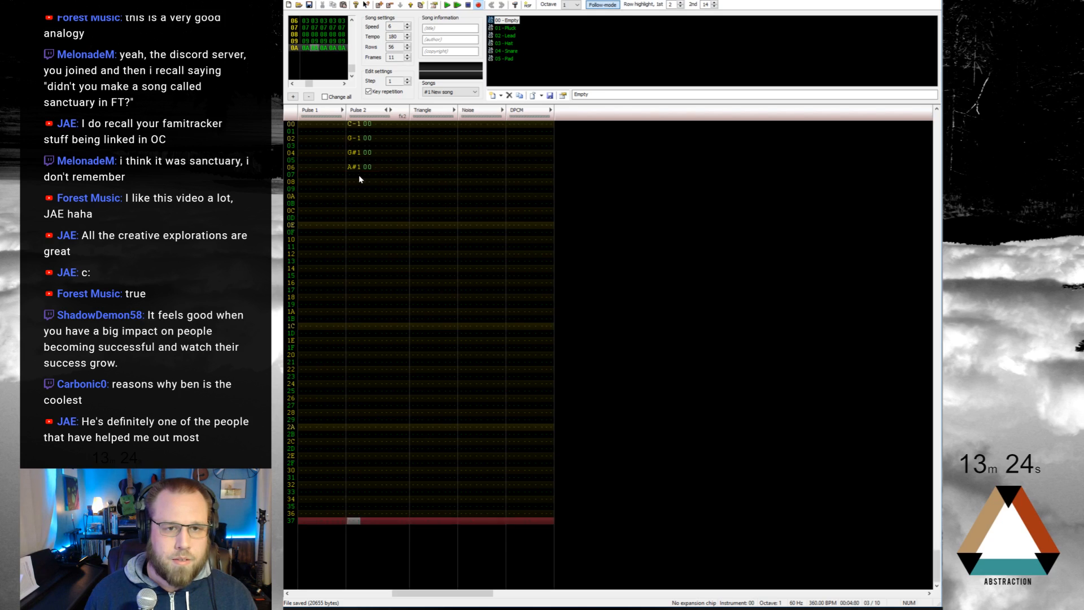
key("Down")
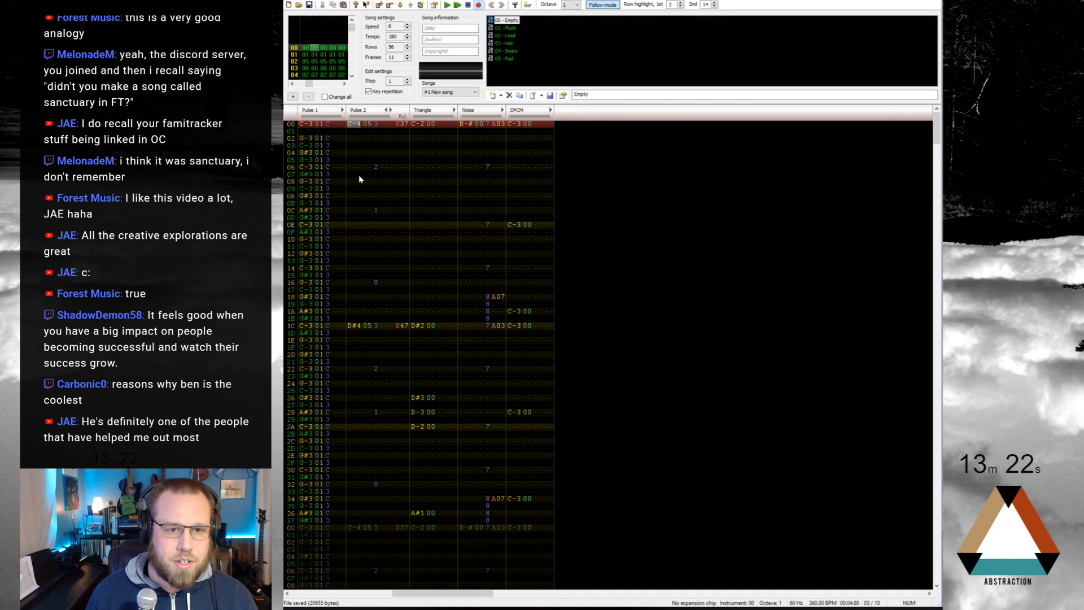
key("Up")
key("Home")
key("Down")
key("Down")
key("Down")
key("Down")
key("Down")
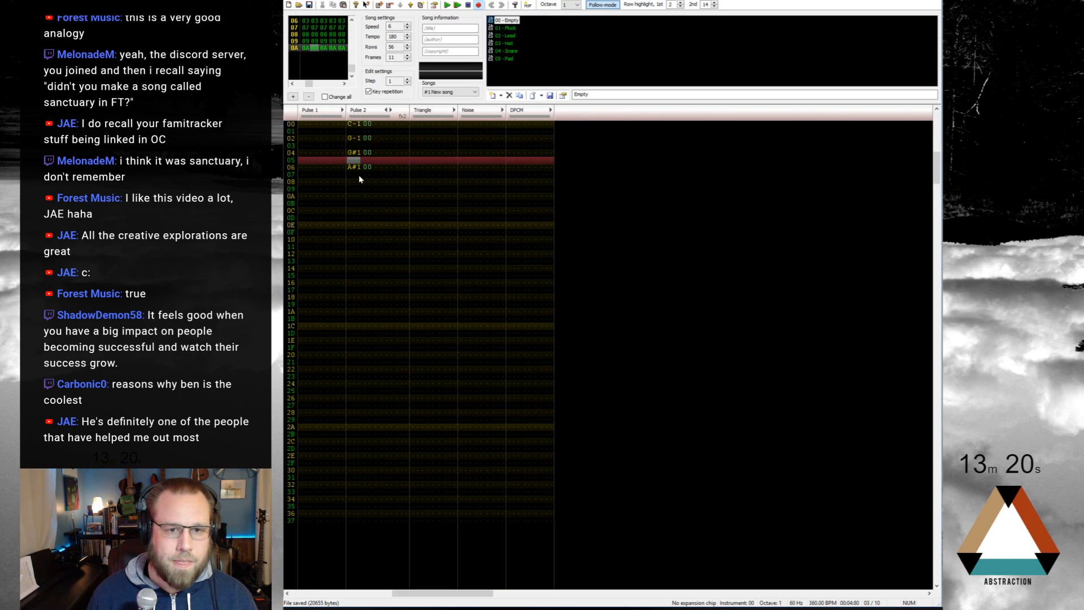
Step: Repeat the C-1, G-1, G#1 figure in Pulse 2 on rows 06, 08 and 0A
key("Down")
key("z")
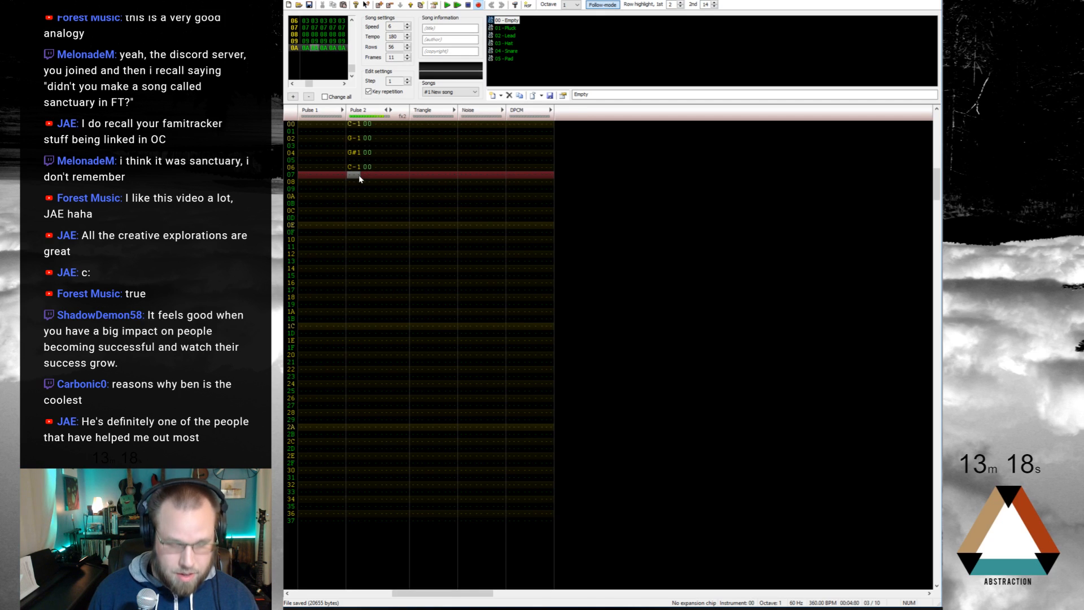
key("Down")
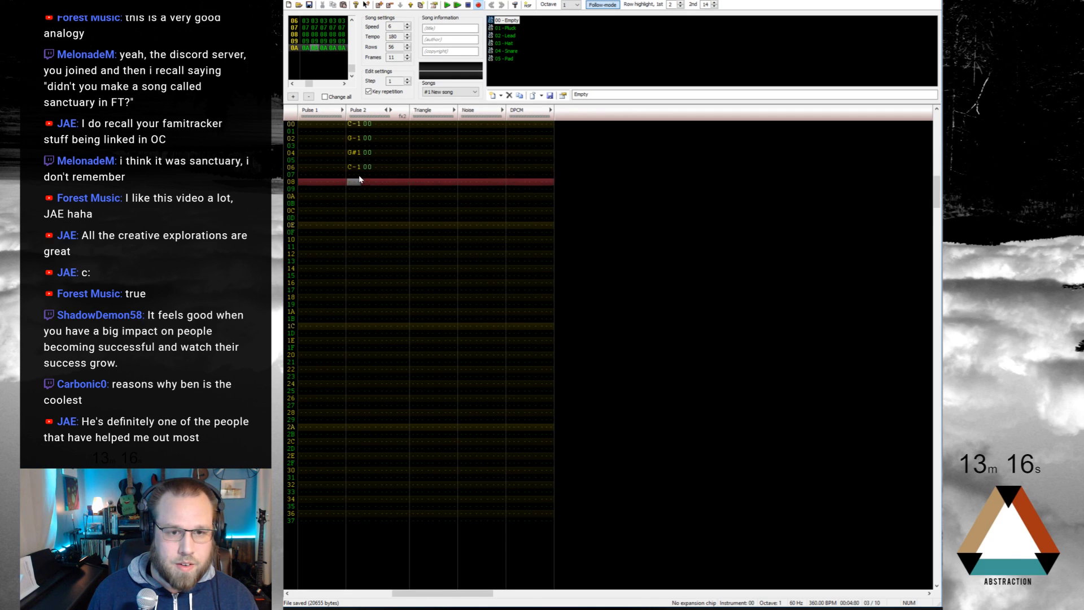
key("b")
key("Down")
key("h")
key("Down")
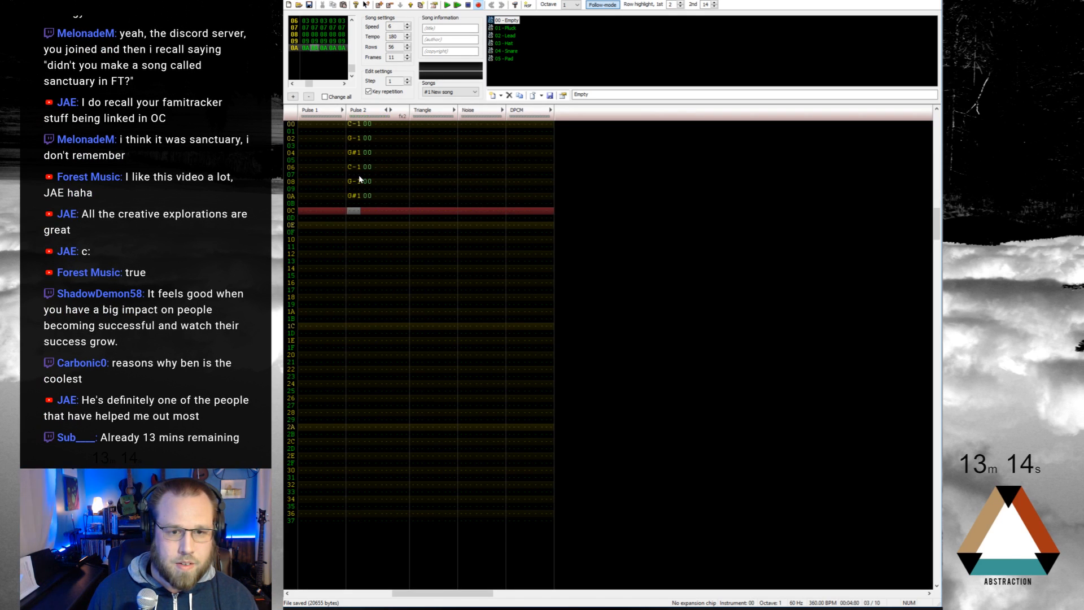
Step: Enter A#1 in Pulse 2 on row 0C, duplicate the seven-note phrase from row 0E, and change its last note on row 1A to C#2
key("j")
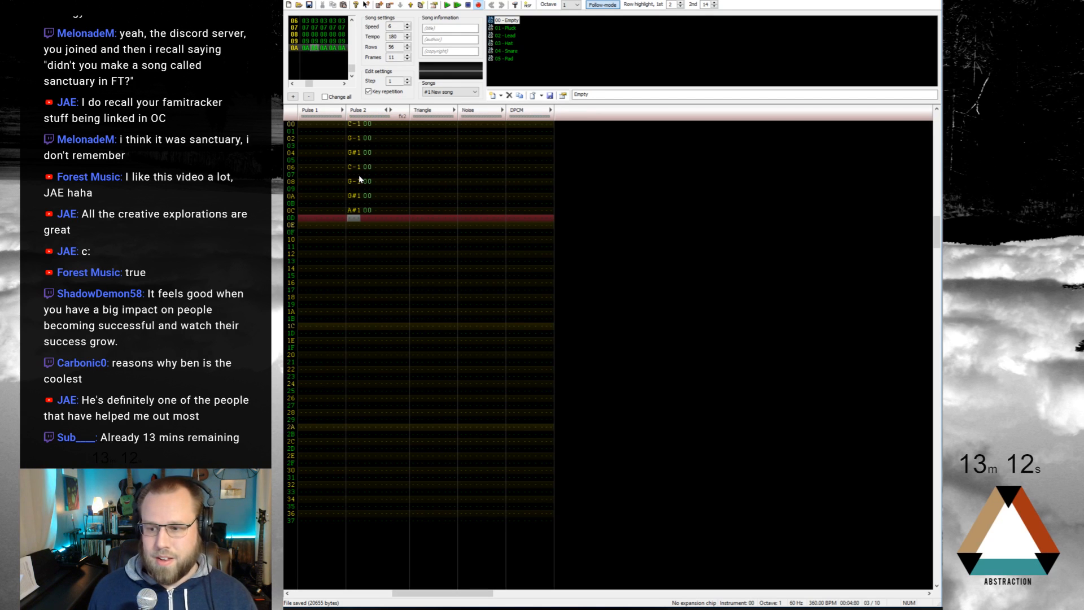
left_click_drag(351, 127, 355, 212)
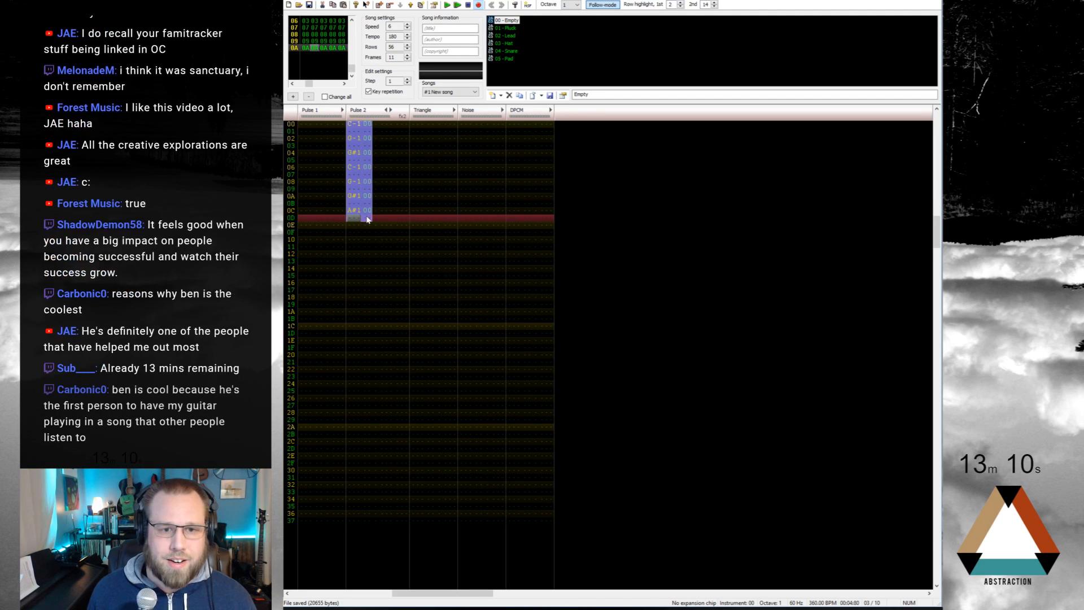
left_click(354, 225)
left_click(353, 314)
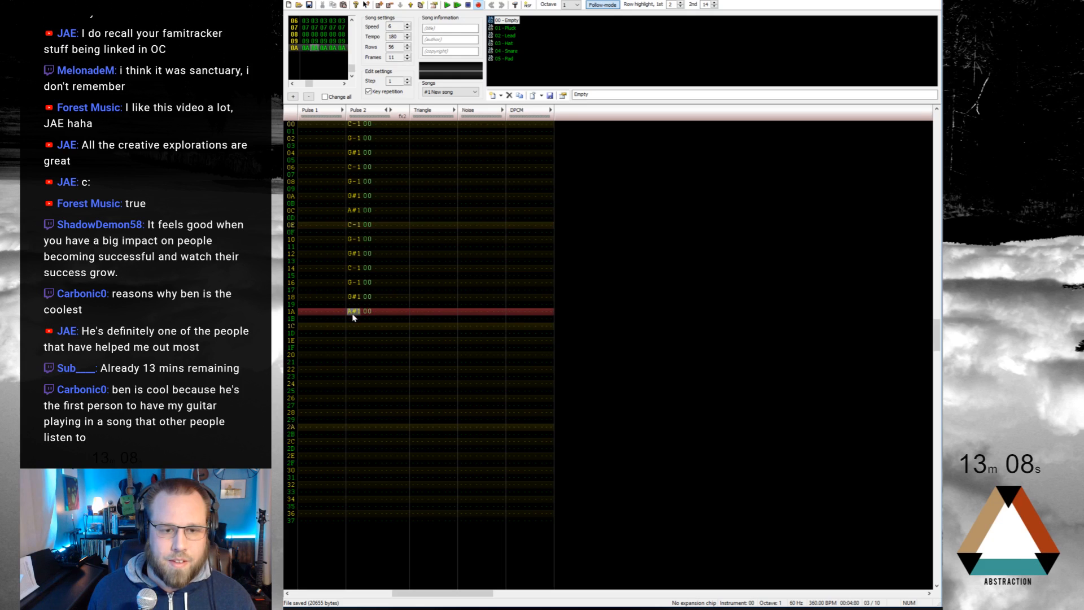
key("2")
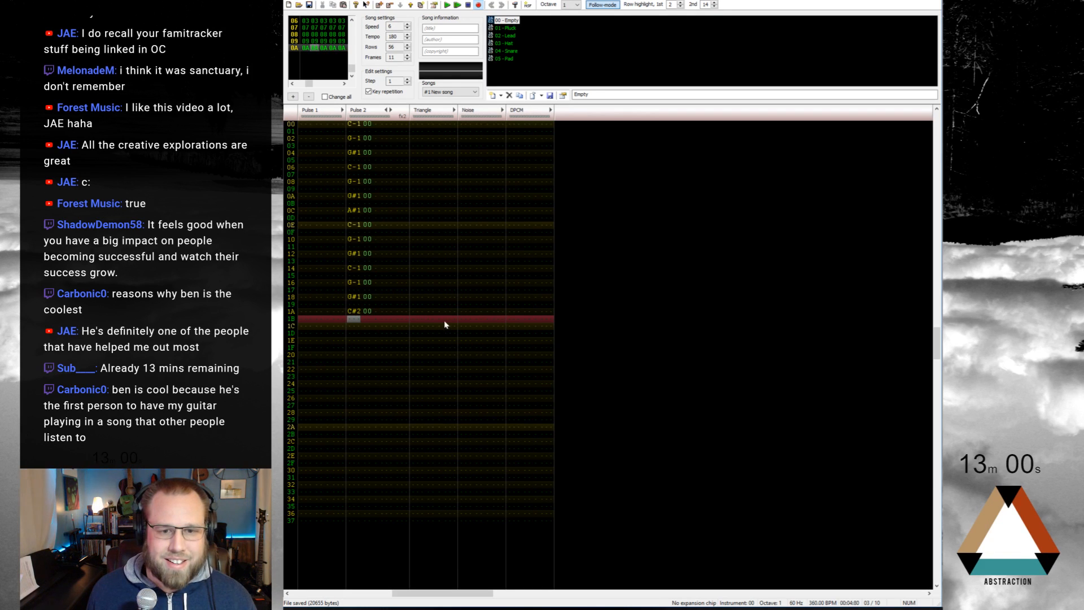
Step: Add a D00 effect in the DPCM channel on row 1B of frame 0A and test the playback
left_click(543, 321)
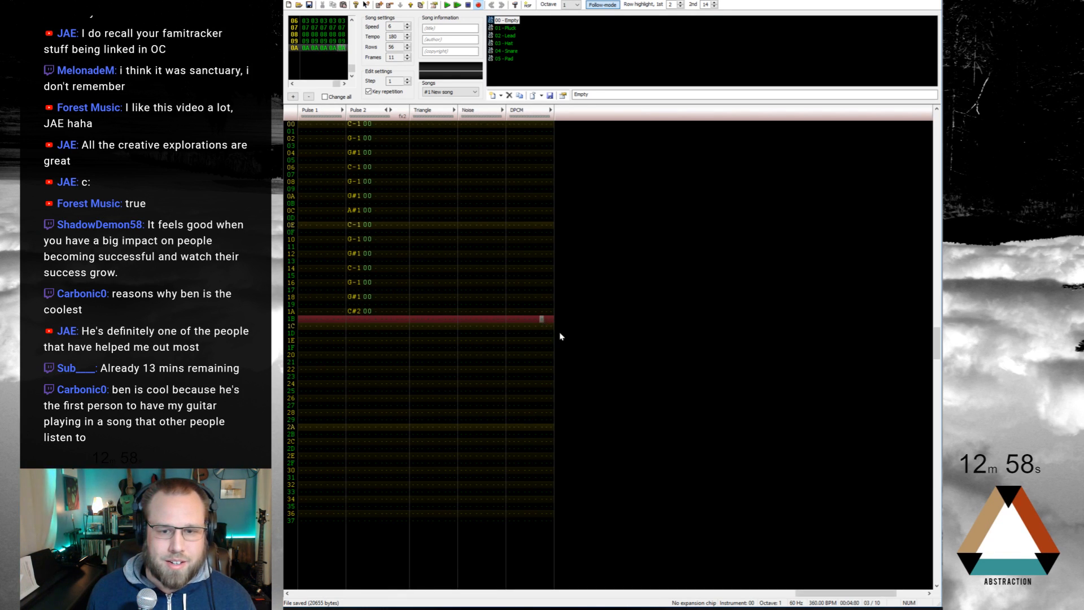
type("d")
key("Up")
type("c")
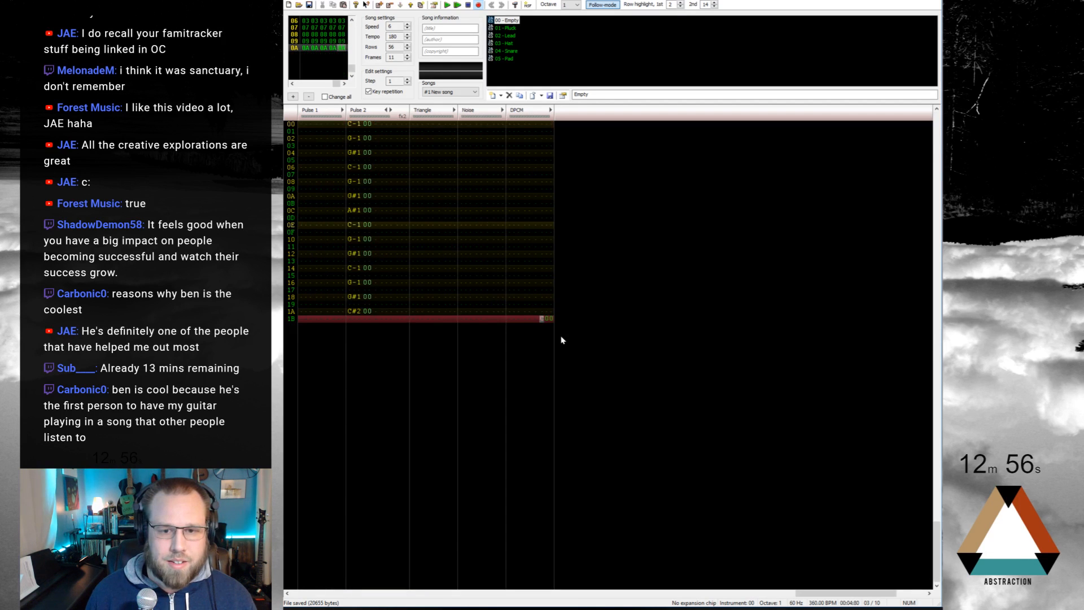
key("Up")
key("Up")
key("Down")
key("Down")
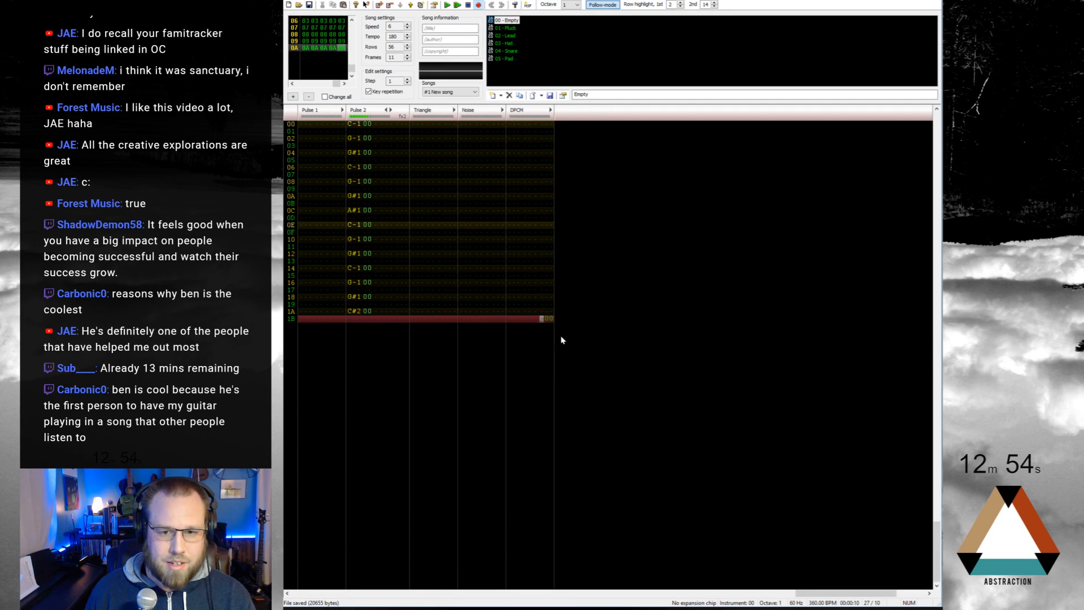
key("Return")
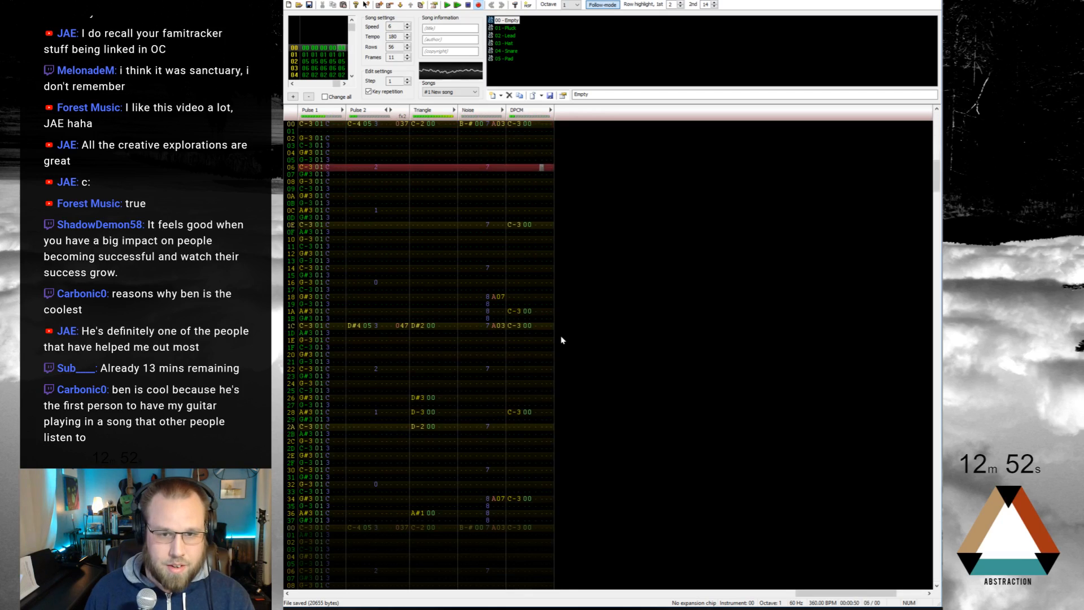
key("ctrl+Left")
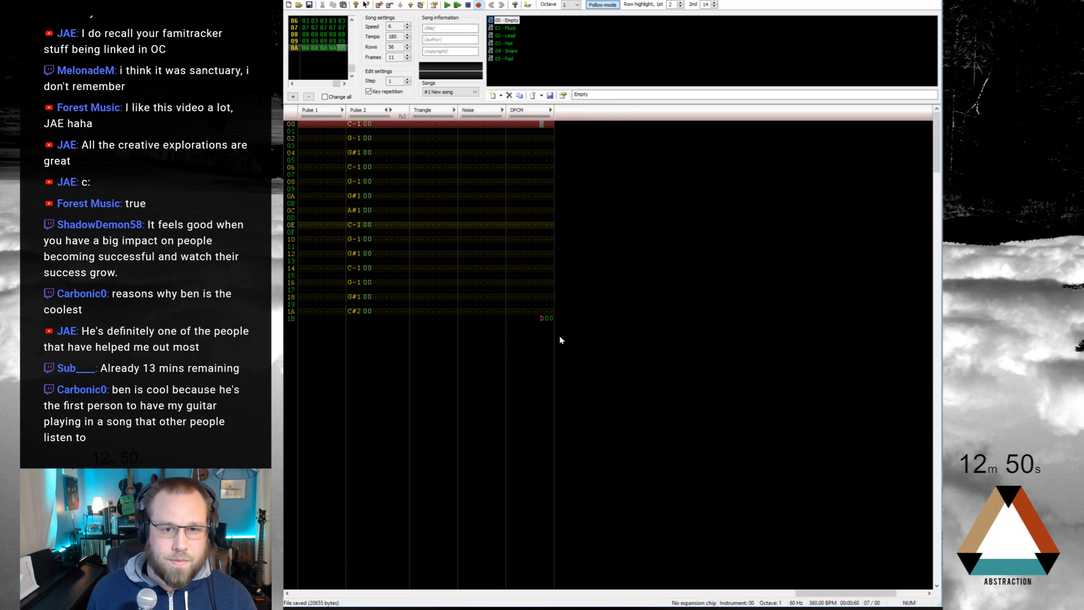
Step: Copy a C-3 00 DPCM hit from frame 09 and place it in frame 0A on rows 00, 02, 04, 06 and 08
scroll(553, 333, "up", 6)
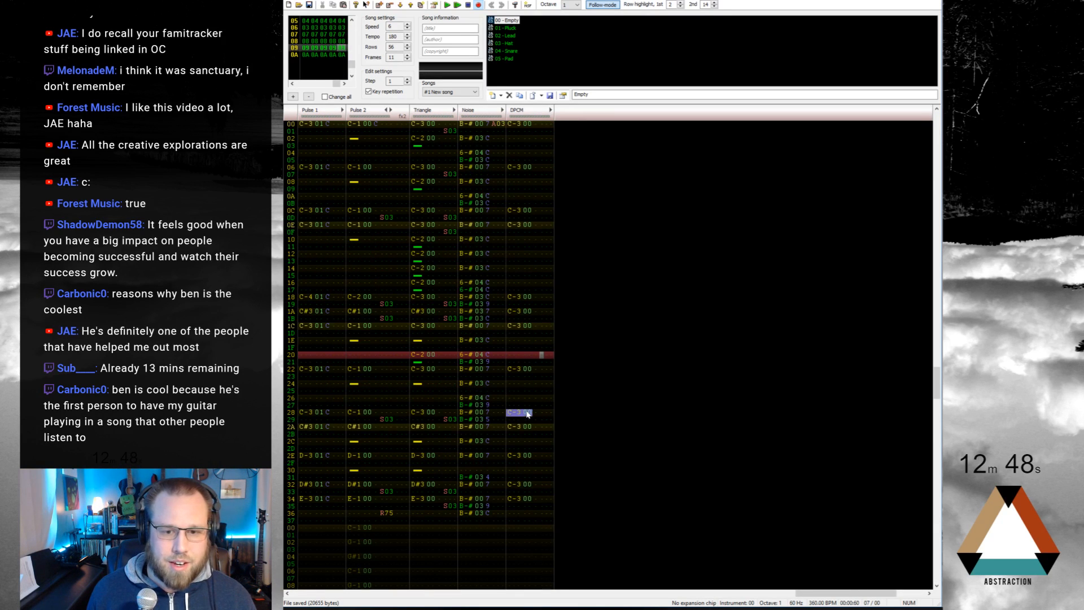
left_click(515, 124)
type("C-3 00")
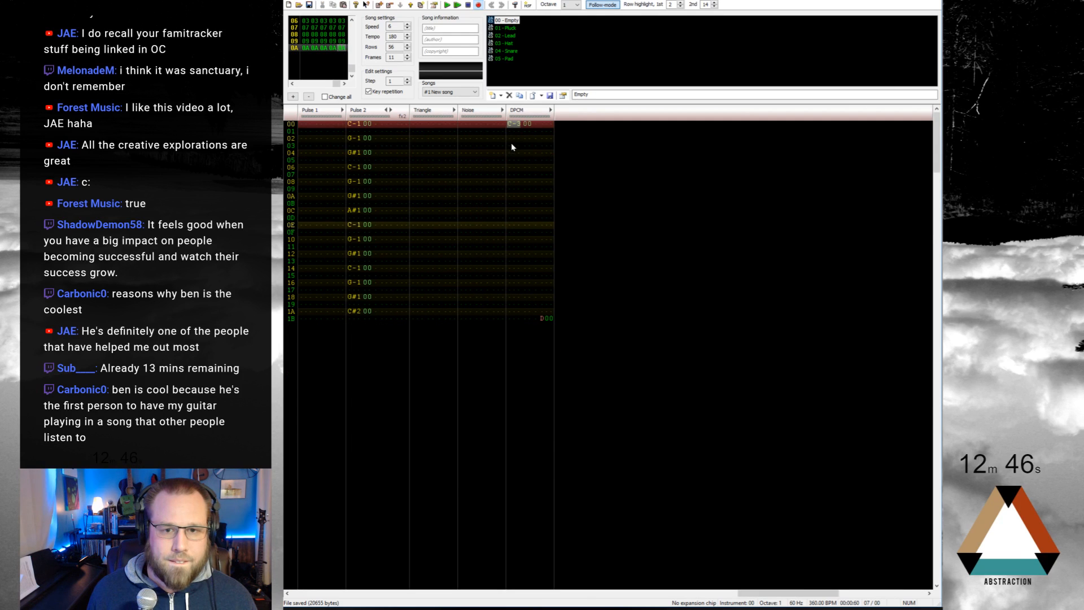
left_click(511, 138)
type("C-3 00")
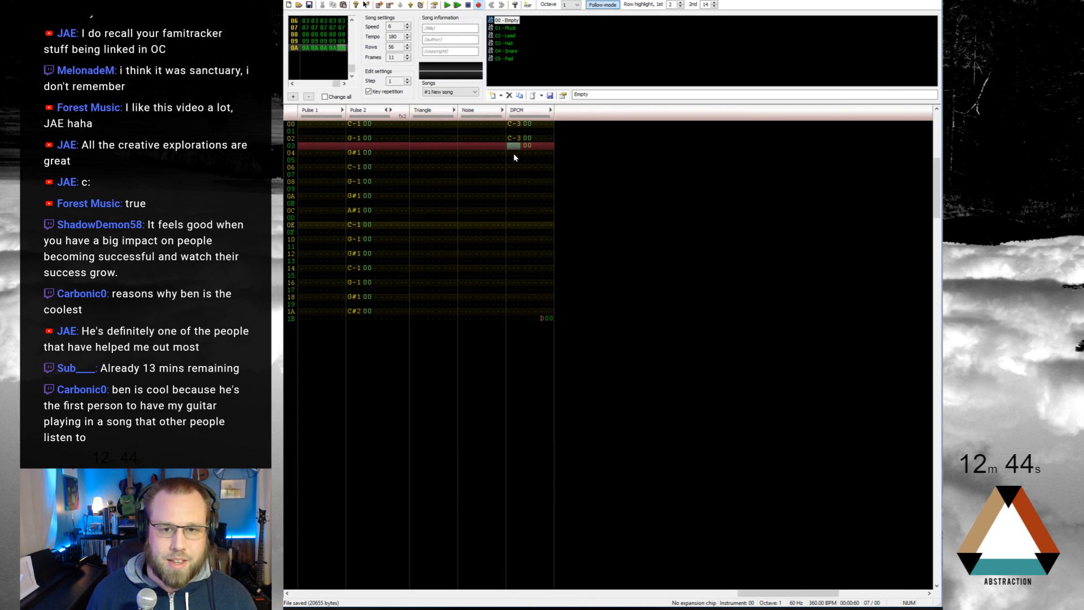
key("Delete")
key("Down")
key("Up")
key("i")
key("Down")
key("i")
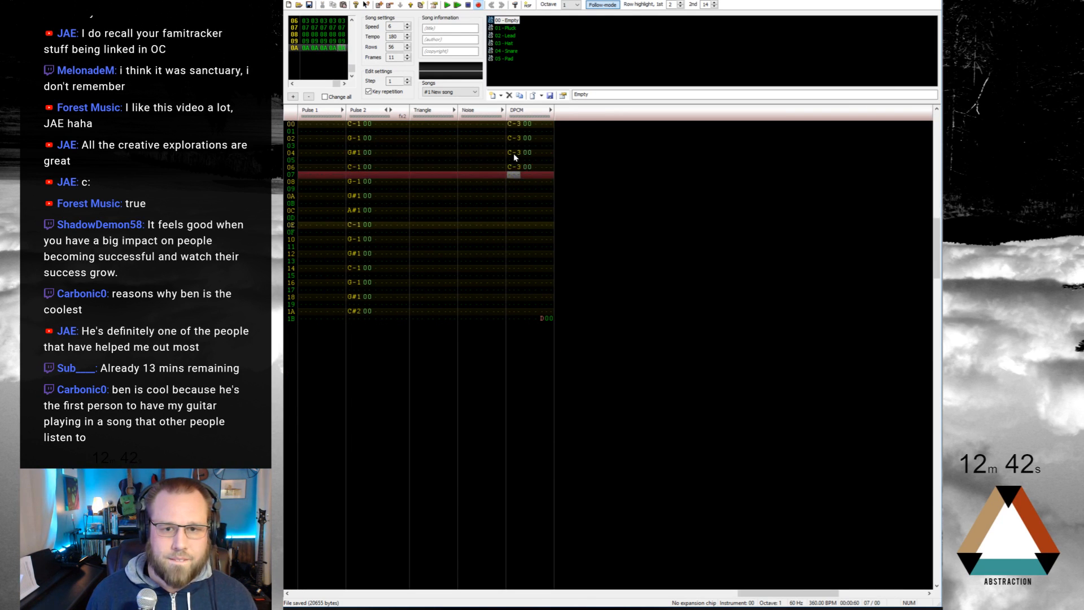
key("Down")
key("i")
key("Up")
key("Up")
key("Up")
key("Down")
key("Down")
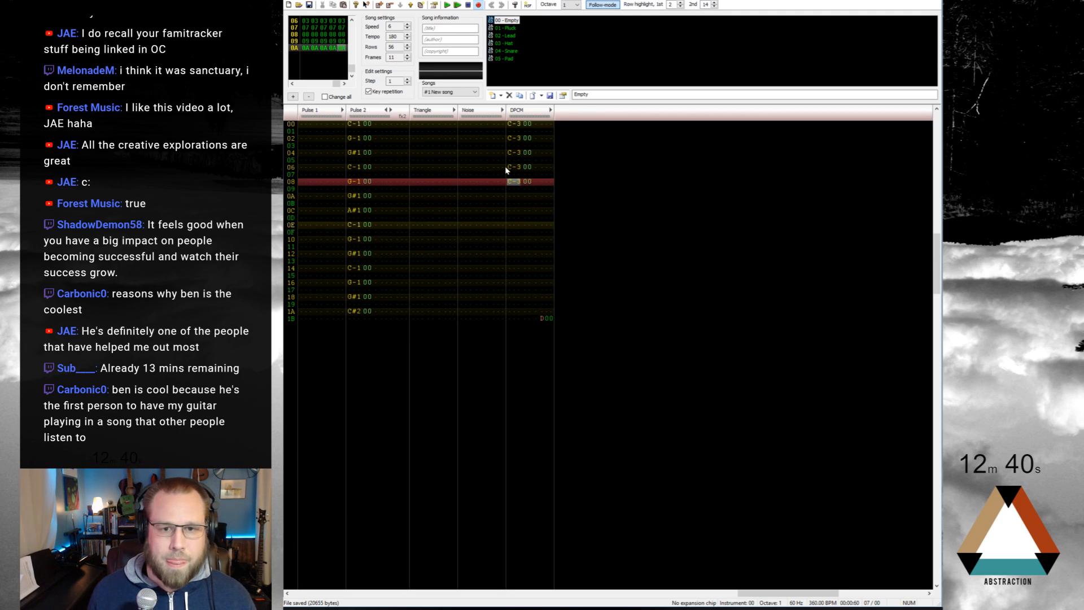
Step: Copy the DPCM hits of rows 00 to 08 and paste them at rows 0A and 14
left_click_drag(509, 125, 529, 184)
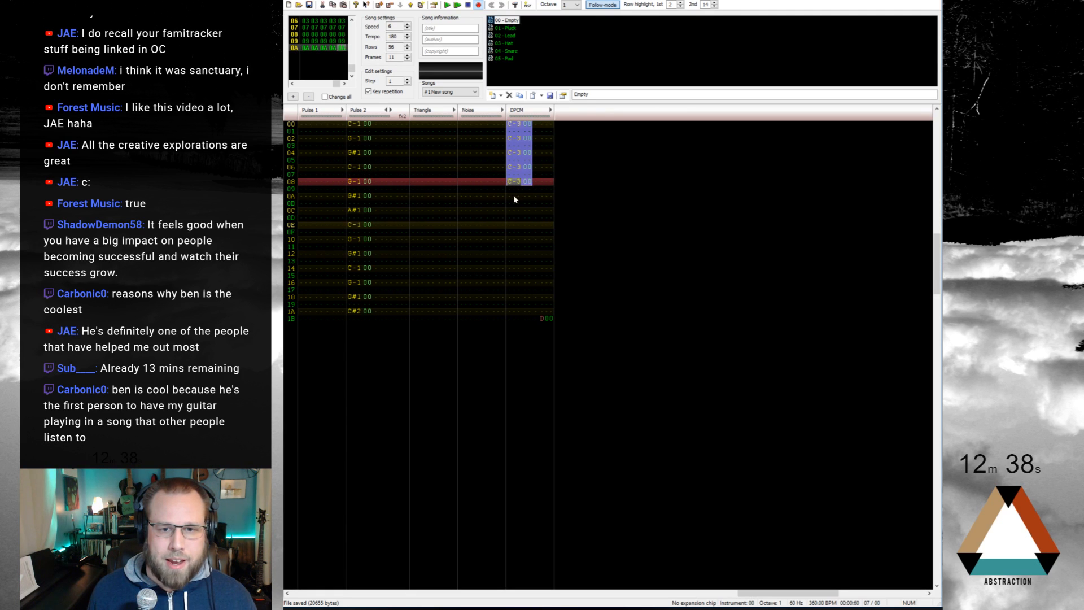
left_click(513, 196)
key("ctrl+v")
left_click(515, 270)
key("ctrl+v")
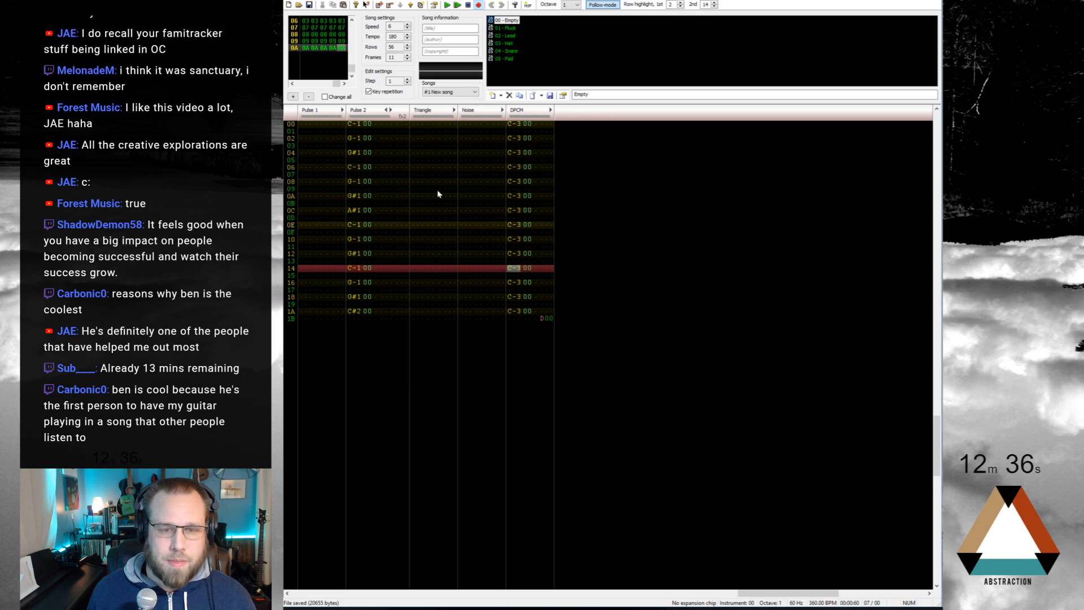
Step: Add an S00 effect in Pulse 2 on every second row from 01 to 1B
left_click(383, 131)
key("s")
key("Down")
key("s")
key("Down")
key("s")
key("Down")
key("s")
key("Down")
key("s")
key("Down")
key("s")
key("Down")
key("s")
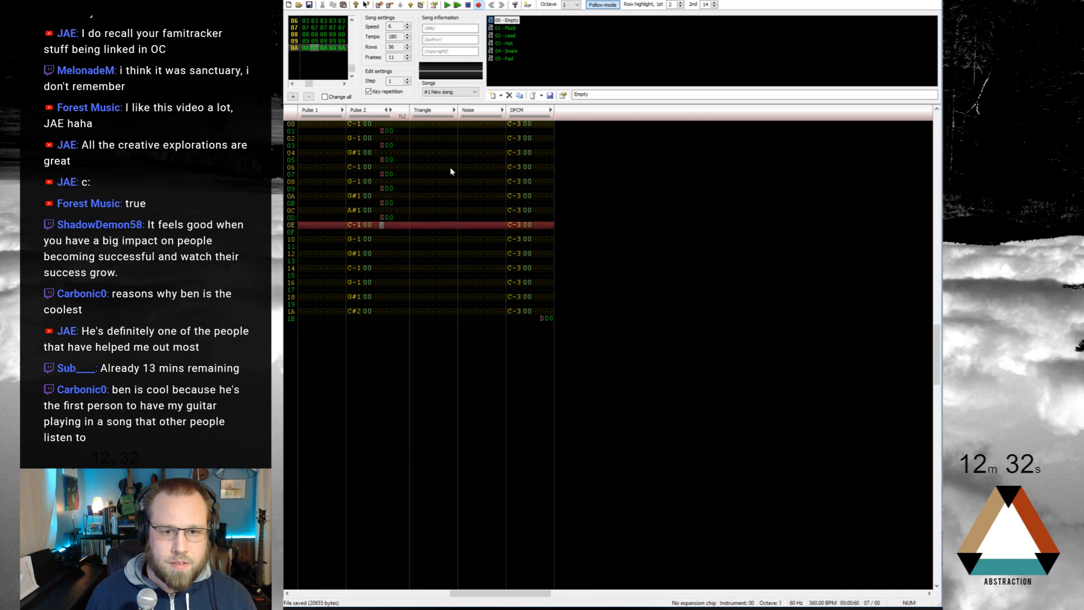
key("Down")
key("s")
key("Down")
key("s")
key("Down")
key("s")
key("Down")
key("s")
key("Down")
key("s")
key("Down")
key("s")
key("Down")
key("s")
Step: Change all the Pulse 2 S effects on rows 01 to 1B to S03
key("Up")
key("Up")
key("Up")
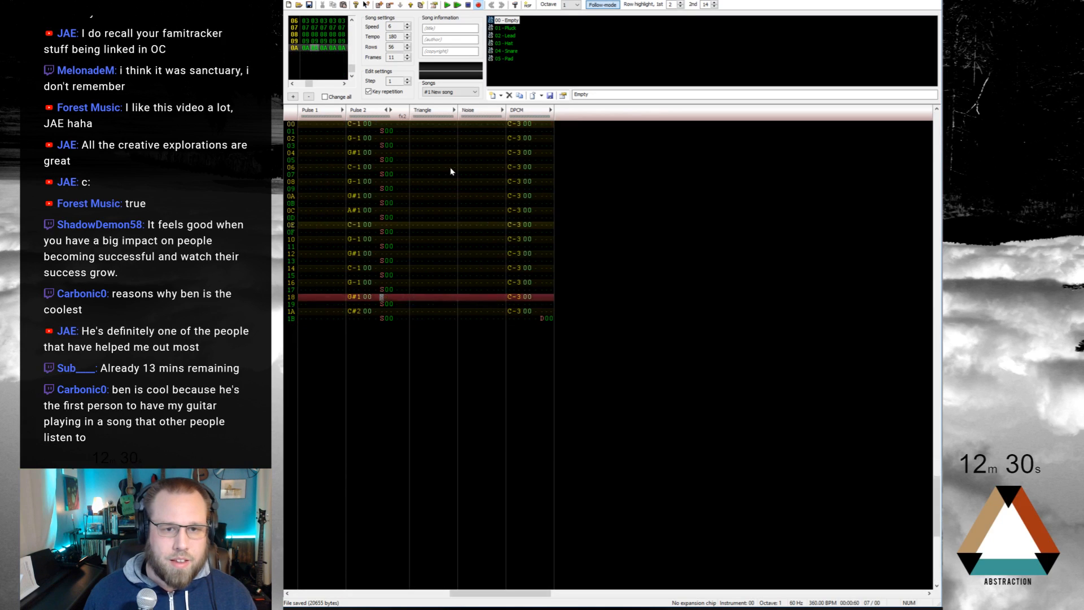
key("Up")
key("Up")
key("Up")
key("Up")
key("Up")
key("Up")
key("Up")
key("Up")
key("Up")
key("Up")
key("Up")
key("Up")
key("Up")
key("Up")
key("Up")
key("Up")
key("Up")
key("Up")
key("Up")
key("Up")
key("Right")
key("Right")
key("3")
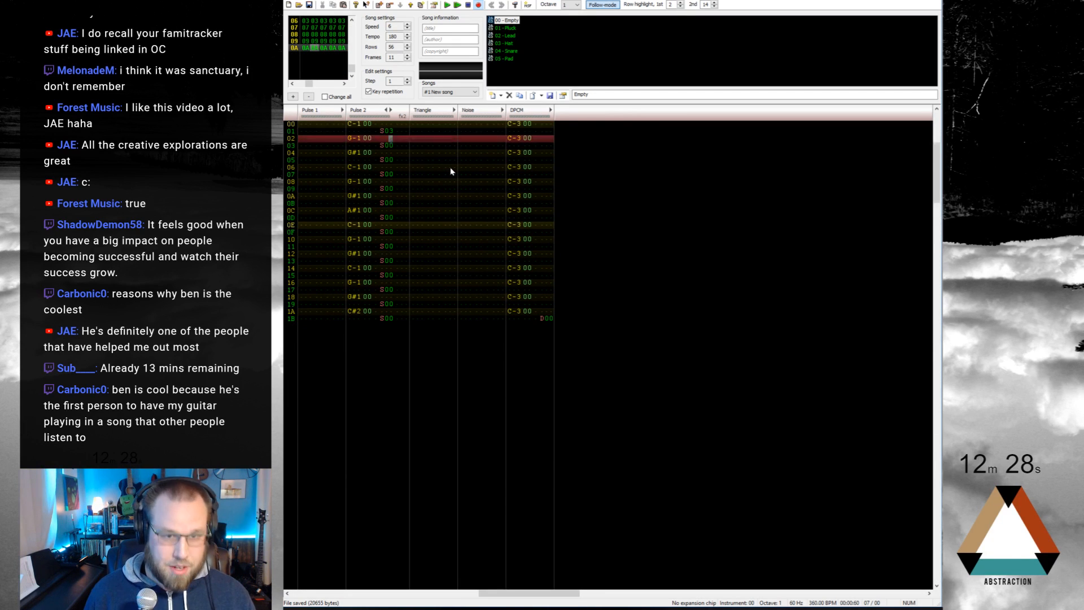
key("Down")
key("3")
key("Down")
key("3")
key("Down")
key("3")
key("Down")
key("3")
key("Down")
key("3")
key("Down")
key("3")
key("Down")
key("3")
key("Down")
key("3")
key("Down")
key("3")
key("Down")
key("3")
key("Down")
key("3")
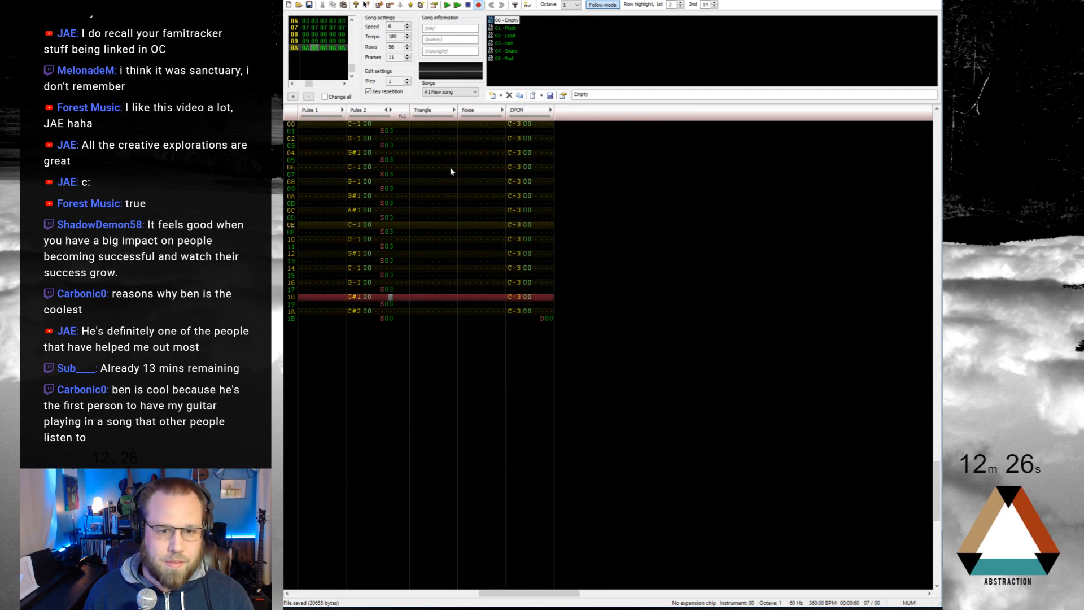
key("Down")
key("3")
key("Down")
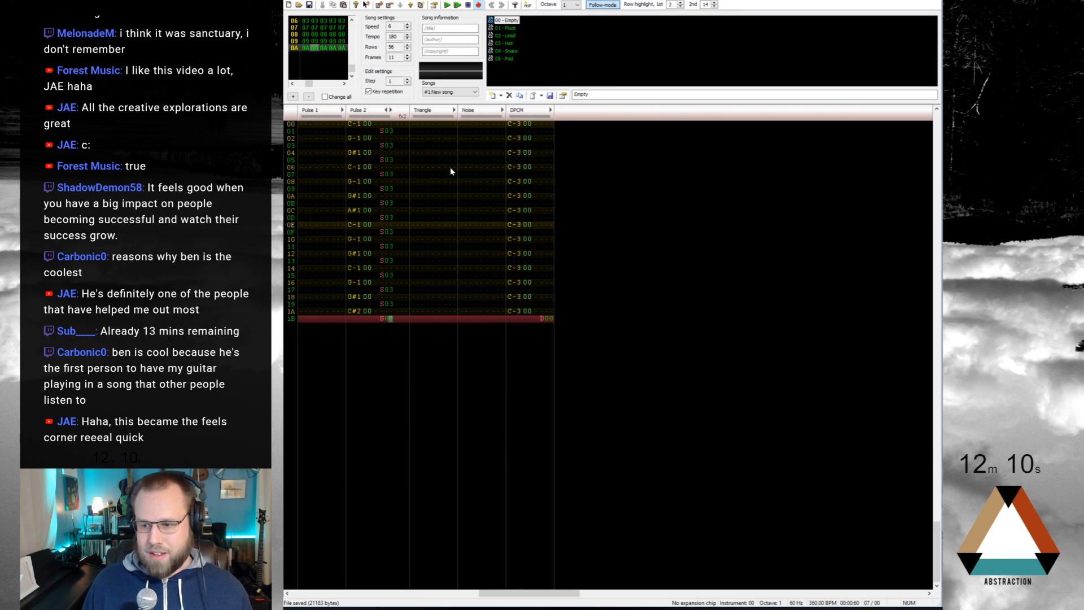
type("3")
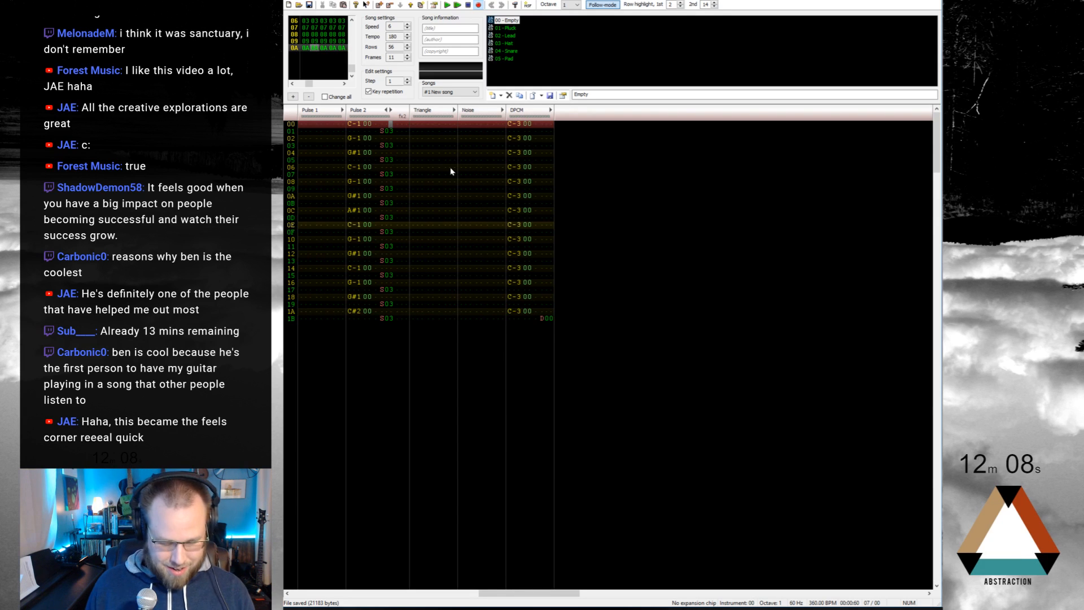
Step: Play frame 0A and delete the DPCM hits on rows 02, 04, 08, 0A, 10, 12, 16 and 18
key("Return")
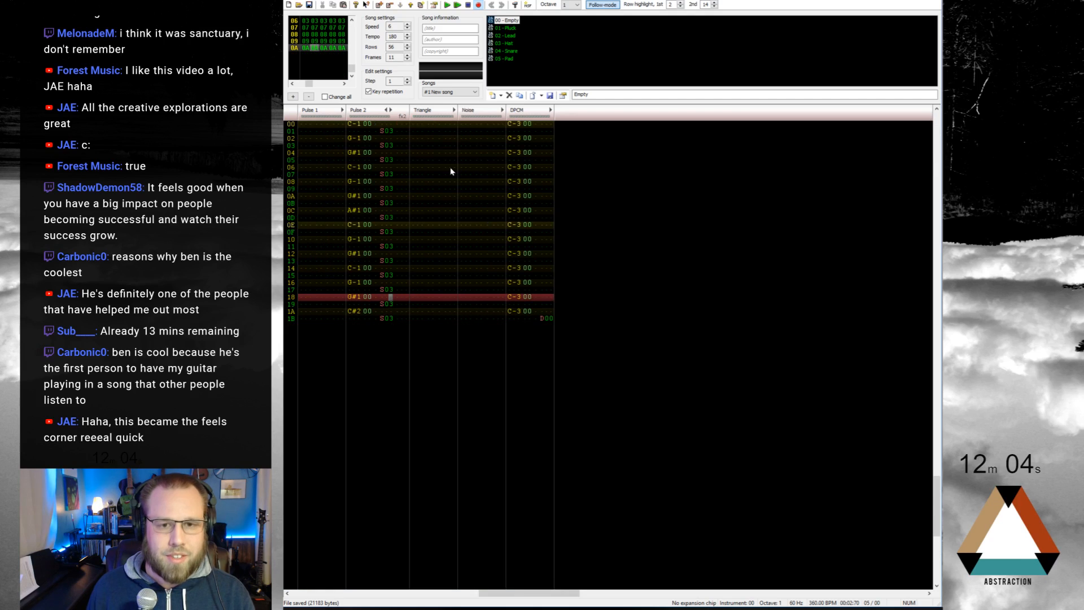
left_click_drag(516, 138, 527, 201)
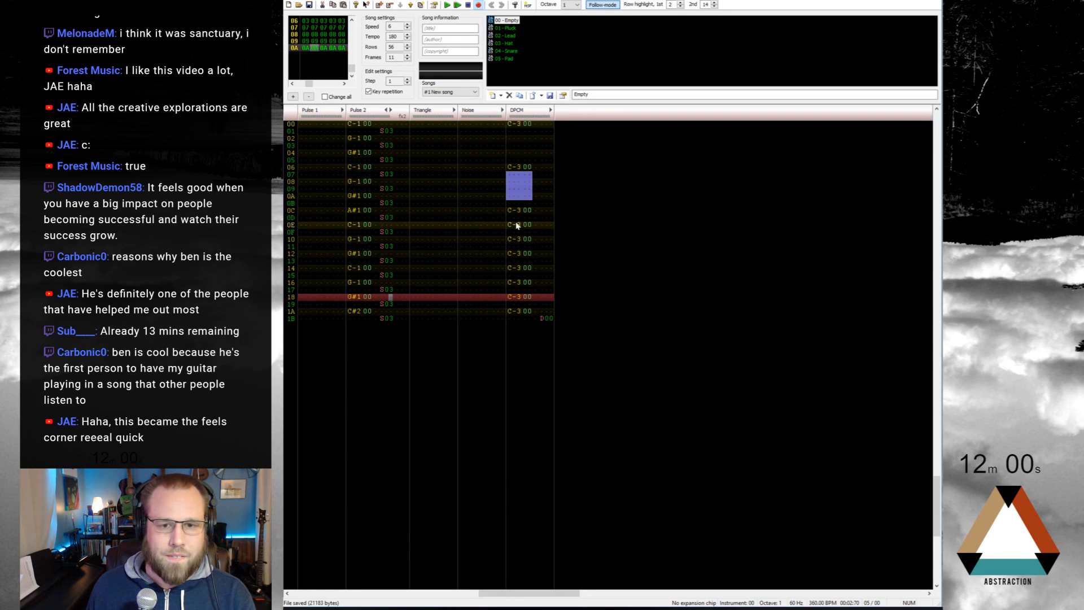
left_click_drag(516, 231, 531, 300)
Step: Copy a 6-# 04 C noise hit from frame 09 into frame 0A's Noise channel on rows 00, 04, 06 and 0C
scroll(508, 266, "up", 10)
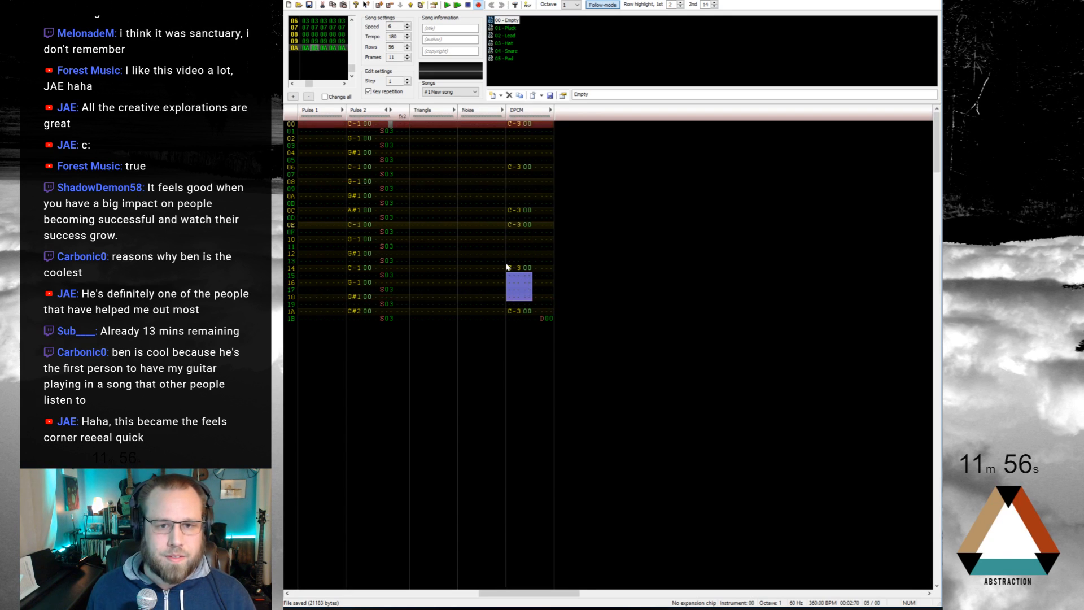
scroll(491, 172, "down", 7)
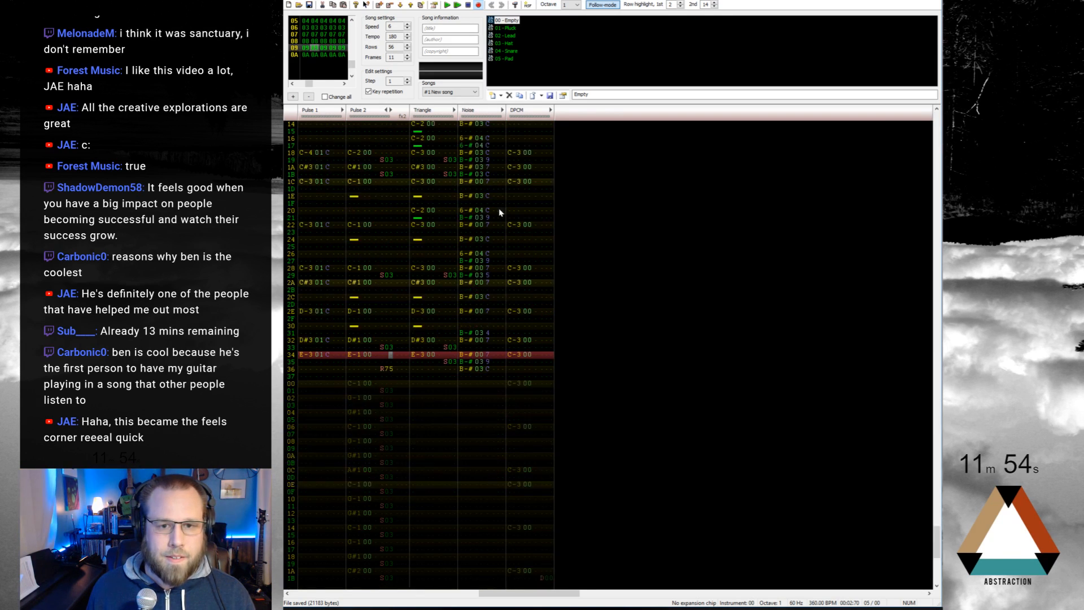
left_click(464, 124)
type("6-# 04 C")
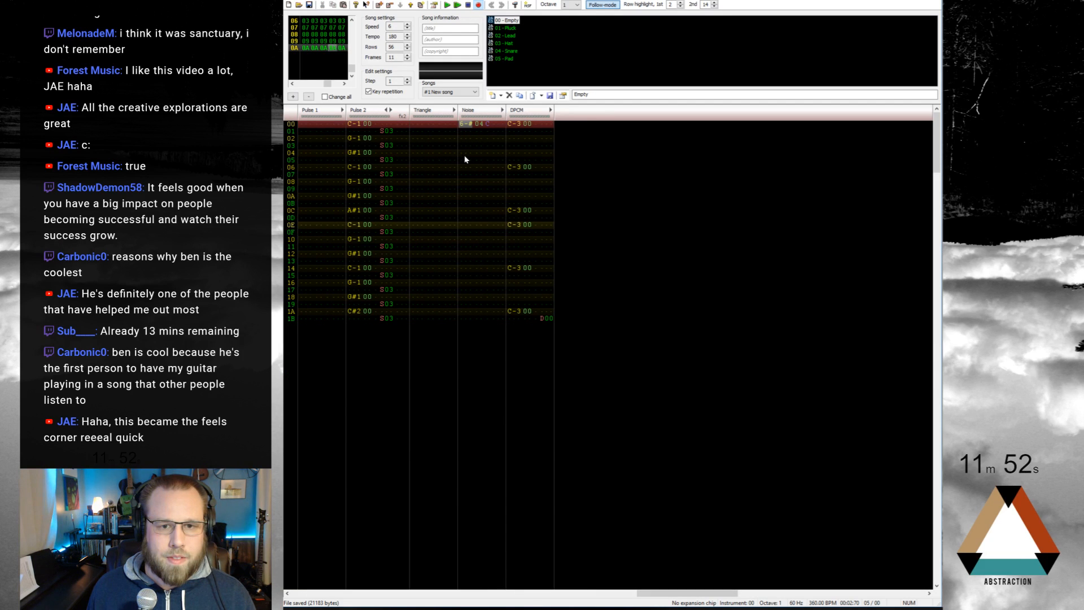
left_click(464, 153)
type("6-# 04 C")
left_click(464, 167)
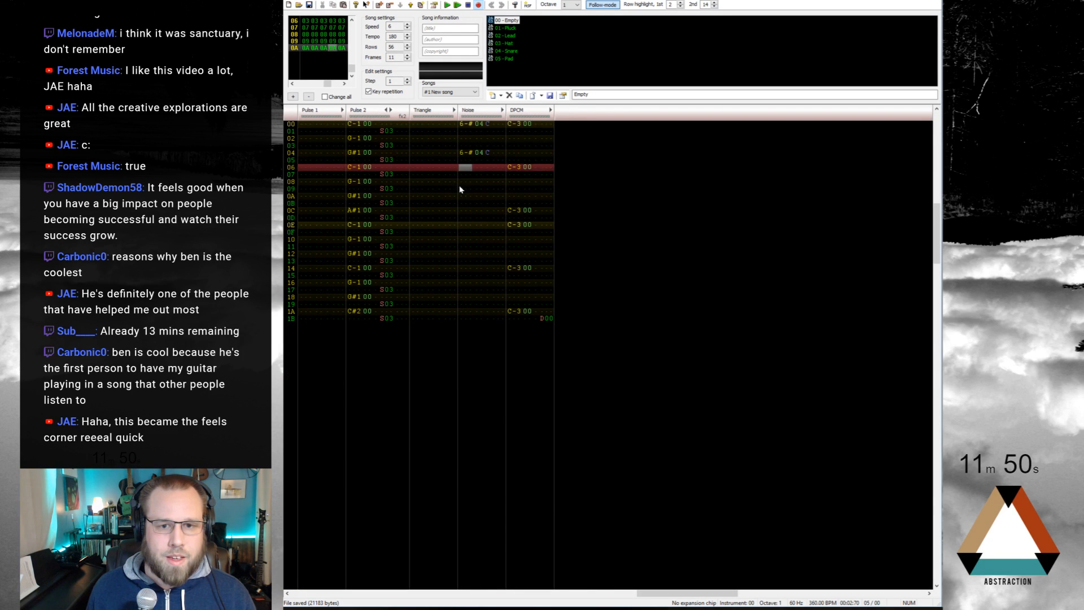
type("6-# 04 C")
left_click(464, 211)
type("6-# 04 C")
Step: Paste the 6-# 04 C hit in the Noise channel on rows 0E, 12, 14 and 1A
left_click(466, 225)
key("ctrl+v")
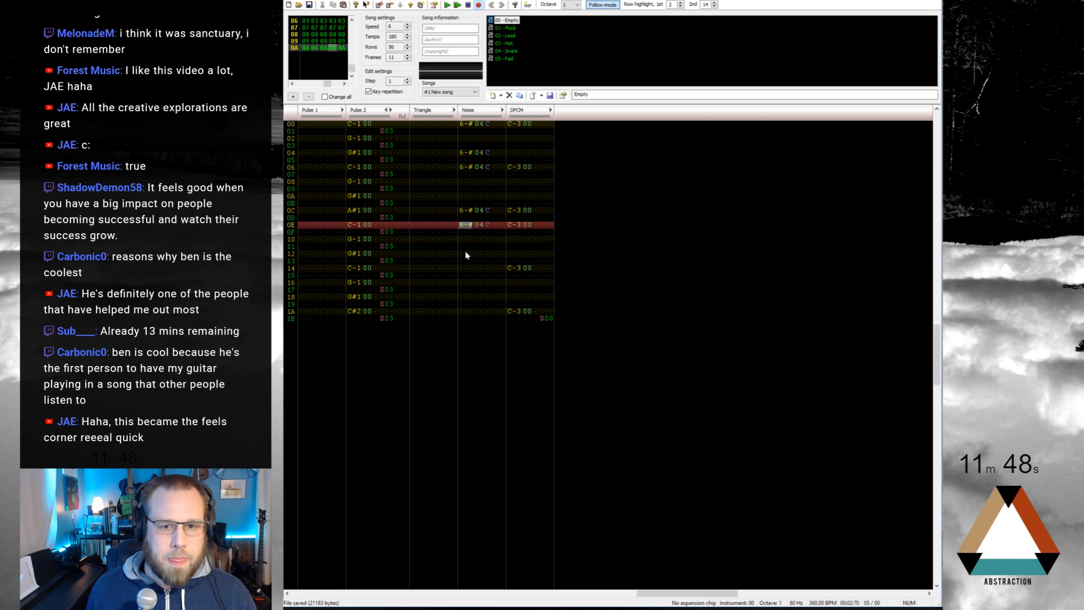
left_click(466, 254)
type("6-# 04 C")
left_click(464, 269)
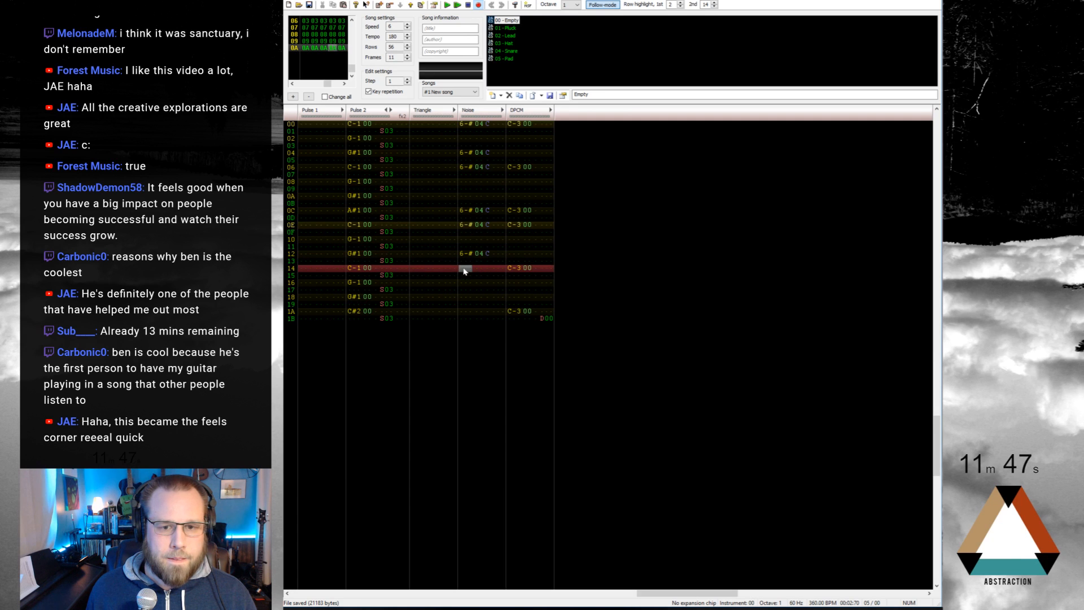
left_click(466, 311)
type("6-# 04 C")
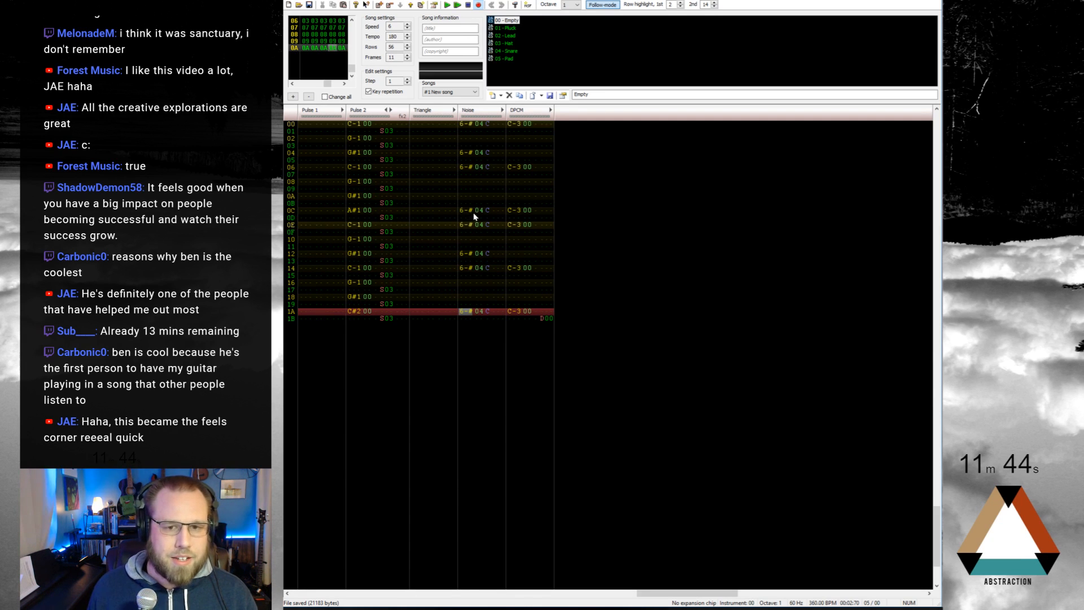
Step: Copy the B-# 03 pair with volumes 9 and 7 from frame 09's Noise channel and paste it at rows 02 and 0A of frame 0A
scroll(503, 249, "up", 10)
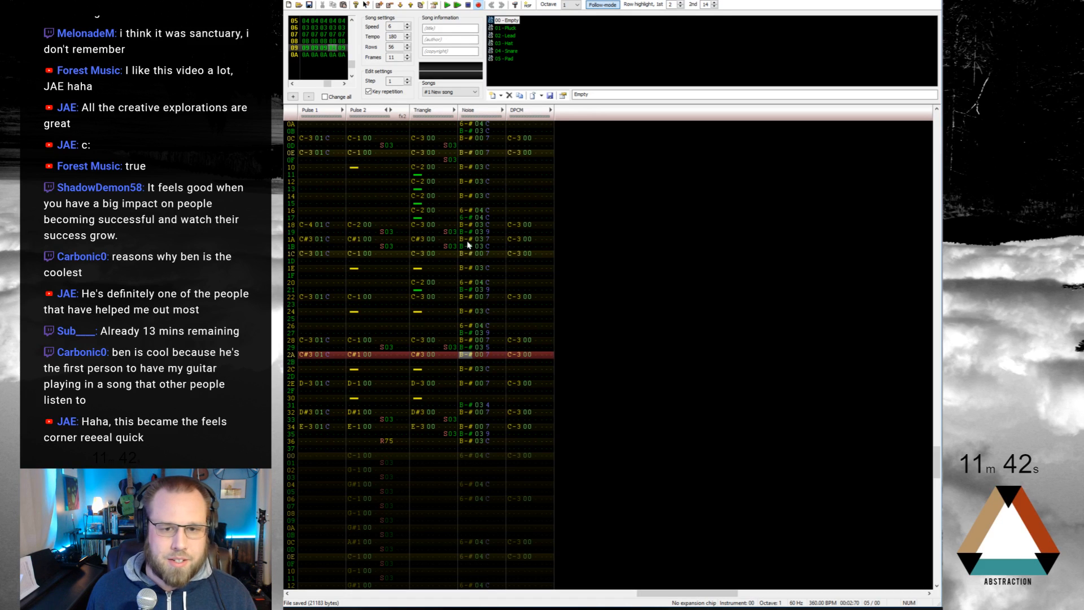
left_click_drag(466, 233, 497, 243)
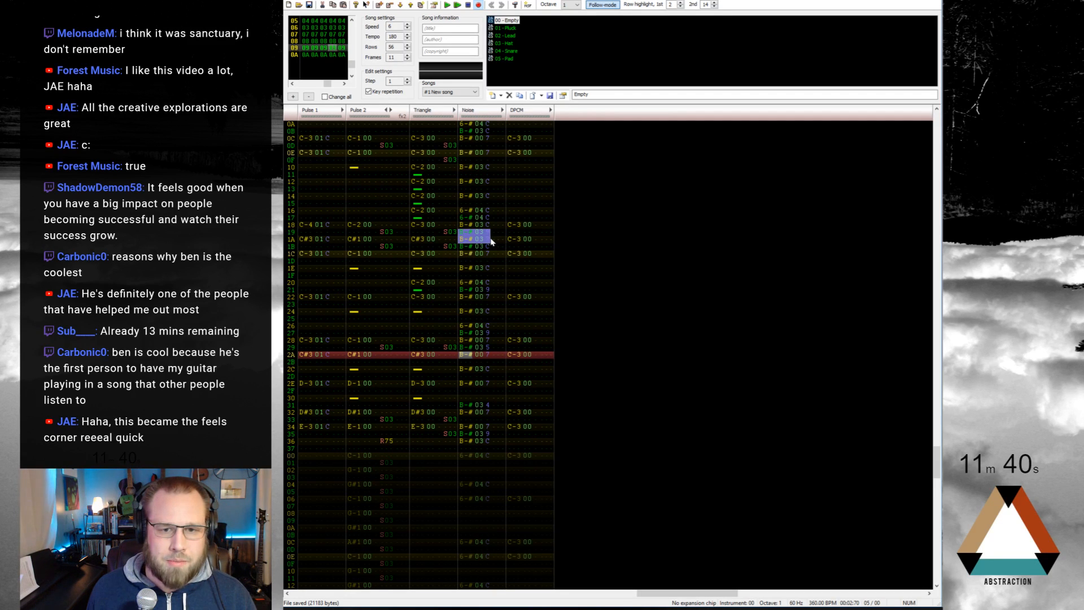
scroll(491, 242, "down", 5)
scroll(467, 170, "up", 1)
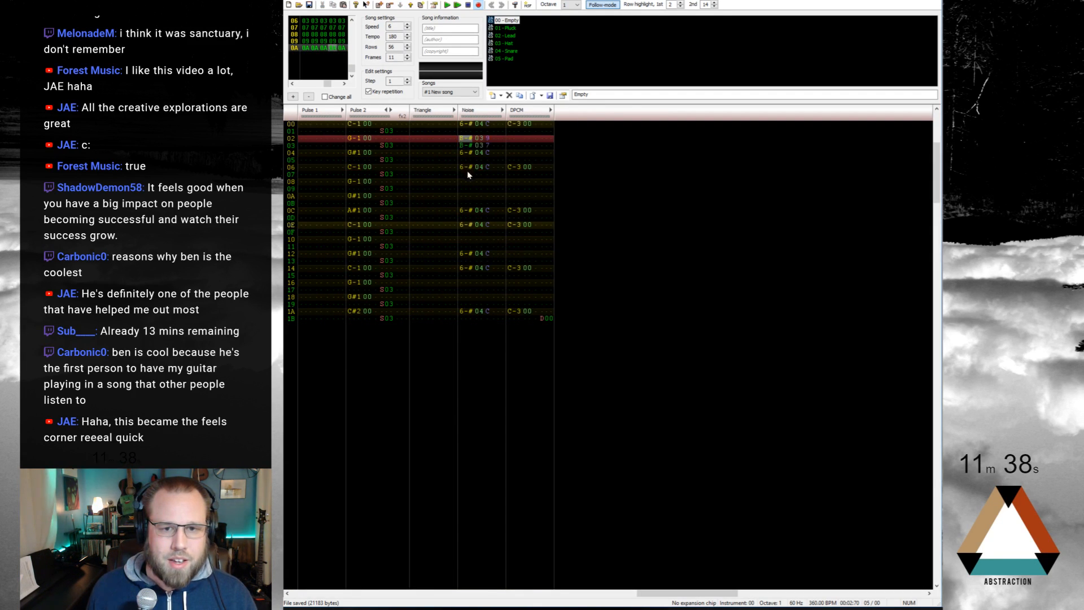
left_click(464, 197)
key("ctrl+v")
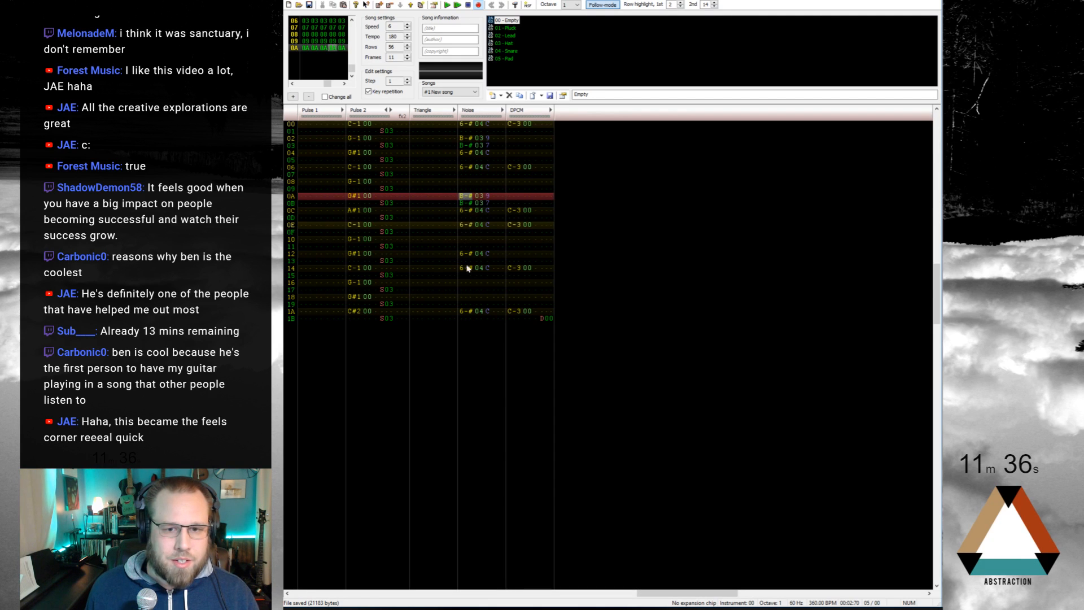
Step: Paste the B-# 03 pair at Noise row 18 and copy the single B-# 03 7 hit to rows 0D, 13 and 1B
left_click(466, 297)
key("ctrl+v")
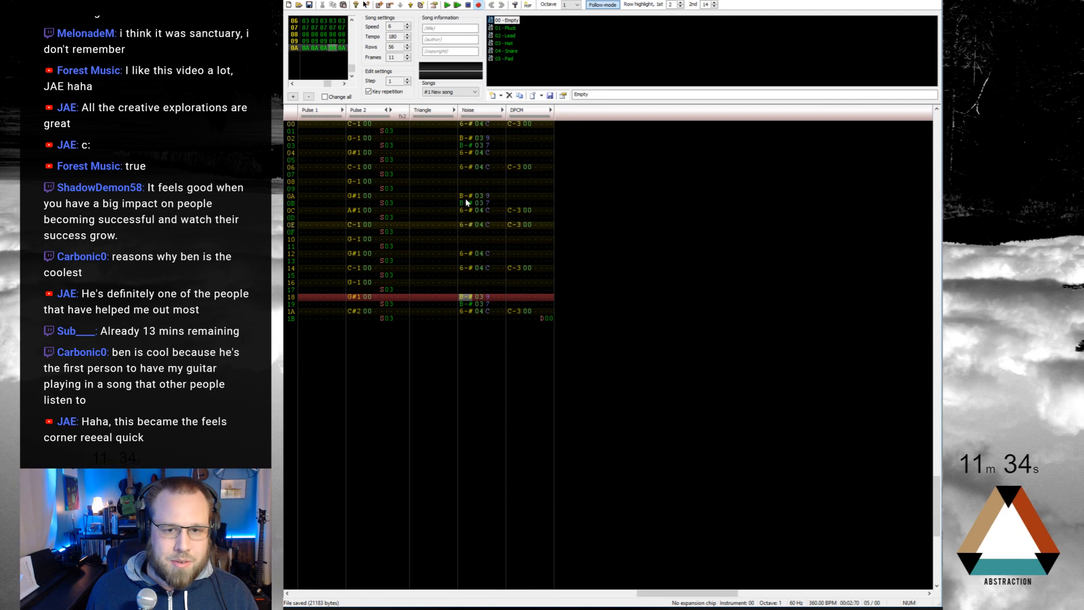
left_click_drag(465, 204, 485, 204)
key("ctrl+c")
left_click(466, 217)
key("ctrl+v")
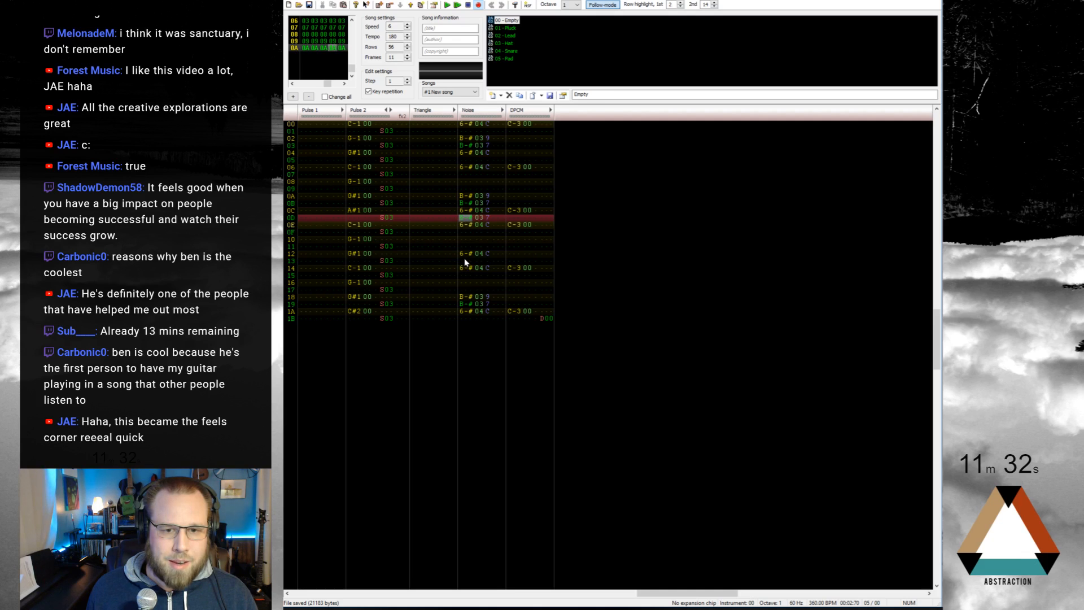
left_click(466, 260)
key("ctrl+v")
left_click(468, 319)
key("ctrl+v")
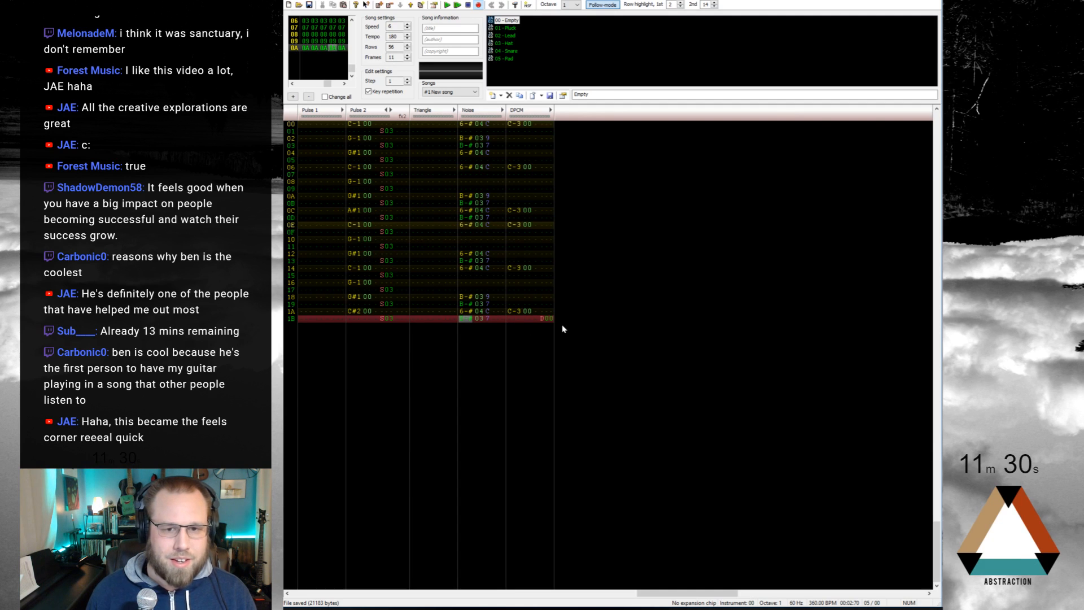
key("Down")
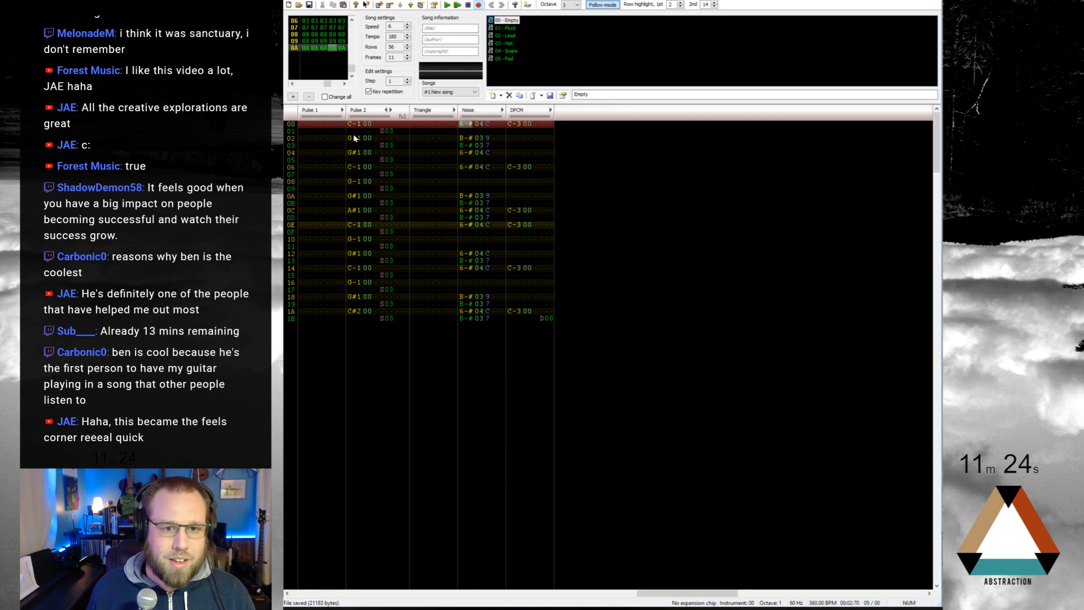
Step: Copy the whole Pulse 2 riff of frame 0A into the Triangle channel and transpose its notes up one octave
left_click_drag(351, 124, 401, 323)
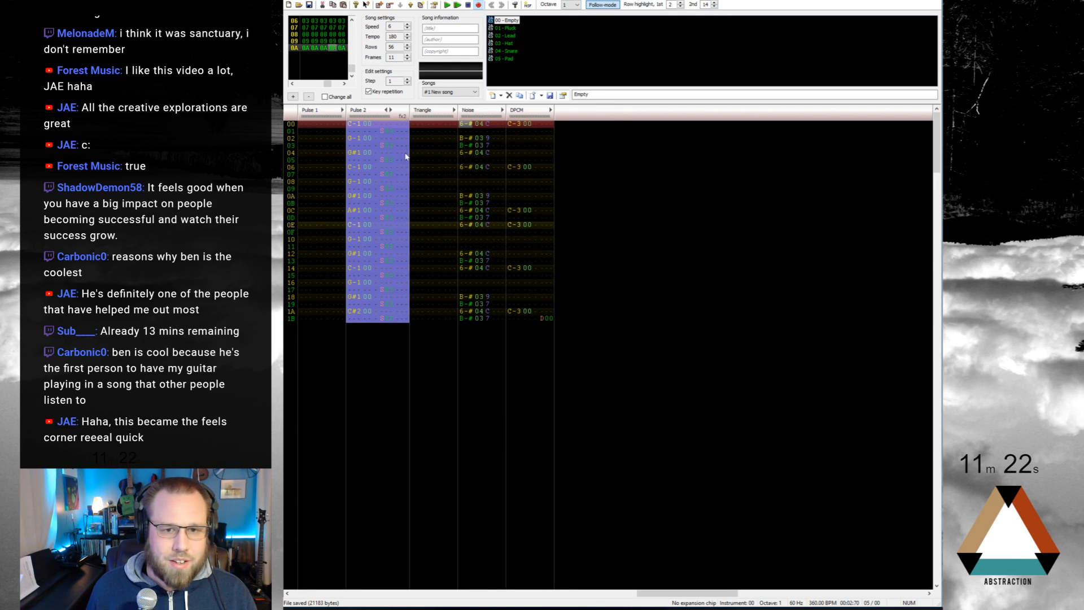
left_click(418, 125)
key("ctrl+v")
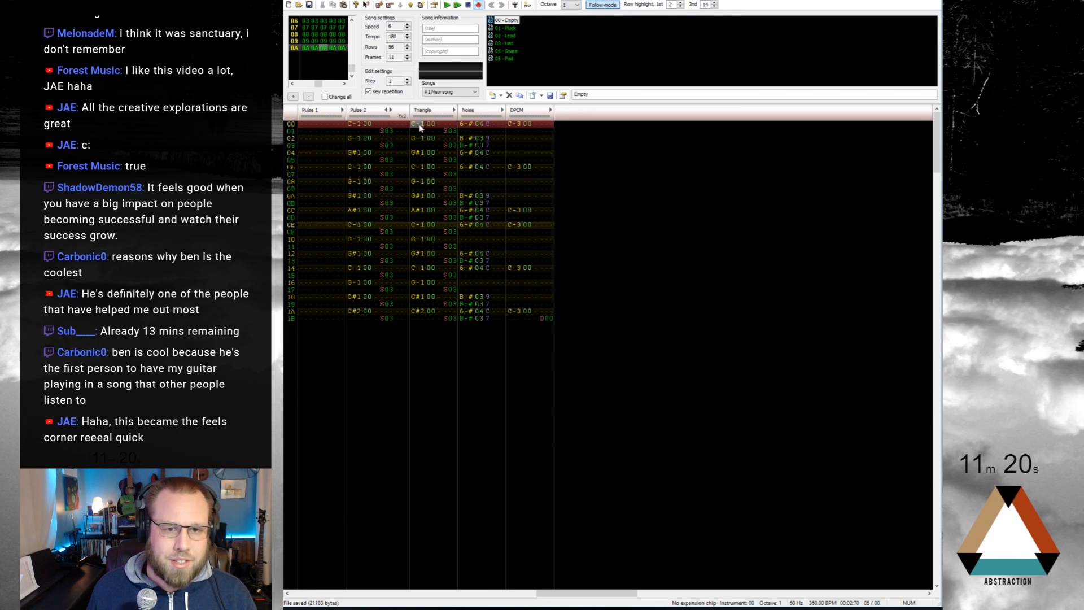
left_click_drag(419, 126, 419, 316)
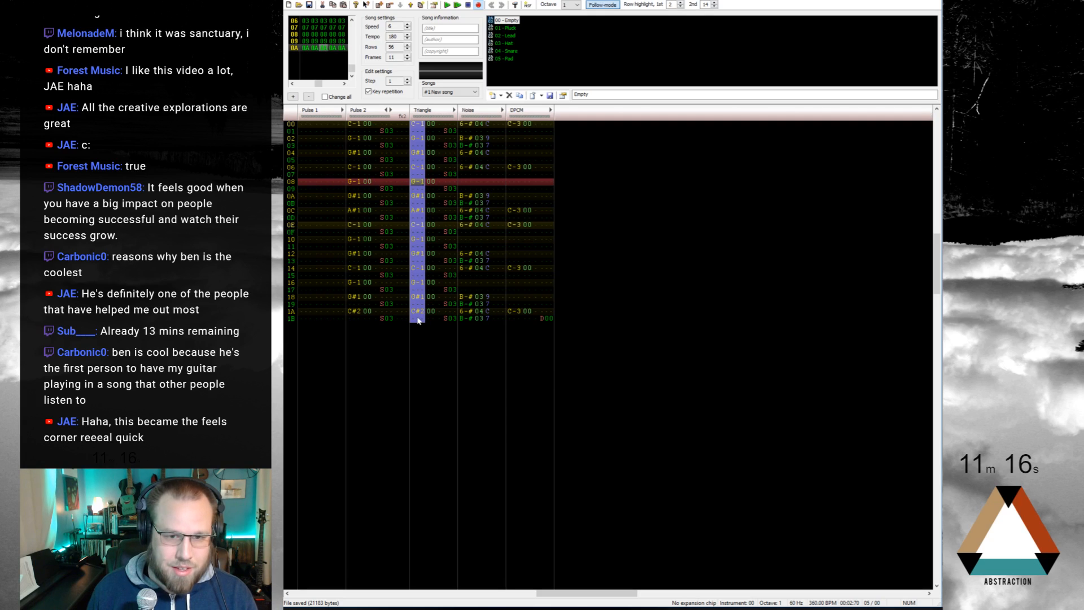
key("Home")
key("Left")
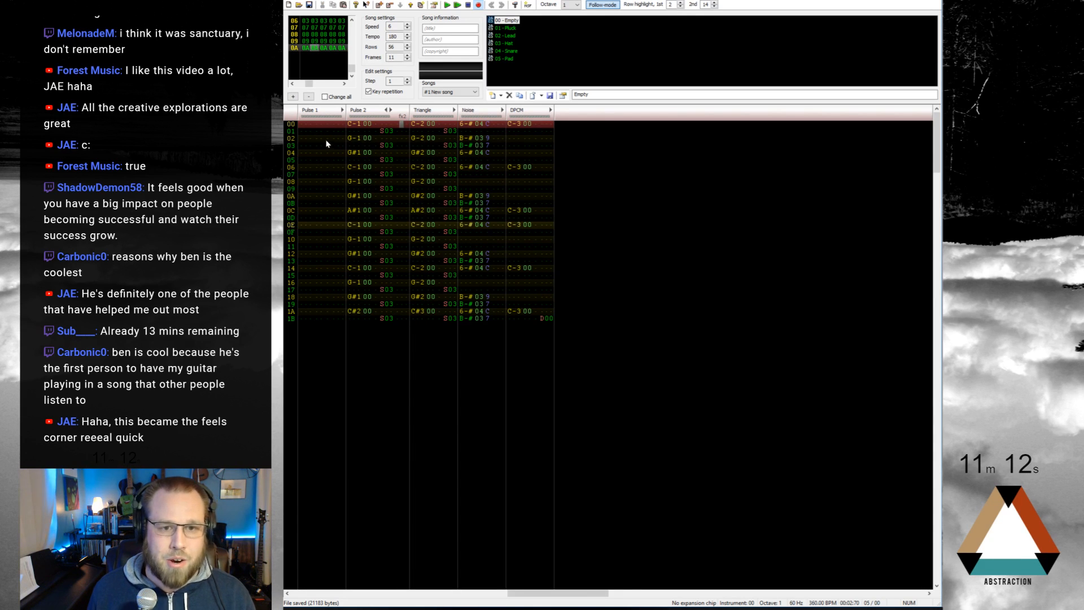
Step: Copy a C-3 01 C note from frame 09's Pulse 1 channel into frame 0A's Pulse 1 on rows 00, 02, 04 and 06
scroll(317, 167, "up", 6)
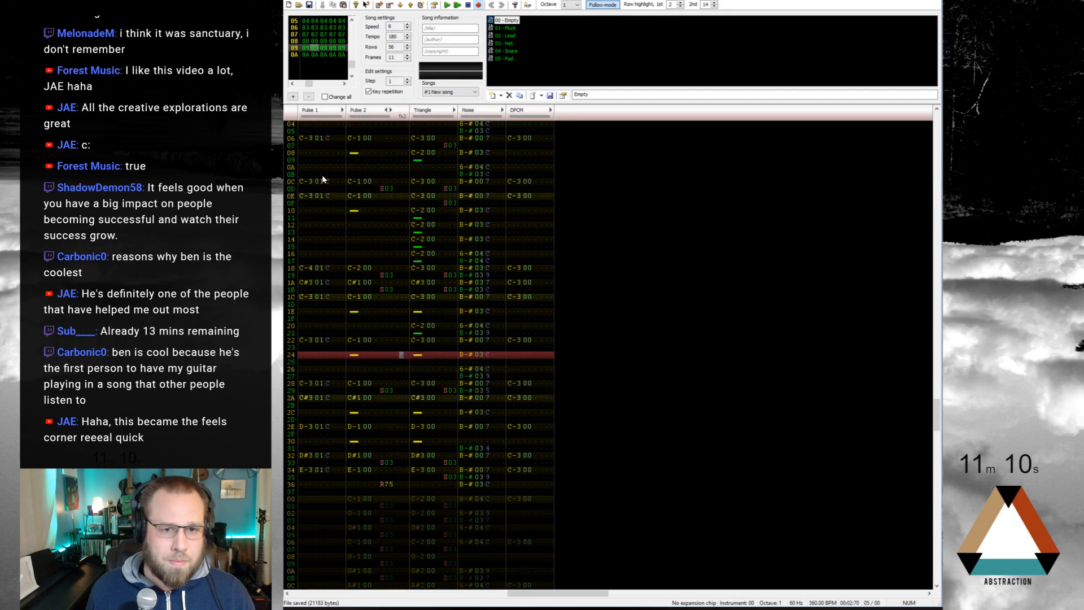
left_click(321, 176)
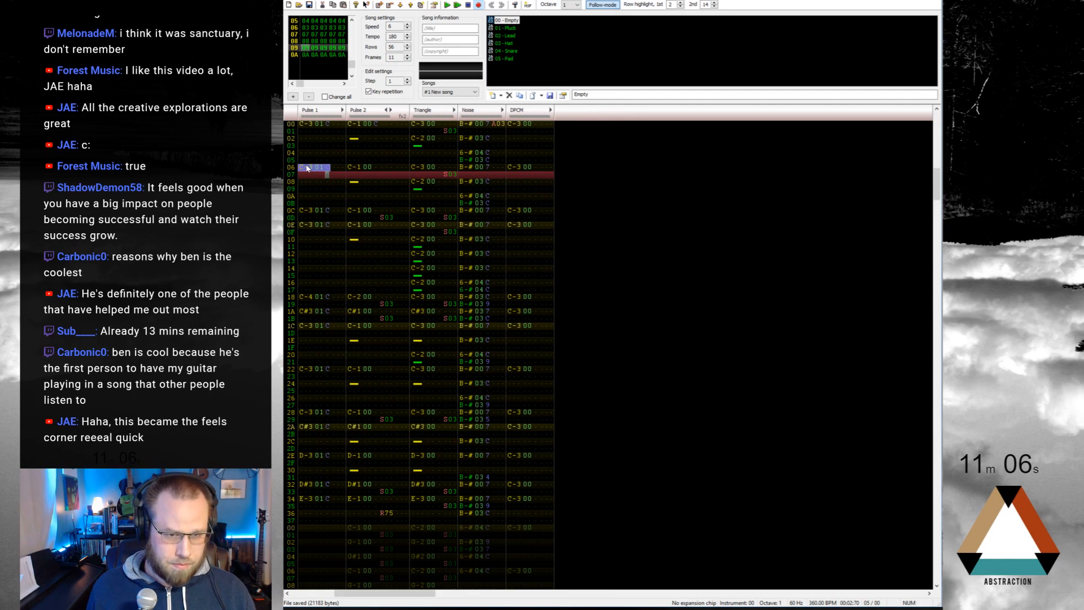
scroll(307, 168, "down", 13)
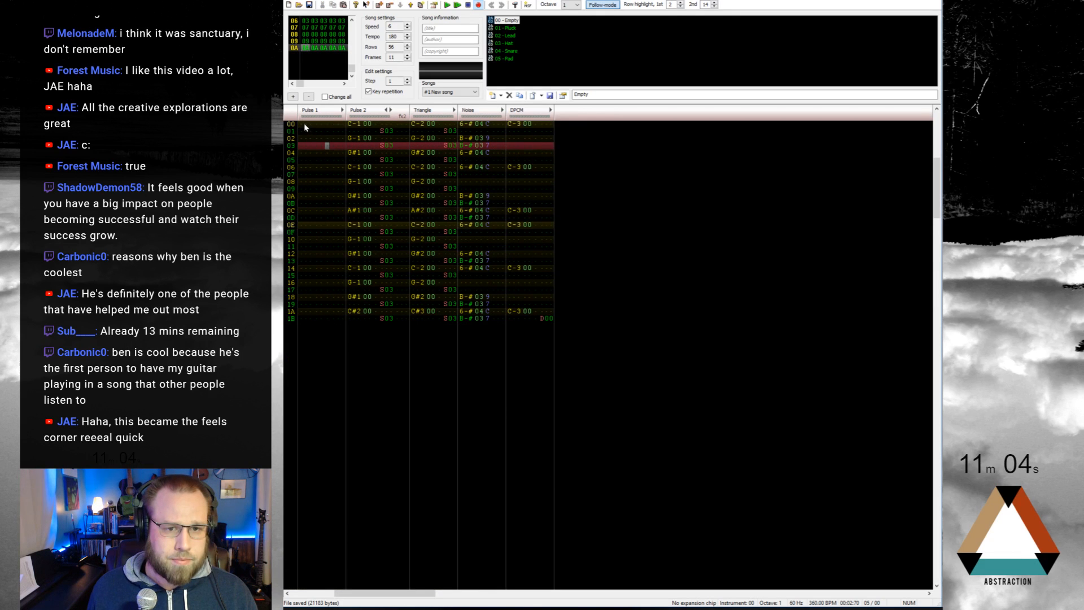
left_click(304, 123)
key("i")
left_click(306, 138)
key("ctrl+v")
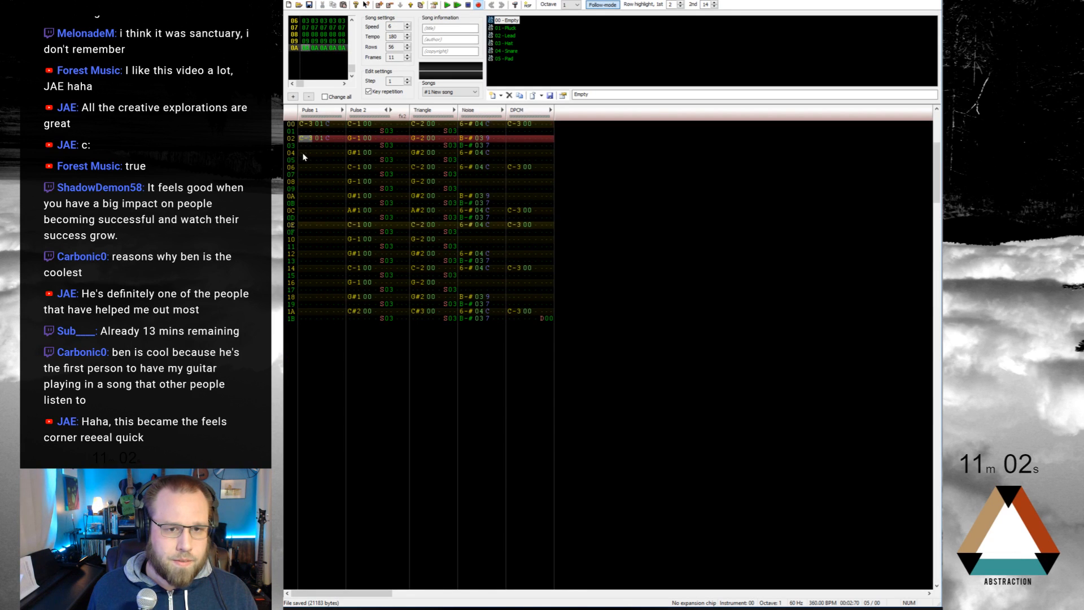
left_click(304, 153)
key("ctrl+v")
left_click(305, 168)
Step: Copy the Pulse 1 notes on rows 00 to 06 and paste them at rows 08, 10 and 18
left_click_drag(325, 127, 319, 167)
key("ctrl+c")
left_click(301, 182)
key("ctrl+v")
left_click(306, 240)
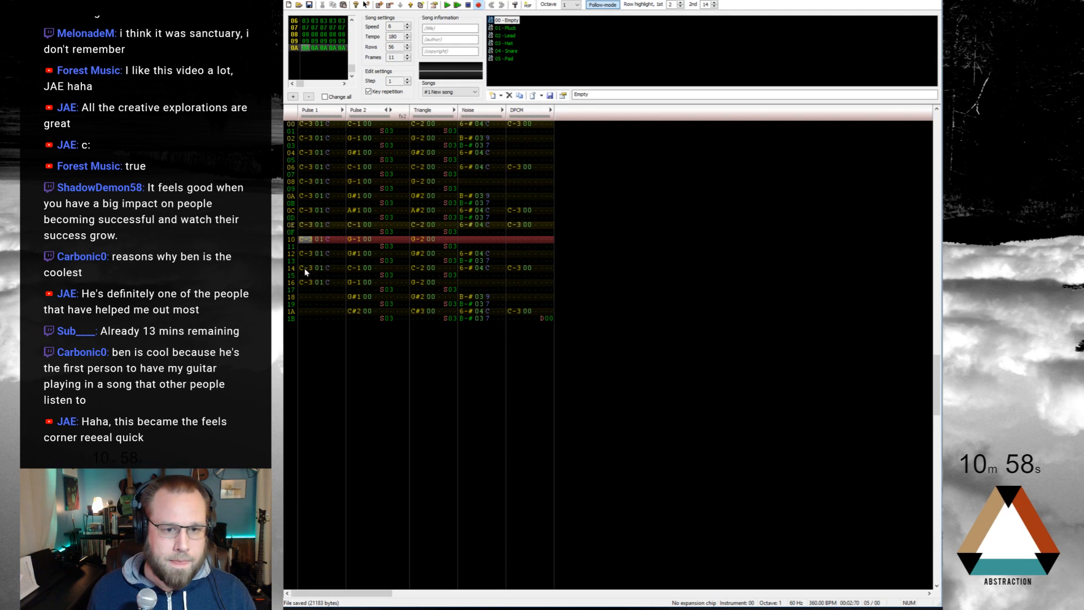
key("ctrl+v")
left_click(303, 297)
key("ctrl+v")
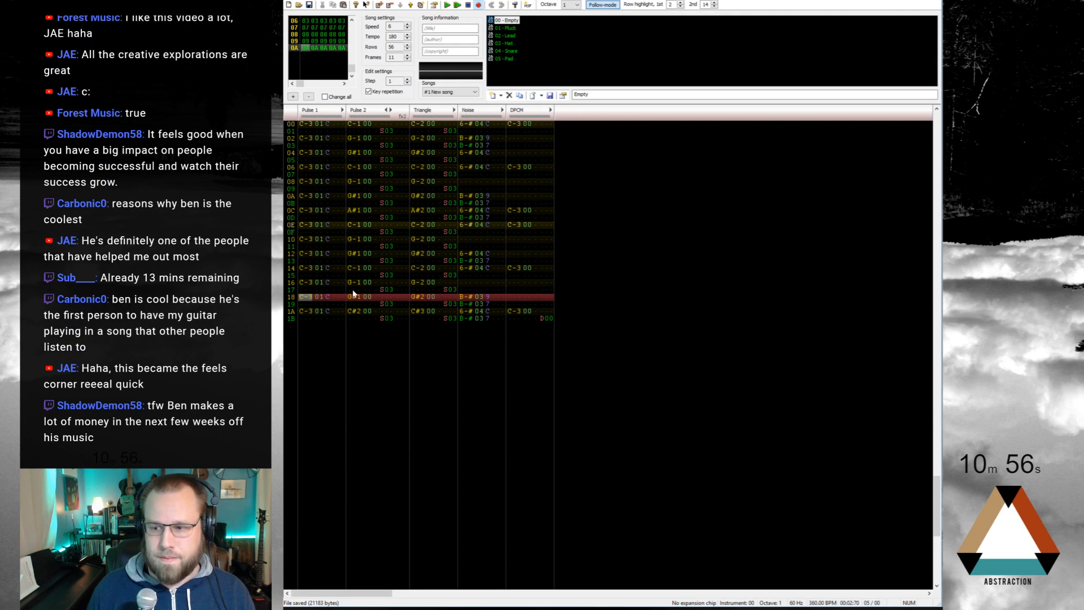
Step: Save the module and play the song from the start of frame 00
key("Home")
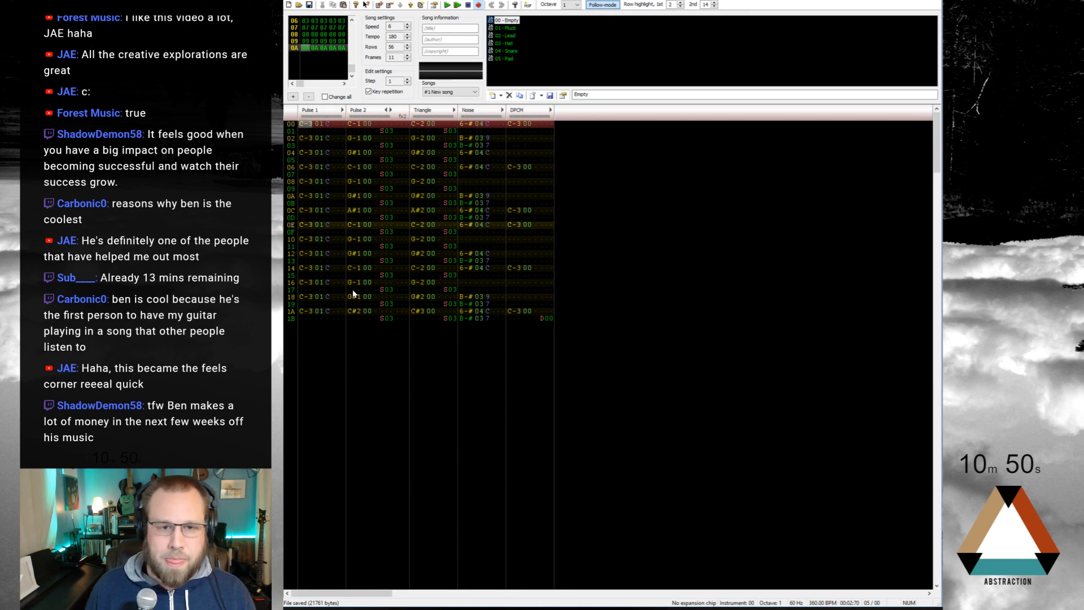
key("ctrl+Left")
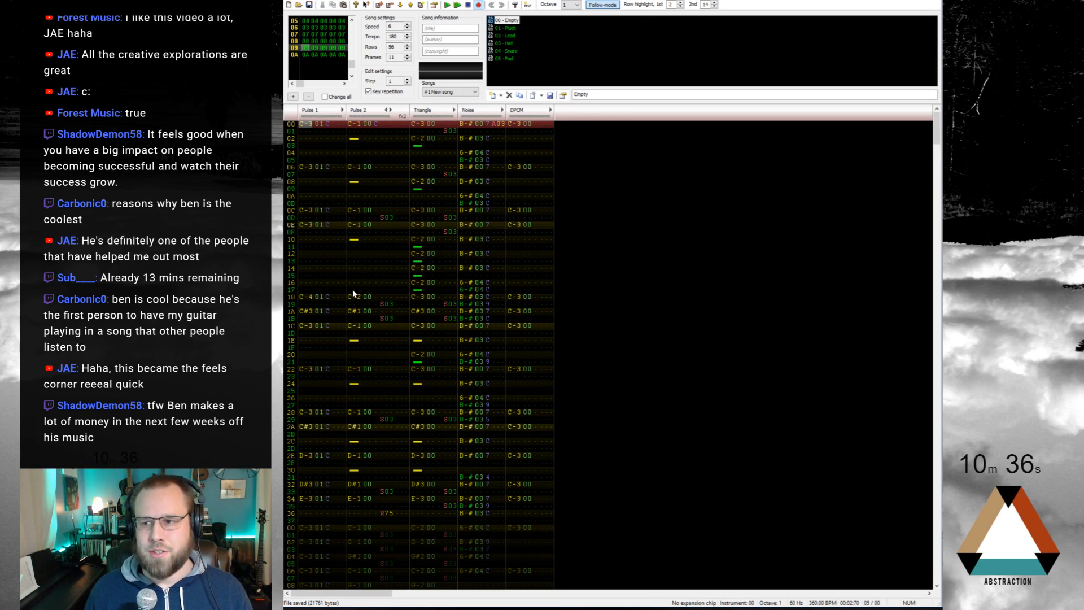
scroll(353, 289, "up", 11)
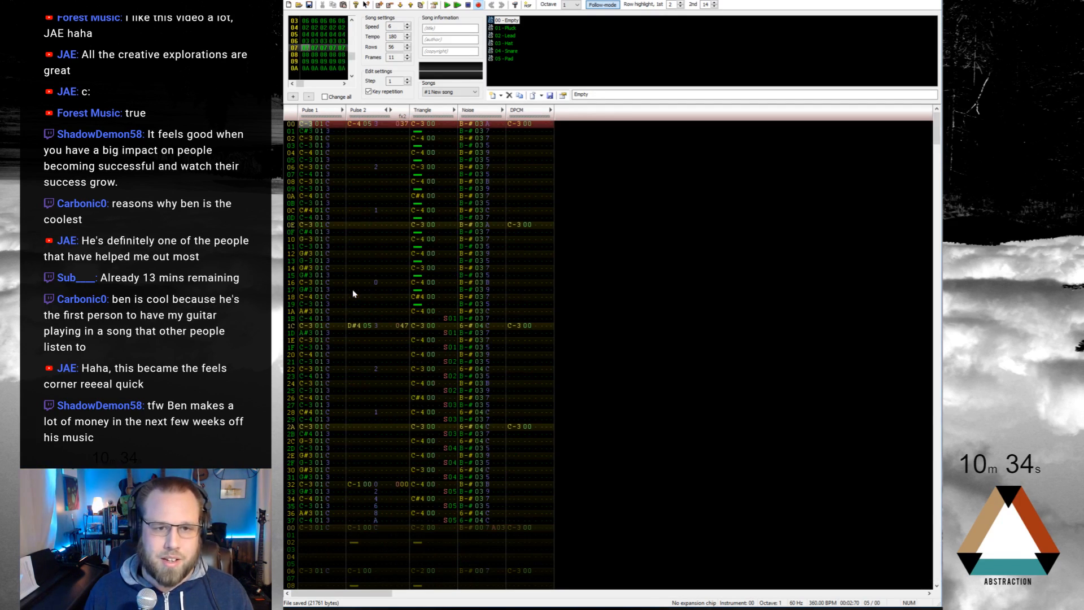
scroll(352, 289, "up", 5)
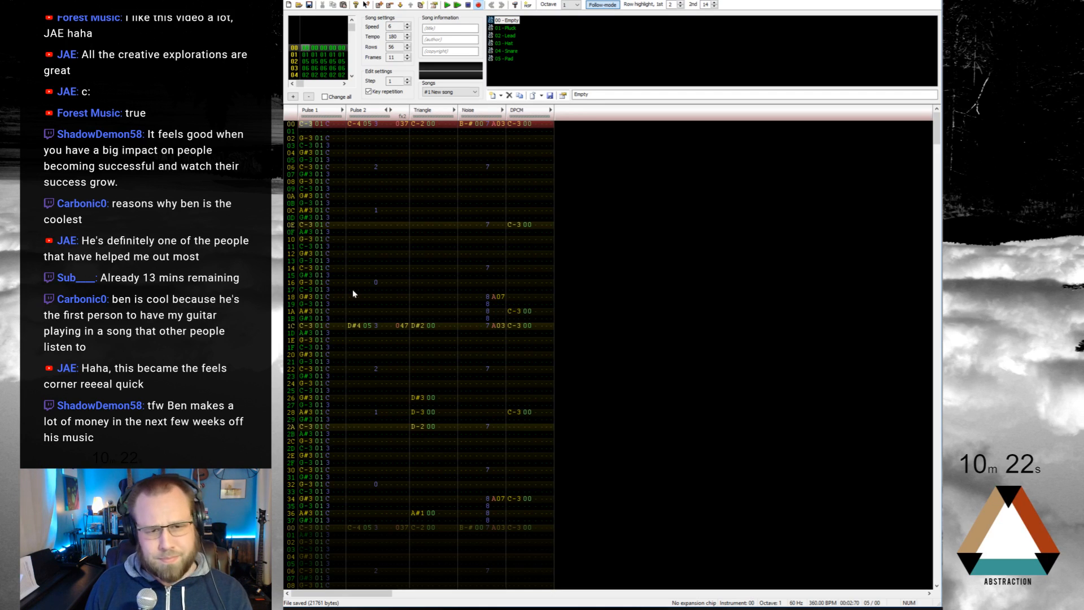
key("Return")
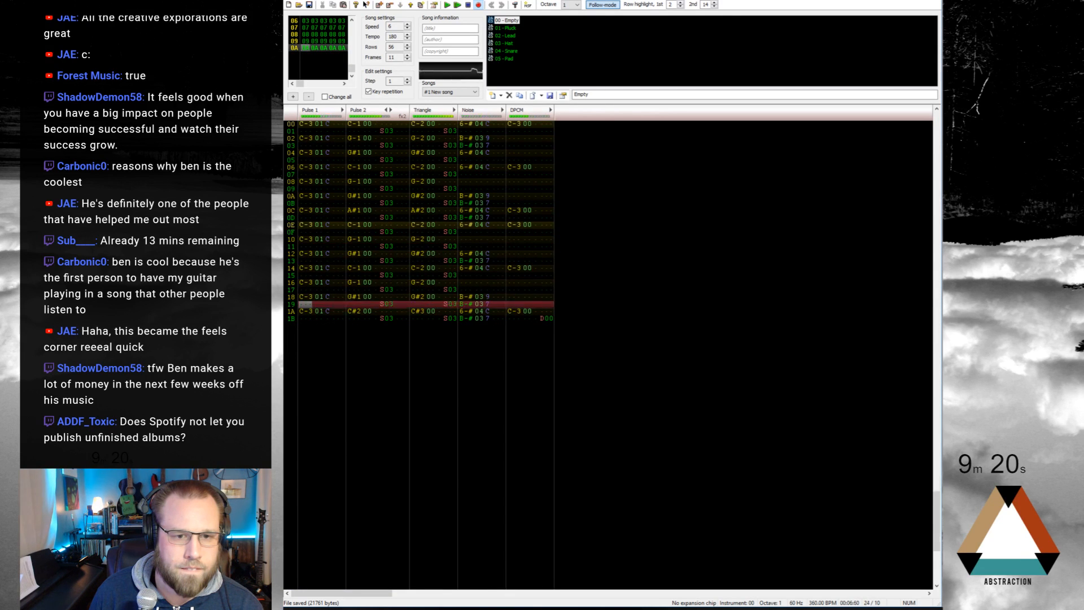
Step: Stop playback and set the Pulse 1 volumes in frame 0A to 9 on row 02 and 6 on row 04
key("Up")
key("Right")
key("Right")
key("Right")
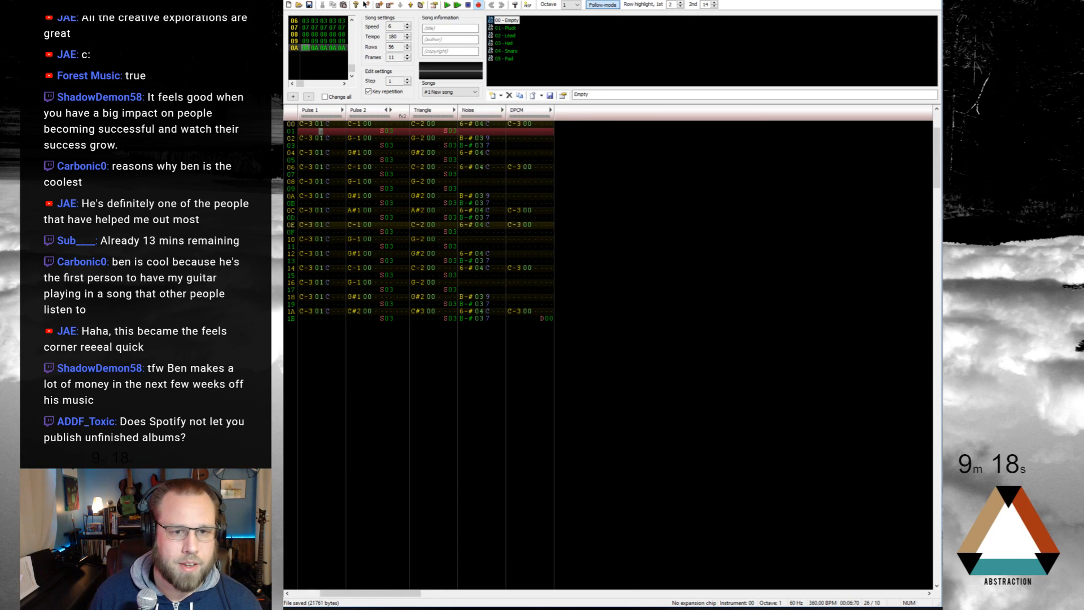
key("Down")
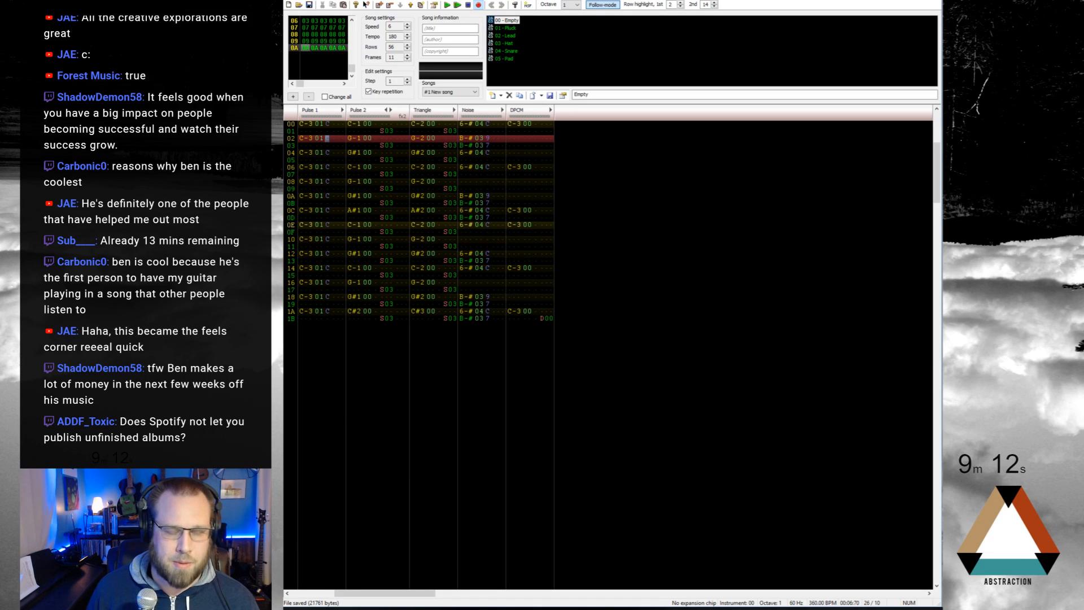
type("9")
key("Down")
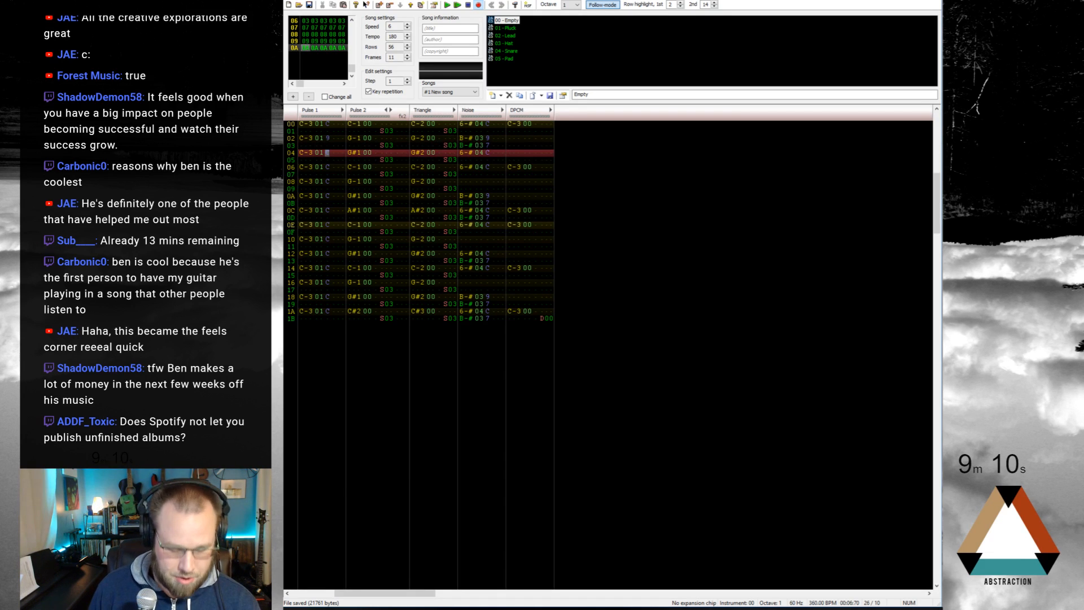
key("shift+Up")
key("shift+Up")
key("shift+Up")
key("shift+Up")
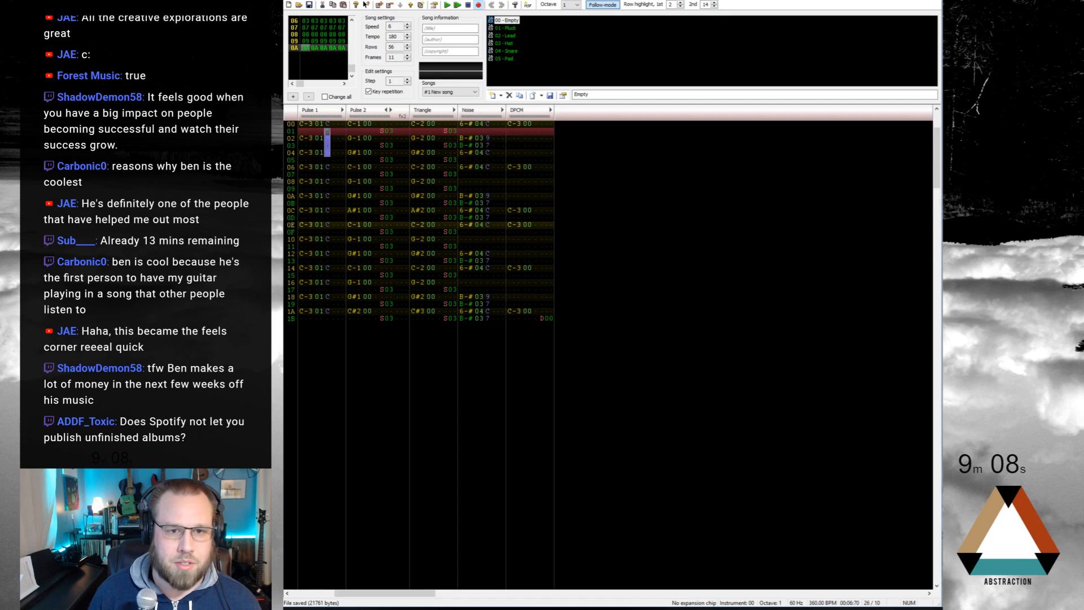
key("Down")
key("Down")
key("Down")
key("Down")
type("6")
Step: Set the Pulse 1 volumes to 9 on row 08, 6 on row 0A and 9 on row 0C
key("Down")
key("Down")
key("Down")
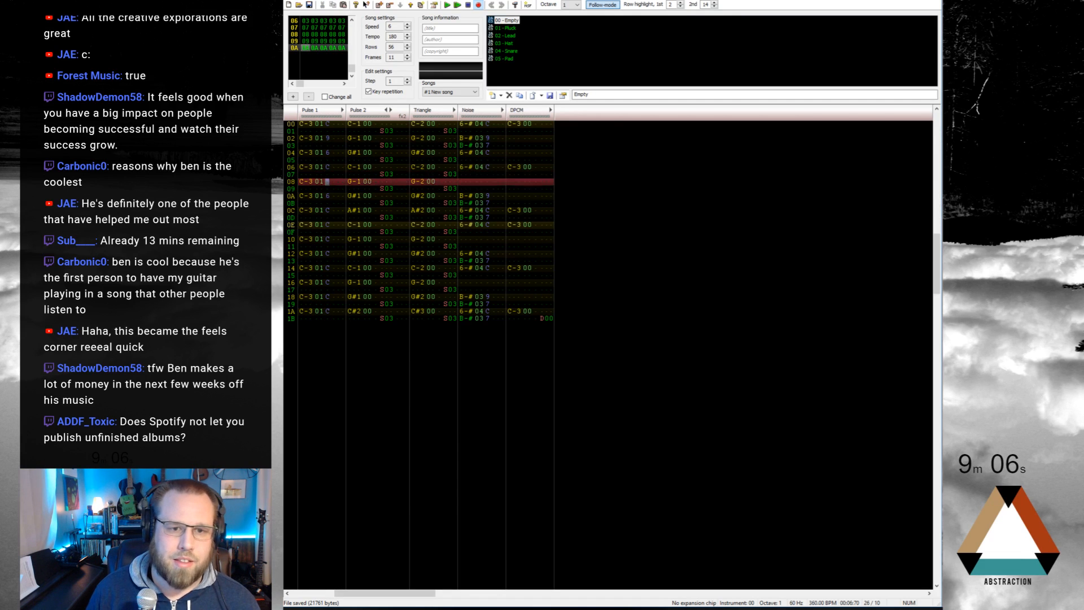
type("9")
key("Down")
type("6")
key("Down")
type("9")
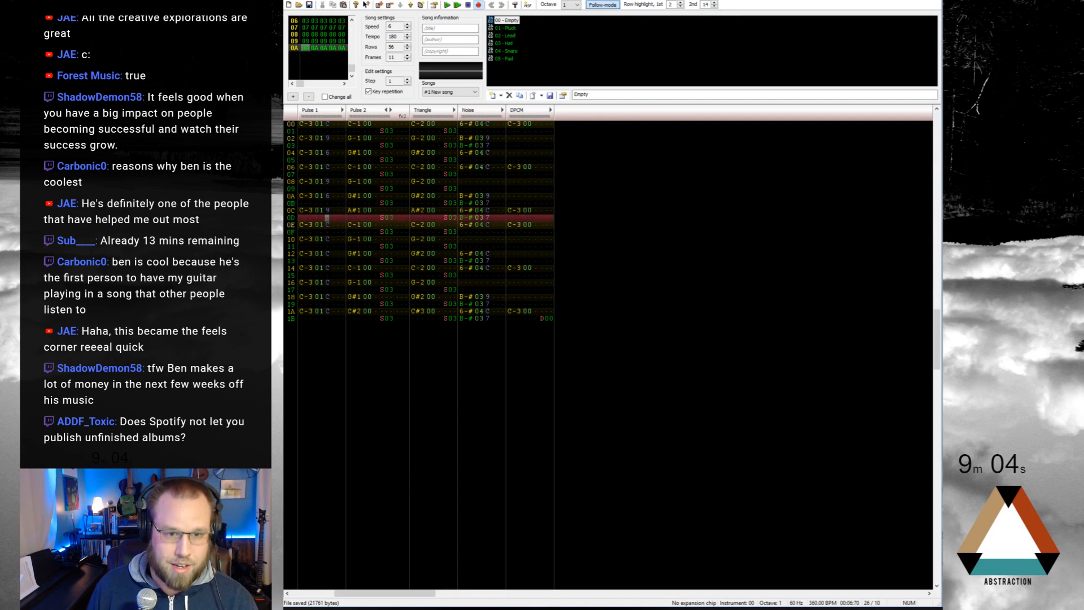
Step: Copy the Pulse 1 volume pattern of rows 00 to 0D and paste it at row 0E
key("Down")
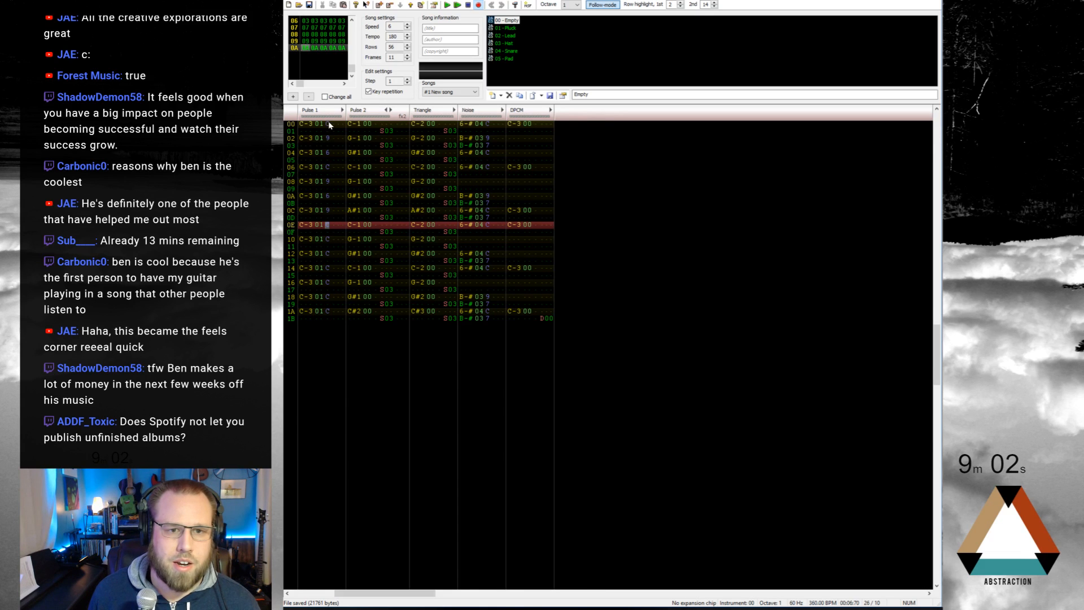
left_click_drag(327, 121, 328, 216)
key("ctrl+c")
key("ctrl+v")
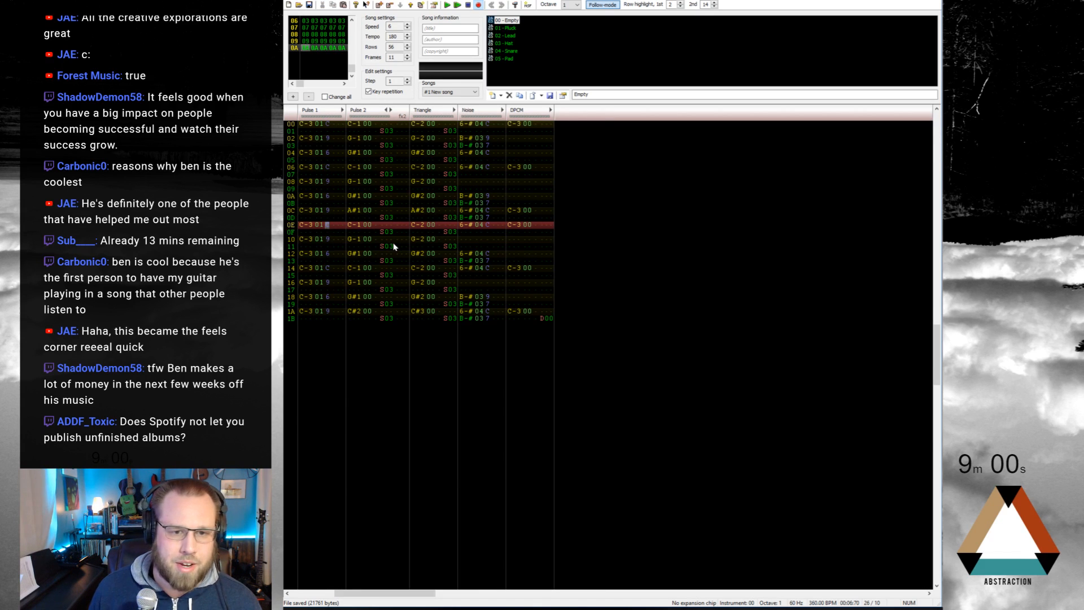
Step: Play frame 0A from its first row to hear the Pulse 1 volume accents, and stop playback
key("Home")
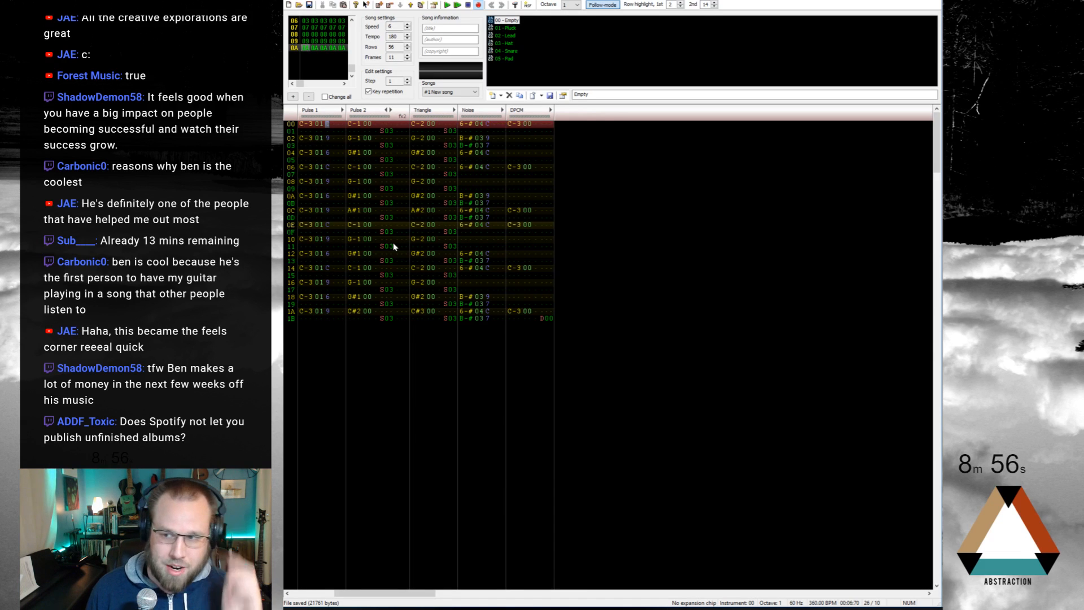
key("Return")
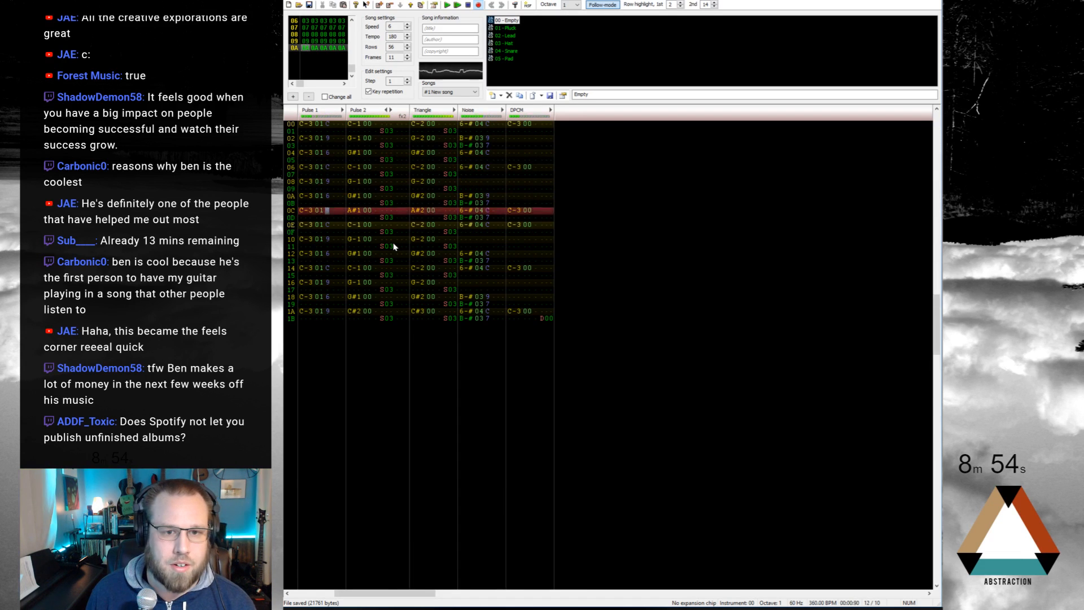
key("Return")
key("Up")
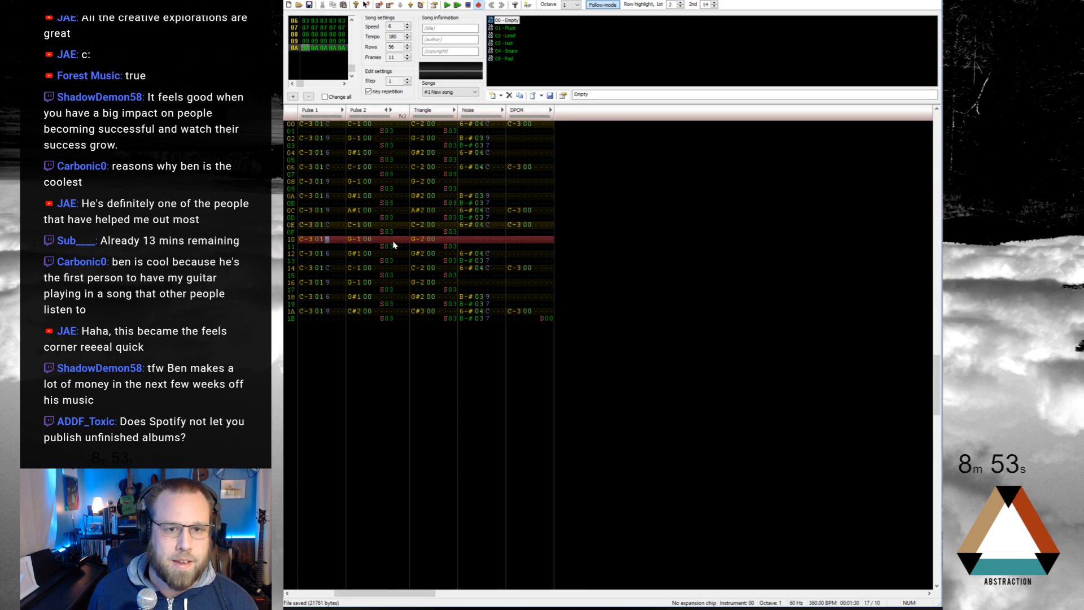
Step: Set the volume to C on every Pulse 2 note in frame 0A, from row 00 to row 1A
left_click(376, 125)
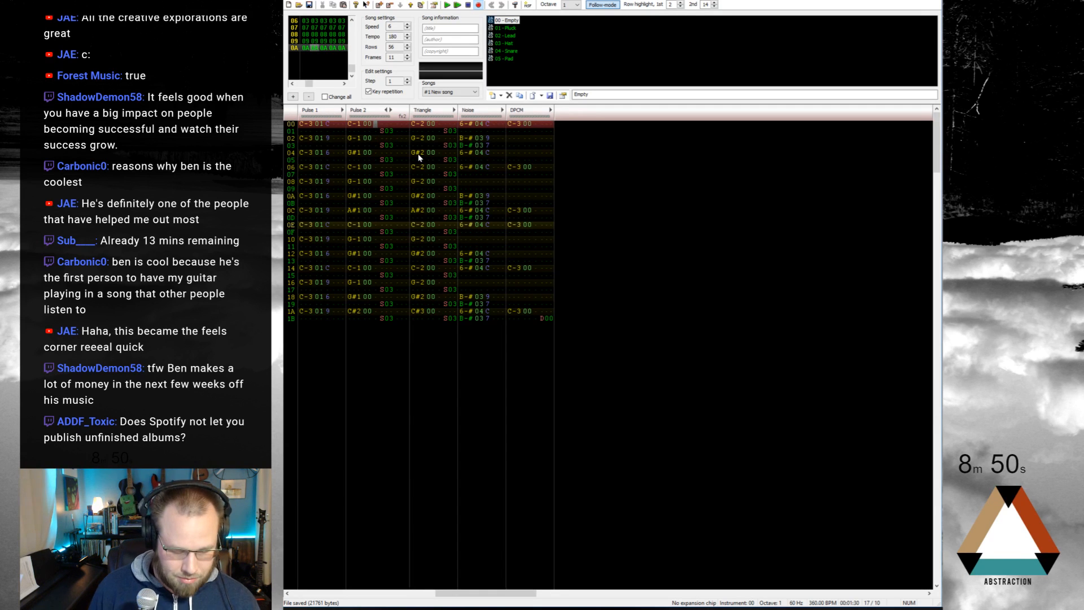
key("c")
key("Down")
key("c")
key("Down")
key("c")
key("Down")
key("c")
key("Down")
key("c")
key("Down")
key("c")
key("Down")
key("c")
key("Down")
key("c")
key("Down")
key("c")
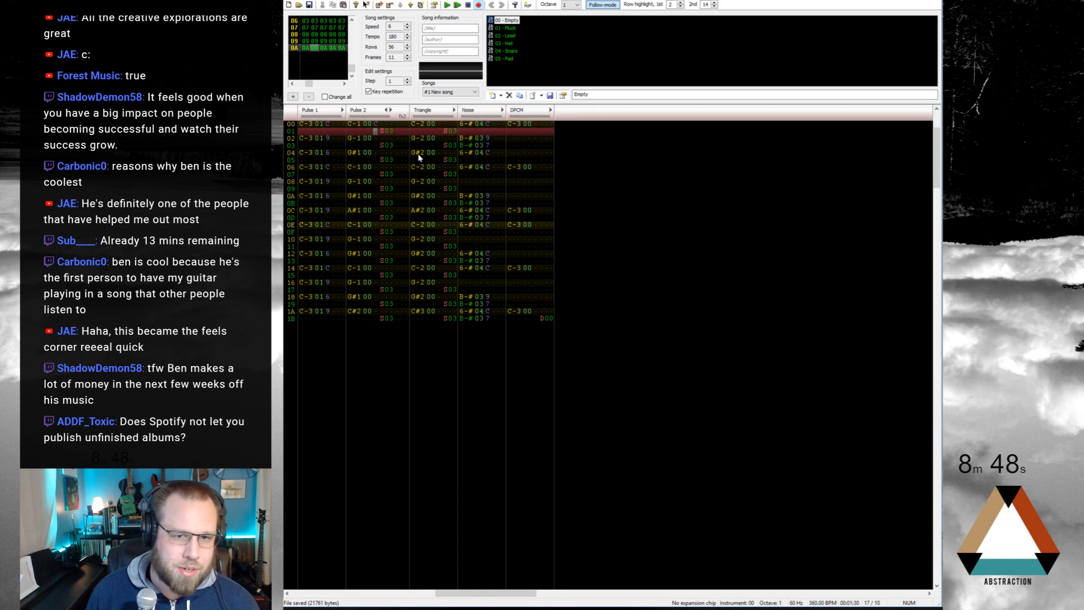
key("Down")
key("c")
key("Down")
key("c")
key("Down")
key("c")
key("Down")
key("c")
key("Down")
key("c")
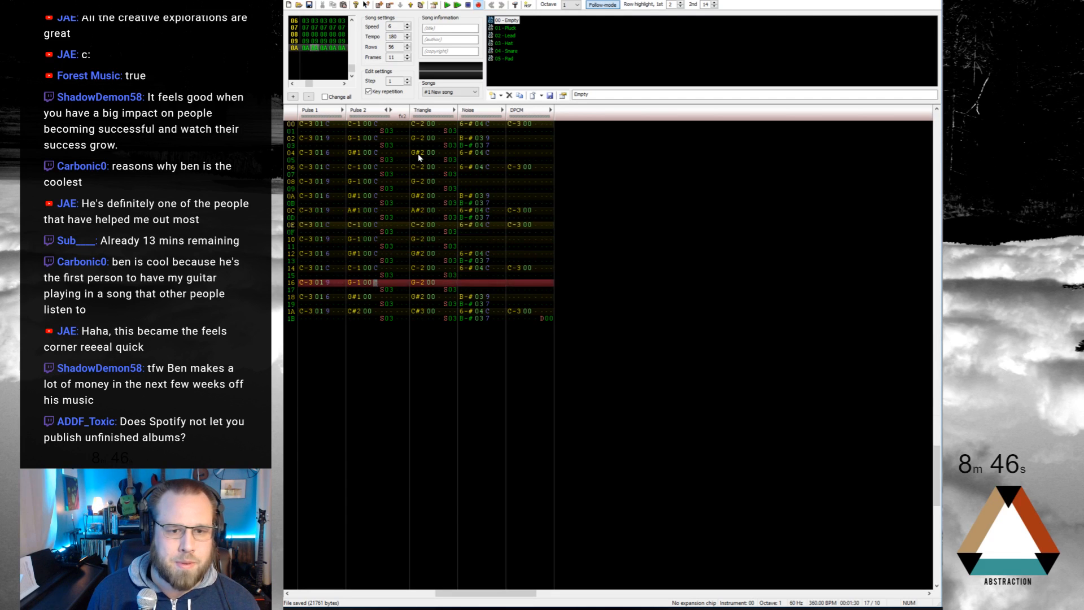
Step: Try an A04 volume slide on the first Pulse 2 note of frame 0A and play the frame
key("Up")
key("Up")
key("Up")
key("Up")
key("Up")
key("Up")
key("Up")
key("Up")
key("Up")
key("Up")
key("Up")
key("Up")
key("Up")
key("Up")
key("Up")
key("Up")
key("Up")
key("Up")
key("Up")
key("Up")
key("Up")
key("Up")
key("Up")
key("Up")
key("Up")
key("Up")
key("Up")
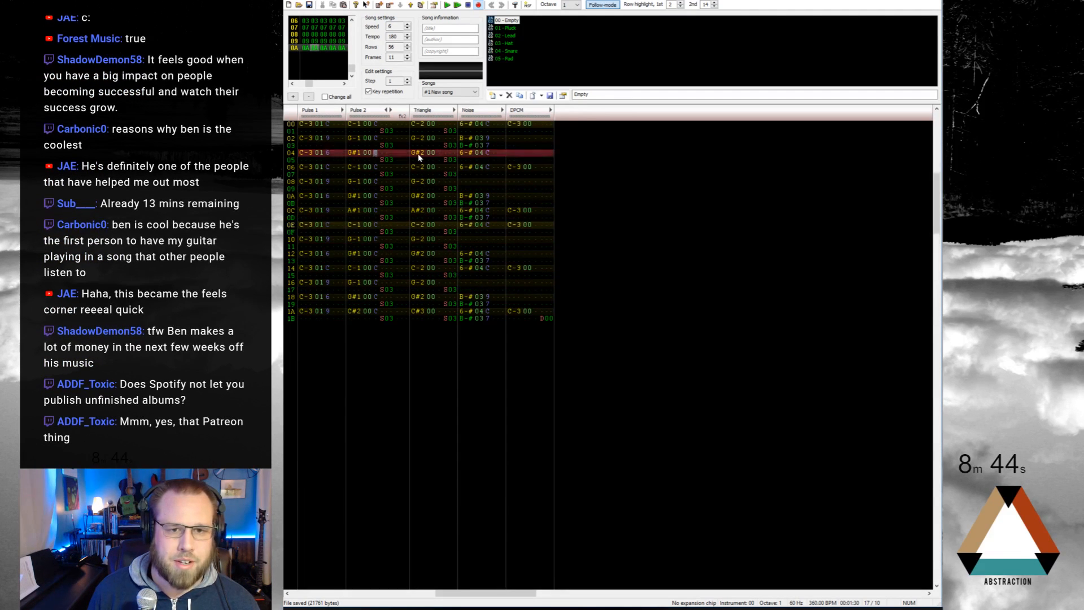
key("Right")
key("a")
key("0")
key("0")
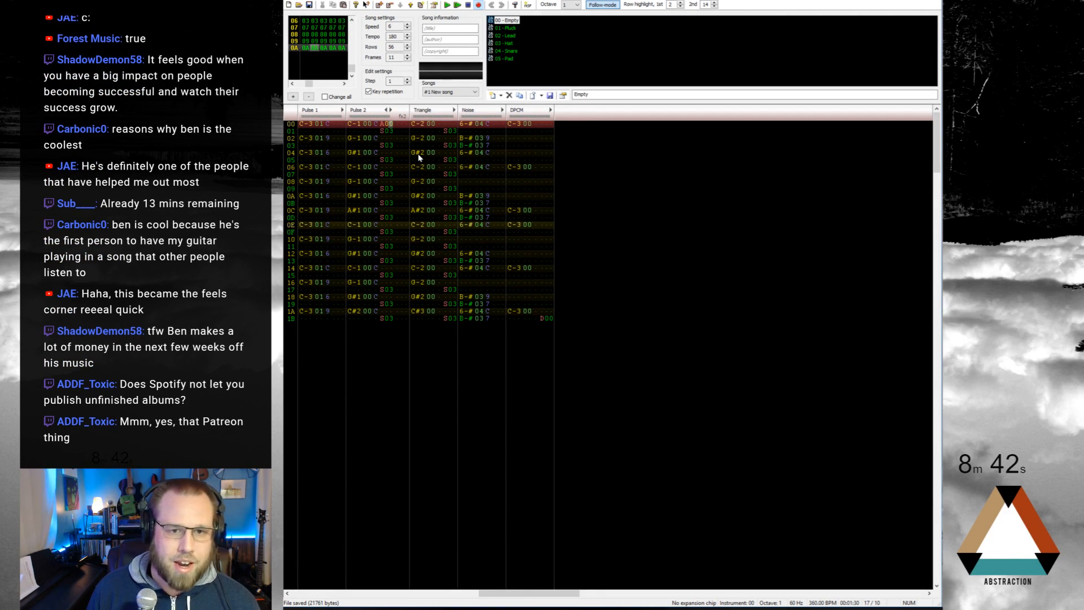
key("3")
key("4")
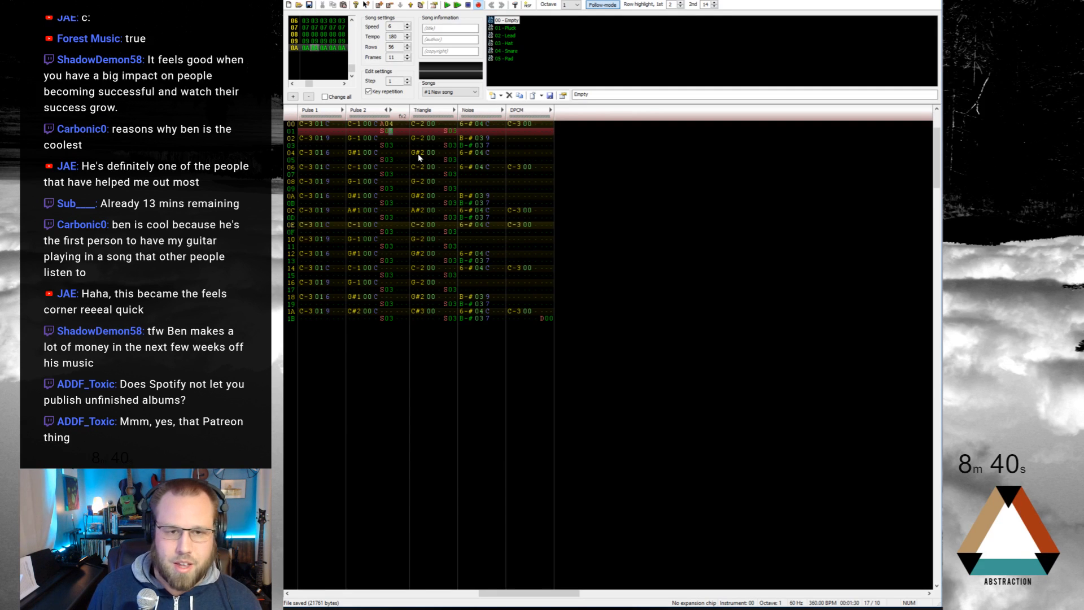
key("Return")
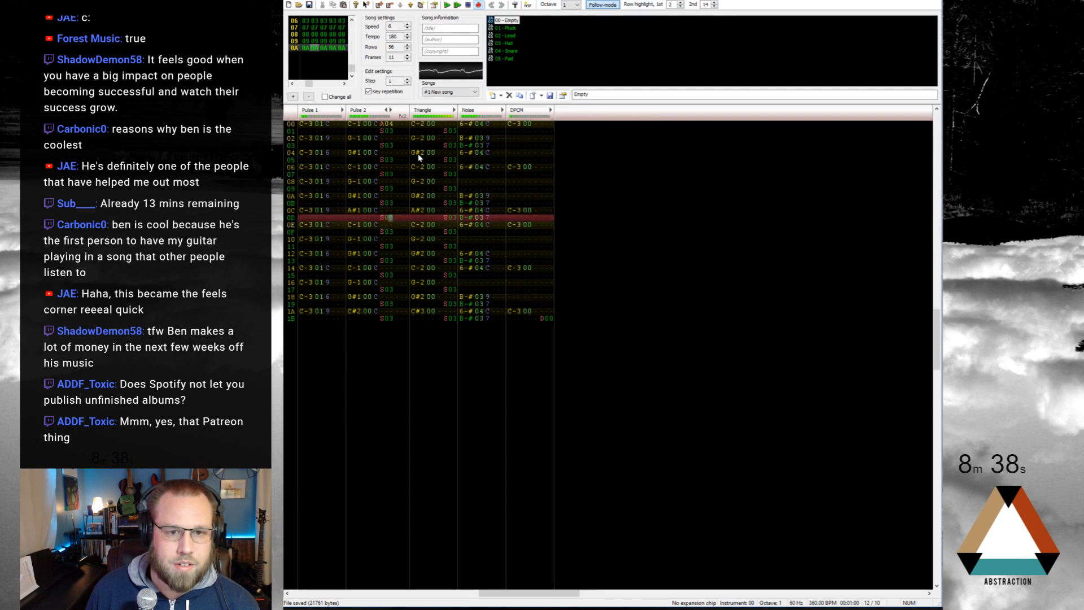
Step: Clear the Pulse 2 column of frame 0A and paste frame 09's opening C-1 note and note cut at row 00
double_click(354, 126)
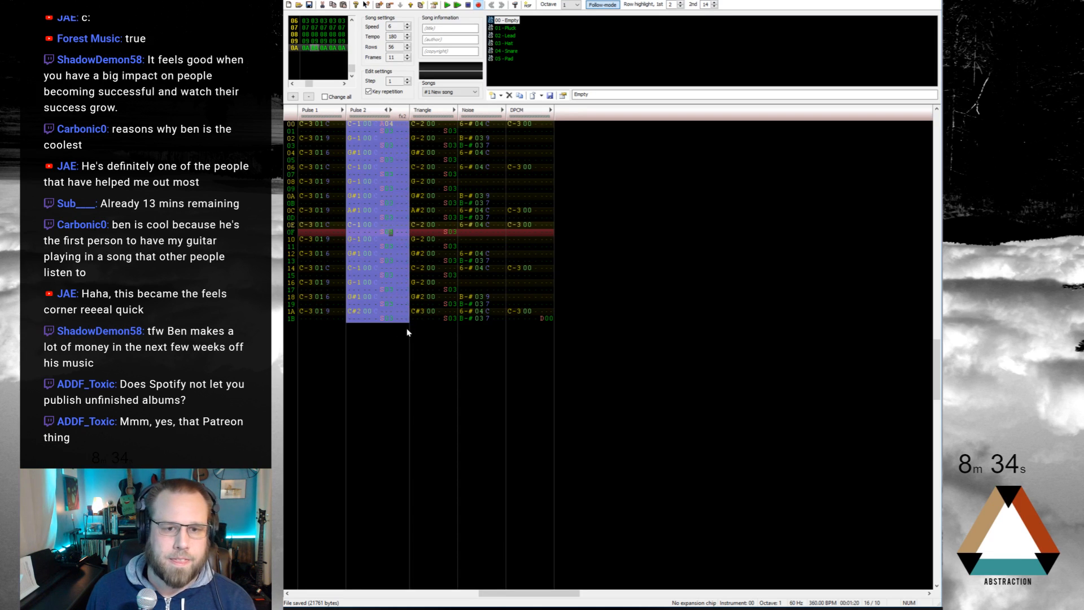
key("Delete")
left_click(355, 124)
scroll(357, 125, "up", 10)
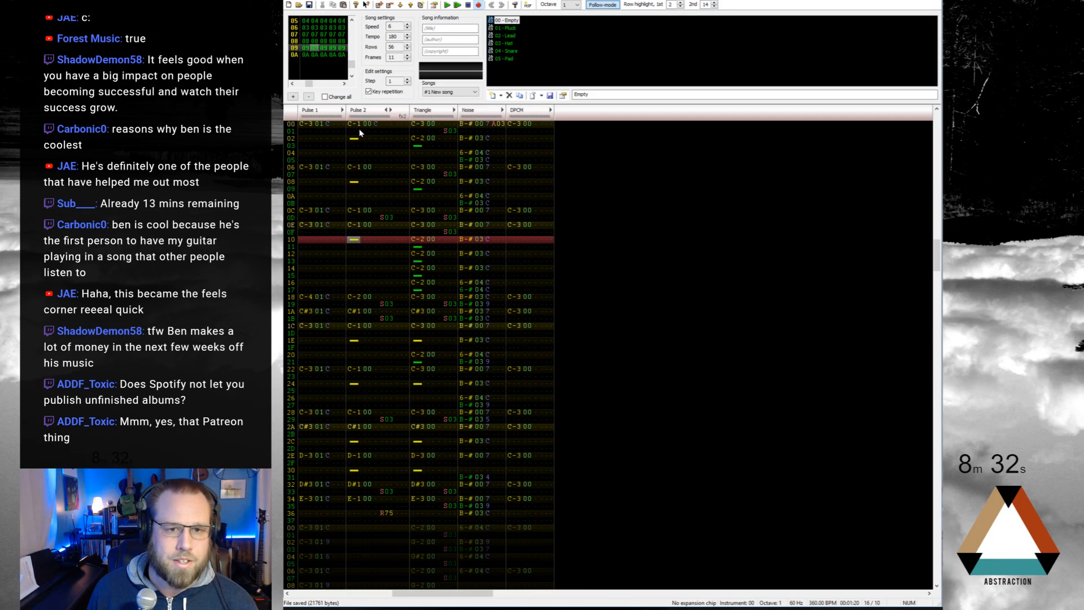
left_click_drag(352, 125, 376, 136)
scroll(382, 150, "down", 11)
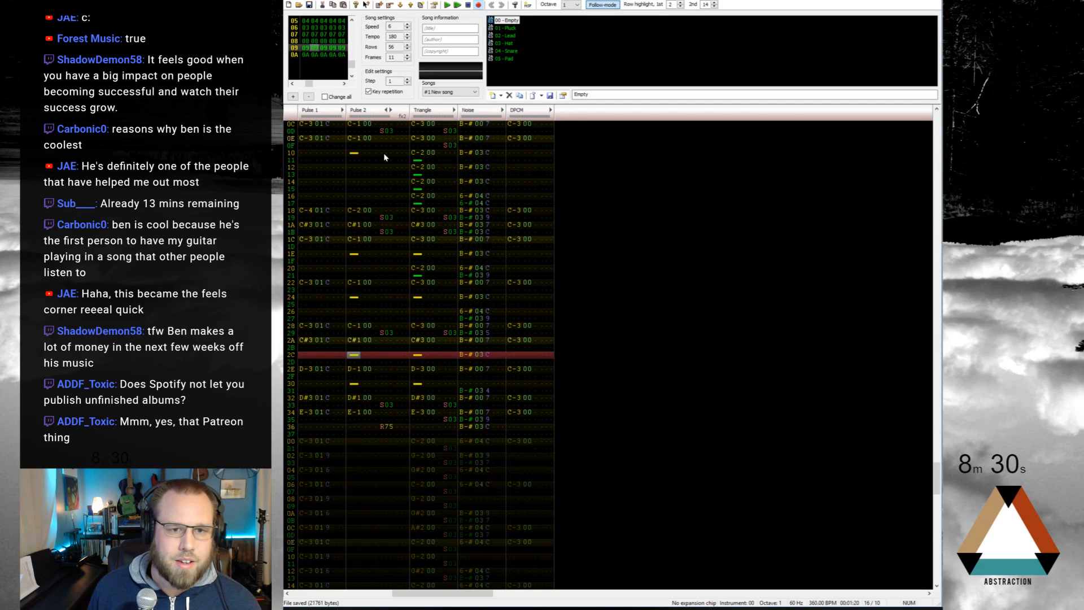
left_click(356, 126)
key("ctrl+v")
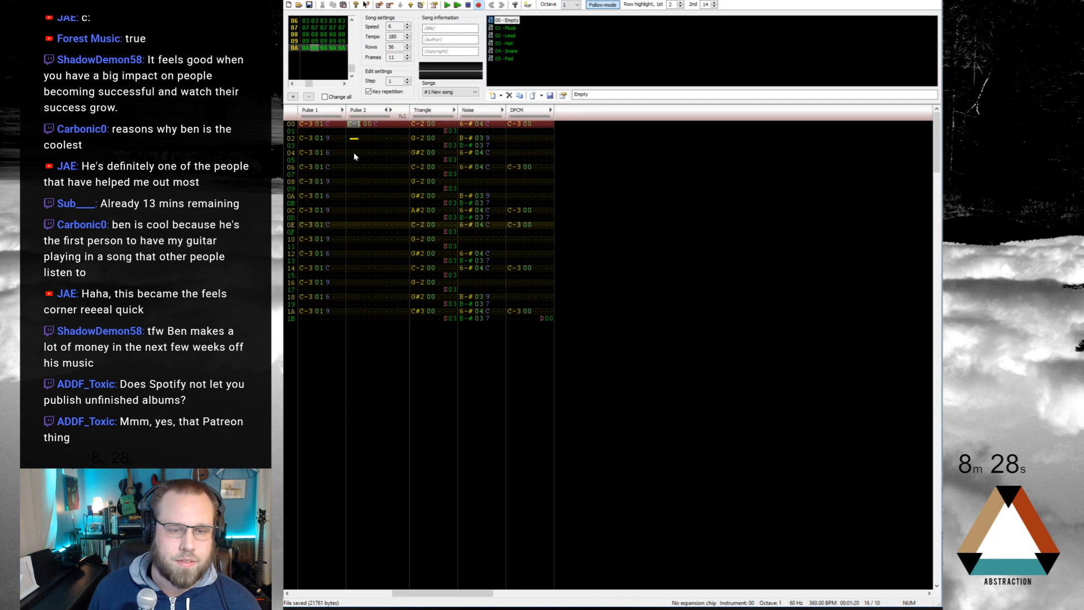
Step: Enter a G#1 note on row 04 of Pulse 2 with an S03 effect on row 05
left_click(352, 153)
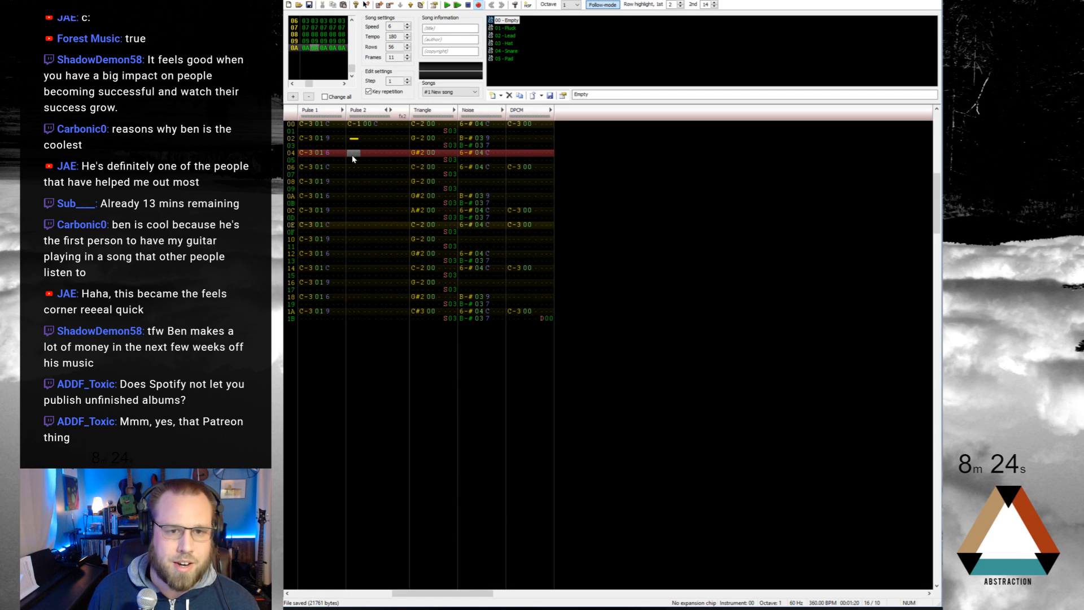
key("h")
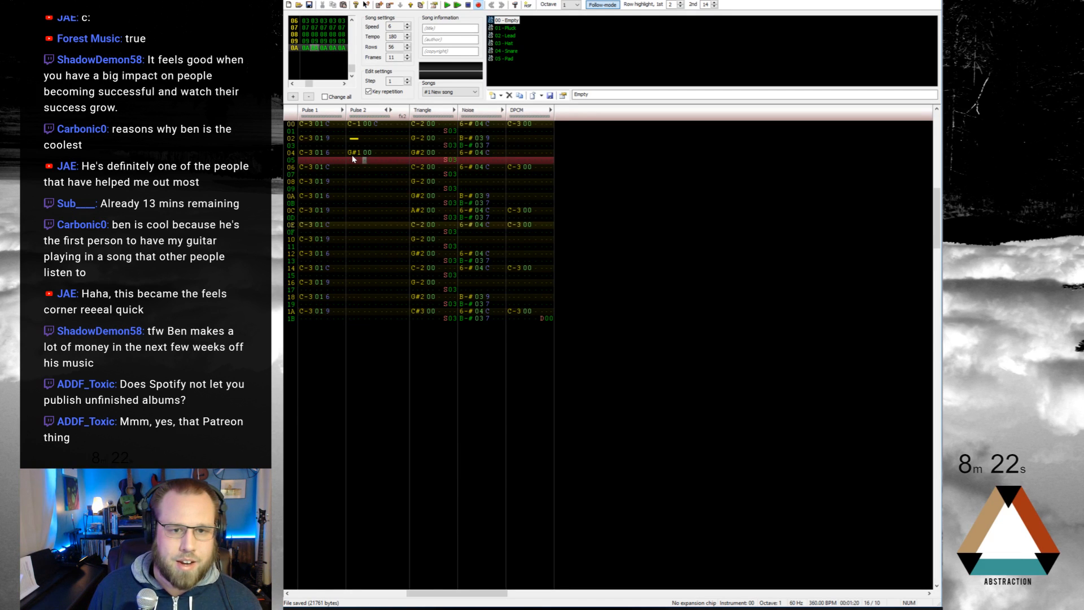
key("Right")
type("s")
key("Right")
key("Right")
key("Up")
type("3")
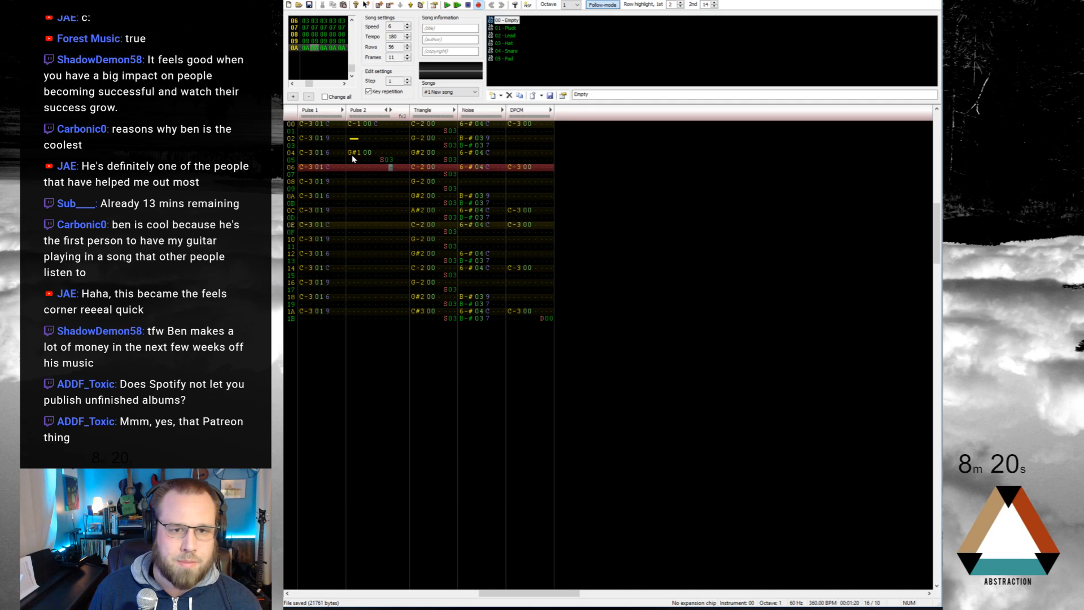
Step: Copy the Pulse 2 phrase of rows 00 to 05 and paste it at row 06
key("Left")
key("Left")
key("Left")
key("Left")
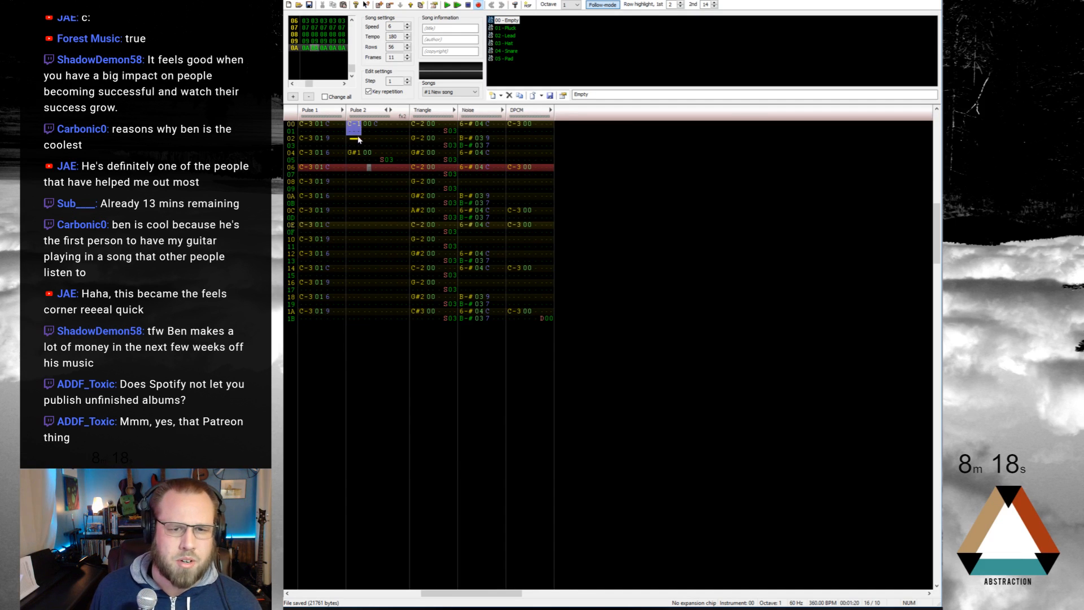
left_click_drag(358, 137, 388, 162)
key("ctrl+c")
left_click(349, 168)
key("ctrl+v")
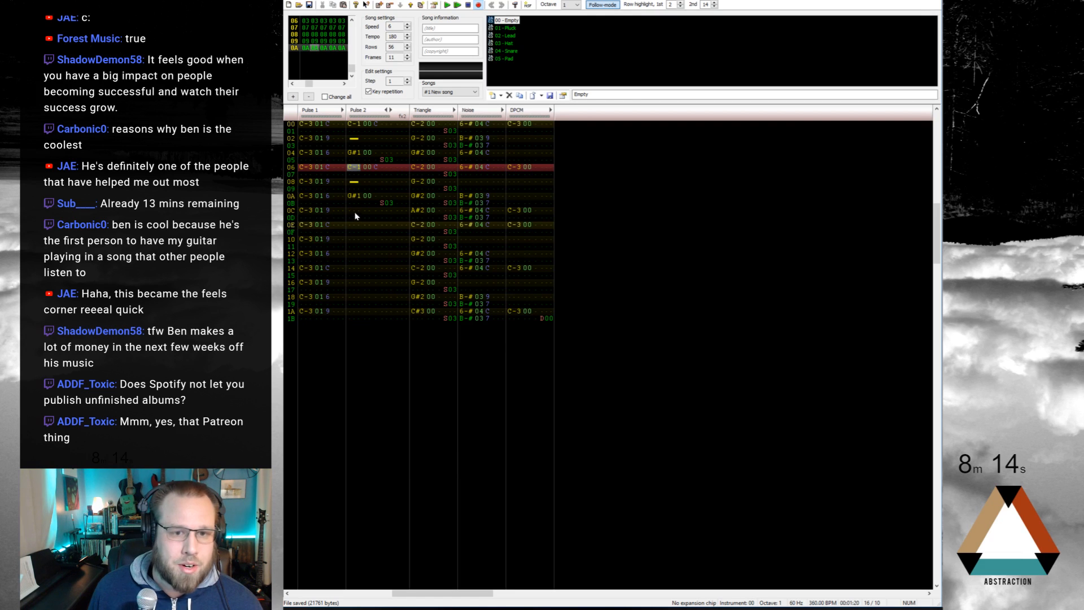
Step: Copy the Pulse 2 note and S03 effect of rows 0A and 0B to row 0C and transpose the copied note to A#1
left_click_drag(349, 195, 384, 204)
key("ctrl+c")
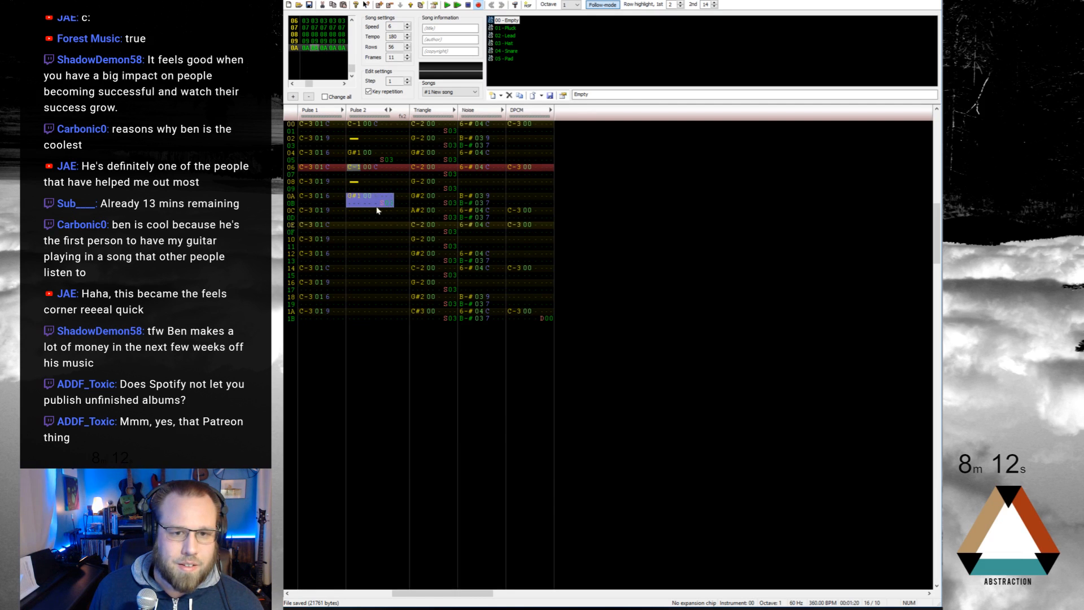
left_click(350, 210)
key("ctrl+v")
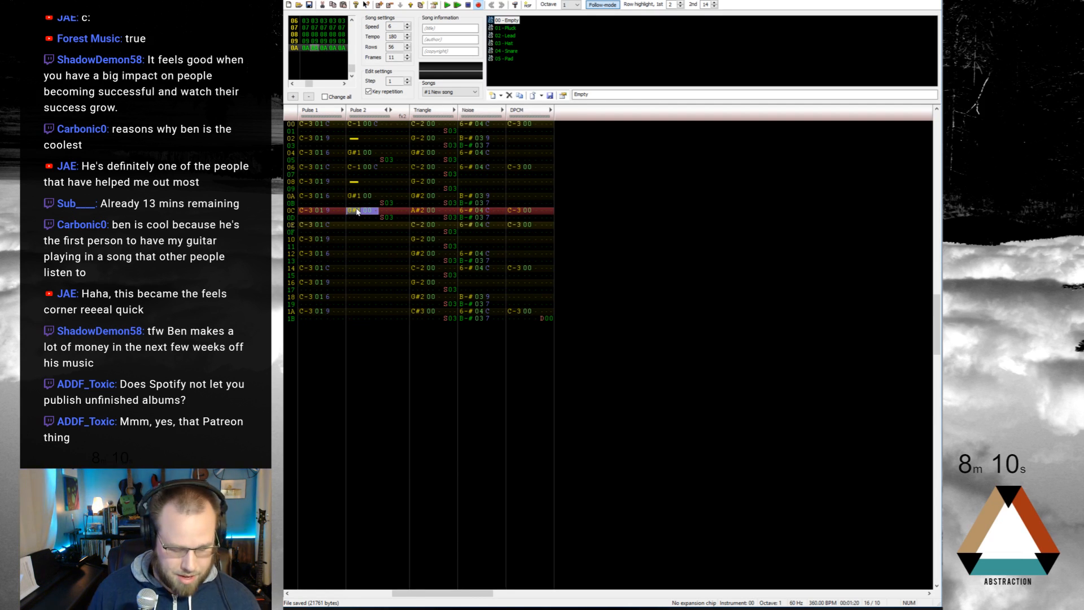
key("Home")
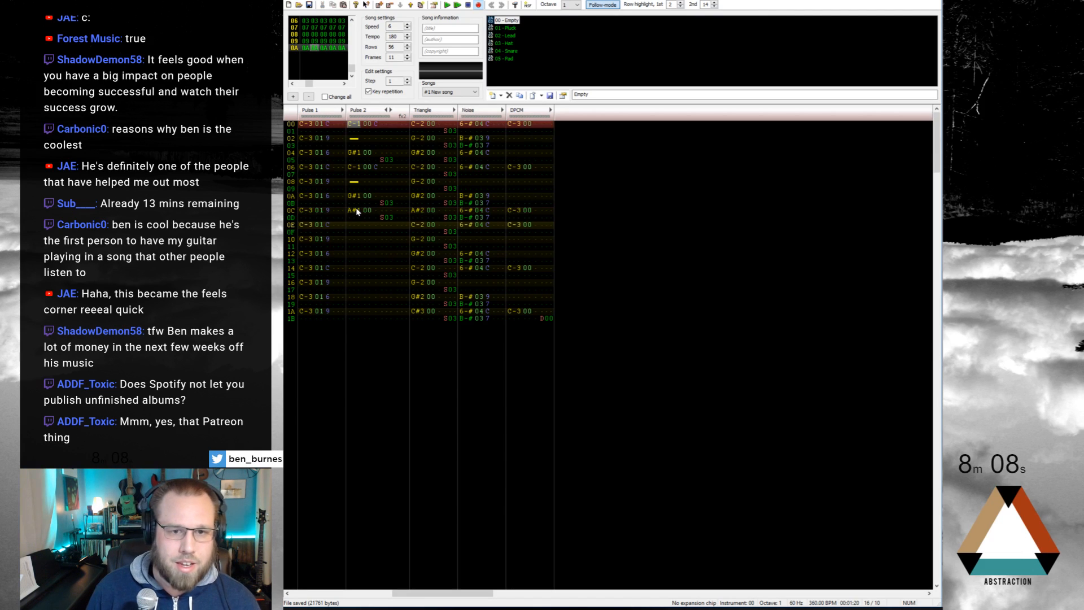
Step: Copy the Pulse 2 phrase of rows 00 to 0D and paste it at row 0E
left_click_drag(388, 219, 351, 114)
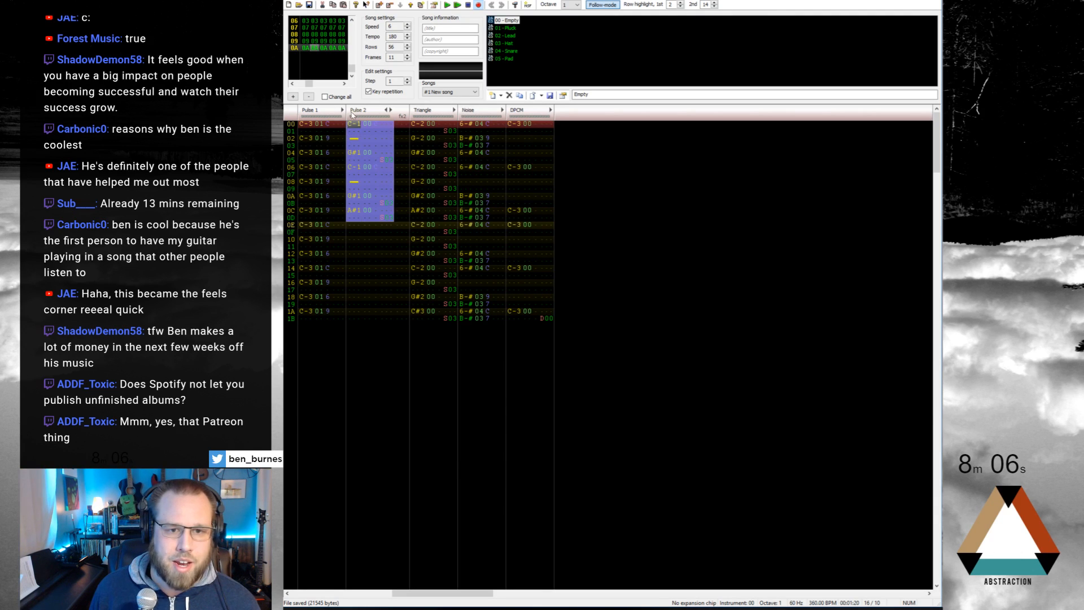
key("ctrl+c")
left_click(360, 226)
key("ctrl+v")
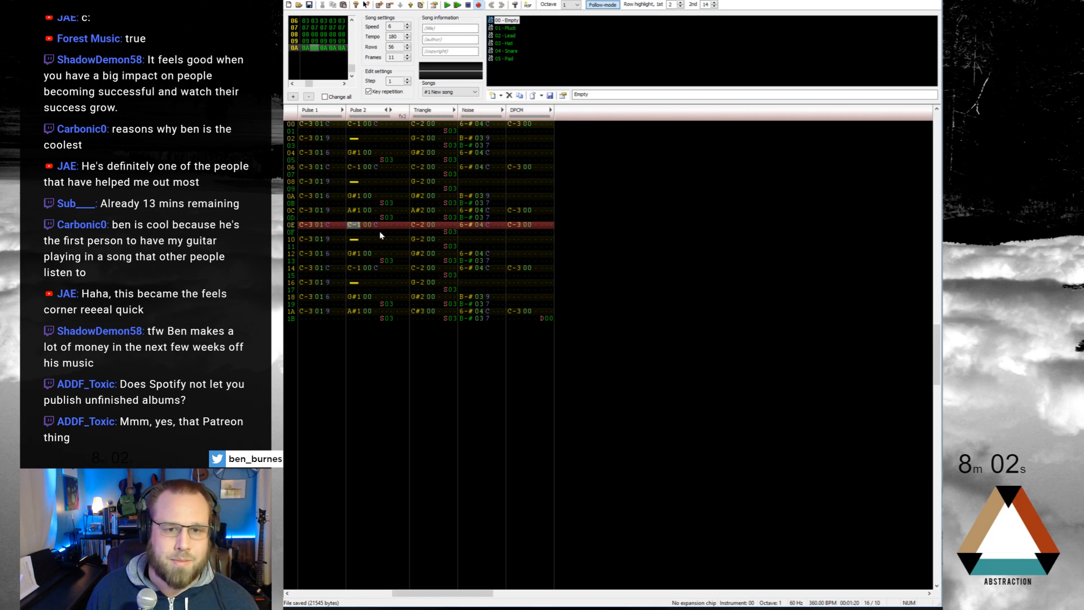
Step: Change the Pulse 2 note on row 1A to C#2 and play frame 0A from its first row
left_click(350, 305)
left_click(355, 311)
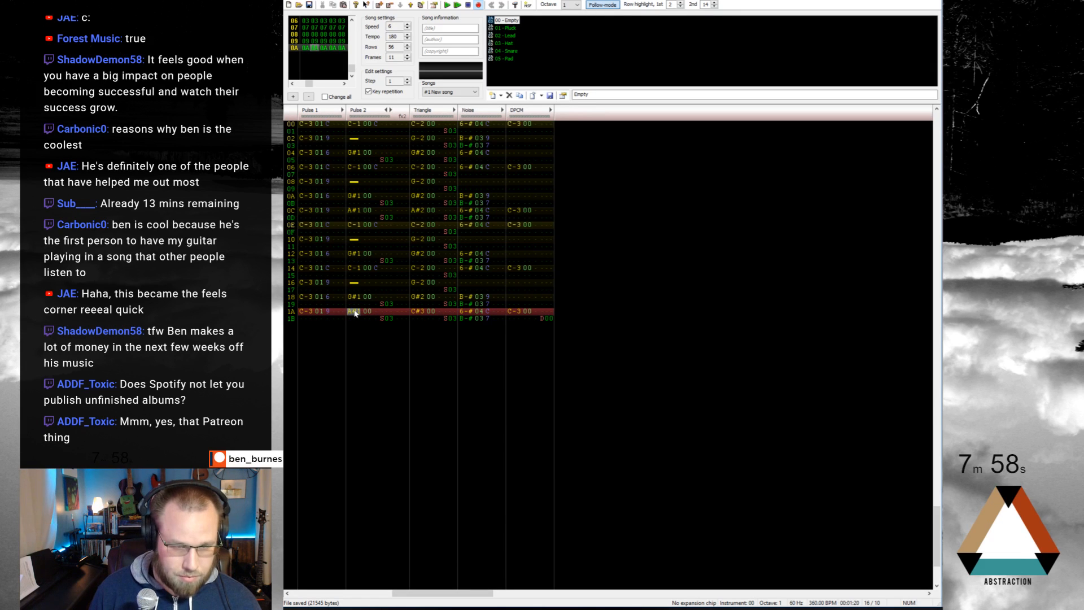
key("2")
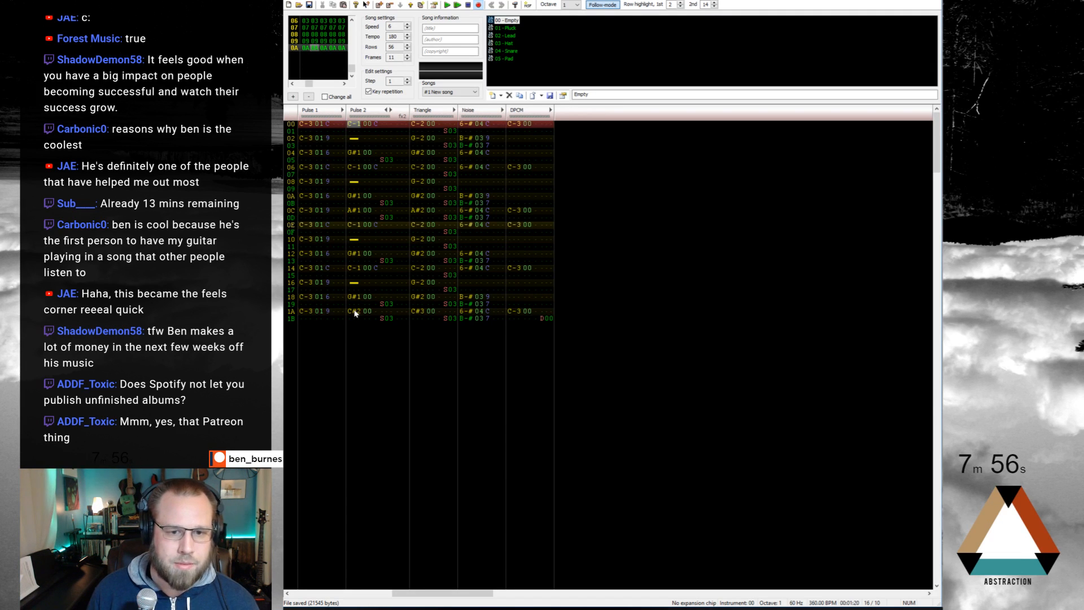
key("Return")
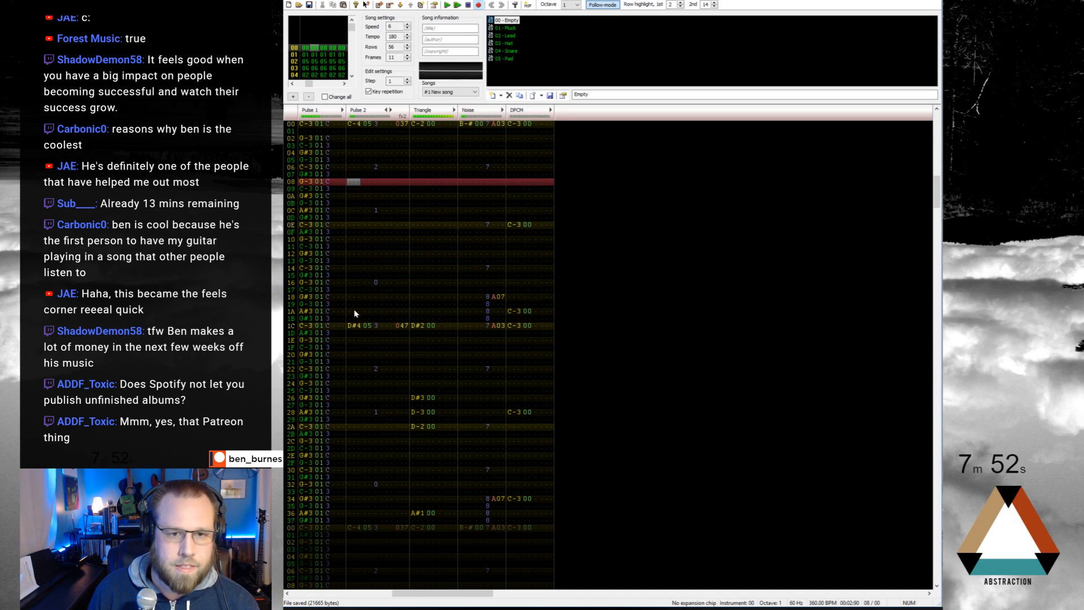
Step: Replace the Pulse 2 note on row 1A of frame 0A with G#1
key("Up")
key("Up")
key("Up")
key("Up")
key("Up")
key("Up")
key("Up")
key("Up")
key("Up")
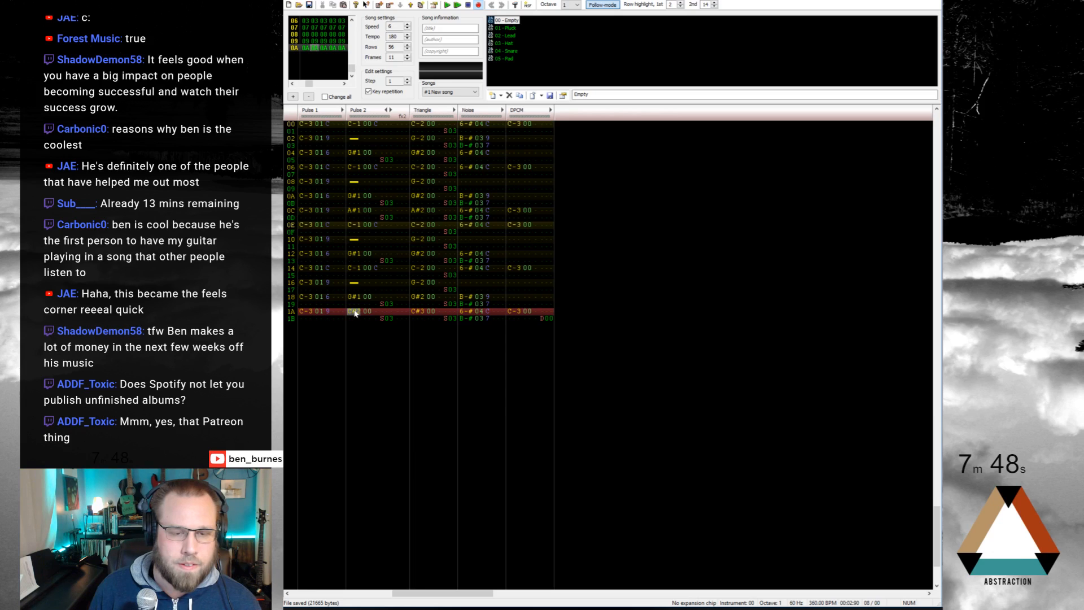
key("h")
key("Up")
key("h")
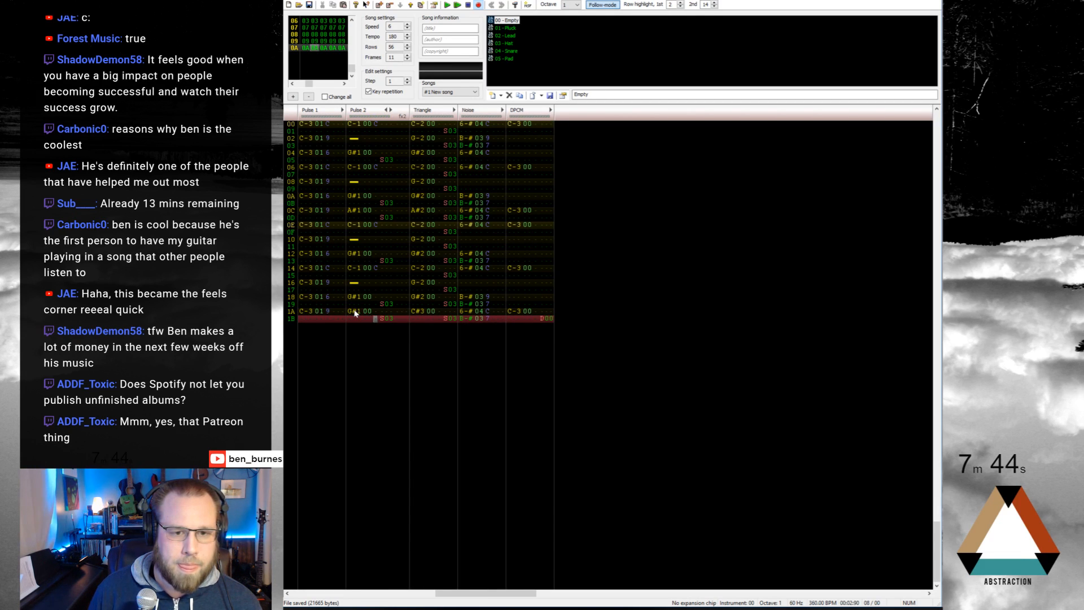
Step: Clear the volume values from the Pulse 2 C-1 notes on rows 06, 0E and 14
key("Up")
key("Up")
key("Up")
key("Up")
key("Up")
key("shift+Up")
key("shift+Up")
key("shift+Up")
key("shift+Up")
key("shift+Up")
key("shift+Up")
key("shift+Up")
key("shift+Up")
key("shift+Up")
key("shift+Up")
key("shift+Up")
key("shift+Up")
key("shift+Up")
key("shift+Up")
key("shift+Up")
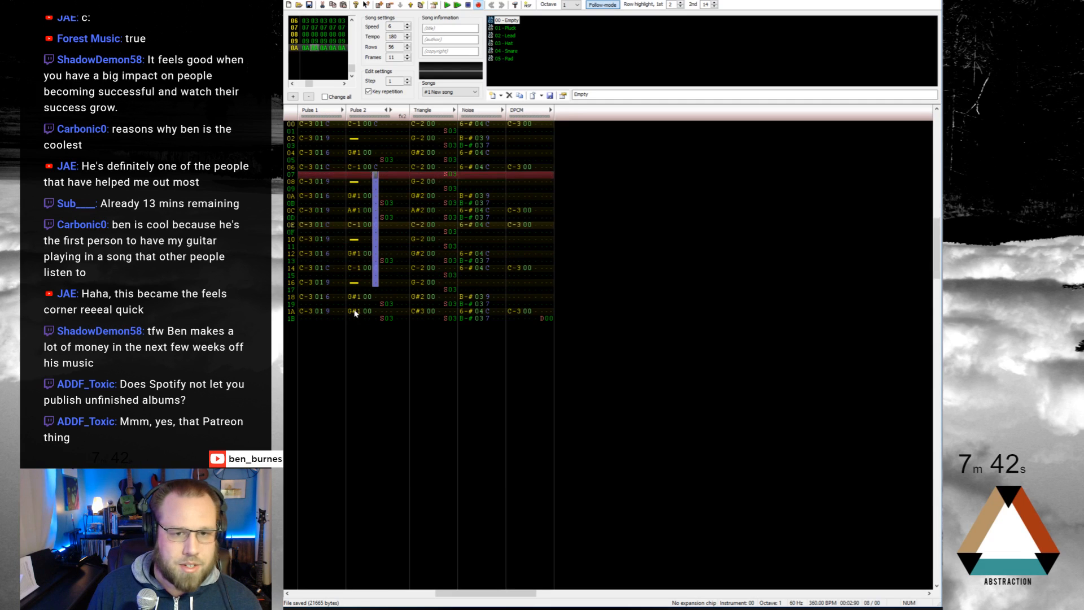
key("shift+Up")
key("shift+Up")
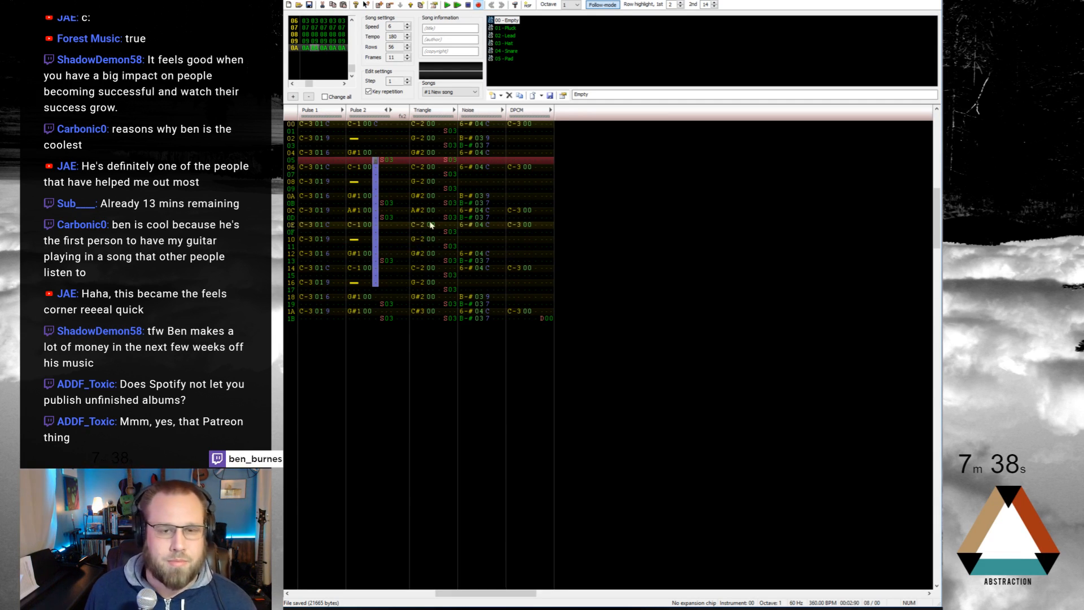
Step: Transpose all Triangle notes in frame 0A up one octave and play the frame to hear them
left_click_drag(424, 124, 425, 323)
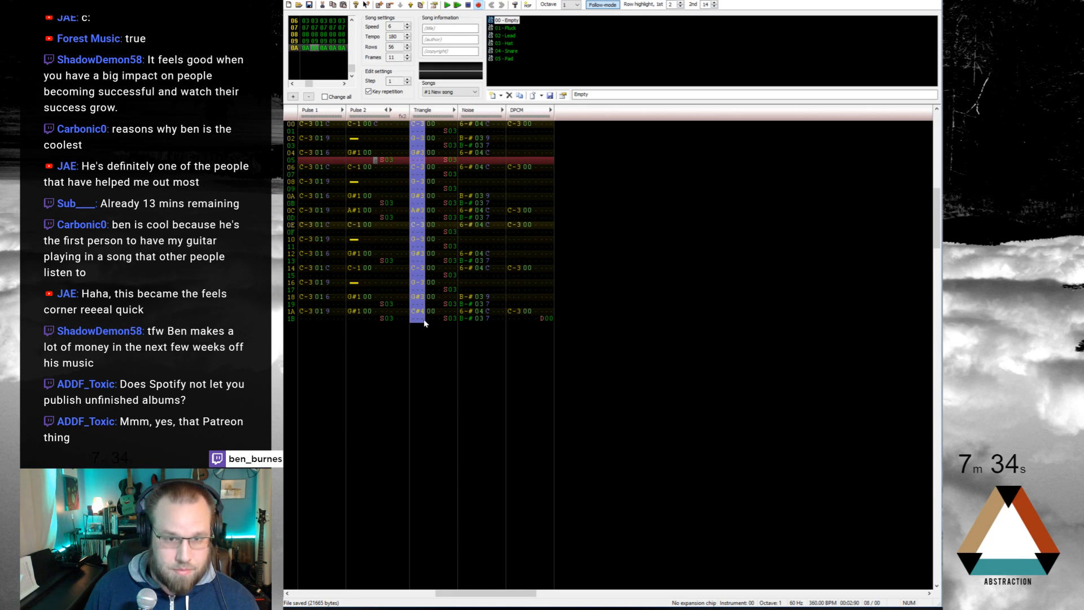
key("Return")
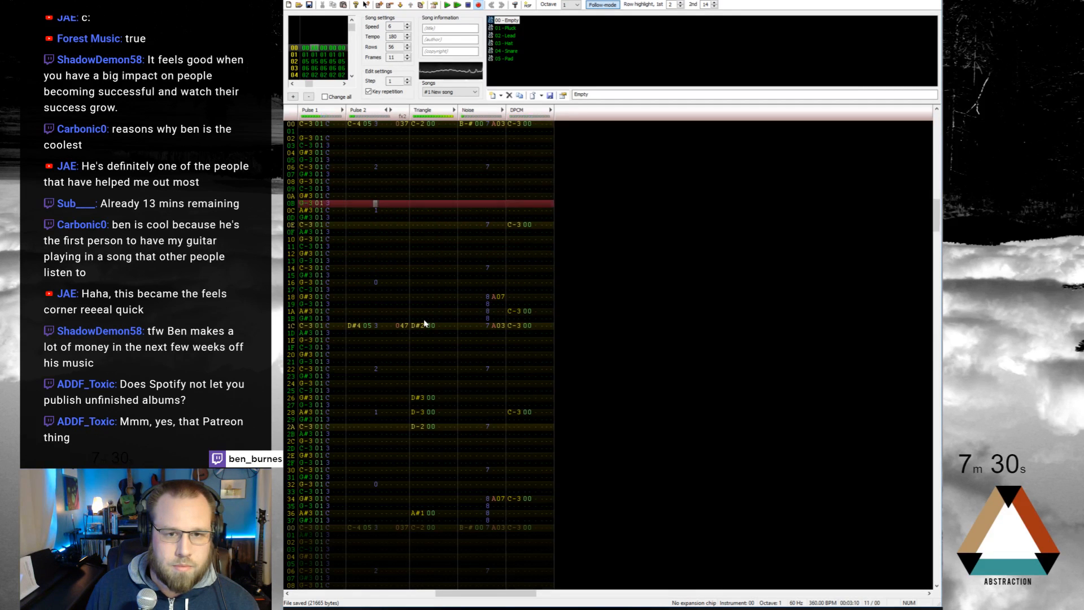
key("Return")
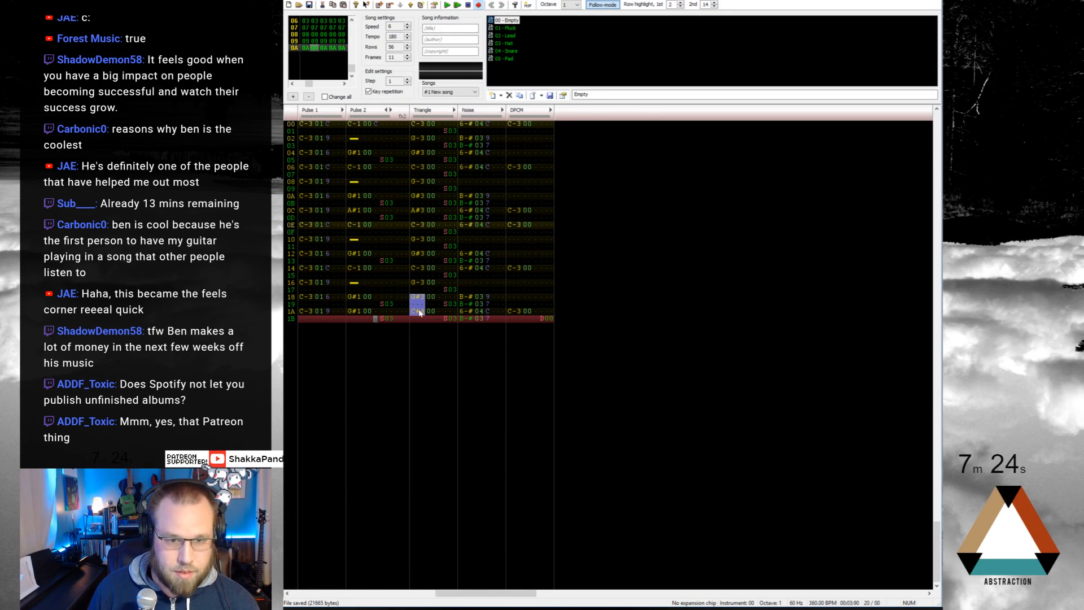
Step: Transpose the Triangle notes on rows 14 to 1A down to C-2, G-2, G#1 and C#2
key("Up")
key("Up")
key("Up")
key("Up")
key("Up")
key("Up")
key("Up")
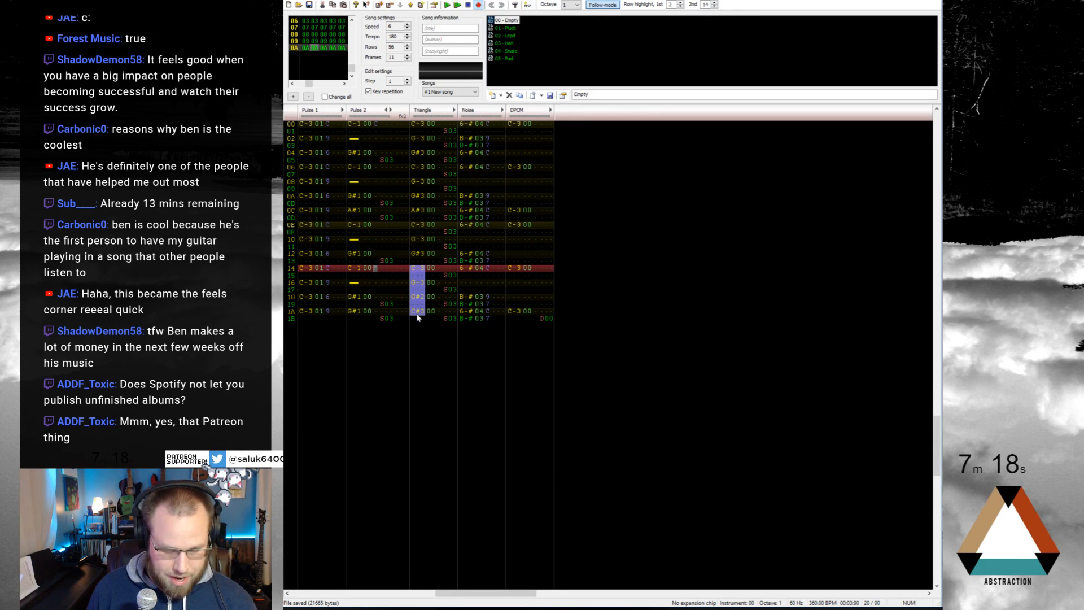
Step: Play frame 0A from its first row, stop, and play the song from frame 00 to hear the result
key("Home")
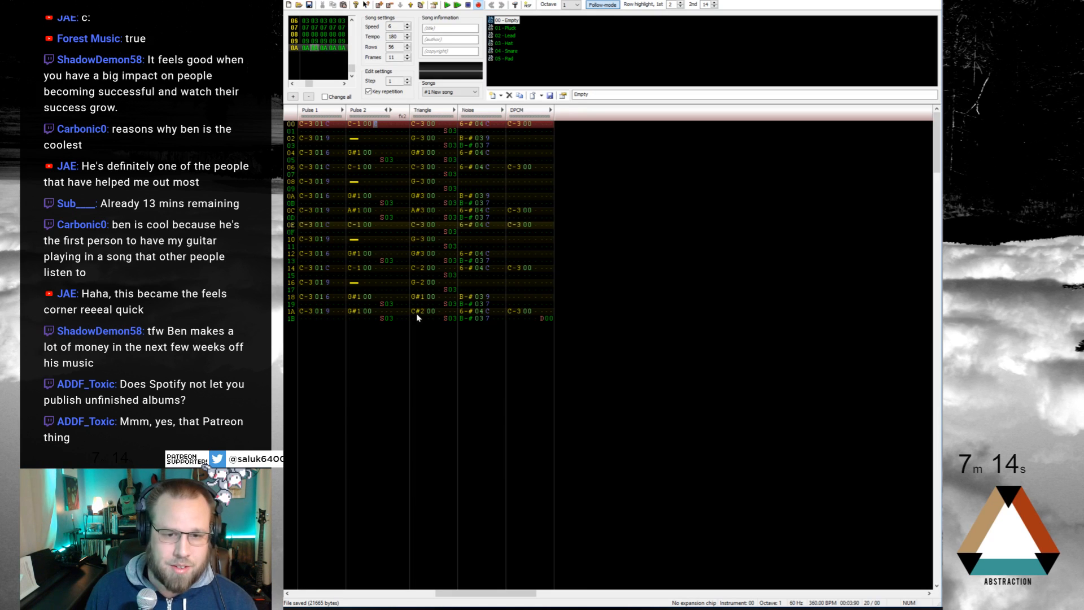
key("Return")
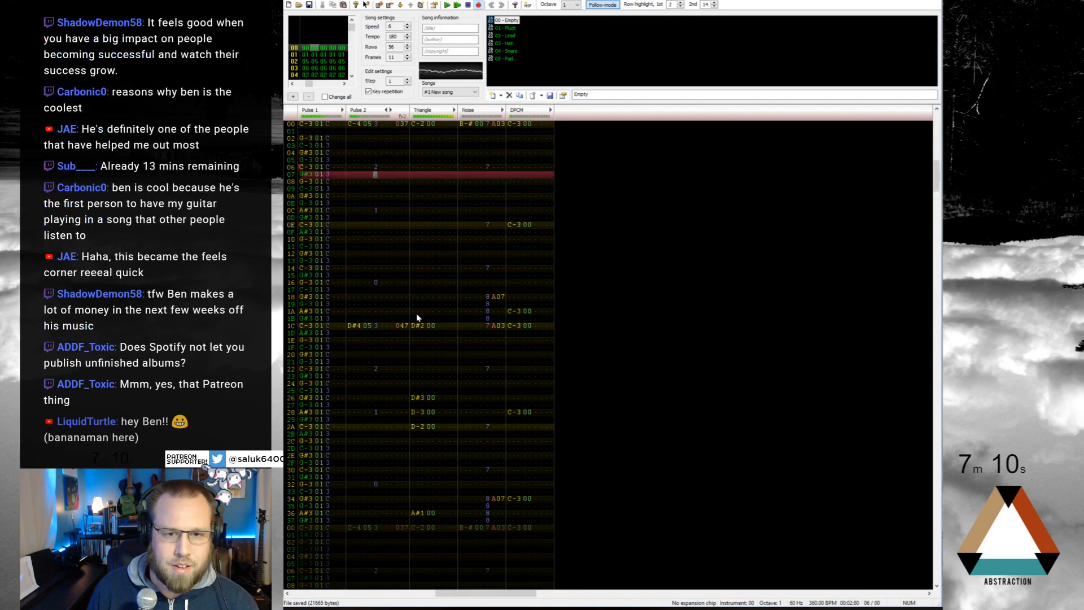
key("Return")
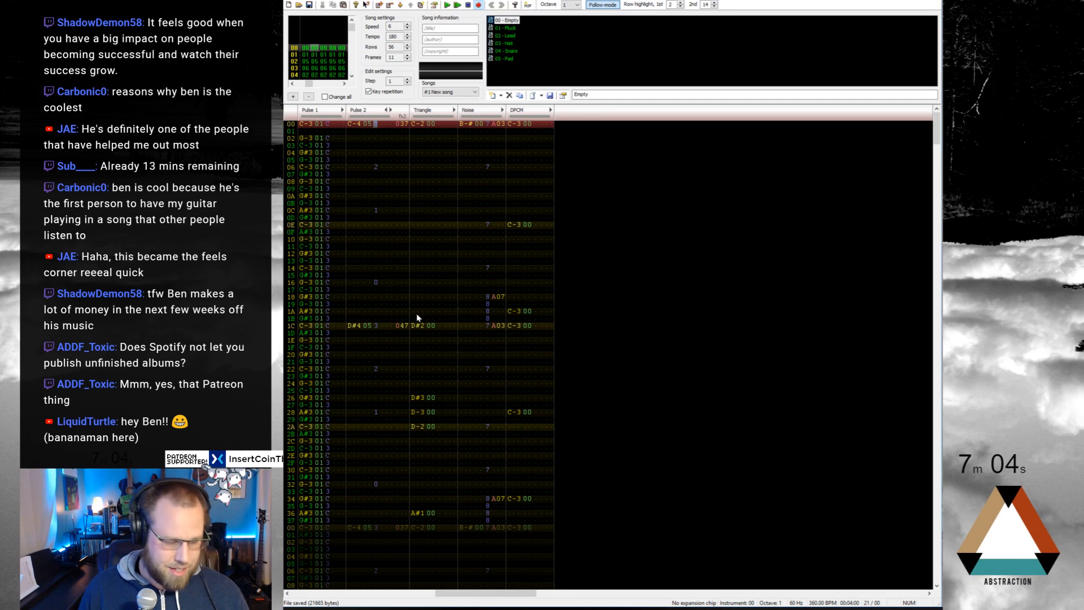
key("Return")
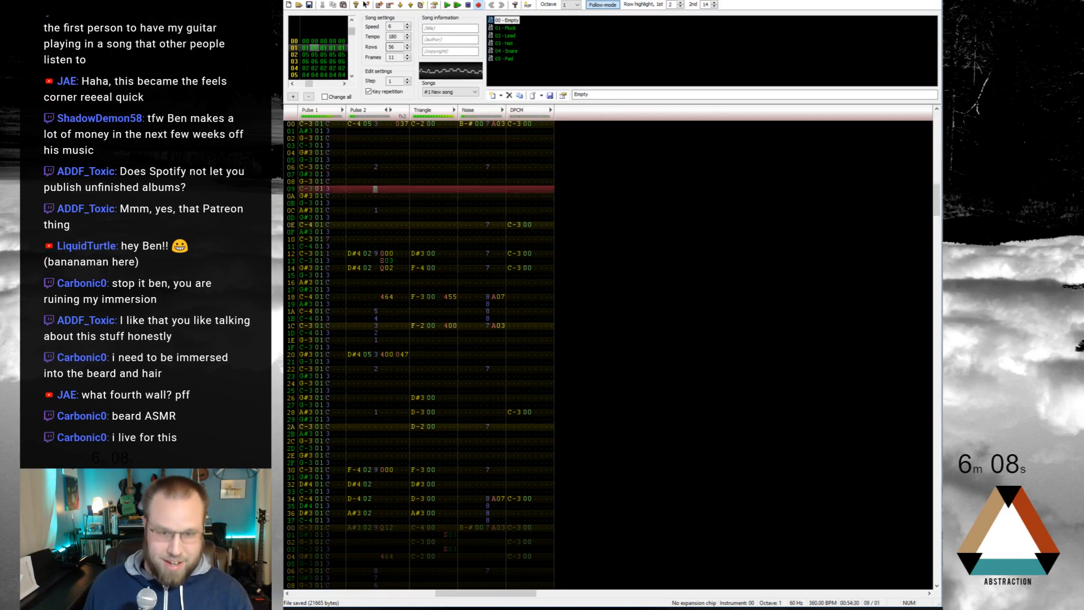
Step: Set the input octave to 7 and go to the first row of the Triangle channel in frame 01
key("KP_Multiply")
key("KP_Multiply")
key("KP_Multiply")
key("KP_Multiply")
key("KP_Multiply")
key("KP_Multiply")
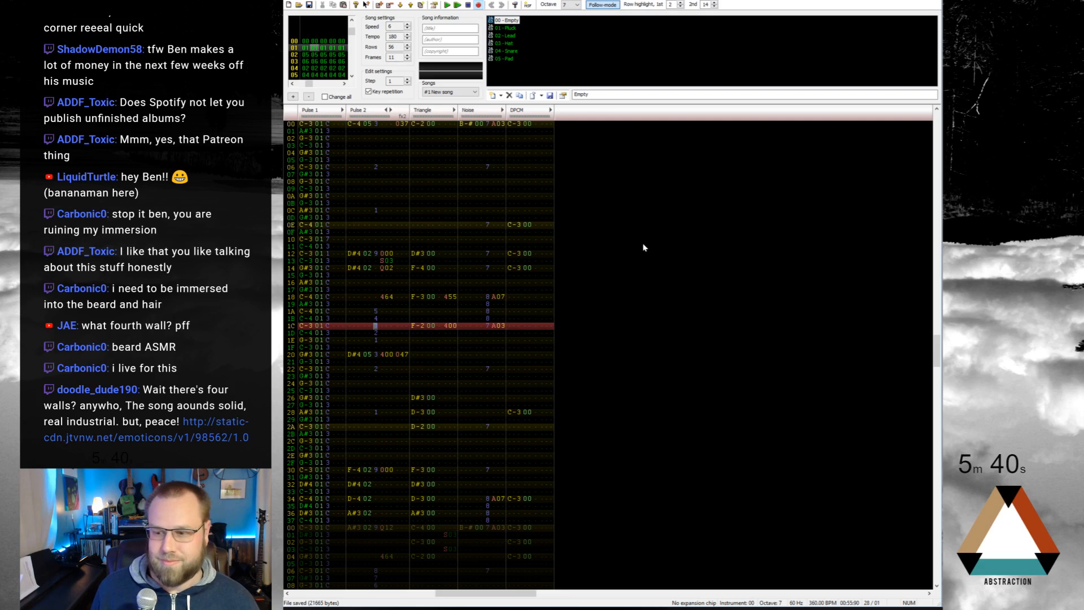
left_click(432, 227)
key("Home")
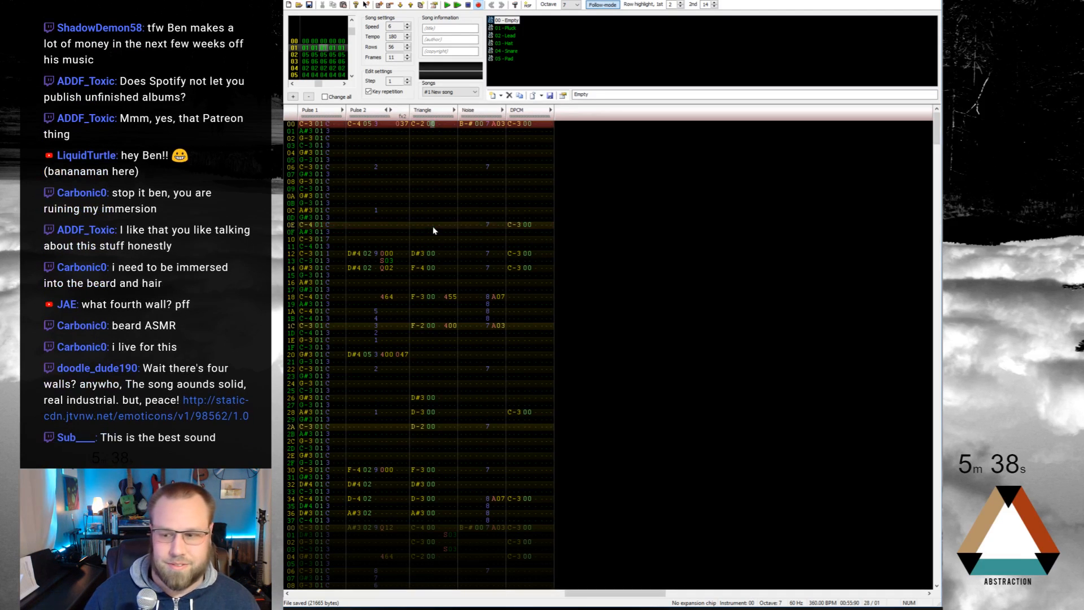
Step: Compare frames 00 and 01, and play frame 0A through its transition into frame 00
key("ctrl+Left")
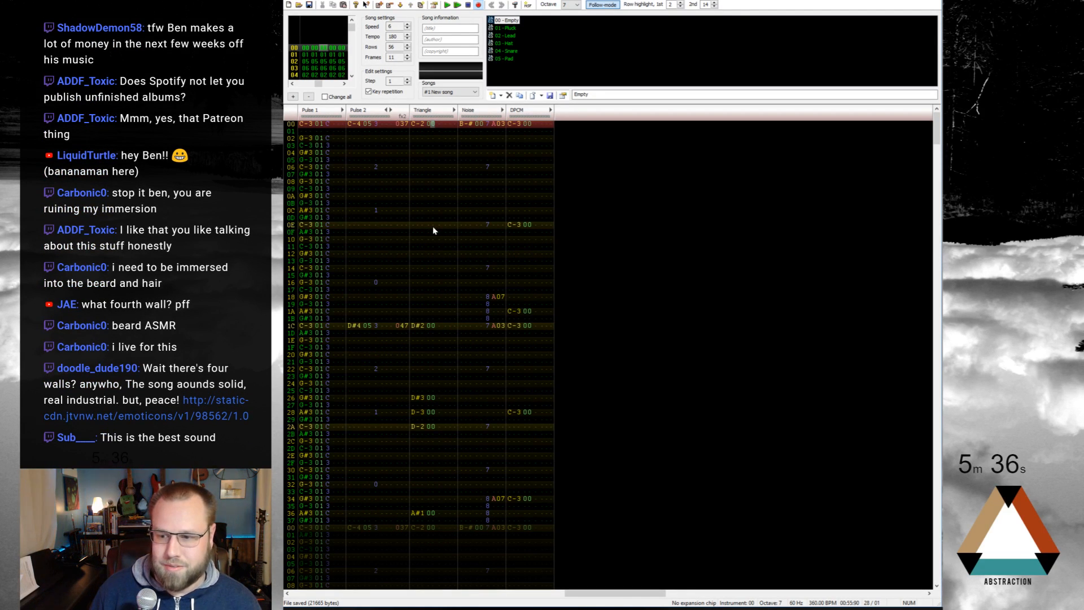
key("ctrl+Right")
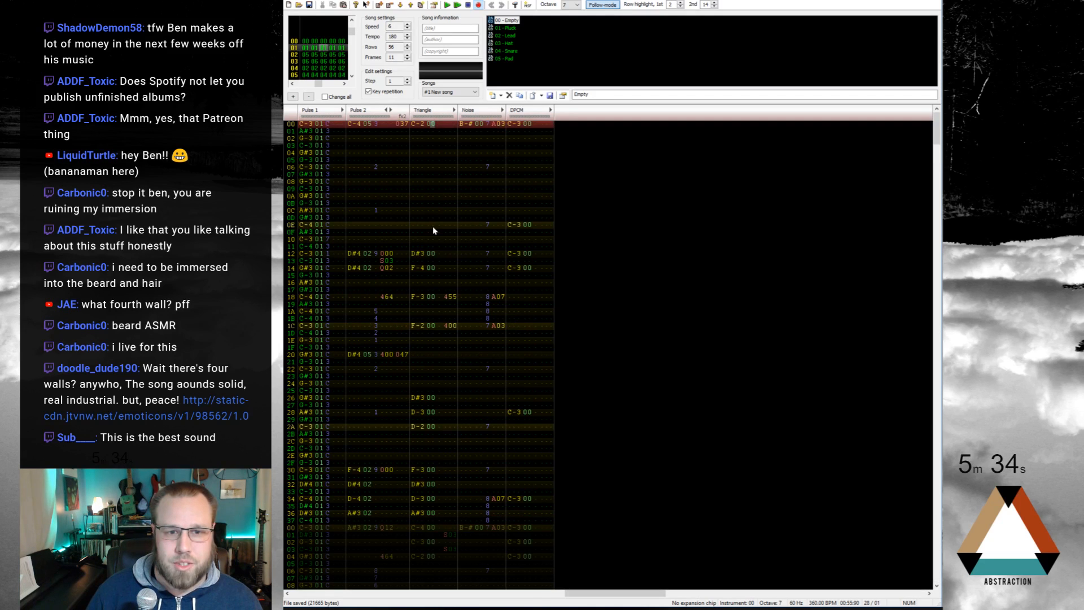
key("ctrl+Left")
key("ctrl+Left")
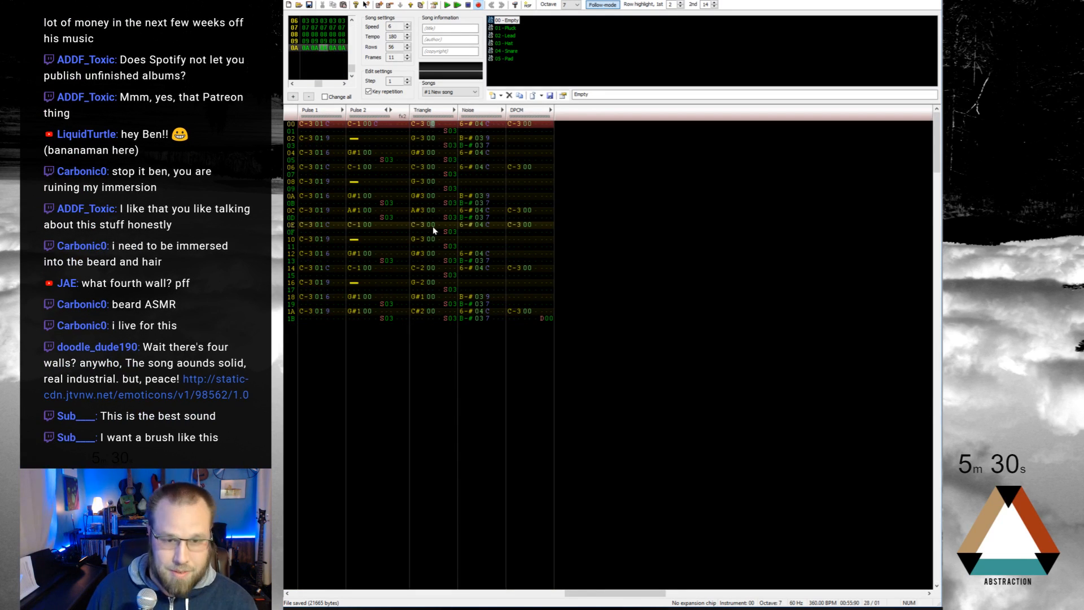
key("Return")
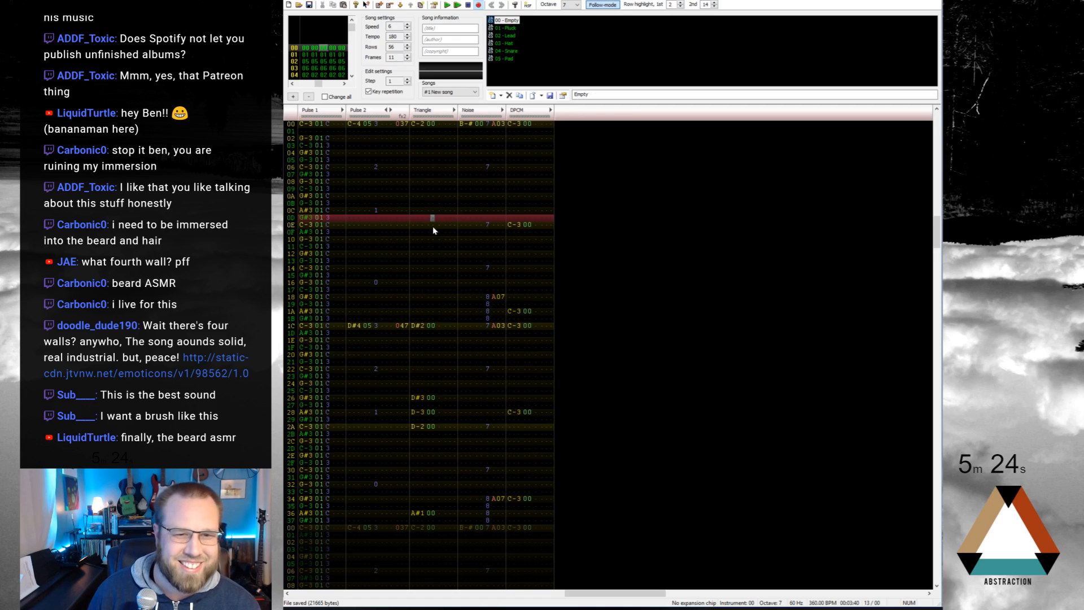
key("Down")
key("Up")
key("Home")
key("Up")
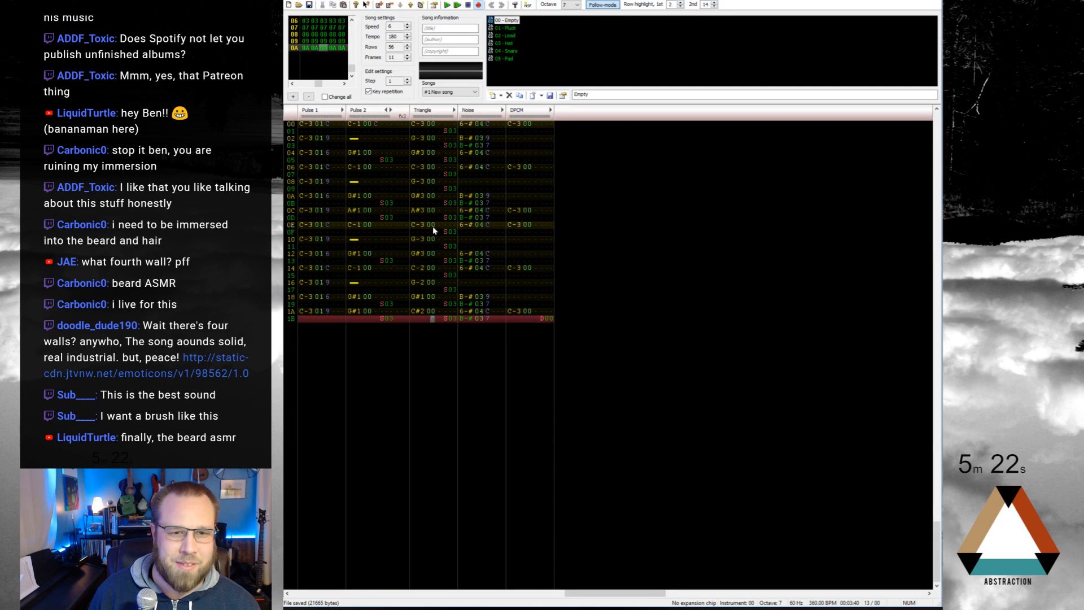
Step: Enter a C#3 note with instrument 01 (Pluck) on row 1B of Pulse 1 in frame 0A and play the frame
left_click(305, 320)
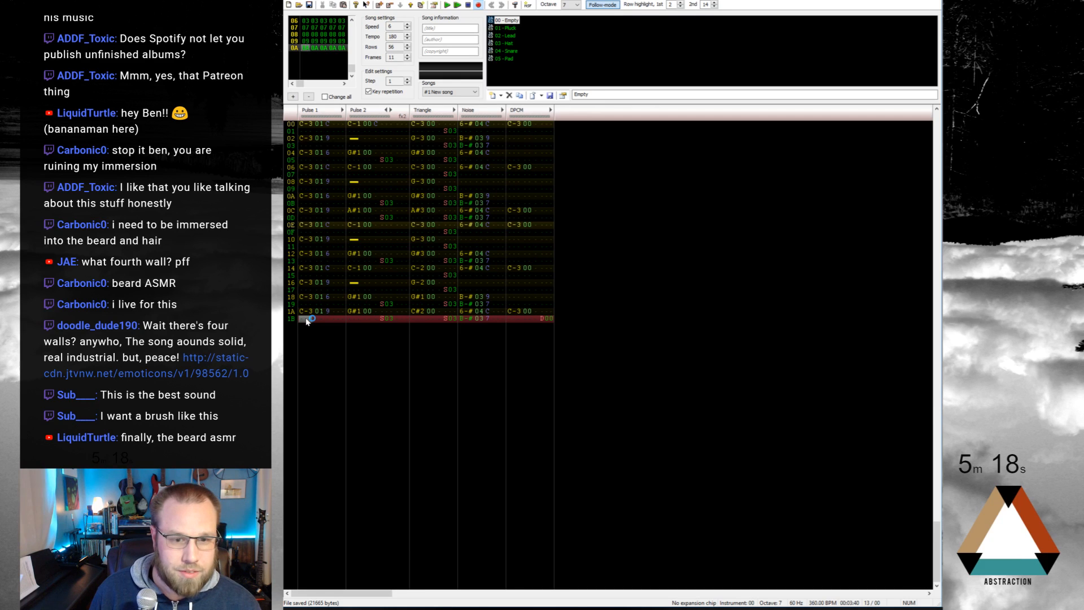
key("ctrl+Down")
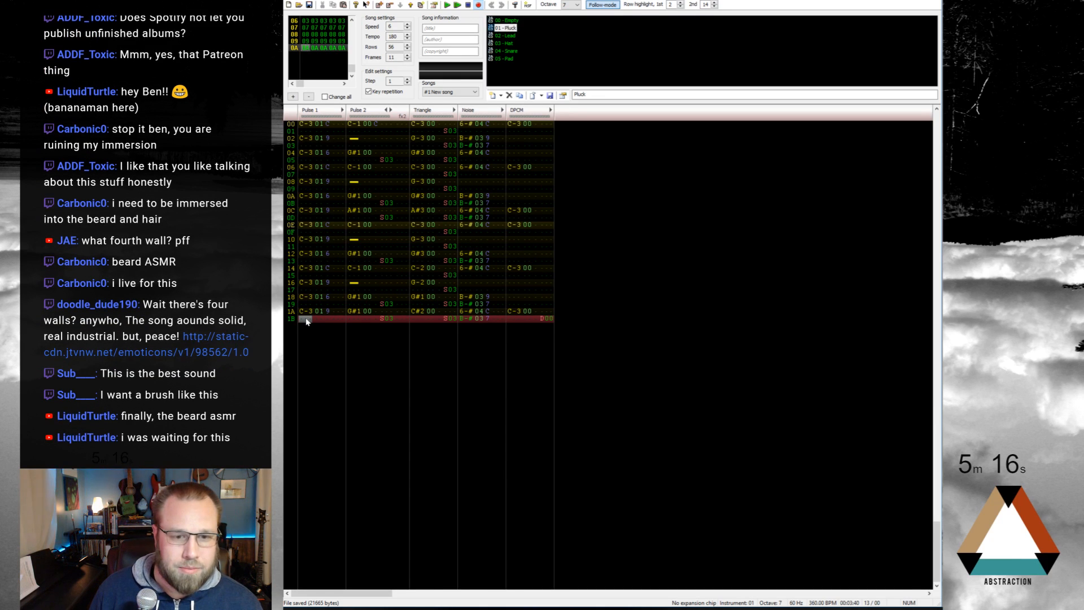
key("KP_Divide")
key("KP_Divide")
key("KP_Divide")
key("KP_Divide")
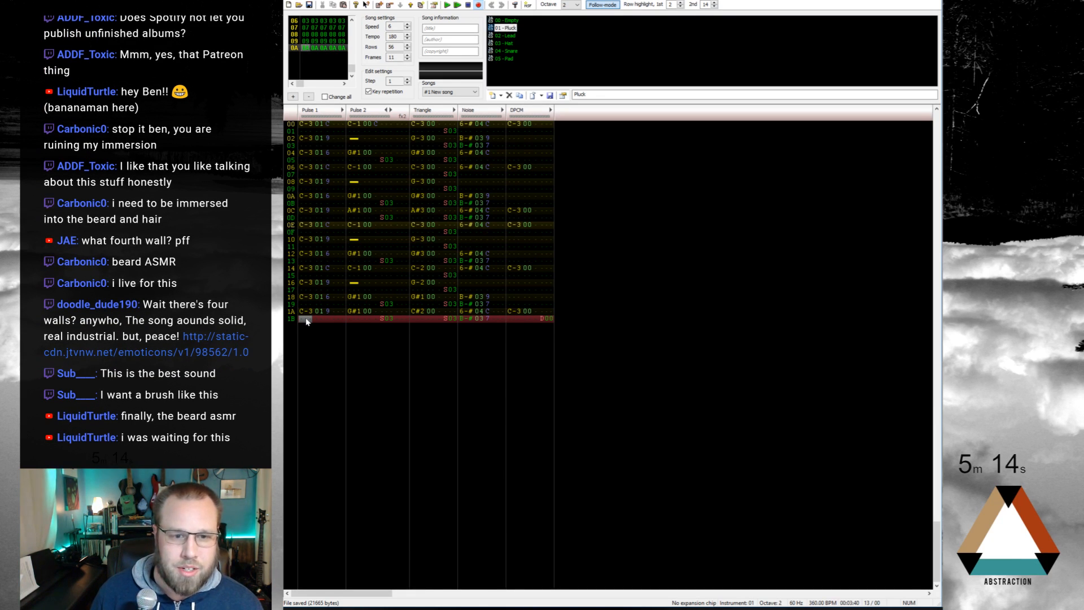
key("F5")
key("Up")
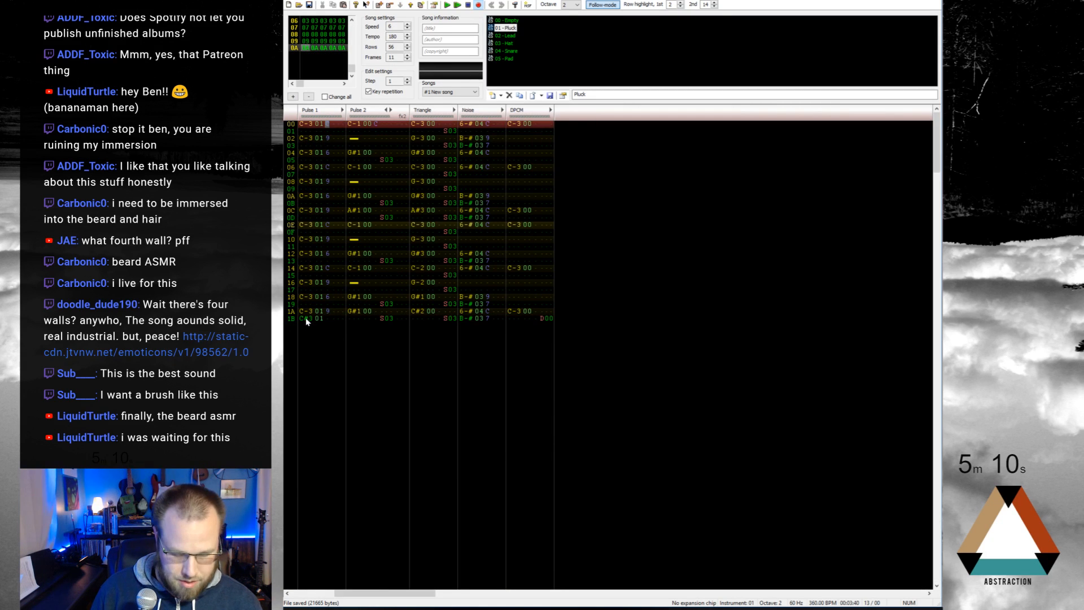
key("Return")
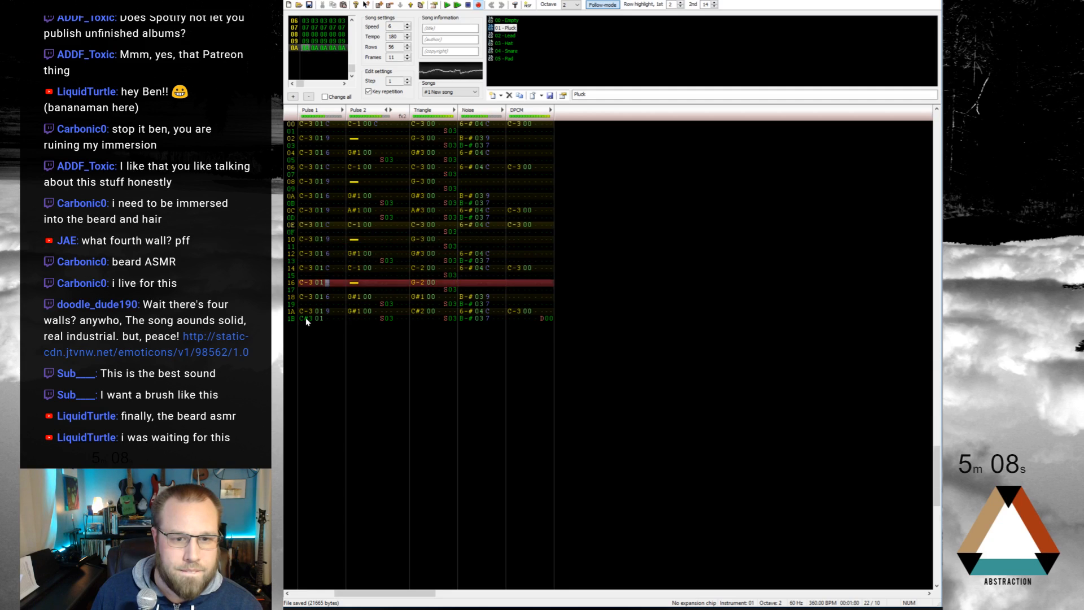
key("Return")
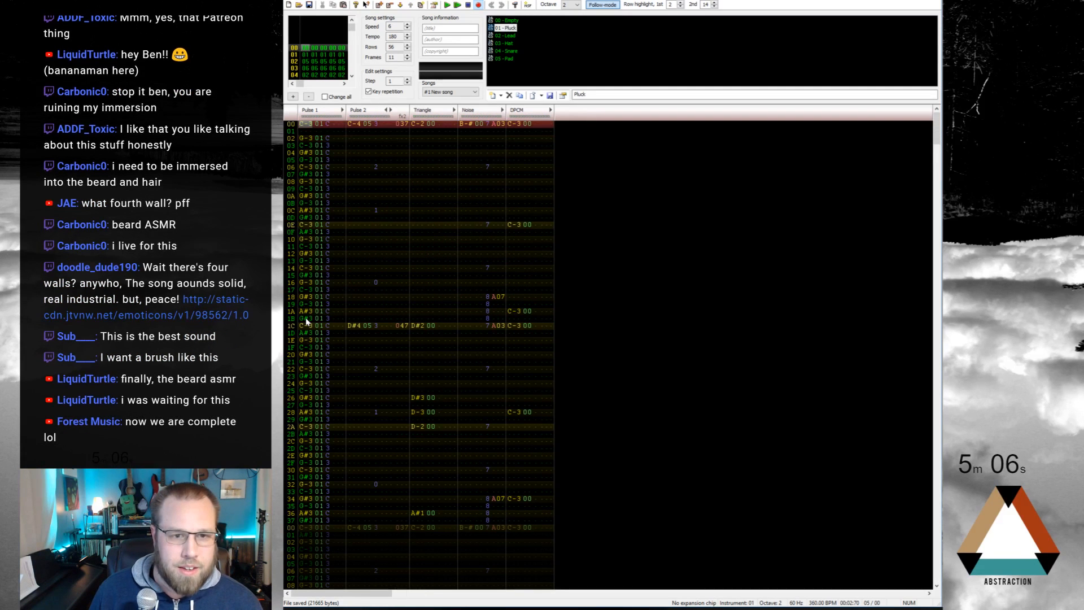
Step: Add a C-3 Pluck note with volume 3 on row 01 of Pulse 1 in frame 00
key("Down")
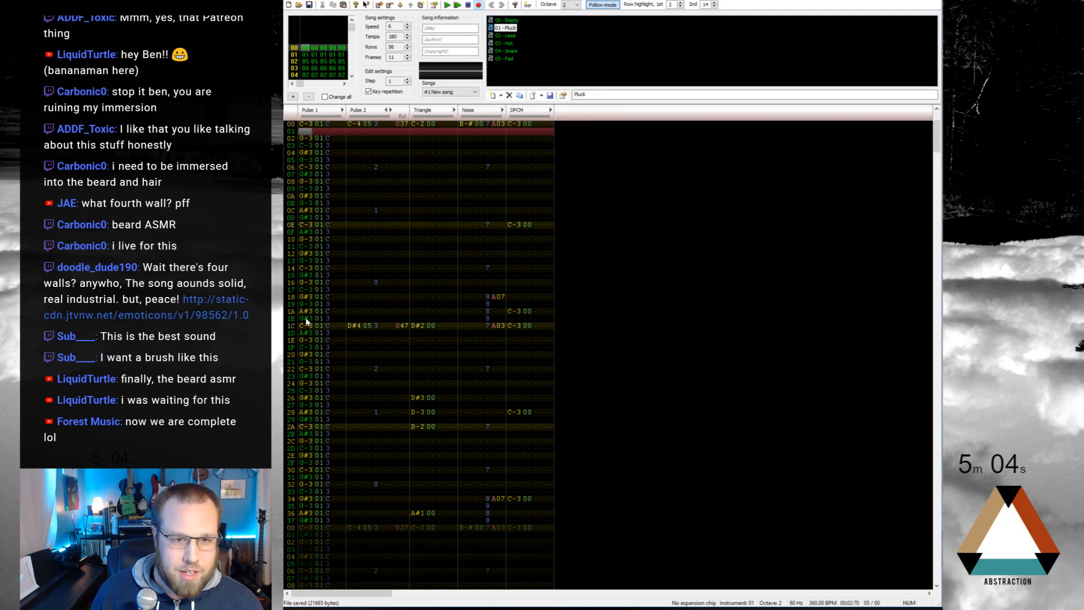
key("q")
key("Up")
key("Up")
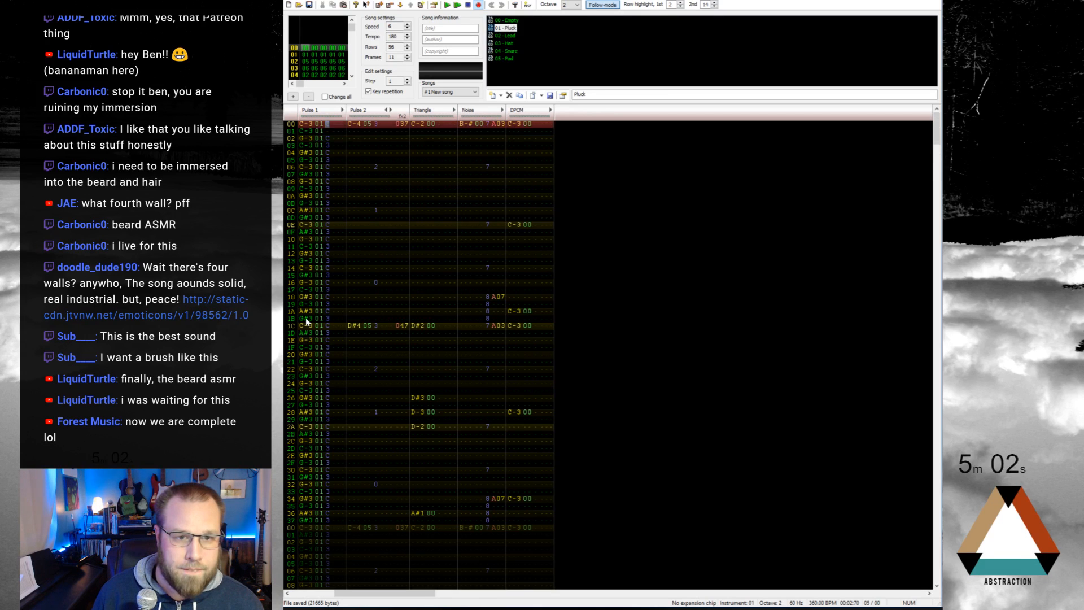
key("Down")
key("3")
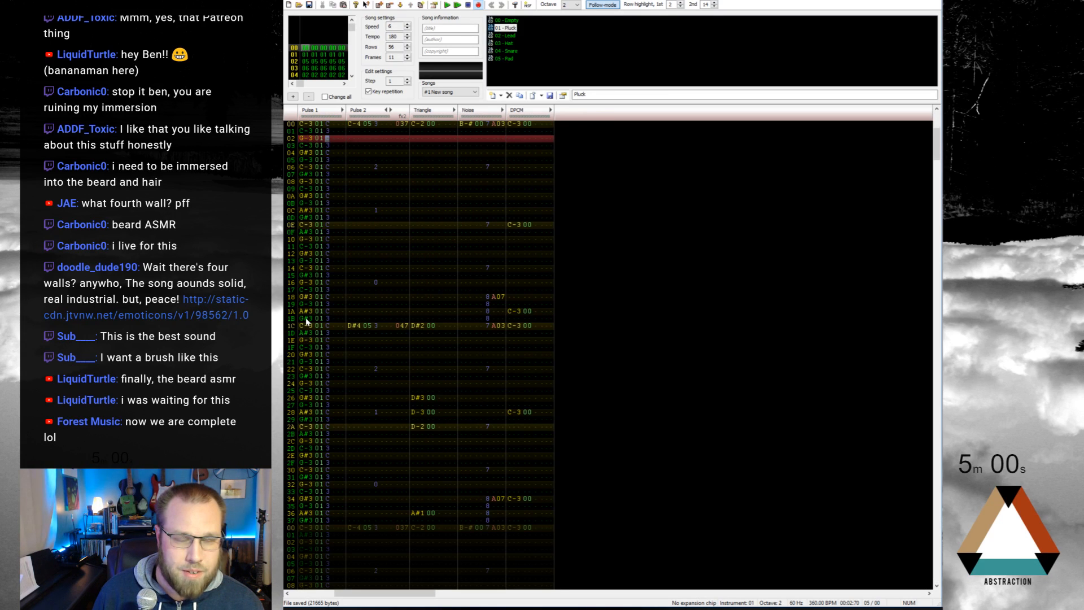
Step: Return to row 06 of frame 0A and save the song
key("Up")
key("Up")
key("Up")
key("Up")
key("Up")
key("Up")
key("Up")
key("Up")
key("Up")
key("Up")
key("Up")
key("Up")
key("Up")
key("Up")
key("Up")
key("Up")
key("Up")
key("Up")
key("Up")
key("Up")
key("Up")
key("Up")
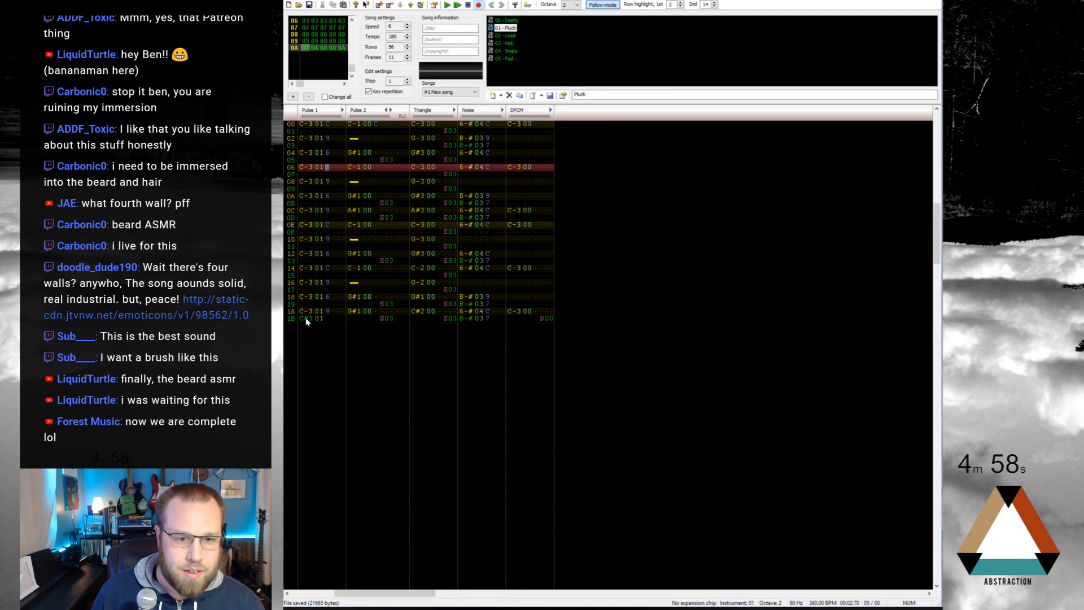
key("ctrl+s")
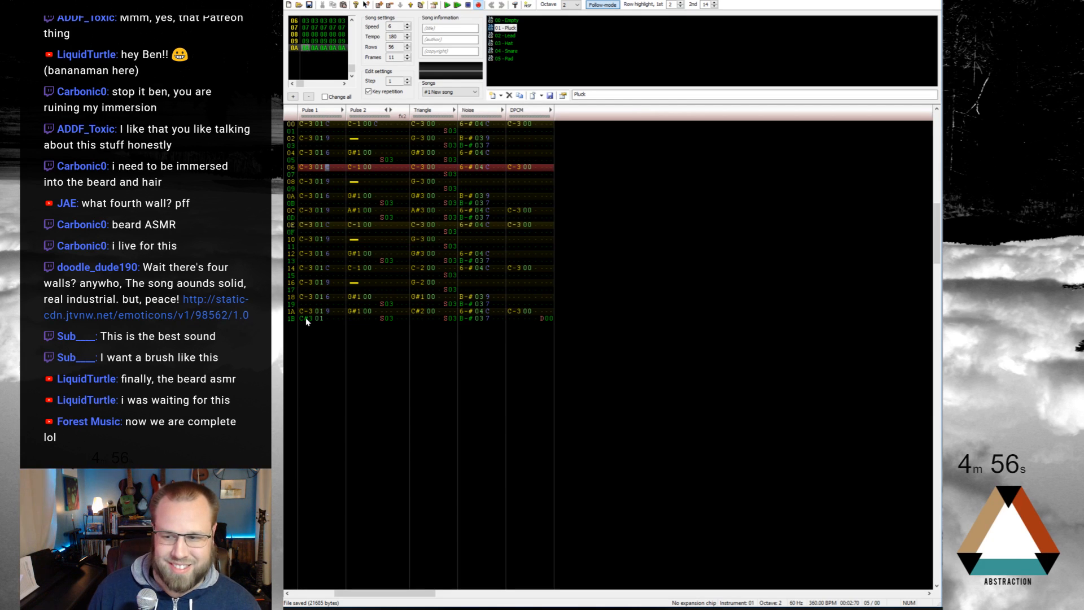
Step: Review the patterns in frames 09, 00 and 01, and return to the first row of frame 00
key("Up")
key("Up")
key("Up")
key("Up")
key("Up")
key("Up")
key("Up")
key("Up")
key("Up")
key("Up")
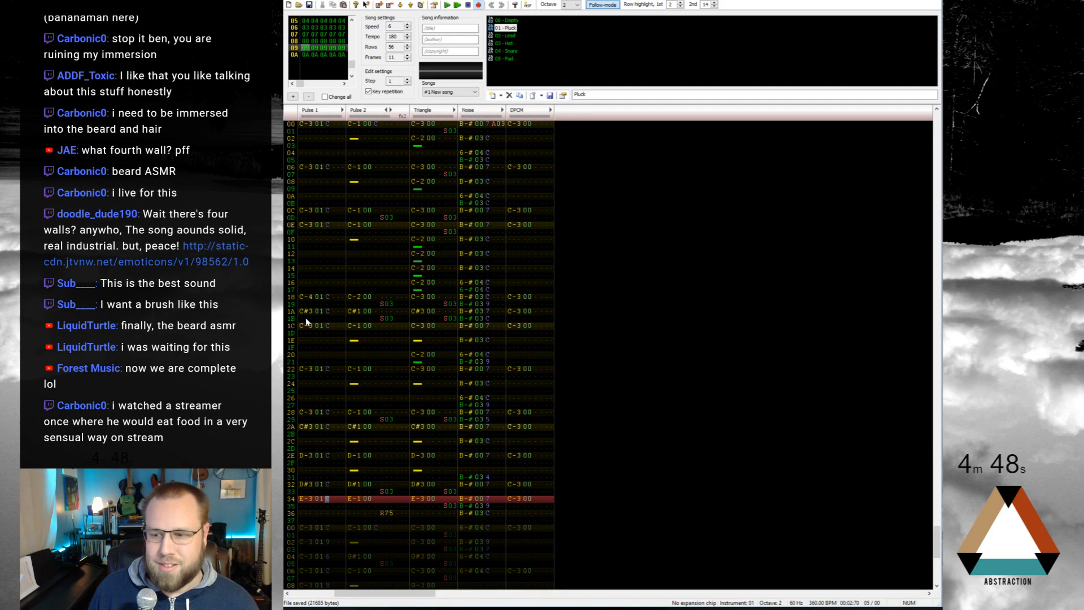
key("Home")
key("ctrl+Right")
key("ctrl+Right")
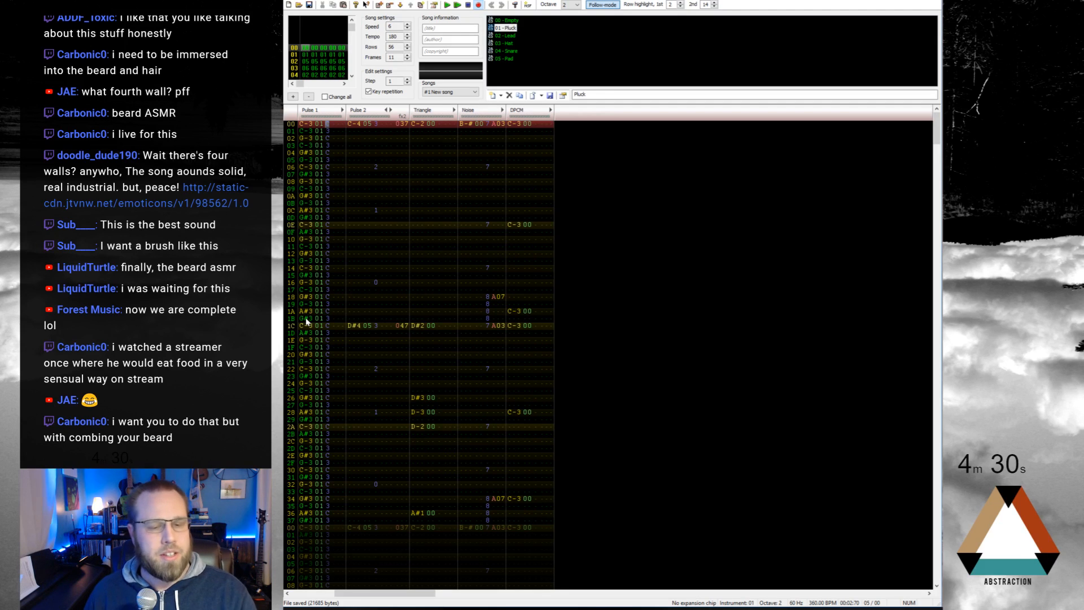
key("ctrl+Right")
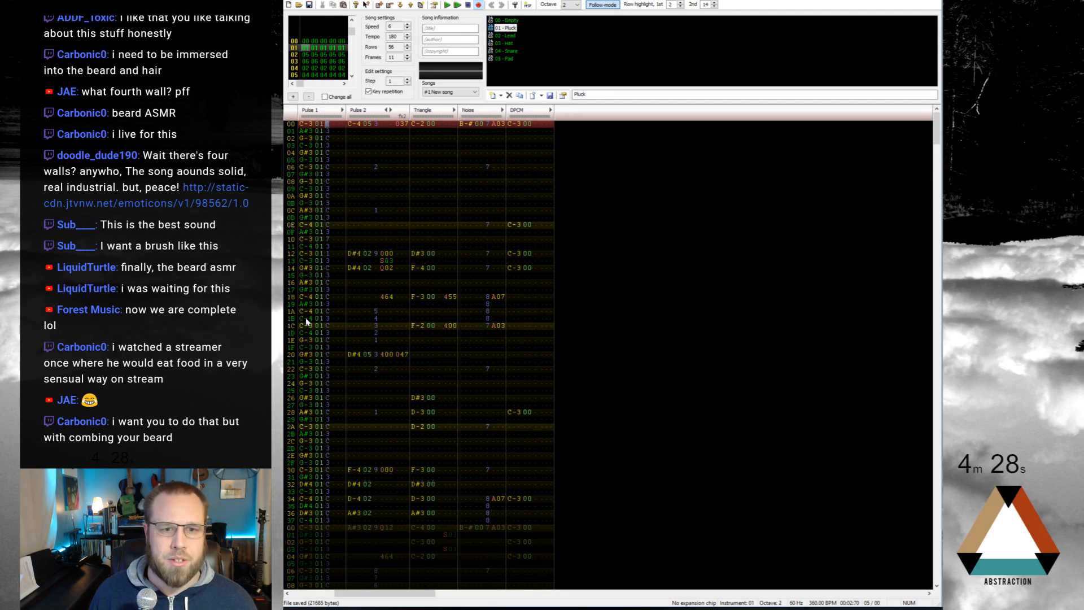
key("Up")
key("ctrl+Left")
key("Home")
key("ctrl+Right")
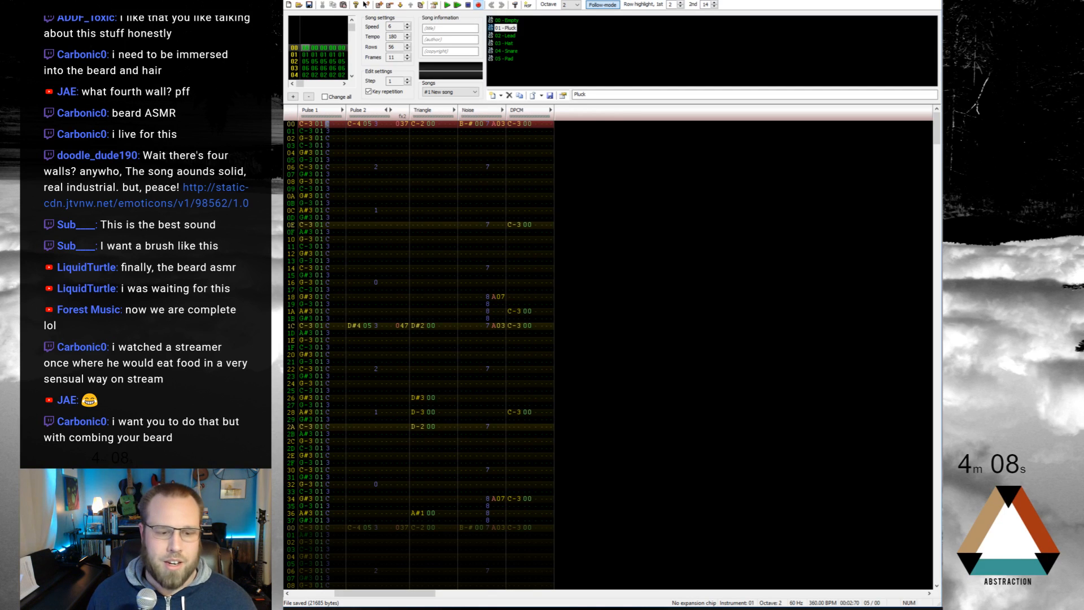
Step: Switch to the browser, stop the countdown timer and close its window
key("alt+Tab")
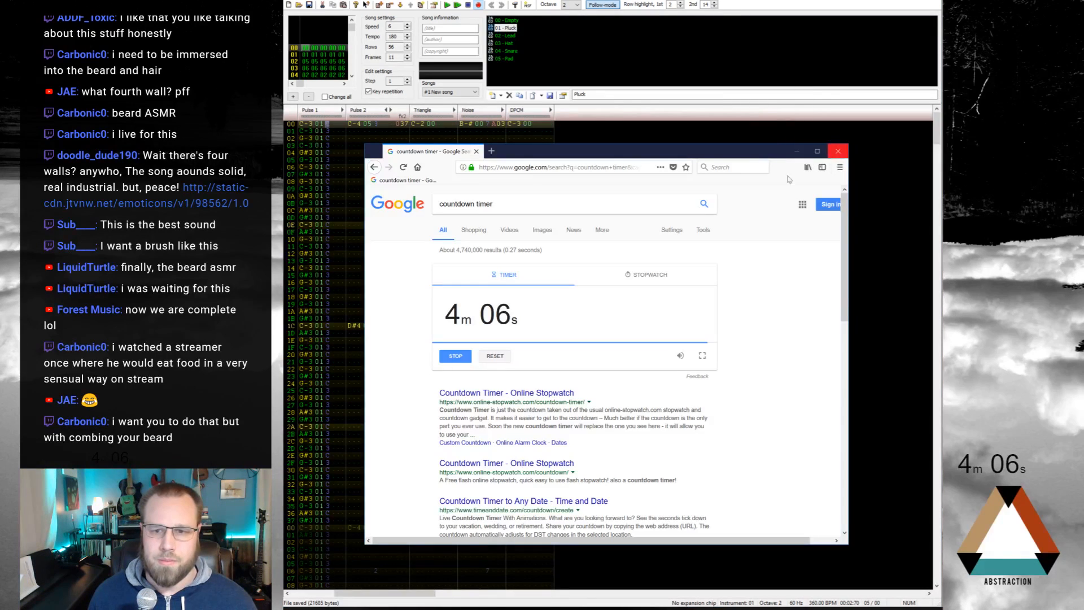
left_click(466, 357)
left_click(838, 151)
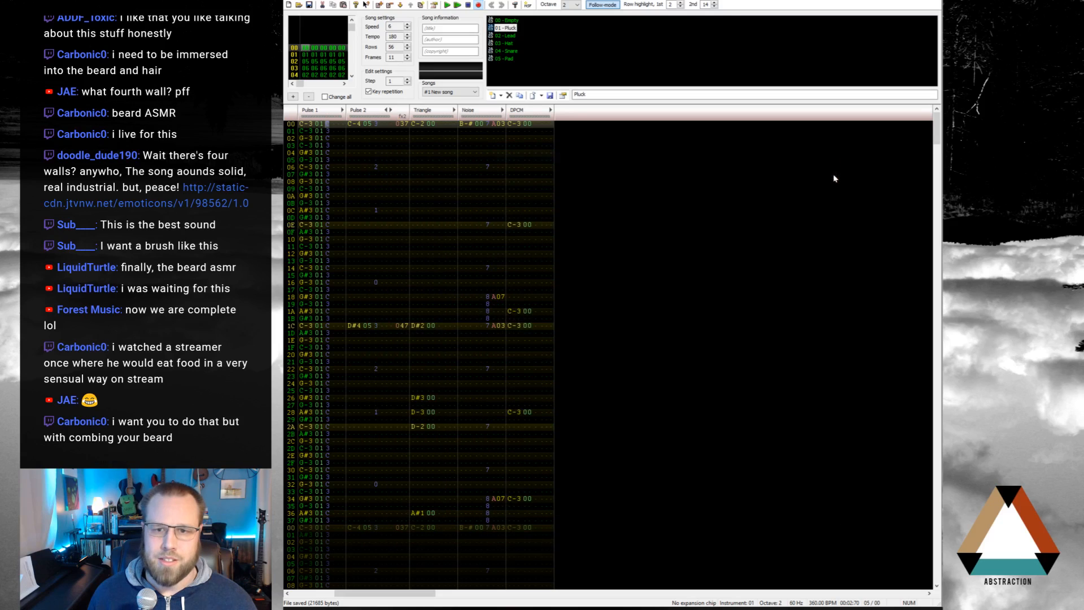
left_click(308, 125)
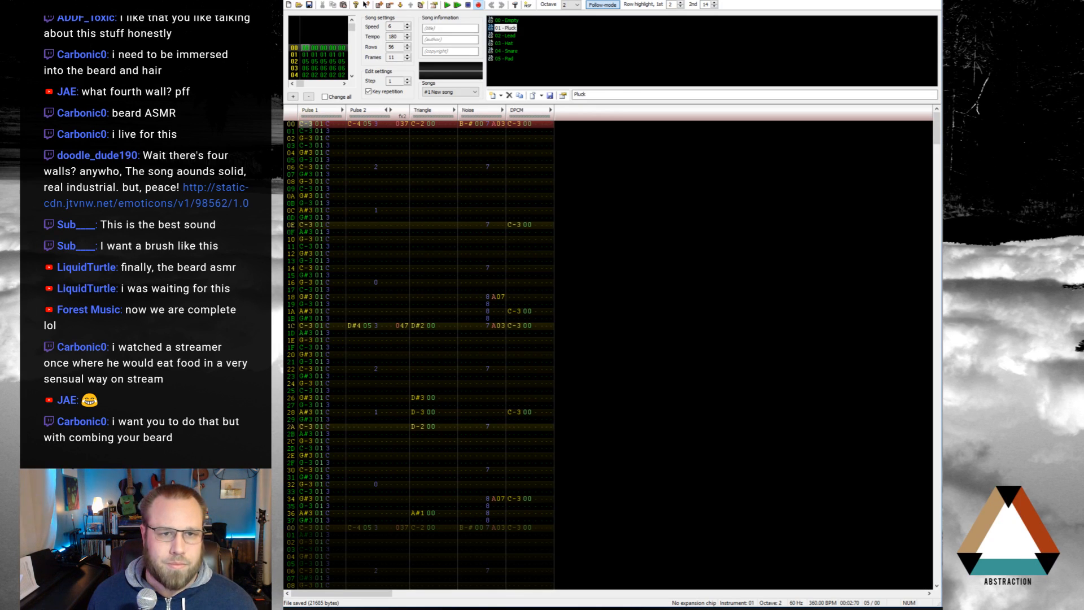
left_click(290, 1)
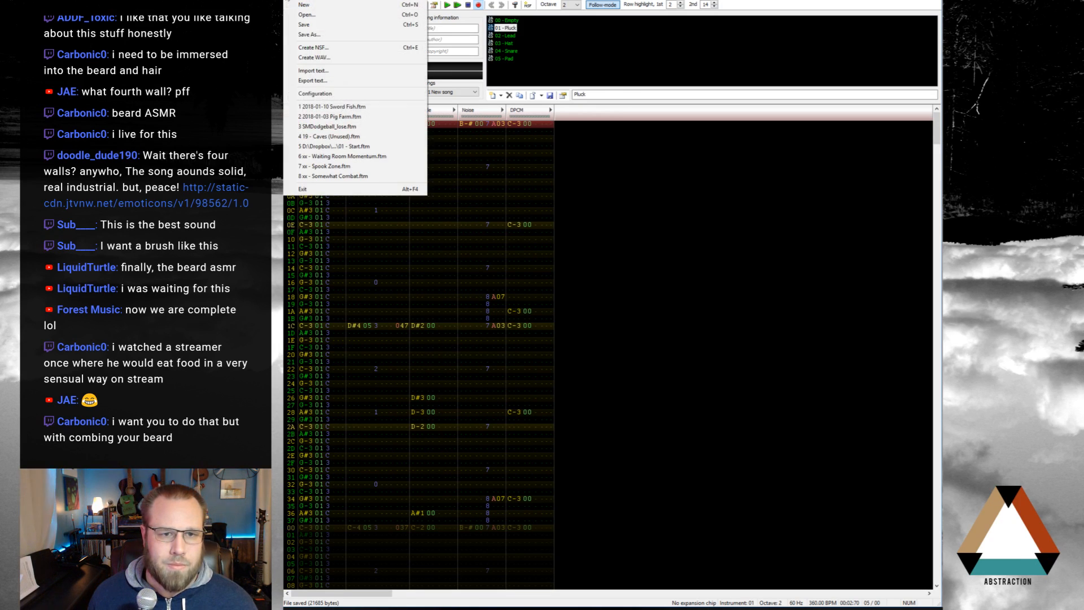
left_click(331, 58)
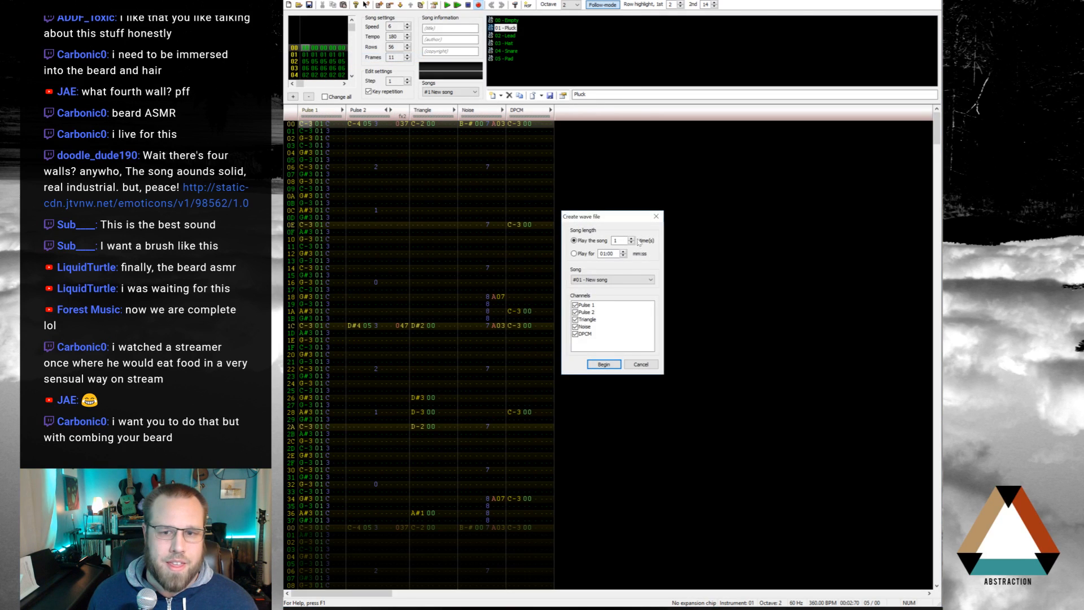
left_click(641, 364)
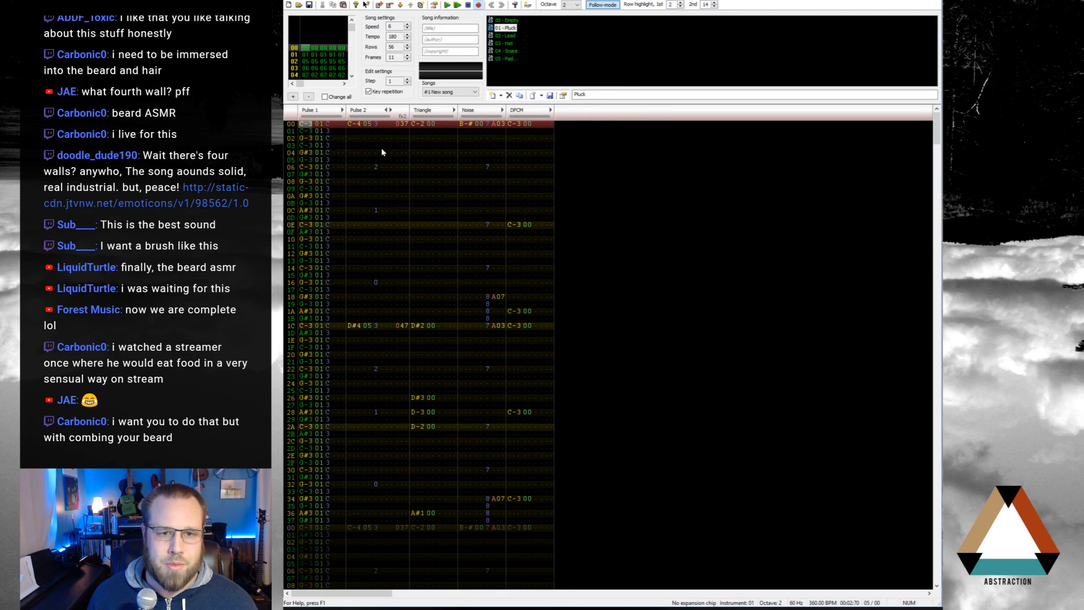
Step: Play the whole song from the beginning of frame 00
key("Return")
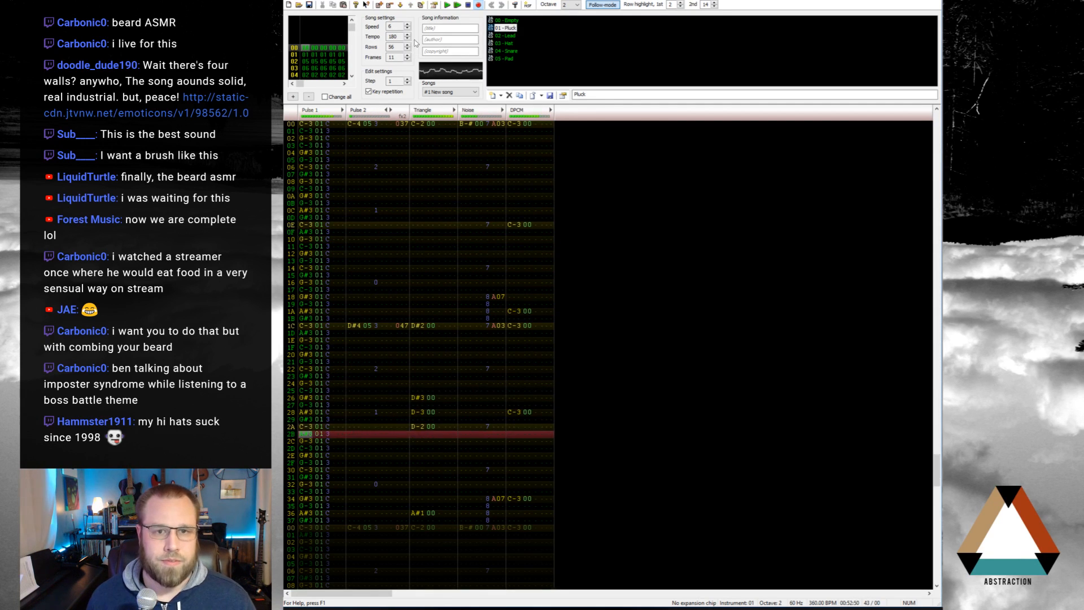
Step: Stop playback and move the D00 effect in frame 0A's DPCM channel from row 1B to row 21
left_click(469, 4)
scroll(456, 299, "up", 17)
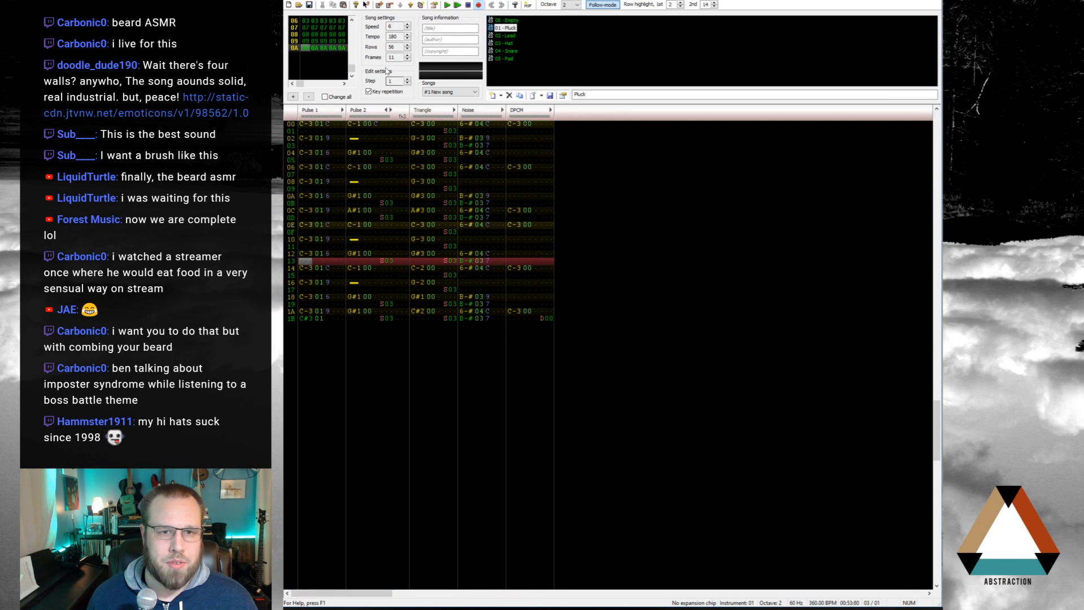
left_click(540, 319)
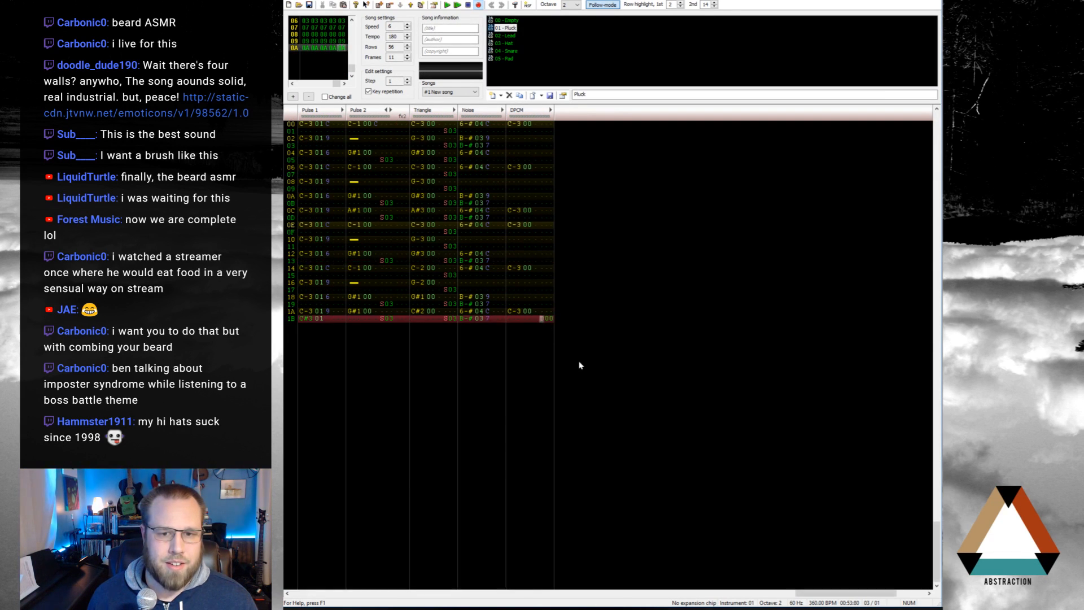
key("Delete")
key("Down")
key("Down")
key("Down")
key("Down")
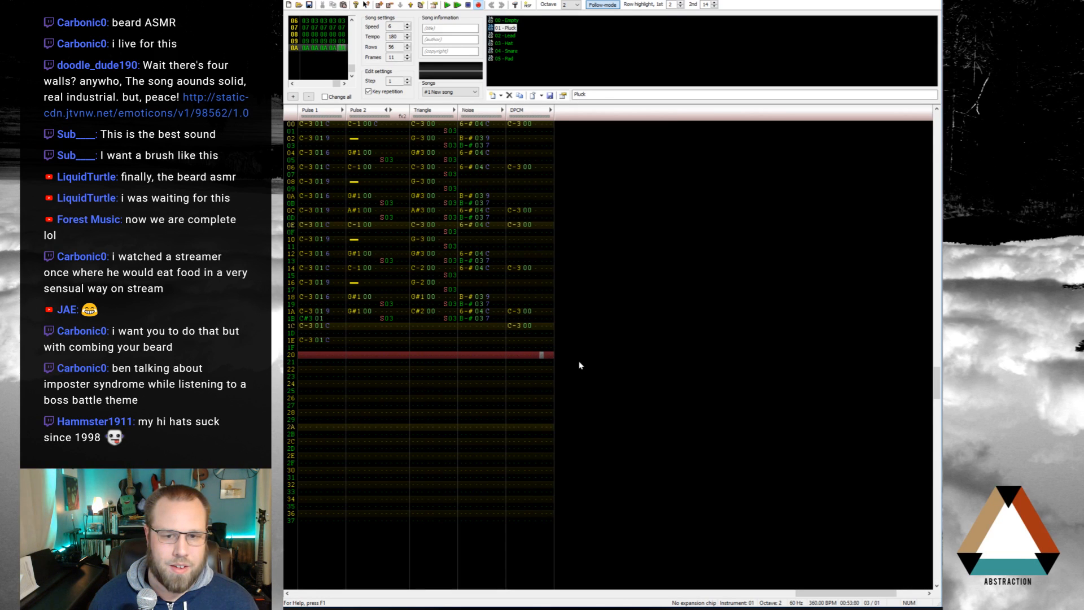
key("Down")
key("Up")
key("Up")
key("Up")
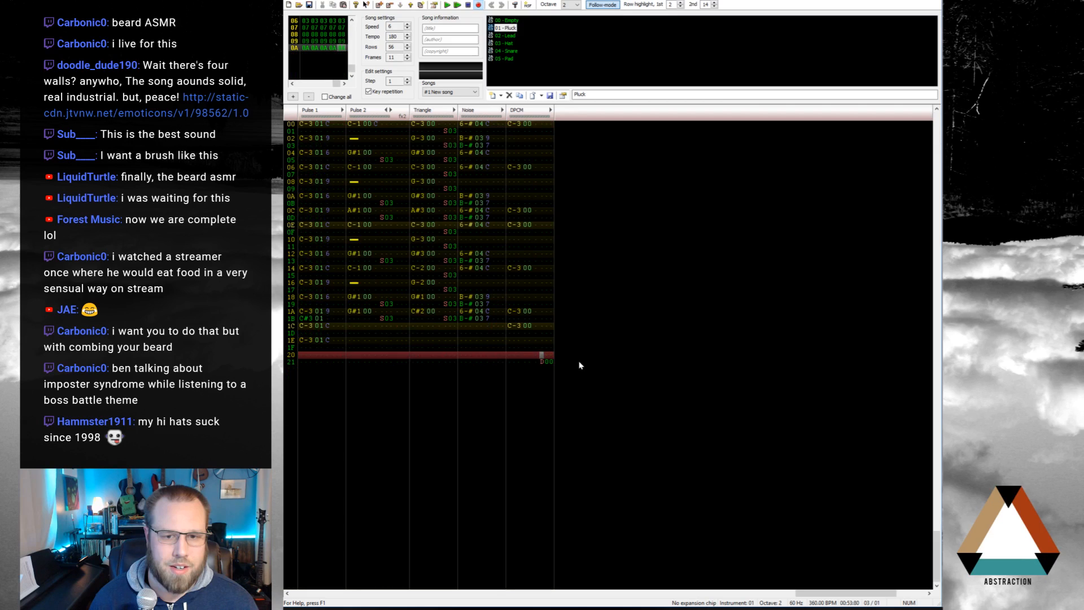
Step: Copy the DPCM C-3 hits to rows 1E and 20 of frame 0A
left_click_drag(517, 317, 530, 330)
key("ctrl+c")
left_click(511, 341)
key("ctrl+v")
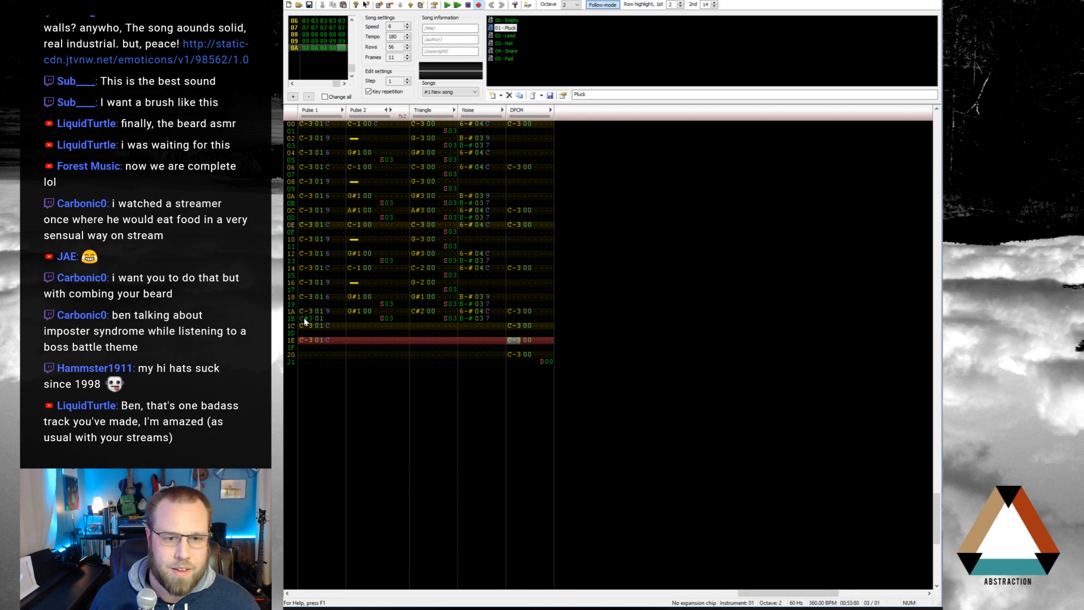
Step: Copy the Pulse 1 C-3 note at volume C to row 20 and move the C#3 note from row 1B to row 21
left_click_drag(304, 320, 331, 340)
key("ctrl+c")
left_click(308, 355)
key("ctrl+v")
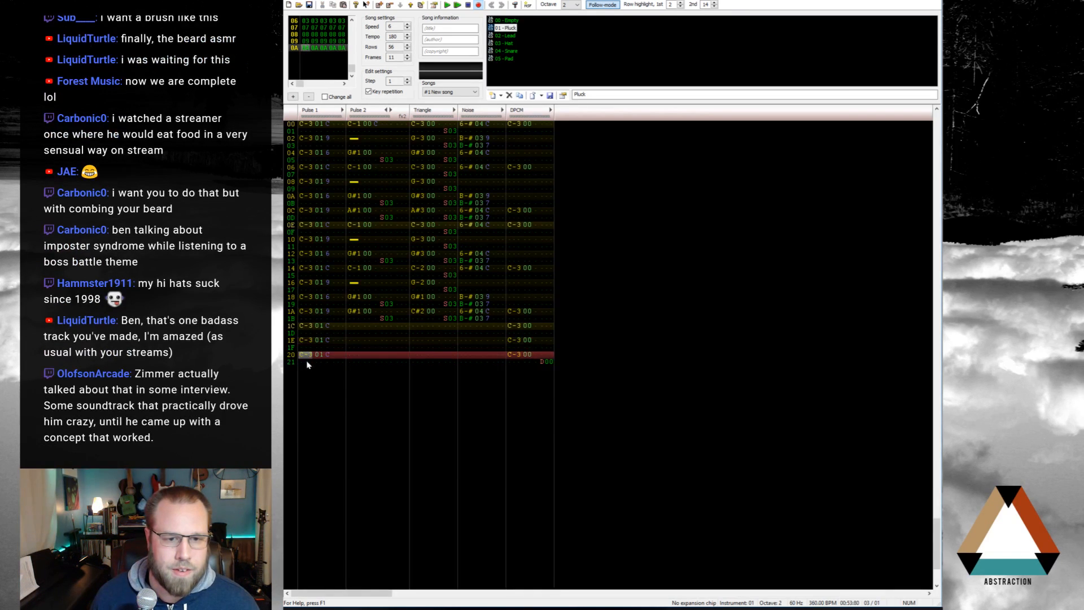
left_click(308, 362)
key("s")
key("Up")
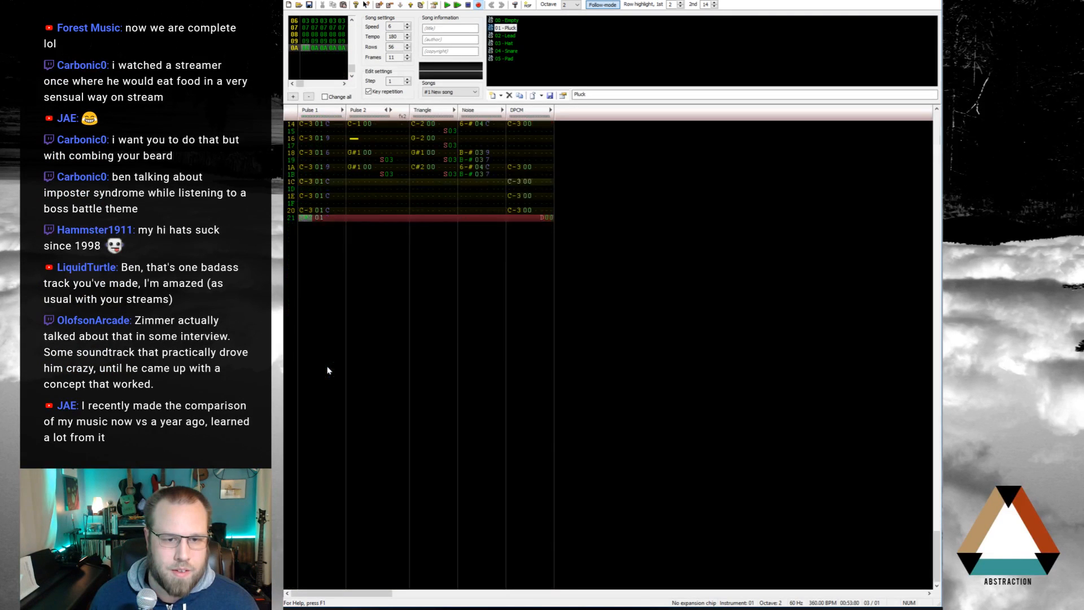
Step: Repeat the Pulse 2 G#1 notes and their S03 effects from rows 18–1B down through row 21
scroll(328, 370, "up", 1)
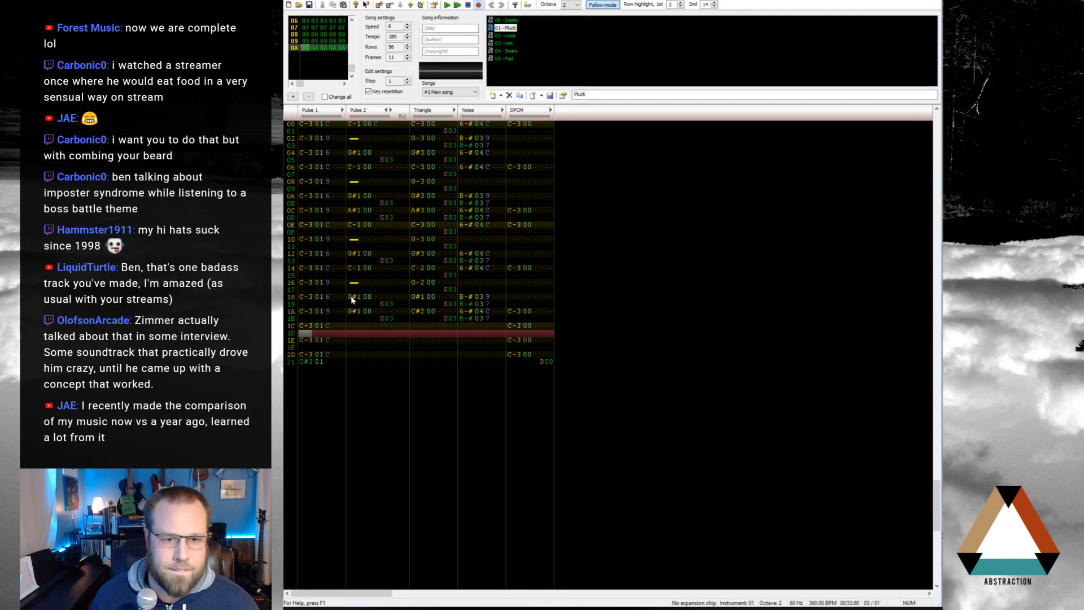
left_click_drag(350, 297, 383, 317)
key("ctrl+c")
left_click(352, 326)
left_click(352, 327)
key("ctrl+v")
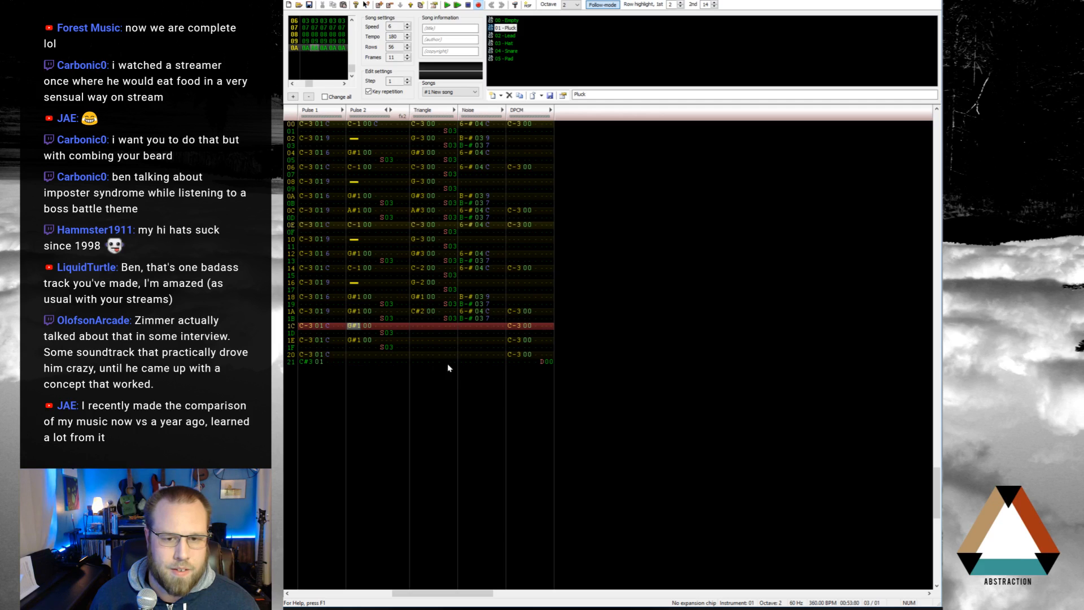
left_click_drag(351, 340, 384, 350)
key("ctrl+c")
left_click(353, 356)
key("ctrl+v")
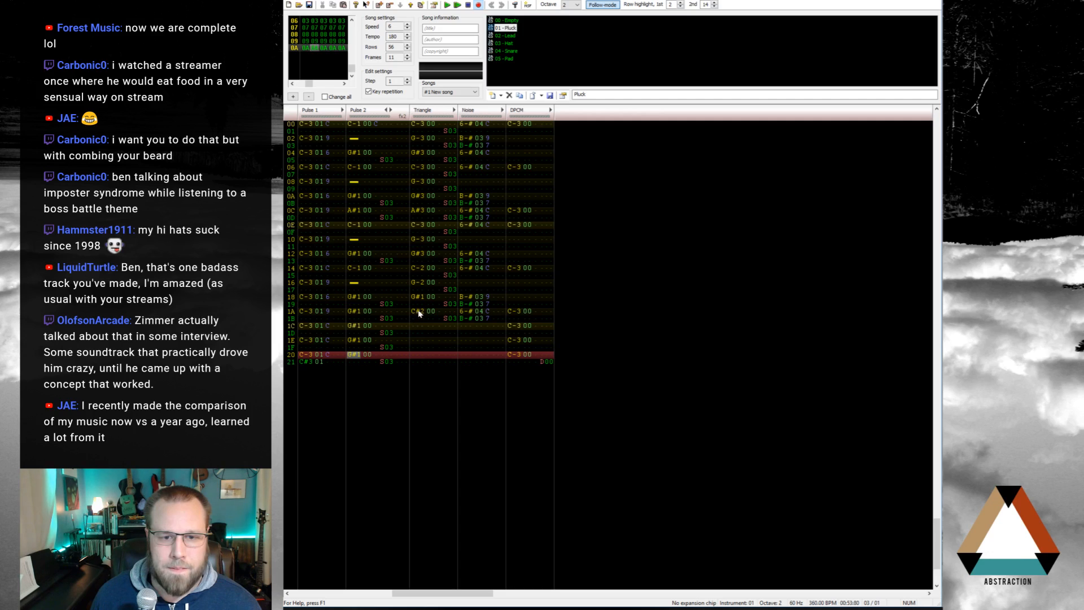
Step: Move the Triangle C#2 note to row 20 and fill rows 1A, 1C and 1E with G#1 notes and S03 effects
left_click_drag(418, 313, 449, 308)
key("ctrl+c")
left_click(421, 312)
key("ctrl+v")
left_click(418, 326)
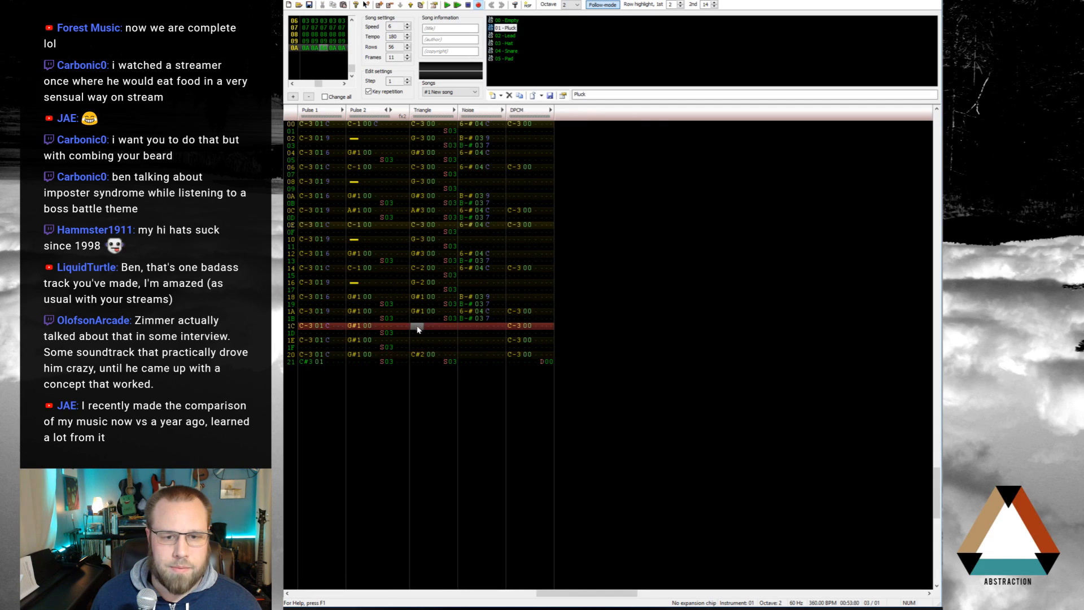
key("ctrl+v")
left_click(422, 340)
key("ctrl+v")
Step: Repeat the Noise pattern from rows 18–1B on rows 1C–1F, and copy its first two rows to rows 20–21
left_click_drag(464, 299, 489, 337)
key("ctrl+c")
left_click(467, 327)
key("ctrl+v")
key("ctrl+c")
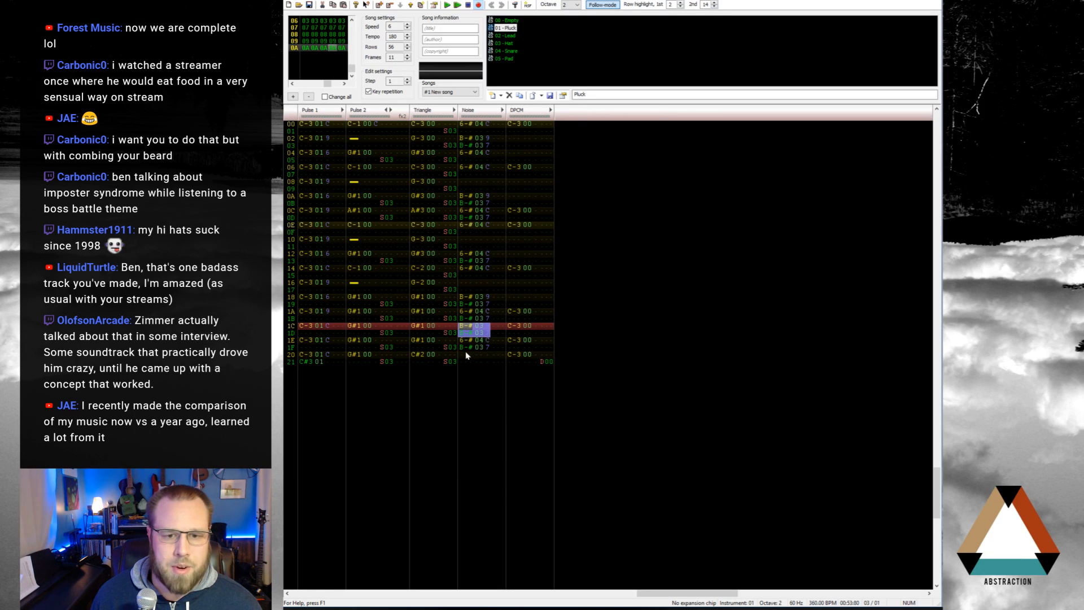
left_click(466, 354)
key("ctrl+v")
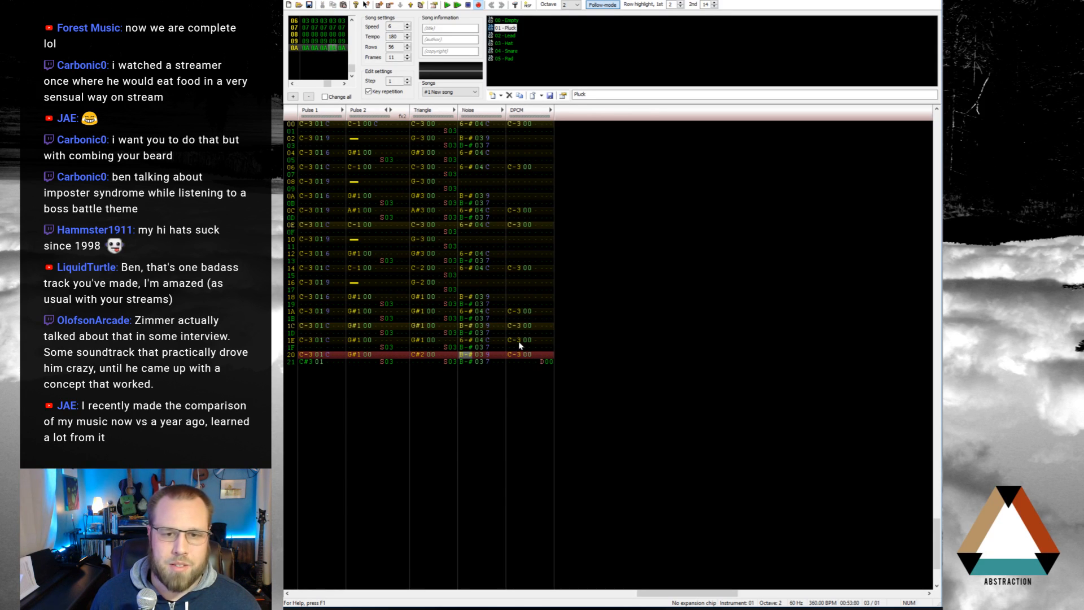
Step: Save the song and play back the extended end of frame 0A with Pulse 2 soloed
key("Home")
key("ctrl+s")
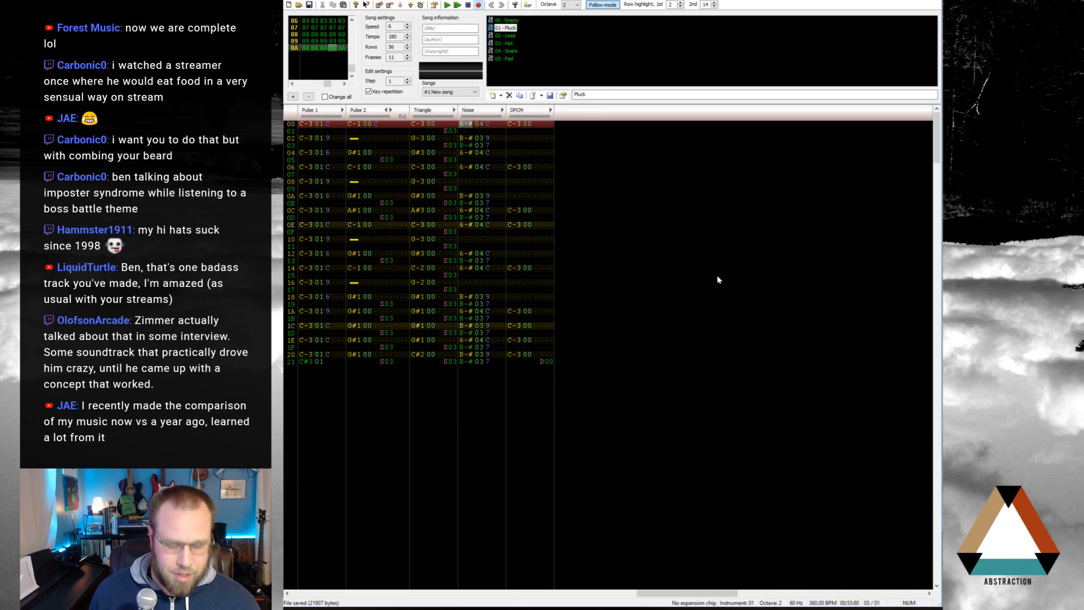
key("Return")
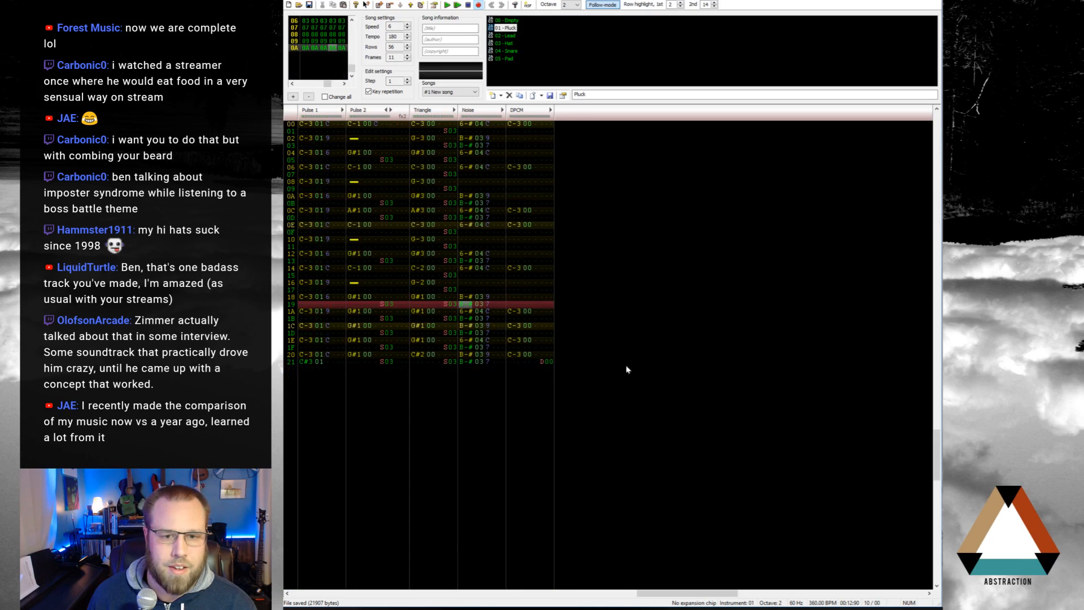
left_click(356, 314)
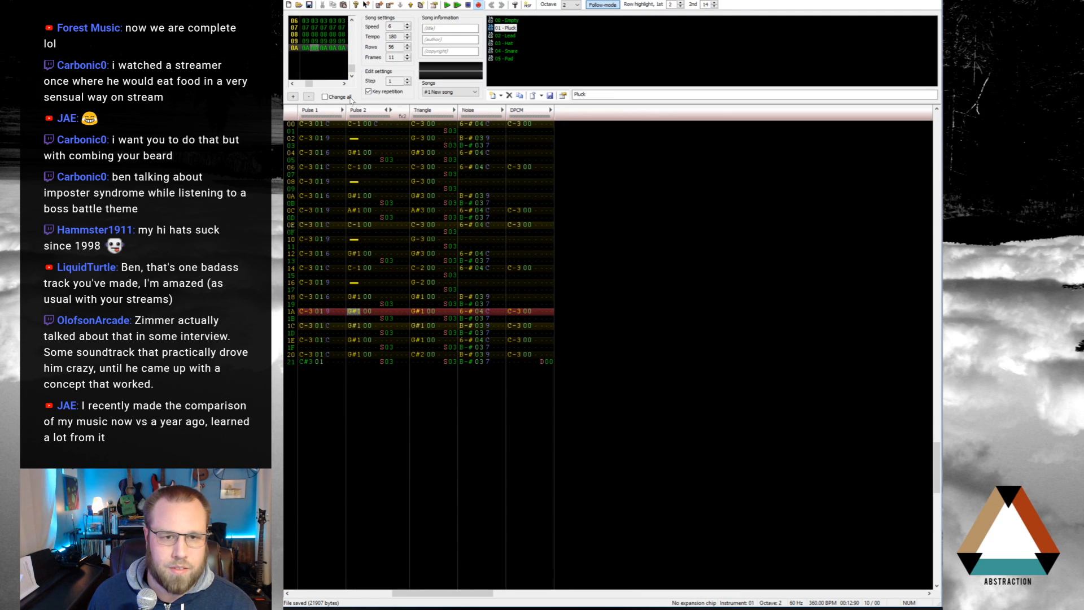
key("Return")
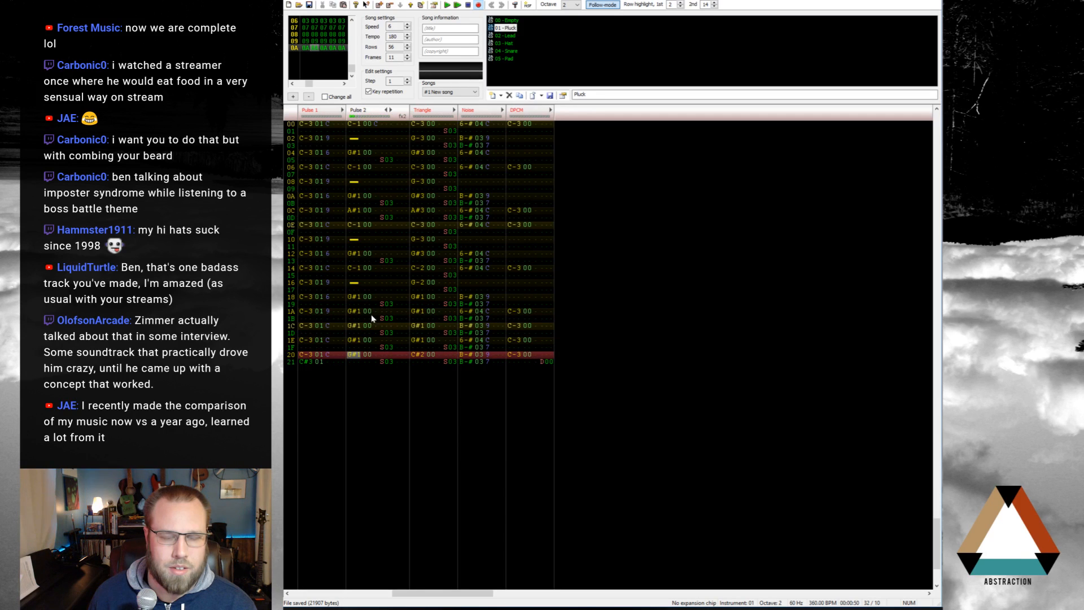
Step: Enter Pulse 2 volumes C, 9, 7, 6 and 4 on rows 18, 1A, 1C, 1E and 20
left_click(374, 297)
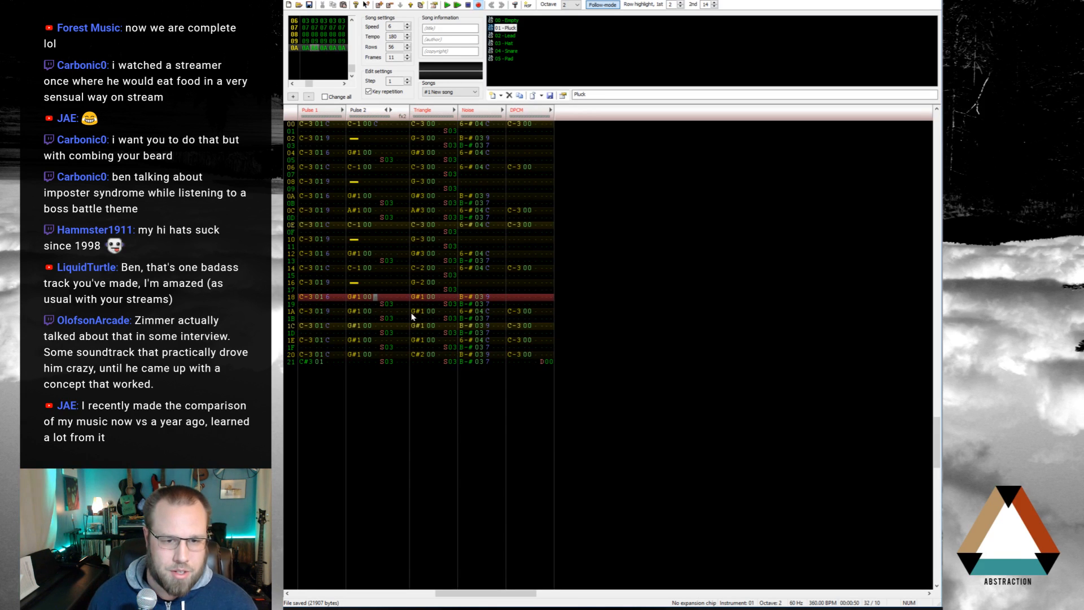
type("c")
key("Down")
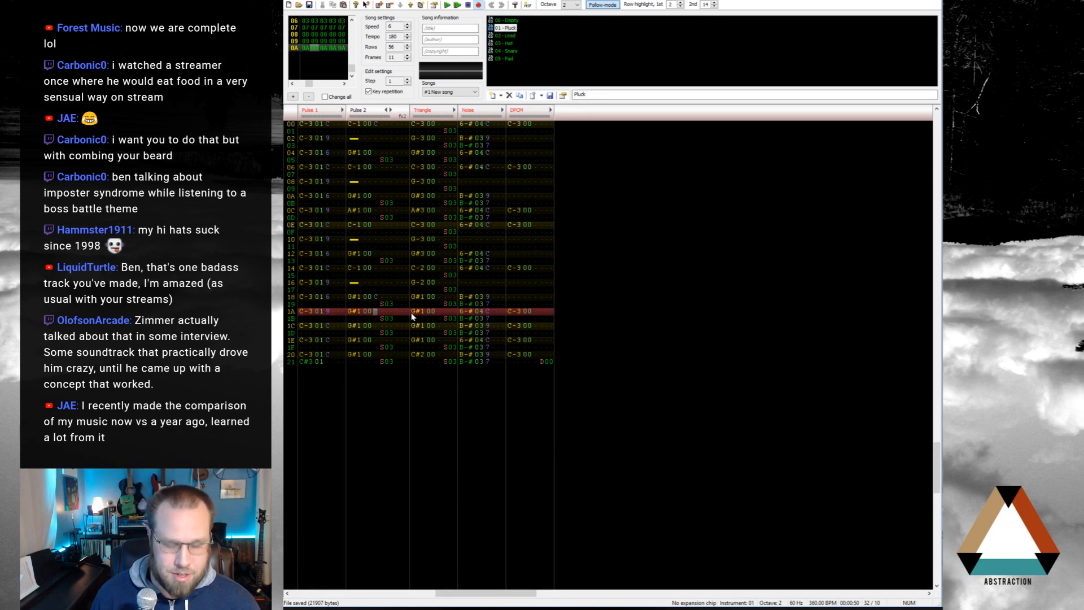
type("9")
key("Down")
type("7")
key("Down")
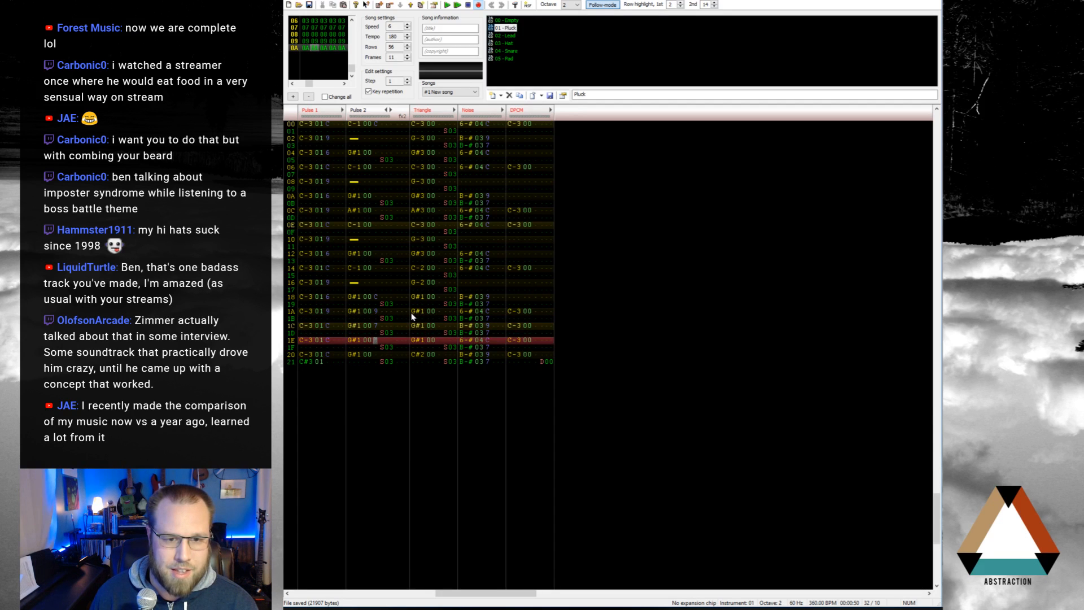
type("6")
key("Down")
type("4")
key("Down")
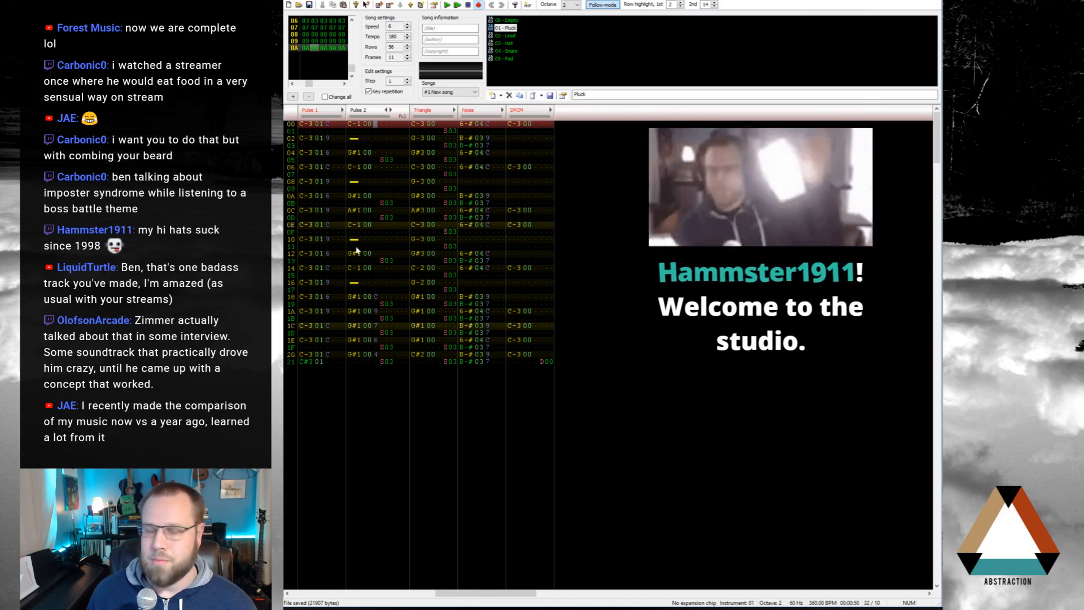
Step: Unmute all channels and play back frame 0A
double_click(367, 110)
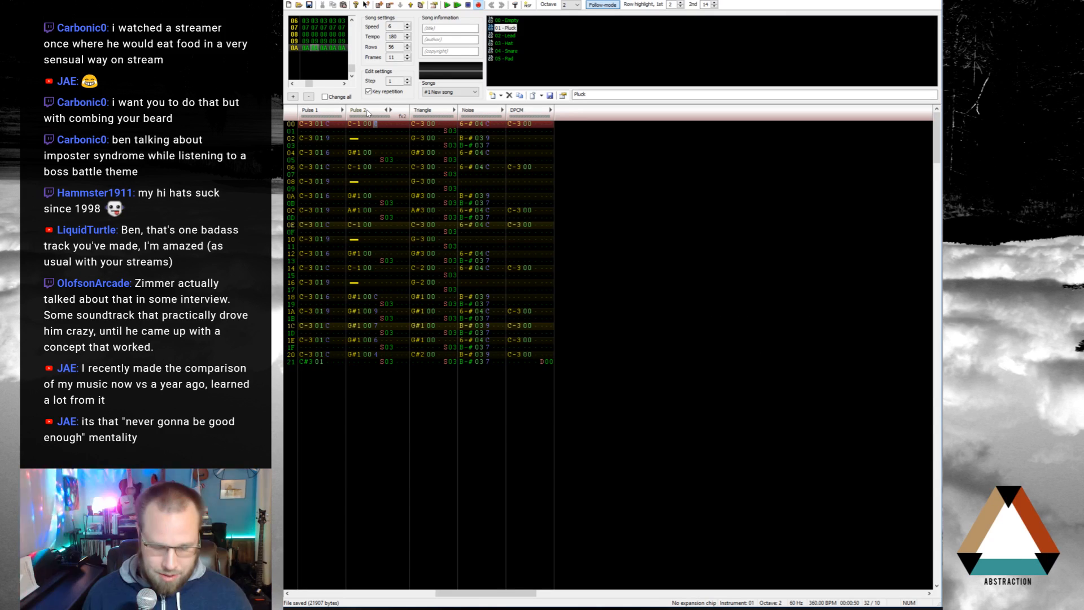
key("Up")
key("Return")
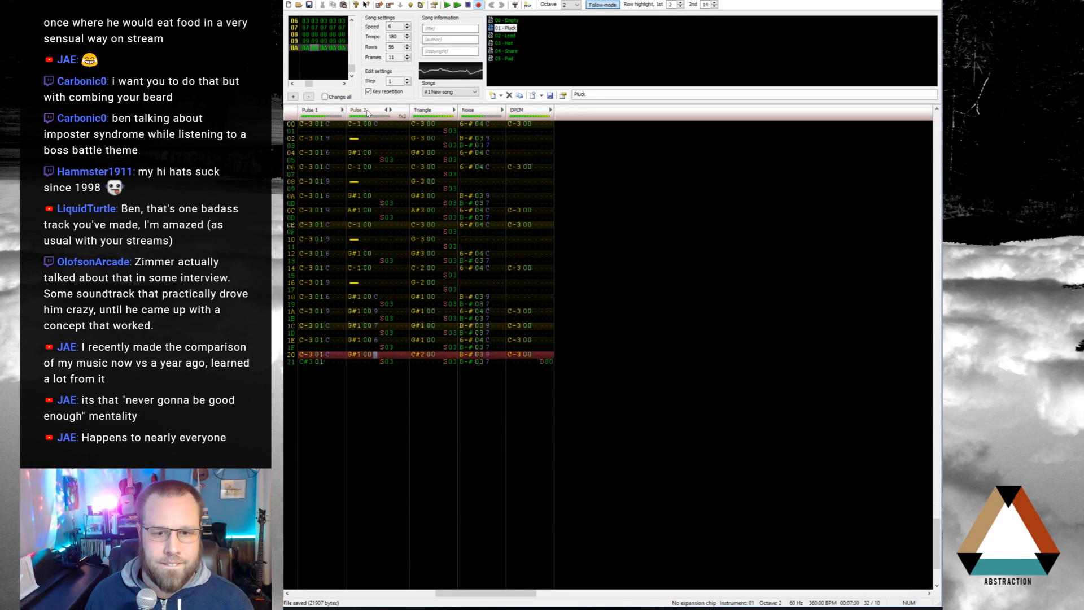
key("Return")
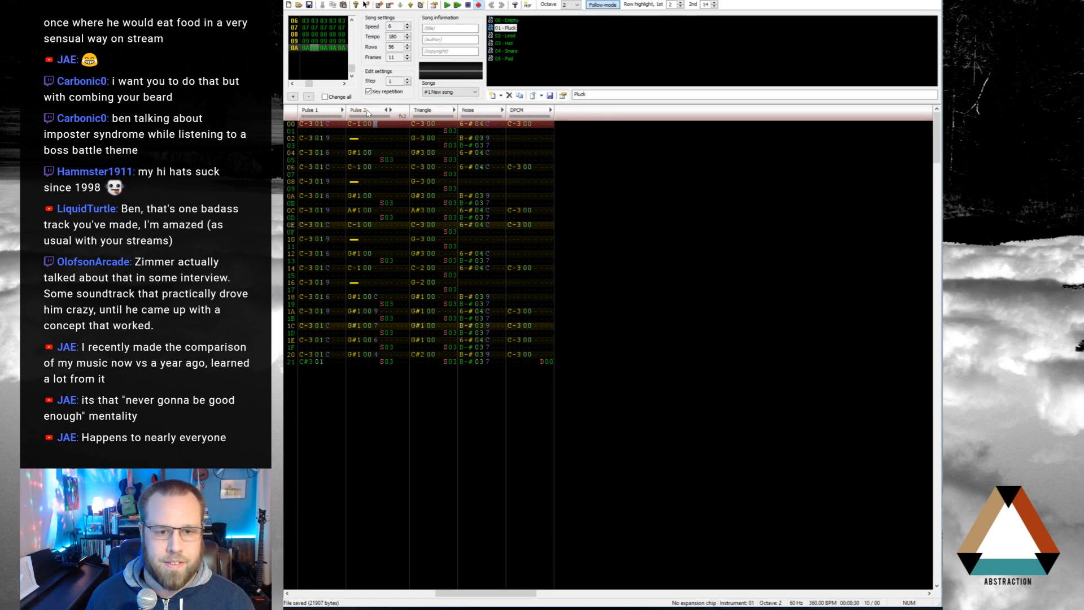
Step: Clear the Pulse 2 volume values from row 1A through row 20
left_click(378, 313)
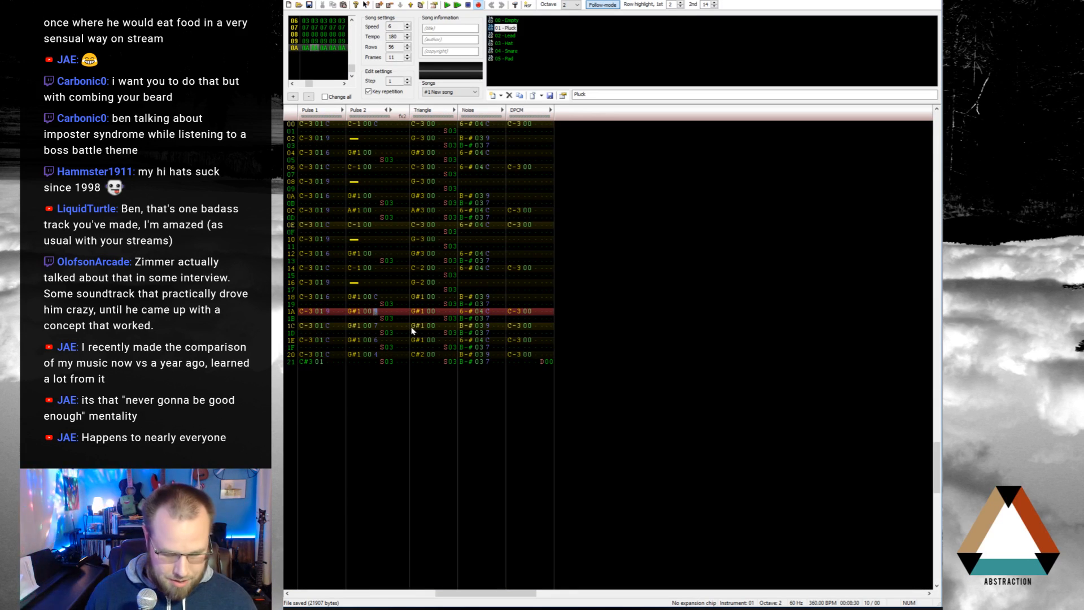
key("Down")
key("Down")
key("Down")
key("Down")
key("Down")
key("Down")
key("Down")
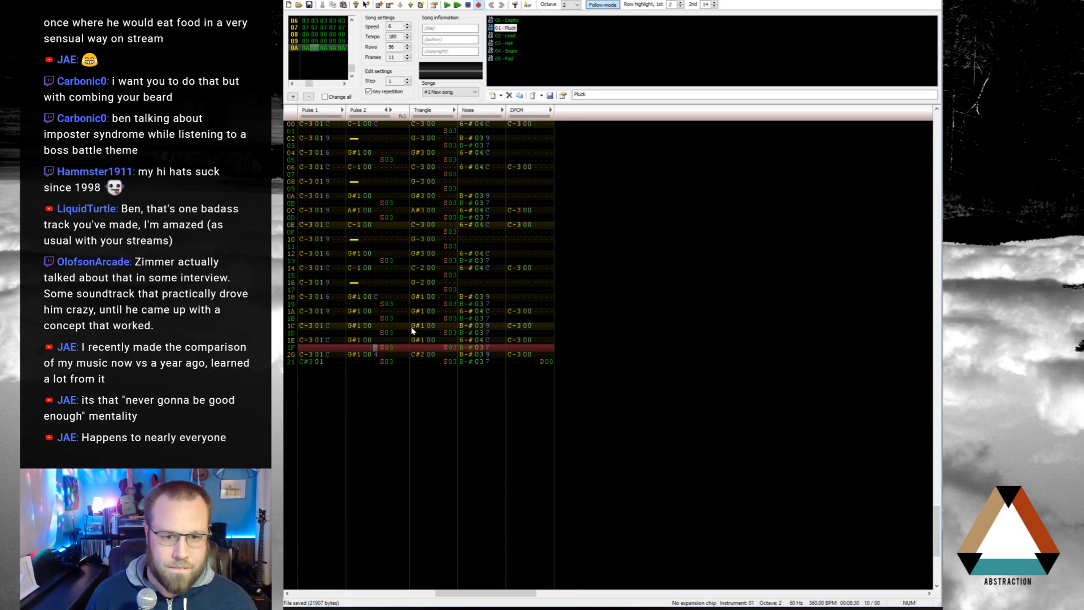
key("Up")
key("Up")
key("Up")
key("Up")
key("Up")
key("Up")
key("Up")
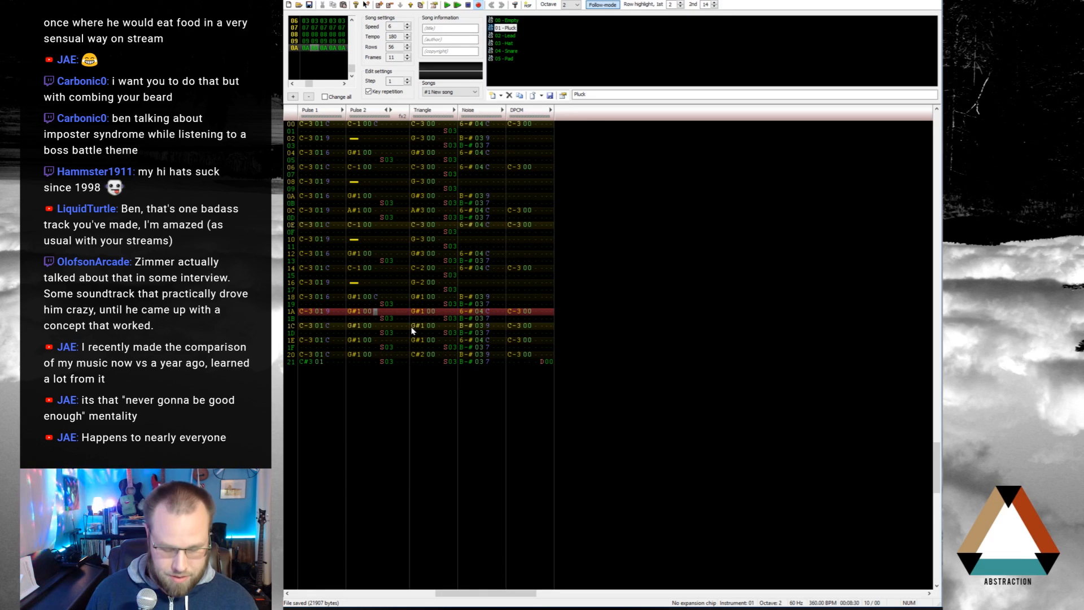
Step: Set the Pulse 2 volume to 9 on row 1C and keep row 1A's volume blank
type("9")
key("Up")
key("Delete")
key("Down")
type("9")
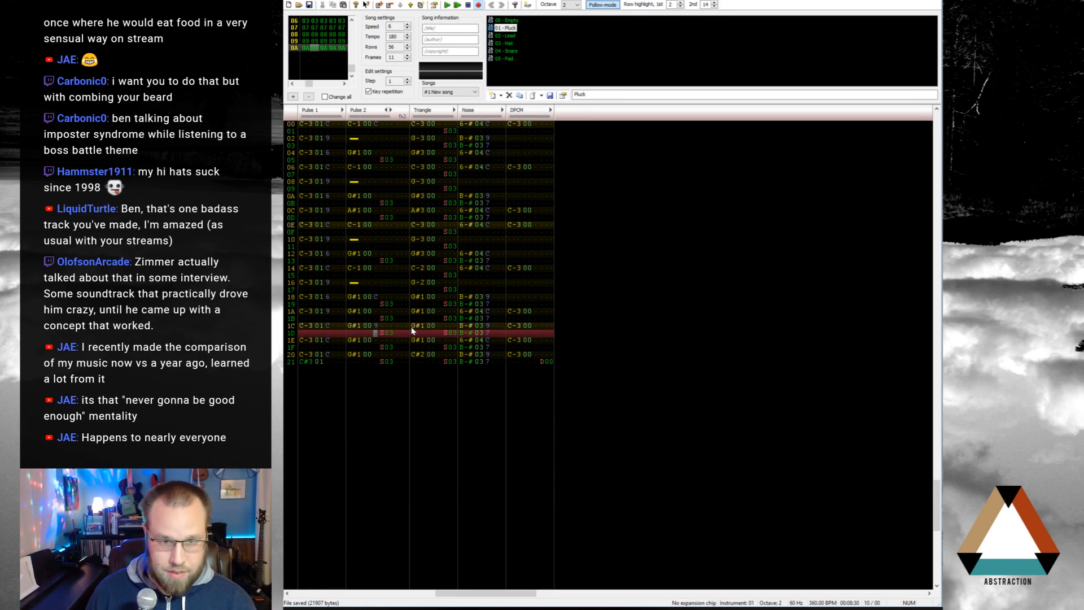
Step: Play frame 0A from its first row into the song's loop back to frame 00
key("Home")
key("Return")
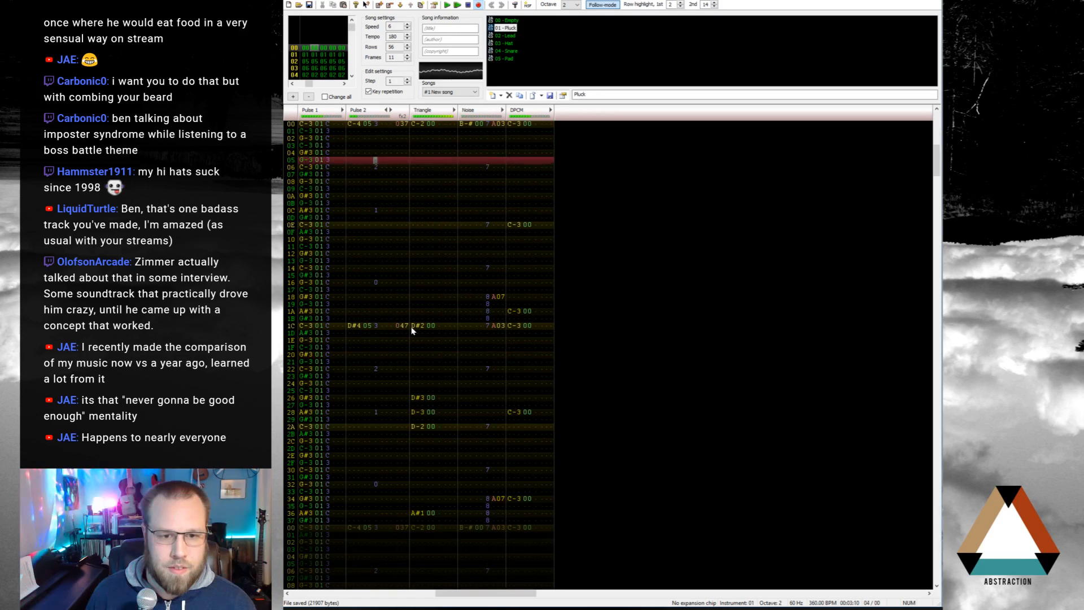
key("Return")
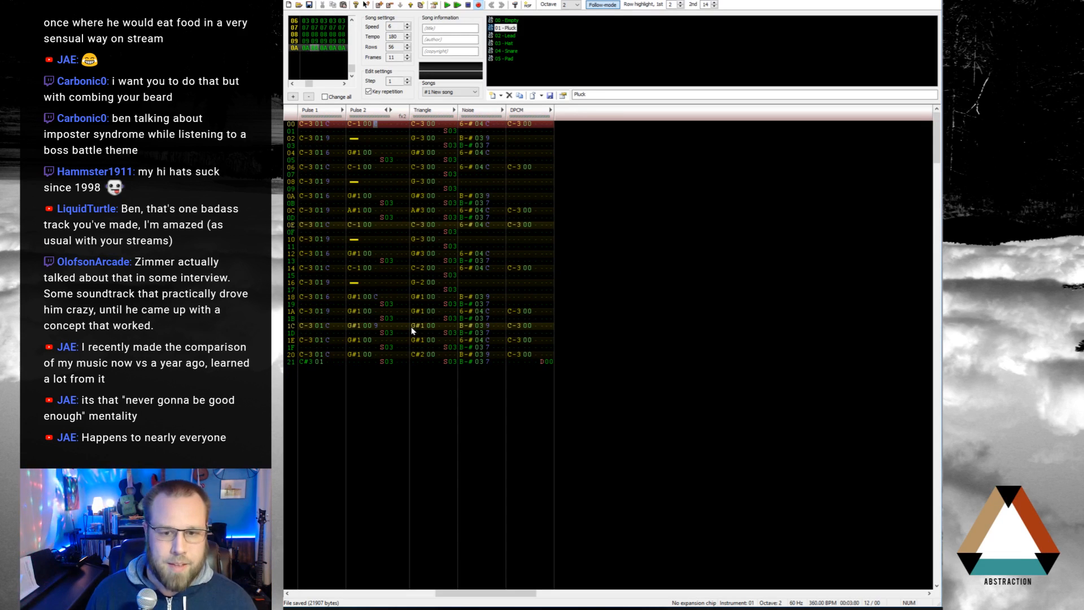
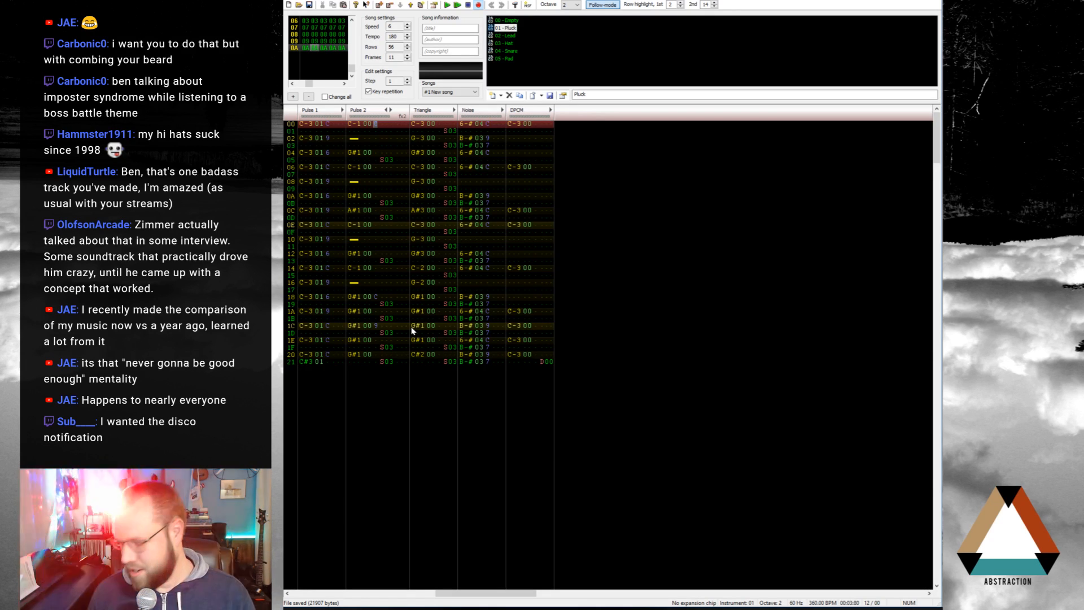
key("Return")
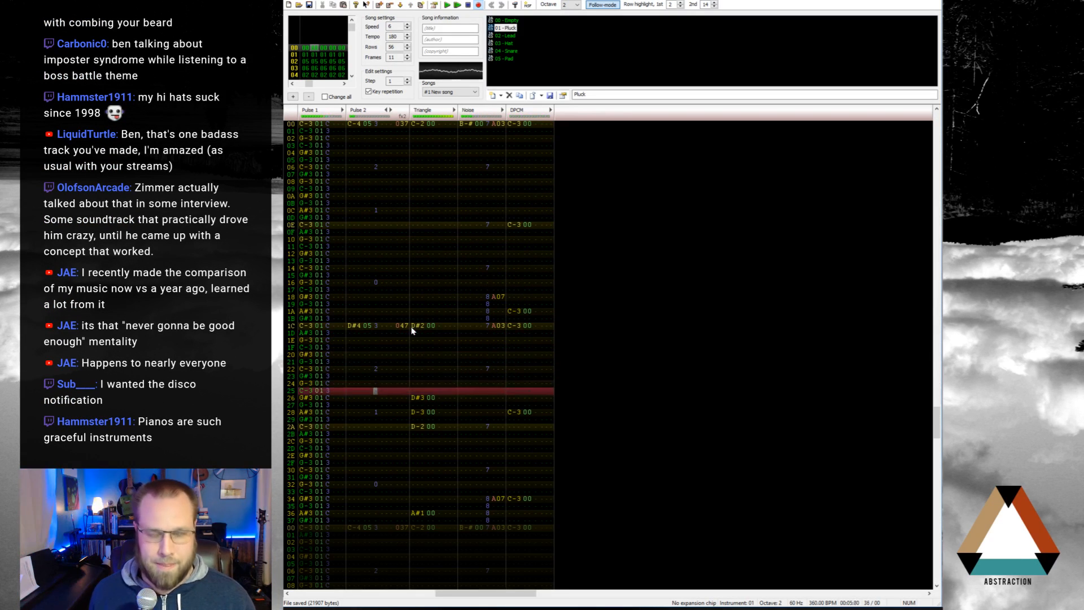
key("Return")
key("Home")
key("ctrl+Left")
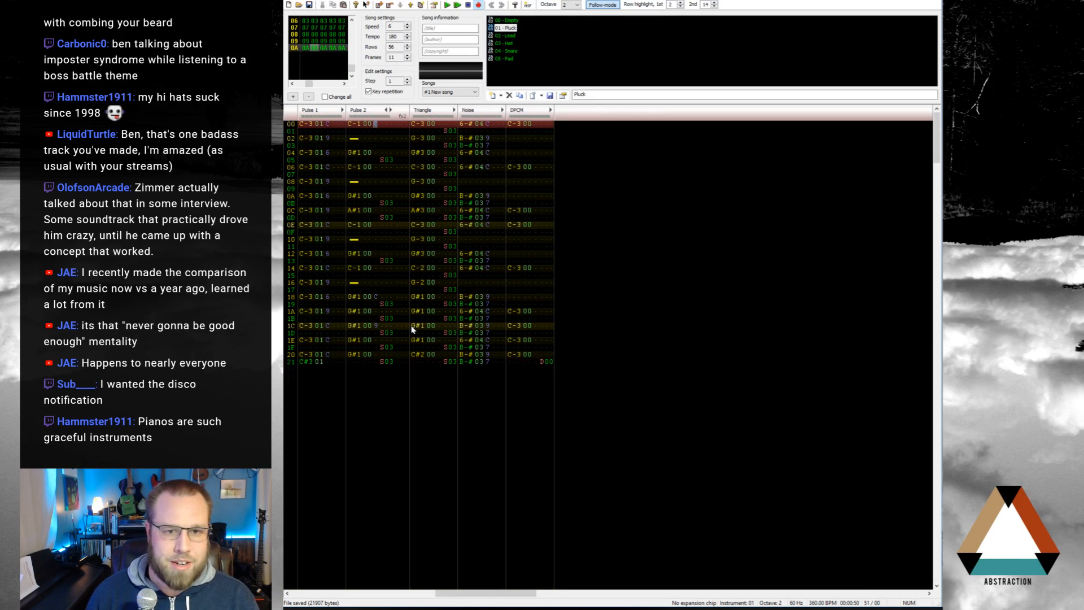
Step: Go to the first row of frame 00
left_click_drag(308, 319, 551, 368)
key("Escape")
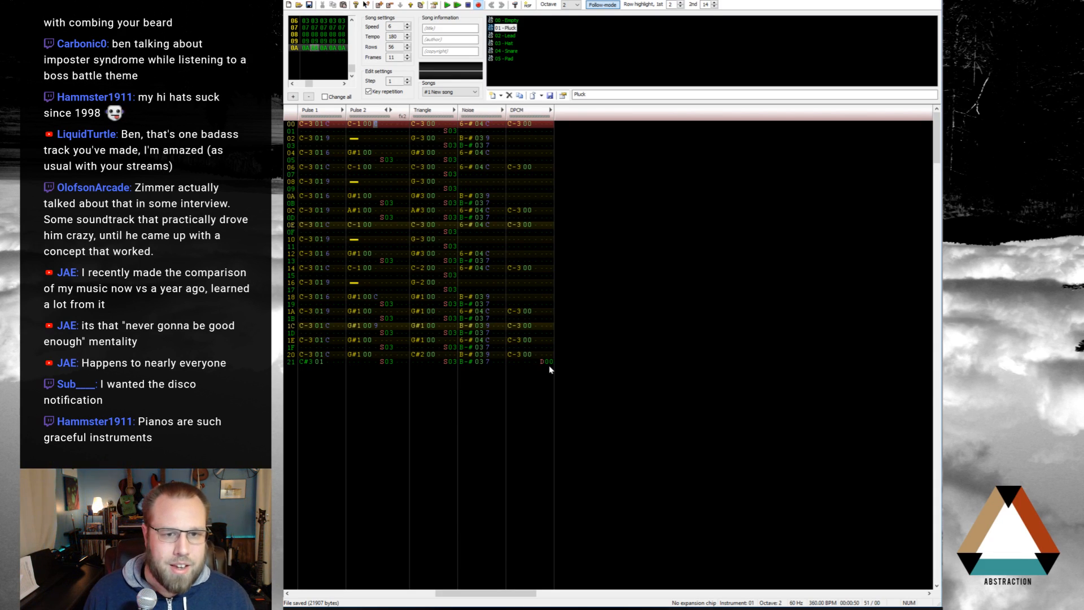
key("End")
key("Down")
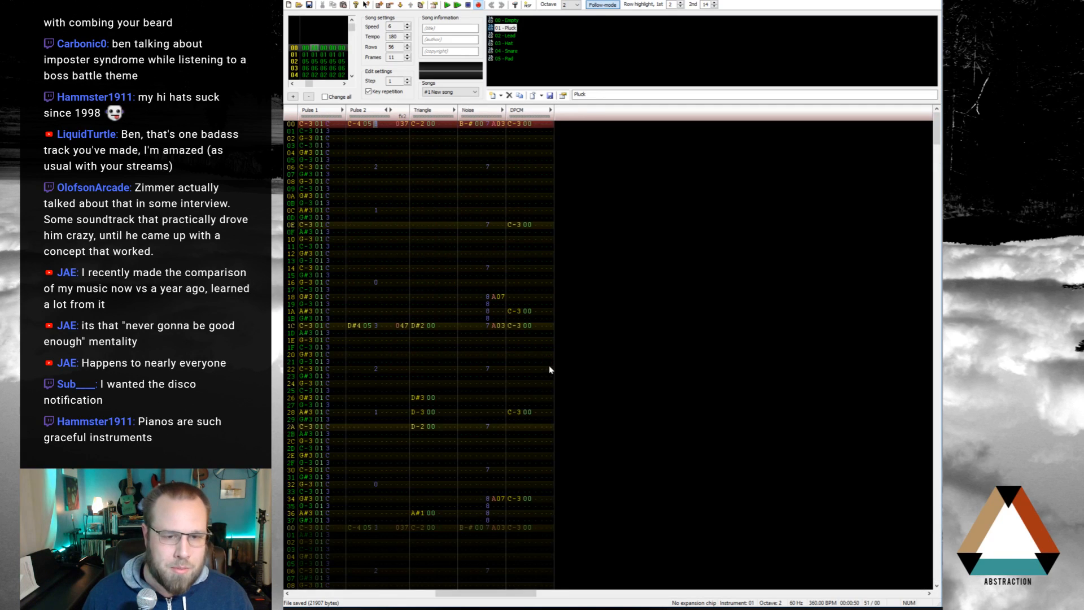
Step: Play the song from frame 00 into frame 06 and go back to frame 04's first row
key("Return")
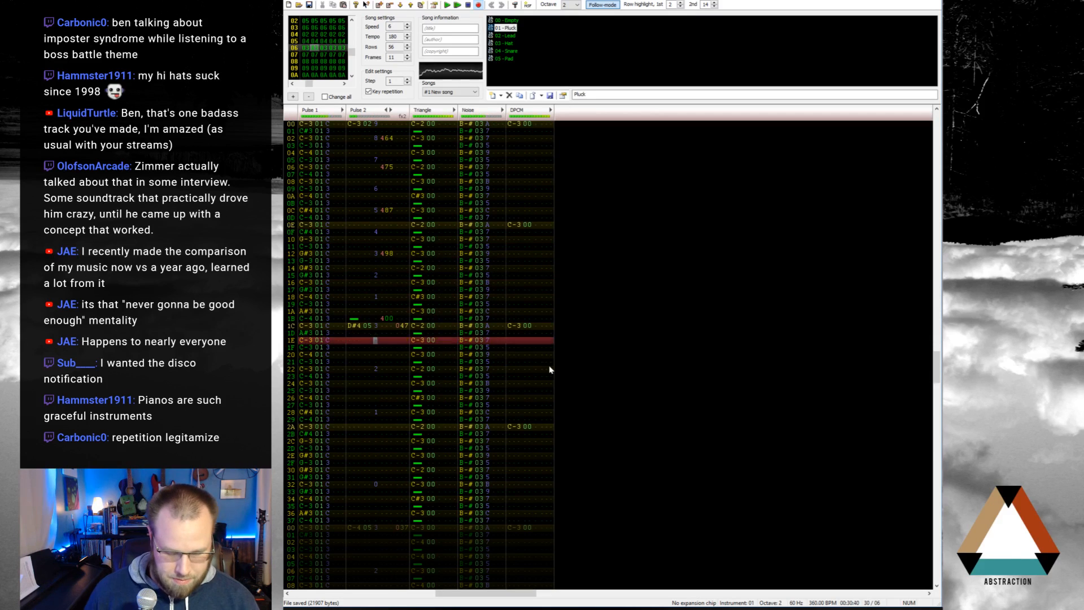
key("ctrl+Left")
key("ctrl+Left")
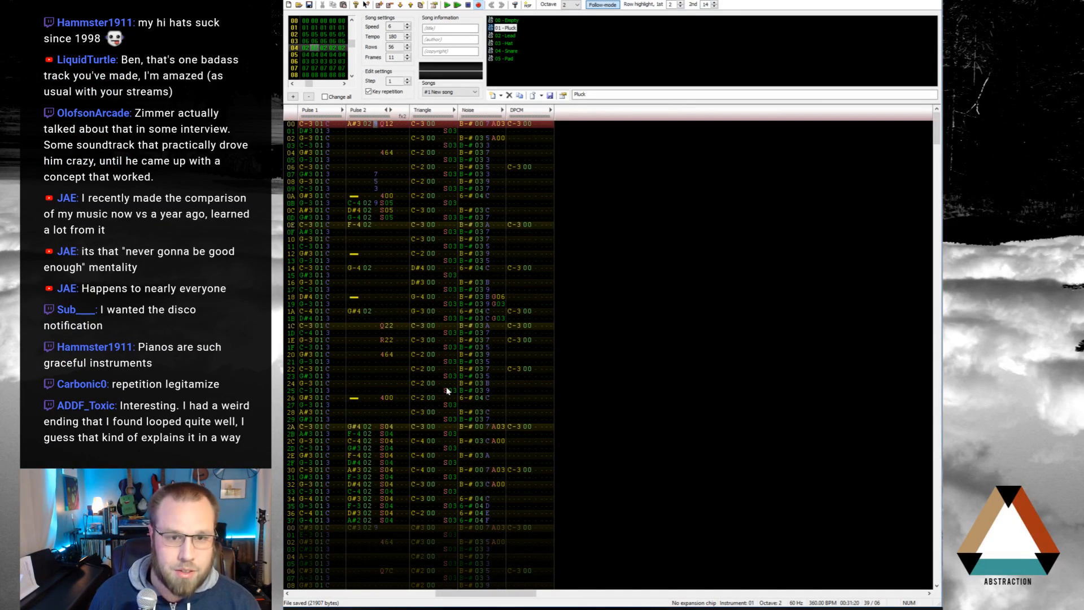
Step: Set the Pulse 2 volumes in frame 04 to 7 on row 00, 6 on row 07, 4 on row 08 and 7 on row 0B
key("Down")
key("Down")
key("Down")
key("Down")
key("Down")
key("Down")
key("Down")
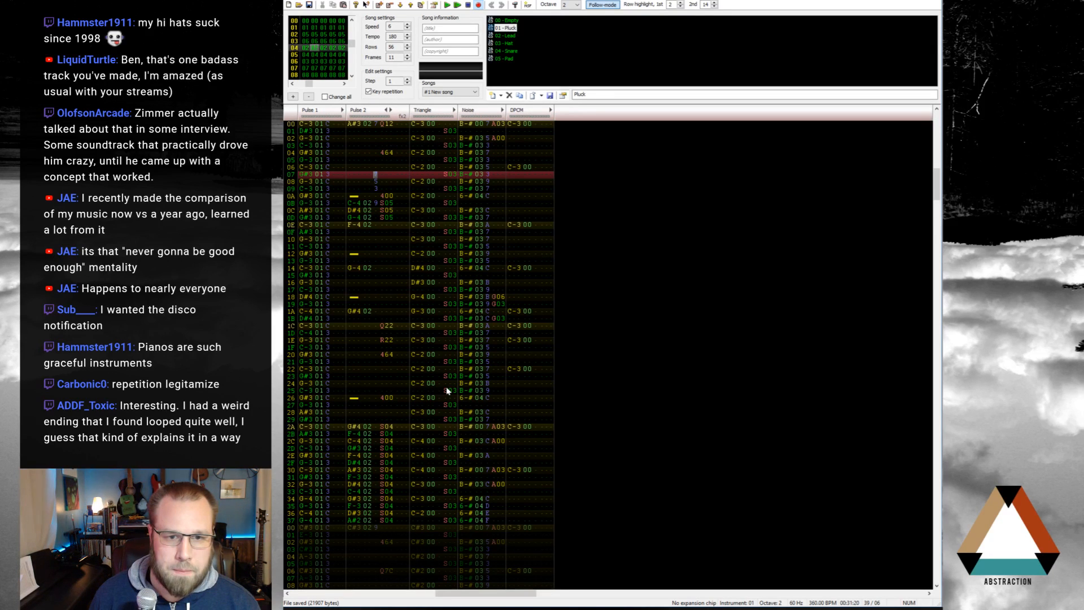
type("64")
key("Down")
key("Down")
type("7")
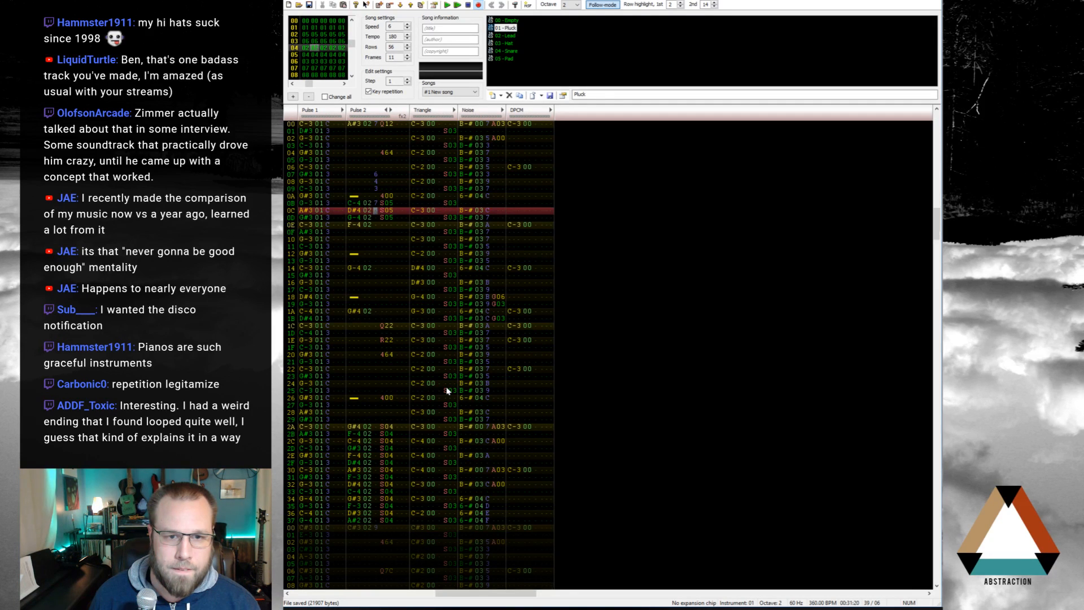
Step: Set the Pulse 2 volume to 7 on the first row of frame 05
key("Down")
key("End")
key("Down")
type("7")
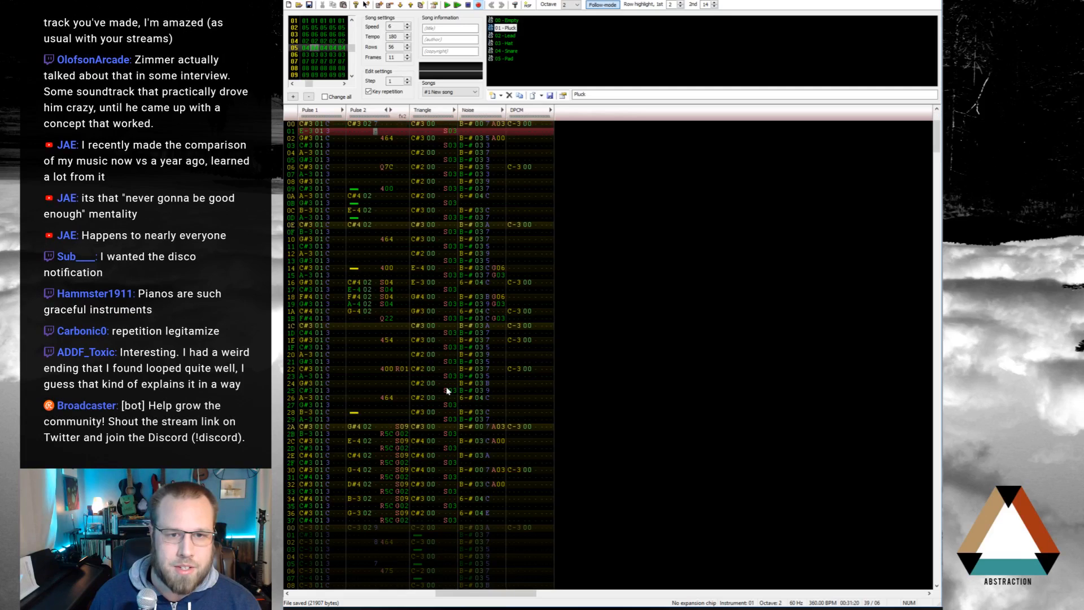
Step: Play frame 04 from its first row to check the new Pulse 2 volumes
key("Up")
key("Up")
key("Home")
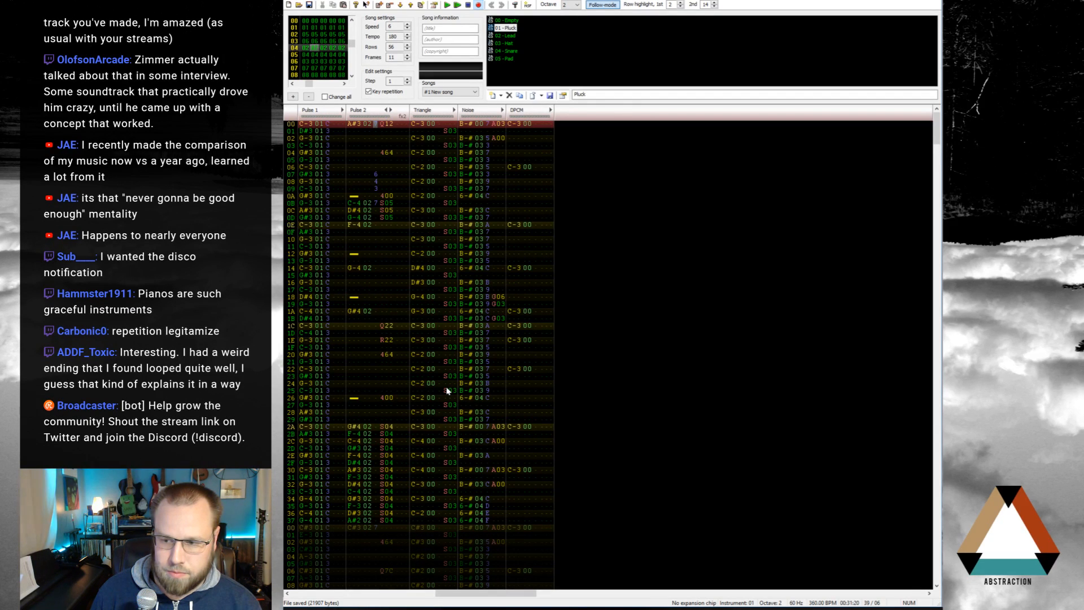
key("Up")
key("Return")
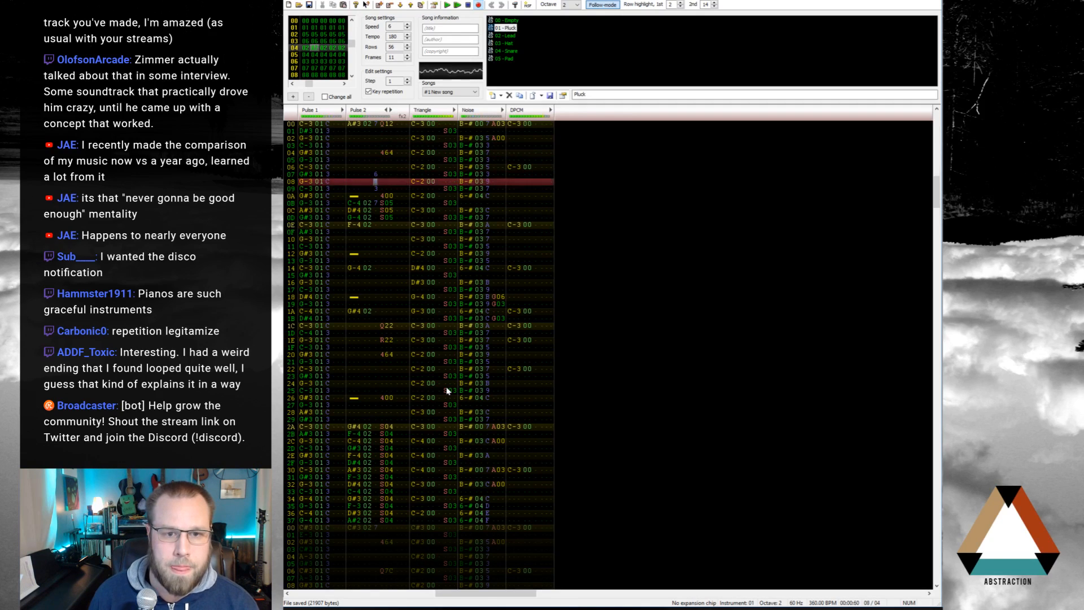
key("Return")
key("Down")
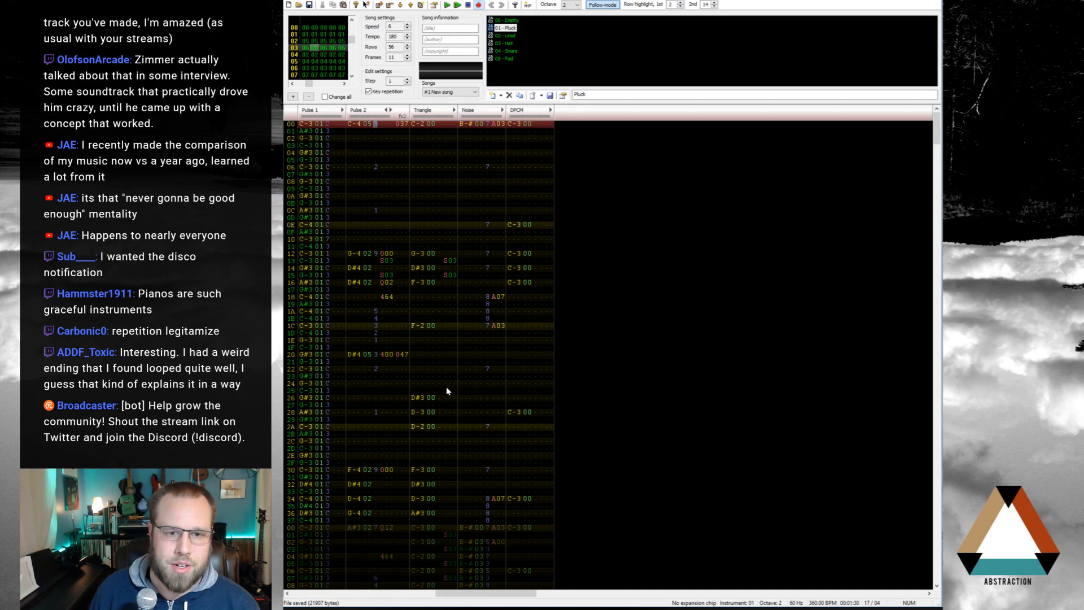
Step: Play frame 03 from its first row and set its Pulse 2 volume to 7 on row 12
key("Return")
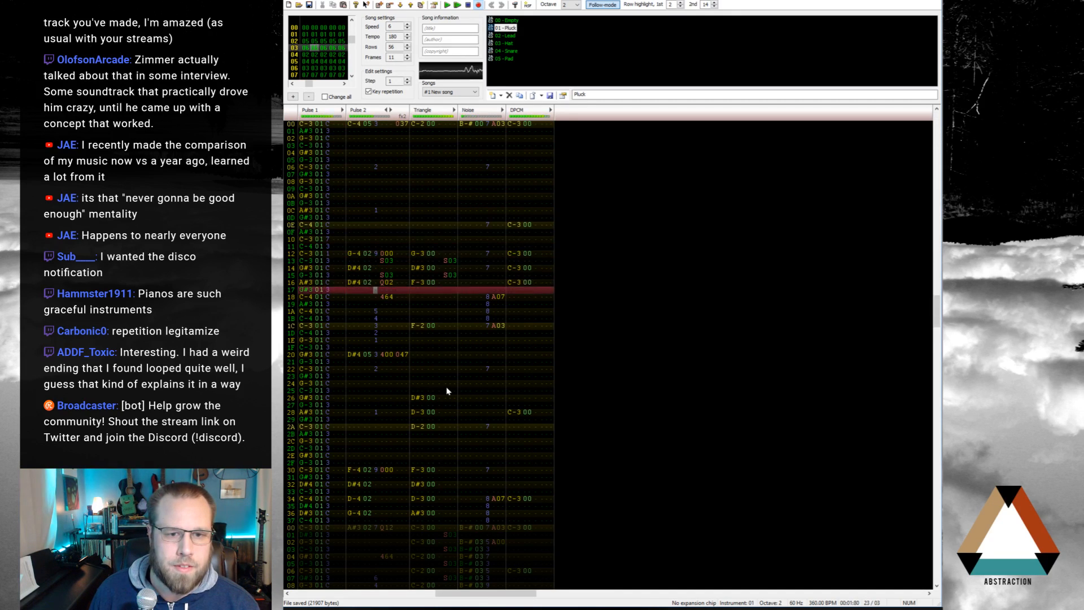
key("Return")
key("Up")
key("Up")
key("Up")
key("Up")
key("Up")
key("Up")
key("Up")
key("Up")
key("Up")
key("Up")
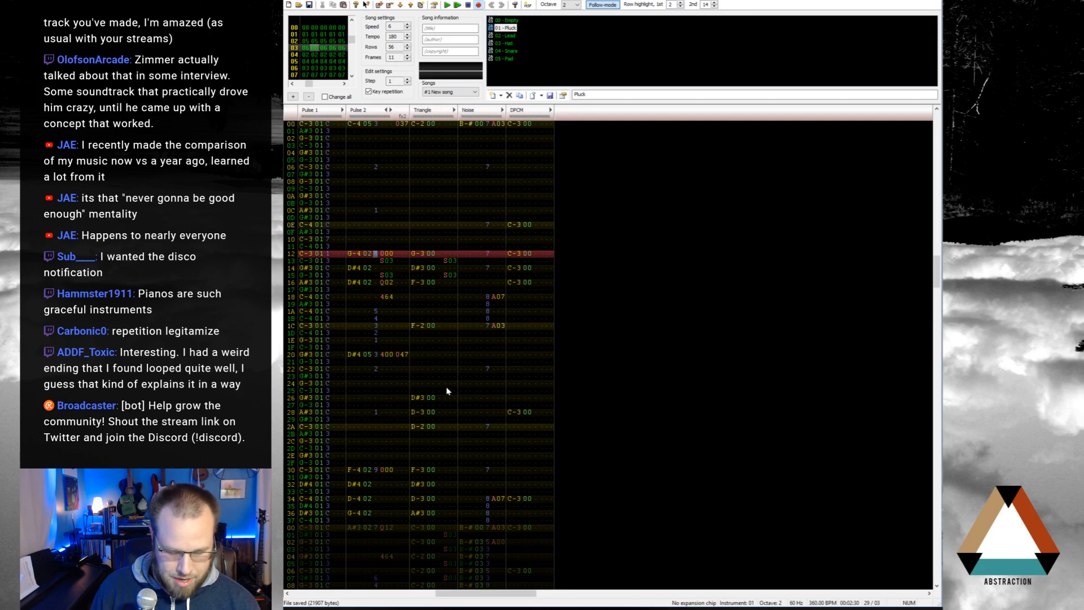
type("7")
Step: Set the Pulse 2 volume to 7 on the first row of frame 02
key("ctrl+Right")
key("Up")
key("Up")
key("Up")
key("Up")
key("Up")
key("Up")
key("Up")
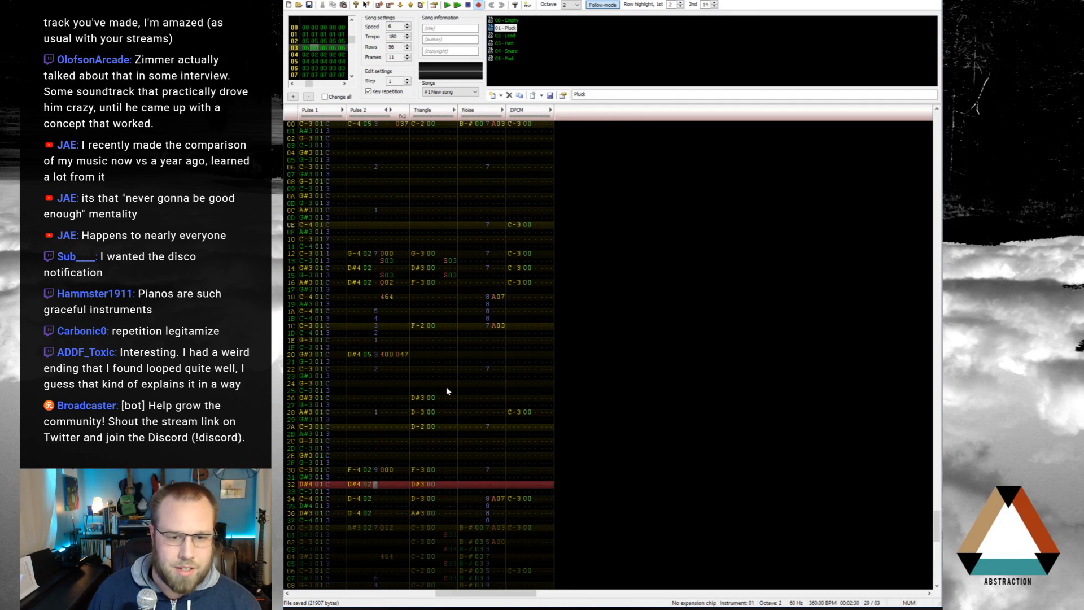
key("ctrl+Left")
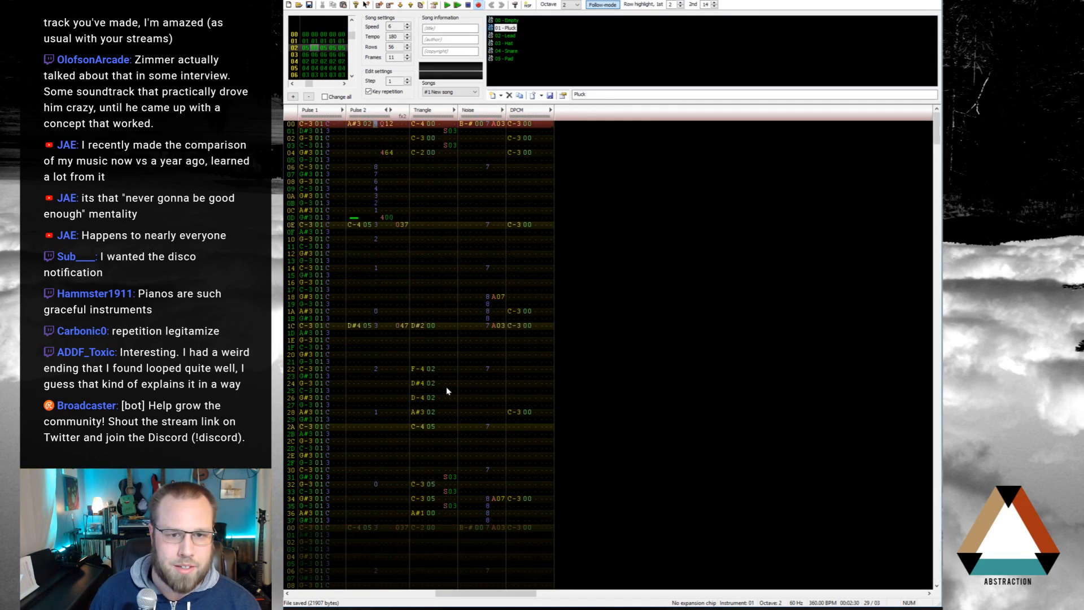
type("7")
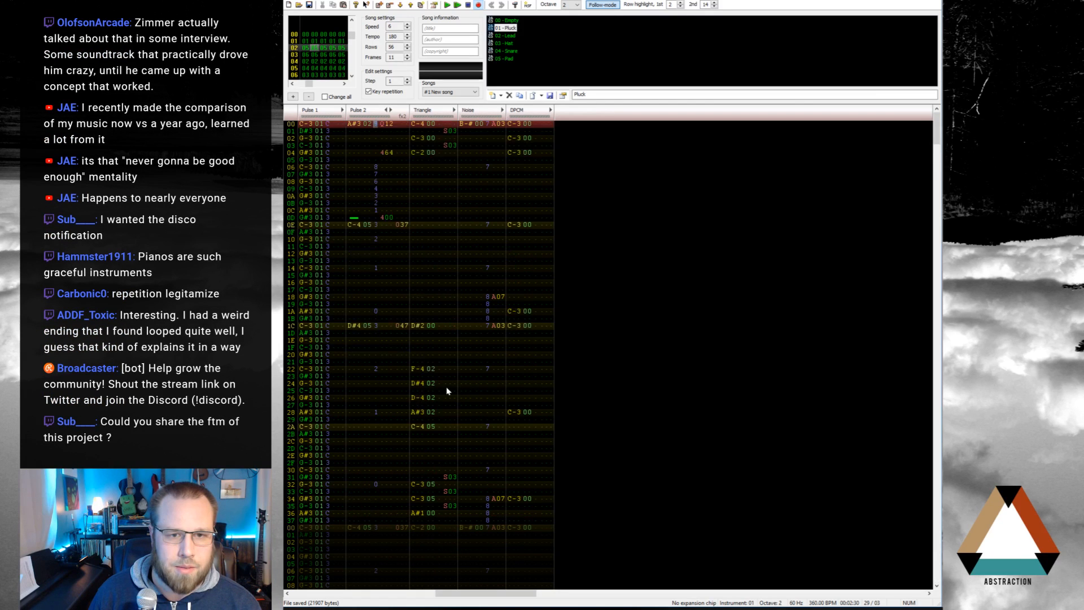
Step: Fade the Pulse 2 volume in frame 02 from 6 down to 1 across rows 06 to 0B and clear the volume on row 0C
key("Down")
key("Down")
key("Down")
key("Down")
key("Down")
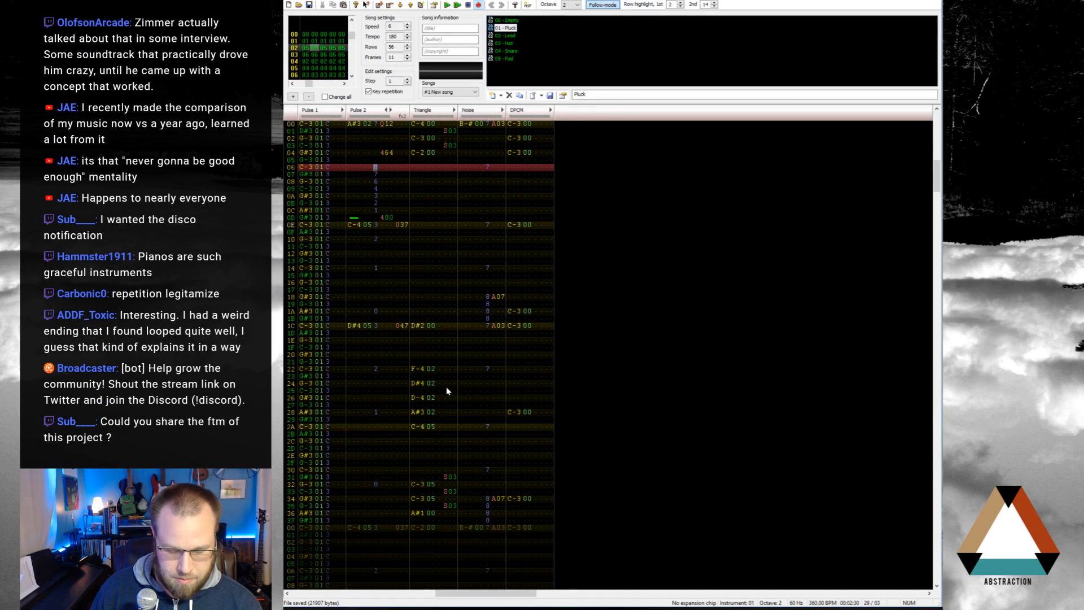
type("65432")
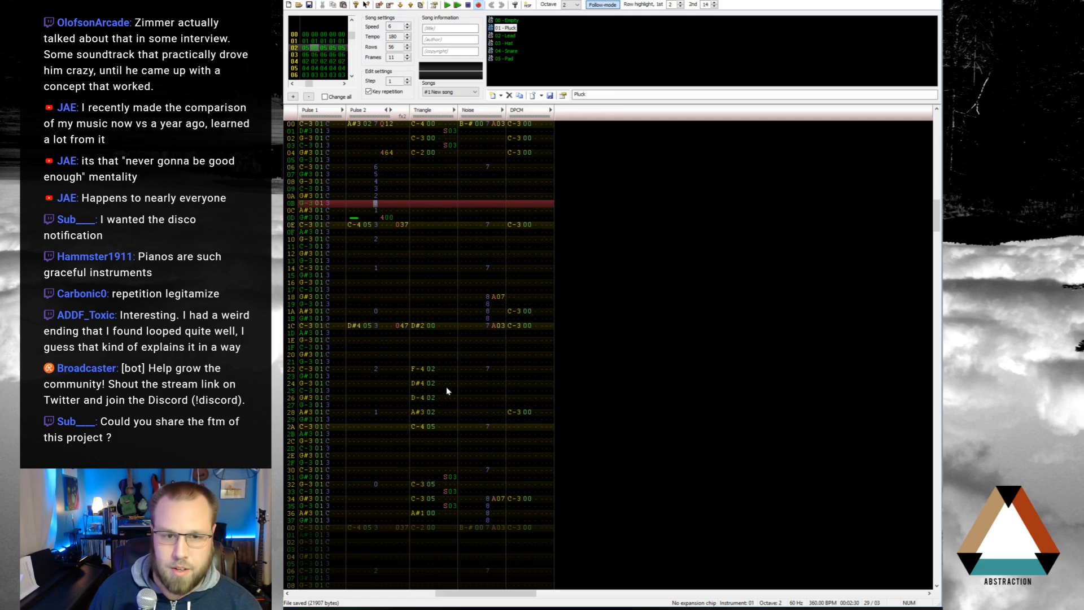
type("1")
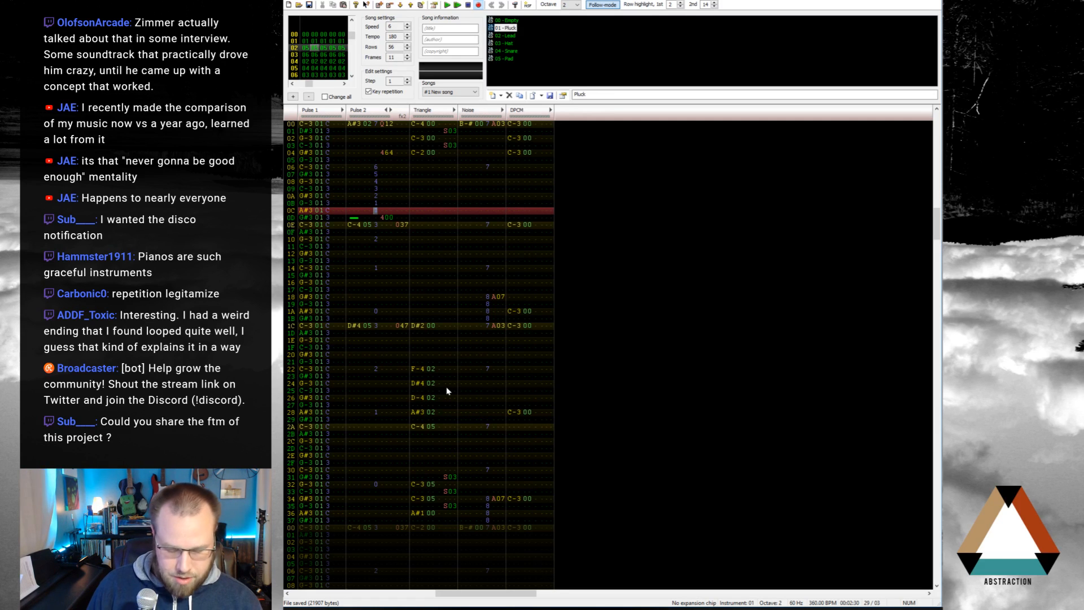
key("Down")
key("Home")
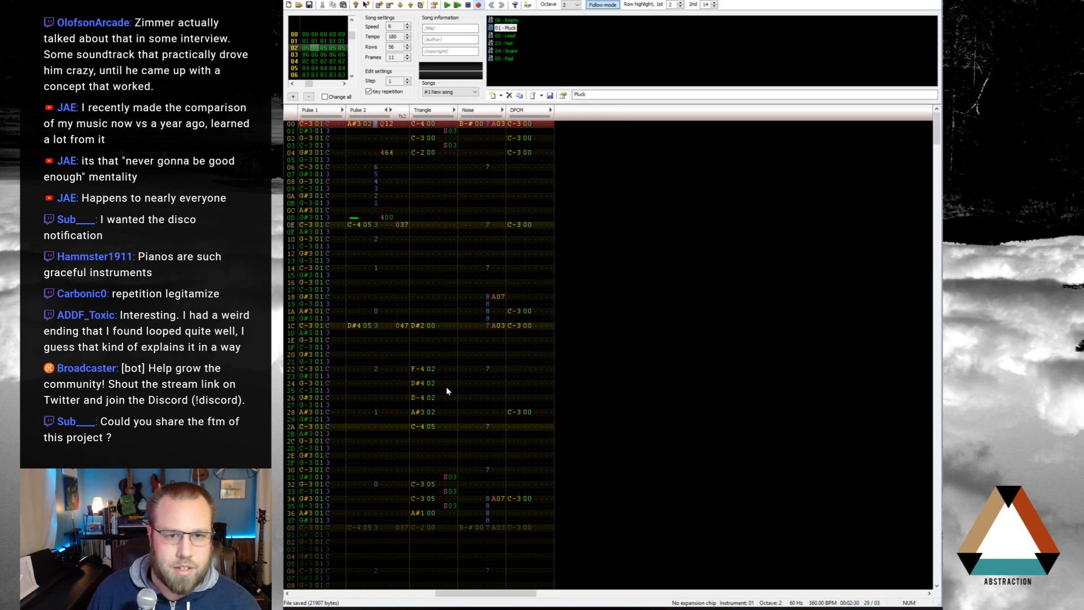
Step: Set the Pulse 2 volume to 7 on row 12 of frame 01 and turn edit mode off
key("Up")
key("Up")
key("Up")
key("Up")
key("Up")
key("Up")
key("Up")
key("Up")
key("Up")
key("Up")
key("Up")
key("Up")
key("Up")
key("Up")
key("Up")
key("Up")
key("Up")
key("Up")
key("Up")
key("Up")
key("Up")
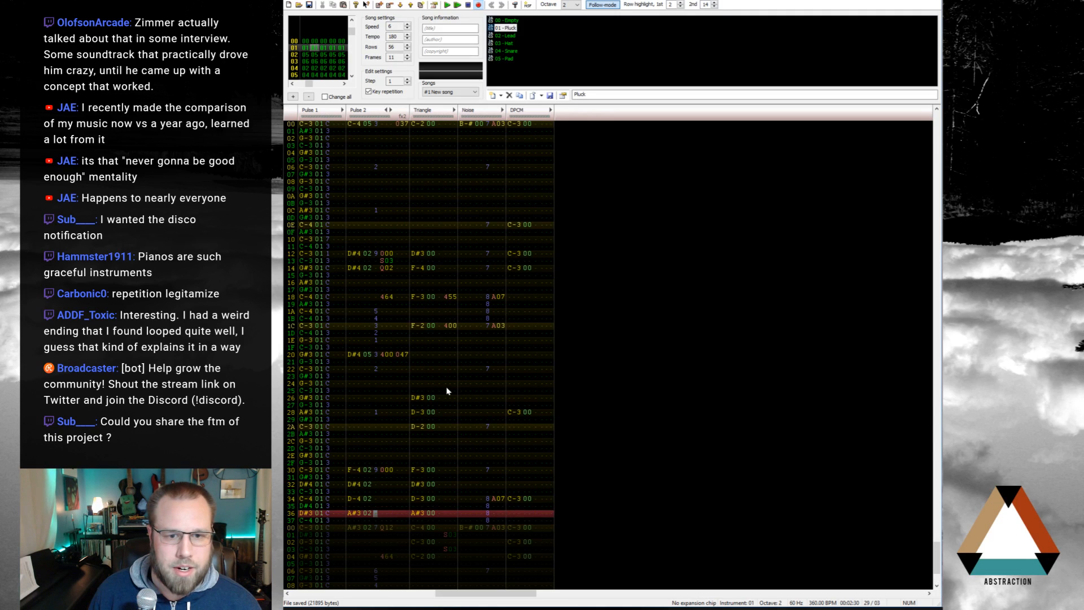
key("Up")
key("Up")
key("Up")
key("Up")
key("Up")
key("Up")
key("Up")
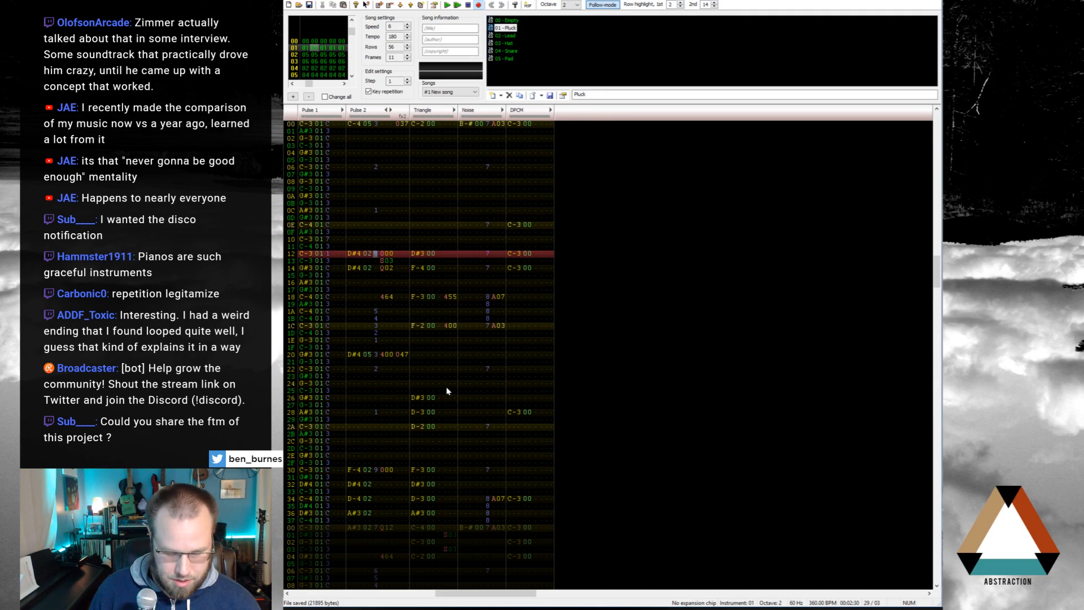
type("7")
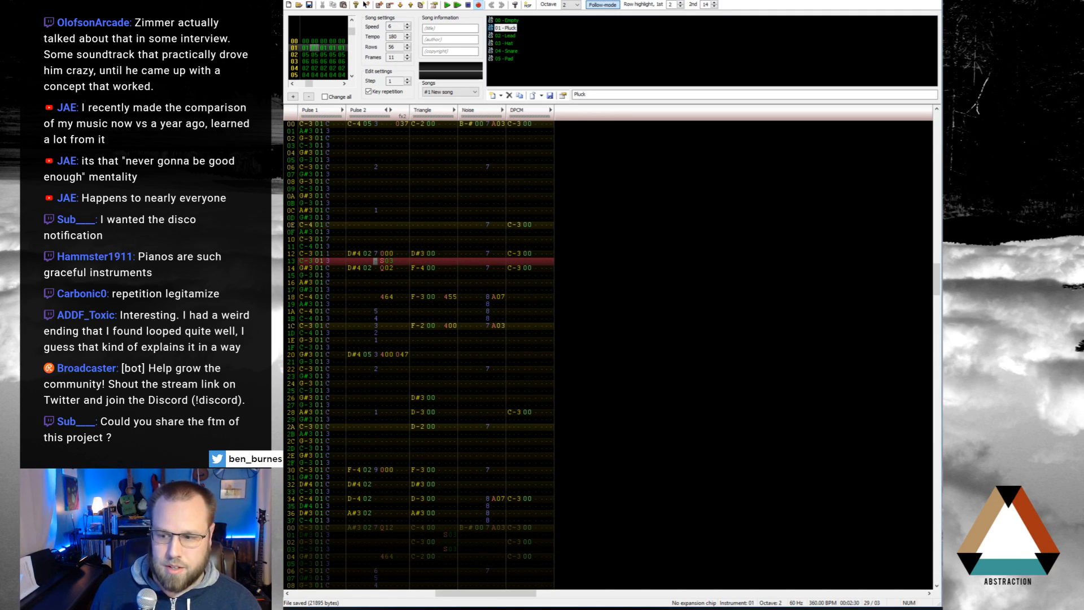
key("space")
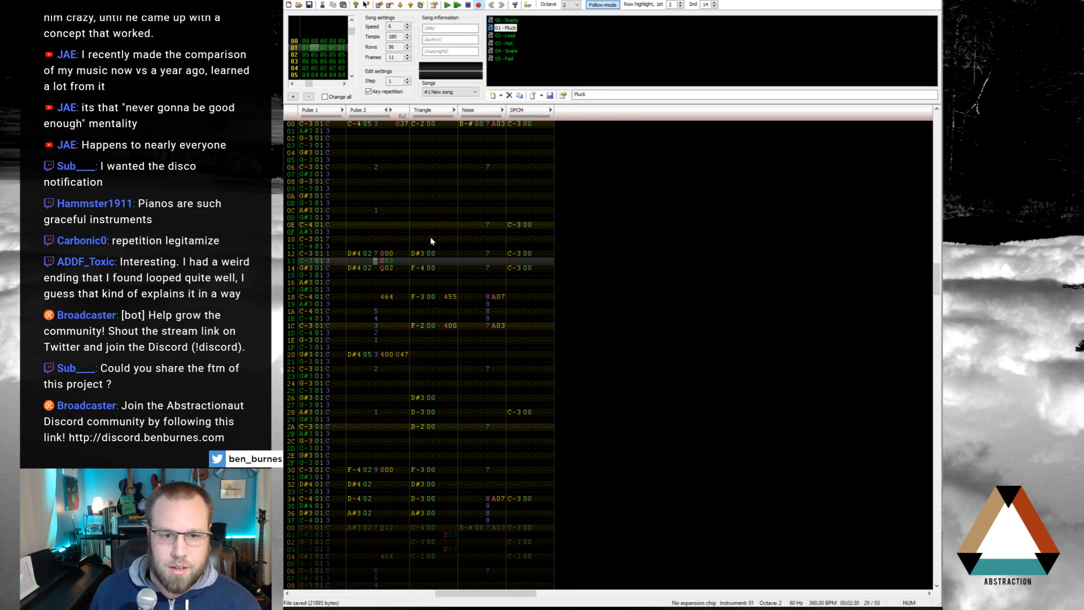
Step: Play the song from frame 00 and set the Pulse 2 volume to 7 on row 30 of frames 01 and 03
left_click(375, 125)
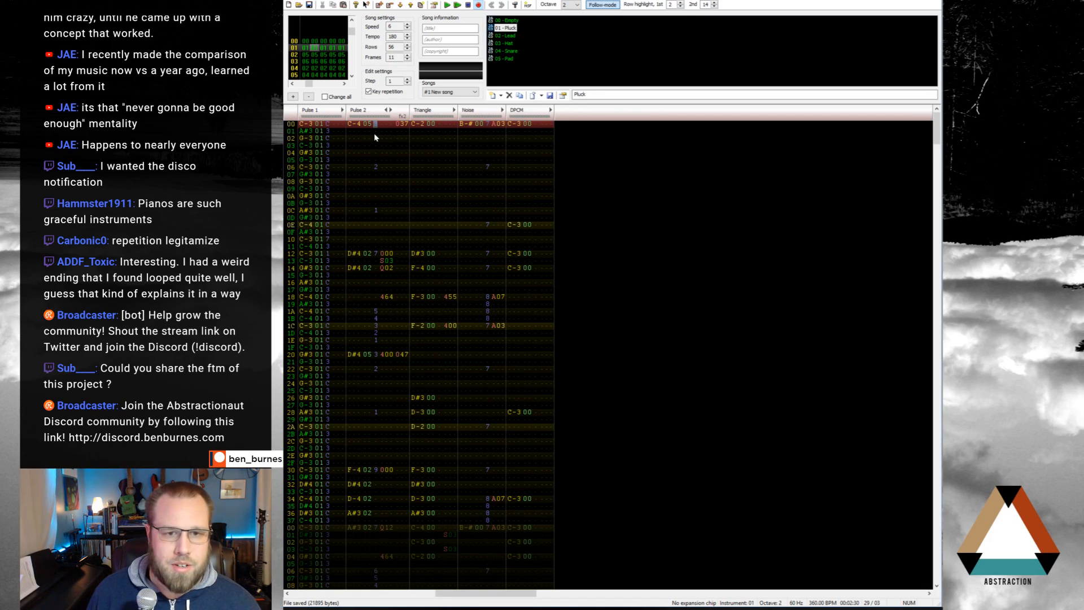
key("ctrl+Left")
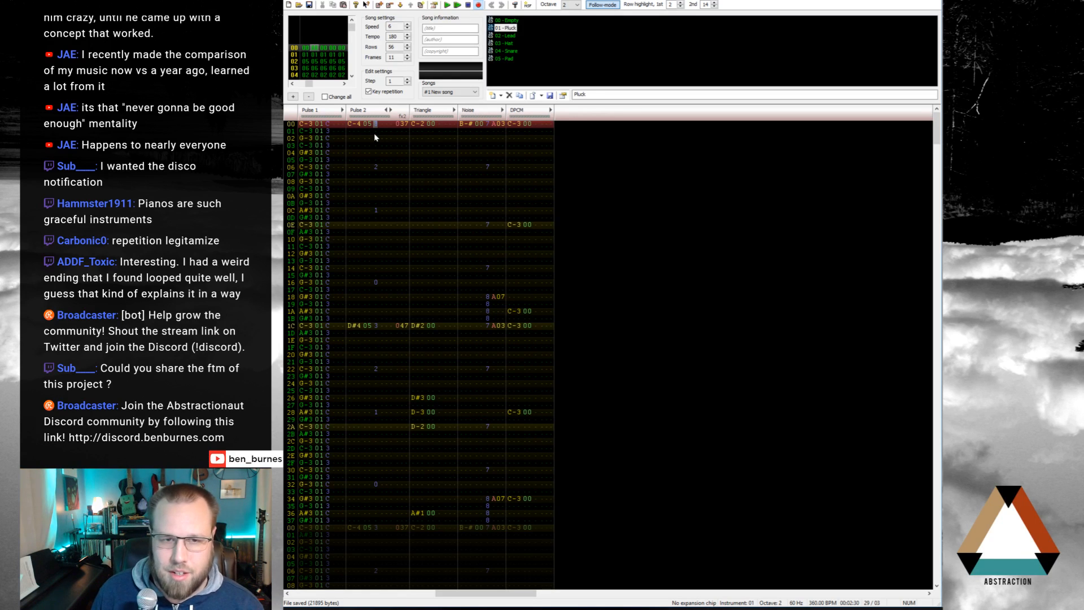
key("Return")
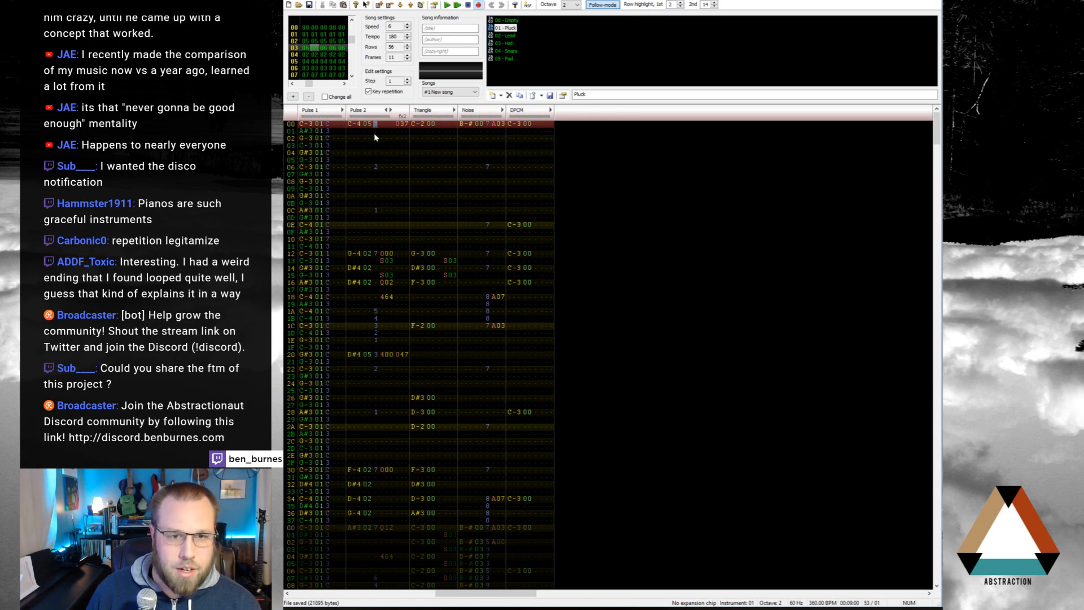
key("ctrl+Left")
key("ctrl+Left")
key("ctrl+Left")
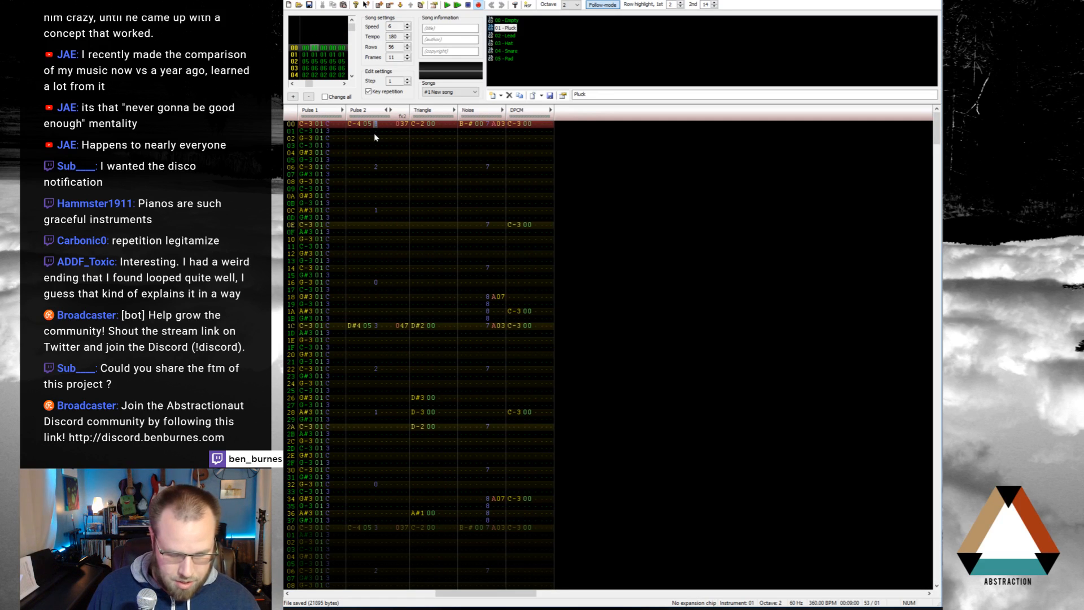
Step: Look through the patterns from frame 00 to frame 05 to review the Pulse 2 volumes
key("Page_Down")
key("Page_Down")
key("Page_Down")
key("Page_Down")
key("Page_Down")
key("Page_Down")
key("Page_Down")
key("Page_Down")
key("Page_Down")
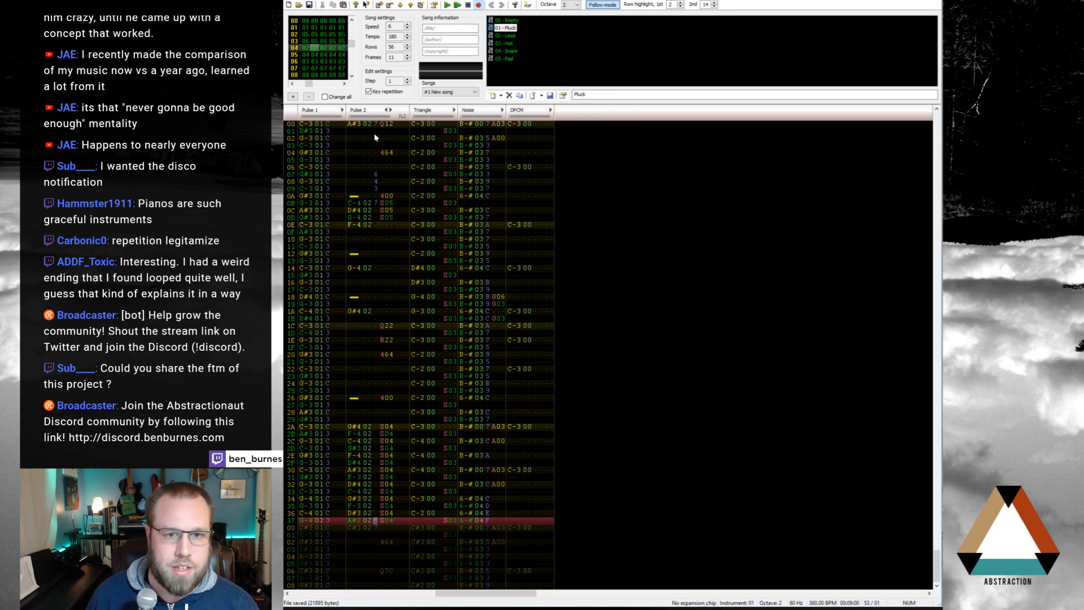
key("Page_Down")
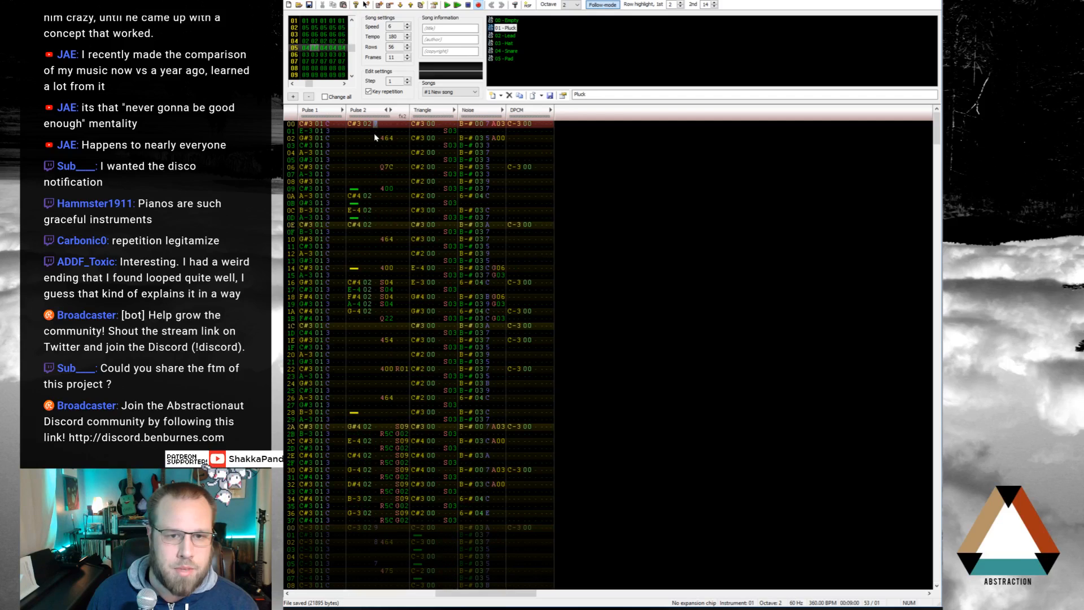
Step: Return to frame 00 and play the whole song through its loop back to the start
key("Page_Up")
key("Page_Up")
key("Page_Up")
key("Page_Up")
key("Page_Up")
key("Page_Up")
key("Page_Up")
key("Page_Up")
key("Page_Up")
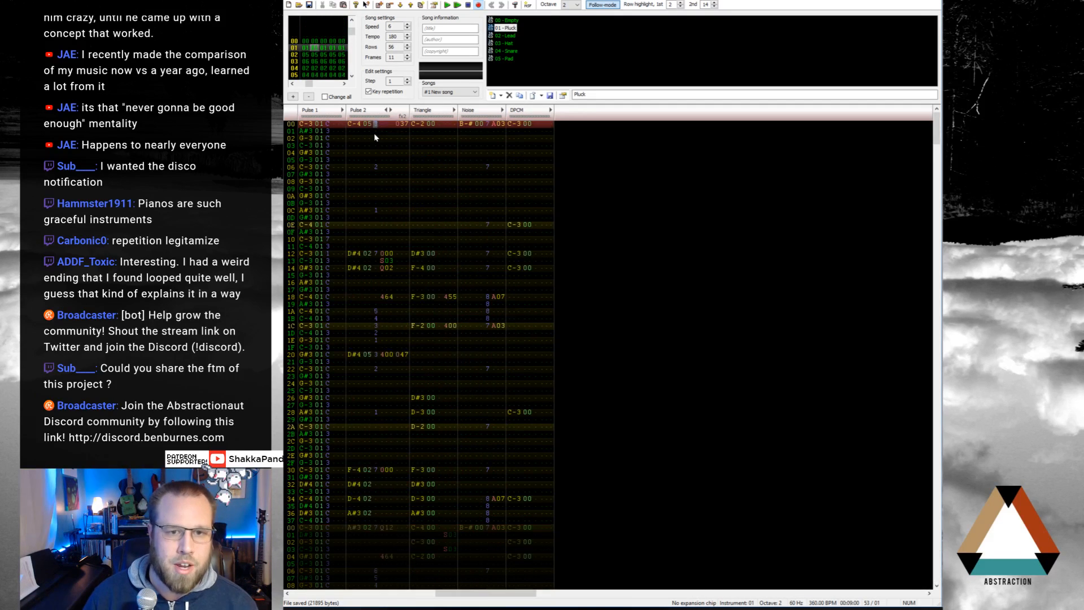
key("Page_Up")
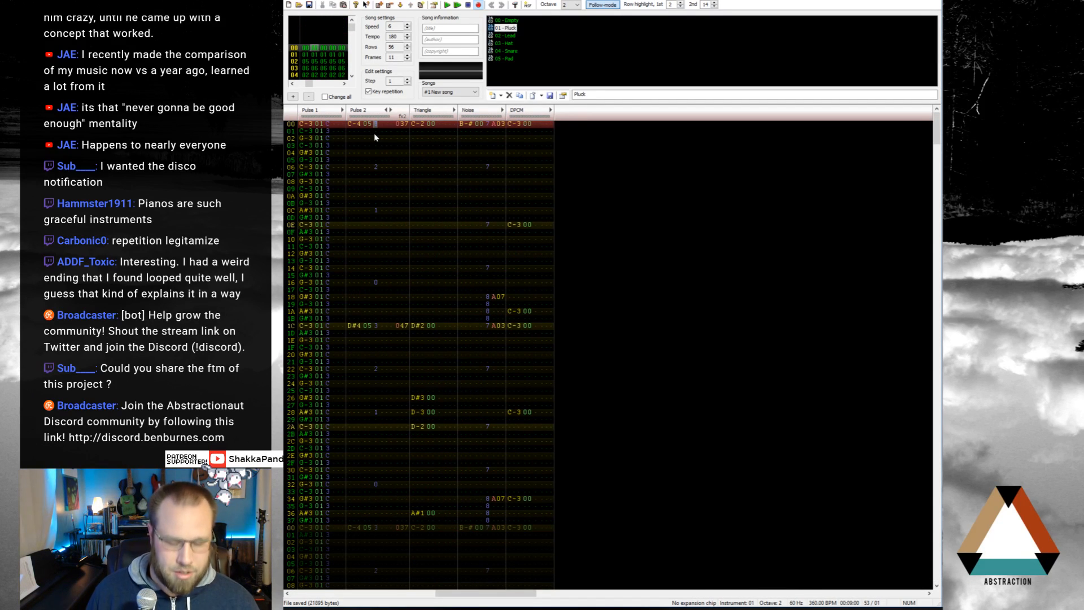
key("Return")
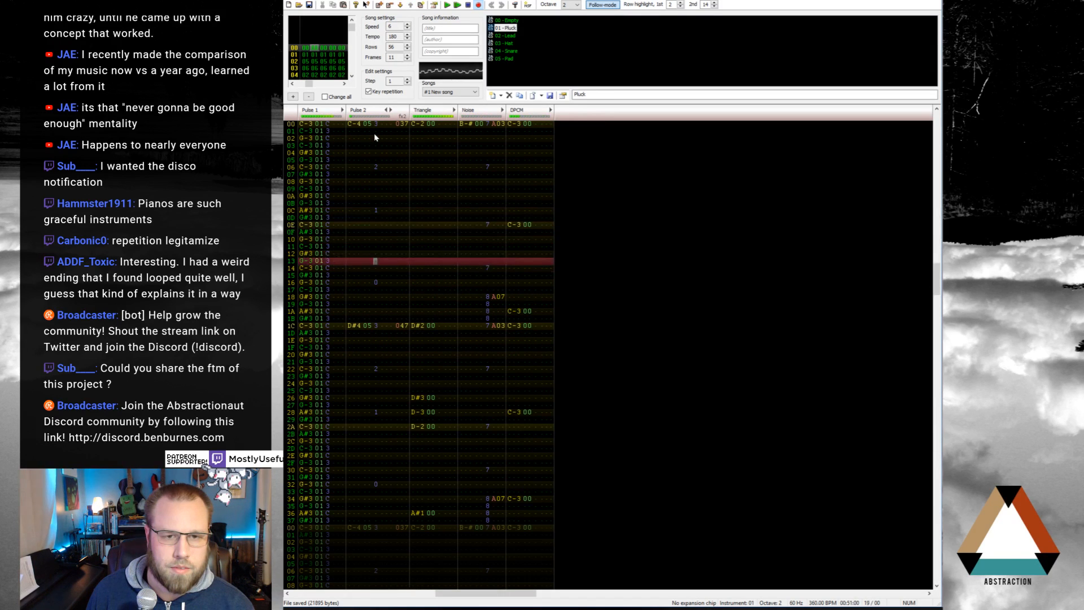
key("Return")
Step: Play frame 0A from its first row through the jump back to frame 00
key("Home")
key("ctrl+Left")
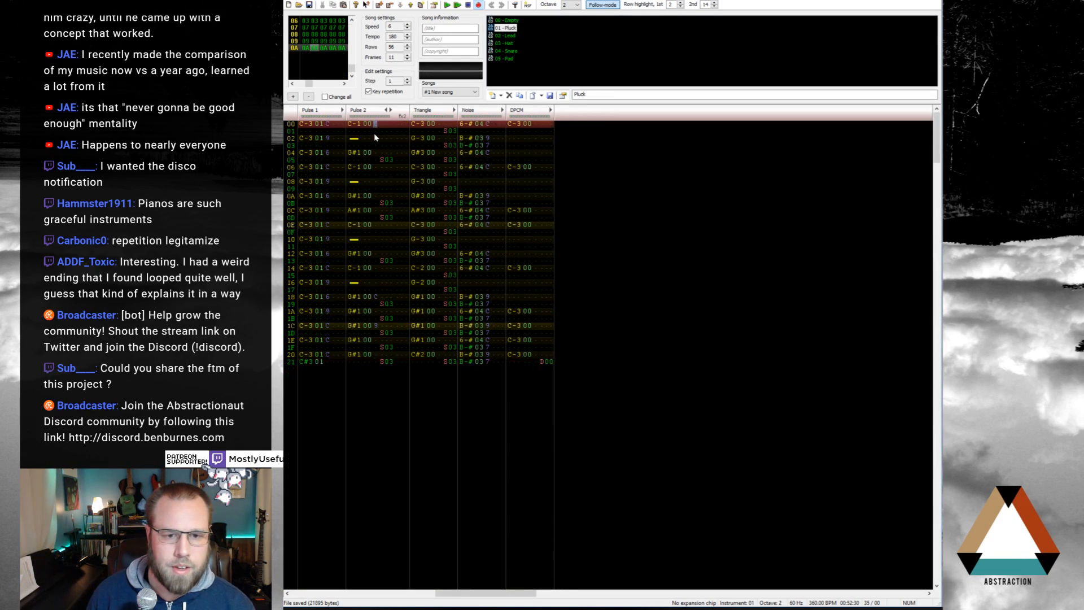
key("Return")
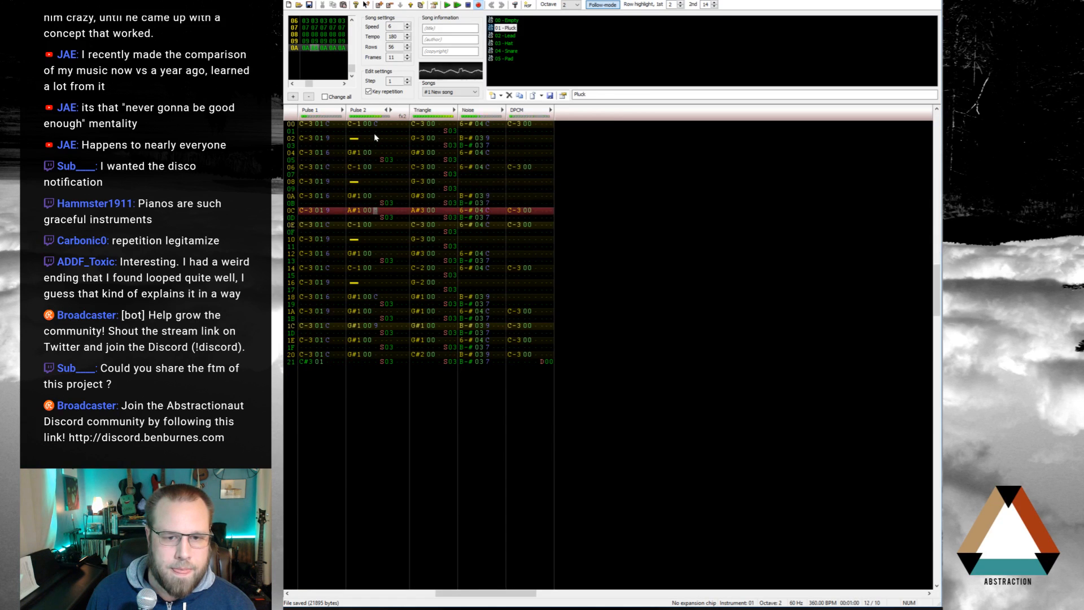
key("Return")
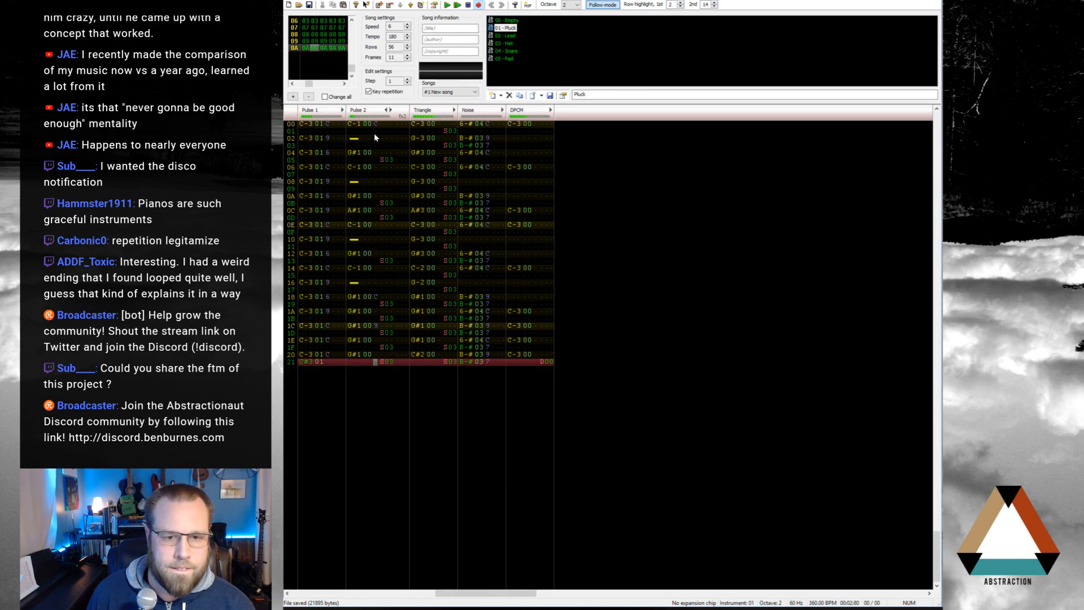
Step: Examine the Pulse 2 effects on rows 1B to 21 of frame 0A, continuing into frame 00's first row
key("Up")
key("Up")
key("Up")
key("Up")
key("Up")
key("Up")
key("Right")
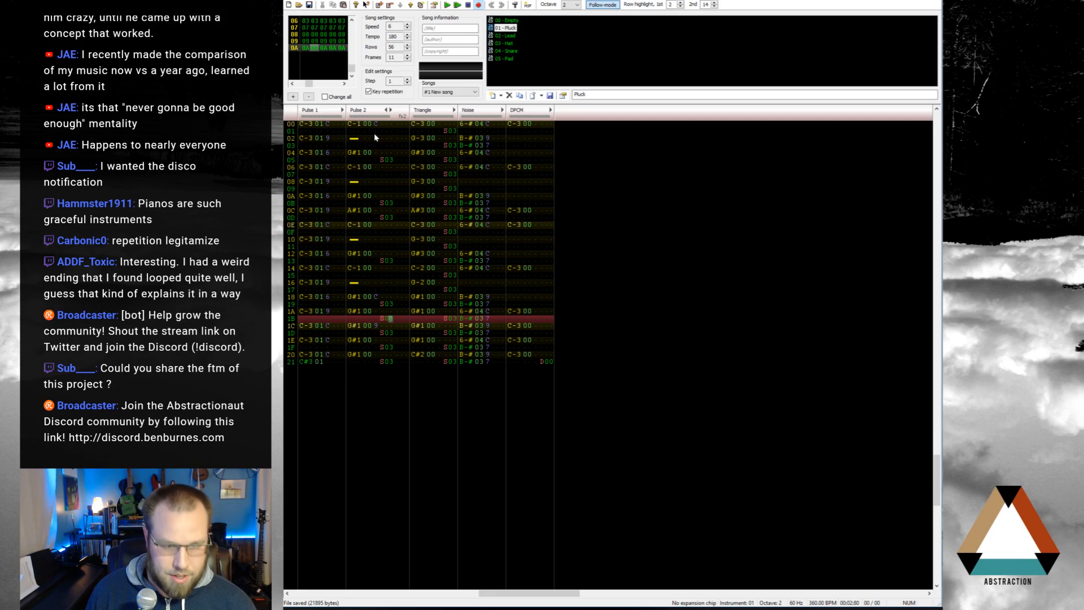
key("Down")
key("Down")
key("Down")
key("Down")
key("Down")
key("Down")
key("Down")
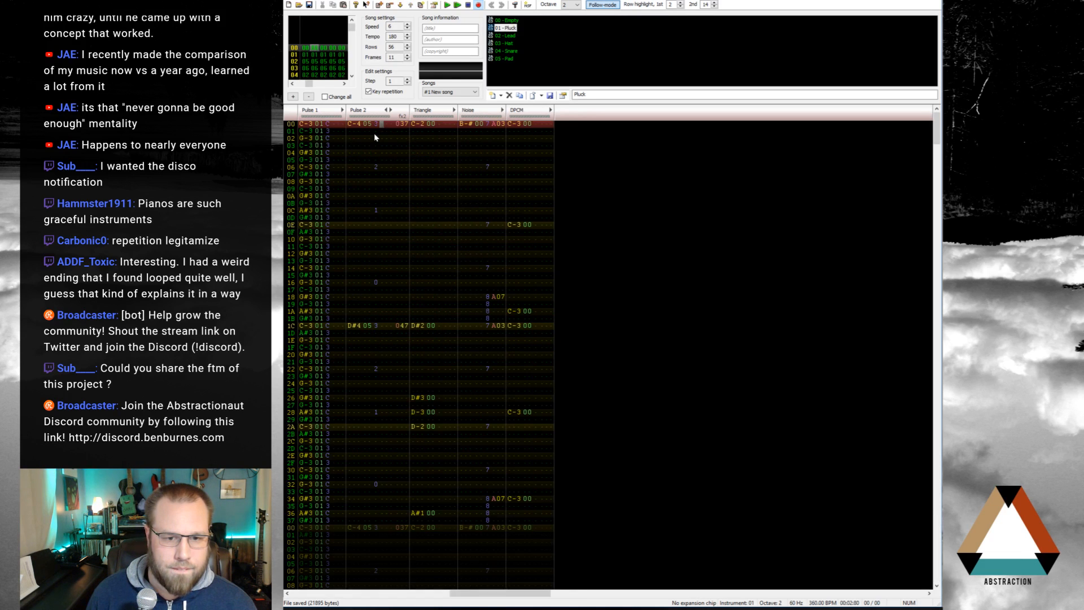
Step: Play the song from row 20 of frame 0A across the jump back into frame 00
key("Left")
key("Up")
key("Left")
key("Left")
key("Left")
key("Left")
key("Right")
key("Down")
key("Up")
key("Up")
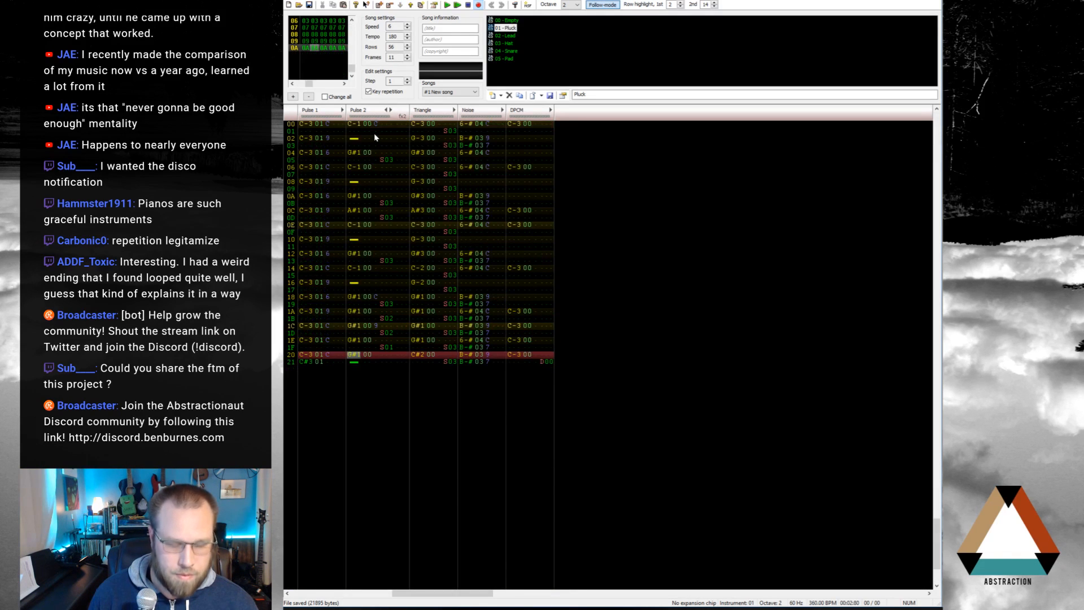
key("Return")
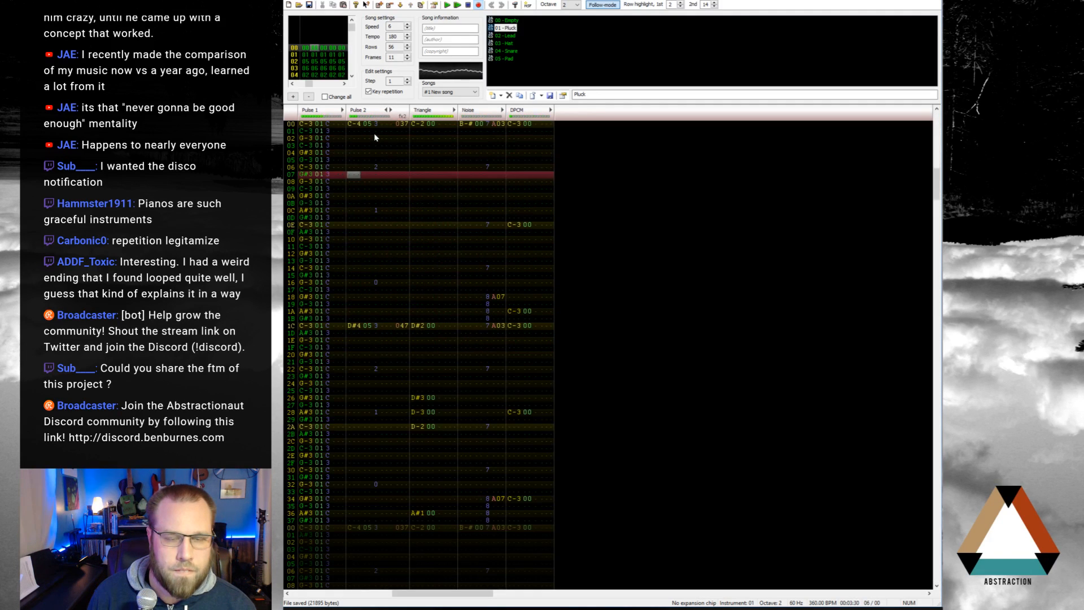
Step: Replay frame 0A from its first row through the loop, also with only the Pulse 2 channel unmuted
key("Return")
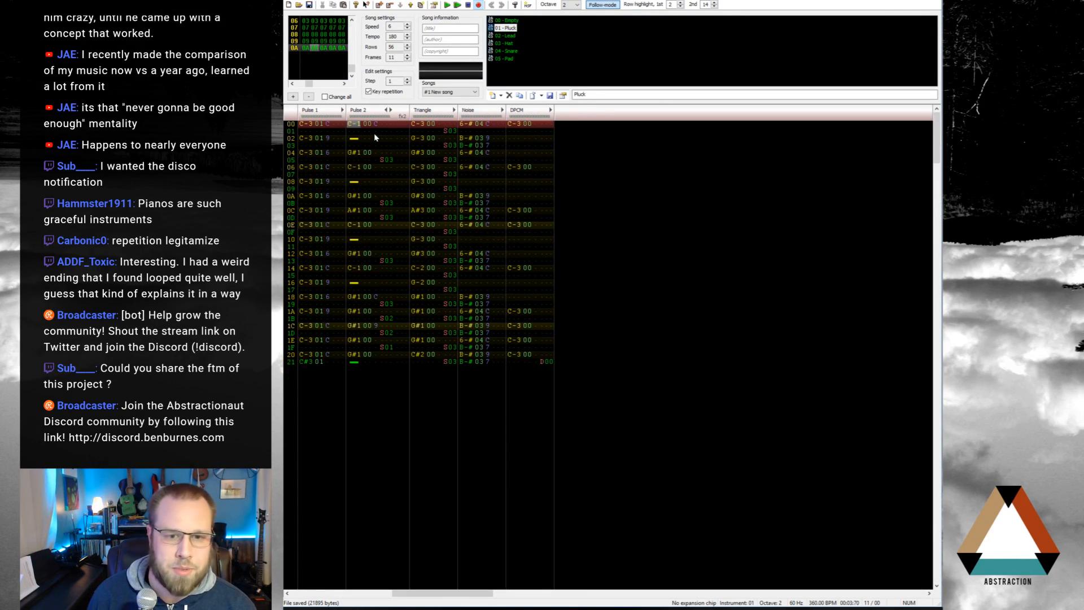
key("Return")
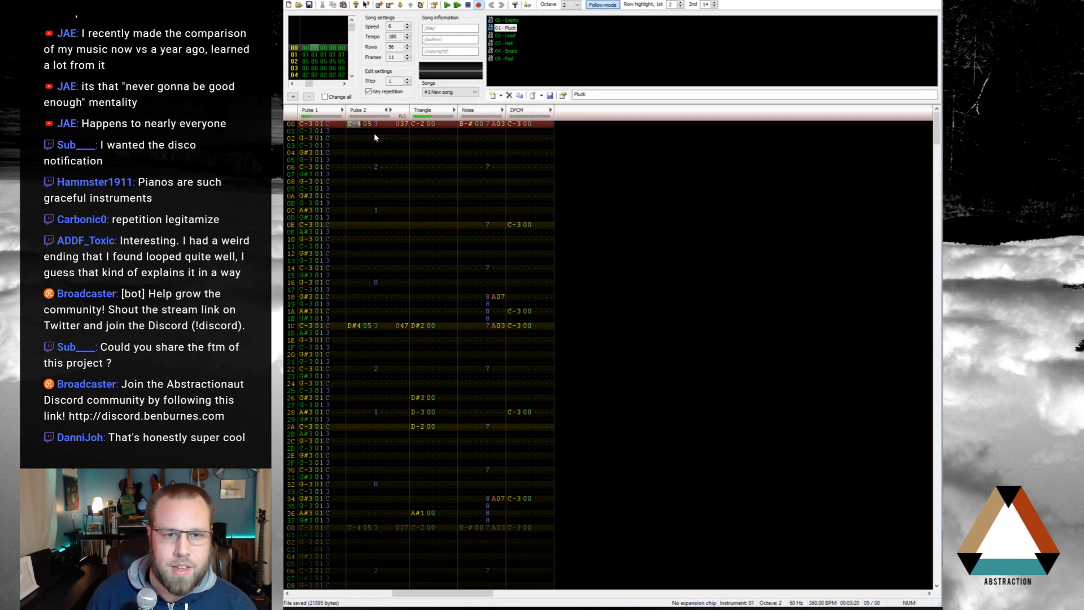
key("Return")
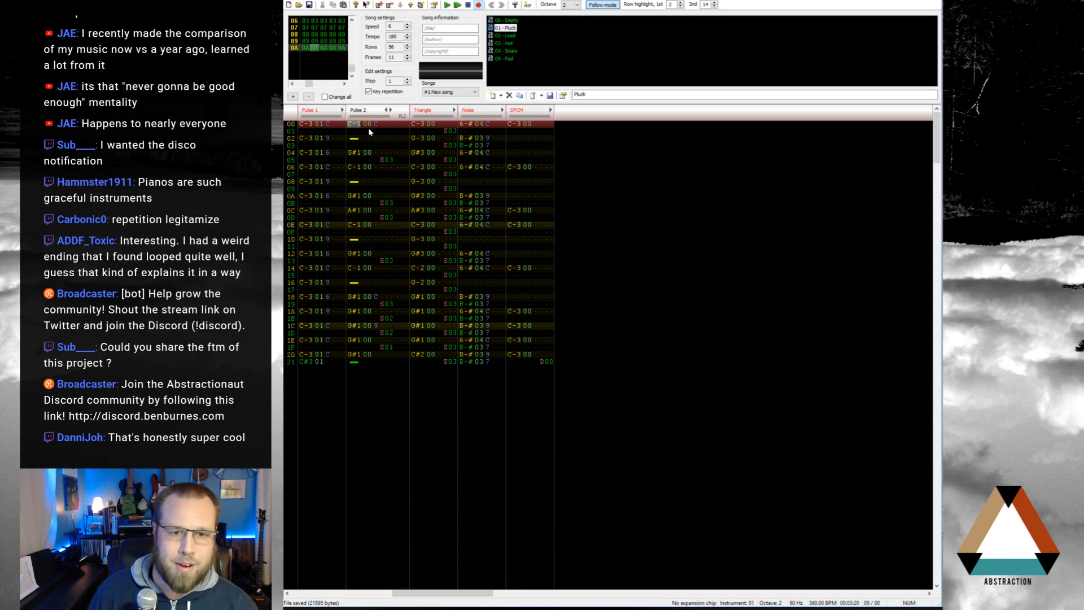
key("Return")
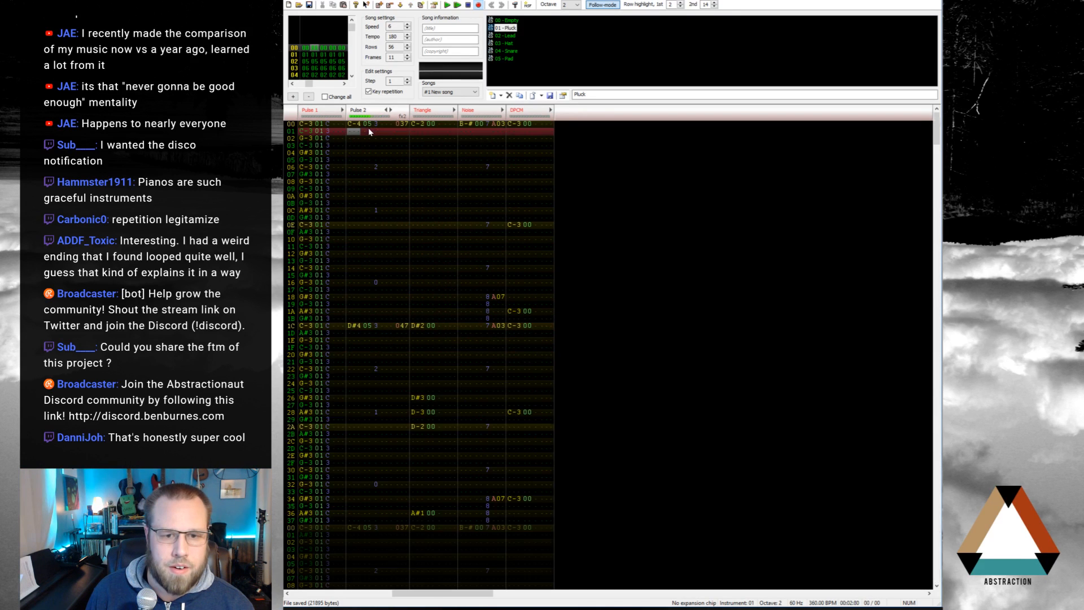
Step: Set the Pulse 2 volume on row 1C of frame 0A to C and play the frame from its first row
key("Up")
key("Up")
key("Up")
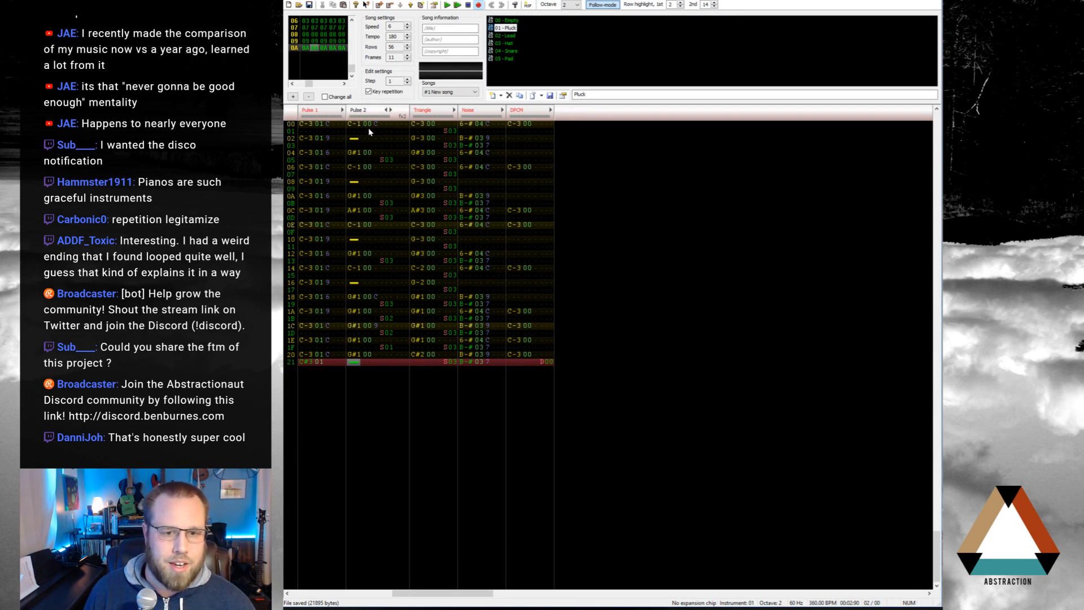
key("Up")
key("Up")
key("Up")
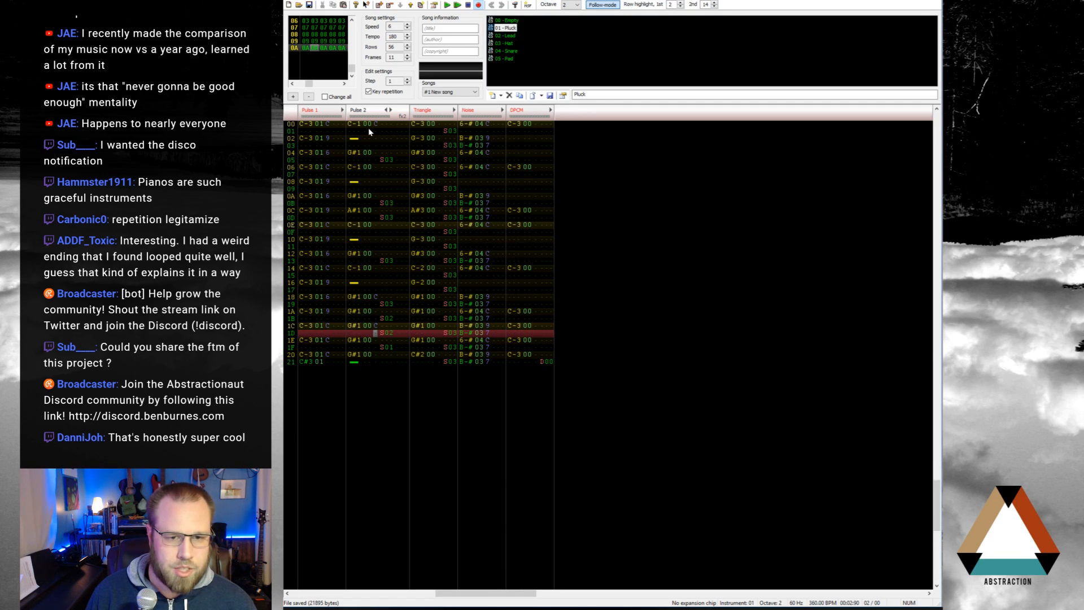
left_click(368, 127)
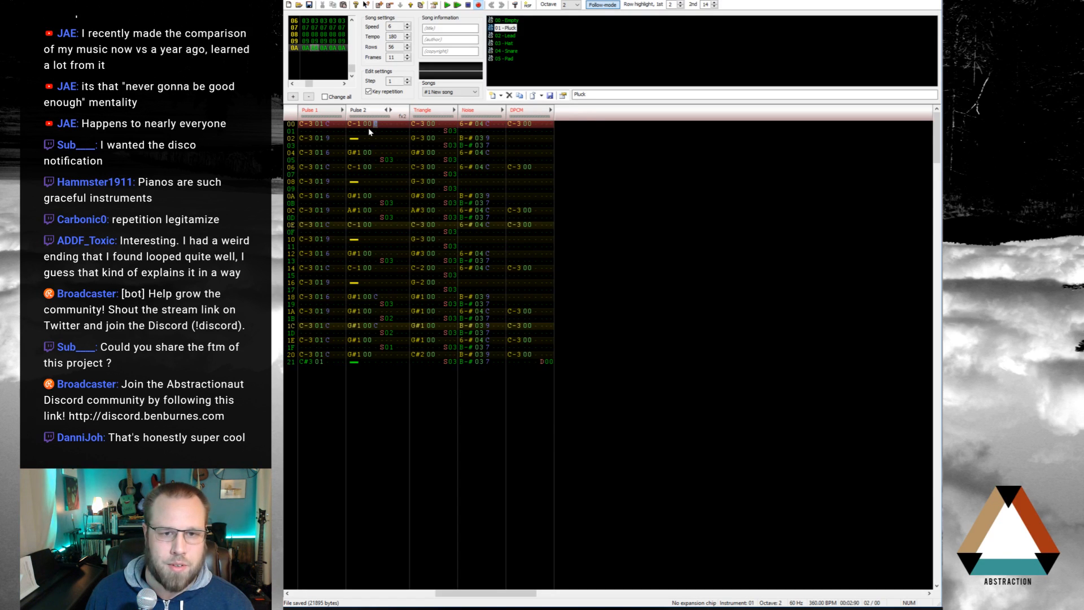
key("Return")
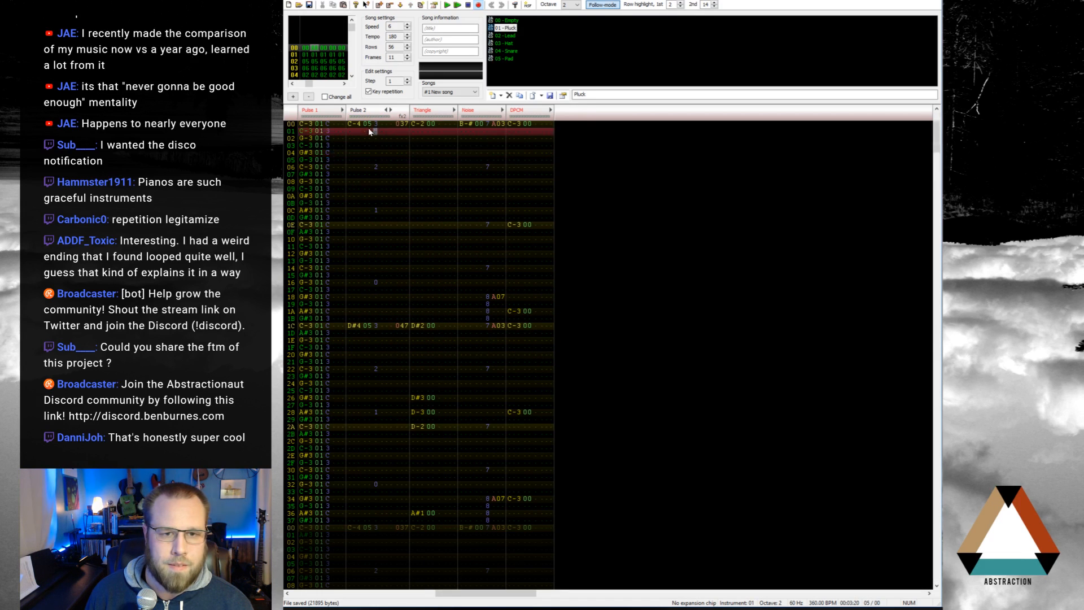
Step: Set the Pulse 2 volumes on rows 1A, 1C, 1E and 20 of frame 0A to B, A, 9 and 8, and play the result
key("Down")
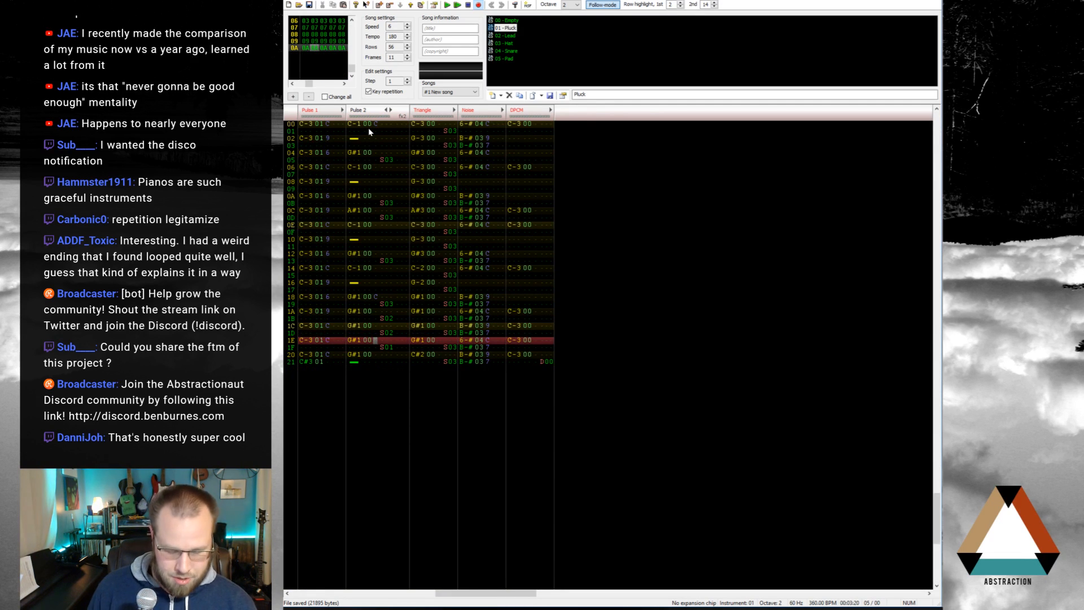
key("Up")
key("Up")
key("Up")
key("Up")
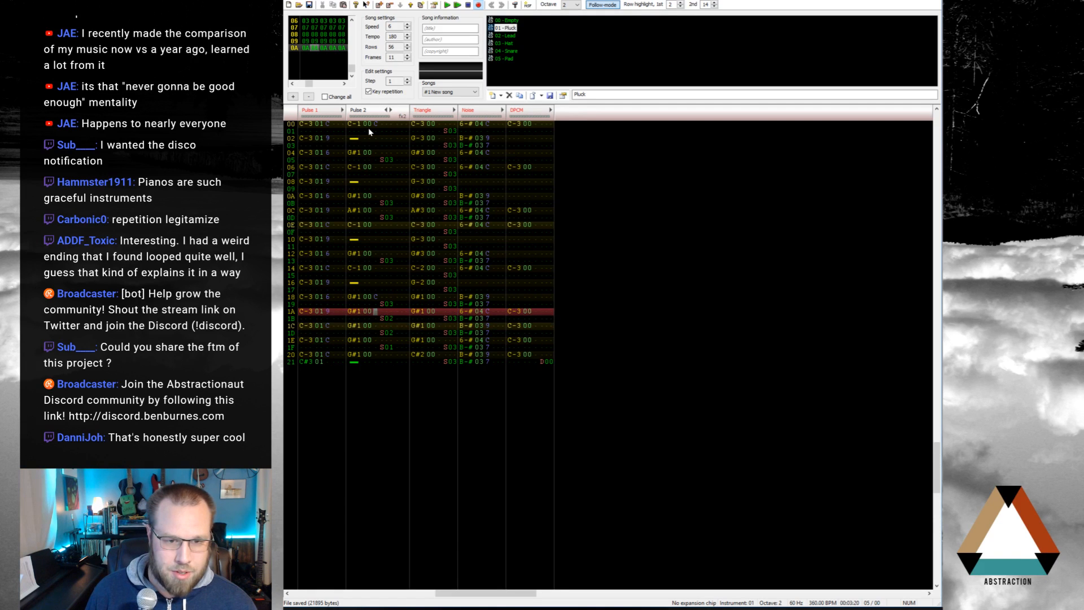
key("Down")
key("Up")
type("b")
key("Down")
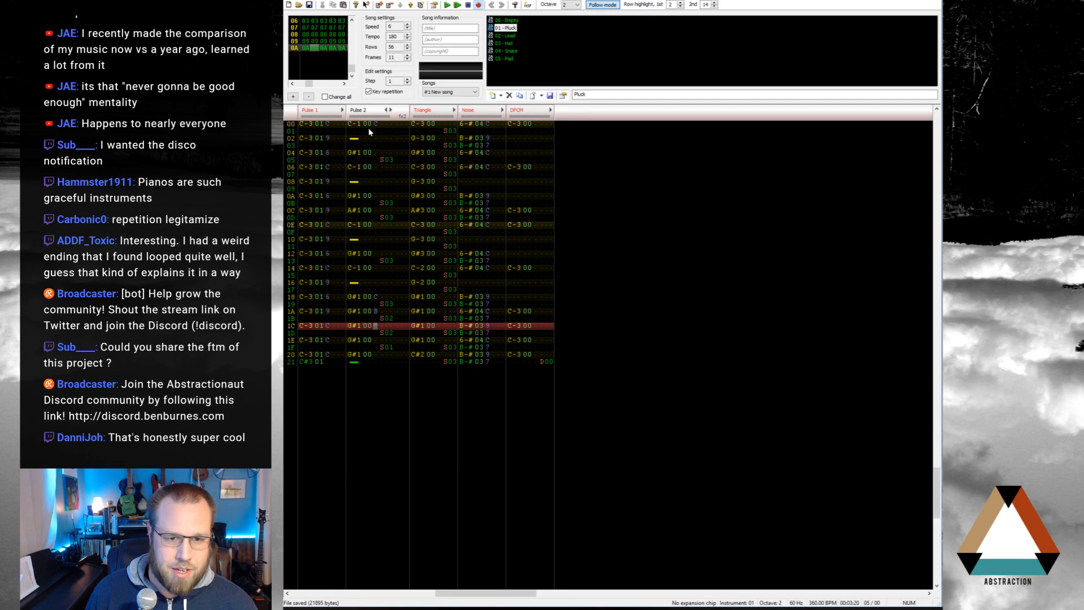
type("a")
key("Down")
type("9")
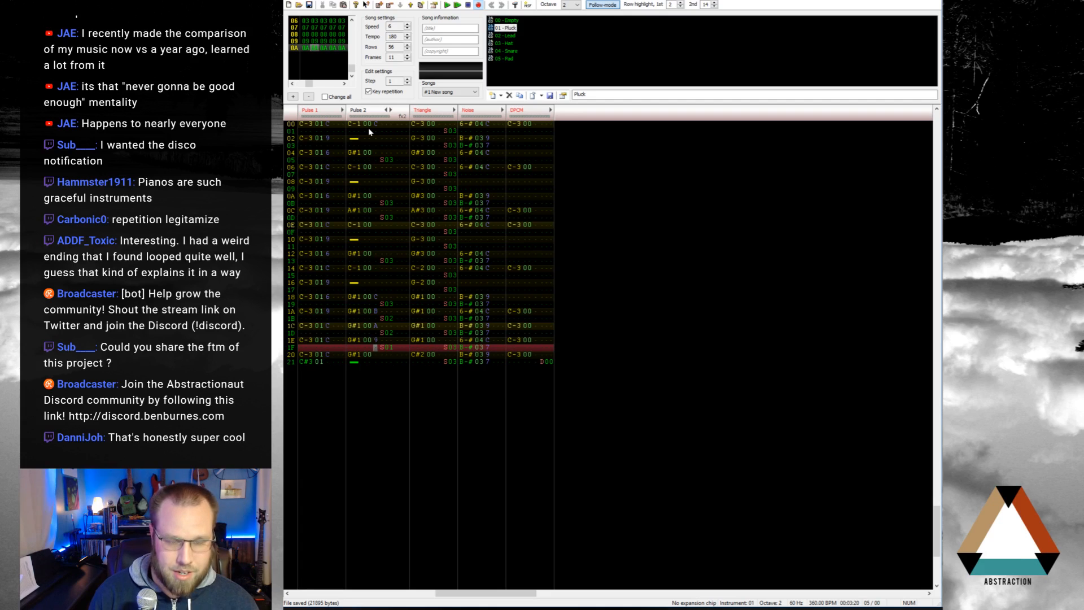
key("Down")
type("8")
key("Return")
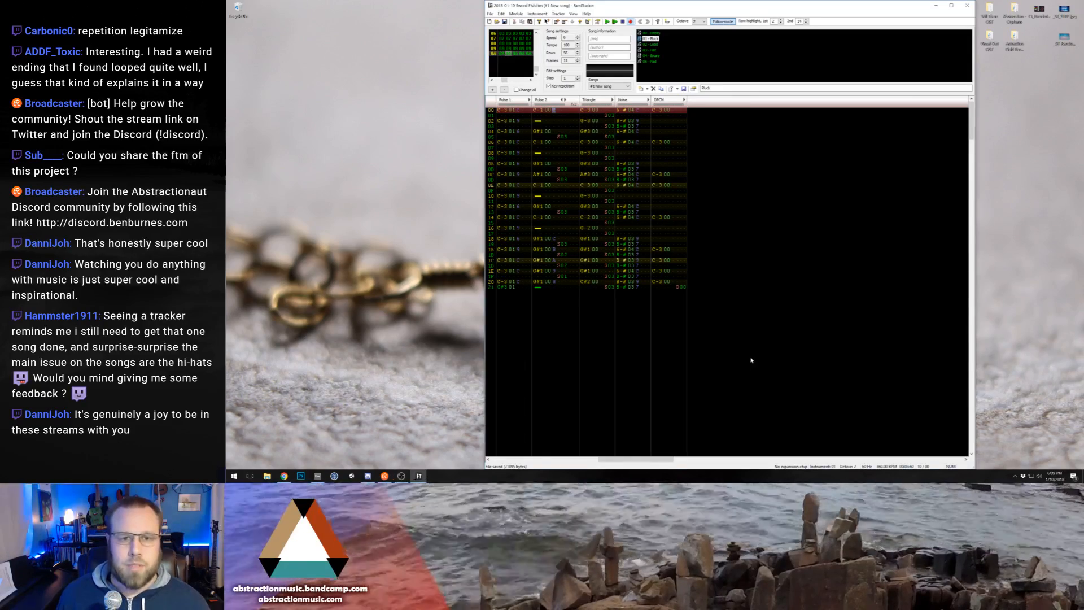
Step: Export the song with all channels as the WAV file 2018-01-10 Sword Fish_PREMASTER on the desktop
left_click(491, 14)
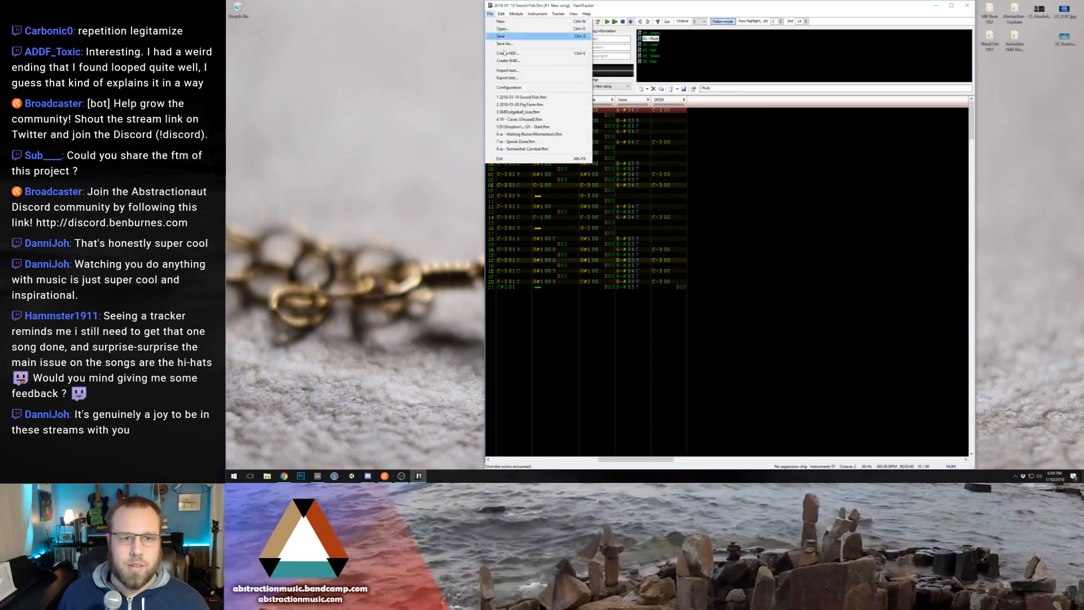
left_click(511, 63)
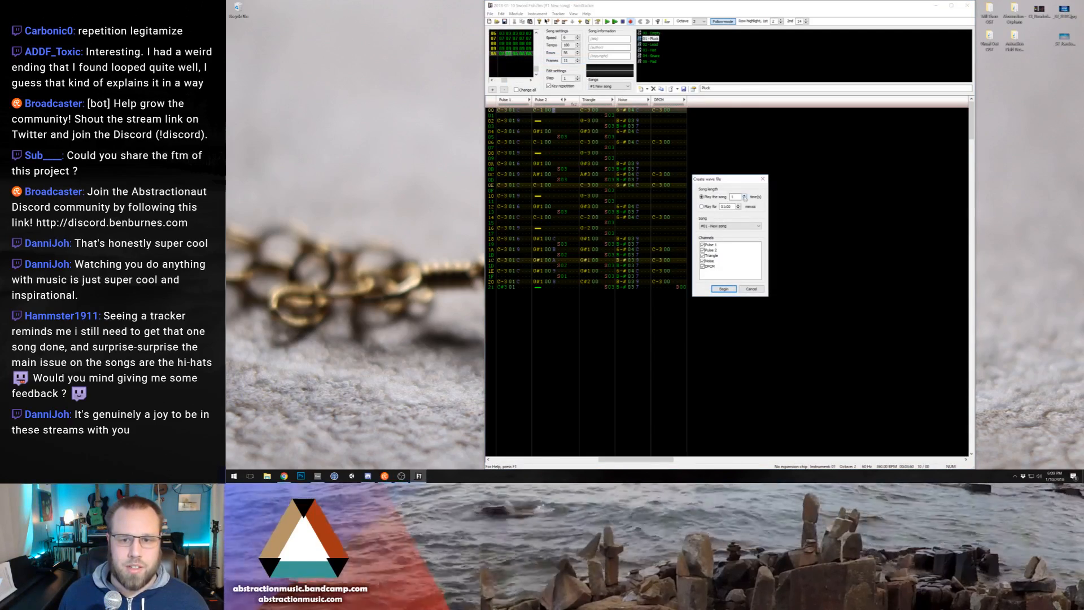
left_click(725, 289)
left_click(519, 76)
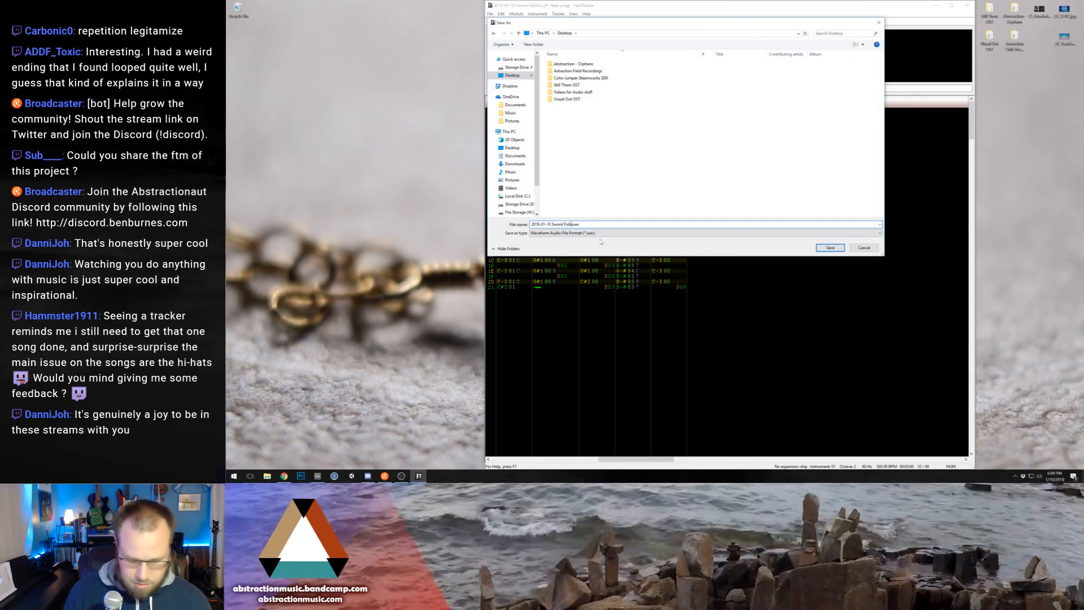
key("Return")
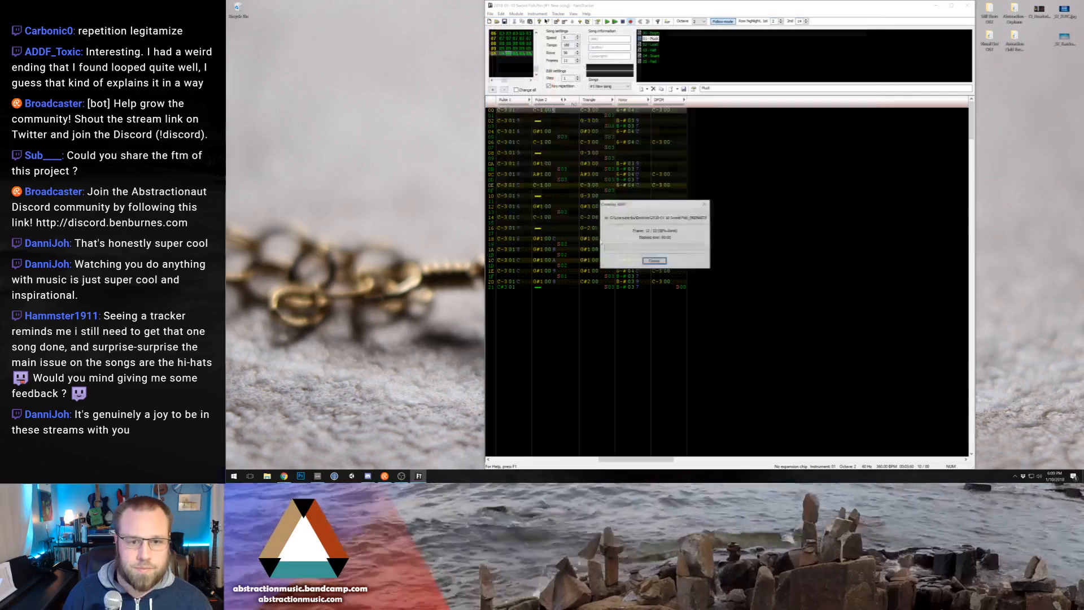
left_click(654, 260)
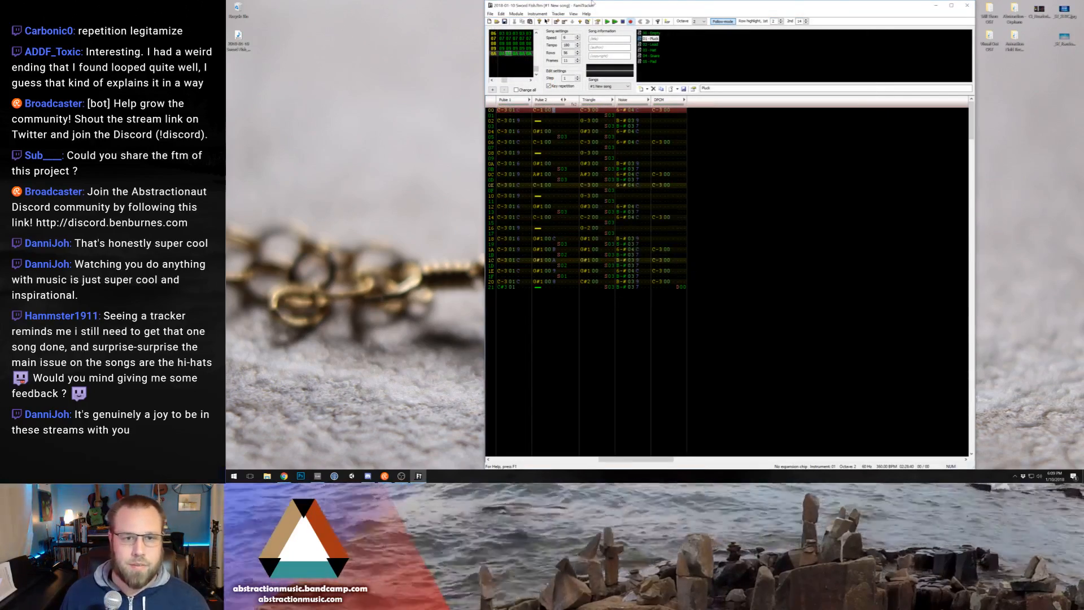
Step: Close the tracker and copy the song's .ftm file from Dropbox's FamiTracker Projects folder, Two Hour Track Challenge, to the desktop
left_click(966, 7)
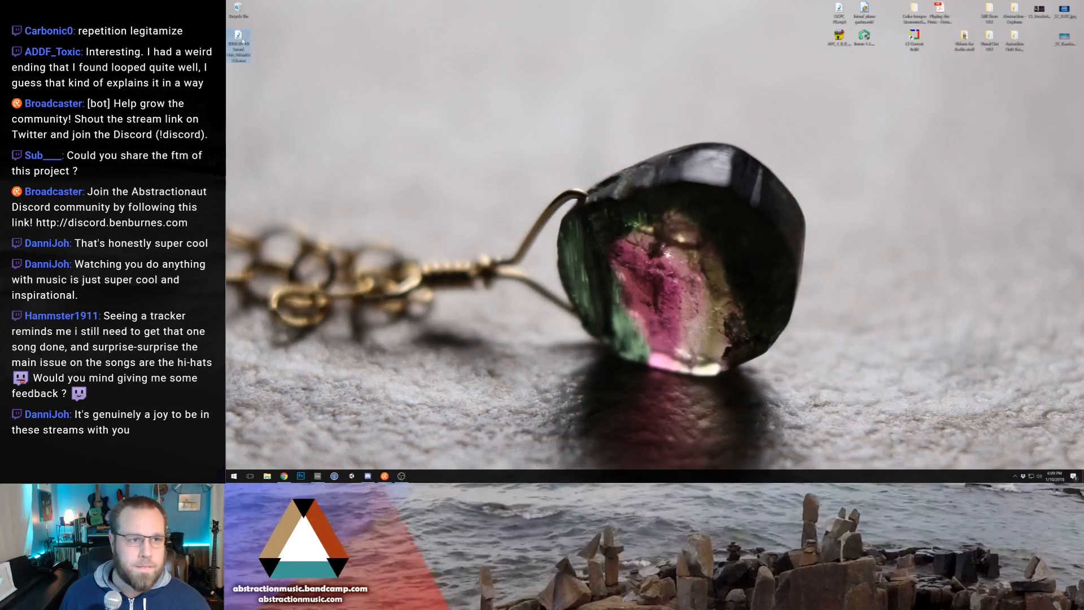
double_click(1023, 478)
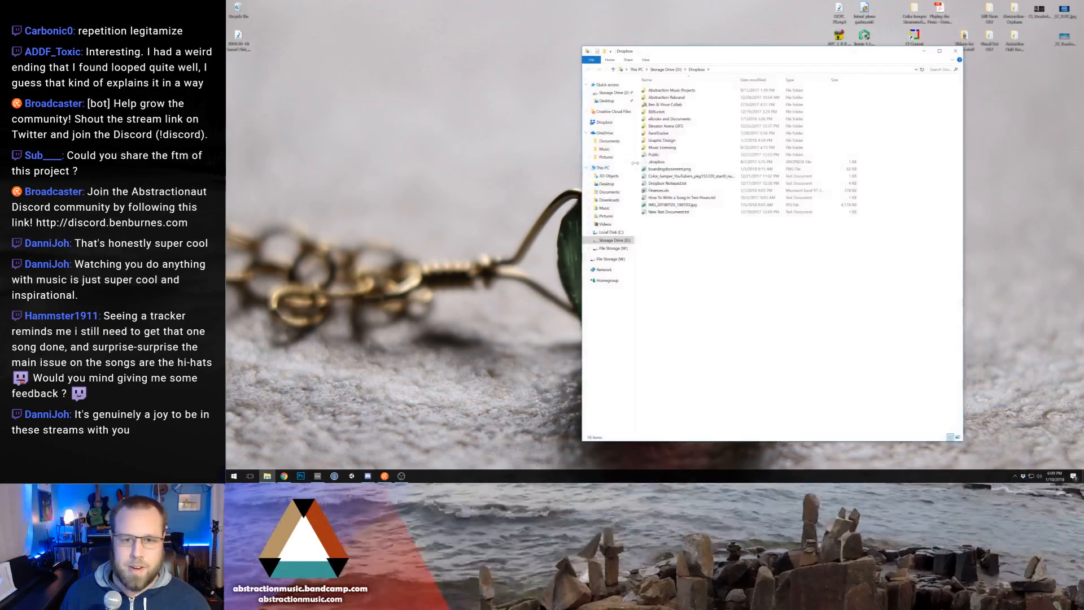
double_click(654, 140)
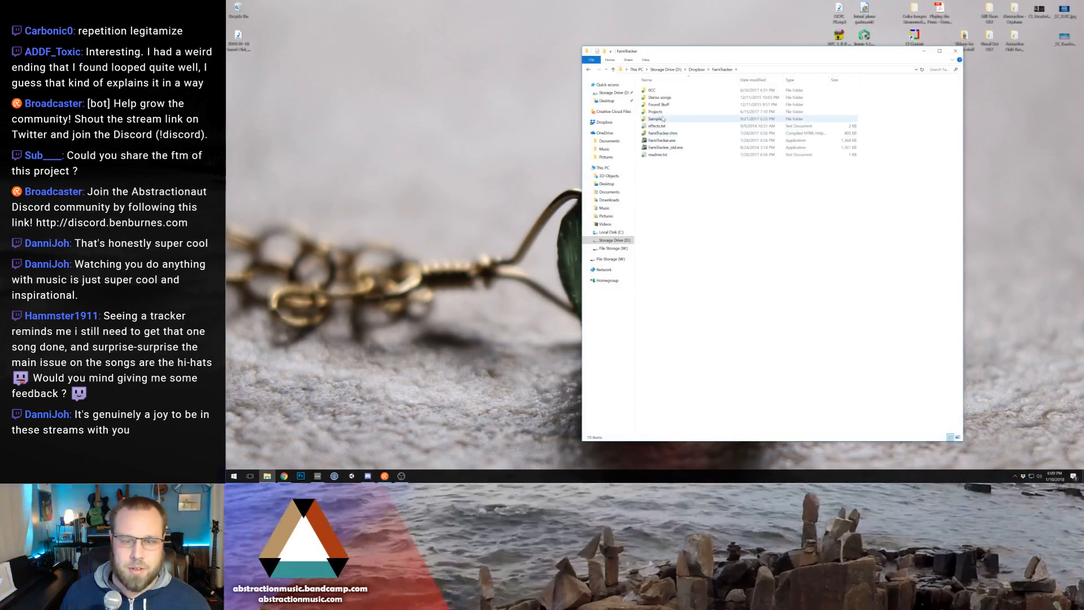
double_click(654, 111)
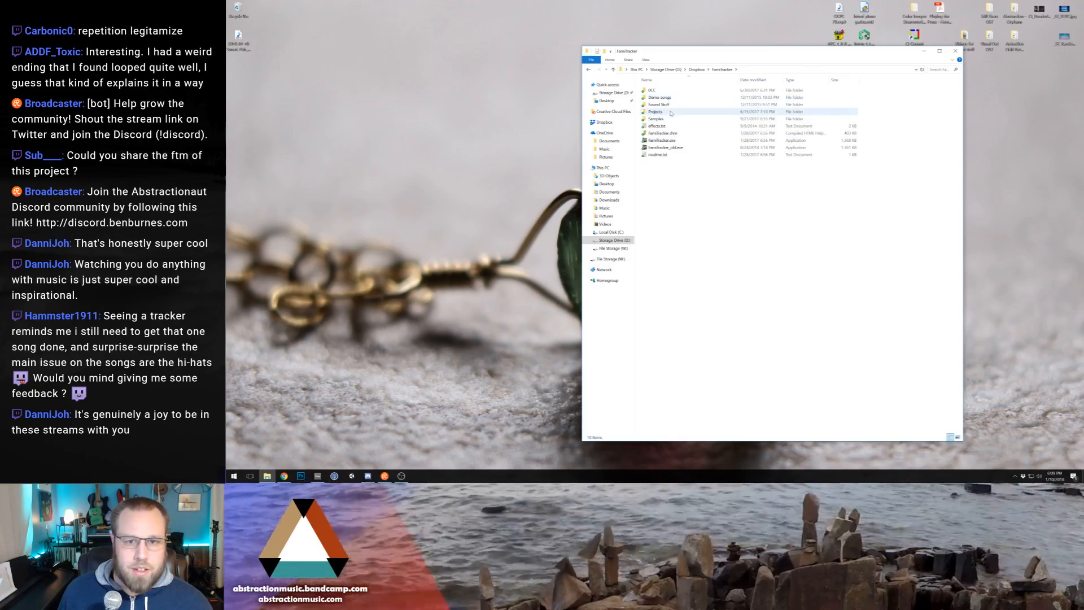
double_click(666, 119)
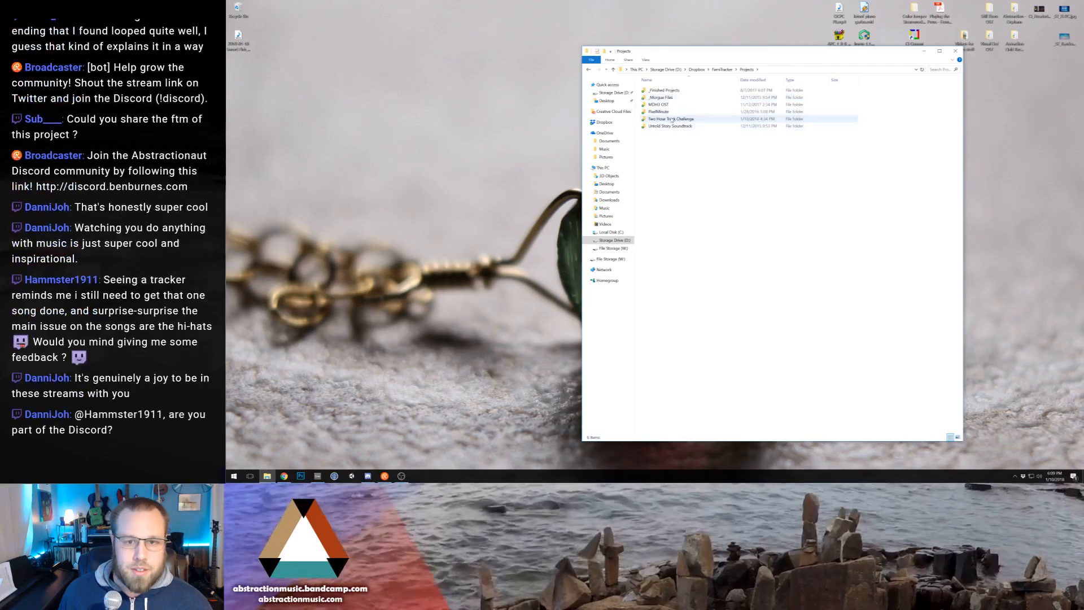
left_click_drag(657, 133, 248, 121)
left_click(955, 51)
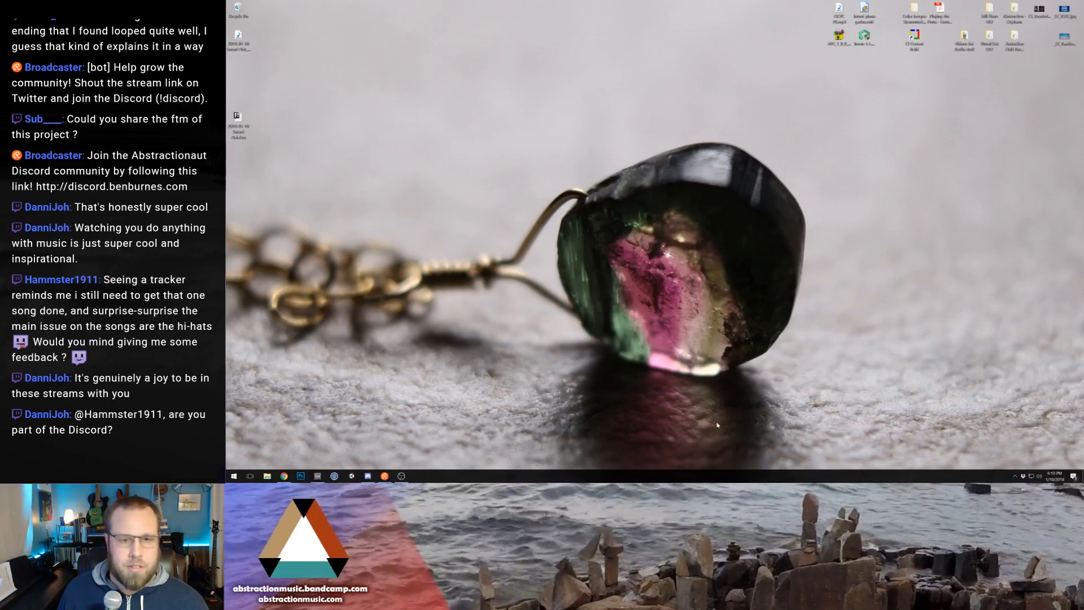
left_click_drag(238, 117, 238, 90)
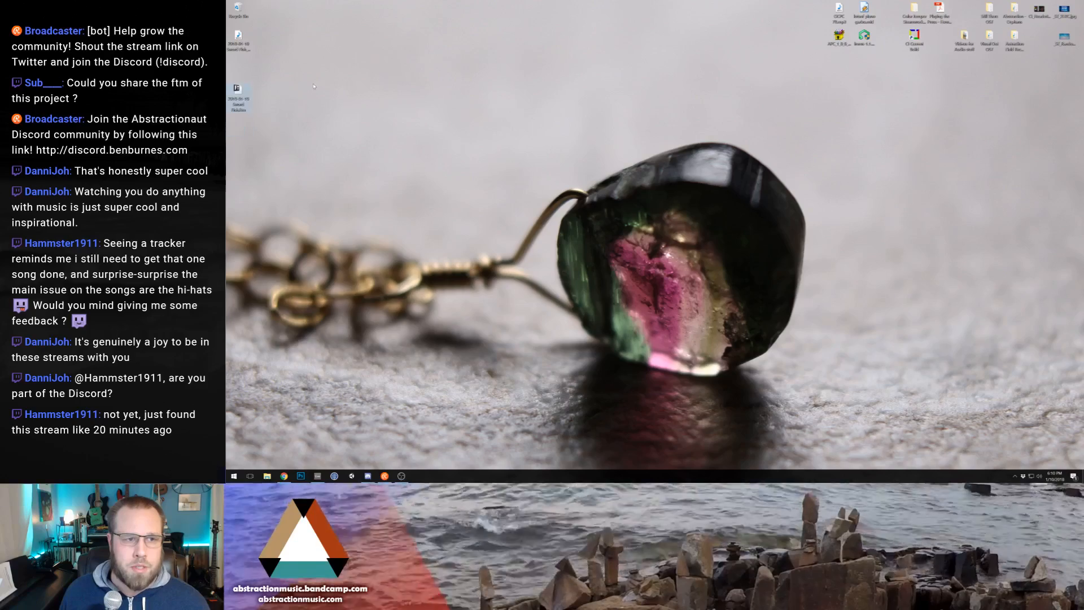
Step: Switch to Ableton Live, import the exported PREMASTER WAV onto a new audio track and move its clip to about bar 9
left_click(318, 479)
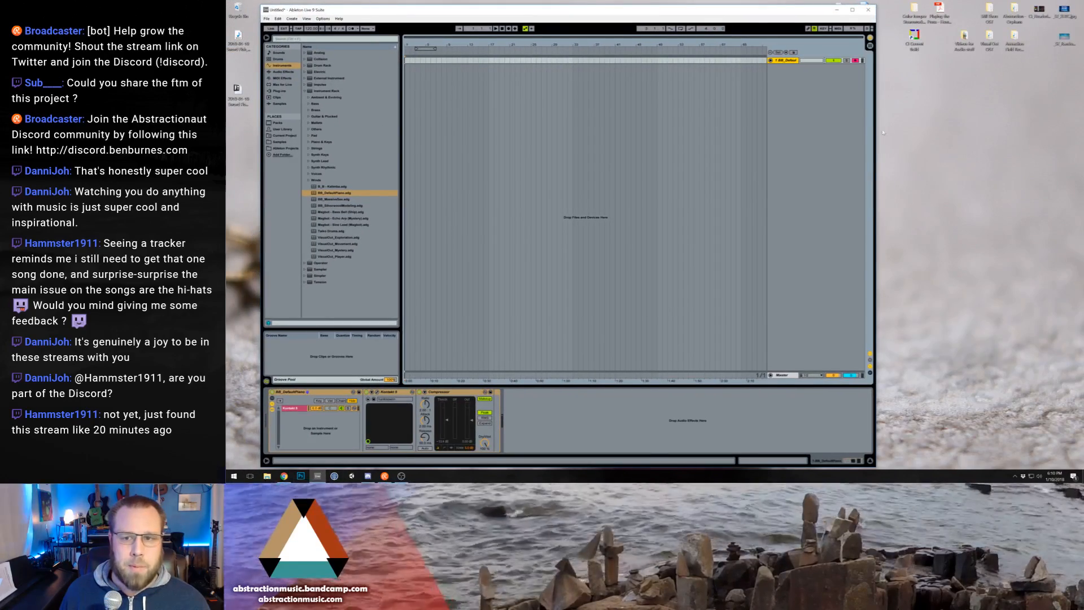
left_click_drag(875, 127, 1032, 126)
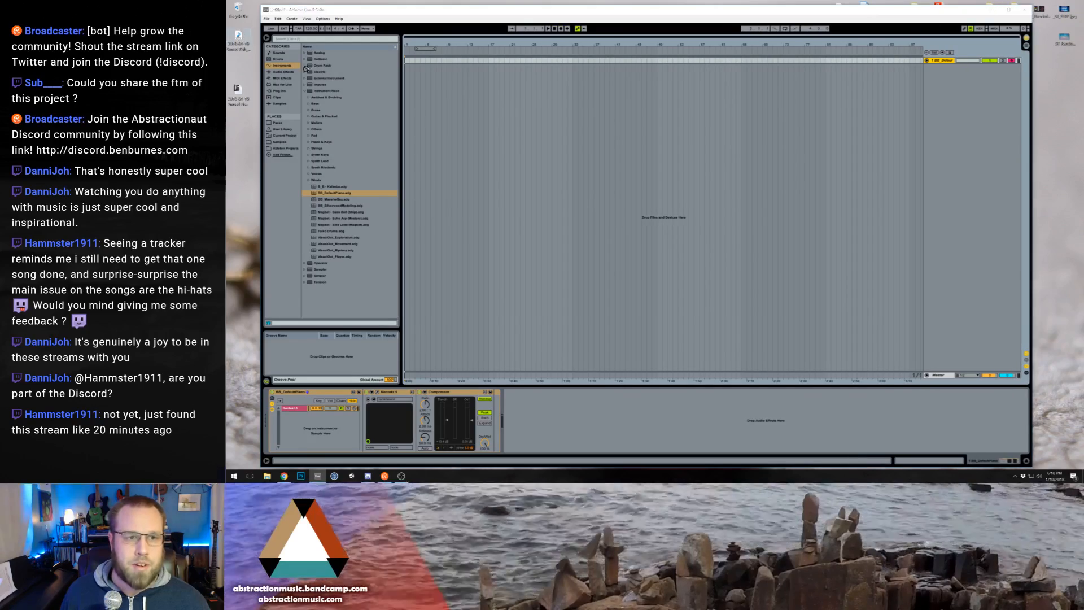
left_click_drag(402, 89, 406, 82)
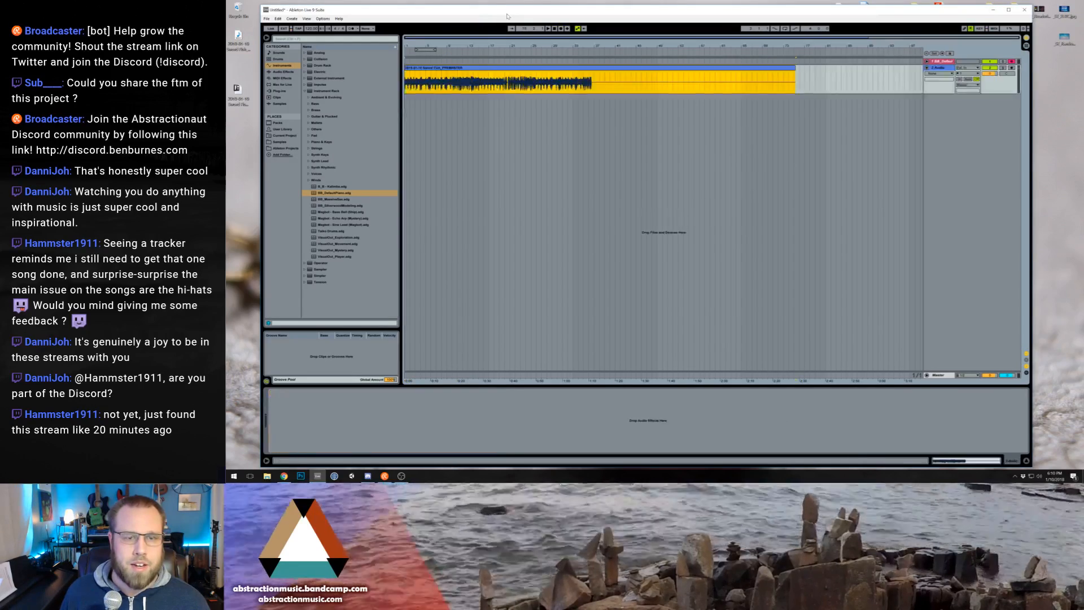
left_click_drag(510, 3, 509, 0)
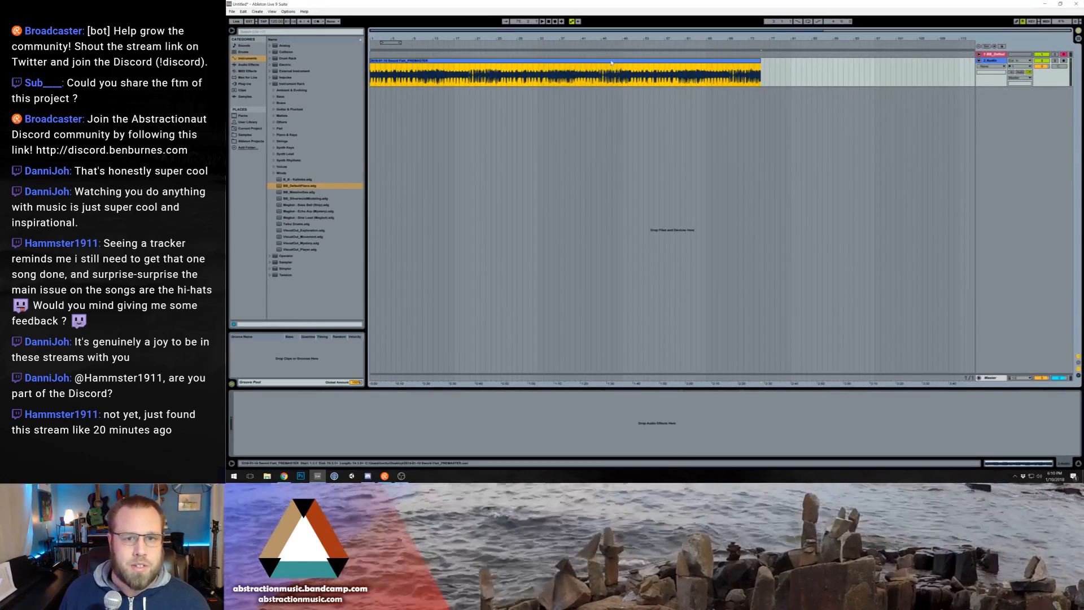
left_click_drag(612, 63, 653, 63)
Step: Apply the BB-Chiptune Mastering audio effect rack to the imported song's audio track
left_click(247, 64)
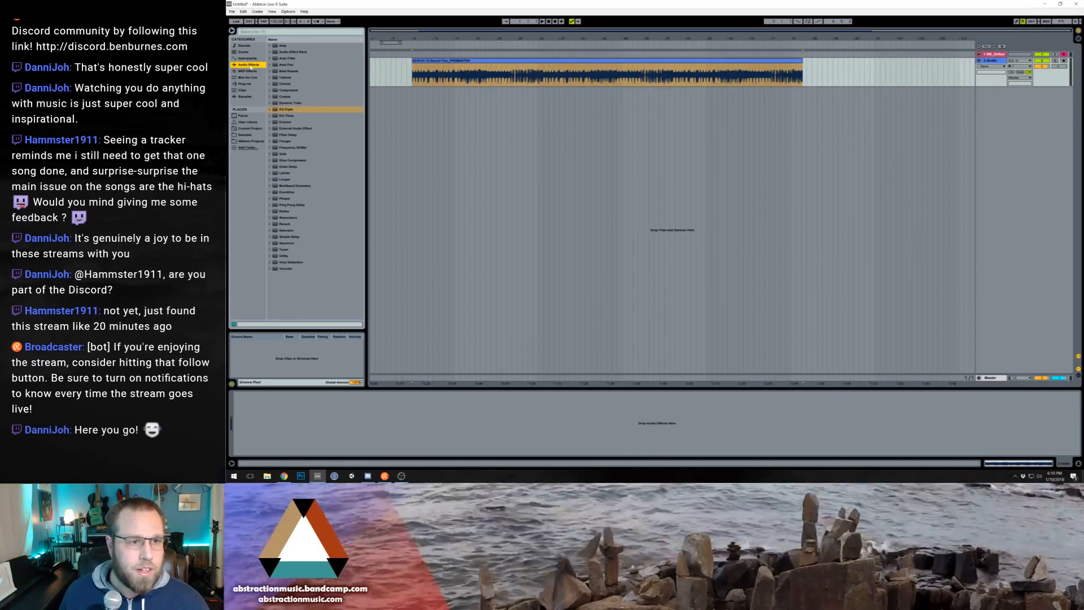
left_click(271, 51)
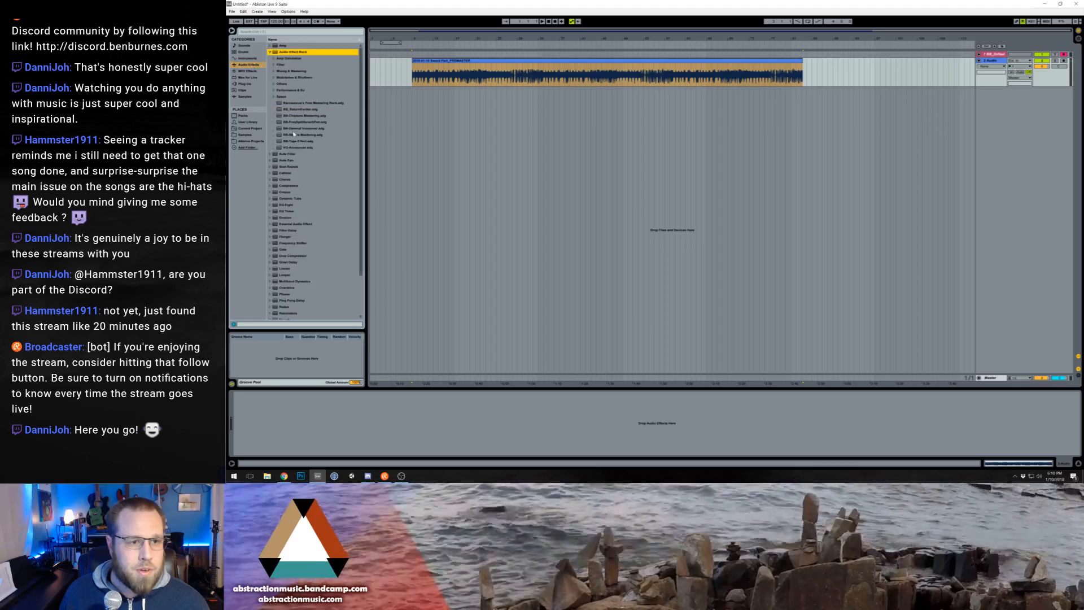
left_click(292, 115)
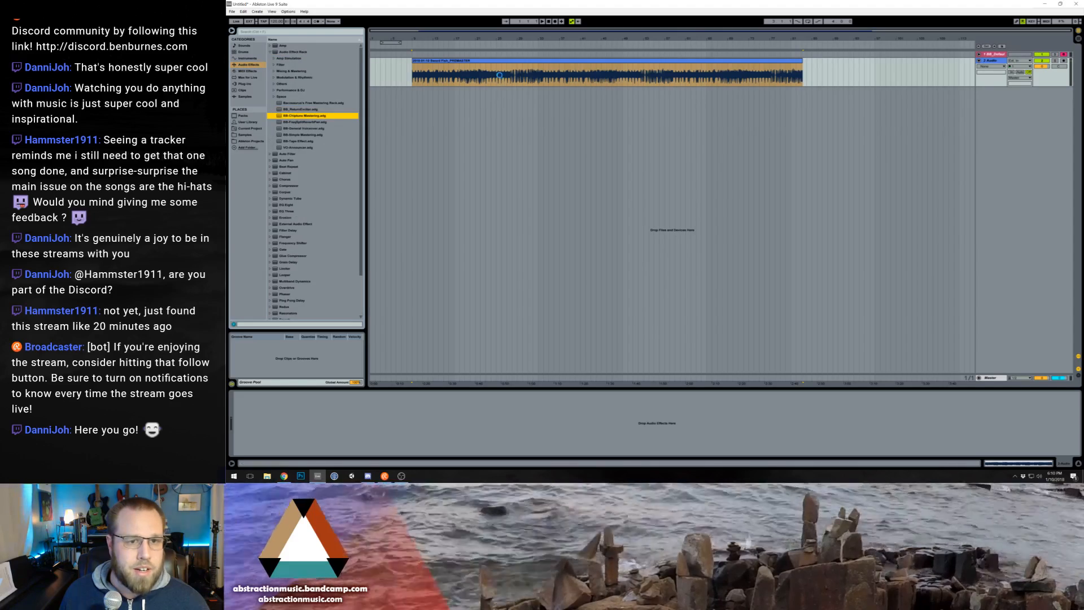
left_click_drag(412, 70, 412, 71)
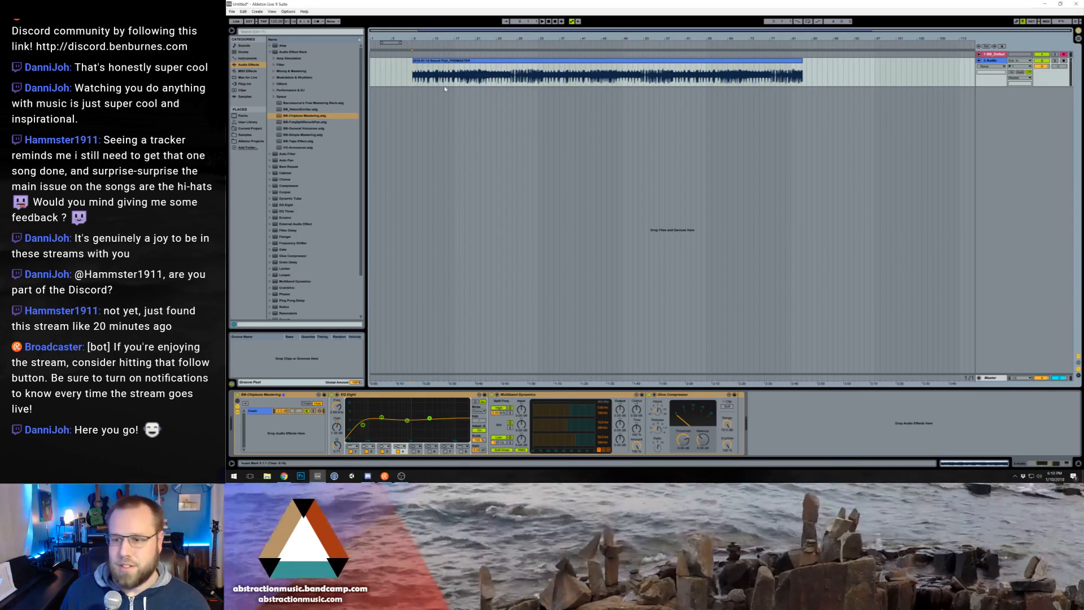
Step: Play the song and fine-tune the mastering rack's middle EQ Eight band and the Glue Compressor's threshold and makeup gain
key("space")
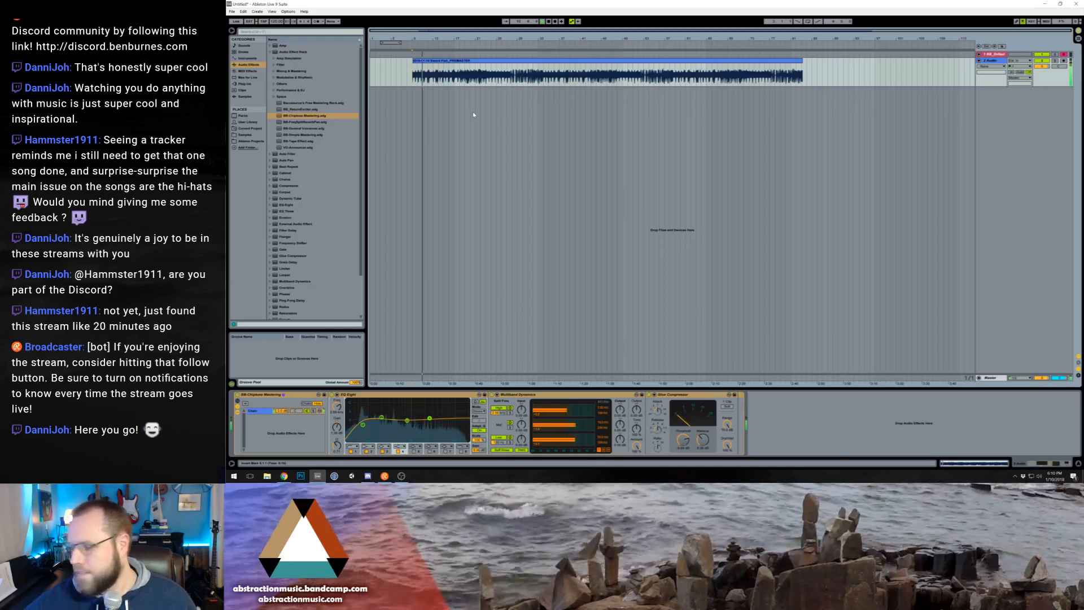
left_click(363, 425)
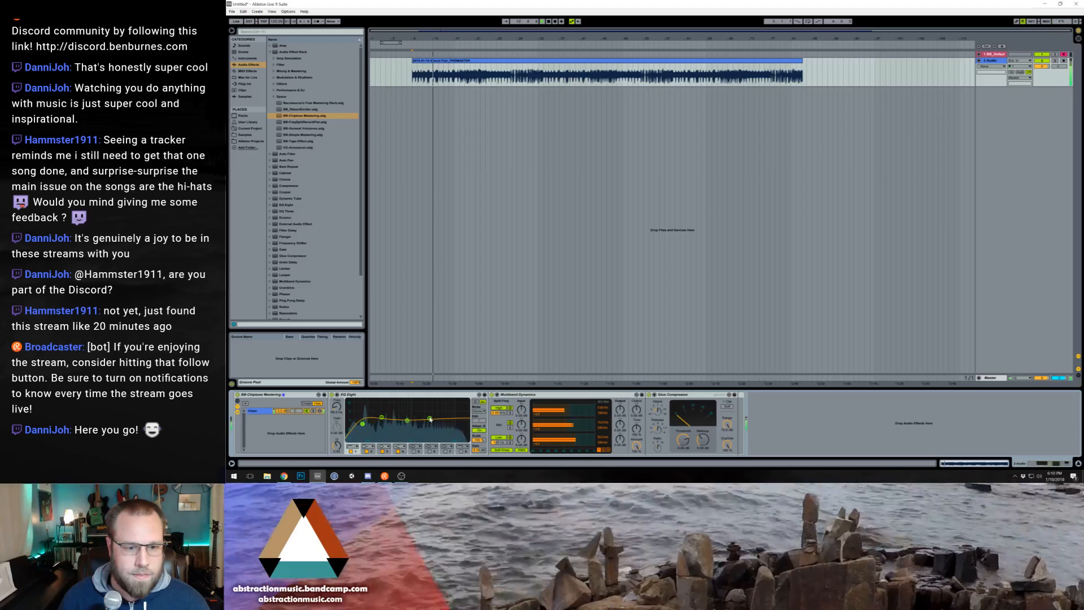
left_click_drag(407, 420, 406, 421)
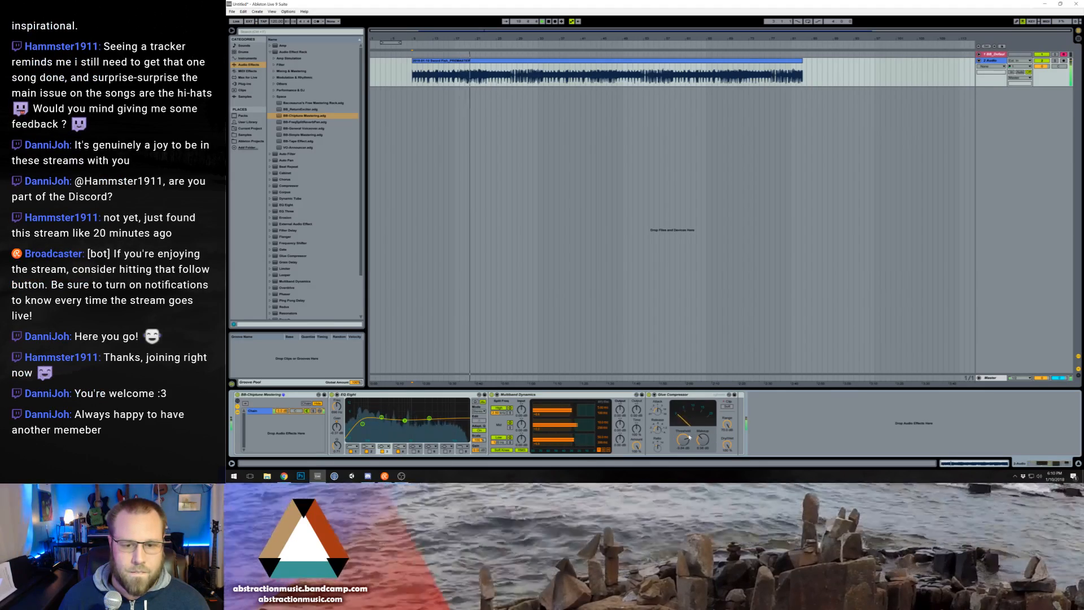
left_click_drag(687, 442, 687, 444)
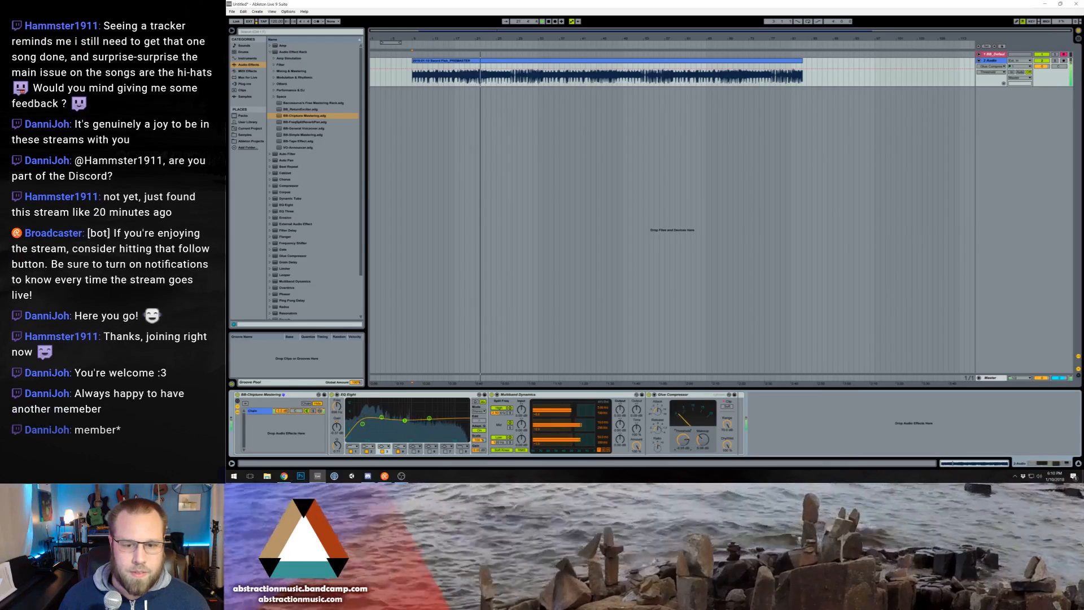
left_click_drag(684, 440, 703, 436)
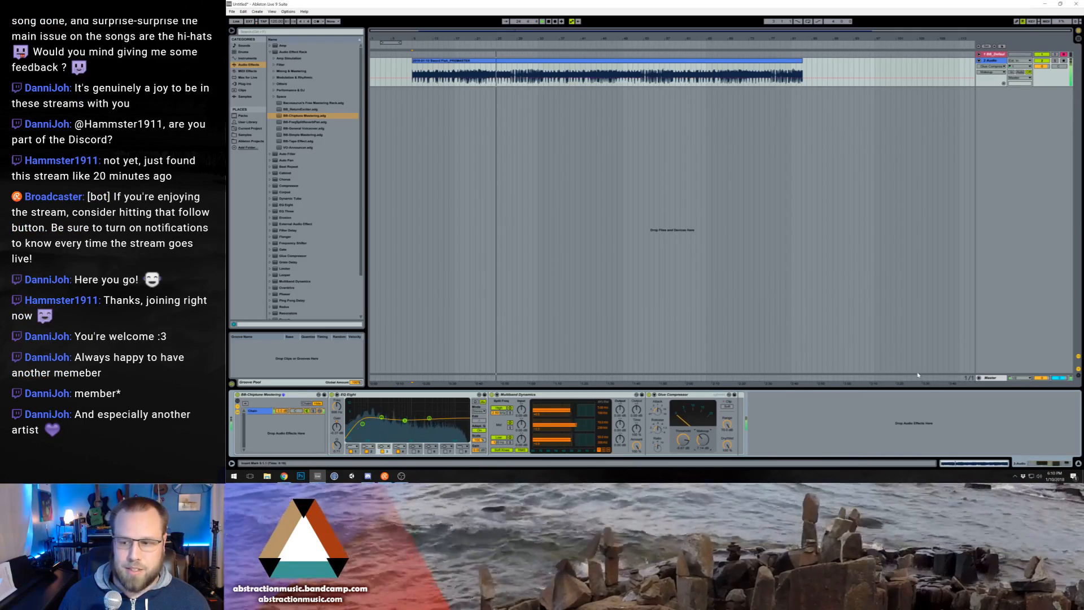
left_click(915, 377)
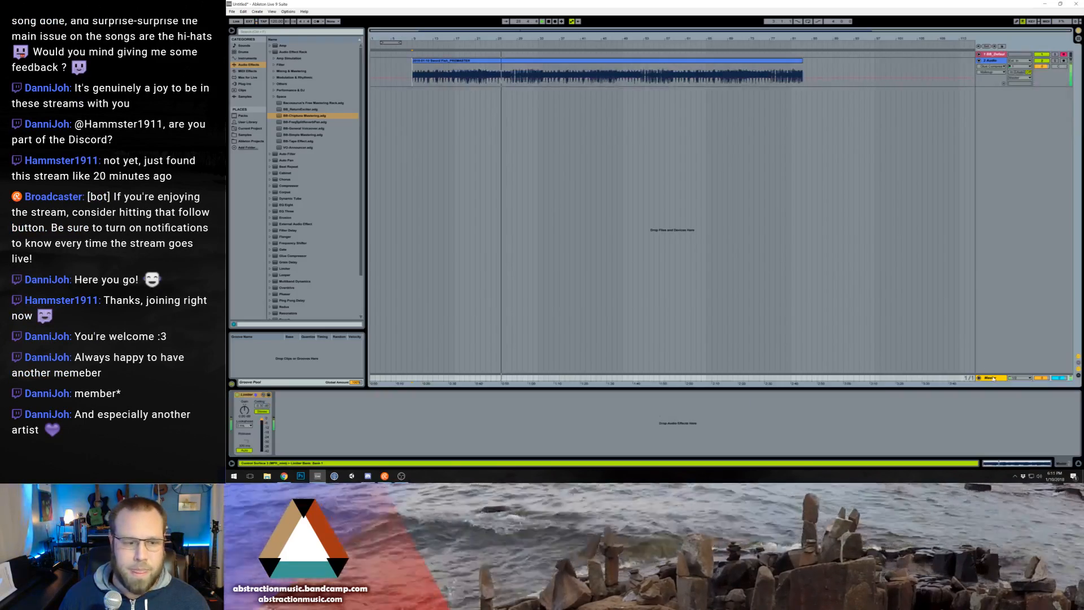
Step: Export the full length of the song clip as the WAV file 2018-01-10 Sword Fish on the desktop
left_click(638, 62)
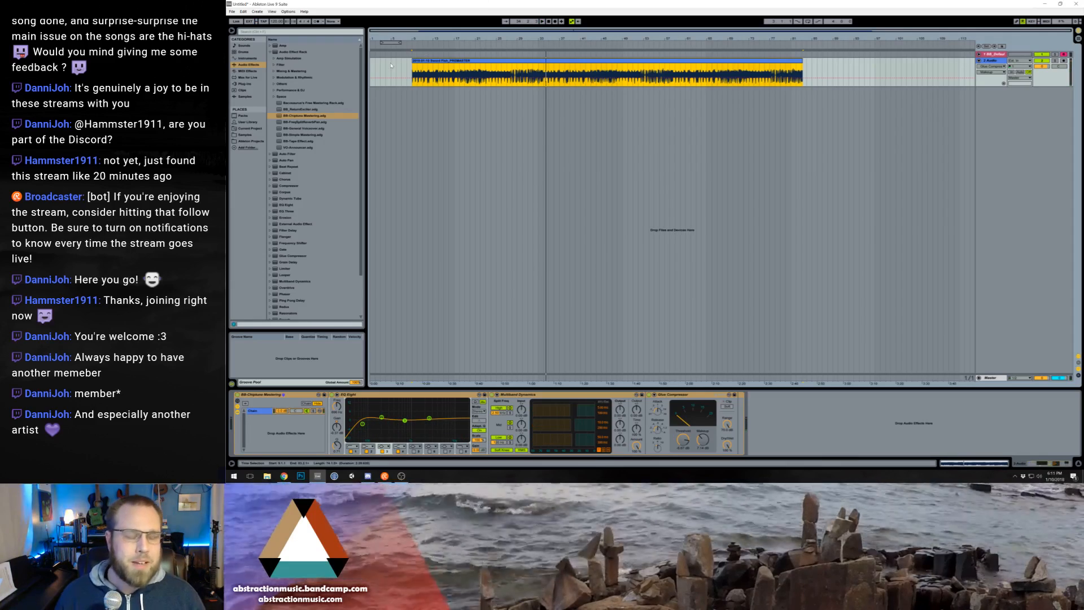
left_click(422, 71)
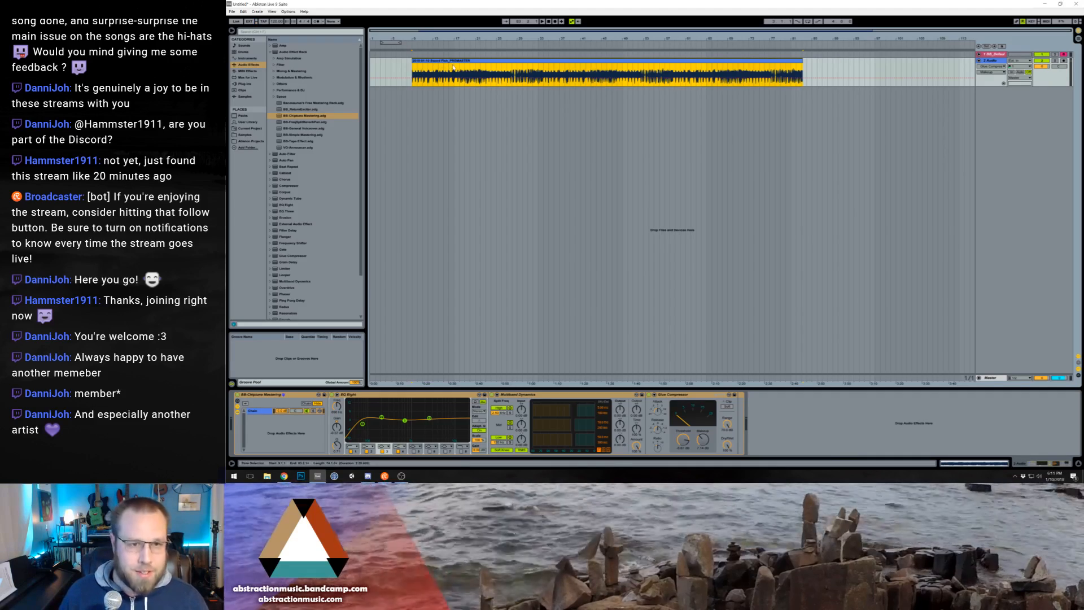
key("ctrl+shift+r")
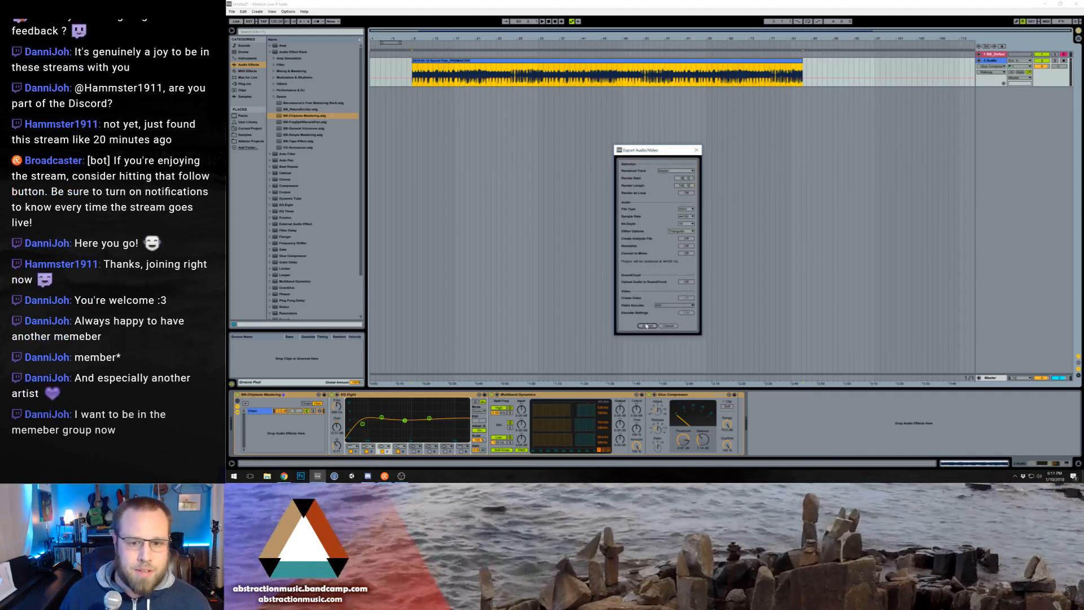
left_click(646, 325)
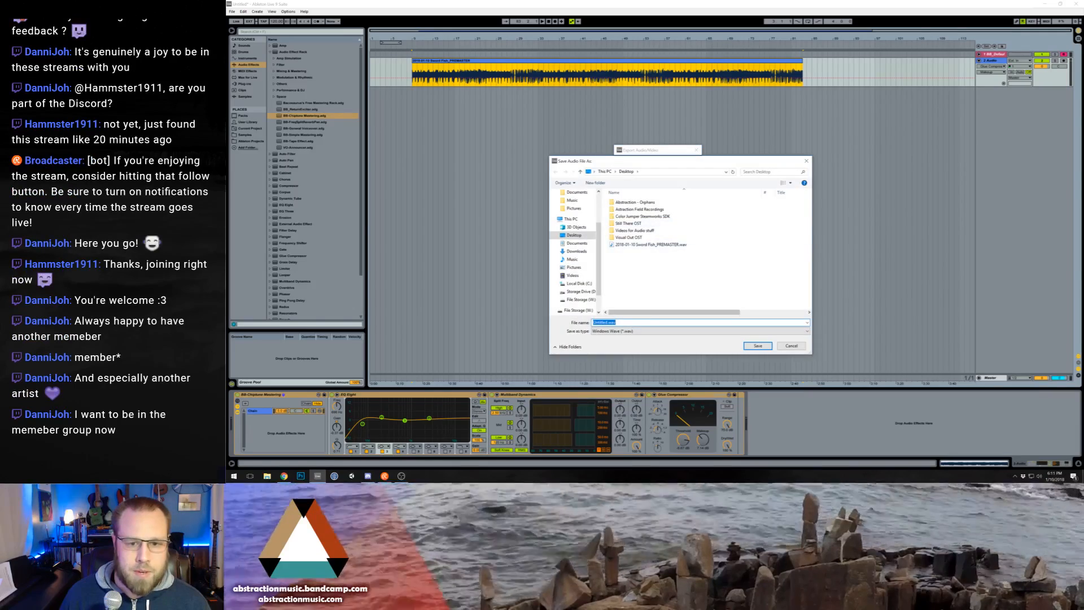
left_click(649, 244)
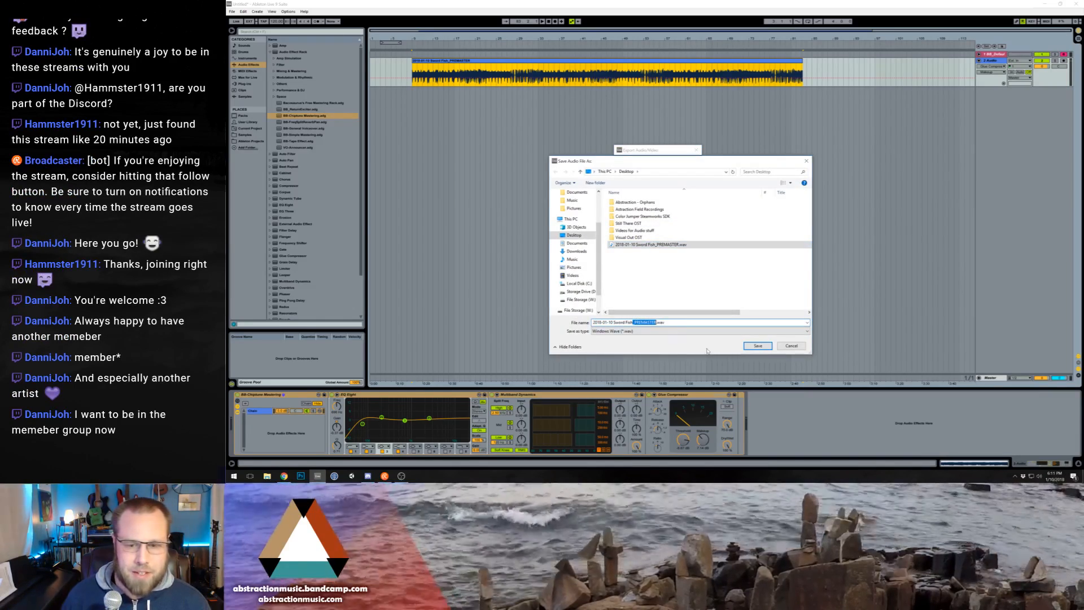
key("BackSpace")
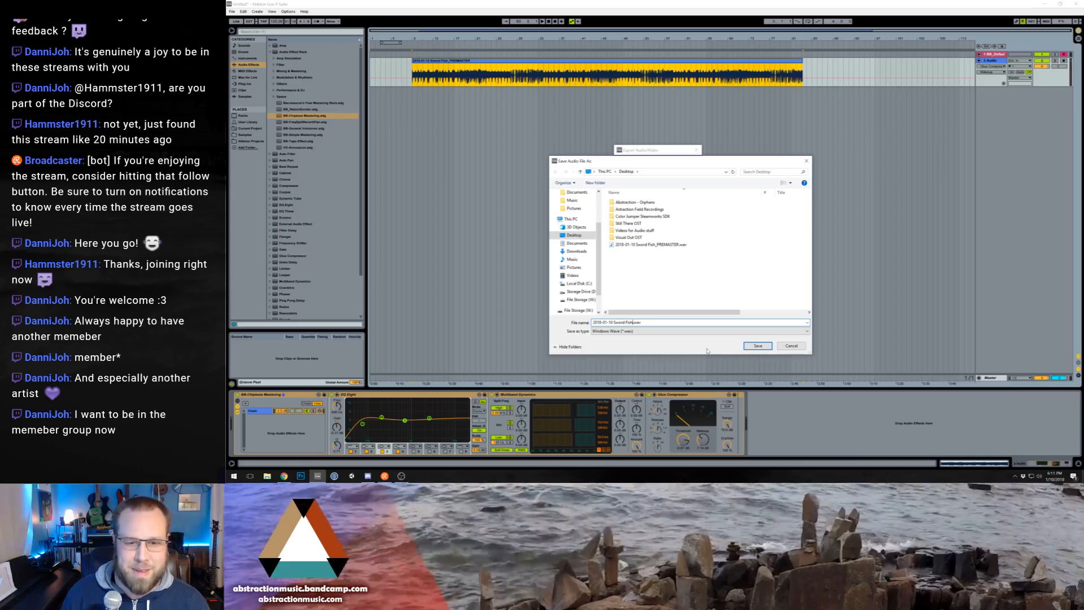
key("Return")
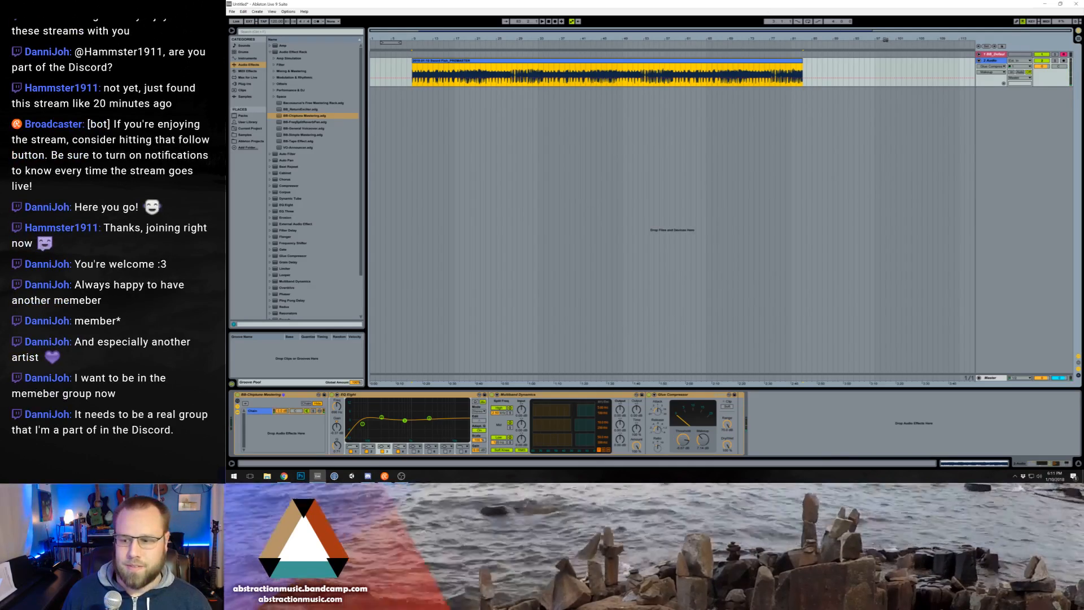
Step: Minimize Ableton Live, open Audacity and import the mastered 2018-01-10 Sword Fish WAV from the desktop
left_click(1045, 3)
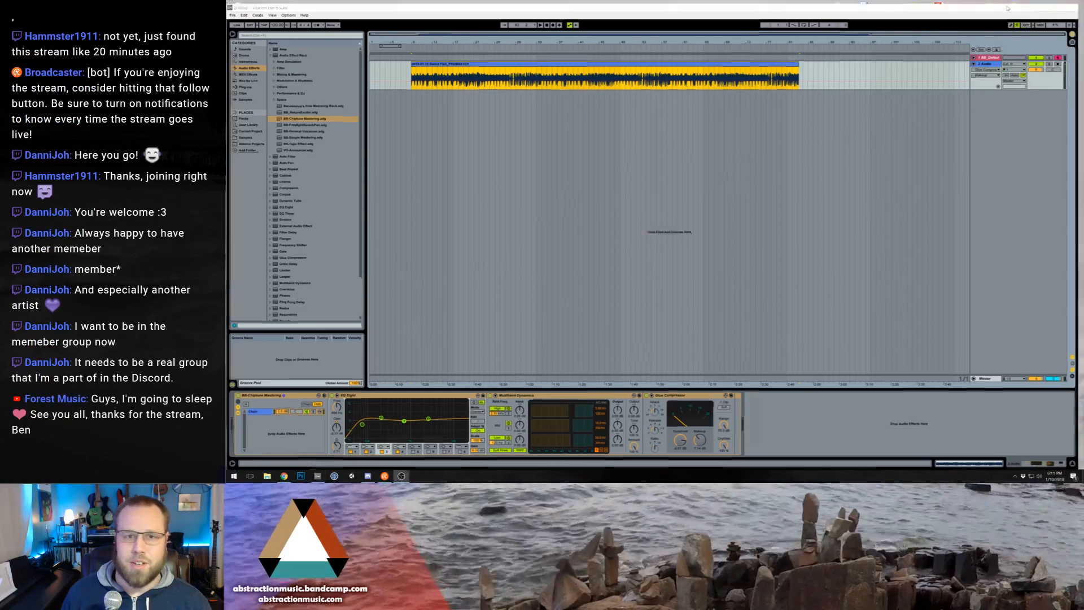
left_click(227, 482)
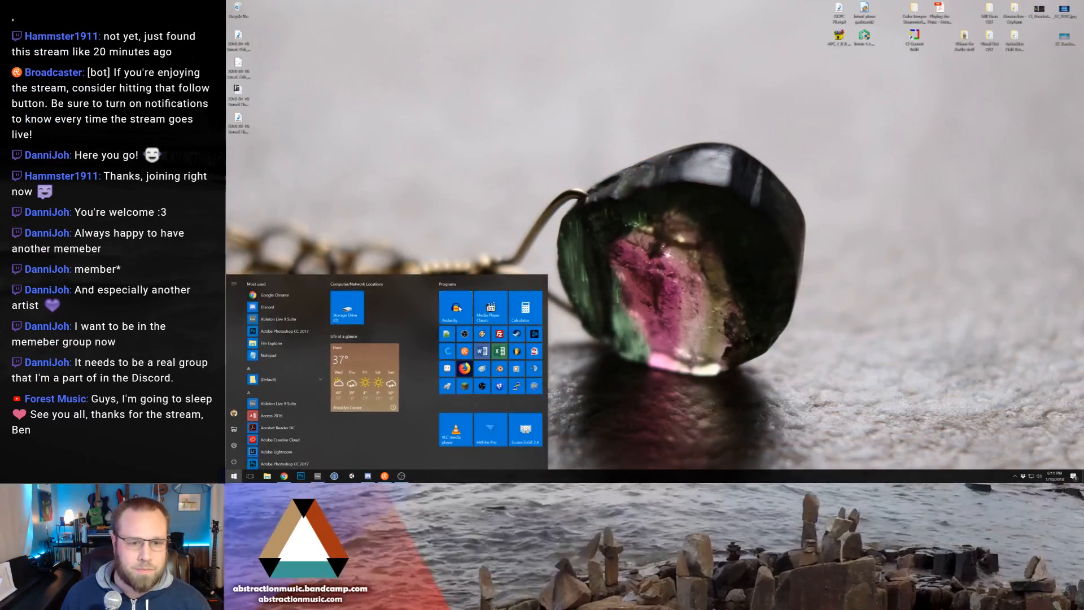
left_click(490, 308)
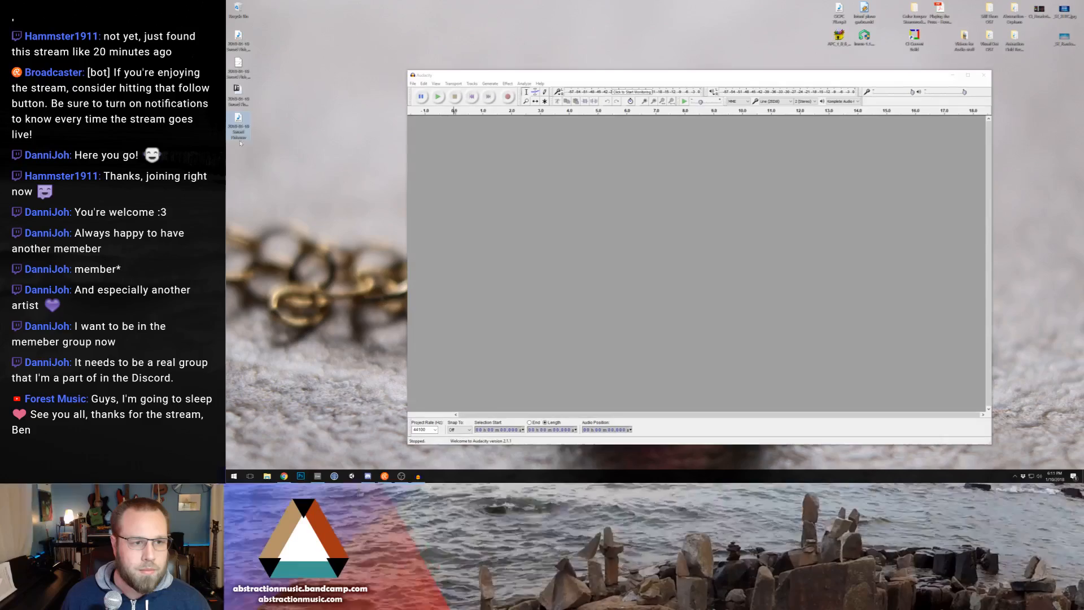
left_click_drag(238, 123, 584, 193)
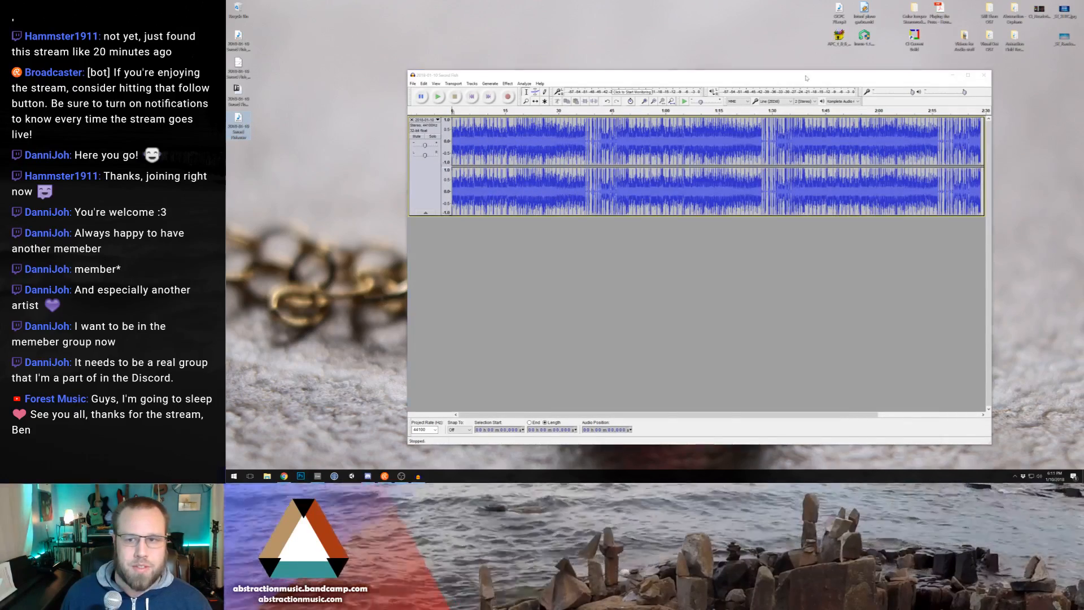
left_click_drag(806, 78, 696, 63)
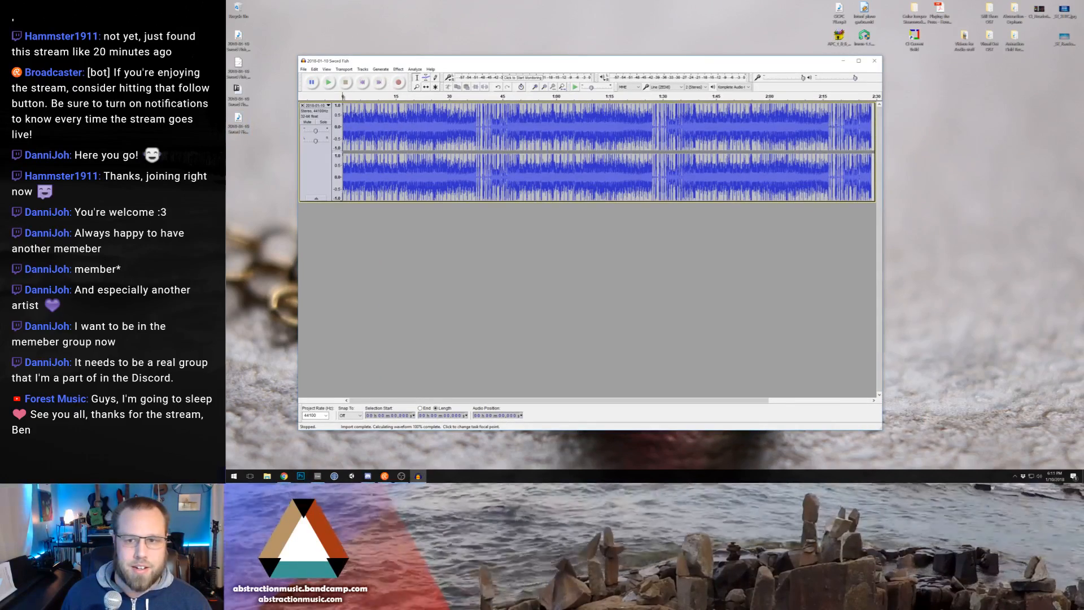
Step: Fade out about the last 5 seconds of the stereo track and play back the song's ending
left_click(840, 96)
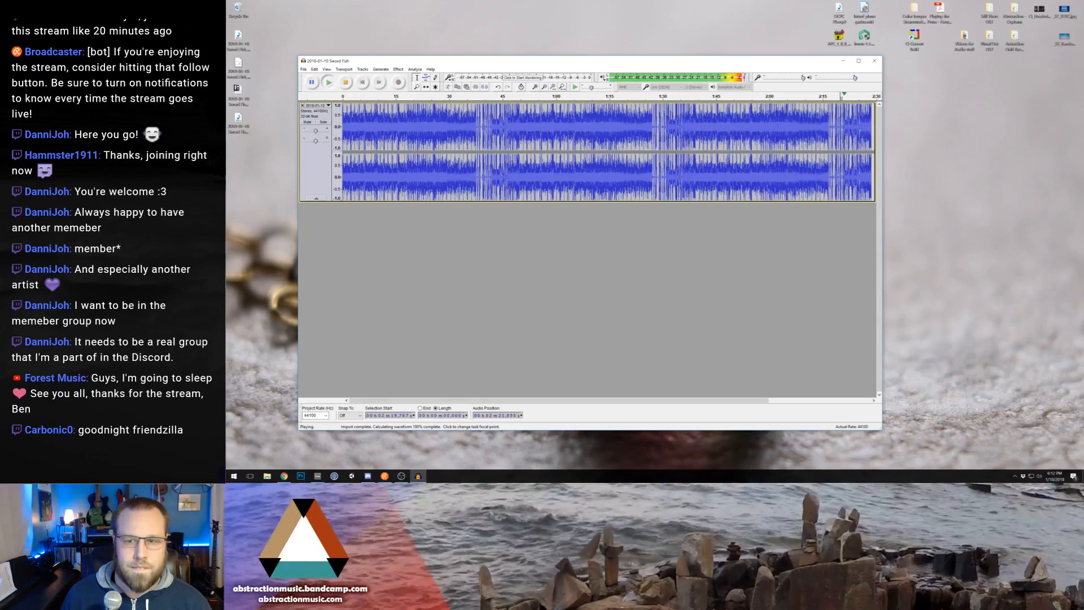
left_click_drag(881, 242, 914, 243)
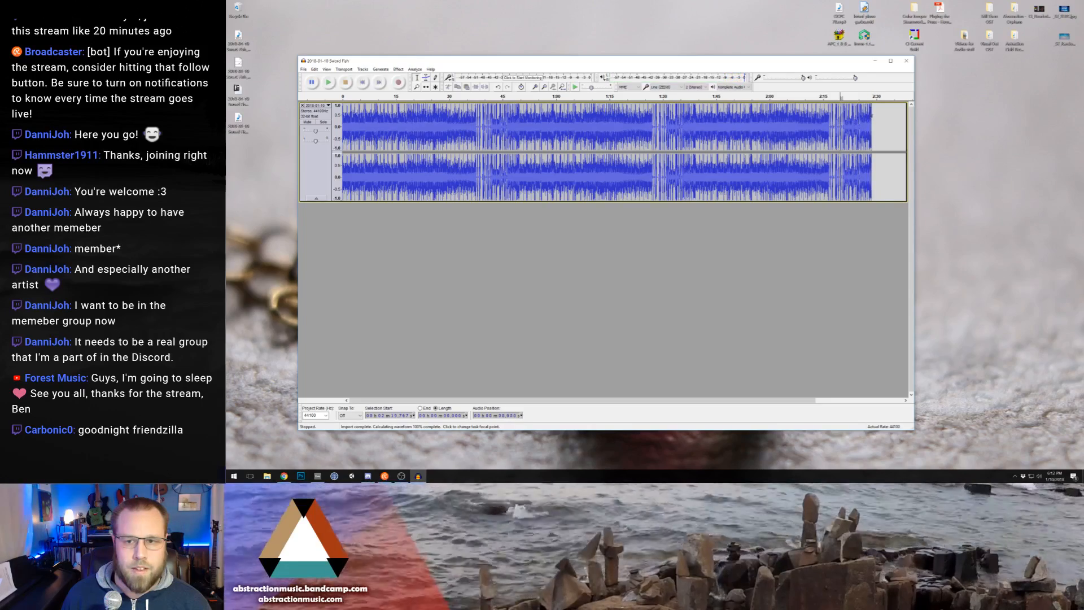
left_click_drag(872, 119, 849, 116)
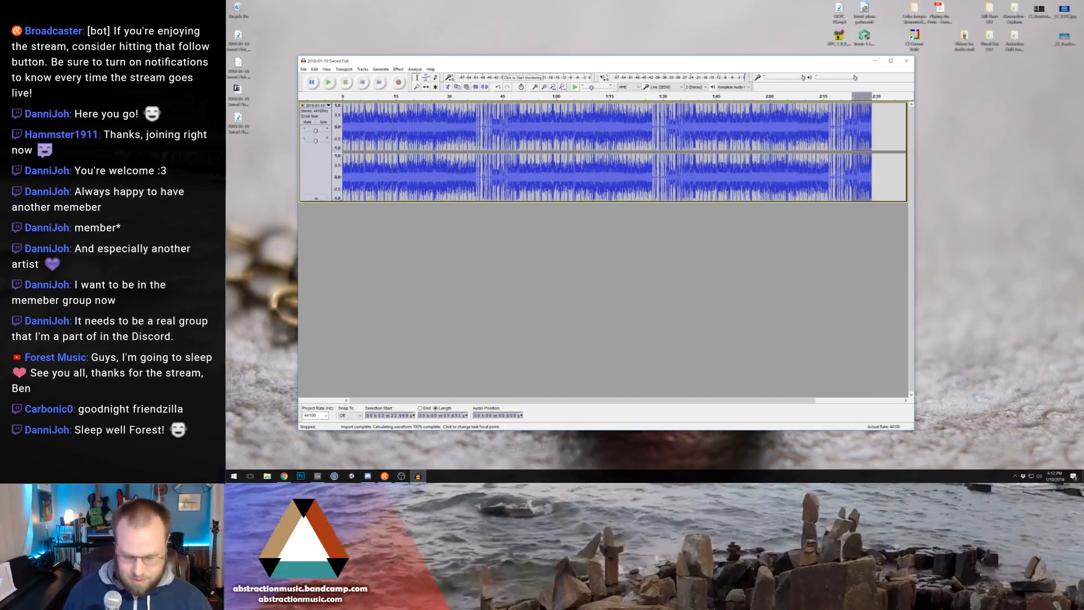
left_click(841, 116)
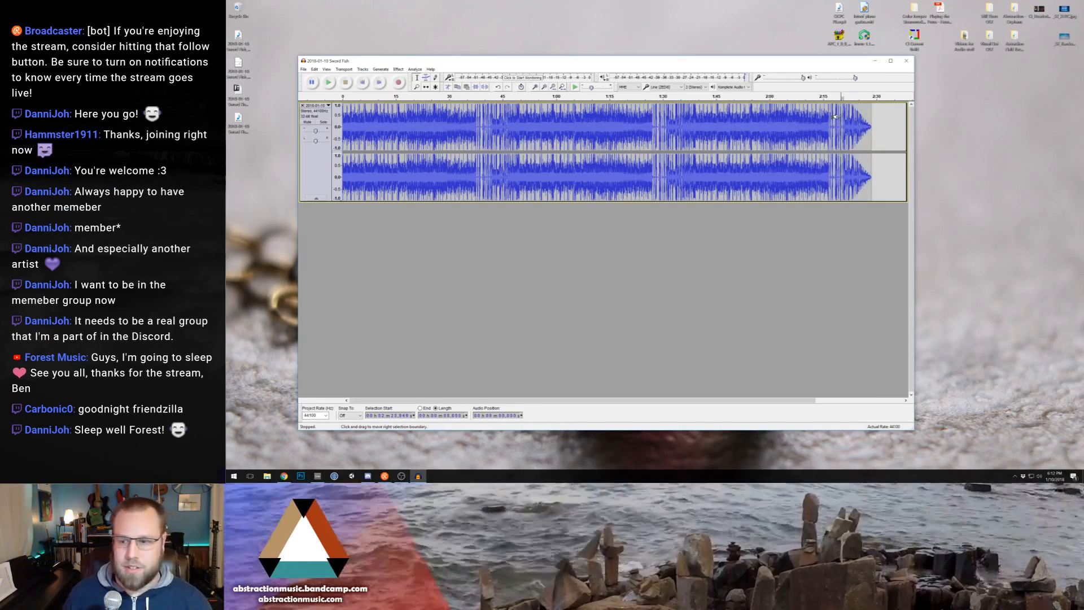
key("space")
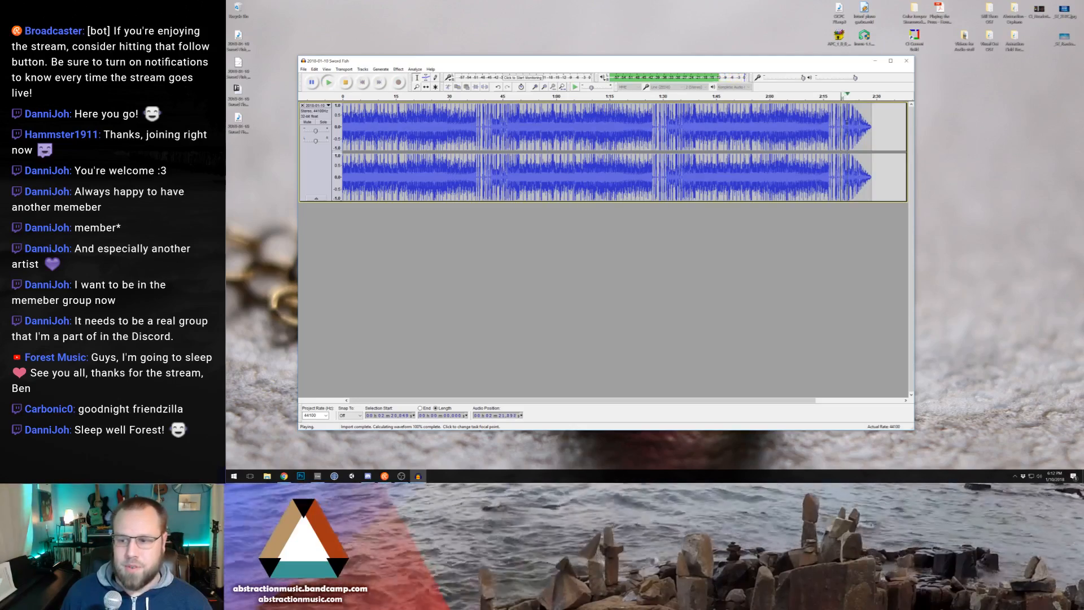
key("space")
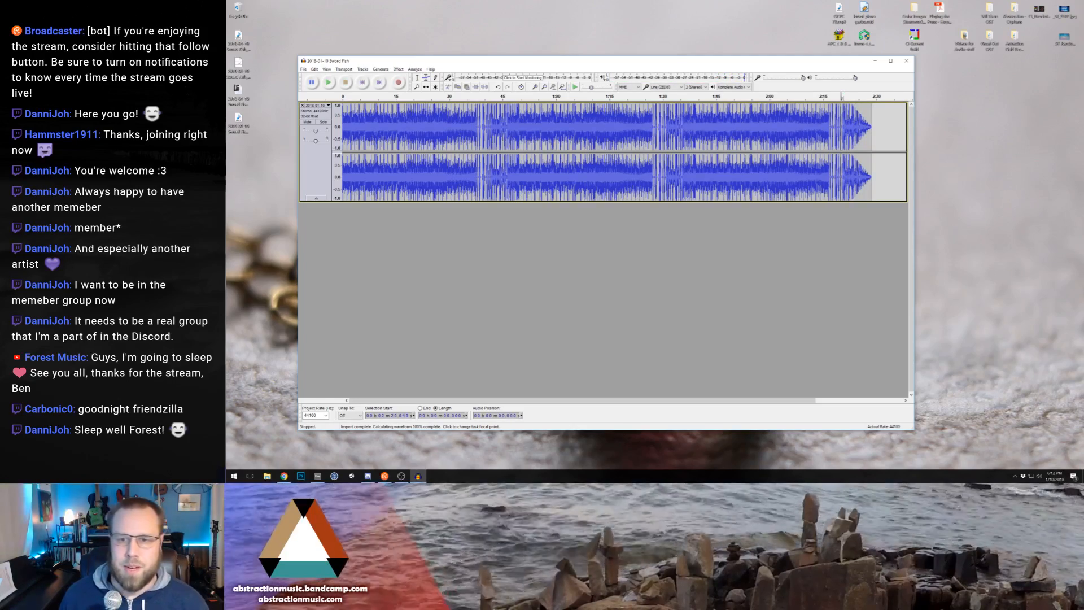
left_click(845, 116)
key("space")
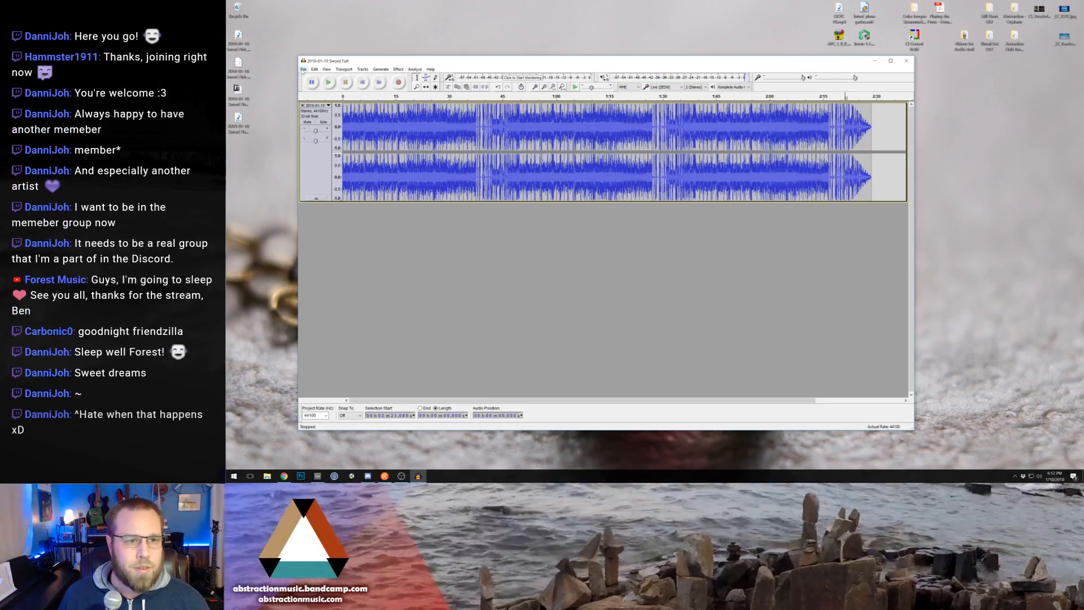
Step: Export the faded song to the desktop as a 16-bit PCM WAV with the track title Sword Fish
left_click(303, 69)
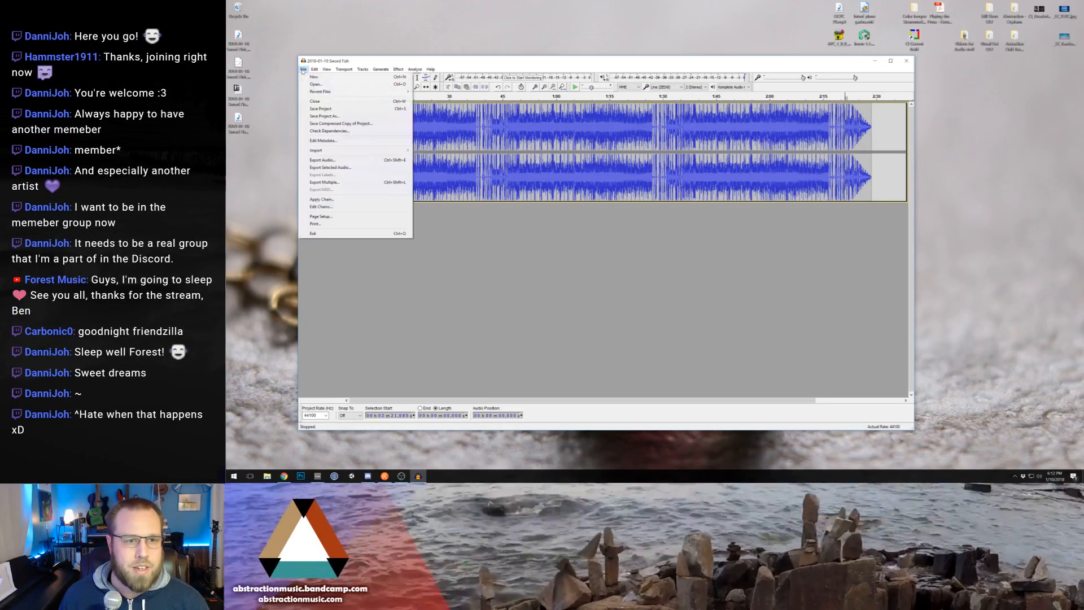
left_click(319, 160)
left_click_drag(428, 79, 453, 90)
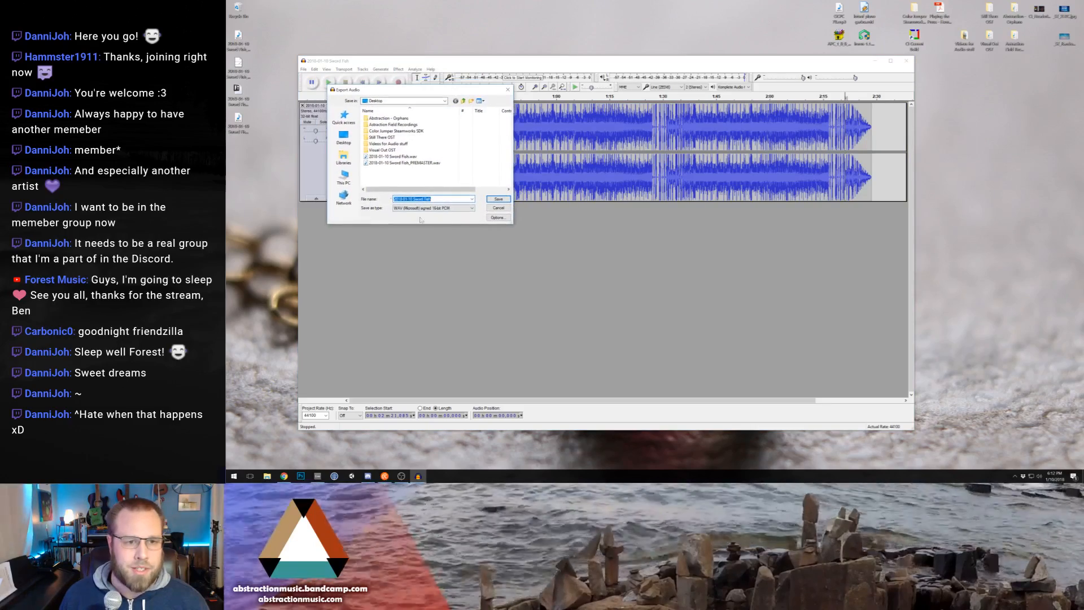
left_click(489, 202)
left_click(678, 262)
left_click(653, 236)
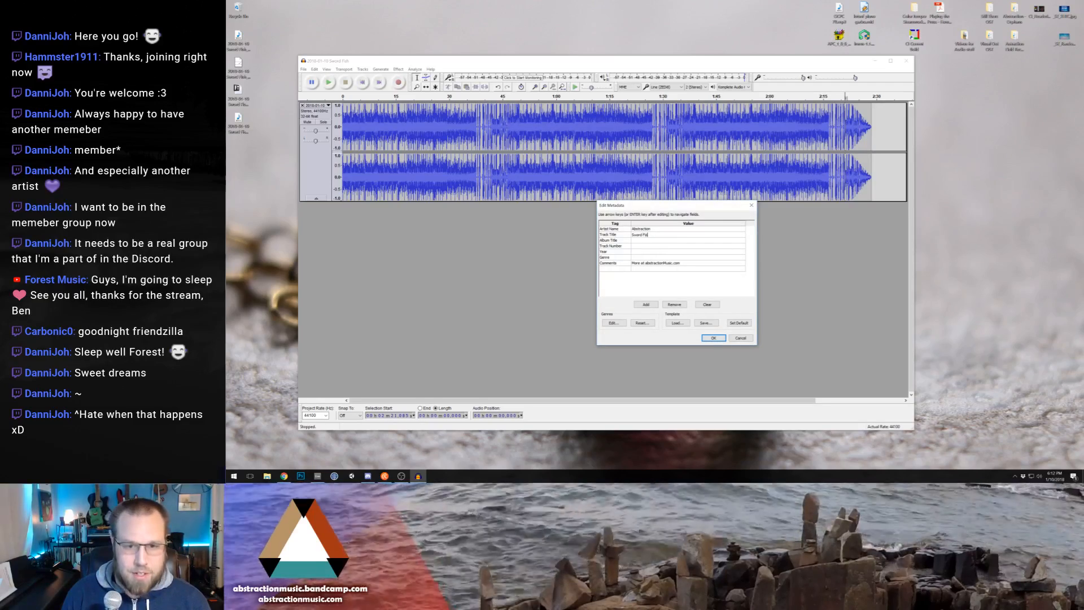
key("Return")
key("Return")
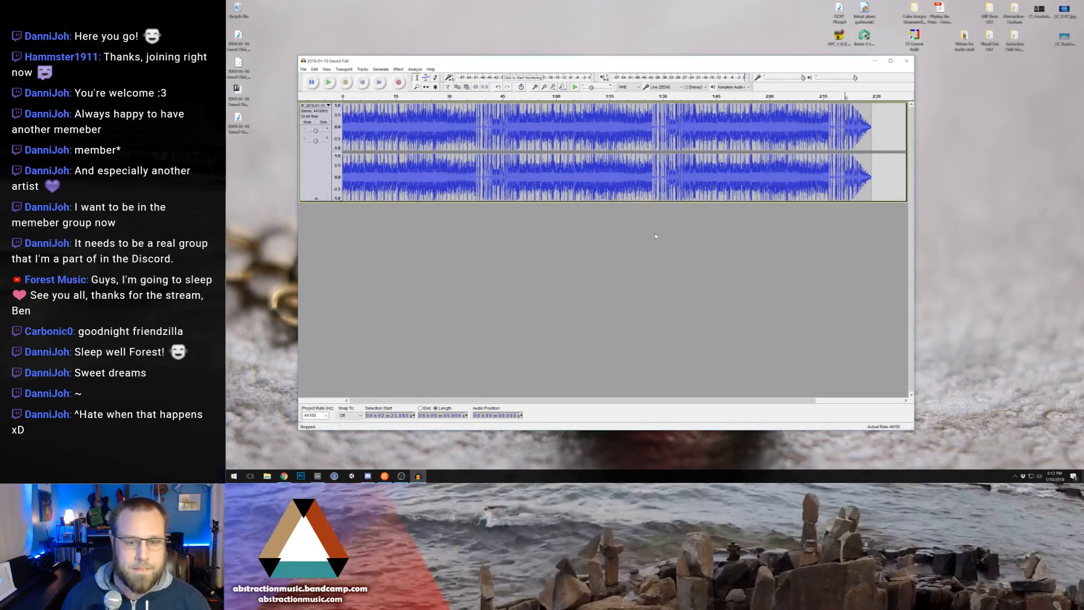
Step: Export the faded song to the desktop as the MP3 file 2018-01-10 Sword Fish, keeping the same metadata
left_click(303, 69)
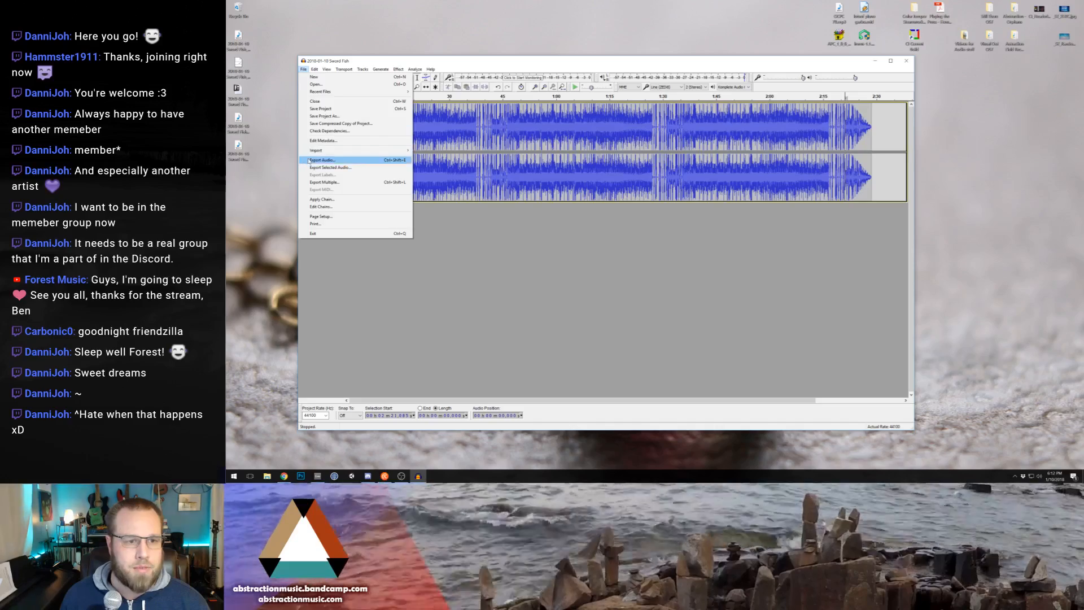
left_click(309, 161)
left_click(467, 208)
left_click(466, 208)
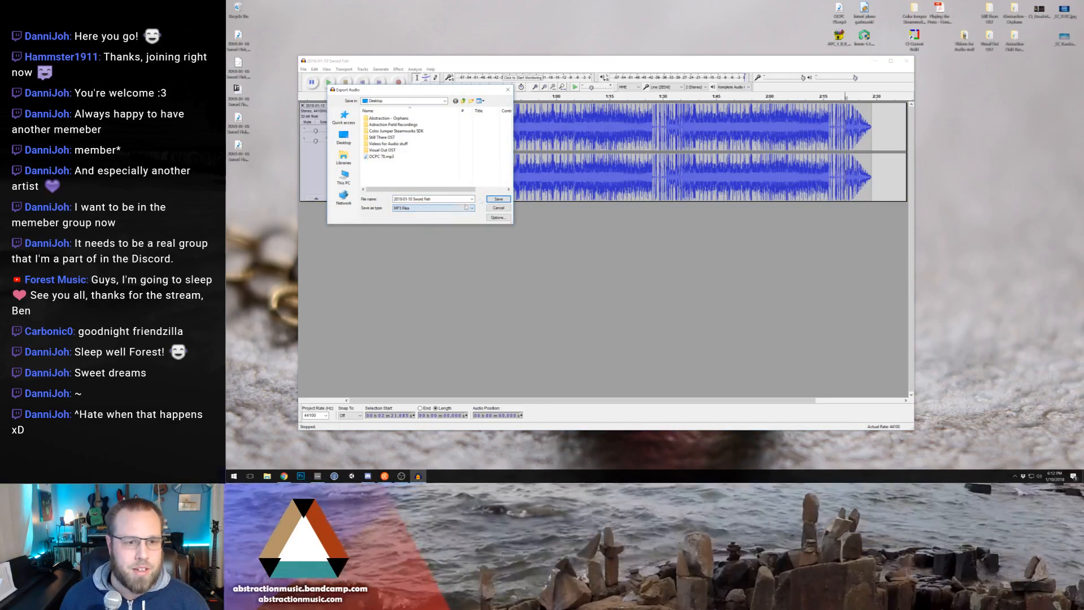
left_click(489, 199)
left_click(706, 339)
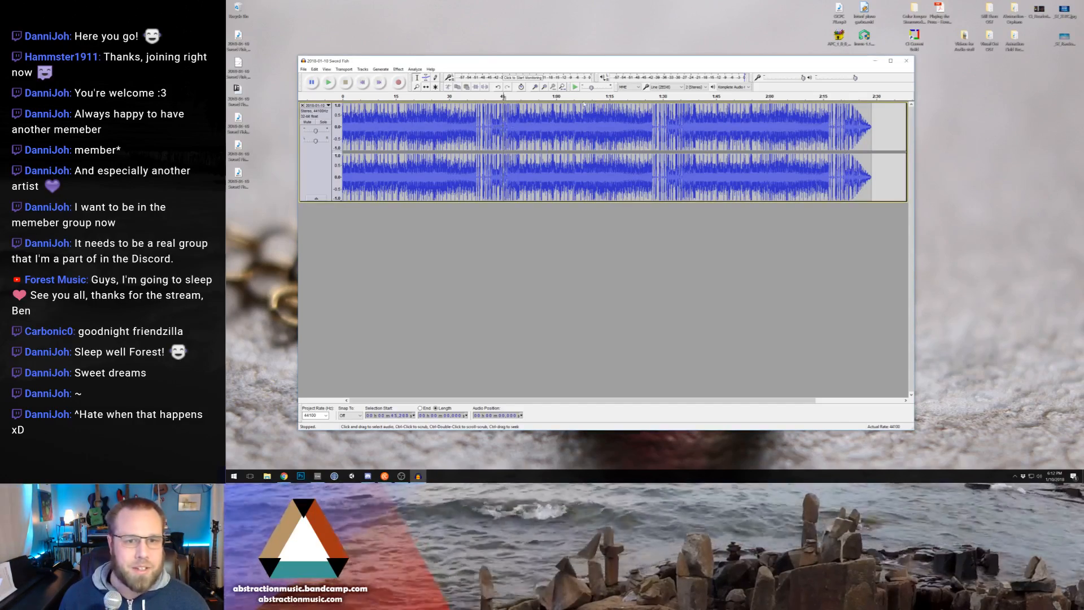
Step: Audition the stereo track from about 47 s and place the cursor at the section start near 49.6 s
left_click(535, 88)
left_click(536, 87)
left_click(535, 87)
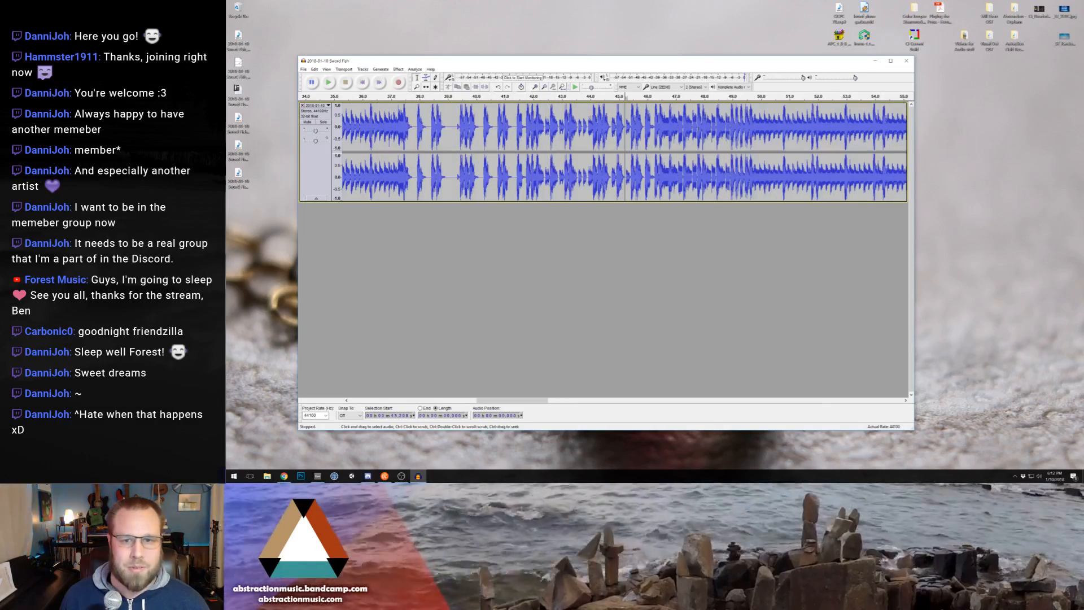
left_click(680, 97)
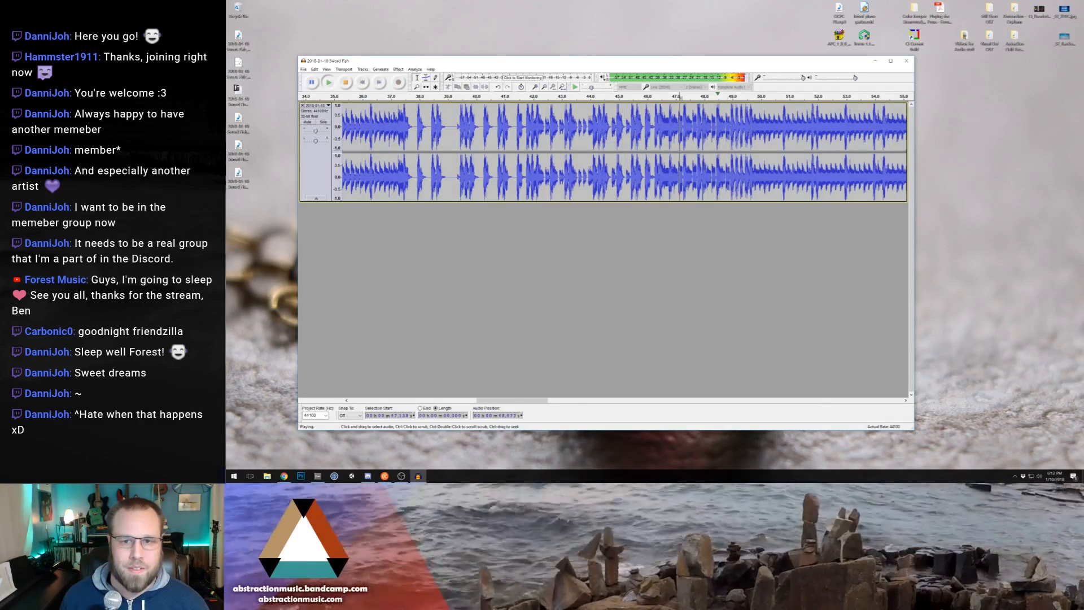
left_click(750, 124)
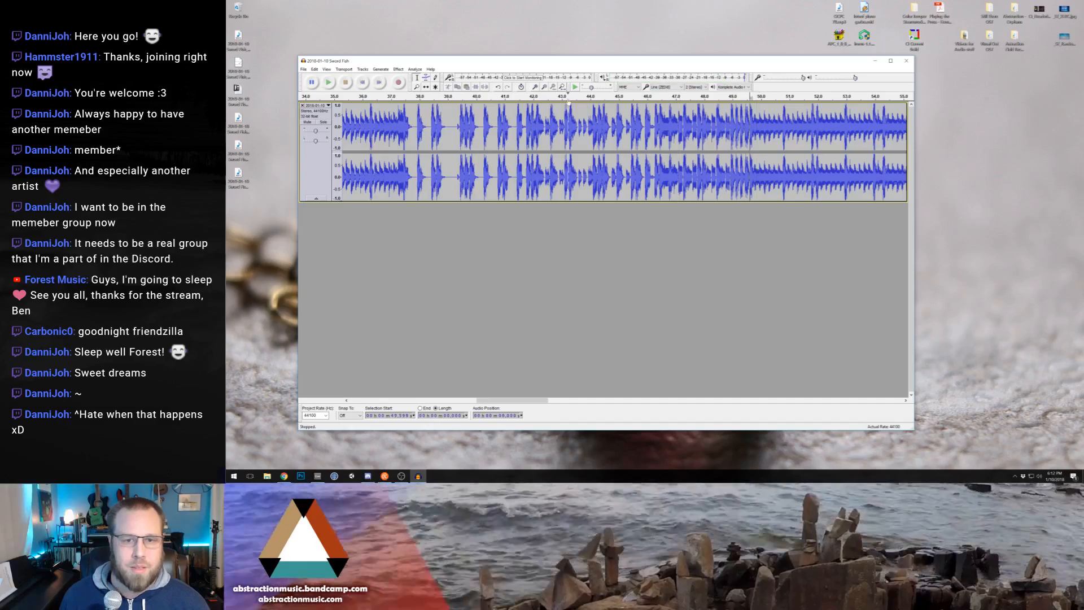
Step: Set the loop start precisely at the waveform onset near 49.59 s and delete all audio before it
left_click(536, 87)
left_click(536, 87)
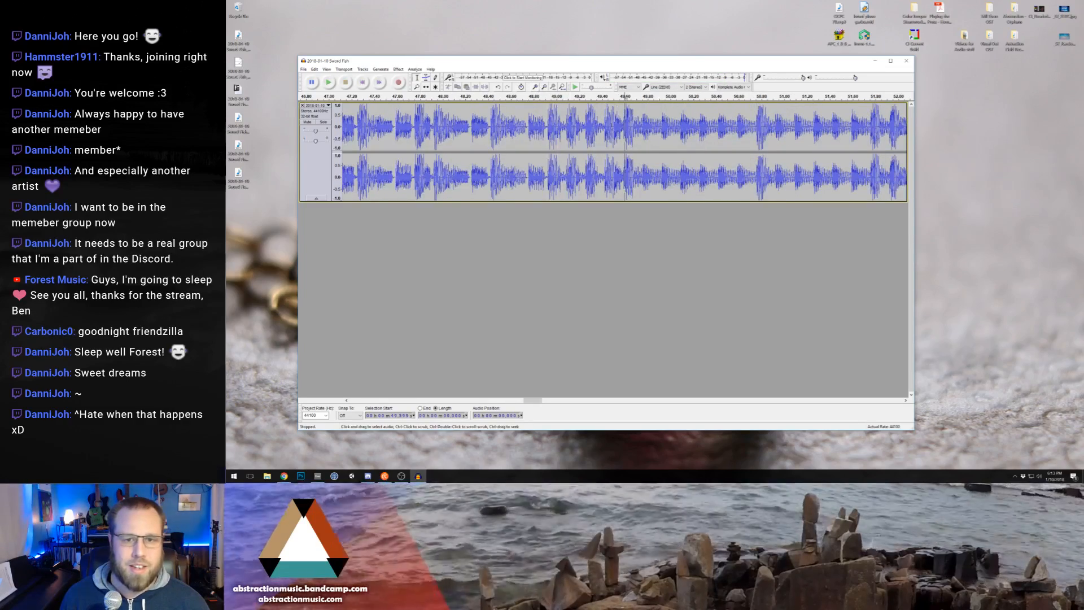
left_click(535, 87)
left_click(535, 87)
left_click(535, 86)
left_click(535, 87)
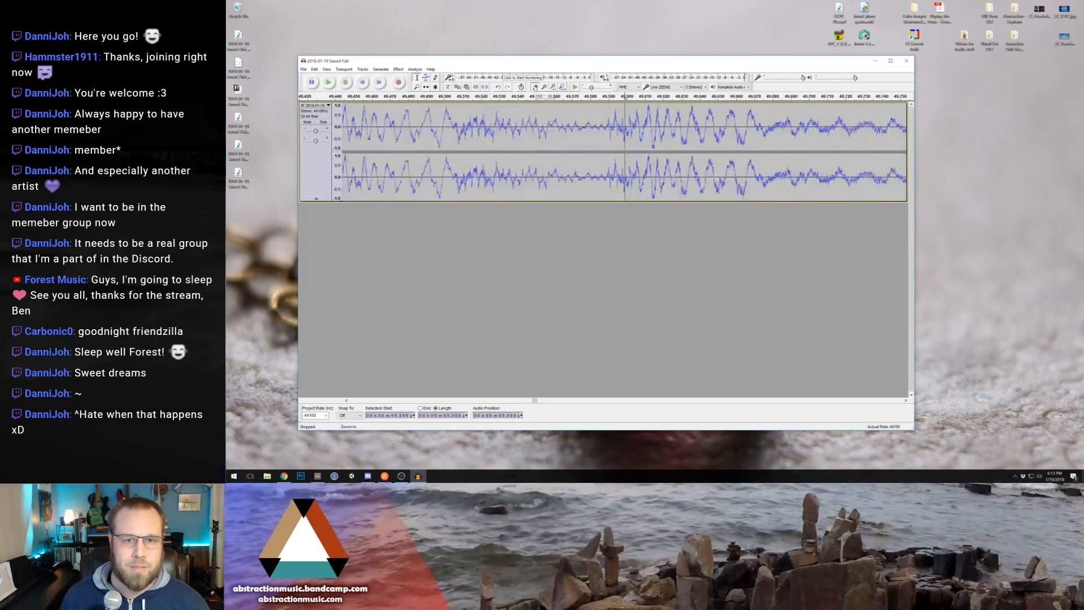
left_click(536, 87)
left_click(535, 87)
left_click(552, 130)
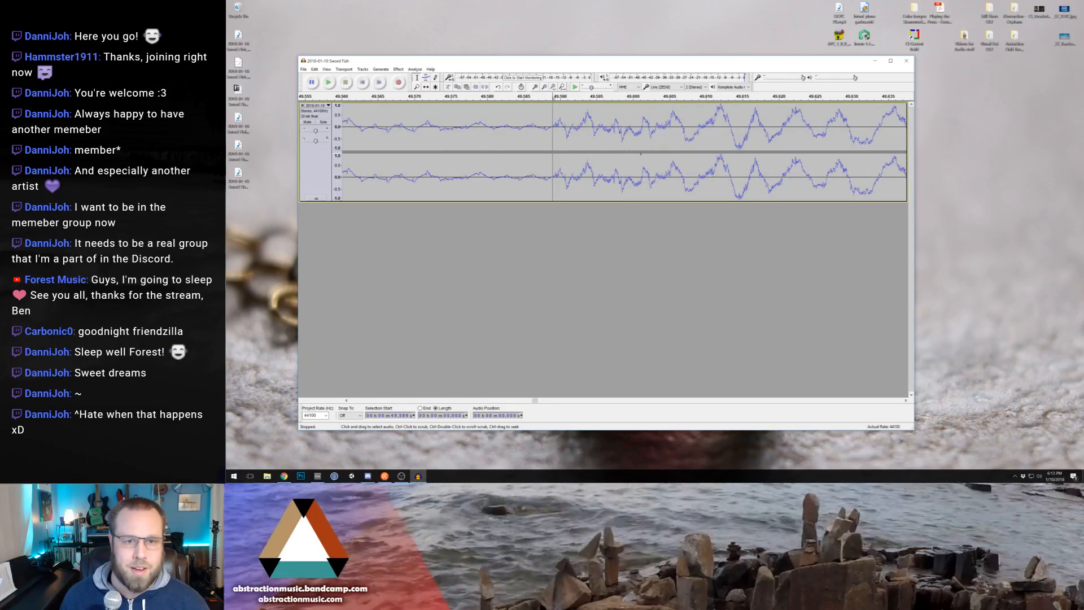
key("Home")
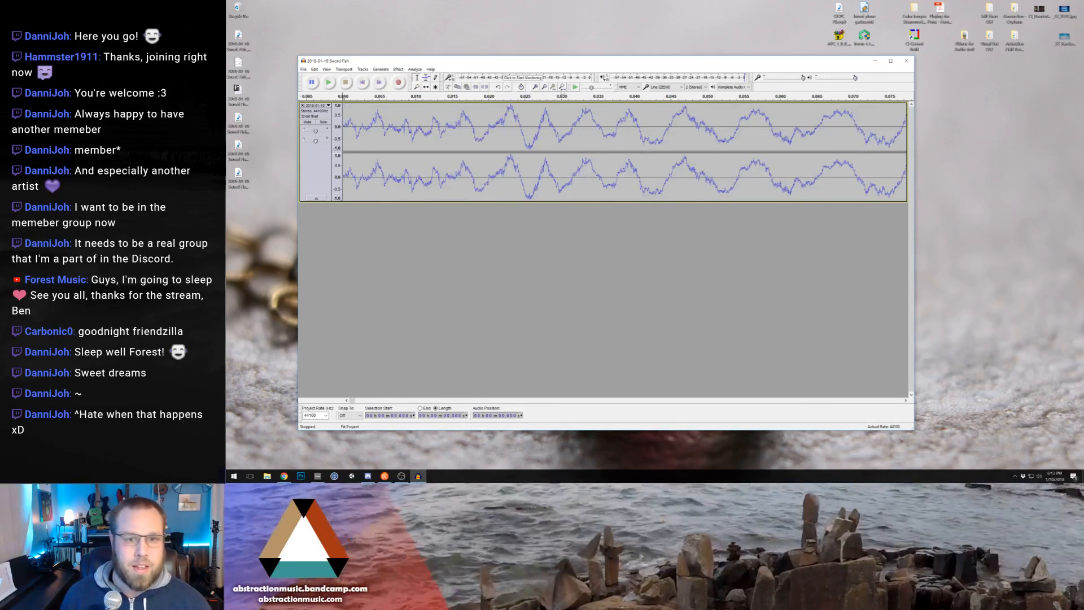
Step: Audition the trimmed track from about 49 s and place the cursor at the loop's end near 49.5 s
key("ctrl+f")
left_click(621, 124)
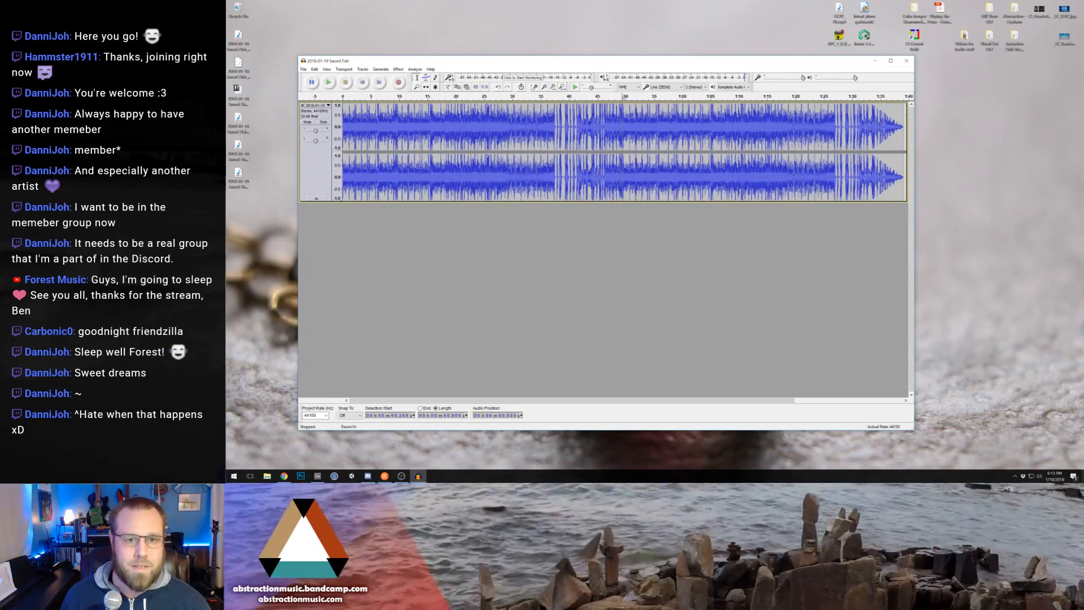
left_click(536, 87)
left_click(535, 87)
left_click(535, 86)
left_click(535, 87)
left_click(535, 87)
left_click(535, 87)
left_click(535, 87)
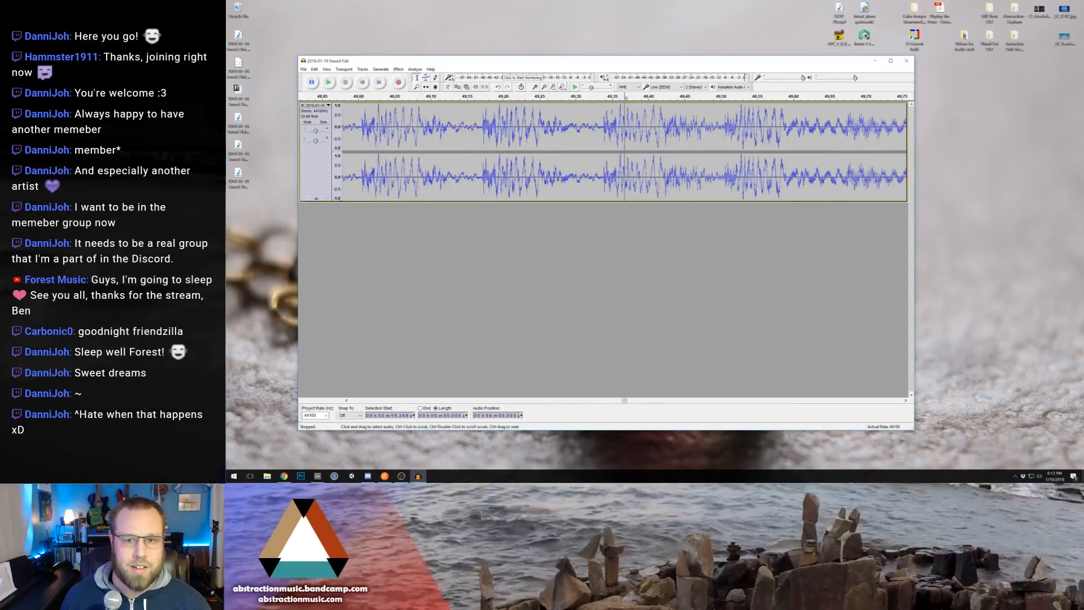
left_click(356, 116)
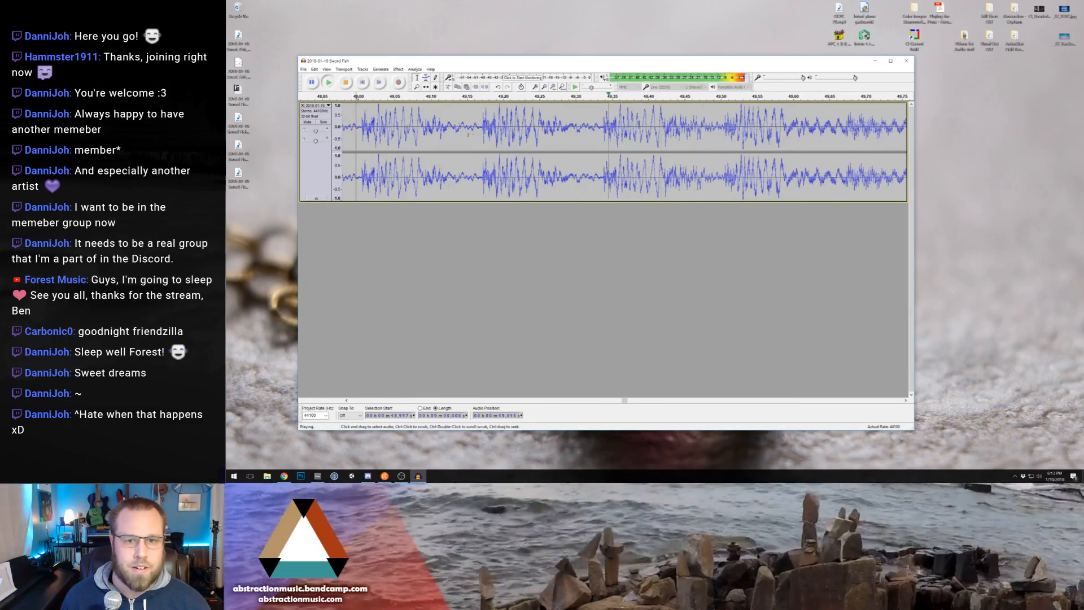
left_click(724, 124)
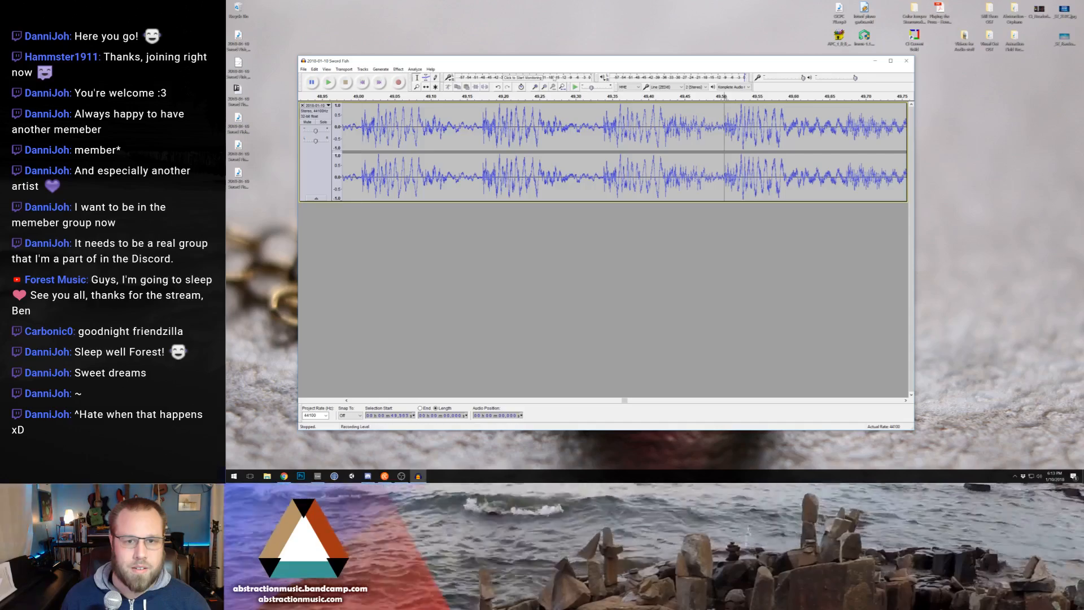
Step: Delete all audio after about 49.505 s and play the track looped from about 41 s to check the seam
left_click(536, 87)
left_click(535, 87)
left_click(536, 87)
left_click(535, 87)
left_click(536, 87)
left_click(535, 87)
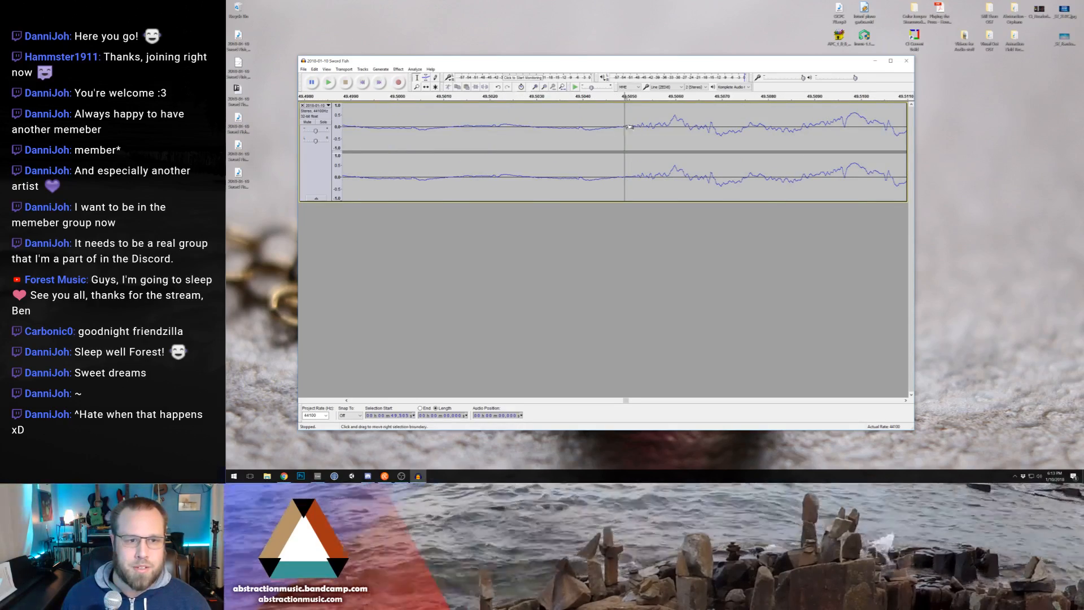
key("Home")
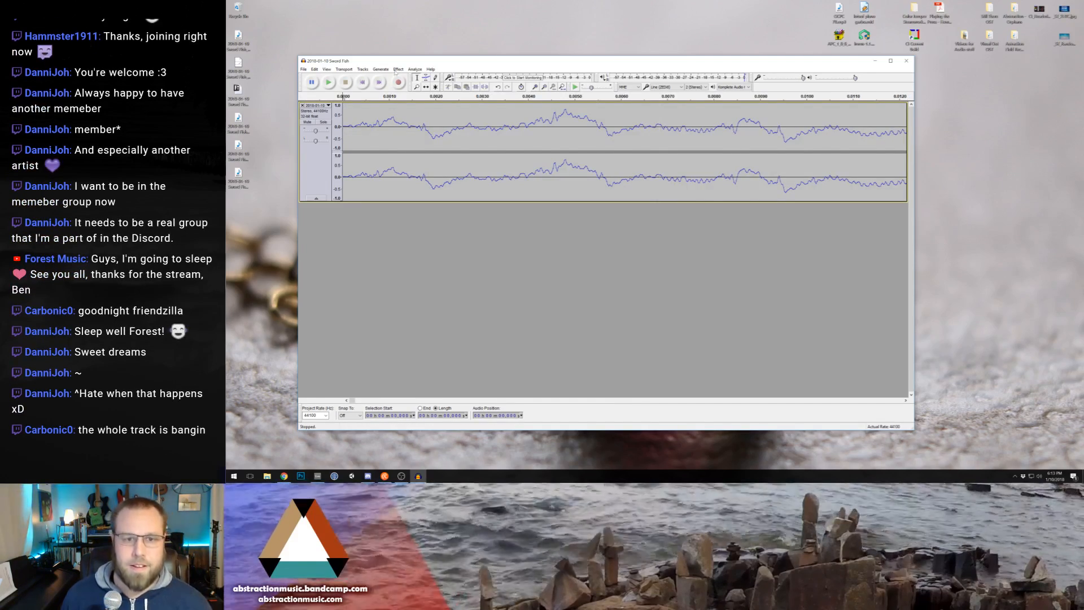
left_click(562, 87)
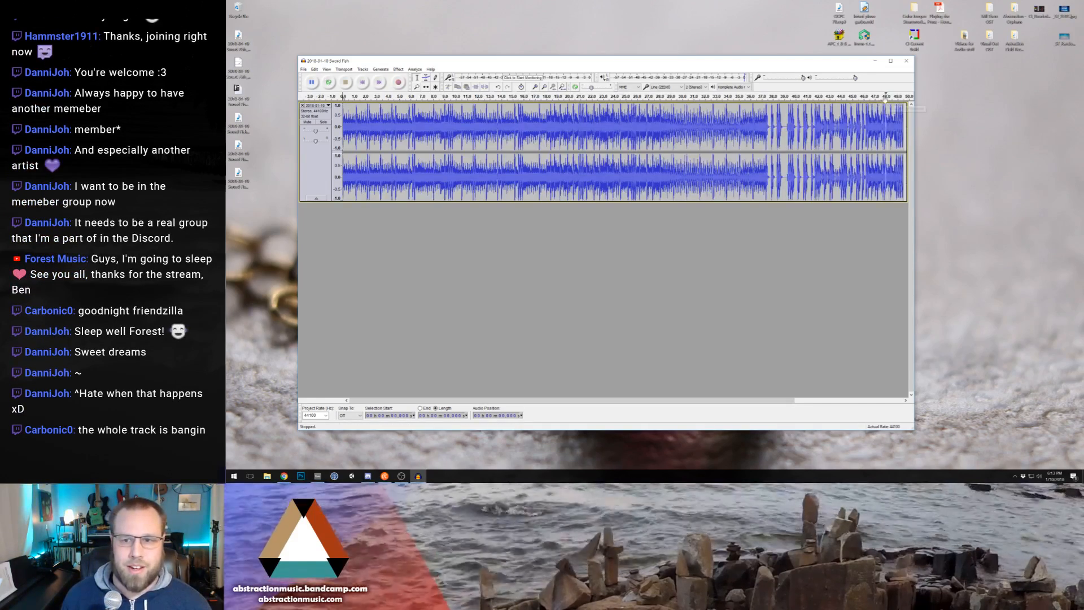
left_click(808, 96)
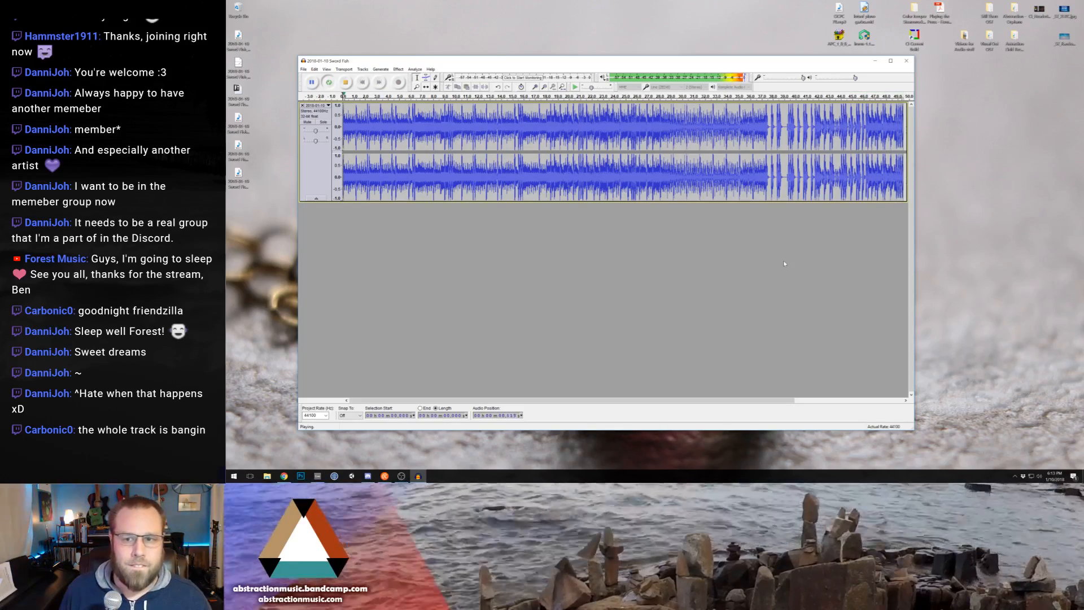
Step: Export the looped track to the desktop as the 16-bit PCM WAV 2018-01-10 Sword Fish LOOP, keeping the existing metadata
left_click(303, 69)
left_click(327, 159)
left_click(419, 208)
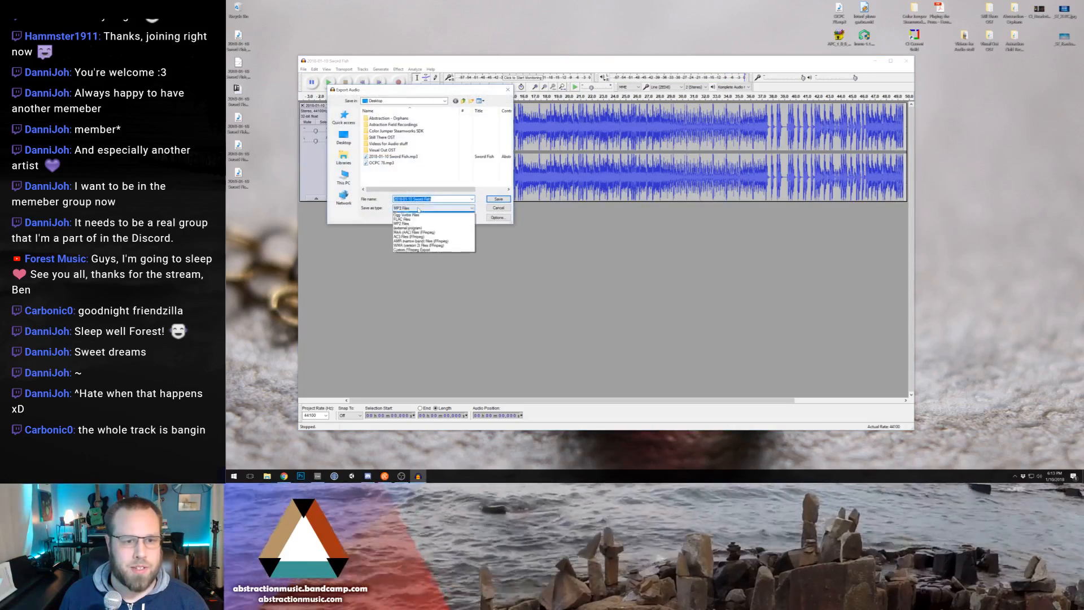
left_click(419, 219)
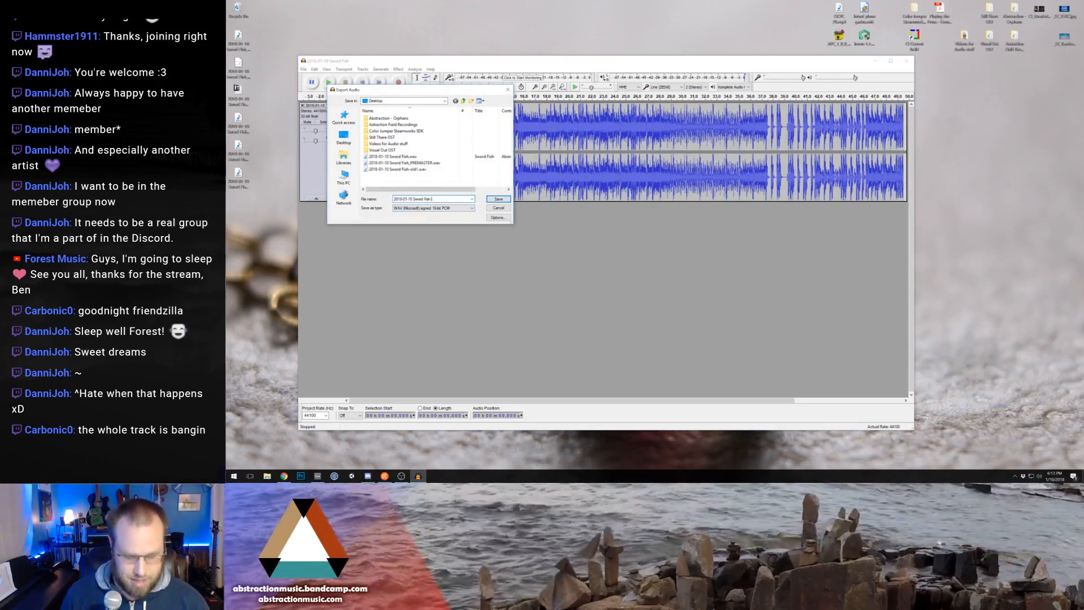
key("Return")
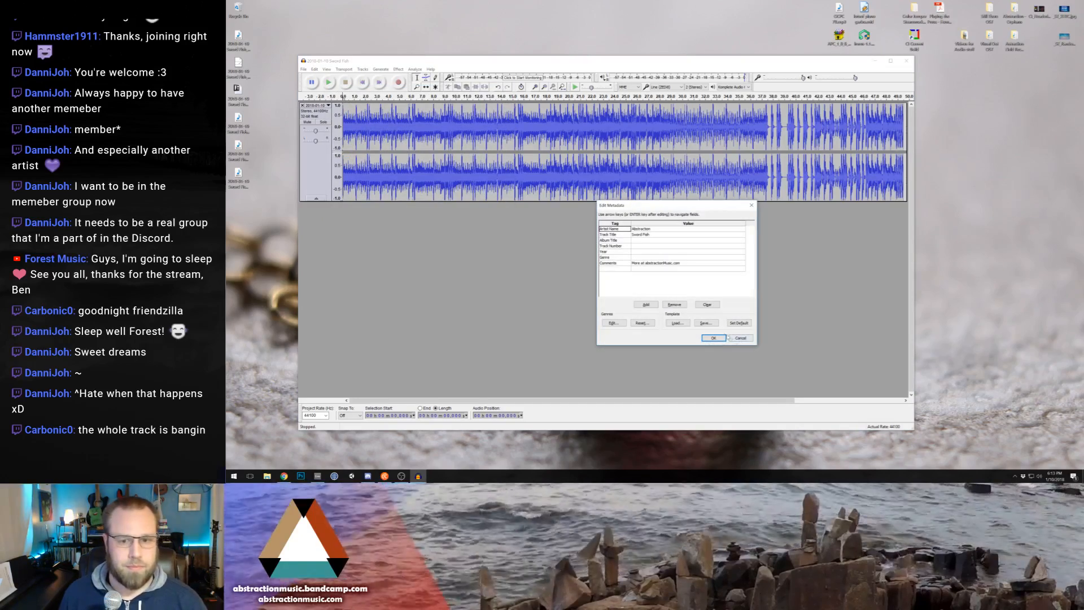
left_click(713, 338)
Step: Export the loop to the desktop as the Ogg Vorbis file 2018-01-10 Sword Fish LOOP with the track title Sword Fish LOOP
left_click(306, 70)
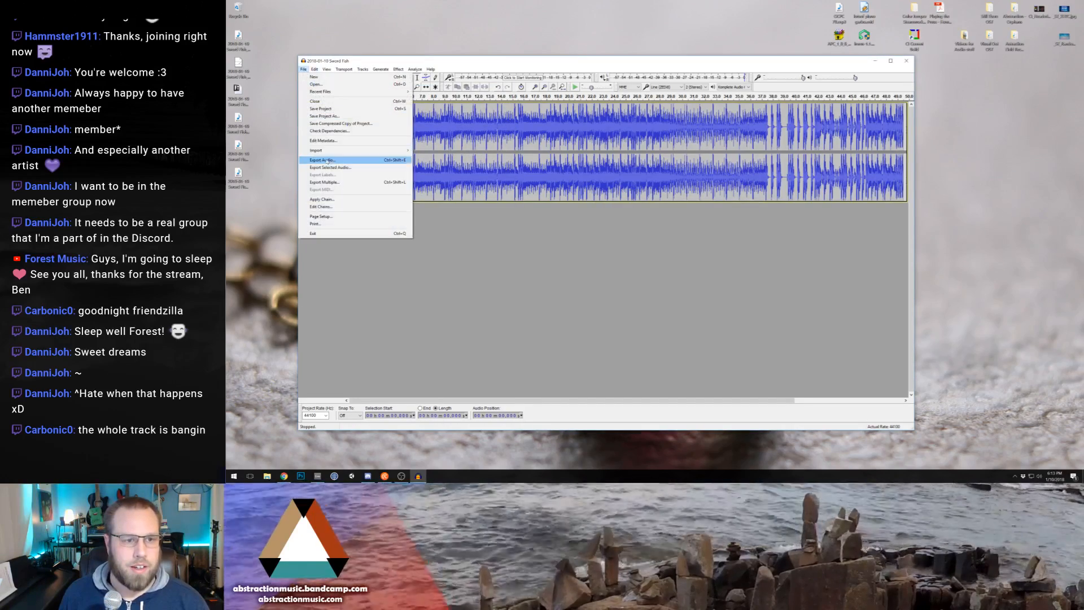
left_click(323, 160)
left_click(432, 209)
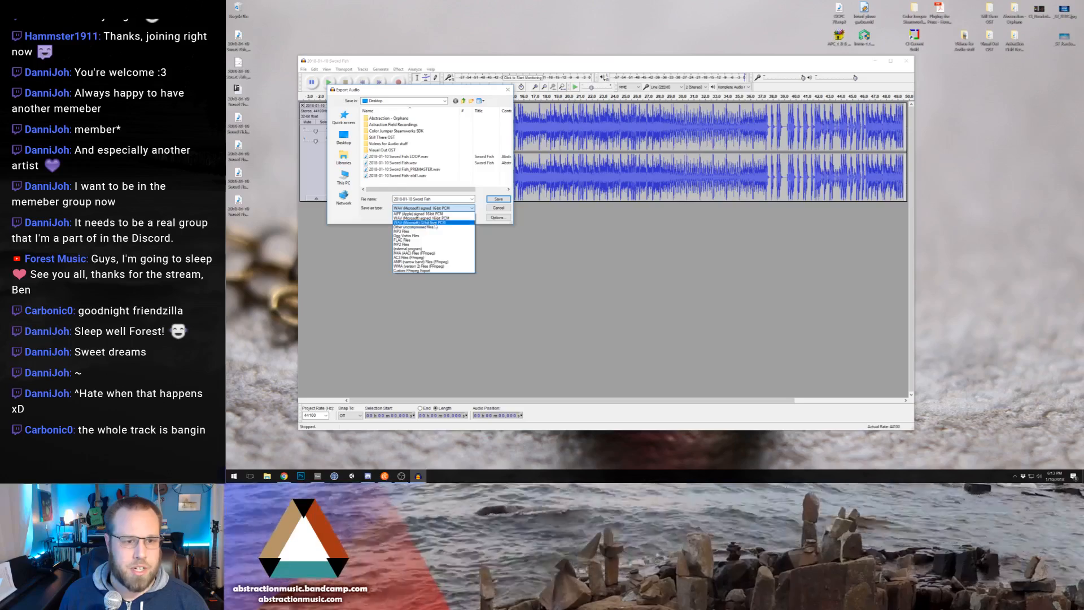
left_click(434, 236)
double_click(428, 199)
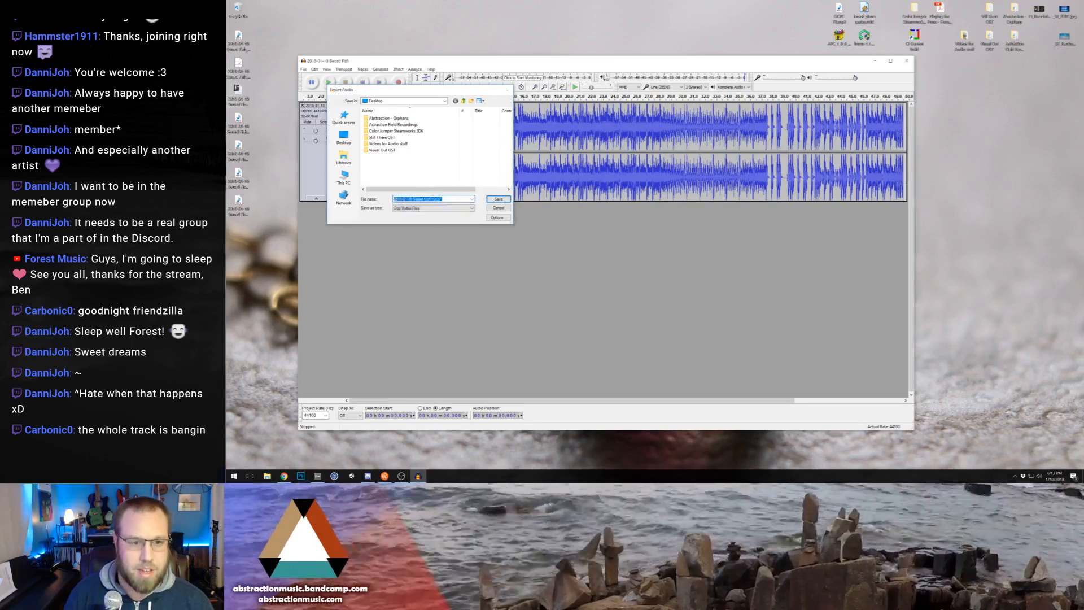
key("Return")
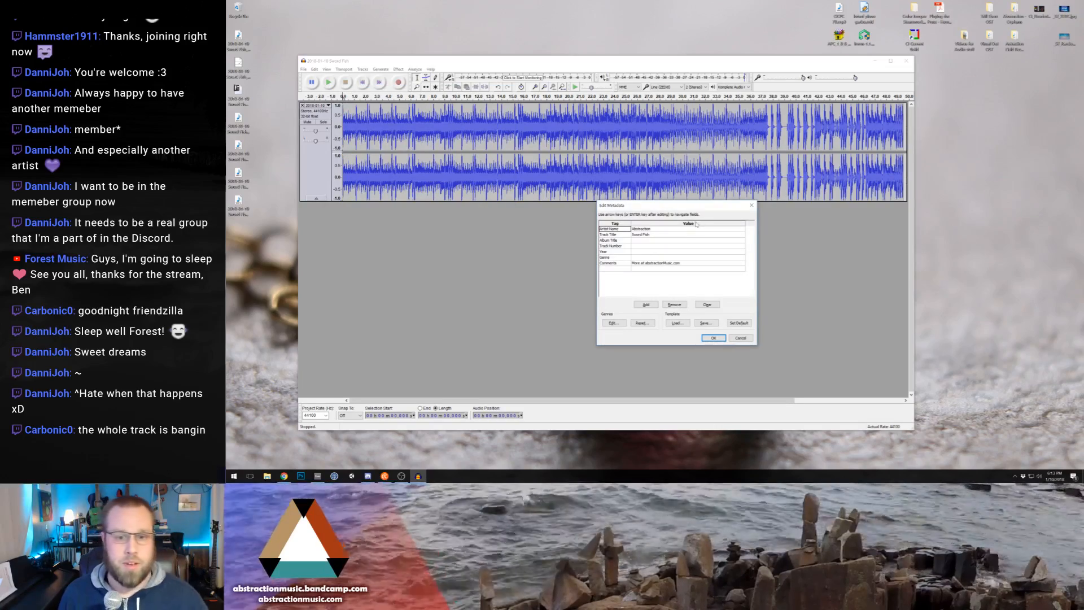
left_click(689, 235)
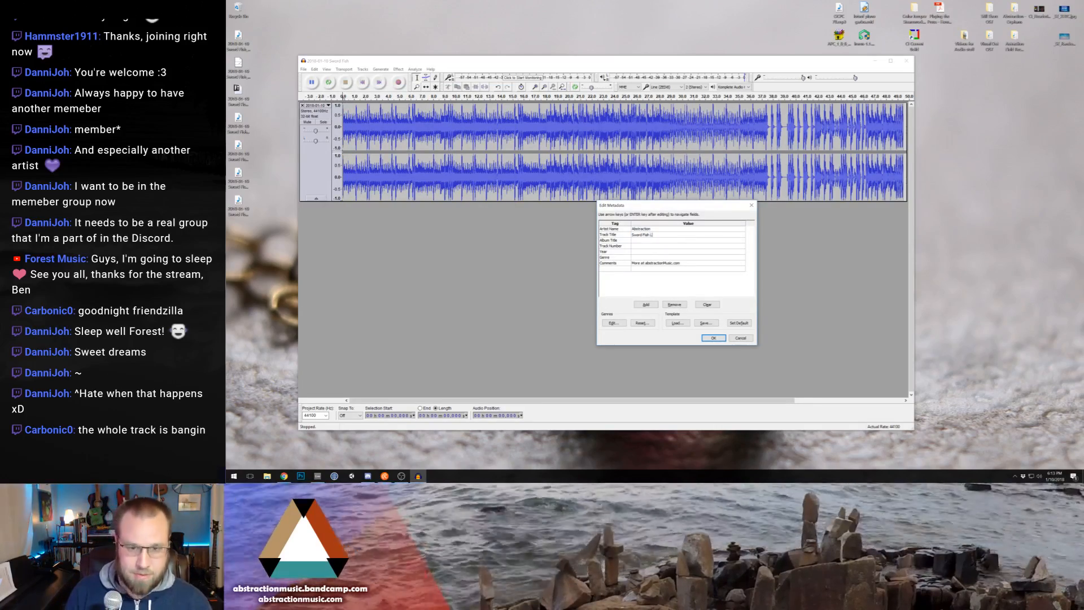
key("Return")
key("Return")
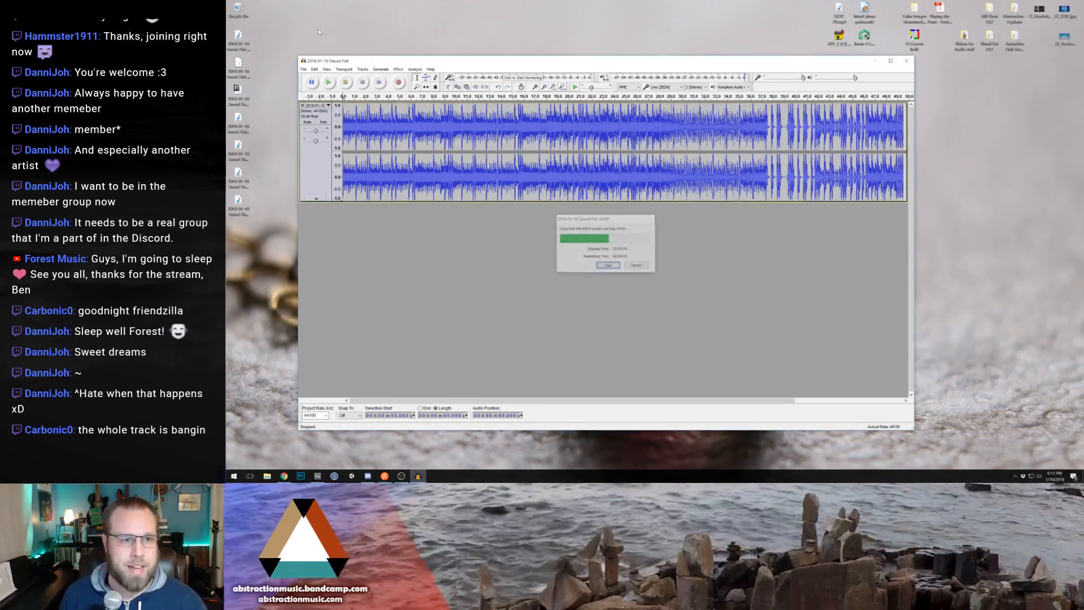
Step: Export the loop again as 16-bit PCM WAV over 2018-01-10 Sword Fish LOOP.wav, with the track title Sword Fish LOOP
left_click(304, 70)
left_click(328, 160)
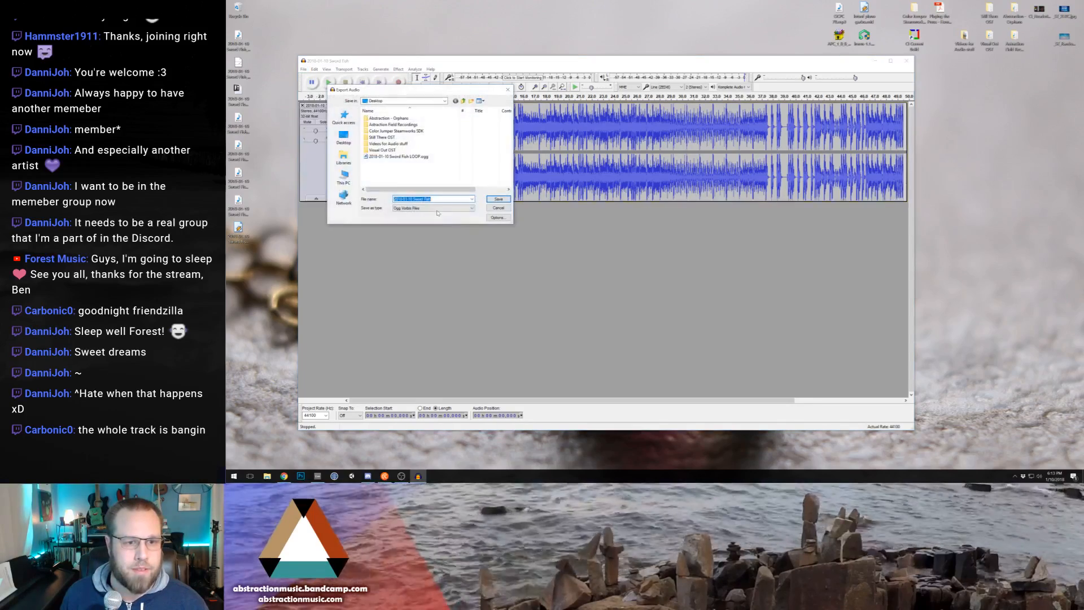
left_click(433, 208)
left_click(421, 218)
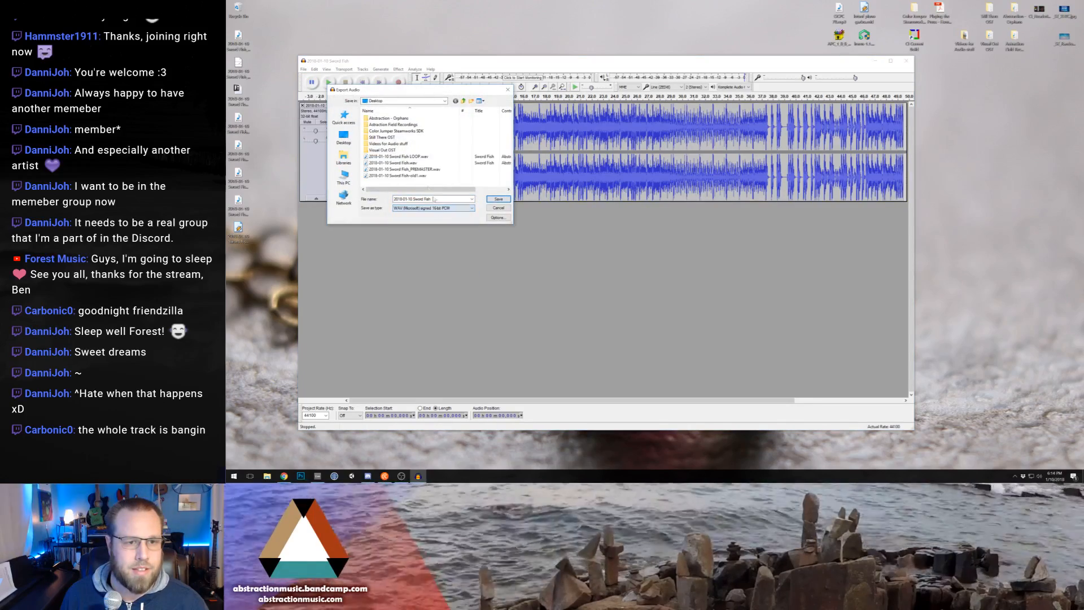
double_click(433, 159)
left_click(681, 260)
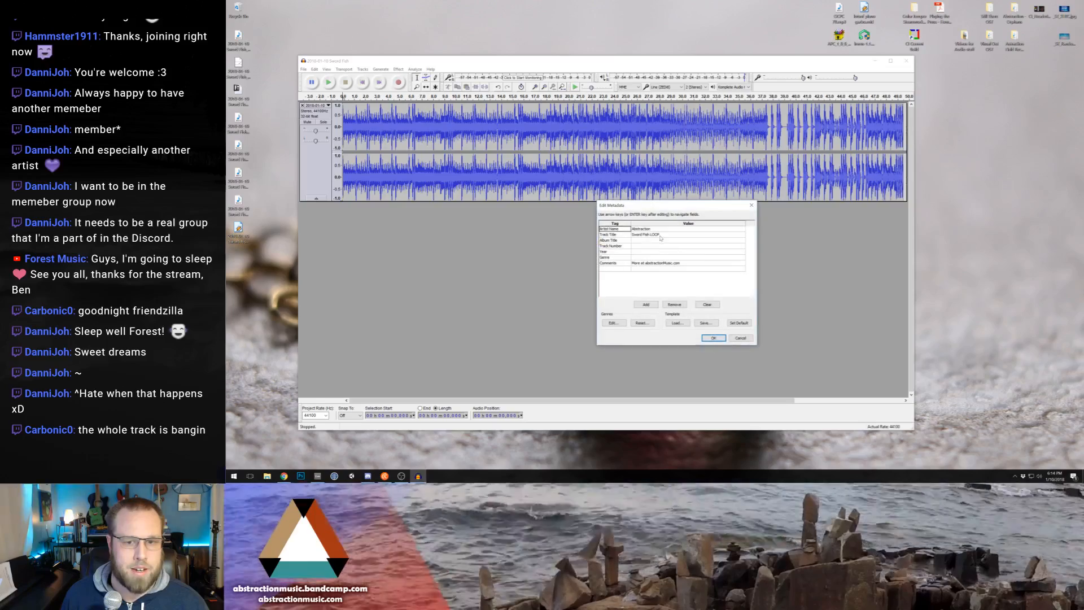
left_click(713, 337)
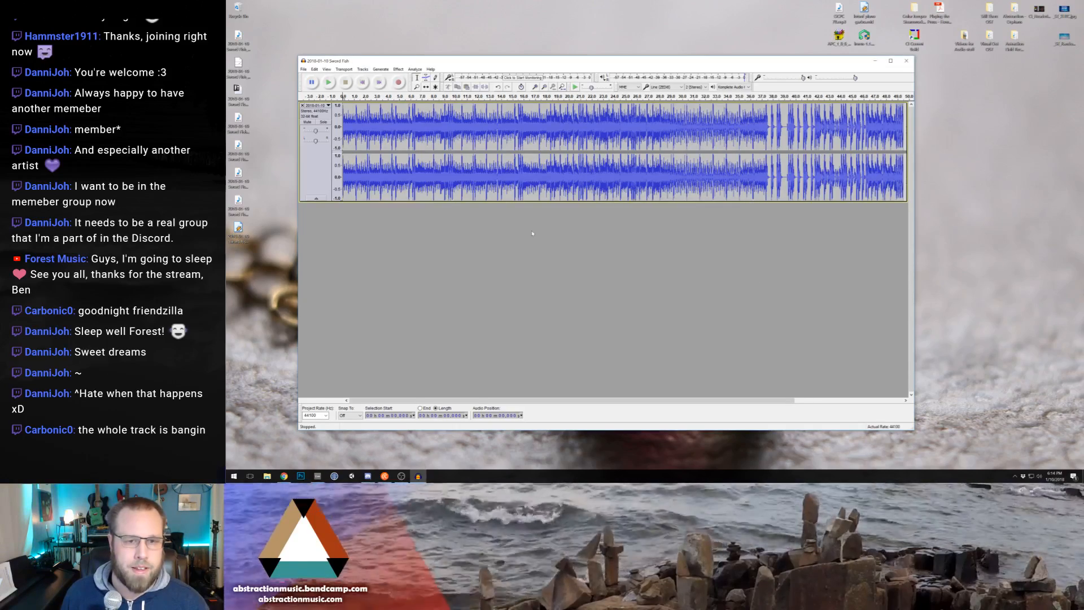
Step: Remove the stereo track from the project and close Audacity
left_click(302, 106)
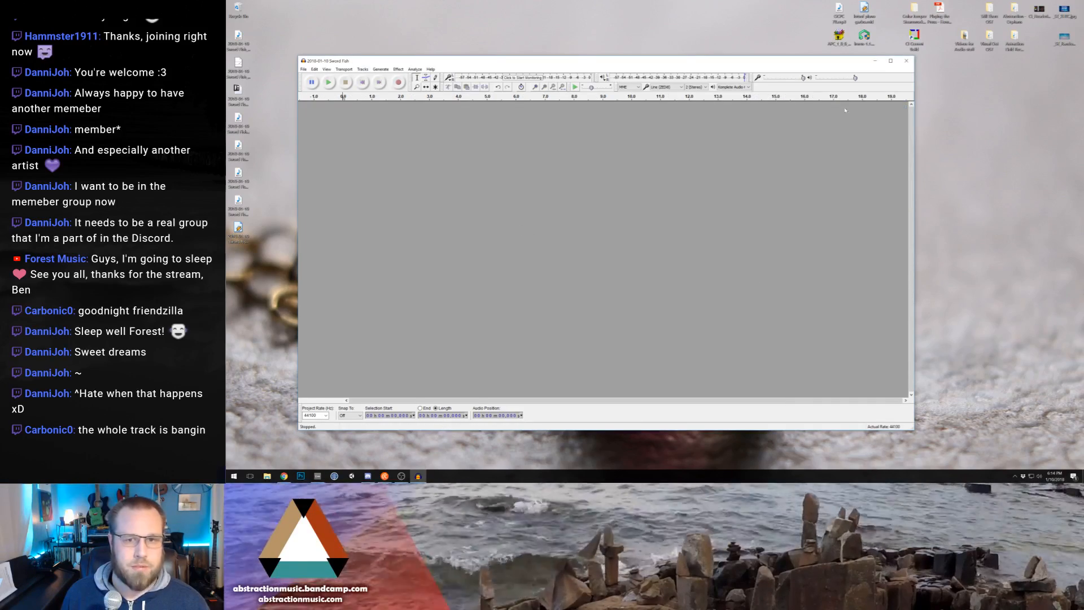
left_click(906, 60)
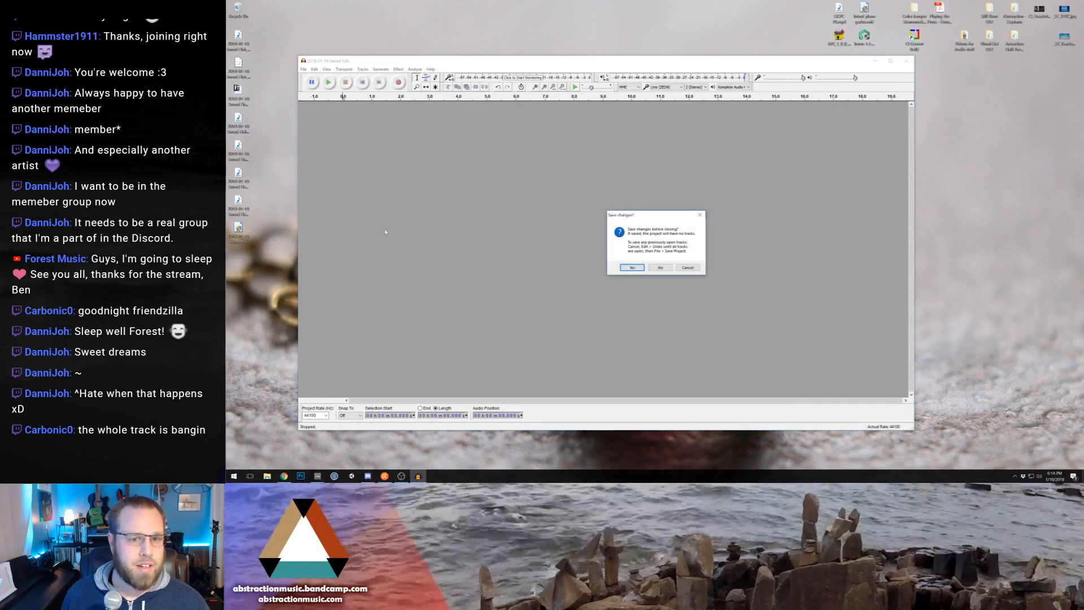
left_click(632, 267)
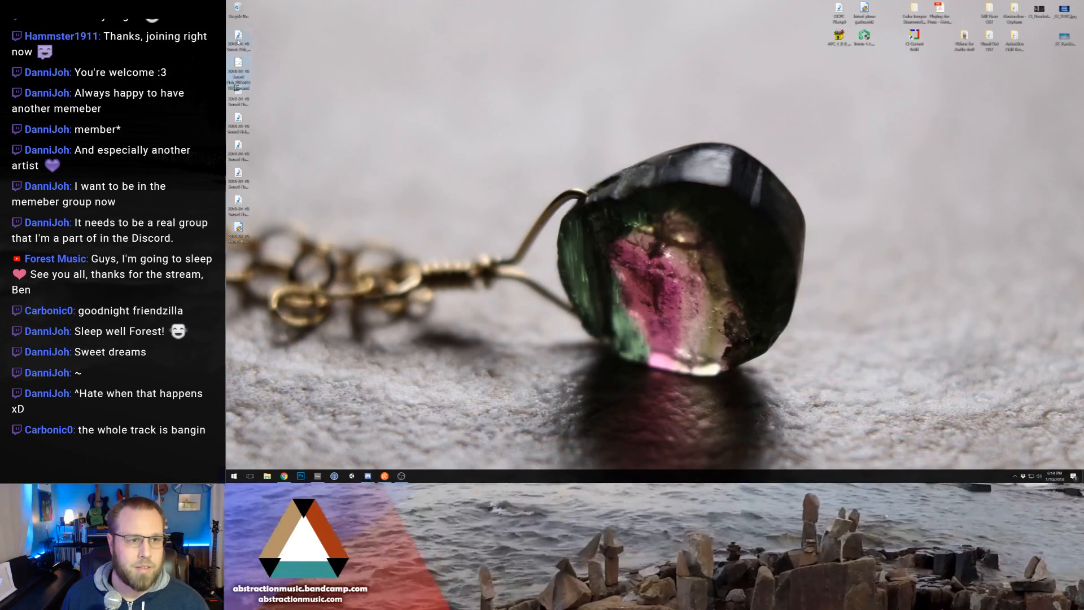
Step: Move the Sword Fish PREMASTER WAV and its companion file away from the other song files on the desktop
left_click(238, 42)
left_click(238, 68)
left_click_drag(354, 75, 228, 41)
left_click_drag(238, 37, 438, 39)
left_click(475, 313)
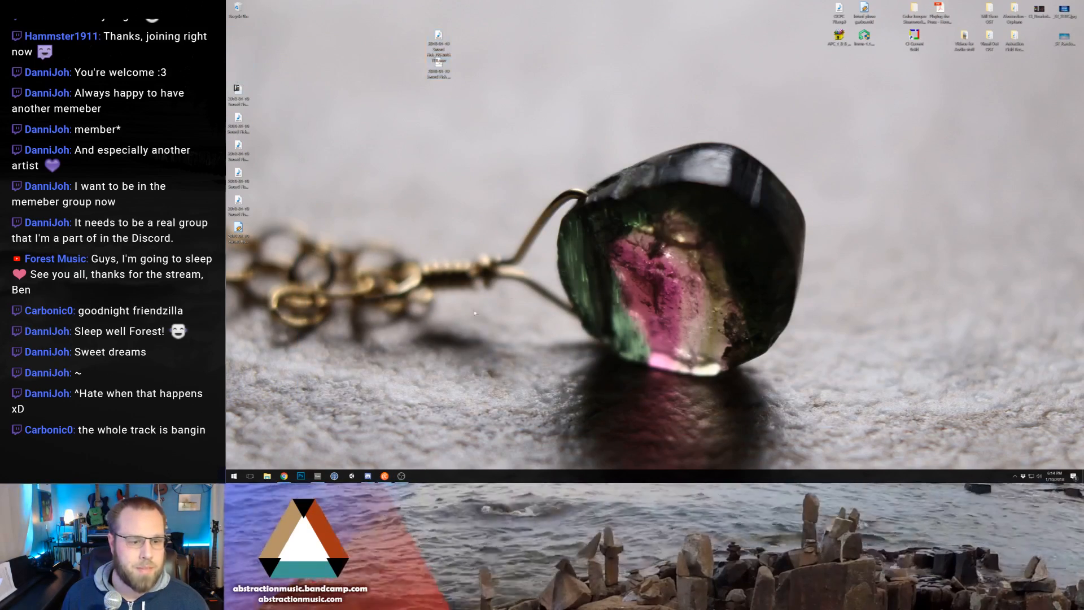
Step: Switch to Ableton Live, delete the audio track holding the premaster clip, and minimize the program
left_click(320, 476)
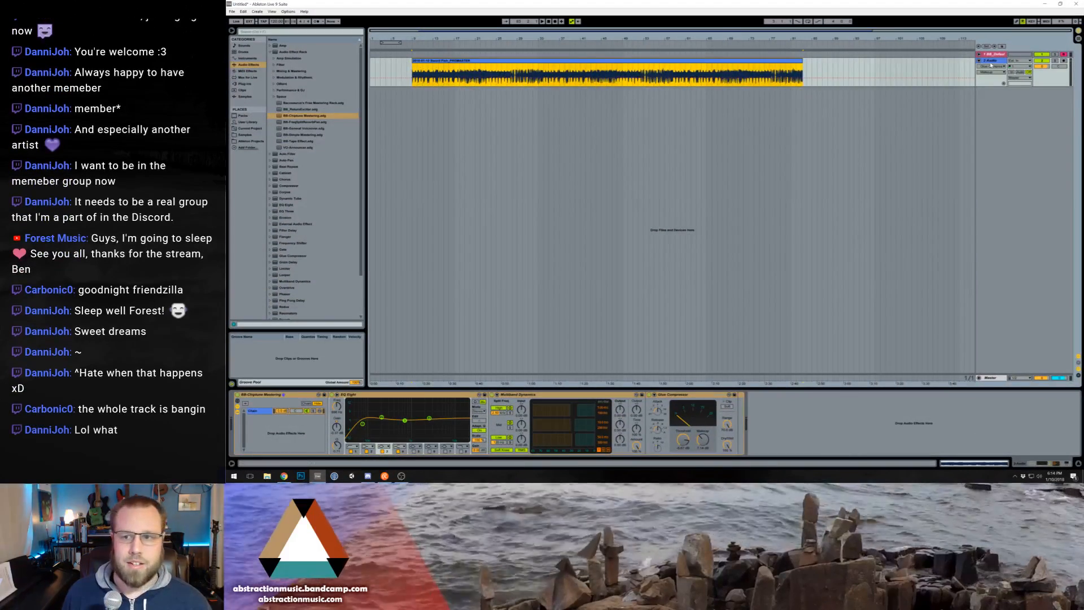
left_click(991, 61)
key("Delete")
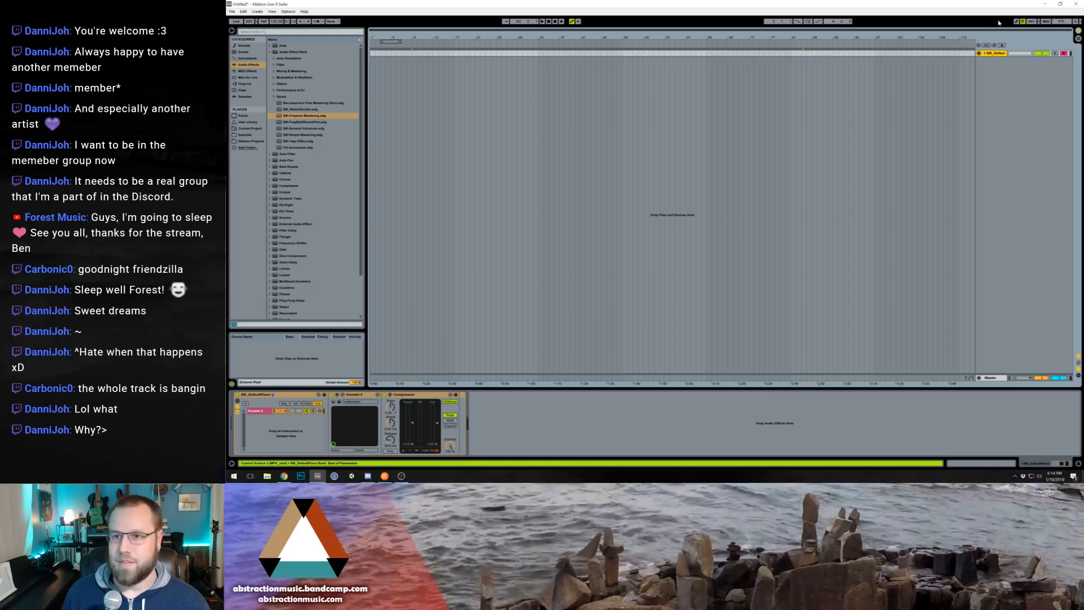
left_click(1045, 4)
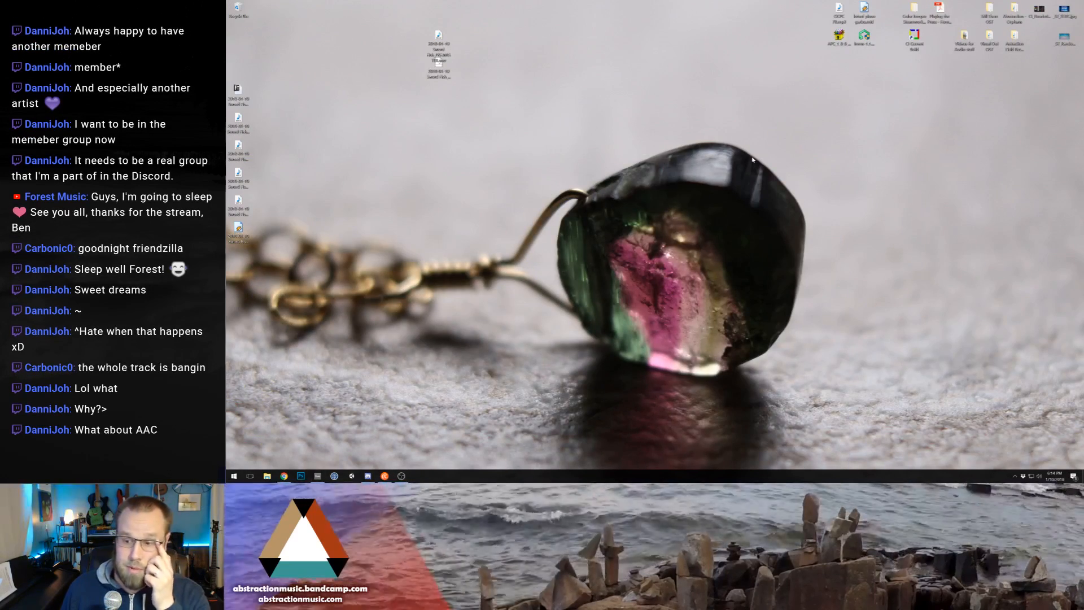
Step: Move the Sword Fish PREMASTER WAV and its companion file from the desktop to the Recycle Bin
left_click_drag(569, 84, 425, 35)
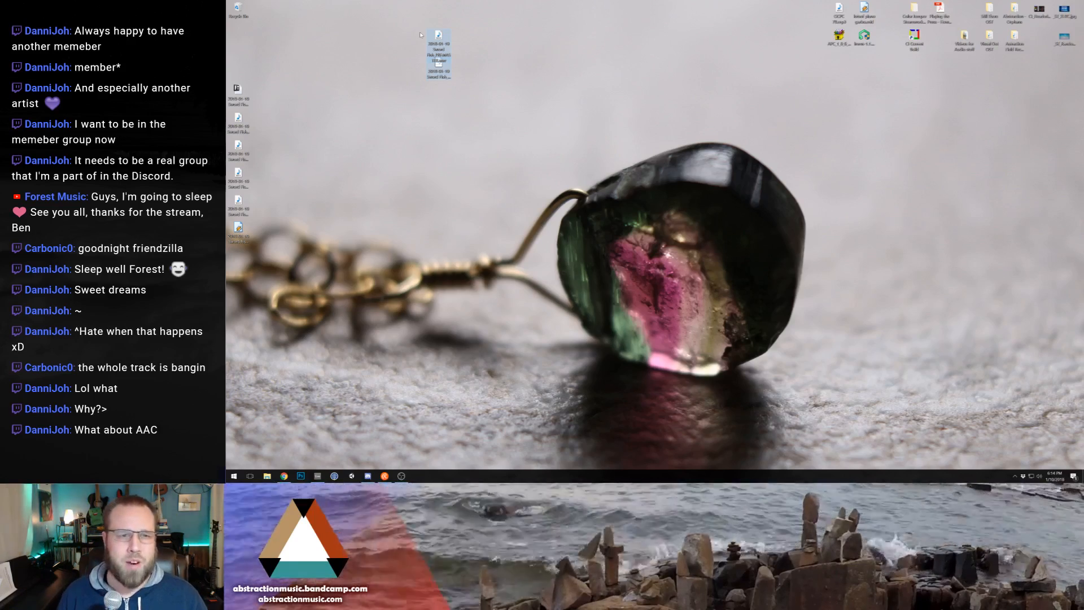
left_click_drag(434, 38, 237, 10)
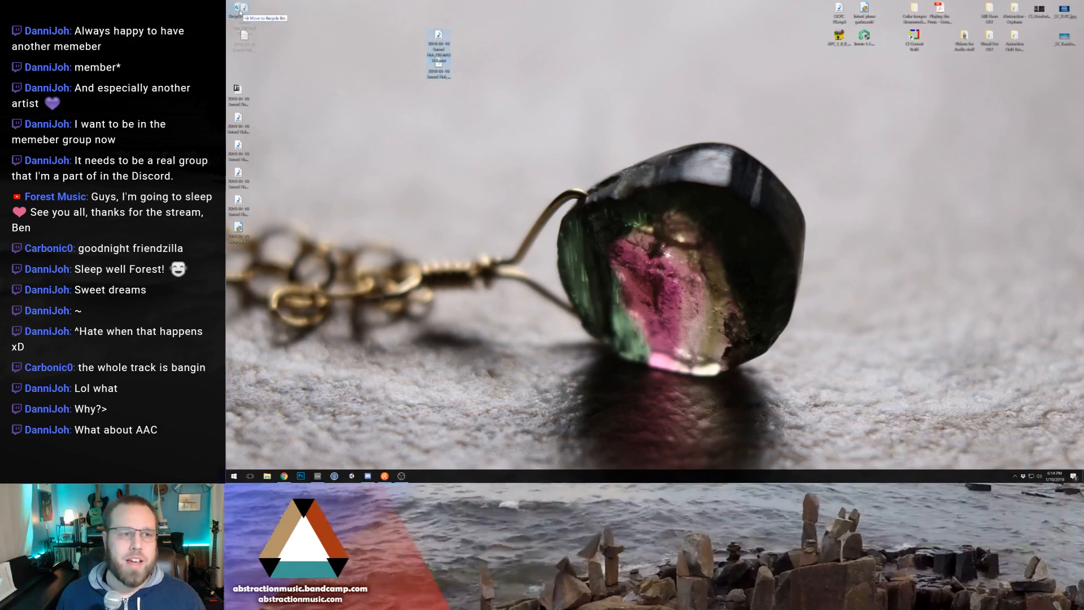
left_click(242, 242)
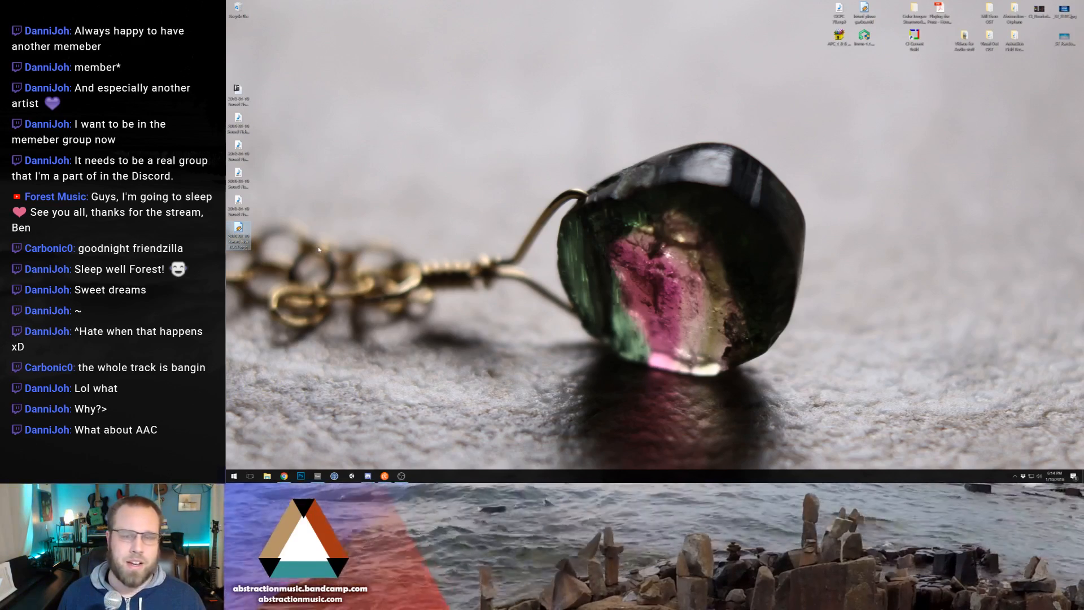
left_click(306, 211)
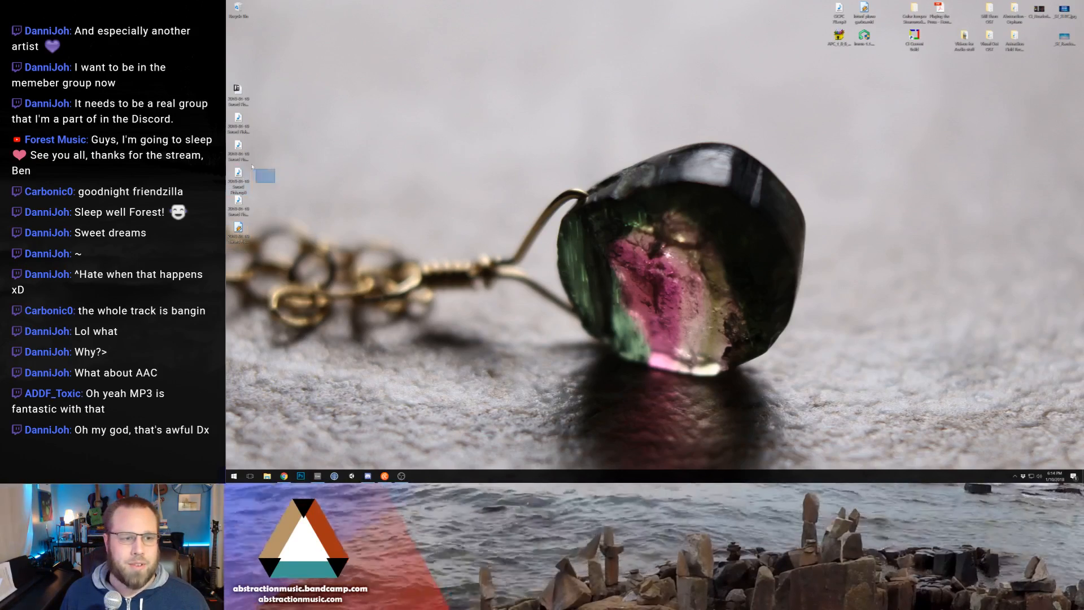
Step: Arrange the desktop song files in two neighbouring groups: the full WAV and MP3, and the LOOP WAV and Ogg
mouse_move(276, 182)
left_mouse_down()
mouse_move(228, 140)
mouse_move(363, 148)
left_mouse_up()
mouse_move(296, 265)
left_mouse_down()
mouse_move(227, 196)
mouse_move(414, 177)
left_mouse_up()
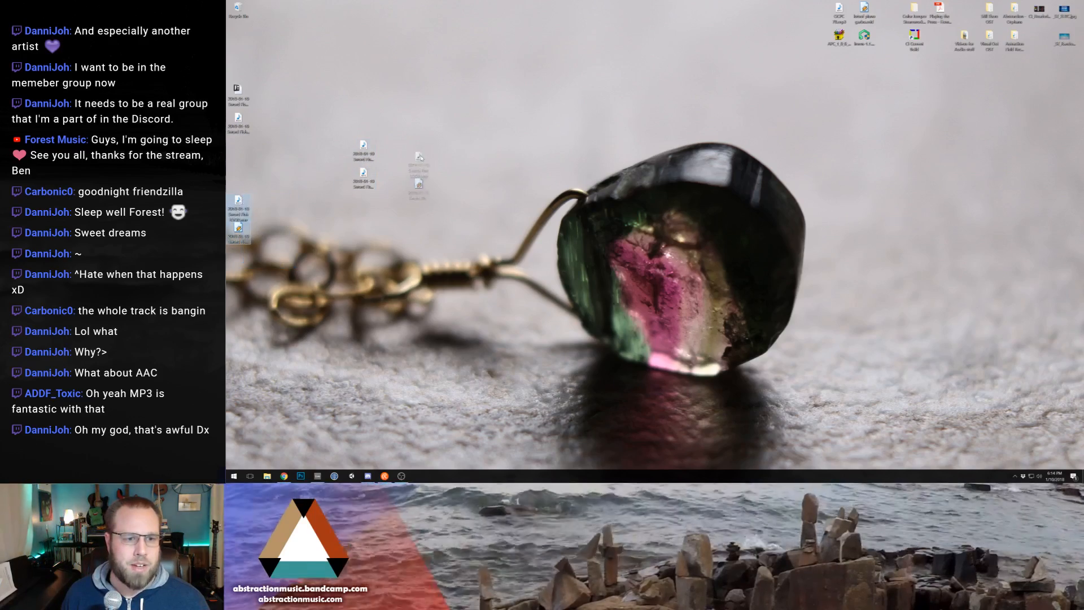
left_click_drag(332, 114, 366, 210)
left_click_drag(394, 123, 449, 234)
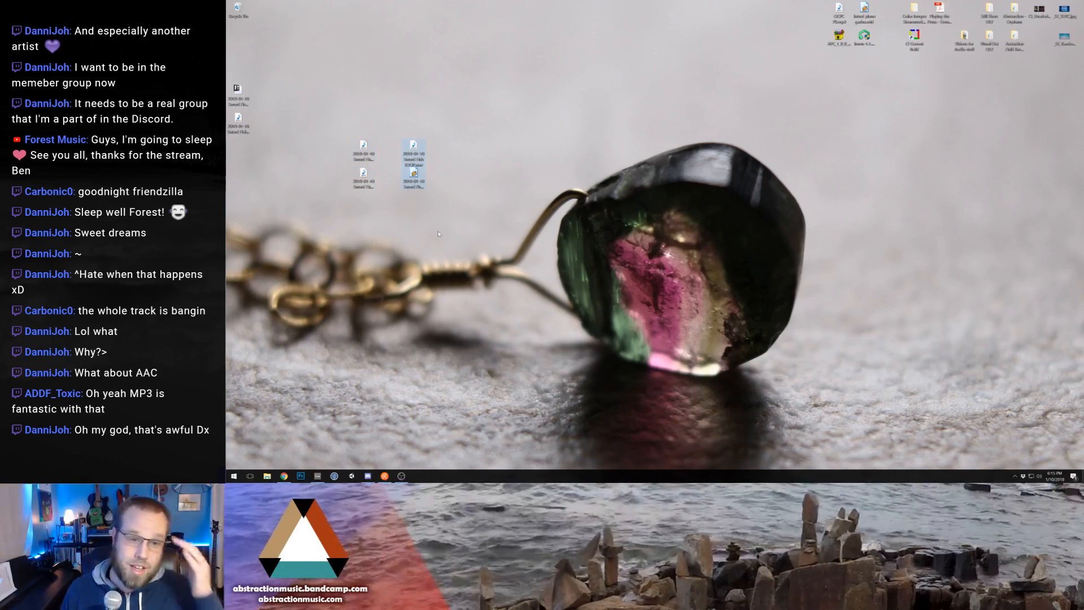
left_click(415, 176)
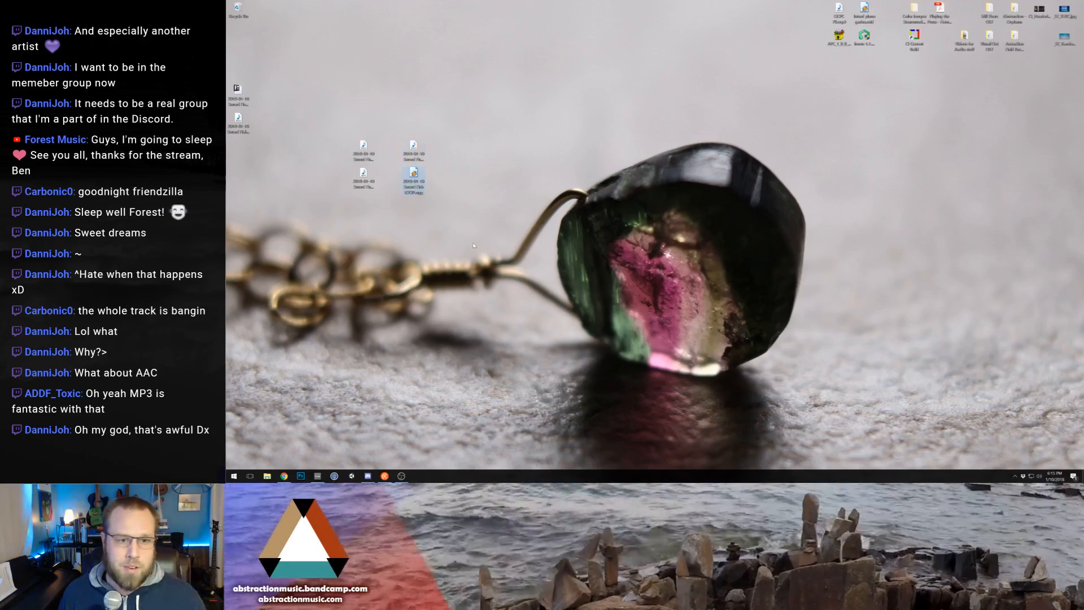
left_click(363, 175)
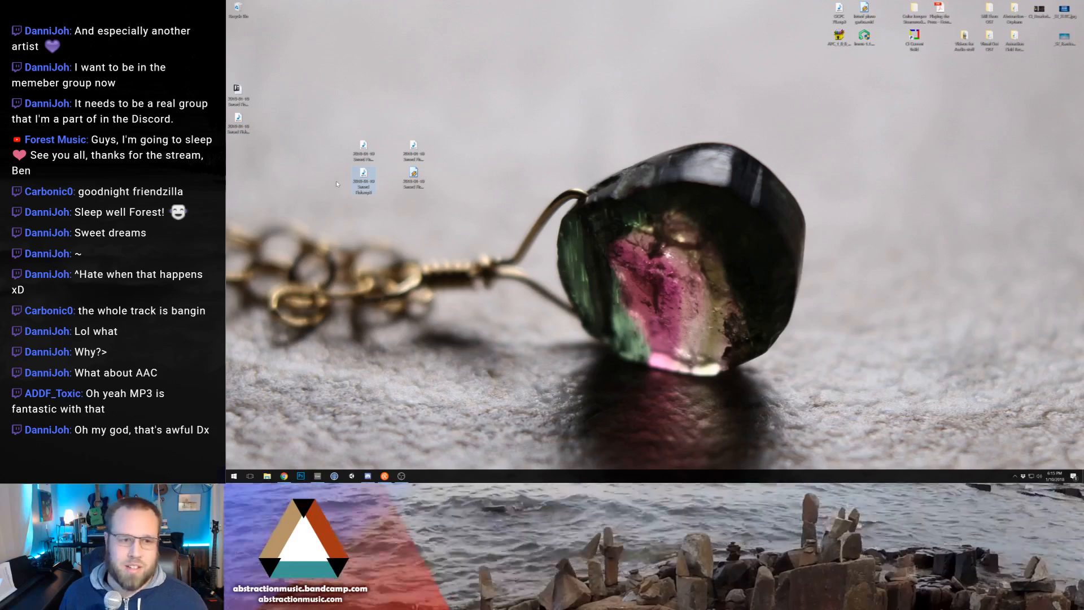
key("Up")
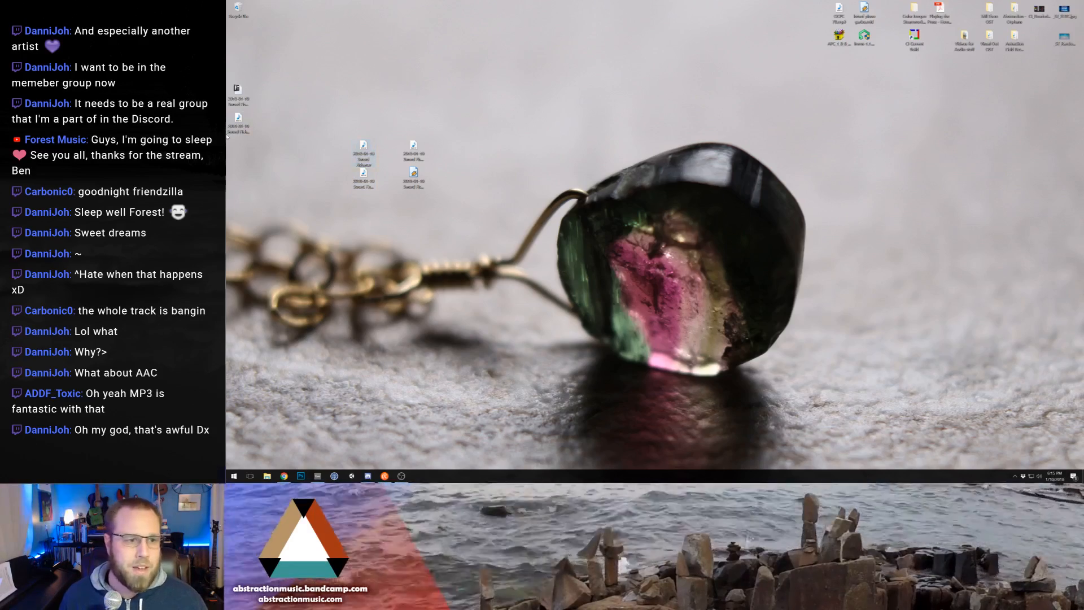
Step: Delete the leftover Sword Fish file below the song's project file, and place the project file above the grouped audio files
left_click(238, 121)
key("Delete")
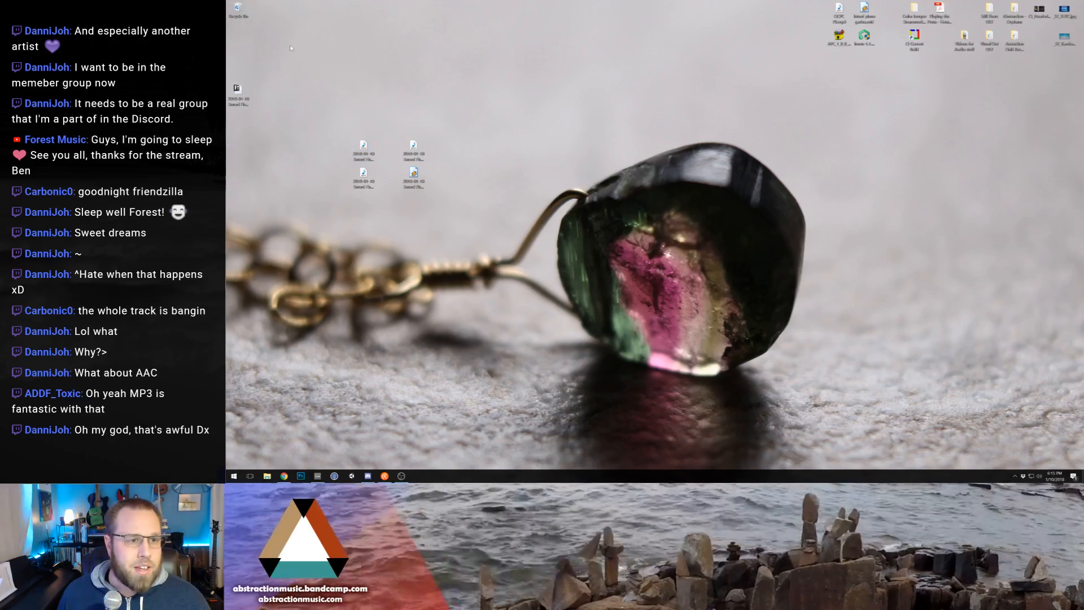
left_click_drag(239, 100, 389, 72)
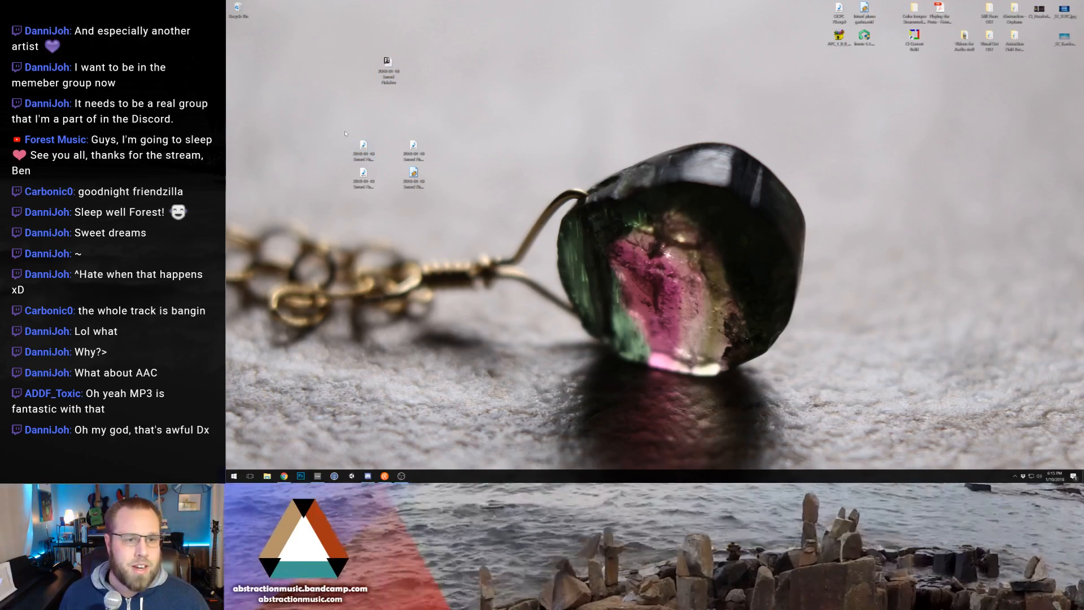
Step: Launch HitFilm Pro and open the project 2HTC Season 5 Template.hfp without relinking its missing files
left_click(228, 480)
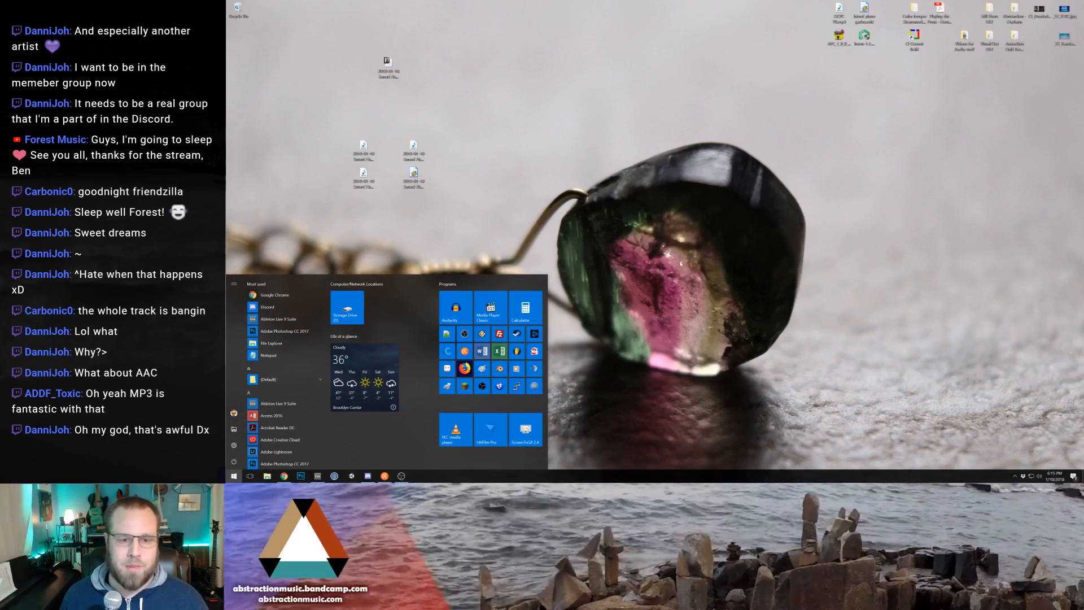
left_click(491, 431)
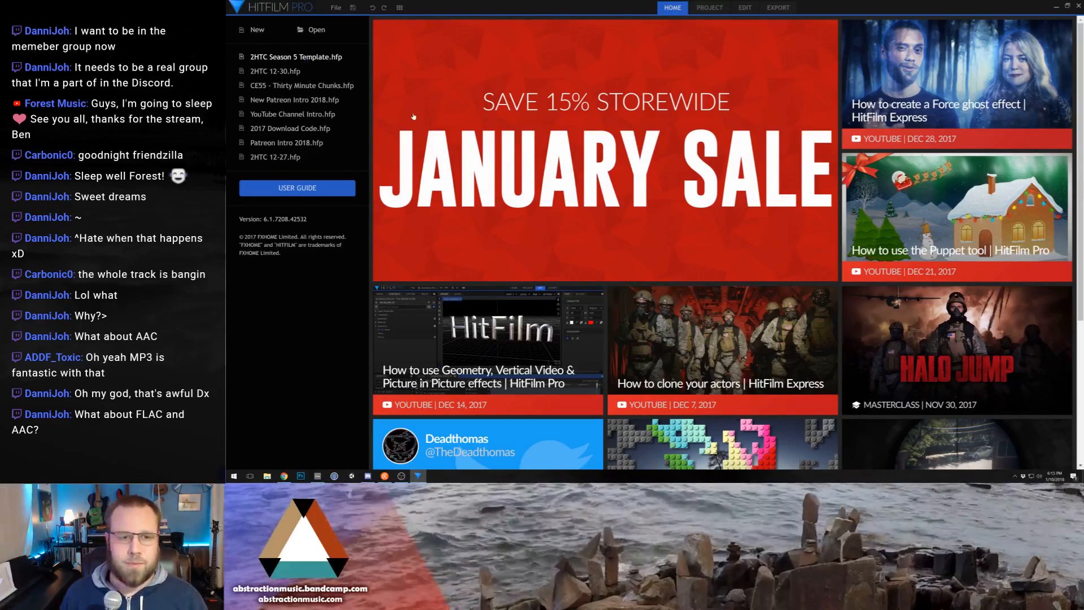
left_click(314, 57)
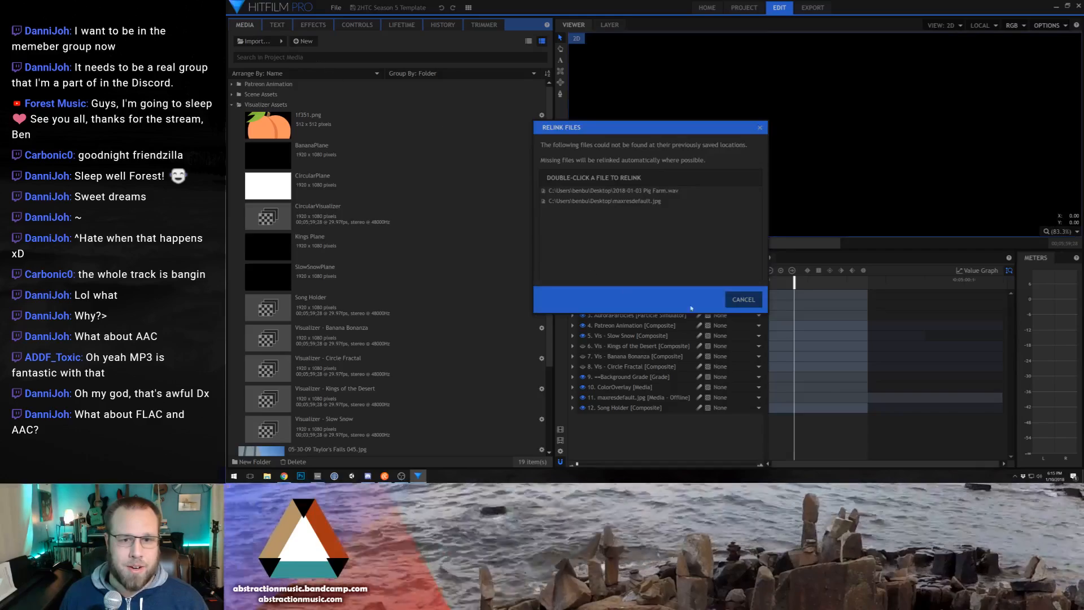
left_click(742, 299)
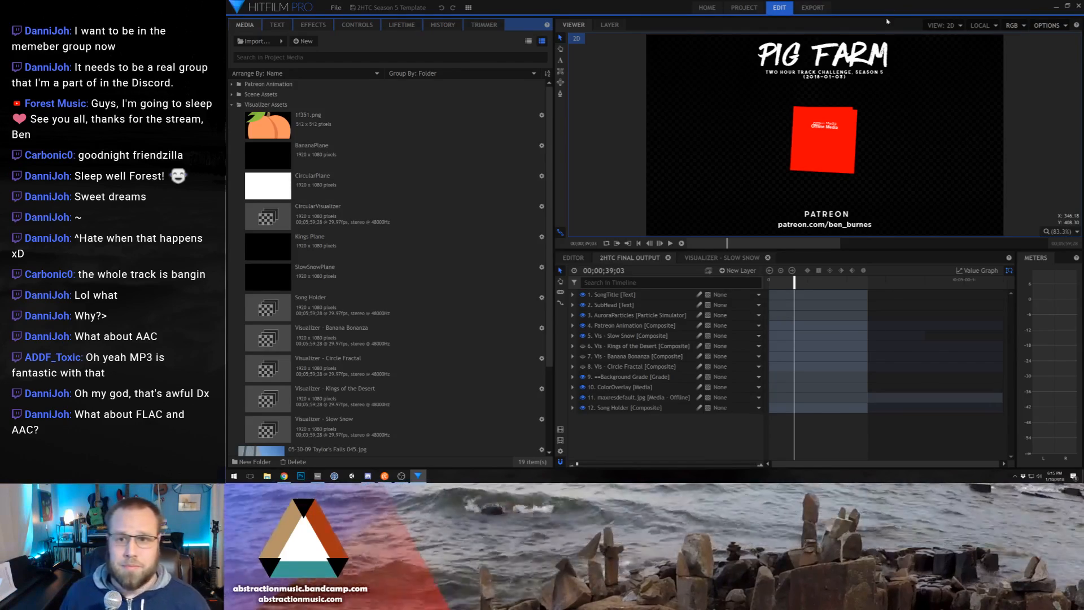
Step: Change the video's title text to SWORD FISH and the date in the subheading to (2018-01-10)
left_click(859, 49)
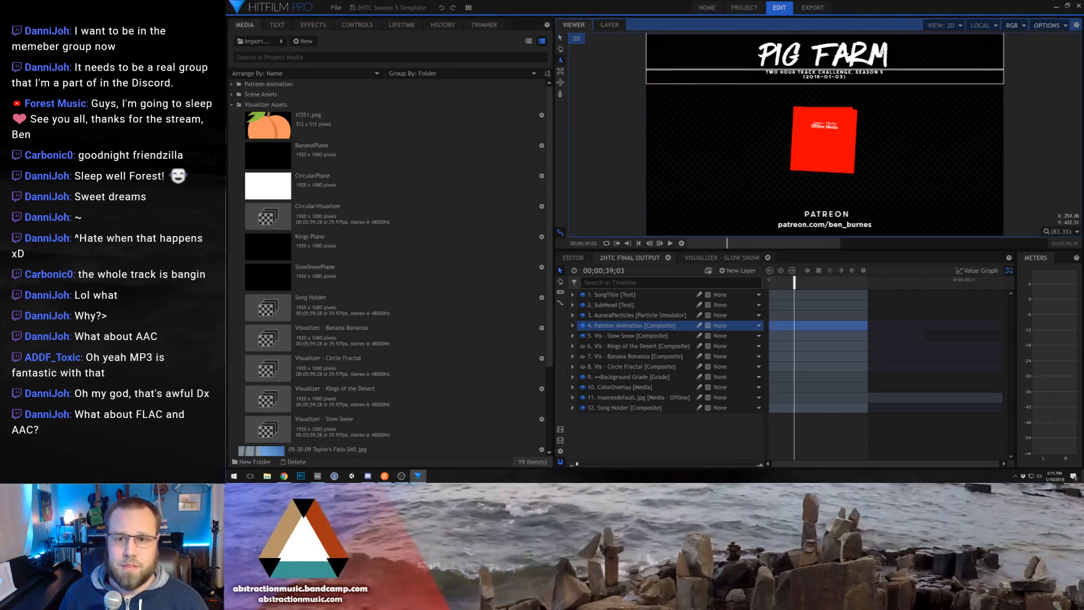
left_click(889, 52)
type("SWORD FISH")
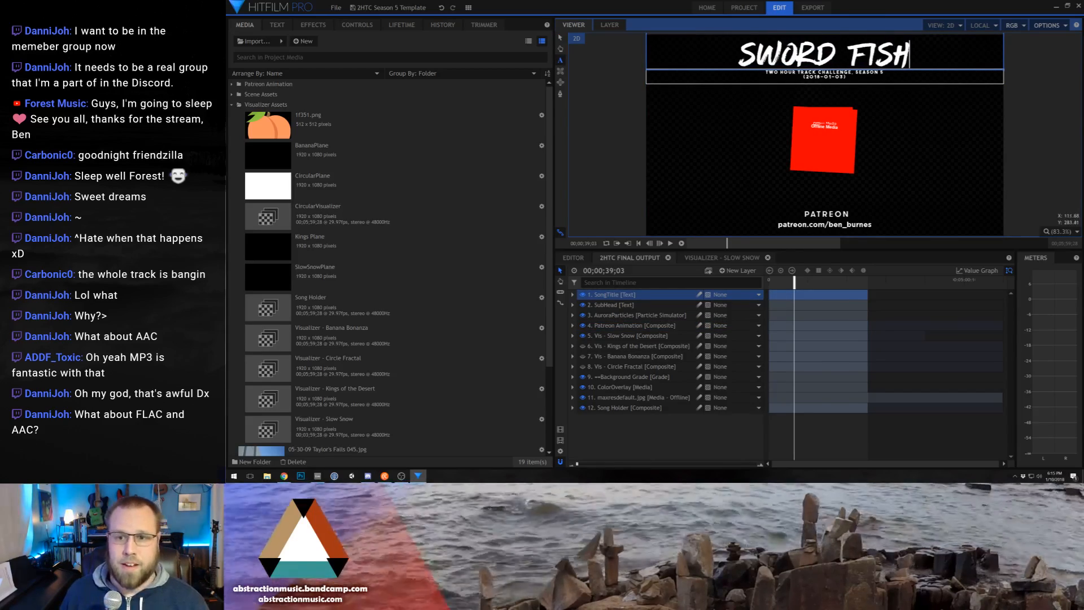
left_click(843, 77)
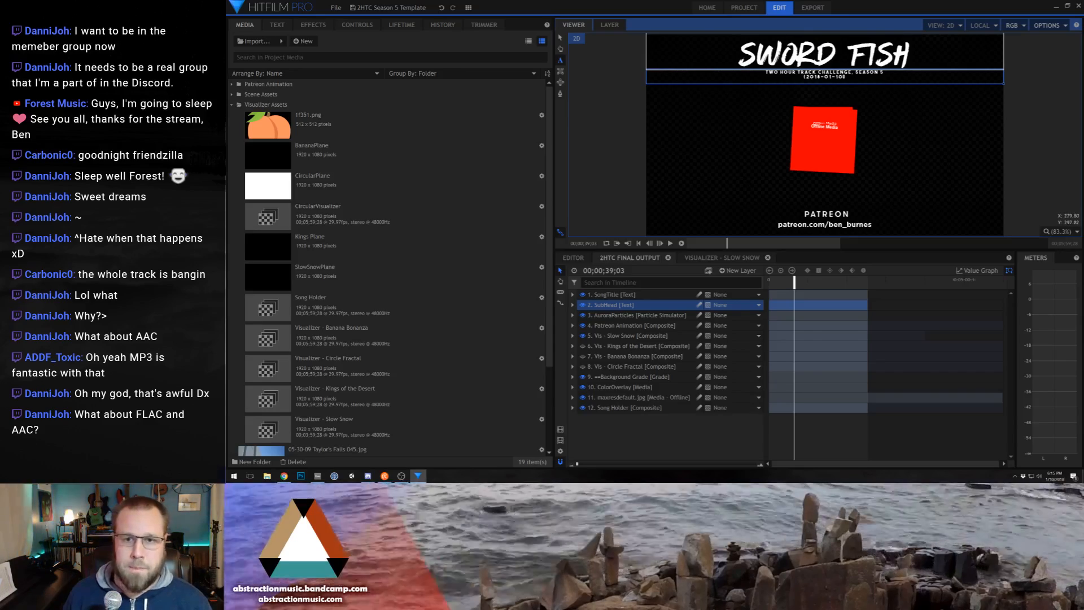
left_click(560, 38)
left_click(753, 55)
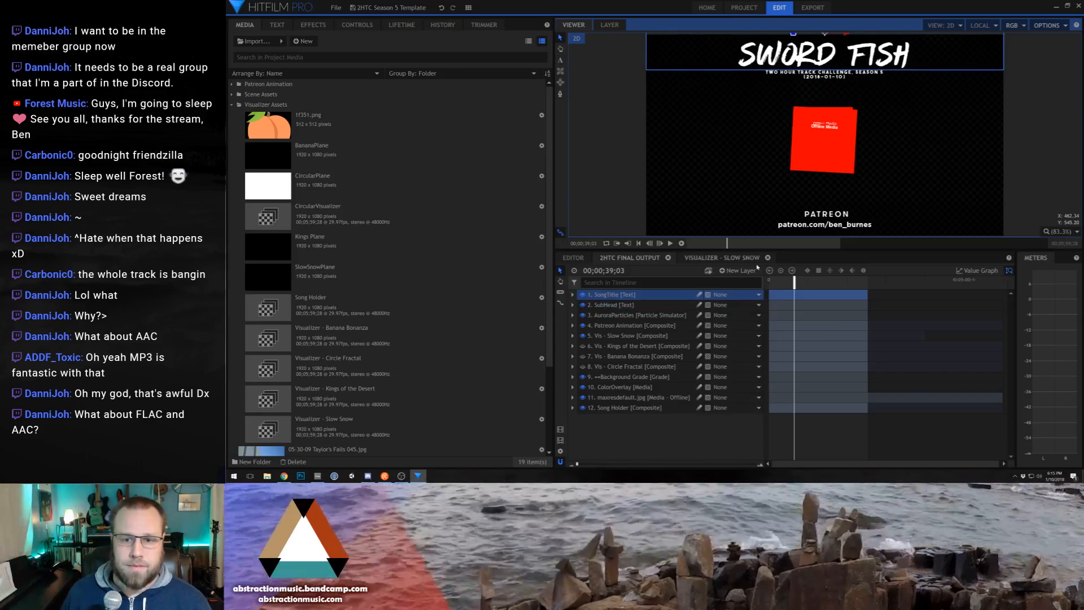
Step: Delete the offline maxresdefault.jpg layer from the 2HTC Final Output timeline and the missing image from the project media
left_click_drag(780, 282, 666, 375)
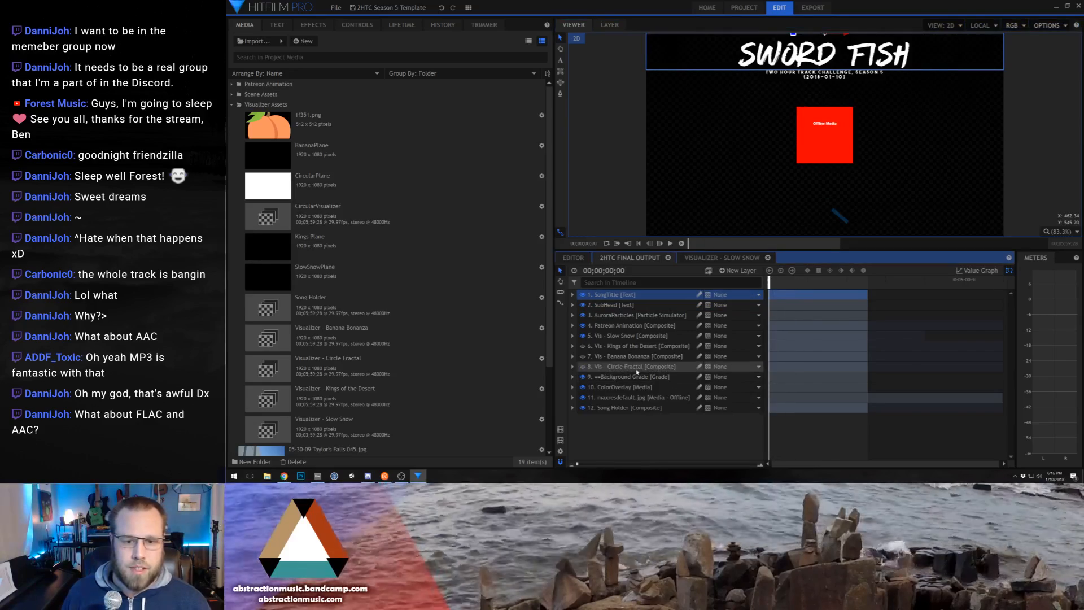
left_click(664, 398)
key("Delete")
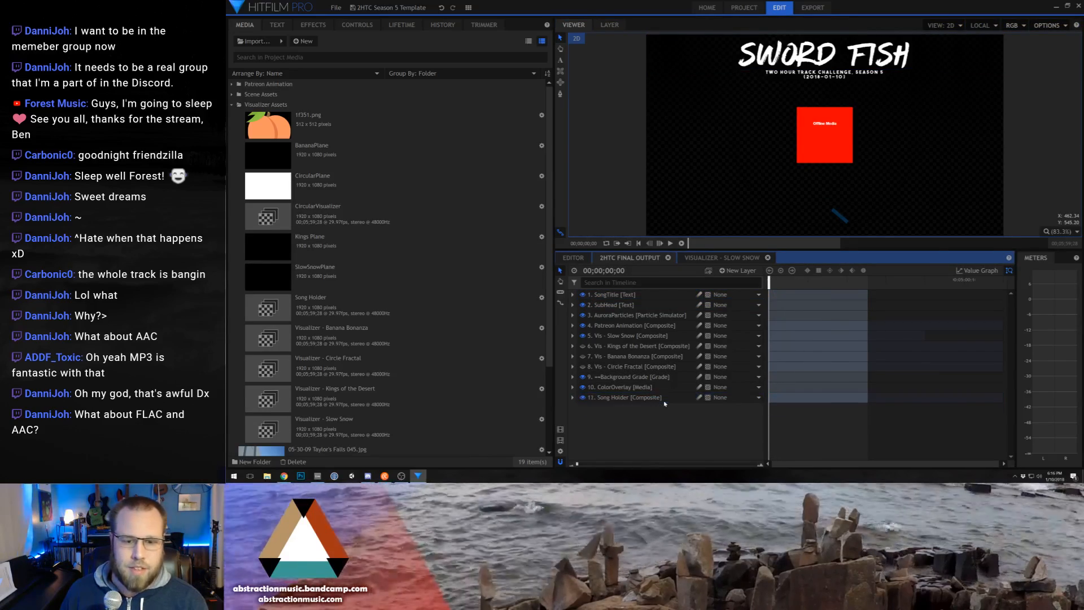
left_click(664, 398)
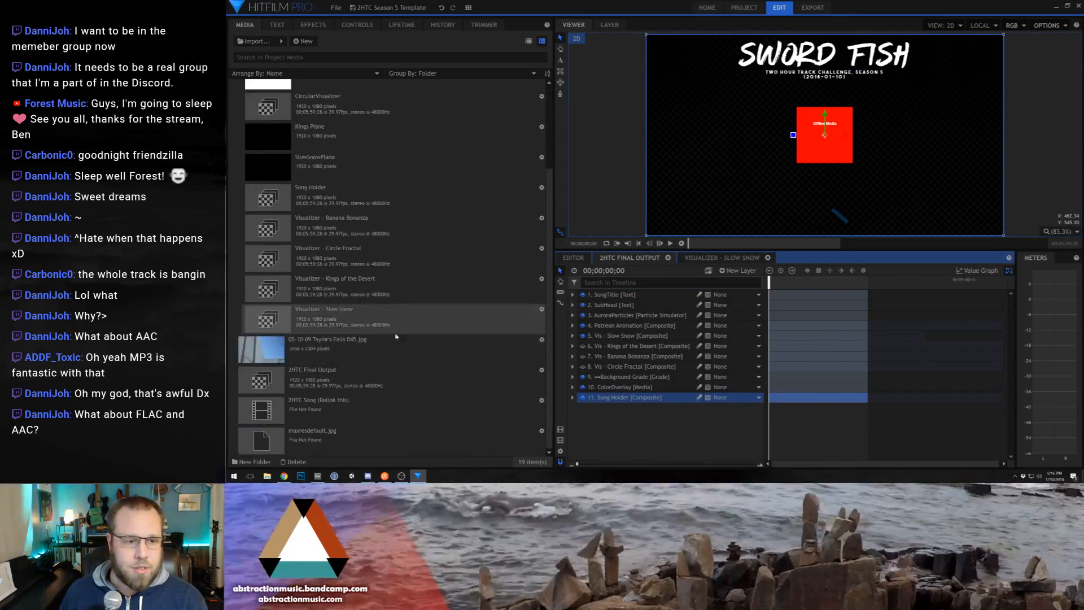
scroll(405, 326, "down", 3)
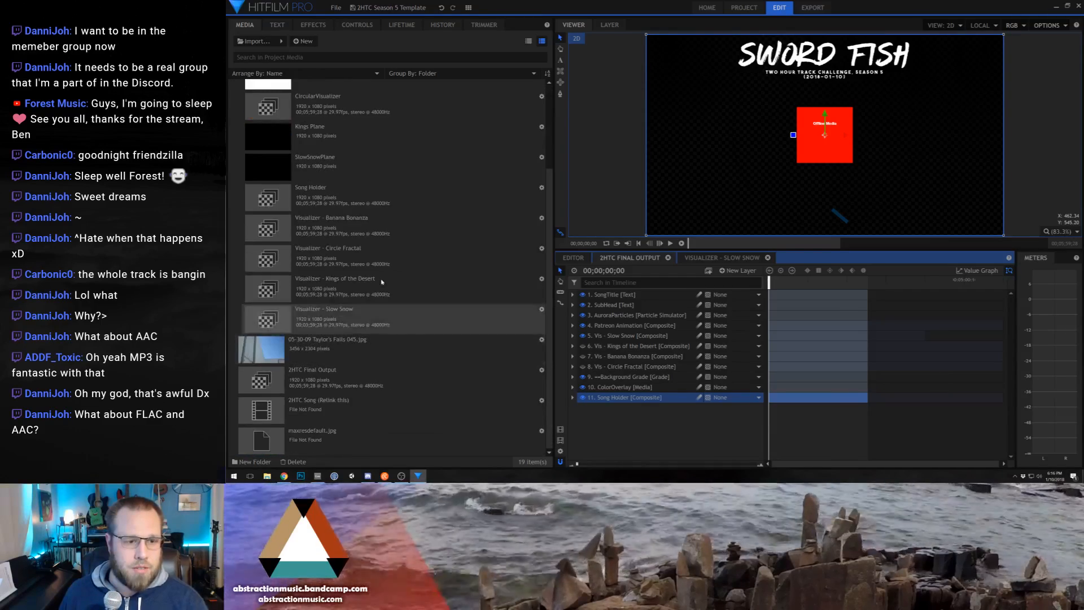
left_click(326, 433)
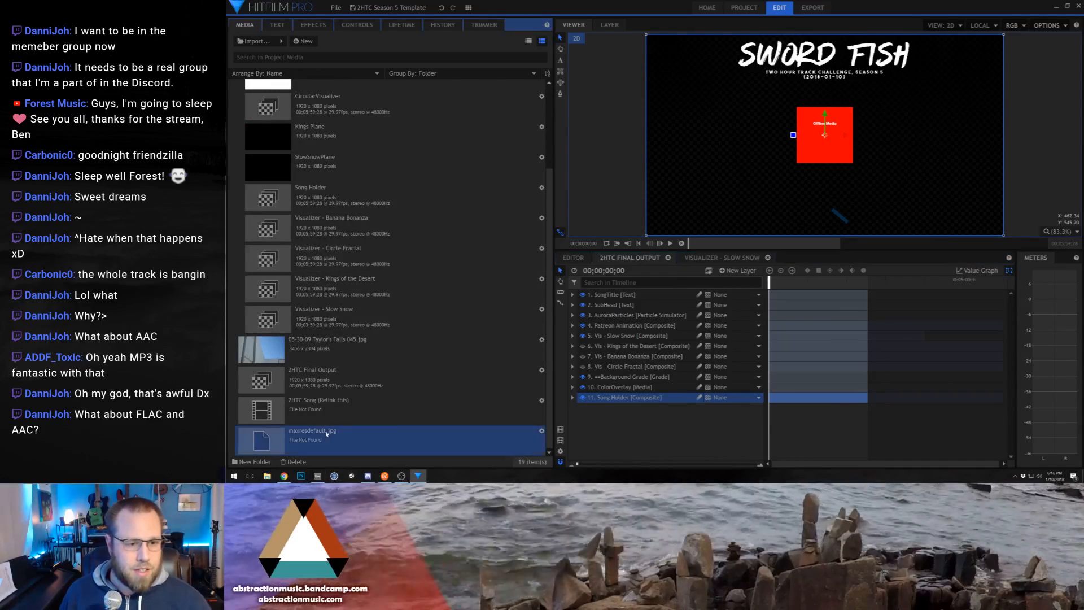
key("Delete")
Step: Relink the 2HTC Song media to 2018-01-10 Sword Fish.wav and briefly play the composite to check it
right_click(356, 435)
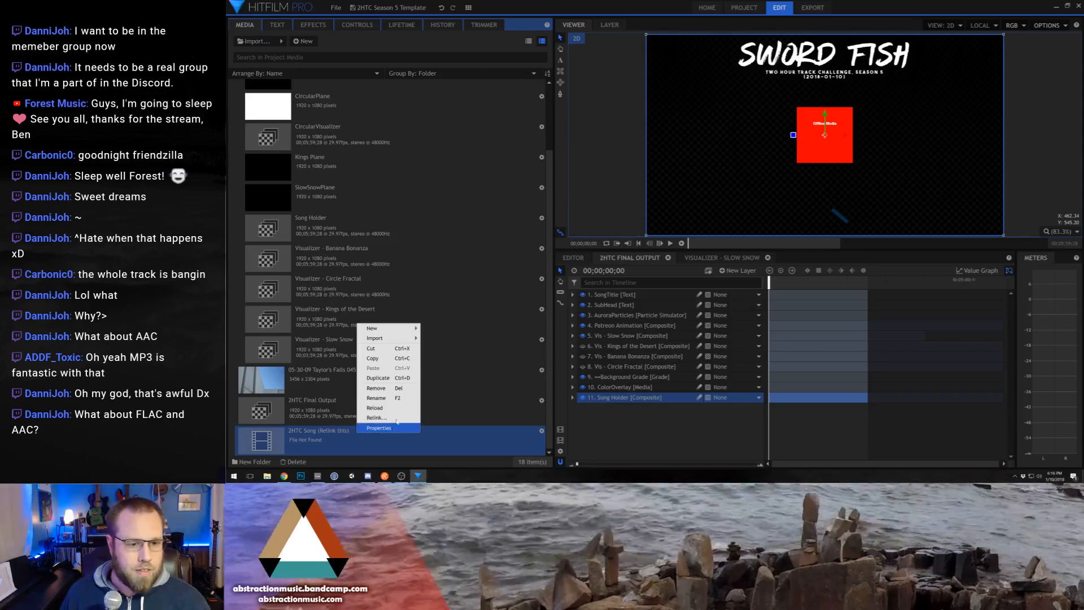
left_click(384, 416)
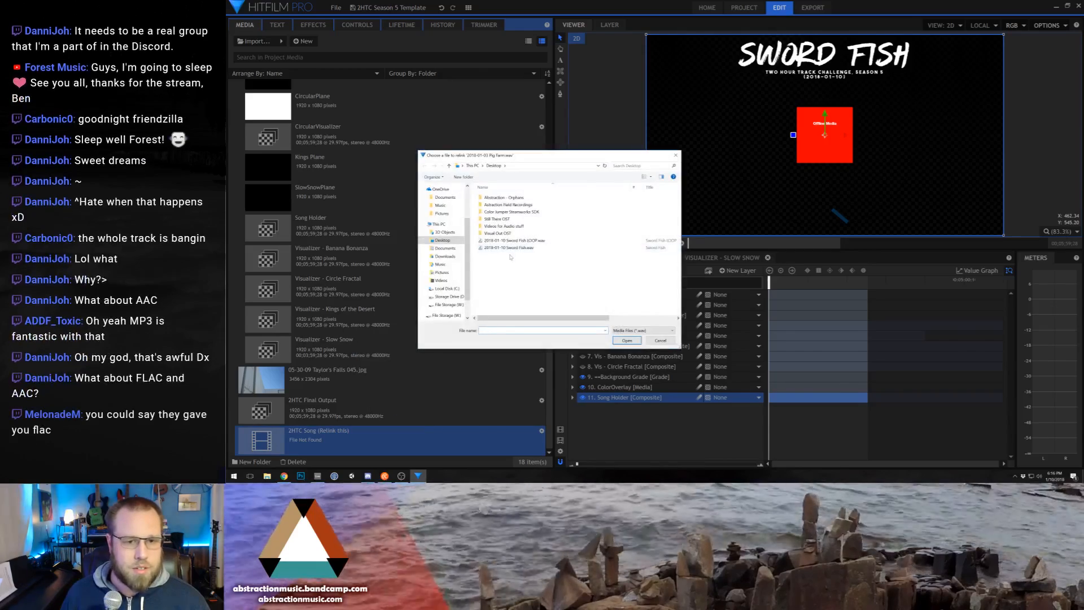
double_click(499, 249)
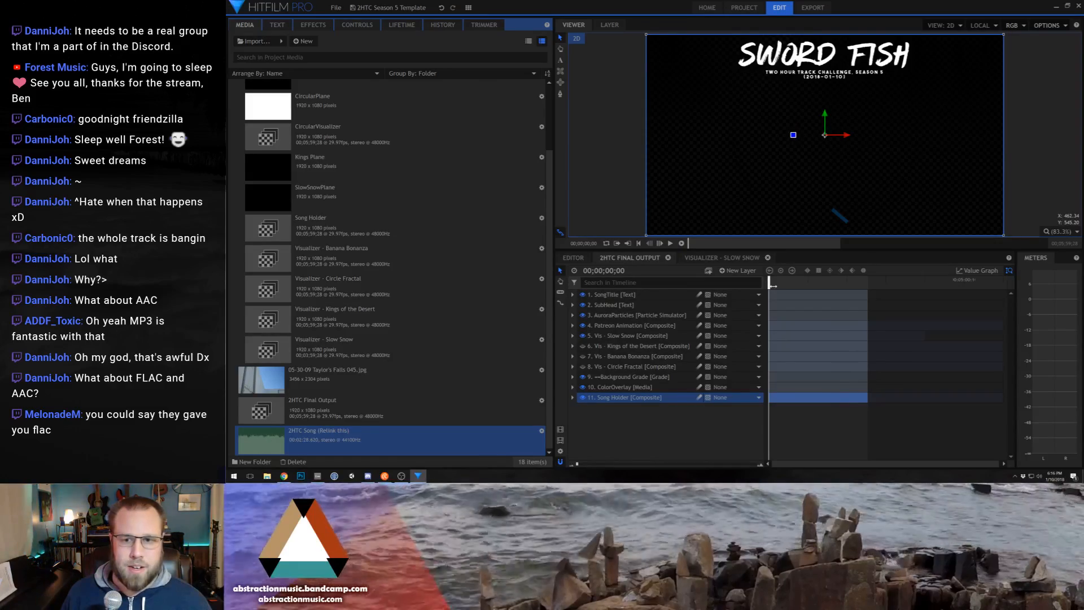
key("space")
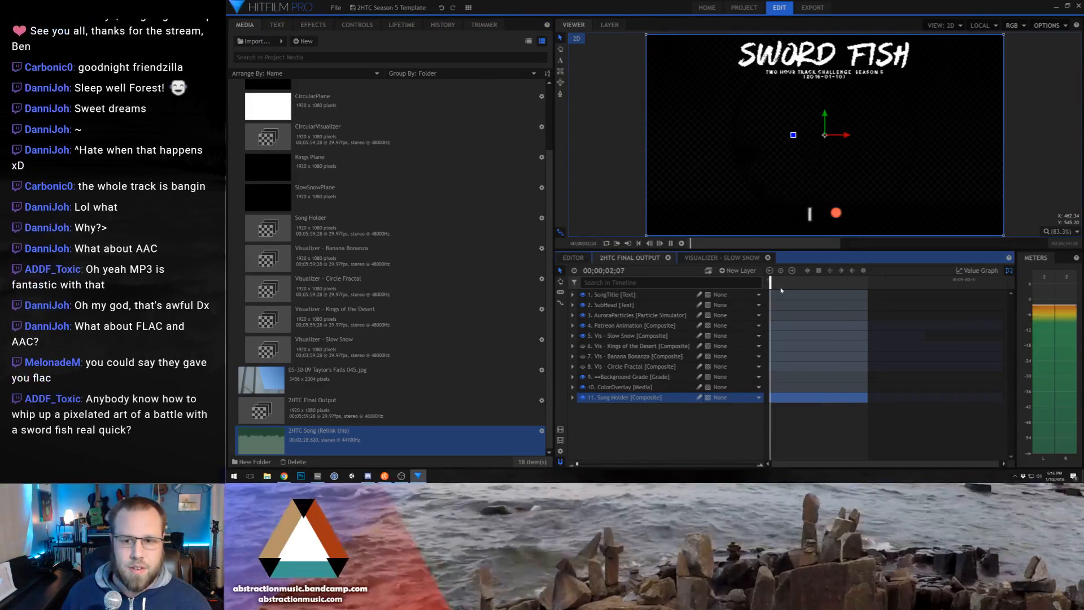
key("space")
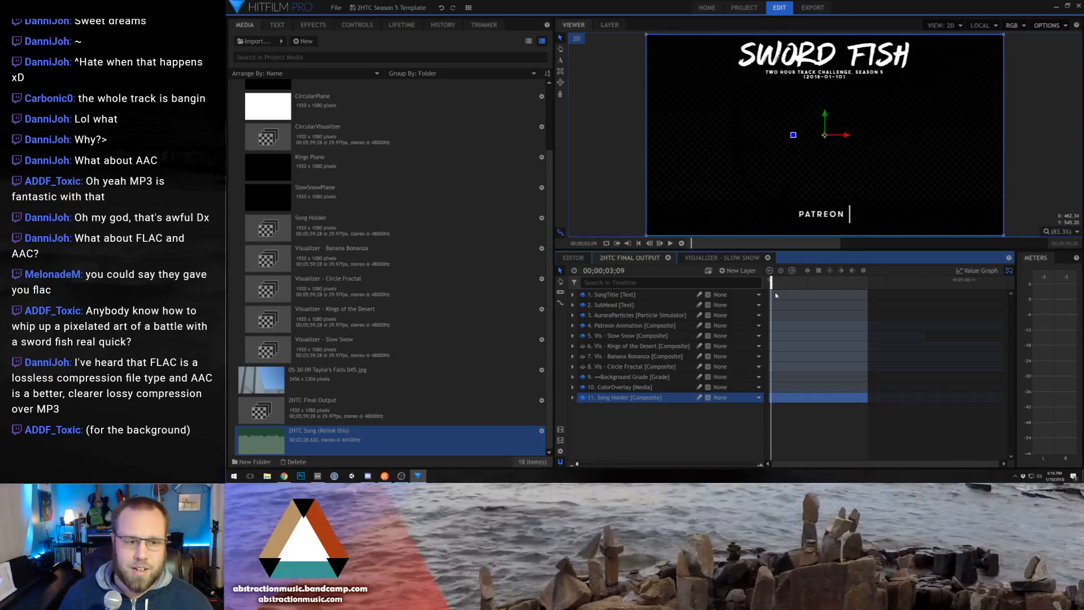
Step: Remove the image 05-30-09 Taylor's Falls 045.jpg from the project media and collapse the Visualizer Assets folder
left_click(368, 383)
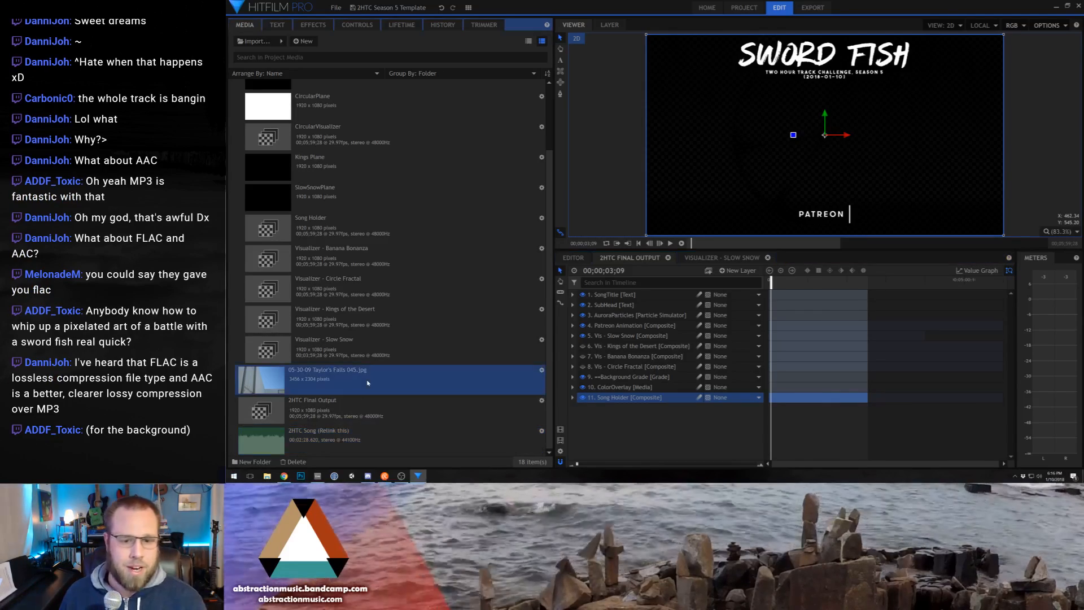
key("Delete")
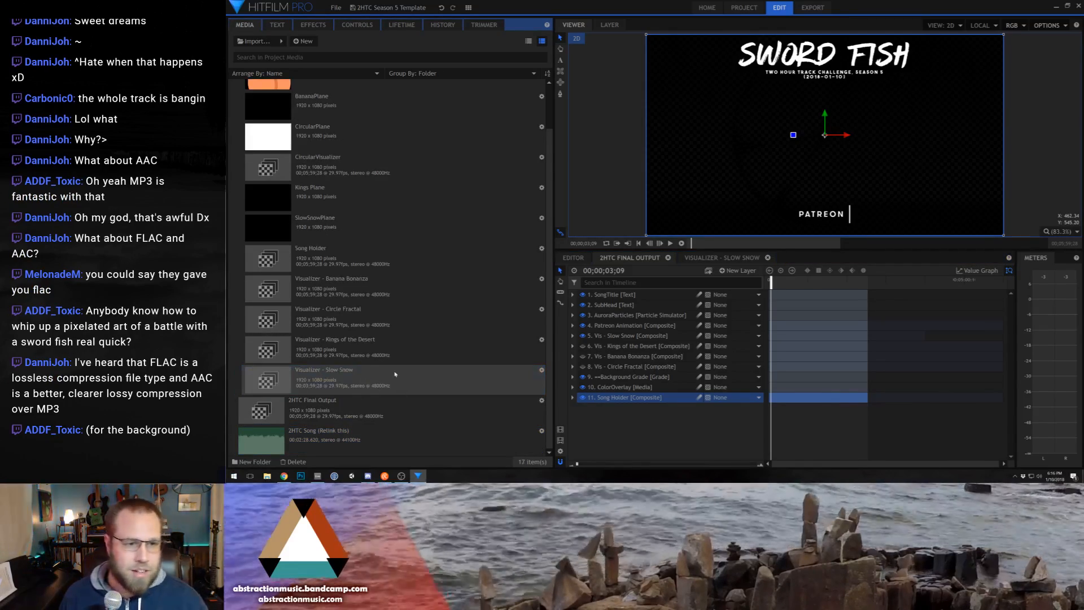
scroll(395, 374, "up", 2)
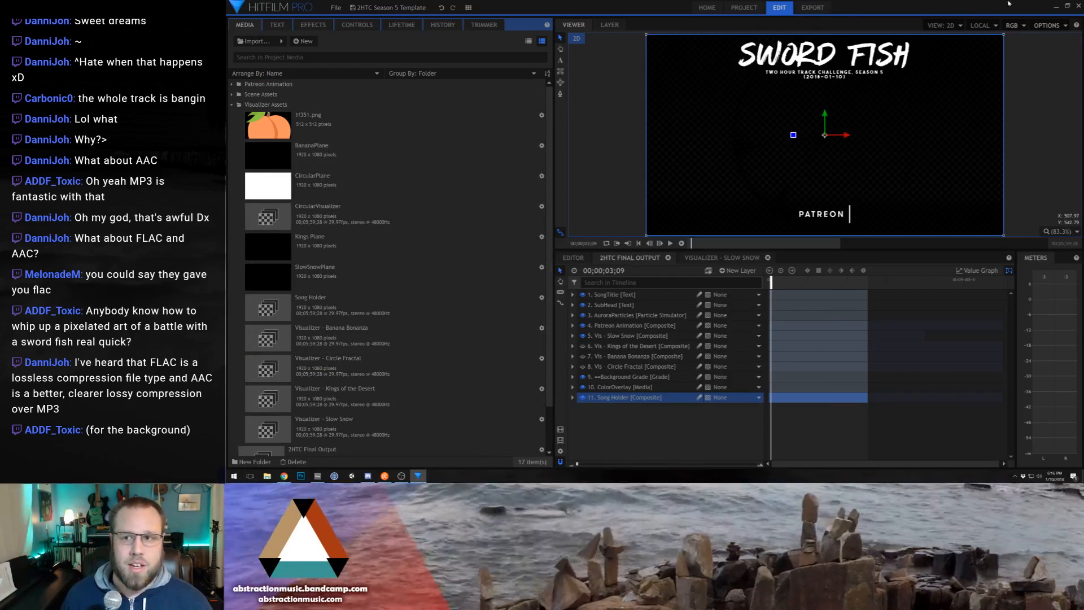
left_click(231, 105)
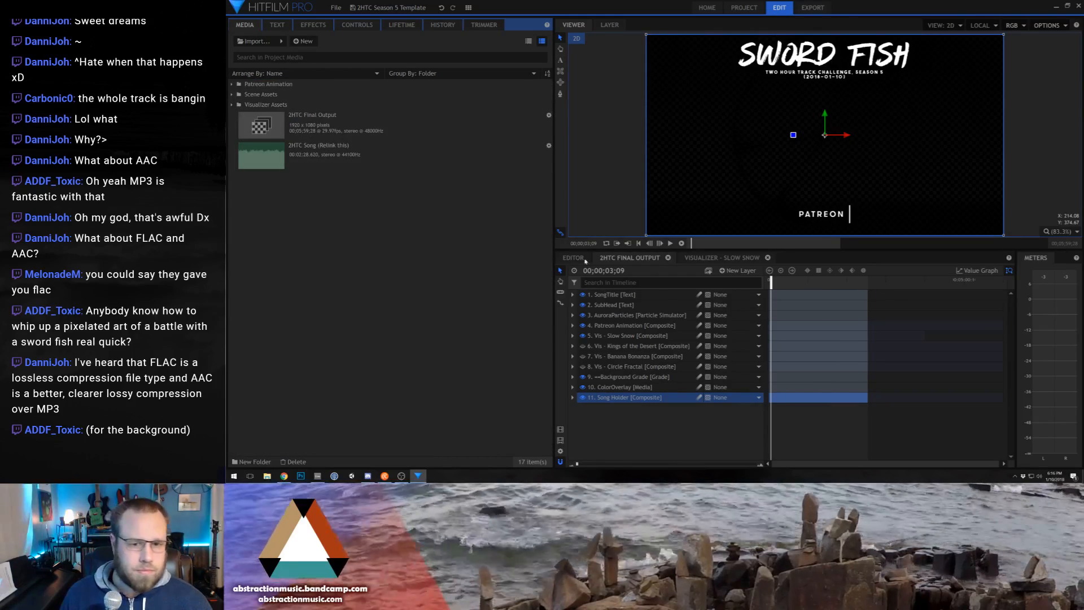
Step: Hide the Vis - Slow Snow layer and show the Vis - Banana Bonanza layer instead
left_click(582, 336)
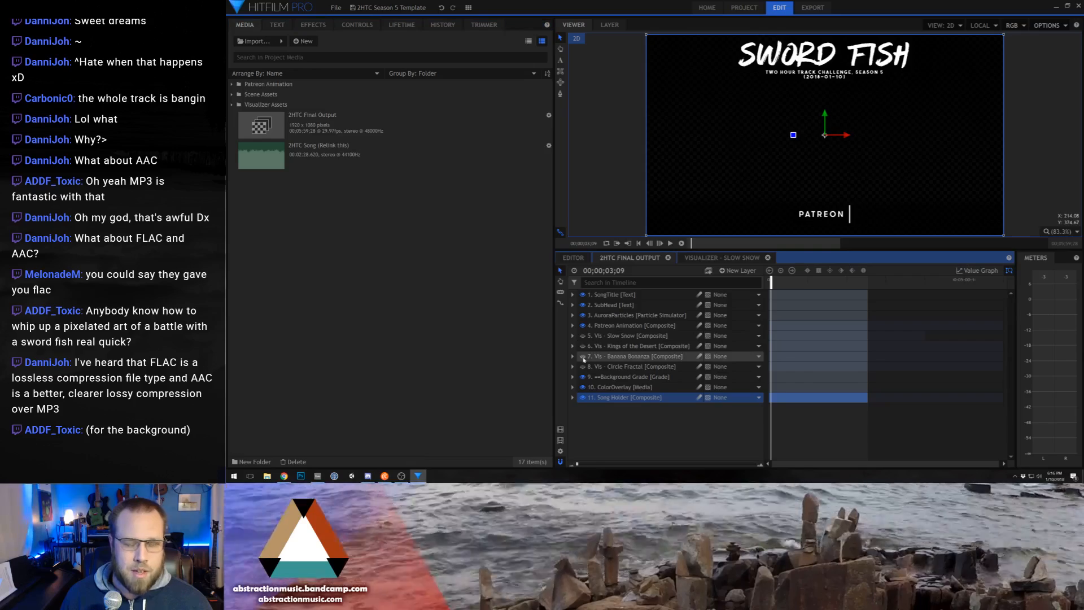
left_click(583, 356)
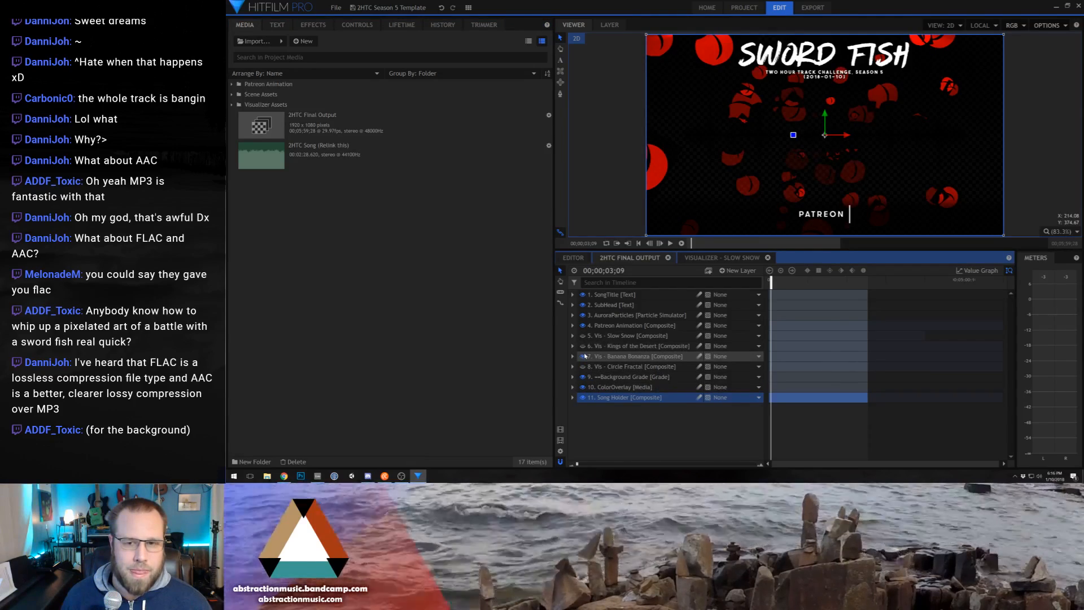
Step: Hide the Vis - Banana Bonanza layer and move the playhead to 00;00;17;01
left_click(583, 356)
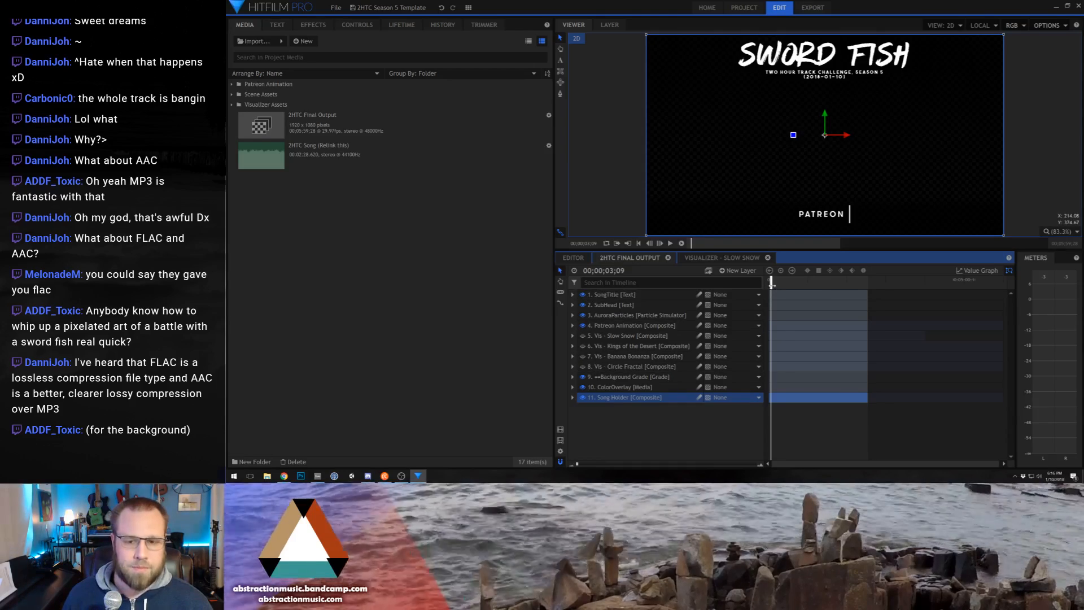
left_click_drag(771, 284, 779, 284)
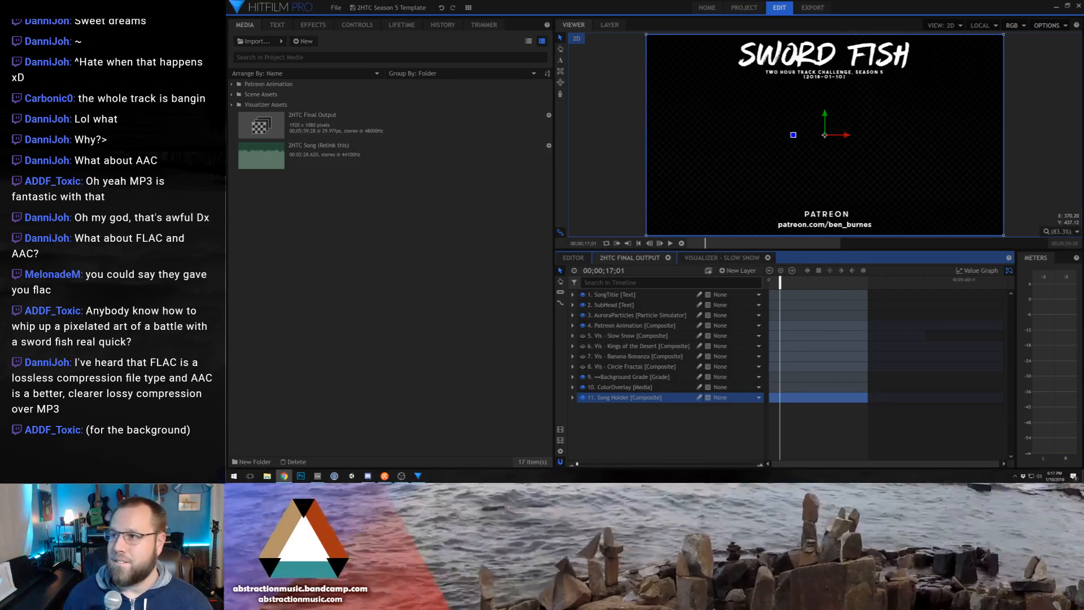
Step: Switch to Chrome, open images.google.com and search for "sowrdfish"
left_click(284, 476)
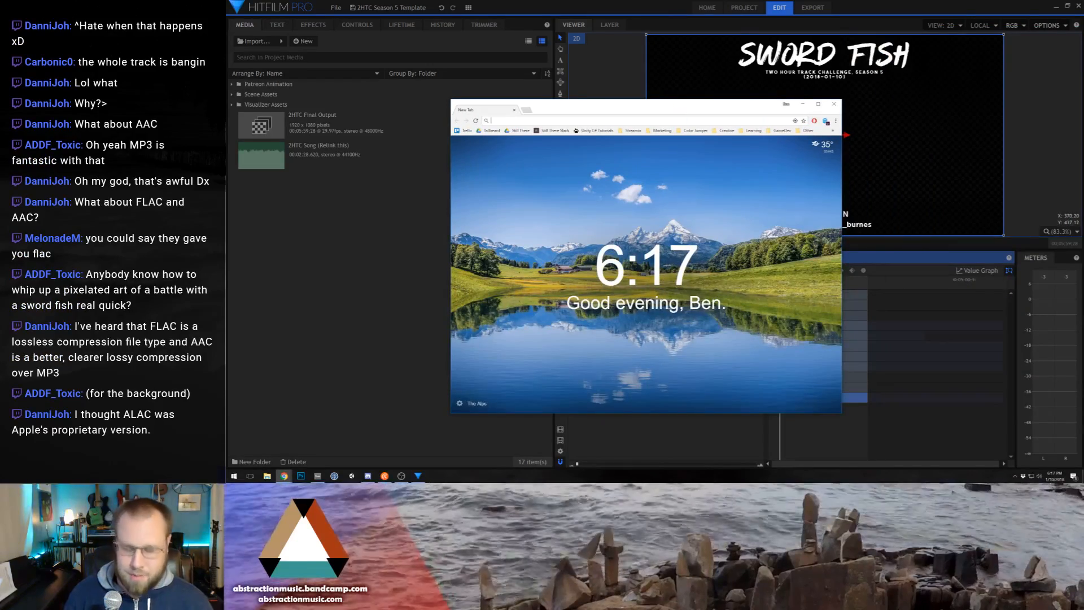
type("images.google.com")
key("Return")
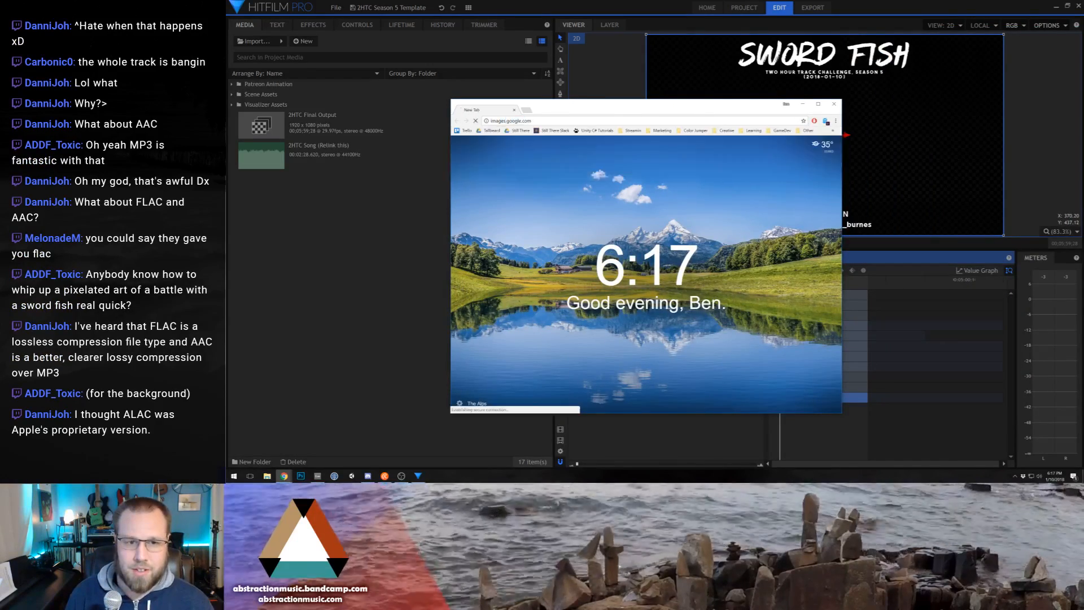
type("sowrdfish")
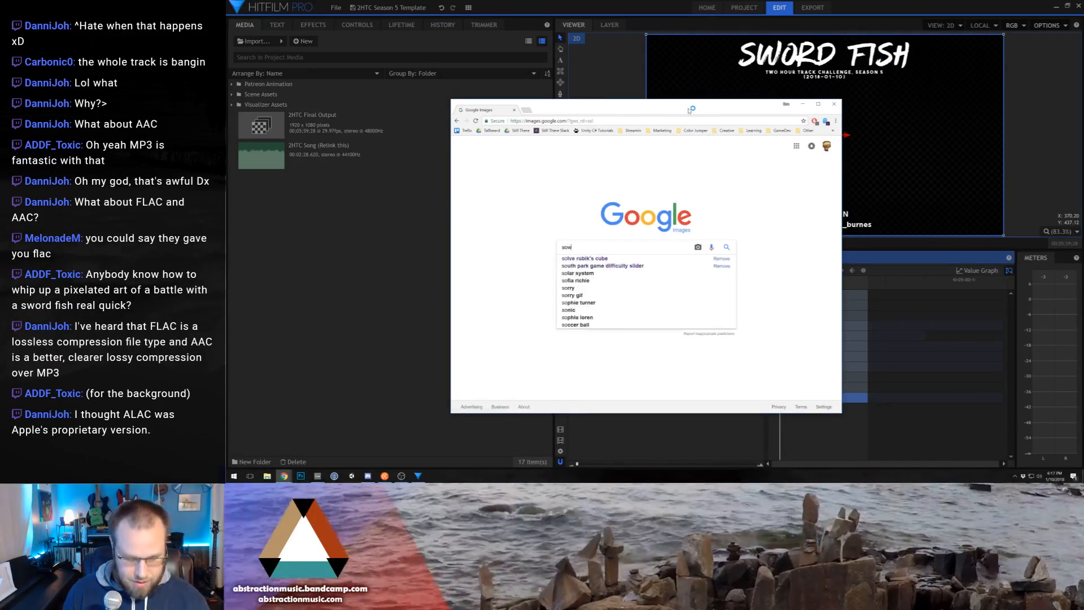
key("Return")
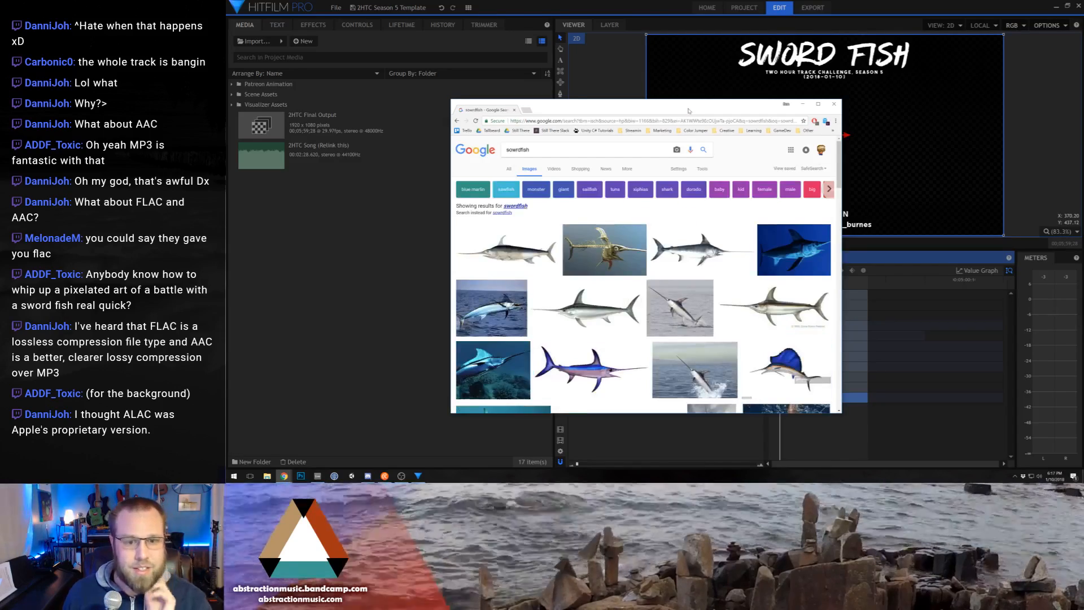
Step: Find the cartoon Enguarde the Swordfish picture among the image results and open the image file on its own
scroll(660, 269, "down", 5)
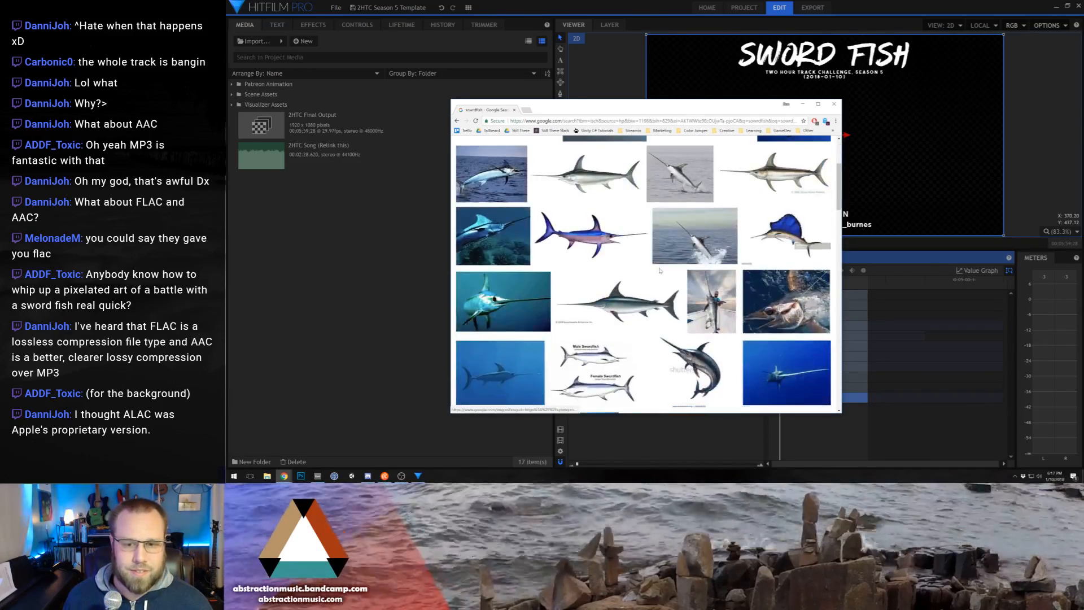
scroll(661, 265, "down", 3)
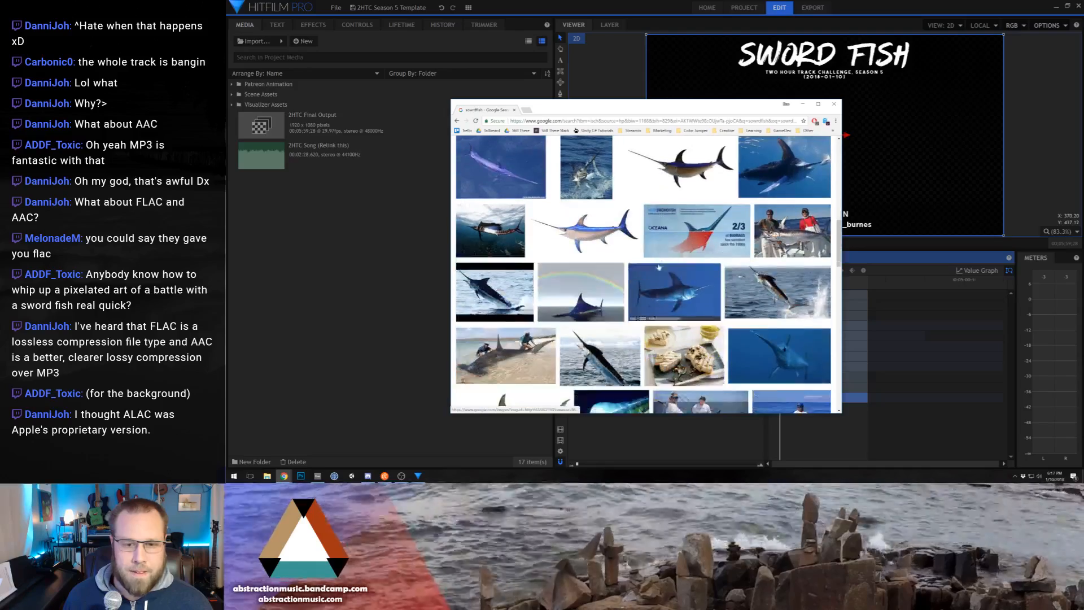
scroll(664, 260, "down", 4)
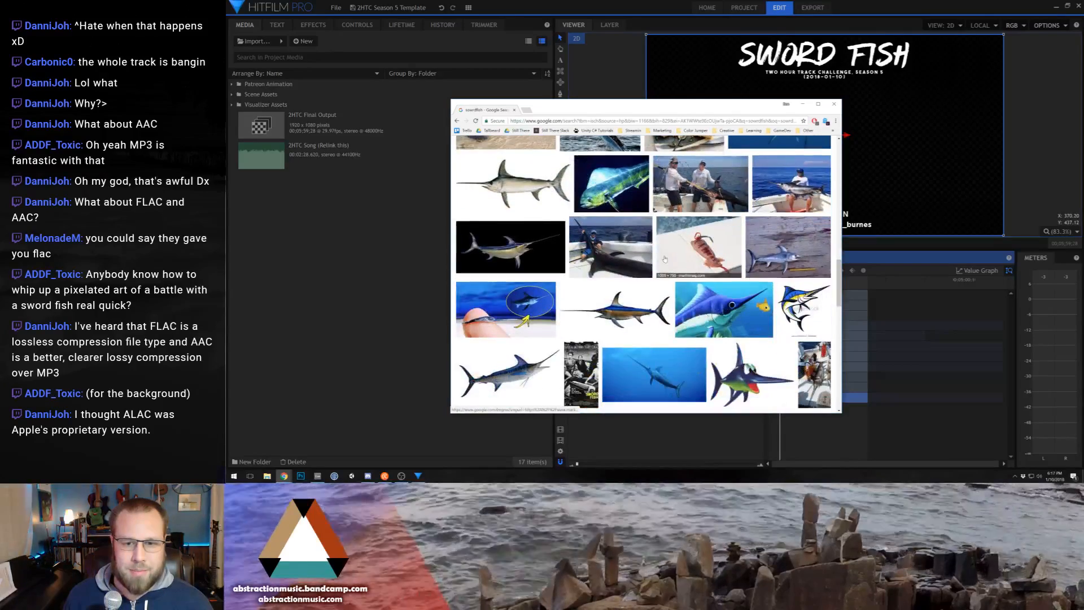
scroll(665, 259, "down", 3)
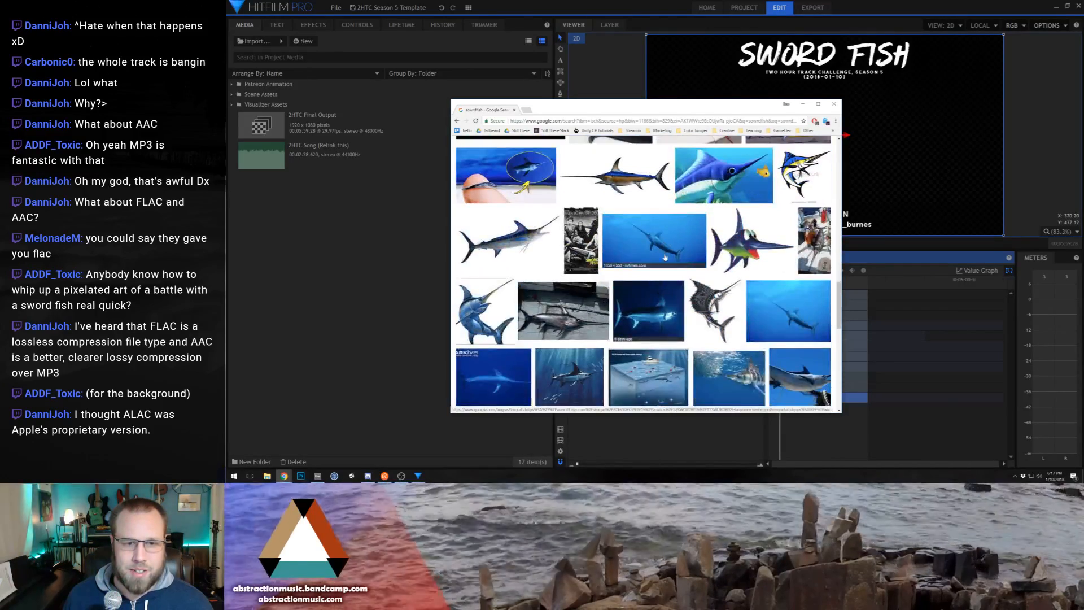
scroll(664, 257, "up", 10)
scroll(746, 276, "down", 10)
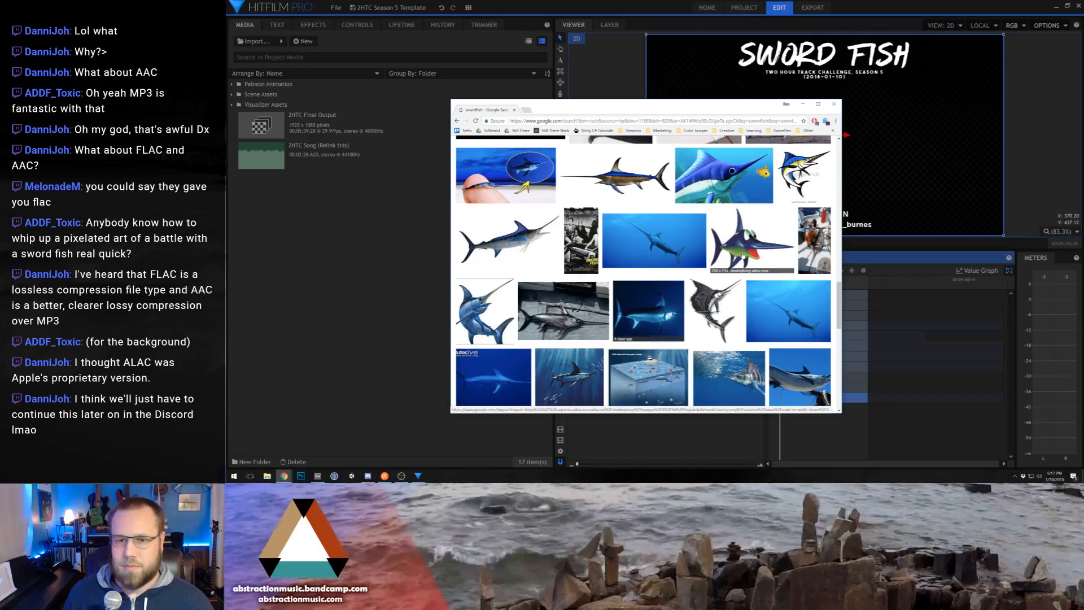
left_click(742, 256)
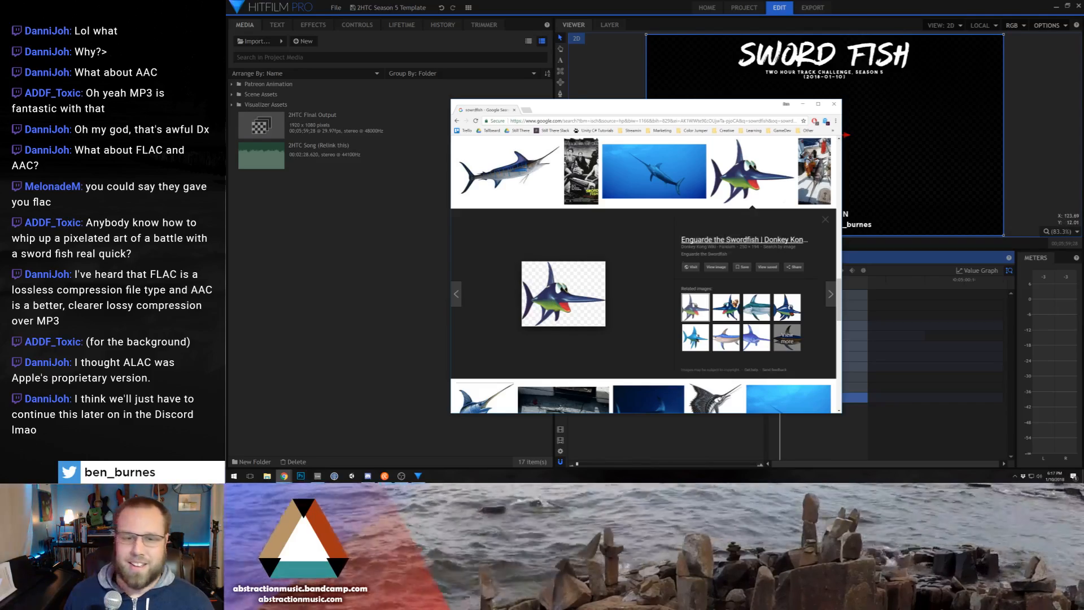
left_click(576, 293)
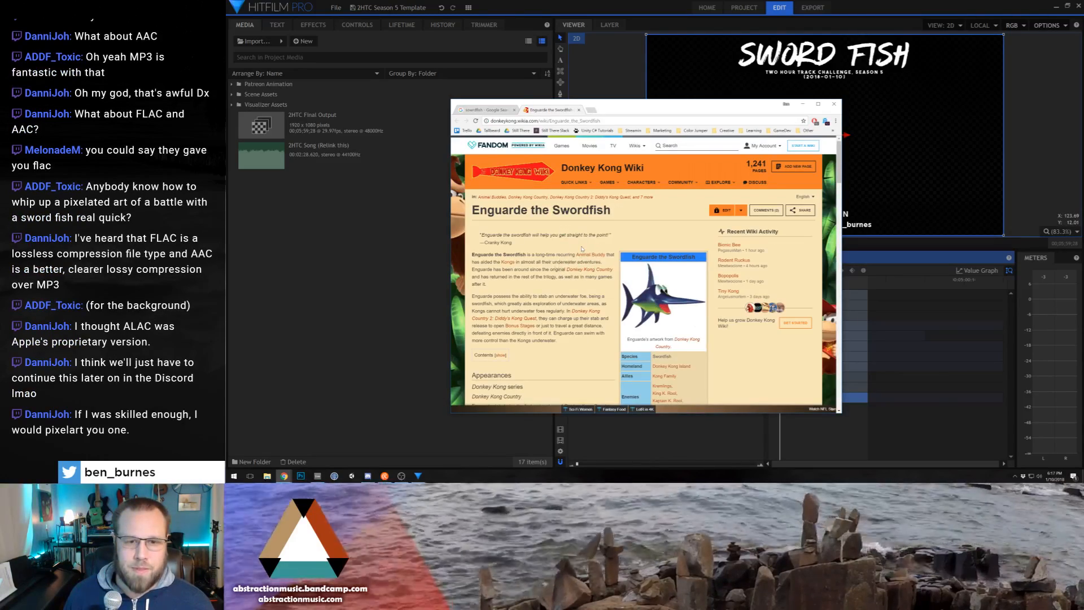
left_click(582, 110)
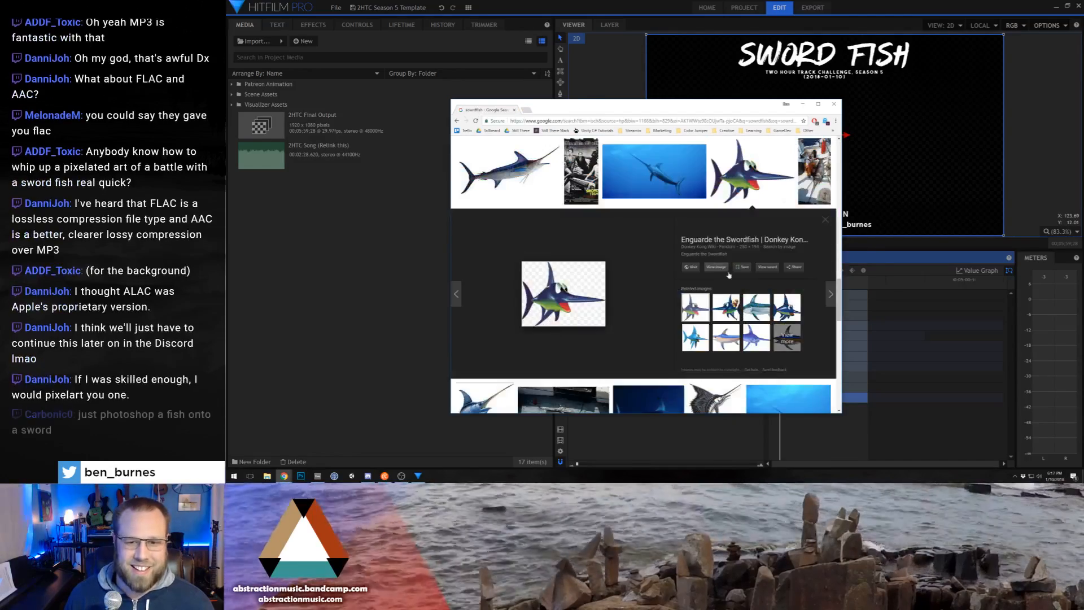
left_click(715, 266)
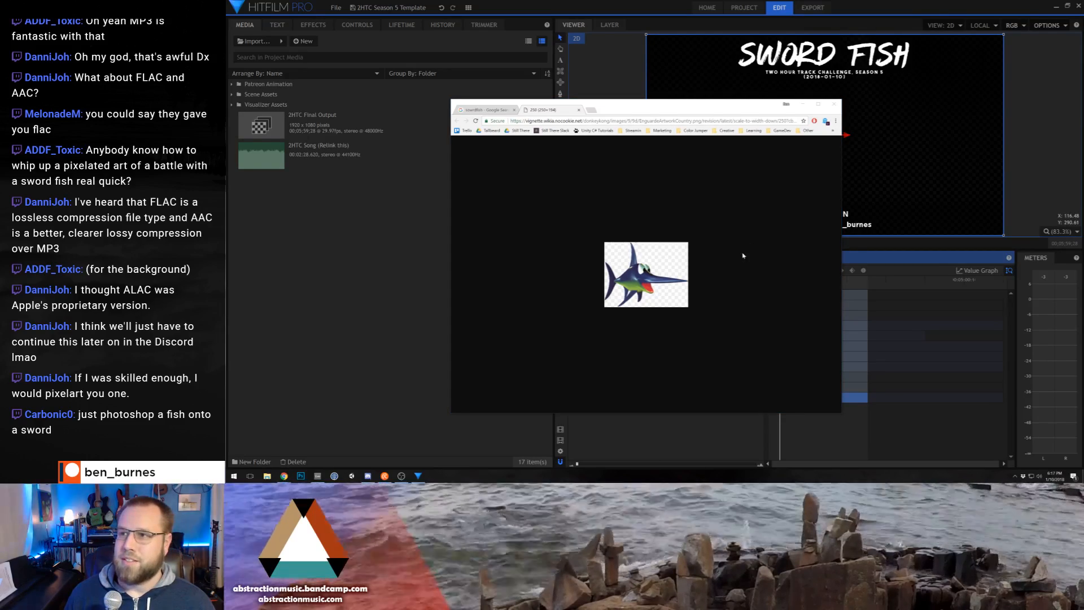
Step: Save the Enguarde picture as a PNG image on the Desktop and dismiss the download notice
right_click(629, 280)
left_click(635, 291)
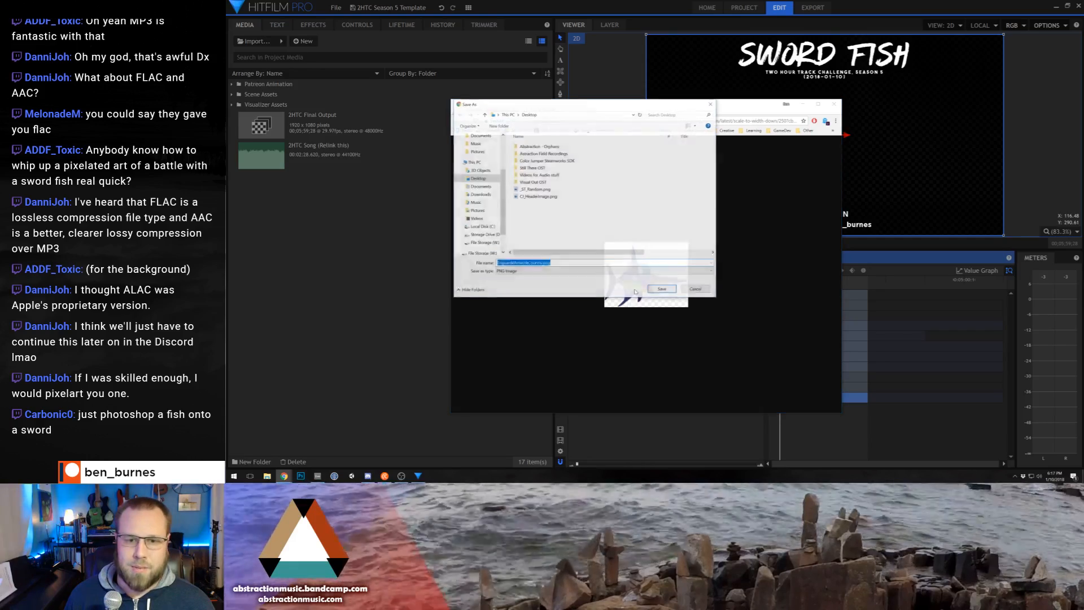
left_click(662, 289)
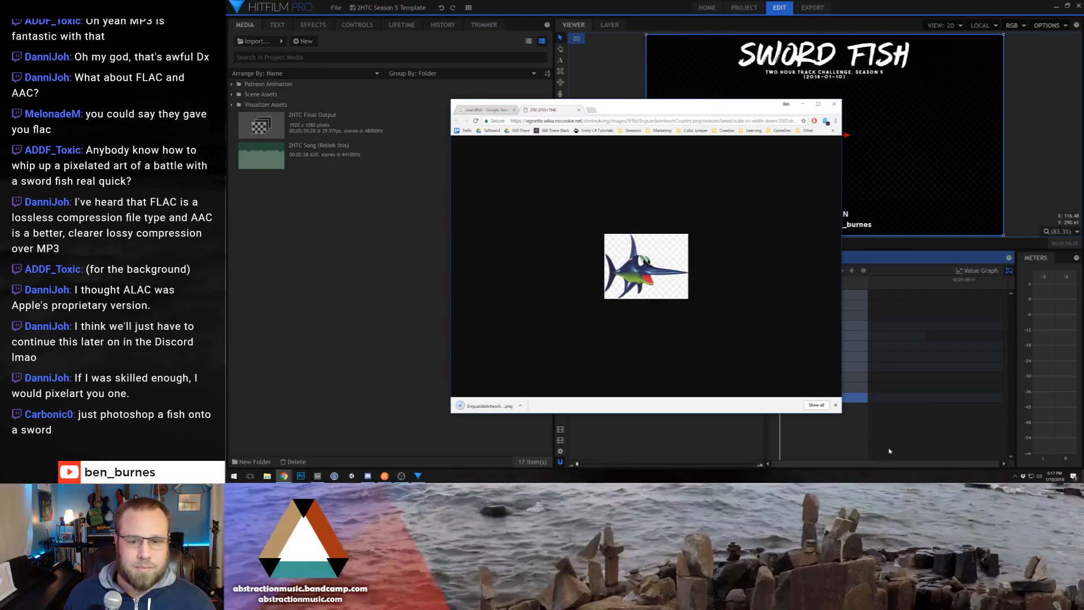
left_click(836, 404)
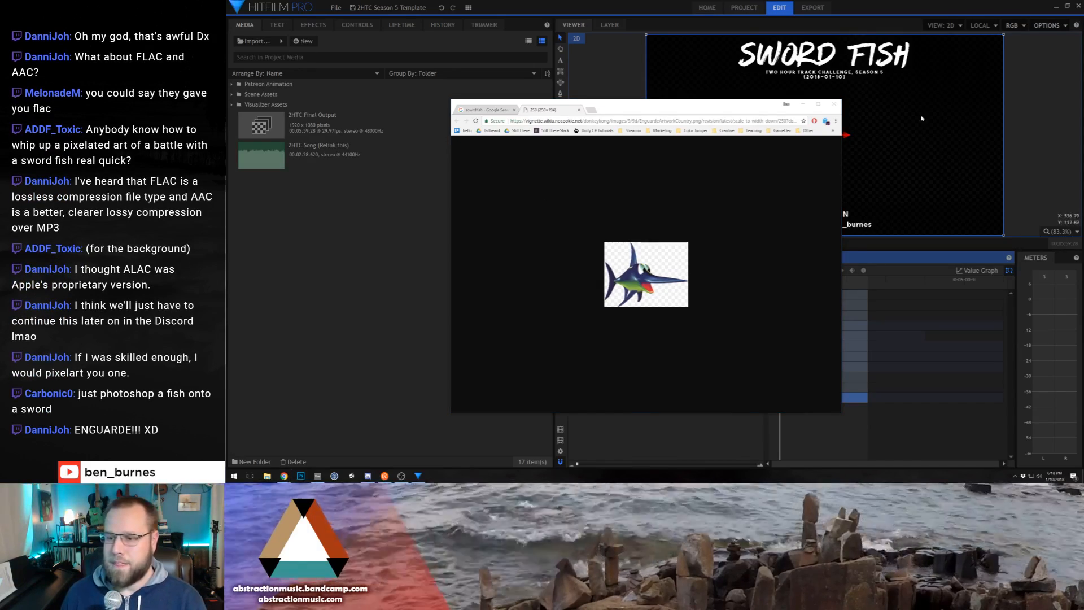
Step: Close the opened picture, look through the swordfish image results again, then clear the search and close the browser
left_click(579, 111)
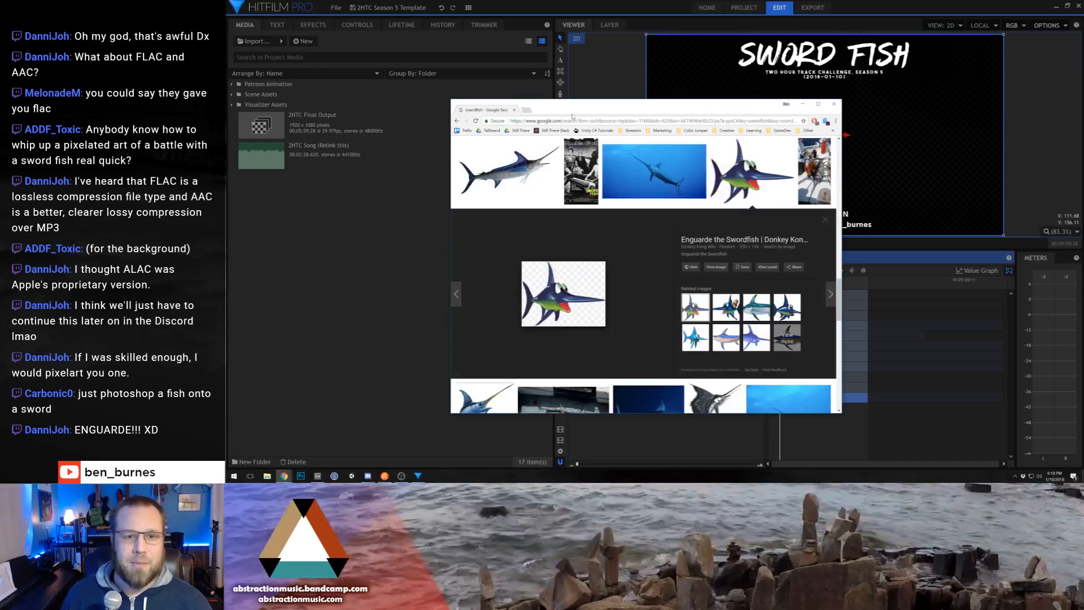
scroll(629, 217, "down", 5)
scroll(627, 217, "up", 5)
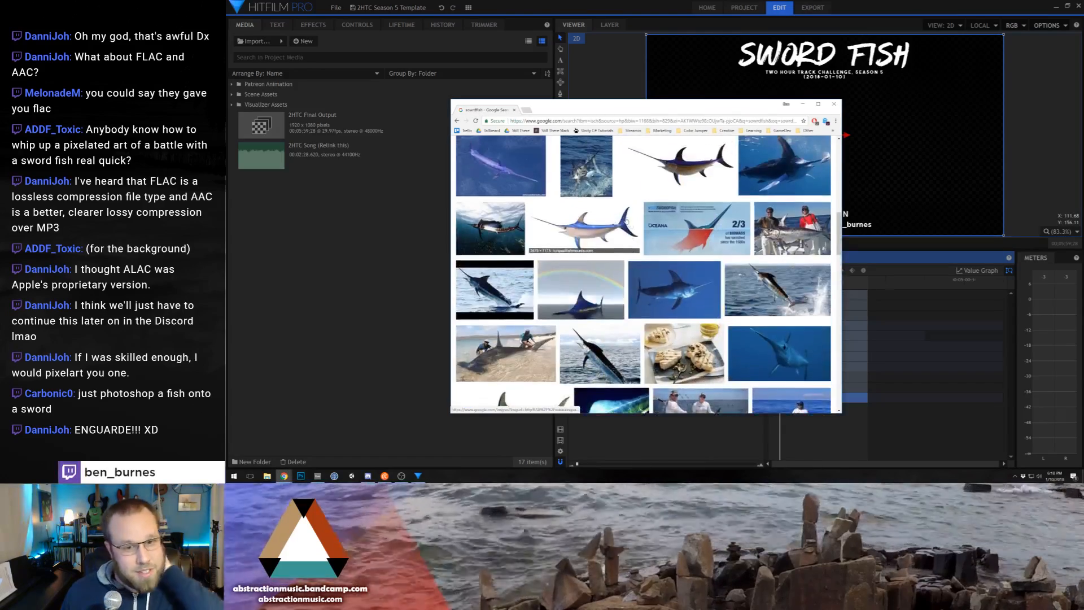
scroll(625, 216, "up", 4)
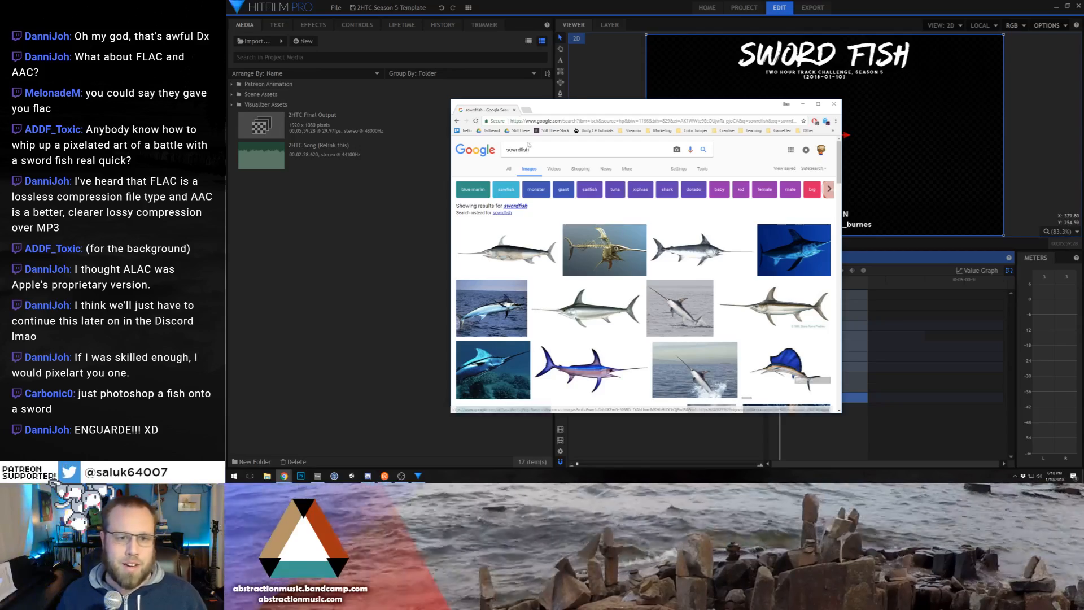
left_click_drag(531, 149, 506, 150)
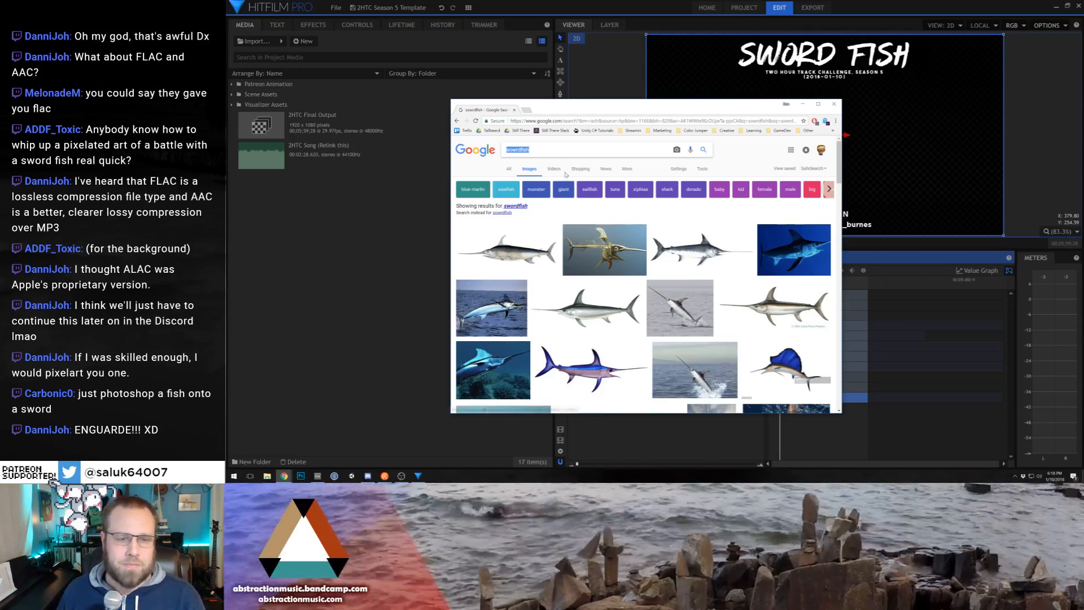
key("BackSpace")
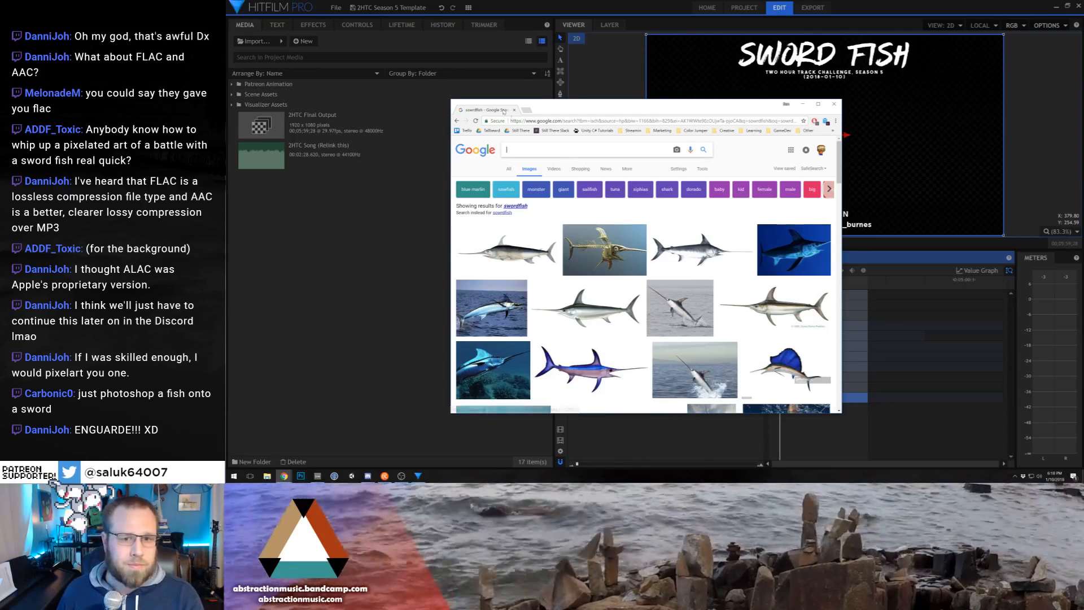
left_click(514, 110)
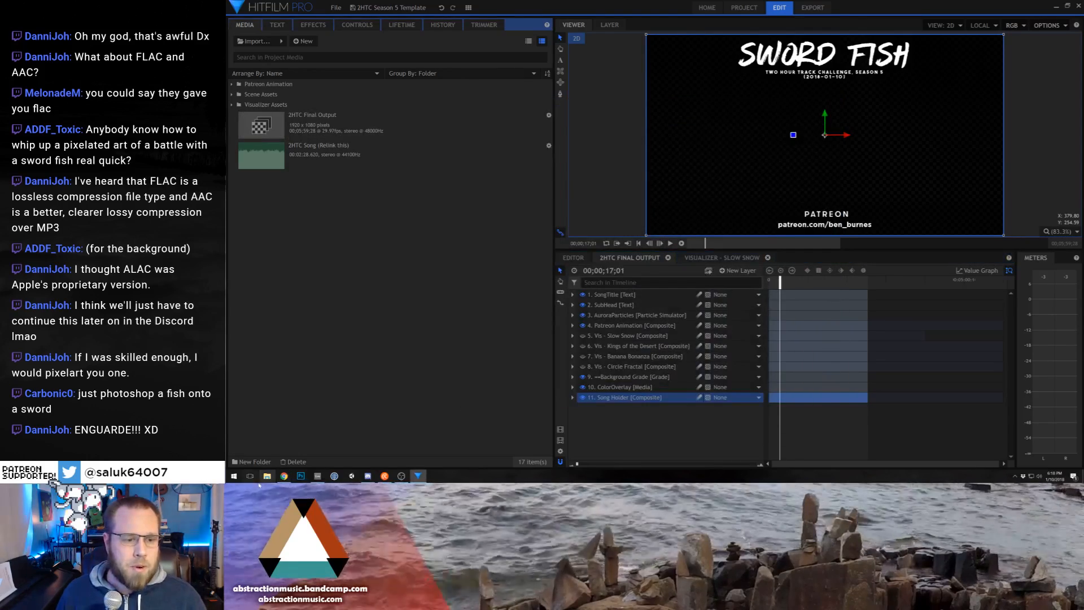
Step: Switch to File Explorer and open the Photography folder inside Media on the File Storage drive
left_click(237, 478)
left_click(235, 429)
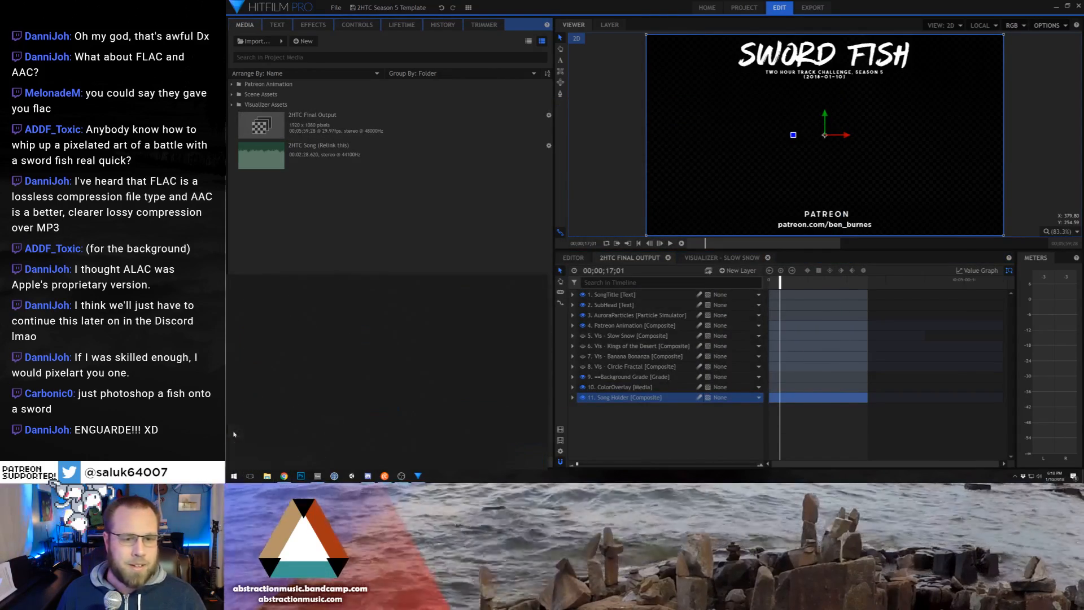
double_click(683, 184)
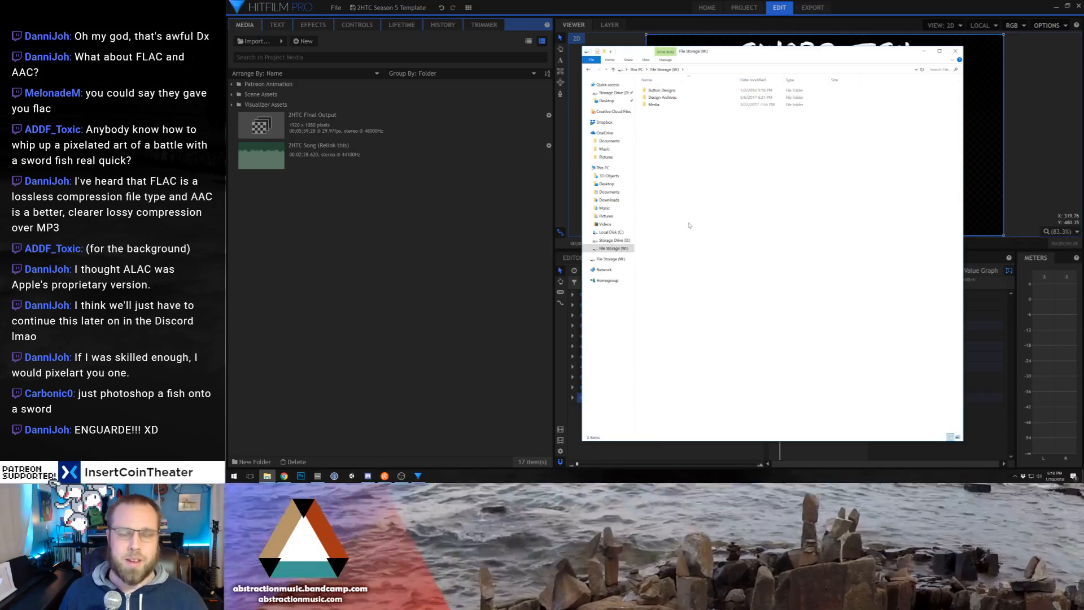
double_click(655, 104)
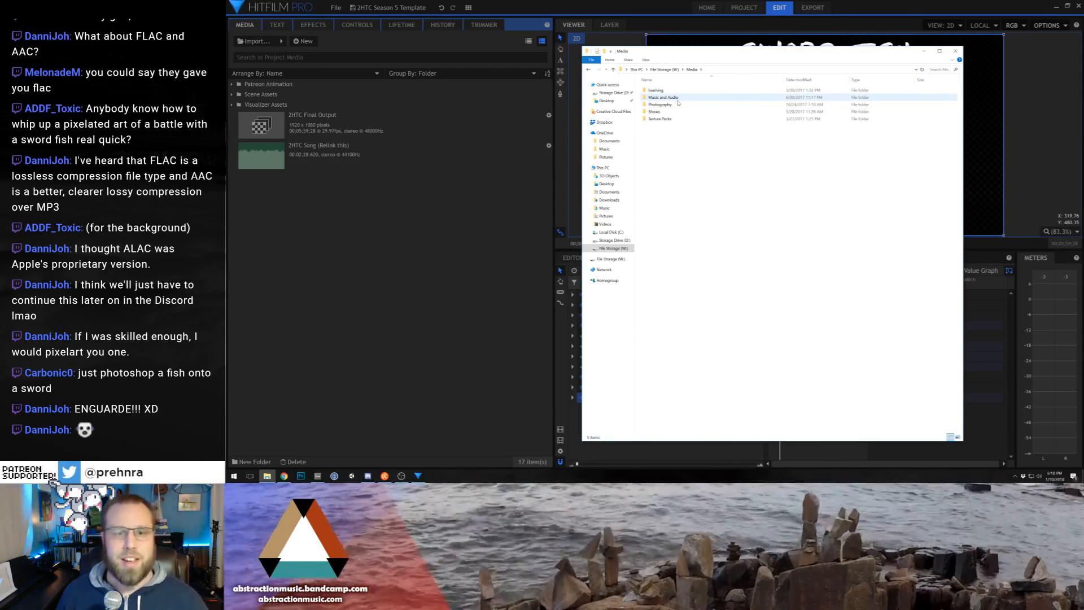
double_click(676, 105)
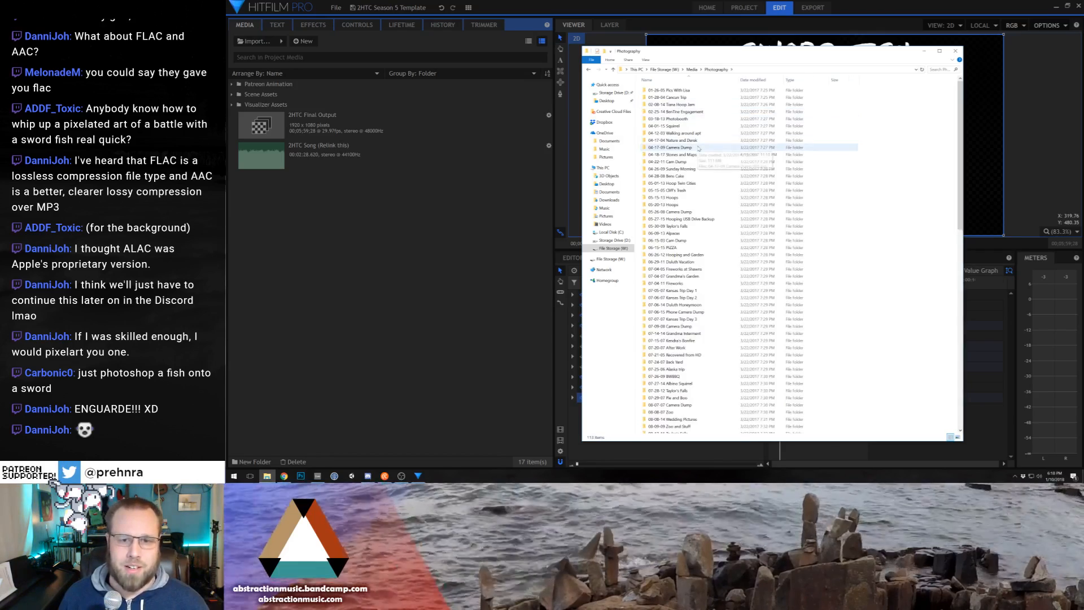
Step: Look through the Photography folder and the 10-08-13 Duluth Photos folder inside it for a water picture, and return to Photography
scroll(748, 215, "down", 6)
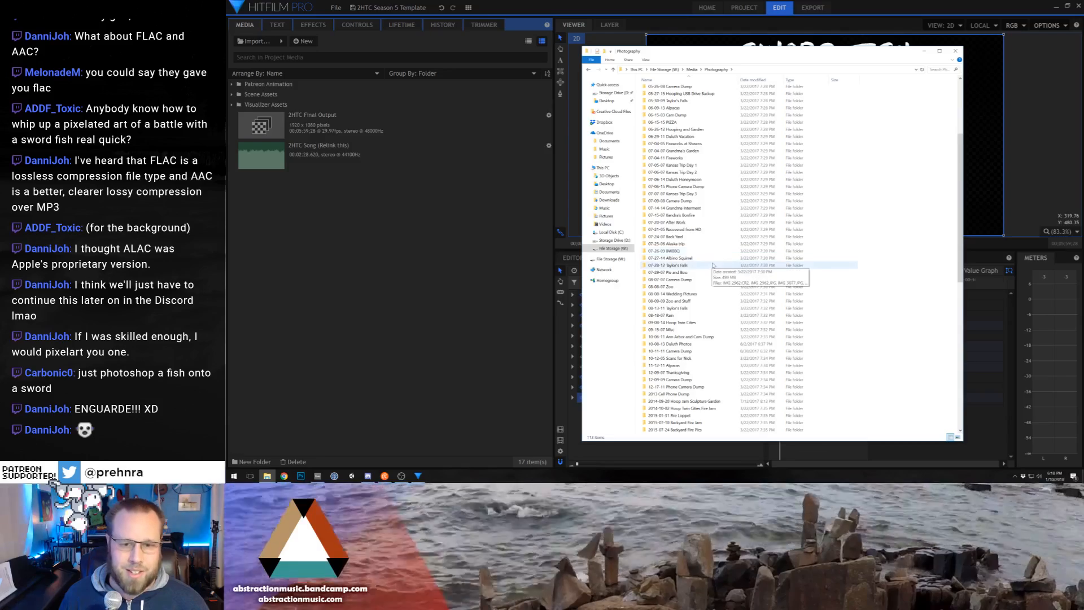
scroll(708, 259, "down", 11)
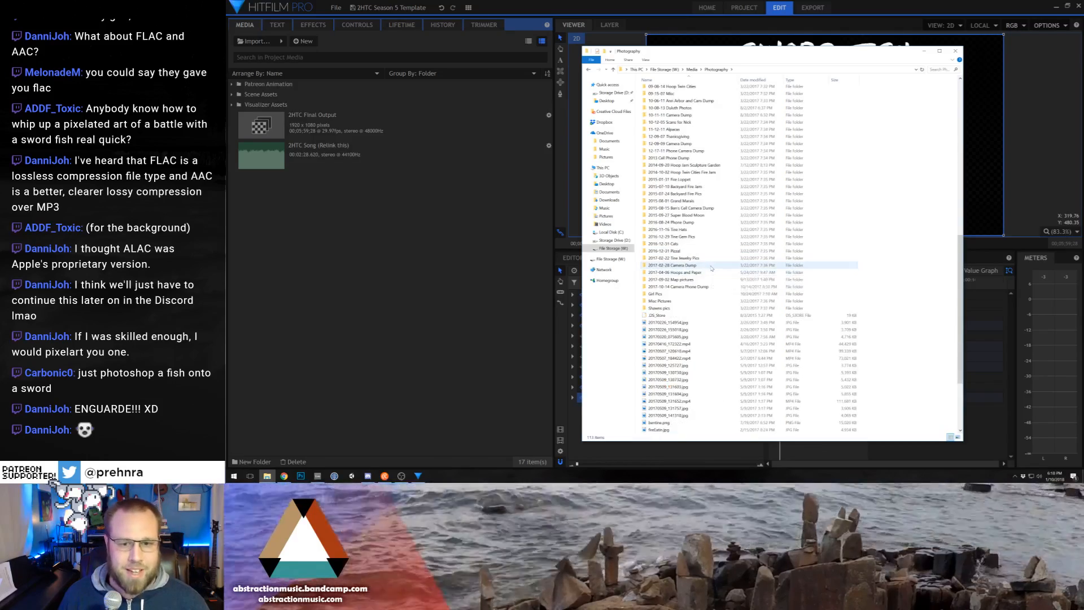
mouse_move(711, 268)
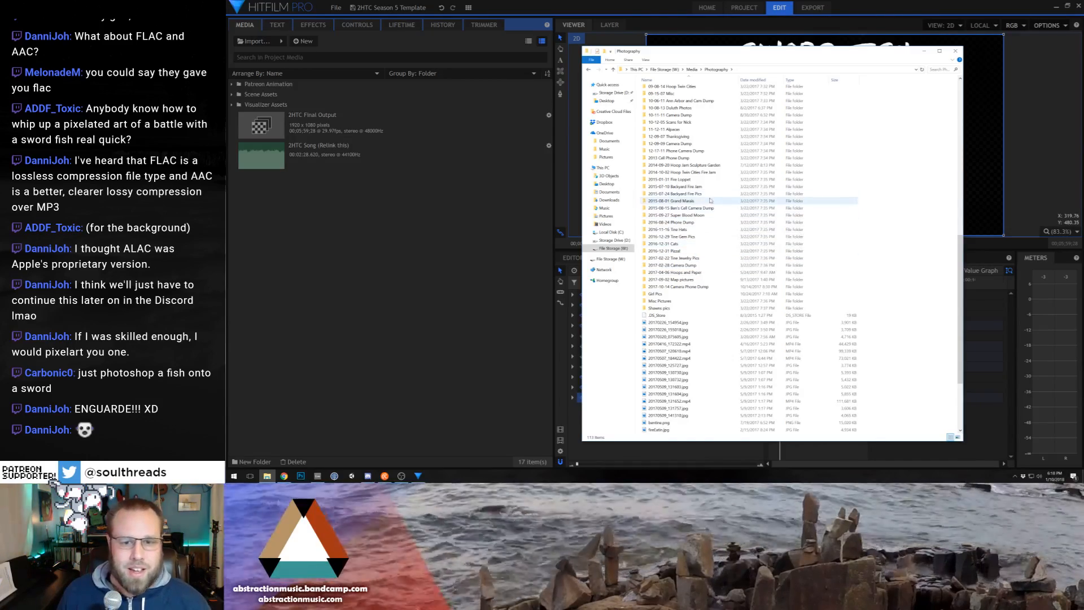
scroll(716, 231, "up", 2)
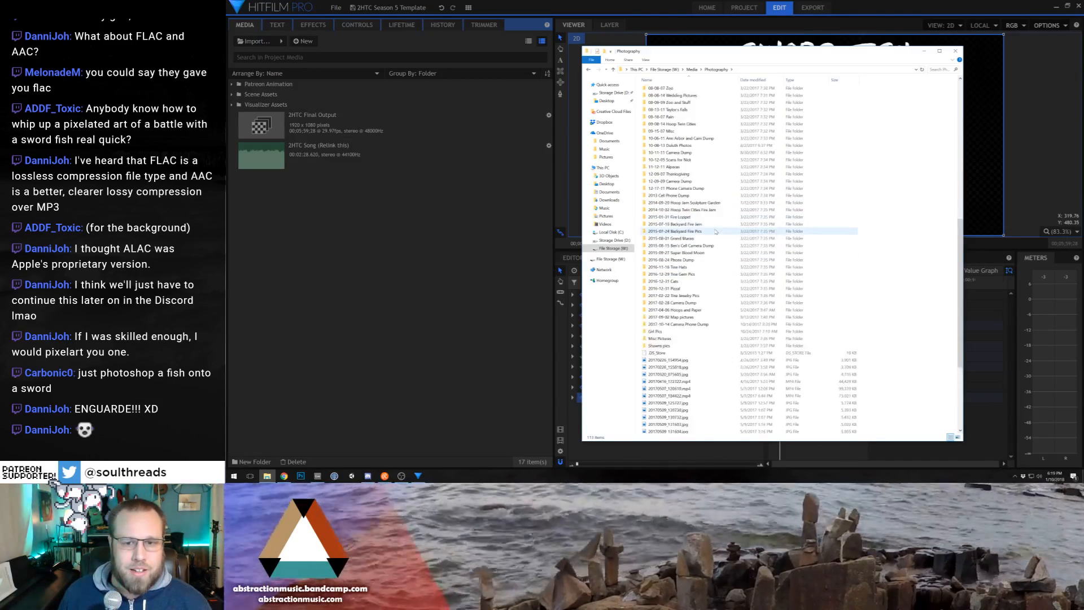
double_click(708, 192)
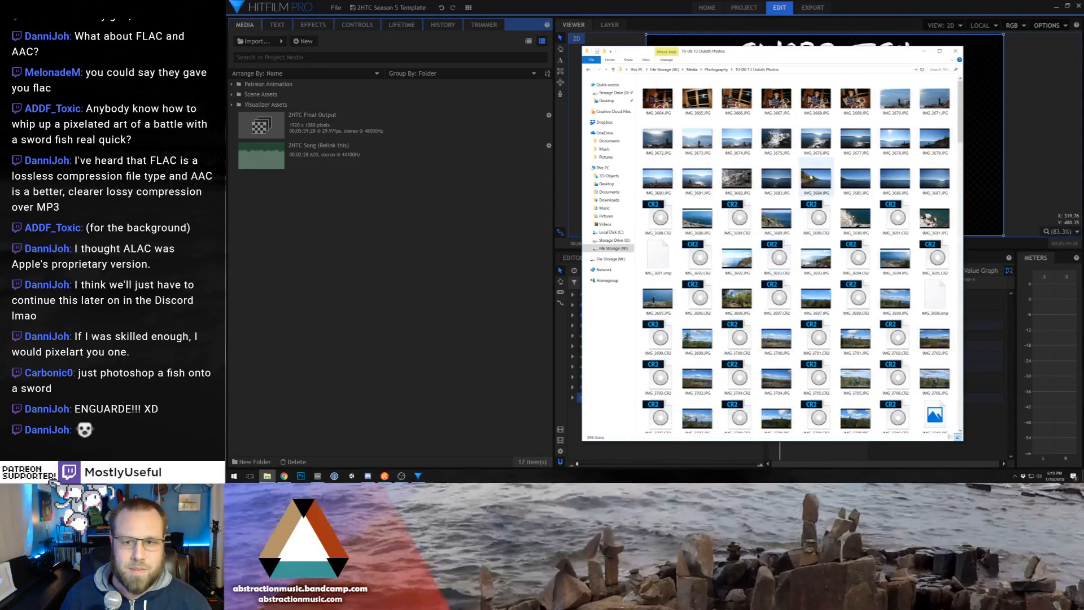
scroll(872, 217, "down", 7)
key("alt+Left")
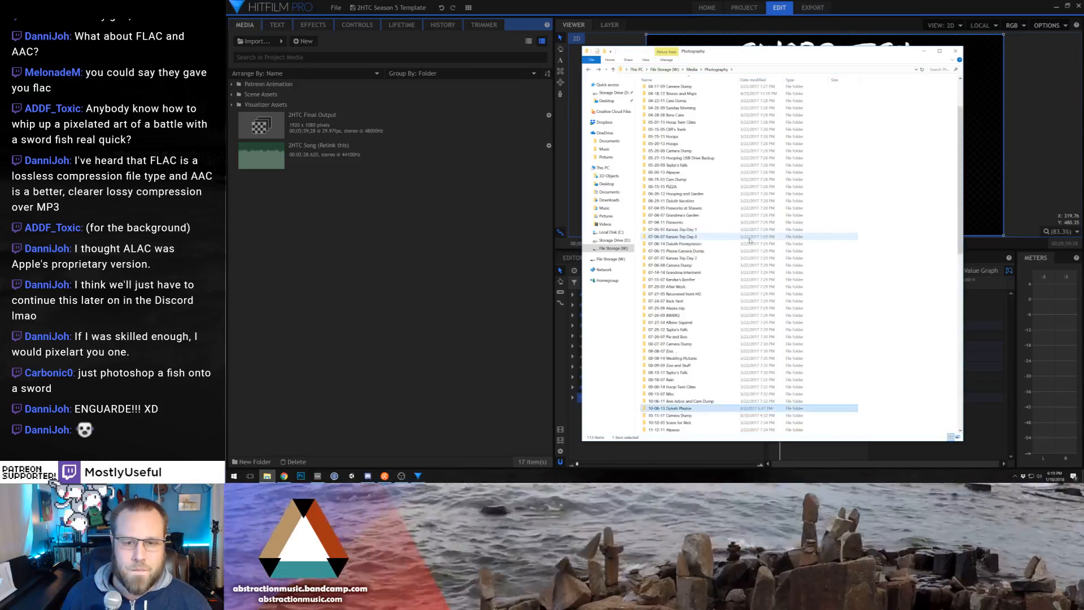
Step: Open the 07-06-14 Duluth Honeymoon folder and preview the water photos IMG_3972.JPG and IMG_3970.JPG, closing each preview
scroll(749, 240, "down", 2)
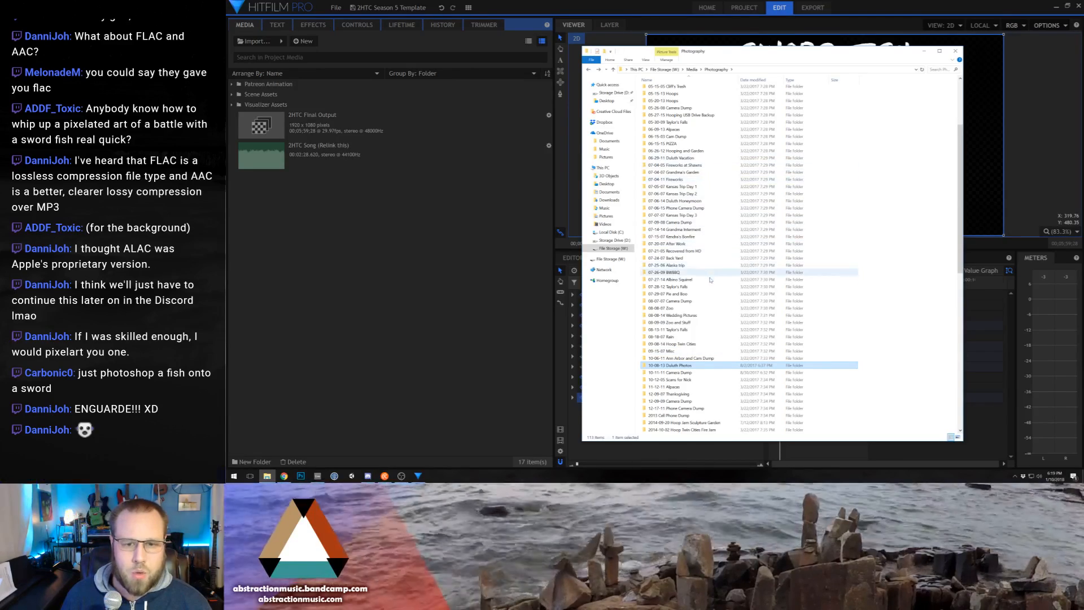
double_click(709, 201)
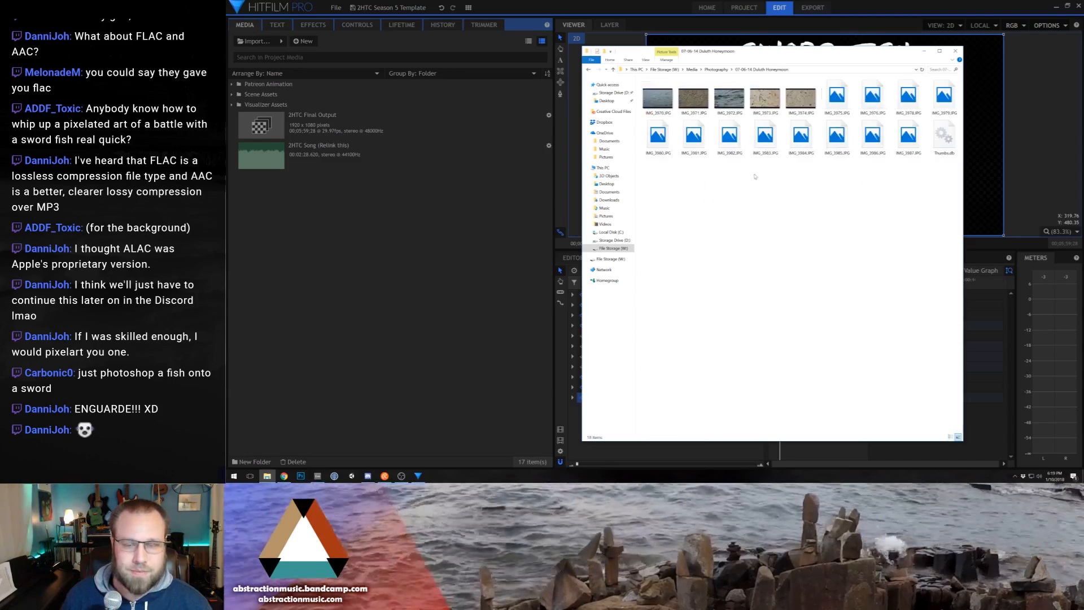
double_click(731, 100)
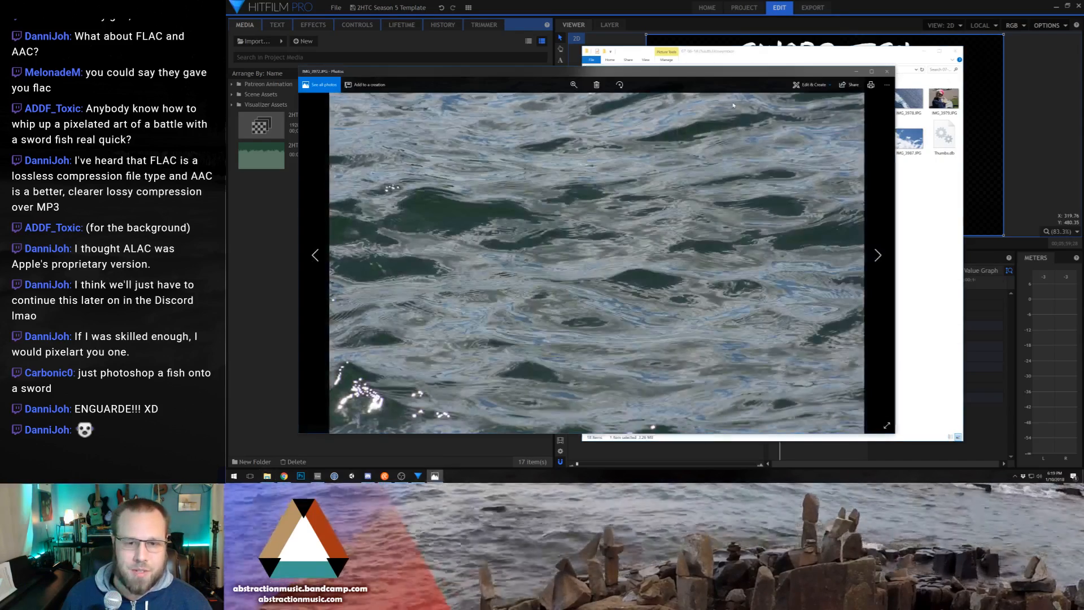
left_click(887, 72)
left_click(658, 98)
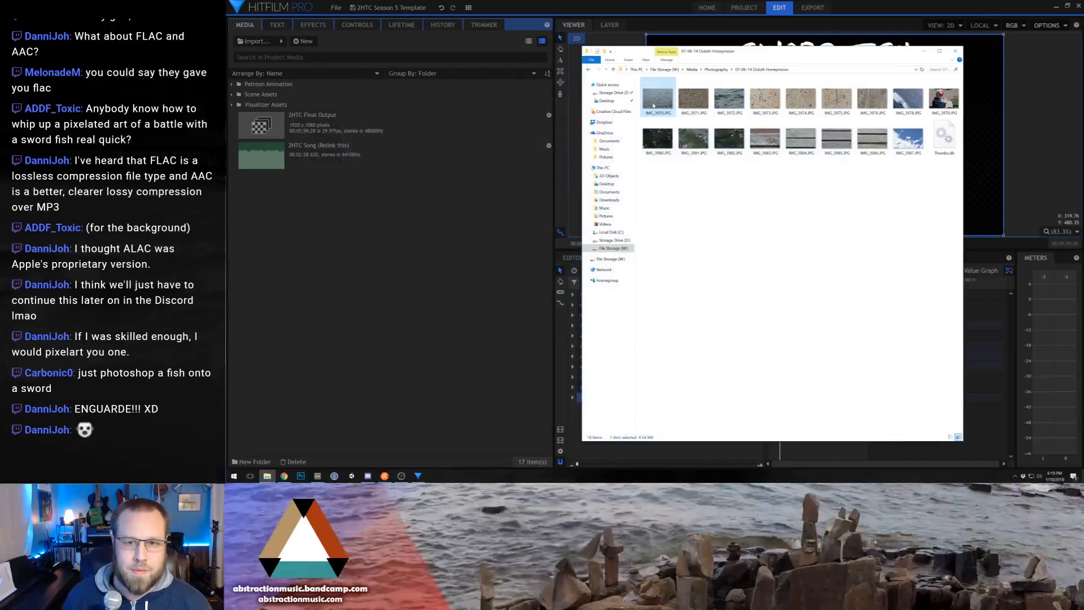
key("Return")
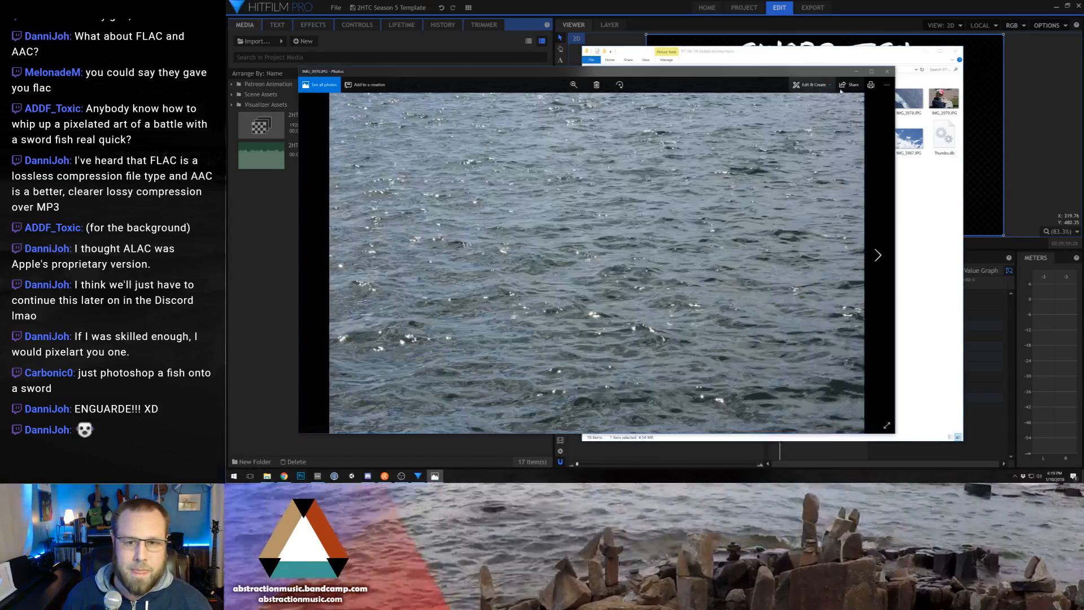
left_click(877, 76)
Step: Import IMG_3970.JPG into the project as a layer directly below ColorOverlay, and make the Vis - Banana Bonanza layer visible
left_click_drag(658, 101, 339, 268)
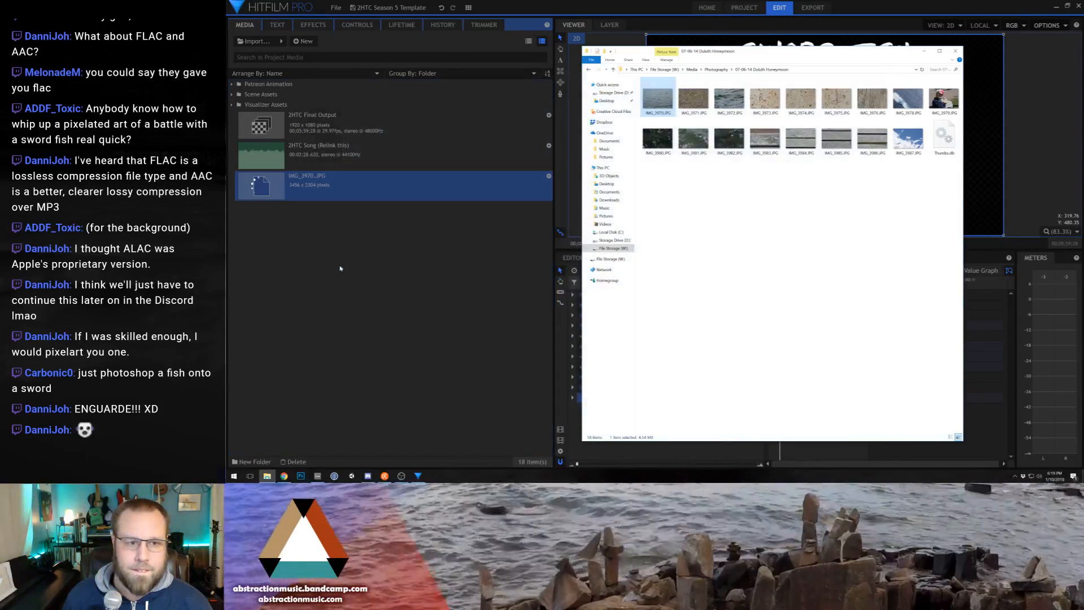
left_click(280, 193)
left_click_drag(280, 193, 621, 397)
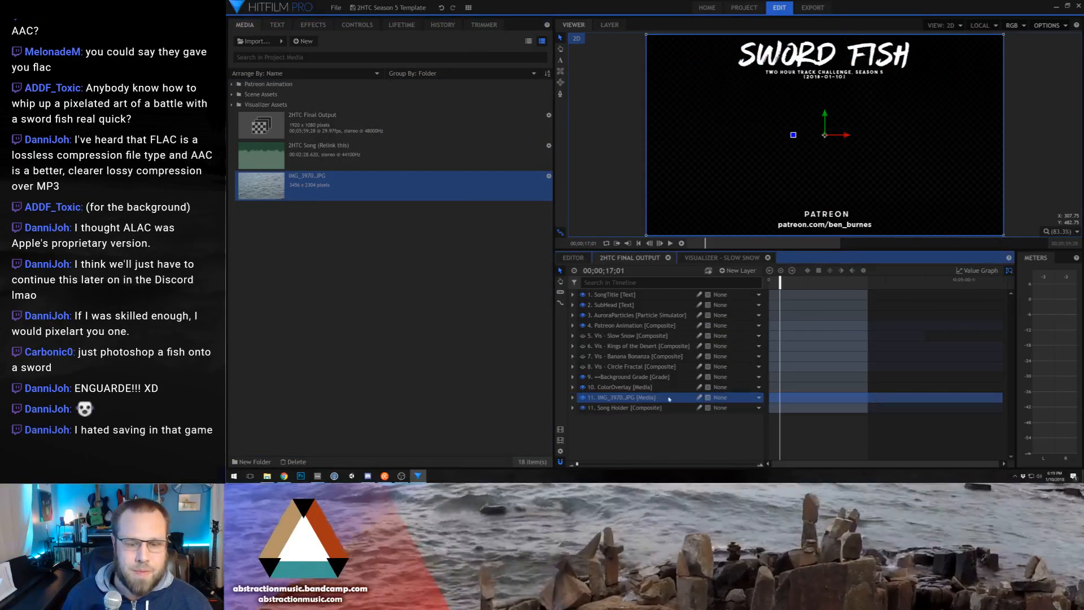
left_click(584, 356)
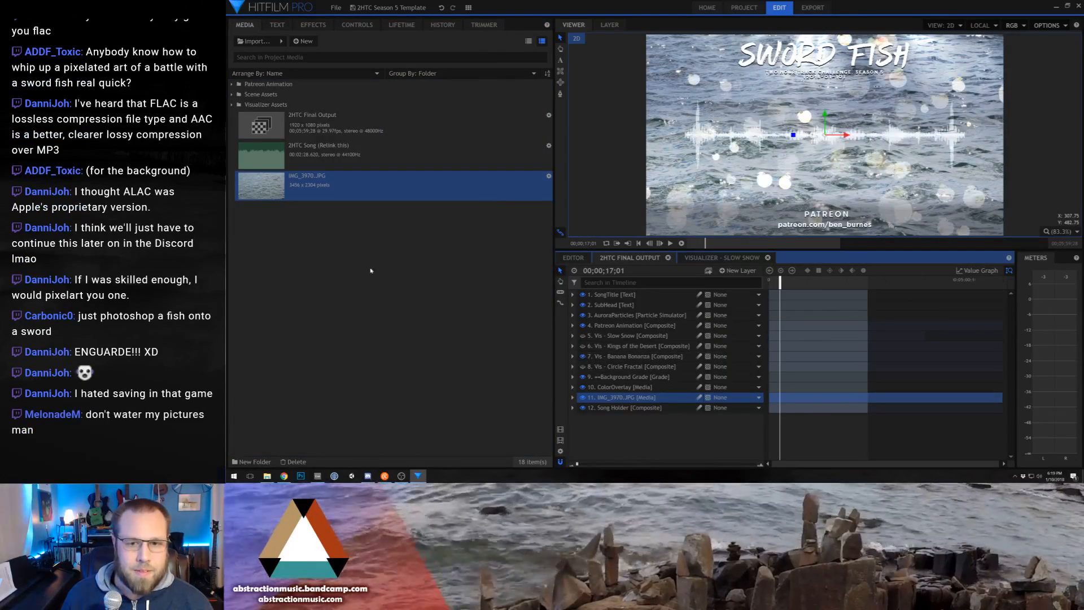
Step: Relink the peach image 1f351.png in Visualizer Assets to the Enguarde picture saved on the Desktop
left_click(231, 104)
left_click(283, 124)
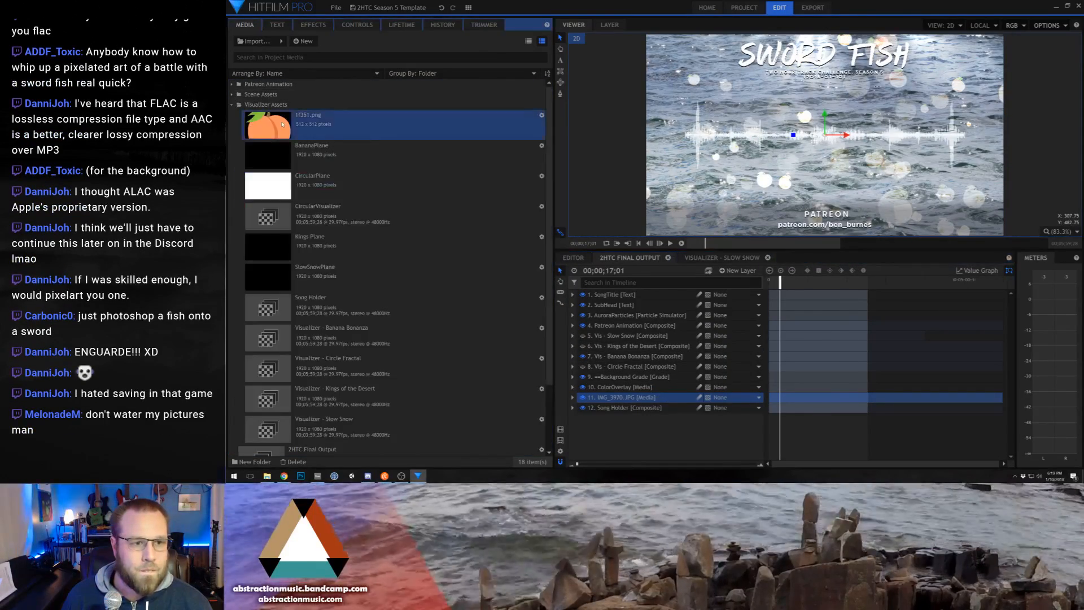
right_click(282, 124)
left_click(319, 242)
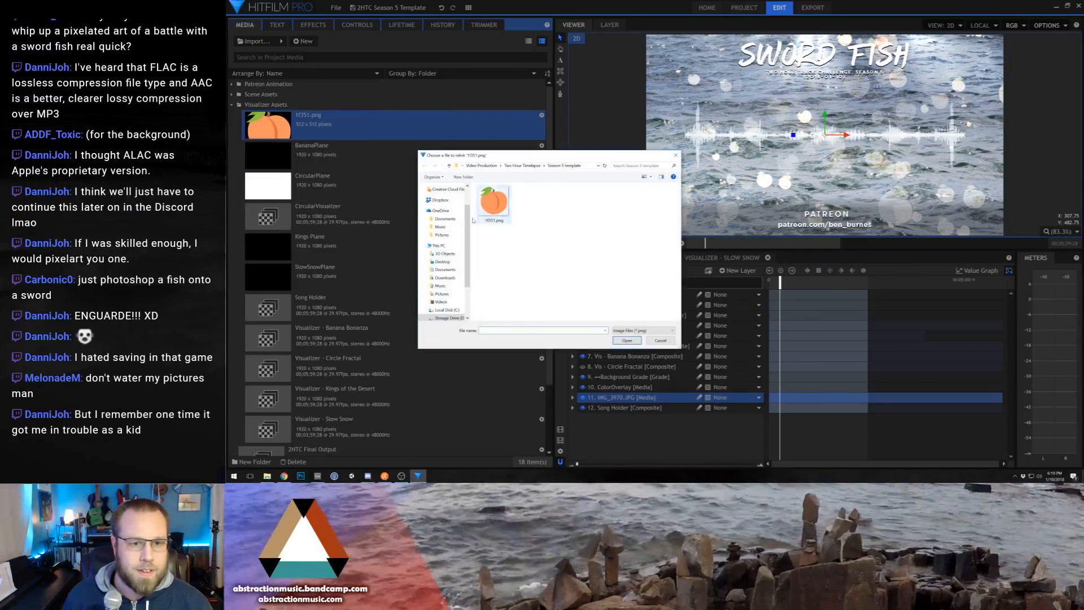
left_click(443, 261)
double_click(507, 256)
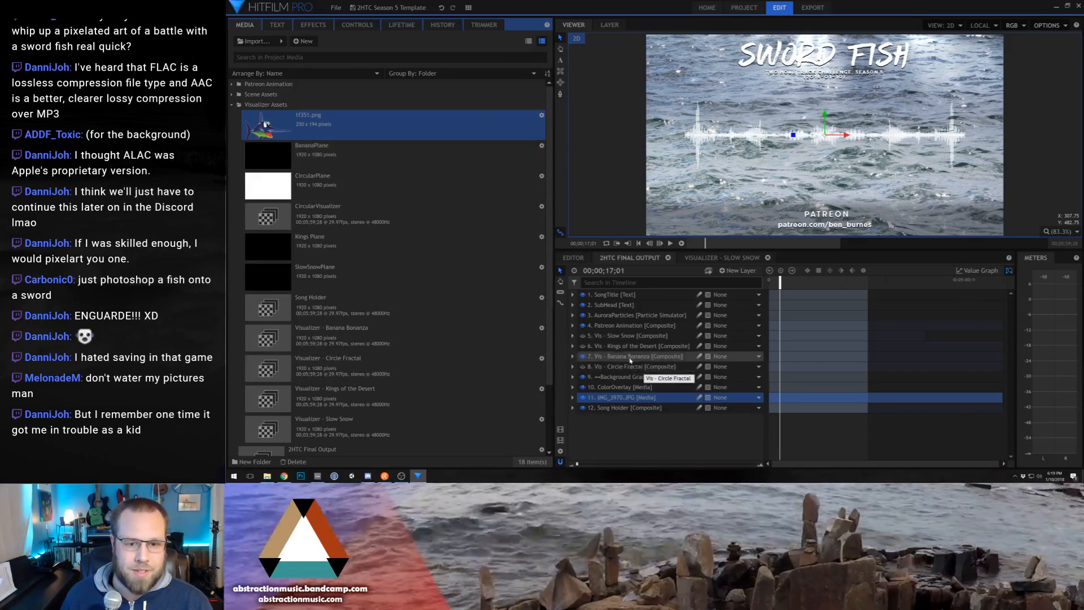
Step: Open the Visualizer - Banana Bonanza composite shot and display the controls of its Particle Generator layer
left_click(797, 355)
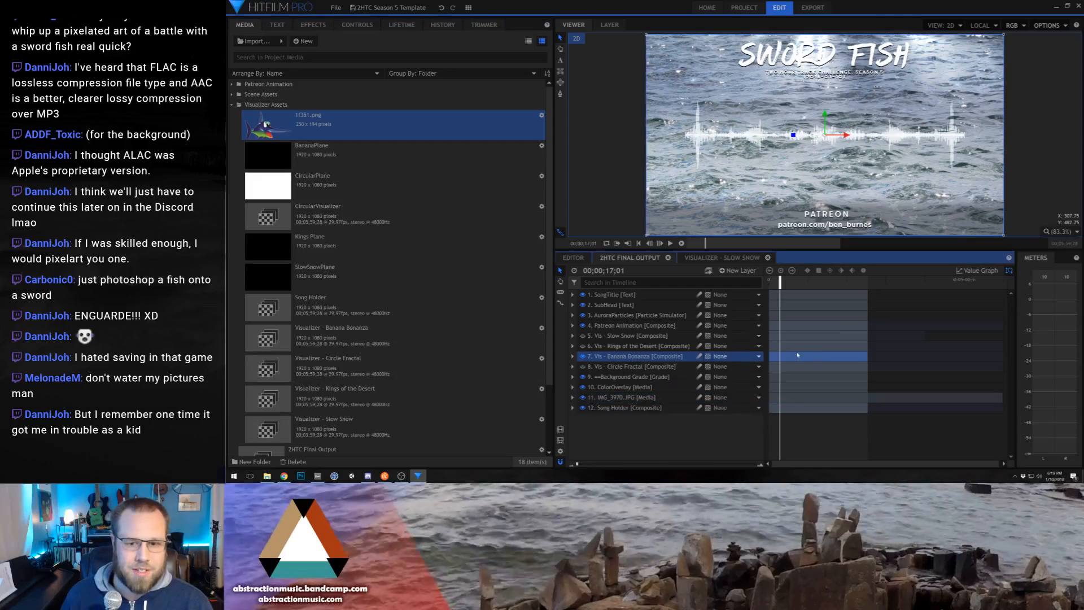
double_click(659, 357)
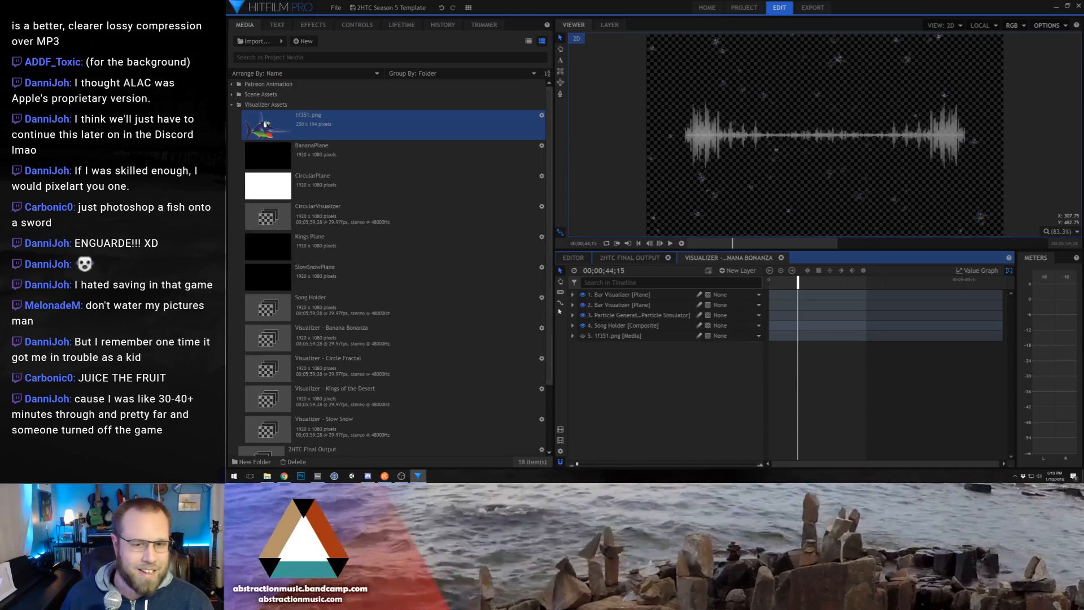
left_click(572, 315)
left_click(575, 317)
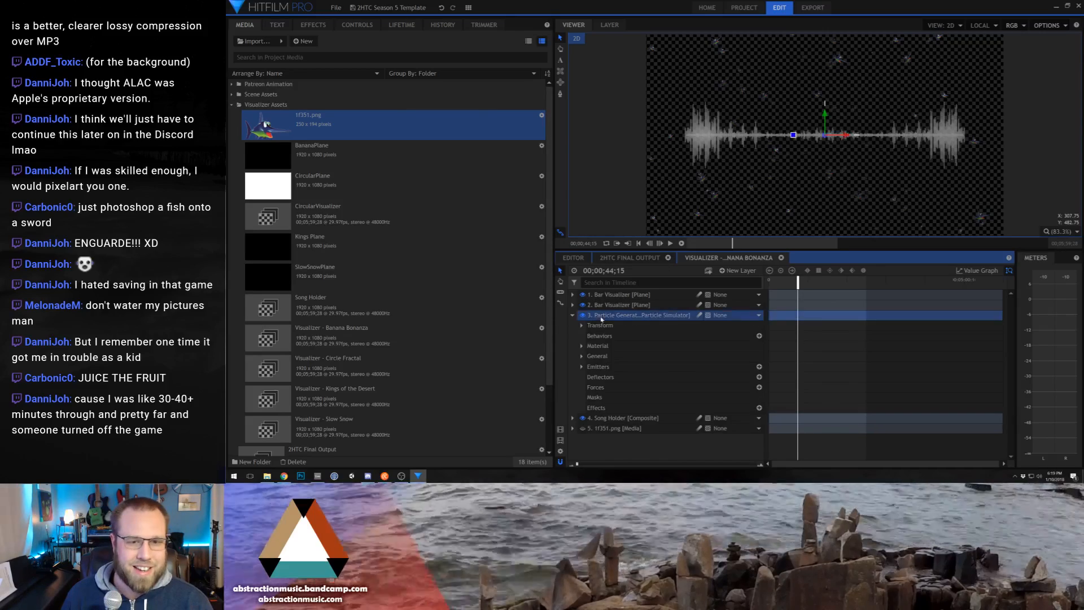
left_click(352, 26)
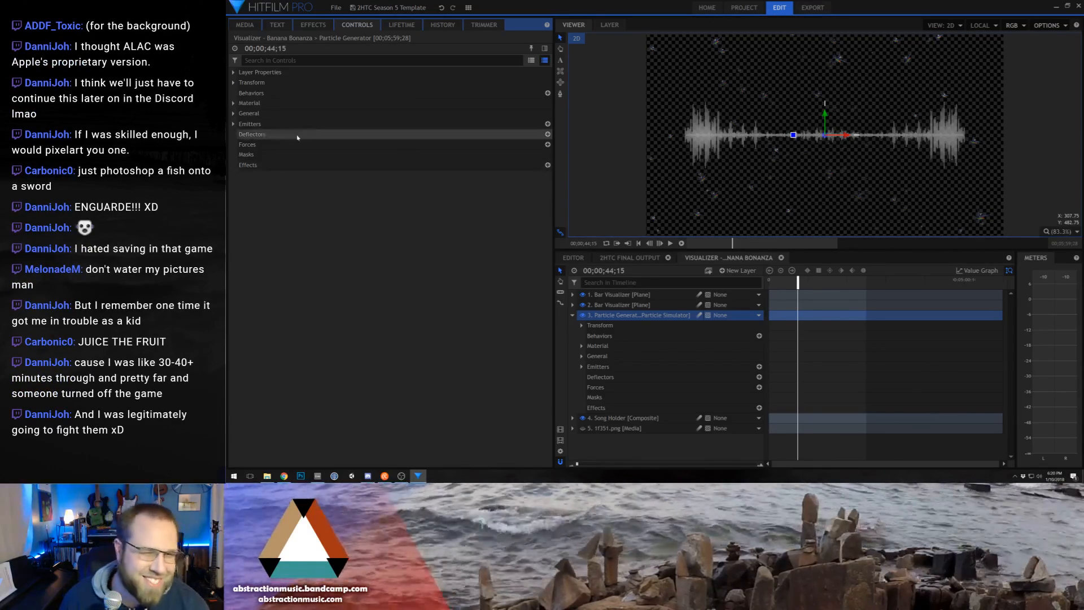
Step: Set the particle system's movement scale to 60% in the Particle Generator's emitter and collapse the movement settings
left_click(234, 124)
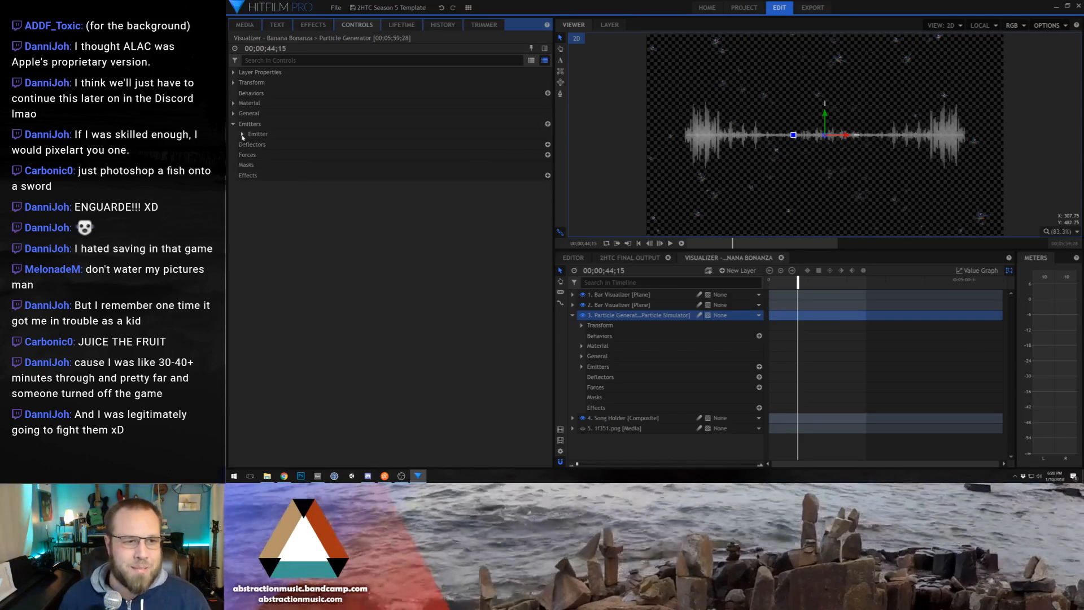
left_click(242, 134)
left_click(251, 176)
left_click(260, 186)
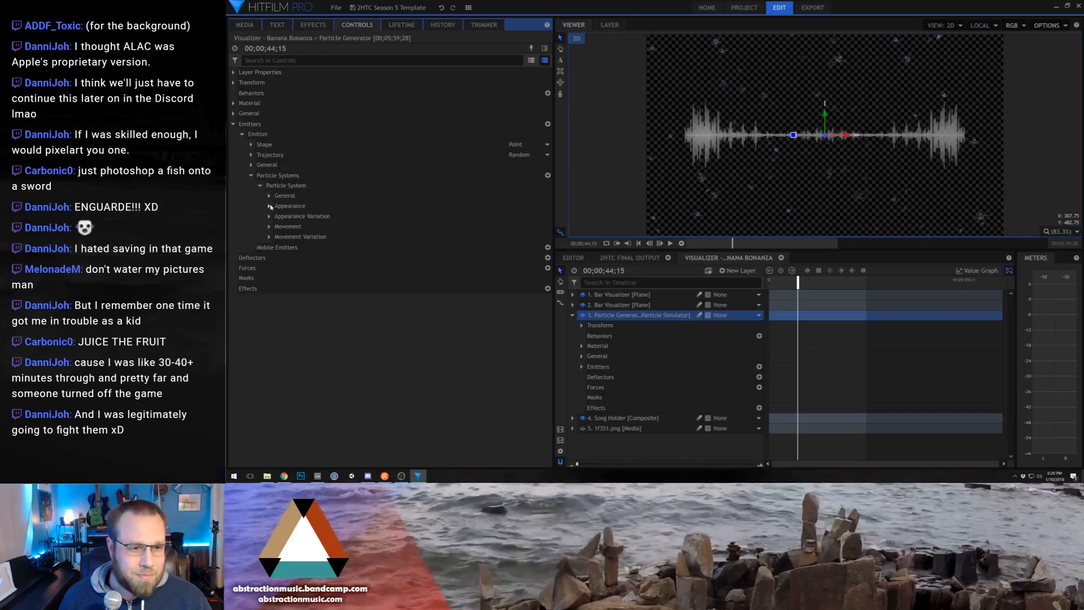
left_click(270, 206)
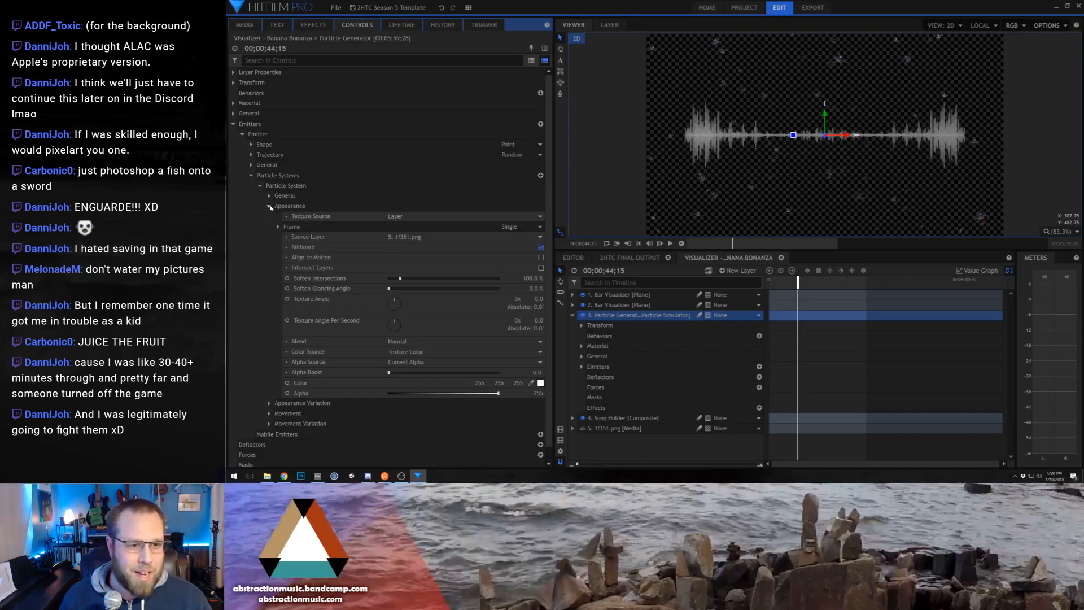
left_click(269, 414)
scroll(282, 395, "down", 5)
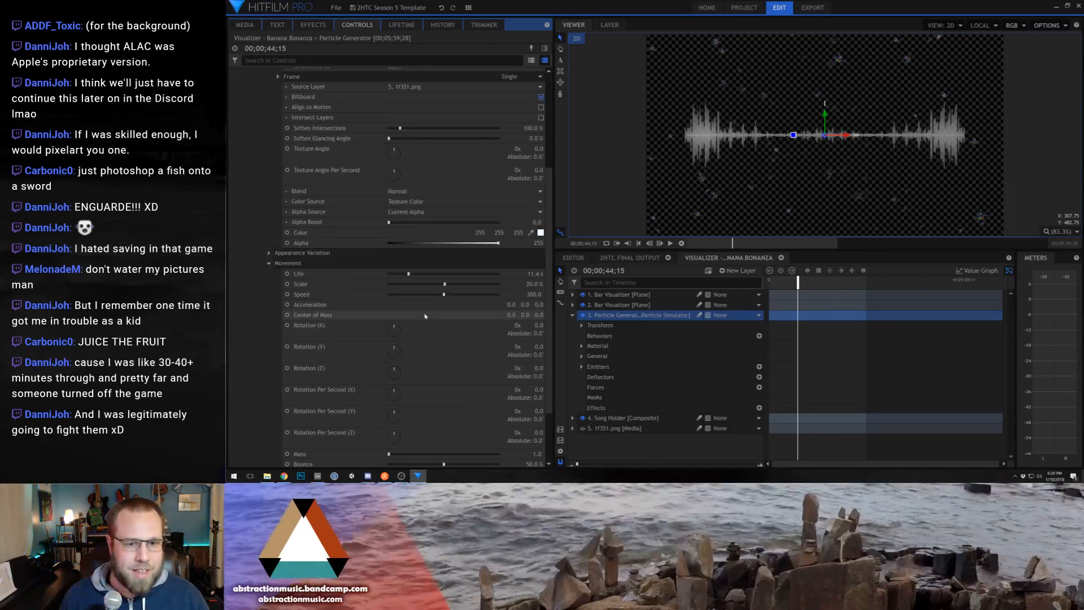
left_click_drag(444, 285, 447, 285)
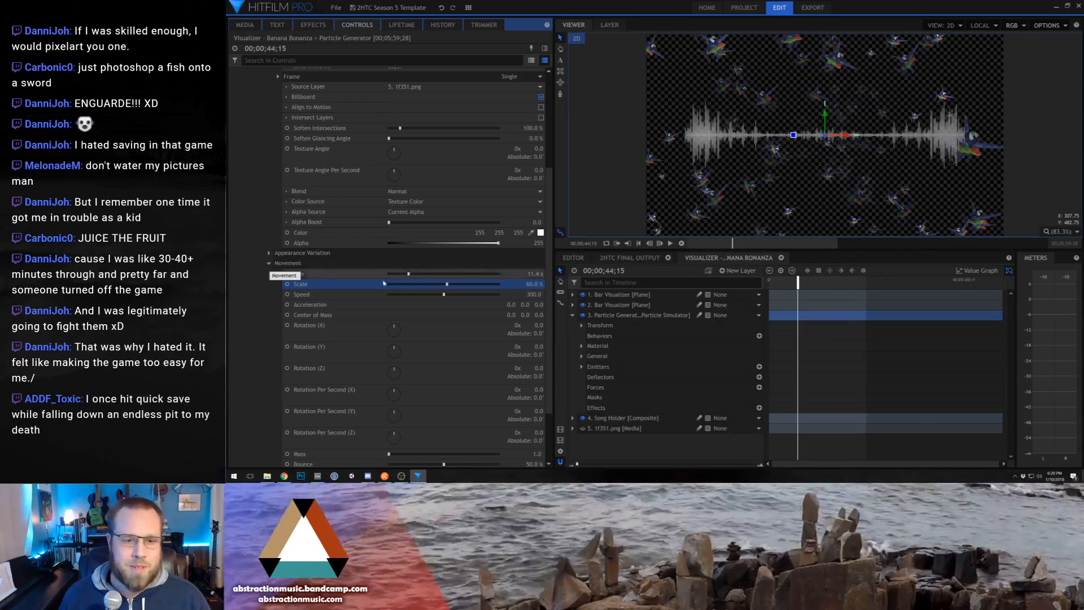
left_click(269, 265)
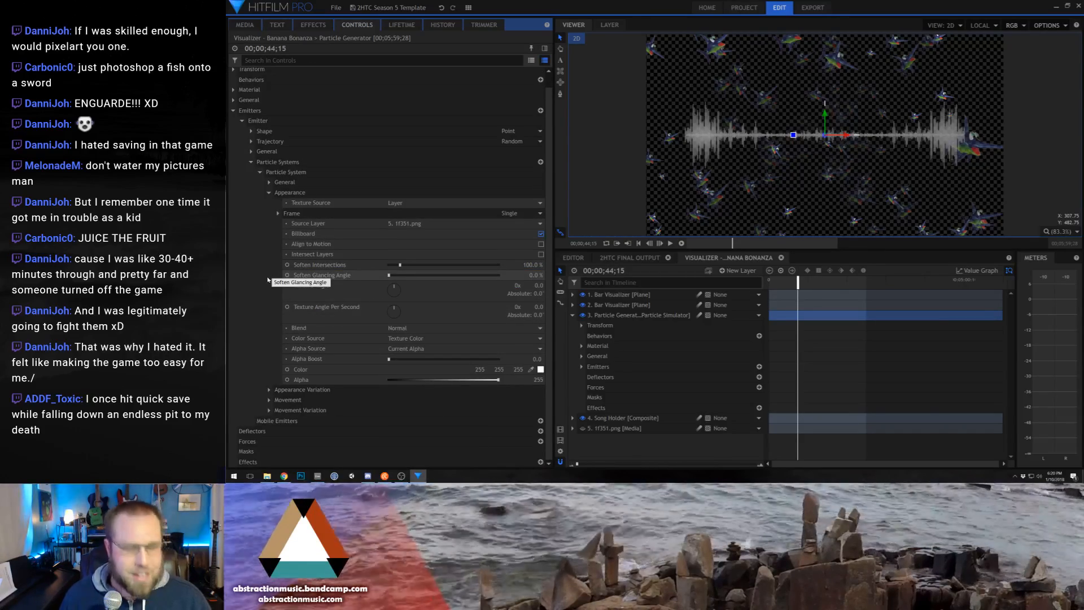
left_click(267, 285)
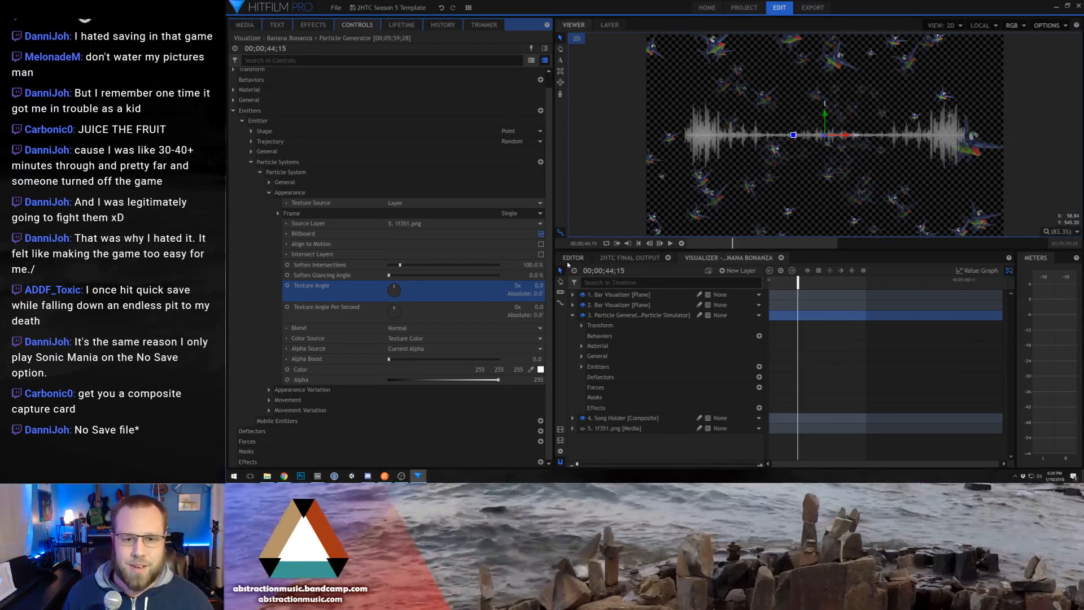
Step: Return to the 2HTC Final Output composite shot and play a few seconds to preview the swordfish particles
left_click(572, 258)
left_click(638, 258)
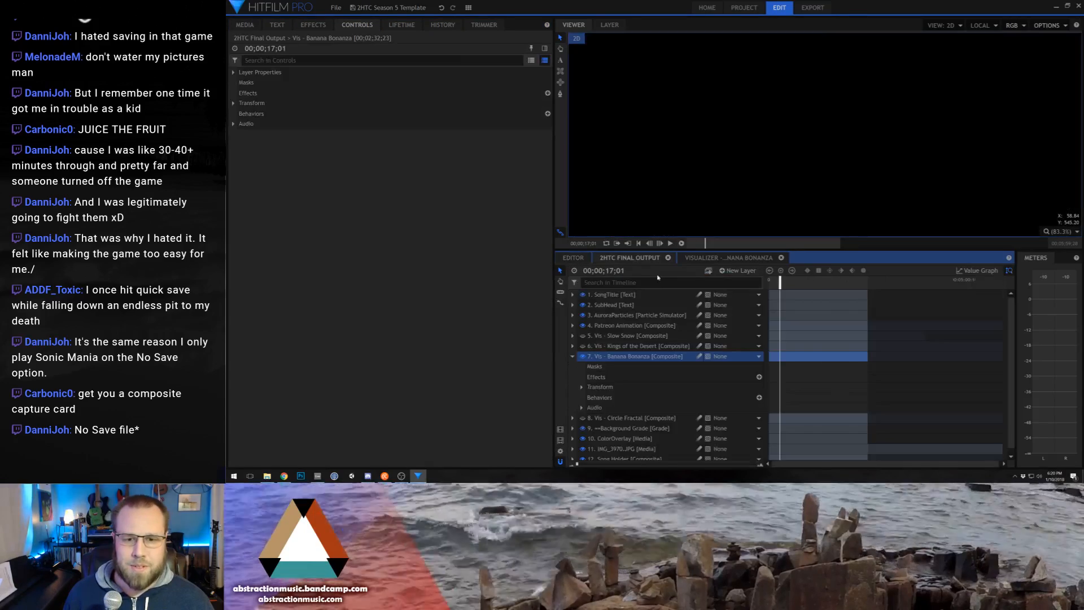
key("space")
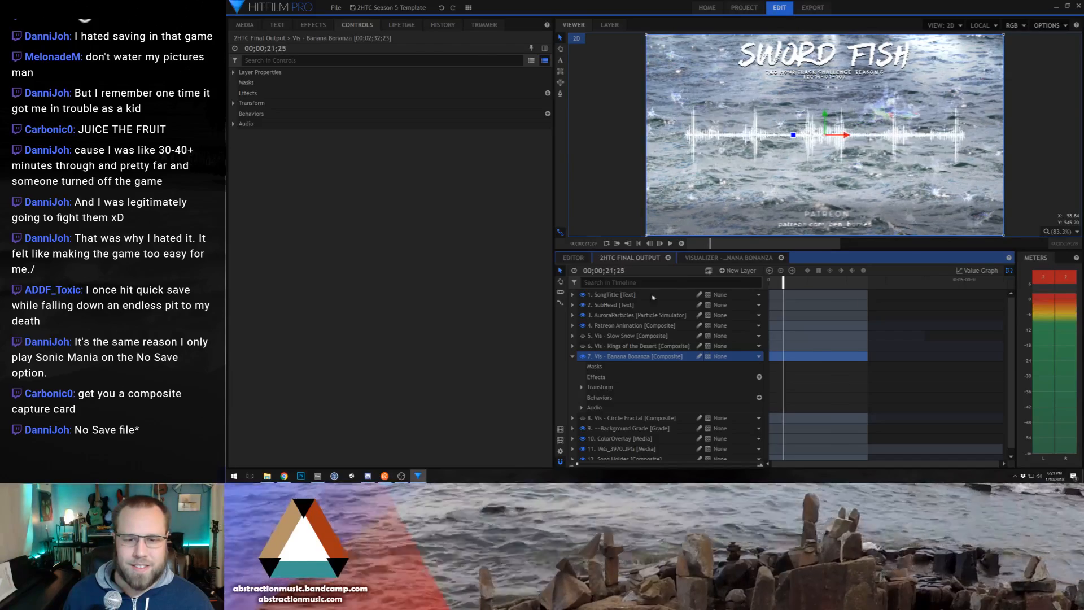
key("space")
Step: Set the blend mode of the Vis - Banana Bonanza layer to Overlay and preview the playback briefly
right_click(631, 355)
mouse_move(705, 119)
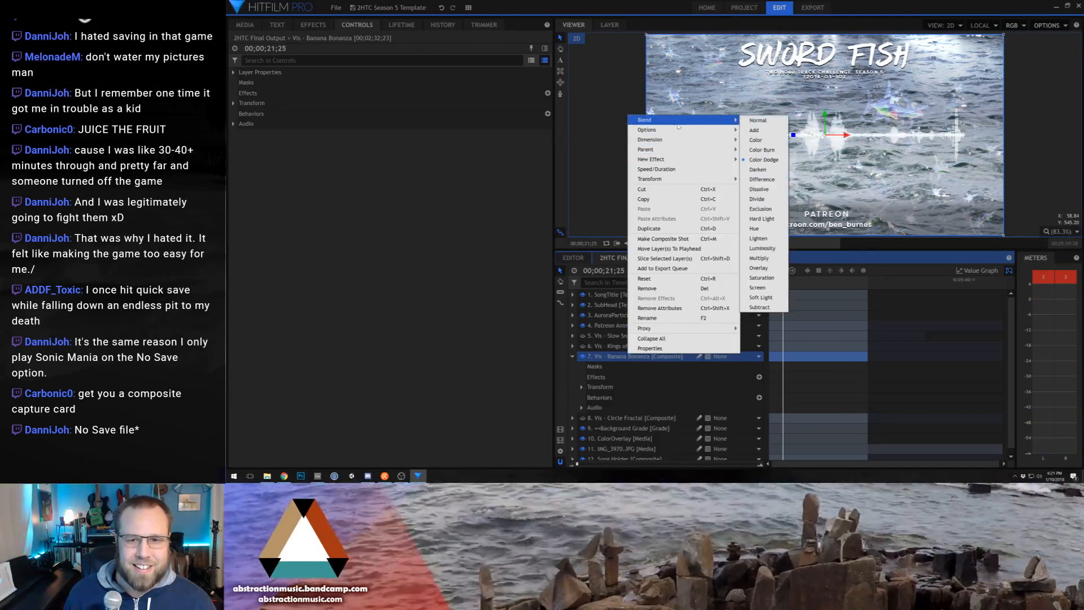
left_click(764, 268)
key("space")
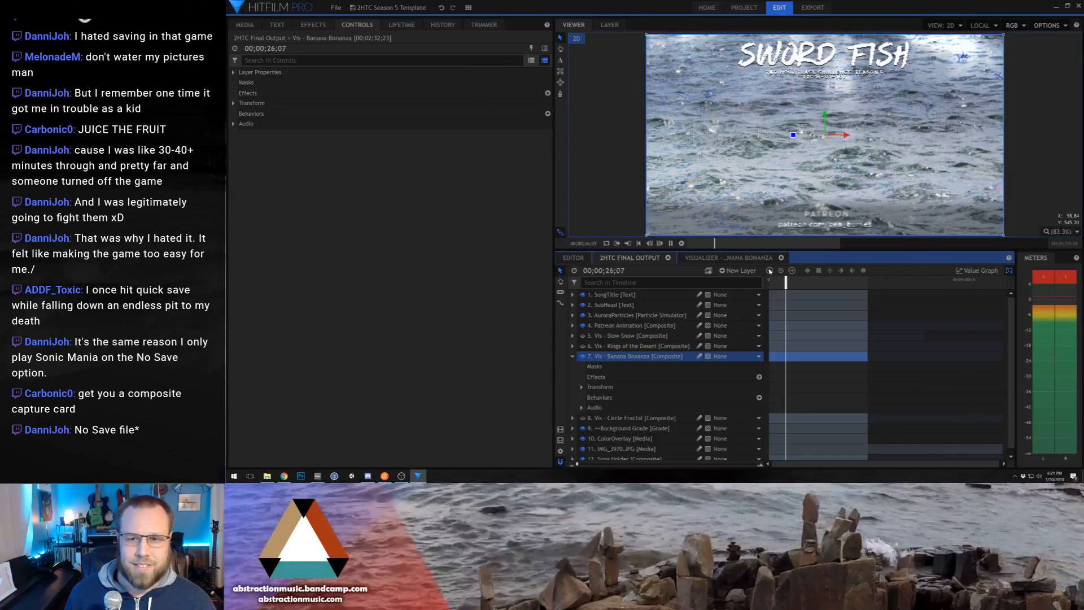
key("space")
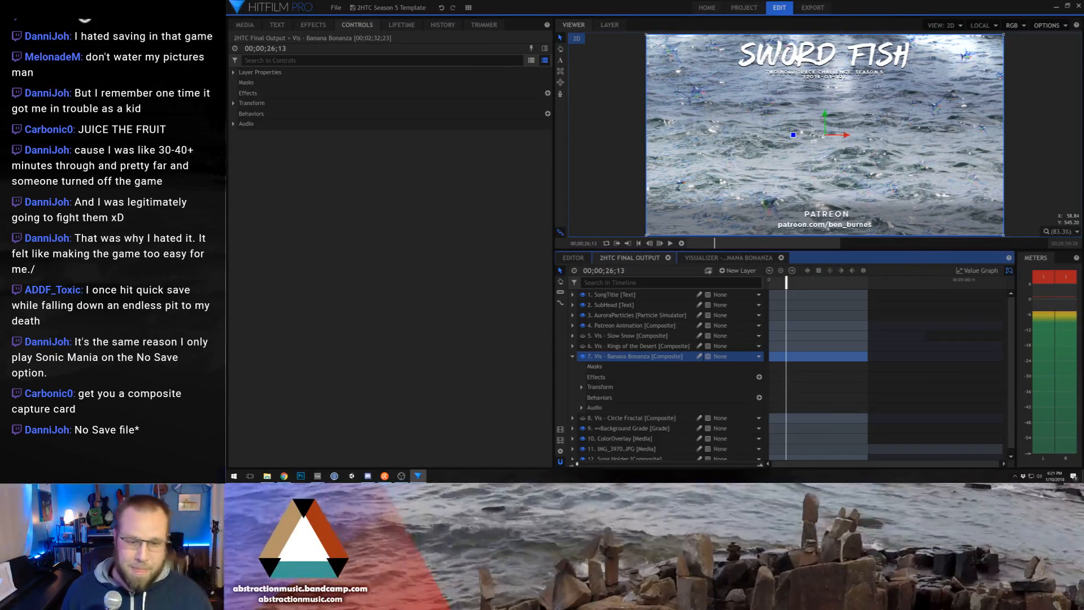
Step: Play the Visualizer - Banana Bonanza composite briefly with its Particle Generator layer collapsed, and return to 2HTC Final Output for comparison
left_click(711, 258)
left_click(572, 315)
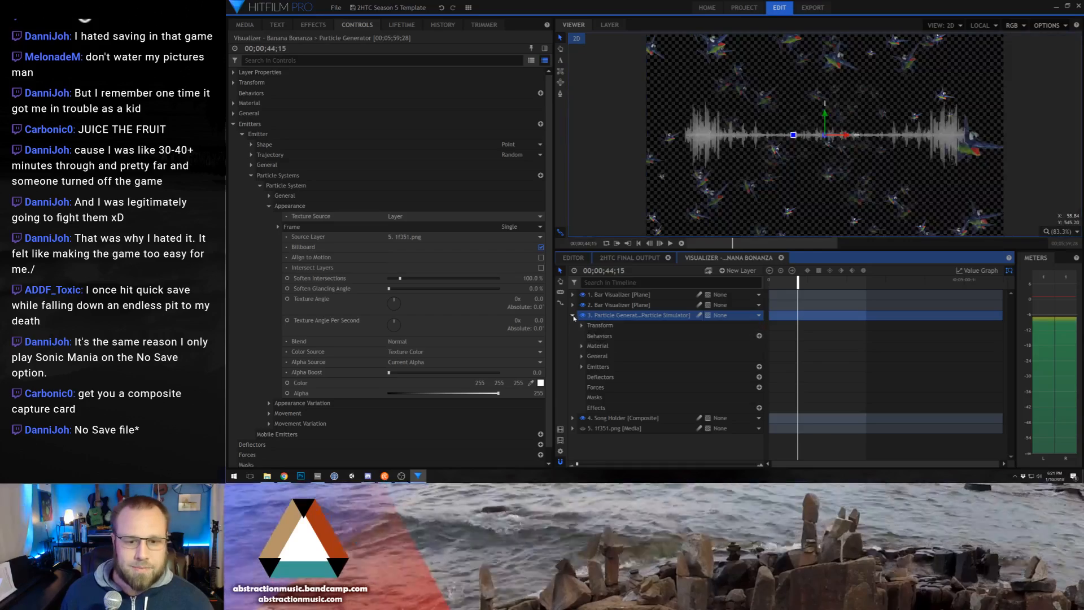
key("space")
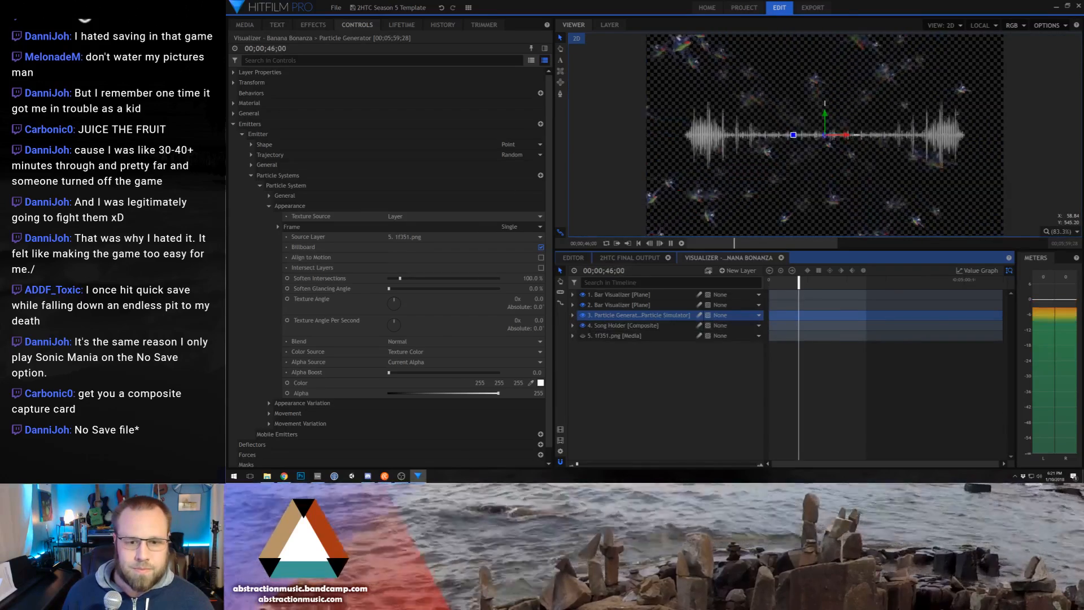
left_click(629, 258)
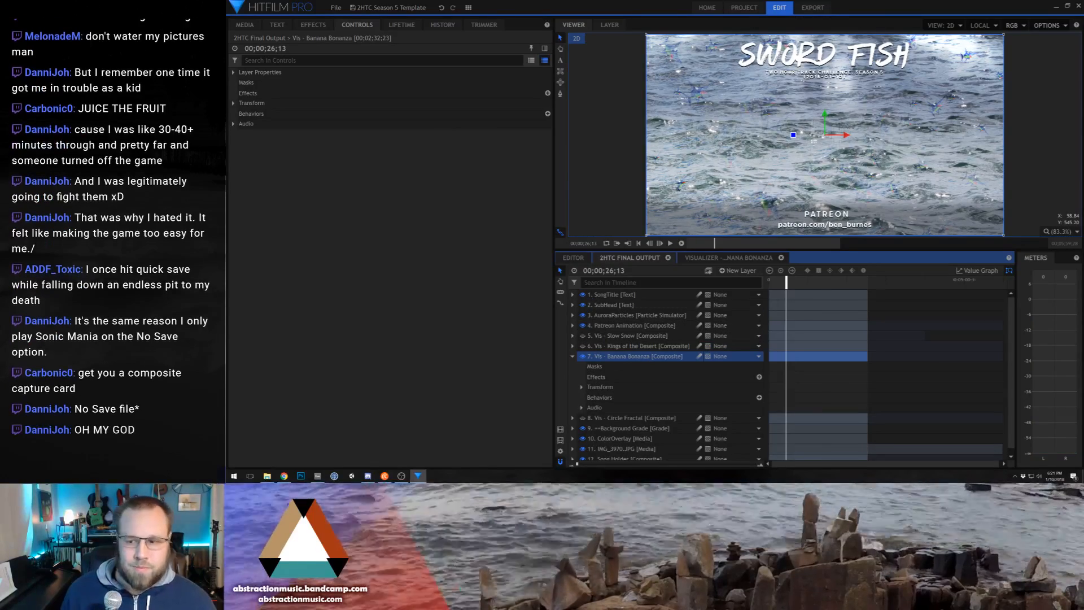
Step: In the Visualizer - Banana Bonanza composite, lighten the second Bar Visualizer layer's Audio Spectrum Color 1 to grey 196, 196, 196
left_click(697, 258)
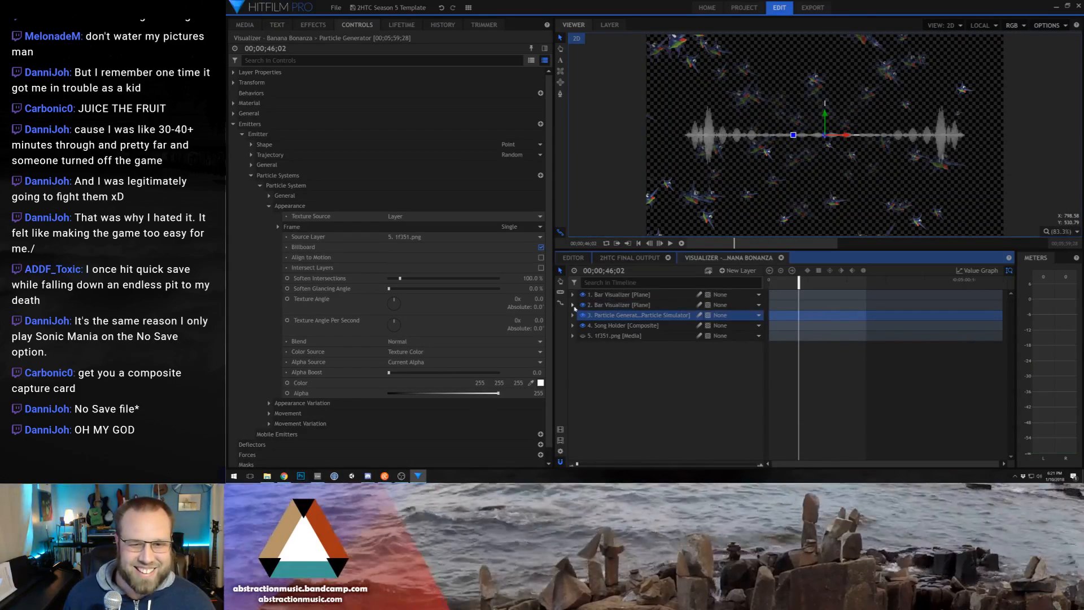
left_click(728, 305)
left_click(233, 104)
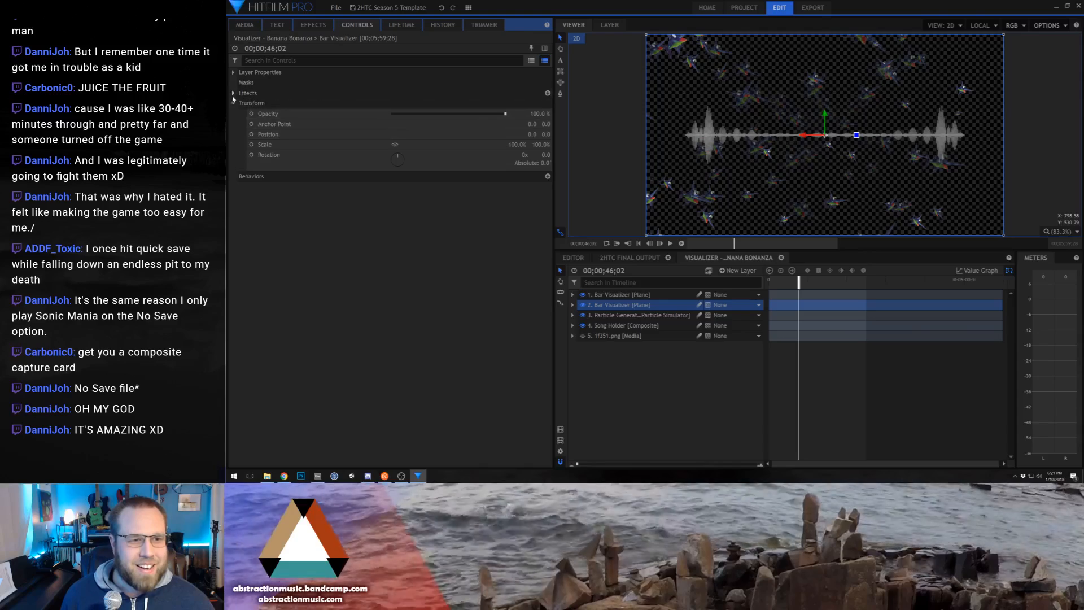
left_click(233, 93)
left_click(243, 103)
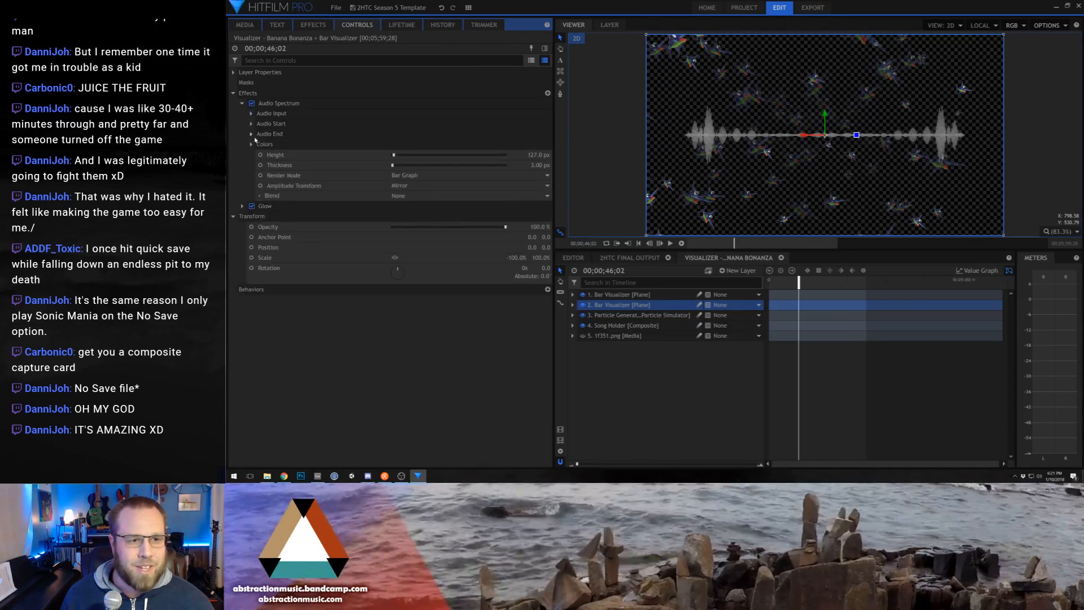
left_click(251, 144)
left_click(260, 186)
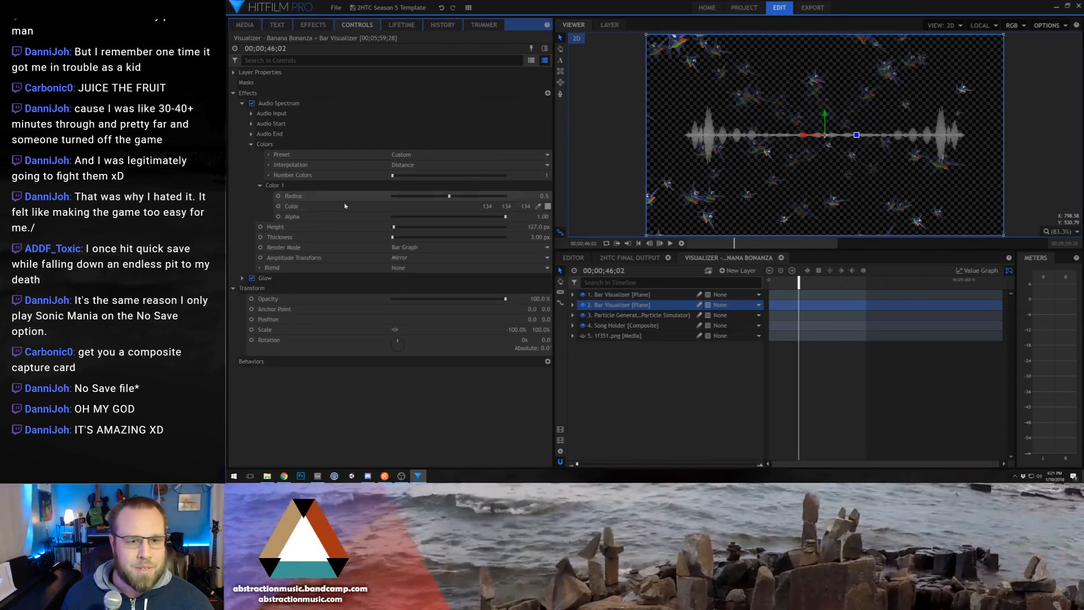
left_click(546, 207)
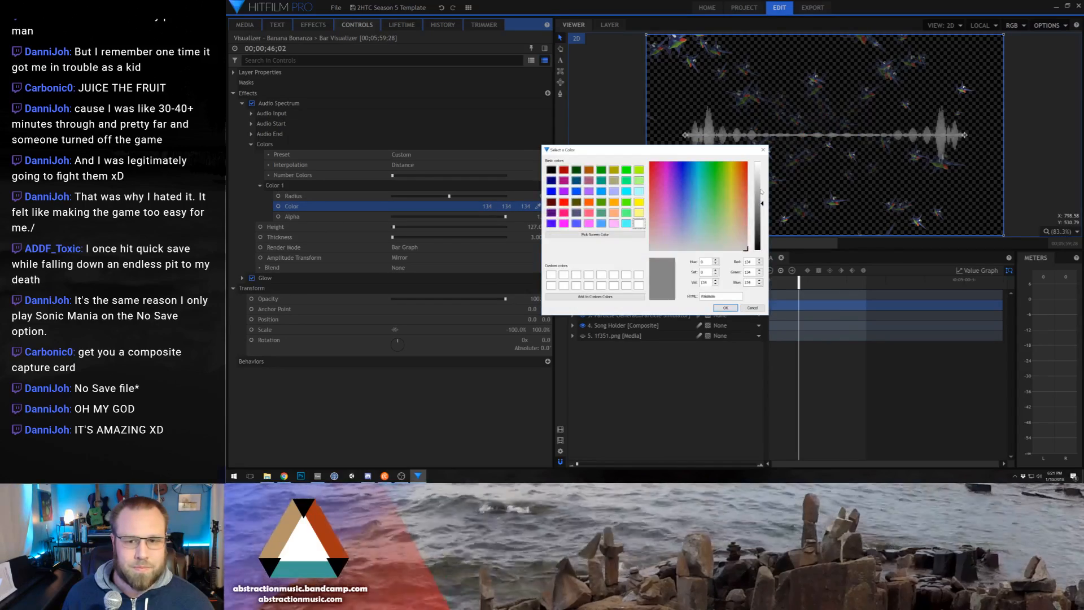
left_click_drag(761, 191, 761, 183)
left_click(726, 308)
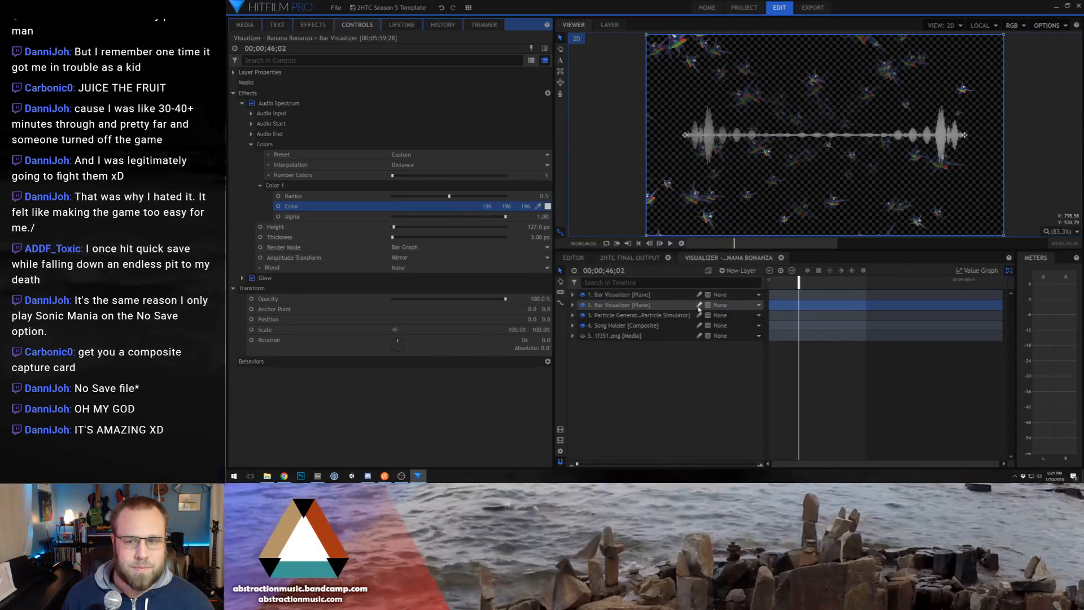
left_click(251, 144)
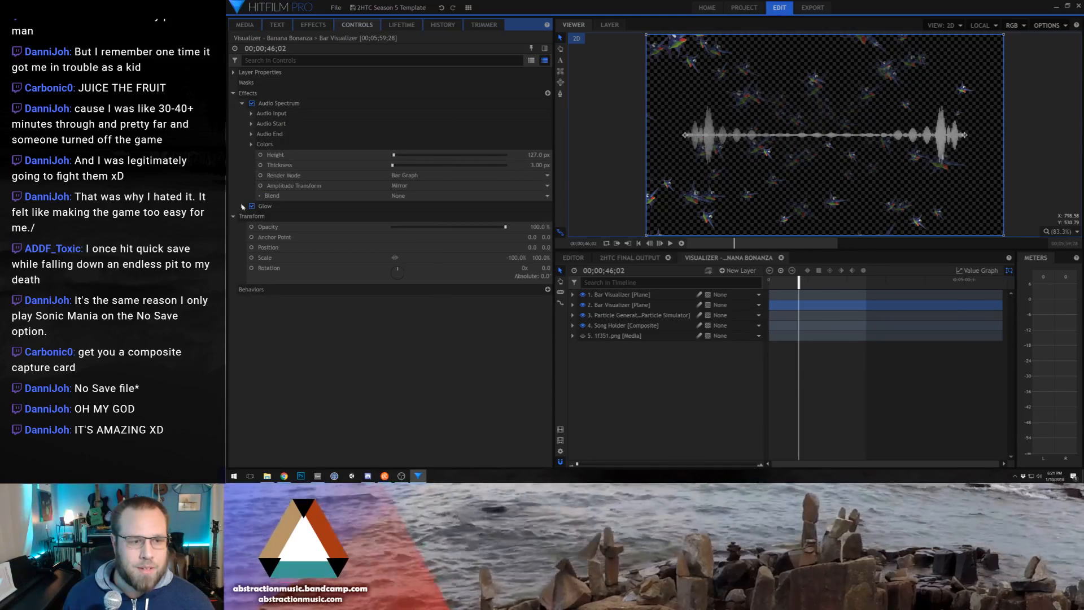
Step: Lighten the Audio Spectrum Color 1 of the topmost Bar Visualizer layer to a brighter grey and collapse its effects
left_click(623, 298)
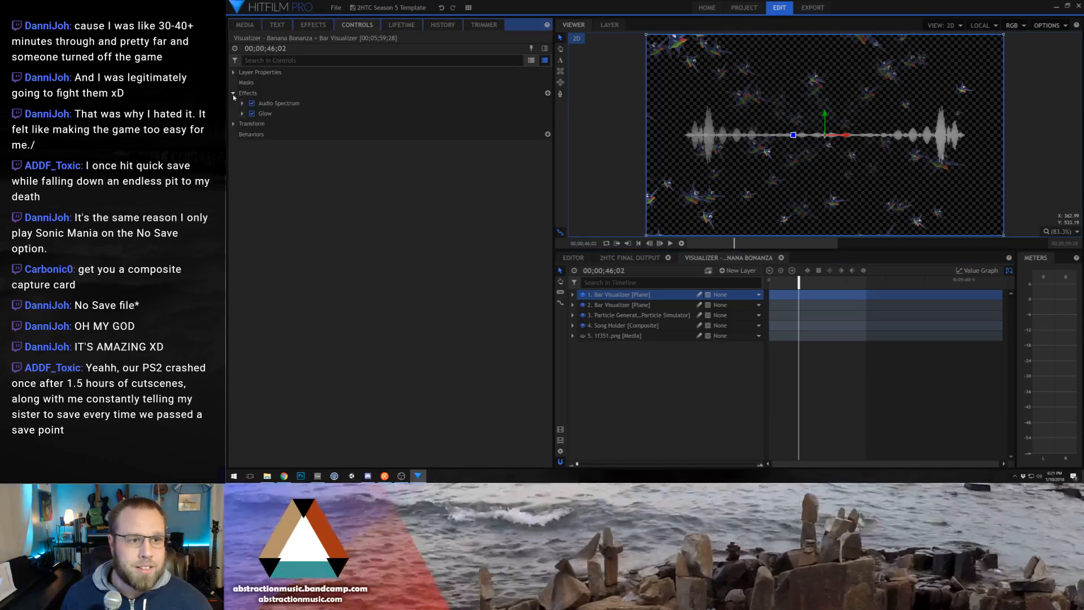
left_click(242, 103)
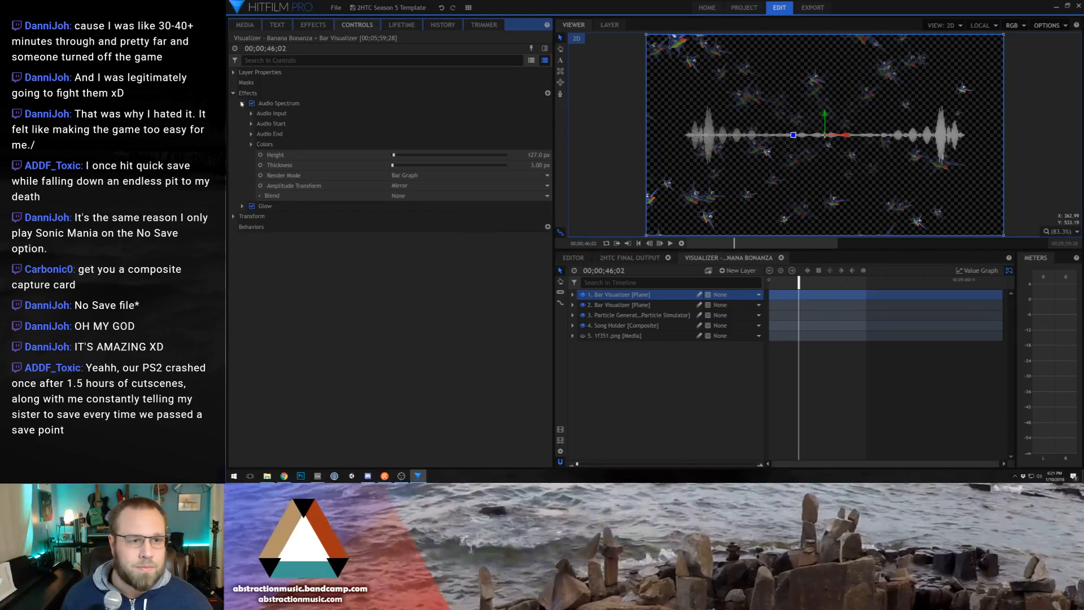
left_click(252, 144)
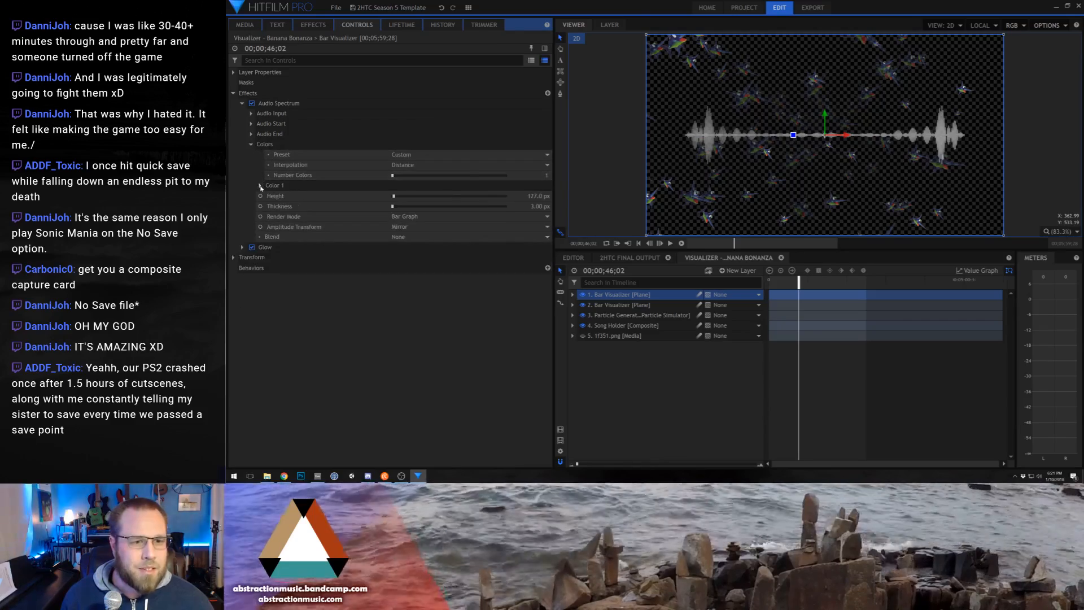
left_click(261, 185)
left_click(548, 206)
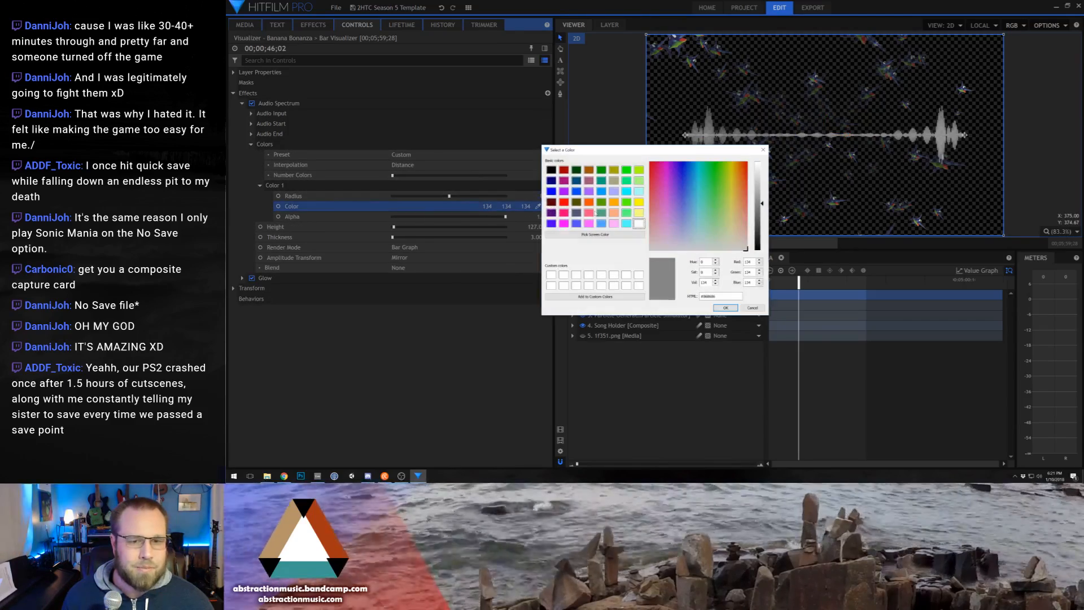
left_click(760, 188)
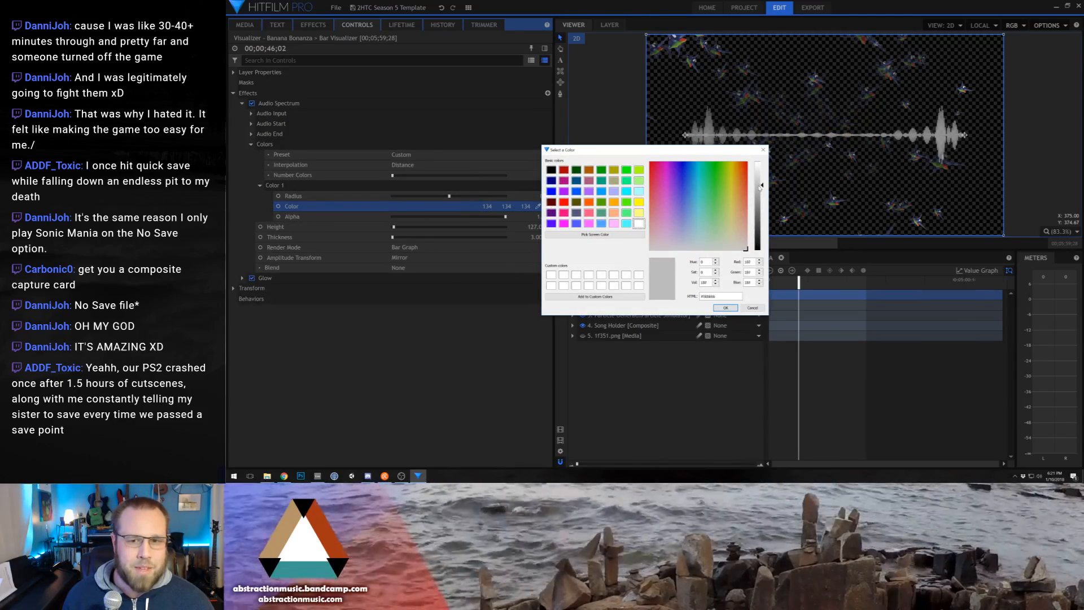
left_click(724, 307)
left_click(233, 93)
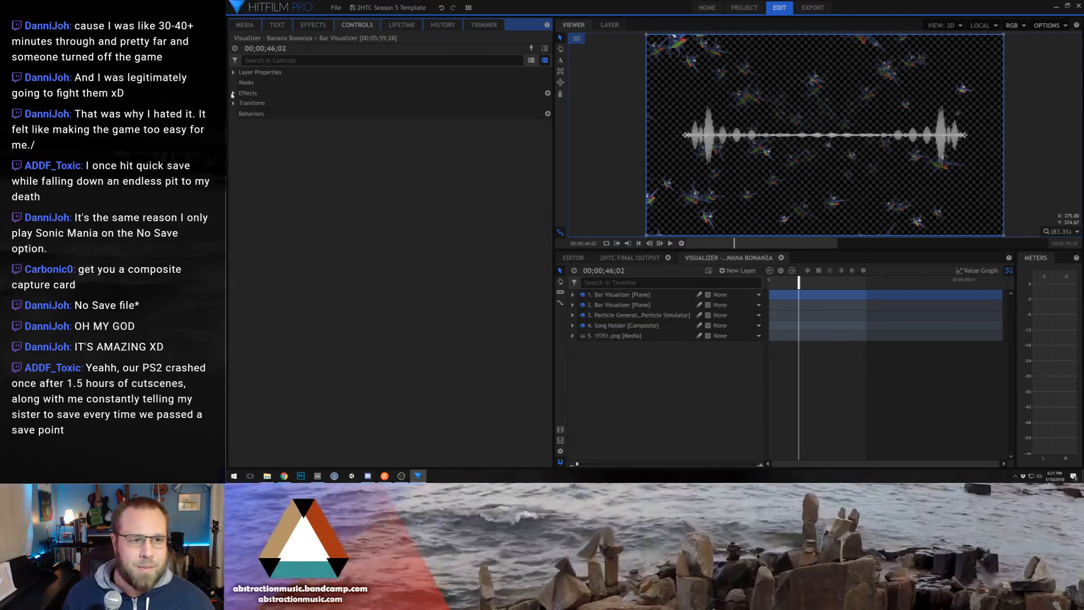
left_click(425, 290)
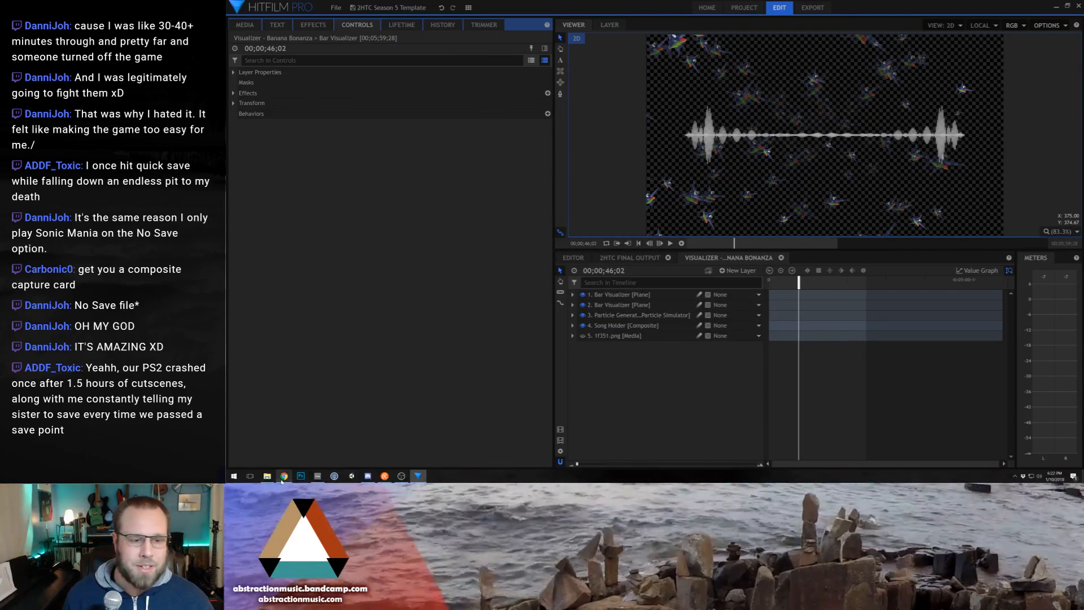
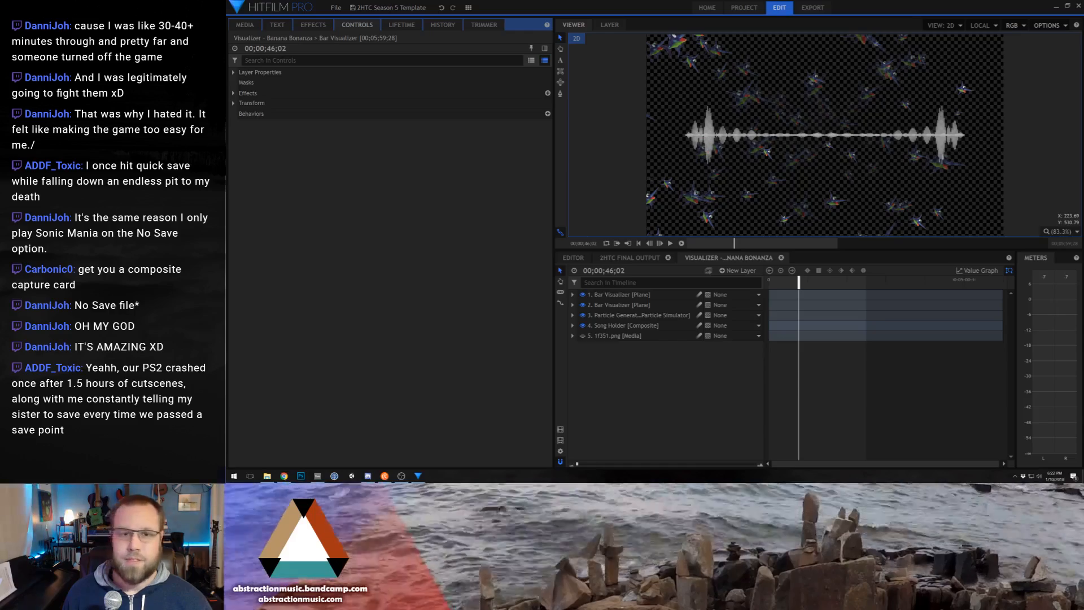
Step: Return to the 2HTC Final Output composite and import the swordfish photo into the project media, outside the Visualizer Assets folder
left_click(573, 258)
left_click(630, 258)
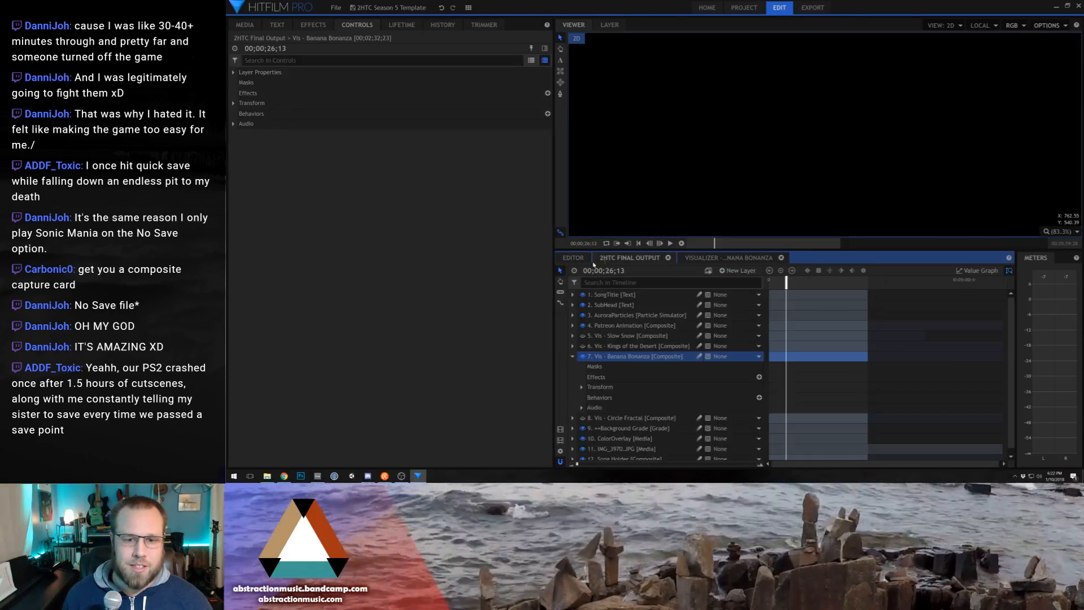
left_click(244, 24)
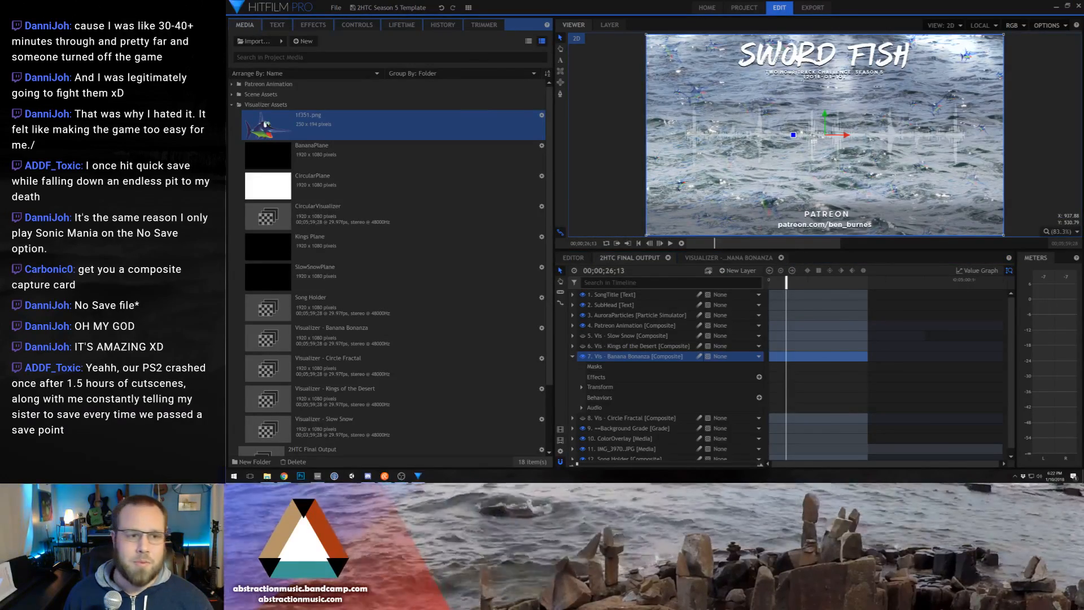
left_click(232, 105)
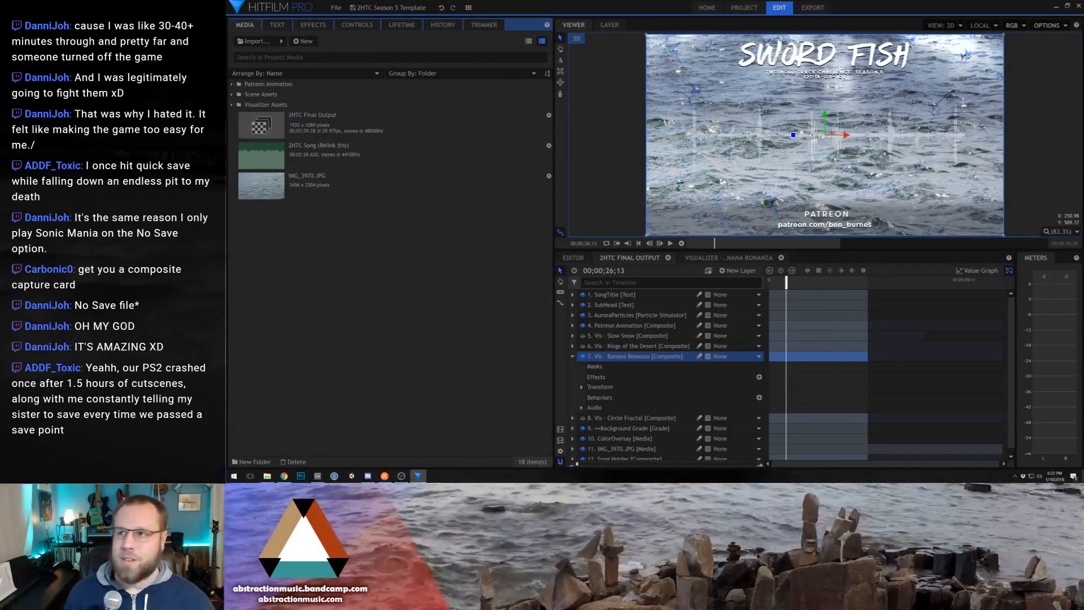
left_click_drag(418, 402, 245, 400)
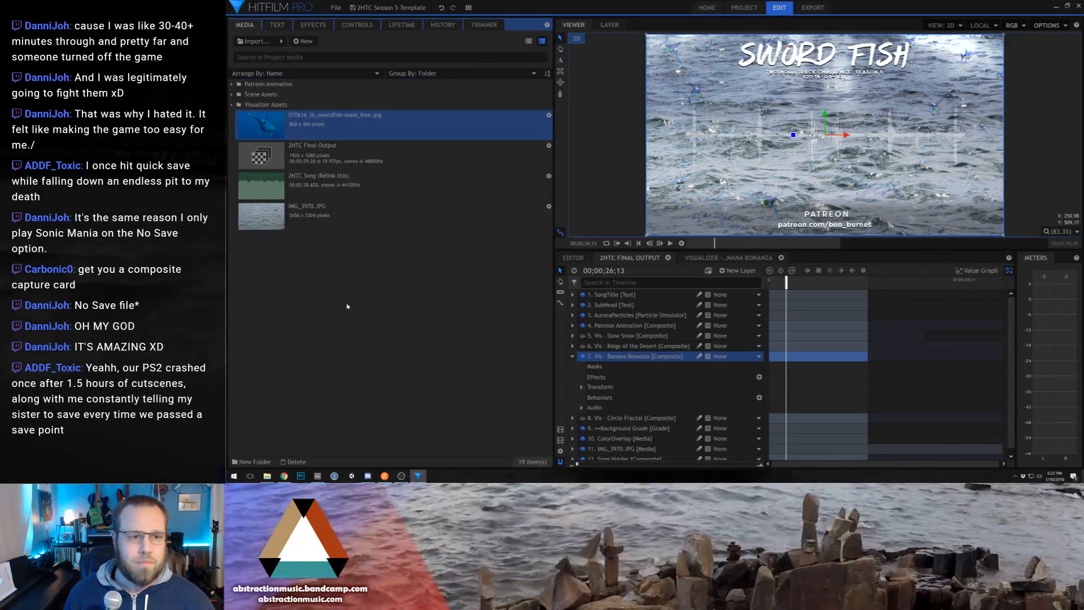
Step: Delete the water photo IMG_3970.JPG from the project media, removing it from the composite as well
left_click(271, 216)
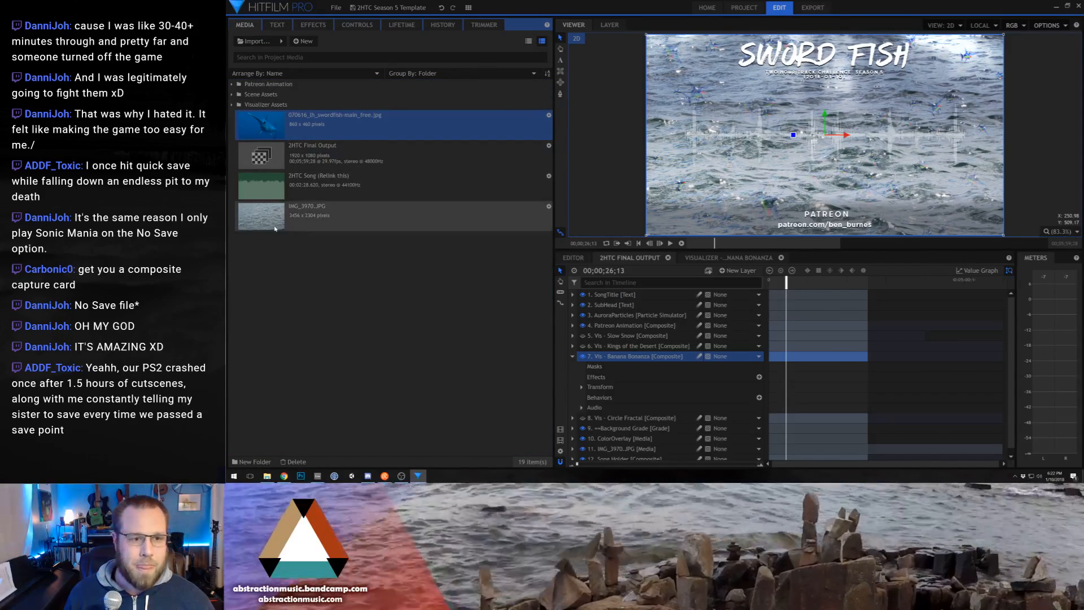
key("Delete")
left_click(712, 243)
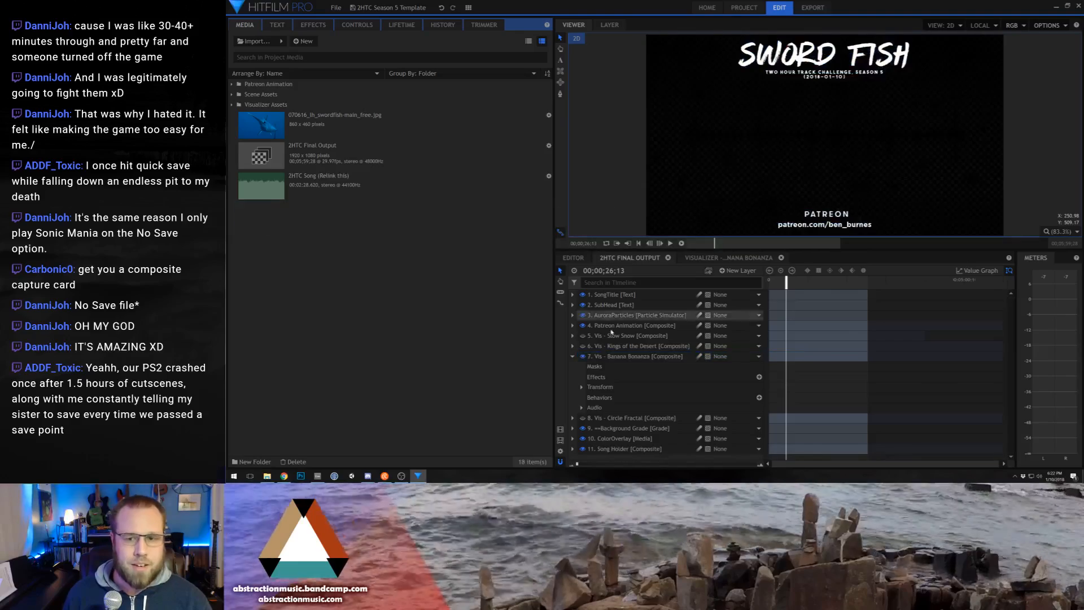
Step: Place the swordfish photo between the ColorOverlay and Song Holder layers and scale it up to fill the whole frame
left_click_drag(262, 126, 616, 395)
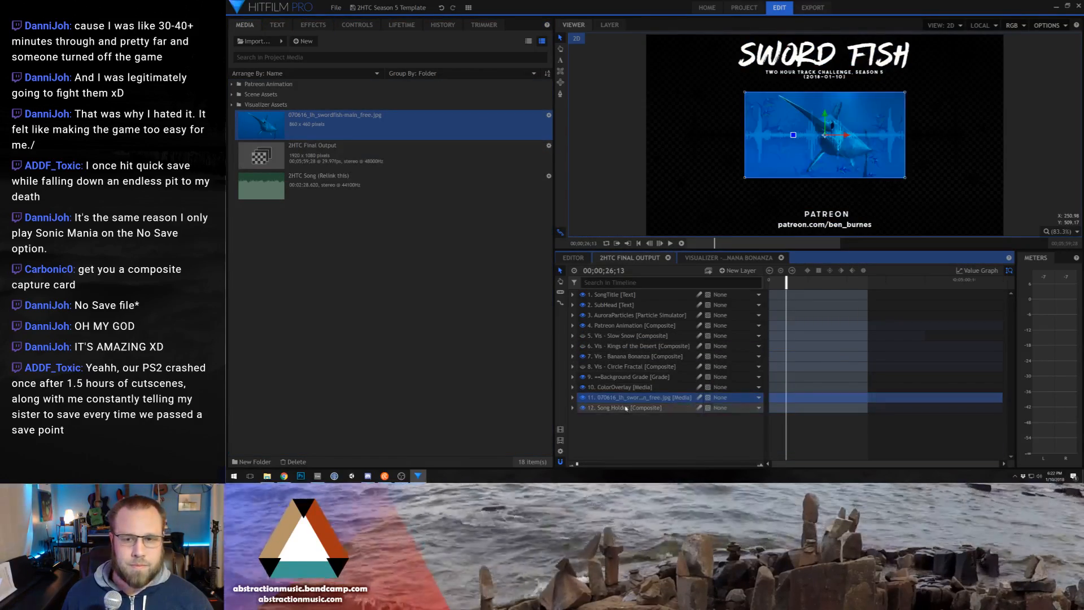
scroll(757, 176, "down", 2)
left_click_drag(756, 176, 679, 223)
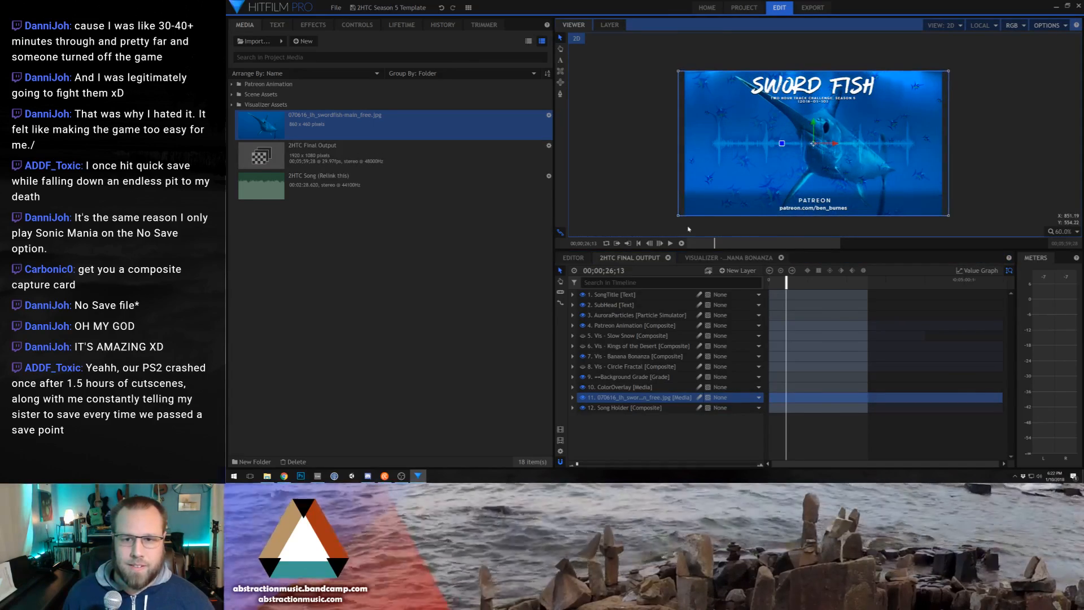
Step: Play short stretches of the composite to check how the visualizer and particles look over the swordfish photo
key("space")
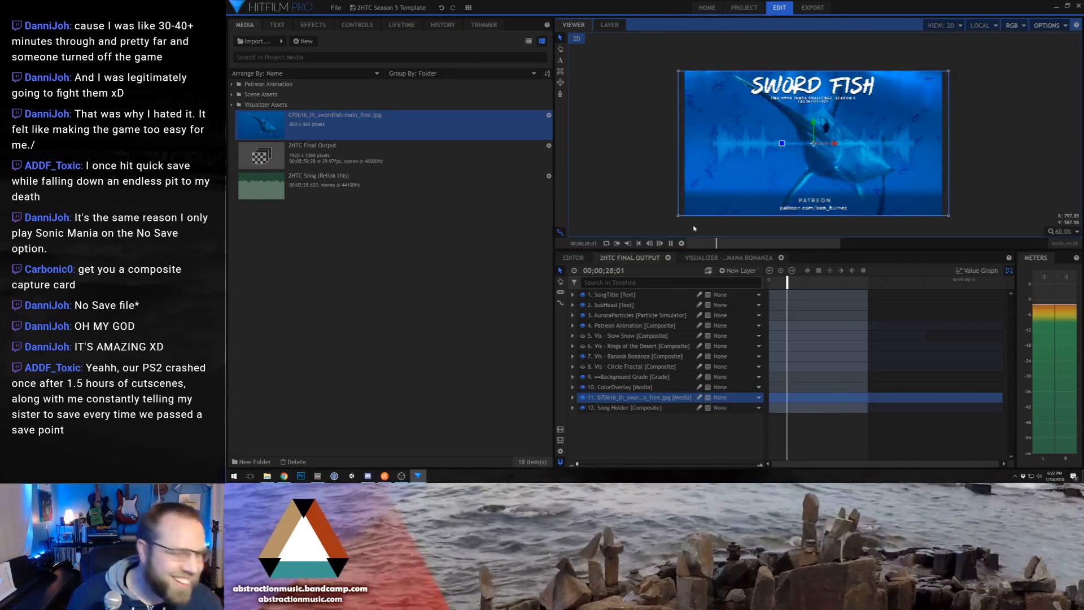
key("space")
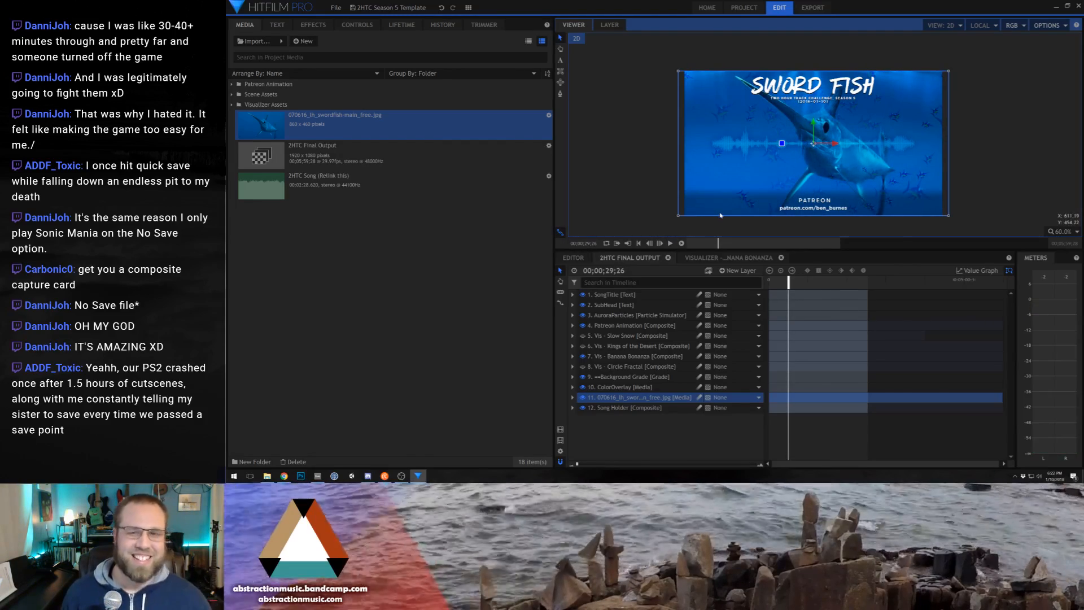
scroll(816, 177, "up", 2)
scroll(821, 181, "down", 1)
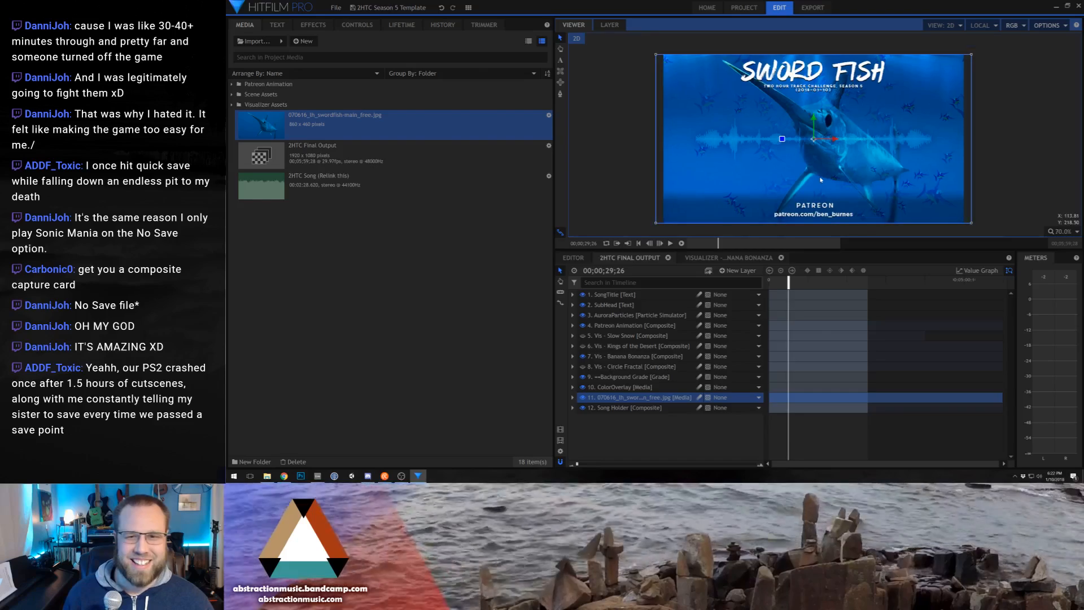
key("space")
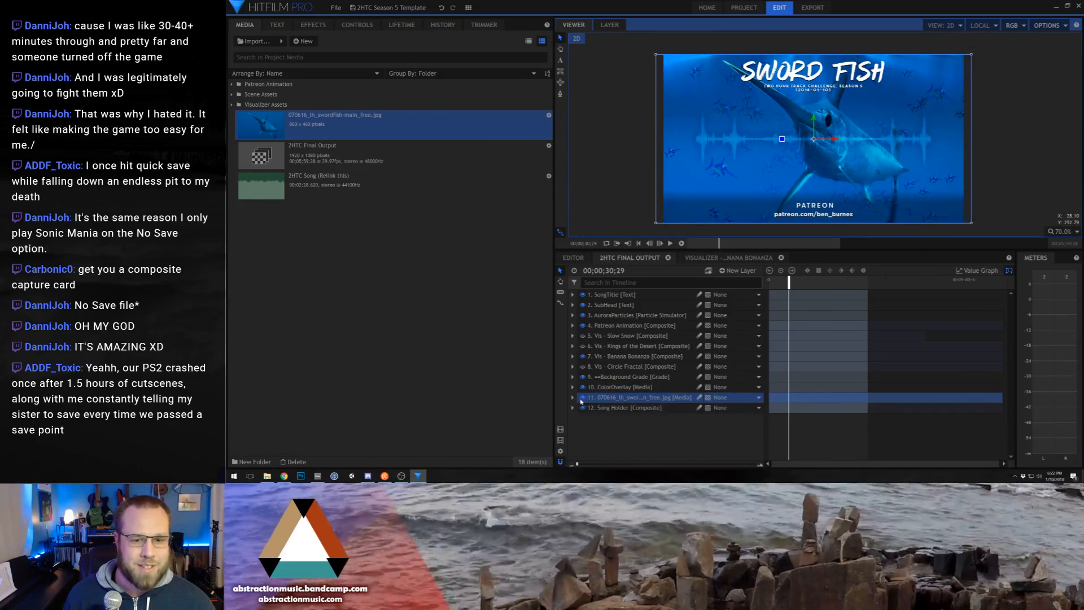
Step: Find the Mosaic effect and apply it to the swordfish photo layer in the 2HTC Final Output composite
left_click(573, 398)
left_click(311, 26)
left_click(305, 41)
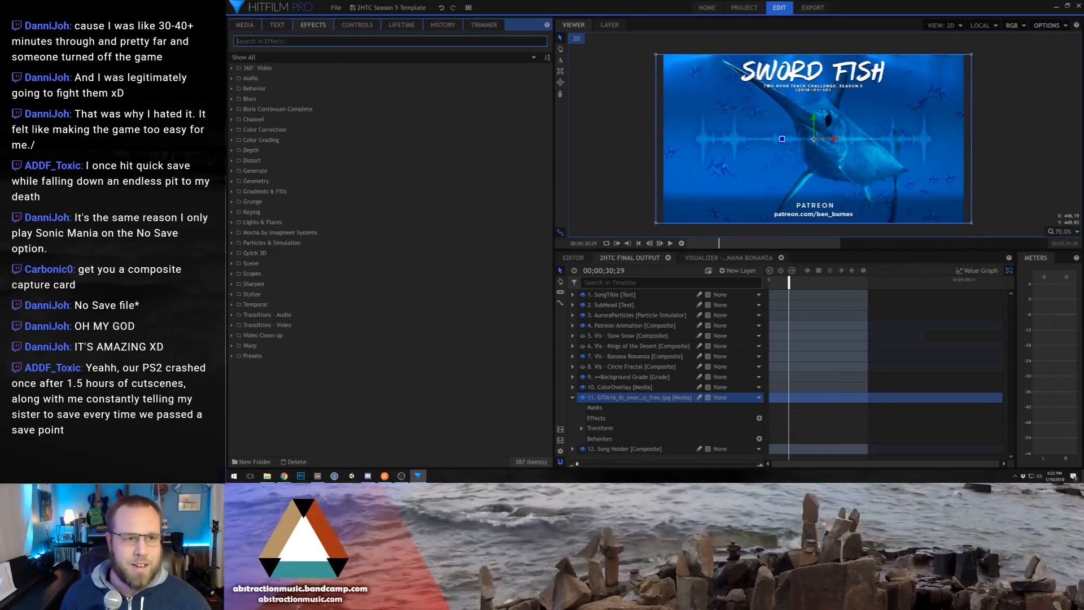
type("mos")
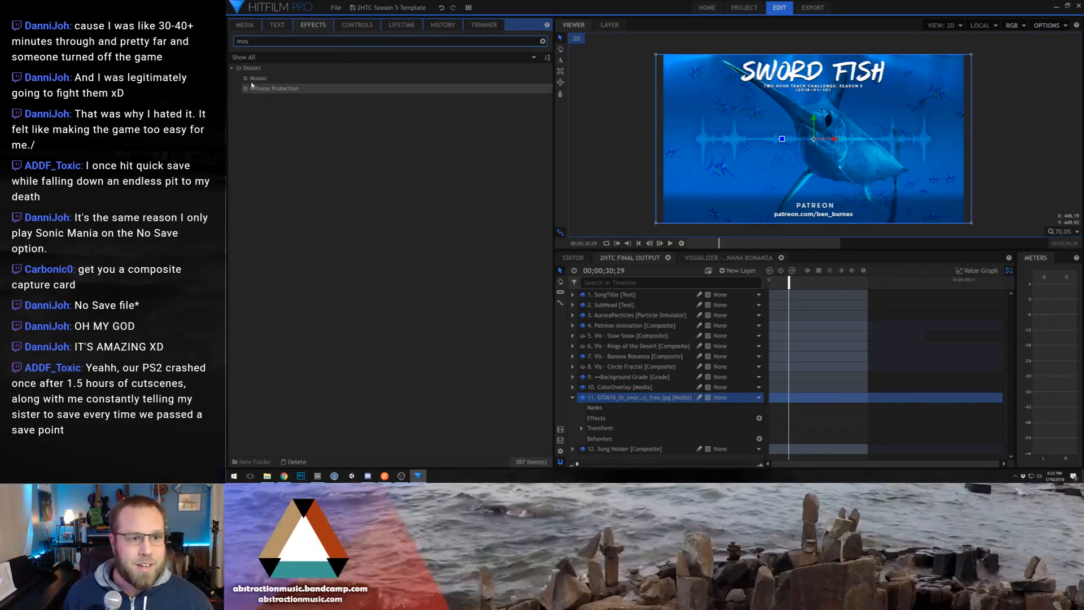
left_click_drag(259, 78, 598, 397)
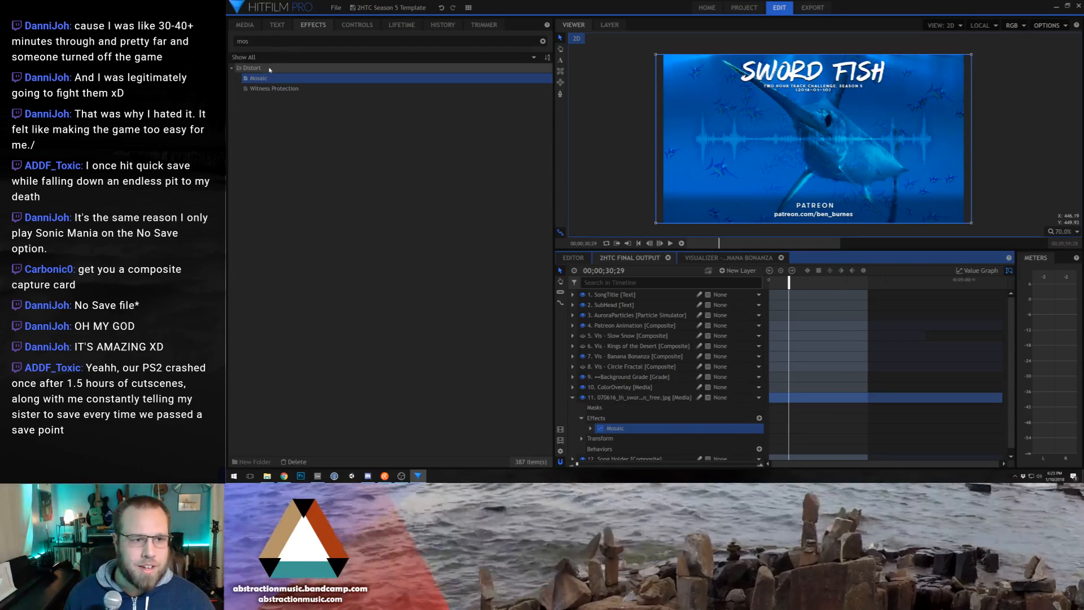
Step: Search the effects for "color", try Color Phase on the swordfish photo layer, and replace it with Color Cycle beneath Mosaic
double_click(283, 42)
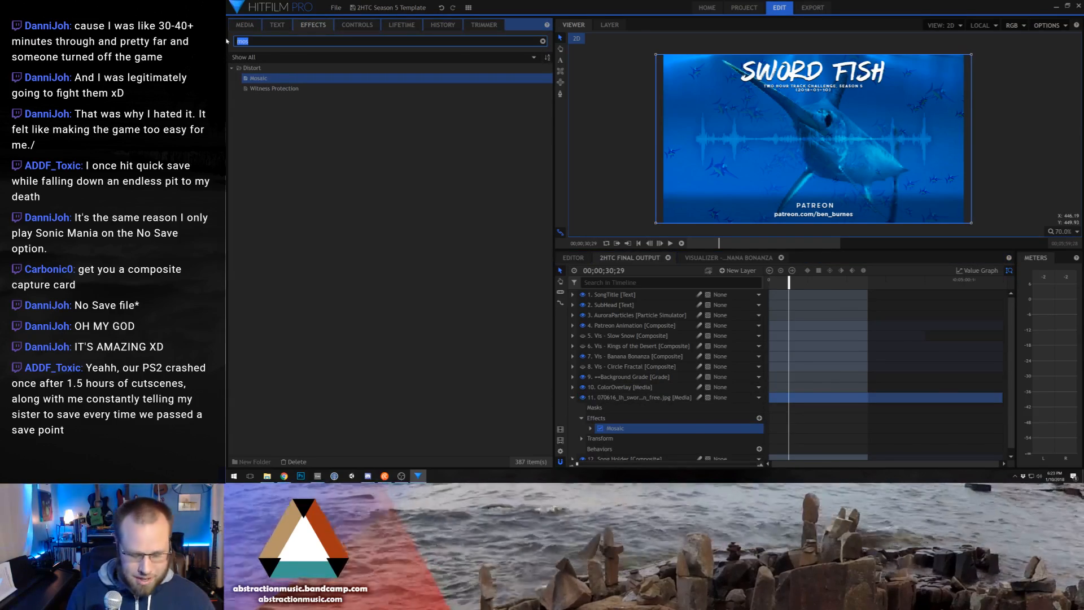
type("color")
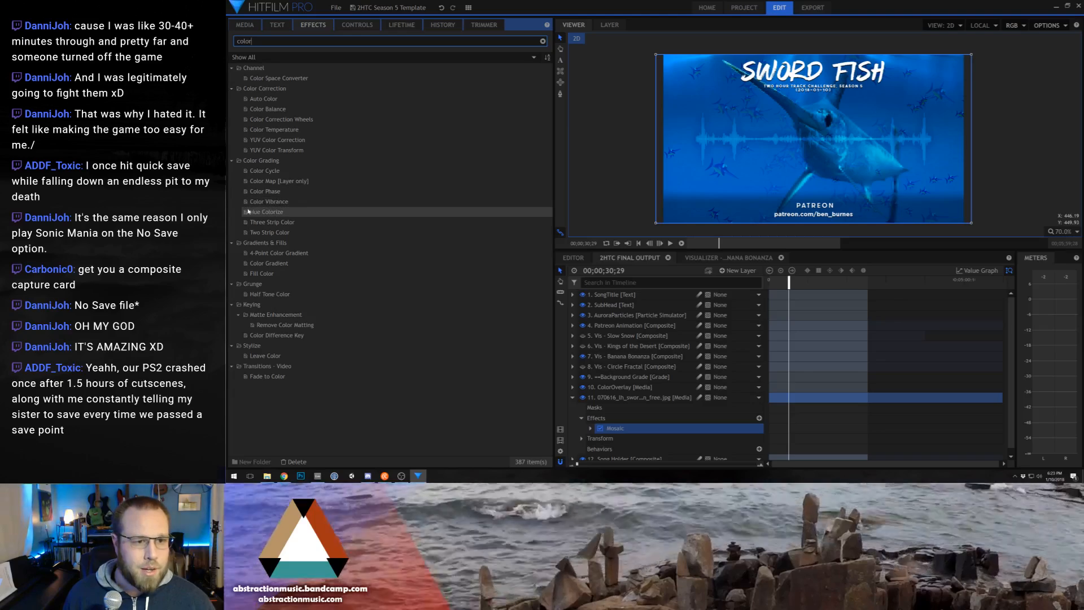
left_click(248, 192)
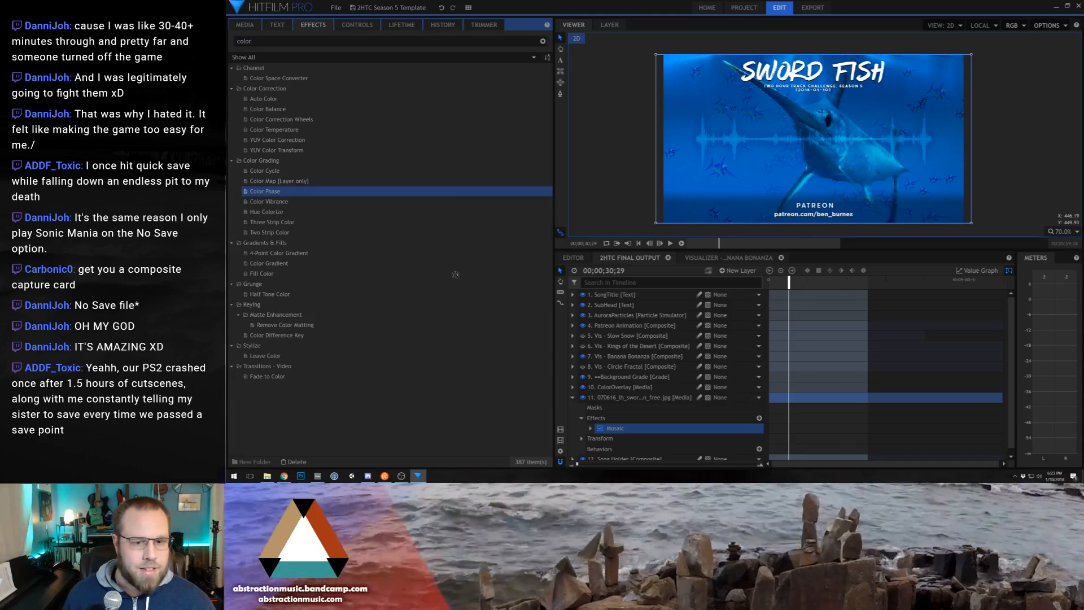
left_click_drag(455, 275, 624, 427)
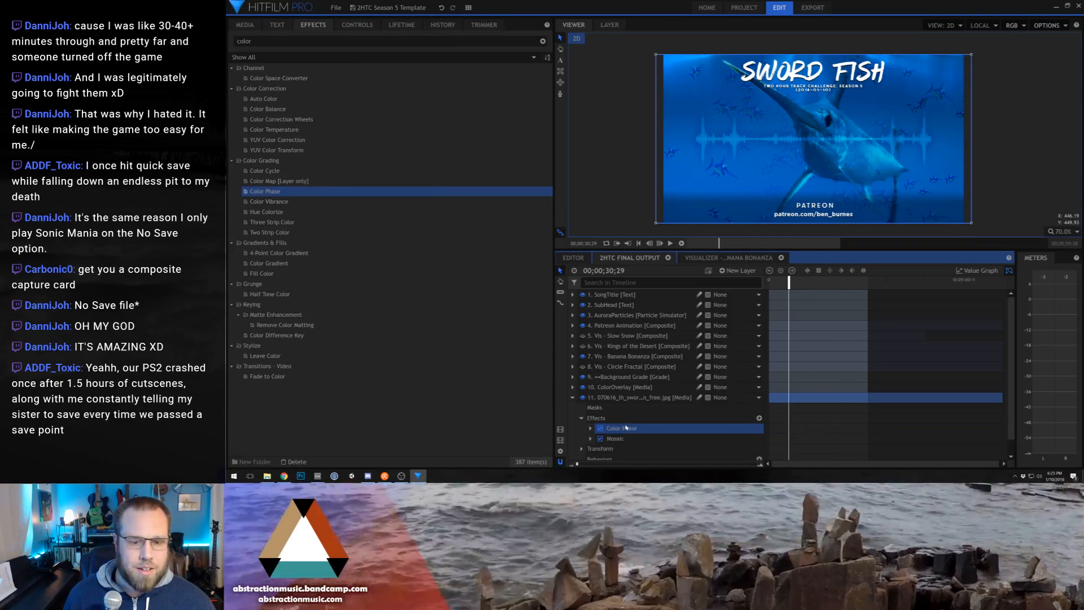
key("Delete")
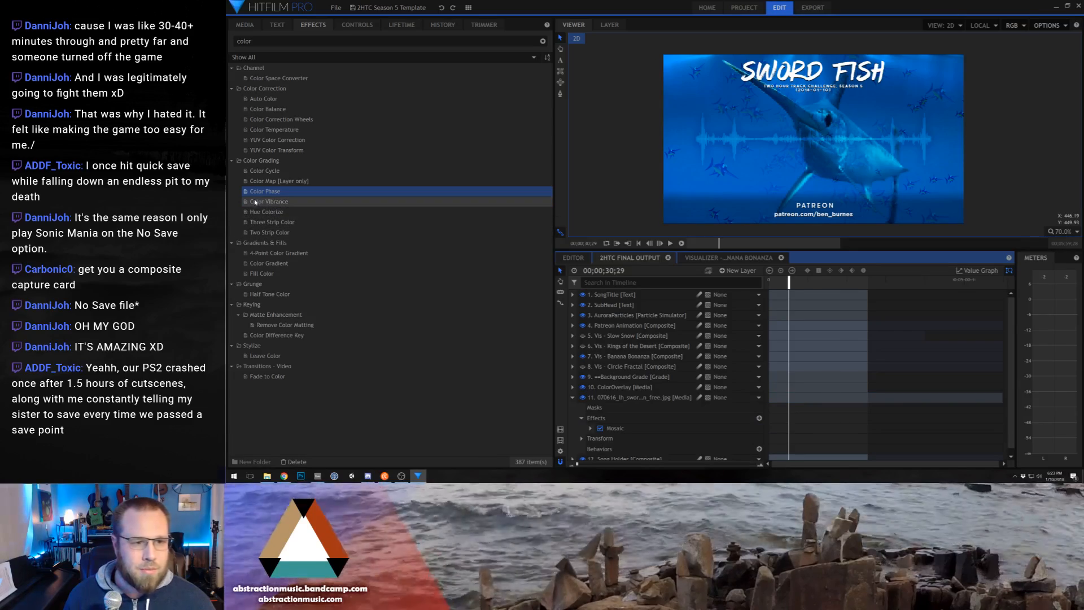
left_click_drag(259, 171, 641, 434)
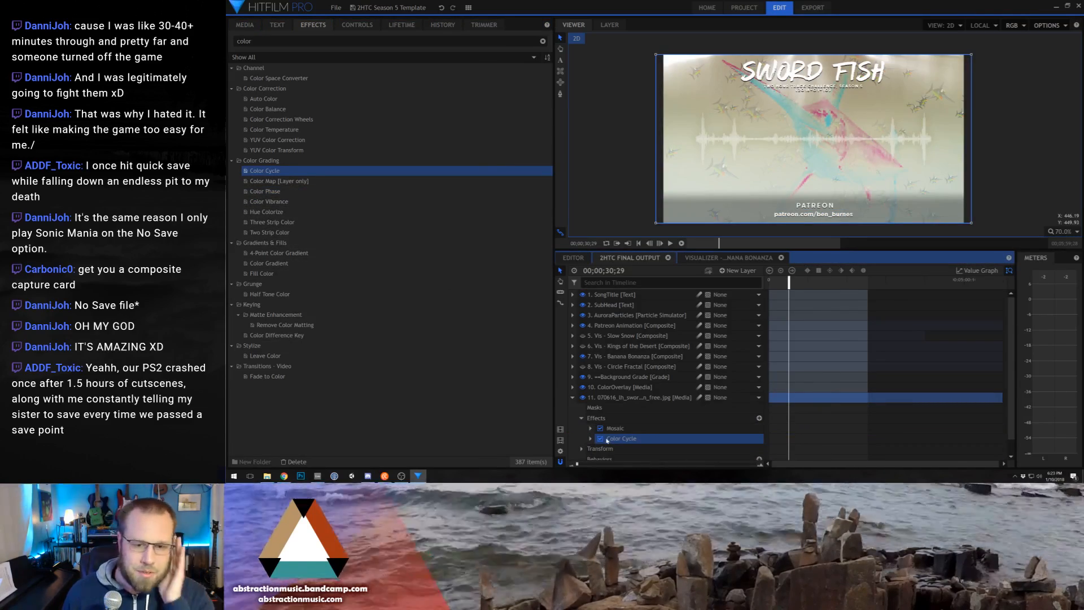
Step: Enable keyframing for the swordfish photo's scale and rotation at the start of the composite, leaving its position unkeyed
left_click(584, 449)
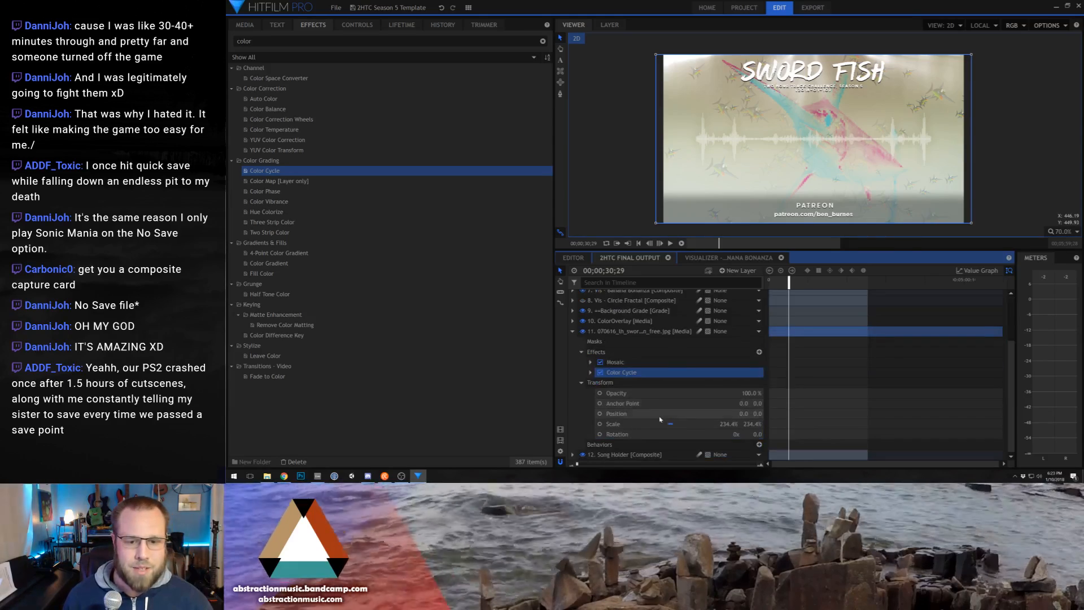
left_click_drag(774, 284, 750, 280)
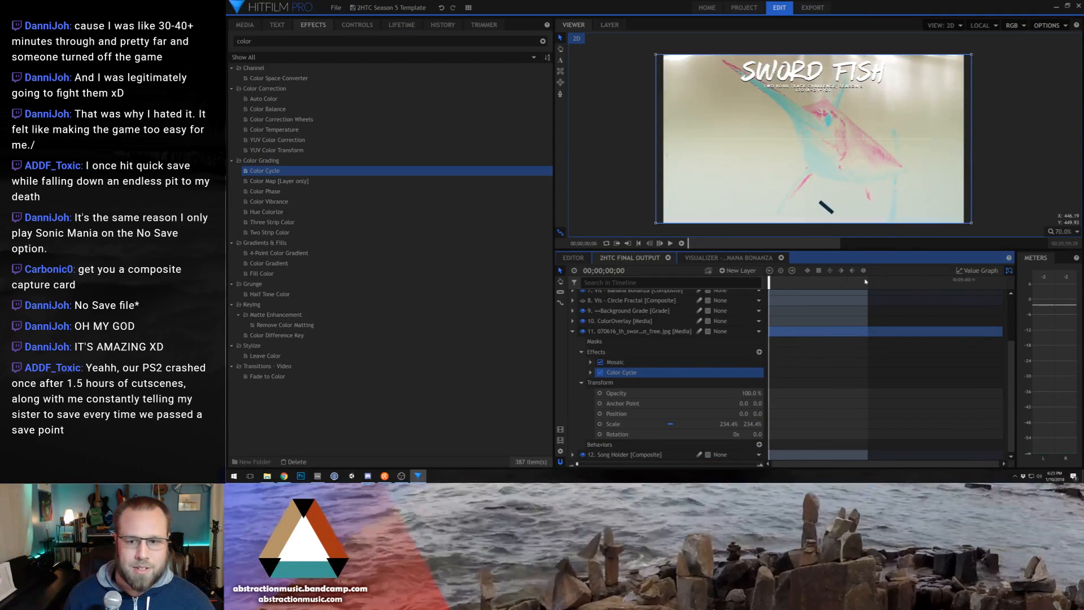
left_click(600, 413)
left_click(600, 423)
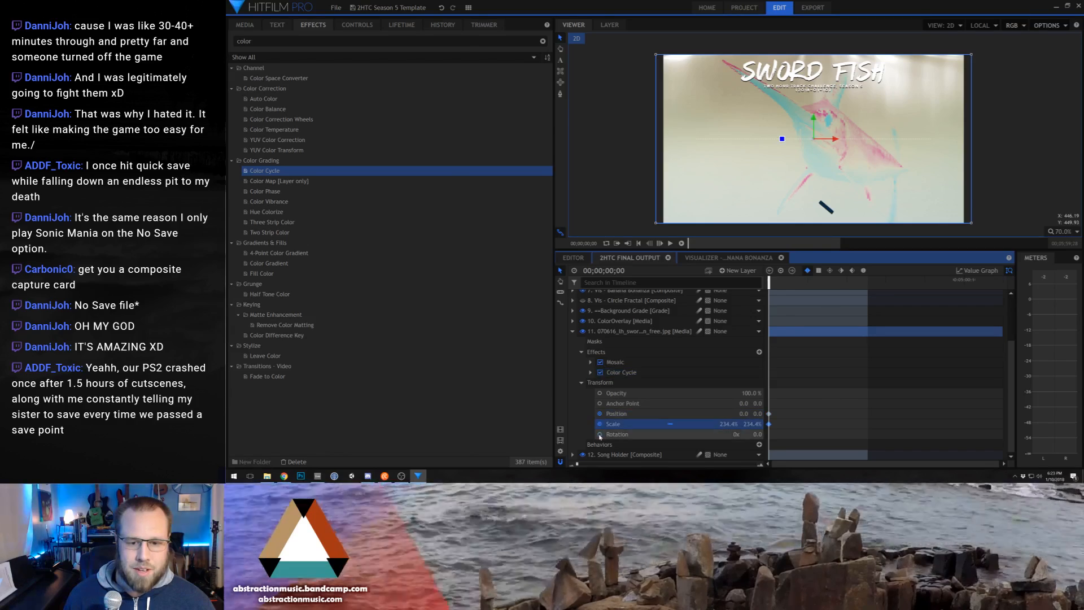
left_click(600, 433)
left_click(600, 413)
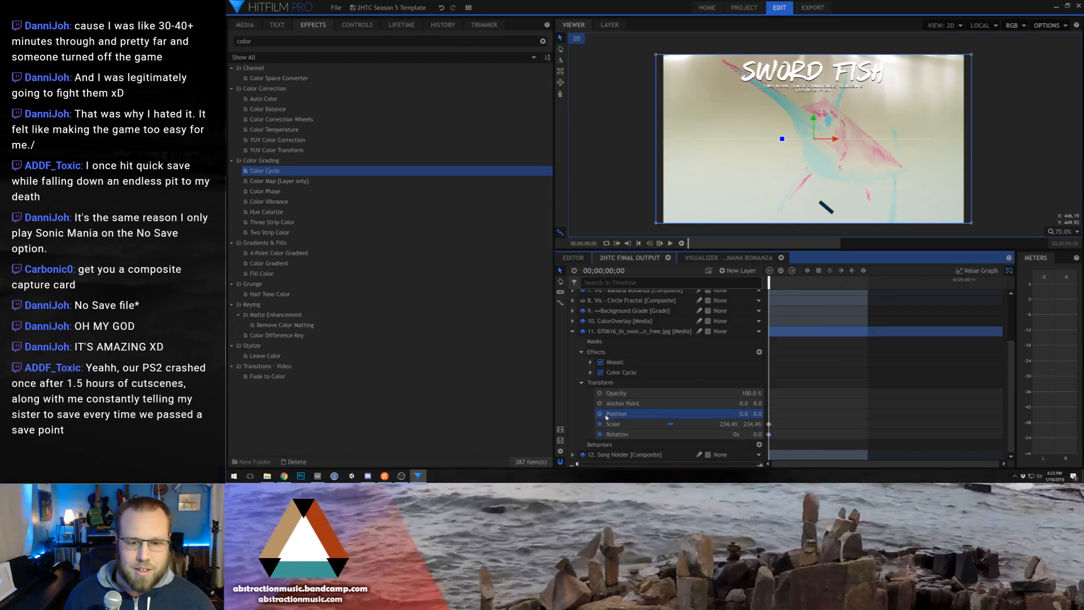
Step: Keyframe the swordfish photo at 00;02;29;06 with its scale at 316.4% and its rotation at 10 degrees
mouse_move(857, 284)
left_mouse_down()
mouse_move(870, 282)
mouse_move(856, 281)
left_mouse_up()
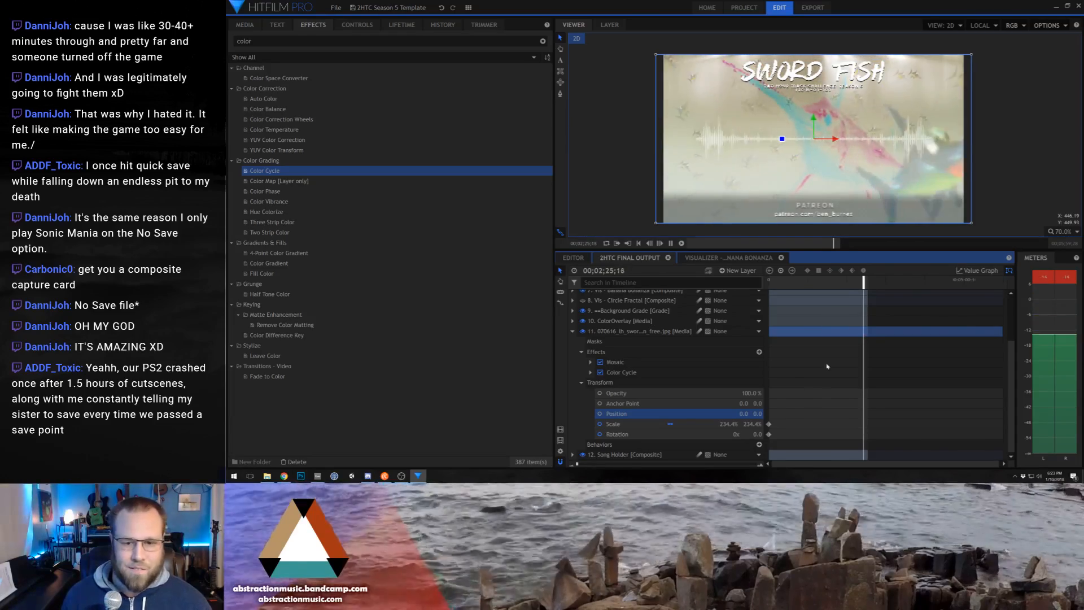
left_click(761, 465)
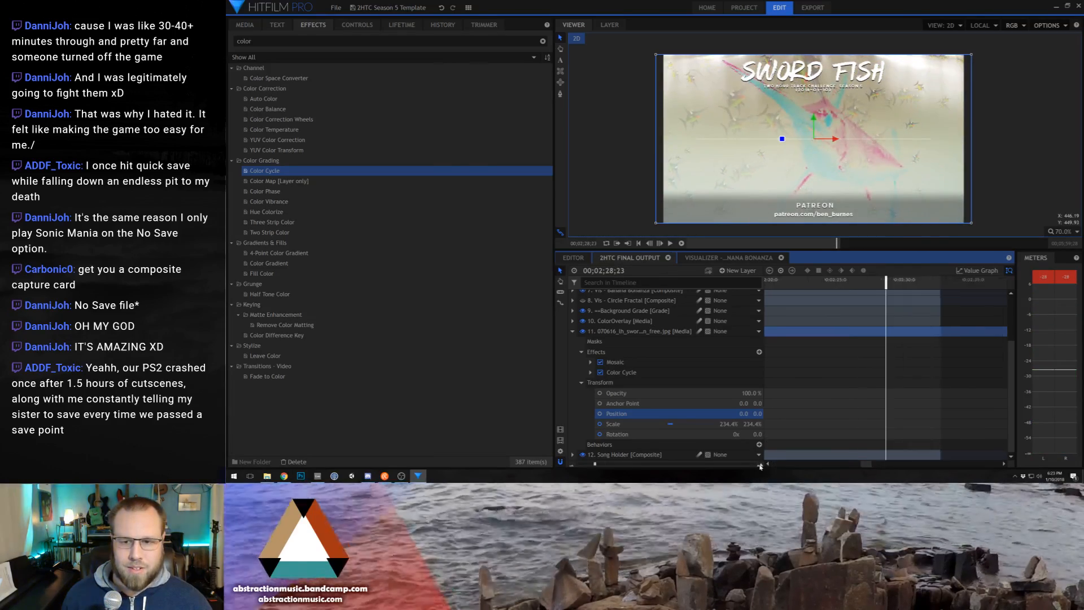
left_click(899, 282)
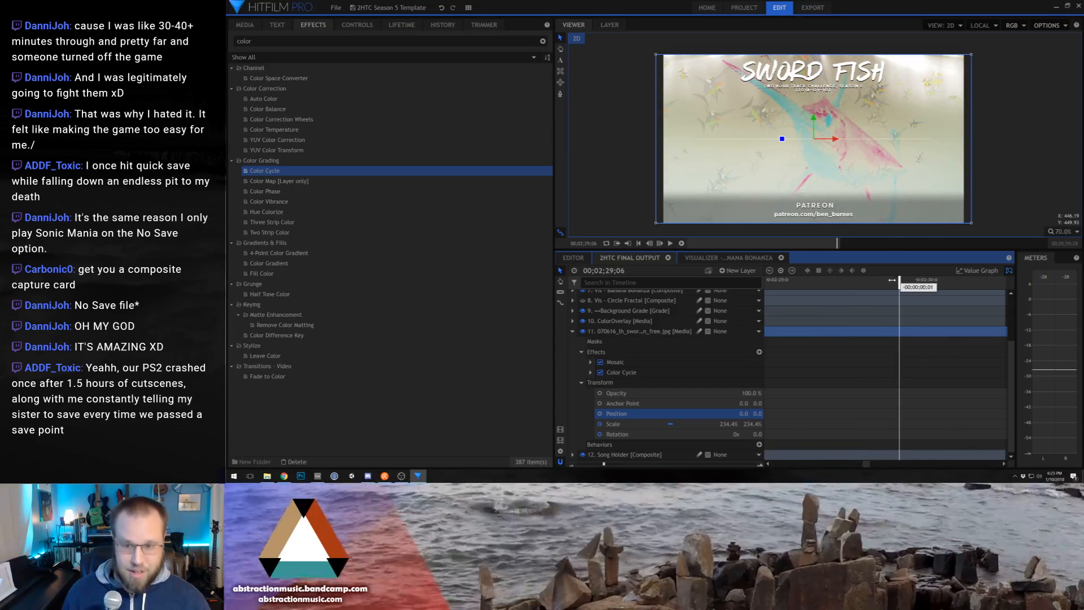
left_click(585, 467)
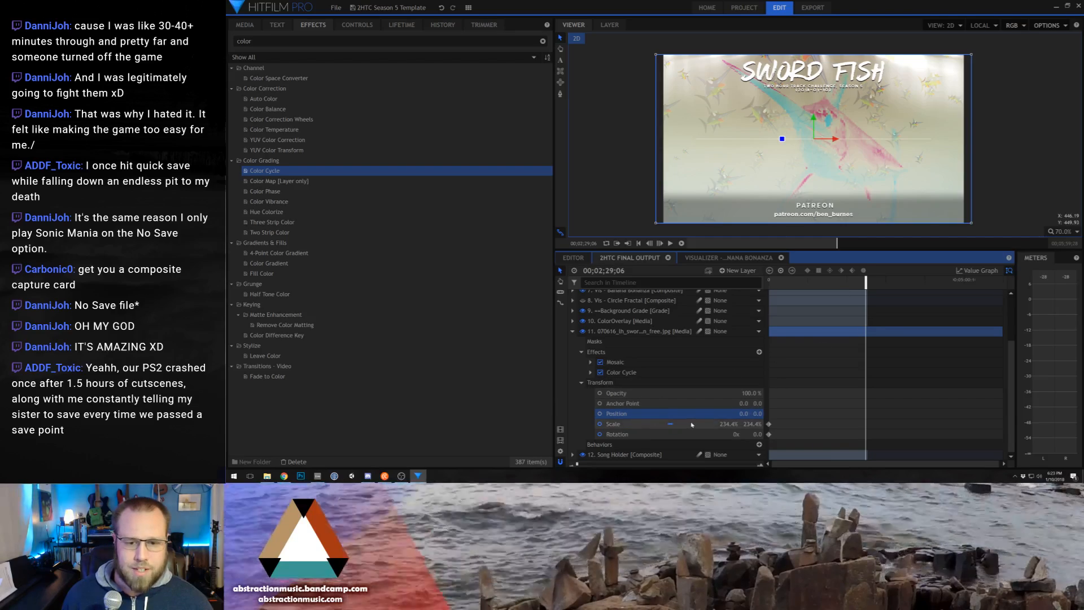
left_click_drag(728, 424, 757, 434)
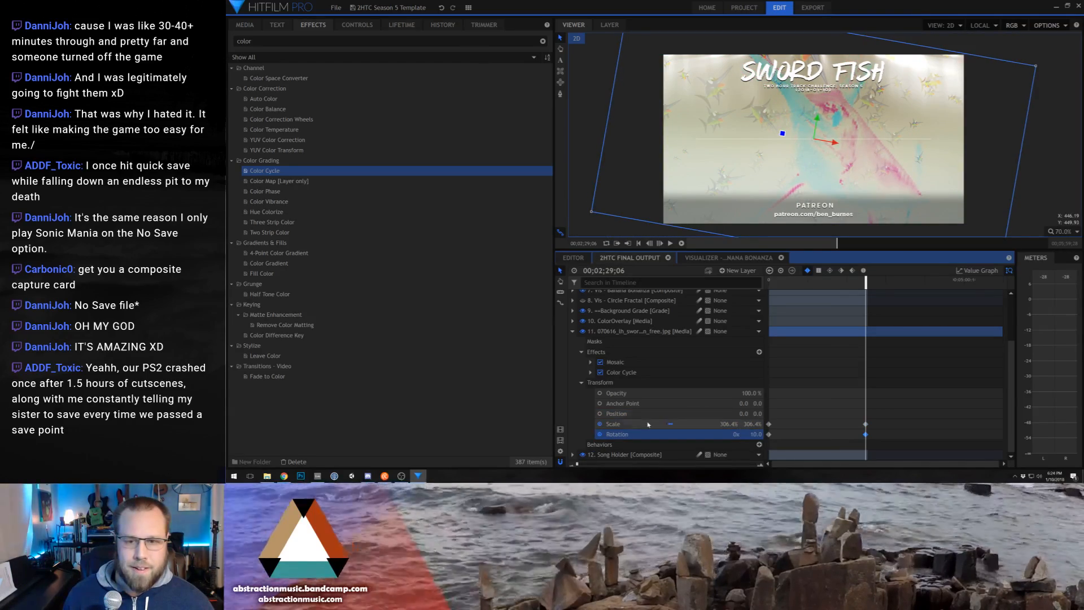
left_click_drag(728, 424, 733, 424)
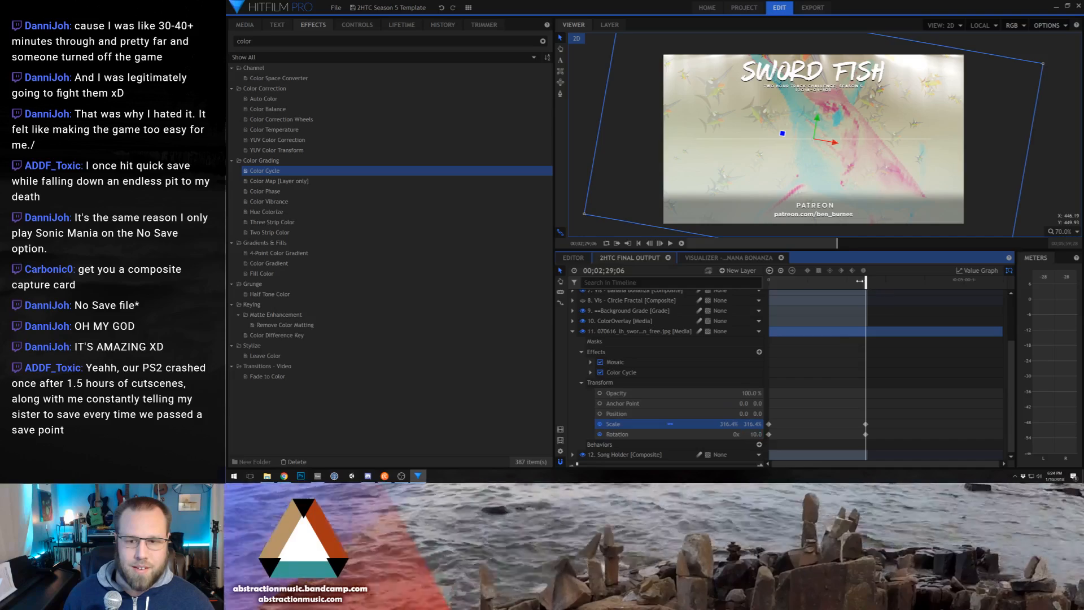
Step: Return to the start of the composite and set the swordfish photo's Mosaic effect to 150 vertical blocks
left_click_drag(859, 281, 757, 282)
left_click(581, 382)
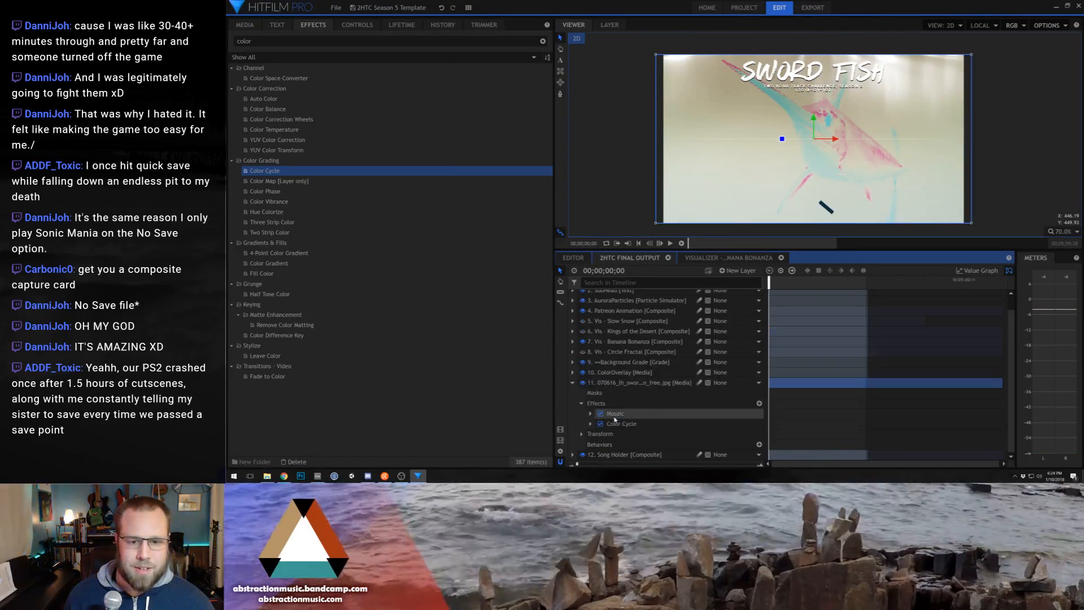
left_click(348, 27)
left_click(243, 104)
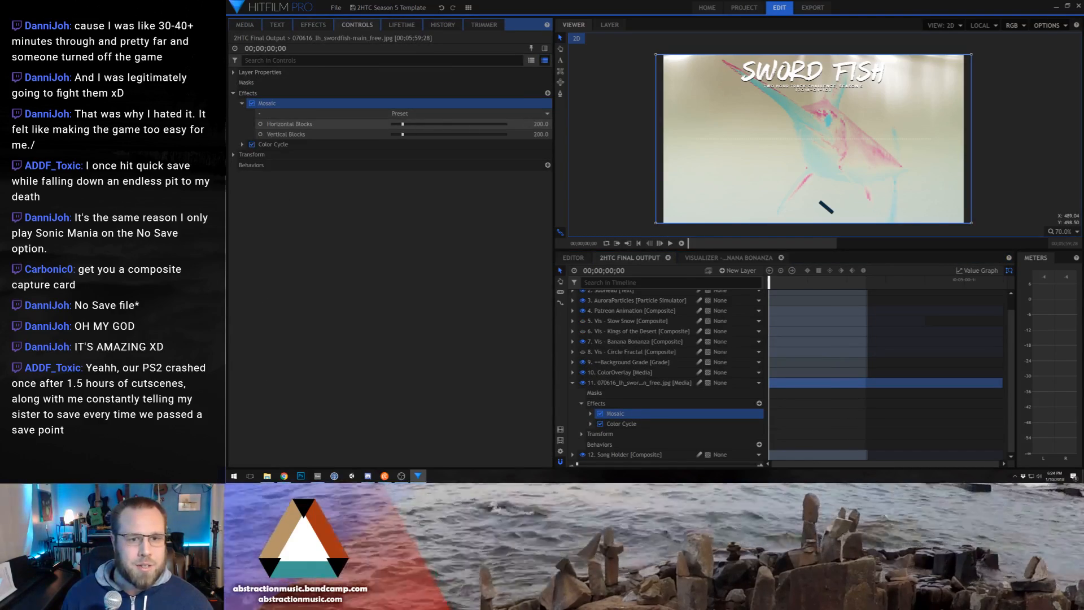
left_click(541, 123)
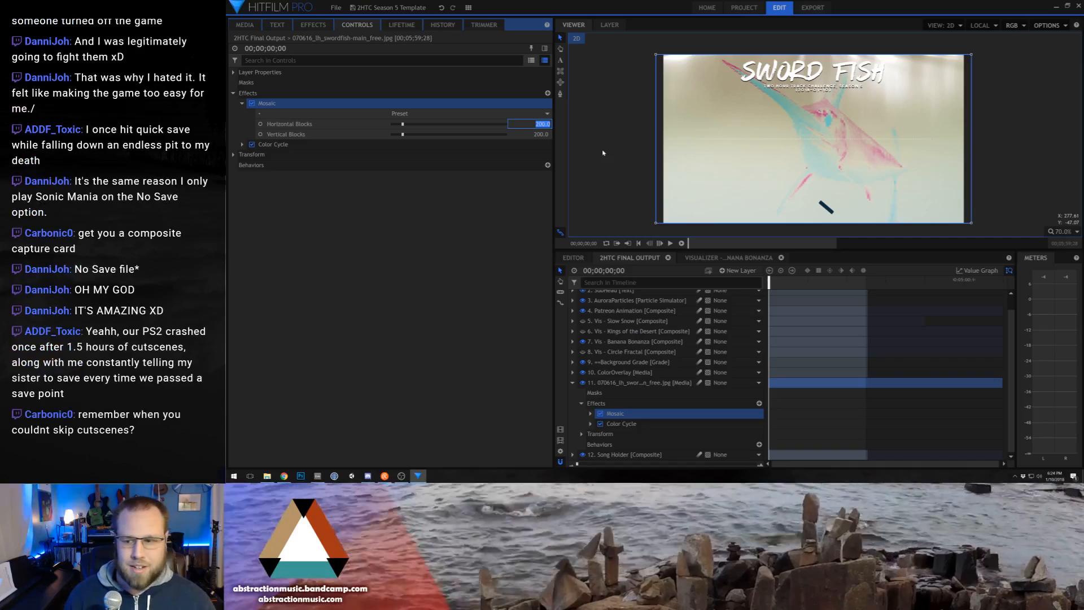
type("10")
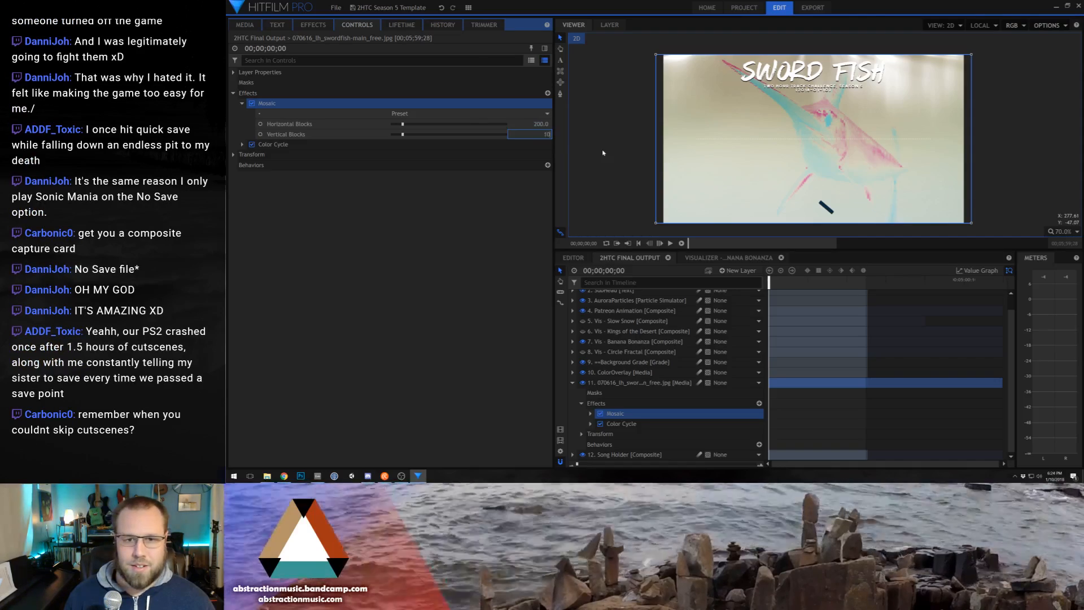
type("0")
key("Return")
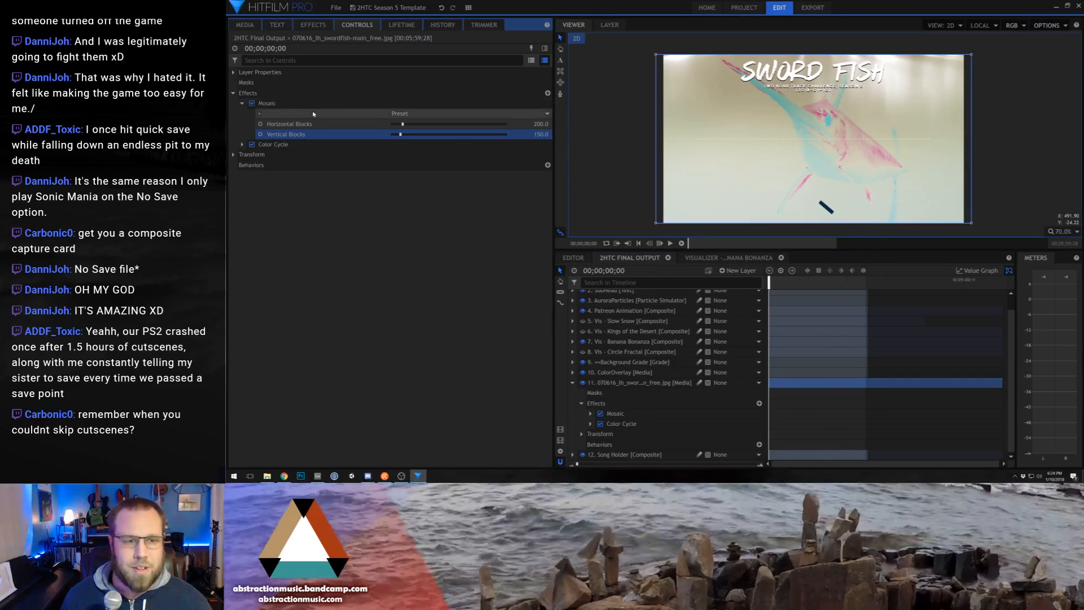
left_click(242, 103)
Step: In the Color Cycle effect, set Color 1 to a darker teal (59, 149, 145) and Color 2 to blue (29, 73, 176)
left_click(242, 114)
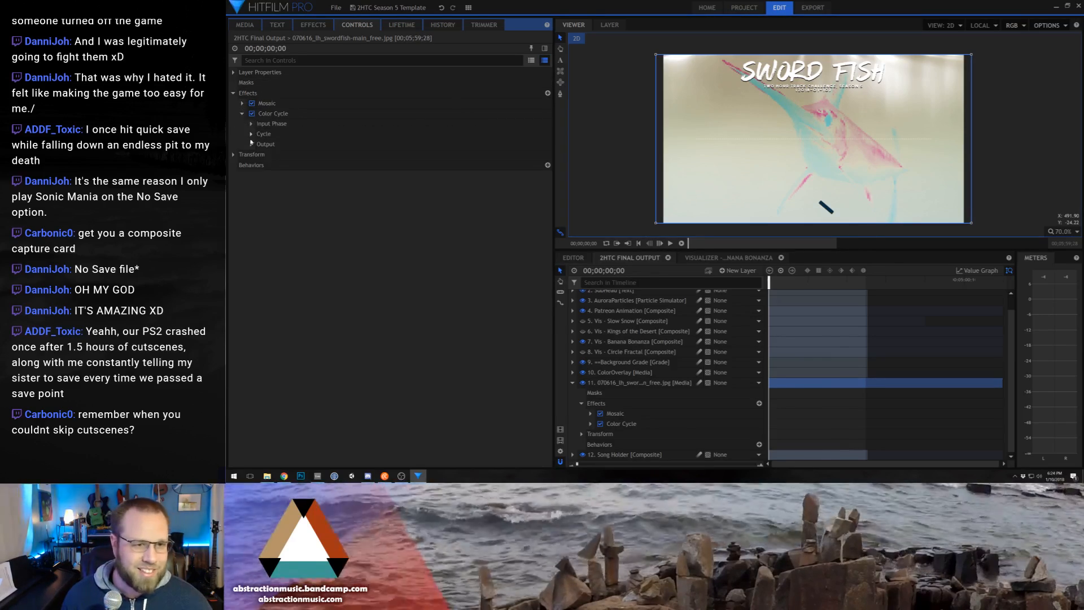
left_click(251, 134)
left_click(261, 195)
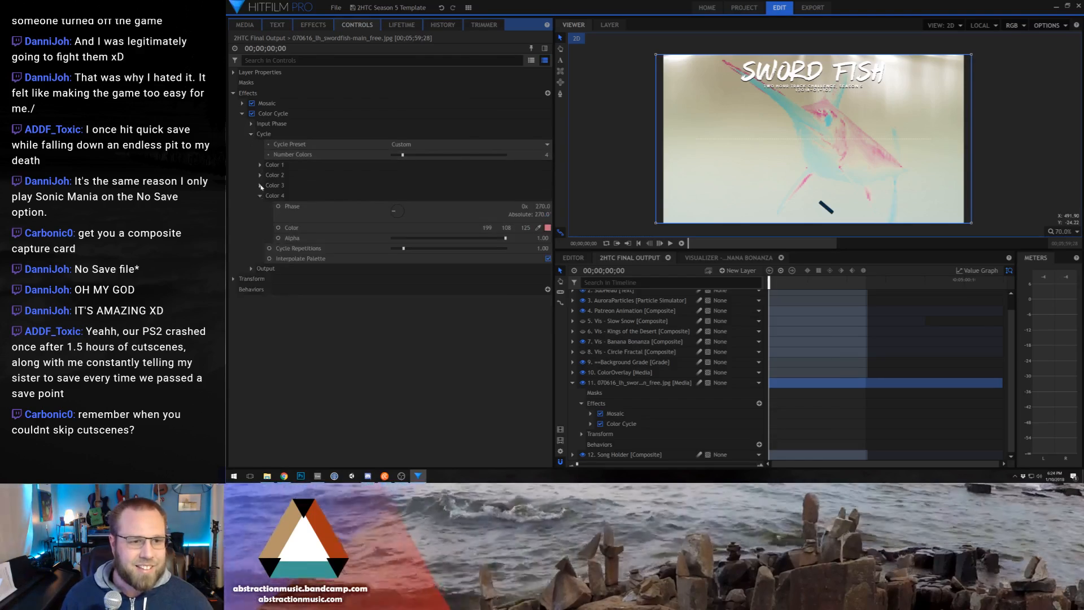
left_click(260, 185)
left_click(261, 175)
left_click(261, 165)
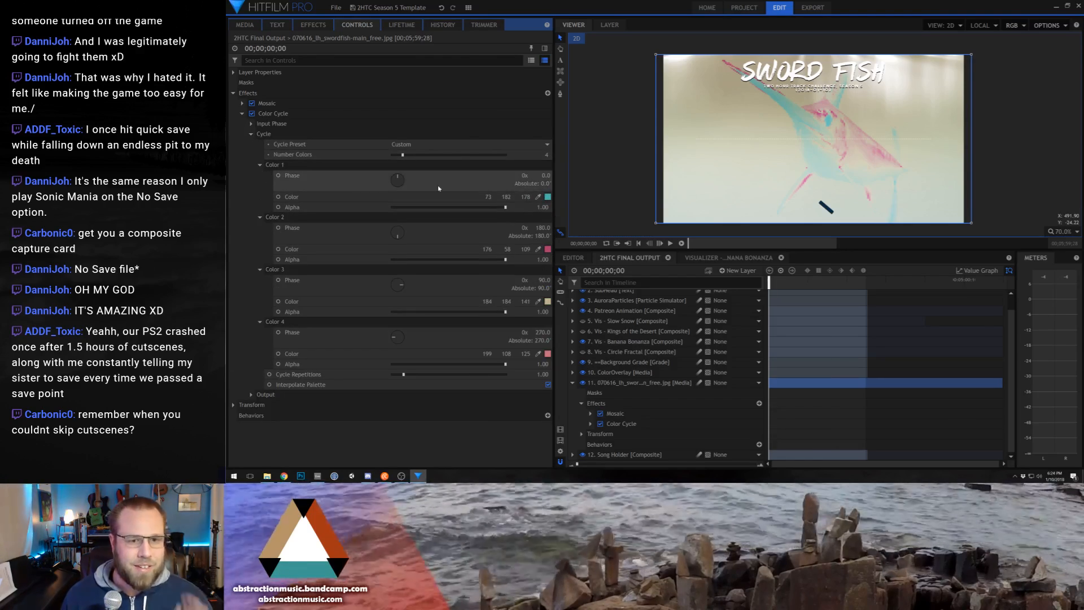
left_click(547, 197)
left_click(759, 201)
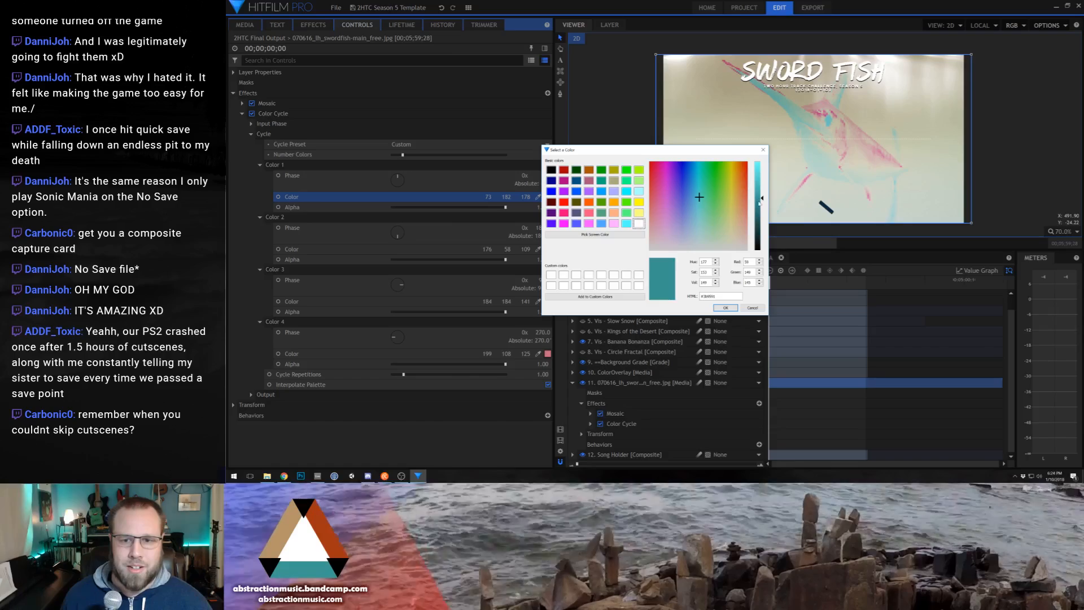
left_click(725, 308)
left_click(547, 249)
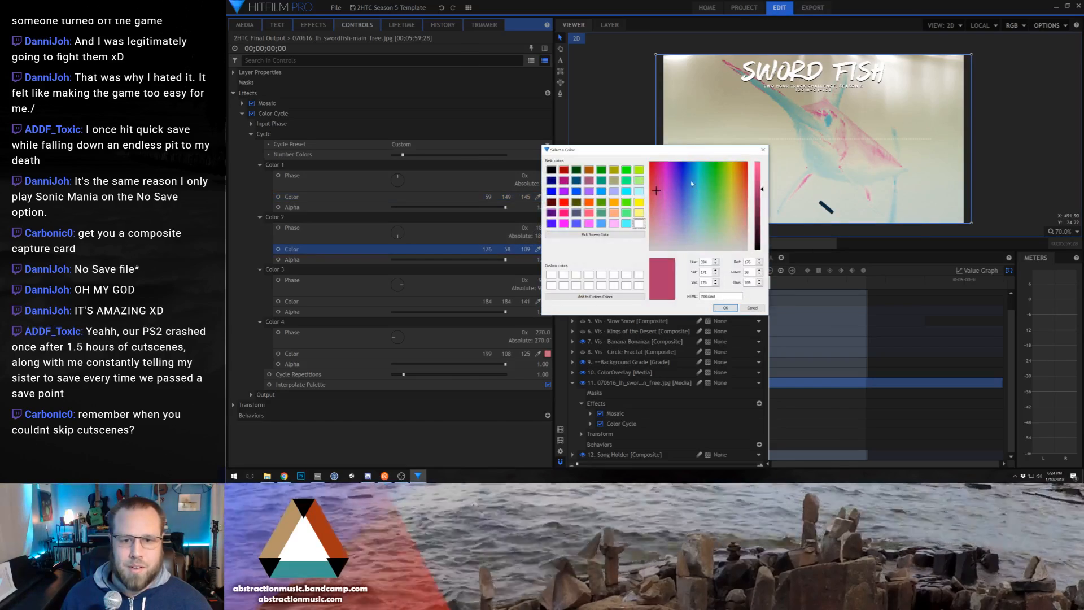
left_click(687, 176)
left_click(726, 308)
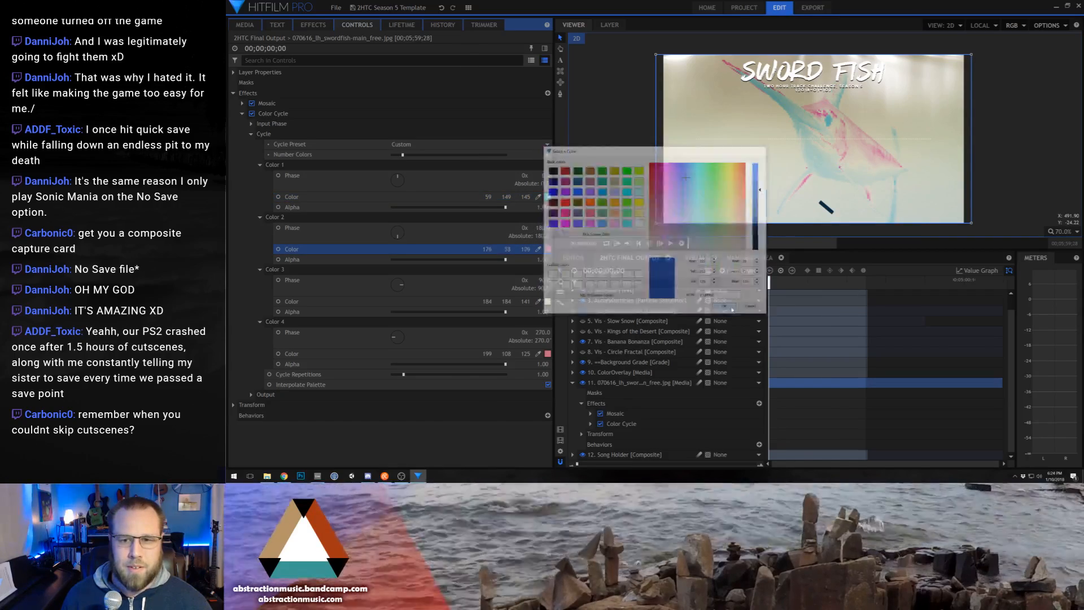
Step: Set the Color Cycle's Color 3 to purple (89, 57, 184) and Color 4 to pink (209, 102, 177)
left_click(547, 301)
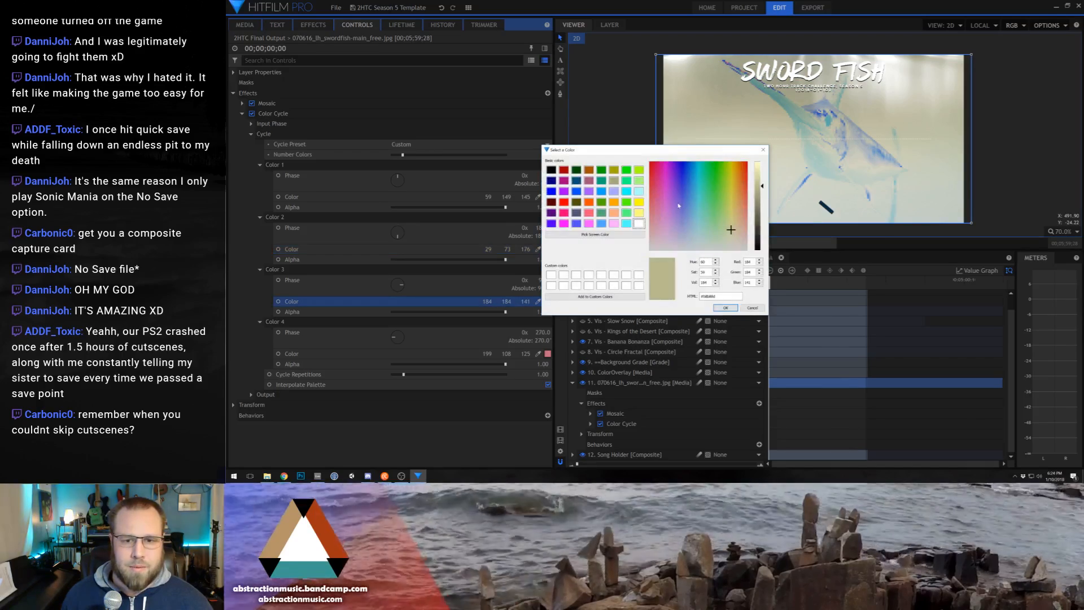
mouse_move(680, 204)
left_mouse_down()
mouse_move(680, 172)
mouse_move(679, 190)
left_mouse_up()
left_click(725, 308)
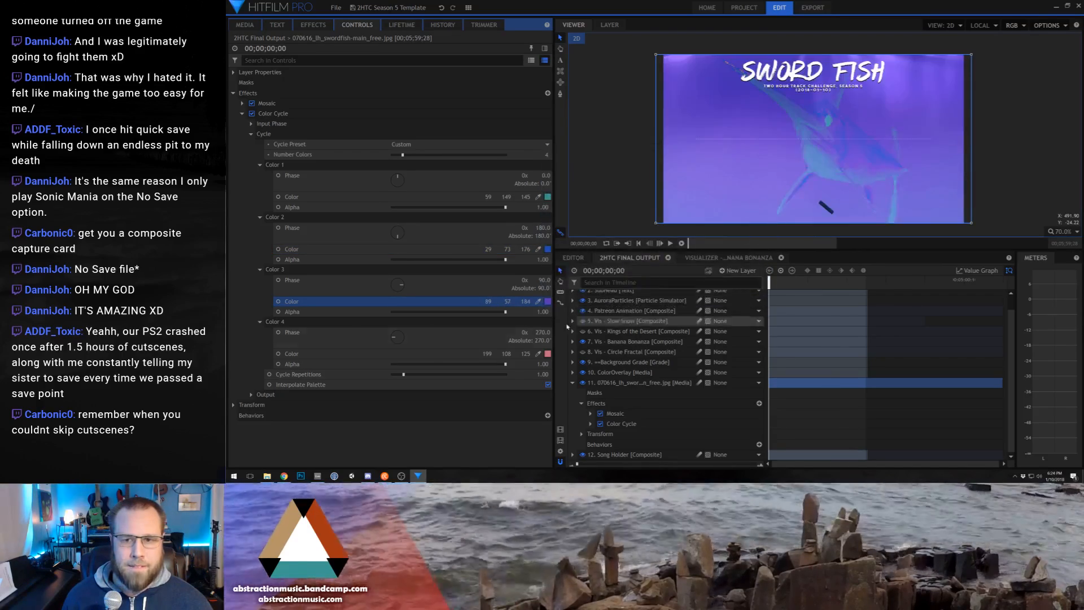
left_click(548, 354)
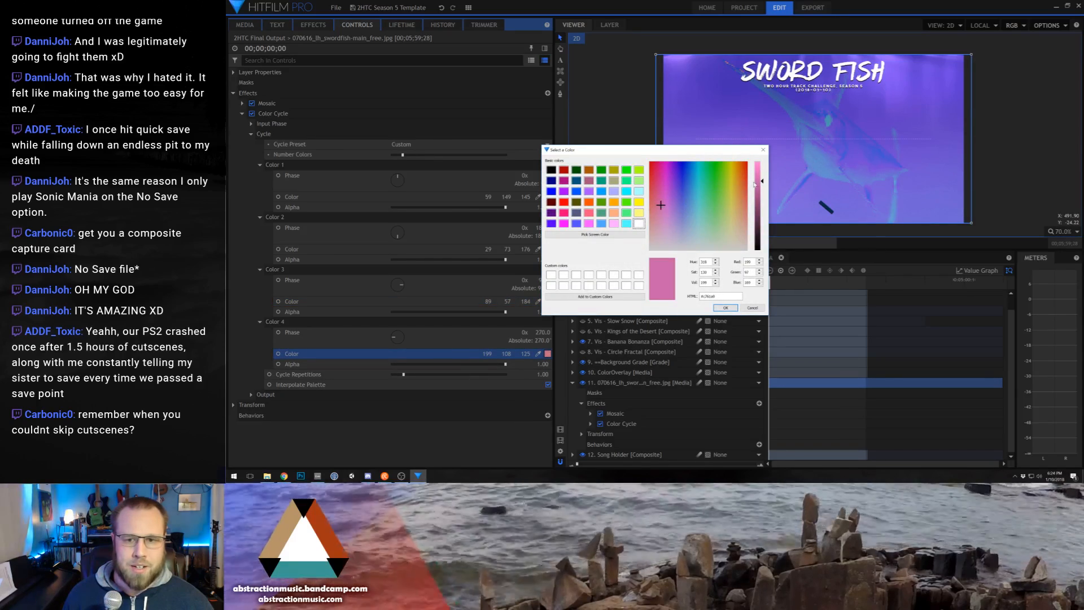
left_click(725, 307)
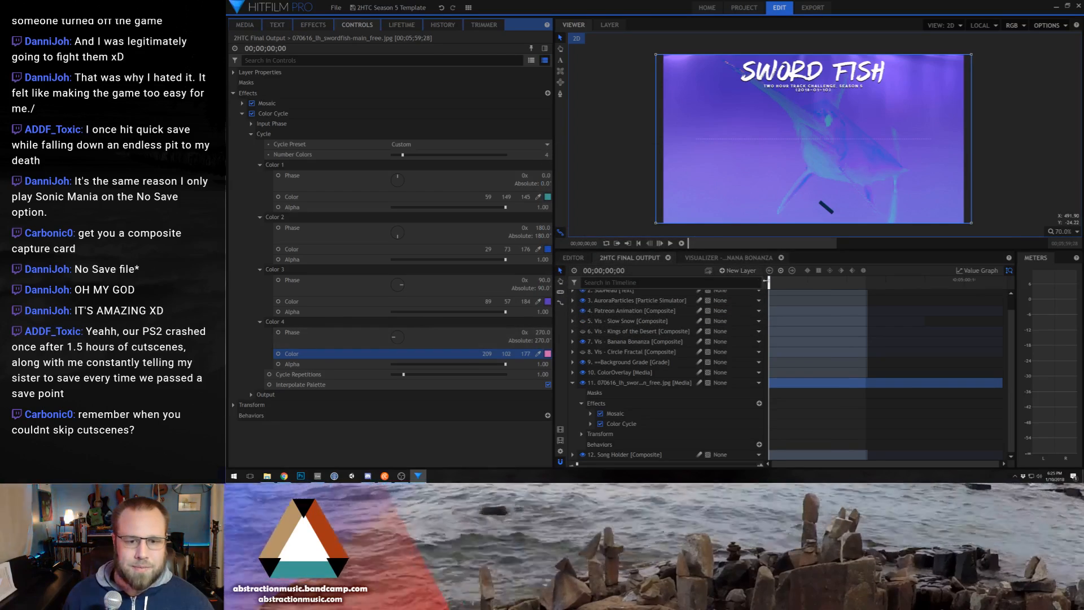
Step: Keyframe the Color Cycle's Phase Shift from 0 at the composite's start to 3 full turns at 00;02;29;22
left_click(251, 134)
left_click(252, 134)
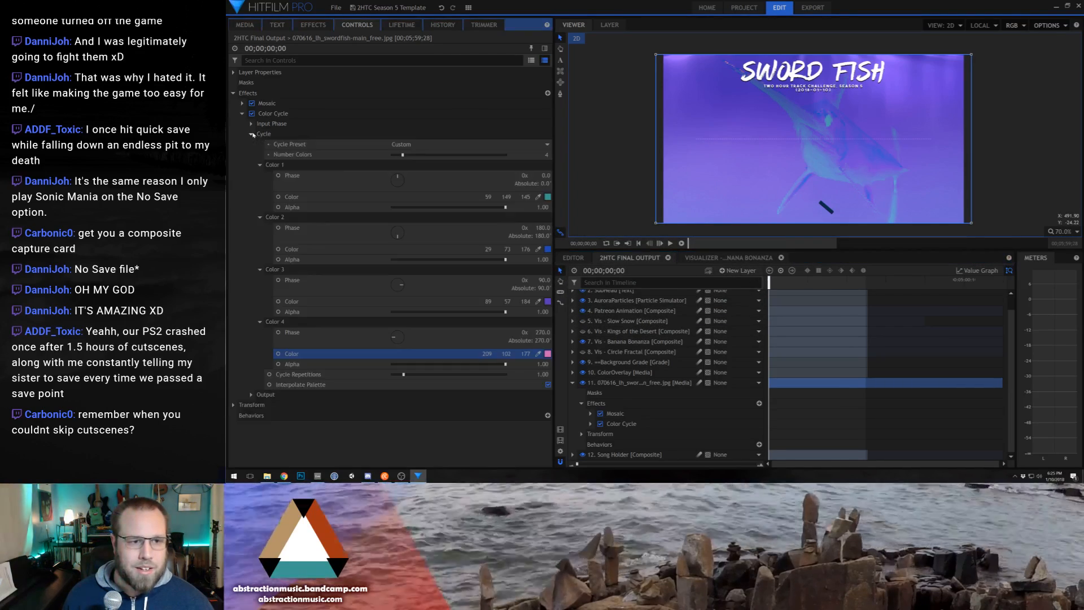
left_click(251, 124)
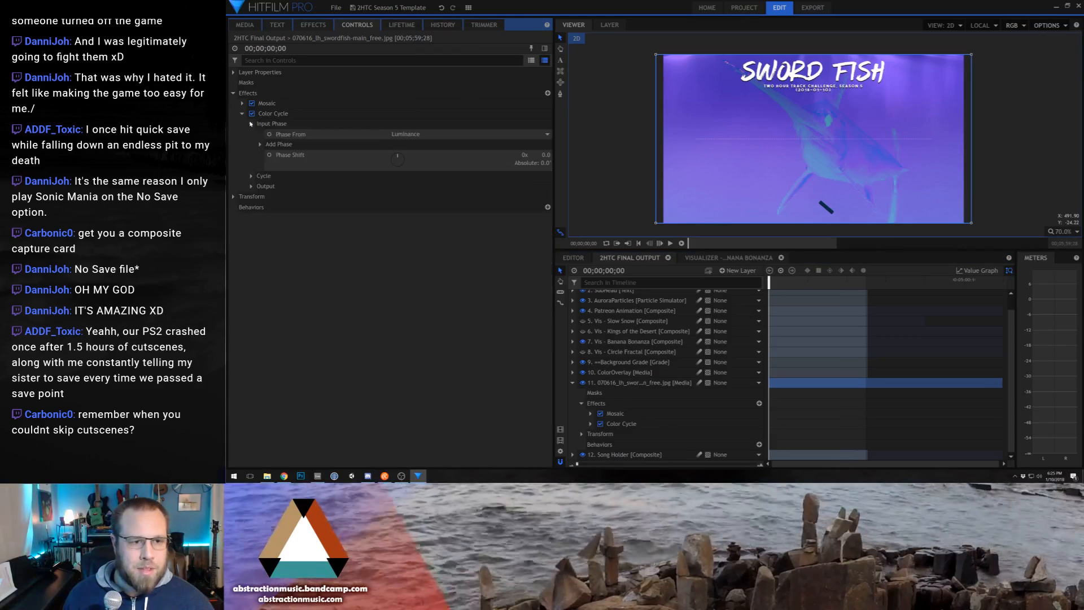
left_click(270, 156)
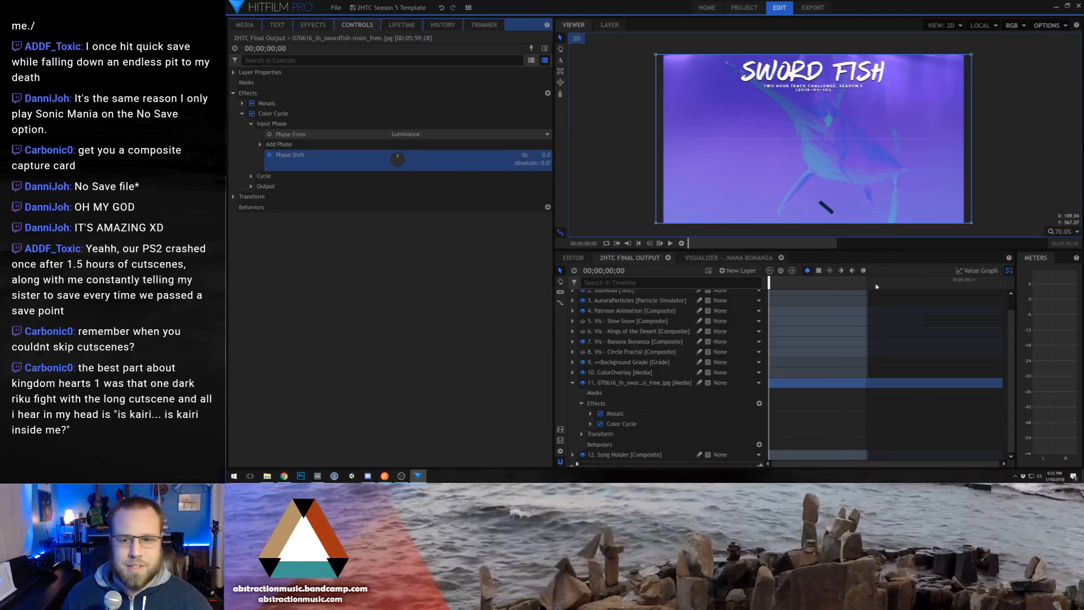
left_click_drag(860, 281, 865, 280)
left_click(524, 154)
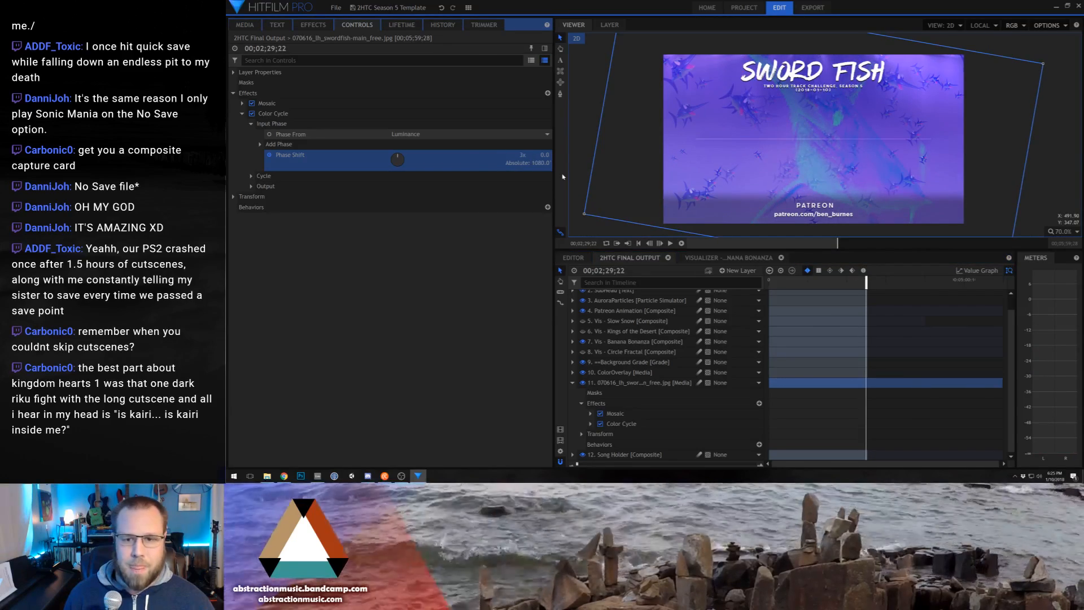
Step: In the Banana Bonanza visualizer composite, set the Particle Generator's Particles Per Second to 10
left_click_drag(867, 281, 763, 279)
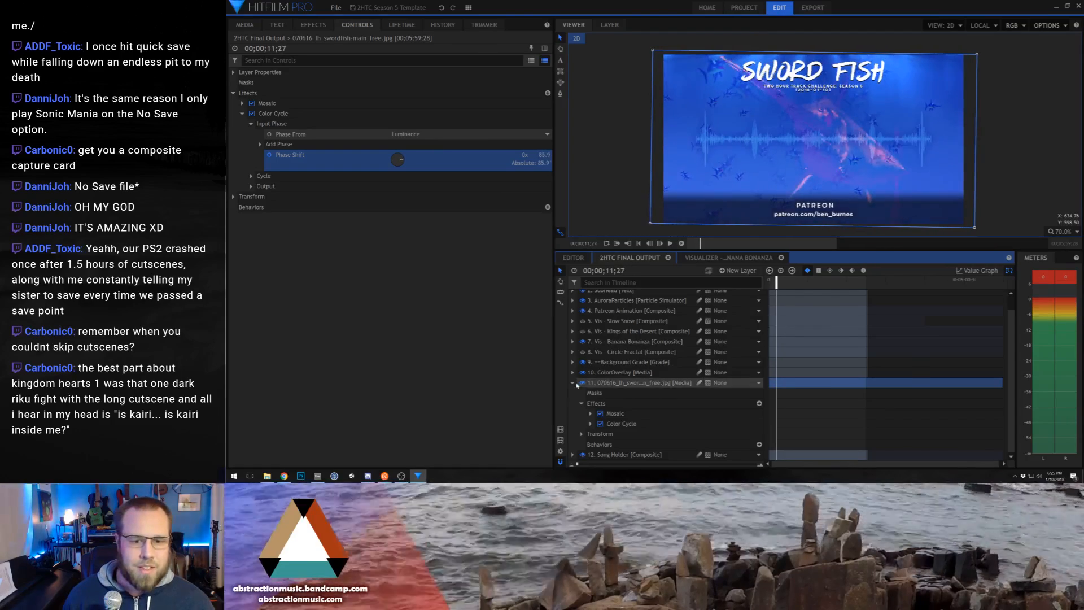
scroll(756, 316, "up", 2)
left_click(728, 257)
left_click(608, 315)
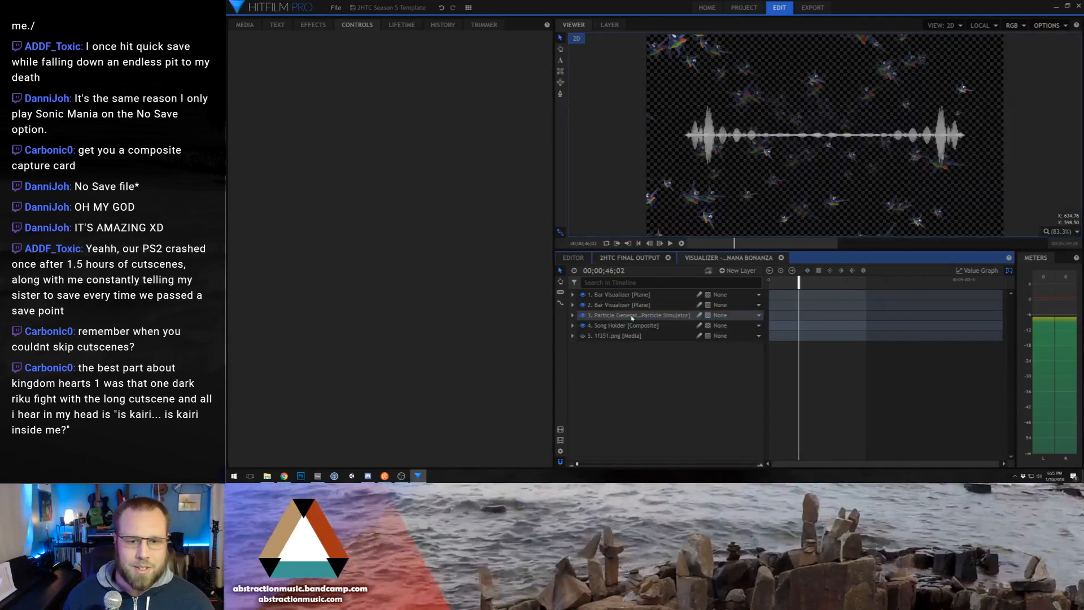
left_click(269, 207)
left_click(269, 196)
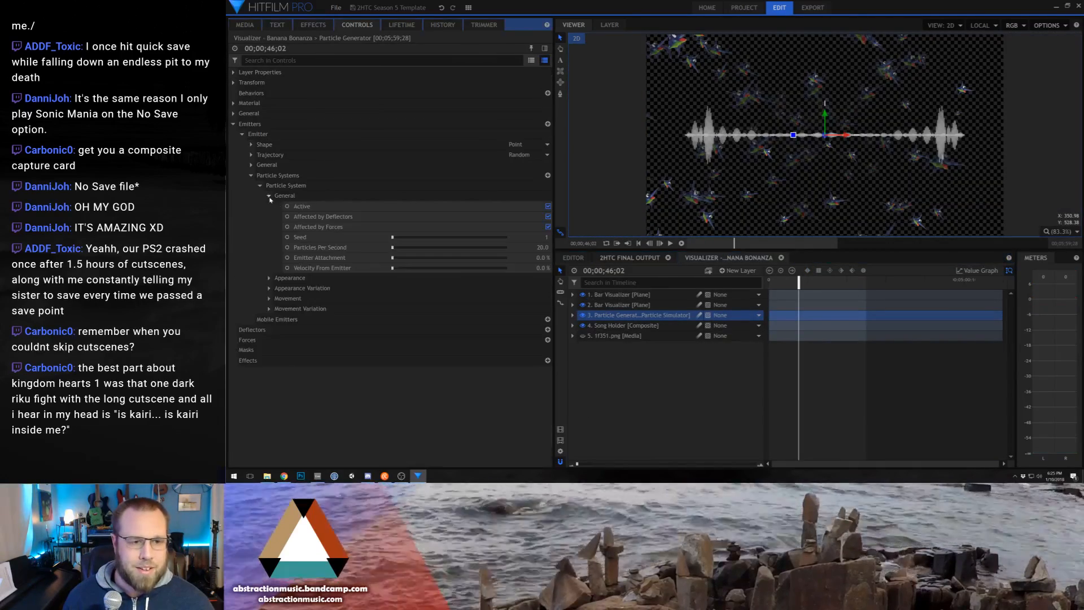
left_click(541, 248)
key("Return")
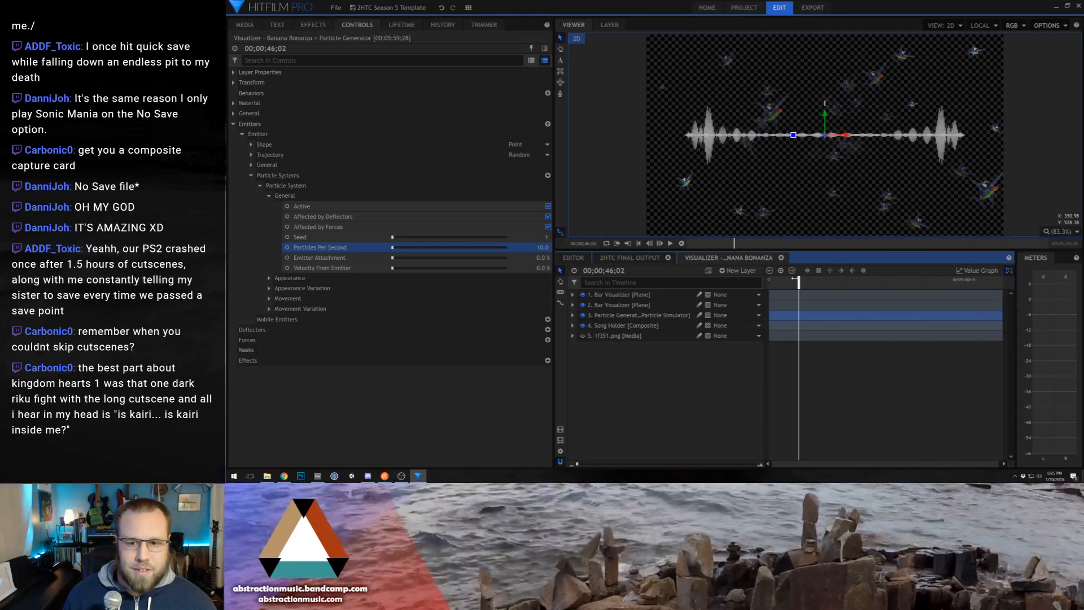
Step: Keyframe the particle system's Particles Per Second at 0 at the start of the visualizer composite
left_click_drag(799, 282, 765, 282)
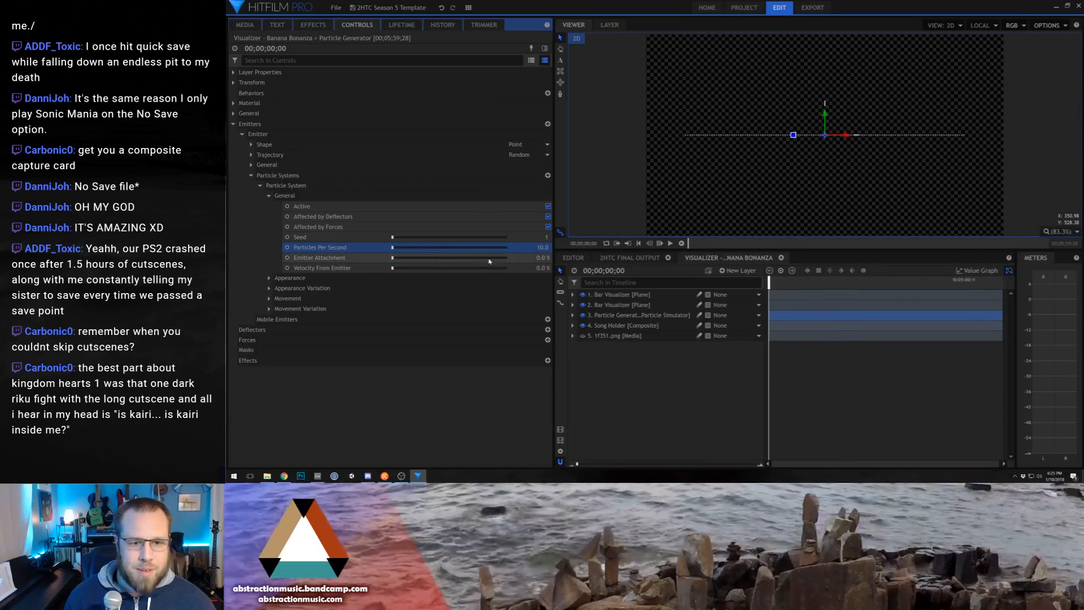
left_click(543, 247)
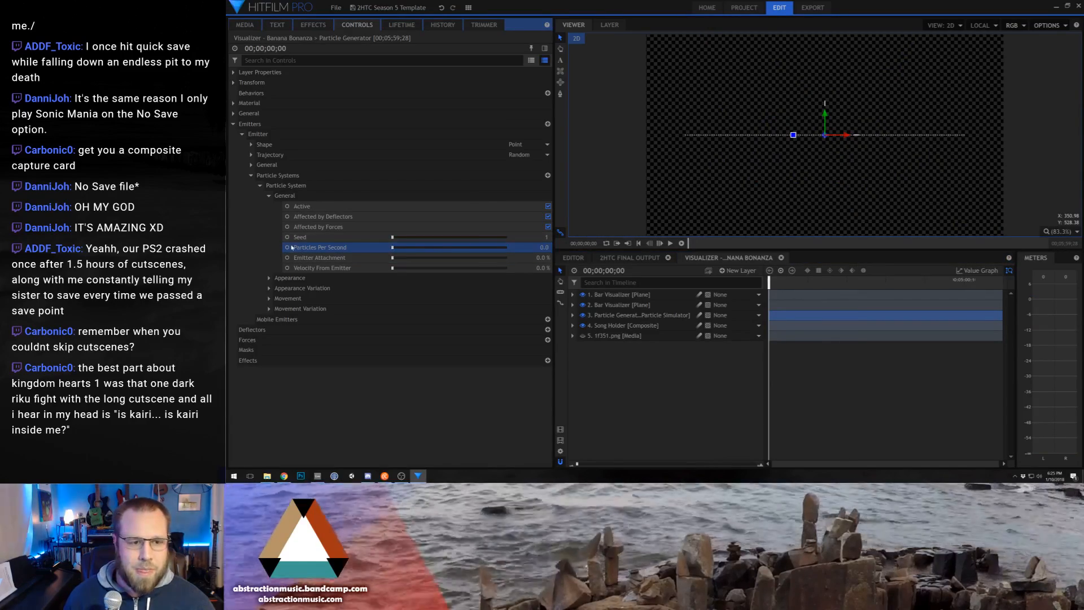
Step: Scrub and play the visualizer to locate 00;00;42;18, and keyframe Particles Per Second at 5000 there
left_click(810, 280)
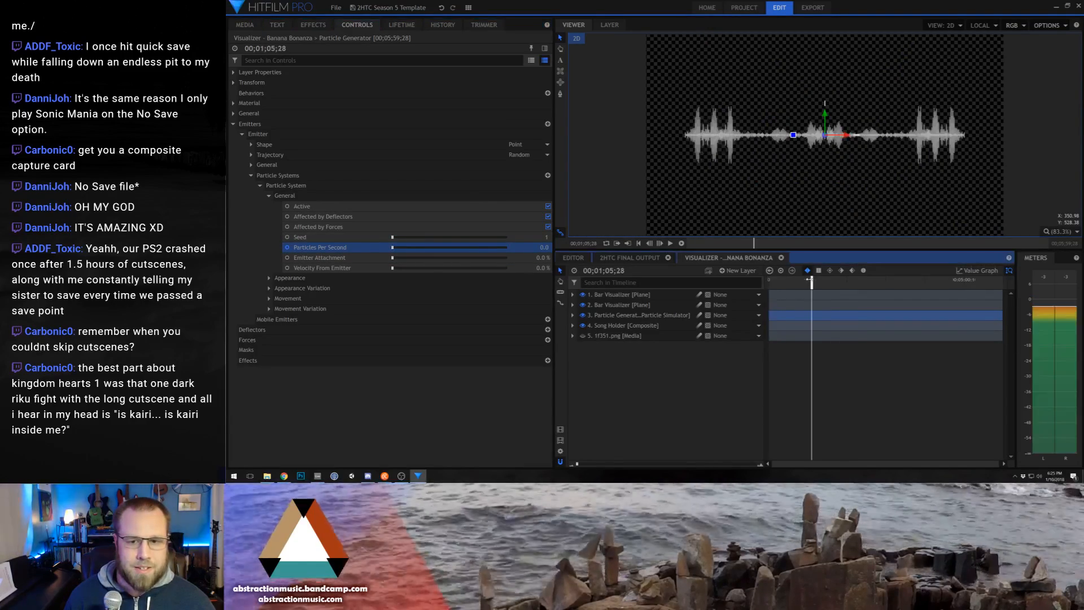
mouse_move(788, 284)
left_mouse_down()
mouse_move(837, 283)
mouse_move(795, 284)
left_mouse_up()
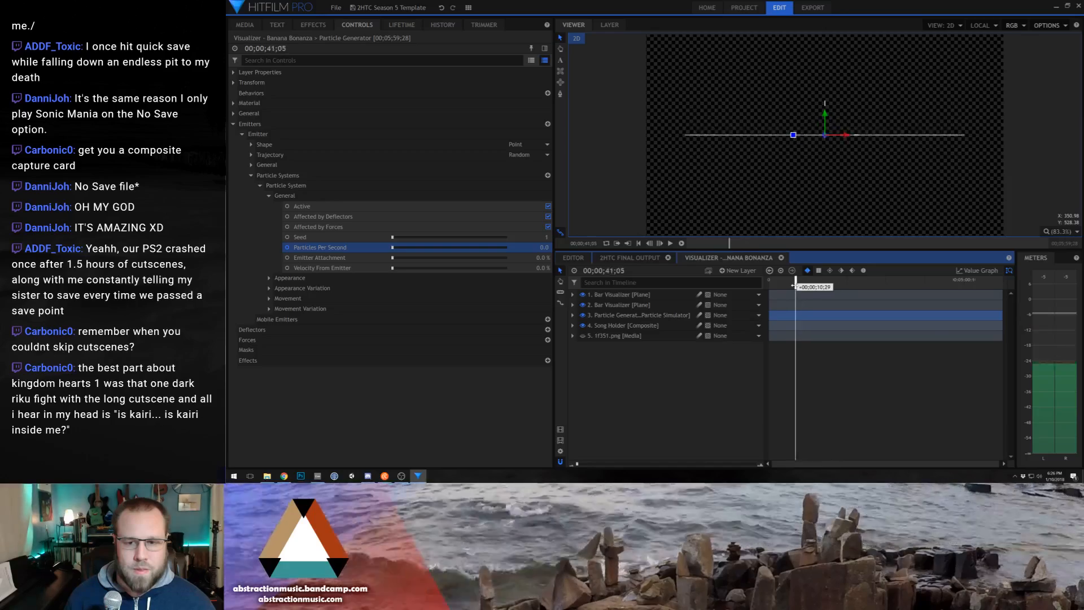
key("space")
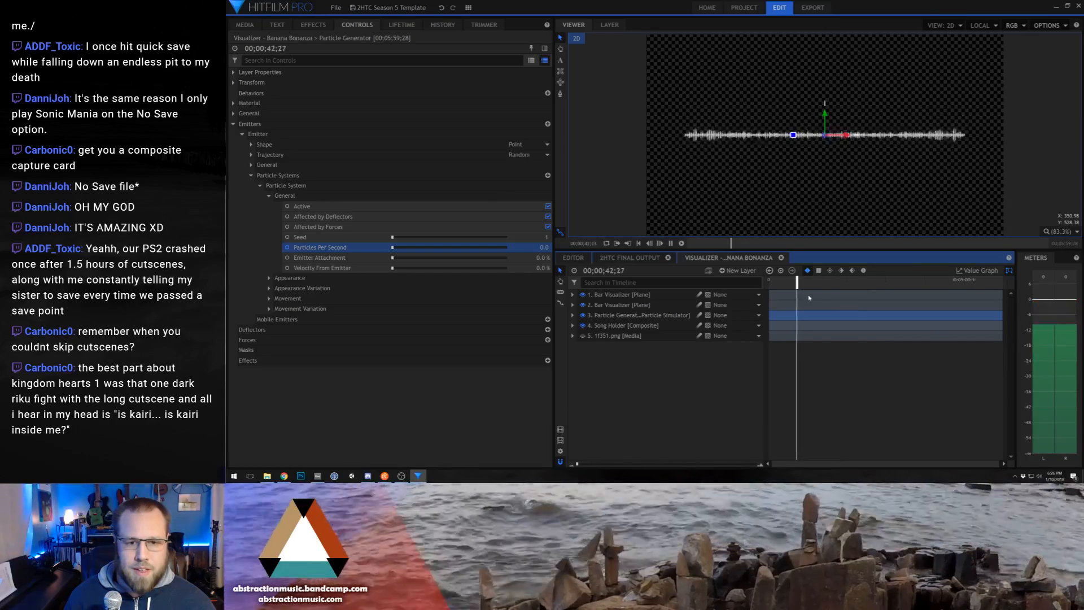
key("space")
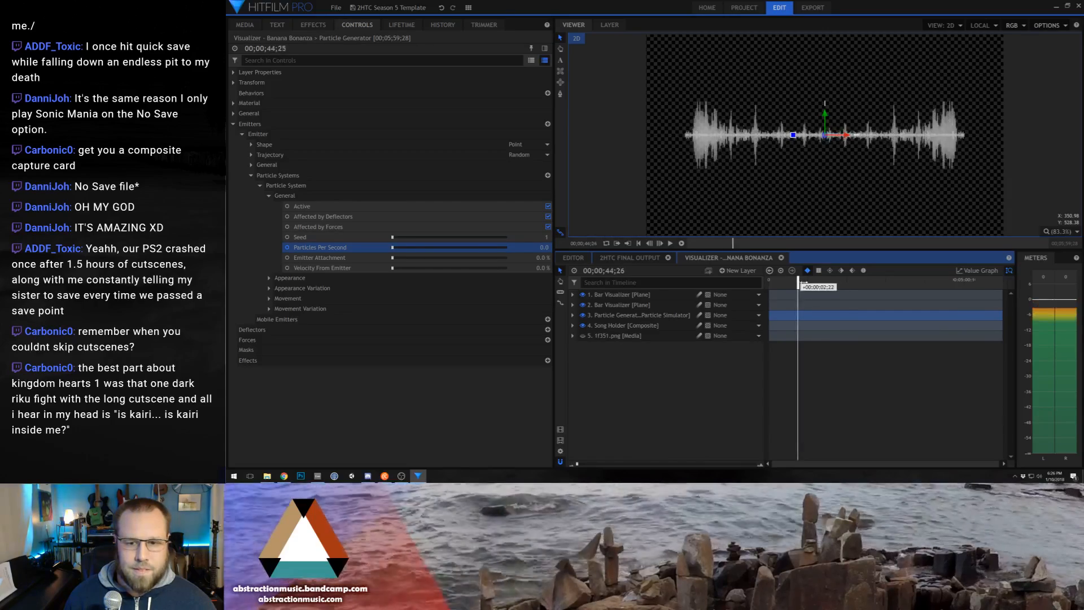
left_click_drag(797, 284, 804, 282)
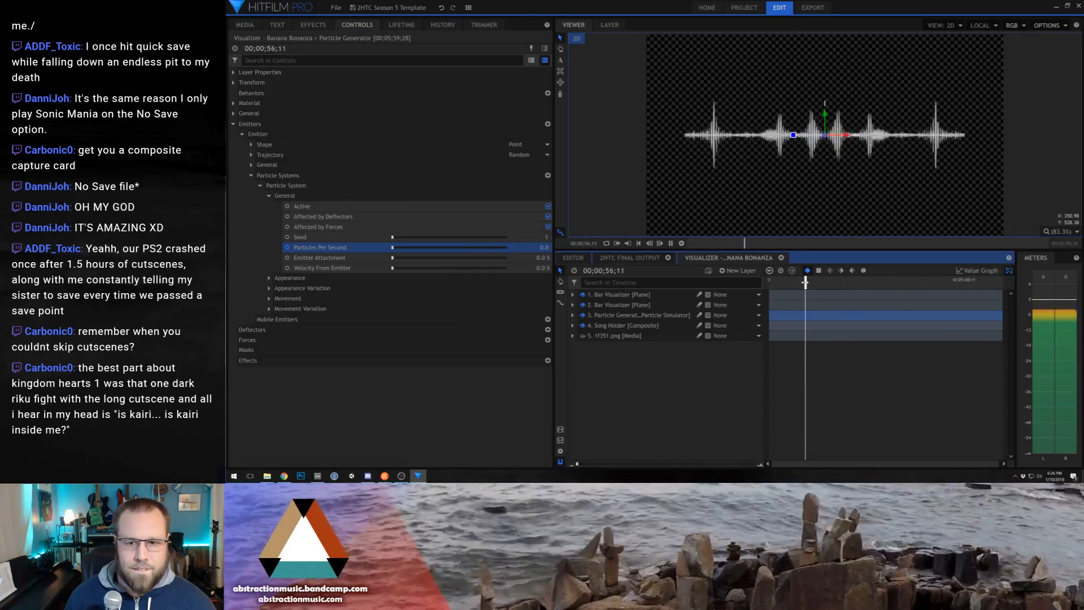
left_click_drag(802, 280, 796, 282)
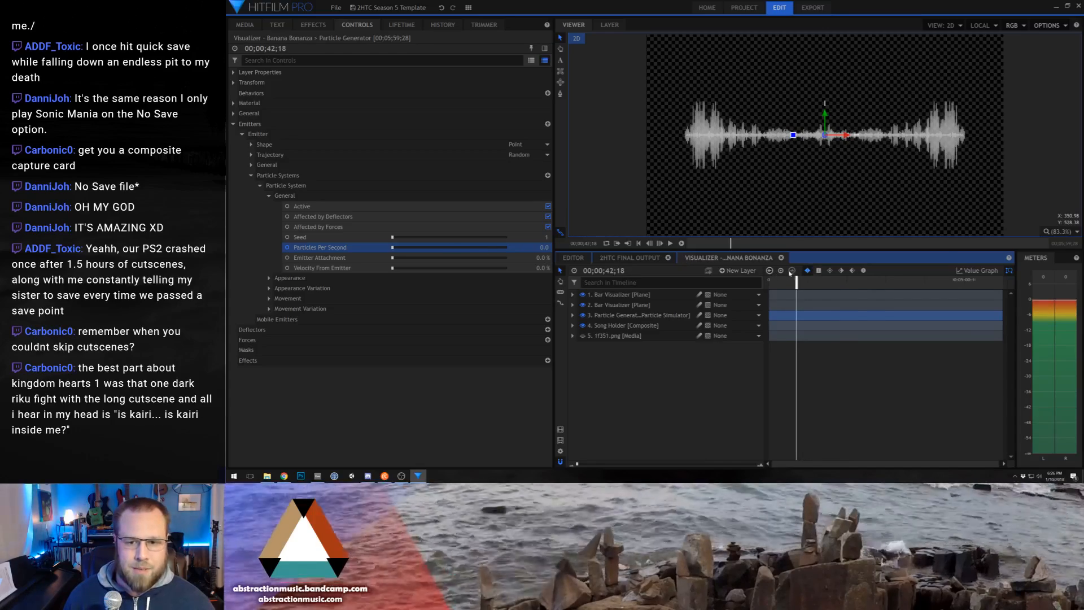
left_click_drag(392, 248, 402, 250)
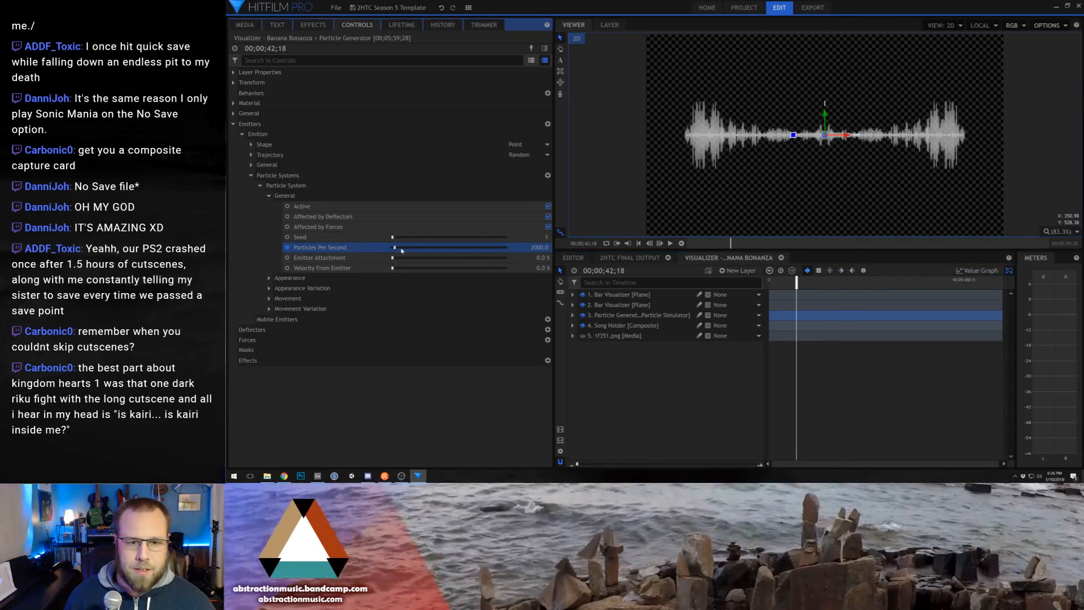
left_click(535, 248)
type("5000")
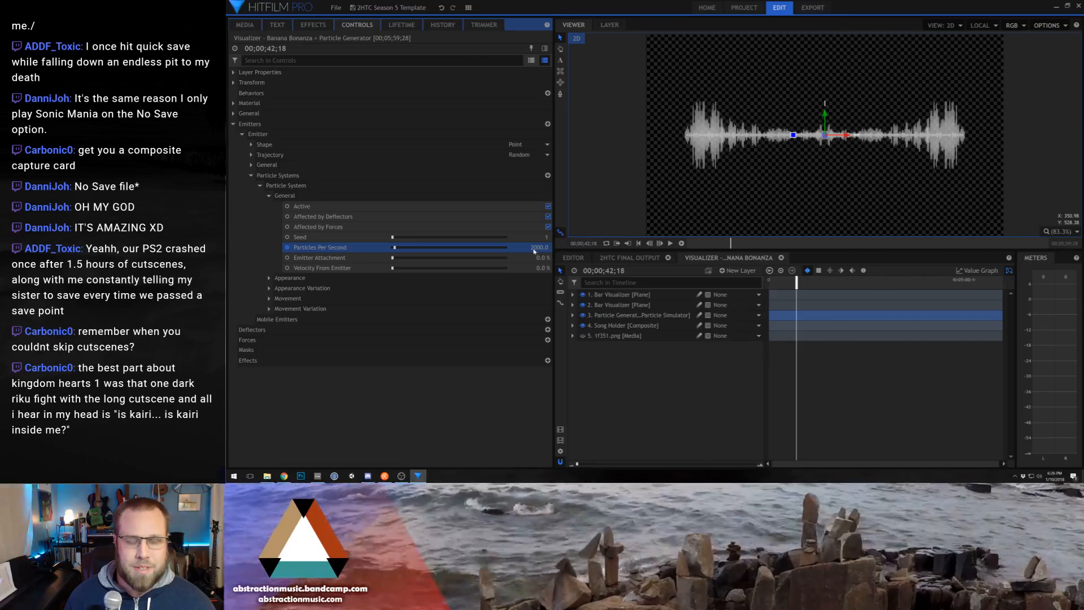
key("Return")
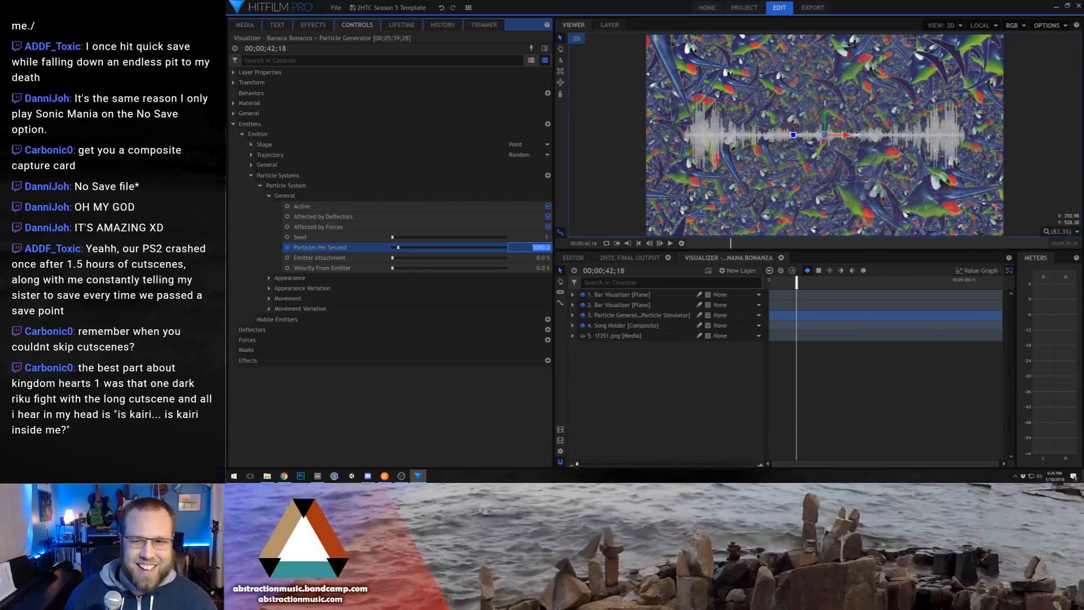
Step: Set Particles Per Second to 20 at 00;00;42;18 and play back the swordfish particles
type("20")
key("Return")
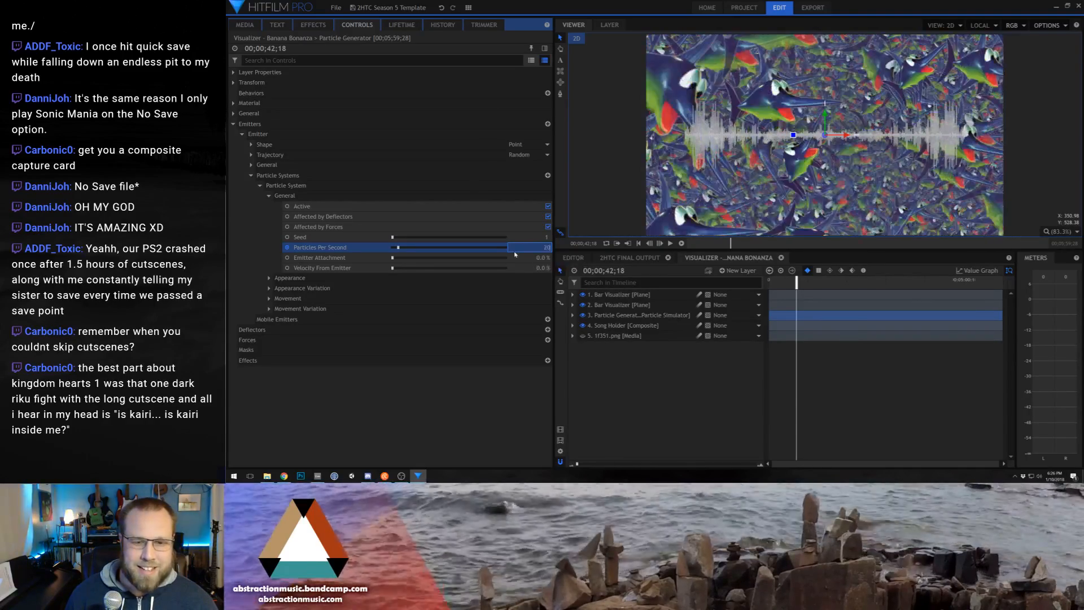
key("space")
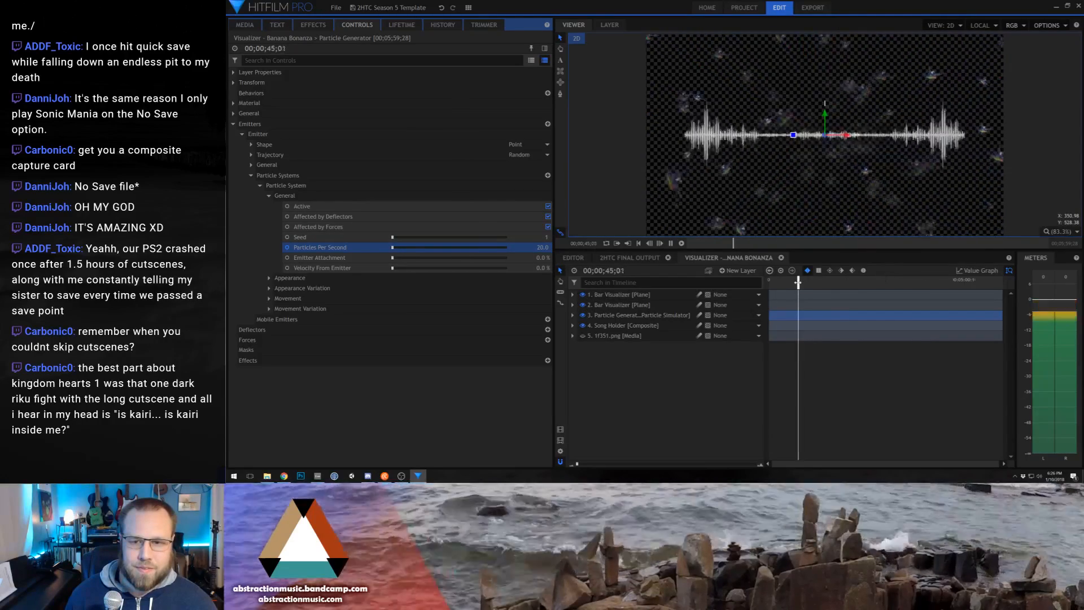
key("space")
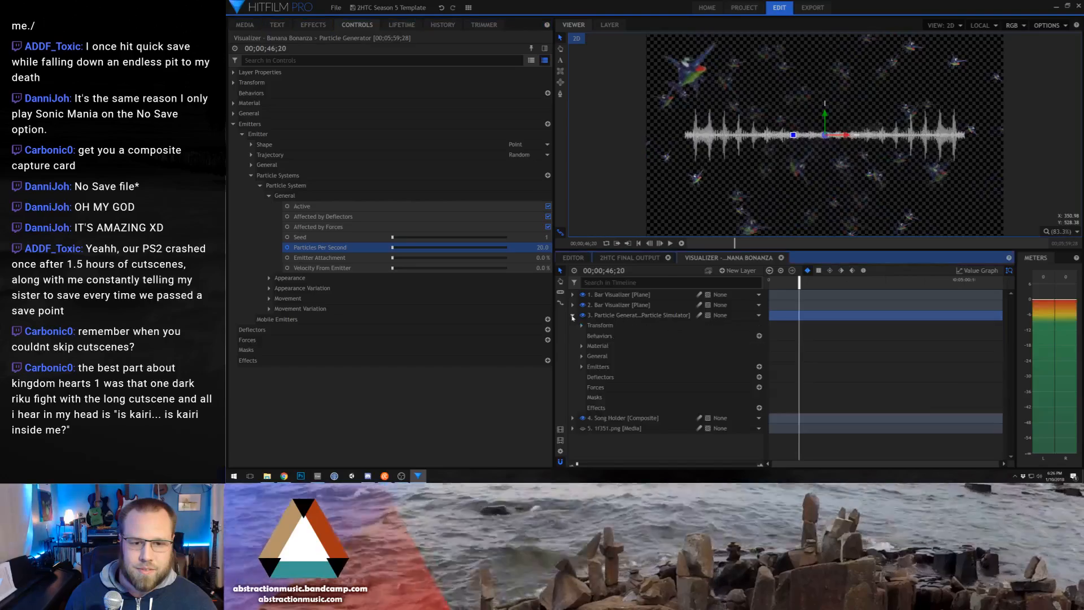
key("space")
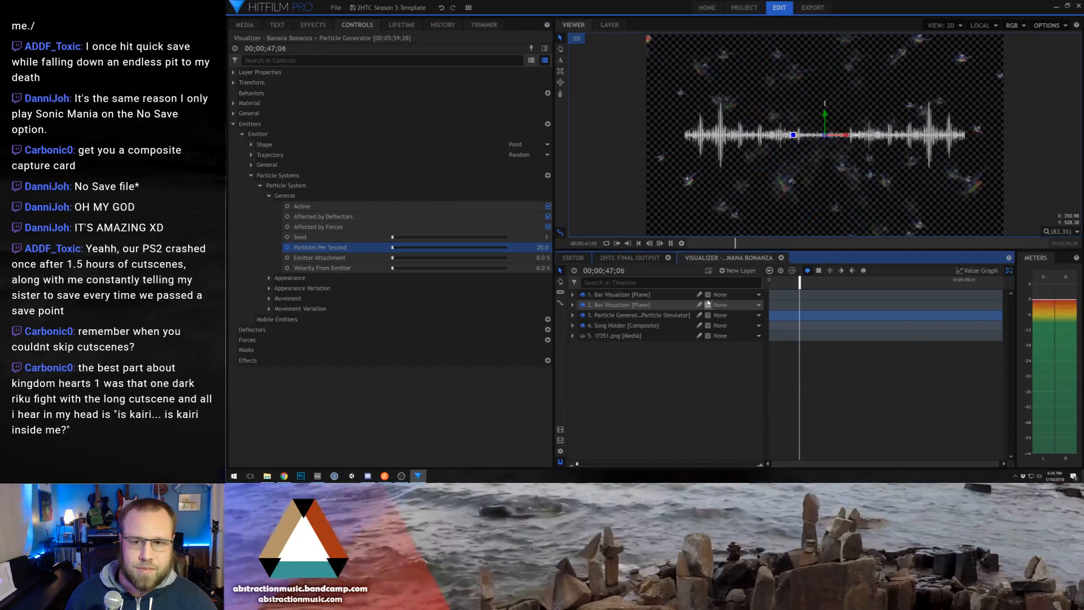
key("space")
Step: Scrub through the visualizer composite, return to its start and save the project
left_click_drag(851, 285, 928, 286)
left_click_drag(775, 285, 757, 281)
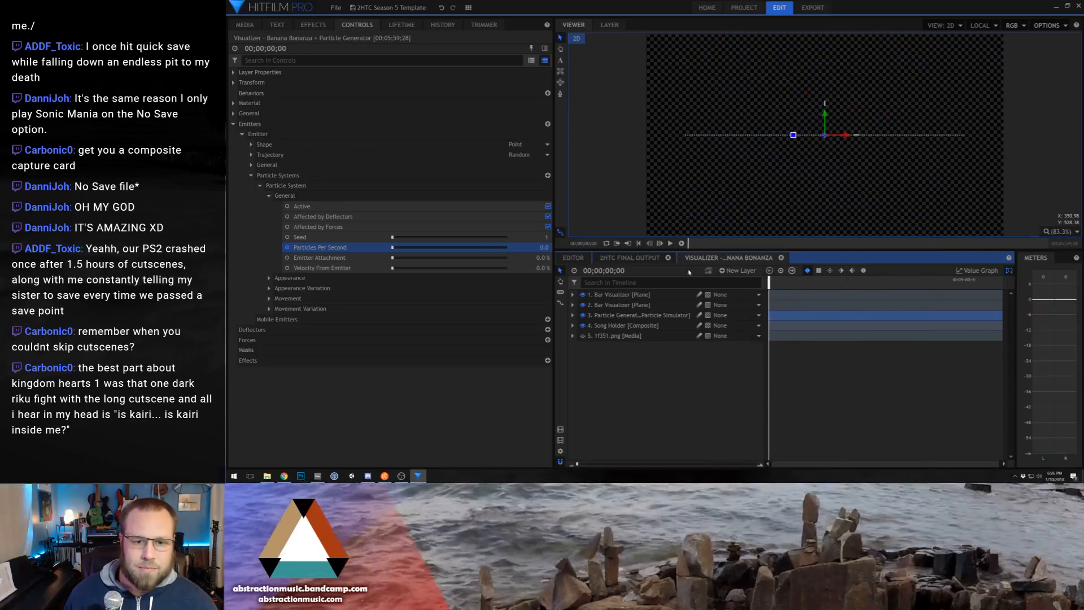
key("ctrl+s")
Step: Preview the 2HTC Final Output composite from its start and again from around 00;00;20
left_click(575, 259)
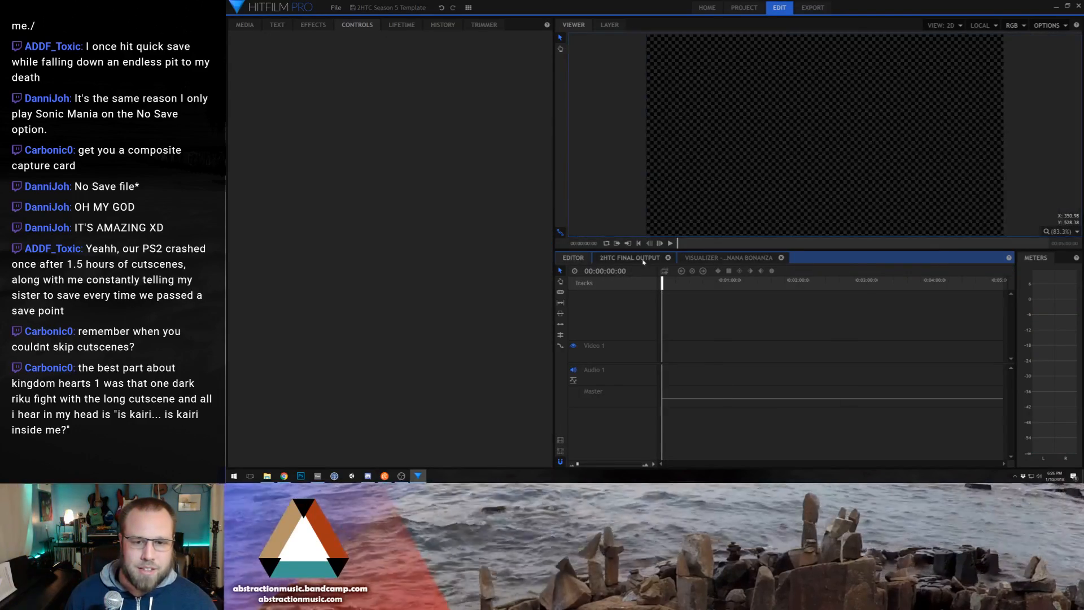
left_click(629, 257)
left_click_drag(773, 285, 767, 284)
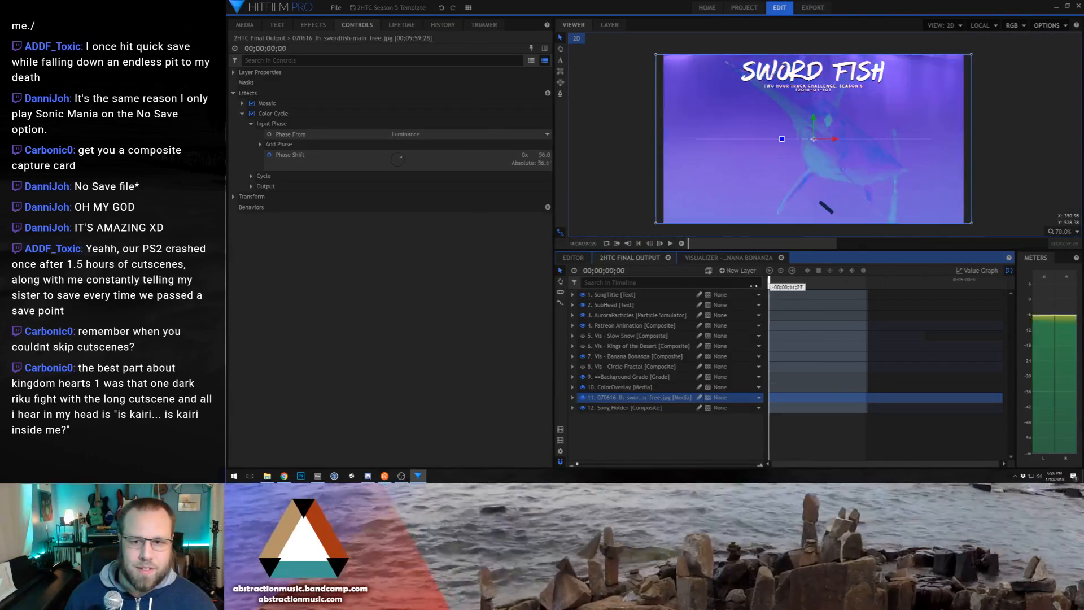
key("space")
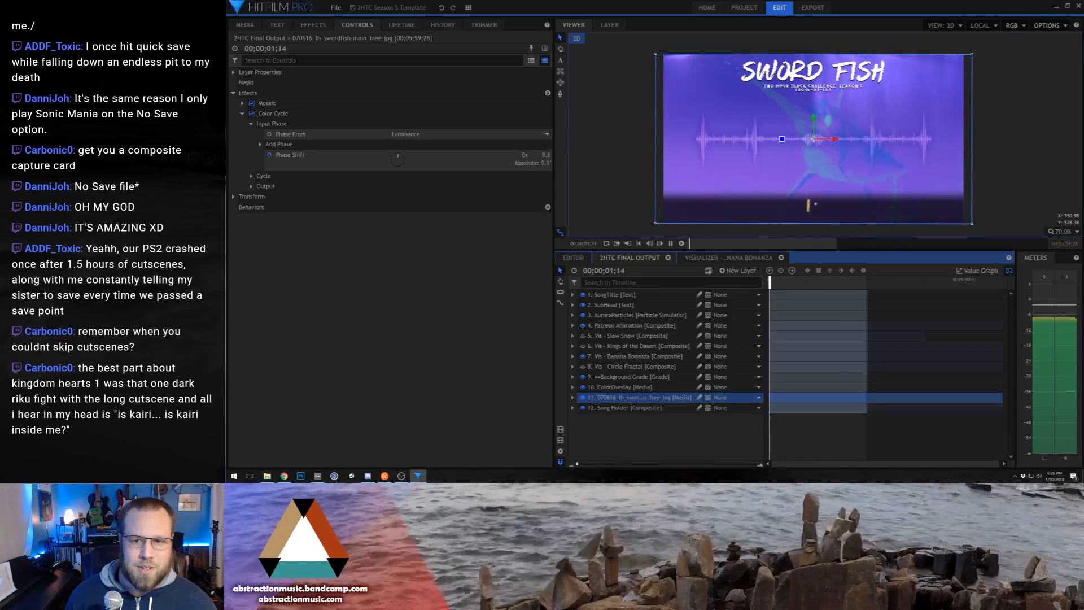
left_click(781, 282)
key("space")
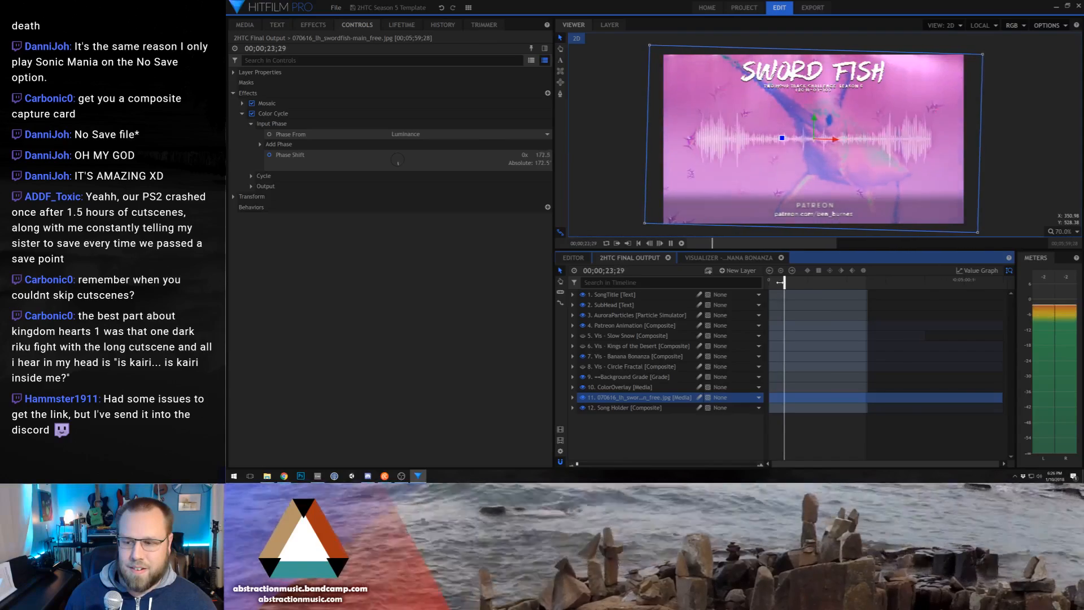
key("space")
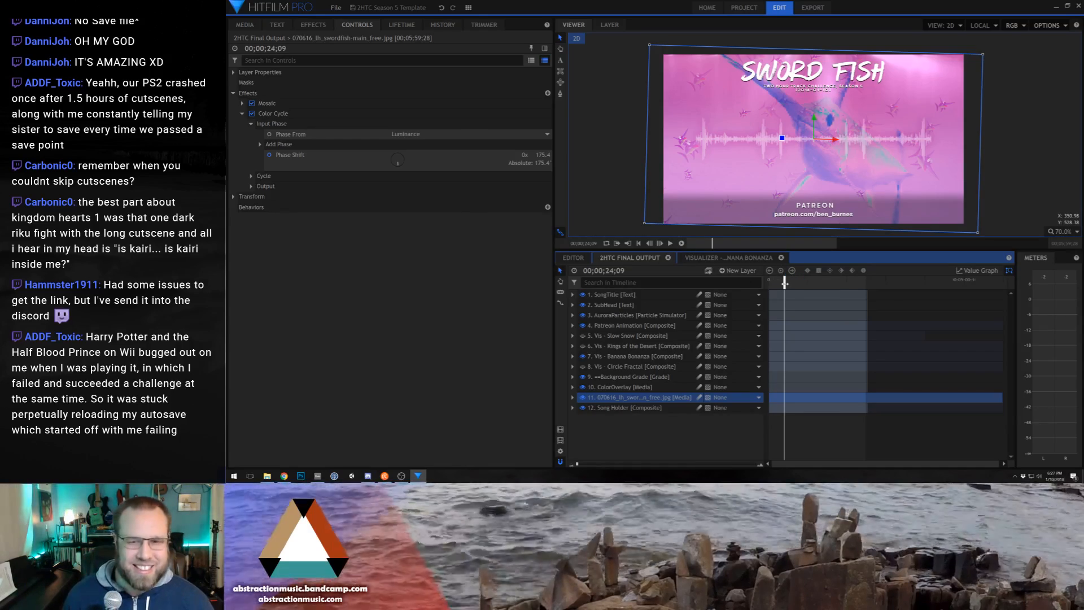
Step: Add the 2HTC Final Output composite to the export queue from its start frame and go to the export screen
left_click_drag(785, 283, 764, 282)
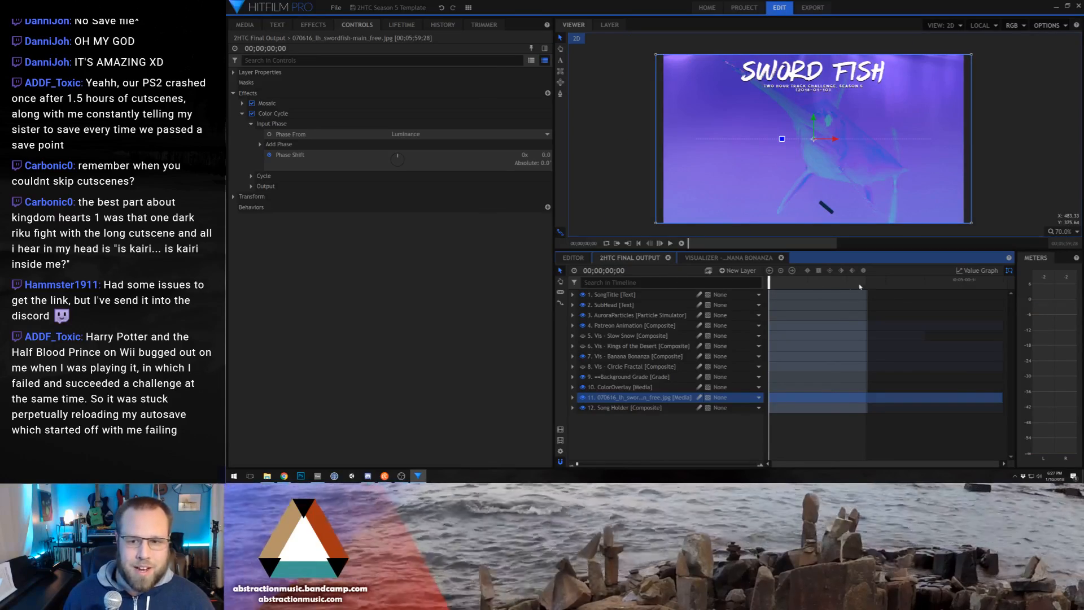
left_click(560, 441)
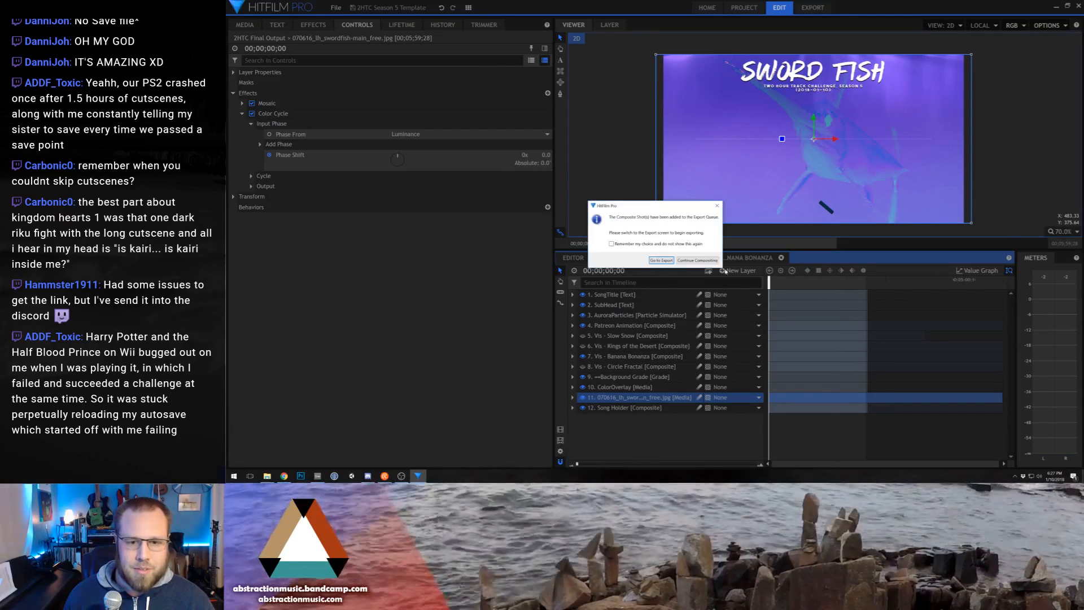
left_click(663, 261)
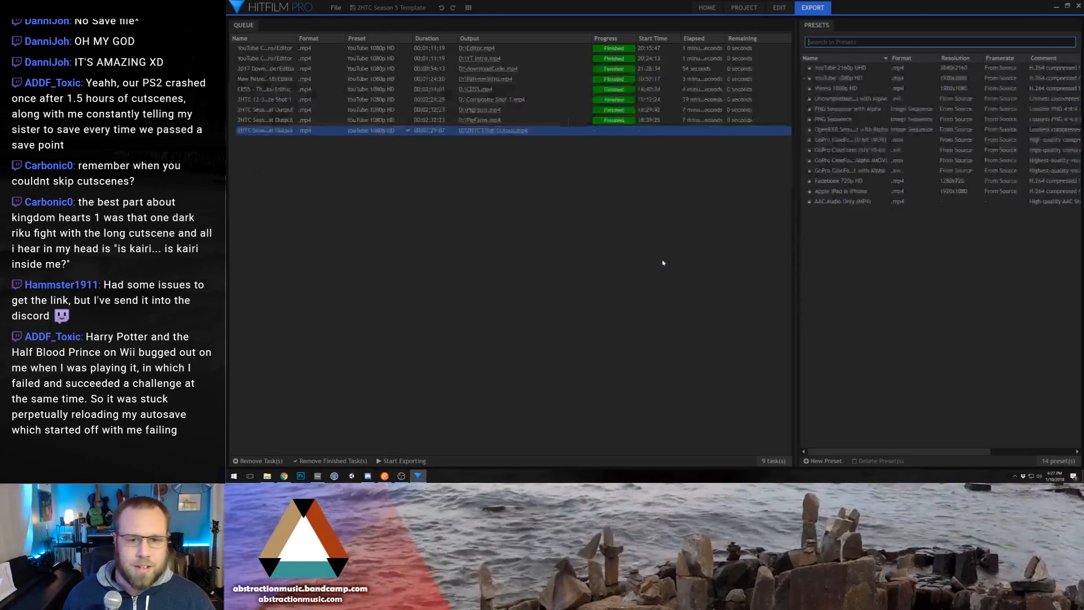
Step: Set the queued 2HTC Final Output task's output file name to Sword Fish on the D: drive
left_click(474, 131)
type("Sword Fish")
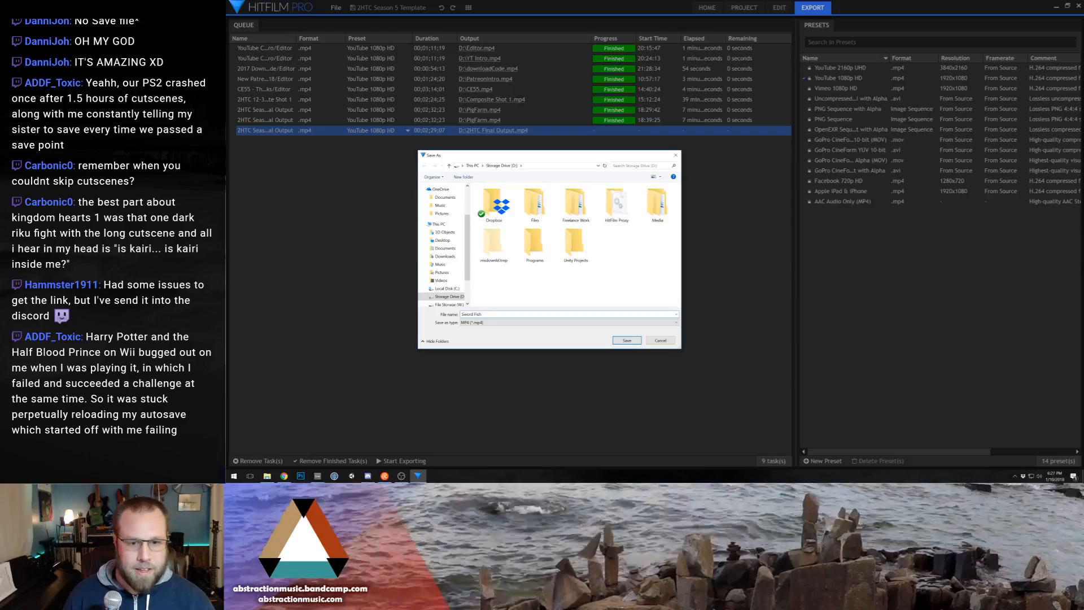
key("Return")
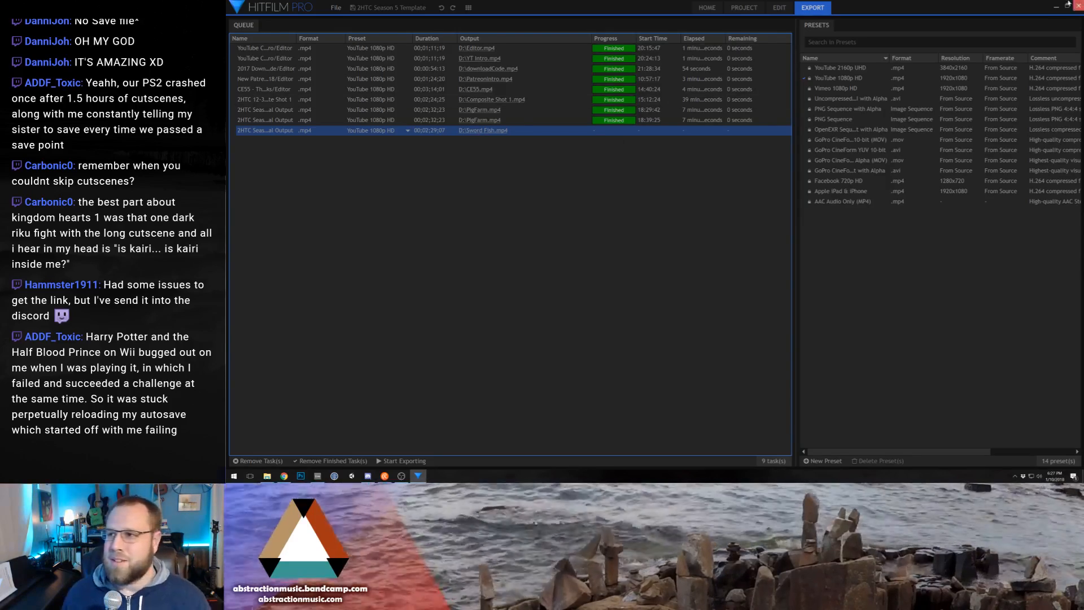
key("alt+Tab")
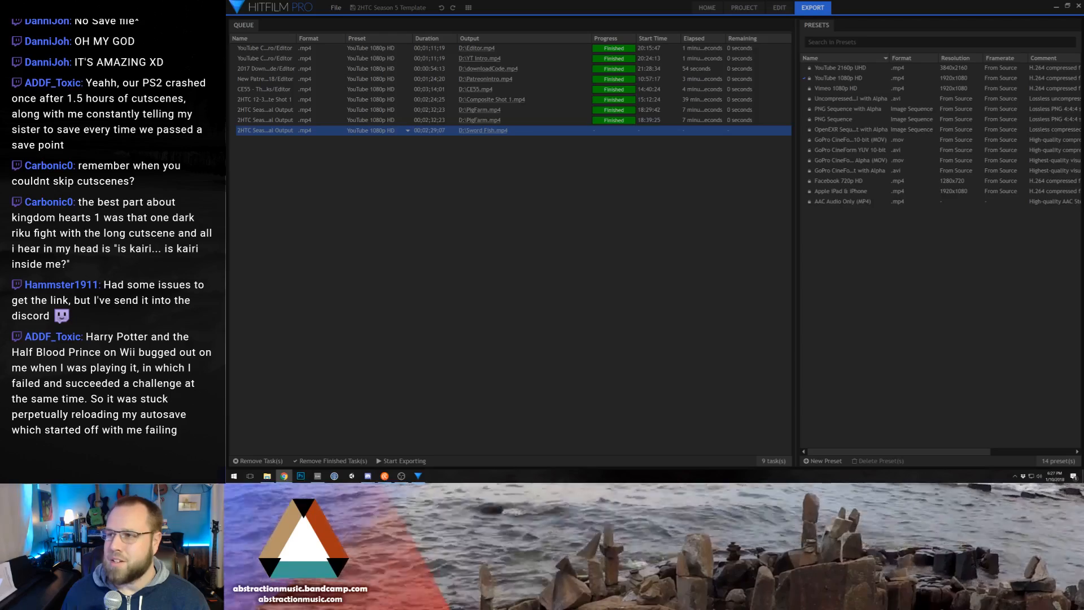
key("alt+Tab")
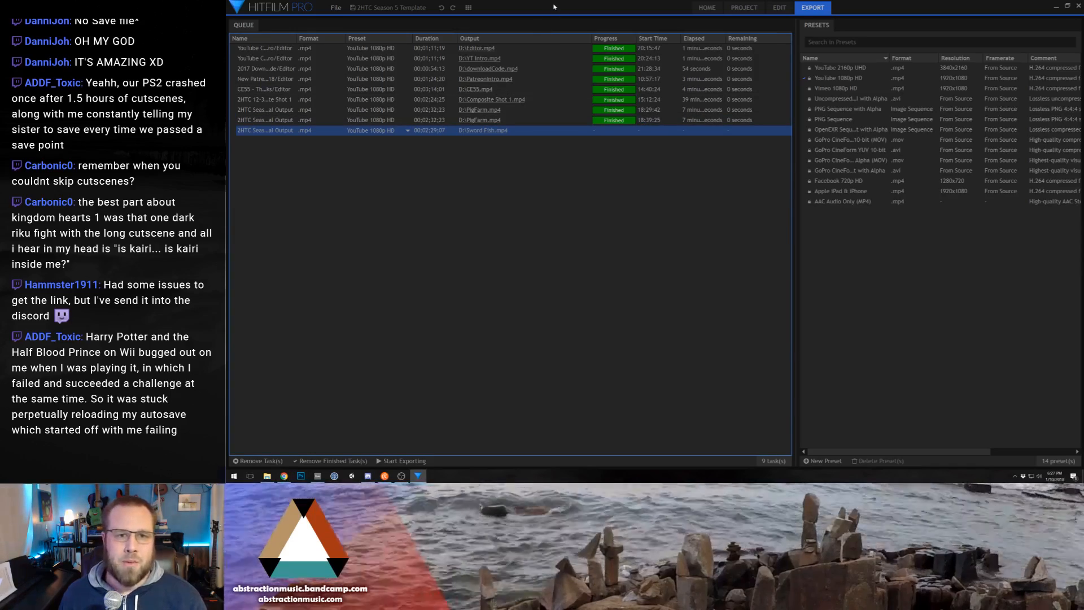